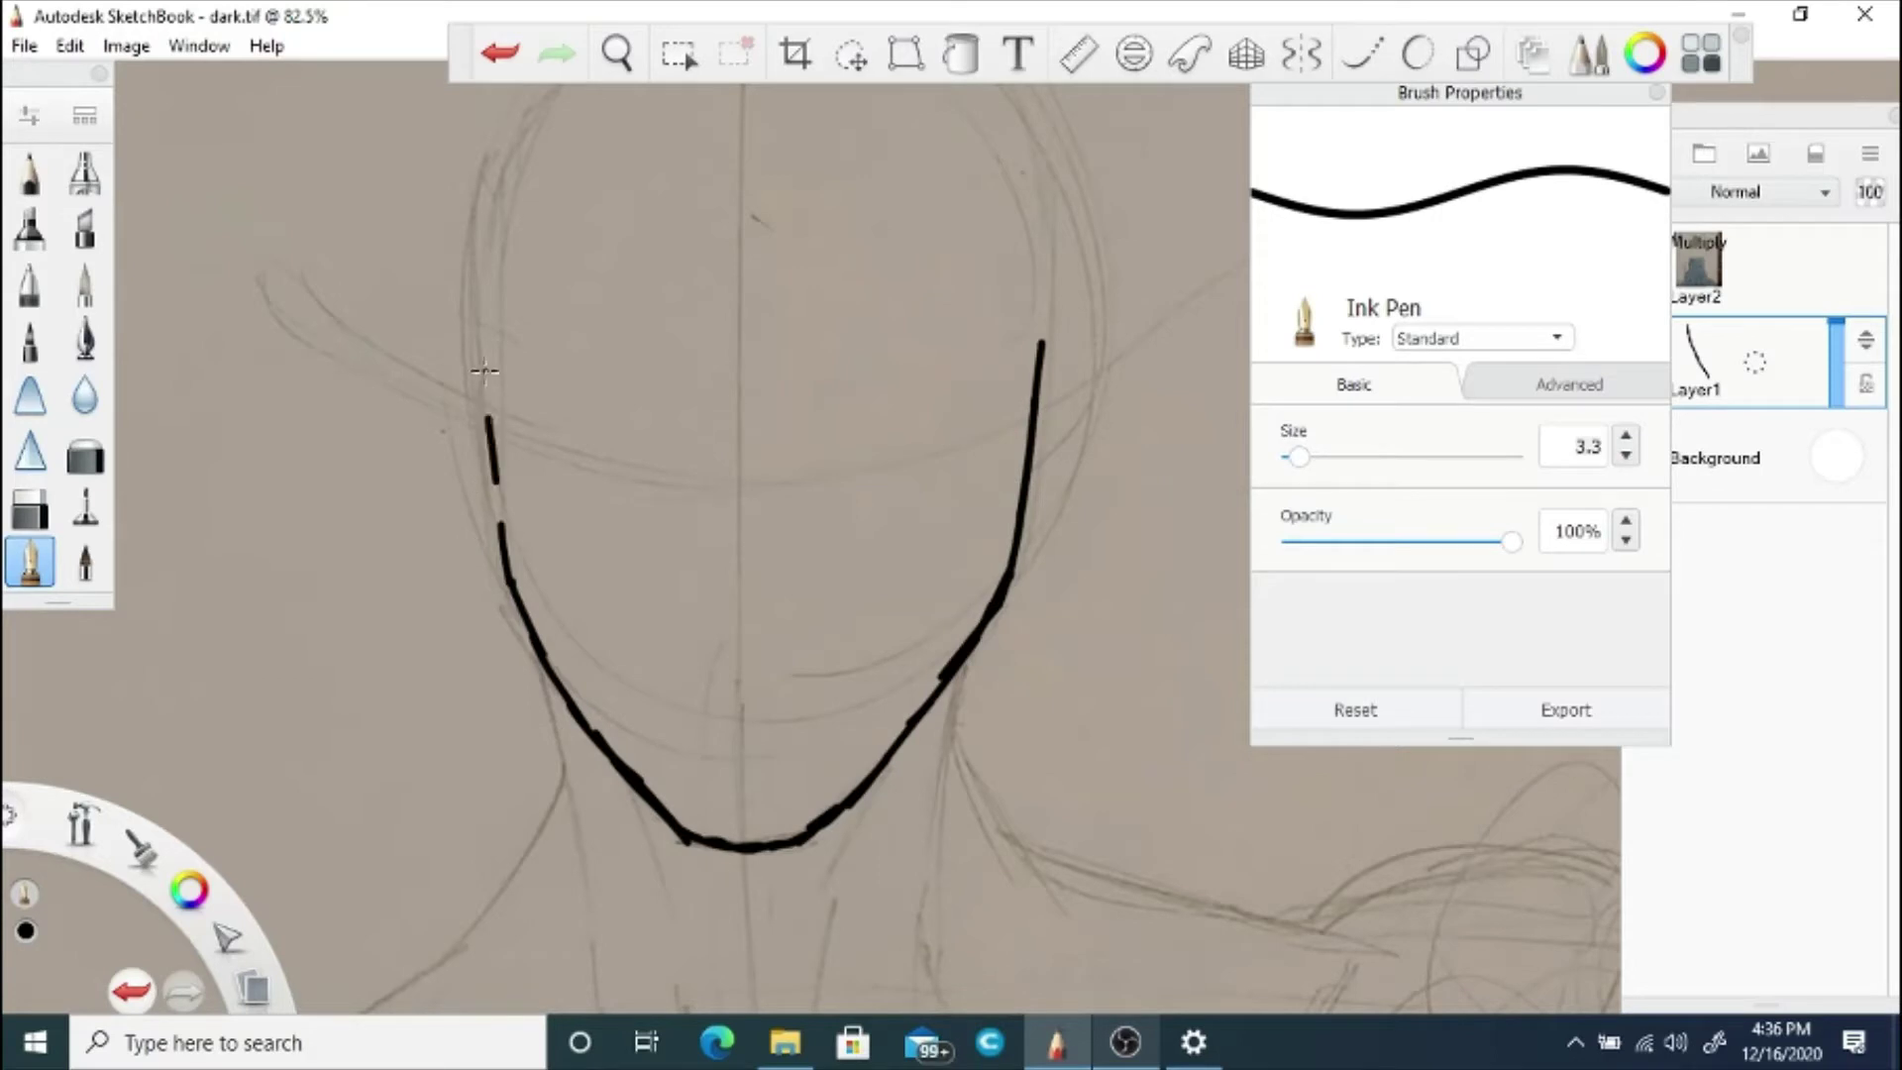
# Step: Finish inking the head outline with the Ink Pen, closing both upper sides and the crown over the pencil sketch
pyautogui.moveTo(492, 320); pyautogui.dragTo(525, 146)
pyautogui.moveTo(1040, 183); pyautogui.dragTo(1039, 361)
pyautogui.click(616, 53)
pyautogui.moveTo(639, 195); pyautogui.dragTo(647, 387)
pyautogui.click(746, 380)
pyautogui.moveTo(512, 366)
pyautogui.mouseDown()
pyautogui.moveTo(691, 151)
pyautogui.moveTo(962, 211)
pyautogui.mouseUp()
pyautogui.moveTo(917, 172)
pyautogui.mouseDown()
pyautogui.moveTo(1046, 349)
pyautogui.moveTo(1054, 415)
pyautogui.mouseUp()
# Step: Ink both sides of the neck below the jaw and the V-shaped notch at its base
pyautogui.click(616, 54)
pyautogui.moveTo(728, 303); pyautogui.dragTo(888, 802)
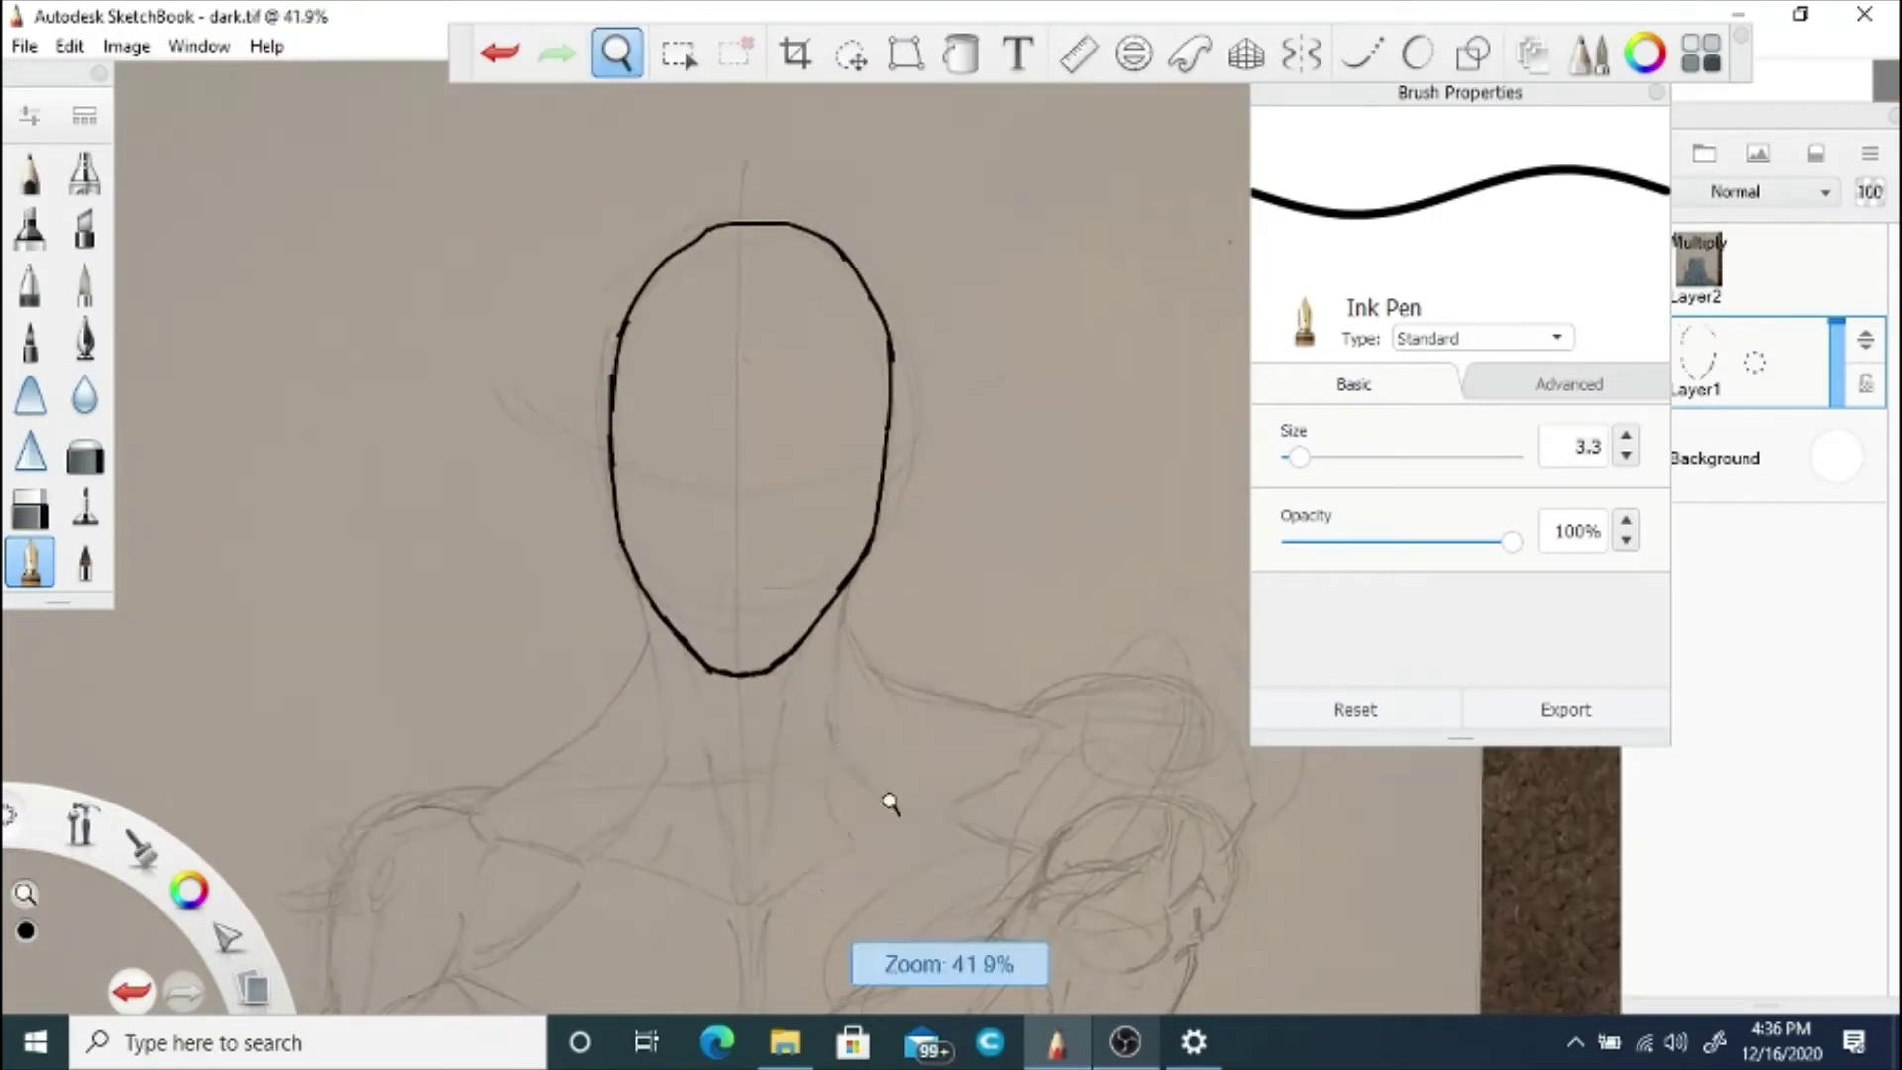
pyautogui.moveTo(817, 922); pyautogui.dragTo(739, 442)
pyautogui.click(801, 381)
pyautogui.moveTo(874, 343)
pyautogui.mouseDown()
pyautogui.moveTo(825, 642)
pyautogui.moveTo(852, 753)
pyautogui.mouseUp()
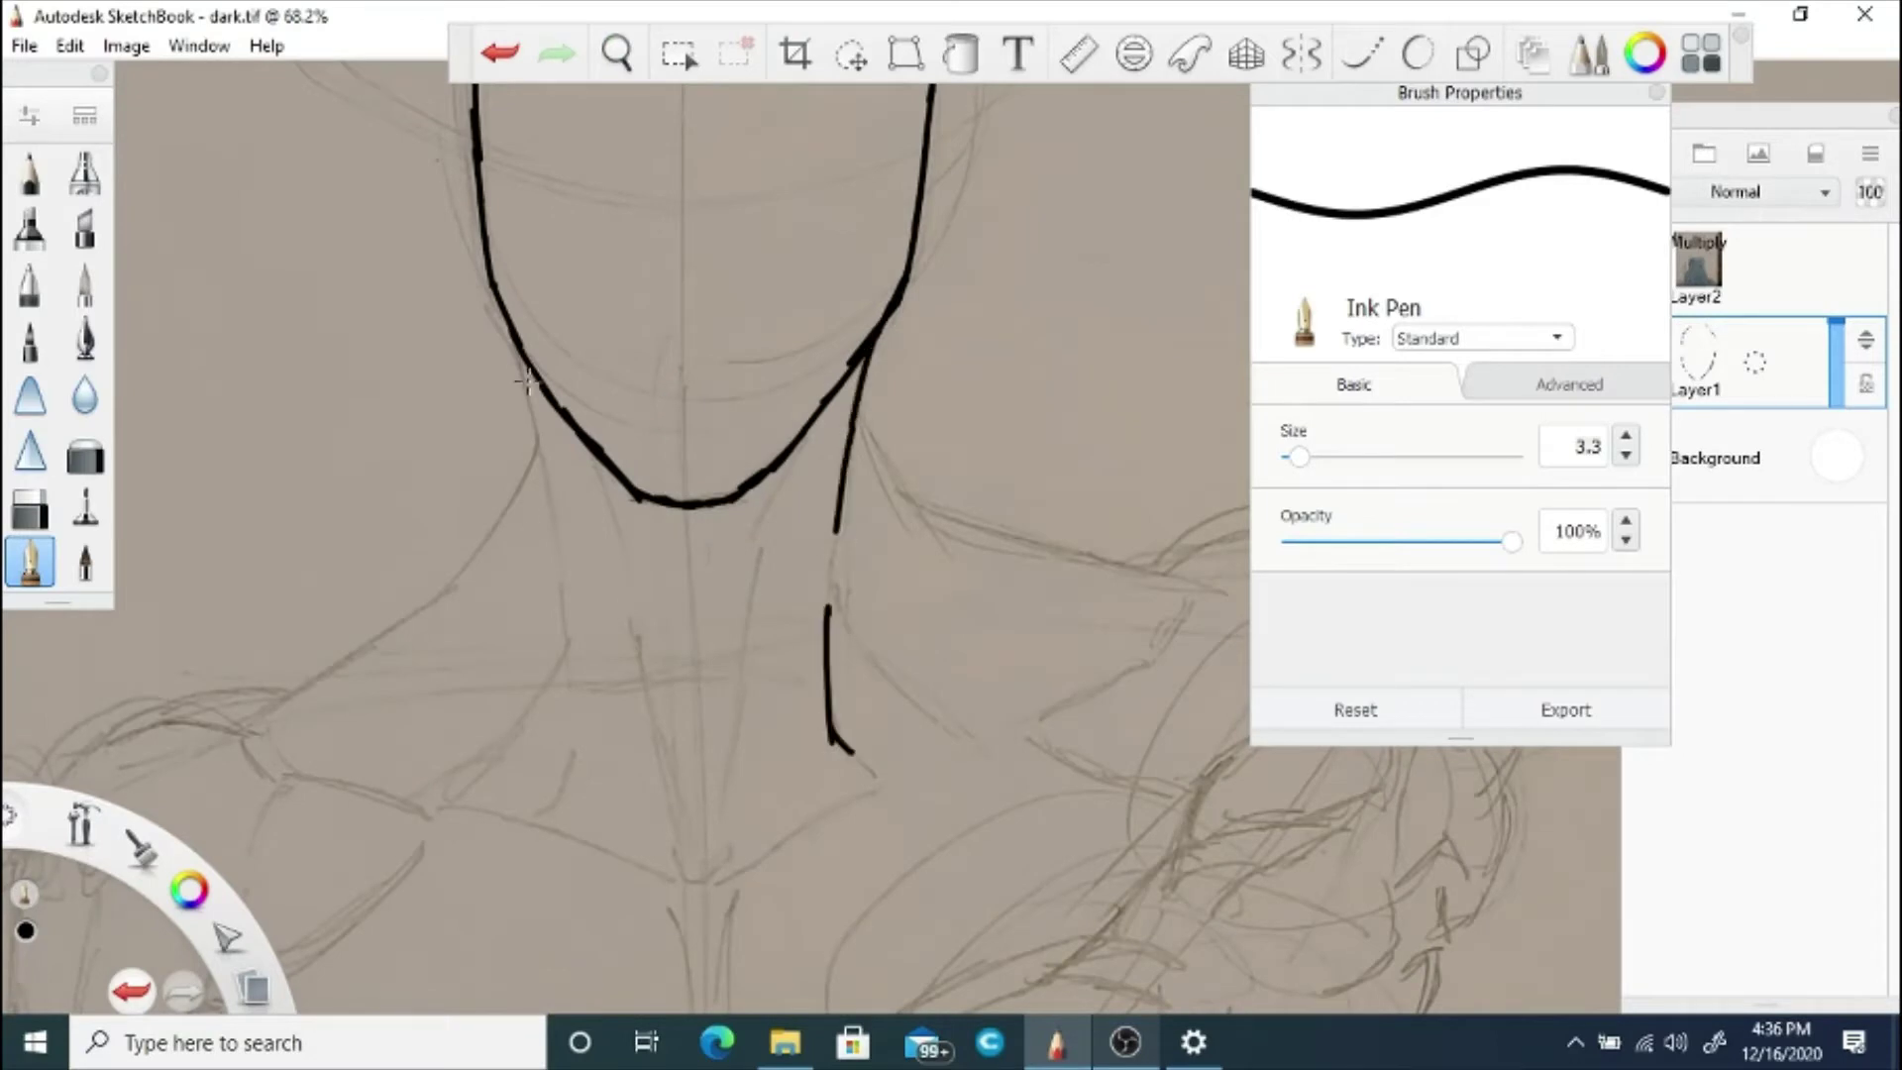
pyautogui.moveTo(517, 341); pyautogui.dragTo(571, 634)
pyautogui.moveTo(578, 654); pyautogui.dragTo(571, 757)
pyautogui.moveTo(755, 828); pyautogui.dragTo(699, 880)
pyautogui.moveTo(667, 849); pyautogui.dragTo(687, 881)
pyautogui.moveTo(606, 839); pyautogui.dragTo(654, 844)
pyautogui.moveTo(386, 787); pyautogui.dragTo(275, 762)
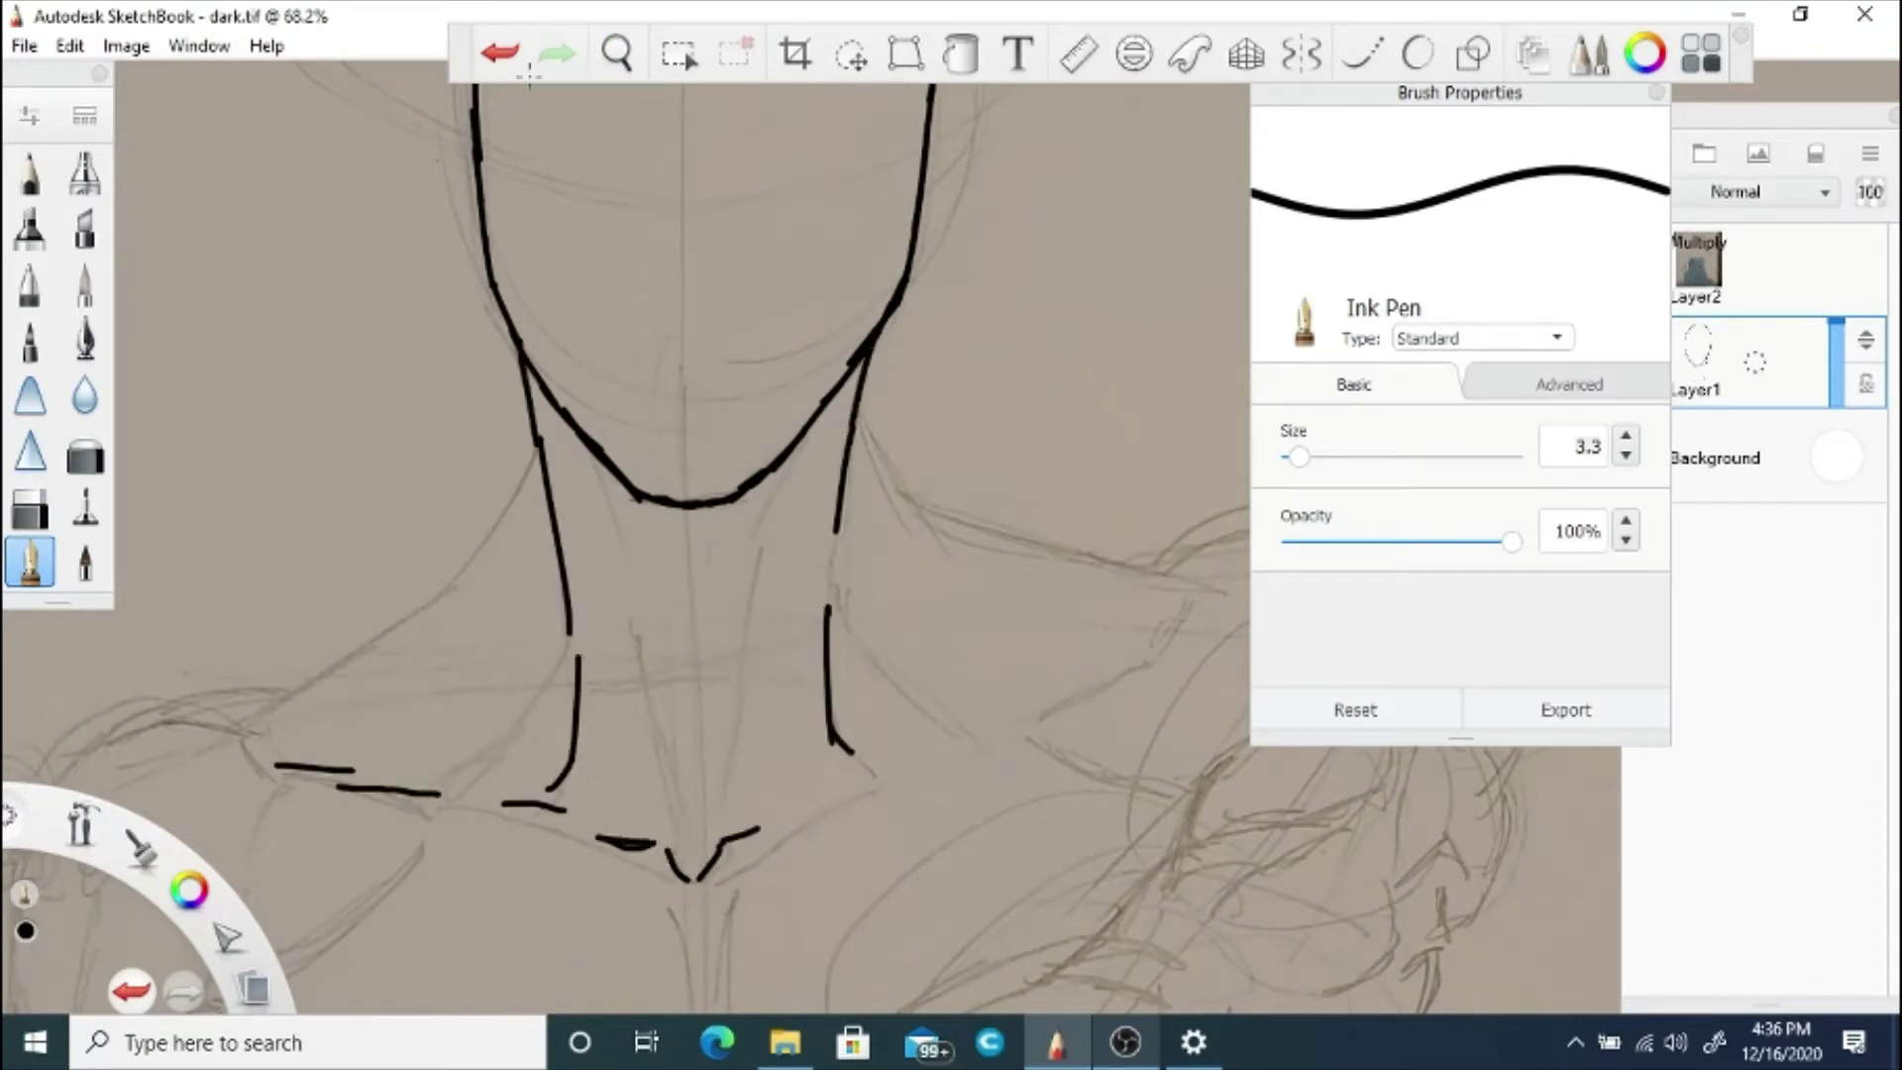
pyautogui.hotkey('ctrl', 'z')
pyautogui.hotkey('ctrl', 'z')
pyautogui.hotkey('ctrl', 'z')
pyautogui.hotkey('ctrl', 'z')
# Step: Ink a short dash beside the neck notch and the trapezius slopes from the neck toward both shoulders
pyautogui.moveTo(604, 843); pyautogui.dragTo(650, 844)
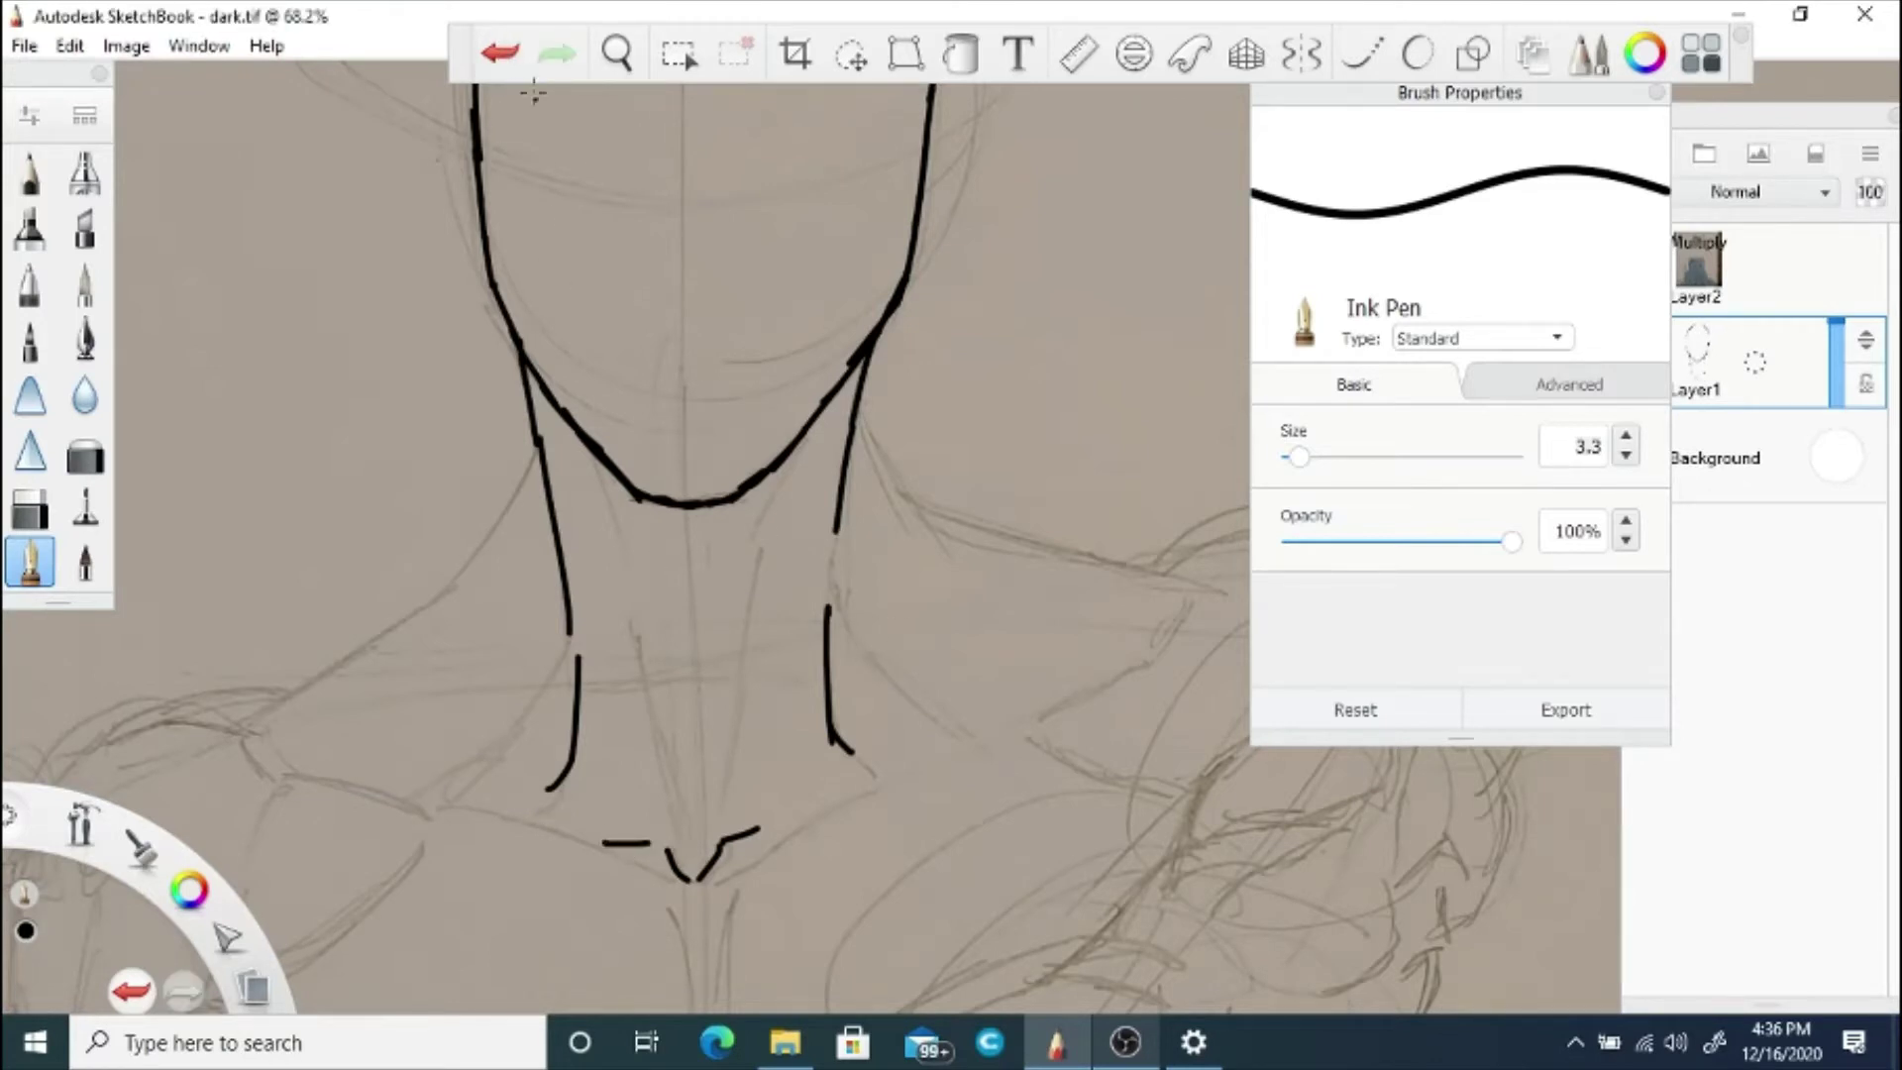
pyautogui.moveTo(537, 444)
pyautogui.mouseDown()
pyautogui.moveTo(483, 560)
pyautogui.moveTo(280, 720)
pyautogui.mouseUp()
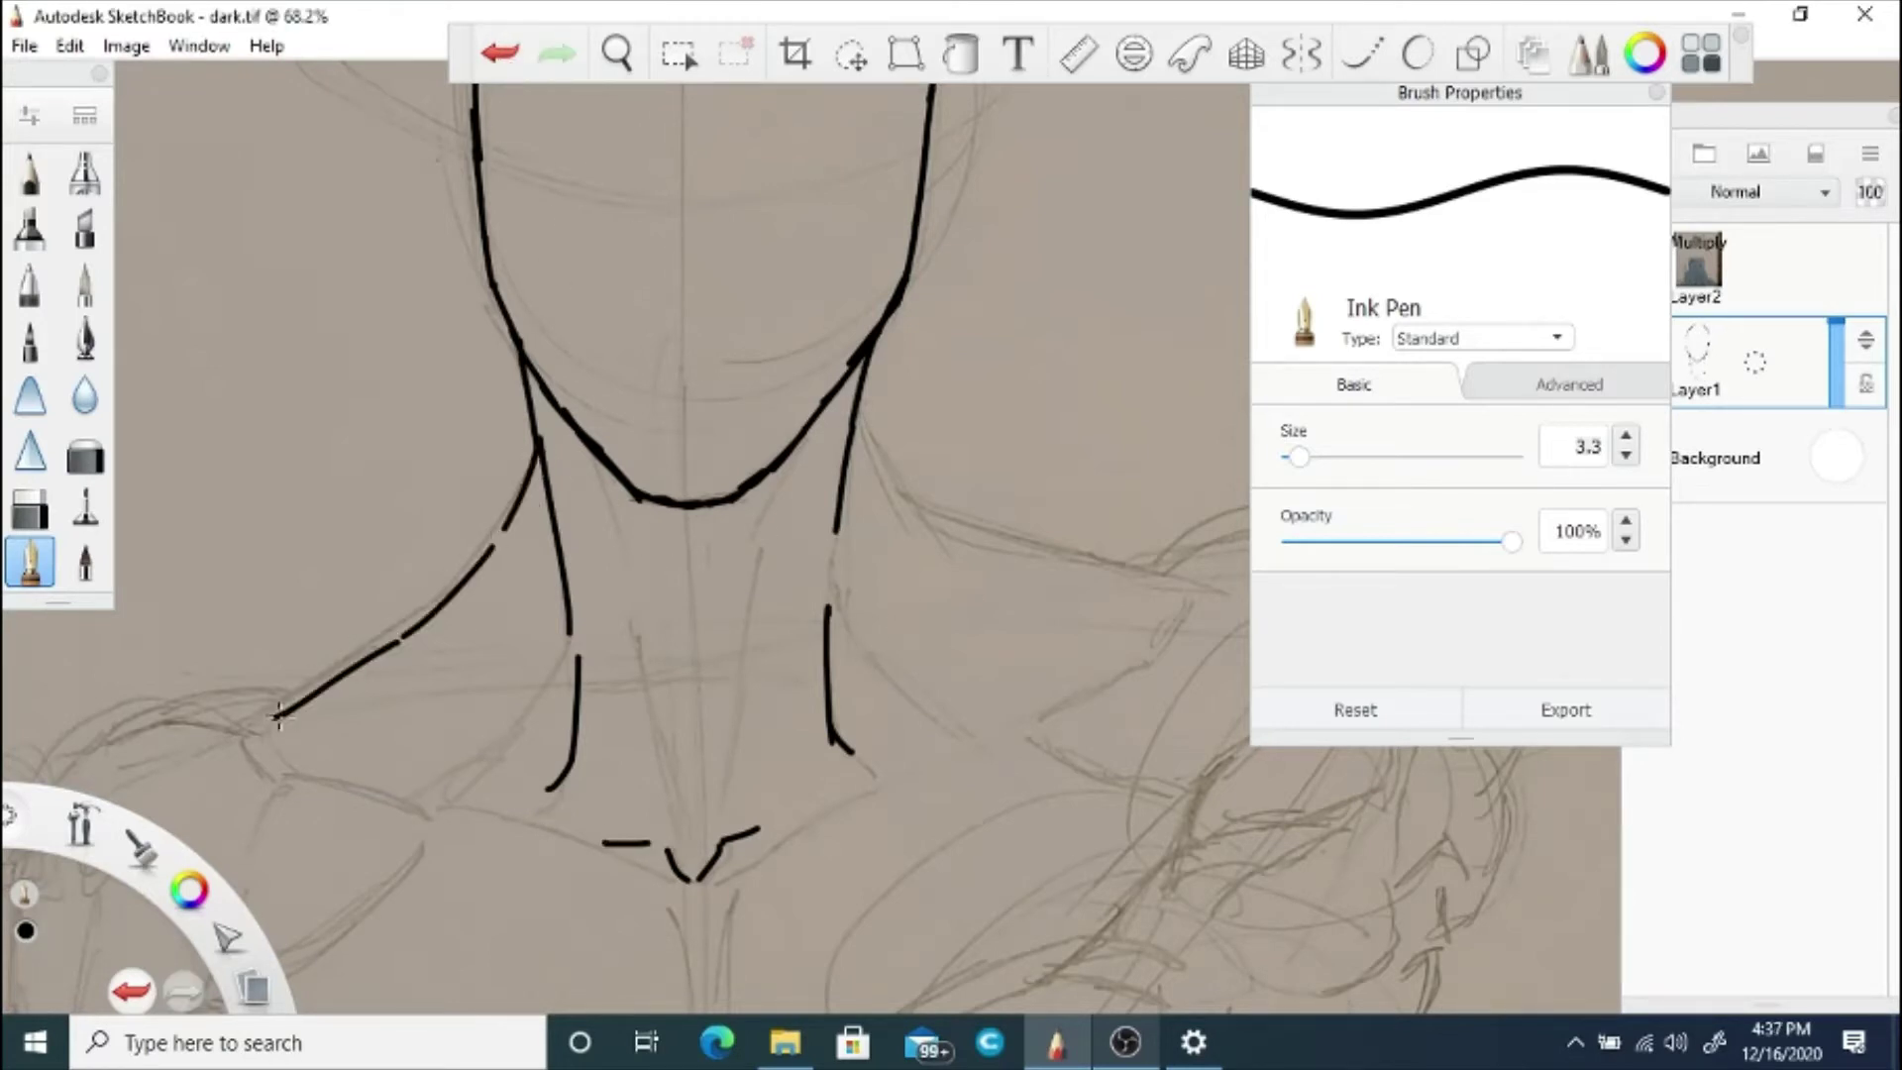
pyautogui.moveTo(888, 481); pyautogui.dragTo(1143, 596)
# Step: Ink the left collarbone from the shoulder end toward the top of the sternum, undoing misplaced strokes
pyautogui.click(630, 59)
pyautogui.moveTo(271, 729)
pyautogui.mouseDown()
pyautogui.moveTo(578, 538)
pyautogui.moveTo(561, 548)
pyautogui.moveTo(710, 631)
pyautogui.mouseUp()
pyautogui.click(566, 523)
pyautogui.click(500, 53)
pyautogui.moveTo(602, 579); pyautogui.dragTo(874, 668)
pyautogui.click(500, 53)
pyautogui.moveTo(741, 626); pyautogui.dragTo(986, 710)
# Step: Ink the right collarbone from the shoulder corner down toward the sternum
pyautogui.click(618, 54)
pyautogui.moveTo(1250, 678); pyautogui.dragTo(783, 680)
pyautogui.click(848, 591)
pyautogui.moveTo(997, 405); pyautogui.dragTo(971, 458)
pyautogui.moveTo(963, 476)
pyautogui.mouseDown()
pyautogui.moveTo(681, 616)
pyautogui.moveTo(569, 713)
pyautogui.moveTo(806, 480)
pyautogui.mouseUp()
# Step: Ink the sternum lines and the left chest muscle's edges beside the sternum and along the shoulder
pyautogui.press('space')
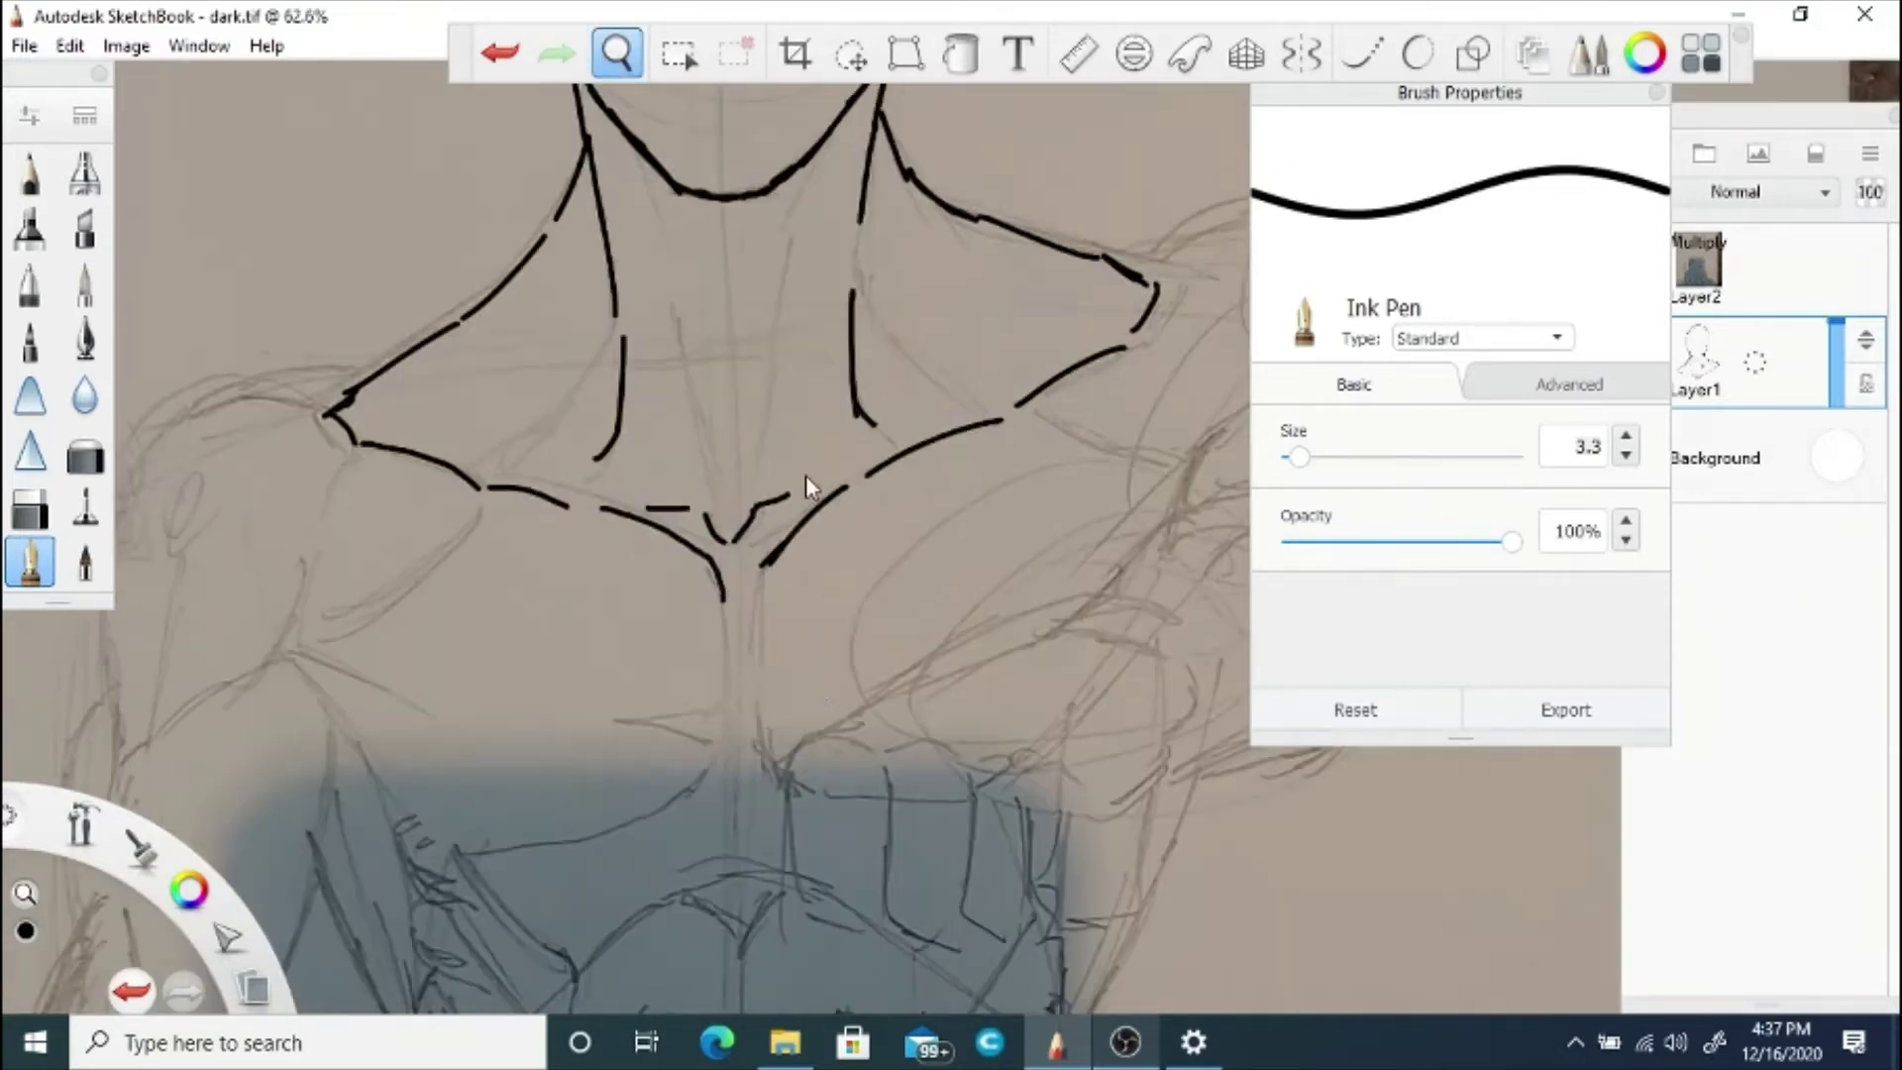
pyautogui.moveTo(768, 582)
pyautogui.mouseDown()
pyautogui.moveTo(743, 686)
pyautogui.moveTo(767, 761)
pyautogui.mouseUp()
pyautogui.moveTo(720, 595); pyautogui.dragTo(726, 708)
pyautogui.moveTo(713, 752)
pyautogui.mouseDown()
pyautogui.moveTo(678, 792)
pyautogui.moveTo(575, 834)
pyautogui.mouseUp()
pyautogui.moveTo(485, 513)
pyautogui.mouseDown()
pyautogui.moveTo(353, 630)
pyautogui.moveTo(259, 666)
pyautogui.mouseUp()
pyautogui.moveTo(248, 673); pyautogui.dragTo(117, 766)
# Step: Ink the left deltoid's outline, including its rounded outer edge and the inner edge against the chest
pyautogui.press('space')
pyautogui.moveTo(424, 491); pyautogui.dragTo(751, 571)
pyautogui.moveTo(529, 479); pyautogui.dragTo(629, 455)
pyautogui.moveTo(521, 484)
pyautogui.mouseDown()
pyautogui.moveTo(442, 560)
pyautogui.moveTo(409, 669)
pyautogui.mouseUp()
pyautogui.moveTo(413, 675); pyautogui.dragTo(439, 789)
pyautogui.moveTo(414, 721); pyautogui.dragTo(442, 842)
pyautogui.moveTo(648, 582); pyautogui.dragTo(665, 598)
pyautogui.click(500, 53)
pyautogui.moveTo(688, 522); pyautogui.dragTo(639, 582)
pyautogui.moveTo(625, 616)
pyautogui.mouseDown()
pyautogui.moveTo(596, 727)
pyautogui.moveTo(551, 761)
pyautogui.mouseUp()
pyautogui.moveTo(510, 487)
pyautogui.mouseDown()
pyautogui.moveTo(594, 480)
pyautogui.moveTo(733, 670)
pyautogui.moveTo(615, 475)
pyautogui.moveTo(650, 327)
pyautogui.mouseUp()
# Step: On a new layer above the ink lines, sketch the left upper arm's bone line and elbow circles in red
pyautogui.press('space')
pyautogui.moveTo(712, 772); pyautogui.dragTo(699, 612)
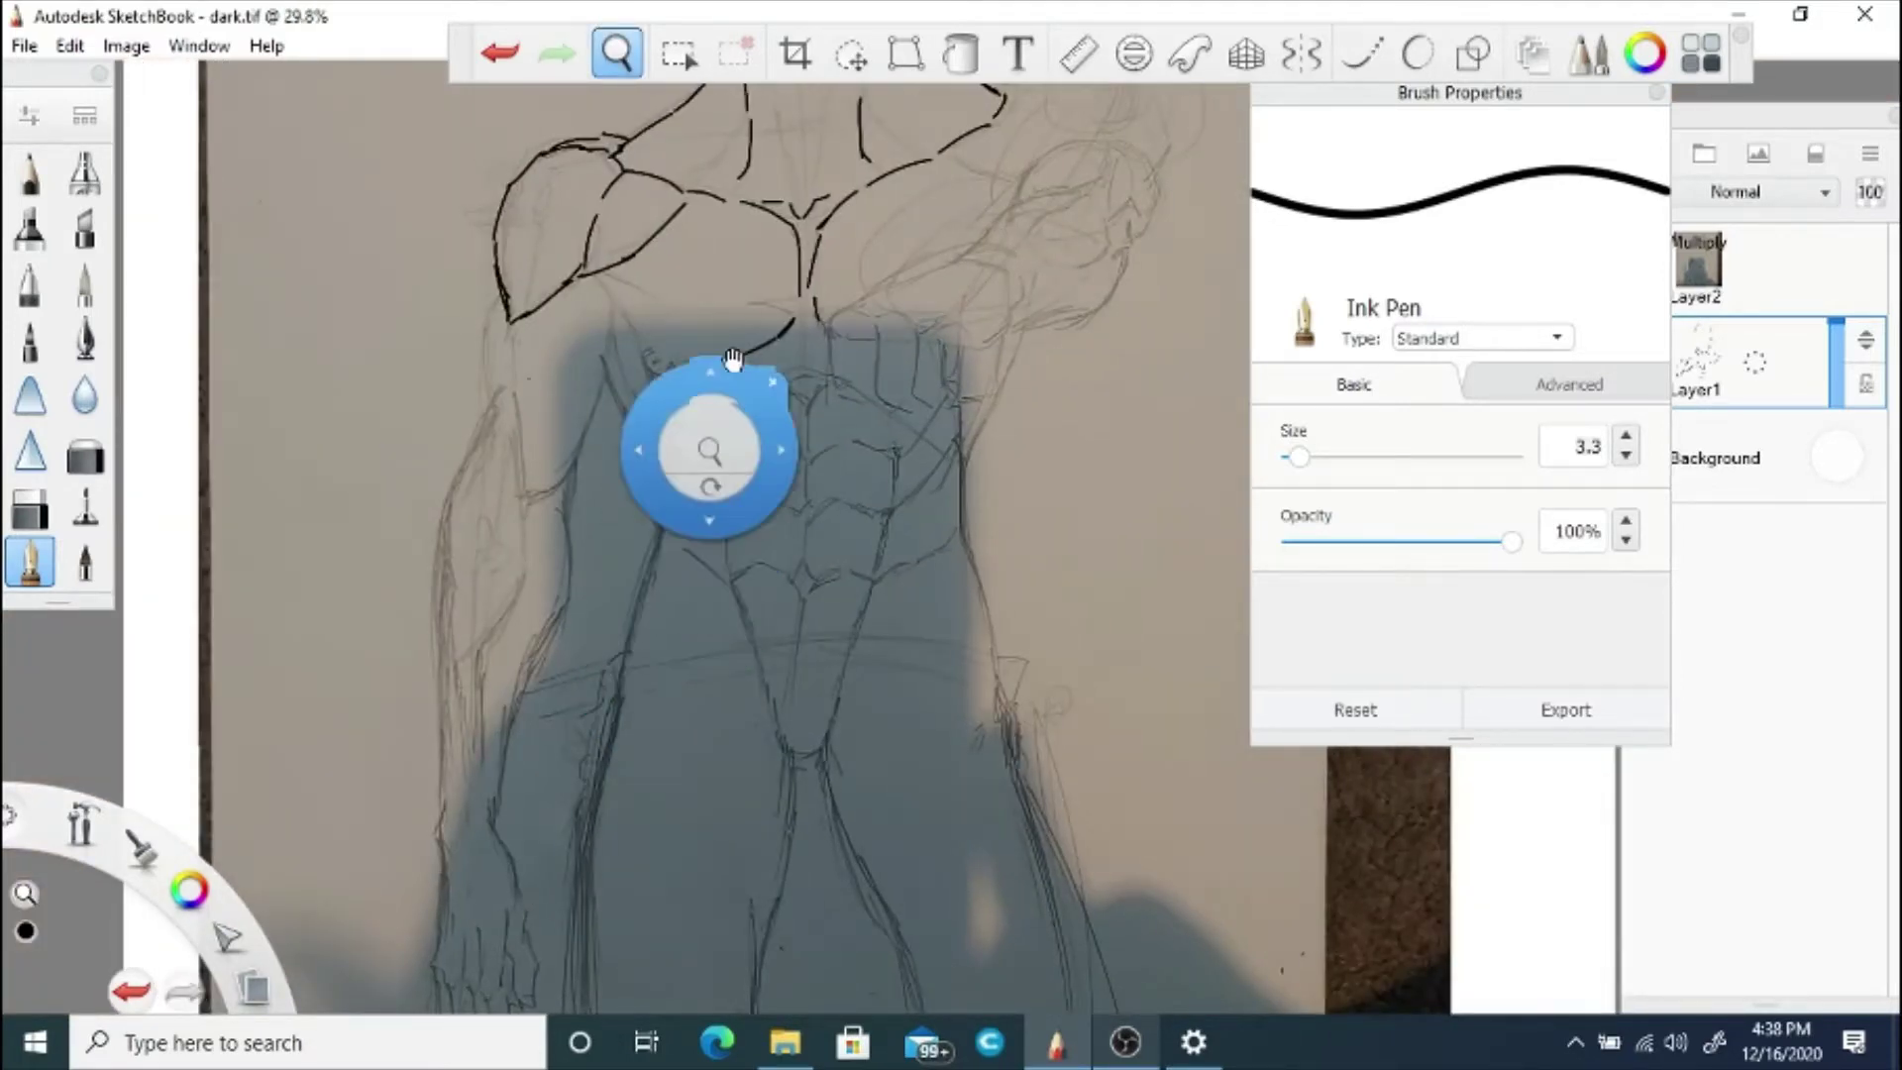
pyautogui.moveTo(731, 367); pyautogui.dragTo(771, 541)
pyautogui.moveTo(1755, 361); pyautogui.dragTo(1772, 302)
pyautogui.moveTo(189, 889); pyautogui.dragTo(242, 837)
pyautogui.moveTo(619, 381); pyautogui.dragTo(535, 682)
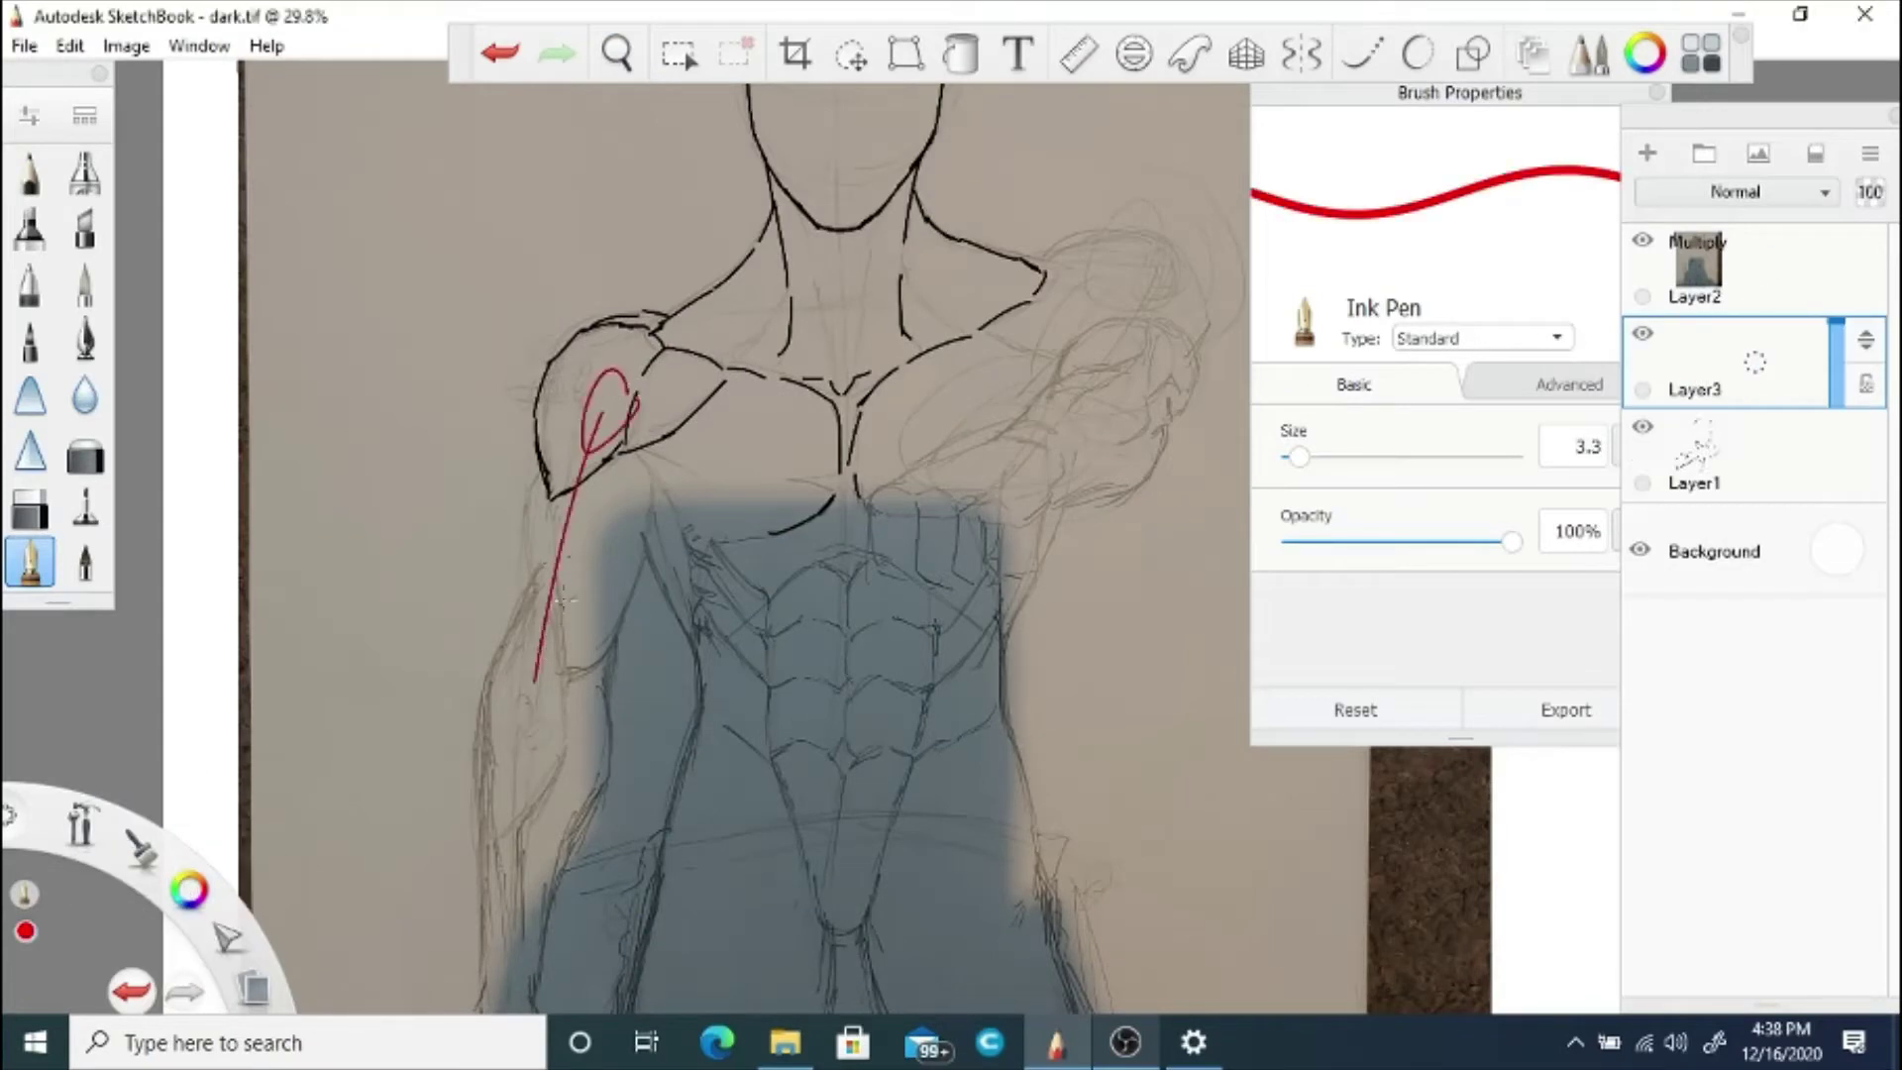
pyautogui.moveTo(594, 446)
pyautogui.mouseDown()
pyautogui.moveTo(520, 674)
pyautogui.moveTo(515, 777)
pyautogui.mouseUp()
pyautogui.moveTo(594, 693)
pyautogui.mouseDown()
pyautogui.moveTo(535, 702)
pyautogui.moveTo(603, 664)
pyautogui.mouseUp()
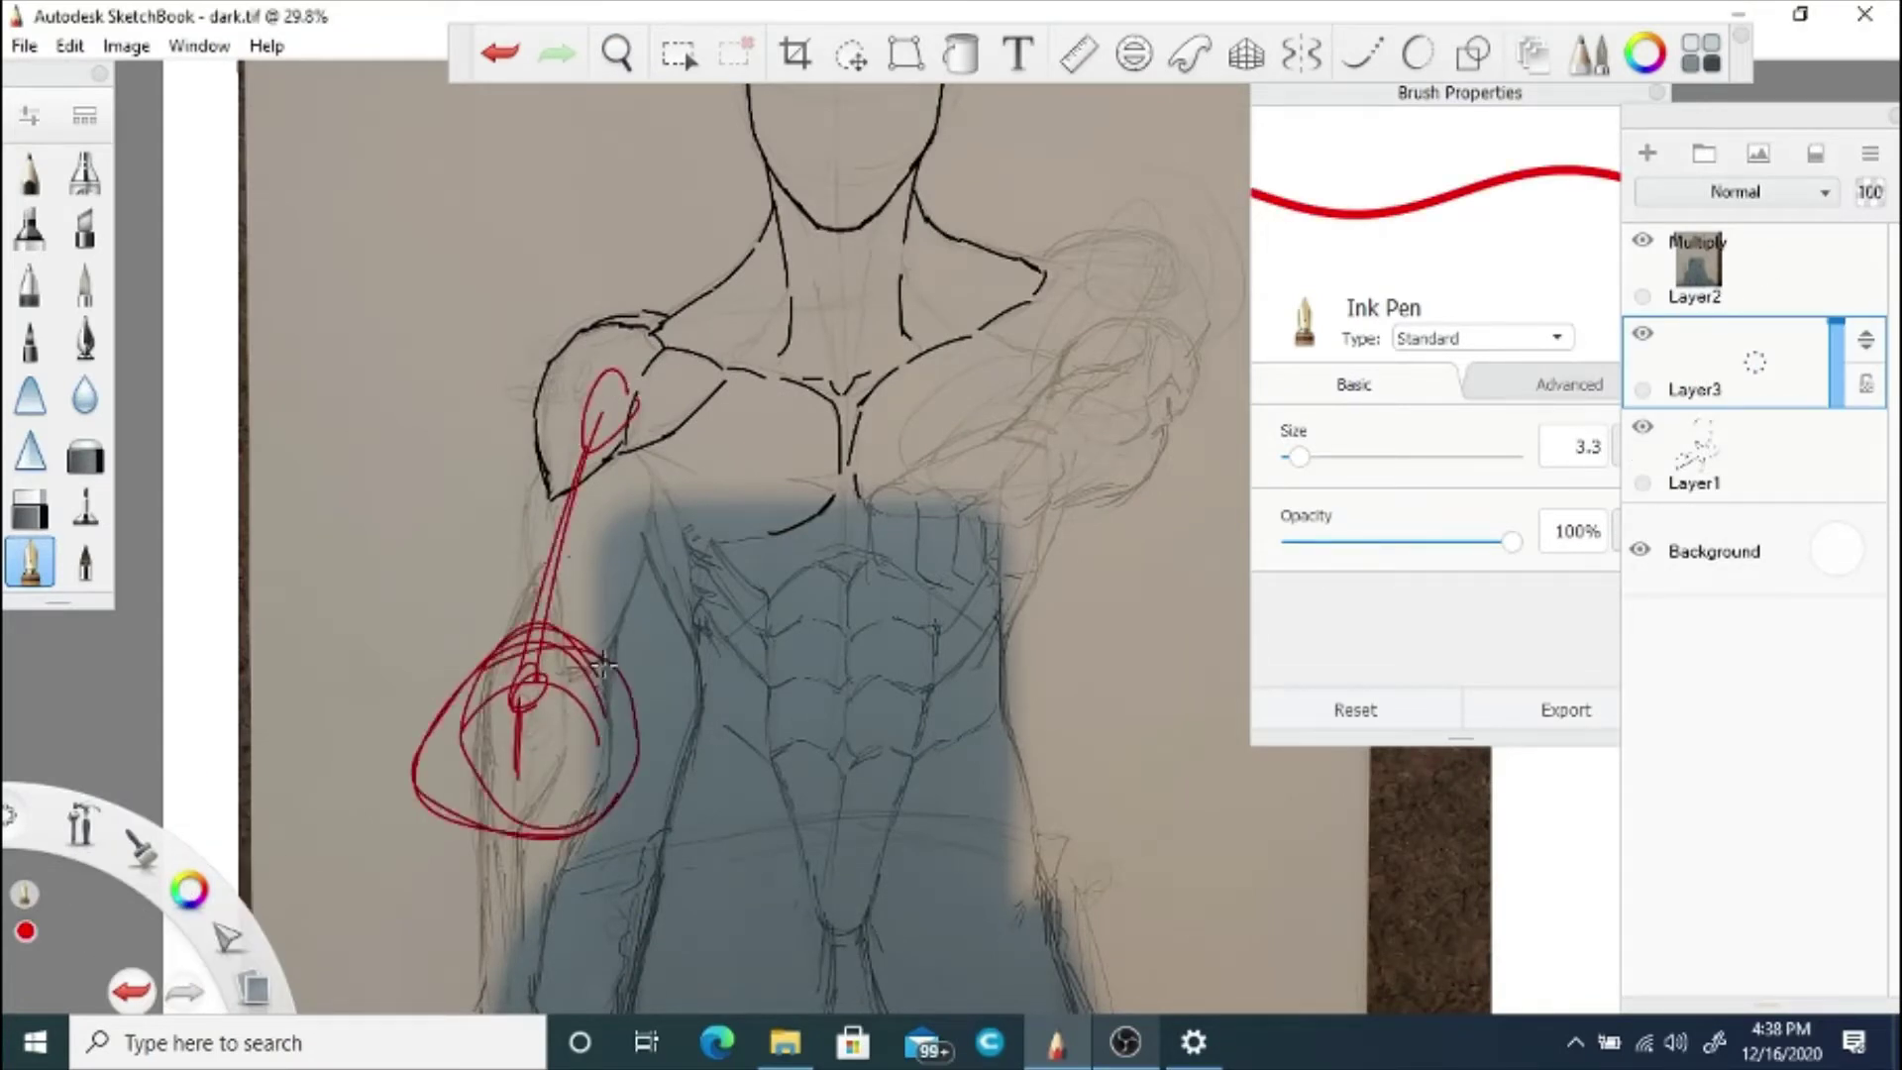
# Step: Return to Layer1 with black ink and draw the neck tendons from under the jaw down to the notch
pyautogui.click(1712, 455)
pyautogui.moveTo(189, 889); pyautogui.dragTo(190, 827)
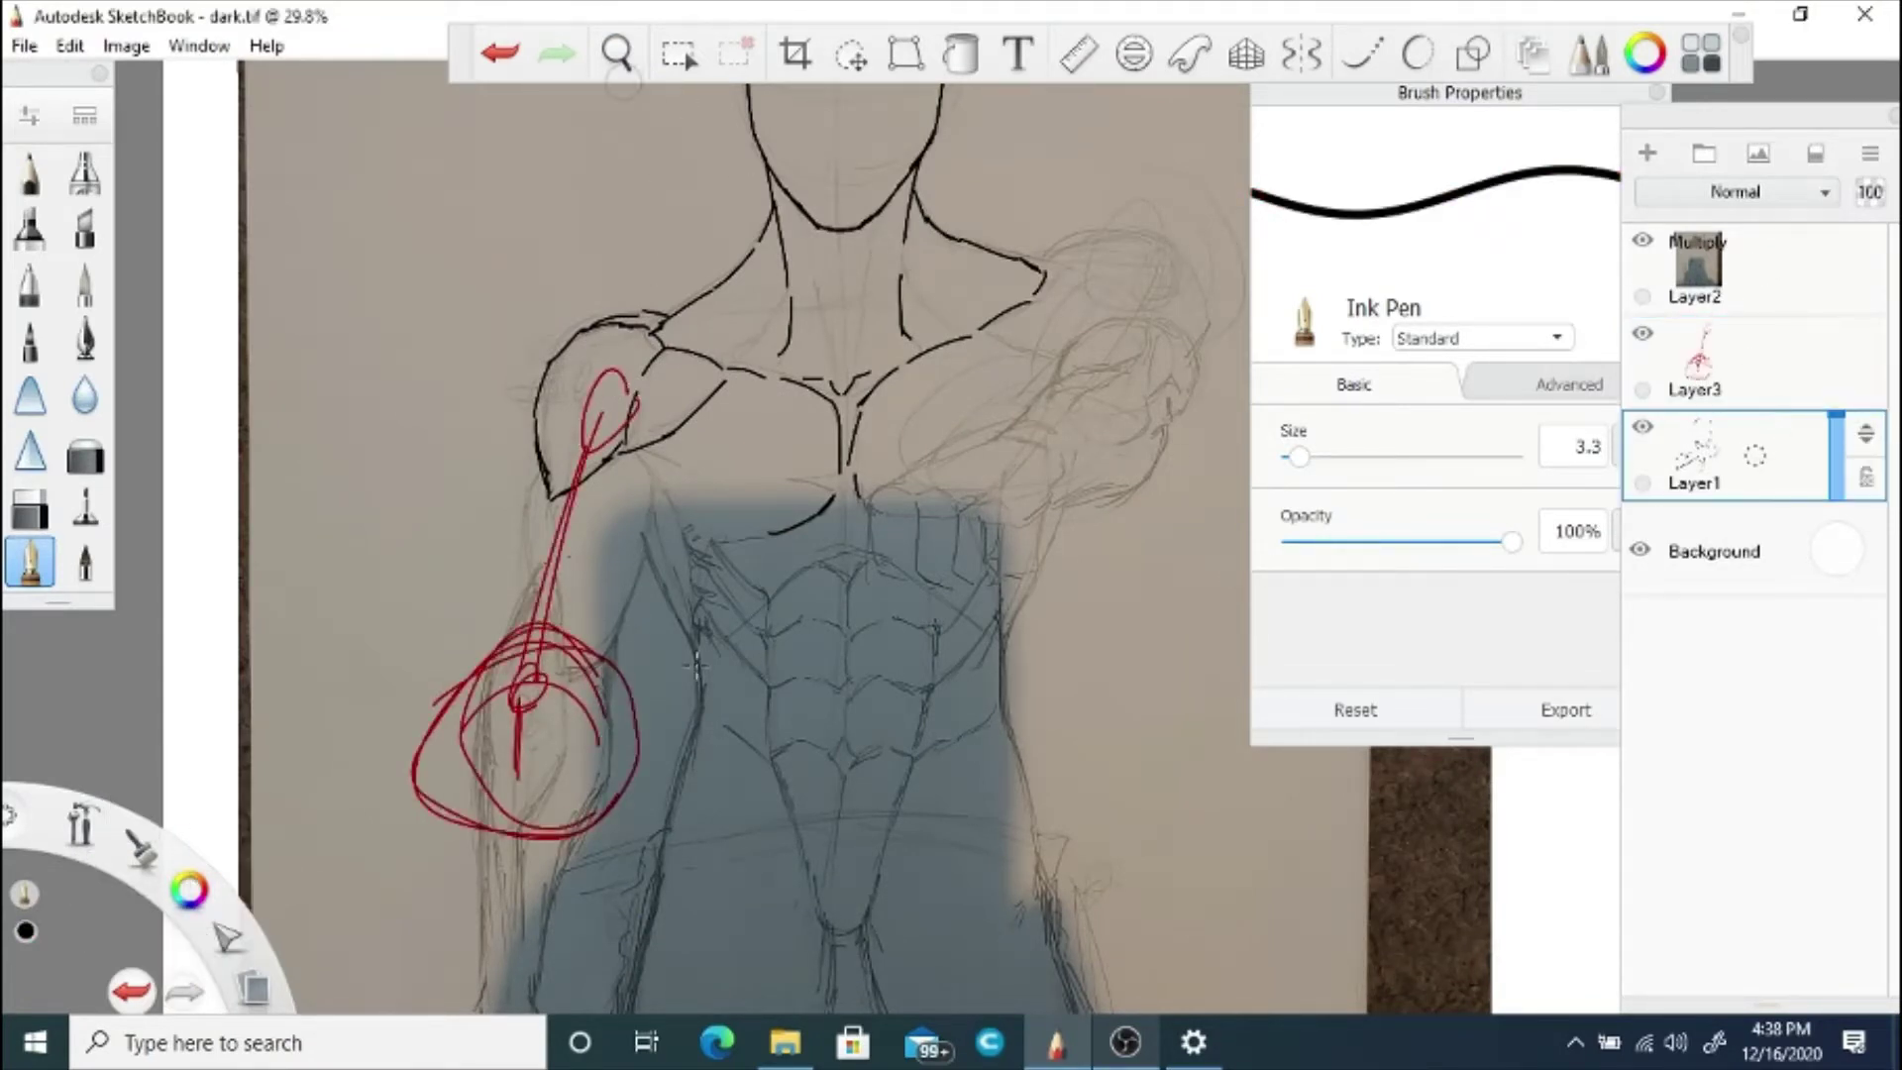
pyautogui.click(617, 53)
pyautogui.moveTo(678, 189); pyautogui.dragTo(847, 644)
pyautogui.moveTo(1199, 527); pyautogui.dragTo(963, 584)
pyautogui.click(1016, 537)
pyautogui.moveTo(911, 252); pyautogui.dragTo(887, 333)
pyautogui.moveTo(877, 446); pyautogui.dragTo(841, 646)
pyautogui.moveTo(859, 563); pyautogui.dragTo(838, 649)
pyautogui.moveTo(735, 254); pyautogui.dragTo(756, 333)
pyautogui.moveTo(774, 440); pyautogui.dragTo(800, 639)
# Step: Ink the side neck muscle lines running down to both collarbones, undoing a stray stroke
pyautogui.moveTo(661, 588); pyautogui.dragTo(642, 620)
pyautogui.moveTo(693, 422)
pyautogui.mouseDown()
pyautogui.moveTo(649, 505)
pyautogui.moveTo(545, 591)
pyautogui.mouseUp()
pyautogui.moveTo(966, 404); pyautogui.dragTo(1088, 510)
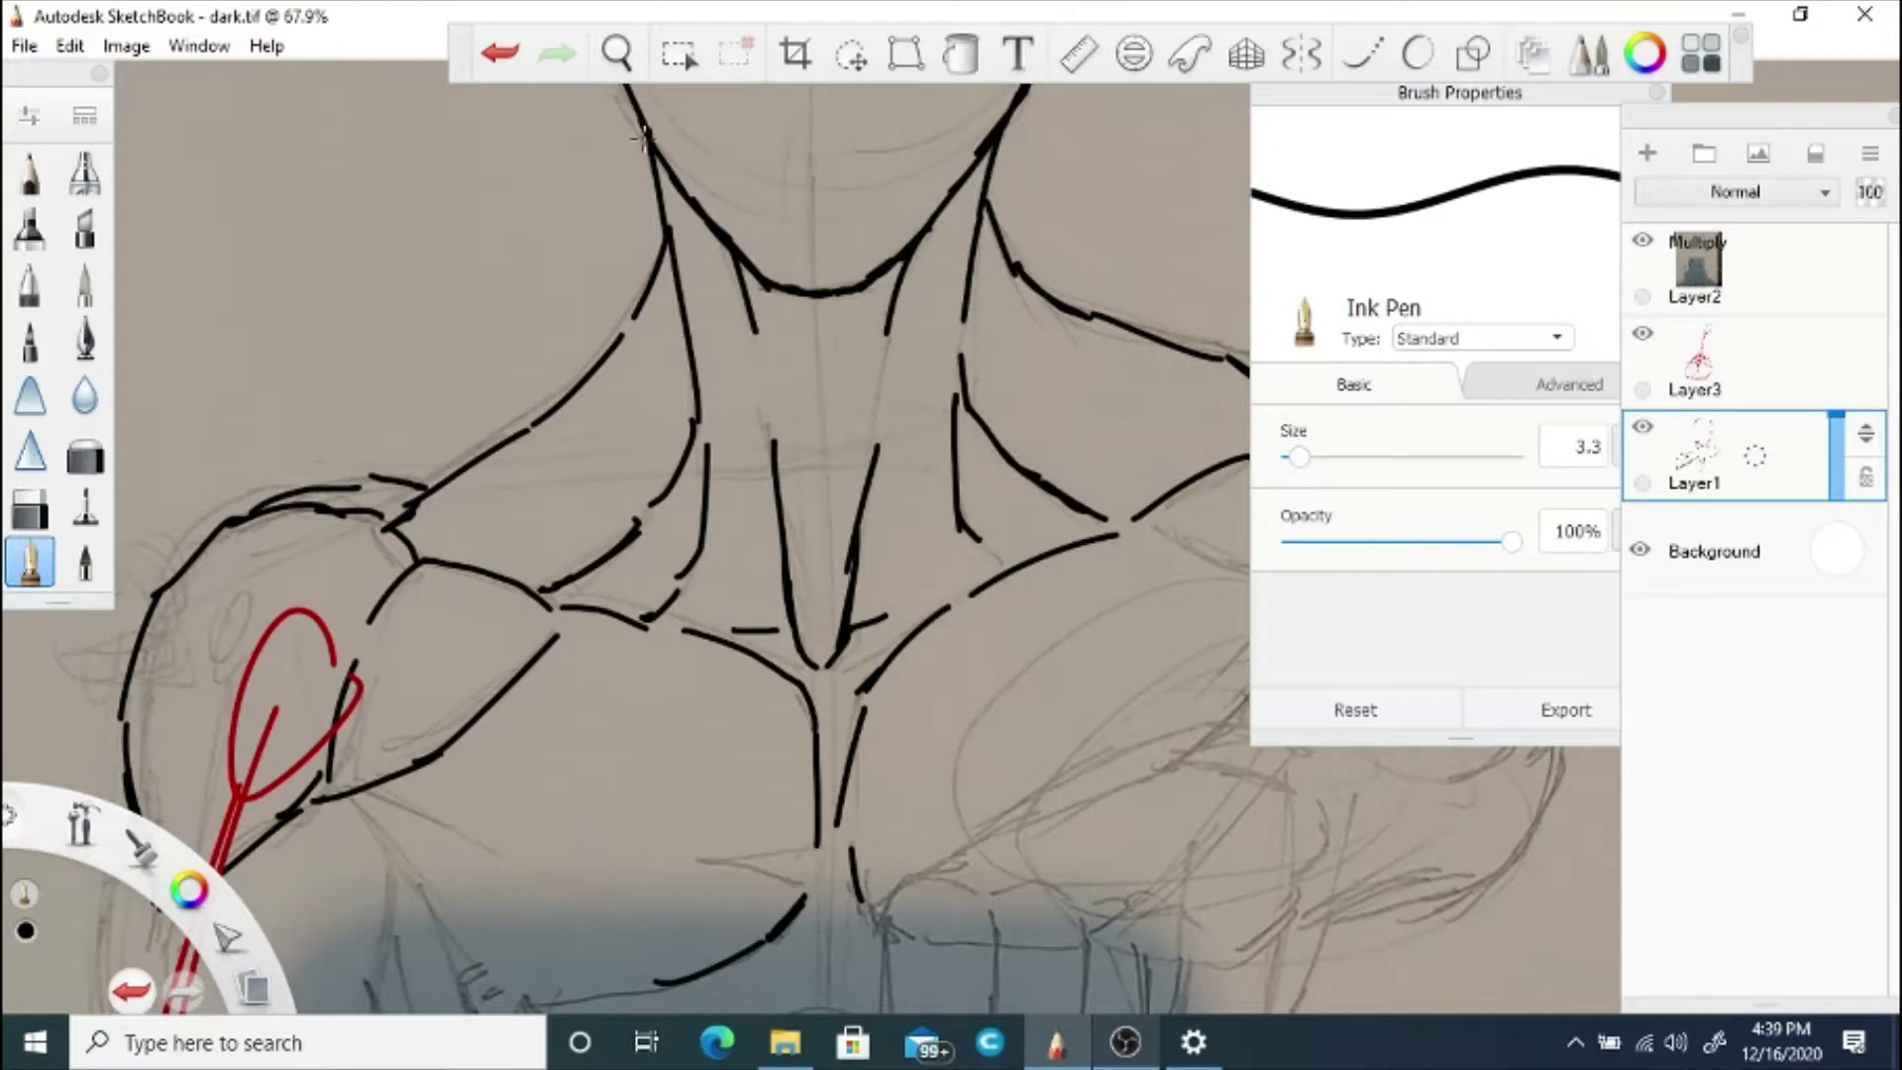
pyautogui.moveTo(605, 474); pyautogui.dragTo(851, 424)
pyautogui.click(501, 52)
# Step: Ink the top and rounded outer contour of the right shoulder, redrawing one misplaced stroke
pyautogui.click(616, 53)
pyautogui.moveTo(1340, 461); pyautogui.dragTo(764, 531)
pyautogui.click(835, 471)
pyautogui.moveTo(671, 428); pyautogui.dragTo(753, 399)
pyautogui.moveTo(782, 379)
pyautogui.mouseDown()
pyautogui.moveTo(946, 420)
pyautogui.moveTo(1054, 598)
pyautogui.mouseUp()
pyautogui.click(499, 54)
pyautogui.moveTo(956, 409)
pyautogui.mouseDown()
pyautogui.moveTo(1078, 596)
pyautogui.moveTo(1057, 654)
pyautogui.mouseUp()
# Step: Ink the rounded muscle contours of the bent right arm below the shoulder, including the curves around the elbow
pyautogui.moveTo(995, 582)
pyautogui.mouseDown()
pyautogui.moveTo(1058, 650)
pyautogui.moveTo(1012, 773)
pyautogui.mouseUp()
pyautogui.moveTo(990, 696); pyautogui.dragTo(948, 723)
pyautogui.moveTo(891, 550); pyautogui.dragTo(969, 564)
pyautogui.moveTo(871, 557)
pyautogui.mouseDown()
pyautogui.moveTo(753, 619)
pyautogui.moveTo(705, 698)
pyautogui.mouseUp()
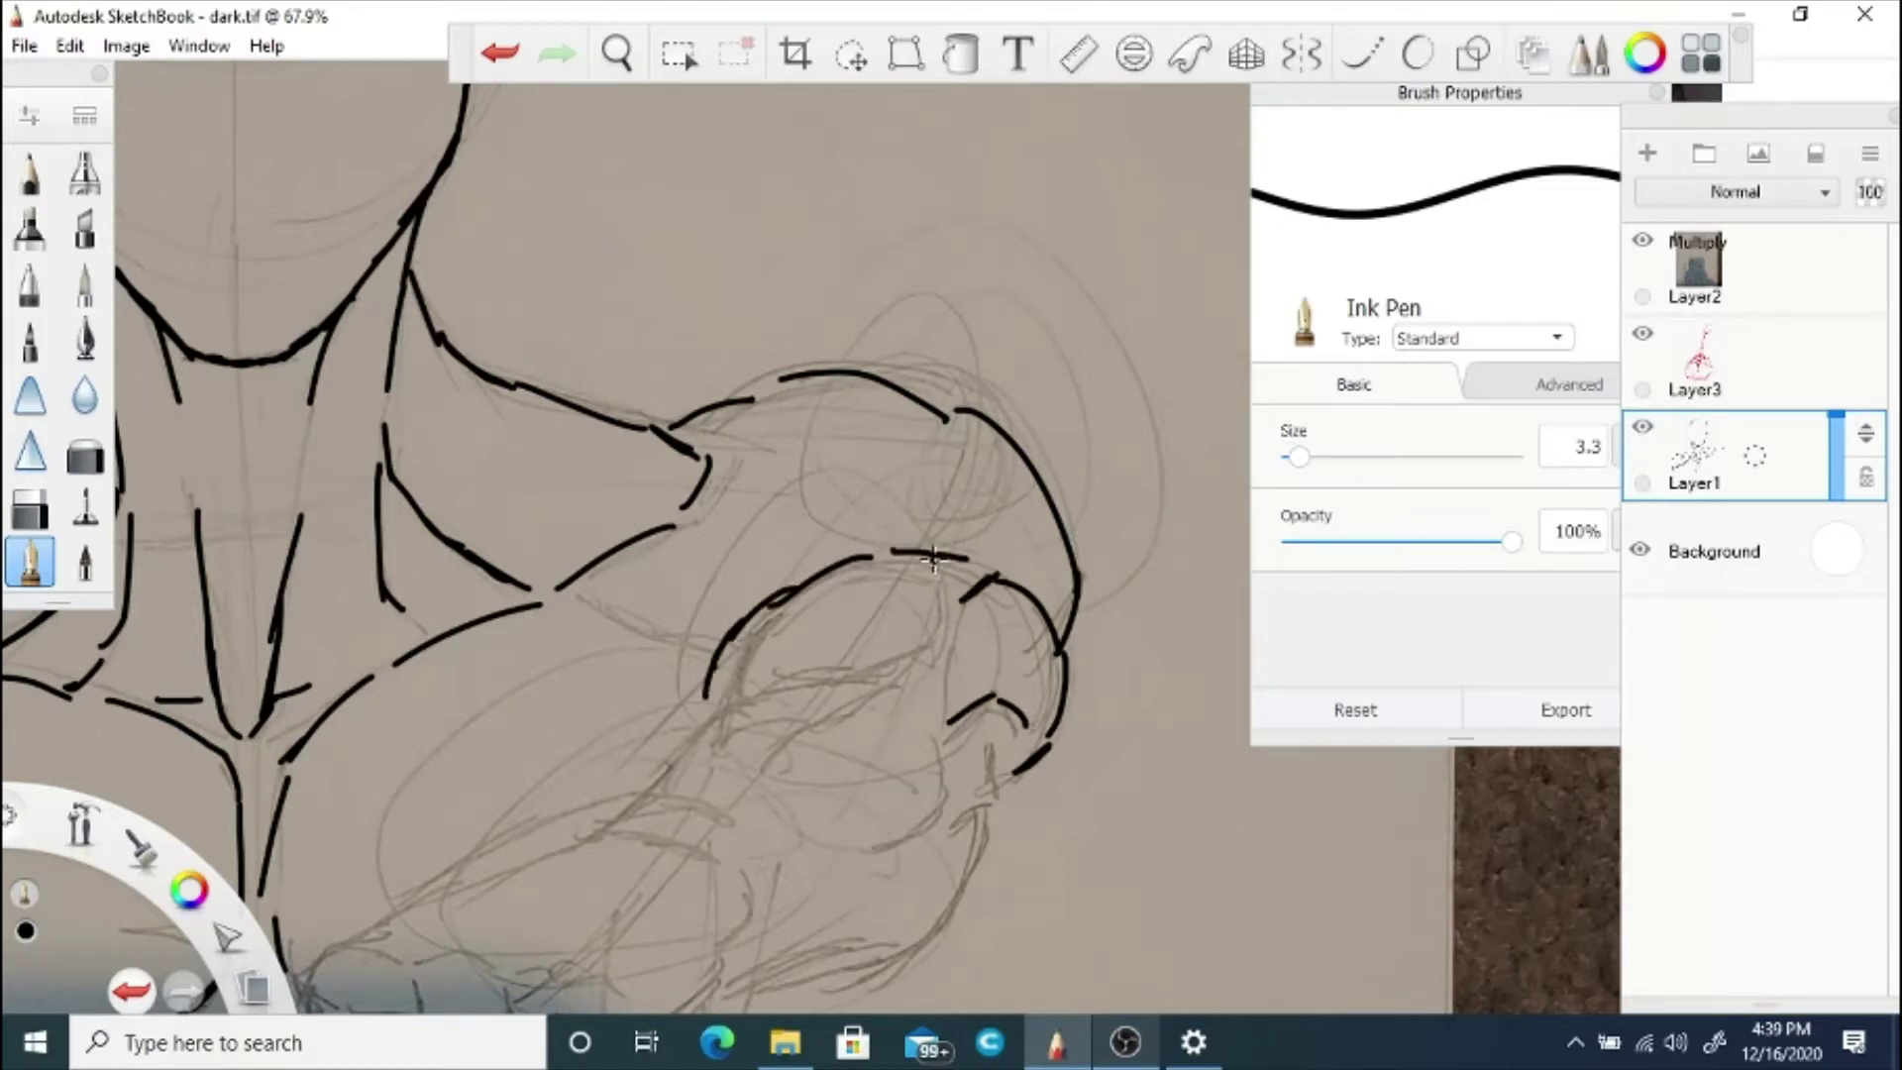
pyautogui.moveTo(931, 558); pyautogui.dragTo(941, 599)
pyautogui.moveTo(926, 631); pyautogui.dragTo(827, 674)
pyautogui.moveTo(933, 718)
pyautogui.mouseDown()
pyautogui.moveTo(949, 802)
pyautogui.moveTo(840, 847)
pyautogui.moveTo(741, 792)
pyautogui.mouseUp()
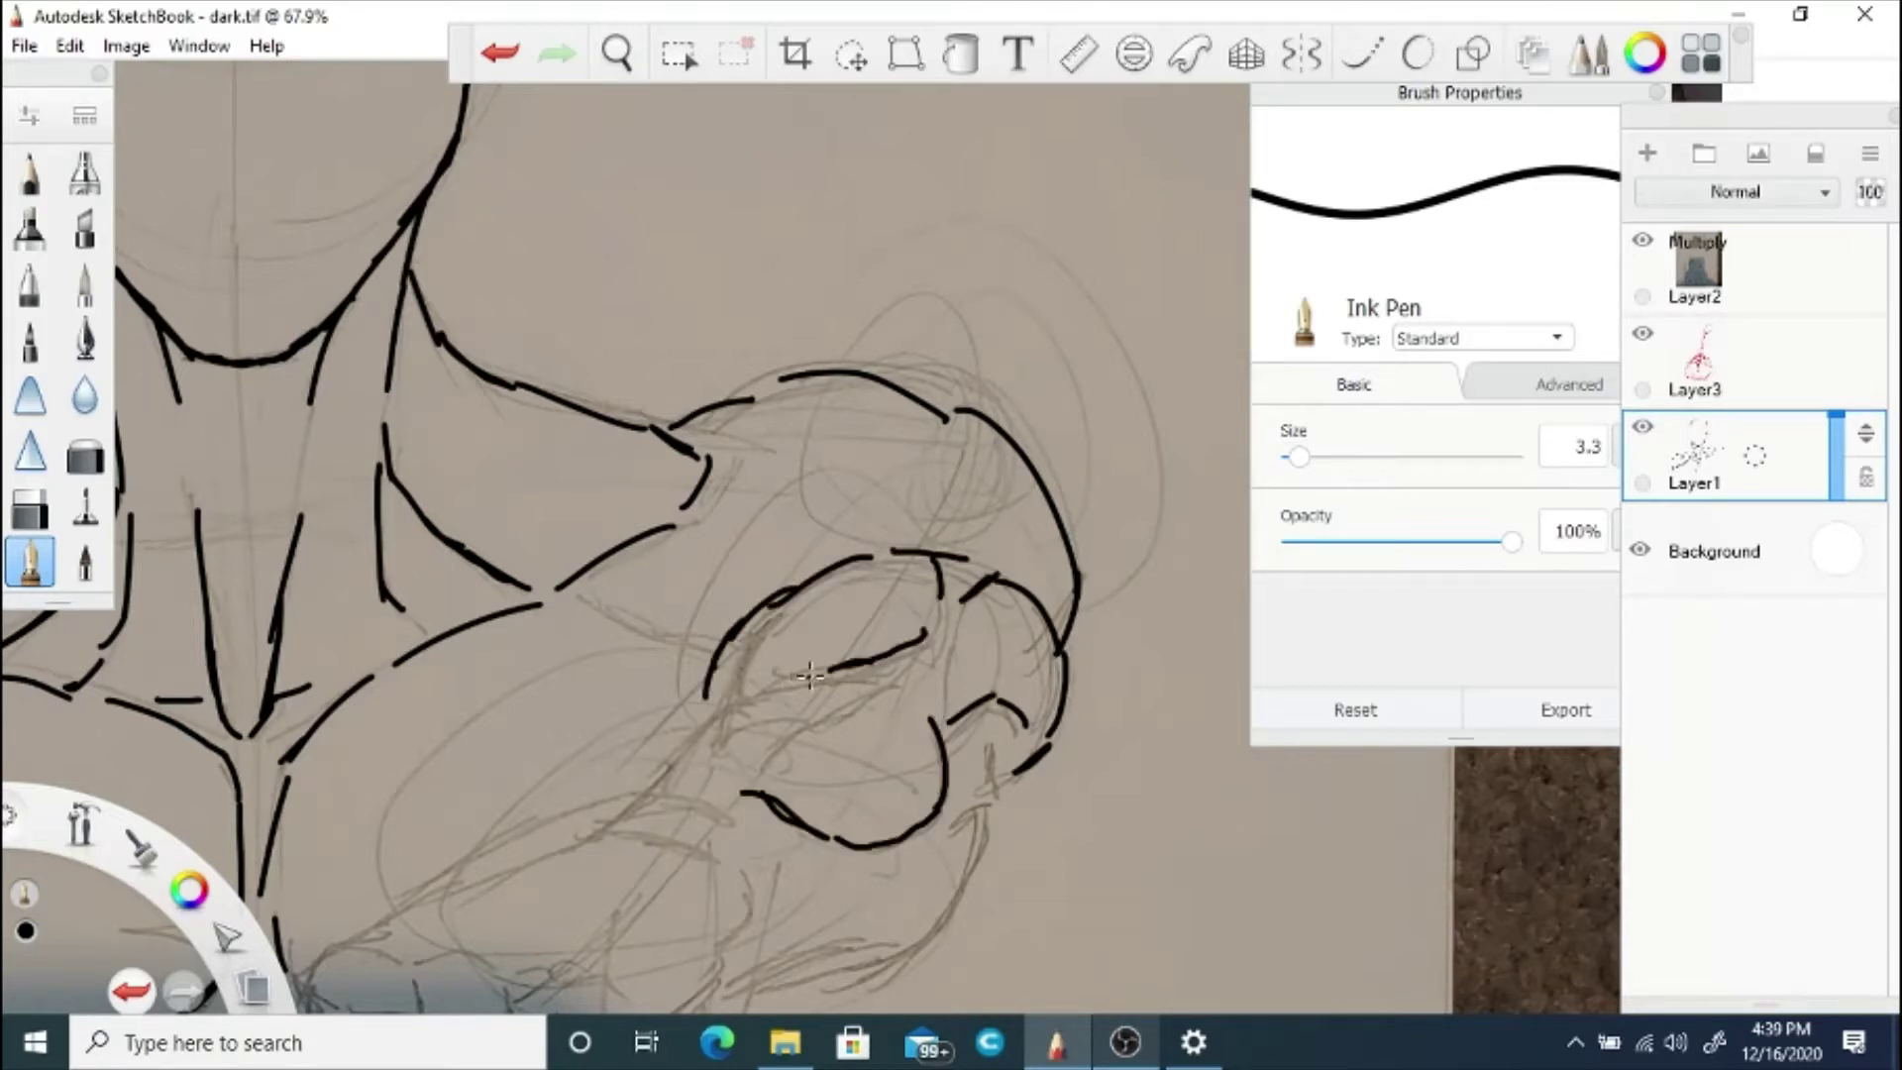
# Step: Ink the bent right forearm's upper and lower contours and the crease at the elbow
pyautogui.moveTo(810, 677)
pyautogui.mouseDown()
pyautogui.moveTo(684, 743)
pyautogui.moveTo(614, 825)
pyautogui.mouseUp()
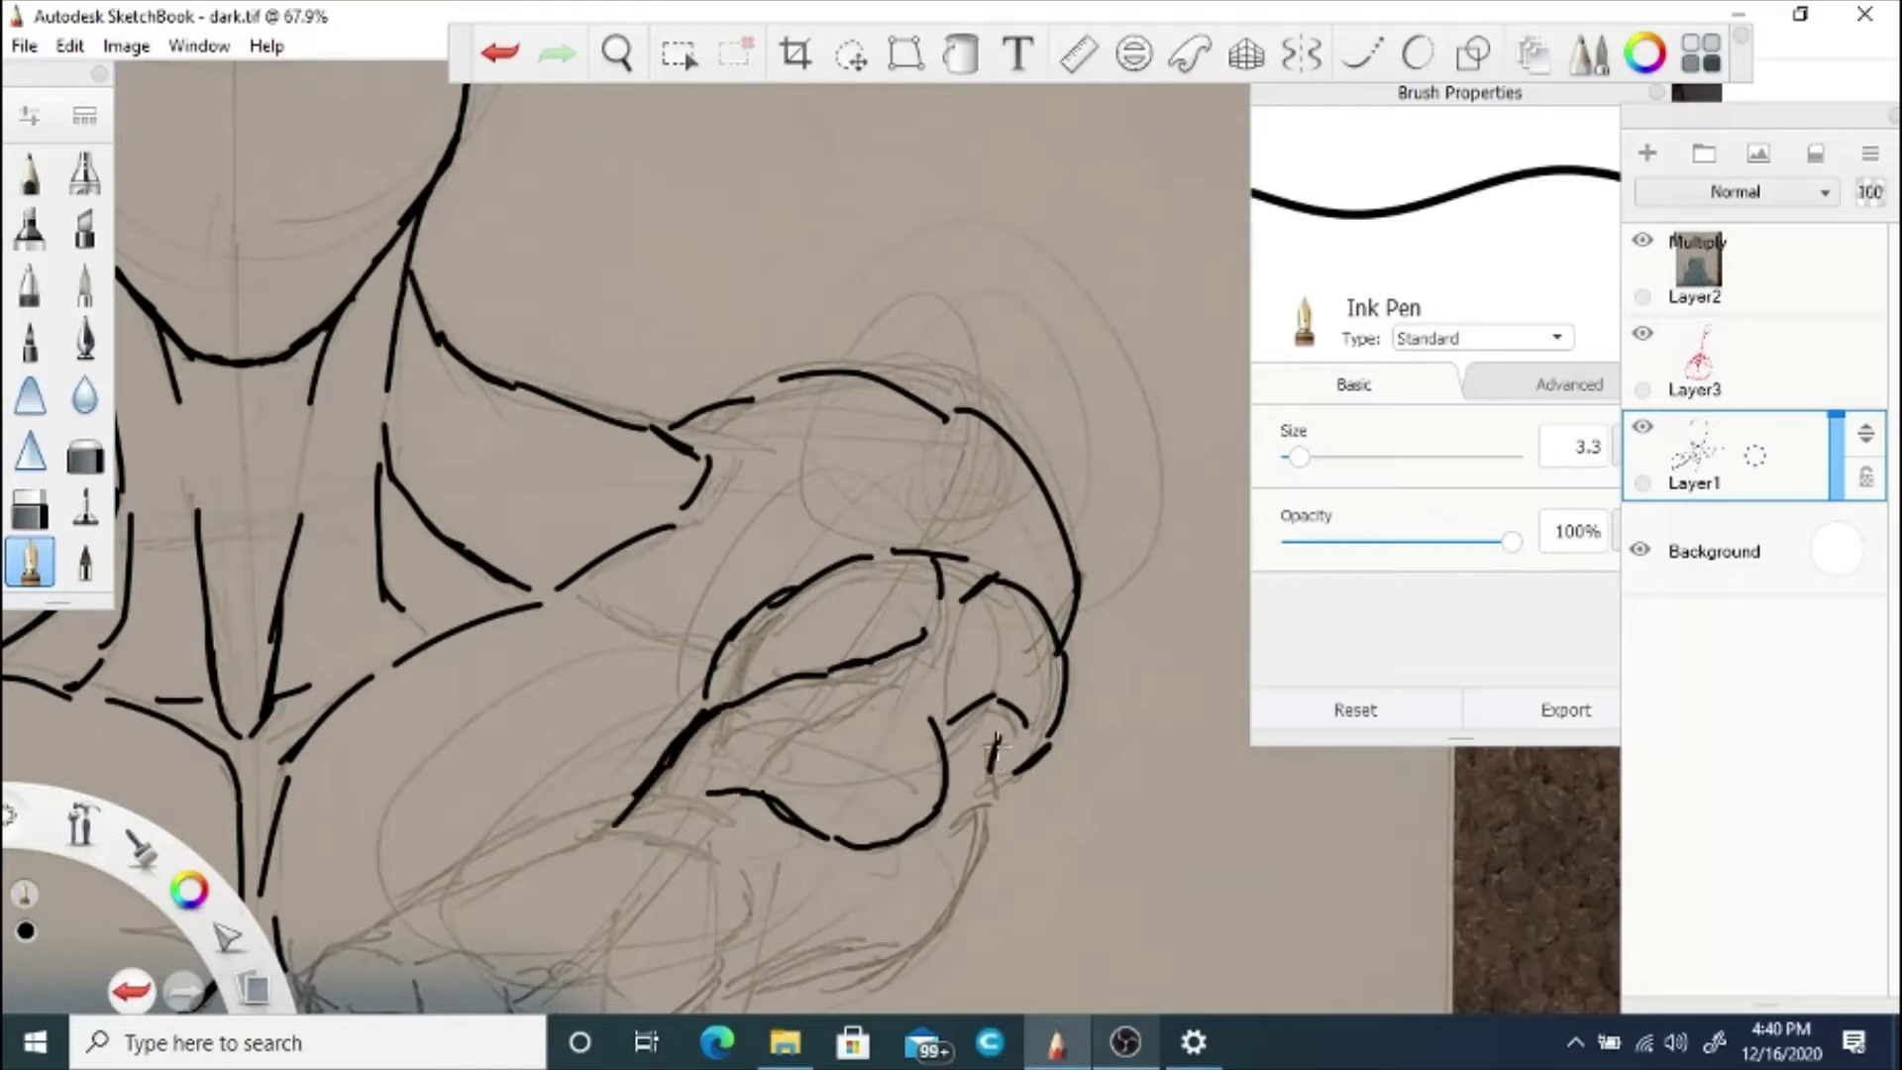
pyautogui.moveTo(993, 738); pyautogui.dragTo(994, 789)
pyautogui.moveTo(985, 809)
pyautogui.mouseDown()
pyautogui.moveTo(945, 830)
pyautogui.moveTo(968, 886)
pyautogui.moveTo(866, 966)
pyautogui.moveTo(748, 988)
pyautogui.mouseUp()
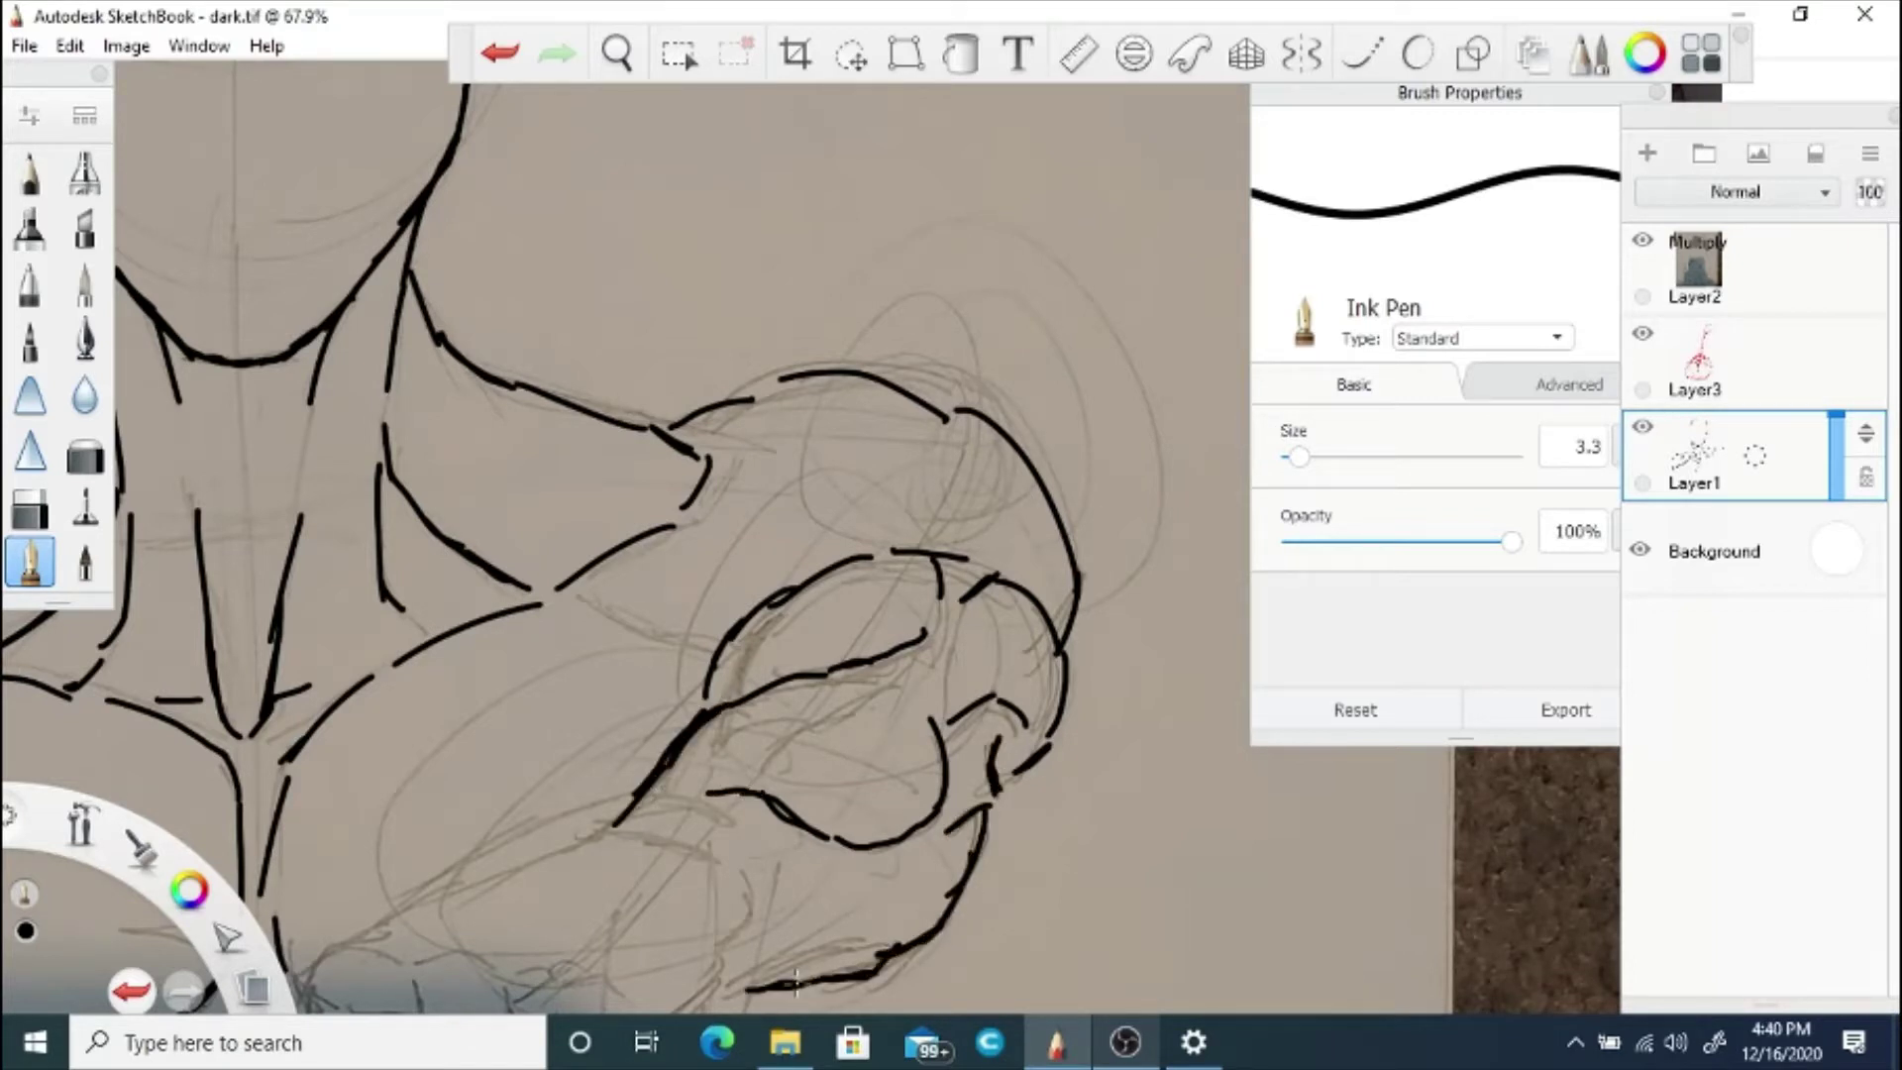
pyautogui.moveTo(1029, 727); pyautogui.dragTo(995, 762)
pyautogui.moveTo(995, 764); pyautogui.dragTo(1035, 755)
# Step: Thicken the bent arm's inner curve, undo the extra strokes, and erase the excess ink along it
pyautogui.moveTo(709, 699); pyautogui.dragTo(761, 622)
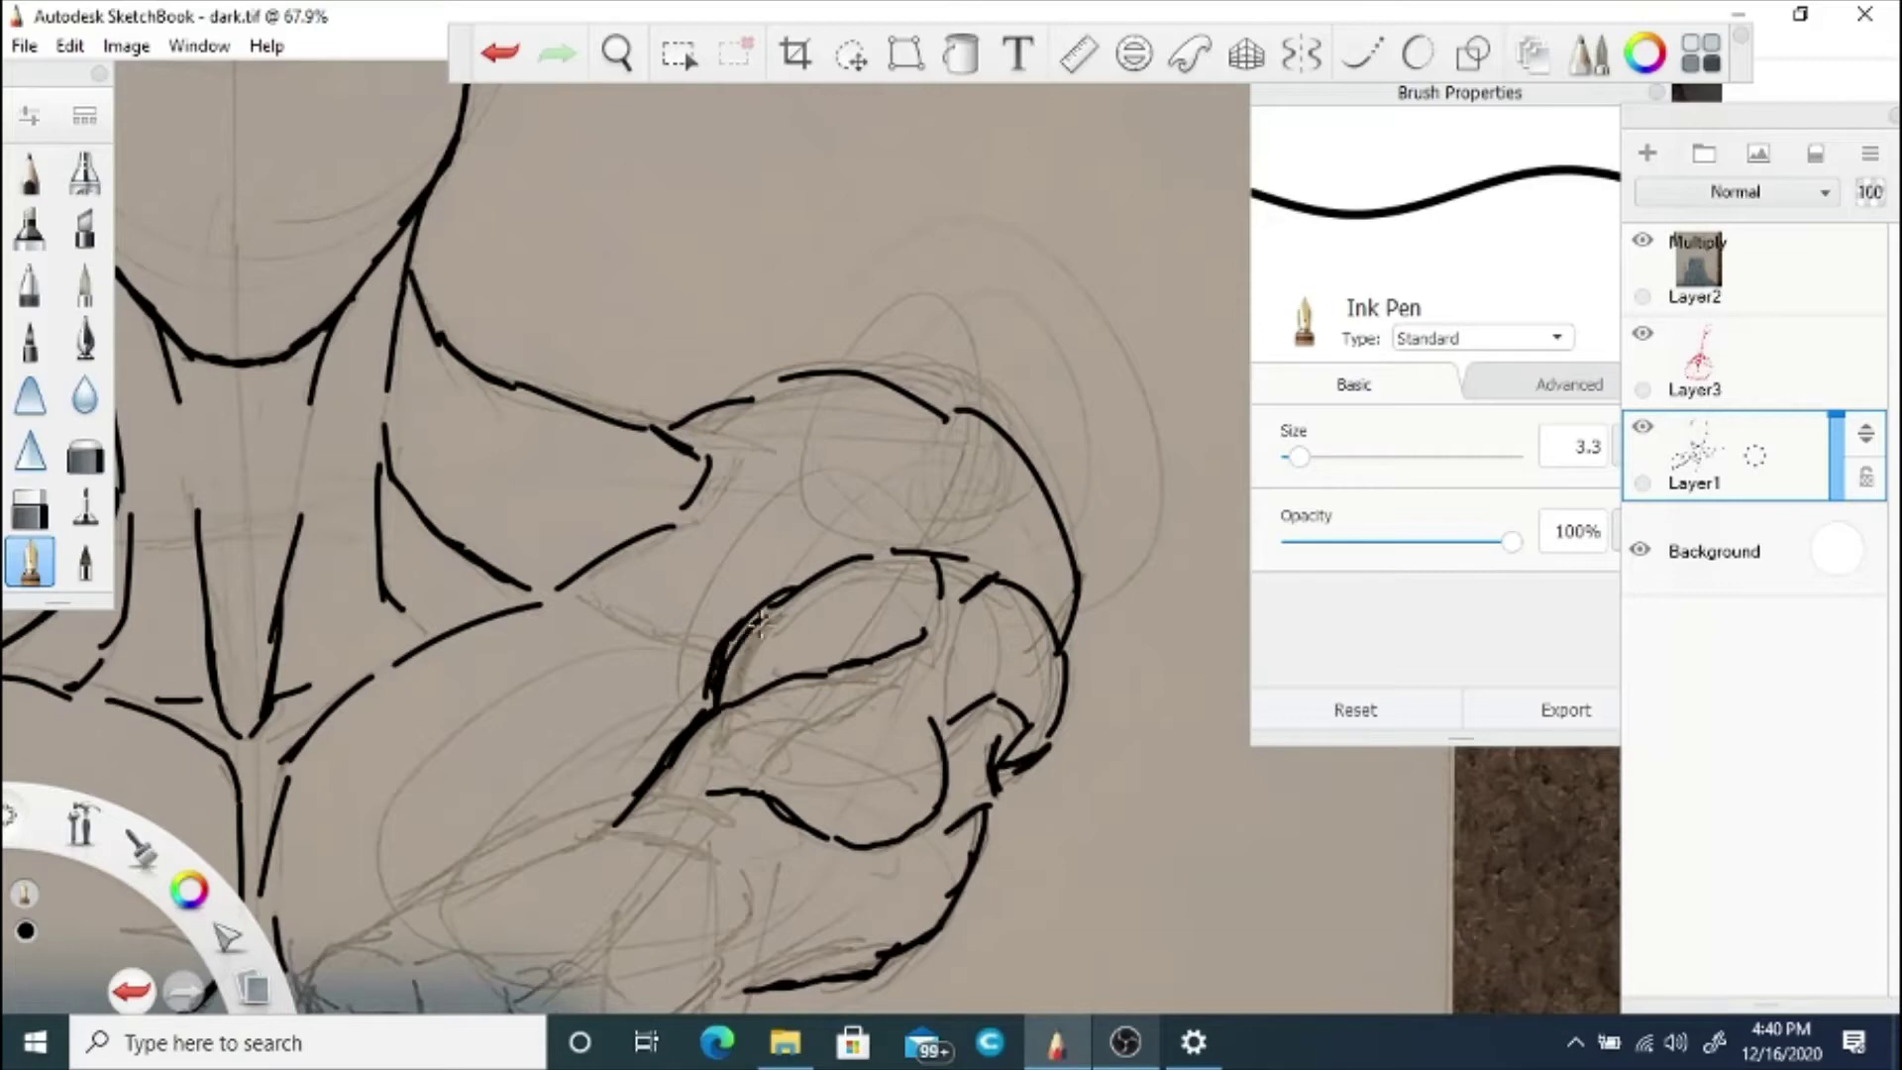
pyautogui.moveTo(701, 699); pyautogui.dragTo(661, 758)
pyautogui.press('space')
pyautogui.moveTo(646, 658)
pyautogui.mouseDown()
pyautogui.moveTo(763, 645)
pyautogui.moveTo(675, 217)
pyautogui.mouseUp()
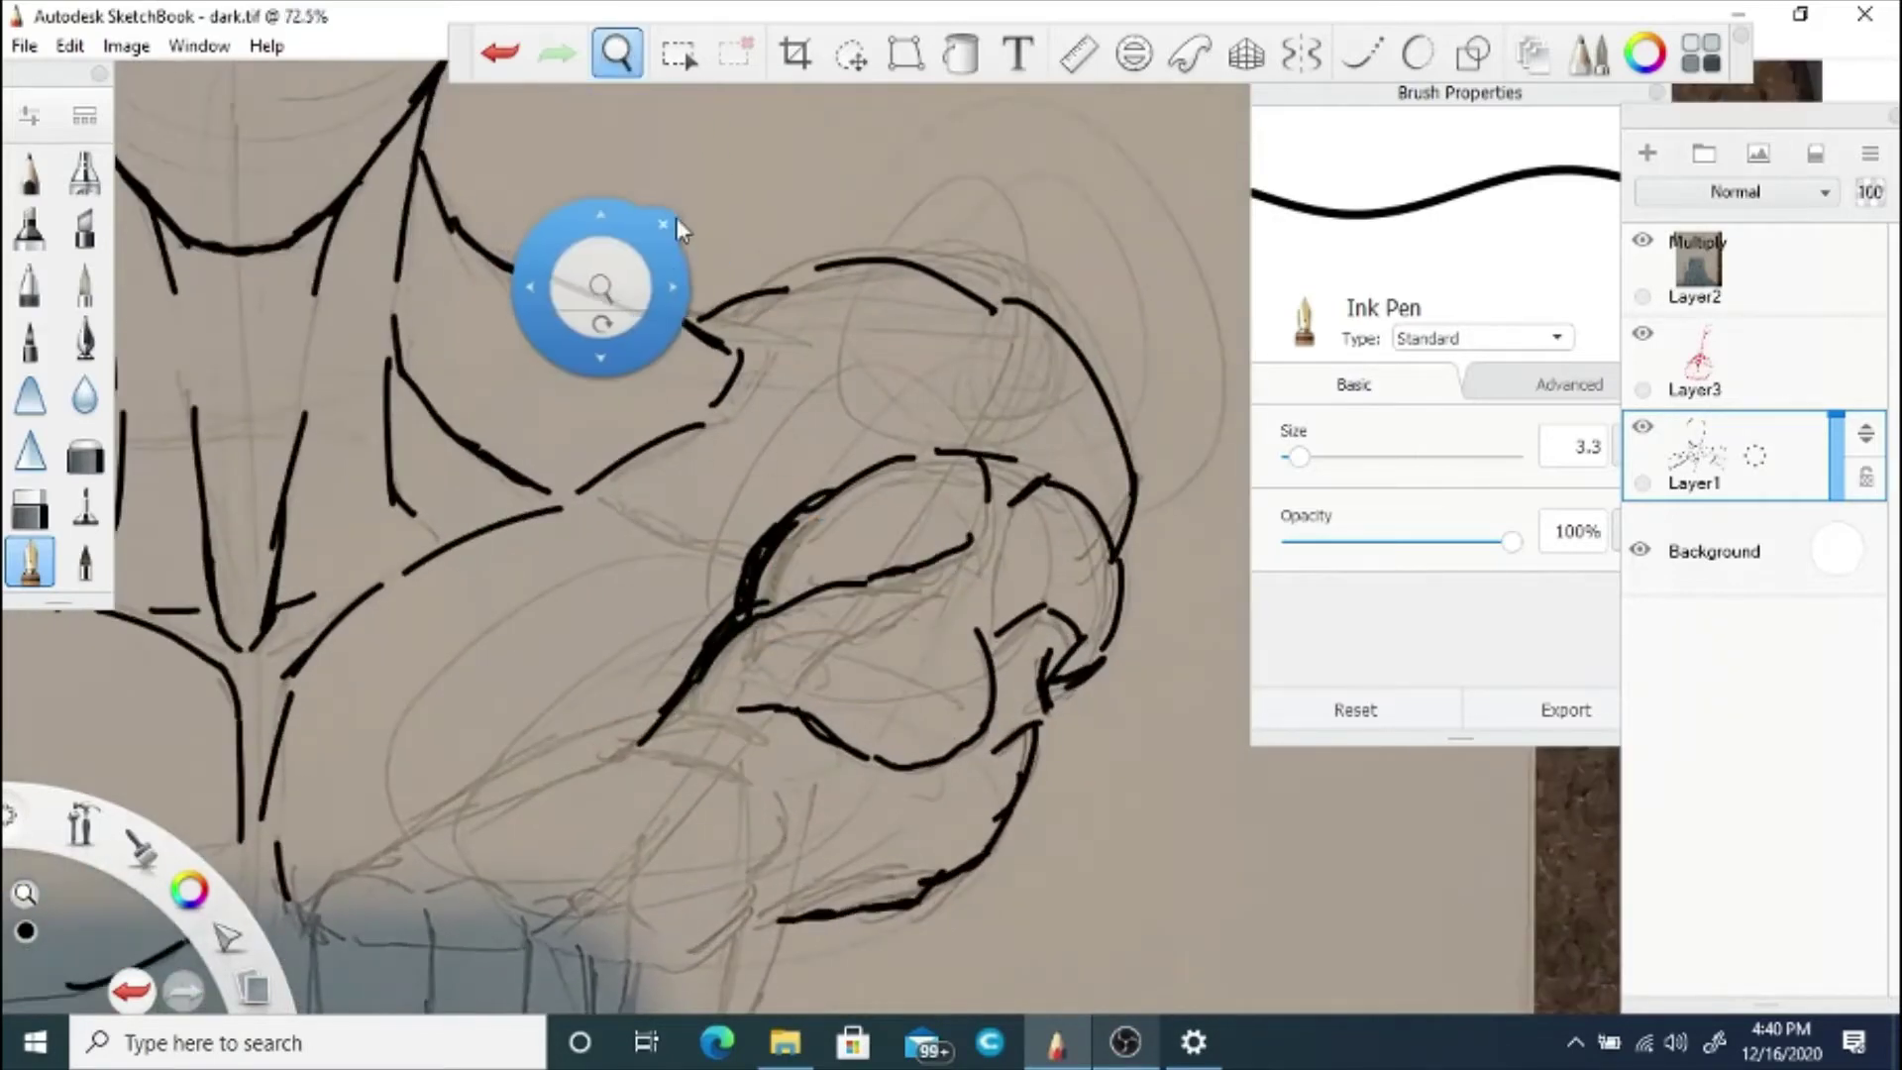
pyautogui.click(514, 69)
pyautogui.click(515, 70)
pyautogui.click(29, 507)
pyautogui.moveTo(743, 552)
pyautogui.mouseDown()
pyautogui.moveTo(779, 554)
pyautogui.moveTo(773, 600)
pyautogui.mouseUp()
pyautogui.click(32, 562)
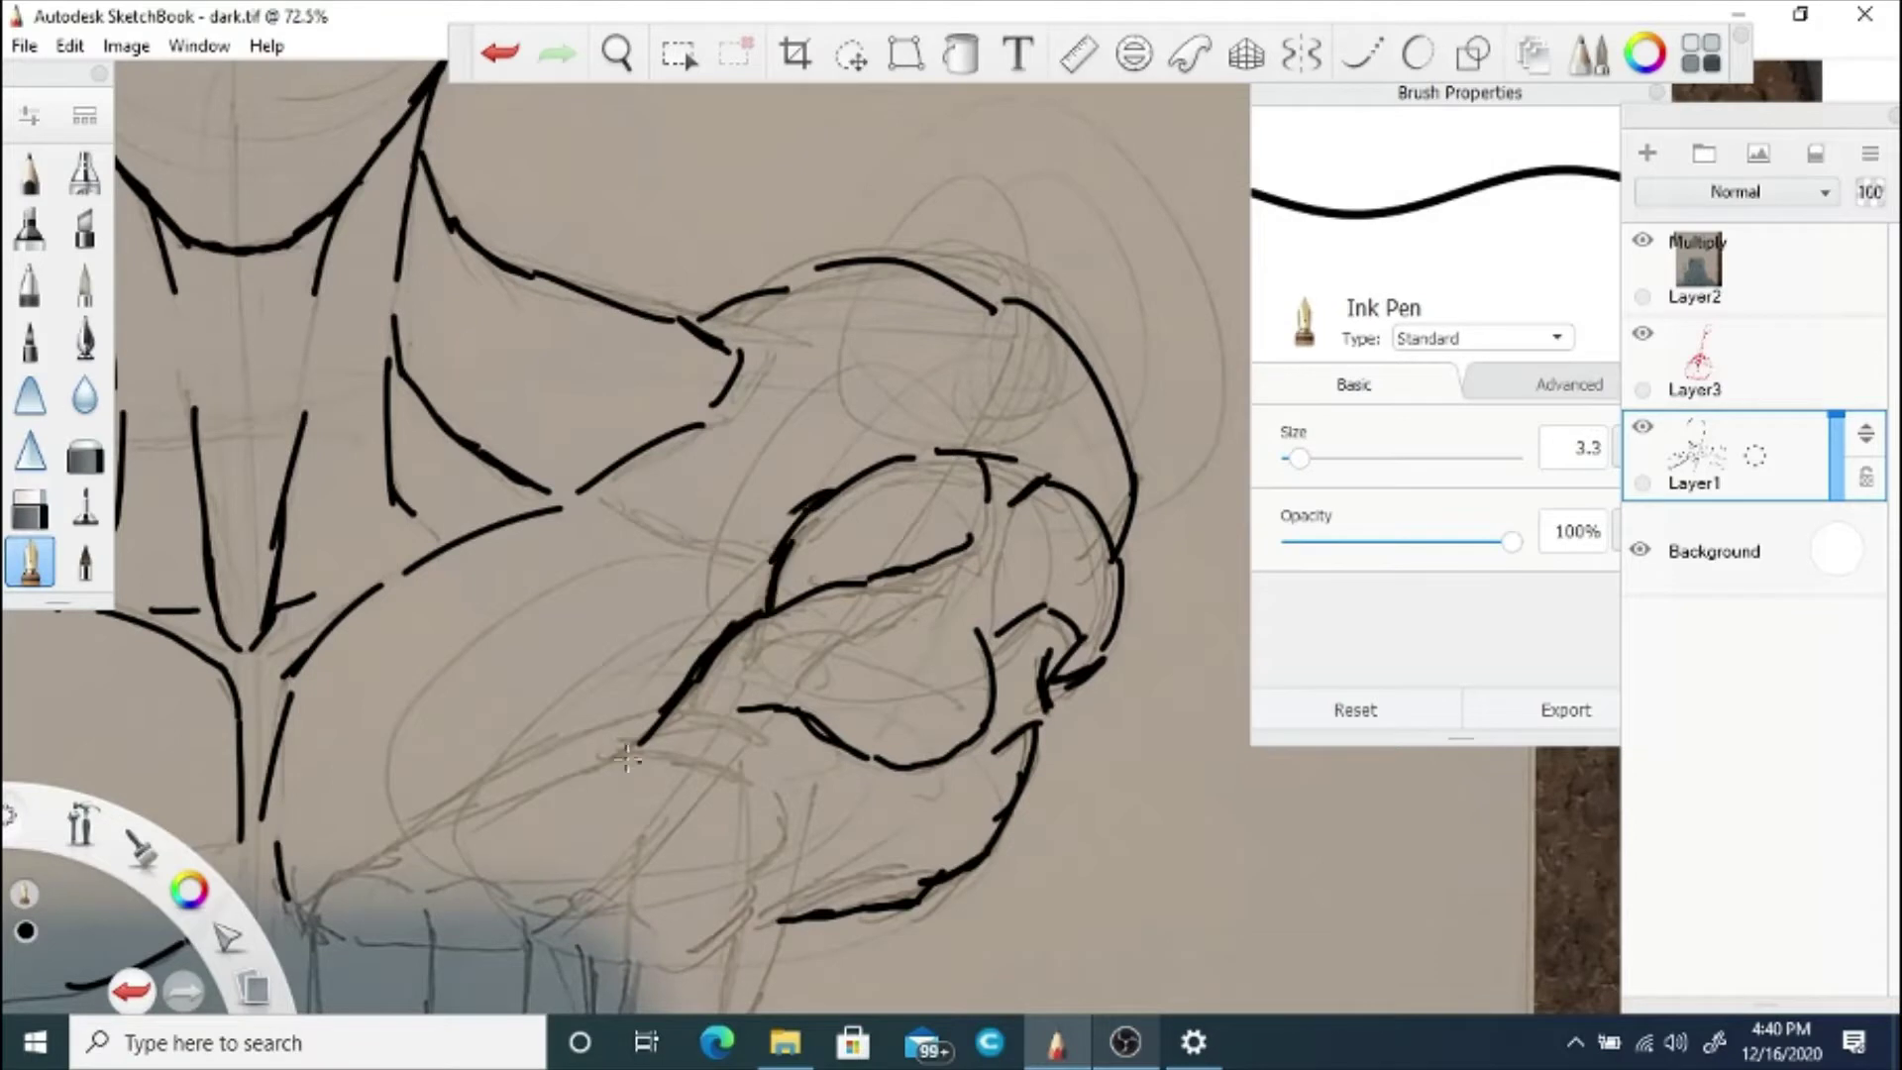
# Step: Ink the wrist, the back of the right hand with its row of knuckles, and the first finger's outer edge
pyautogui.moveTo(625, 750); pyautogui.dragTo(680, 756)
pyautogui.press('space')
pyautogui.moveTo(373, 989); pyautogui.dragTo(641, 739)
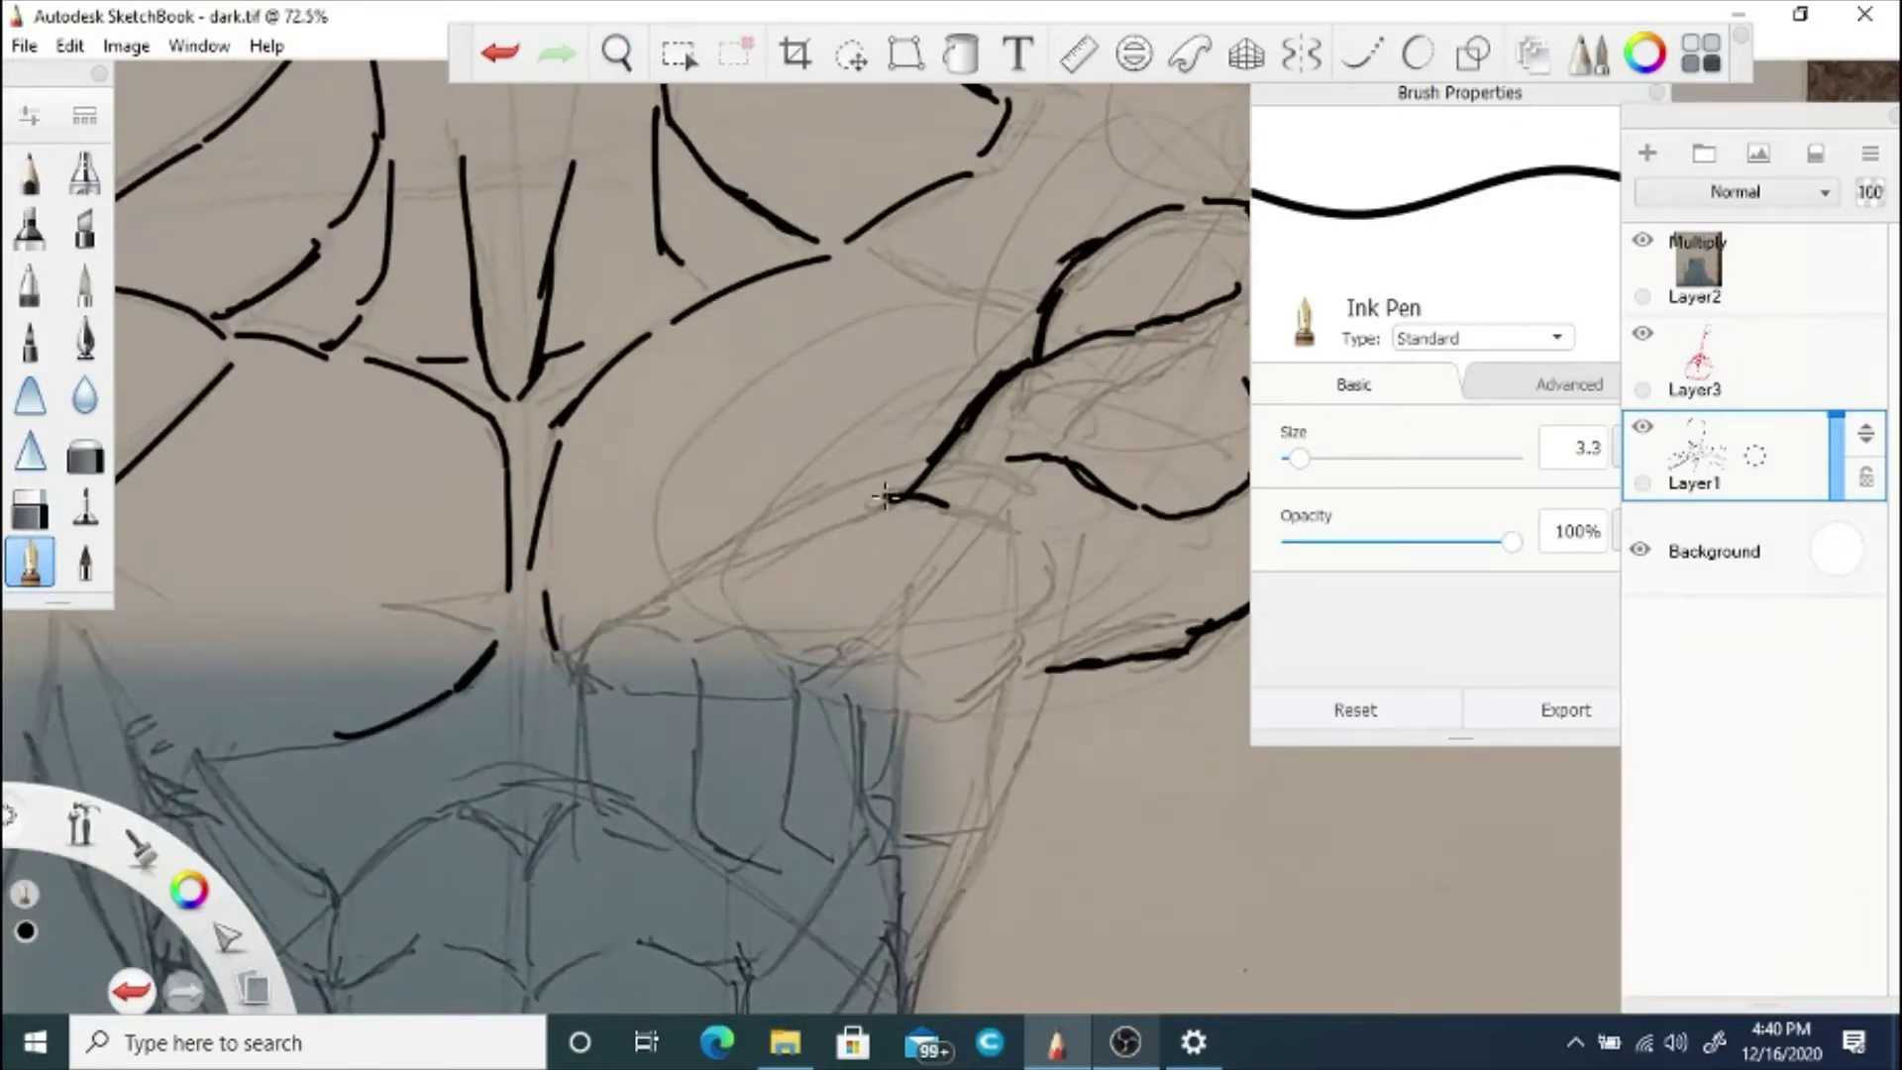
pyautogui.moveTo(886, 497)
pyautogui.mouseDown()
pyautogui.moveTo(606, 616)
pyautogui.moveTo(598, 641)
pyautogui.moveTo(761, 608)
pyautogui.mouseUp()
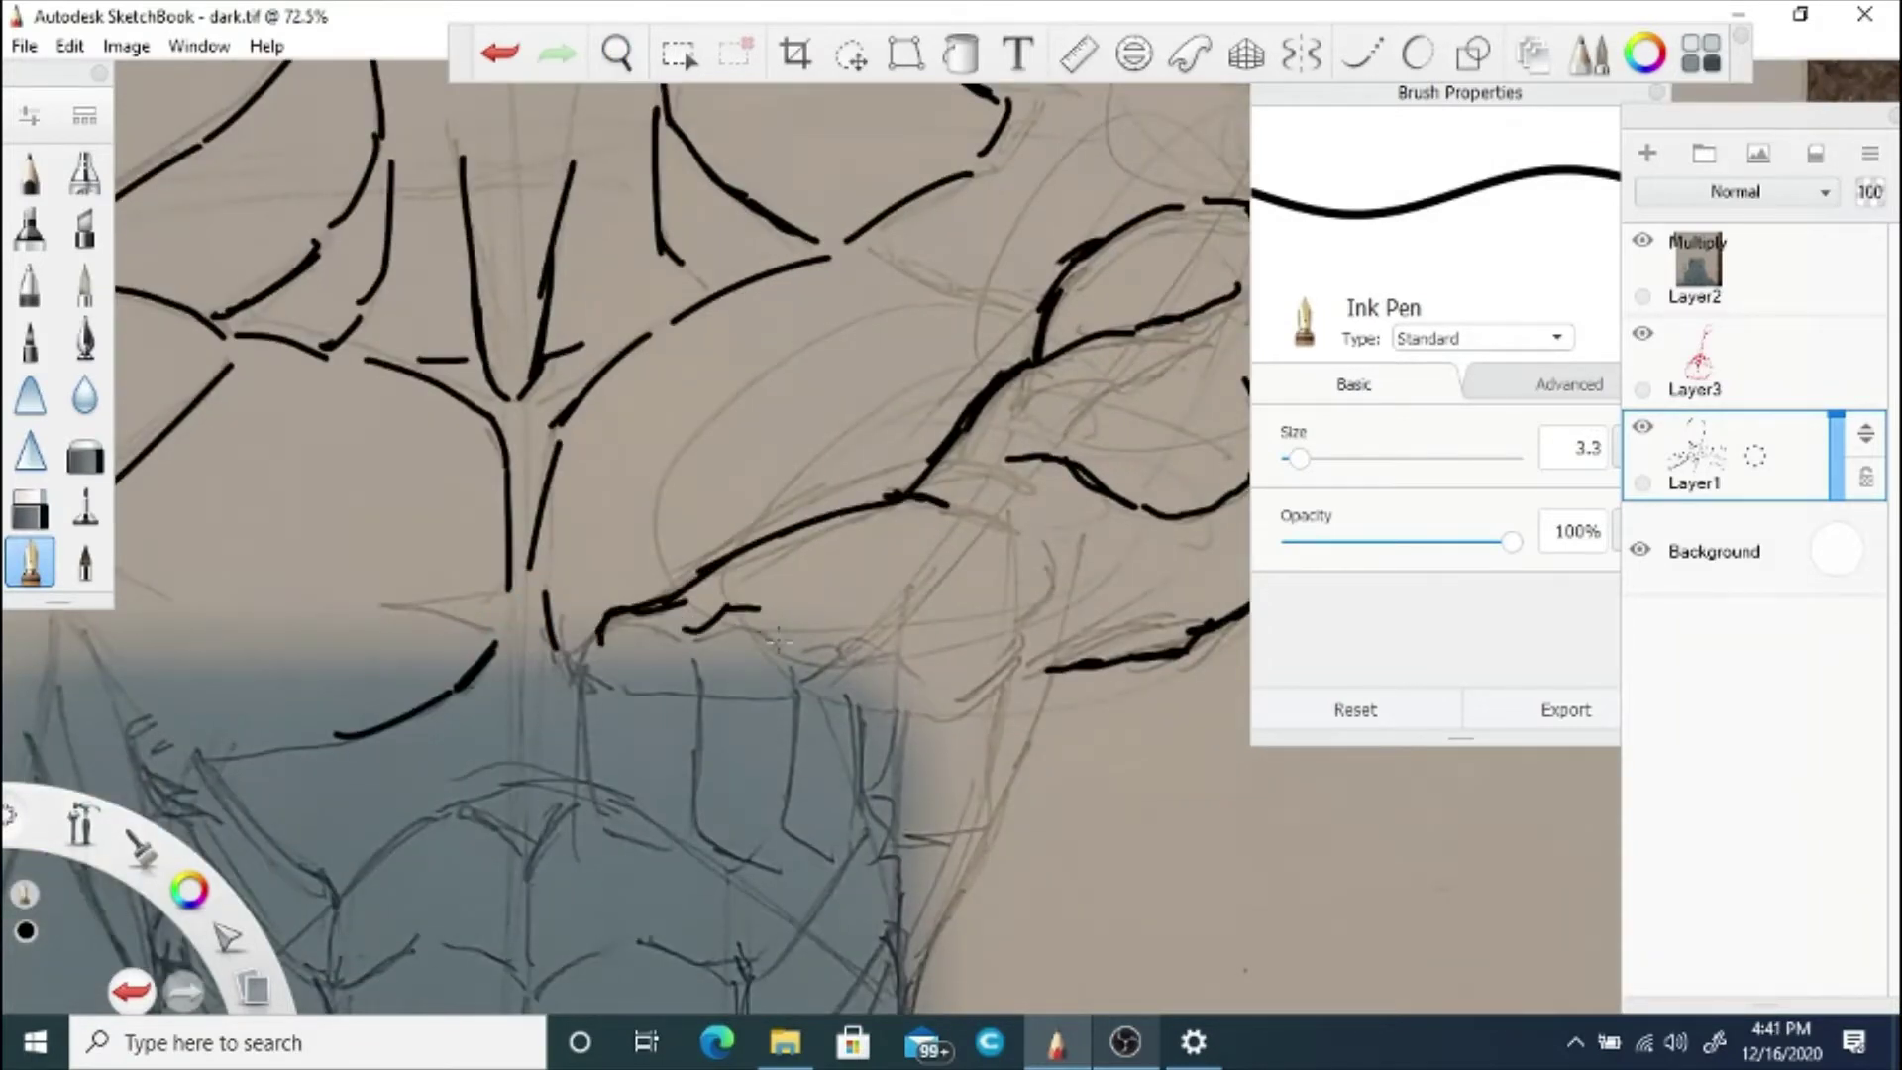
pyautogui.moveTo(600, 639); pyautogui.dragTo(576, 748)
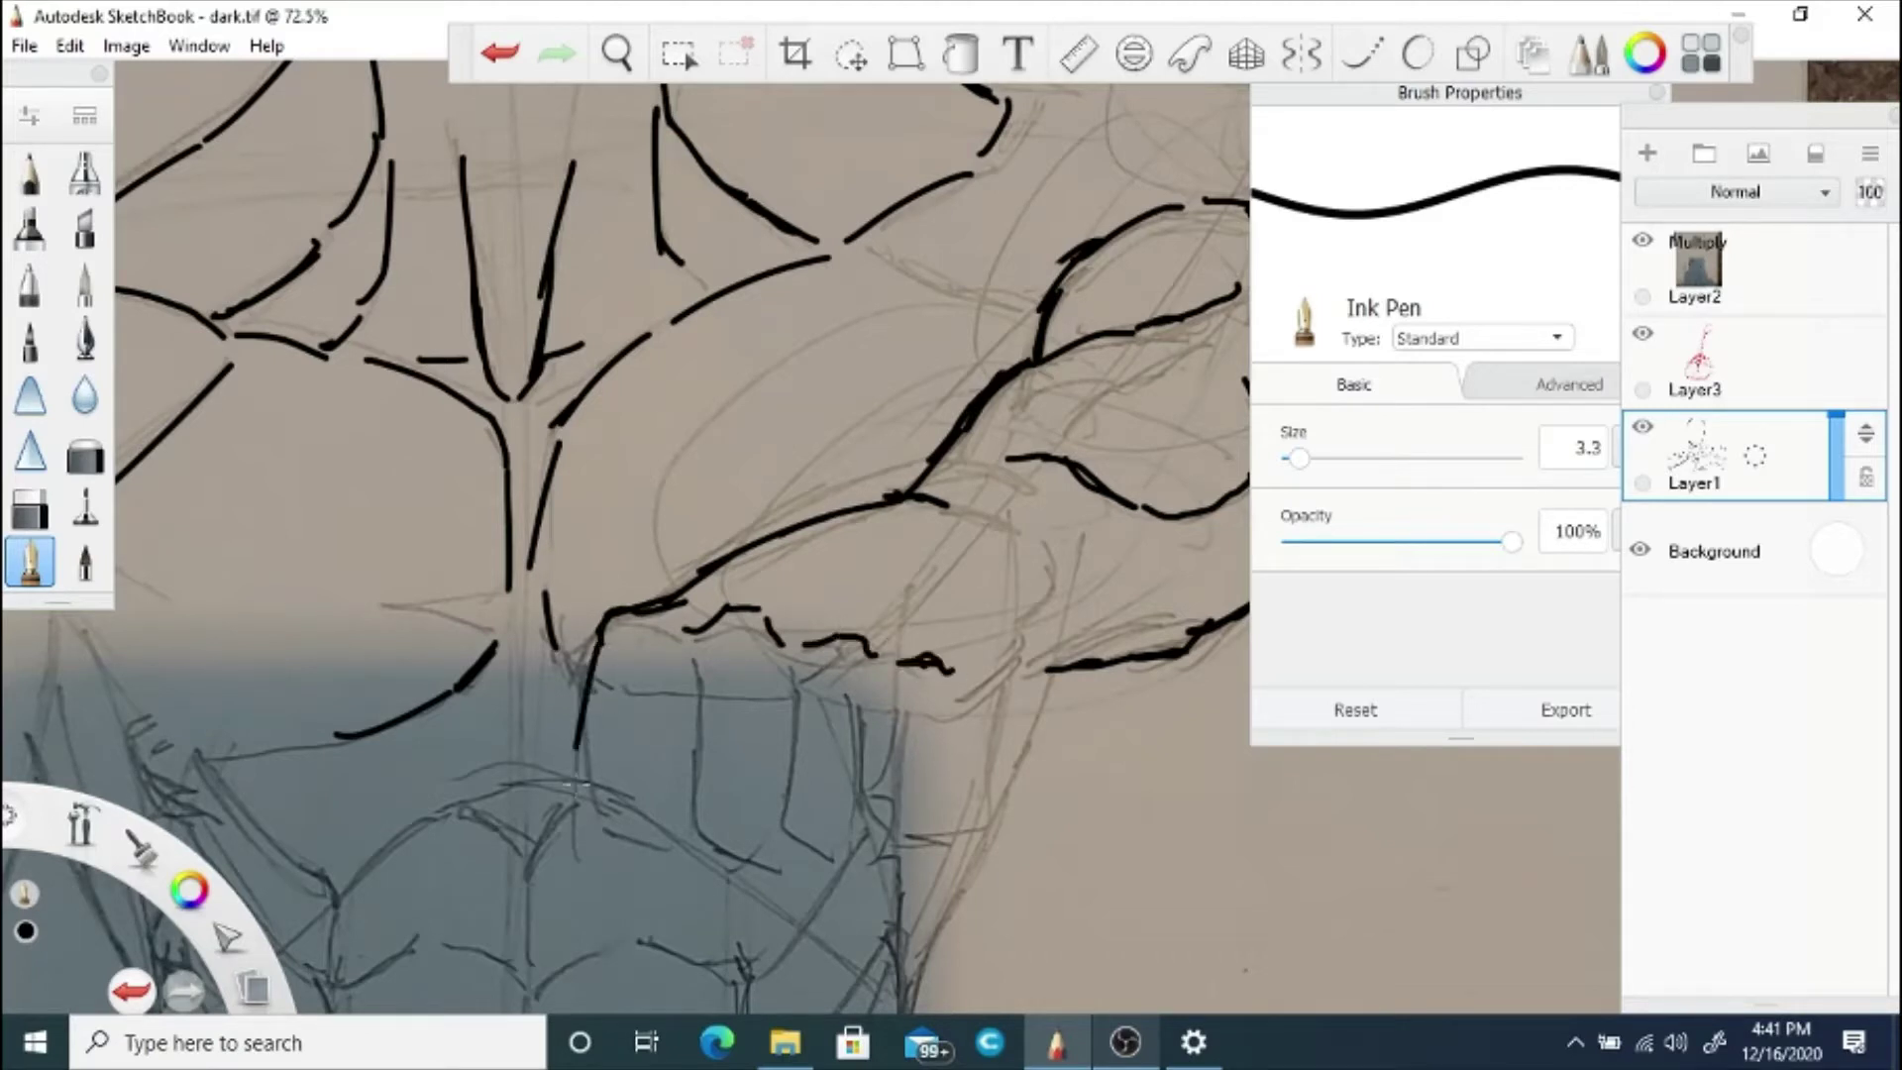
pyautogui.moveTo(680, 630); pyautogui.dragTo(667, 755)
pyautogui.moveTo(666, 755)
pyautogui.mouseDown()
pyautogui.moveTo(662, 814)
pyautogui.moveTo(700, 844)
pyautogui.mouseUp()
pyautogui.moveTo(797, 657); pyautogui.dragTo(774, 806)
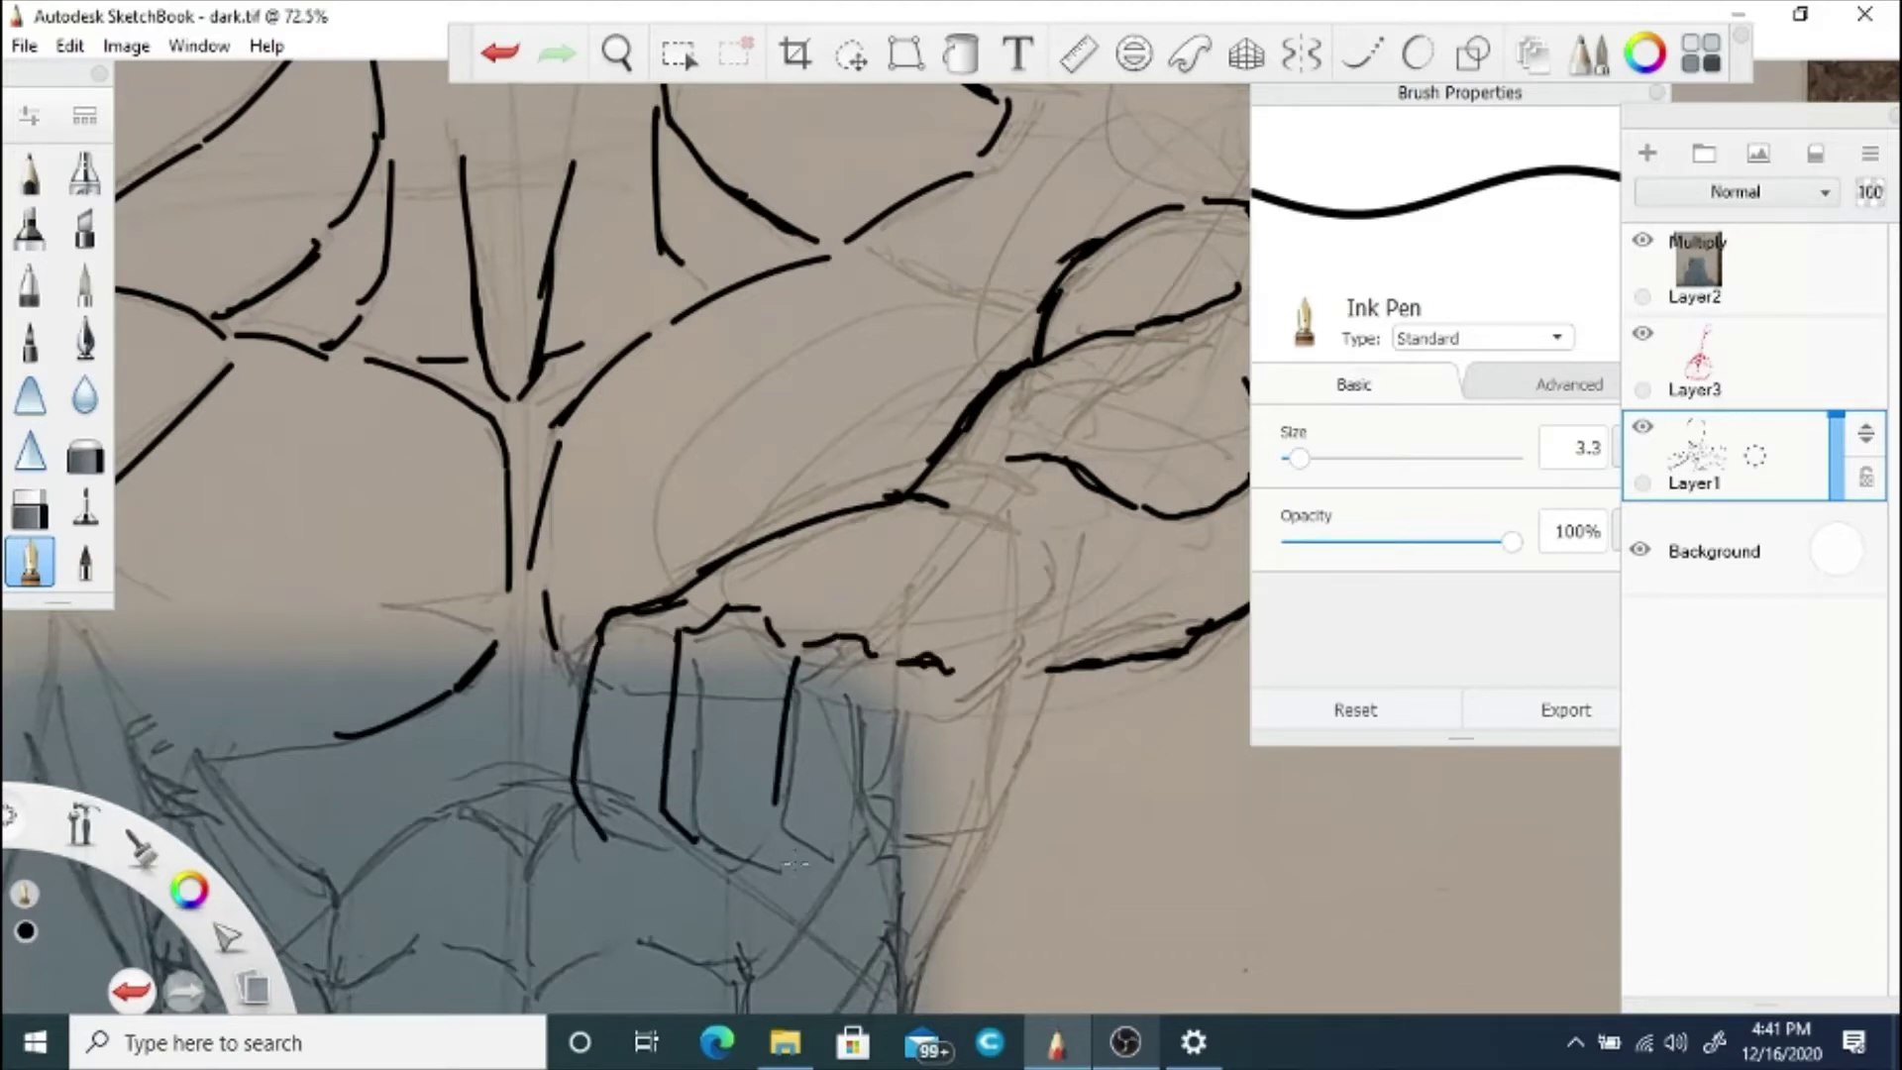
pyautogui.click(502, 54)
pyautogui.click(502, 53)
pyautogui.click(500, 53)
pyautogui.moveTo(715, 624); pyautogui.dragTo(655, 741)
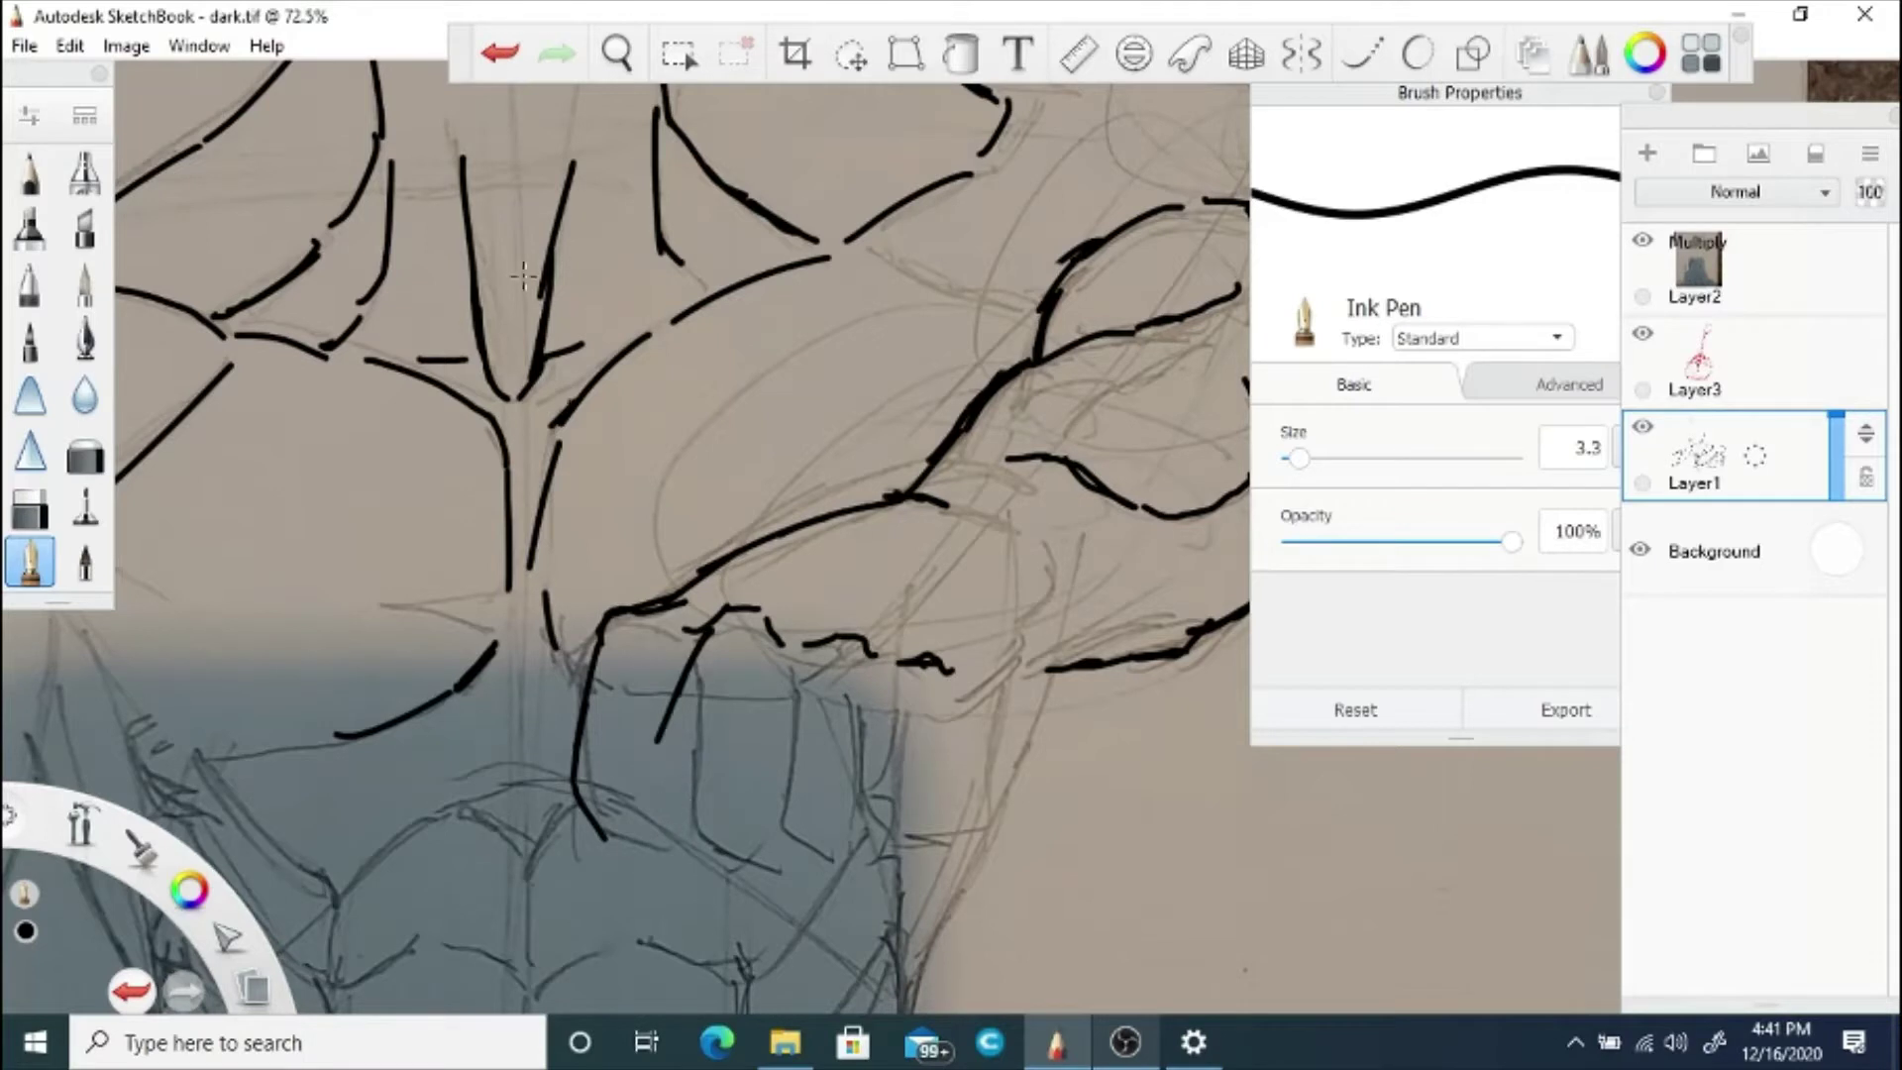
pyautogui.click(500, 53)
pyautogui.moveTo(693, 626); pyautogui.dragTo(661, 738)
pyautogui.click(500, 52)
# Step: Try to ink the dividing lines between the right hand's fingers and the fingertip edges below the knuckles
pyautogui.moveTo(715, 624)
pyautogui.mouseDown()
pyautogui.moveTo(681, 768)
pyautogui.moveTo(698, 847)
pyautogui.mouseUp()
pyautogui.moveTo(824, 639); pyautogui.dragTo(773, 778)
pyautogui.click(500, 53)
pyautogui.moveTo(910, 666); pyautogui.dragTo(867, 778)
pyautogui.moveTo(859, 792)
pyautogui.mouseDown()
pyautogui.moveTo(874, 850)
pyautogui.moveTo(977, 839)
pyautogui.mouseUp()
pyautogui.click(500, 55)
pyautogui.click(500, 57)
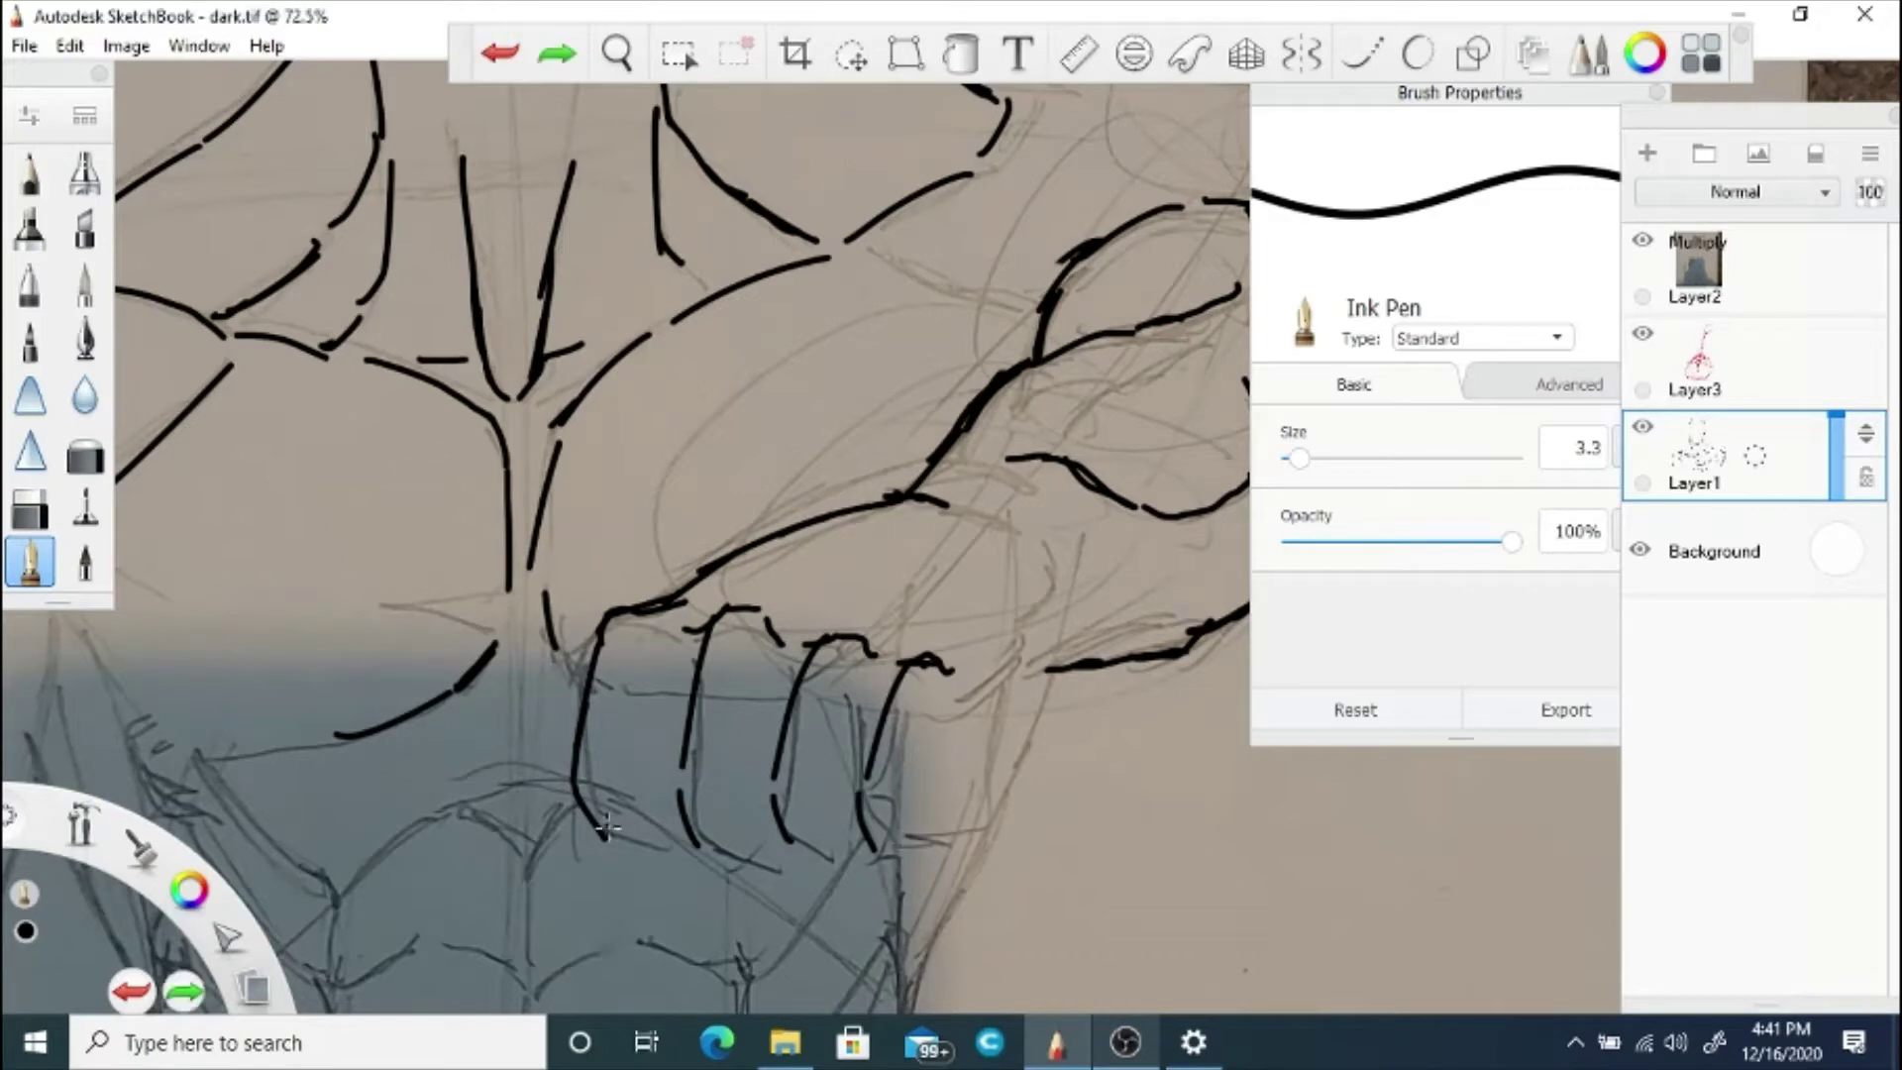
pyautogui.moveTo(603, 832); pyautogui.dragTo(662, 837)
pyautogui.moveTo(704, 832); pyautogui.dragTo(832, 840)
pyautogui.moveTo(883, 841); pyautogui.dragTo(934, 843)
pyautogui.moveTo(946, 841)
pyautogui.mouseDown()
pyautogui.moveTo(988, 826)
pyautogui.moveTo(1007, 749)
pyautogui.mouseUp()
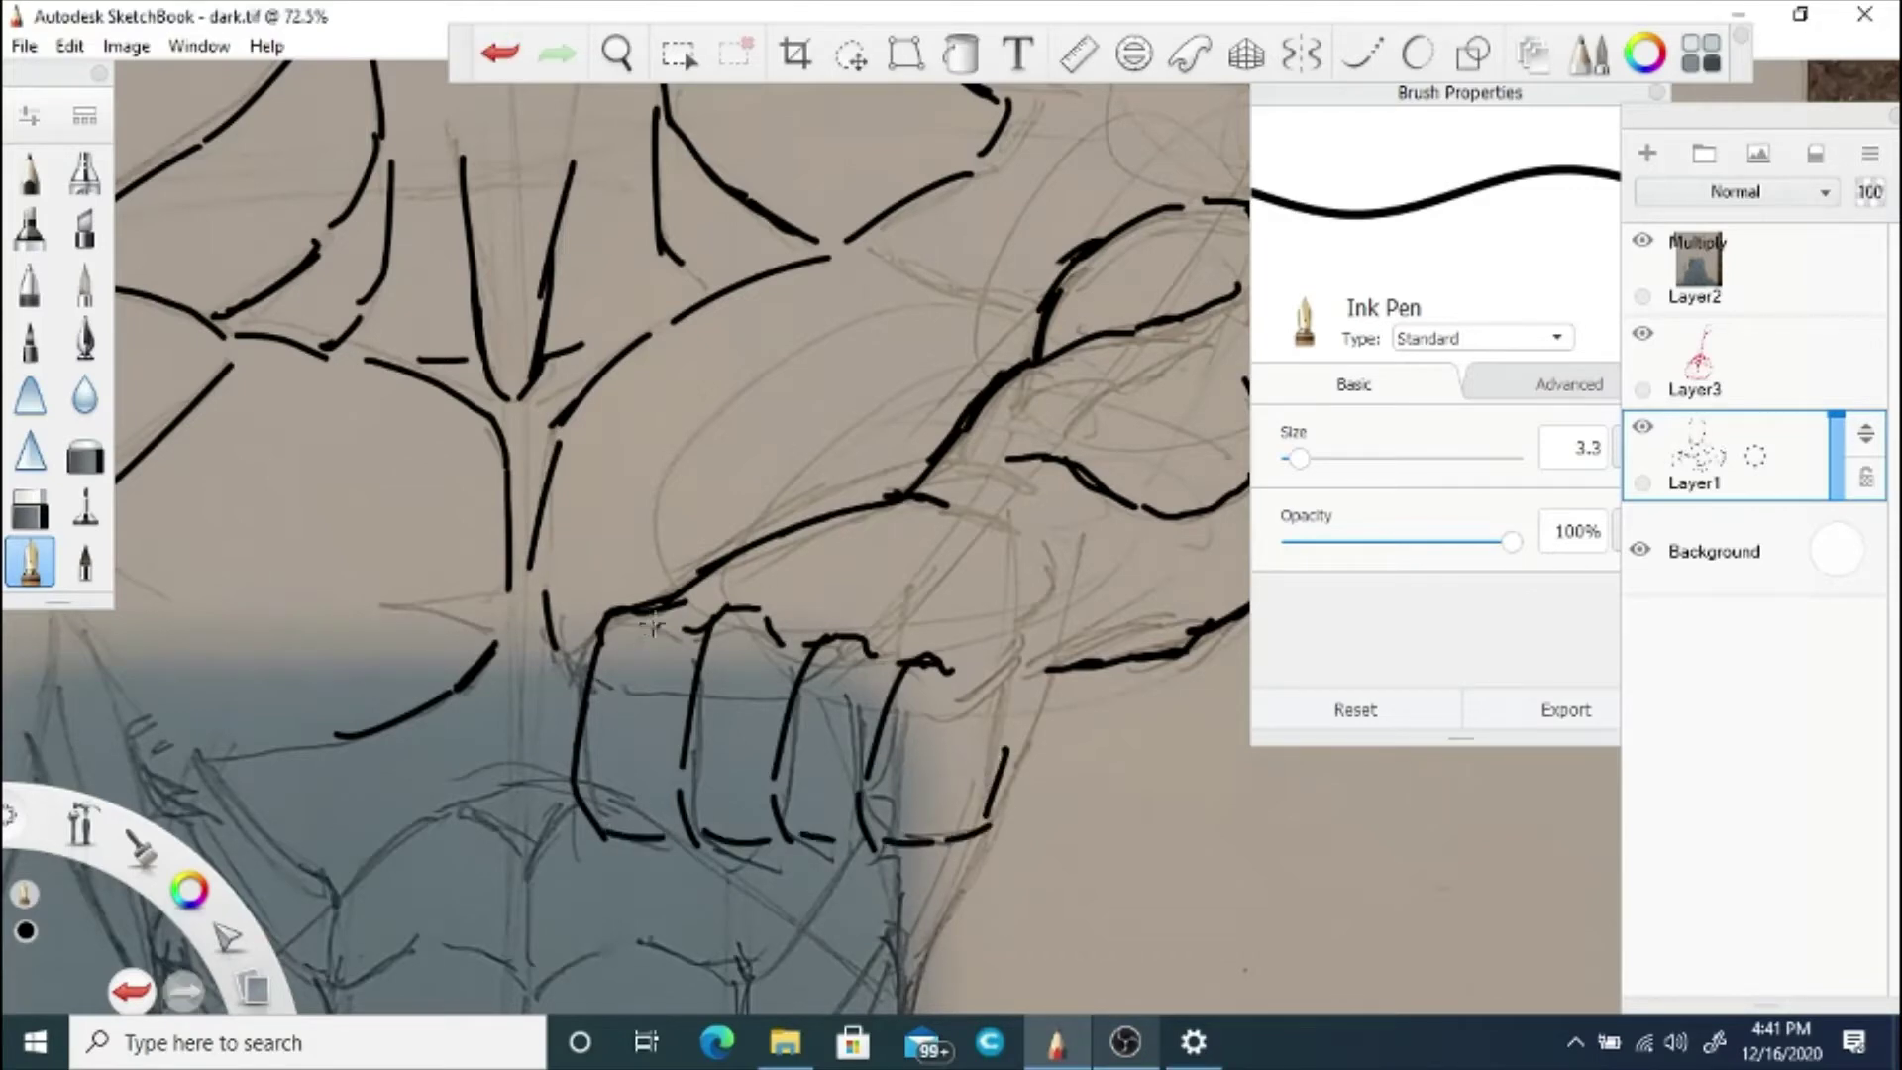
# Step: Undo all the finger strokes drawn below the right hand's knuckles
pyautogui.click(500, 53)
pyautogui.click(616, 54)
pyautogui.moveTo(852, 540); pyautogui.dragTo(752, 644)
pyautogui.click(616, 53)
pyautogui.click(503, 59)
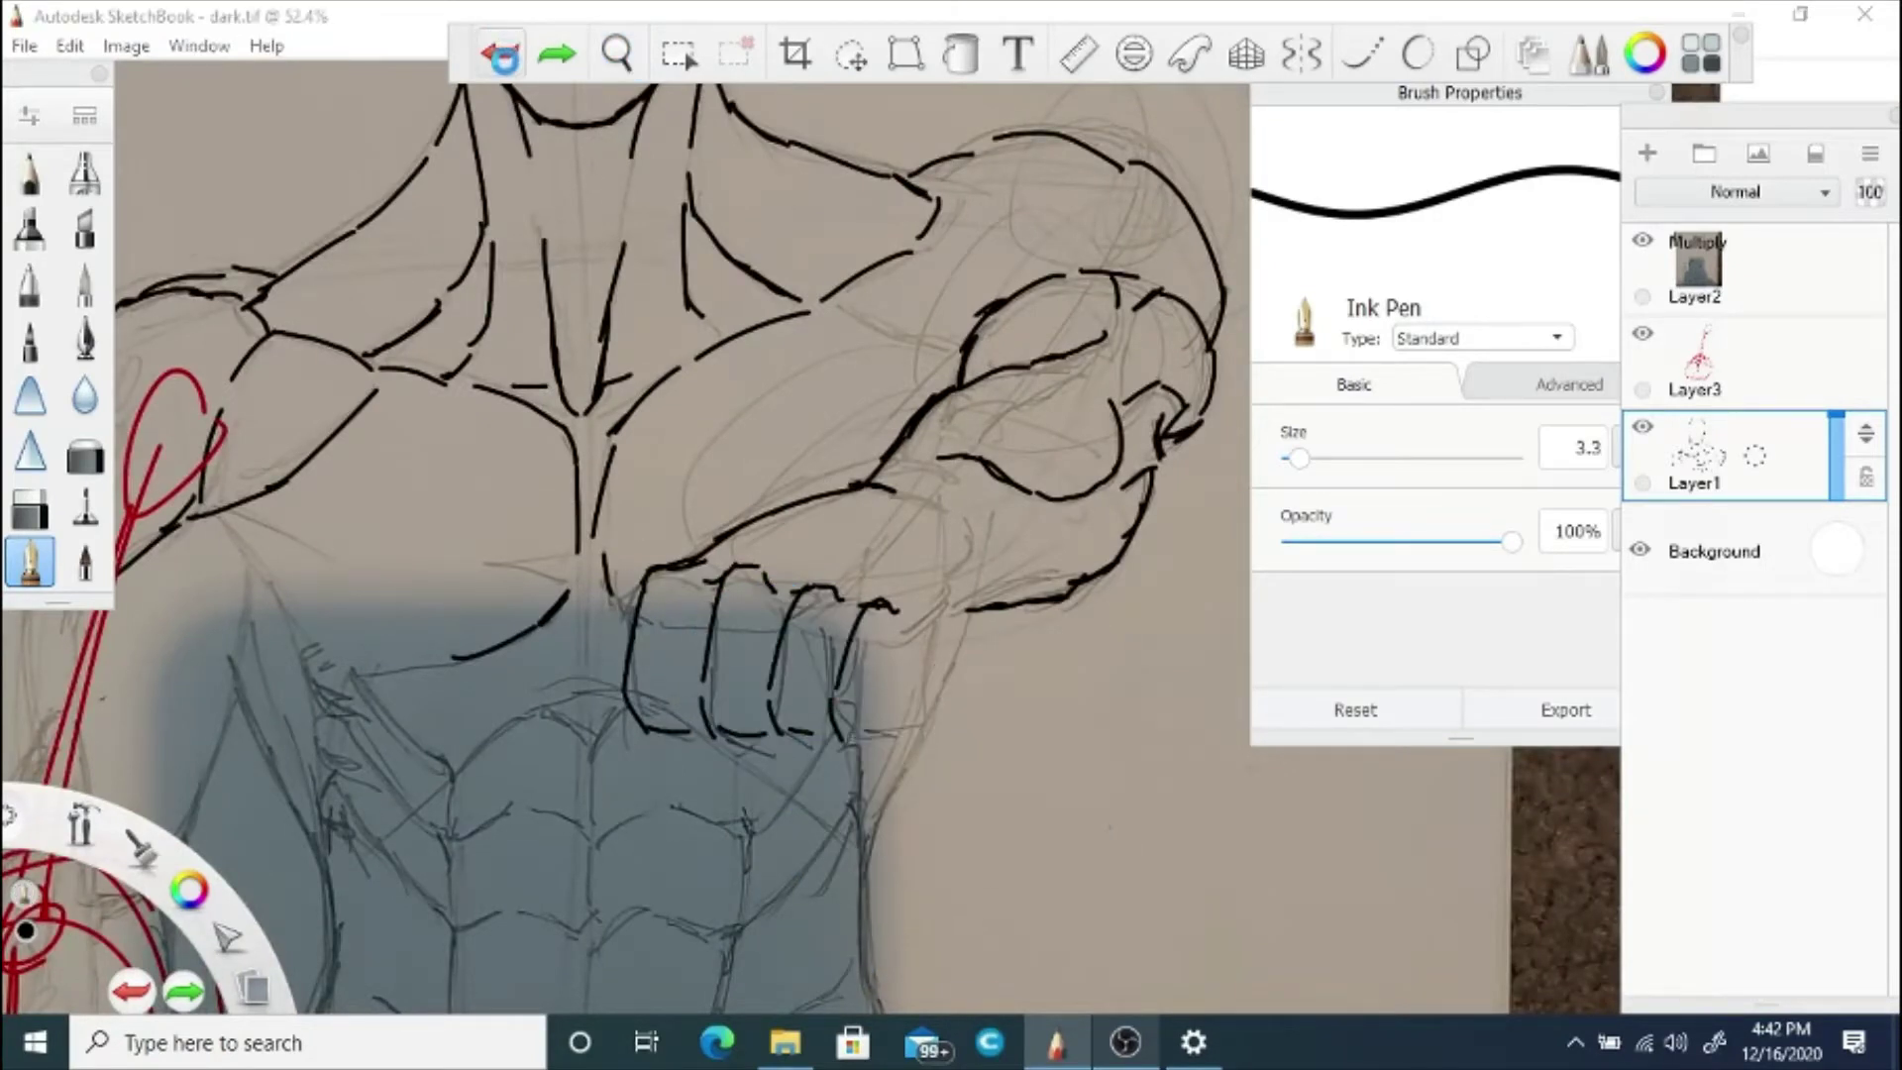
pyautogui.click(503, 60)
pyautogui.click(503, 59)
pyautogui.click(503, 61)
# Step: Correct the right forearm's upper edge near the hand with the eraser and Ink Pen, and ink a crease near the lower contour
pyautogui.press('e')
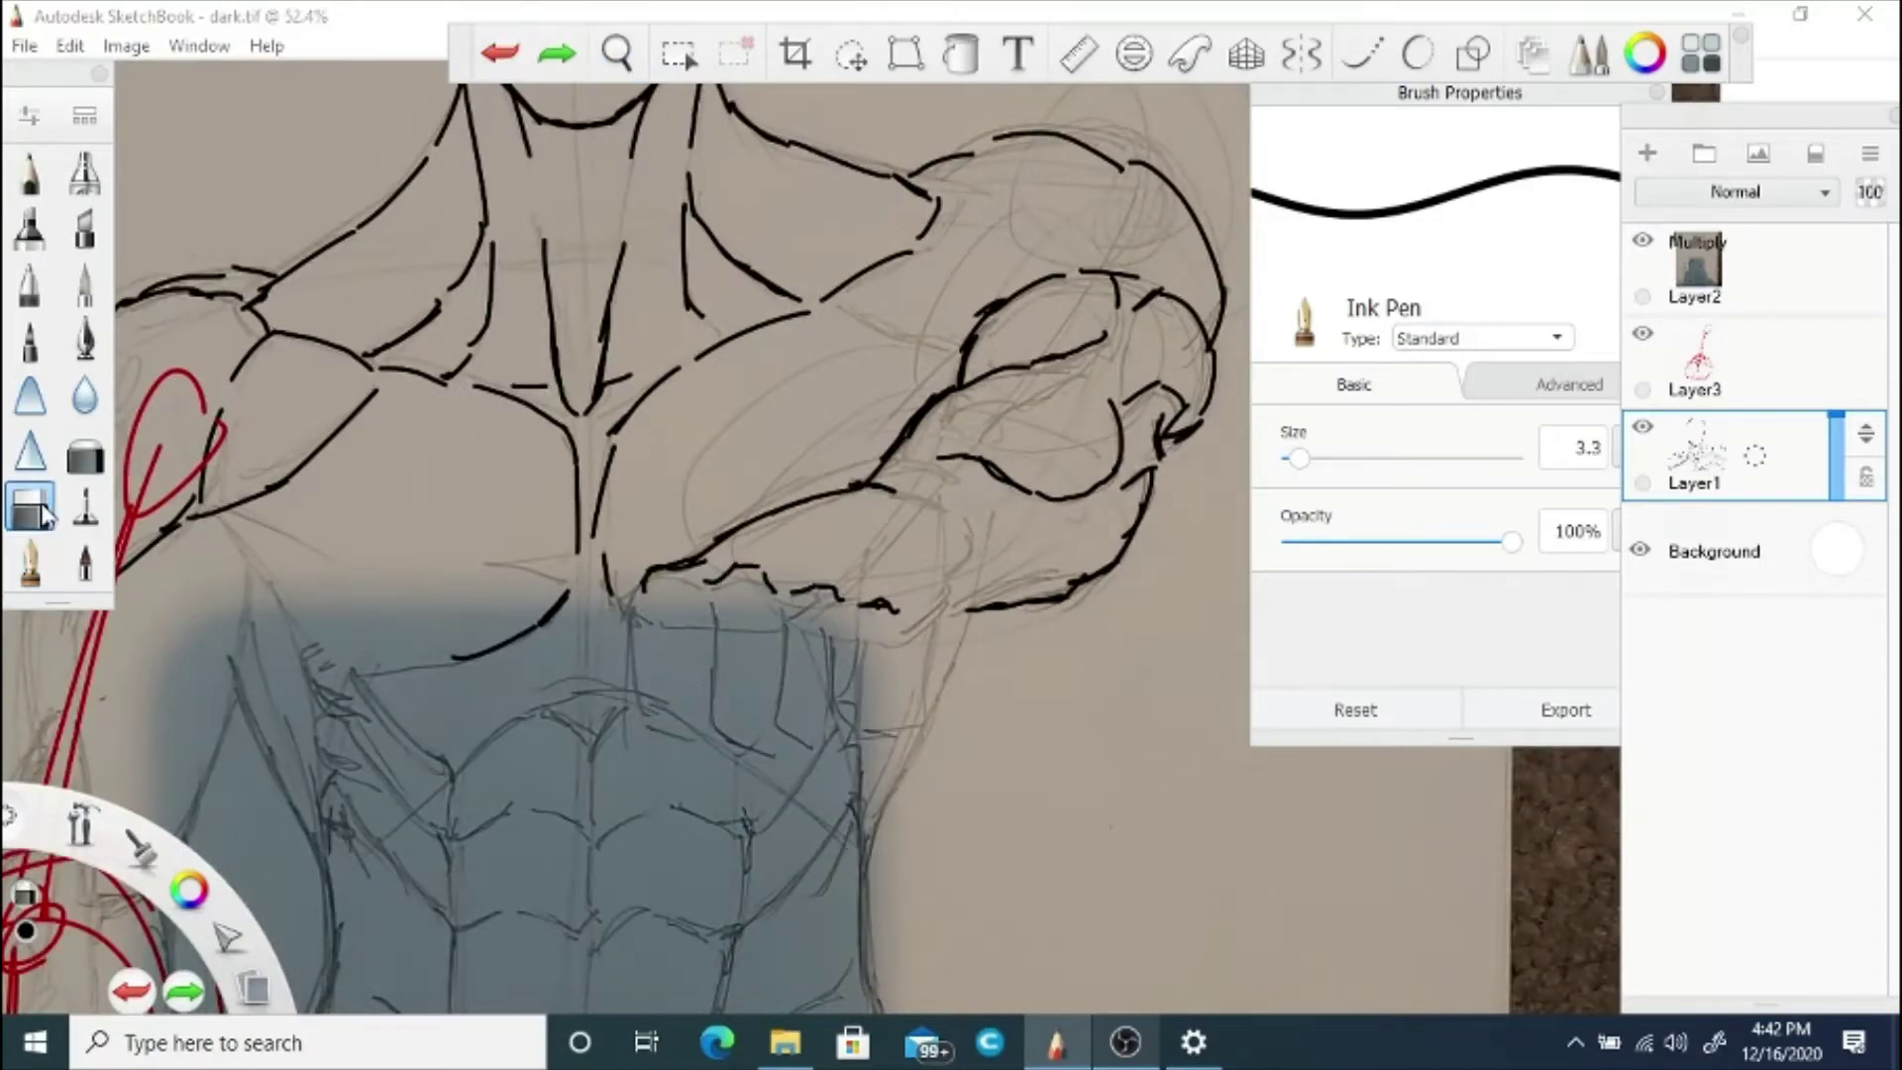
pyautogui.moveTo(804, 500)
pyautogui.mouseDown()
pyautogui.moveTo(837, 492)
pyautogui.moveTo(672, 561)
pyautogui.mouseUp()
pyautogui.press('e')
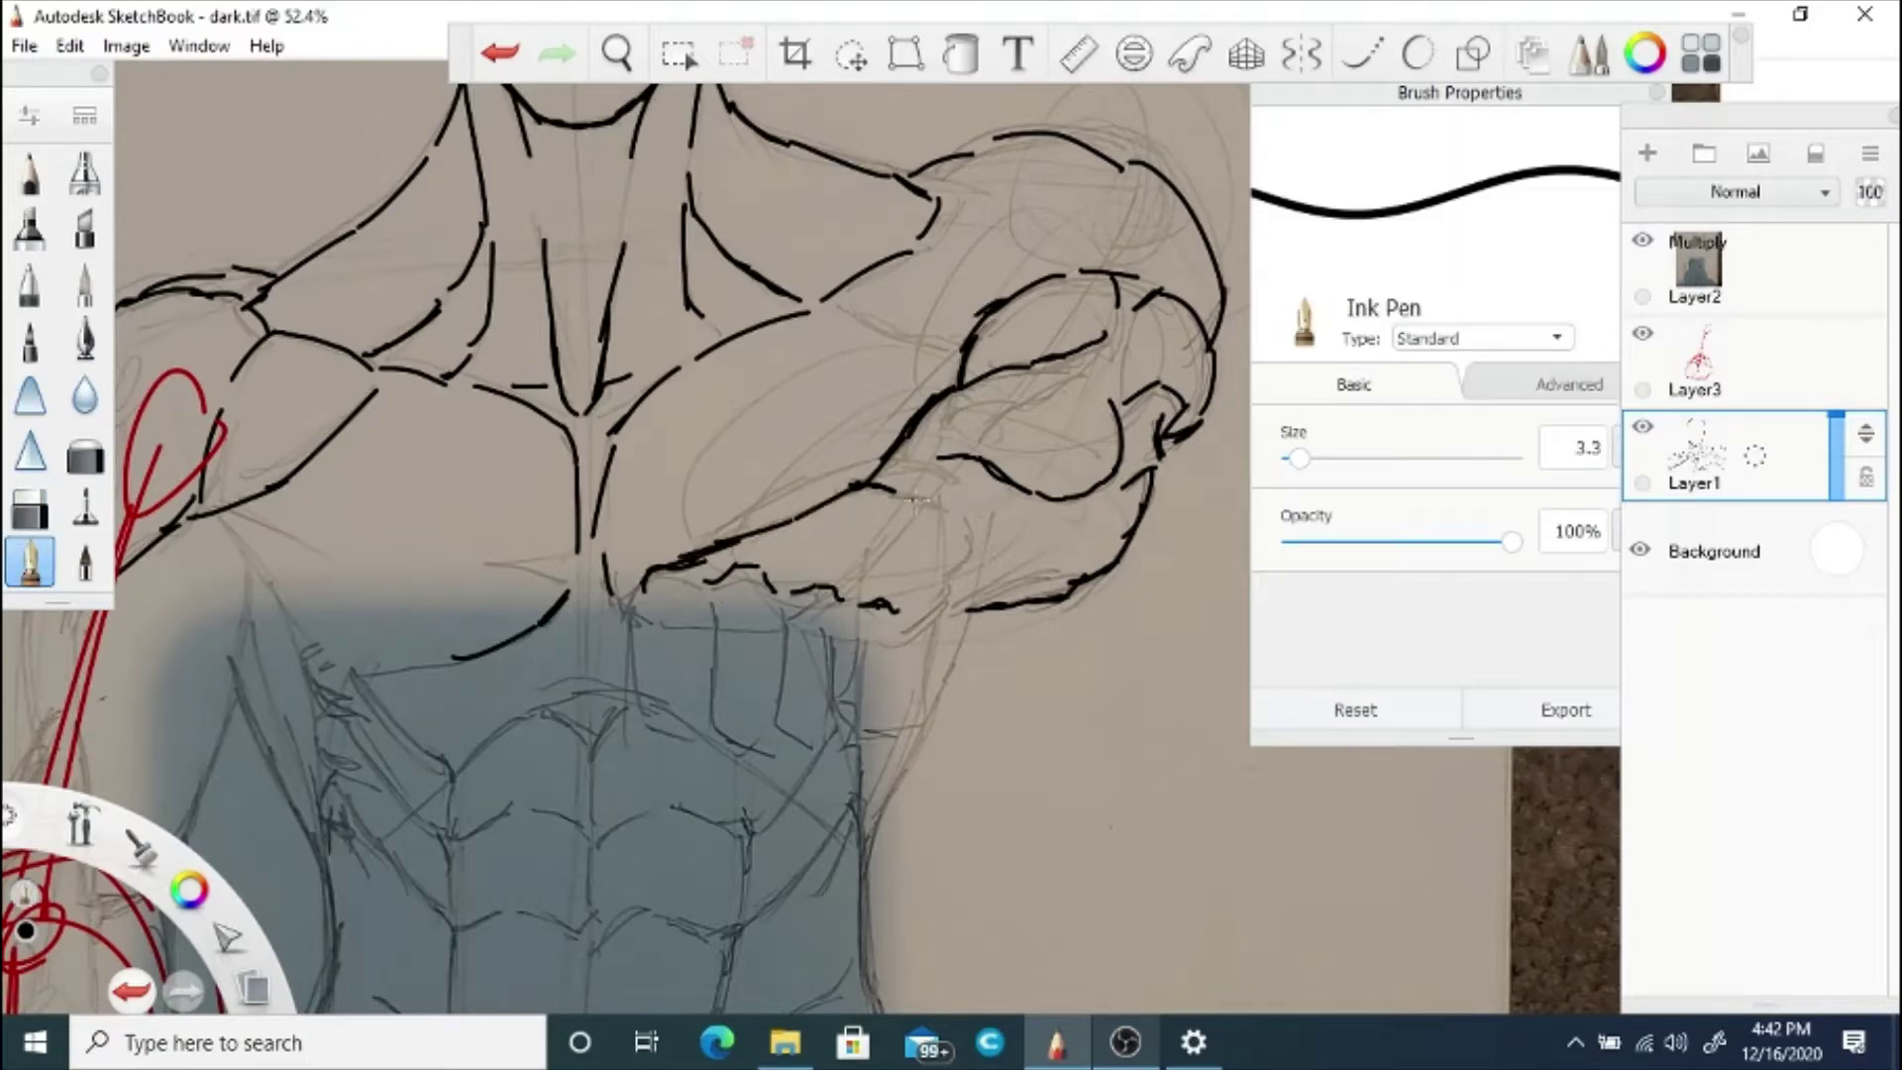
pyautogui.moveTo(973, 532); pyautogui.dragTo(975, 589)
pyautogui.moveTo(946, 606); pyautogui.dragTo(989, 597)
# Step: Ink the muscle curves between the right collarbone and the bent arm, and reinforce the right shoulder's contour
pyautogui.click(616, 53)
pyautogui.moveTo(1007, 278)
pyautogui.mouseDown()
pyautogui.moveTo(844, 430)
pyautogui.moveTo(790, 392)
pyautogui.moveTo(872, 427)
pyautogui.mouseUp()
pyautogui.click(905, 370)
pyautogui.moveTo(676, 454); pyautogui.dragTo(747, 497)
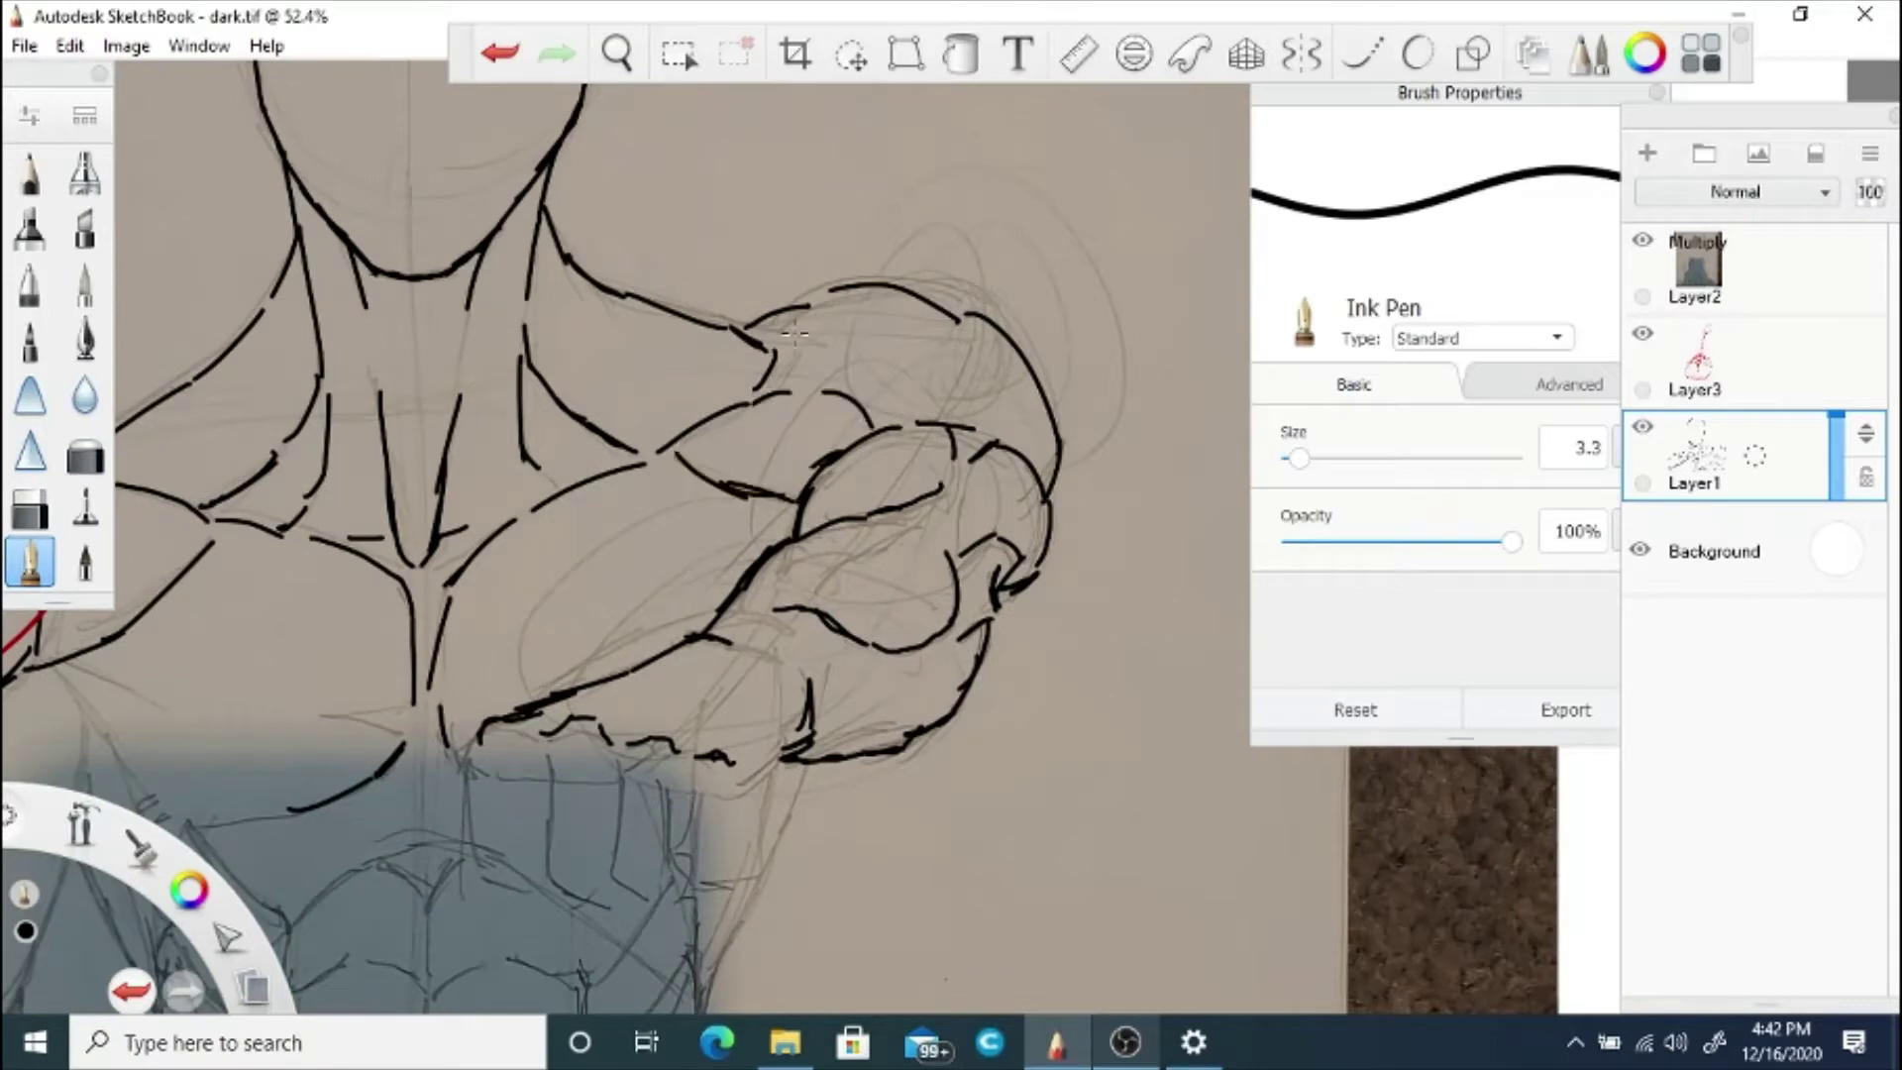
pyautogui.moveTo(771, 346)
pyautogui.mouseDown()
pyautogui.moveTo(870, 305)
pyautogui.moveTo(985, 327)
pyautogui.moveTo(1056, 485)
pyautogui.mouseUp()
# Step: Ink the left chest muscle's lower contour from the armpit around to the sternum, with short inner crease lines
pyautogui.click(30, 508)
pyautogui.click(616, 52)
pyautogui.moveTo(604, 376); pyautogui.dragTo(684, 569)
pyautogui.press('e')
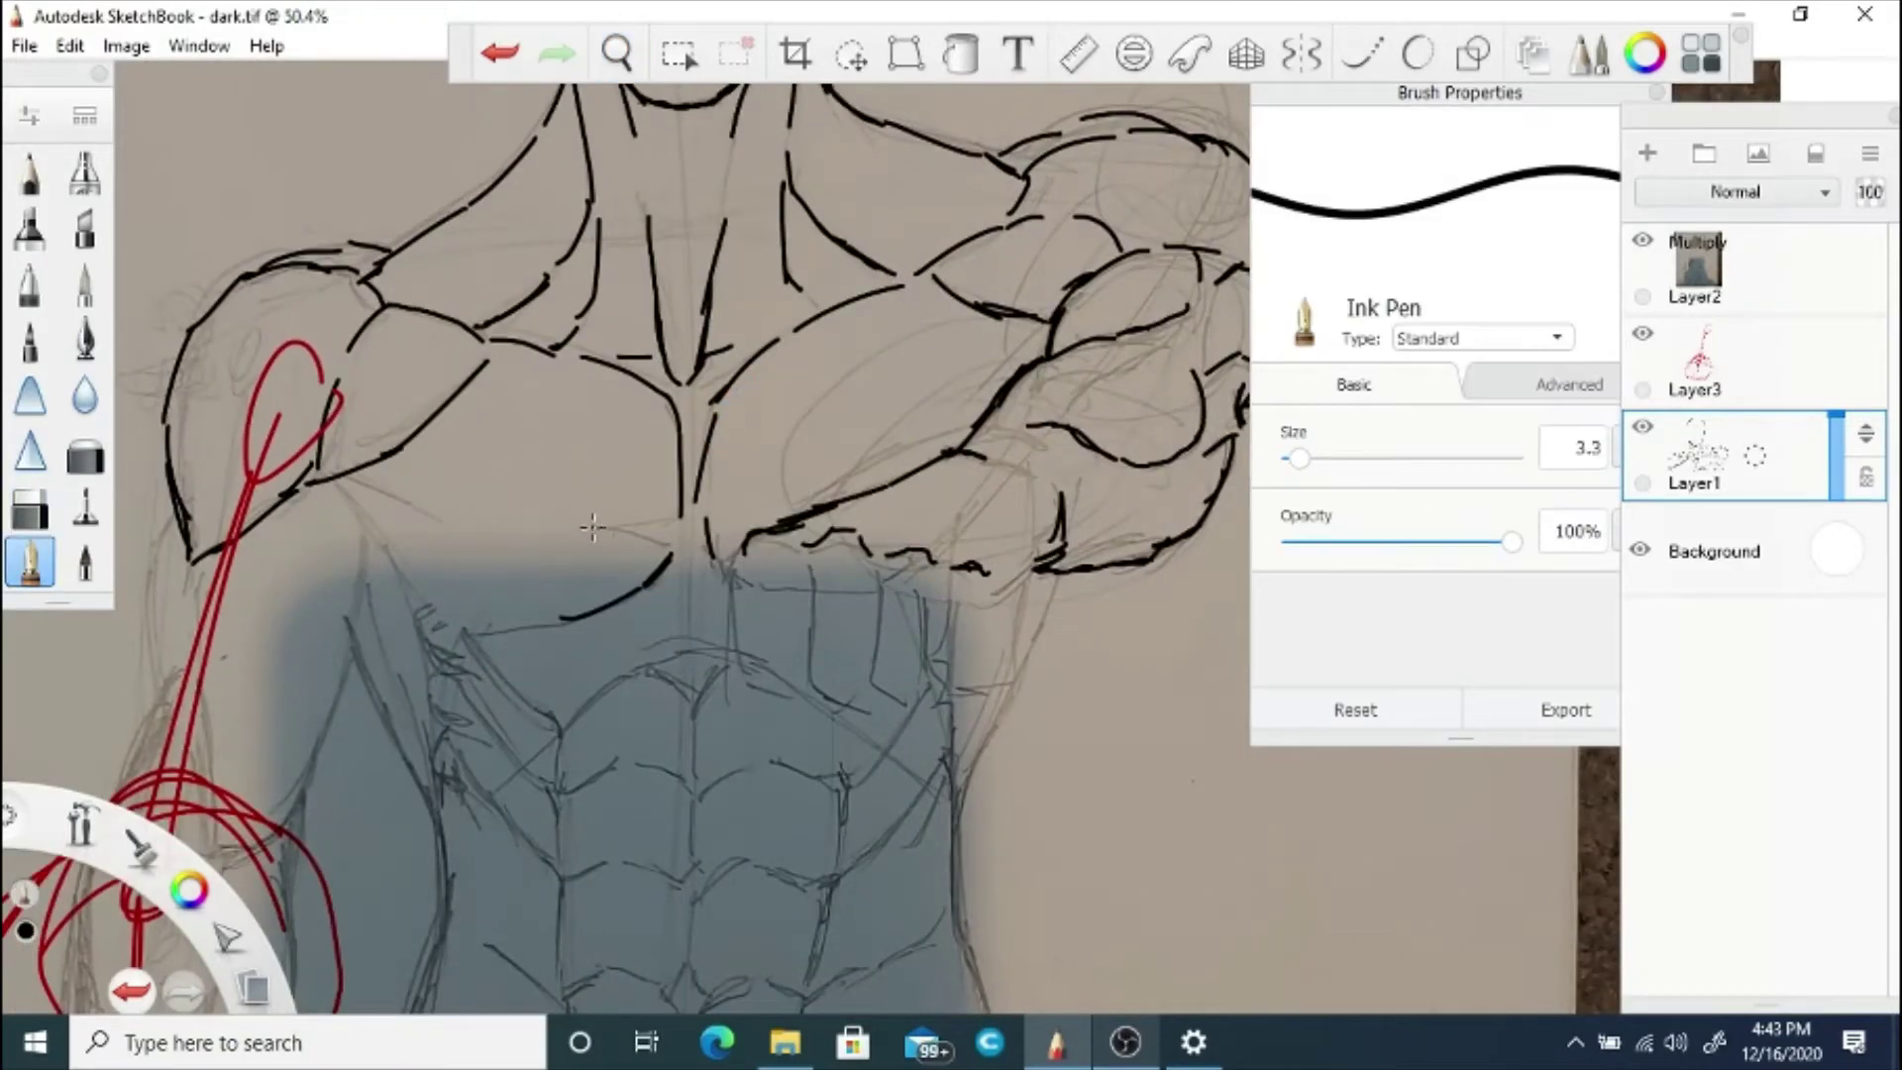
pyautogui.moveTo(320, 483)
pyautogui.mouseDown()
pyautogui.moveTo(414, 498)
pyautogui.moveTo(375, 540)
pyautogui.moveTo(448, 621)
pyautogui.mouseUp()
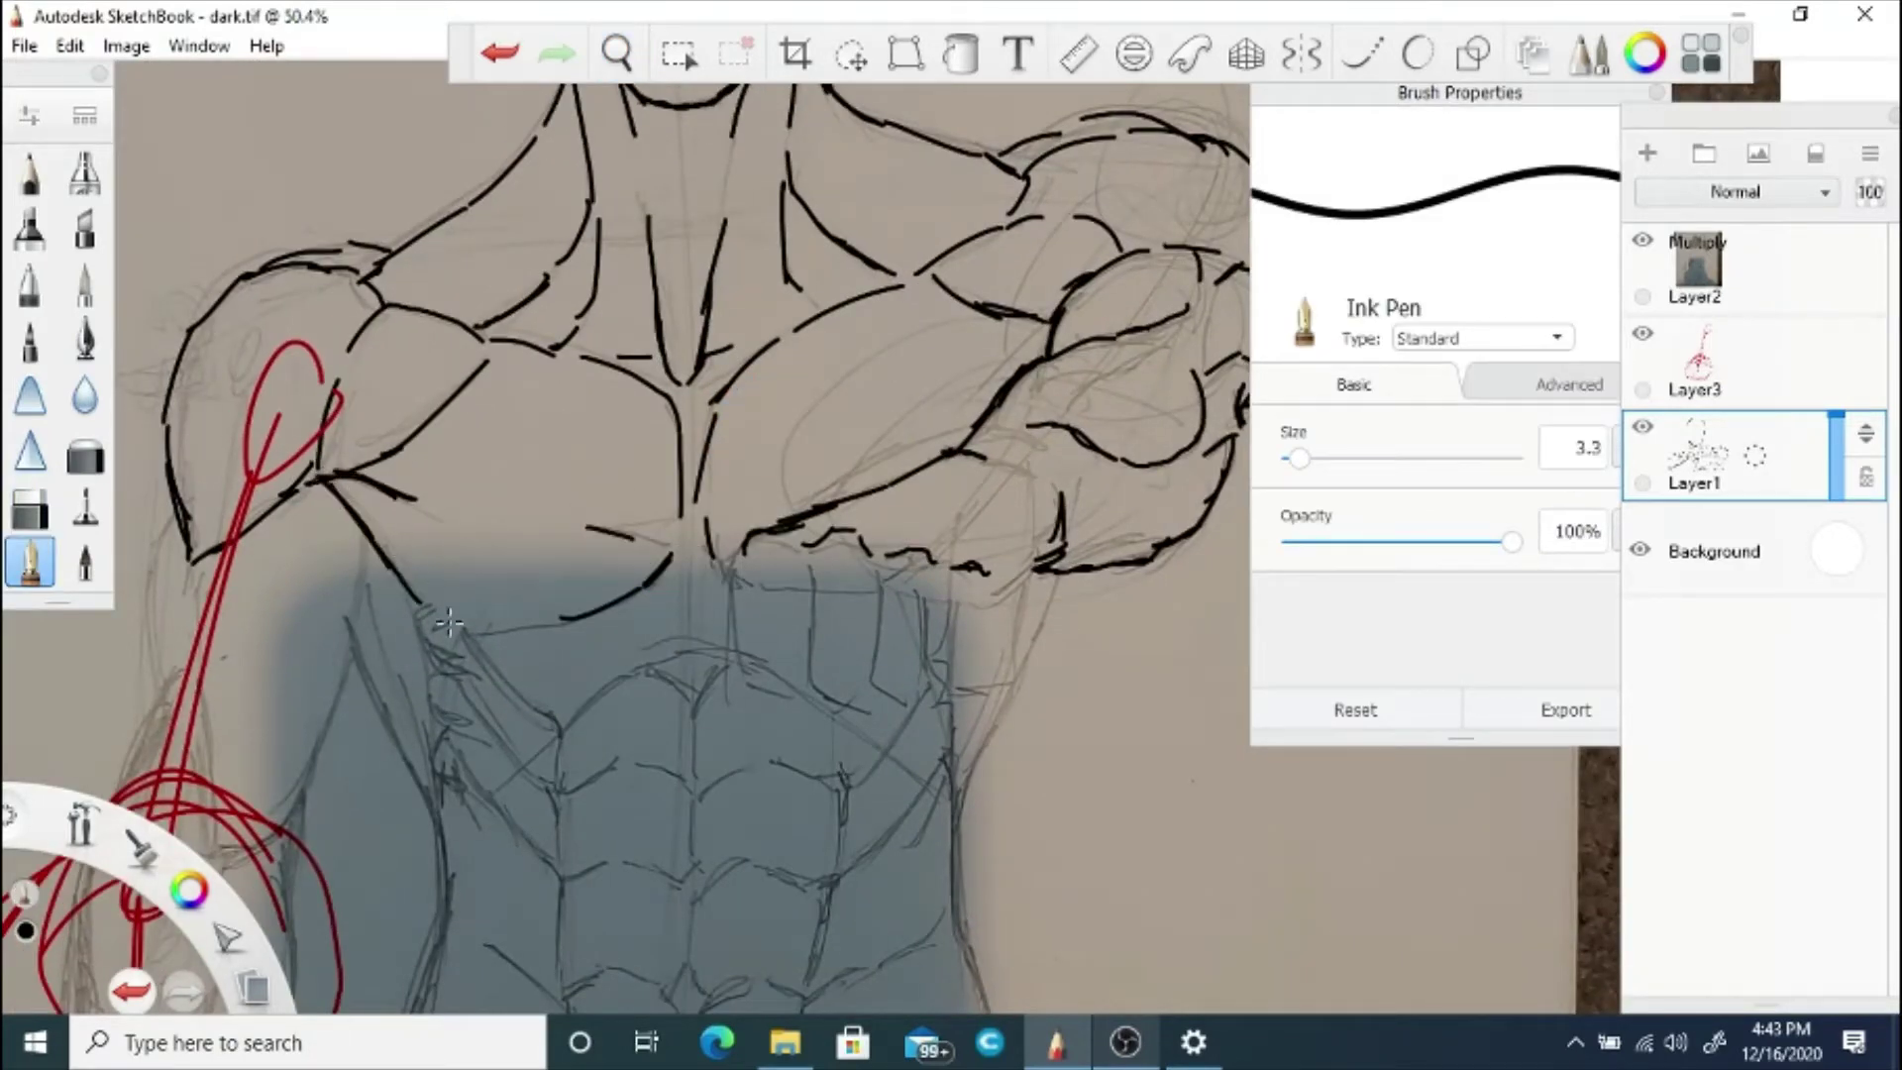
pyautogui.moveTo(612, 613); pyautogui.dragTo(506, 631)
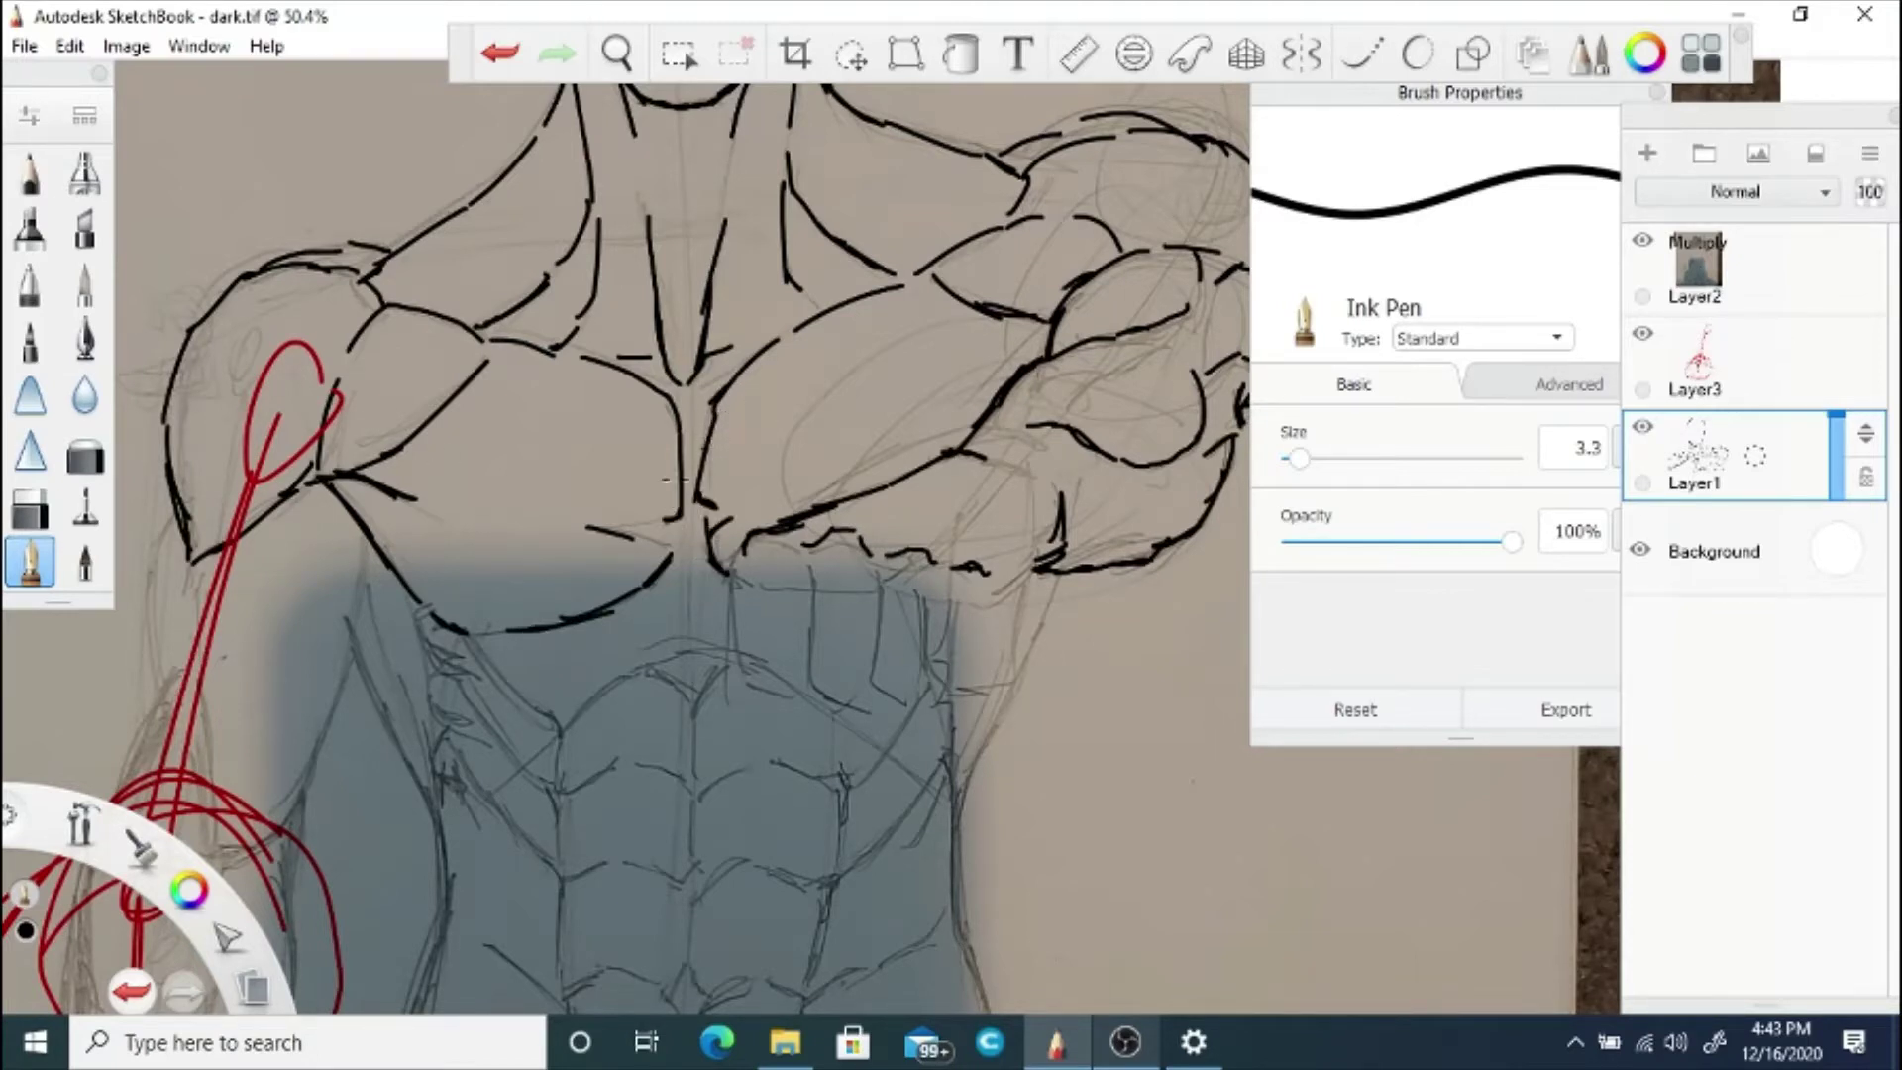
# Step: Ink the left arm's outer and inner contours below the shoulder and the rounded forearm outline beneath the elbow
pyautogui.press('space')
pyautogui.moveTo(515, 760)
pyautogui.mouseDown()
pyautogui.moveTo(594, 615)
pyautogui.moveTo(854, 622)
pyautogui.mouseUp()
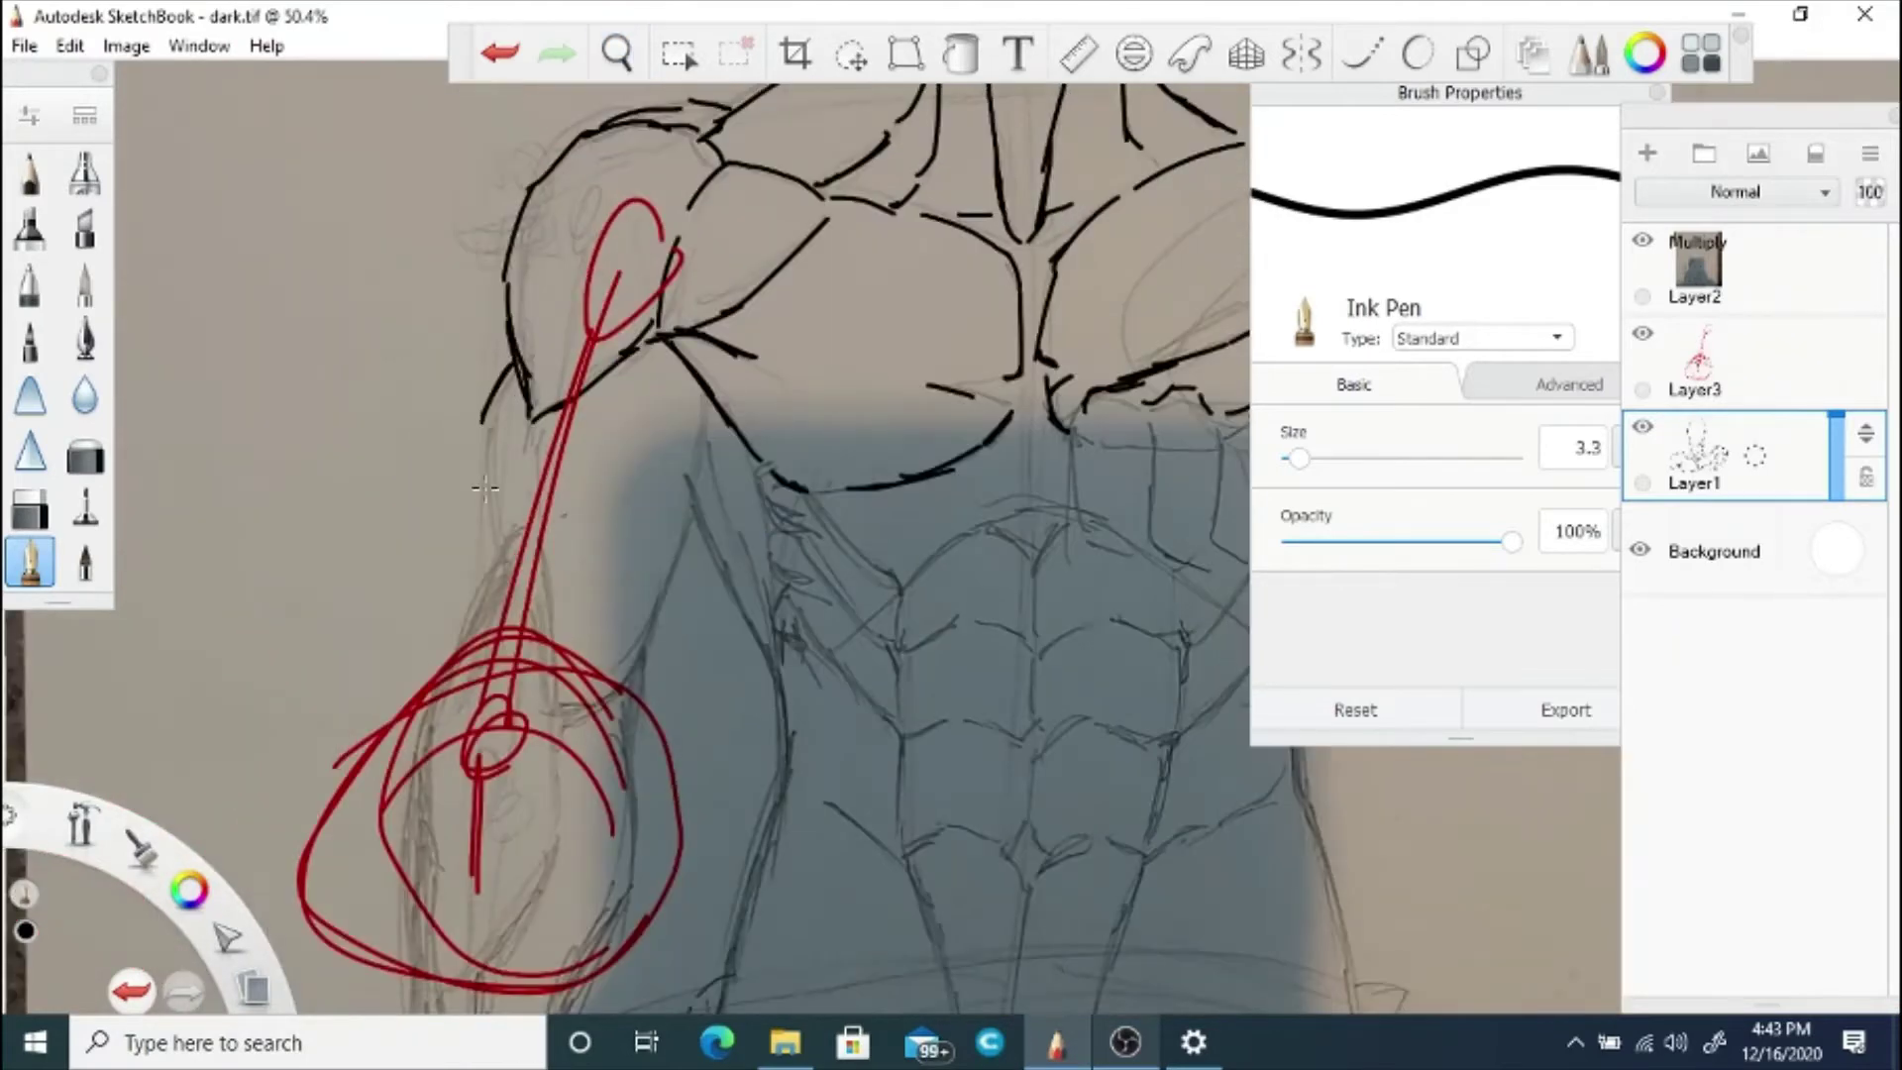
pyautogui.moveTo(476, 487); pyautogui.dragTo(480, 428)
pyautogui.moveTo(532, 423); pyautogui.dragTo(518, 517)
pyautogui.moveTo(522, 427)
pyautogui.mouseDown()
pyautogui.moveTo(436, 570)
pyautogui.moveTo(393, 708)
pyautogui.moveTo(473, 798)
pyautogui.moveTo(606, 659)
pyautogui.mouseUp()
pyautogui.moveTo(480, 428); pyautogui.dragTo(466, 515)
pyautogui.moveTo(709, 401)
pyautogui.mouseDown()
pyautogui.moveTo(637, 573)
pyautogui.moveTo(586, 578)
pyautogui.mouseUp()
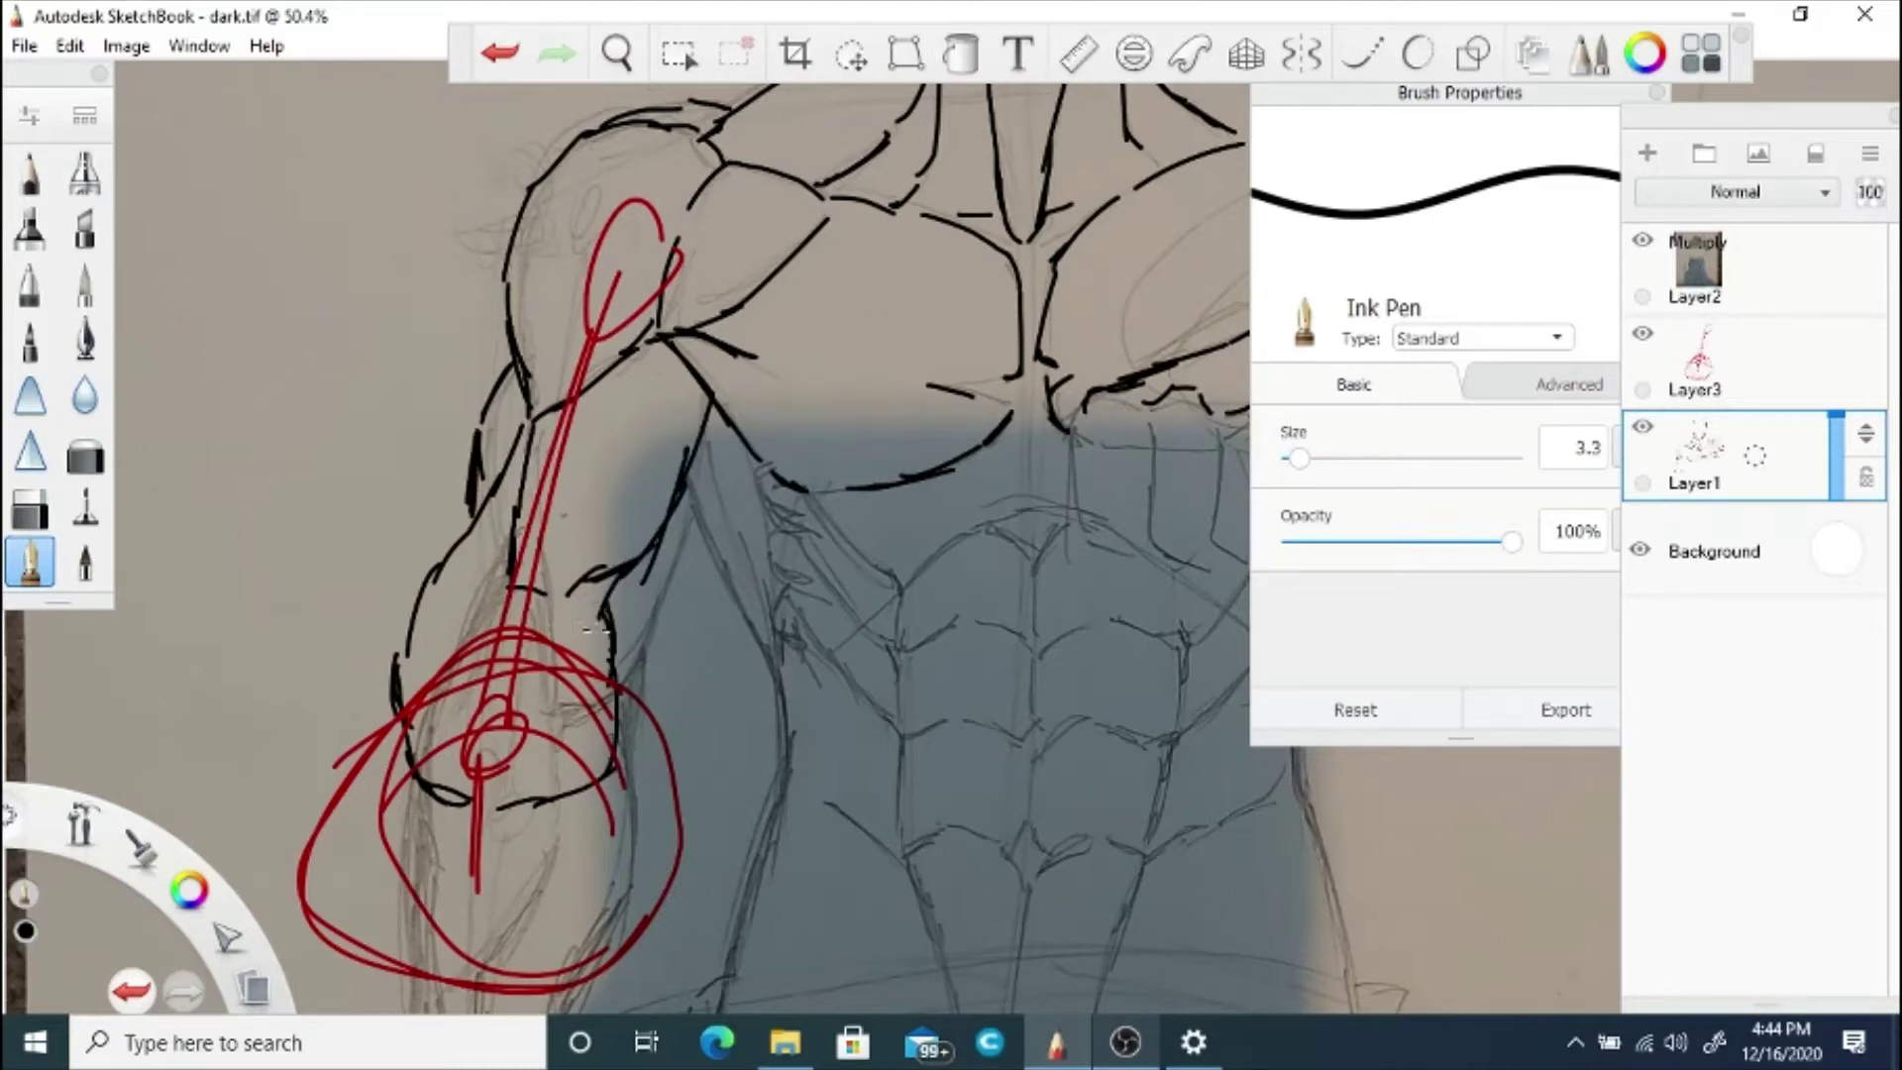
# Step: Ink the torso's left side below the armpit and the right waist contour, undoing the last waist stroke
pyautogui.press('space')
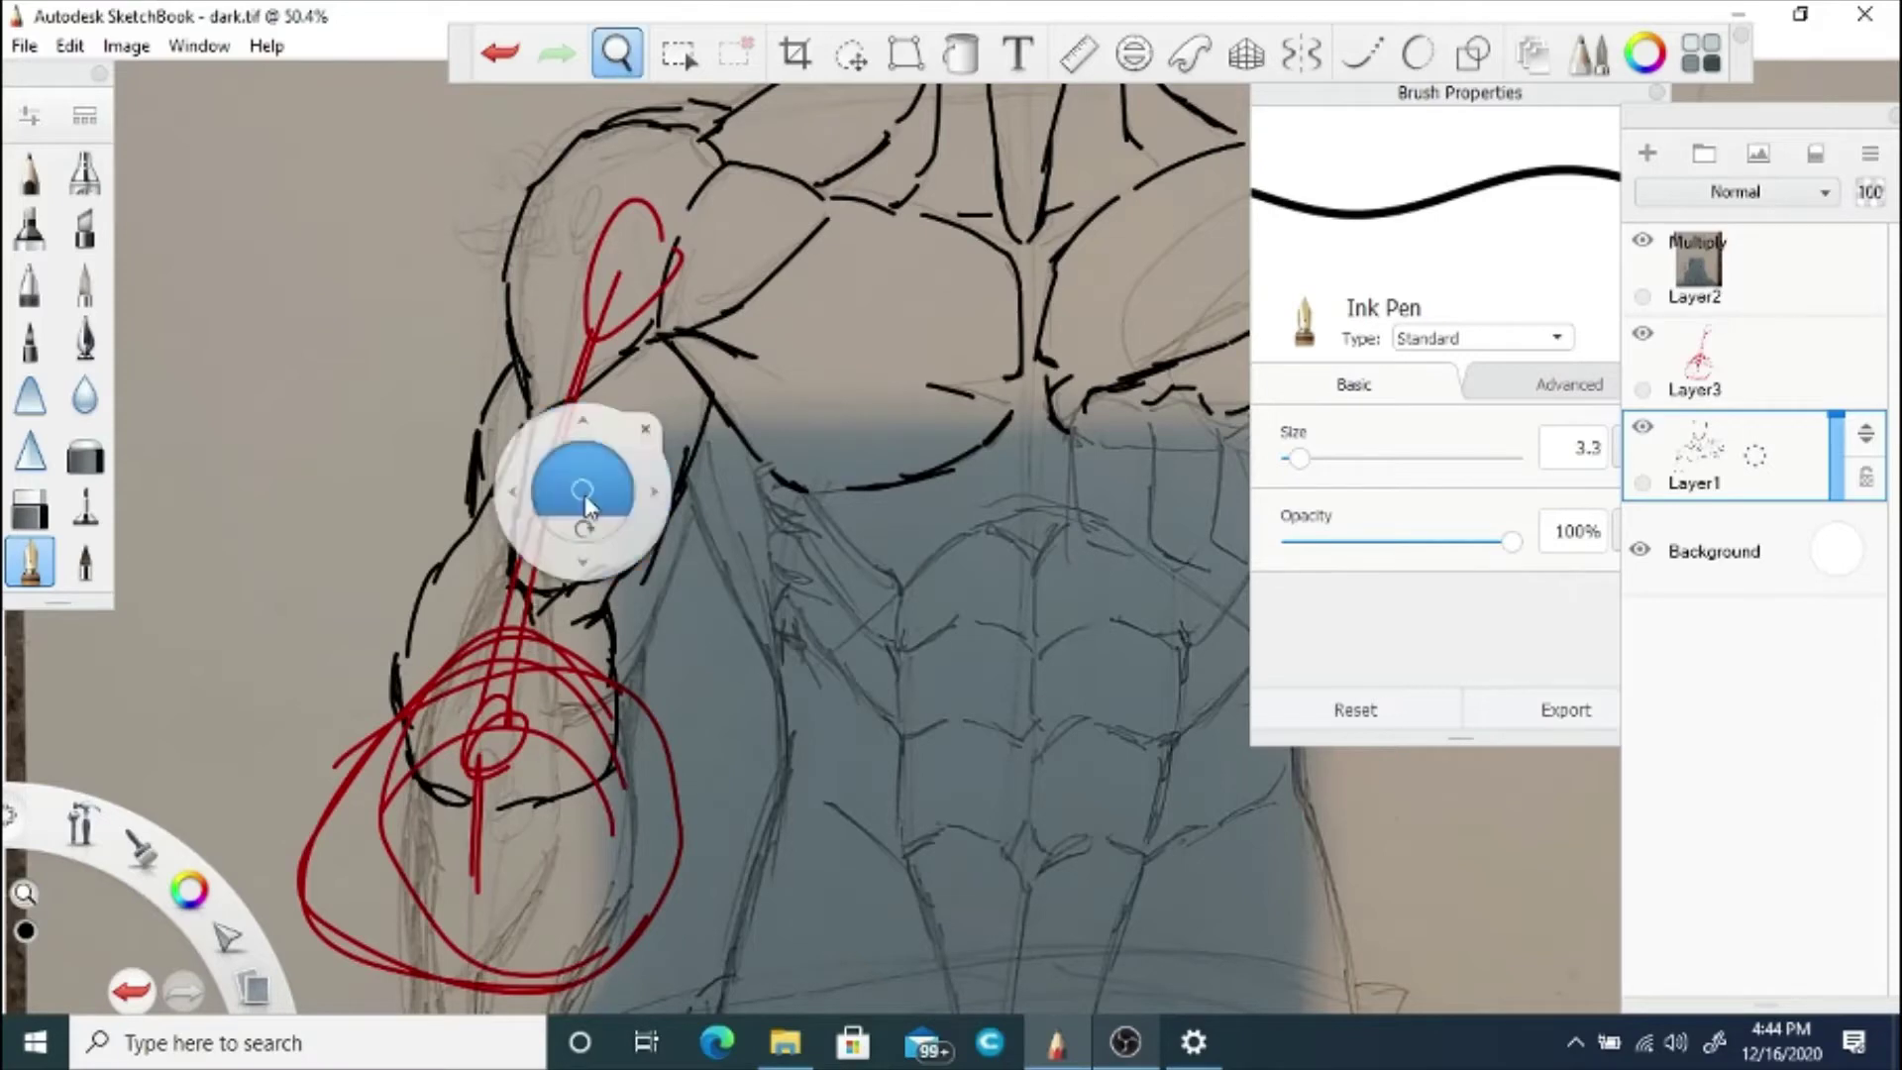
pyautogui.moveTo(585, 501)
pyautogui.mouseDown()
pyautogui.moveTo(794, 577)
pyautogui.moveTo(911, 717)
pyautogui.moveTo(681, 535)
pyautogui.moveTo(743, 426)
pyautogui.mouseUp()
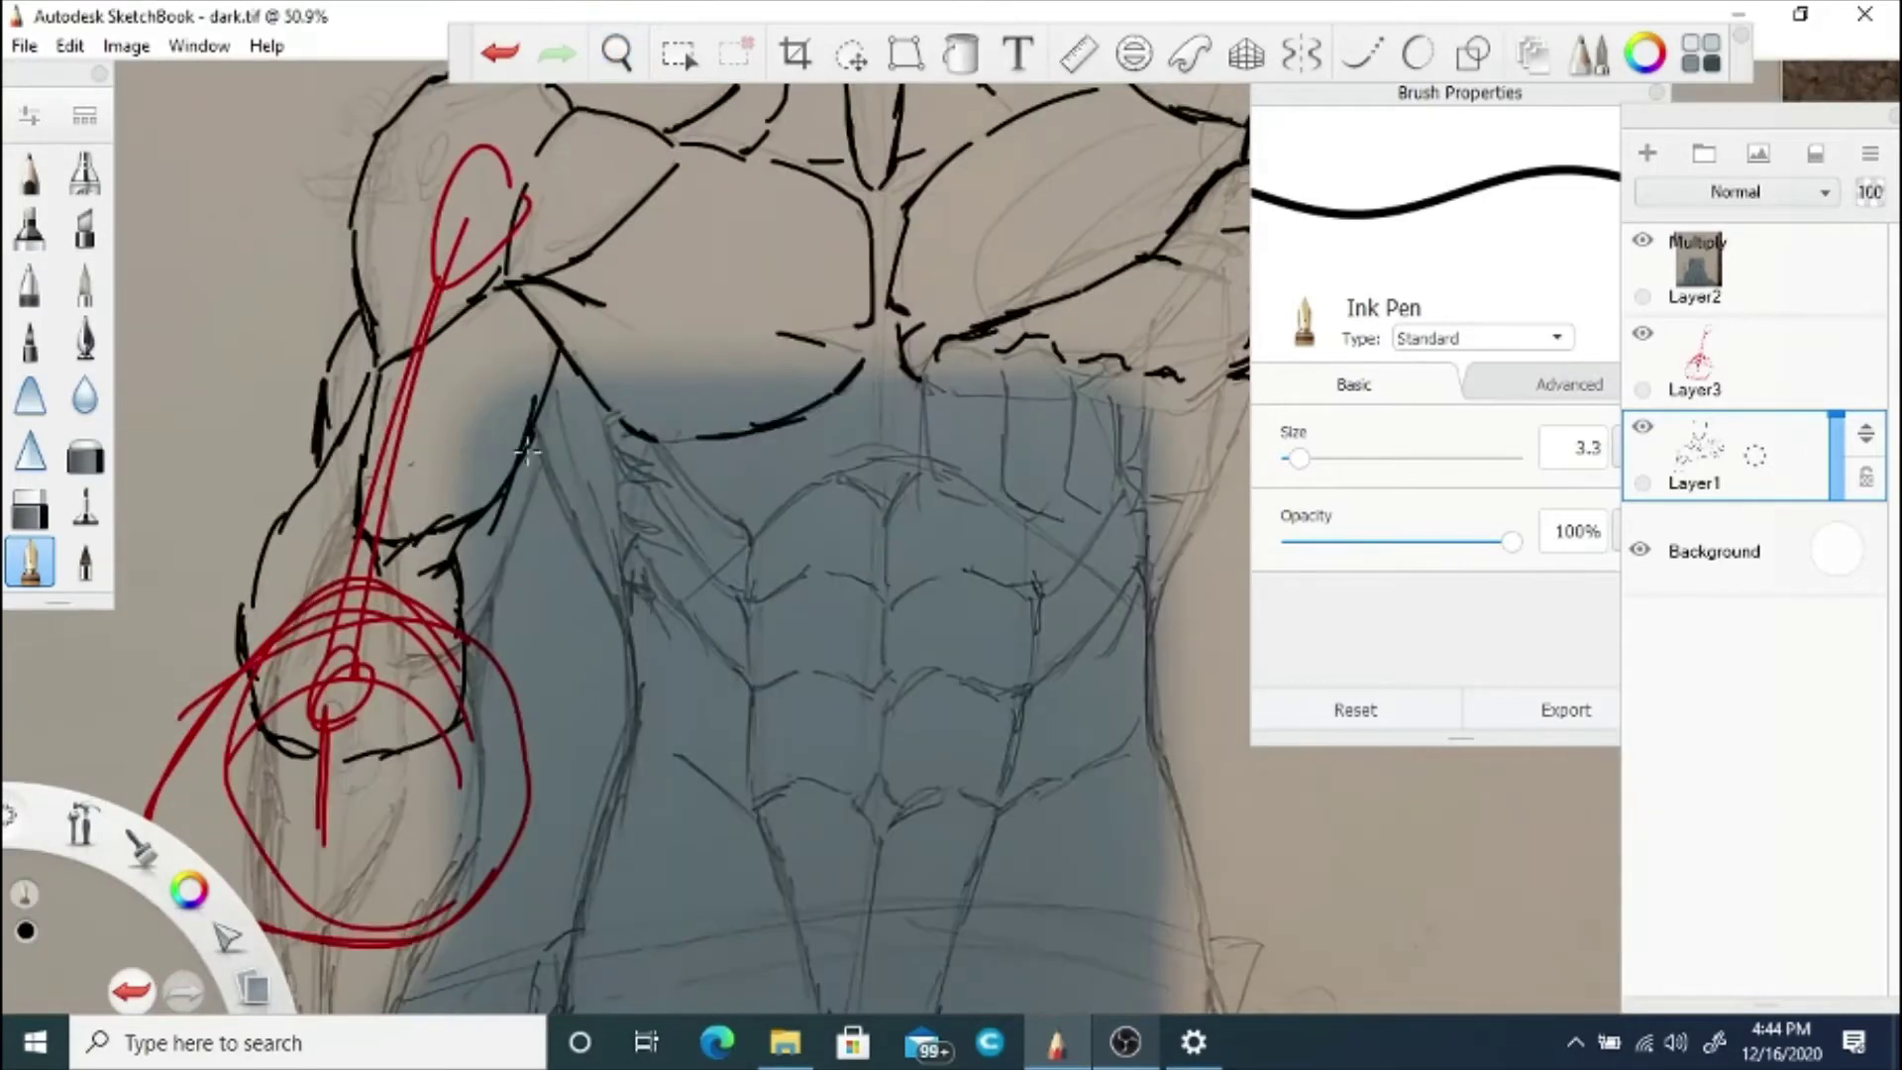
pyautogui.moveTo(536, 462); pyautogui.dragTo(627, 641)
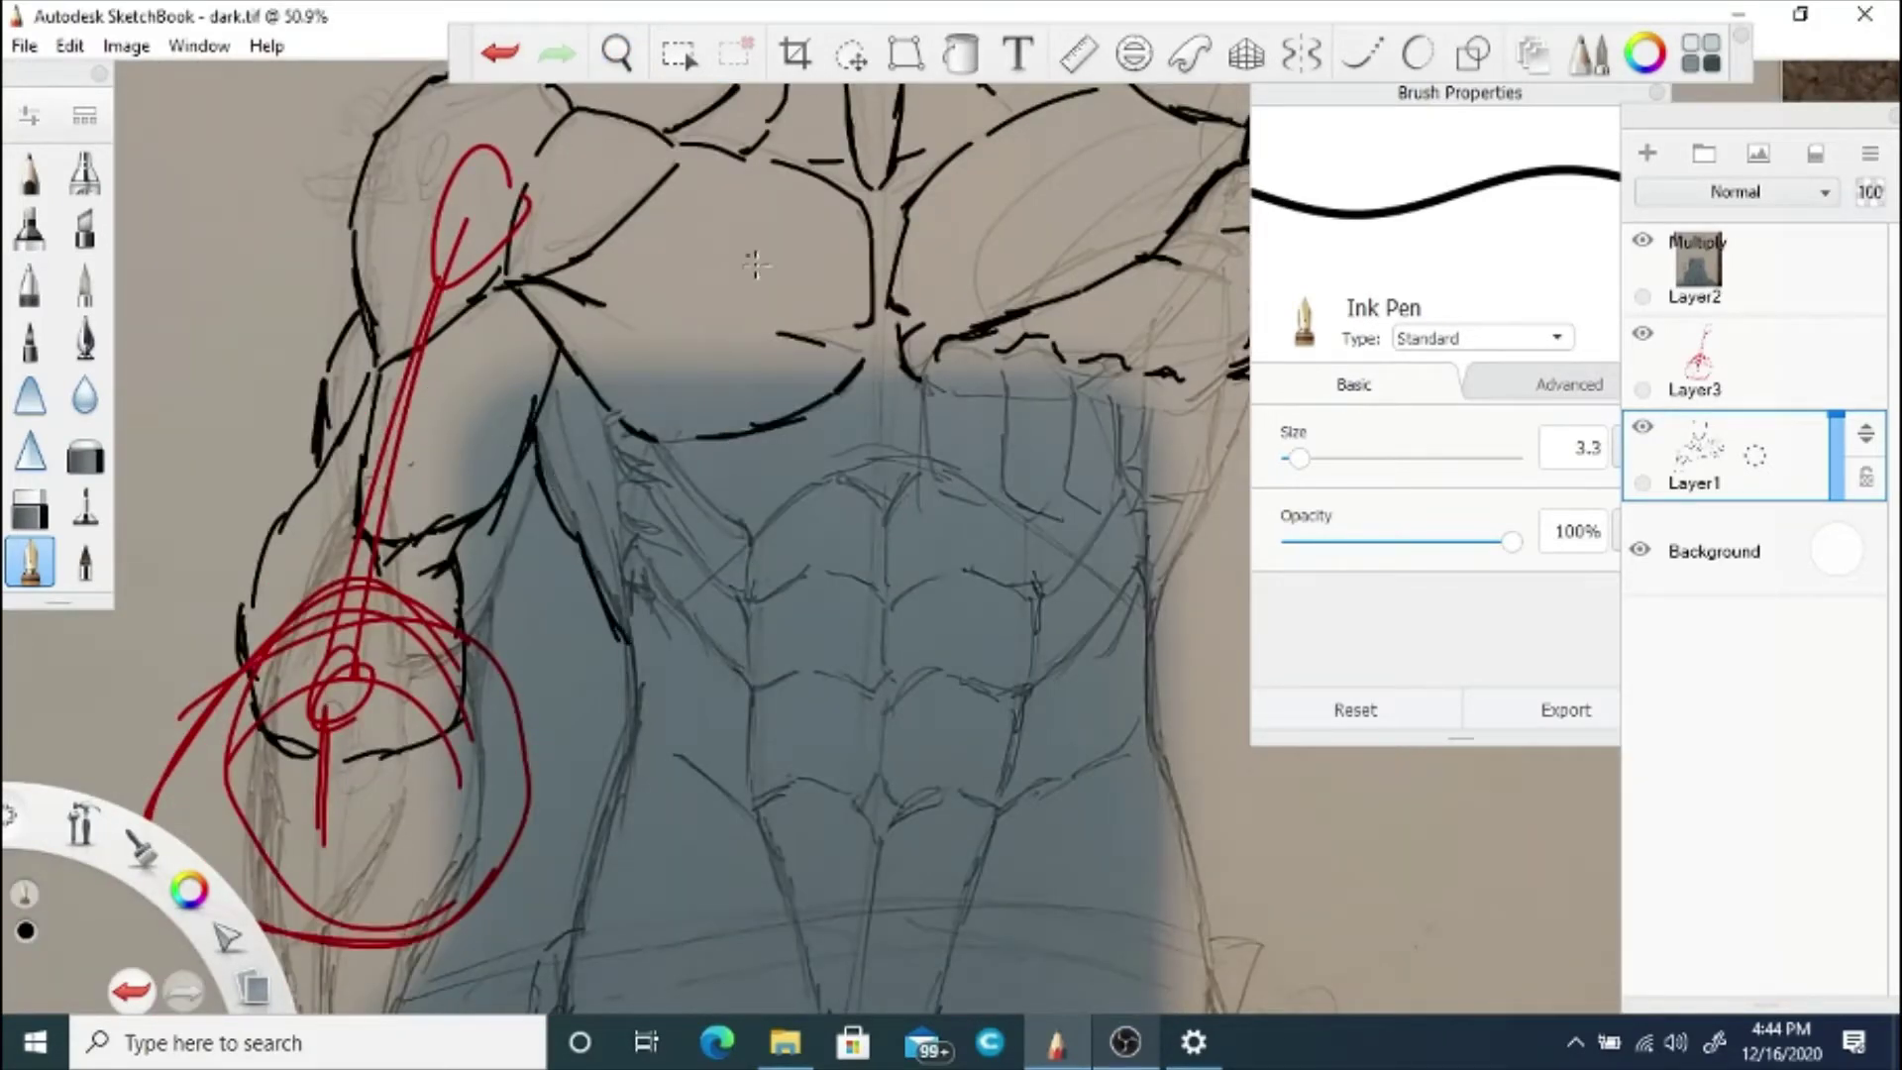
pyautogui.press('space')
pyautogui.moveTo(1155, 421); pyautogui.dragTo(890, 545)
pyautogui.moveTo(931, 645)
pyautogui.mouseDown()
pyautogui.moveTo(887, 733)
pyautogui.moveTo(876, 860)
pyautogui.moveTo(915, 961)
pyautogui.mouseUp()
pyautogui.moveTo(879, 860); pyautogui.dragTo(905, 971)
pyautogui.click(500, 53)
# Step: Ink both sides of the waist down to the hips, with a jagged edge along the left hip
pyautogui.press('space')
pyautogui.moveTo(696, 968); pyautogui.dragTo(820, 626)
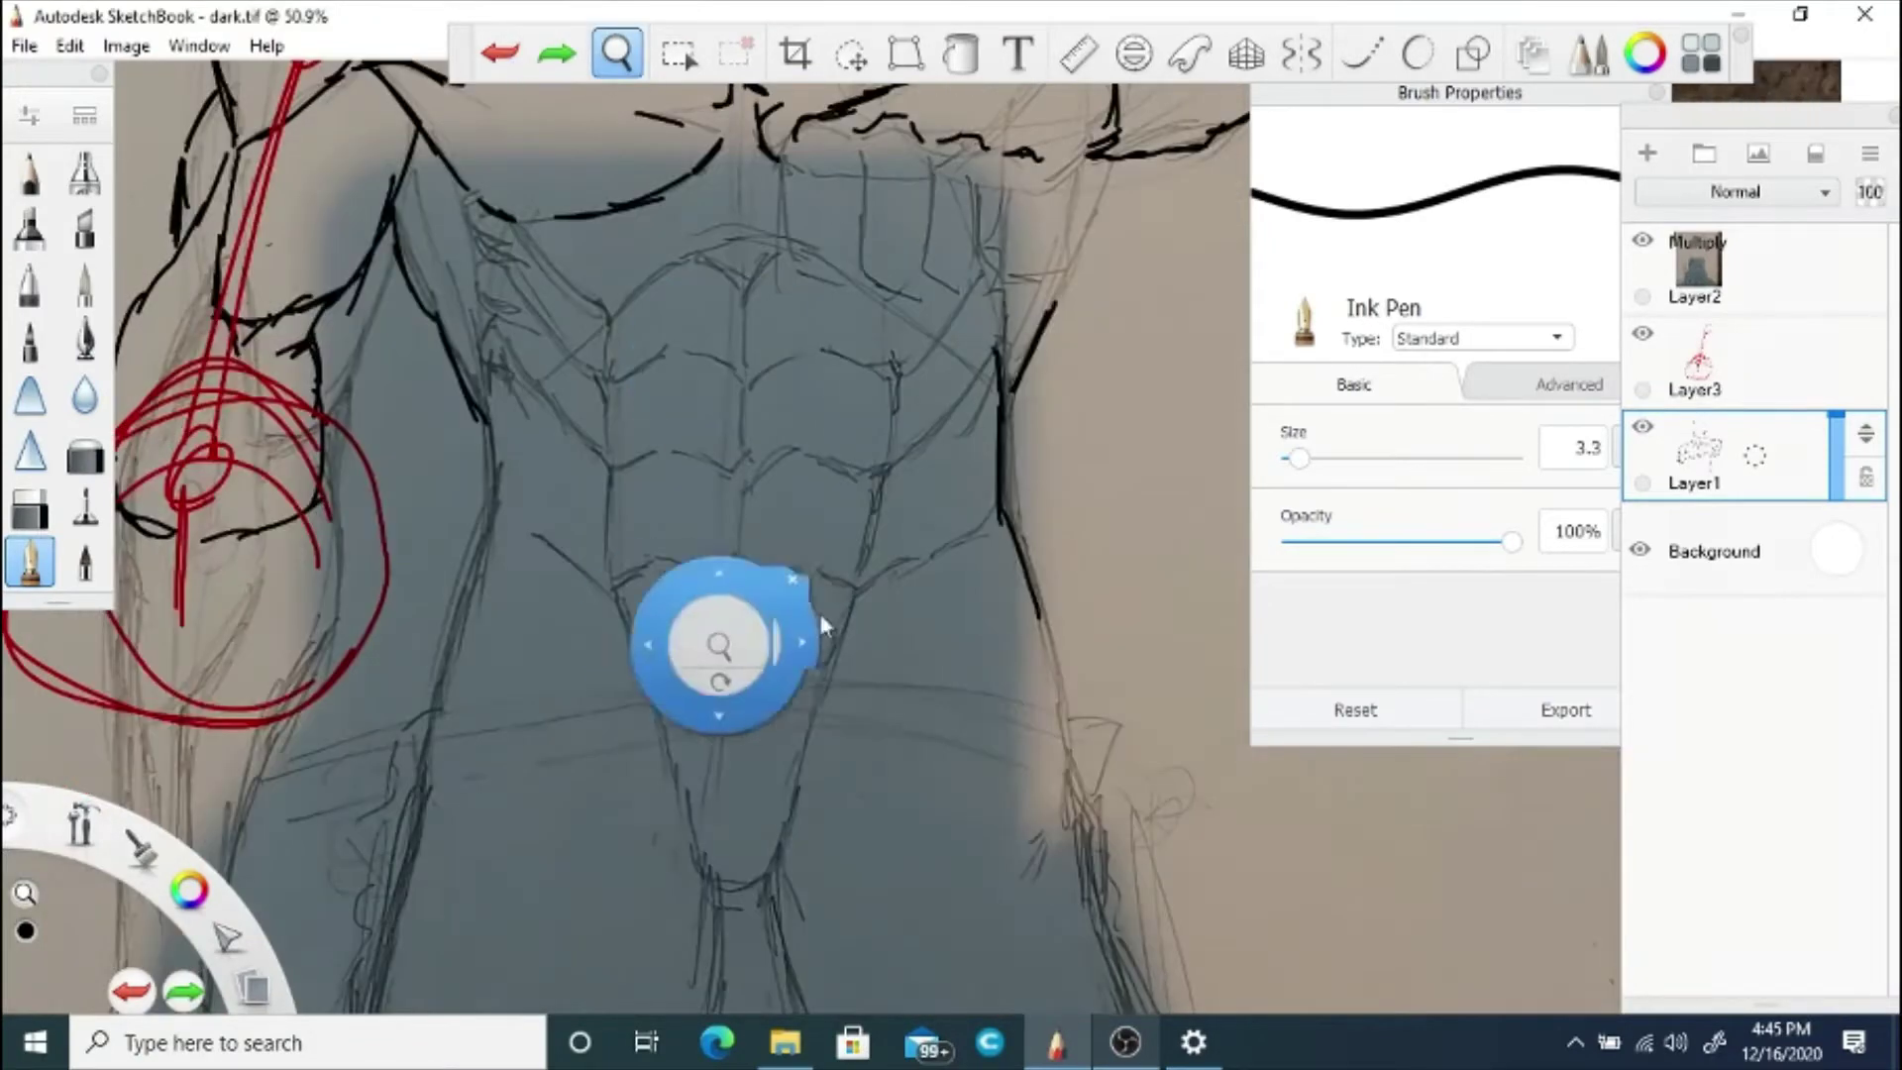
pyautogui.moveTo(492, 363)
pyautogui.mouseDown()
pyautogui.moveTo(495, 461)
pyautogui.moveTo(427, 728)
pyautogui.mouseUp()
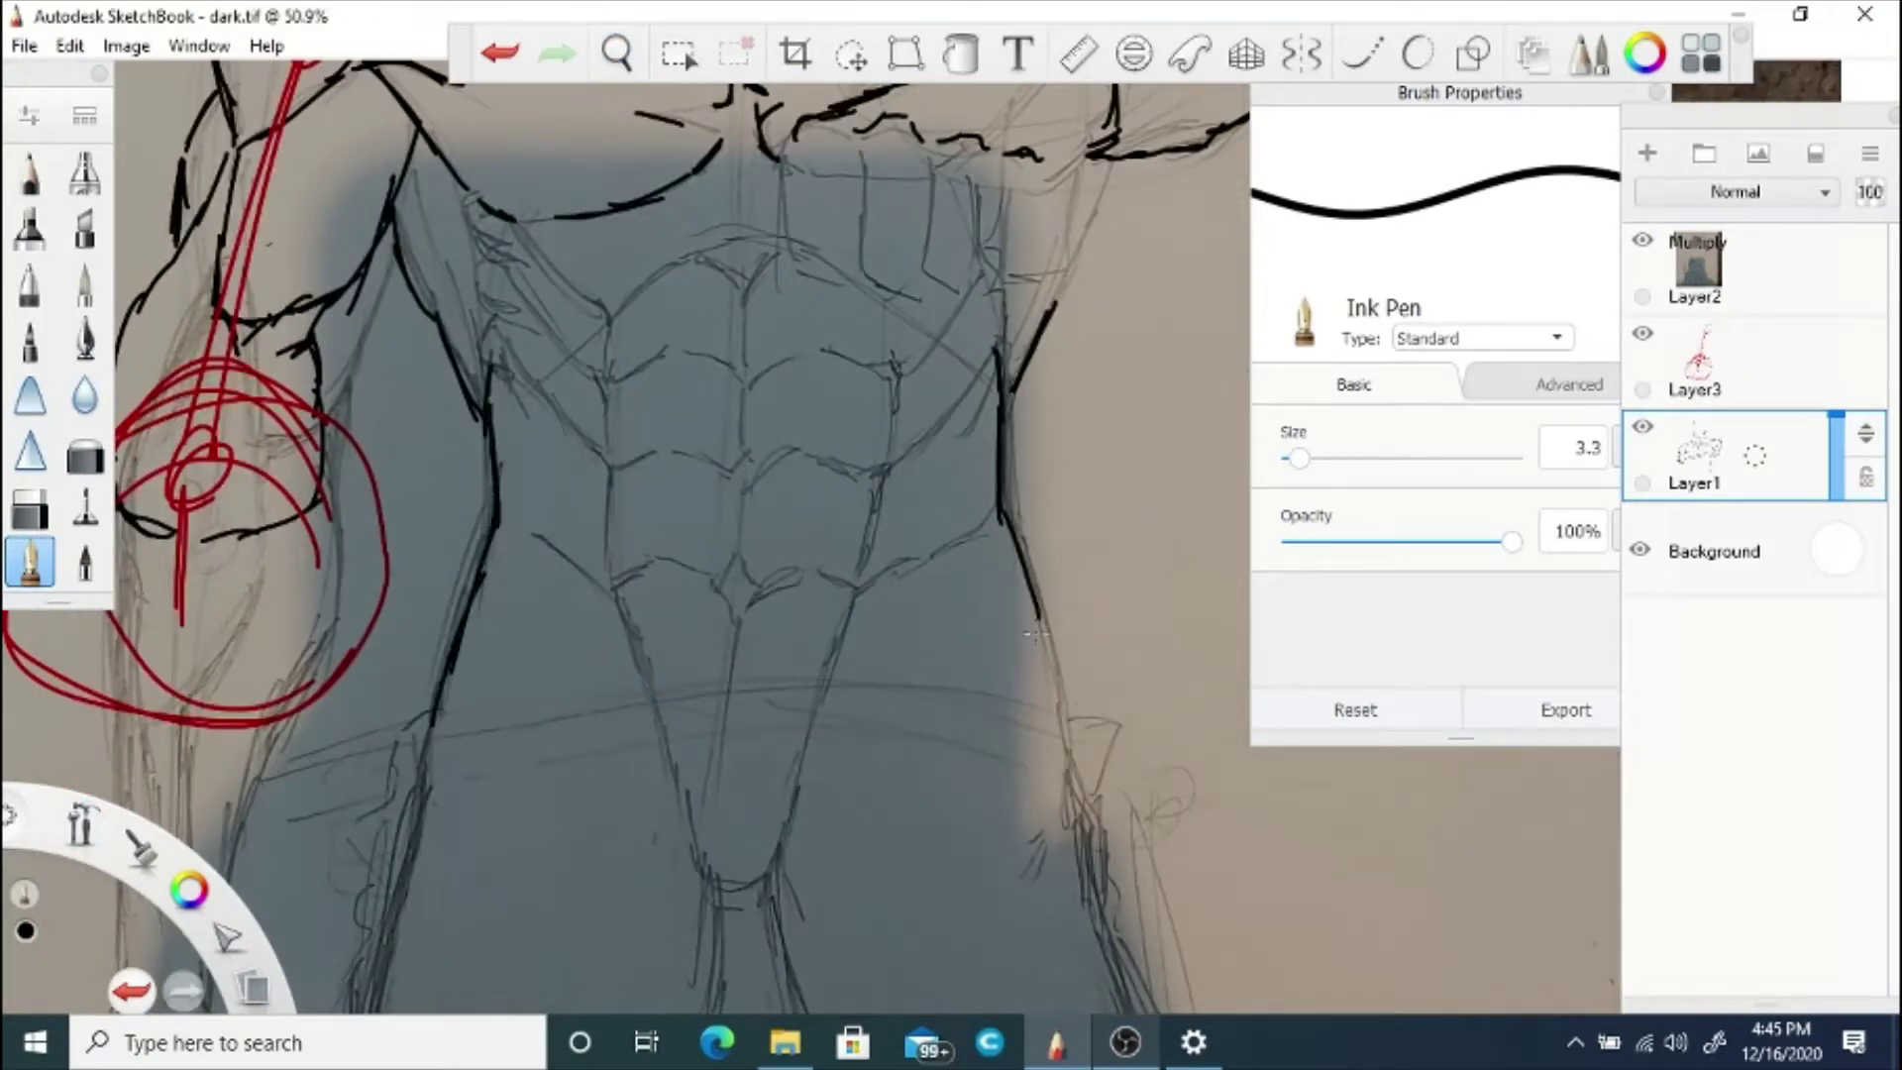
pyautogui.moveTo(1034, 632); pyautogui.dragTo(1059, 731)
pyautogui.moveTo(388, 741)
pyautogui.mouseDown()
pyautogui.moveTo(339, 912)
pyautogui.moveTo(346, 970)
pyautogui.mouseUp()
# Step: Ink the outer contours of the right hip and both thighs, the crotch line, and the inner contours of both legs
pyautogui.press('space')
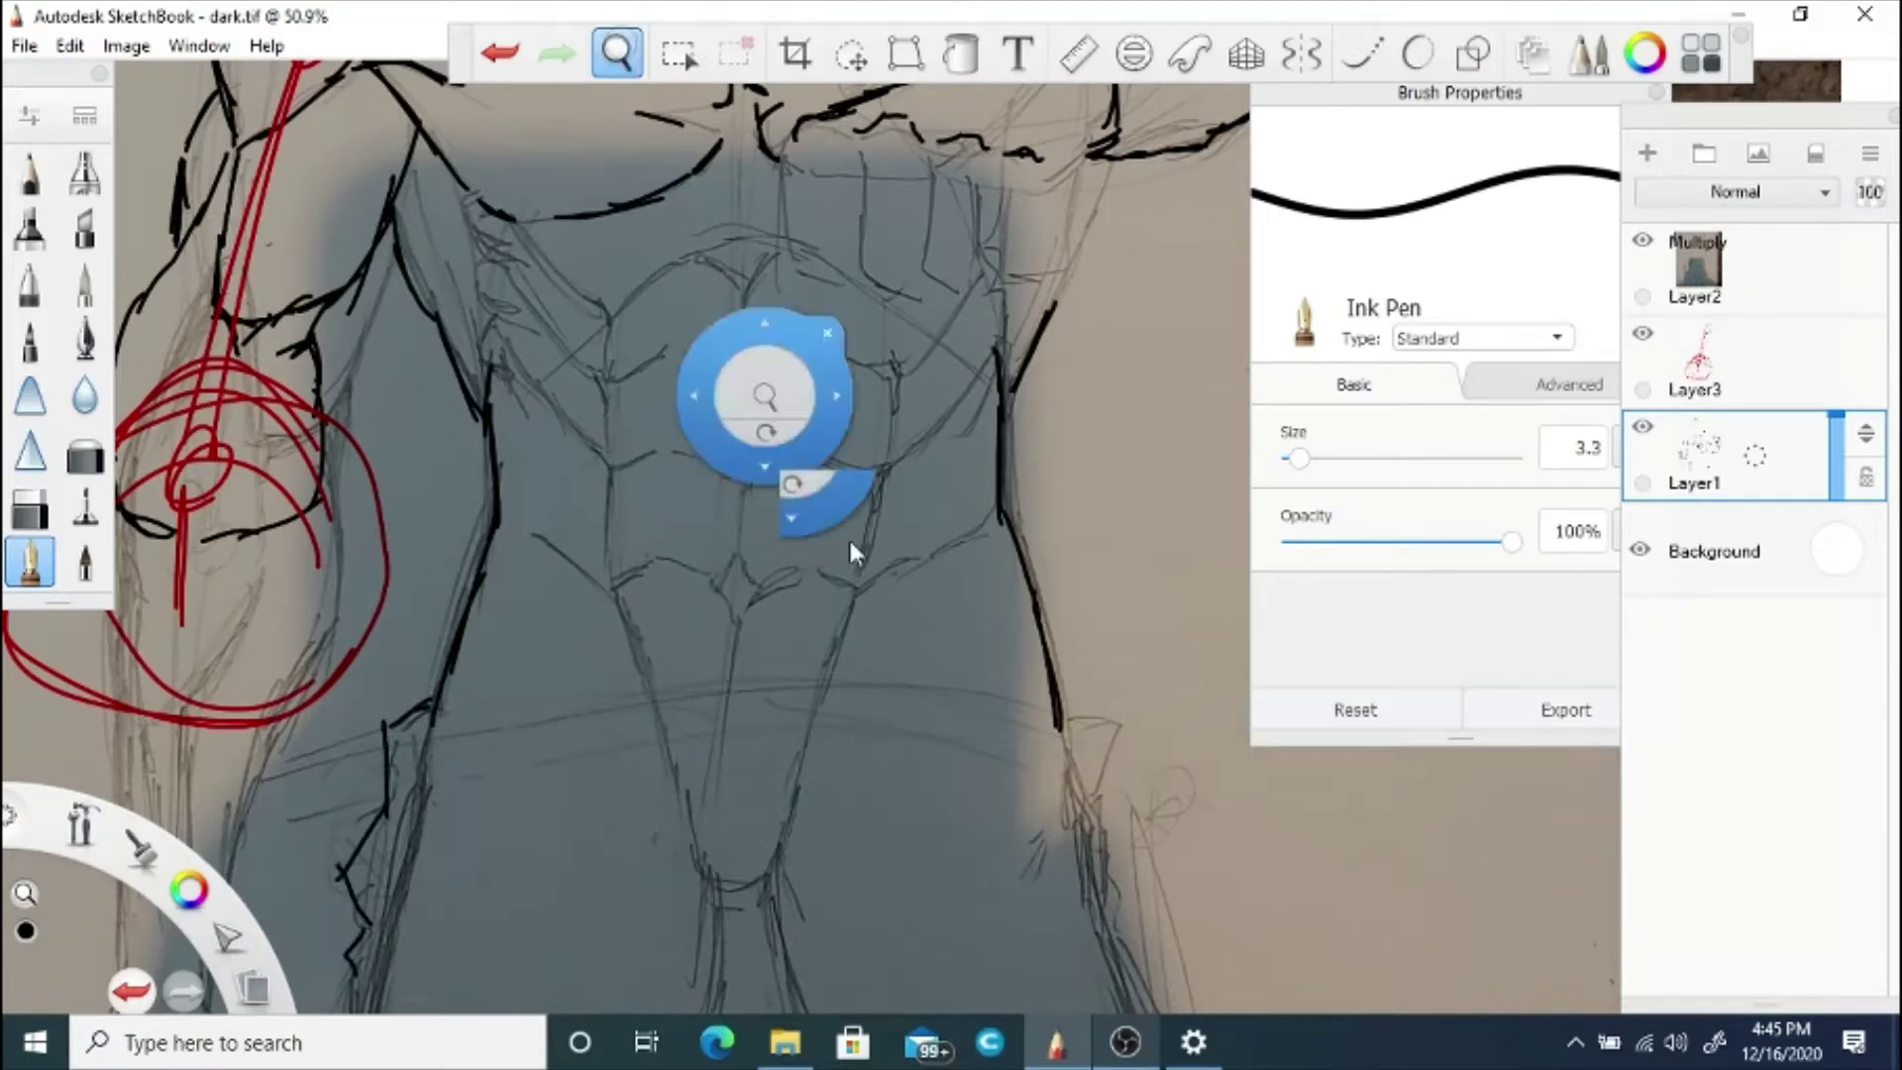
pyautogui.moveTo(848, 540); pyautogui.dragTo(625, 264)
pyautogui.moveTo(837, 451); pyautogui.dragTo(867, 561)
pyautogui.press('space')
pyautogui.moveTo(909, 681)
pyautogui.mouseDown()
pyautogui.moveTo(607, 433)
pyautogui.moveTo(912, 419)
pyautogui.mouseUp()
pyautogui.moveTo(649, 590); pyautogui.dragTo(639, 842)
pyautogui.moveTo(616, 686); pyautogui.dragTo(642, 852)
pyautogui.moveTo(823, 627); pyautogui.dragTo(971, 701)
pyautogui.moveTo(850, 639); pyautogui.dragTo(798, 852)
pyautogui.moveTo(916, 662); pyautogui.dragTo(976, 847)
pyautogui.moveTo(1086, 557); pyautogui.dragTo(1150, 768)
pyautogui.moveTo(1143, 729); pyautogui.dragTo(1137, 843)
# Step: Erase the left leg's inner contour with the Hard Eraser and redraw it with the Ink Pen
pyautogui.click(30, 509)
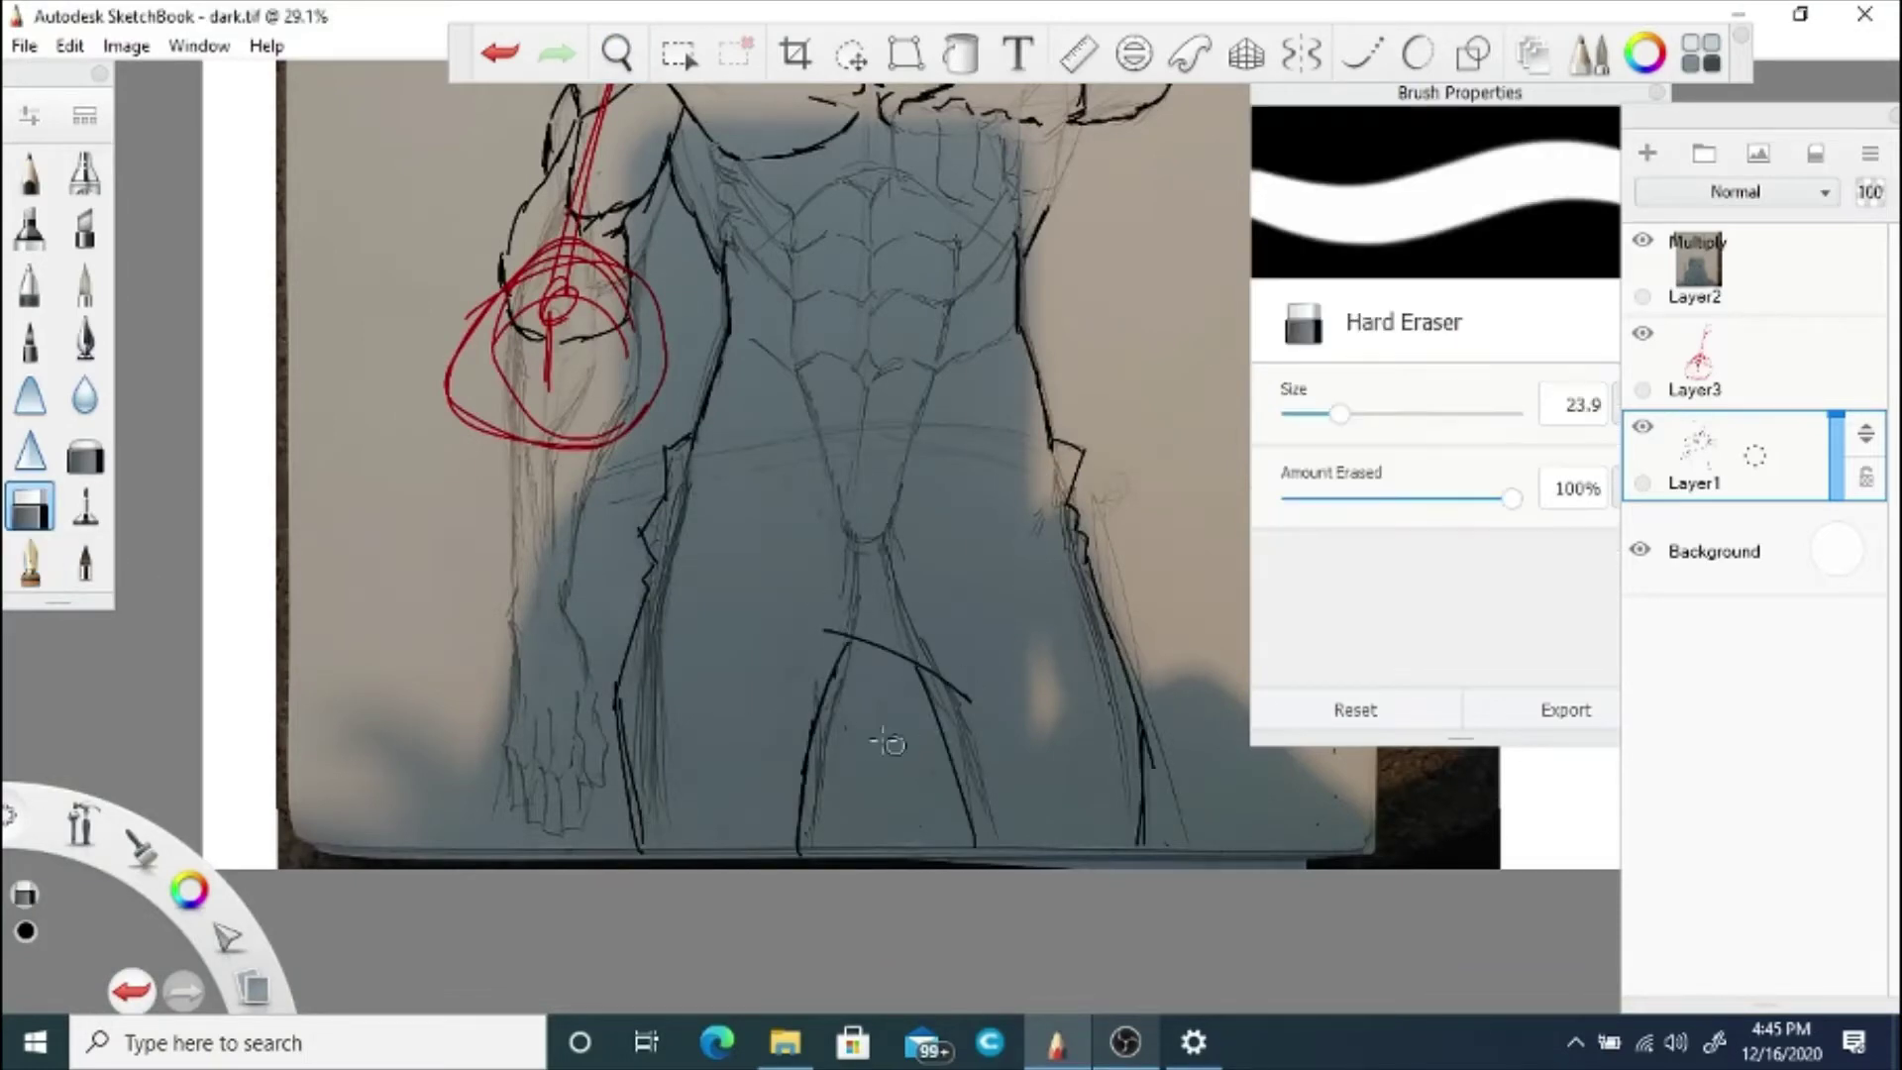
pyautogui.moveTo(845, 649); pyautogui.dragTo(799, 854)
pyautogui.click(36, 562)
pyautogui.moveTo(829, 678); pyautogui.dragTo(810, 852)
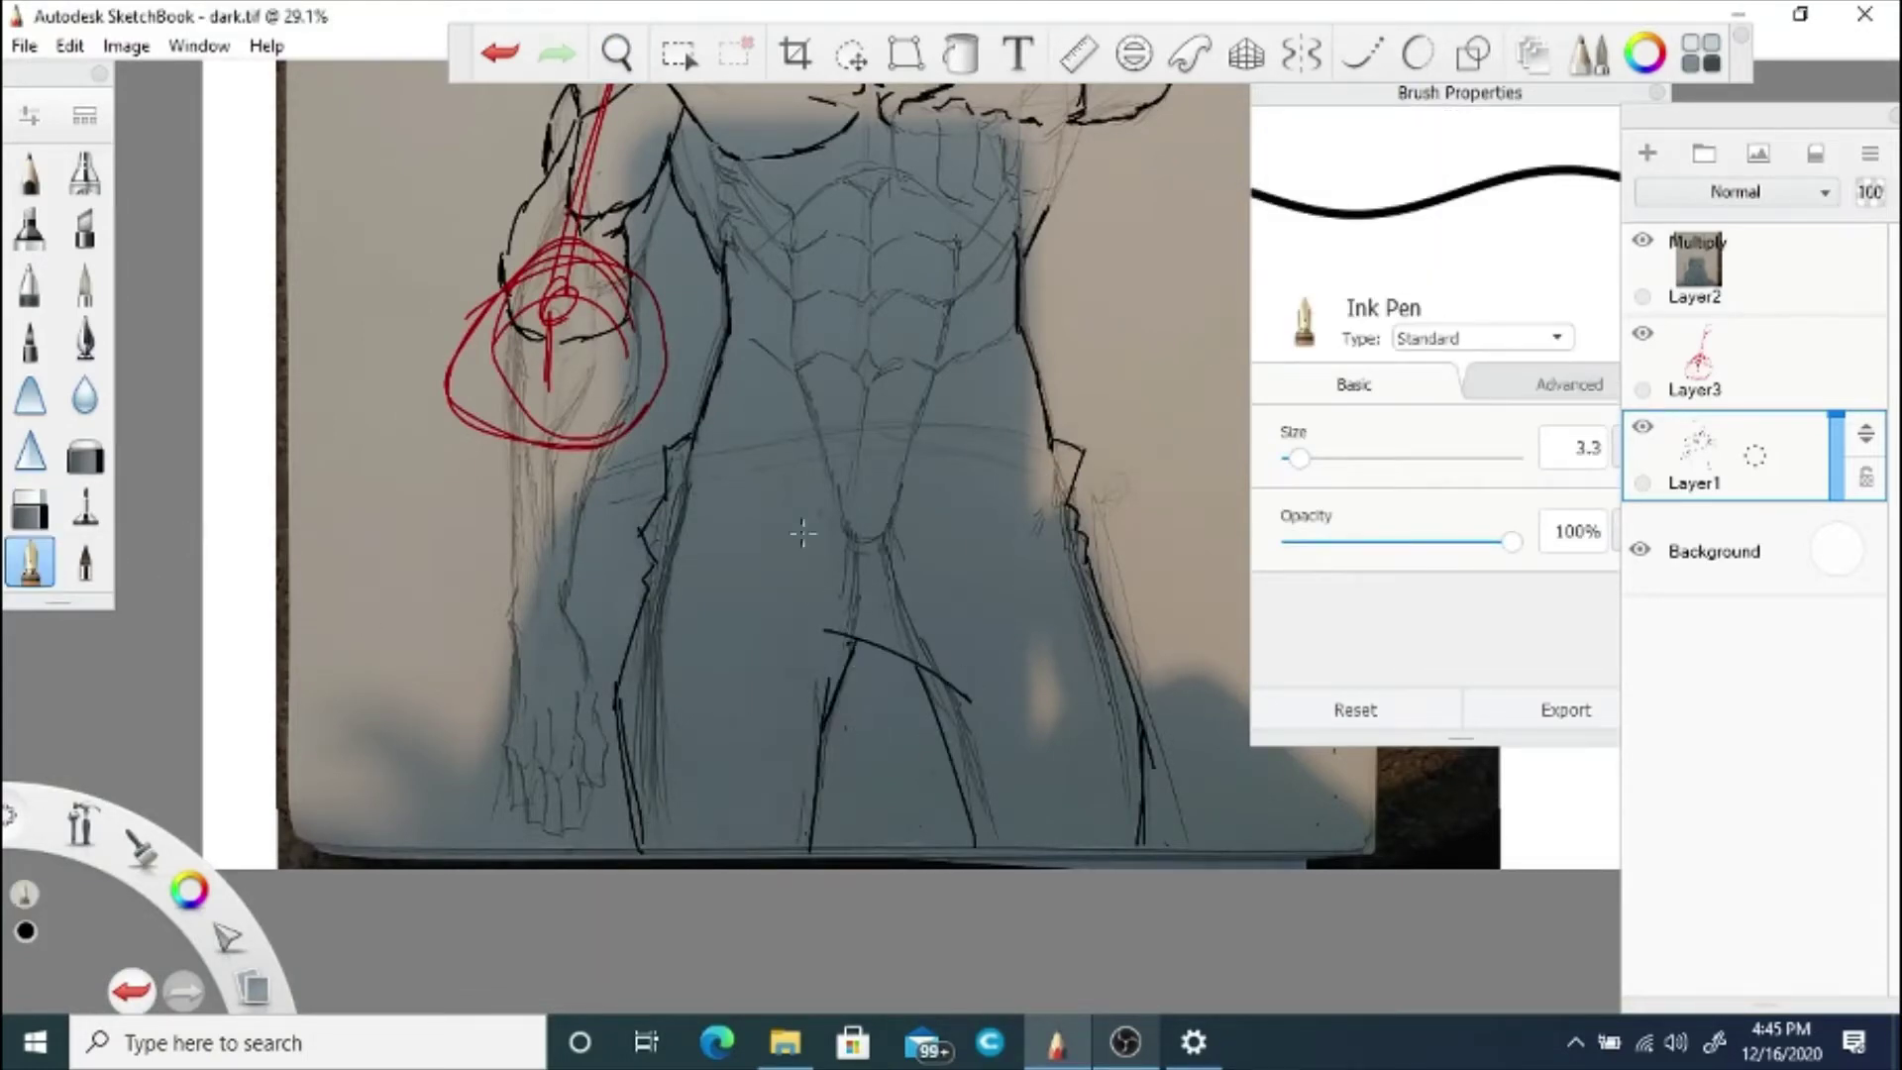
# Step: Hide Layer2 and erase both inner leg contours and the crotch line's right end with the Hard Eraser at size 38.7
pyautogui.press('space')
pyautogui.moveTo(696, 278); pyautogui.dragTo(700, 562)
pyautogui.click(1650, 241)
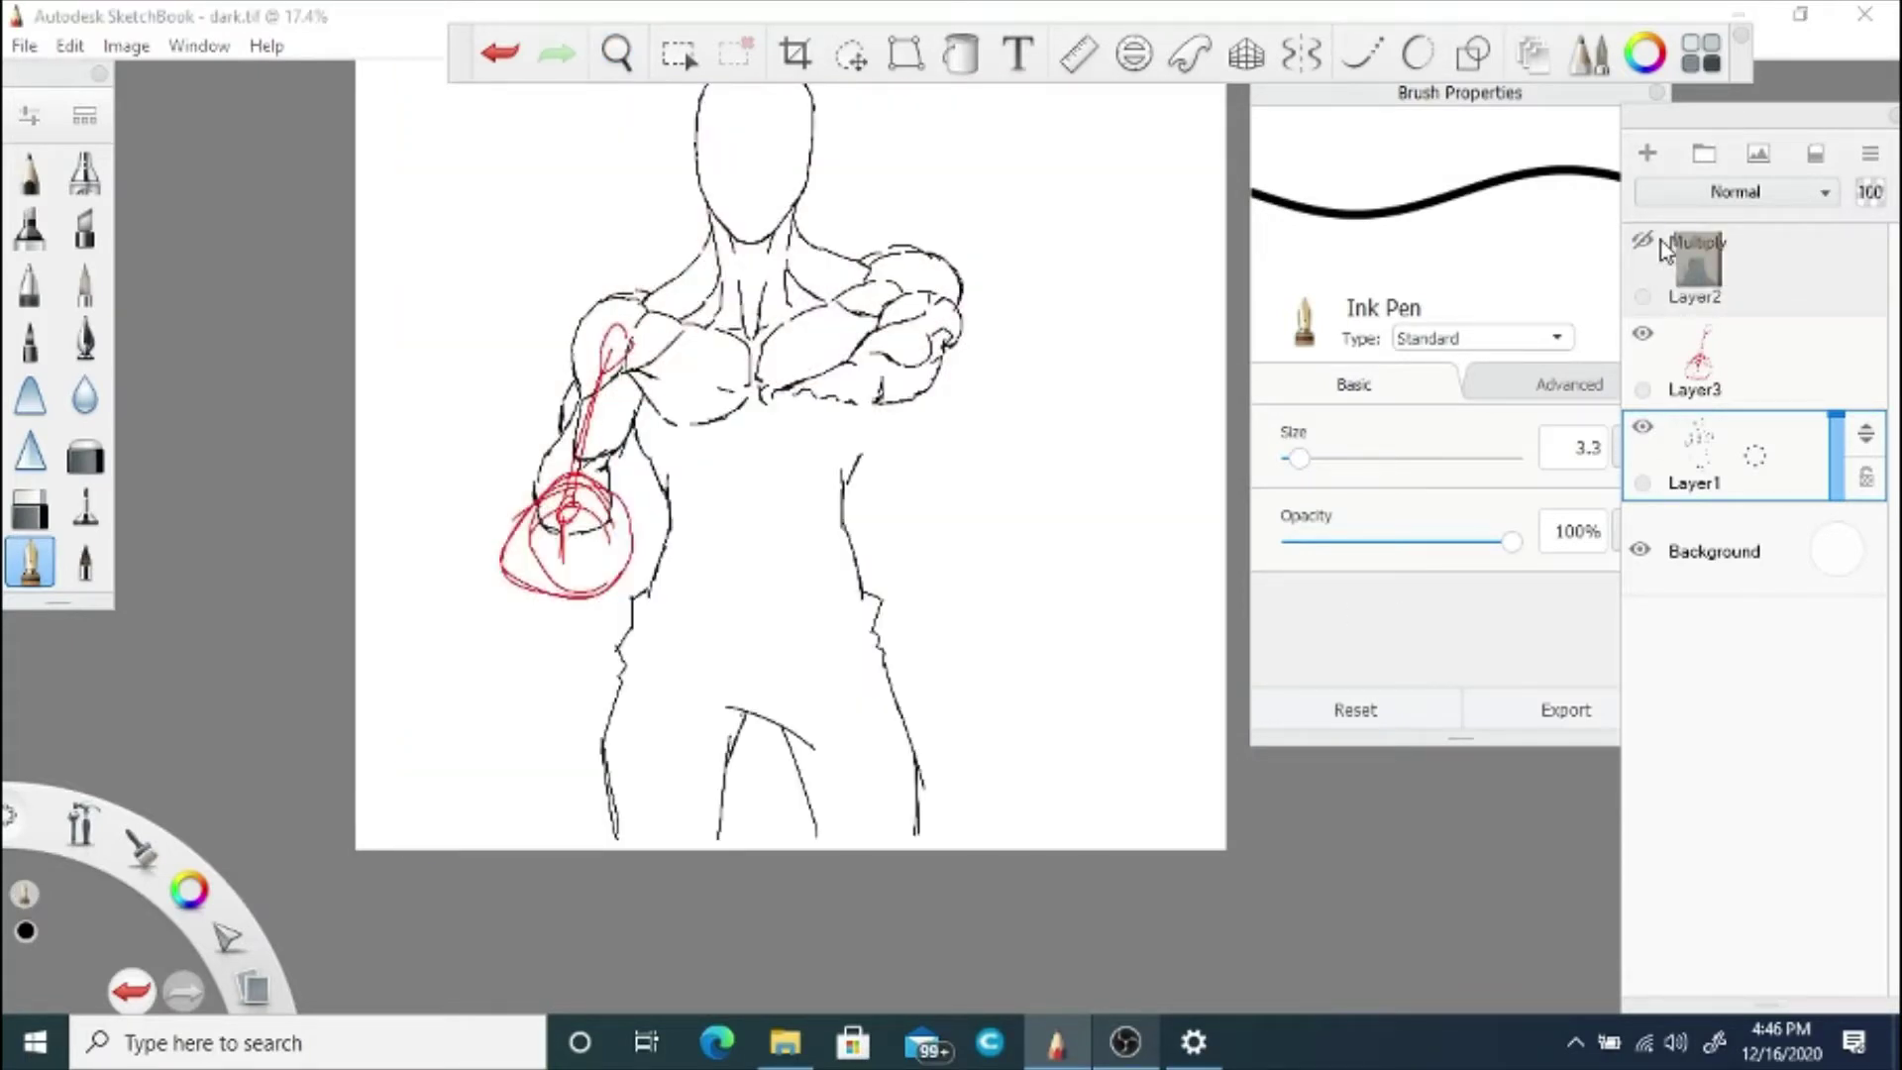
pyautogui.press('space')
pyautogui.moveTo(634, 426); pyautogui.dragTo(912, 429)
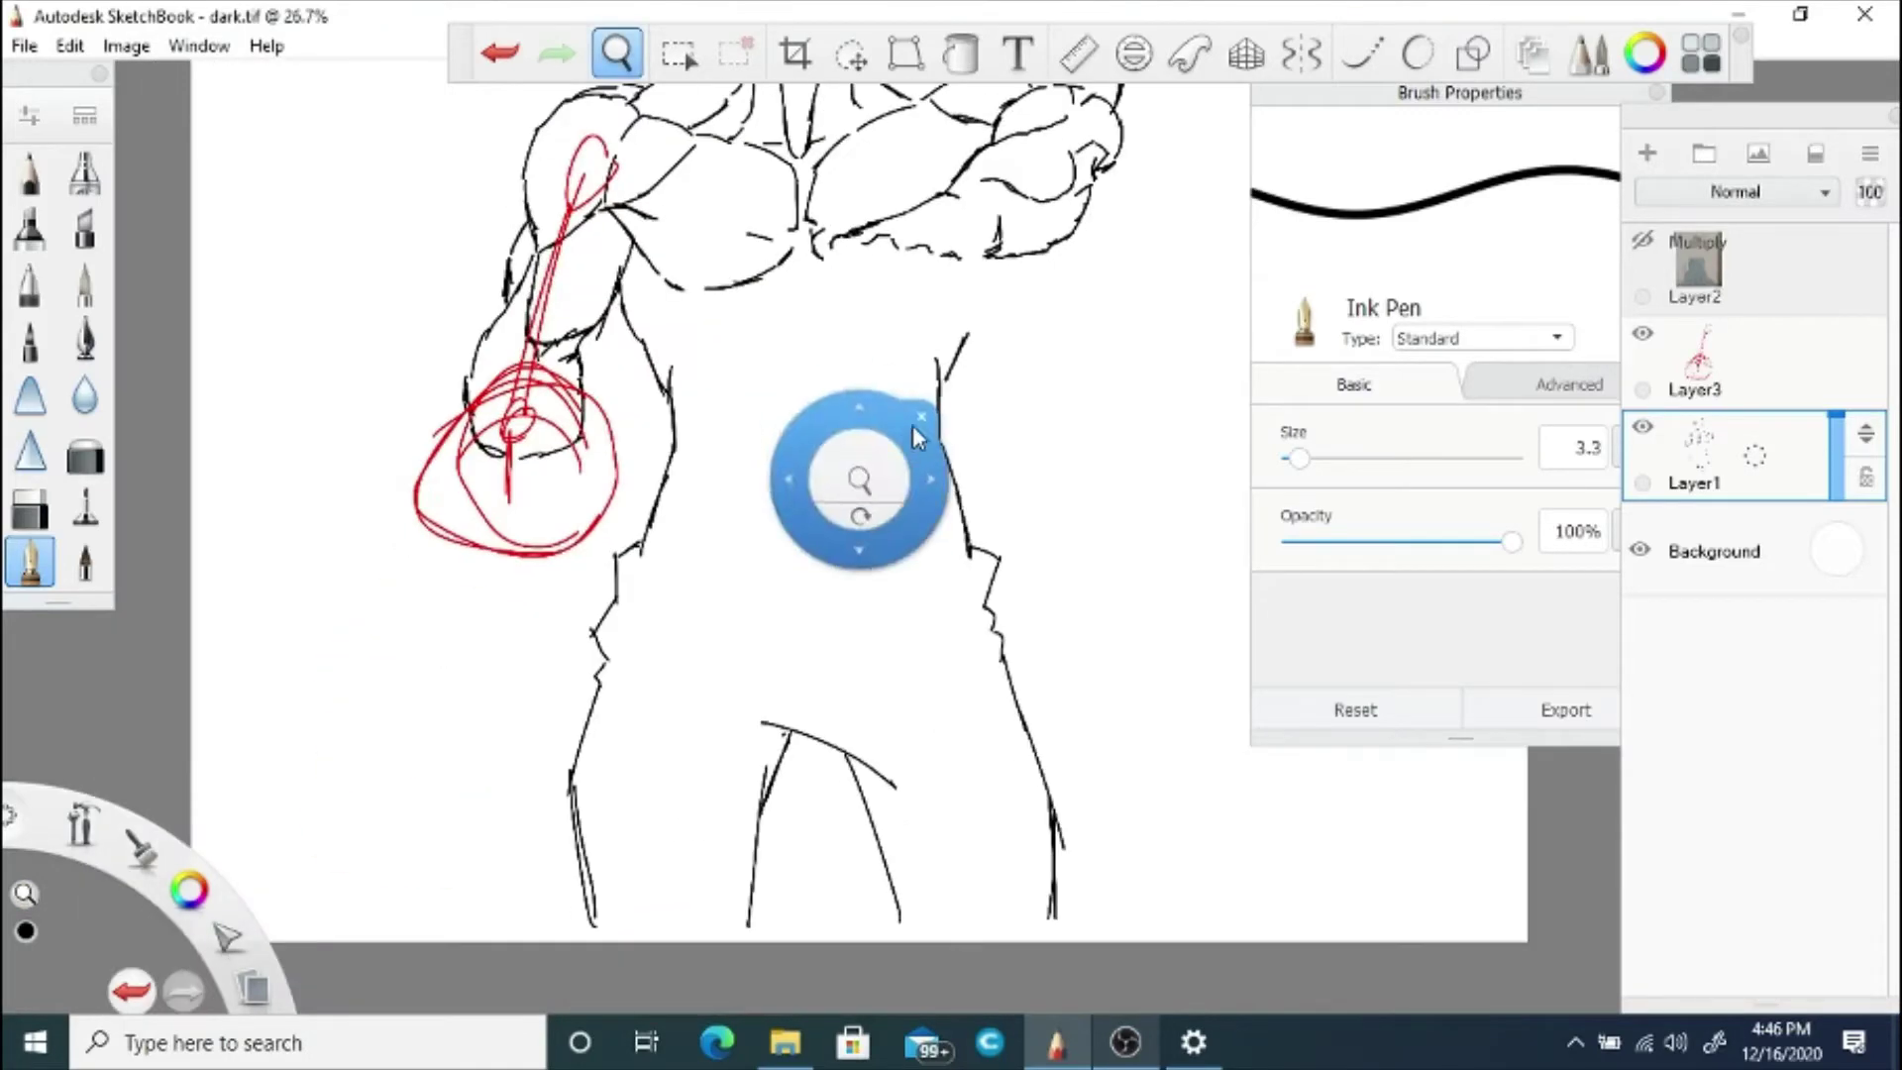
pyautogui.click(30, 509)
pyautogui.press(']')
pyautogui.moveTo(852, 761); pyautogui.dragTo(899, 920)
pyautogui.moveTo(859, 761); pyautogui.dragTo(896, 788)
pyautogui.moveTo(787, 737); pyautogui.dragTo(749, 921)
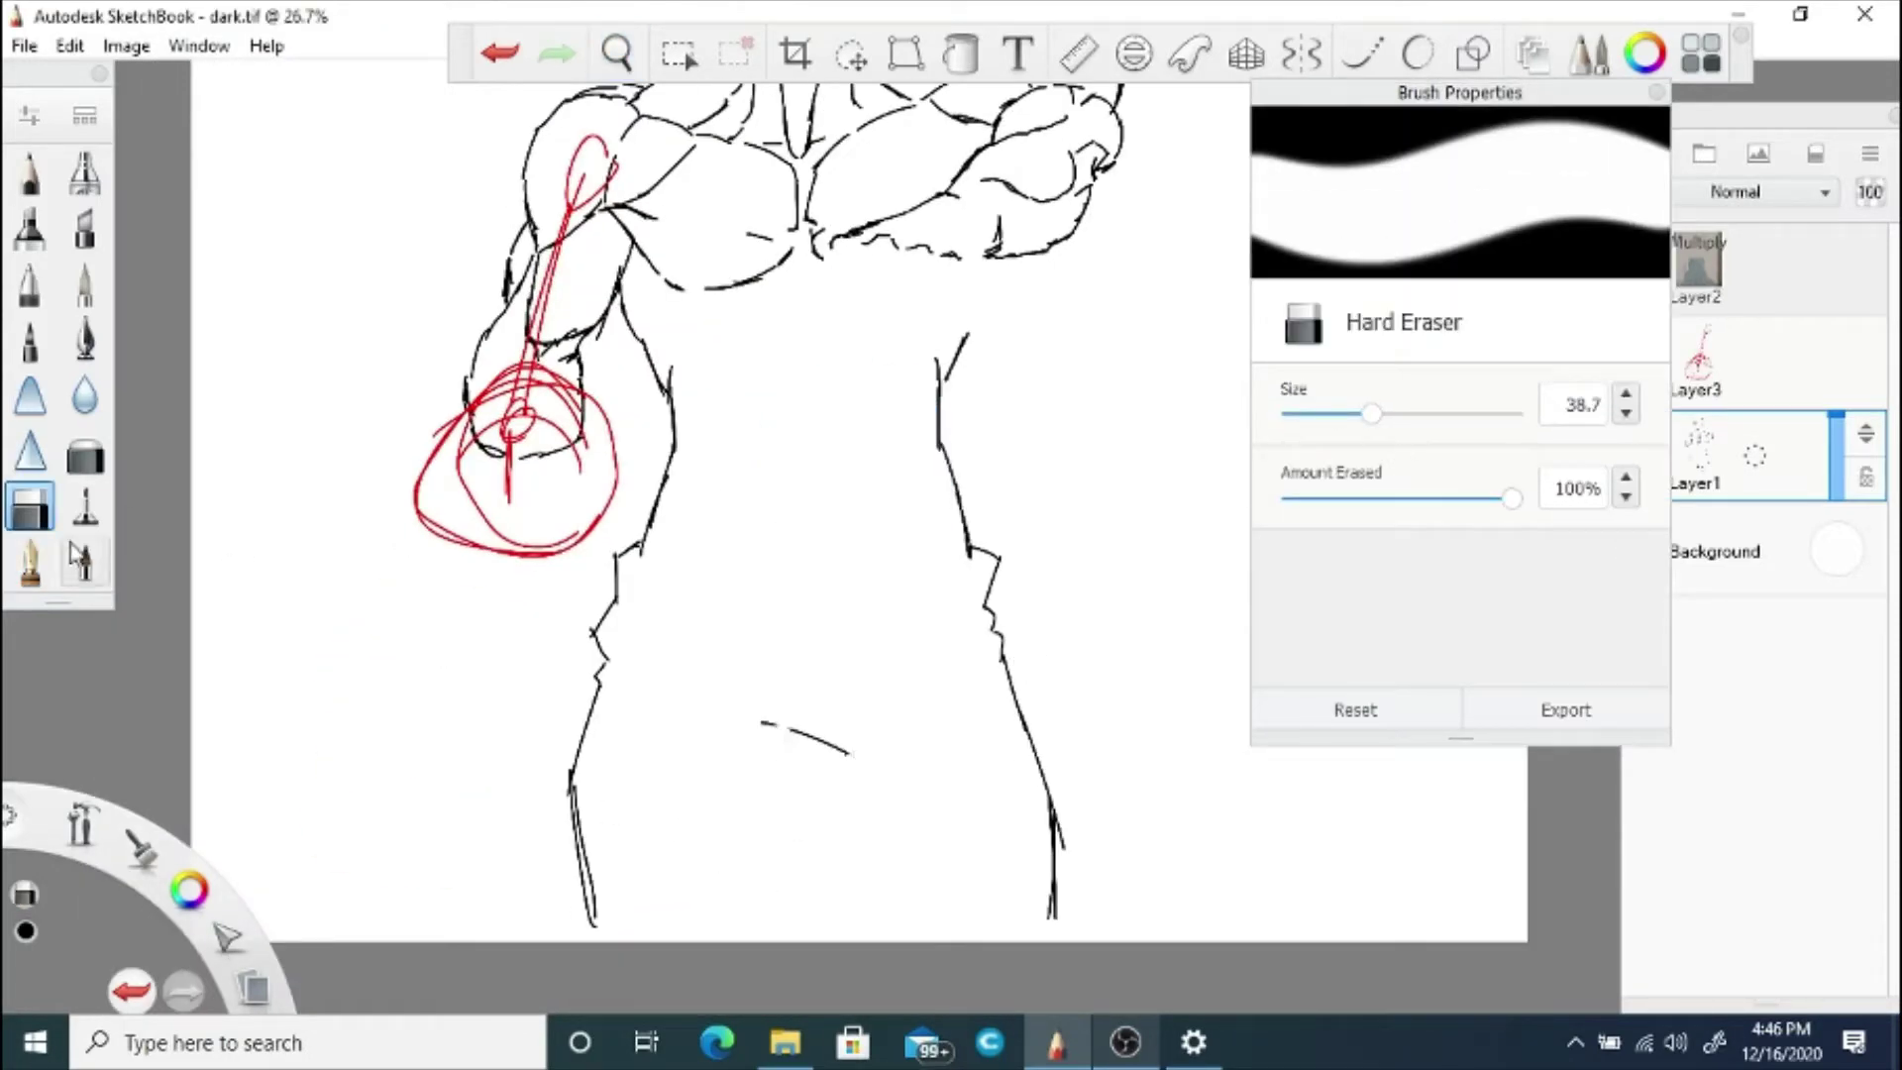
# Step: Redraw the inner contours of both legs closer together below the crotch line with the Ink Pen at size 3.3
pyautogui.click(30, 562)
pyautogui.moveTo(574, 842); pyautogui.dragTo(590, 939)
pyautogui.click(500, 54)
pyautogui.moveTo(782, 748)
pyautogui.mouseDown()
pyautogui.moveTo(763, 830)
pyautogui.moveTo(816, 862)
pyautogui.moveTo(838, 840)
pyautogui.mouseUp()
pyautogui.click(500, 53)
pyautogui.moveTo(831, 790); pyautogui.dragTo(864, 941)
pyautogui.moveTo(821, 749); pyautogui.dragTo(766, 941)
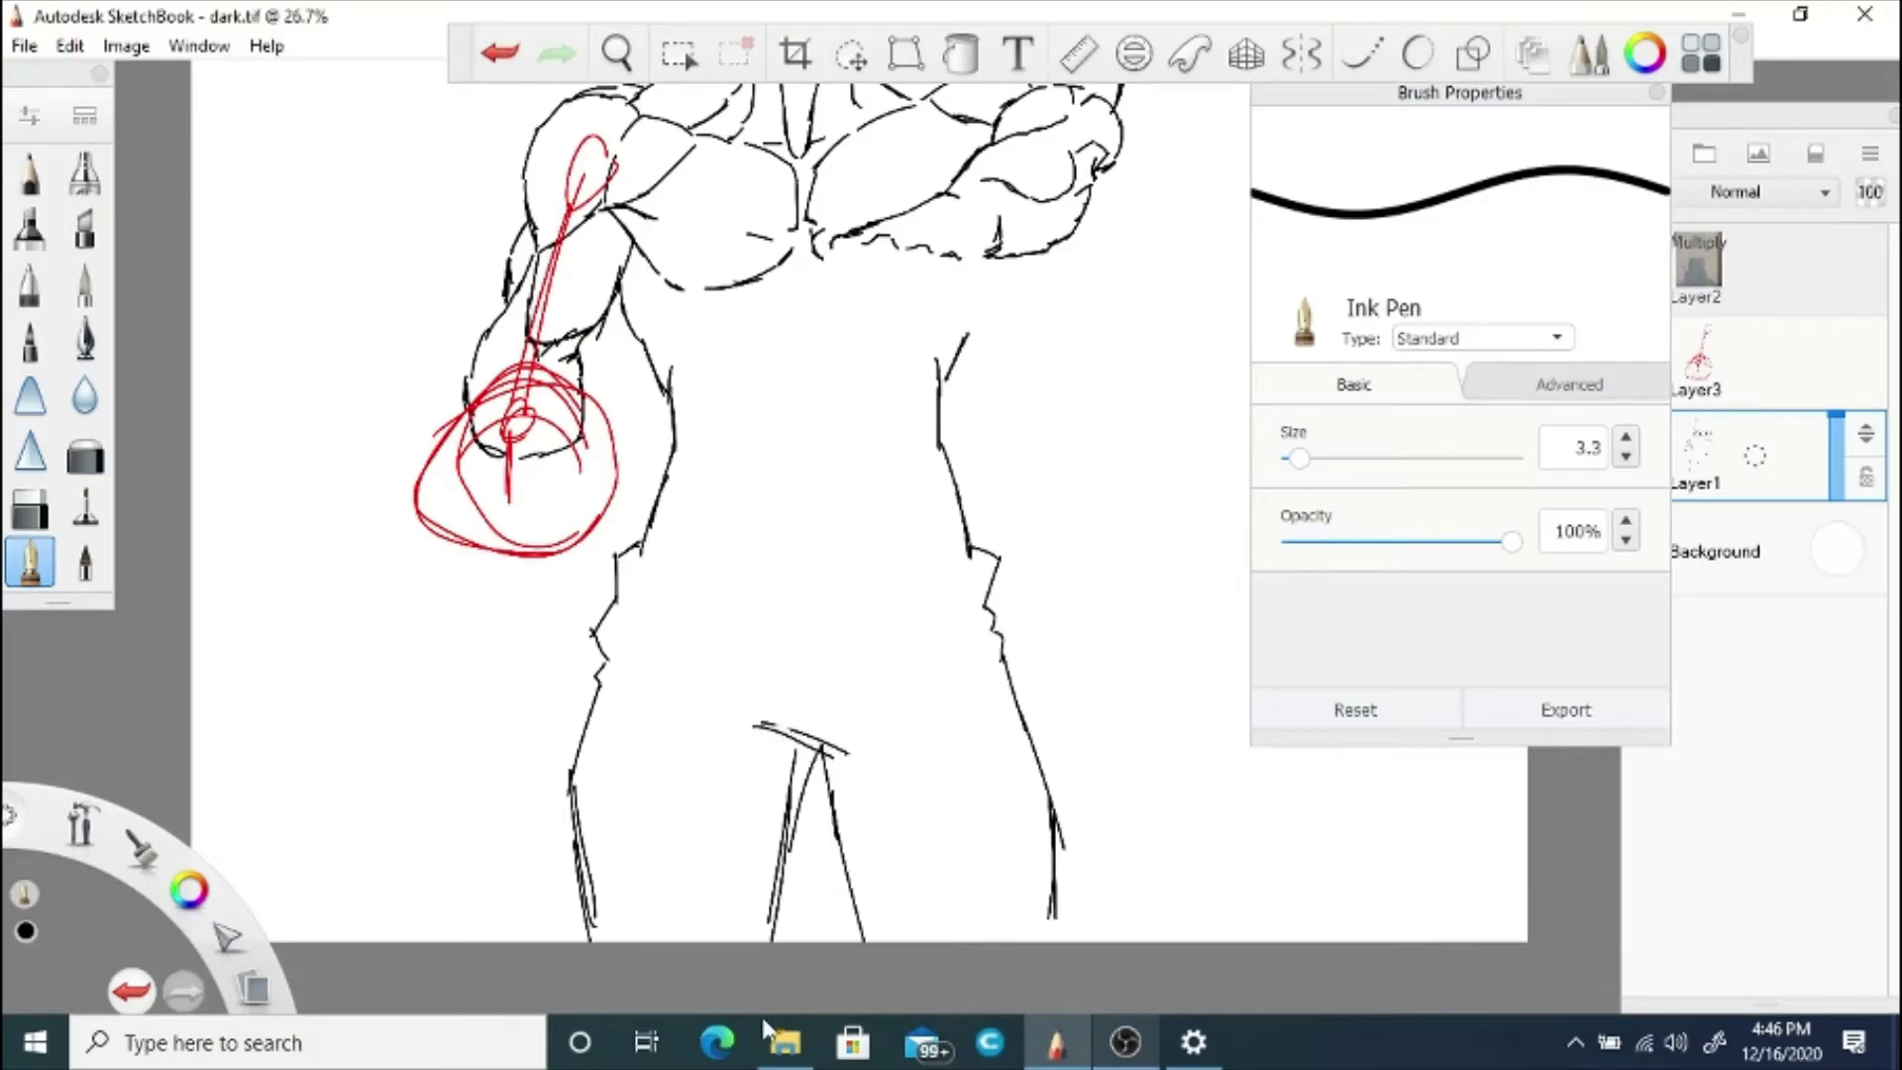
# Step: Show and select Layer2, and ink the fist's left edge, the lines dividing the fingers and the lower finger edge
pyautogui.press('space')
pyautogui.moveTo(644, 592)
pyautogui.mouseDown()
pyautogui.moveTo(929, 505)
pyautogui.moveTo(794, 491)
pyautogui.mouseUp()
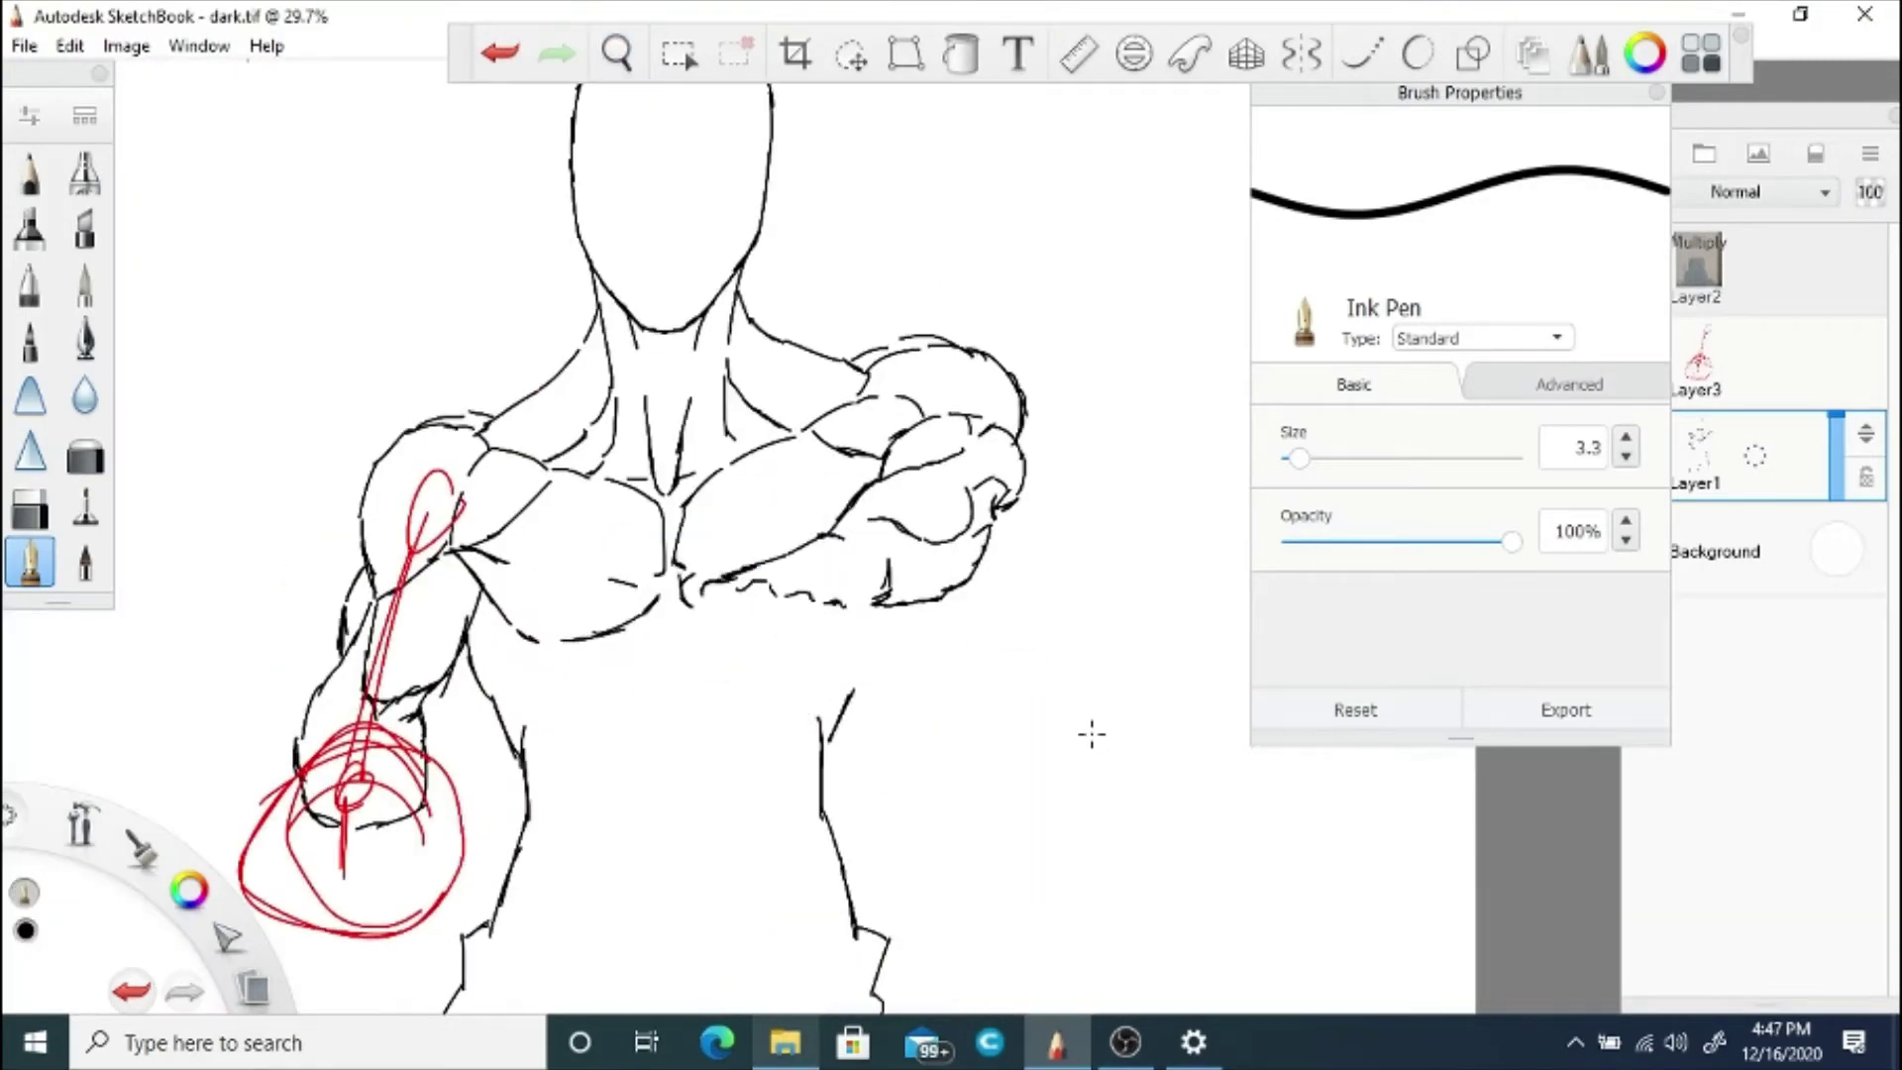
pyautogui.click(1705, 266)
pyautogui.press('space')
pyautogui.moveTo(595, 632)
pyautogui.mouseDown()
pyautogui.moveTo(873, 661)
pyautogui.moveTo(829, 633)
pyautogui.mouseUp()
pyautogui.moveTo(1069, 660); pyautogui.dragTo(944, 724)
pyautogui.press('space')
pyautogui.moveTo(922, 878); pyautogui.dragTo(1019, 637)
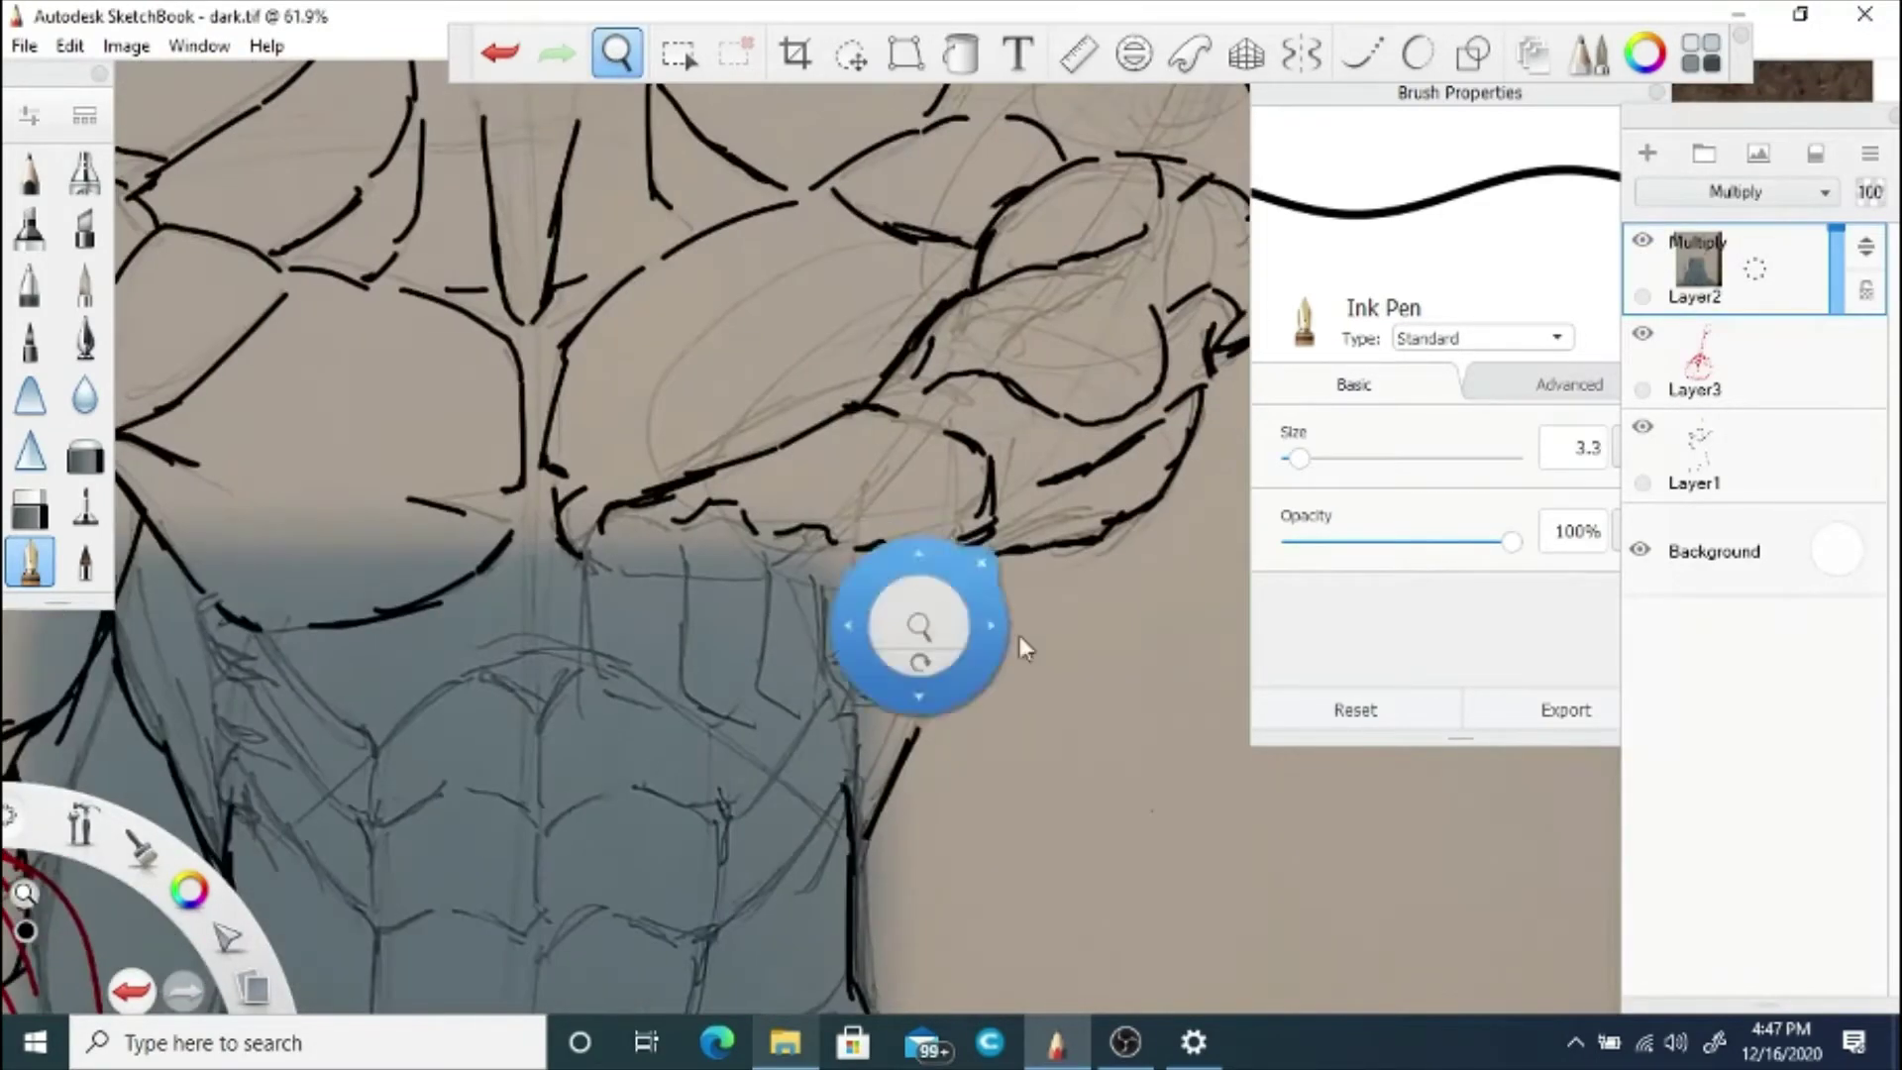
pyautogui.moveTo(604, 528); pyautogui.dragTo(580, 654)
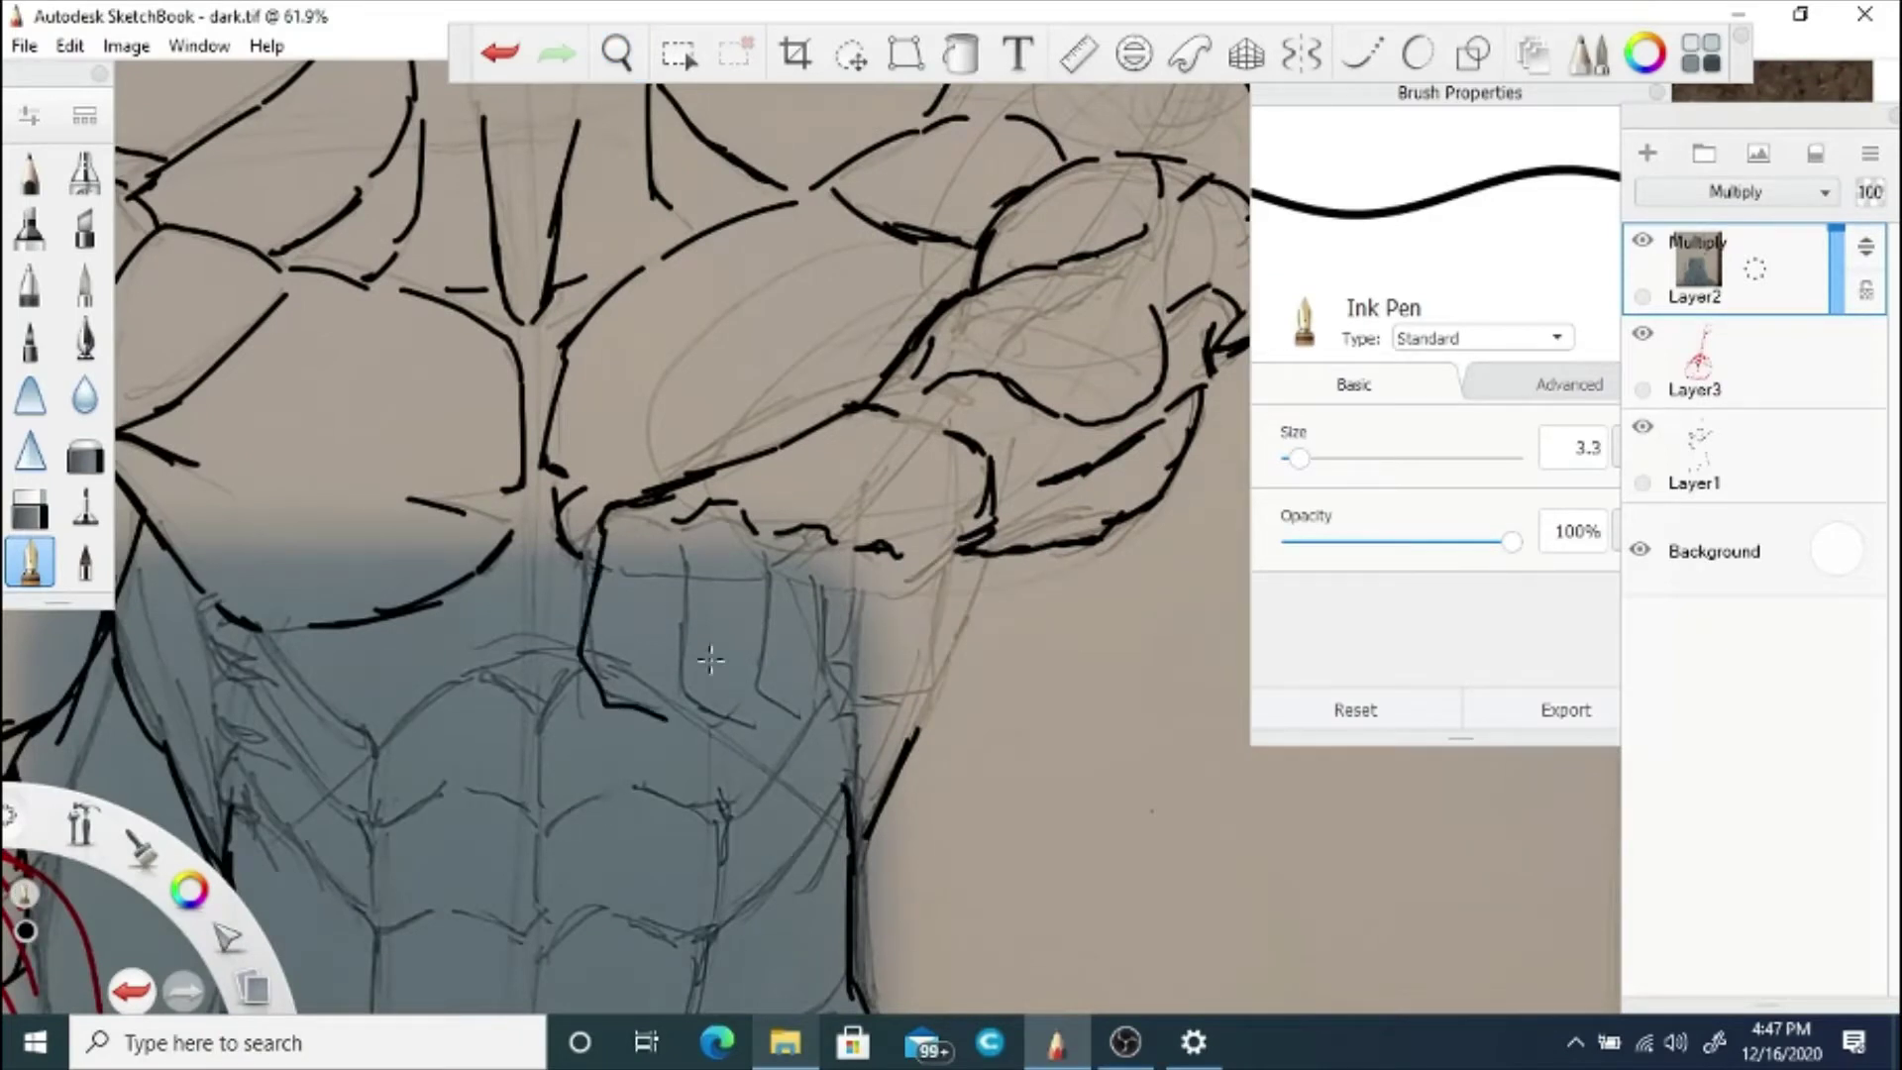
pyautogui.moveTo(681, 528); pyautogui.dragTo(659, 707)
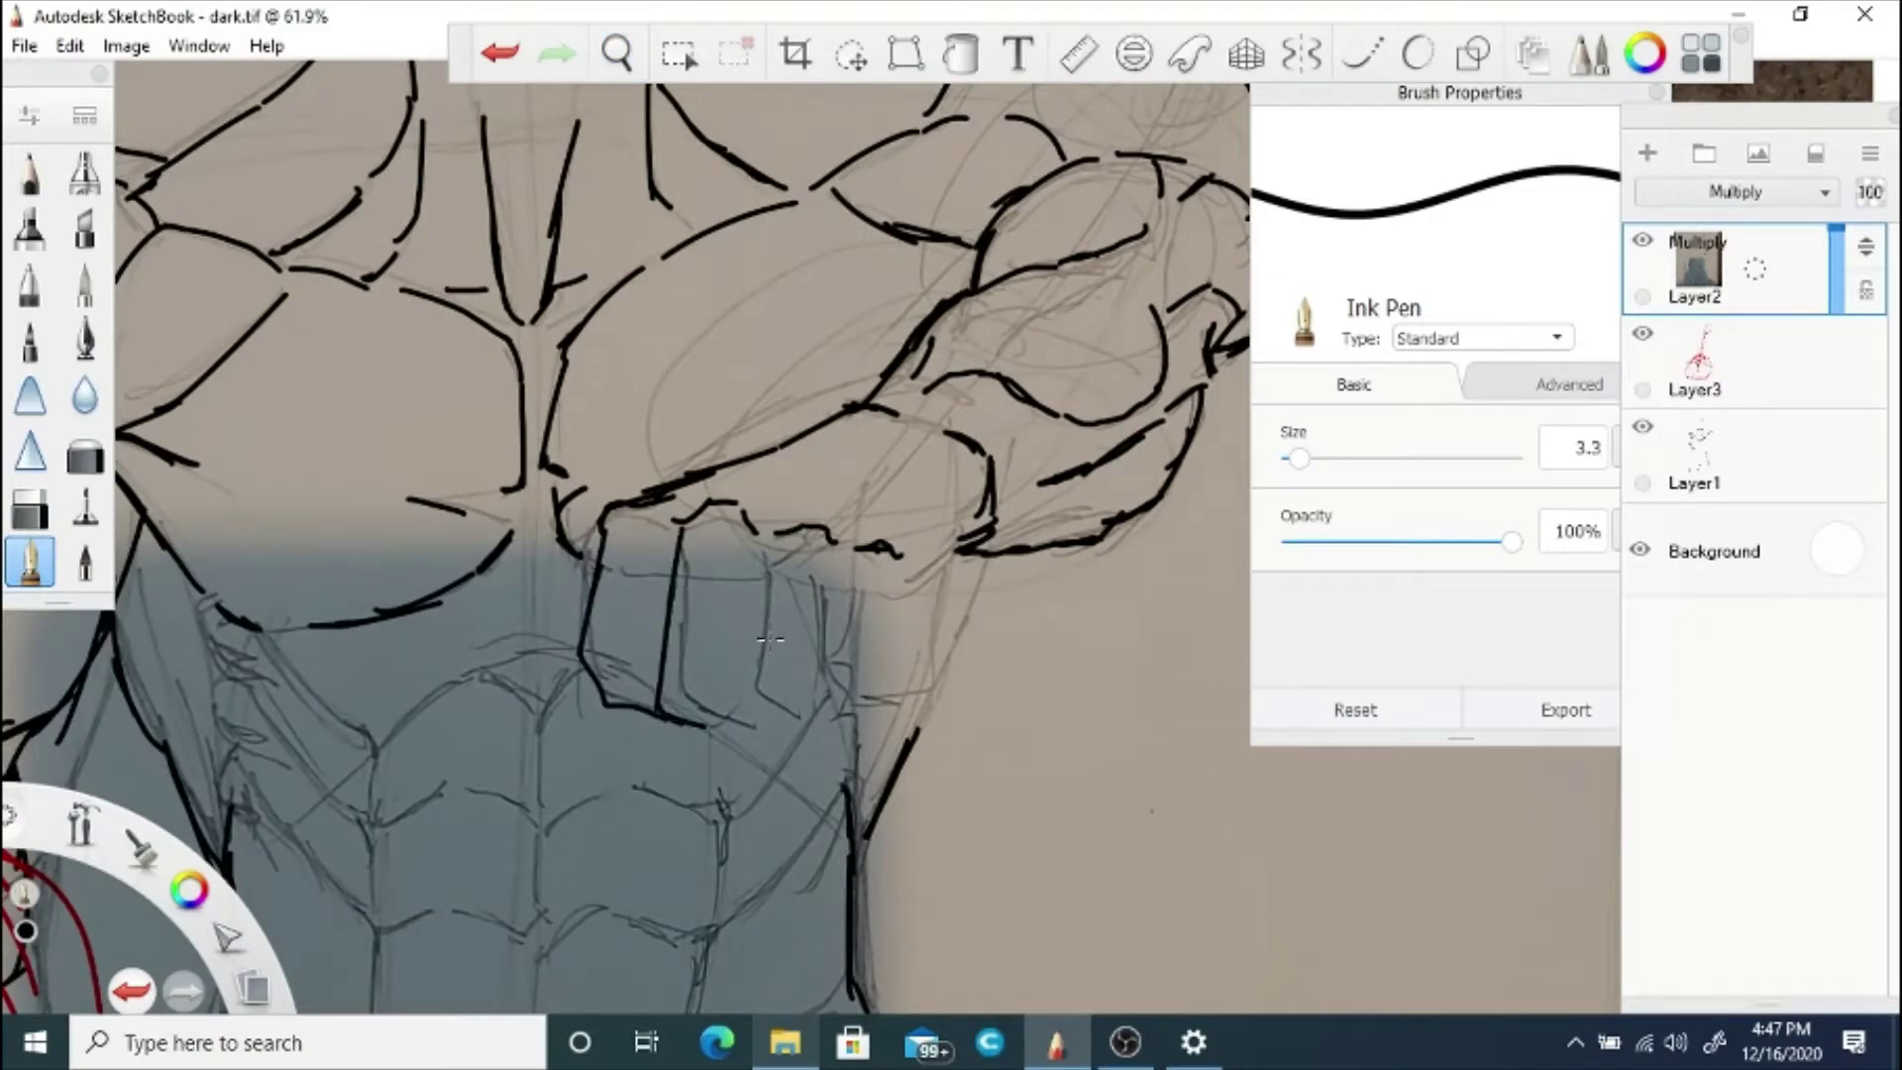
pyautogui.moveTo(765, 551)
pyautogui.mouseDown()
pyautogui.moveTo(753, 721)
pyautogui.moveTo(775, 733)
pyautogui.mouseUp()
pyautogui.moveTo(843, 560); pyautogui.dragTo(821, 735)
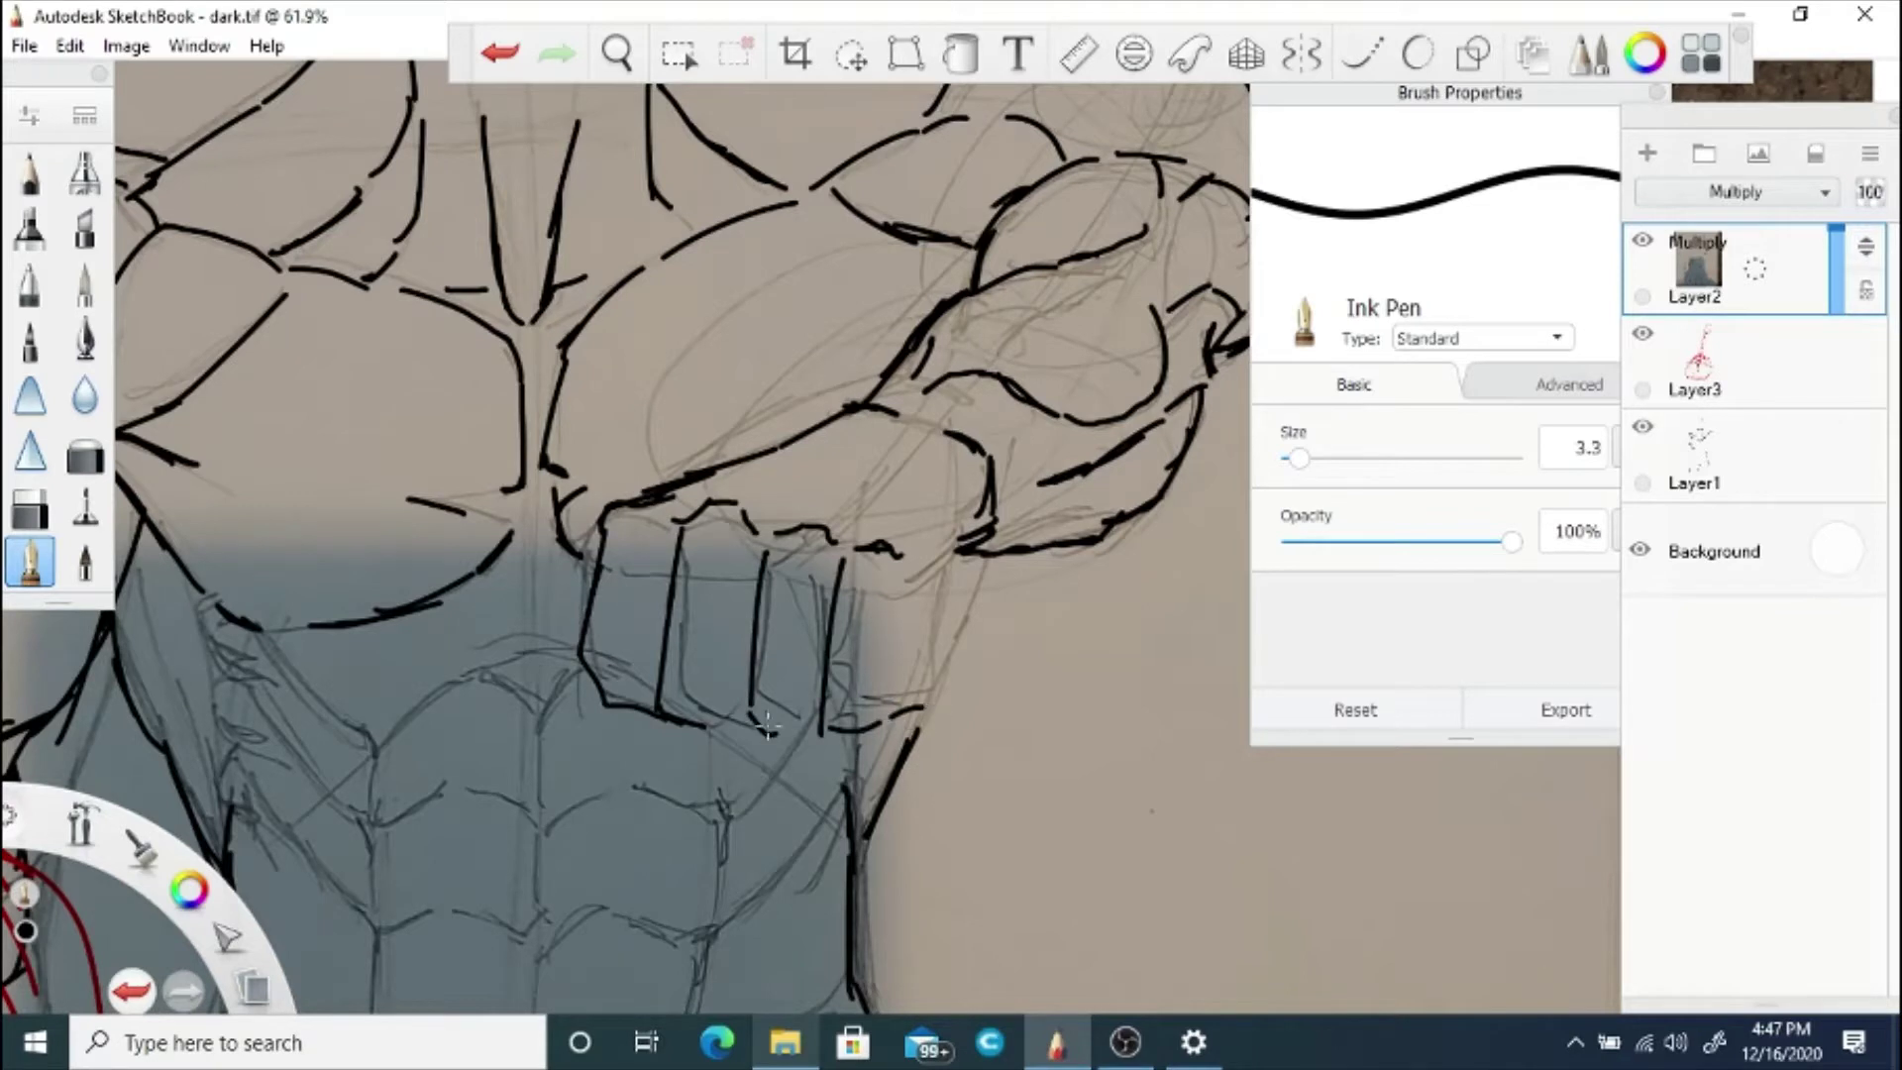
# Step: Ink the fingertip creases along the fist's lower edge, the little finger's outer side and the contour joining it to the wrist
pyautogui.moveTo(668, 699); pyautogui.dragTo(723, 705)
pyautogui.moveTo(793, 711); pyautogui.dragTo(760, 704)
pyautogui.moveTo(592, 657); pyautogui.dragTo(646, 679)
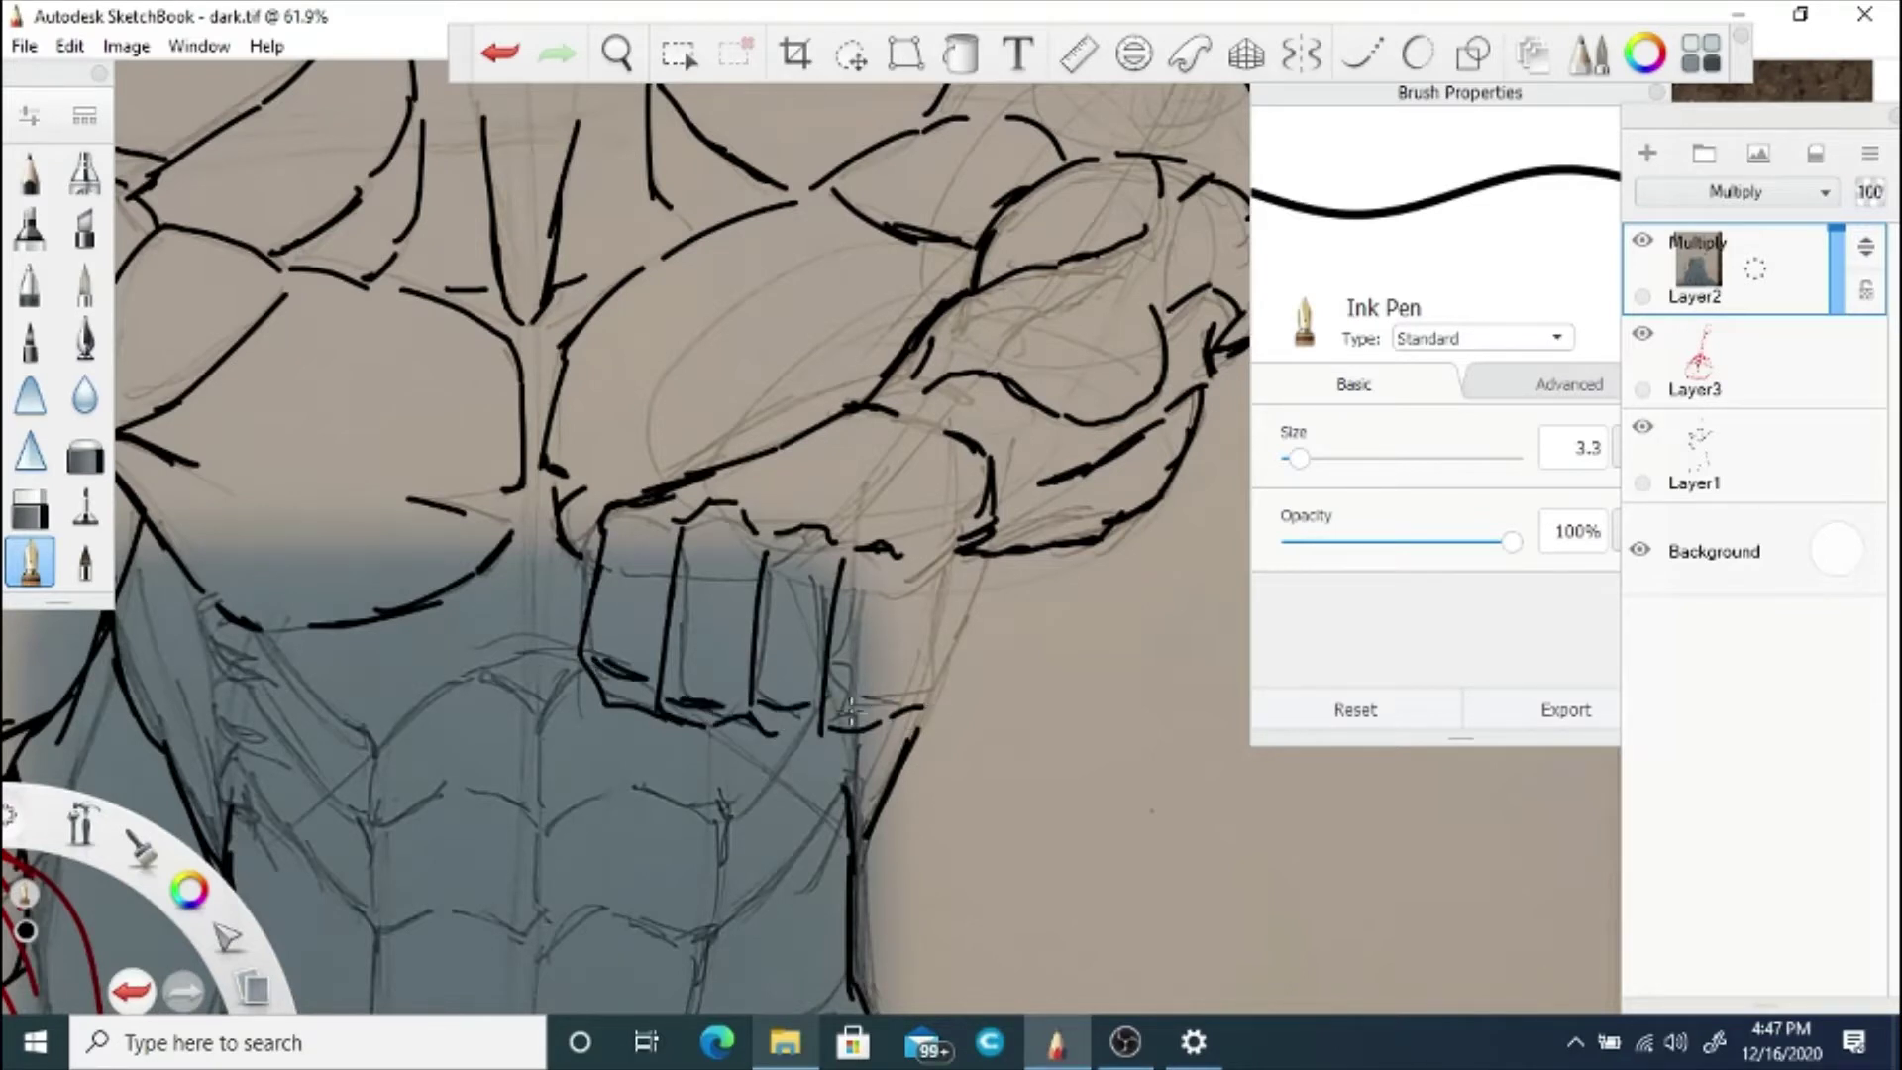
pyautogui.moveTo(903, 587); pyautogui.dragTo(895, 693)
pyautogui.moveTo(962, 550); pyautogui.dragTo(909, 593)
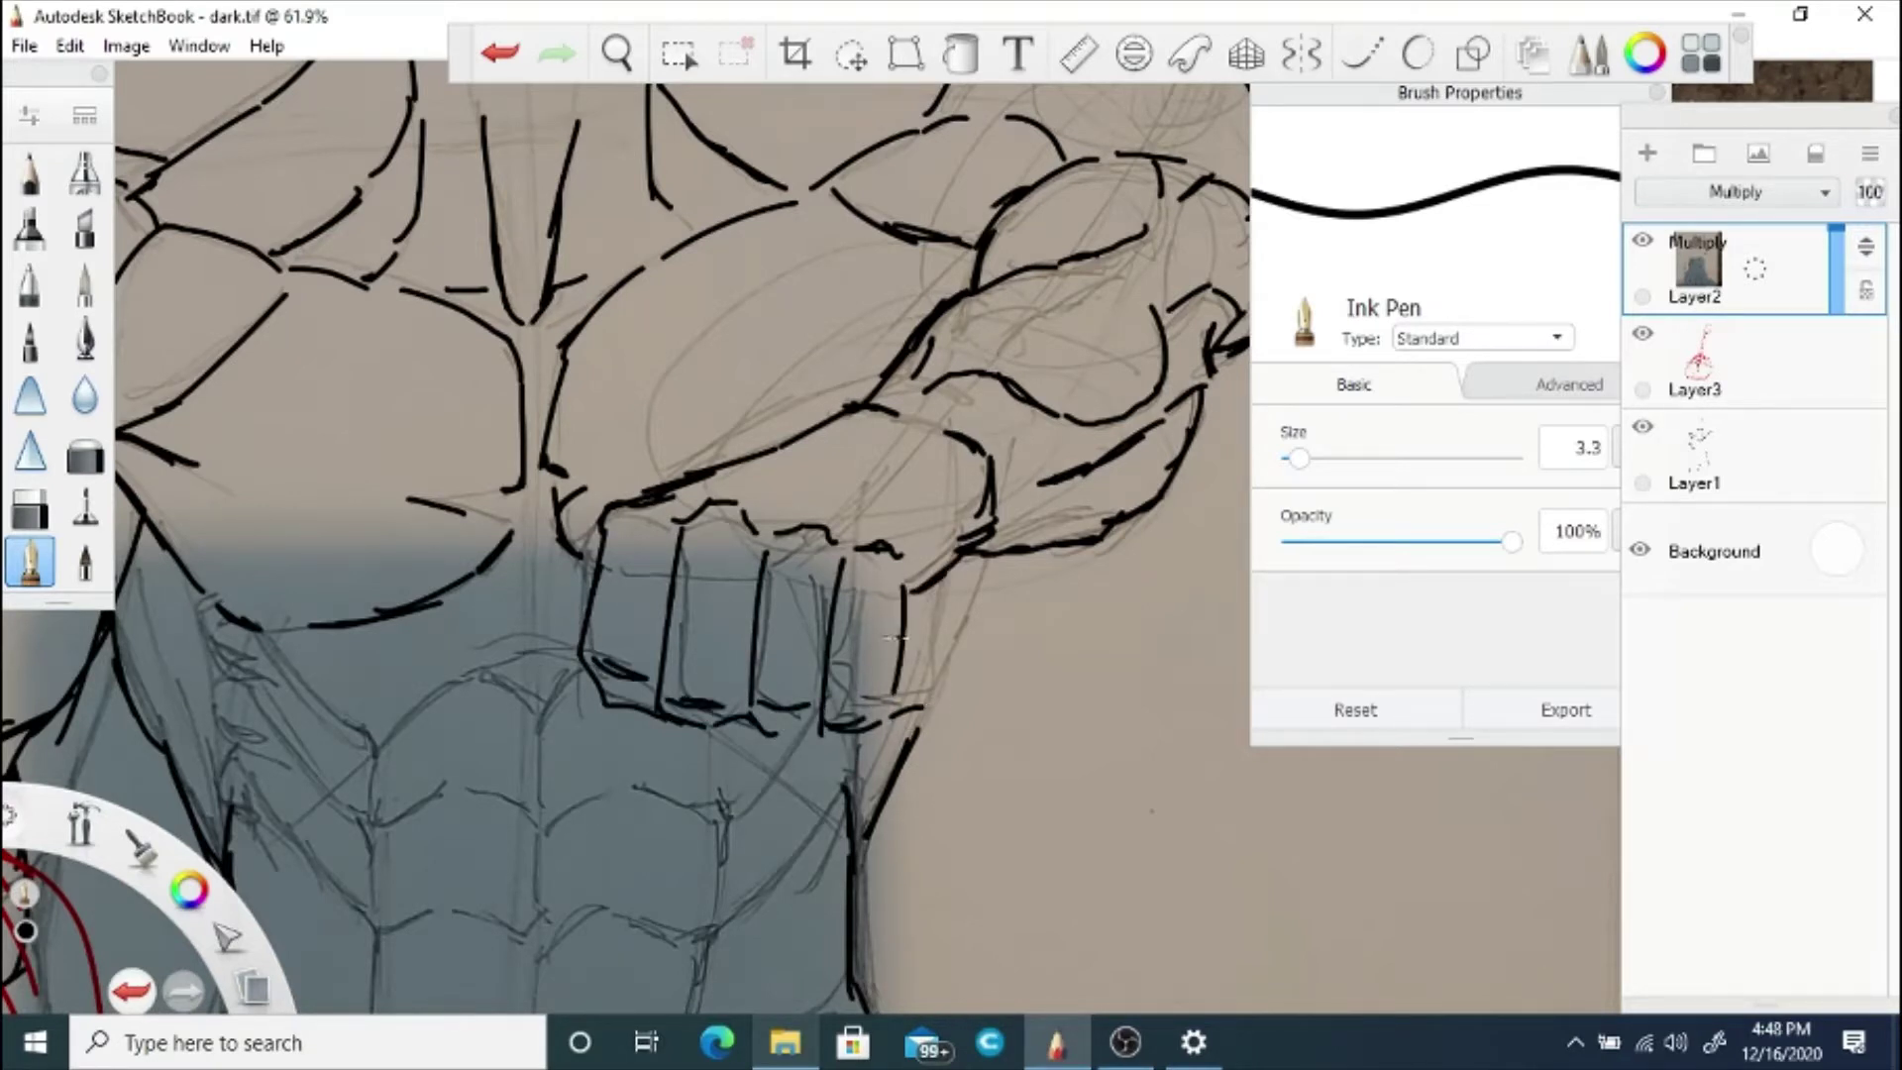
pyautogui.hotkey('ctrl', 'z')
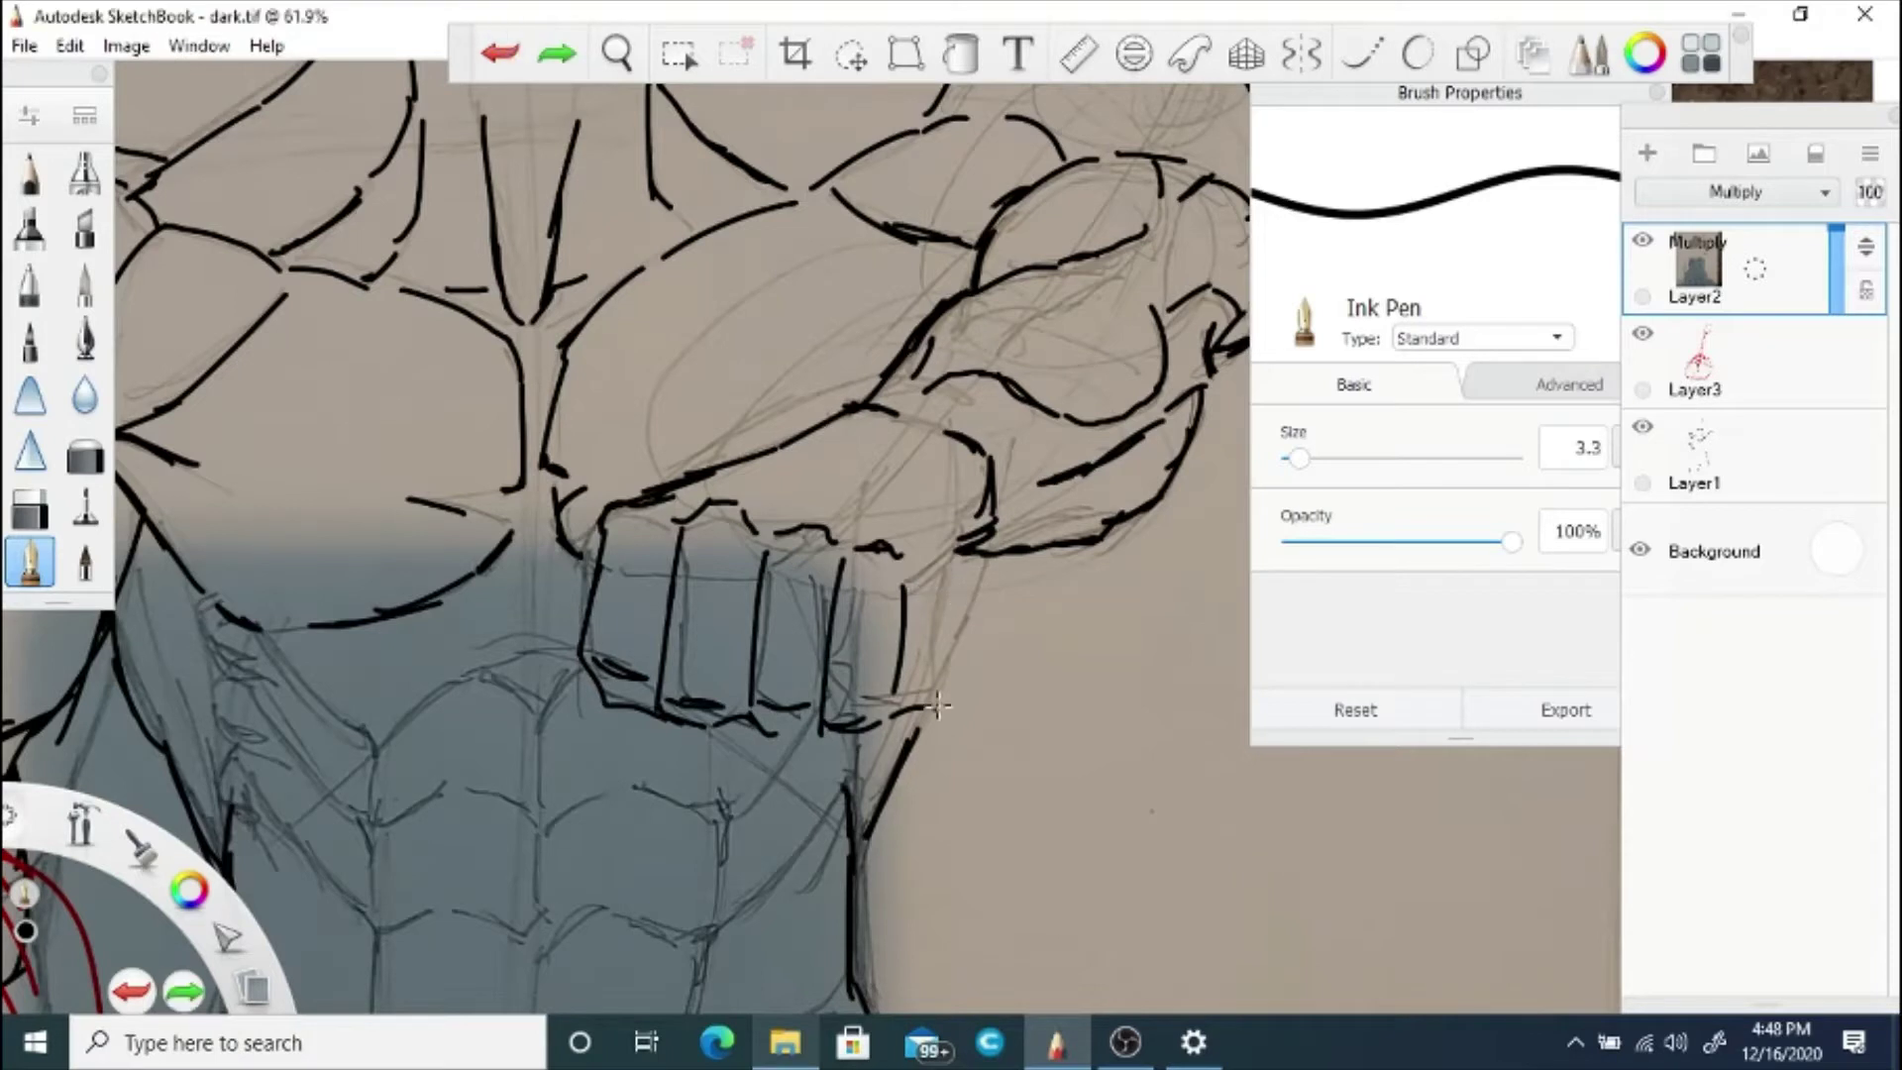
pyautogui.moveTo(936, 634)
pyautogui.mouseDown()
pyautogui.moveTo(917, 705)
pyautogui.moveTo(975, 550)
pyautogui.mouseUp()
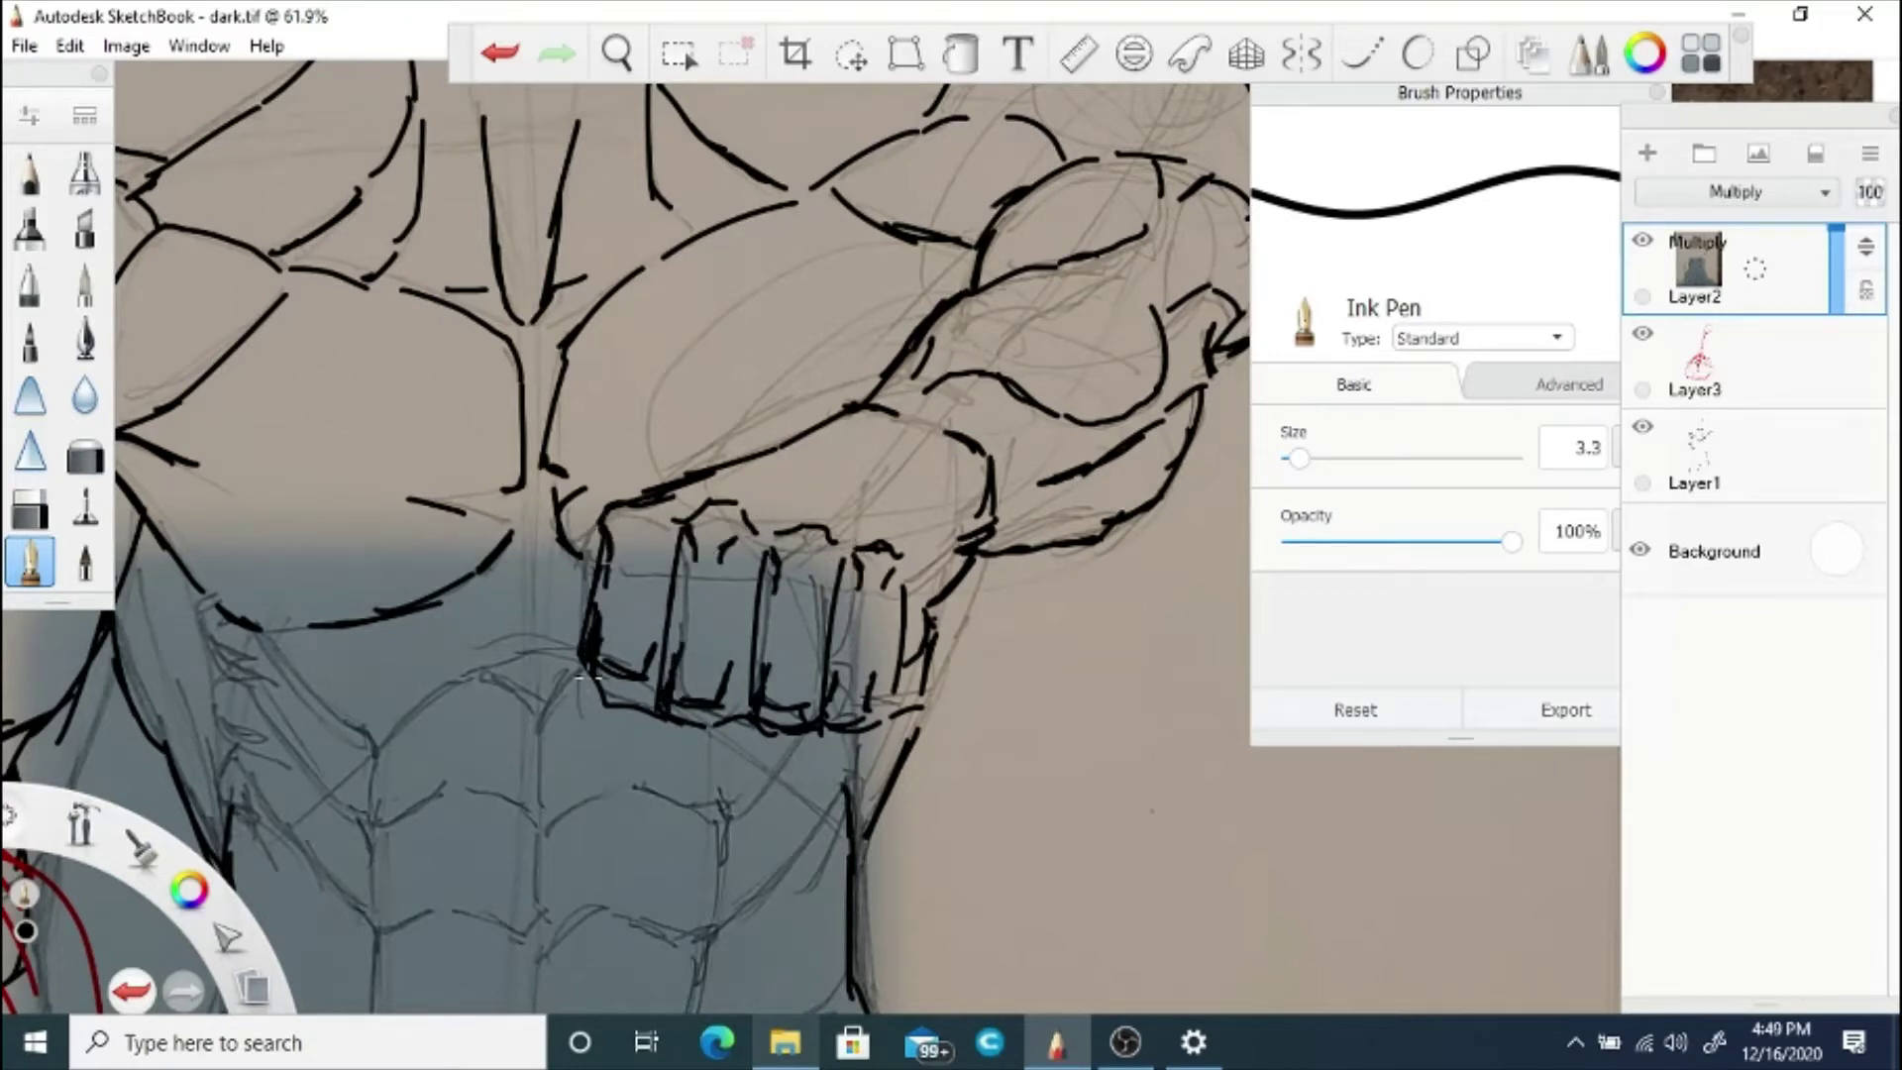
# Step: Undo the last stroke and ink short tendon creases above the knuckles on the back of the right hand
pyautogui.hotkey('ctrl', 'z')
pyautogui.moveTo(721, 503); pyautogui.dragTo(750, 484)
pyautogui.moveTo(749, 513)
pyautogui.mouseDown()
pyautogui.moveTo(842, 487)
pyautogui.moveTo(844, 538)
pyautogui.mouseUp()
pyautogui.moveTo(867, 536); pyautogui.dragTo(891, 515)
pyautogui.moveTo(957, 510); pyautogui.dragTo(903, 546)
# Step: Ink the thumb's angular outline beneath the first finger of the fist, undoing the excess end stroke
pyautogui.click(617, 52)
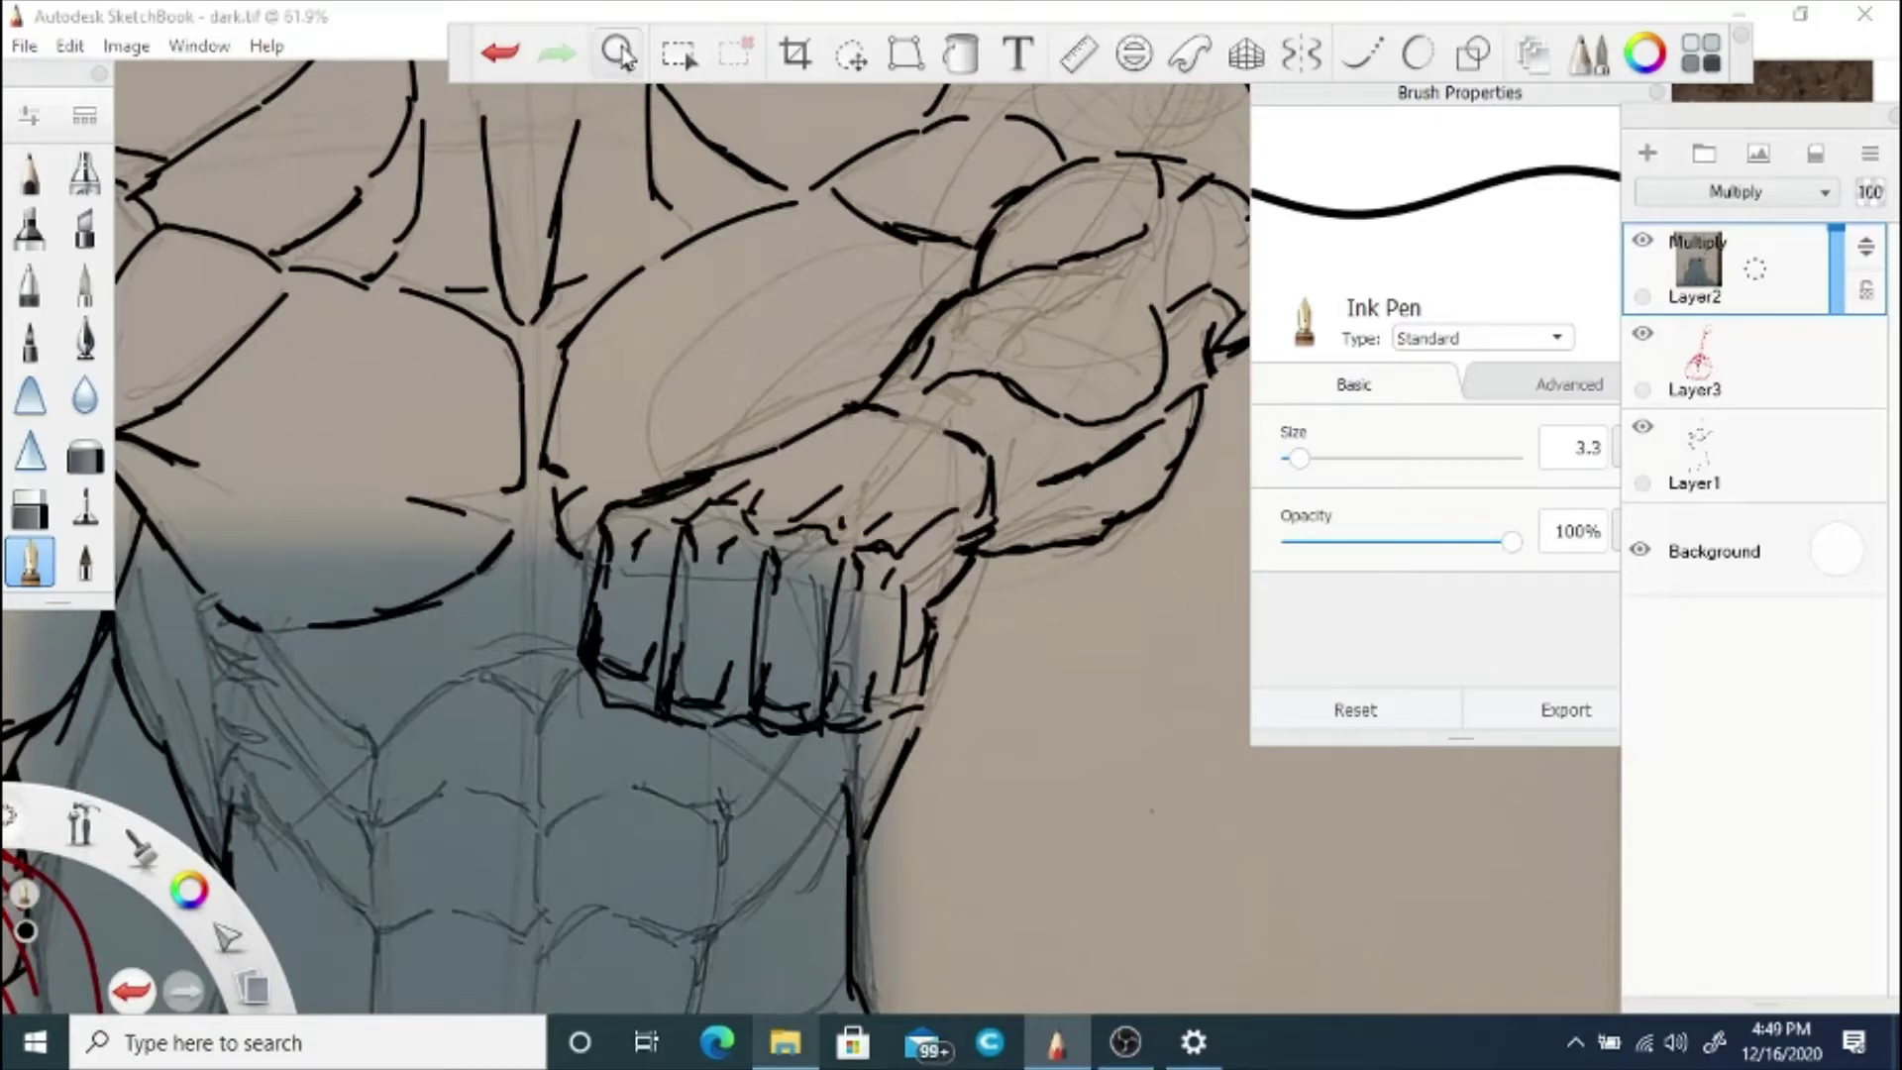
pyautogui.moveTo(951, 556); pyautogui.dragTo(955, 667)
pyautogui.click(1096, 761)
pyautogui.click(710, 518)
pyautogui.scroll(4, 644, 578)
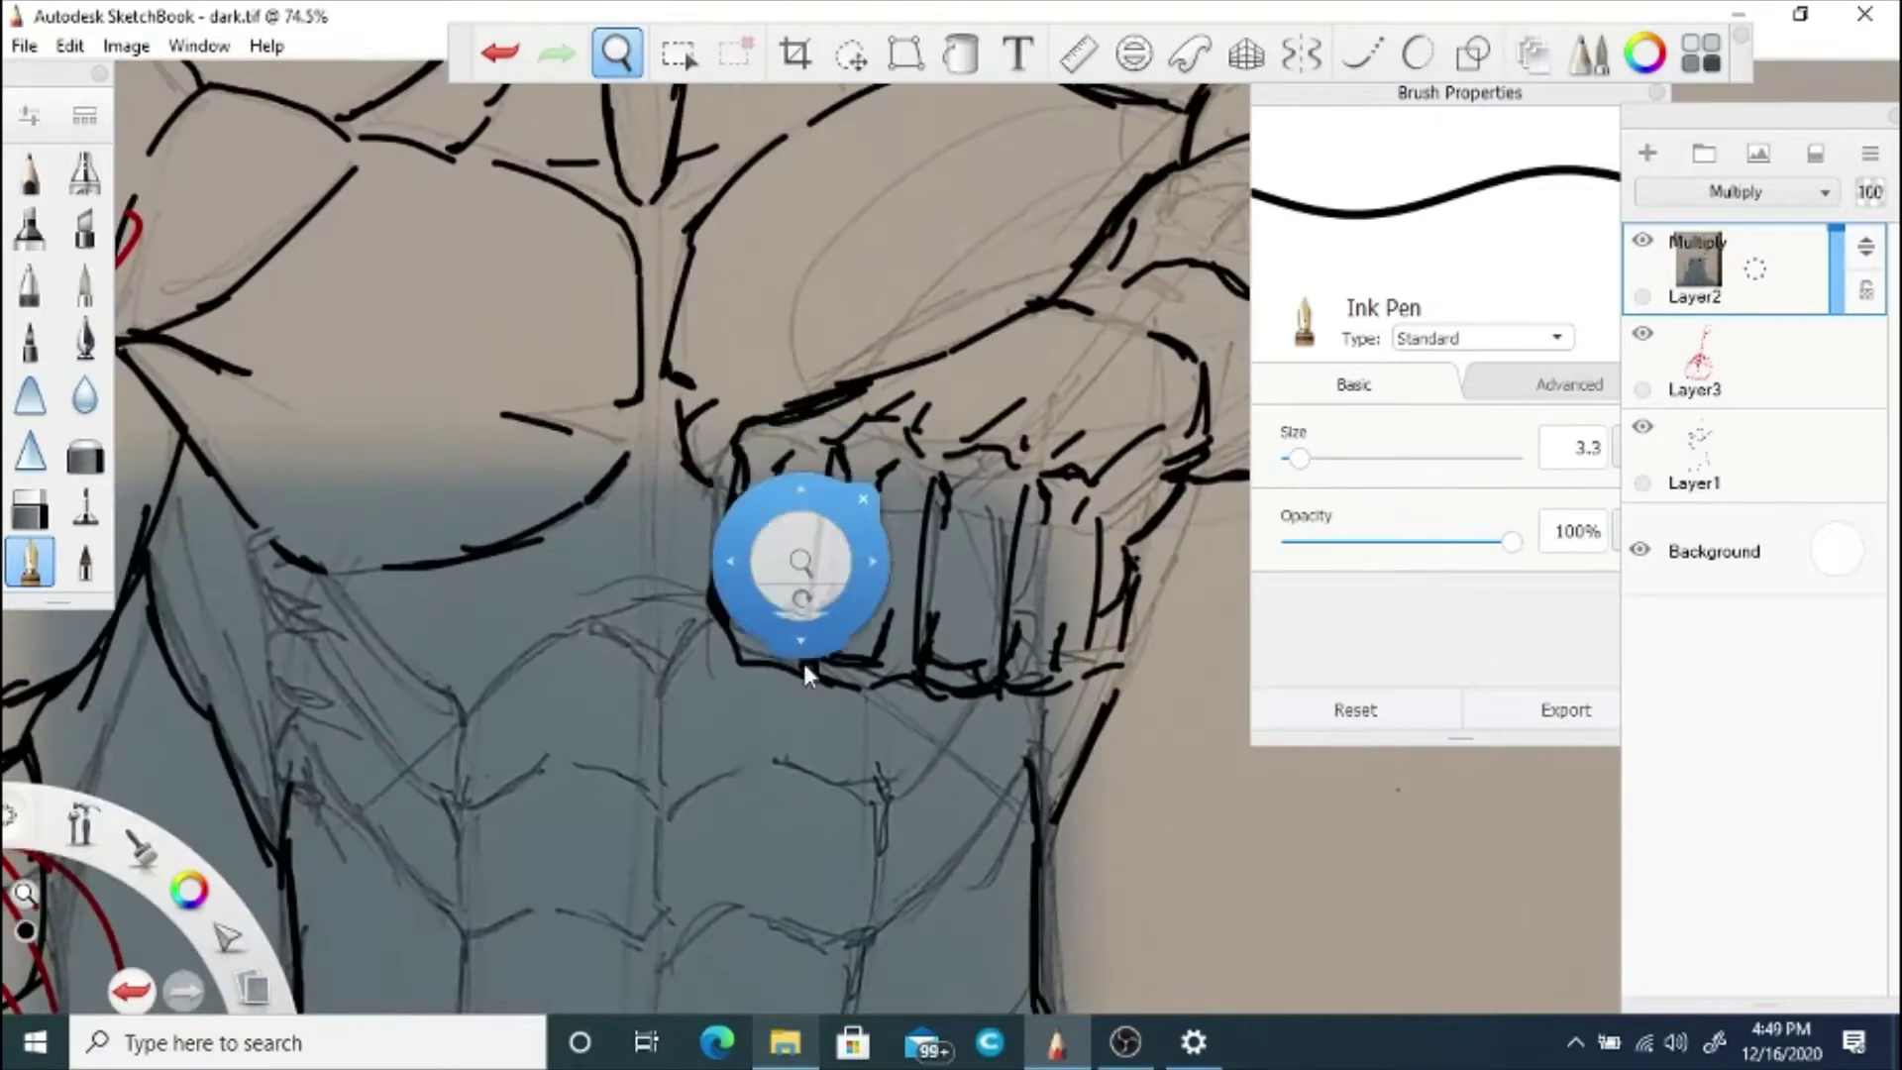
pyautogui.moveTo(724, 630)
pyautogui.mouseDown()
pyautogui.moveTo(698, 669)
pyautogui.moveTo(713, 697)
pyautogui.moveTo(825, 729)
pyautogui.moveTo(824, 692)
pyautogui.moveTo(809, 730)
pyautogui.mouseUp()
pyautogui.click(499, 54)
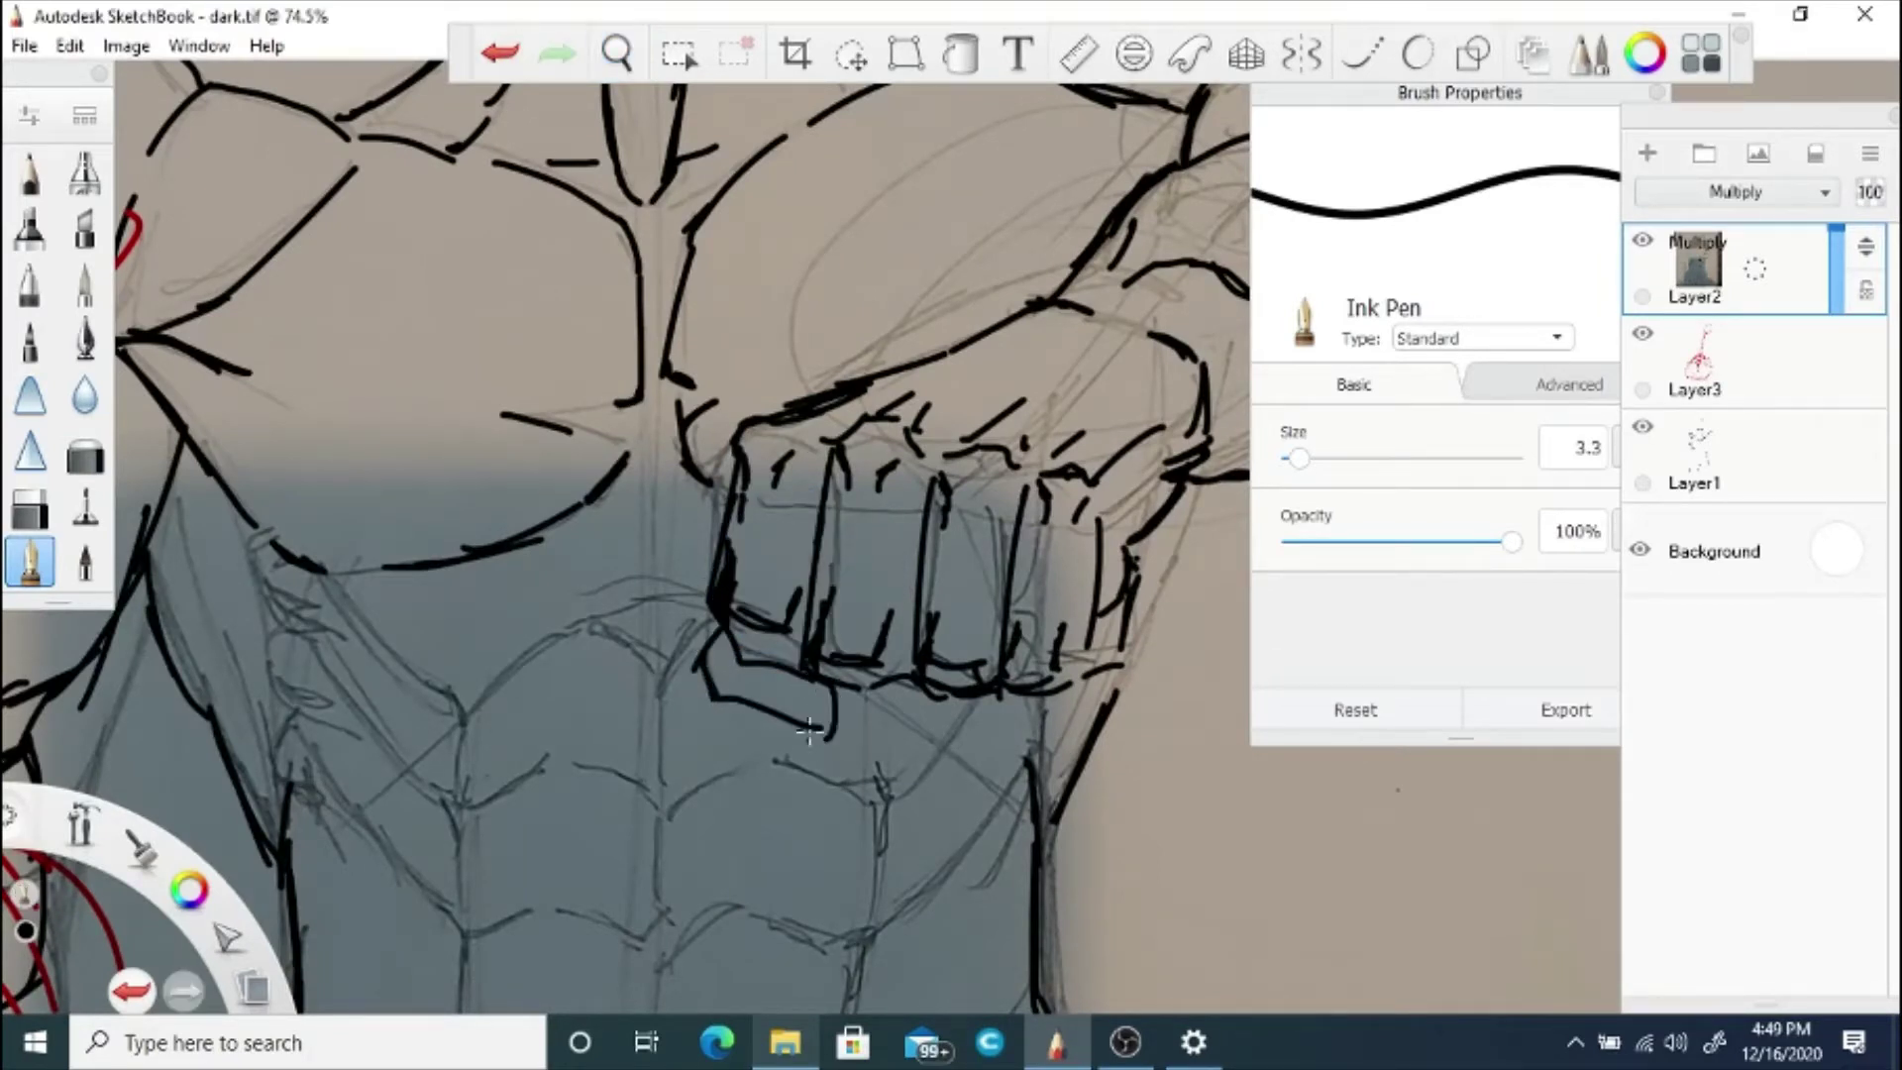
pyautogui.click(500, 54)
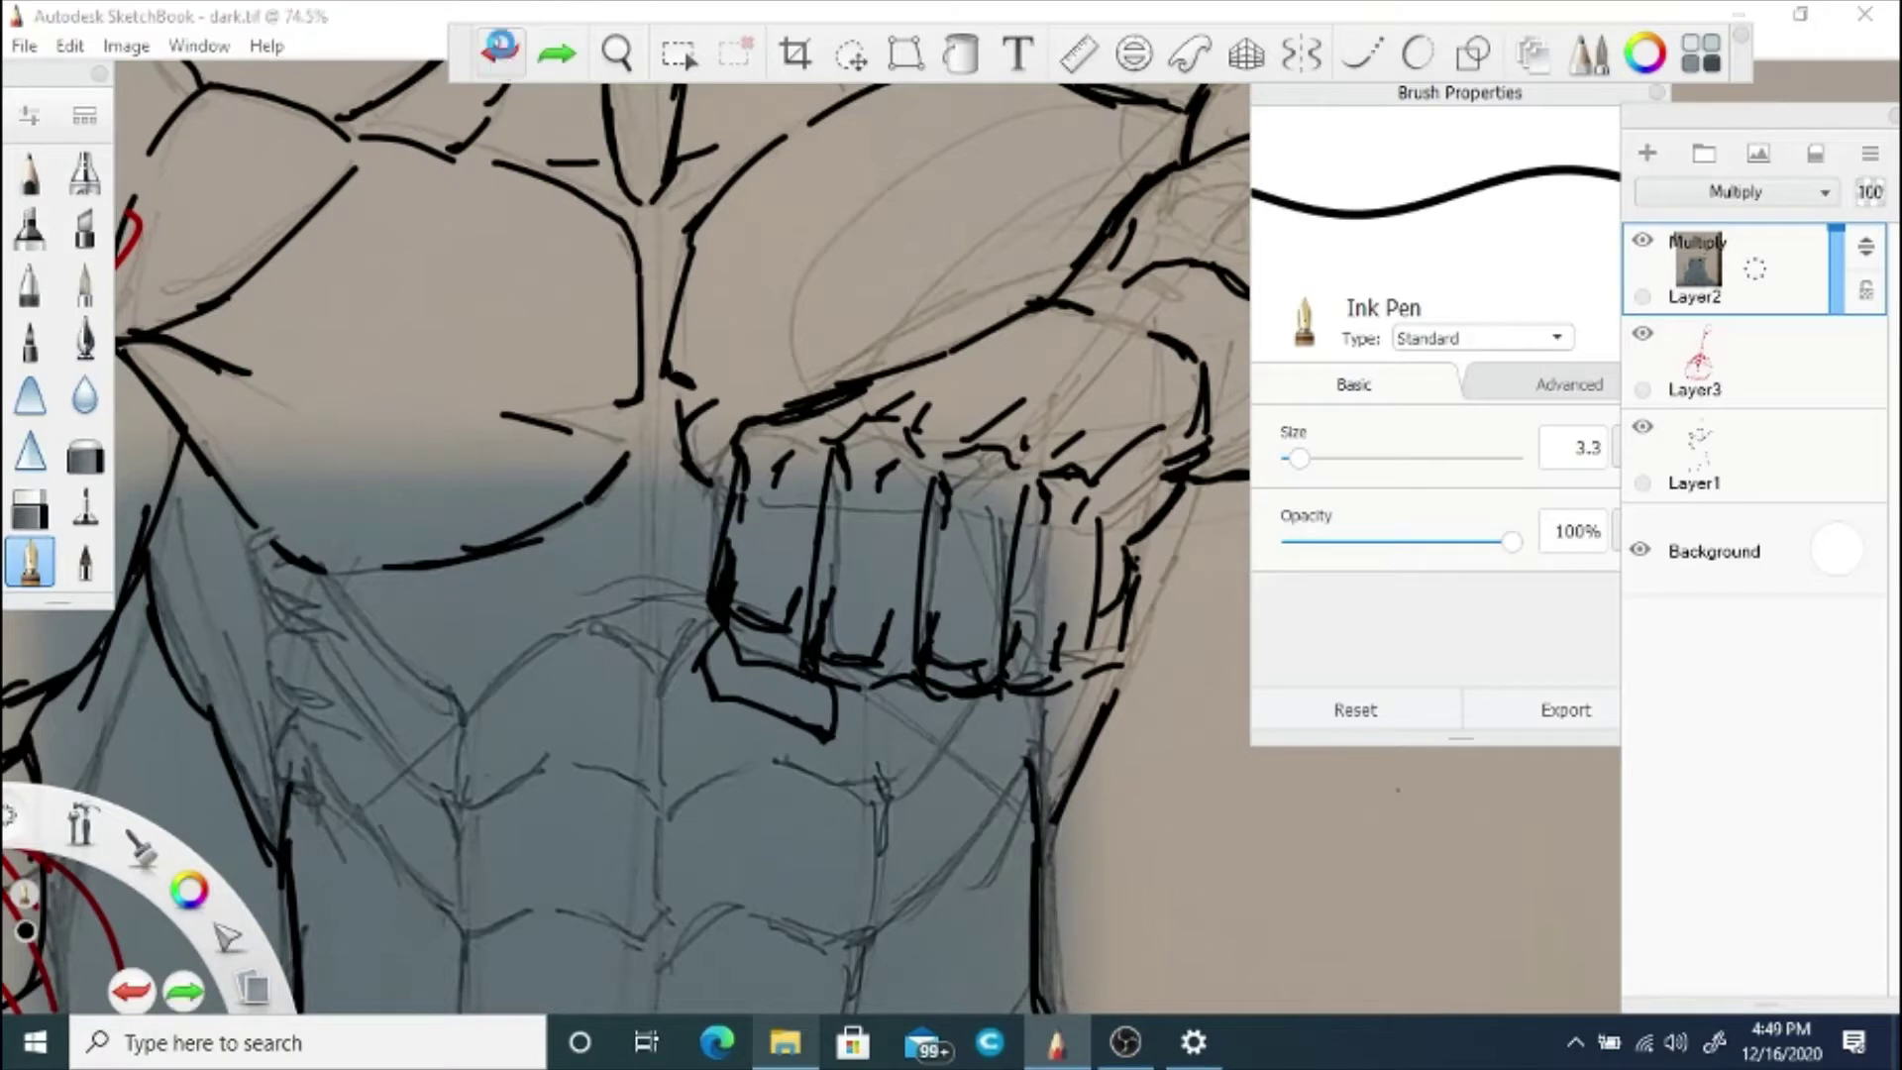
# Step: Check Layer2 and Layer1 by toggling their visibility, lower Layer2's opacity, and make Layer1 the active layer
pyautogui.click(617, 54)
pyautogui.moveTo(591, 511)
pyautogui.mouseDown()
pyautogui.moveTo(529, 640)
pyautogui.moveTo(853, 534)
pyautogui.mouseUp()
pyautogui.click(853, 489)
pyautogui.click(1643, 240)
pyautogui.click(1641, 426)
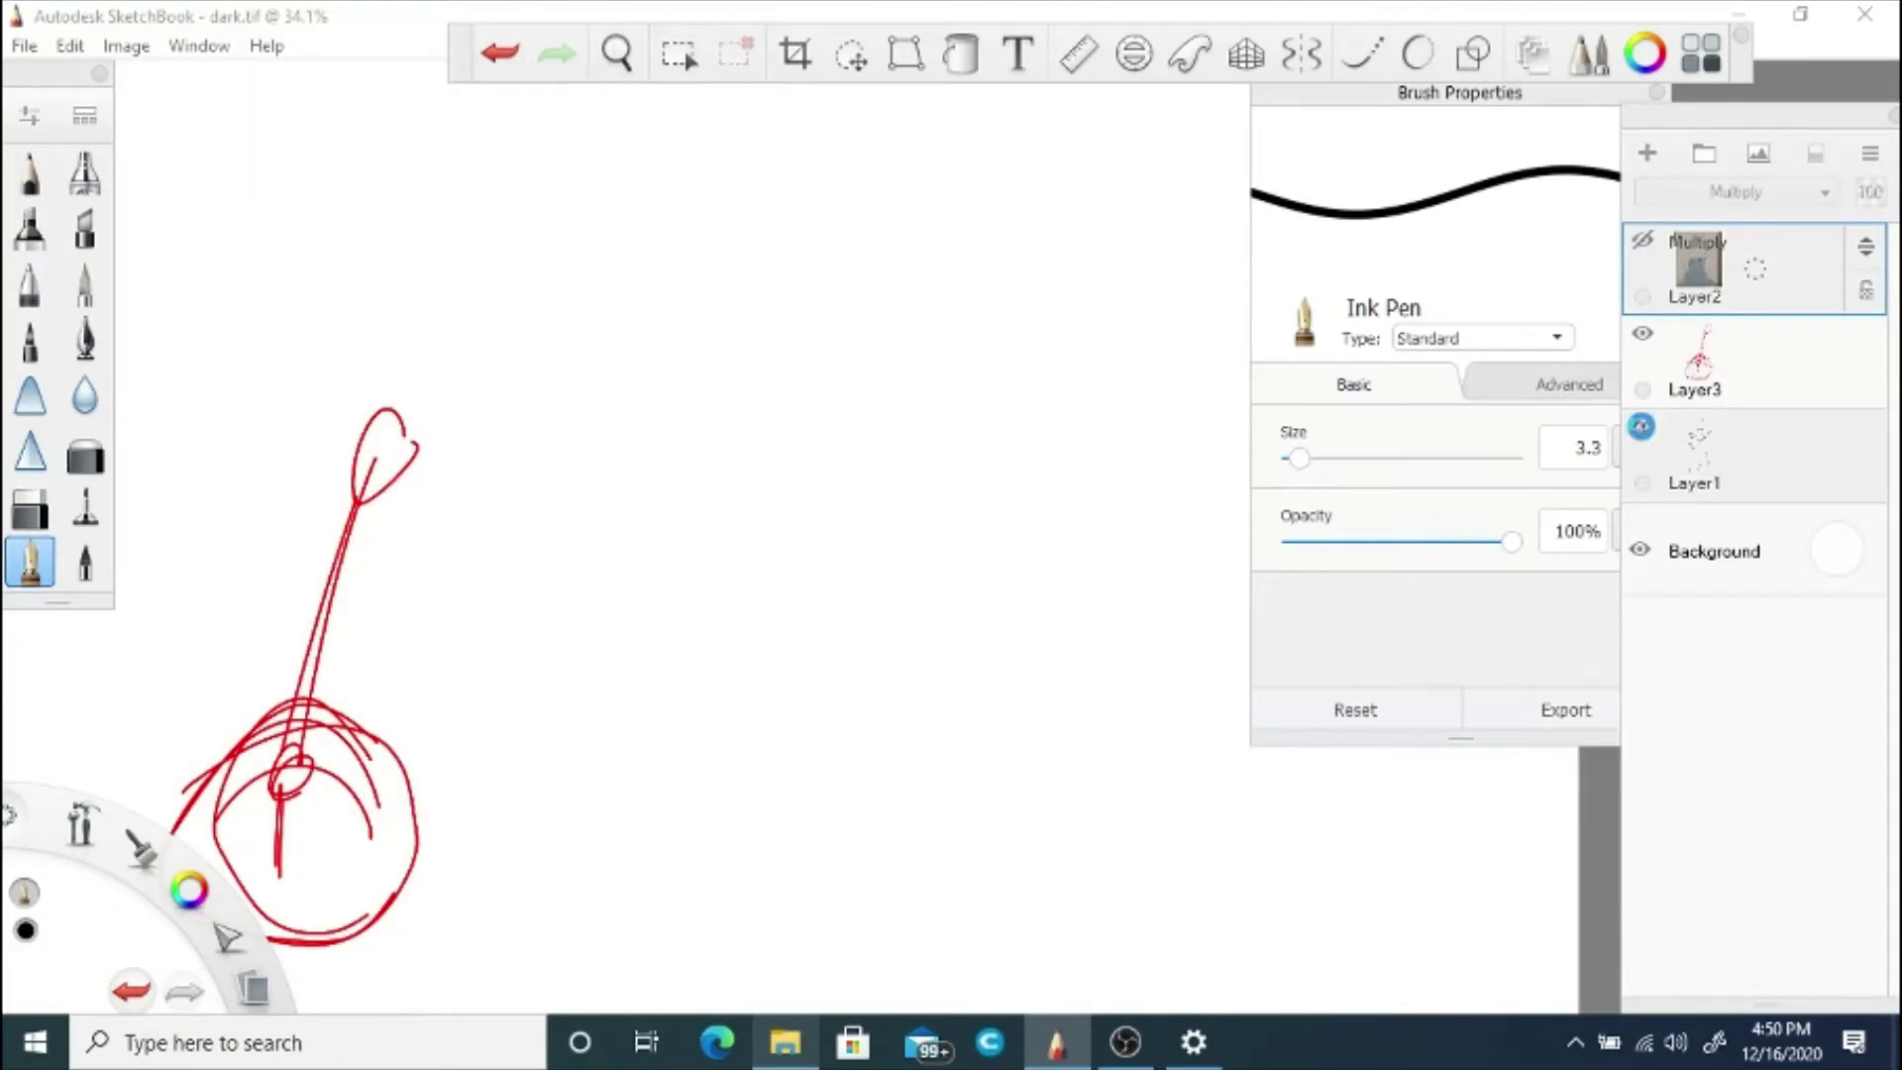
pyautogui.click(1641, 426)
pyautogui.click(1642, 240)
pyautogui.click(1641, 426)
pyautogui.click(1837, 285)
pyautogui.click(1641, 426)
pyautogui.click(1798, 475)
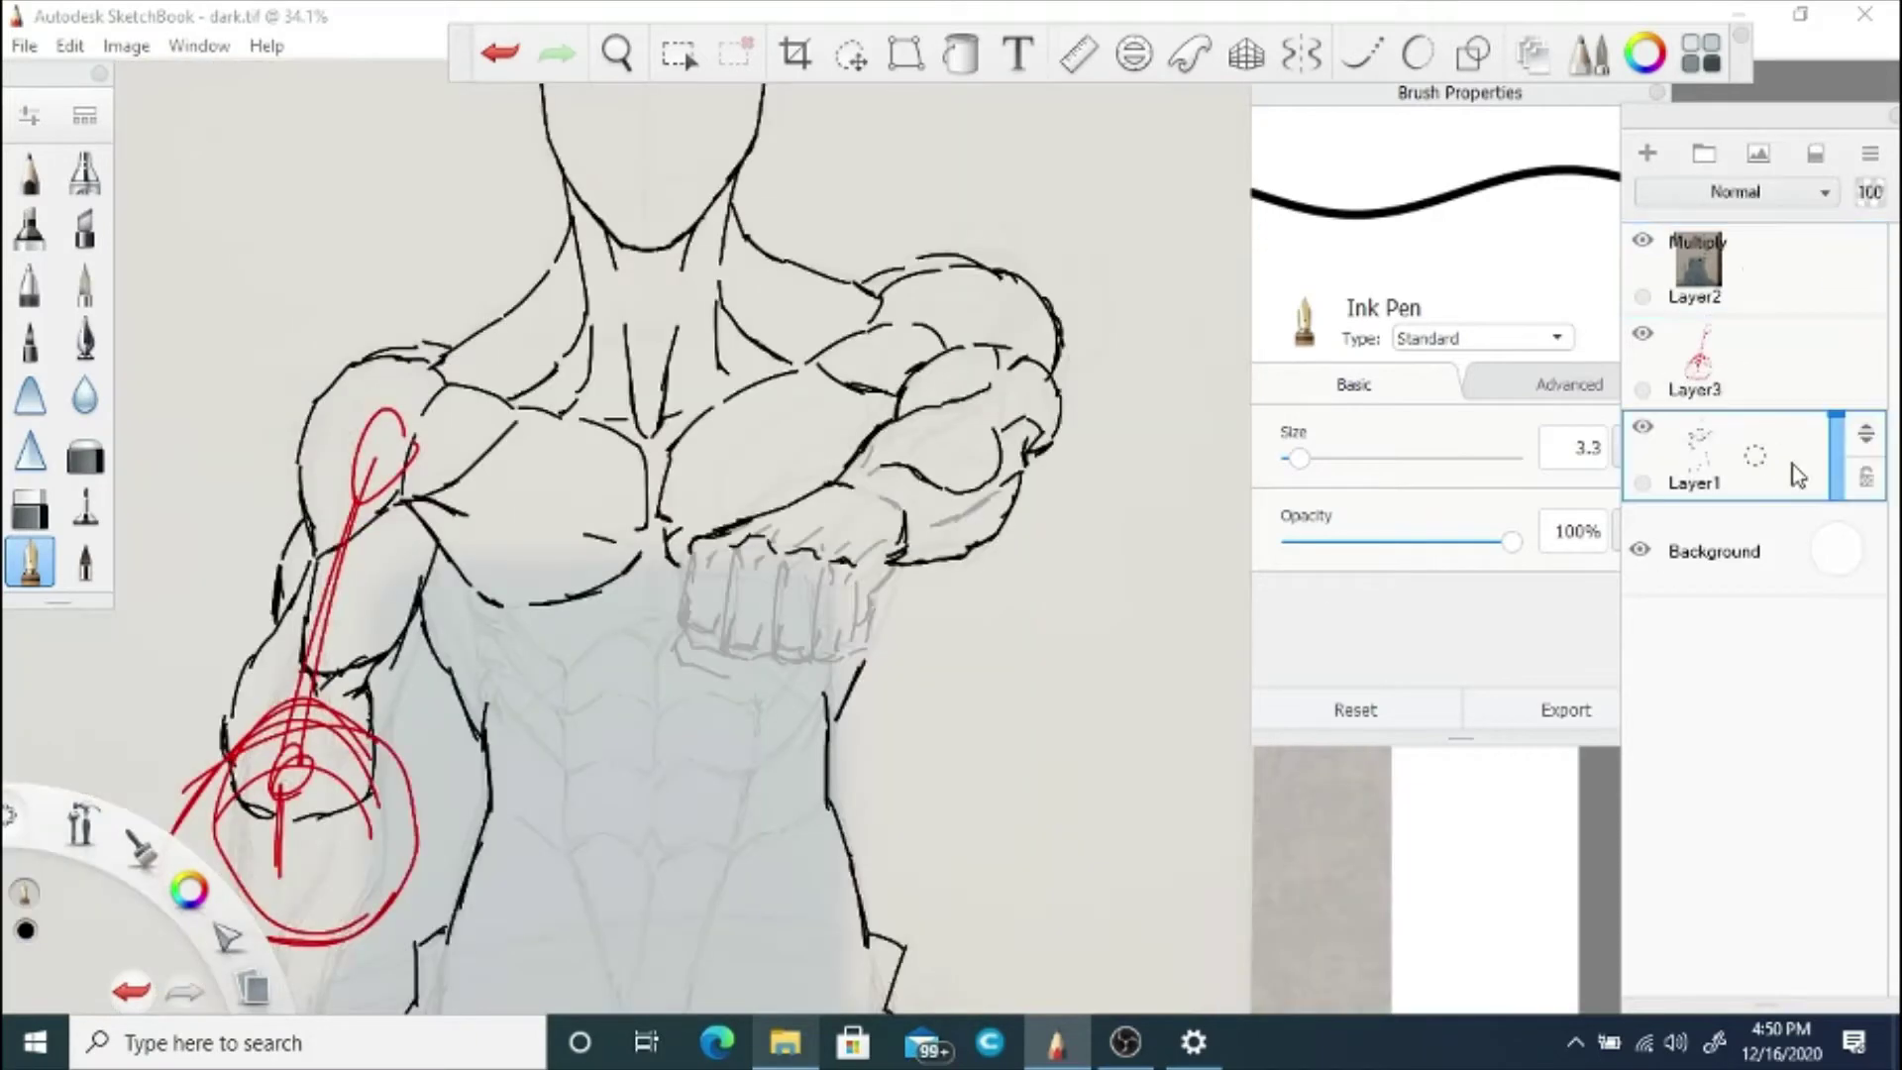
# Step: Trace the faded forearm creases, the wrist curve and the wrist's lower contour on Layer1 with the Ink Pen
pyautogui.press('space')
pyautogui.moveTo(874, 556)
pyautogui.mouseDown()
pyautogui.moveTo(870, 701)
pyautogui.moveTo(1024, 539)
pyautogui.moveTo(921, 641)
pyautogui.mouseUp()
pyautogui.moveTo(1093, 511); pyautogui.dragTo(907, 628)
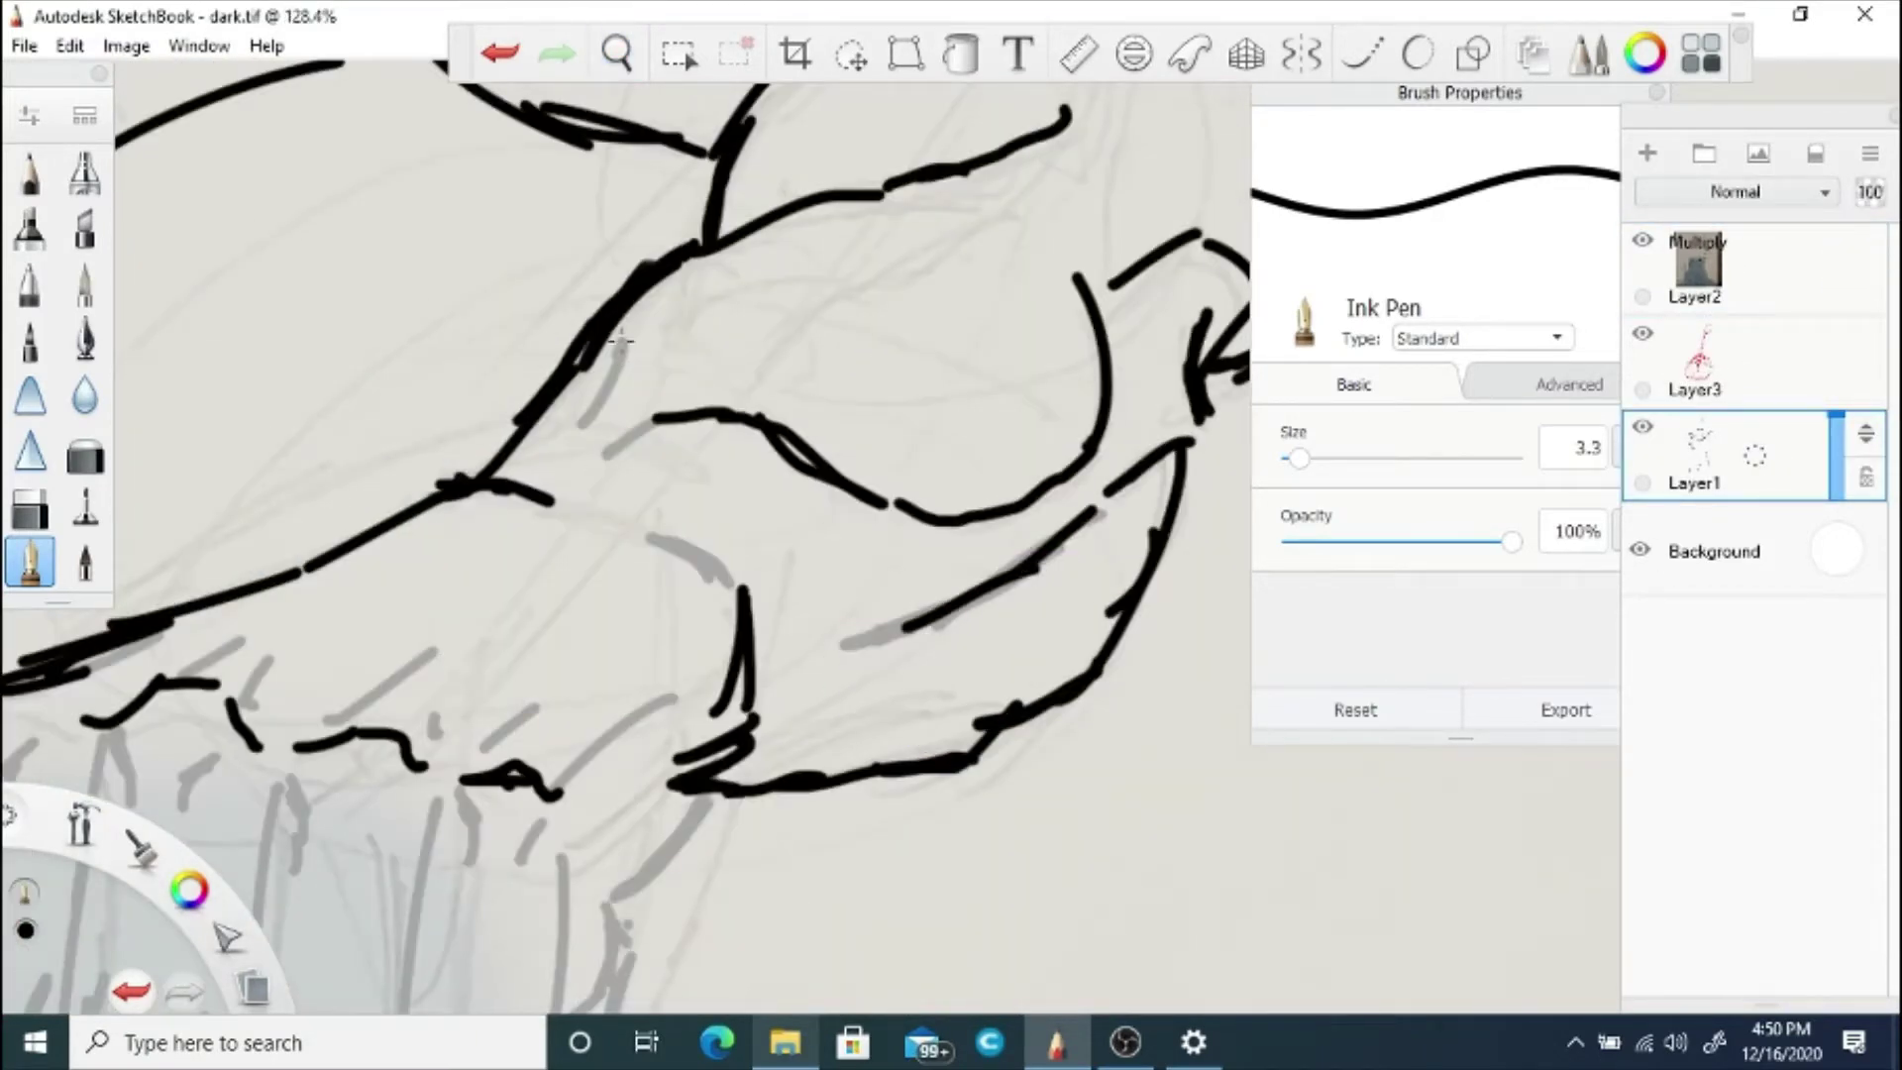
pyautogui.moveTo(621, 340); pyautogui.dragTo(592, 428)
pyautogui.moveTo(654, 416); pyautogui.dragTo(605, 461)
pyautogui.moveTo(648, 538); pyautogui.dragTo(723, 579)
pyautogui.moveTo(711, 792)
pyautogui.mouseDown()
pyautogui.moveTo(674, 872)
pyautogui.moveTo(609, 896)
pyautogui.mouseUp()
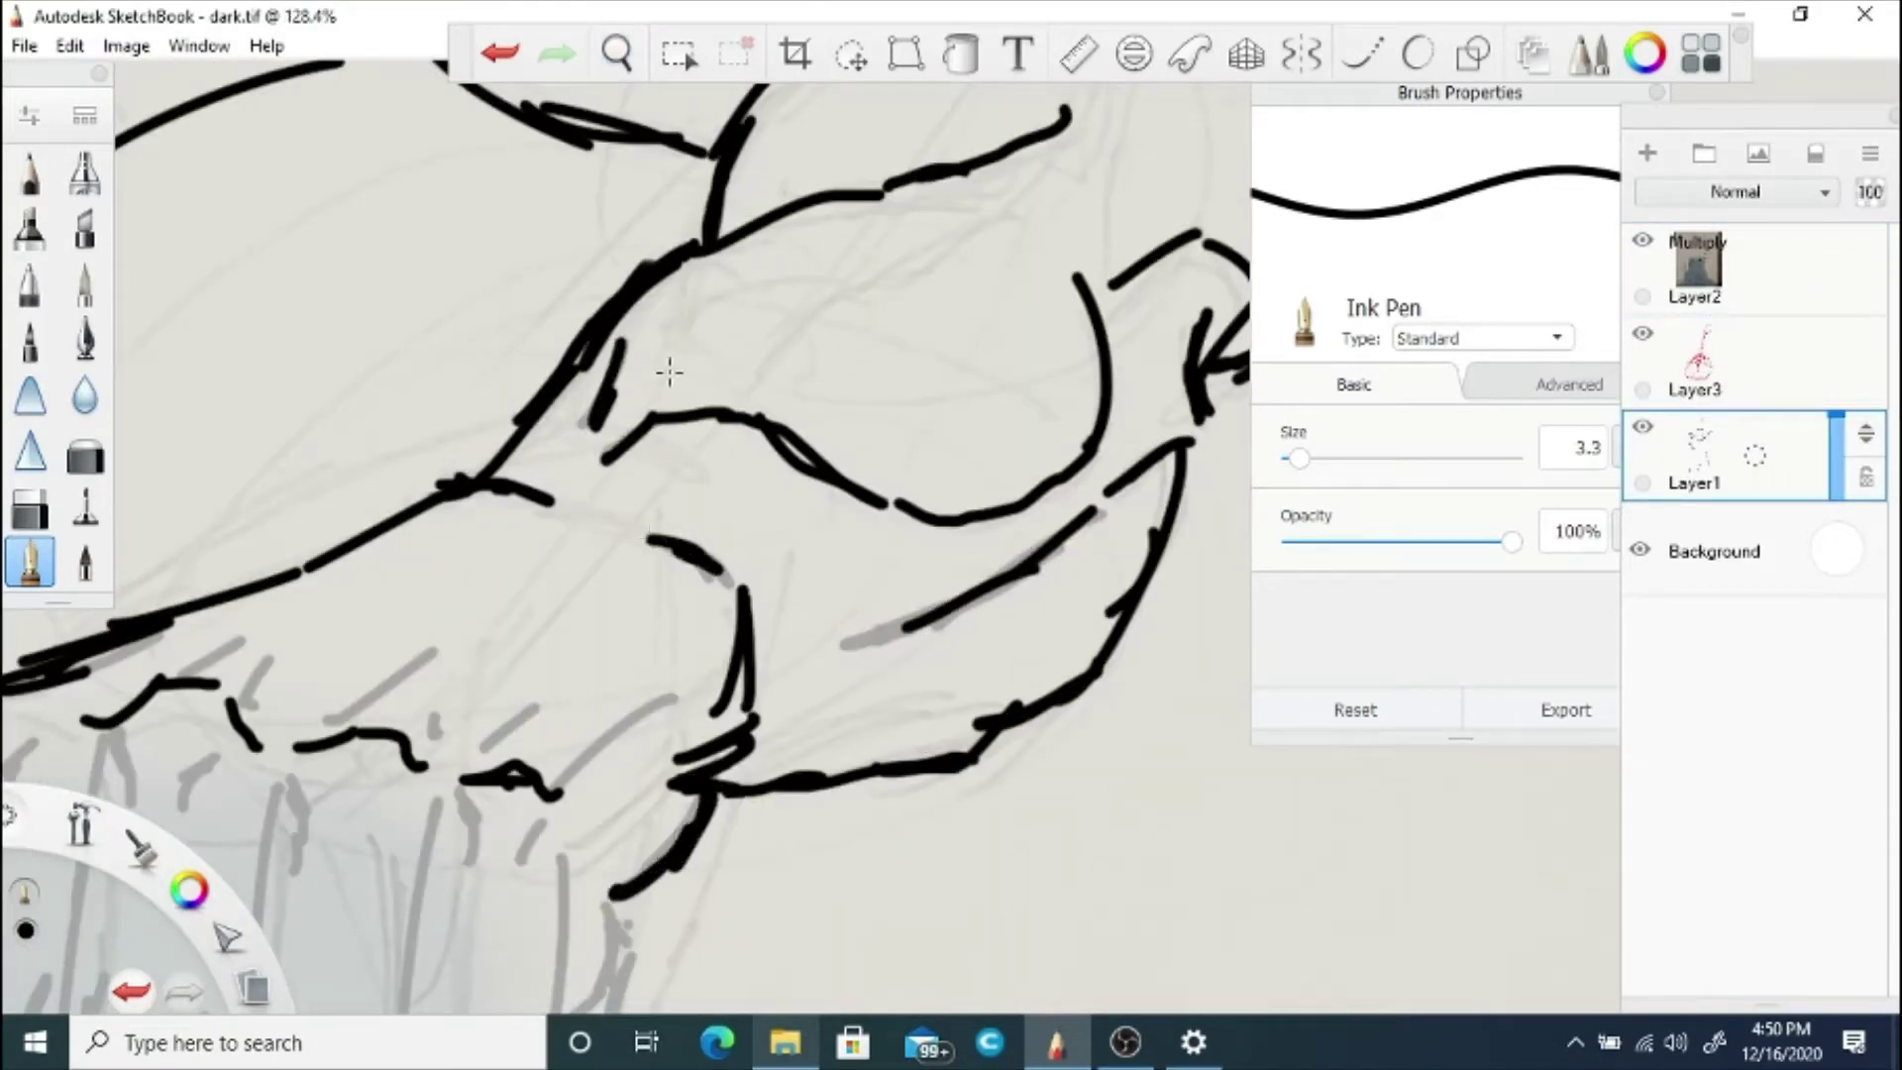
# Step: Trace the faded tendon creases above the right hand's knuckles on Layer1 with the Ink Pen at size 3.3
pyautogui.press('space')
pyautogui.moveTo(661, 812)
pyautogui.mouseDown()
pyautogui.moveTo(912, 501)
pyautogui.moveTo(892, 566)
pyautogui.moveTo(873, 542)
pyautogui.mouseUp()
pyautogui.click(29, 508)
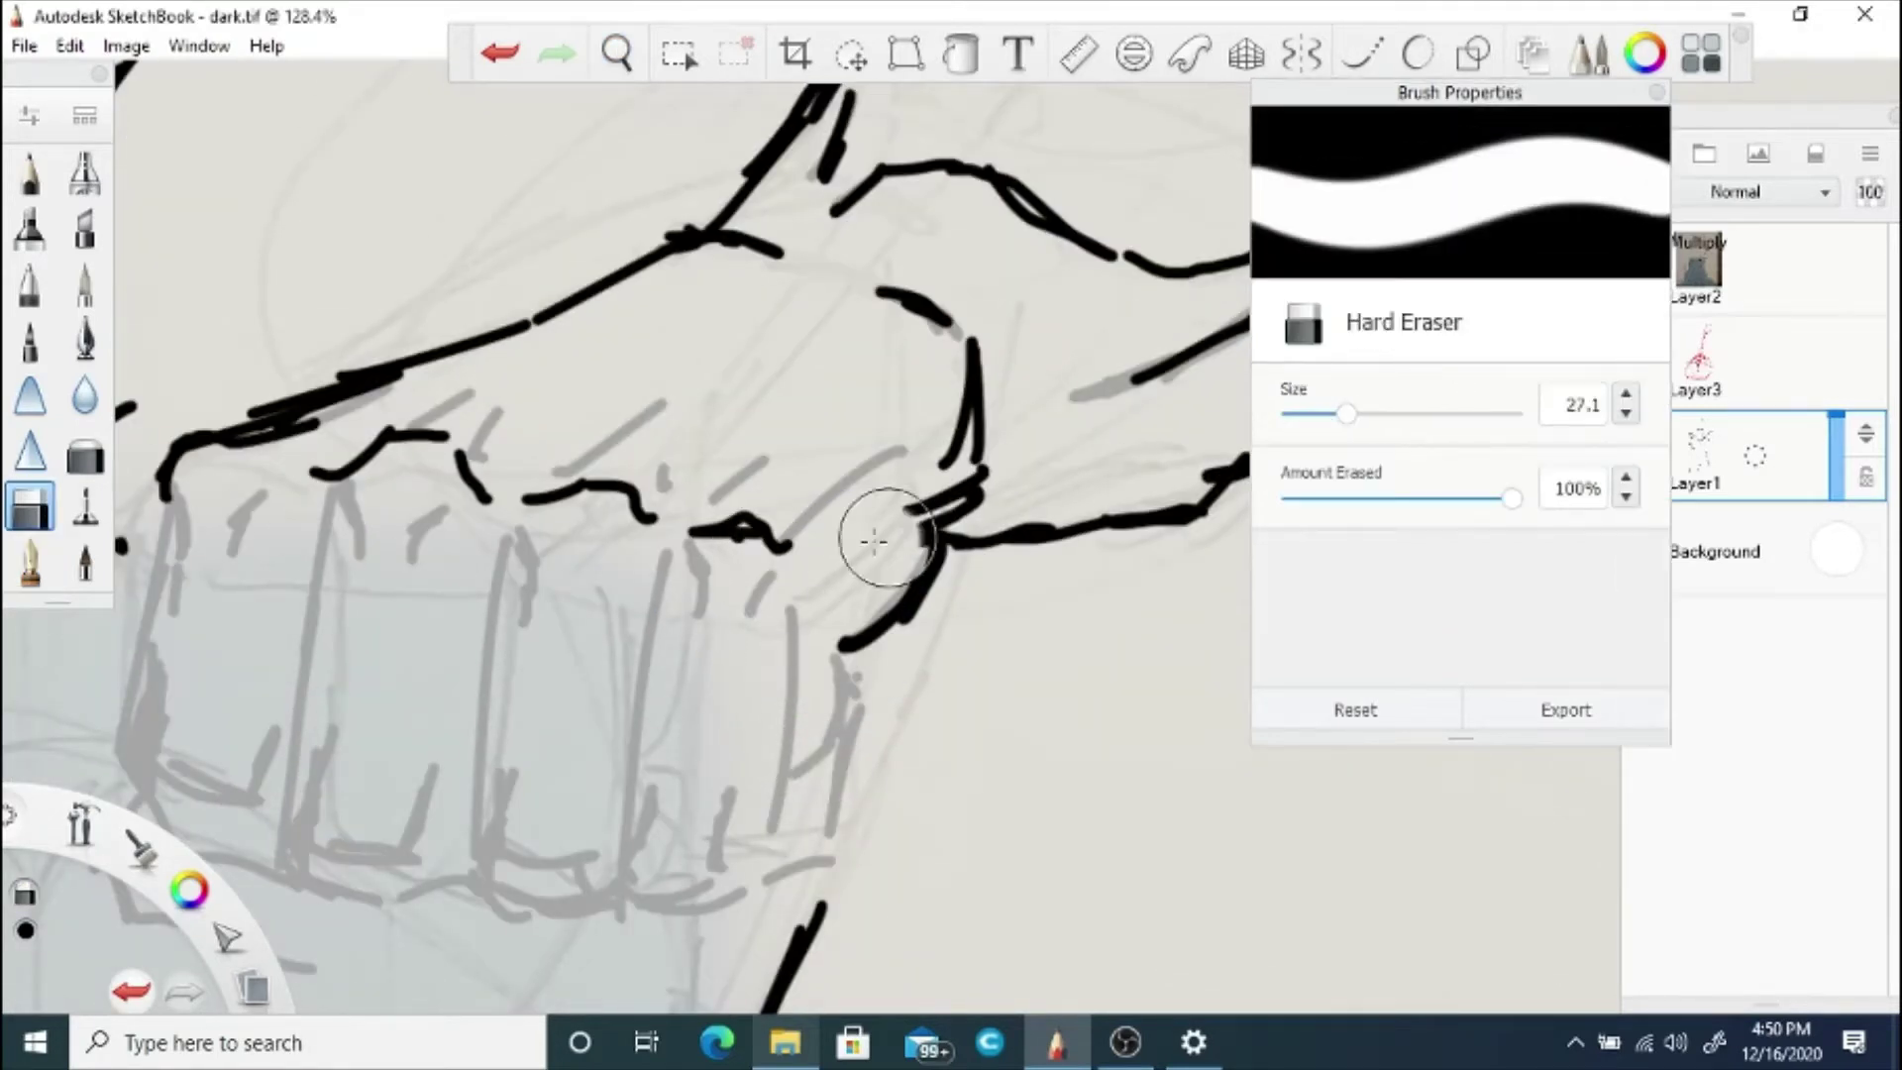
pyautogui.hotkey('ctrl', 'z')
pyautogui.hotkey('ctrl', 'z')
pyautogui.click(29, 562)
pyautogui.moveTo(702, 531)
pyautogui.mouseDown()
pyautogui.moveTo(747, 519)
pyautogui.moveTo(781, 546)
pyautogui.moveTo(864, 482)
pyautogui.moveTo(783, 468)
pyautogui.mouseUp()
pyautogui.moveTo(664, 464)
pyautogui.mouseDown()
pyautogui.moveTo(658, 492)
pyautogui.moveTo(637, 437)
pyautogui.moveTo(650, 409)
pyautogui.mouseUp()
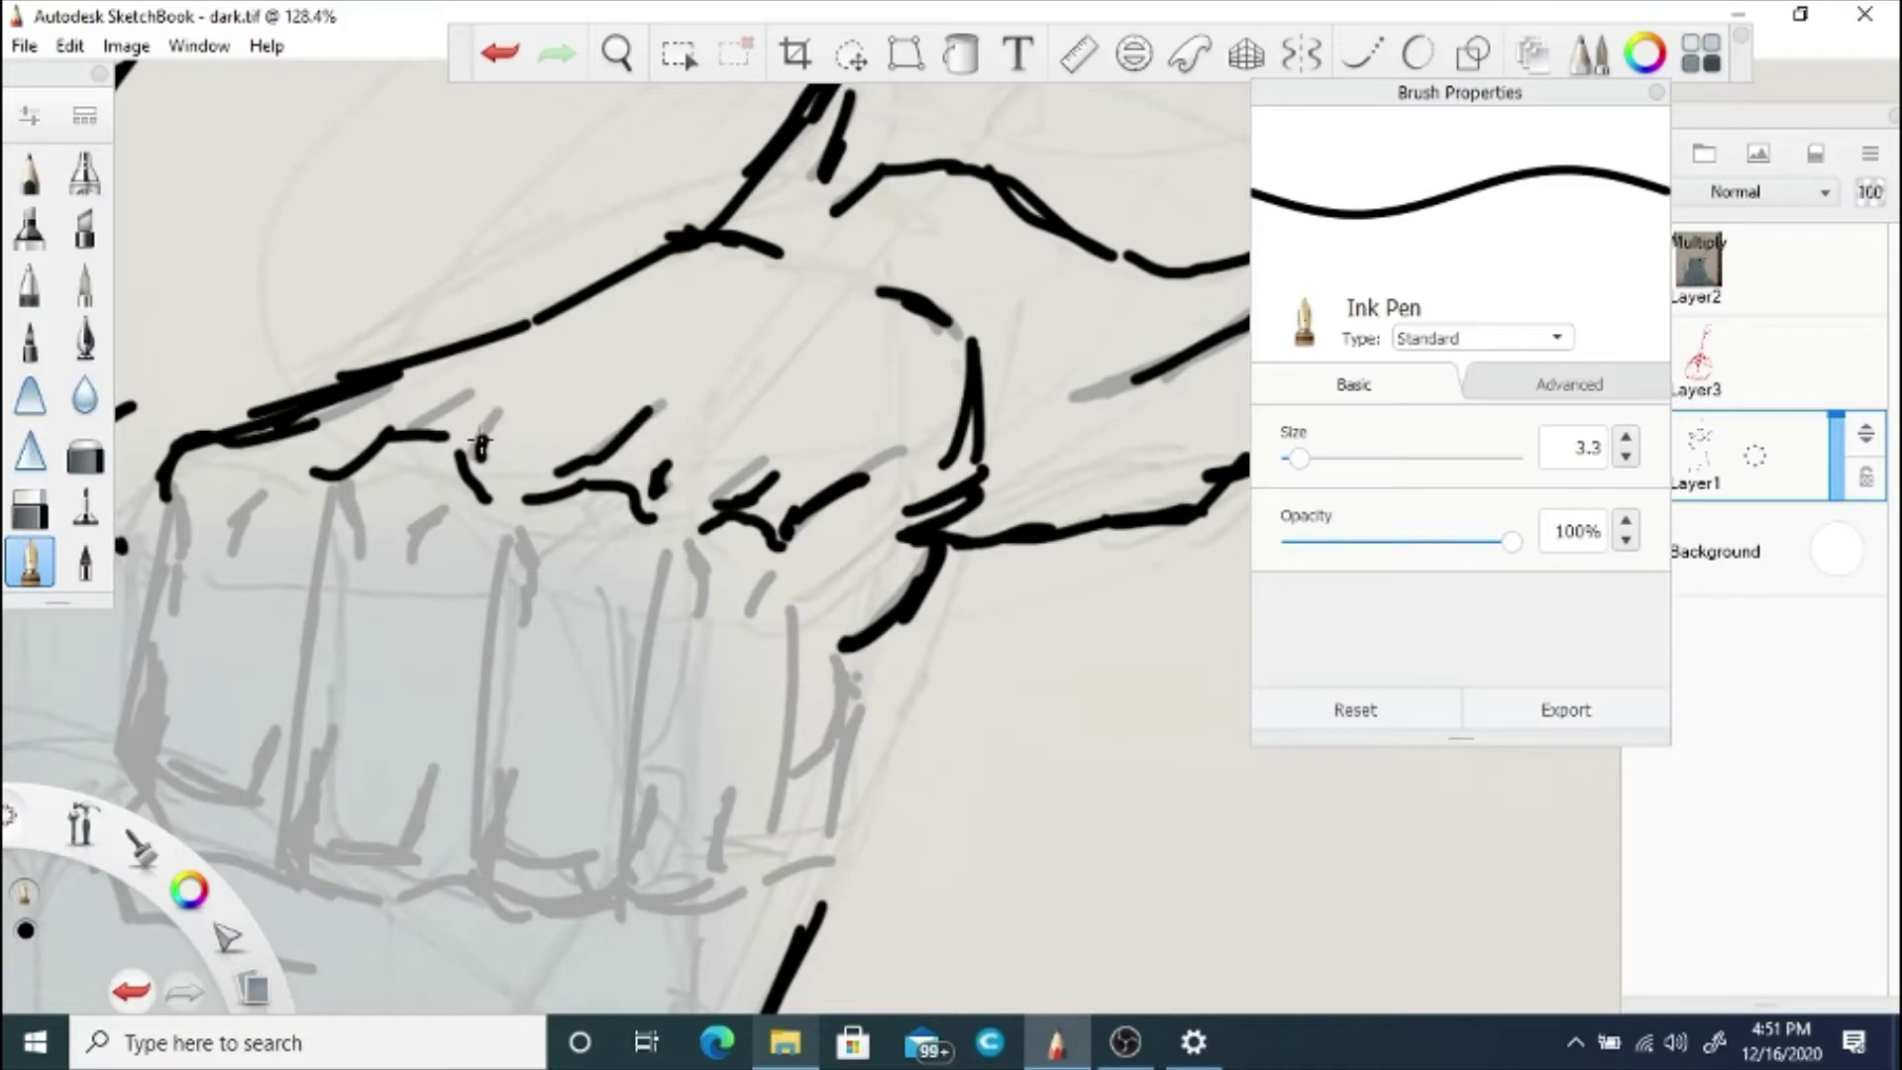
pyautogui.moveTo(478, 456)
pyautogui.mouseDown()
pyautogui.moveTo(510, 418)
pyautogui.moveTo(487, 396)
pyautogui.moveTo(540, 374)
pyautogui.mouseUp()
# Step: Ink the second finger's knuckle edge, crease and rounded lower end, and start the third finger's knuckle line
pyautogui.moveTo(338, 475); pyautogui.dragTo(359, 586)
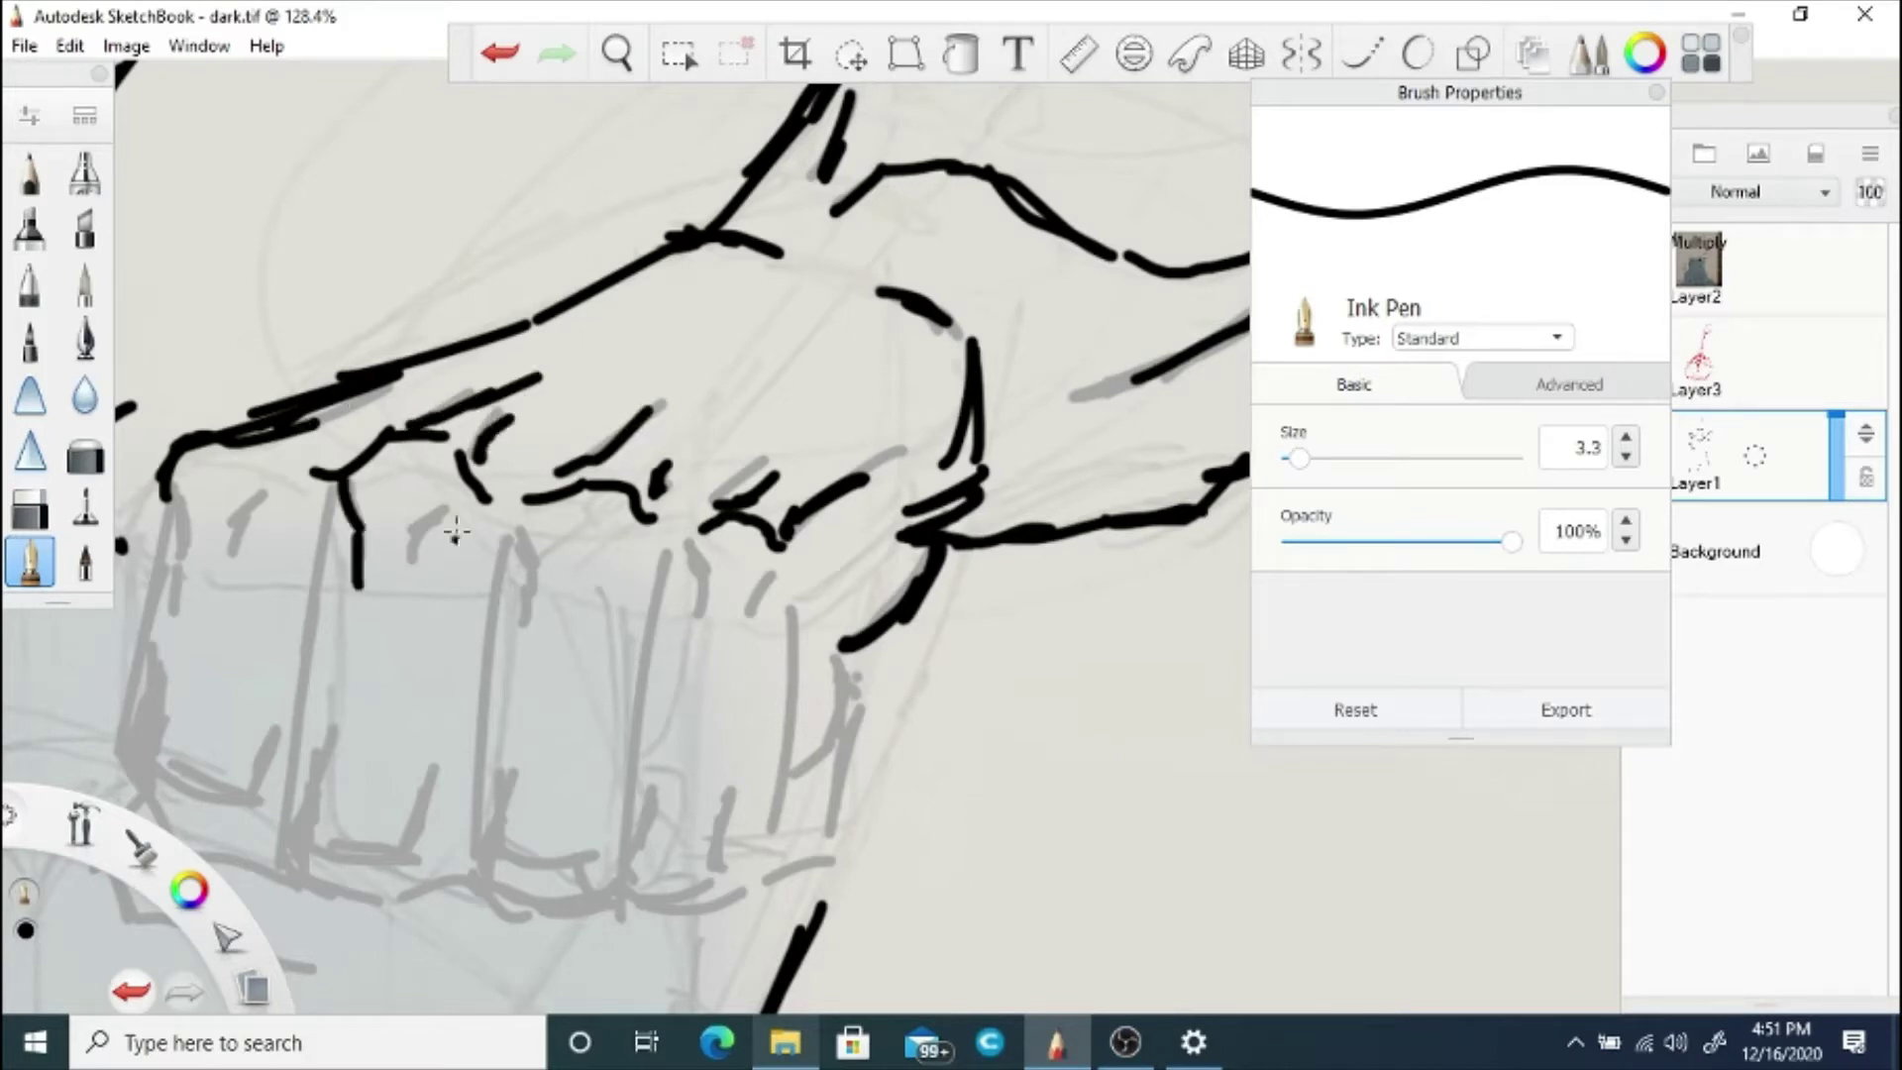
pyautogui.moveTo(448, 511); pyautogui.dragTo(404, 574)
pyautogui.moveTo(335, 706)
pyautogui.mouseDown()
pyautogui.moveTo(287, 848)
pyautogui.moveTo(379, 901)
pyautogui.moveTo(465, 864)
pyautogui.mouseUp()
pyautogui.moveTo(543, 500); pyautogui.dragTo(535, 634)
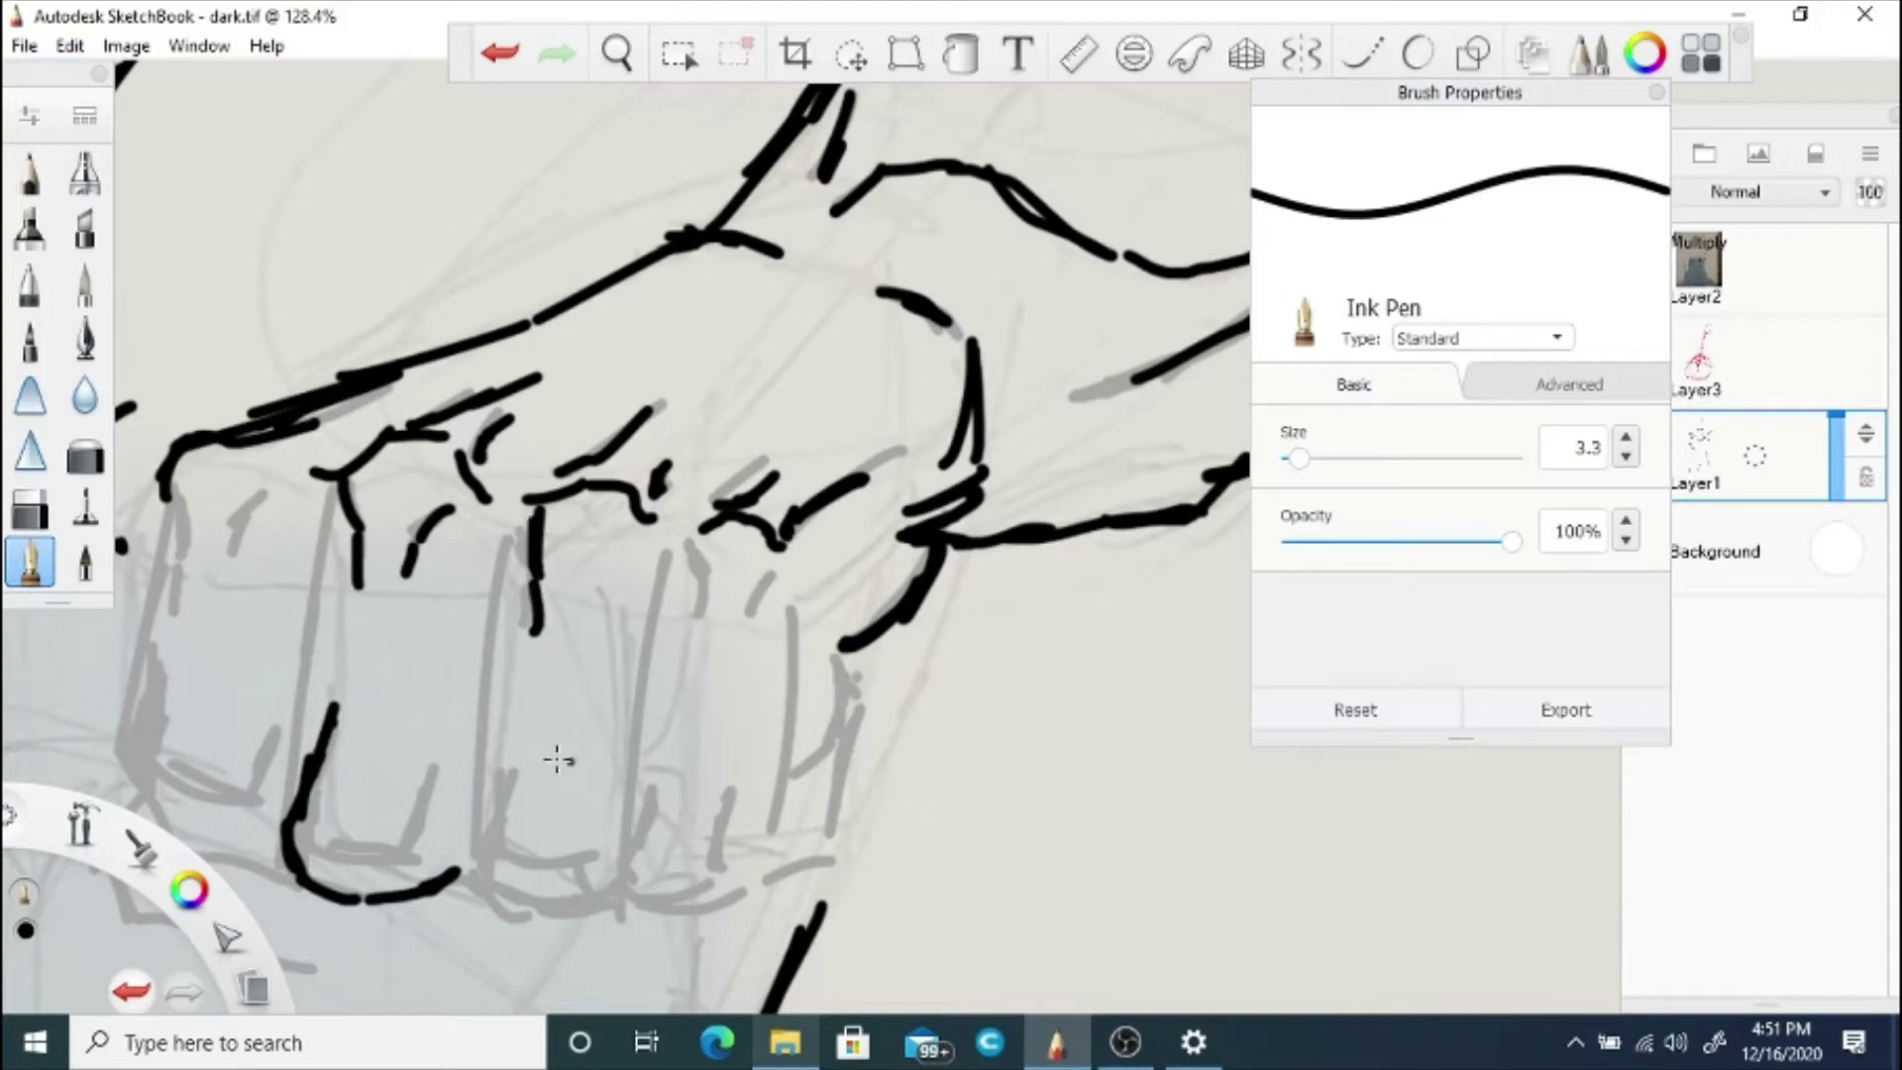
# Step: Ink the sides and lower ends of the third and fourth fingers of the fist, including the outer edge
pyautogui.moveTo(481, 511)
pyautogui.mouseDown()
pyautogui.moveTo(495, 639)
pyautogui.moveTo(476, 884)
pyautogui.moveTo(540, 901)
pyautogui.moveTo(619, 879)
pyautogui.mouseUp()
pyautogui.moveTo(653, 536); pyautogui.dragTo(626, 881)
pyautogui.moveTo(646, 810)
pyautogui.mouseDown()
pyautogui.moveTo(626, 889)
pyautogui.moveTo(723, 894)
pyautogui.moveTo(843, 827)
pyautogui.mouseUp()
pyautogui.moveTo(854, 676); pyautogui.dragTo(841, 832)
pyautogui.moveTo(837, 634)
pyautogui.mouseDown()
pyautogui.moveTo(854, 693)
pyautogui.moveTo(820, 778)
pyautogui.mouseUp()
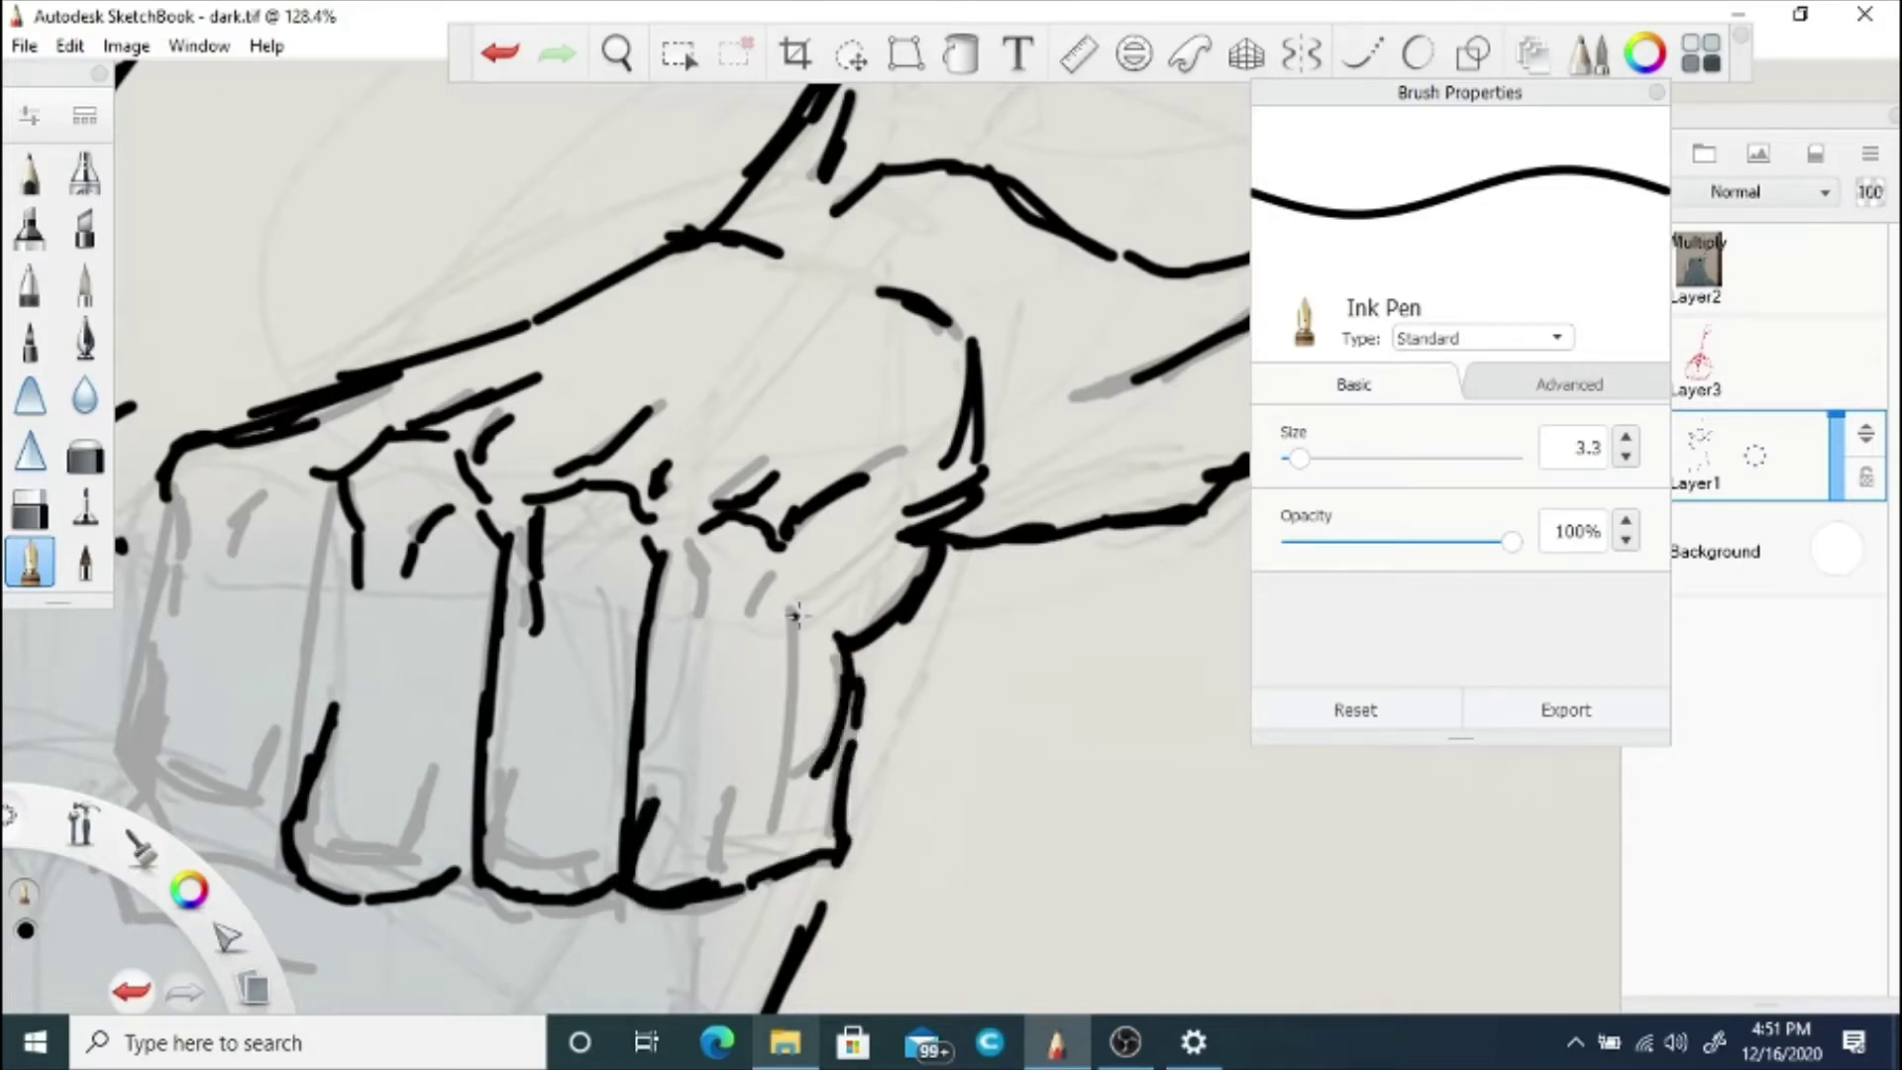
# Step: Ink the inner side lines and short creases on the fist's third and fourth fingers, undoing one stray crease
pyautogui.moveTo(792, 606); pyautogui.dragTo(785, 792)
pyautogui.moveTo(805, 669); pyautogui.dragTo(763, 828)
pyautogui.moveTo(832, 767); pyautogui.dragTo(716, 850)
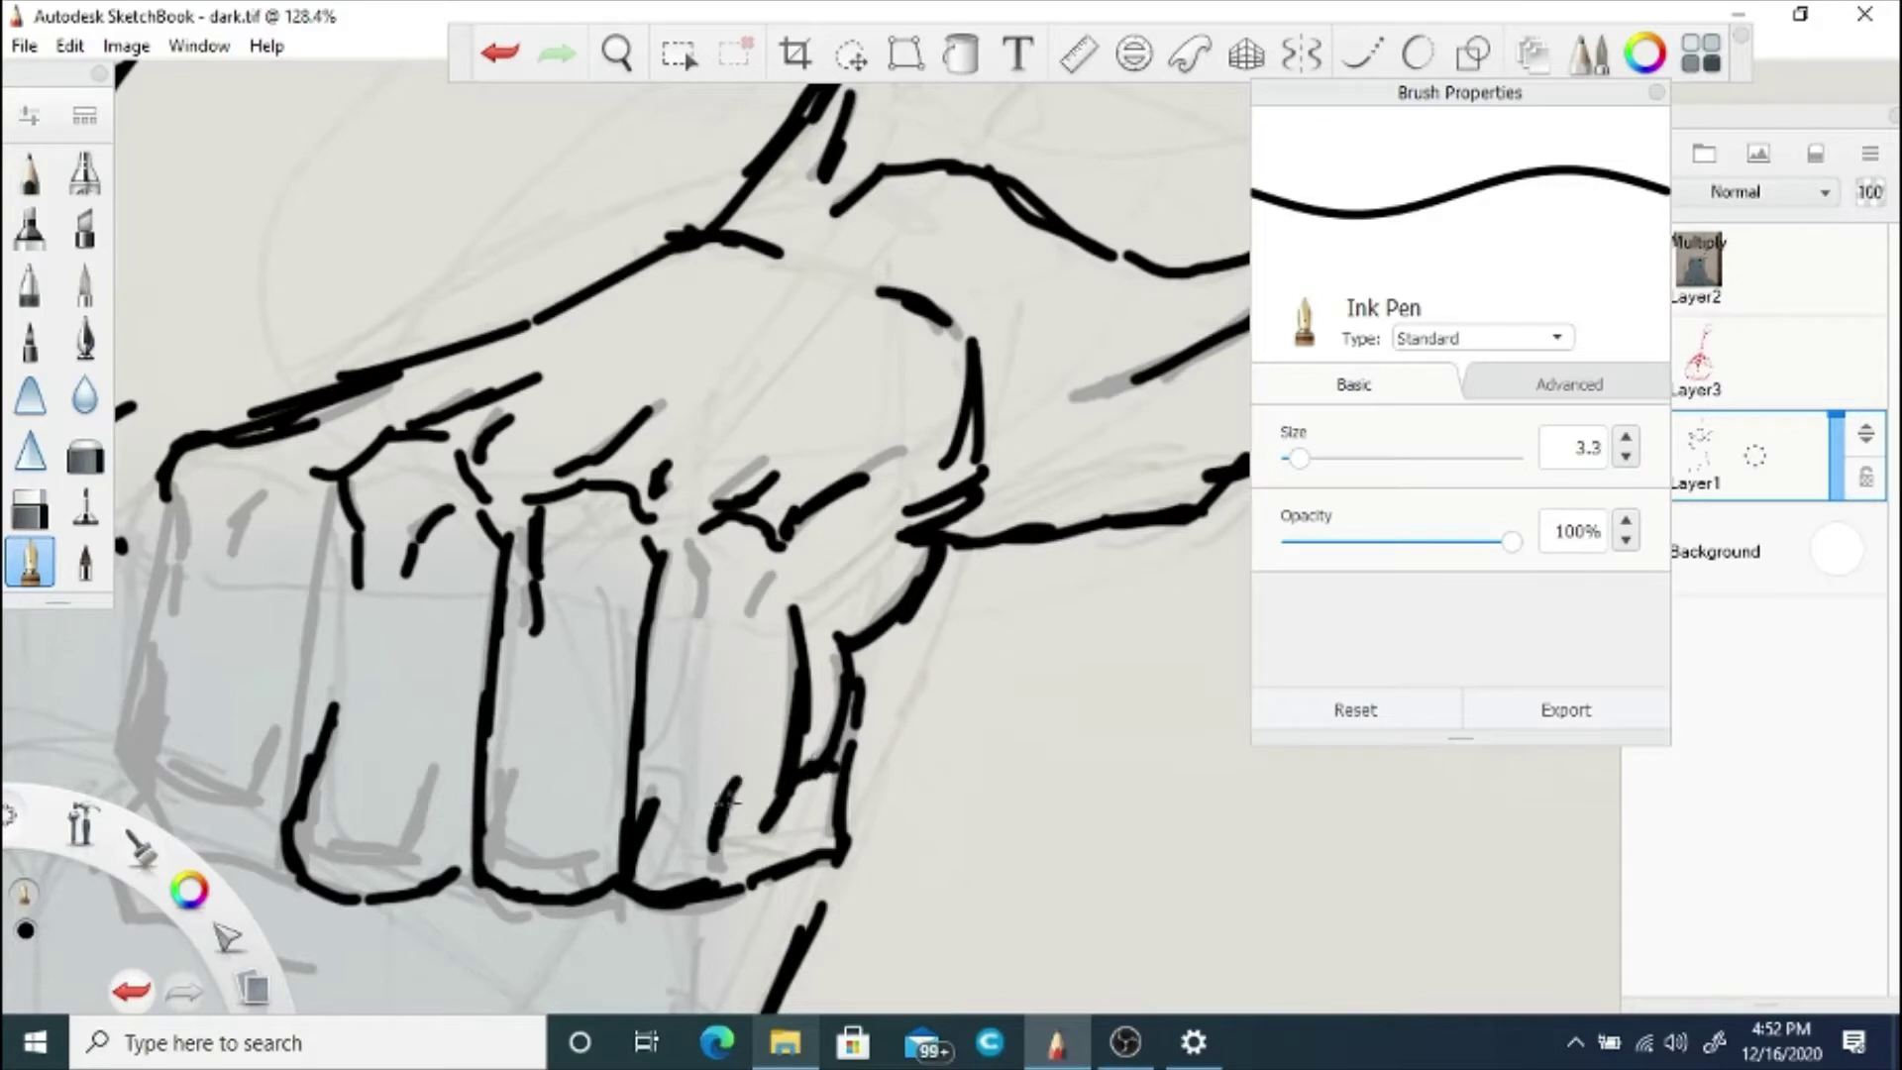
pyautogui.moveTo(779, 571); pyautogui.dragTo(750, 626)
pyautogui.moveTo(690, 543); pyautogui.dragTo(700, 626)
pyautogui.click(500, 54)
pyautogui.moveTo(683, 540)
pyautogui.mouseDown()
pyautogui.moveTo(705, 634)
pyautogui.moveTo(594, 599)
pyautogui.moveTo(584, 622)
pyautogui.mouseUp()
pyautogui.moveTo(510, 741)
pyautogui.mouseDown()
pyautogui.moveTo(483, 846)
pyautogui.moveTo(593, 872)
pyautogui.mouseUp()
pyautogui.moveTo(568, 827); pyautogui.dragTo(584, 889)
# Step: Ink the second finger's long side edges and the creases at its lower end, redoing the inner side stroke
pyautogui.moveTo(338, 480); pyautogui.dragTo(328, 570)
pyautogui.moveTo(313, 495); pyautogui.dragTo(319, 660)
pyautogui.moveTo(322, 584); pyautogui.dragTo(295, 807)
pyautogui.moveTo(314, 840)
pyautogui.mouseDown()
pyautogui.moveTo(295, 818)
pyautogui.moveTo(391, 858)
pyautogui.mouseUp()
pyautogui.moveTo(423, 787); pyautogui.dragTo(408, 872)
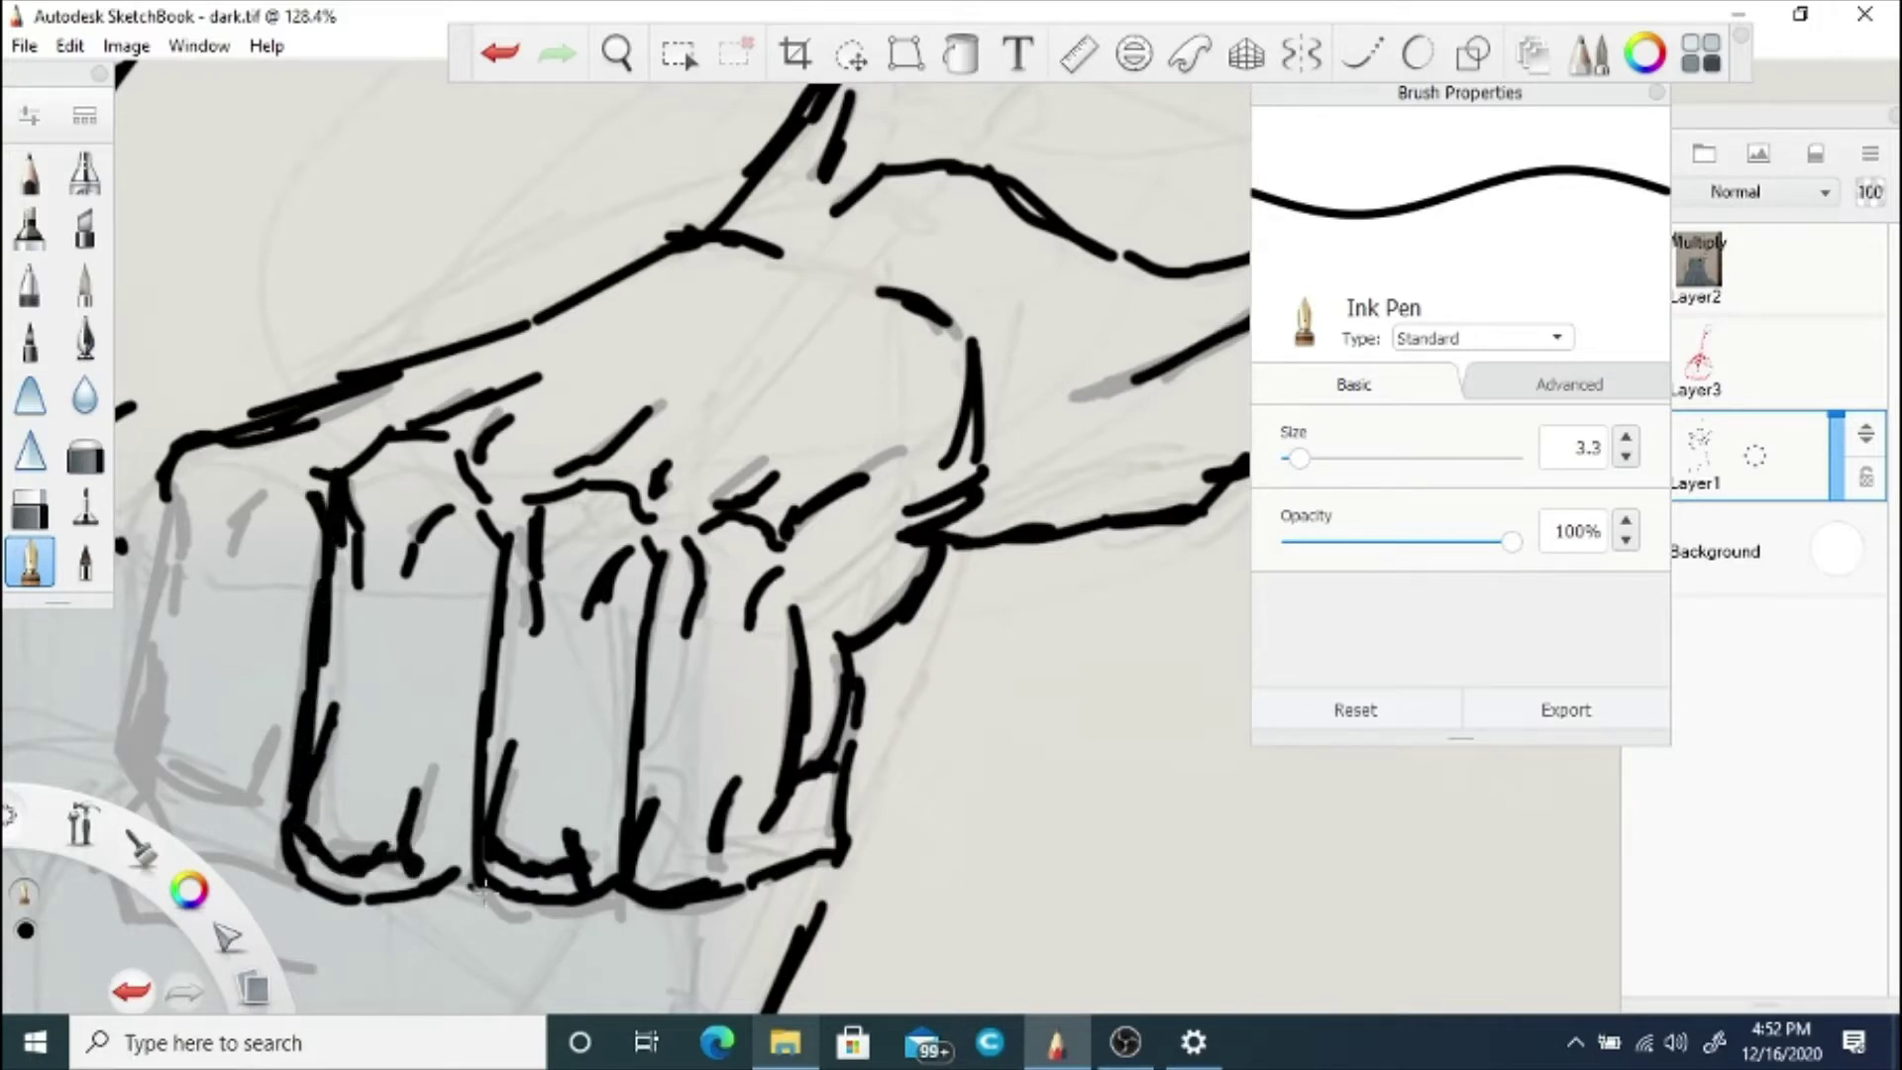
pyautogui.moveTo(471, 761)
pyautogui.mouseDown()
pyautogui.moveTo(436, 858)
pyautogui.moveTo(437, 842)
pyautogui.mouseUp()
pyautogui.moveTo(504, 545); pyautogui.dragTo(456, 748)
pyautogui.click(500, 53)
pyautogui.moveTo(483, 642); pyautogui.dragTo(471, 709)
pyautogui.moveTo(461, 777); pyautogui.dragTo(472, 695)
# Step: Ink the leftmost finger's outline from knuckle to lower end, with its knuckle crease and inner side line
pyautogui.press('space')
pyautogui.moveTo(416, 568); pyautogui.dragTo(743, 539)
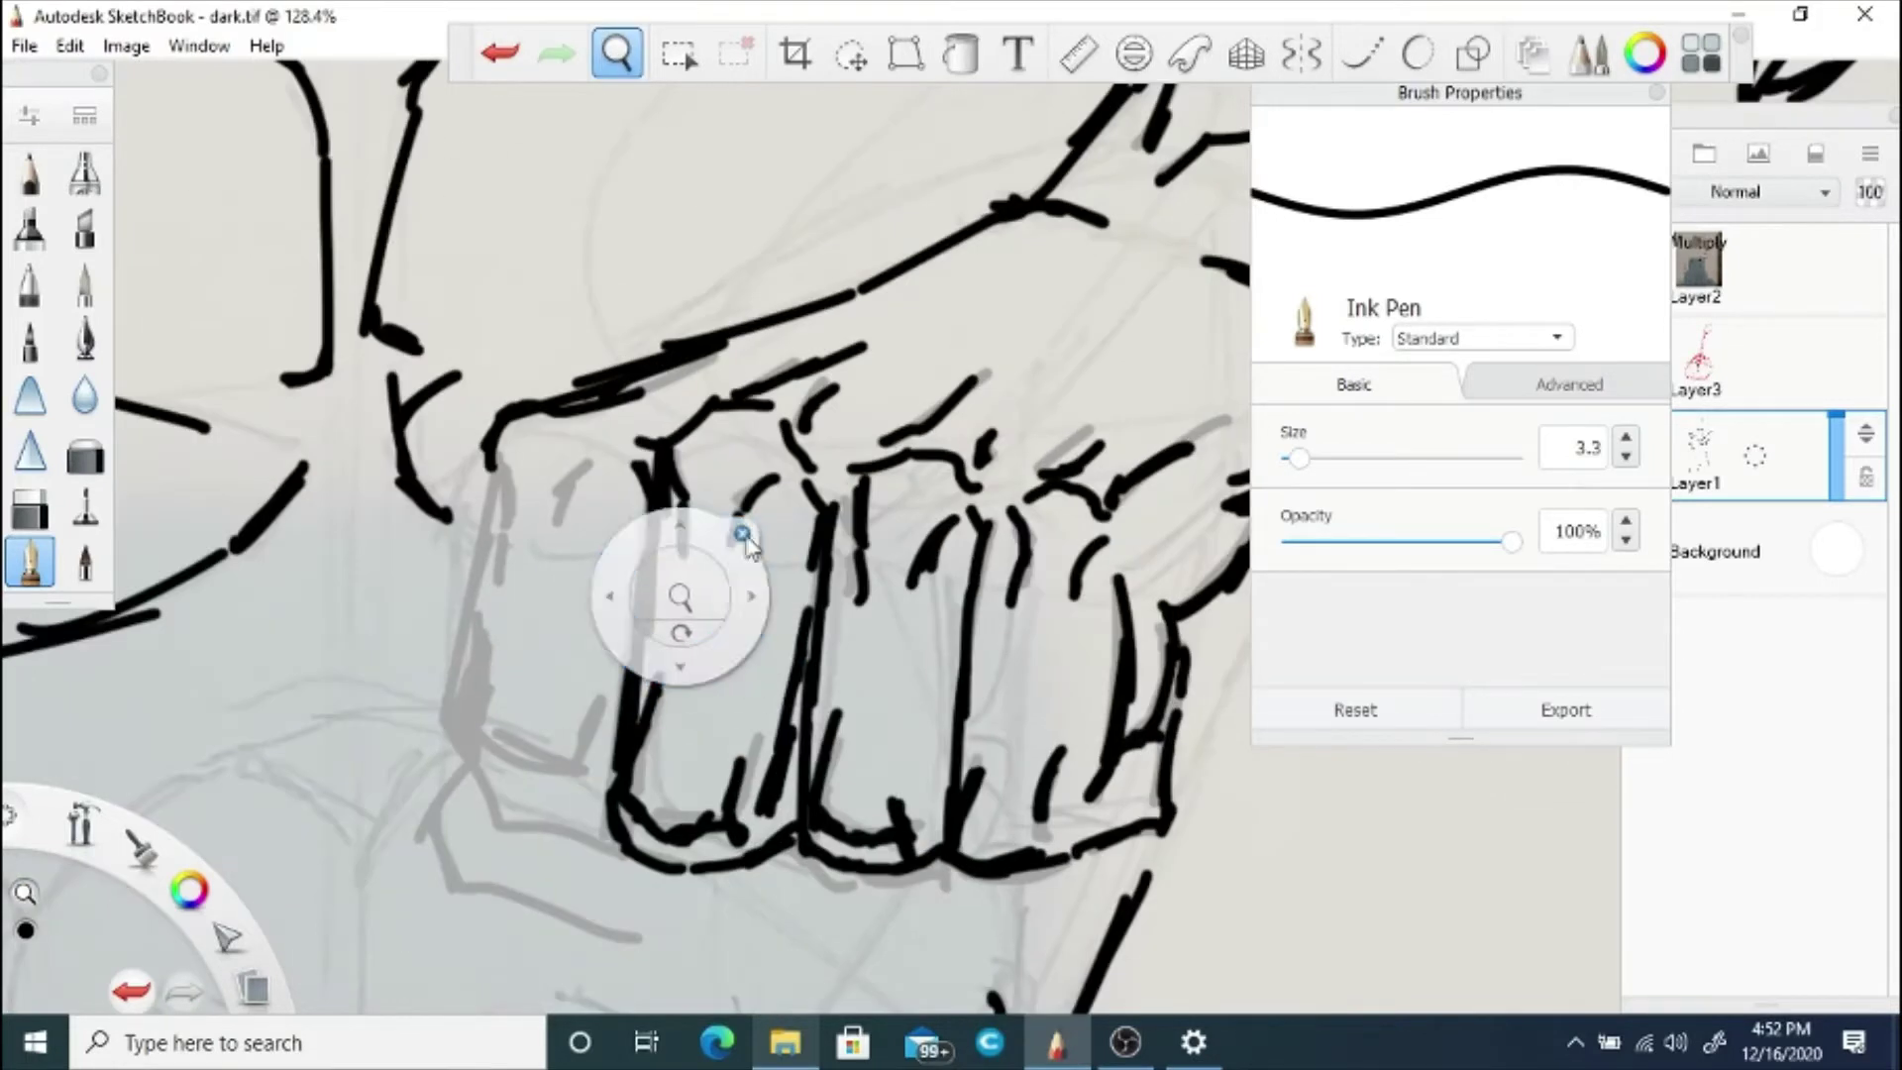
pyautogui.moveTo(490, 455); pyautogui.dragTo(502, 539)
pyautogui.moveTo(493, 498)
pyautogui.mouseDown()
pyautogui.moveTo(463, 635)
pyautogui.moveTo(471, 776)
pyautogui.moveTo(585, 833)
pyautogui.moveTo(527, 821)
pyautogui.moveTo(608, 820)
pyautogui.mouseUp()
pyautogui.moveTo(458, 707)
pyautogui.mouseDown()
pyautogui.moveTo(511, 757)
pyautogui.moveTo(567, 743)
pyautogui.moveTo(495, 742)
pyautogui.mouseUp()
pyautogui.moveTo(456, 683); pyautogui.dragTo(453, 712)
pyautogui.moveTo(499, 527); pyautogui.dragTo(489, 621)
pyautogui.moveTo(591, 469); pyautogui.dragTo(543, 566)
pyautogui.moveTo(547, 699); pyautogui.dragTo(543, 758)
pyautogui.moveTo(655, 517)
pyautogui.mouseDown()
pyautogui.moveTo(593, 656)
pyautogui.moveTo(592, 728)
pyautogui.mouseUp()
# Step: Rework the short crease near the lower end of the leftmost finger, undoing the unwanted strokes
pyautogui.click(616, 53)
pyautogui.moveTo(679, 594); pyautogui.dragTo(633, 684)
pyautogui.moveTo(637, 634)
pyautogui.mouseDown()
pyautogui.moveTo(792, 680)
pyautogui.moveTo(853, 603)
pyautogui.mouseUp()
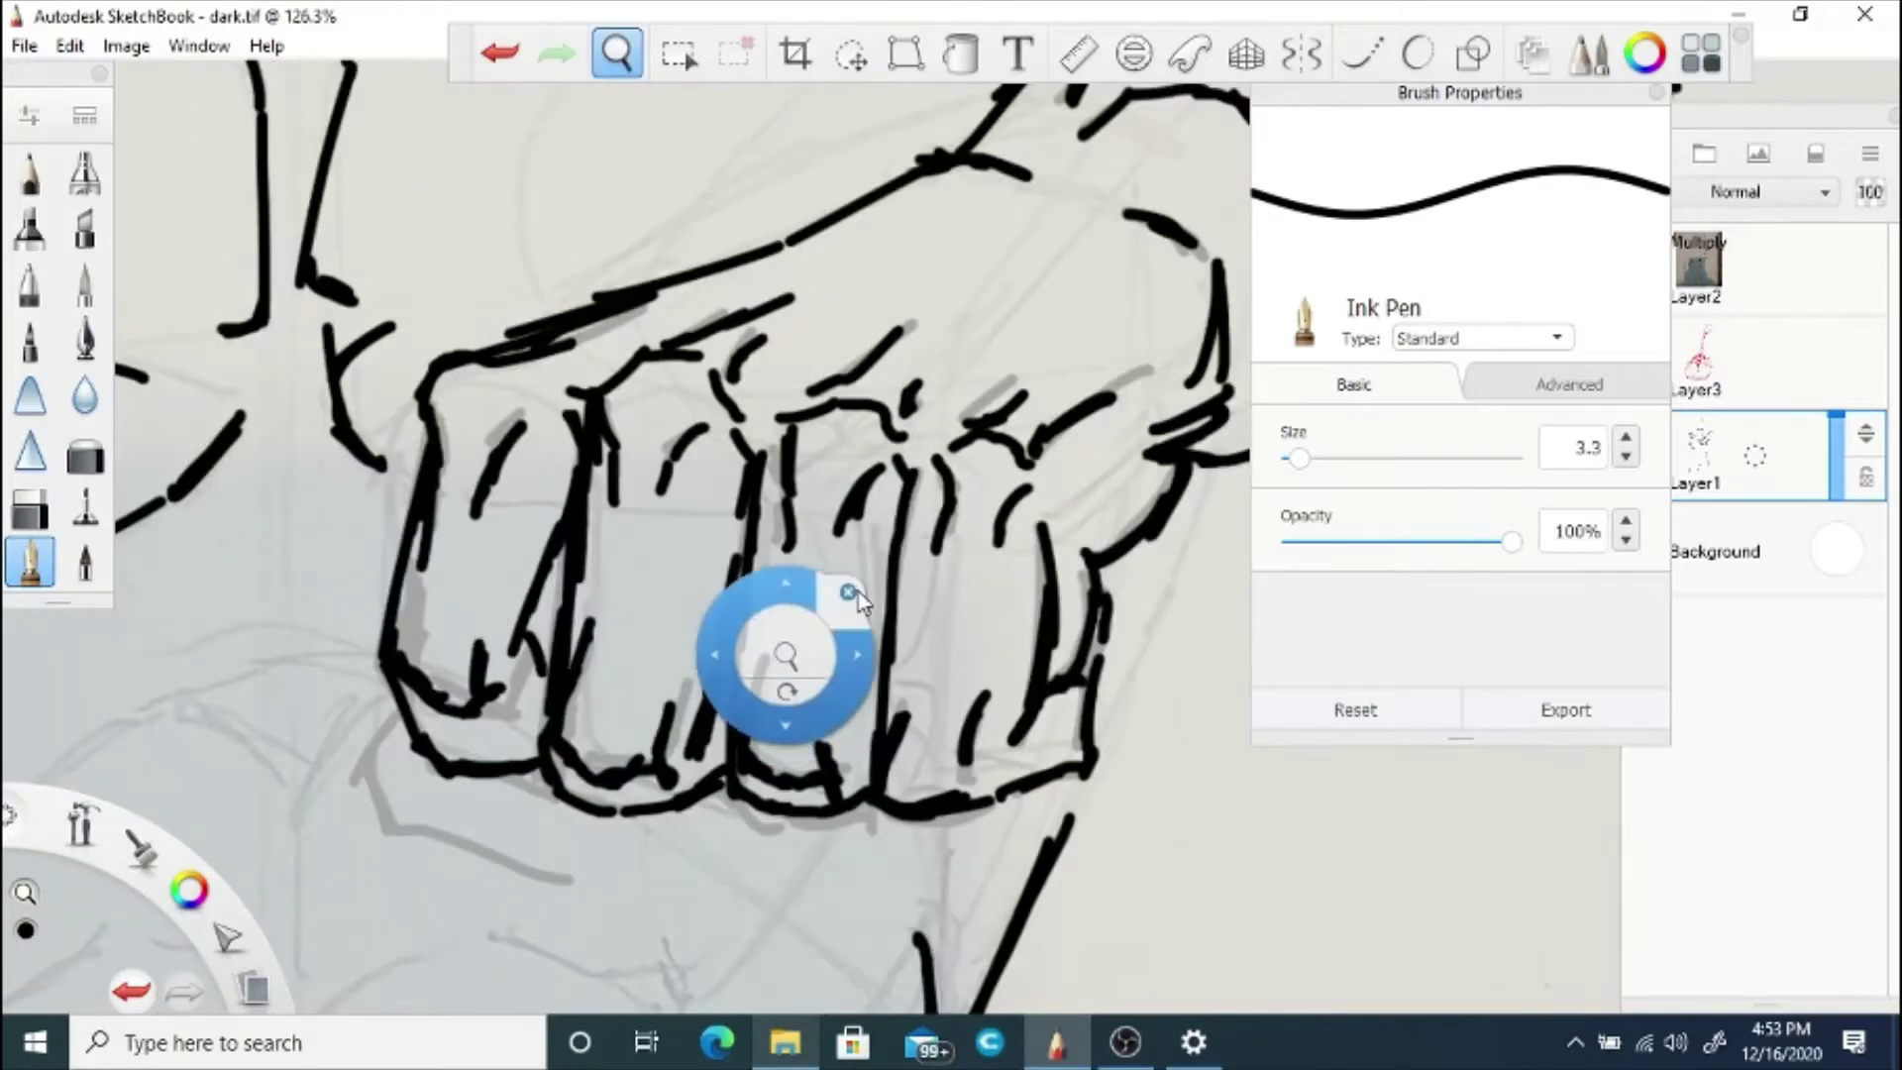
pyautogui.click(501, 55)
pyautogui.moveTo(517, 643)
pyautogui.mouseDown()
pyautogui.moveTo(542, 654)
pyautogui.moveTo(540, 678)
pyautogui.mouseUp()
pyautogui.click(501, 54)
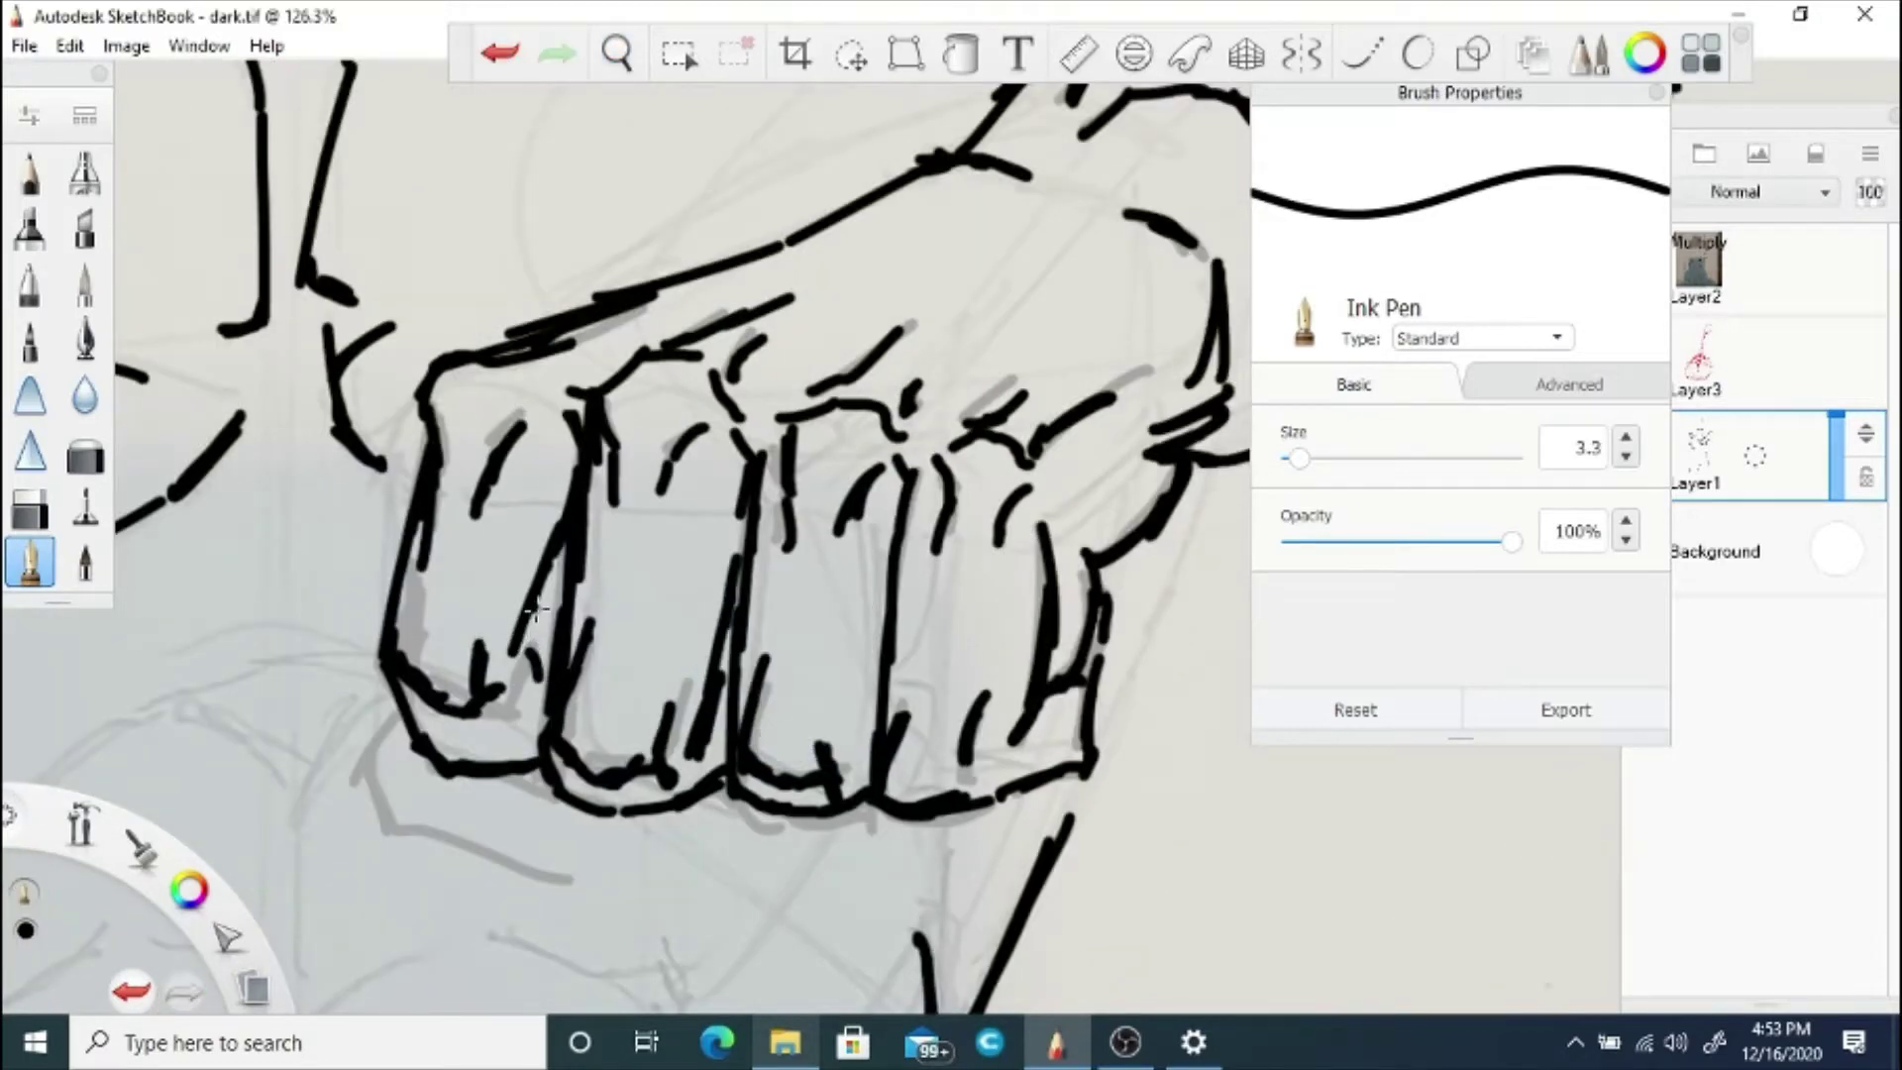
pyautogui.moveTo(536, 609); pyautogui.dragTo(515, 659)
# Step: Ink the thumb's contour beneath the fingers of the clenched fist
pyautogui.moveTo(515, 767)
pyautogui.mouseDown()
pyautogui.moveTo(543, 739)
pyautogui.moveTo(696, 714)
pyautogui.moveTo(703, 812)
pyautogui.mouseUp()
pyautogui.click(616, 53)
pyautogui.moveTo(705, 763); pyautogui.dragTo(808, 599)
pyautogui.click(870, 562)
pyautogui.moveTo(706, 512)
pyautogui.mouseDown()
pyautogui.moveTo(726, 488)
pyautogui.moveTo(723, 571)
pyautogui.moveTo(803, 592)
pyautogui.mouseUp()
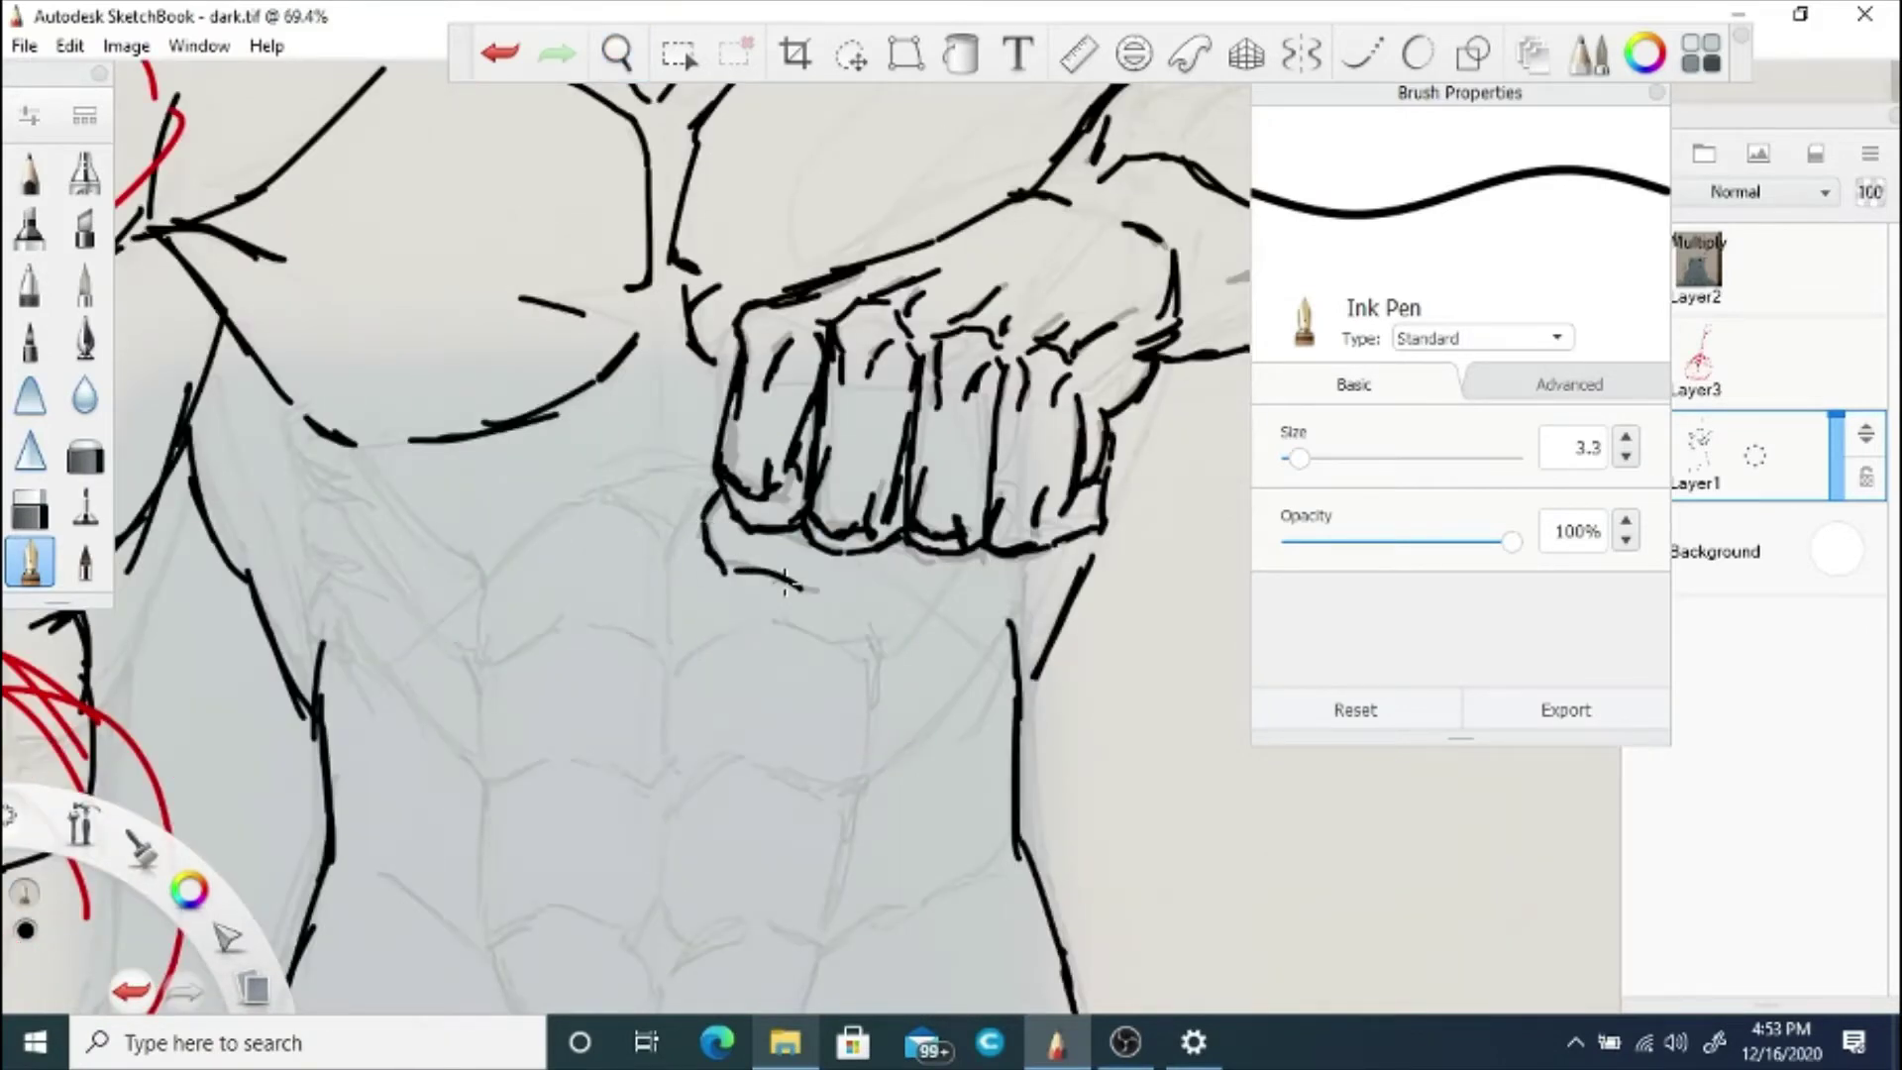
pyautogui.click(616, 53)
pyautogui.moveTo(1161, 361); pyautogui.dragTo(781, 560)
pyautogui.click(868, 566)
pyautogui.moveTo(862, 496); pyautogui.dragTo(912, 467)
pyautogui.click(616, 53)
pyautogui.moveTo(629, 456); pyautogui.dragTo(428, 542)
pyautogui.moveTo(400, 477)
pyautogui.mouseDown()
pyautogui.moveTo(635, 365)
pyautogui.moveTo(599, 501)
pyautogui.mouseUp()
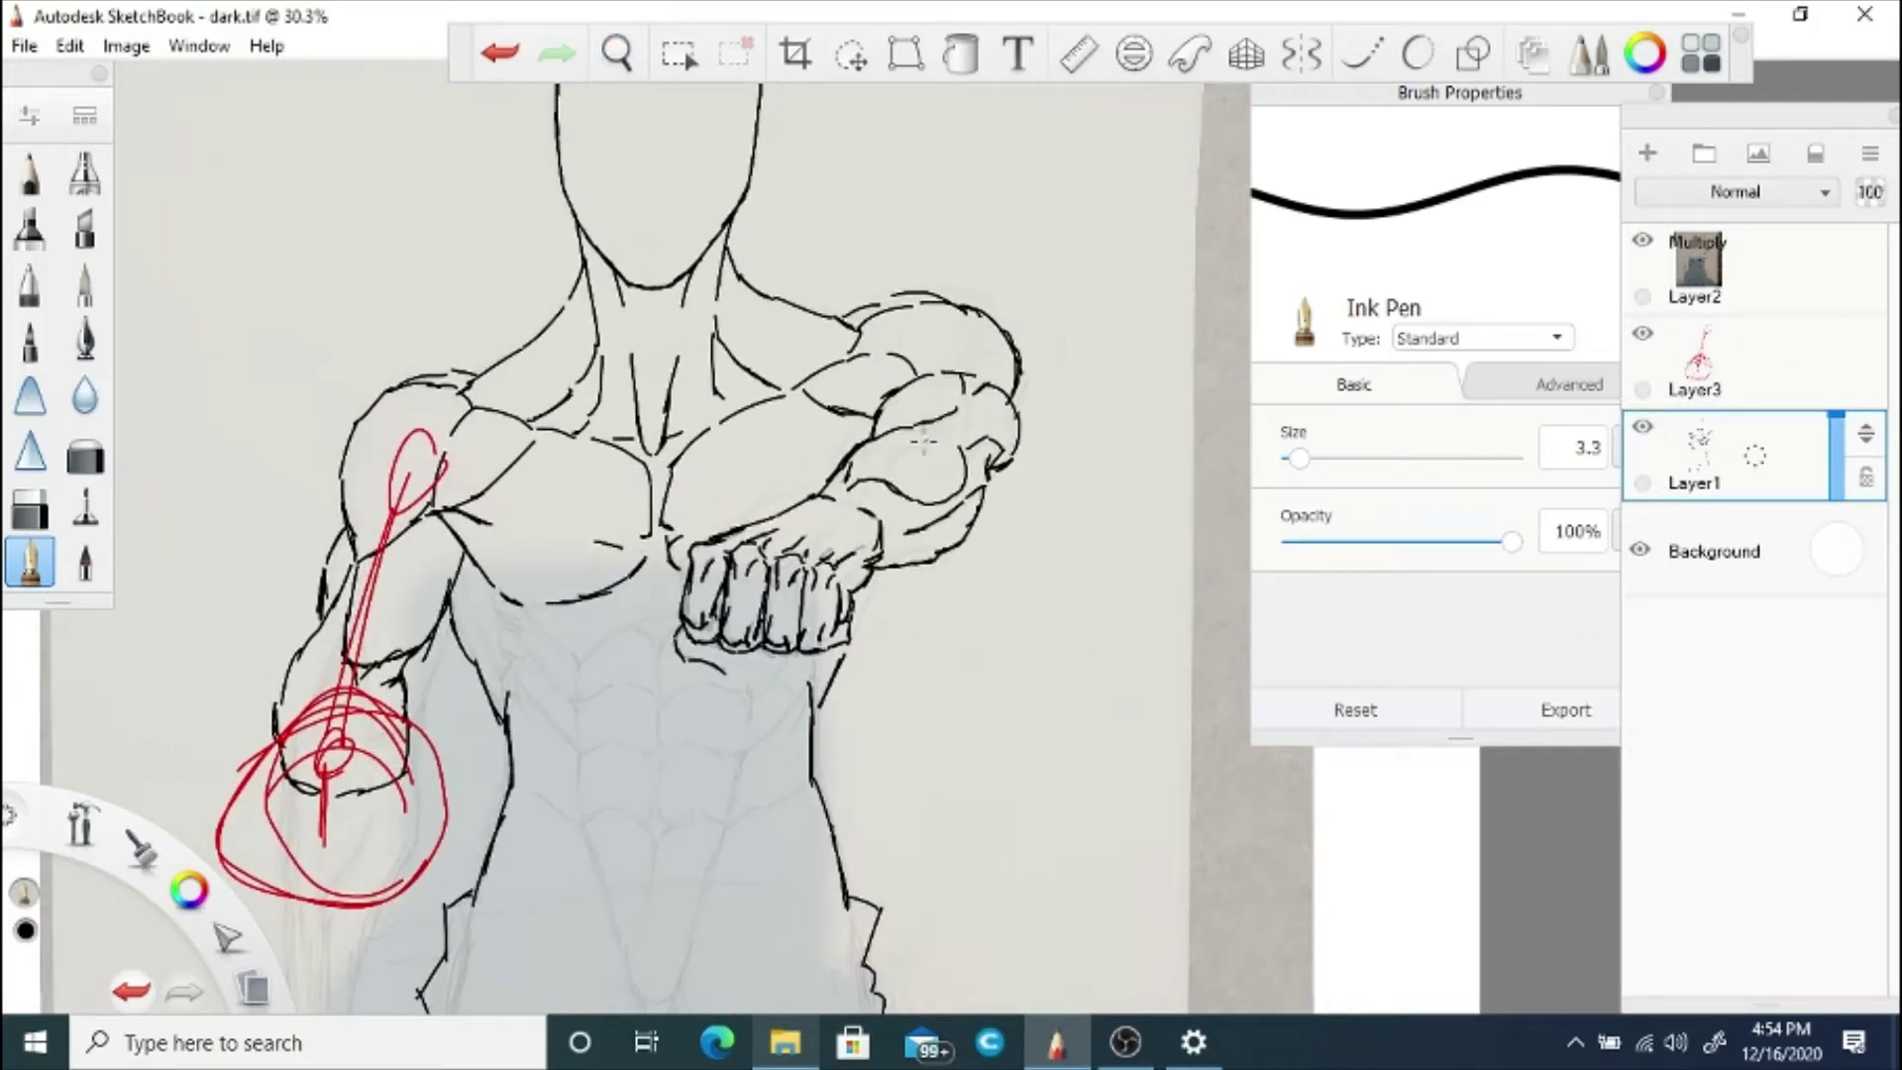
# Step: Ink the oblique contours down both sides of the waist and the curved lines leading into the lower abdomen
pyautogui.press('space')
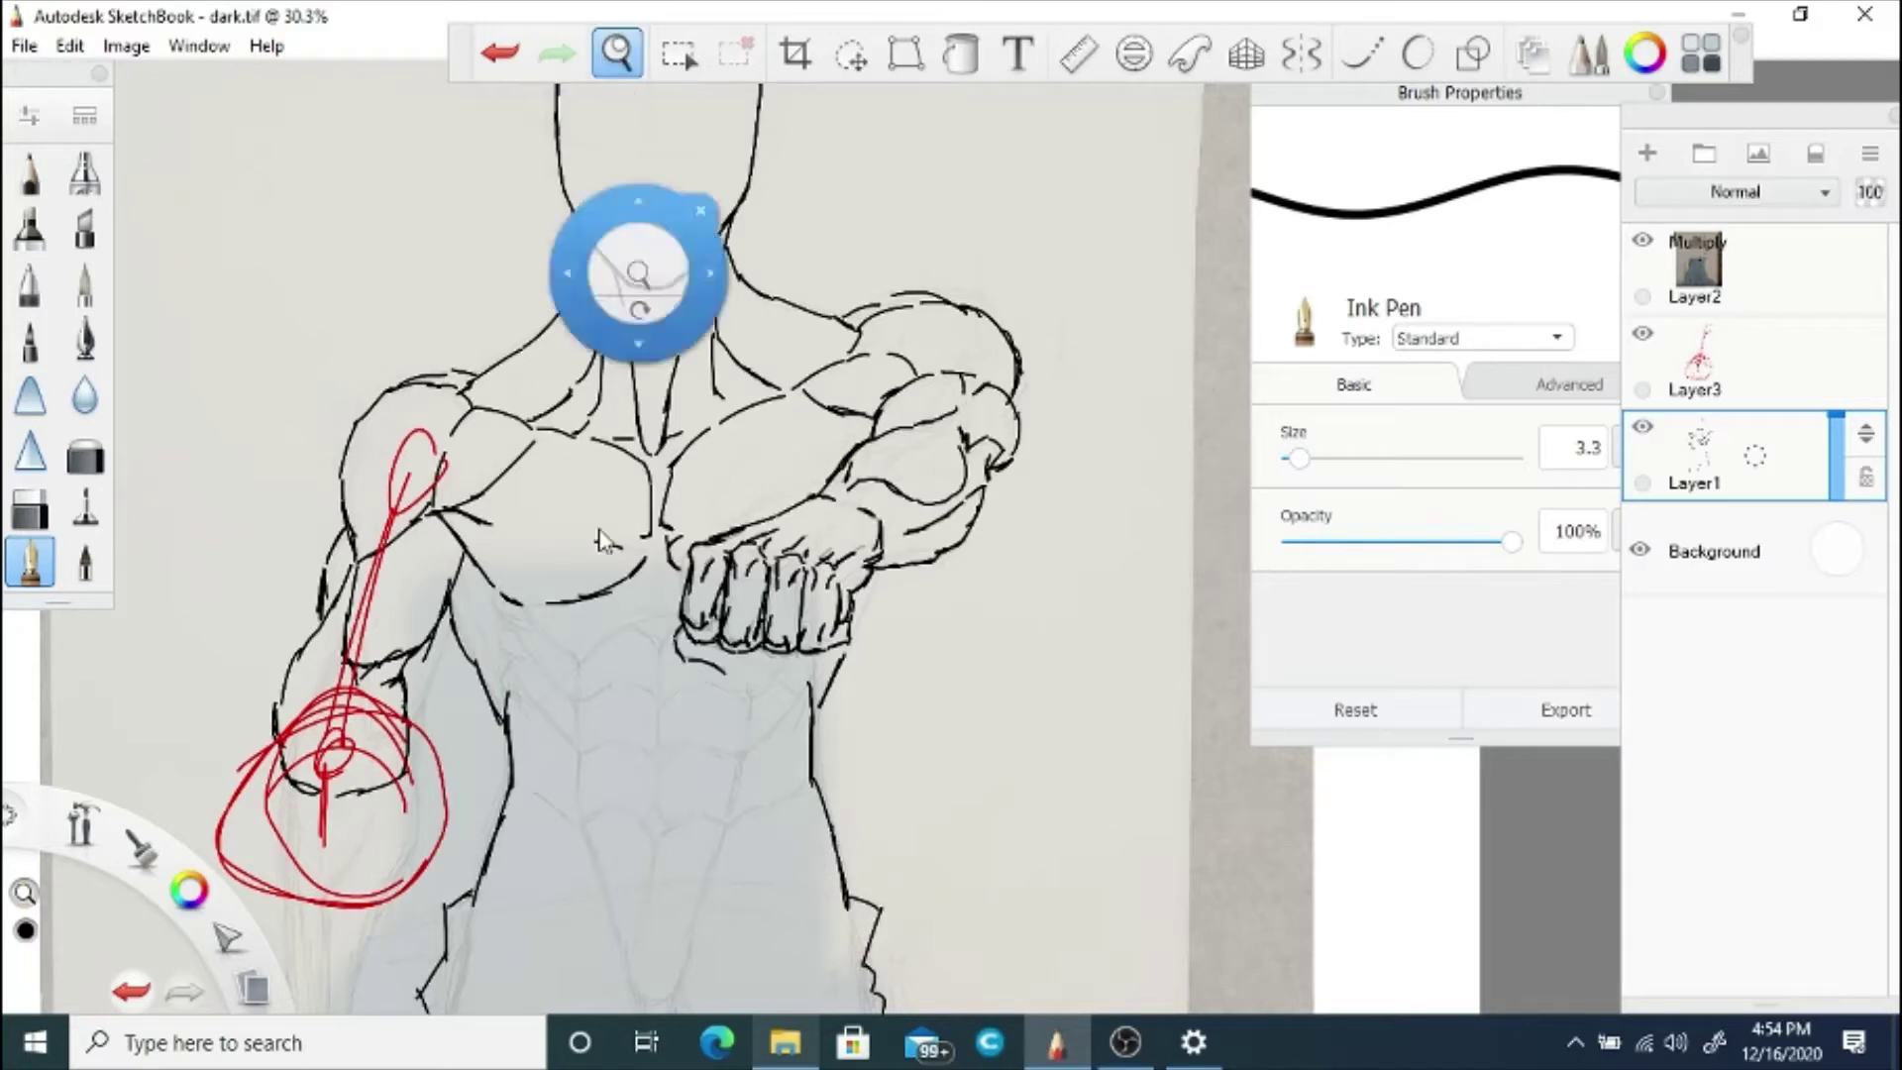
pyautogui.moveTo(640, 274)
pyautogui.mouseDown()
pyautogui.moveTo(624, 514)
pyautogui.moveTo(693, 407)
pyautogui.moveTo(782, 481)
pyautogui.moveTo(971, 575)
pyautogui.moveTo(898, 591)
pyautogui.moveTo(842, 656)
pyautogui.mouseUp()
pyautogui.moveTo(847, 668); pyautogui.dragTo(834, 753)
pyautogui.moveTo(438, 525)
pyautogui.mouseDown()
pyautogui.moveTo(535, 592)
pyautogui.moveTo(569, 758)
pyautogui.mouseUp()
pyautogui.moveTo(841, 751)
pyautogui.mouseDown()
pyautogui.moveTo(792, 850)
pyautogui.moveTo(832, 762)
pyautogui.mouseUp()
pyautogui.moveTo(572, 773); pyautogui.dragTo(528, 738)
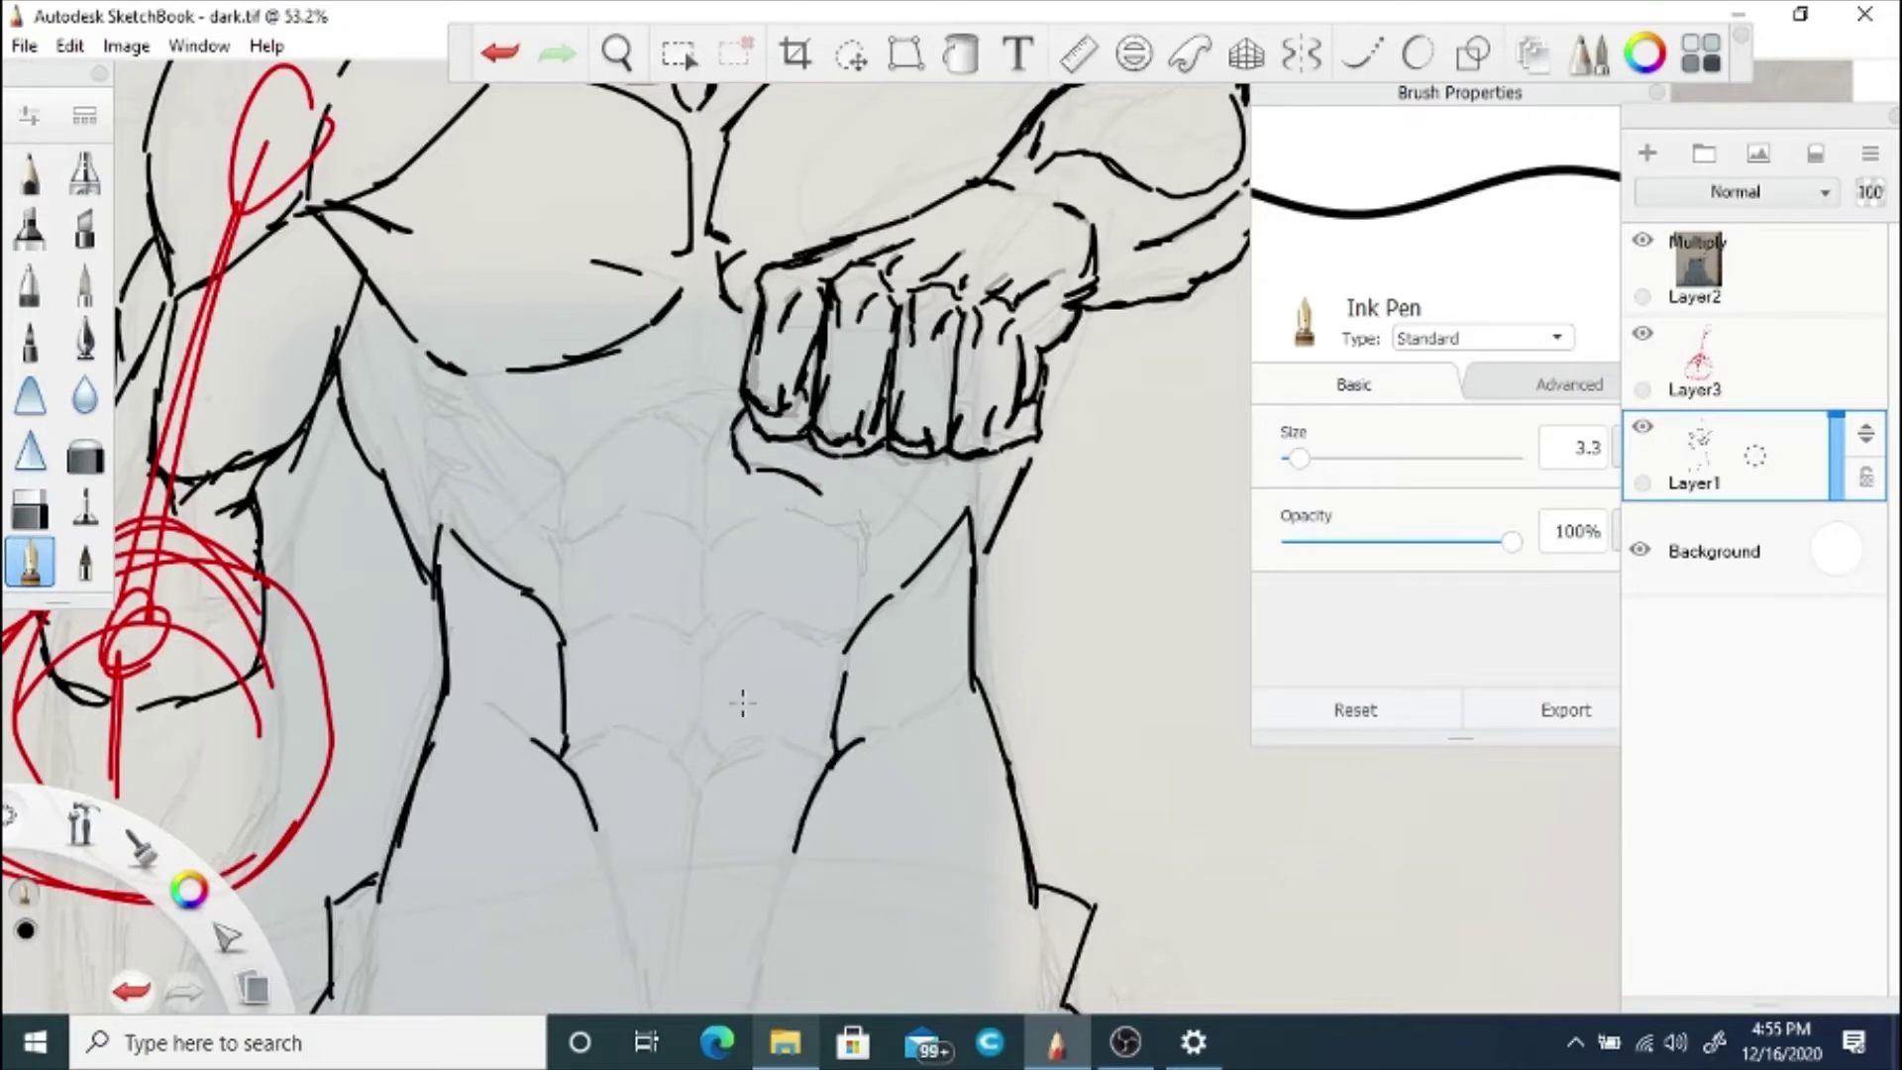
# Step: Add a short stroke at the upper end of the waist contour below the fist, and undo the line joining wrist and flank
pyautogui.hotkey('ctrl', 'z')
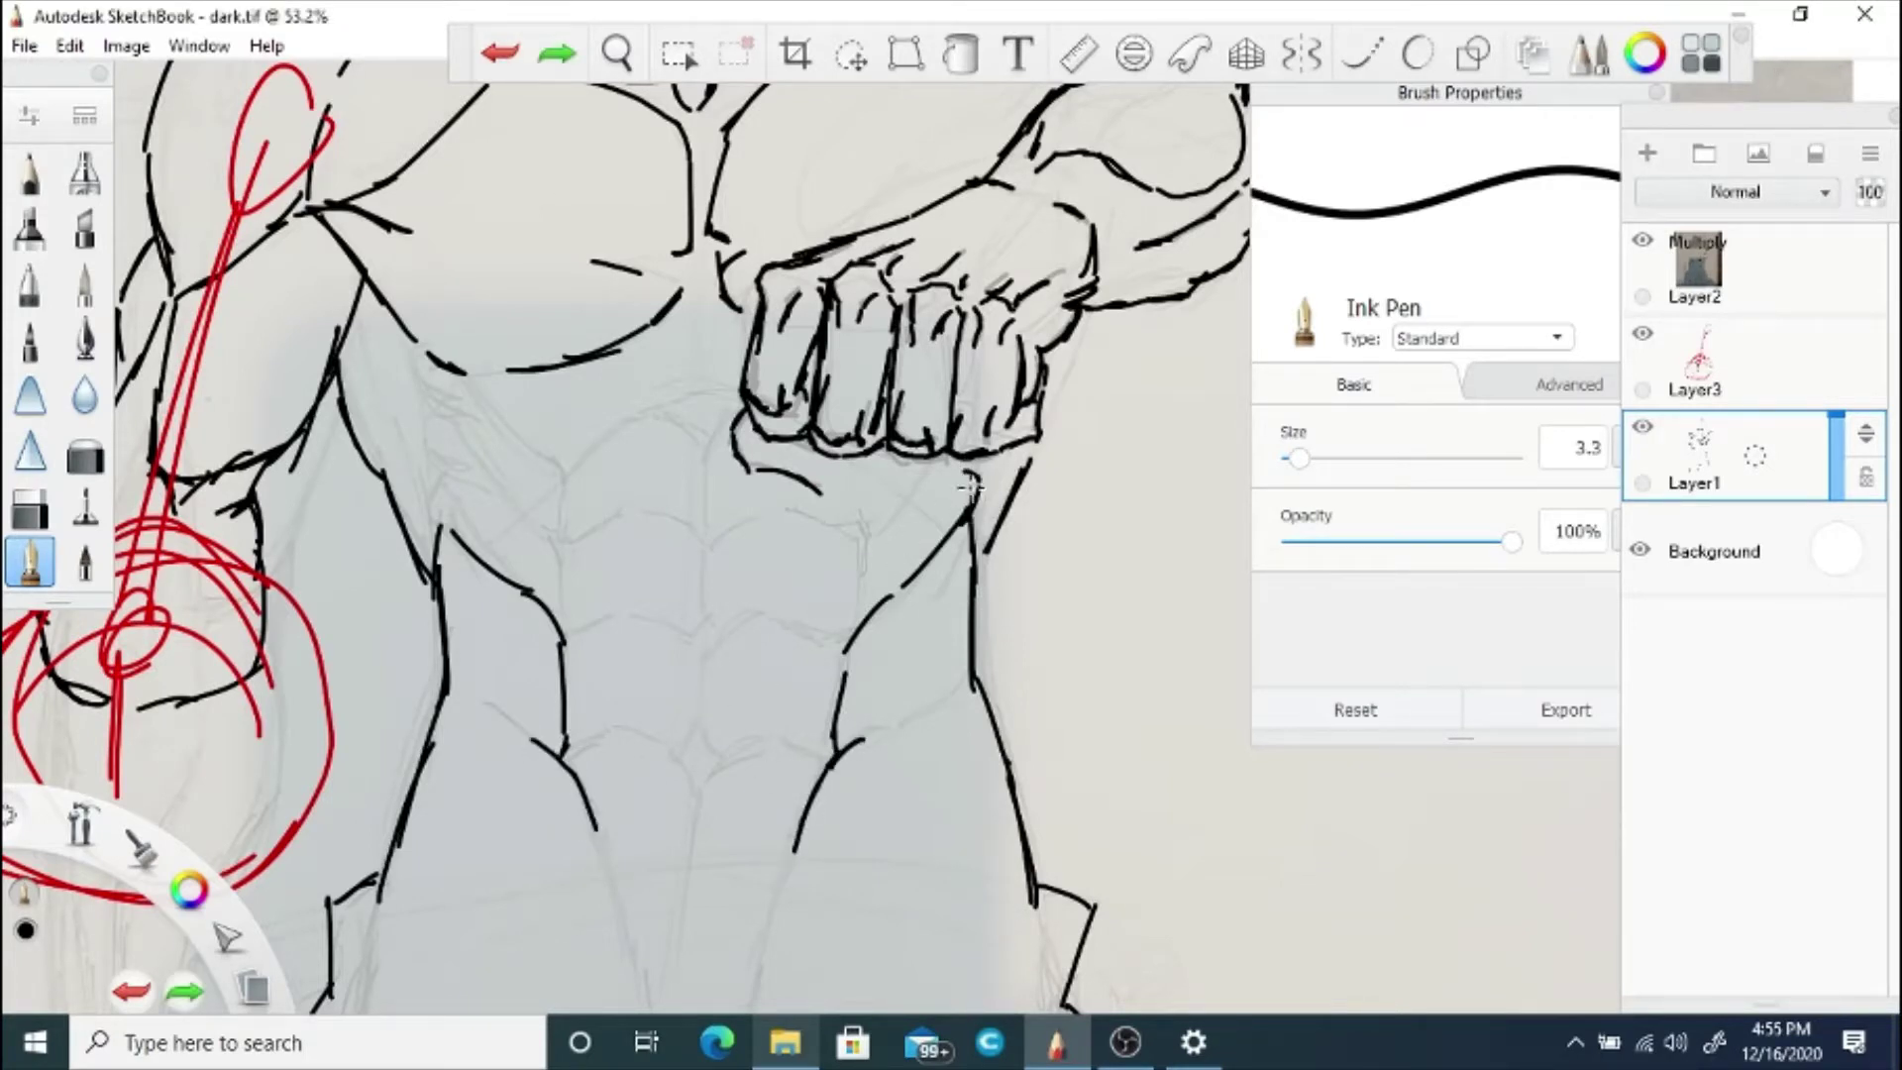
pyautogui.moveTo(967, 464); pyautogui.dragTo(975, 509)
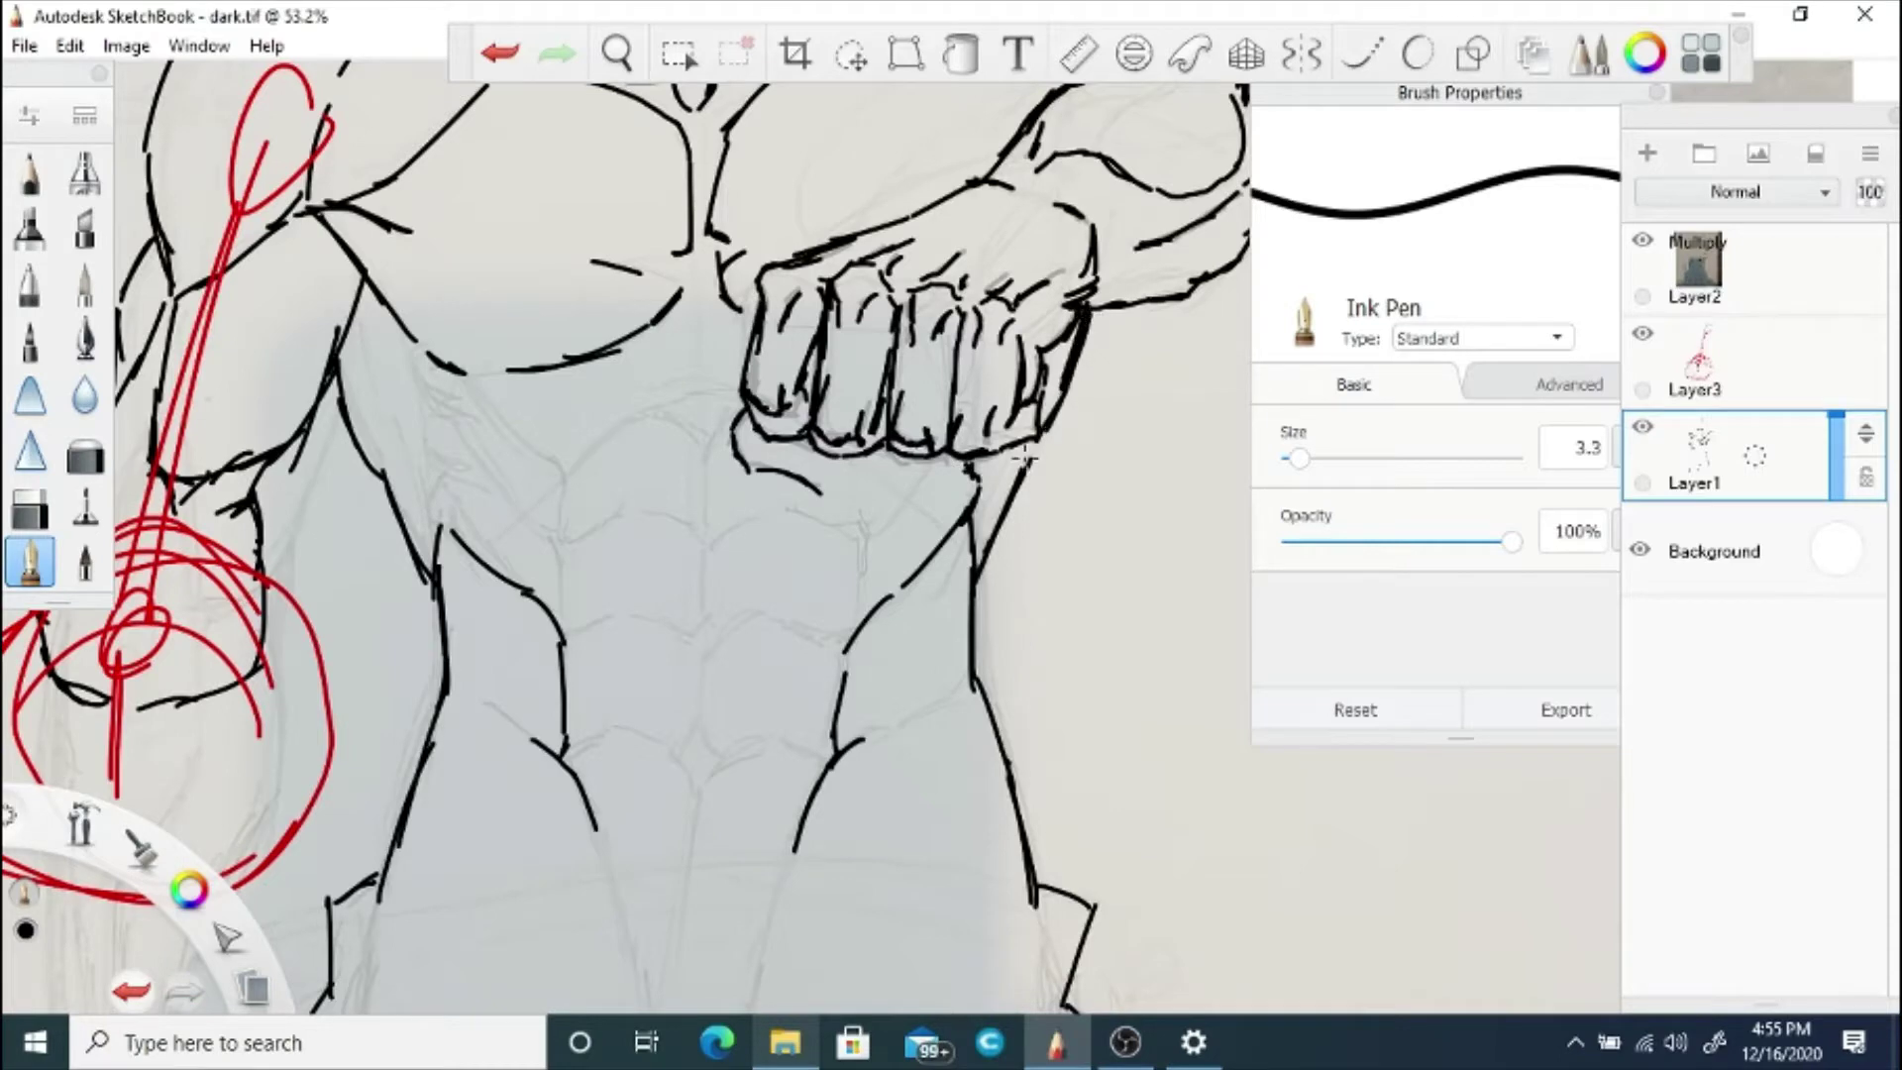
pyautogui.moveTo(616, 53); pyautogui.dragTo(657, 411)
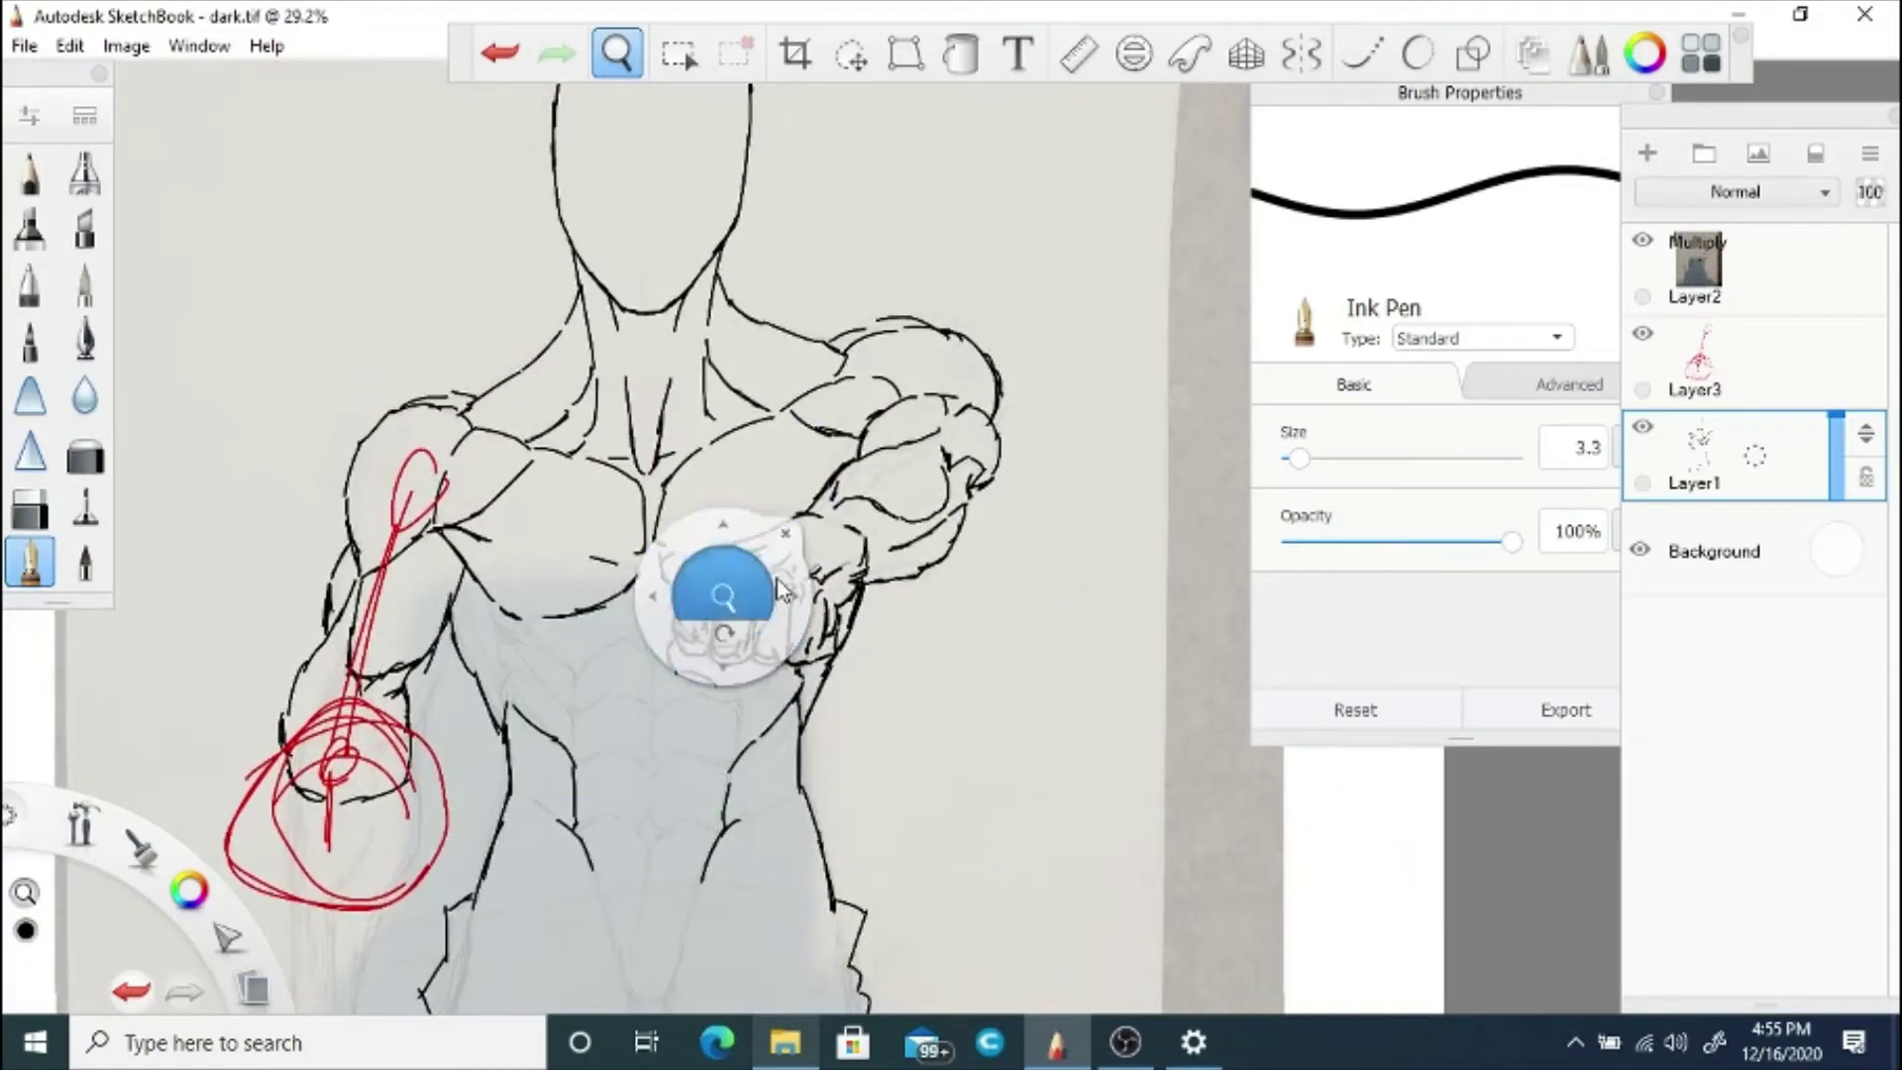
pyautogui.click(500, 53)
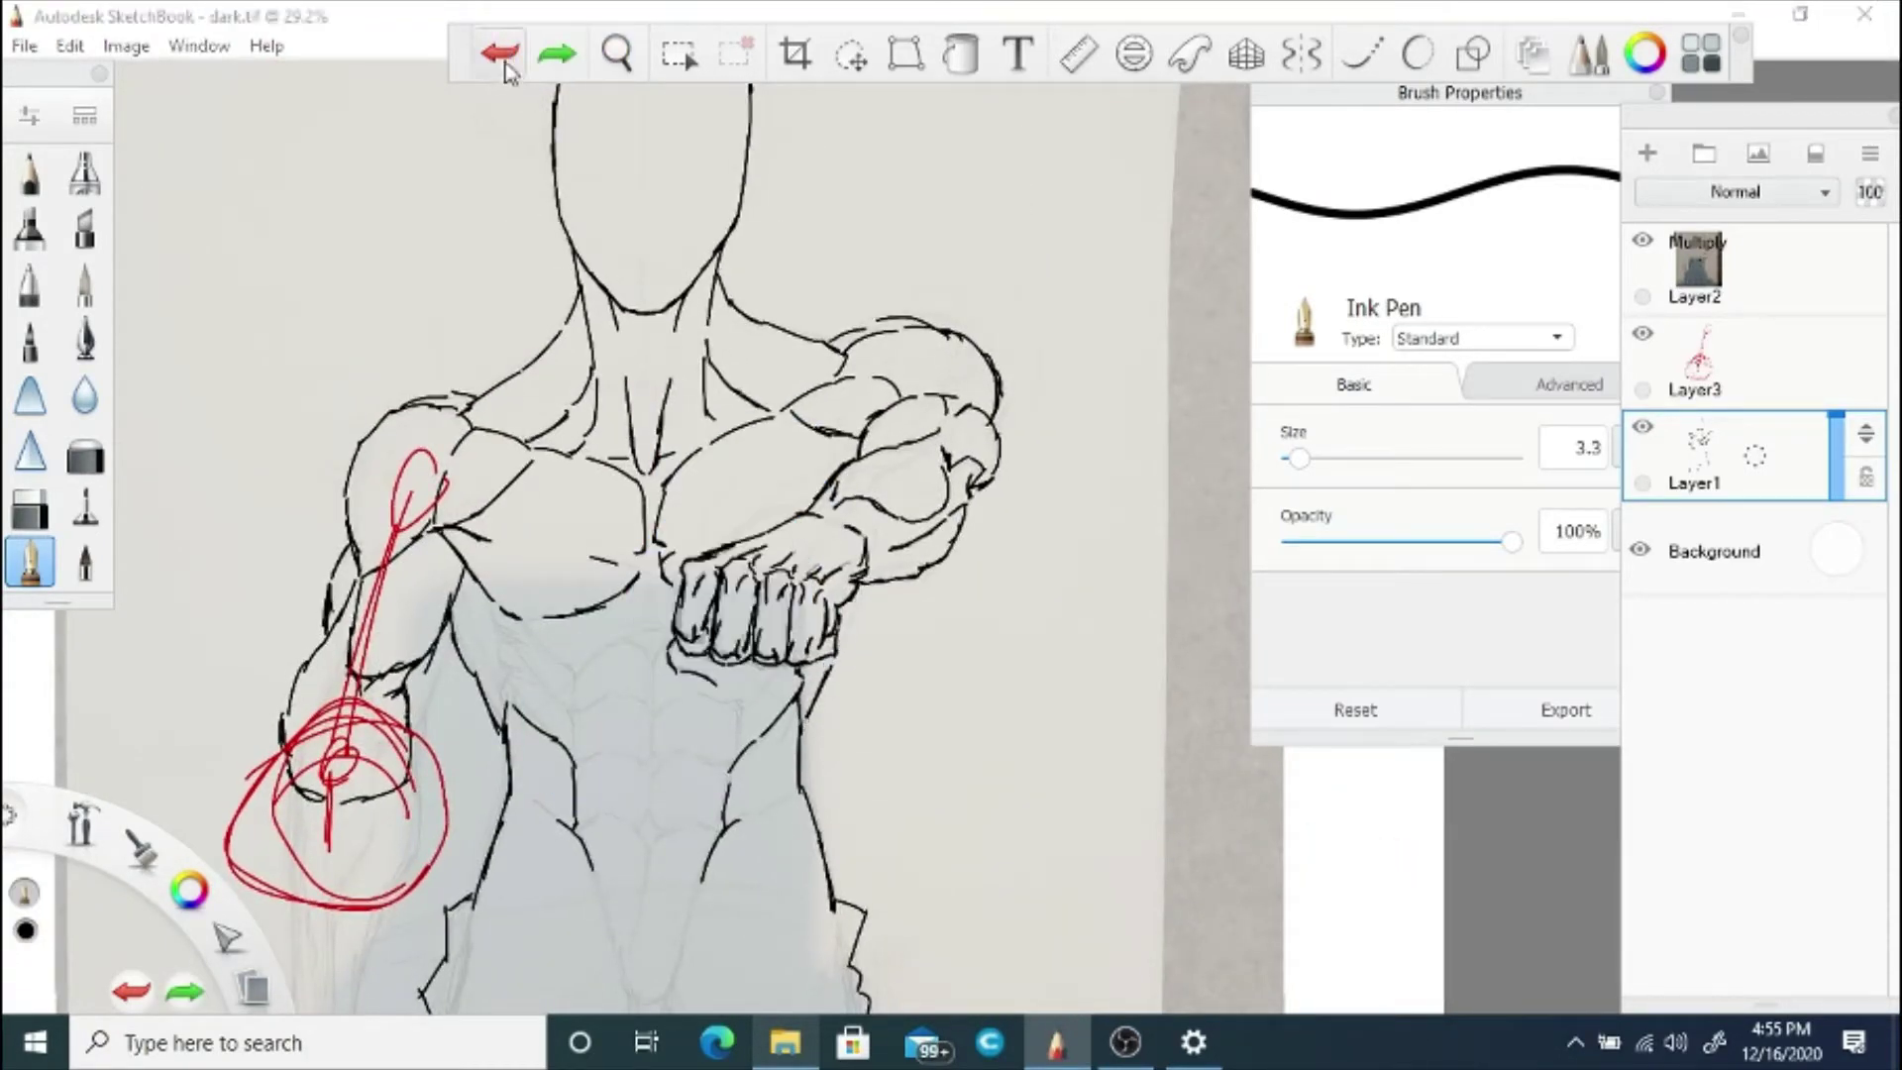
# Step: Ink the overlapping serratus muscles below the left pectoral and a short rib line on the opposite side
pyautogui.moveTo(616, 53); pyautogui.dragTo(628, 551)
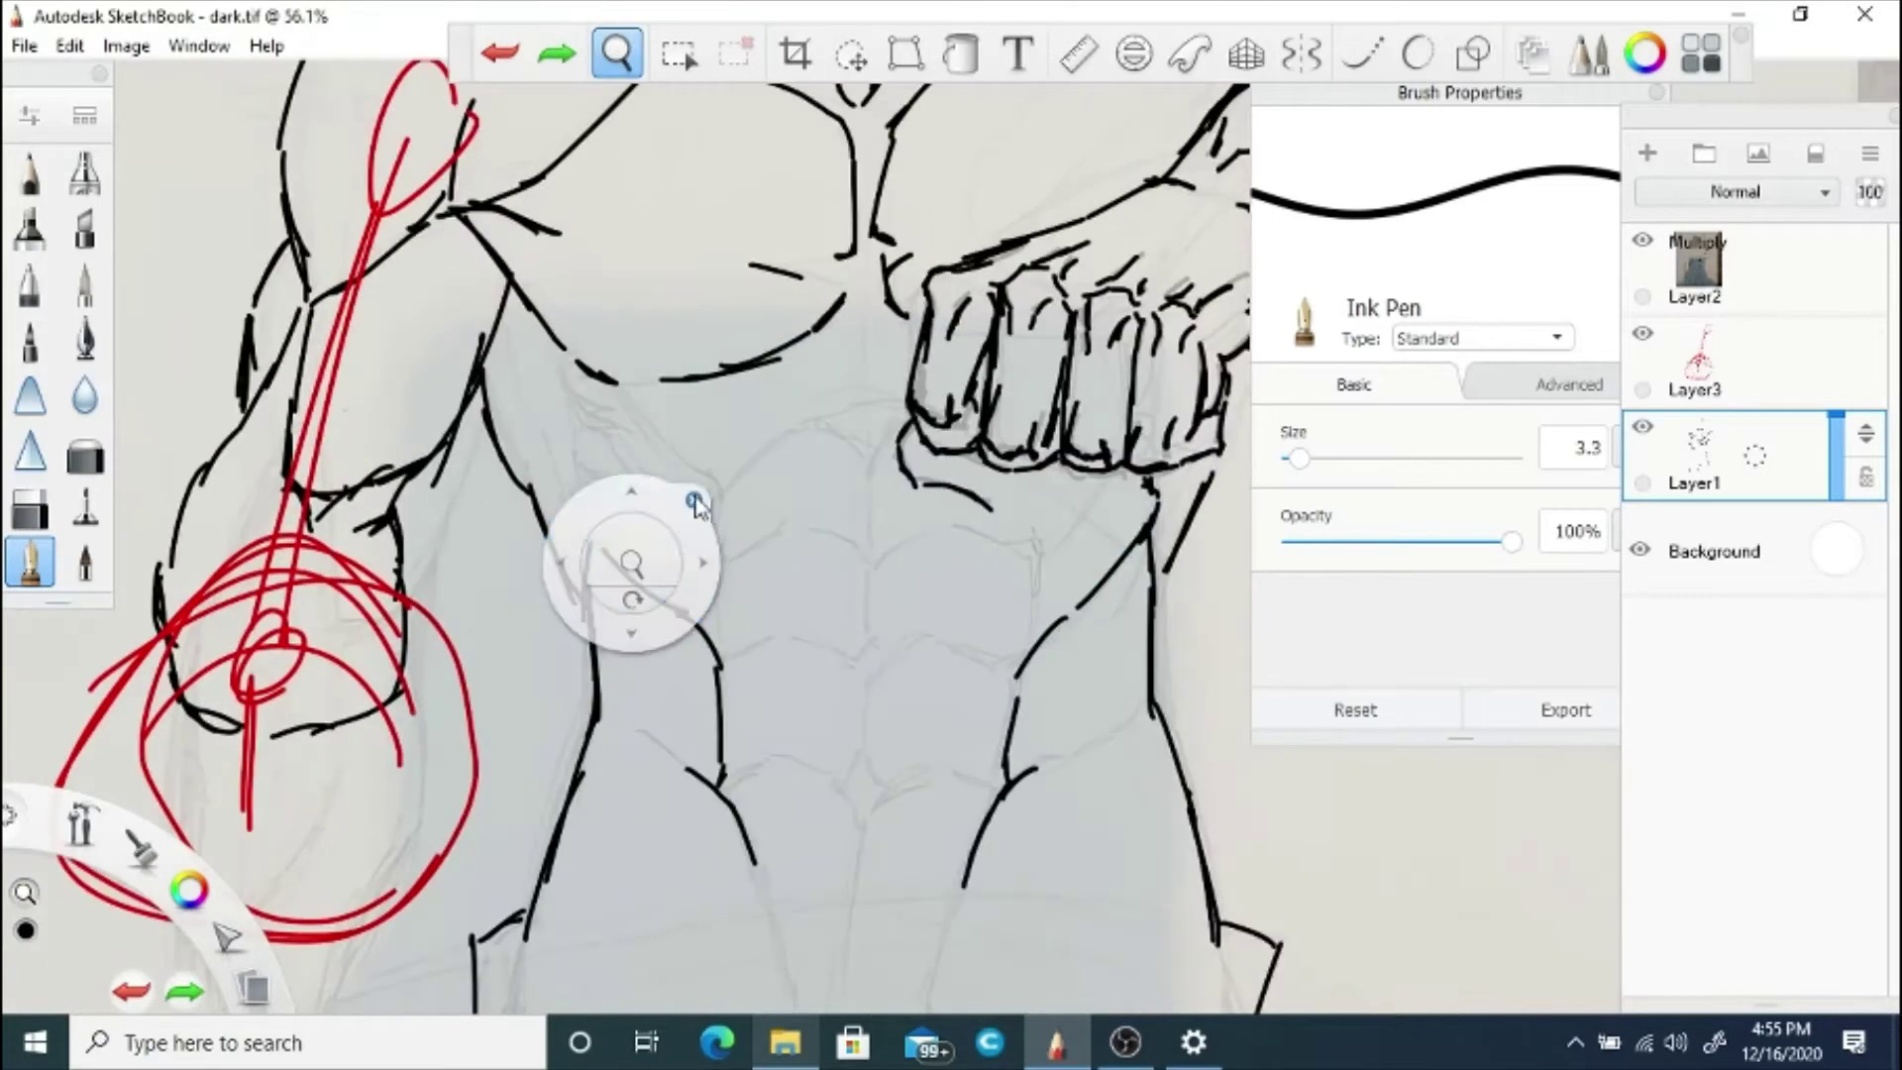
pyautogui.moveTo(565, 380); pyautogui.dragTo(591, 423)
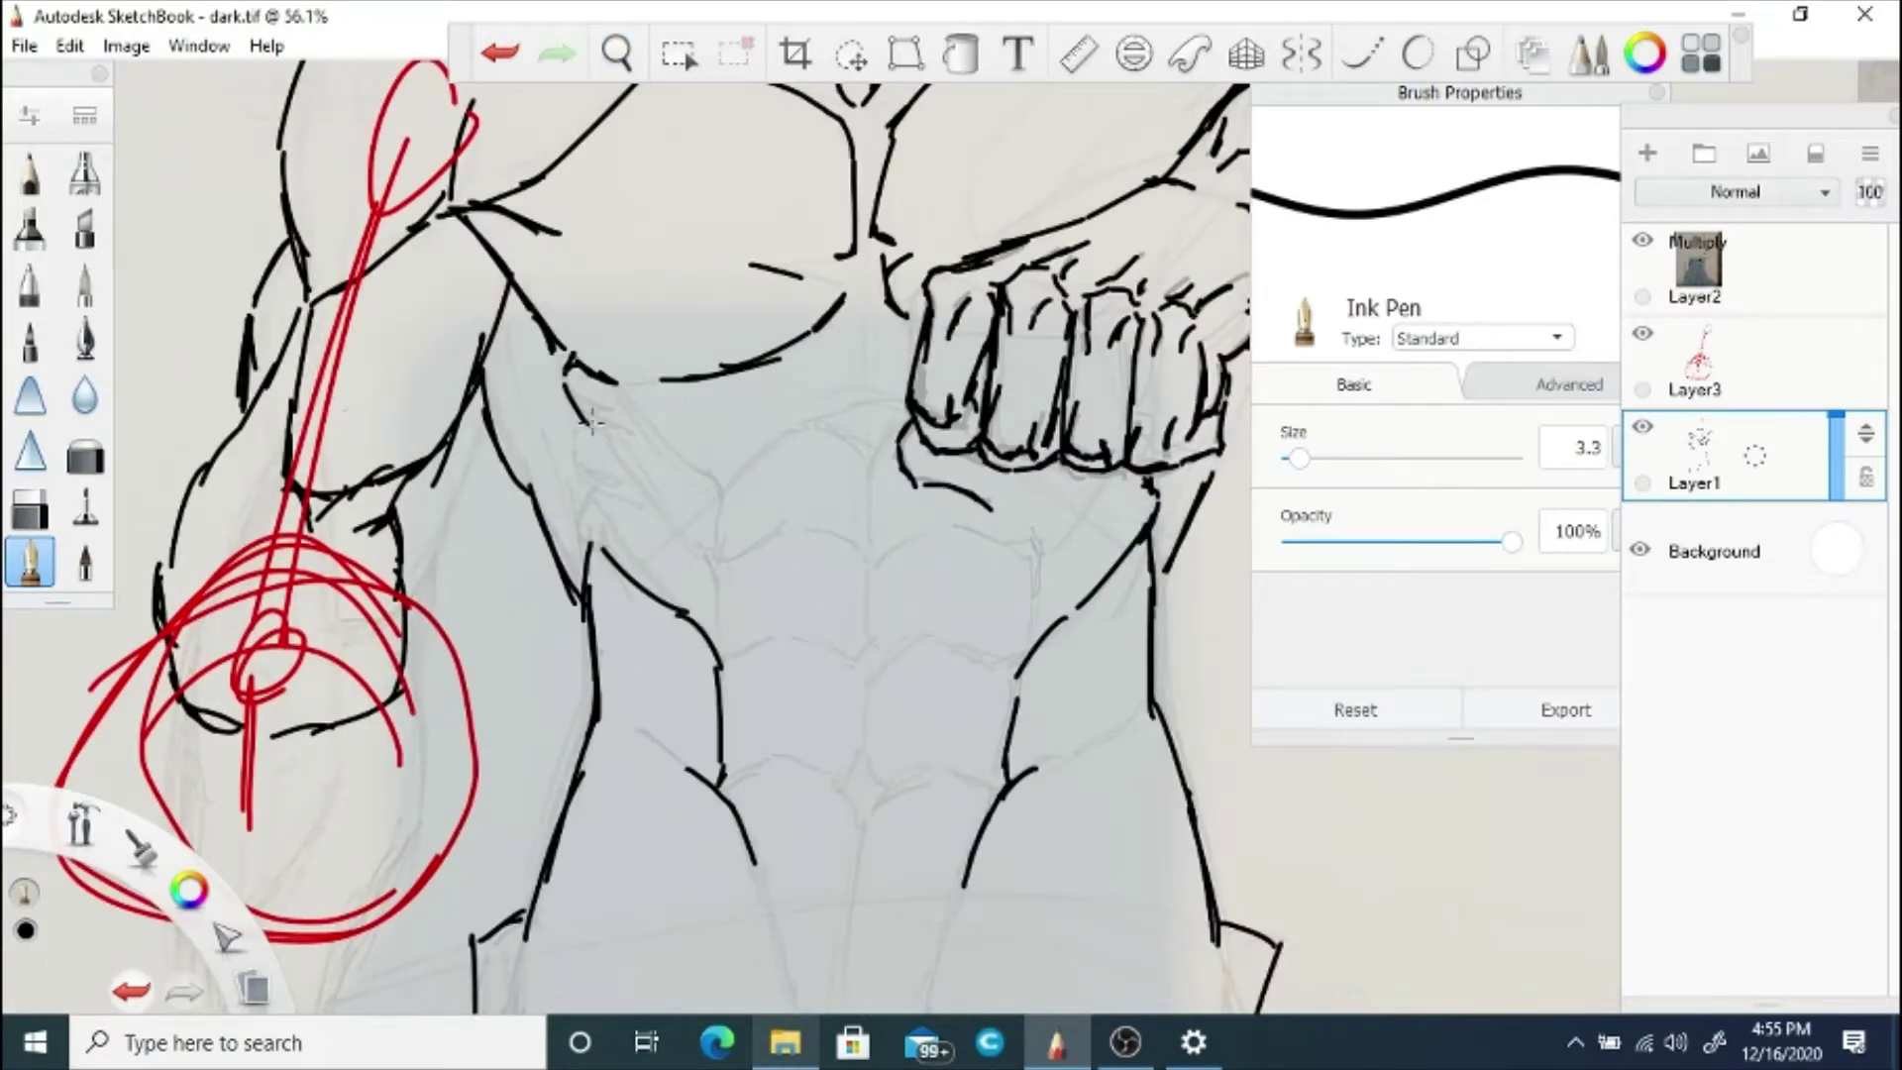
pyautogui.moveTo(591, 489); pyautogui.dragTo(587, 556)
pyautogui.moveTo(623, 474); pyautogui.dragTo(687, 547)
pyautogui.moveTo(625, 382); pyautogui.dragTo(624, 398)
pyautogui.moveTo(626, 420); pyautogui.dragTo(722, 525)
pyautogui.moveTo(683, 542); pyautogui.dragTo(717, 622)
pyautogui.moveTo(1044, 558); pyautogui.dragTo(1024, 639)
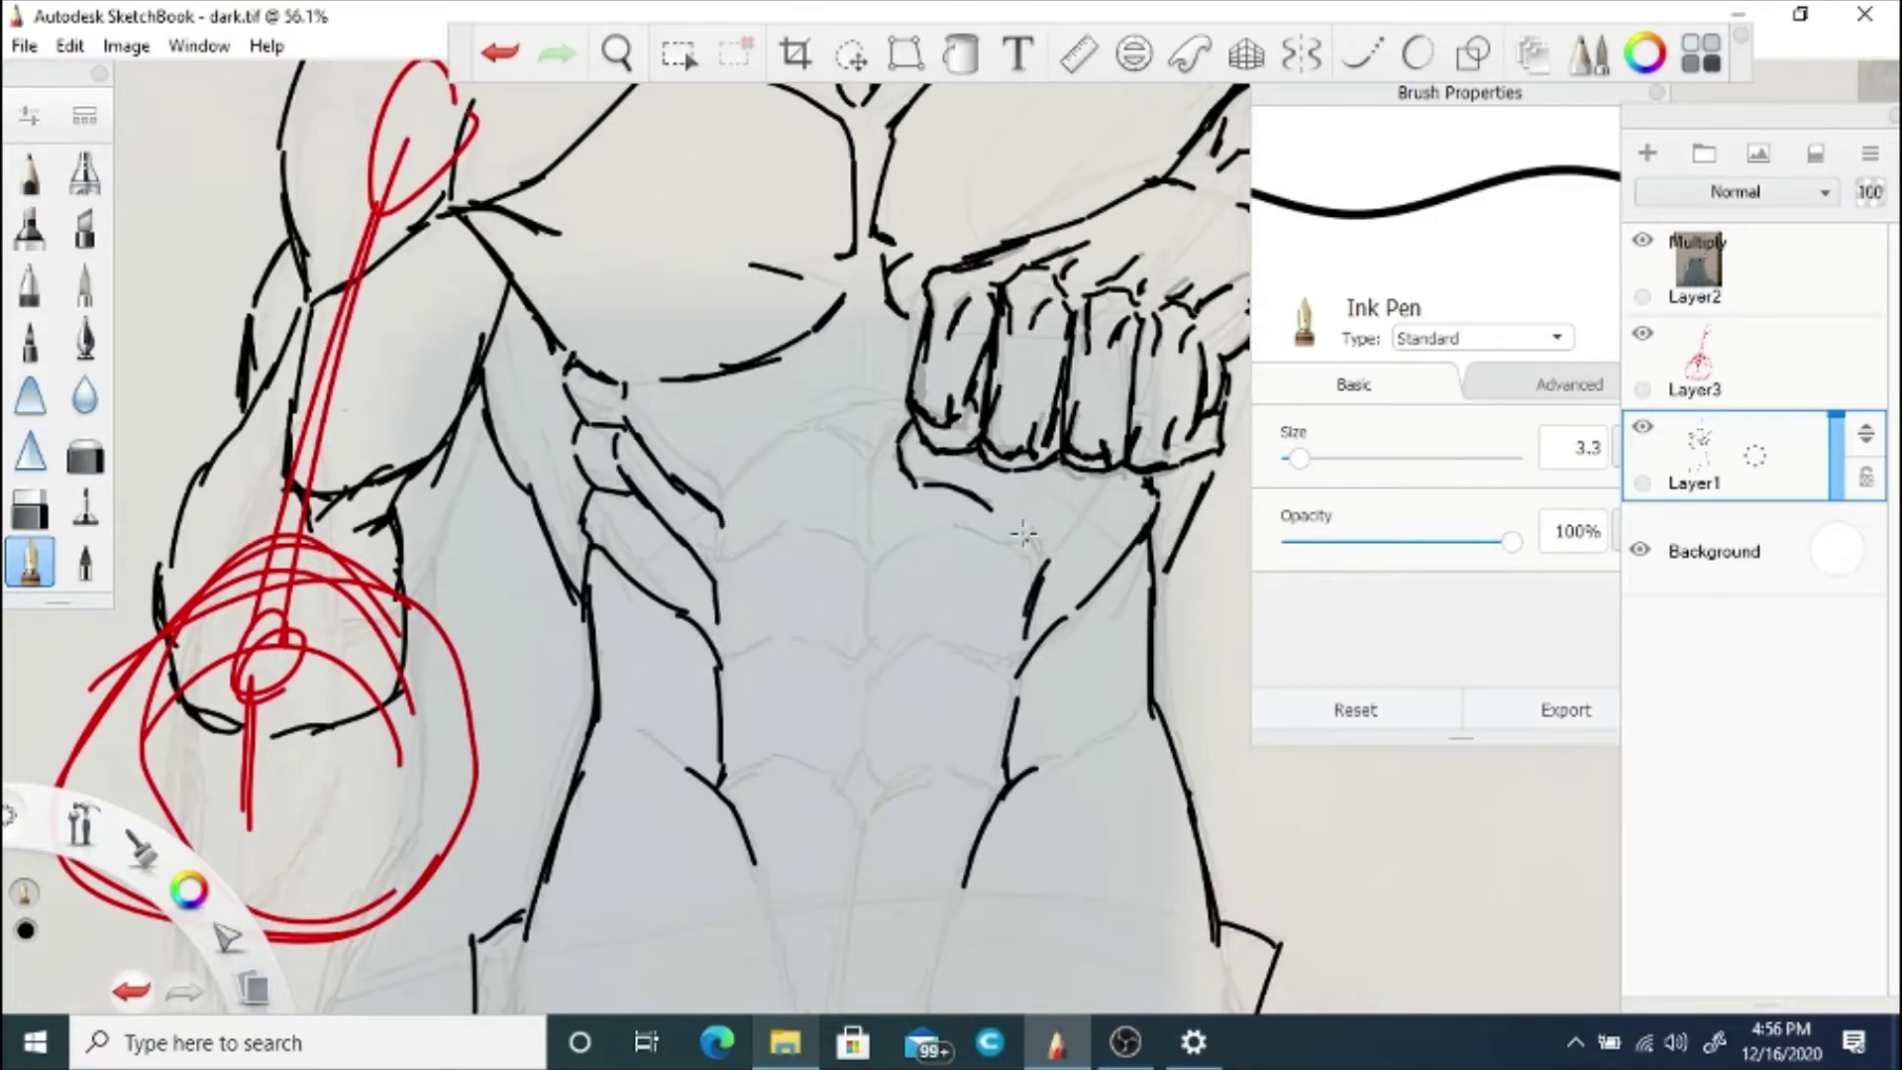
# Step: Ink the abdomen's center line, navel area and the arched contours of the lower and middle abdominal muscles
pyautogui.moveTo(873, 575); pyautogui.dragTo(890, 820)
pyautogui.moveTo(897, 790); pyautogui.dragTo(857, 874)
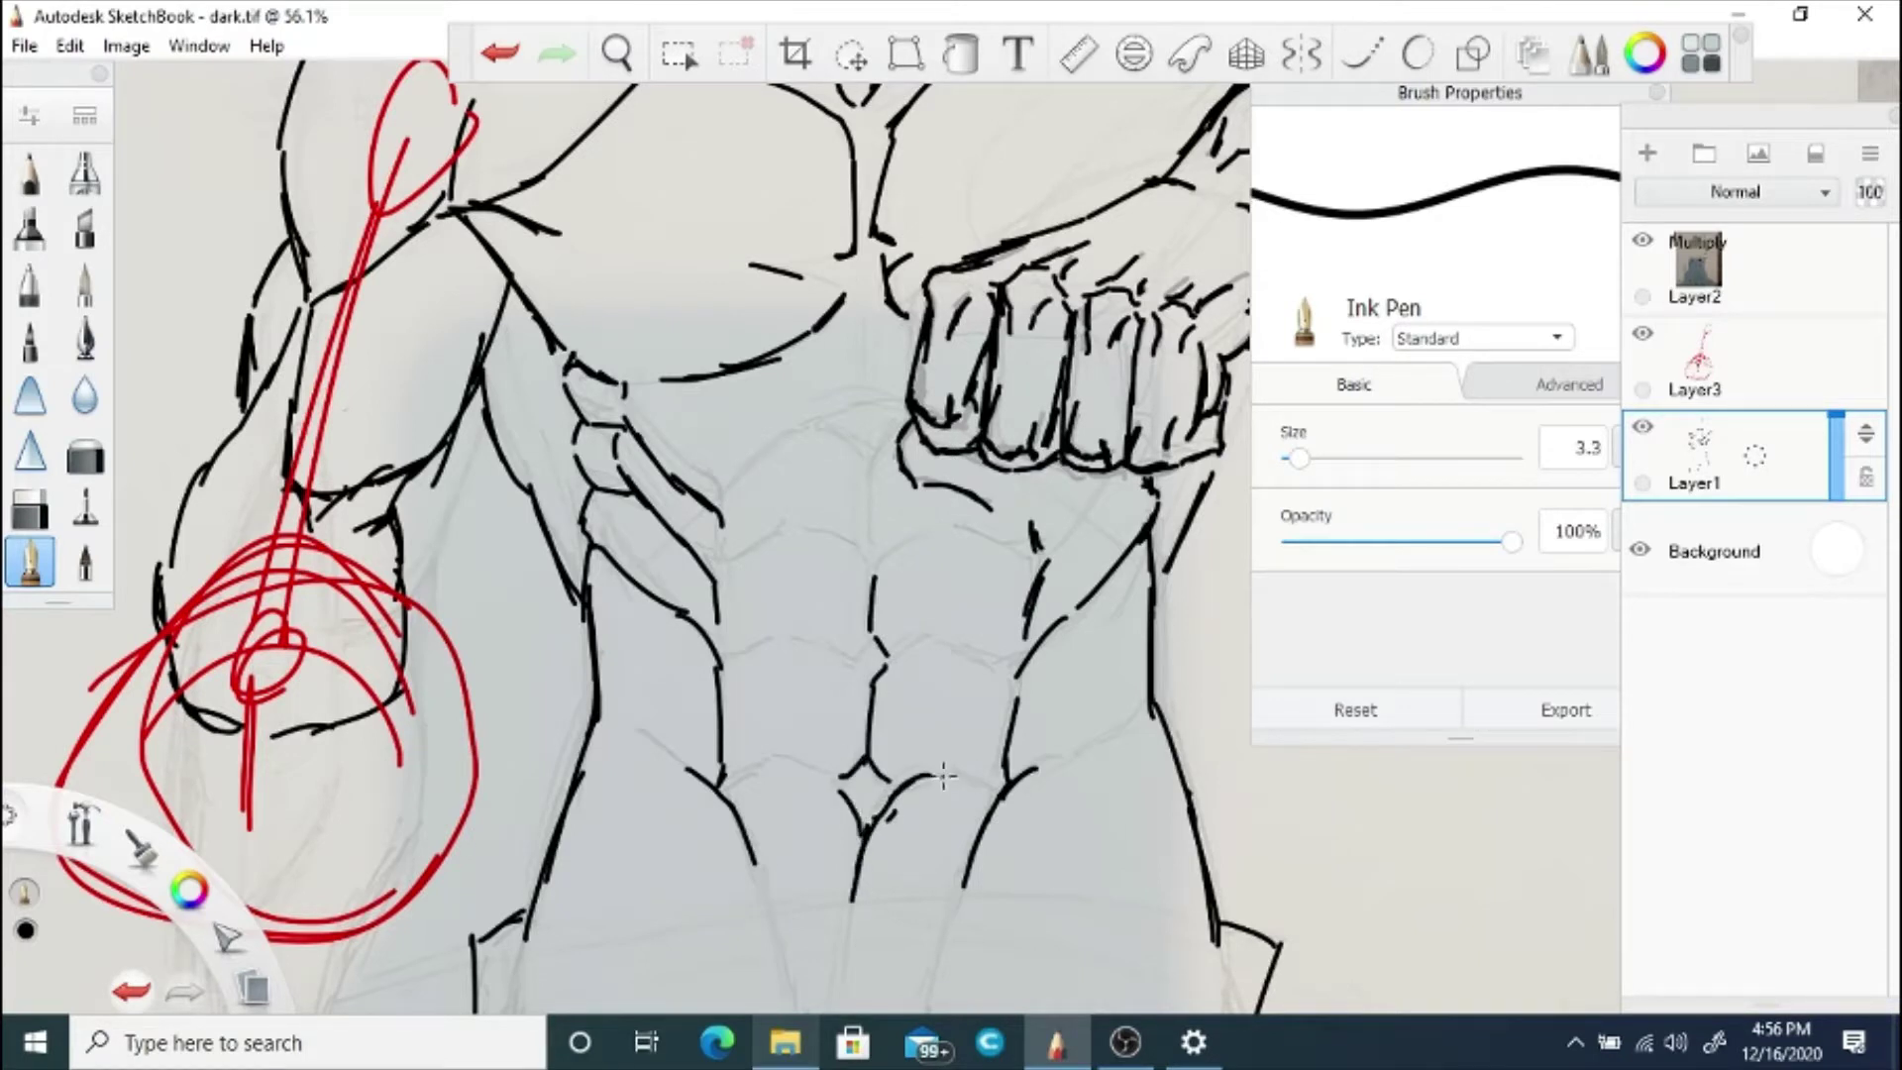
pyautogui.moveTo(943, 775); pyautogui.dragTo(1006, 791)
pyautogui.moveTo(721, 789); pyautogui.dragTo(783, 767)
pyautogui.moveTo(875, 679); pyautogui.dragTo(935, 642)
pyautogui.moveTo(949, 643); pyautogui.dragTo(1018, 670)
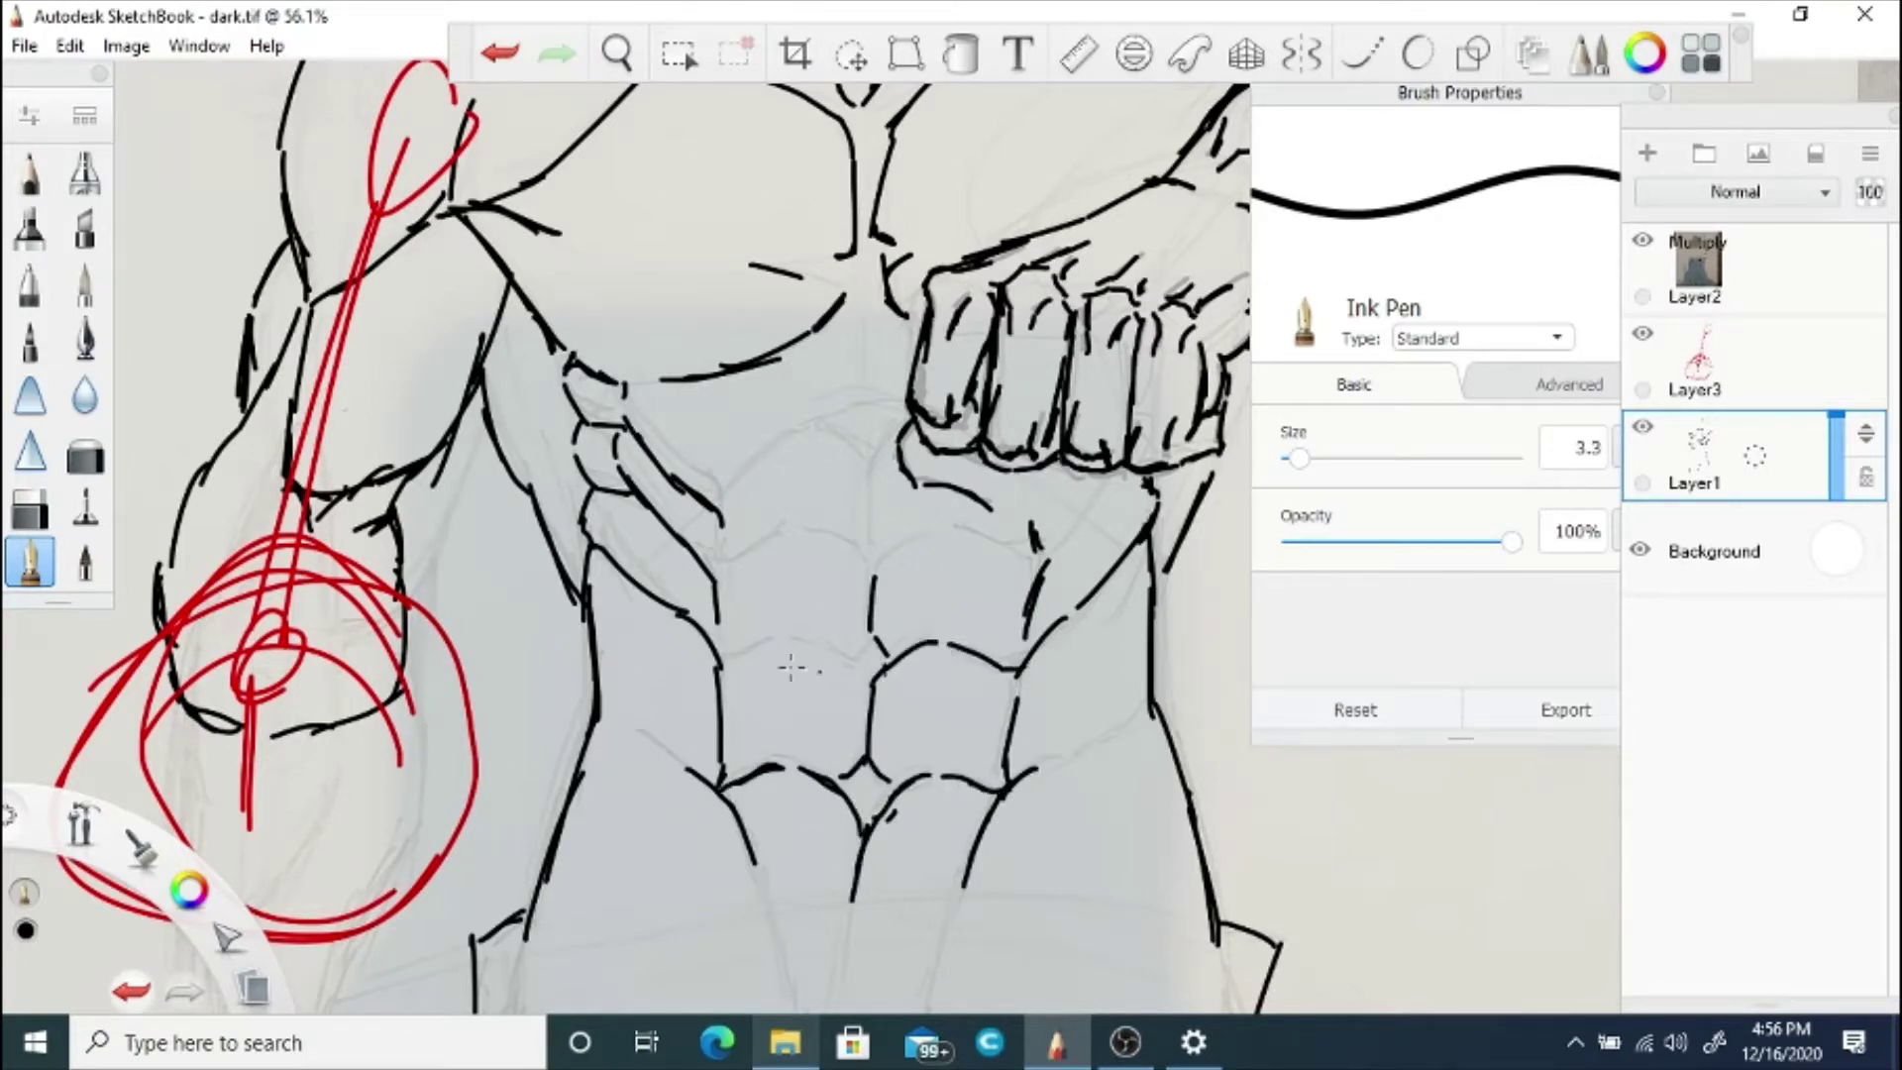
pyautogui.moveTo(817, 643); pyautogui.dragTo(868, 676)
pyautogui.moveTo(723, 655); pyautogui.dragTo(785, 640)
# Step: Ink the arched upper abdominal contours, the rib lines beneath the fist and the short oblique creases beside the abs
pyautogui.moveTo(872, 562); pyautogui.dragTo(883, 592)
pyautogui.moveTo(881, 586); pyautogui.dragTo(932, 541)
pyautogui.moveTo(947, 535); pyautogui.dragTo(1050, 576)
pyautogui.moveTo(870, 562); pyautogui.dragTo(818, 530)
pyautogui.moveTo(798, 533); pyautogui.dragTo(730, 562)
pyautogui.moveTo(877, 549)
pyautogui.mouseDown()
pyautogui.moveTo(868, 451)
pyautogui.moveTo(818, 426)
pyautogui.mouseUp()
pyautogui.moveTo(801, 426); pyautogui.dragTo(731, 487)
pyautogui.moveTo(1040, 554); pyautogui.dragTo(1091, 507)
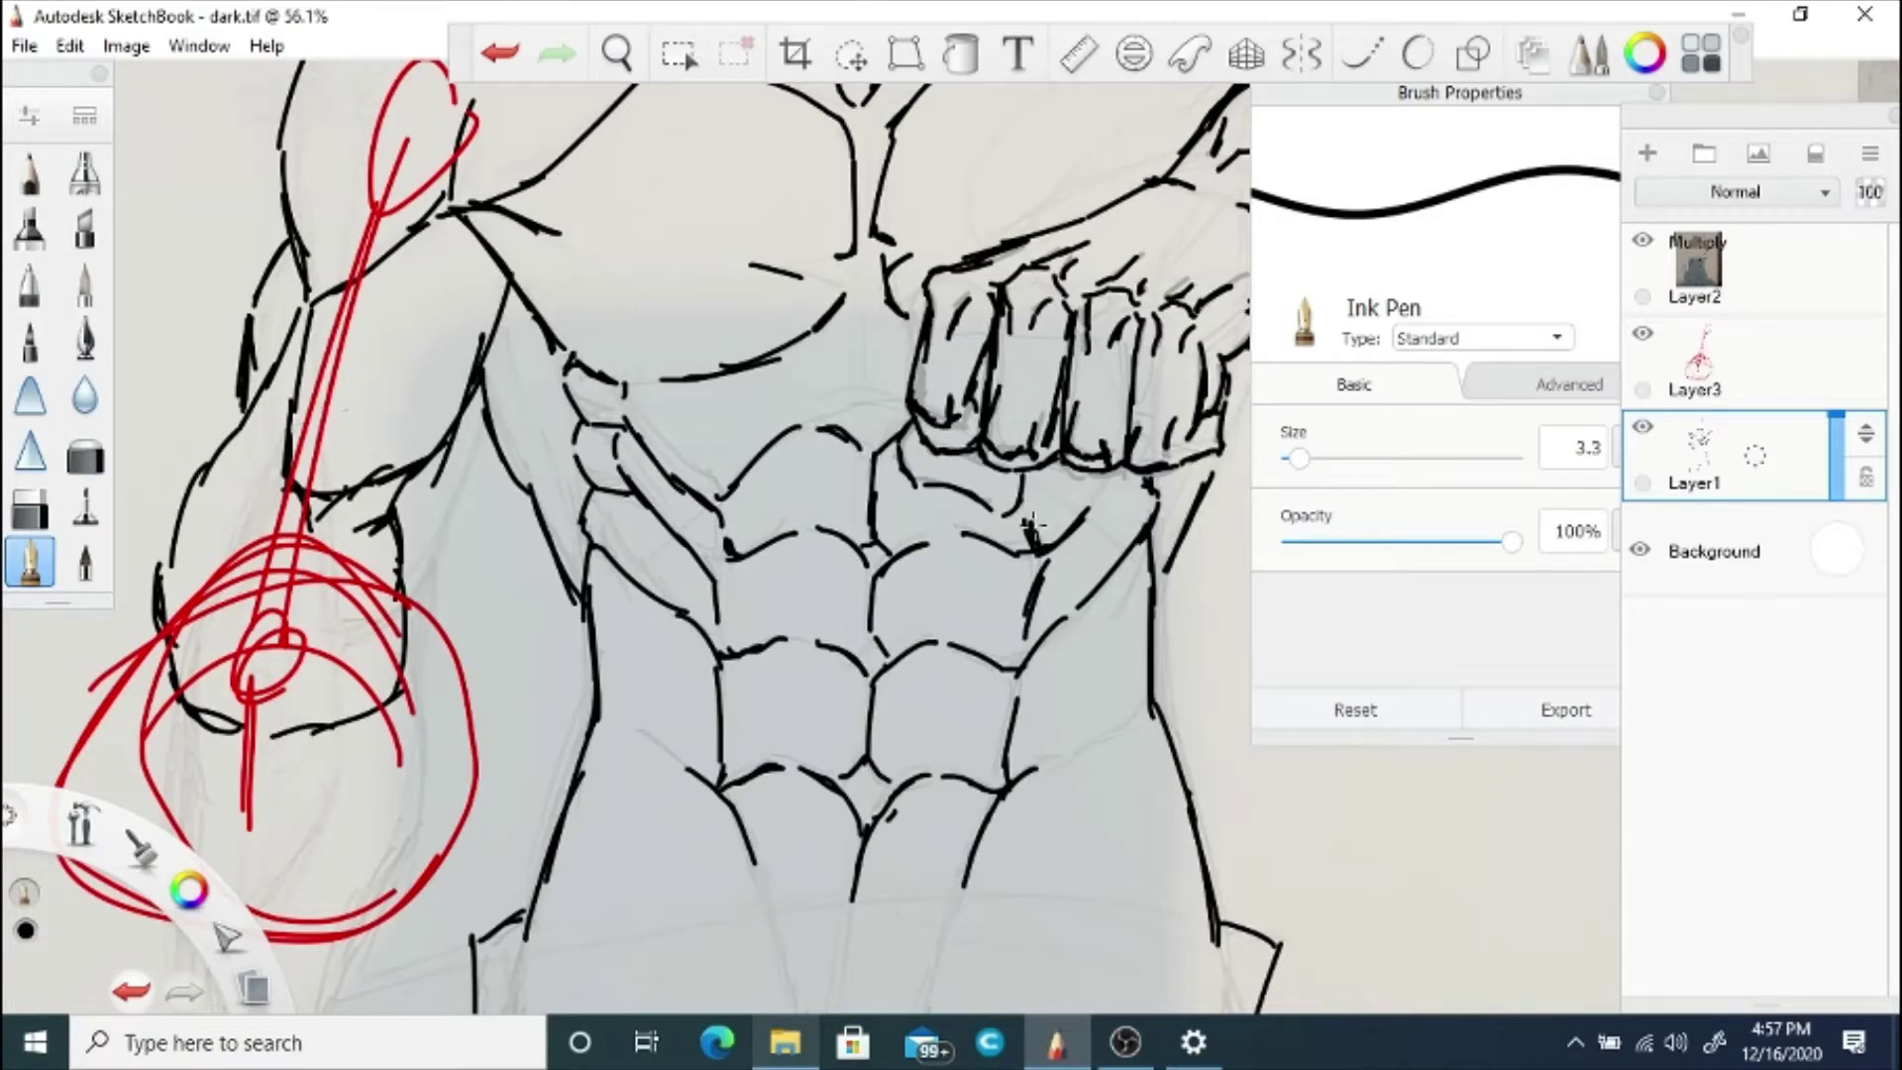
pyautogui.moveTo(726, 546); pyautogui.dragTo(711, 600)
pyautogui.moveTo(682, 767); pyautogui.dragTo(637, 728)
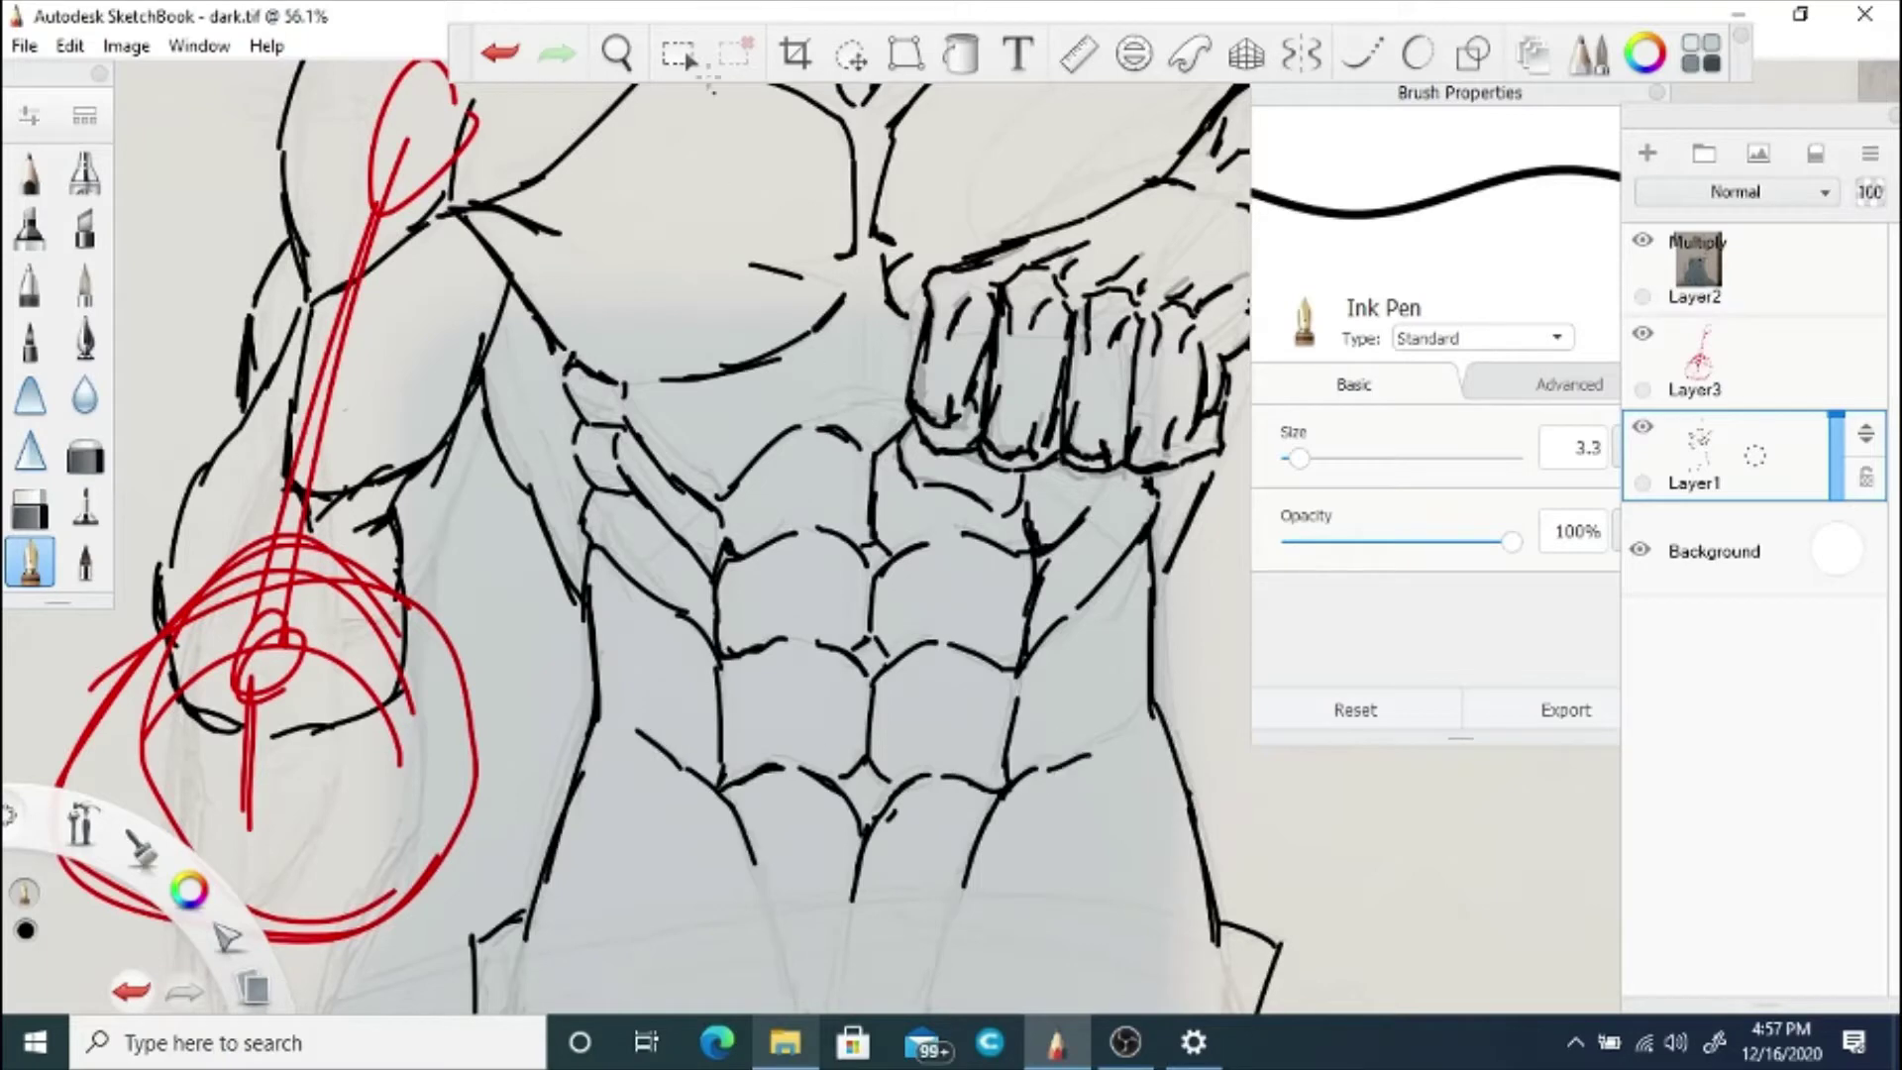
# Step: Examine the inked figure as a whole, from the head down to the legs
pyautogui.click(617, 52)
pyautogui.moveTo(655, 569); pyautogui.dragTo(1283, 929)
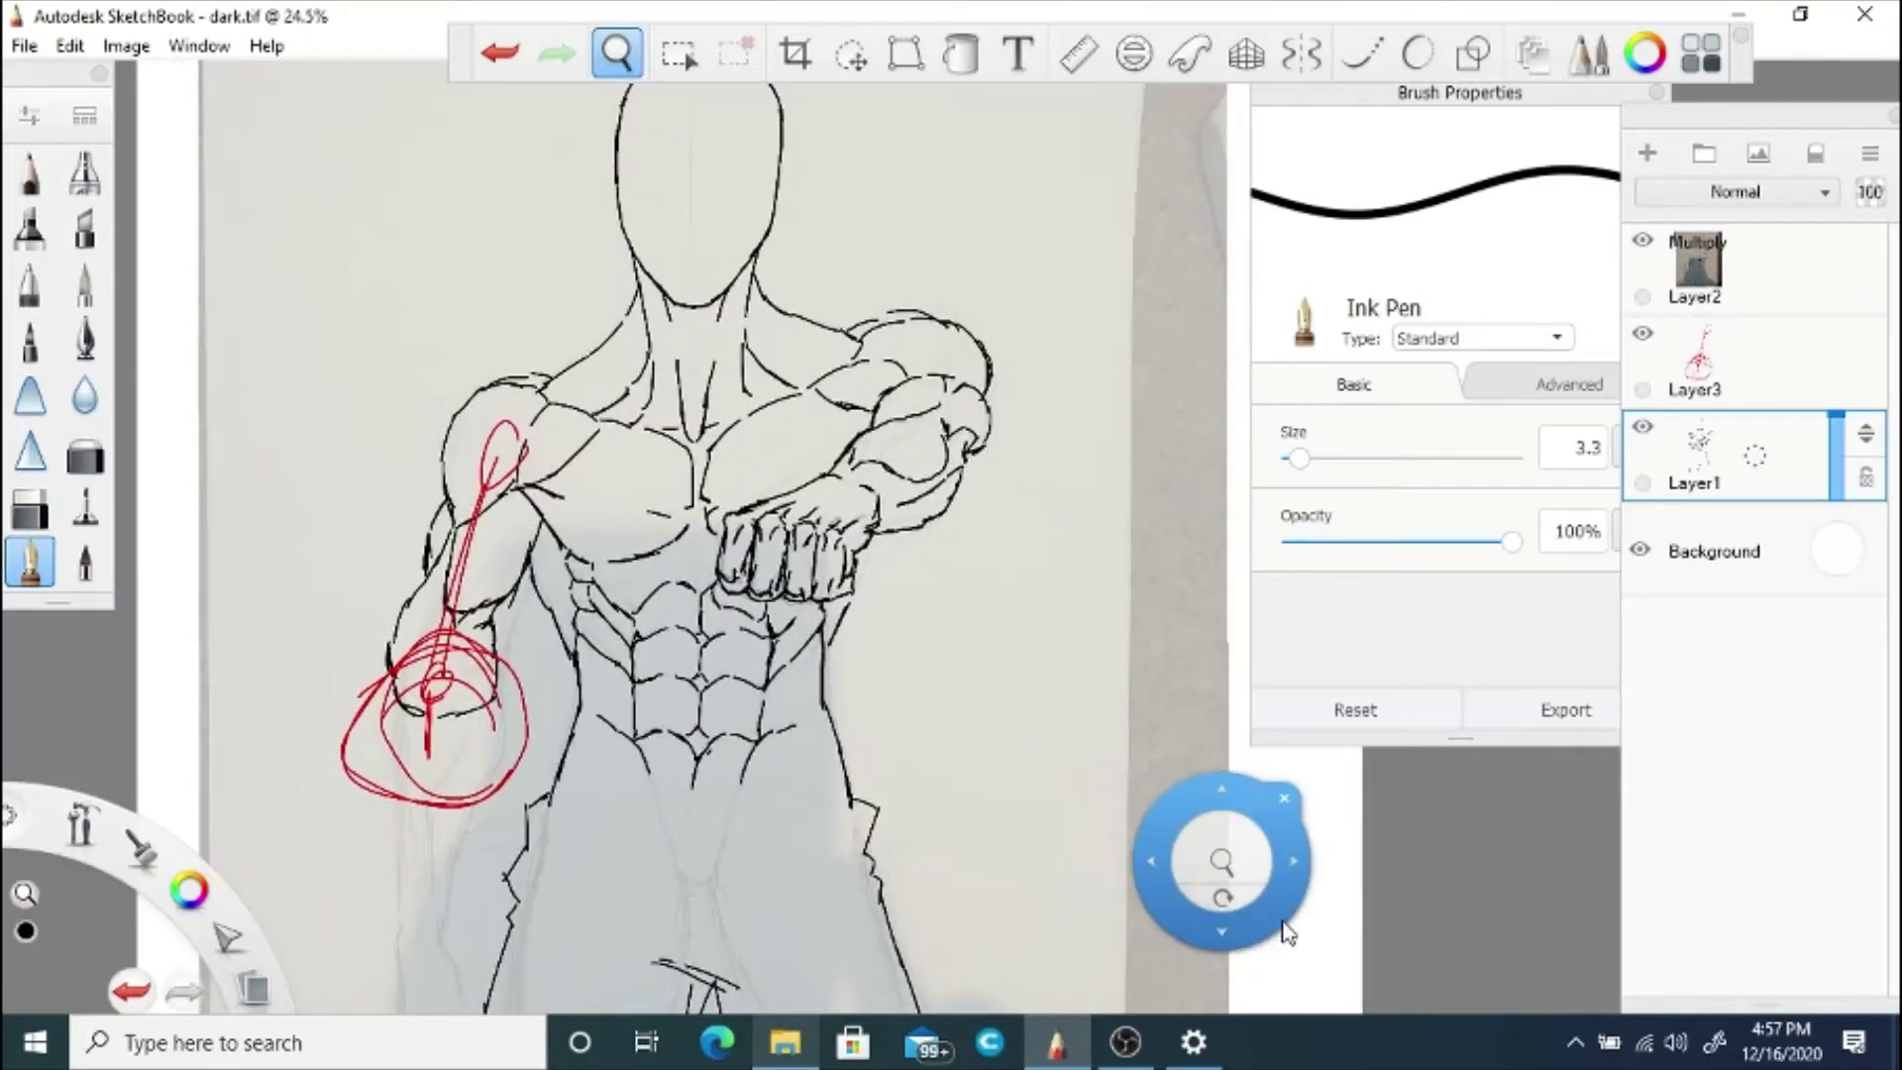
pyautogui.moveTo(558, 526); pyautogui.dragTo(927, 680)
pyautogui.moveTo(673, 576); pyautogui.dragTo(1101, 495)
pyautogui.click(1108, 483)
pyautogui.moveTo(534, 476)
pyautogui.mouseDown()
pyautogui.moveTo(565, 525)
pyautogui.moveTo(755, 604)
pyautogui.mouseUp()
pyautogui.moveTo(567, 533)
pyautogui.mouseDown()
pyautogui.moveTo(598, 527)
pyautogui.moveTo(730, 653)
pyautogui.moveTo(736, 618)
pyautogui.mouseUp()
pyautogui.press('space')
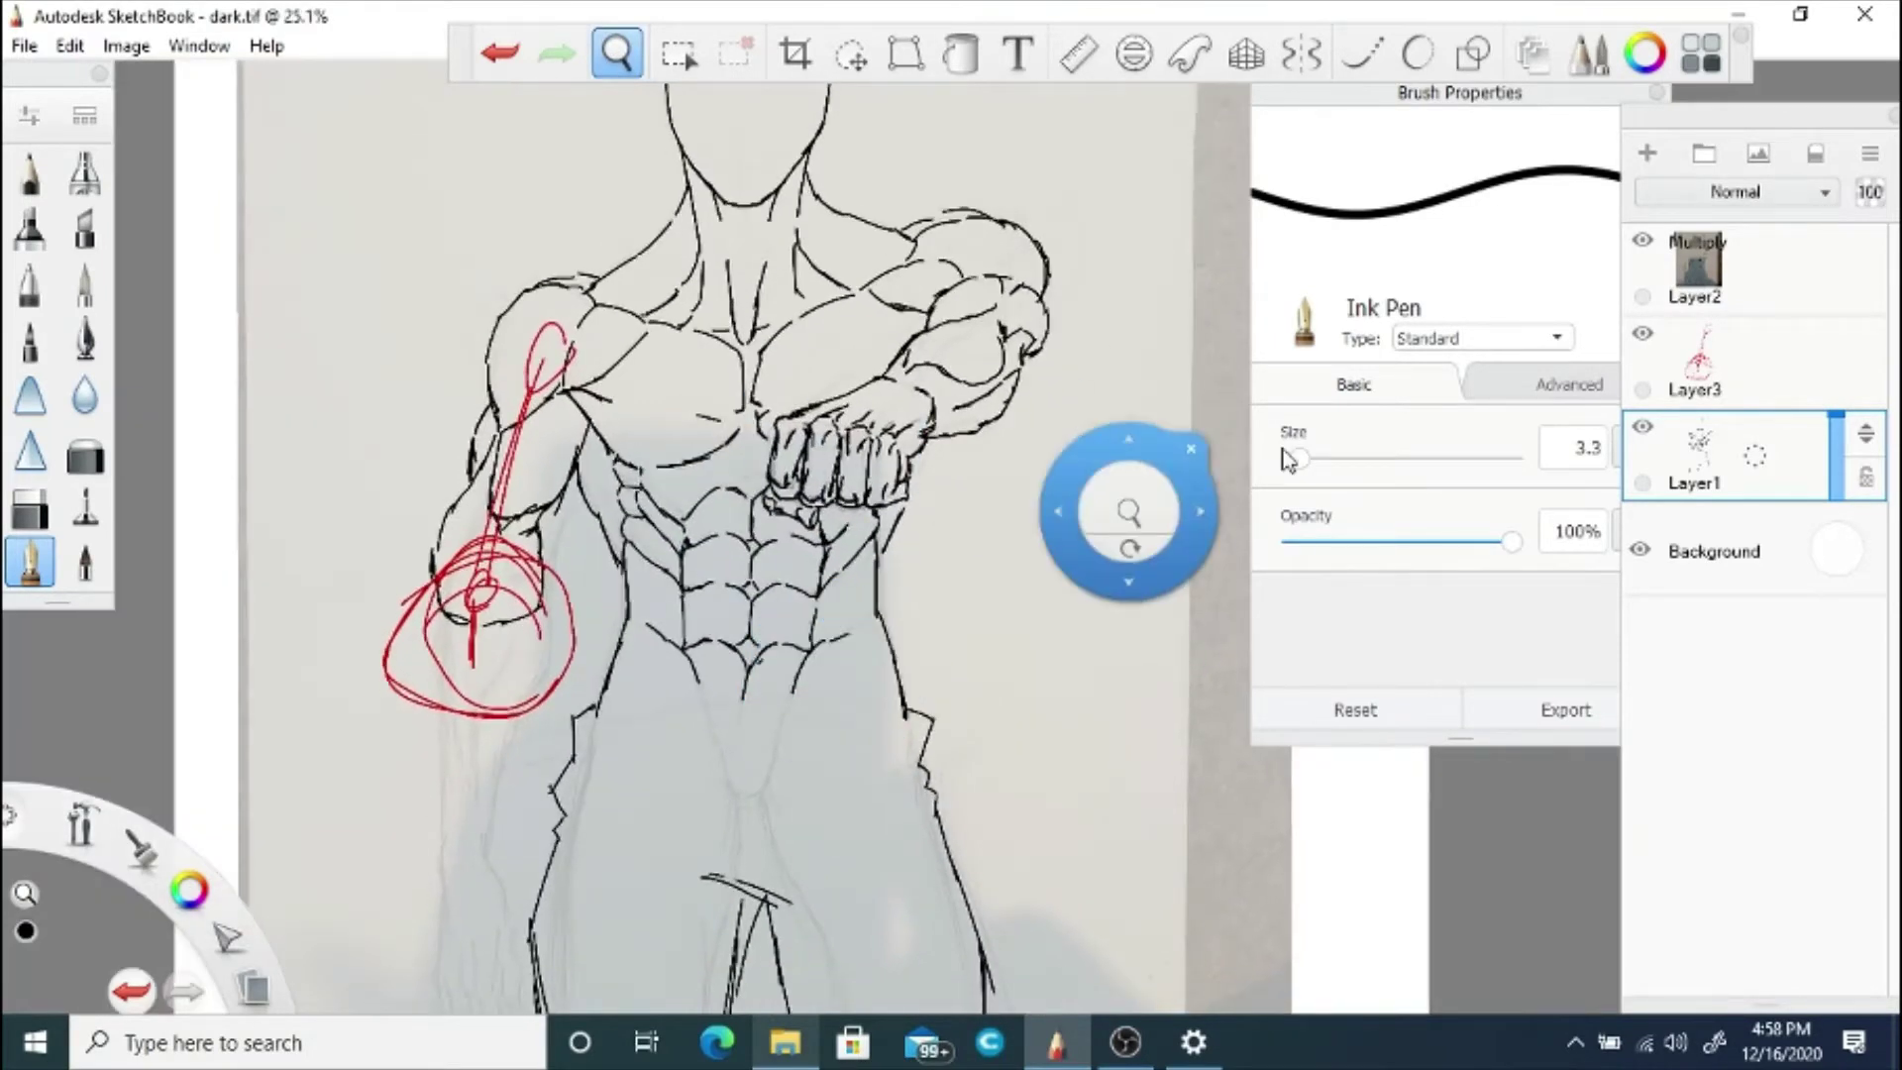
pyautogui.moveTo(747, 188); pyautogui.dragTo(743, 315)
# Step: Fade Layer3, lower Layer1's opacity to 19, add an empty layer above Layer1 and make Layer1 active
pyautogui.moveTo(837, 842); pyautogui.dragTo(661, 544)
pyautogui.moveTo(1755, 457); pyautogui.dragTo(1754, 384)
pyautogui.click(1754, 381)
pyautogui.moveTo(1836, 329); pyautogui.dragTo(1836, 390)
pyautogui.click(1769, 559)
pyautogui.moveTo(1835, 517); pyautogui.dragTo(1835, 577)
pyautogui.click(1709, 436)
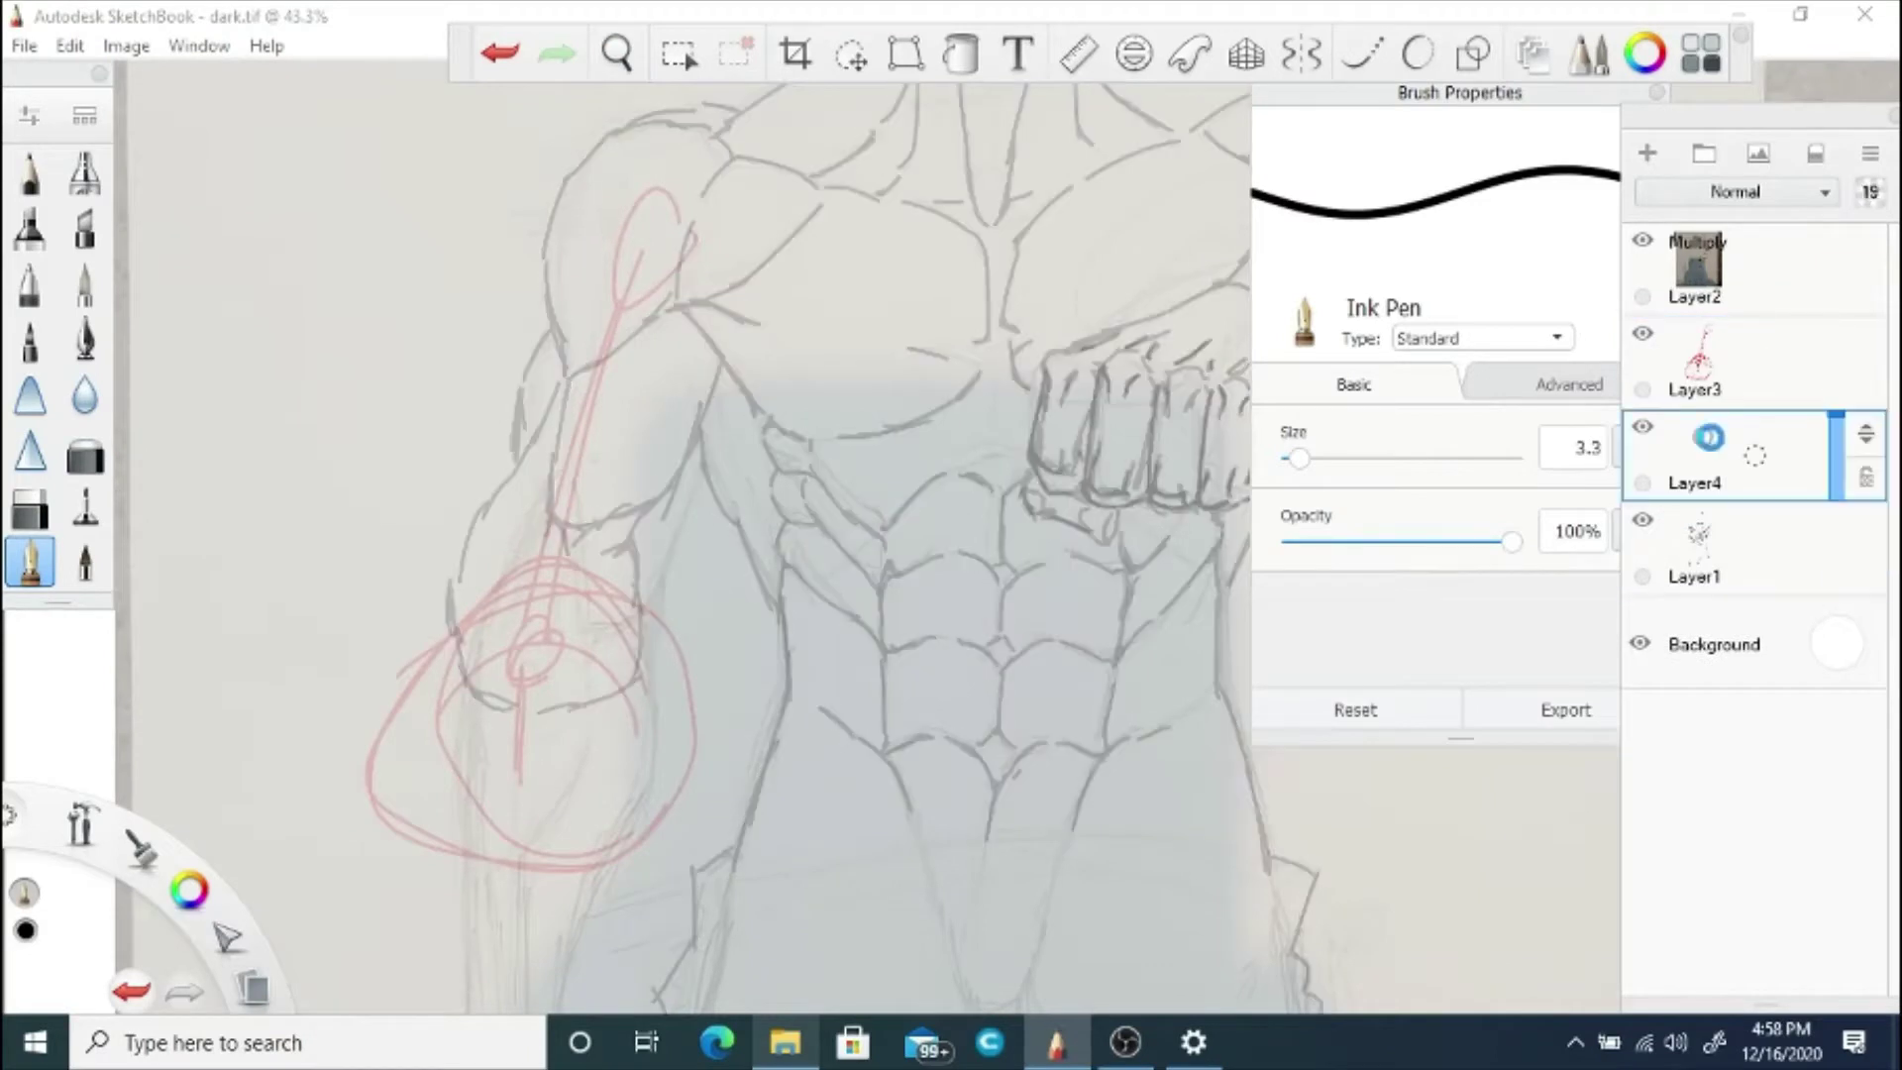
pyautogui.click(1734, 538)
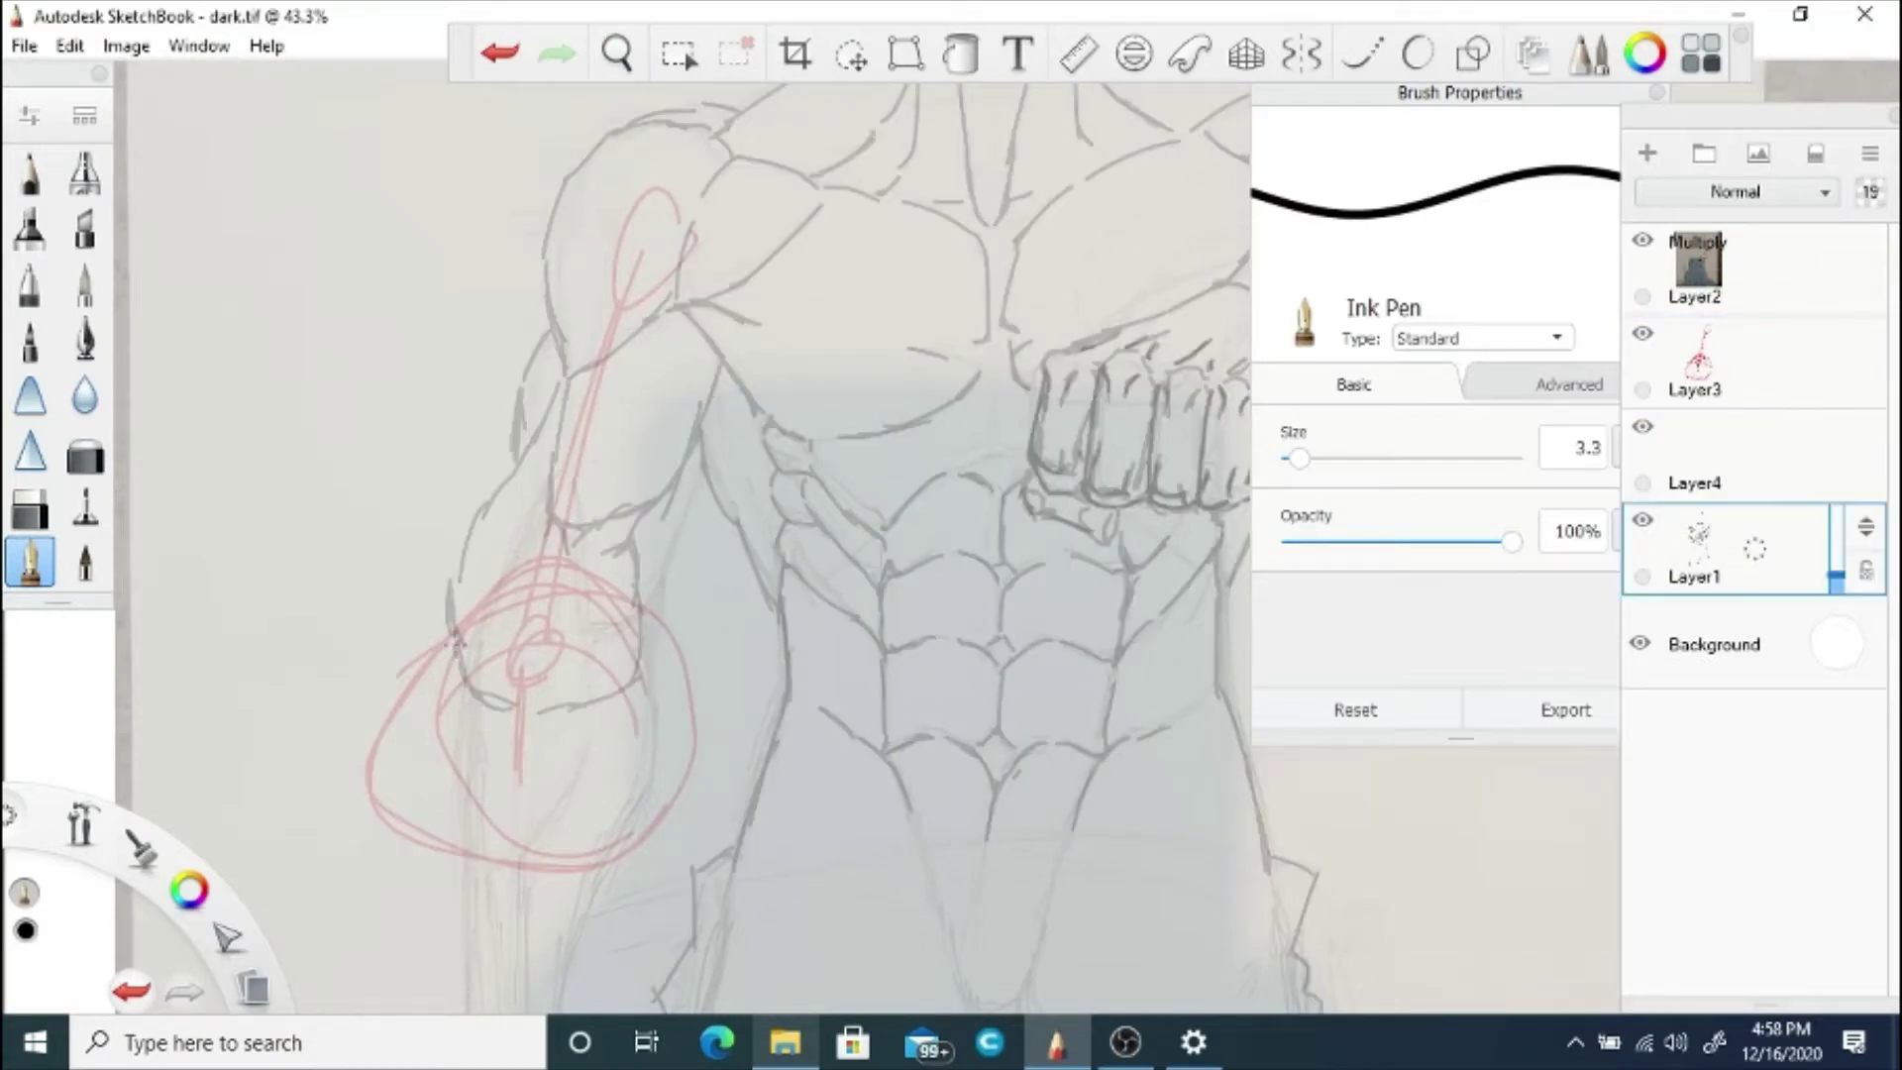
# Step: Clean up the lower end of the hanging forearm on Layer1 with the Hard Eraser and redraw its rounded contour
pyautogui.press('e')
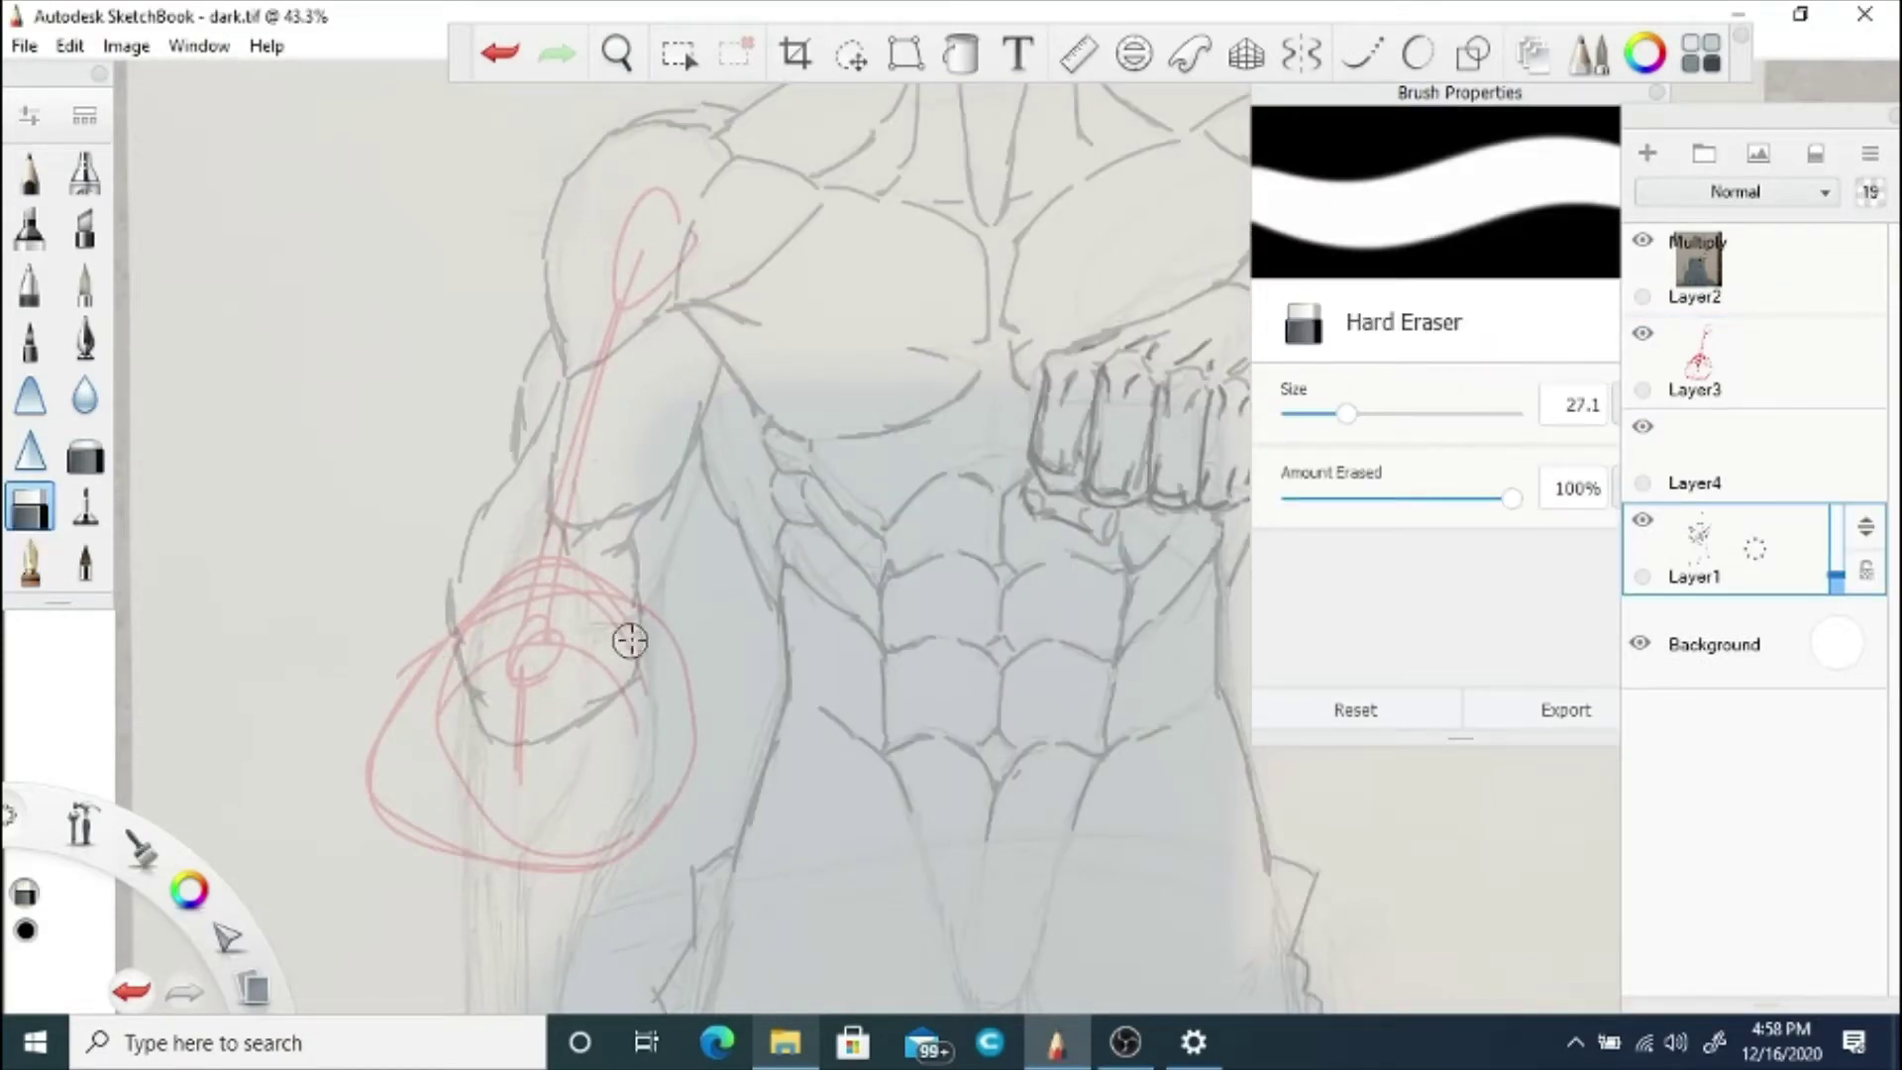
pyautogui.press('e')
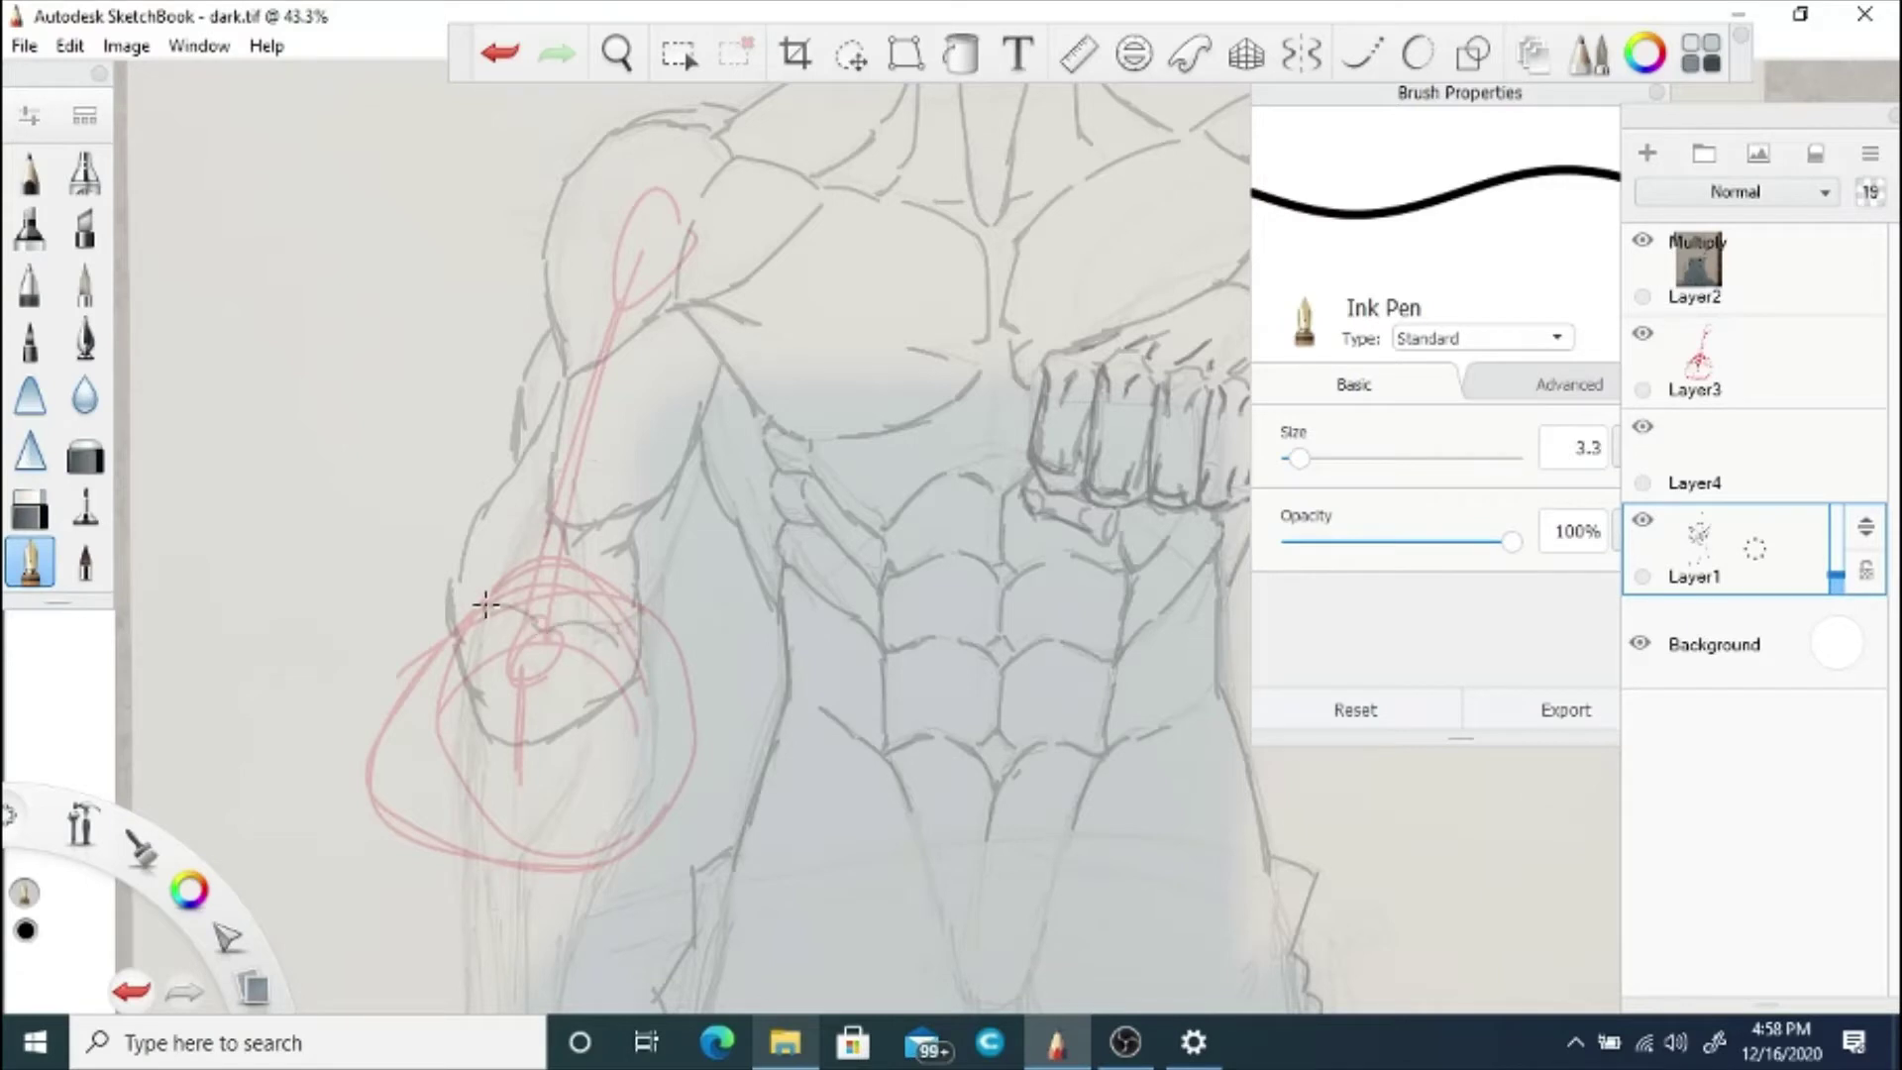
pyautogui.moveTo(474, 681); pyautogui.dragTo(565, 723)
pyautogui.moveTo(637, 667); pyautogui.dragTo(611, 636)
# Step: Sketch the open hand on Layer4 over the faded forearm end, with the palm's lower edge, knuckle marks and fingers
pyautogui.click(1733, 451)
pyautogui.moveTo(551, 716)
pyautogui.mouseDown()
pyautogui.moveTo(505, 711)
pyautogui.moveTo(644, 674)
pyautogui.mouseUp()
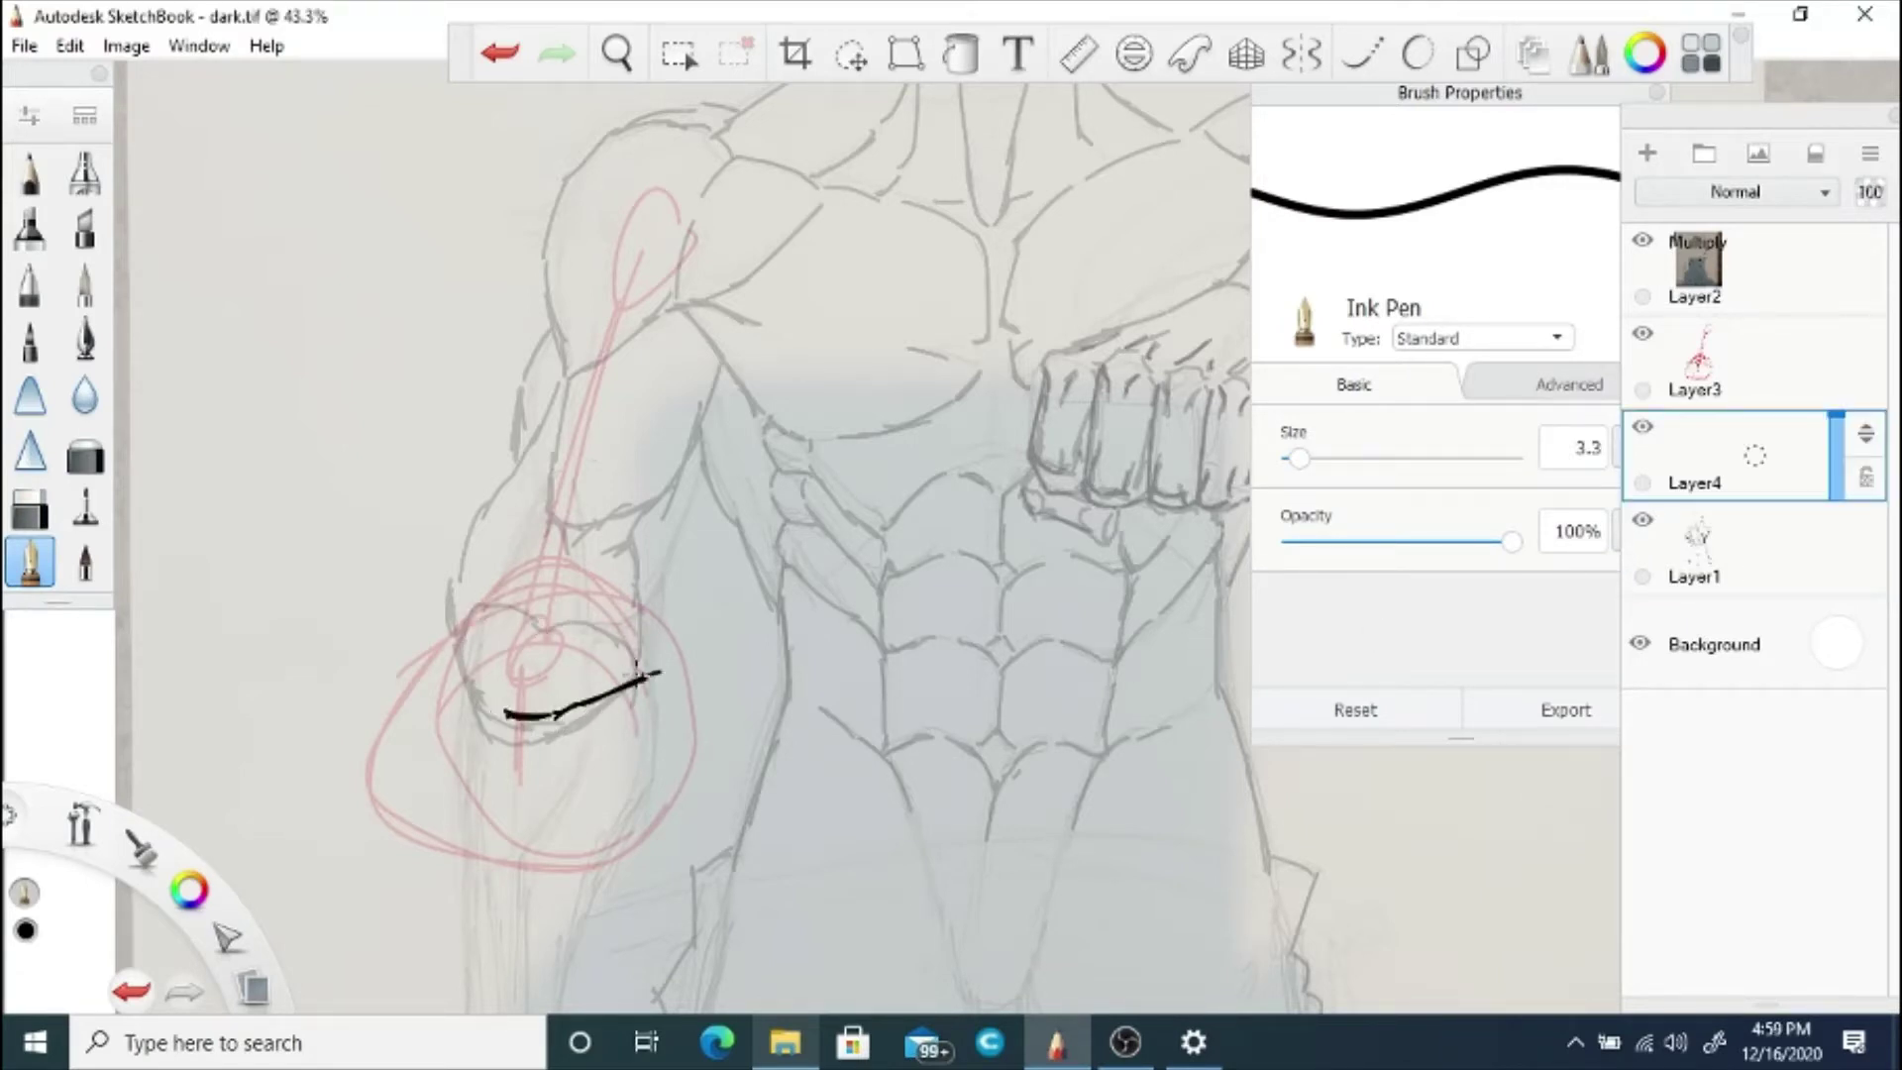
pyautogui.moveTo(494, 706)
pyautogui.mouseDown()
pyautogui.moveTo(418, 599)
pyautogui.moveTo(495, 635)
pyautogui.mouseUp()
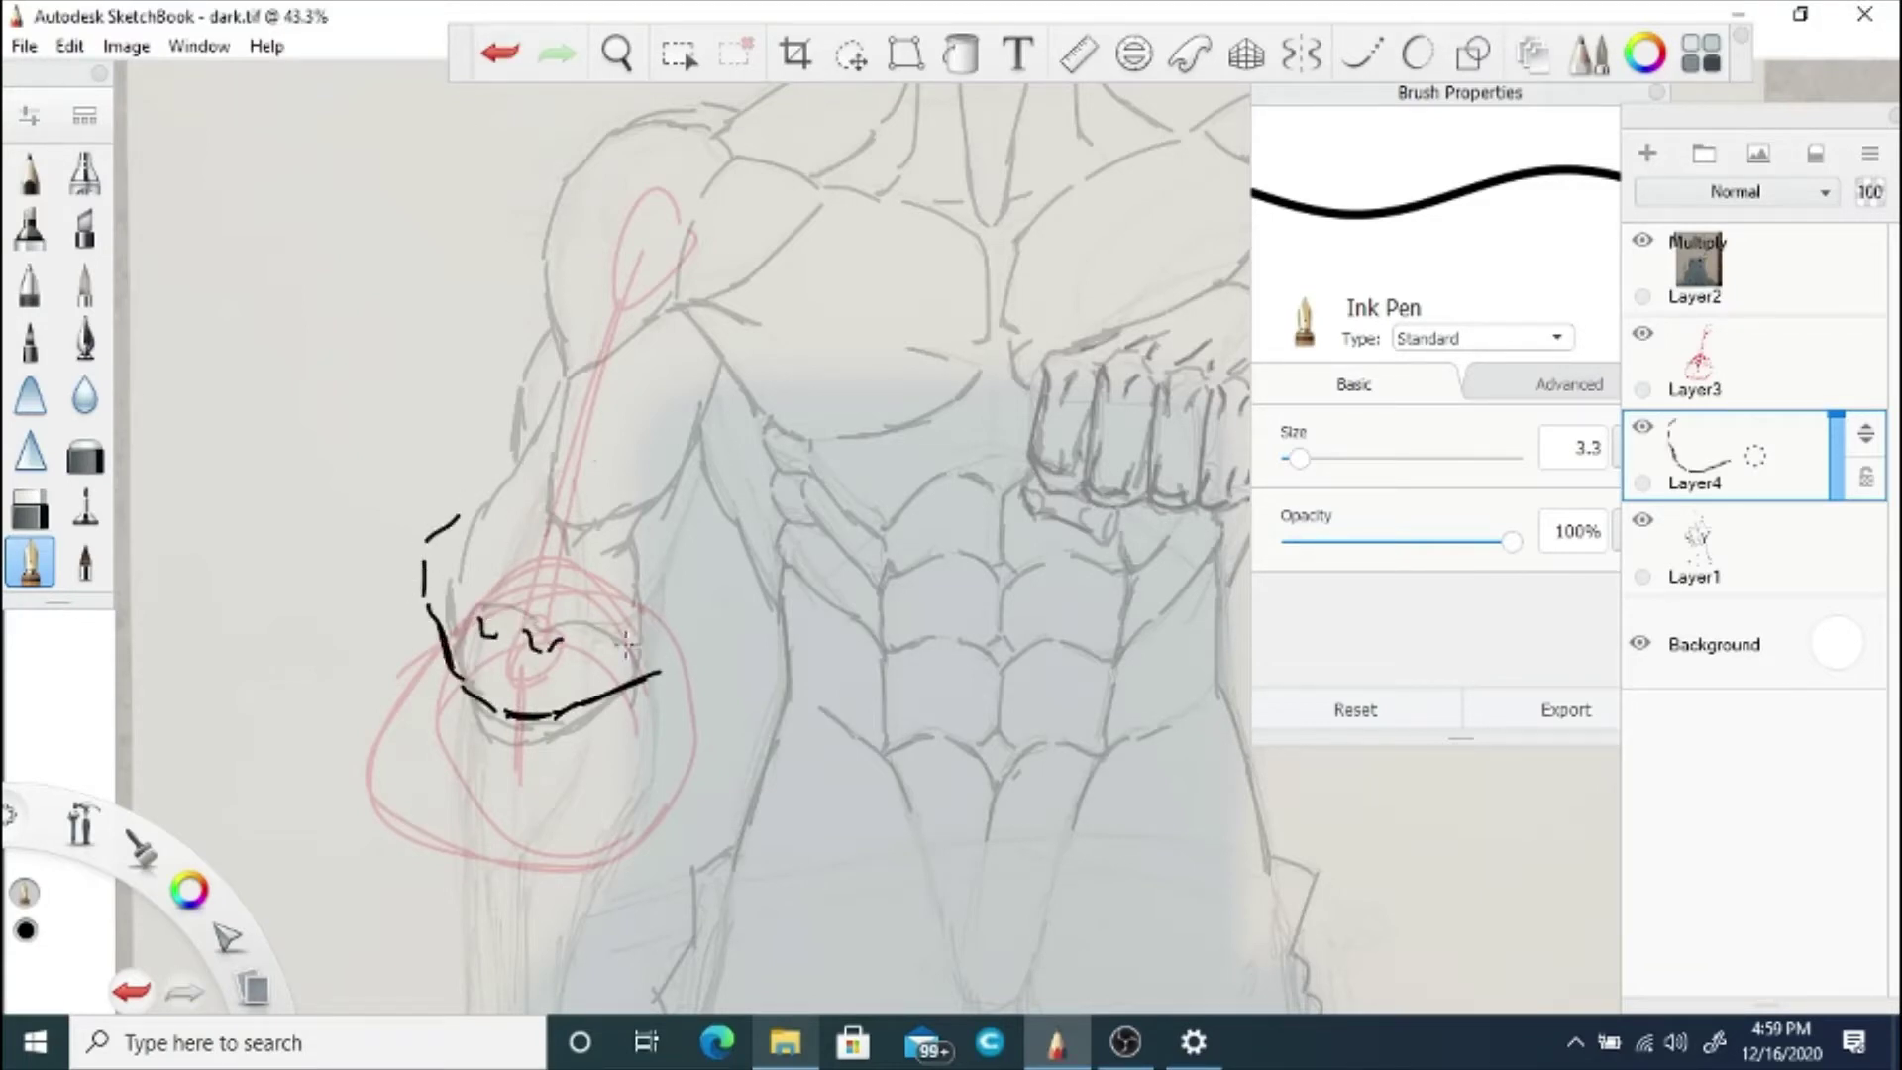
pyautogui.moveTo(611, 657); pyautogui.dragTo(683, 616)
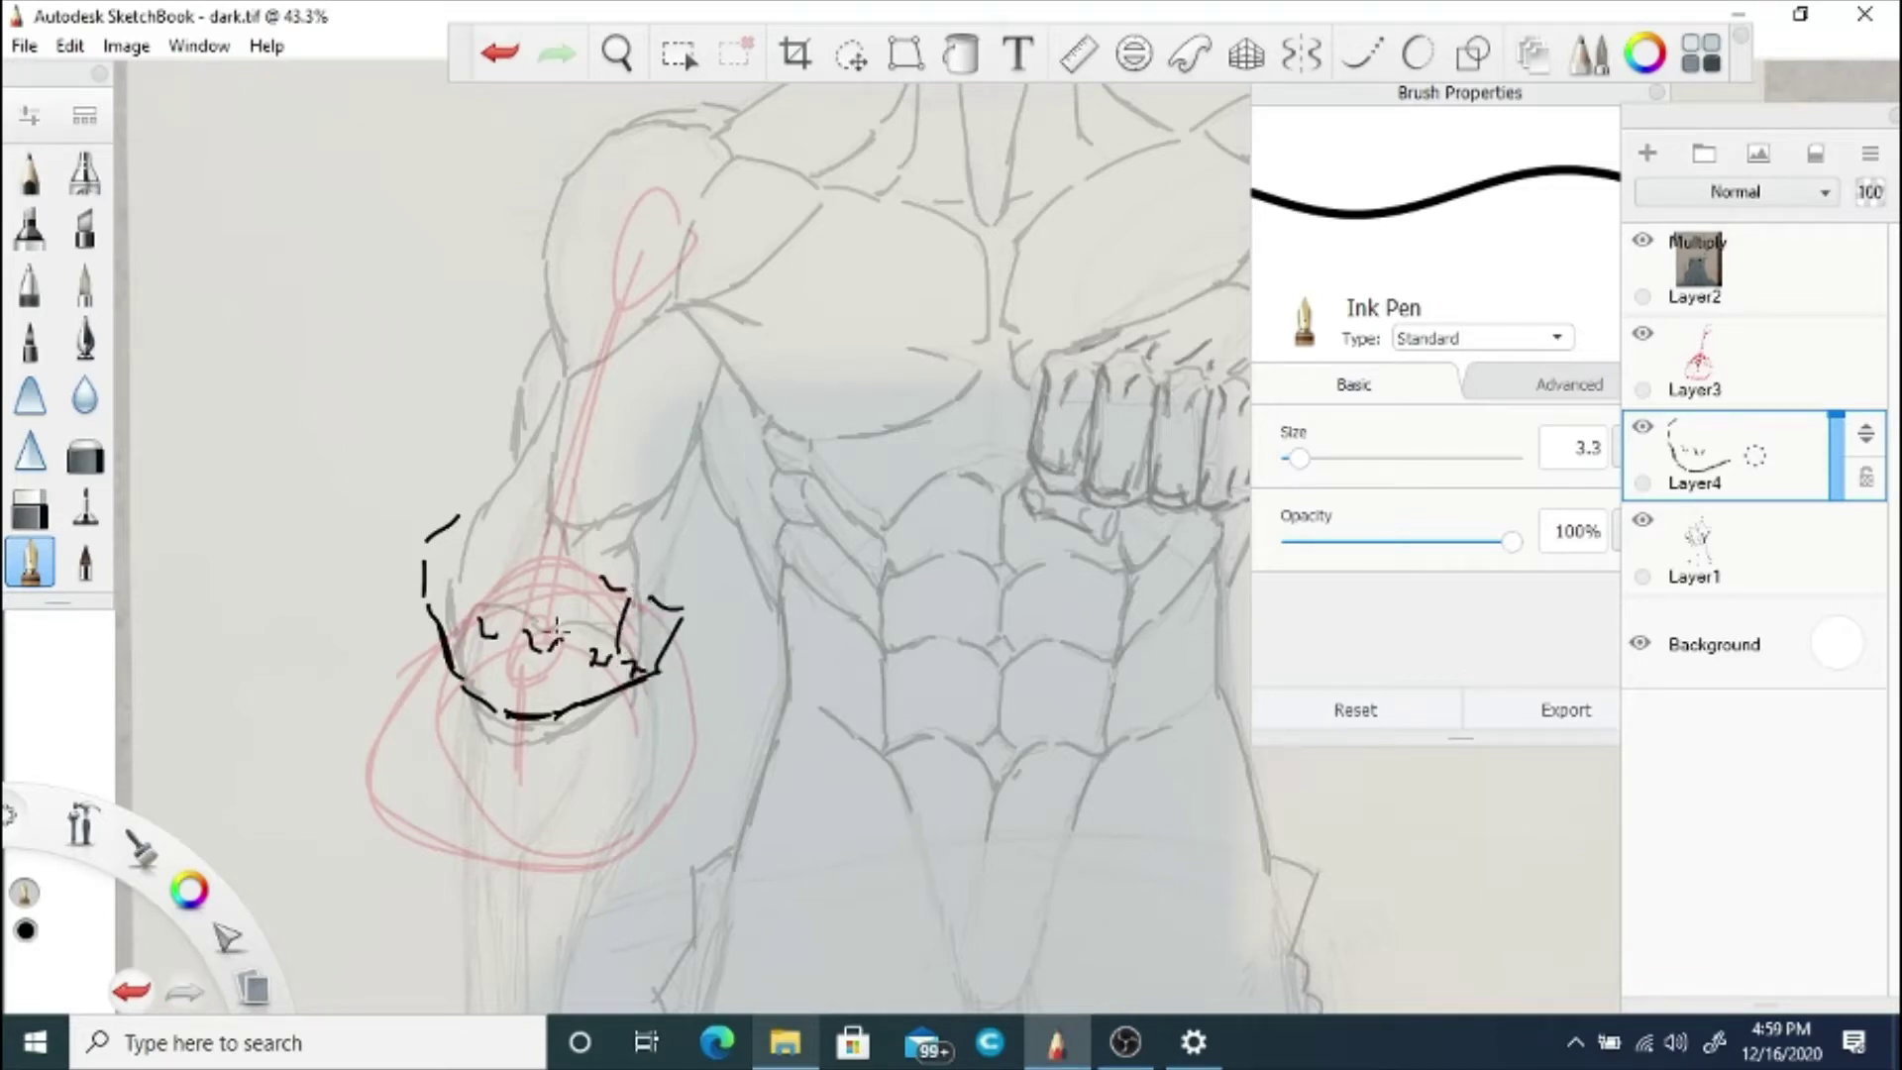
pyautogui.moveTo(562, 535)
pyautogui.mouseDown()
pyautogui.moveTo(522, 620)
pyautogui.moveTo(509, 536)
pyautogui.mouseUp()
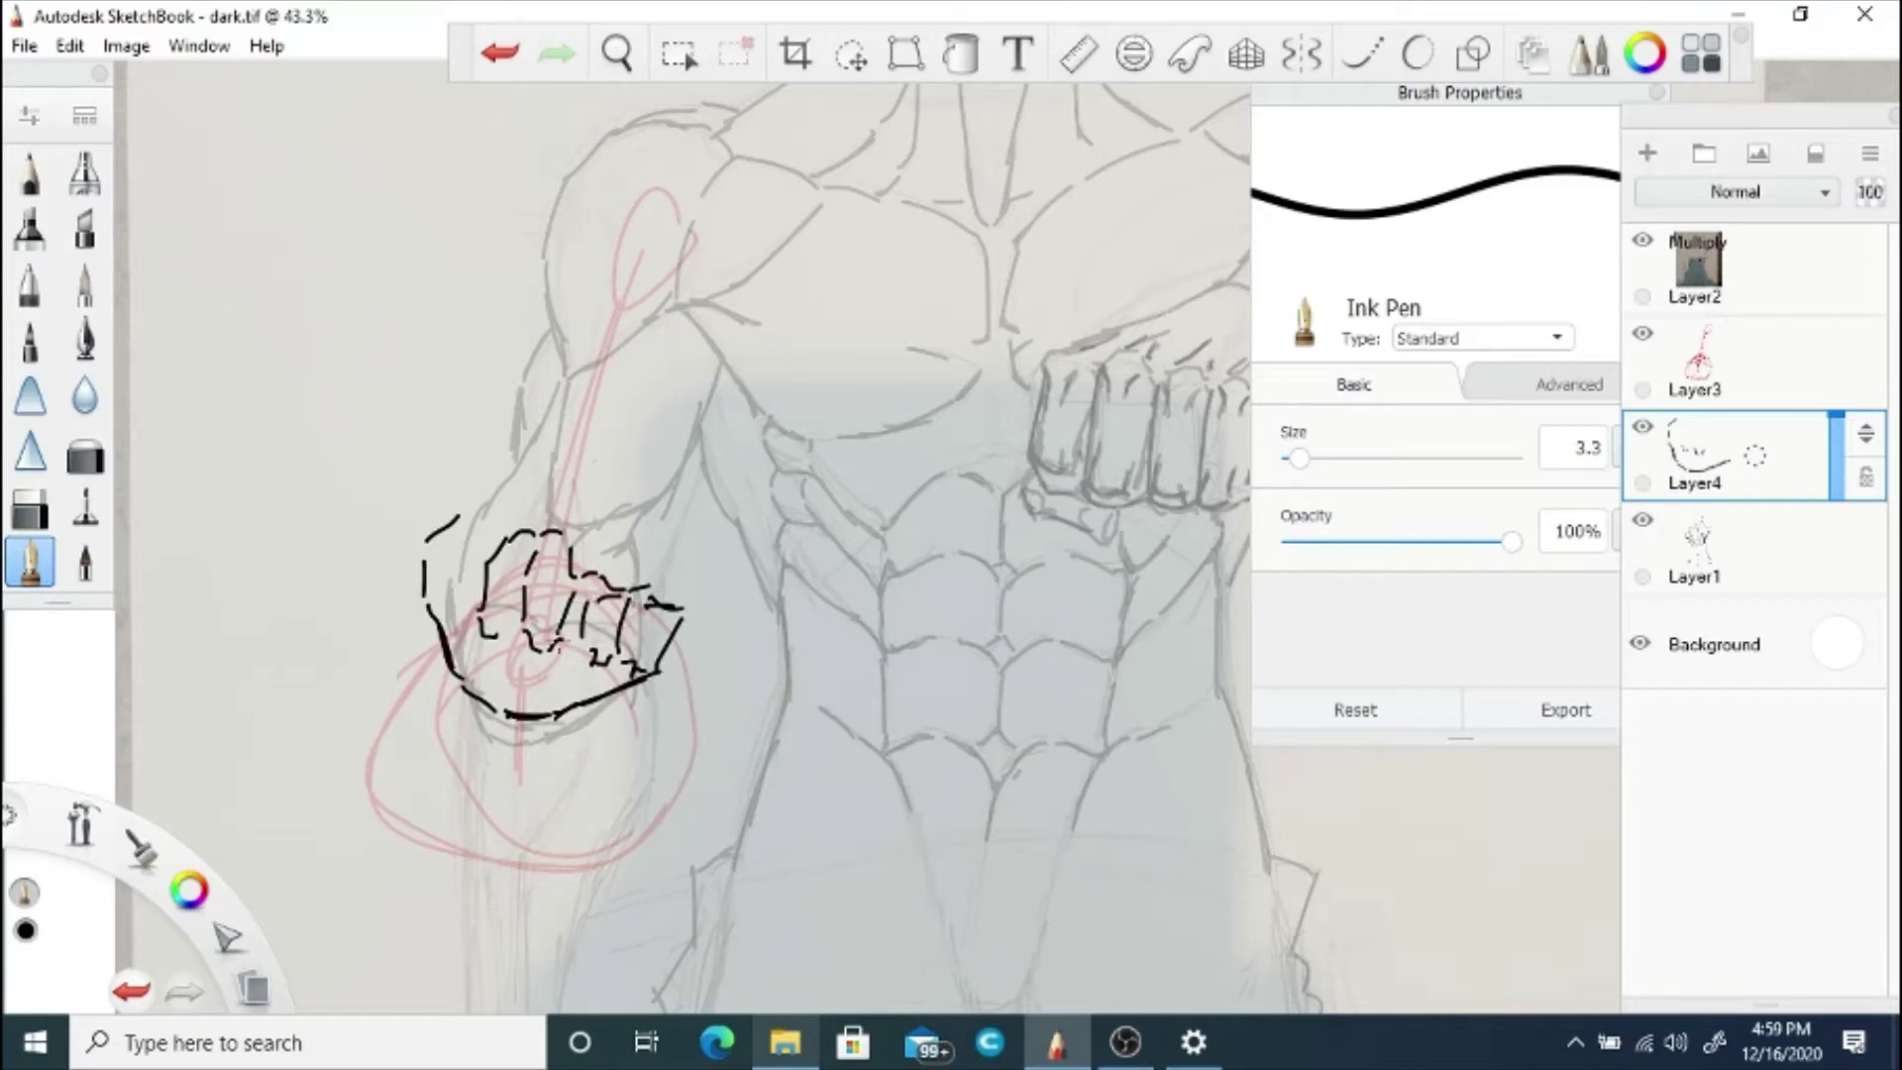
# Step: Erase the loose top stroke of the open hand's outermost digit and ink its rounded tip and inner edge
pyautogui.press('e')
pyautogui.moveTo(458, 516)
pyautogui.mouseDown()
pyautogui.moveTo(415, 546)
pyautogui.moveTo(457, 567)
pyautogui.mouseUp()
pyautogui.press('b')
pyautogui.hotkey('ctrl', 'z')
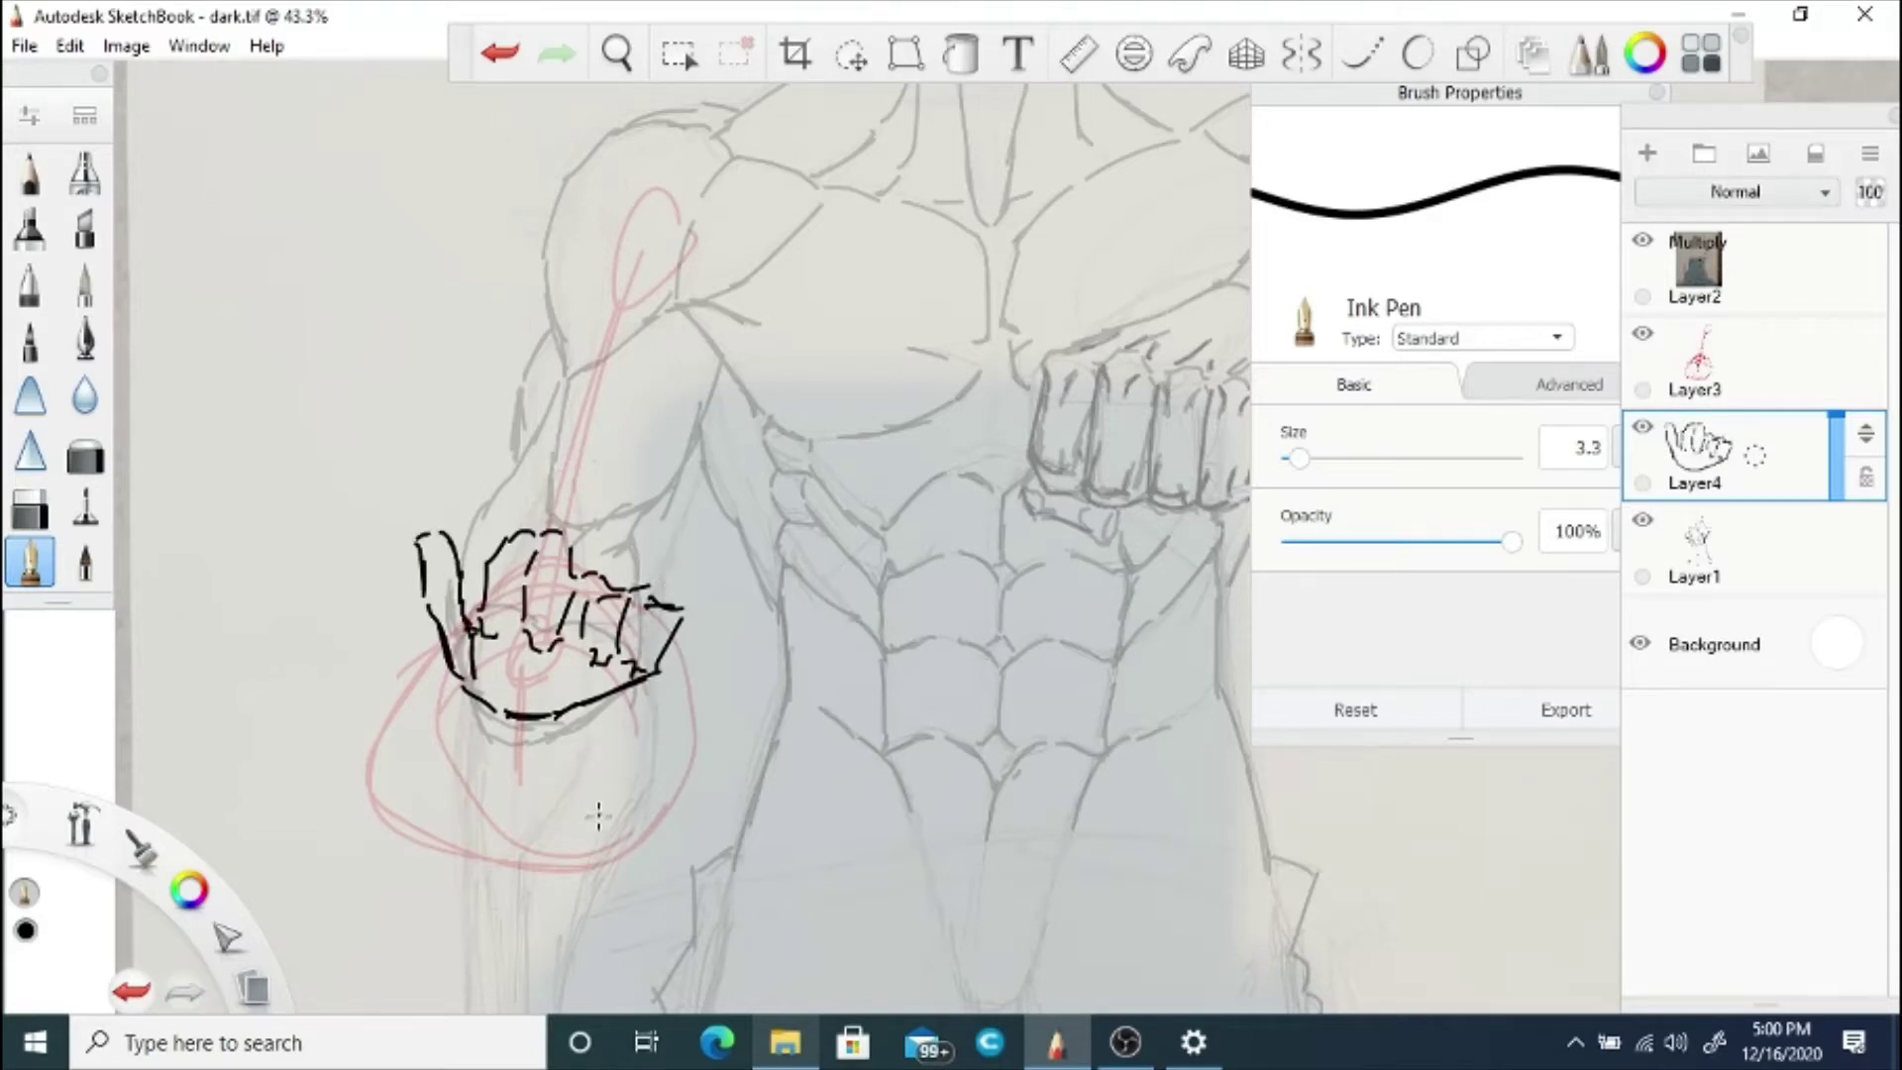
pyautogui.press('space')
pyautogui.moveTo(599, 816)
pyautogui.mouseDown()
pyautogui.moveTo(793, 745)
pyautogui.moveTo(801, 773)
pyautogui.moveTo(813, 571)
pyautogui.mouseUp()
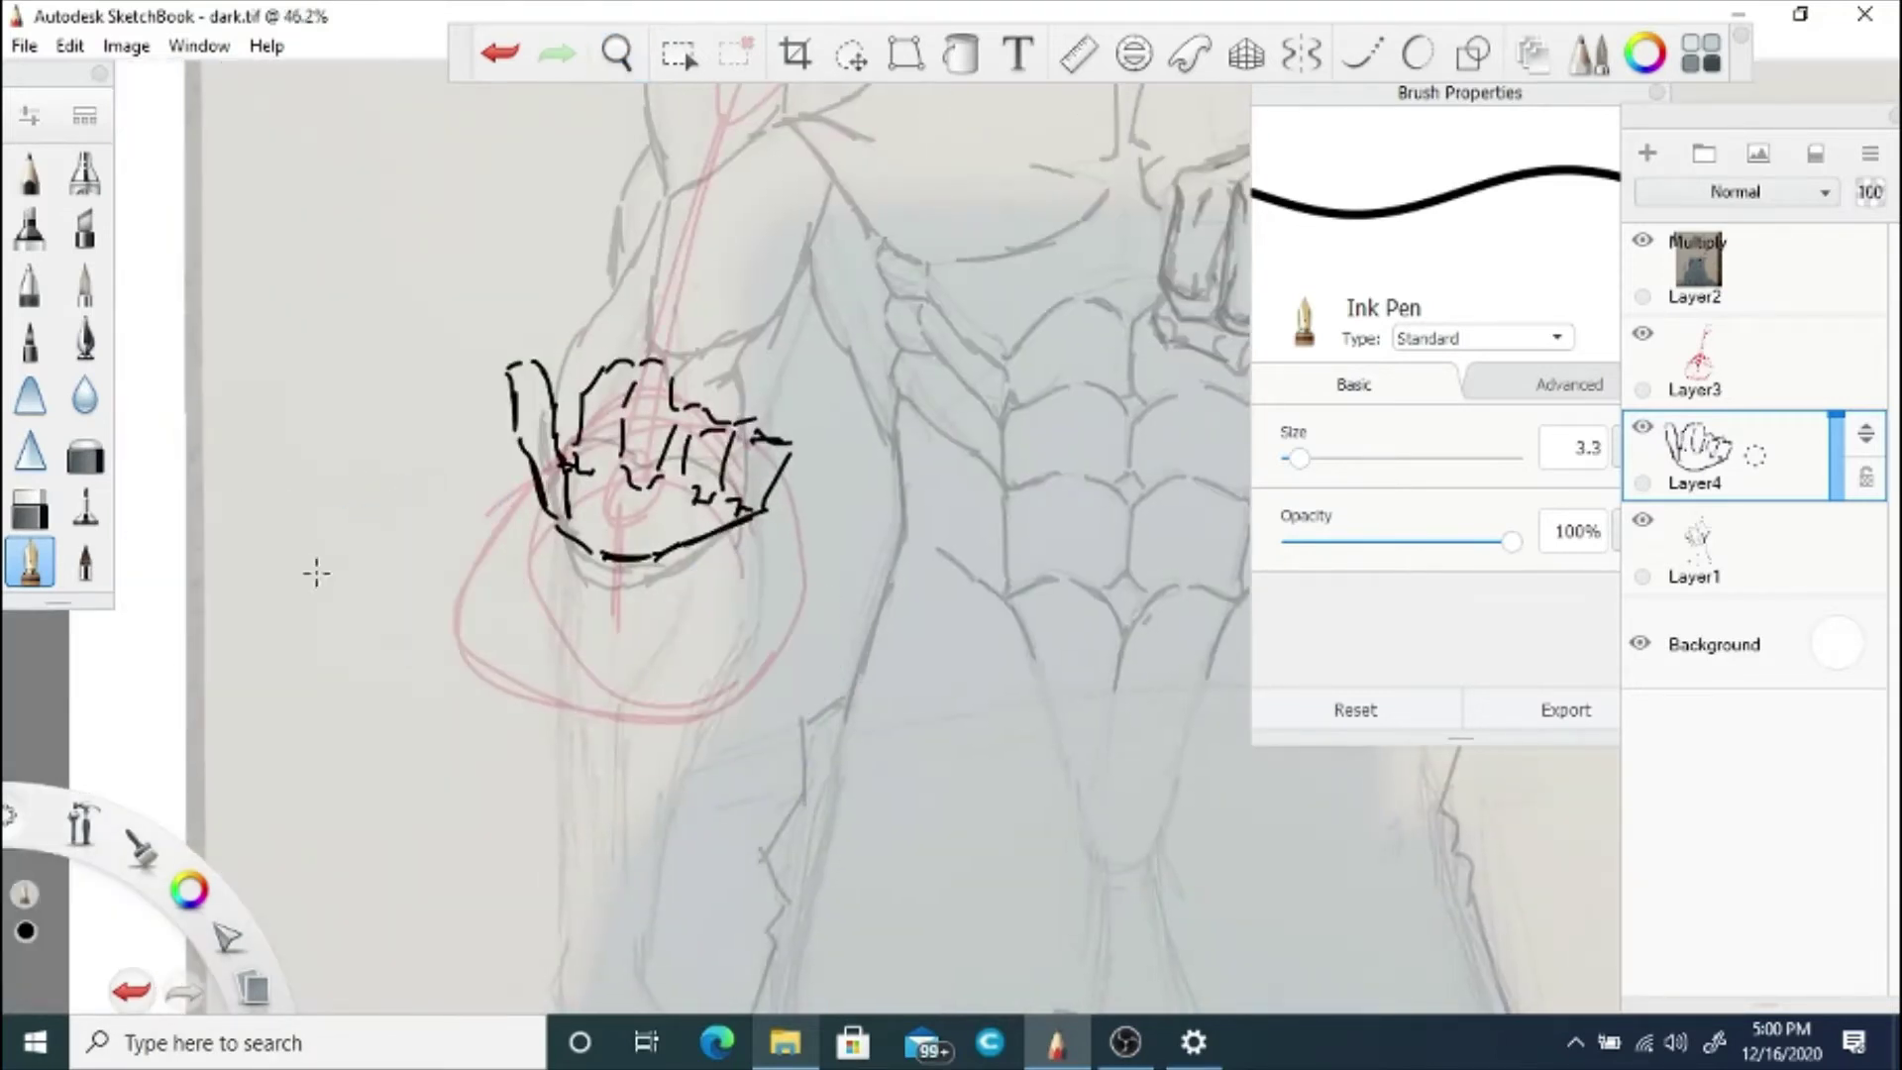
# Step: Erase the lower edge of the open hand's palm on Layer4 and redraw it along the forearm's rounded end
pyautogui.press('e')
pyautogui.moveTo(666, 554)
pyautogui.mouseDown()
pyautogui.moveTo(596, 565)
pyautogui.moveTo(579, 548)
pyautogui.mouseUp()
pyautogui.press('b')
pyautogui.moveTo(726, 539); pyautogui.dragTo(632, 576)
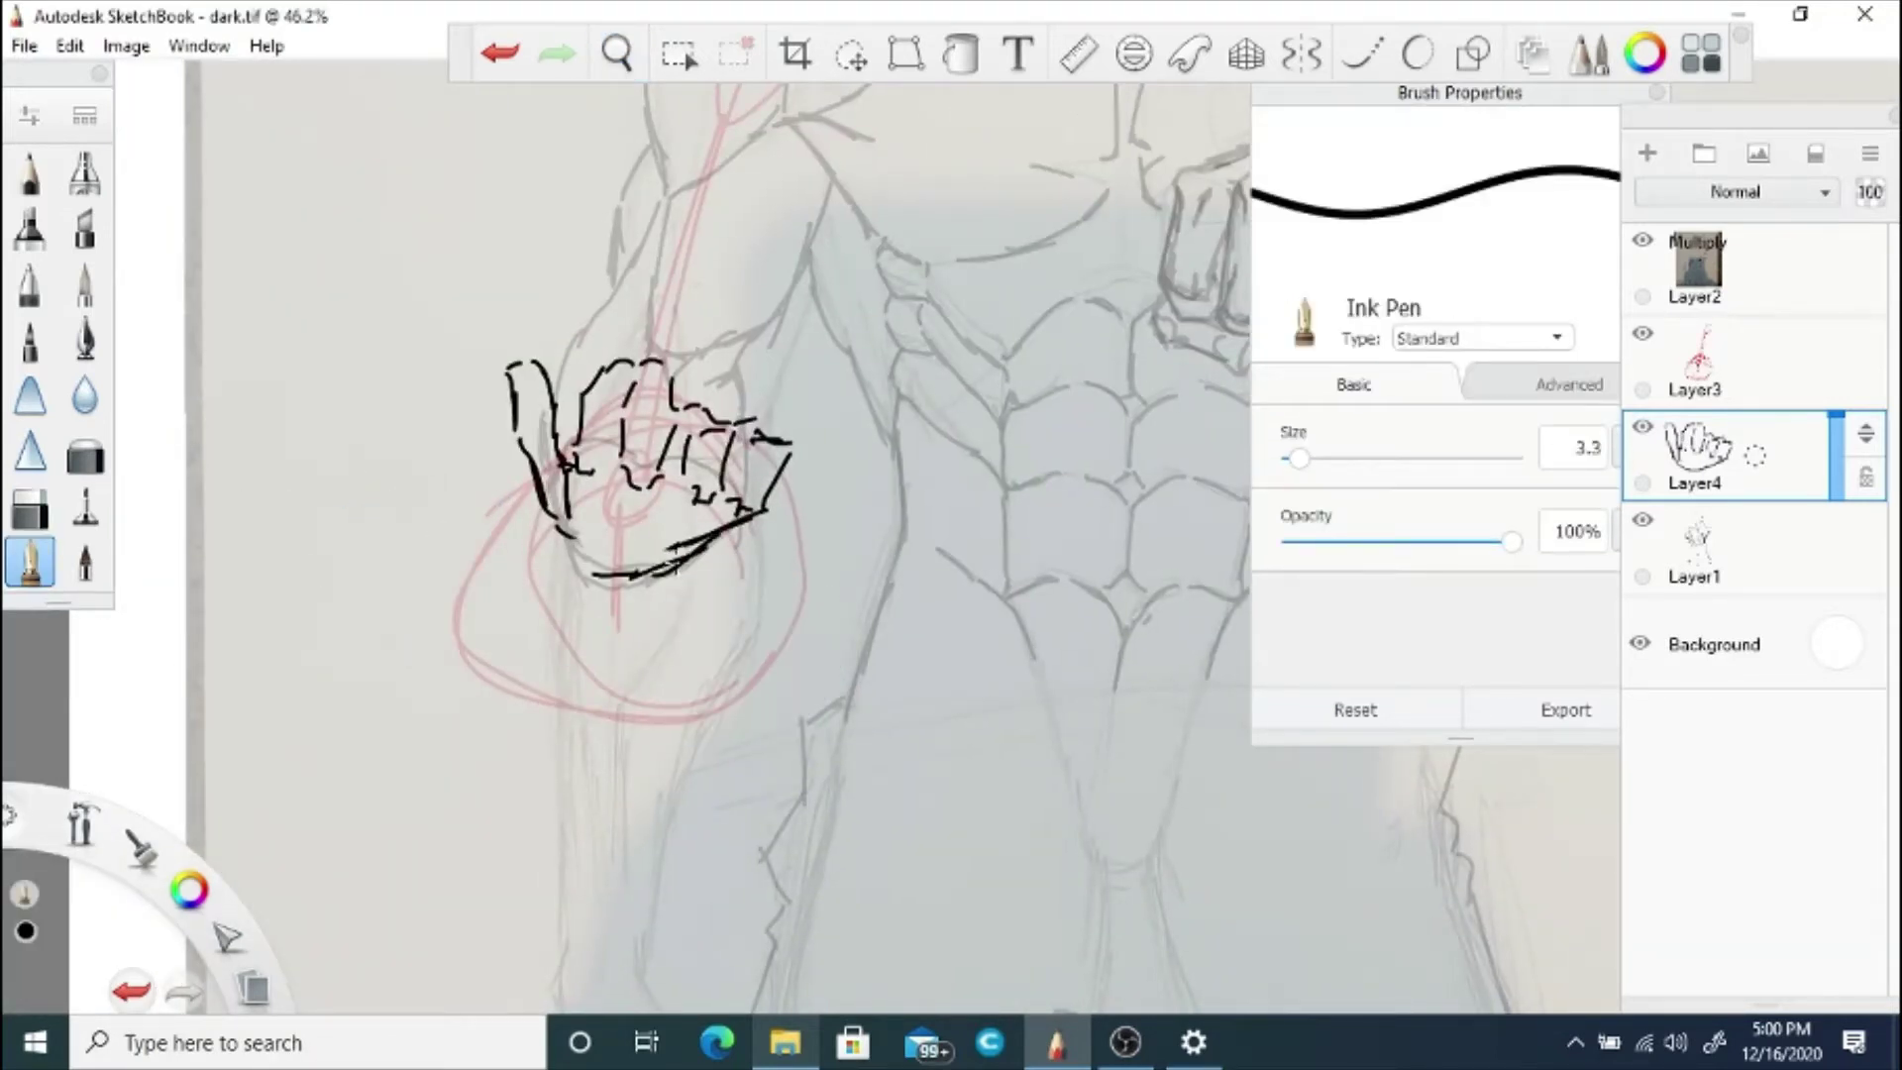
pyautogui.moveTo(555, 520)
pyautogui.mouseDown()
pyautogui.moveTo(597, 572)
pyautogui.moveTo(848, 475)
pyautogui.moveTo(764, 643)
pyautogui.mouseUp()
# Step: Make Layer1 active at opacity 95 and hide Layer2, Layer3 and Layer4
pyautogui.press('space')
pyautogui.click(1704, 540)
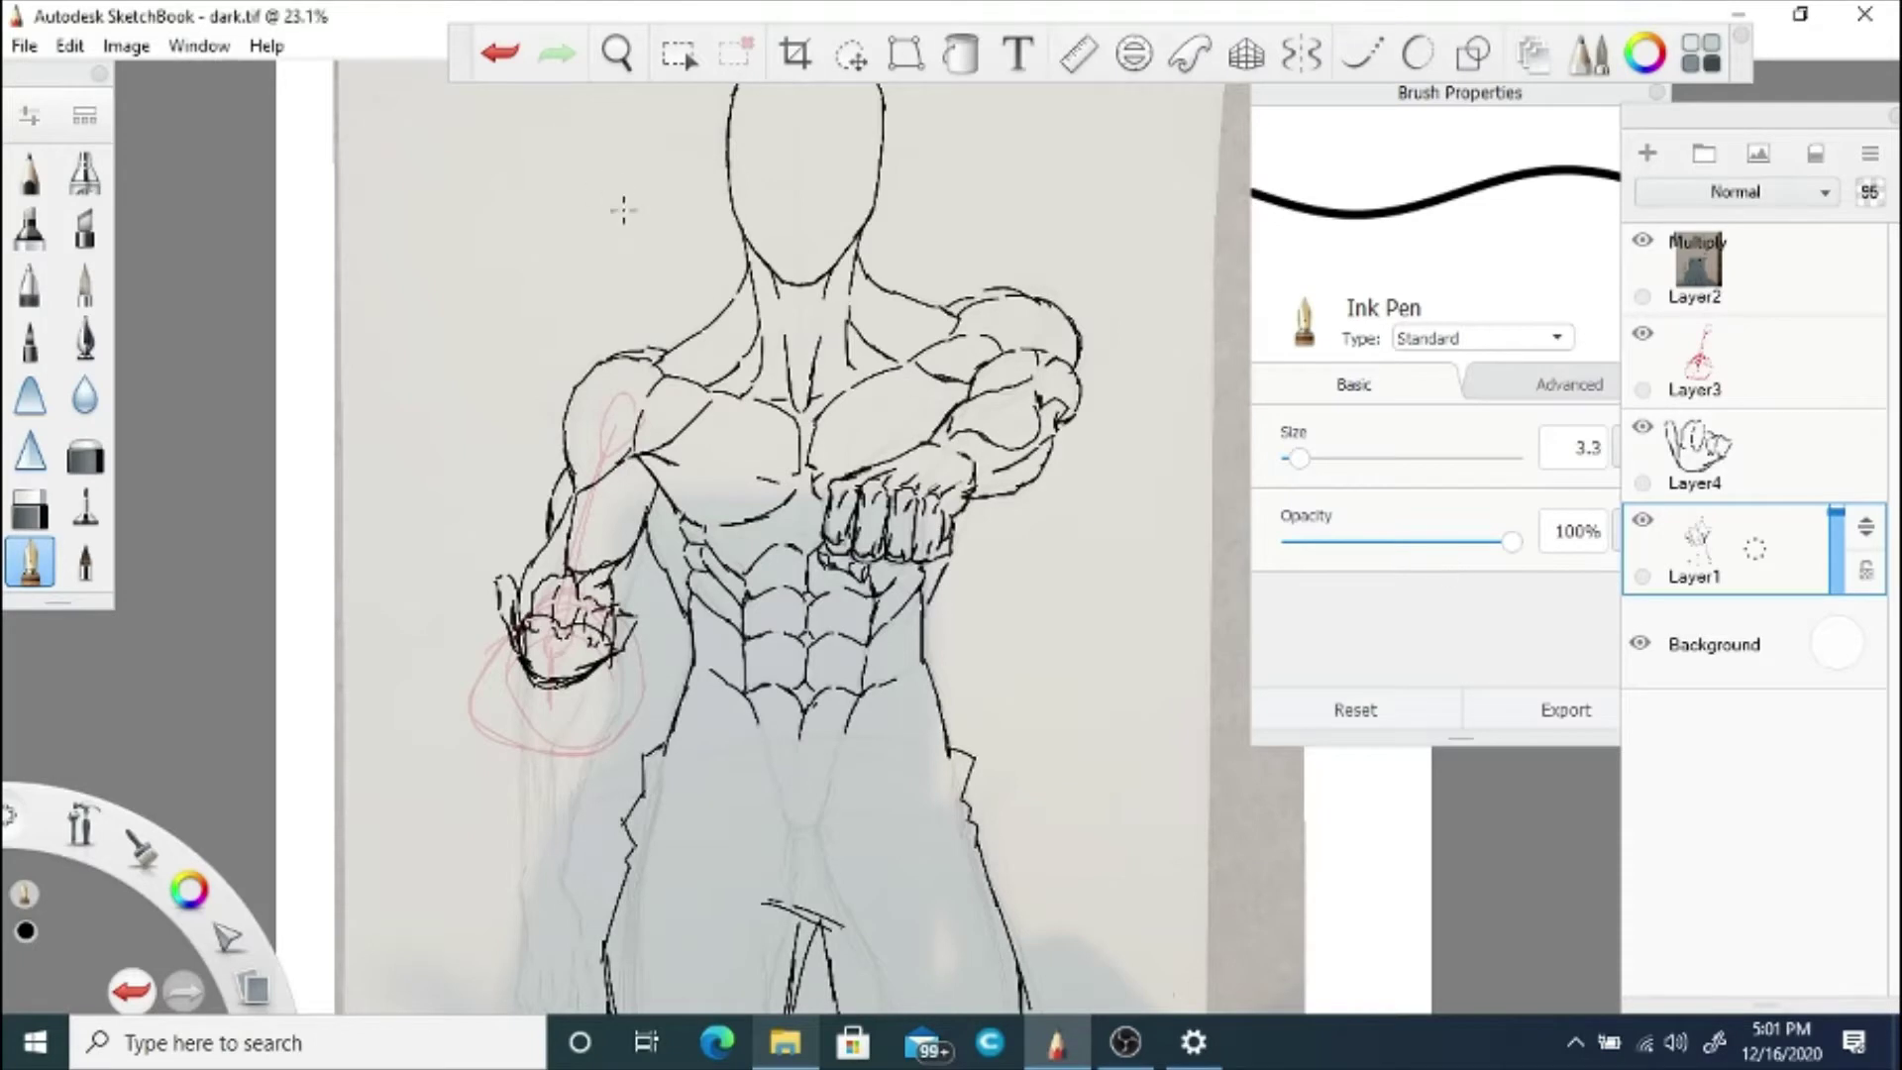
pyautogui.click(624, 63)
pyautogui.moveTo(694, 487); pyautogui.dragTo(718, 596)
pyautogui.click(1644, 244)
pyautogui.click(1642, 333)
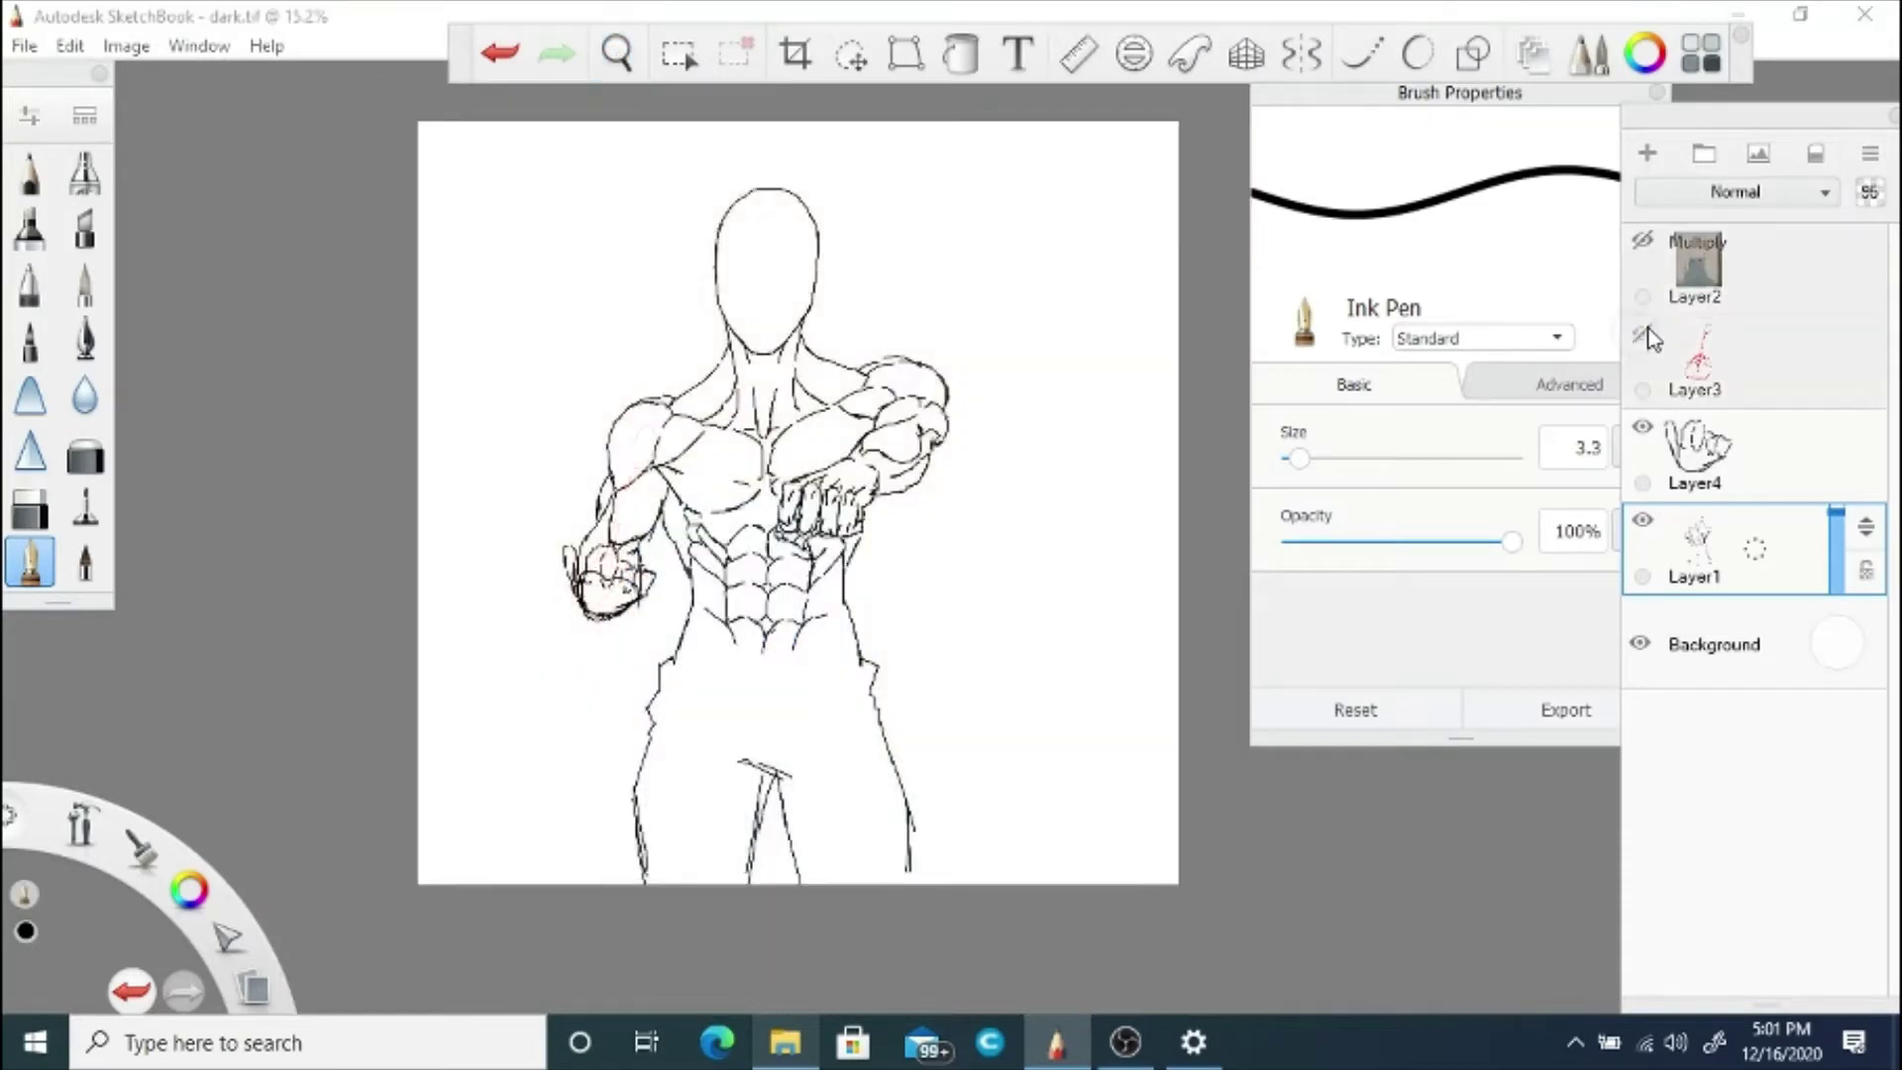
pyautogui.click(1643, 428)
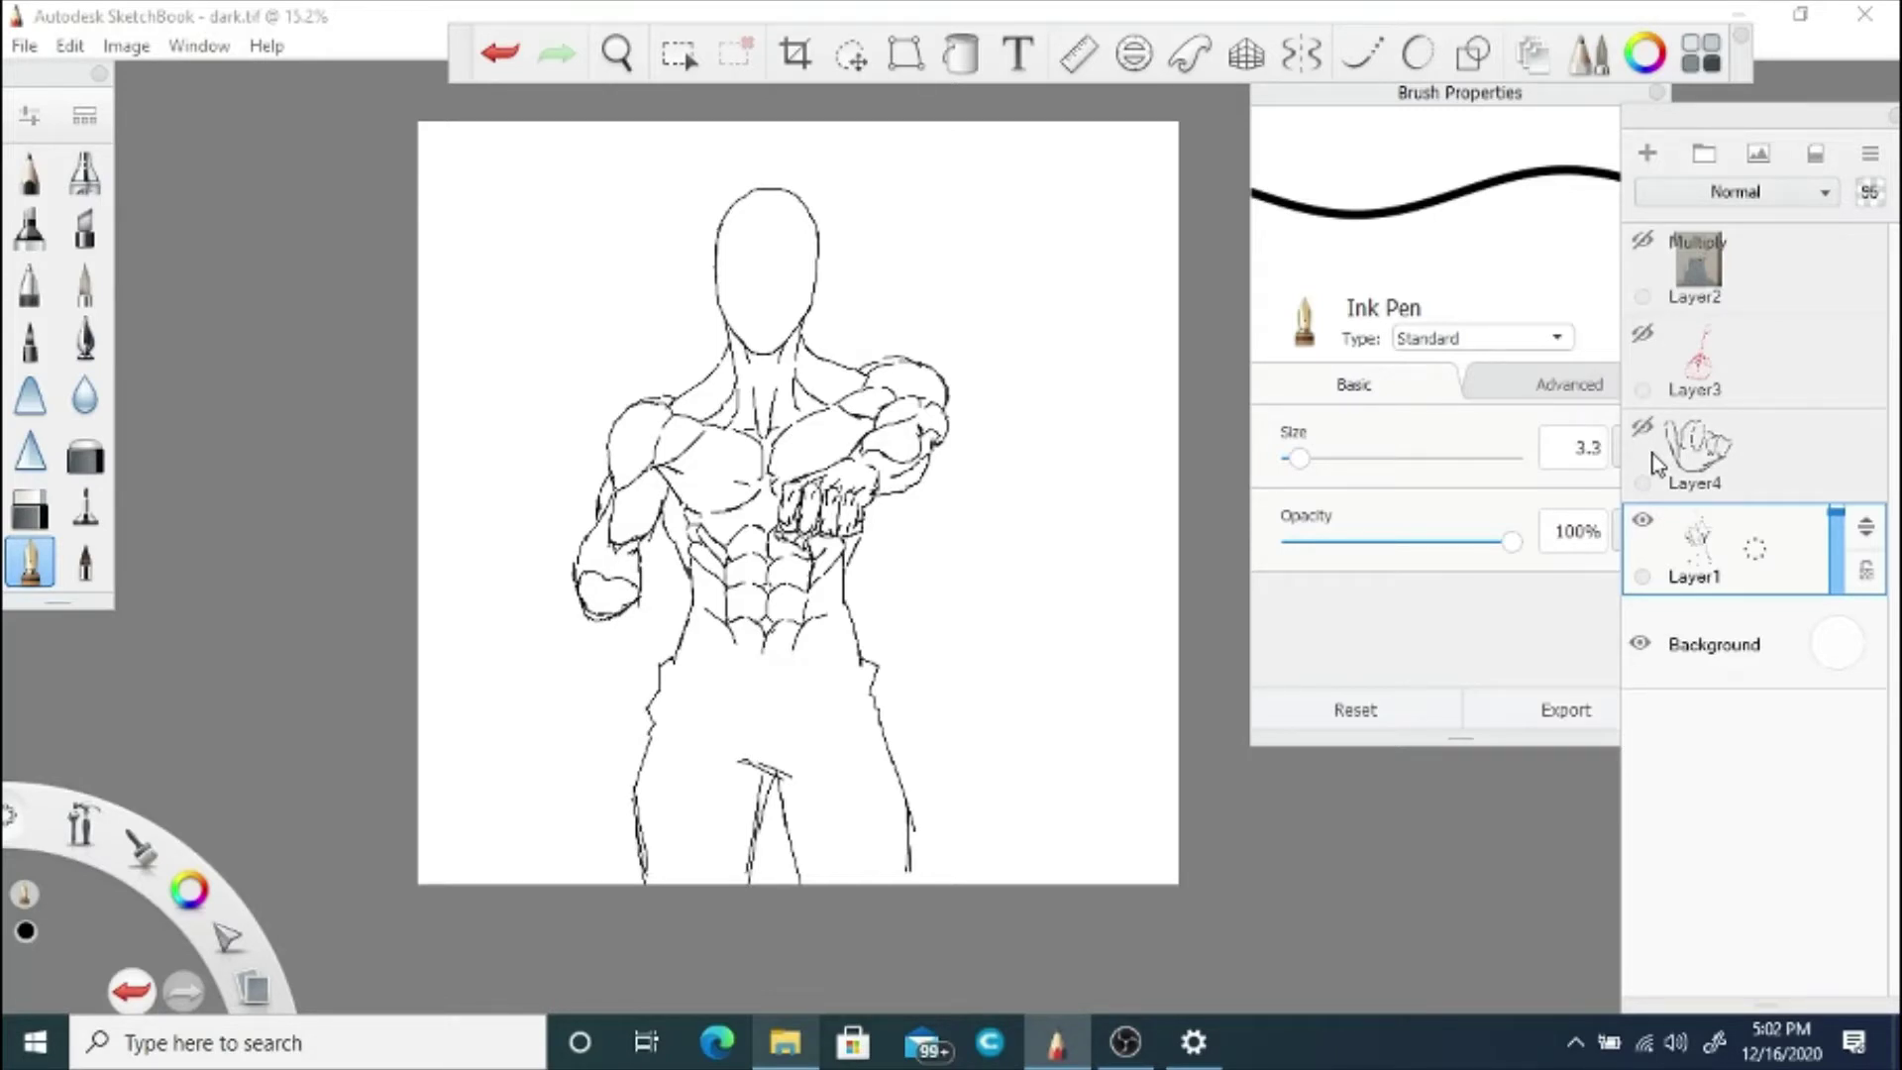
# Step: Erase the foreshortened forearm and its rounded end on Layer1 with the Hard Eraser at size 46.5
pyautogui.click(619, 61)
pyautogui.moveTo(666, 434); pyautogui.dragTo(831, 426)
pyautogui.moveTo(820, 490); pyautogui.dragTo(730, 463)
pyautogui.moveTo(788, 268)
pyautogui.mouseDown()
pyautogui.moveTo(783, 339)
pyautogui.moveTo(803, 195)
pyautogui.mouseUp()
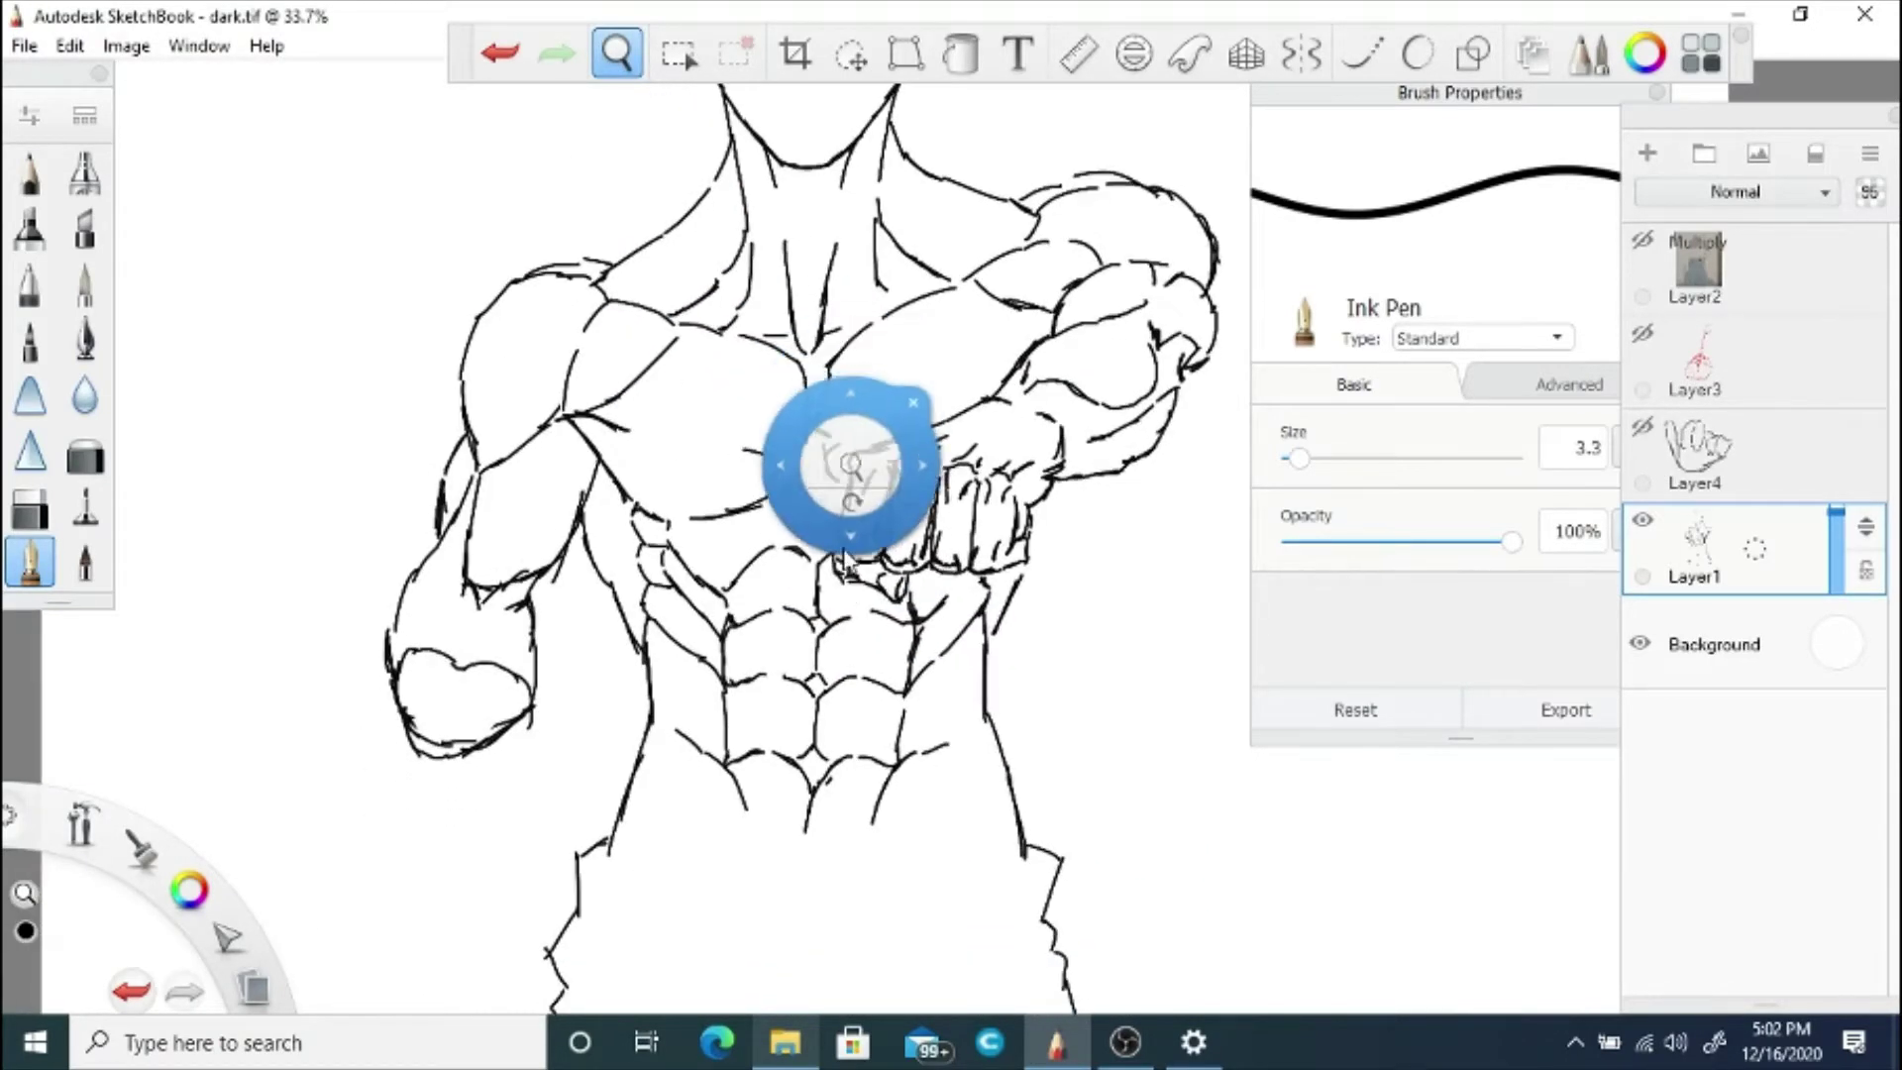
pyautogui.click(913, 403)
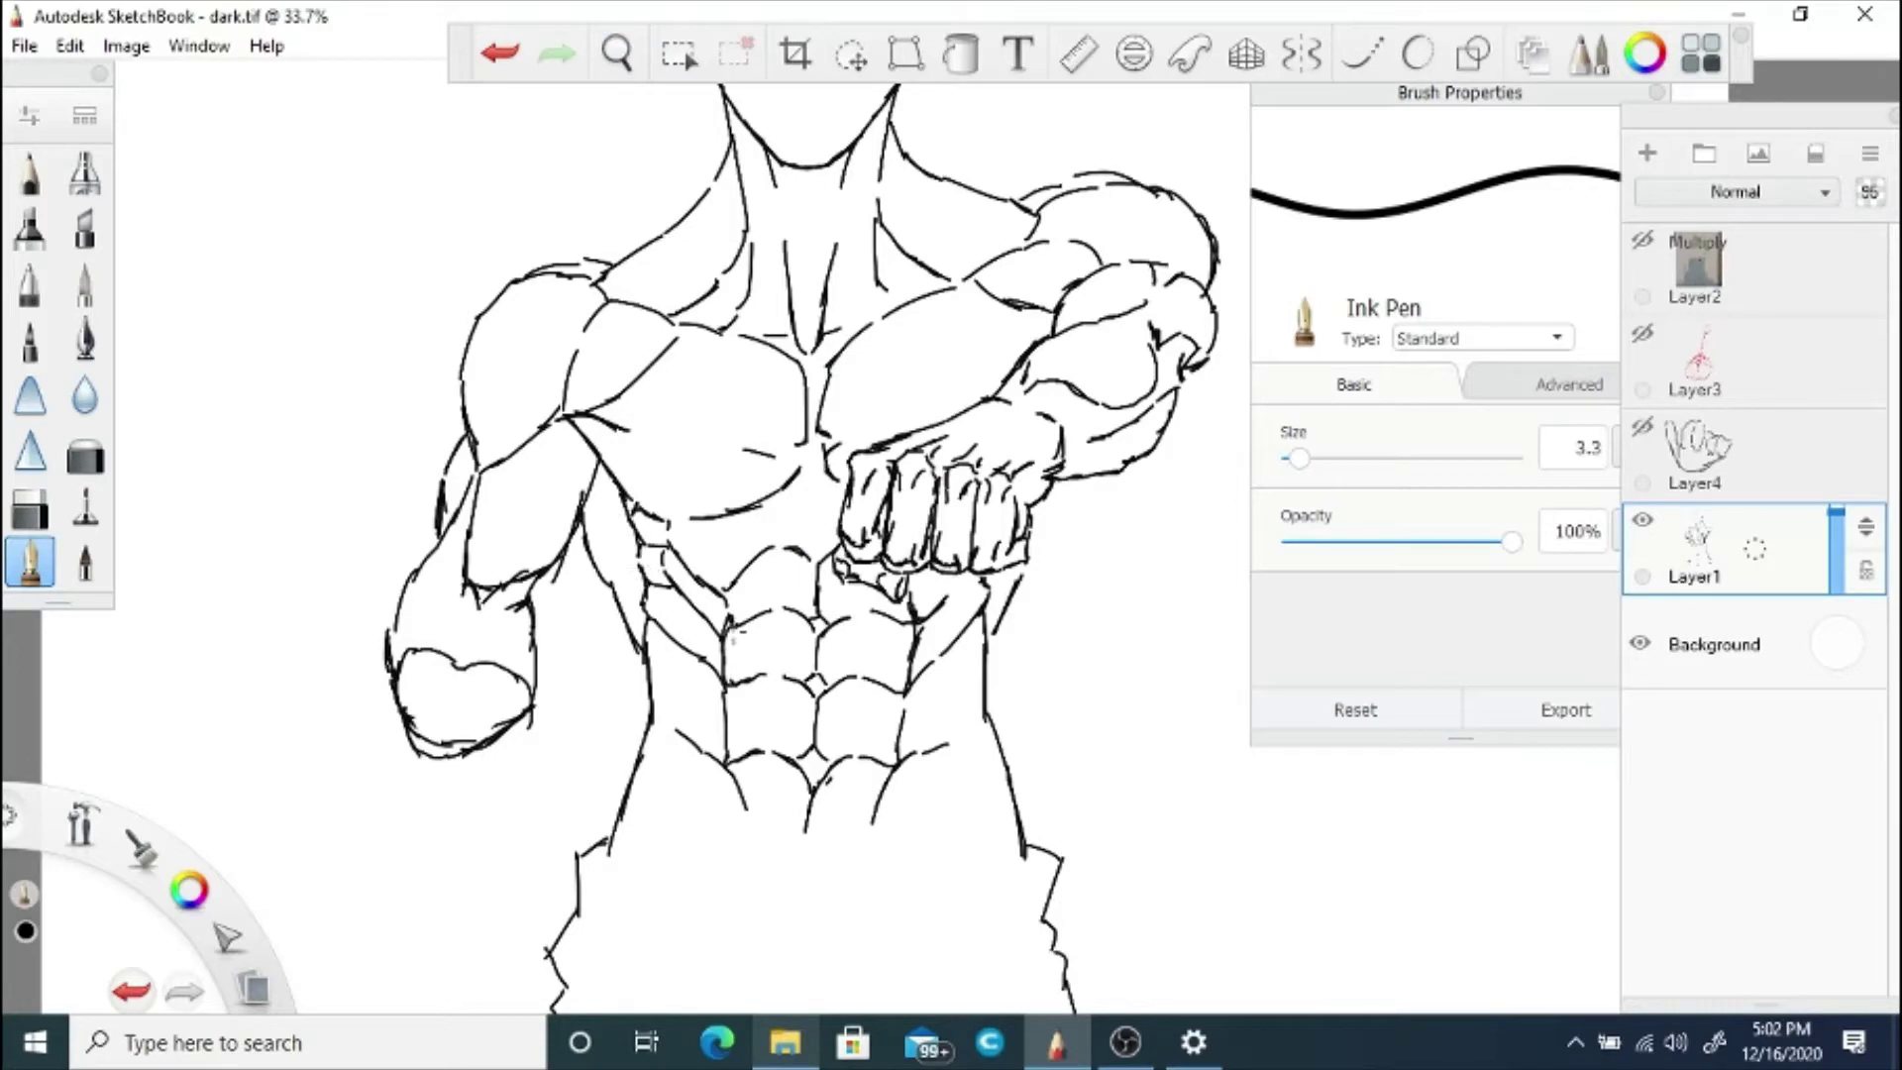
pyautogui.press('space')
pyautogui.moveTo(680, 98)
pyautogui.mouseDown()
pyautogui.moveTo(641, 284)
pyautogui.moveTo(713, 492)
pyautogui.mouseUp()
pyautogui.click(30, 507)
pyautogui.click(1389, 414)
pyautogui.moveTo(534, 653); pyautogui.dragTo(454, 651)
# Step: Show the Layer2 sketch photo again and make Layer1 active with the Ink Pen
pyautogui.click(1644, 244)
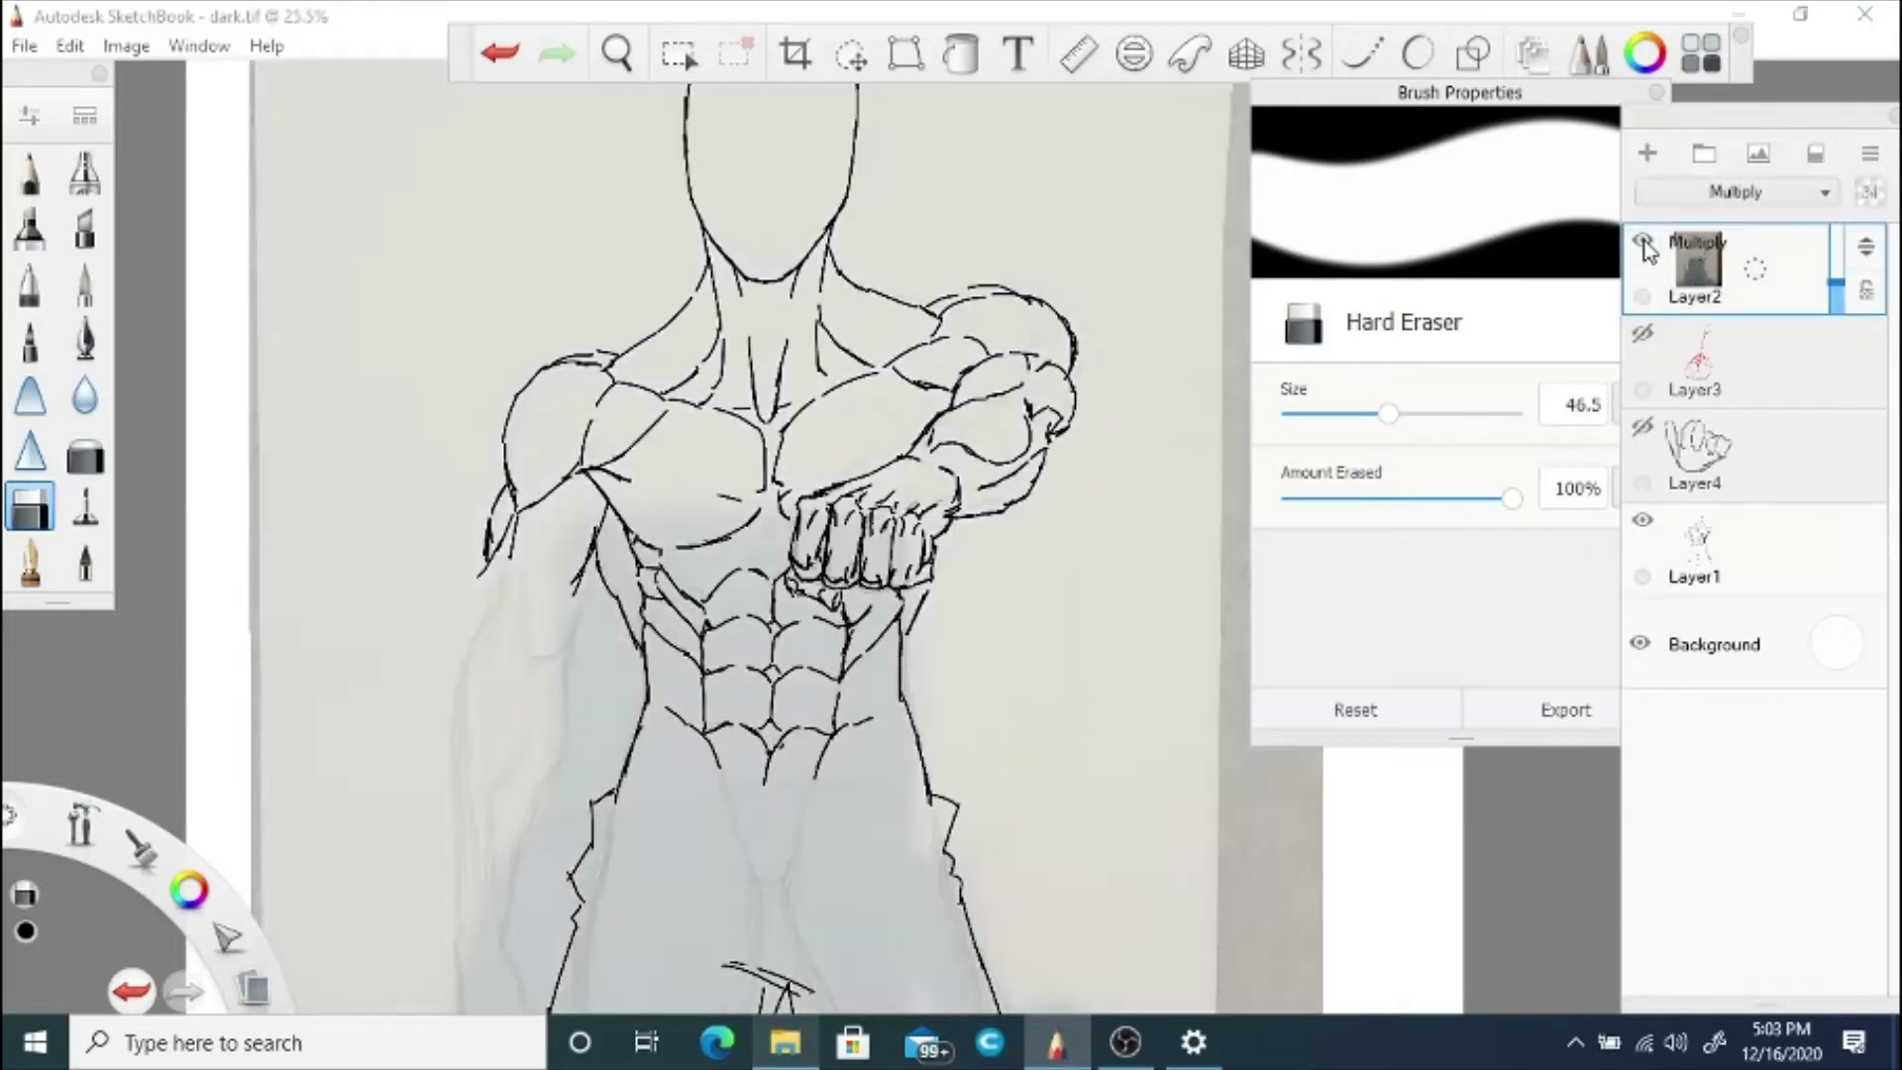
pyautogui.press('space')
pyautogui.moveTo(607, 237); pyautogui.dragTo(749, 392)
pyautogui.click(1640, 527)
pyautogui.press('e')
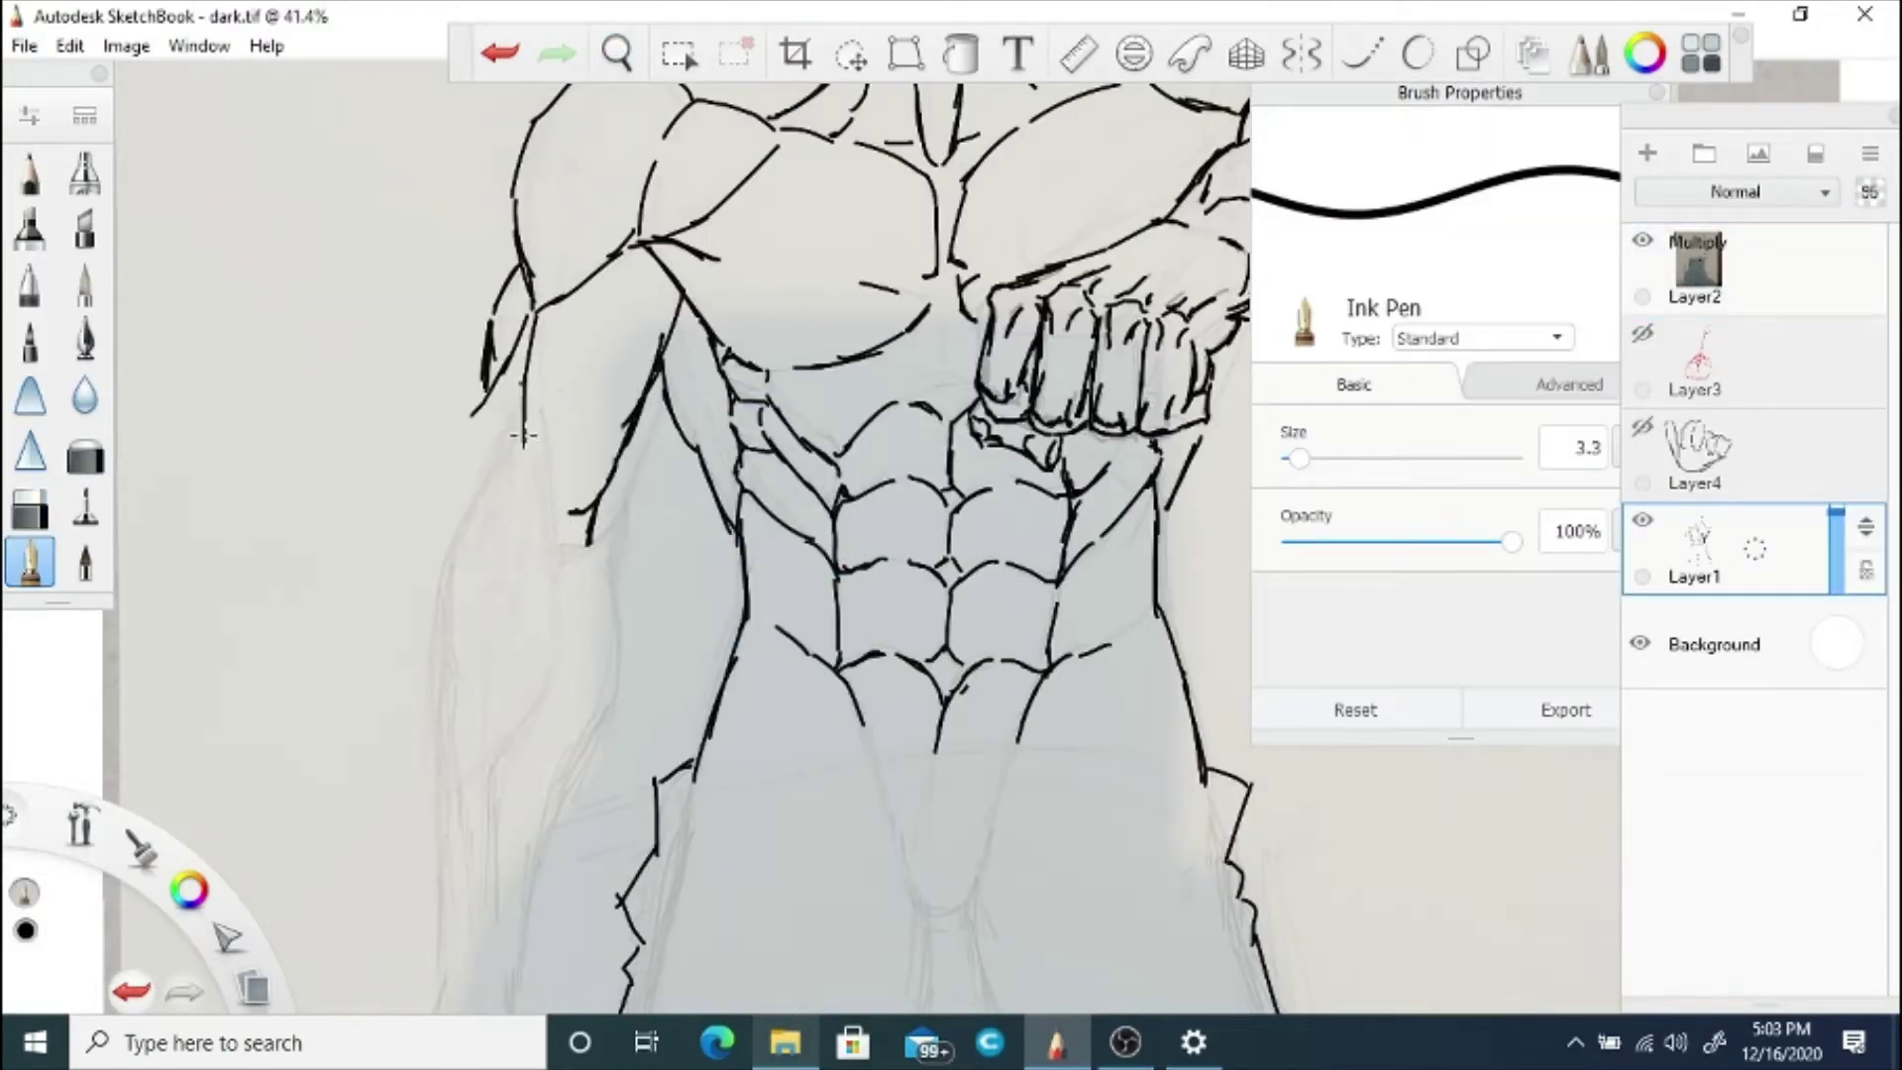
# Step: Try to ink the straight hanging forearm over the pencil sketch, from the elbow down to the wrist
pyautogui.moveTo(553, 528)
pyautogui.mouseDown()
pyautogui.moveTo(541, 711)
pyautogui.moveTo(507, 782)
pyautogui.mouseUp()
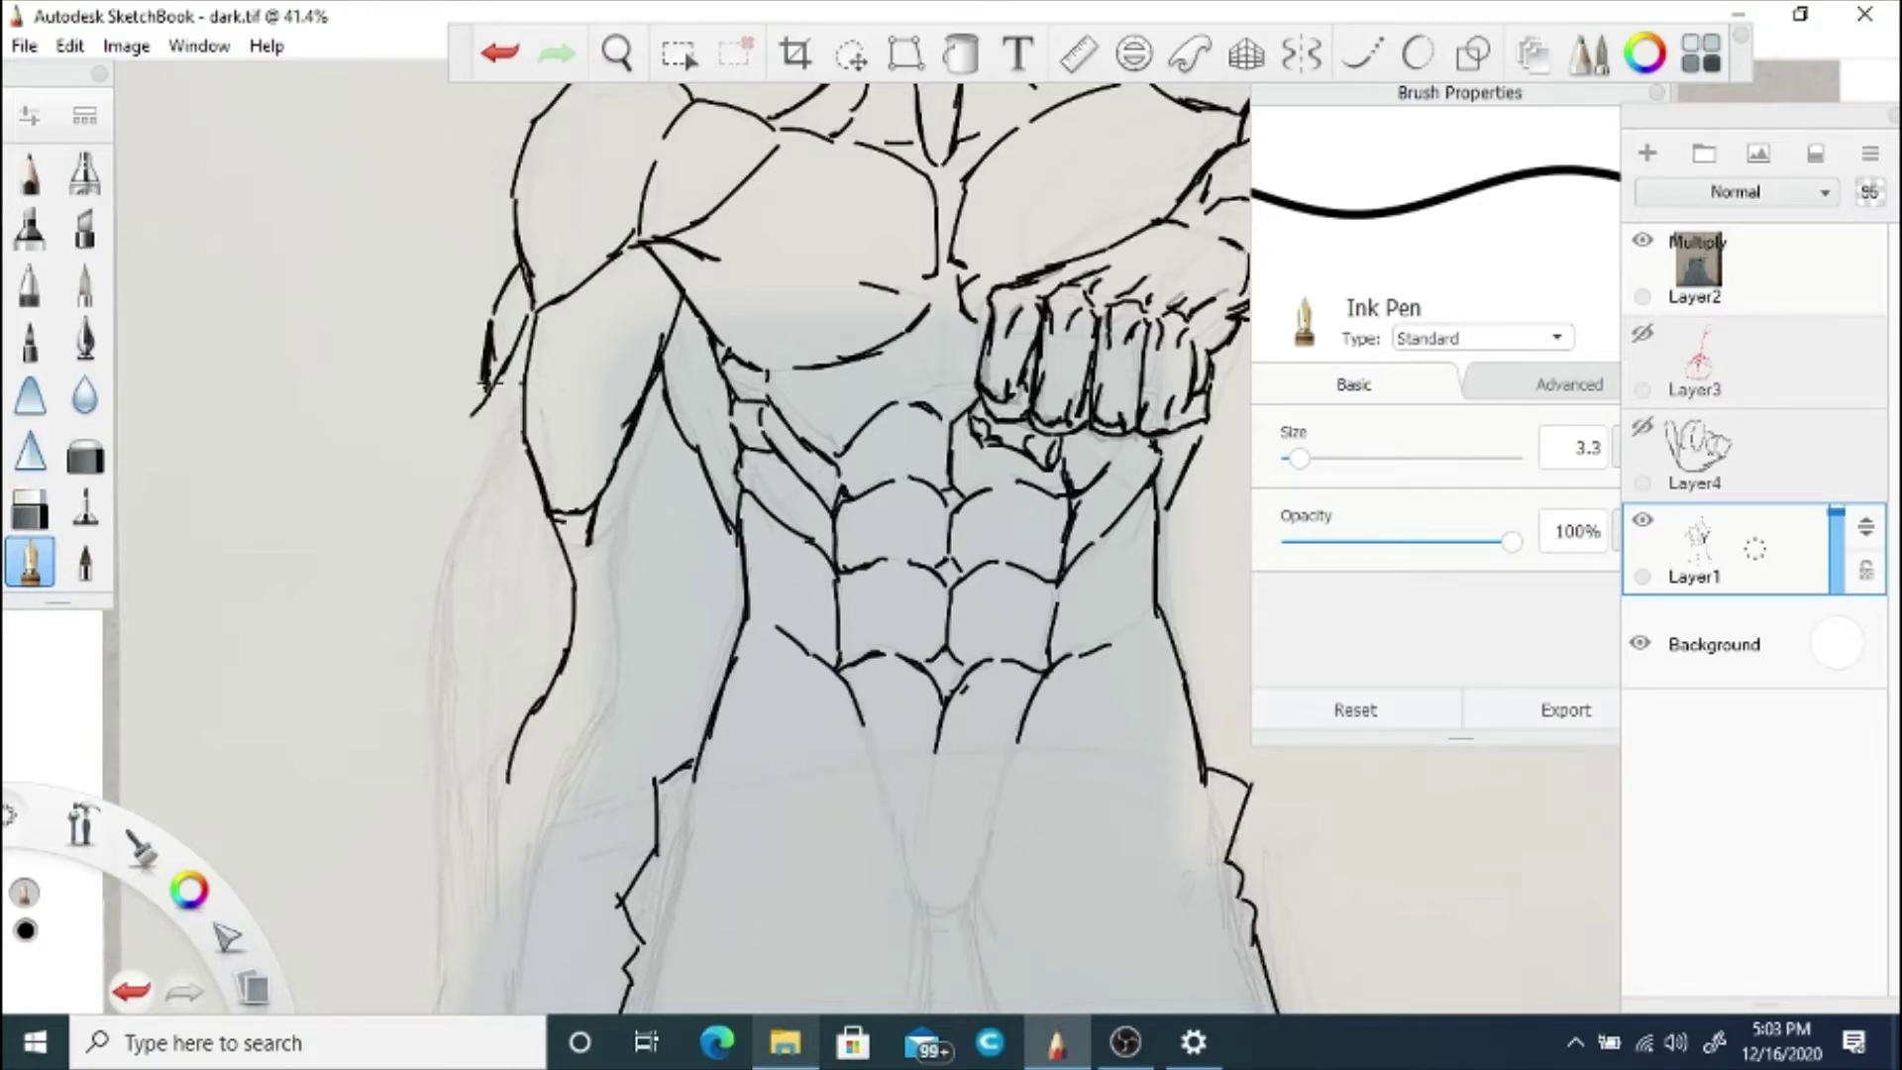
pyautogui.moveTo(437, 550); pyautogui.dragTo(443, 745)
pyautogui.moveTo(444, 596); pyautogui.dragTo(481, 741)
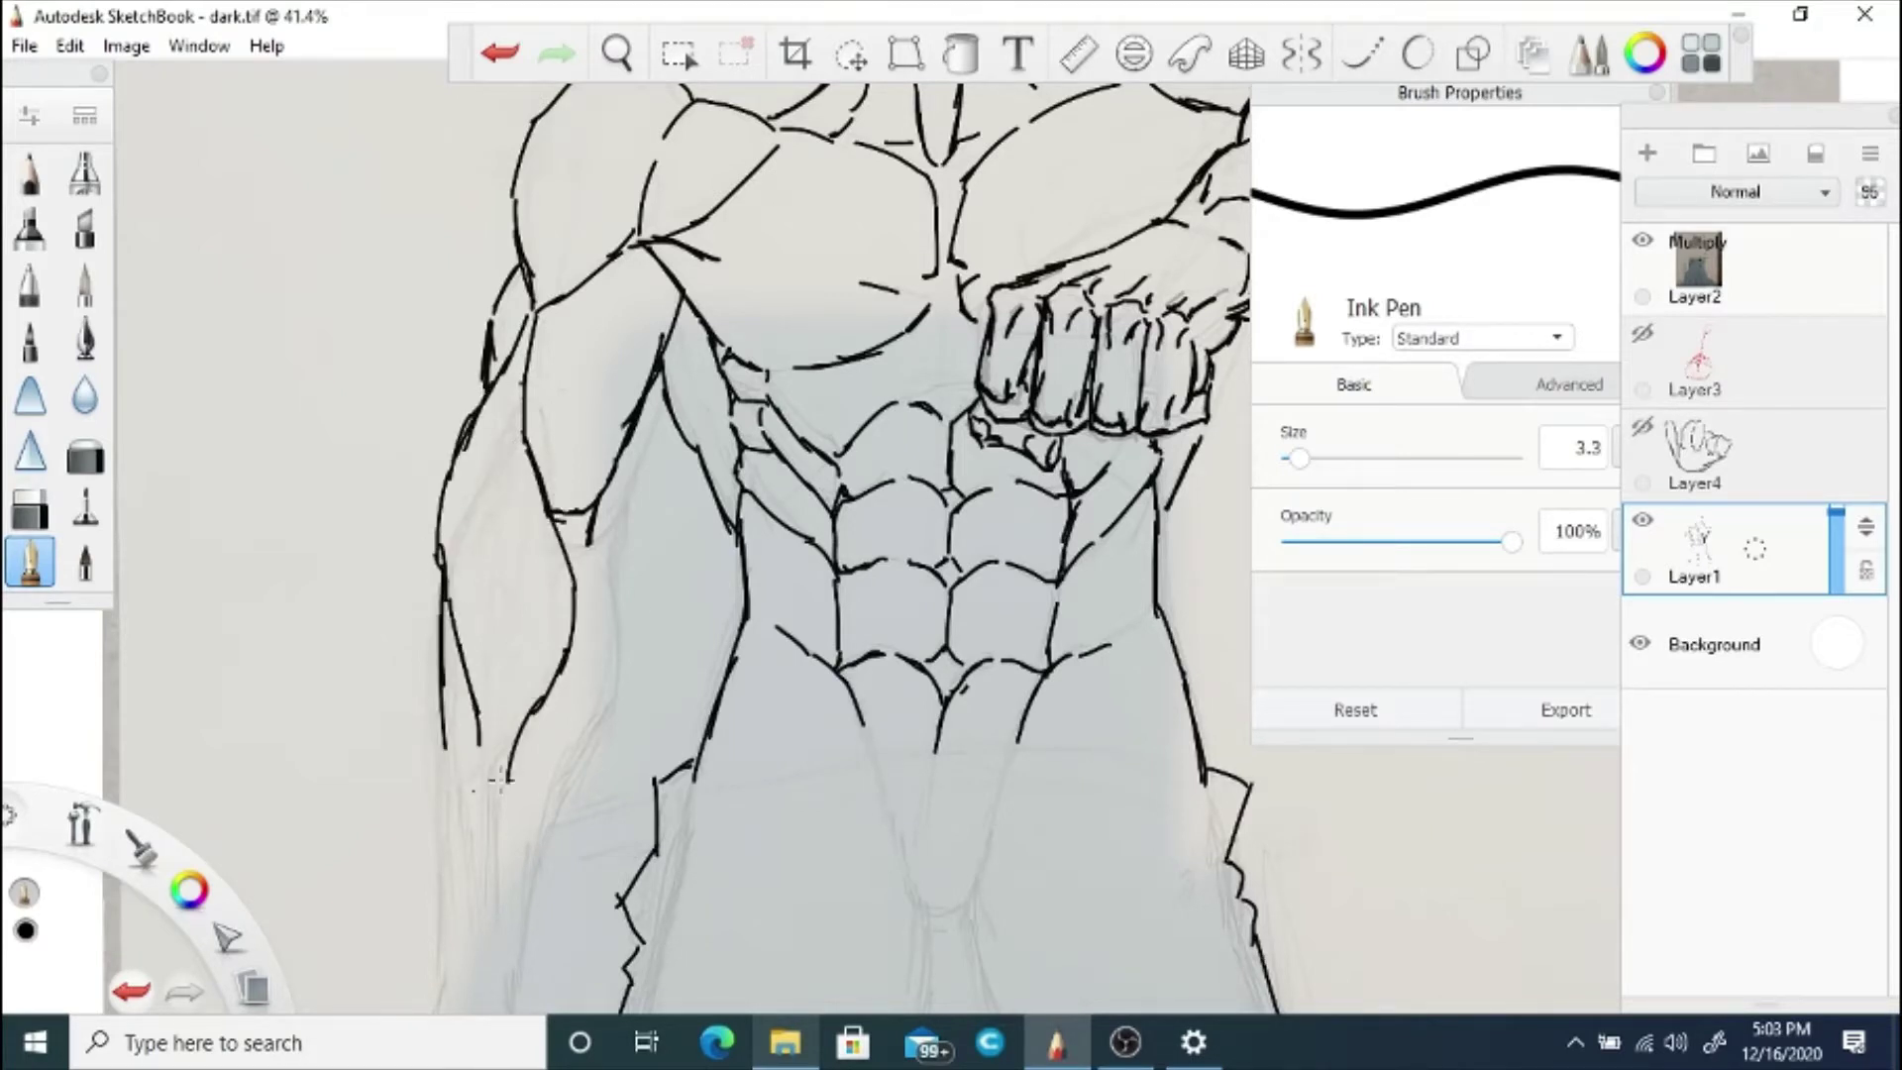
pyautogui.moveTo(585, 707); pyautogui.dragTo(551, 854)
pyautogui.press('space')
pyautogui.moveTo(598, 544)
pyautogui.mouseDown()
pyautogui.moveTo(600, 710)
pyautogui.moveTo(728, 696)
pyautogui.mouseUp()
pyautogui.moveTo(525, 603); pyautogui.dragTo(538, 766)
# Step: Undo the strokes of the hanging forearm and the inner biceps edge
pyautogui.click(501, 53)
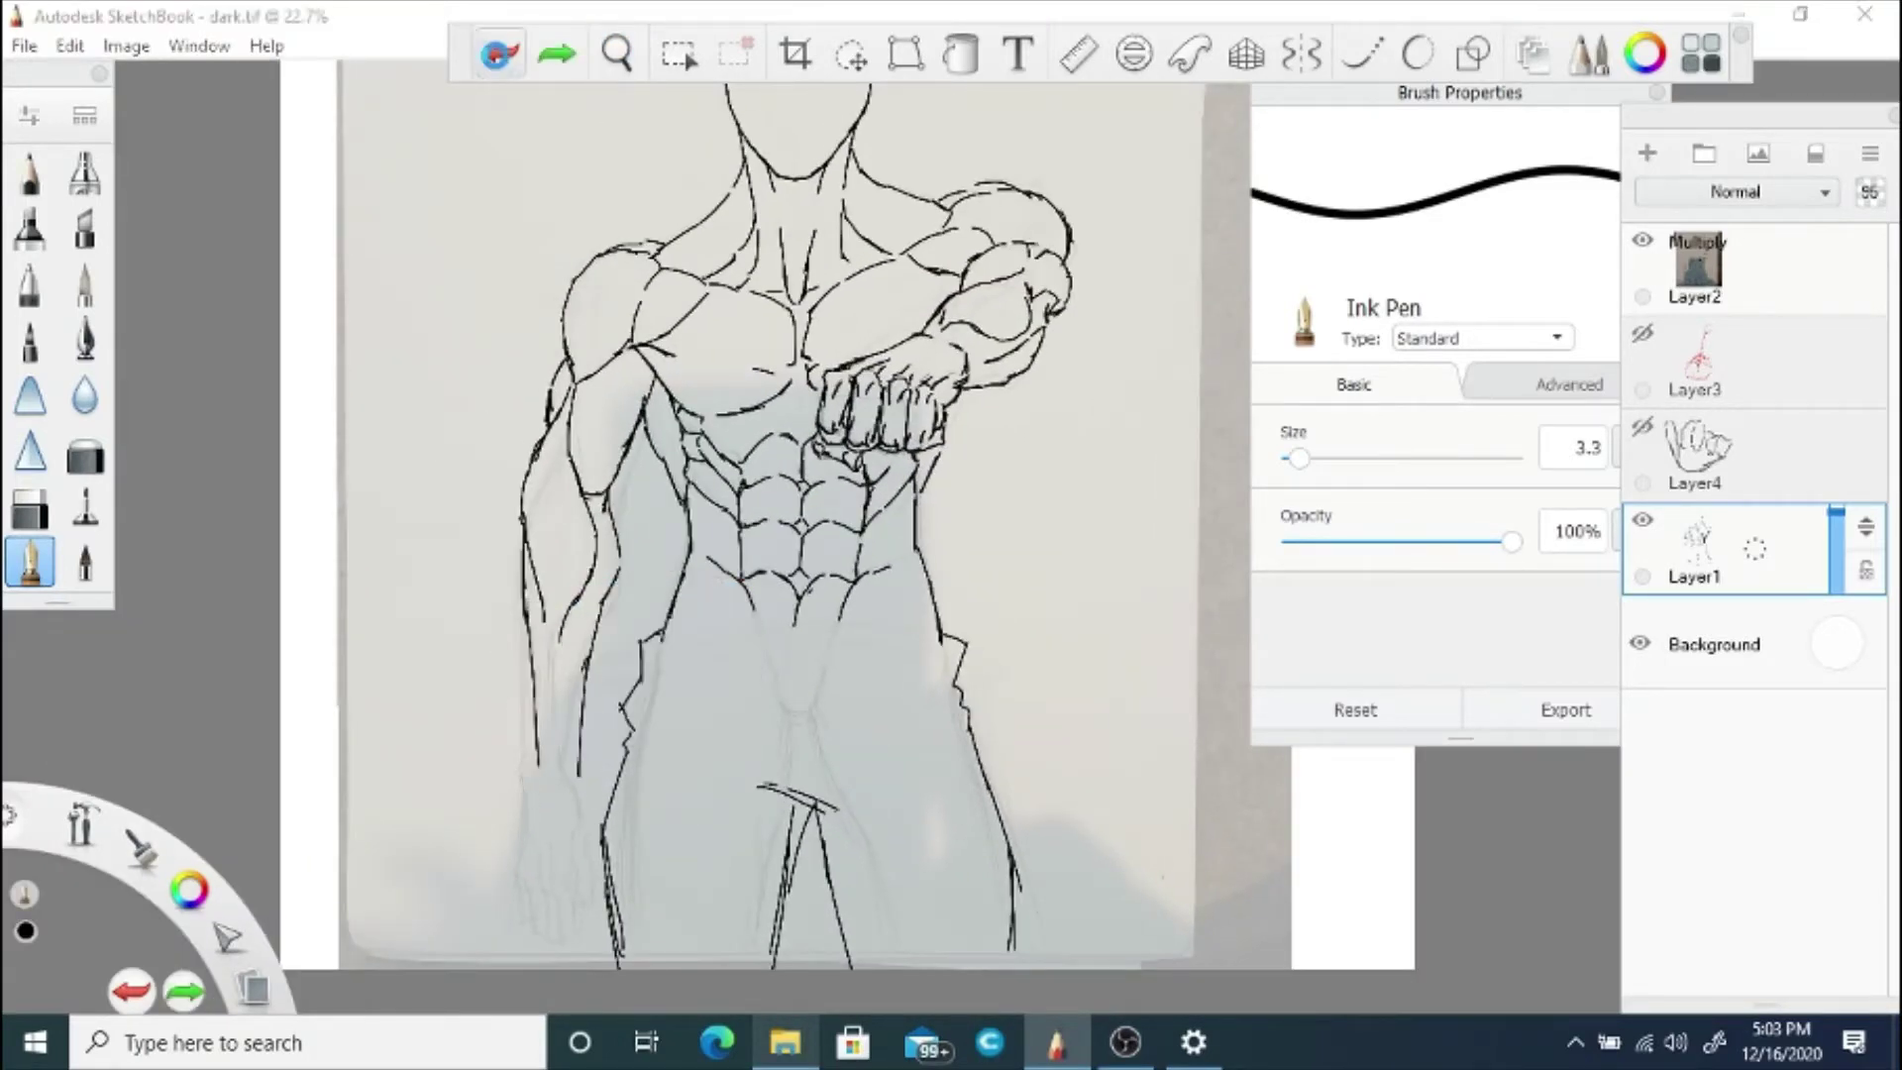
pyautogui.click(500, 54)
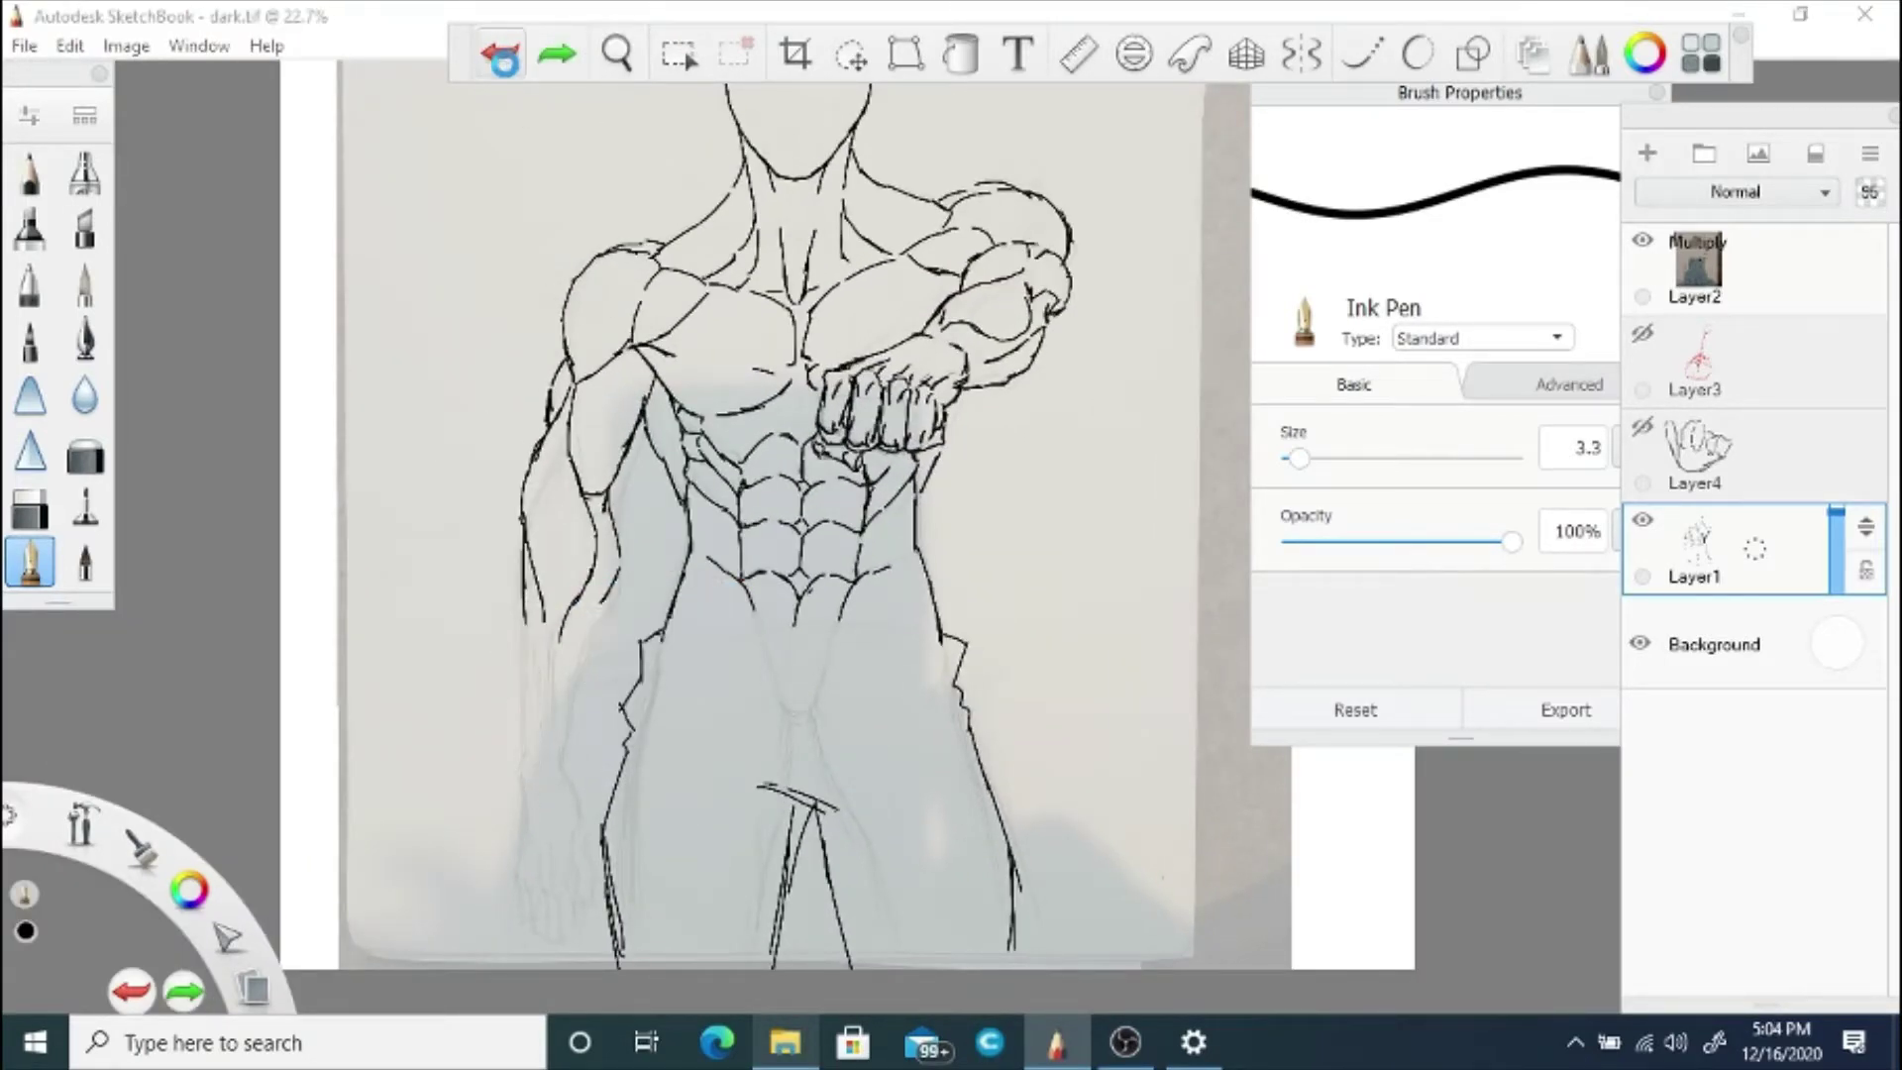
pyautogui.click(506, 57)
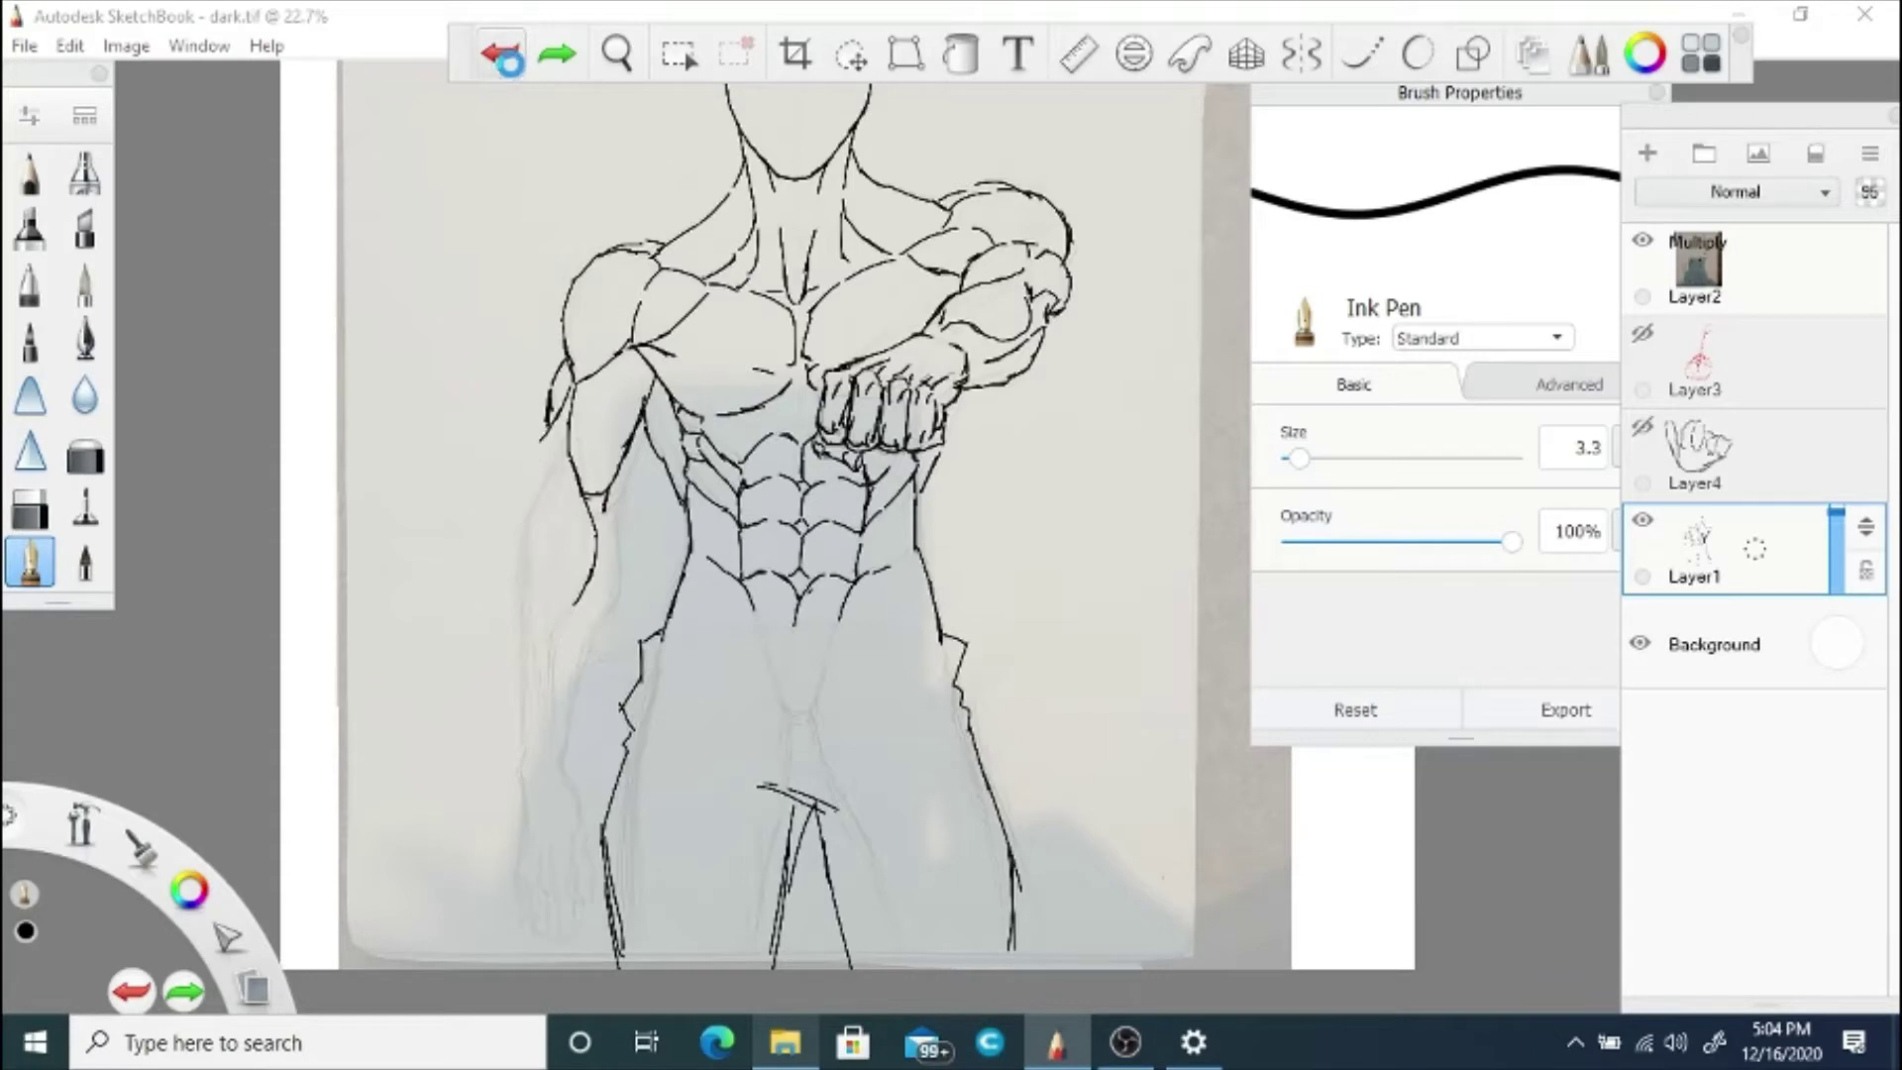
pyautogui.click(505, 57)
pyautogui.click(502, 57)
pyautogui.click(506, 58)
# Step: Erase the leftover outer-arm and biceps strokes below the hanging arm's shoulder with the Hard Eraser
pyautogui.click(30, 507)
pyautogui.moveTo(576, 414); pyautogui.dragTo(566, 410)
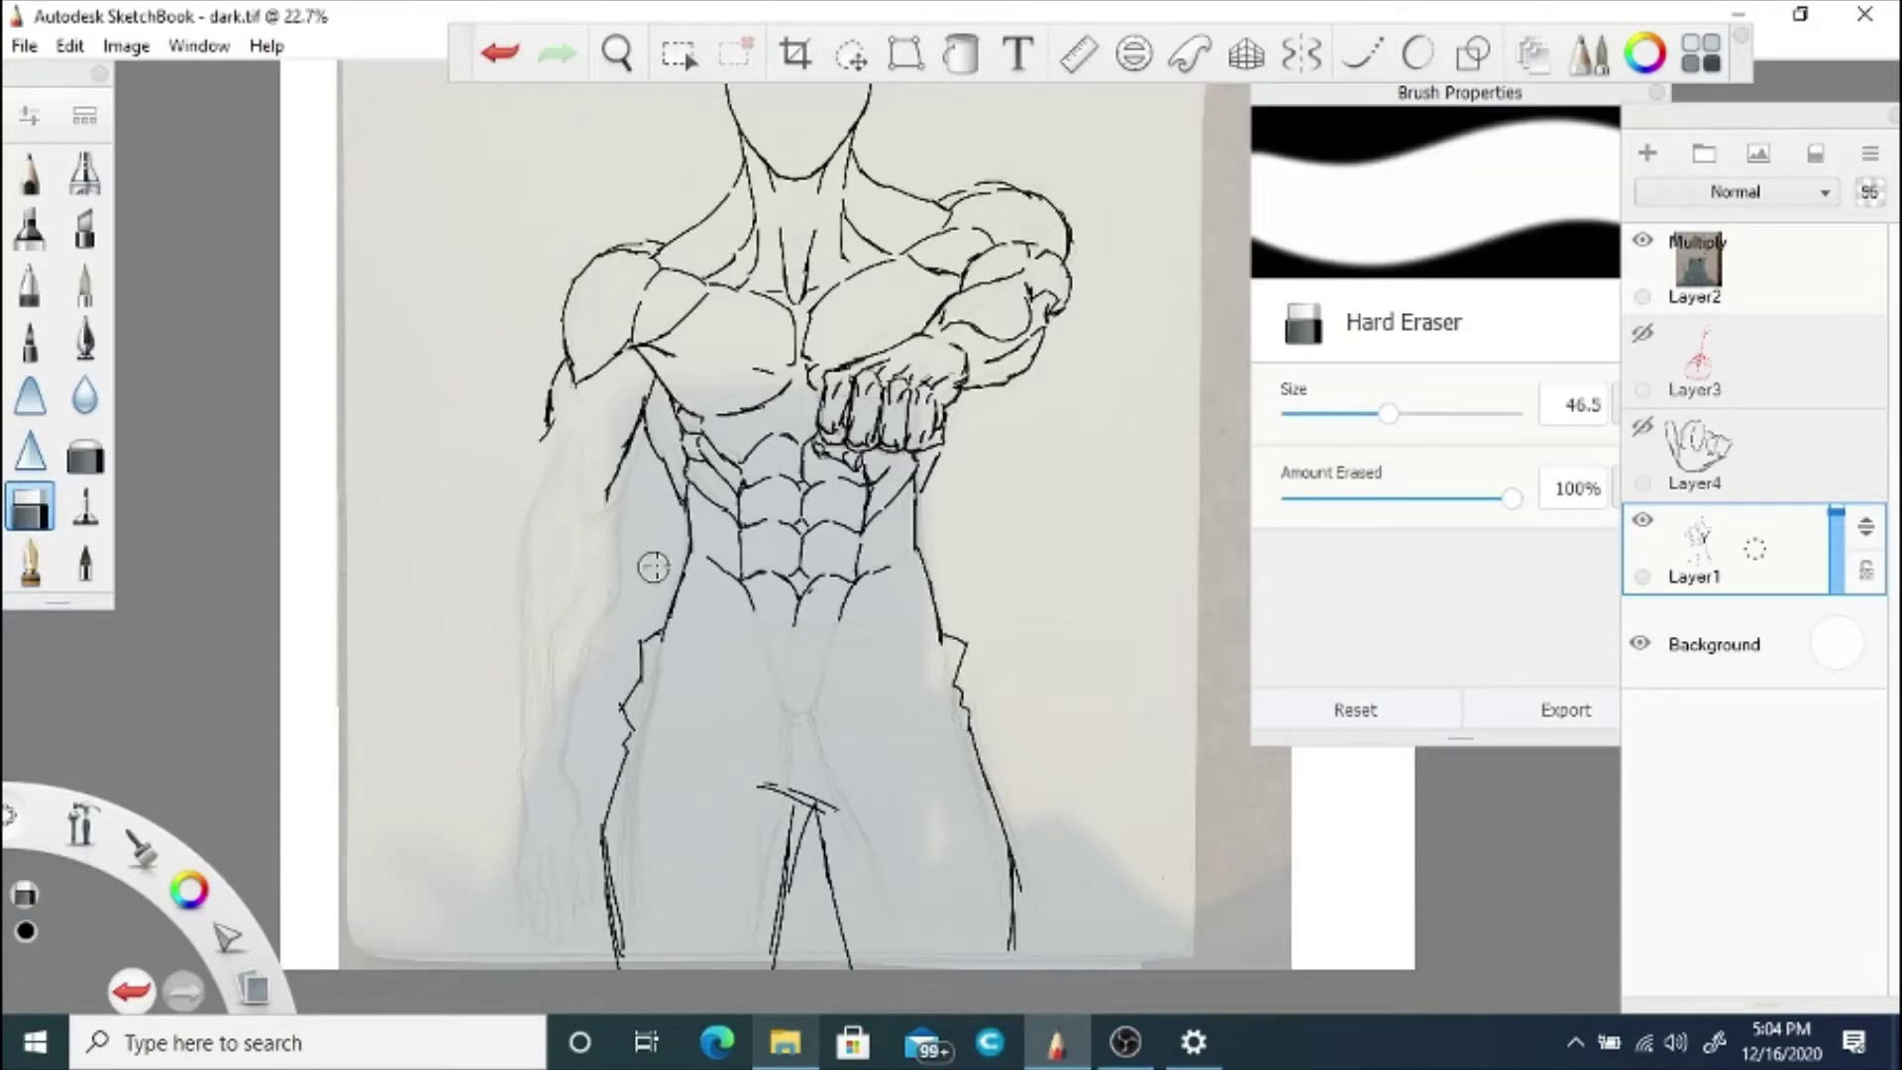
pyautogui.moveTo(611, 493)
pyautogui.mouseDown()
pyautogui.moveTo(637, 424)
pyautogui.moveTo(563, 376)
pyautogui.mouseUp()
pyautogui.click(617, 54)
pyautogui.moveTo(636, 459); pyautogui.dragTo(699, 629)
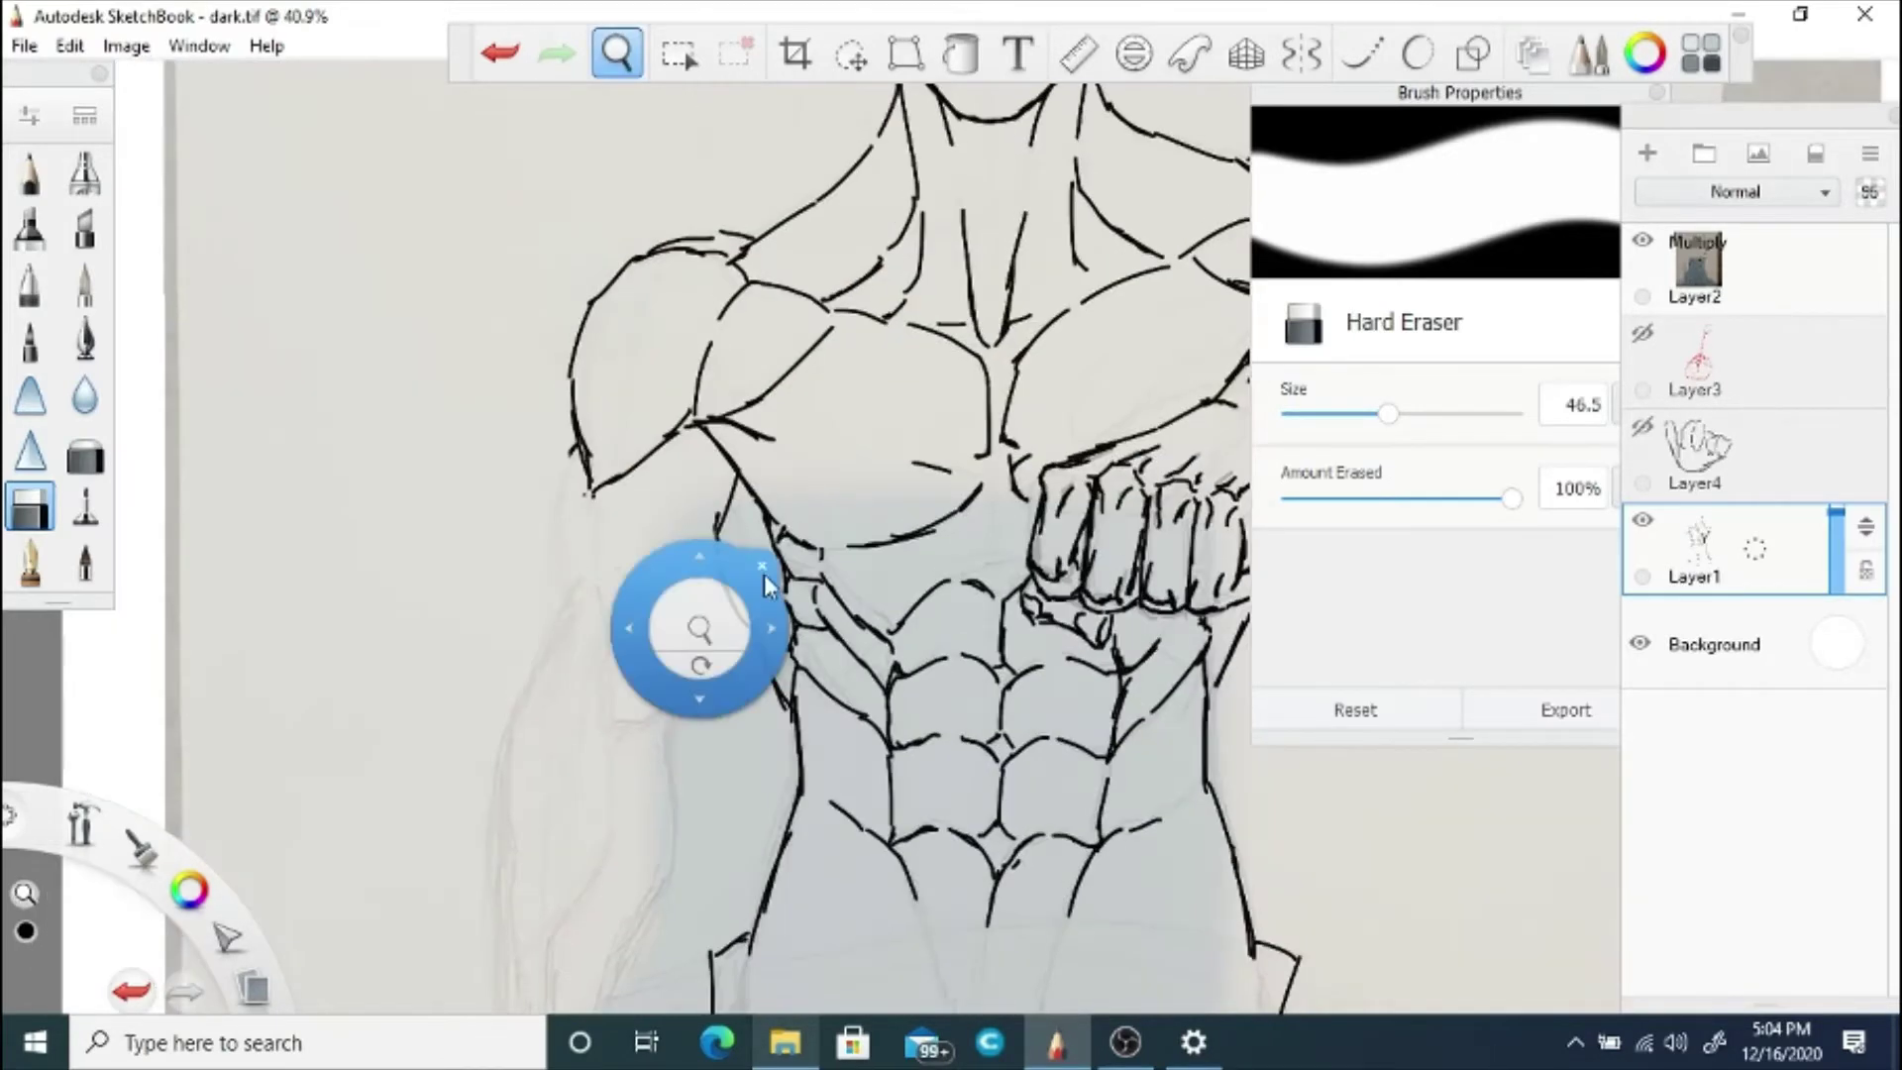
pyautogui.moveTo(764, 575); pyautogui.dragTo(879, 524)
# Step: Ink both sides of the hanging arm's biceps from the shoulder down to the elbow on Layer1
pyautogui.click(30, 562)
pyautogui.moveTo(602, 487); pyautogui.dragTo(597, 522)
pyautogui.moveTo(599, 540); pyautogui.dragTo(628, 767)
pyautogui.click(500, 51)
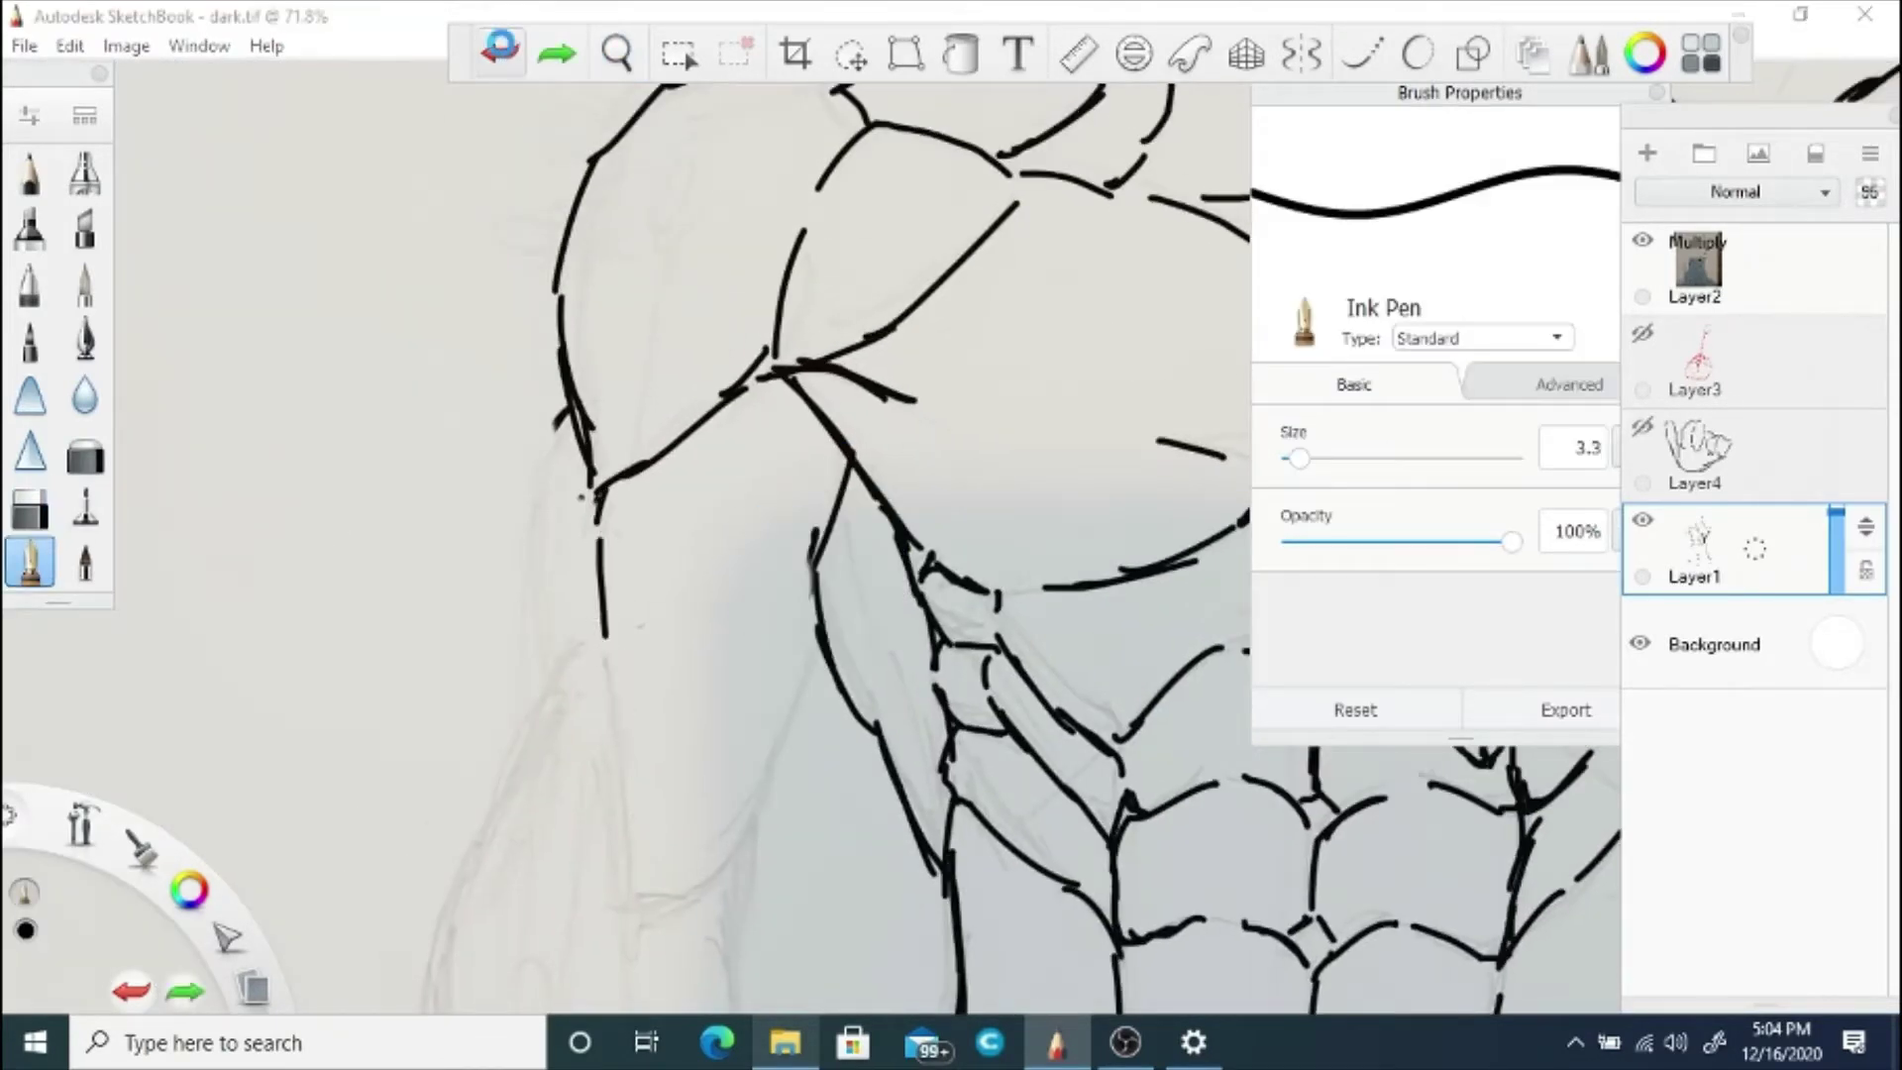
pyautogui.moveTo(605, 637); pyautogui.dragTo(630, 901)
pyautogui.moveTo(848, 505)
pyautogui.mouseDown()
pyautogui.moveTo(777, 718)
pyautogui.moveTo(674, 921)
pyautogui.mouseUp()
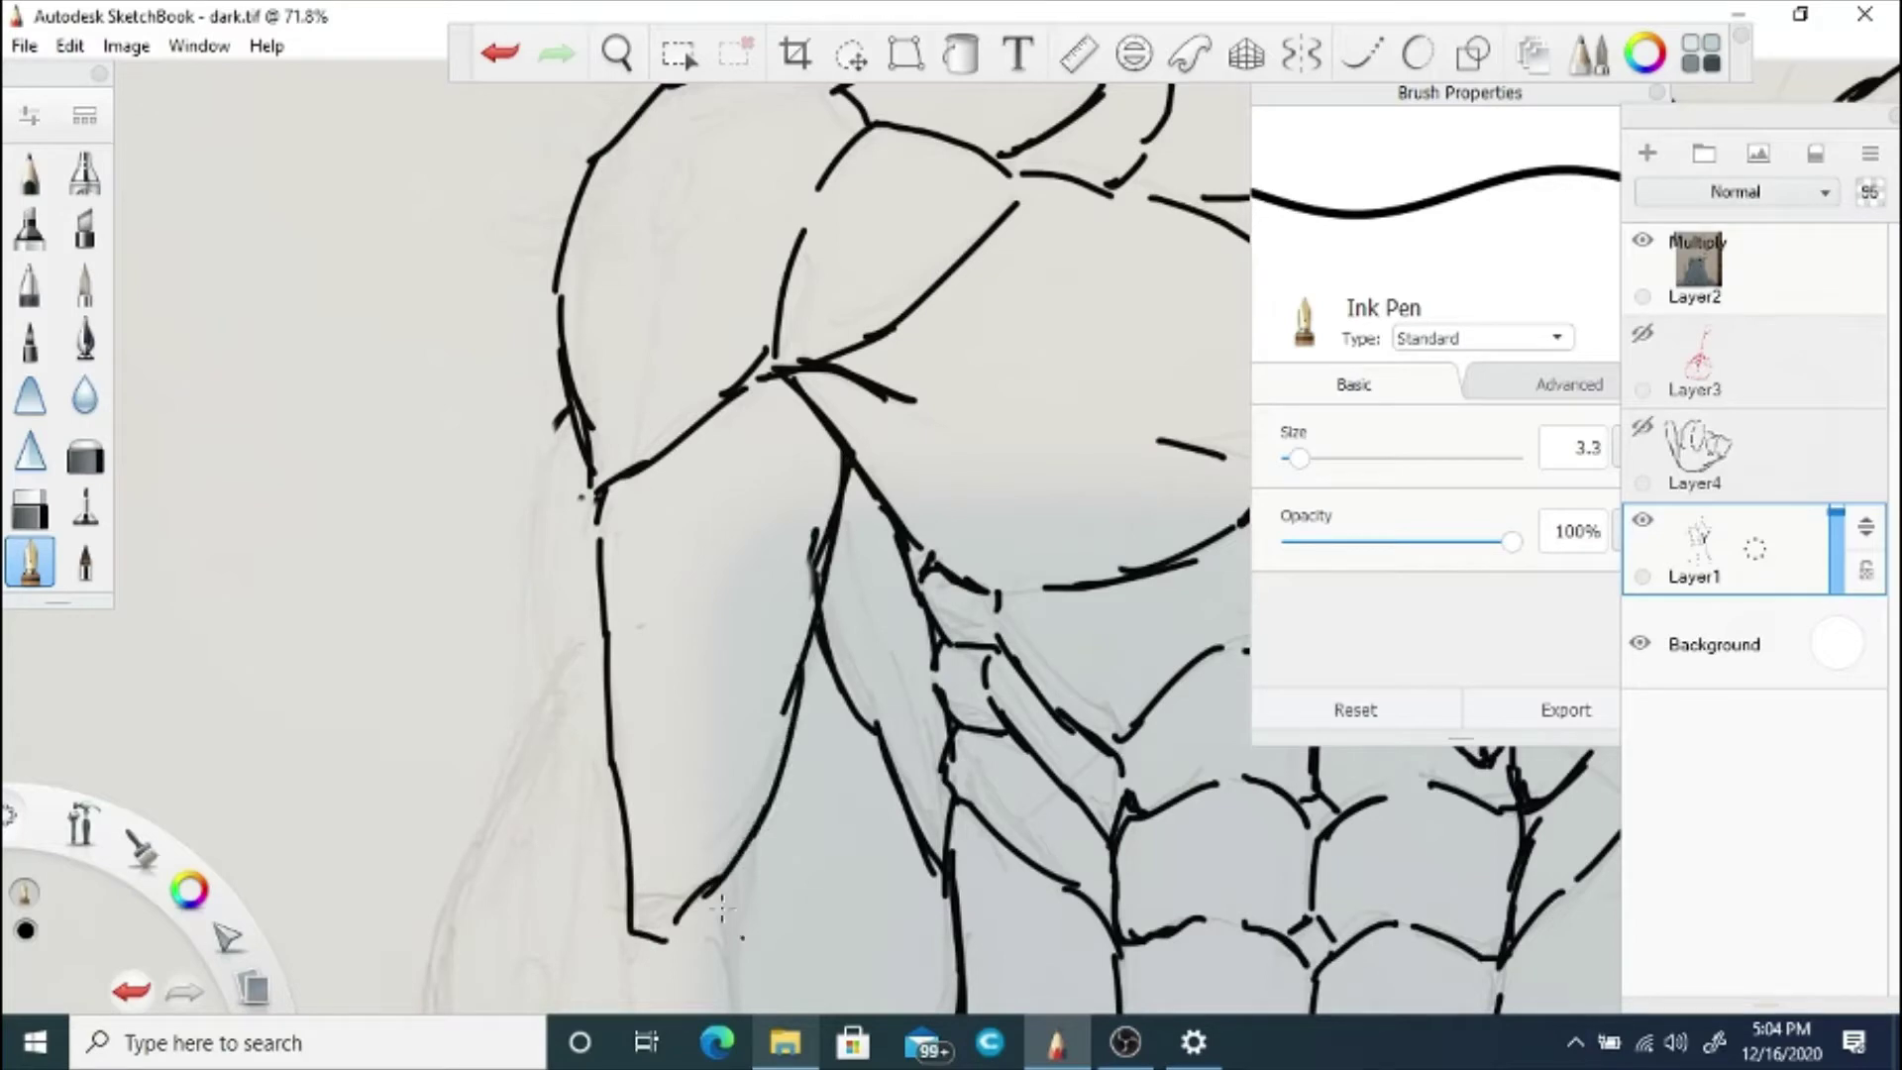
# Step: Ink the outer upper-arm muscle and the upper contours of the hanging forearm on both sides of the elbow
pyautogui.moveTo(584, 485)
pyautogui.mouseDown()
pyautogui.moveTo(528, 728)
pyautogui.moveTo(436, 911)
pyautogui.moveTo(434, 1008)
pyautogui.mouseUp()
pyautogui.moveTo(759, 835); pyautogui.dragTo(738, 1008)
pyautogui.moveTo(567, 399); pyautogui.dragTo(551, 630)
pyautogui.moveTo(538, 560); pyautogui.dragTo(529, 684)
pyautogui.scroll(-3, 645, 288)
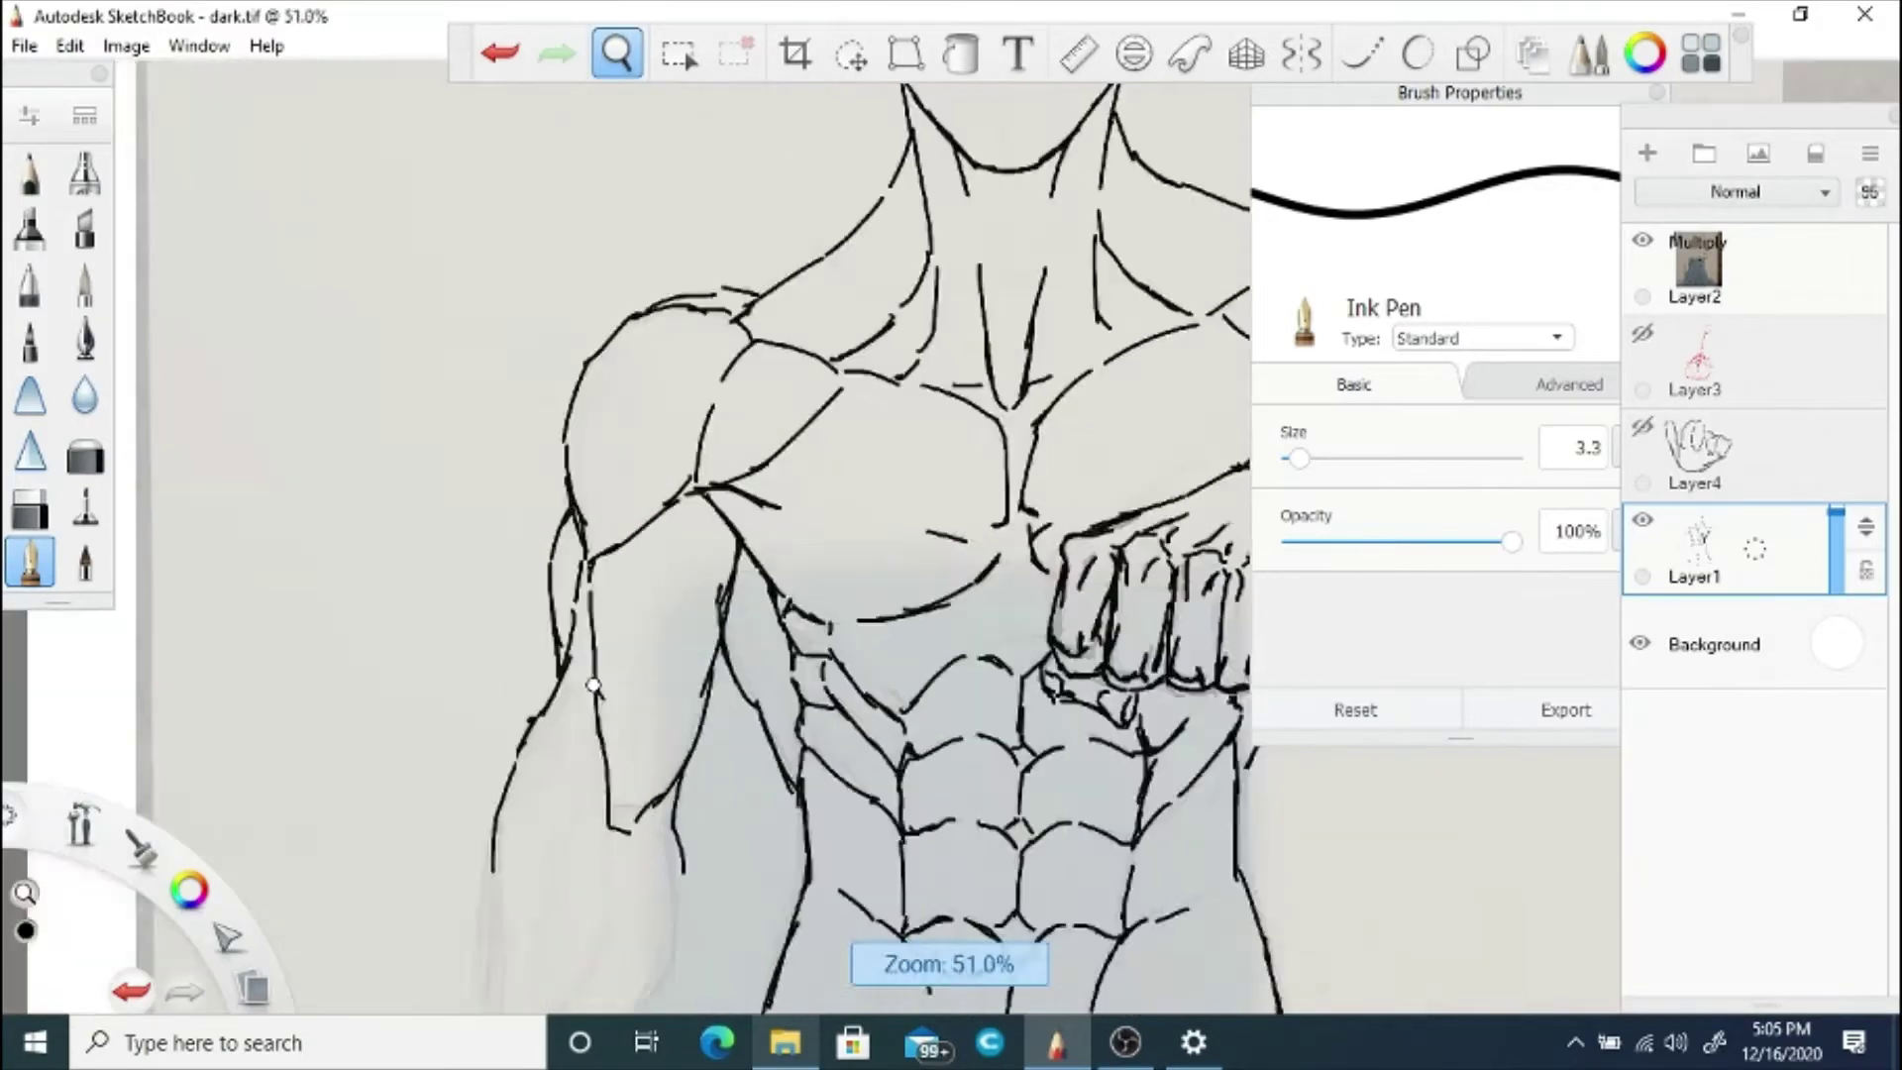
# Step: Ink the outer and inner contours of the hanging forearm down to the wrist
pyautogui.scroll(1, 658, 425)
pyautogui.moveTo(485, 371); pyautogui.dragTo(500, 677)
pyautogui.moveTo(741, 362)
pyautogui.mouseDown()
pyautogui.moveTo(624, 671)
pyautogui.moveTo(598, 848)
pyautogui.mouseUp()
pyautogui.moveTo(487, 486); pyautogui.dragTo(468, 983)
pyautogui.moveTo(611, 810); pyautogui.dragTo(577, 983)
# Step: Add the inner muscle lines of the hanging forearm below the elbow and along its inner edge
pyautogui.moveTo(644, 290); pyautogui.dragTo(648, 408)
pyautogui.moveTo(644, 428); pyautogui.dragTo(592, 503)
pyautogui.moveTo(610, 481); pyautogui.dragTo(530, 596)
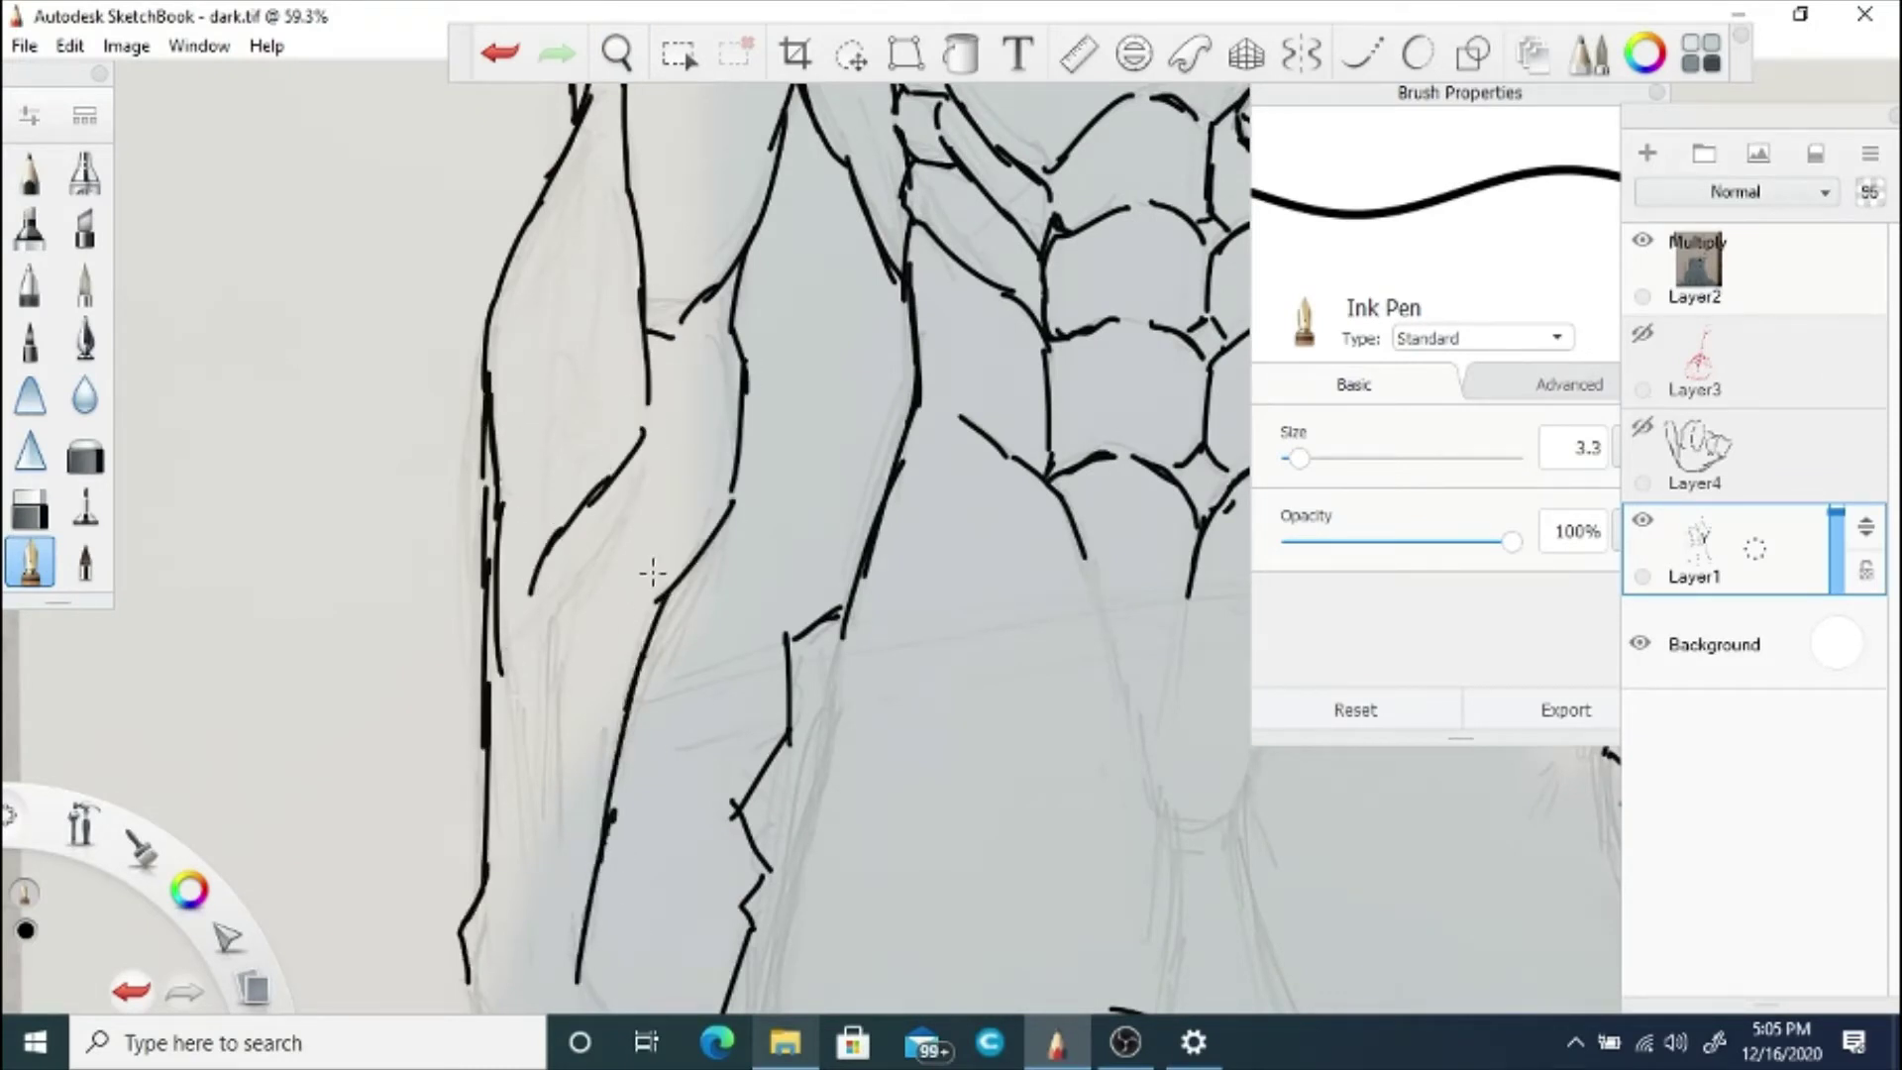
pyautogui.moveTo(655, 561); pyautogui.dragTo(643, 643)
pyautogui.moveTo(648, 542)
pyautogui.mouseDown()
pyautogui.moveTo(654, 619)
pyautogui.moveTo(620, 710)
pyautogui.moveTo(617, 642)
pyautogui.mouseUp()
pyautogui.scroll(-4, 636, 512)
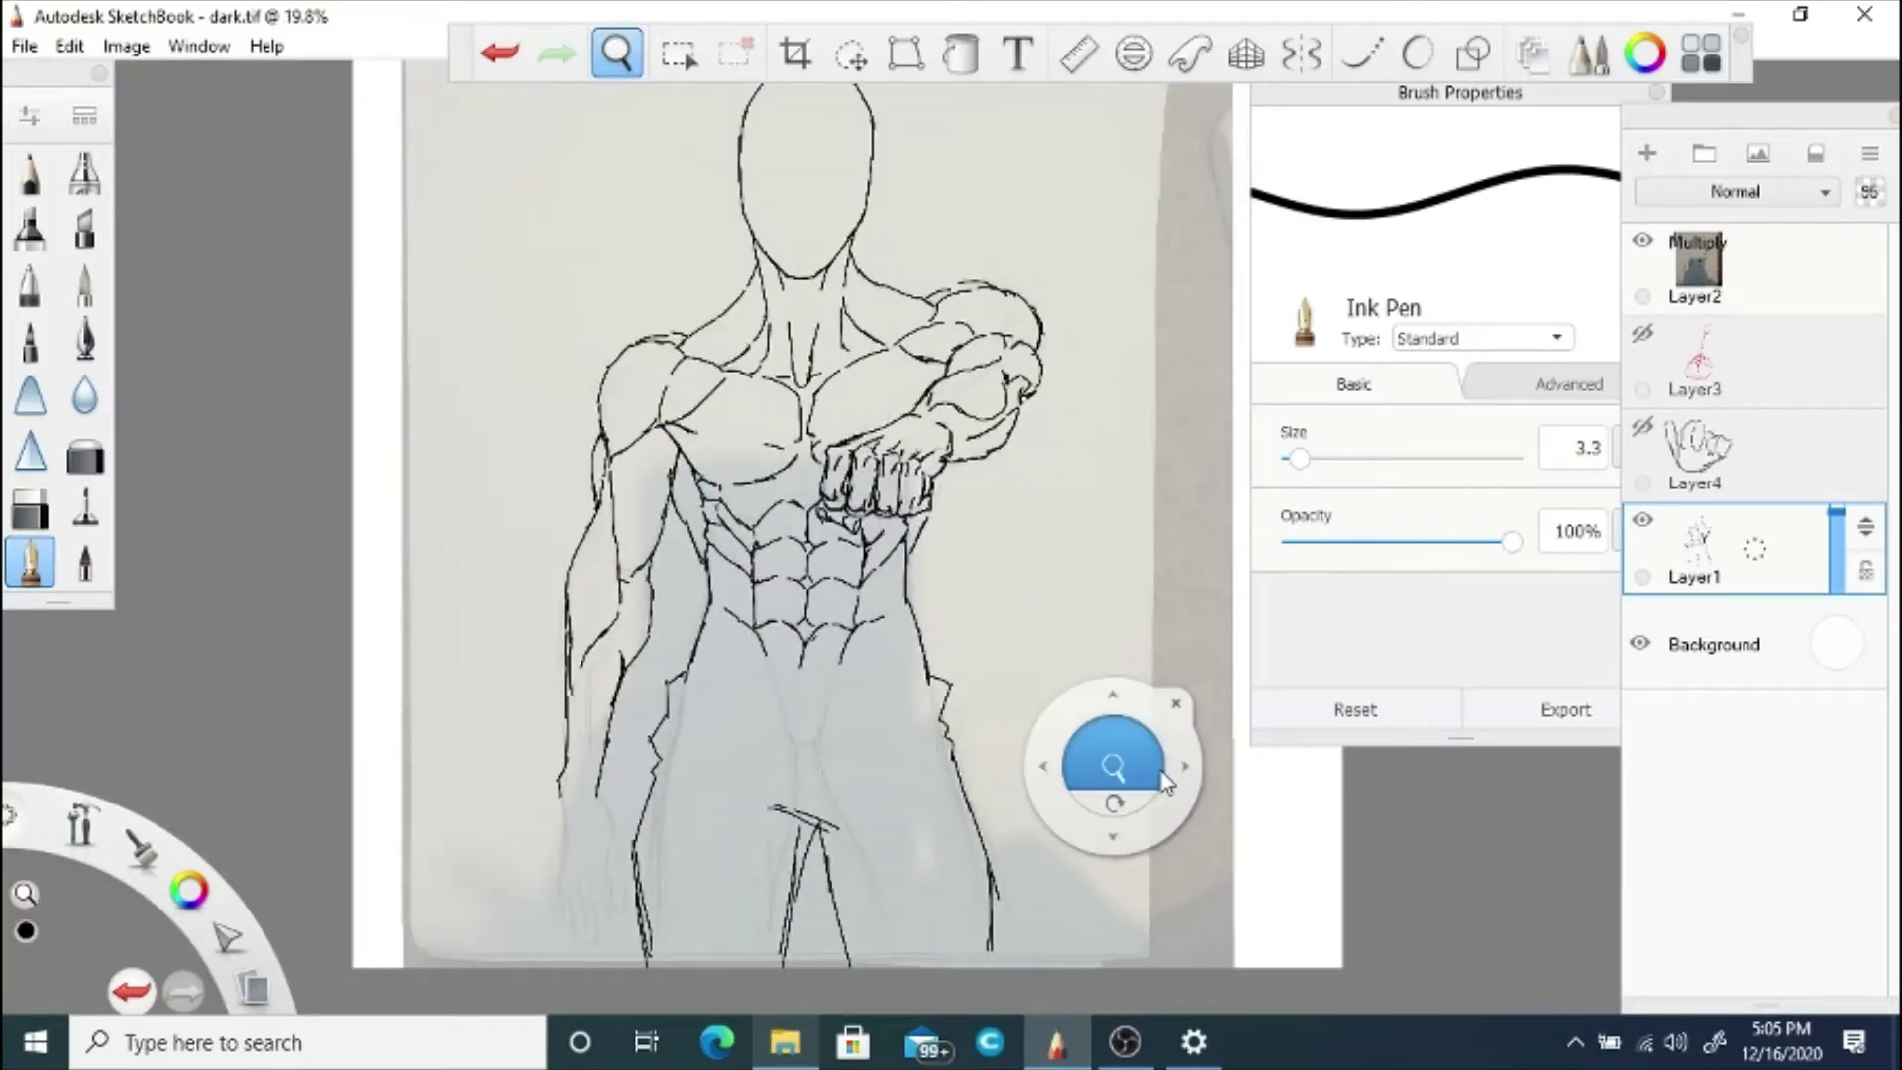
# Step: Close the lower end of the biceps with a curved crease at the elbow
pyautogui.scroll(5, 694, 644)
pyautogui.press('e')
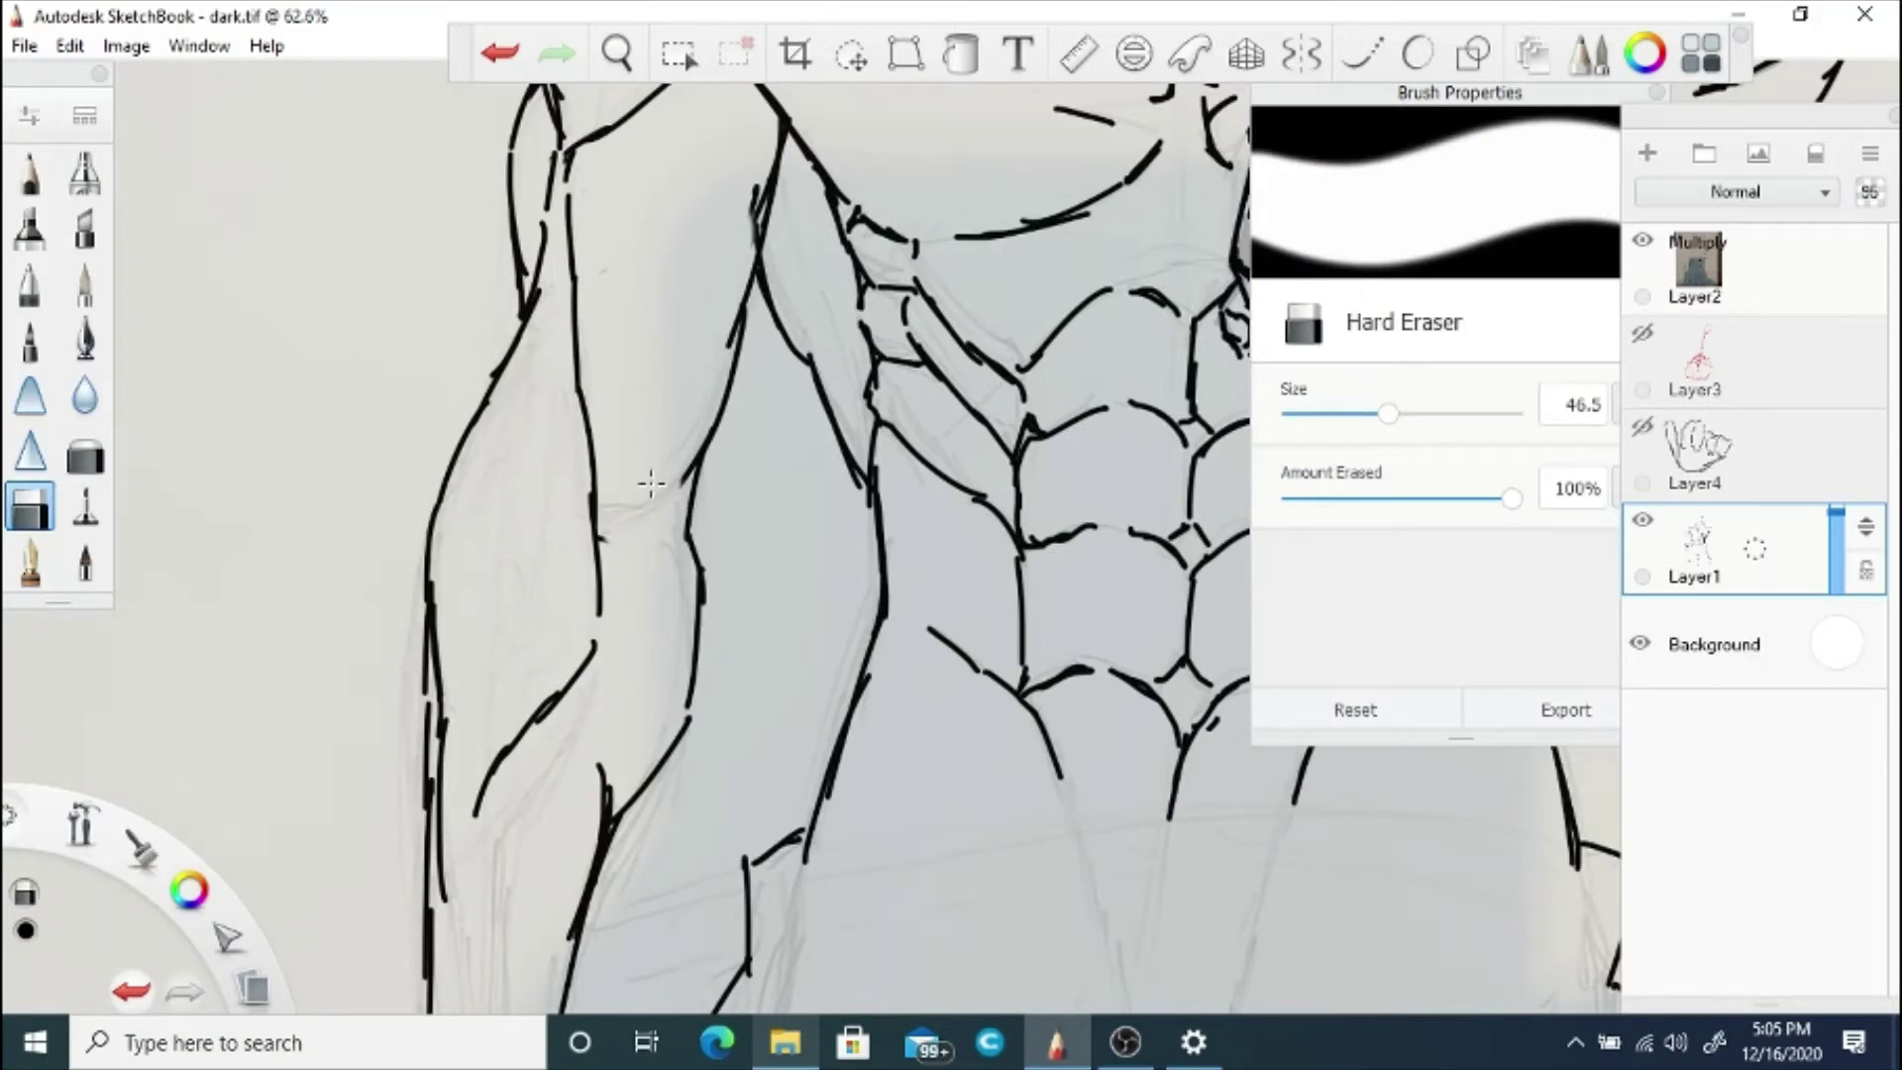
pyautogui.press('e')
pyautogui.moveTo(658, 484); pyautogui.dragTo(711, 433)
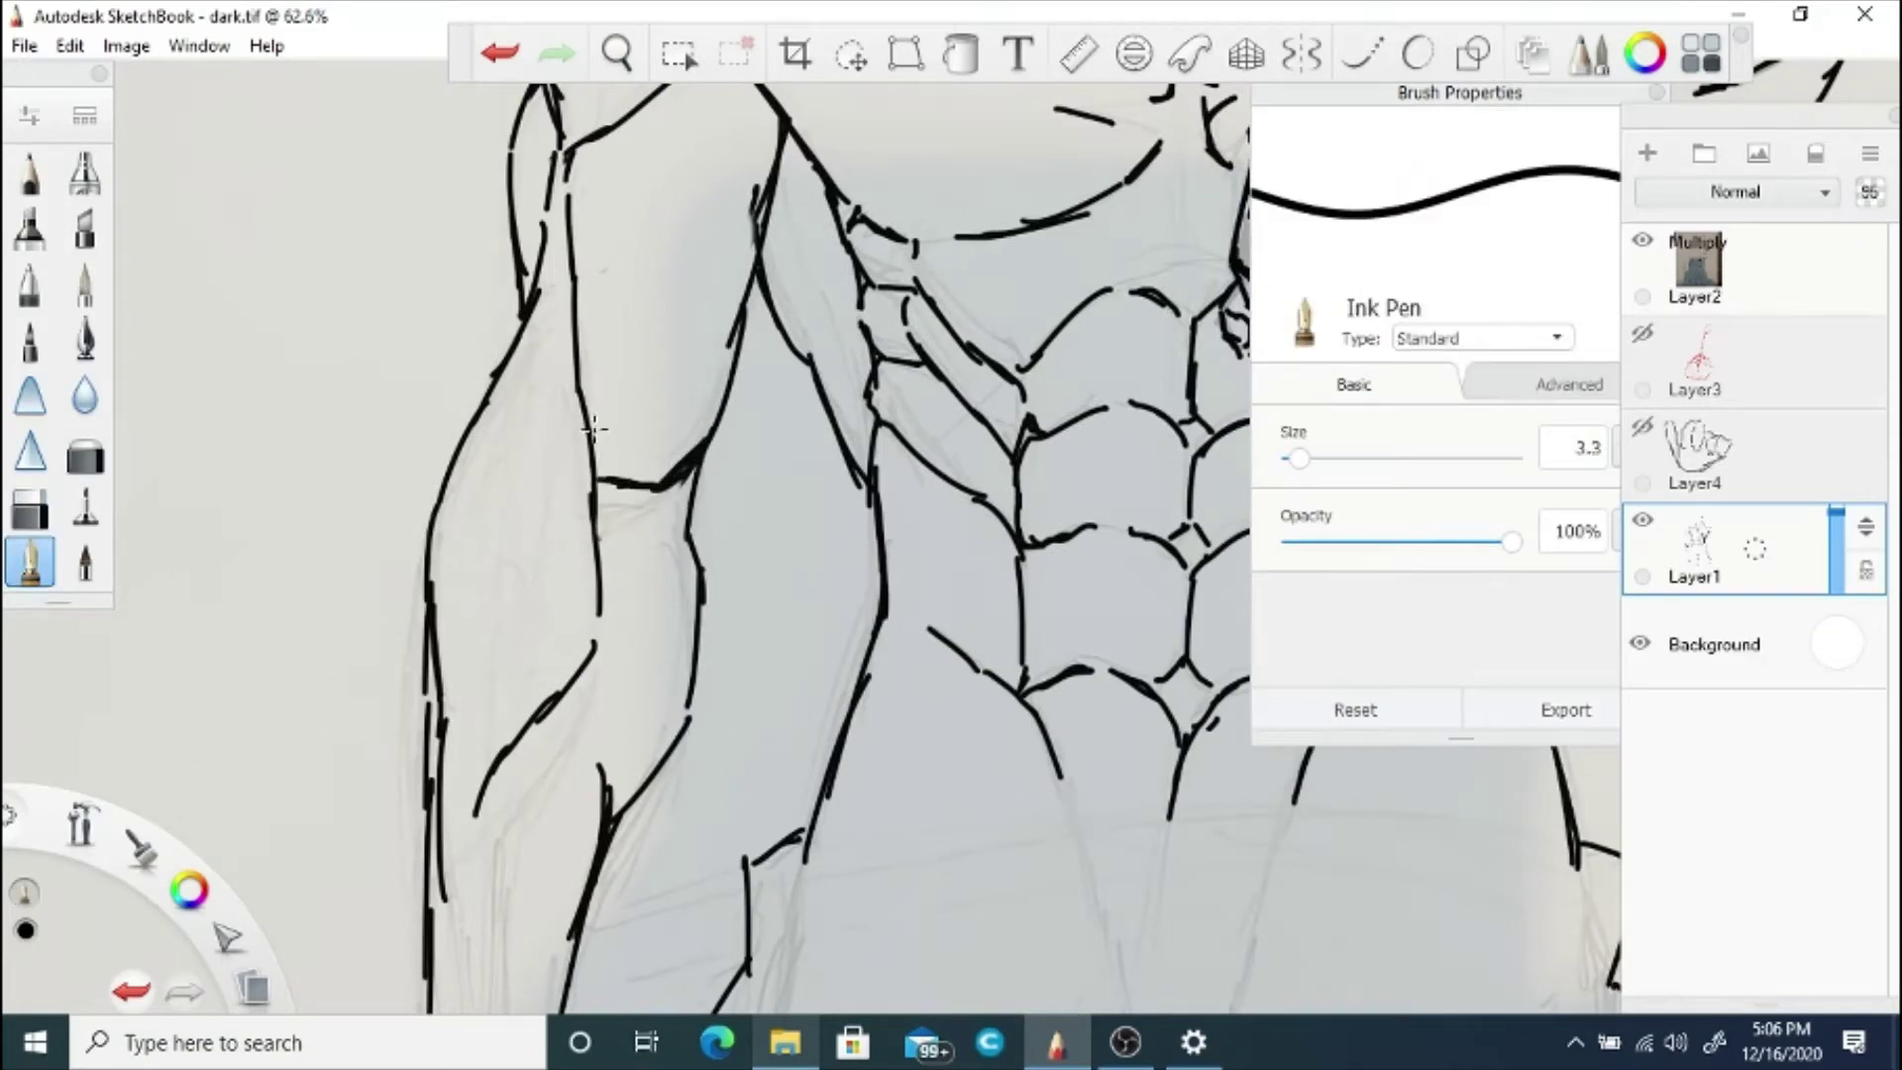
# Step: Ink the hanging hand with its thumb and fingers below the wrist, and raise Layer1's opacity to 100
pyautogui.press('space')
pyautogui.moveTo(665, 181); pyautogui.dragTo(611, 571)
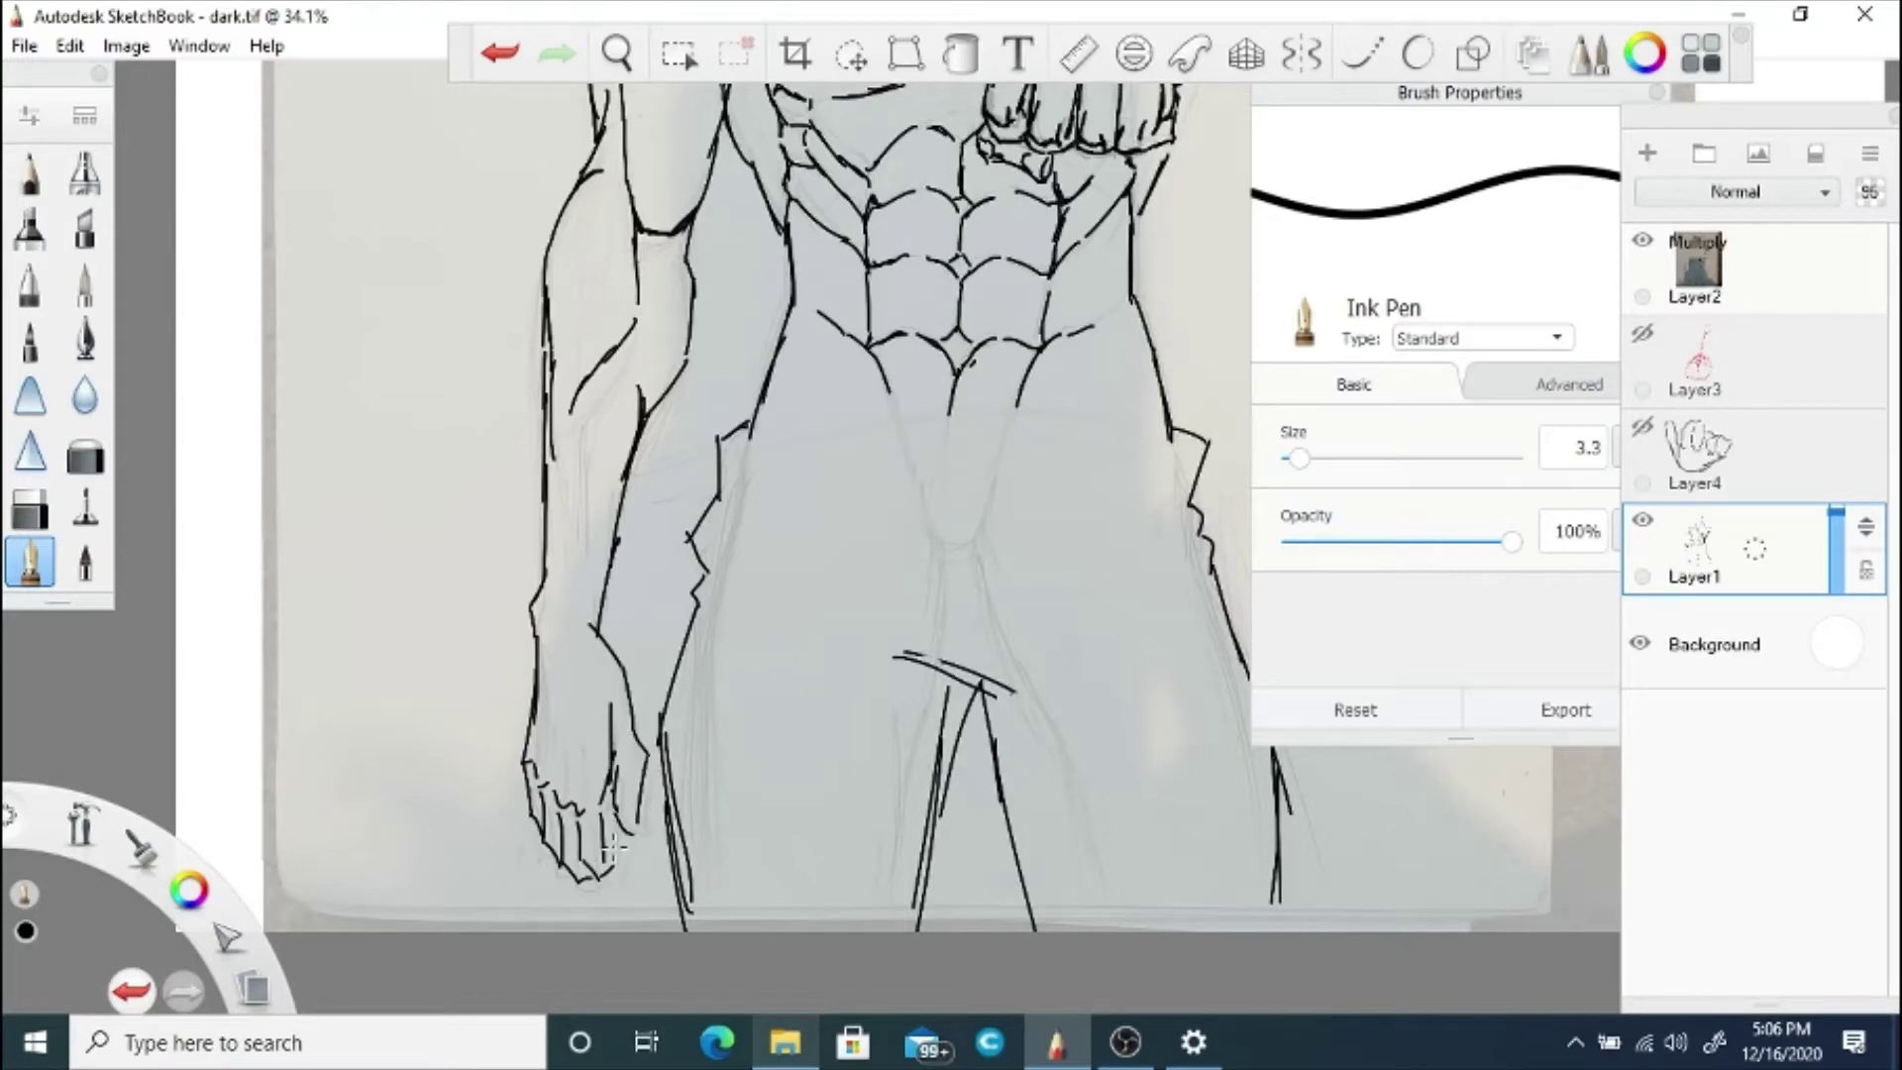
pyautogui.press('space')
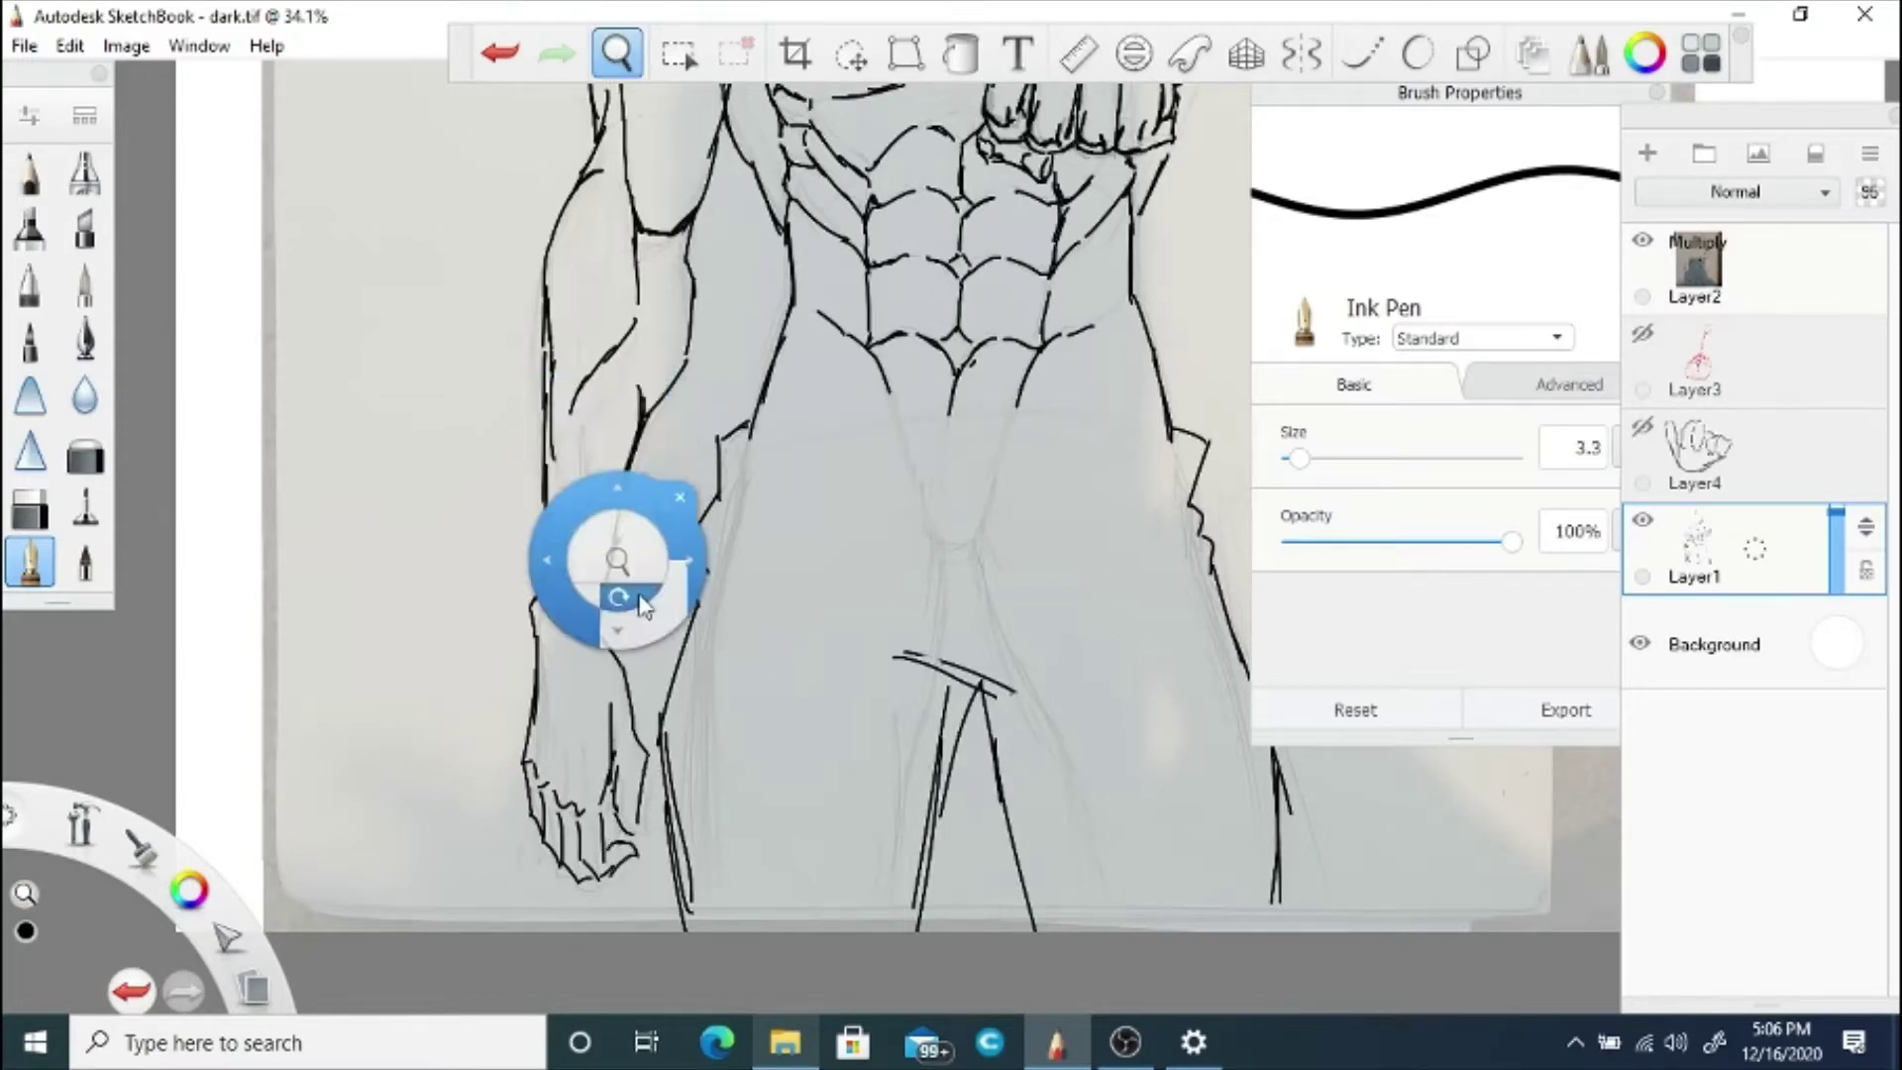
pyautogui.moveTo(645, 540); pyautogui.dragTo(816, 703)
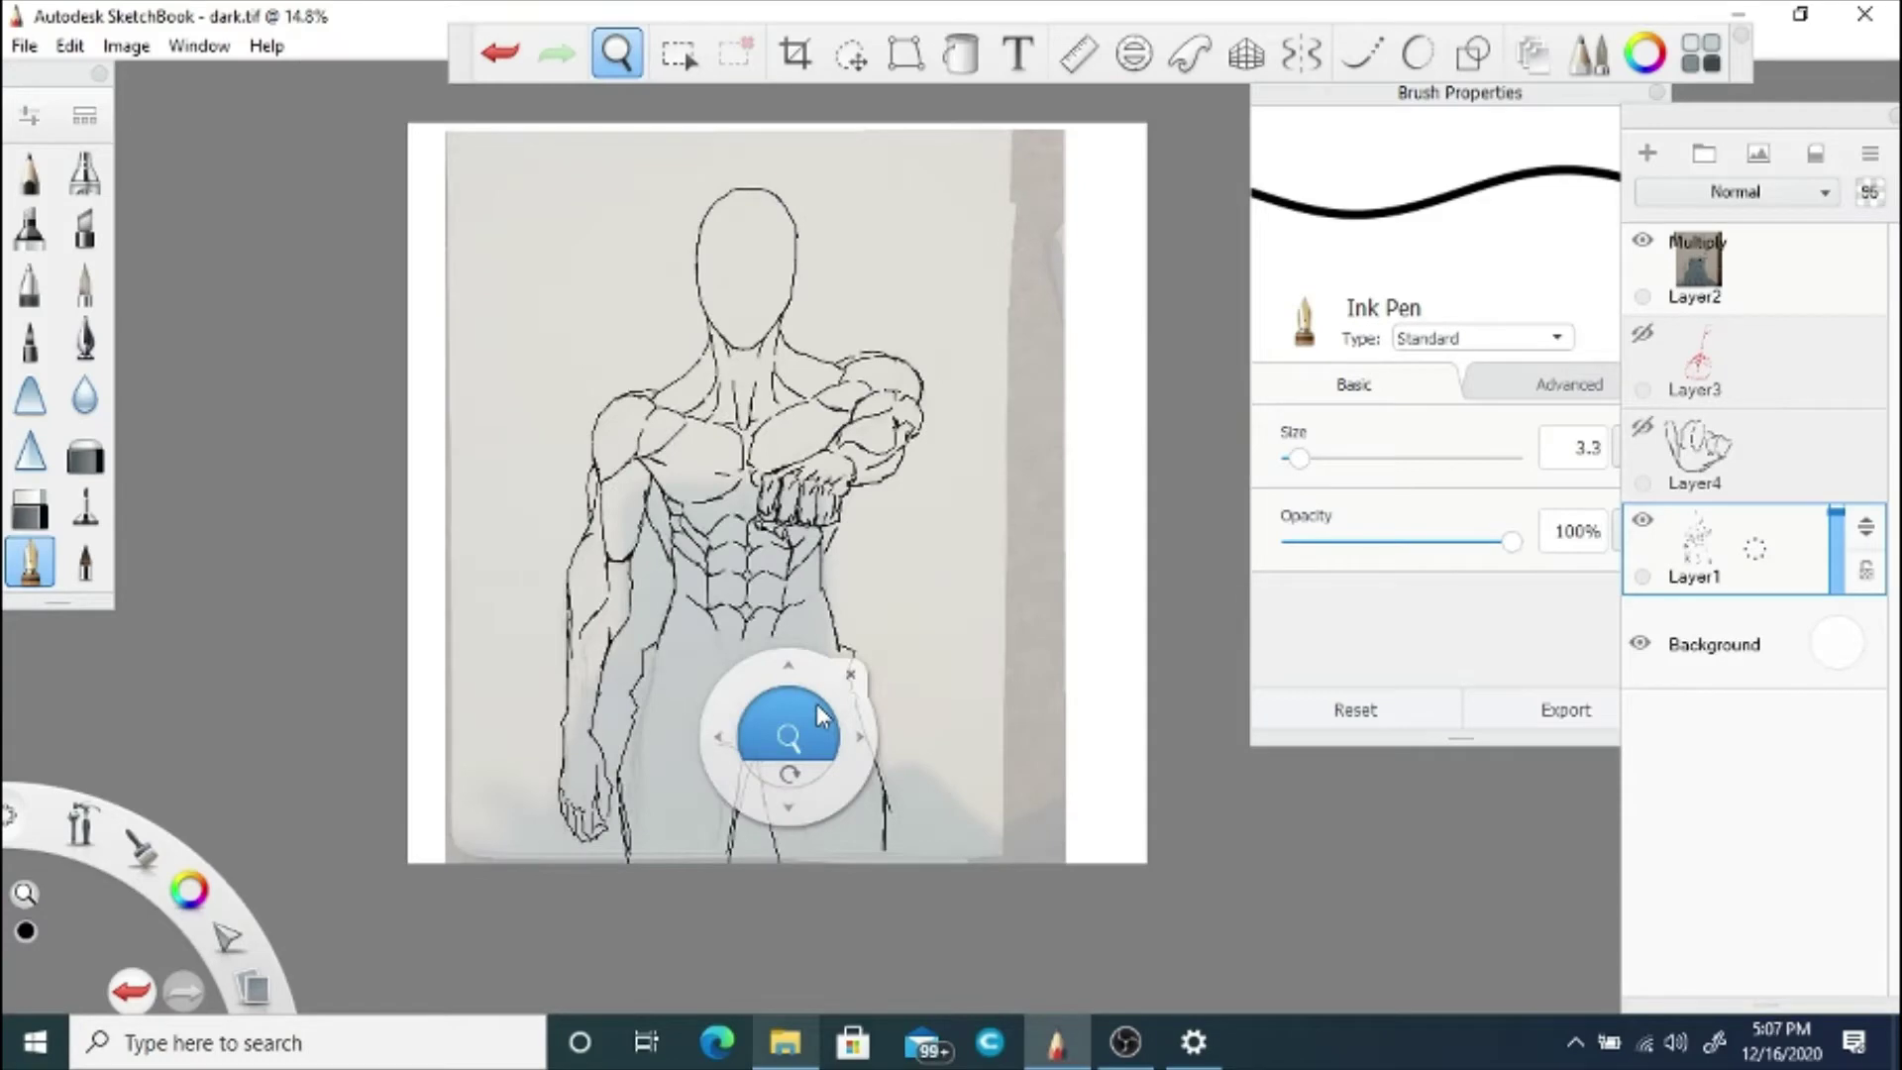
pyautogui.moveTo(1832, 557); pyautogui.dragTo(1835, 503)
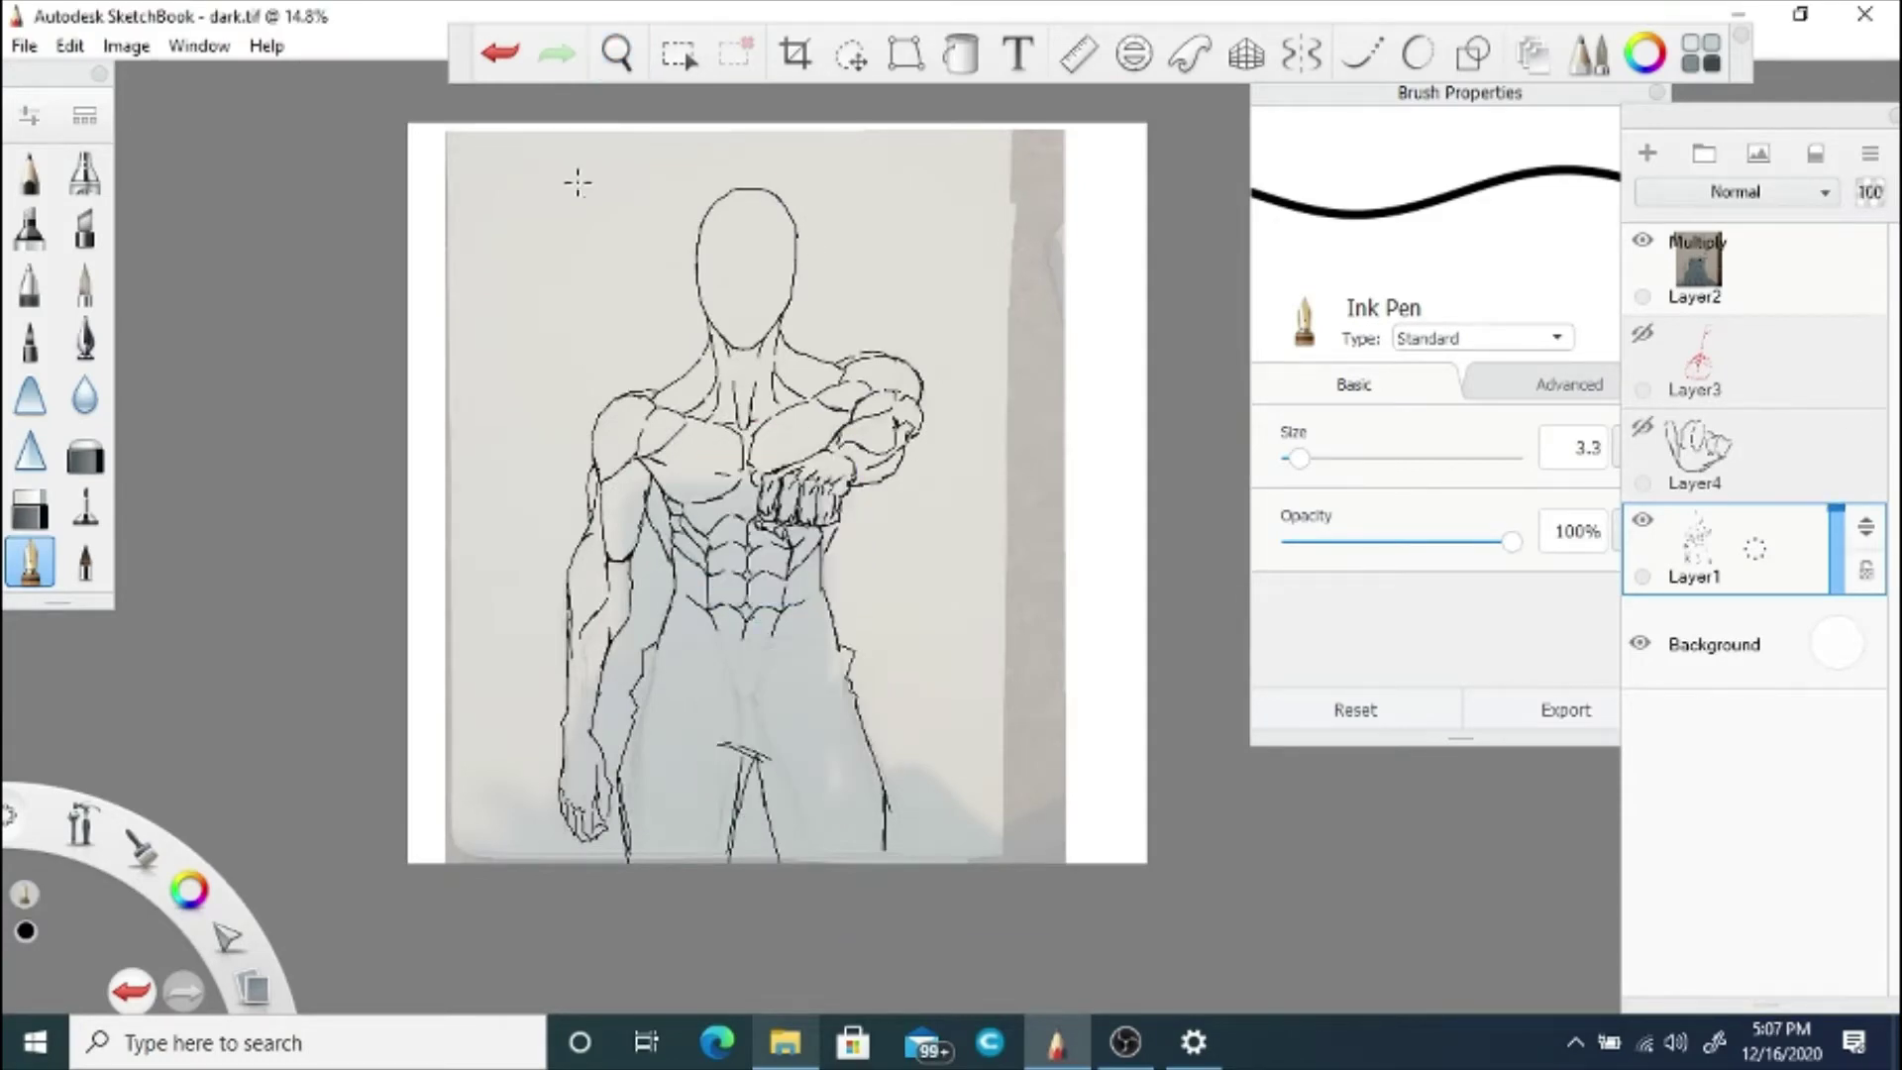
# Step: Erase the biceps' lower end and the inner forearm edge of the hanging arm and redraw them with the Ink Pen
pyautogui.press('space')
pyautogui.moveTo(592, 466); pyautogui.dragTo(791, 683)
pyautogui.scroll(1, 792, 684)
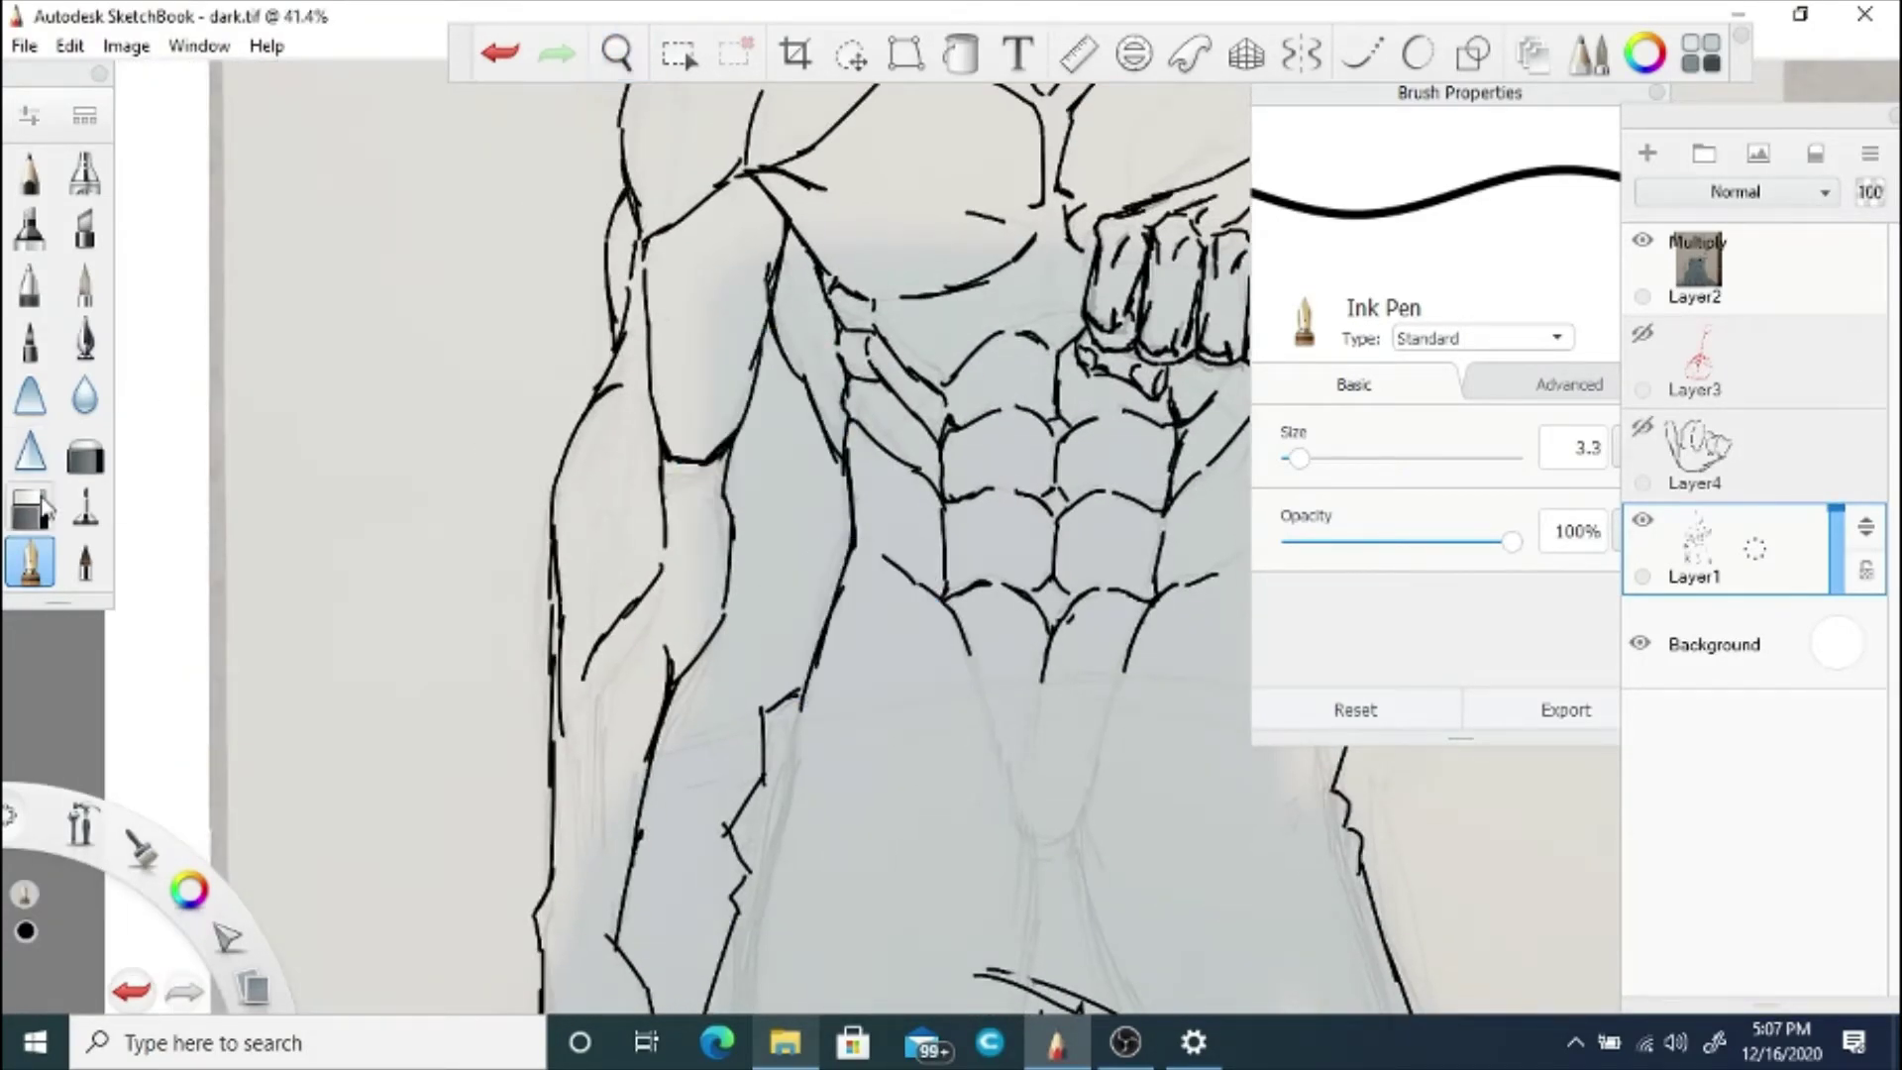
pyautogui.press('e')
pyautogui.click(29, 560)
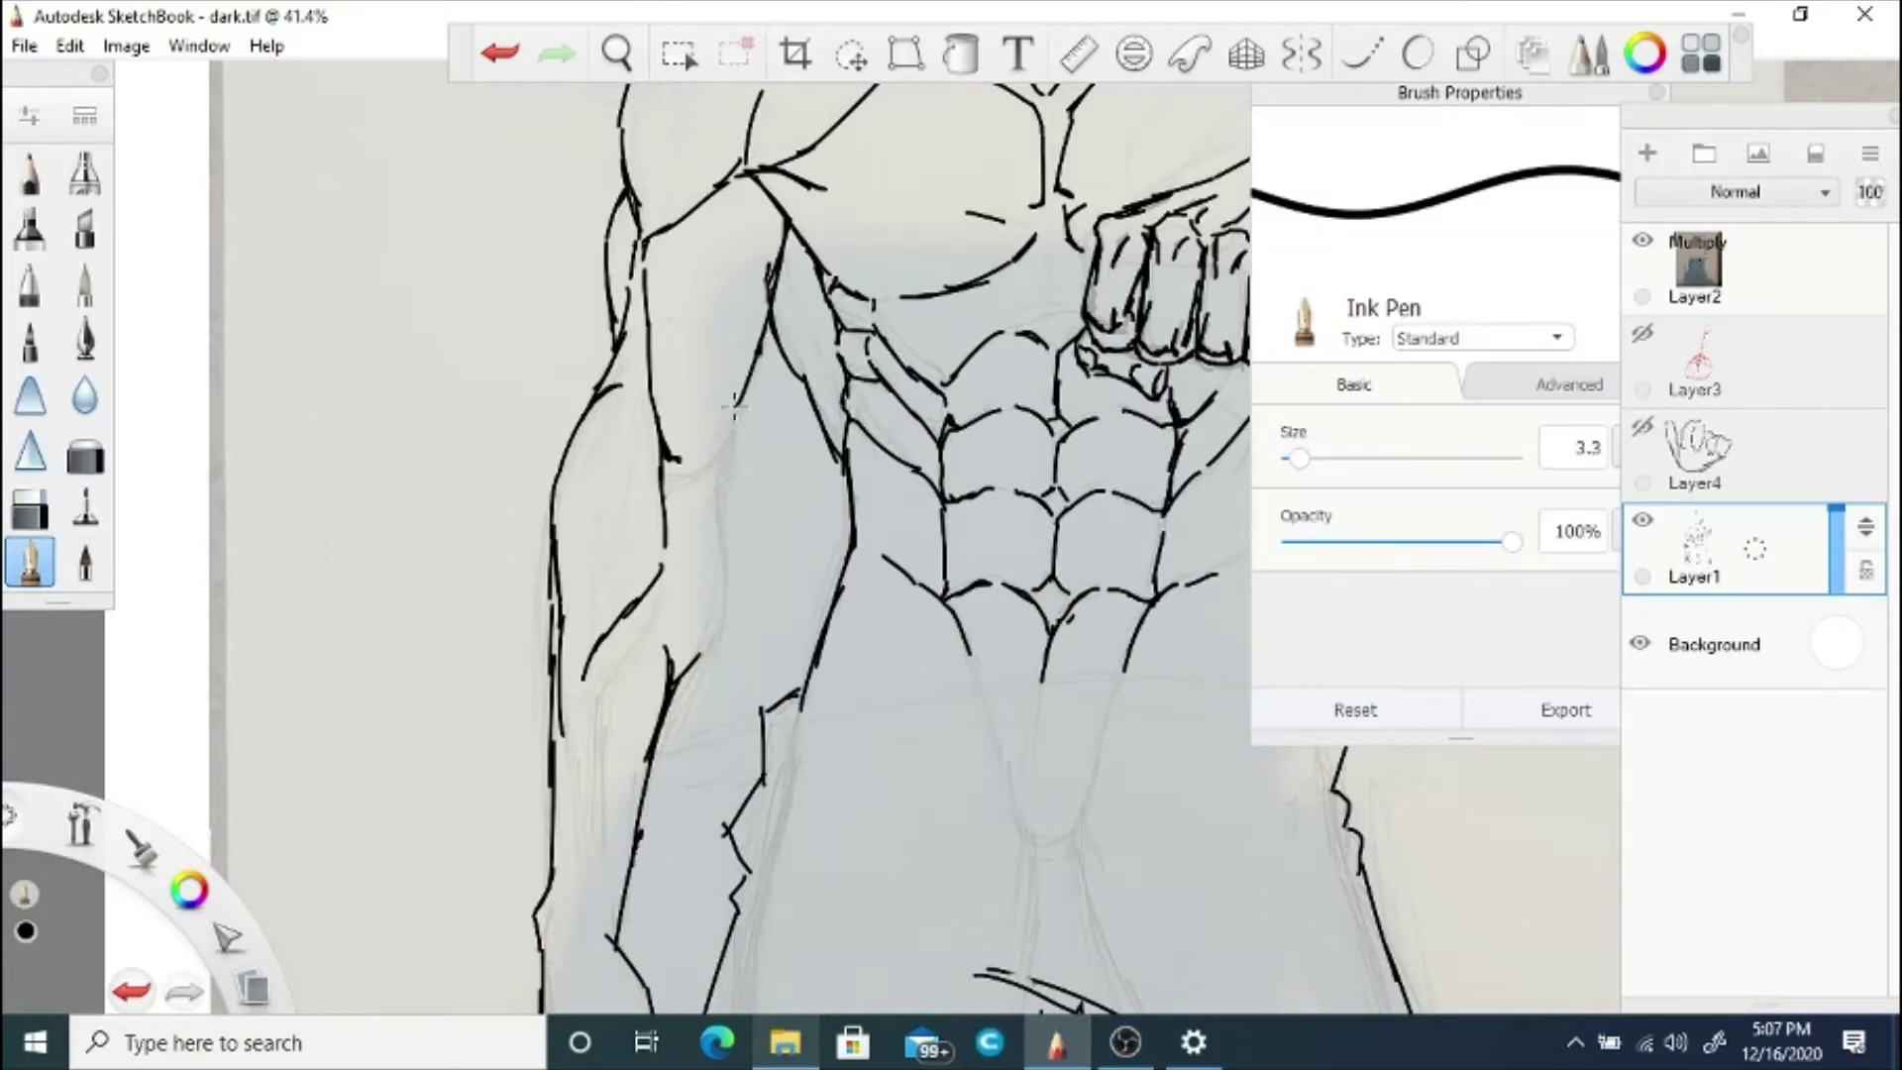
pyautogui.moveTo(738, 566); pyautogui.dragTo(656, 743)
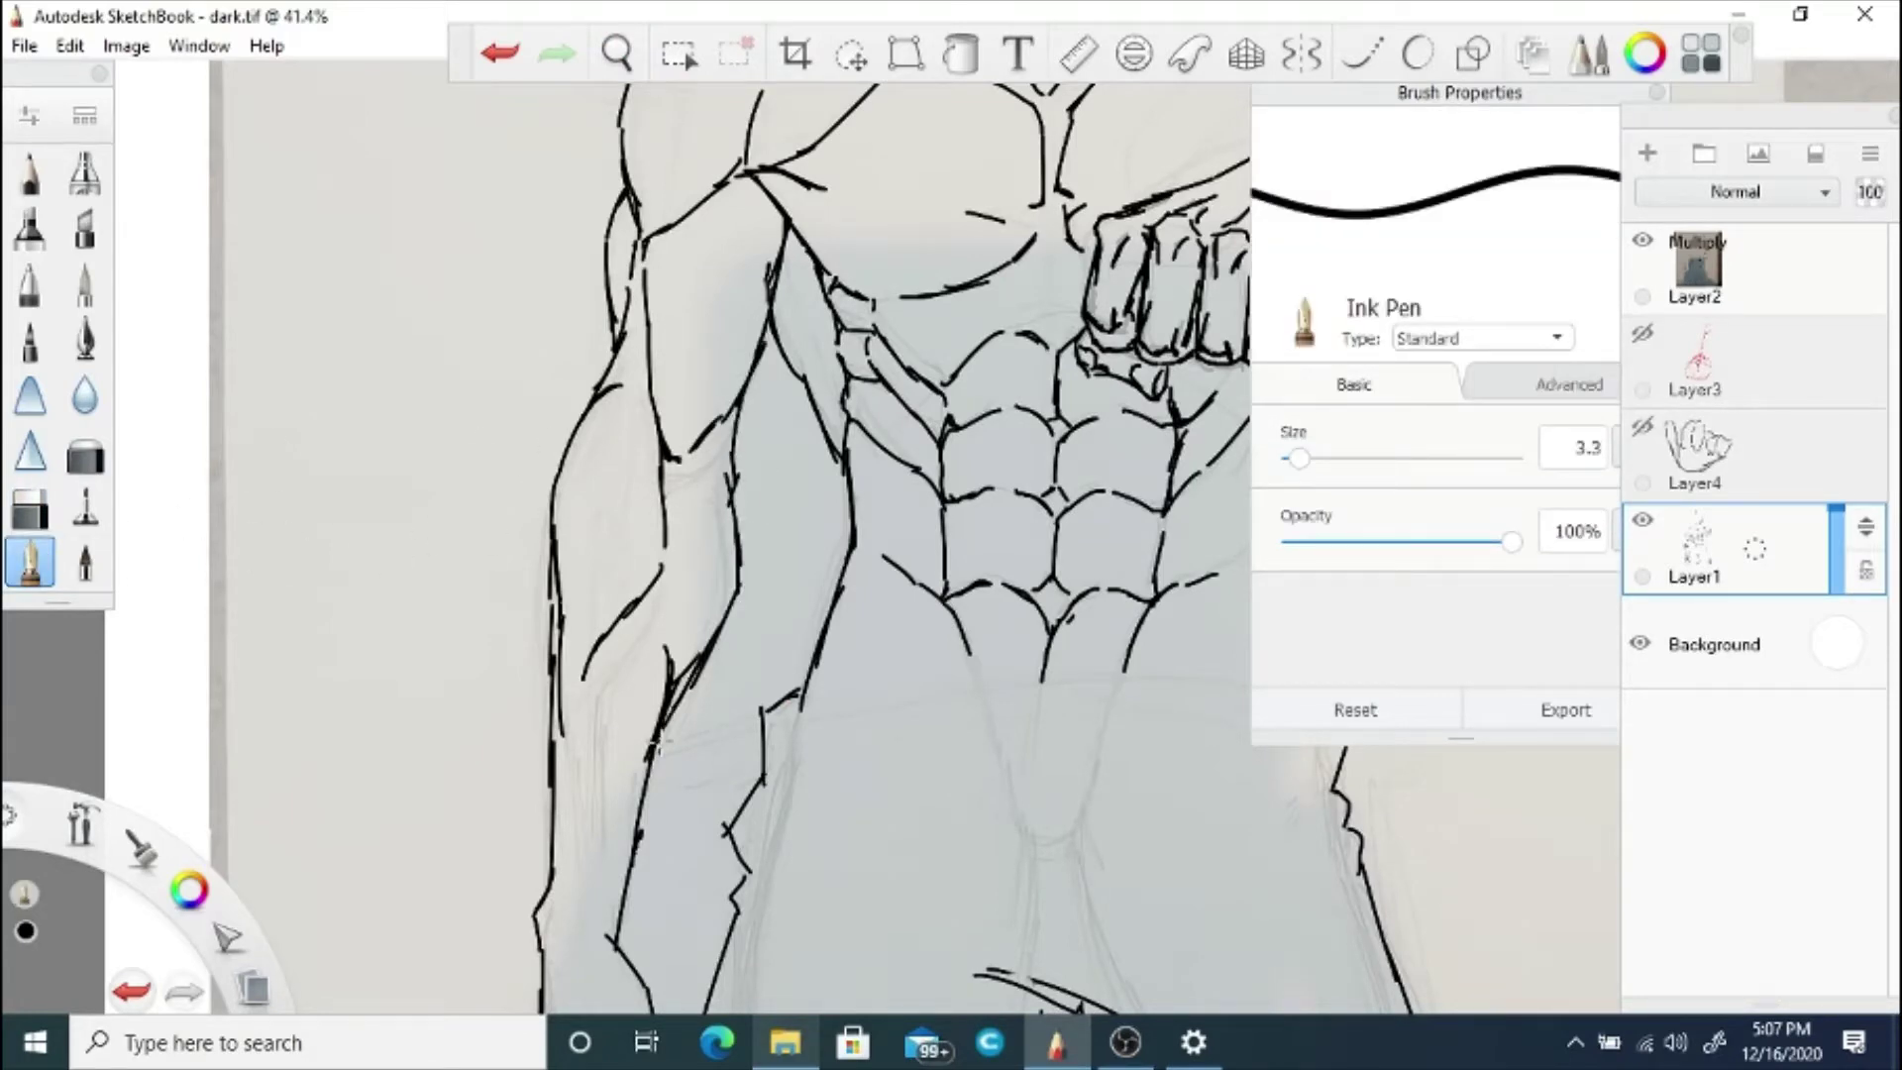
# Step: Ink the trousers' waistline across the hips, joining the two jagged side edges
pyautogui.press('space')
pyautogui.moveTo(621, 398); pyautogui.dragTo(873, 713)
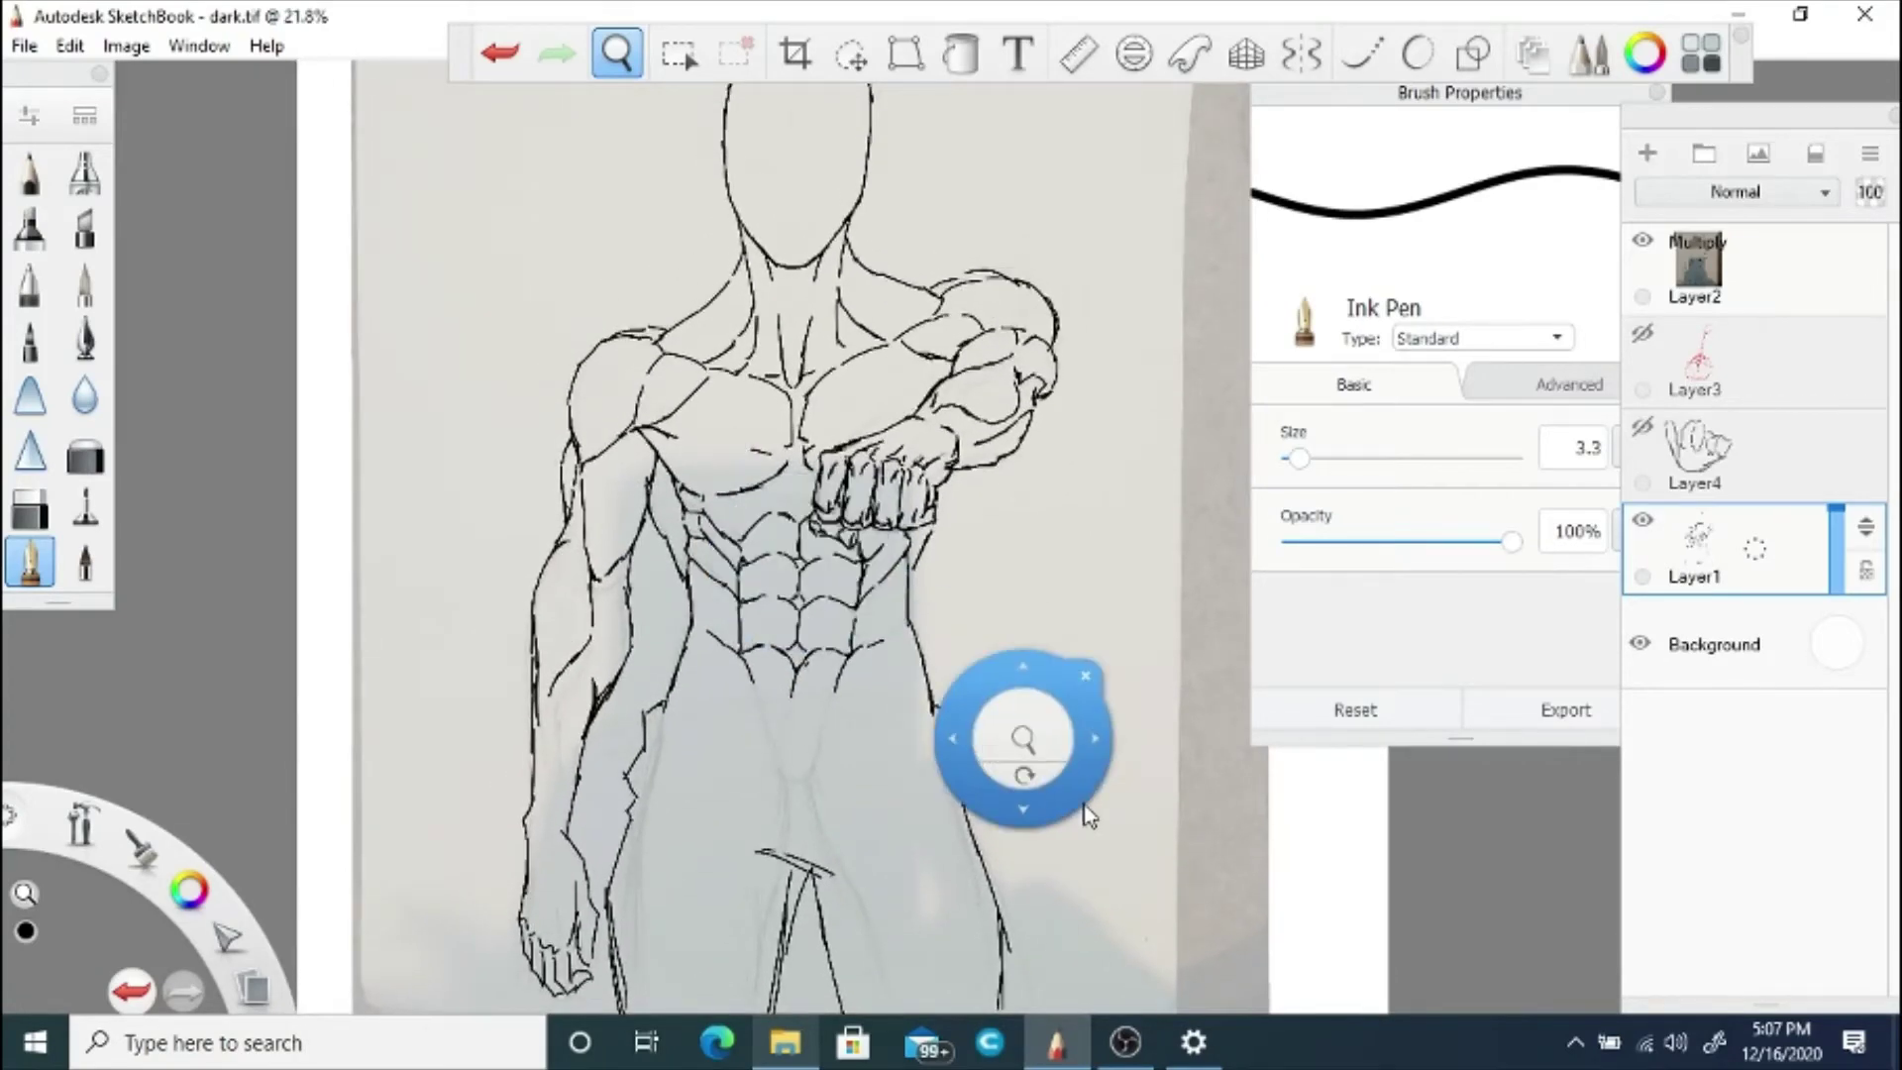
pyautogui.moveTo(794, 325); pyautogui.dragTo(774, 255)
pyautogui.moveTo(707, 634)
pyautogui.mouseDown()
pyautogui.moveTo(786, 666)
pyautogui.moveTo(842, 577)
pyautogui.mouseUp()
pyautogui.moveTo(679, 550)
pyautogui.mouseDown()
pyautogui.moveTo(835, 543)
pyautogui.moveTo(1031, 577)
pyautogui.mouseUp()
# Step: Add an empty layer above Layer1 and set the brush colour to red
pyautogui.press('space')
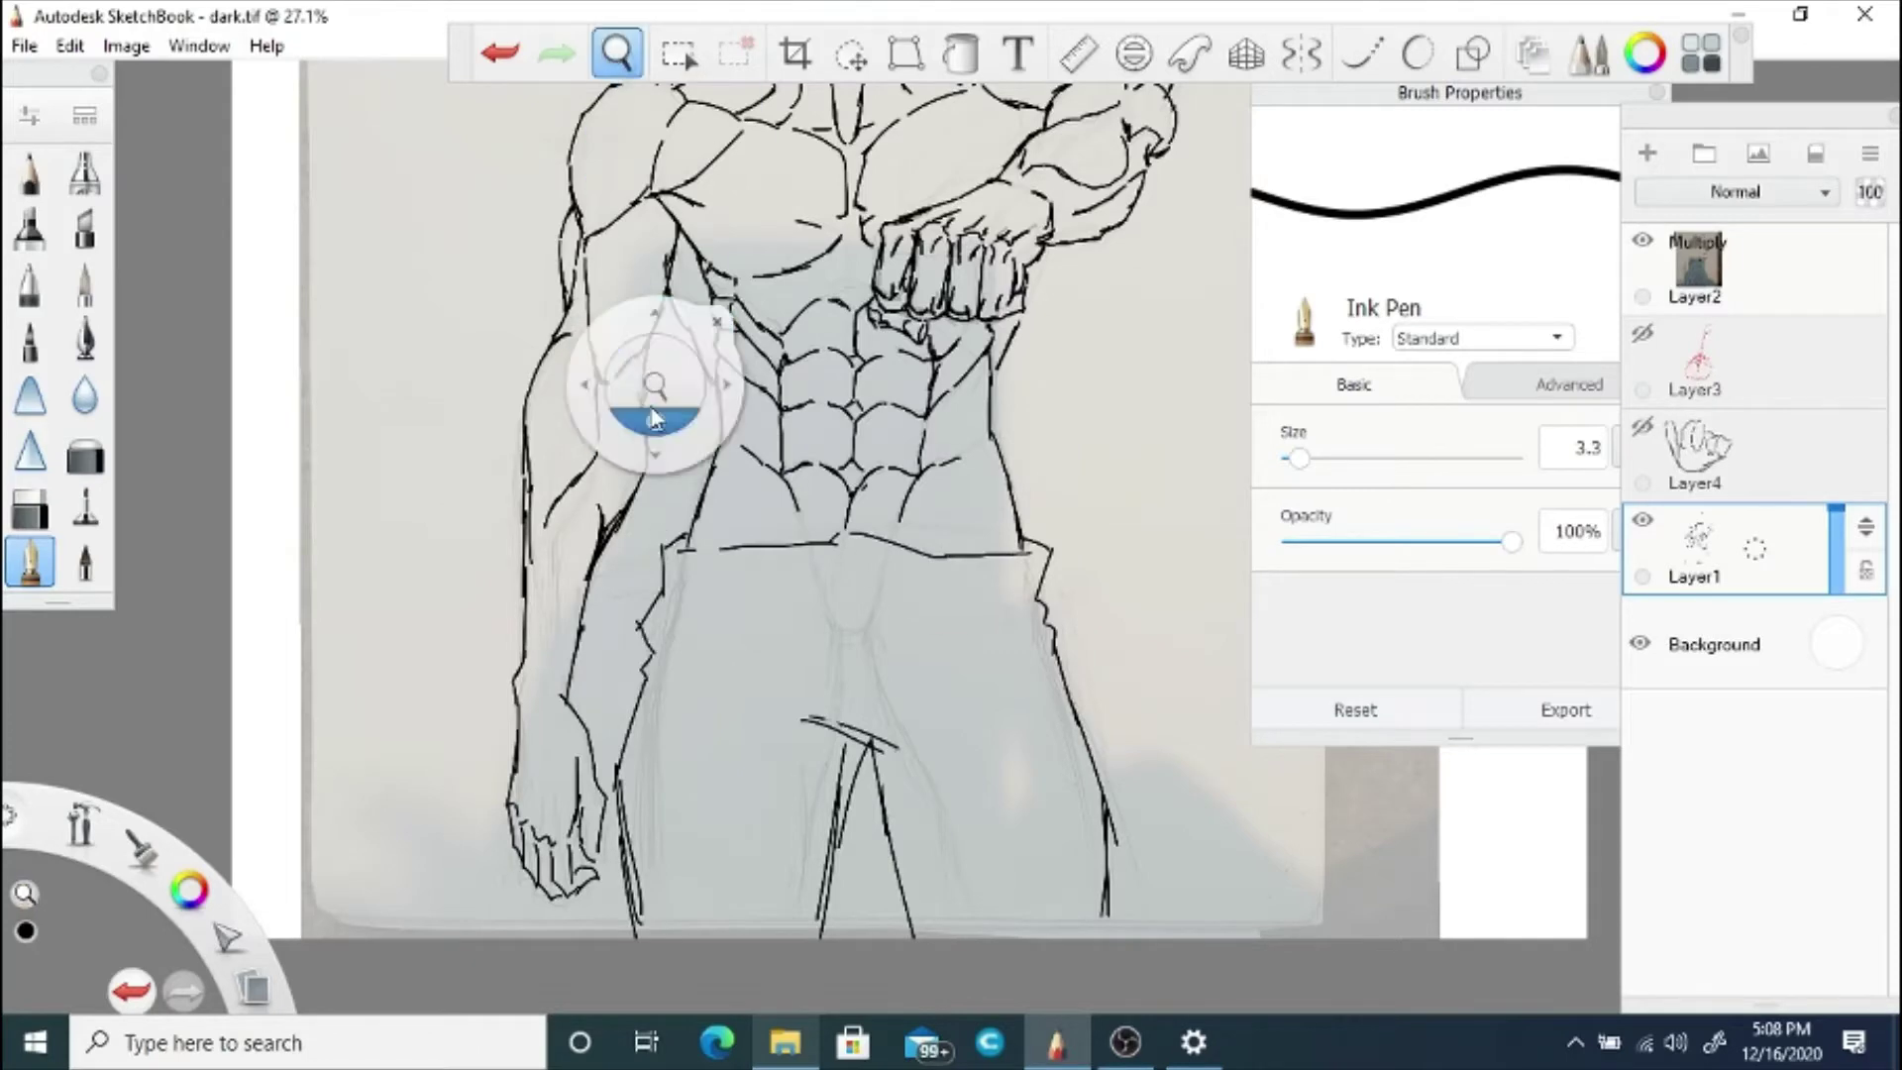
pyautogui.moveTo(654, 379); pyautogui.dragTo(792, 396)
pyautogui.moveTo(1178, 347); pyautogui.dragTo(1112, 599)
pyautogui.moveTo(980, 605); pyautogui.dragTo(794, 555)
pyautogui.moveTo(1099, 218); pyautogui.dragTo(1016, 463)
pyautogui.moveTo(1754, 549); pyautogui.dragTo(1743, 424)
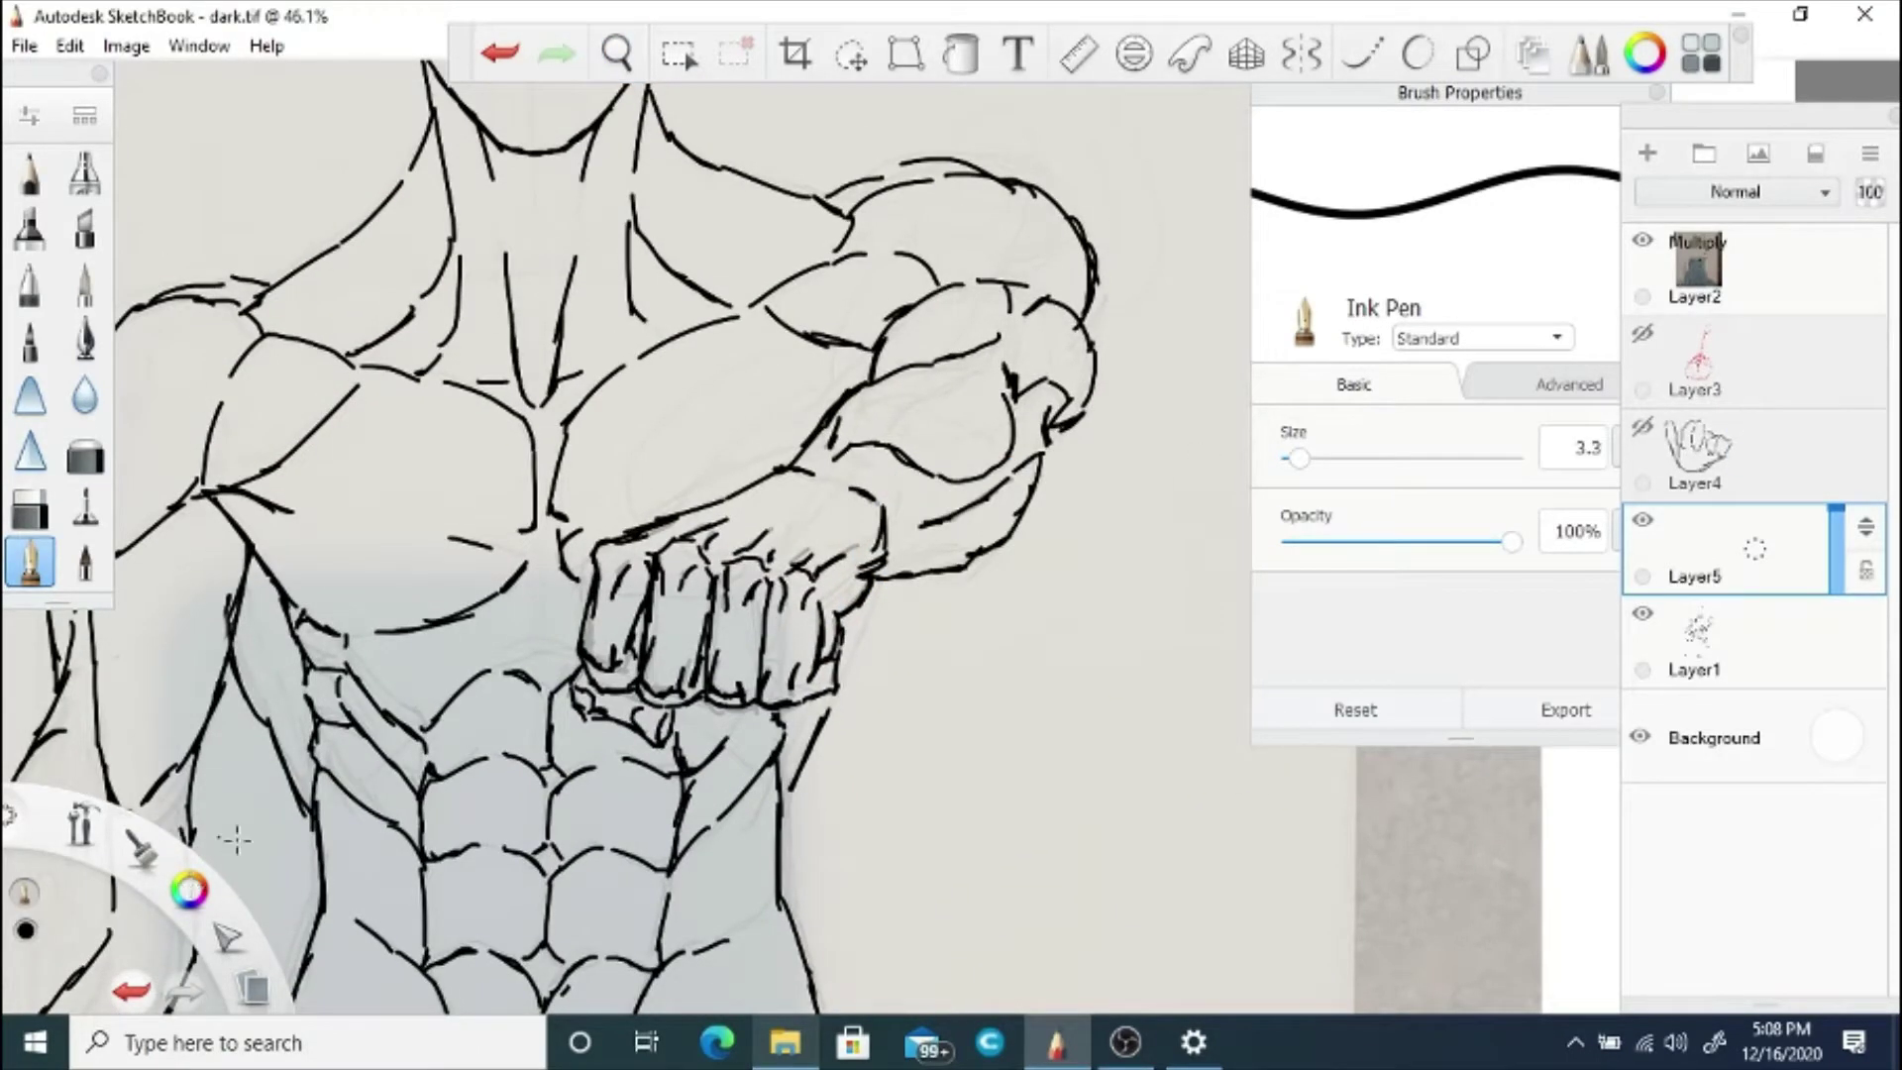
pyautogui.moveTo(189, 890); pyautogui.dragTo(132, 840)
# Step: Rough out a new arm pose in red on Layer5, from the raised arm's shoulder down across the fist to the waist
pyautogui.moveTo(816, 322); pyautogui.dragTo(770, 376)
pyautogui.moveTo(867, 256)
pyautogui.mouseDown()
pyautogui.moveTo(733, 424)
pyautogui.moveTo(654, 775)
pyautogui.mouseUp()
pyautogui.moveTo(748, 520)
pyautogui.mouseDown()
pyautogui.moveTo(807, 517)
pyautogui.moveTo(919, 428)
pyautogui.moveTo(783, 831)
pyautogui.mouseUp()
pyautogui.moveTo(858, 371); pyautogui.dragTo(768, 540)
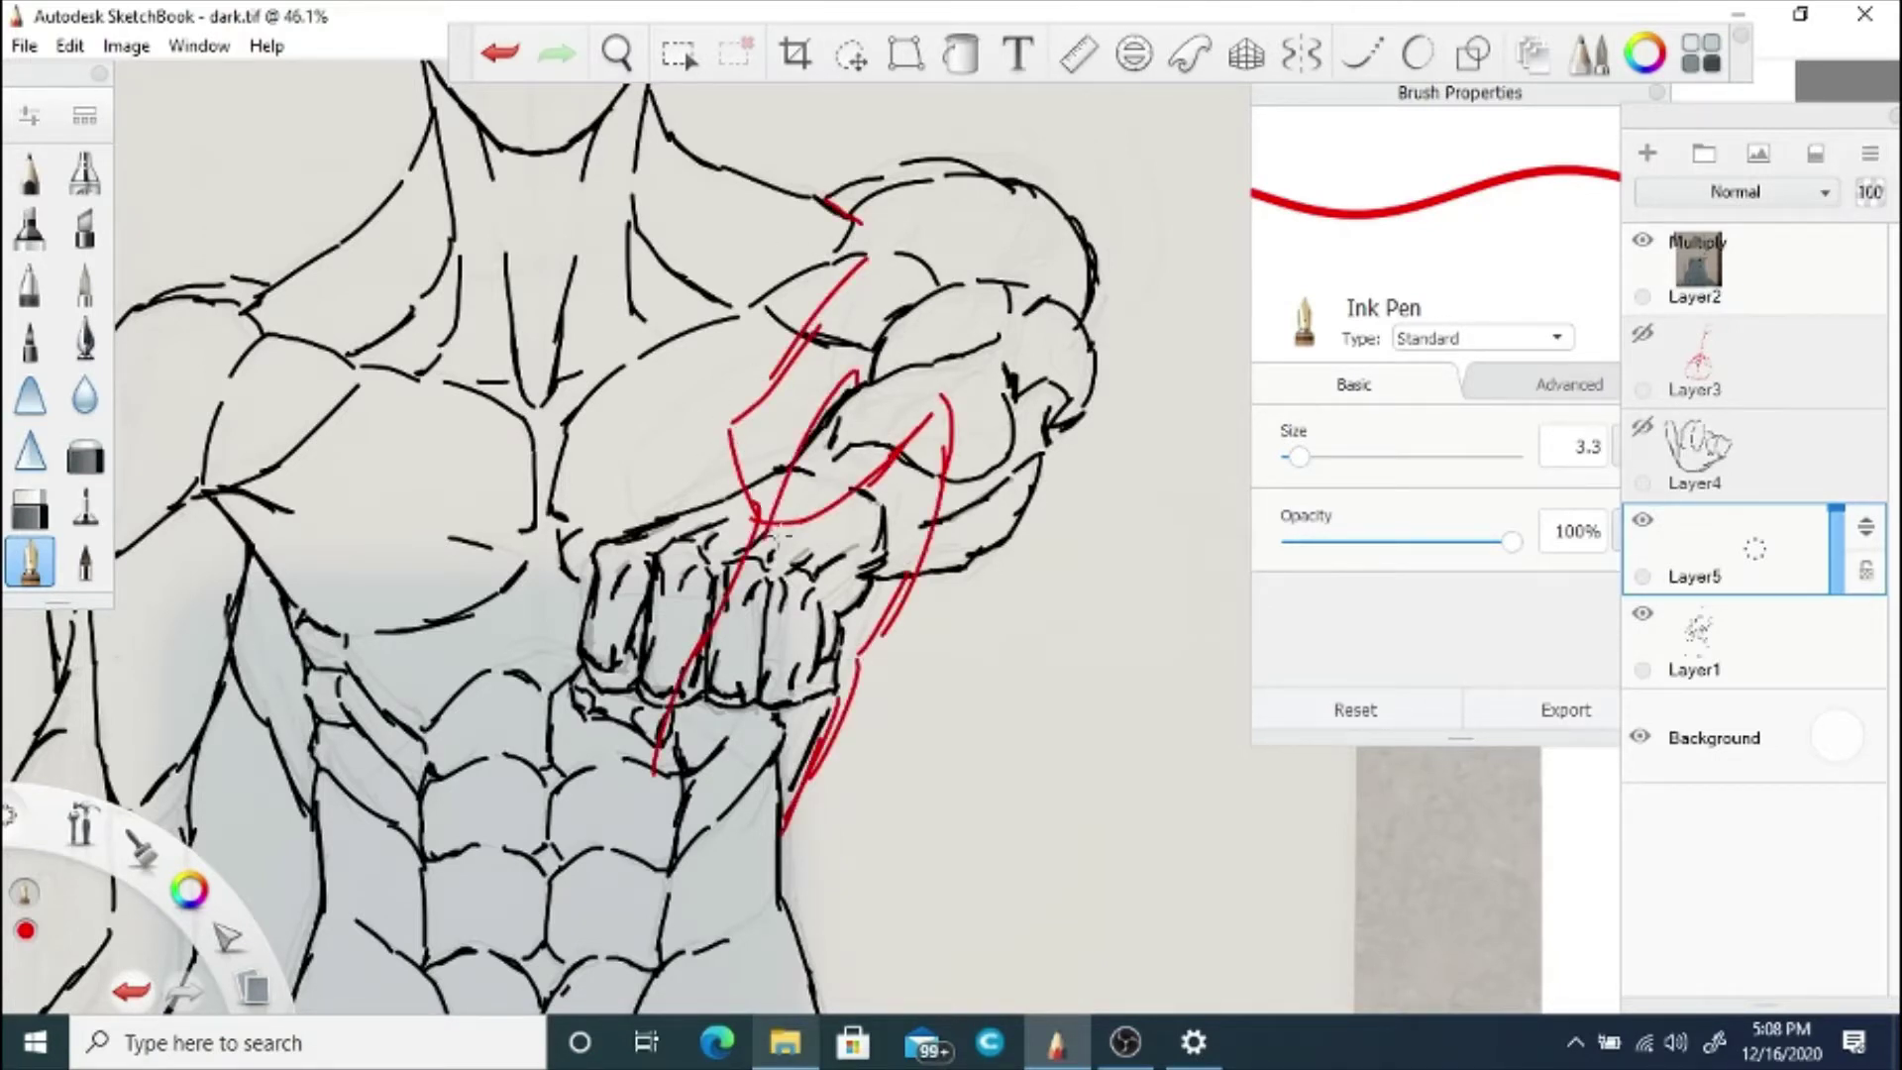
pyautogui.moveTo(845, 374); pyautogui.dragTo(928, 397)
pyautogui.moveTo(856, 290); pyautogui.dragTo(857, 371)
# Step: Ink the torso's side contour beneath the raised arm on Layer1, following the red guide, and hide Layer5
pyautogui.scroll(-3, 763, 555)
pyautogui.scroll(3, 762, 555)
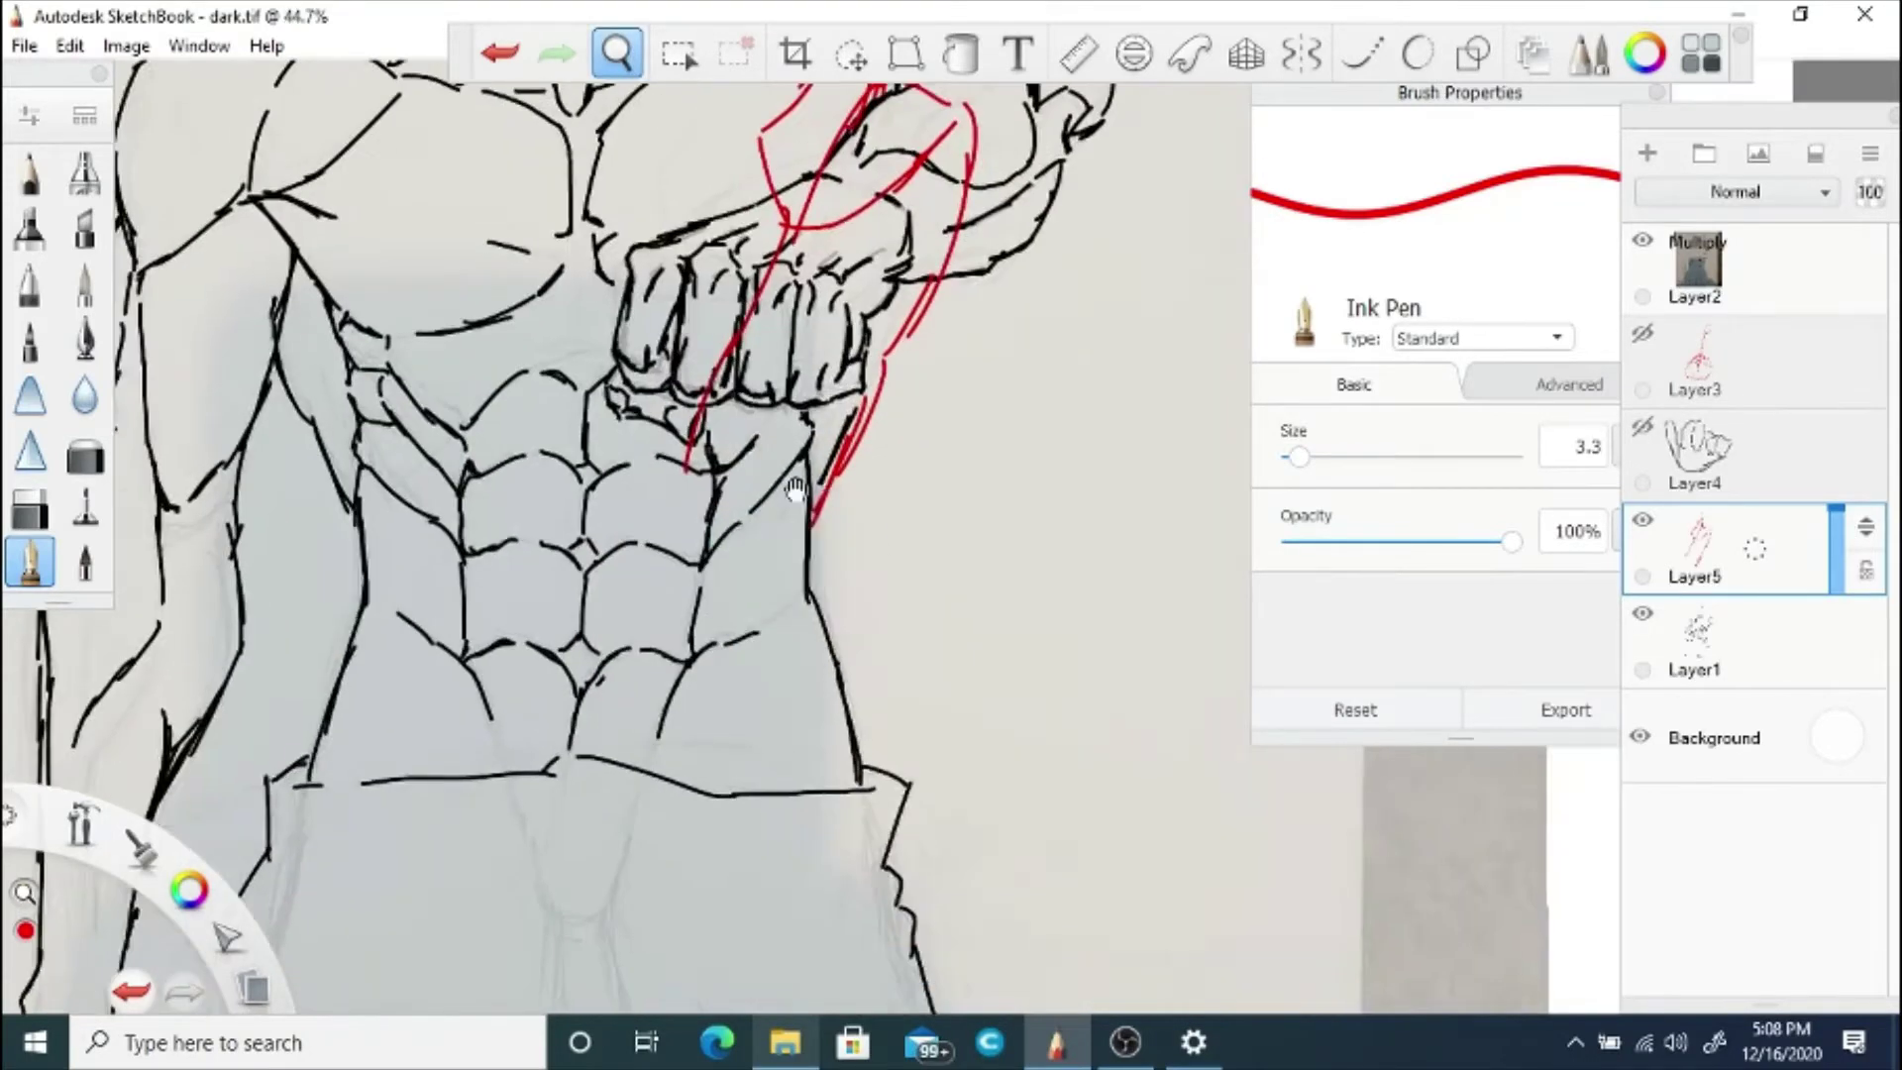
pyautogui.click(1703, 639)
pyautogui.press('e')
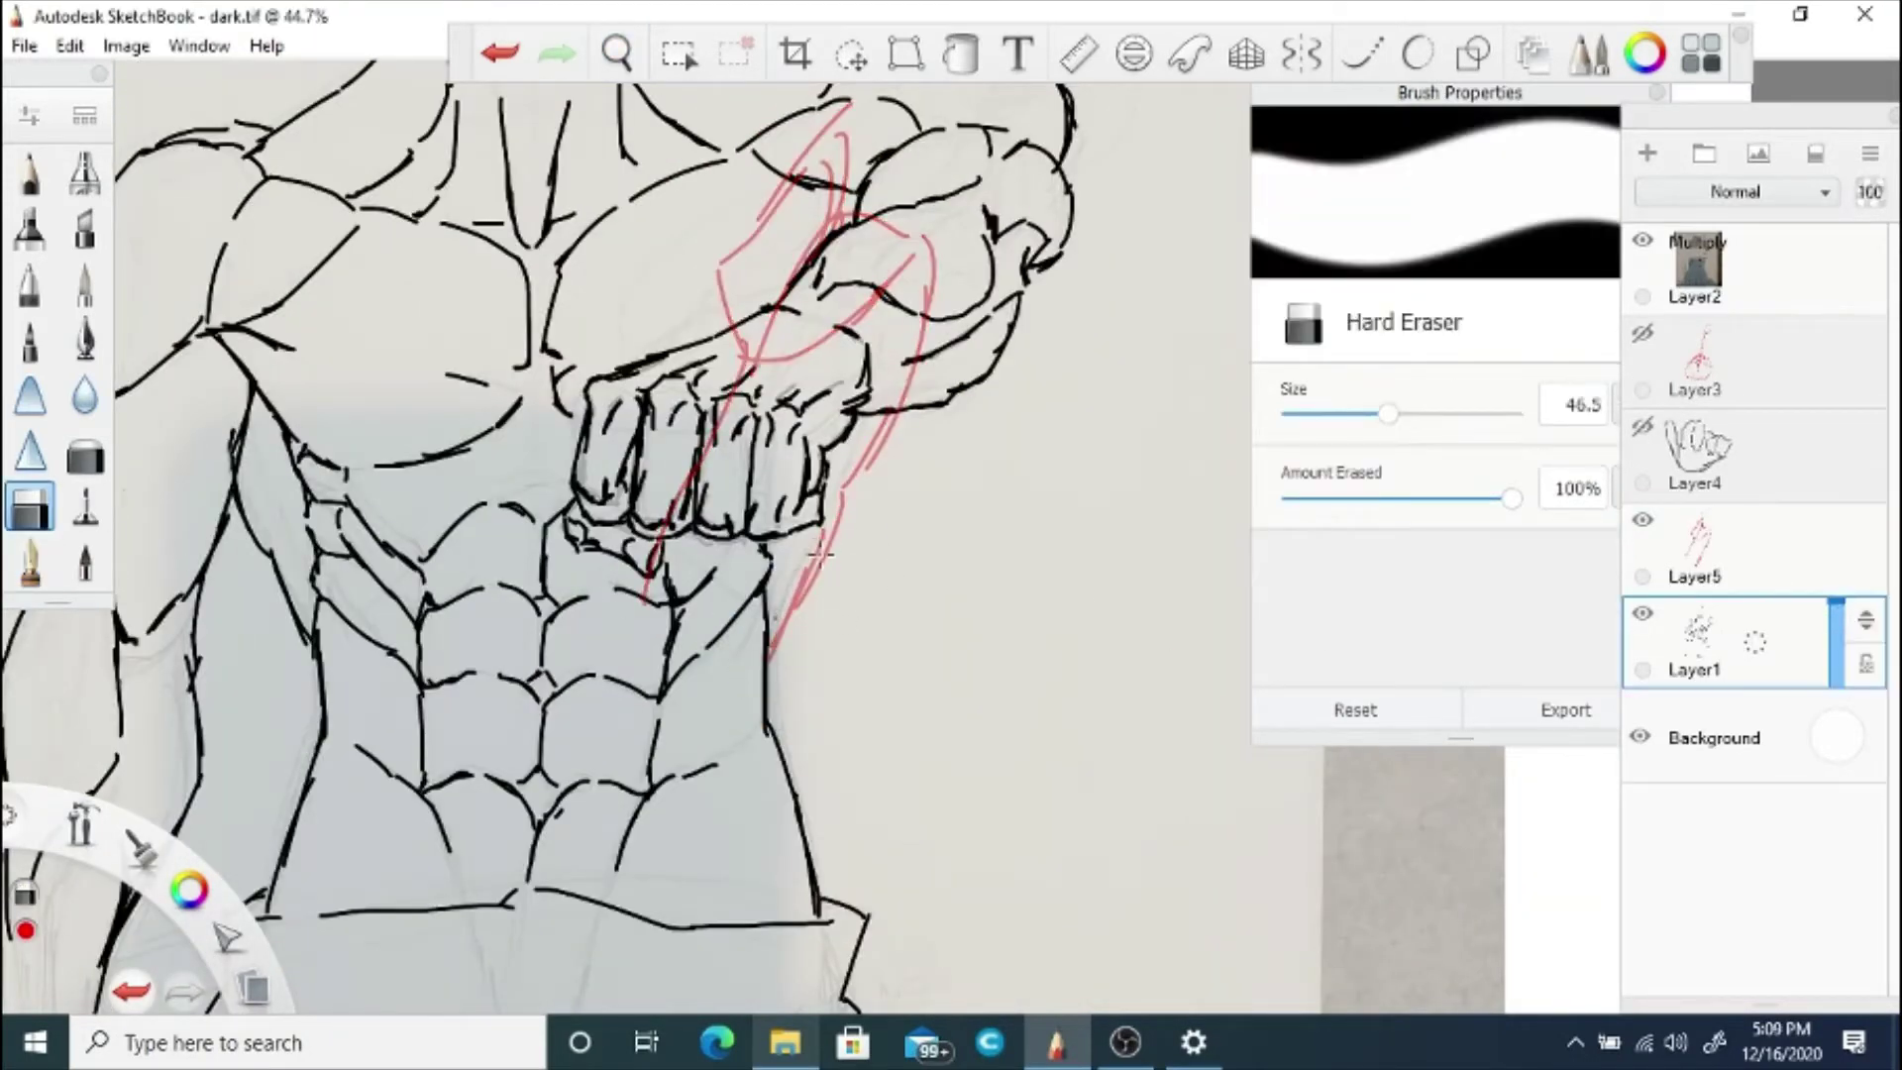
pyautogui.click(30, 560)
pyautogui.hotkey('ctrl', 'z')
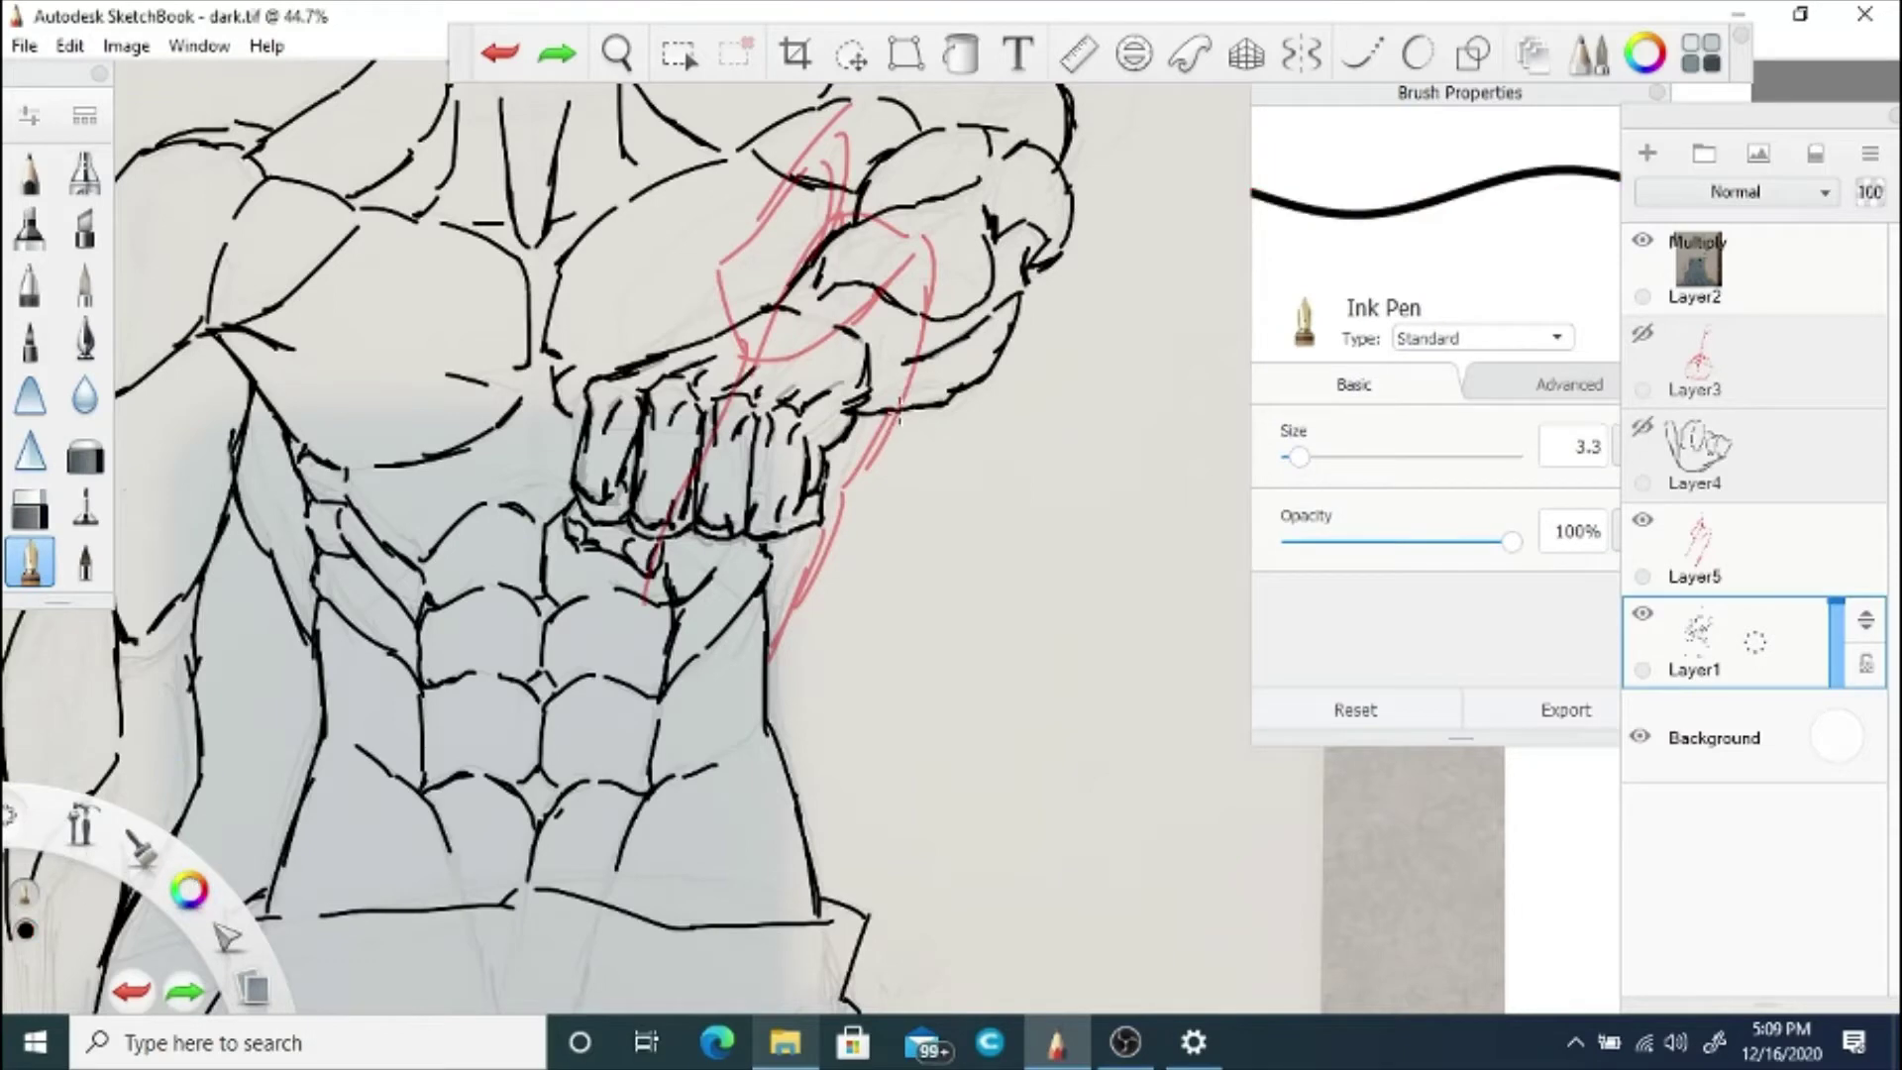
pyautogui.moveTo(898, 421); pyautogui.dragTo(792, 624)
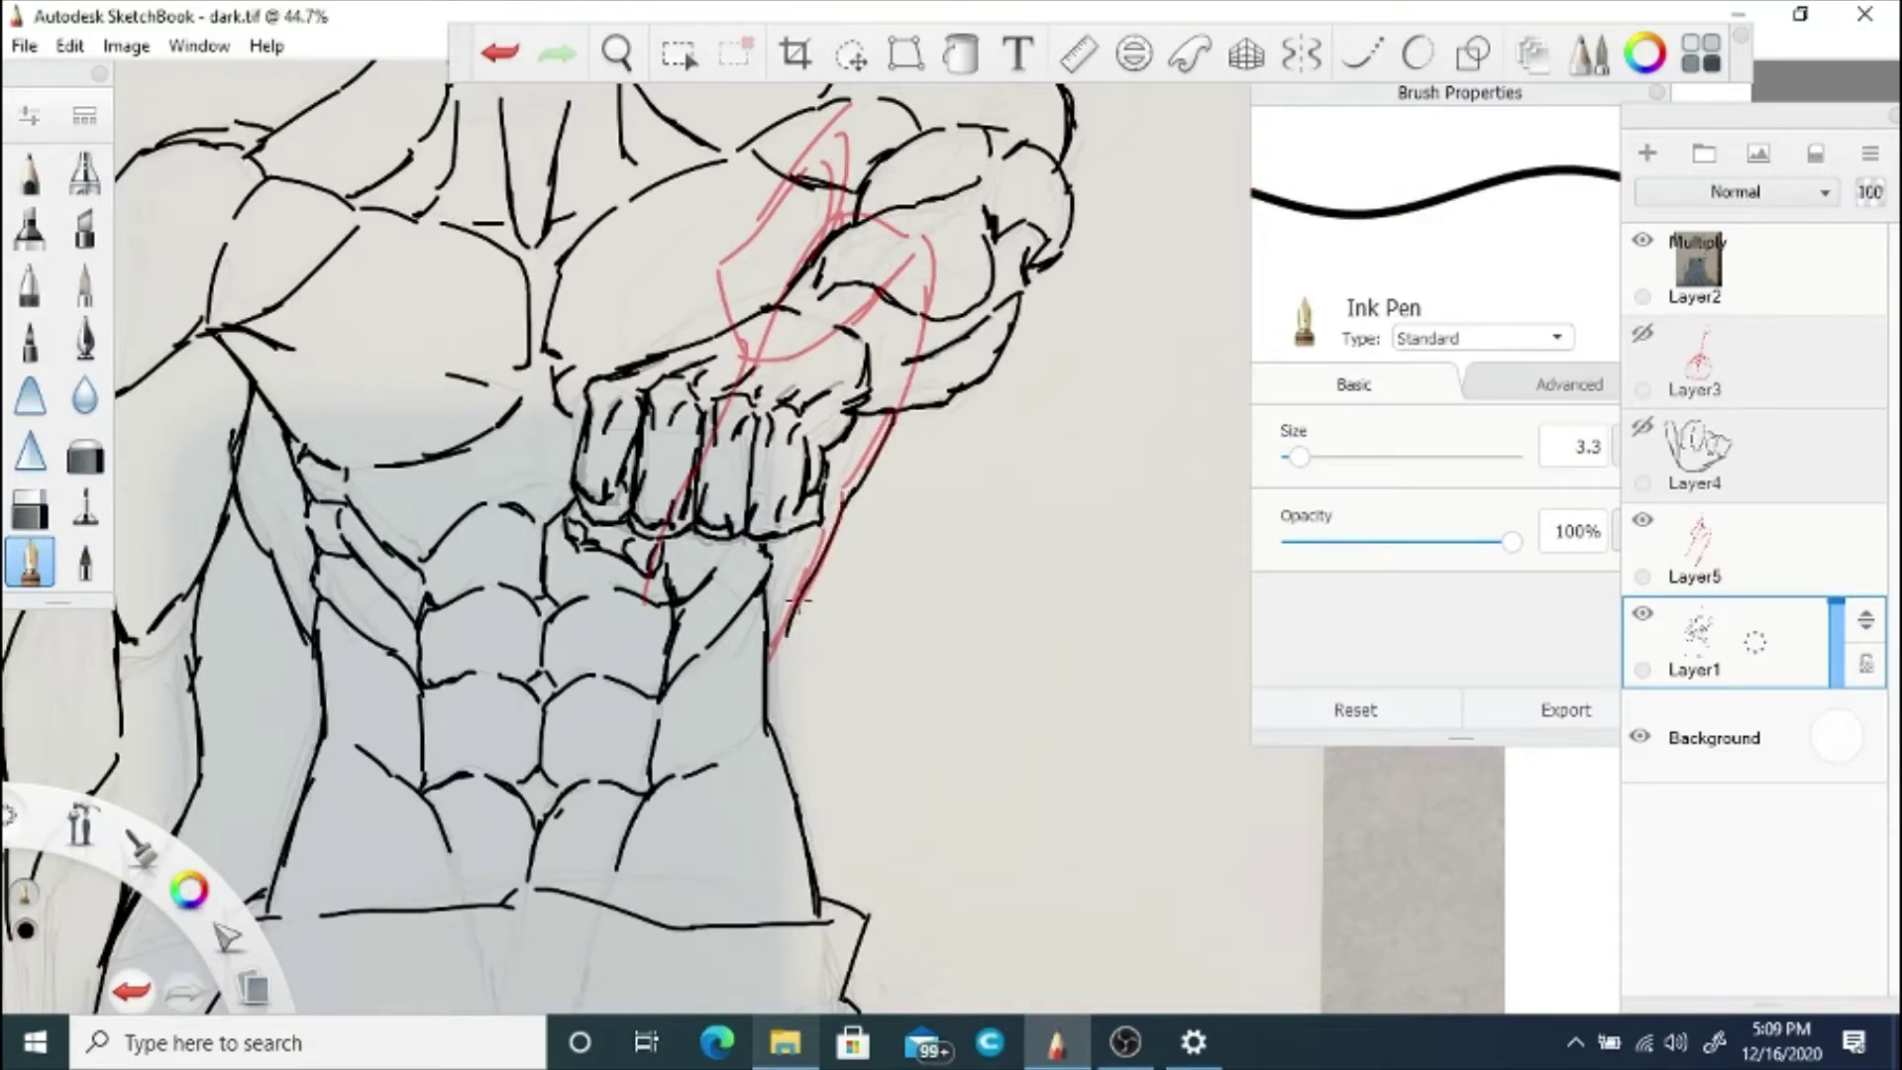
pyautogui.click(1643, 521)
# Step: Erase the short line where the neck muscle meets the hanging arm's shoulder and redraw it with the Ink Pen
pyautogui.press('space')
pyautogui.moveTo(614, 624); pyautogui.dragTo(594, 753)
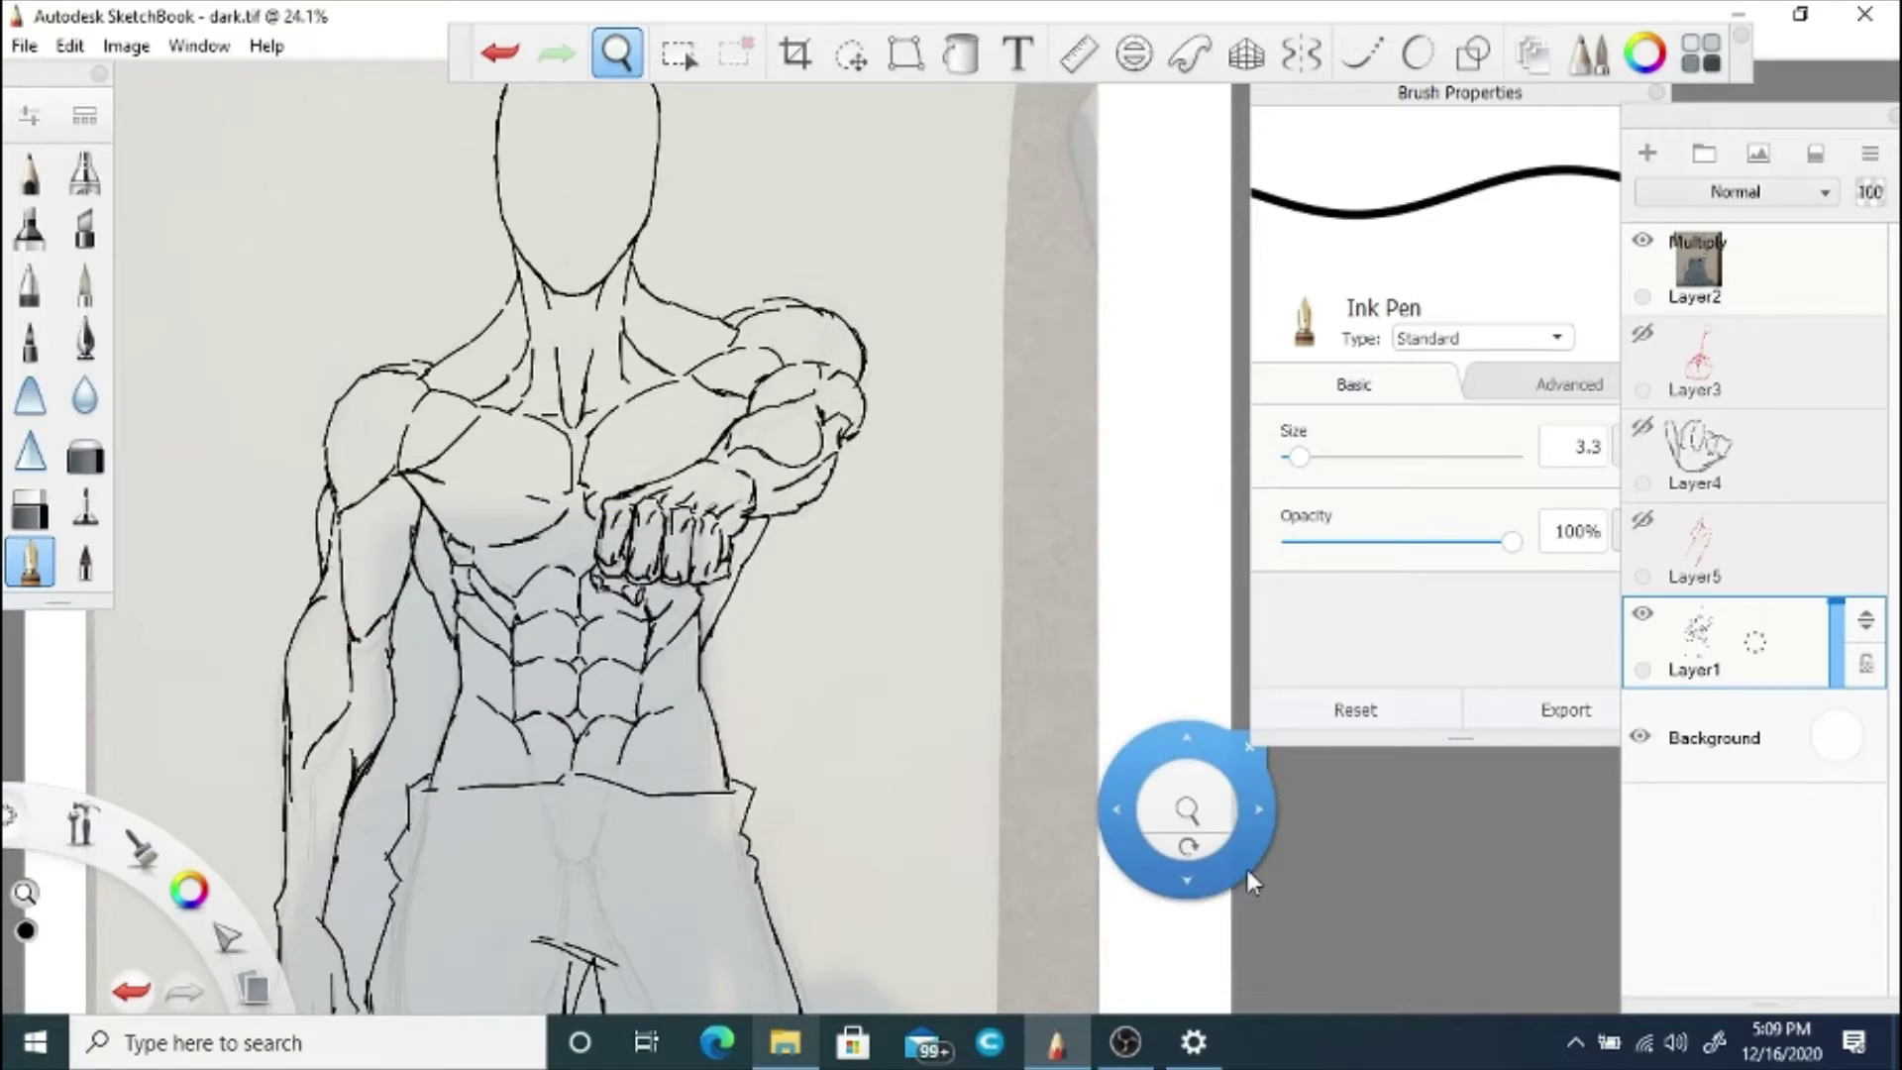
pyautogui.moveTo(552, 430); pyautogui.dragTo(540, 520)
pyautogui.moveTo(713, 386); pyautogui.dragTo(739, 458)
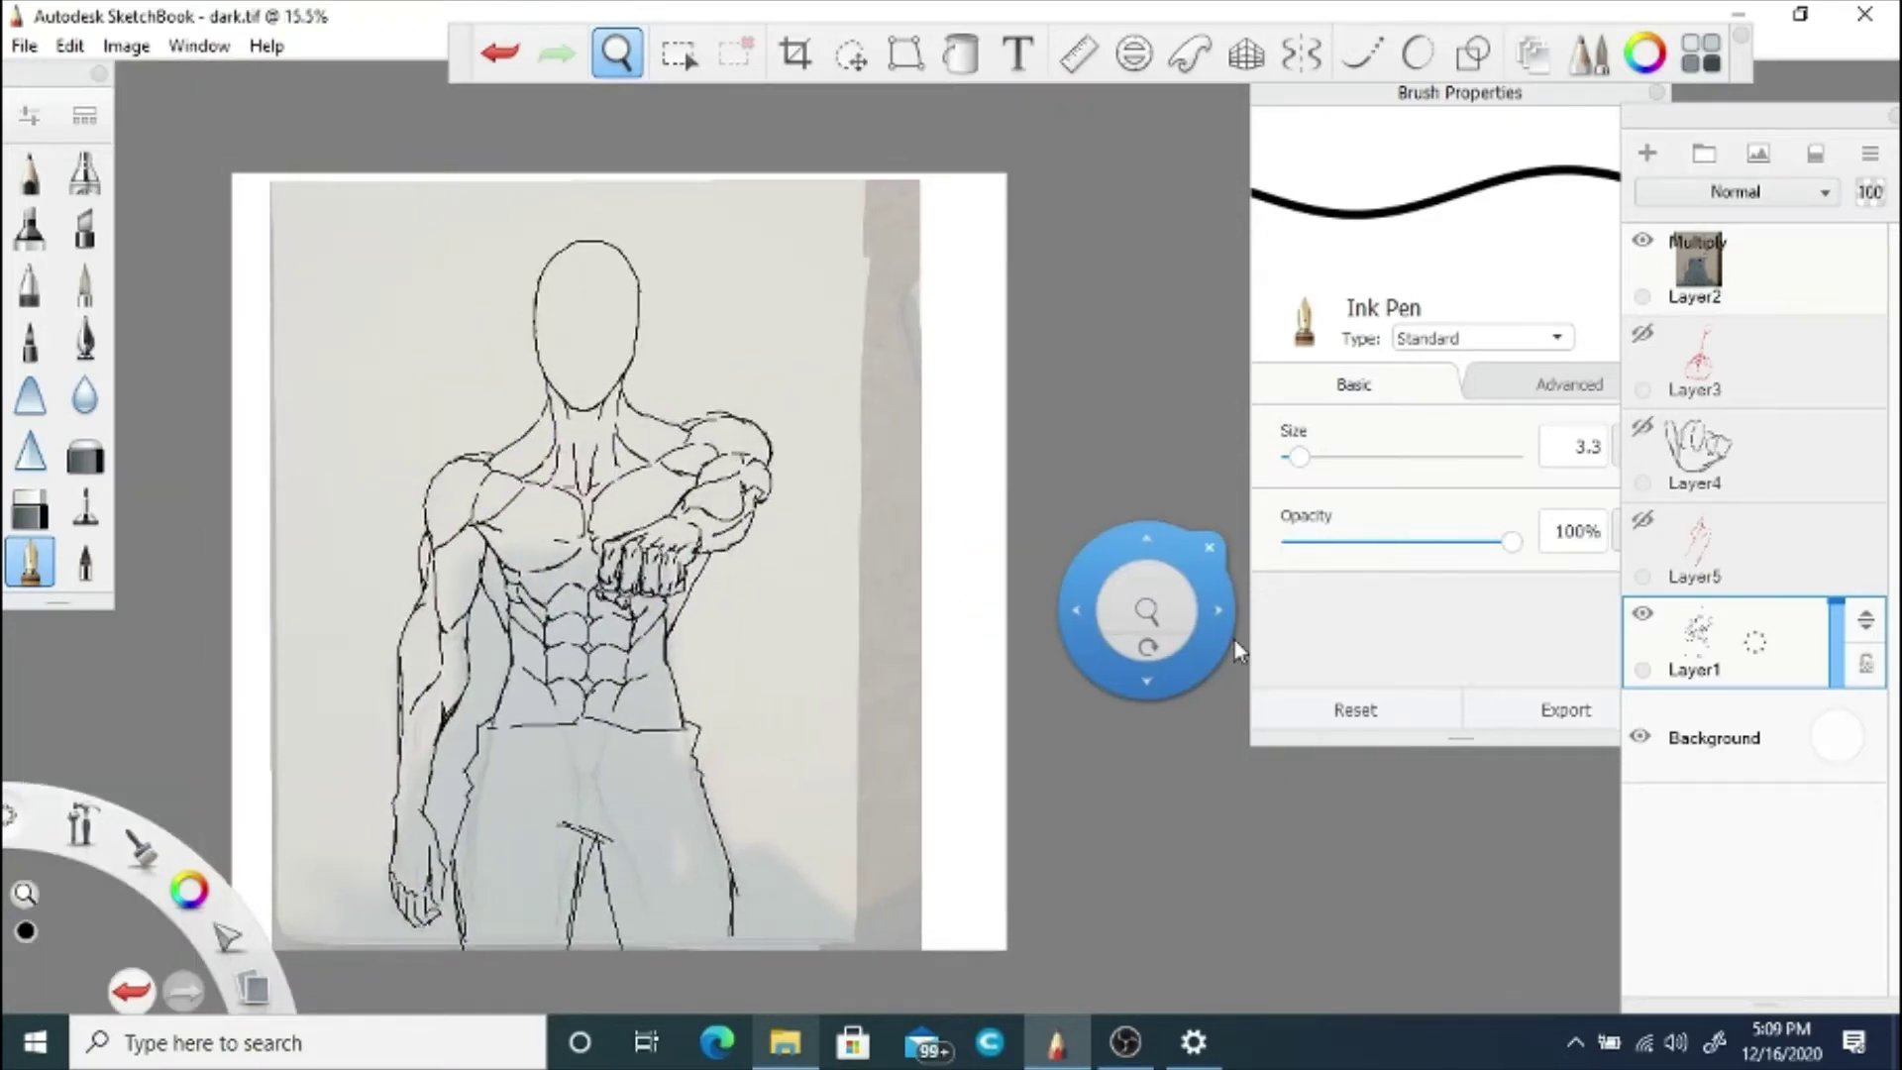
pyautogui.moveTo(751, 709); pyautogui.dragTo(919, 875)
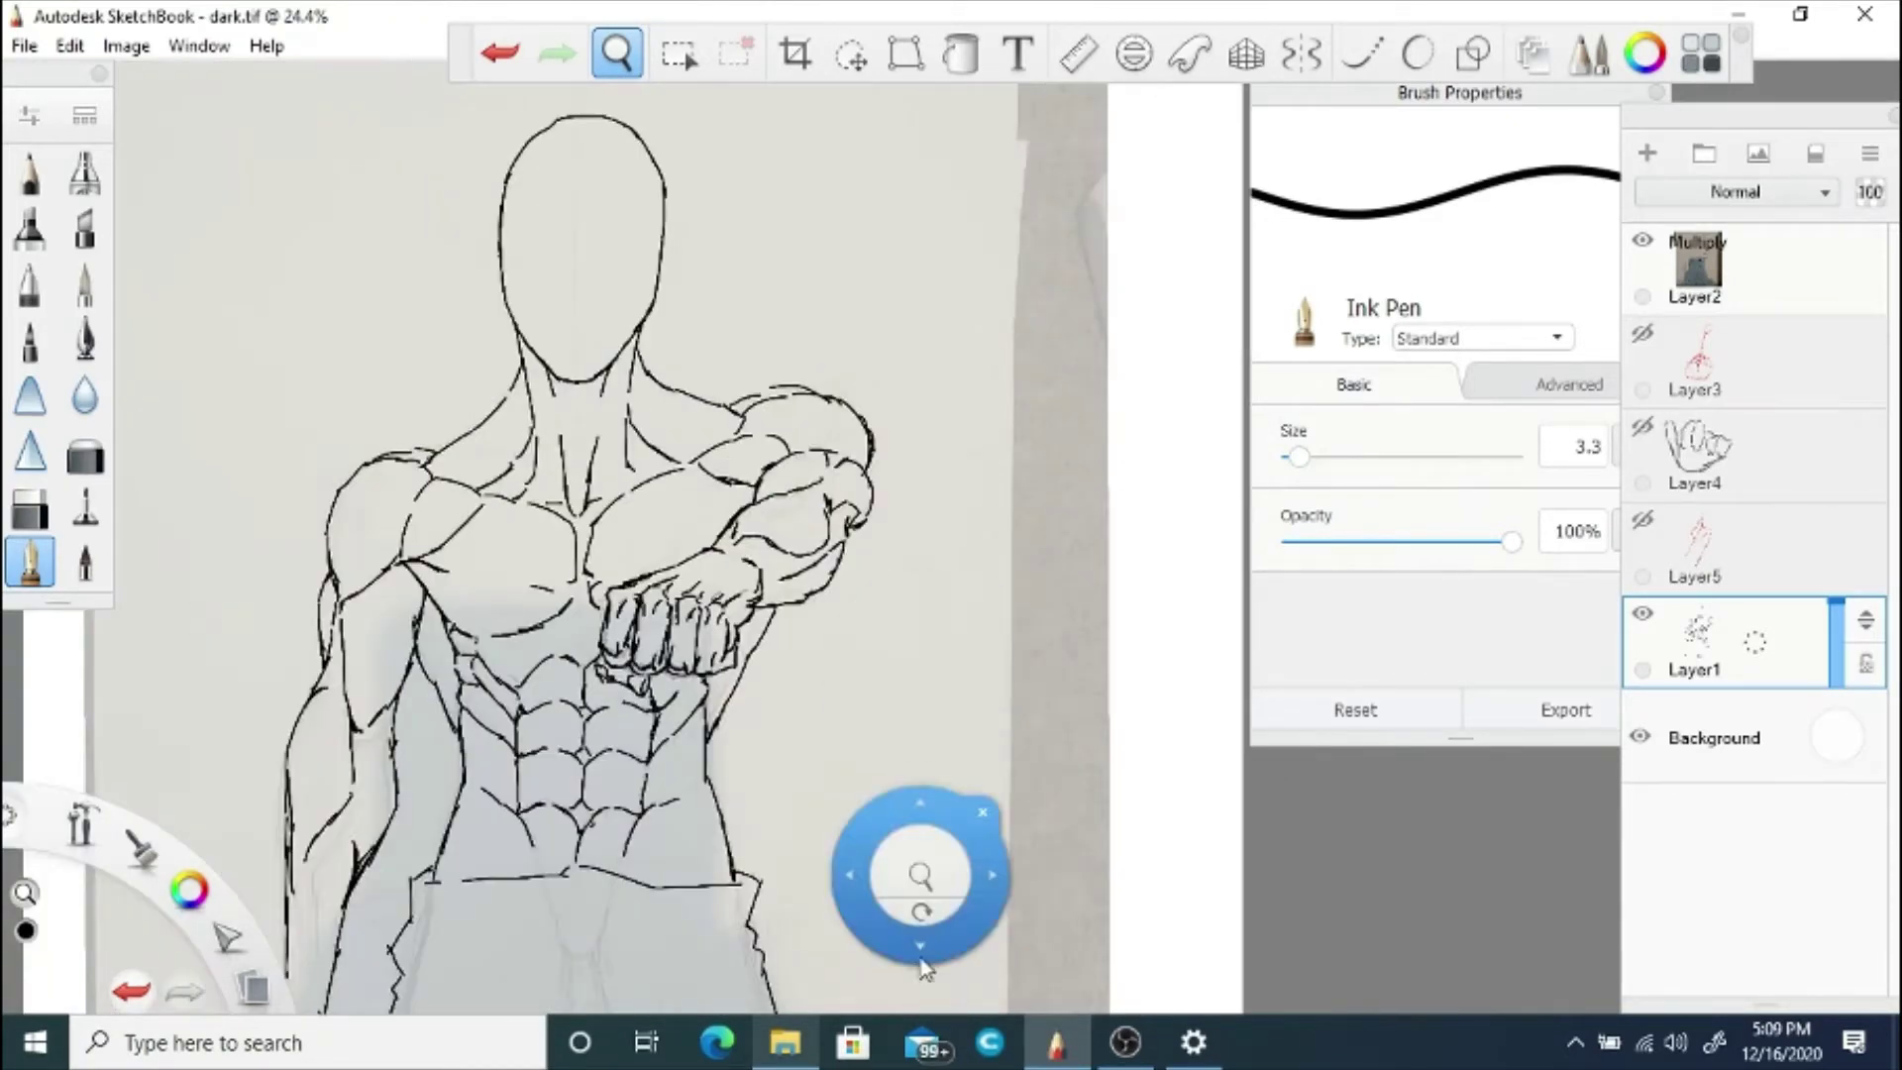
pyautogui.moveTo(921, 976)
pyautogui.mouseDown()
pyautogui.moveTo(774, 770)
pyautogui.moveTo(679, 428)
pyautogui.moveTo(785, 531)
pyautogui.moveTo(822, 820)
pyautogui.moveTo(967, 680)
pyautogui.mouseUp()
pyautogui.press('e')
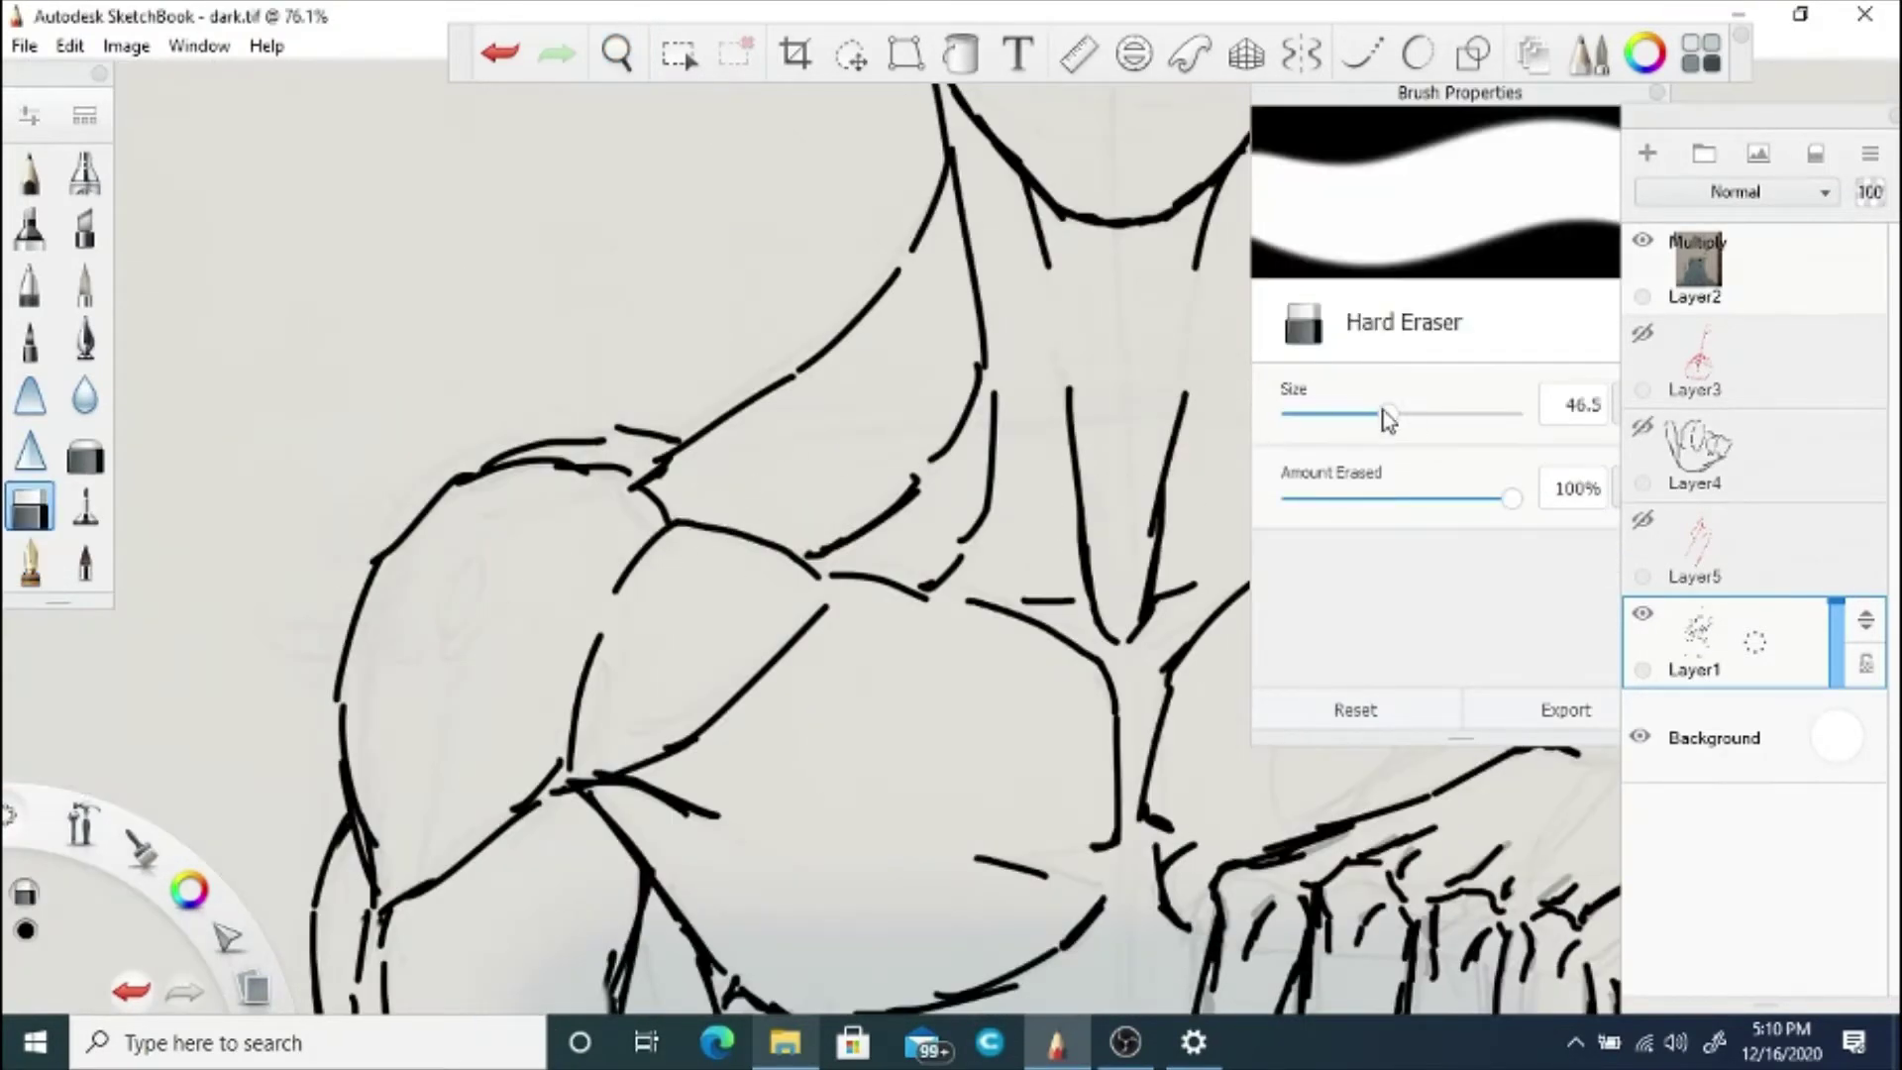
pyautogui.click(30, 562)
pyautogui.moveTo(666, 462)
pyautogui.mouseDown()
pyautogui.moveTo(685, 517)
pyautogui.moveTo(602, 470)
pyautogui.mouseUp()
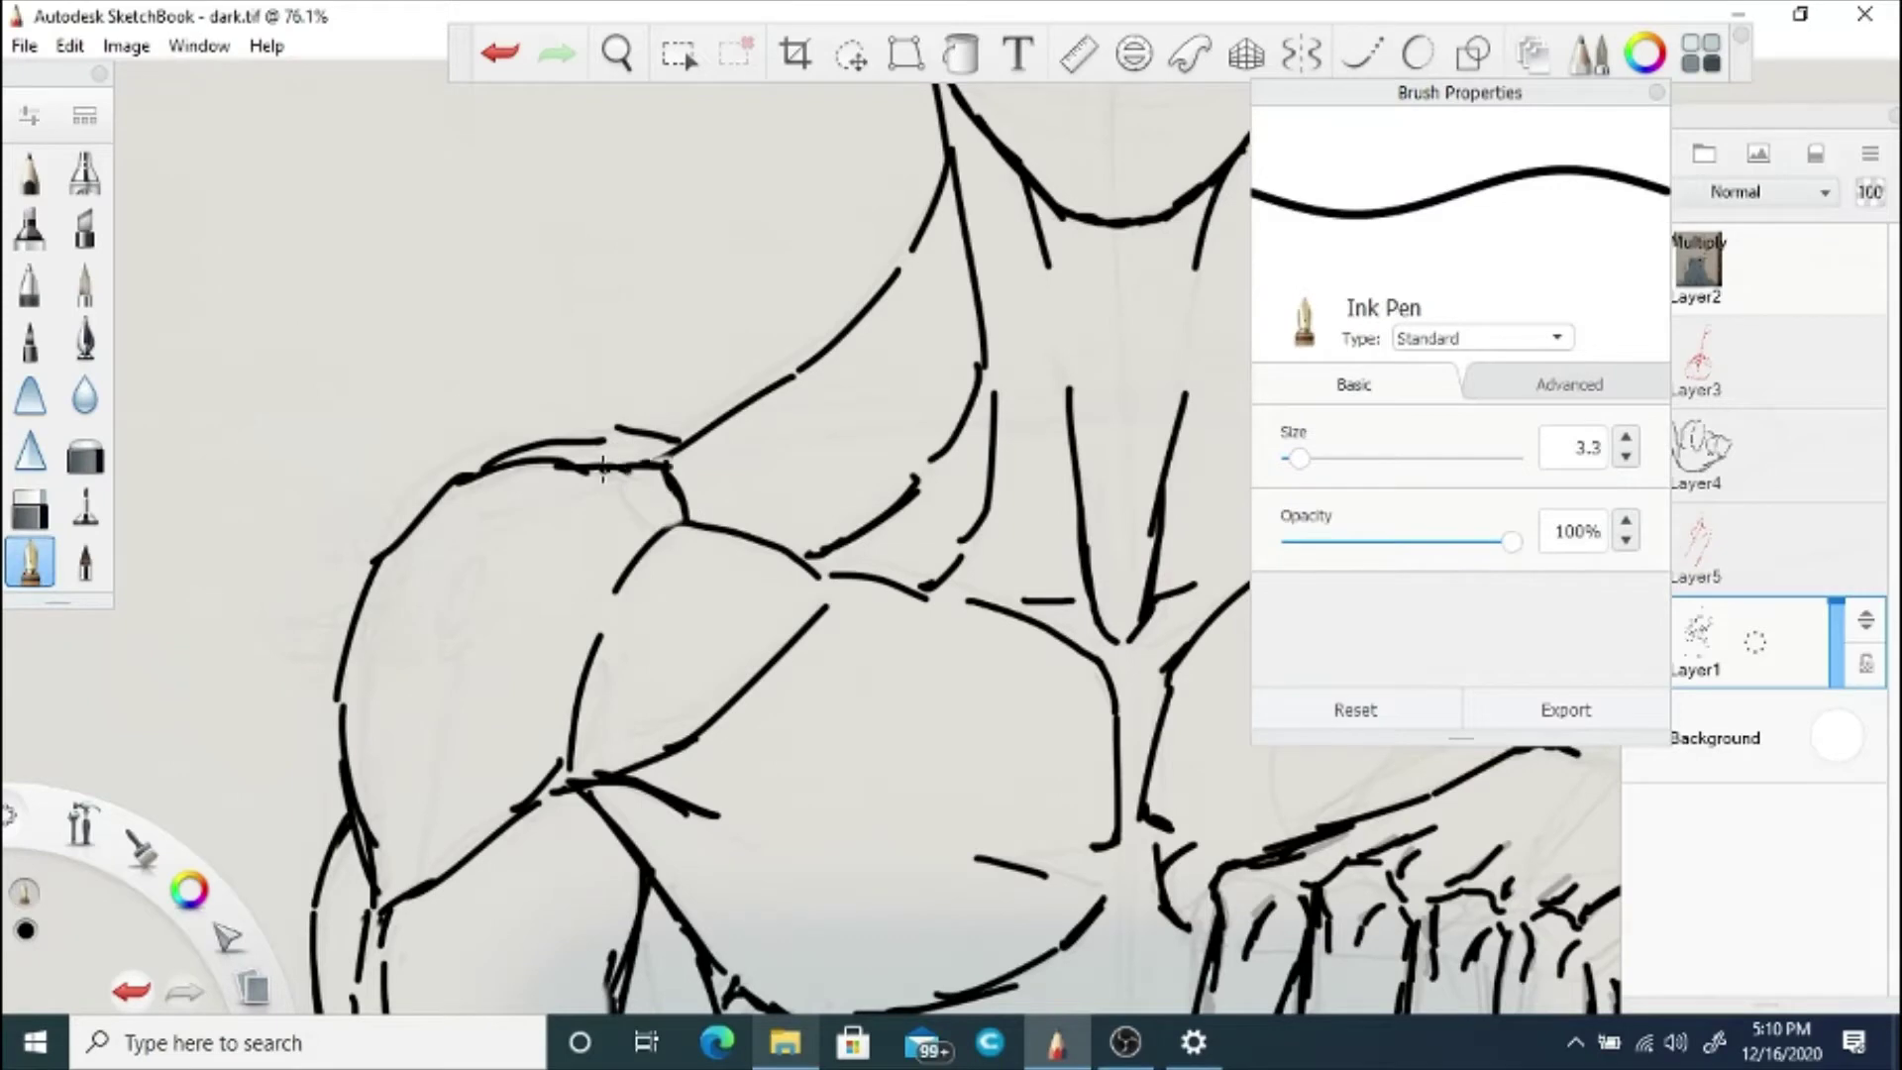
pyautogui.press('space')
pyautogui.moveTo(921, 574); pyautogui.dragTo(711, 654)
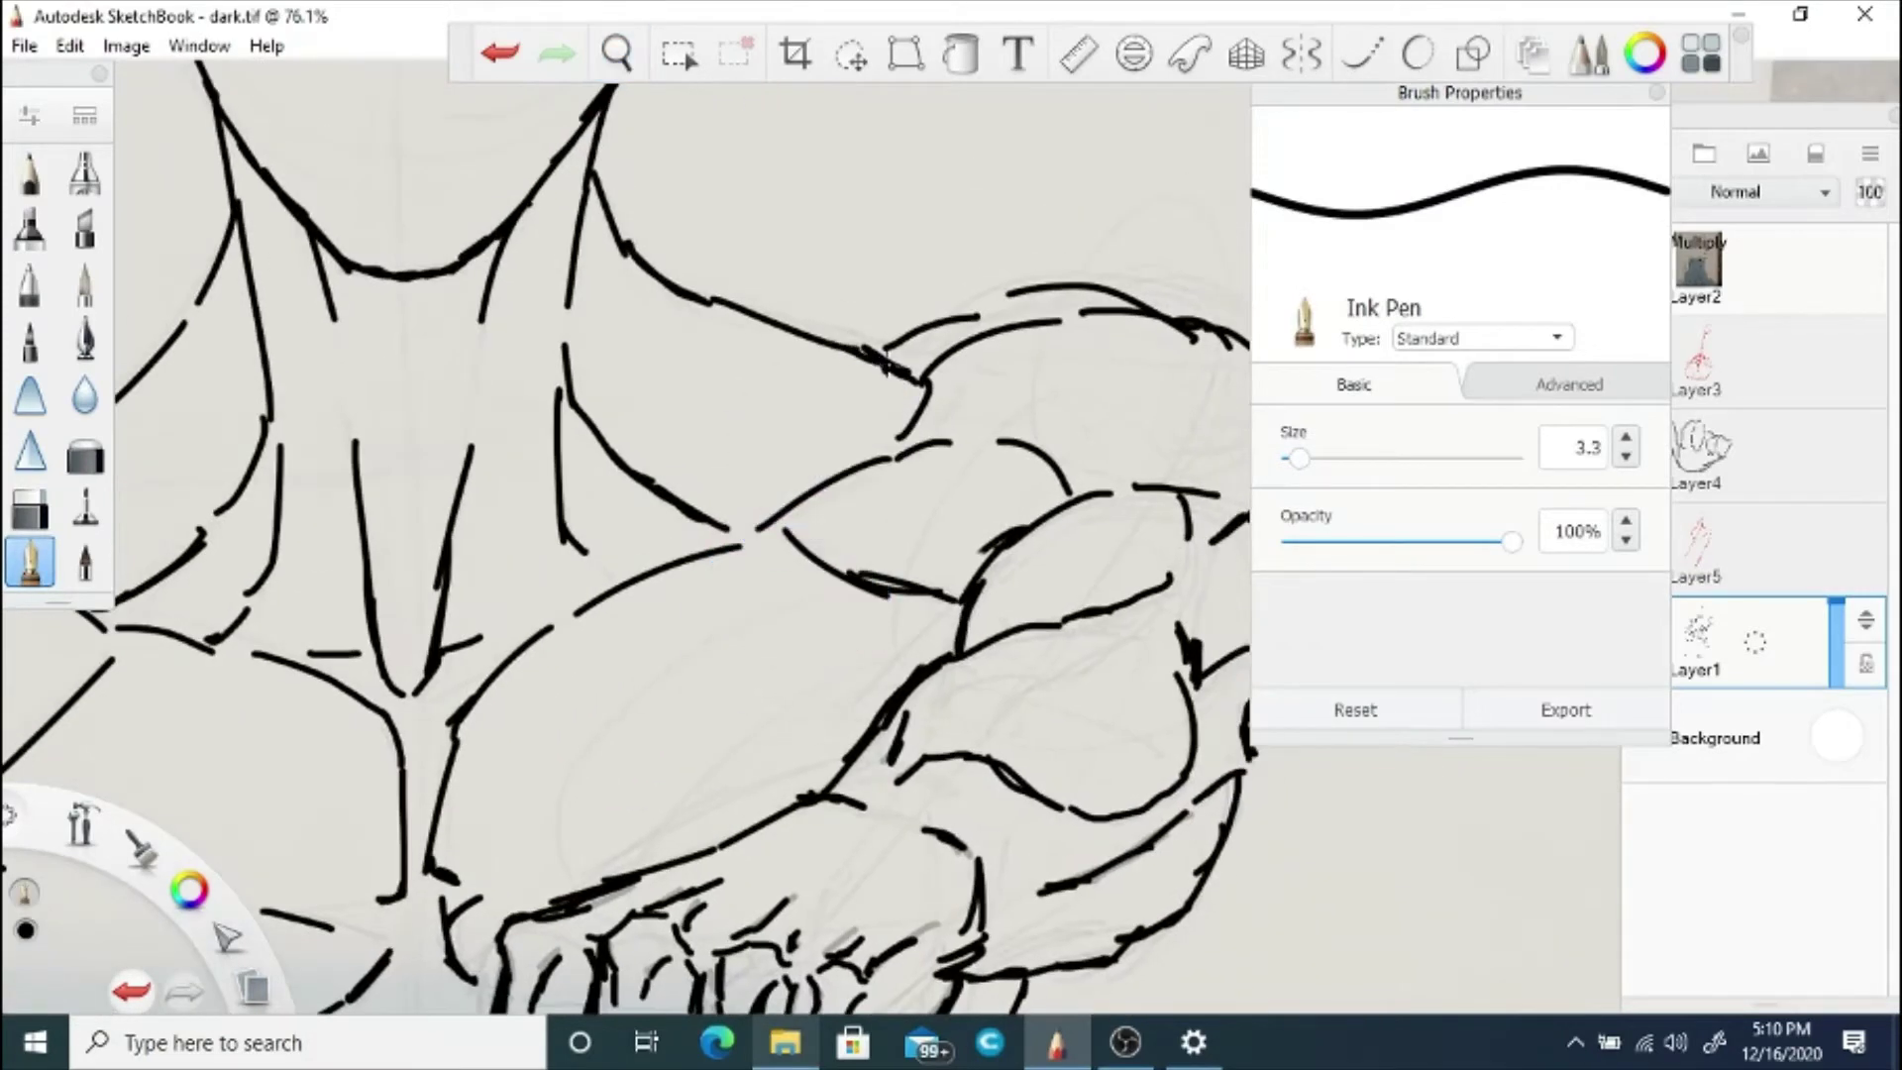
# Step: Hide the photographed sketch on Layer2 and save the drawing
pyautogui.press('space')
pyautogui.moveTo(648, 463); pyautogui.dragTo(612, 579)
pyautogui.moveTo(697, 500); pyautogui.dragTo(810, 622)
pyautogui.click(827, 623)
pyautogui.click(1699, 266)
pyautogui.click(1642, 241)
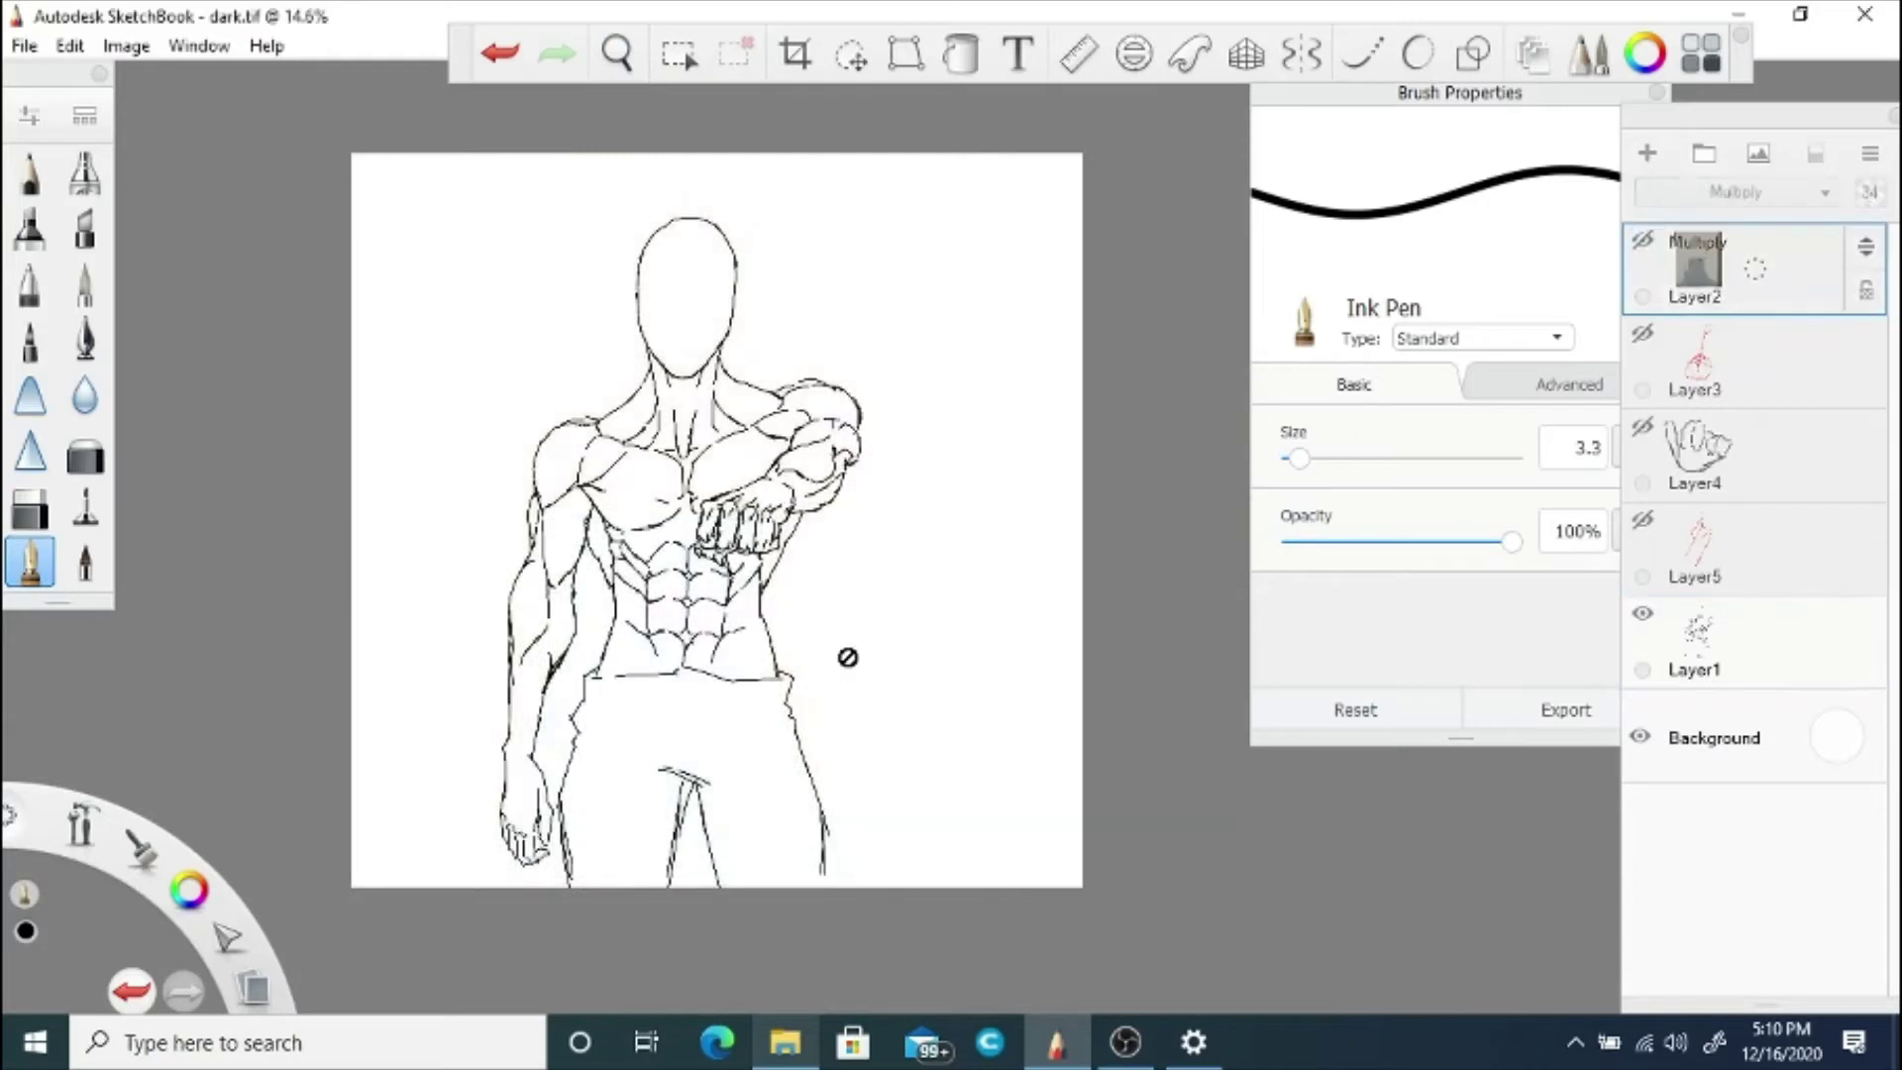
pyautogui.click(24, 45)
pyautogui.click(59, 204)
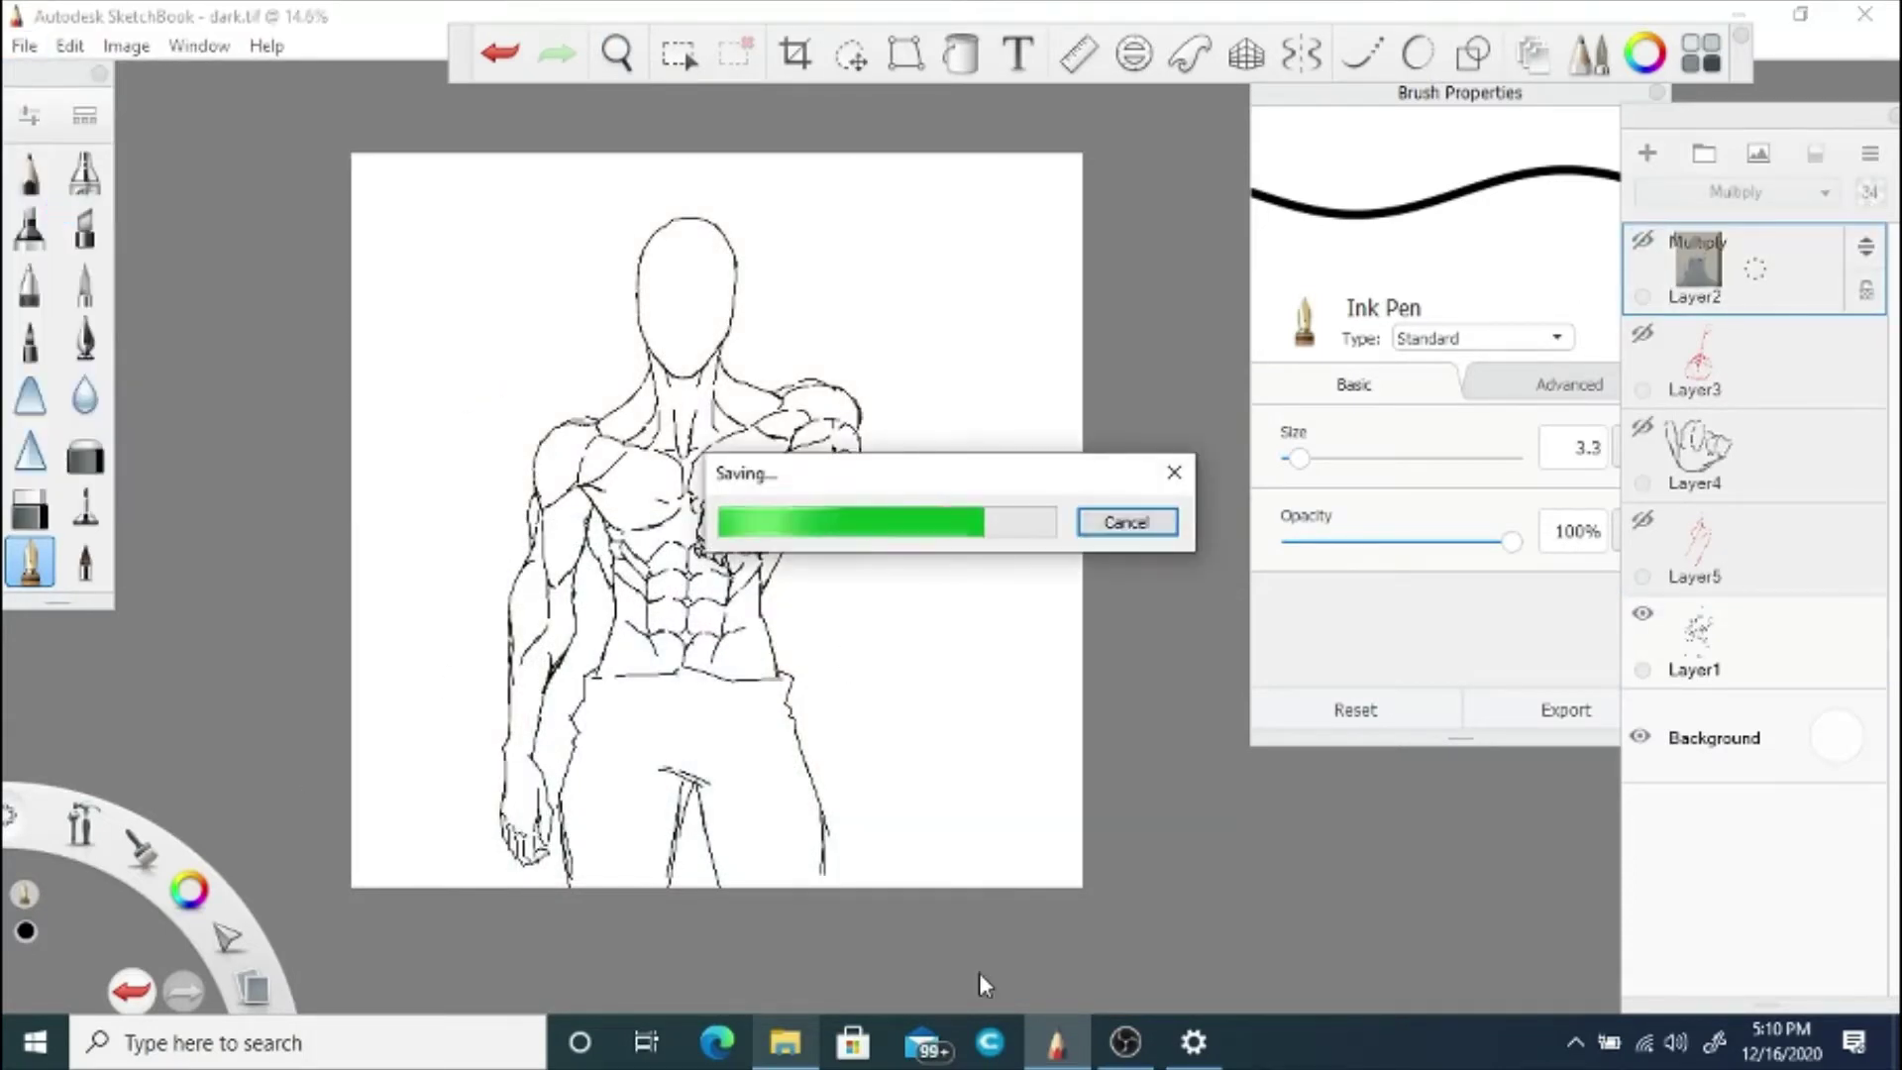
# Step: Try heavy black Inking Pen strokes at size 60 across the chest on a new layer above Layer1, and hide that layer
pyautogui.moveTo(1757, 646); pyautogui.dragTo(1728, 548)
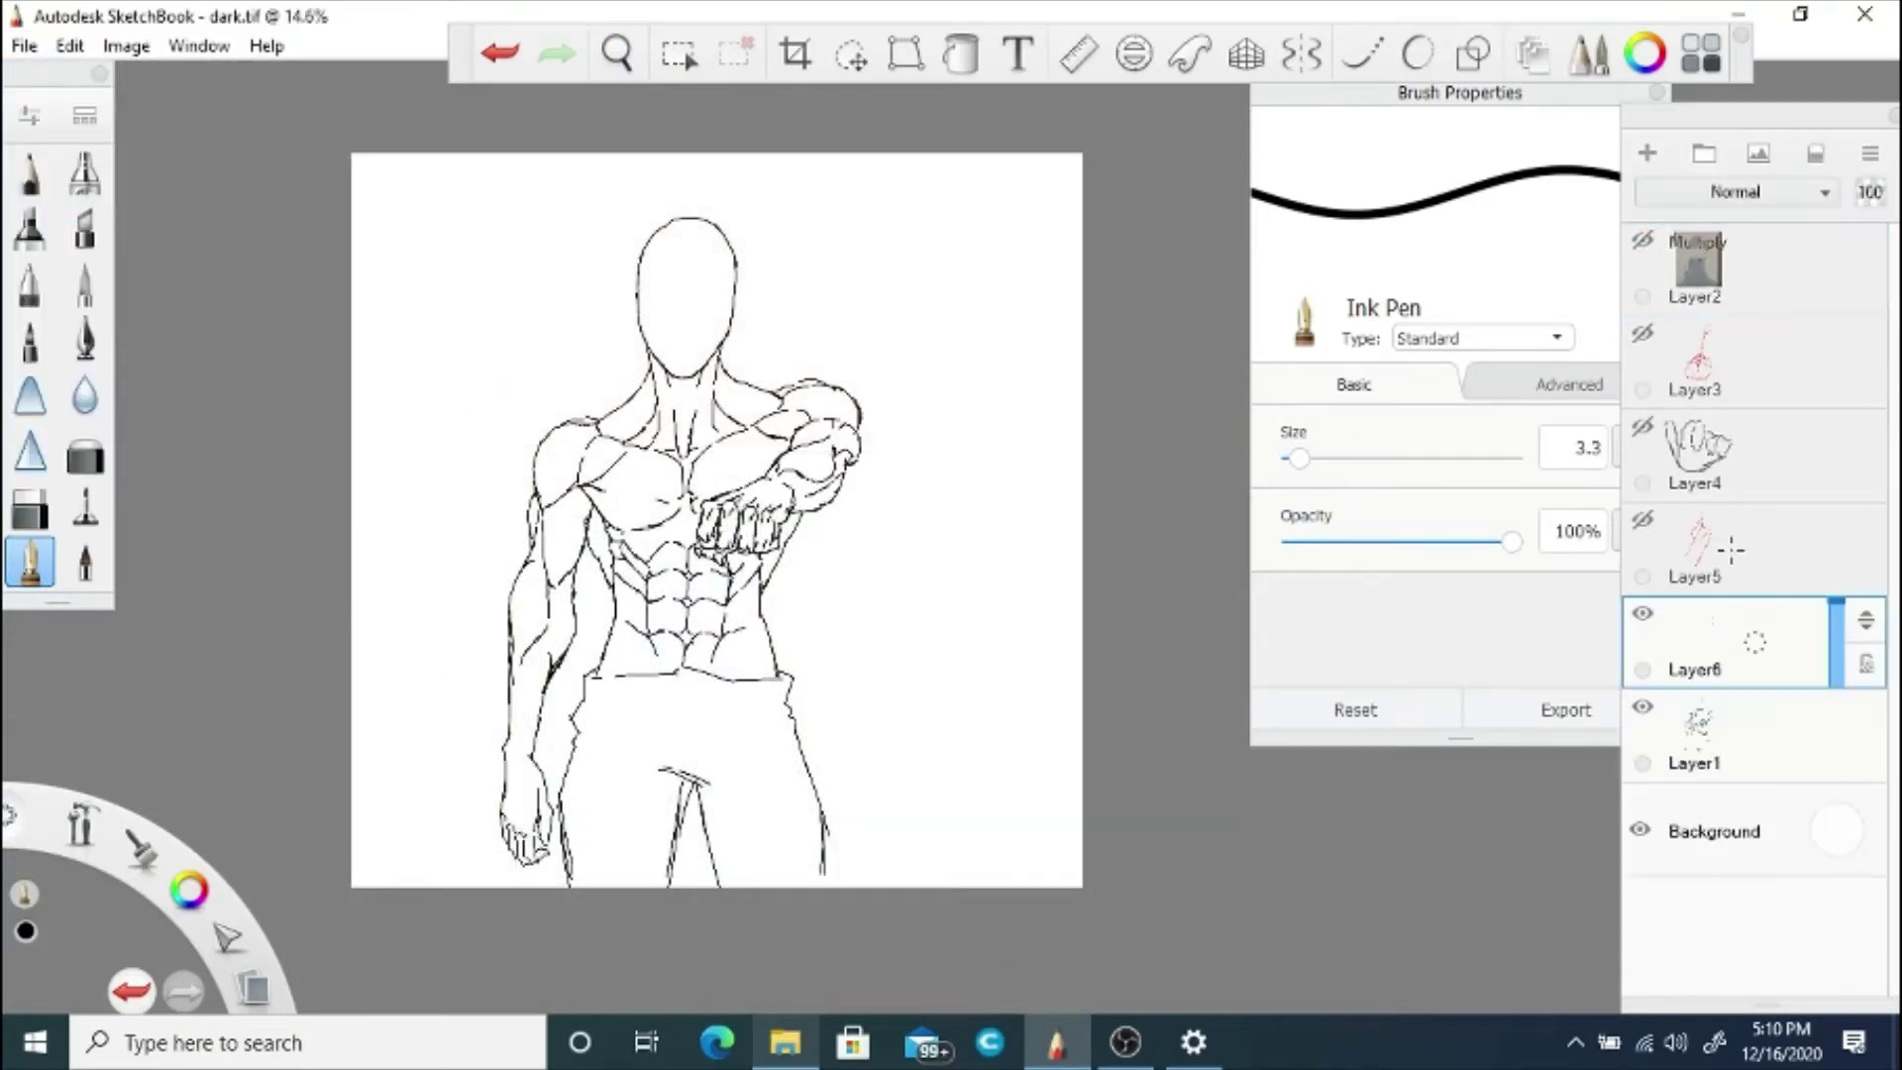
pyautogui.moveTo(436, 499)
pyautogui.mouseDown()
pyautogui.moveTo(1082, 560)
pyautogui.moveTo(608, 525)
pyautogui.moveTo(634, 520)
pyautogui.mouseUp()
pyautogui.click(85, 340)
pyautogui.moveTo(352, 486); pyautogui.dragTo(613, 420)
pyautogui.moveTo(614, 507); pyautogui.dragTo(1083, 566)
pyautogui.moveTo(406, 483)
pyautogui.mouseDown()
pyautogui.moveTo(389, 267)
pyautogui.moveTo(362, 515)
pyautogui.mouseUp()
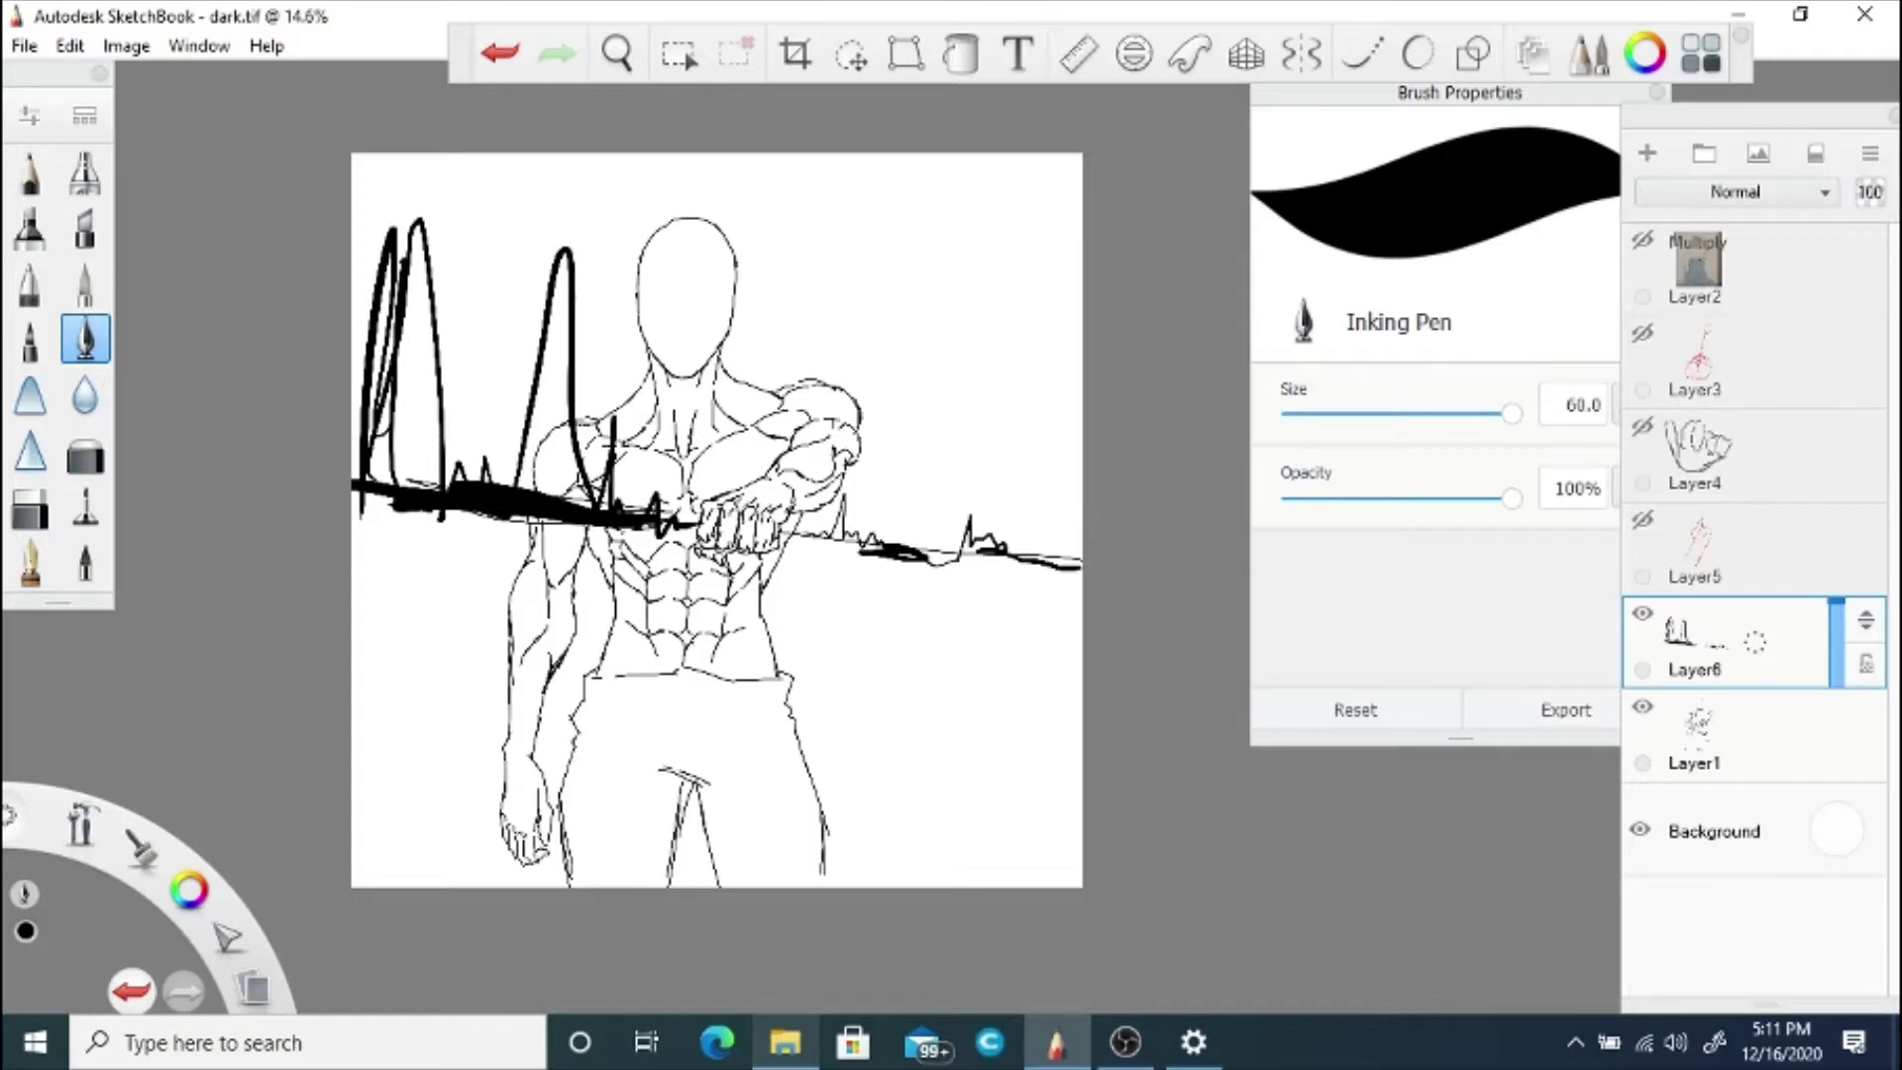
pyautogui.click(1643, 614)
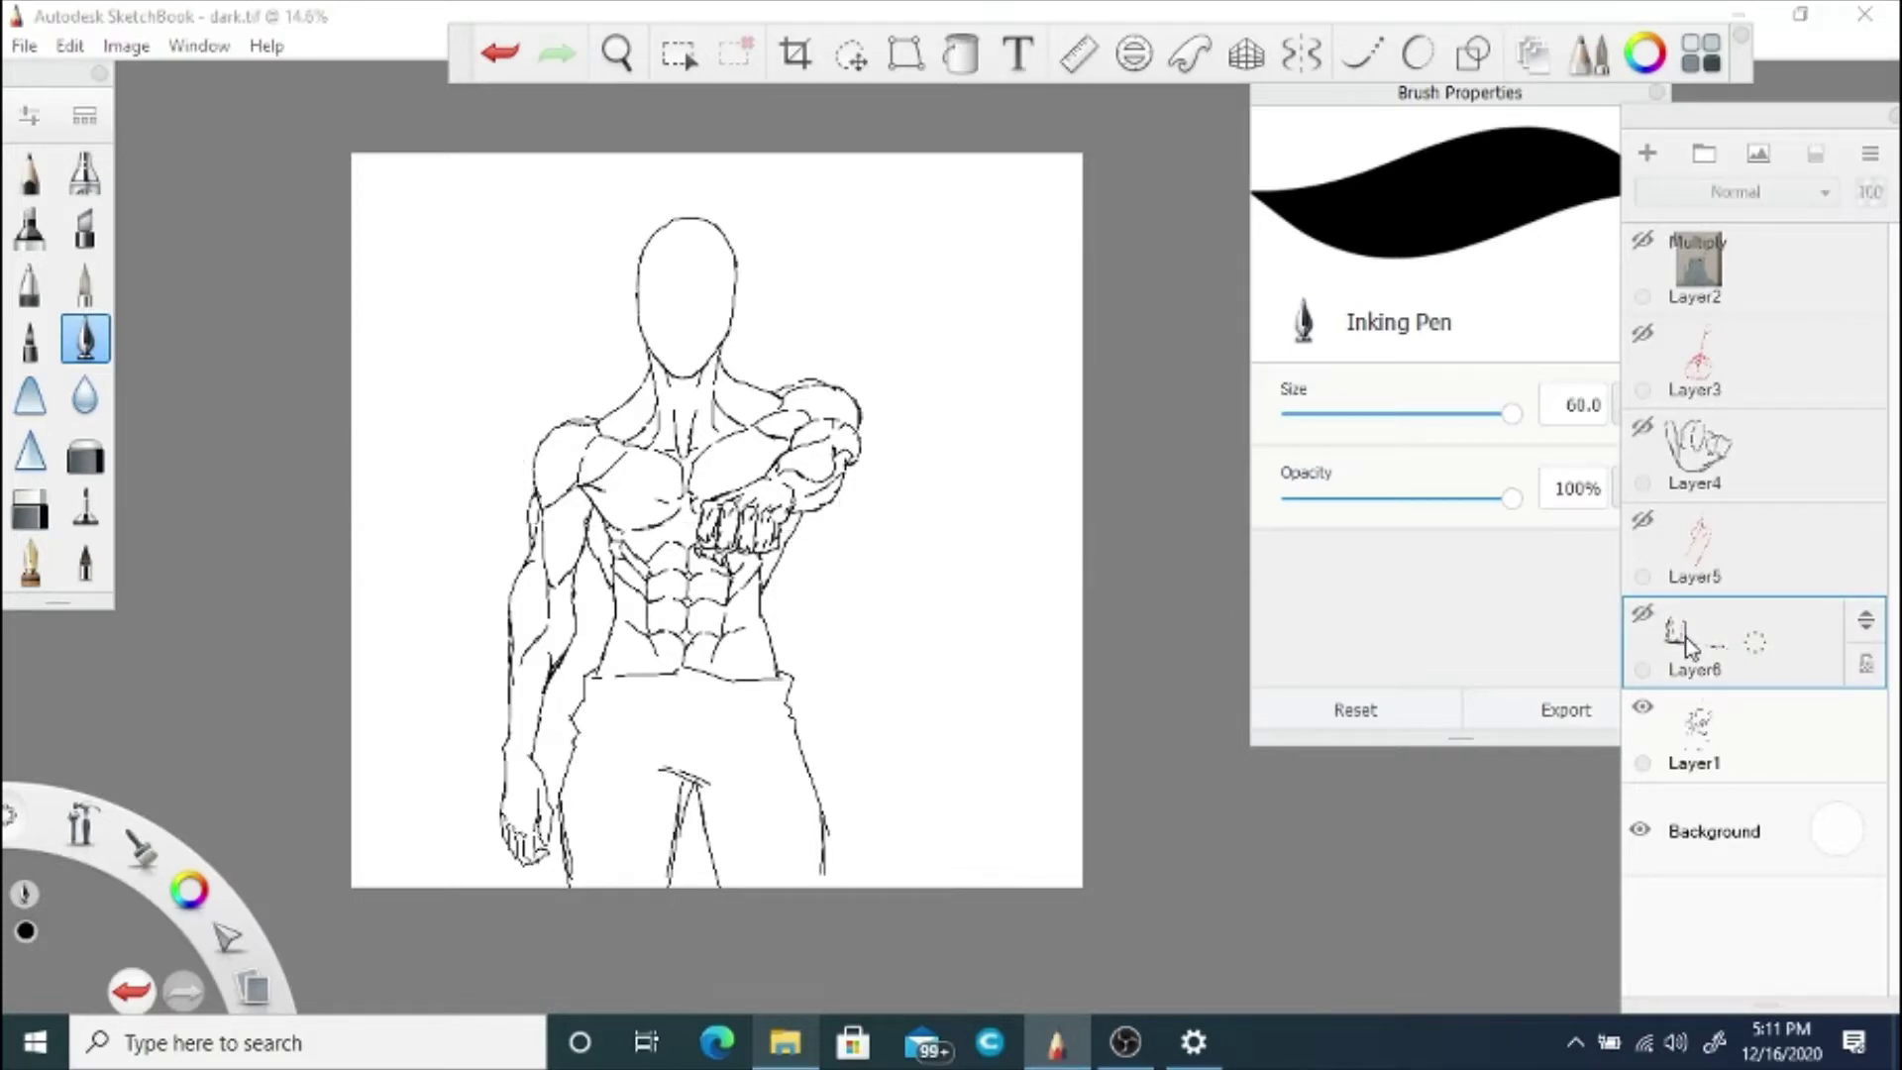
# Step: Erase the trousers' outer edge on the raised arm's side and part of the crotch lines on Layer1, and redraw them with the Ink Pen
pyautogui.click(30, 561)
pyautogui.click(1738, 756)
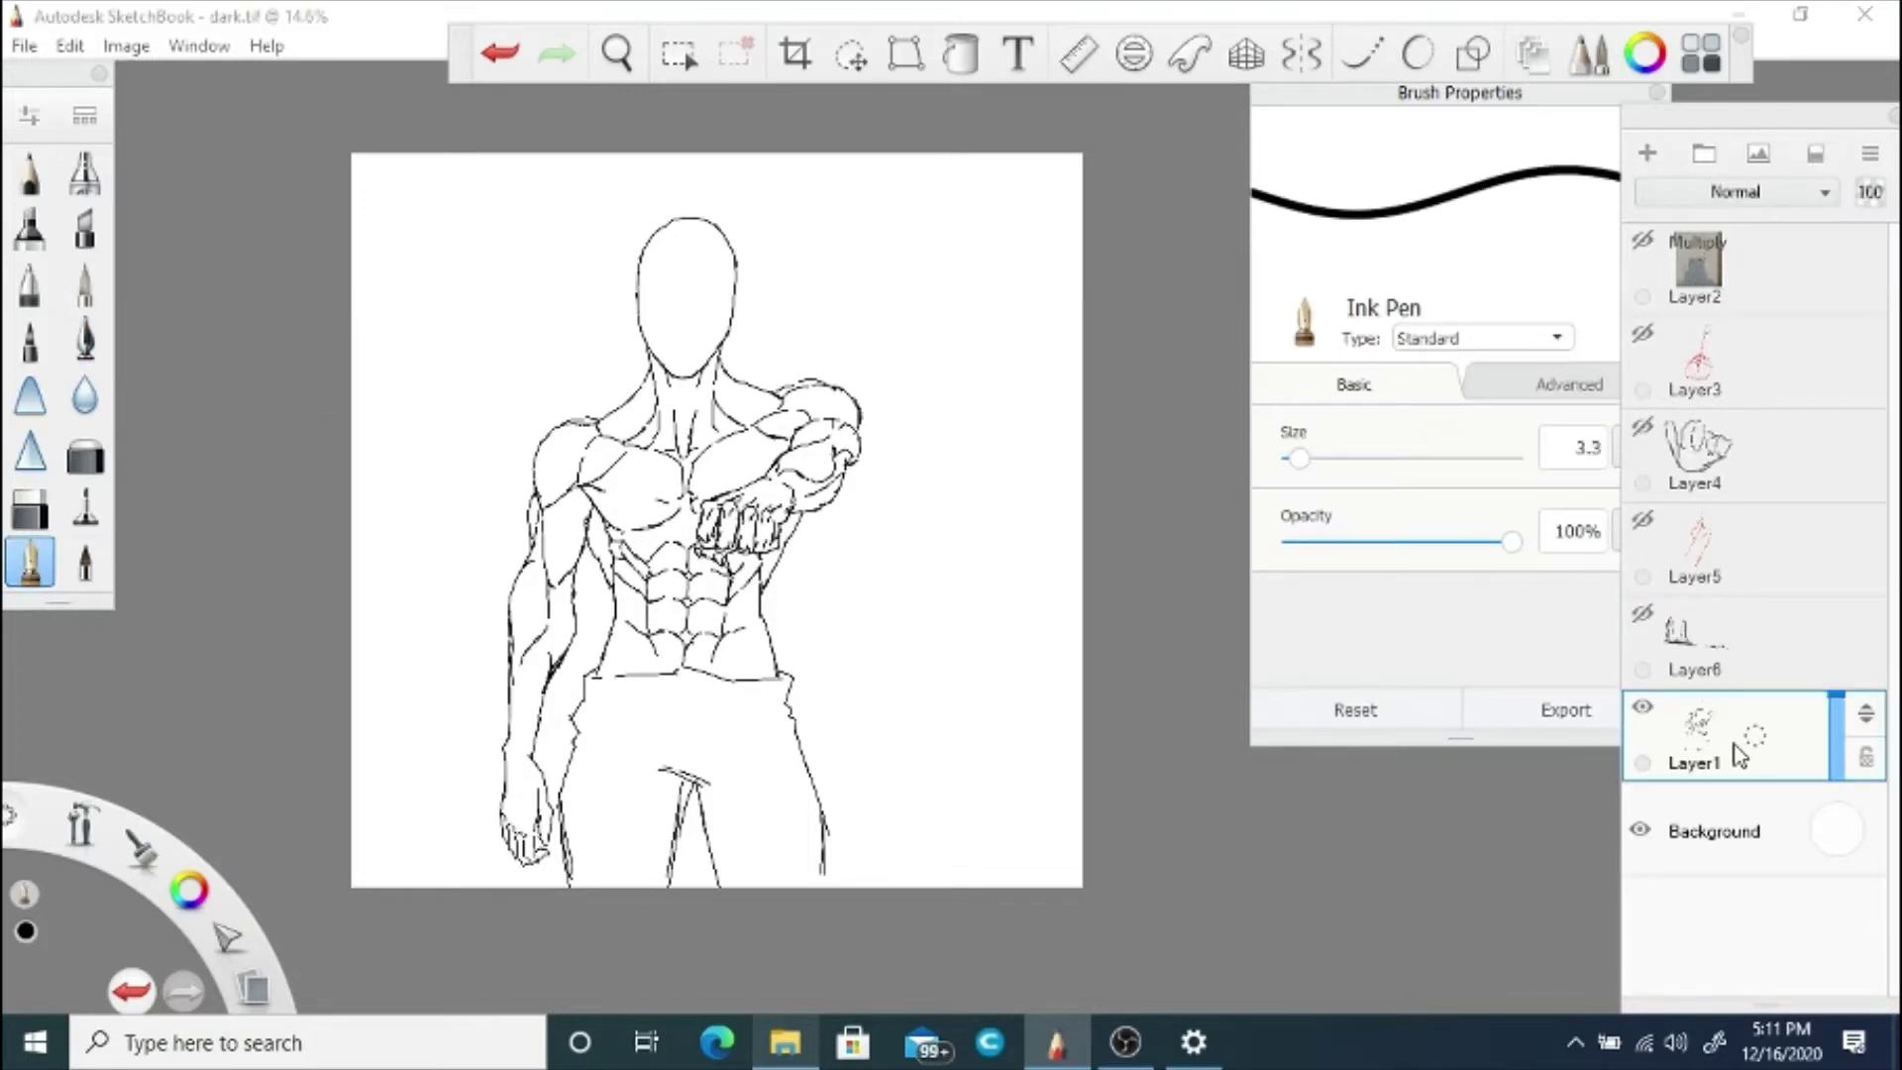
pyautogui.click(616, 53)
pyautogui.moveTo(690, 173)
pyautogui.mouseDown()
pyautogui.moveTo(908, 806)
pyautogui.moveTo(821, 684)
pyautogui.mouseUp()
pyautogui.click(882, 620)
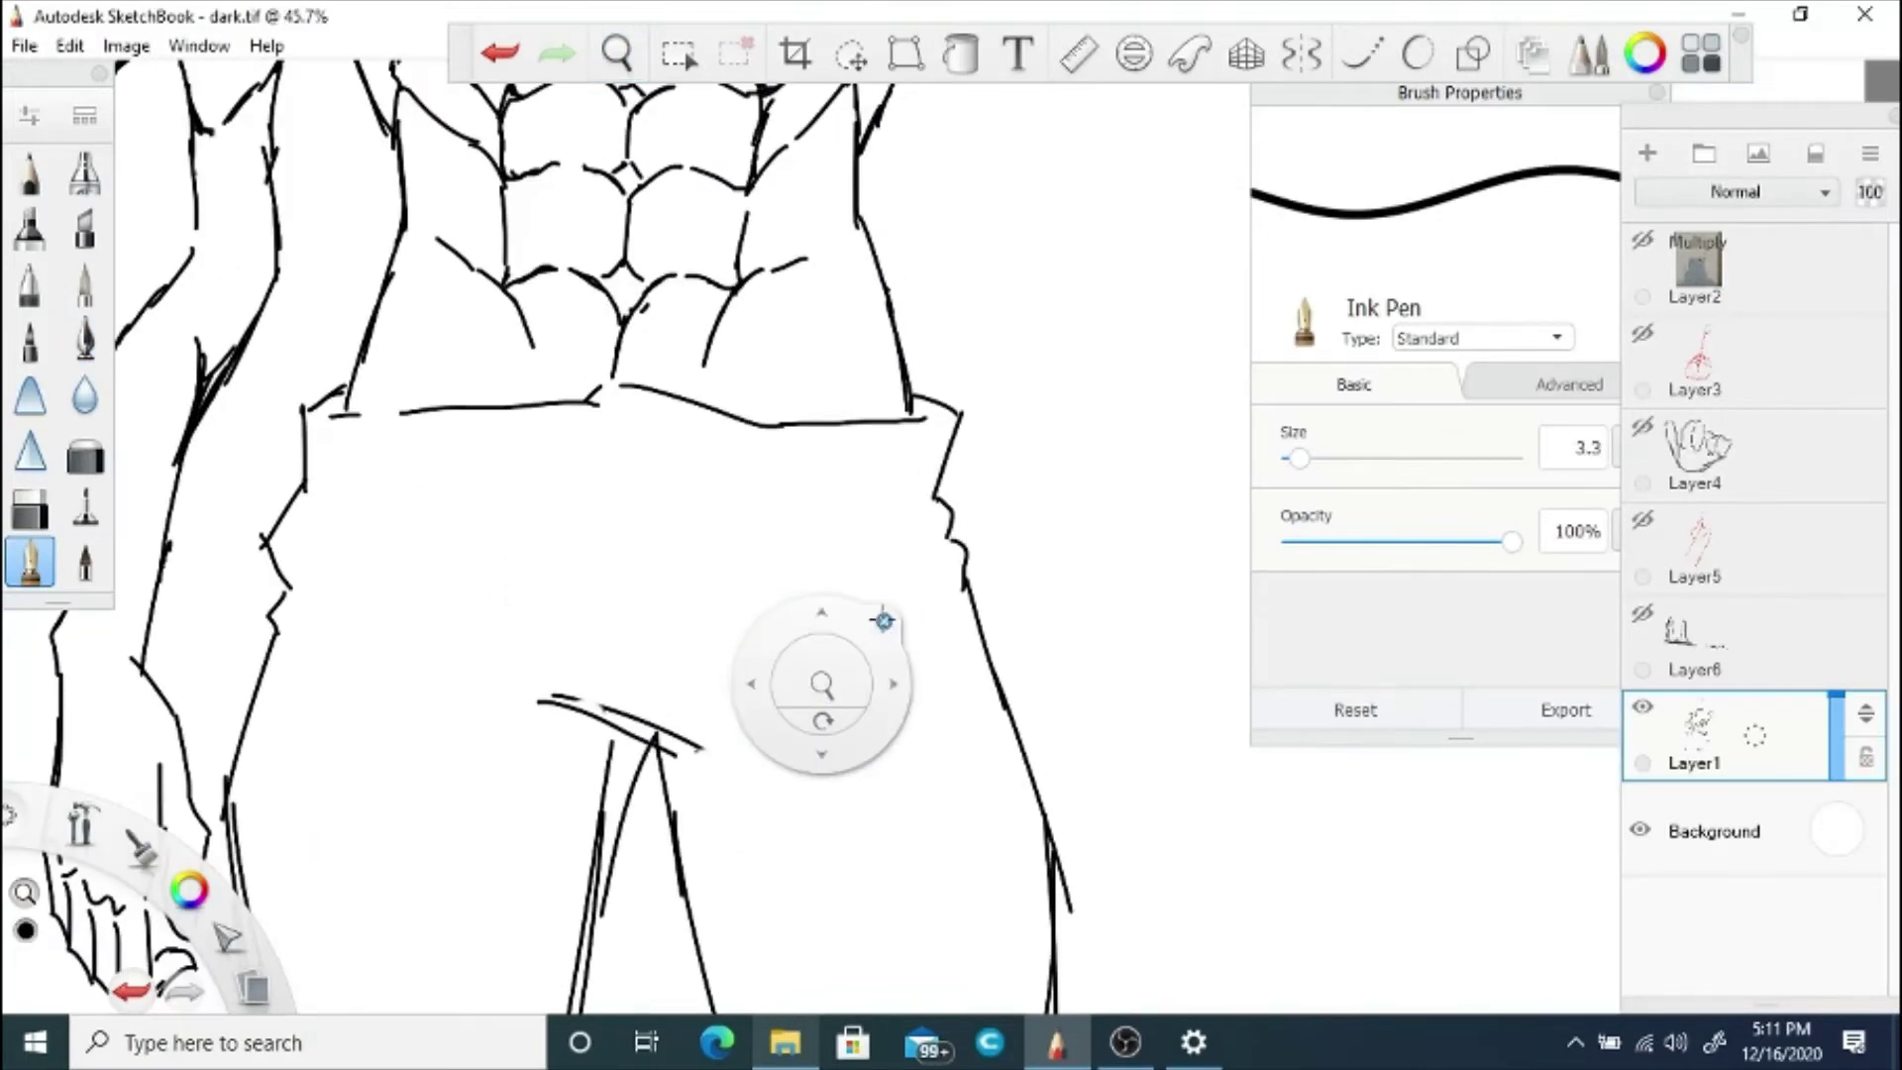
pyautogui.click(30, 507)
pyautogui.moveTo(582, 713); pyautogui.dragTo(683, 731)
pyautogui.moveTo(959, 545)
pyautogui.mouseDown()
pyautogui.moveTo(956, 421)
pyautogui.moveTo(1028, 776)
pyautogui.mouseUp()
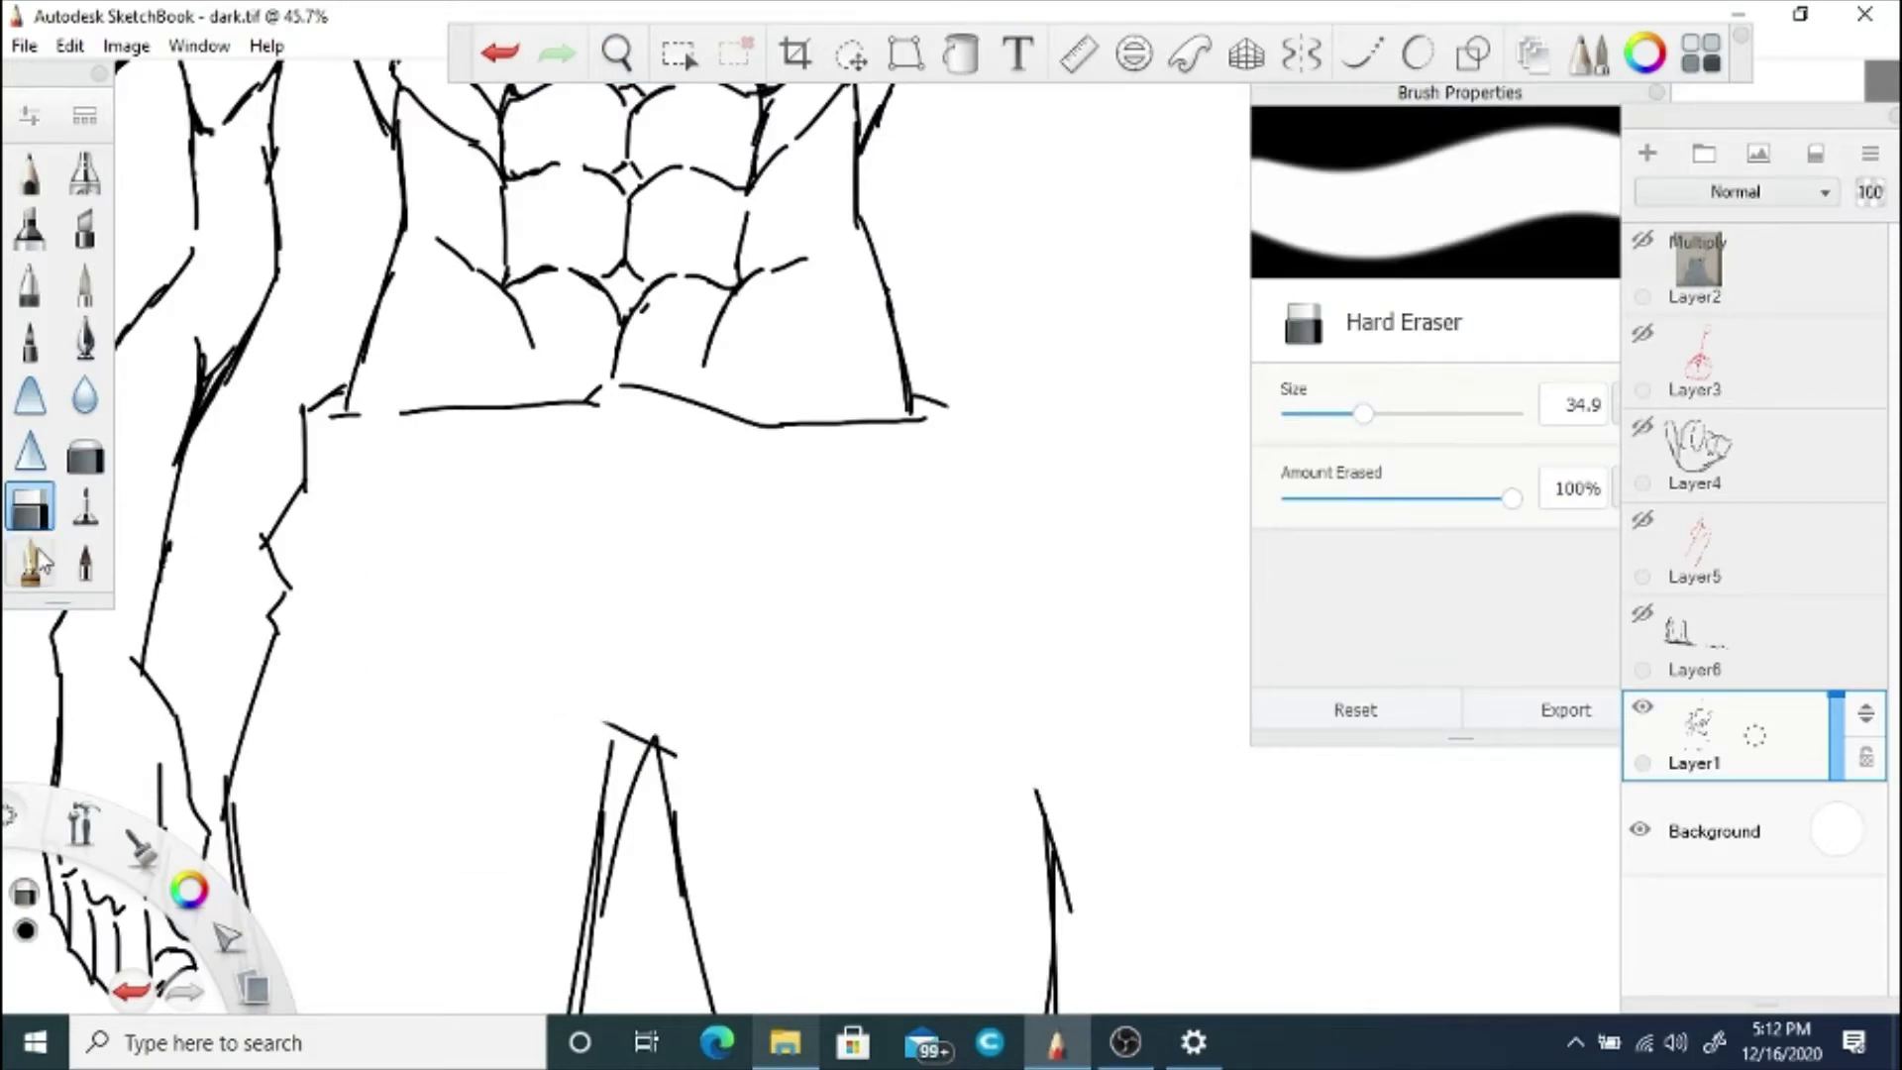
pyautogui.click(30, 561)
pyautogui.moveTo(939, 401)
pyautogui.mouseDown()
pyautogui.moveTo(968, 413)
pyautogui.moveTo(966, 491)
pyautogui.mouseUp()
pyautogui.moveTo(973, 494)
pyautogui.mouseDown()
pyautogui.moveTo(1066, 763)
pyautogui.moveTo(1056, 903)
pyautogui.mouseUp()
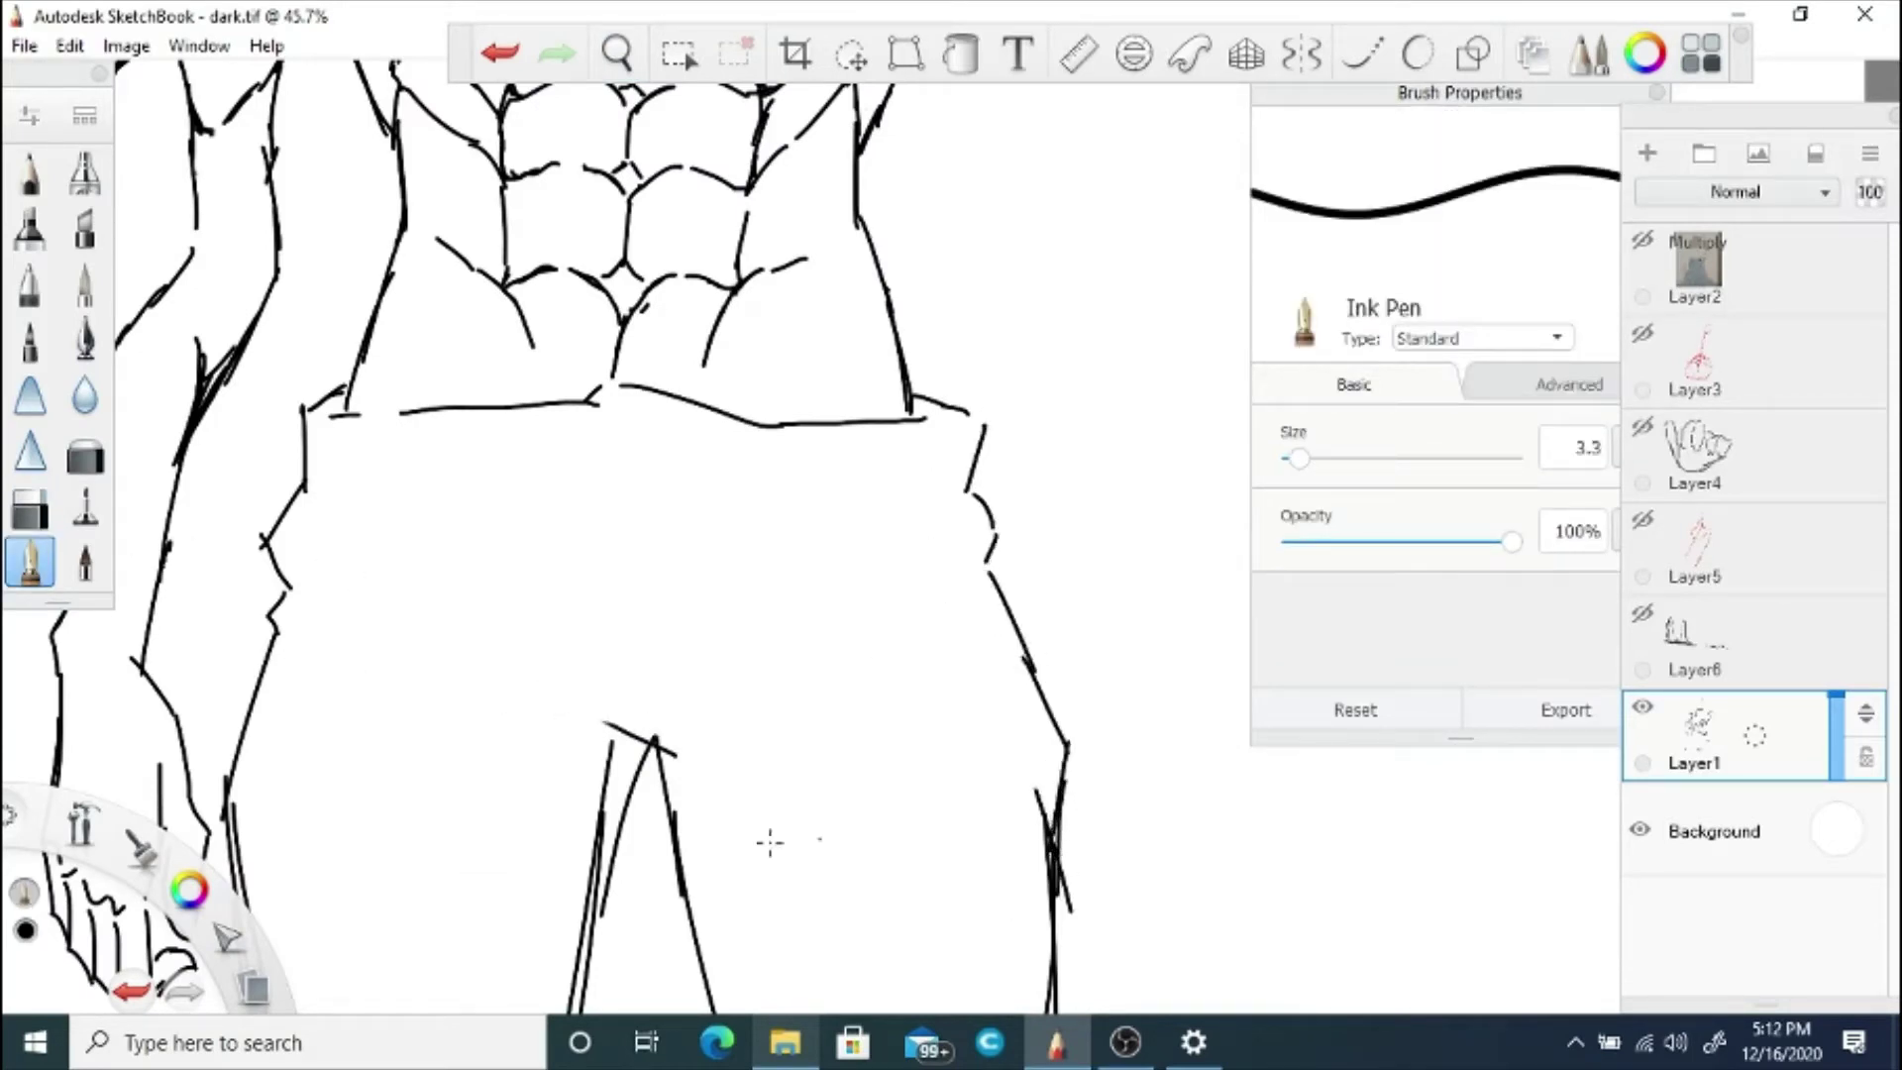
pyautogui.moveTo(605, 726)
pyautogui.mouseDown()
pyautogui.moveTo(696, 759)
pyautogui.moveTo(590, 948)
pyautogui.mouseUp()
pyautogui.press('e')
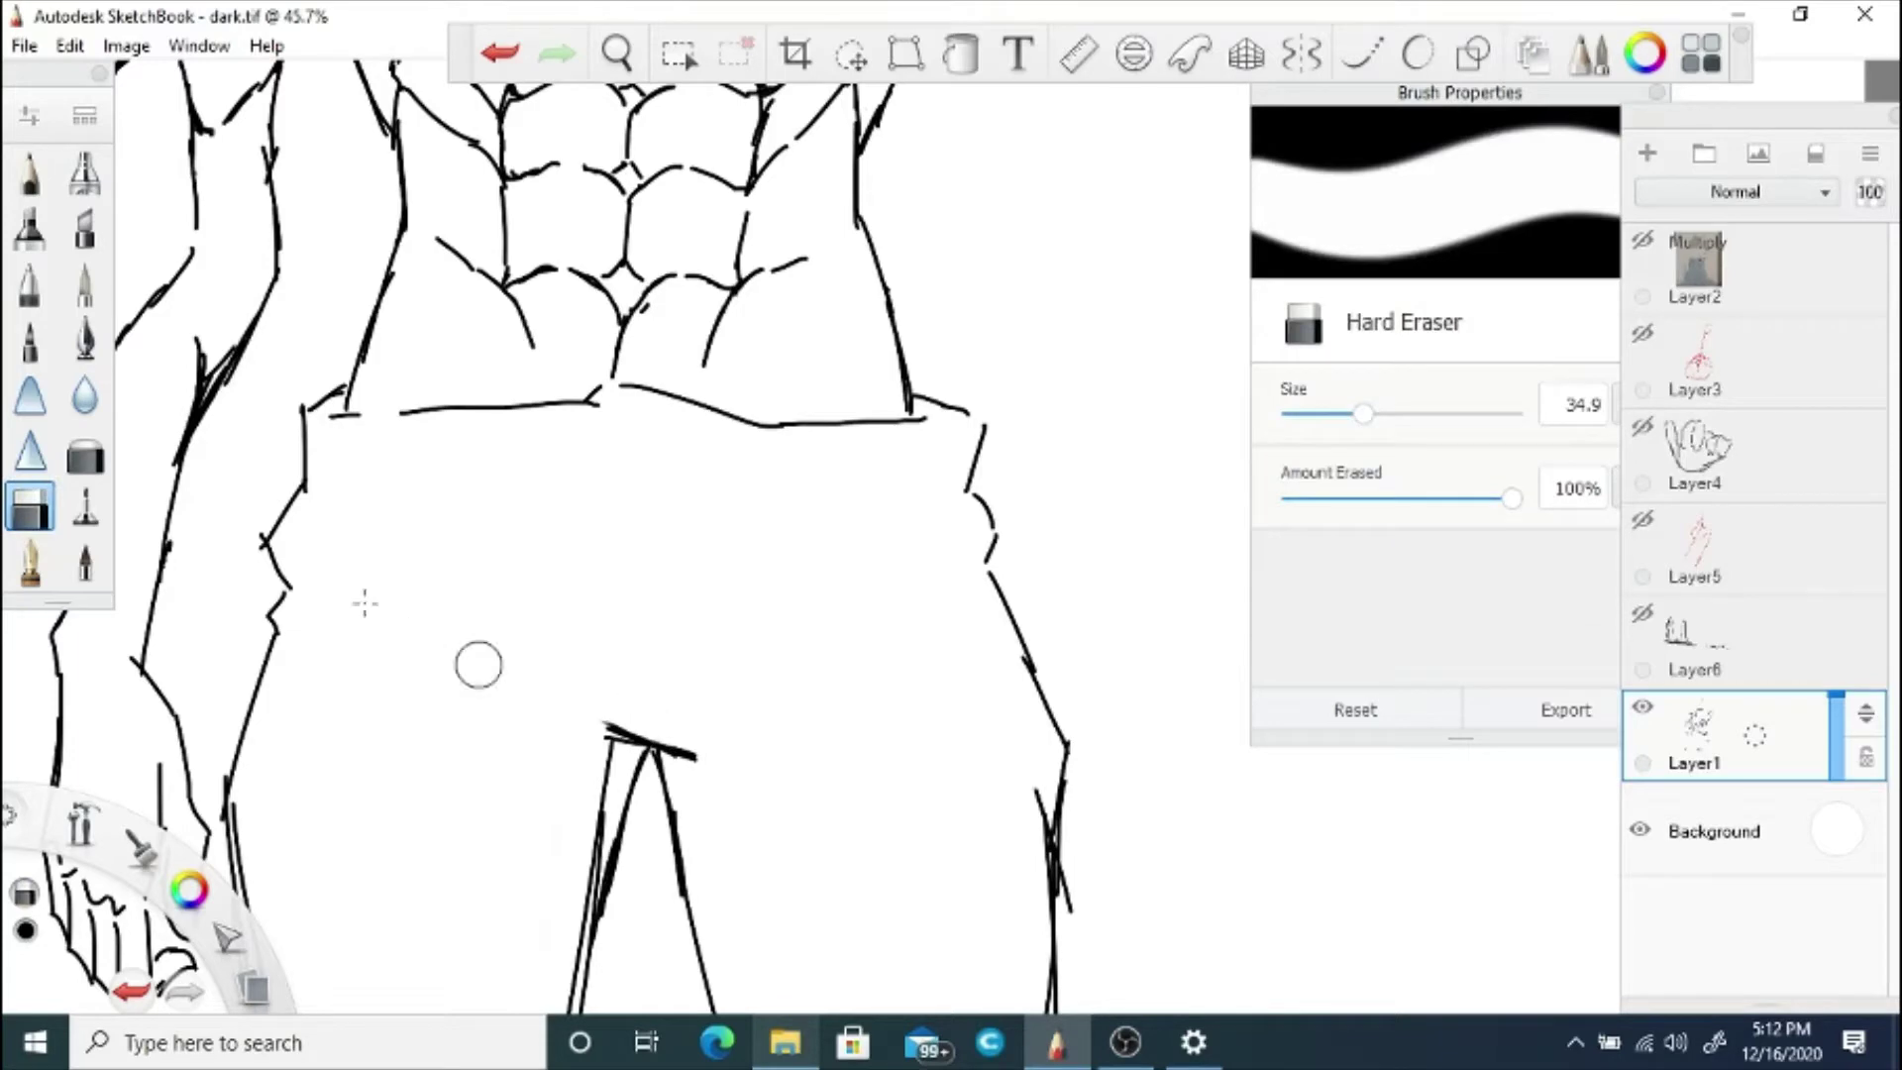
pyautogui.press('e')
# Step: Ink the trousers' fold lines inward from both jagged side edges and a curved line across the hips below the waistline
pyautogui.moveTo(948, 490); pyautogui.dragTo(804, 546)
pyautogui.moveTo(982, 567); pyautogui.dragTo(867, 580)
pyautogui.moveTo(307, 485); pyautogui.dragTo(458, 554)
pyautogui.moveTo(292, 599); pyautogui.dragTo(438, 586)
pyautogui.moveTo(289, 627); pyautogui.dragTo(379, 647)
pyautogui.moveTo(776, 530); pyautogui.dragTo(517, 553)
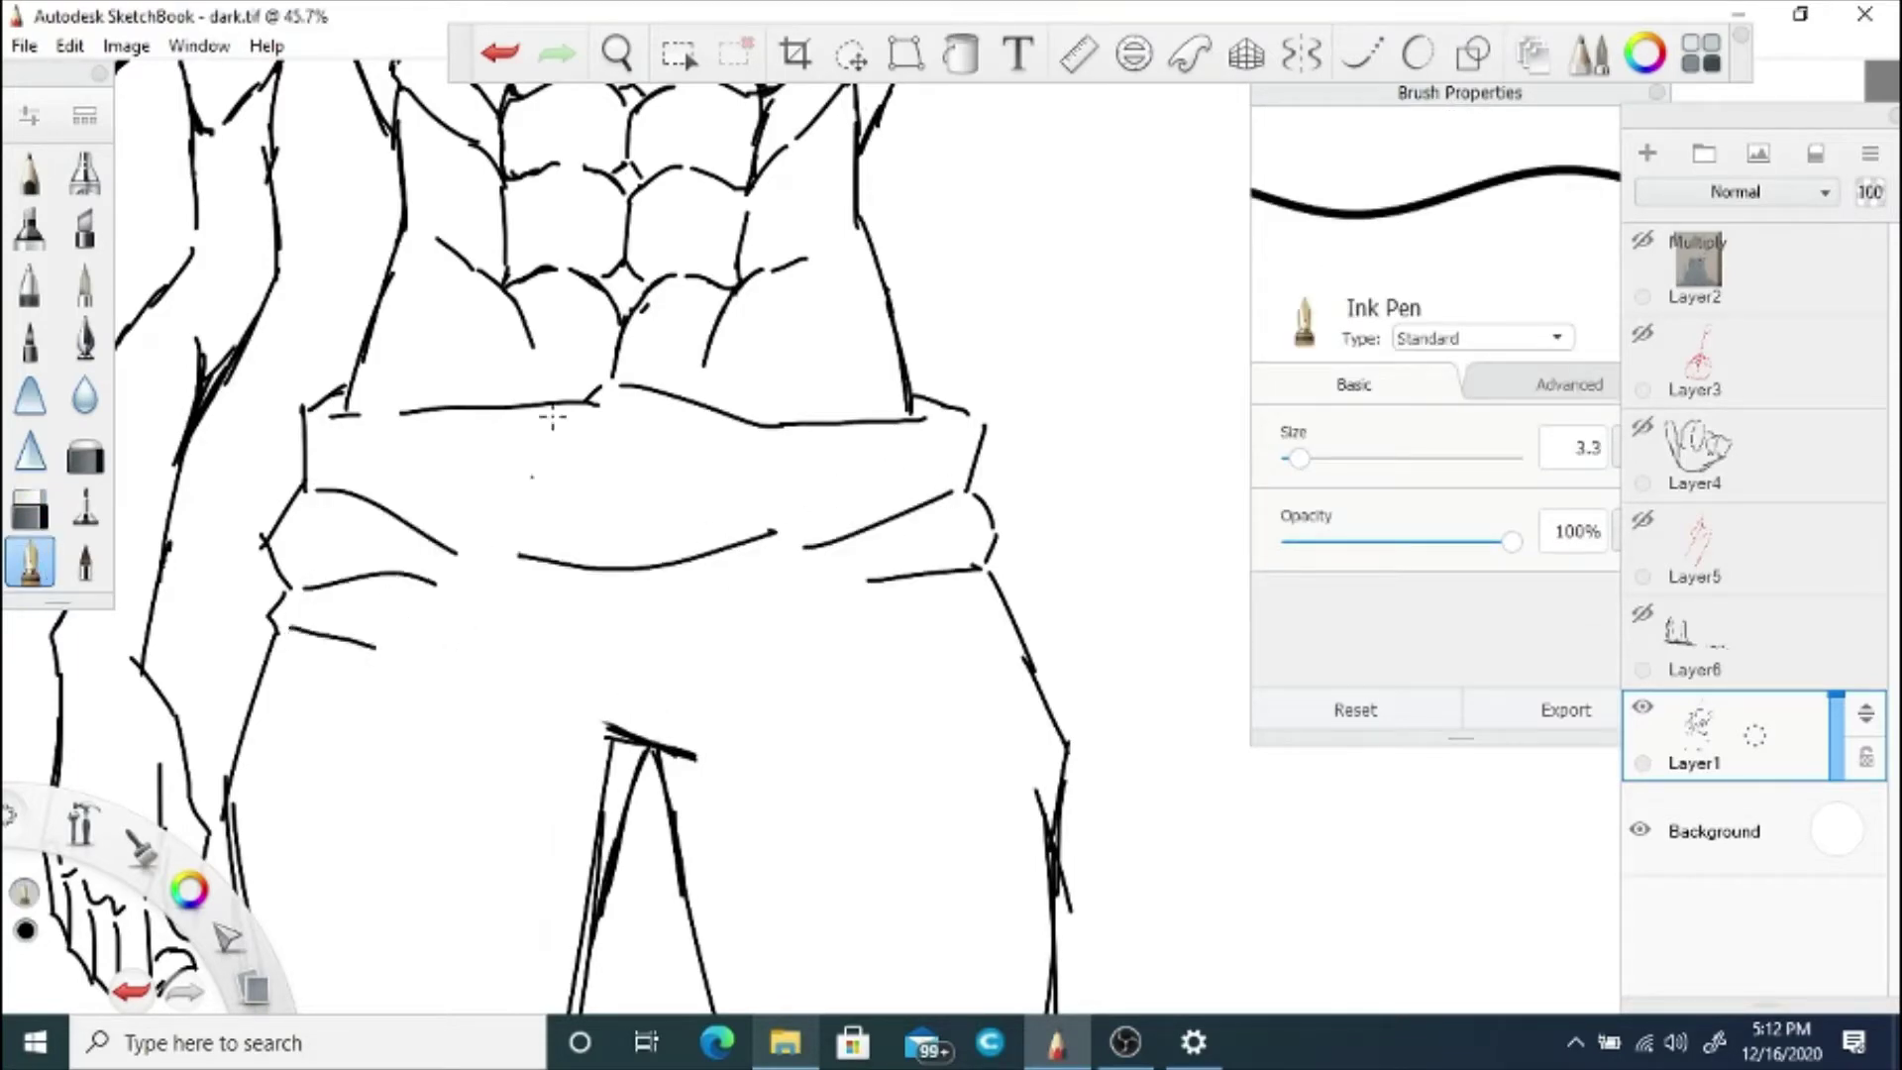
# Step: Erase the hanging arm's inner forearm edge above the wrist and redraw it with the Ink Pen
pyautogui.click(617, 52)
pyautogui.moveTo(1164, 785); pyautogui.dragTo(1242, 798)
pyautogui.moveTo(691, 399); pyautogui.dragTo(583, 402)
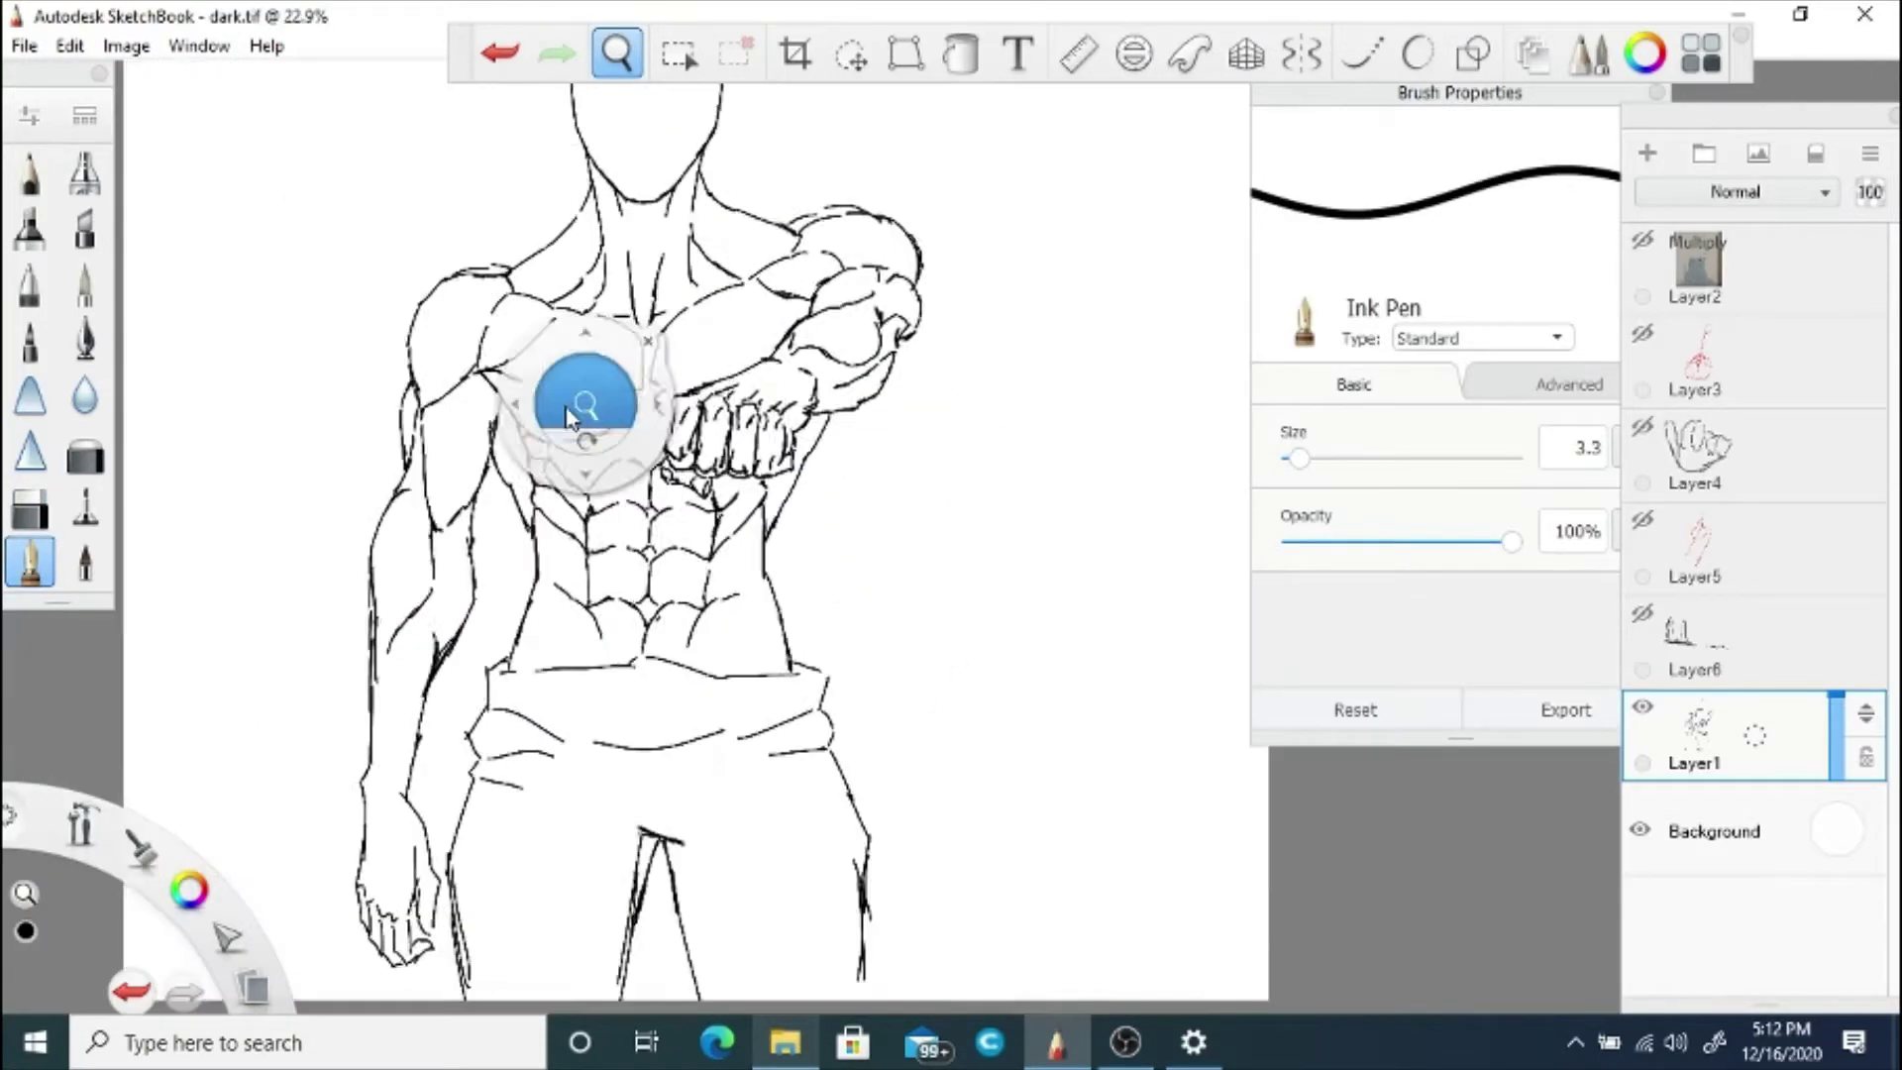
pyautogui.moveTo(820, 439); pyautogui.dragTo(846, 404)
pyautogui.moveTo(783, 458)
pyautogui.mouseDown()
pyautogui.moveTo(680, 705)
pyautogui.moveTo(900, 597)
pyautogui.mouseUp()
pyautogui.press('space')
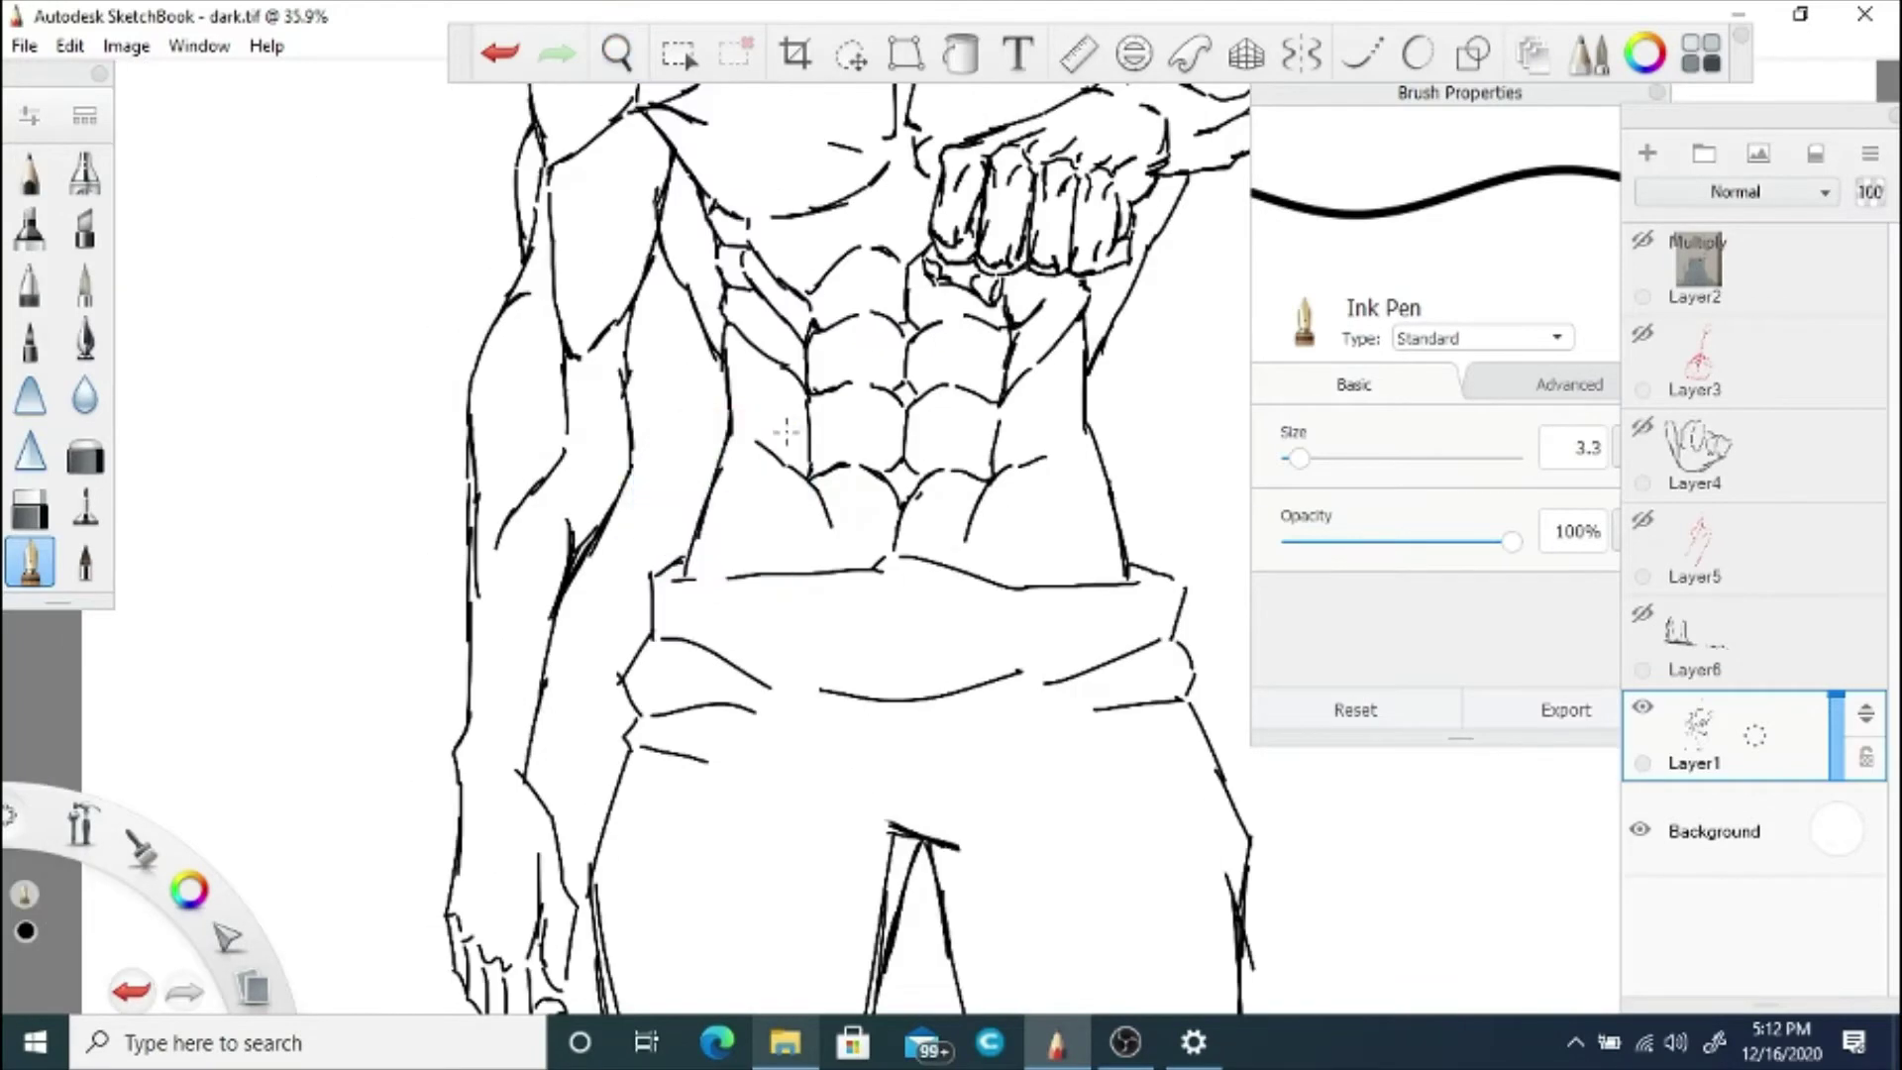
pyautogui.click(29, 510)
pyautogui.moveTo(551, 632); pyautogui.dragTo(527, 761)
pyautogui.click(31, 583)
pyautogui.moveTo(557, 616); pyautogui.dragTo(536, 740)
pyautogui.moveTo(552, 644); pyautogui.dragTo(537, 760)
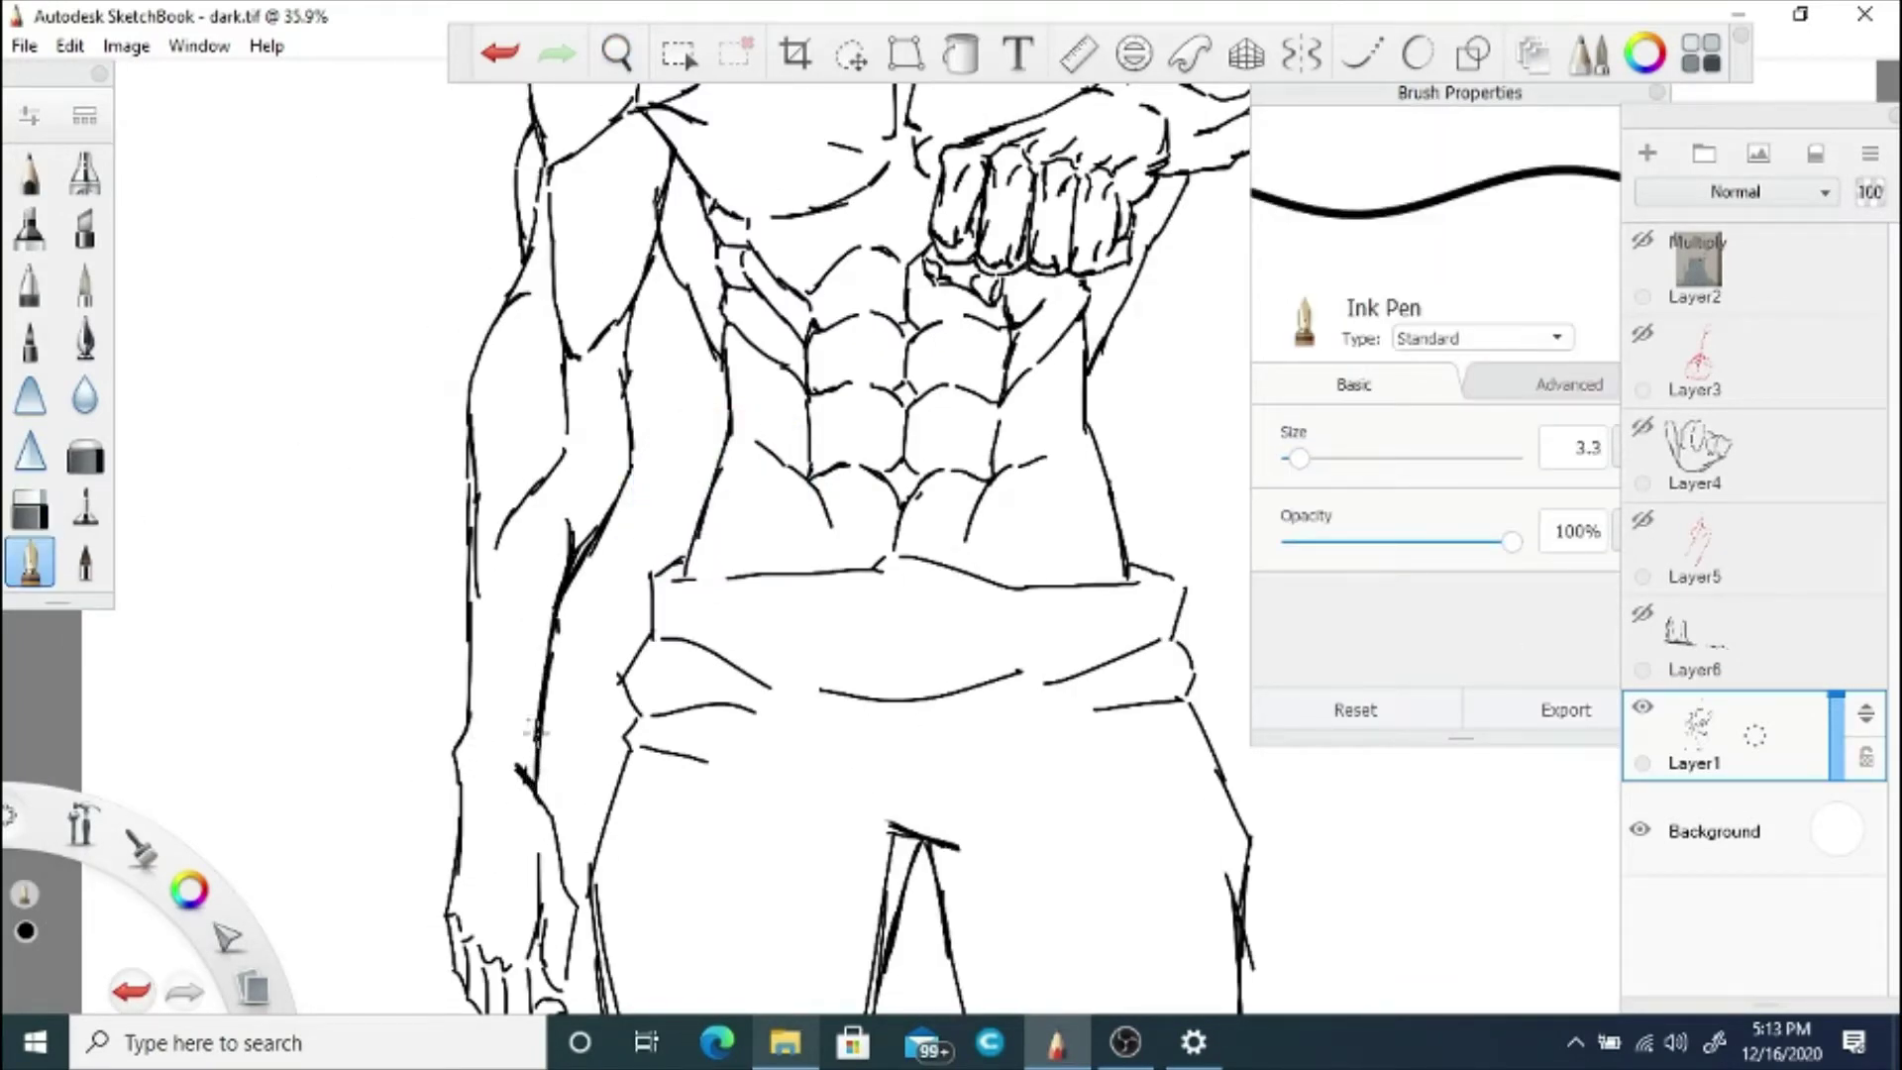
pyautogui.moveTo(546, 668); pyautogui.dragTo(528, 753)
# Step: View the whole figure and save the drawing
pyautogui.press('space')
pyautogui.moveTo(942, 909); pyautogui.dragTo(769, 807)
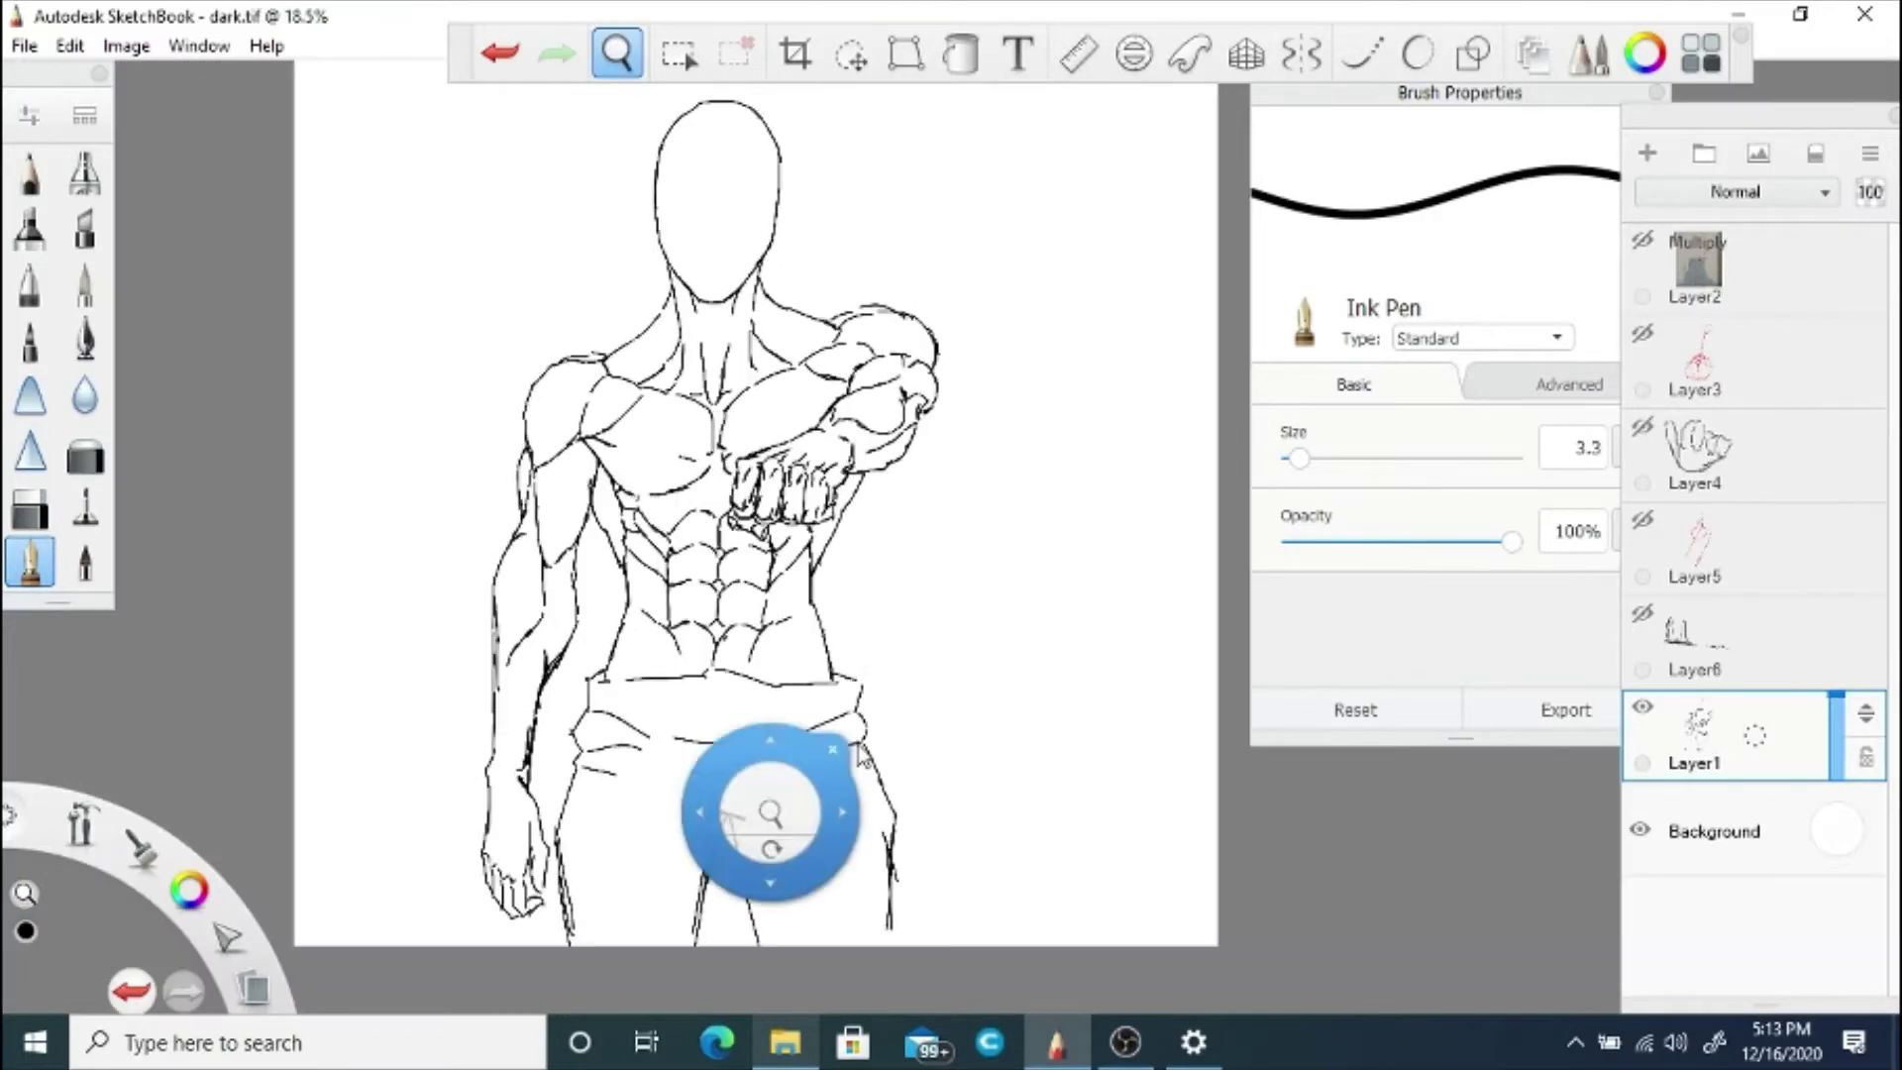
pyautogui.moveTo(713, 500); pyautogui.dragTo(760, 552)
pyautogui.press('space')
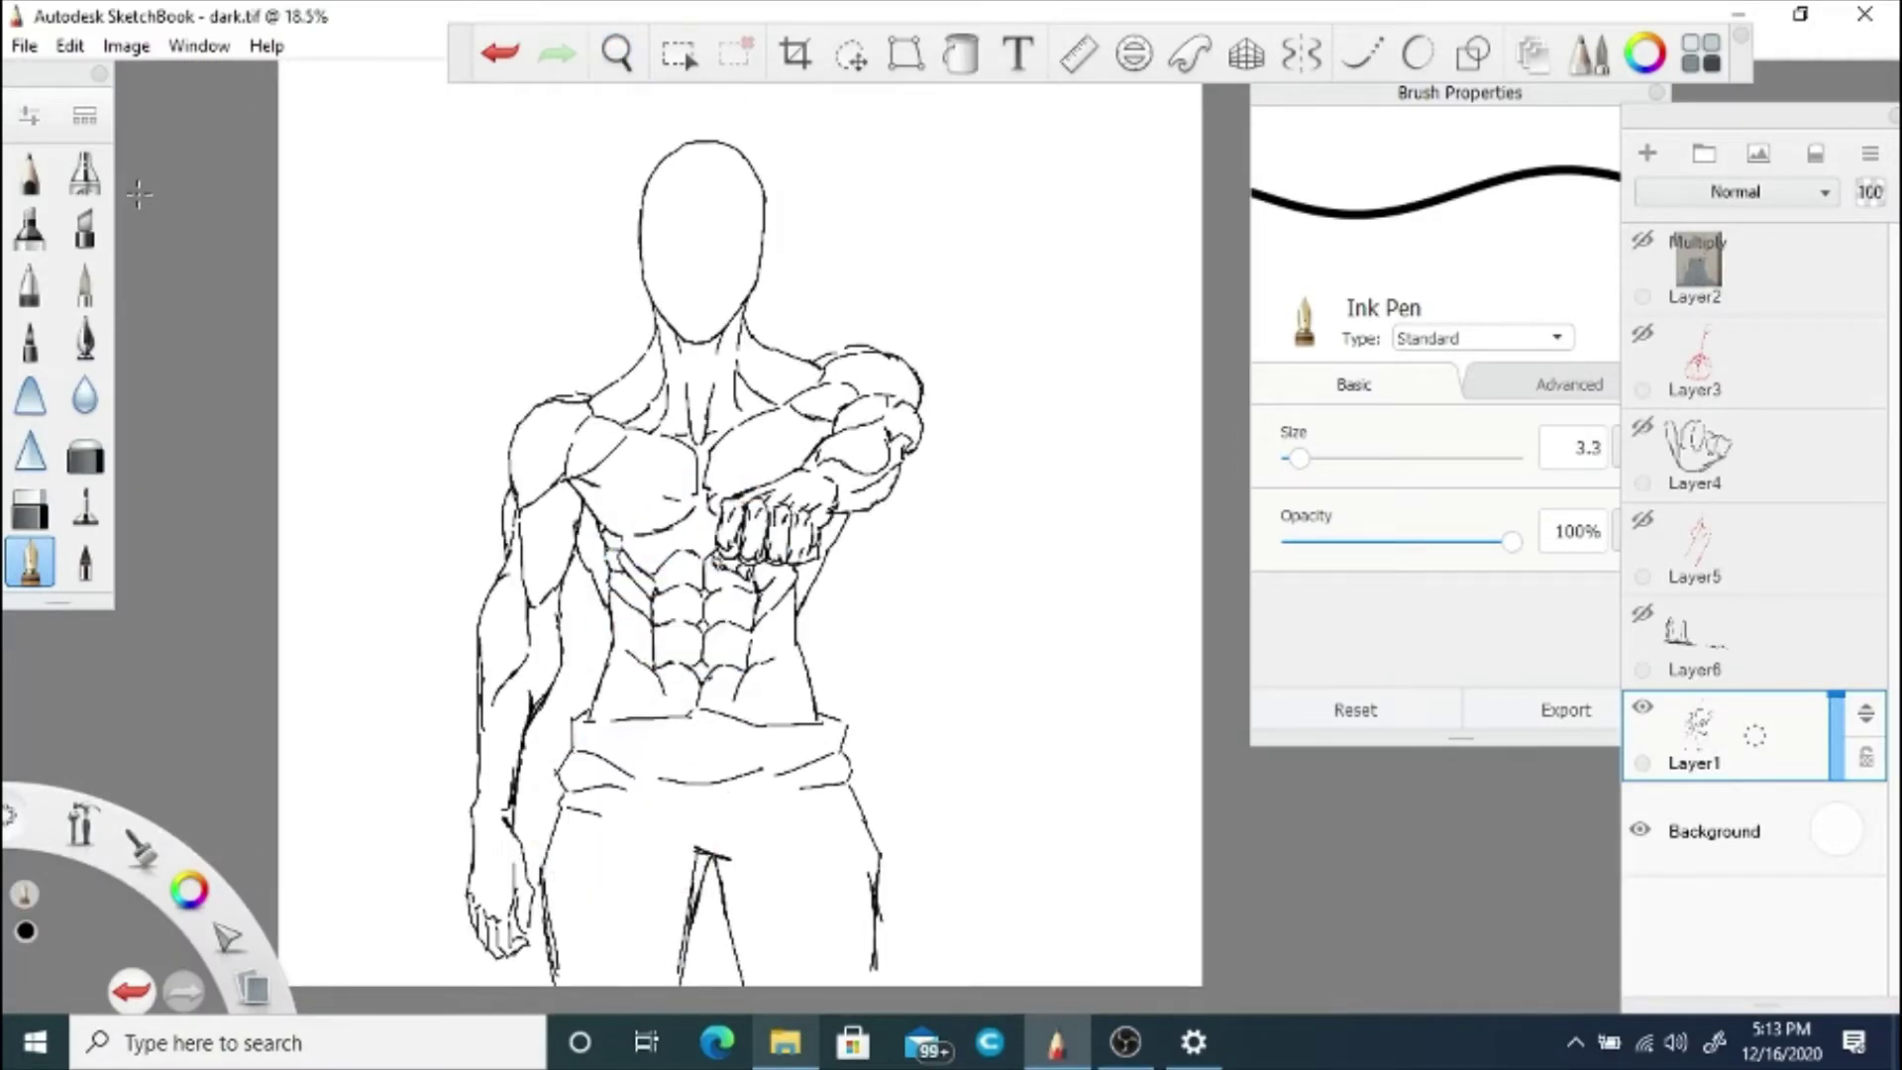
pyautogui.click(24, 46)
pyautogui.click(109, 207)
# Step: Add a layer above Layer1 and draw a red vertical centre line through the head from crown to chin
pyautogui.press('space')
pyautogui.moveTo(952, 542); pyautogui.dragTo(897, 400)
pyautogui.moveTo(1754, 735); pyautogui.dragTo(1747, 632)
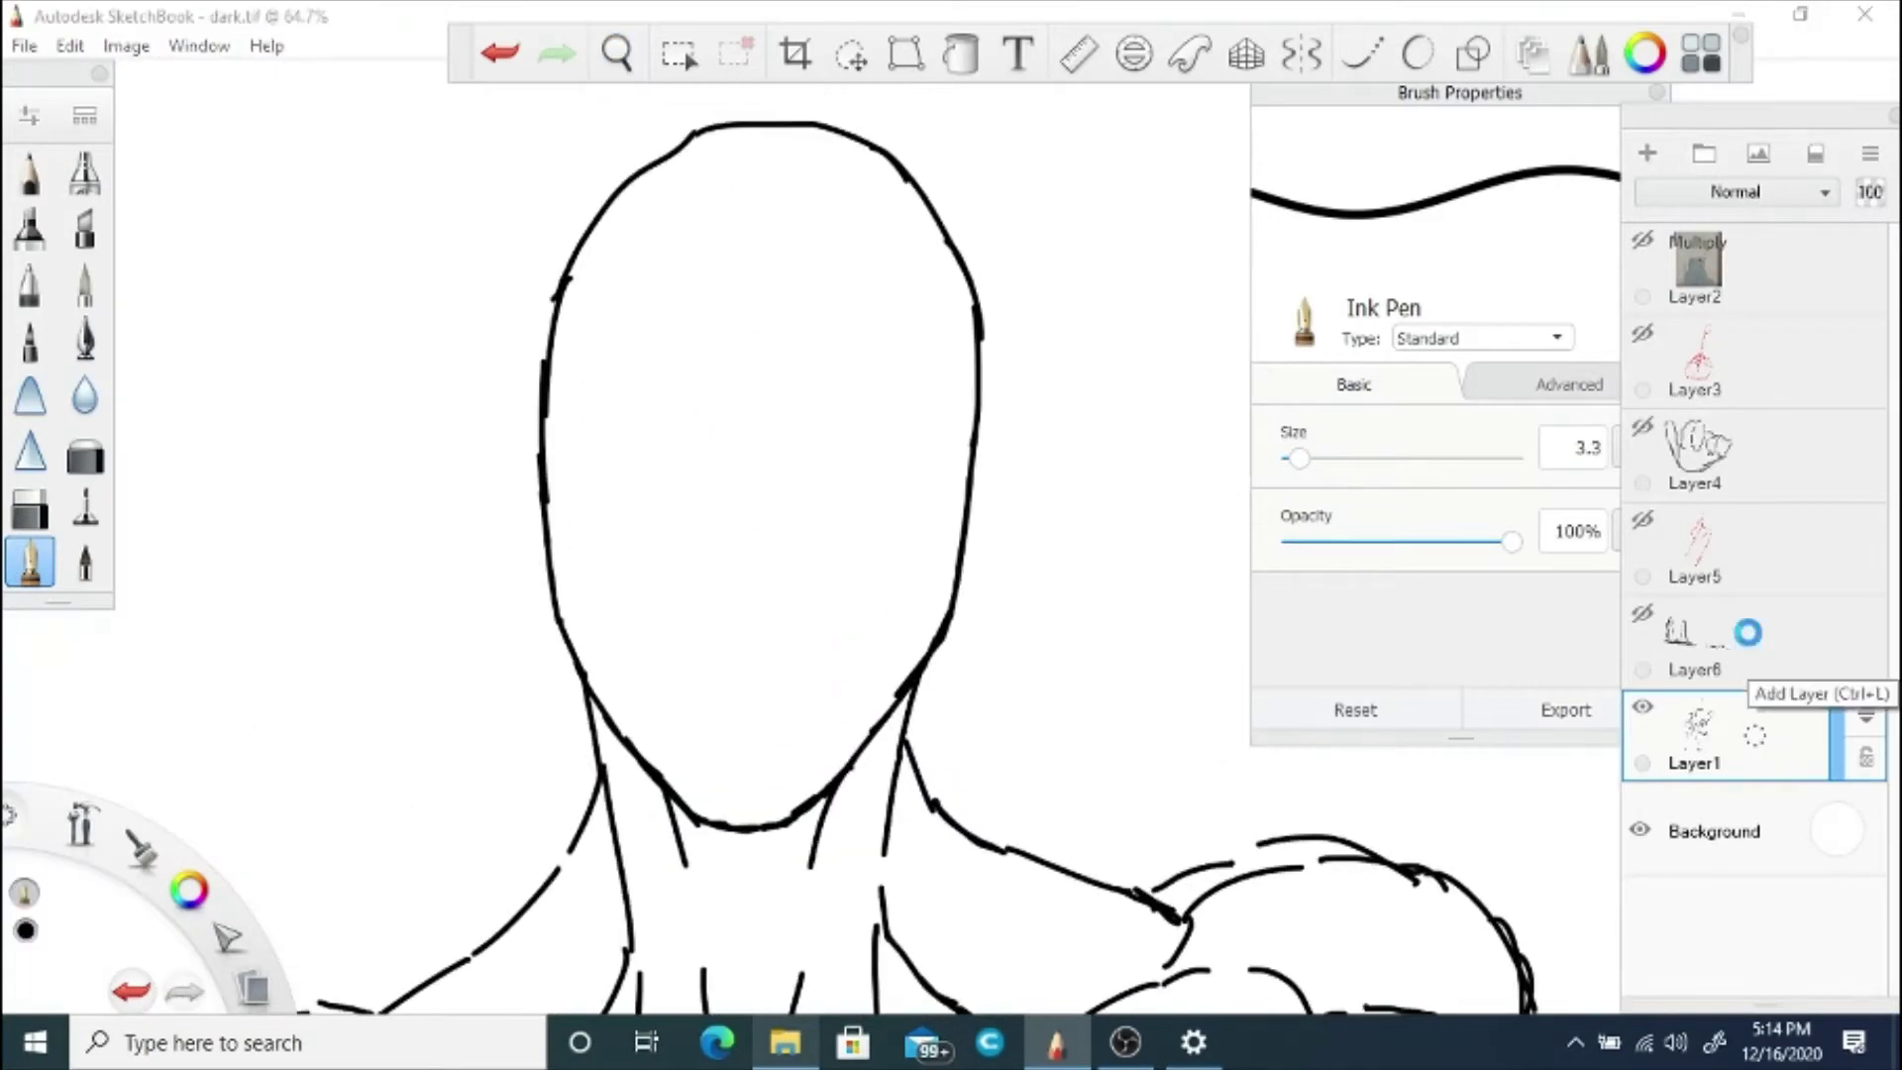
pyautogui.click(1747, 632)
pyautogui.moveTo(768, 140); pyautogui.dragTo(756, 496)
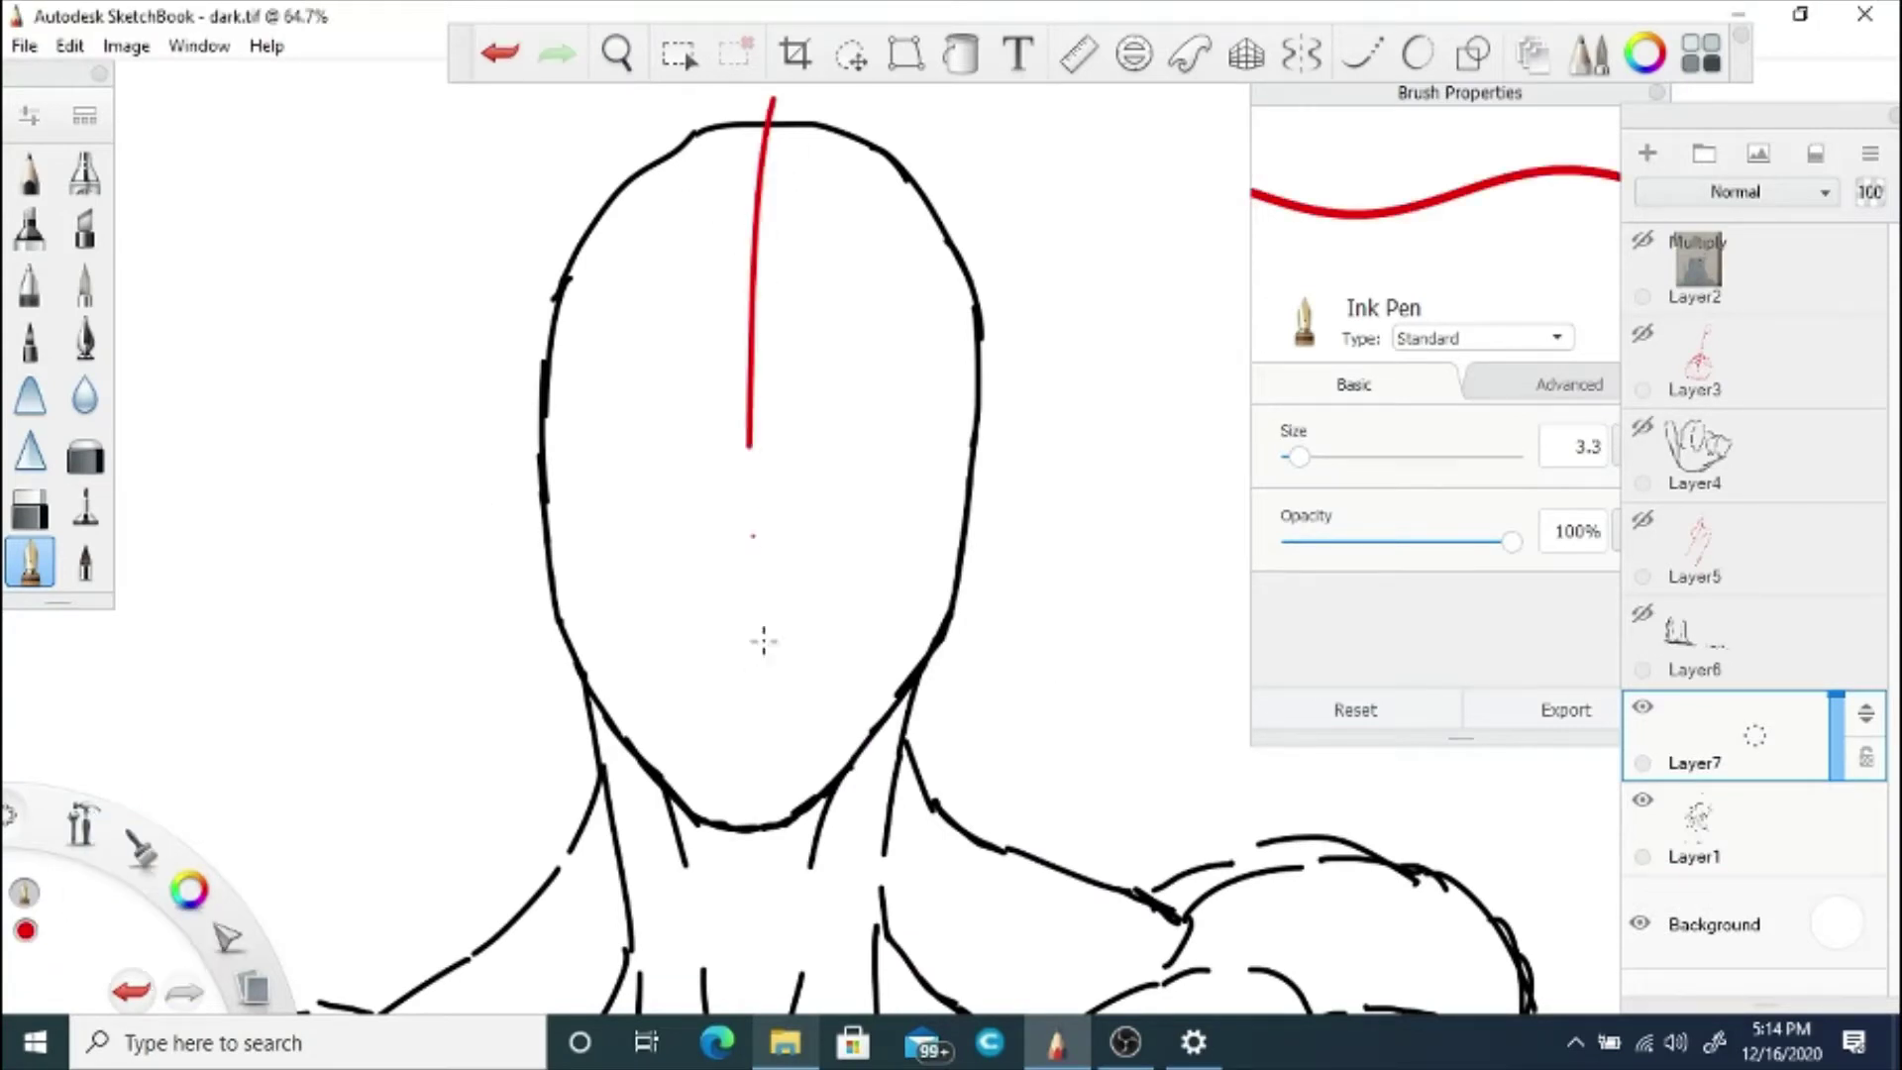
pyautogui.moveTo(763, 641); pyautogui.dragTo(763, 691)
# Step: Draw a red eye guideline curving down across the face on Layer7, and lower the layer's opacity
pyautogui.moveTo(497, 397); pyautogui.dragTo(705, 530)
pyautogui.moveTo(1037, 373); pyautogui.dragTo(764, 538)
pyautogui.moveTo(493, 398); pyautogui.dragTo(828, 509)
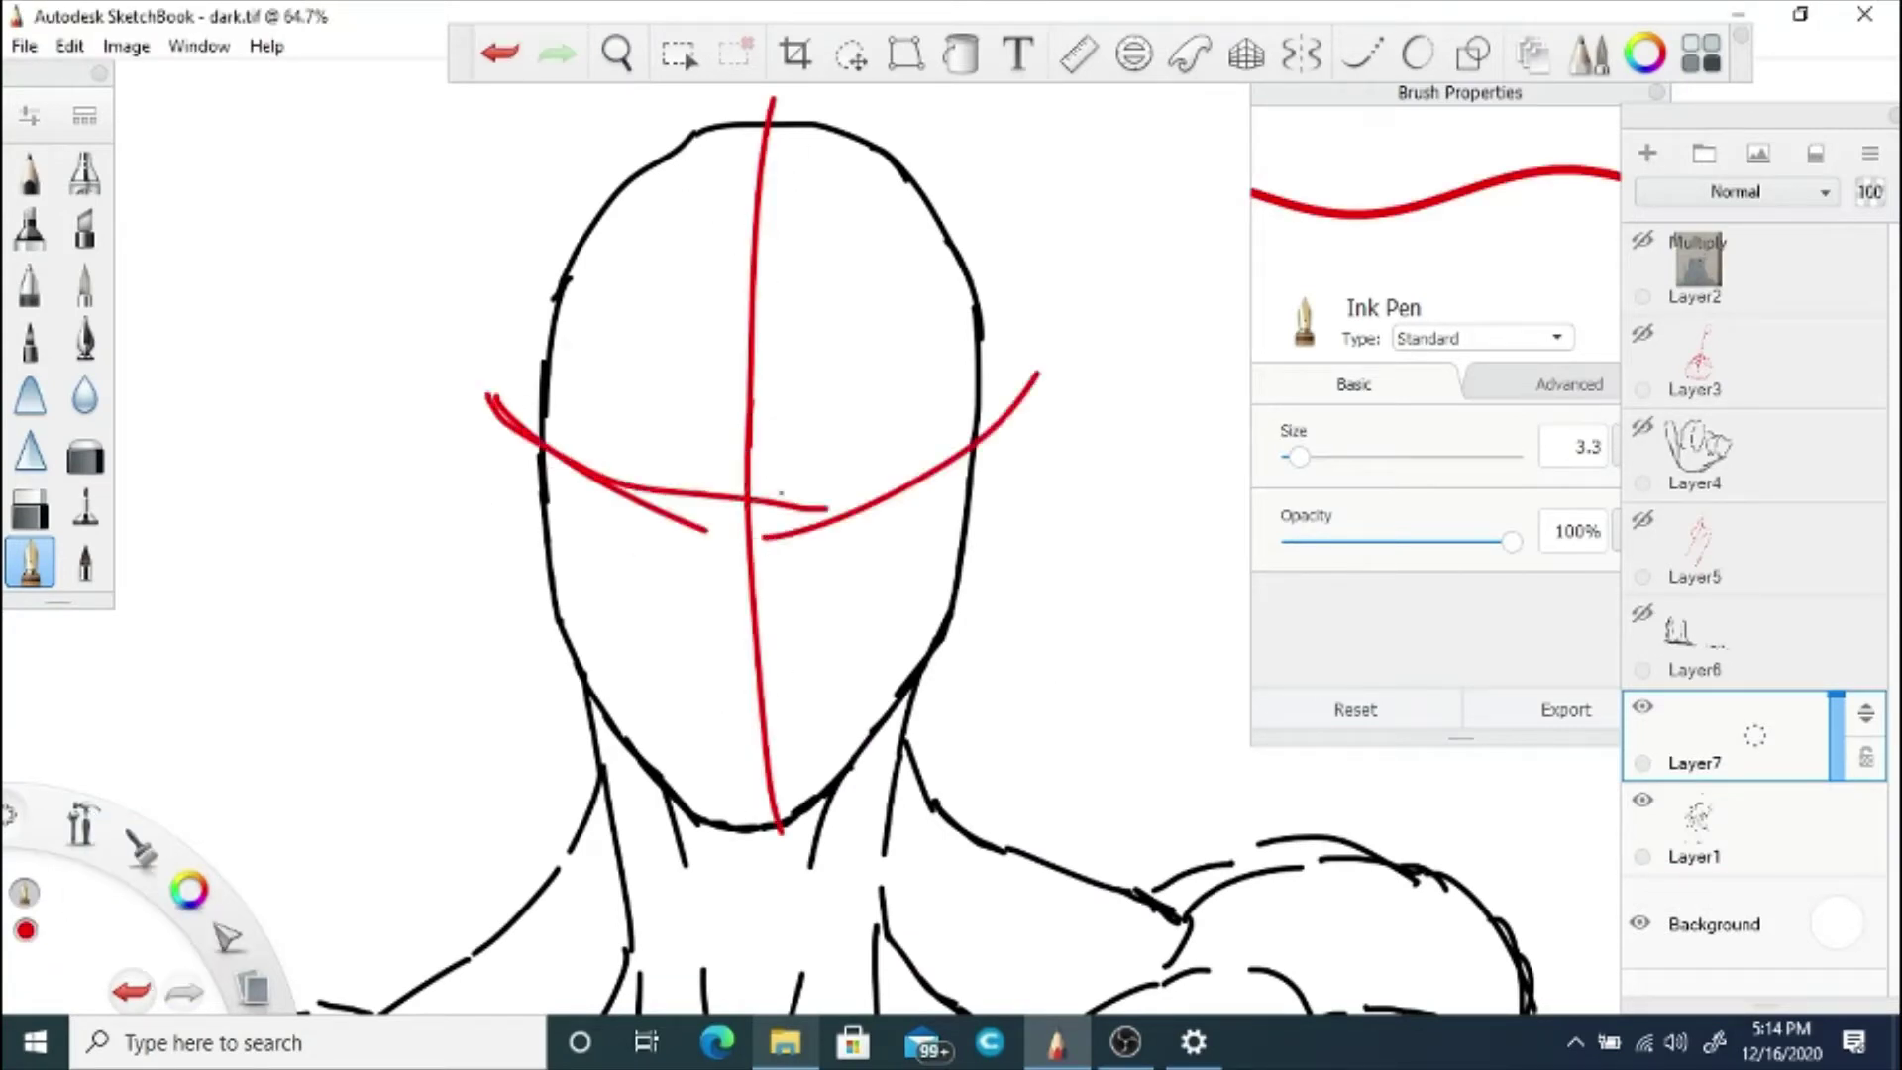
pyautogui.click(501, 53)
pyautogui.moveTo(684, 519); pyautogui.dragTo(805, 535)
pyautogui.click(1837, 743)
# Step: Add another layer above Layer1 and ink the ear on the raised arm's side in black
pyautogui.click(1751, 830)
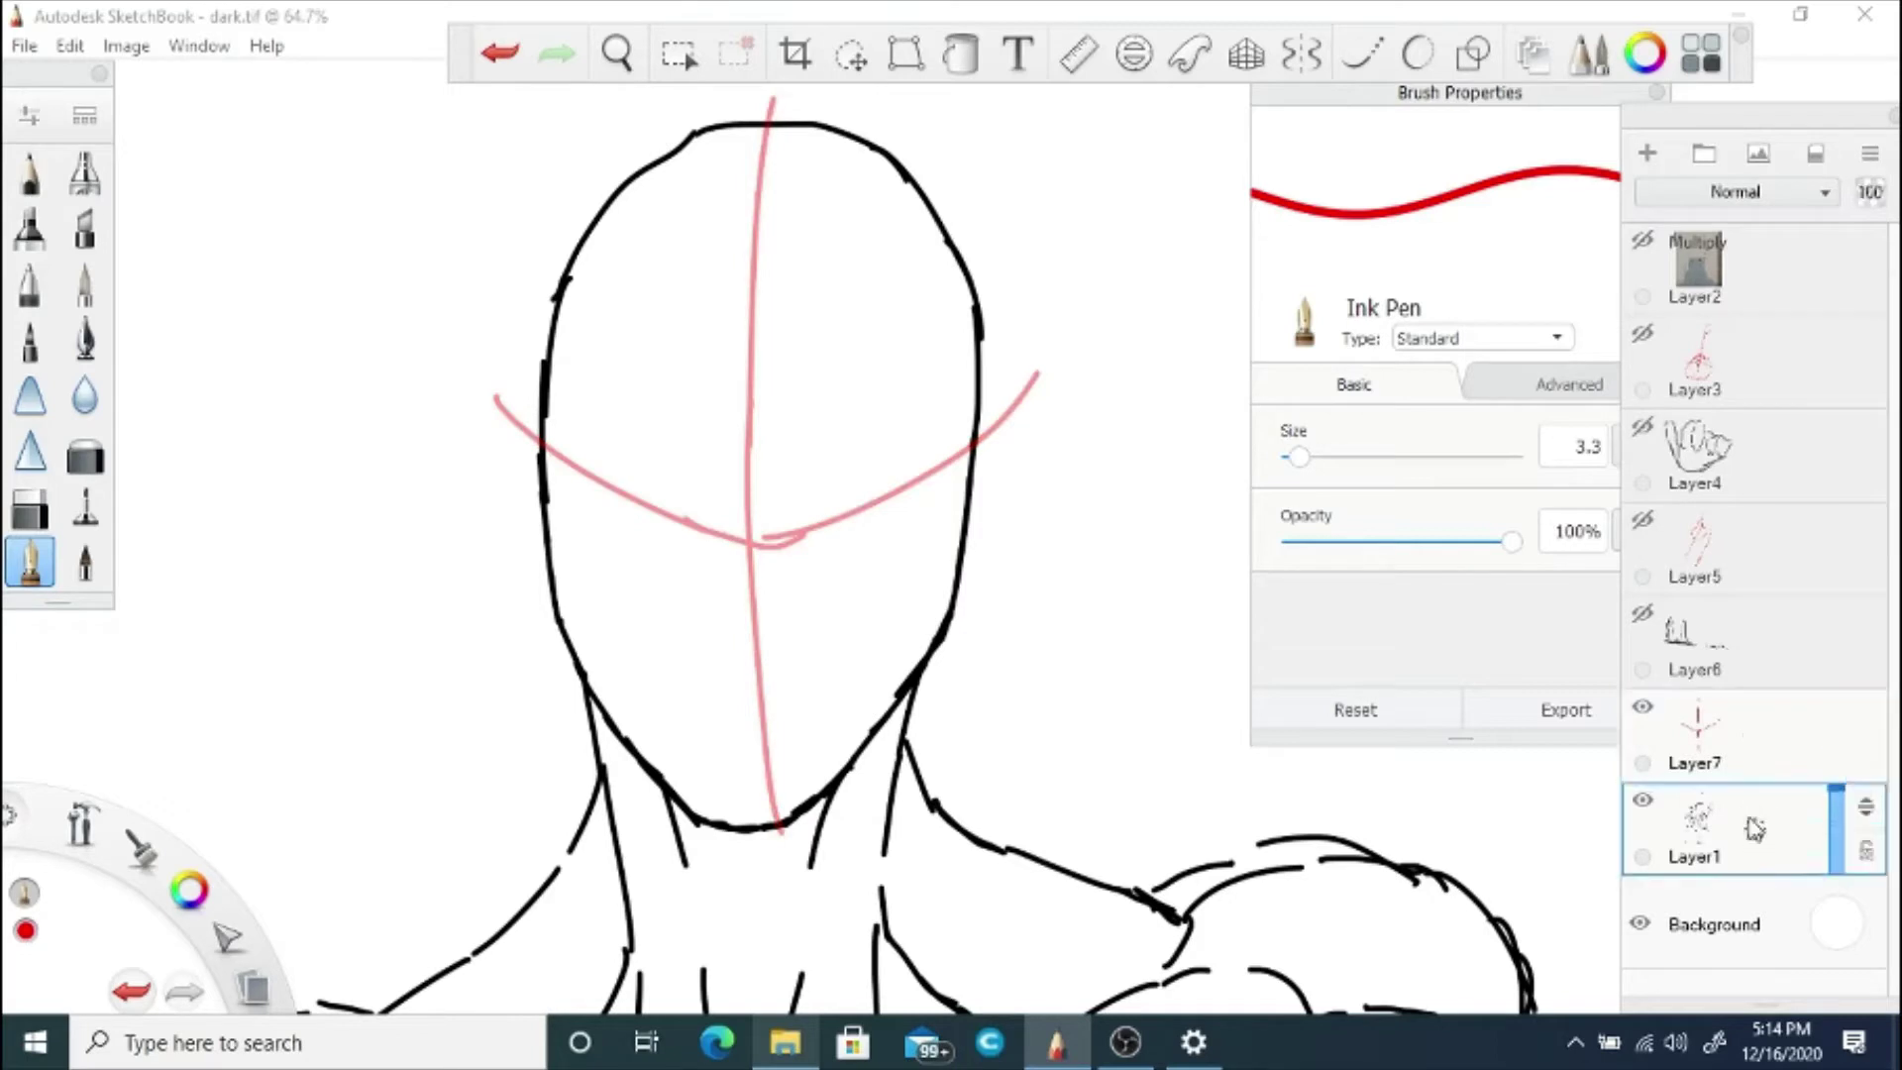
pyautogui.moveTo(1753, 828); pyautogui.dragTo(1754, 758)
pyautogui.moveTo(190, 889); pyautogui.dragTo(187, 806)
pyautogui.moveTo(998, 391)
pyautogui.mouseDown()
pyautogui.moveTo(1028, 486)
pyautogui.moveTo(1005, 609)
pyautogui.mouseUp()
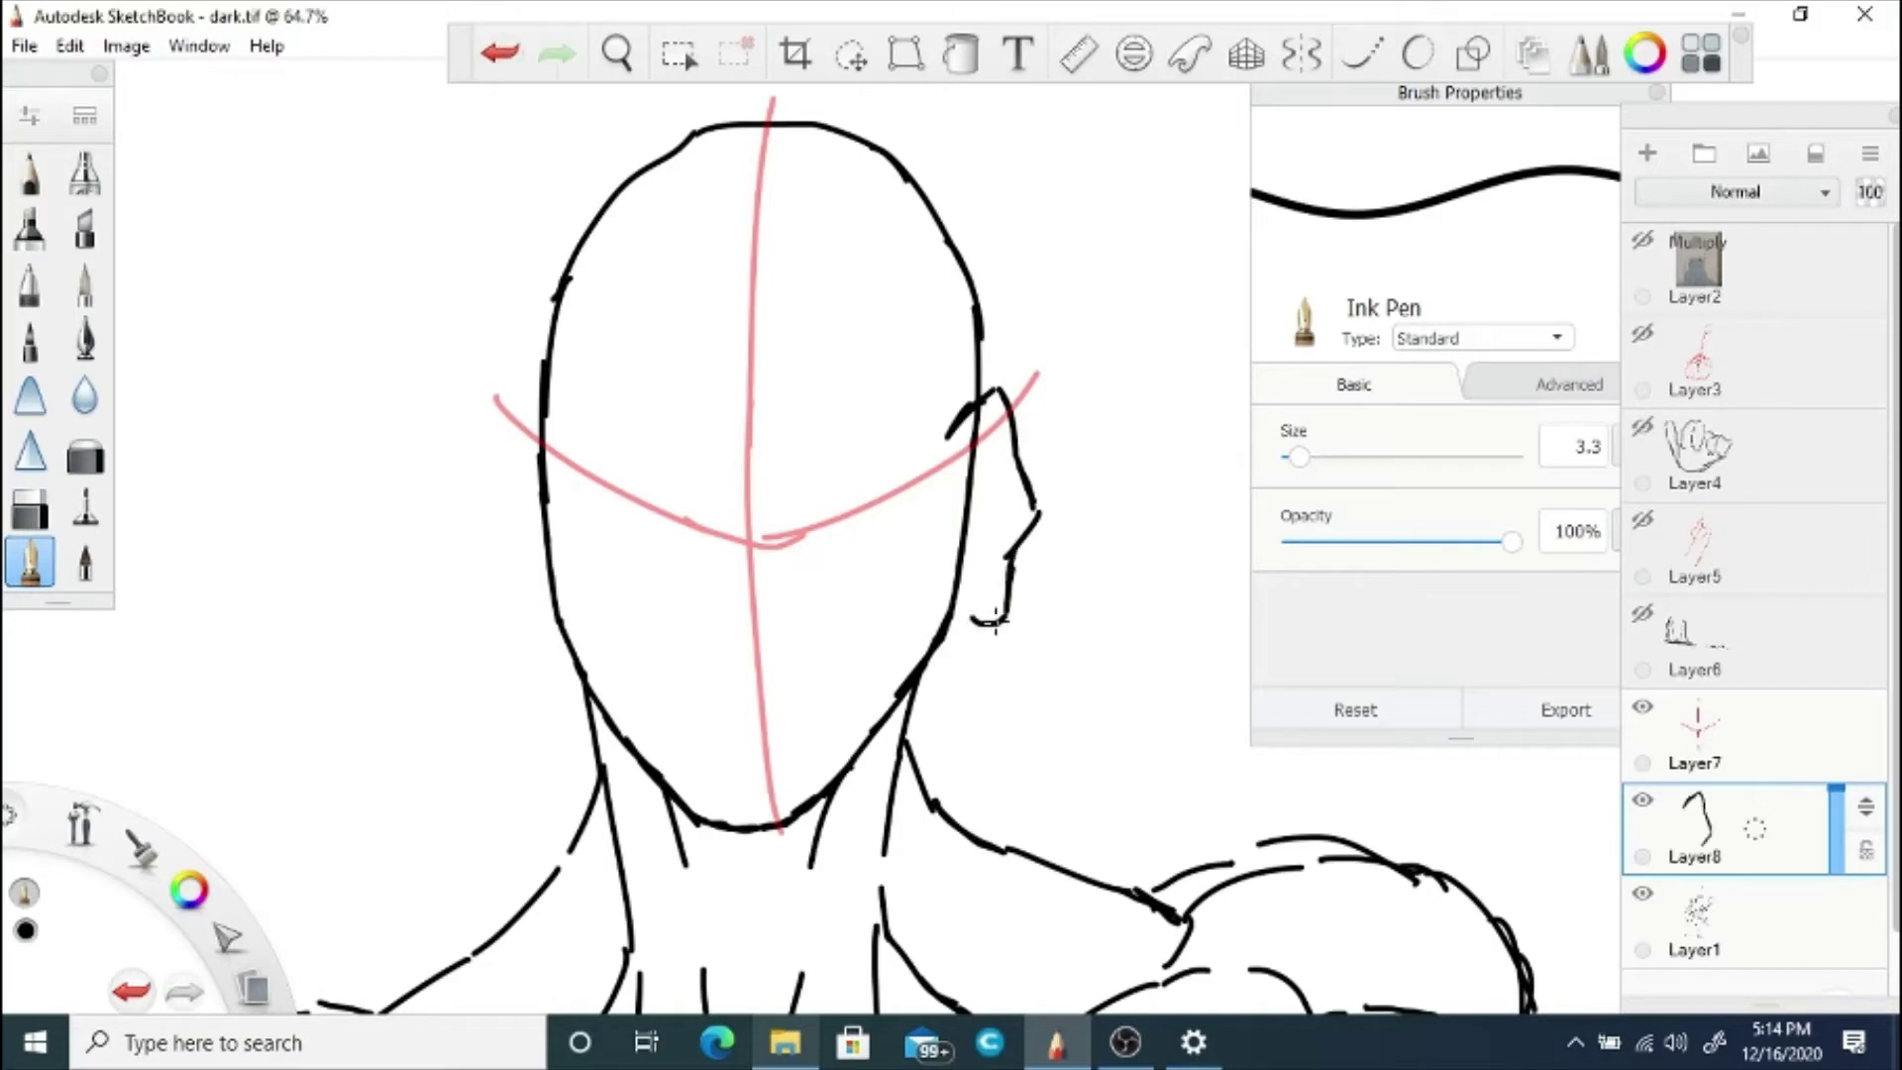
pyautogui.hotkey('ctrl', 'z')
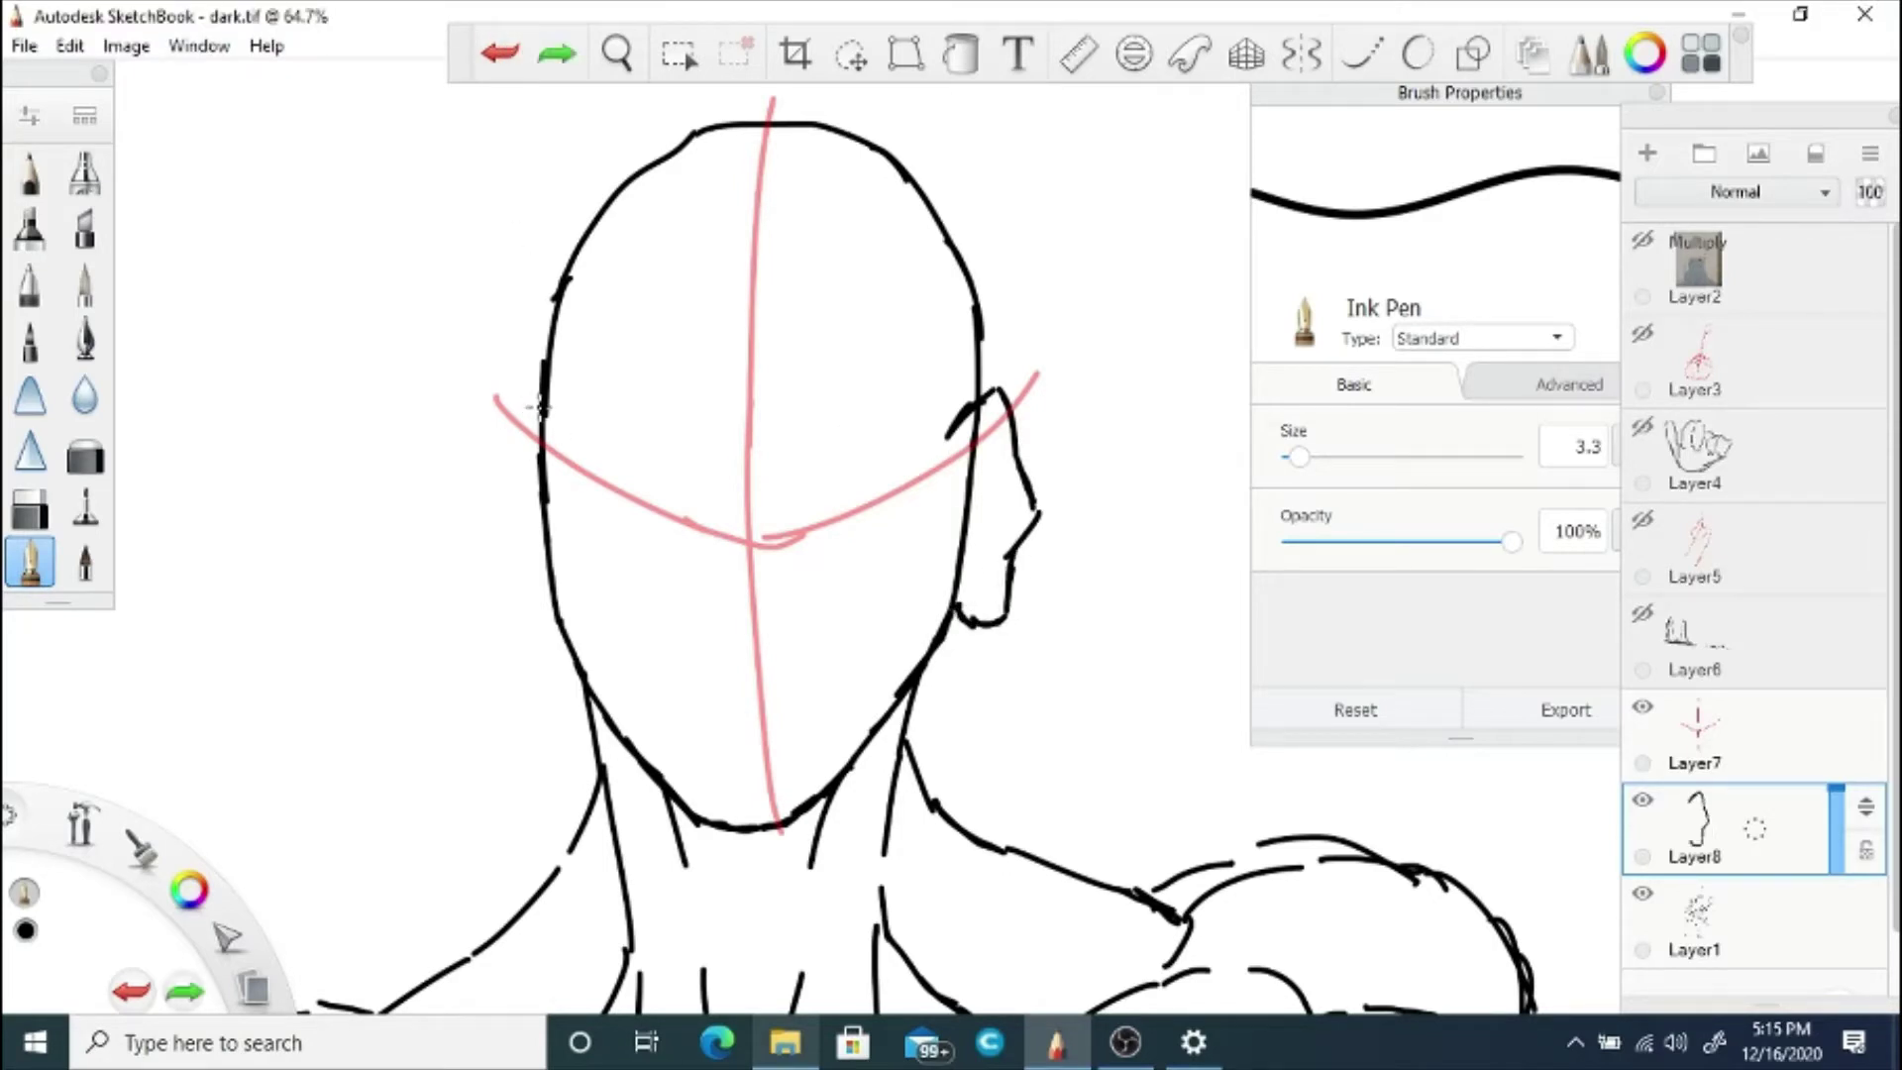
# Step: Ink the matching ear on the hanging arm's side of the head, reworking its lobe
pyautogui.moveTo(551, 437)
pyautogui.mouseDown()
pyautogui.moveTo(522, 394)
pyautogui.moveTo(499, 472)
pyautogui.mouseUp()
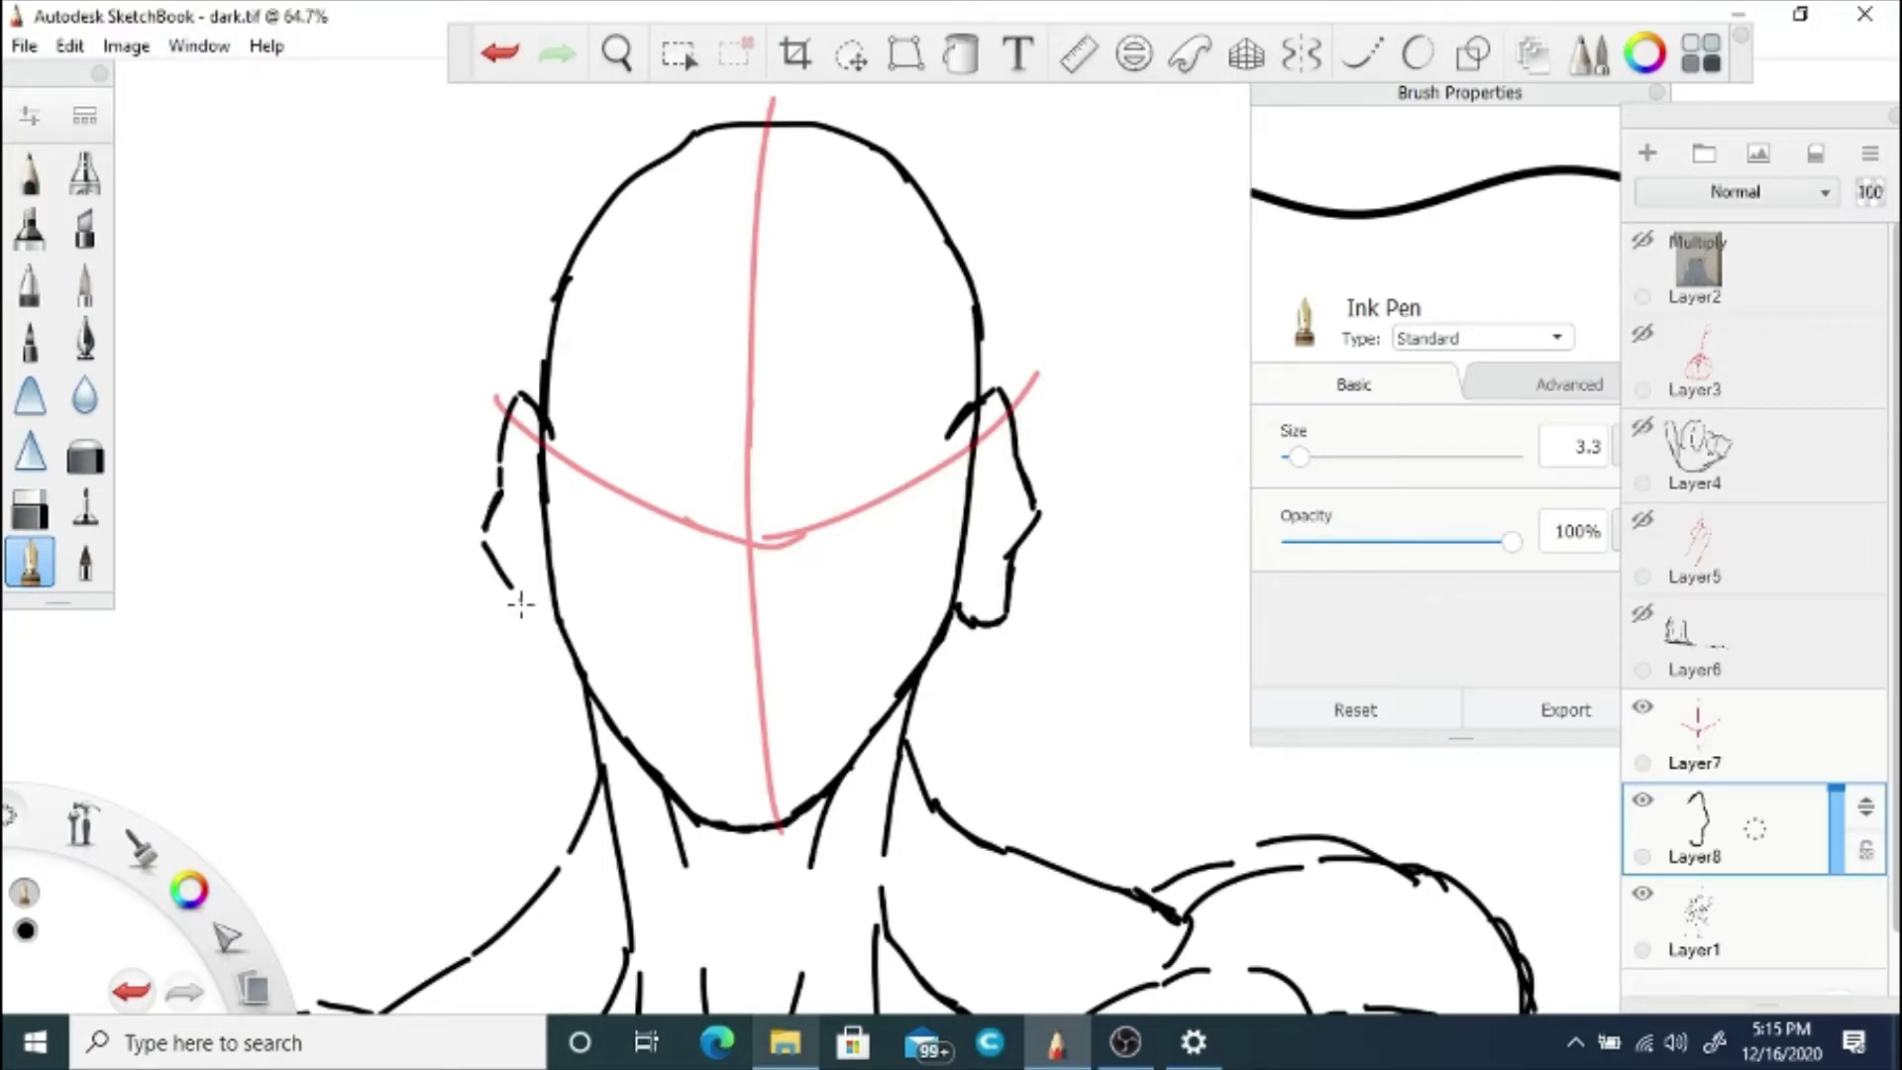
pyautogui.hotkey('ctrl', 'z')
pyautogui.click(29, 509)
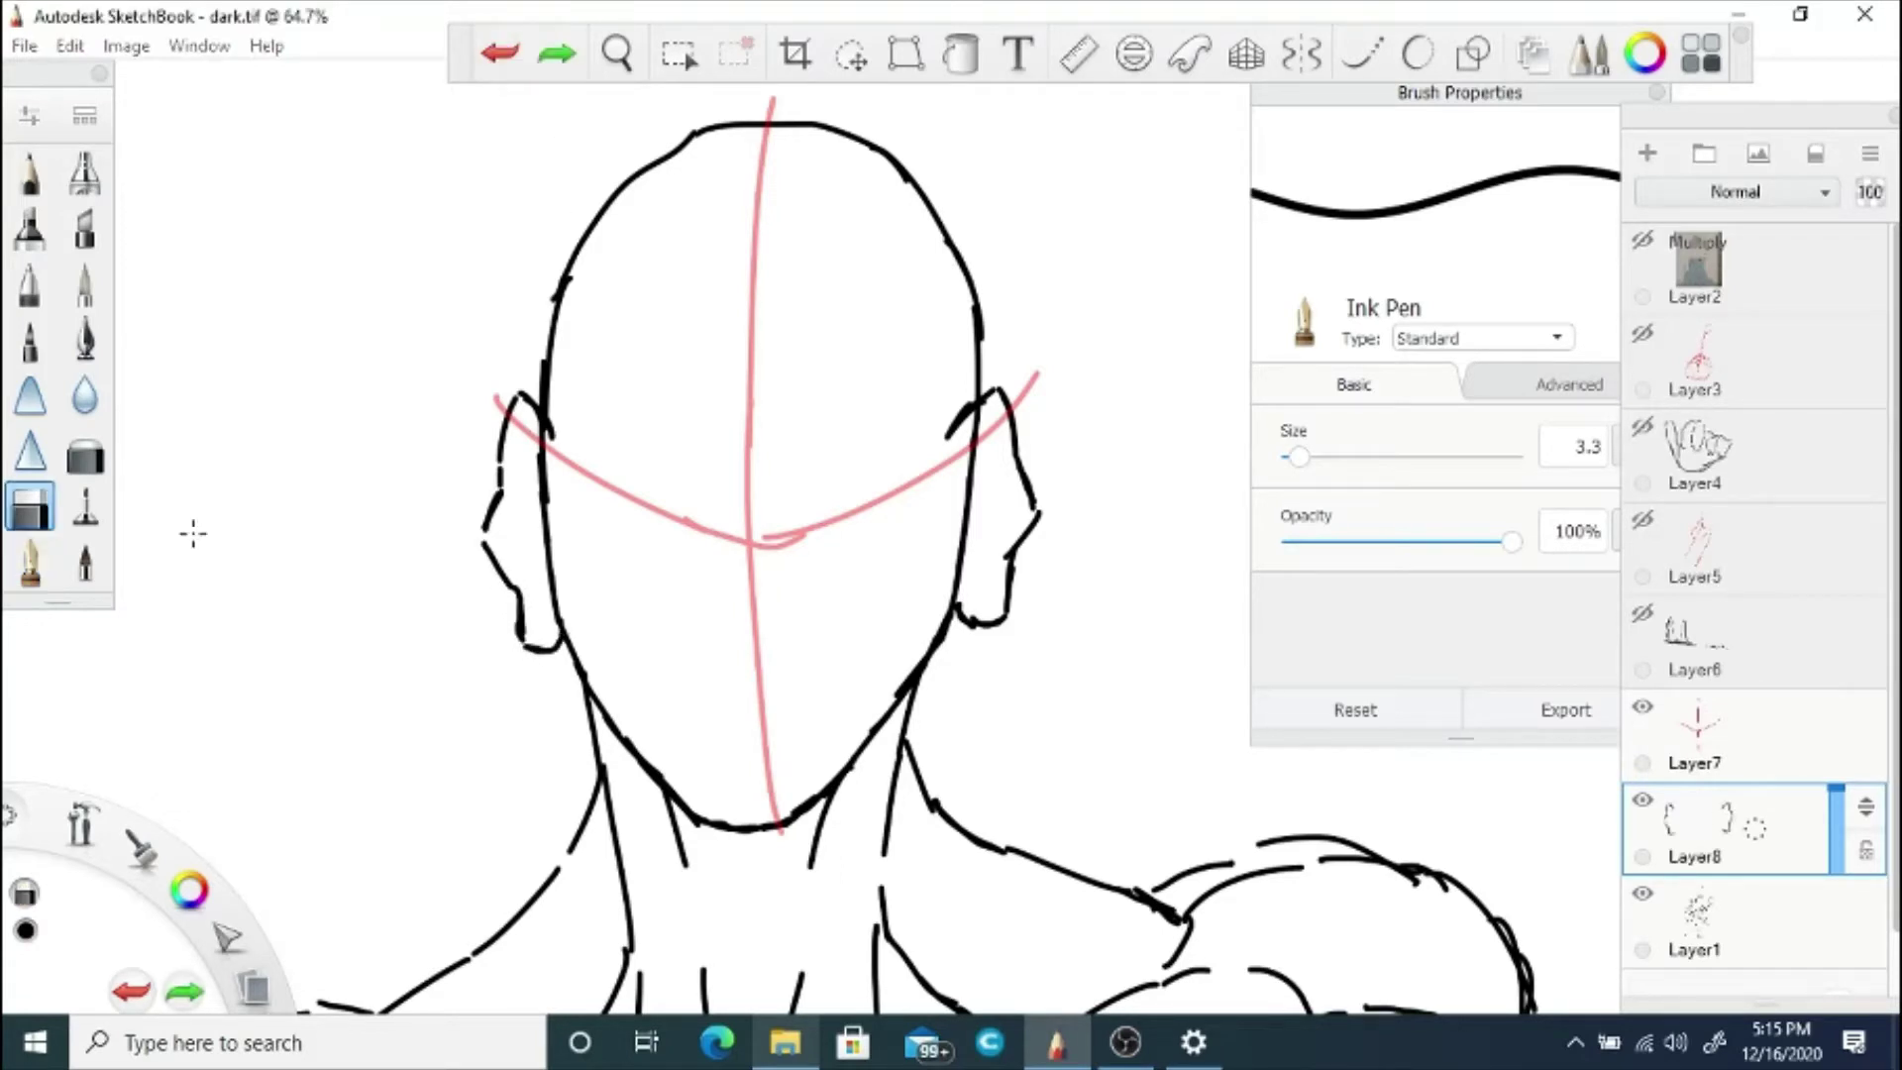
pyautogui.click(30, 562)
pyautogui.moveTo(539, 611)
pyautogui.mouseDown()
pyautogui.moveTo(527, 594)
pyautogui.moveTo(525, 645)
pyautogui.mouseUp()
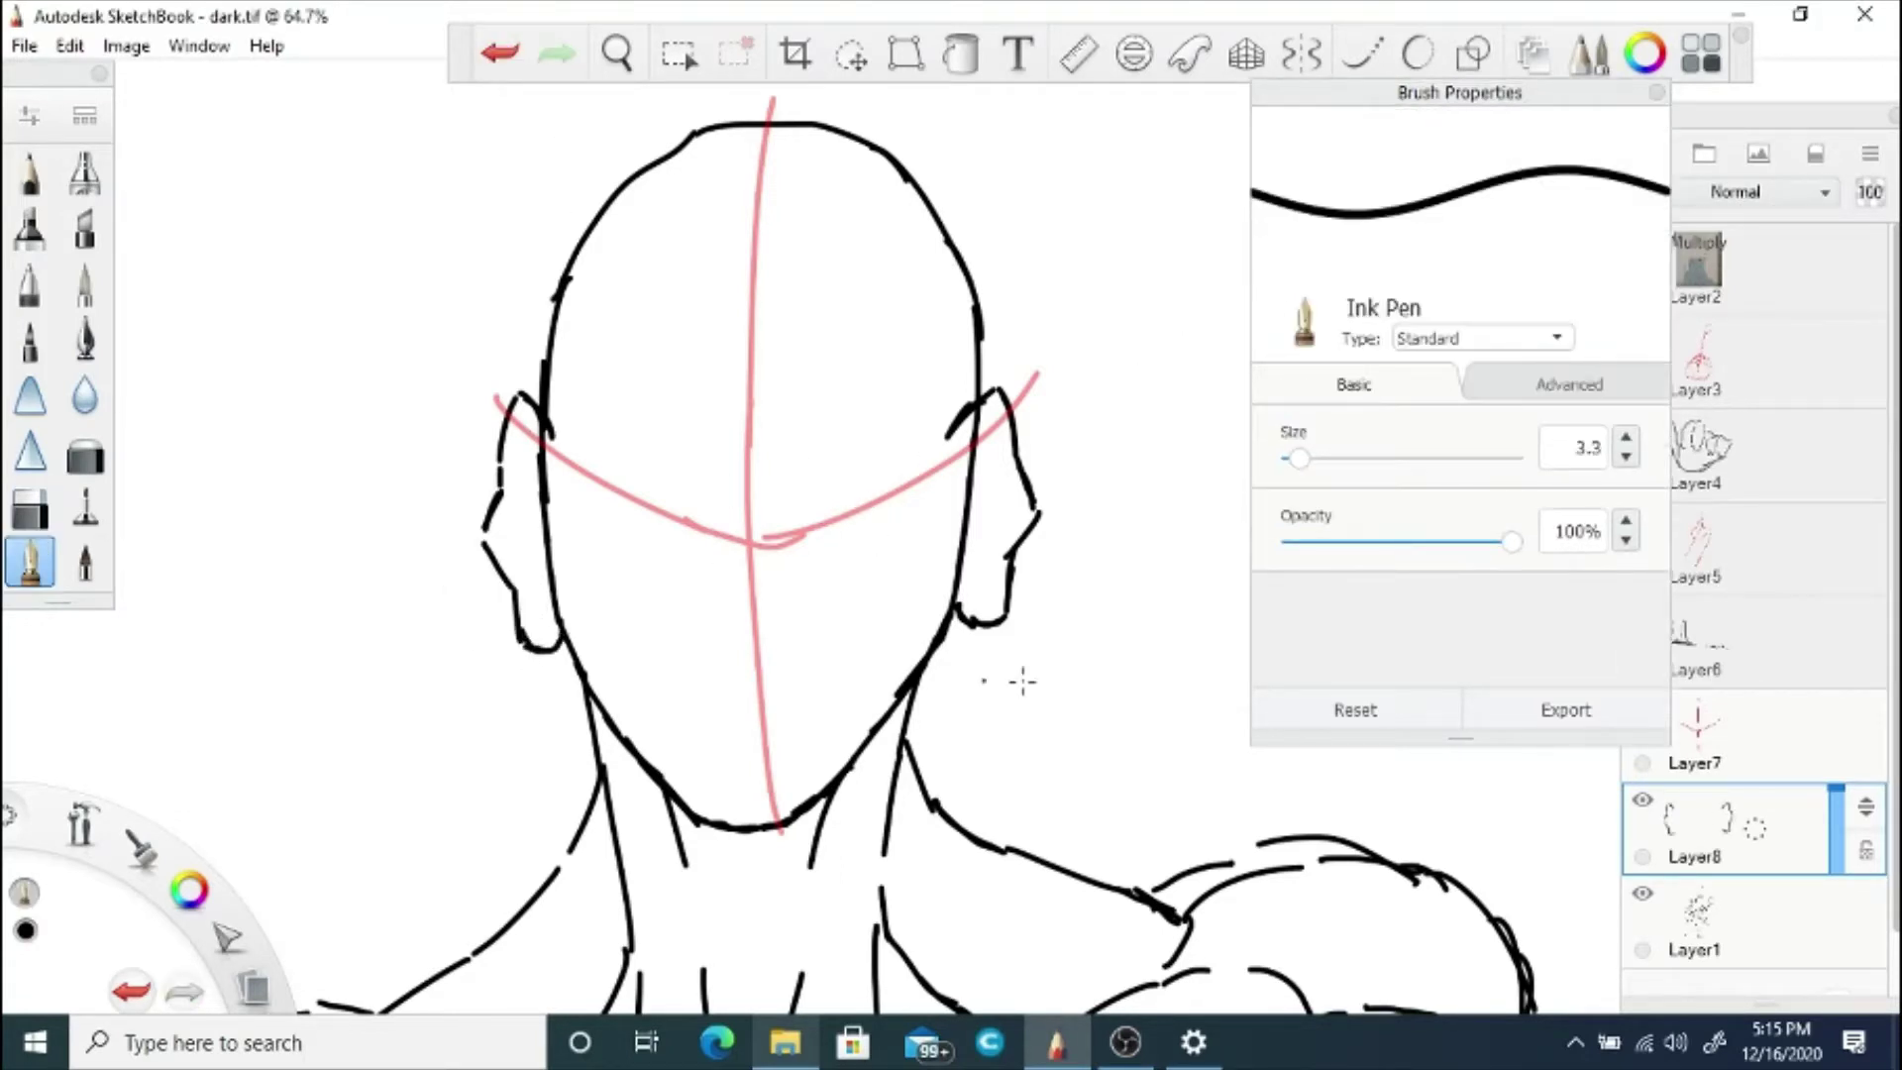
# Step: Erase the head outline crossing the raised-arm-side ear on Layer1 and trim both ears' overlapping stroke ends on Layer8
pyautogui.click(29, 509)
pyautogui.moveTo(947, 436); pyautogui.dragTo(973, 408)
pyautogui.click(30, 562)
pyautogui.click(1759, 950)
pyautogui.click(30, 509)
pyautogui.moveTo(964, 531); pyautogui.dragTo(979, 468)
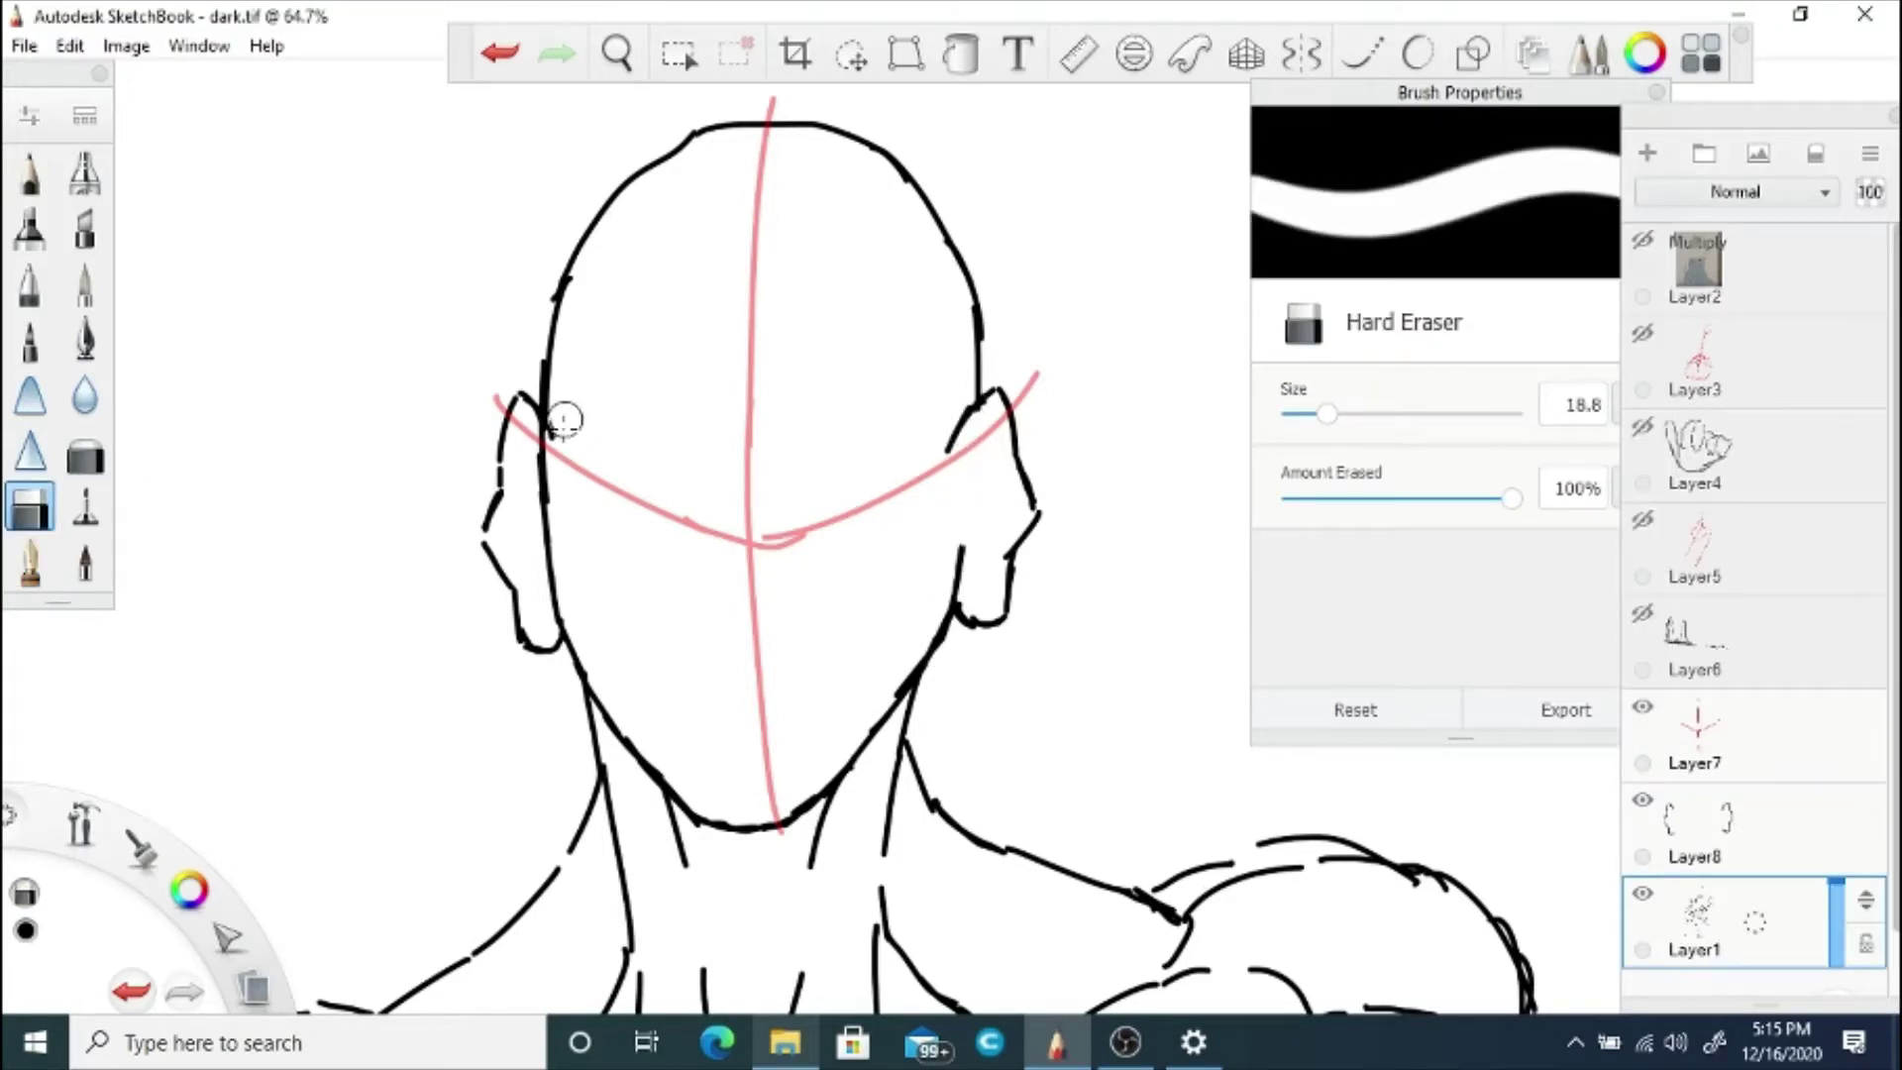
pyautogui.click(1674, 812)
pyautogui.moveTo(571, 416); pyautogui.dragTo(563, 430)
pyautogui.moveTo(948, 447); pyautogui.dragTo(955, 431)
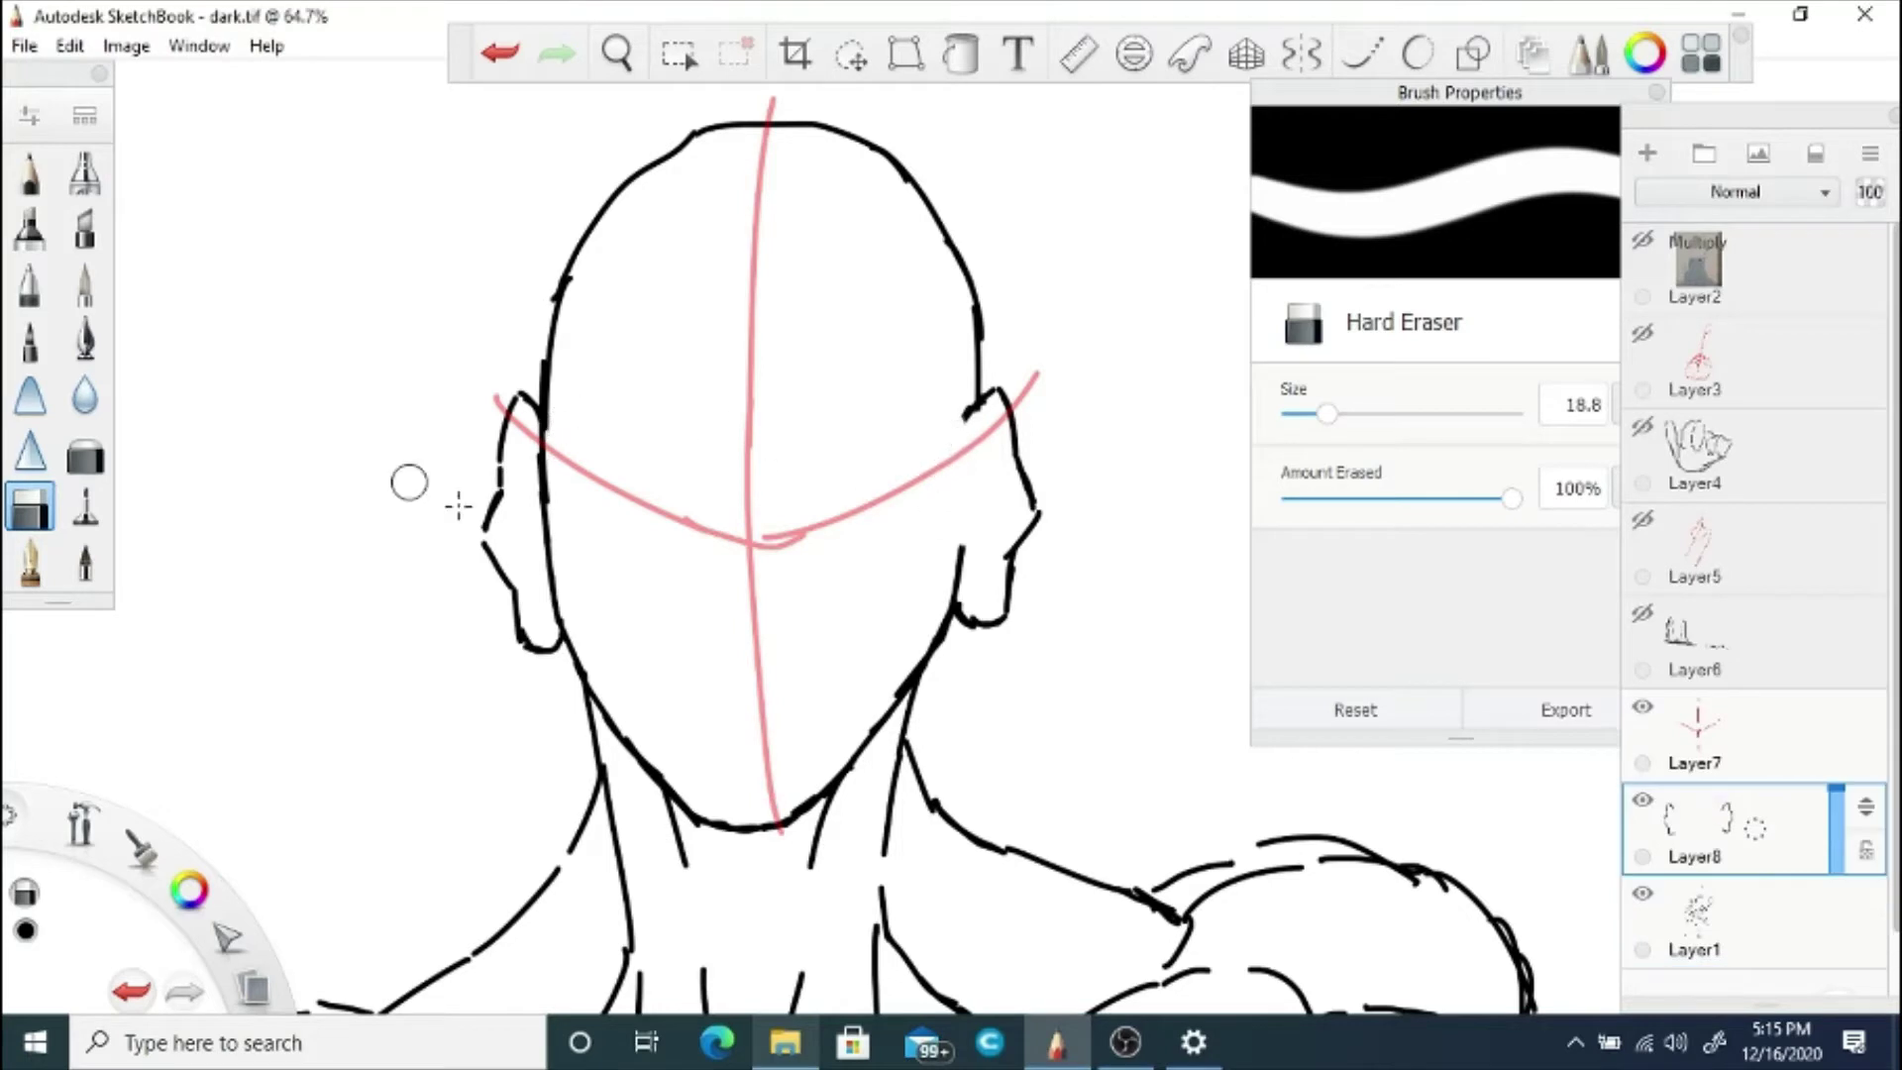
# Step: Ink the inner folds and lobe crease of the first ear on Layer8 with the Ink Pen
pyautogui.press('e')
pyautogui.scroll(5, 606, 568)
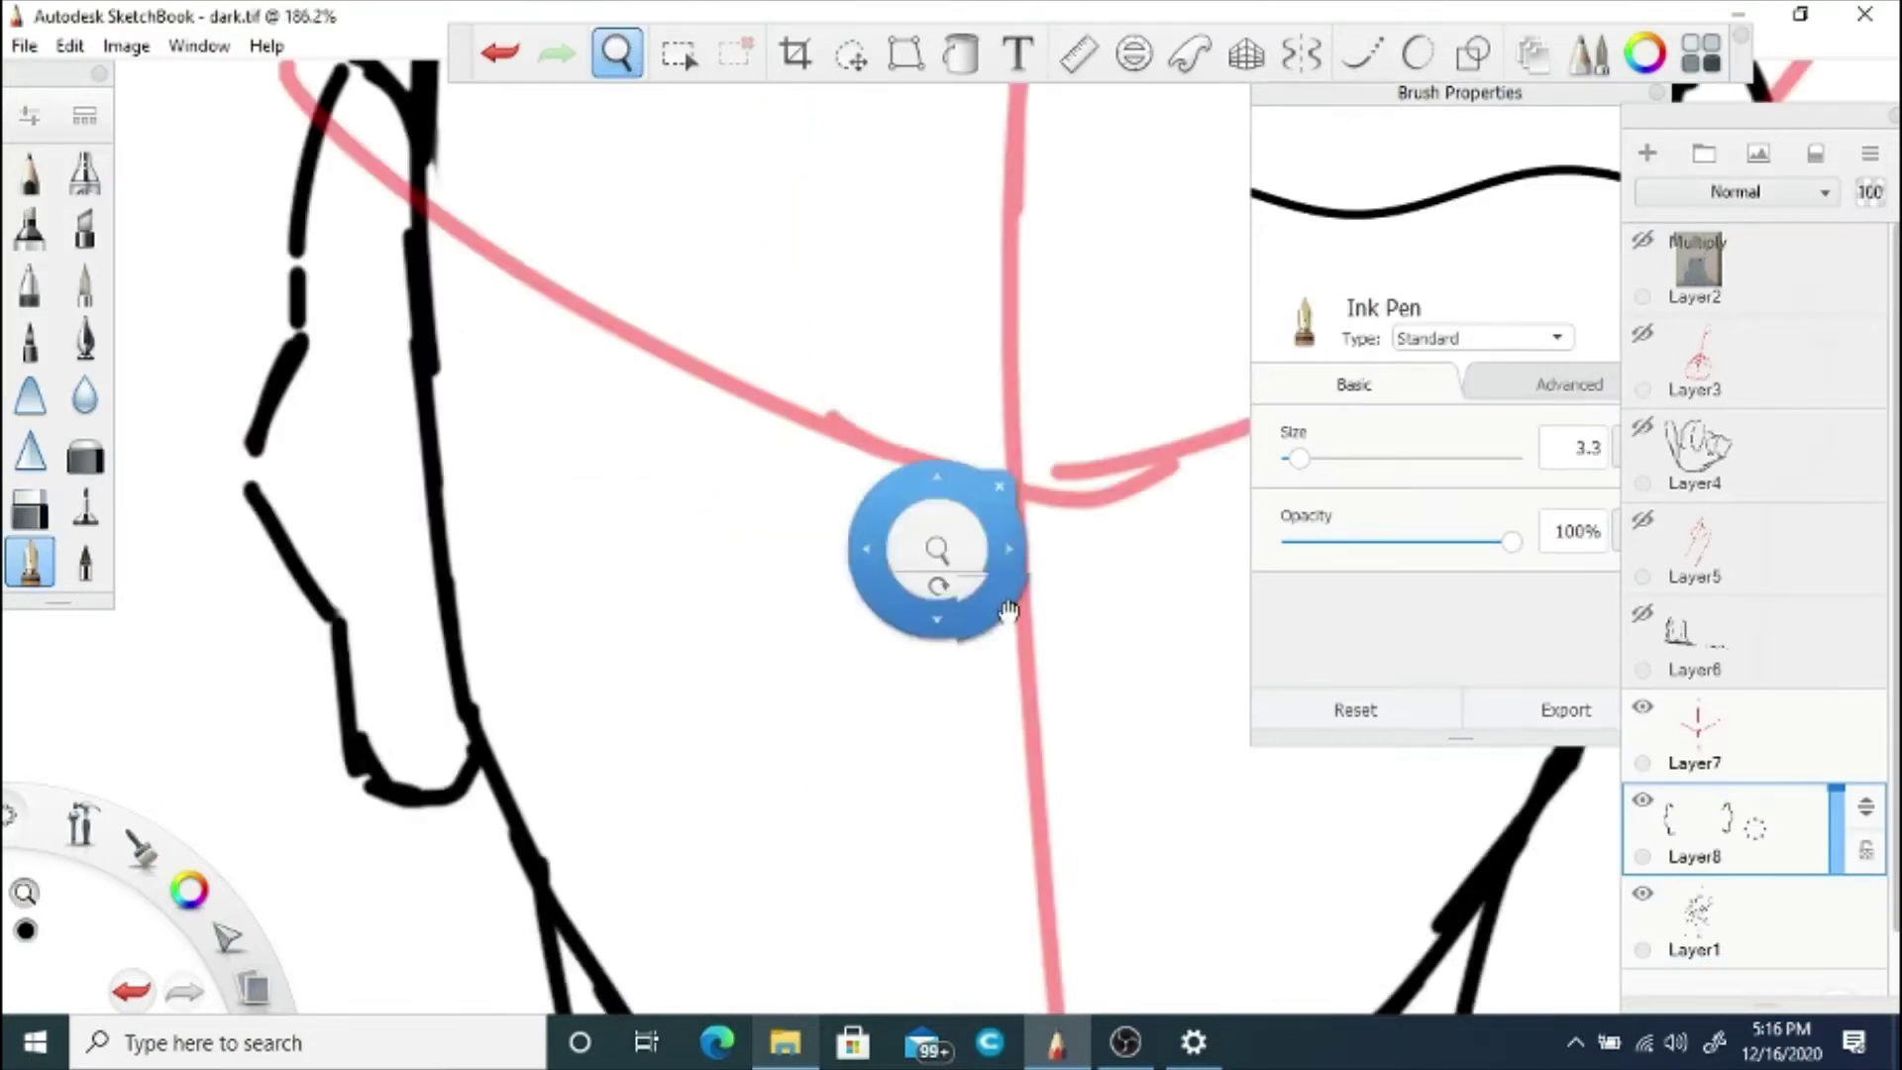
pyautogui.moveTo(934, 548); pyautogui.dragTo(725, 651)
pyautogui.moveTo(870, 340); pyautogui.dragTo(758, 554)
pyautogui.moveTo(753, 797); pyautogui.dragTo(881, 802)
pyautogui.moveTo(862, 421); pyautogui.dragTo(890, 522)
pyautogui.moveTo(903, 539); pyautogui.dragTo(929, 648)
pyautogui.moveTo(916, 674); pyautogui.dragTo(873, 723)
pyautogui.moveTo(799, 612)
pyautogui.mouseDown()
pyautogui.moveTo(778, 761)
pyautogui.moveTo(852, 690)
pyautogui.mouseUp()
pyautogui.moveTo(778, 562); pyautogui.dragTo(864, 541)
pyautogui.press('space')
pyautogui.moveTo(634, 425)
pyautogui.mouseDown()
pyautogui.moveTo(612, 449)
pyautogui.moveTo(750, 578)
pyautogui.mouseUp()
pyautogui.moveTo(639, 544)
pyautogui.mouseDown()
pyautogui.moveTo(595, 536)
pyautogui.moveTo(577, 555)
pyautogui.mouseUp()
# Step: Ink the inner folds of the other ear to match and save the drawing
pyautogui.press('space')
pyautogui.moveTo(643, 235); pyautogui.dragTo(645, 423)
pyautogui.moveTo(544, 261); pyautogui.dragTo(603, 441)
pyautogui.moveTo(616, 523)
pyautogui.mouseDown()
pyautogui.moveTo(639, 674)
pyautogui.moveTo(552, 544)
pyautogui.moveTo(587, 655)
pyautogui.mouseUp()
pyautogui.moveTo(606, 461); pyautogui.dragTo(535, 428)
pyautogui.moveTo(535, 457); pyautogui.dragTo(500, 525)
pyautogui.moveTo(500, 566); pyautogui.dragTo(538, 611)
pyautogui.press('space')
pyautogui.moveTo(683, 408); pyautogui.dragTo(689, 558)
pyautogui.hotkey('ctrl', 's')
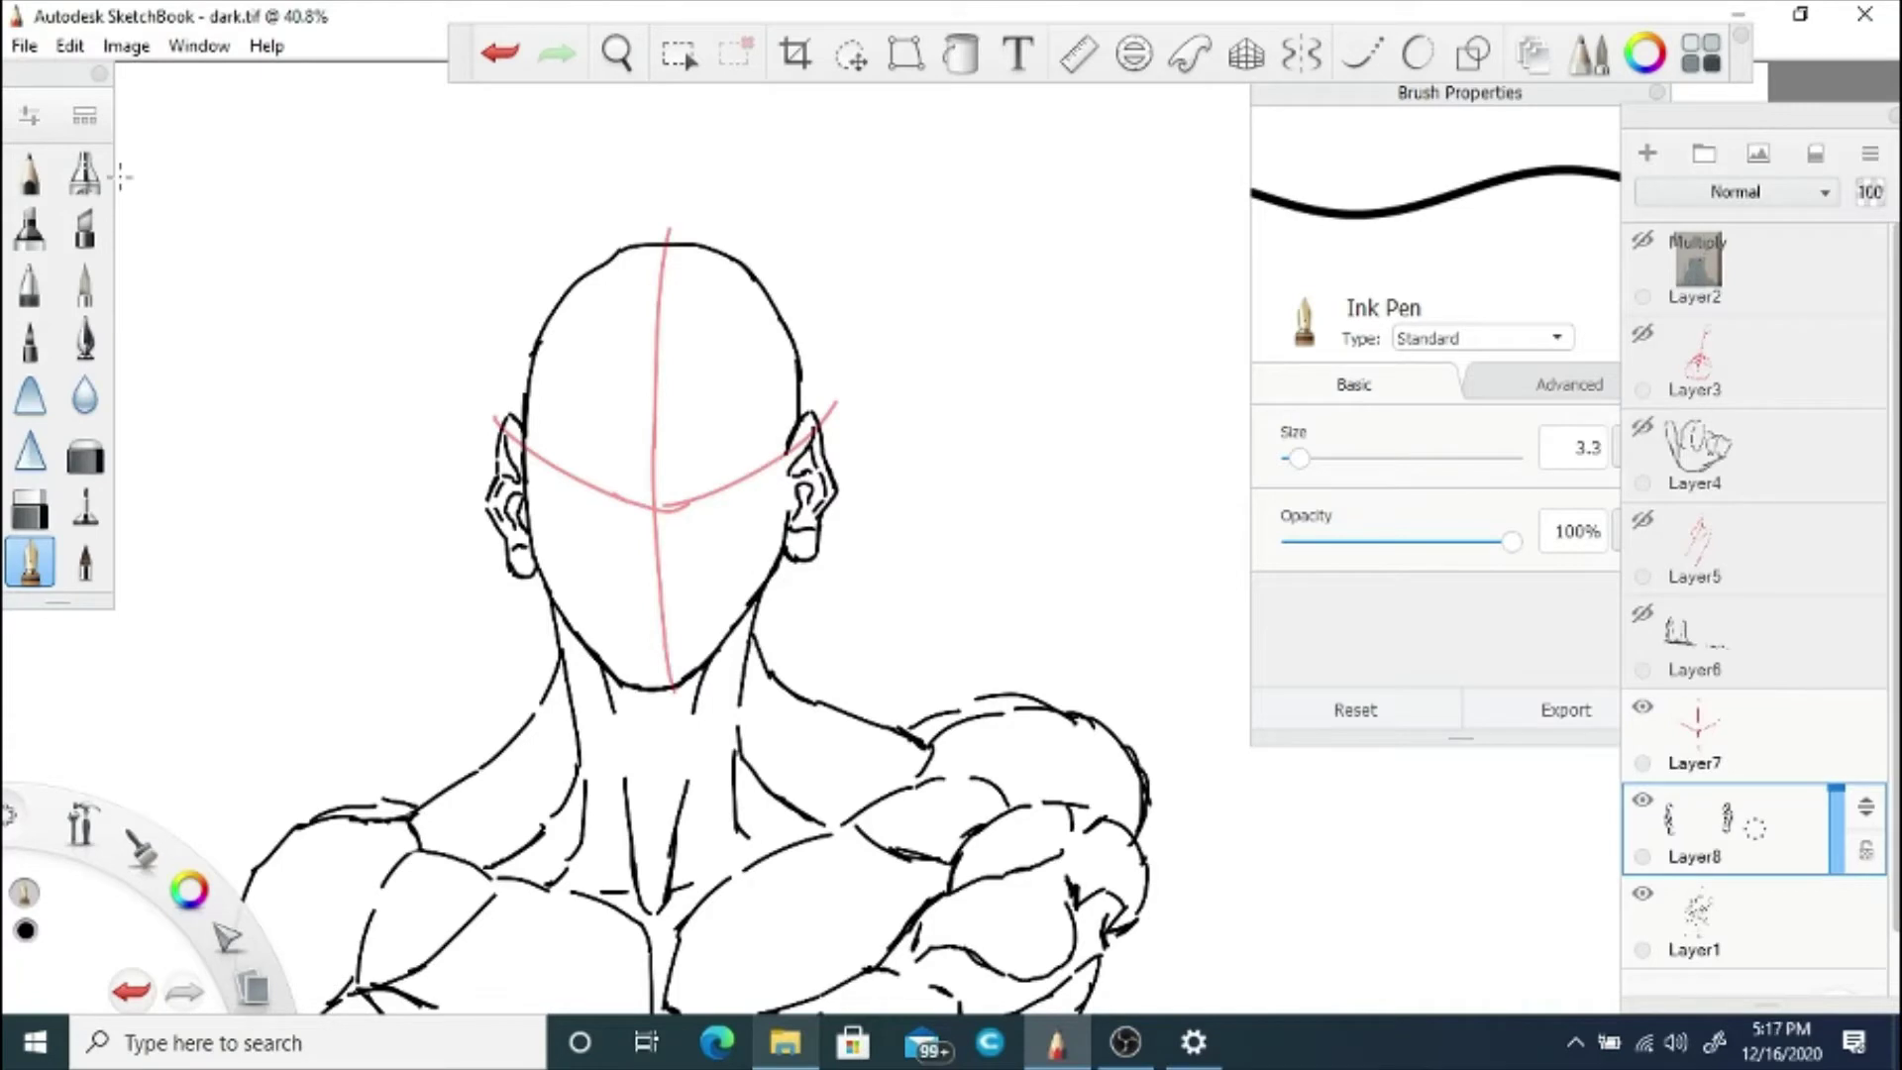
# Step: Shift the red face guidelines on Layer7 slightly toward the hanging arm's side of the head
pyautogui.click(1706, 735)
pyautogui.press('v')
pyautogui.moveTo(872, 495); pyautogui.dragTo(851, 502)
pyautogui.moveTo(825, 335); pyautogui.dragTo(826, 337)
pyautogui.click(882, 347)
# Step: Add a layer above Layer8 and ink a wavy mouth line across the centre guideline with thick upturned corners
pyautogui.click(1747, 921)
pyautogui.moveTo(1754, 828); pyautogui.dragTo(1753, 750)
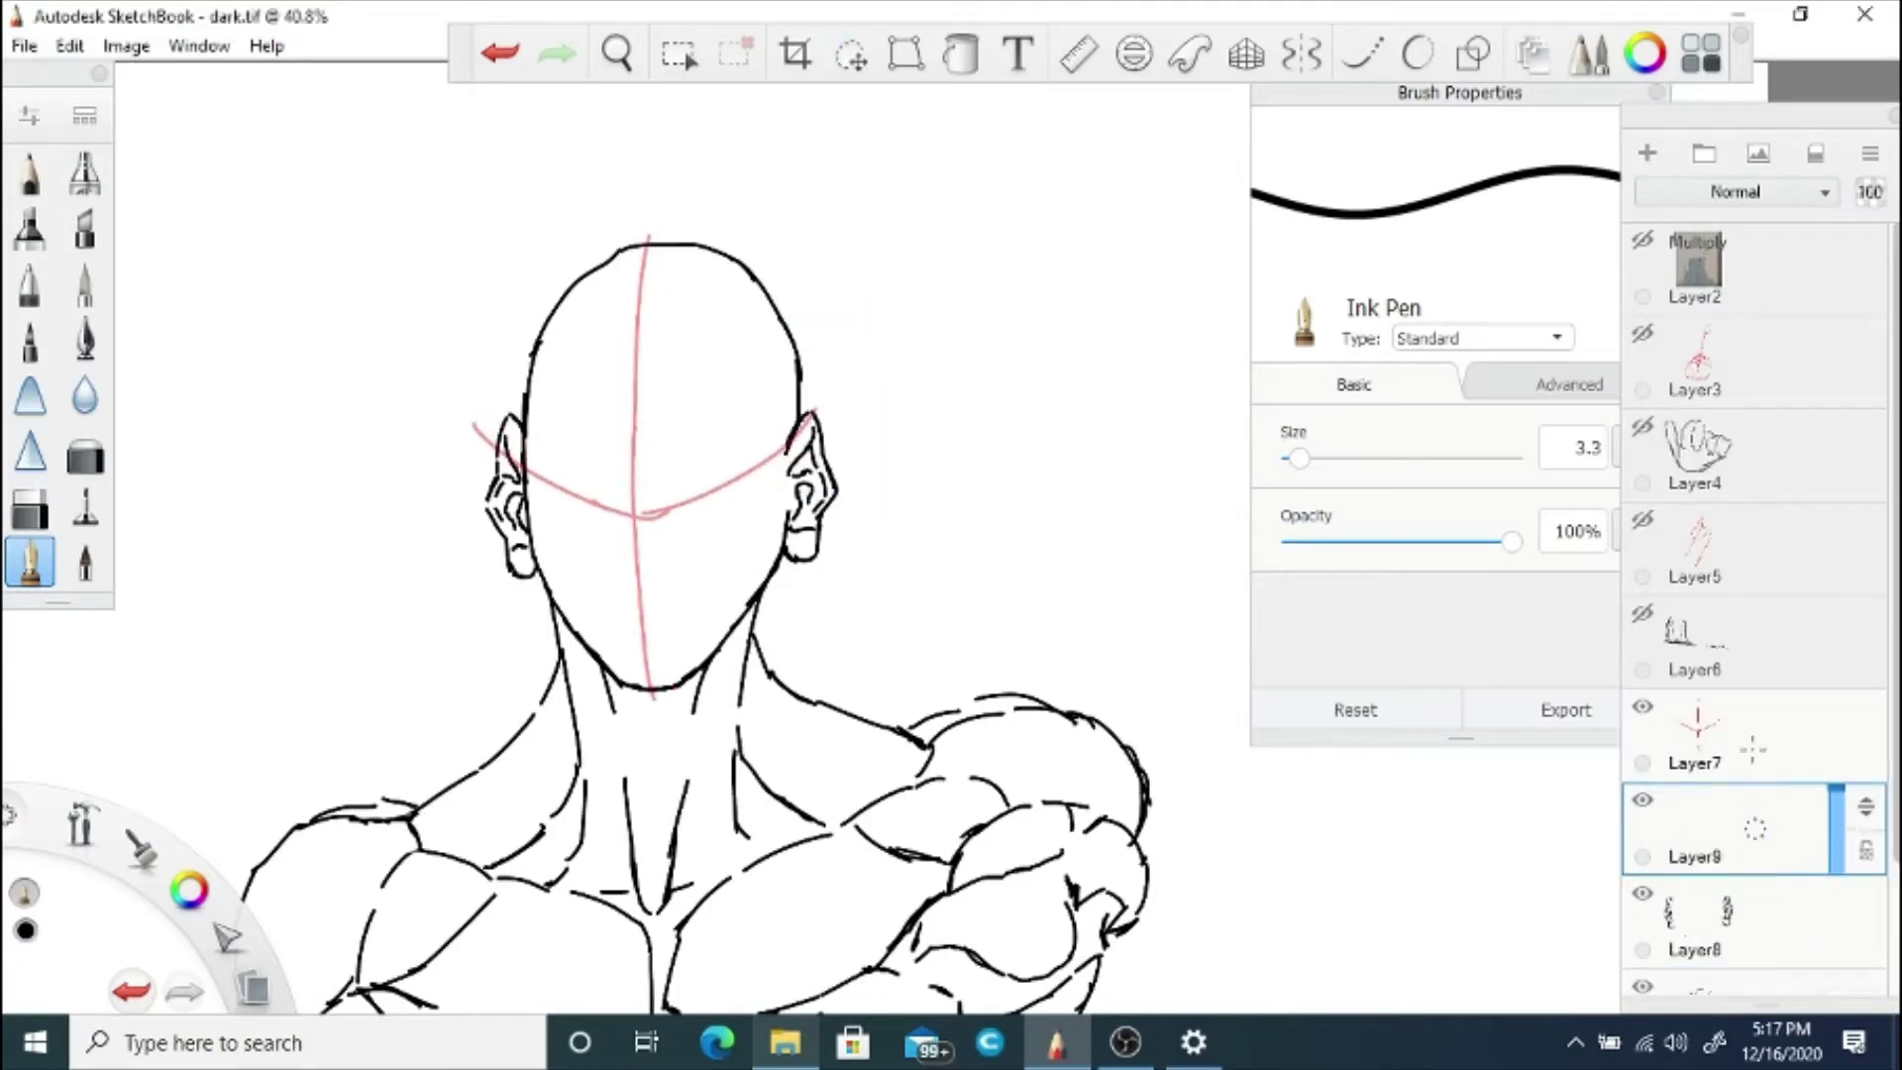
pyautogui.press('space')
pyautogui.moveTo(586, 637)
pyautogui.mouseDown()
pyautogui.moveTo(685, 540)
pyautogui.moveTo(678, 743)
pyautogui.mouseUp()
pyautogui.moveTo(708, 707)
pyautogui.mouseDown()
pyautogui.moveTo(792, 495)
pyautogui.moveTo(785, 595)
pyautogui.mouseUp()
pyautogui.moveTo(679, 683)
pyautogui.mouseDown()
pyautogui.moveTo(711, 592)
pyautogui.moveTo(692, 586)
pyautogui.mouseUp()
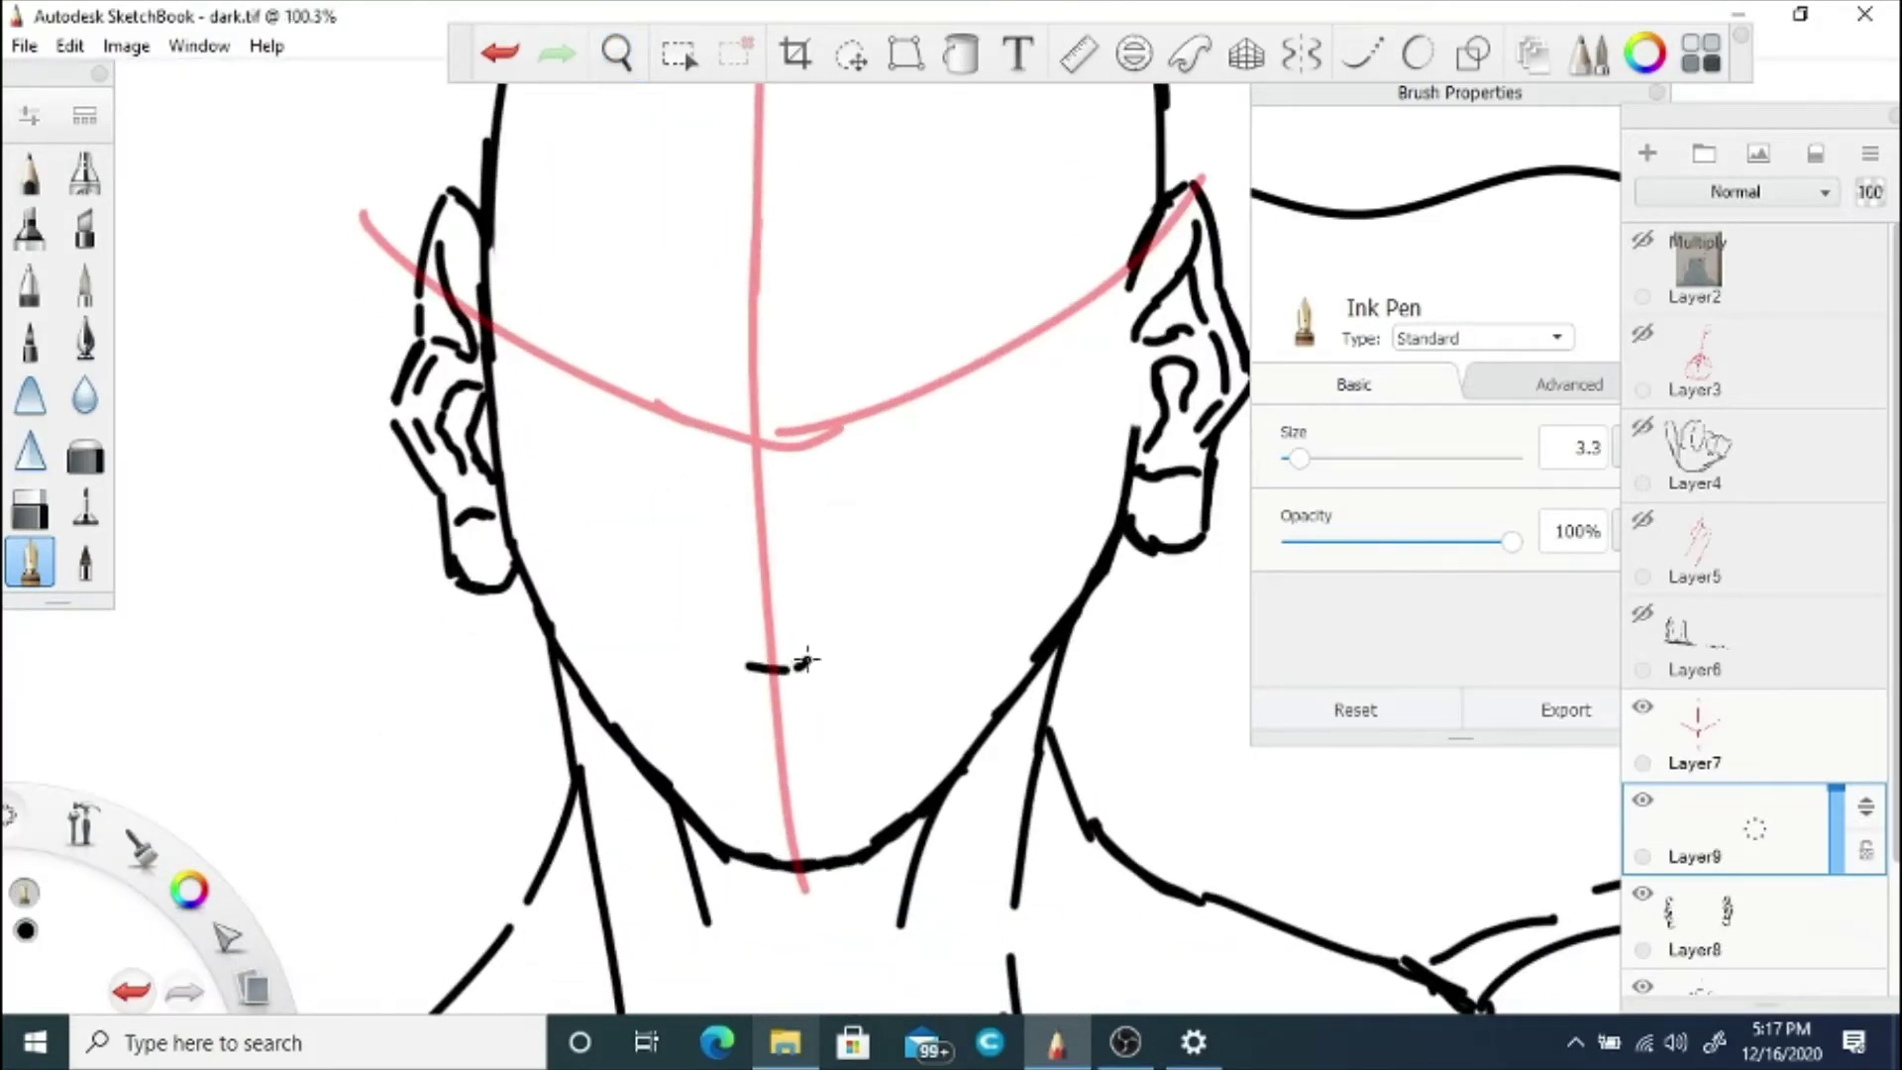
pyautogui.moveTo(807, 659); pyautogui.dragTo(990, 626)
pyautogui.moveTo(670, 662); pyautogui.dragTo(607, 630)
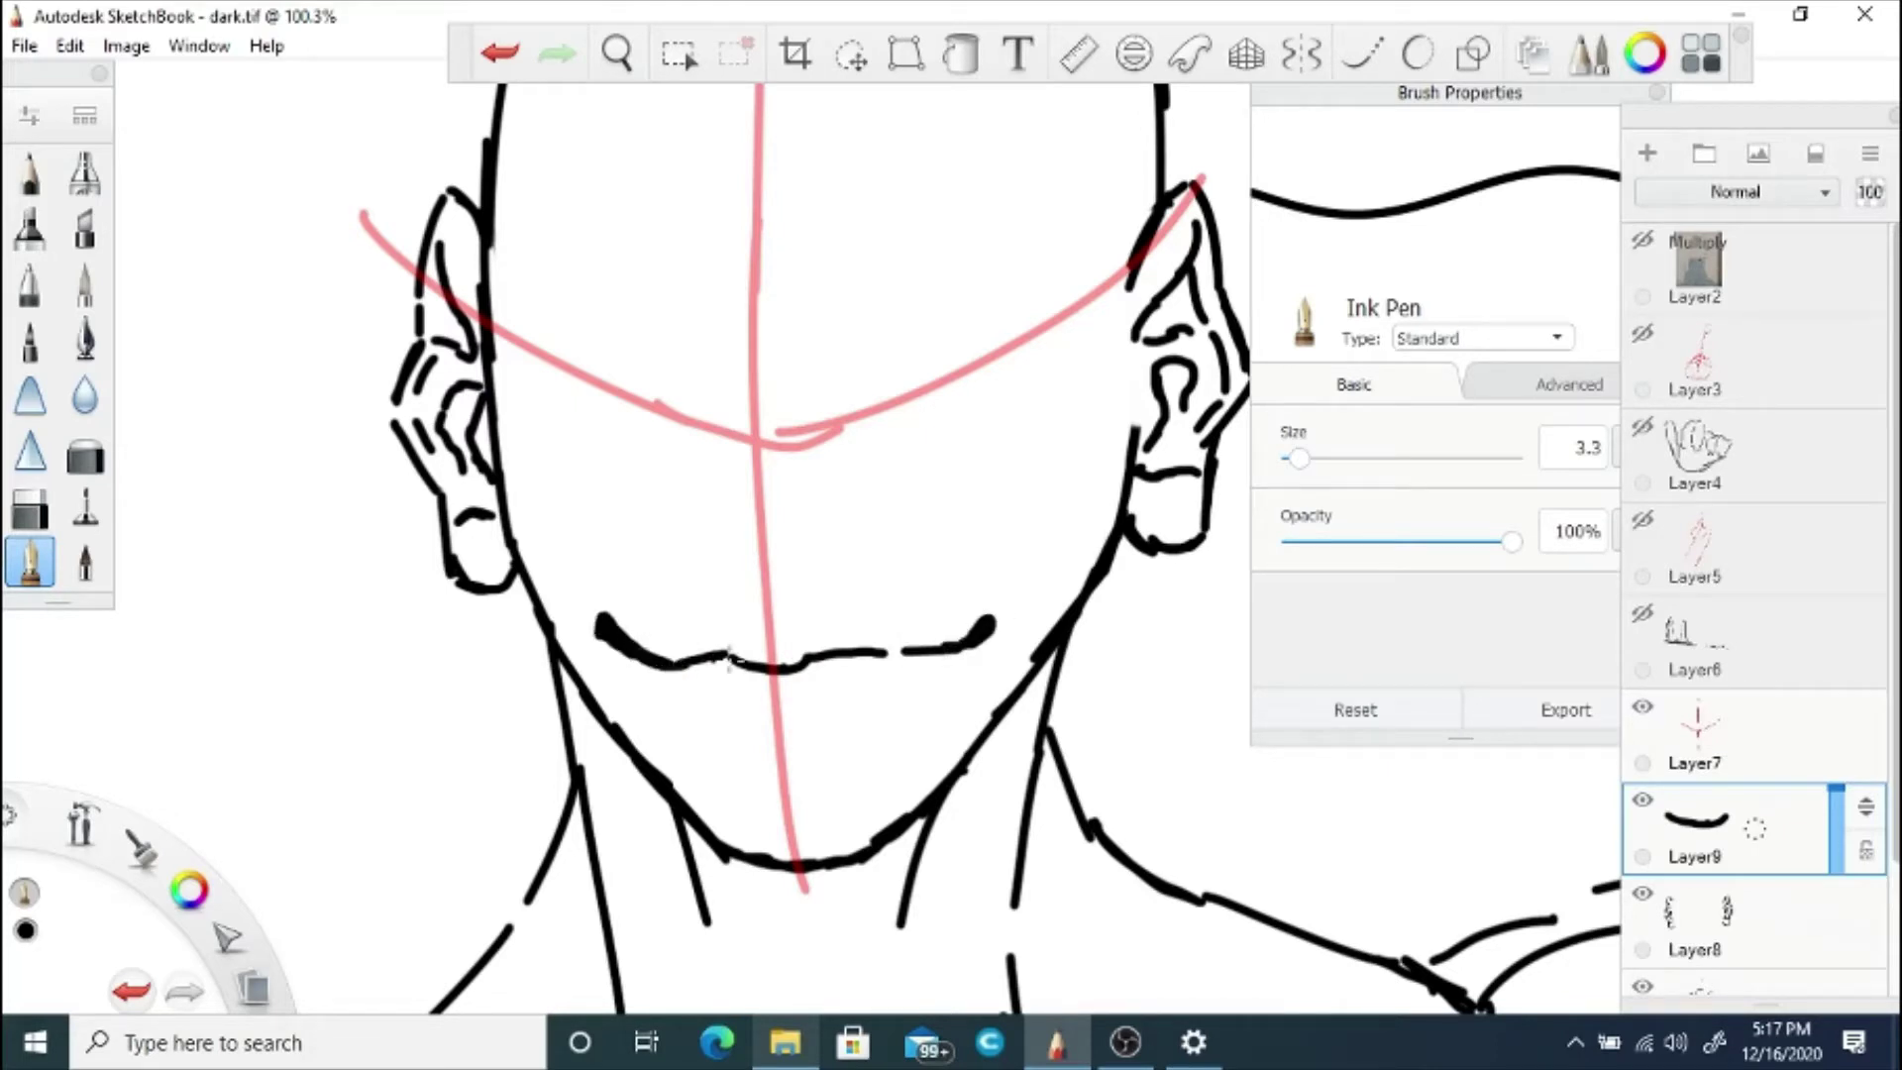
# Step: Ink a second line just below the mouth line, dipping to a shallow point at the centre guideline
pyautogui.moveTo(915, 653); pyautogui.dragTo(874, 682)
pyautogui.click(501, 53)
pyautogui.moveTo(654, 666); pyautogui.dragTo(706, 692)
pyautogui.click(501, 53)
pyautogui.moveTo(718, 690); pyautogui.dragTo(793, 709)
pyautogui.moveTo(797, 707); pyautogui.dragTo(923, 661)
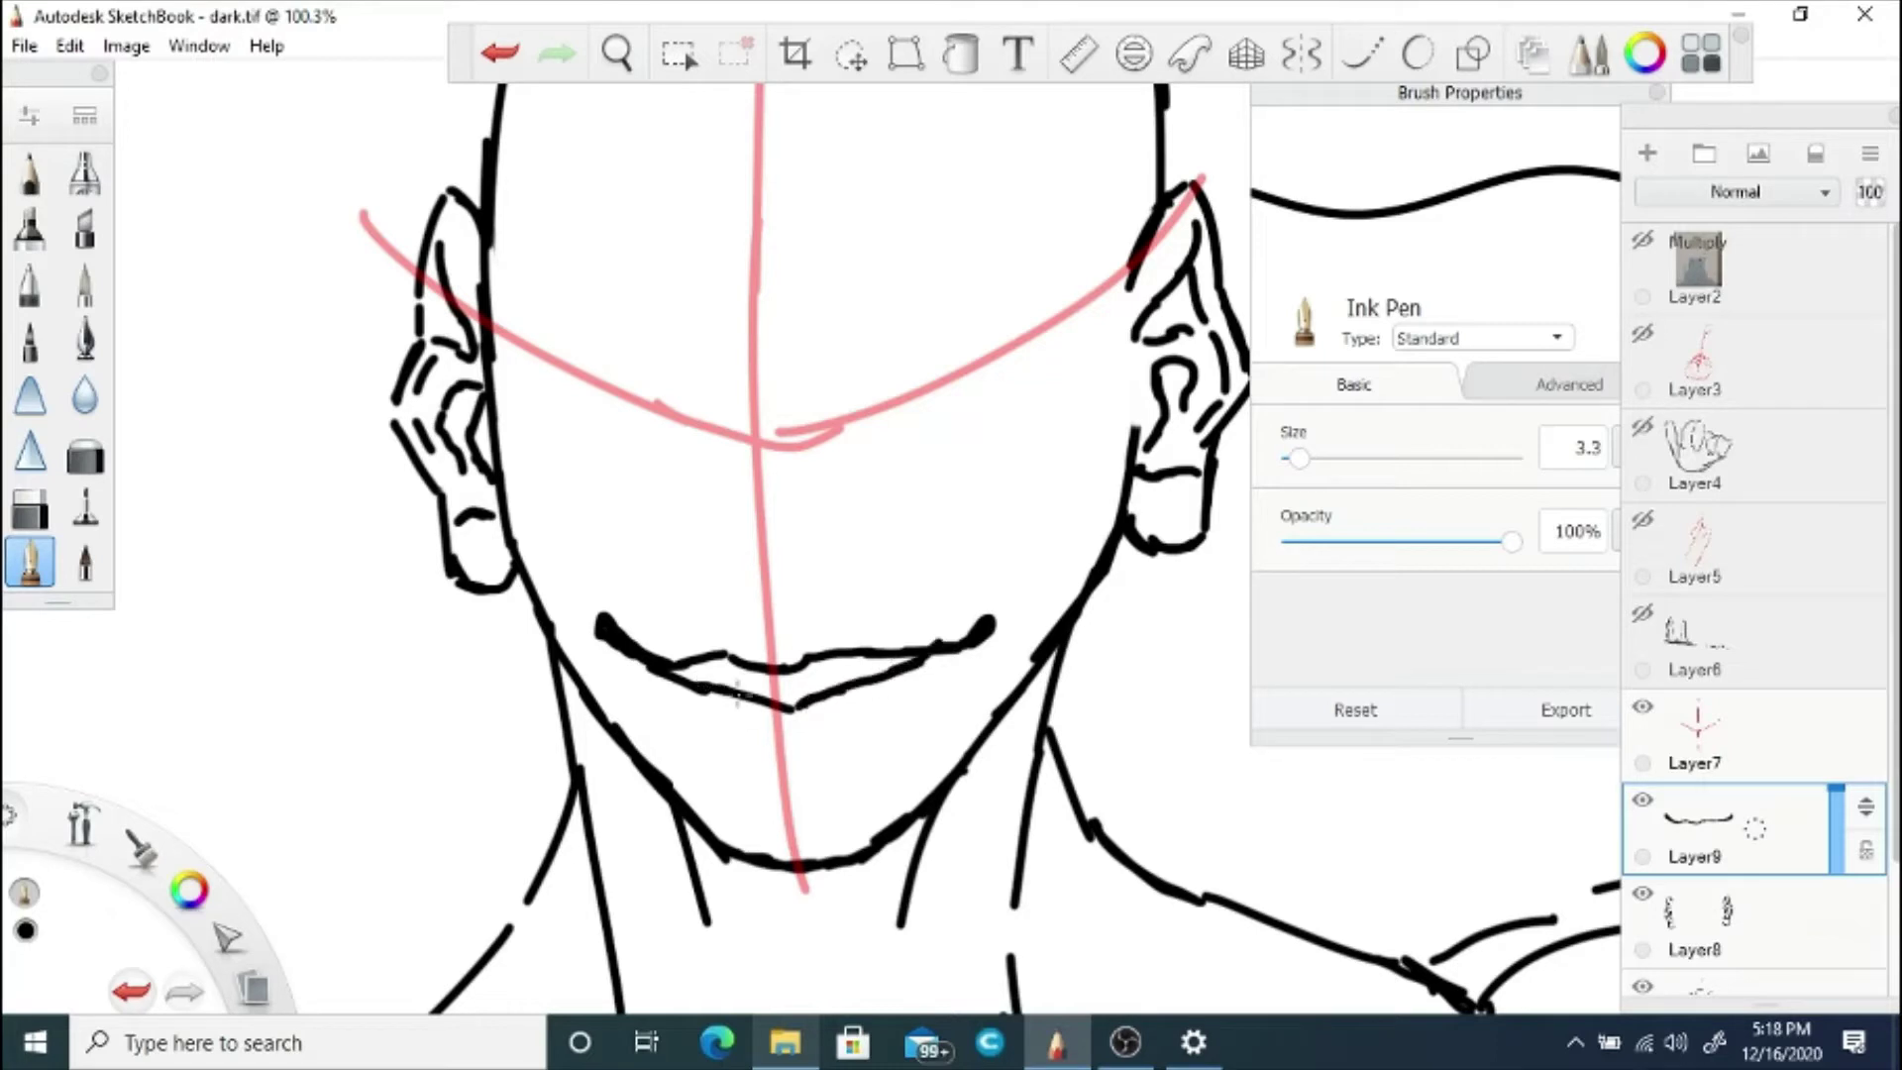
# Step: Ink the lower lip's contour as two curved strokes below the mouth, reworking them with undo and redo
pyautogui.moveTo(766, 747); pyautogui.dragTo(830, 746)
pyautogui.moveTo(817, 745); pyautogui.dragTo(891, 705)
pyautogui.click(501, 54)
pyautogui.click(501, 54)
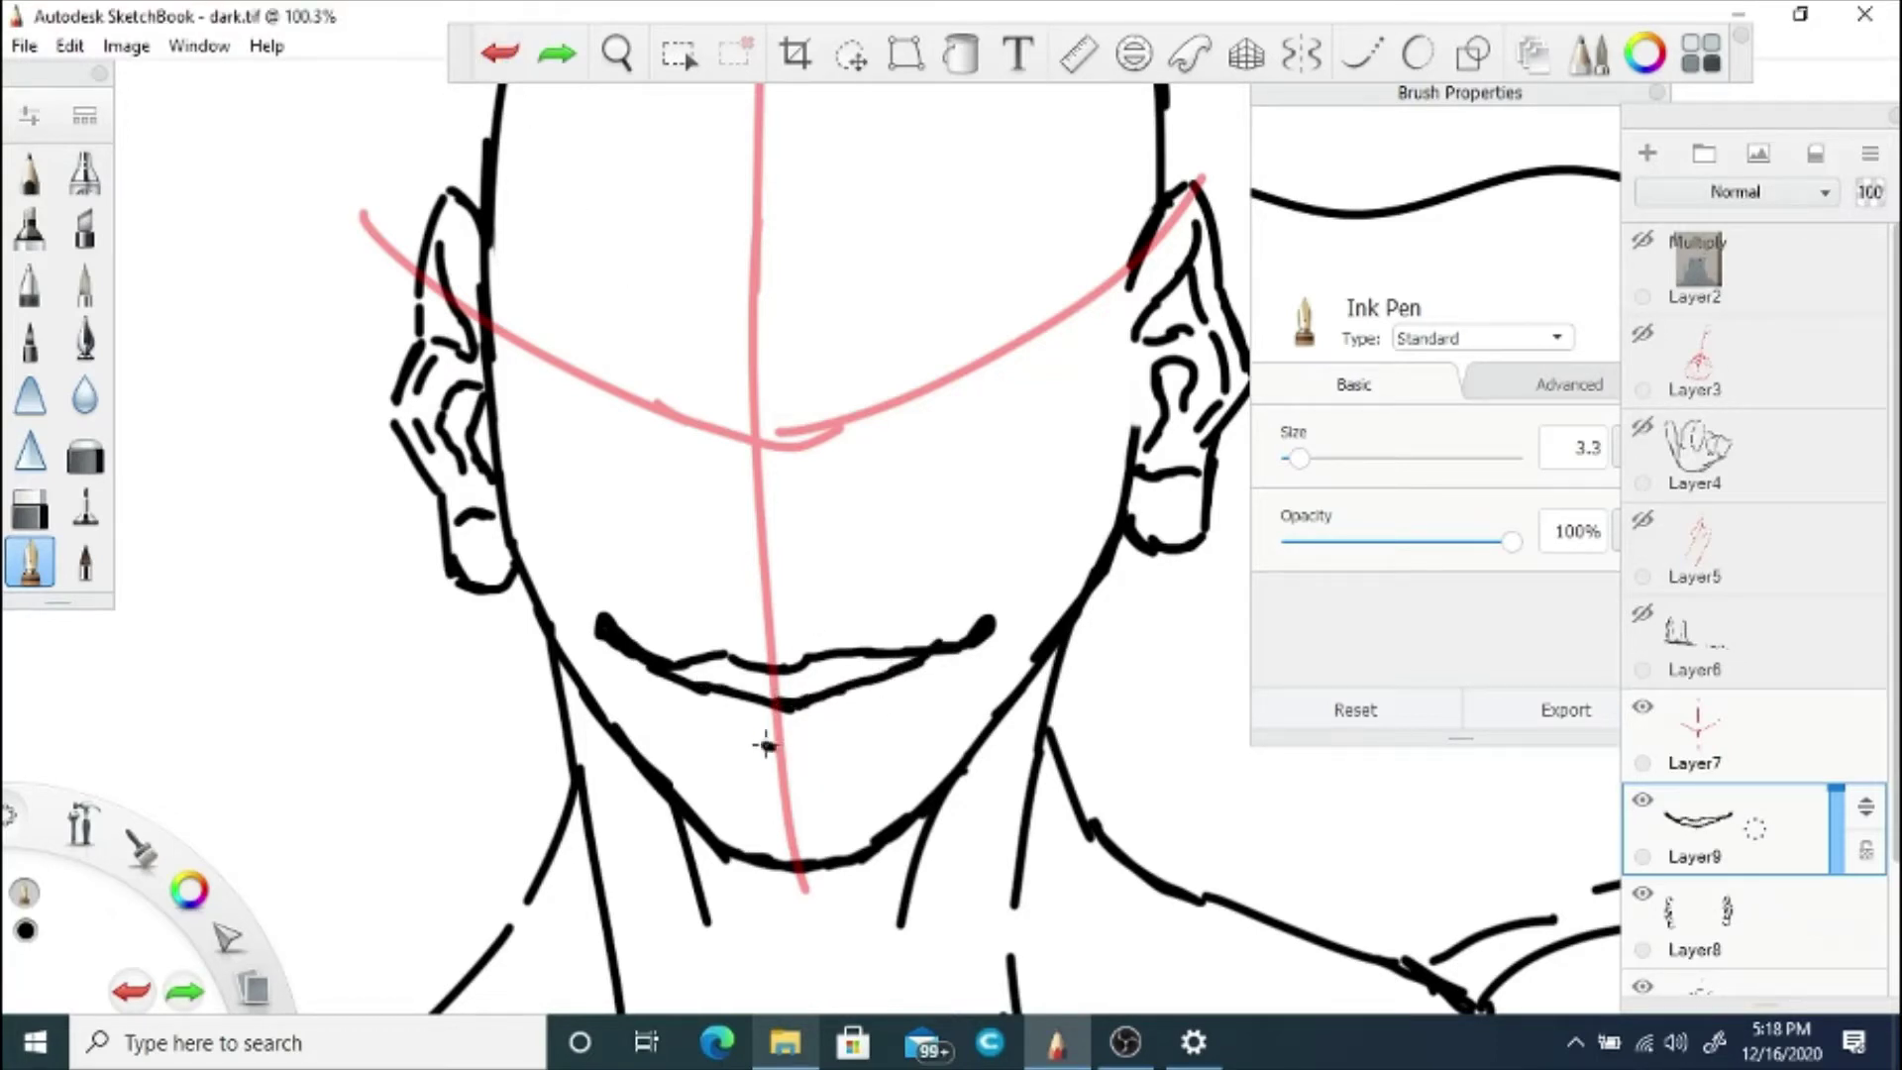
pyautogui.moveTo(761, 745)
pyautogui.mouseDown()
pyautogui.moveTo(842, 735)
pyautogui.moveTo(923, 689)
pyautogui.mouseUp()
pyautogui.moveTo(659, 691)
pyautogui.mouseDown()
pyautogui.moveTo(748, 741)
pyautogui.moveTo(912, 689)
pyautogui.moveTo(706, 728)
pyautogui.moveTo(735, 735)
pyautogui.mouseUp()
pyautogui.click(489, 52)
pyautogui.hotkey('ctrl', 'z')
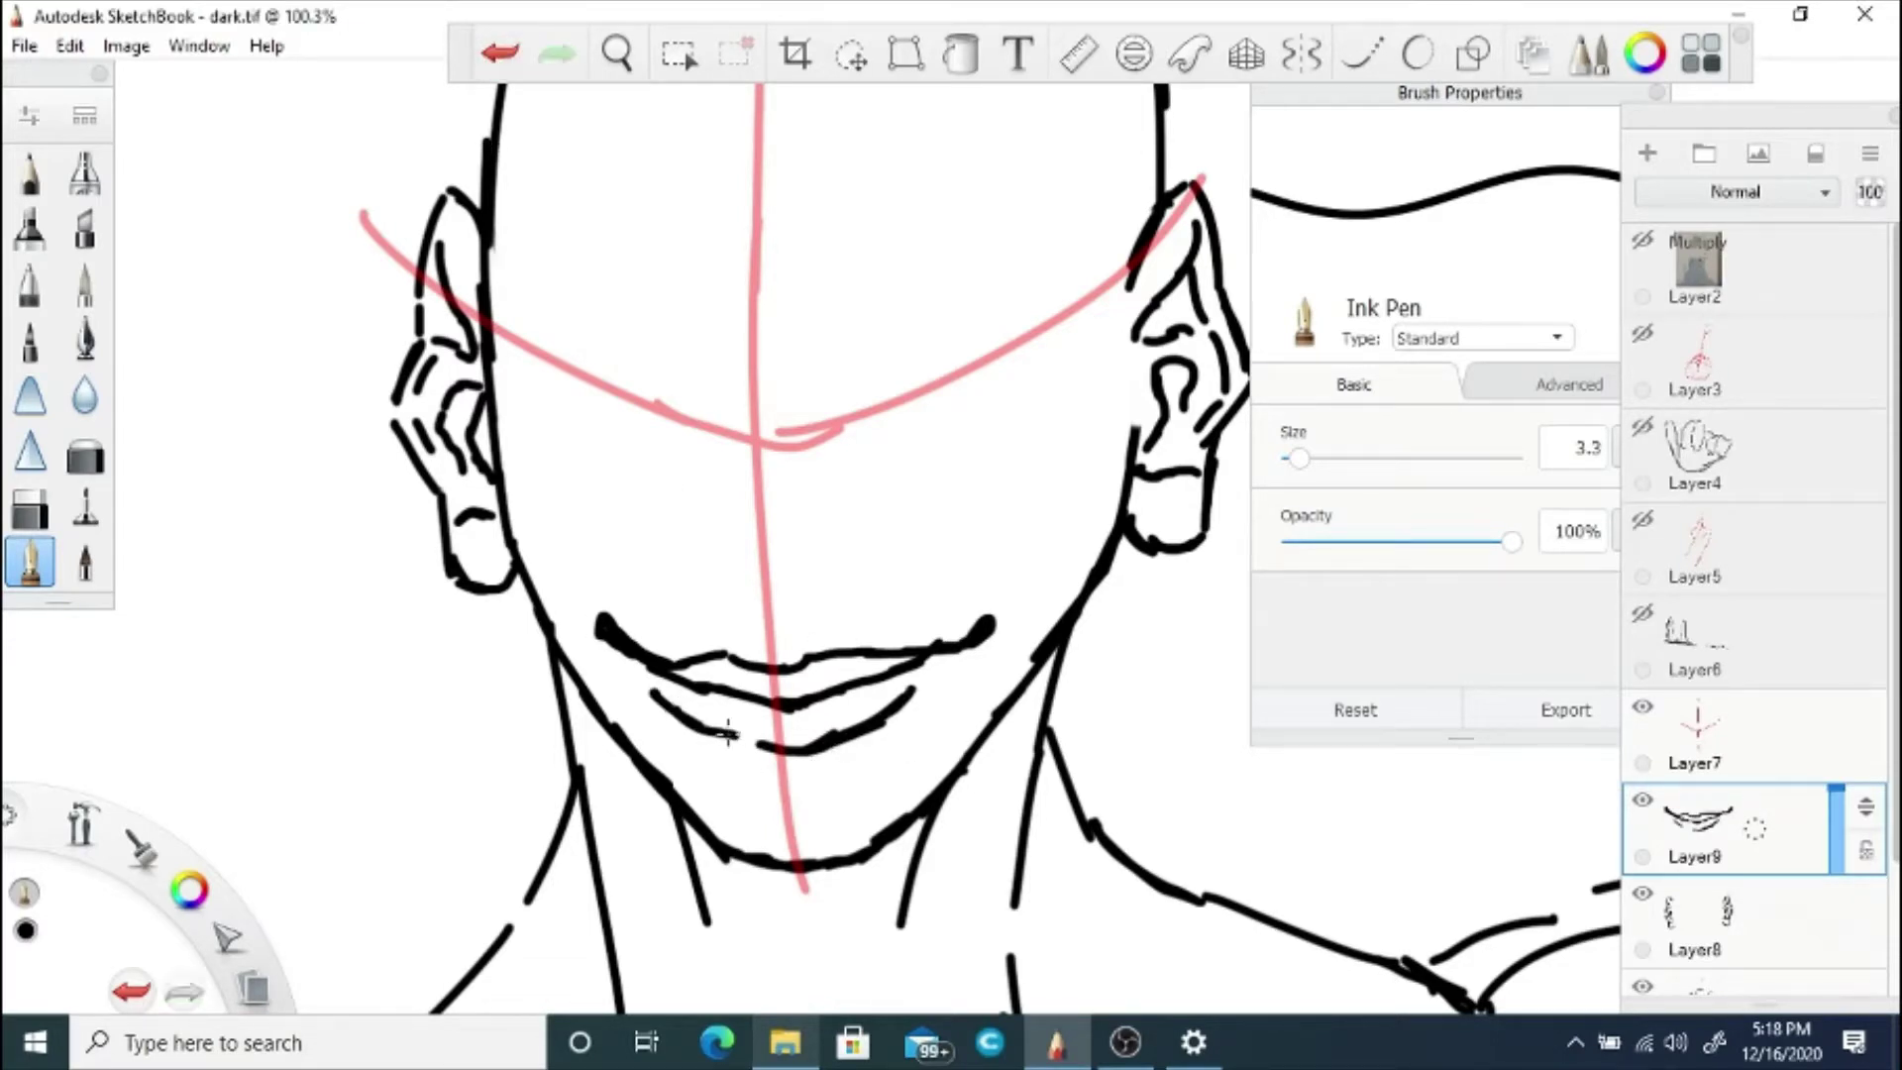
pyautogui.hotkey('ctrl', 'z')
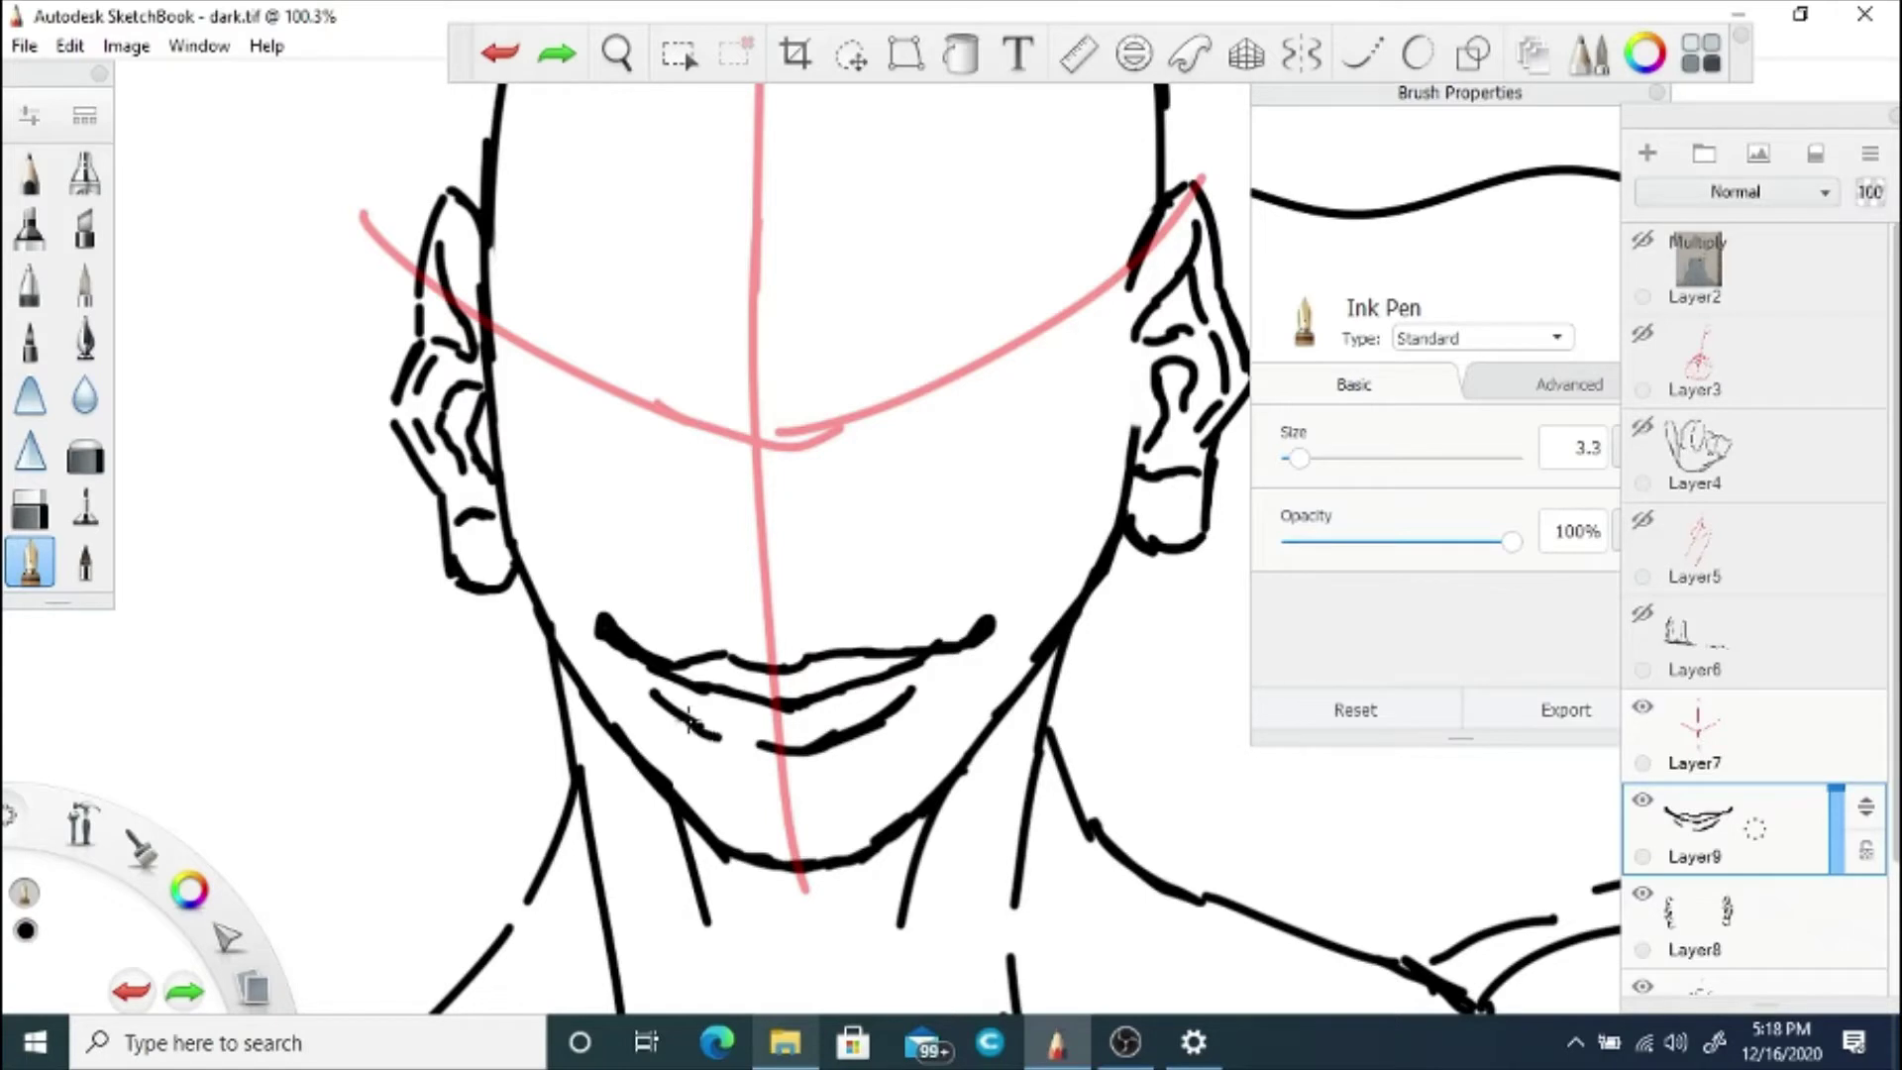
pyautogui.hotkey('ctrl', 'y')
# Step: Ink the upper lip's contour as arcs on both sides of the centre guideline and touch up the mouth line's middle
pyautogui.moveTo(791, 629)
pyautogui.mouseDown()
pyautogui.moveTo(830, 611)
pyautogui.moveTo(941, 639)
pyautogui.mouseUp()
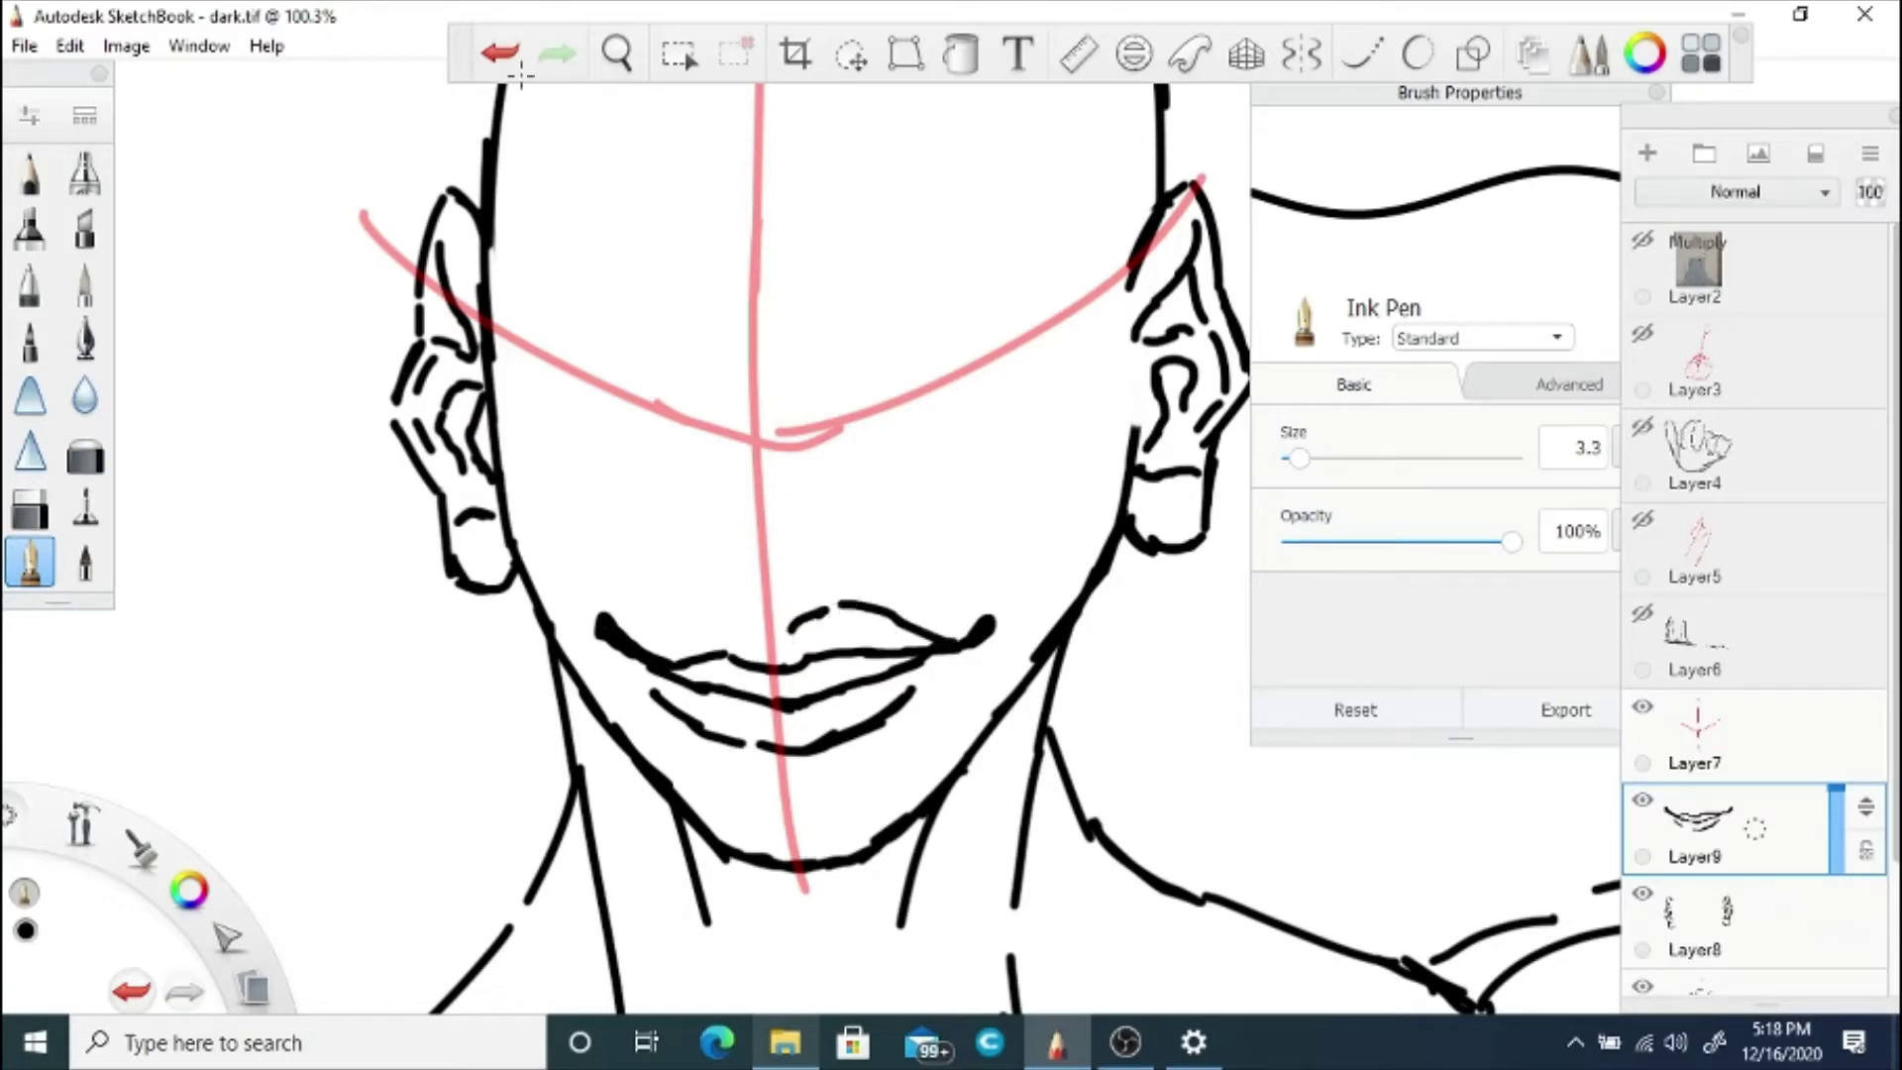
pyautogui.doubleClick(503, 56)
pyautogui.moveTo(799, 622); pyautogui.dragTo(939, 636)
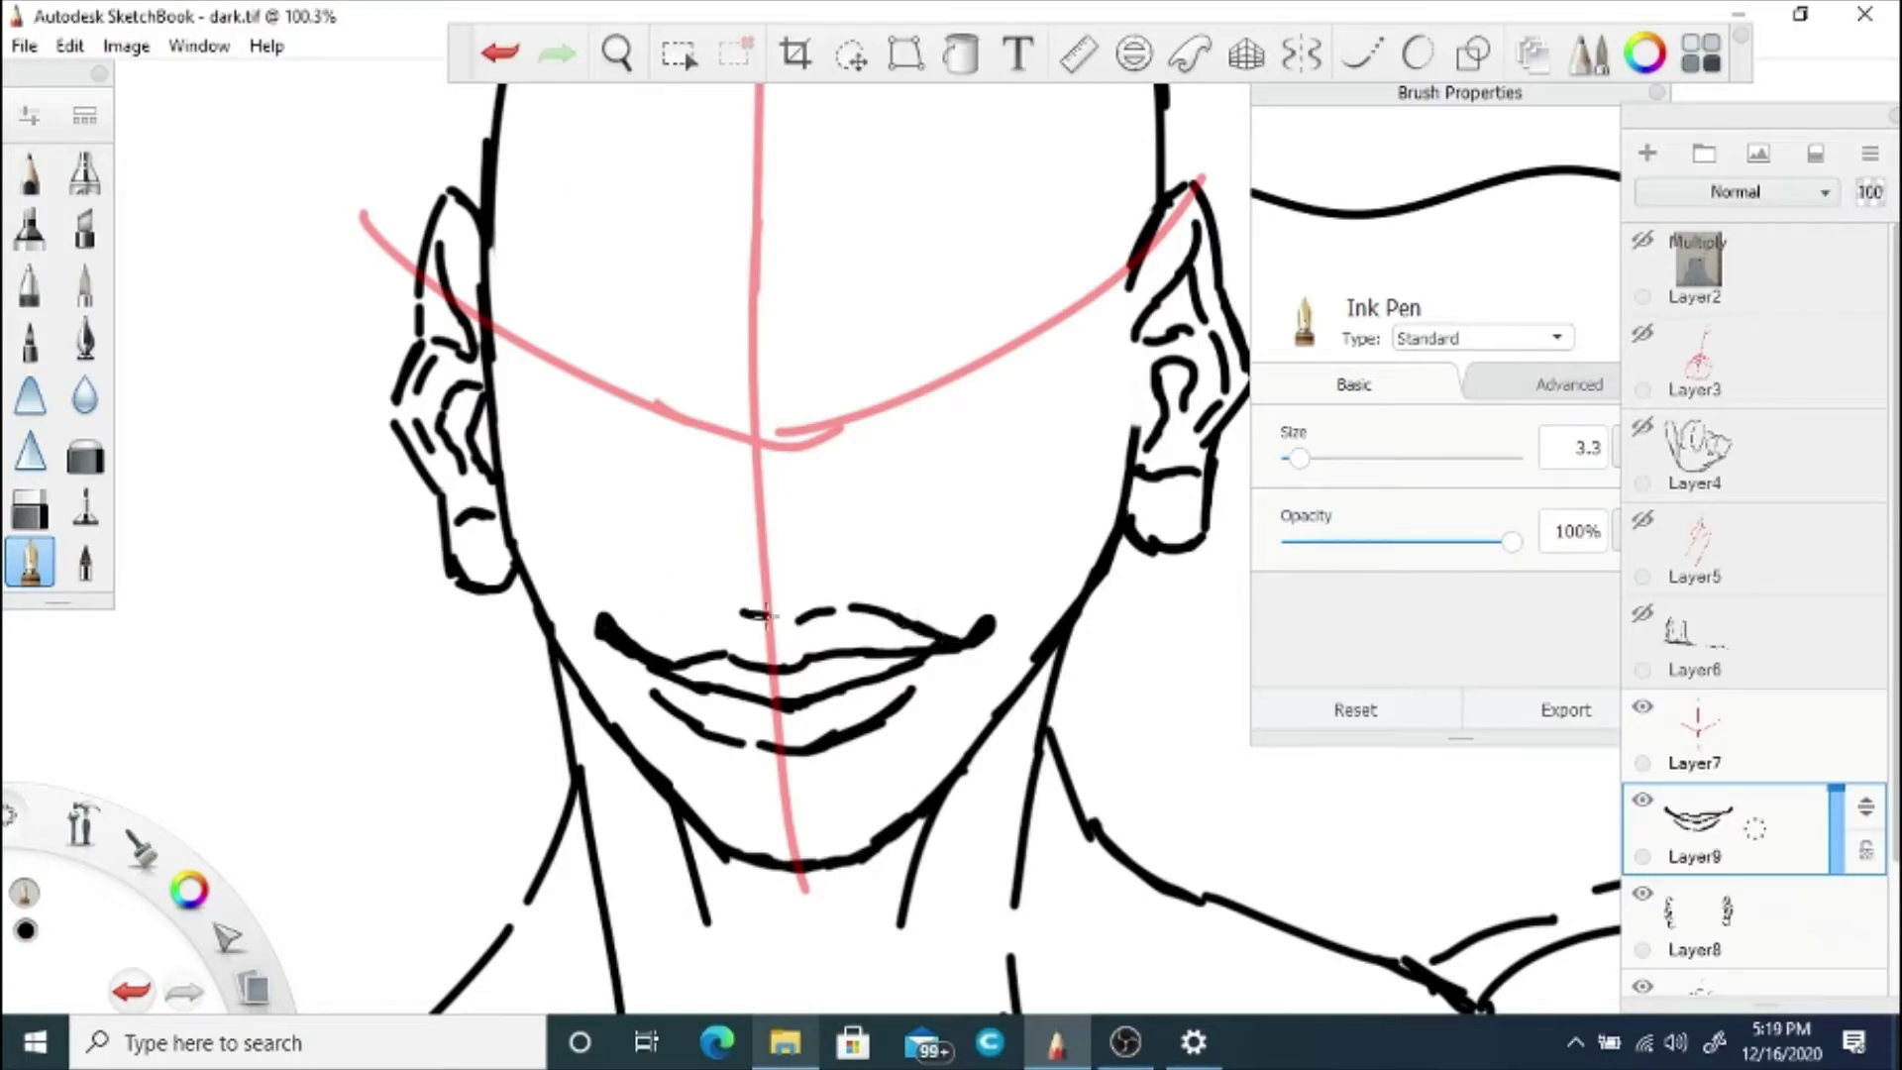
pyautogui.moveTo(730, 610); pyautogui.dragTo(665, 643)
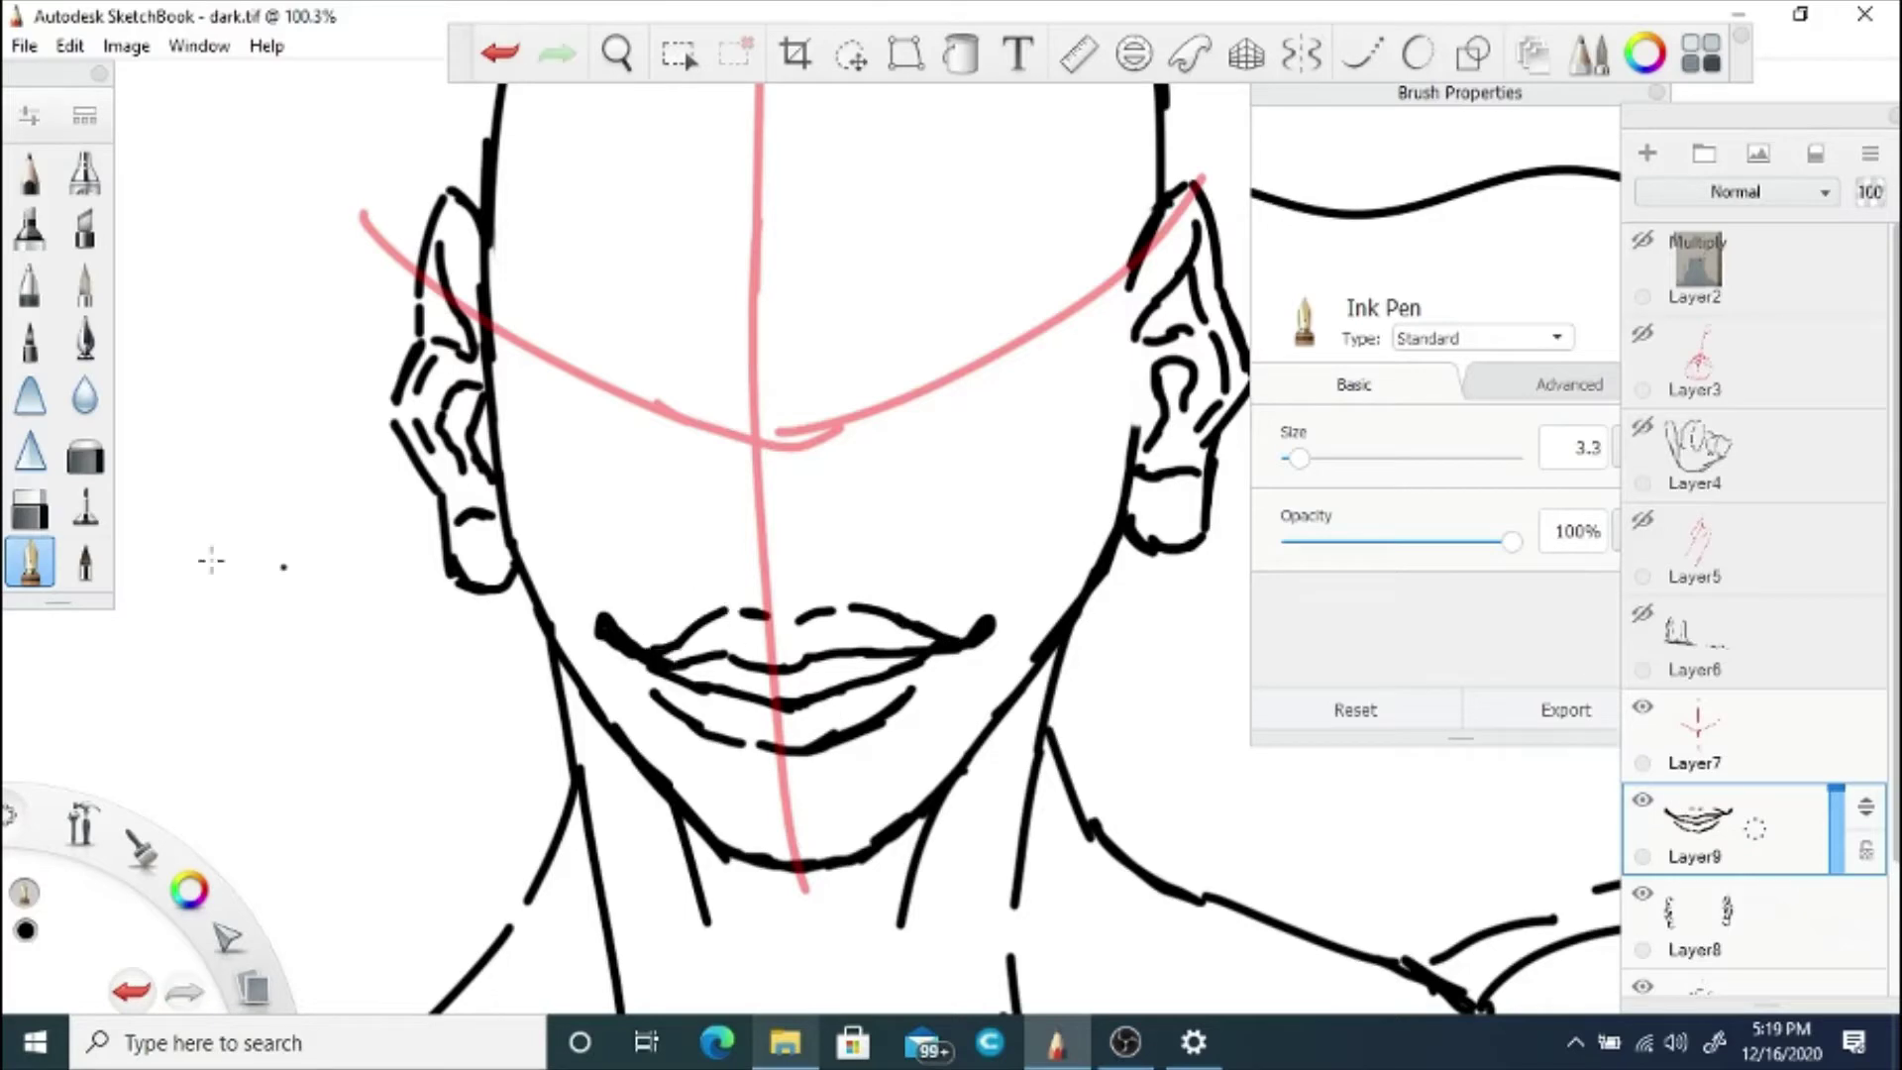
pyautogui.press('e')
pyautogui.moveTo(832, 655); pyautogui.dragTo(740, 664)
pyautogui.press('e')
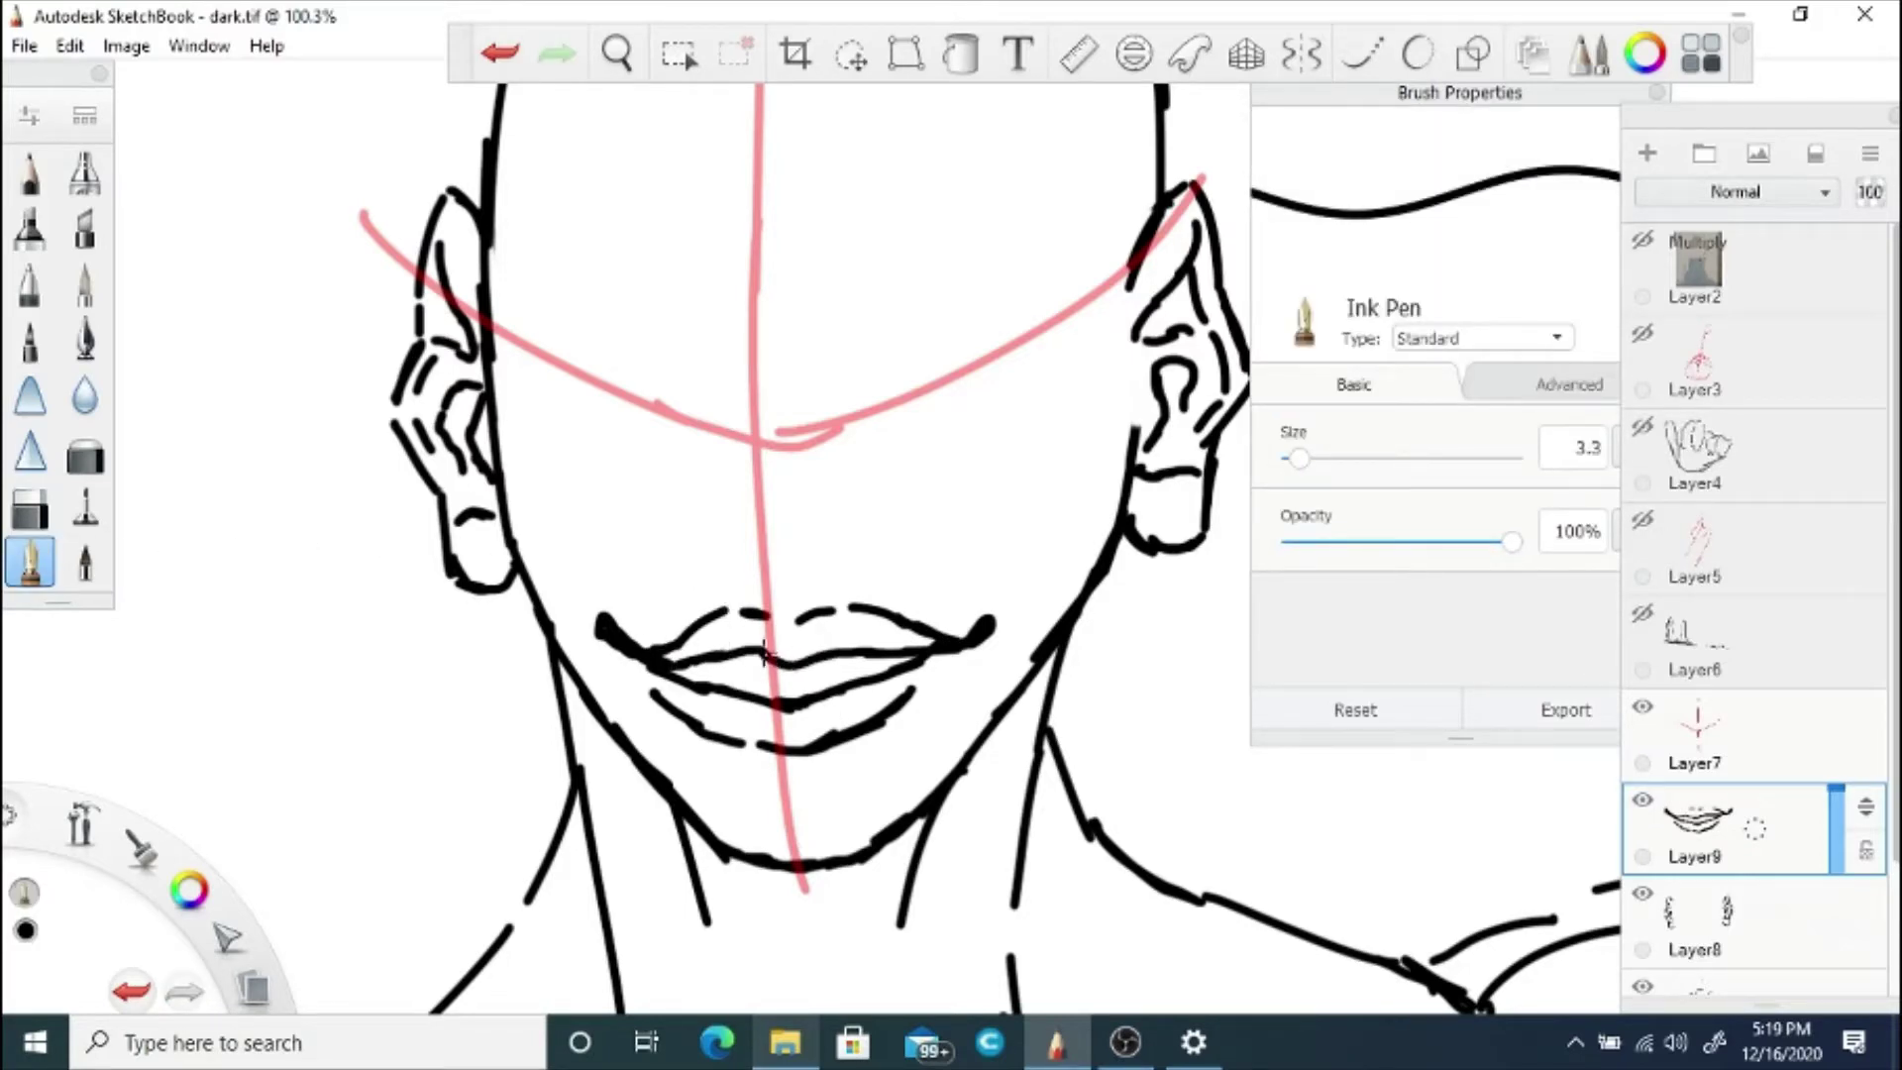
# Step: Ink the base of the nose and both nostrils just above the upper lip on Layer9
pyautogui.press('space')
pyautogui.moveTo(728, 584); pyautogui.dragTo(787, 571)
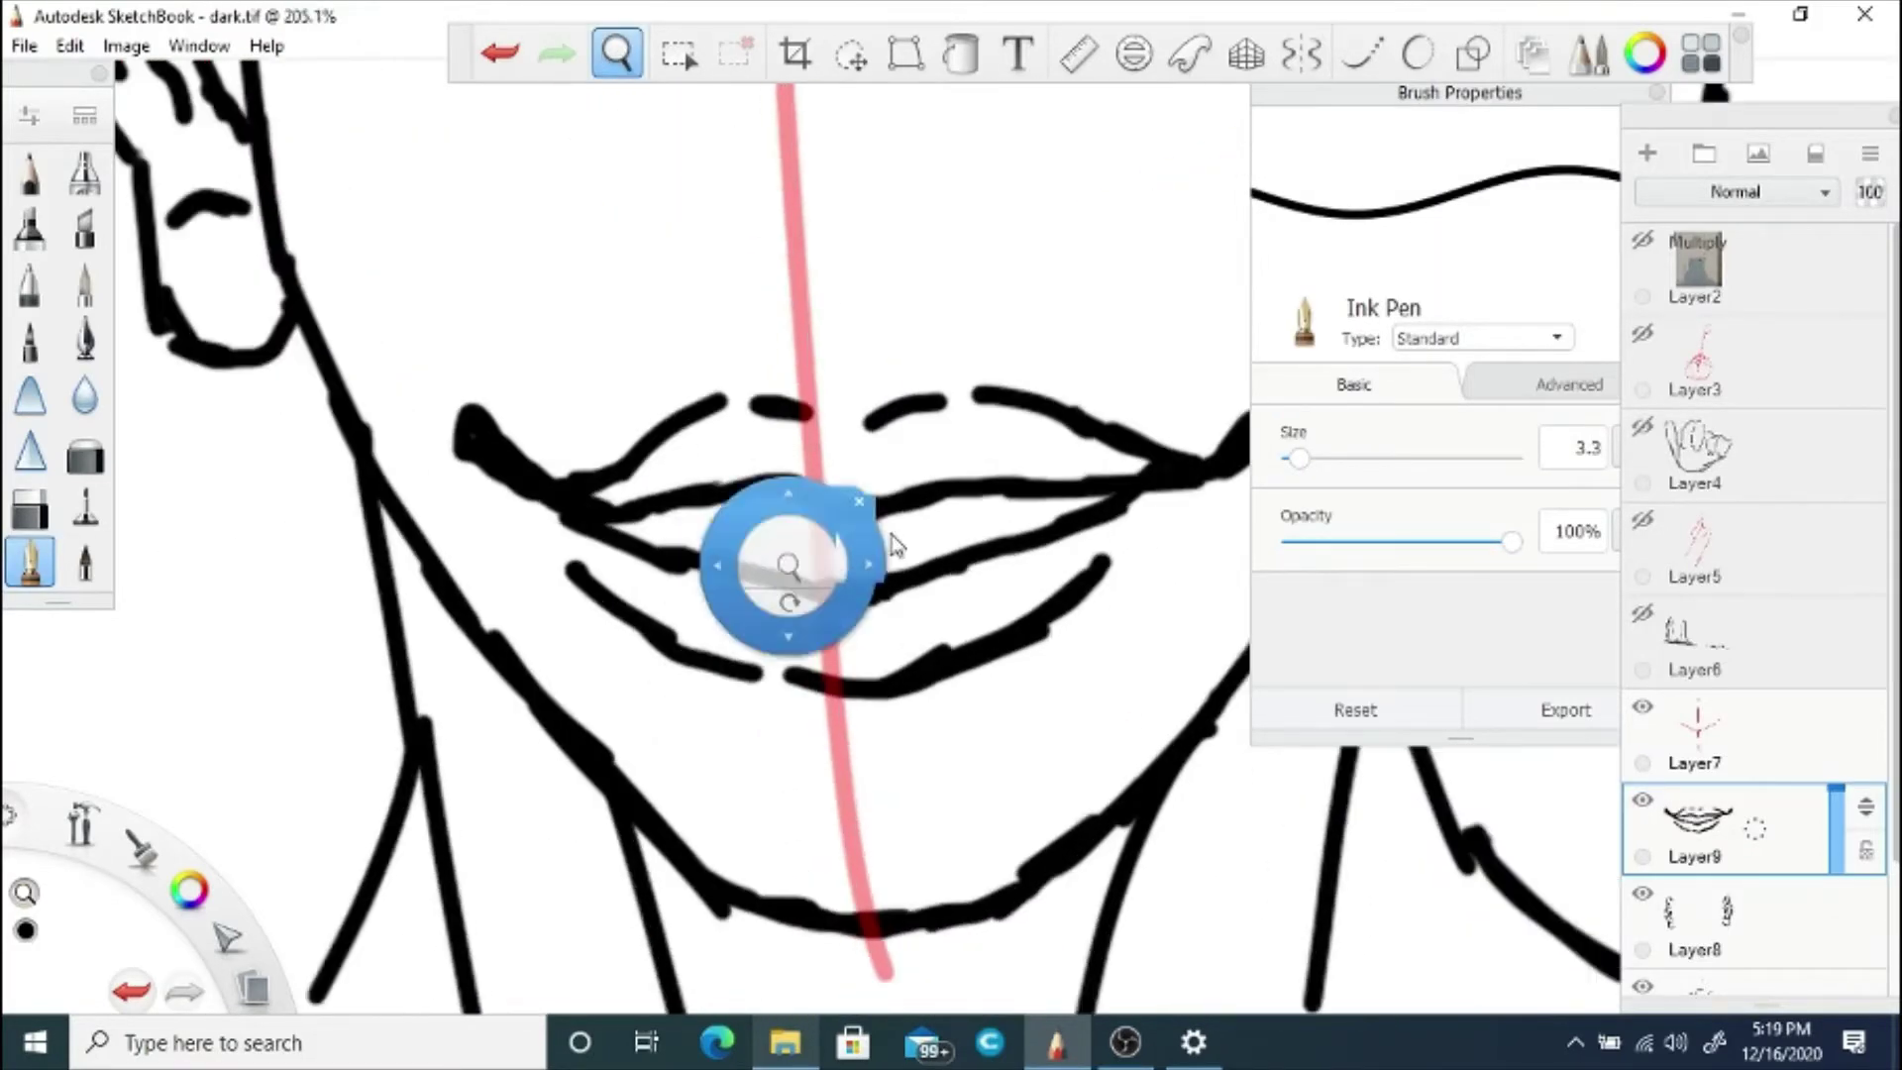
pyautogui.moveTo(954, 680); pyautogui.dragTo(872, 630)
pyautogui.moveTo(845, 524); pyautogui.dragTo(816, 531)
pyautogui.click(881, 472)
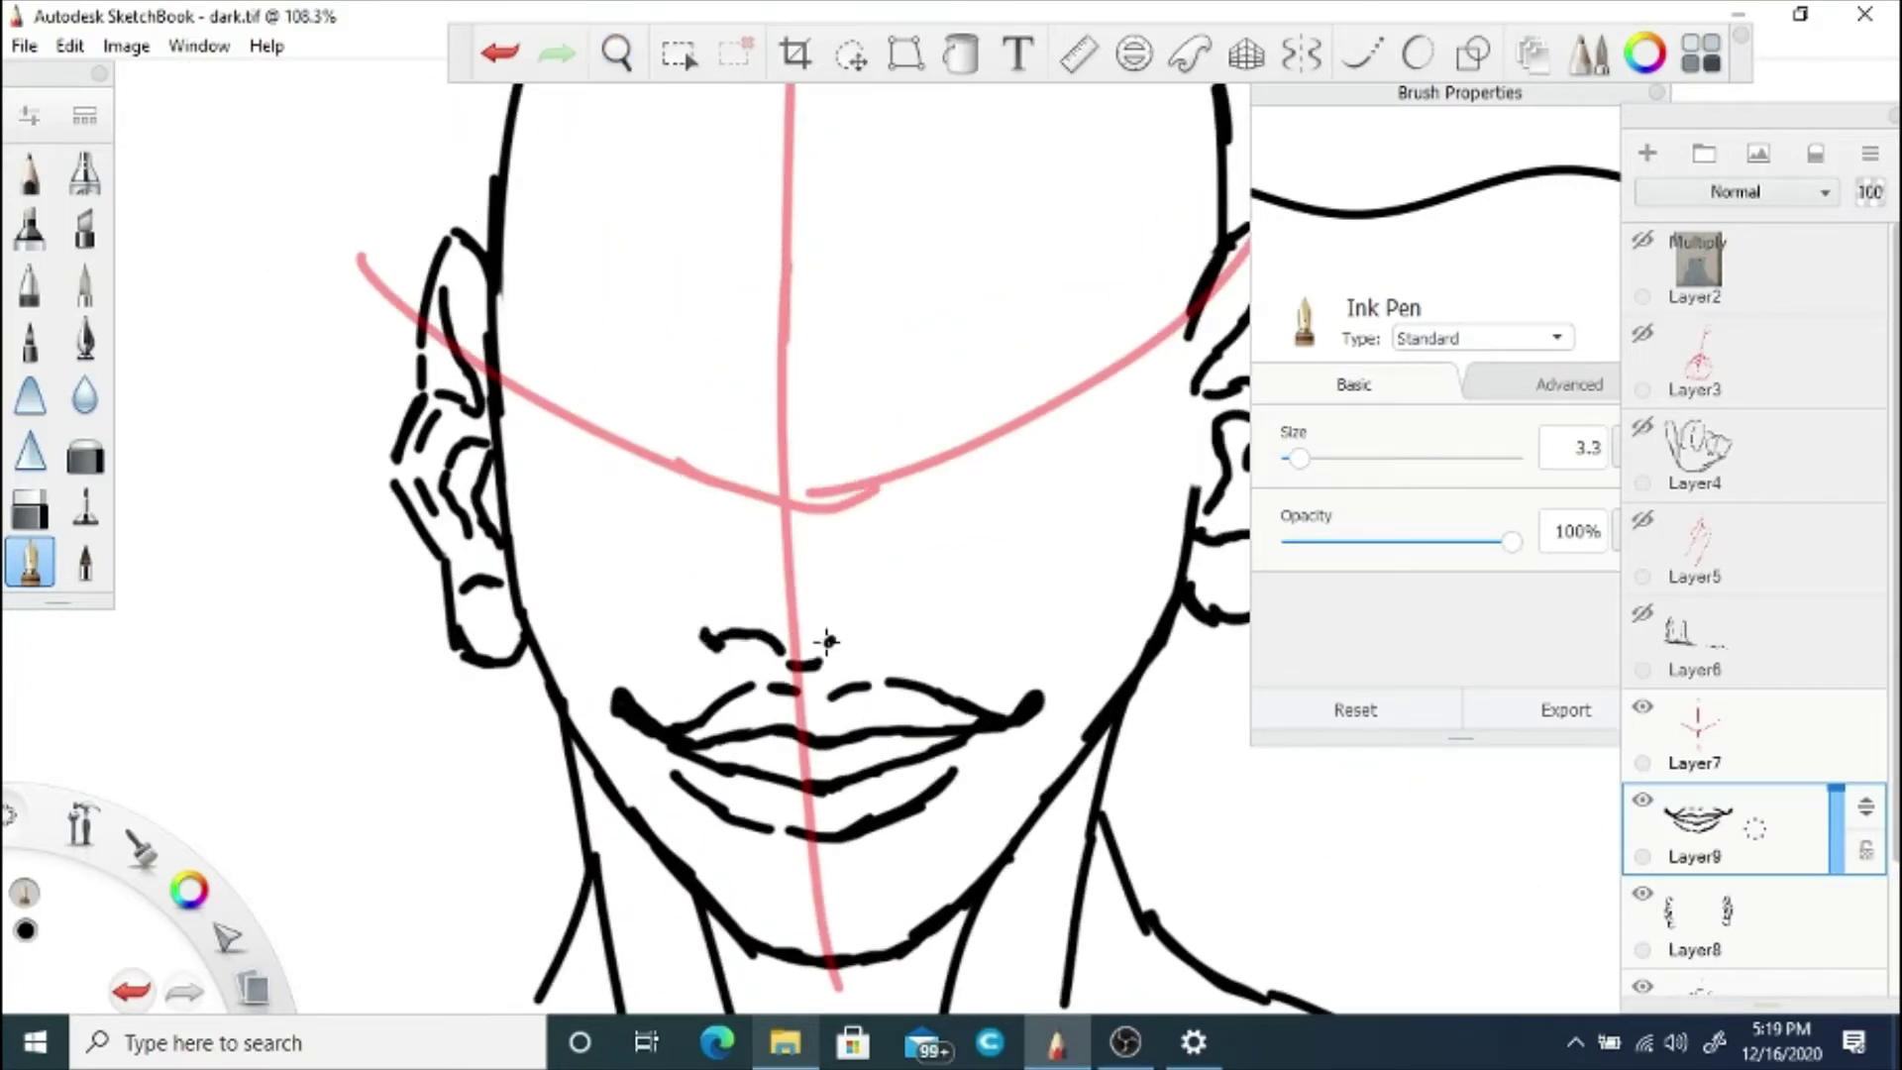
pyautogui.moveTo(827, 642); pyautogui.dragTo(931, 616)
# Step: Ink the nose bridge with a short brow curve on the hanging arm's side, undoing the extra stroke opposite it
pyautogui.moveTo(738, 396)
pyautogui.mouseDown()
pyautogui.moveTo(768, 431)
pyautogui.moveTo(760, 582)
pyautogui.mouseUp()
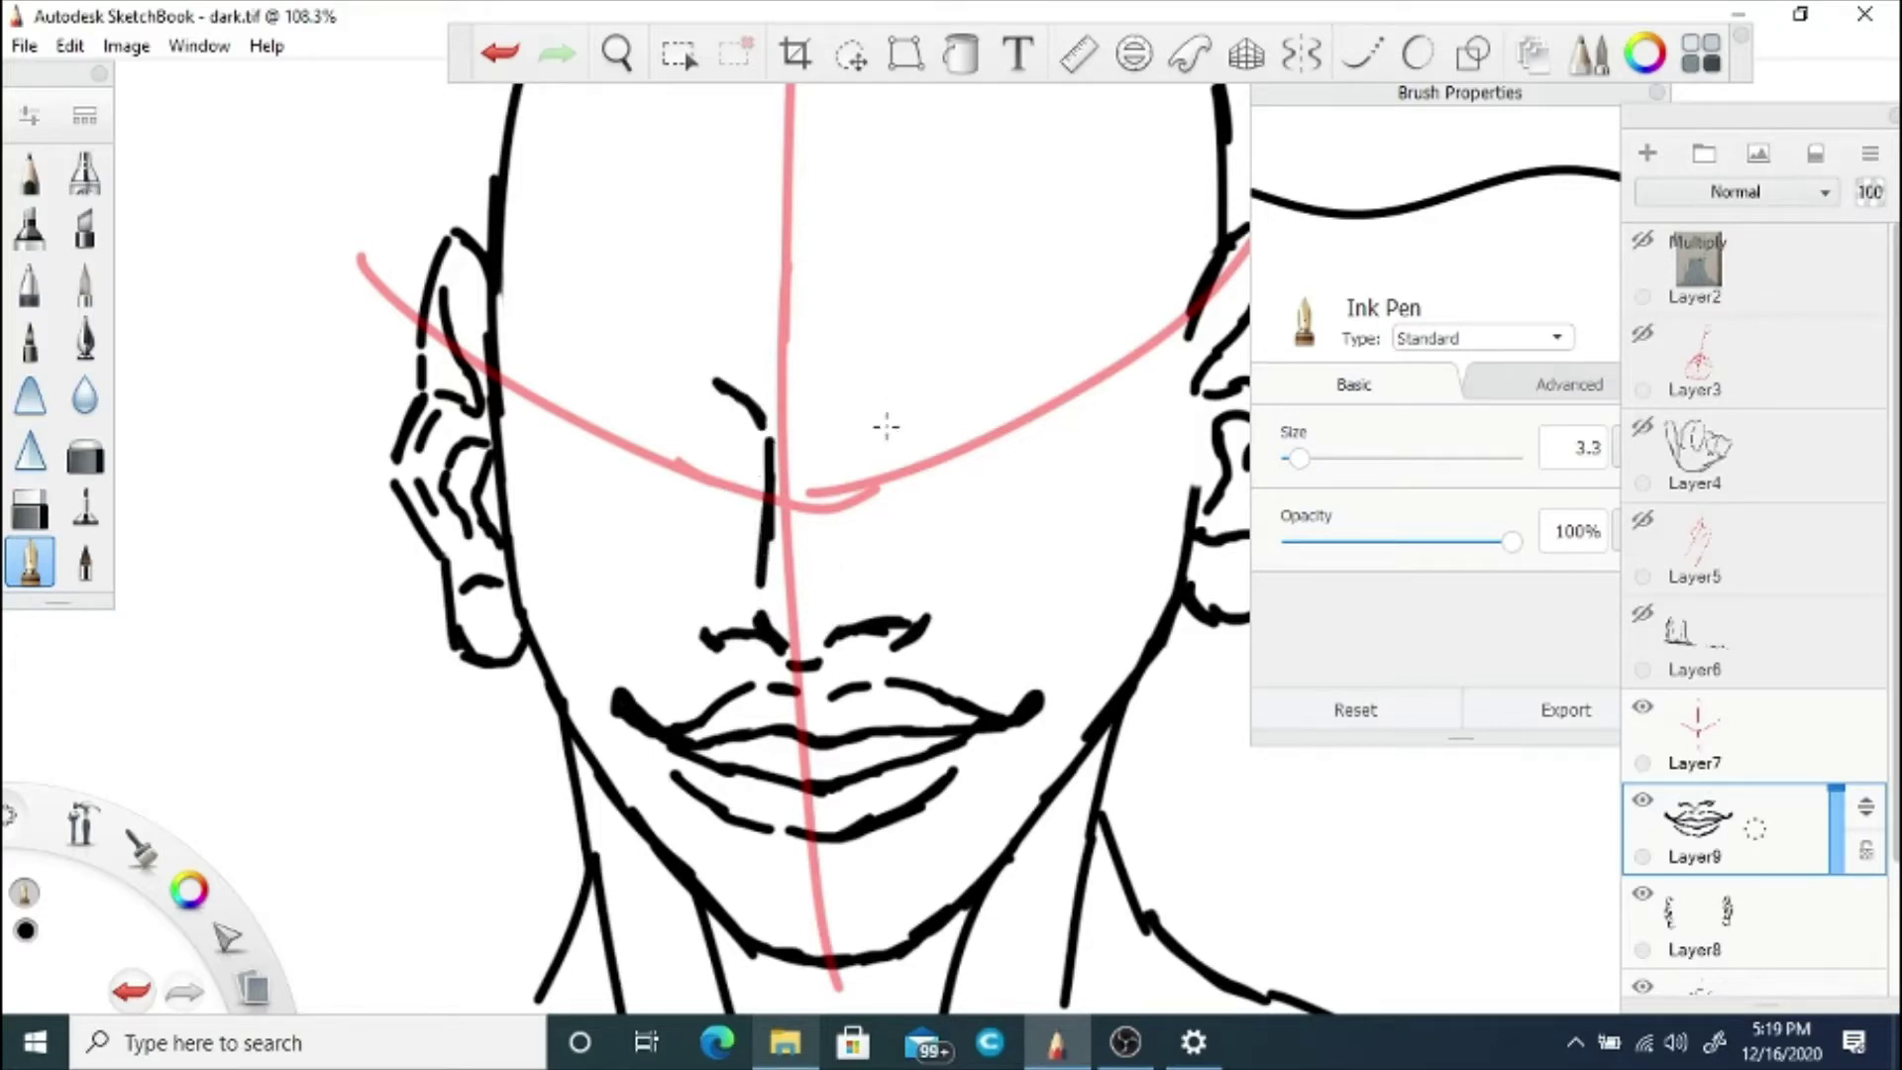
pyautogui.moveTo(913, 421)
pyautogui.mouseDown()
pyautogui.moveTo(885, 463)
pyautogui.moveTo(769, 396)
pyautogui.mouseUp()
pyautogui.click(507, 59)
# Step: Add a new layer above Layer9 for the eyes
pyautogui.press('space')
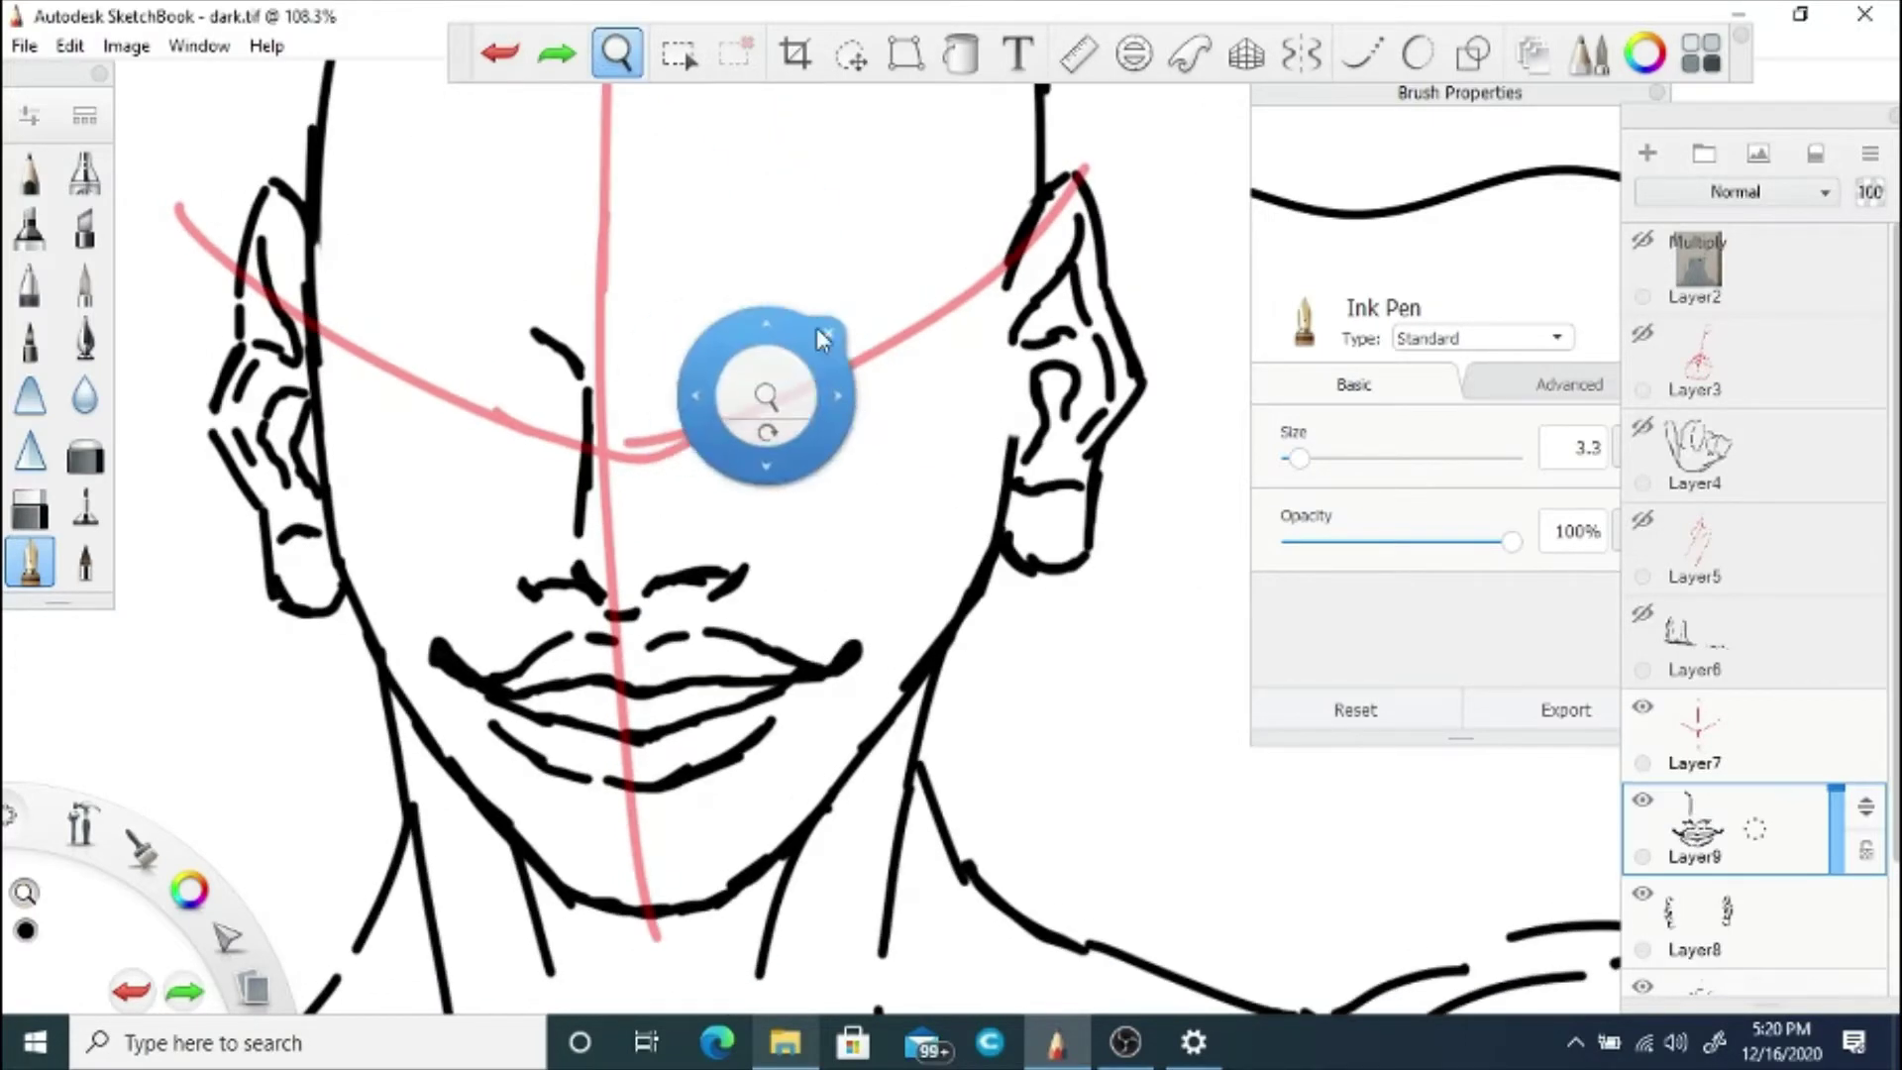
pyautogui.moveTo(1758, 827); pyautogui.dragTo(1761, 777)
pyautogui.moveTo(696, 424); pyautogui.dragTo(941, 327)
pyautogui.moveTo(741, 380); pyautogui.dragTo(693, 420)
pyautogui.moveTo(939, 328); pyautogui.dragTo(715, 446)
pyautogui.moveTo(703, 416)
pyautogui.mouseDown()
pyautogui.moveTo(687, 452)
pyautogui.moveTo(735, 442)
pyautogui.moveTo(743, 288)
pyautogui.mouseUp()
pyautogui.click(630, 71)
pyautogui.click(616, 52)
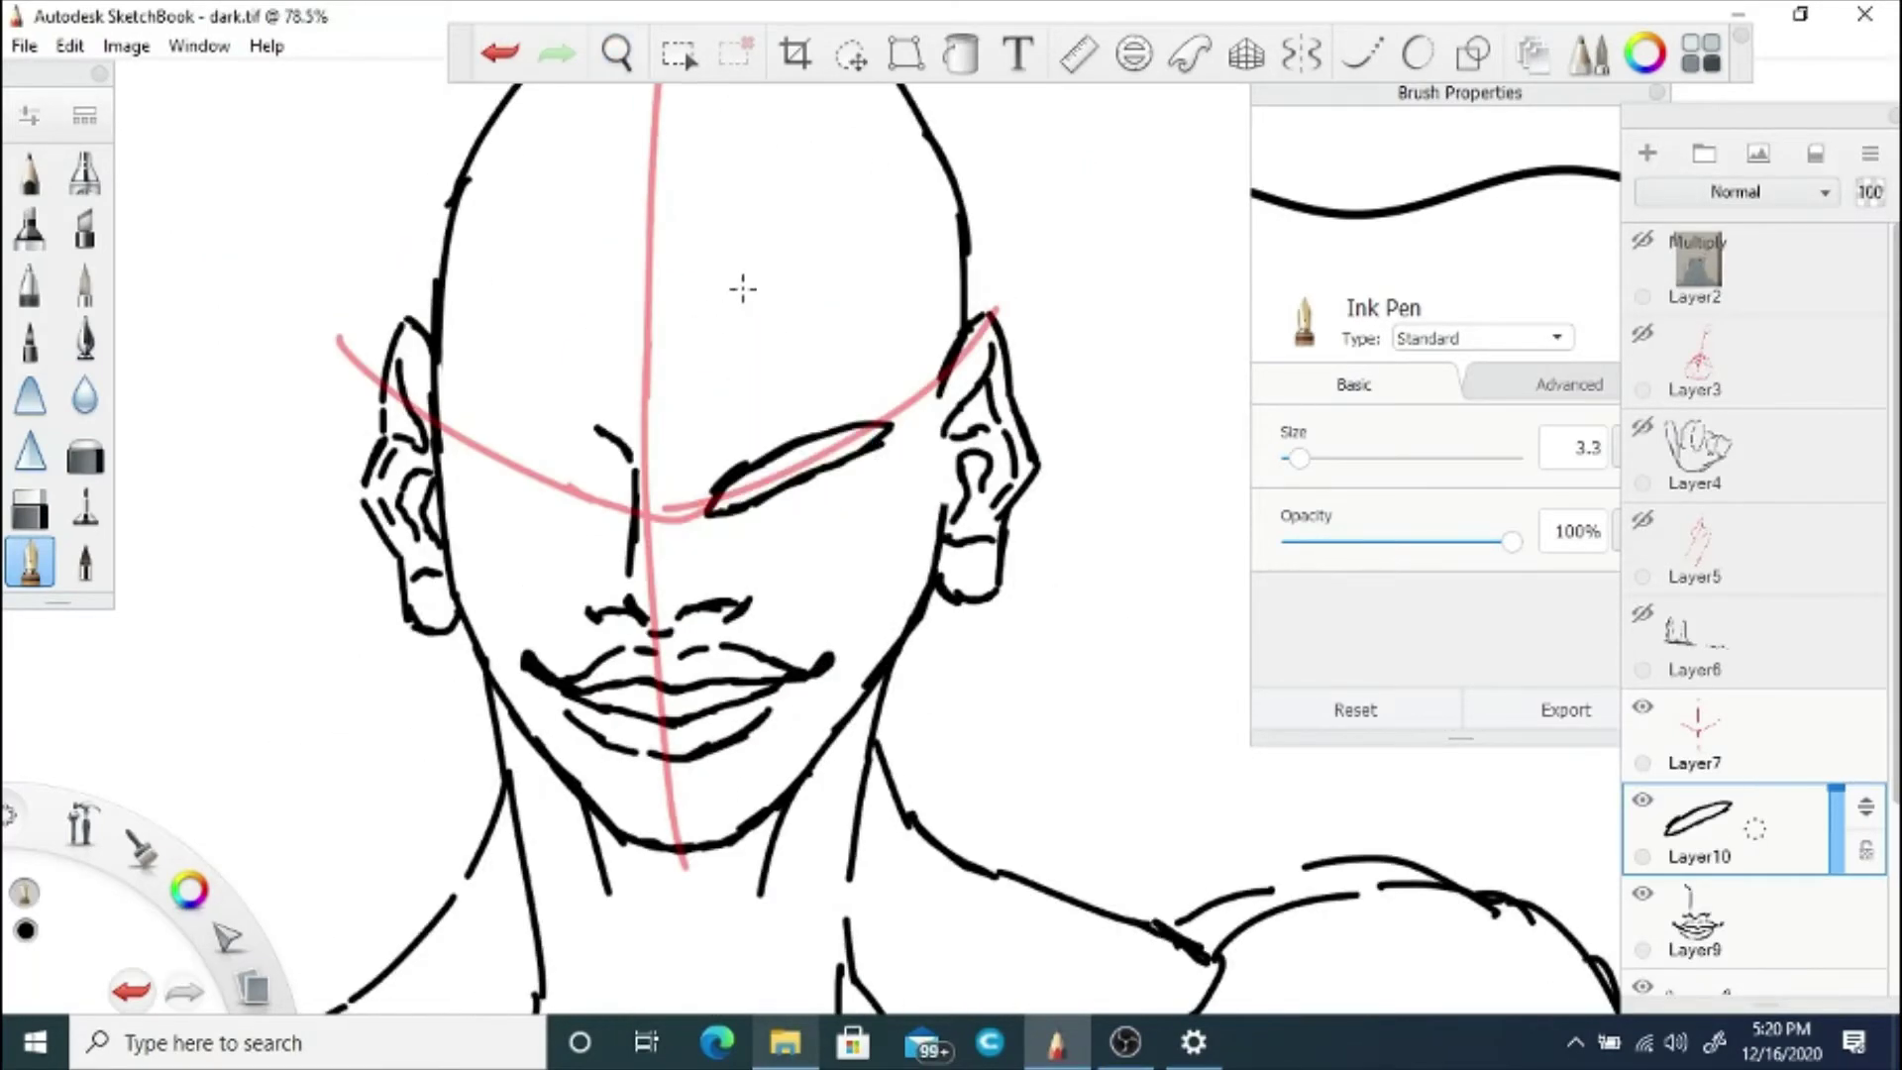
pyautogui.click(503, 54)
pyautogui.click(510, 60)
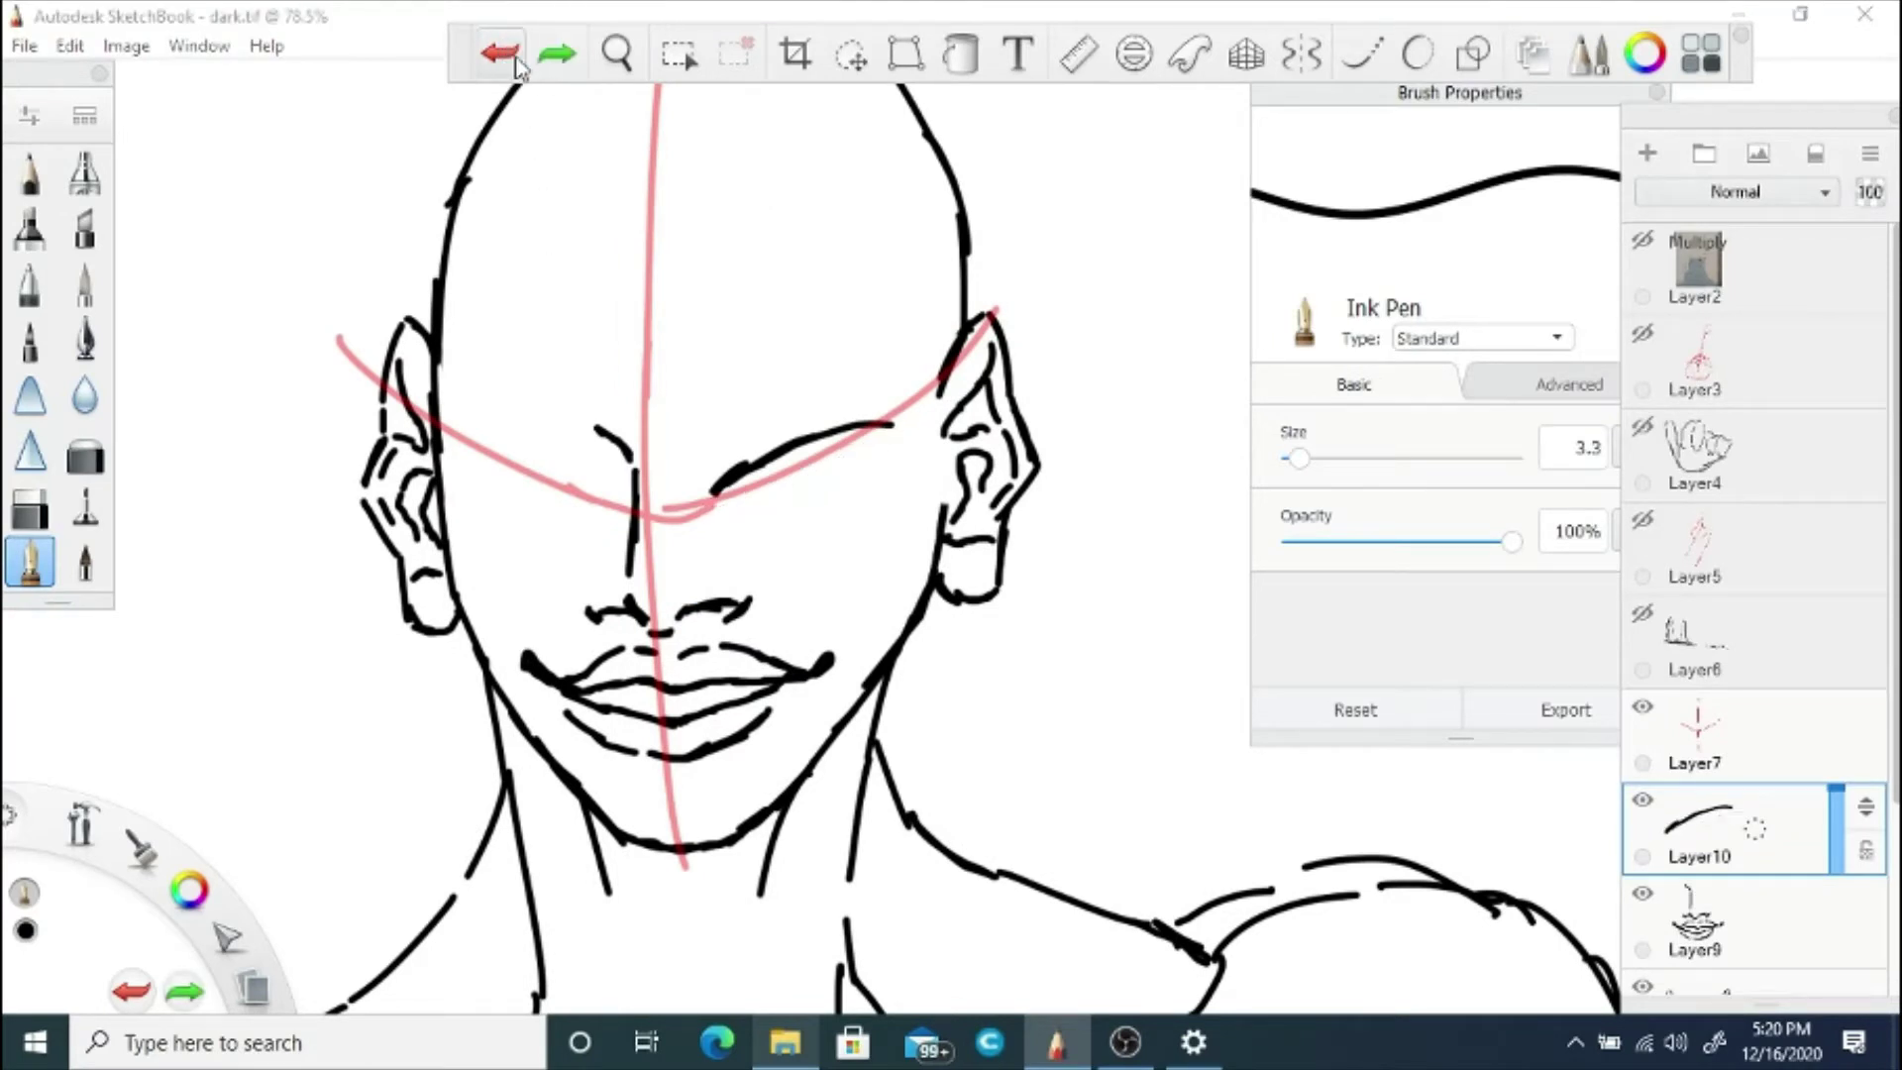
pyautogui.click(517, 62)
pyautogui.click(519, 62)
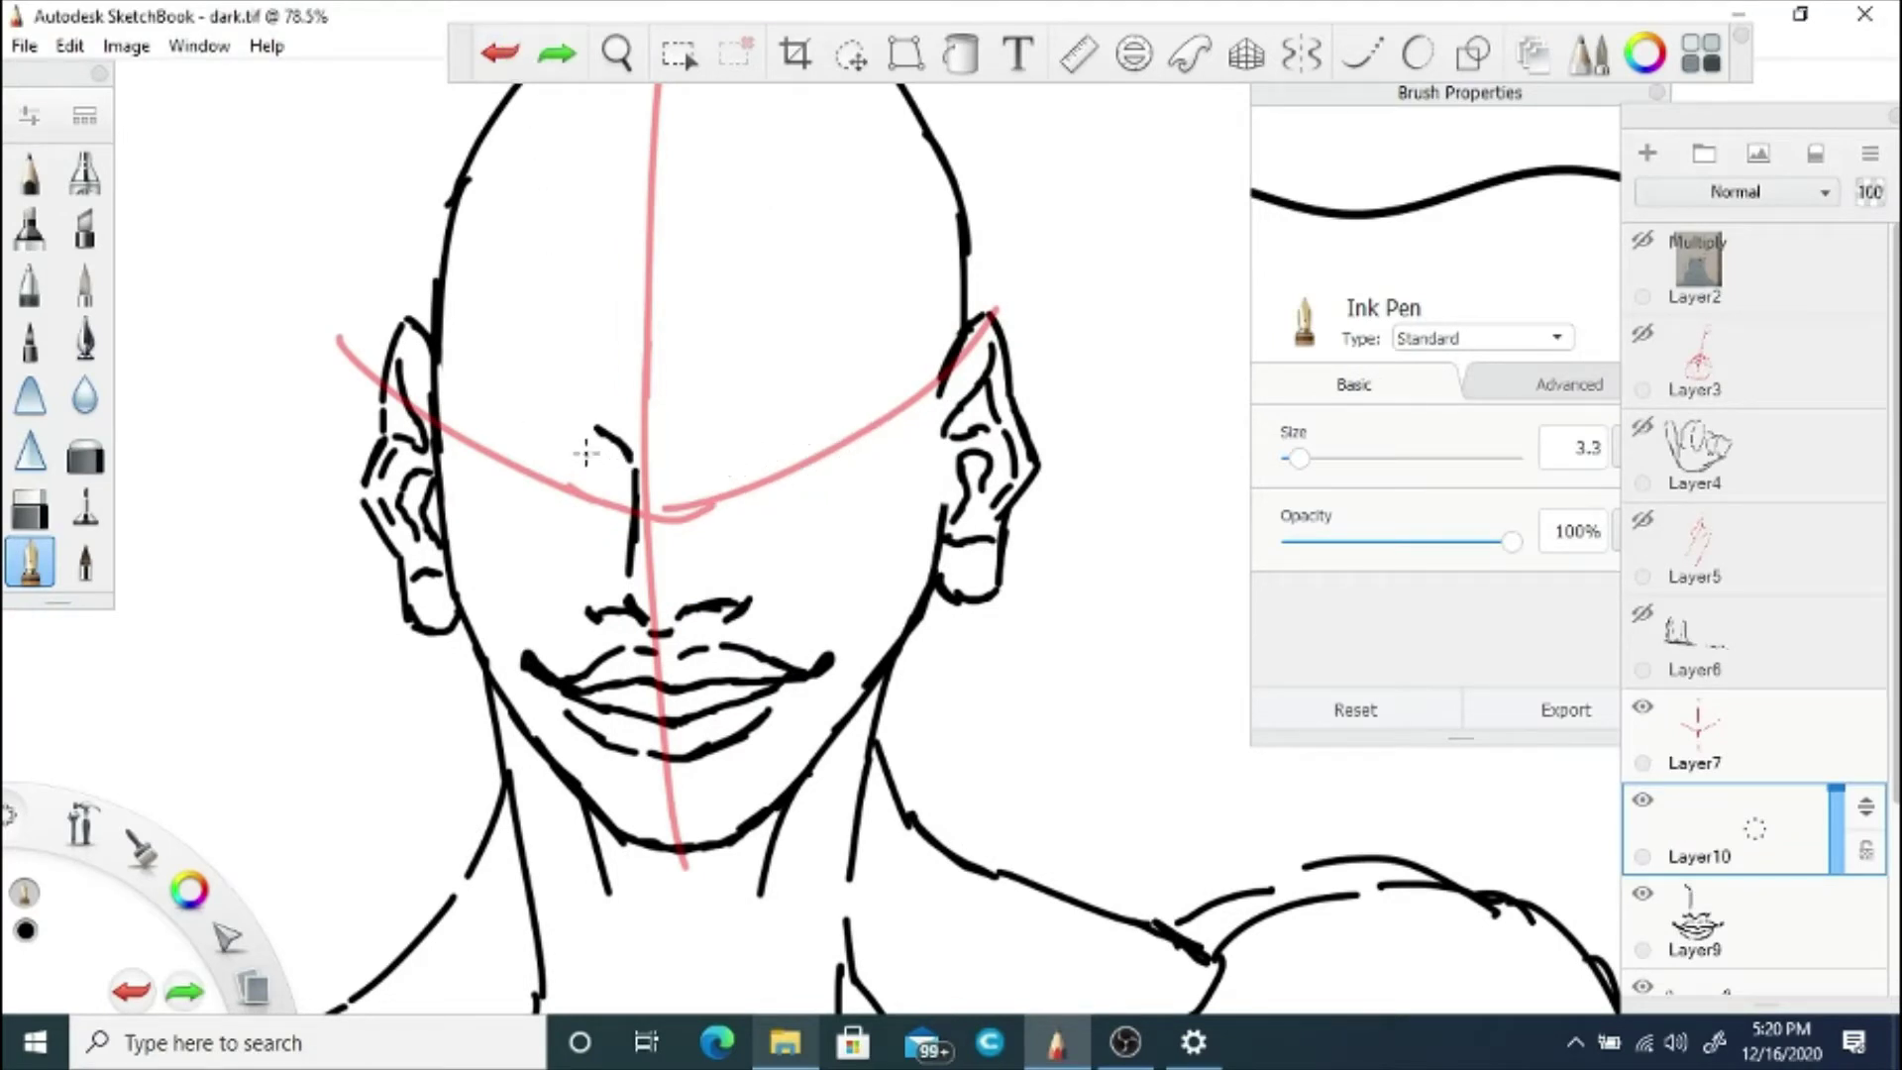
# Step: Ink both eyes along the curved guideline on Layer10, thickening the hanging-arm-side eye's upper lid and inner corner
pyautogui.moveTo(609, 457)
pyautogui.mouseDown()
pyautogui.moveTo(522, 424)
pyautogui.moveTo(481, 458)
pyautogui.moveTo(608, 514)
pyautogui.mouseUp()
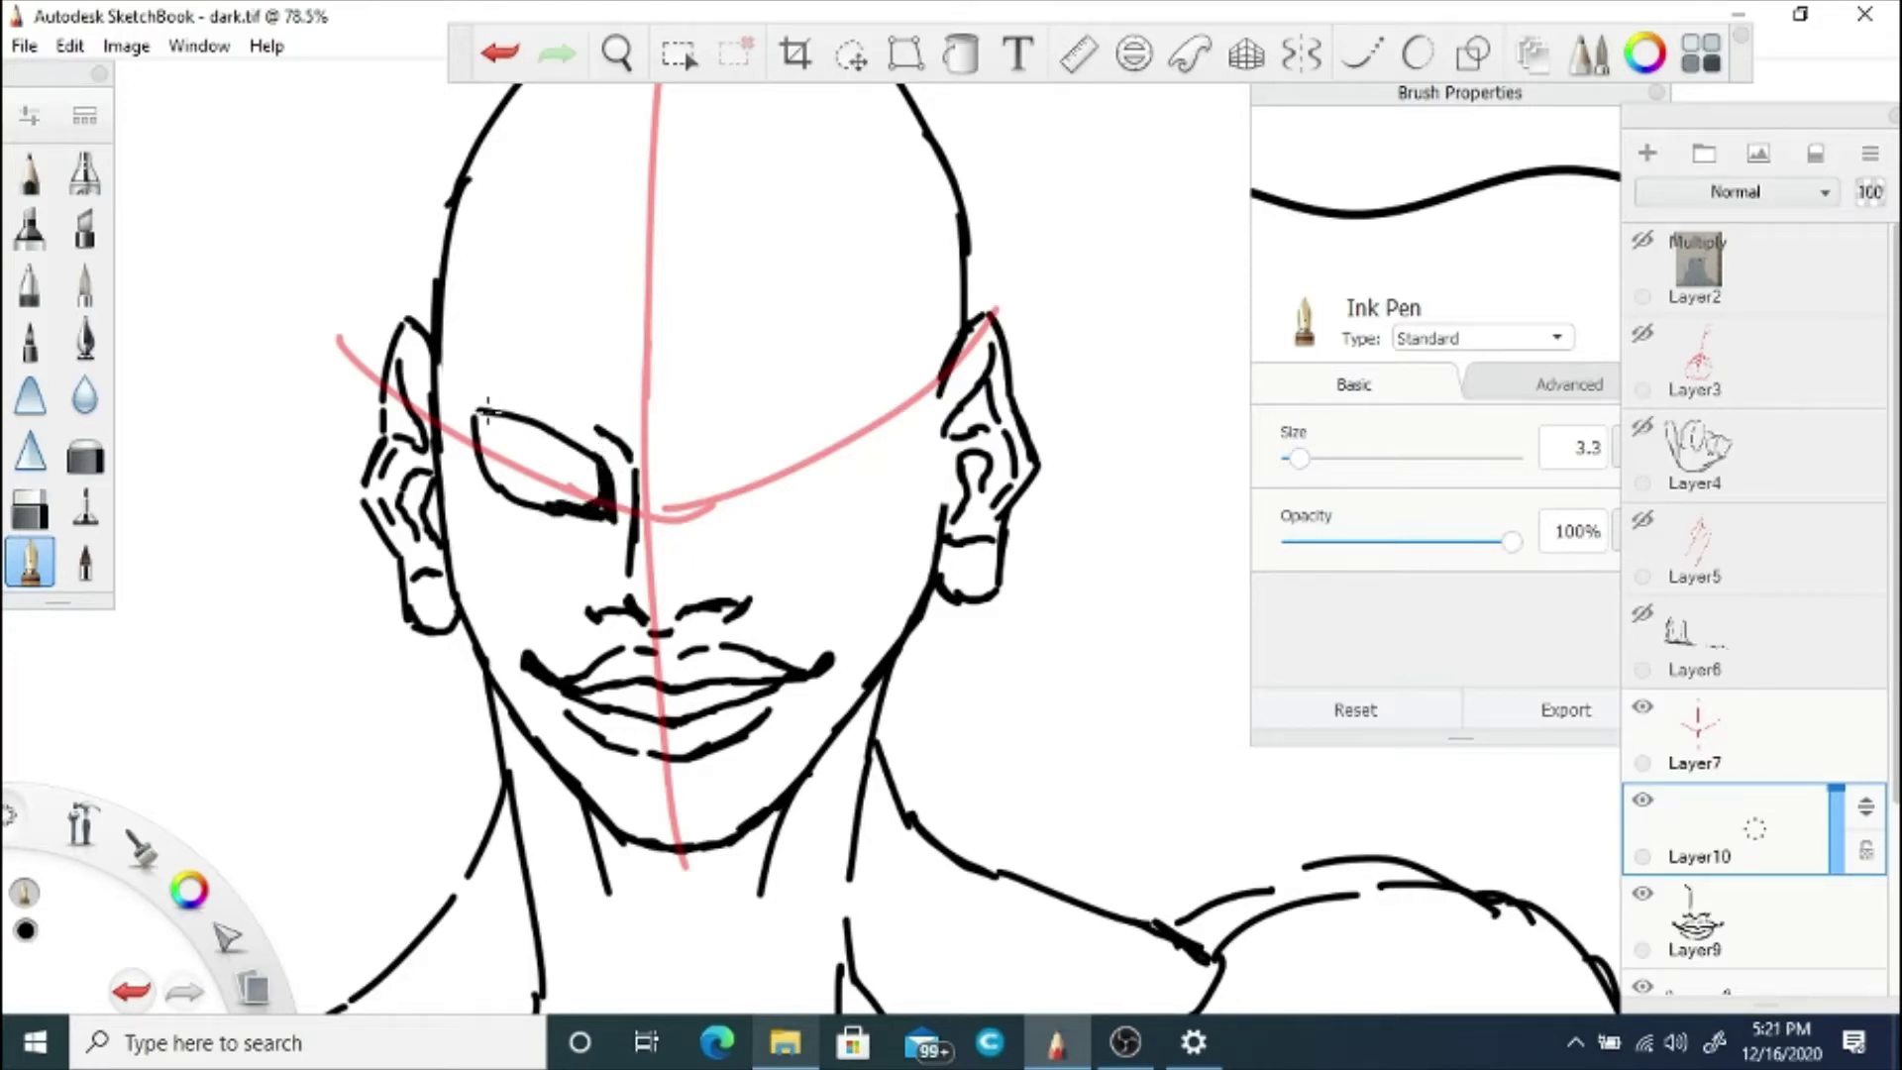
pyautogui.moveTo(486, 409); pyautogui.dragTo(599, 473)
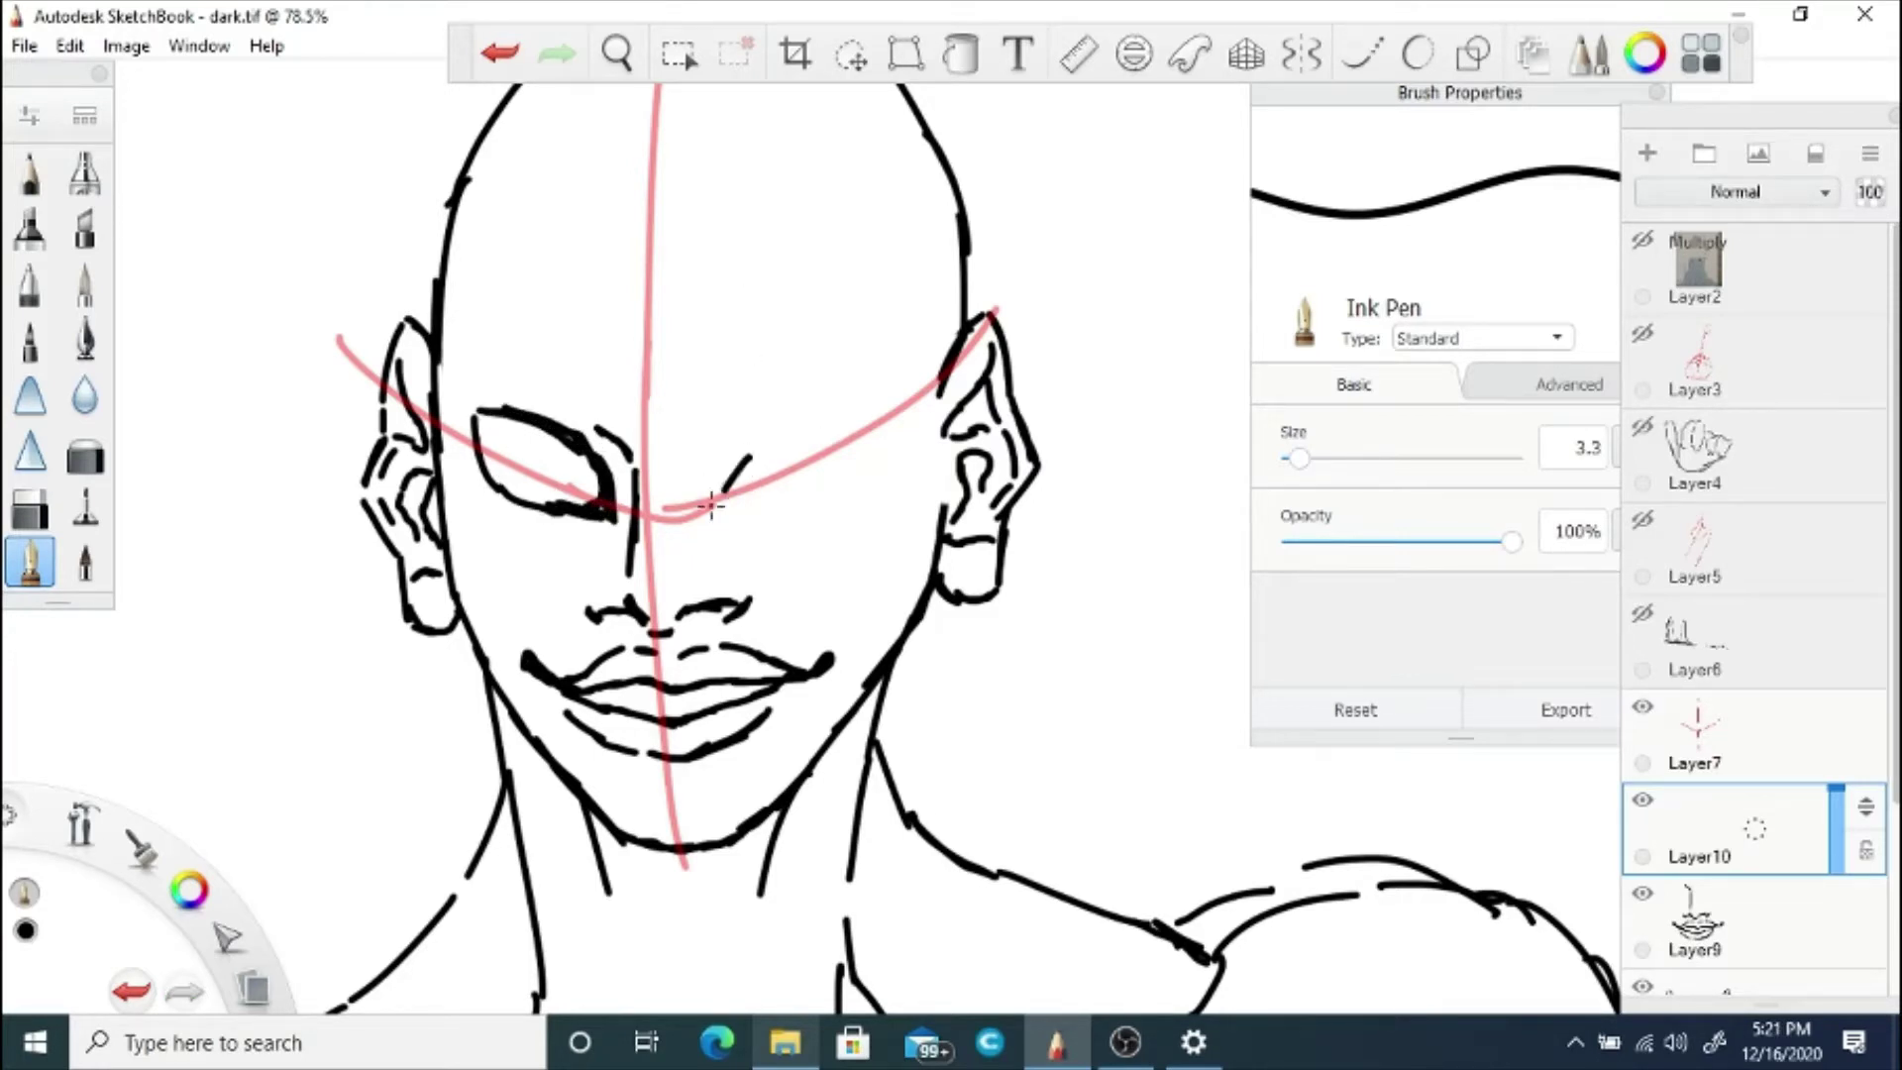
pyautogui.moveTo(719, 509)
pyautogui.mouseDown()
pyautogui.moveTo(799, 429)
pyautogui.moveTo(882, 414)
pyautogui.moveTo(728, 505)
pyautogui.mouseUp()
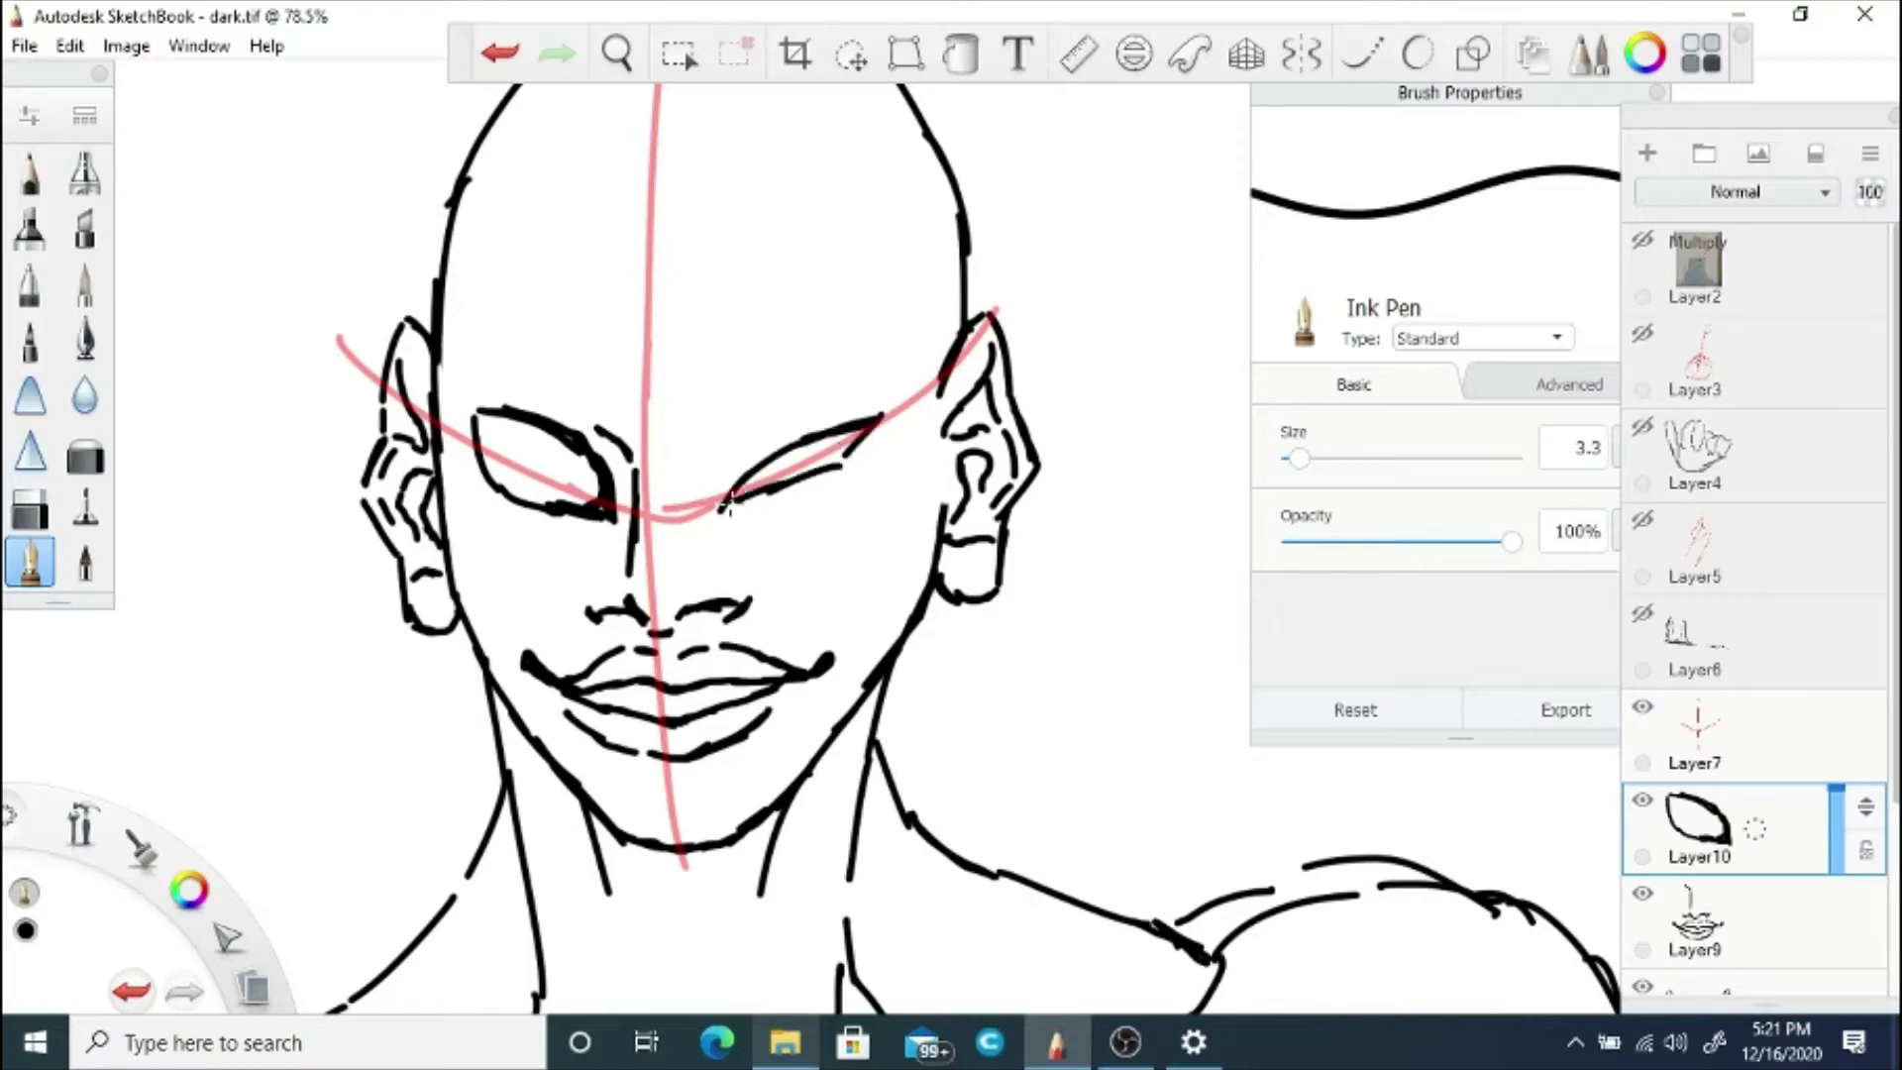
# Step: Hide Layer7 with the red face guidelines and check the inked face
pyautogui.press('space')
pyautogui.moveTo(642, 592); pyautogui.dragTo(642, 483)
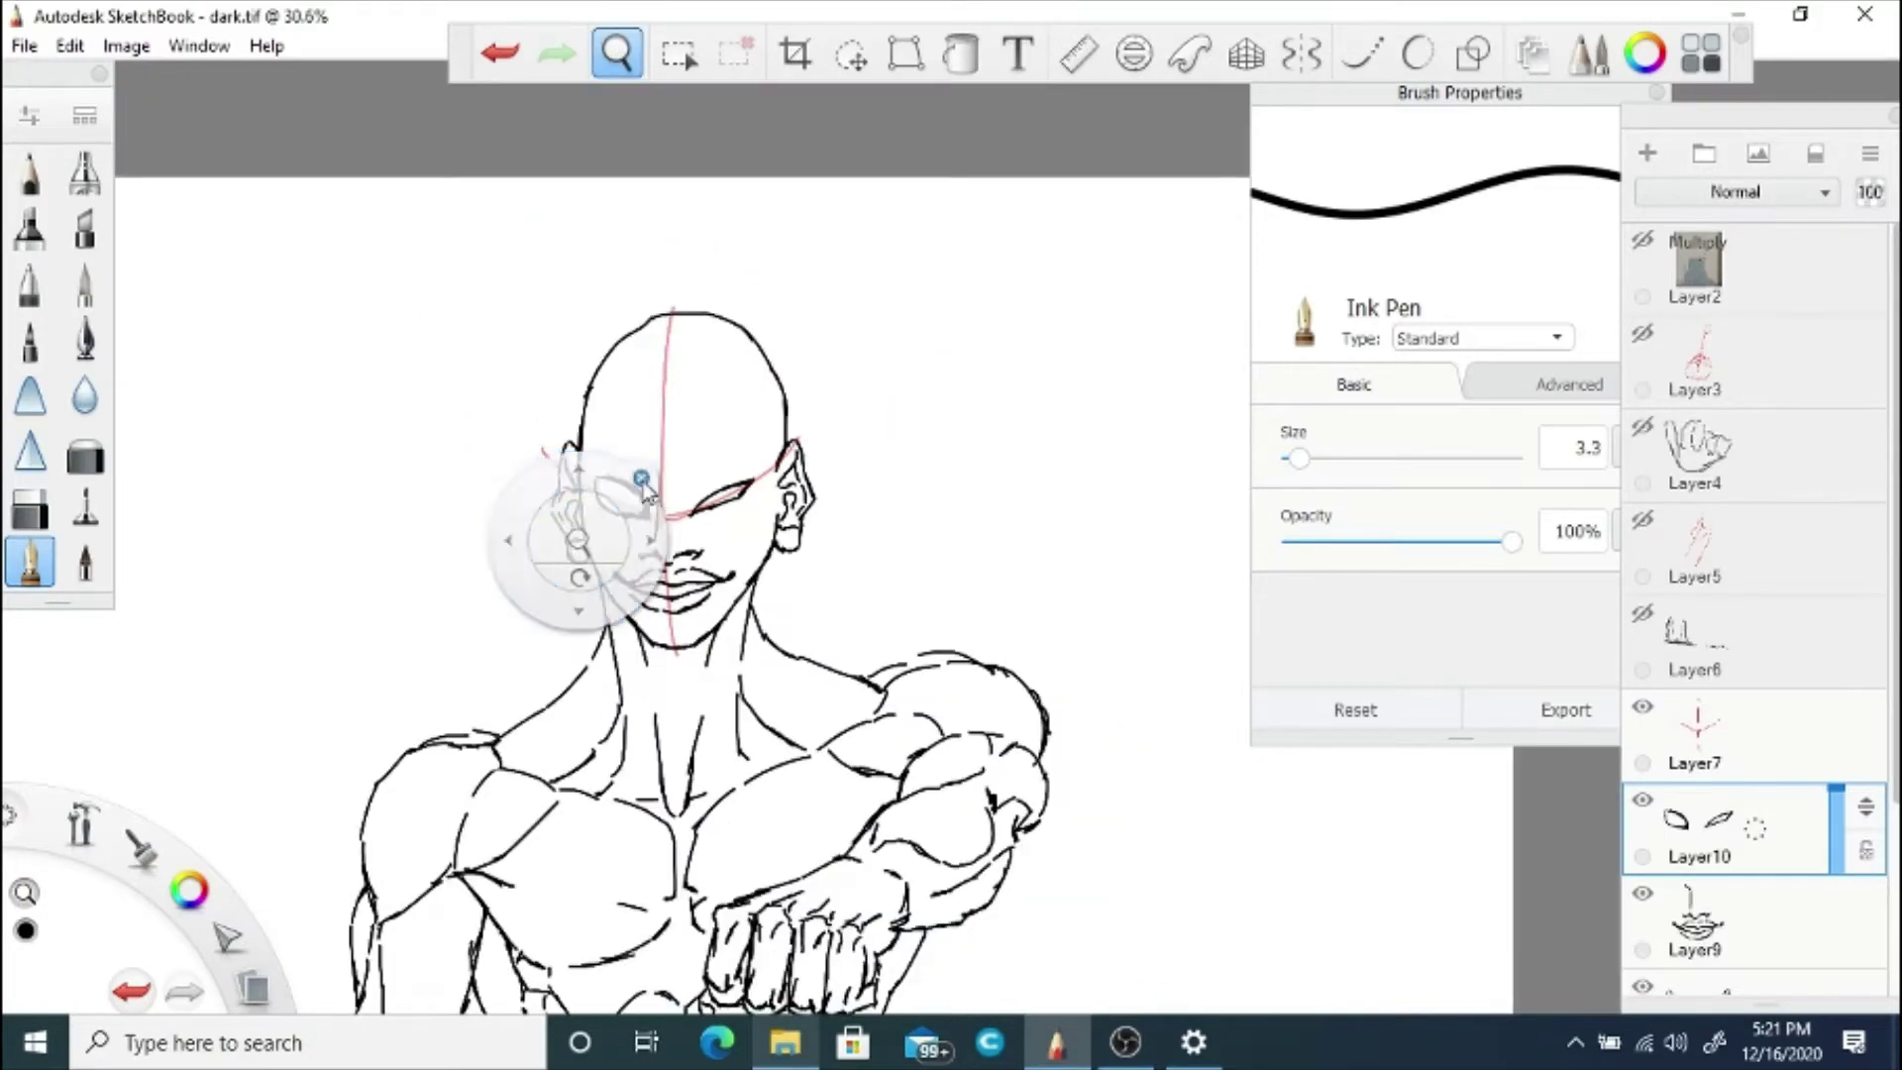
pyautogui.moveTo(1892, 768); pyautogui.dragTo(1891, 805)
pyautogui.scroll(-1, 1887, 810)
pyautogui.click(1642, 623)
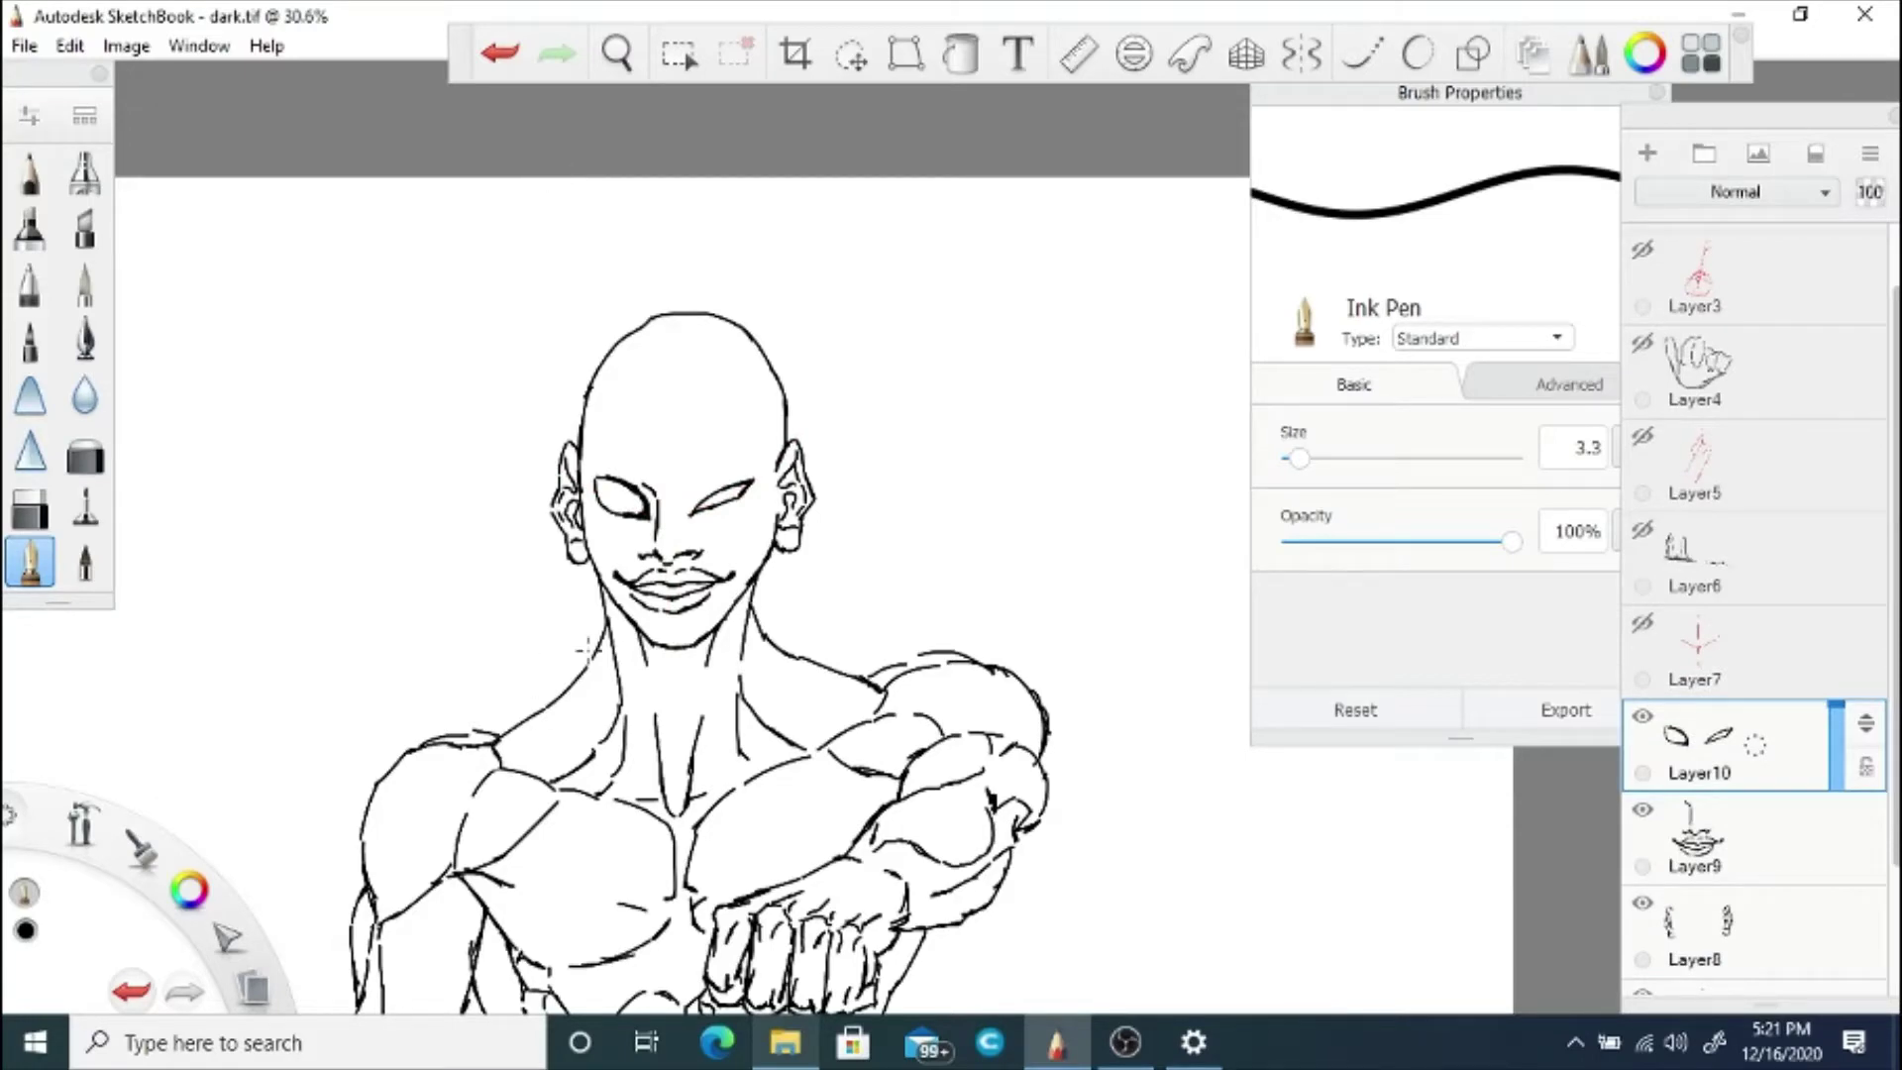
pyautogui.click(625, 61)
pyautogui.moveTo(644, 525); pyautogui.dragTo(792, 468)
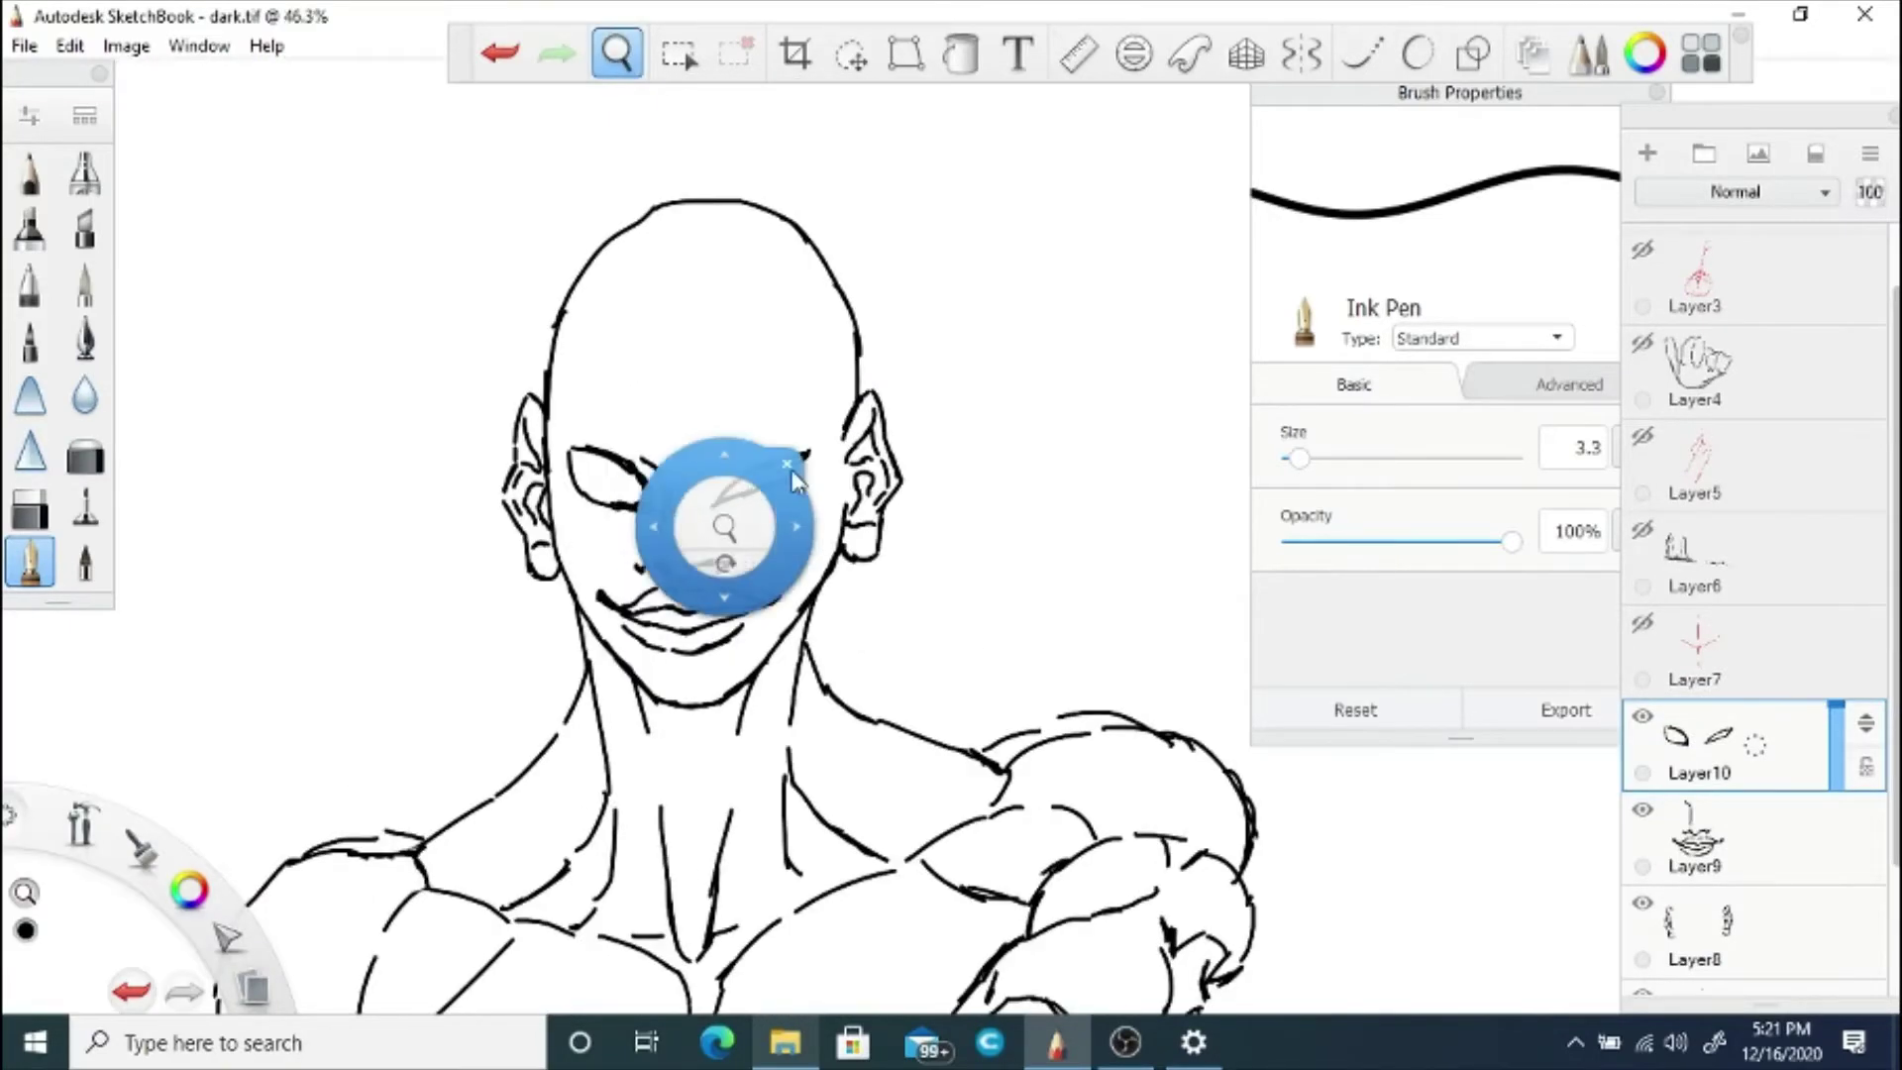
# Step: Add a layer above Layer10 and ink the hairline across the forehead and down the raised arm's side temple
pyautogui.moveTo(1893, 769); pyautogui.dragTo(1848, 837)
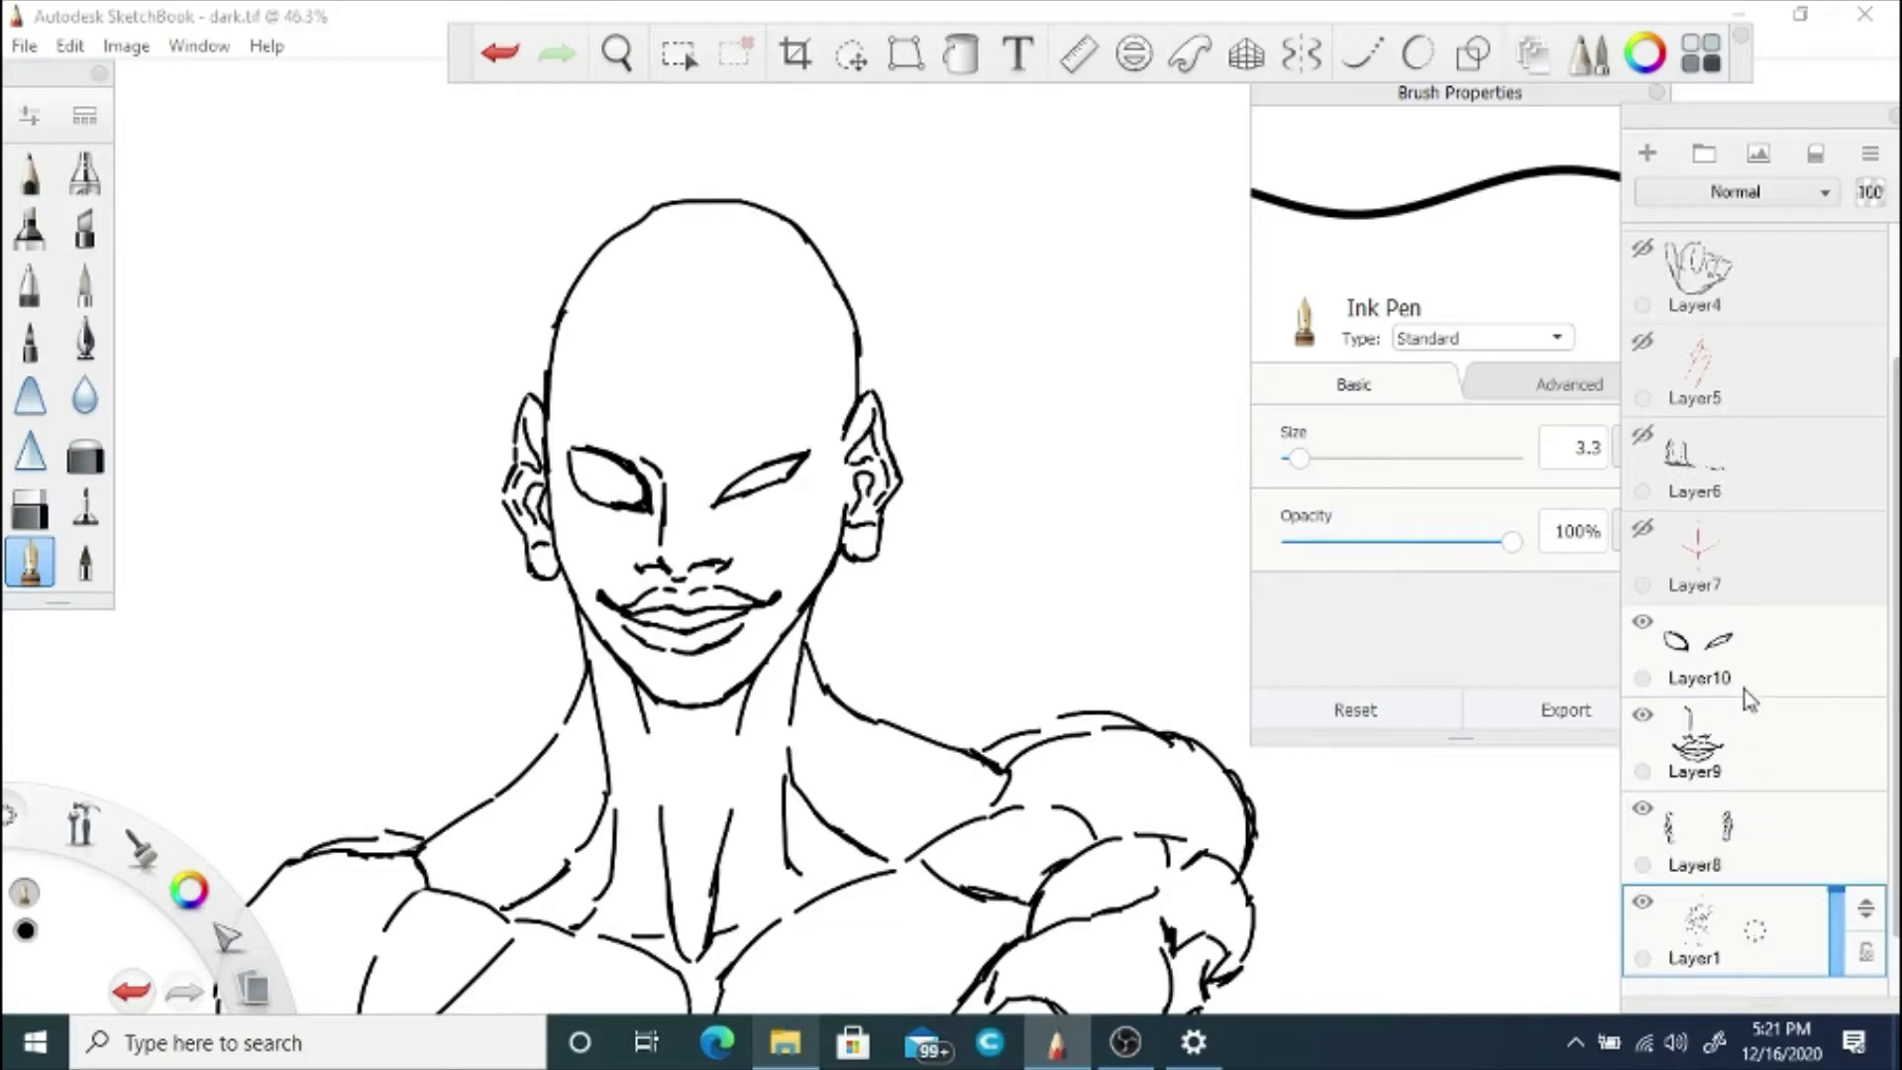
pyautogui.click(1647, 153)
pyautogui.click(610, 72)
pyautogui.moveTo(696, 271); pyautogui.dragTo(828, 463)
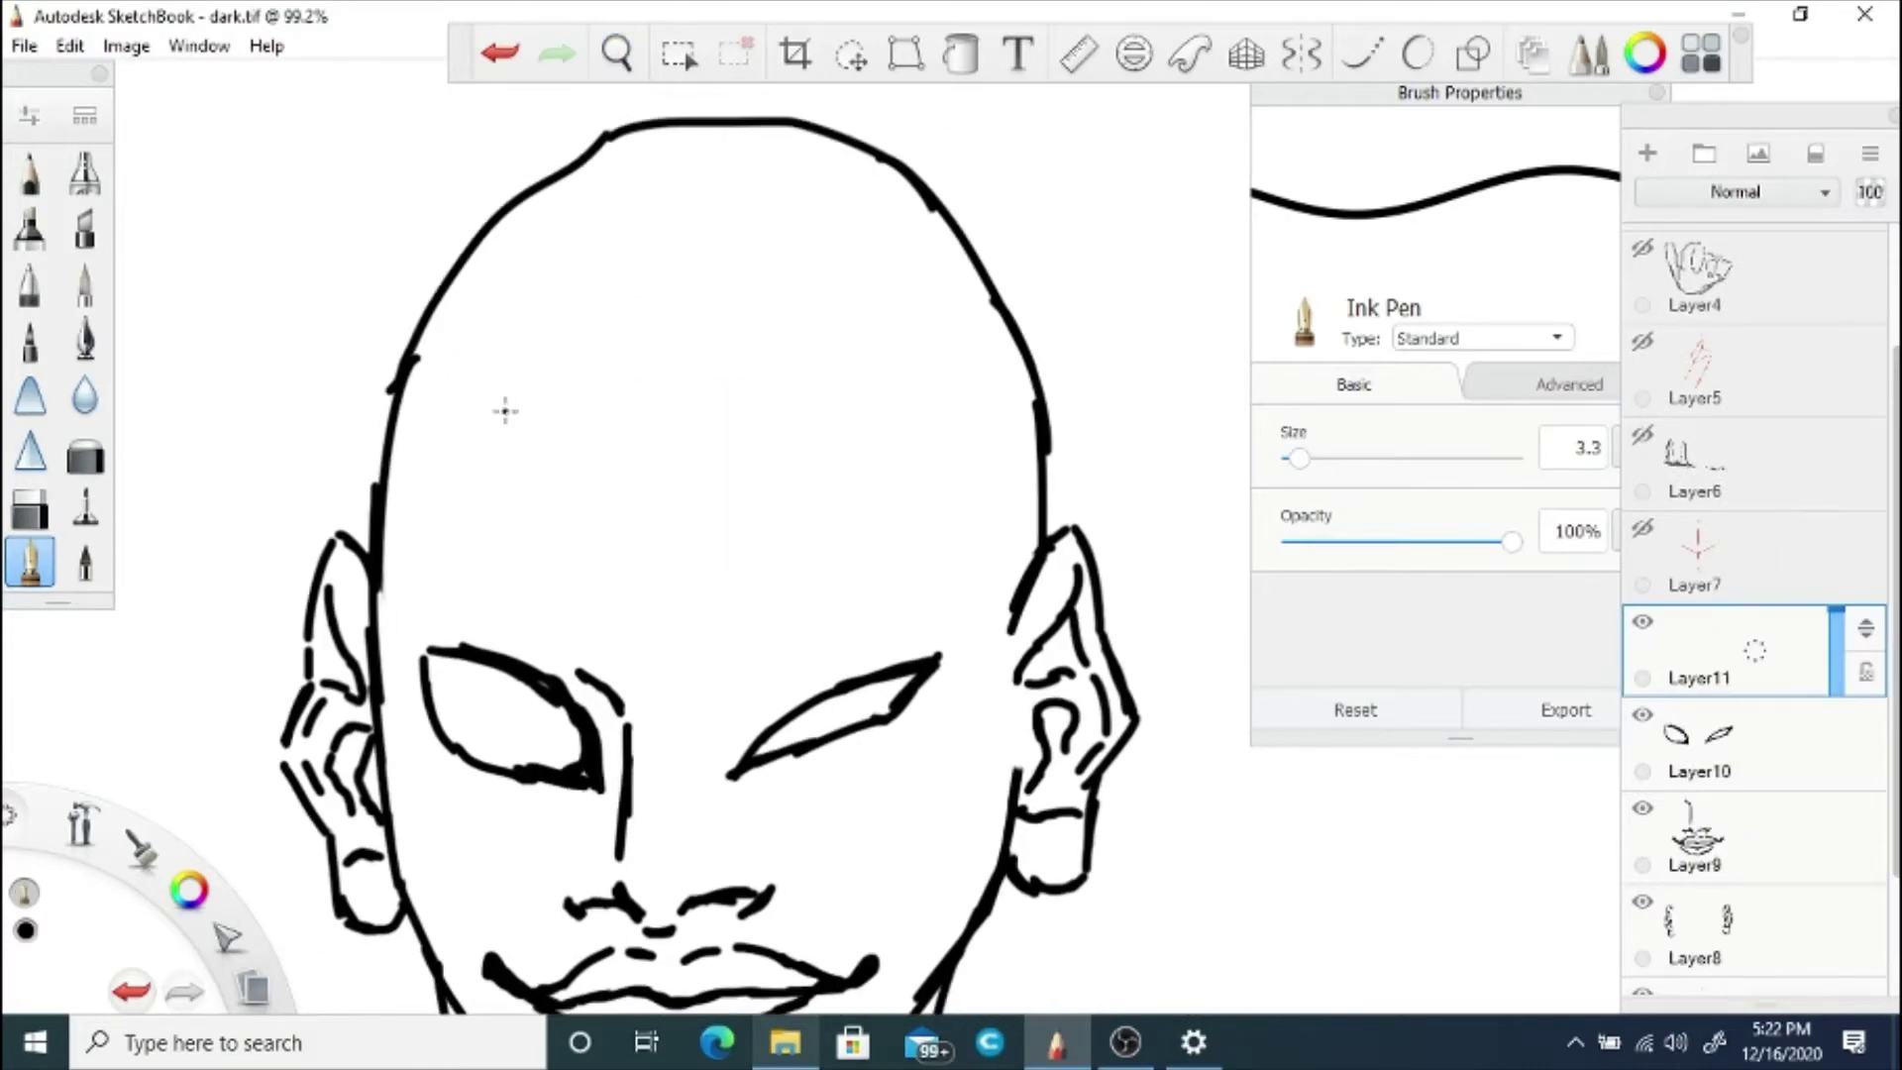
pyautogui.moveTo(505, 410)
pyautogui.mouseDown()
pyautogui.moveTo(847, 403)
pyautogui.moveTo(929, 426)
pyautogui.mouseUp()
pyautogui.moveTo(950, 429); pyautogui.dragTo(948, 554)
pyautogui.moveTo(965, 567); pyautogui.dragTo(986, 614)
pyautogui.moveTo(949, 552); pyautogui.dragTo(989, 638)
pyautogui.moveTo(997, 637); pyautogui.dragTo(996, 727)
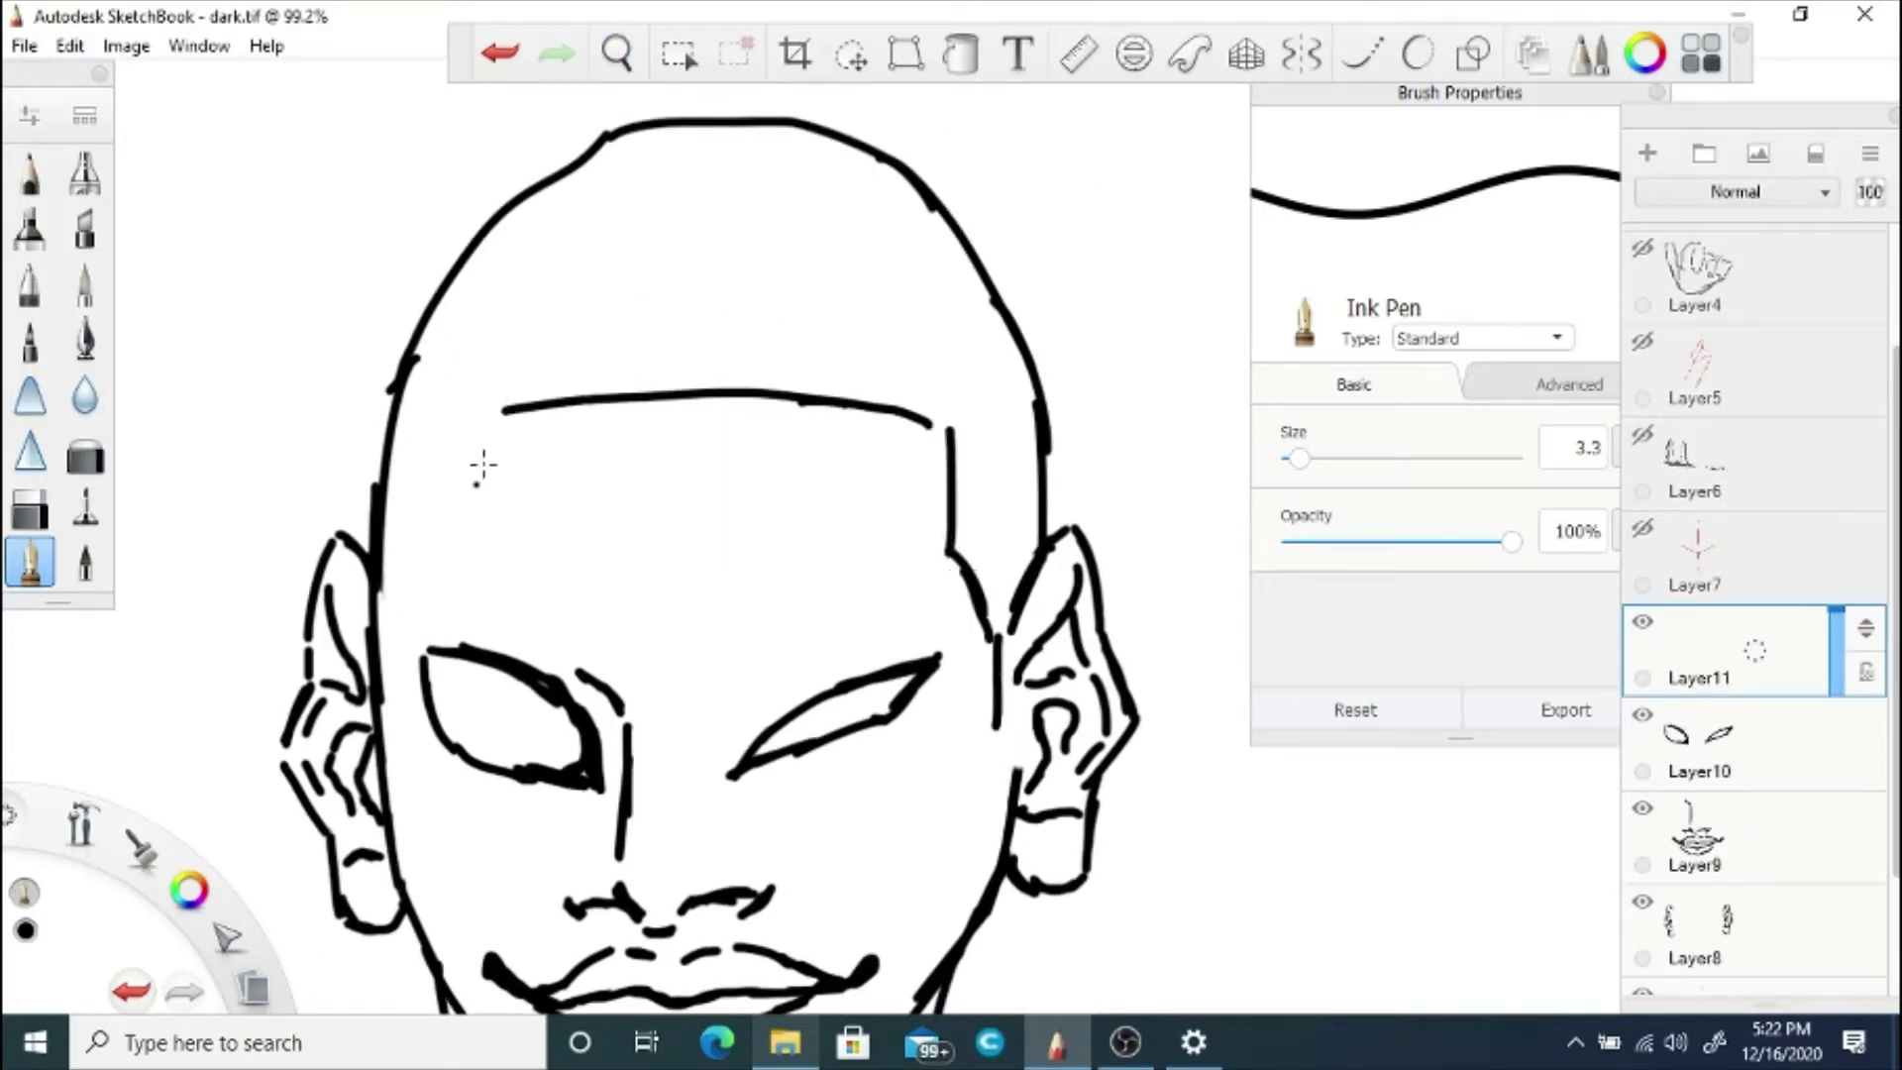
# Step: Extend the forehead hairline and ink it down the hanging arm's side temple to the ear, redoing the lowest stroke
pyautogui.moveTo(505, 410); pyautogui.dragTo(458, 421)
pyautogui.moveTo(438, 427); pyautogui.dragTo(393, 611)
pyautogui.moveTo(393, 613); pyautogui.dragTo(392, 676)
pyautogui.click(502, 54)
pyautogui.moveTo(394, 600); pyautogui.dragTo(384, 729)
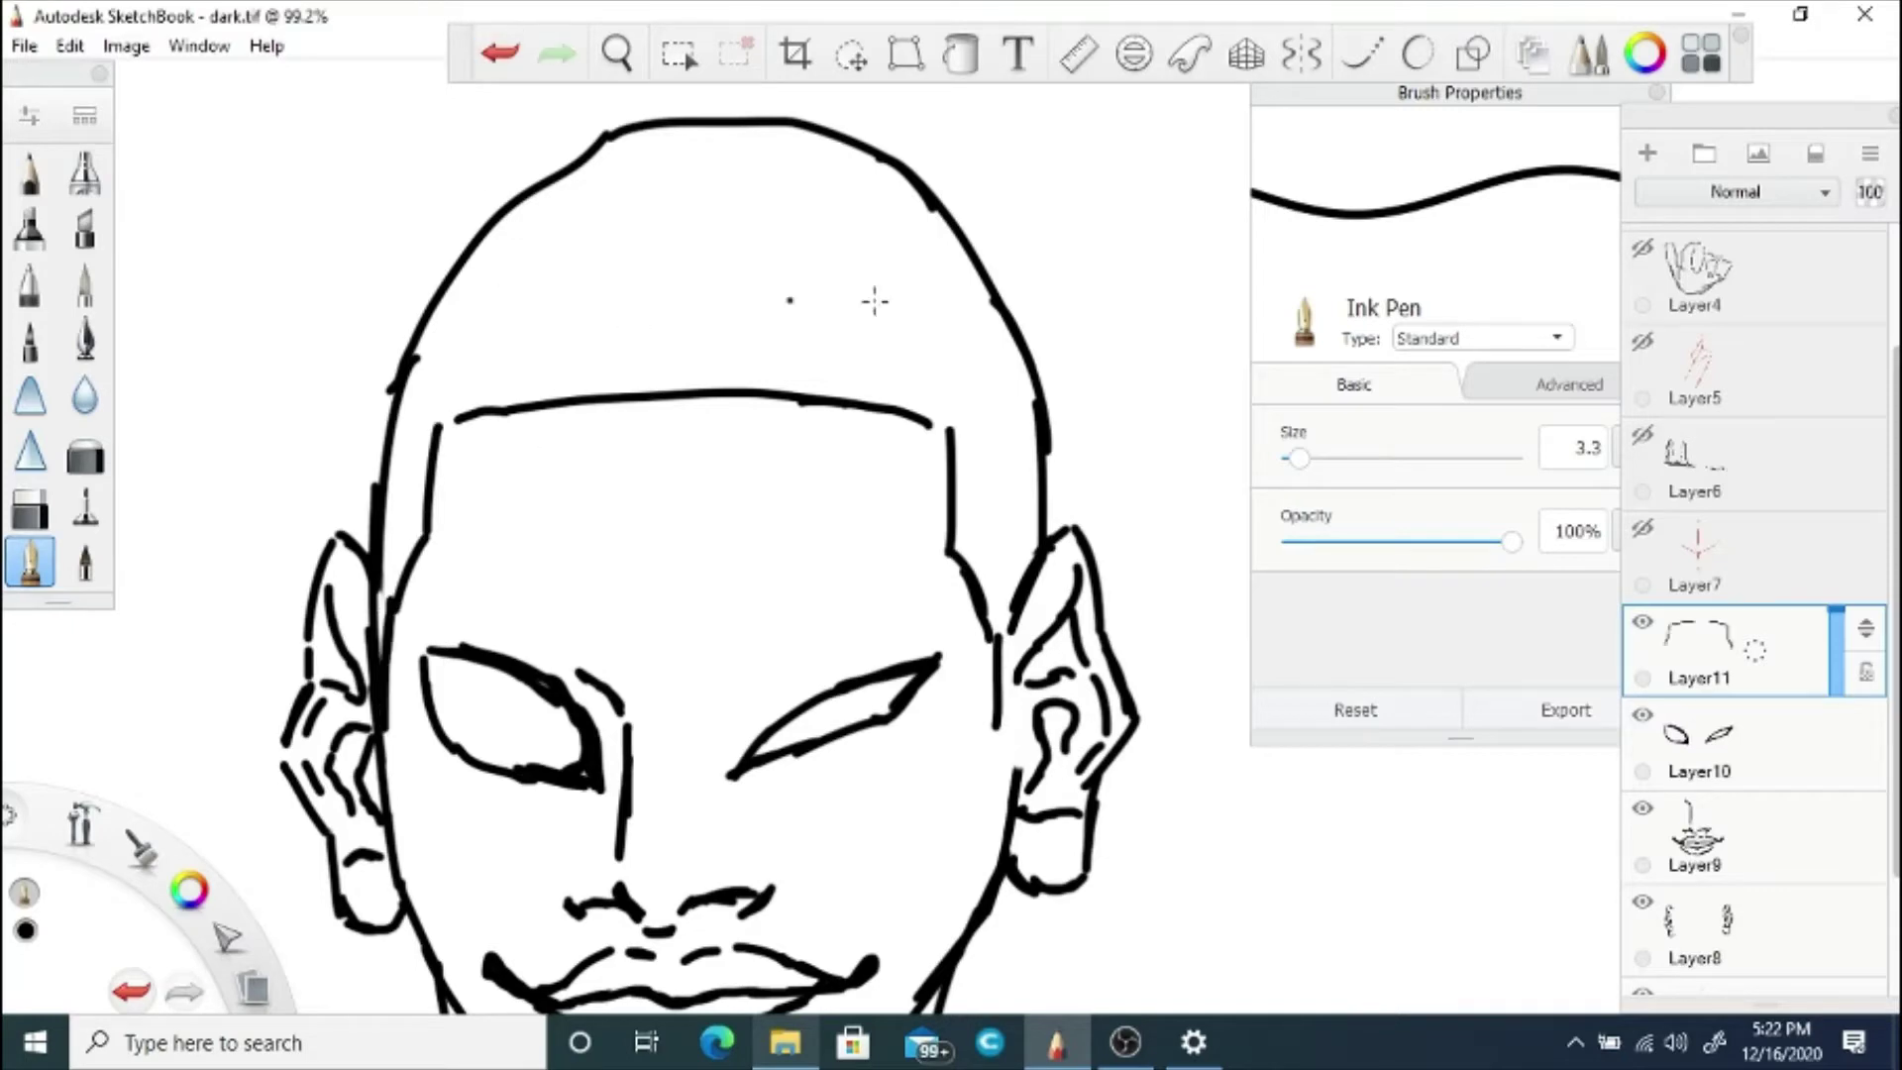
# Step: Lasso the short brow crease beside the hanging-arm-side eye on Layer9 and shift it slightly upward
pyautogui.click(616, 53)
pyautogui.moveTo(634, 551); pyautogui.dragTo(756, 353)
pyautogui.moveTo(991, 505); pyautogui.dragTo(967, 729)
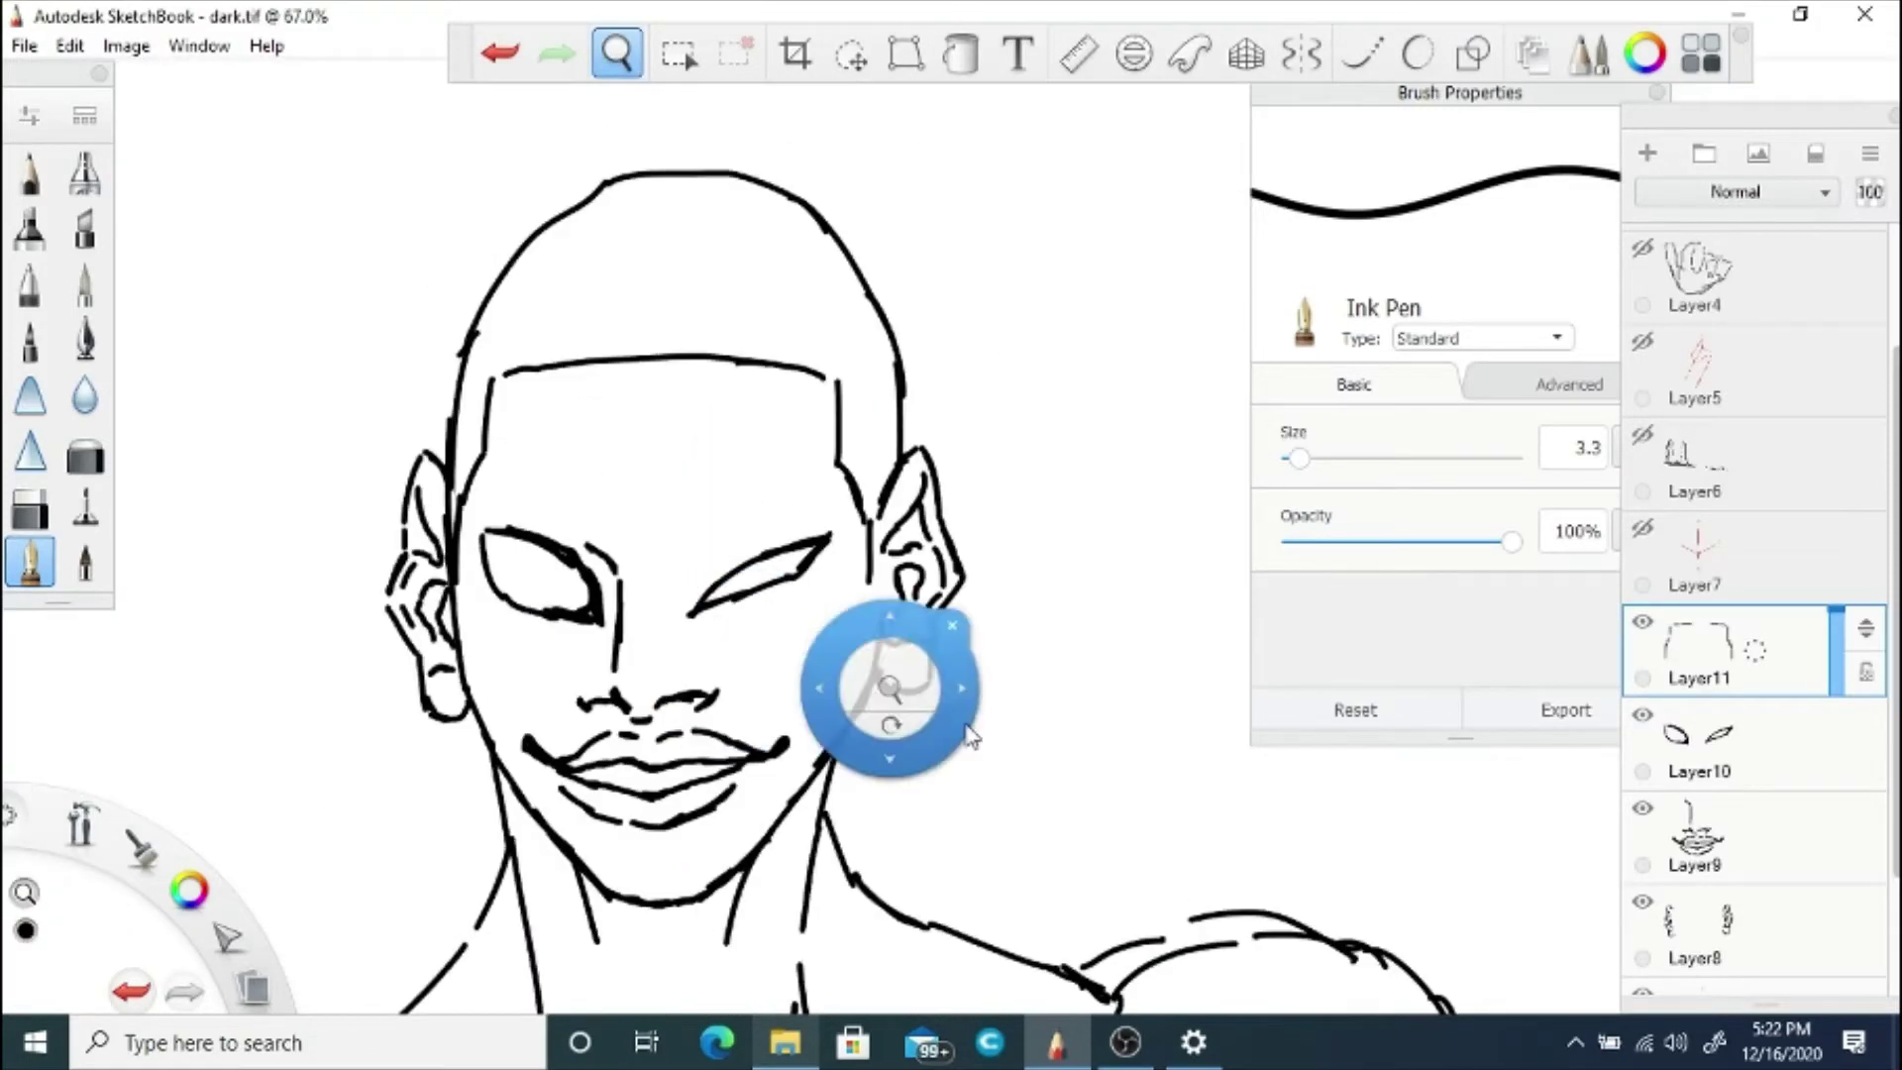
pyautogui.click(1679, 840)
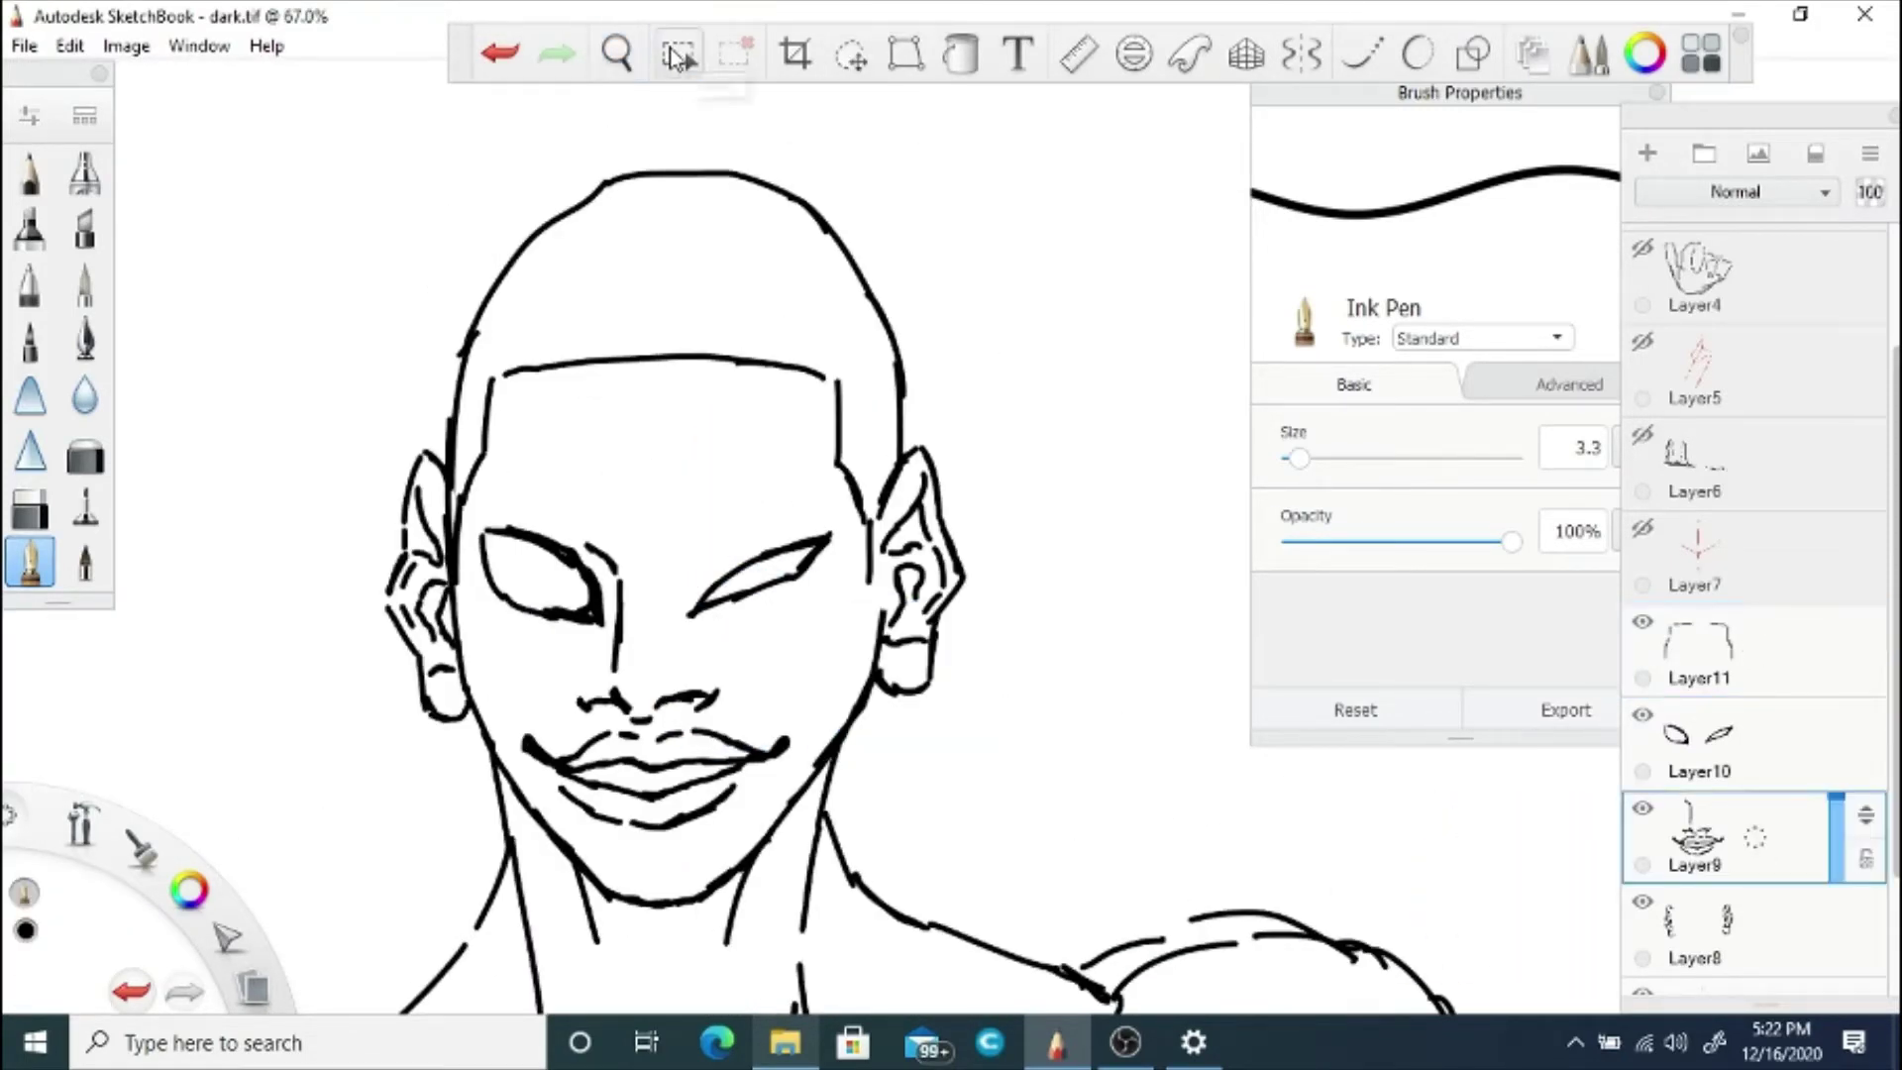
pyautogui.click(680, 54)
pyautogui.moveTo(629, 563)
pyautogui.mouseDown()
pyautogui.moveTo(566, 501)
pyautogui.moveTo(592, 572)
pyautogui.mouseUp()
pyautogui.click(850, 53)
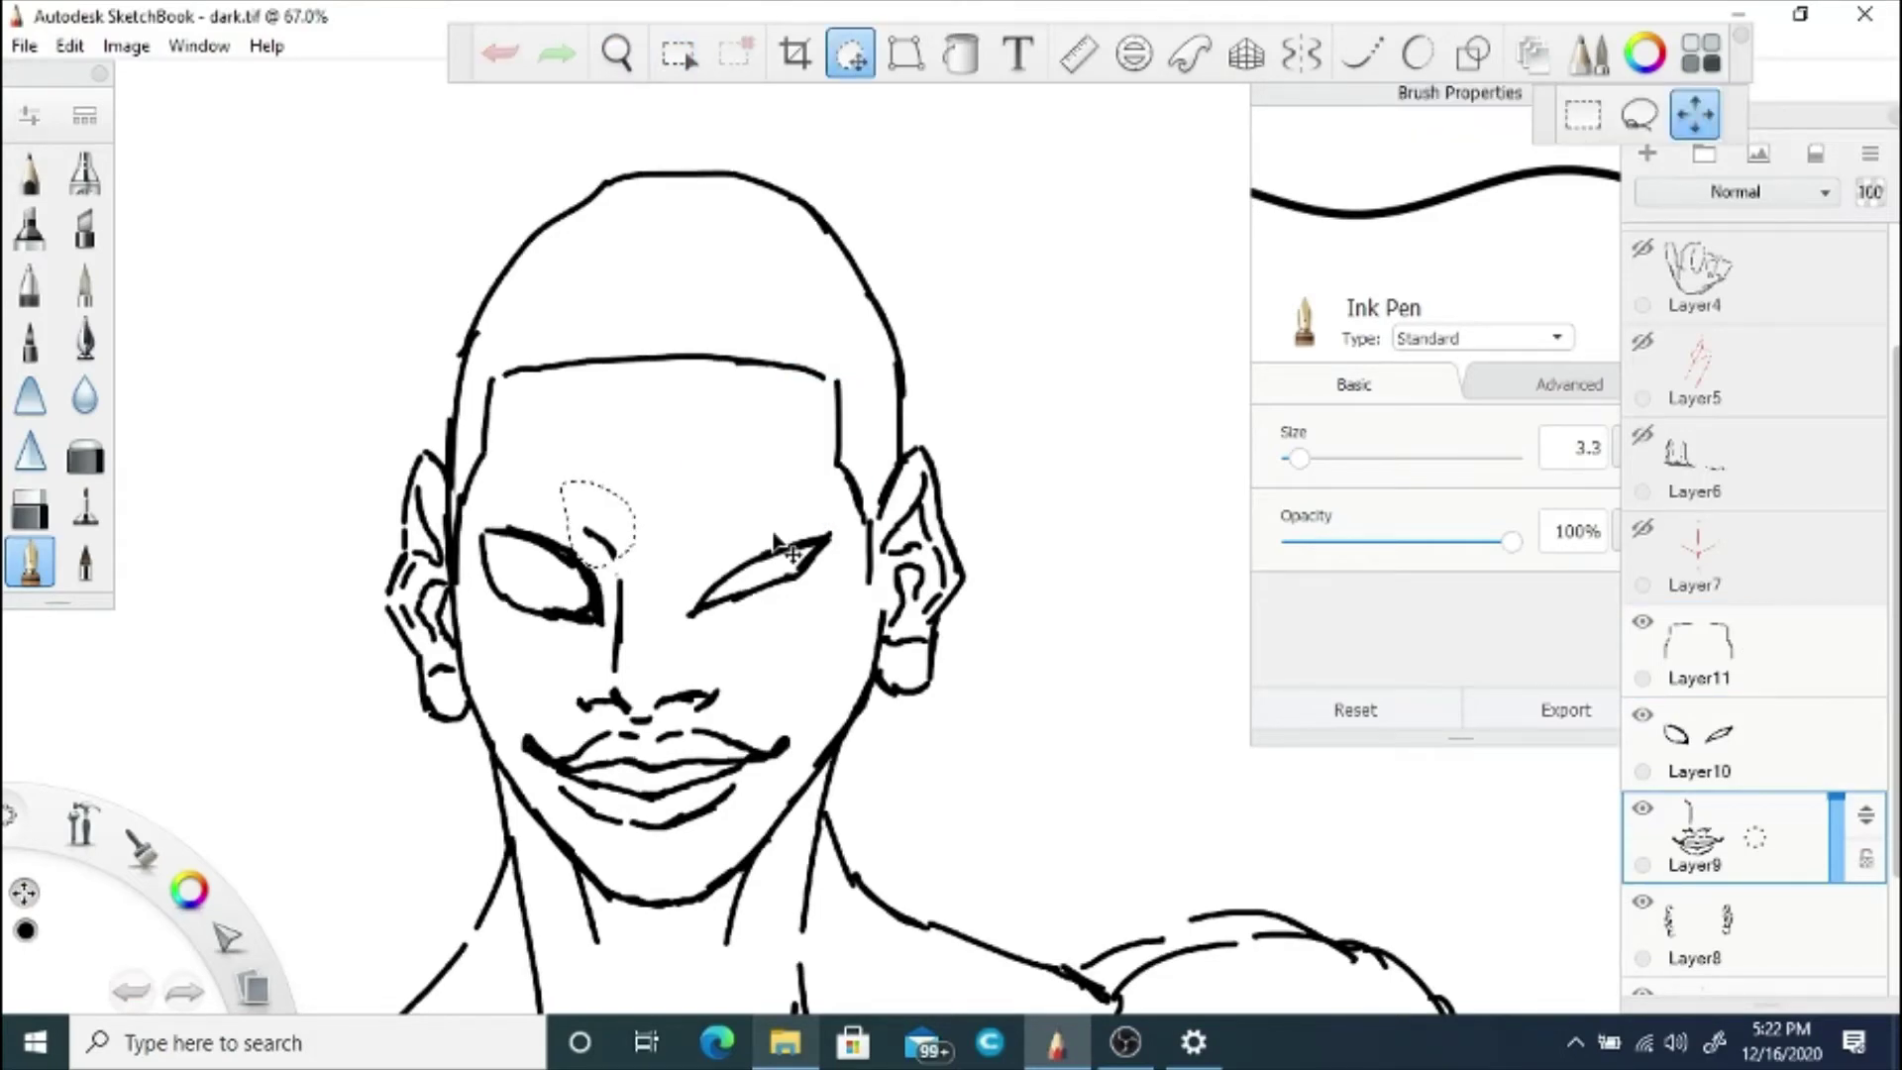
# Step: Move both eyes on Layer10 slightly higher on the face
pyautogui.click(1698, 742)
pyautogui.click(849, 54)
pyautogui.moveTo(810, 501); pyautogui.dragTo(810, 483)
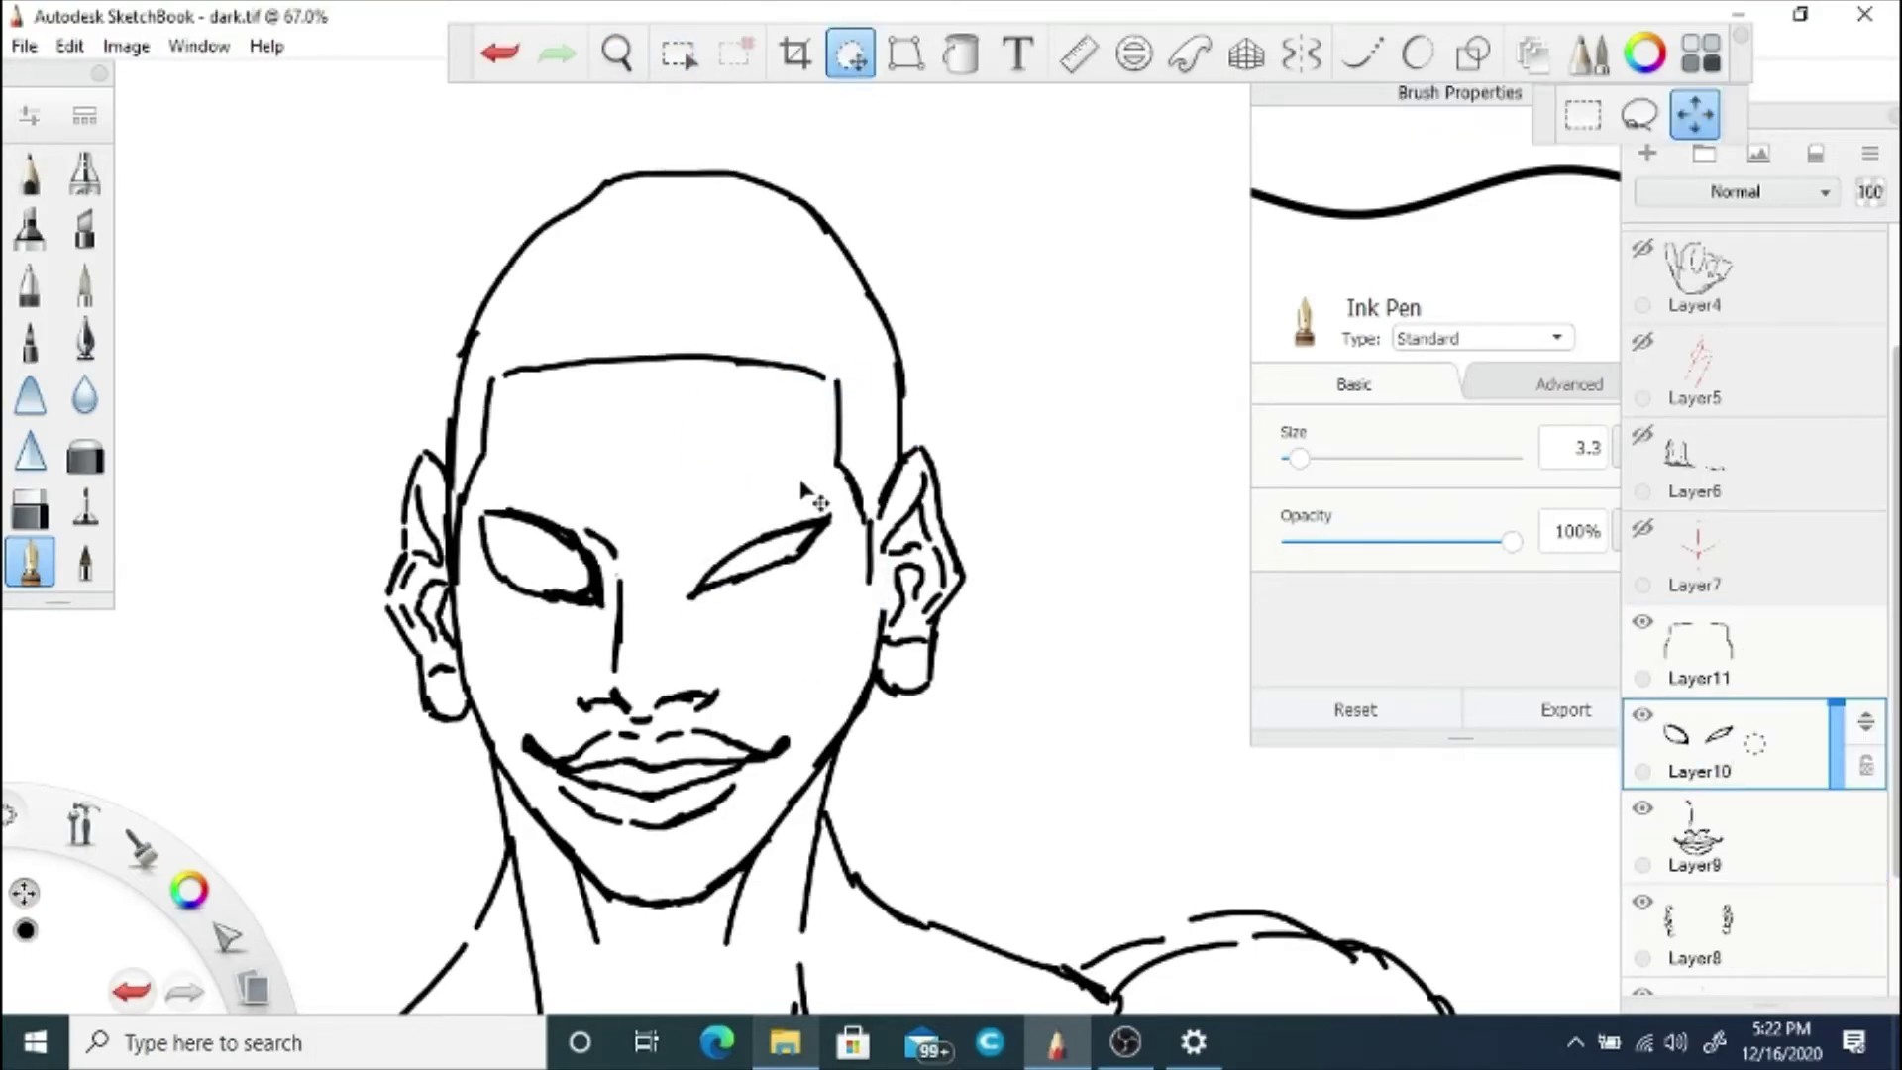
pyautogui.click(898, 732)
# Step: Ink a jagged eyebrow with inner crease lines above the raised-arm-side eye on Layer10
pyautogui.press('space')
pyautogui.moveTo(734, 590)
pyautogui.mouseDown()
pyautogui.moveTo(693, 733)
pyautogui.moveTo(733, 503)
pyautogui.moveTo(733, 568)
pyautogui.moveTo(794, 536)
pyautogui.mouseUp()
pyautogui.moveTo(749, 561)
pyautogui.mouseDown()
pyautogui.moveTo(831, 507)
pyautogui.moveTo(939, 506)
pyautogui.mouseUp()
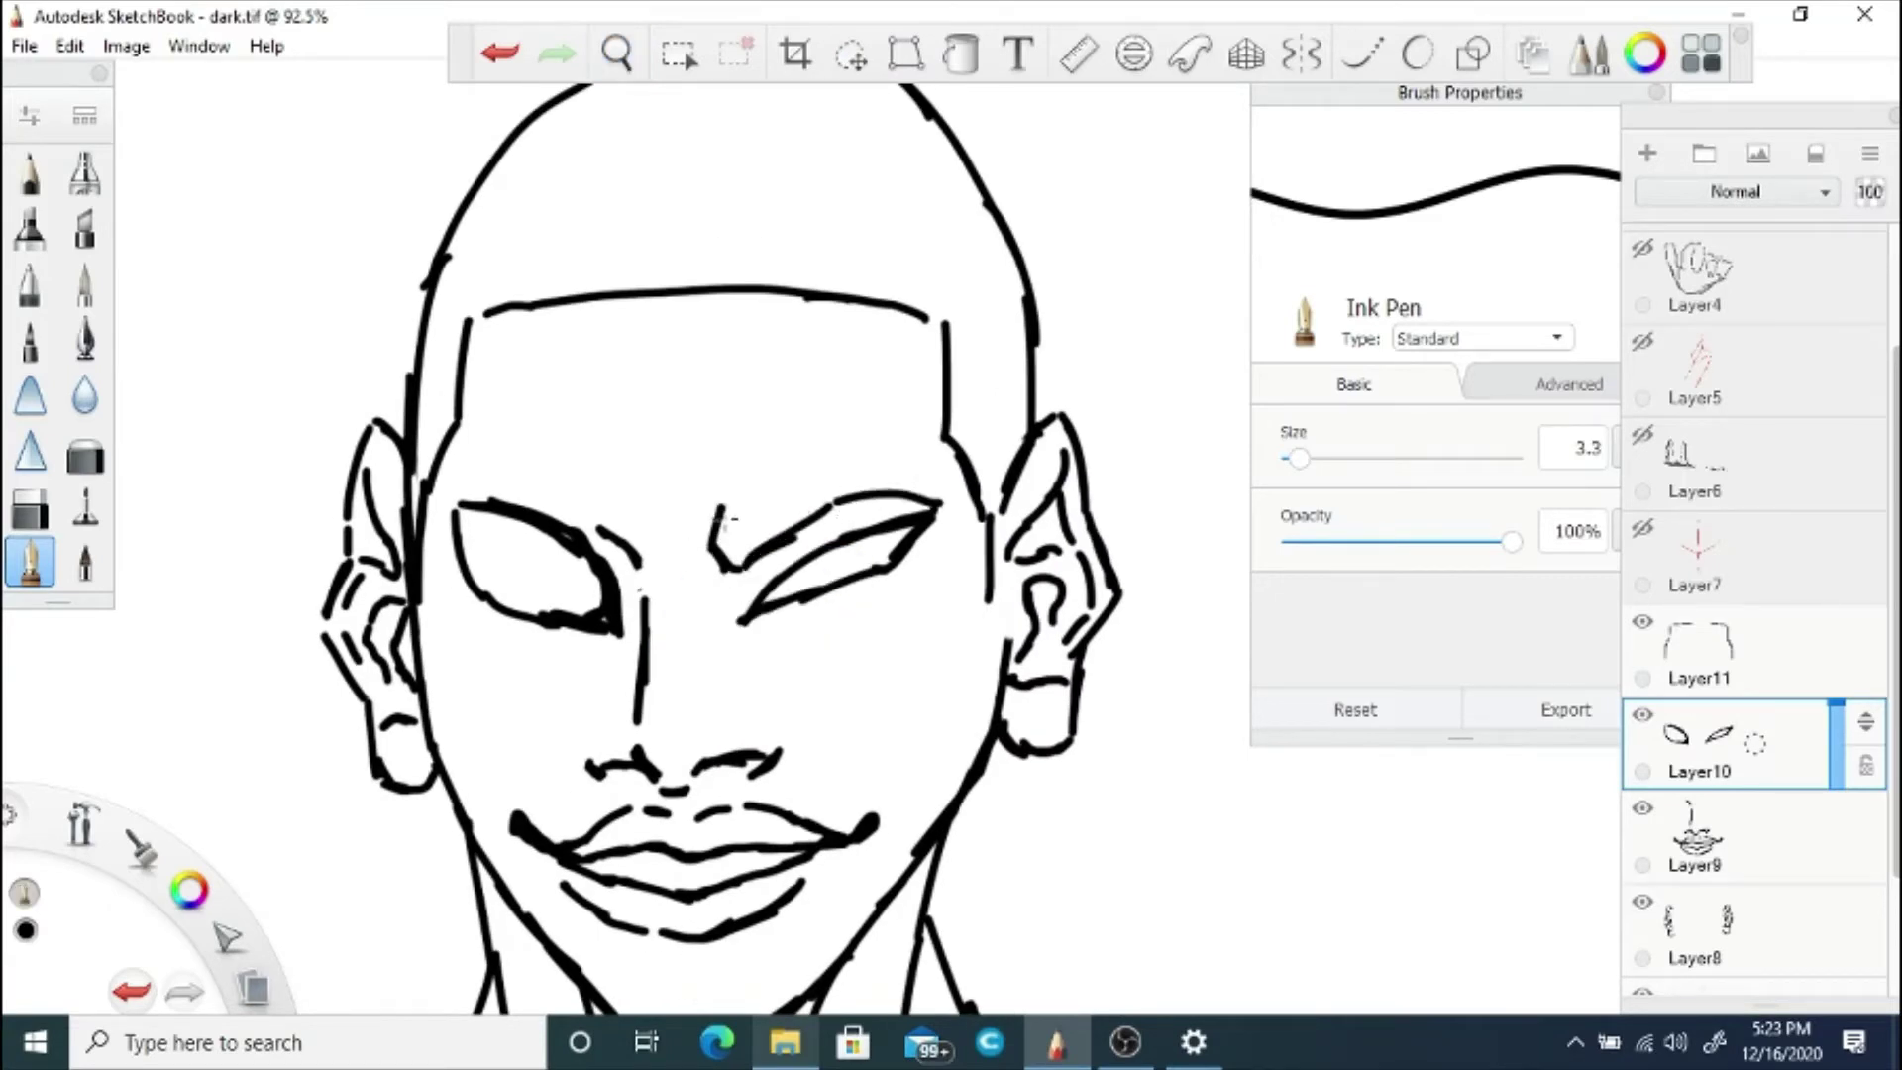
pyautogui.moveTo(723, 524); pyautogui.dragTo(779, 461)
pyautogui.moveTo(750, 456); pyautogui.dragTo(854, 462)
pyautogui.moveTo(860, 454)
pyautogui.mouseDown()
pyautogui.moveTo(868, 432)
pyautogui.moveTo(860, 450)
pyautogui.mouseUp()
pyautogui.moveTo(856, 413); pyautogui.dragTo(945, 503)
pyautogui.moveTo(762, 458); pyautogui.dragTo(796, 444)
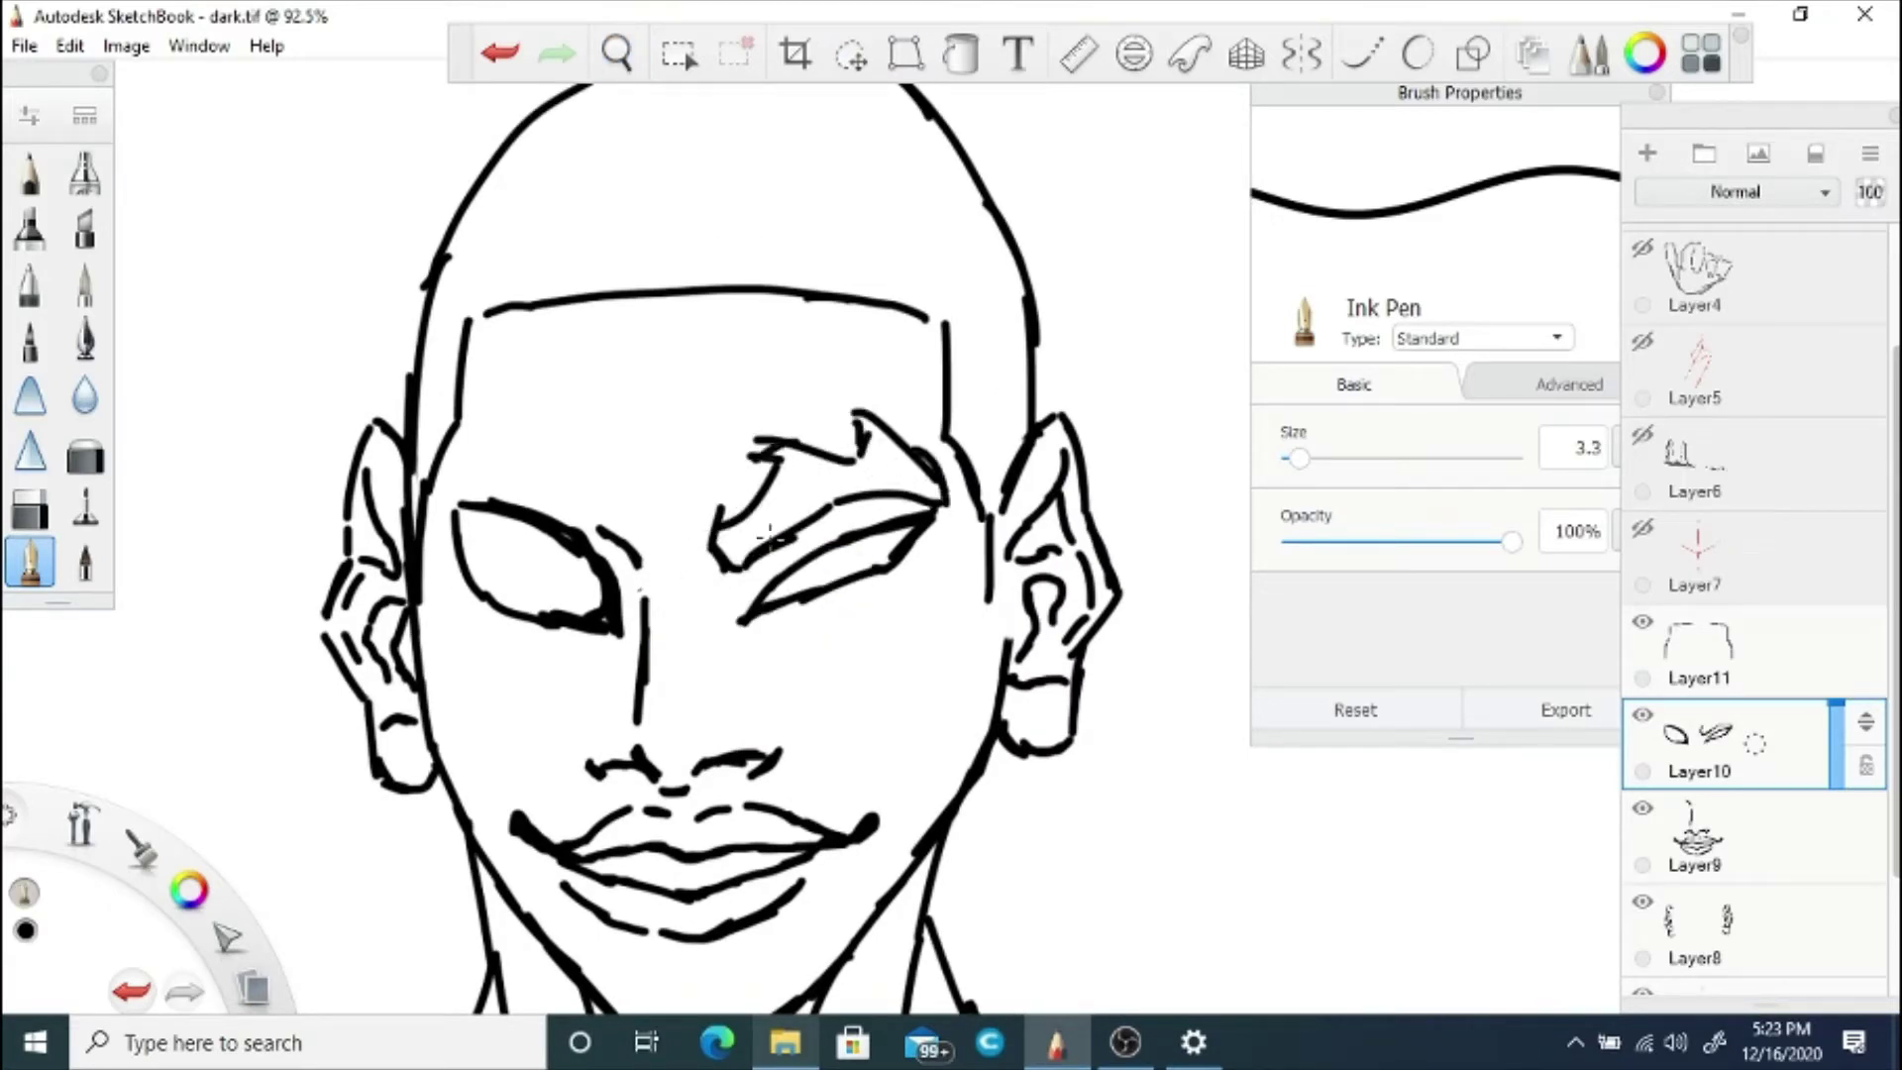
pyautogui.moveTo(779, 513); pyautogui.dragTo(873, 483)
# Step: Ink a matching jagged eyebrow above the hanging-arm-side eye, joined to the brow crease
pyautogui.moveTo(662, 517); pyautogui.dragTo(639, 531)
pyautogui.moveTo(646, 491); pyautogui.dragTo(642, 542)
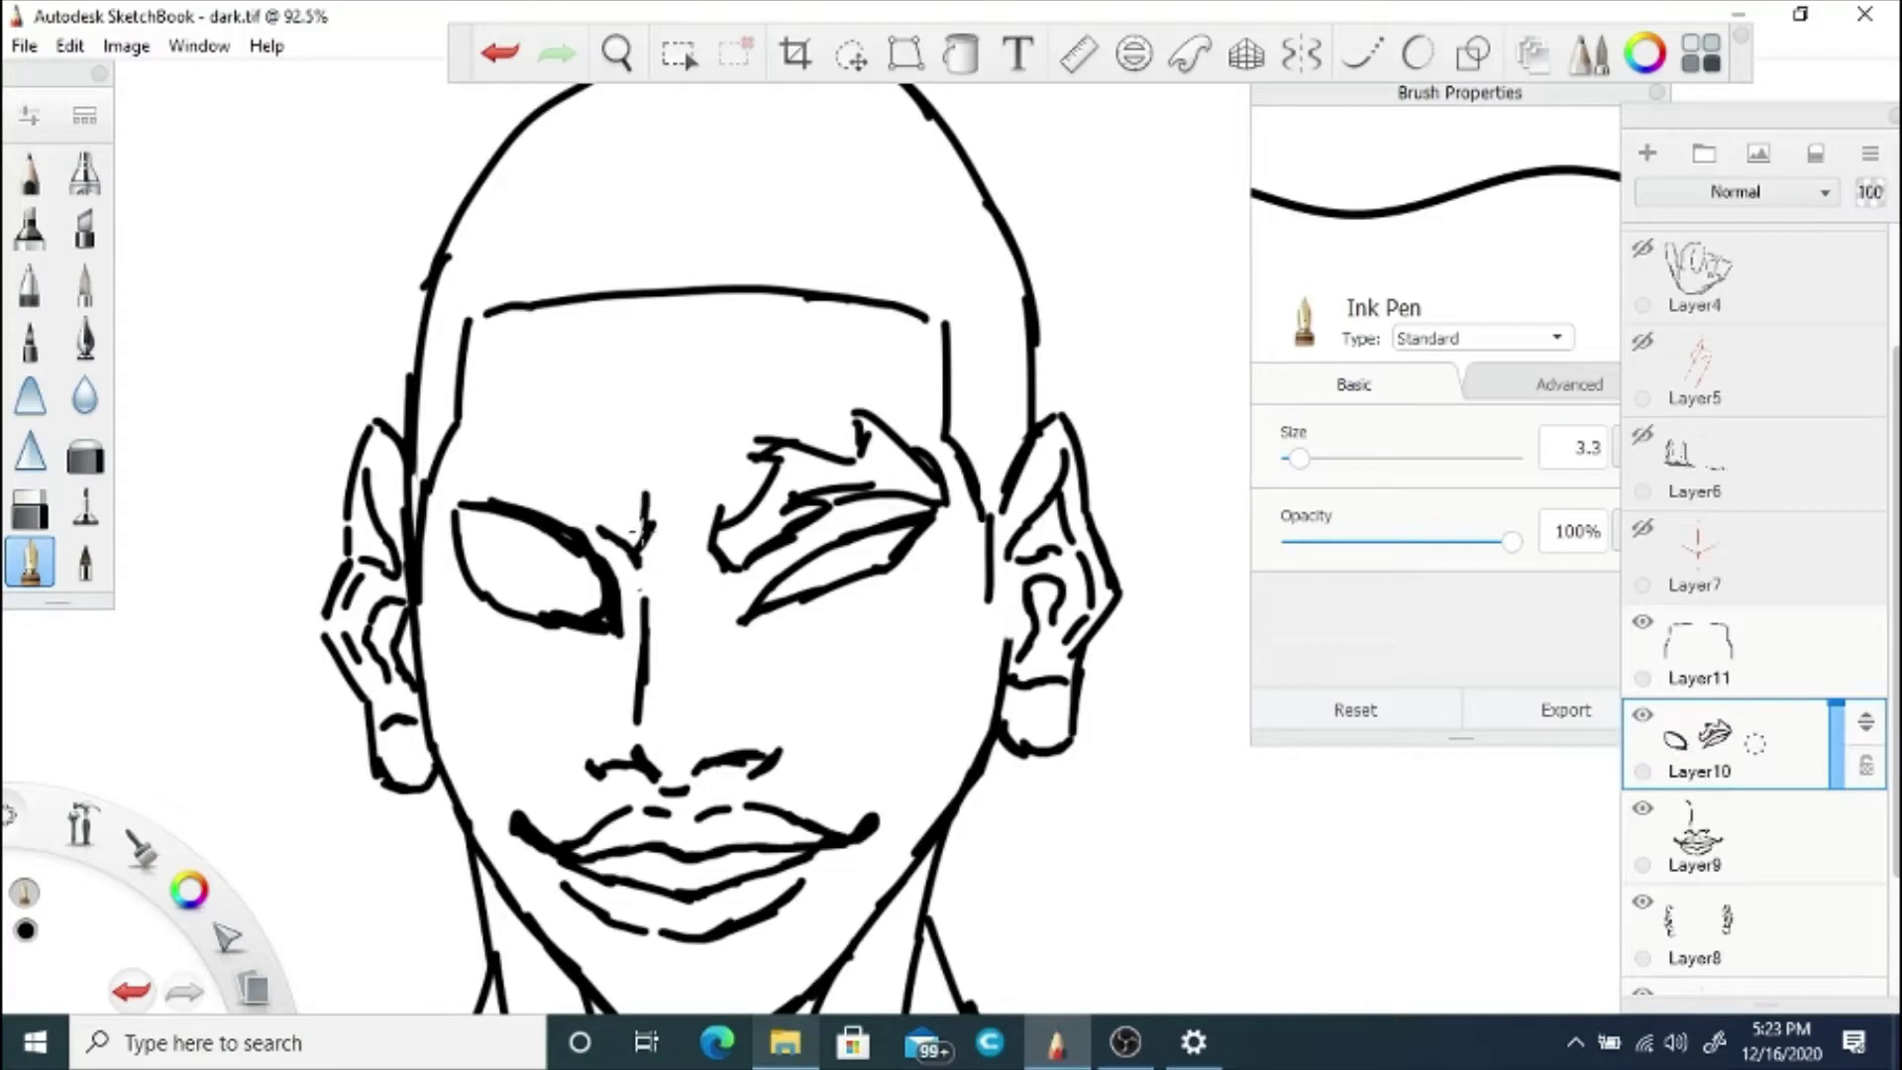
pyautogui.moveTo(553, 493); pyautogui.dragTo(557, 473)
pyautogui.moveTo(550, 485); pyautogui.dragTo(600, 509)
pyautogui.moveTo(534, 464); pyautogui.dragTo(438, 511)
pyautogui.moveTo(440, 498)
pyautogui.mouseDown()
pyautogui.moveTo(454, 446)
pyautogui.moveTo(638, 469)
pyautogui.mouseUp()
pyautogui.moveTo(639, 474); pyautogui.dragTo(628, 521)
# Step: Merge Layer10 into Layer9, add an empty layer above it, and fade Layer9 to 20% opacity as a tracing guide
pyautogui.press('space')
pyautogui.moveTo(715, 436); pyautogui.dragTo(786, 670)
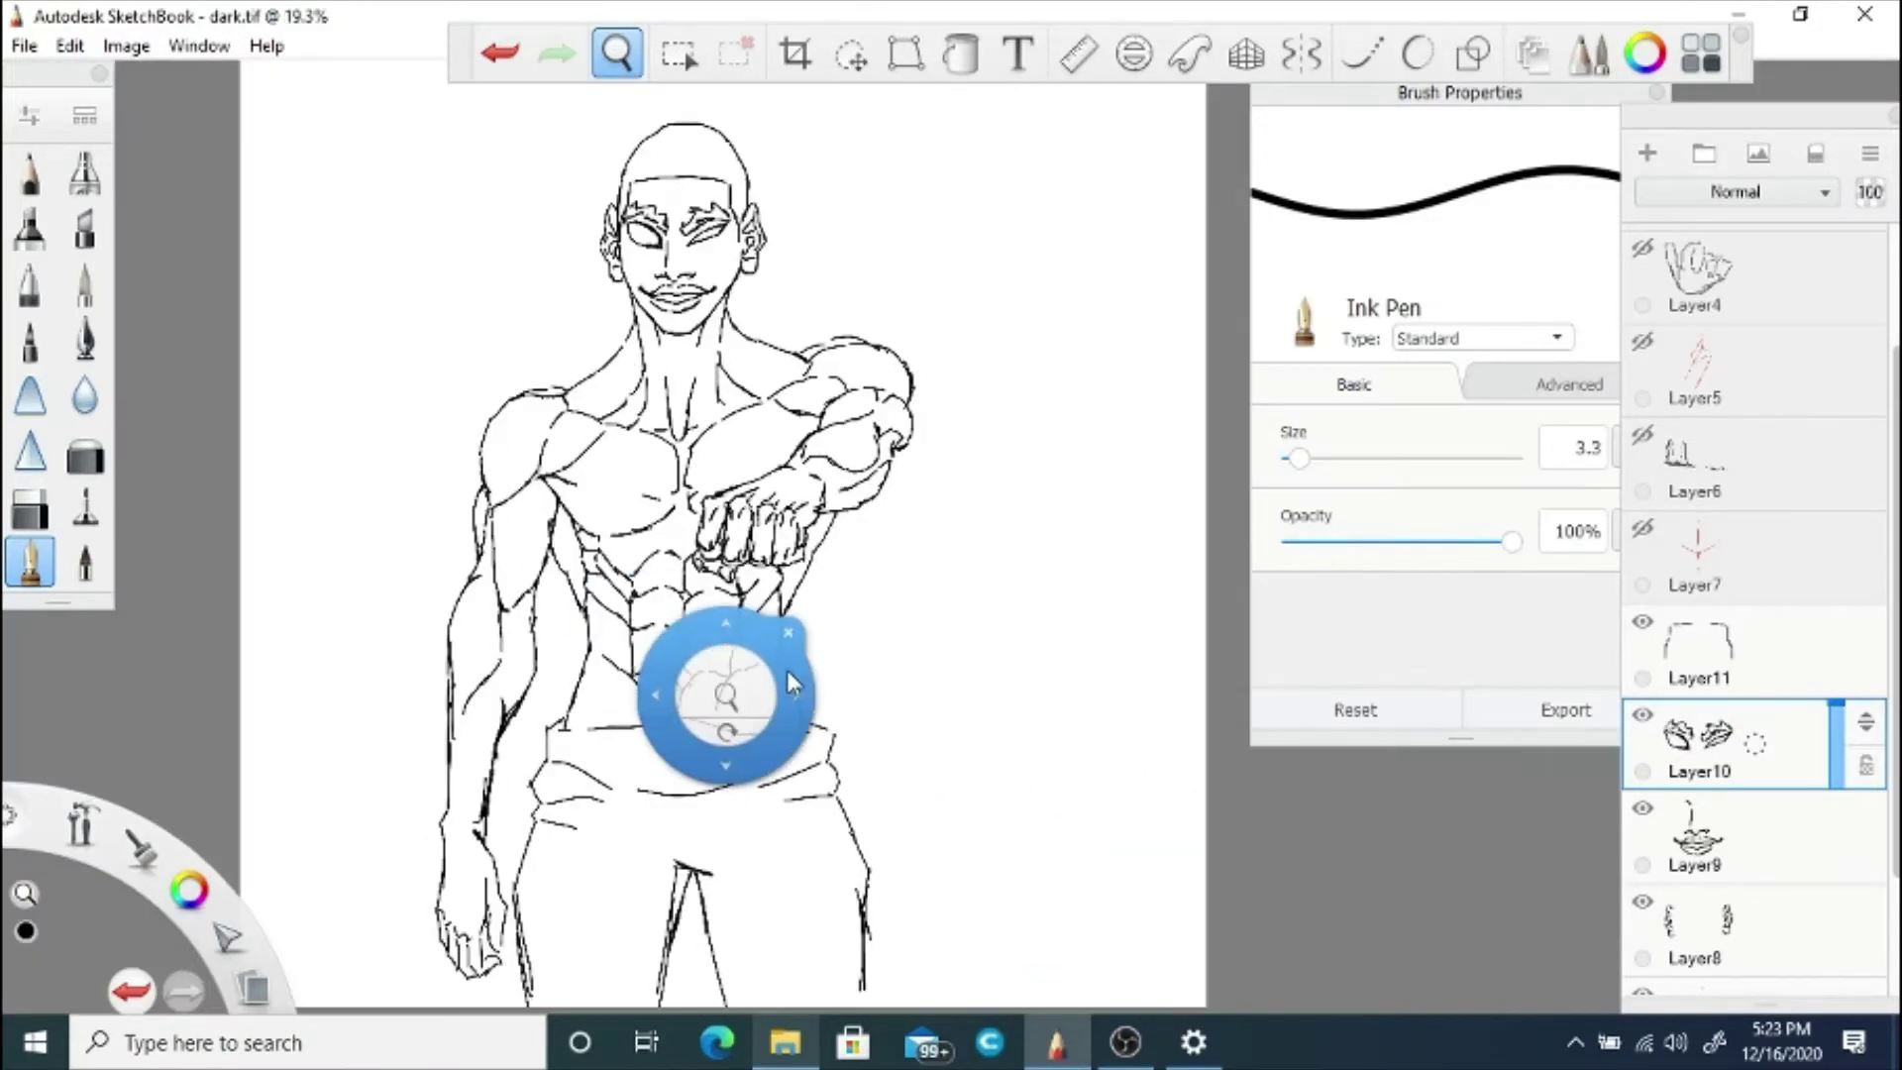
pyautogui.moveTo(758, 595)
pyautogui.mouseDown()
pyautogui.moveTo(767, 451)
pyautogui.moveTo(785, 743)
pyautogui.mouseUp()
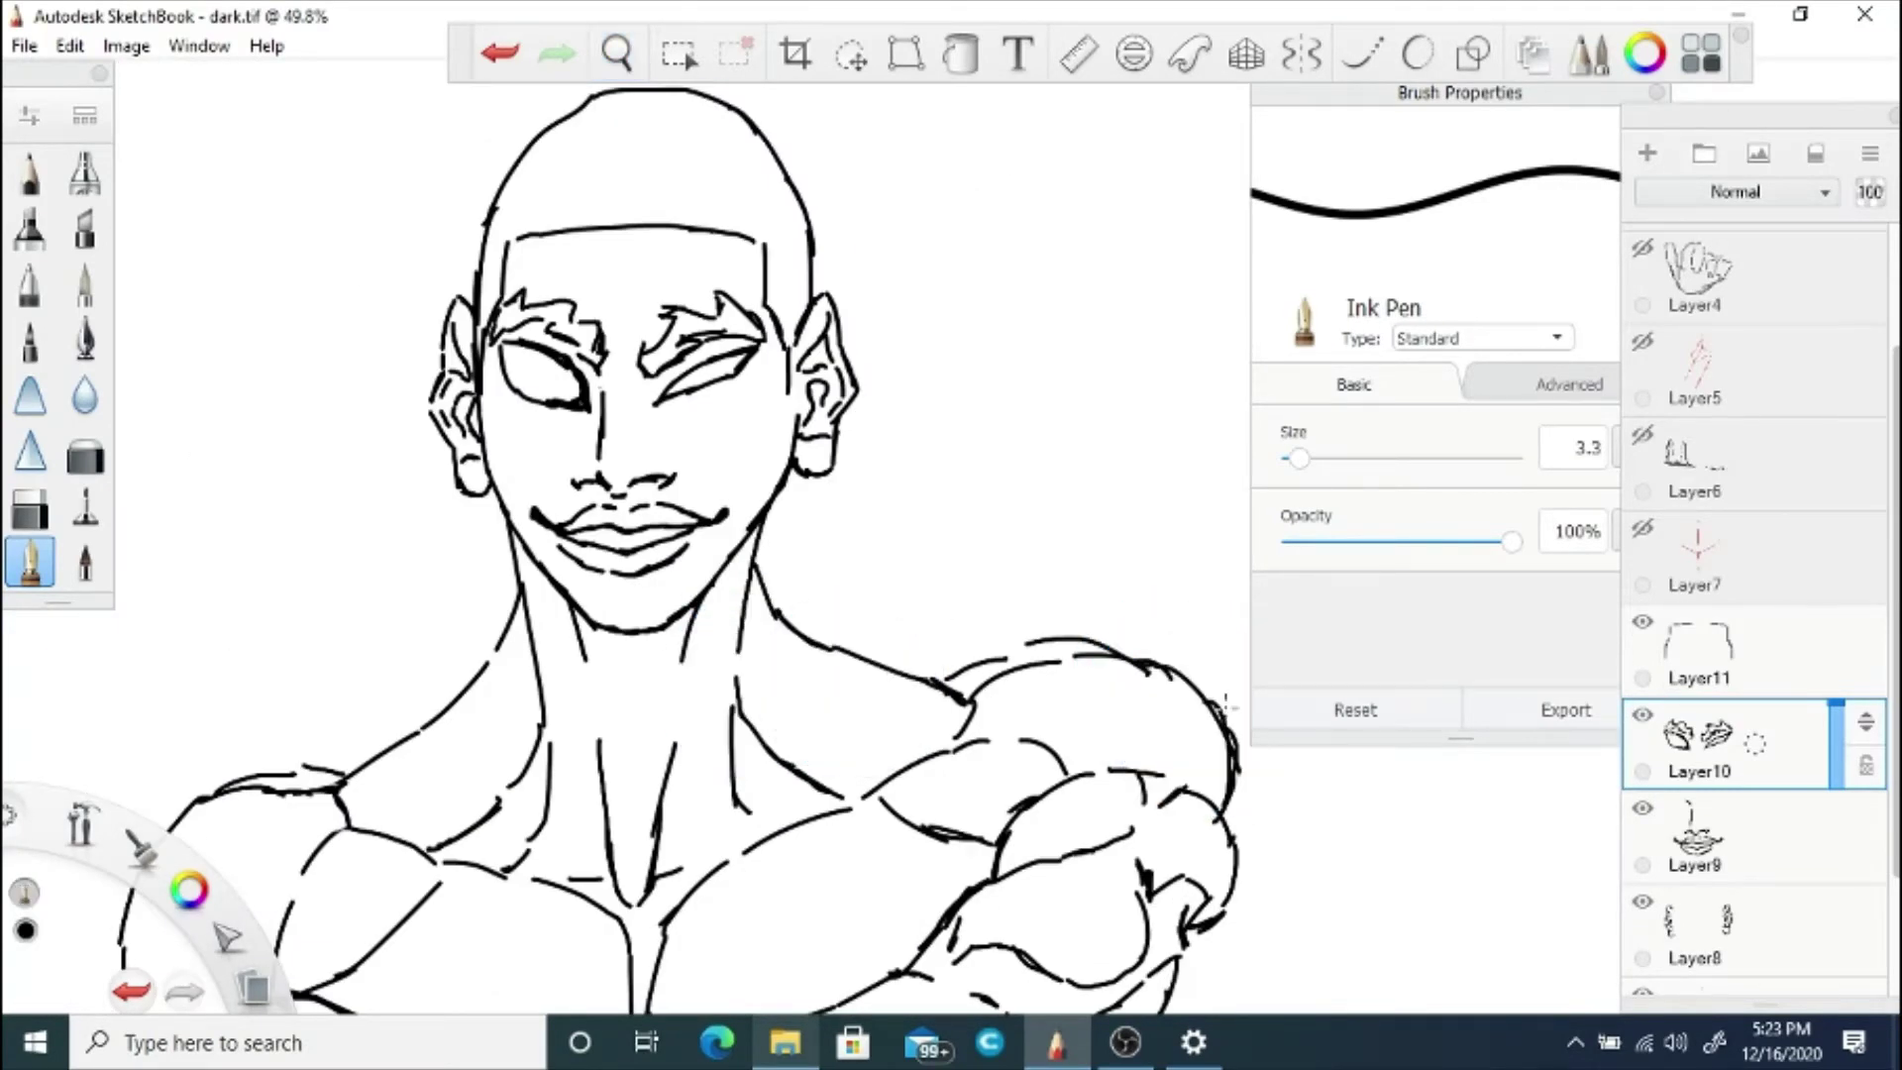
pyautogui.click(1752, 826)
pyautogui.moveTo(1756, 747); pyautogui.dragTo(1756, 688)
pyautogui.click(1768, 842)
pyautogui.moveTo(1836, 800); pyautogui.dragTo(1836, 863)
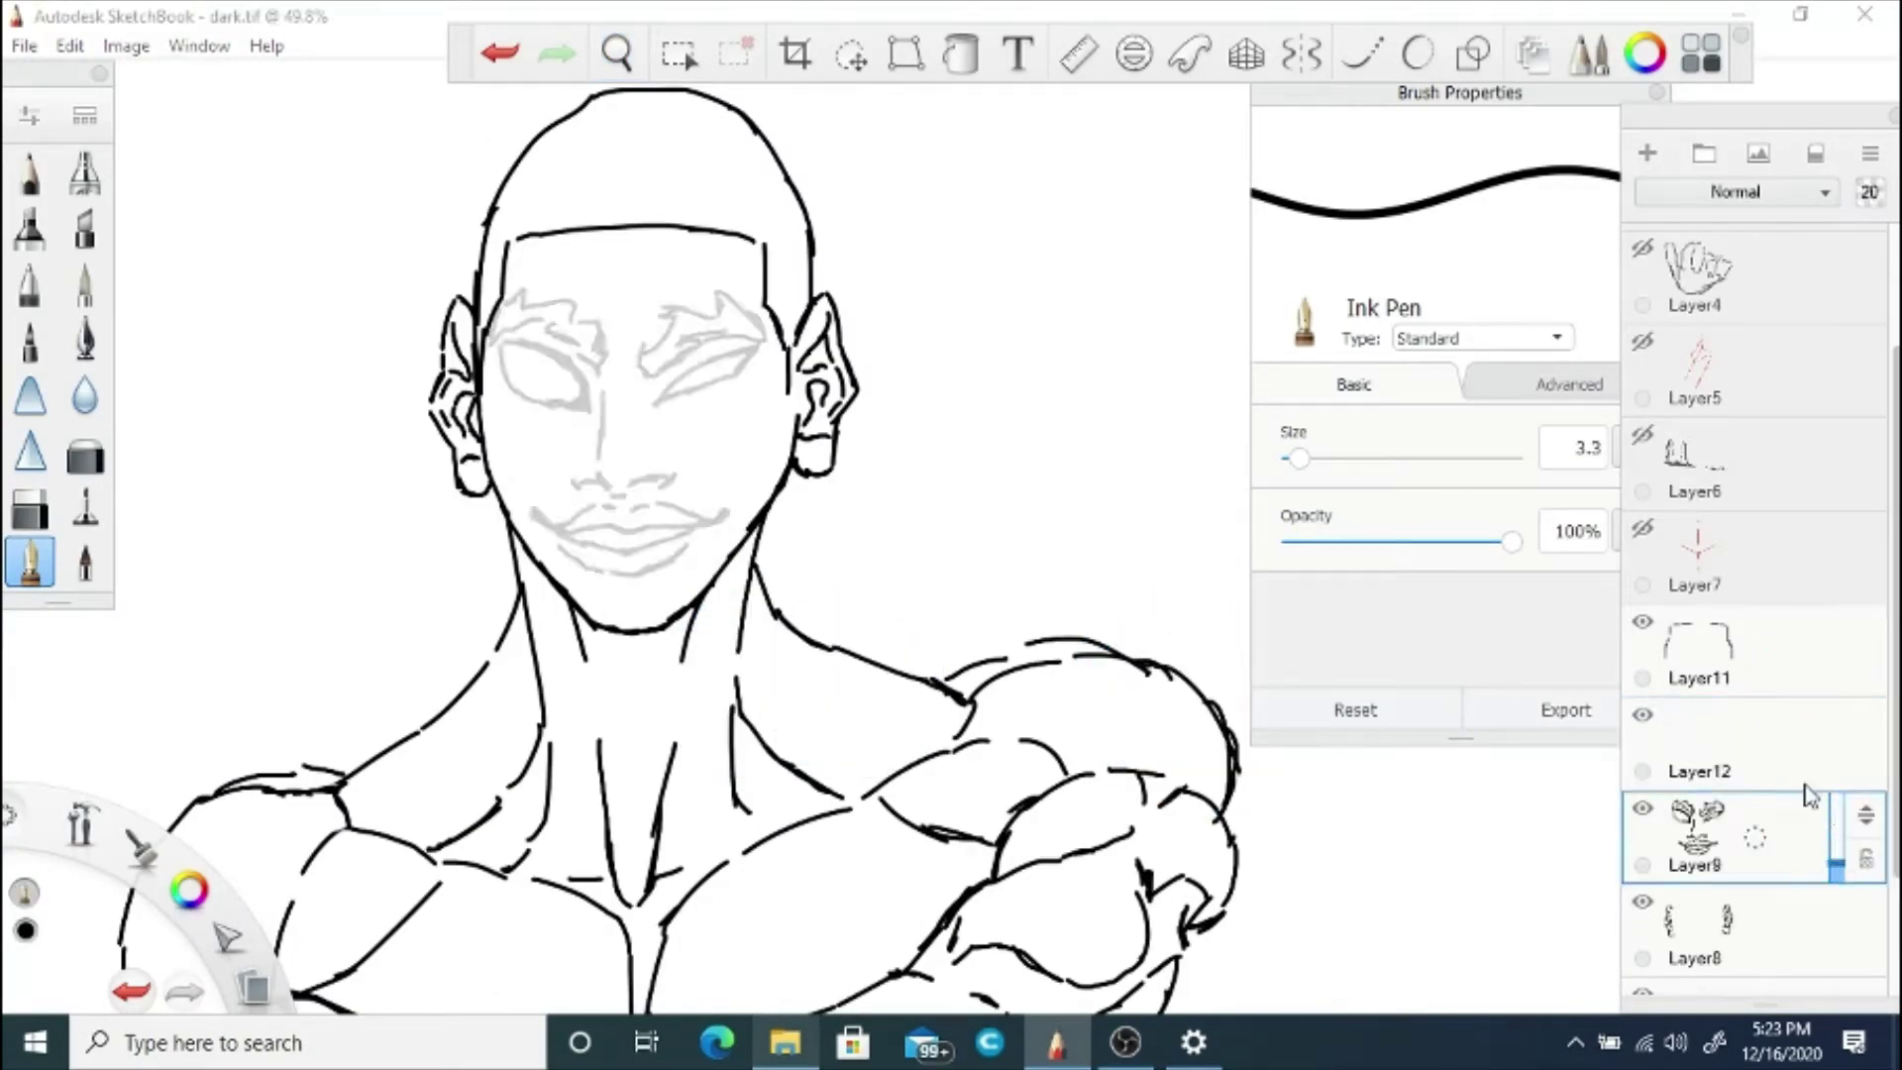
# Step: Reduce the Ink Pen size to 2.3 on Layer12, undoing a test stroke across the face
pyautogui.click(1793, 757)
pyautogui.click(1358, 416)
pyautogui.click(1627, 459)
pyautogui.moveTo(513, 386); pyautogui.dragTo(720, 401)
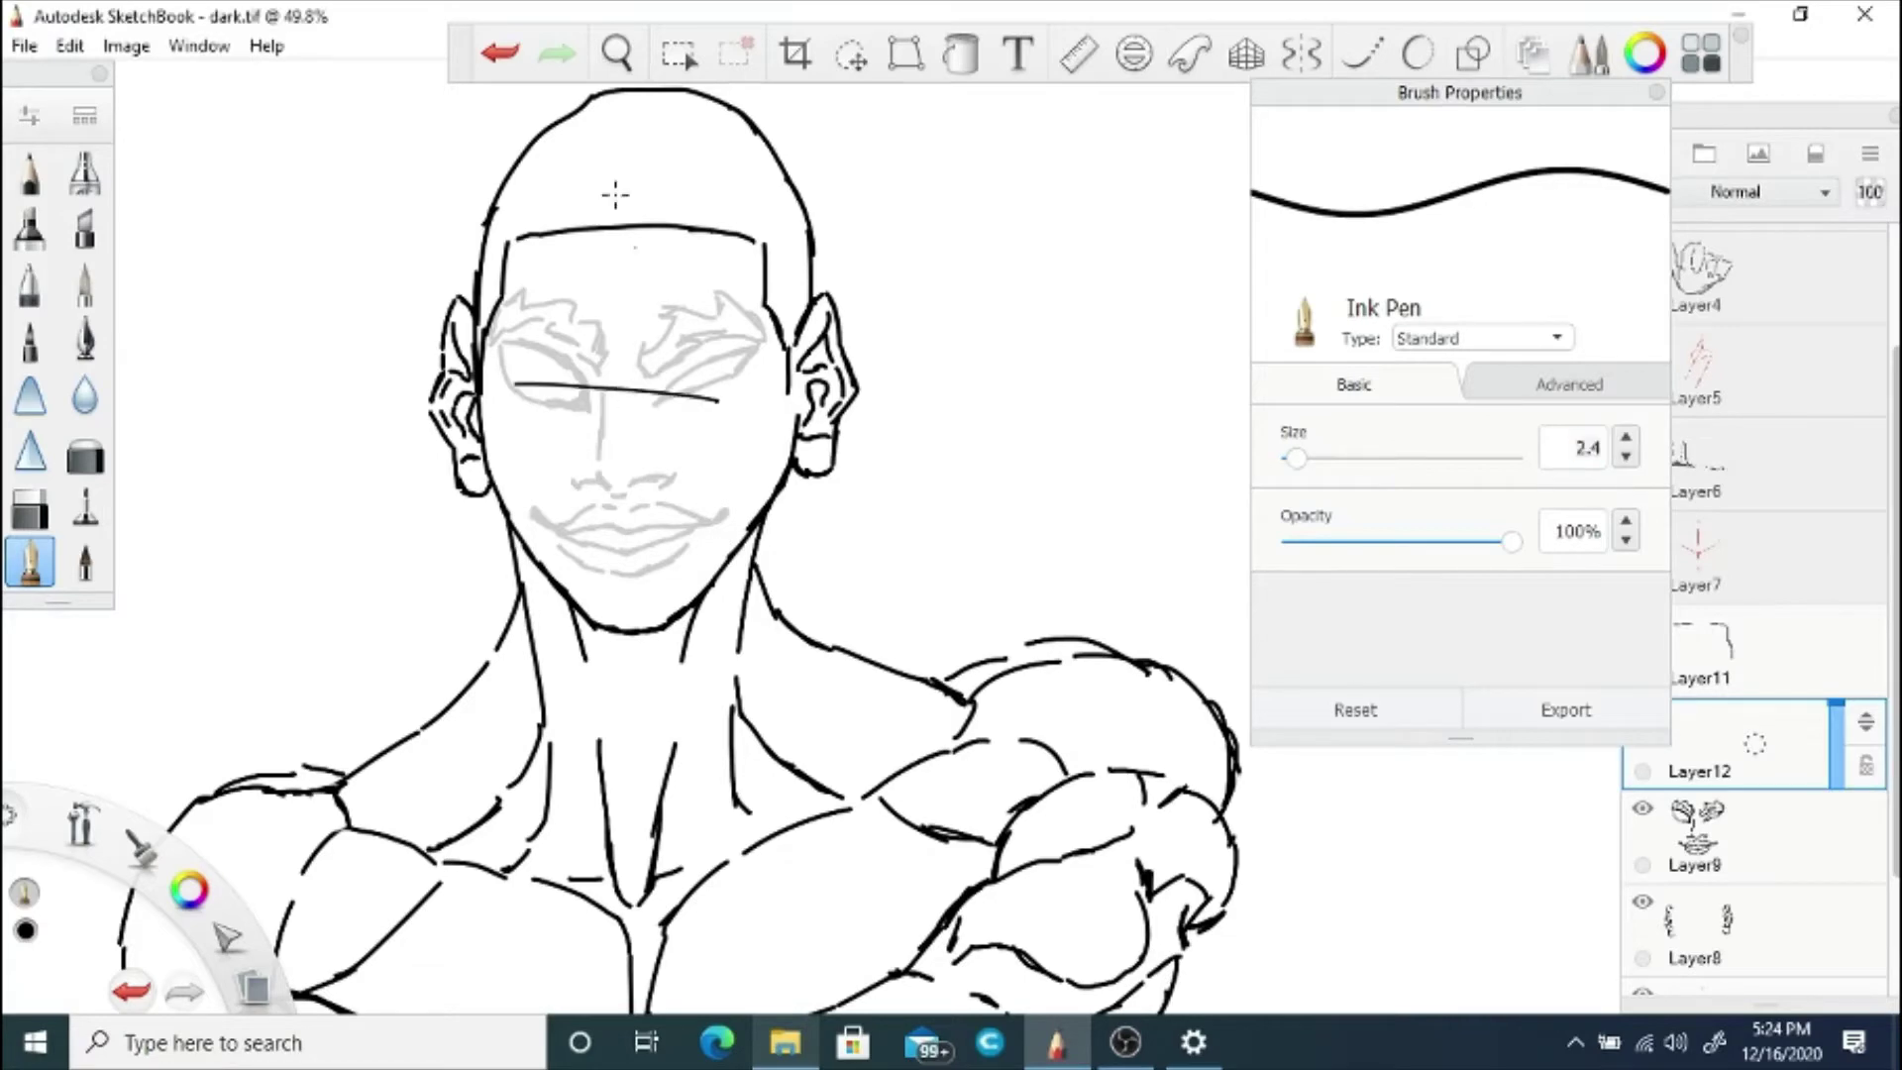
pyautogui.click(500, 54)
pyautogui.click(1628, 458)
# Step: Trace the wavy line between the lips on Layer12, with thick upturned mouth corners
pyautogui.click(616, 54)
pyautogui.moveTo(588, 535)
pyautogui.mouseDown()
pyautogui.moveTo(755, 437)
pyautogui.moveTo(764, 535)
pyautogui.mouseUp()
pyautogui.click(676, 710)
pyautogui.moveTo(672, 635)
pyautogui.mouseDown()
pyautogui.moveTo(715, 653)
pyautogui.moveTo(971, 608)
pyautogui.mouseUp()
pyautogui.hotkey('ctrl', 'z')
pyautogui.moveTo(666, 634)
pyautogui.mouseDown()
pyautogui.moveTo(552, 644)
pyautogui.moveTo(477, 598)
pyautogui.mouseUp()
pyautogui.hotkey('ctrl', 'z')
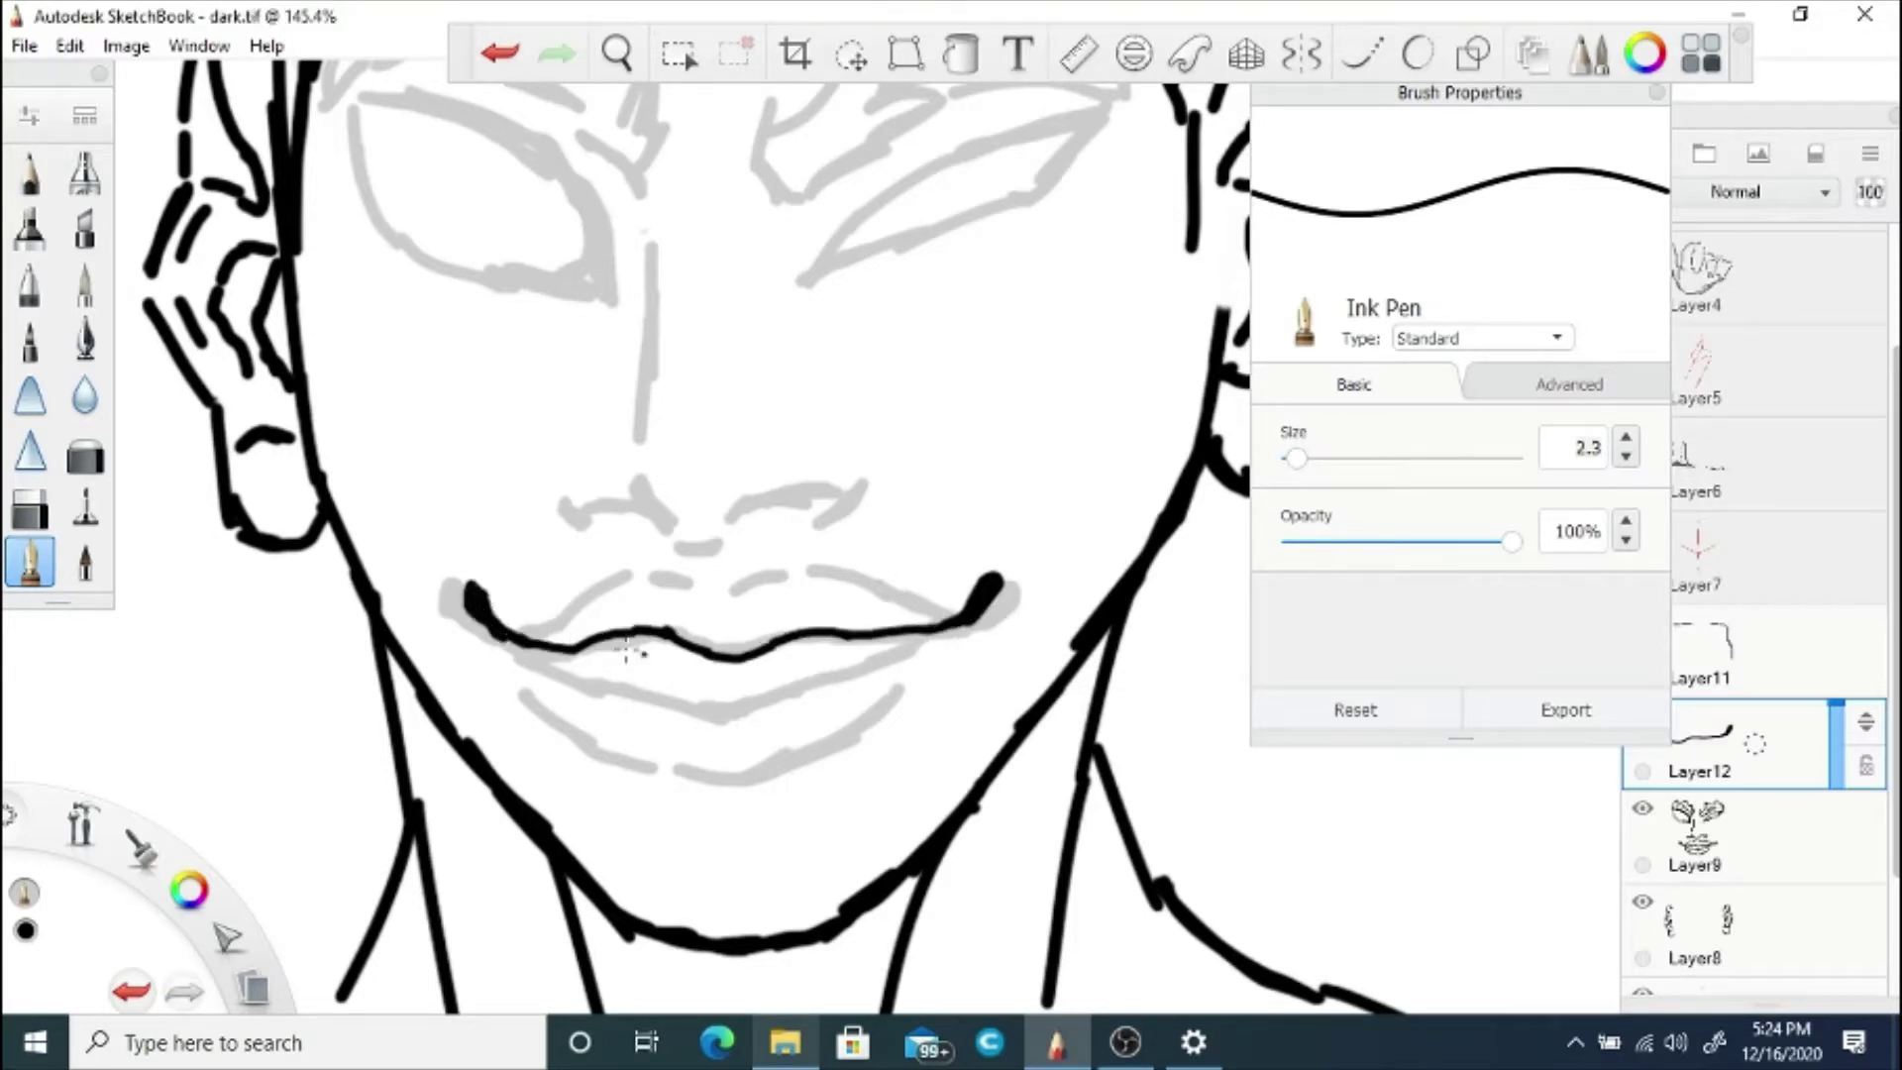
# Step: Ink the lower lip's inner contour and the broken curved line below it, redoing strokes that miss the guide
pyautogui.moveTo(936, 626); pyautogui.dragTo(839, 668)
pyautogui.moveTo(570, 651); pyautogui.dragTo(616, 686)
pyautogui.moveTo(872, 665)
pyautogui.mouseDown()
pyautogui.moveTo(706, 707)
pyautogui.moveTo(572, 655)
pyautogui.mouseUp()
pyautogui.moveTo(700, 764); pyautogui.dragTo(785, 758)
pyautogui.click(499, 52)
pyautogui.moveTo(806, 754); pyautogui.dragTo(931, 667)
pyautogui.click(499, 52)
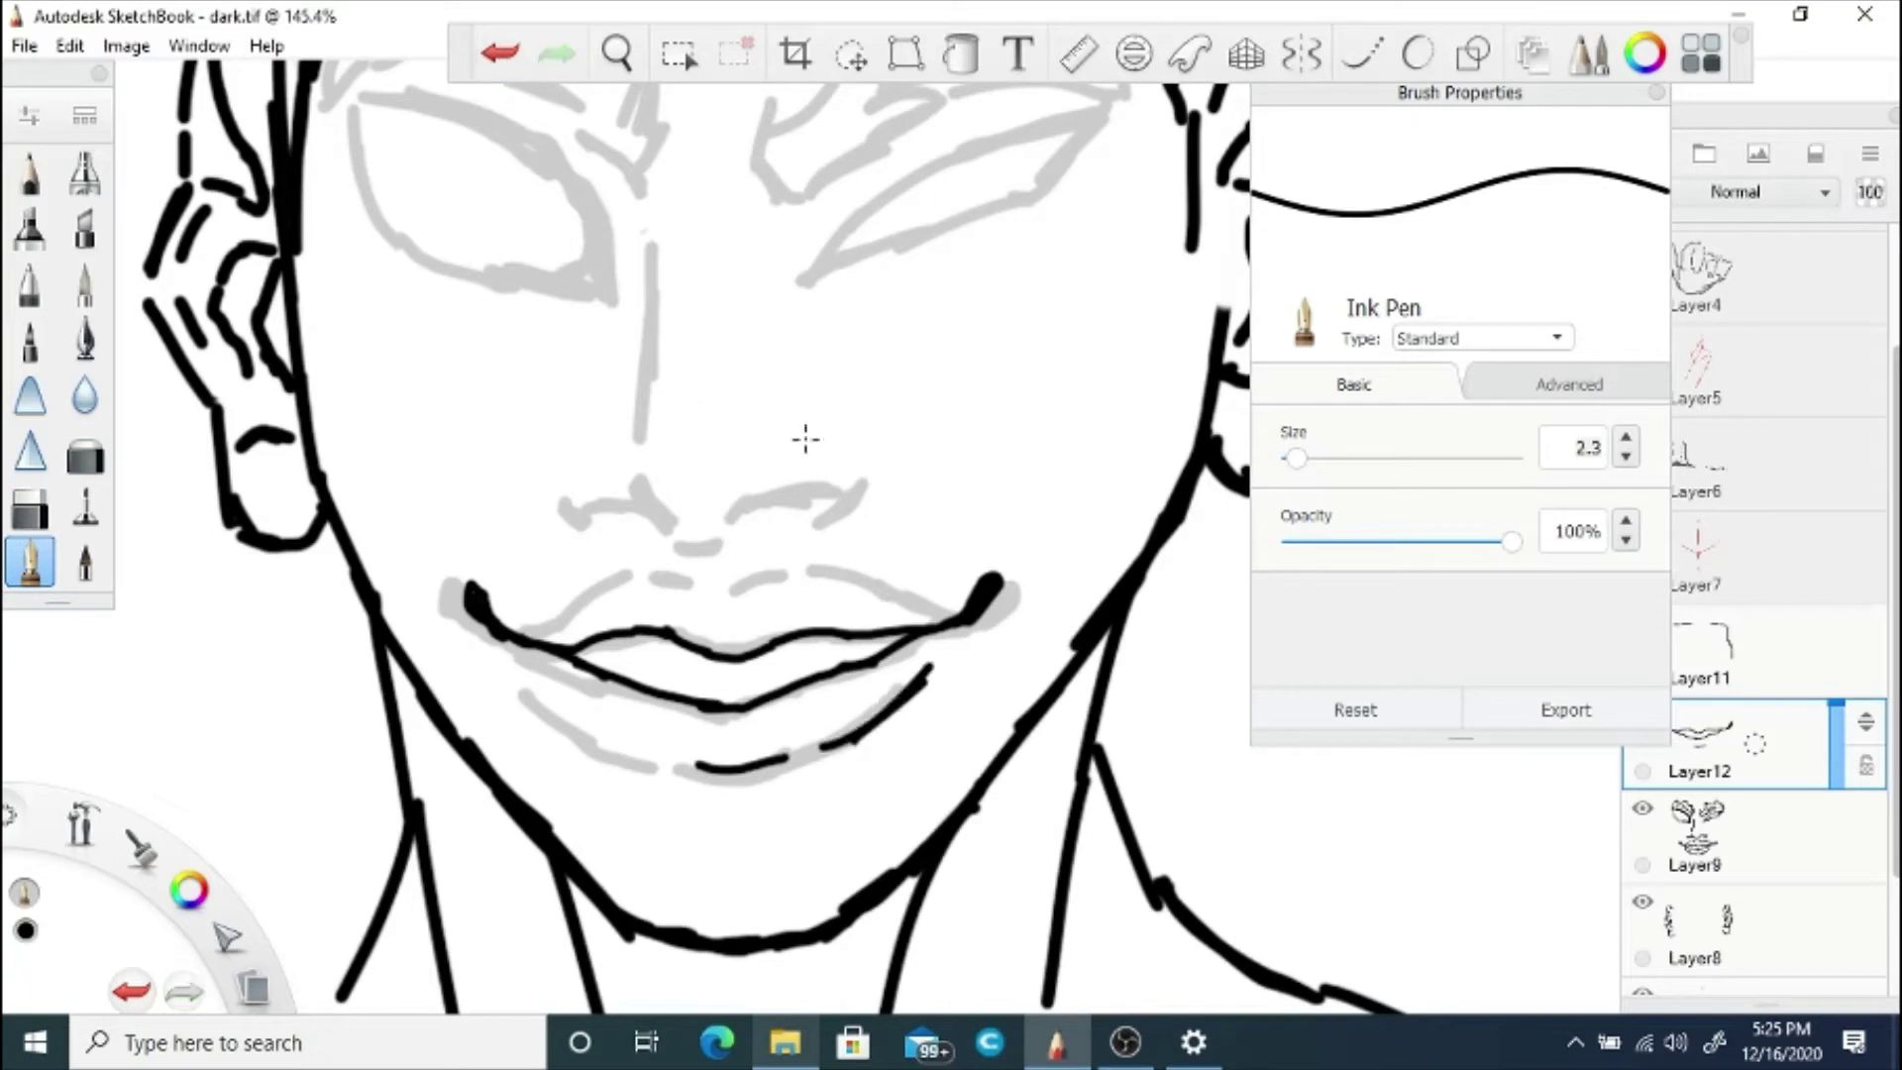
pyautogui.moveTo(535, 679); pyautogui.dragTo(643, 735)
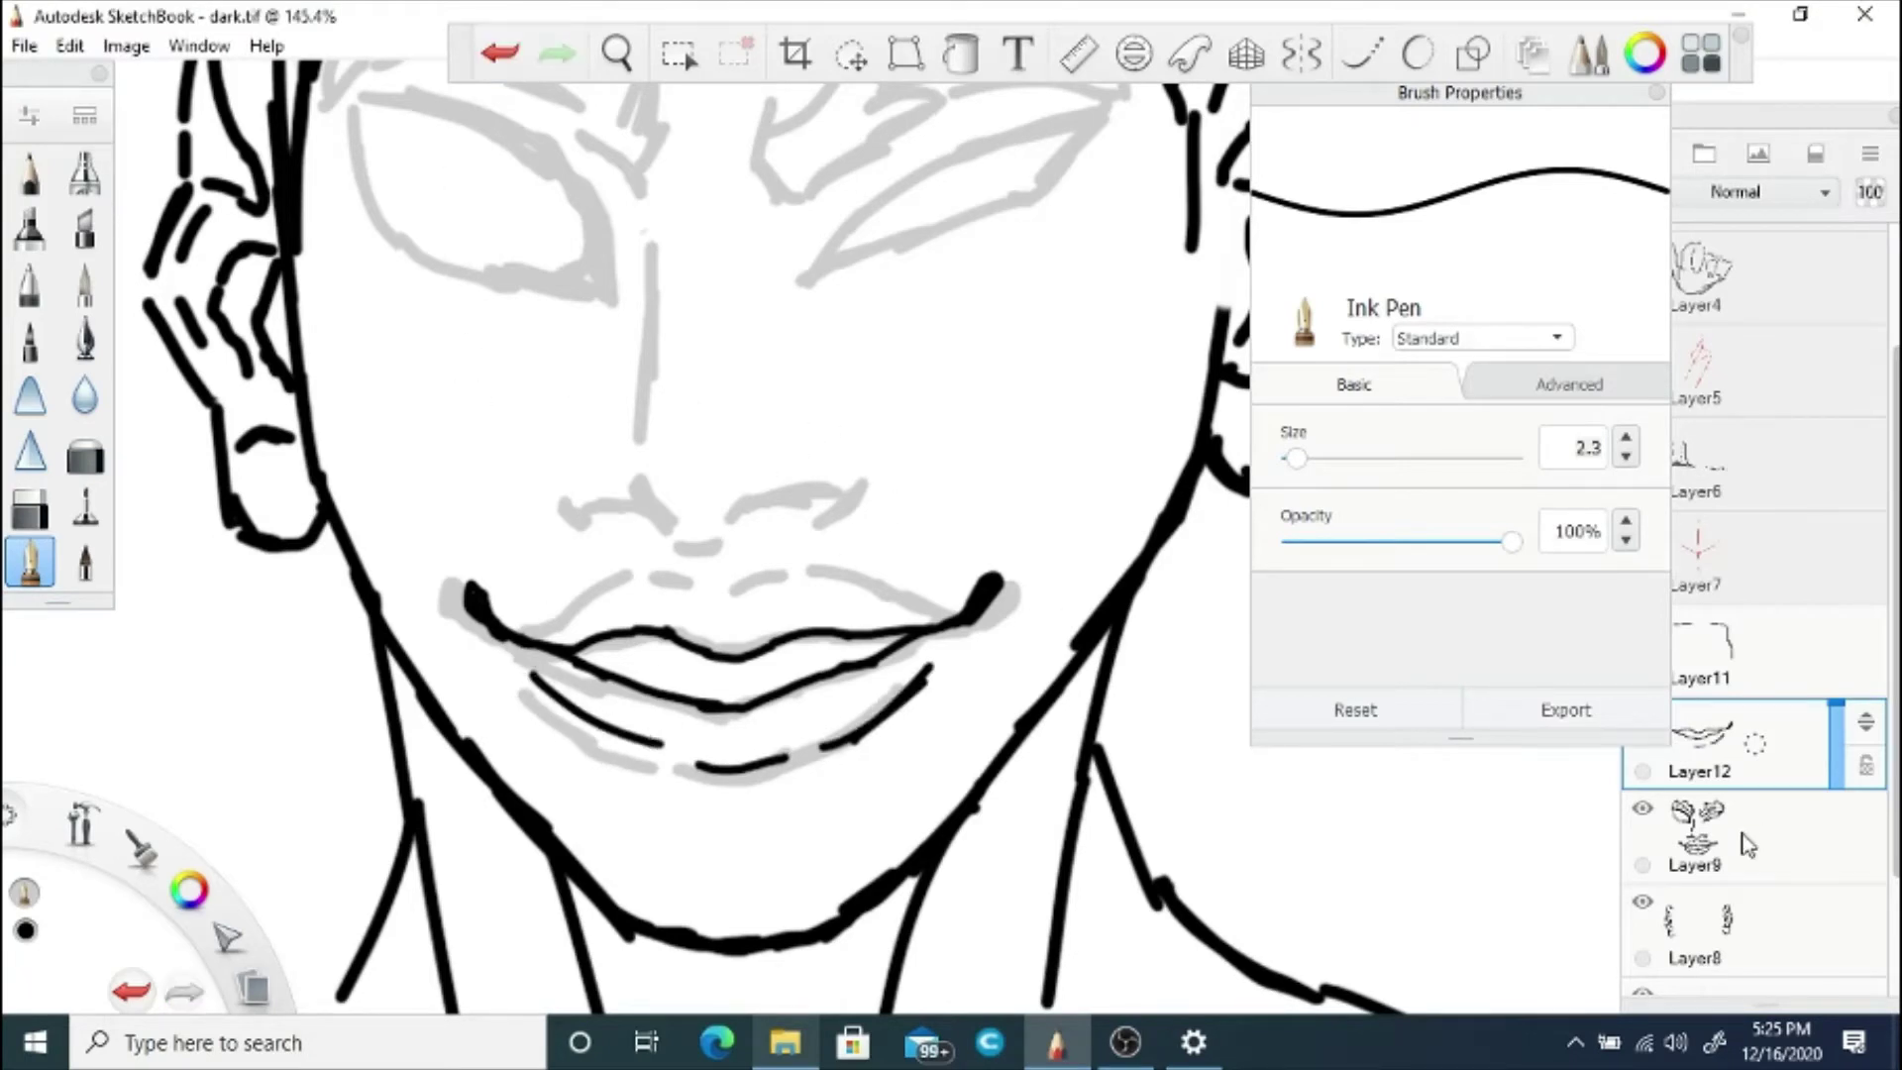
# Step: Redraw the hanging-arm-side dash under the lower lip and check the mouth with Layer9 hidden
pyautogui.click(1642, 808)
pyautogui.click(1642, 809)
pyautogui.click(501, 56)
pyautogui.moveTo(532, 670); pyautogui.dragTo(655, 757)
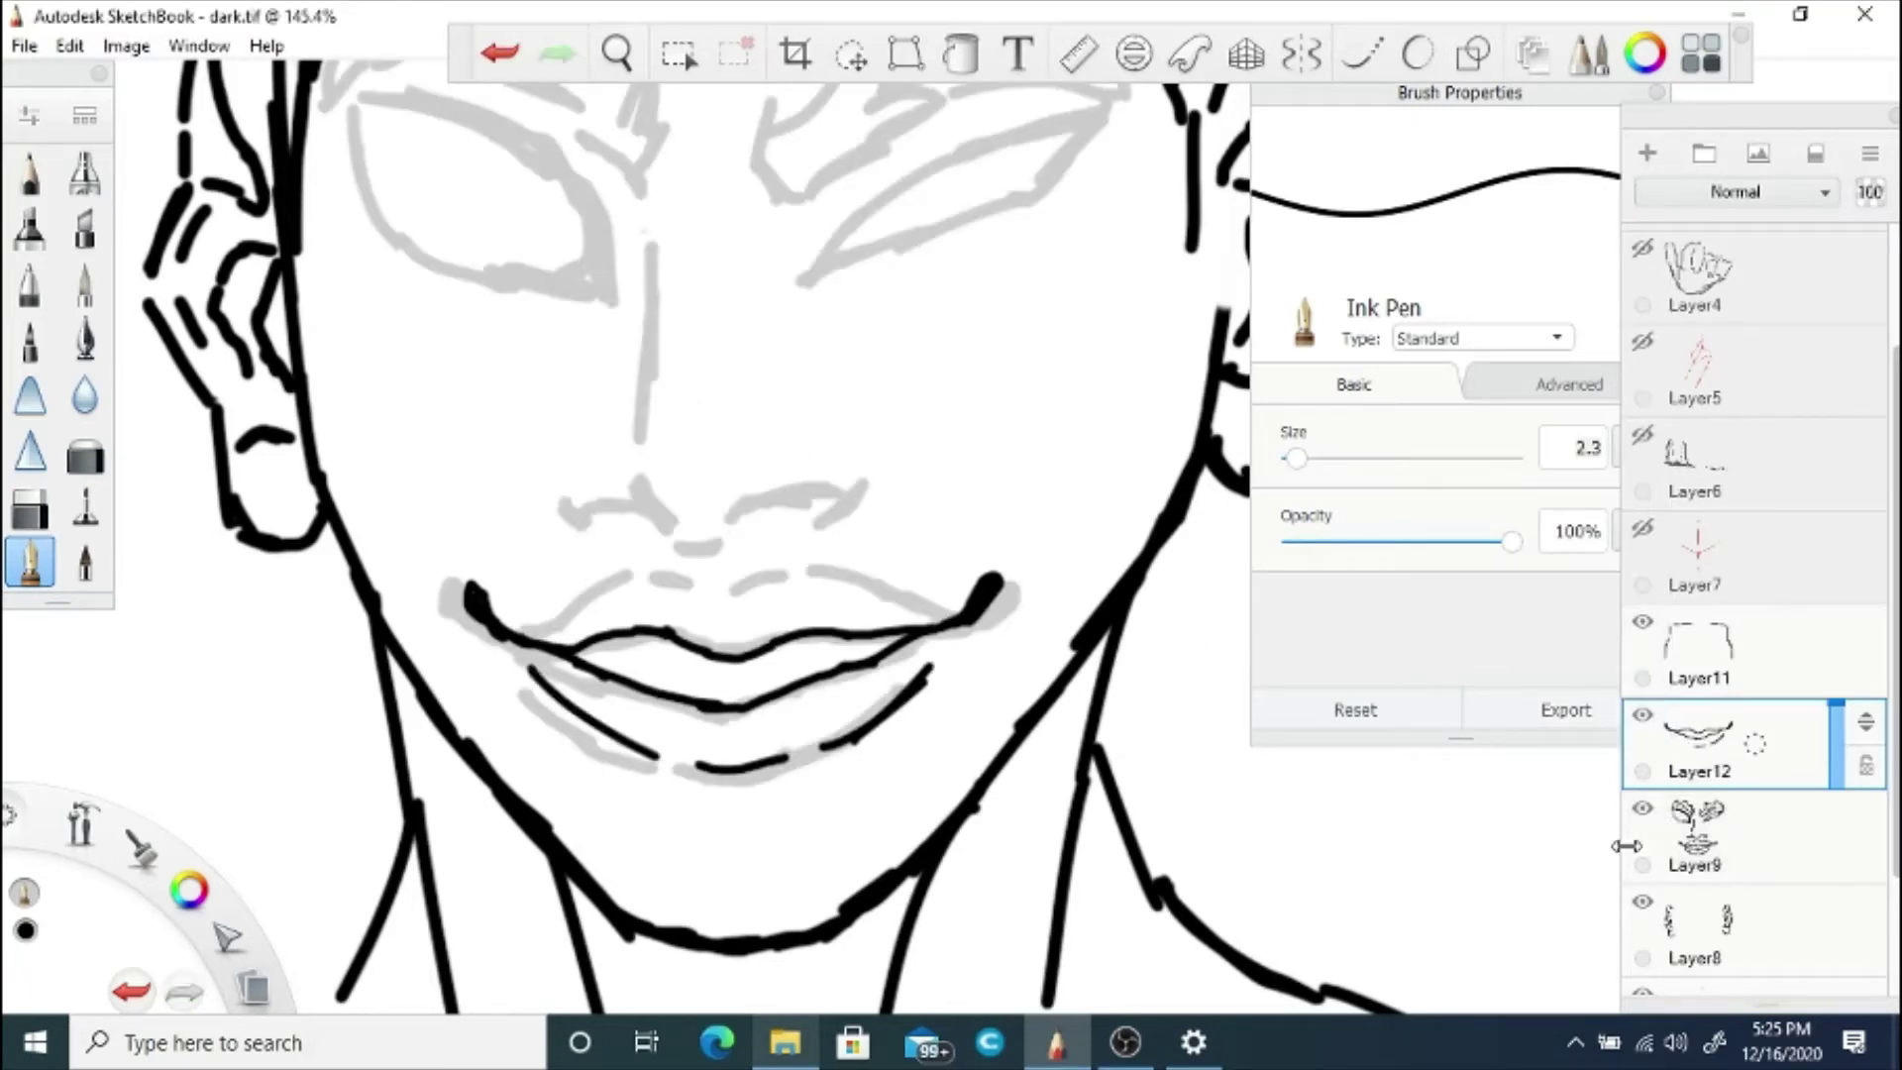
pyautogui.click(1642, 808)
pyautogui.press('space')
pyautogui.moveTo(794, 552)
pyautogui.mouseDown()
pyautogui.moveTo(691, 645)
pyautogui.moveTo(873, 539)
pyautogui.mouseUp()
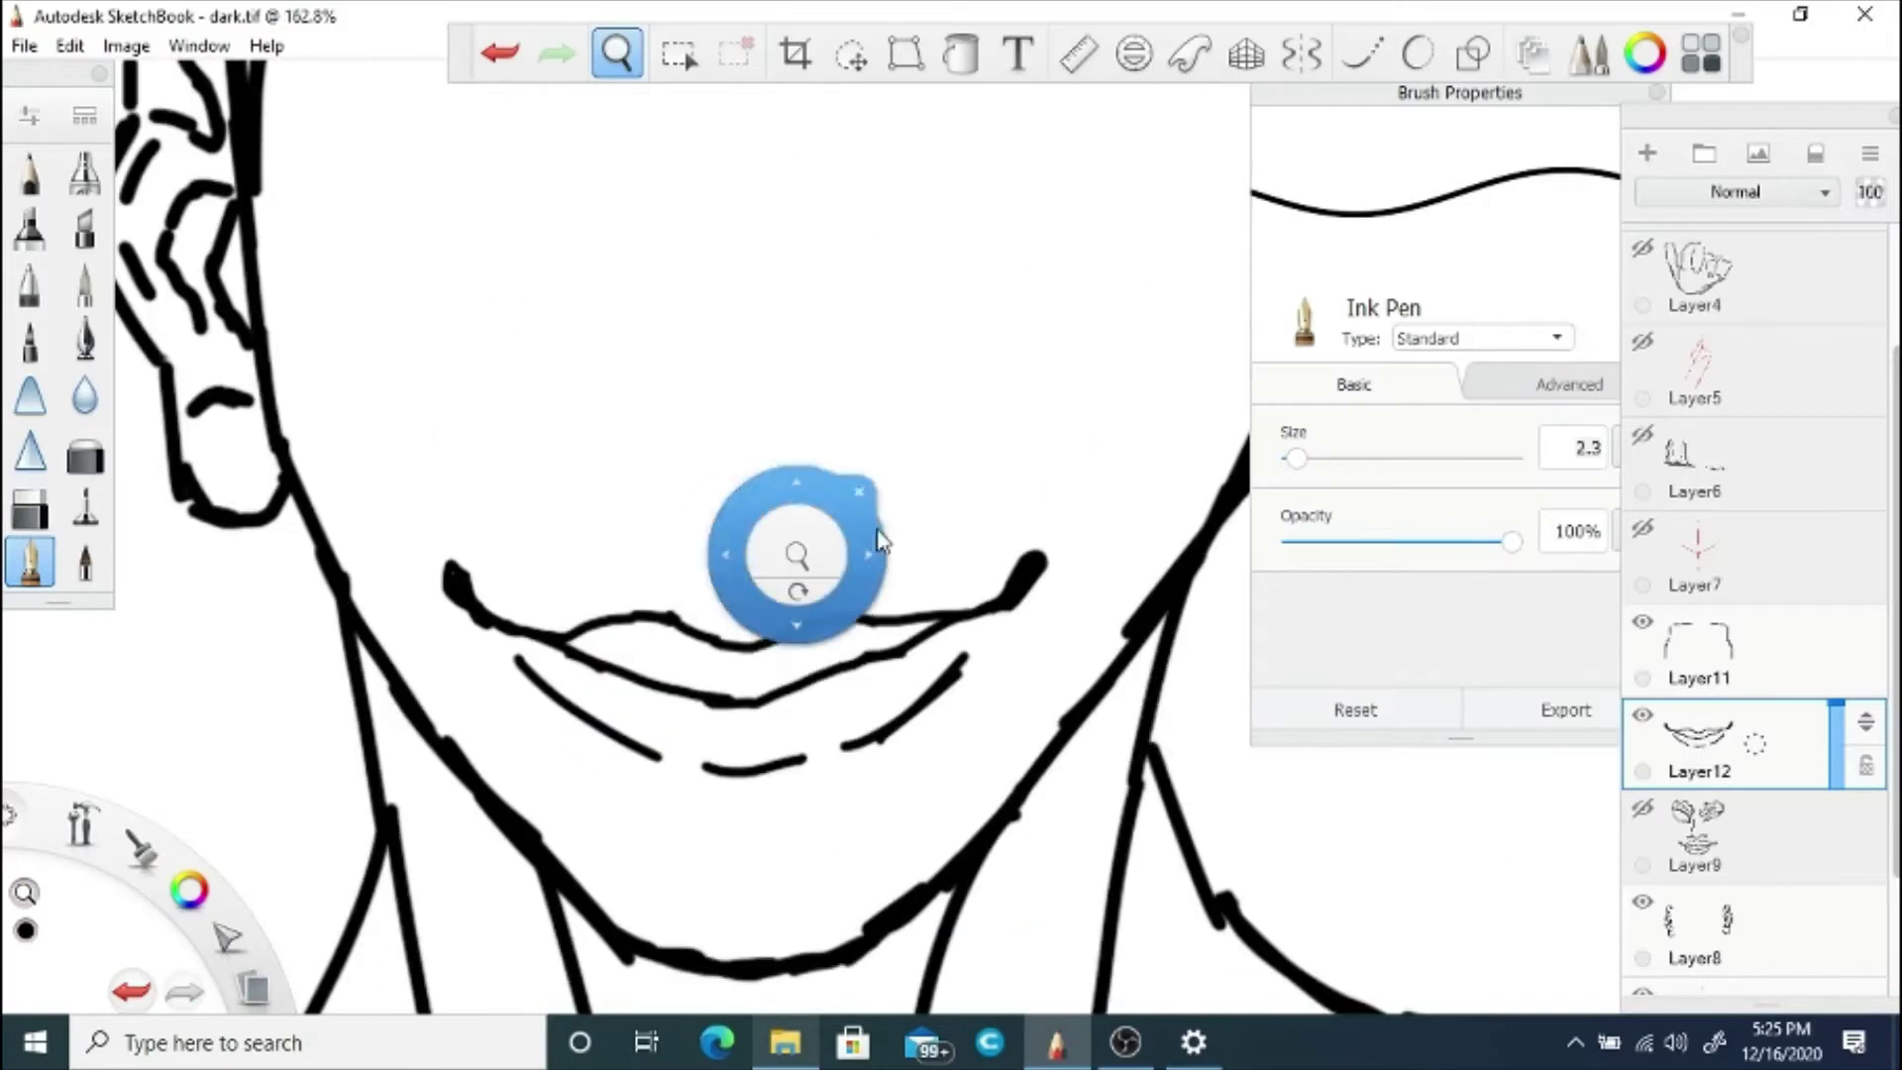
# Step: Show Layer9 again and ink the upper lip's top outline in broken strokes on Layer12
pyautogui.click(1720, 815)
pyautogui.click(1642, 808)
pyautogui.click(501, 56)
pyautogui.click(1720, 735)
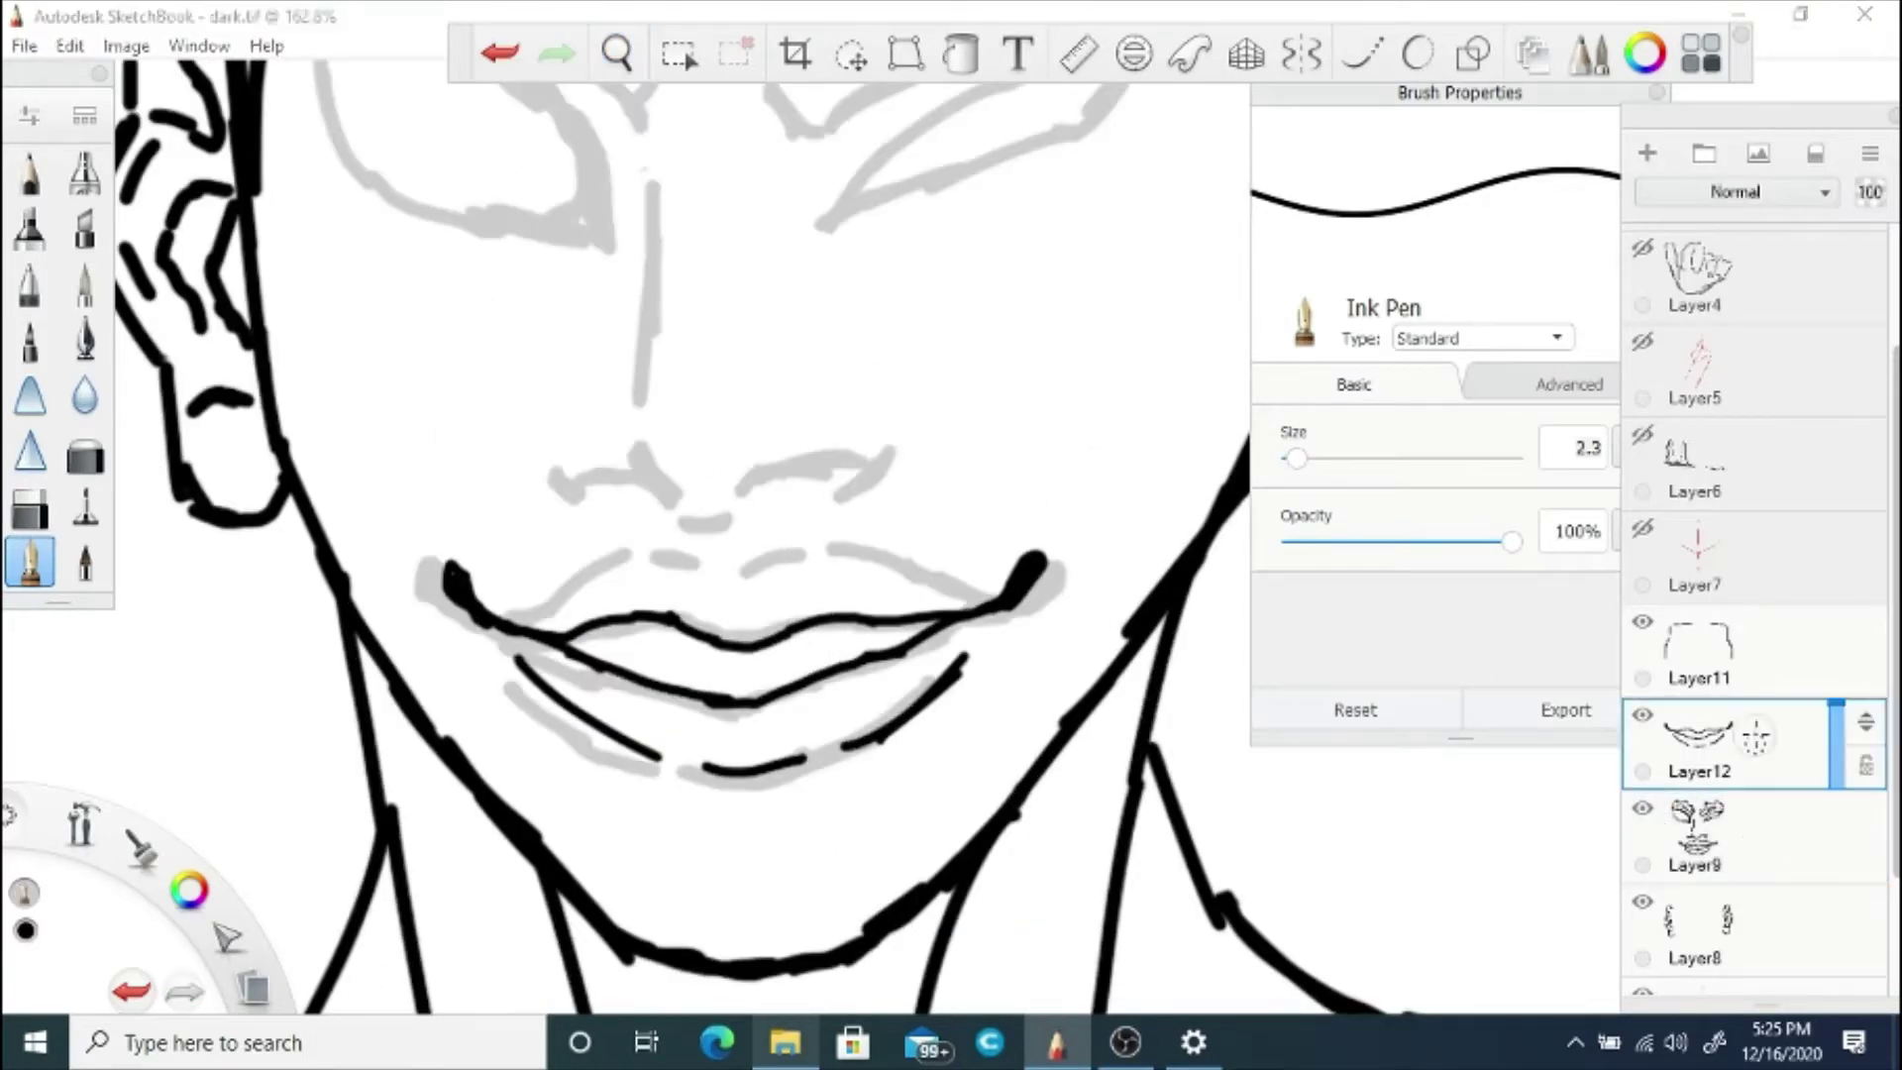
pyautogui.moveTo(743, 574)
pyautogui.mouseDown()
pyautogui.moveTo(802, 557)
pyautogui.moveTo(929, 584)
pyautogui.mouseUp()
pyautogui.click(507, 56)
pyautogui.moveTo(824, 551); pyautogui.dragTo(974, 595)
pyautogui.moveTo(654, 555)
pyautogui.mouseDown()
pyautogui.moveTo(723, 573)
pyautogui.moveTo(562, 594)
pyautogui.mouseUp()
# Step: Hide Layer9 and reshape the upper lip's outline near the raised-arm-side mouth corner with the Hard Eraser and Ink Pen
pyautogui.click(1641, 807)
pyautogui.press('space')
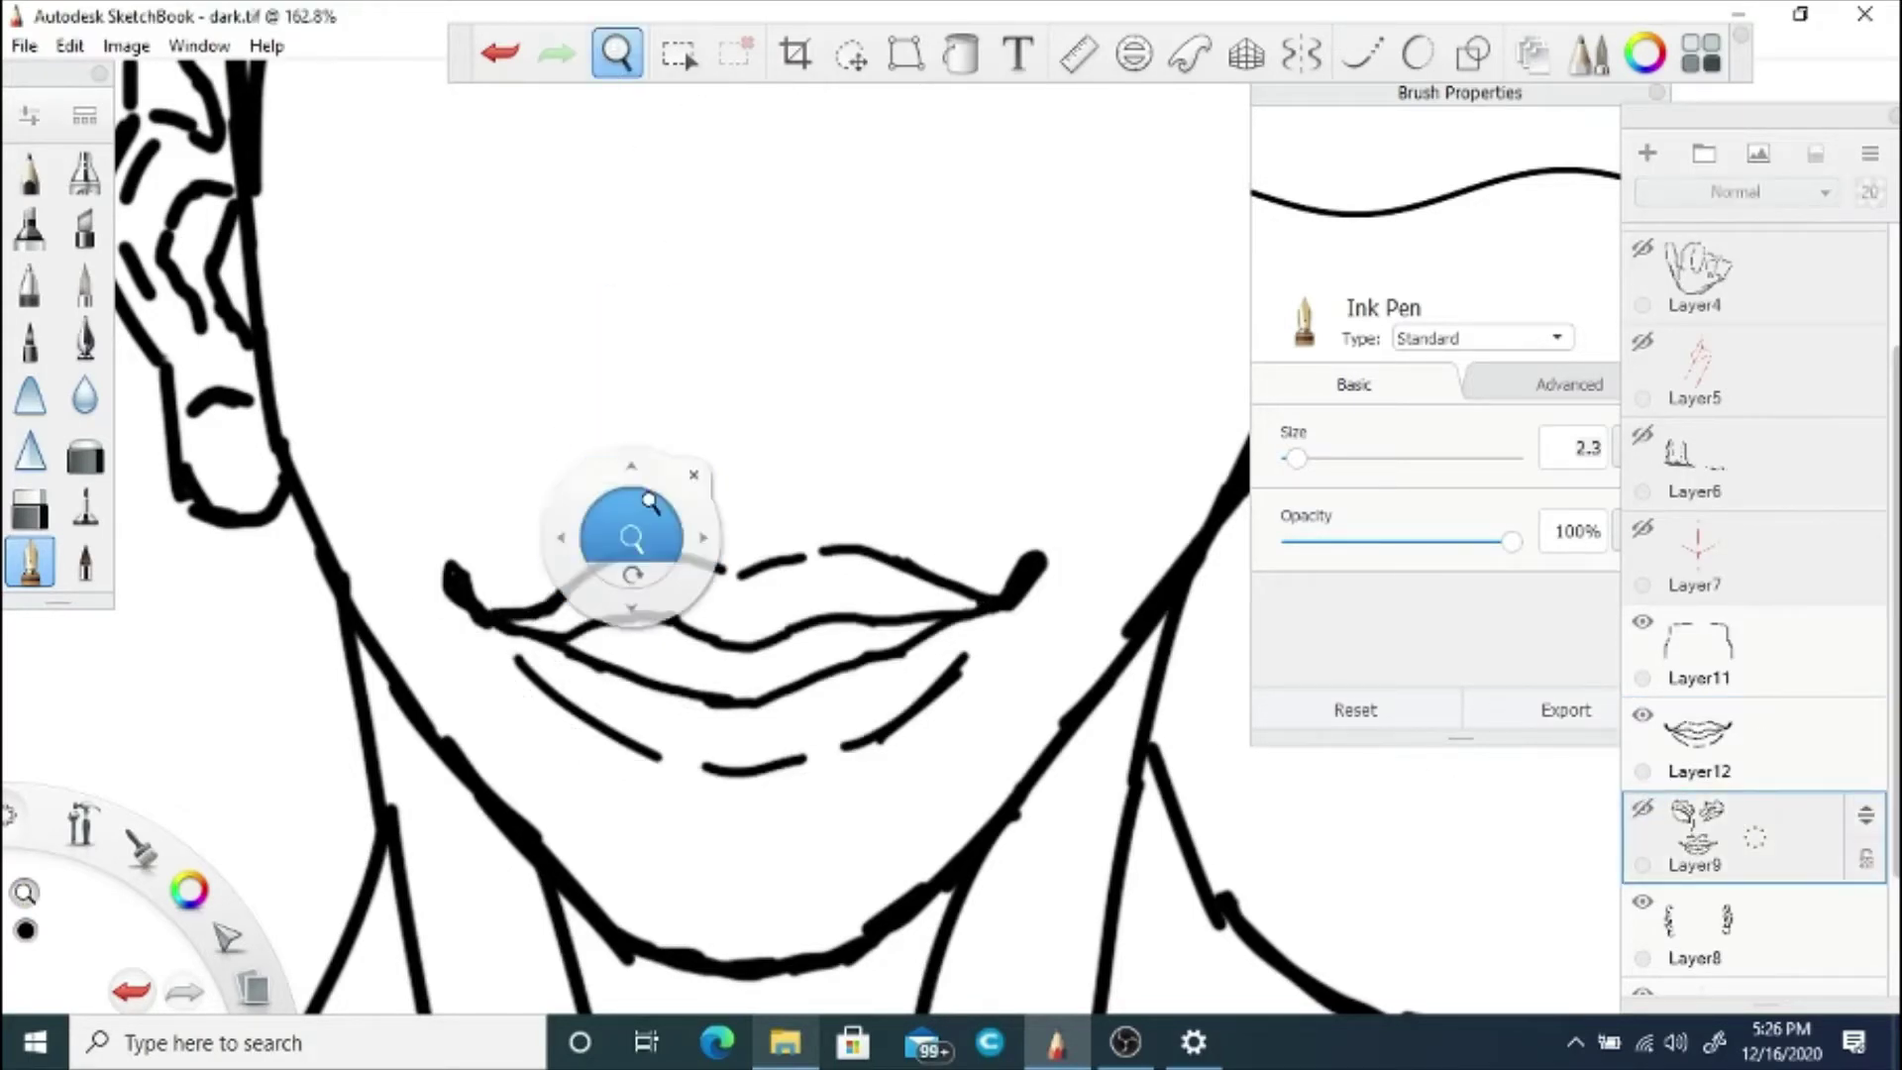
pyautogui.moveTo(650, 503); pyautogui.dragTo(673, 477)
pyautogui.click(1703, 737)
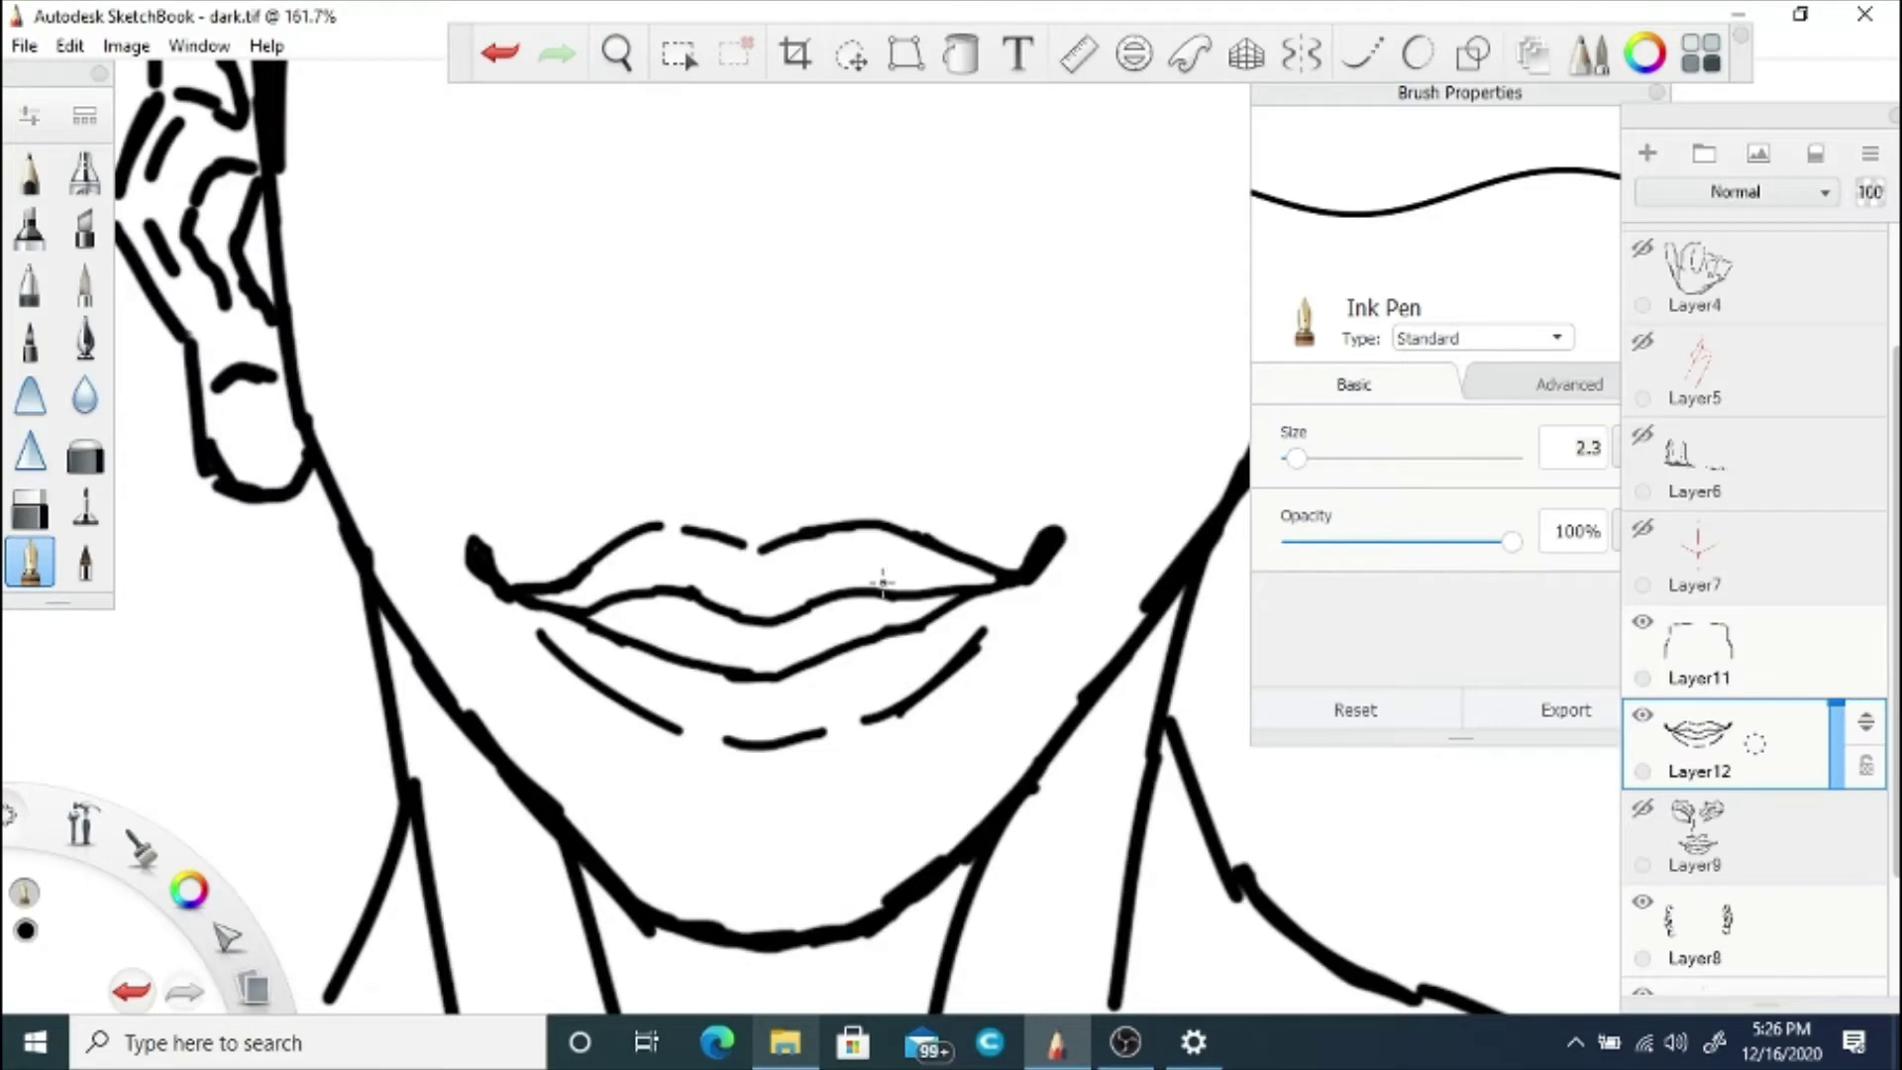
pyautogui.click(30, 507)
pyautogui.moveTo(1329, 413); pyautogui.dragTo(1313, 413)
pyautogui.click(980, 559)
pyautogui.moveTo(933, 543)
pyautogui.mouseDown()
pyautogui.moveTo(978, 544)
pyautogui.moveTo(929, 540)
pyautogui.mouseUp()
pyautogui.press('e')
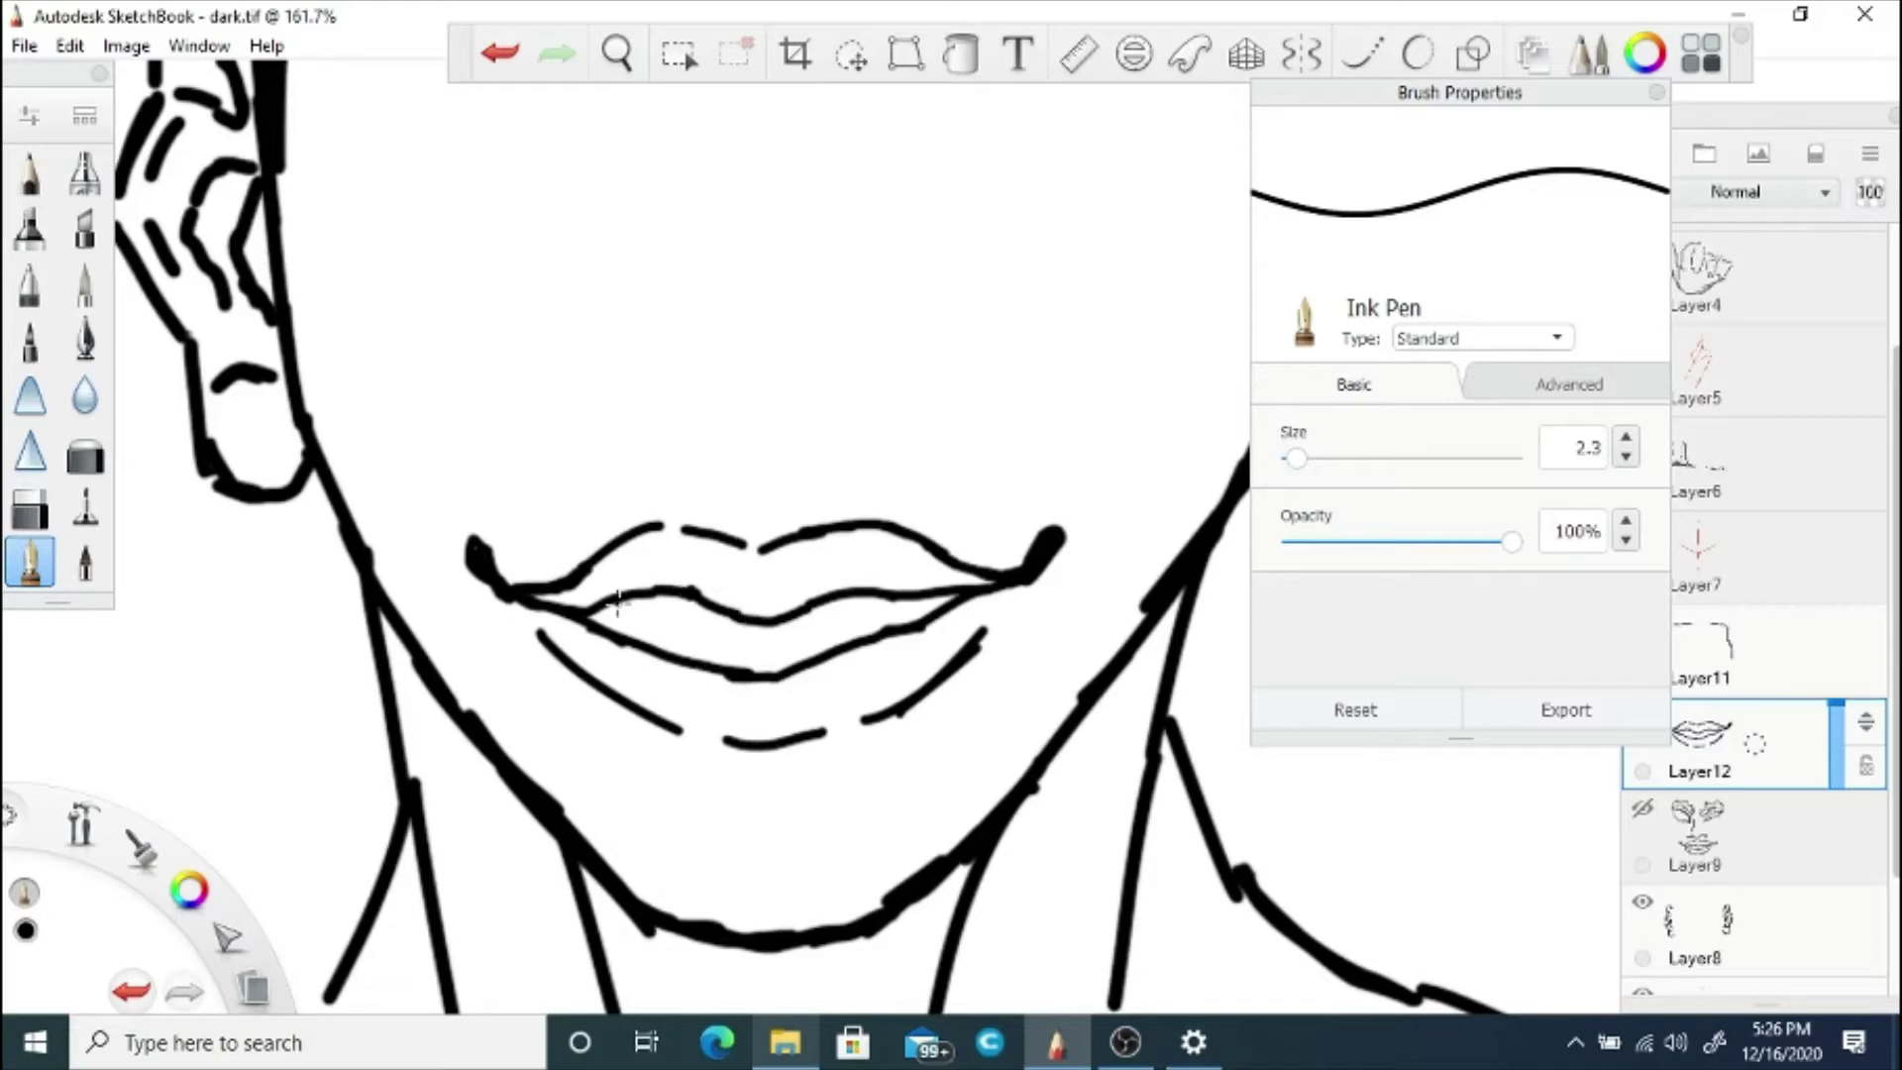
# Step: Try to reroute the lower lip line near the hanging-arm-side mouth corner with a short curved stroke
pyautogui.moveTo(617, 599)
pyautogui.mouseDown()
pyautogui.moveTo(708, 664)
pyautogui.moveTo(599, 636)
pyautogui.mouseUp()
pyautogui.press('e')
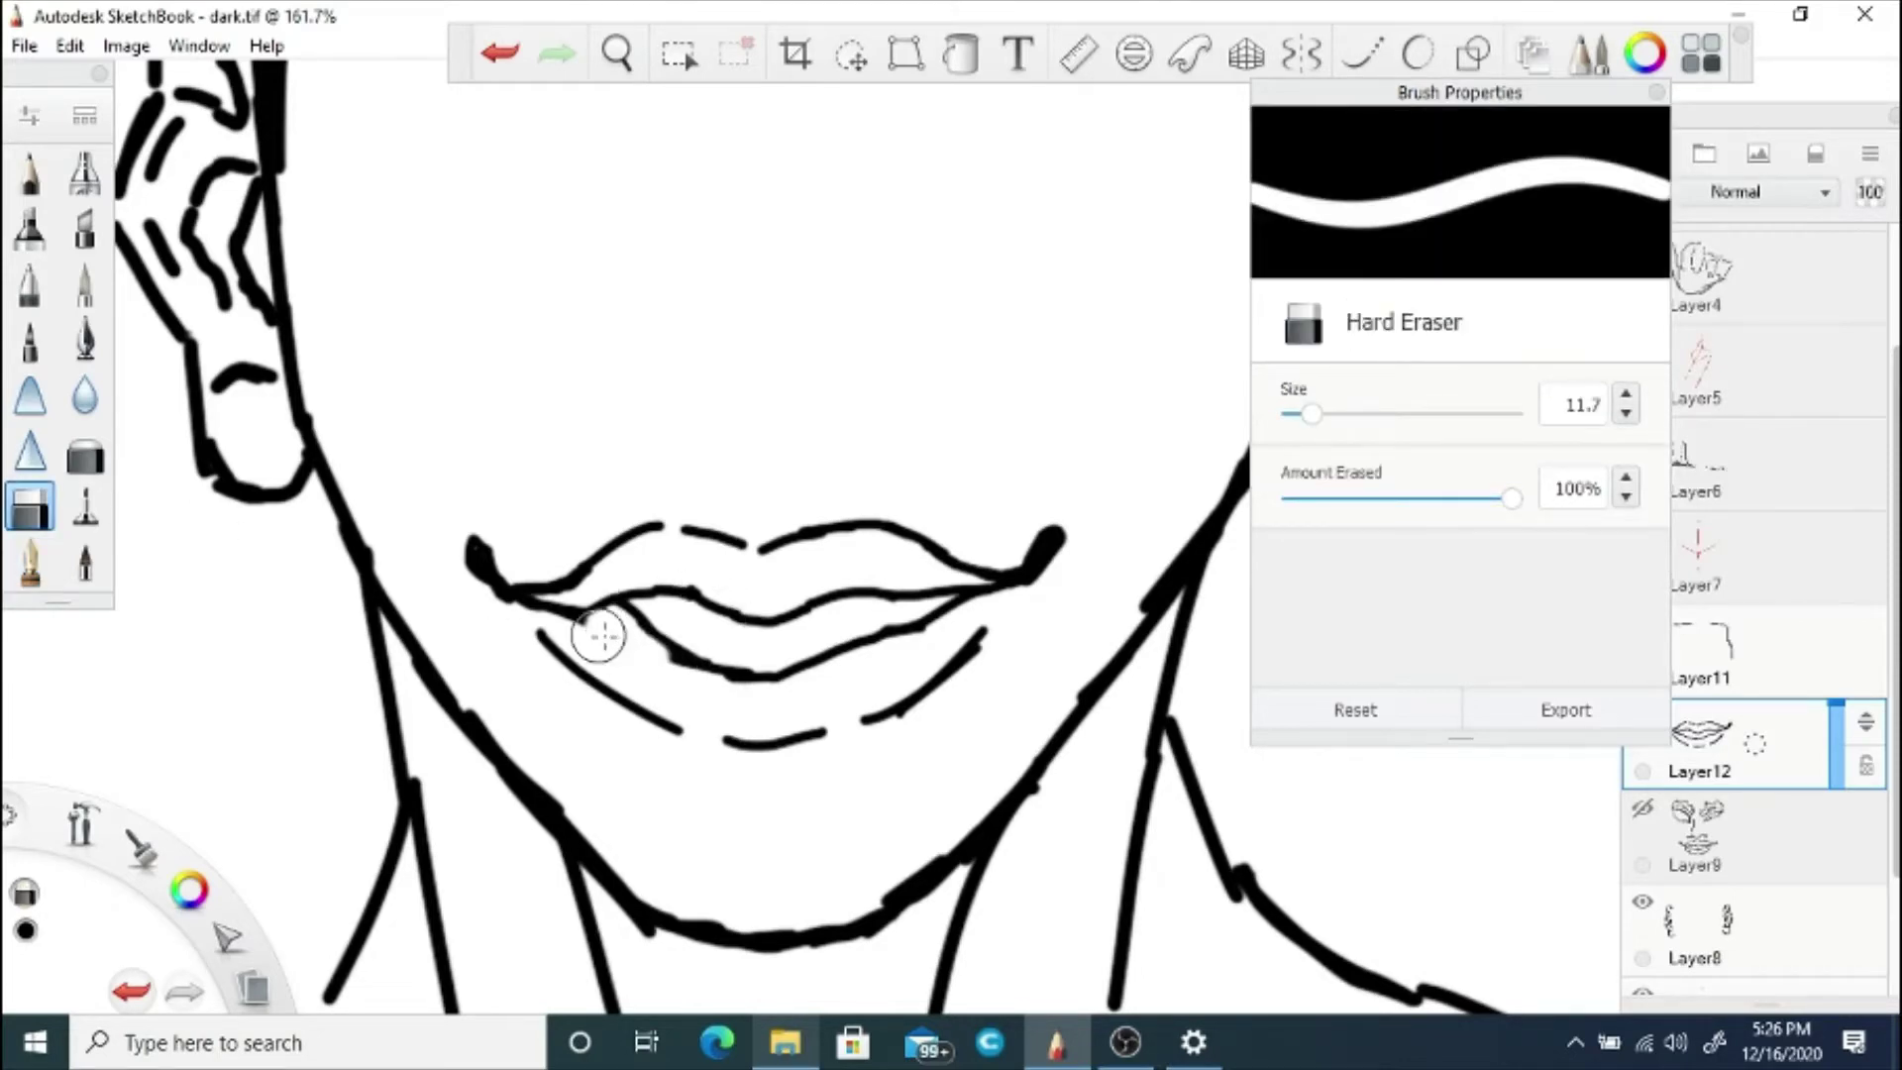
pyautogui.scroll(-5, 599, 635)
pyautogui.scroll(6, 599, 636)
pyautogui.click(505, 61)
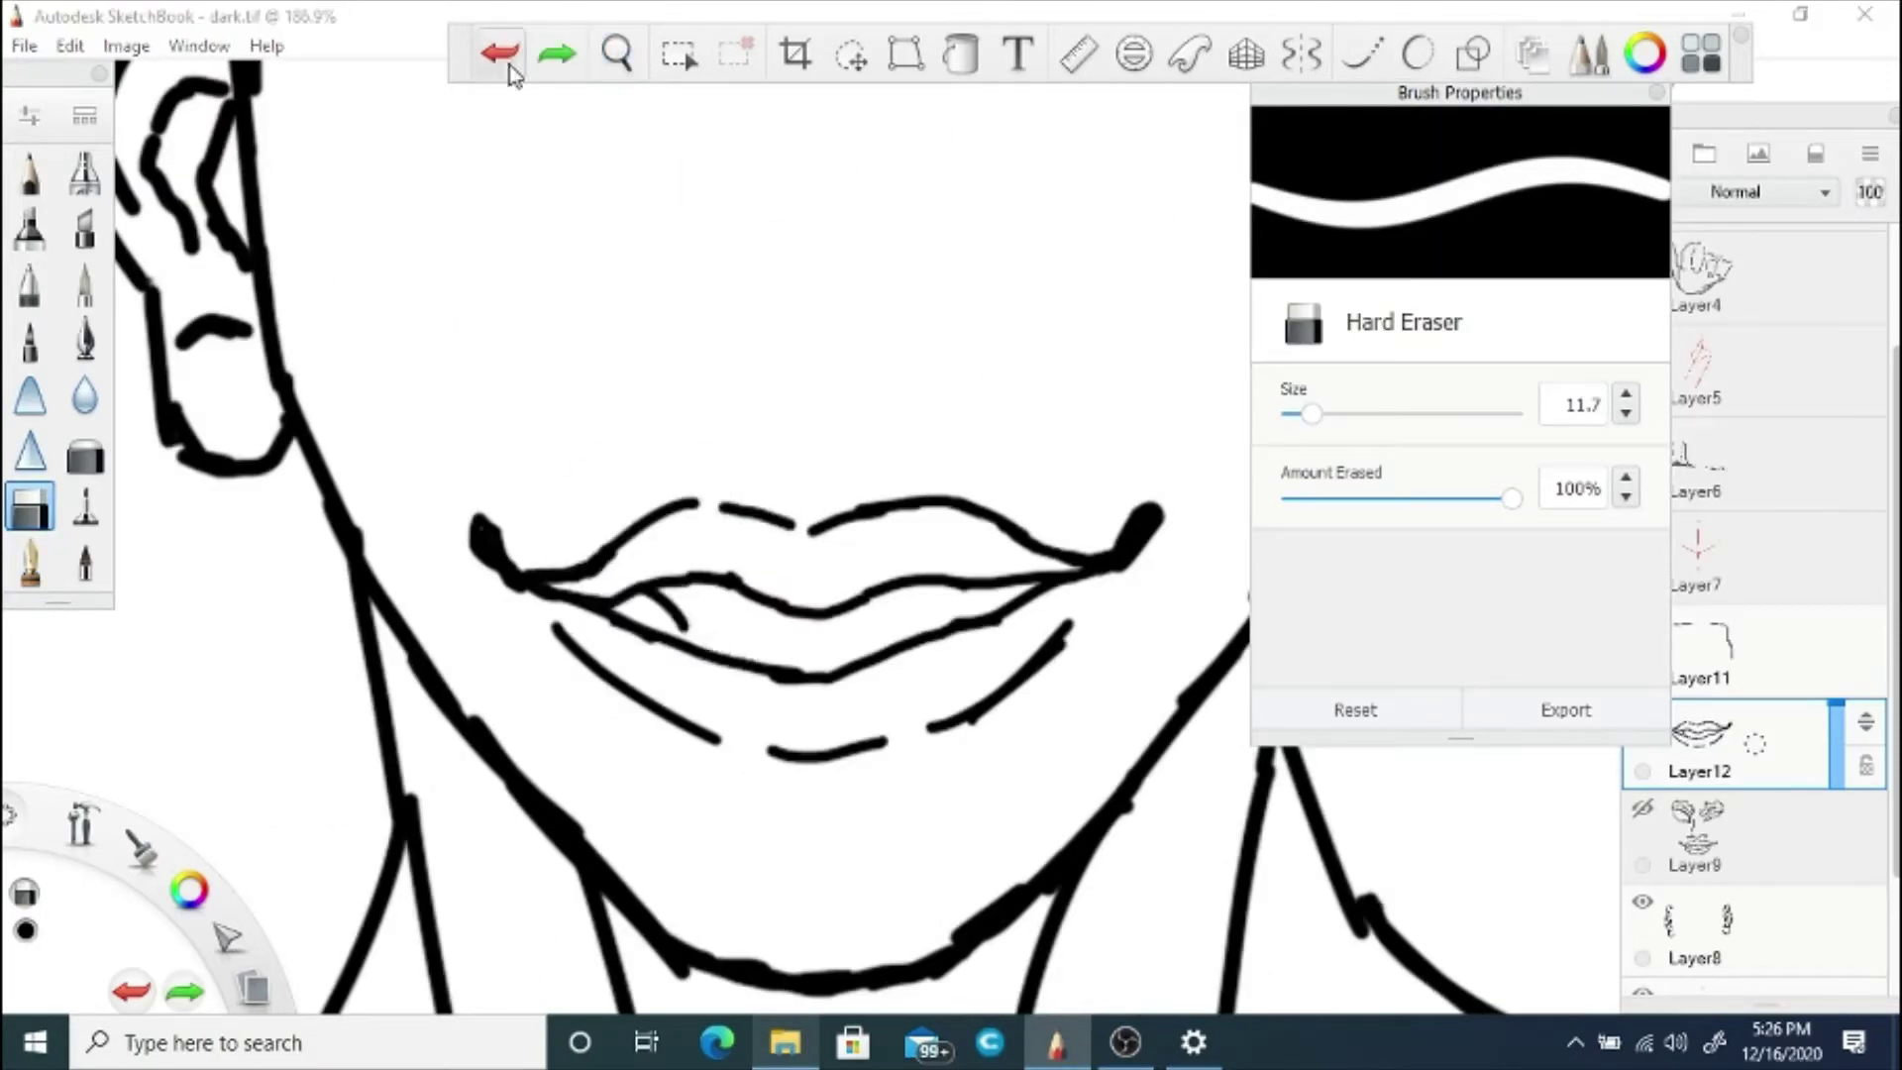
pyautogui.click(511, 69)
# Step: Shrink the Hard Eraser to 5.2, erase the lower lip line near the hanging-arm-side corner, and redraw it curving from the lip line
pyautogui.press('[')
pyautogui.press('[')
pyautogui.press('[')
pyautogui.press('[')
pyautogui.press('[')
pyautogui.moveTo(679, 642); pyautogui.dragTo(644, 628)
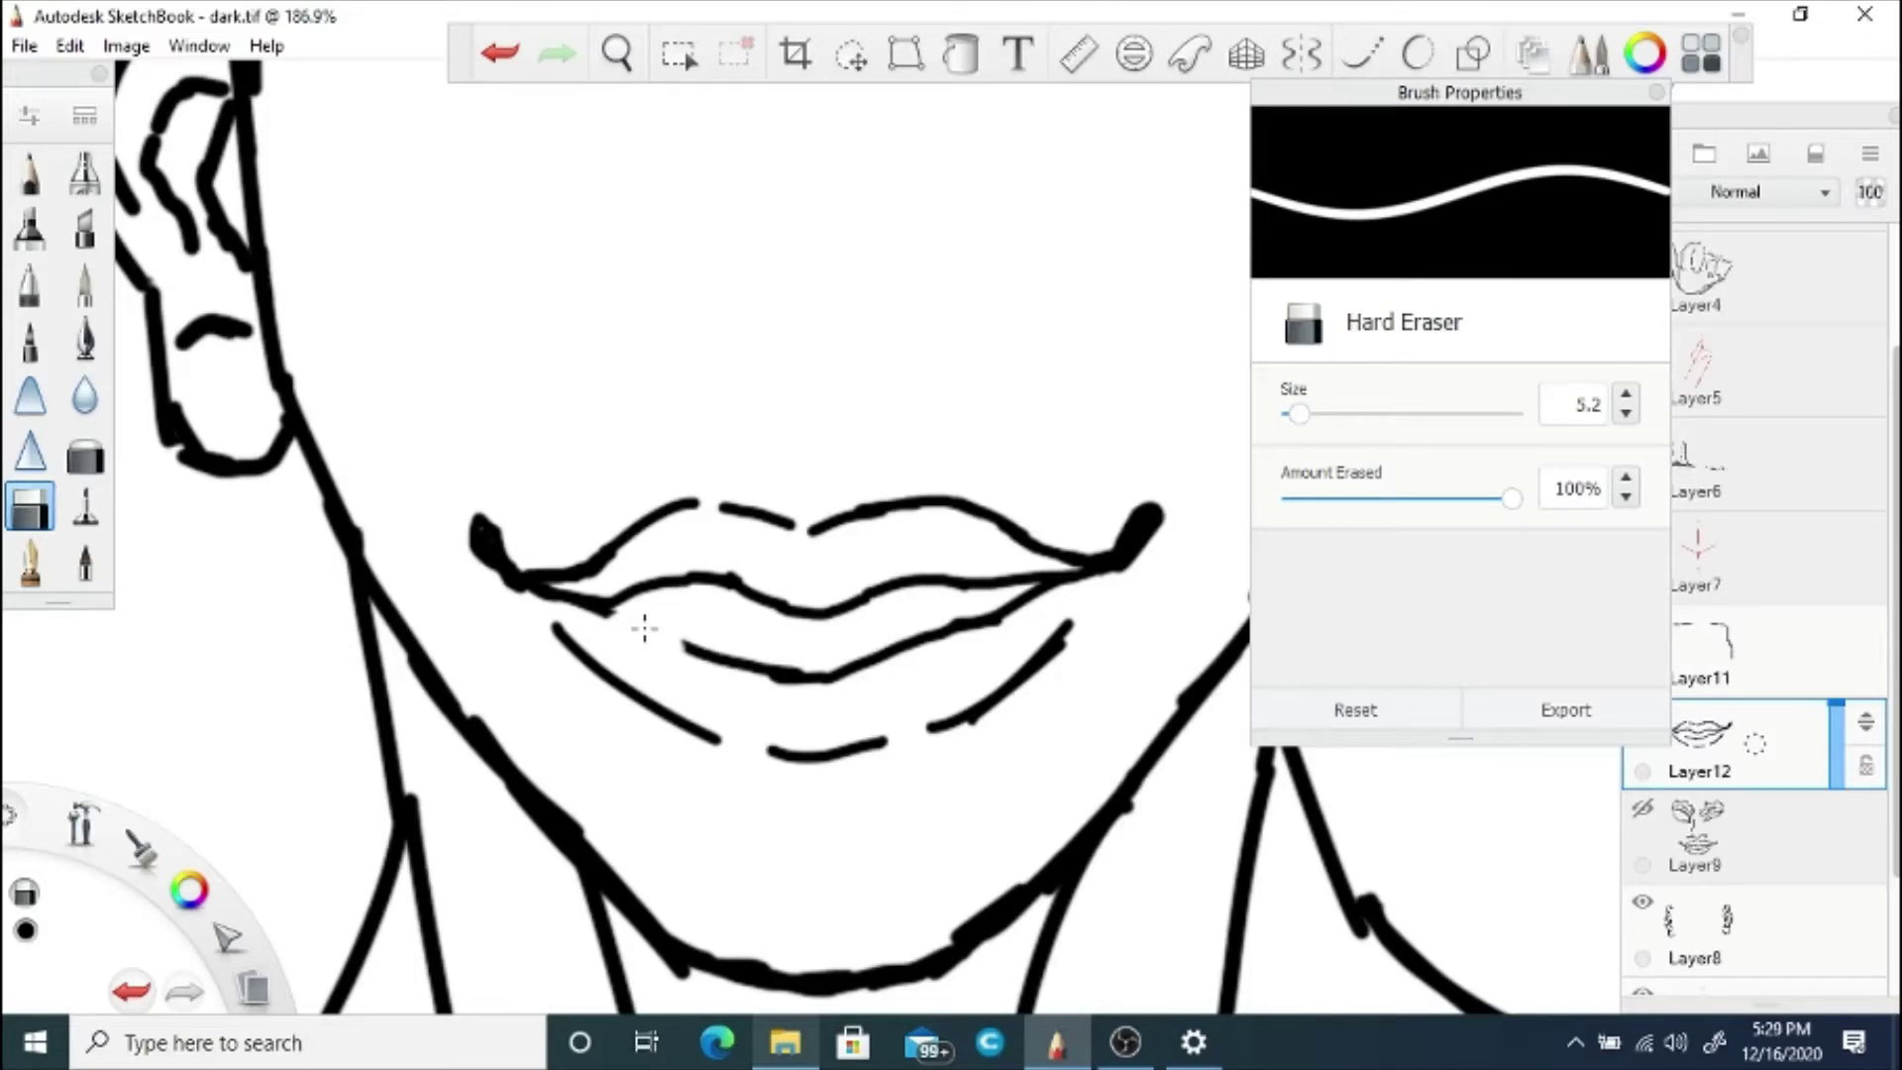
pyautogui.click(30, 562)
pyautogui.moveTo(636, 595); pyautogui.dragTo(679, 643)
pyautogui.click(499, 54)
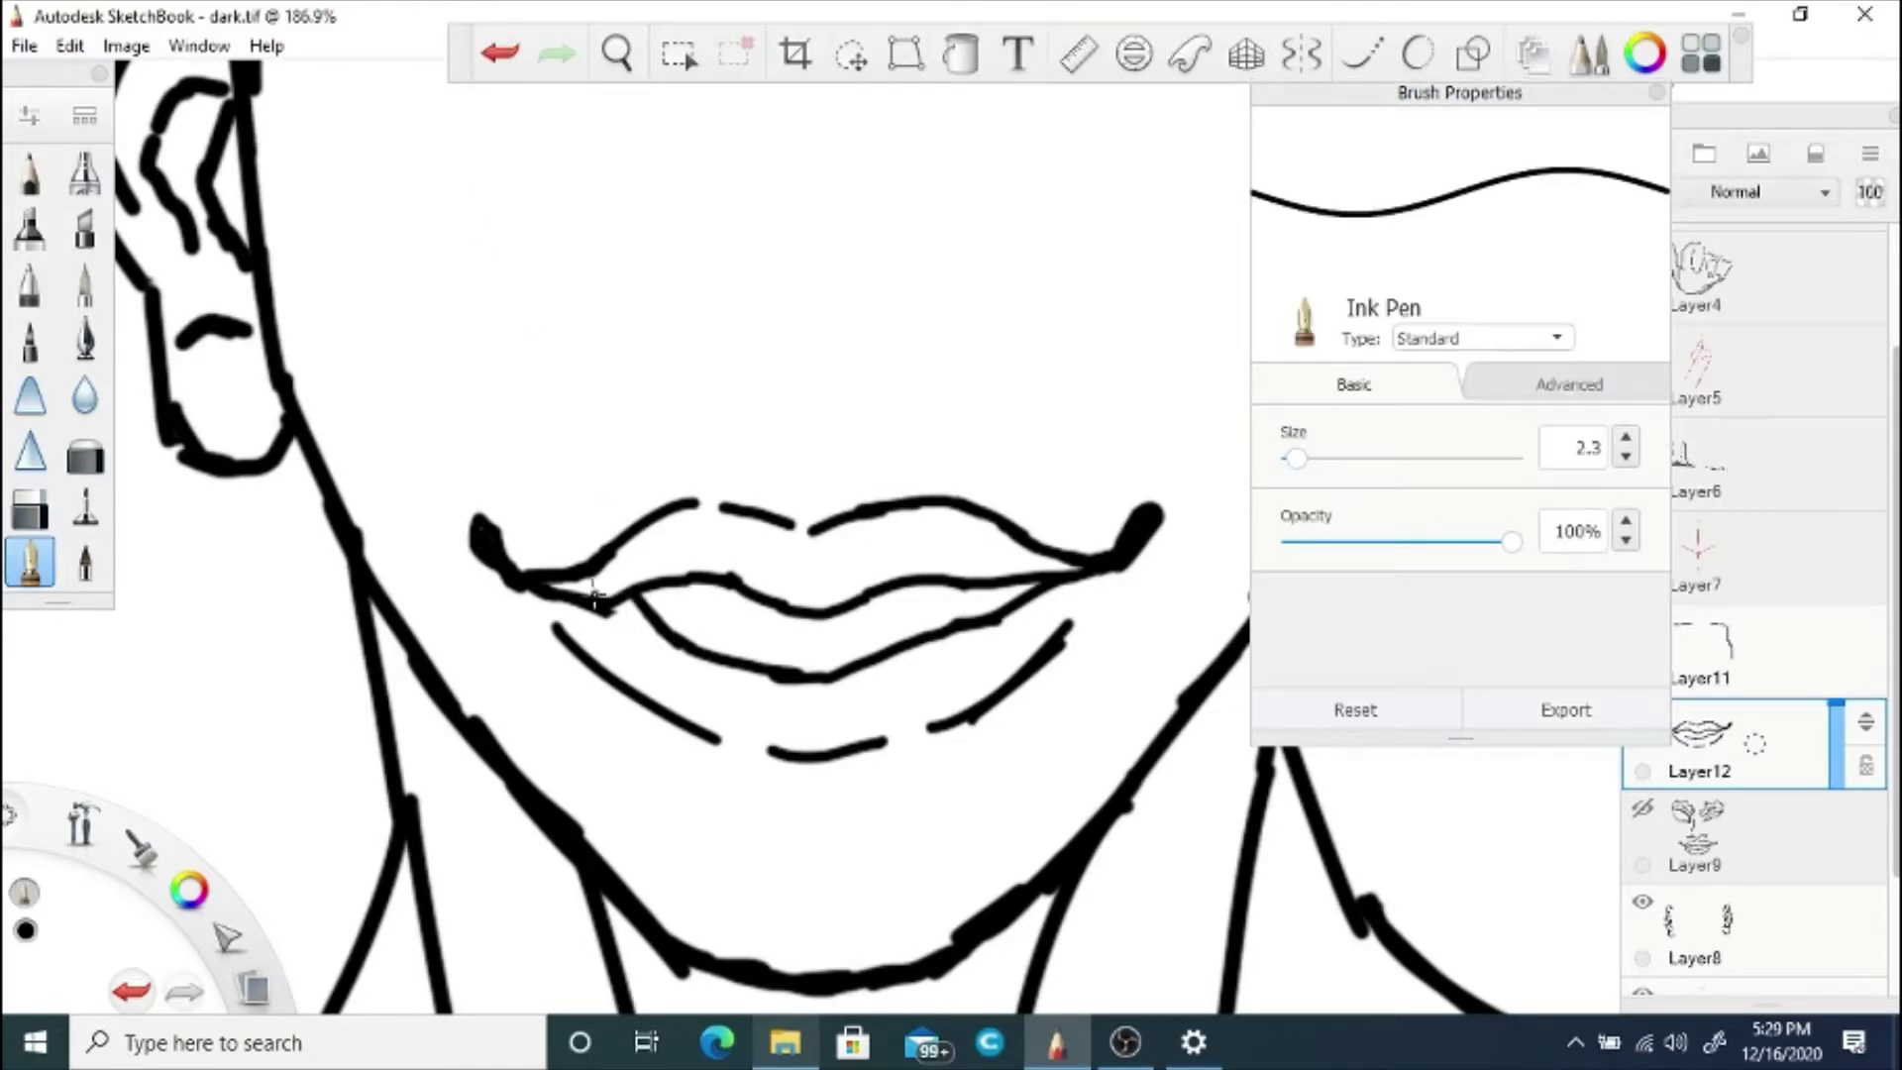
pyautogui.press('e')
pyautogui.click(30, 562)
pyautogui.click(500, 52)
pyautogui.moveTo(661, 634); pyautogui.dragTo(677, 644)
# Step: Ink a row of teeth with short dividing marks between the lips on Layer12
pyautogui.press('space')
pyautogui.moveTo(692, 557); pyautogui.dragTo(849, 626)
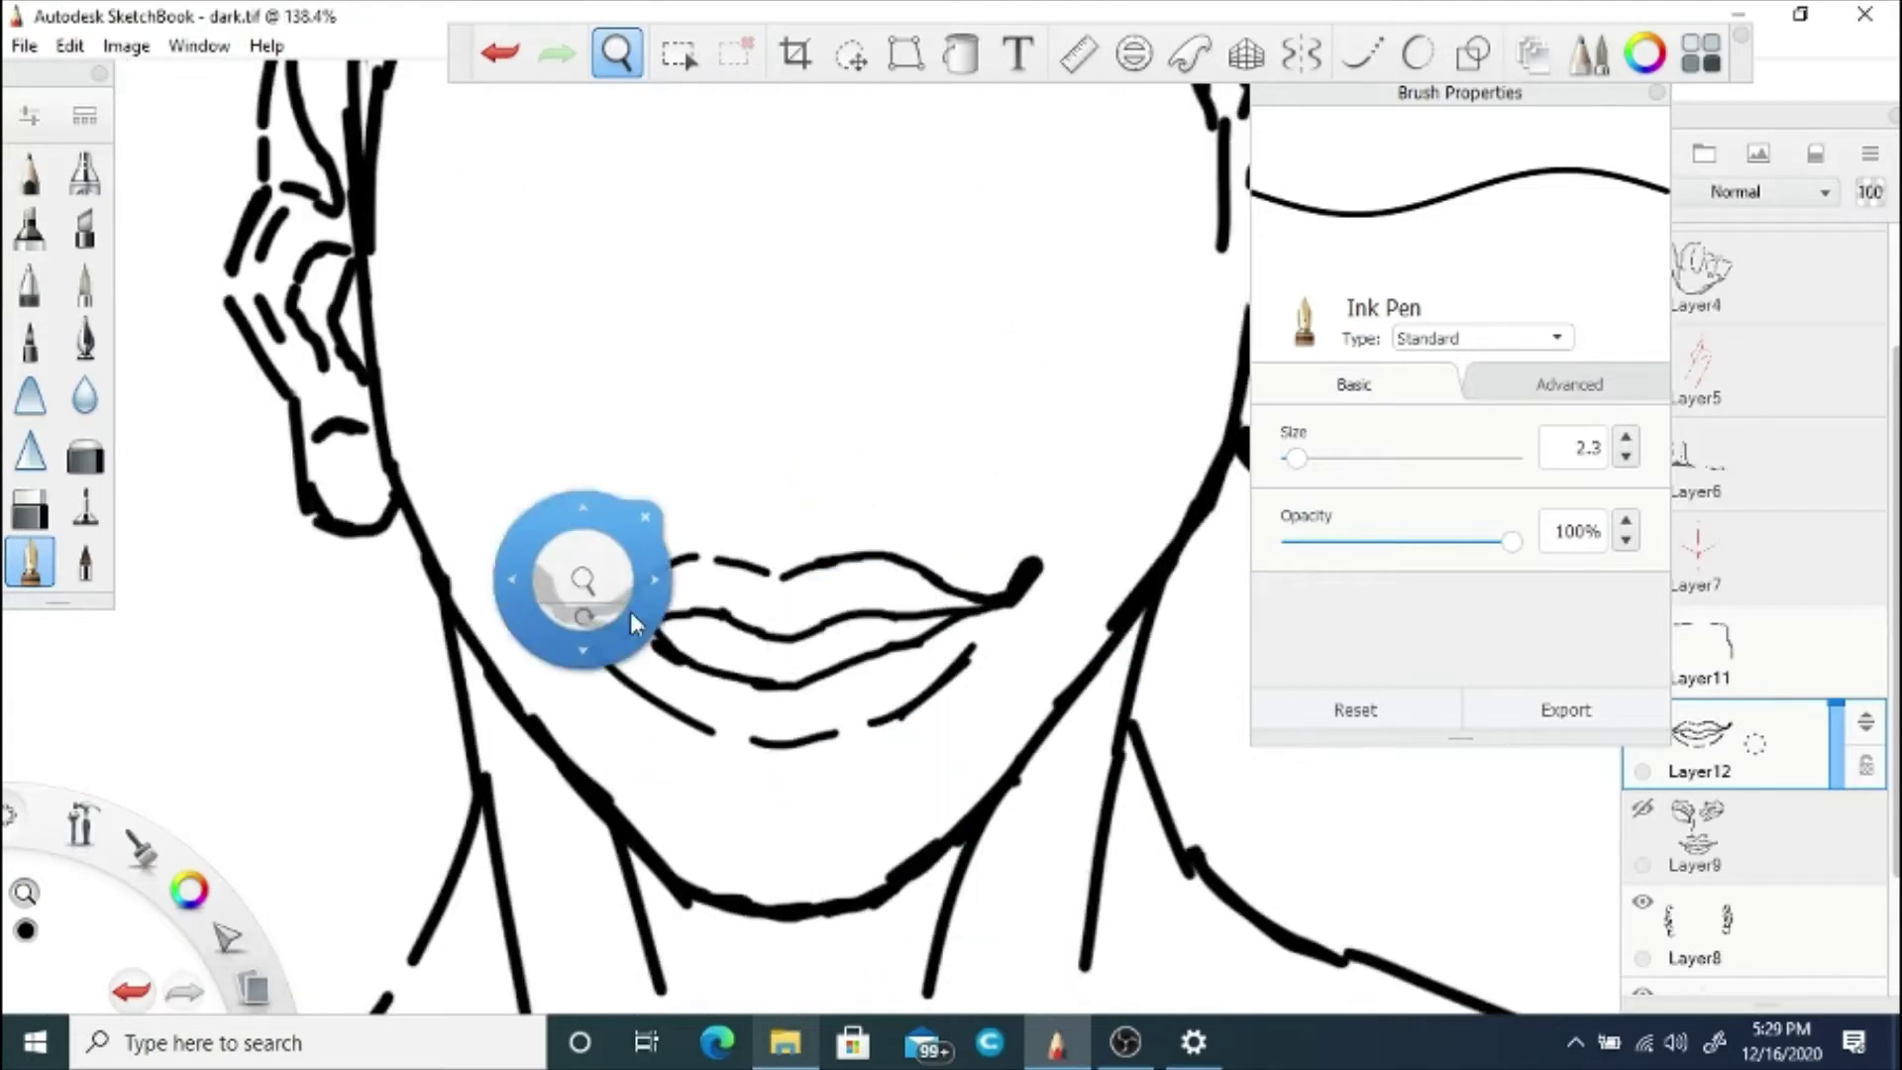
pyautogui.moveTo(631, 622)
pyautogui.mouseDown()
pyautogui.moveTo(706, 624)
pyautogui.moveTo(677, 656)
pyautogui.moveTo(745, 700)
pyautogui.moveTo(646, 661)
pyautogui.mouseUp()
pyautogui.click(500, 52)
pyautogui.click(500, 53)
pyautogui.click(500, 52)
pyautogui.click(500, 53)
pyautogui.click(500, 52)
pyautogui.click(500, 53)
pyautogui.click(29, 508)
pyautogui.click(30, 562)
pyautogui.moveTo(763, 669); pyautogui.dragTo(915, 673)
pyautogui.click(500, 53)
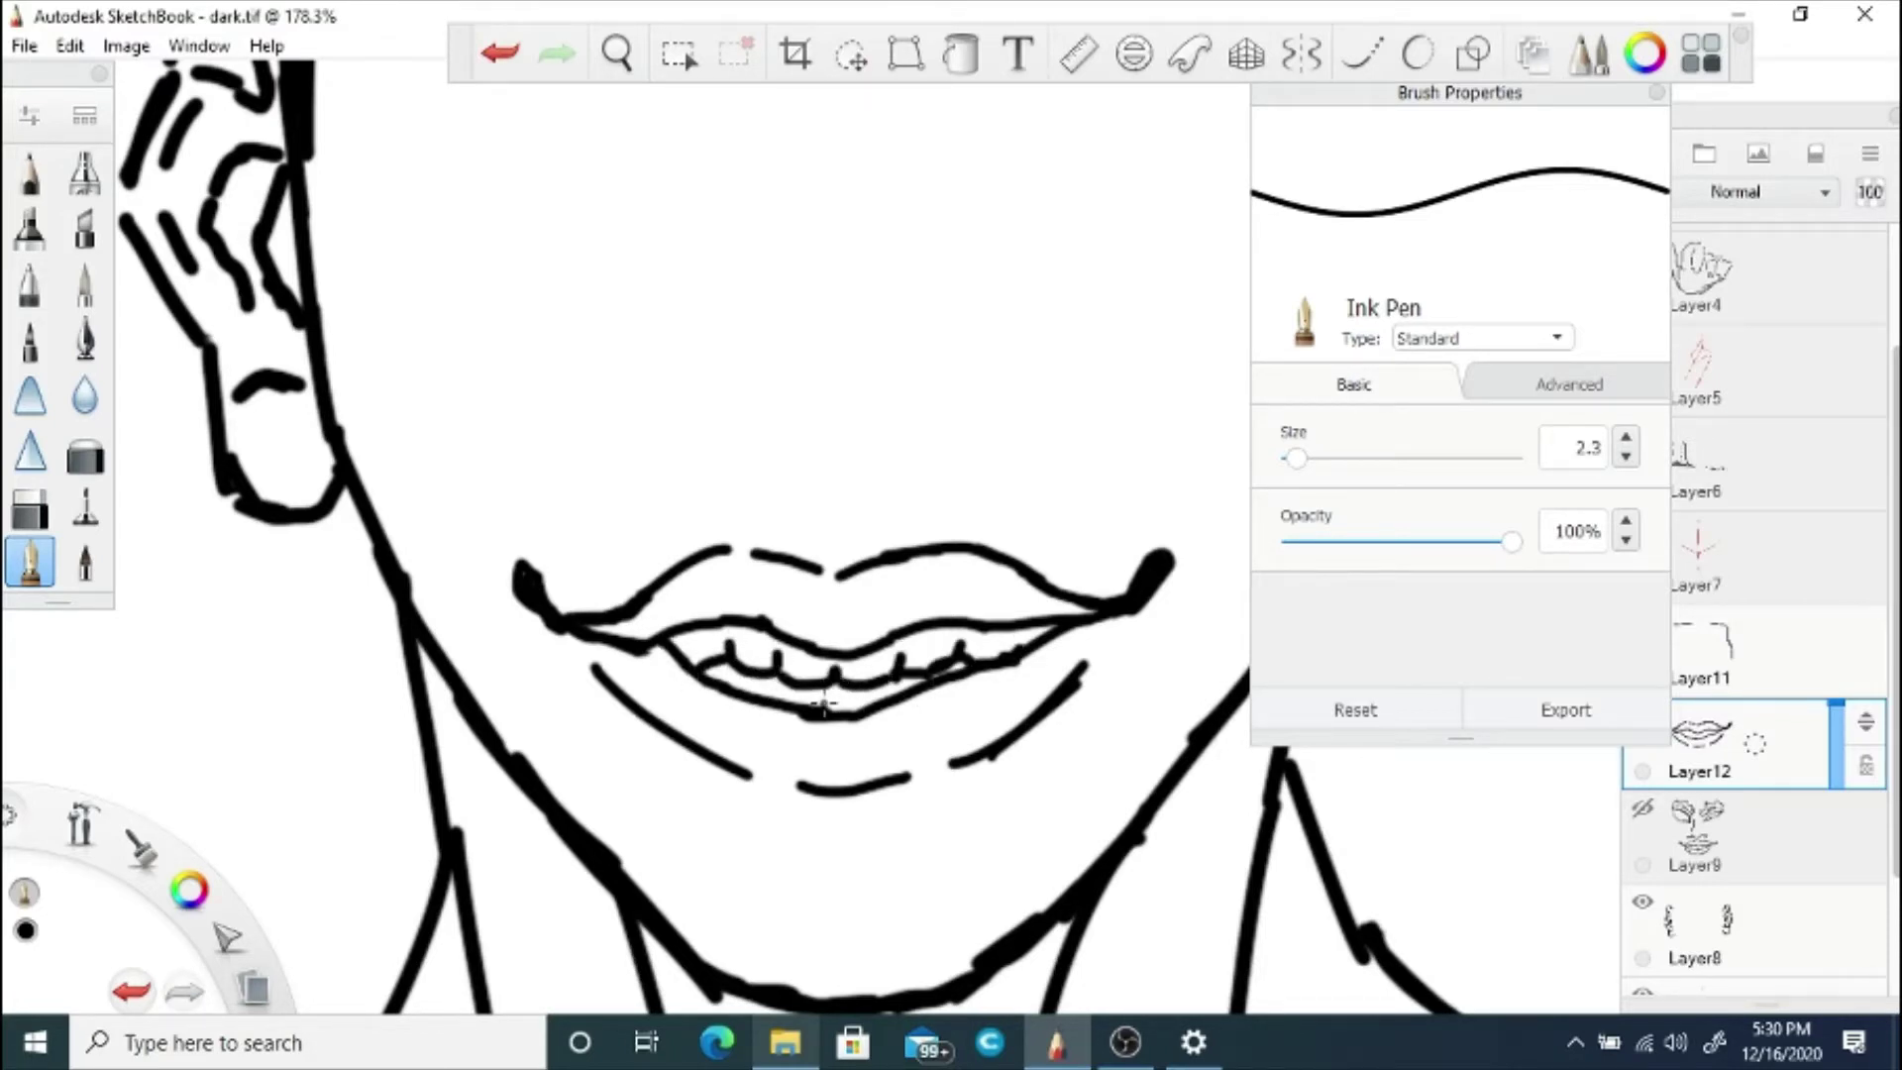
# Step: Check the teeth up close and from a wider view, and undo the tooth row and its dividing marks
pyautogui.click(617, 52)
pyautogui.moveTo(560, 710); pyautogui.dragTo(724, 544)
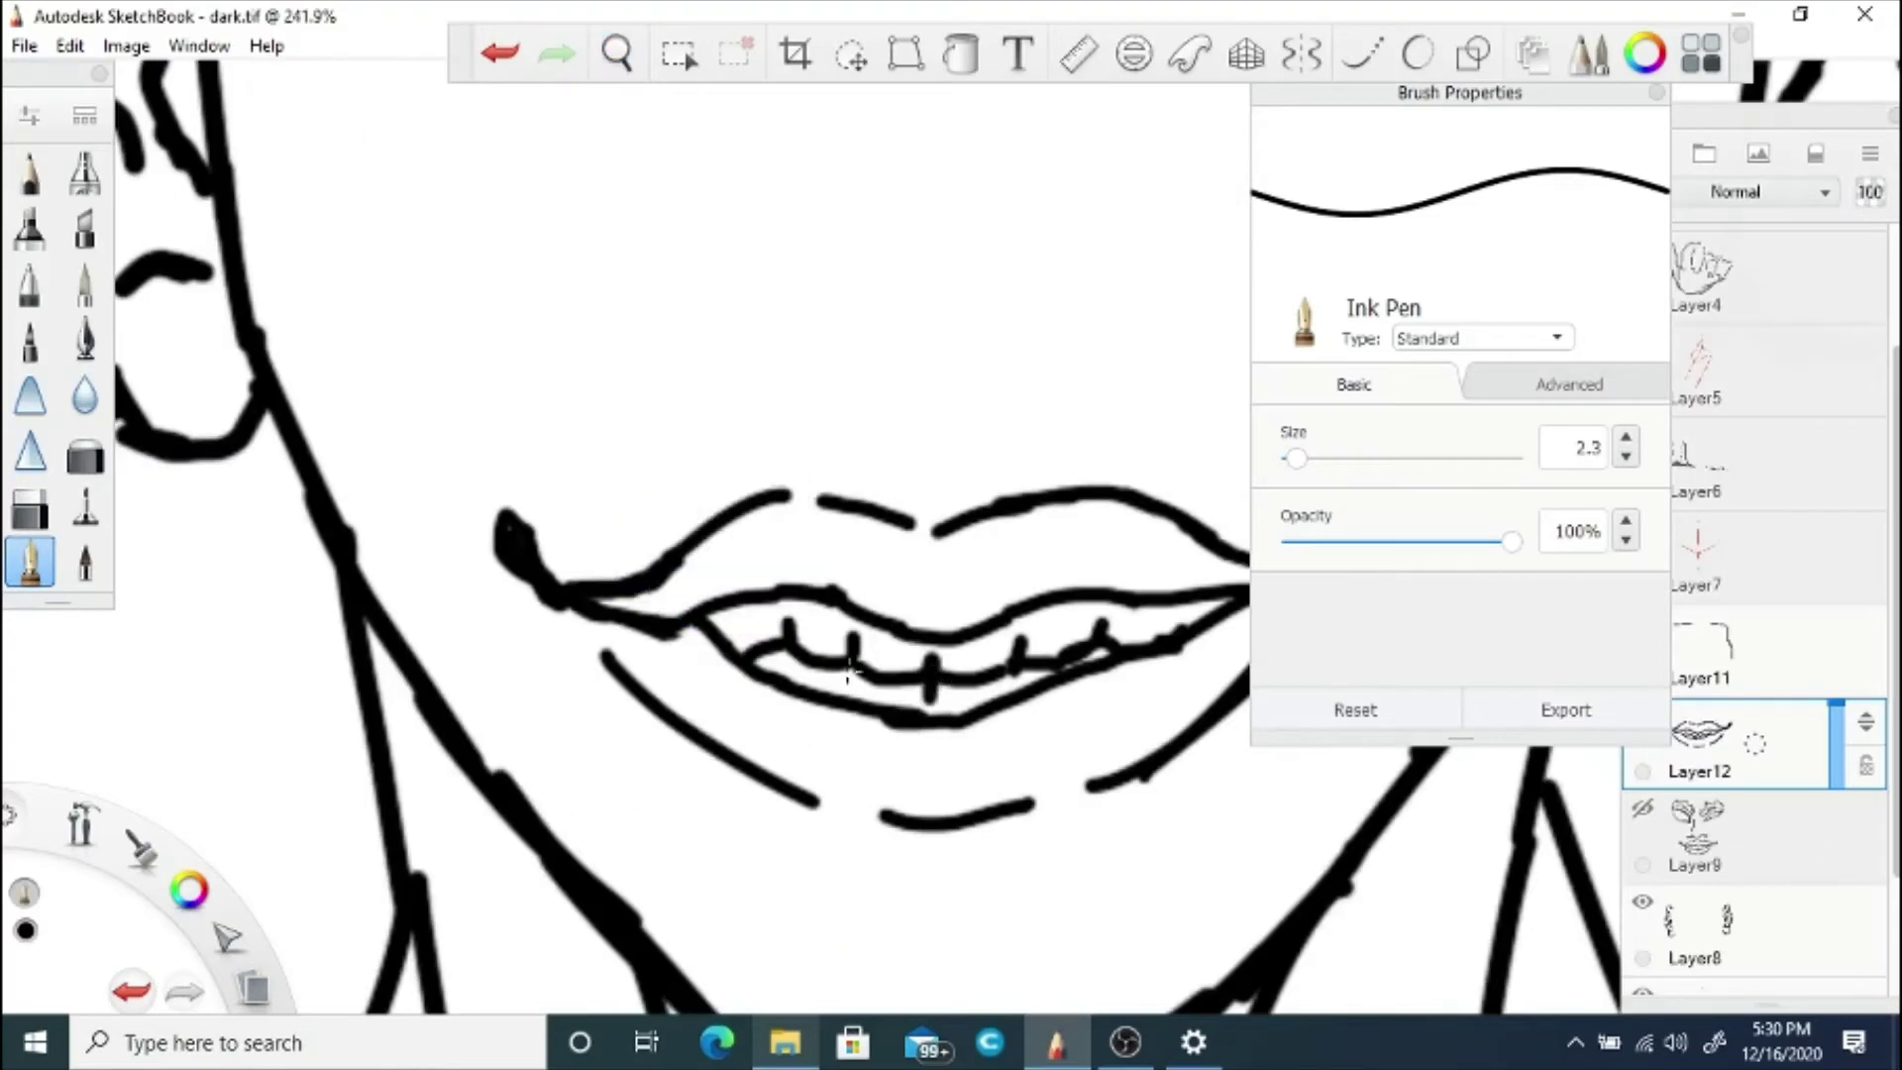
pyautogui.click(616, 52)
pyautogui.moveTo(551, 737)
pyautogui.mouseDown()
pyautogui.moveTo(30, 757)
pyautogui.moveTo(79, 743)
pyautogui.mouseUp()
pyautogui.moveTo(505, 822); pyautogui.dragTo(644, 782)
pyautogui.moveTo(792, 520); pyautogui.dragTo(789, 646)
pyautogui.click(671, 481)
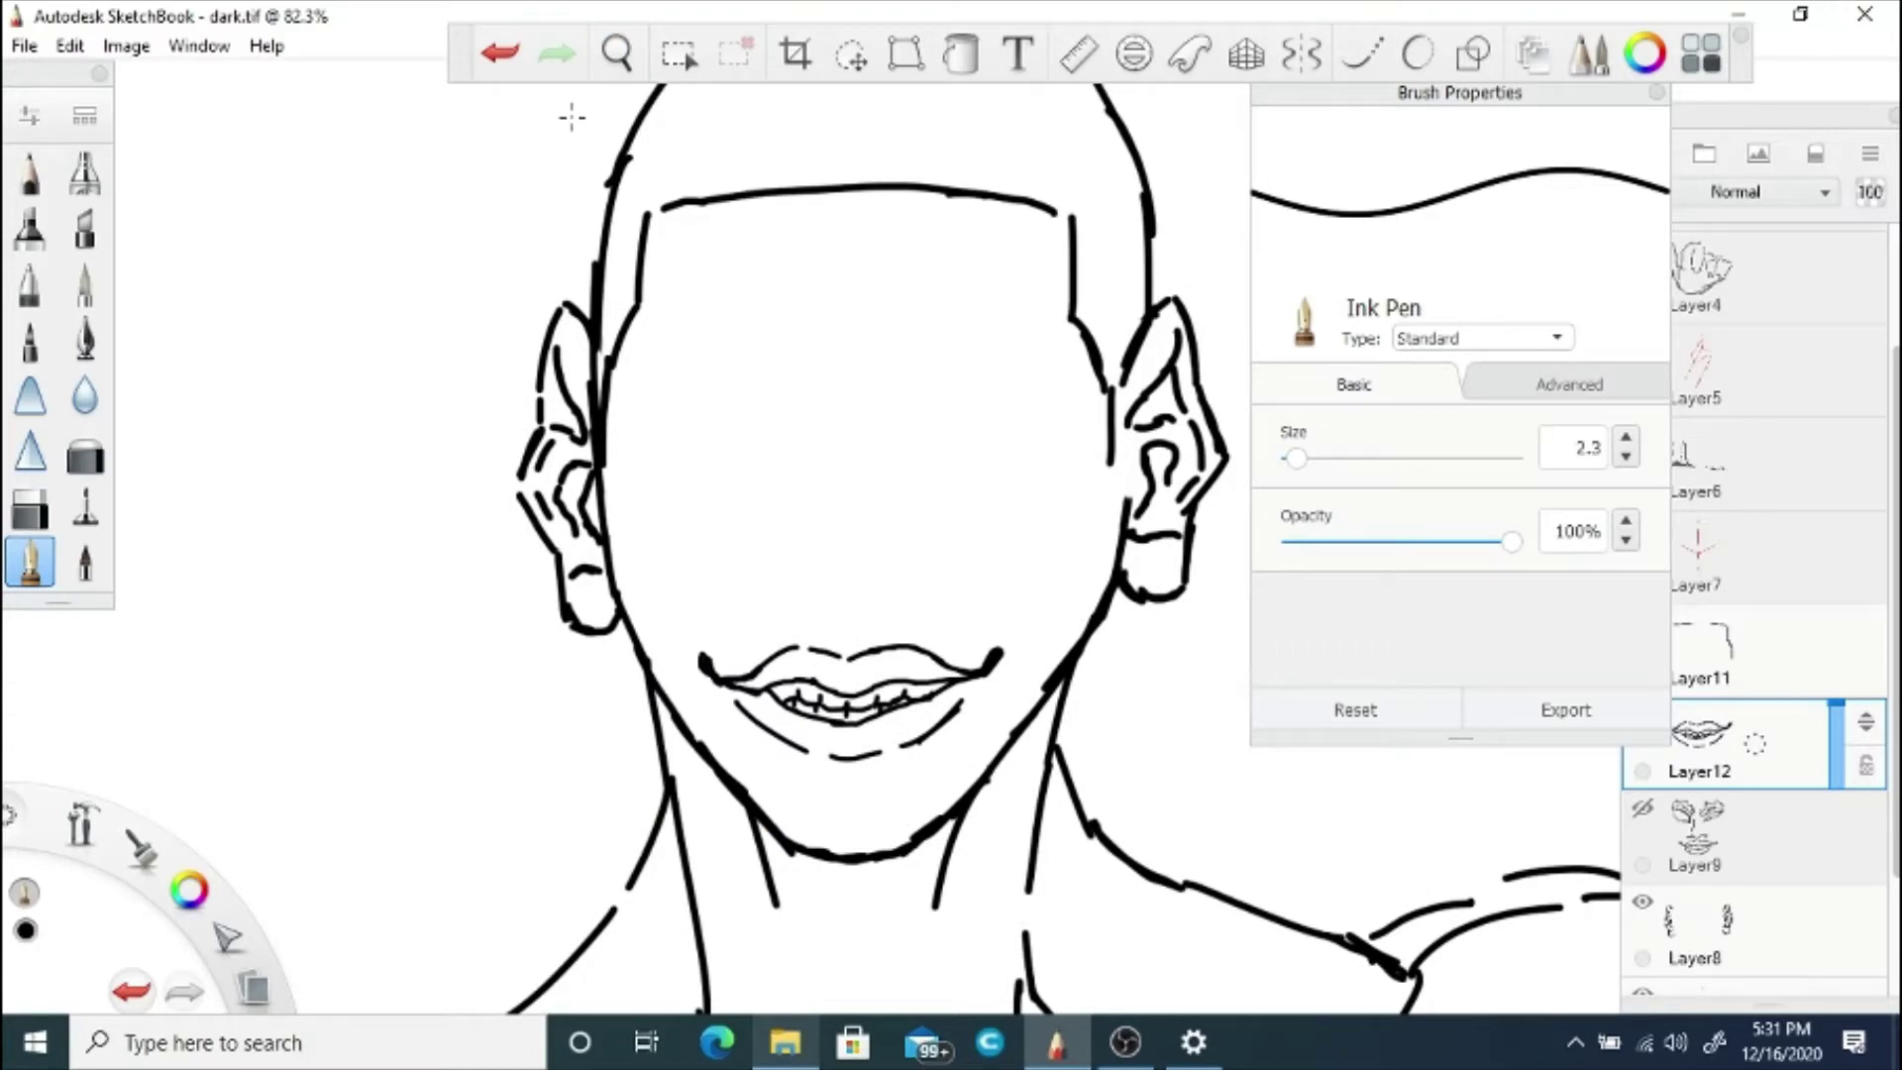
pyautogui.click(500, 54)
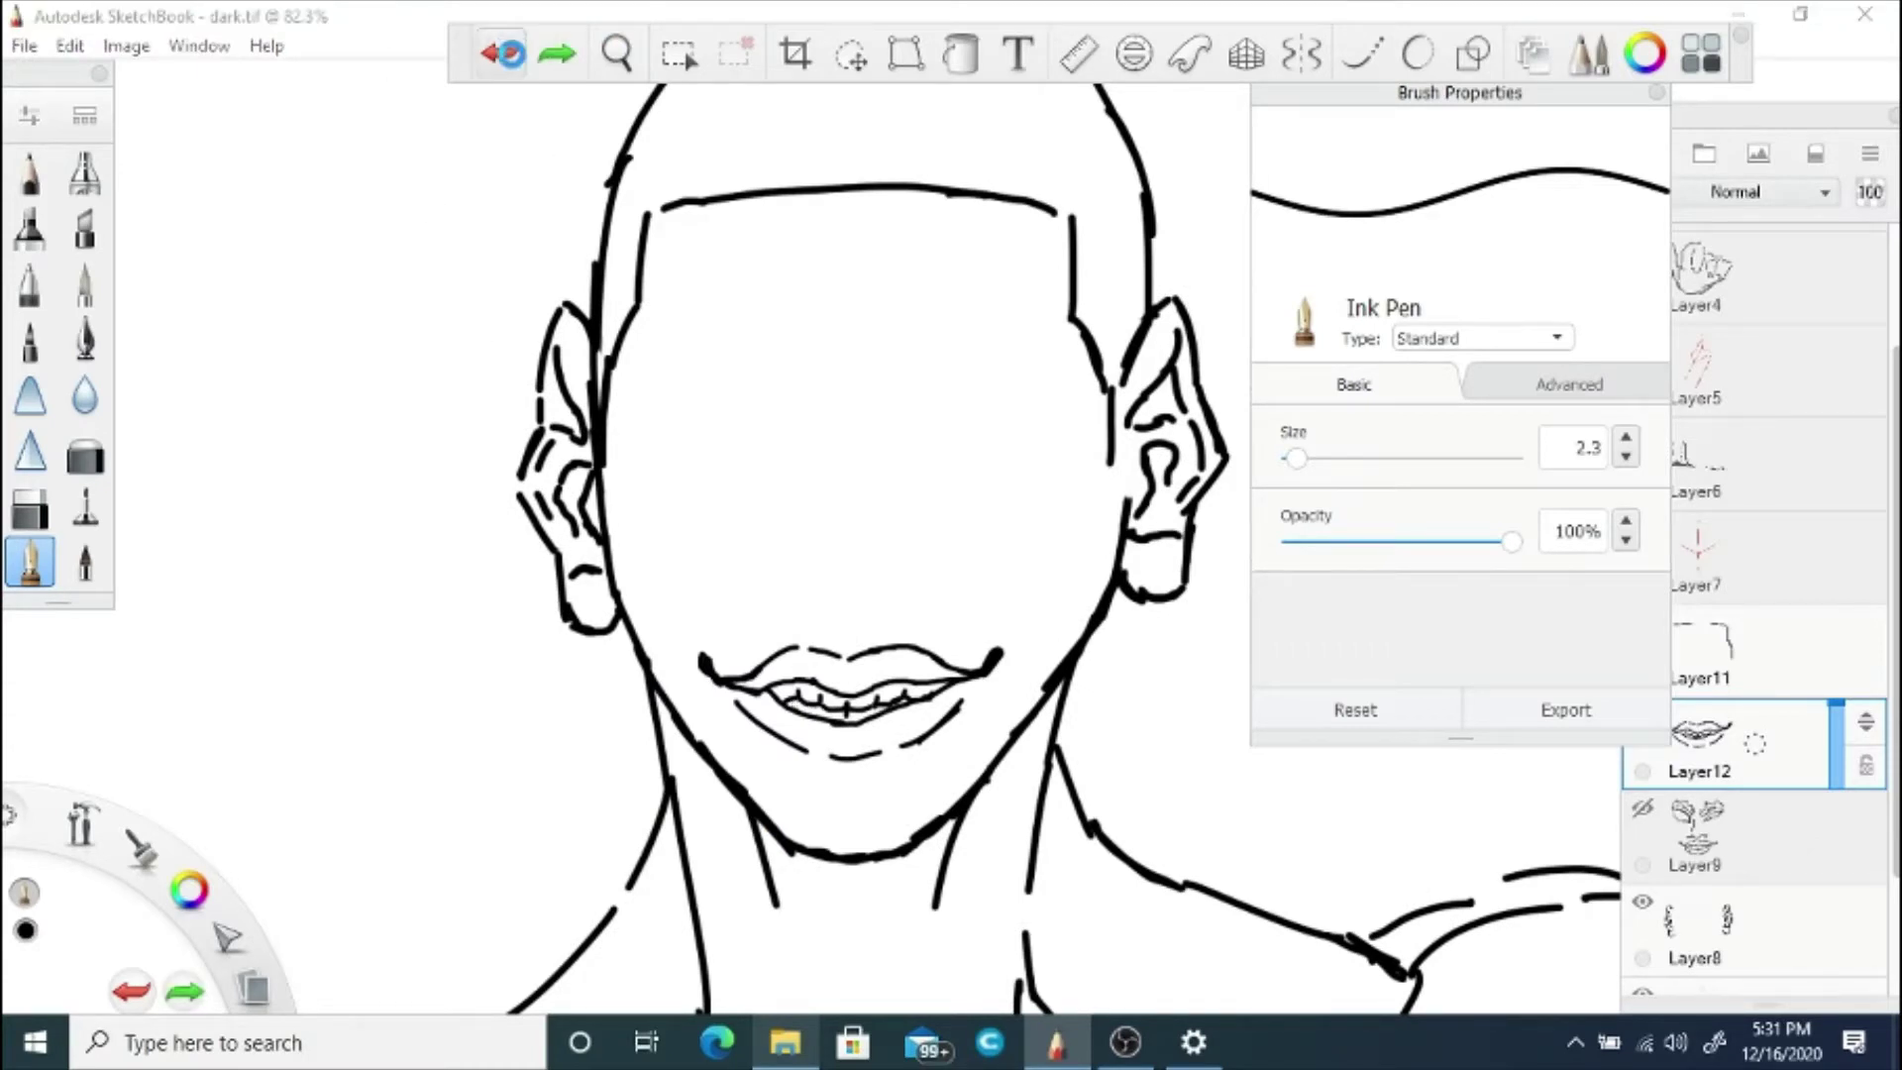
pyautogui.click(505, 53)
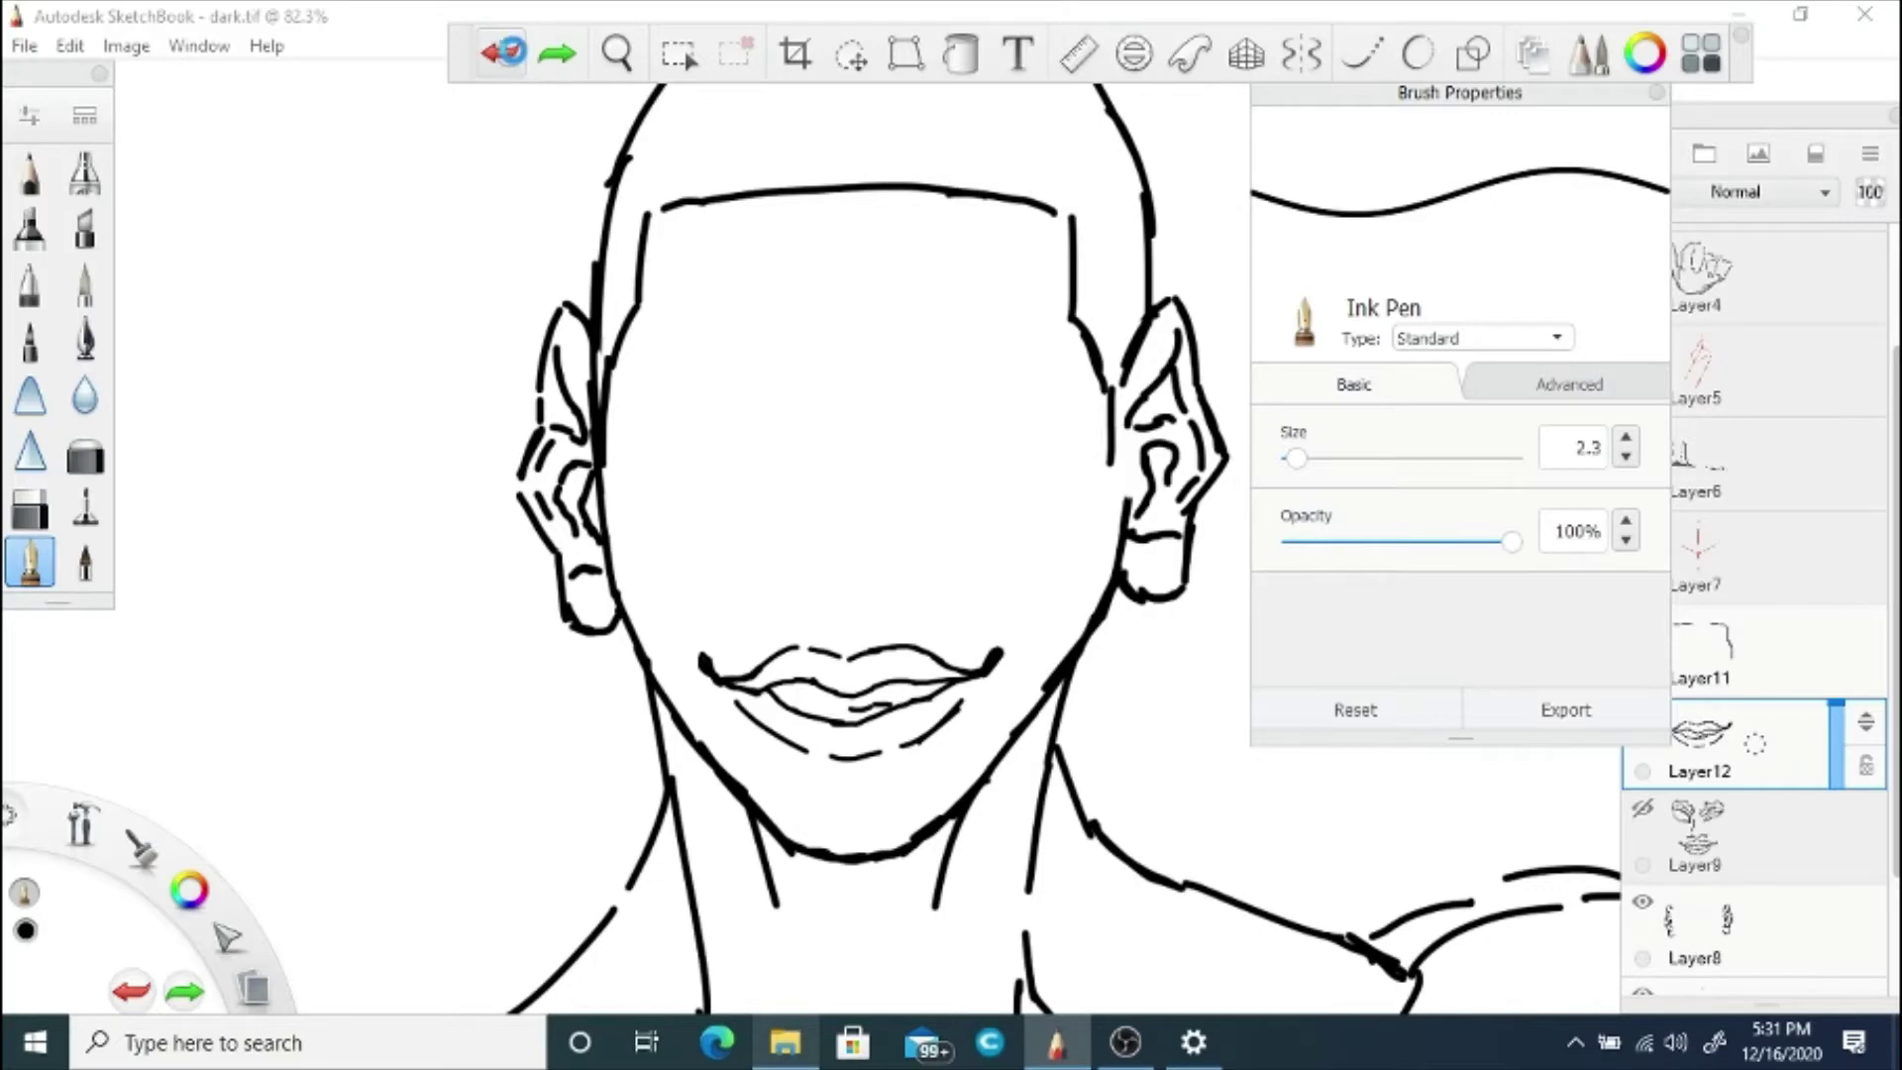
# Step: Ink a simple broken line for the teeth inside the open mouth, without dividing marks
pyautogui.click(616, 52)
pyautogui.moveTo(905, 515)
pyautogui.mouseDown()
pyautogui.moveTo(972, 636)
pyautogui.moveTo(989, 871)
pyautogui.mouseUp()
pyautogui.moveTo(1040, 842); pyautogui.dragTo(815, 539)
pyautogui.click(917, 560)
pyautogui.moveTo(905, 594)
pyautogui.mouseDown()
pyautogui.moveTo(991, 608)
pyautogui.moveTo(1233, 543)
pyautogui.mouseUp()
pyautogui.click(498, 53)
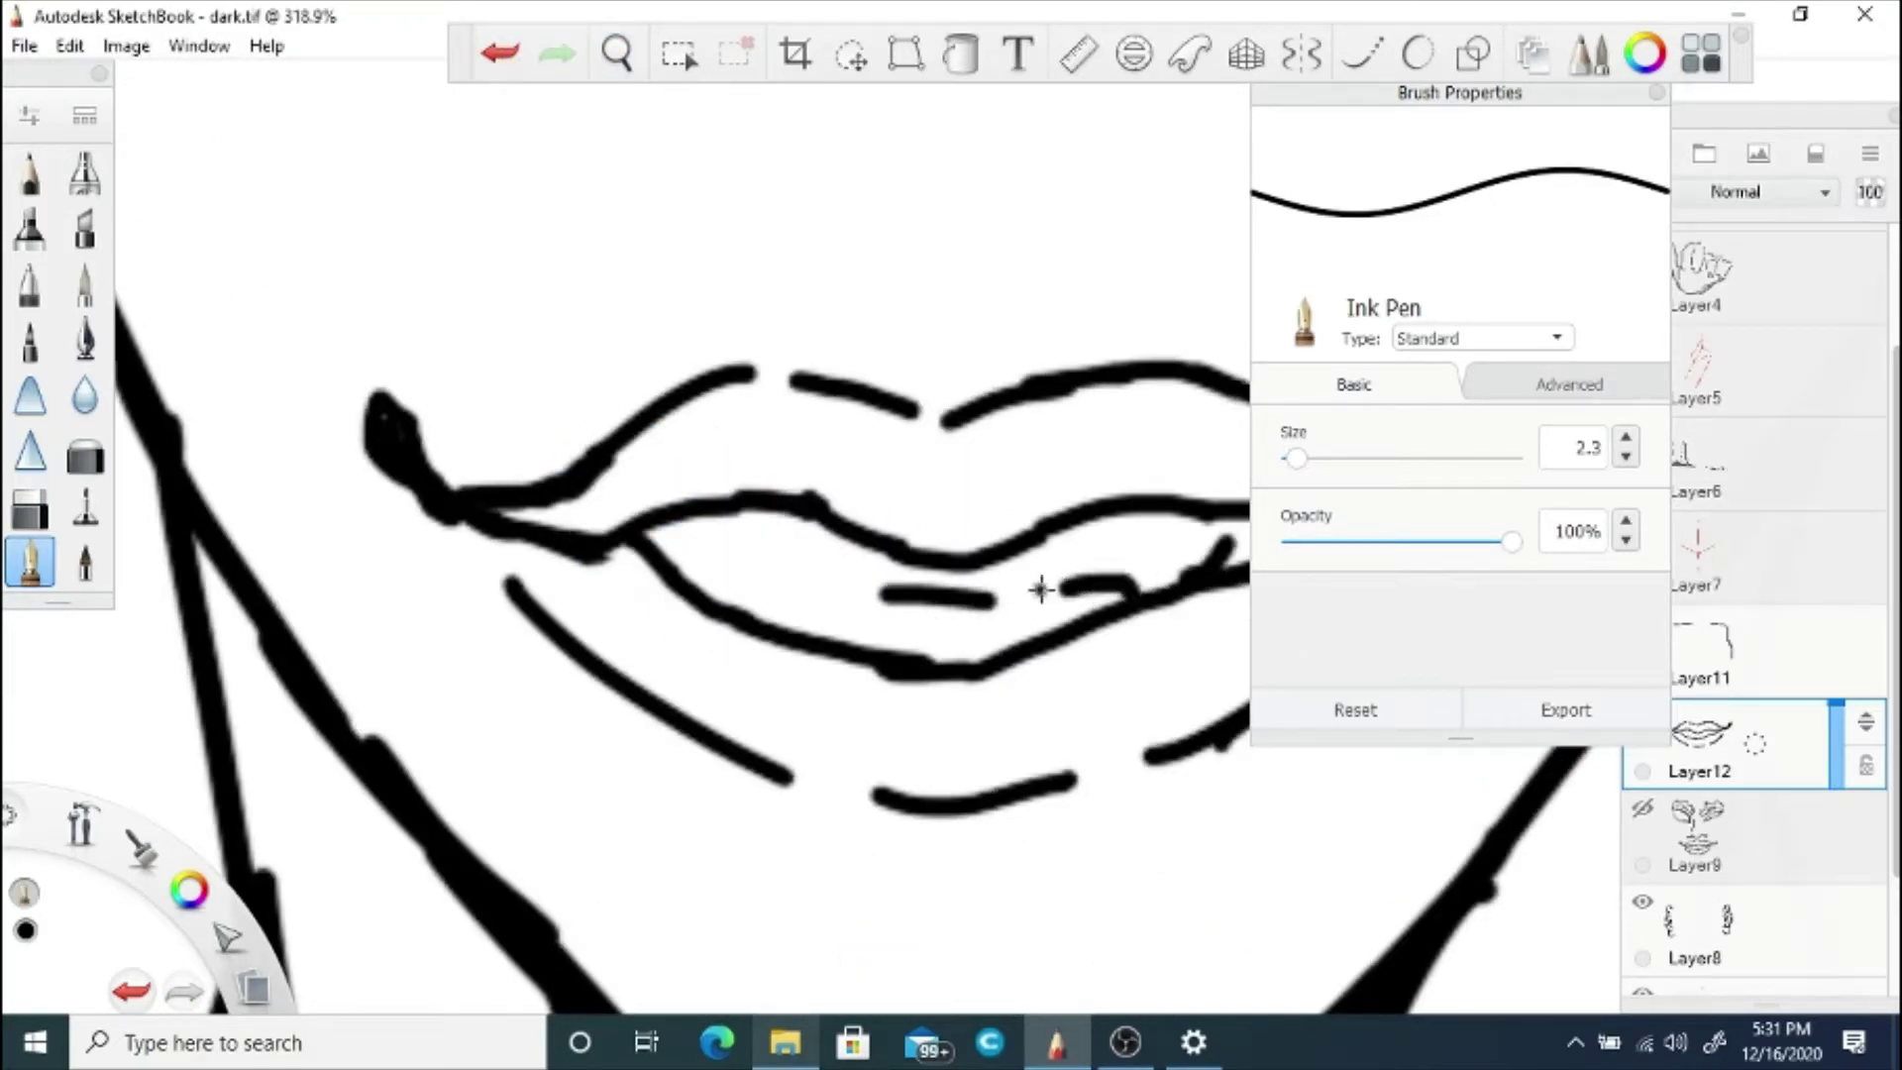
pyautogui.moveTo(1060, 590); pyautogui.dragTo(983, 600)
pyautogui.moveTo(830, 584)
pyautogui.mouseDown()
pyautogui.moveTo(743, 606)
pyautogui.moveTo(697, 584)
pyautogui.mouseUp()
pyautogui.click(616, 53)
pyautogui.moveTo(921, 525); pyautogui.dragTo(671, 619)
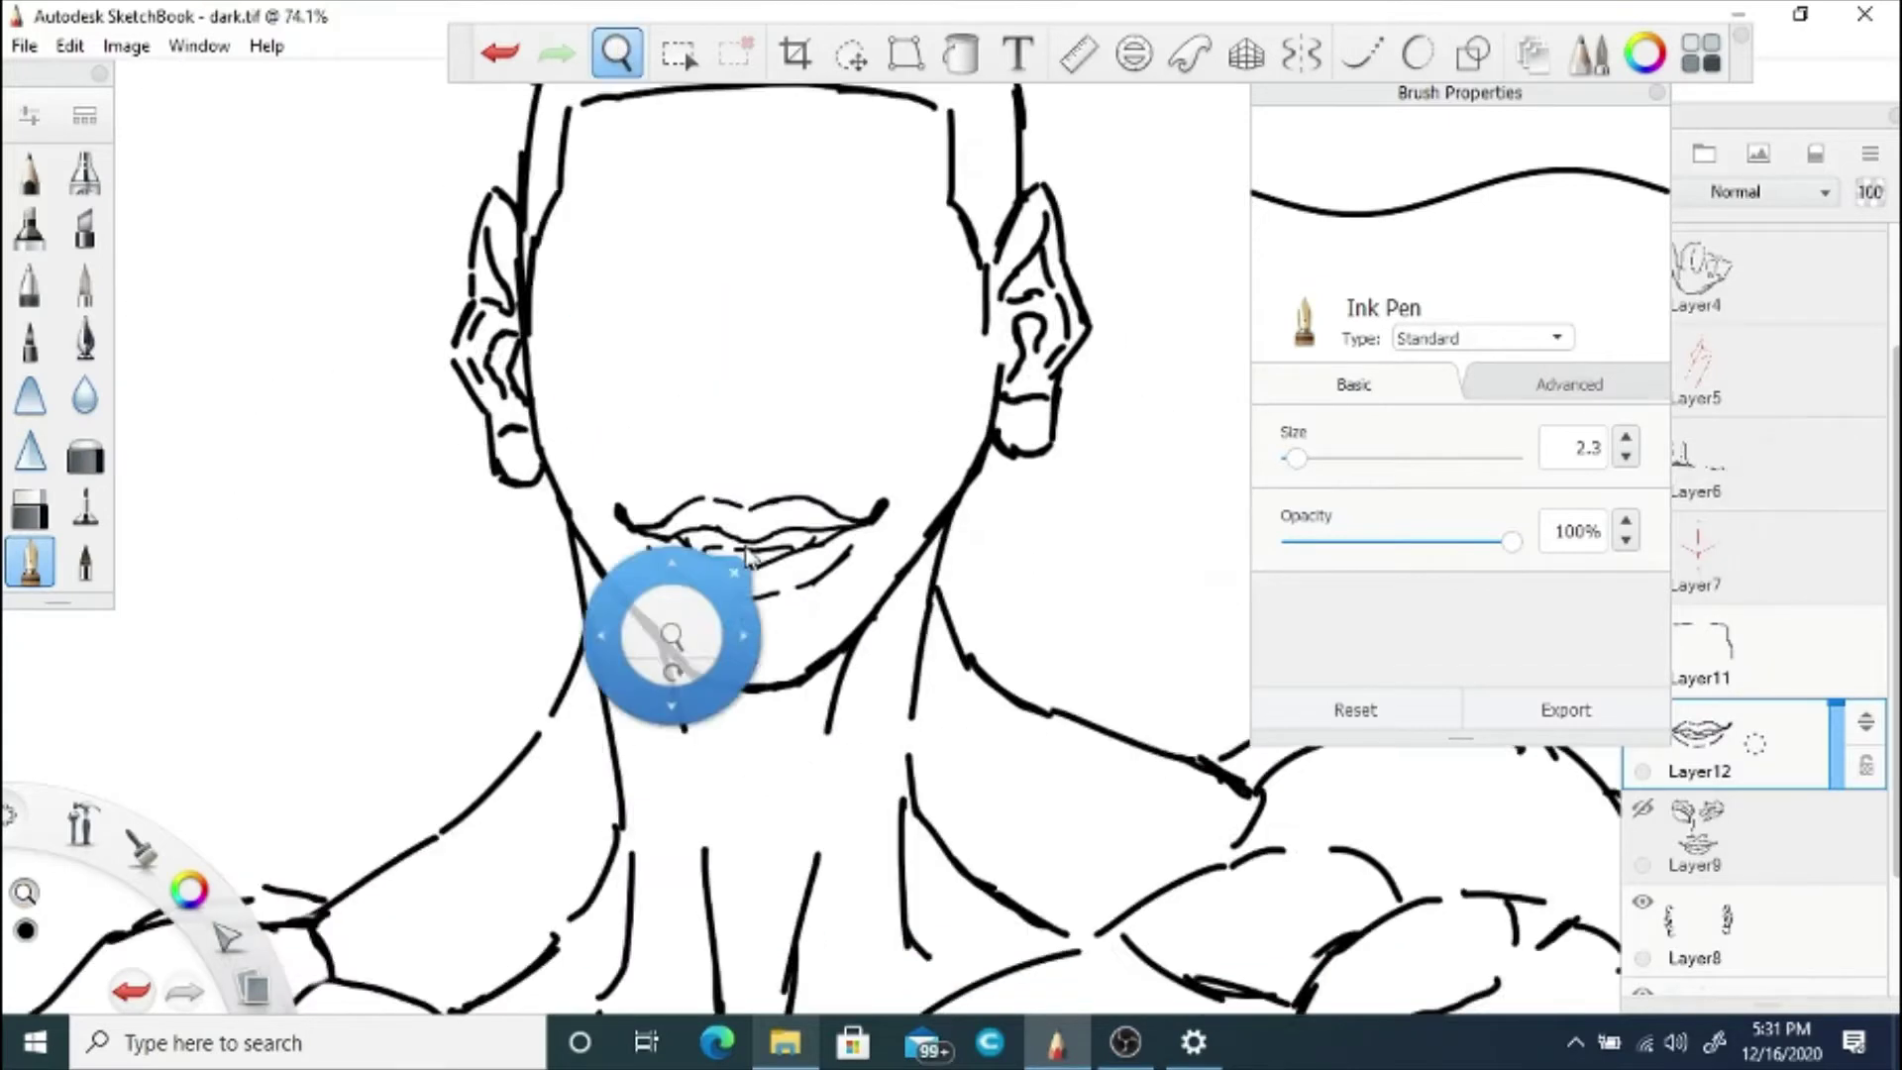
pyautogui.scroll(2, 750, 557)
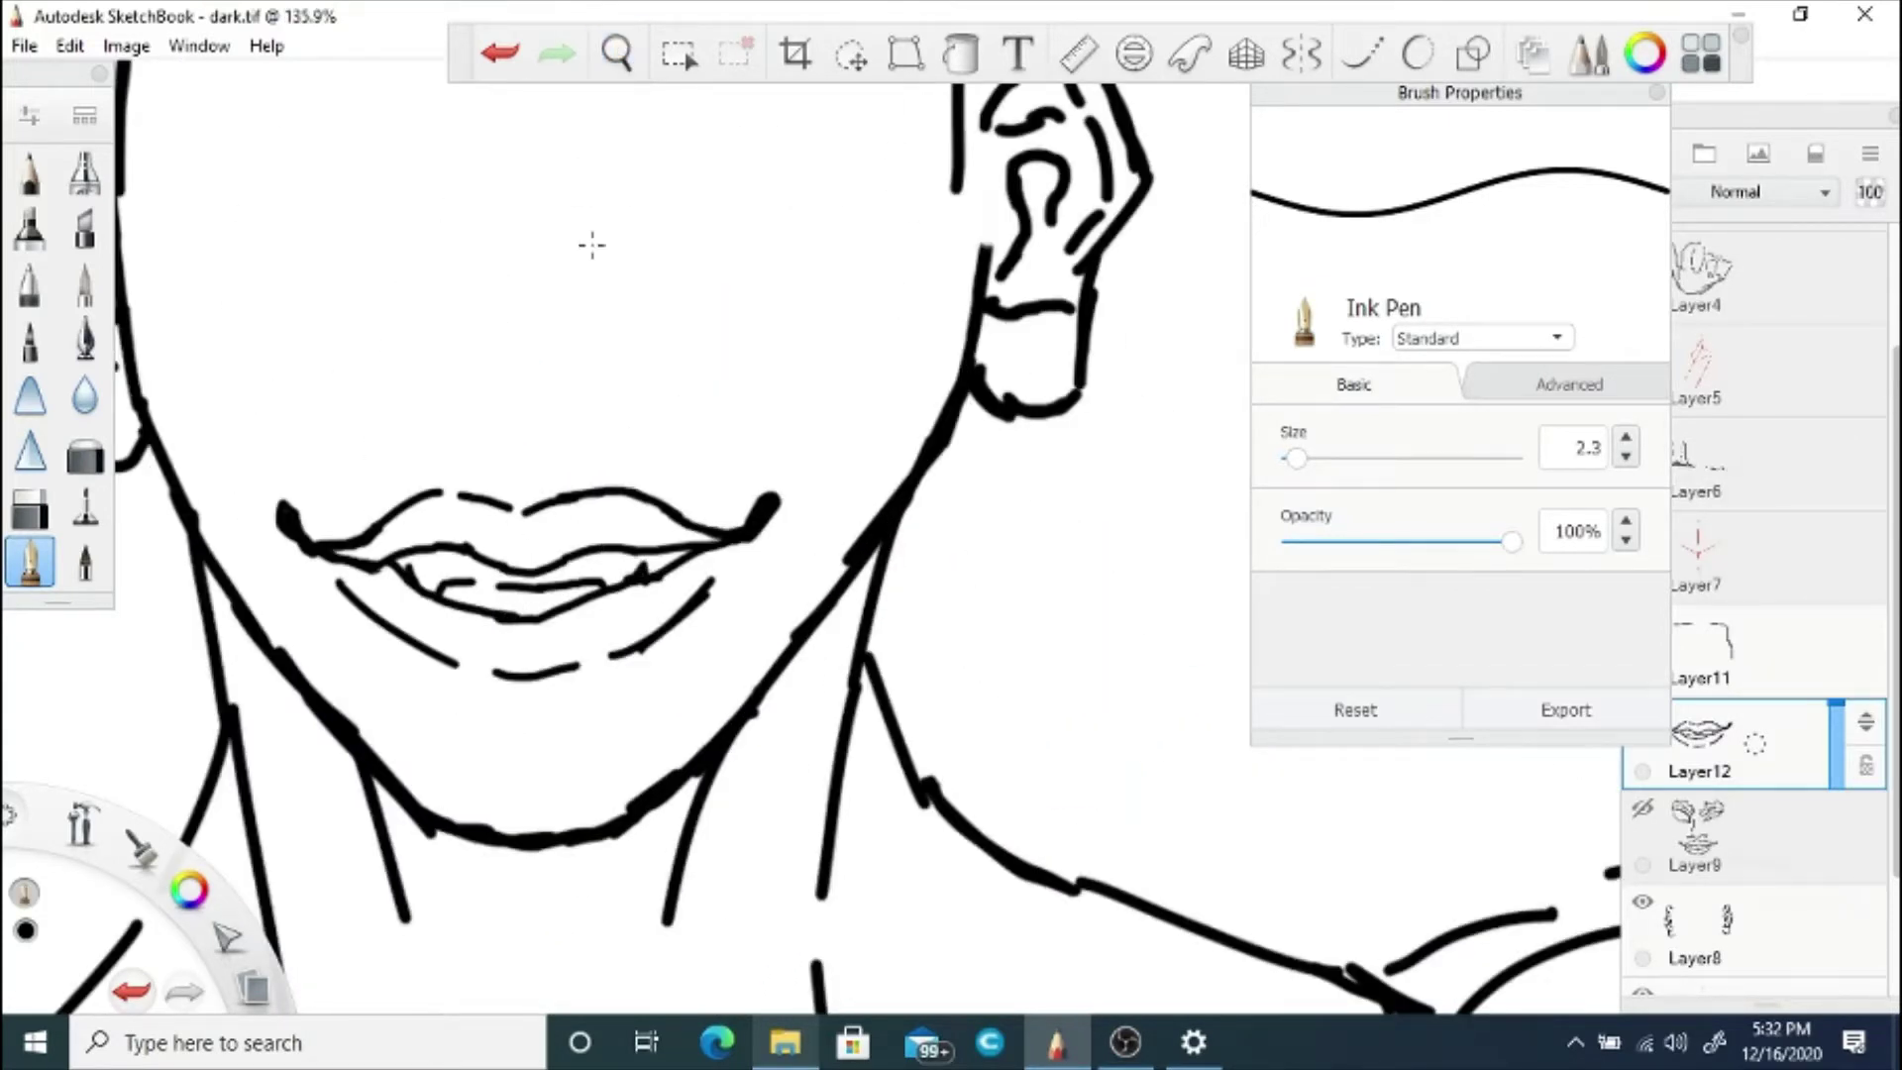
# Step: Show Layer9 as a guide and trace the nostrils, nose base, bridge line and brow crease on Layer12
pyautogui.click(620, 66)
pyautogui.moveTo(564, 364); pyautogui.dragTo(683, 527)
pyautogui.click(1650, 817)
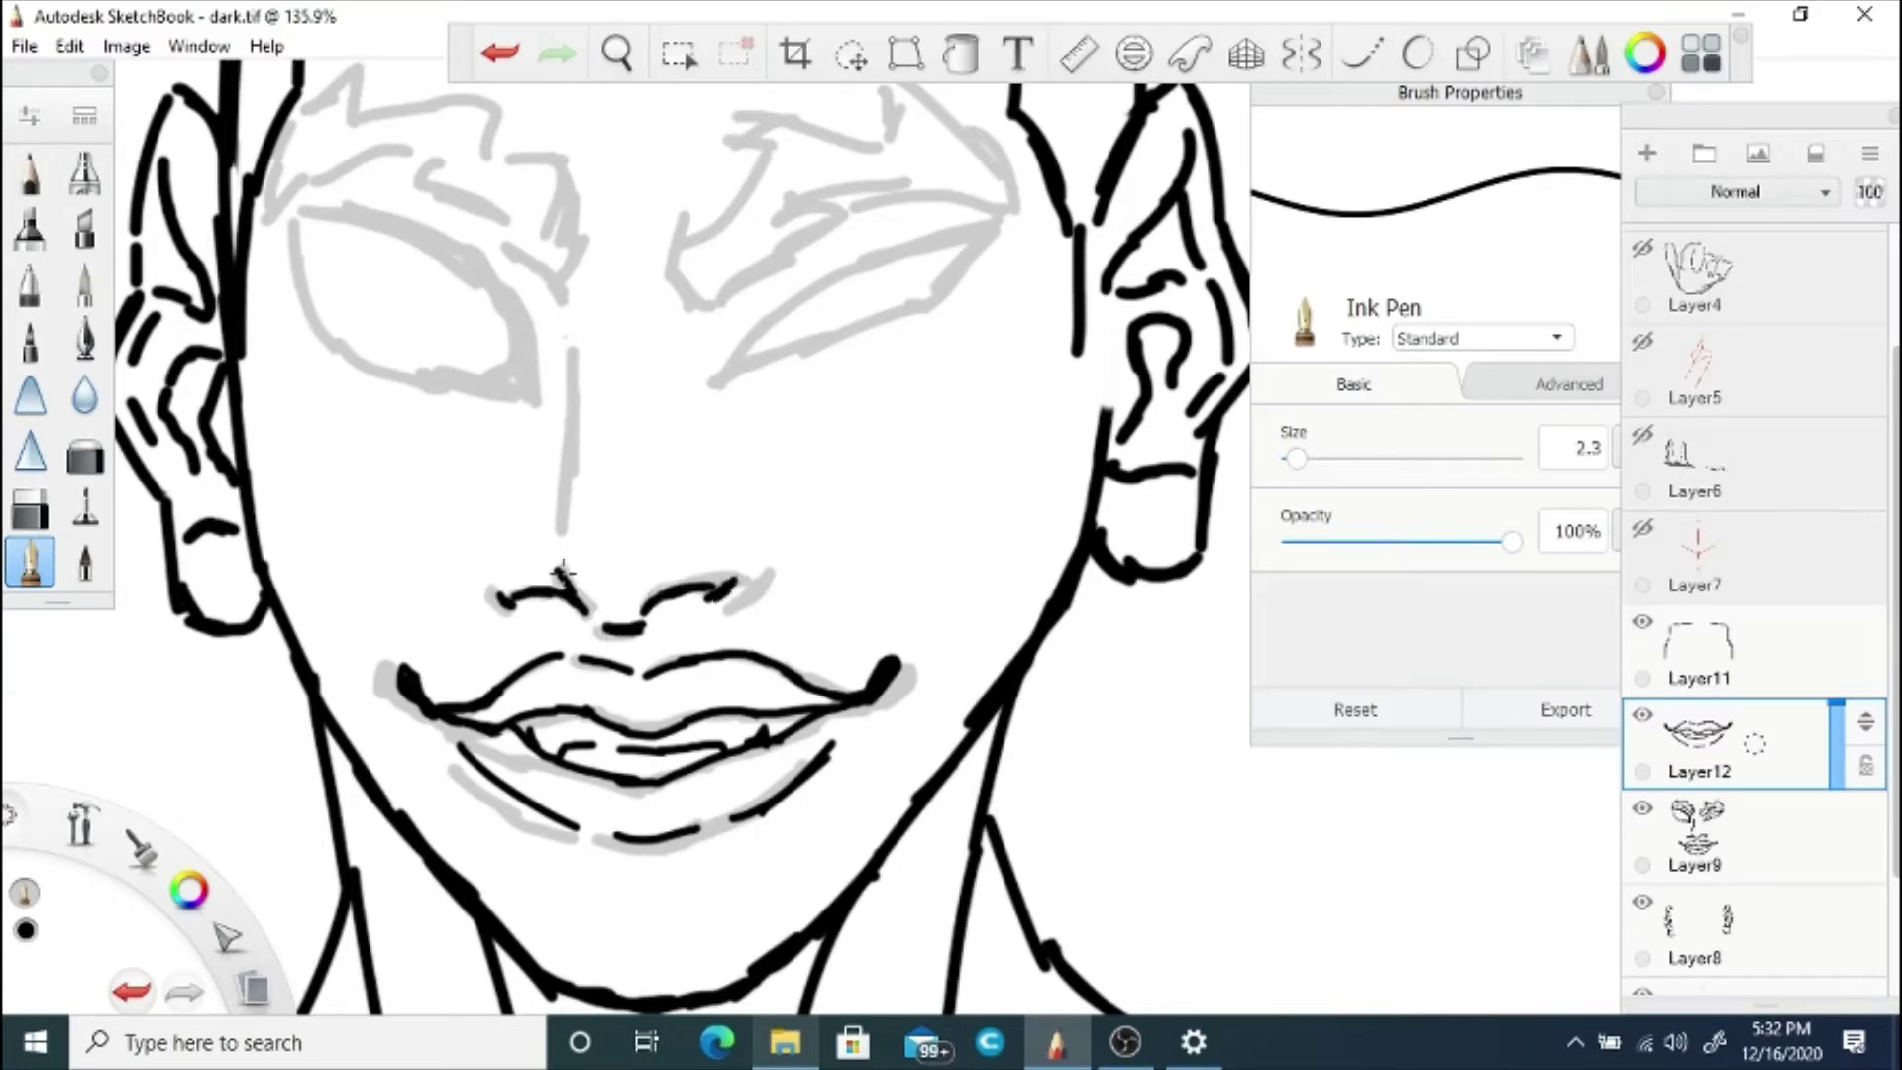
pyautogui.moveTo(516, 247)
pyautogui.mouseDown()
pyautogui.moveTo(568, 308)
pyautogui.moveTo(551, 535)
pyautogui.moveTo(574, 349)
pyautogui.mouseUp()
pyautogui.click(616, 60)
pyautogui.moveTo(616, 521); pyautogui.dragTo(794, 459)
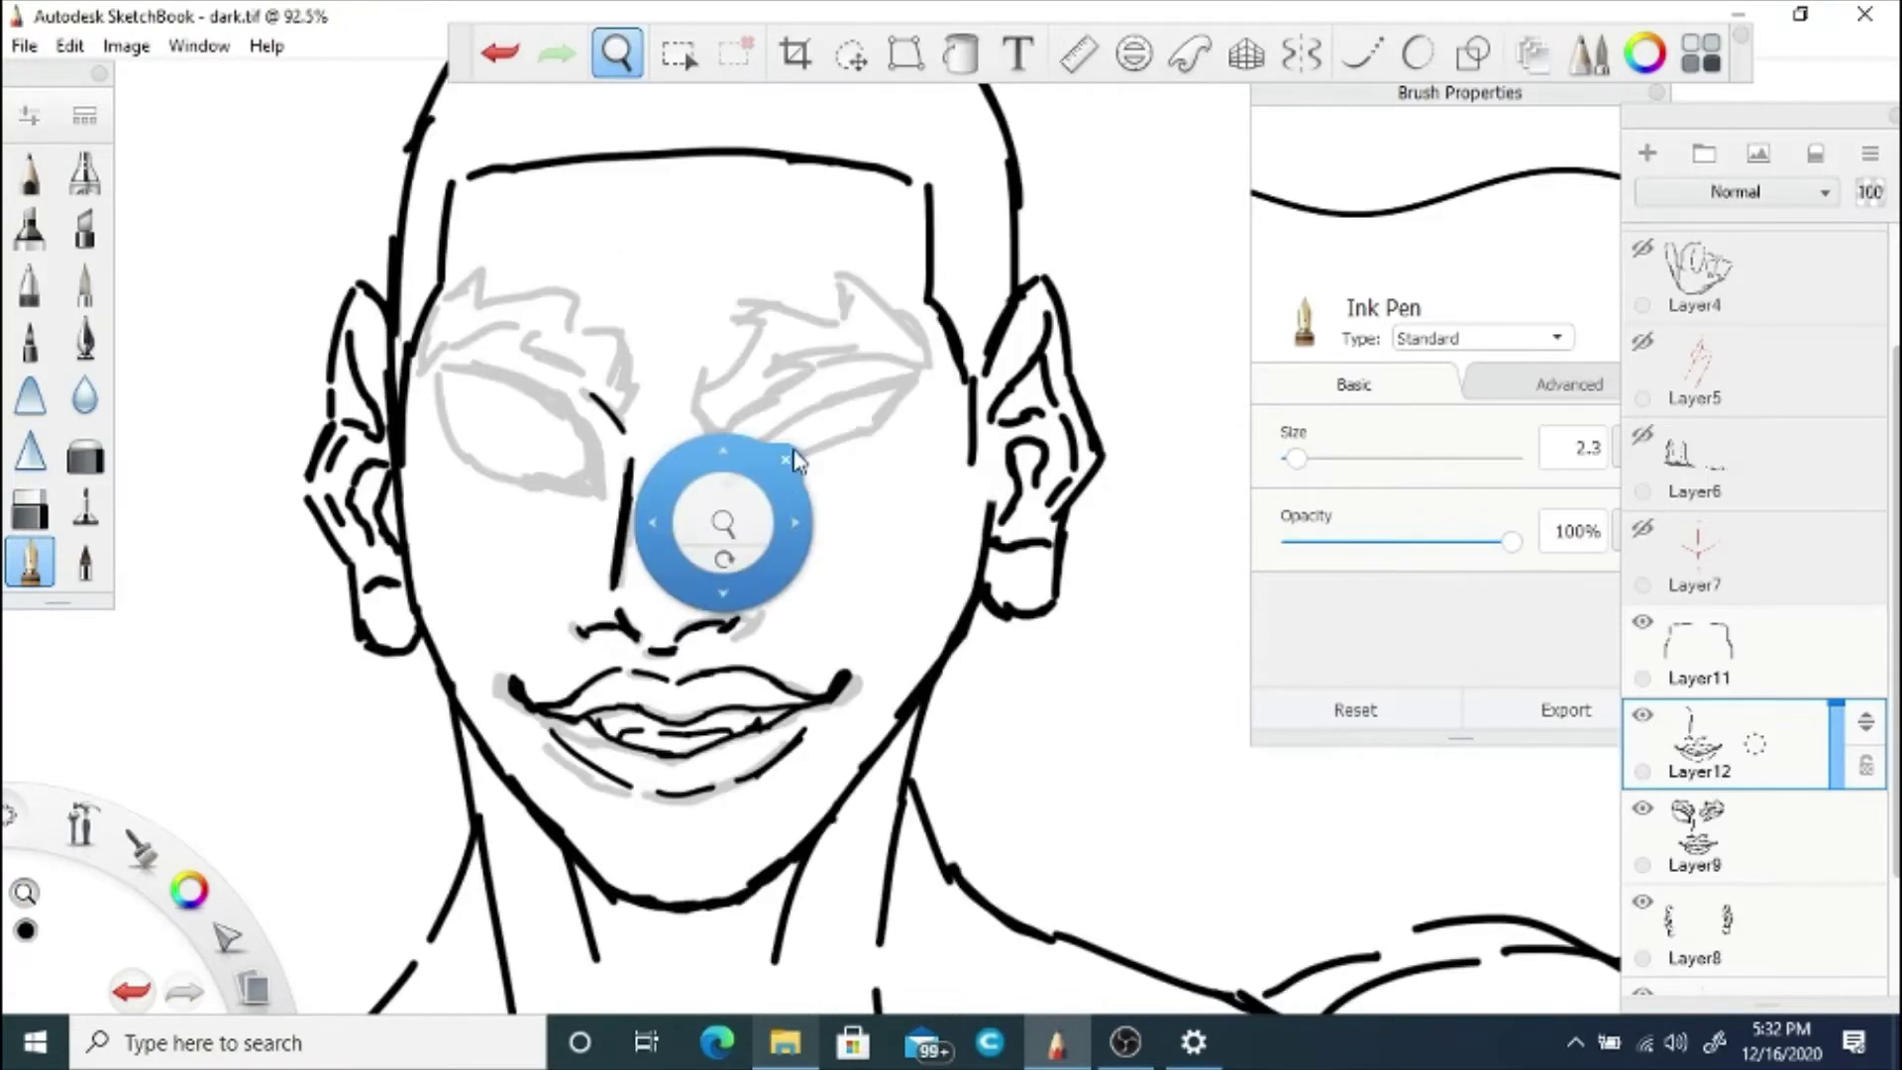
# Step: Add a new layer above Layer12 and trace the outline and inner corner of the figure's narrowed left eye over the guide
pyautogui.click(1645, 809)
pyautogui.click(1645, 808)
pyautogui.click(616, 60)
pyautogui.moveTo(577, 490); pyautogui.dragTo(758, 527)
pyautogui.moveTo(1753, 750); pyautogui.dragTo(1761, 683)
pyautogui.moveTo(793, 494); pyautogui.dragTo(706, 591)
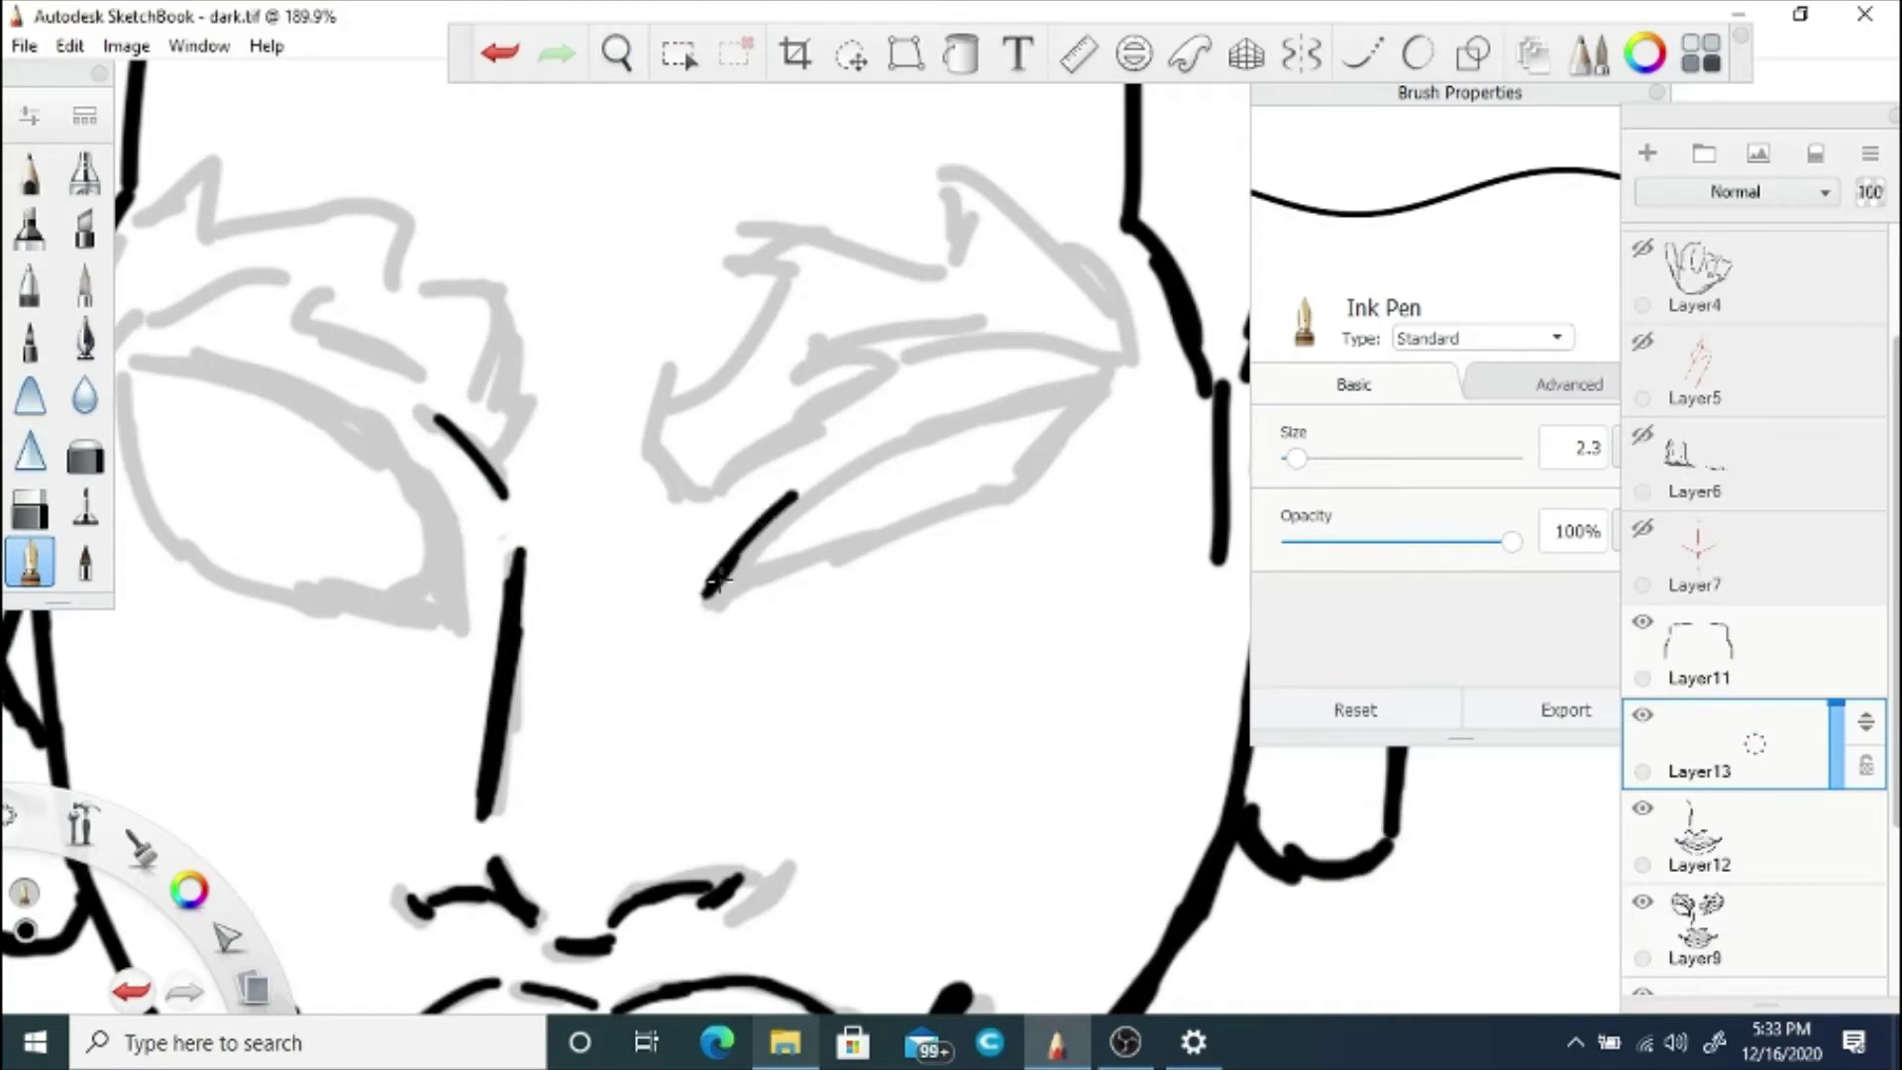
pyautogui.moveTo(792, 495)
pyautogui.mouseDown()
pyautogui.moveTo(963, 406)
pyautogui.moveTo(886, 434)
pyautogui.moveTo(1077, 414)
pyautogui.moveTo(1025, 490)
pyautogui.moveTo(741, 590)
pyautogui.moveTo(832, 556)
pyautogui.mouseUp()
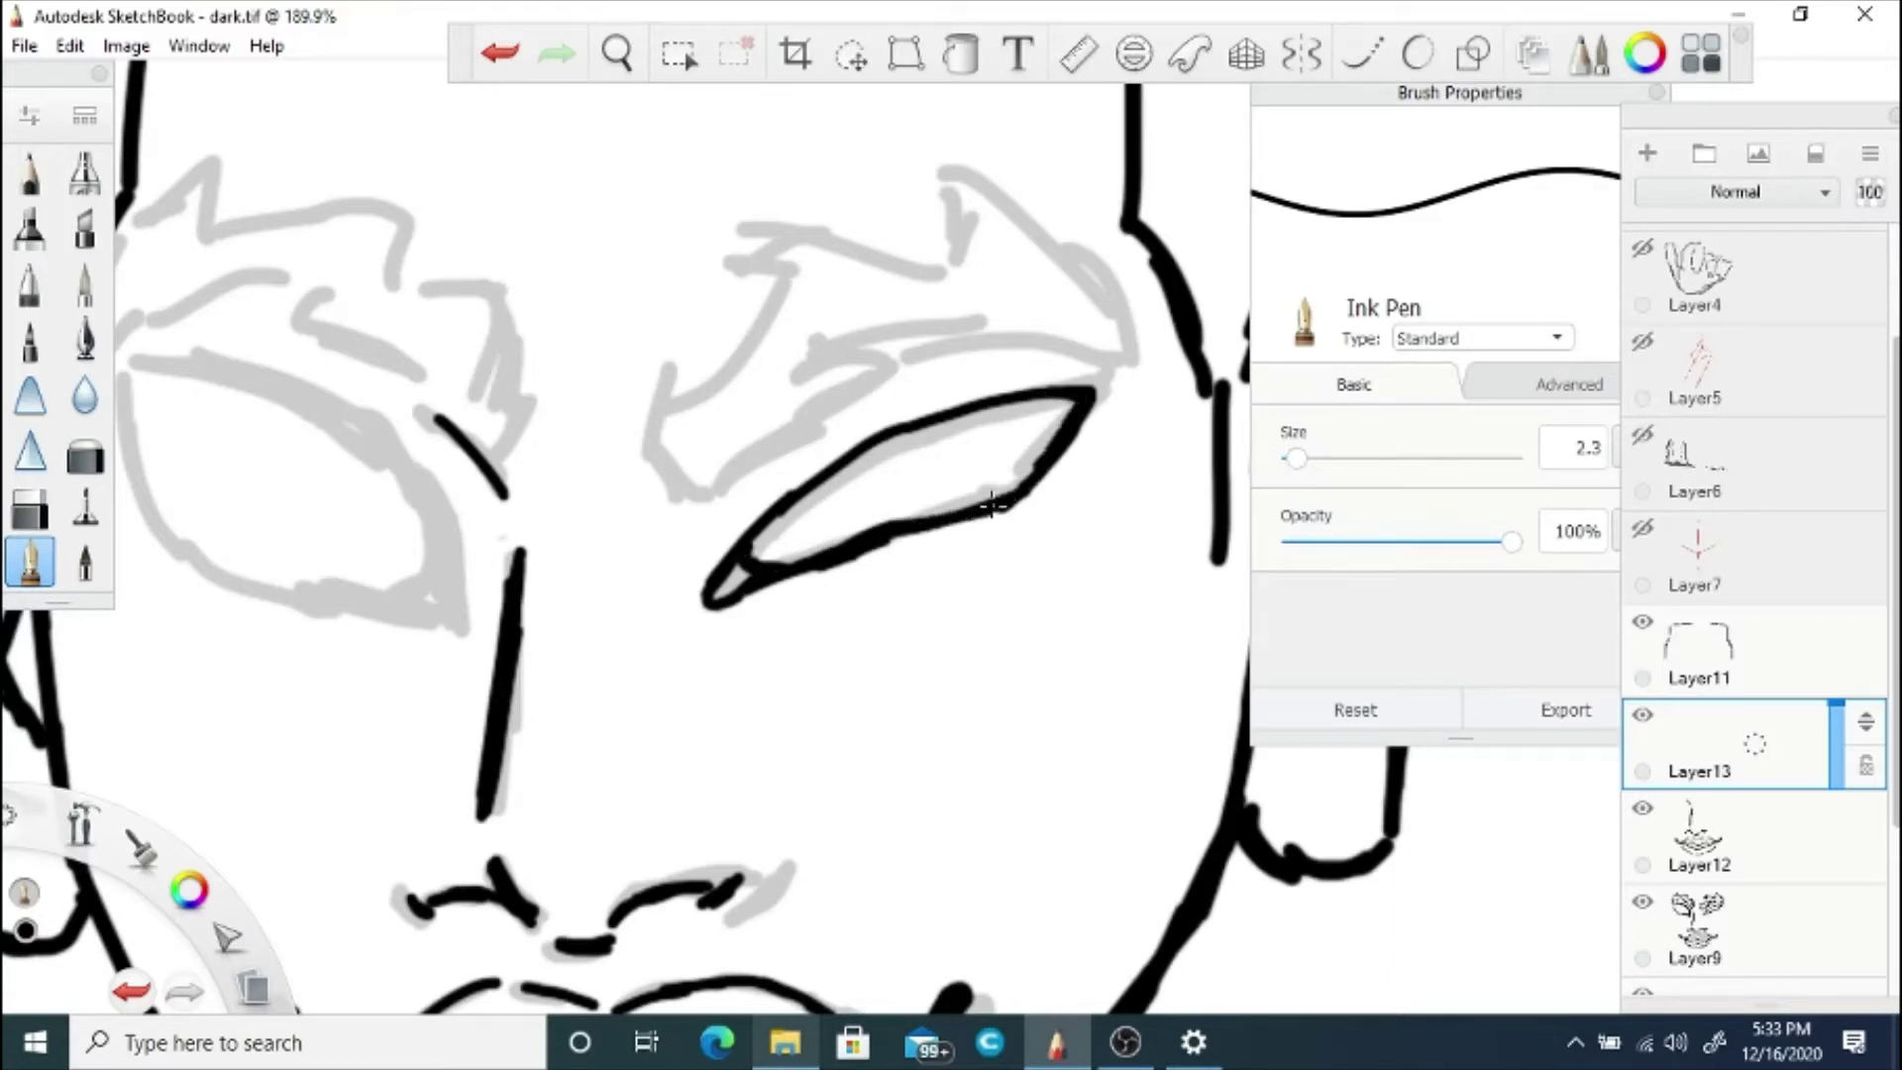
pyautogui.moveTo(991, 505); pyautogui.dragTo(1030, 474)
pyautogui.click(501, 53)
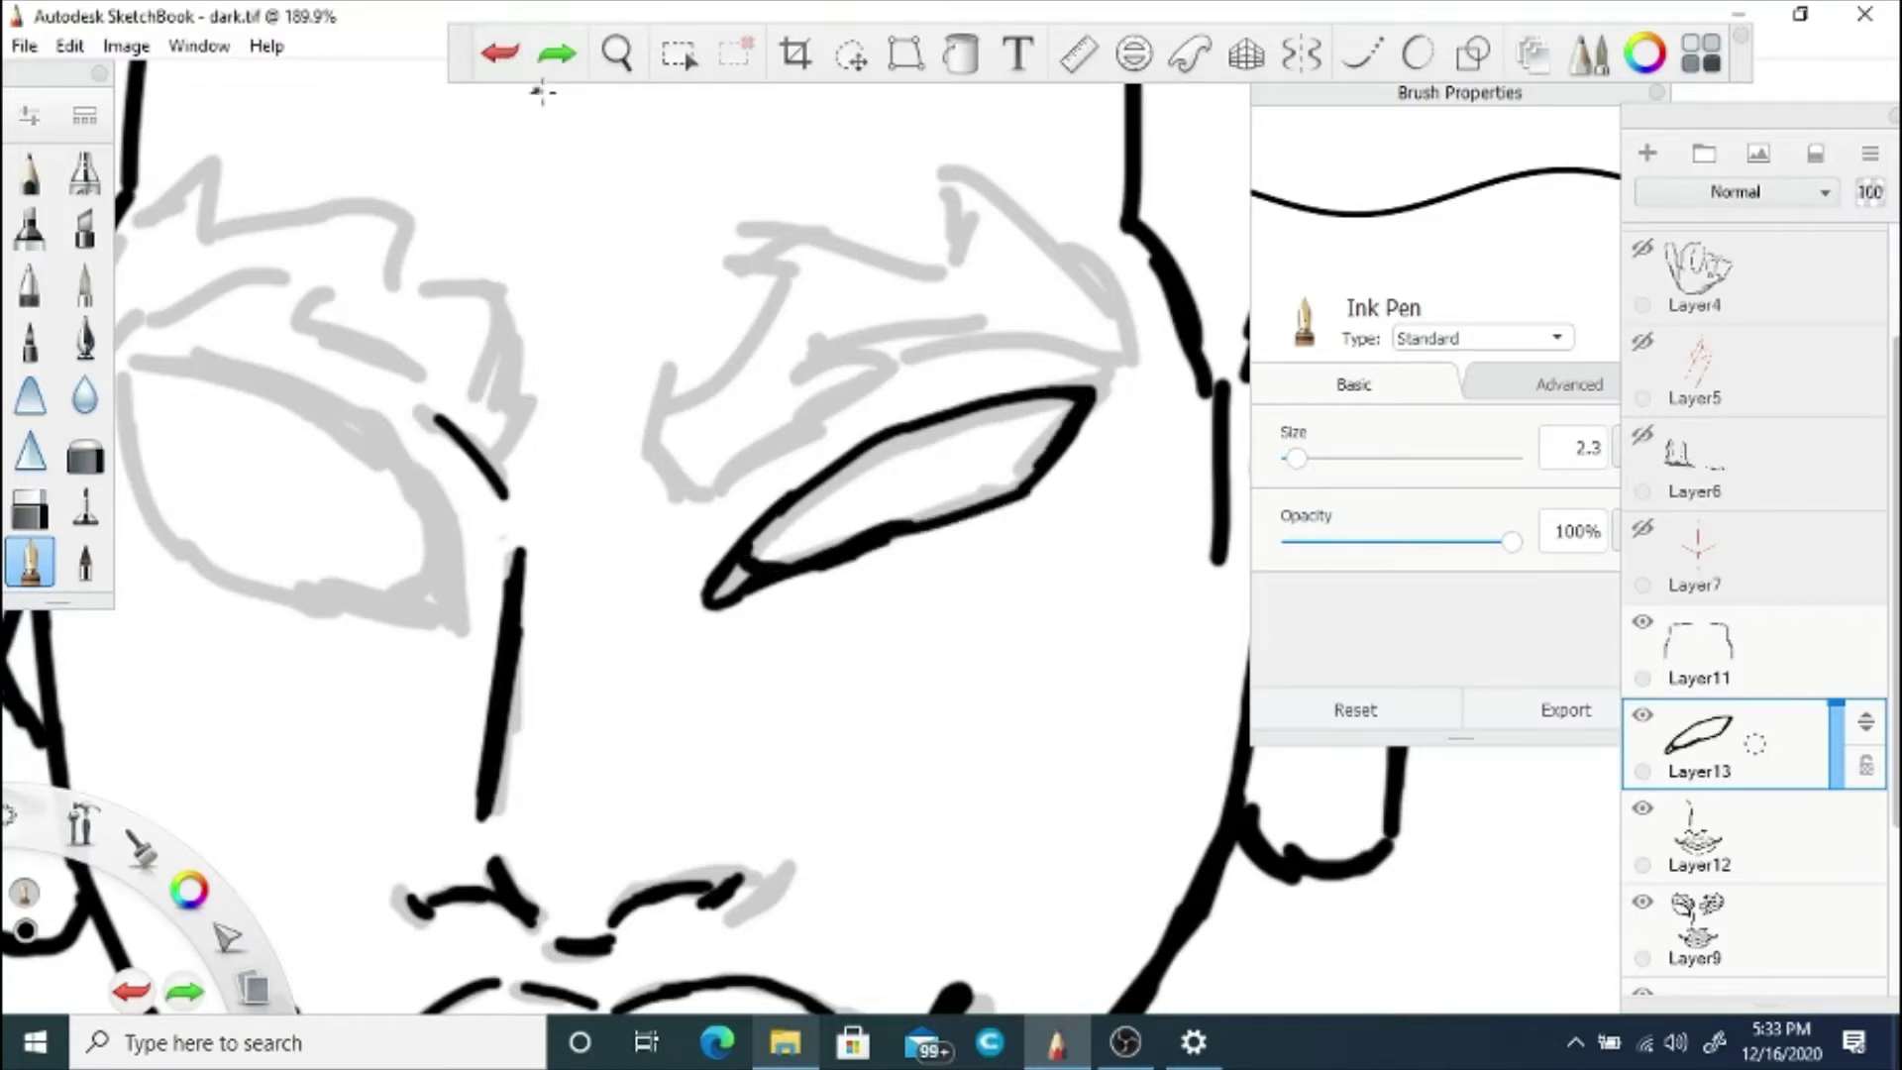
pyautogui.click(556, 55)
# Step: Check the narrowed eye with and without the Layer9 guide and ink short crease lines at its outer corner
pyautogui.click(617, 54)
pyautogui.moveTo(666, 213); pyautogui.dragTo(626, 564)
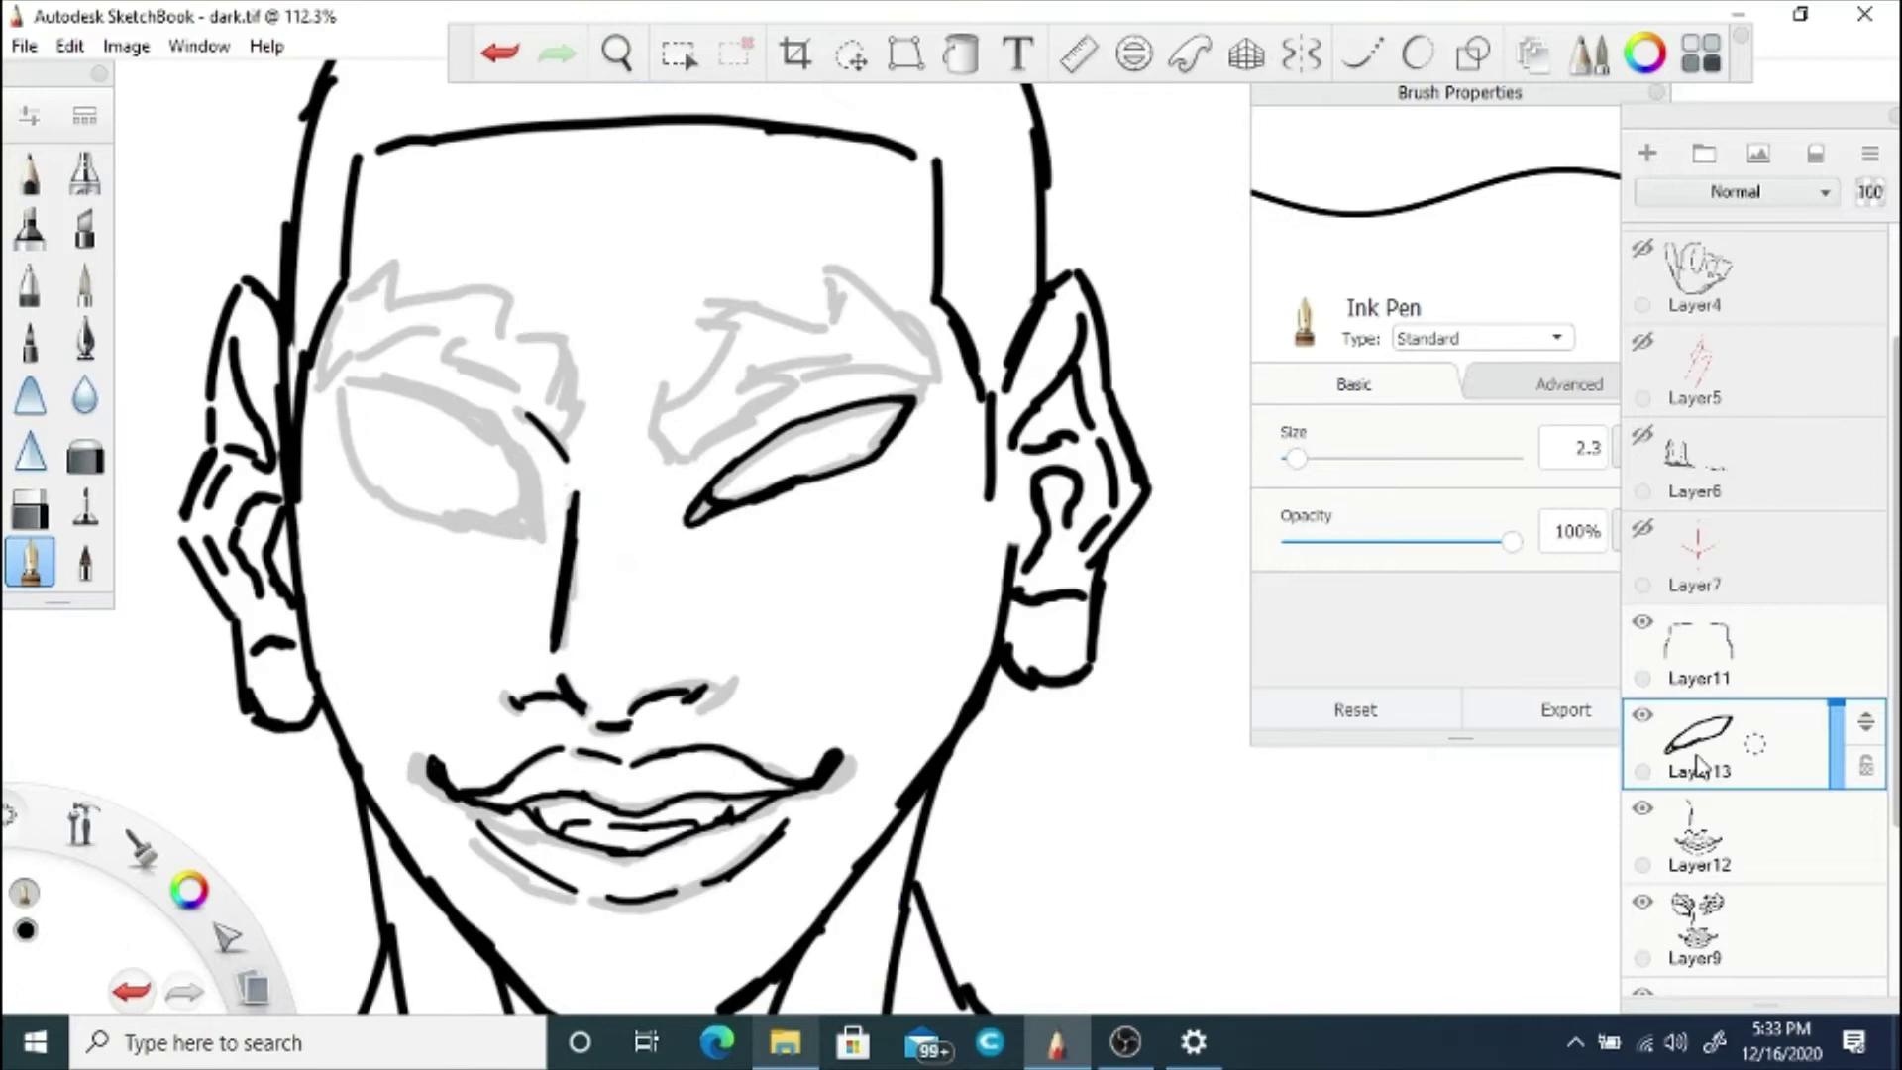
pyautogui.click(1643, 903)
pyautogui.click(1643, 902)
pyautogui.click(501, 53)
pyautogui.click(916, 472)
pyautogui.moveTo(876, 460)
pyautogui.mouseDown()
pyautogui.moveTo(921, 426)
pyautogui.moveTo(921, 480)
pyautogui.mouseUp()
pyautogui.click(499, 54)
pyautogui.click(501, 55)
# Step: Trace the upper lid, lower lid and inner corner of the figure's wide-open right eye on Layer13
pyautogui.press('space')
pyautogui.moveTo(597, 534); pyautogui.dragTo(713, 522)
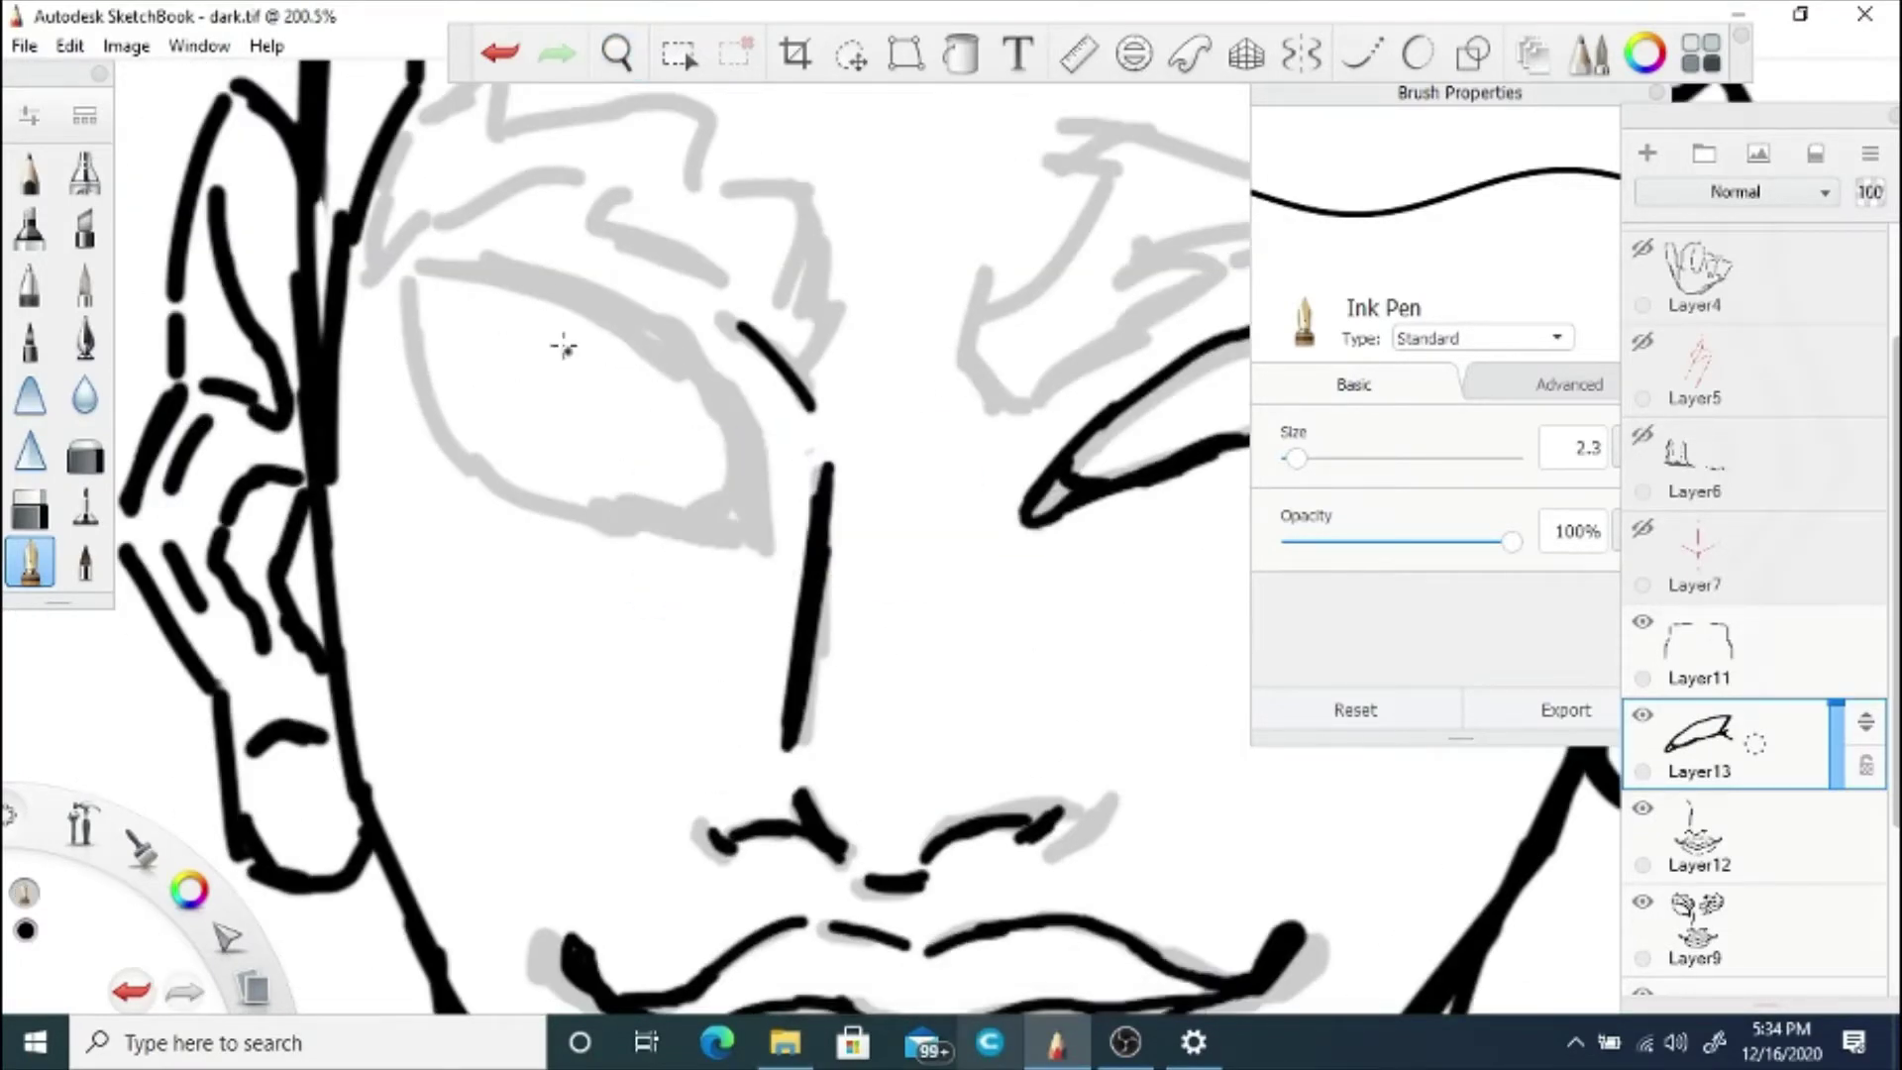
pyautogui.moveTo(436, 270)
pyautogui.mouseDown()
pyautogui.moveTo(715, 396)
pyautogui.moveTo(750, 540)
pyautogui.mouseUp()
pyautogui.moveTo(418, 284)
pyautogui.mouseDown()
pyautogui.moveTo(480, 447)
pyautogui.moveTo(545, 490)
pyautogui.moveTo(728, 525)
pyautogui.mouseUp()
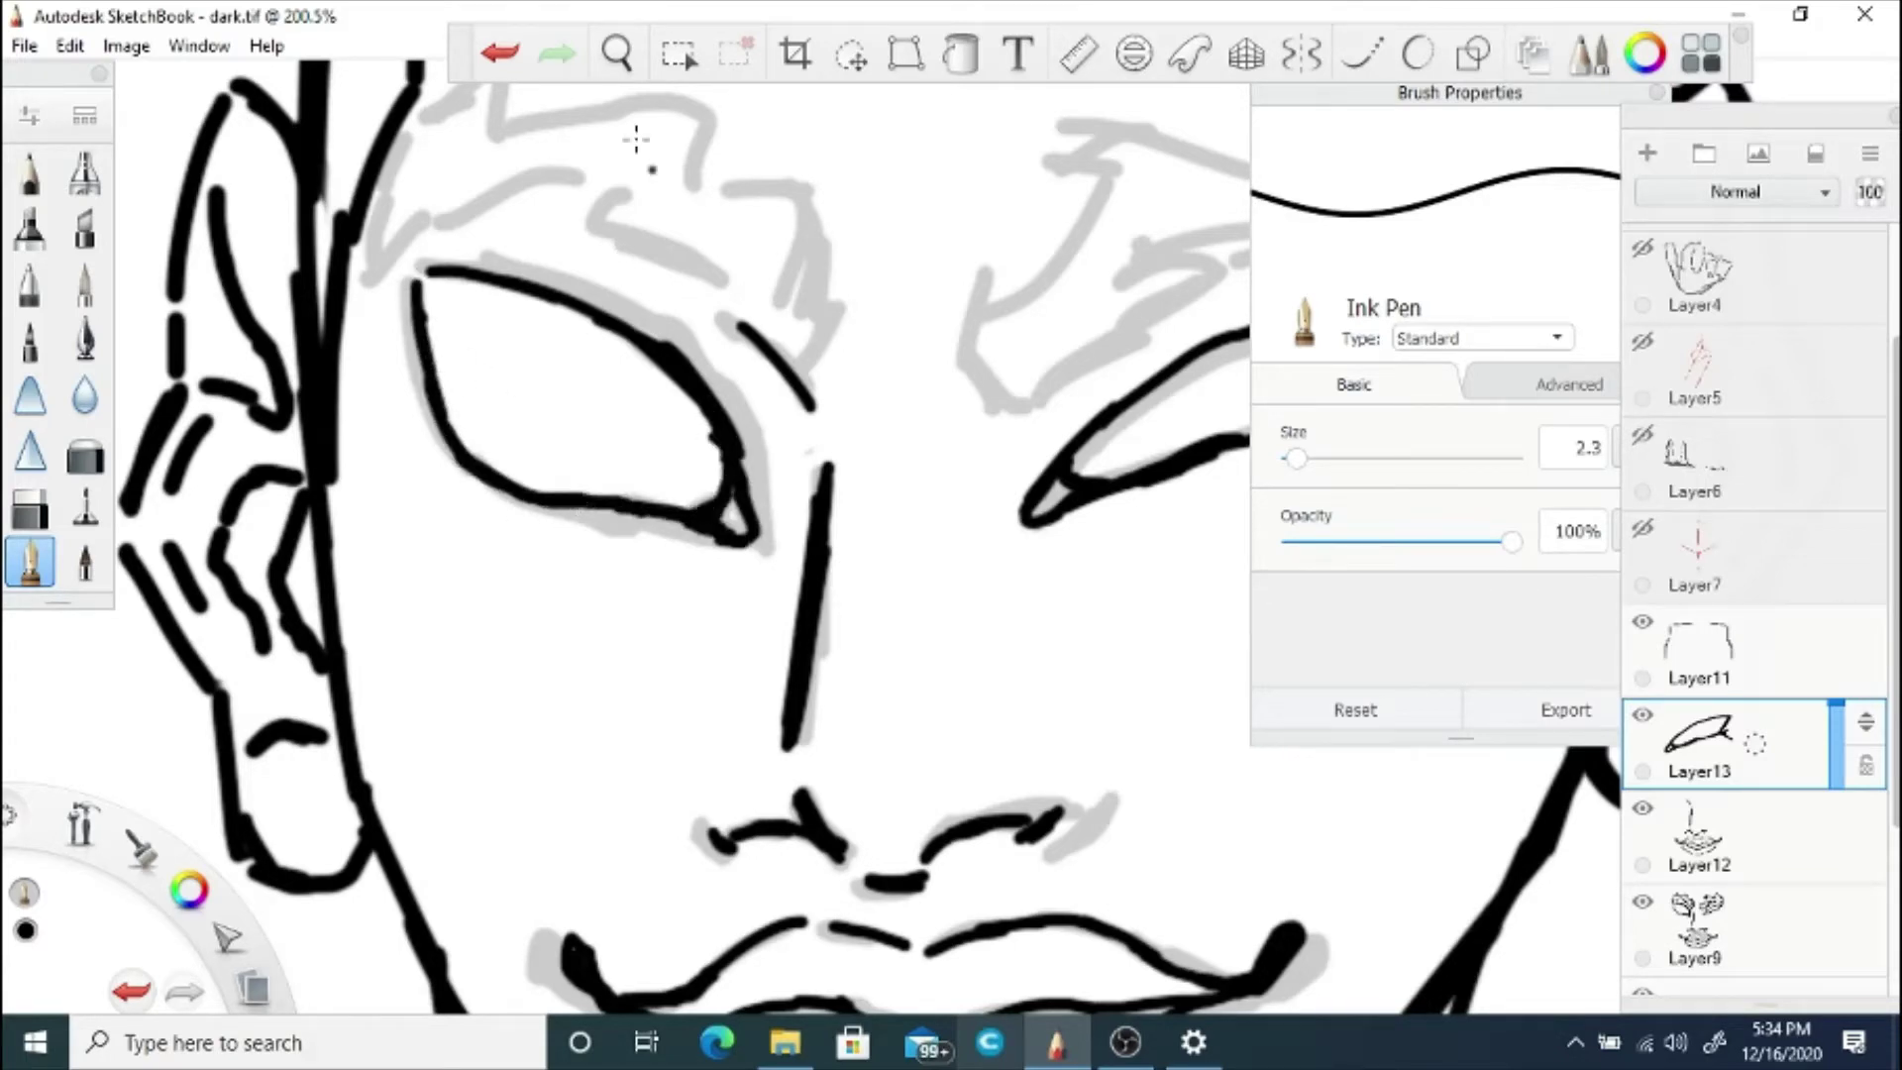
# Step: Close the outer corner of the wide-open eye and thicken its lower lid line
pyautogui.press('space')
pyautogui.moveTo(636, 138)
pyautogui.mouseDown()
pyautogui.moveTo(783, 594)
pyautogui.moveTo(666, 514)
pyautogui.mouseUp()
pyautogui.moveTo(300, 289); pyautogui.dragTo(704, 403)
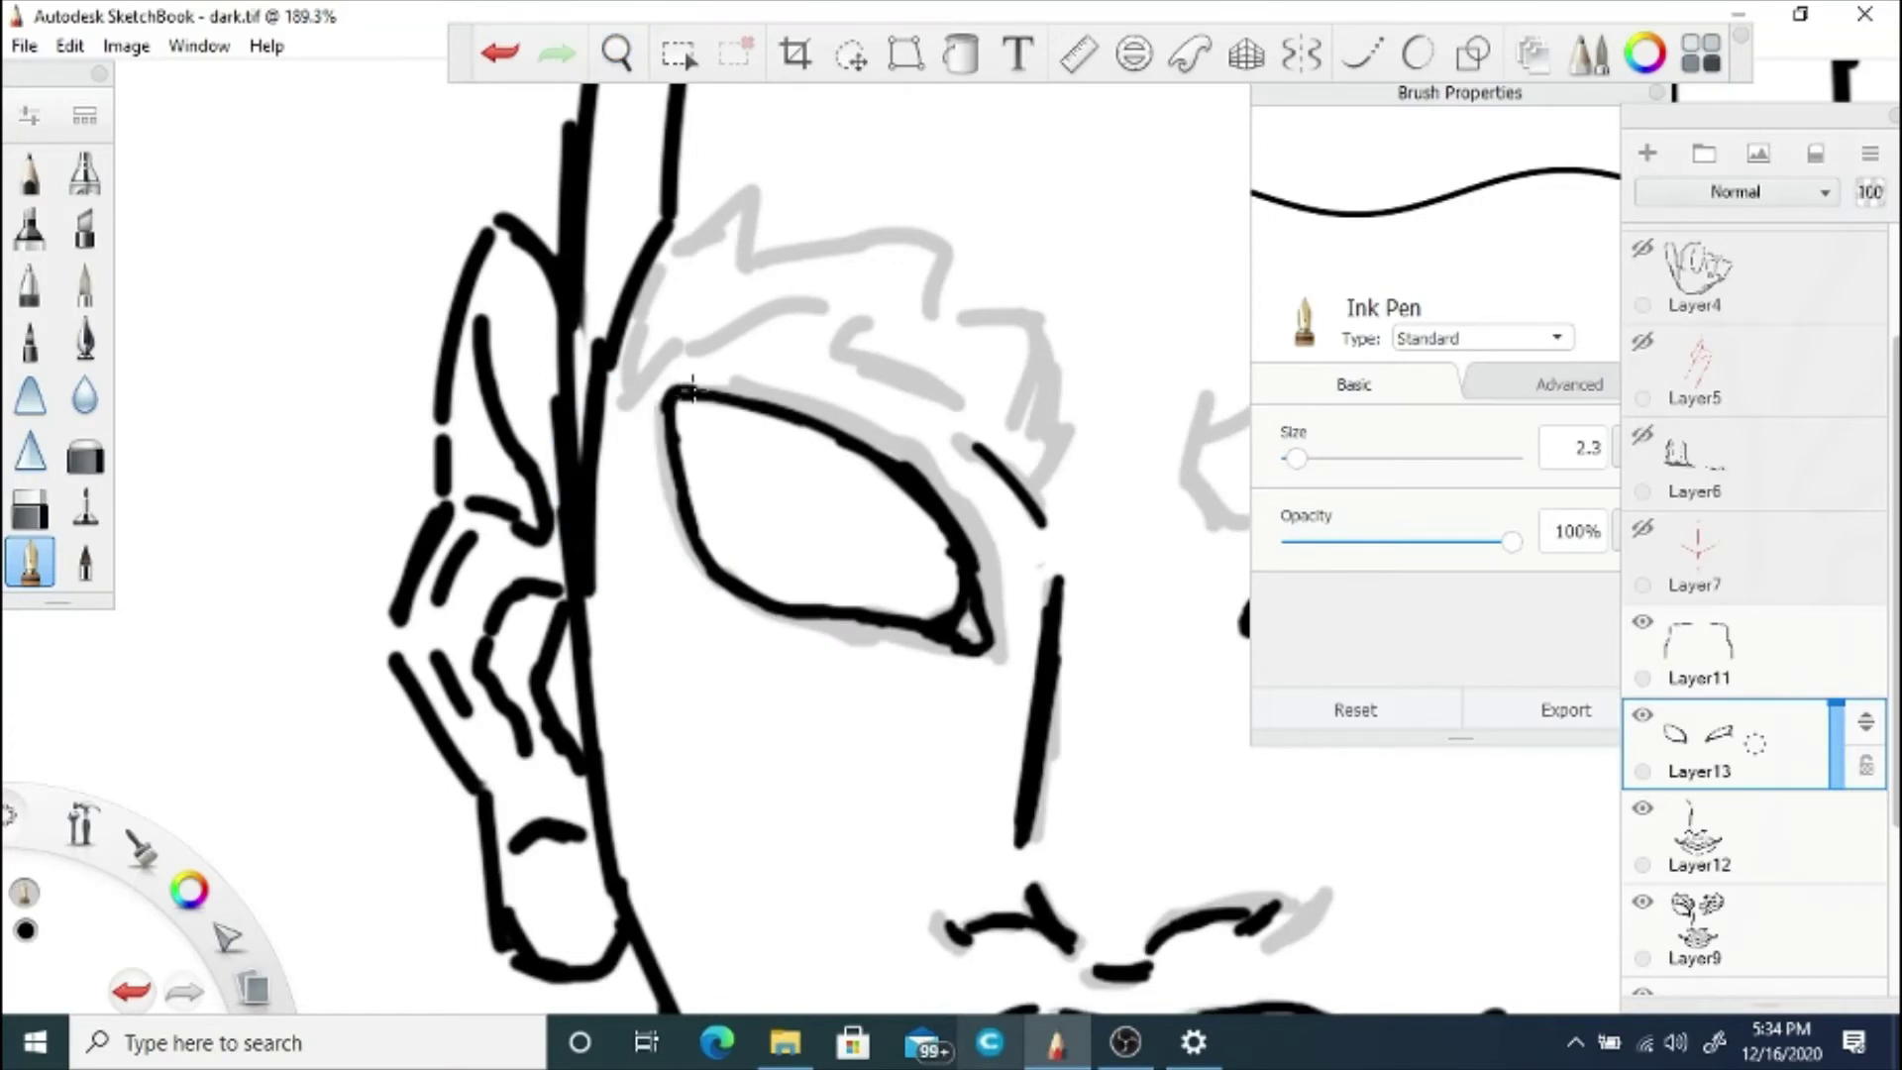
pyautogui.moveTo(709, 539)
pyautogui.mouseDown()
pyautogui.moveTo(758, 573)
pyautogui.moveTo(843, 591)
pyautogui.mouseUp()
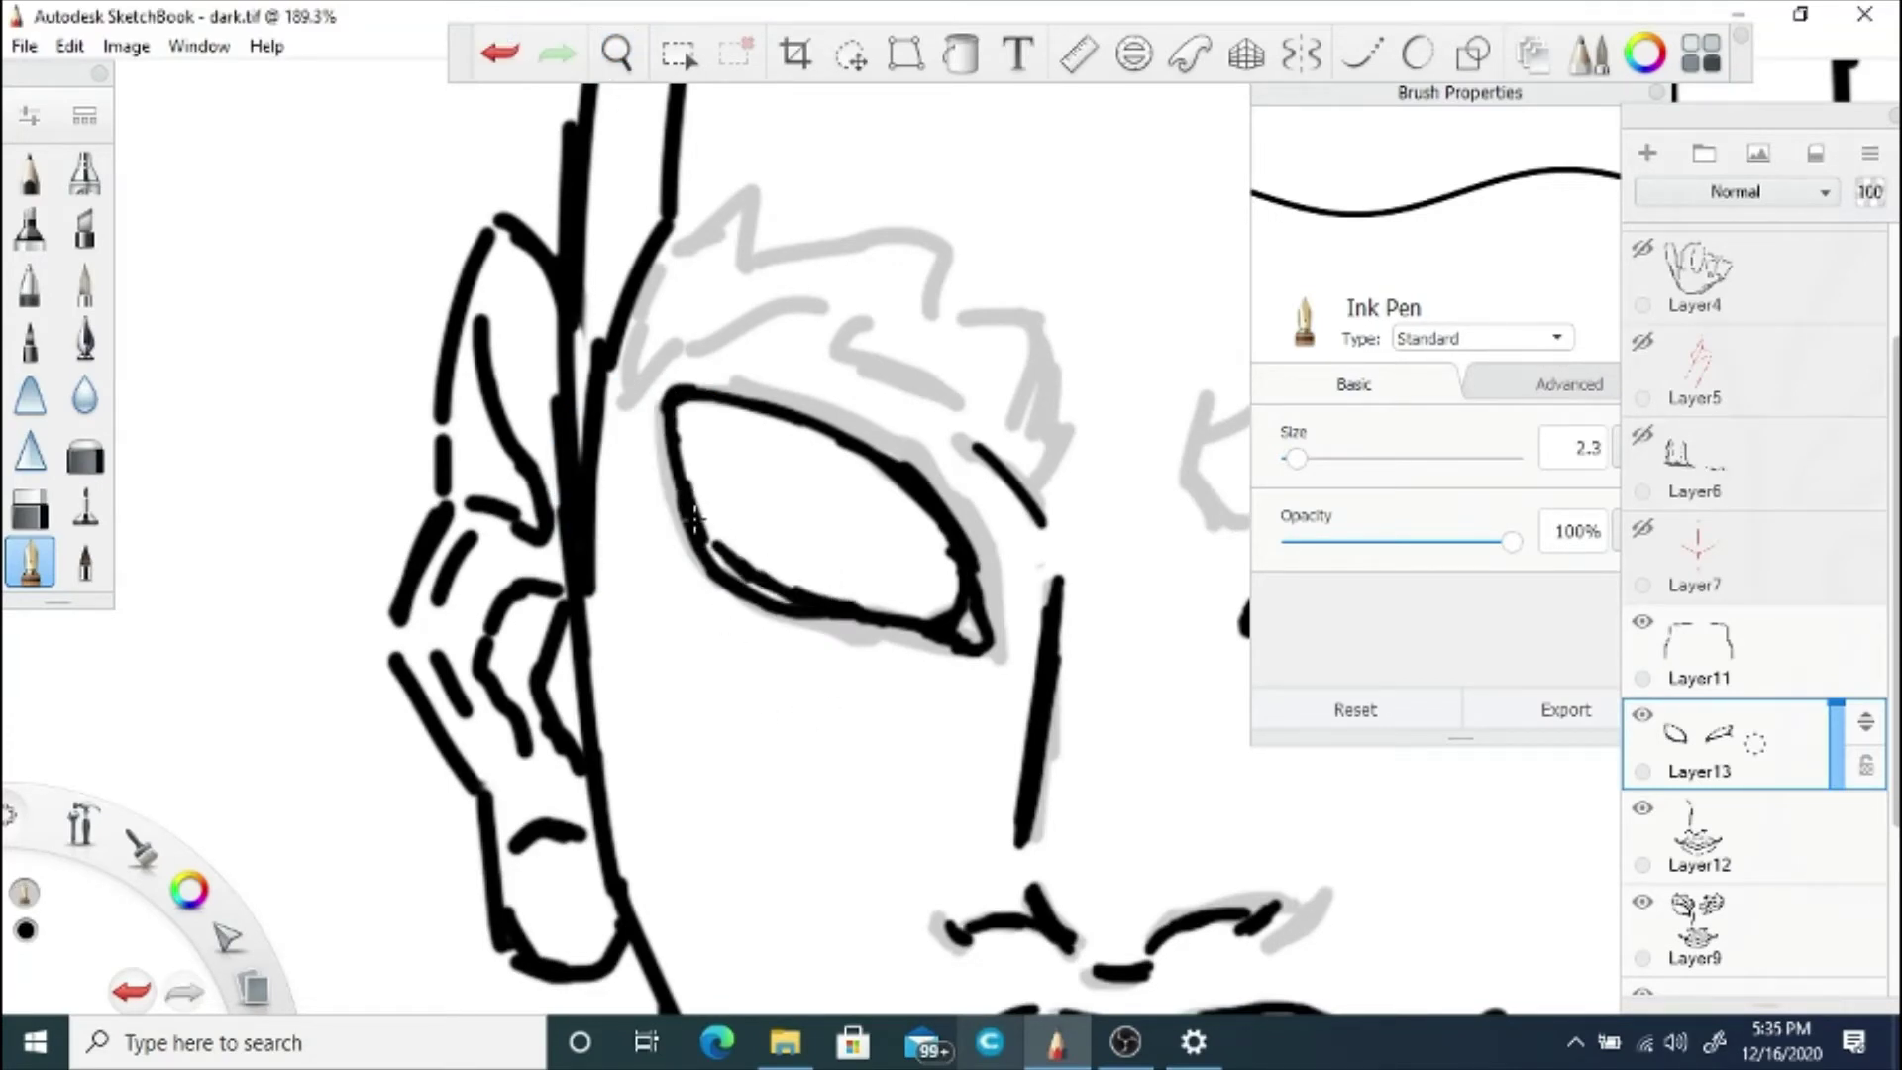
# Step: Touch up the inner corner of the narrowed eye on Layer13, alternating between the Hard Eraser and the Ink Pen
pyautogui.click(628, 61)
pyautogui.moveTo(975, 511); pyautogui.dragTo(869, 646)
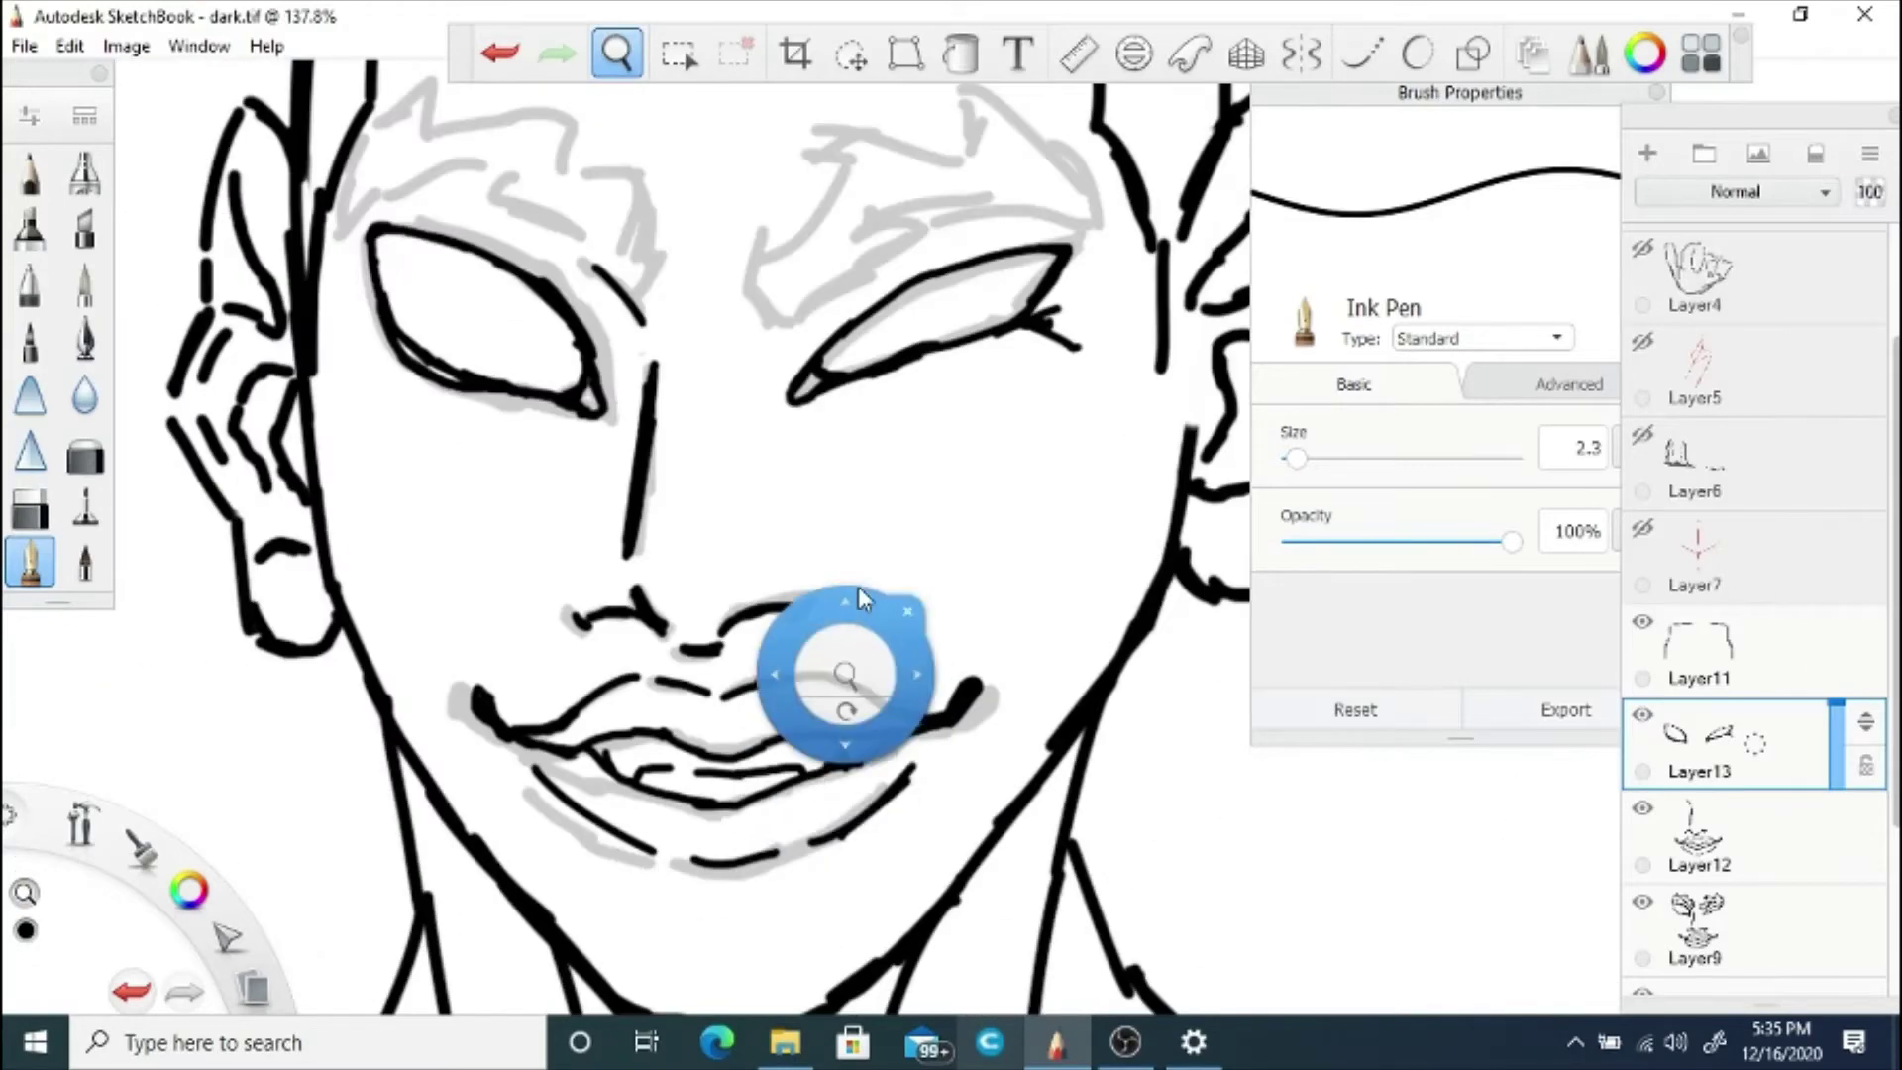
pyautogui.moveTo(938, 450); pyautogui.dragTo(871, 536)
pyautogui.click(926, 449)
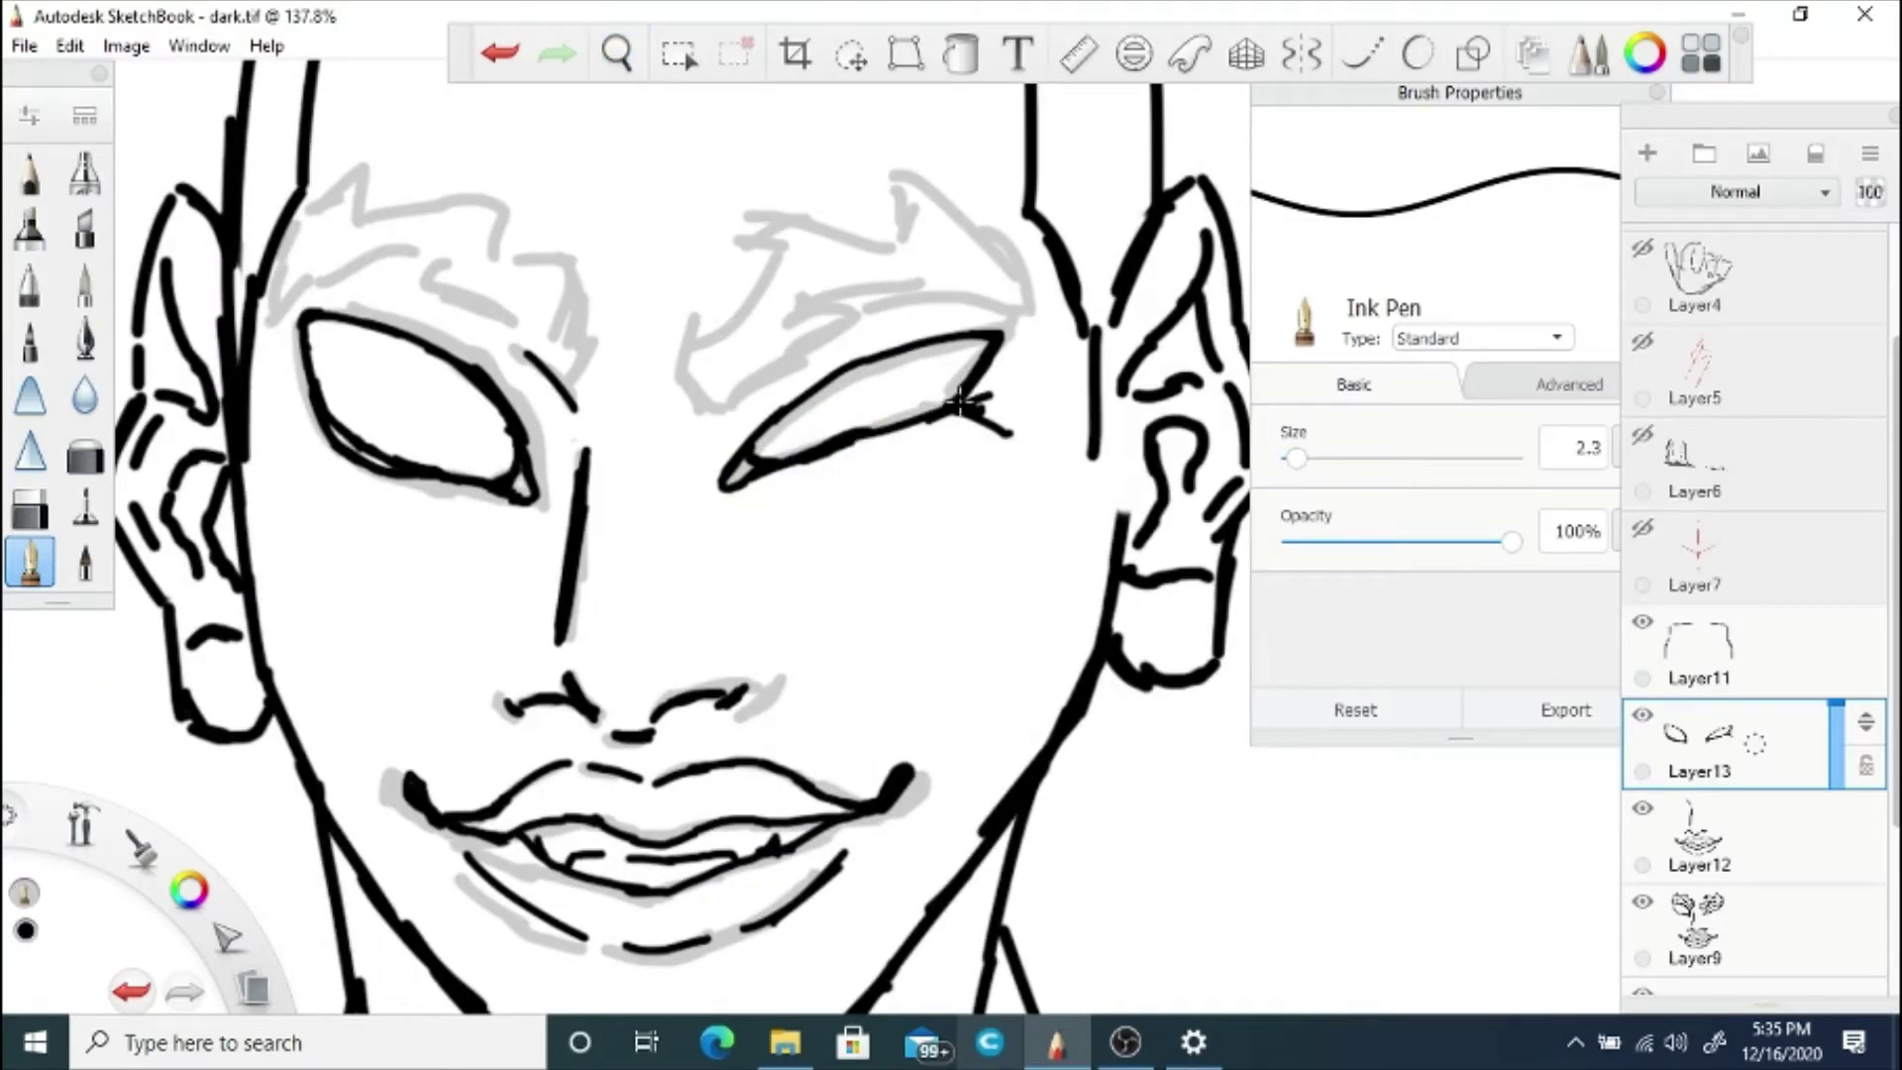
pyautogui.press('e')
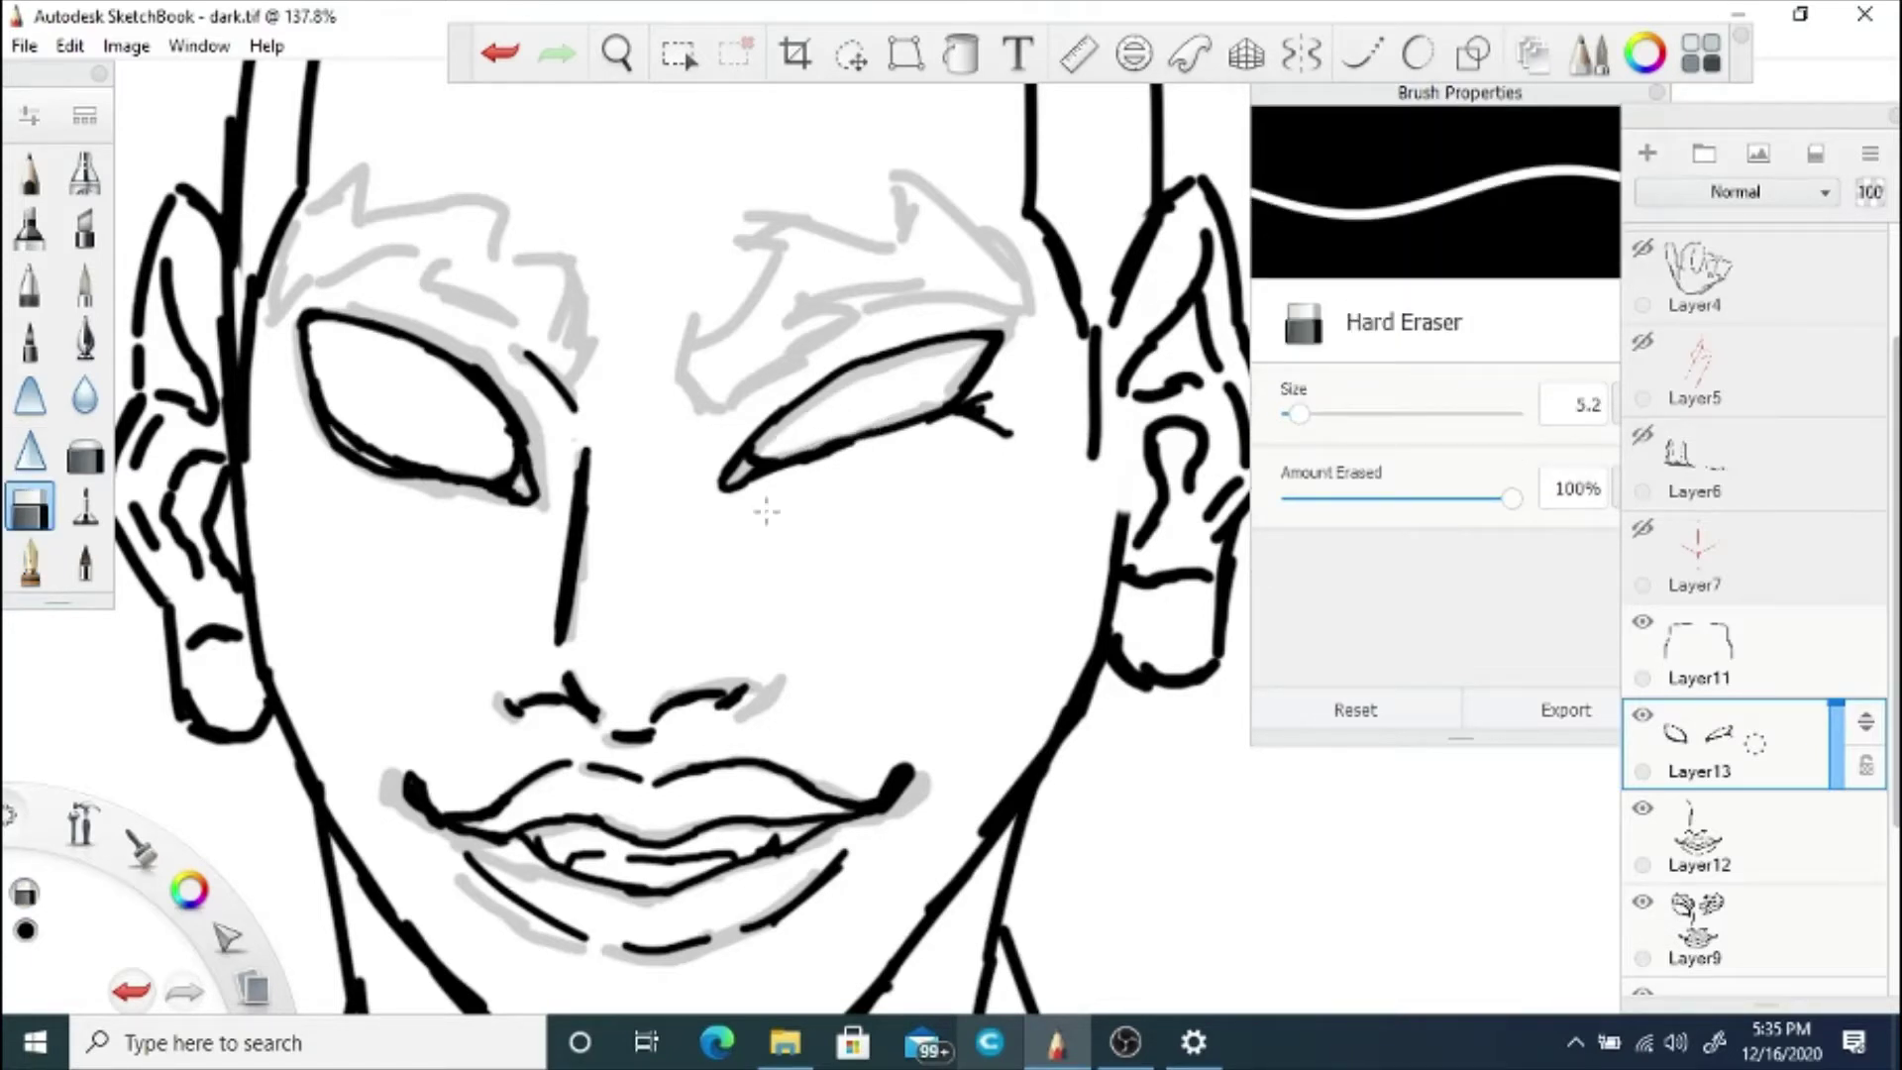
pyautogui.press('e')
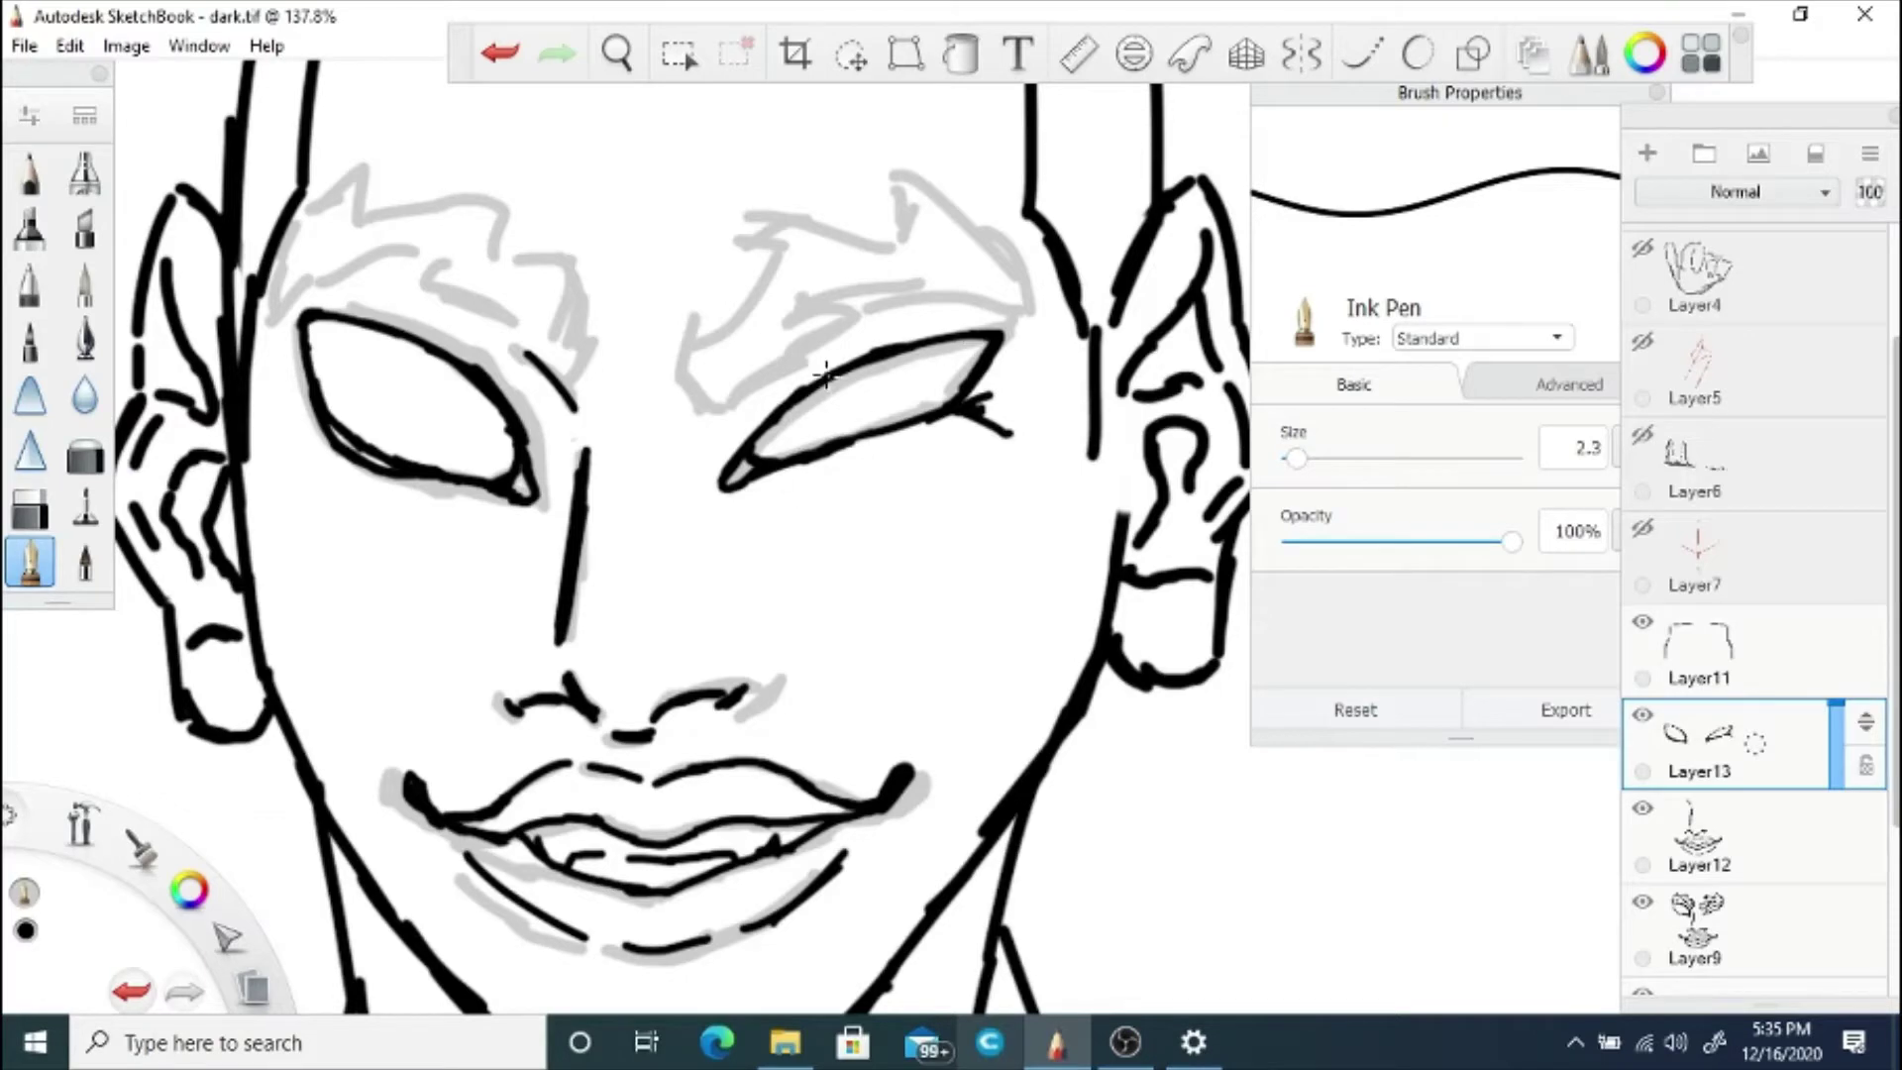
pyautogui.scroll(2, 741, 509)
pyautogui.press('e')
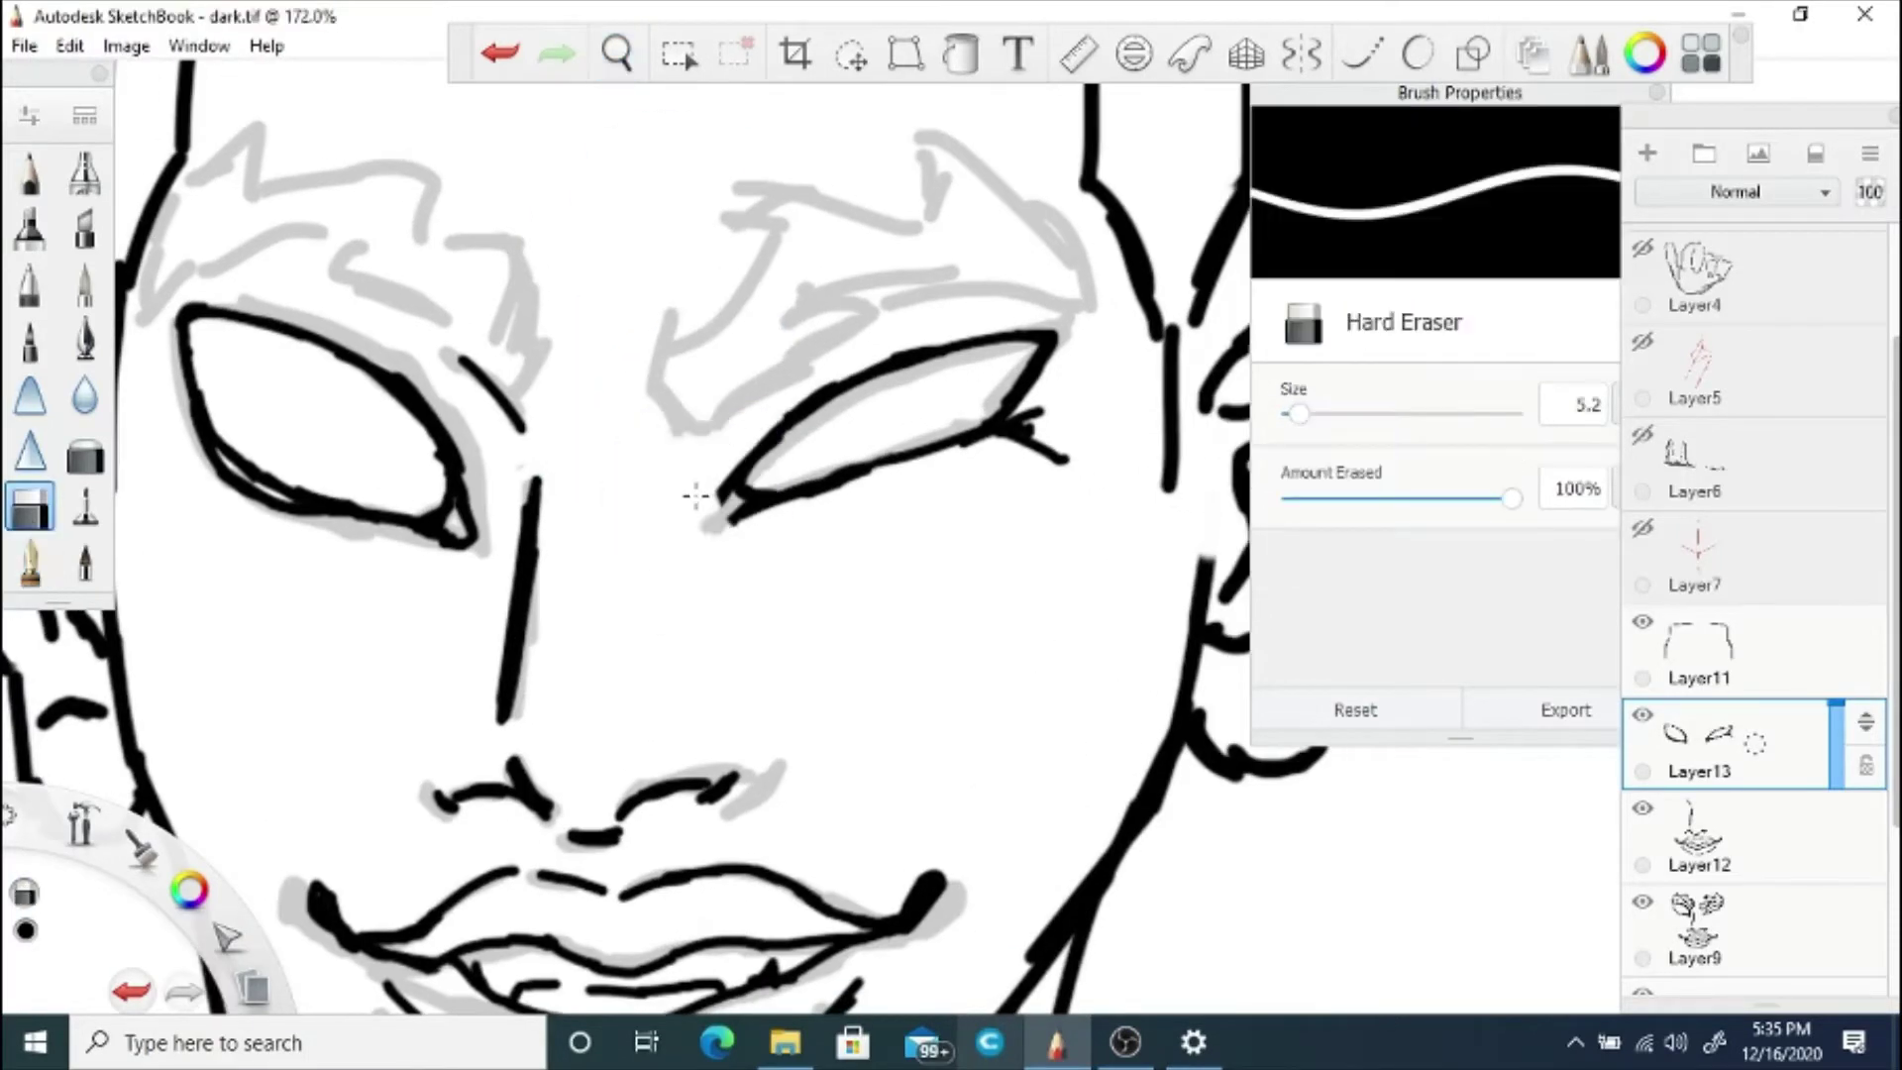
pyautogui.press('e')
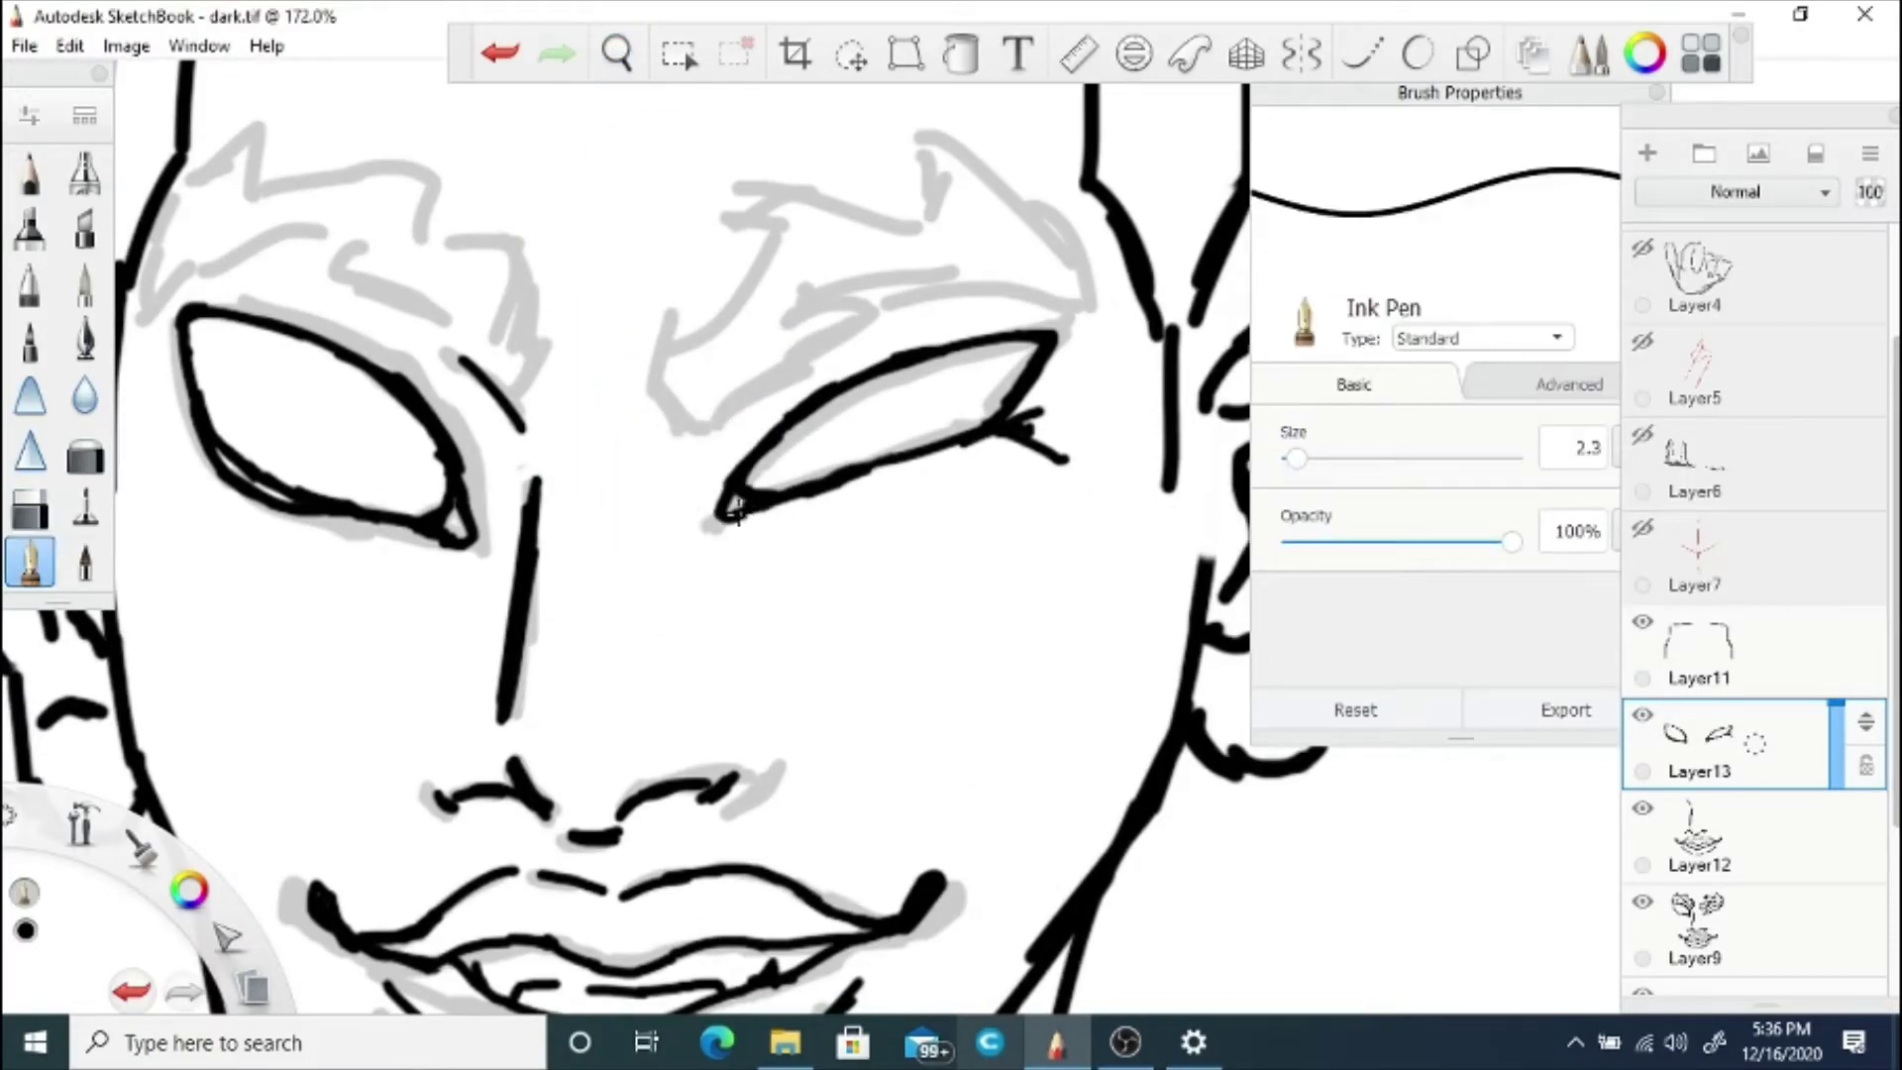
# Step: Check the eyes on the whole figure, trim around the narrowed eye's inner corner and fill that corner solid black
pyautogui.click(616, 53)
pyautogui.moveTo(693, 416); pyautogui.dragTo(751, 743)
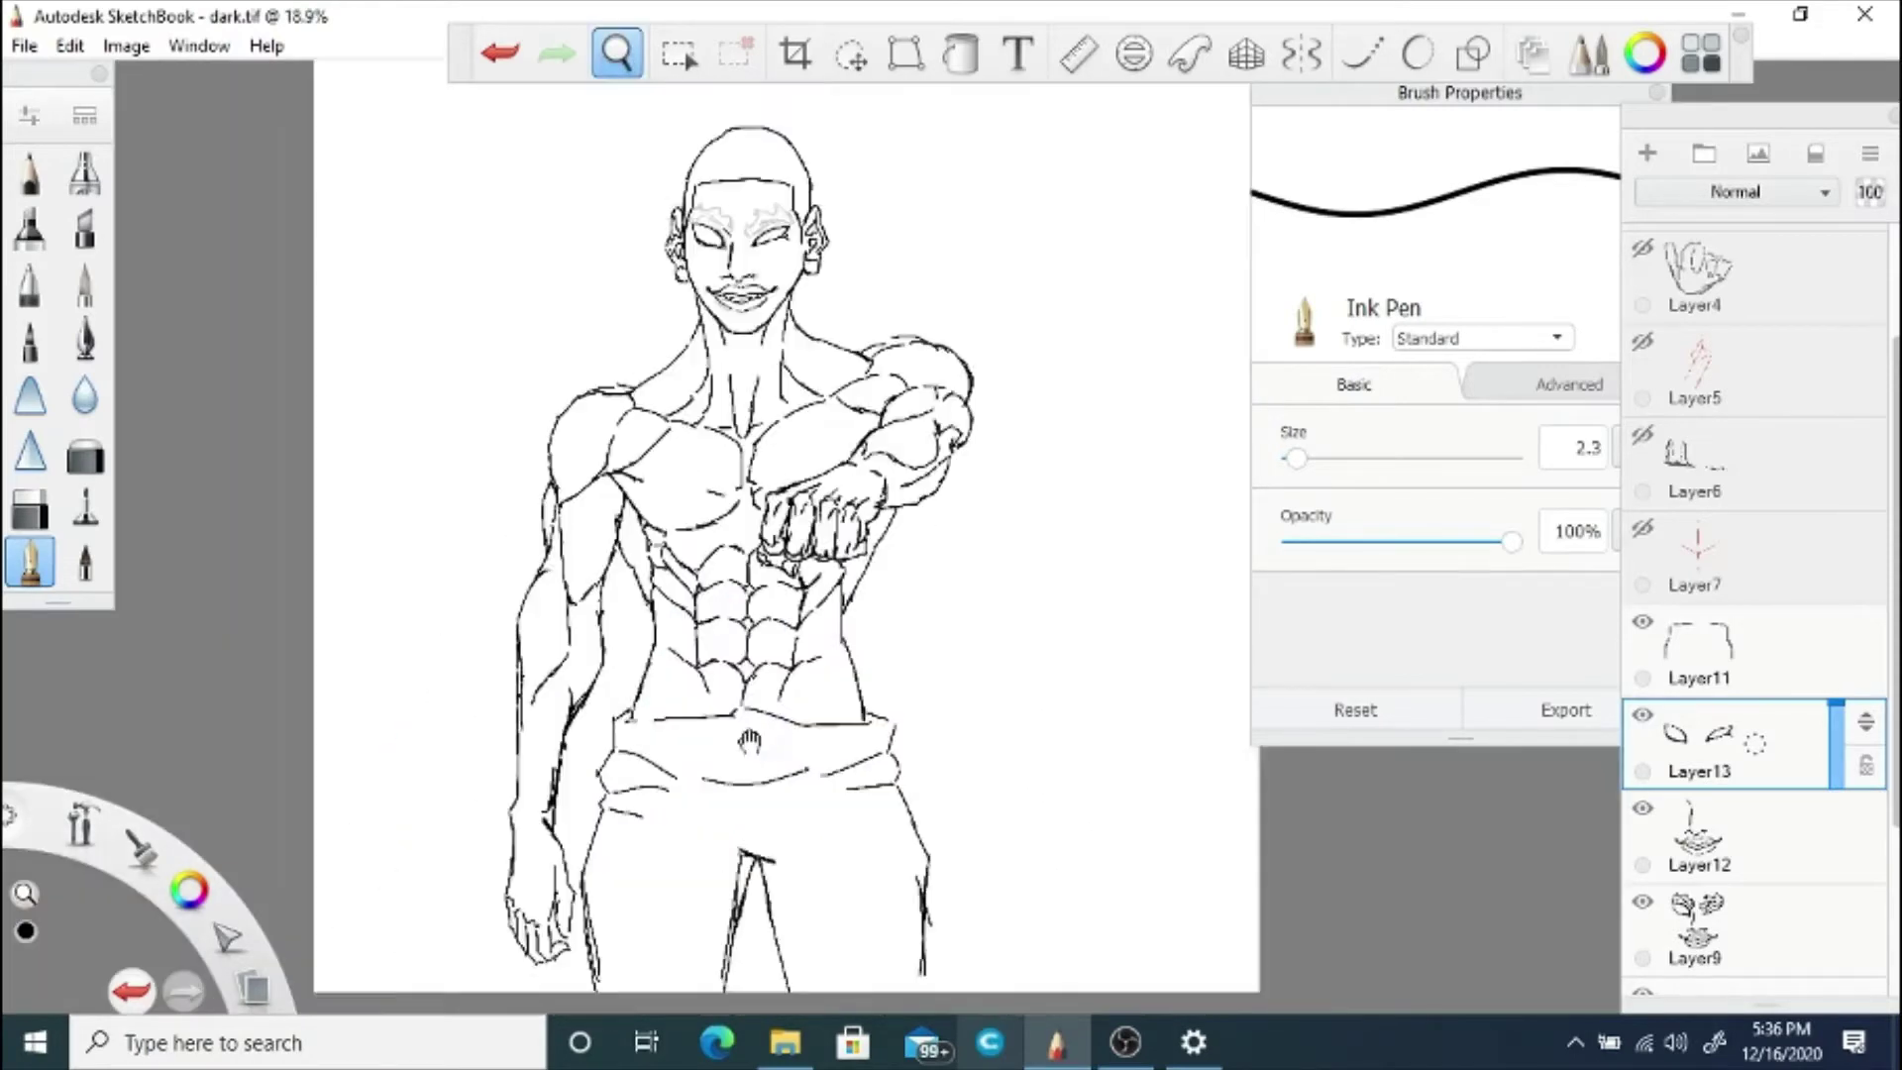
pyautogui.moveTo(639, 381); pyautogui.dragTo(599, 478)
pyautogui.moveTo(691, 232); pyautogui.dragTo(648, 768)
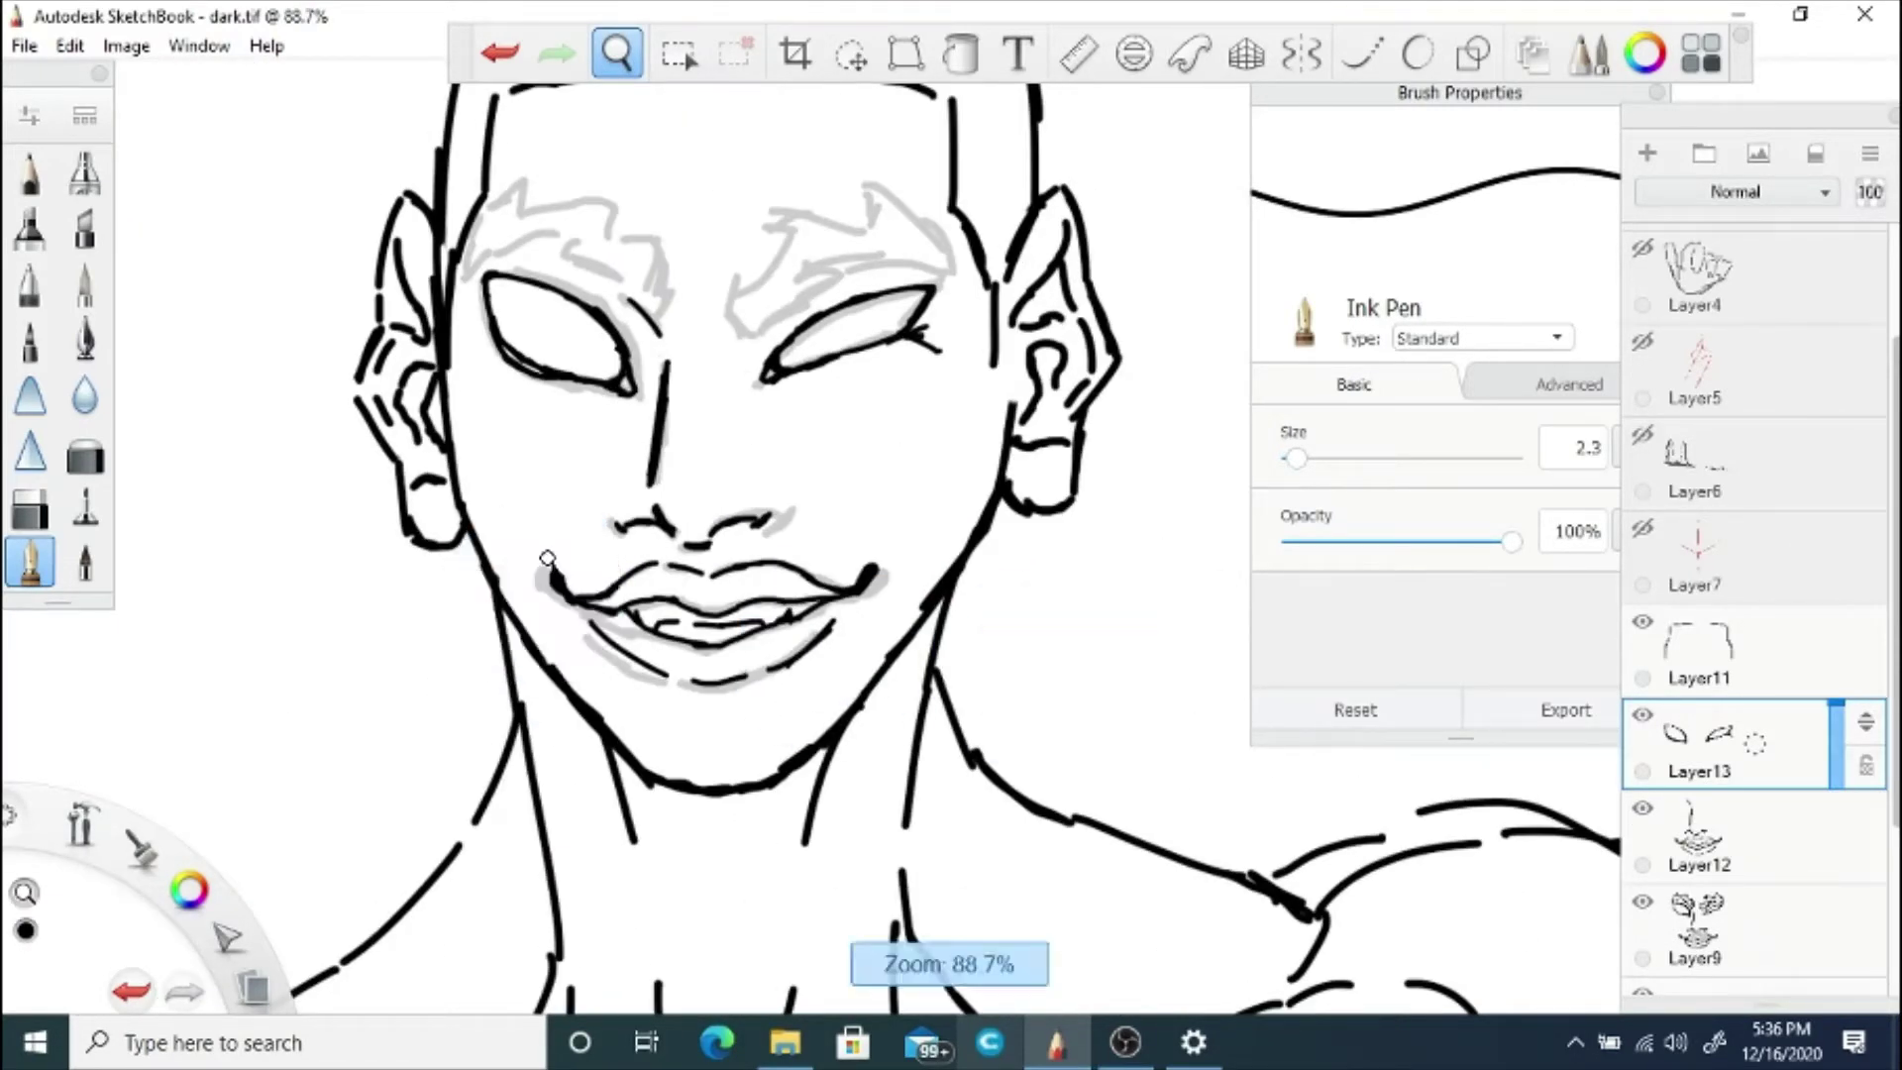
pyautogui.scroll(3, 821, 671)
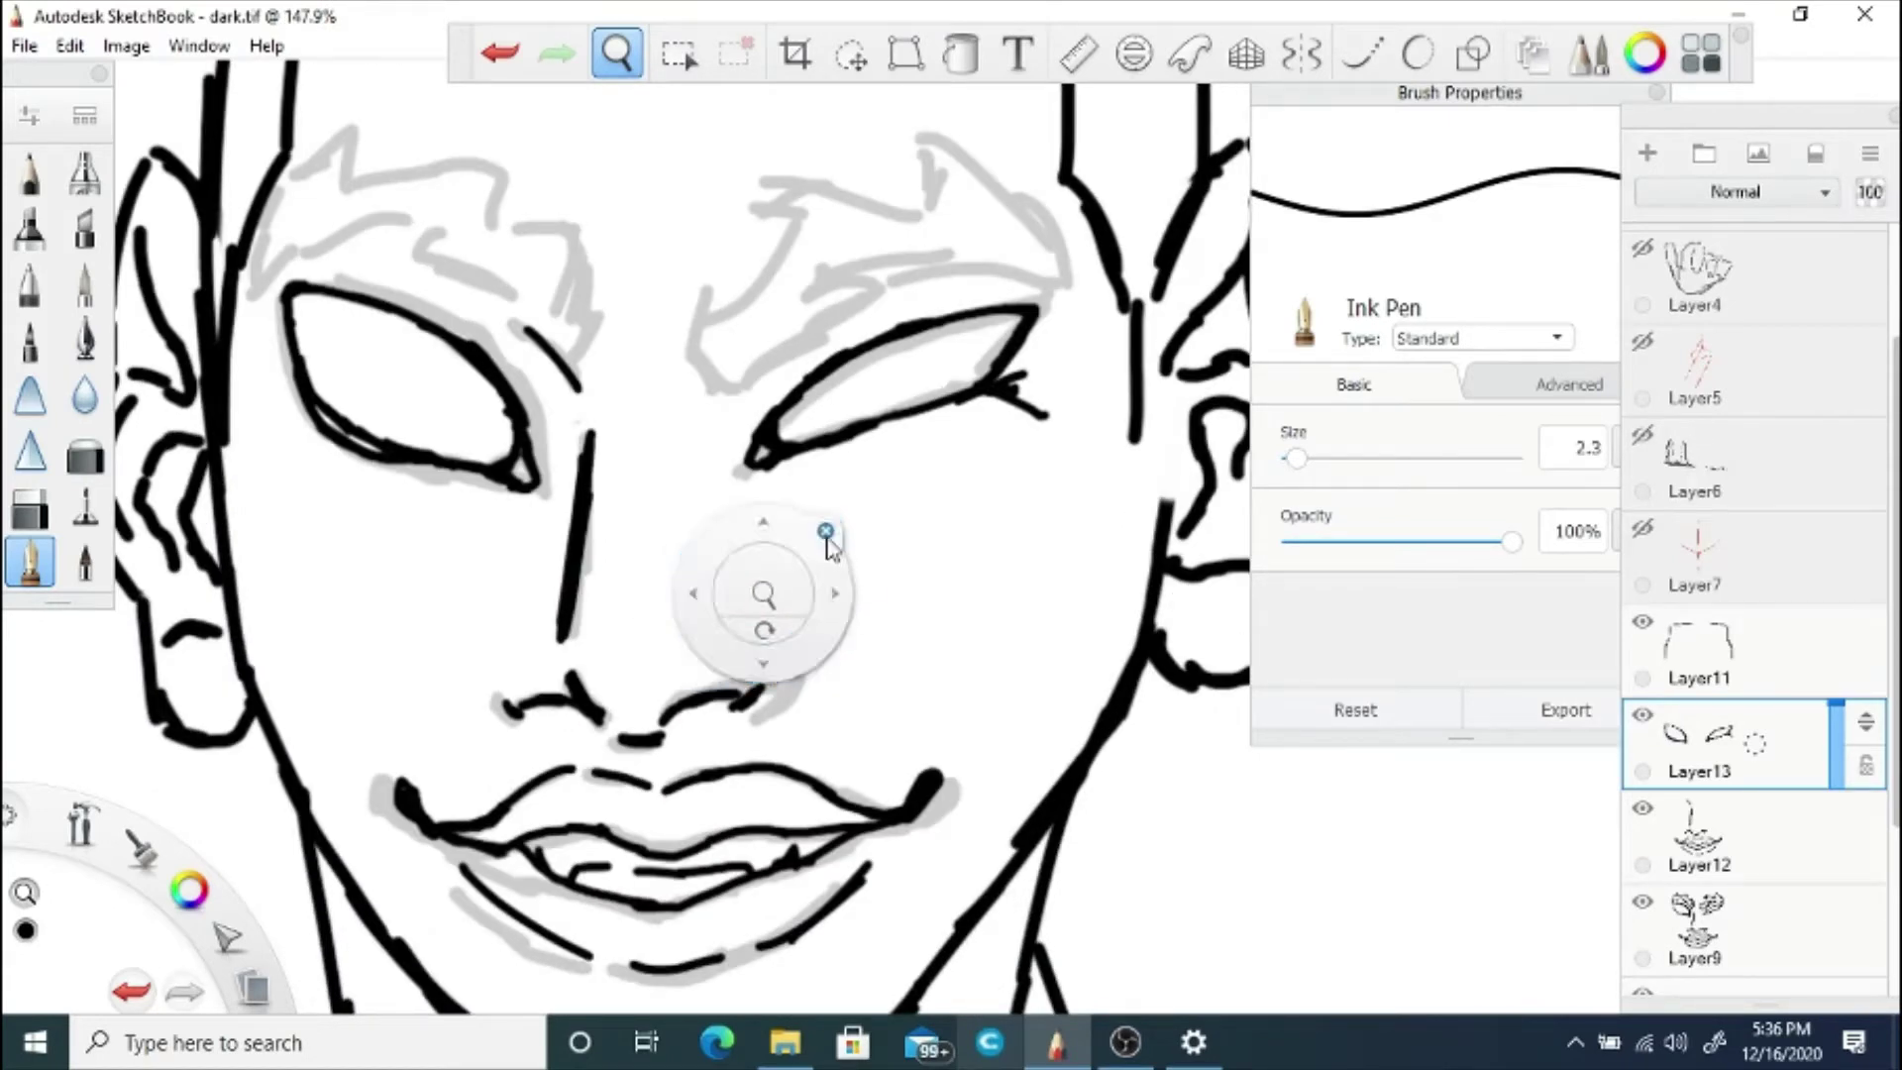
pyautogui.press('e')
pyautogui.moveTo(882, 424)
pyautogui.mouseDown()
pyautogui.moveTo(755, 468)
pyautogui.moveTo(966, 396)
pyautogui.moveTo(841, 420)
pyautogui.moveTo(624, 509)
pyautogui.moveTo(768, 509)
pyautogui.mouseUp()
pyautogui.click(29, 561)
pyautogui.click(517, 51)
pyautogui.press('space')
pyautogui.press('space')
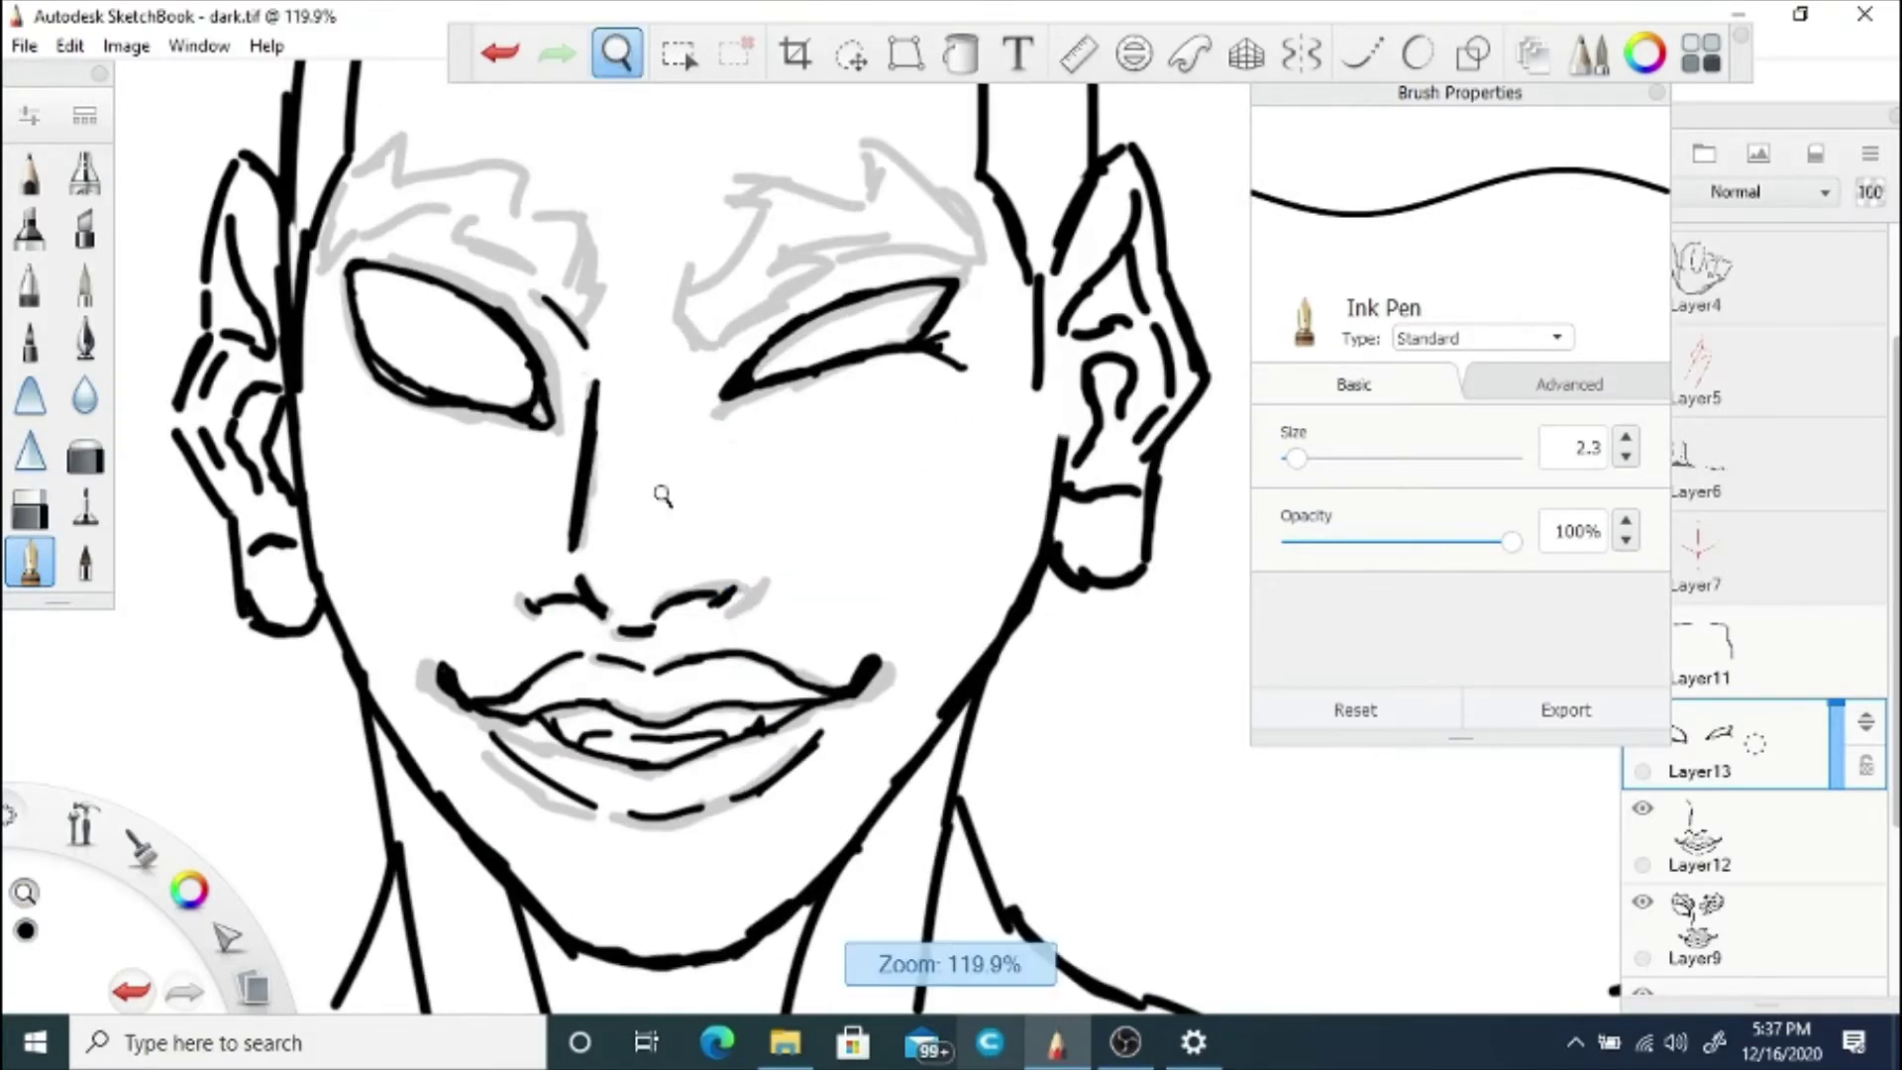
# Step: Compare the face without the Layer9 guide, and trace the jagged eyebrow above the narrowed eye on Layer12
pyautogui.scroll(-5, 663, 496)
pyautogui.click(1644, 900)
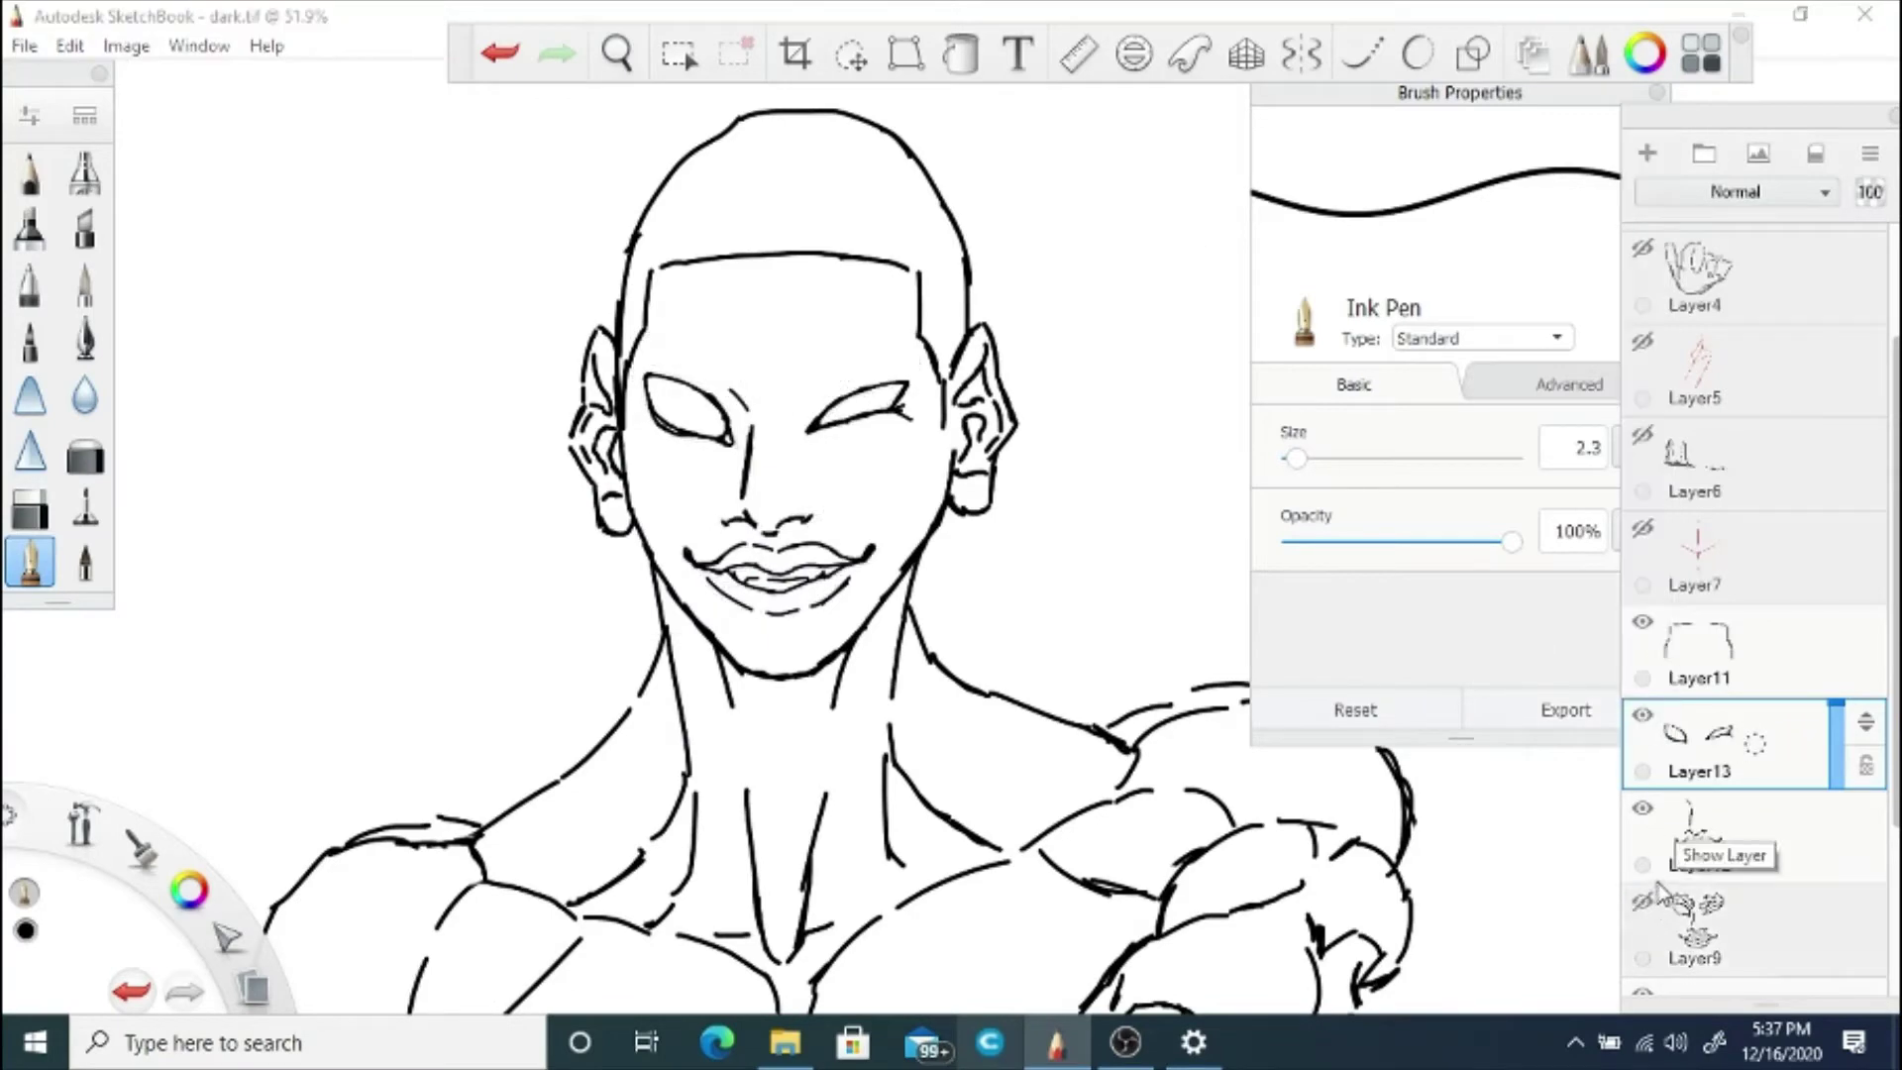
pyautogui.click(1644, 899)
pyautogui.scroll(6, 667, 479)
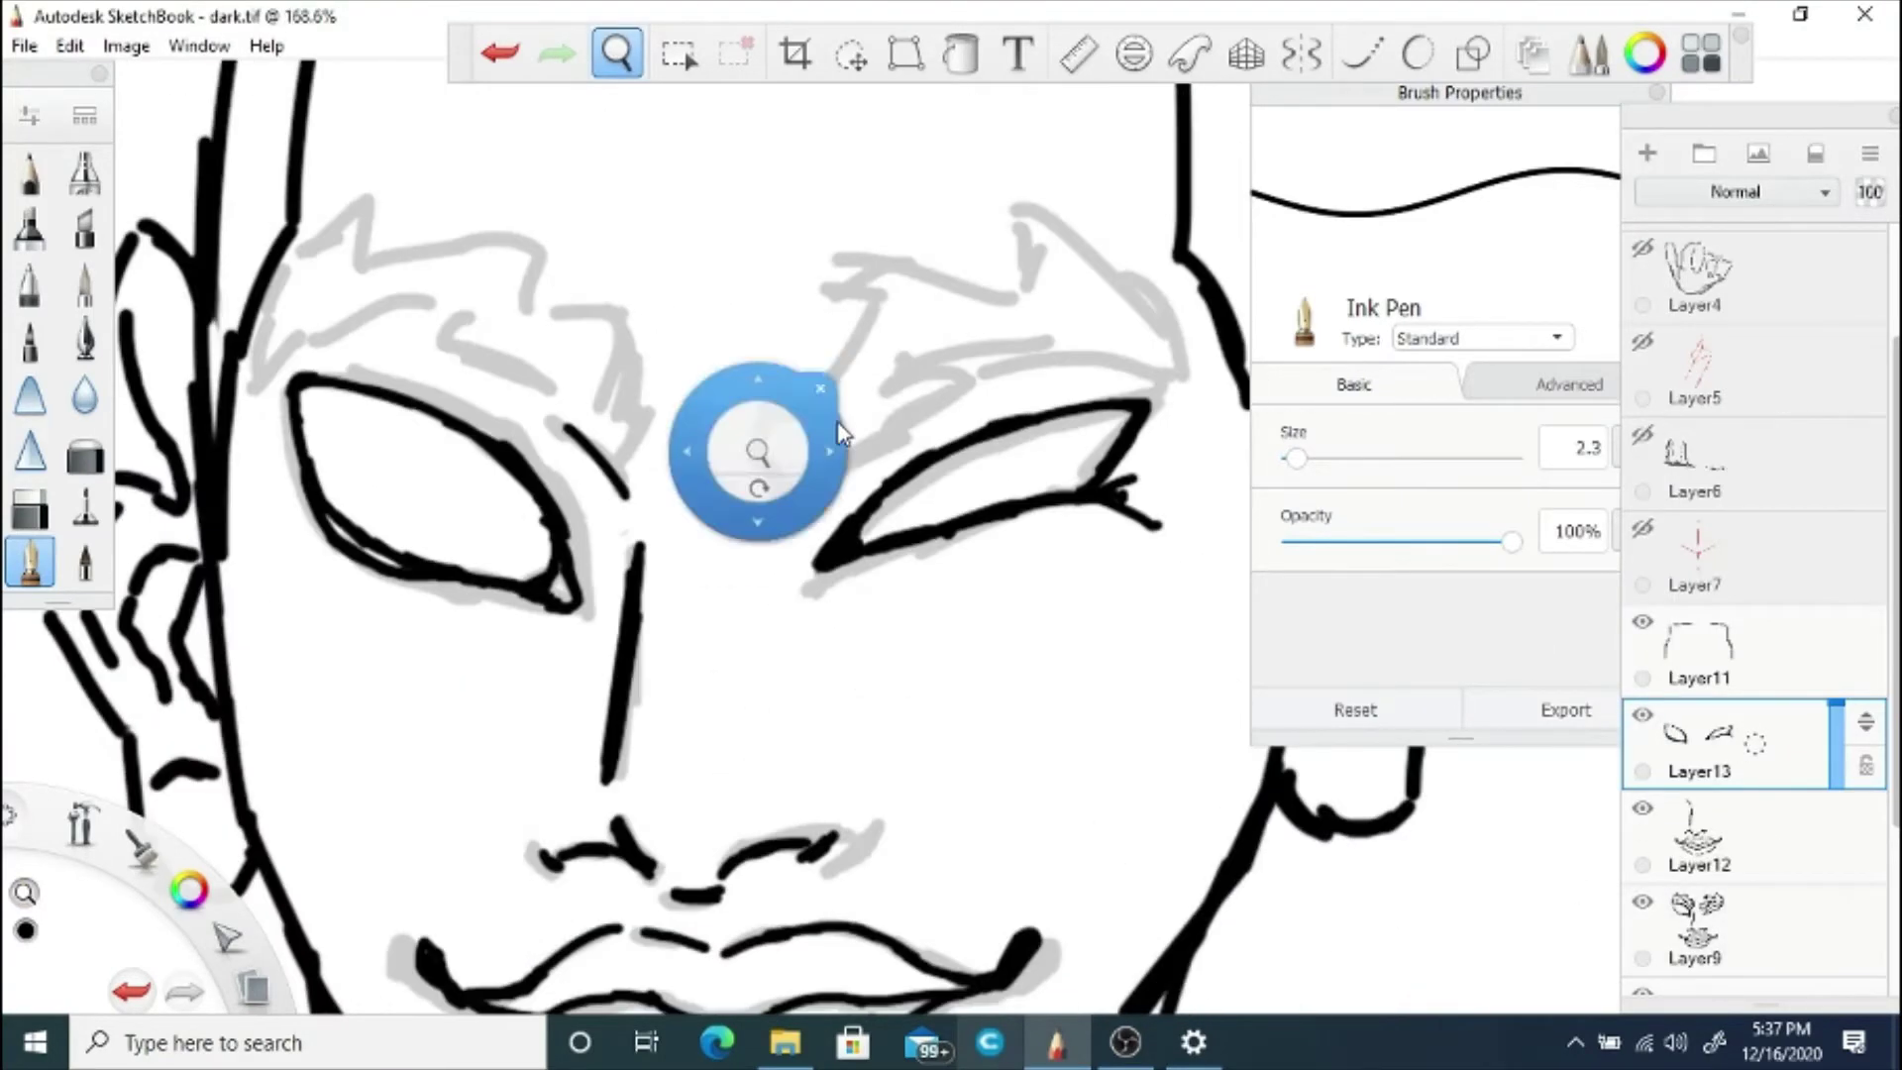
pyautogui.click(1753, 840)
pyautogui.moveTo(777, 352)
pyautogui.mouseDown()
pyautogui.moveTo(755, 453)
pyautogui.moveTo(814, 505)
pyautogui.moveTo(945, 399)
pyautogui.moveTo(939, 376)
pyautogui.mouseUp()
pyautogui.click(500, 55)
pyautogui.click(500, 55)
pyautogui.moveTo(941, 362); pyautogui.dragTo(1163, 363)
pyautogui.moveTo(765, 420)
pyautogui.mouseDown()
pyautogui.moveTo(864, 297)
pyautogui.moveTo(1000, 288)
pyautogui.moveTo(955, 279)
pyautogui.moveTo(1011, 217)
pyautogui.mouseUp()
pyautogui.moveTo(1016, 212)
pyautogui.mouseDown()
pyautogui.moveTo(1186, 277)
pyautogui.moveTo(1136, 237)
pyautogui.moveTo(1183, 369)
pyautogui.mouseUp()
pyautogui.hotkey('ctrl', 'z')
# Step: Trace the inner end and lower edge of the eyebrow above the wide-open eye on Layer12
pyautogui.moveTo(602, 439); pyautogui.dragTo(634, 342)
pyautogui.moveTo(459, 369); pyautogui.dragTo(582, 430)
pyautogui.click(500, 55)
pyautogui.click(497, 55)
pyautogui.moveTo(415, 349); pyautogui.dragTo(434, 316)
pyautogui.moveTo(427, 307); pyautogui.dragTo(334, 346)
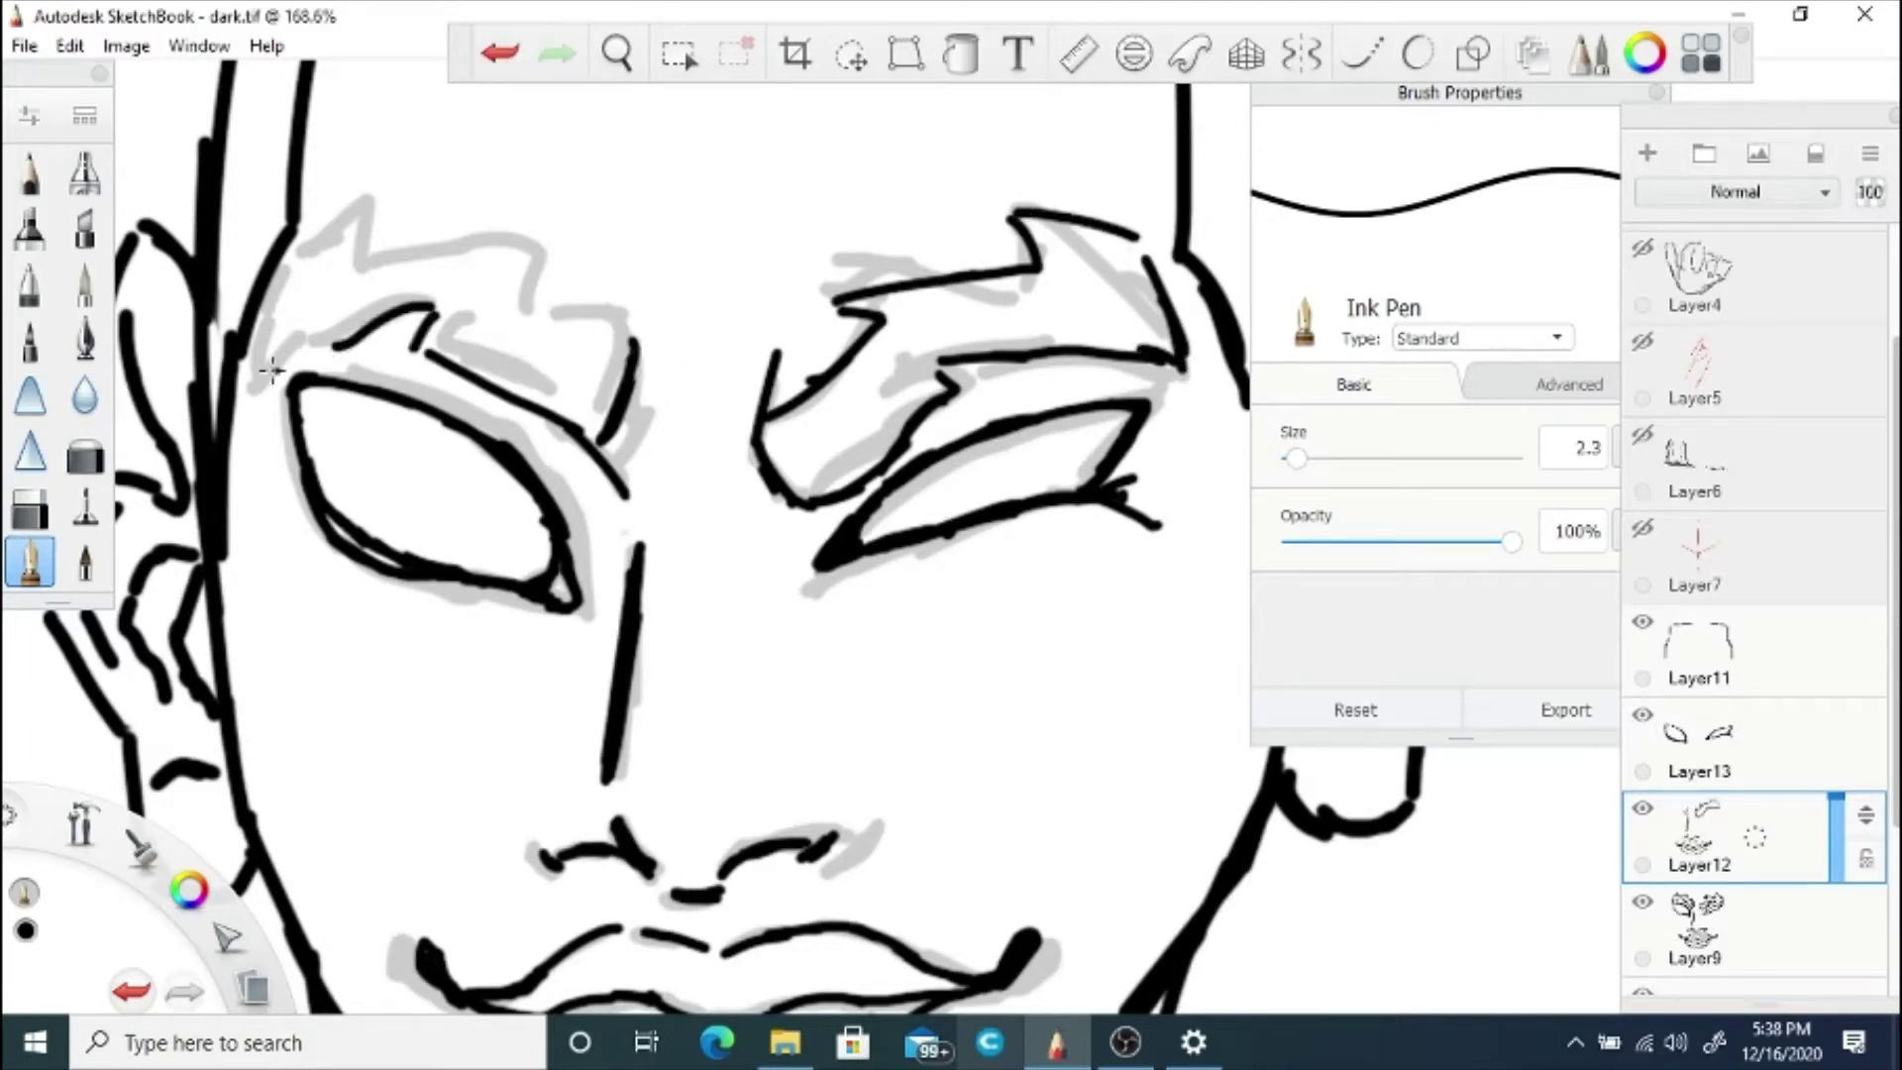
pyautogui.click(500, 55)
pyautogui.moveTo(425, 306); pyautogui.dragTo(267, 369)
# Step: Ink the jagged upper edge and outer end of the eyebrow above the wide-open eye
pyautogui.moveTo(626, 329)
pyautogui.mouseDown()
pyautogui.moveTo(485, 288)
pyautogui.moveTo(512, 253)
pyautogui.mouseUp()
pyautogui.hotkey('ctrl', 'z')
pyautogui.moveTo(511, 237)
pyautogui.mouseDown()
pyautogui.moveTo(367, 242)
pyautogui.moveTo(351, 208)
pyautogui.mouseUp()
pyautogui.moveTo(317, 234)
pyautogui.mouseDown()
pyautogui.moveTo(349, 209)
pyautogui.moveTo(266, 355)
pyautogui.mouseUp()
pyautogui.moveTo(511, 237); pyautogui.dragTo(497, 268)
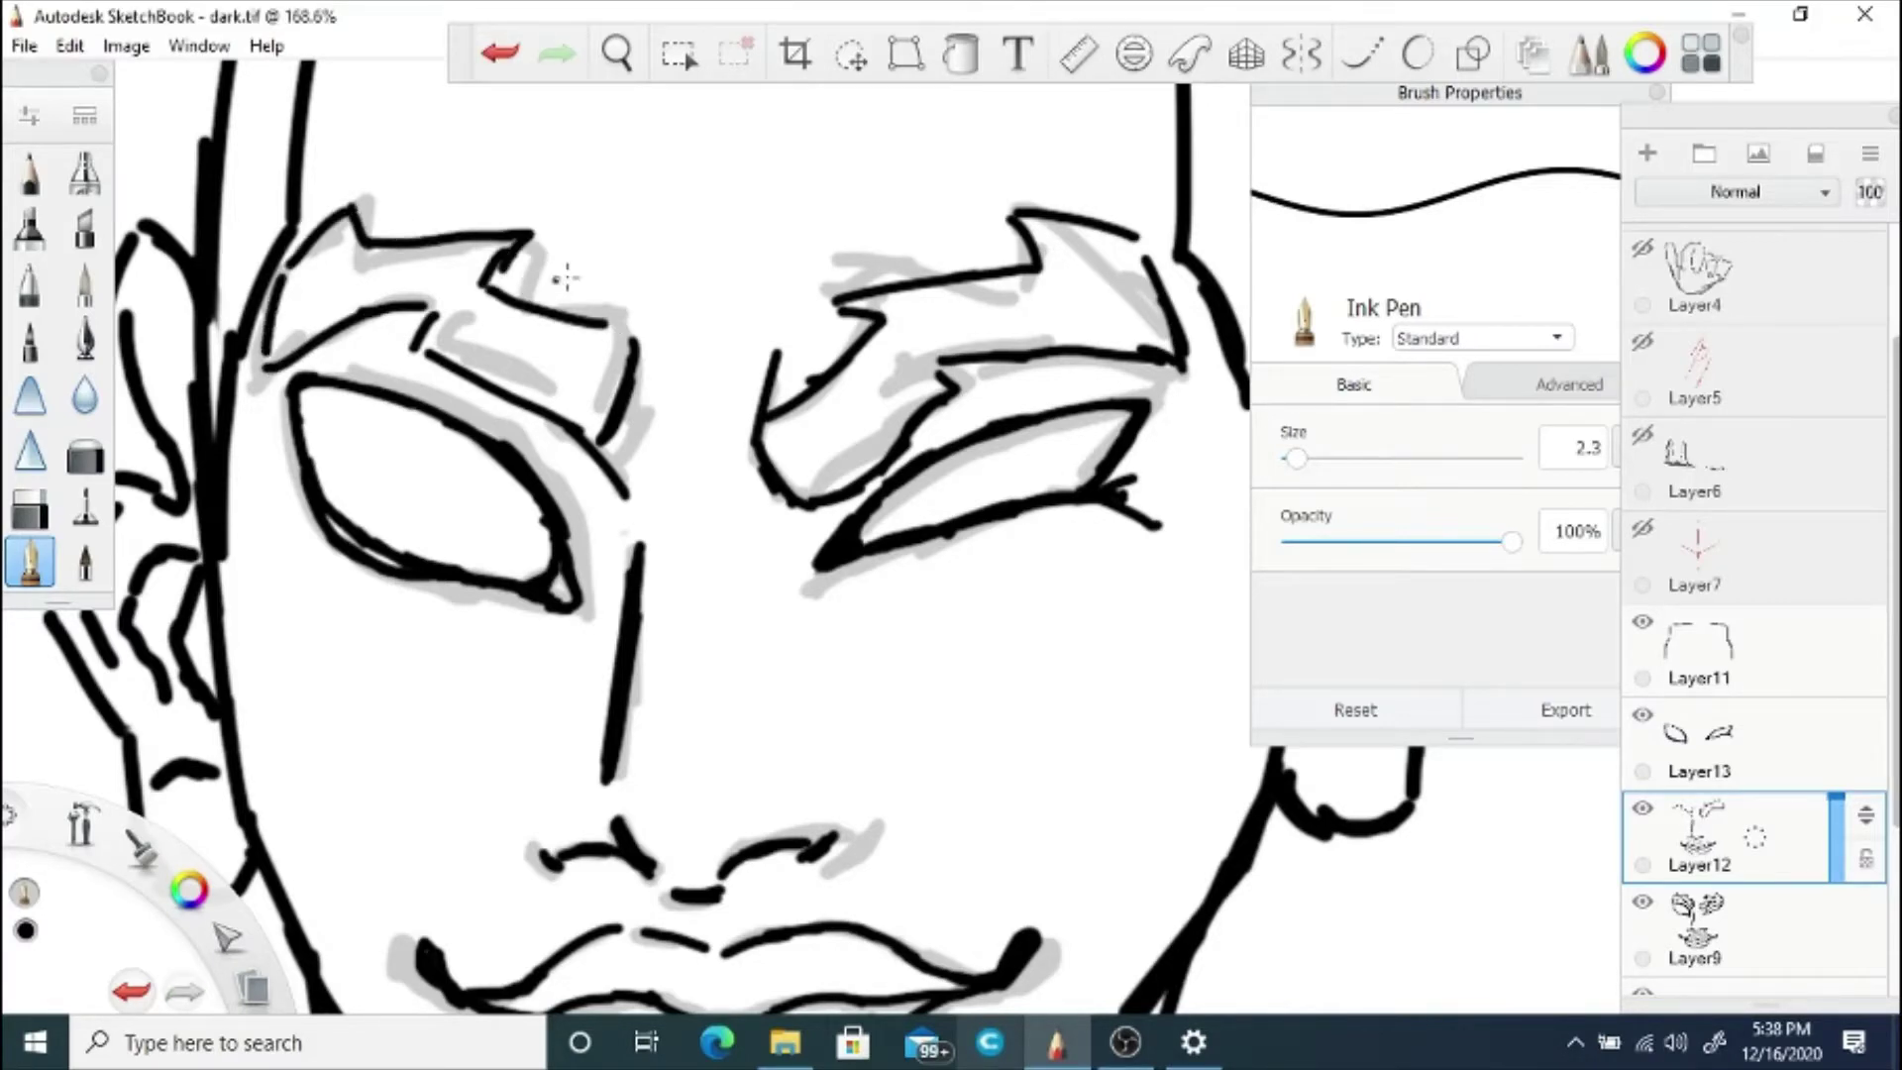
# Step: View the finished eyebrows, save the drawing and hide the Layer9 guide
pyautogui.press('space')
pyautogui.moveTo(652, 387)
pyautogui.mouseDown()
pyautogui.moveTo(806, 593)
pyautogui.moveTo(1053, 591)
pyautogui.mouseUp()
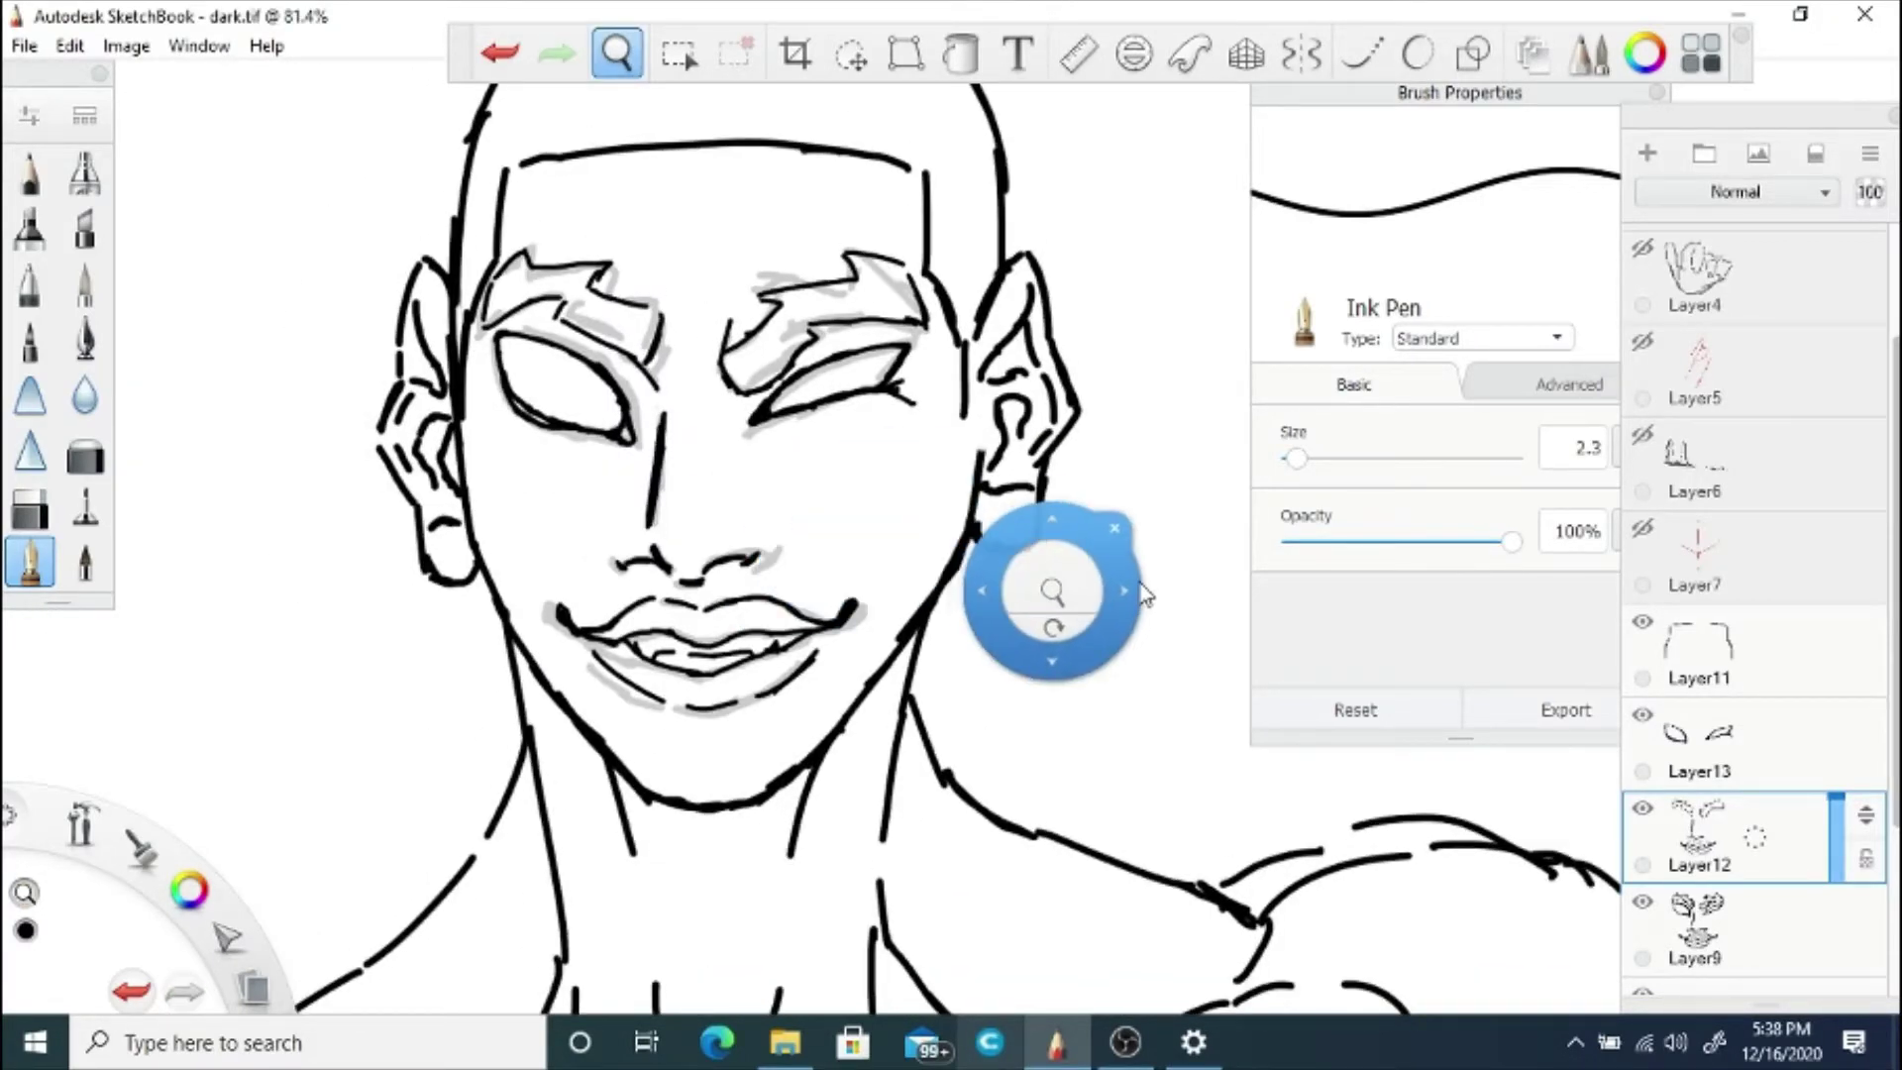
pyautogui.click(24, 45)
pyautogui.click(59, 199)
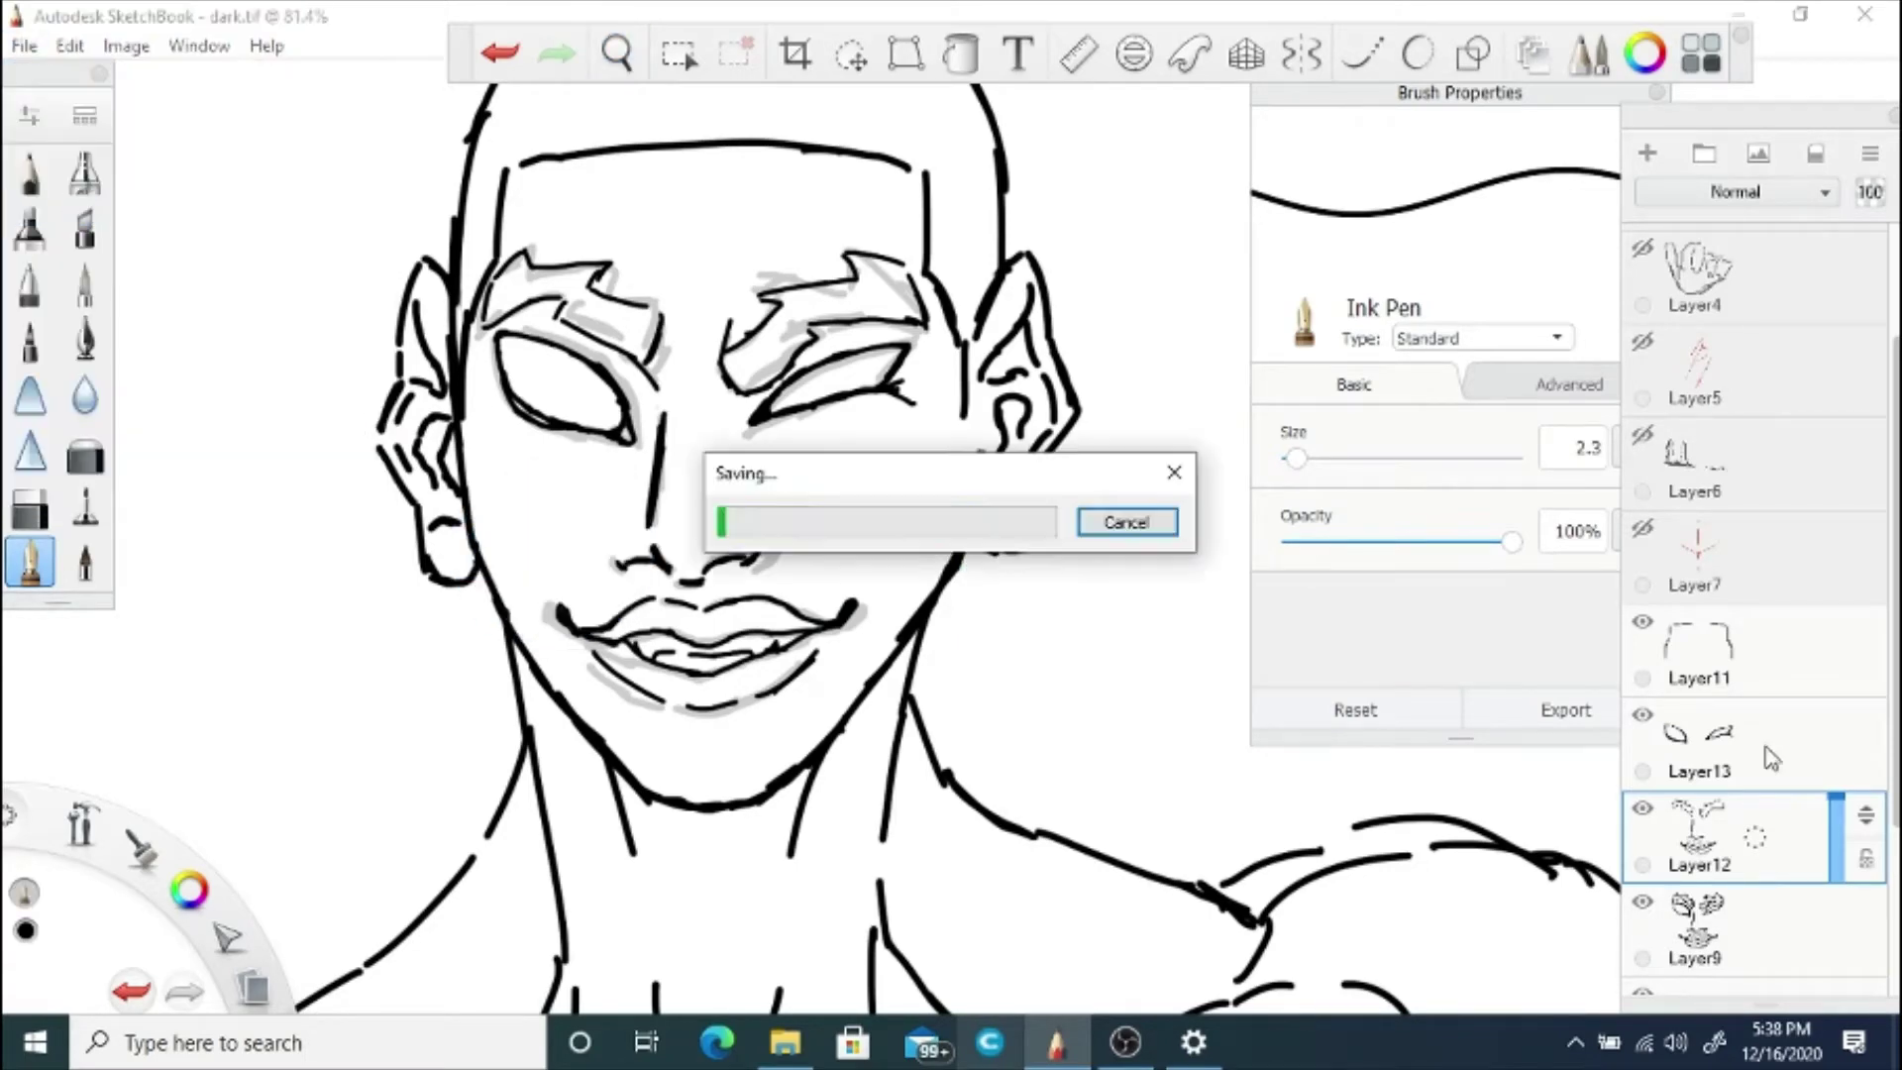
pyautogui.click(1642, 902)
# Step: Add a new layer above Layer13 and ink a small iris resting on the lower lid of the narrowed eye
pyautogui.click(1745, 746)
pyautogui.moveTo(1753, 745); pyautogui.dragTo(1760, 661)
pyautogui.click(635, 56)
pyautogui.moveTo(771, 337); pyautogui.dragTo(733, 604)
pyautogui.click(797, 547)
pyautogui.moveTo(929, 423); pyautogui.dragTo(907, 439)
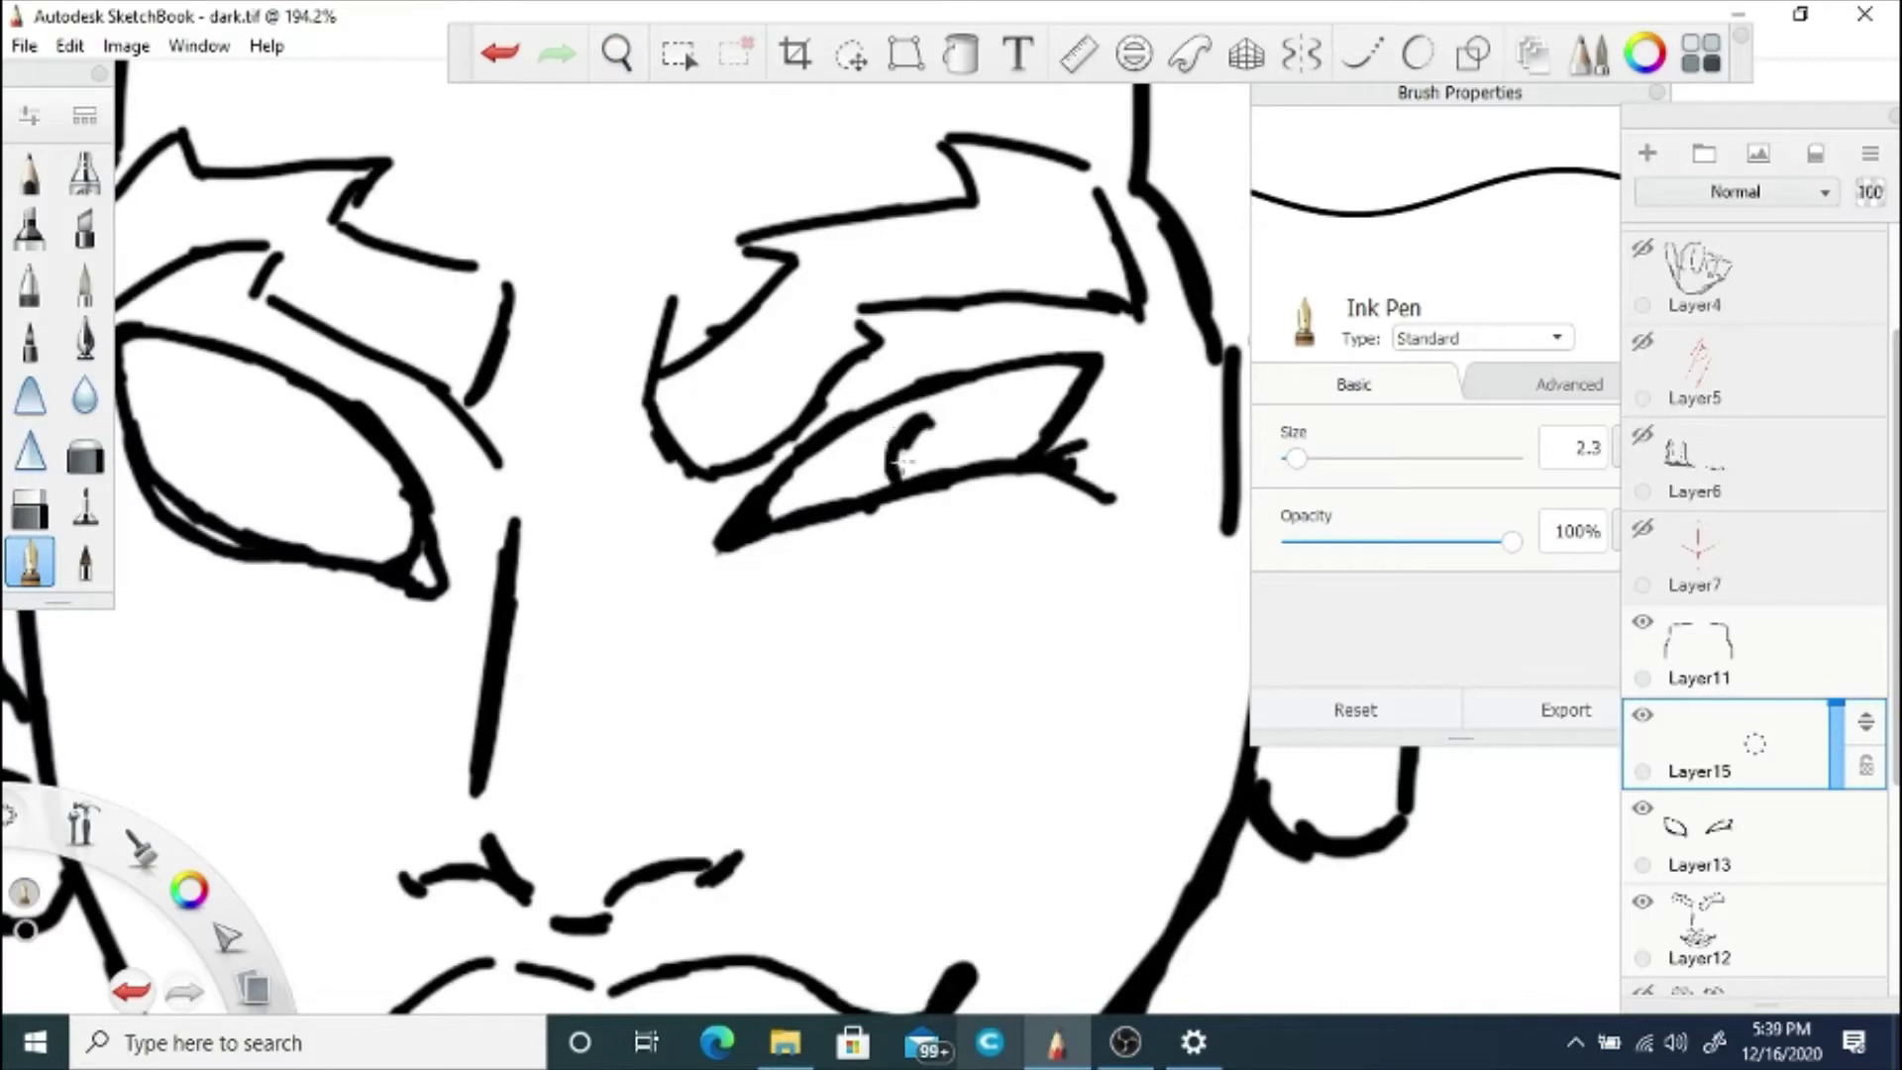
pyautogui.click(488, 60)
# Step: Ink a round iris inside the wide-open eye on Layer15, undoing and redrawing its strokes to form a closed circle
pyautogui.moveTo(249, 407); pyautogui.dragTo(220, 472)
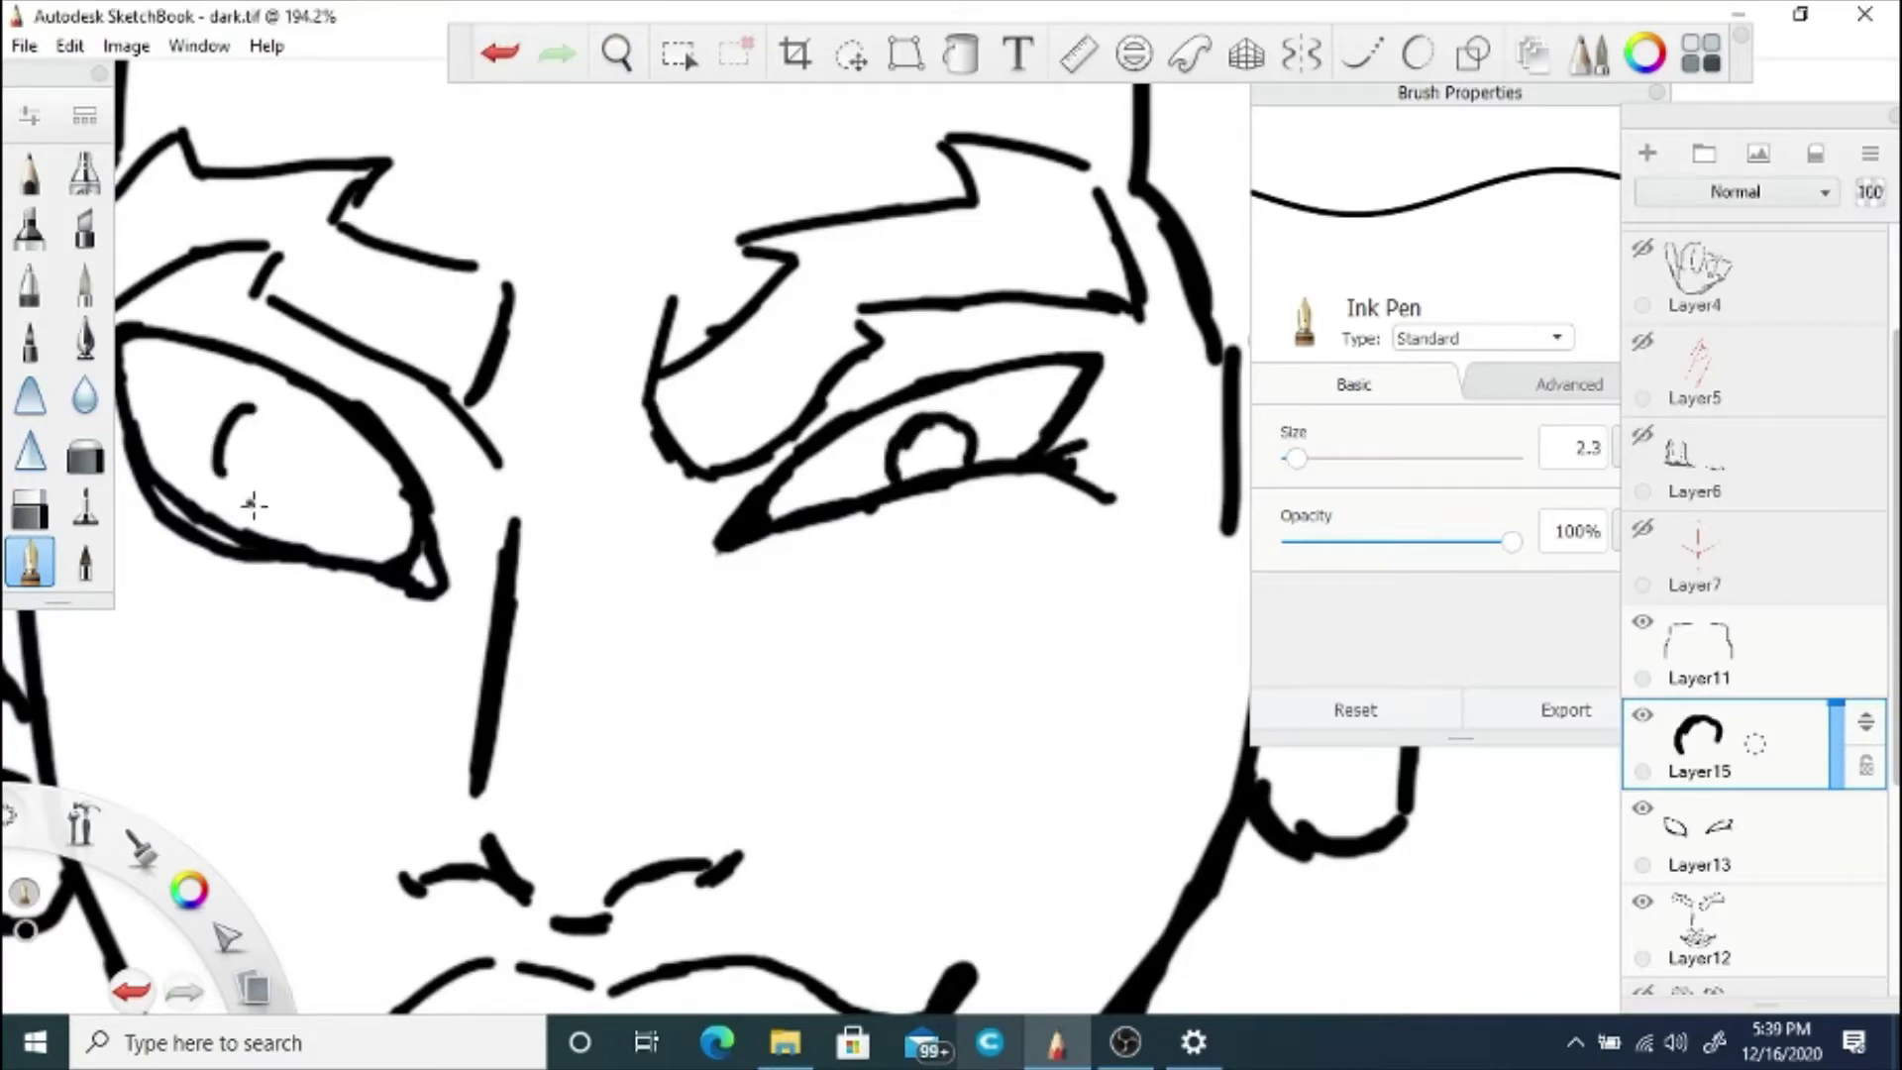
pyautogui.moveTo(306, 426)
pyautogui.mouseDown()
pyautogui.moveTo(267, 503)
pyautogui.moveTo(232, 499)
pyautogui.mouseUp()
pyautogui.click(488, 66)
pyautogui.moveTo(238, 408); pyautogui.dragTo(309, 450)
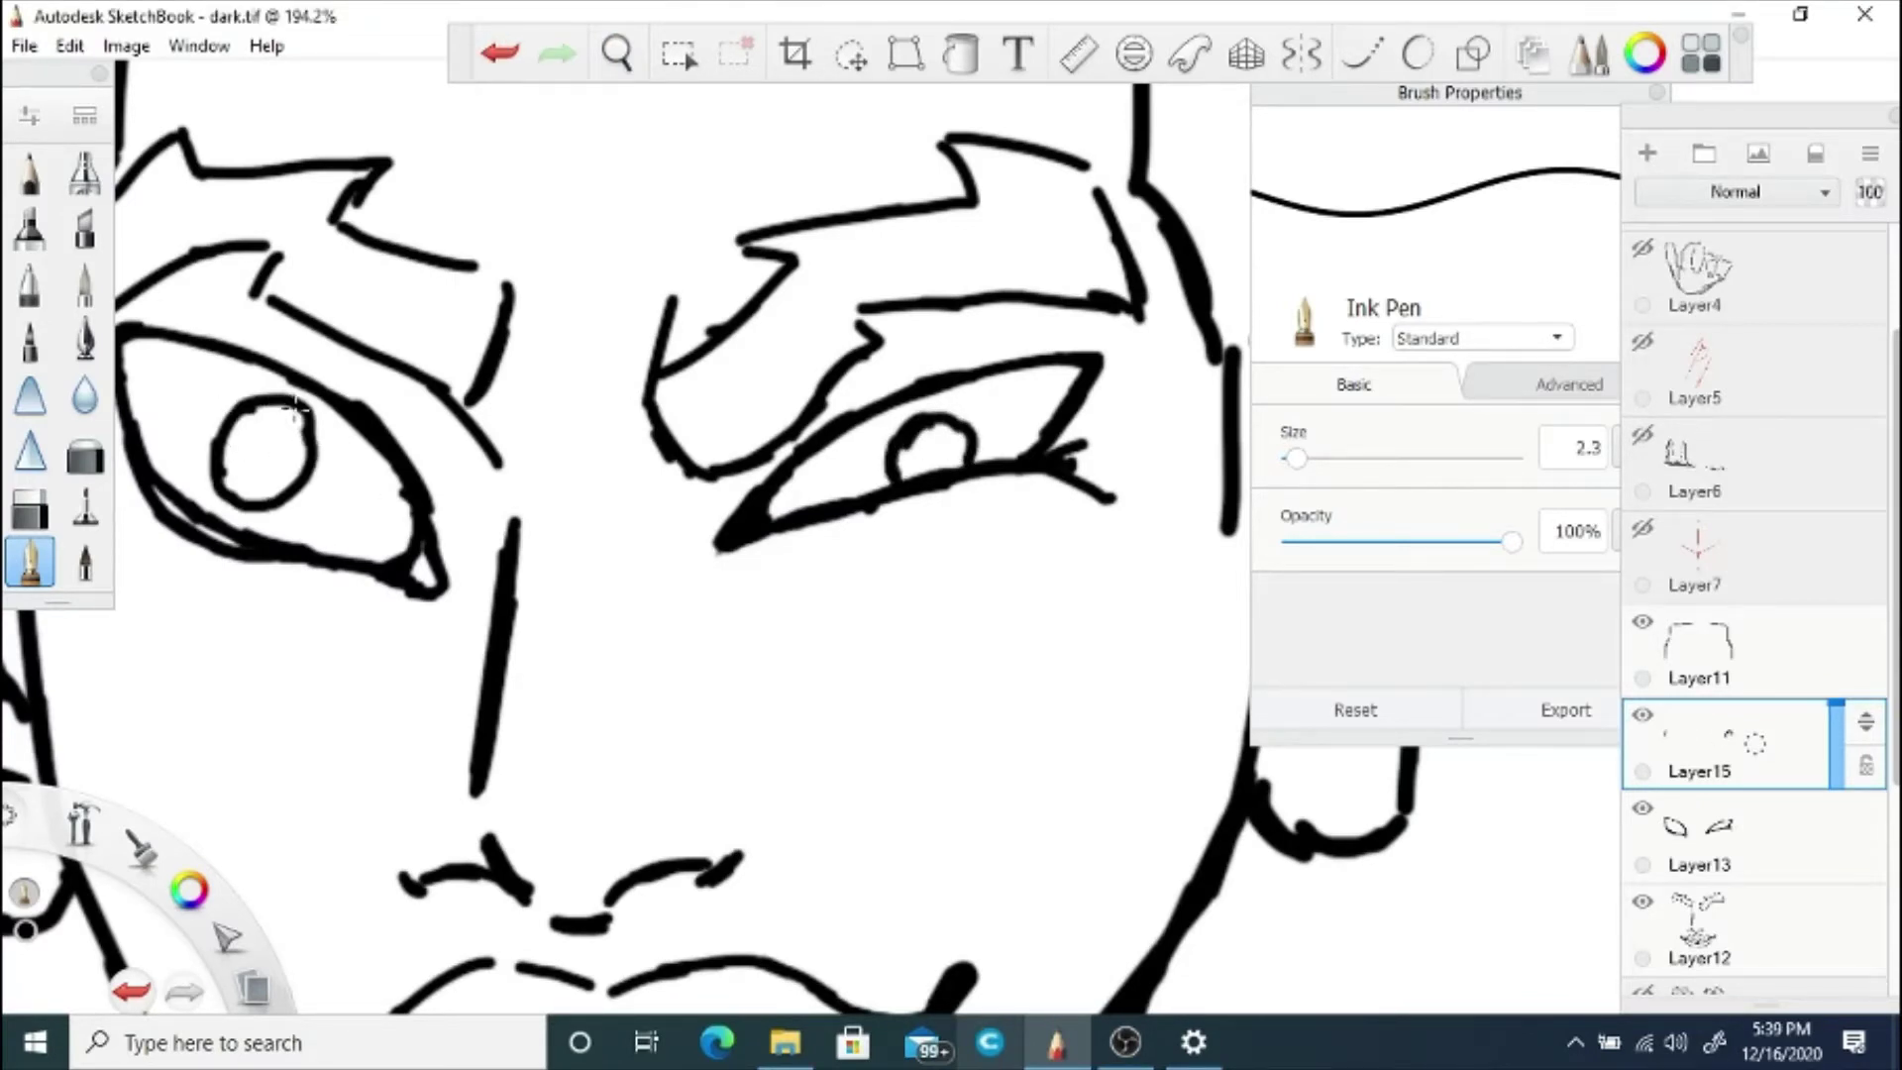
pyautogui.click(612, 59)
pyautogui.moveTo(624, 555)
pyautogui.mouseDown()
pyautogui.moveTo(586, 476)
pyautogui.moveTo(680, 396)
pyautogui.moveTo(661, 480)
pyautogui.mouseUp()
pyautogui.click(724, 423)
pyautogui.click(507, 62)
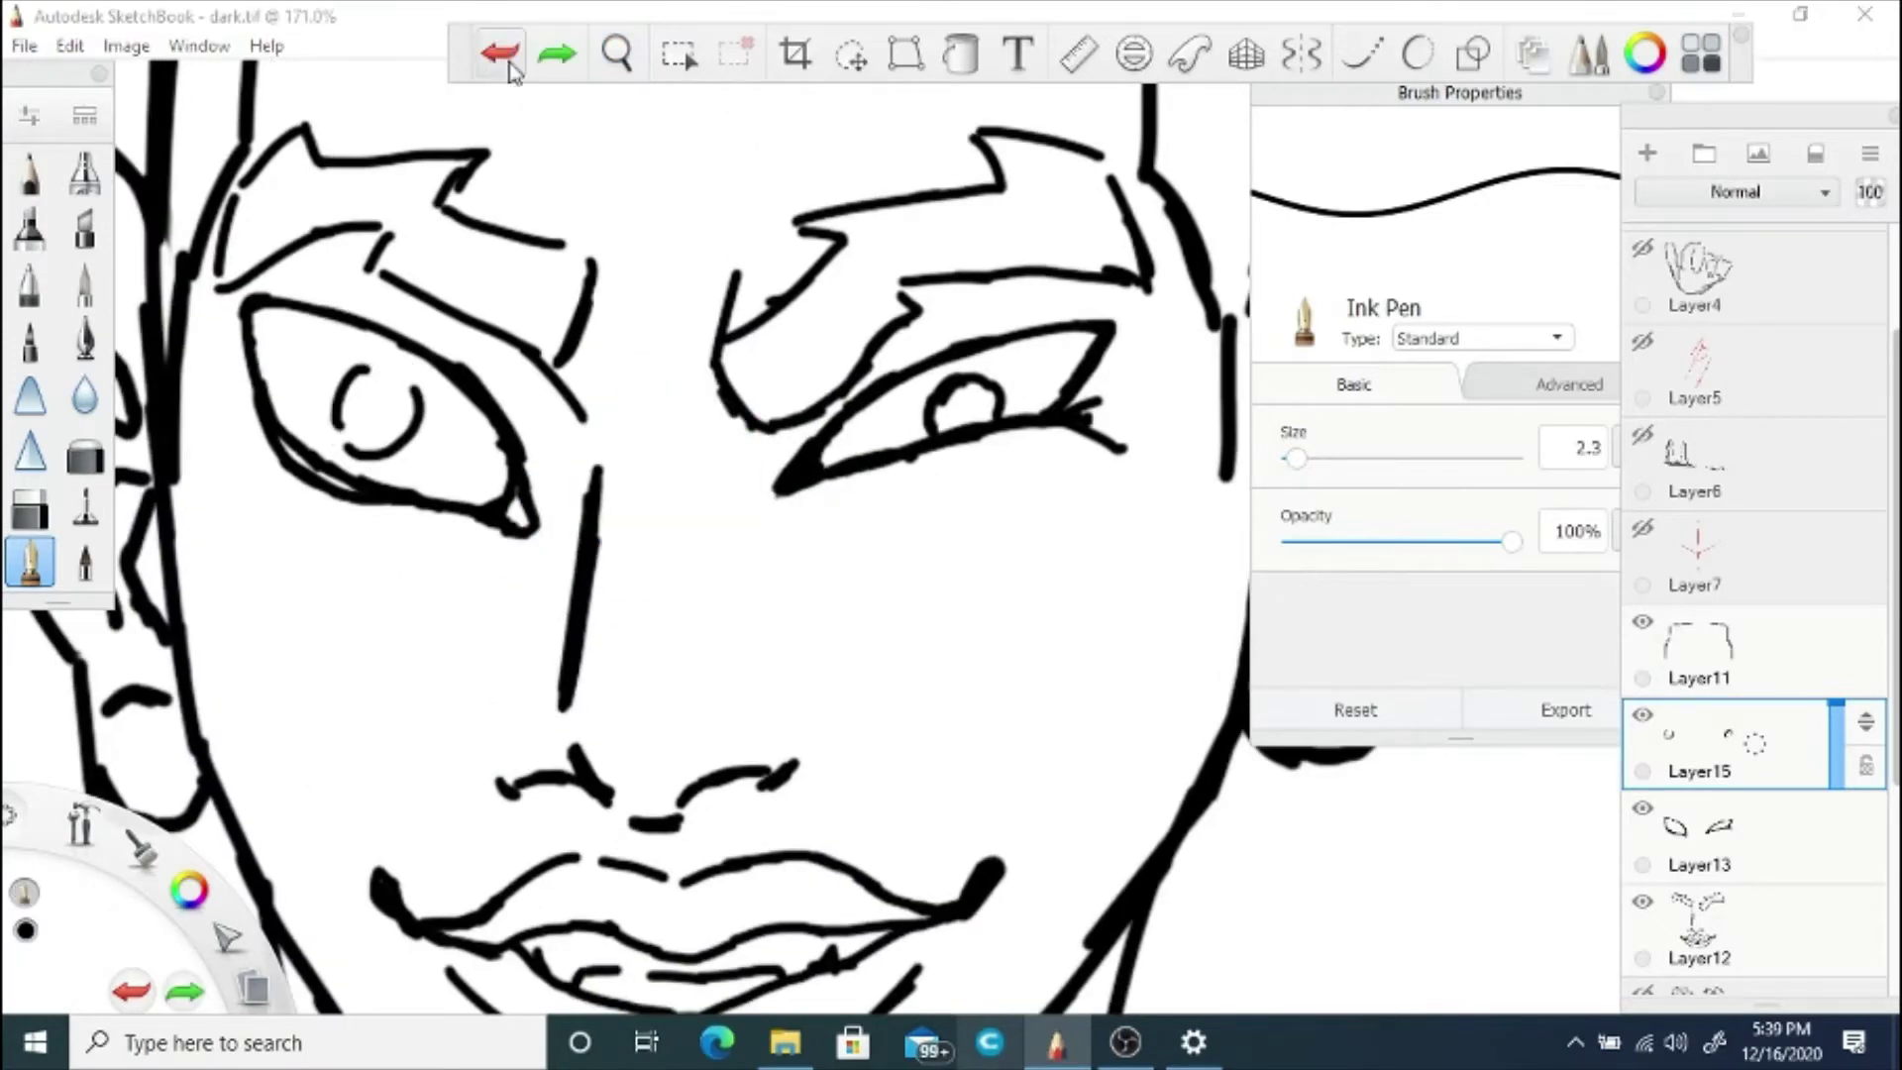
pyautogui.click(511, 65)
pyautogui.click(511, 66)
pyautogui.moveTo(390, 381); pyautogui.dragTo(360, 454)
pyautogui.moveTo(390, 379)
pyautogui.mouseDown()
pyautogui.moveTo(430, 434)
pyautogui.moveTo(369, 469)
pyautogui.mouseUp()
pyautogui.click(505, 59)
# Step: Erase the iris of the narrowed eye with the Hard Eraser and ink a wider iris arc in its place
pyautogui.click(616, 57)
pyautogui.moveTo(634, 353); pyautogui.dragTo(515, 687)
pyautogui.moveTo(745, 615); pyautogui.dragTo(815, 607)
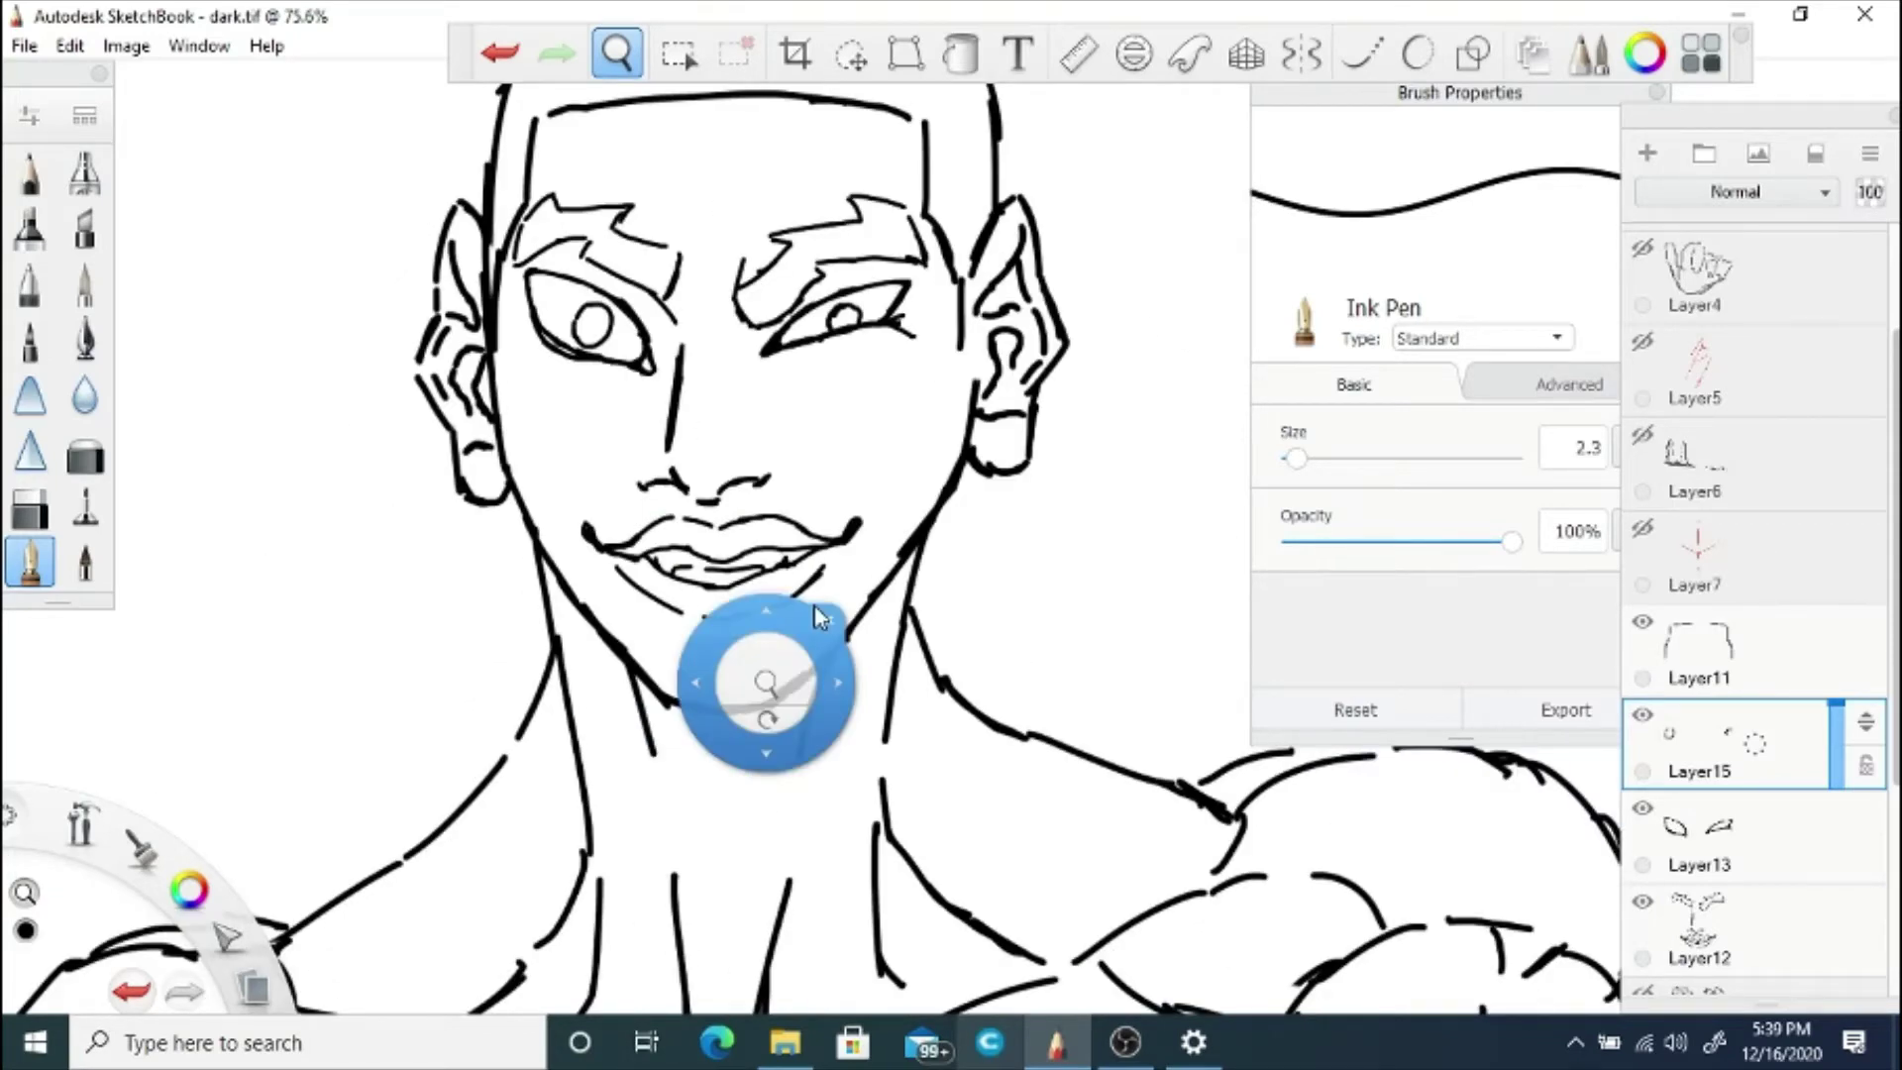
pyautogui.moveTo(768, 678); pyautogui.dragTo(886, 553)
pyautogui.click(949, 495)
pyautogui.click(29, 510)
pyautogui.moveTo(923, 424); pyautogui.dragTo(963, 444)
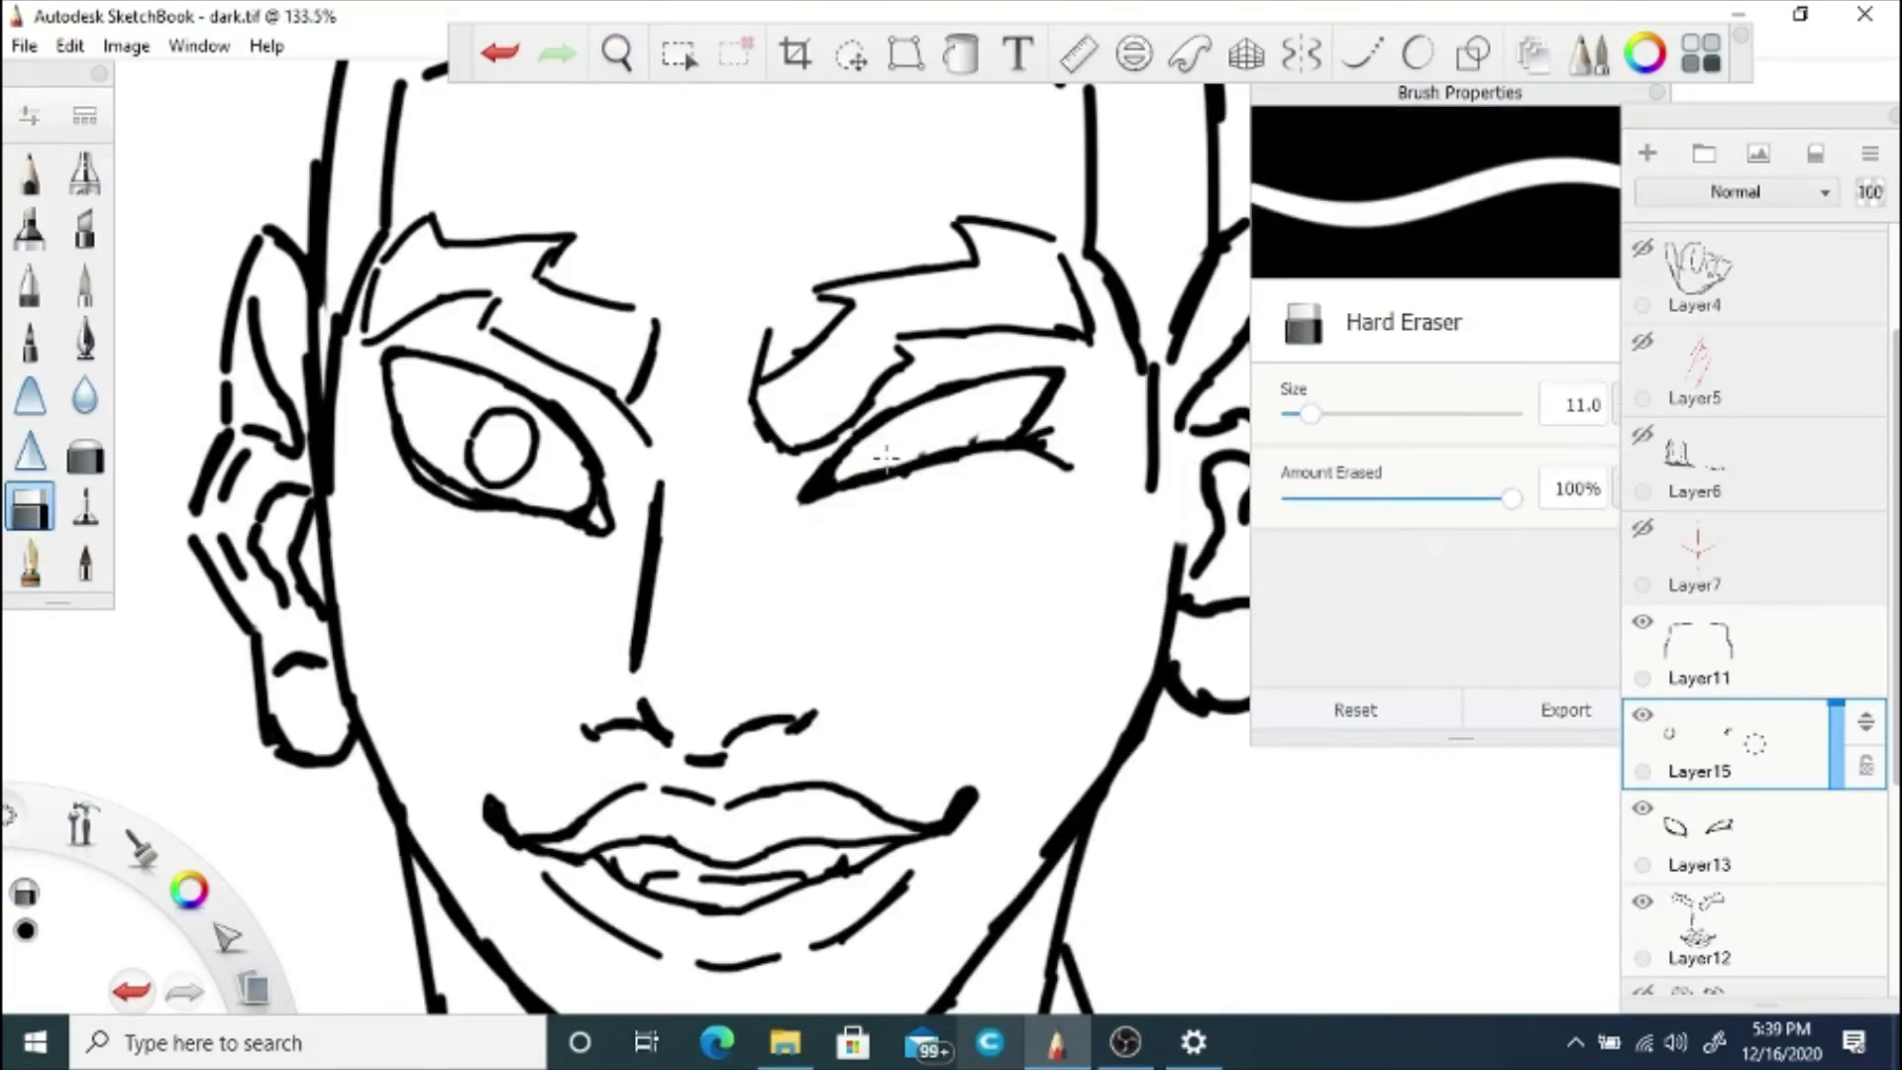
pyautogui.click(30, 561)
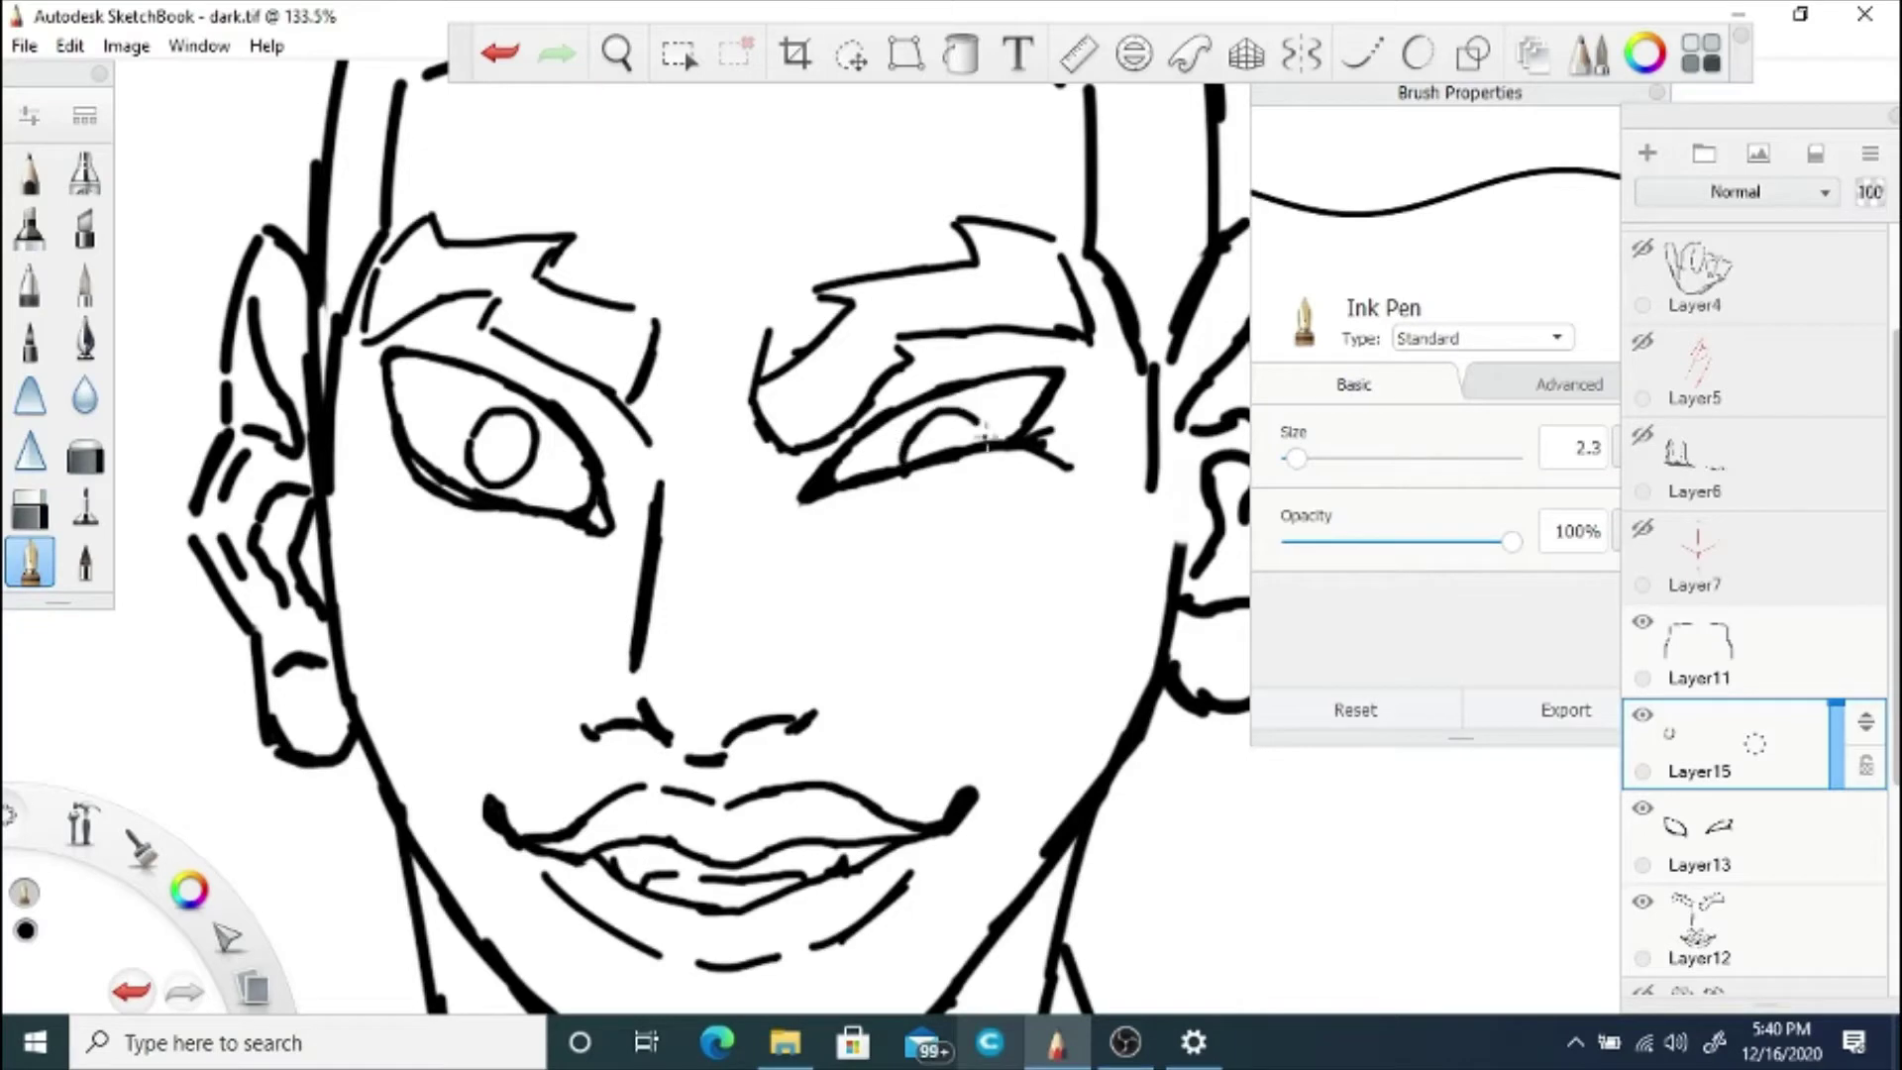
# Step: Undo the new iris strokes in the narrowed eye and redraw the iris with two side arcs
pyautogui.click(616, 54)
pyautogui.moveTo(602, 431); pyautogui.dragTo(810, 401)
pyautogui.click(508, 57)
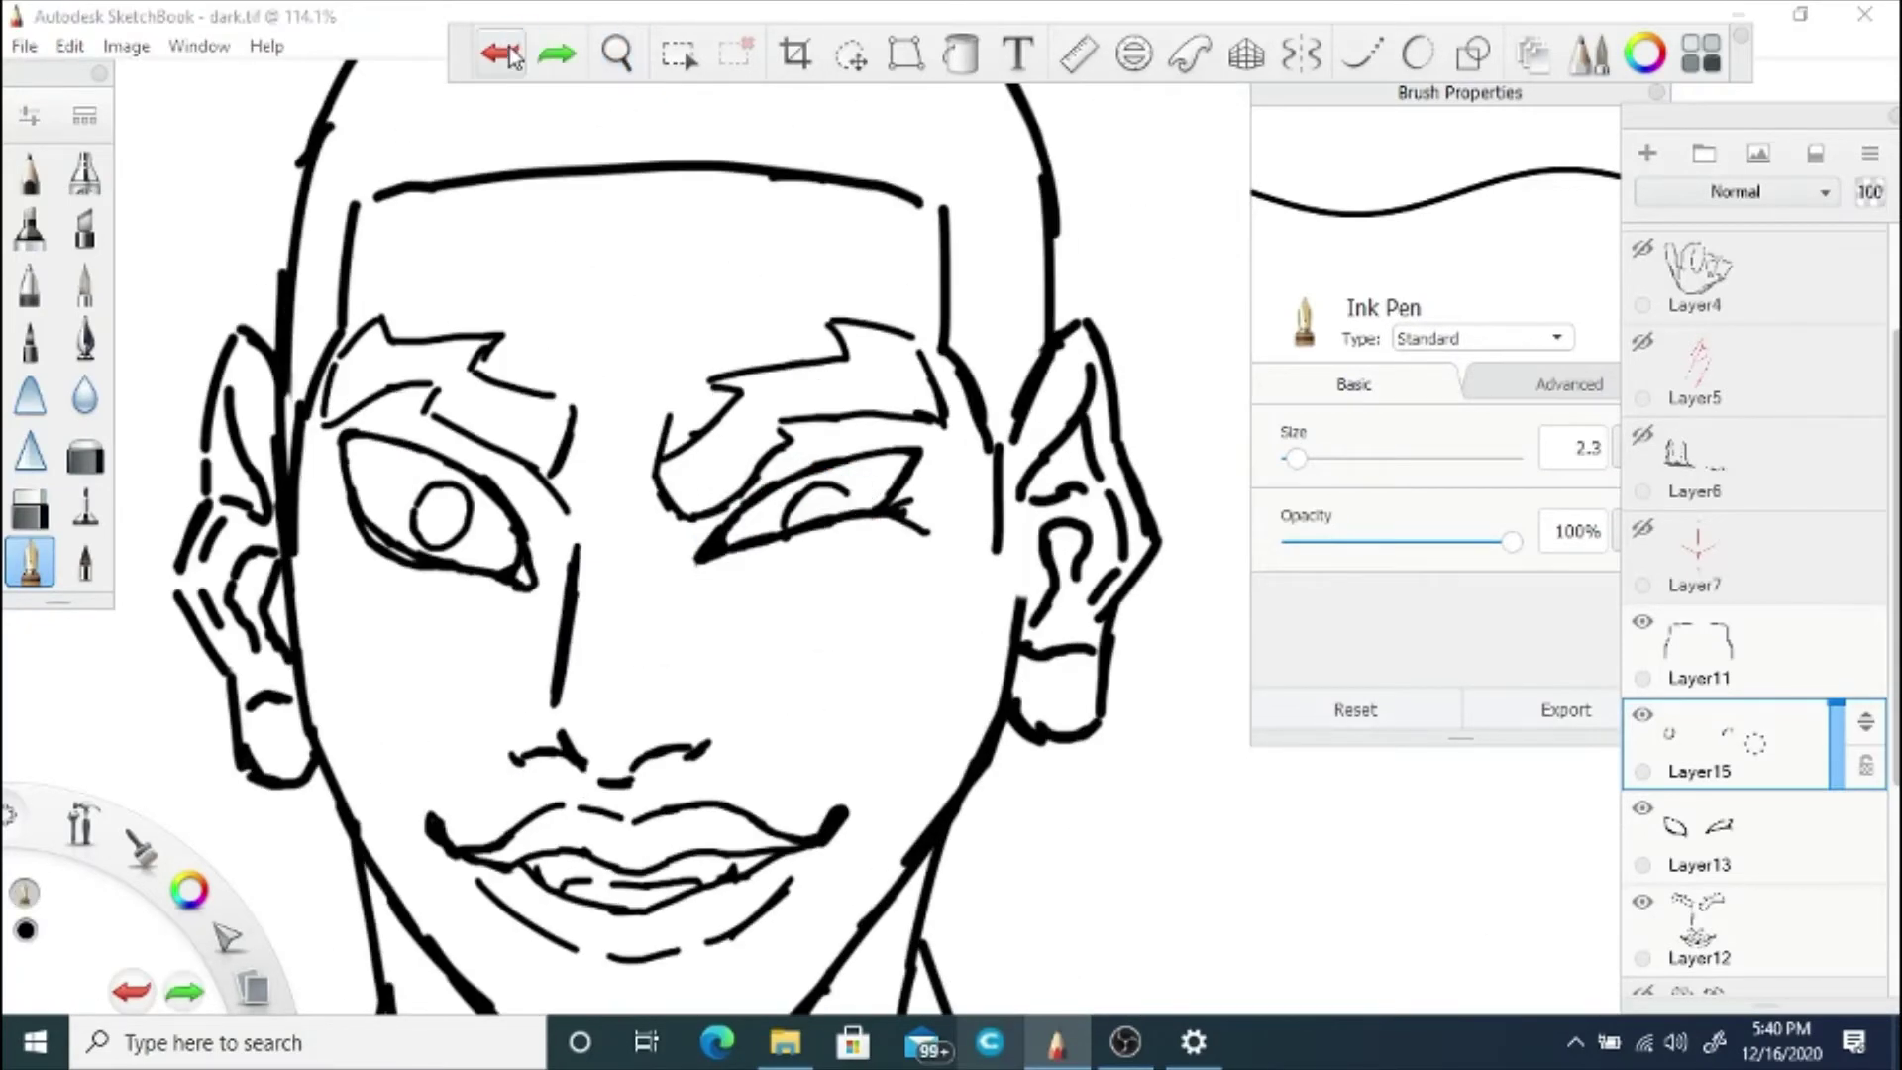
pyautogui.click(508, 59)
pyautogui.click(508, 59)
pyautogui.click(508, 59)
pyautogui.moveTo(842, 467); pyautogui.dragTo(851, 511)
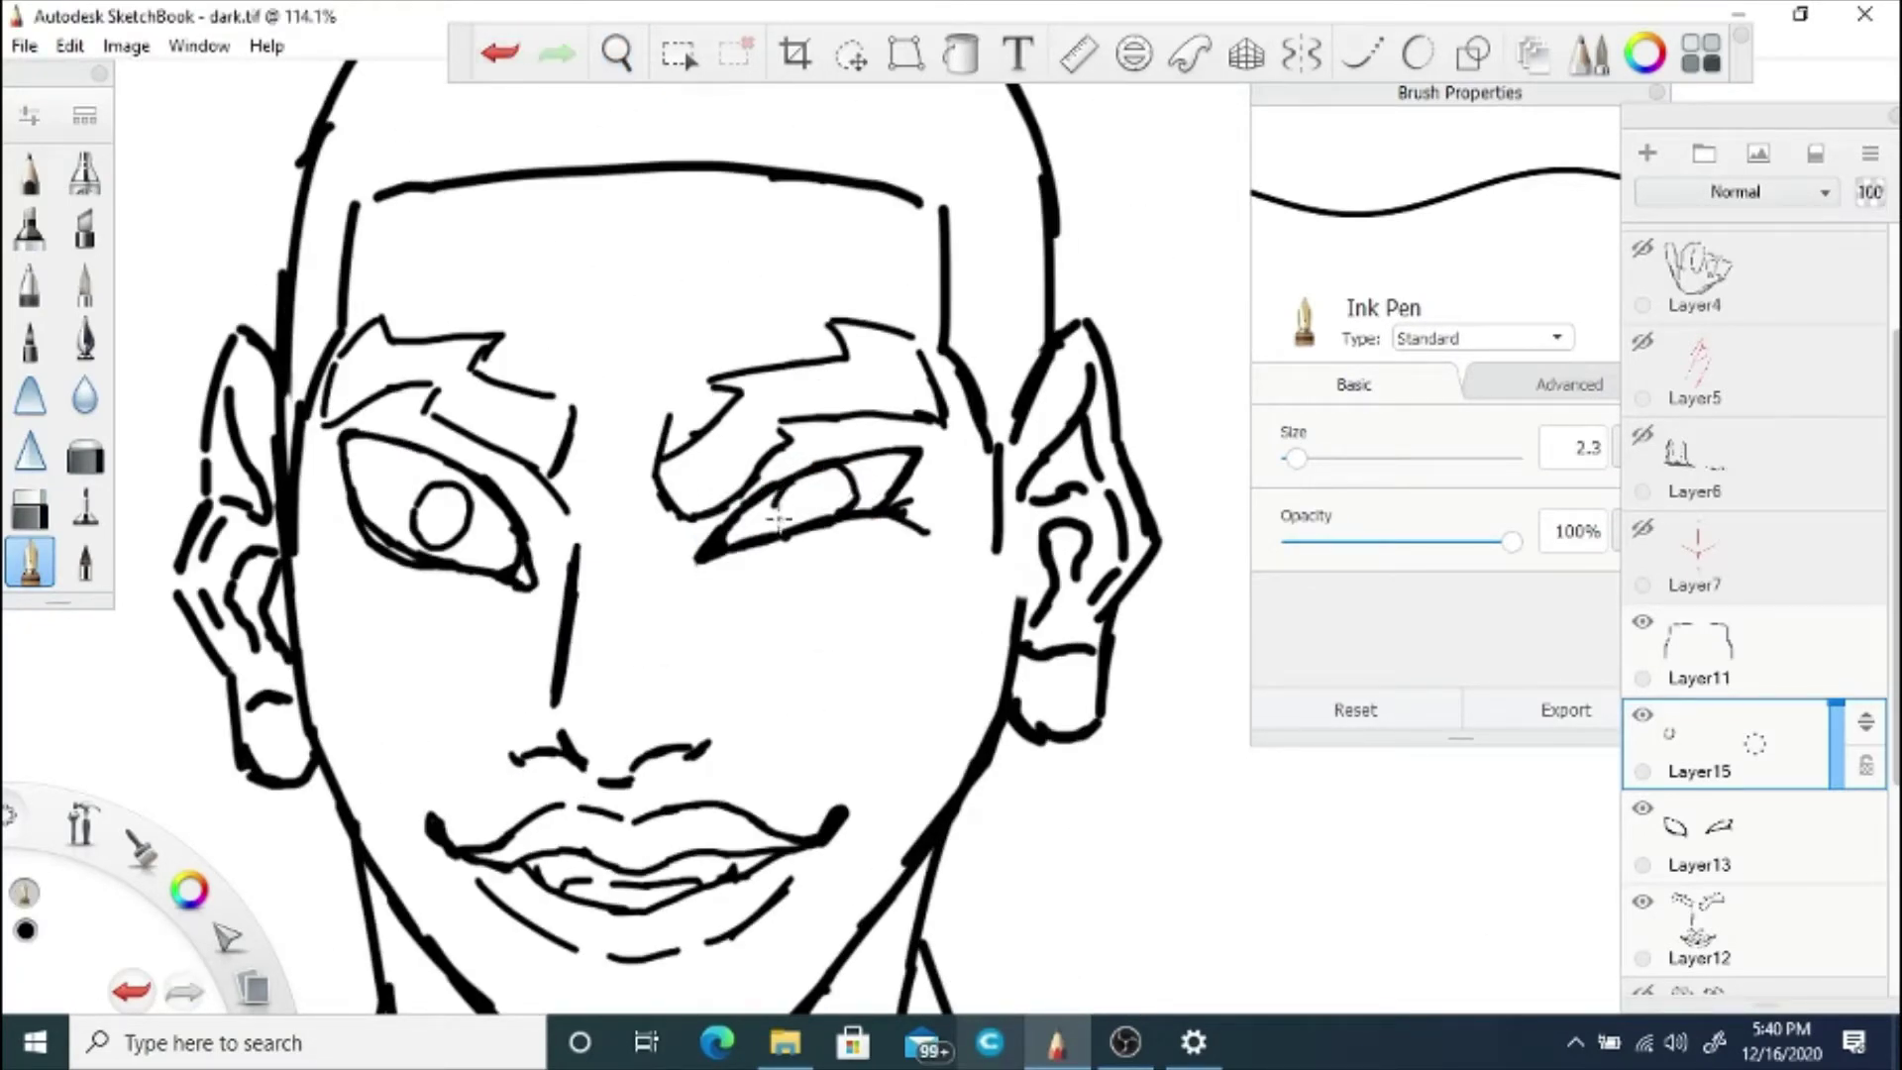
# Step: Review the face and upper body from a wider view, and set the Ink Pen size to 3.3
pyautogui.scroll(-8, 693, 595)
pyautogui.scroll(1, 721, 733)
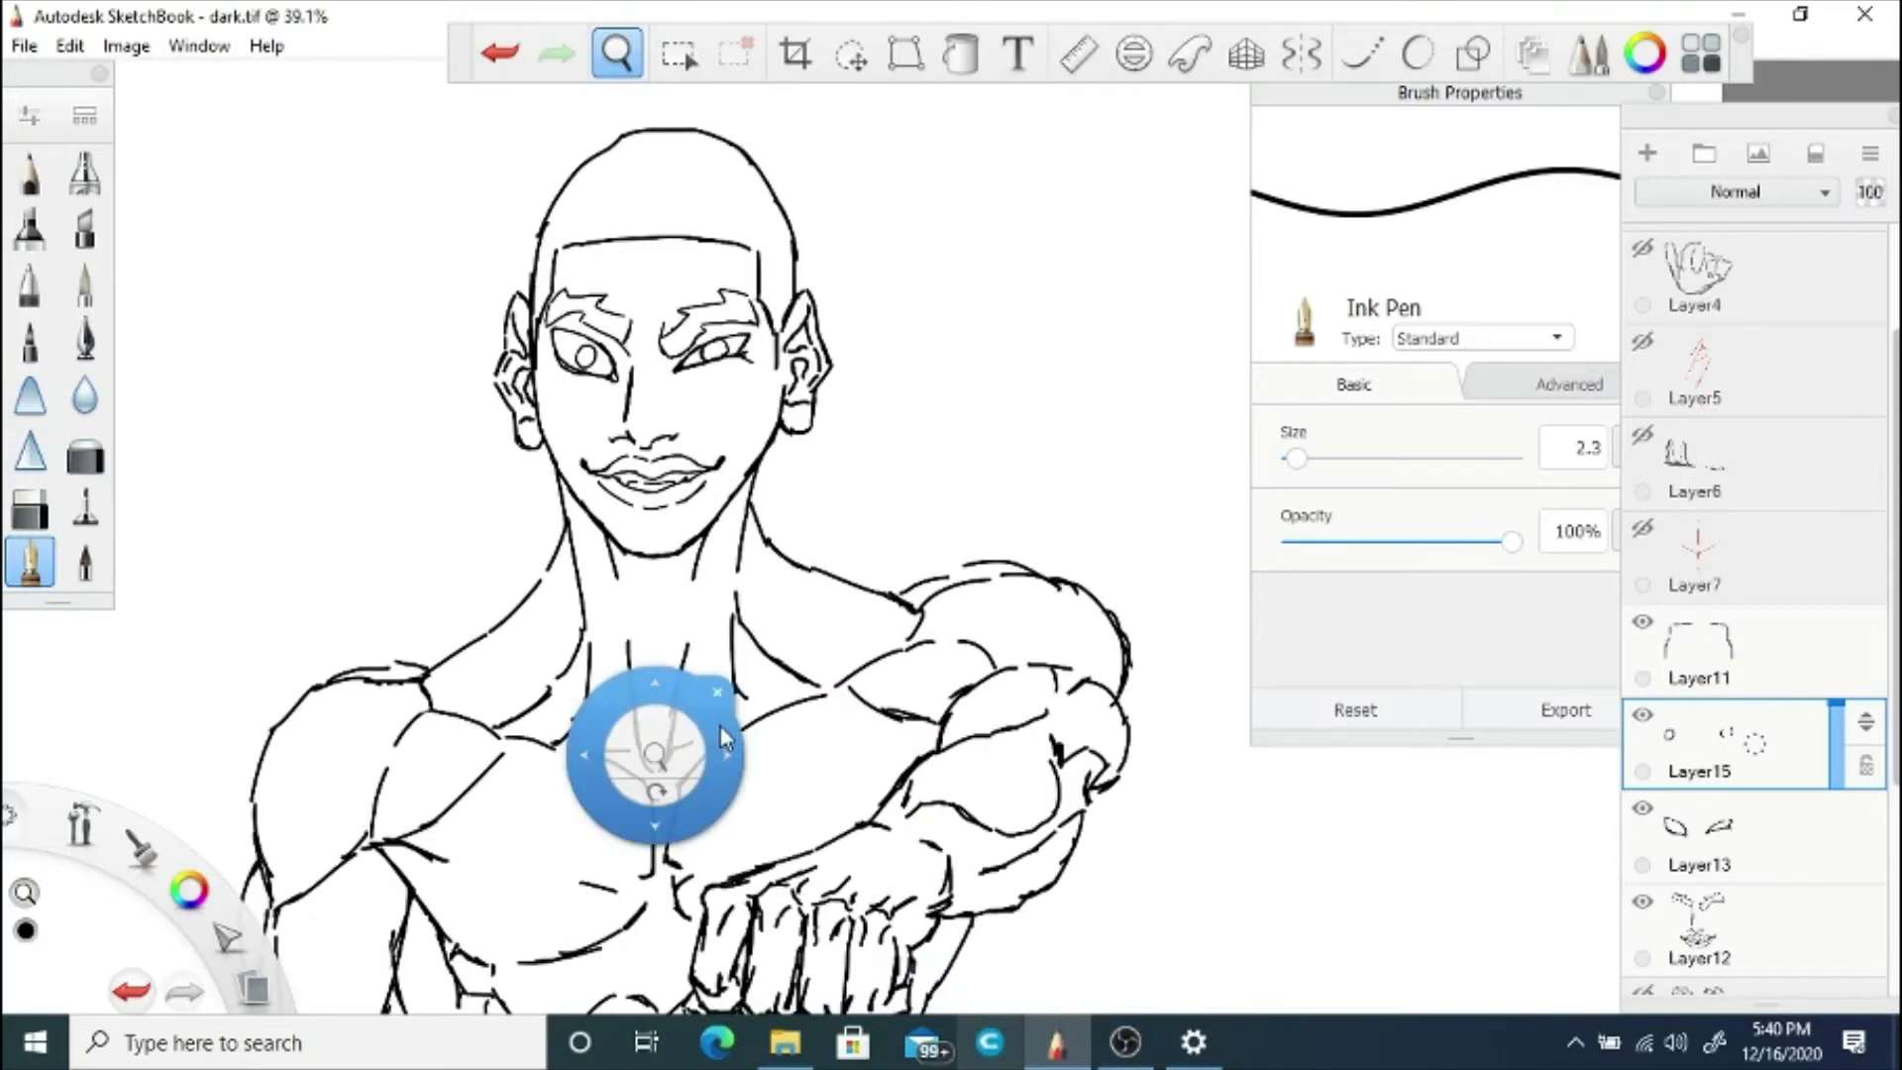
pyautogui.click(614, 507)
pyautogui.moveTo(614, 507); pyautogui.dragTo(783, 438)
pyautogui.click(844, 376)
pyautogui.click(1617, 455)
pyautogui.click(1628, 441)
pyautogui.click(1628, 440)
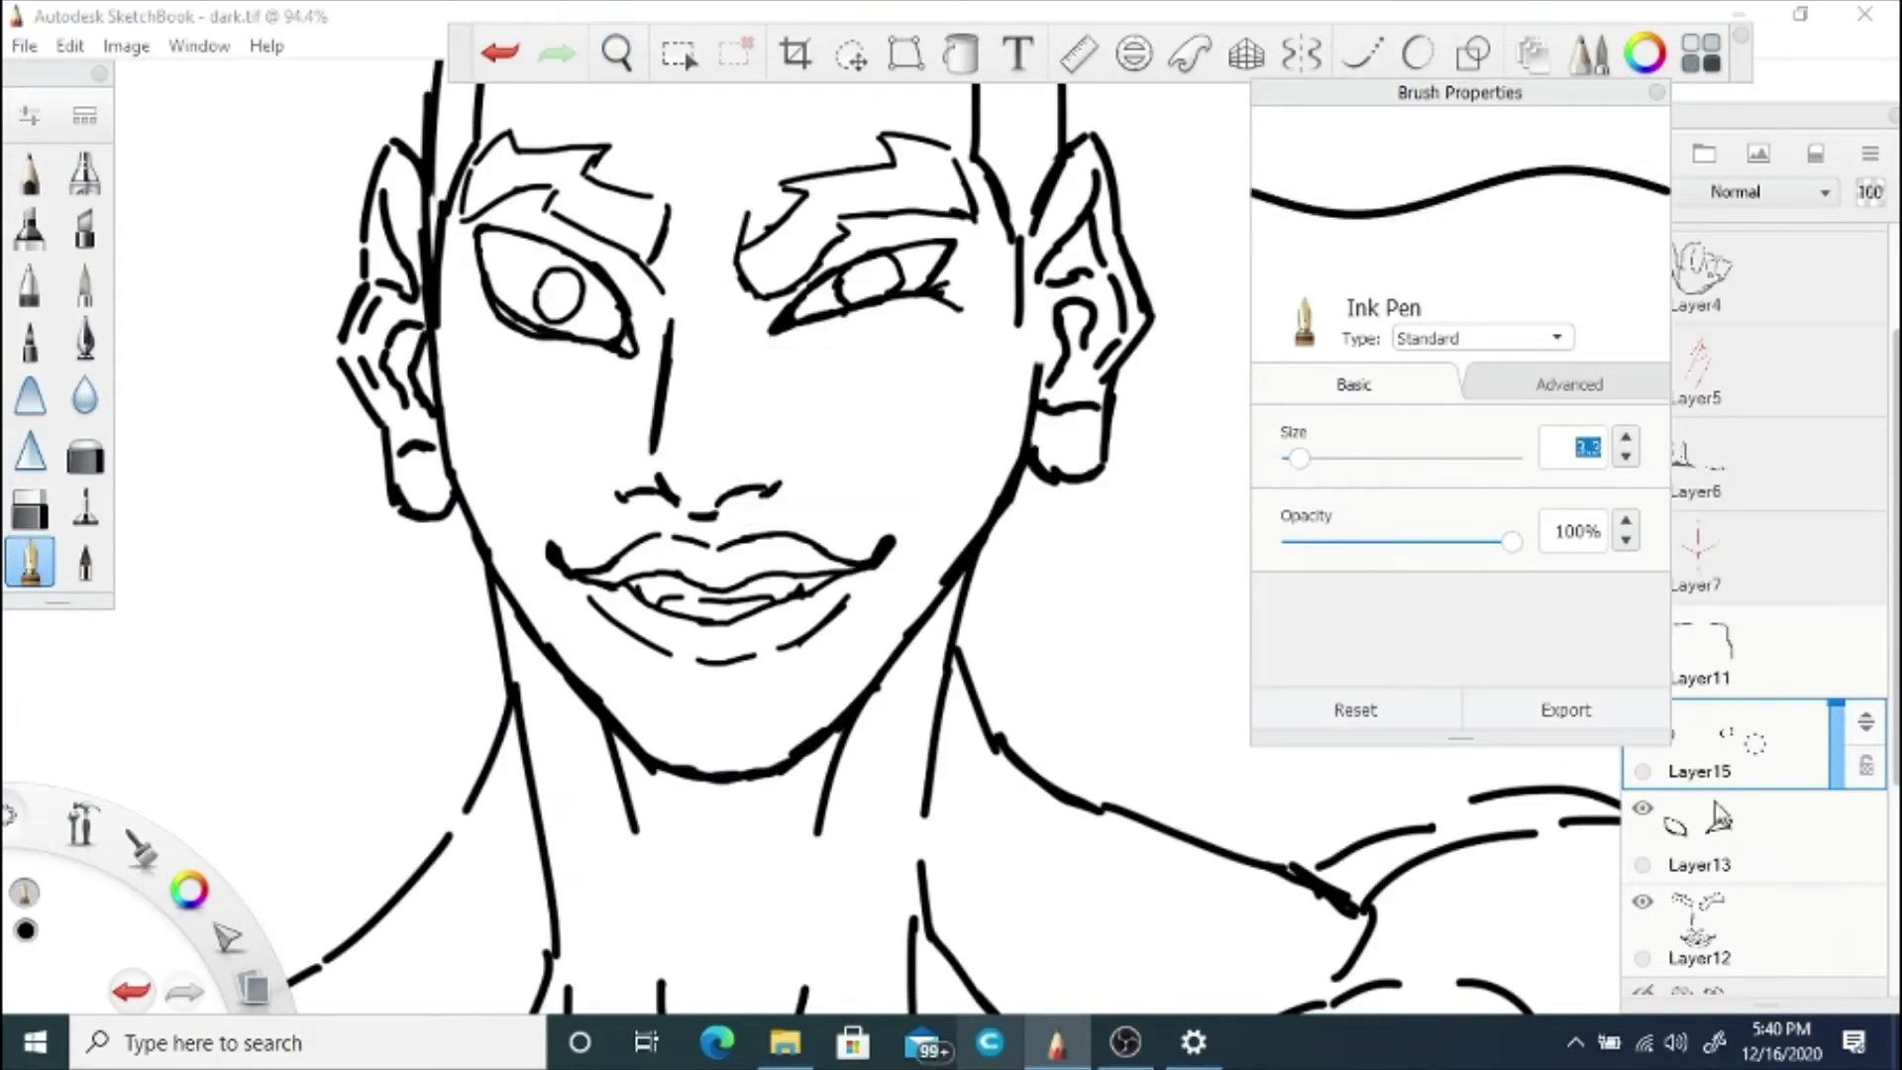
# Step: On Layer1, erase the face outline beside the ear near the wide-open eye with the Hard Eraser and re-ink the jaw edge below the lobe
pyautogui.moveTo(1894, 731); pyautogui.dragTo(1889, 916)
pyautogui.click(1749, 872)
pyautogui.press('e')
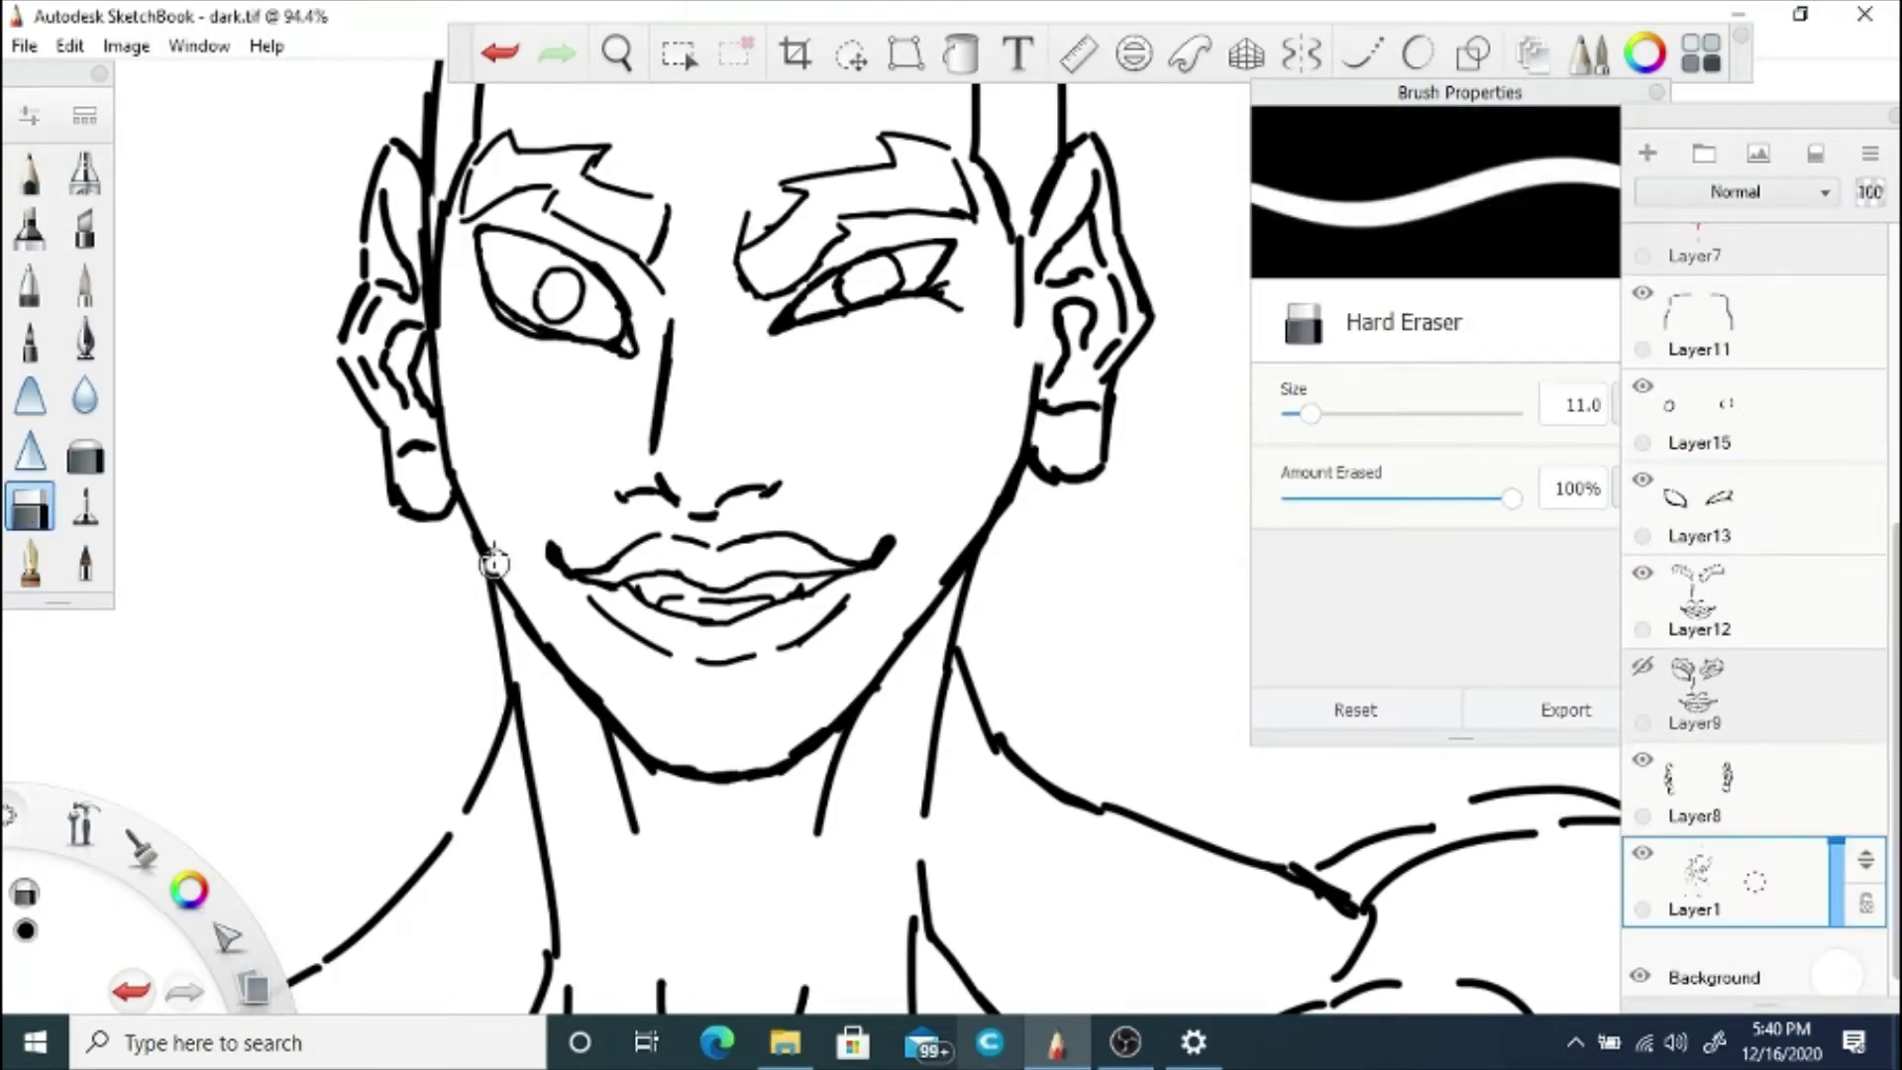
pyautogui.moveTo(452, 433)
pyautogui.mouseDown()
pyautogui.moveTo(462, 493)
pyautogui.moveTo(448, 347)
pyautogui.mouseUp()
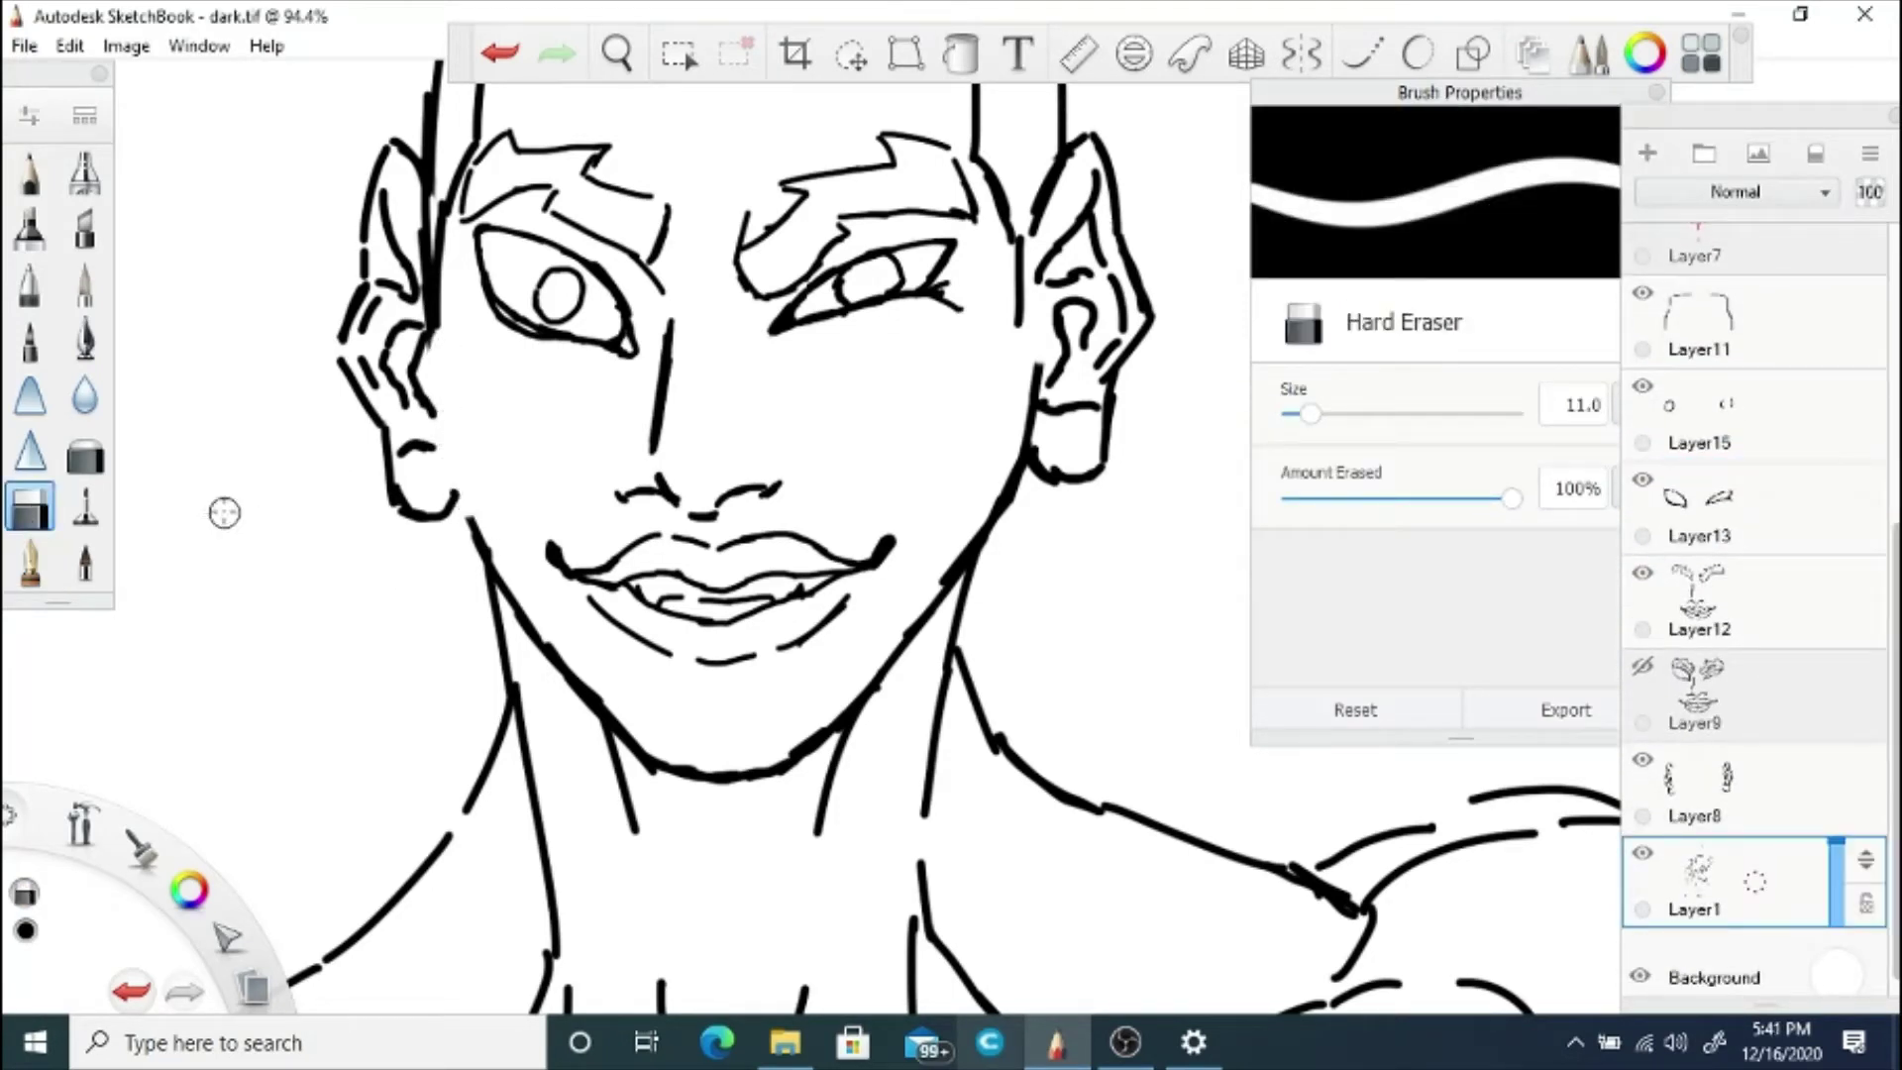
pyautogui.press('e')
pyautogui.click(501, 53)
pyautogui.moveTo(463, 477); pyautogui.dragTo(473, 528)
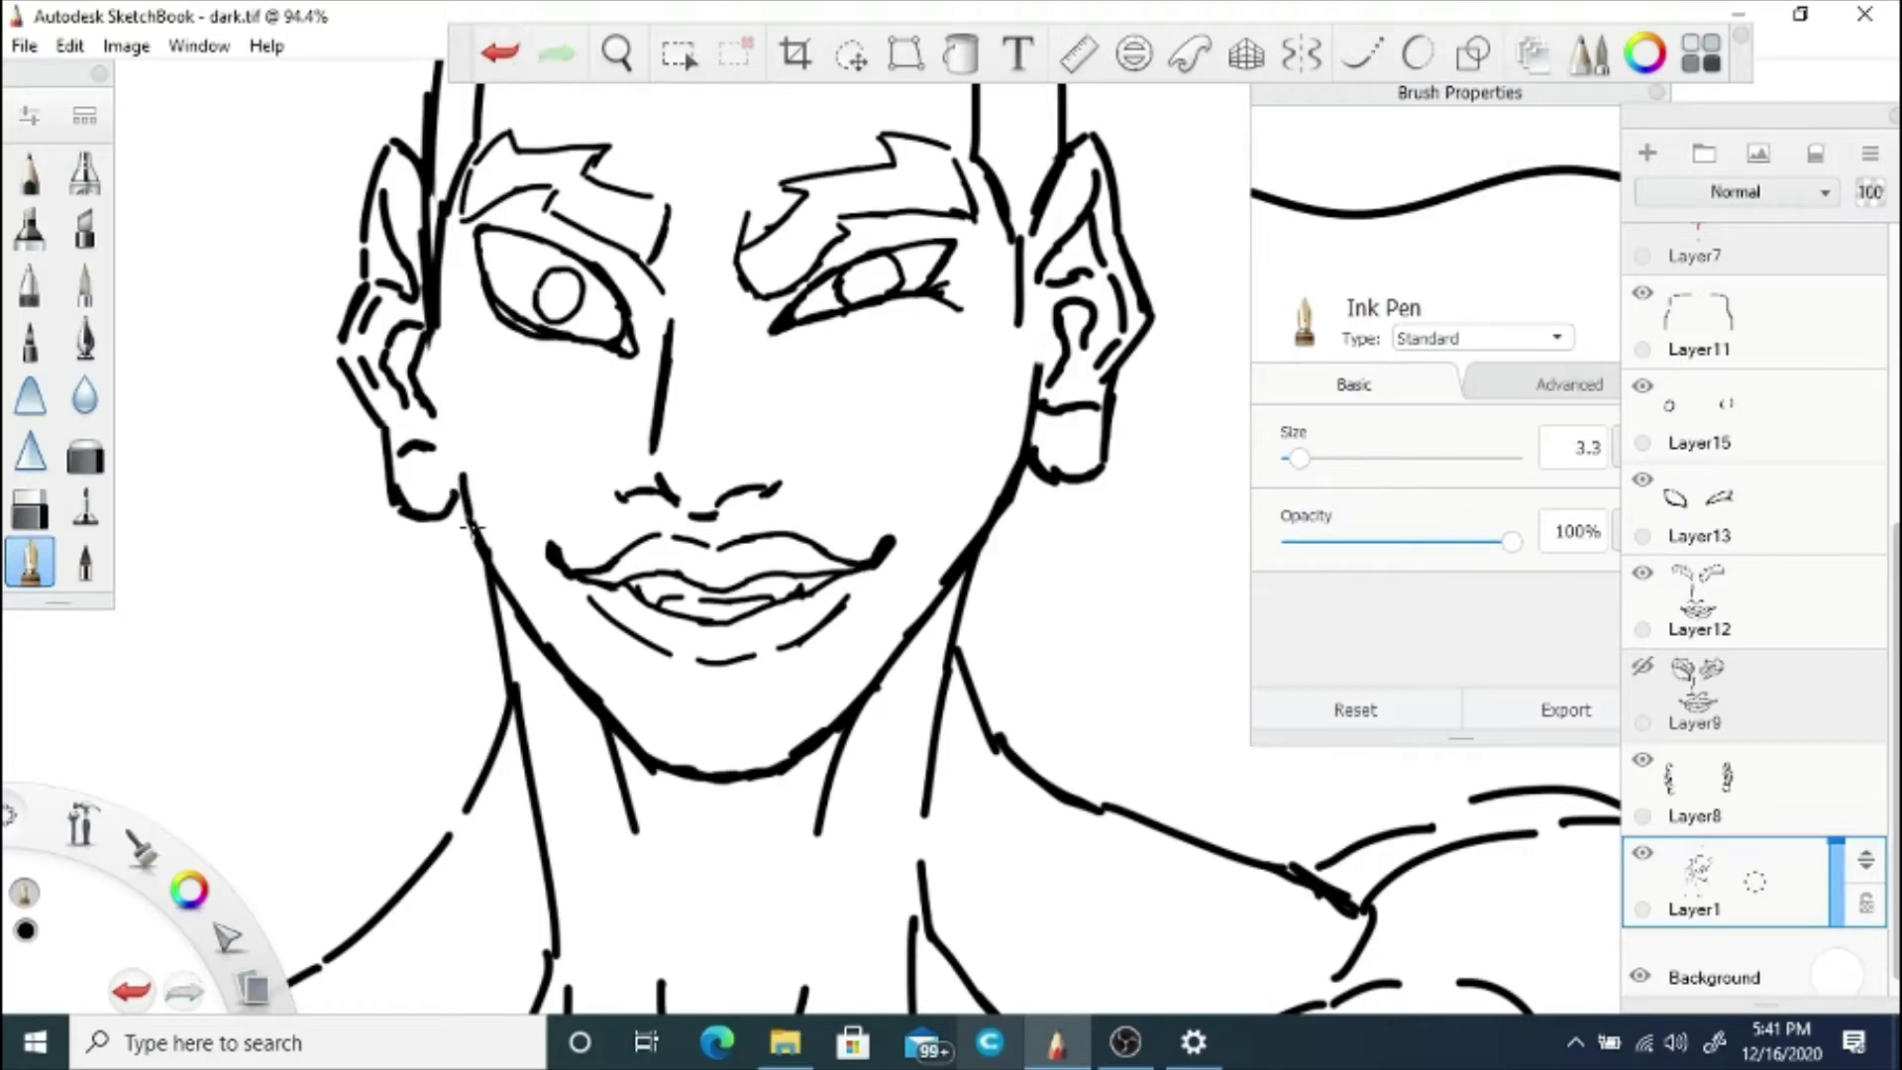
# Step: Ink a new cheek line just inside the ear beside the narrowed eye, undoing and redrawing the stroke
pyautogui.press('space')
pyautogui.moveTo(600, 485); pyautogui.dragTo(891, 728)
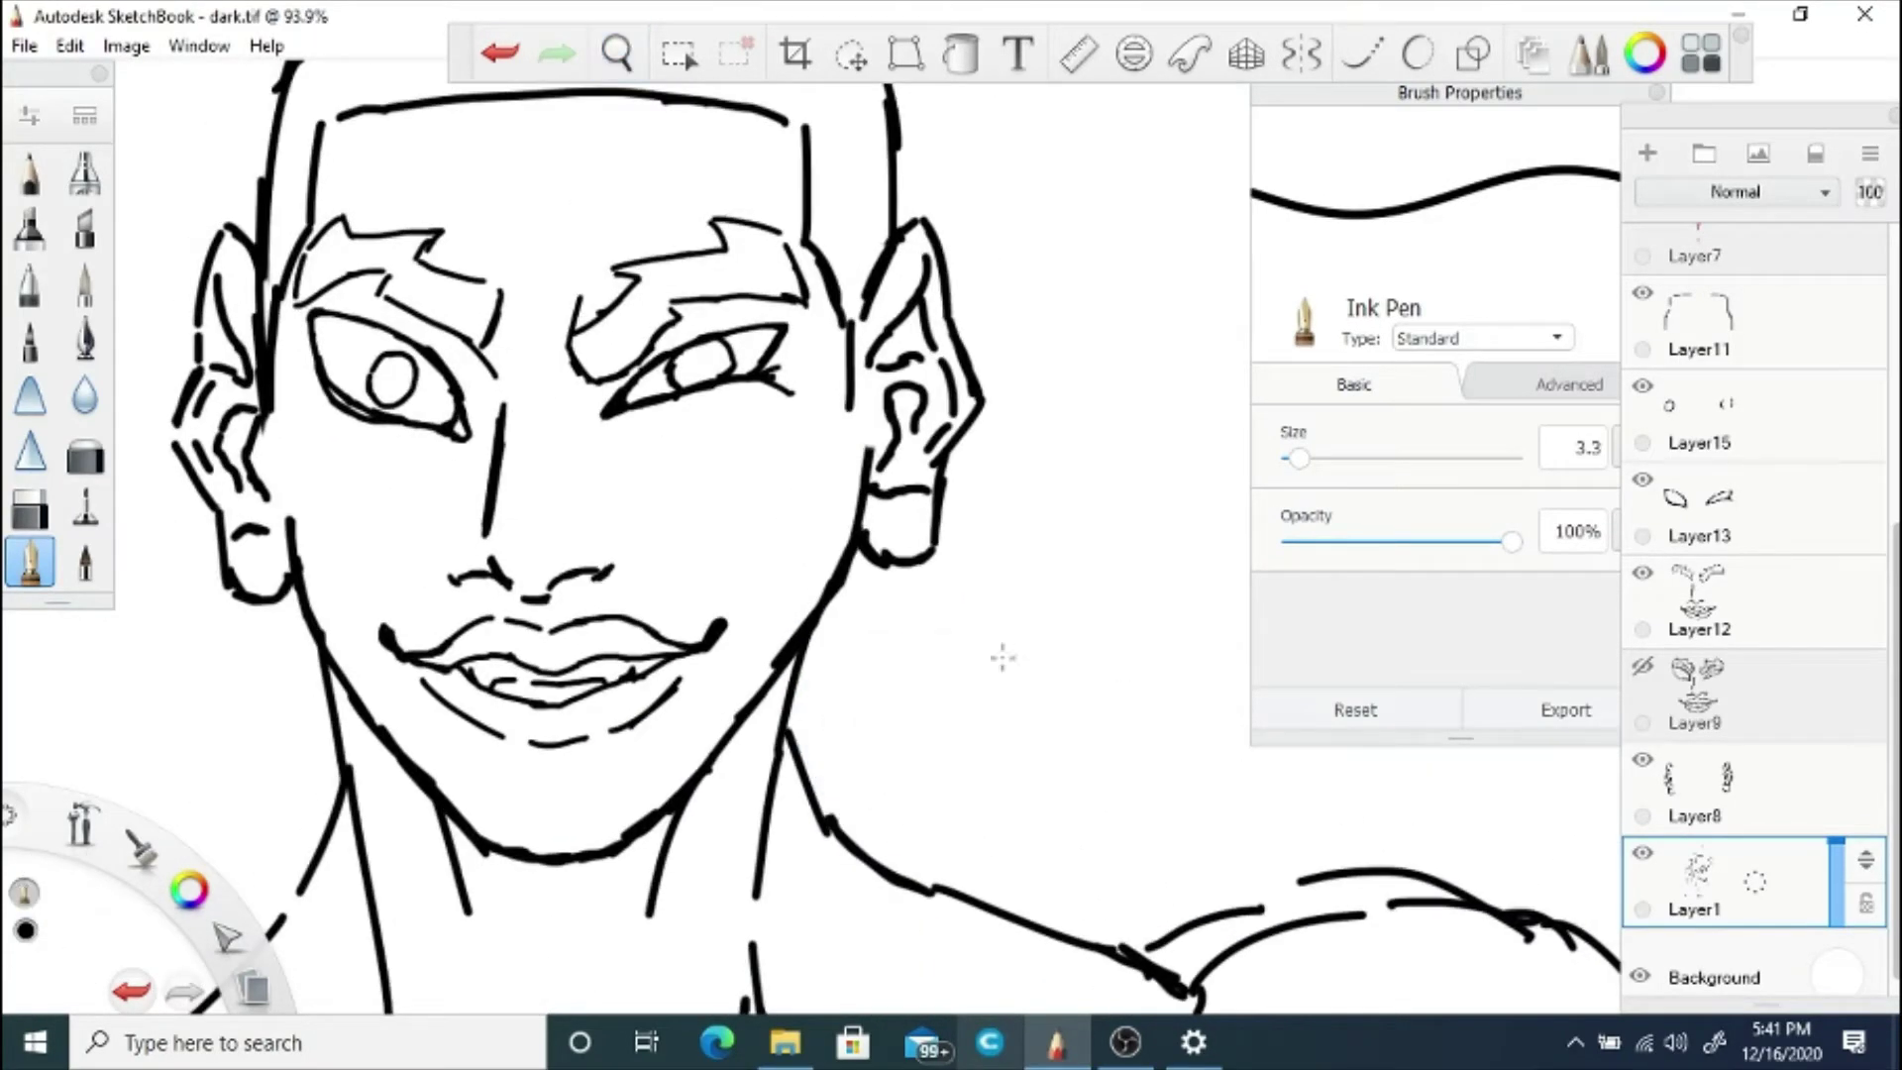
pyautogui.hotkey('ctrl', 'z')
pyautogui.moveTo(854, 475)
pyautogui.mouseDown()
pyautogui.moveTo(850, 550)
pyautogui.moveTo(810, 616)
pyautogui.mouseUp()
pyautogui.click(501, 61)
pyautogui.click(509, 60)
# Step: Erase the old jaw line next to the ear beside the narrowed eye, using the Hard Eraser reduced to size 2.6
pyautogui.click(30, 508)
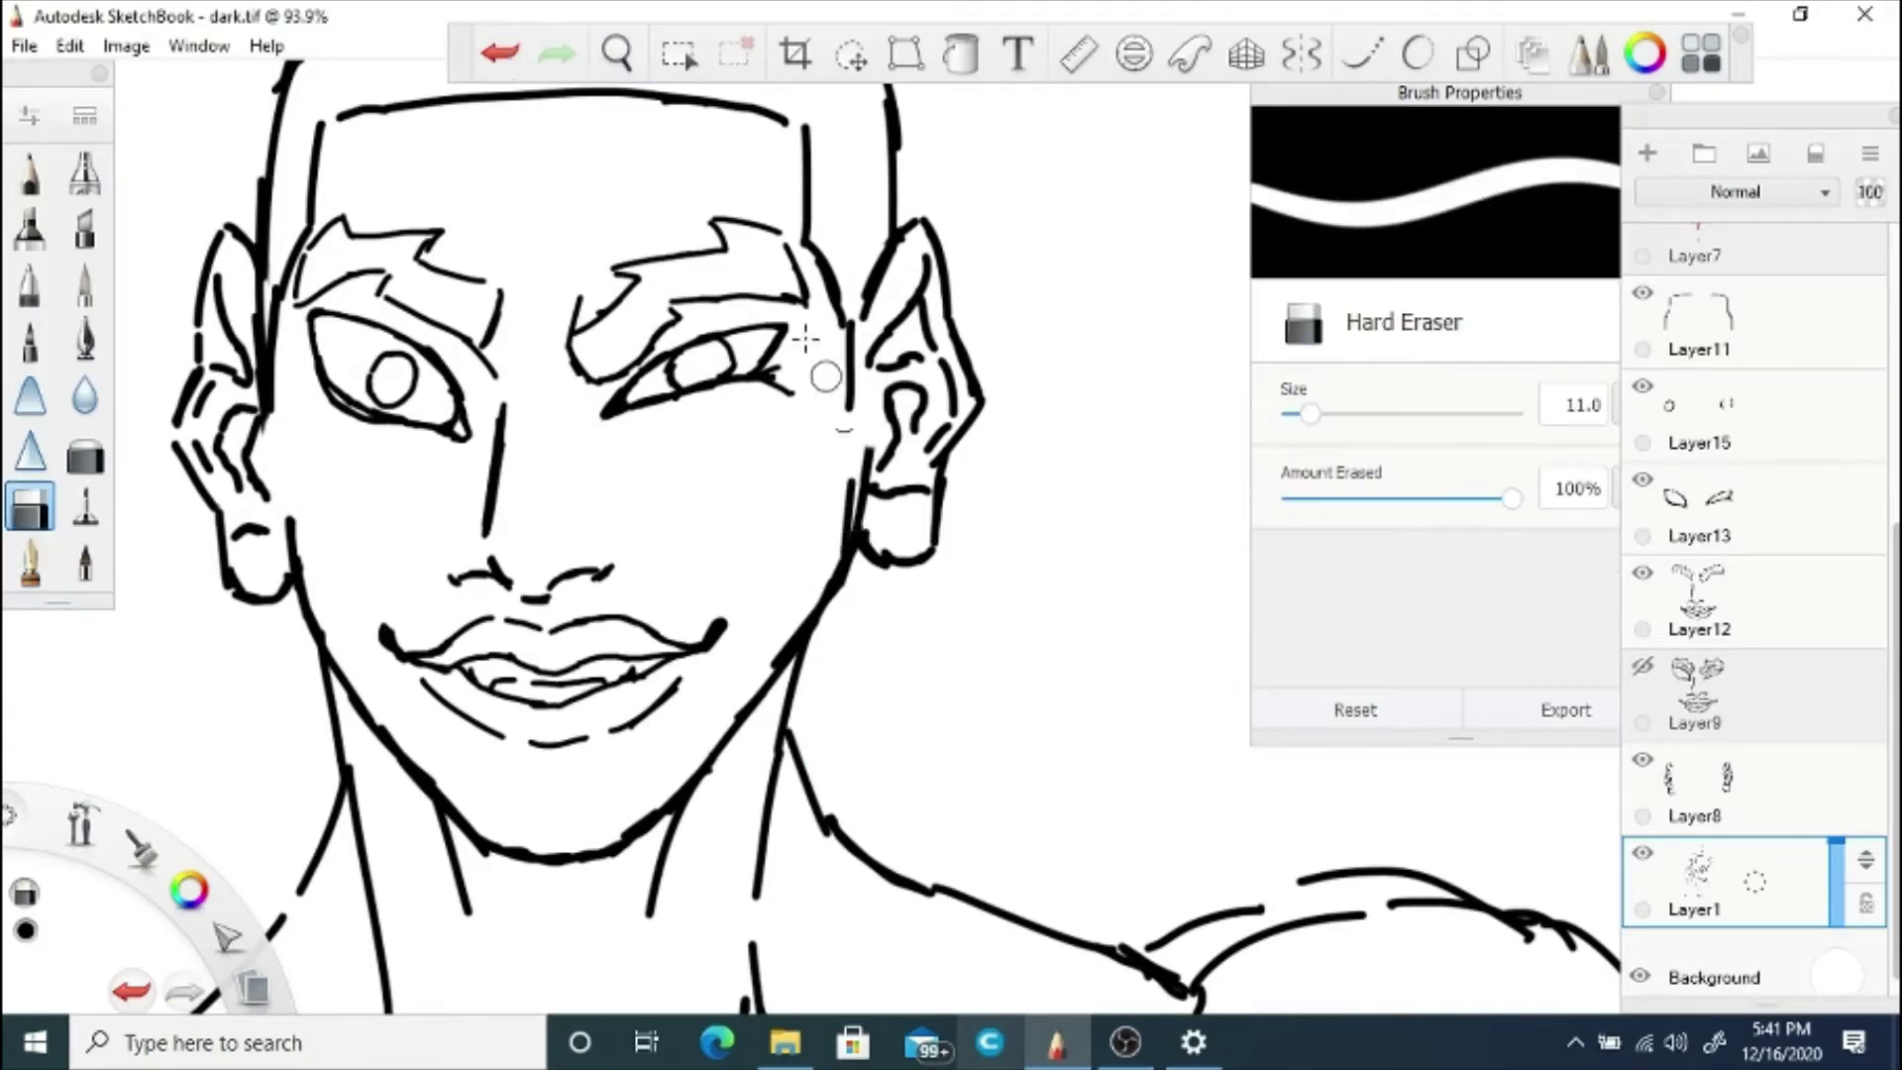
pyautogui.press('space')
pyautogui.moveTo(683, 520); pyautogui.dragTo(943, 574)
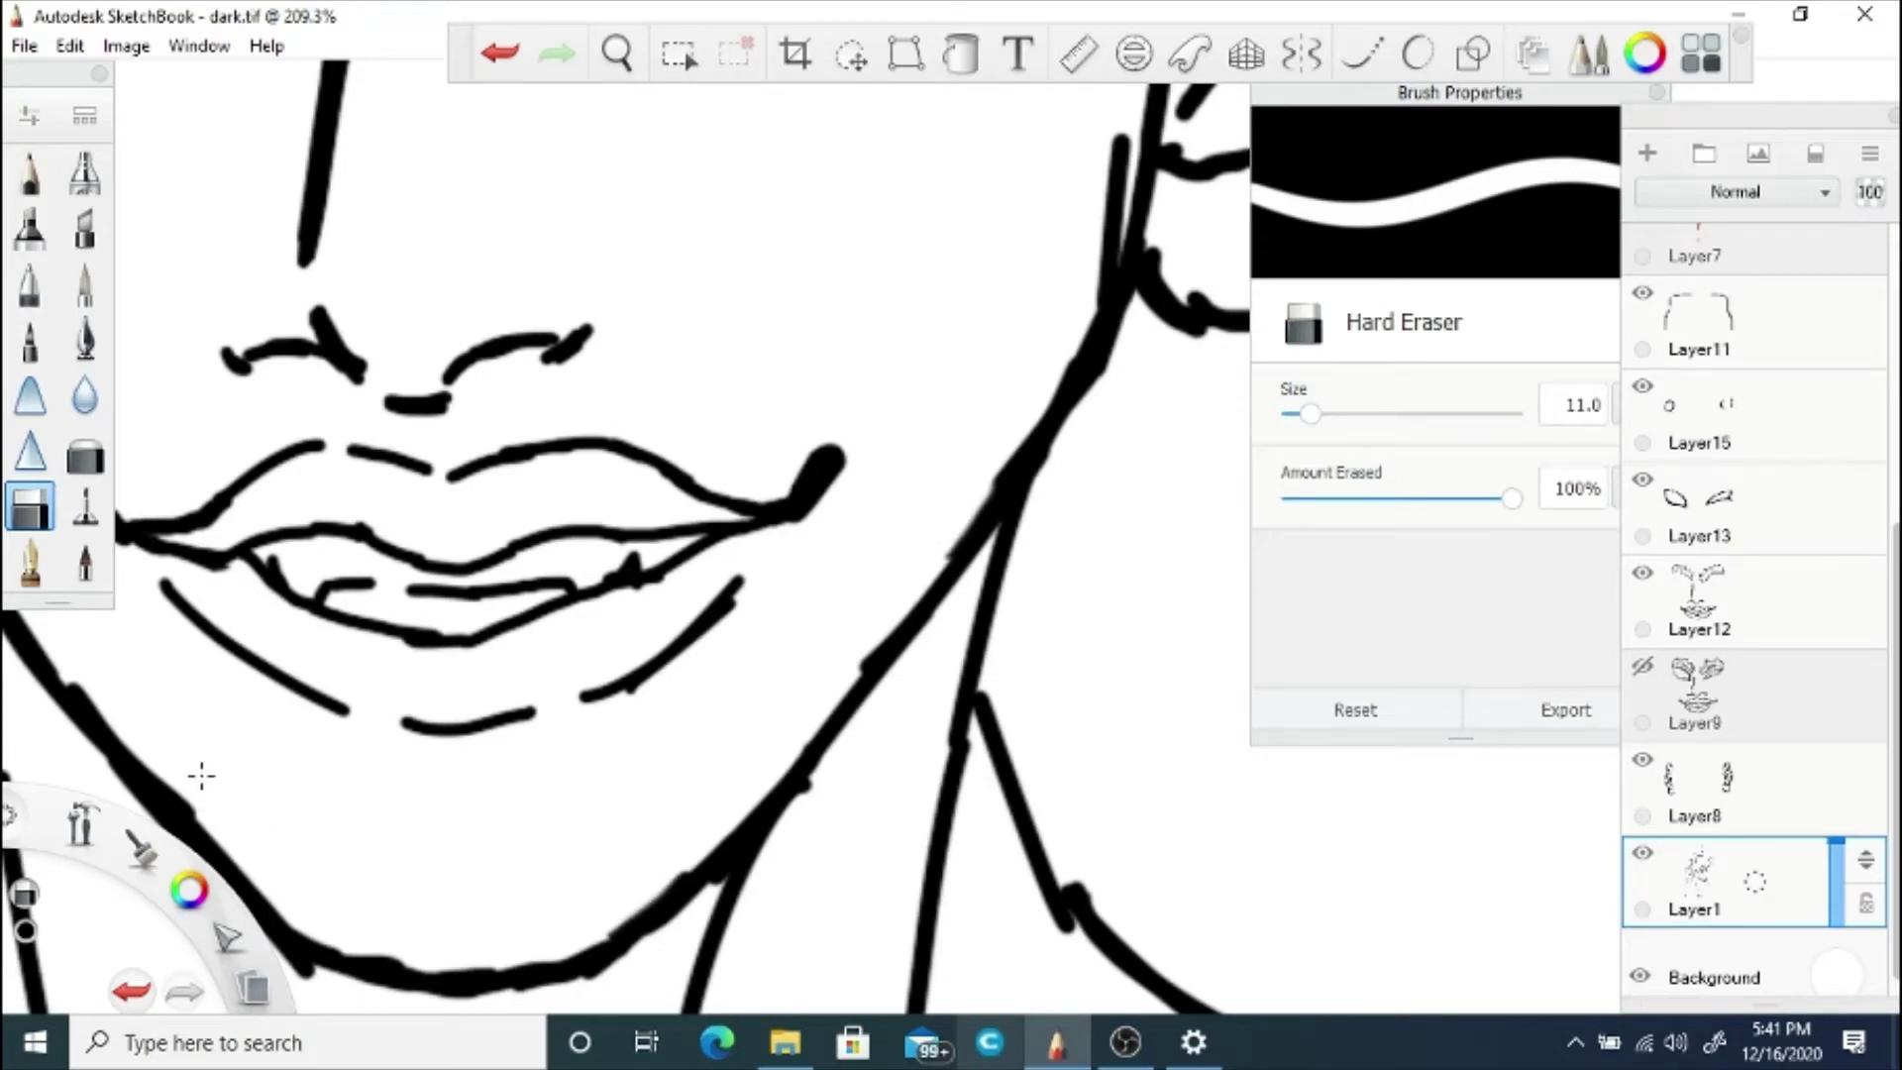
pyautogui.press('space')
pyautogui.moveTo(1071, 217)
pyautogui.mouseDown()
pyautogui.moveTo(889, 415)
pyautogui.moveTo(781, 603)
pyautogui.mouseUp()
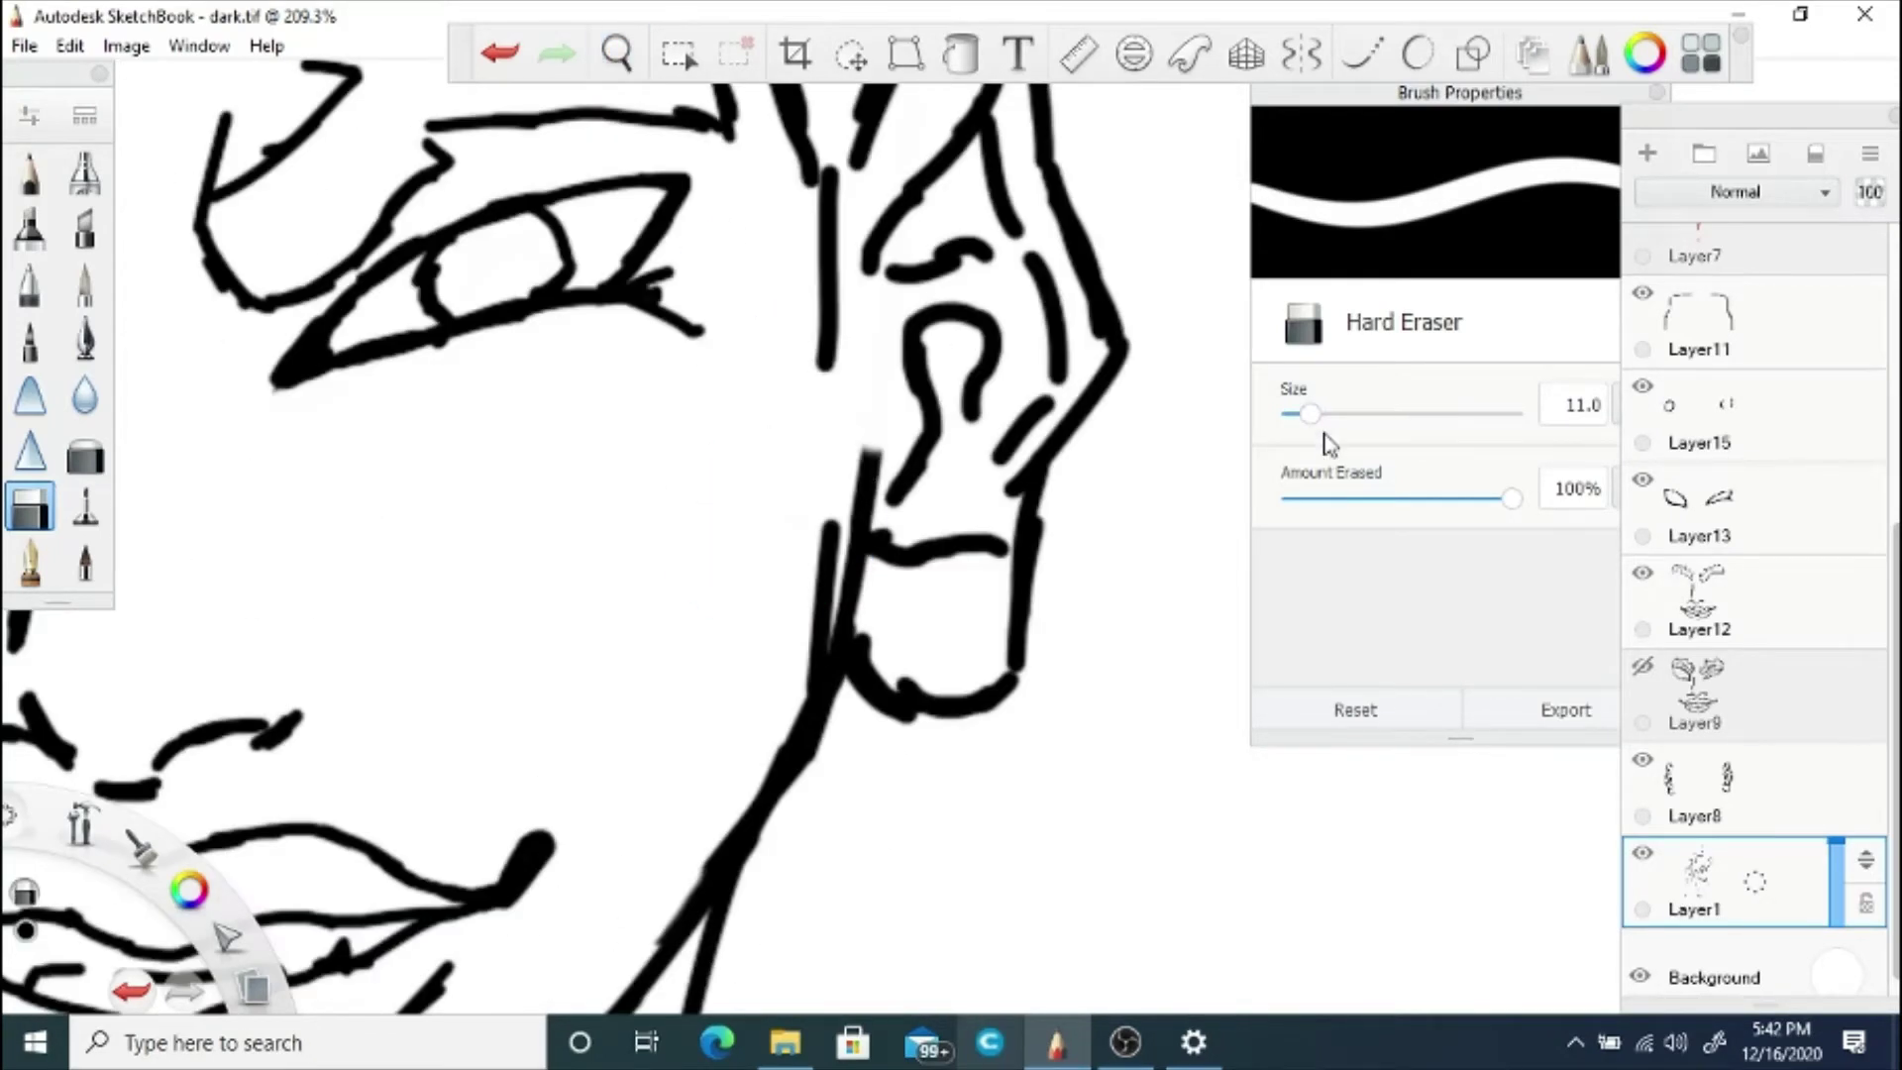
pyautogui.moveTo(1311, 414); pyautogui.dragTo(1294, 414)
pyautogui.moveTo(878, 473); pyautogui.dragTo(883, 429)
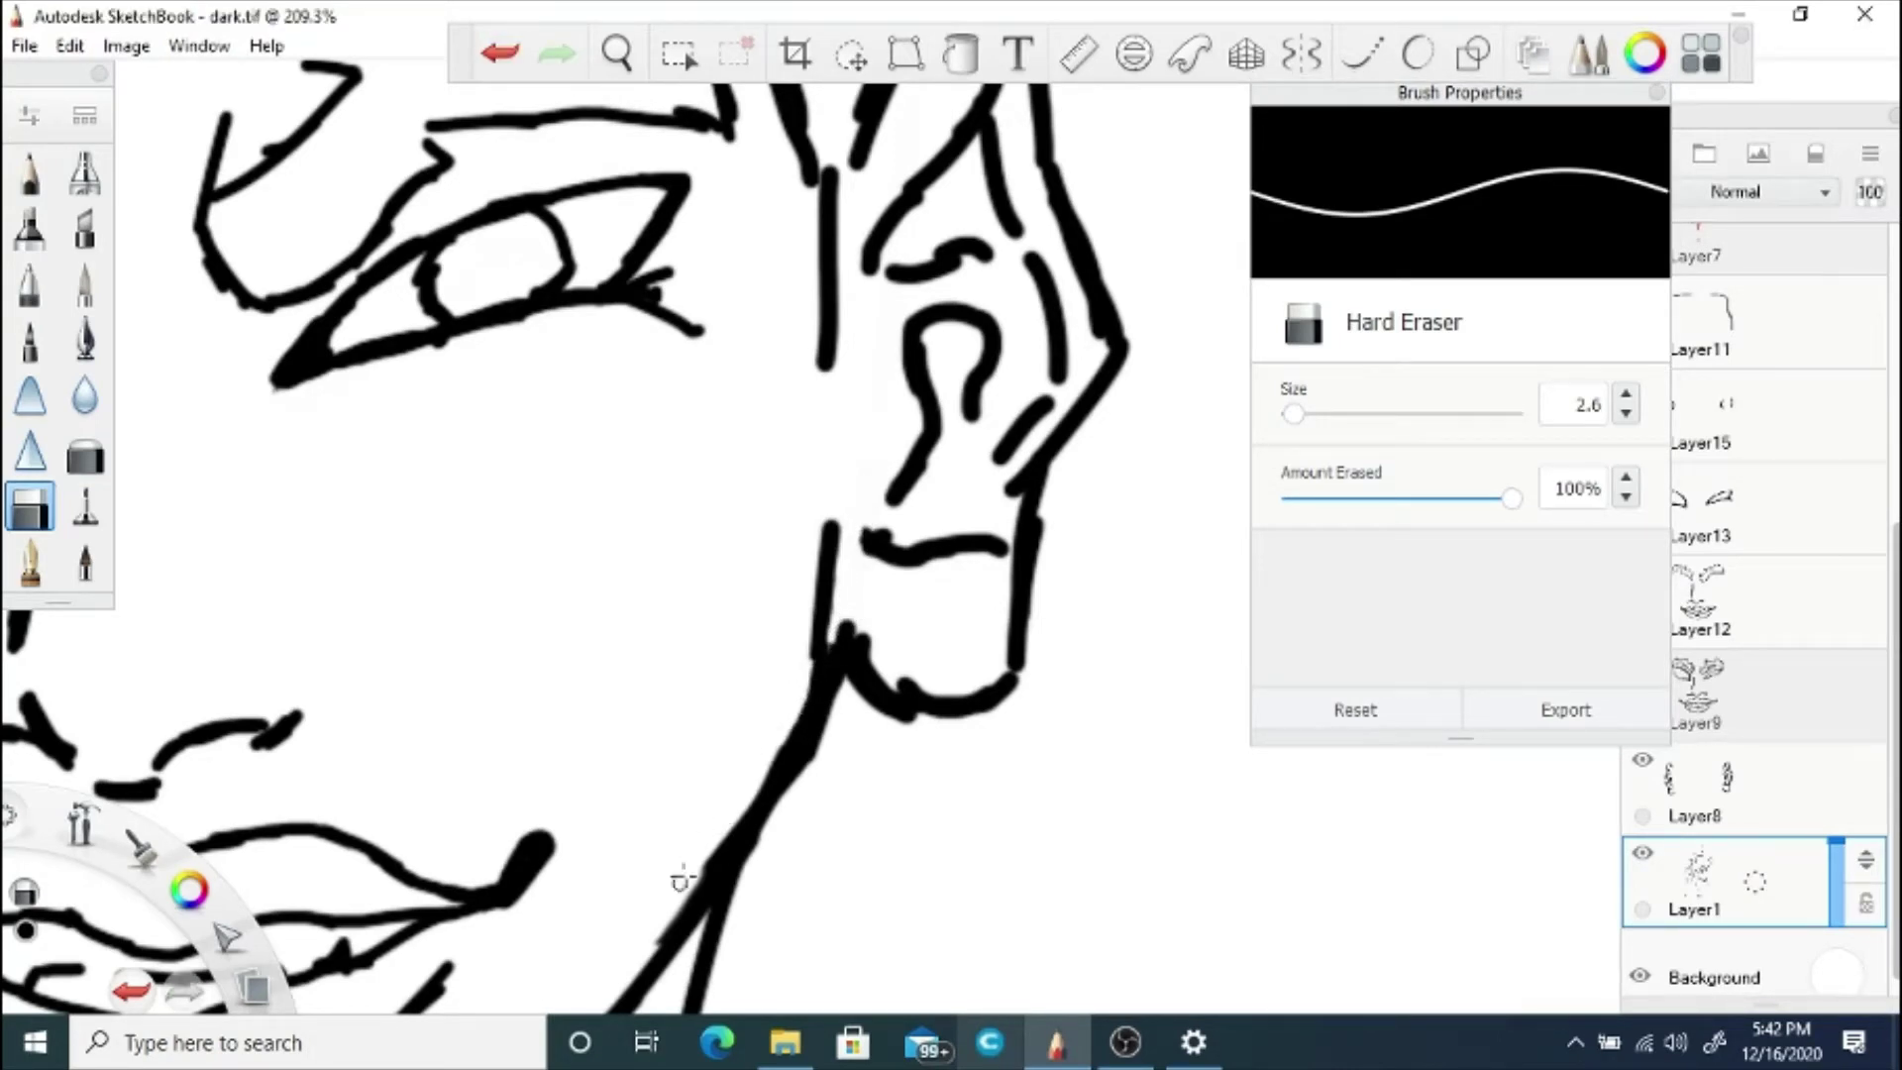
# Step: Ink the join between the new cheek line and the jaw beside the earlobe with the Ink Pen, redoing the stroke
pyautogui.press('space')
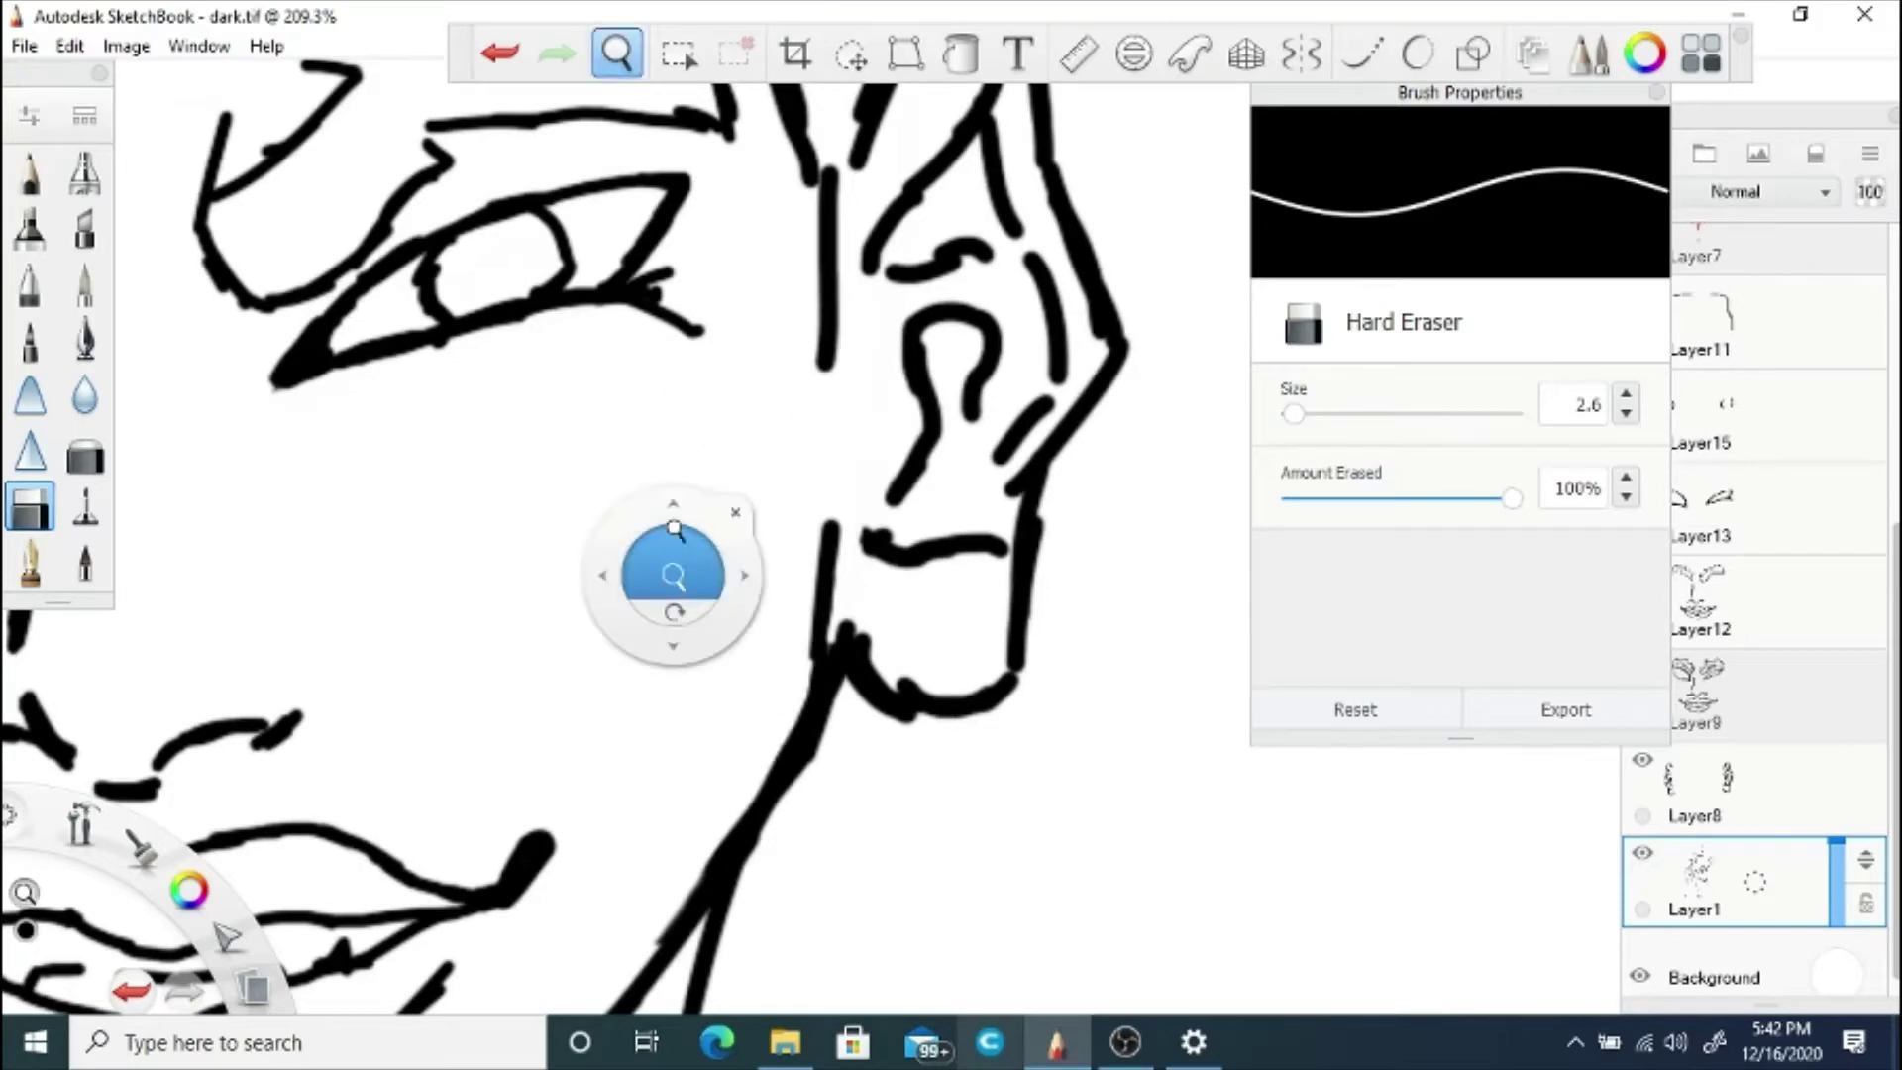
pyautogui.moveTo(673, 535); pyautogui.dragTo(723, 737)
pyautogui.moveTo(1218, 728); pyautogui.dragTo(953, 391)
pyautogui.click(30, 562)
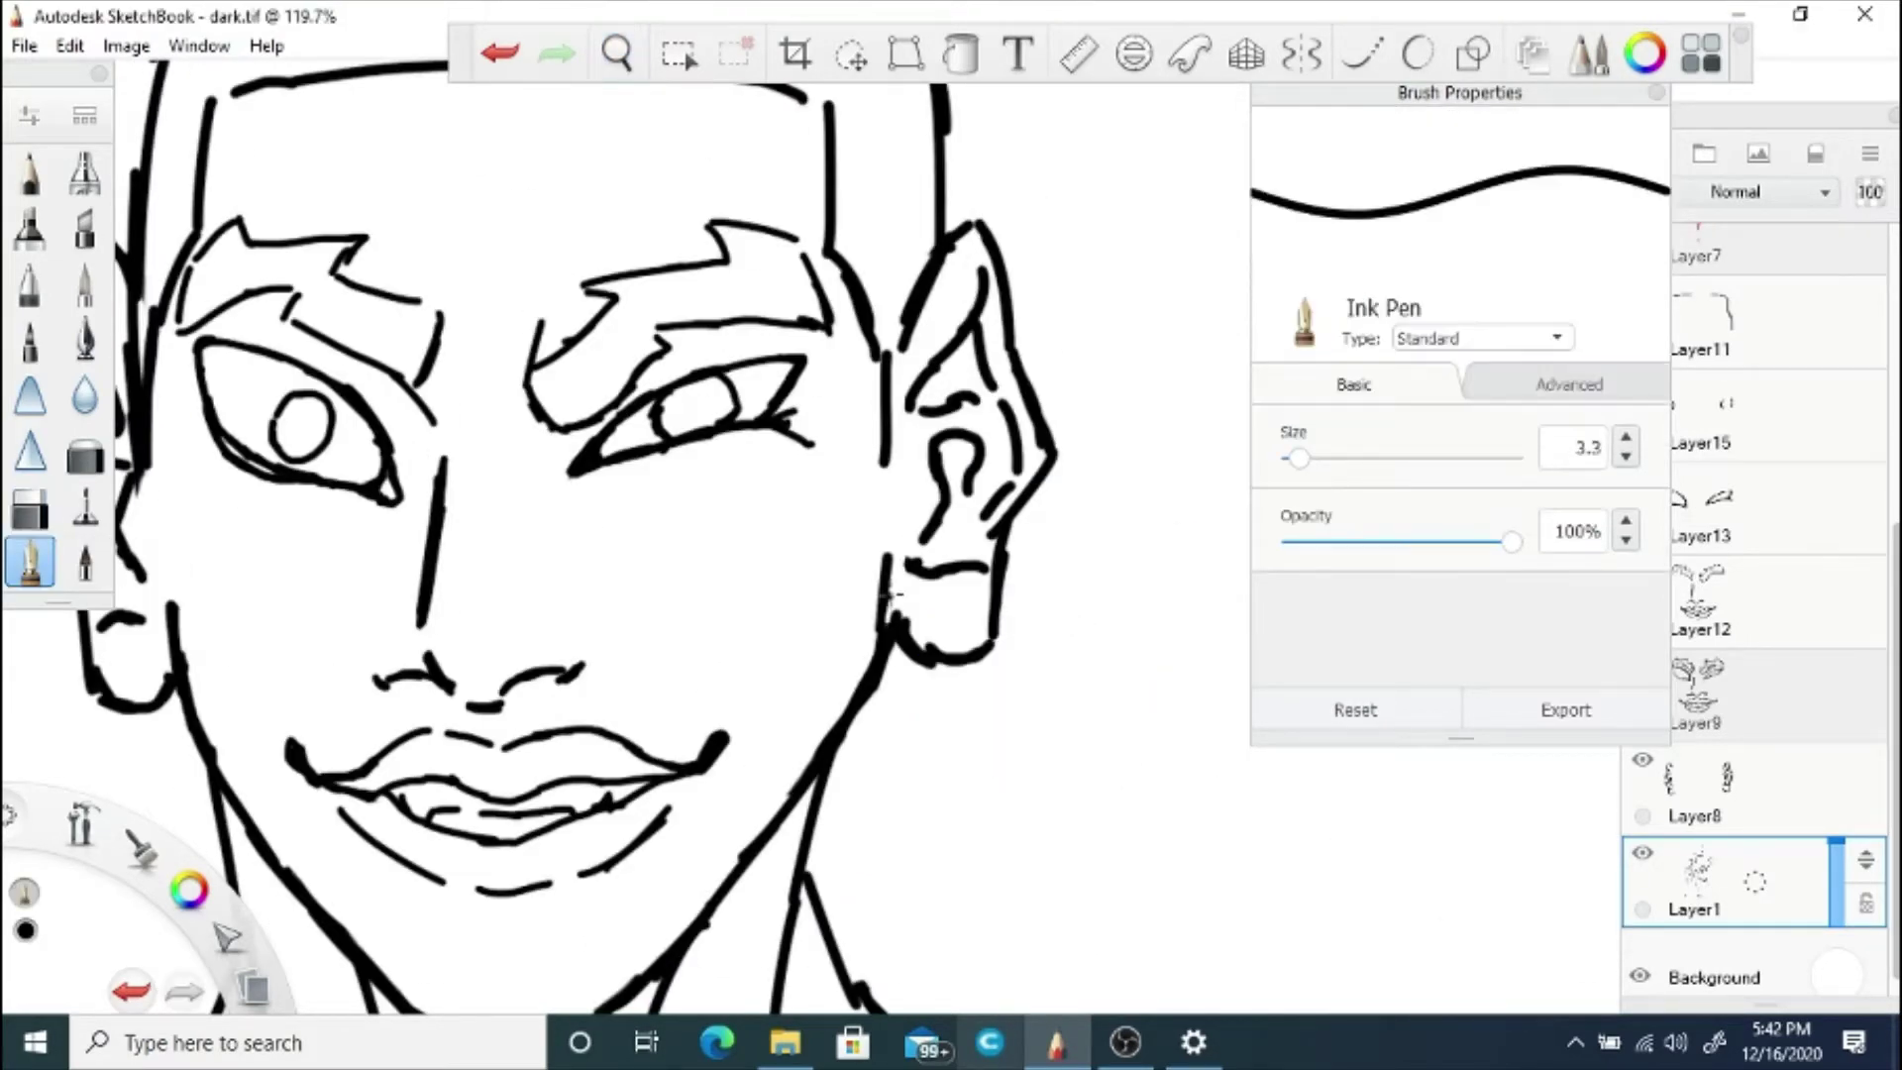
pyautogui.click(502, 53)
pyautogui.moveTo(876, 639)
pyautogui.mouseDown()
pyautogui.moveTo(888, 584)
pyautogui.moveTo(885, 603)
pyautogui.mouseUp()
# Step: Trim the overlap between the earlobe and the jaw with the Hard Eraser, then make Layer8 active with the Ink Pen
pyautogui.click(30, 509)
pyautogui.click(1720, 796)
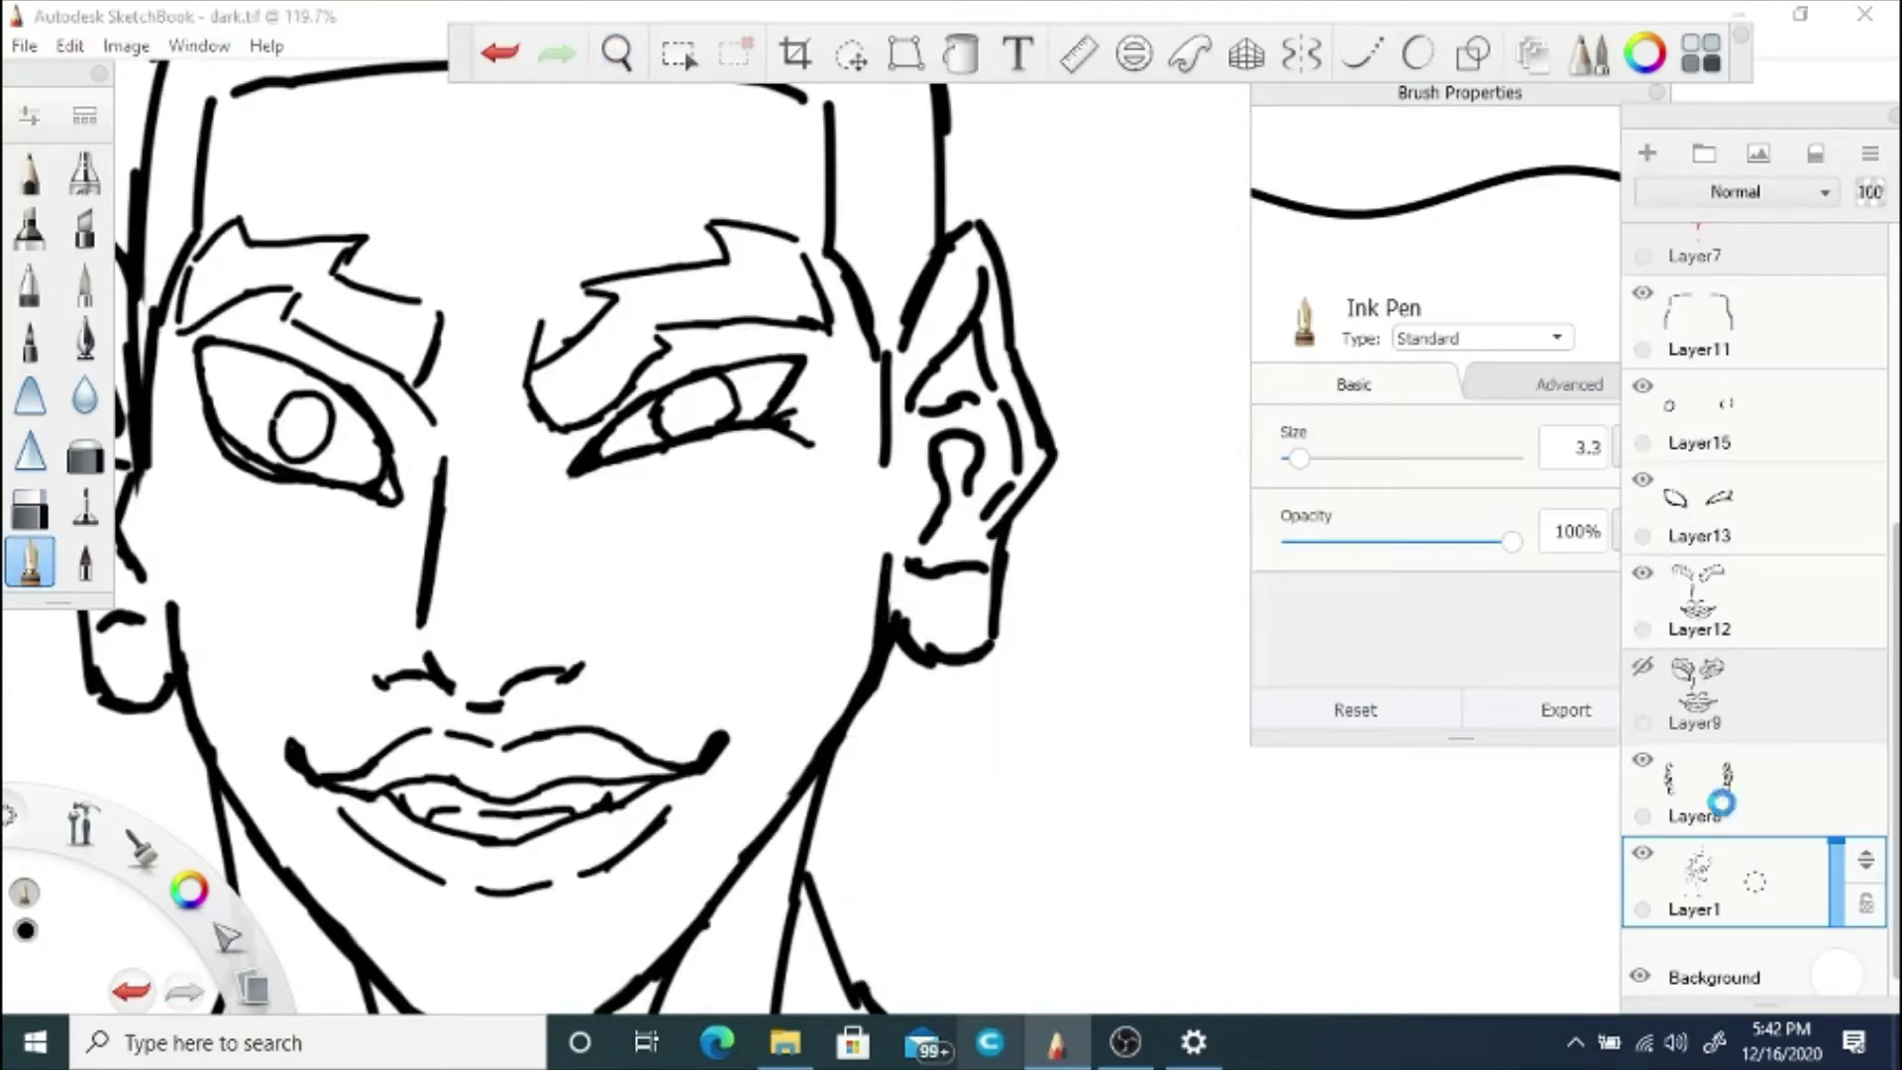
pyautogui.click(1719, 884)
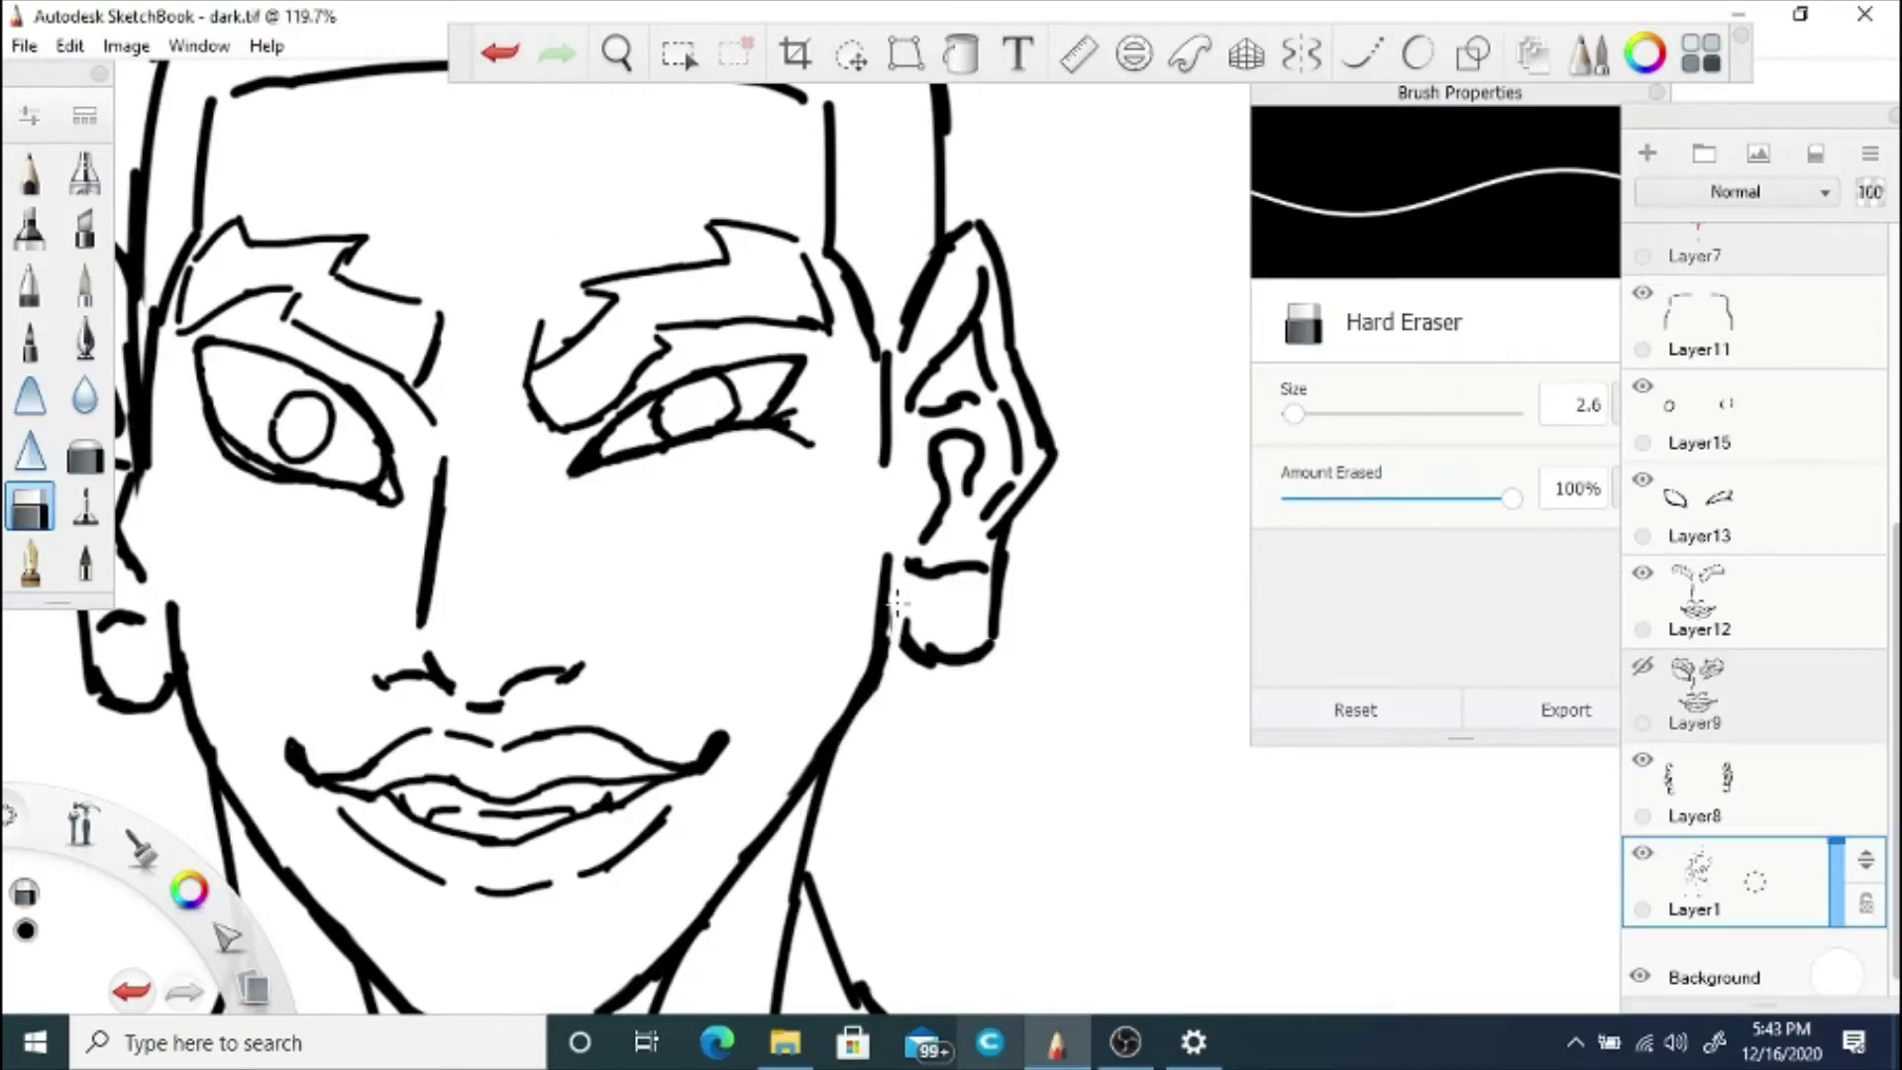
pyautogui.click(1733, 770)
pyautogui.click(30, 562)
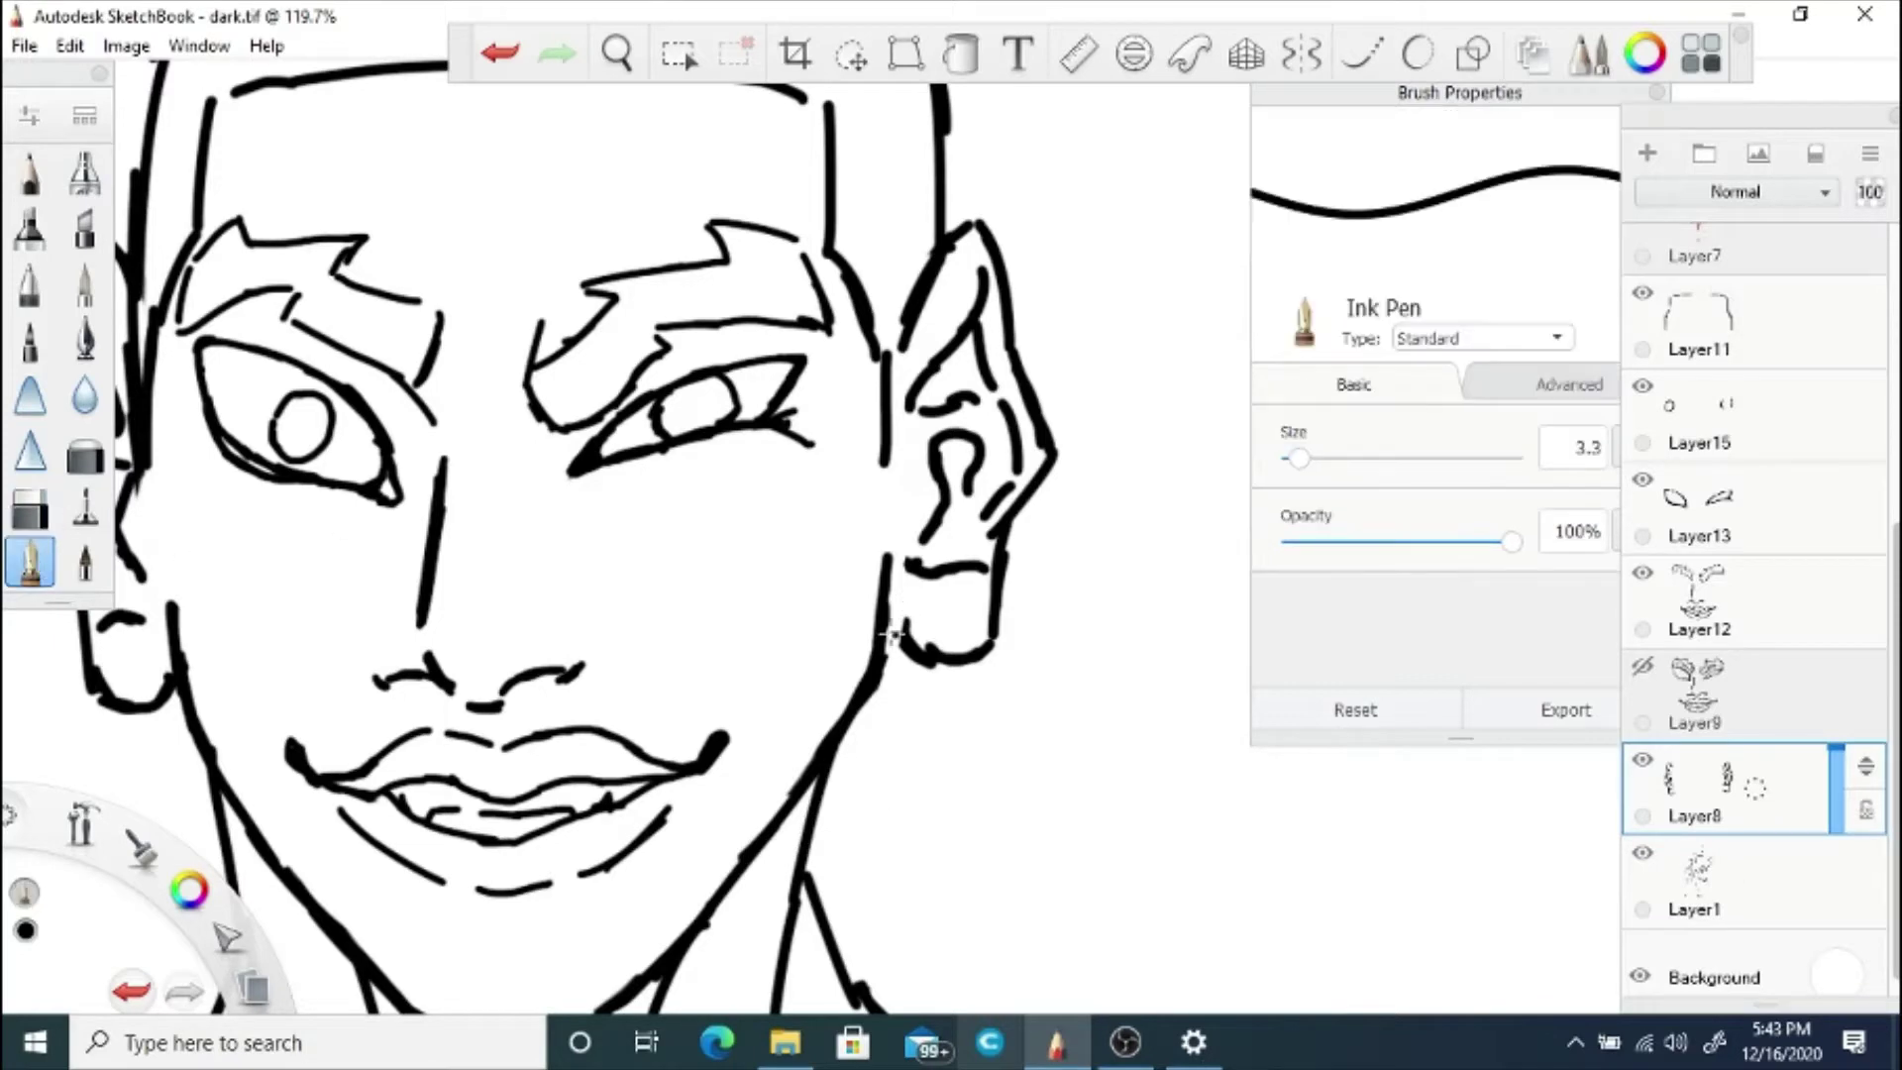
# Step: Save the drawing with the corrected jaw and ears
pyautogui.press('space')
pyautogui.moveTo(686, 510); pyautogui.dragTo(549, 564)
pyautogui.moveTo(773, 951); pyautogui.dragTo(879, 811)
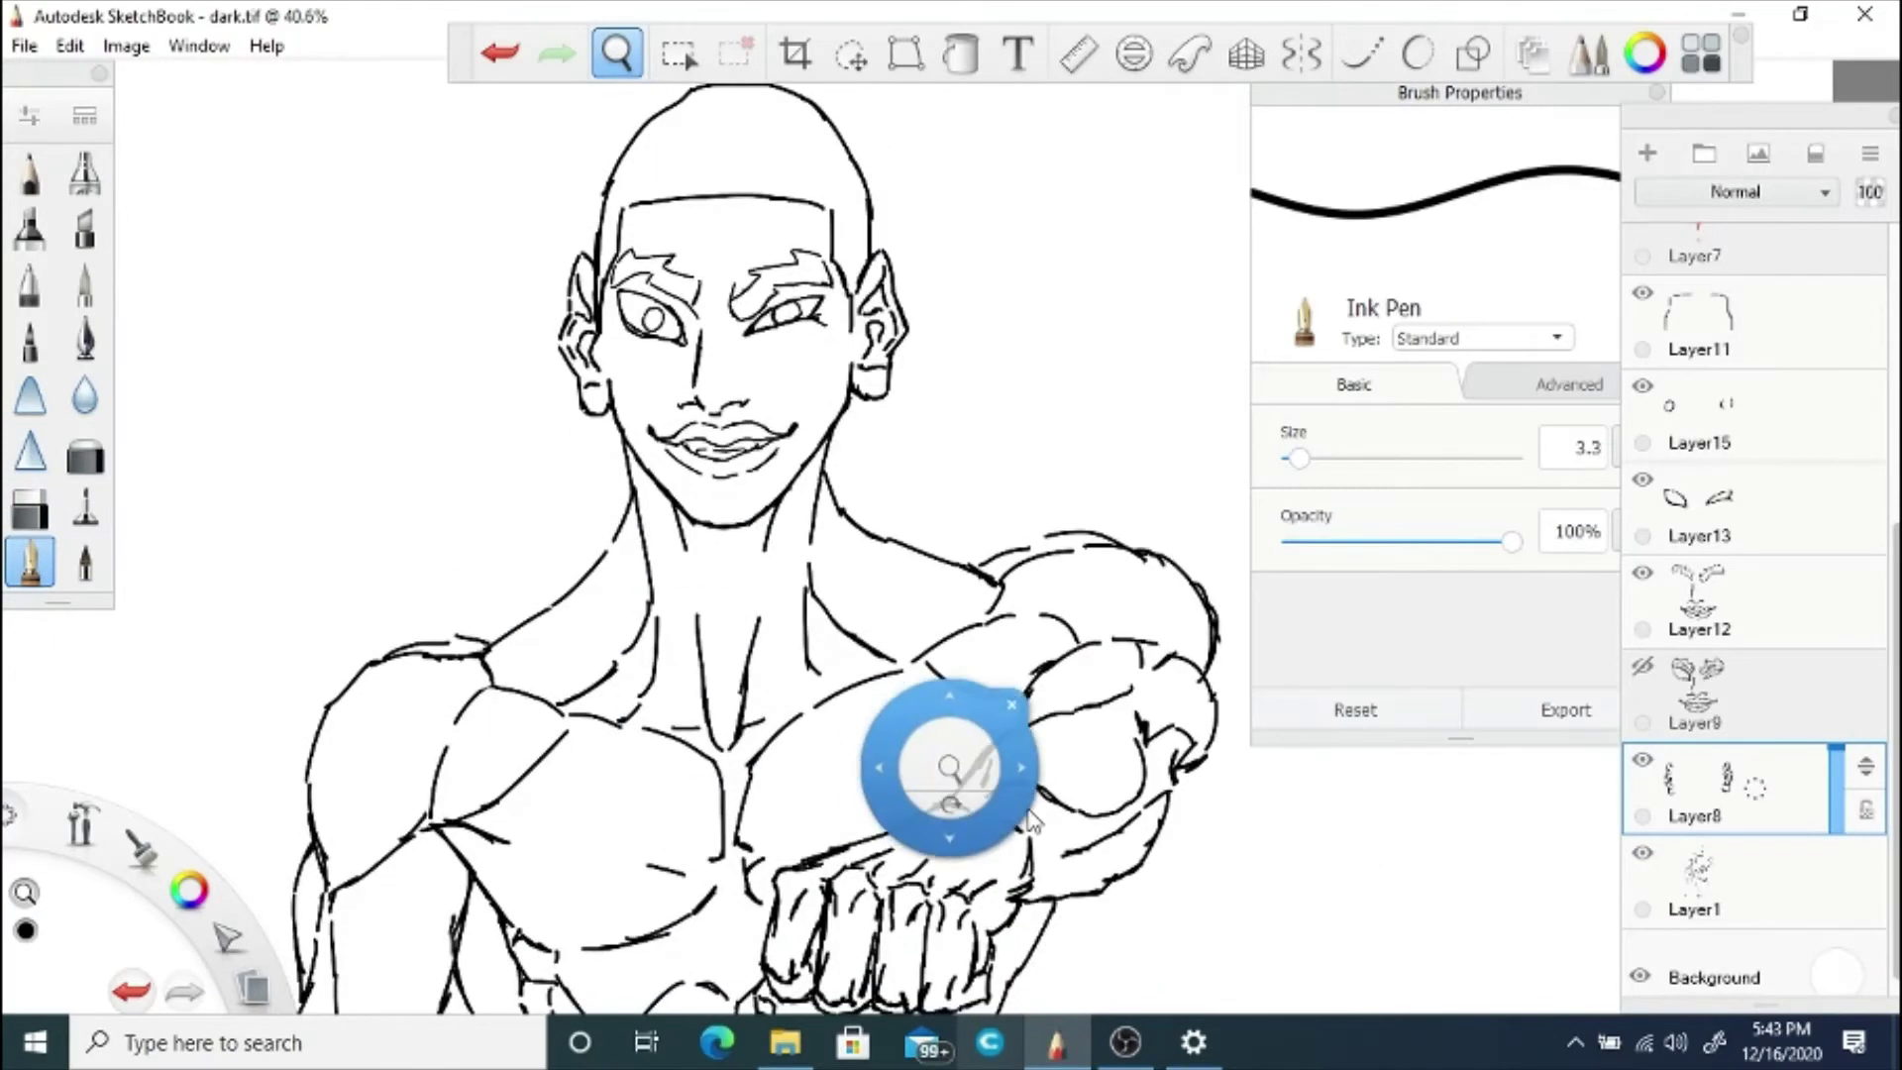
pyautogui.click(24, 46)
pyautogui.click(128, 204)
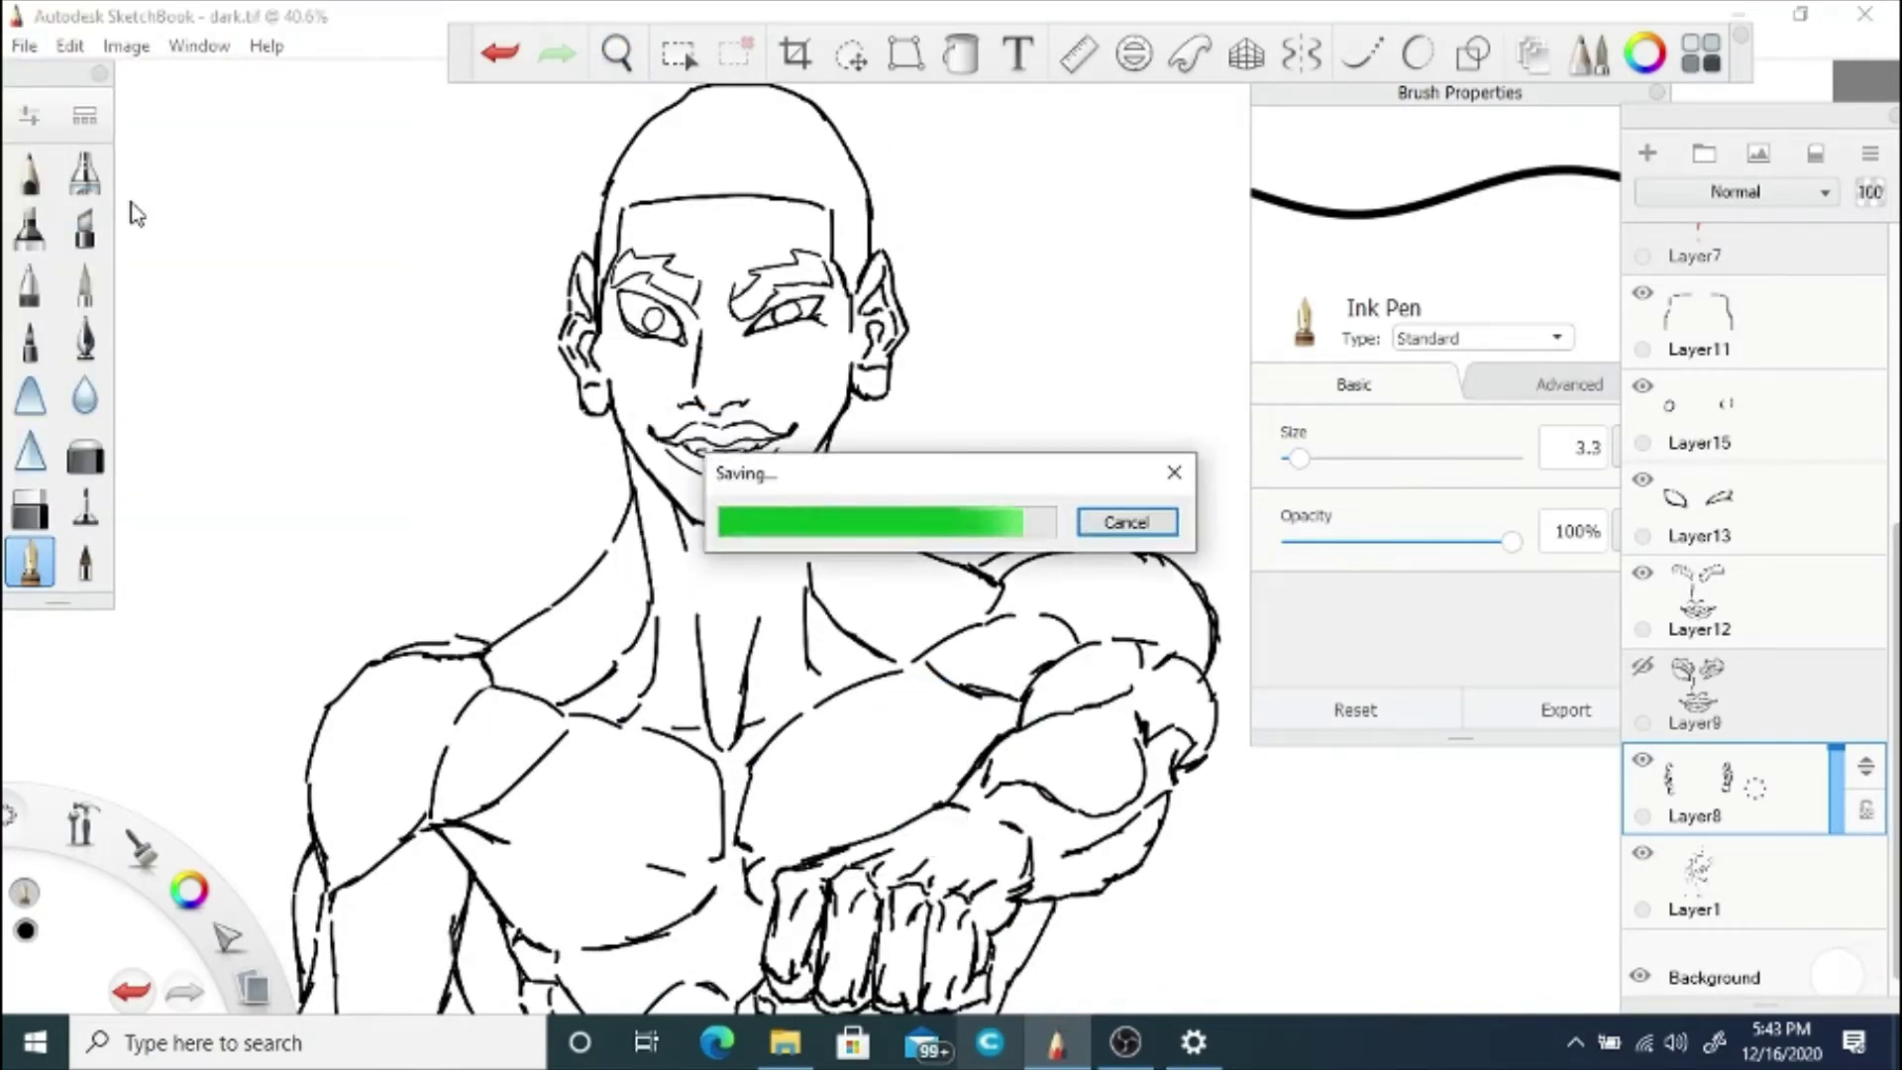
# Step: Add a new layer above Layer1 and ink a lower, rounder skull outline from ear to ear, undoing and redrawing uneven strokes
pyautogui.press('space')
pyautogui.moveTo(603, 523); pyautogui.dragTo(788, 383)
pyautogui.click(1752, 891)
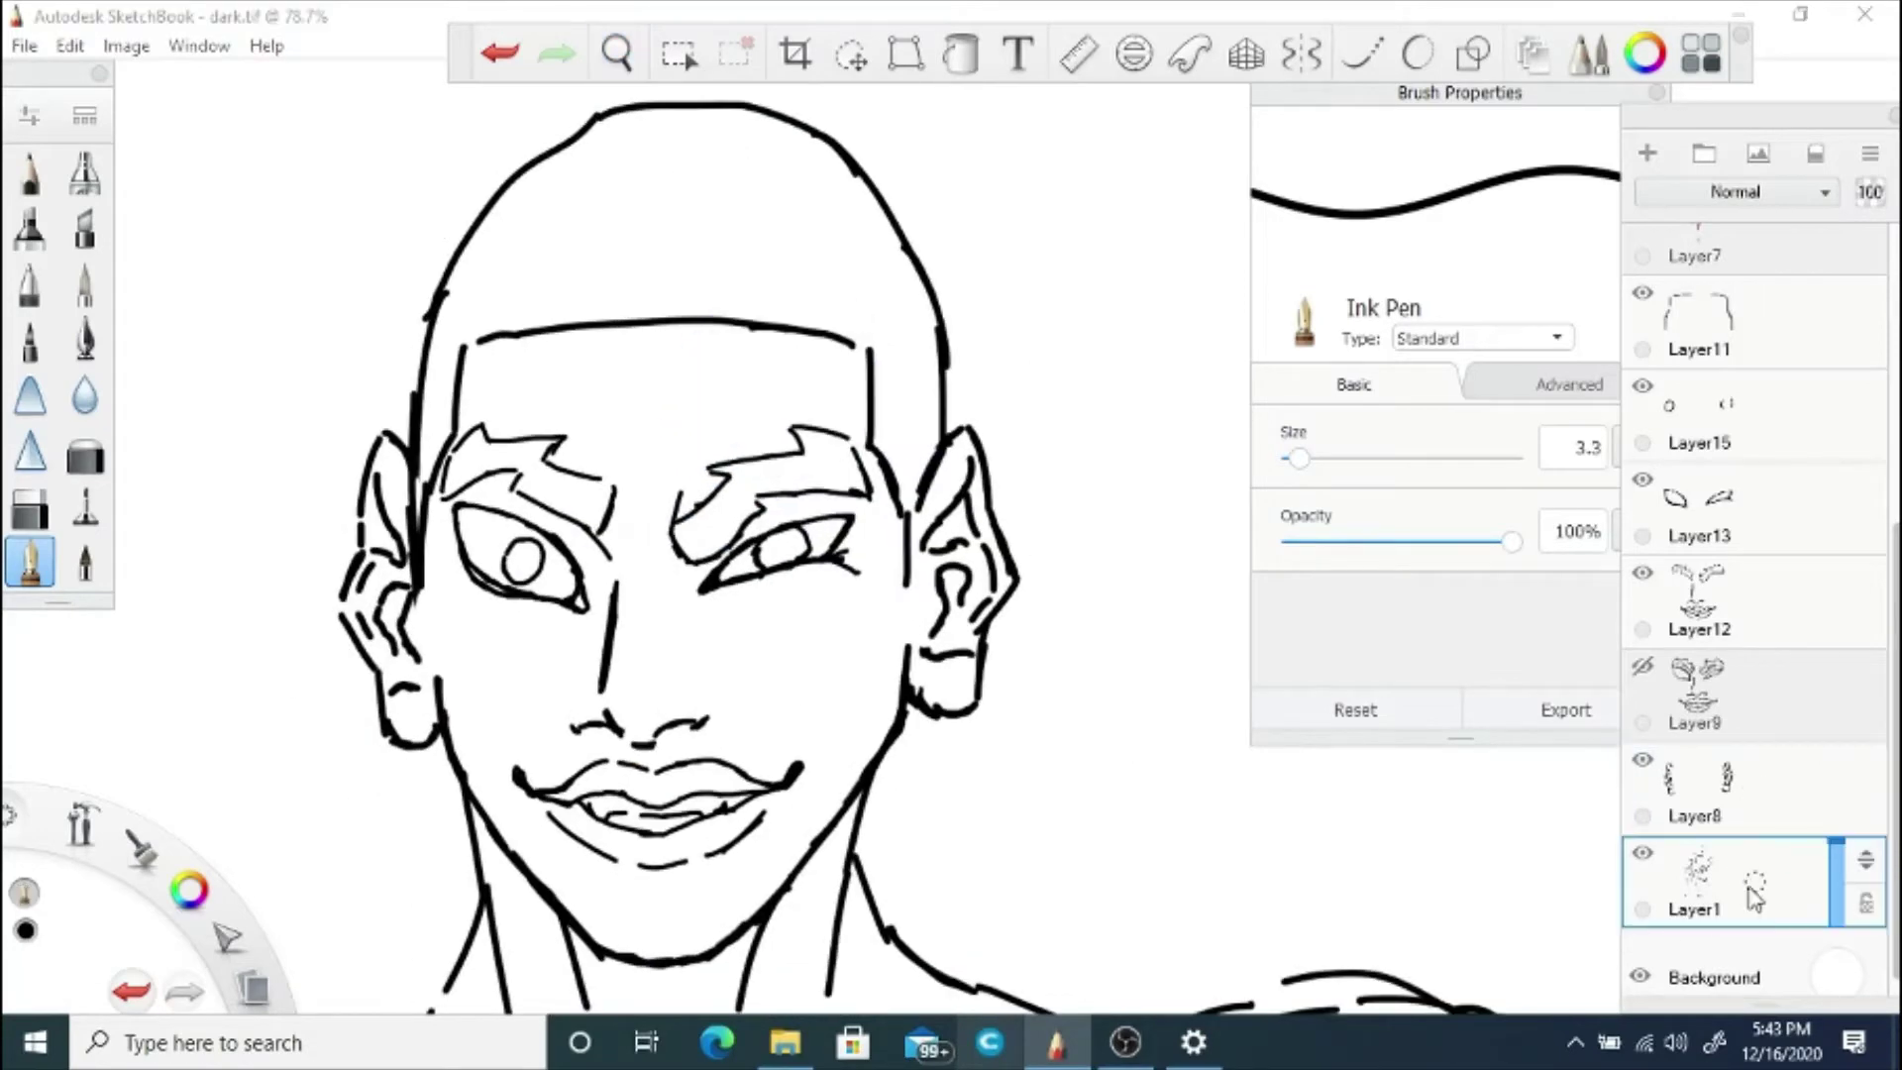
pyautogui.moveTo(1754, 886); pyautogui.dragTo(1744, 785)
pyautogui.moveTo(424, 441); pyautogui.dragTo(406, 342)
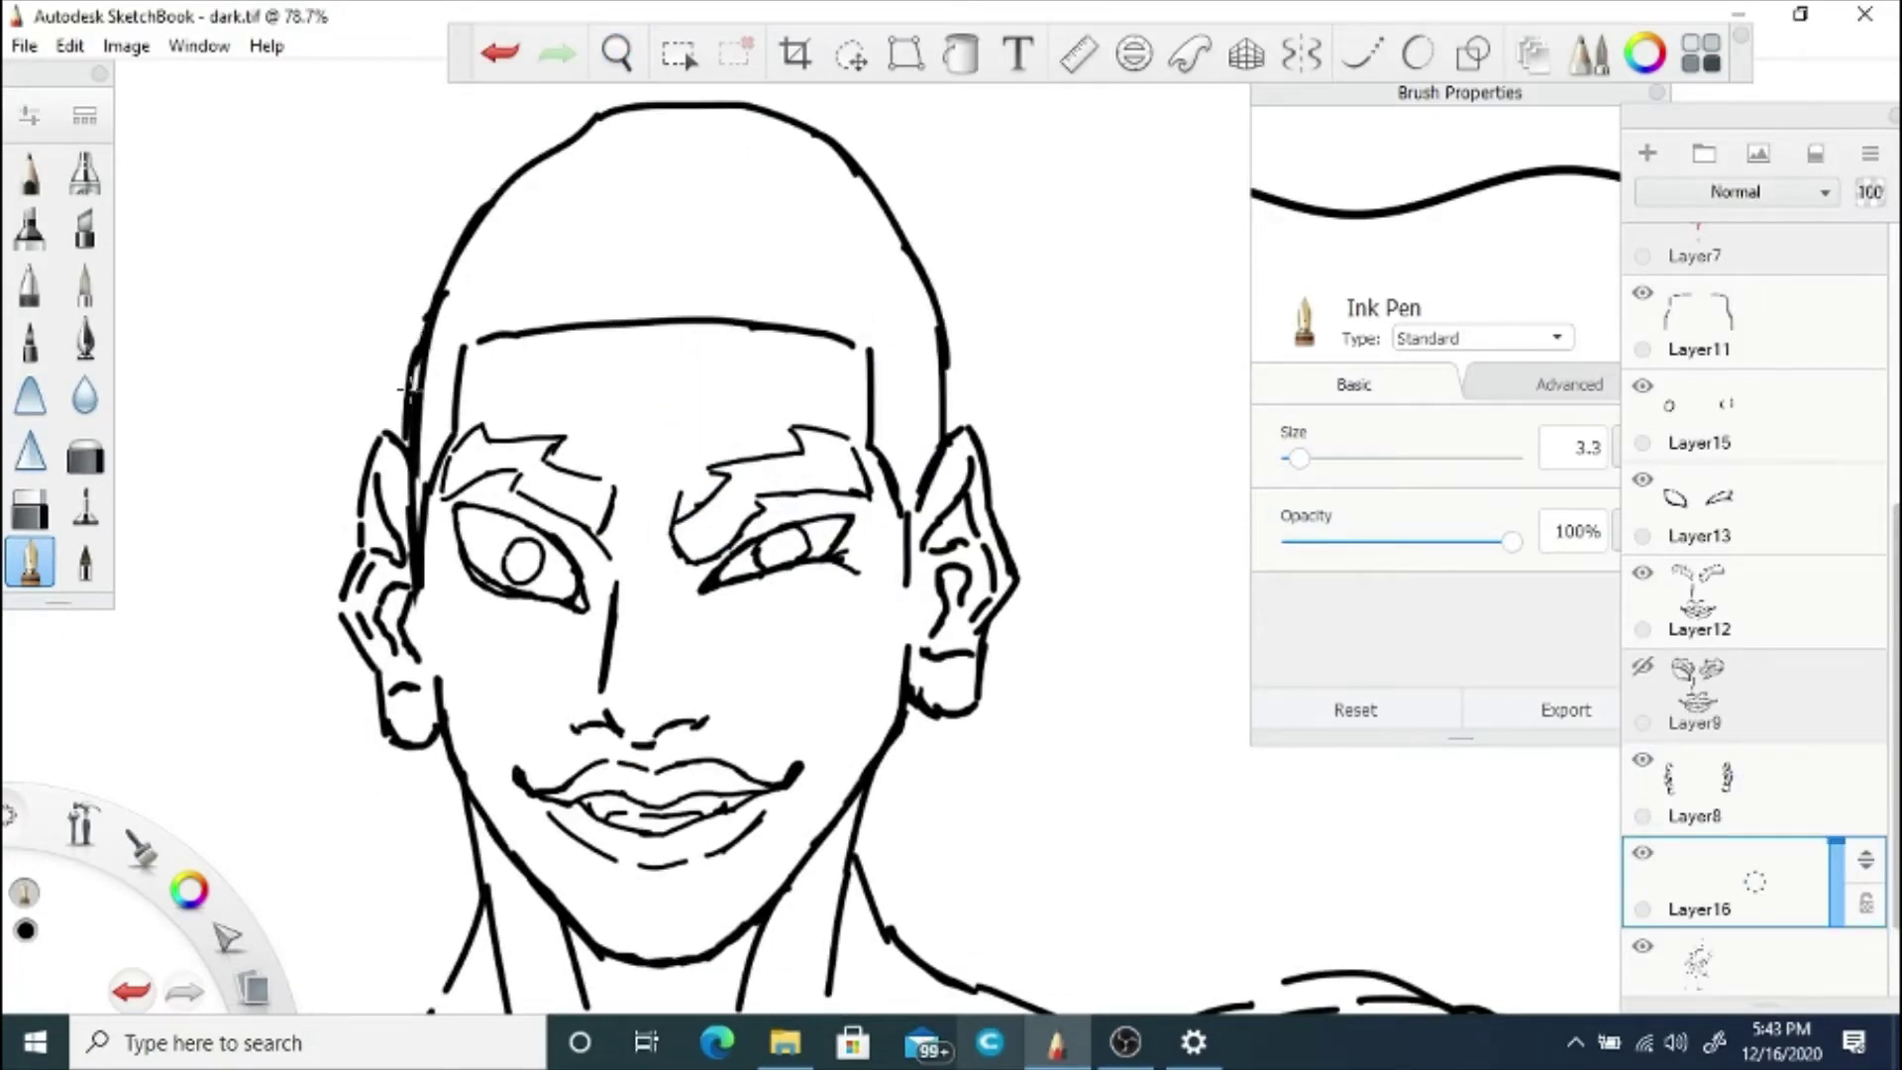
pyautogui.click(500, 53)
pyautogui.moveTo(489, 212)
pyautogui.mouseDown()
pyautogui.moveTo(654, 142)
pyautogui.moveTo(604, 139)
pyautogui.moveTo(800, 146)
pyautogui.moveTo(872, 212)
pyautogui.mouseUp()
pyautogui.click(502, 52)
pyautogui.moveTo(799, 143)
pyautogui.mouseDown()
pyautogui.moveTo(863, 180)
pyautogui.moveTo(947, 293)
pyautogui.moveTo(956, 381)
pyautogui.mouseUp()
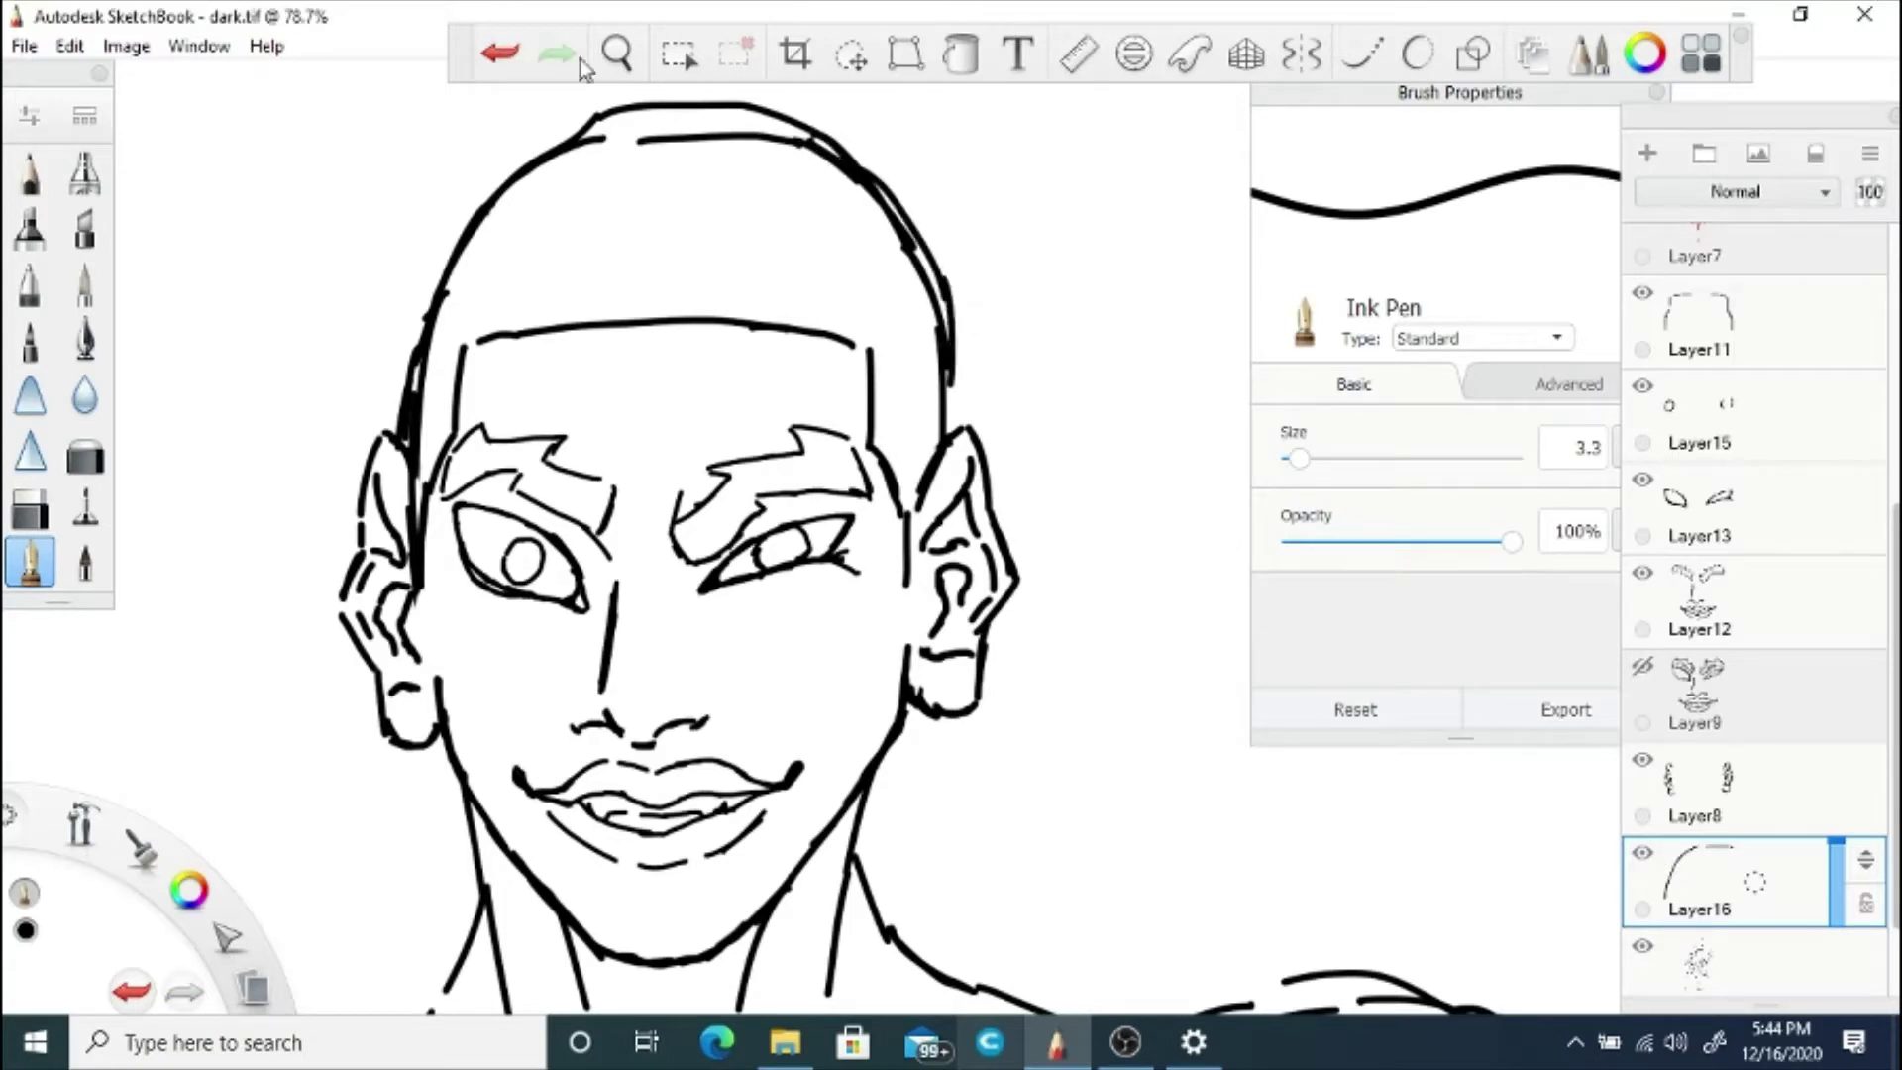
pyautogui.click(503, 53)
pyautogui.moveTo(945, 284); pyautogui.dragTo(957, 366)
# Step: On Layer1, erase the old skull outline along the crown and sides with the Hard Eraser at size 12.3
pyautogui.click(1696, 948)
pyautogui.click(32, 507)
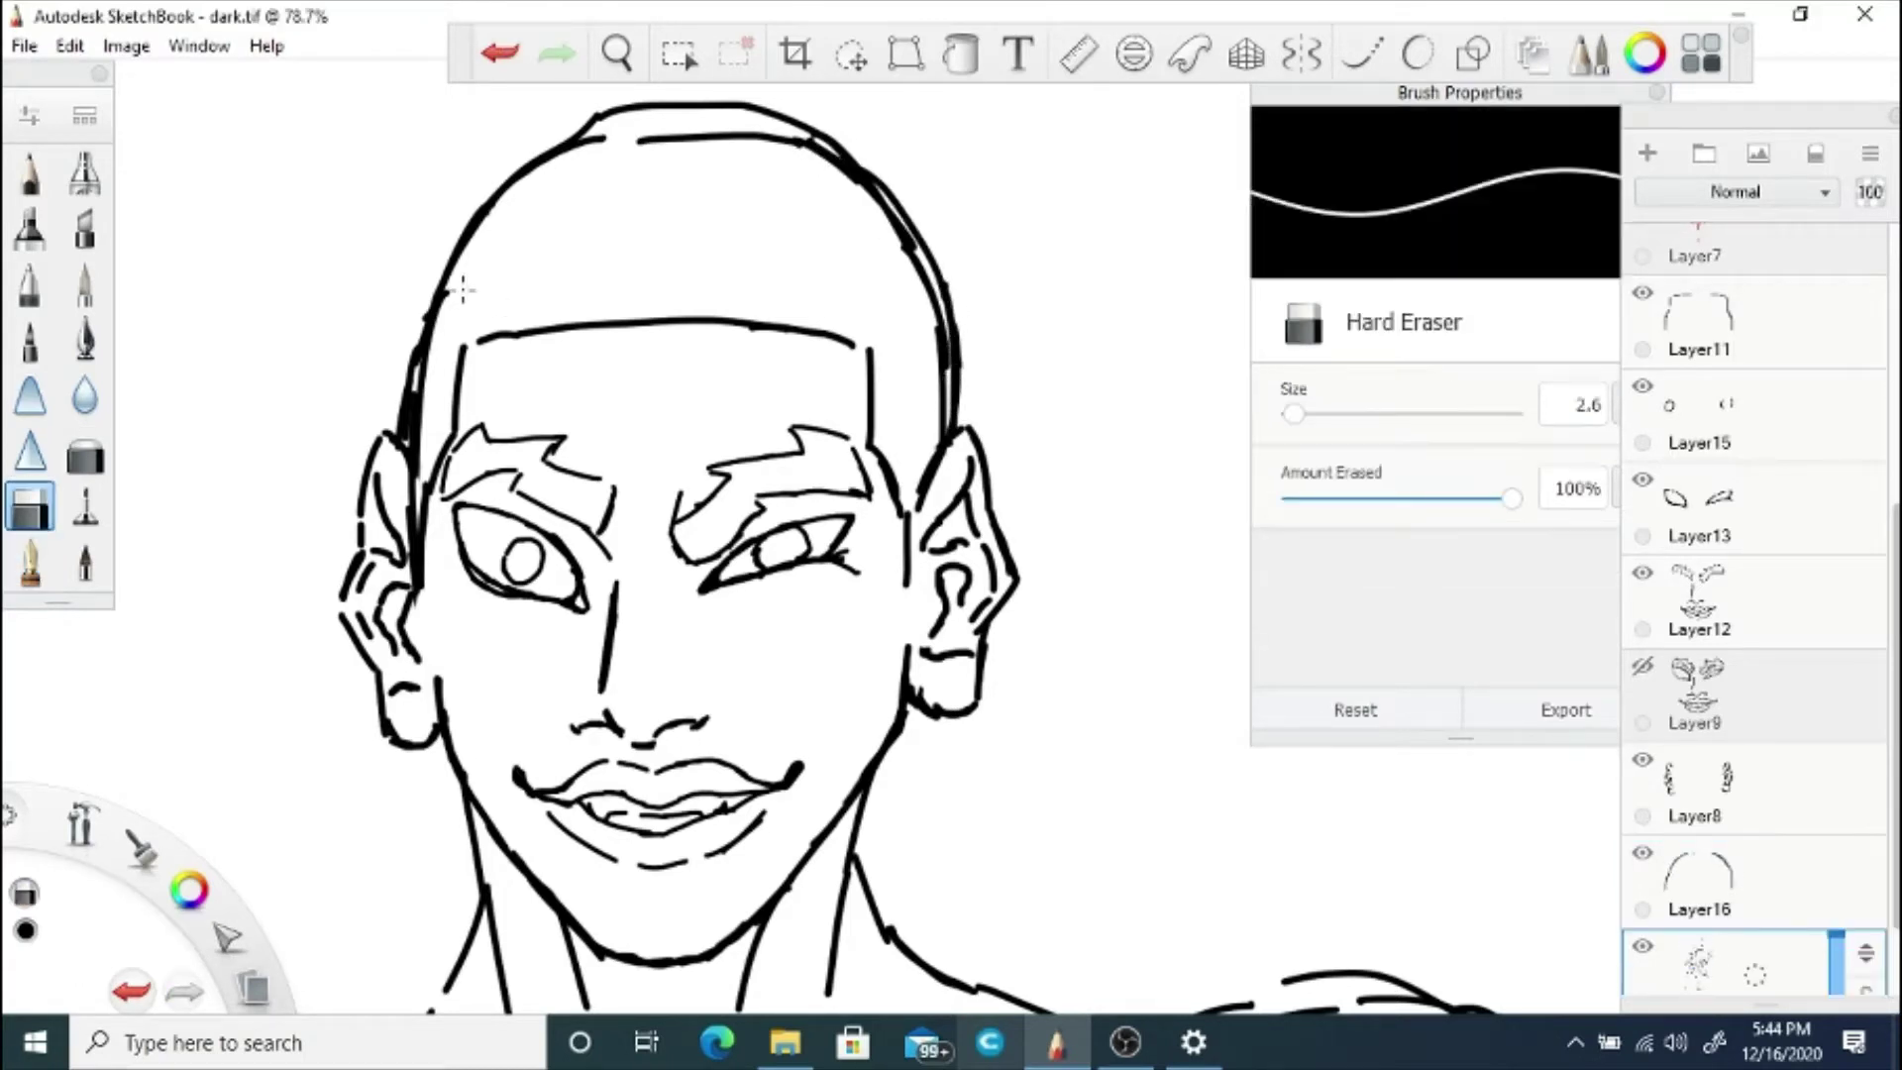
pyautogui.click(1337, 440)
pyautogui.click(1314, 413)
pyautogui.moveTo(582, 137); pyautogui.dragTo(755, 103)
pyautogui.moveTo(561, 148); pyautogui.dragTo(575, 145)
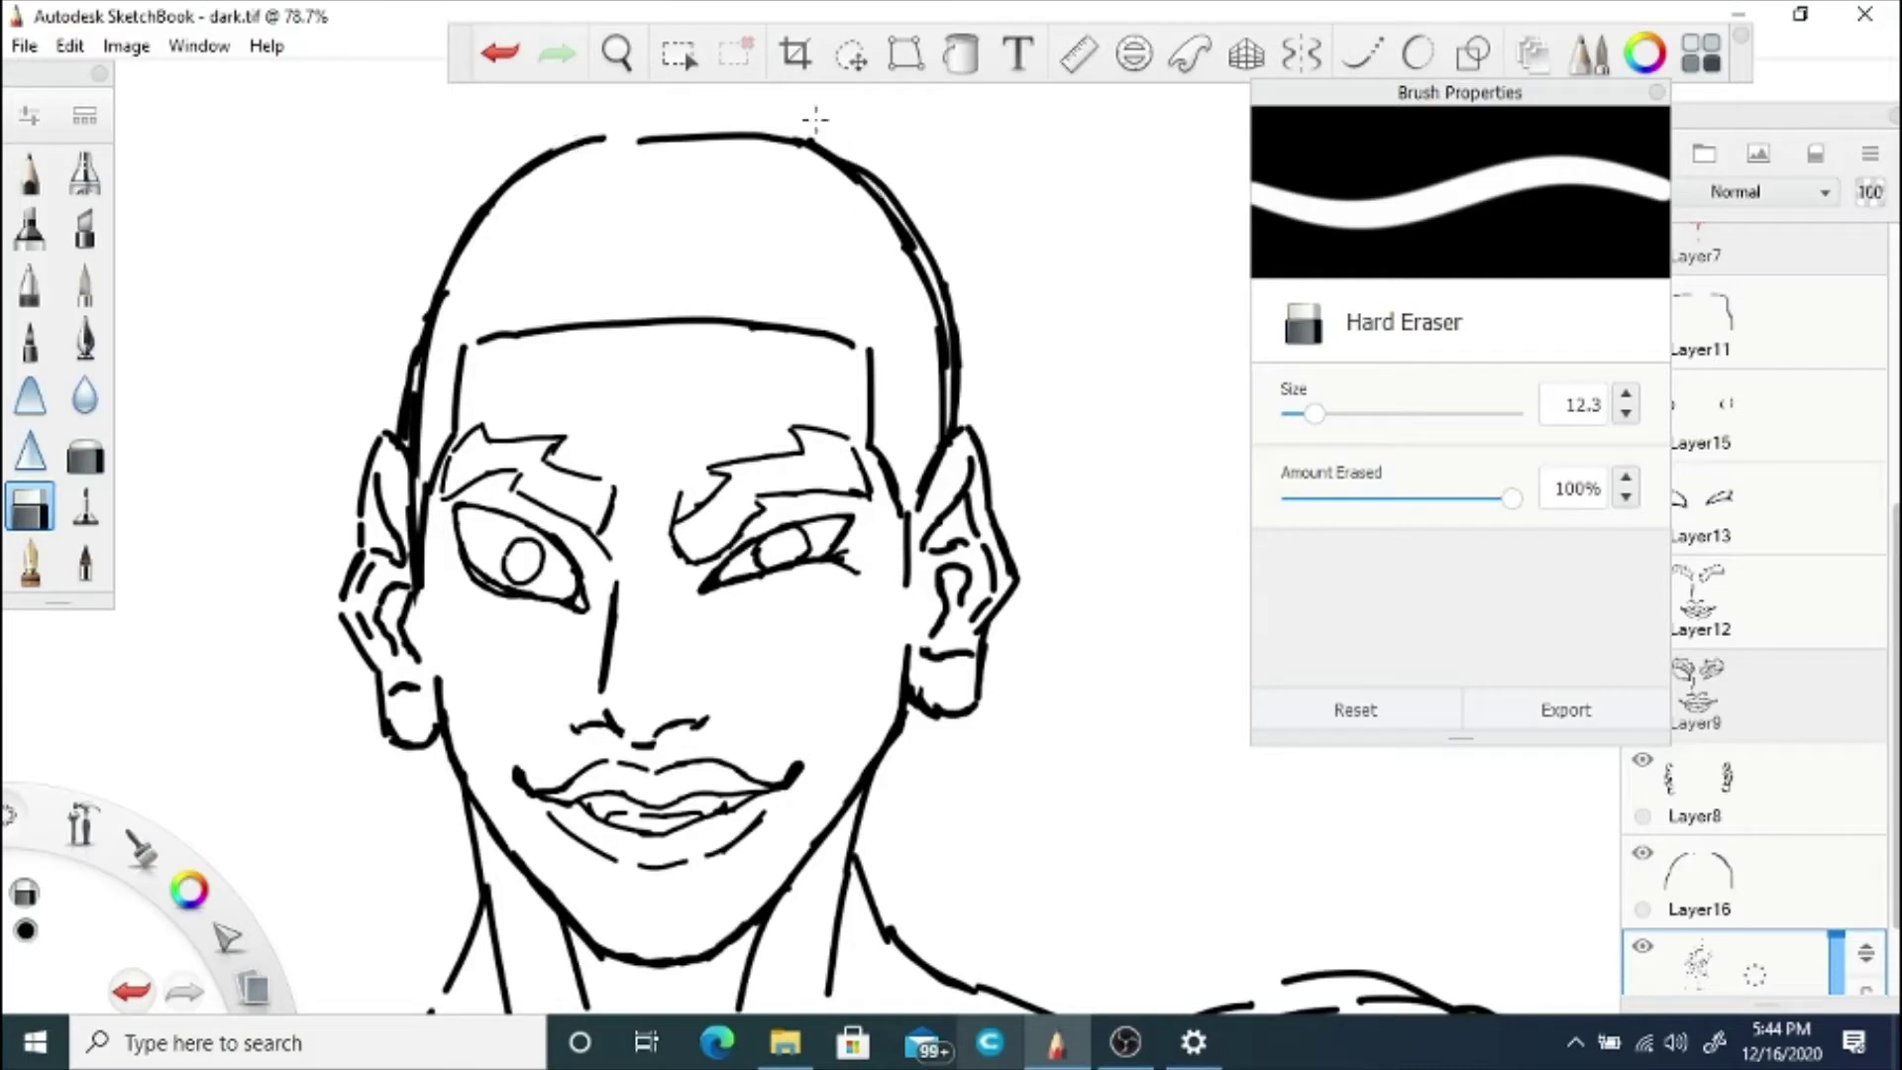
pyautogui.moveTo(414, 366); pyautogui.dragTo(451, 277)
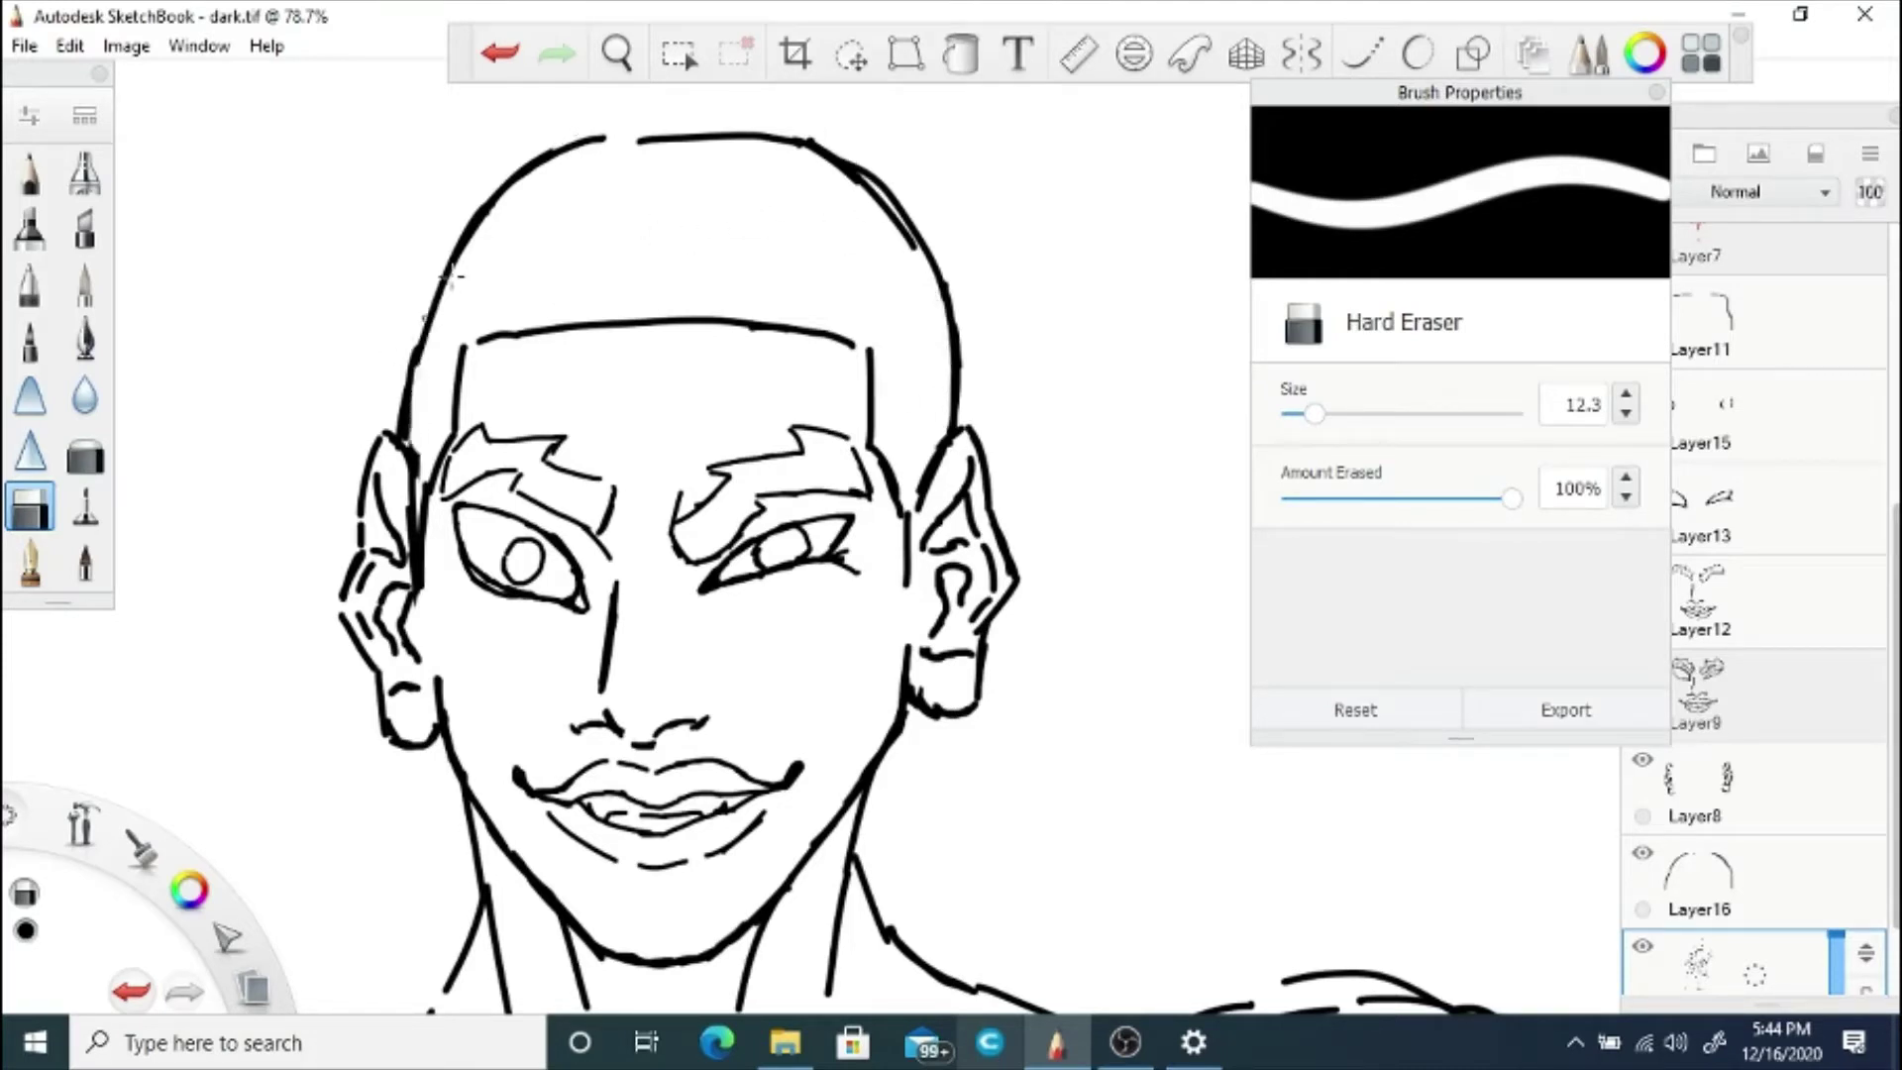
# Step: On Layer16, ink the skull's side edge down to the ear beside the wide-open eye, cleaning up and thickening the line
pyautogui.click(1697, 876)
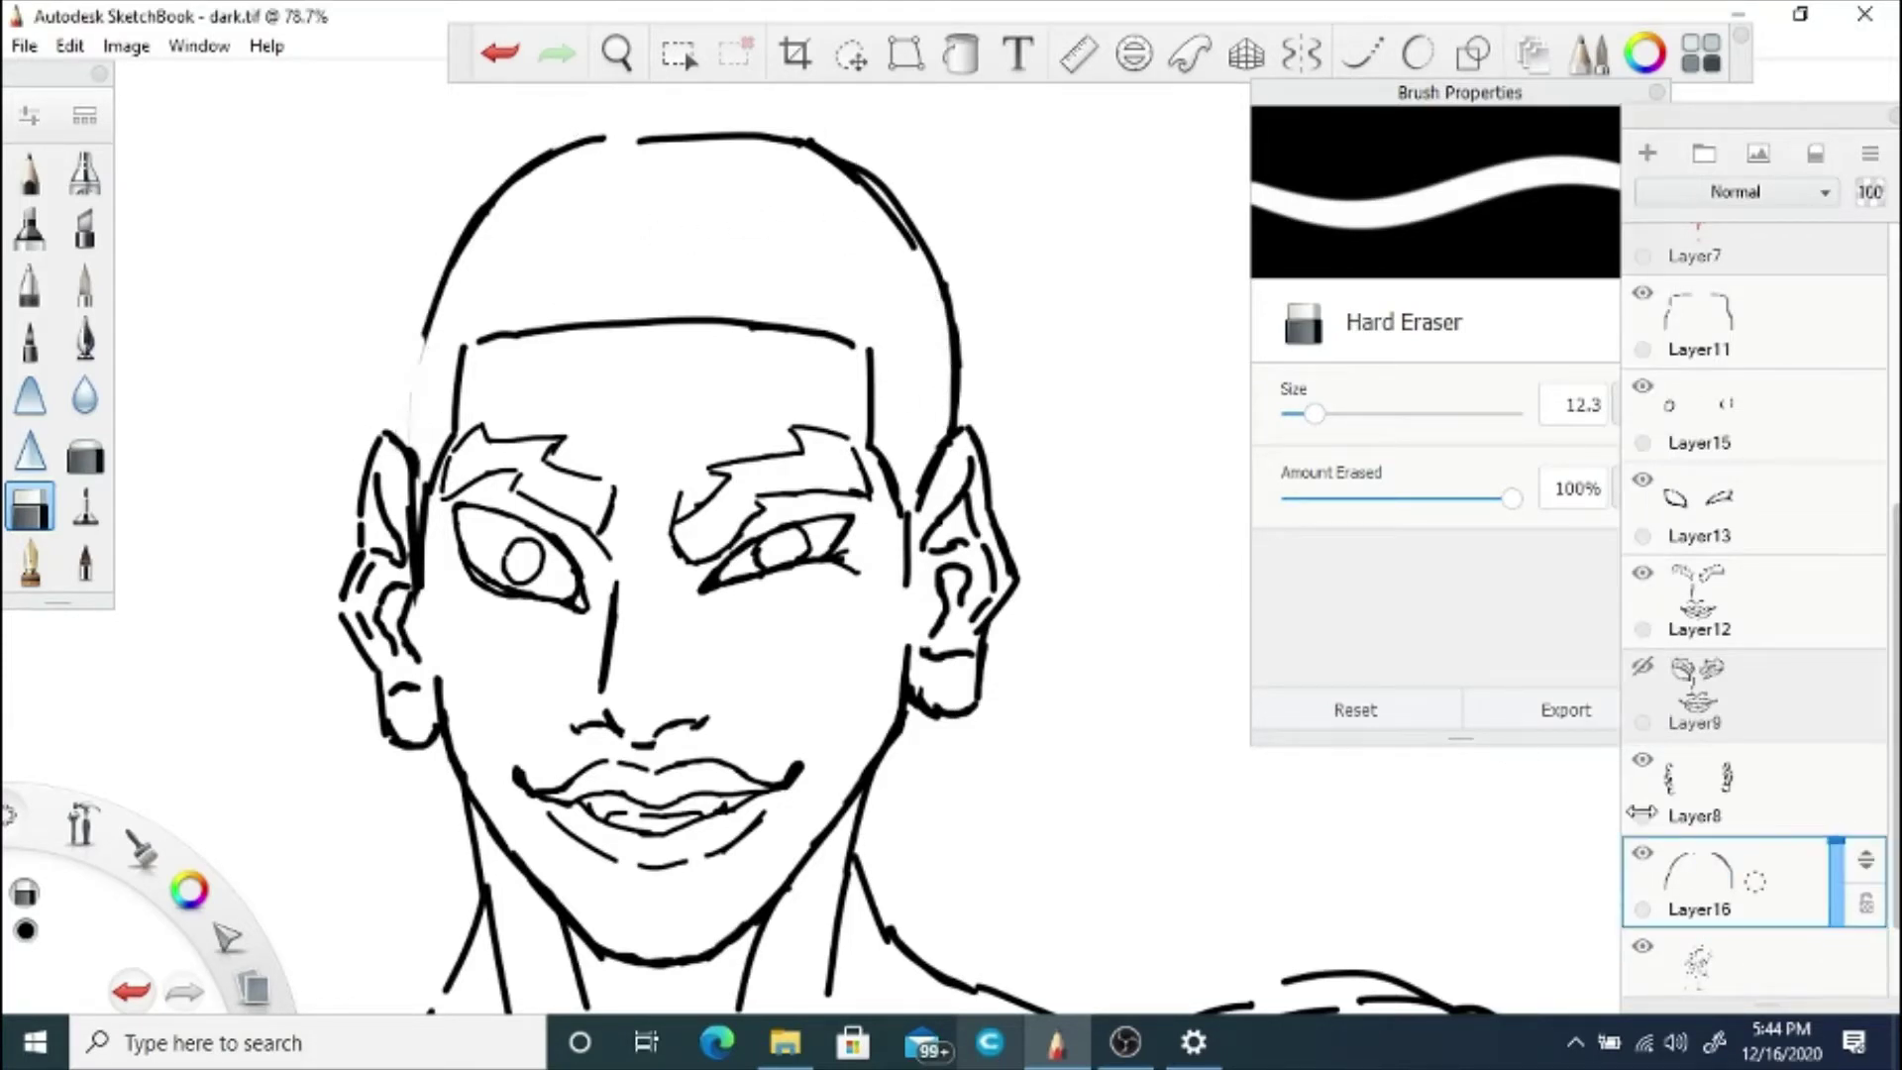
pyautogui.click(1697, 961)
pyautogui.click(30, 561)
pyautogui.click(1690, 890)
pyautogui.moveTo(416, 367); pyautogui.dragTo(423, 337)
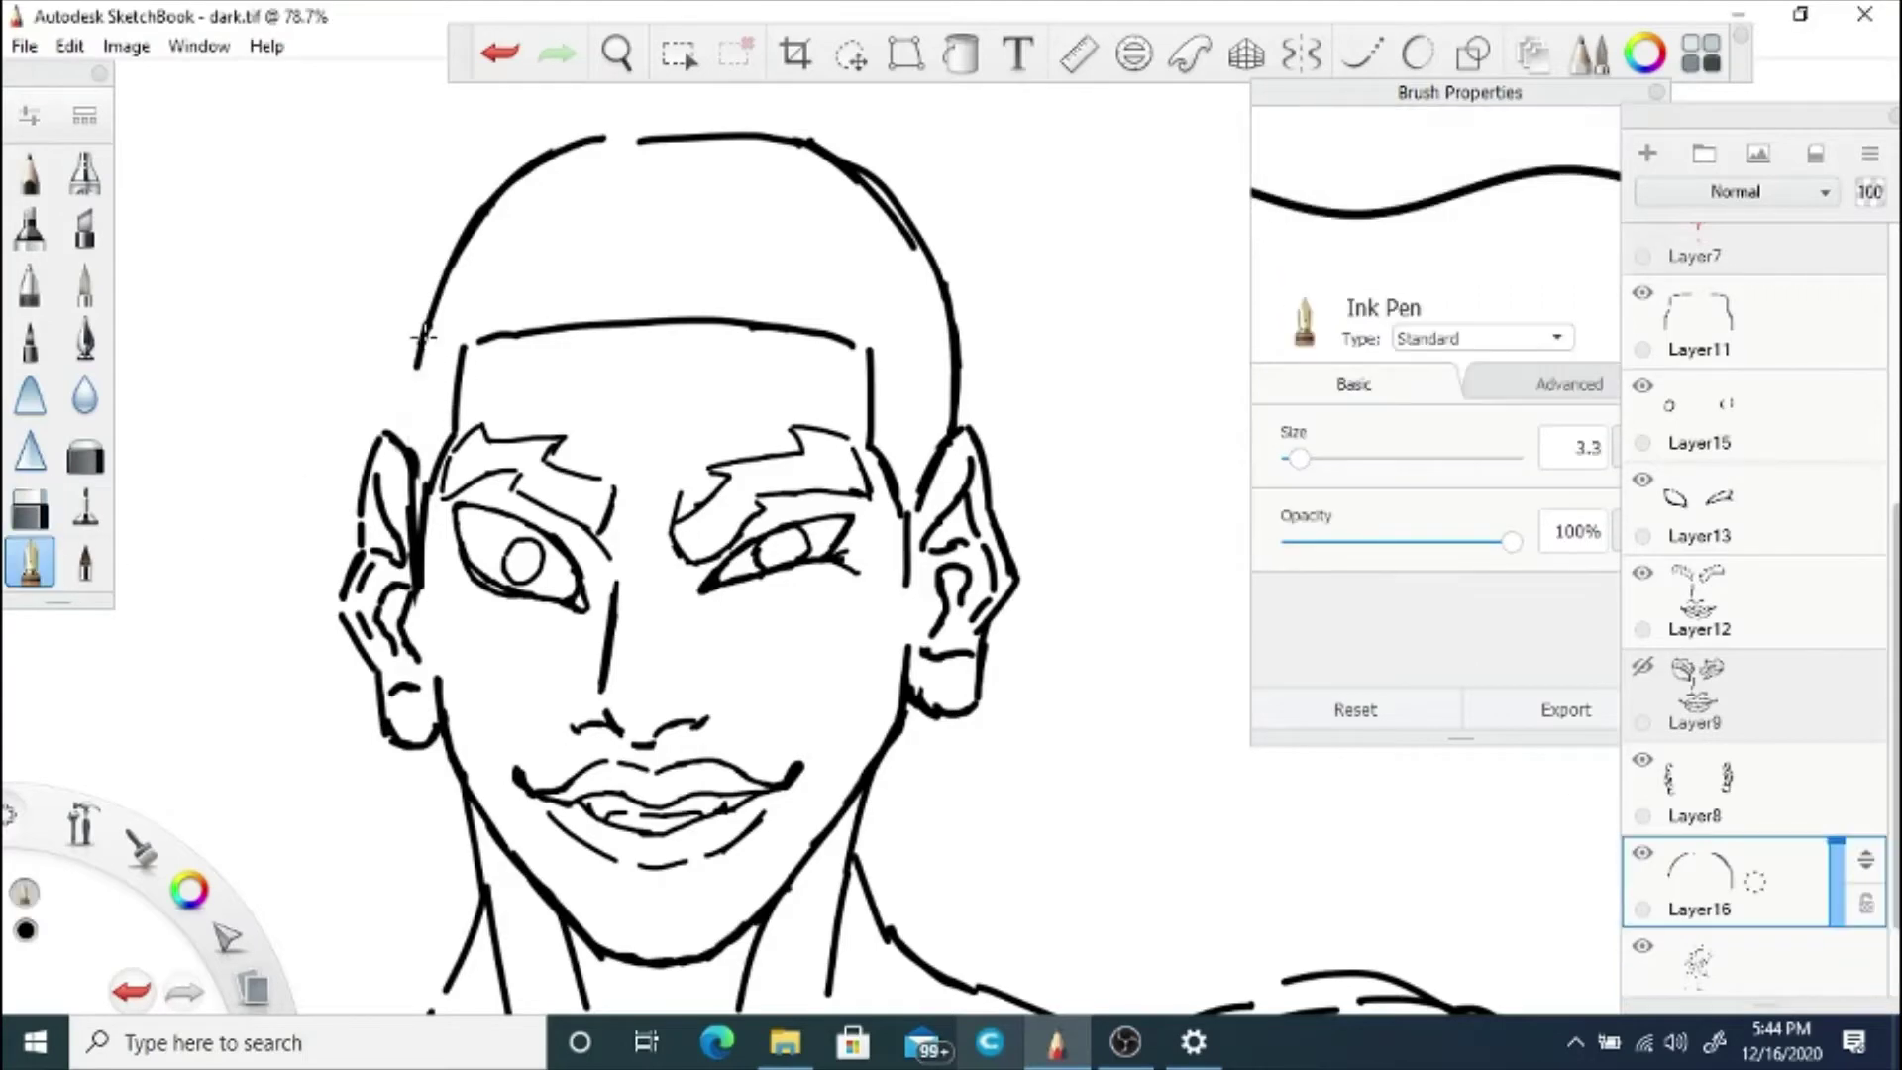
pyautogui.press('space')
pyautogui.moveTo(595, 433); pyautogui.dragTo(586, 535)
pyautogui.moveTo(586, 534)
pyautogui.mouseDown()
pyautogui.moveTo(684, 666)
pyautogui.moveTo(756, 475)
pyautogui.mouseUp()
pyautogui.moveTo(756, 475); pyautogui.dragTo(819, 420)
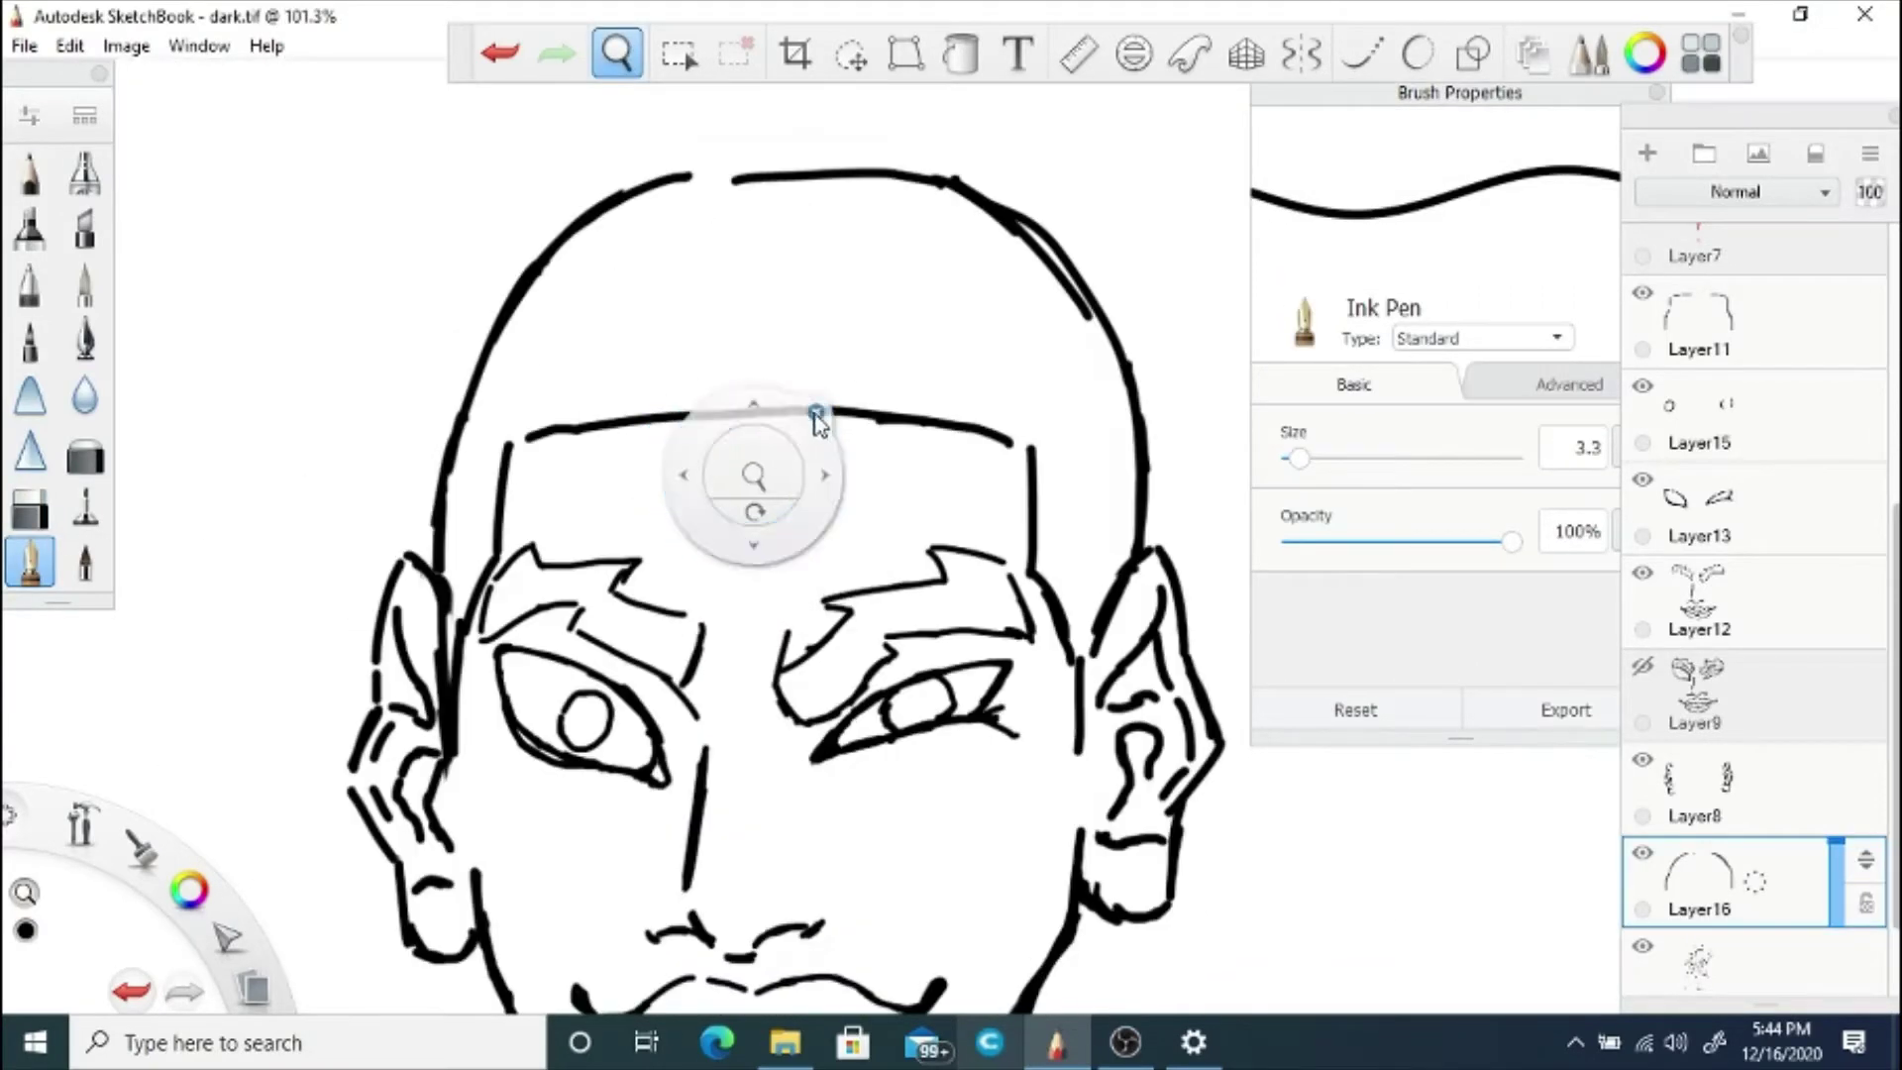
pyautogui.click(30, 507)
pyautogui.moveTo(452, 436)
pyautogui.mouseDown()
pyautogui.moveTo(488, 350)
pyautogui.moveTo(448, 411)
pyautogui.moveTo(434, 505)
pyautogui.mouseUp()
pyautogui.press('e')
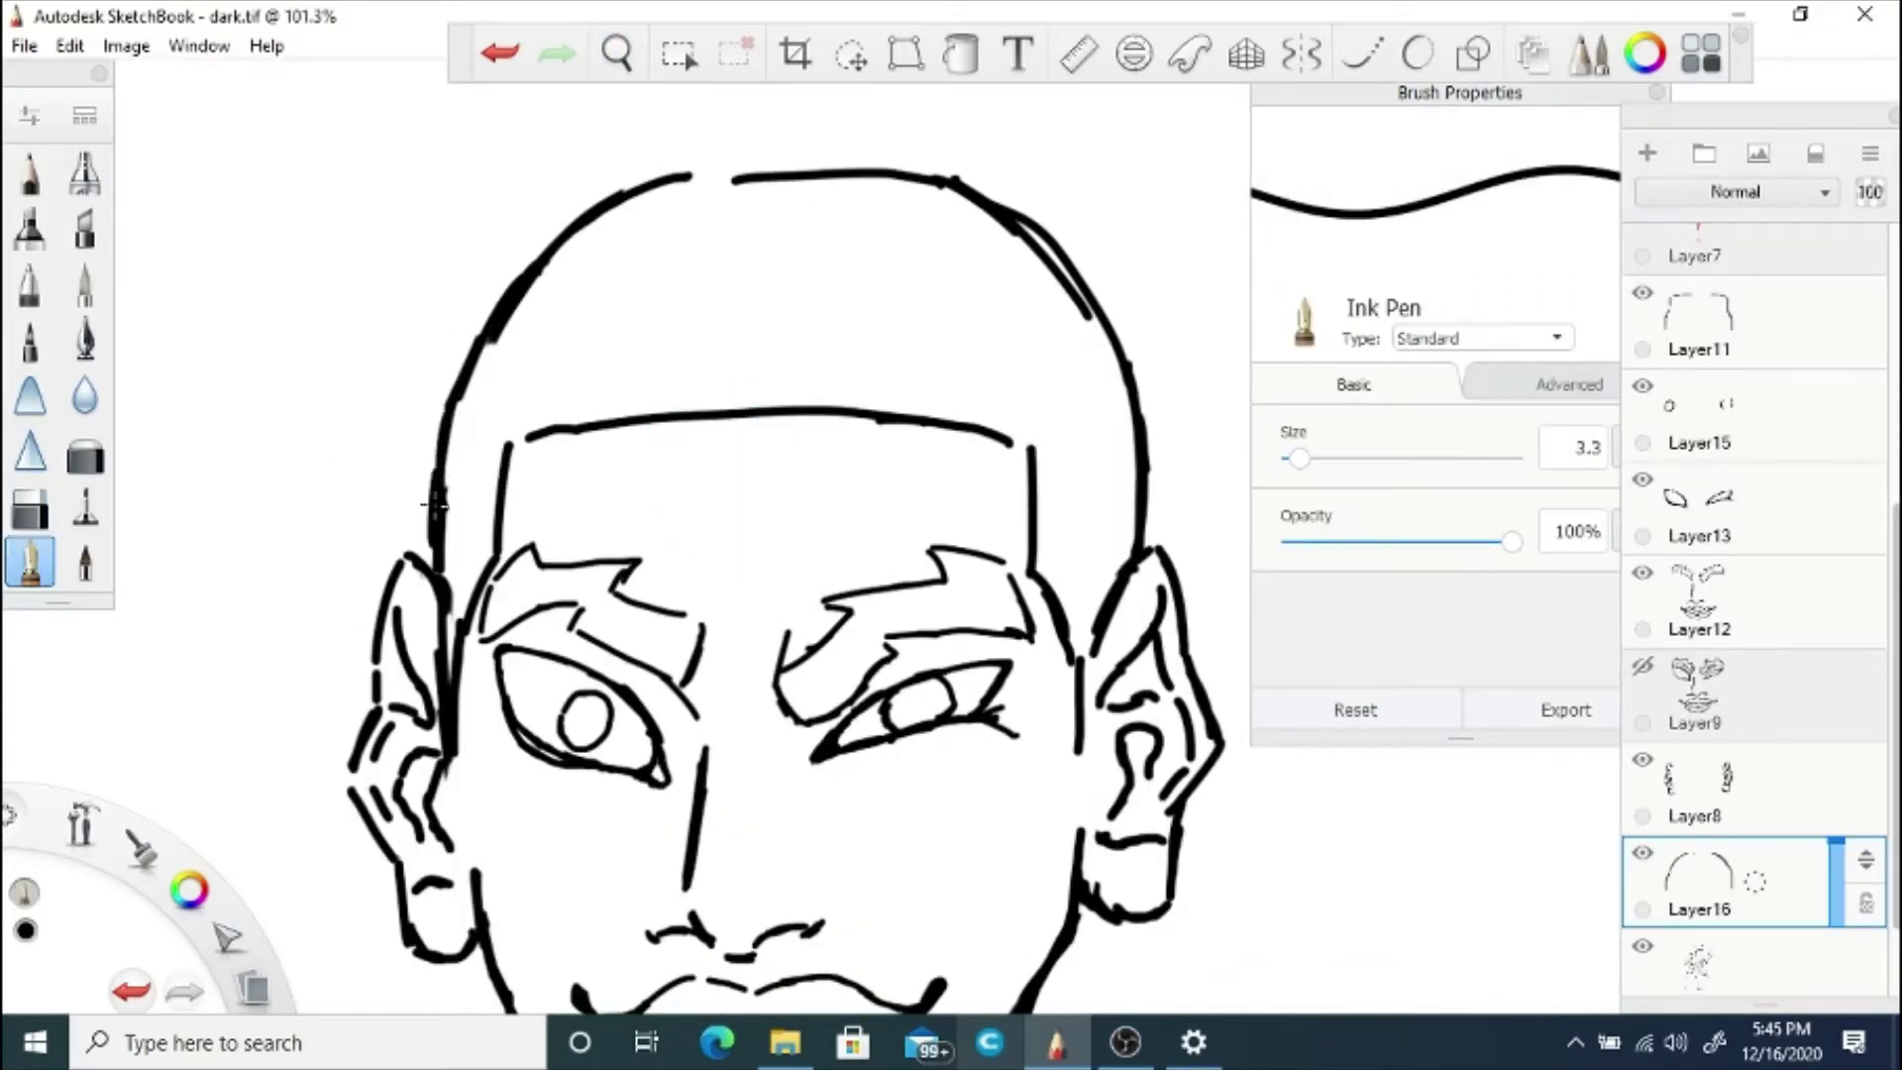
# Step: Save the drawing with the new skull outline and minimise the OBS window
pyautogui.press('space')
pyautogui.moveTo(665, 411); pyautogui.dragTo(728, 649)
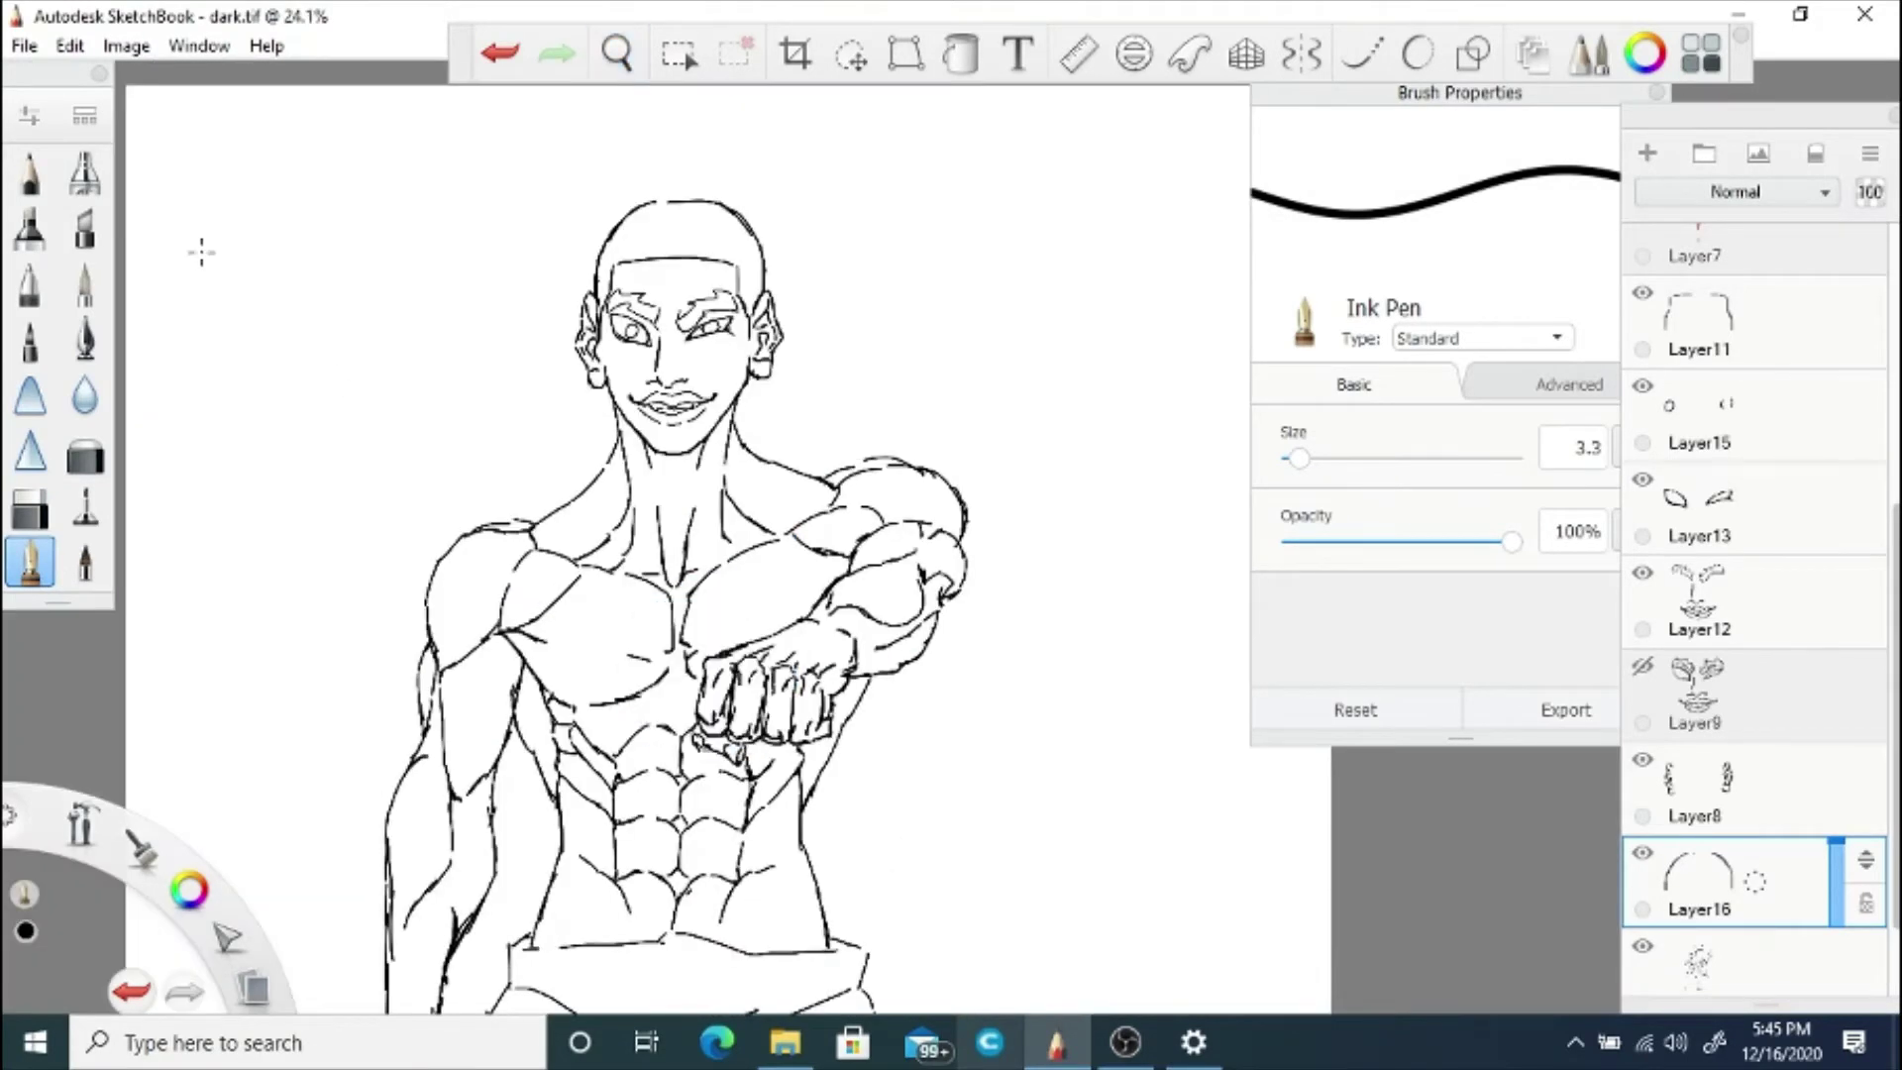
pyautogui.click(23, 46)
pyautogui.click(76, 210)
pyautogui.hotkey('ctrl', 's')
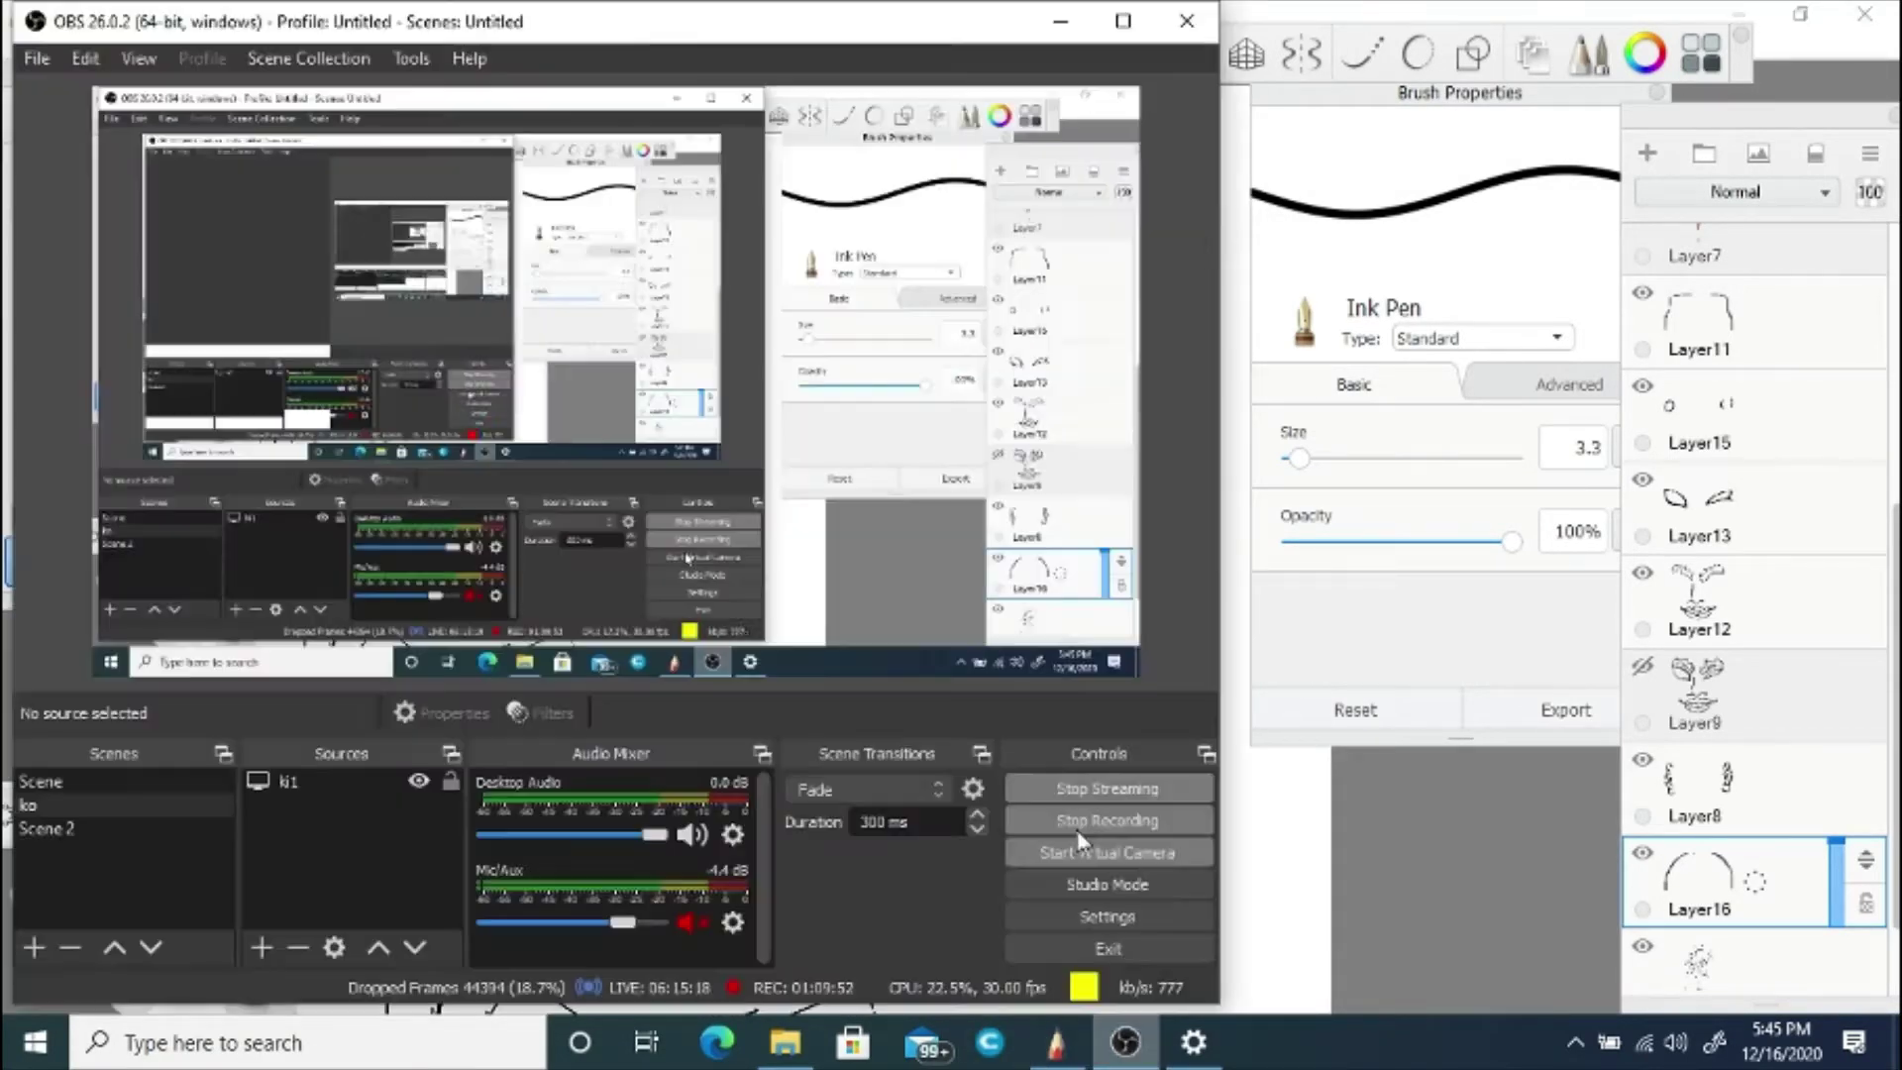
pyautogui.click(1061, 28)
# Step: Merge the skull and ear layers down into Layer1, remove the hidden Layer9, and check Layer1 by toggling its visibility
pyautogui.press('space')
pyautogui.moveTo(700, 171)
pyautogui.mouseDown()
pyautogui.moveTo(722, 544)
pyautogui.moveTo(815, 479)
pyautogui.moveTo(784, 565)
pyautogui.mouseUp()
pyautogui.click(1735, 798)
pyautogui.moveTo(1755, 695); pyautogui.dragTo(1821, 646)
pyautogui.click(1643, 825)
pyautogui.click(1643, 825)
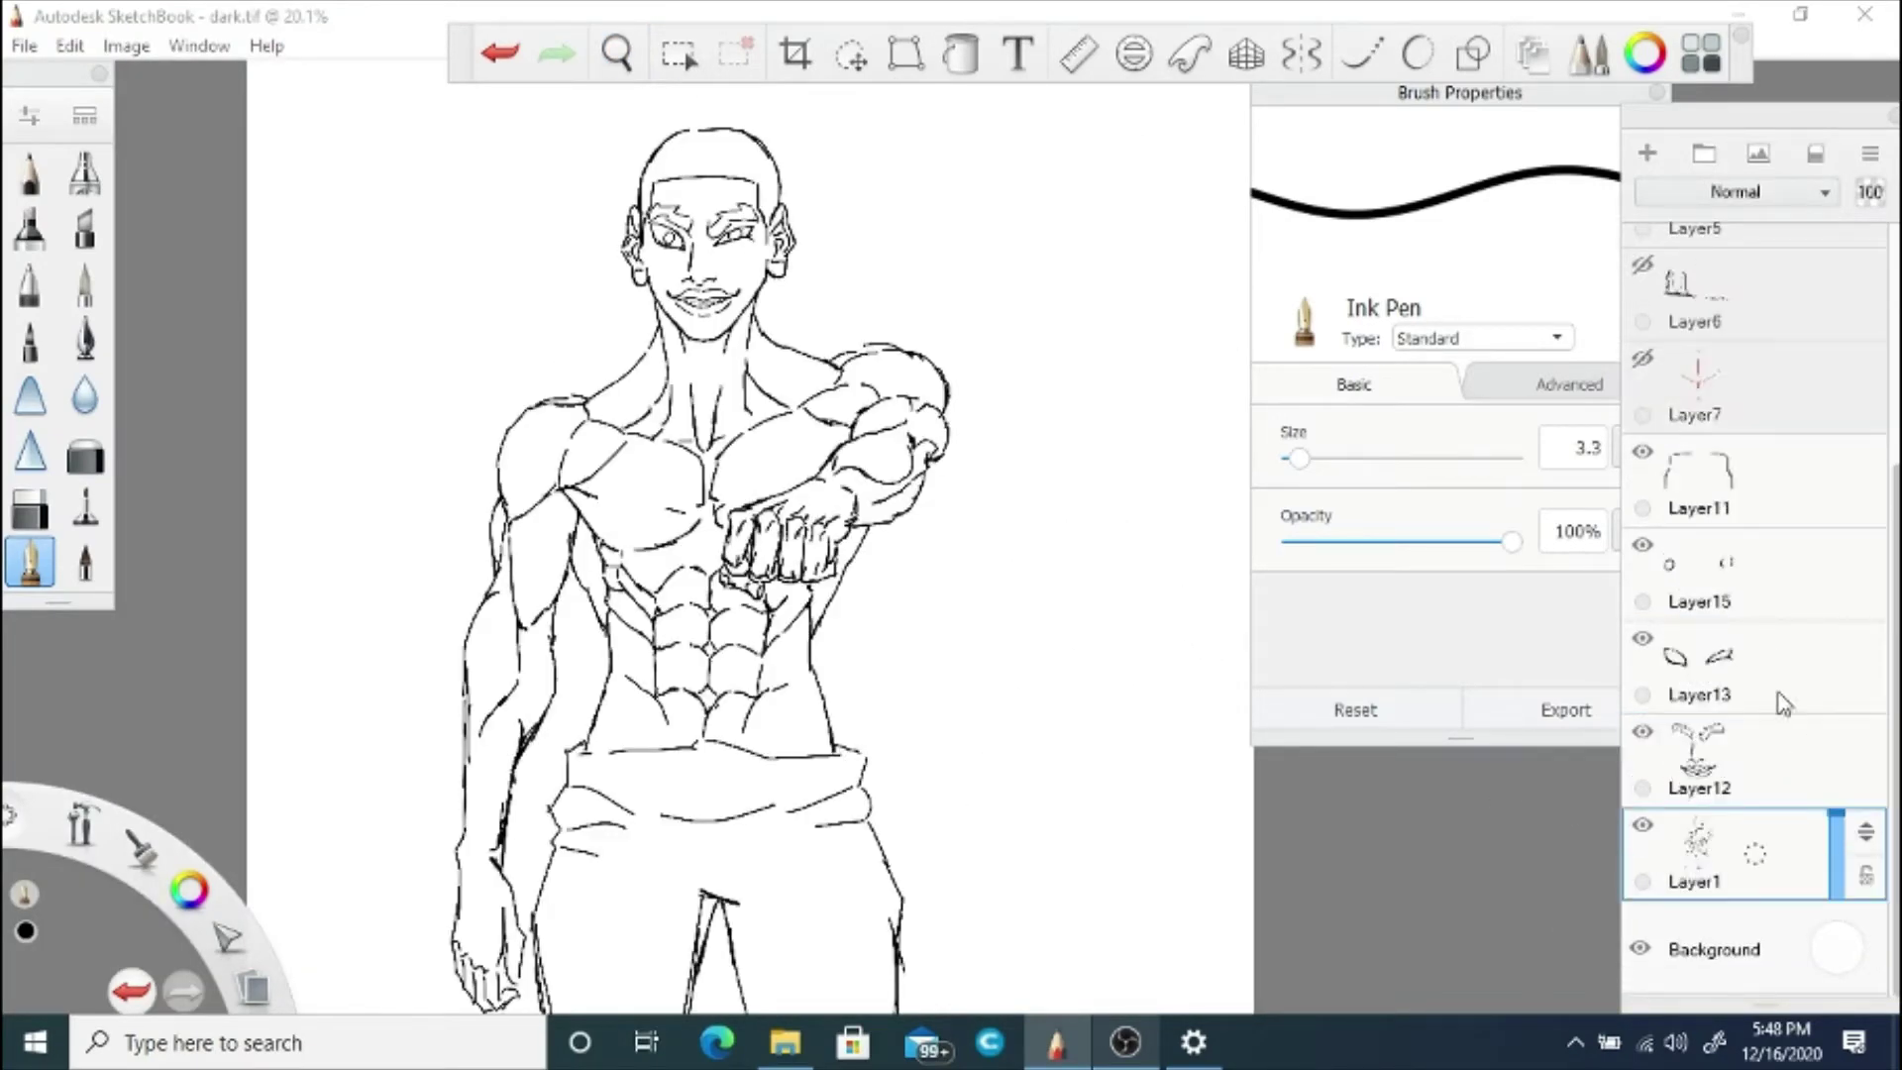
# Step: Merge the eye outlines on Layer13 down into Layer12
pyautogui.click(1760, 676)
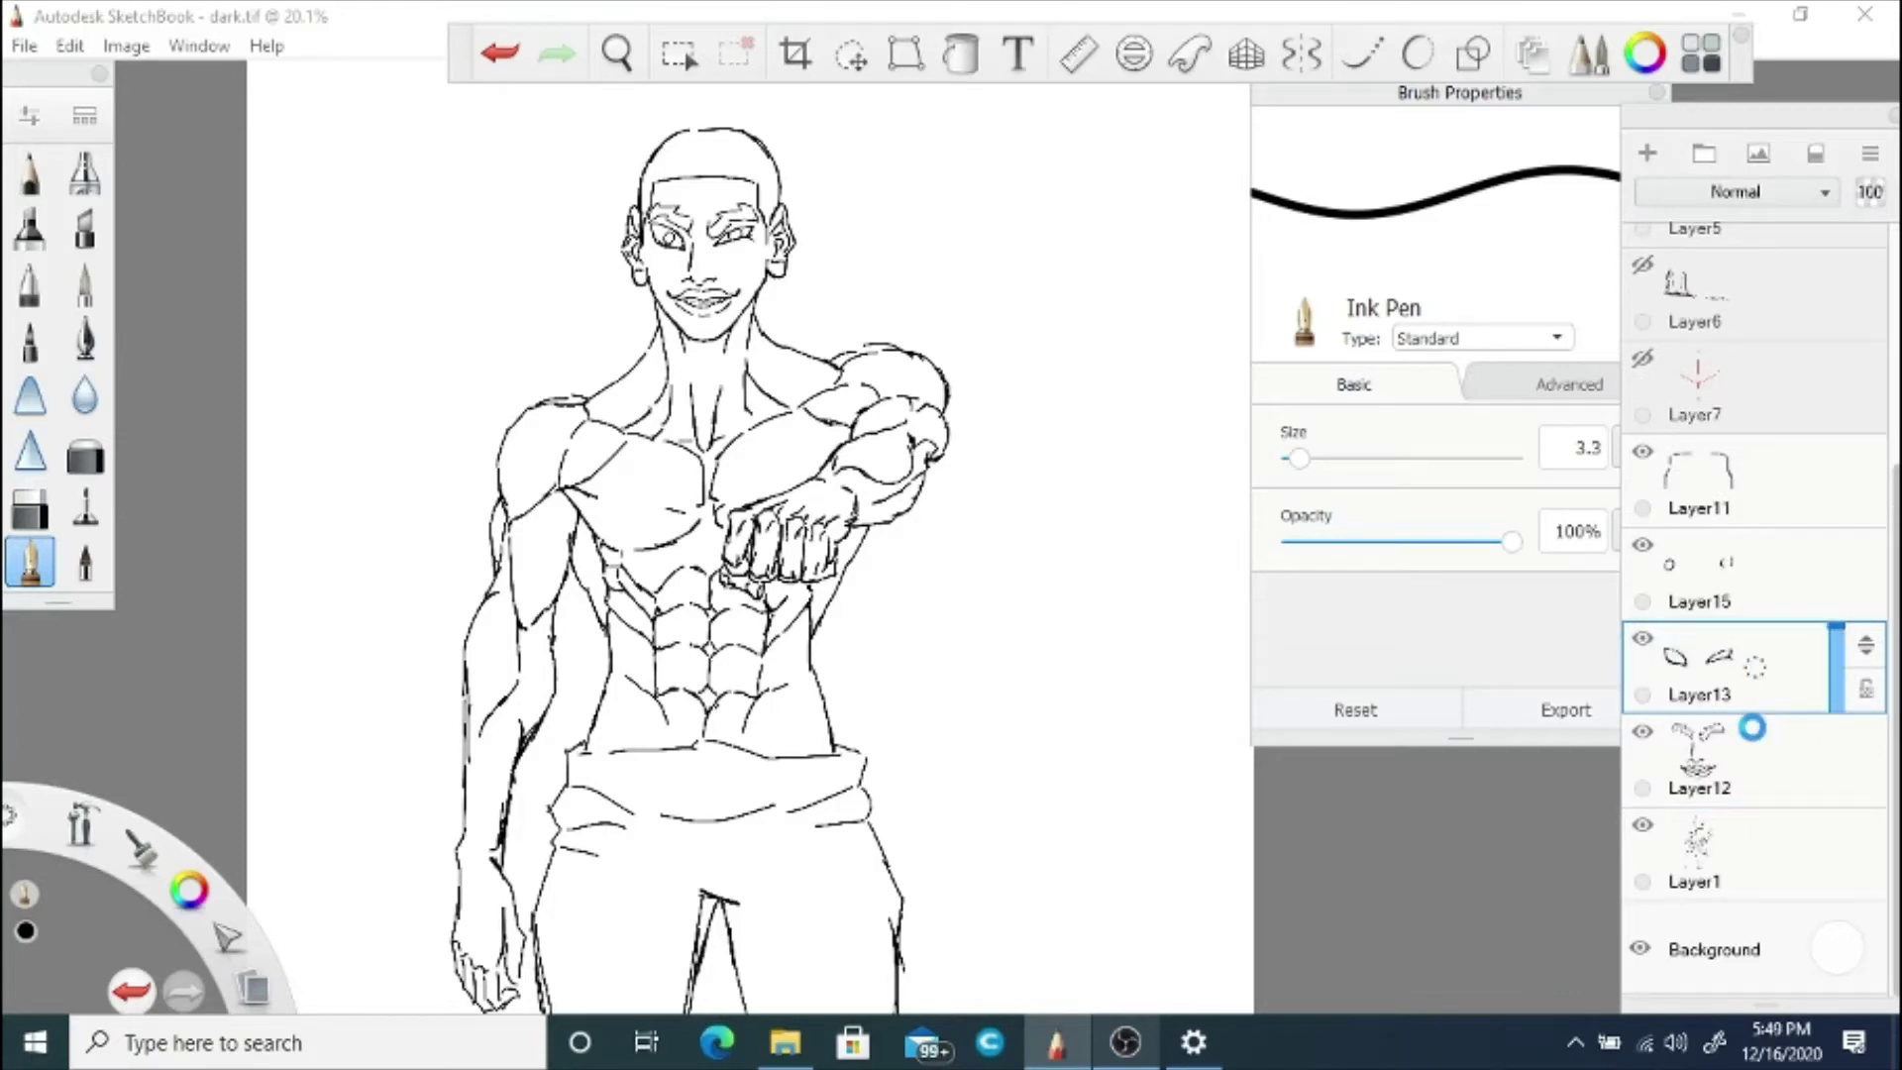
pyautogui.click(1643, 546)
pyautogui.click(1643, 546)
# Step: On Layer1, erase the rough outer contour of the lowered forearm with the Hard Eraser and re-ink it down to the wrist
pyautogui.press('space')
pyautogui.moveTo(577, 667); pyautogui.dragTo(445, 646)
pyautogui.moveTo(446, 646); pyautogui.dragTo(742, 351)
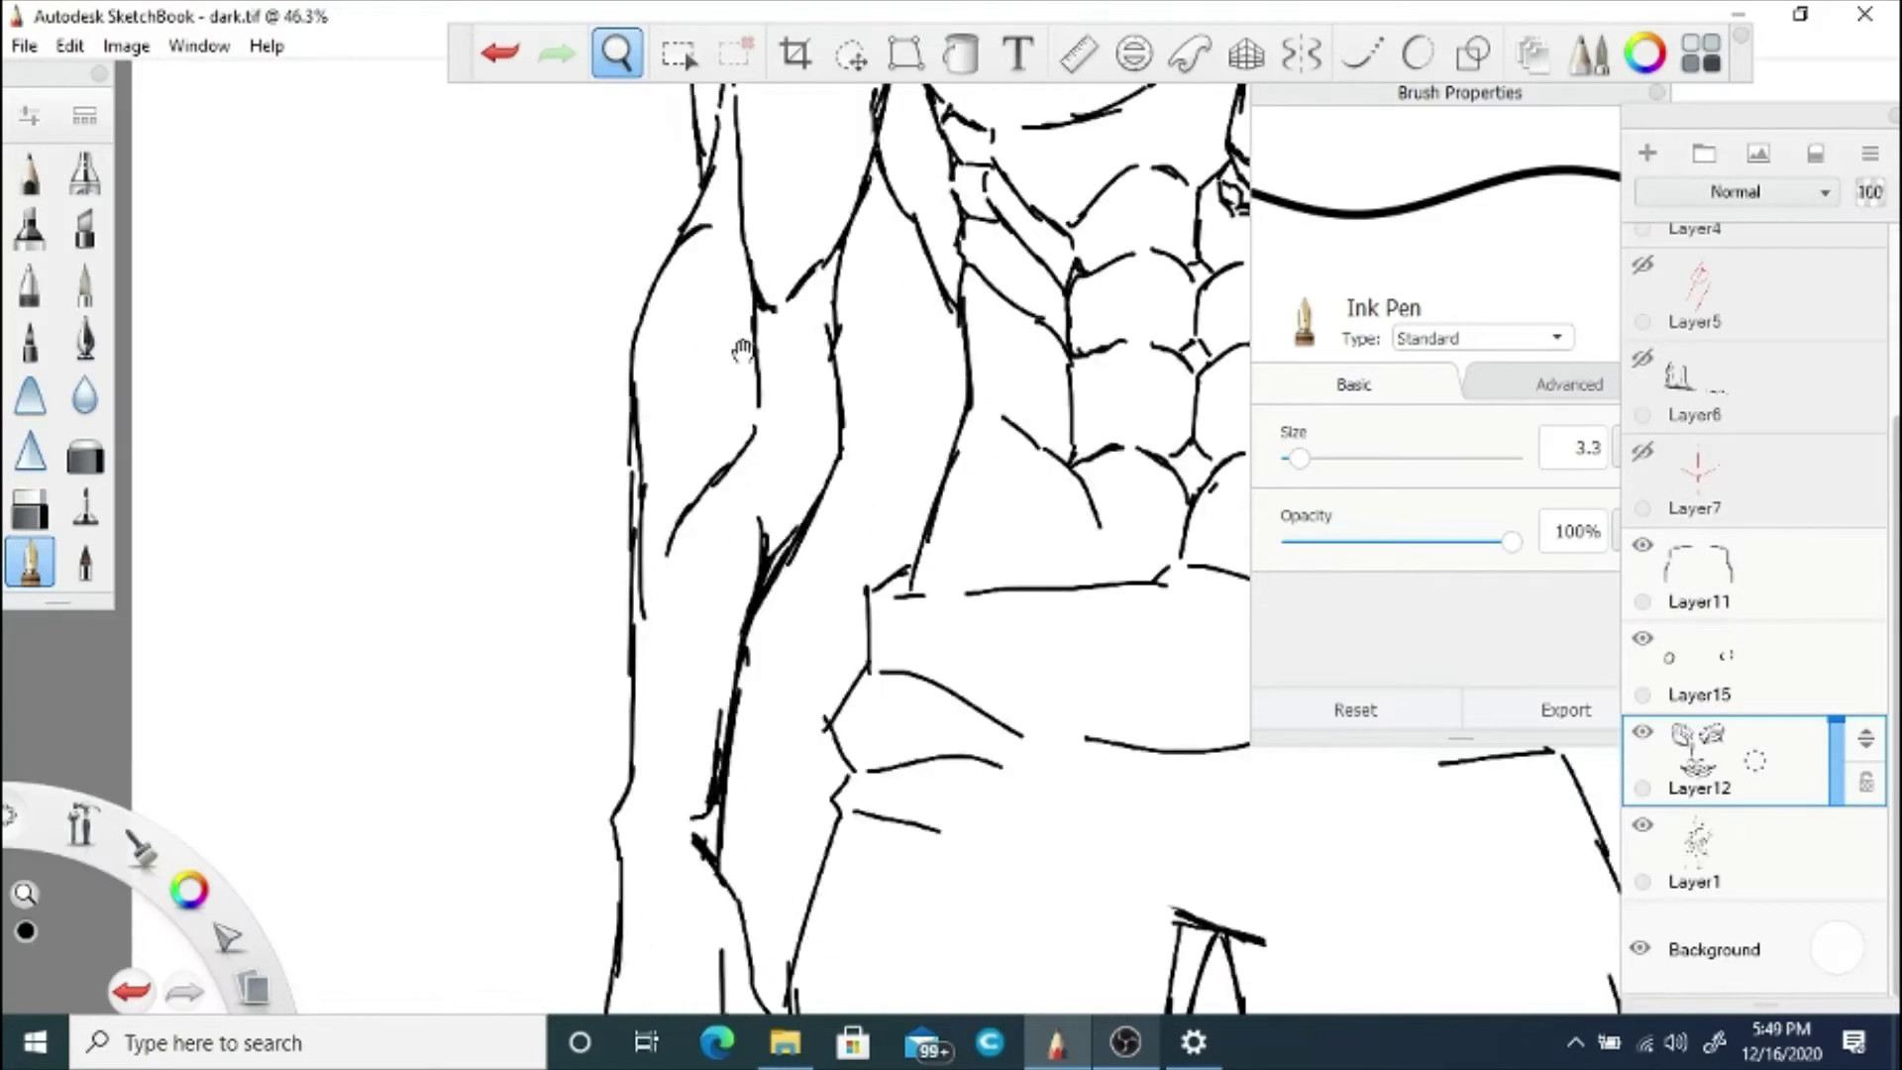
pyautogui.click(1743, 853)
pyautogui.click(30, 507)
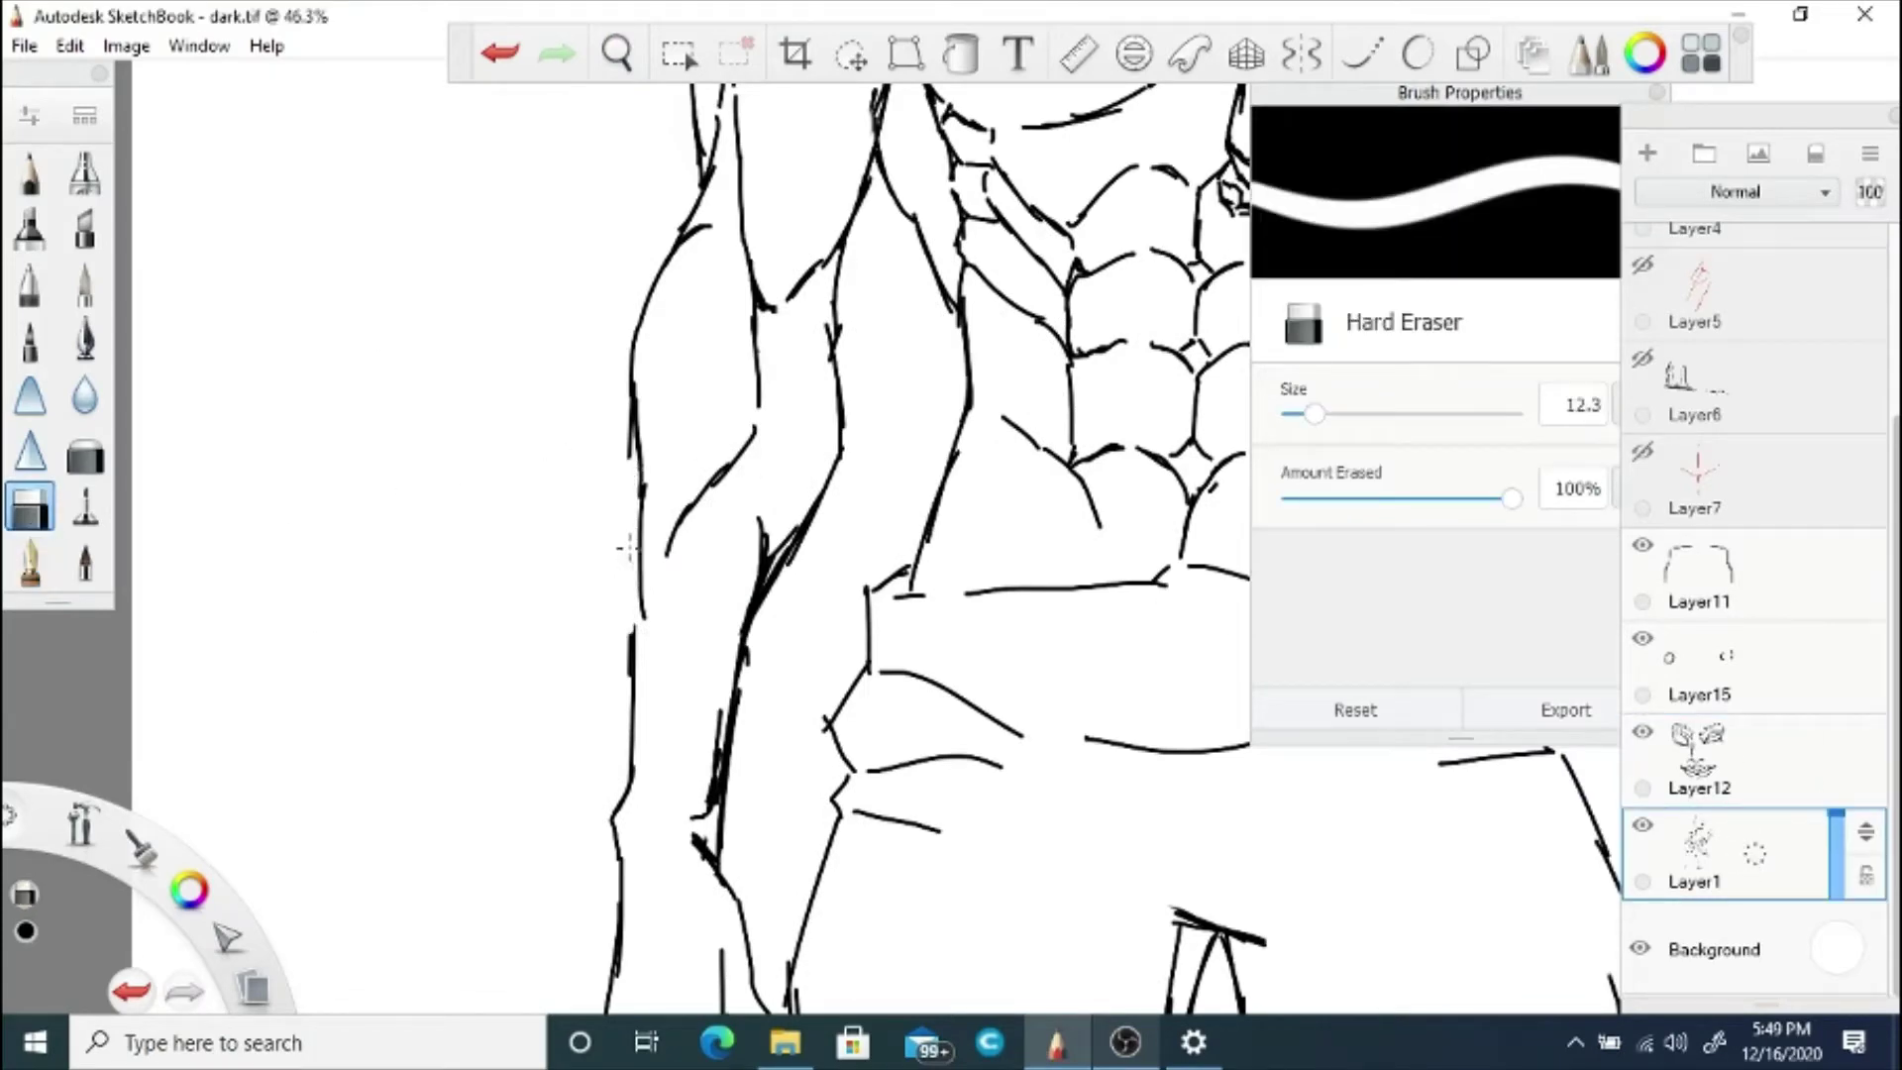
pyautogui.press('b')
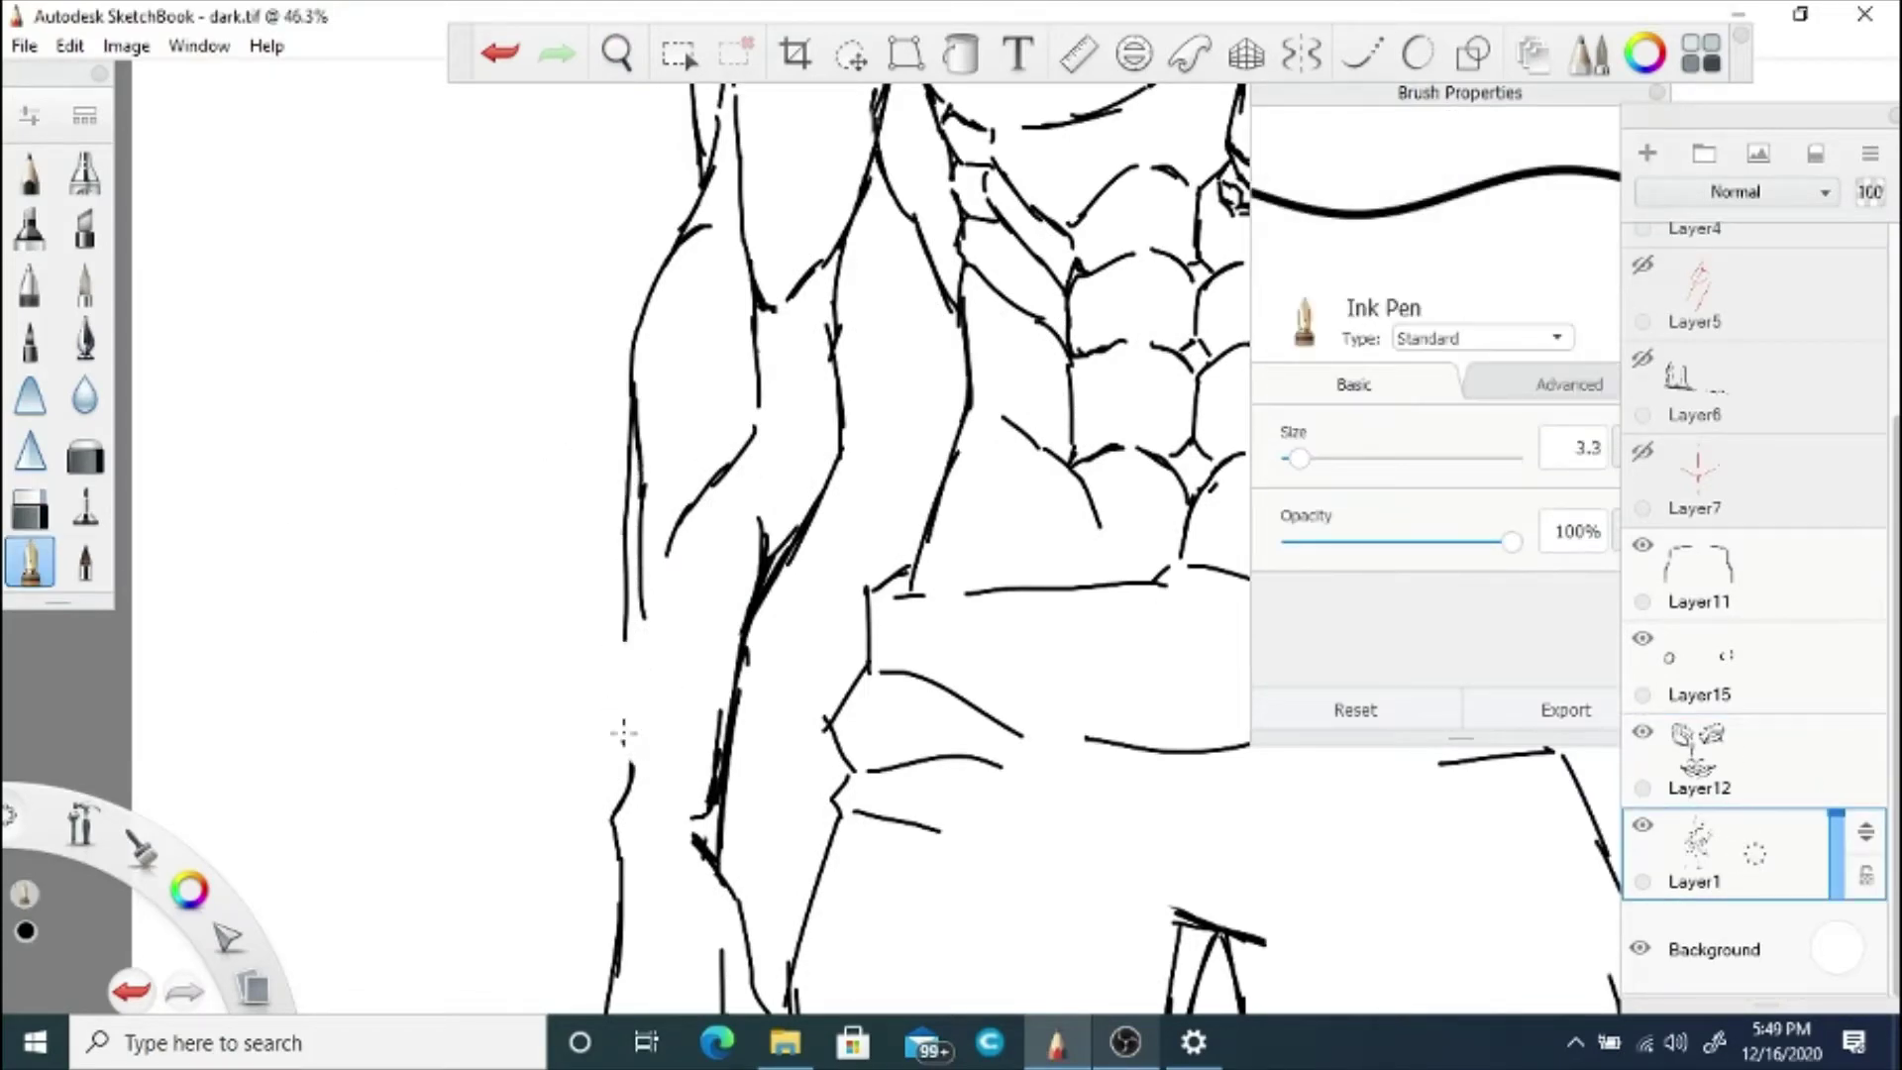
pyautogui.moveTo(626, 687); pyautogui.dragTo(631, 763)
# Step: Show the background sketch on Layer6, lower its opacity to a faint grey, and add a new layer directly beneath it
pyautogui.press('space')
pyautogui.moveTo(684, 555)
pyautogui.mouseDown()
pyautogui.moveTo(607, 488)
pyautogui.moveTo(594, 515)
pyautogui.mouseUp()
pyautogui.moveTo(781, 455)
pyautogui.mouseDown()
pyautogui.moveTo(794, 518)
pyautogui.moveTo(679, 440)
pyautogui.mouseUp()
pyautogui.scroll(4, 1683, 614)
pyautogui.click(1642, 596)
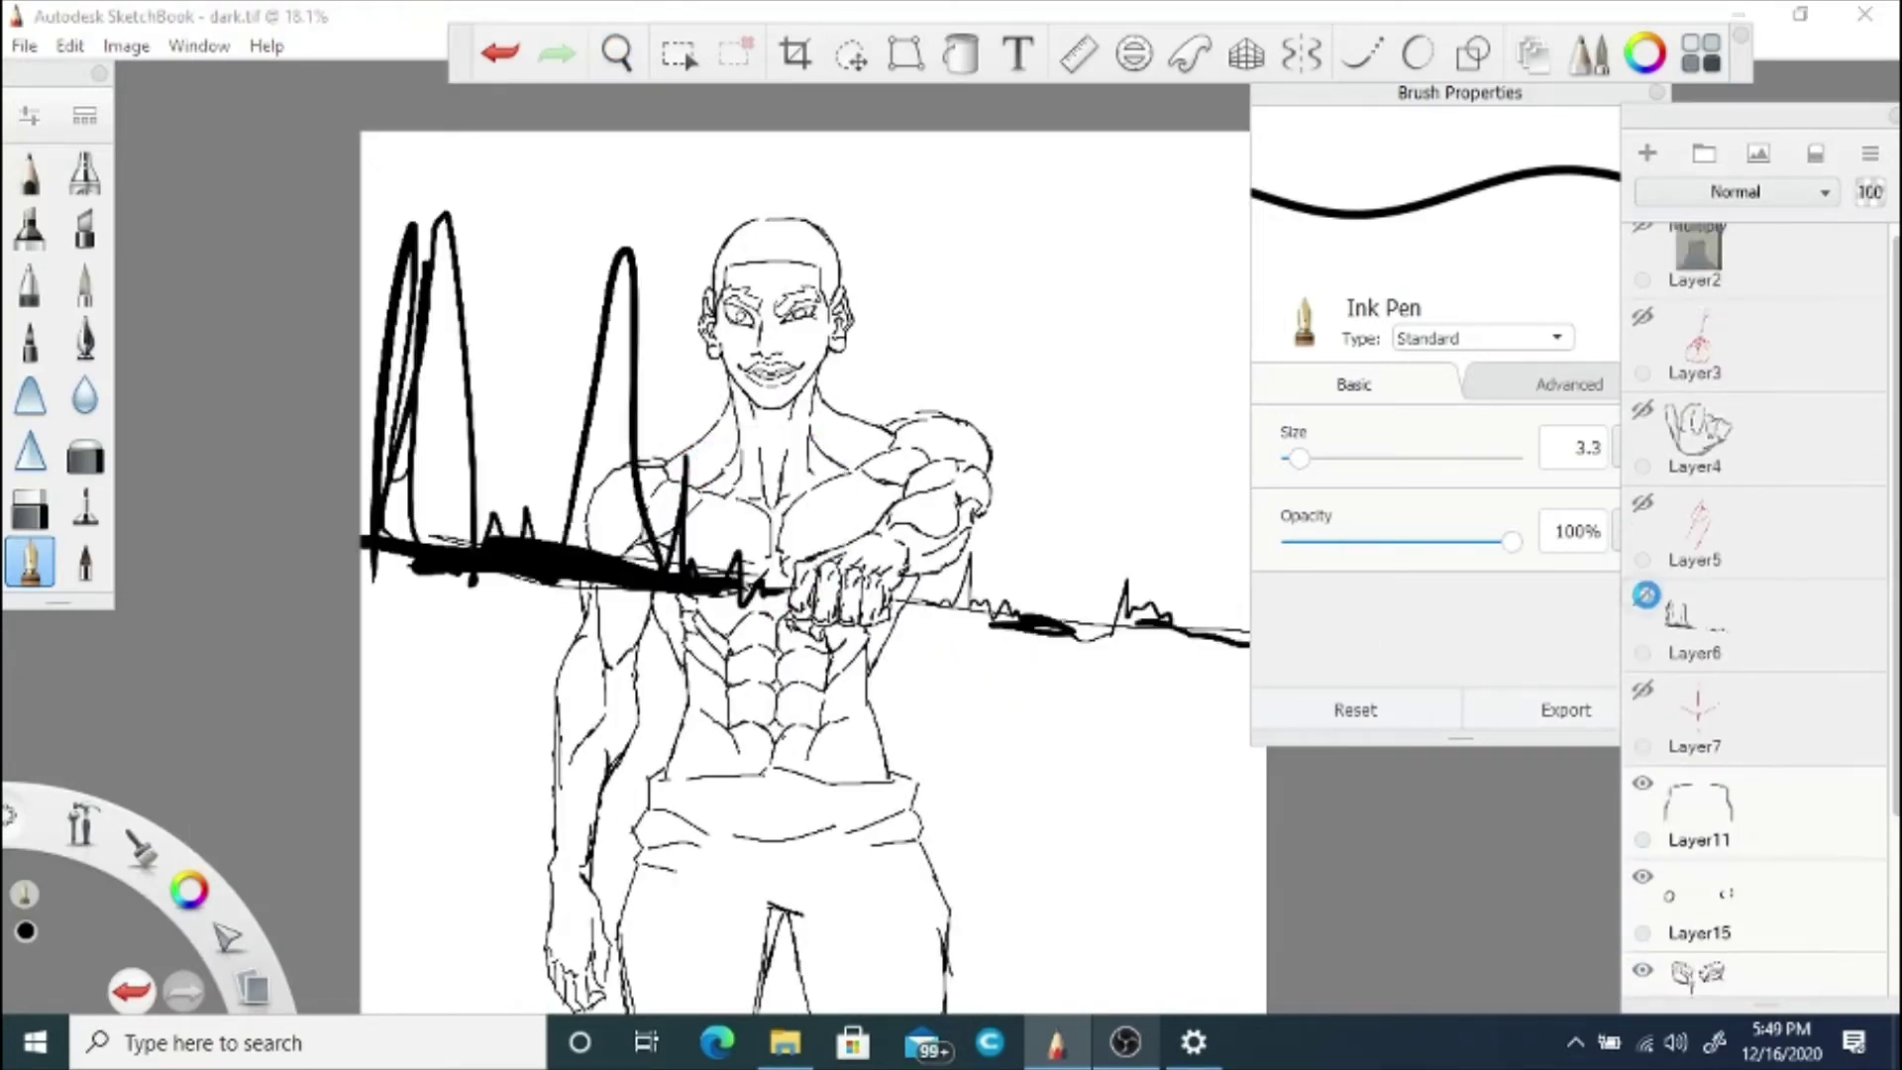
pyautogui.click(1756, 634)
pyautogui.moveTo(1836, 594); pyautogui.dragTo(1835, 659)
pyautogui.click(1785, 787)
pyautogui.click(1778, 713)
pyautogui.click(1647, 152)
# Step: On the new layer, ink a thick dark line on both sides of the raised fist with the Inking Pen, following the faded sketch
pyautogui.press('space')
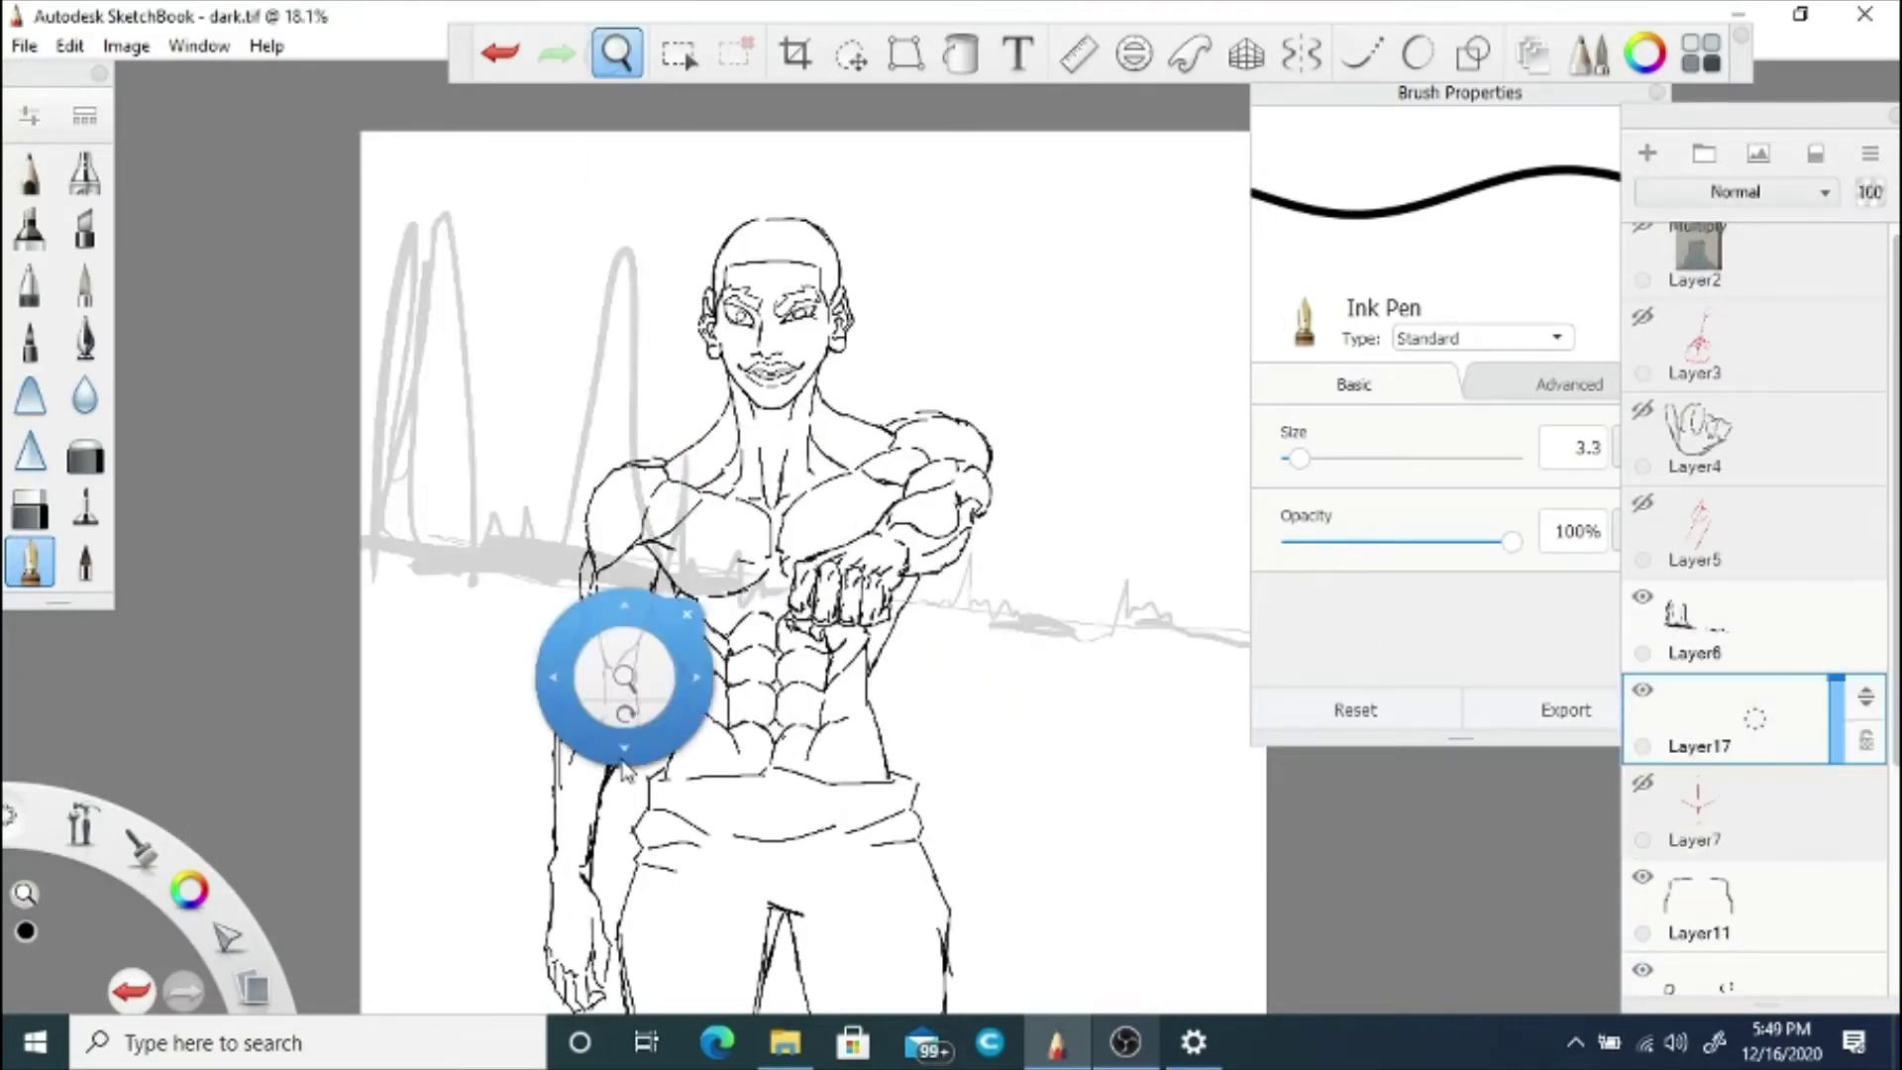
pyautogui.moveTo(626, 662); pyautogui.dragTo(671, 693)
pyautogui.moveTo(683, 758); pyautogui.dragTo(738, 634)
pyautogui.click(735, 632)
pyautogui.click(86, 338)
pyautogui.moveTo(386, 454)
pyautogui.mouseDown()
pyautogui.moveTo(294, 467)
pyautogui.moveTo(364, 458)
pyautogui.mouseUp()
pyautogui.moveTo(804, 517); pyautogui.dragTo(1248, 570)
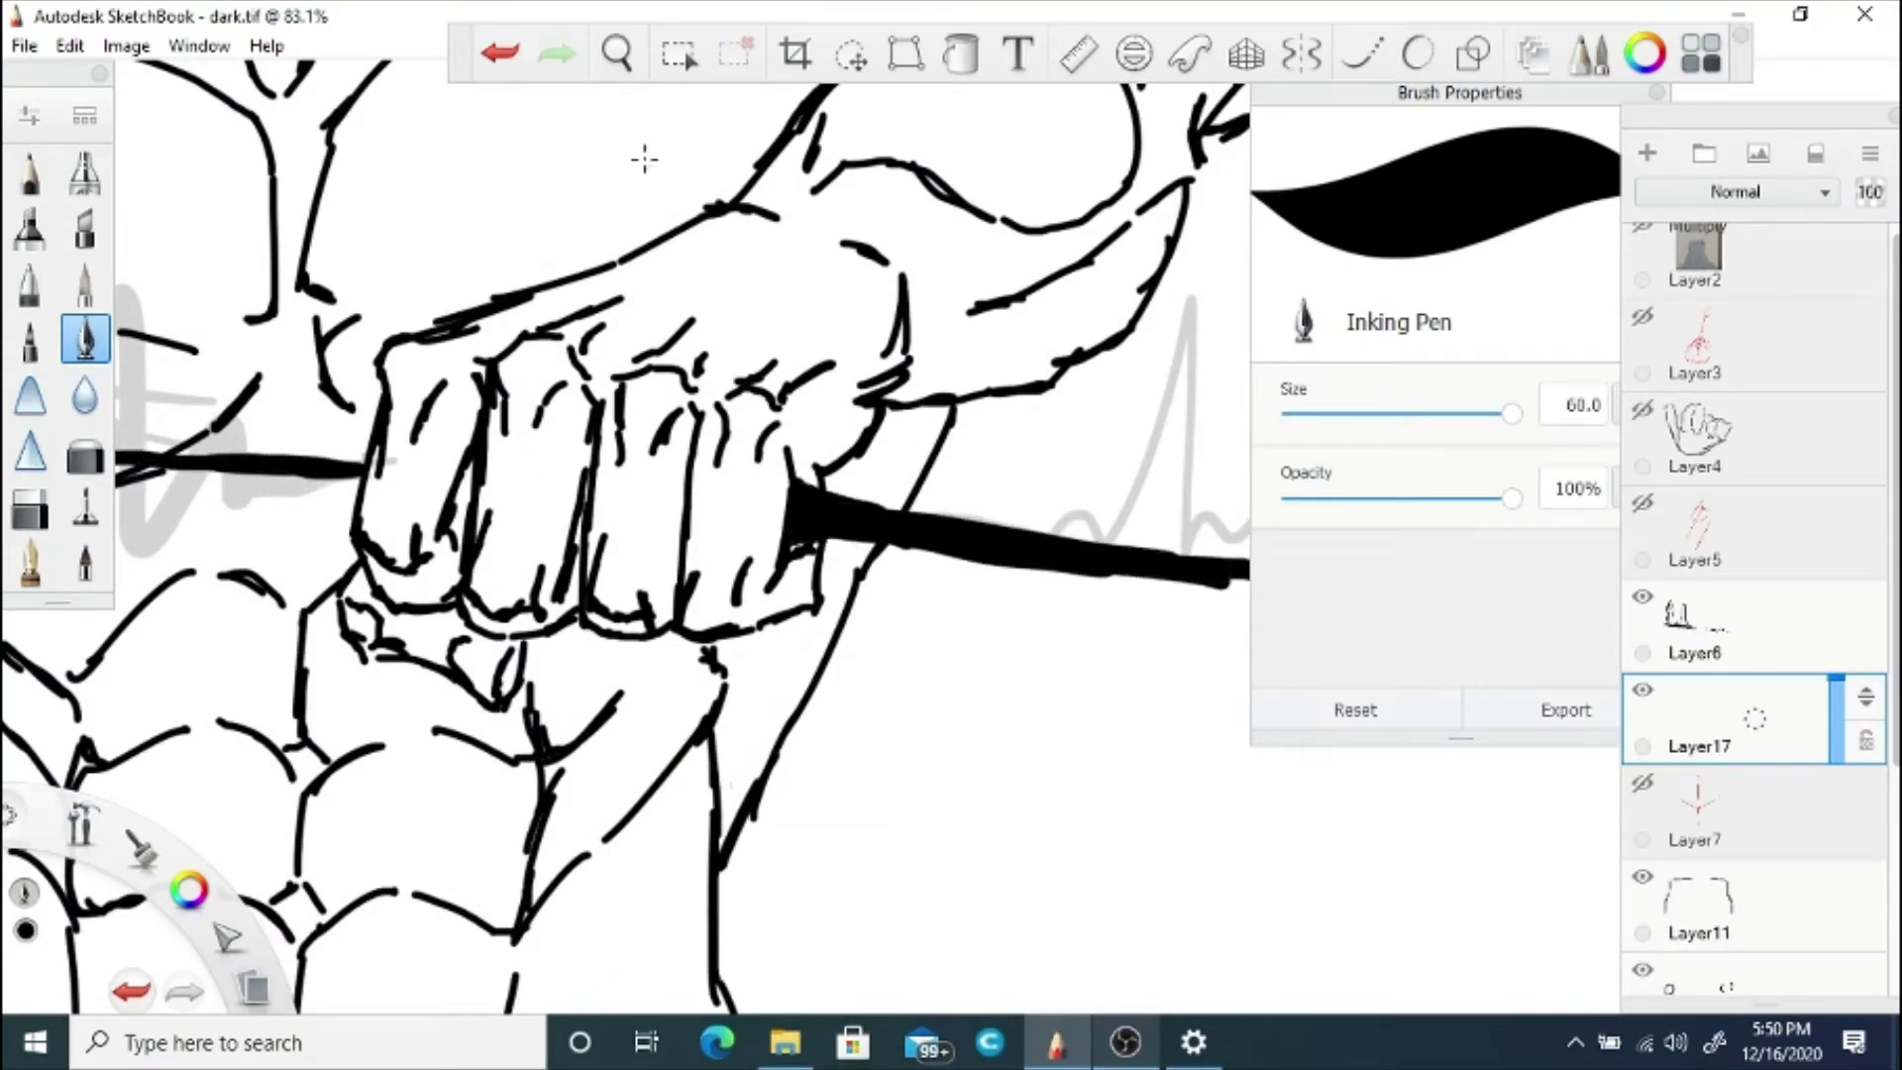
# Step: On Layer17, ink the dark horizontal line from the fist across the chest and past the arm, following the faded background sketch
pyautogui.press('space')
pyautogui.moveTo(521, 526); pyautogui.dragTo(917, 556)
pyautogui.moveTo(664, 498); pyautogui.dragTo(751, 499)
pyautogui.hotkey('ctrl', 'z')
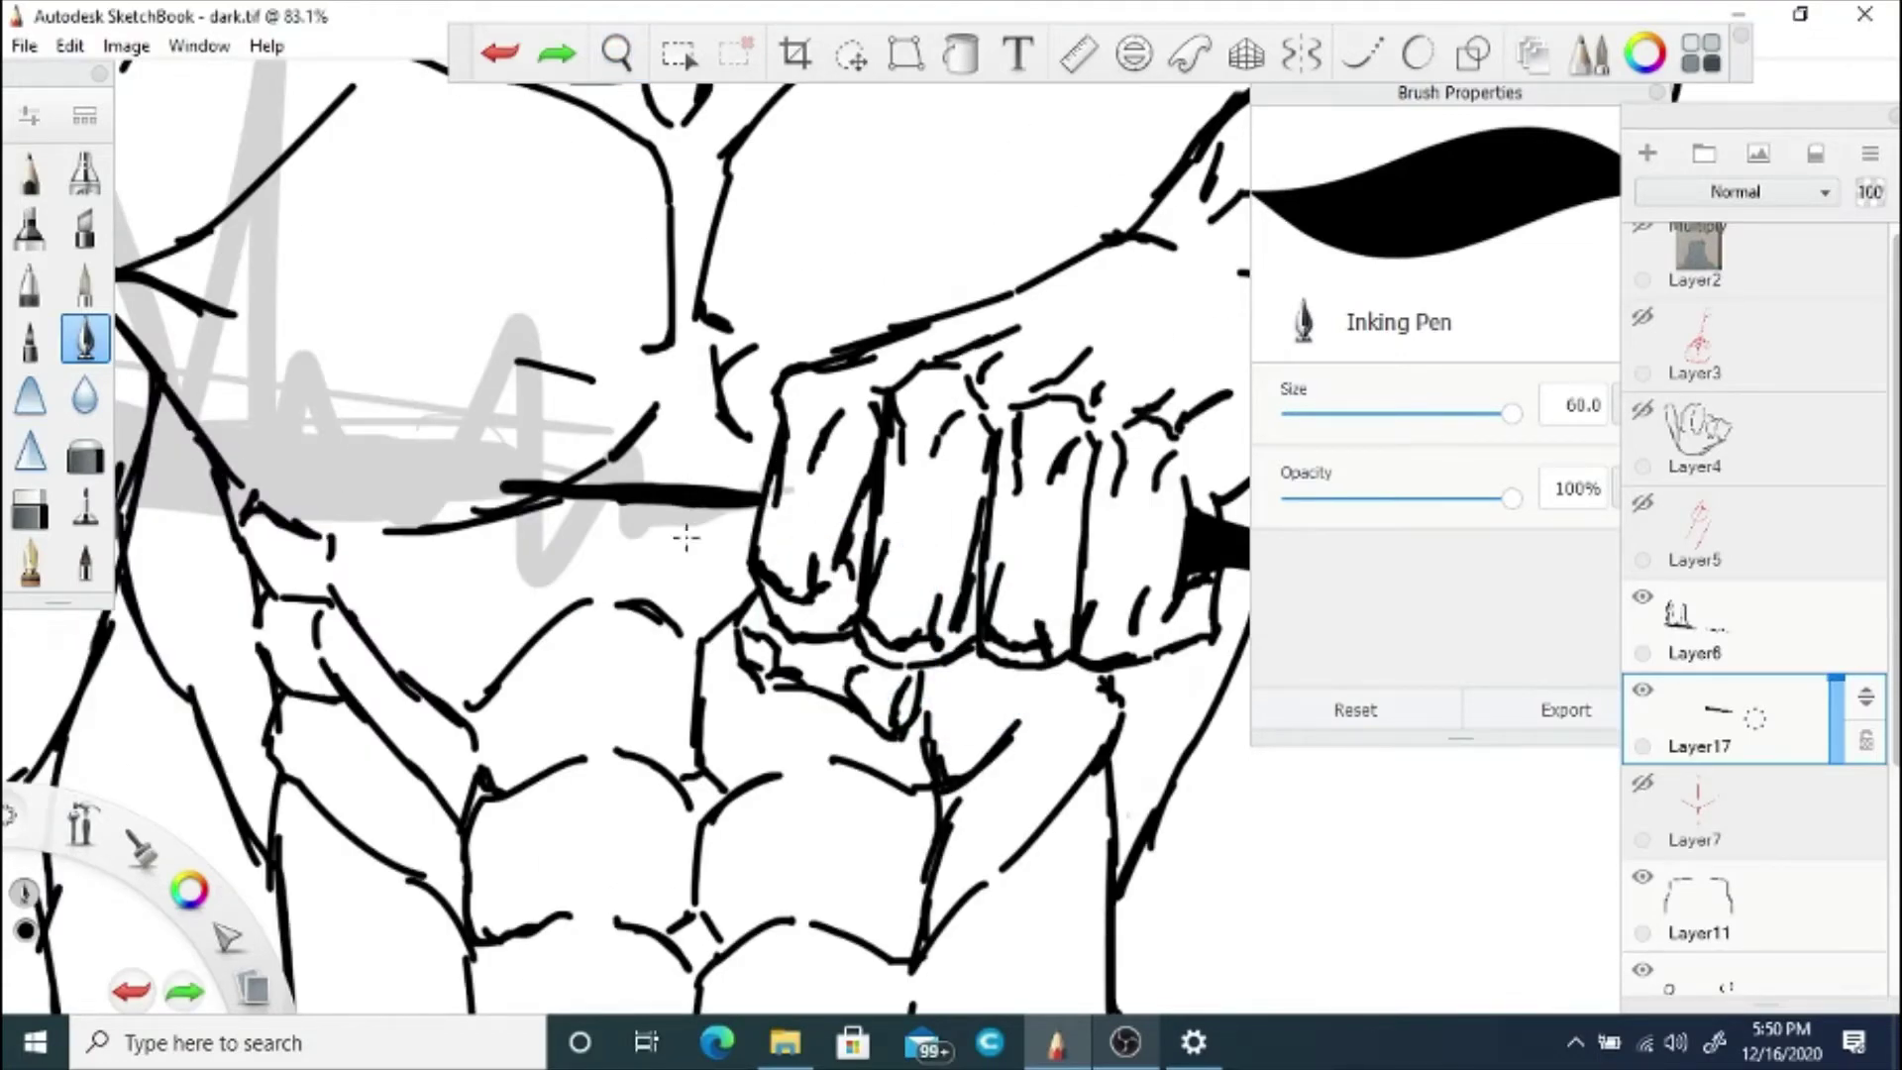
pyautogui.moveTo(535, 490); pyautogui.dragTo(250, 497)
pyautogui.hotkey('ctrl', 'z')
pyautogui.press('space')
pyautogui.moveTo(479, 642)
pyautogui.mouseDown()
pyautogui.moveTo(543, 645)
pyautogui.moveTo(734, 555)
pyautogui.moveTo(828, 615)
pyautogui.moveTo(86, 482)
pyautogui.mouseUp()
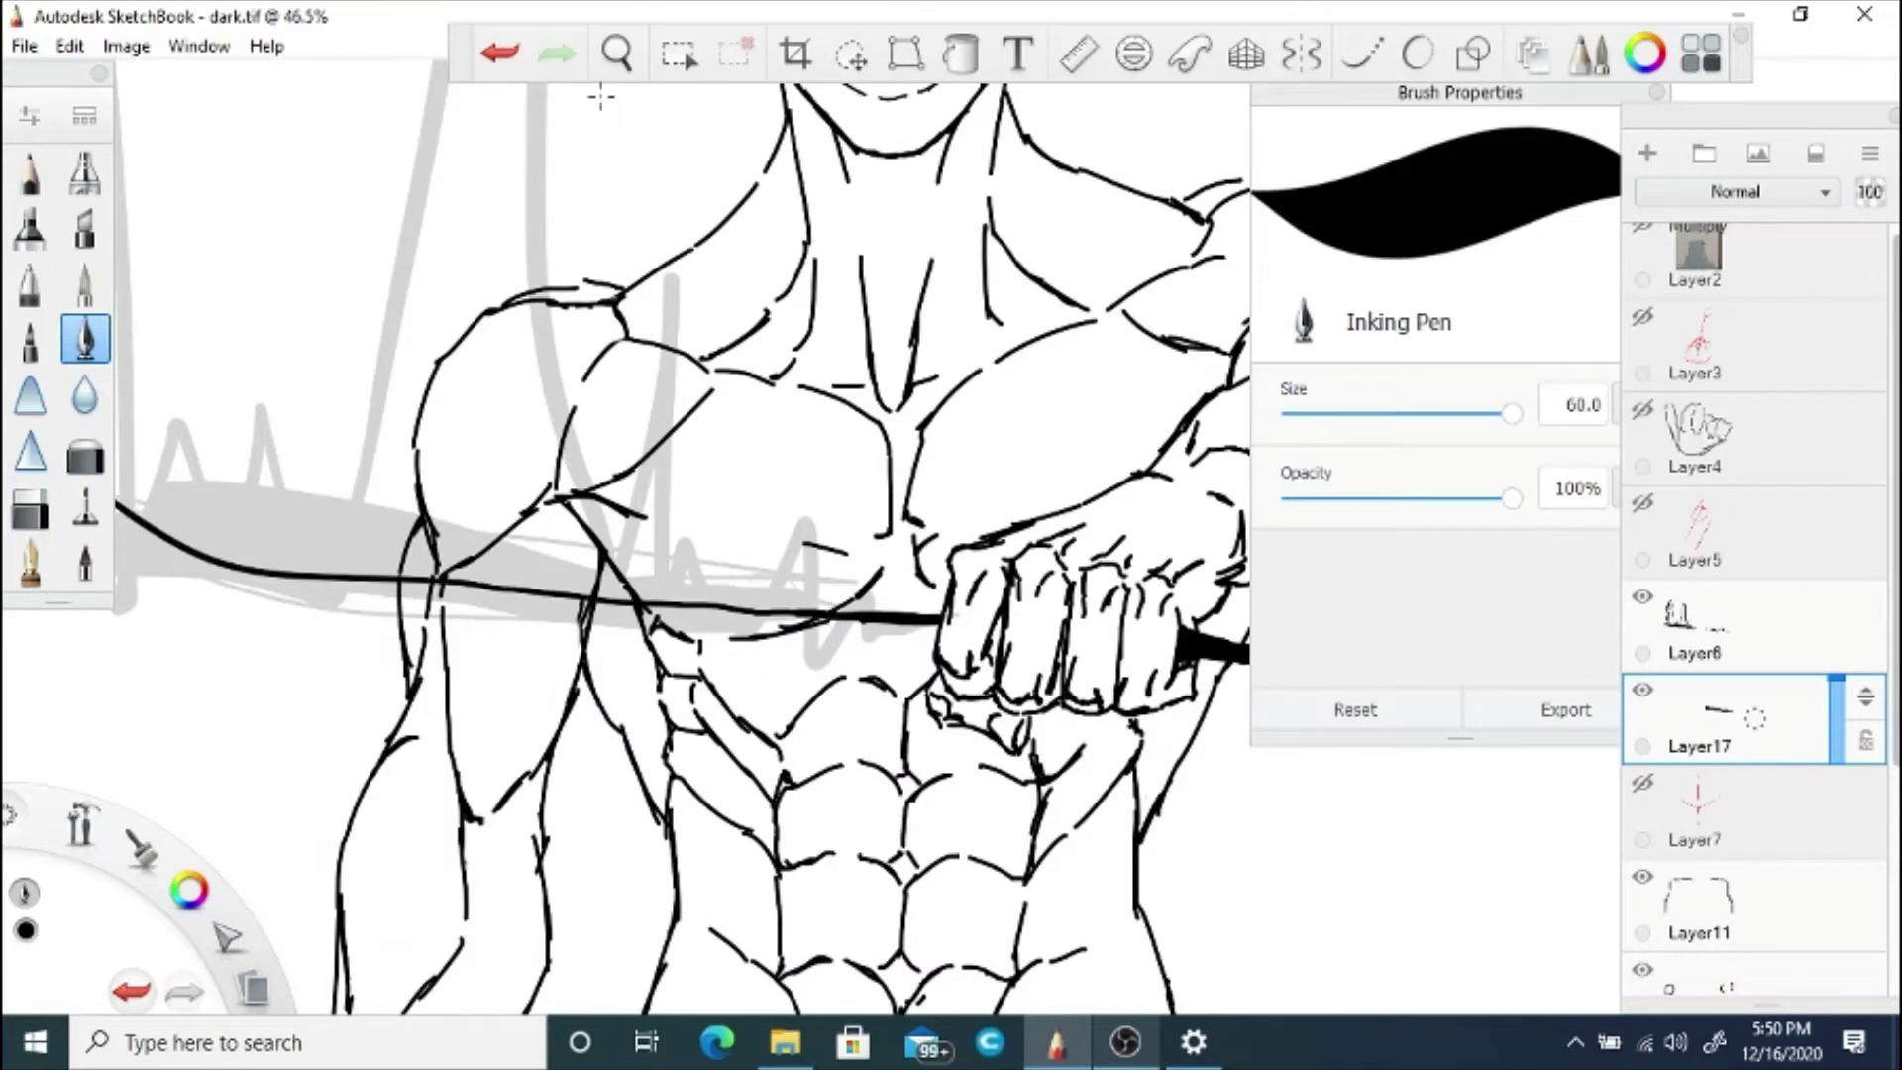
# Step: Ink the tall narrow spikes rising from the line behind the lowered arm, and hide the background sketch on Layer6
pyautogui.click(616, 52)
pyautogui.moveTo(670, 390); pyautogui.dragTo(598, 470)
pyautogui.moveTo(449, 496)
pyautogui.mouseDown()
pyautogui.moveTo(300, 468)
pyautogui.moveTo(311, 166)
pyautogui.mouseUp()
pyautogui.moveTo(312, 168)
pyautogui.mouseDown()
pyautogui.moveTo(325, 490)
pyautogui.moveTo(431, 485)
pyautogui.moveTo(500, 510)
pyautogui.mouseUp()
pyautogui.click(1642, 596)
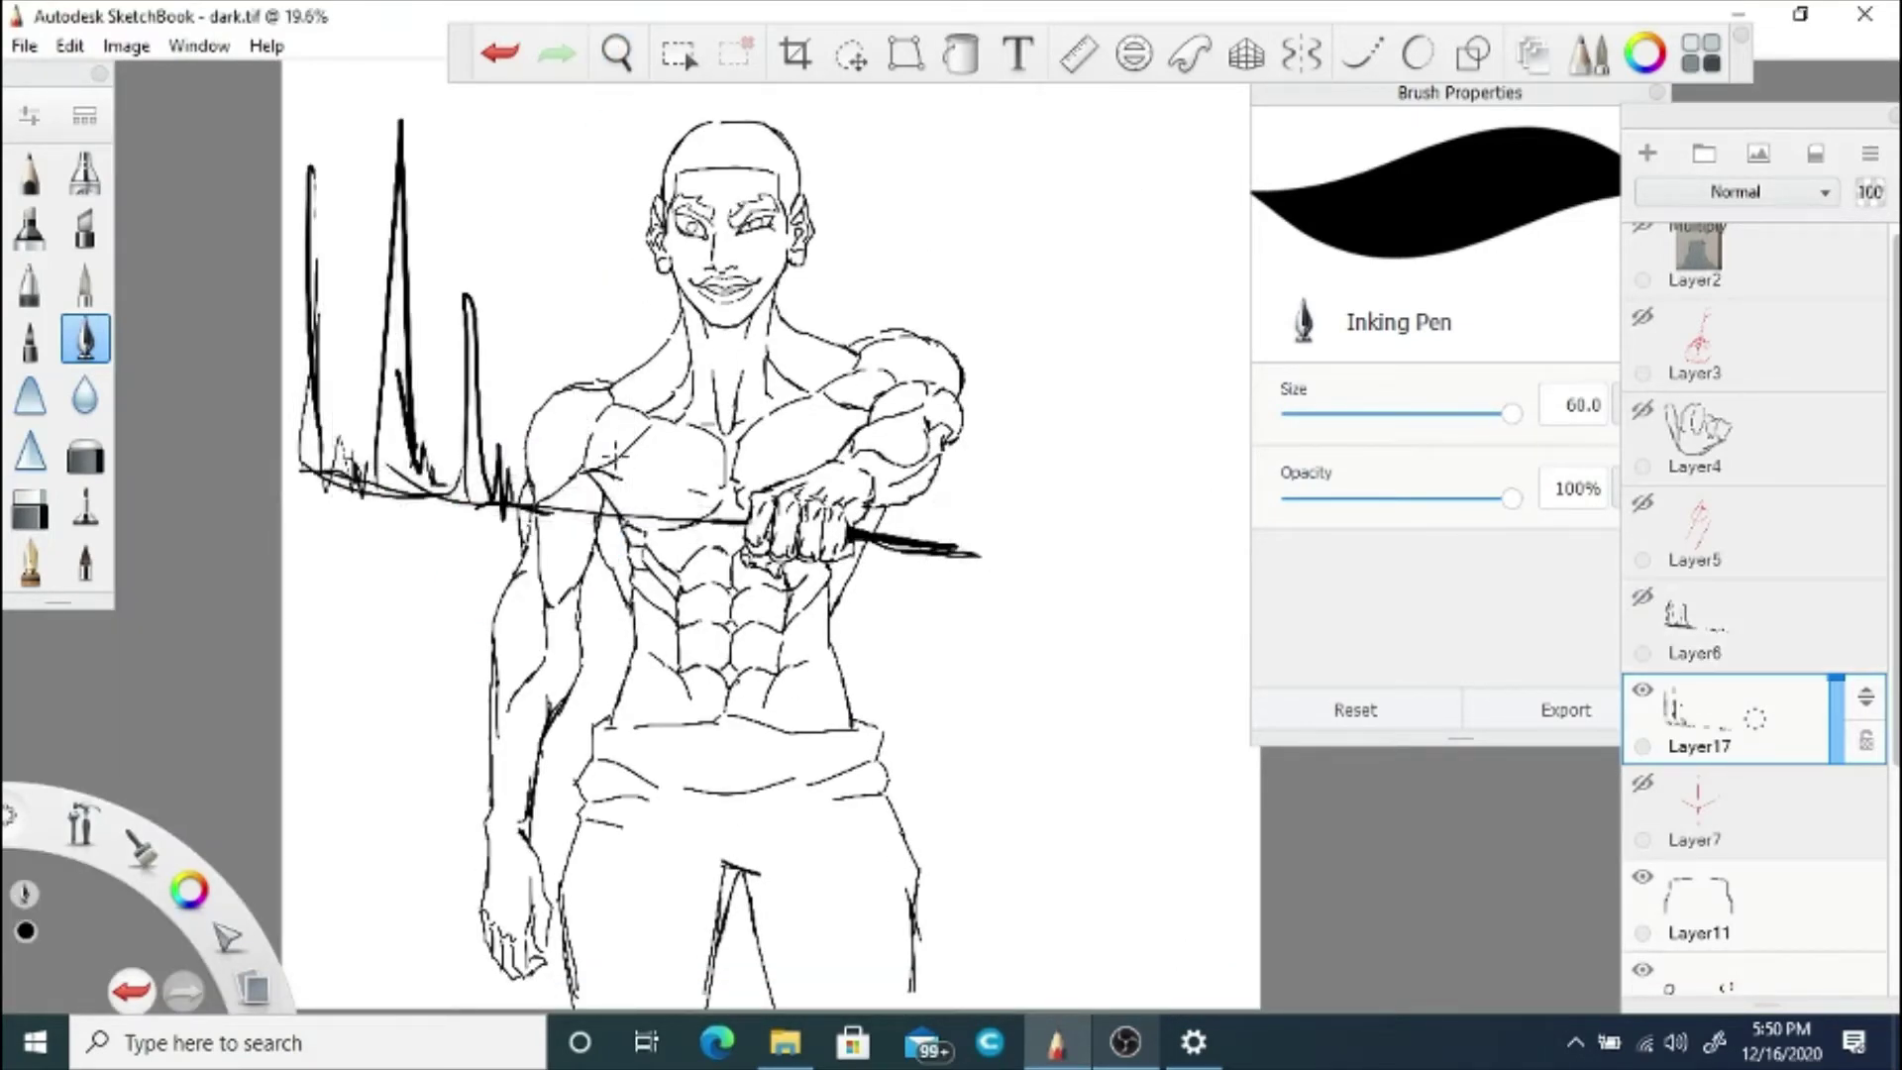
# Step: Add smaller spikes between the tall ones and thicken the baseline with repeated Inking Pen strokes out to the canvas edge
pyautogui.moveTo(386, 358); pyautogui.dragTo(408, 493)
pyautogui.moveTo(336, 343)
pyautogui.mouseDown()
pyautogui.moveTo(353, 459)
pyautogui.moveTo(335, 341)
pyautogui.mouseUp()
pyautogui.moveTo(348, 475)
pyautogui.mouseDown()
pyautogui.moveTo(284, 457)
pyautogui.moveTo(437, 491)
pyautogui.mouseUp()
pyautogui.moveTo(433, 487); pyautogui.dragTo(535, 504)
pyautogui.moveTo(320, 459); pyautogui.dragTo(286, 443)
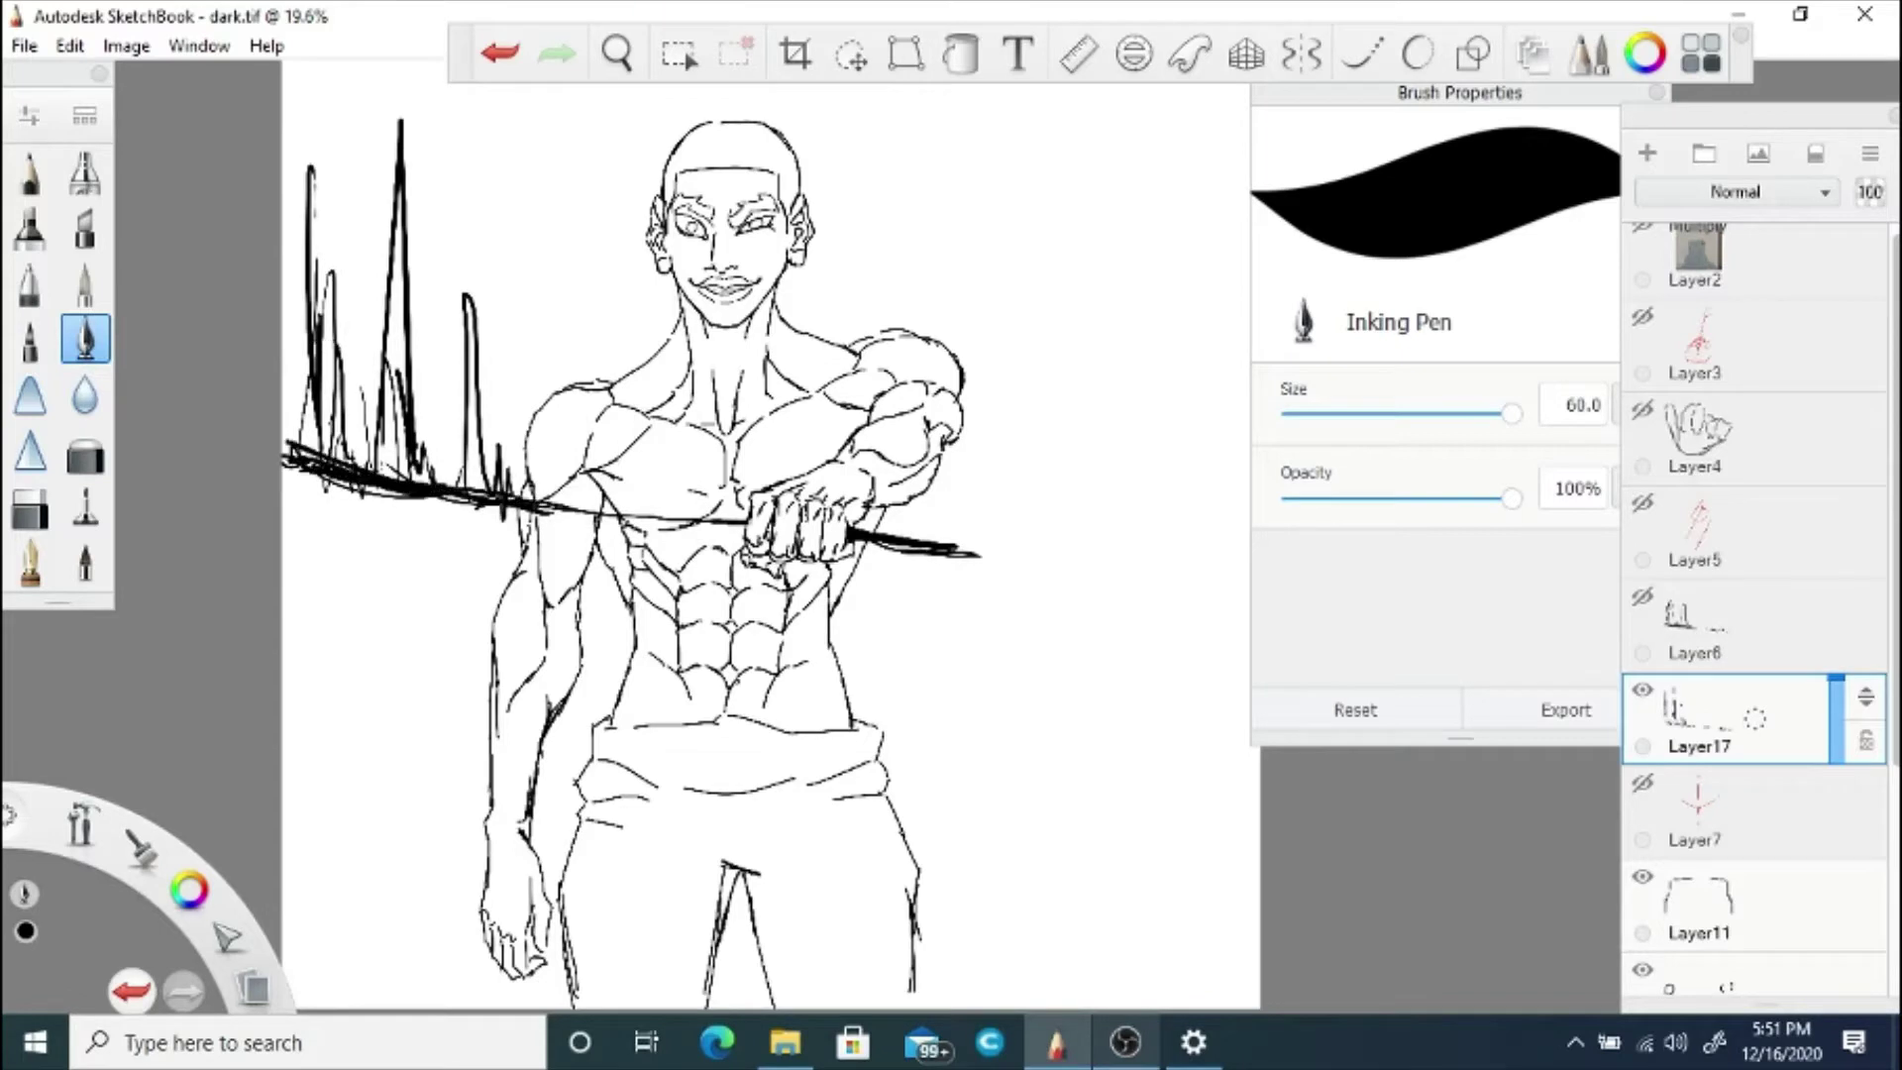
# Step: Hide Layer17 and Layer15, fade the hairline on Layer11 to 36% opacity, and add a new layer above Layer12 for the Ink Pen
pyautogui.click(1643, 689)
pyautogui.scroll(-3, 1743, 684)
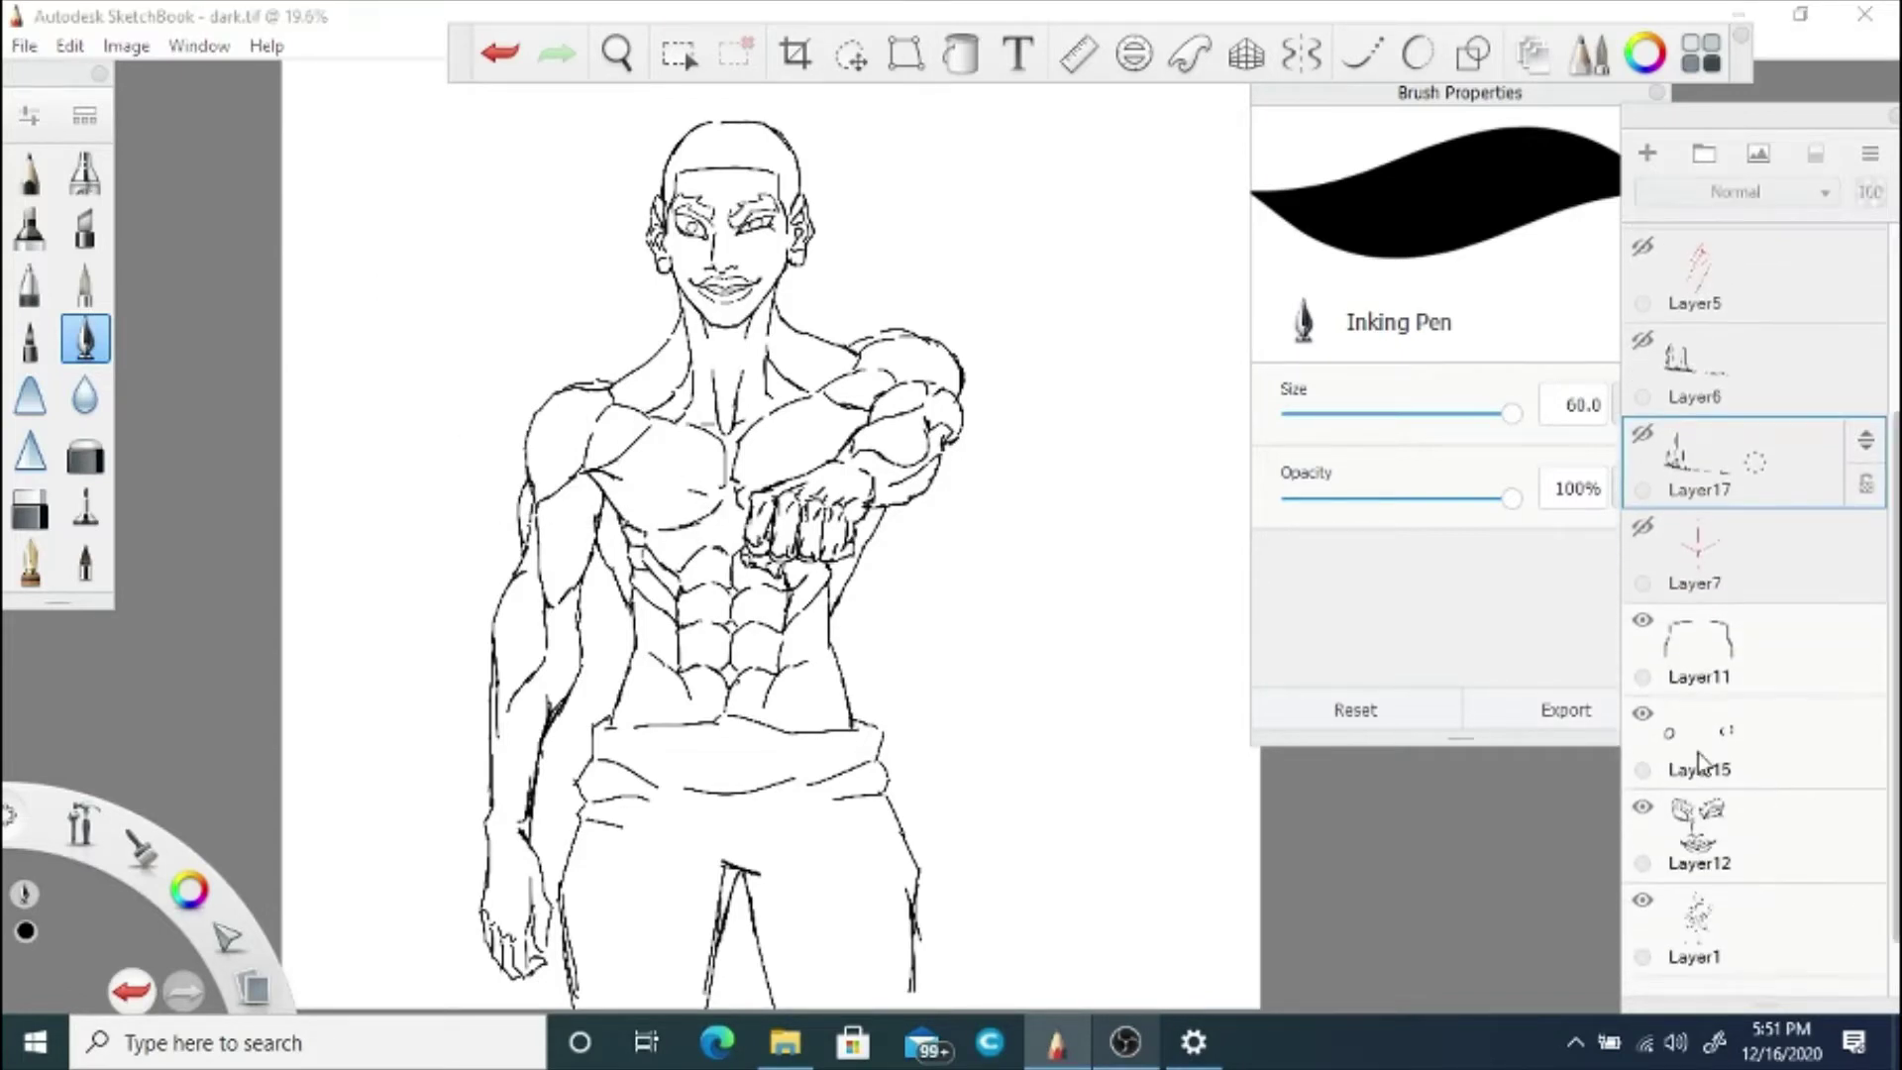
pyautogui.click(1749, 669)
pyautogui.click(1835, 661)
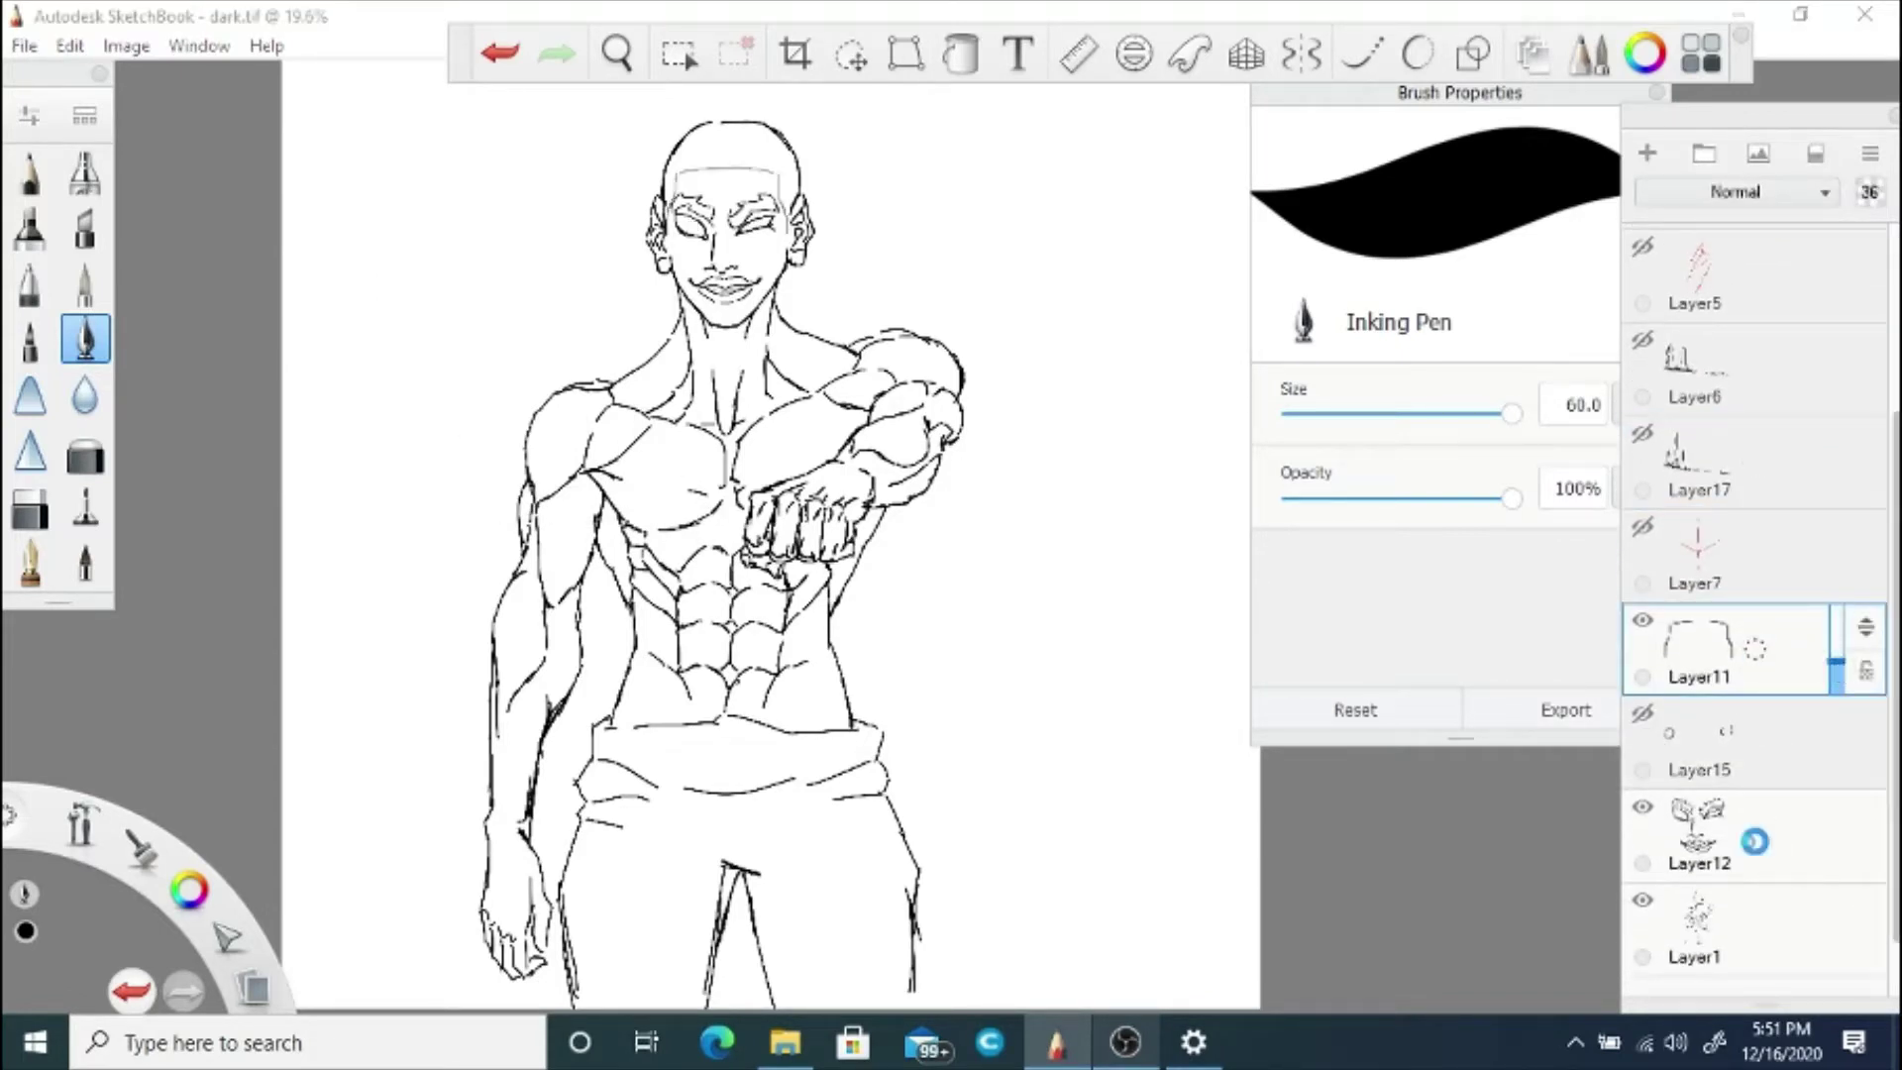
pyautogui.moveTo(1754, 839); pyautogui.dragTo(1754, 792)
pyautogui.press('space')
pyautogui.moveTo(709, 594); pyautogui.dragTo(845, 401)
pyautogui.click(30, 562)
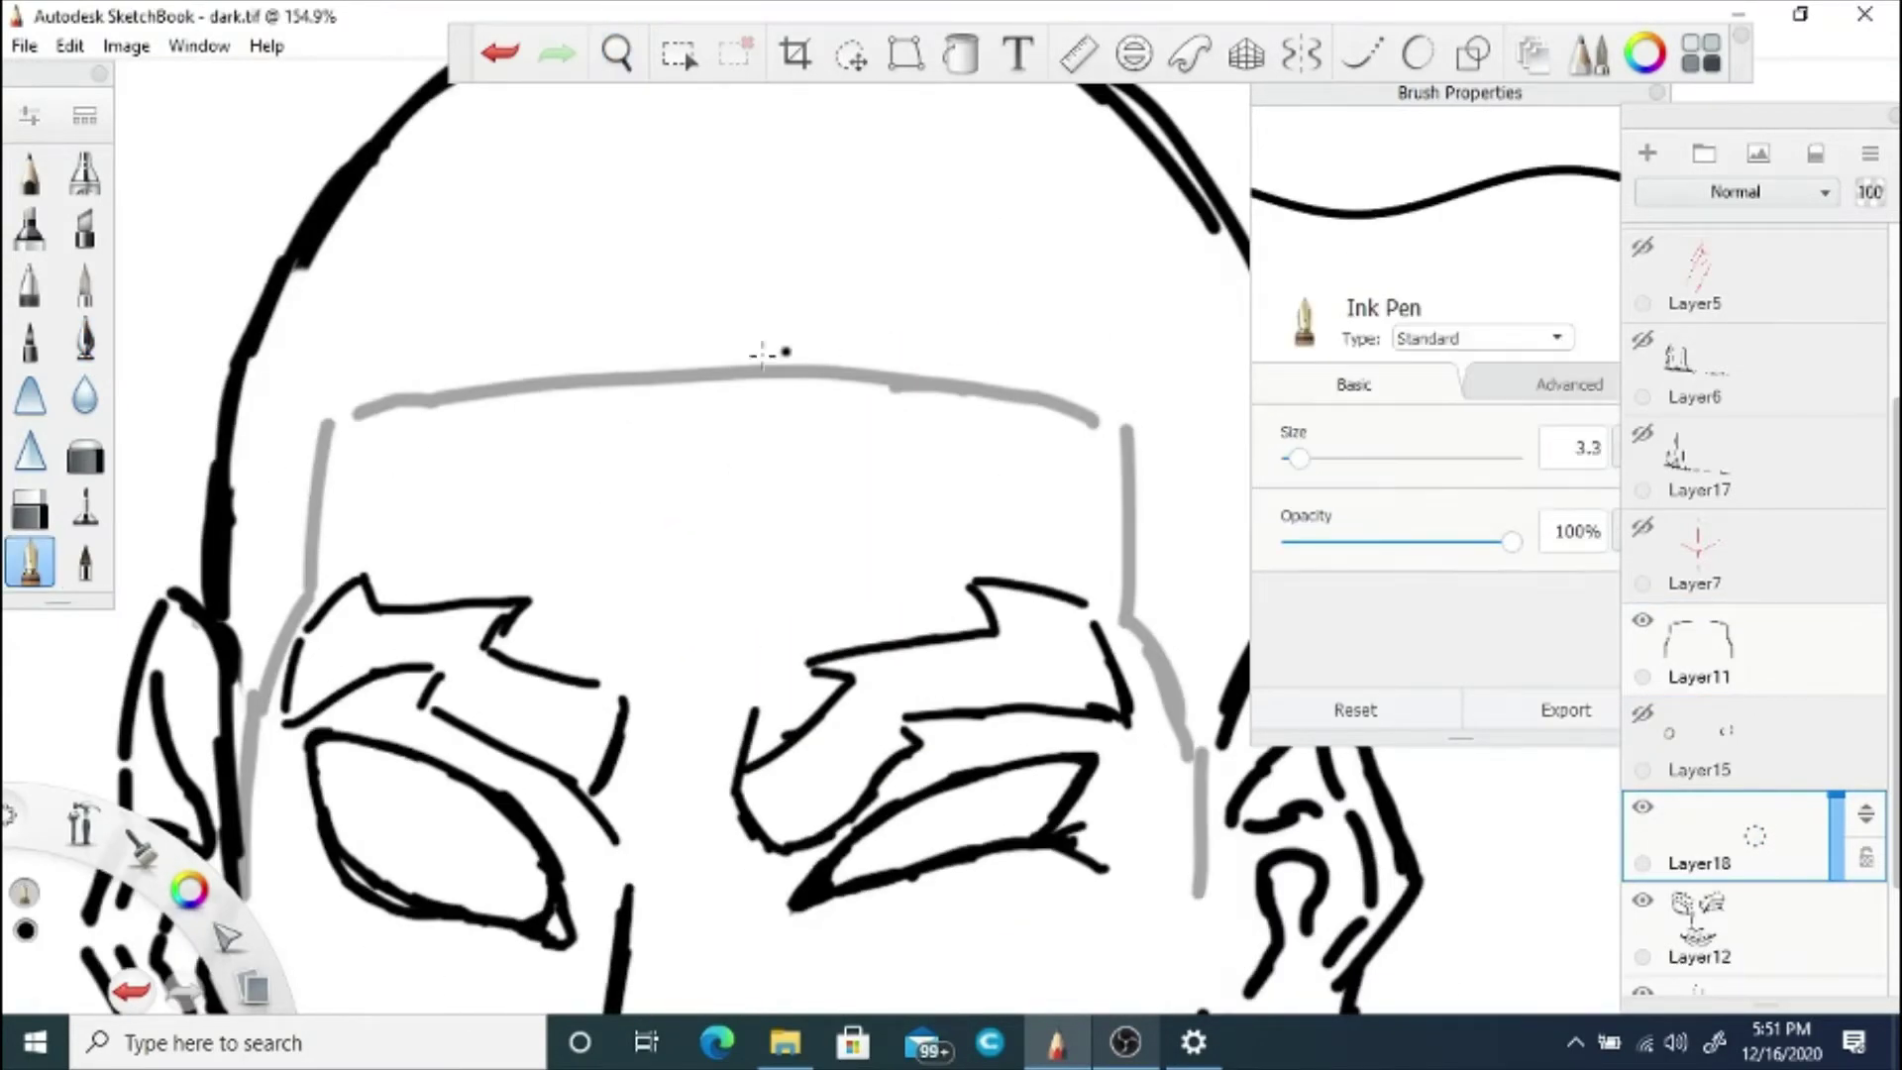
# Step: On the new layer, ink a jagged, spiky hairline across the forehead and down both temples, following the faded straight hairline
pyautogui.moveTo(717, 369)
pyautogui.mouseDown()
pyautogui.moveTo(830, 337)
pyautogui.moveTo(827, 376)
pyautogui.mouseUp()
pyautogui.click(500, 54)
pyautogui.moveTo(843, 378); pyautogui.dragTo(965, 370)
pyautogui.moveTo(980, 364)
pyautogui.mouseDown()
pyautogui.moveTo(964, 391)
pyautogui.moveTo(1091, 416)
pyautogui.moveTo(1140, 495)
pyautogui.moveTo(1131, 557)
pyautogui.moveTo(1188, 688)
pyautogui.mouseUp()
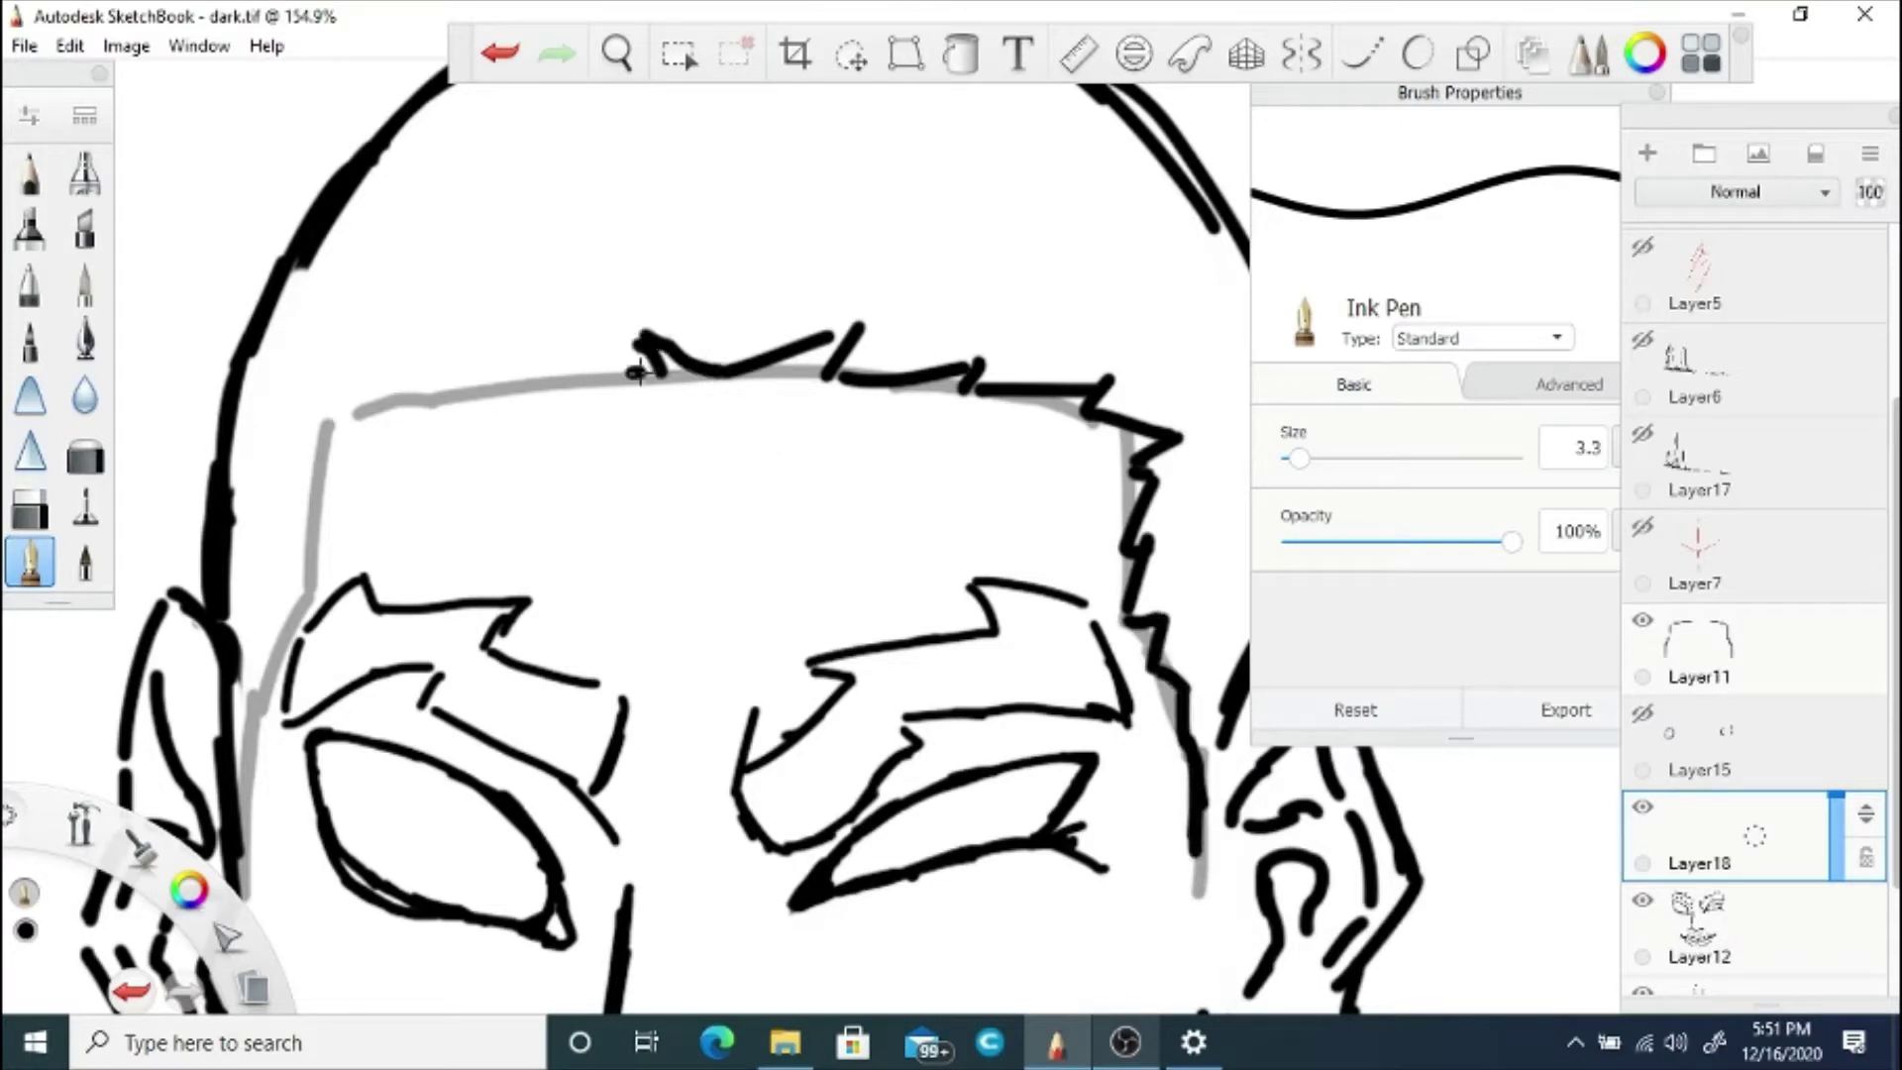
pyautogui.moveTo(624, 365)
pyautogui.mouseDown()
pyautogui.moveTo(538, 346)
pyautogui.moveTo(515, 380)
pyautogui.moveTo(449, 358)
pyautogui.moveTo(450, 395)
pyautogui.moveTo(318, 394)
pyautogui.moveTo(286, 465)
pyautogui.moveTo(307, 481)
pyautogui.moveTo(290, 611)
pyautogui.mouseUp()
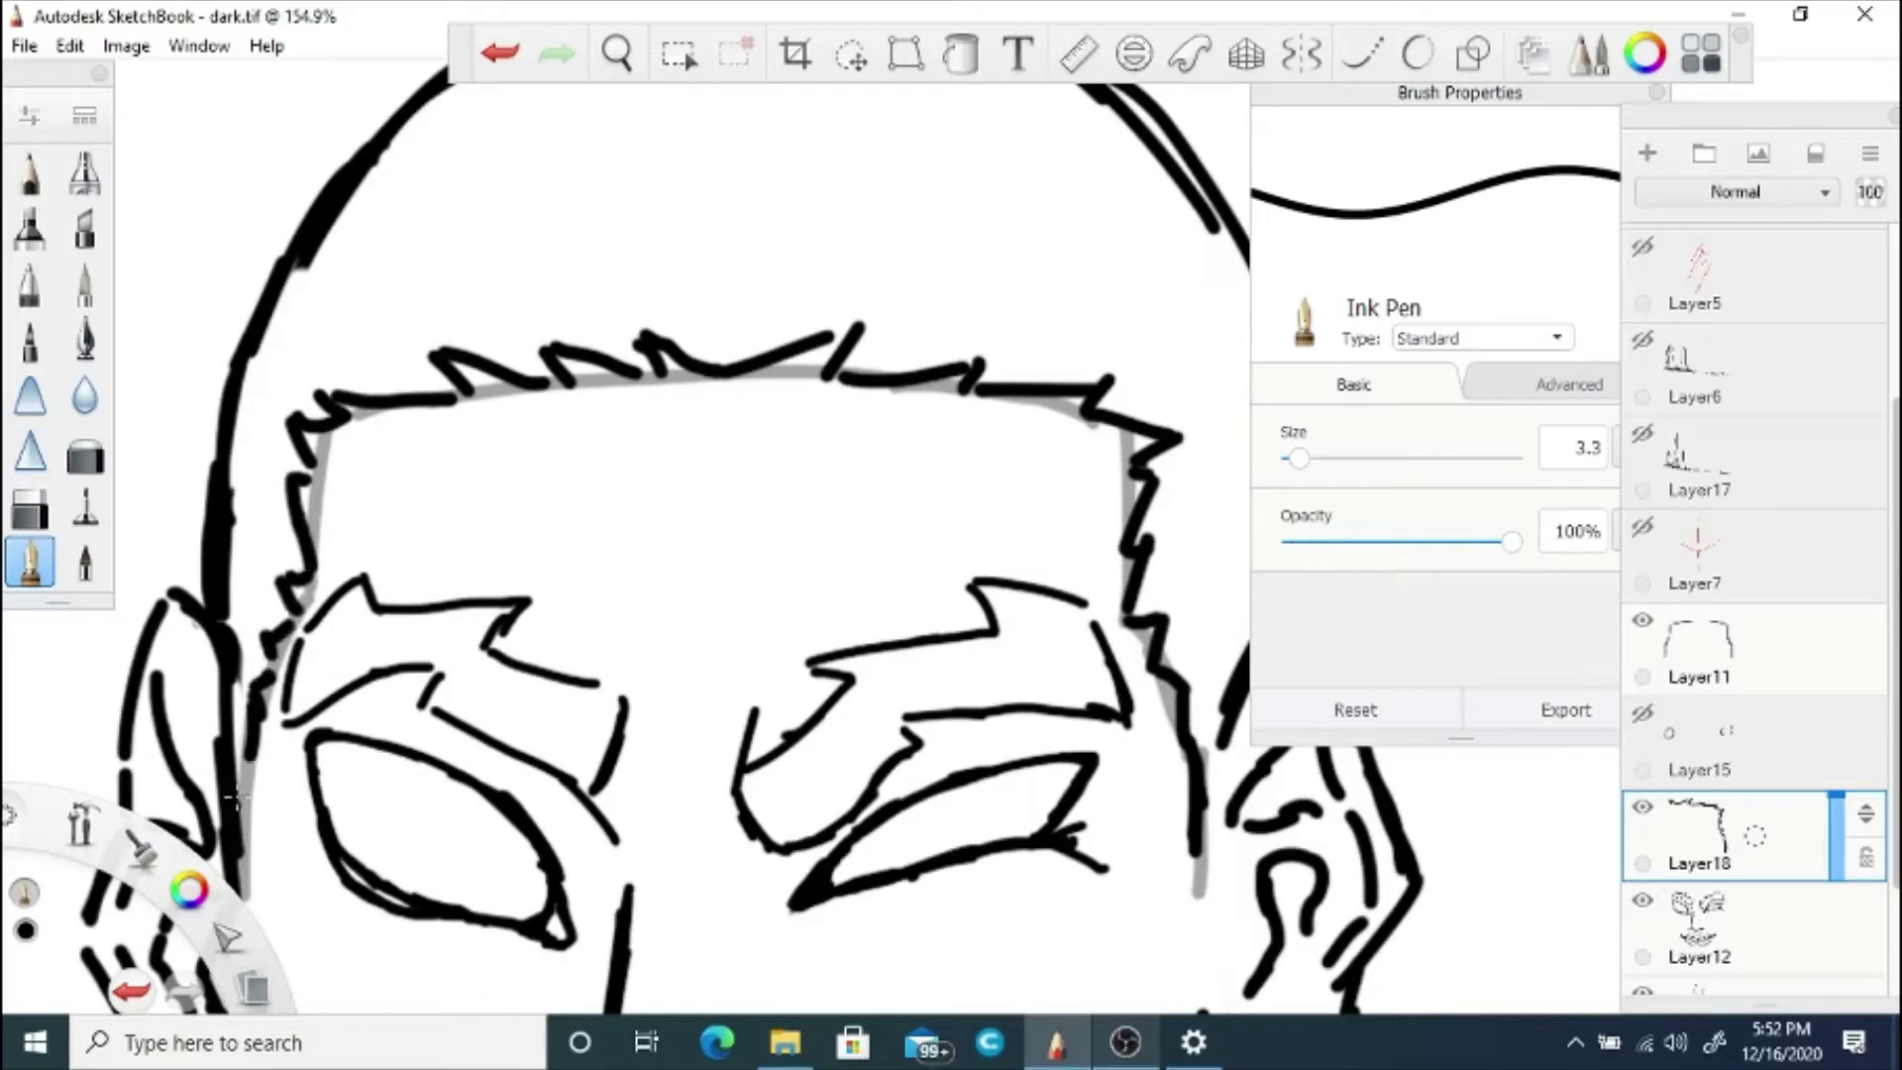
pyautogui.moveTo(248, 758); pyautogui.dragTo(238, 797)
# Step: Compare the two hairlines, restore Layer11 to full opacity, and keep it shown with the jagged hairline on Layer18 hidden
pyautogui.press('space')
pyautogui.moveTo(686, 257)
pyautogui.mouseDown()
pyautogui.moveTo(649, 496)
pyautogui.moveTo(726, 446)
pyautogui.mouseUp()
pyautogui.click(1642, 621)
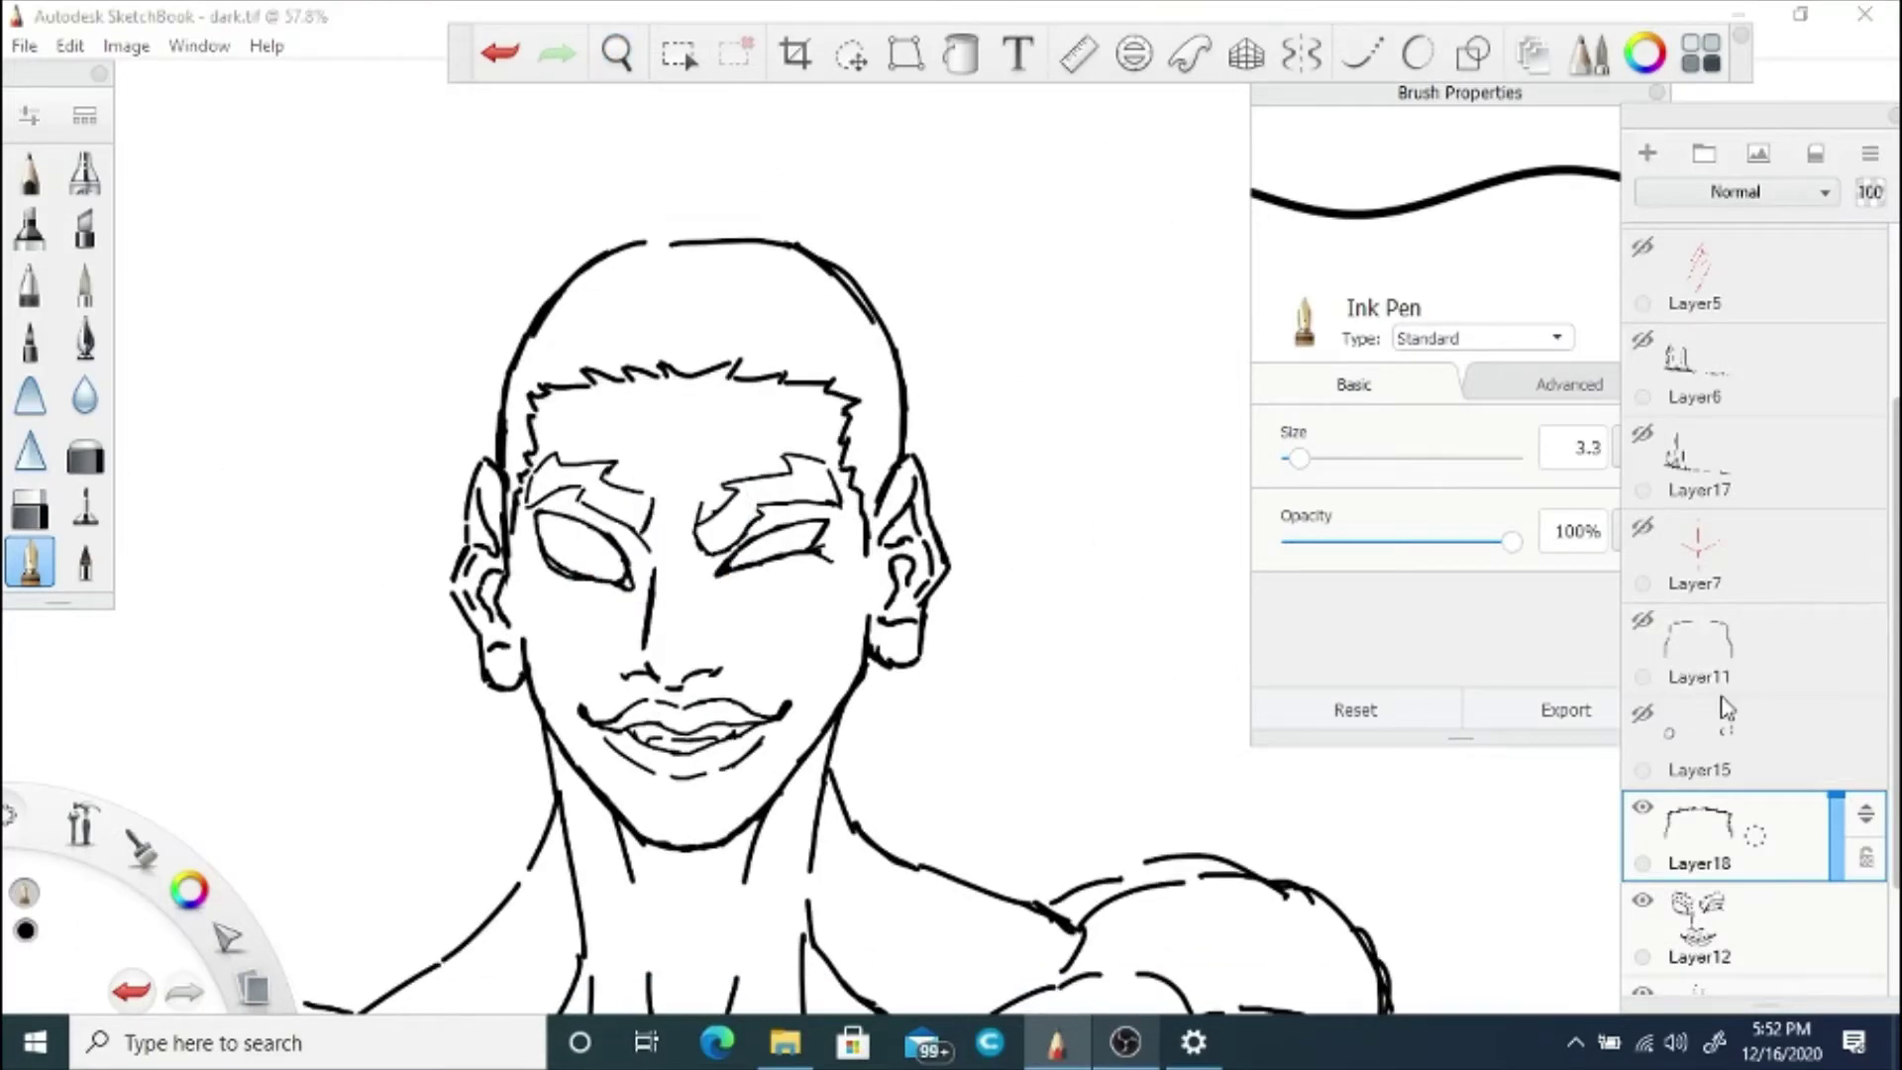
pyautogui.click(1642, 619)
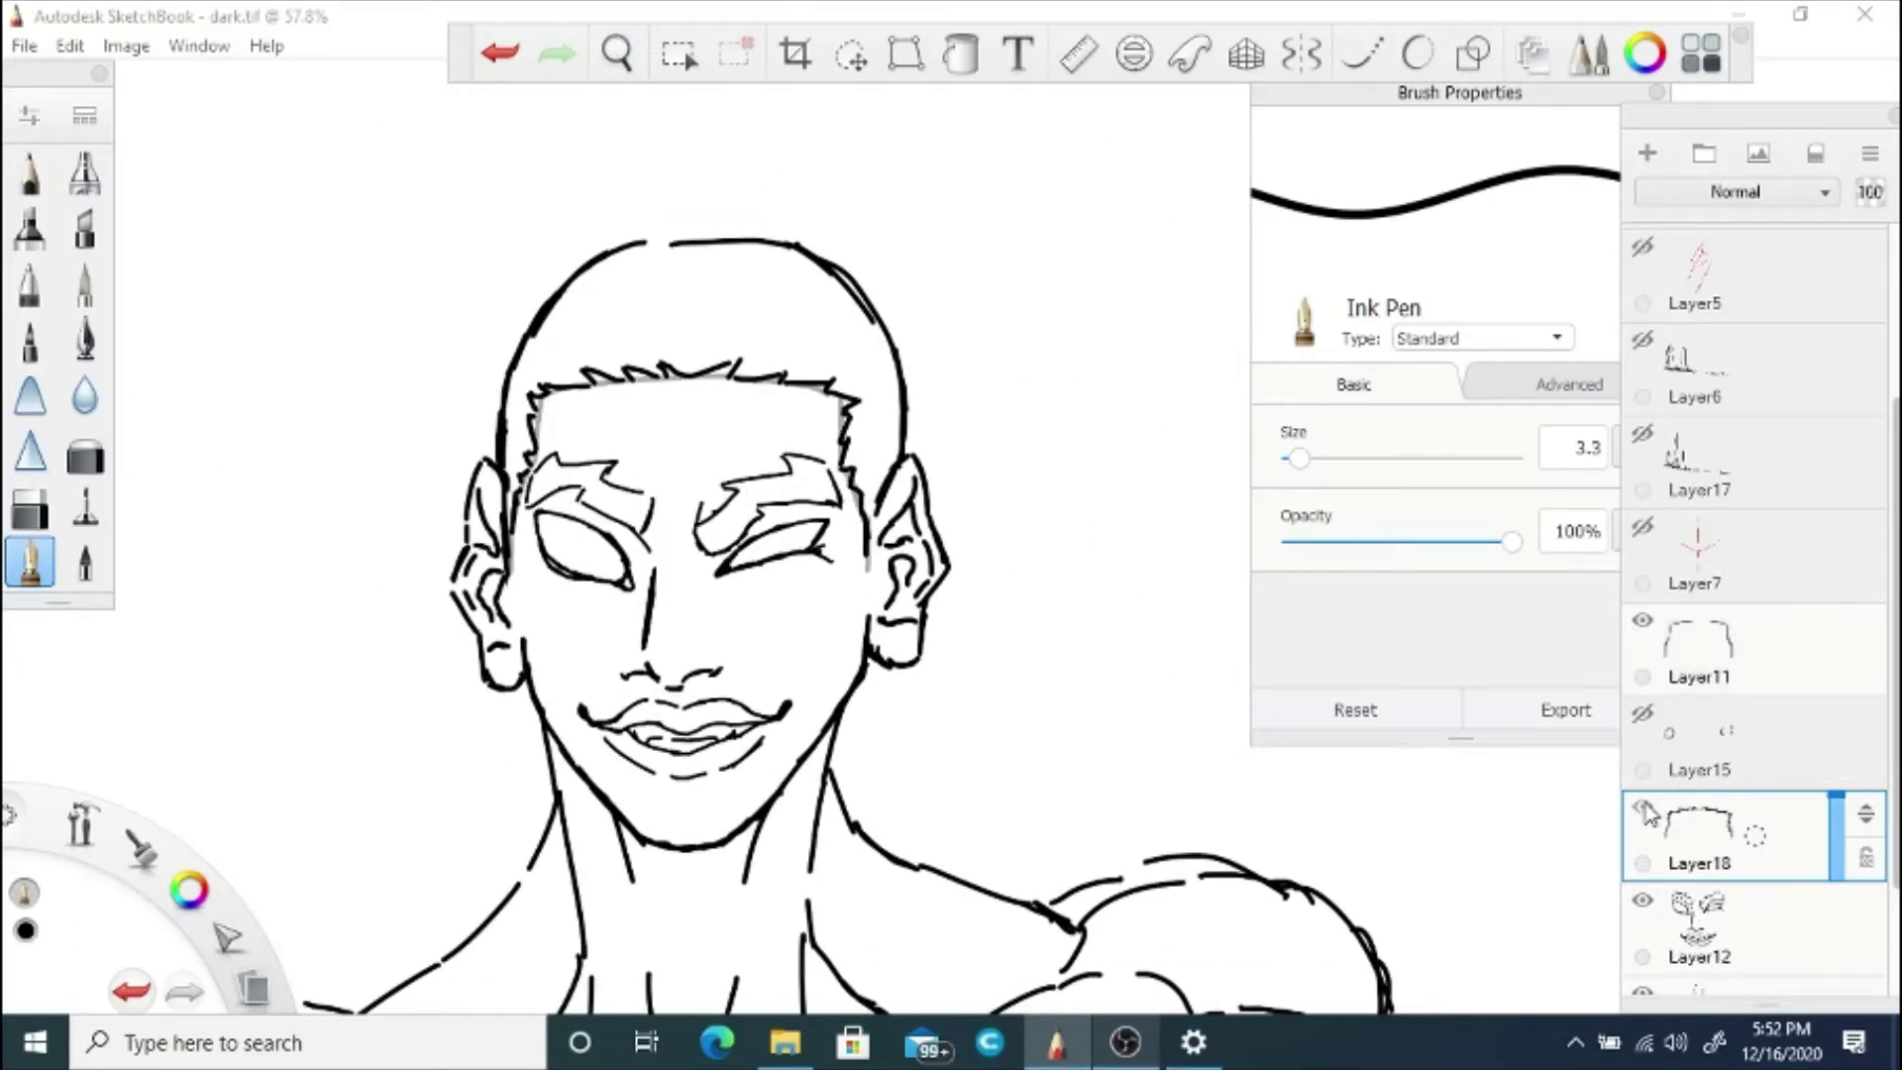
pyautogui.click(1642, 806)
pyautogui.click(1825, 654)
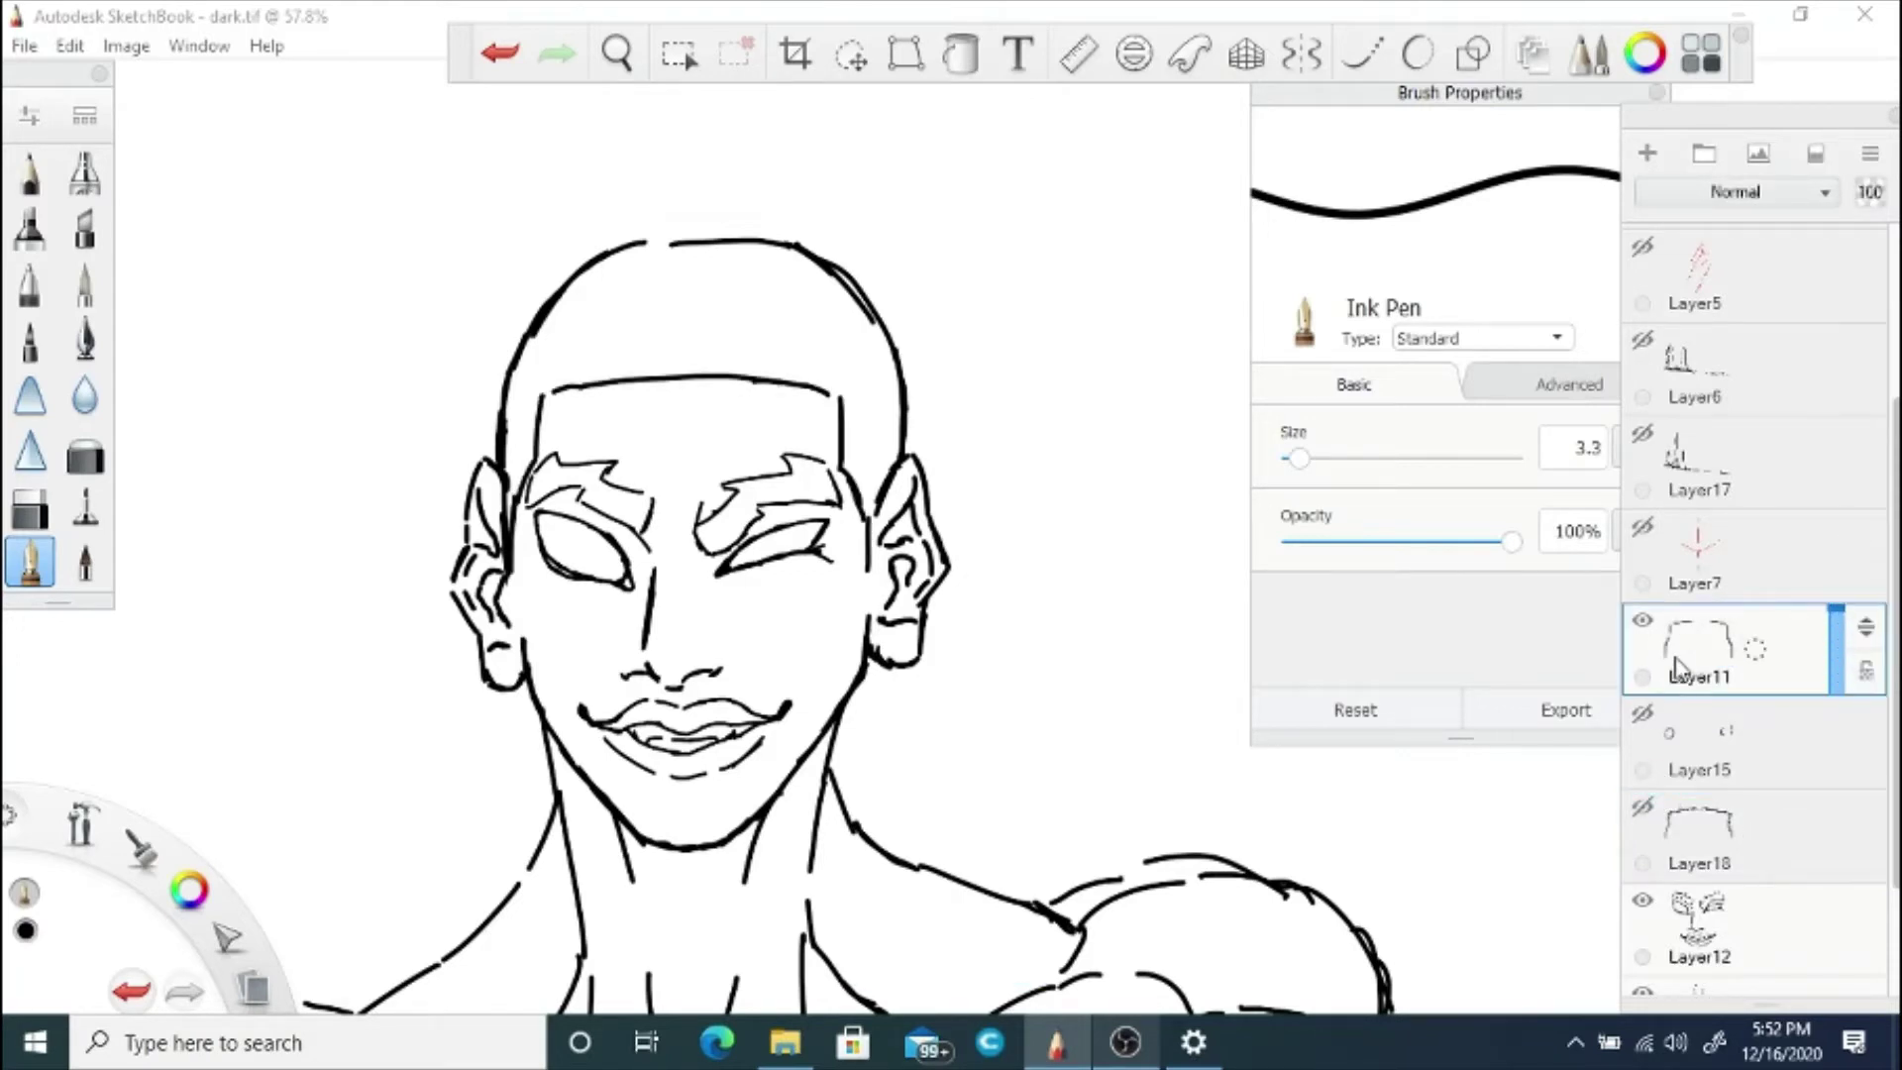
pyautogui.click(1642, 619)
pyautogui.click(1642, 807)
pyautogui.click(1642, 806)
pyautogui.click(1642, 619)
# Step: Move Layer11 beneath Layer18, merge it into Layer12, and merge the result down into Layer1
pyautogui.moveTo(1865, 649); pyautogui.dragTo(1857, 731)
pyautogui.moveTo(1755, 838); pyautogui.dragTo(1757, 919)
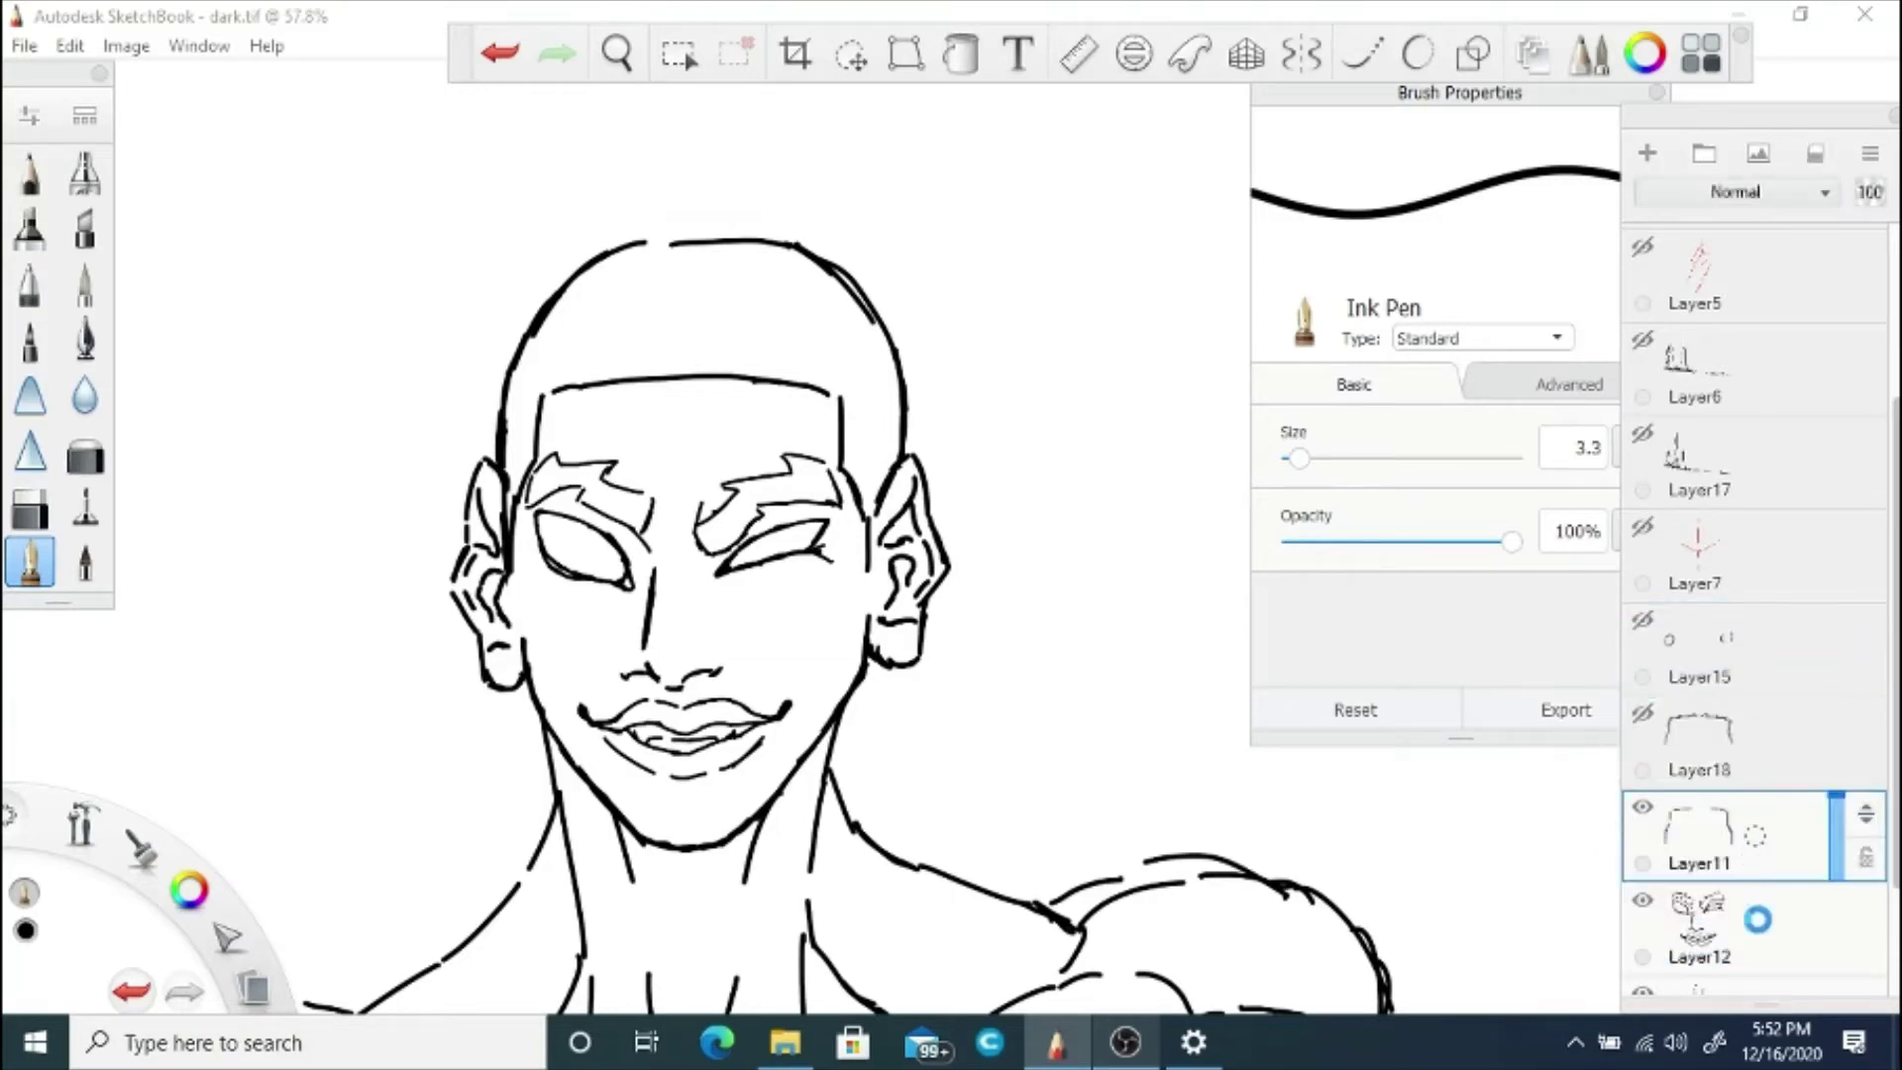
pyautogui.moveTo(1892, 718); pyautogui.dragTo(1886, 770)
pyautogui.moveTo(1755, 761); pyautogui.dragTo(1752, 844)
pyautogui.press('space')
pyautogui.moveTo(685, 549)
pyautogui.mouseDown()
pyautogui.moveTo(666, 423)
pyautogui.moveTo(811, 573)
pyautogui.moveTo(795, 414)
pyautogui.mouseUp()
pyautogui.click(1642, 828)
pyautogui.click(1642, 828)
# Step: Set the Ink Pen size to 2.3 and ink forked frown creases rising from between the eyebrows onto the forehead
pyautogui.press('space')
pyautogui.hotkey('ctrl', 'z')
pyautogui.click(1614, 457)
pyautogui.click(1627, 457)
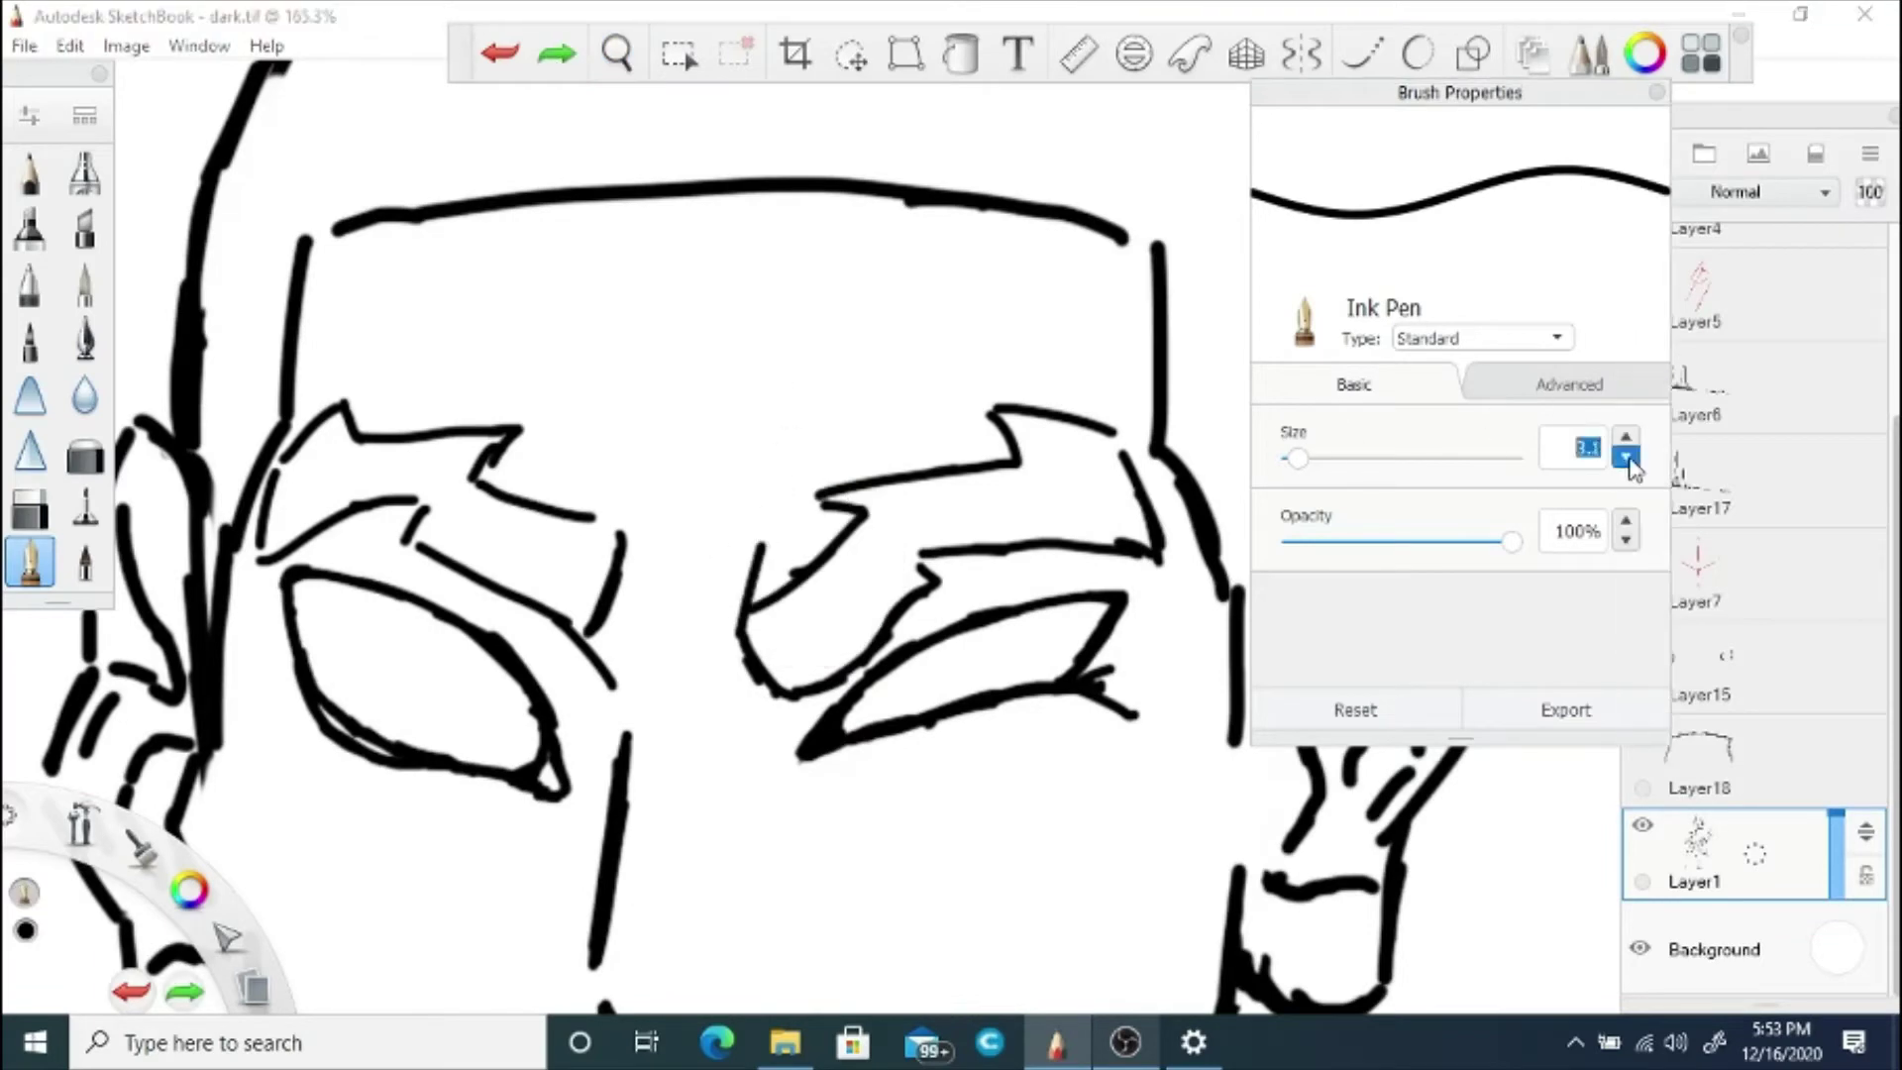
pyautogui.moveTo(762, 543)
pyautogui.mouseDown()
pyautogui.moveTo(791, 404)
pyautogui.moveTo(723, 494)
pyautogui.mouseUp()
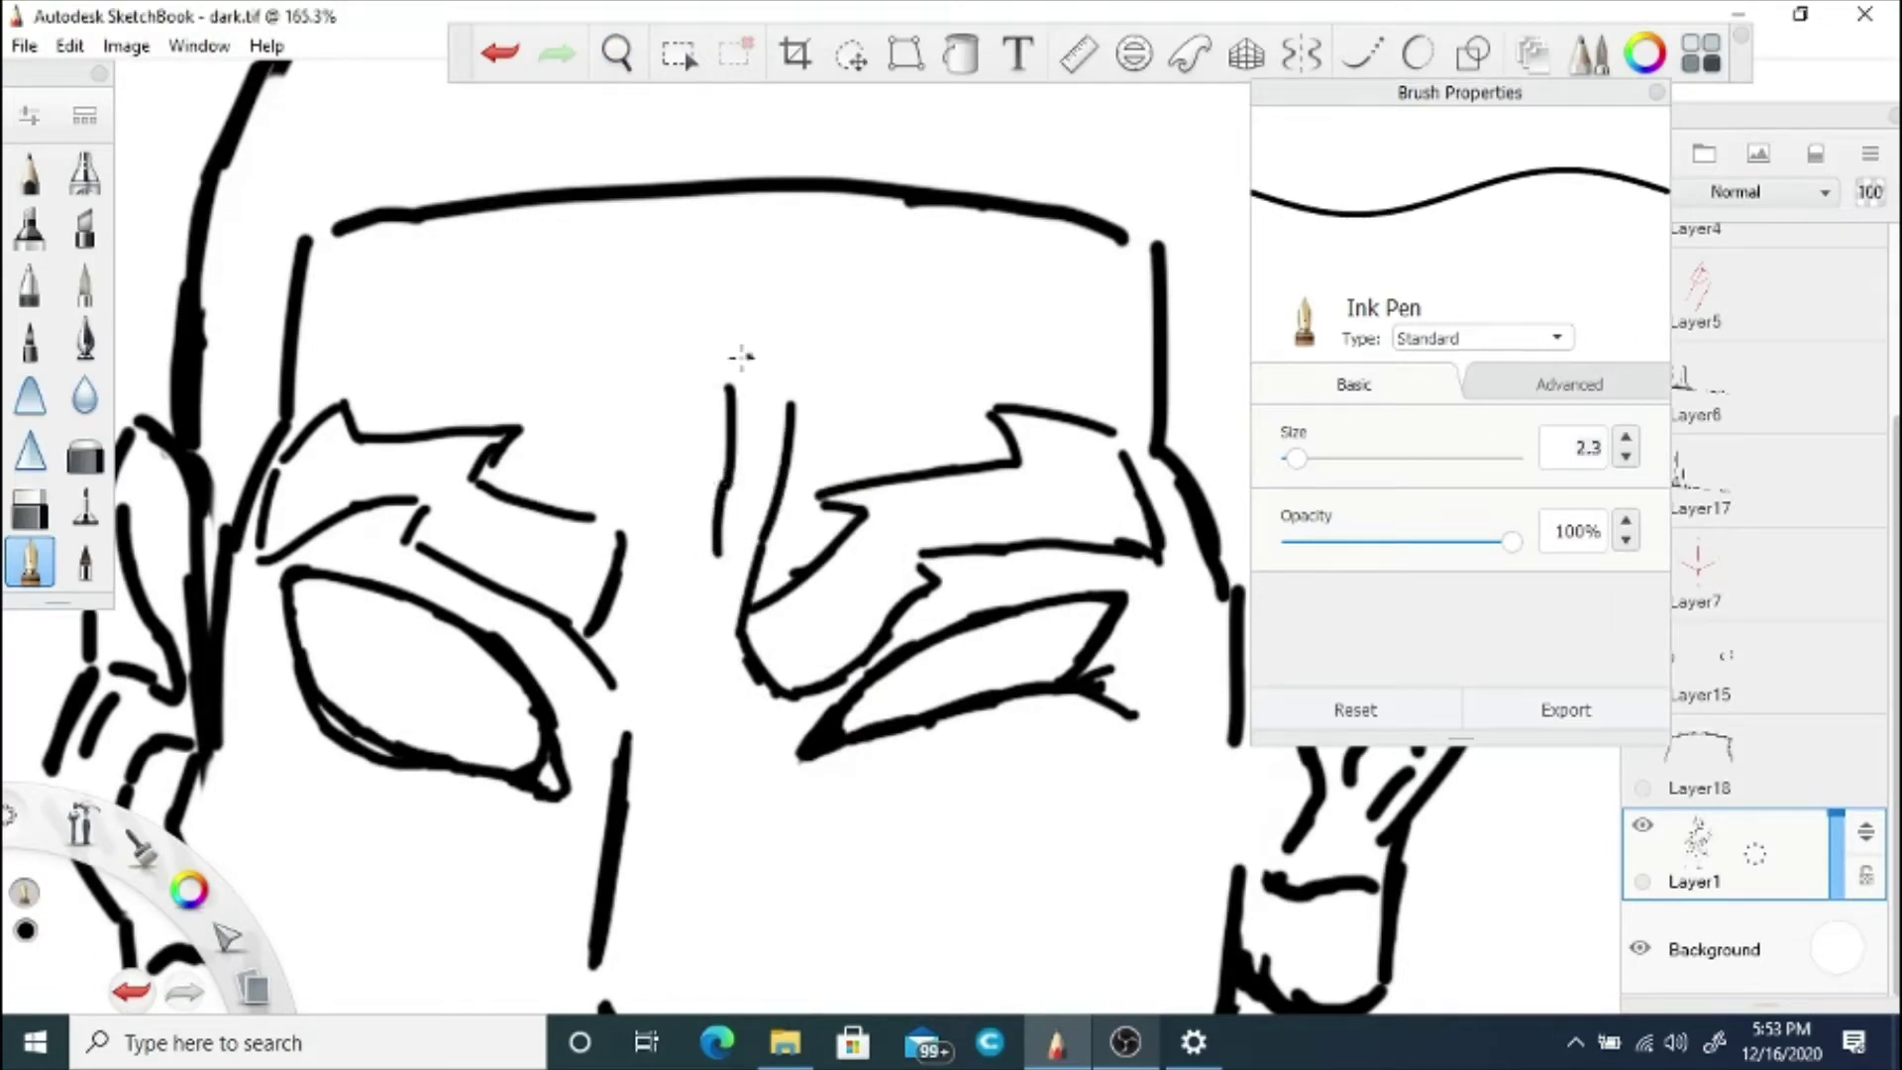
pyautogui.moveTo(732, 297); pyautogui.dragTo(758, 366)
pyautogui.moveTo(828, 286)
pyautogui.mouseDown()
pyautogui.moveTo(776, 363)
pyautogui.moveTo(814, 385)
pyautogui.mouseUp()
pyautogui.moveTo(707, 262); pyautogui.dragTo(725, 408)
# Step: Ink short wrinkle lines across the bridge of the nose between the inner corners of the eyes
pyautogui.press('space')
pyautogui.moveTo(699, 455)
pyautogui.mouseDown()
pyautogui.moveTo(656, 711)
pyautogui.moveTo(822, 480)
pyautogui.mouseUp()
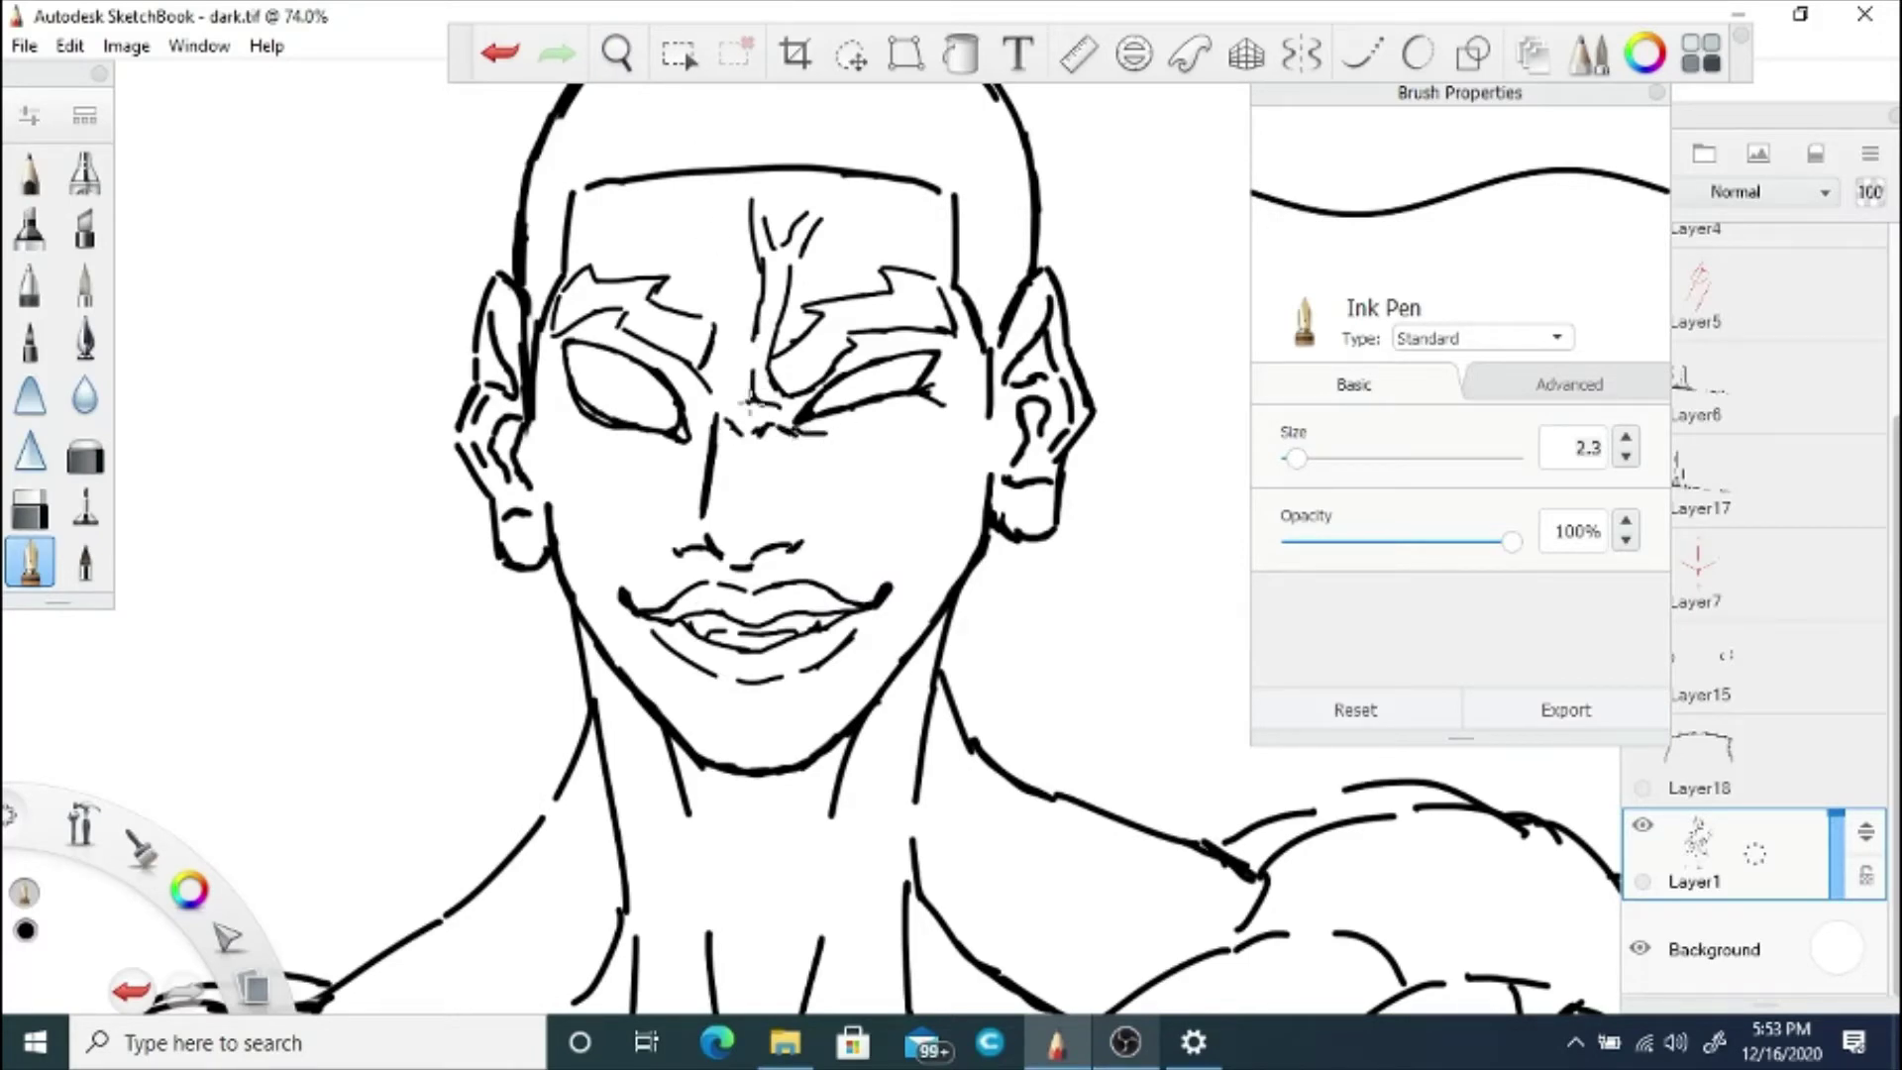
pyautogui.press('space')
pyautogui.moveTo(696, 405); pyautogui.dragTo(921, 487)
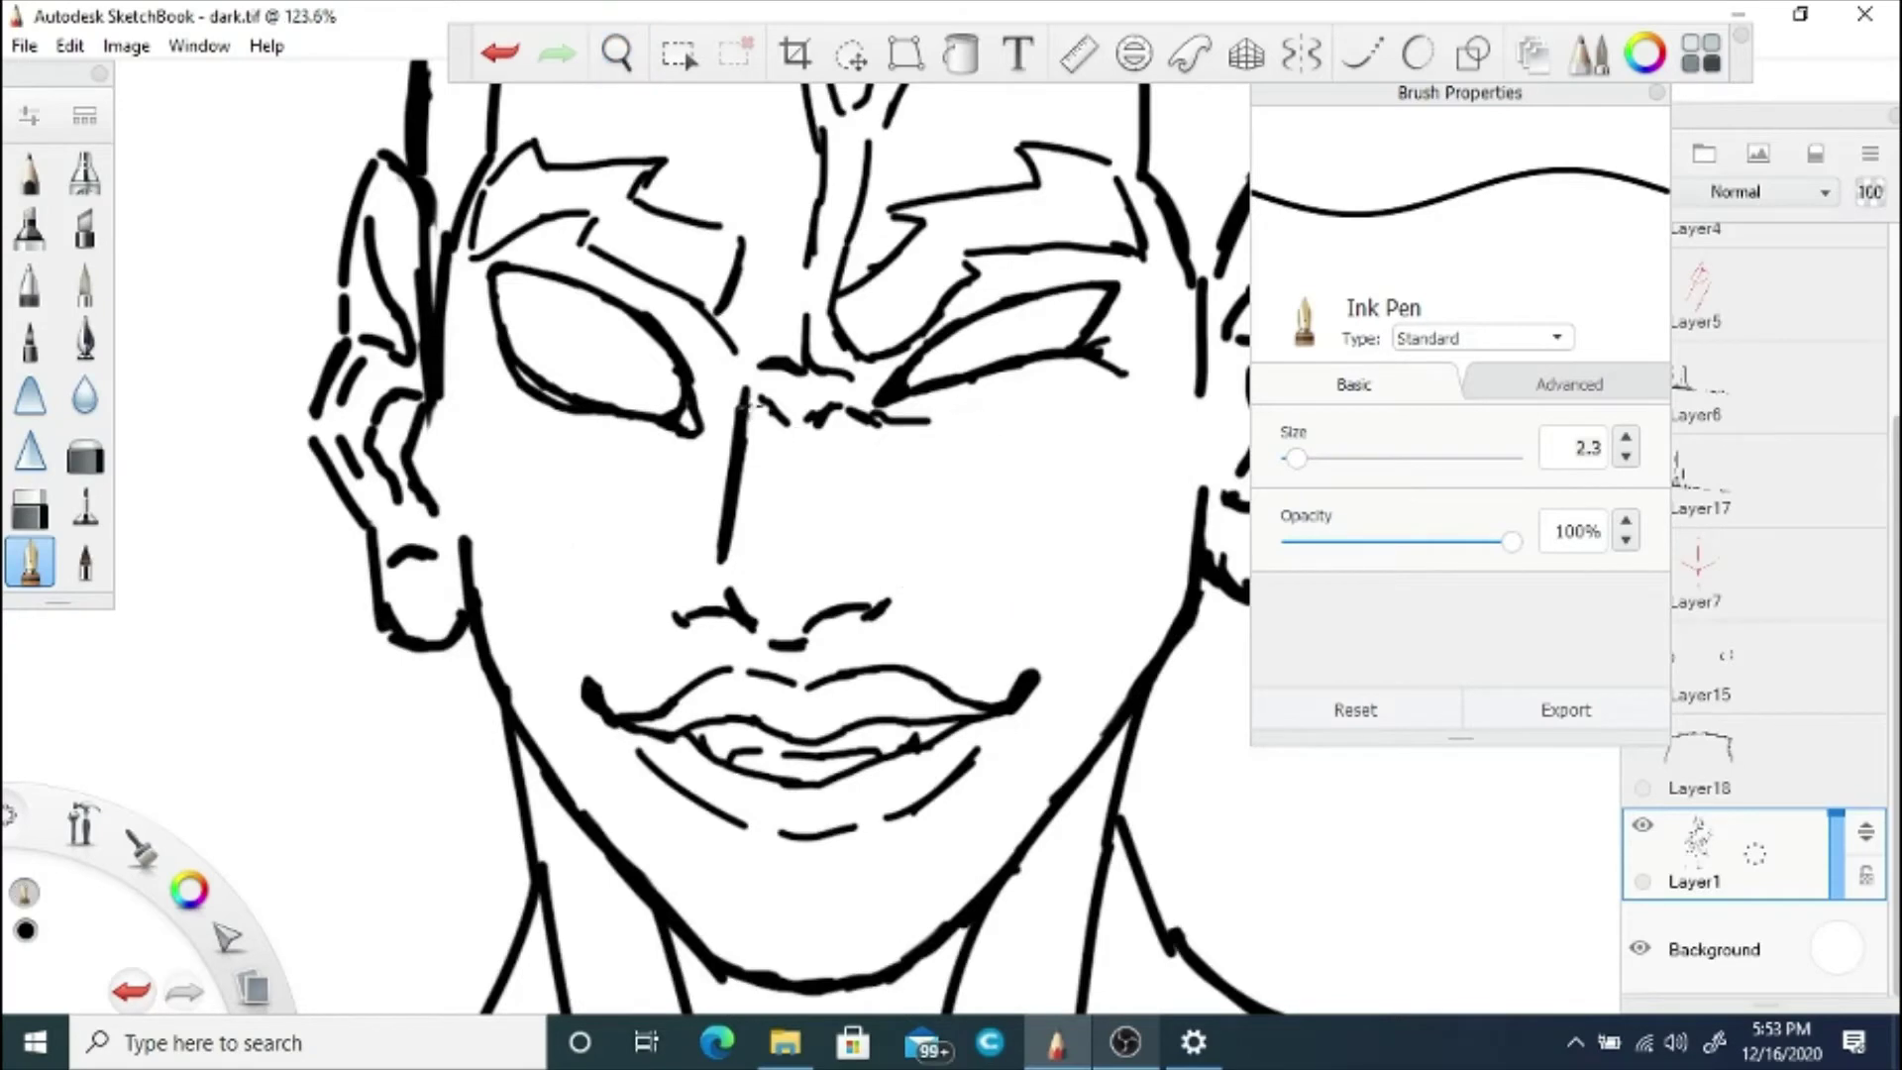
pyautogui.press('space')
pyautogui.moveTo(809, 403); pyautogui.dragTo(877, 506)
# Step: Show the irises on Layer15 and make Layer1 the active layer again
pyautogui.click(1716, 666)
pyautogui.click(1642, 639)
pyautogui.click(29, 508)
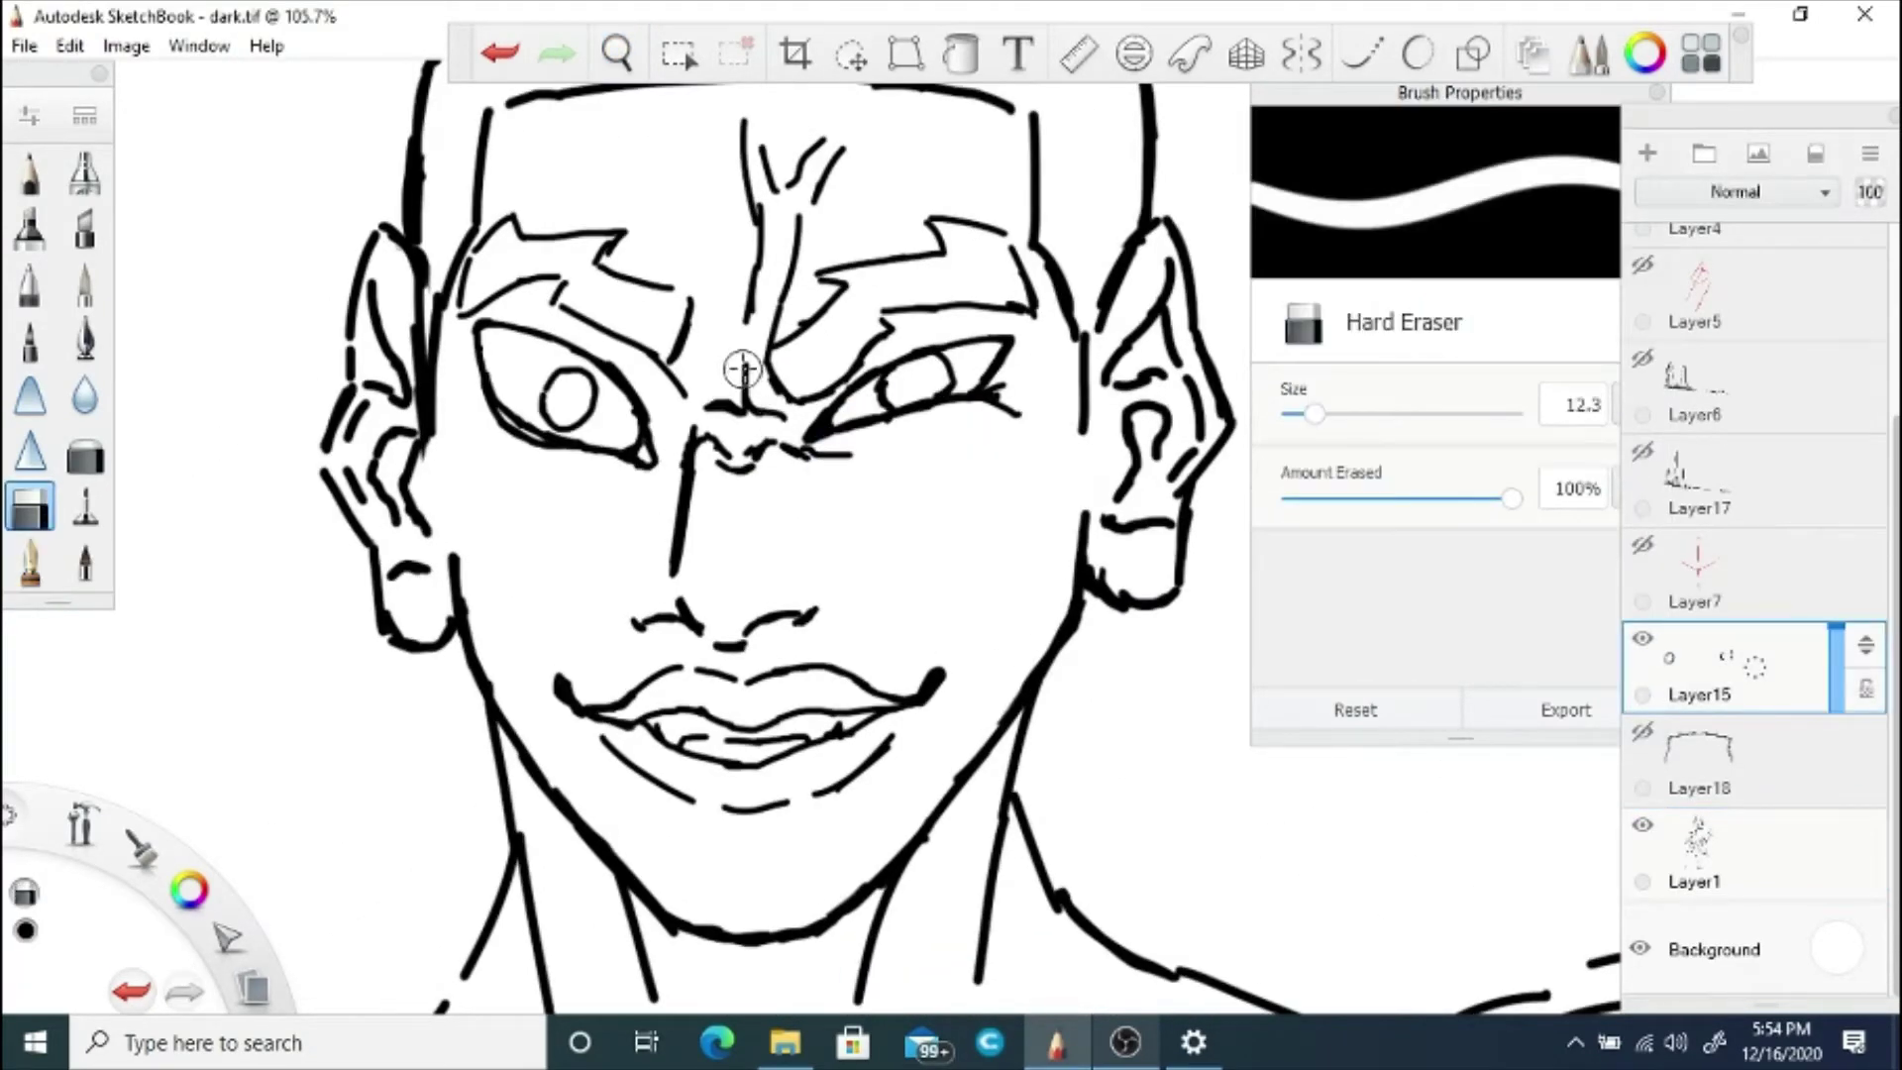
pyautogui.click(1711, 854)
# Step: Erase the horizontal crease above the nose bridge with the Hard Eraser and rework the short frown line between the brows
pyautogui.press('e')
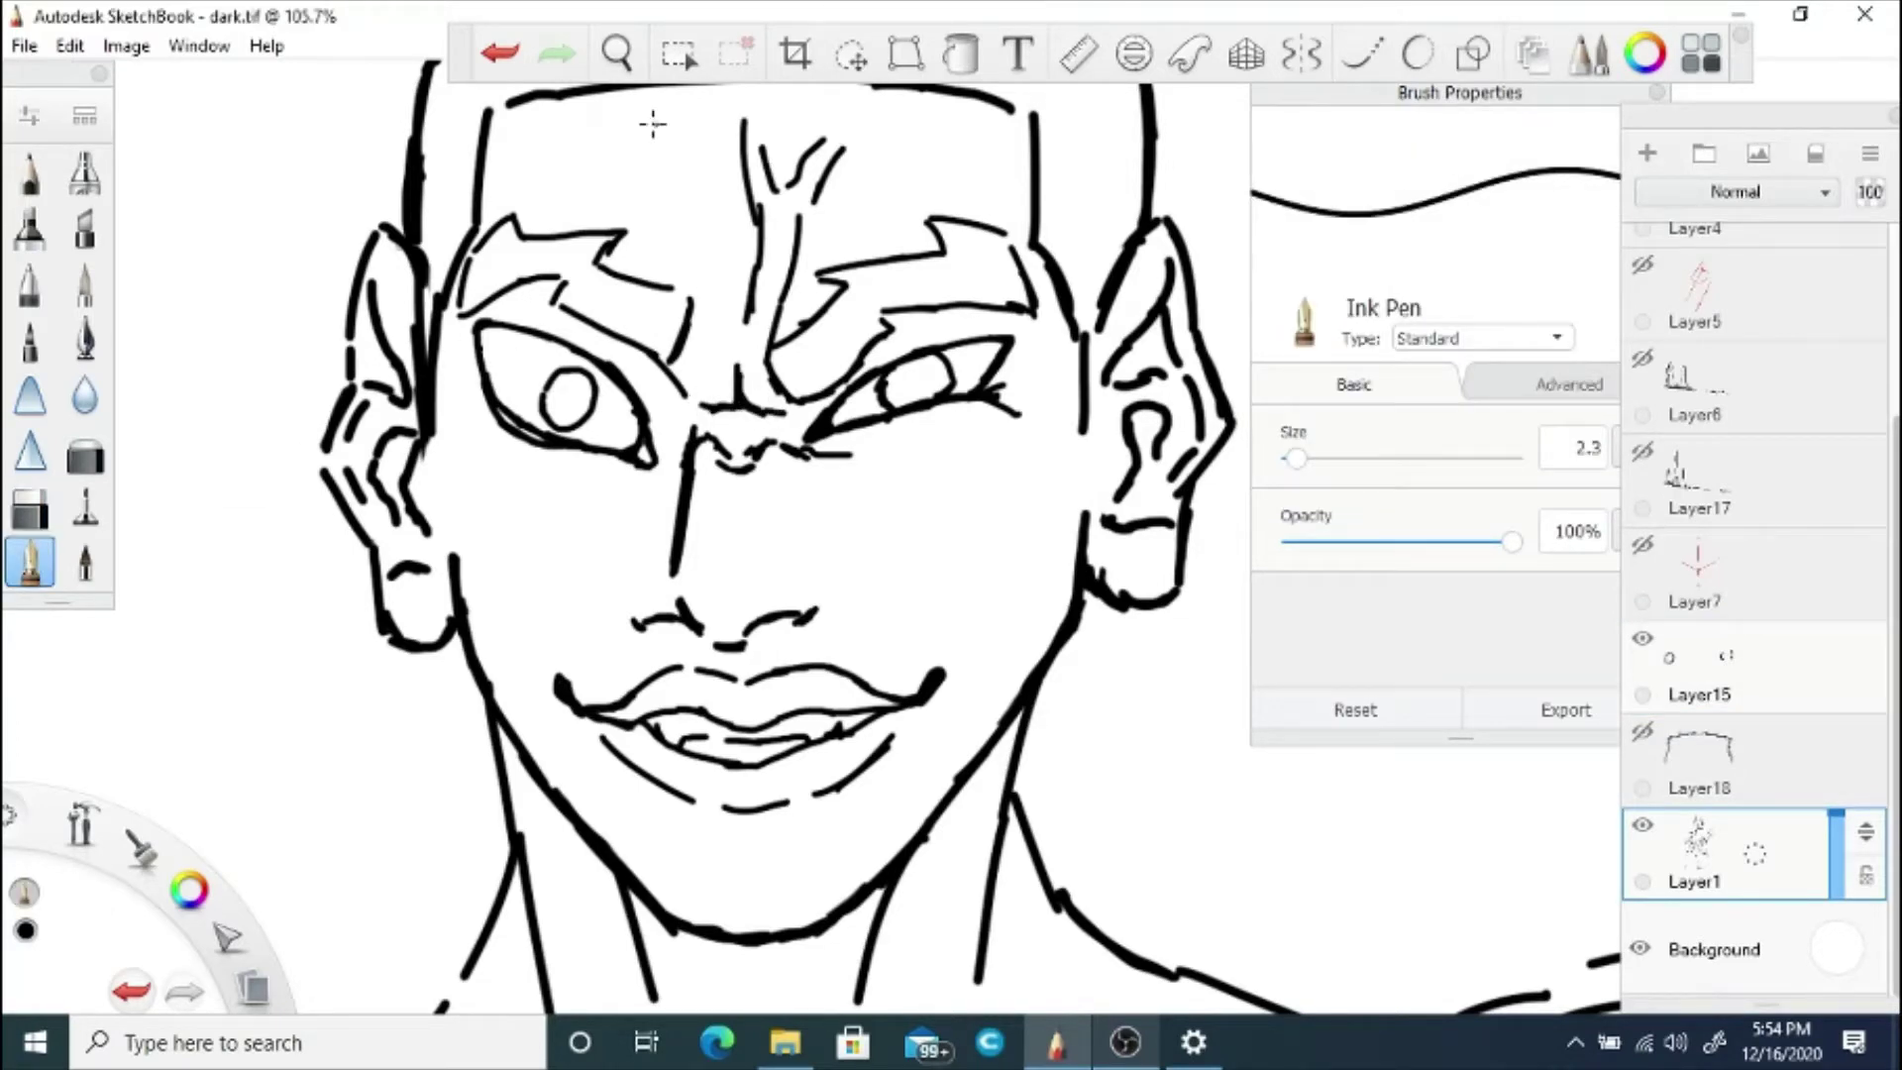
pyautogui.press('space')
pyautogui.moveTo(759, 384)
pyautogui.mouseDown()
pyautogui.moveTo(743, 534)
pyautogui.moveTo(828, 318)
pyautogui.mouseUp()
pyautogui.press('e')
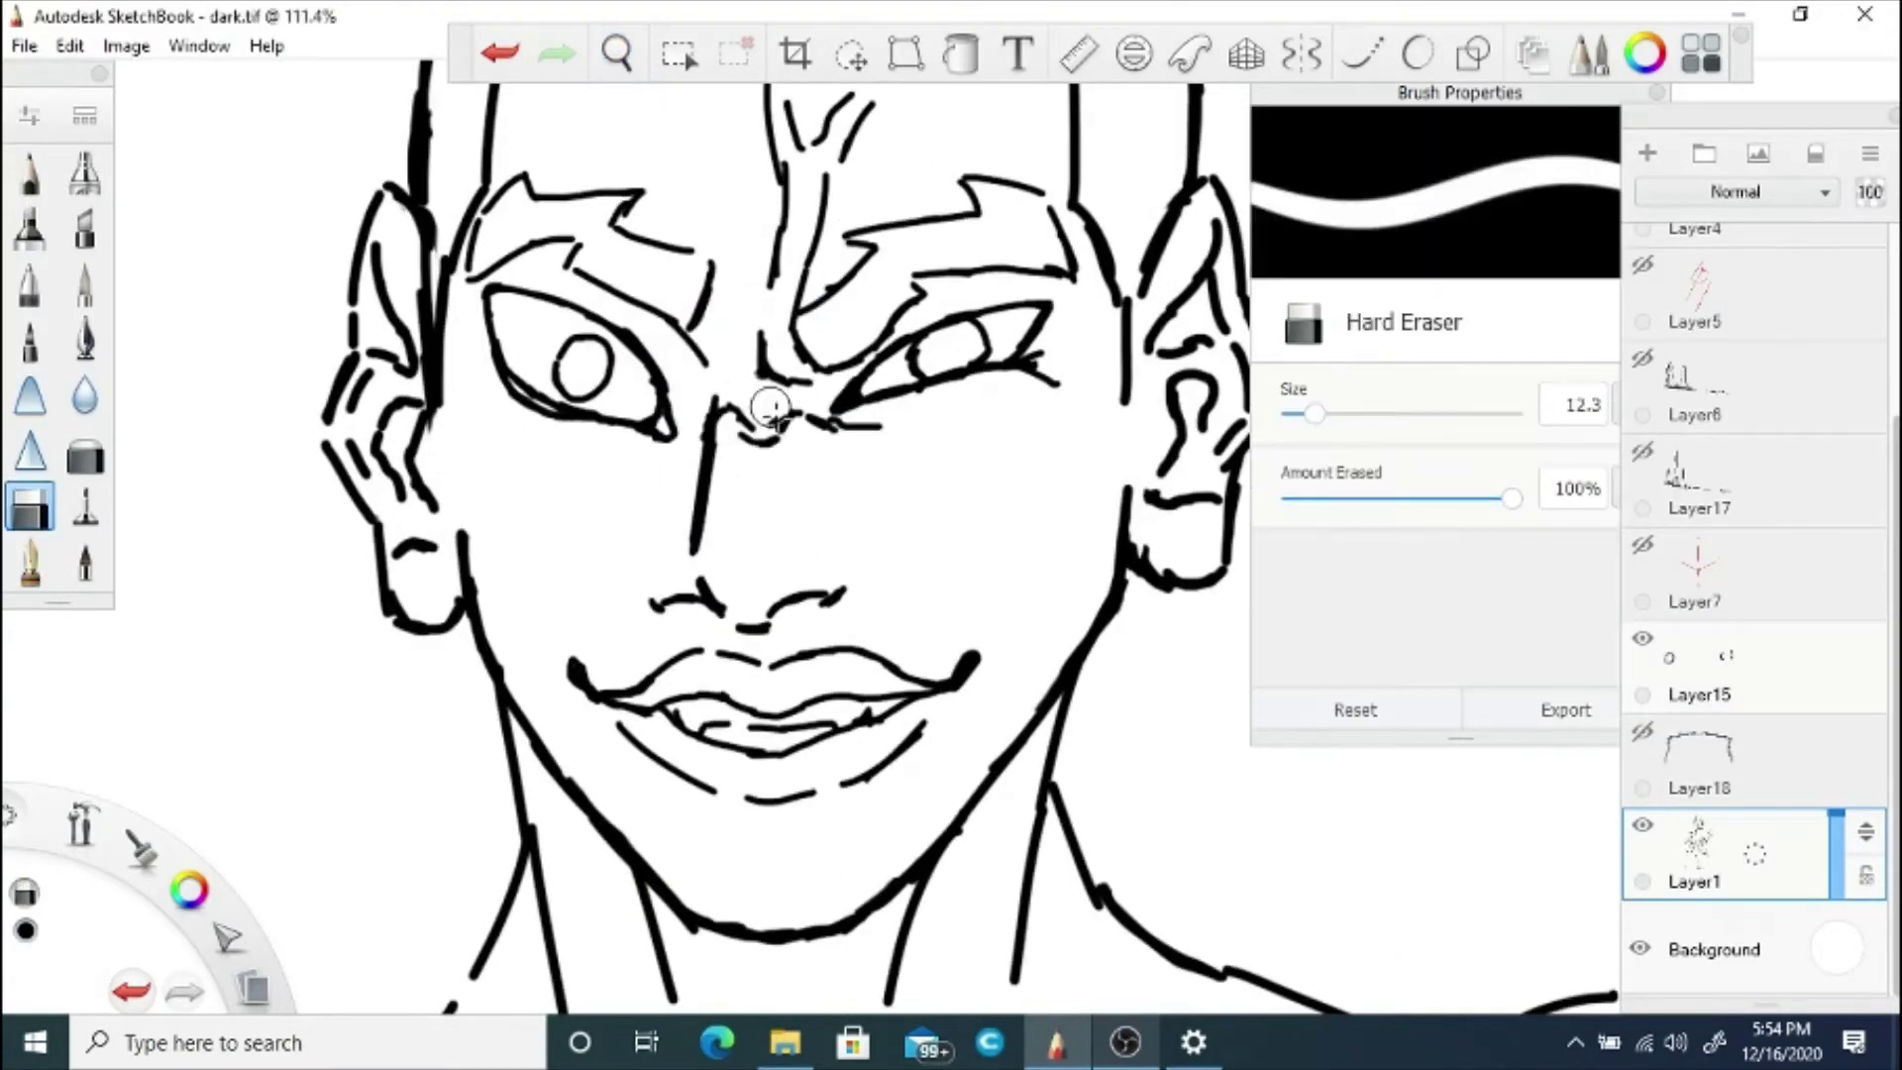
pyautogui.press('space')
pyautogui.moveTo(683, 377); pyautogui.dragTo(624, 529)
pyautogui.click(500, 51)
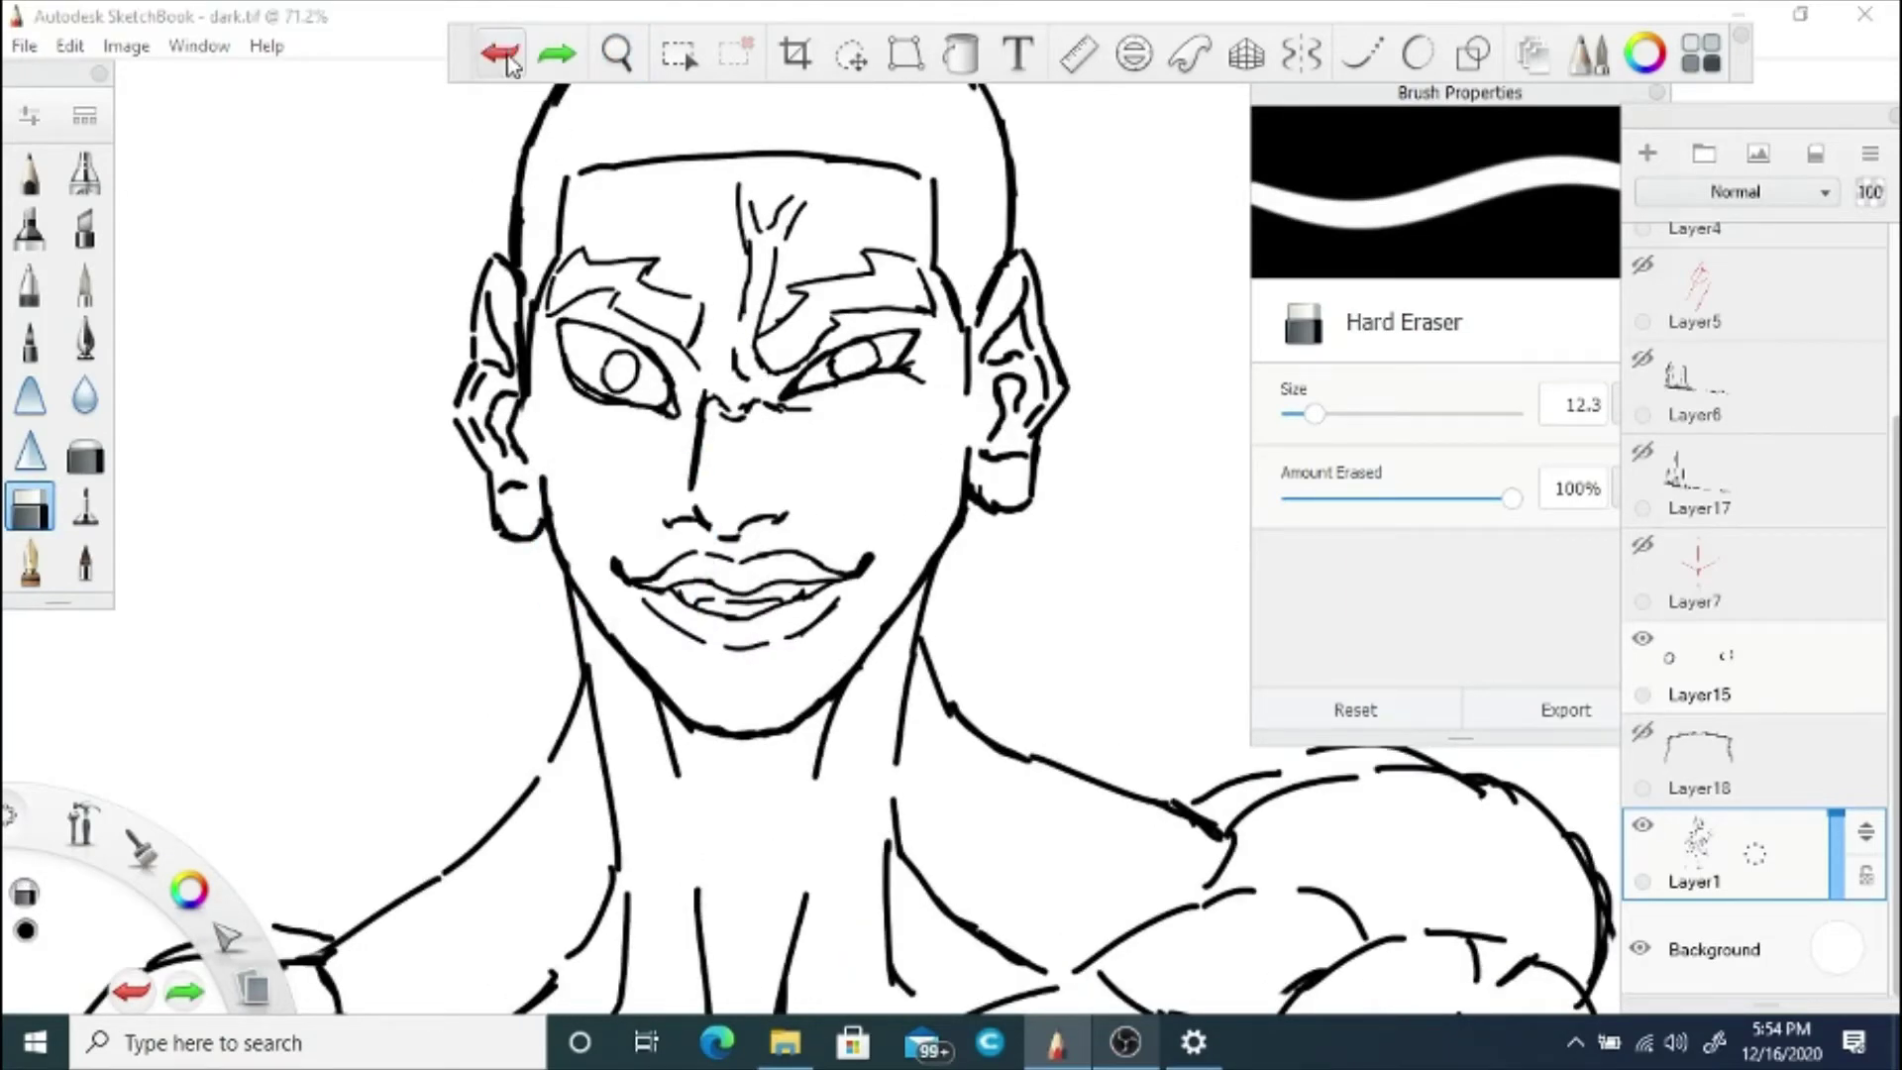
pyautogui.press('e')
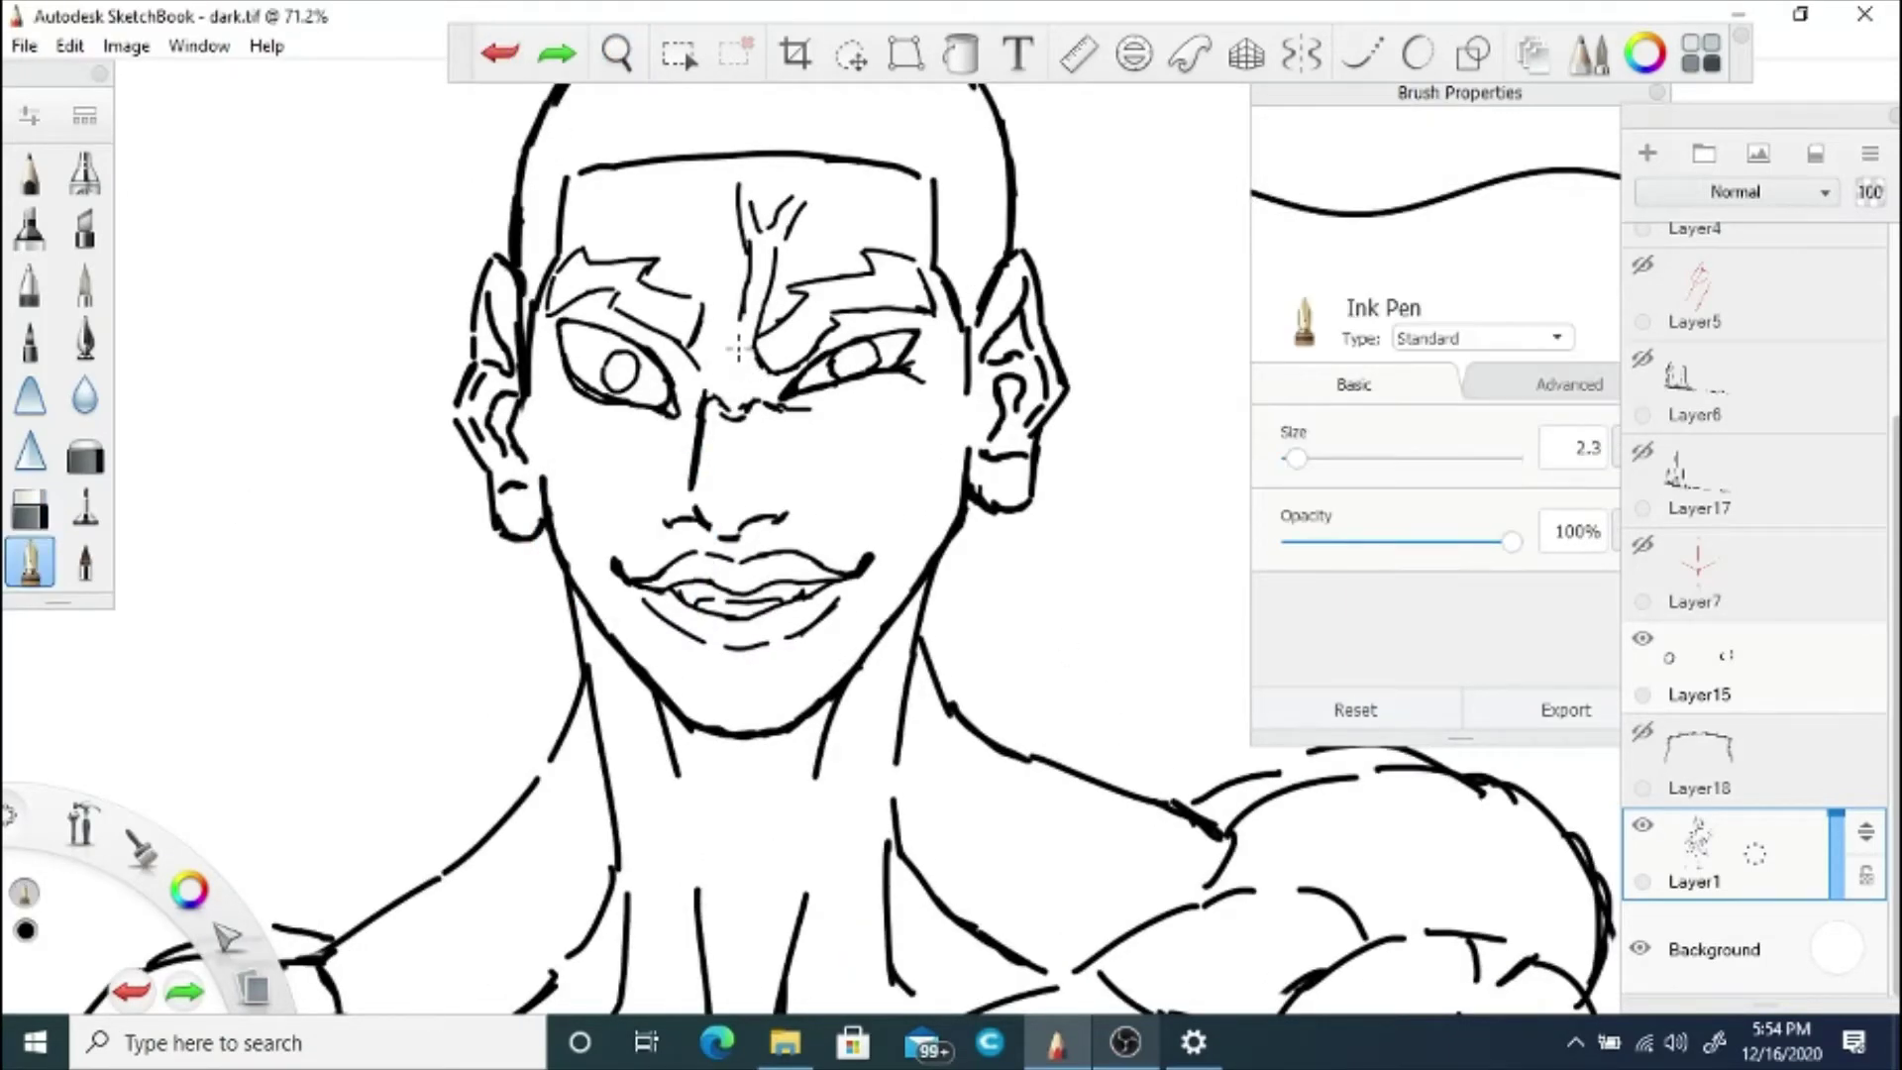
pyautogui.moveTo(741, 348); pyautogui.dragTo(742, 376)
pyautogui.click(500, 51)
pyautogui.press('space')
pyautogui.moveTo(705, 463)
pyautogui.mouseDown()
pyautogui.moveTo(849, 658)
pyautogui.moveTo(842, 569)
pyautogui.moveTo(840, 630)
pyautogui.mouseUp()
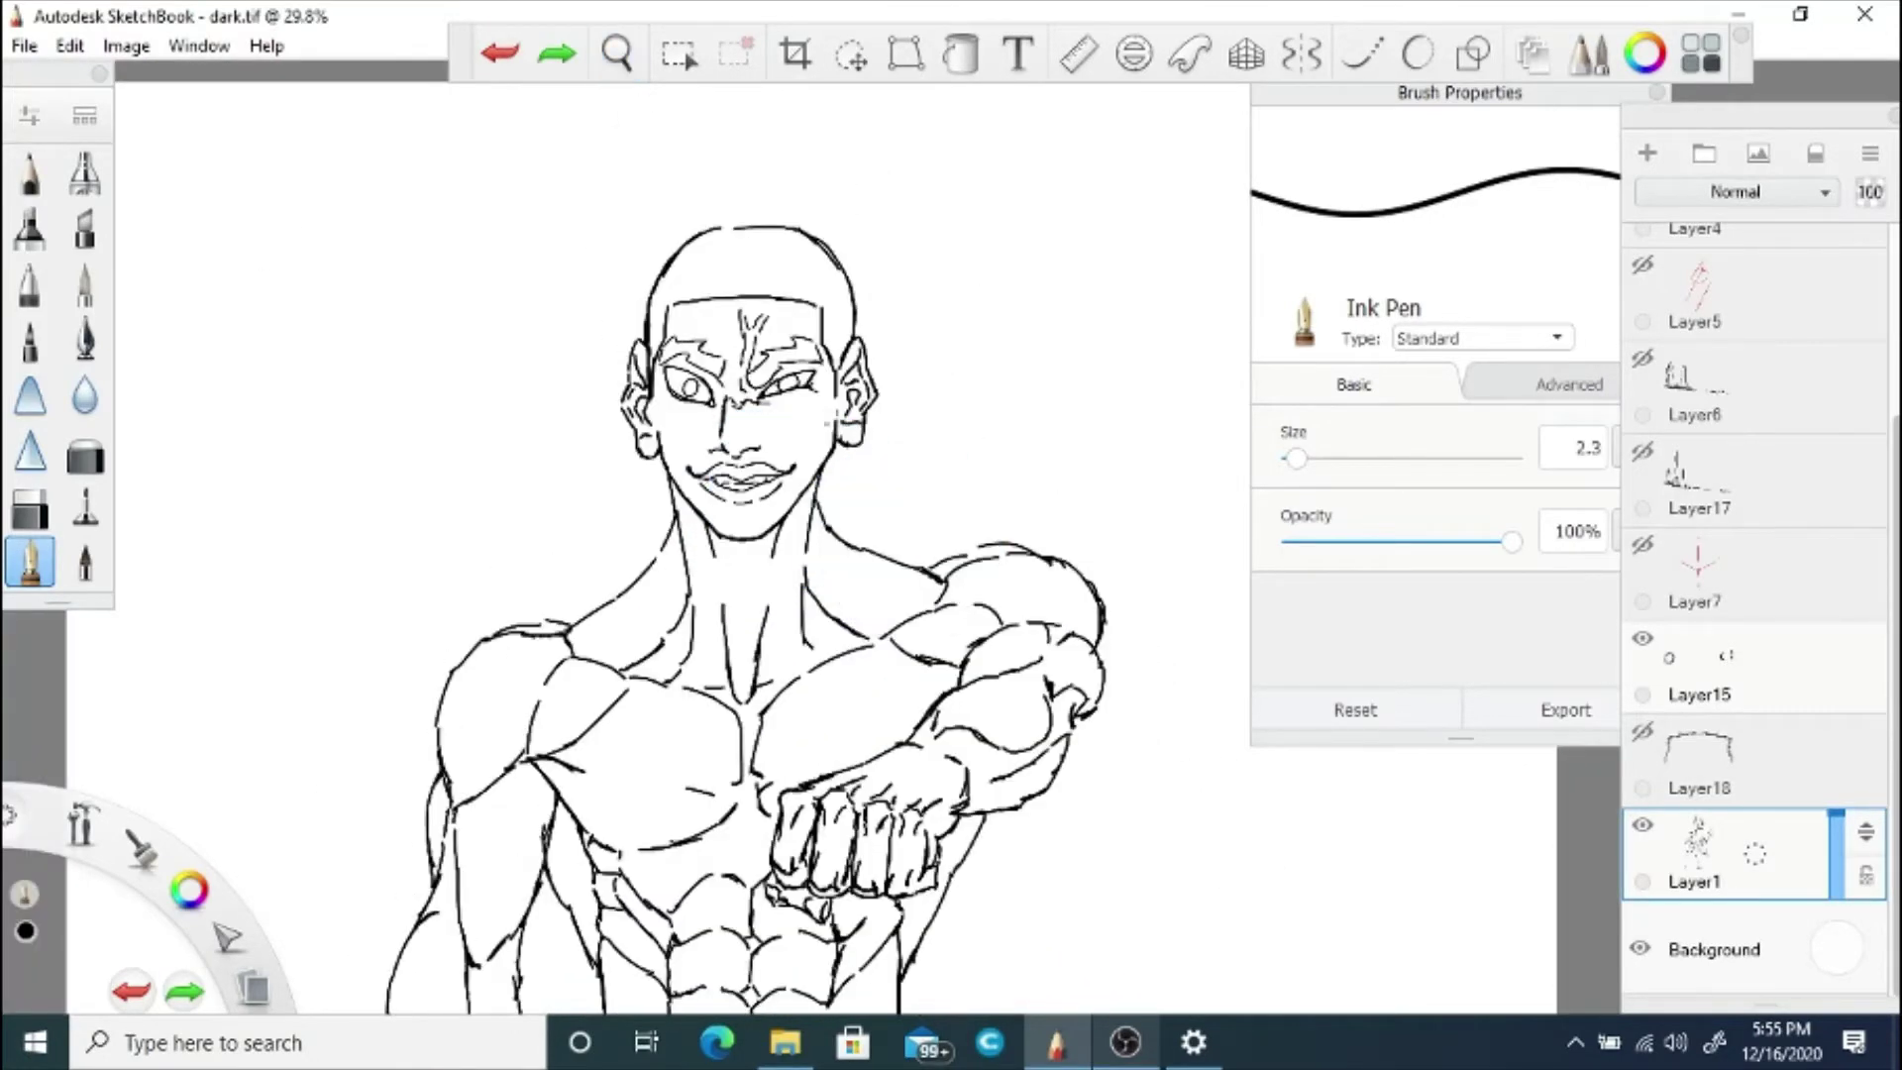
# Step: Erase the inner corner of the wide-open eye with the Hard Eraser and re-ink it with the Ink Pen as a cleaner point
pyautogui.press('space')
pyautogui.moveTo(709, 366); pyautogui.dragTo(862, 653)
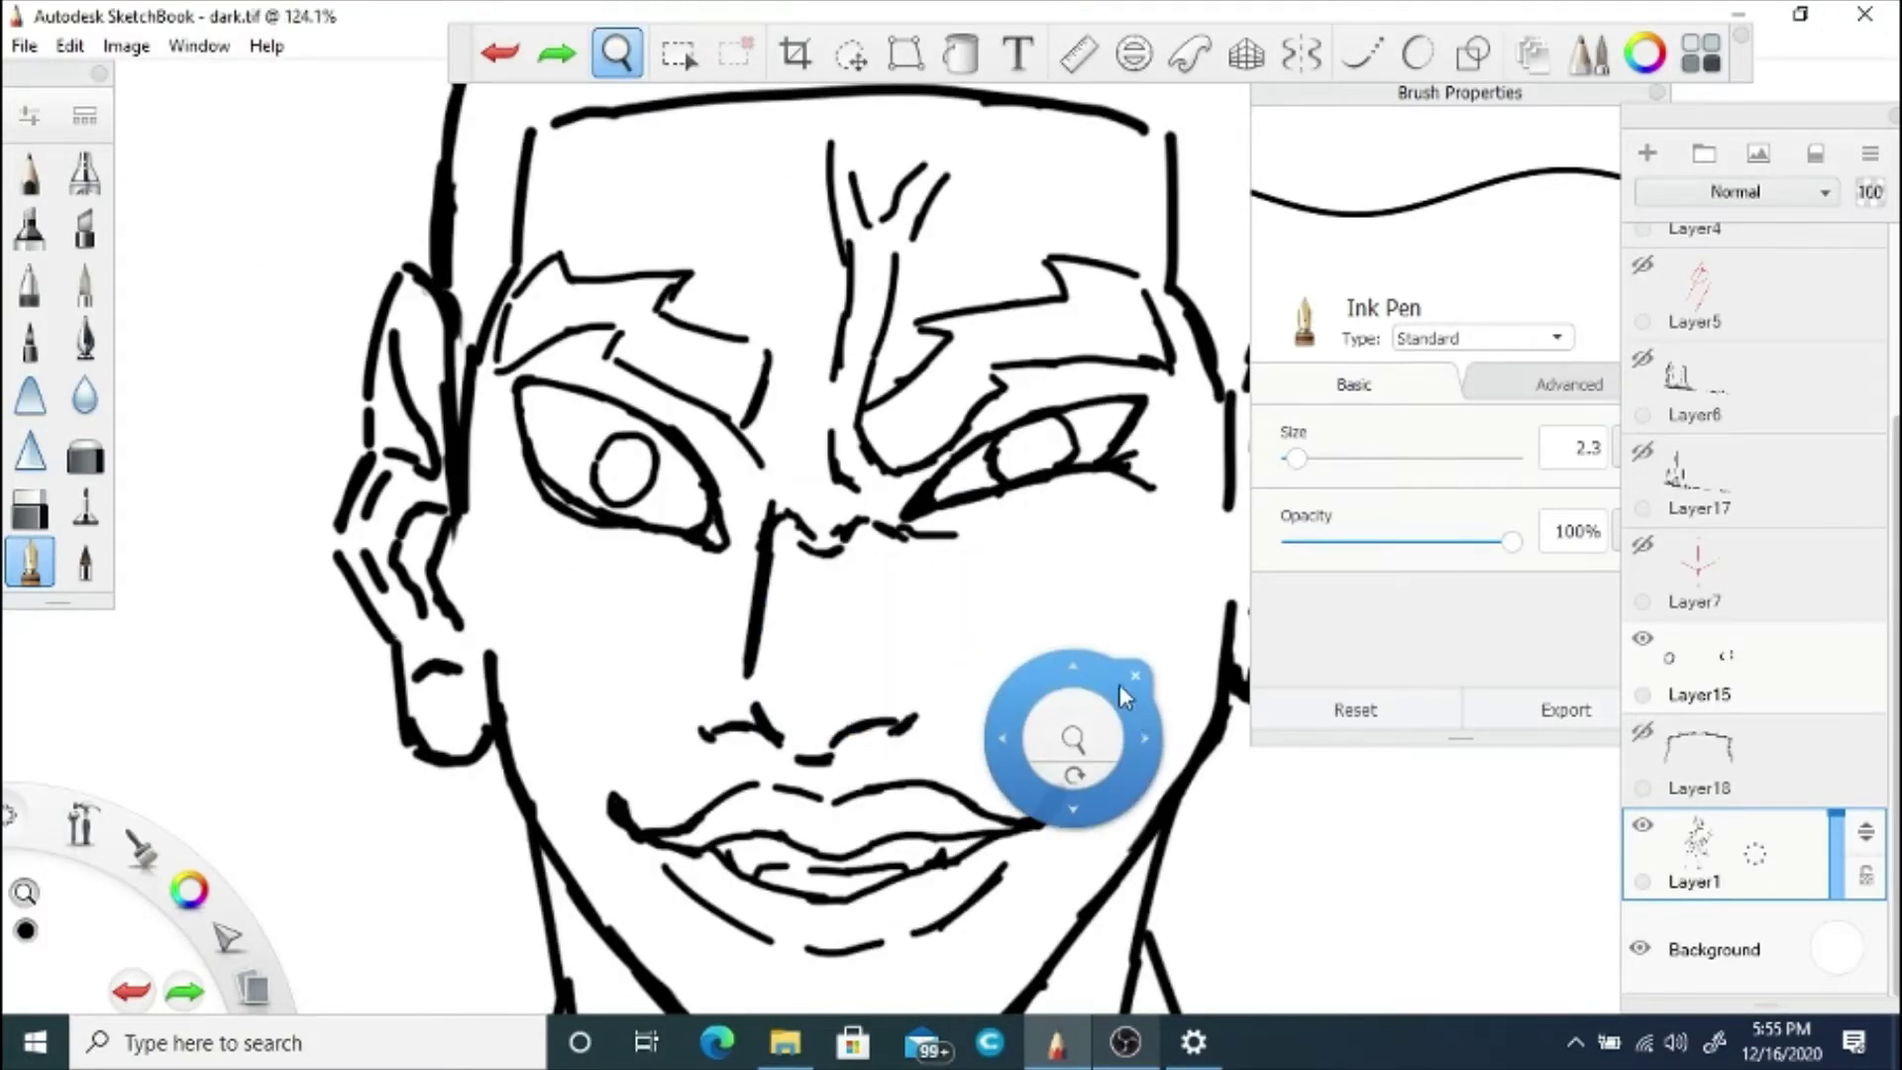
pyautogui.click(1134, 677)
pyautogui.press('e')
pyautogui.moveTo(703, 535); pyautogui.dragTo(679, 542)
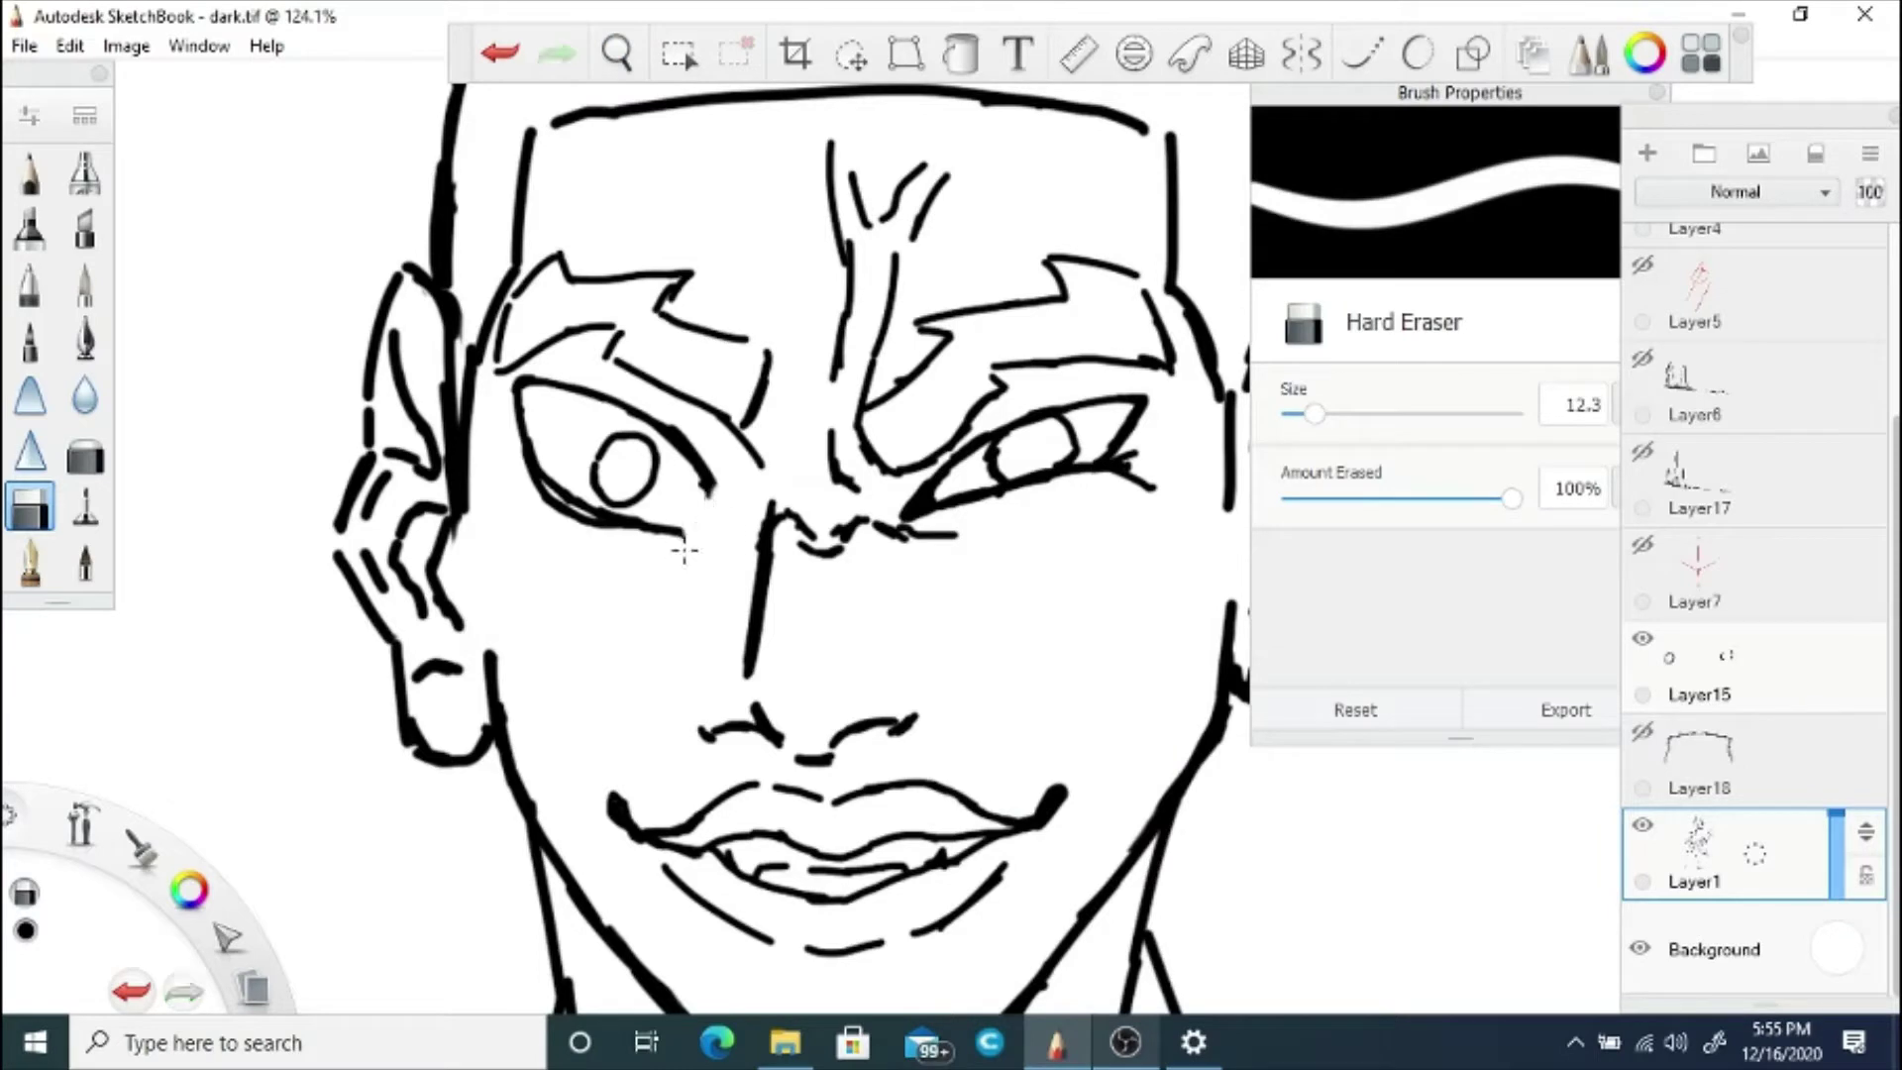
pyautogui.press('e')
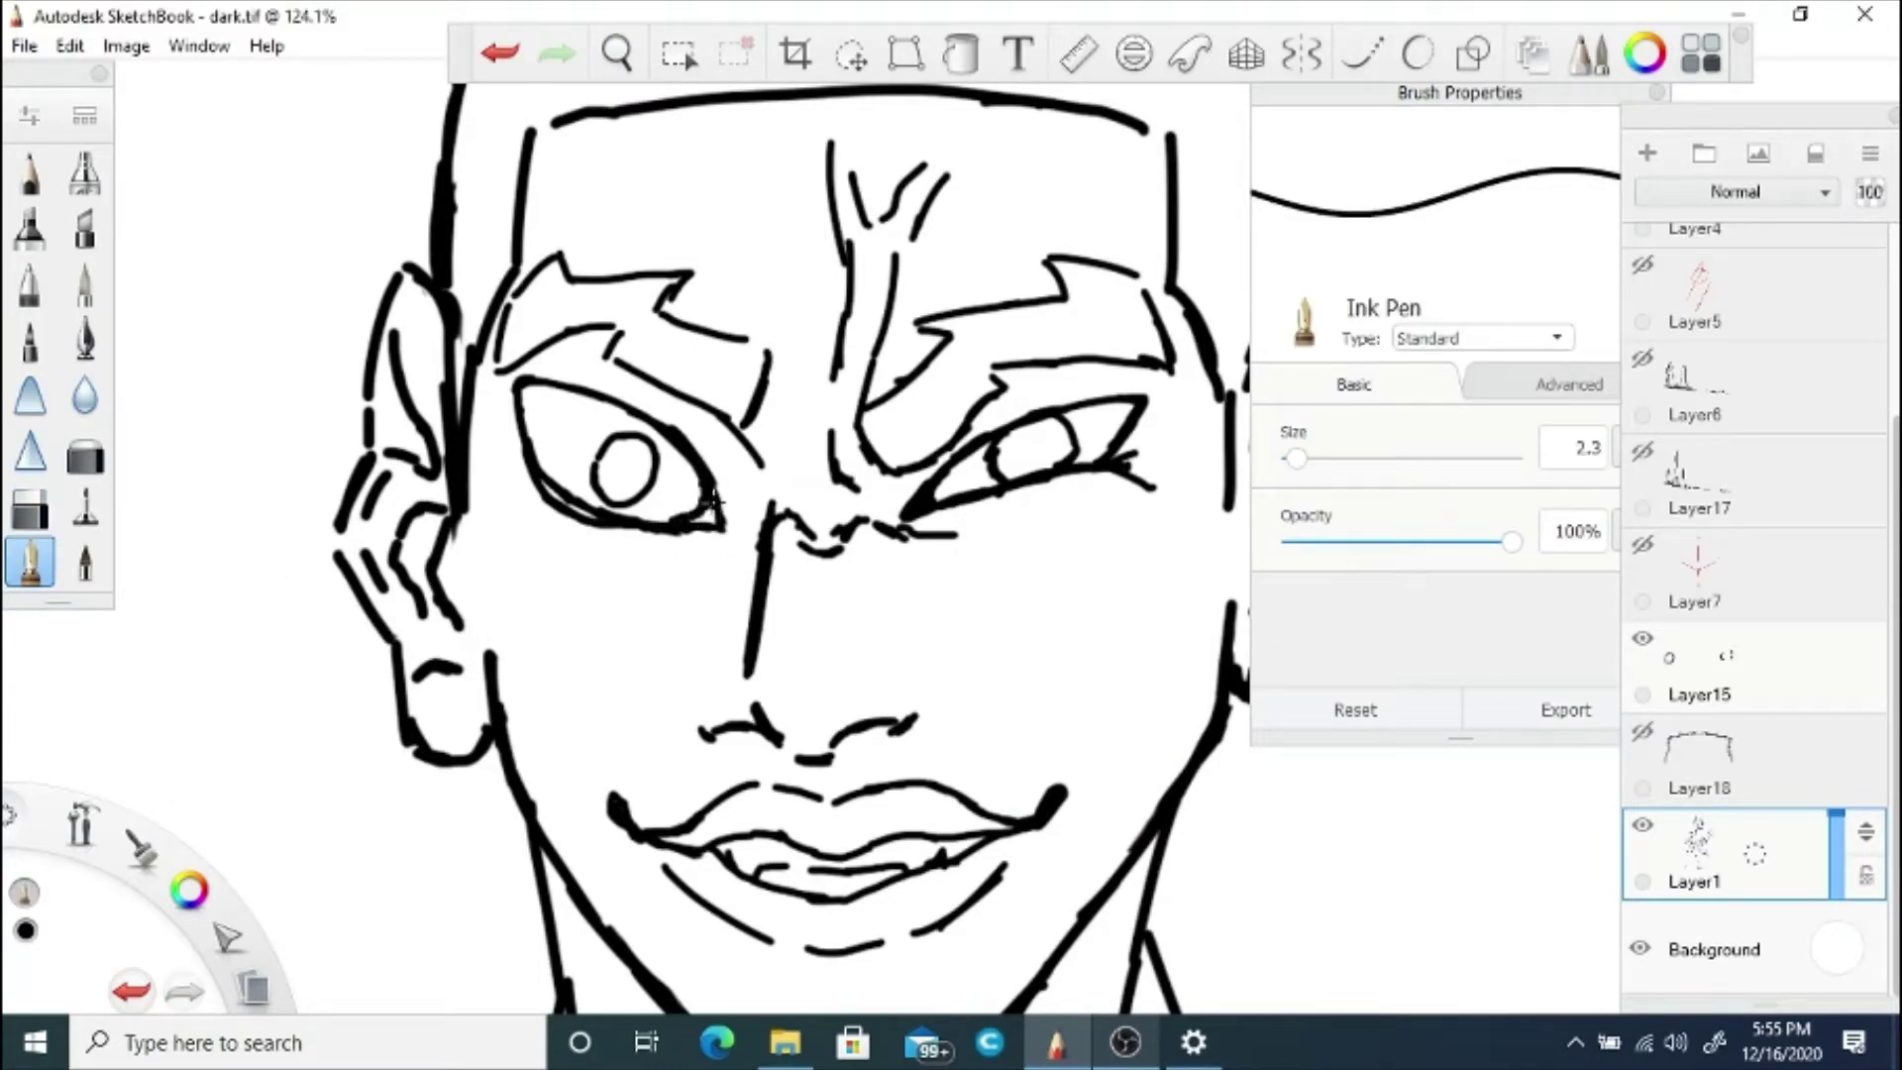
pyautogui.press('space')
pyautogui.moveTo(693, 542); pyautogui.dragTo(776, 667)
pyautogui.press('space')
pyautogui.moveTo(650, 656)
pyautogui.mouseDown()
pyautogui.moveTo(731, 515)
pyautogui.moveTo(927, 343)
pyautogui.mouseUp()
pyautogui.moveTo(608, 457); pyautogui.dragTo(588, 500)
# Step: Save the drawing as a separate file named A1.tif
pyautogui.press('space')
pyautogui.moveTo(632, 484); pyautogui.dragTo(584, 758)
pyautogui.click(28, 52)
pyautogui.click(78, 230)
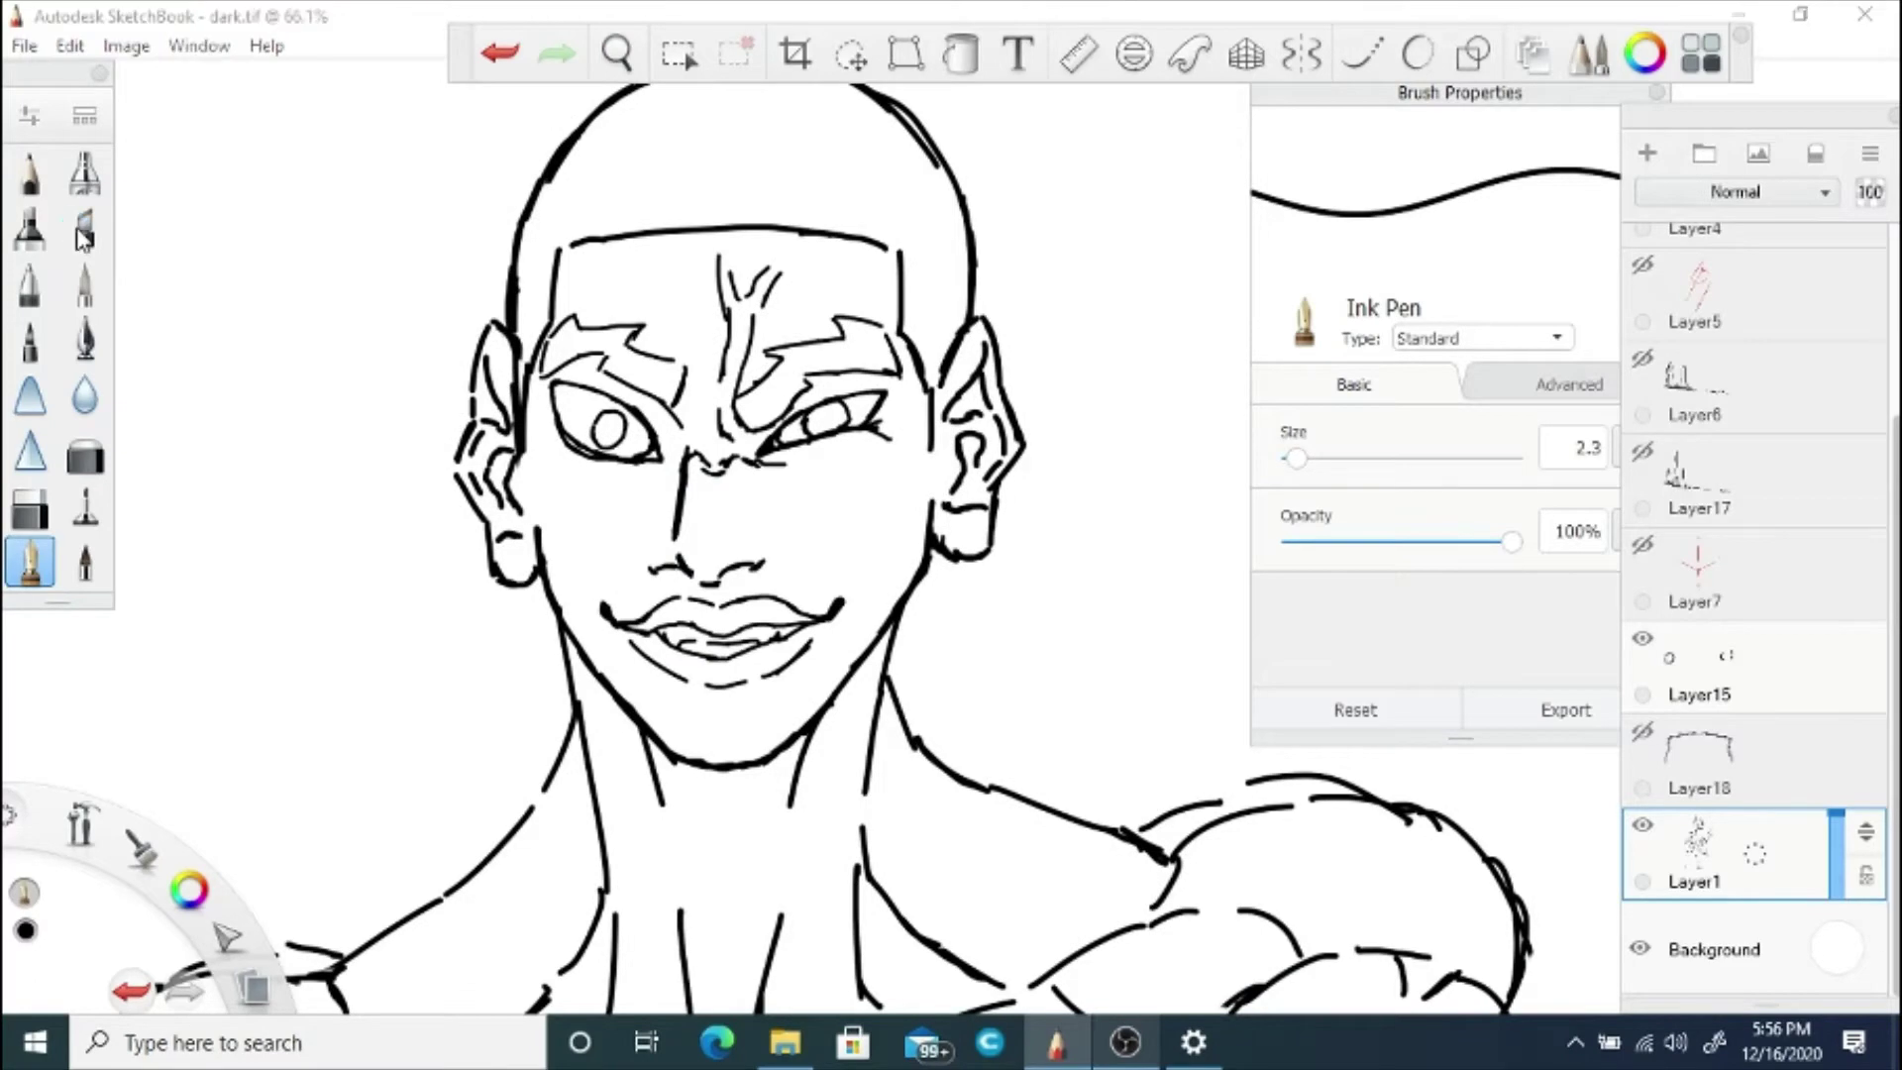
pyautogui.hotkey('ctrl', 'shift', 's')
pyautogui.click(717, 680)
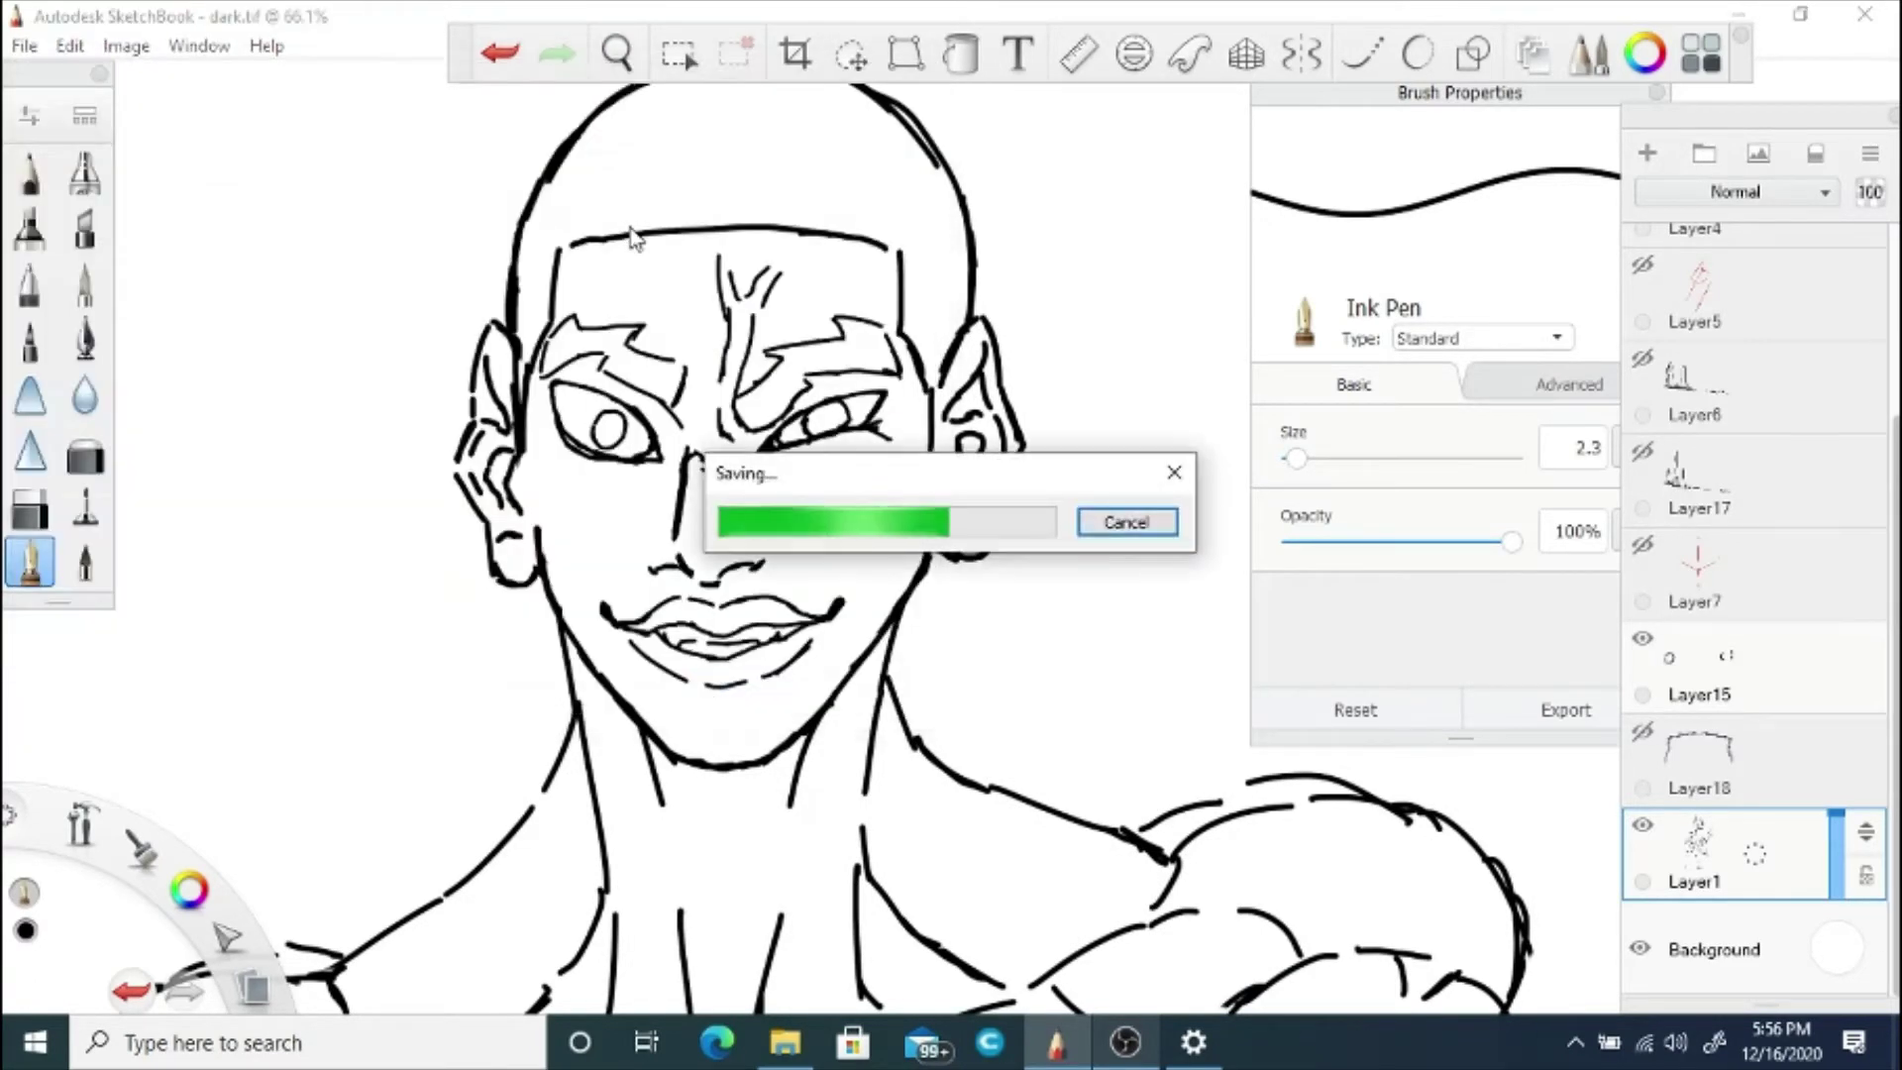
# Step: Join the broken dashes of the line below the lower lip into one stroke and clean it with the Hard Eraser at size 13.6
pyautogui.click(616, 53)
pyautogui.moveTo(725, 745); pyautogui.dragTo(734, 569)
pyautogui.click(847, 514)
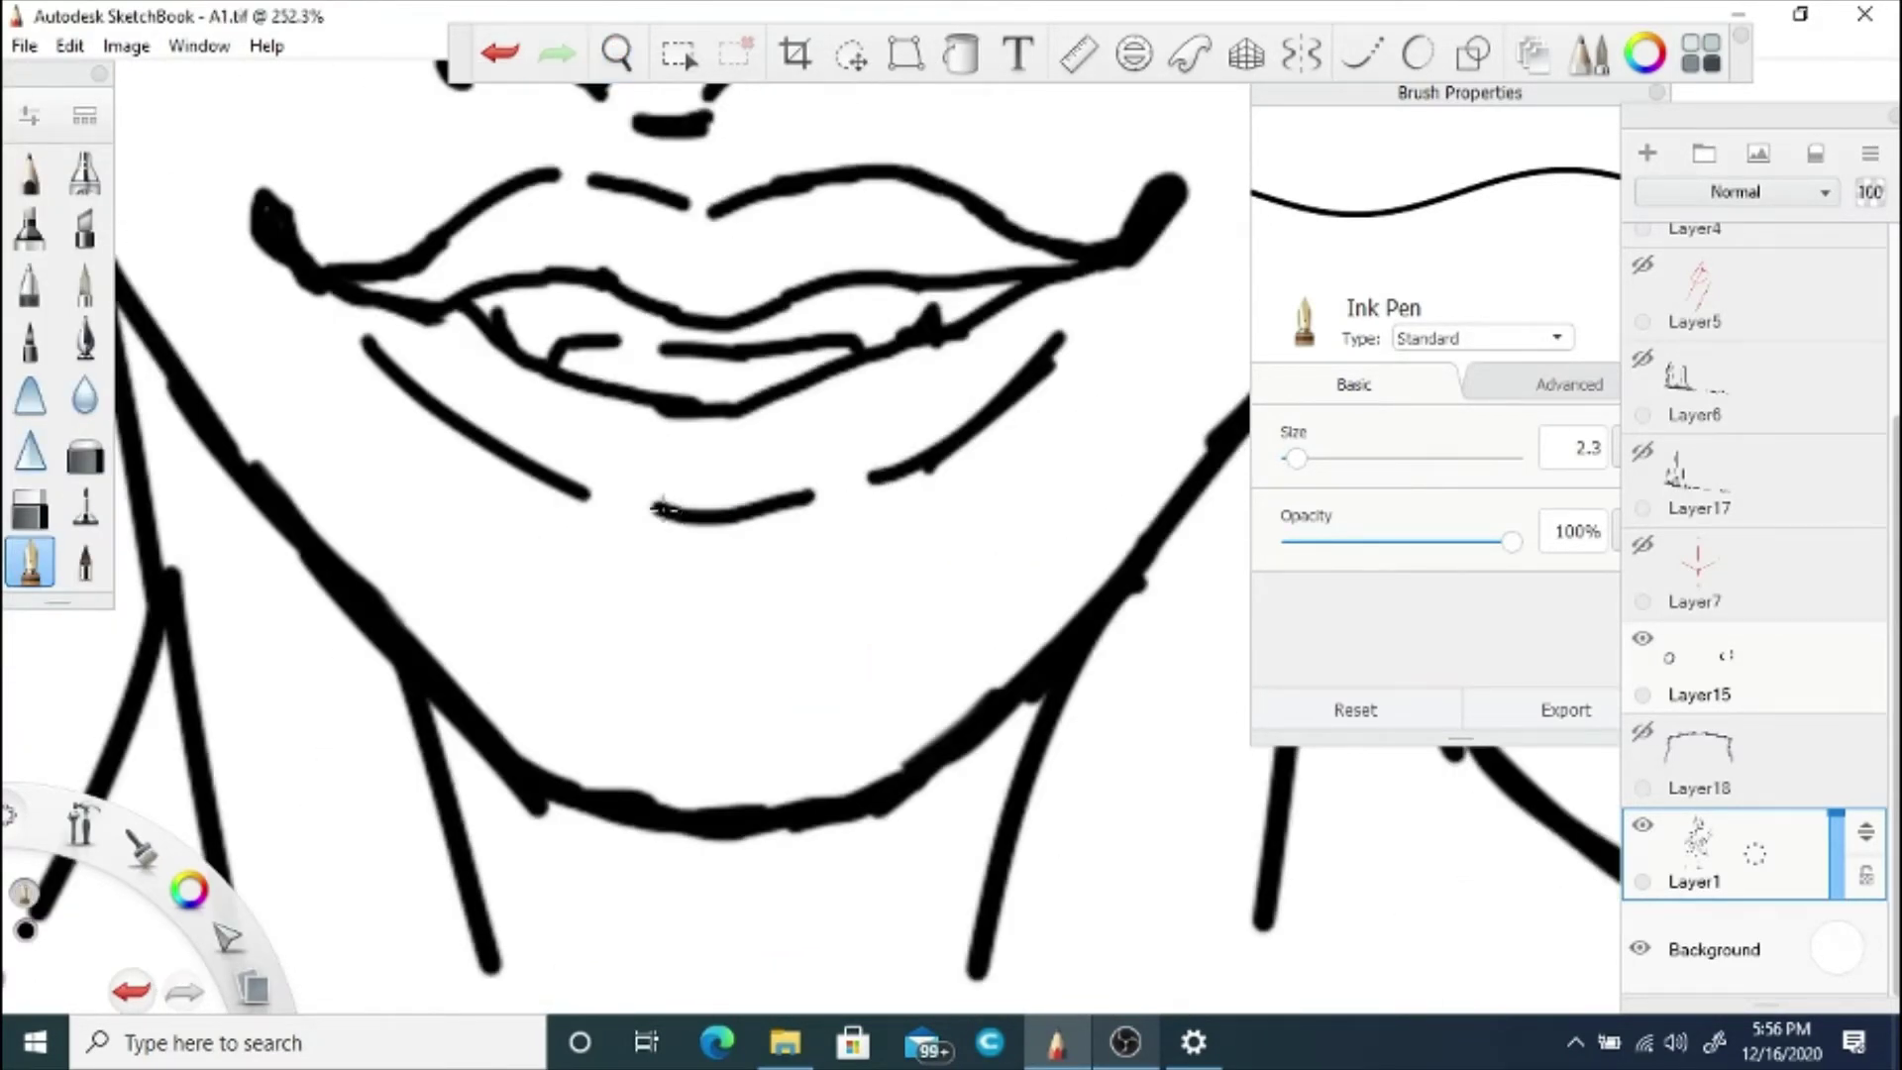
pyautogui.moveTo(662, 508)
pyautogui.mouseDown()
pyautogui.moveTo(849, 496)
pyautogui.moveTo(824, 505)
pyautogui.mouseUp()
pyautogui.press('e')
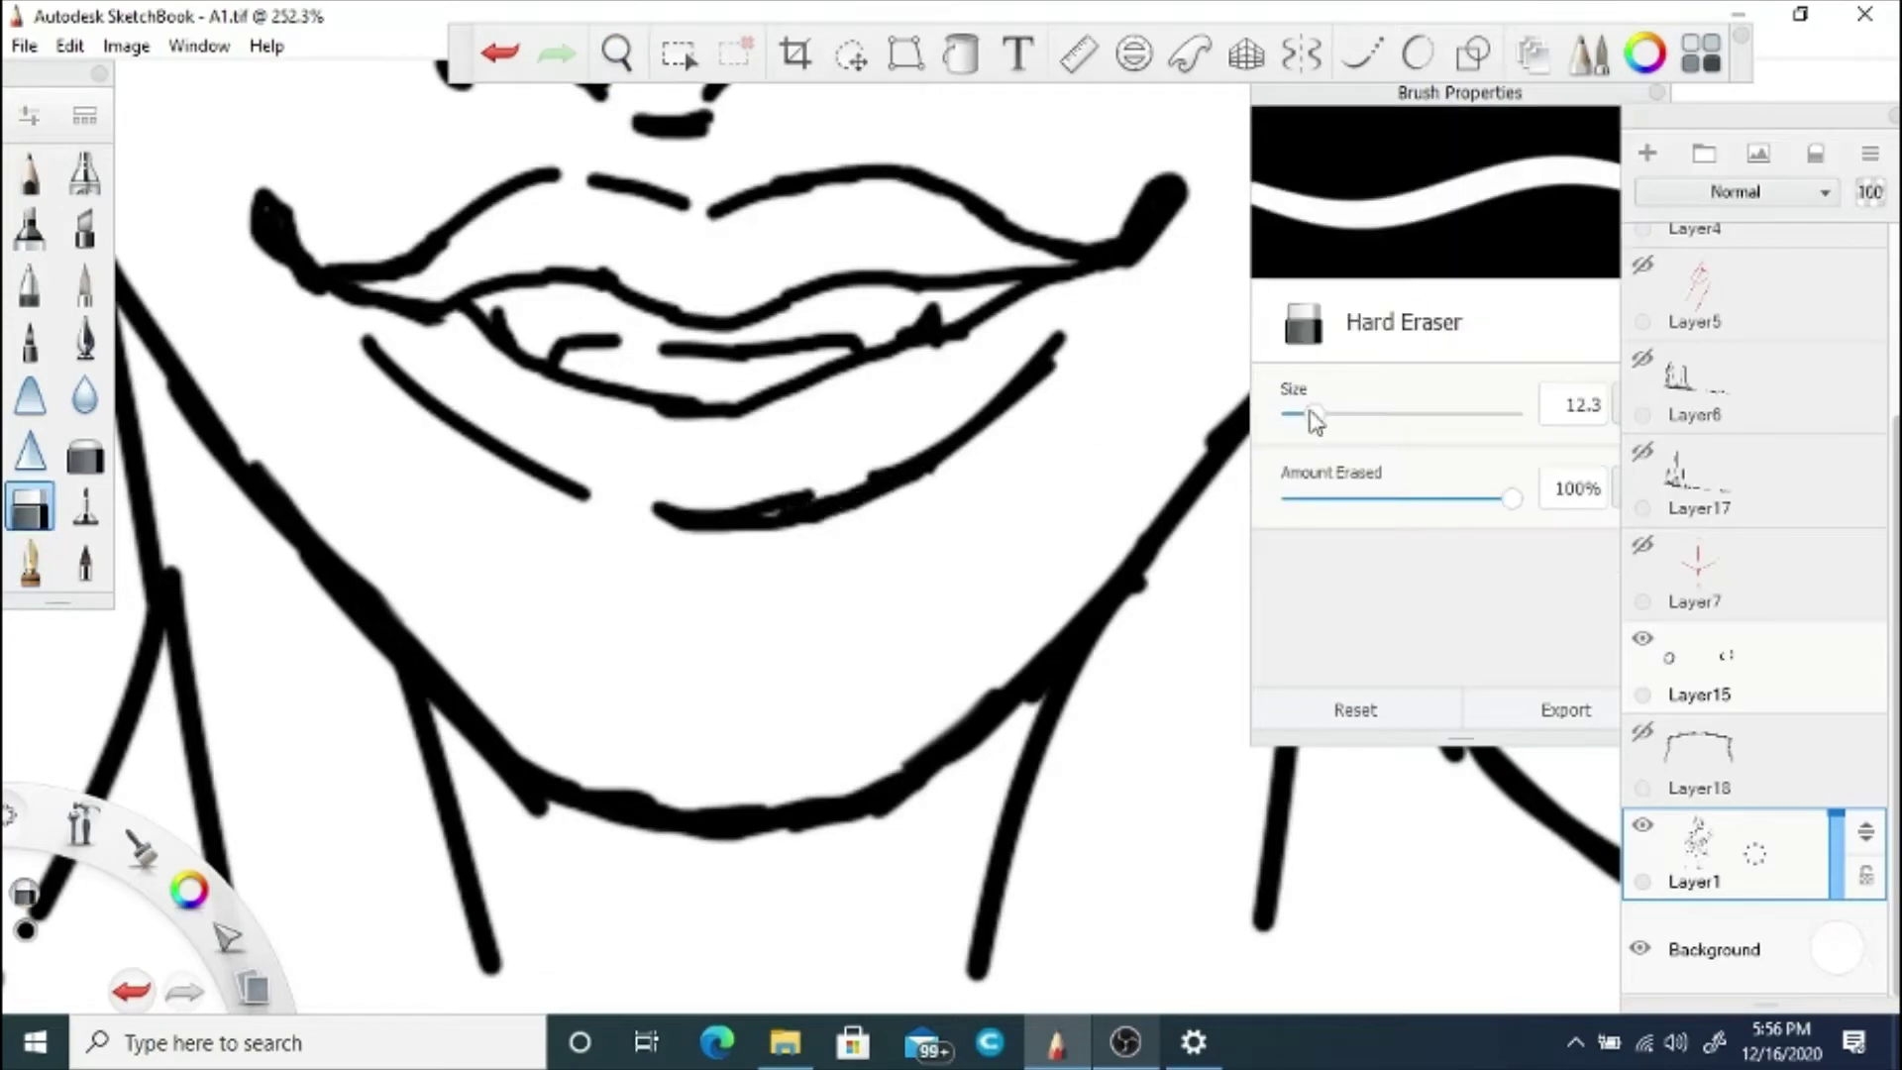
pyautogui.press('e')
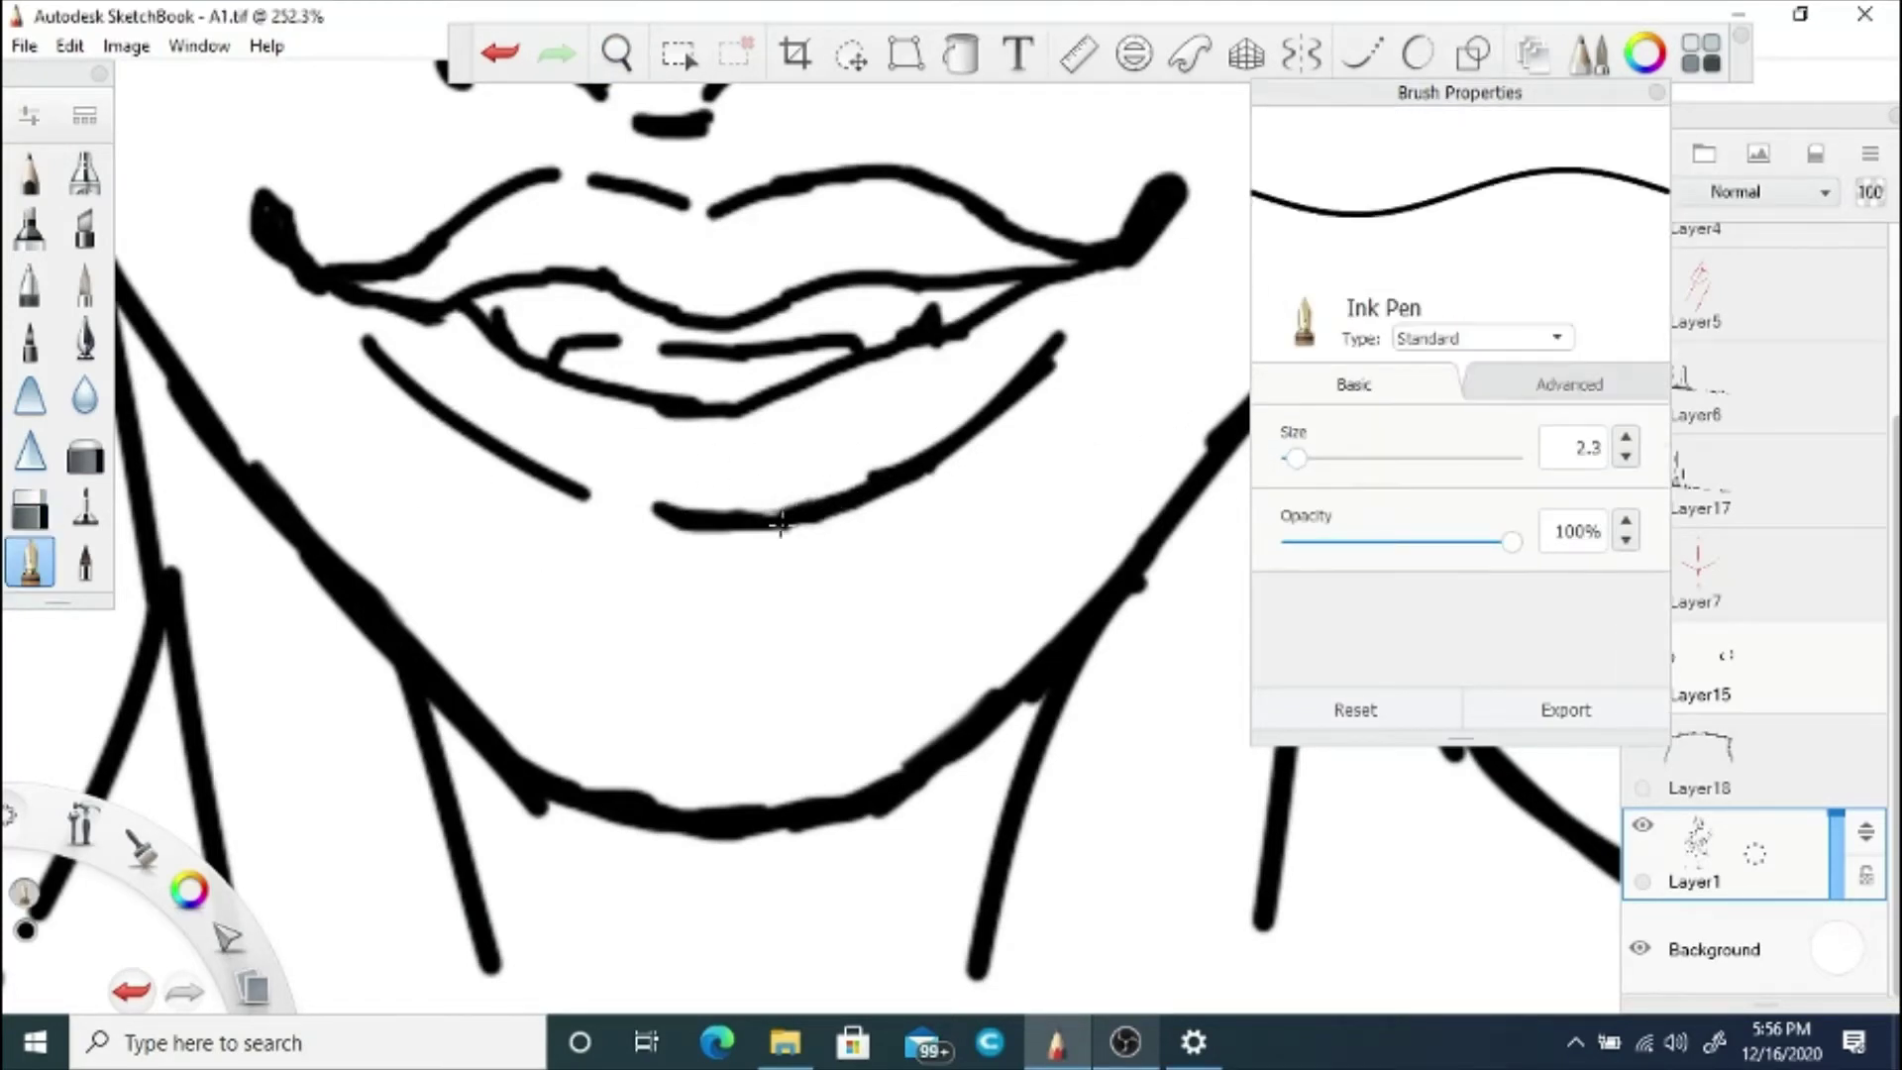
# Step: Reshape the nostril on the squinting eye's side with the Ink Pen and add small crease strokes at that mouth corner
pyautogui.press('space')
pyautogui.moveTo(612, 460)
pyautogui.mouseDown()
pyautogui.moveTo(620, 564)
pyautogui.moveTo(723, 511)
pyautogui.moveTo(721, 478)
pyautogui.moveTo(709, 489)
pyautogui.moveTo(832, 323)
pyautogui.moveTo(931, 461)
pyautogui.mouseUp()
pyautogui.hotkey('ctrl', 'z')
pyautogui.press('space')
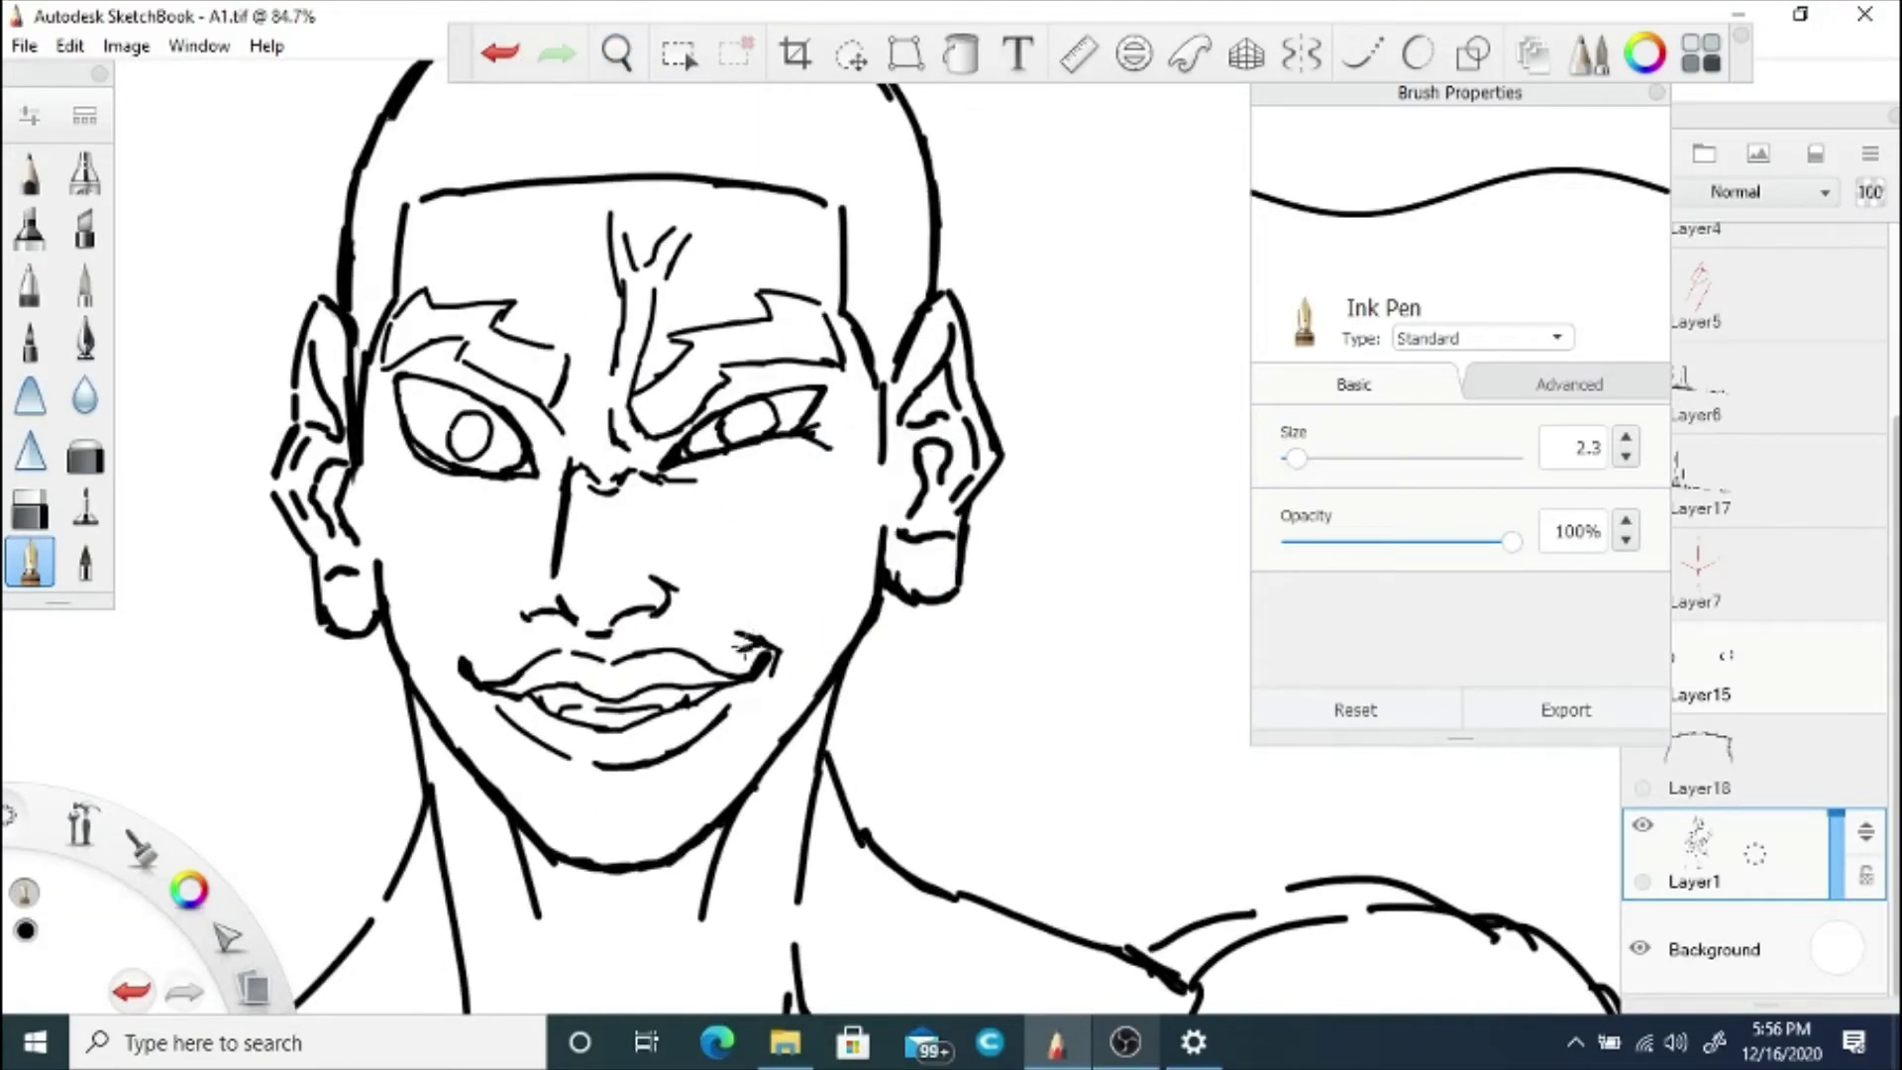
# Step: Check the whole head at a smaller scale and save the changes to A1.tif
pyautogui.press('space')
pyautogui.moveTo(573, 539); pyautogui.dragTo(565, 634)
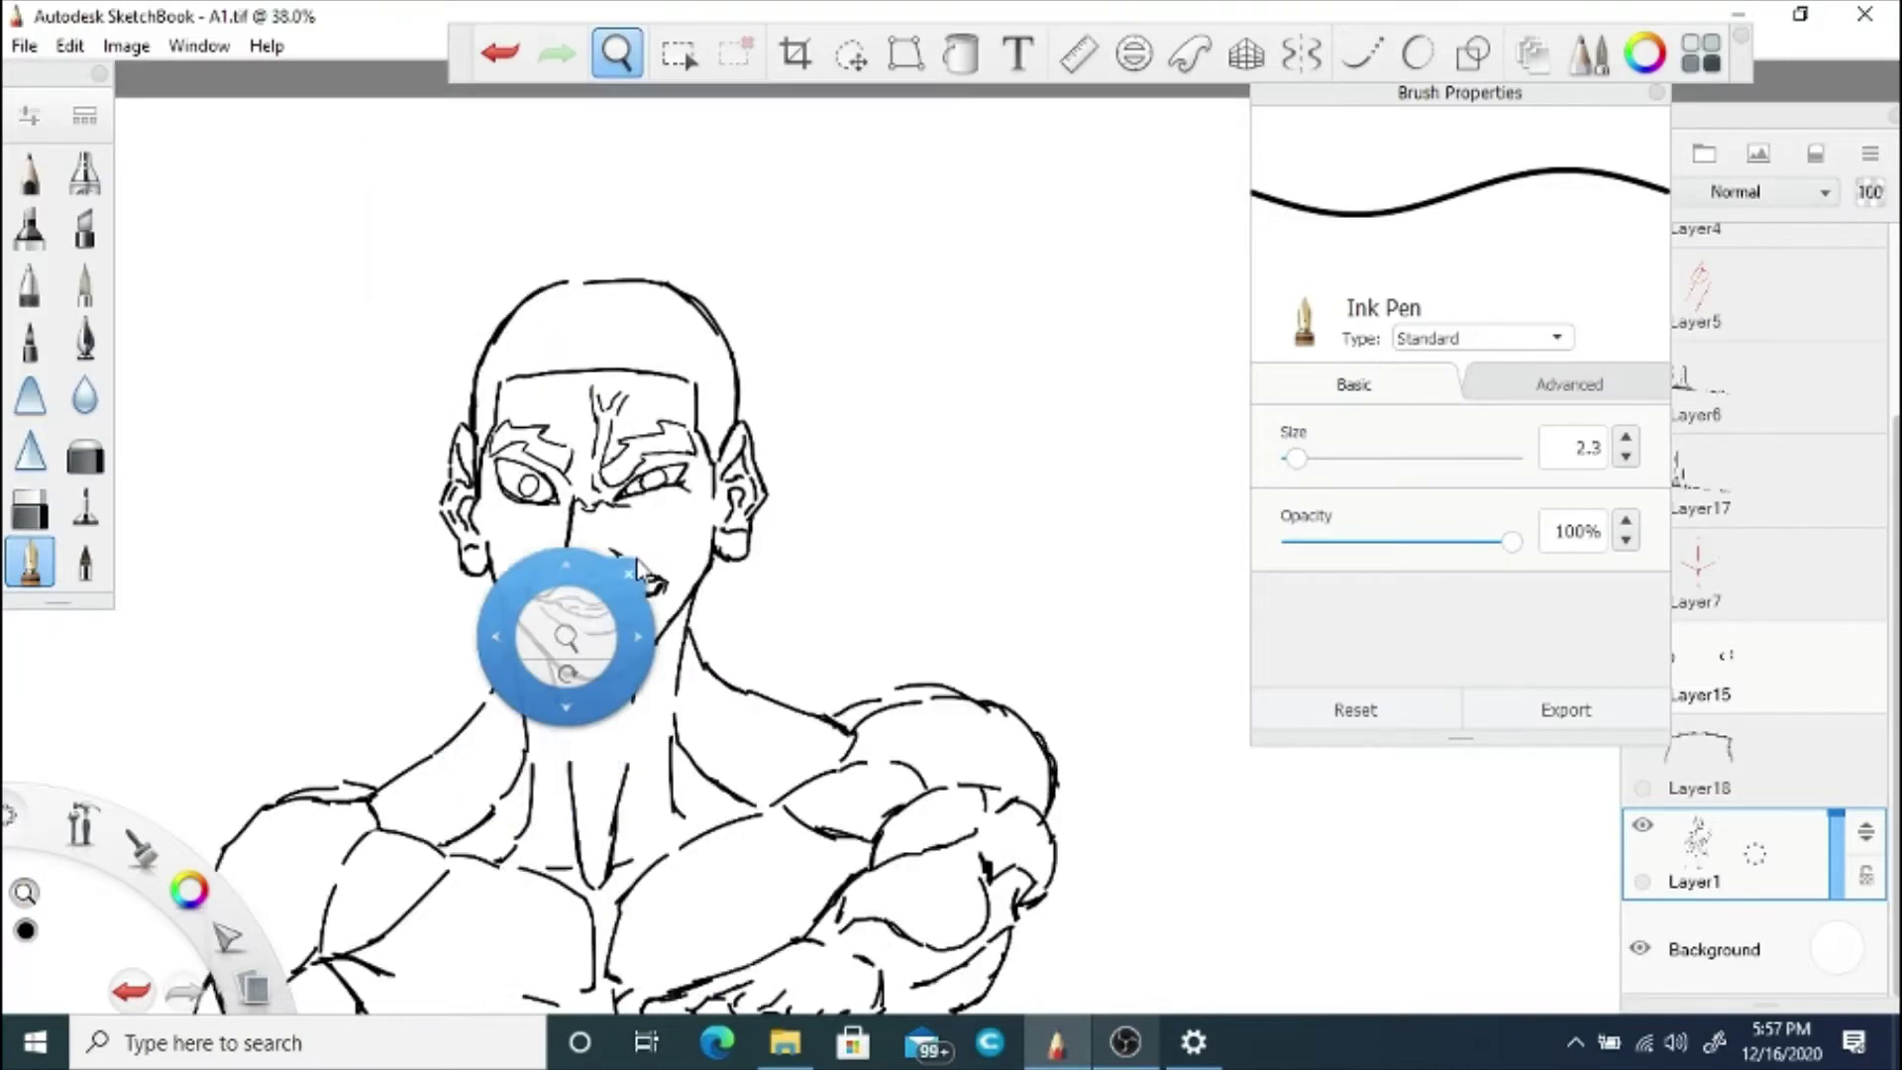
pyautogui.moveTo(710, 721); pyautogui.dragTo(765, 598)
pyautogui.click(24, 46)
pyautogui.click(80, 208)
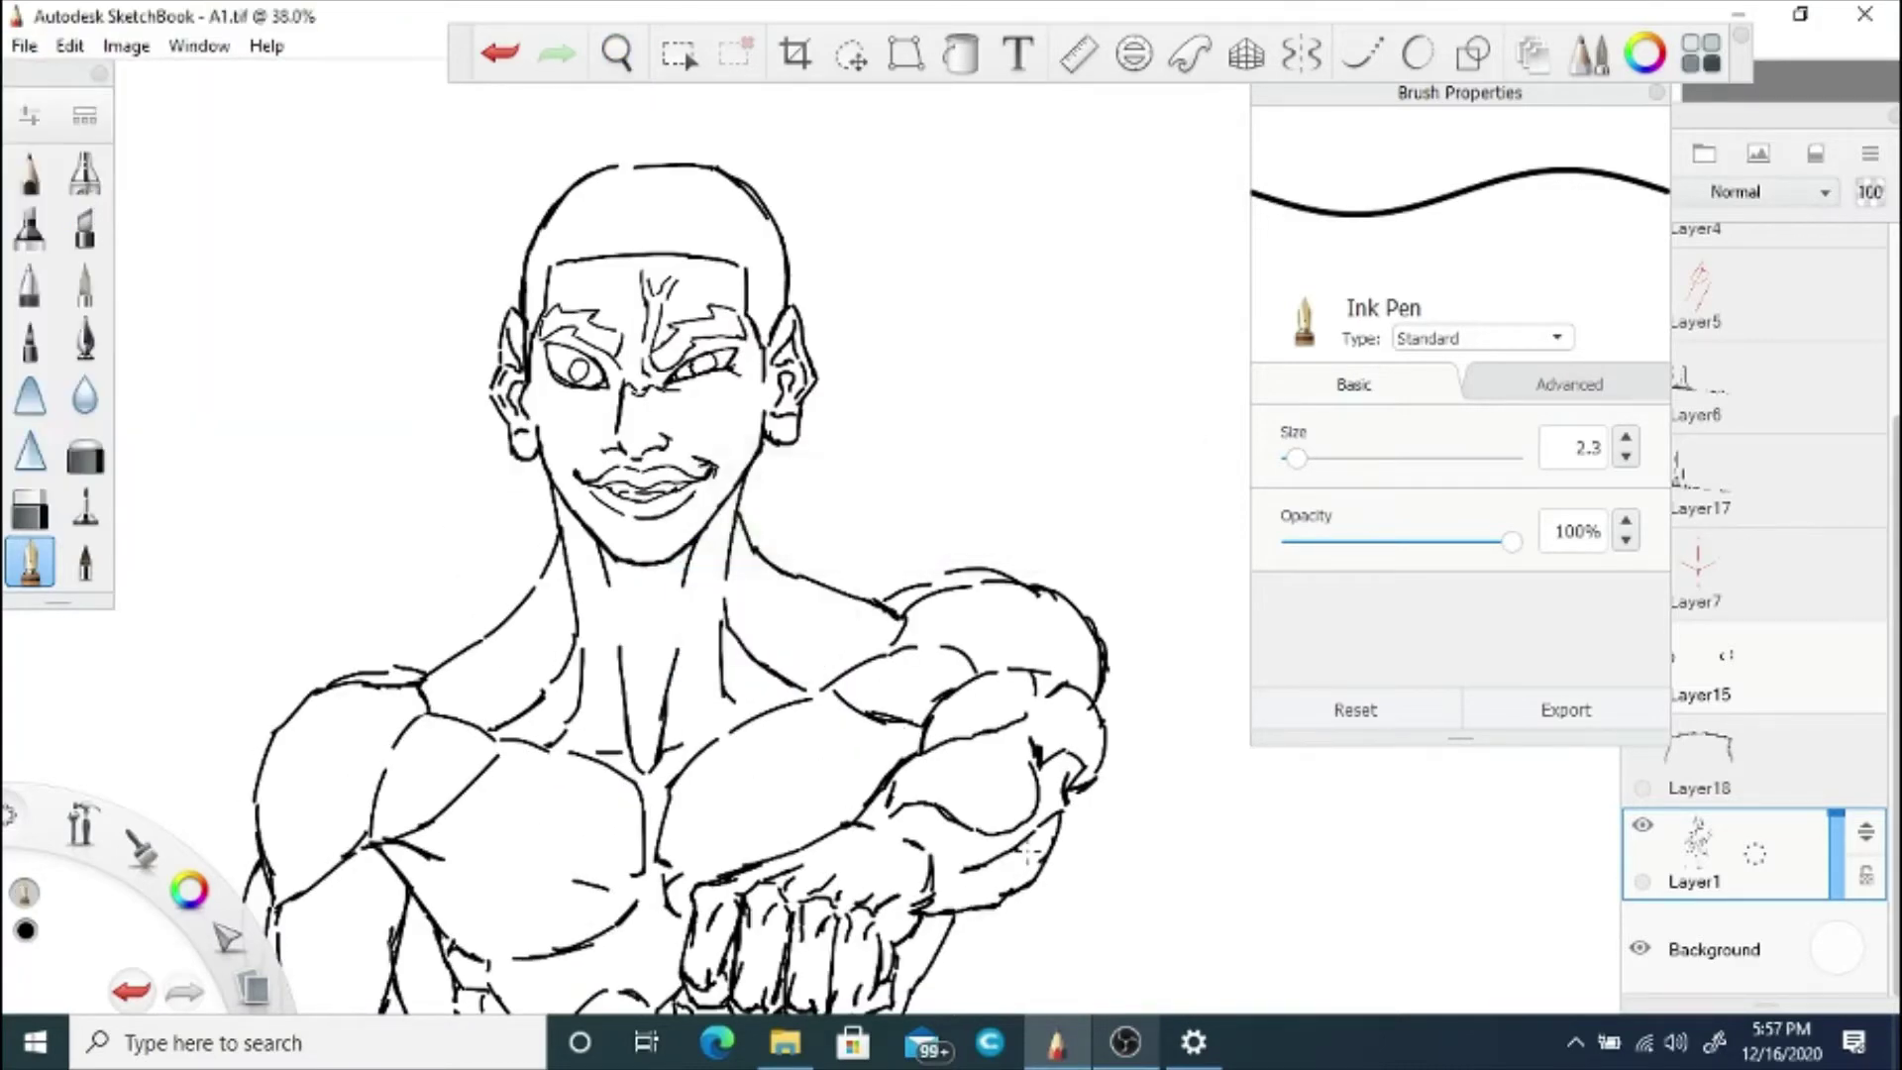
# Step: Draw thin tendon lines down the back of the lowered hand with the Ink Pen at size 2.3
pyautogui.press('space')
pyautogui.moveTo(645, 752); pyautogui.dragTo(637, 307)
pyautogui.moveTo(637, 806); pyautogui.dragTo(828, 366)
pyautogui.press('e')
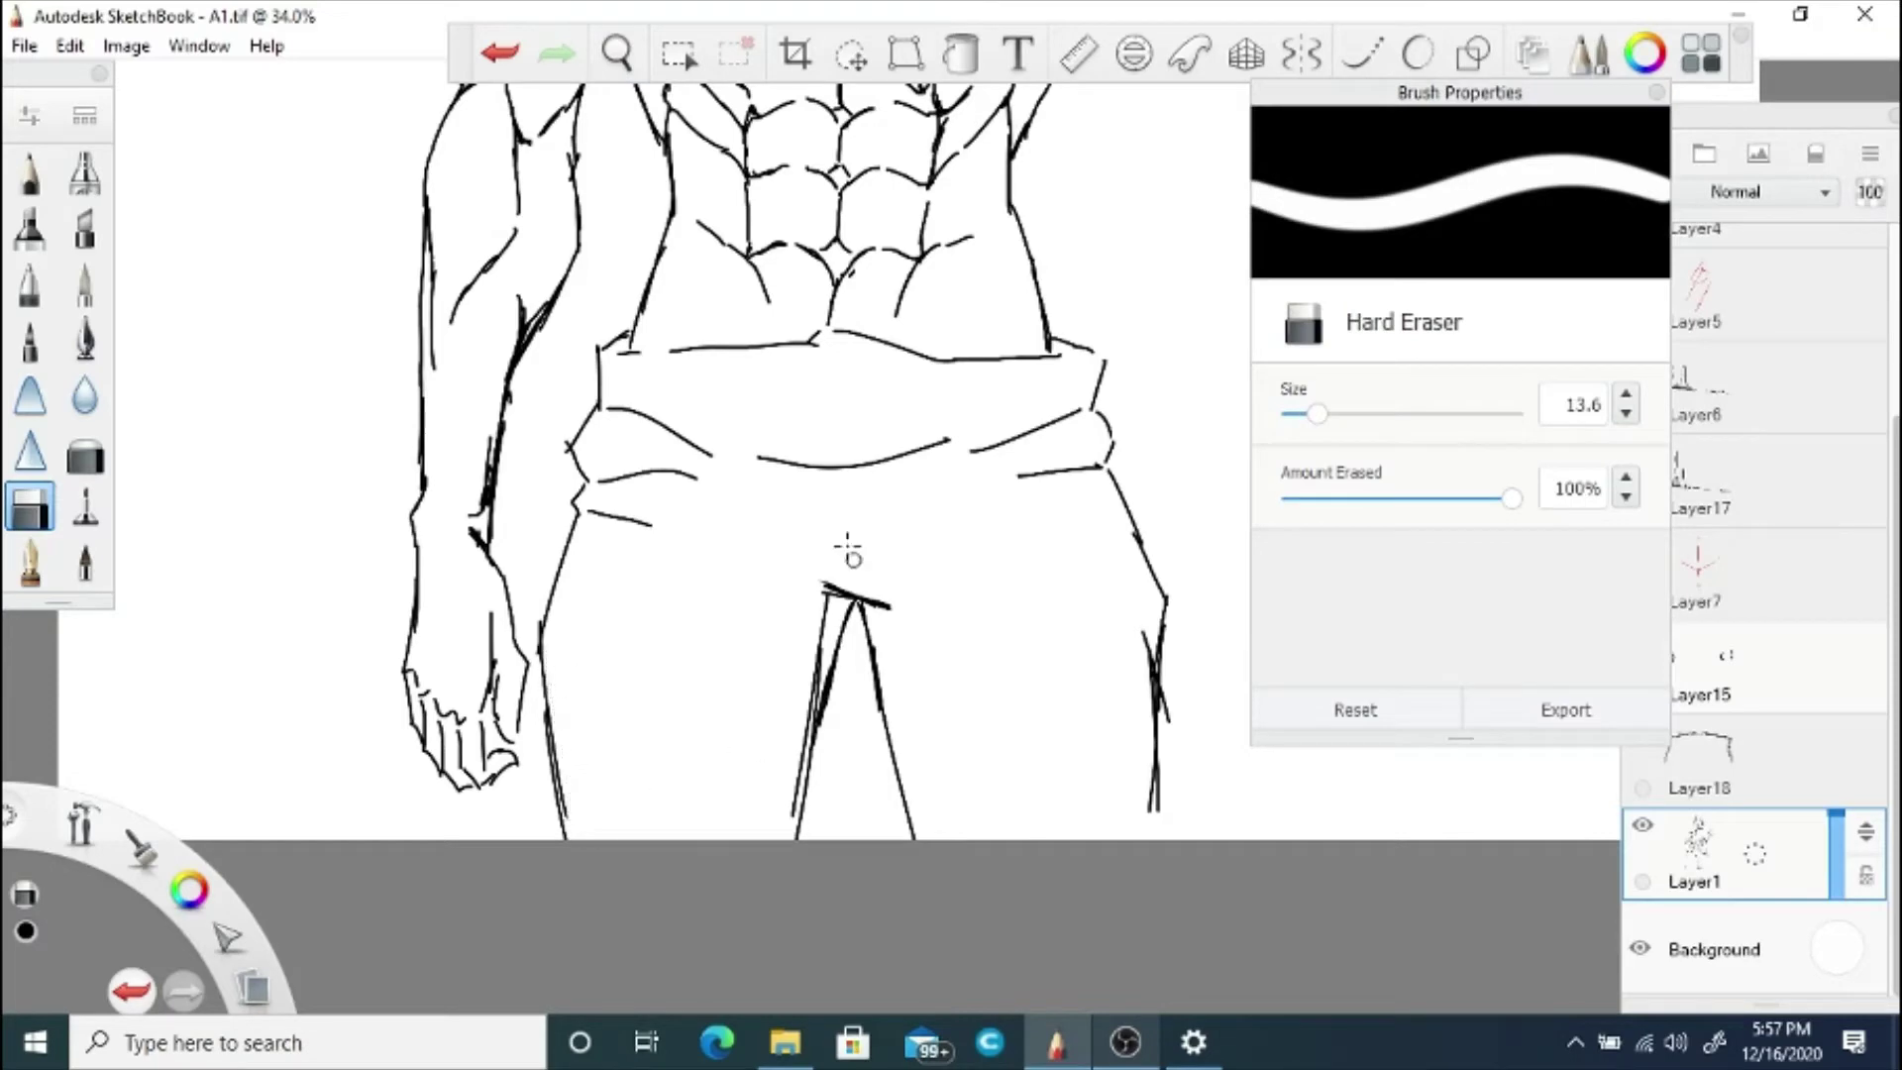
pyautogui.click(616, 53)
pyautogui.moveTo(594, 361)
pyautogui.mouseDown()
pyautogui.moveTo(713, 454)
pyautogui.moveTo(699, 560)
pyautogui.moveTo(614, 698)
pyautogui.mouseUp()
pyautogui.press('e')
pyautogui.moveTo(592, 471); pyautogui.dragTo(582, 634)
pyautogui.click(500, 54)
pyautogui.moveTo(602, 463); pyautogui.dragTo(579, 642)
pyautogui.moveTo(593, 387); pyautogui.dragTo(597, 428)
pyautogui.click(499, 54)
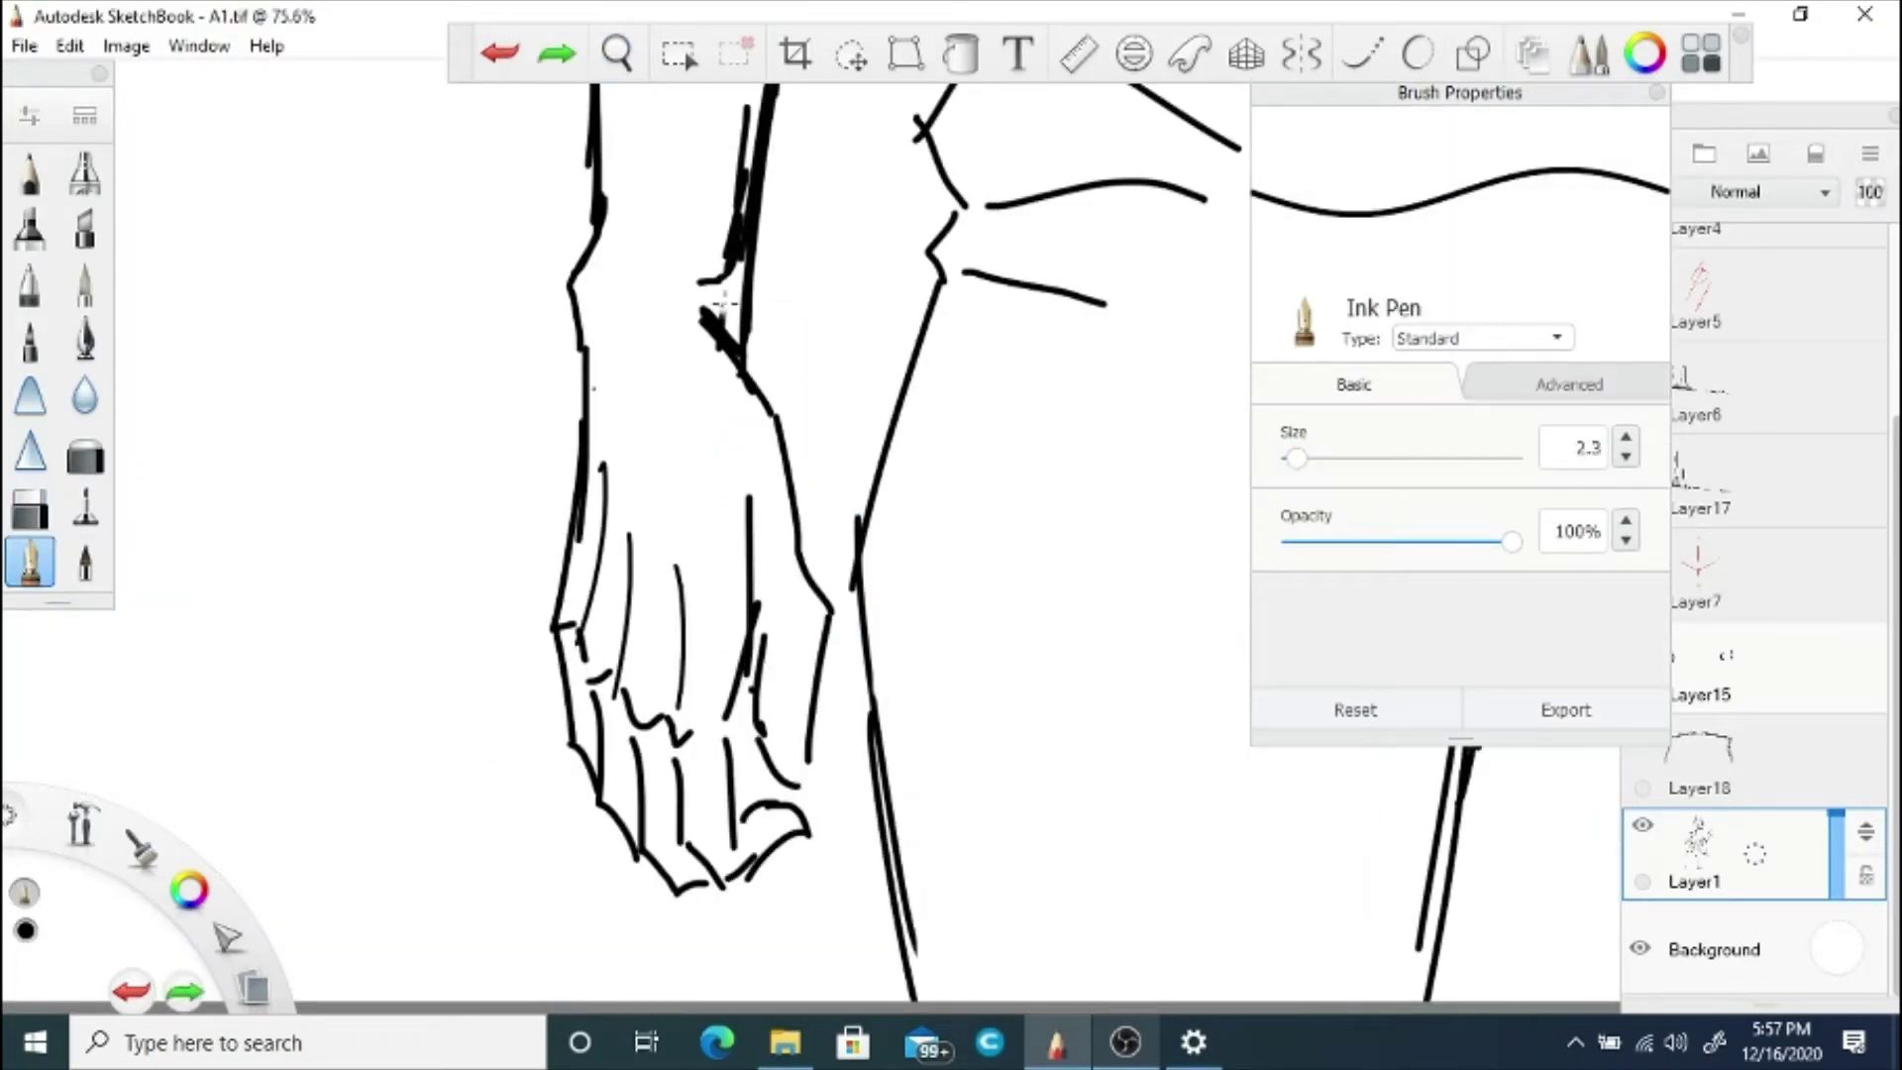
# Step: Touch up the inner wrist with the Hard Eraser and add short Ink Pen crease strokes to the fingers and thumb of the lowered hand
pyautogui.click(32, 509)
pyautogui.moveTo(722, 303)
pyautogui.mouseDown()
pyautogui.moveTo(705, 299)
pyautogui.moveTo(725, 320)
pyautogui.mouseUp()
pyautogui.click(42, 563)
pyautogui.click(499, 53)
pyautogui.press('space')
pyautogui.moveTo(734, 467); pyautogui.dragTo(769, 538)
pyautogui.moveTo(749, 626); pyautogui.dragTo(760, 571)
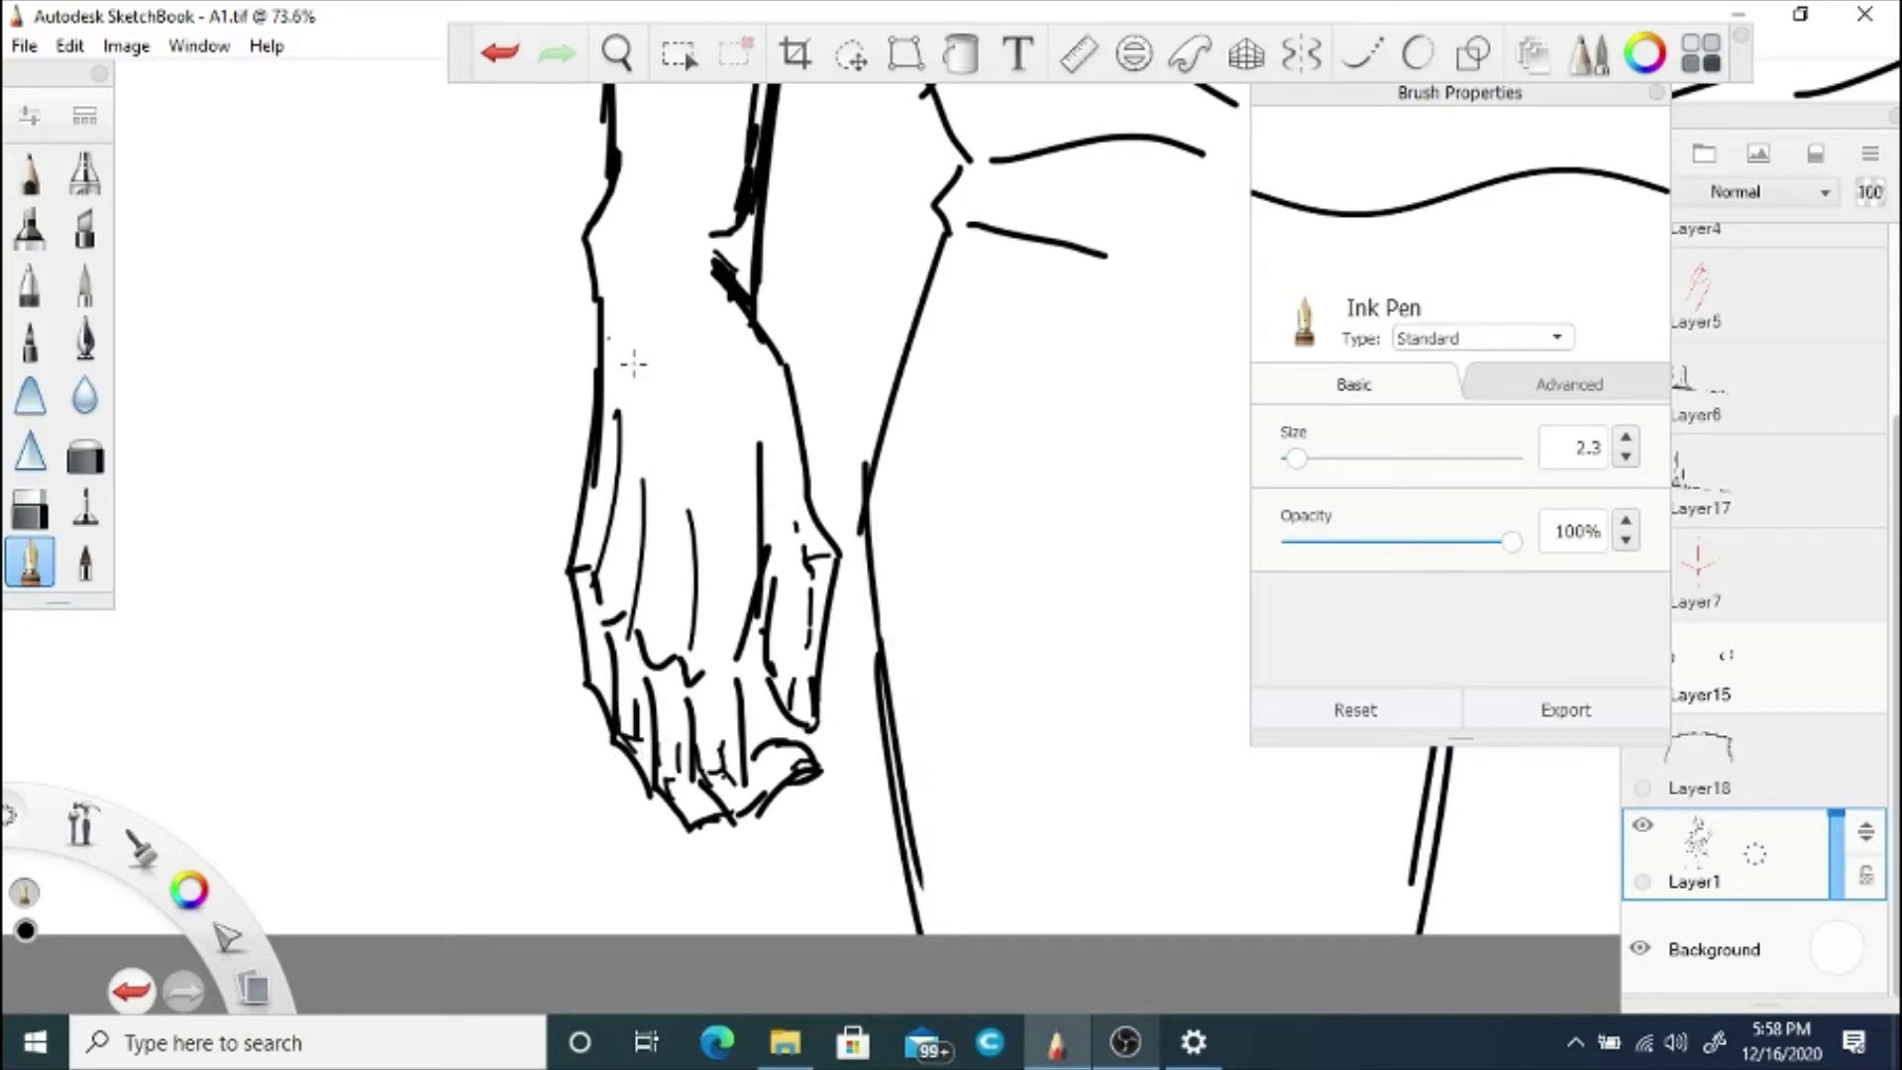
# Step: Check the whole figure at a smaller scale and save the changes to A1.tif
pyautogui.press('space')
pyautogui.moveTo(612, 565); pyautogui.dragTo(560, 644)
pyautogui.moveTo(577, 485); pyautogui.dragTo(633, 622)
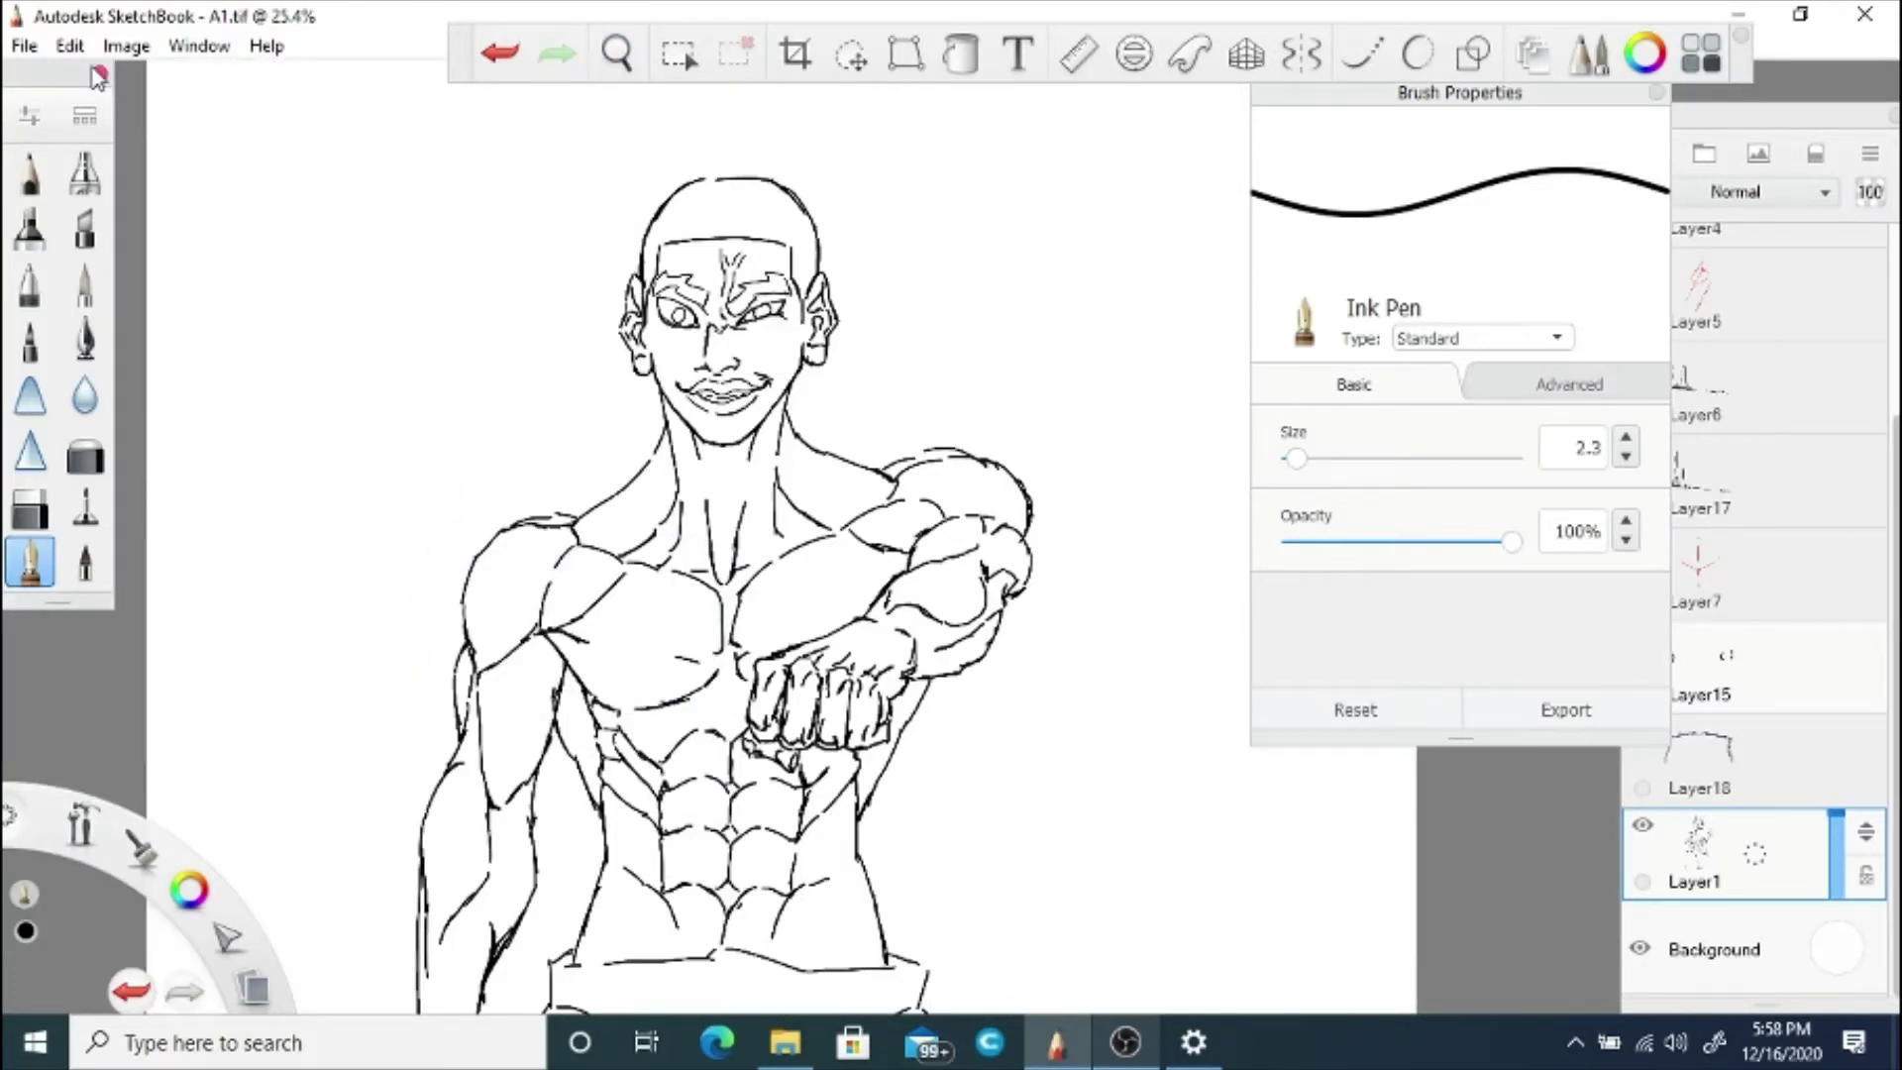
pyautogui.hotkey('ctrl', 's')
pyautogui.click(1125, 1042)
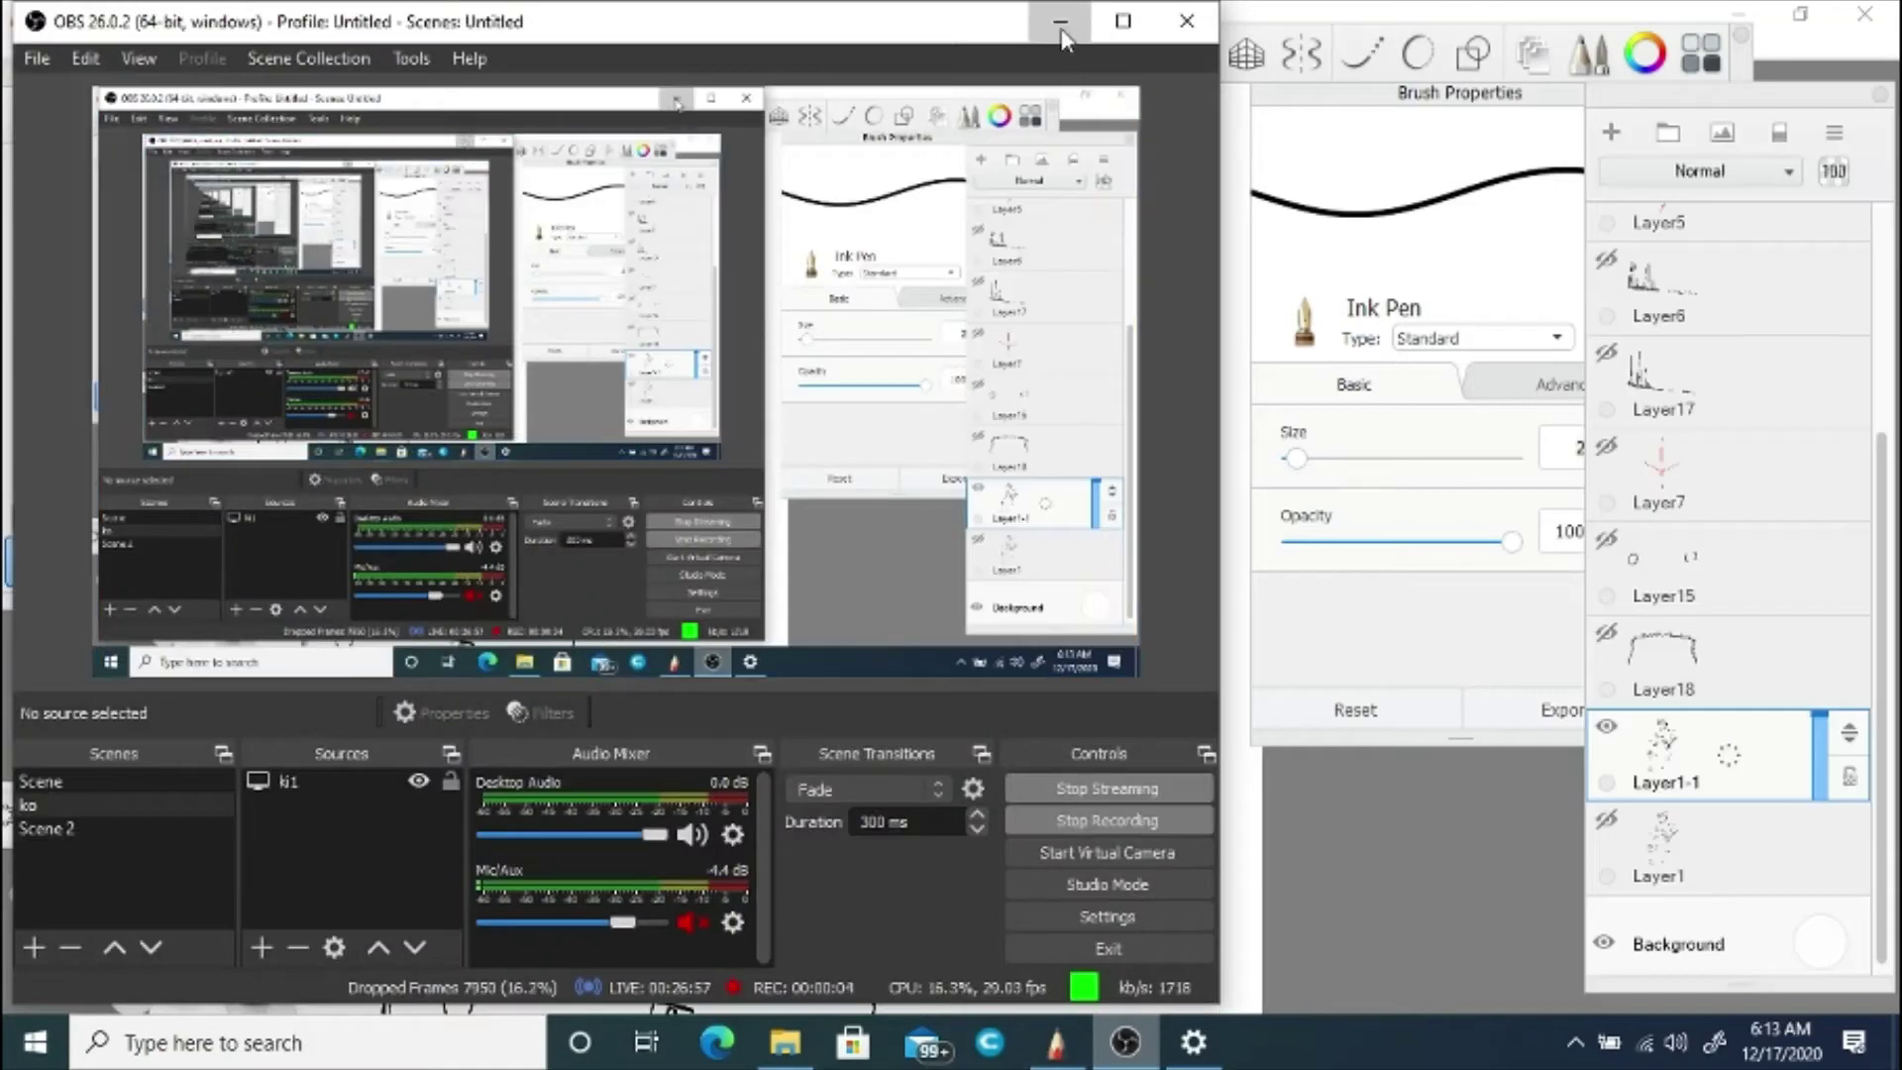
pyautogui.click(1060, 21)
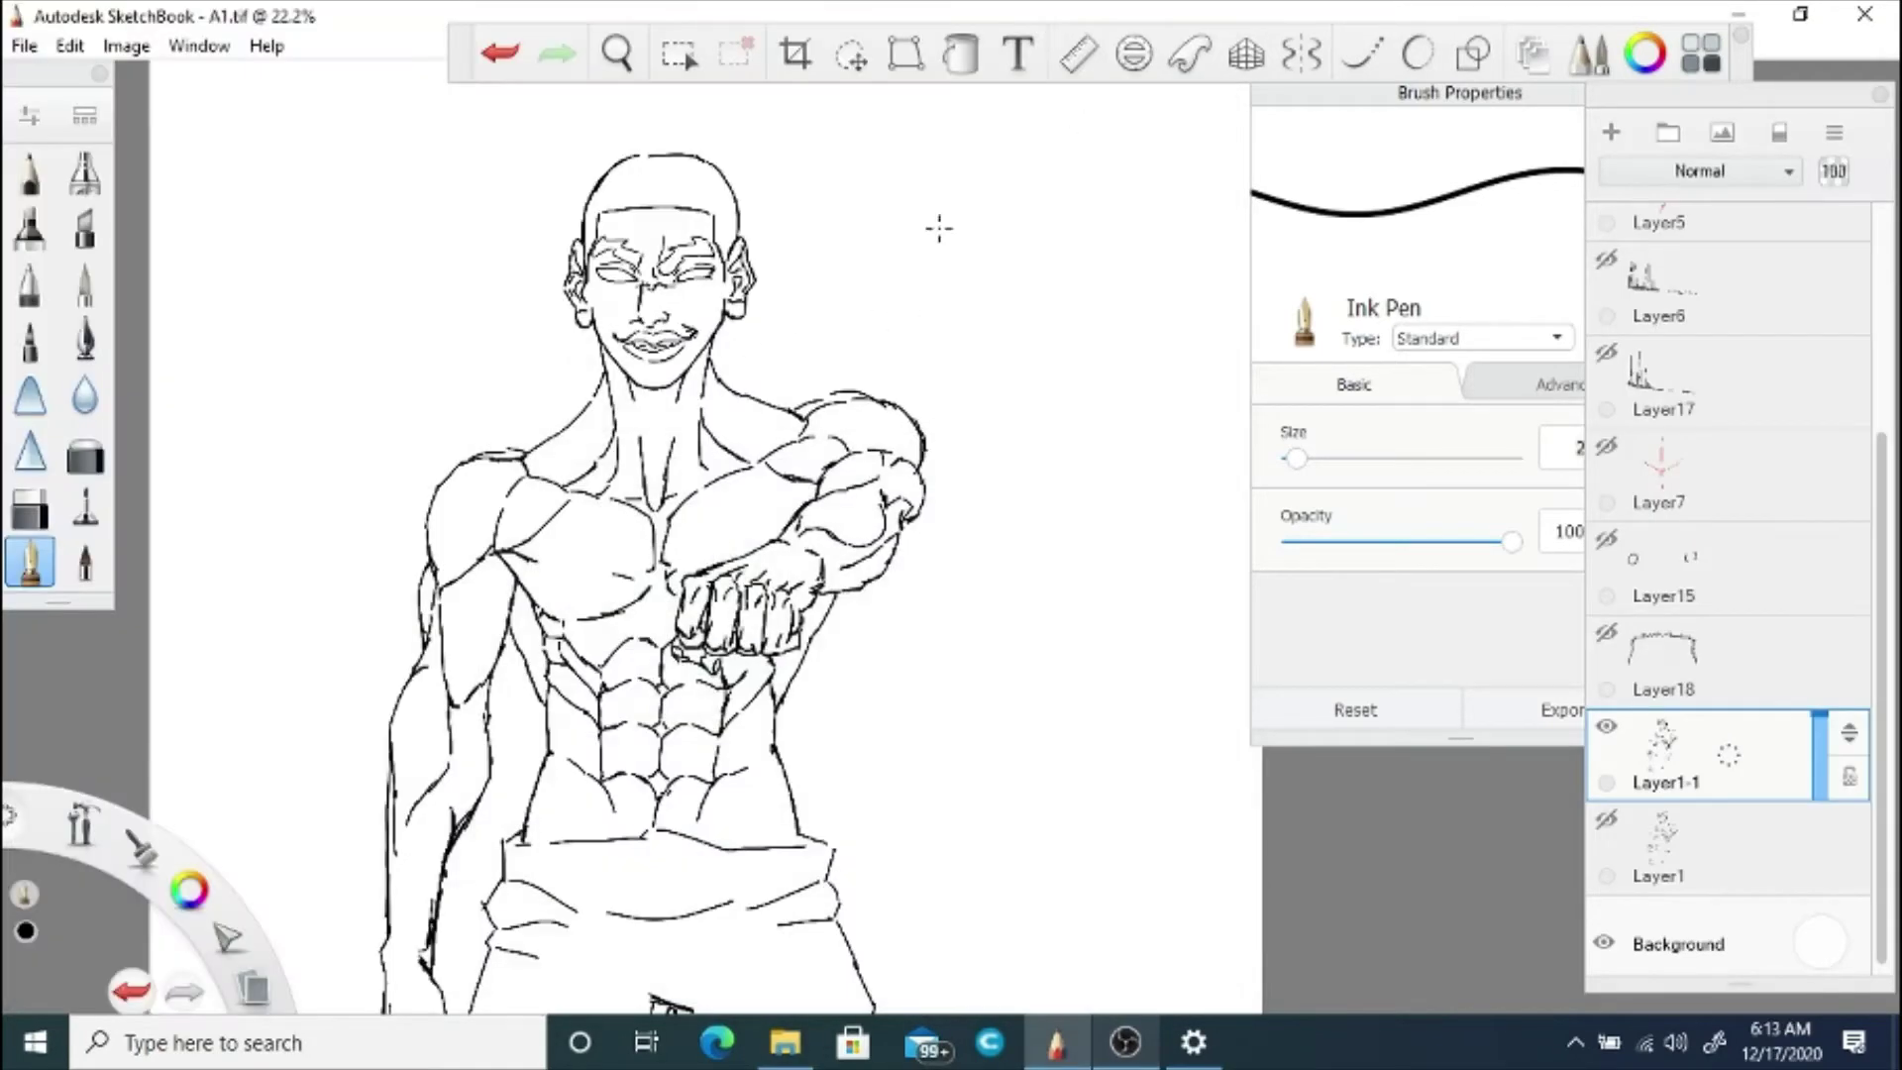
# Step: Add an empty layer directly beneath the Layer1-1 line art, above Layer1
pyautogui.press('space')
pyautogui.moveTo(668, 432); pyautogui.dragTo(845, 412)
pyautogui.click(1729, 846)
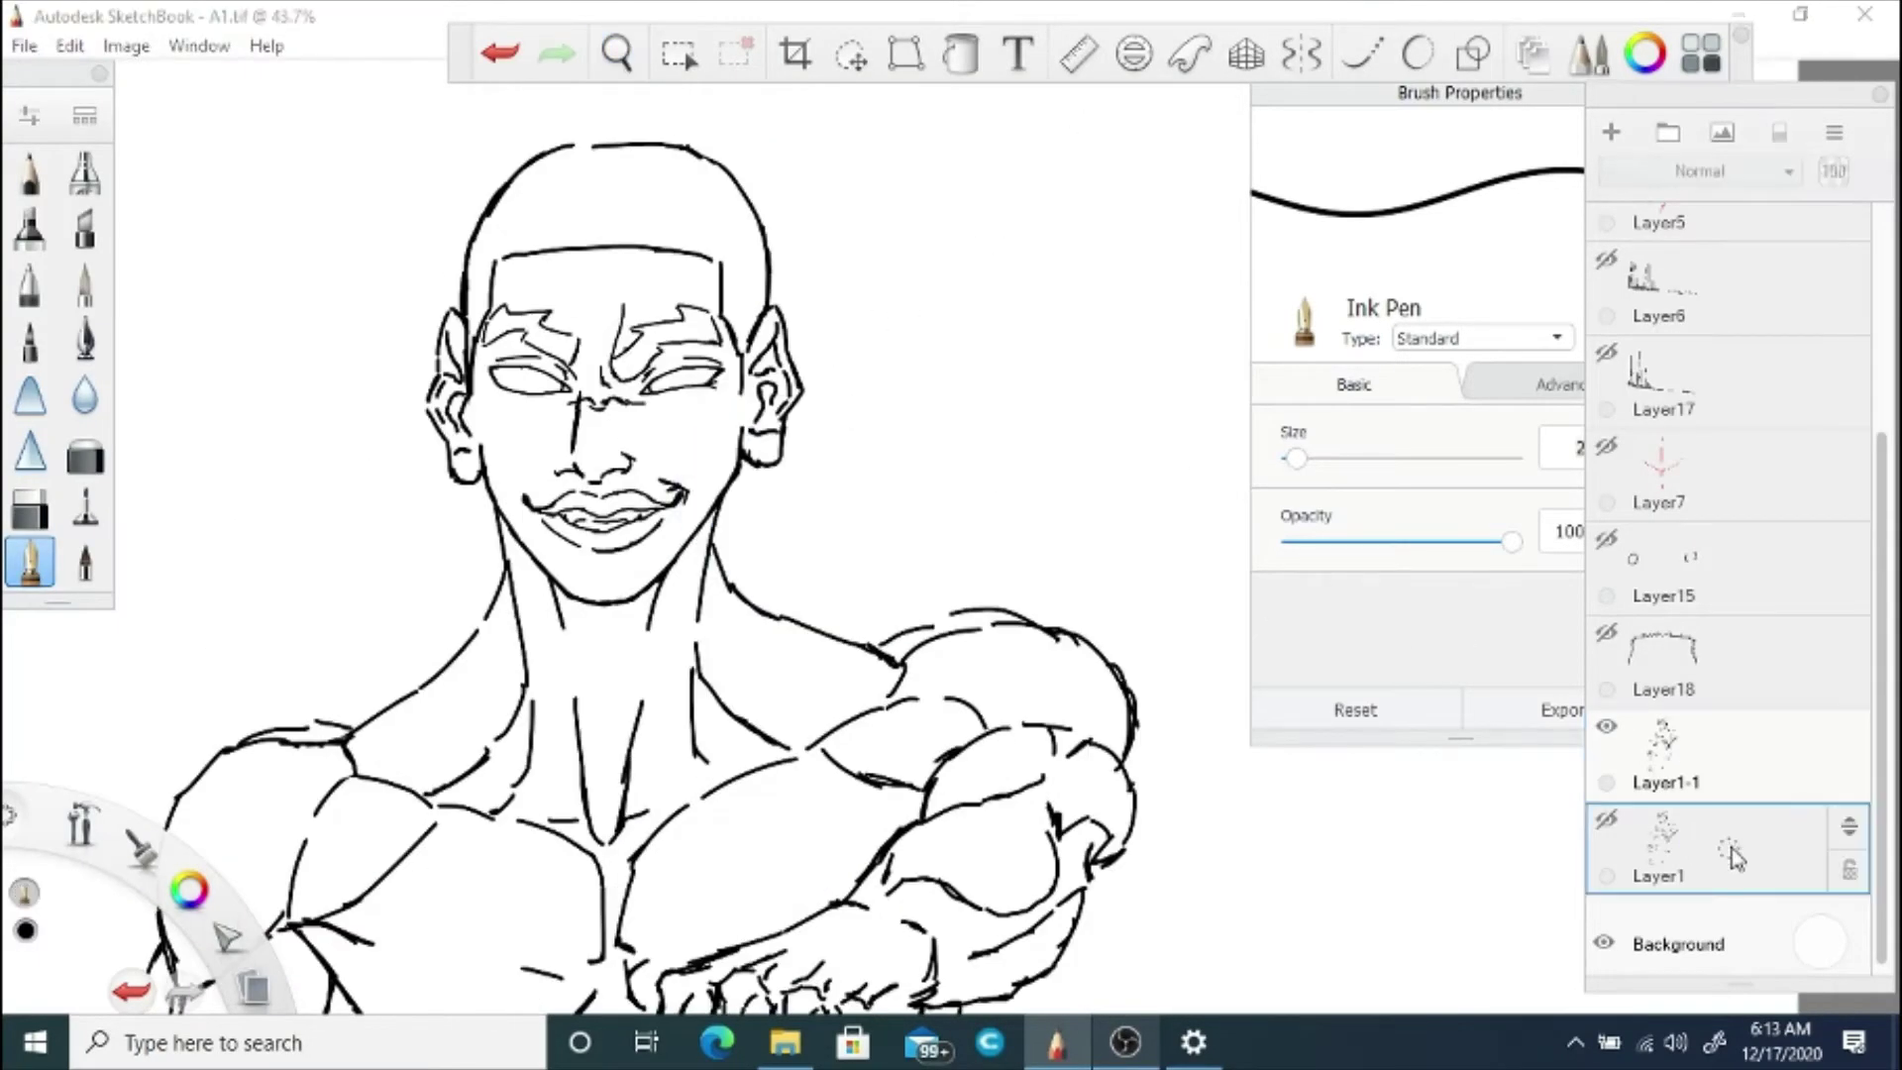
pyautogui.moveTo(1729, 847); pyautogui.dragTo(1728, 725)
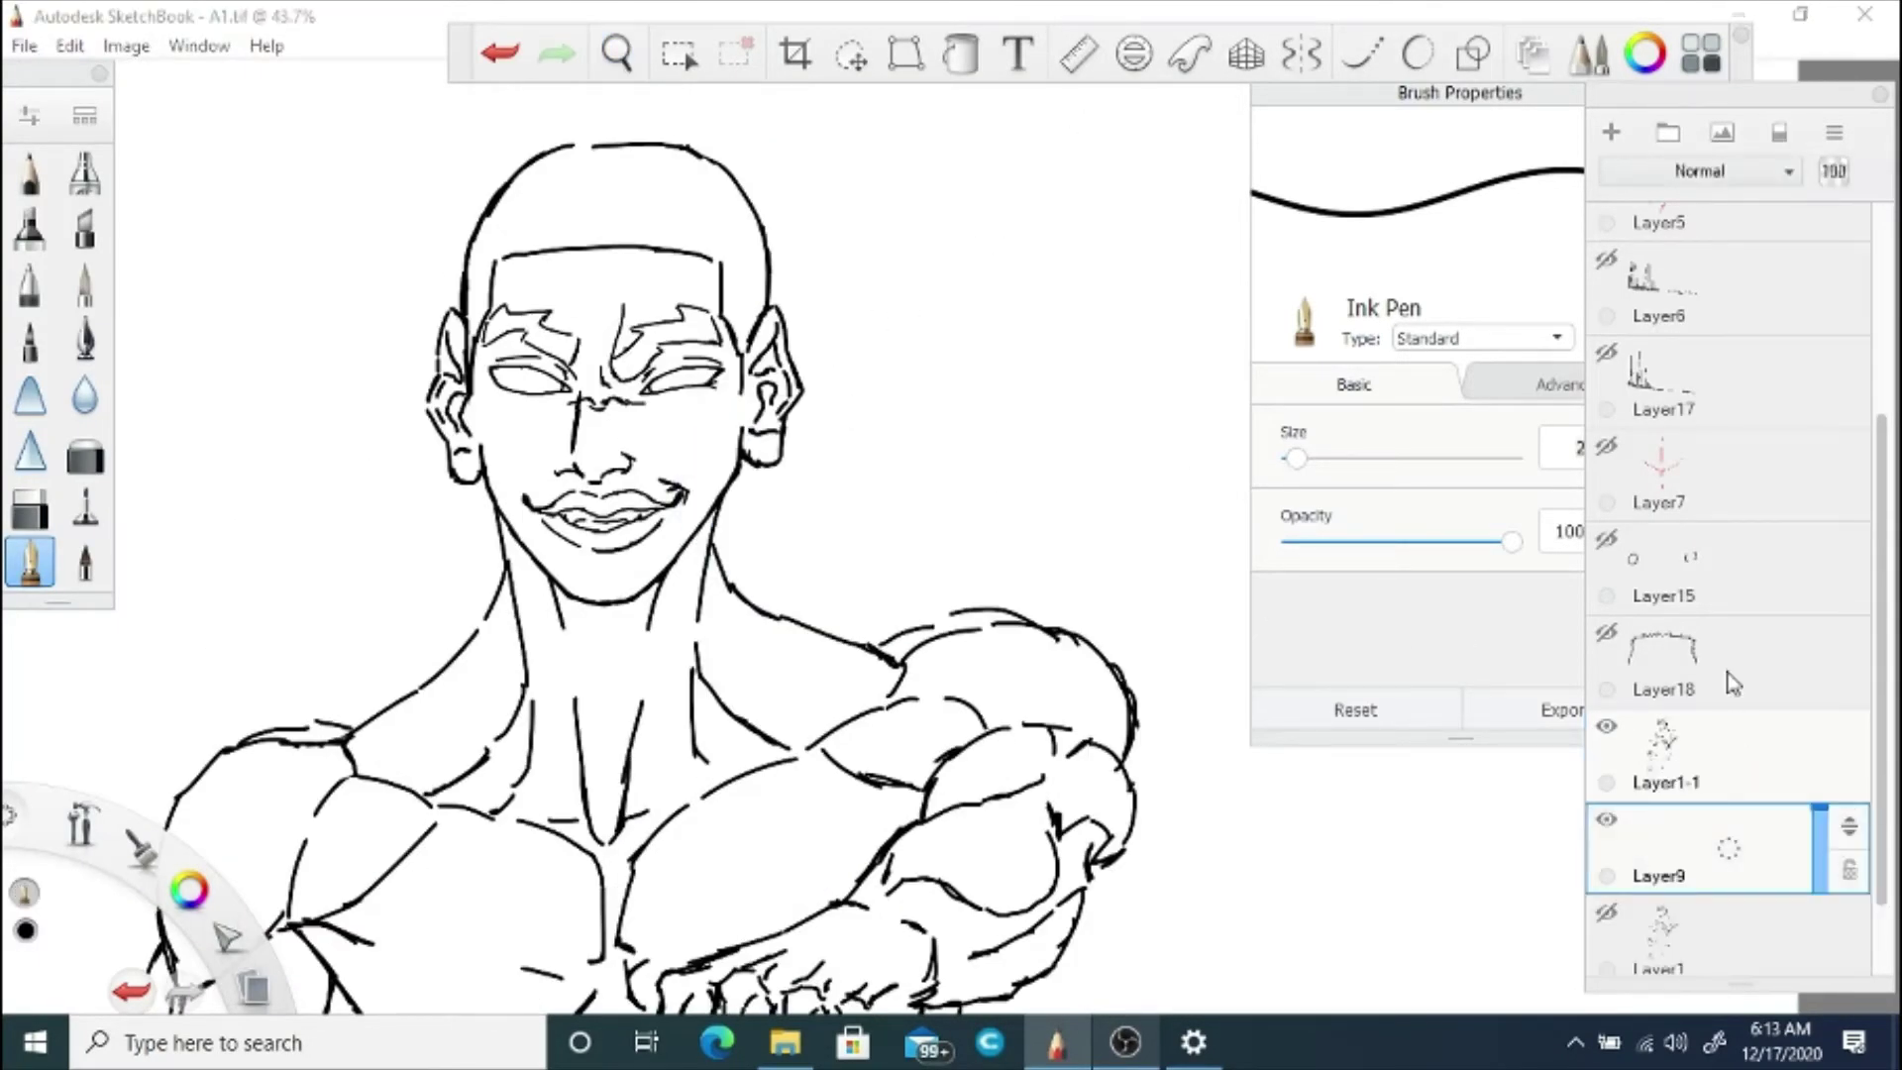
# Step: Set the brush colour to a dark red and undo the trial stroke across the figure
pyautogui.click(1647, 63)
pyautogui.click(1483, 331)
pyautogui.moveTo(1483, 331); pyautogui.dragTo(1507, 325)
pyautogui.moveTo(1524, 243)
pyautogui.mouseDown()
pyautogui.moveTo(1574, 309)
pyautogui.moveTo(1494, 357)
pyautogui.mouseUp()
pyautogui.moveTo(707, 282)
pyautogui.mouseDown()
pyautogui.moveTo(598, 600)
pyautogui.moveTo(644, 891)
pyautogui.mouseUp()
pyautogui.click(502, 54)
# Step: Outline the face, both ears and the neck with a Lasso selection that follows the hairline and the inked contours
pyautogui.click(623, 63)
pyautogui.moveTo(642, 921); pyautogui.dragTo(687, 492)
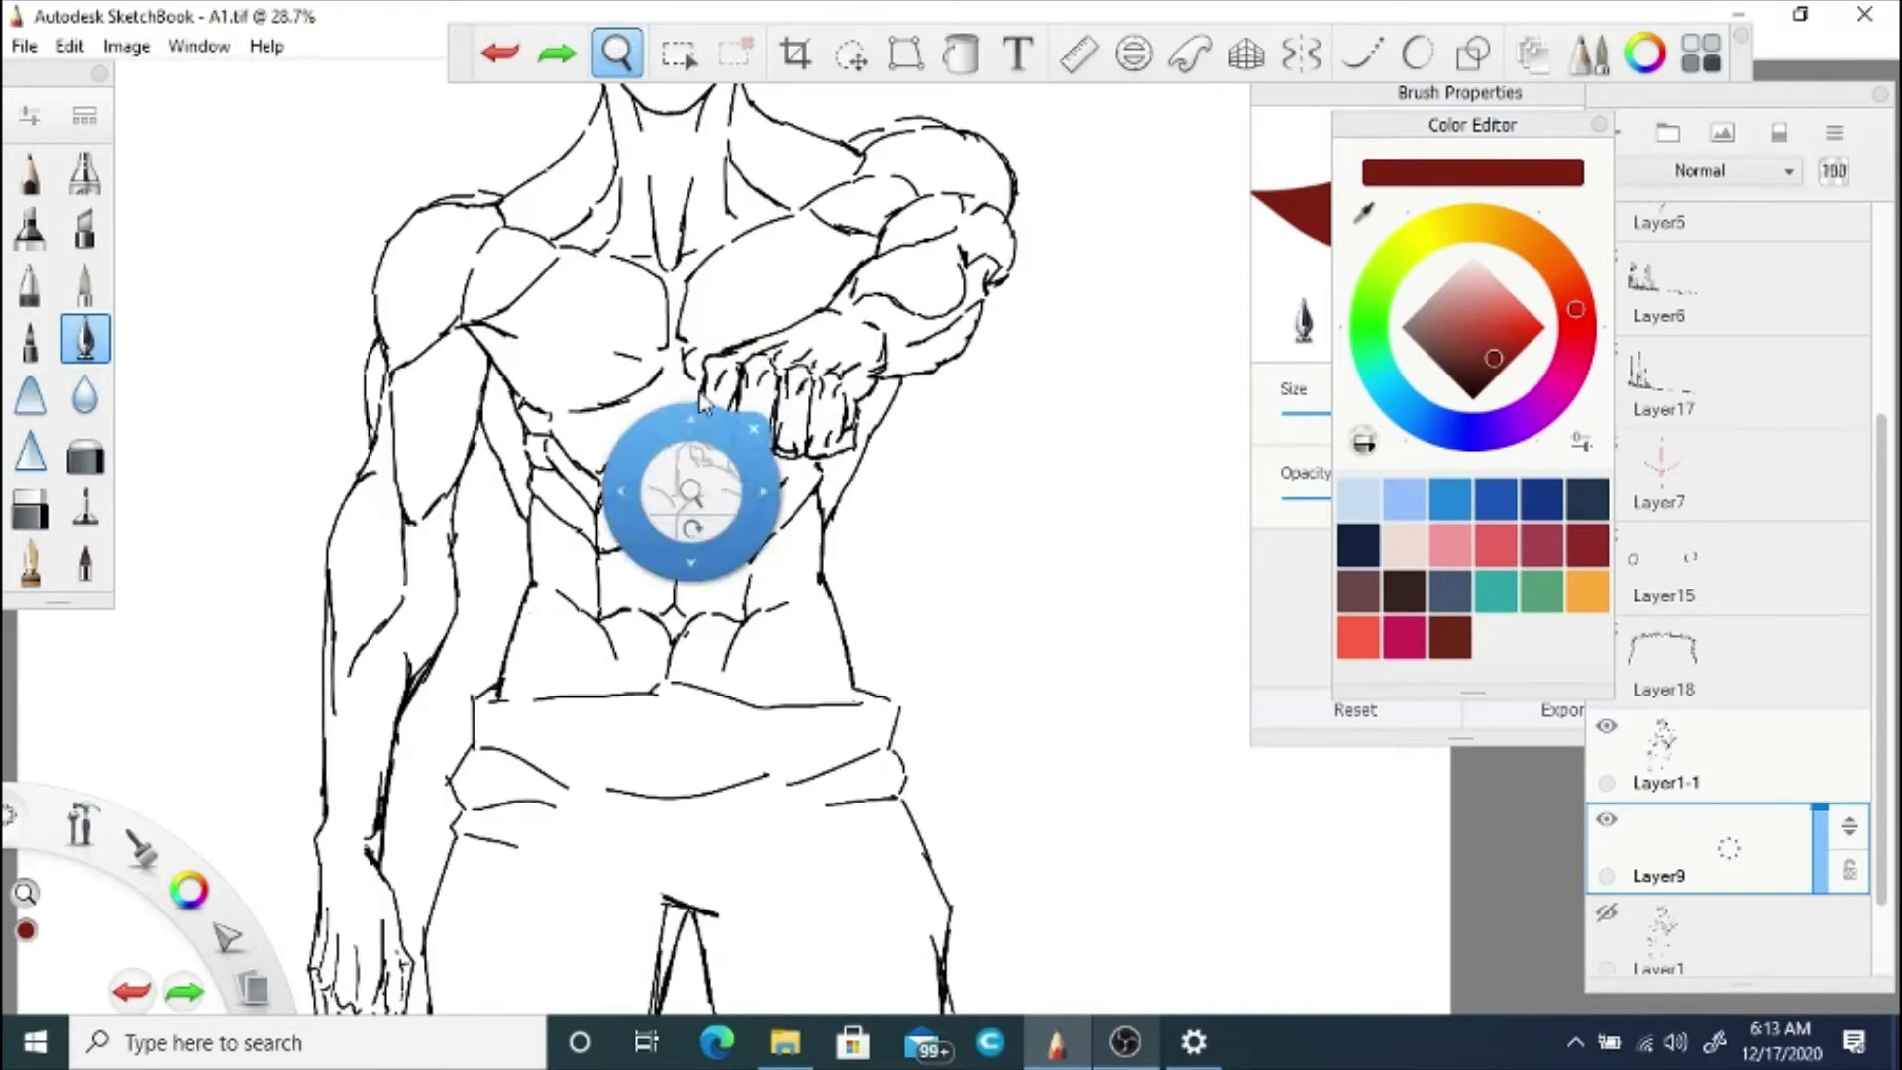
pyautogui.moveTo(760, 717); pyautogui.dragTo(788, 941)
pyautogui.moveTo(767, 841); pyautogui.dragTo(756, 594)
pyautogui.moveTo(741, 524); pyautogui.dragTo(758, 872)
pyautogui.moveTo(789, 792); pyautogui.dragTo(815, 401)
pyautogui.moveTo(849, 330); pyautogui.dragTo(829, 395)
pyautogui.click(680, 55)
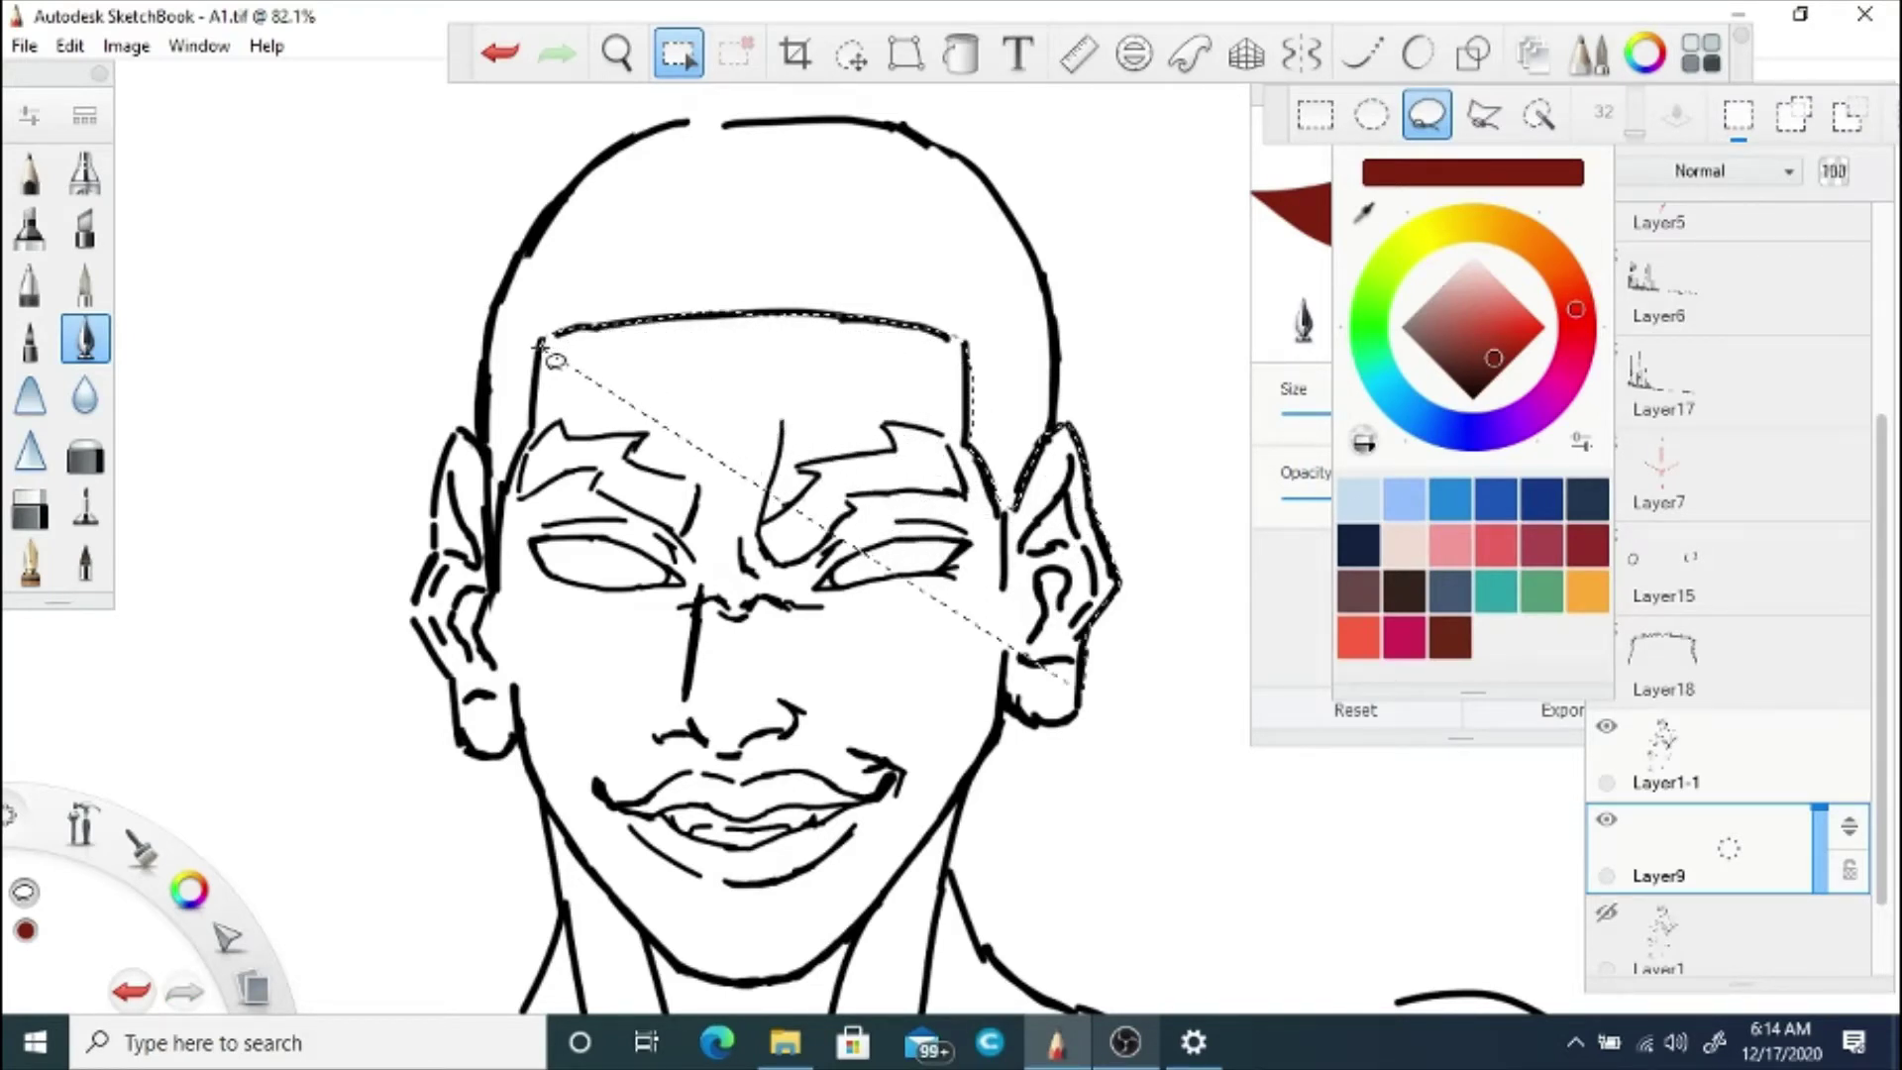
pyautogui.moveTo(931, 807)
pyautogui.mouseDown()
pyautogui.moveTo(842, 990)
pyautogui.moveTo(554, 445)
pyautogui.mouseUp()
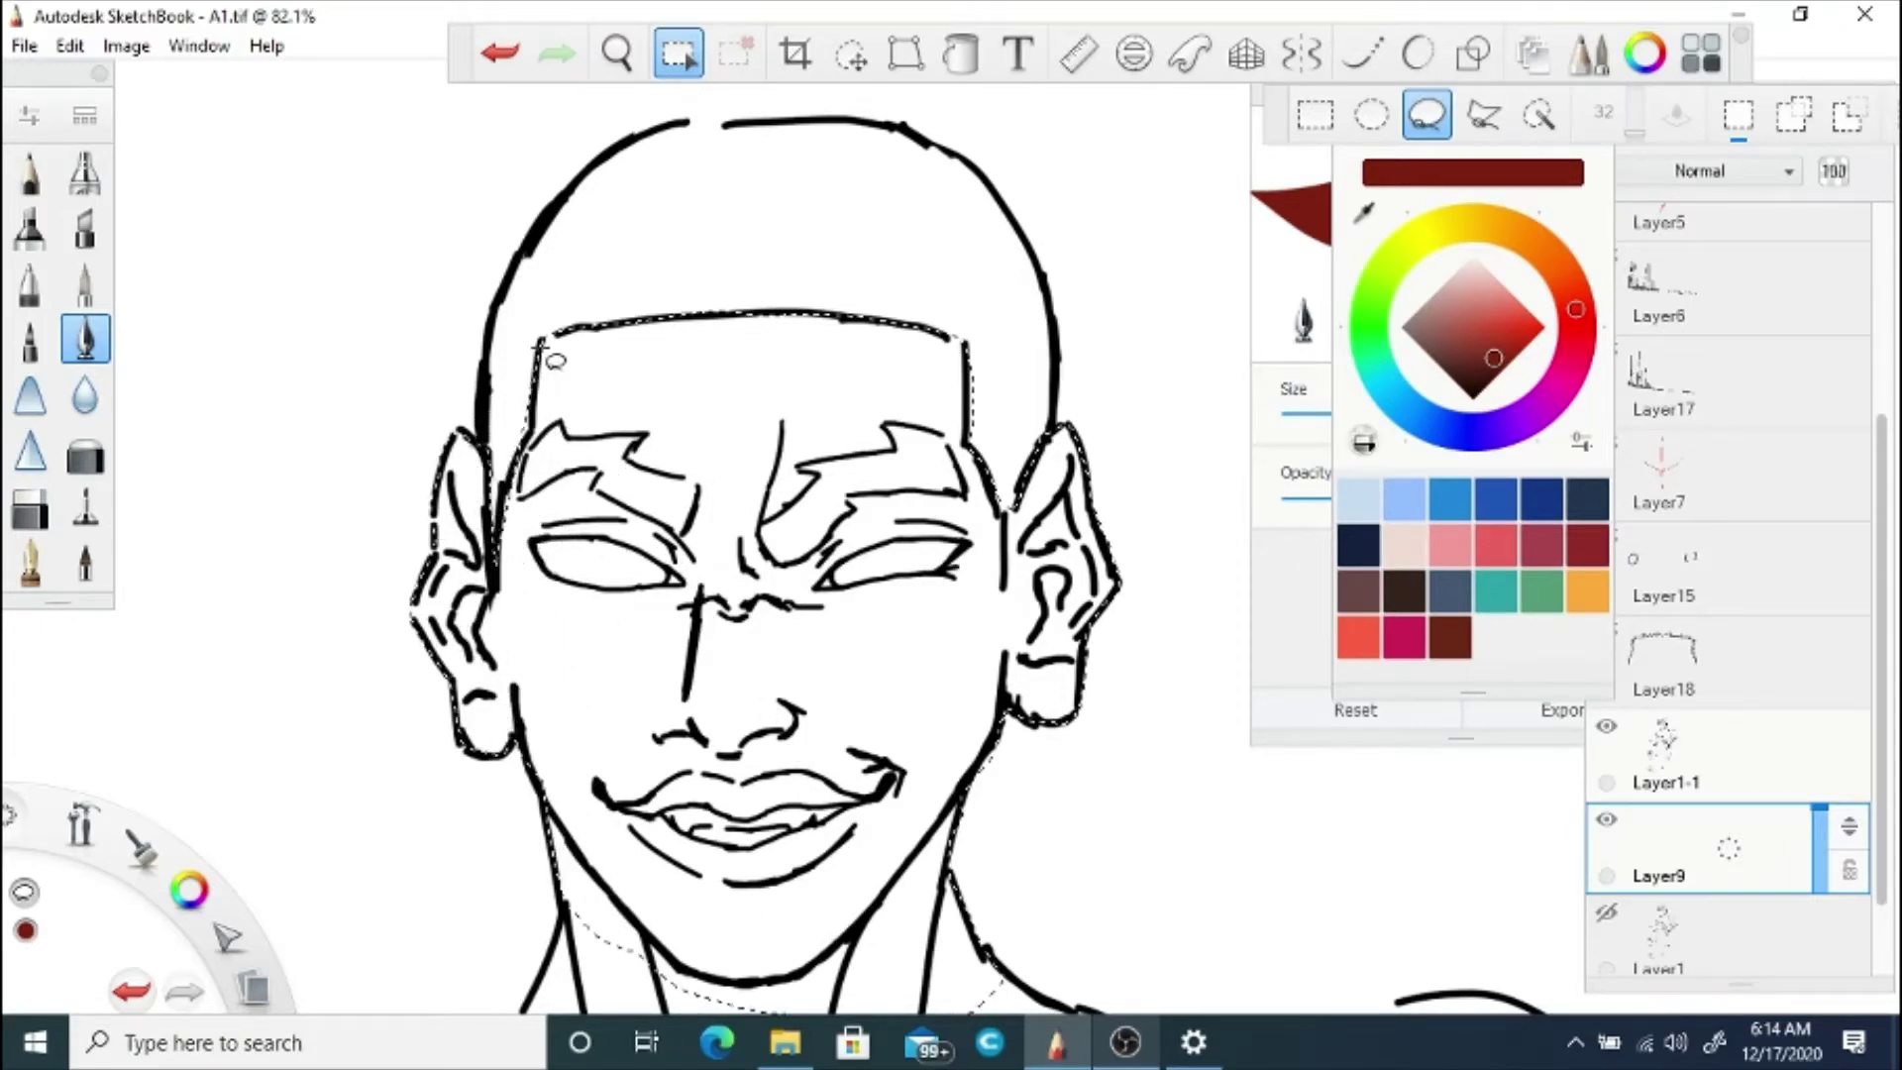
# Step: Lasso-select the figure's face, ears and upper neck below the hairline, and set the selection mode to Add
pyautogui.moveTo(542, 347); pyautogui.dragTo(556, 335)
pyautogui.click(1794, 115)
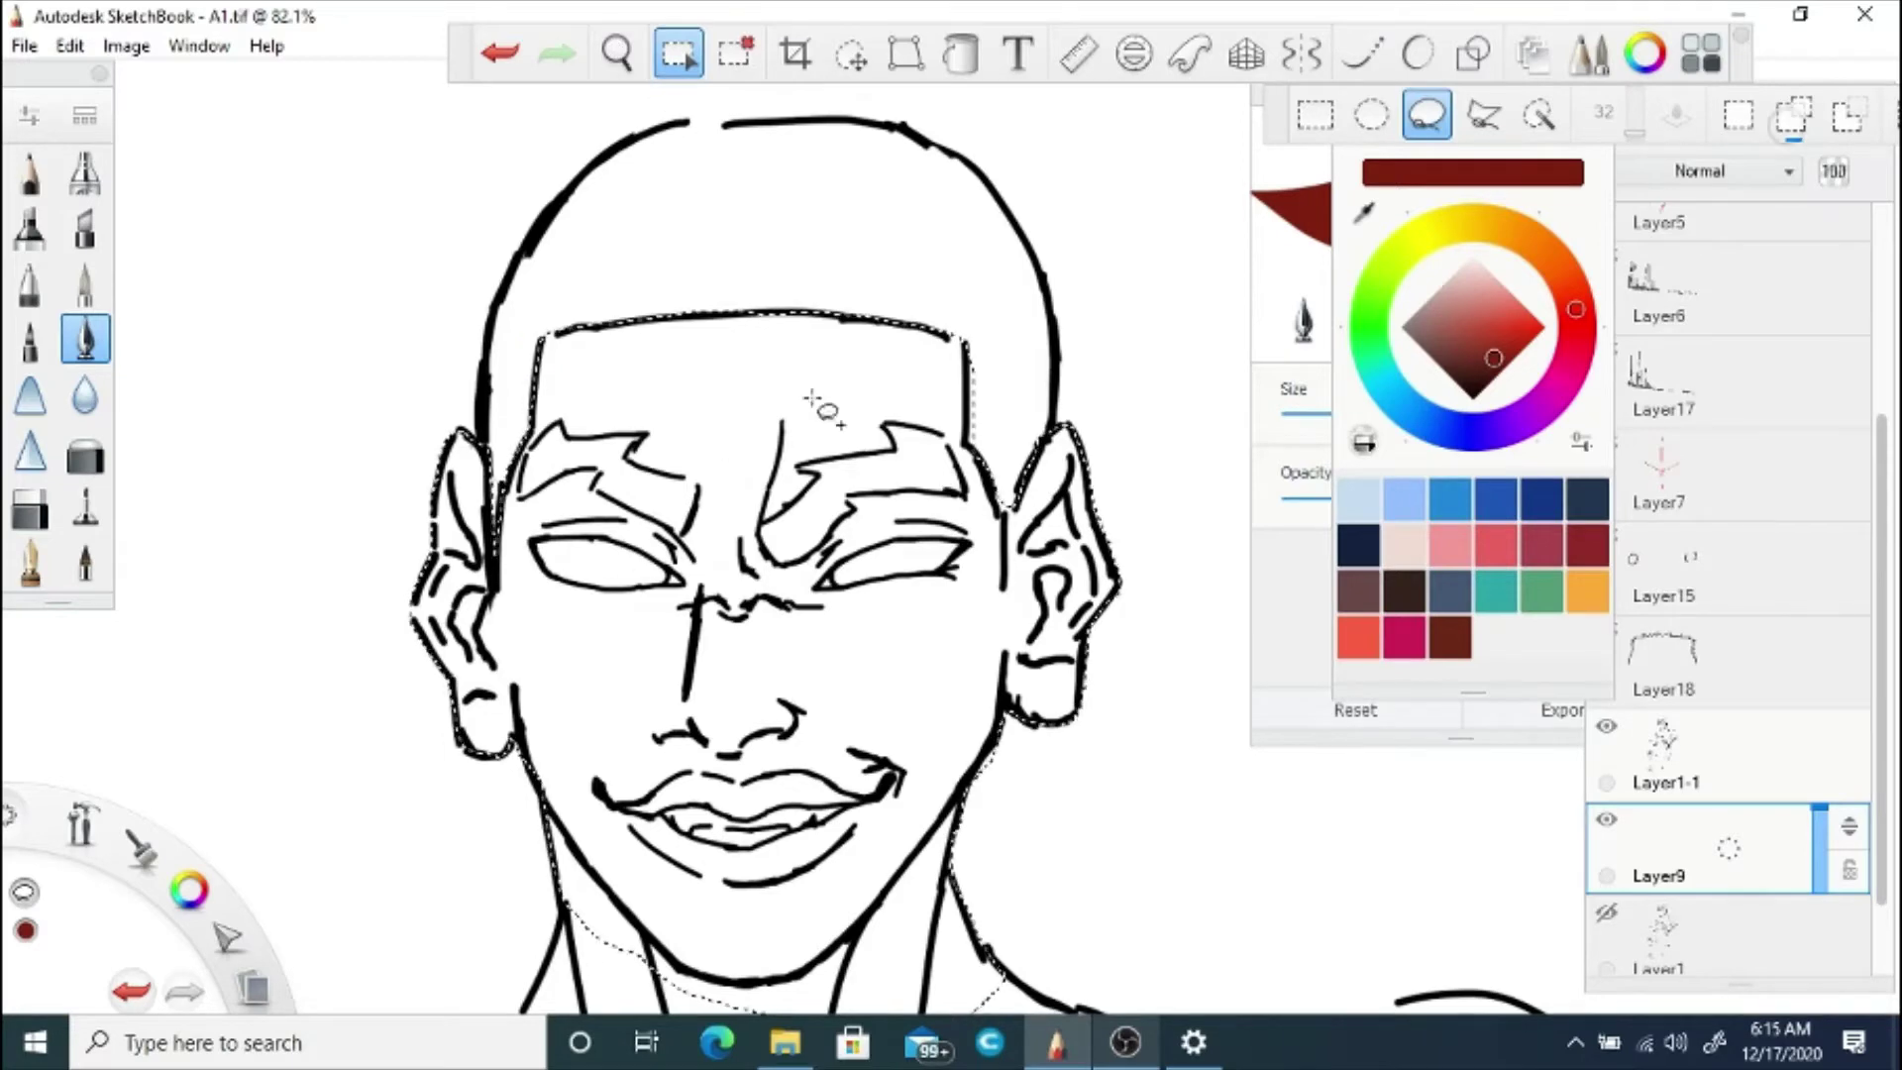
pyautogui.moveTo(581, 443); pyautogui.dragTo(555, 416)
# Step: Add the neck, shoulder and raised arm with the clenched fist to the selection, following their outer contour
pyautogui.press('space')
pyautogui.moveTo(645, 535); pyautogui.dragTo(742, 594)
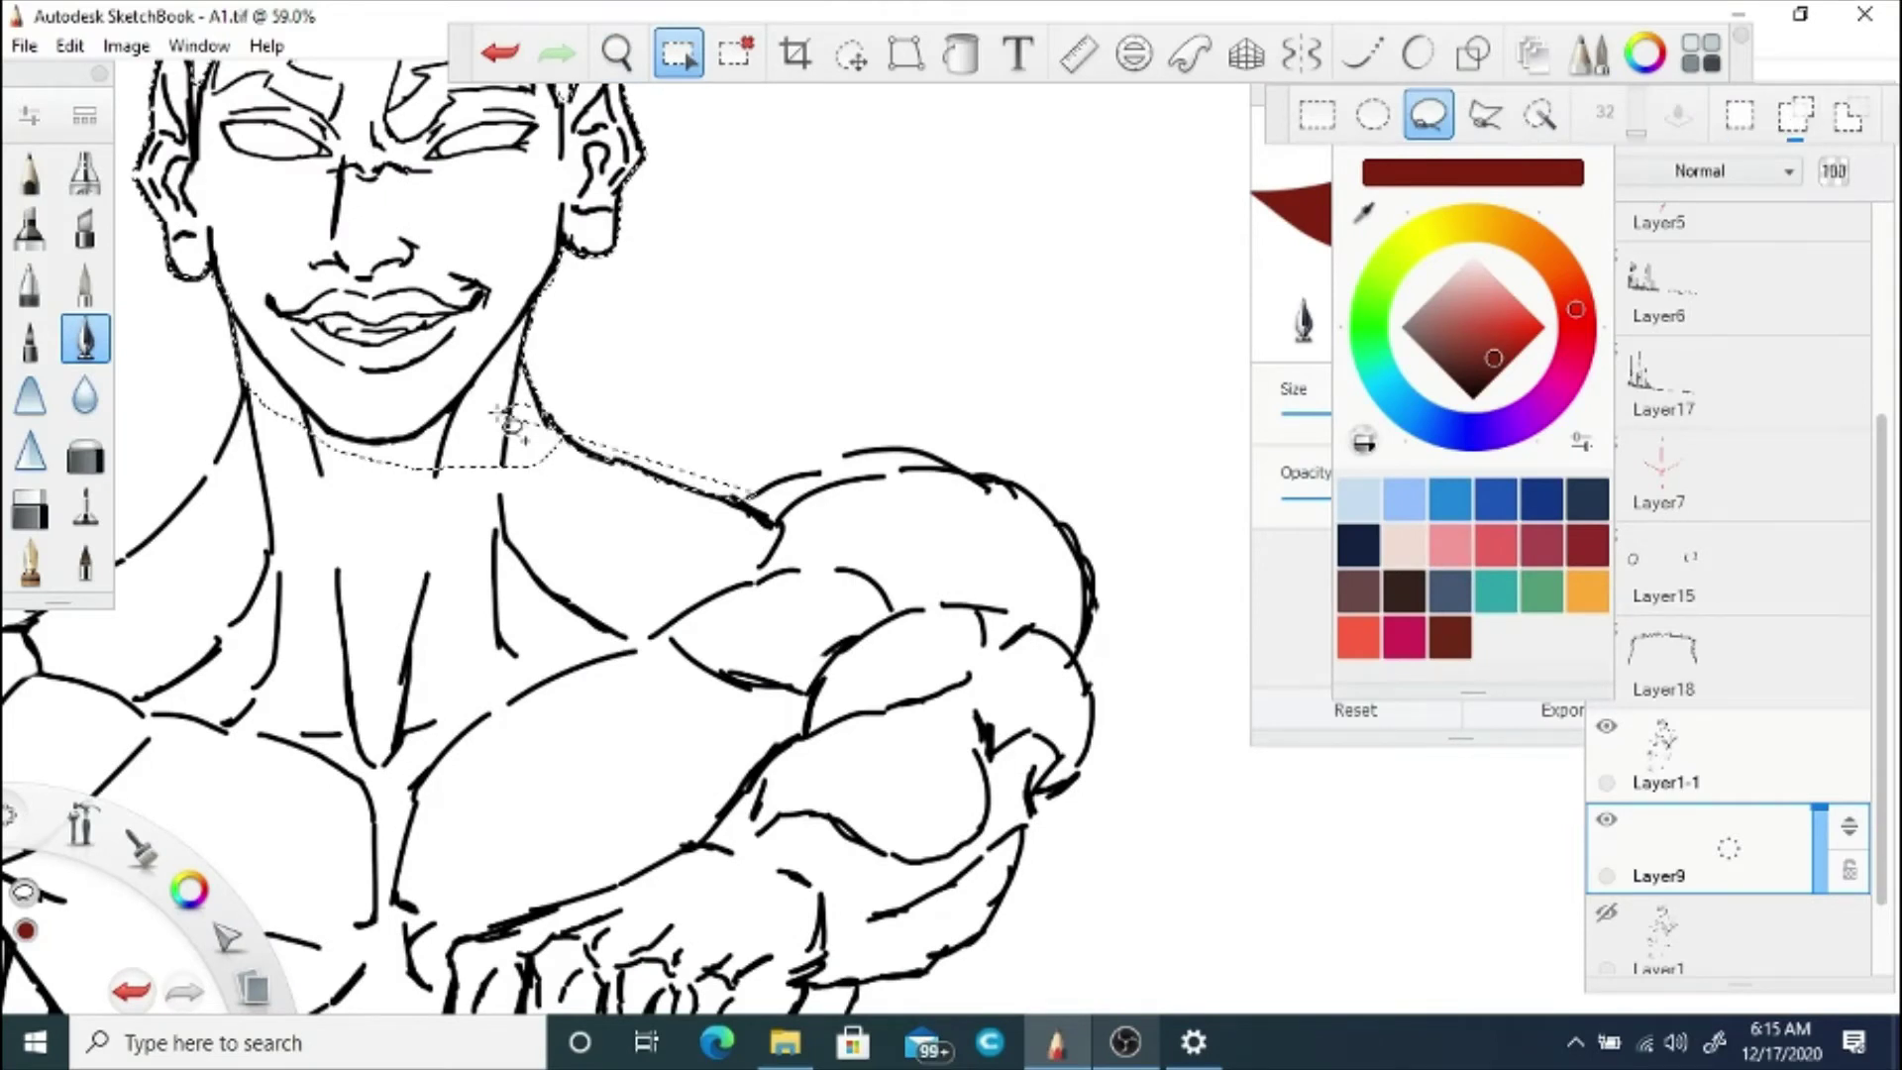
pyautogui.moveTo(853, 447)
pyautogui.mouseDown()
pyautogui.moveTo(936, 459)
pyautogui.moveTo(1084, 622)
pyautogui.moveTo(1088, 728)
pyautogui.moveTo(976, 832)
pyautogui.mouseUp()
pyautogui.moveTo(872, 975); pyautogui.dragTo(535, 1011)
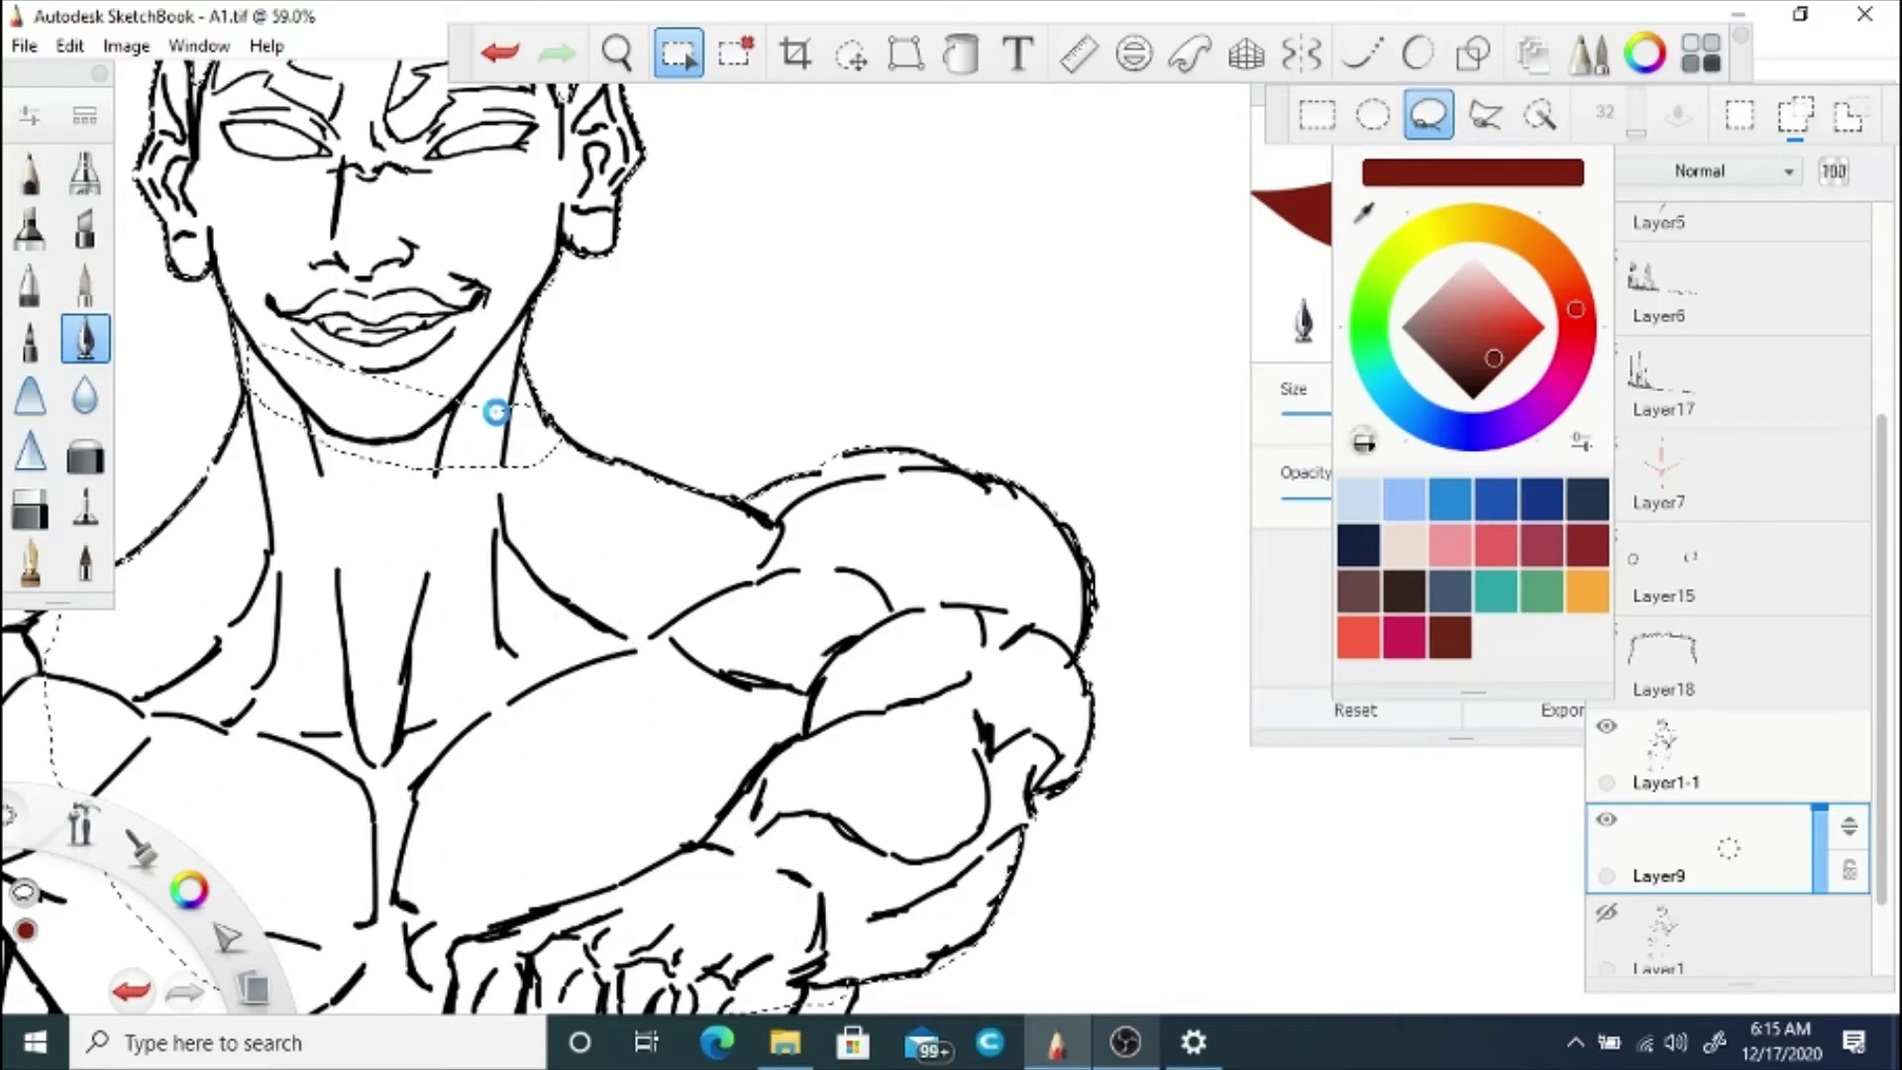
# Step: Extend the lasso selection over the chest and the sides of the torso down to the waistband
pyautogui.press('space')
pyautogui.moveTo(664, 475)
pyautogui.mouseDown()
pyautogui.moveTo(671, 575)
pyautogui.moveTo(696, 399)
pyautogui.mouseUp()
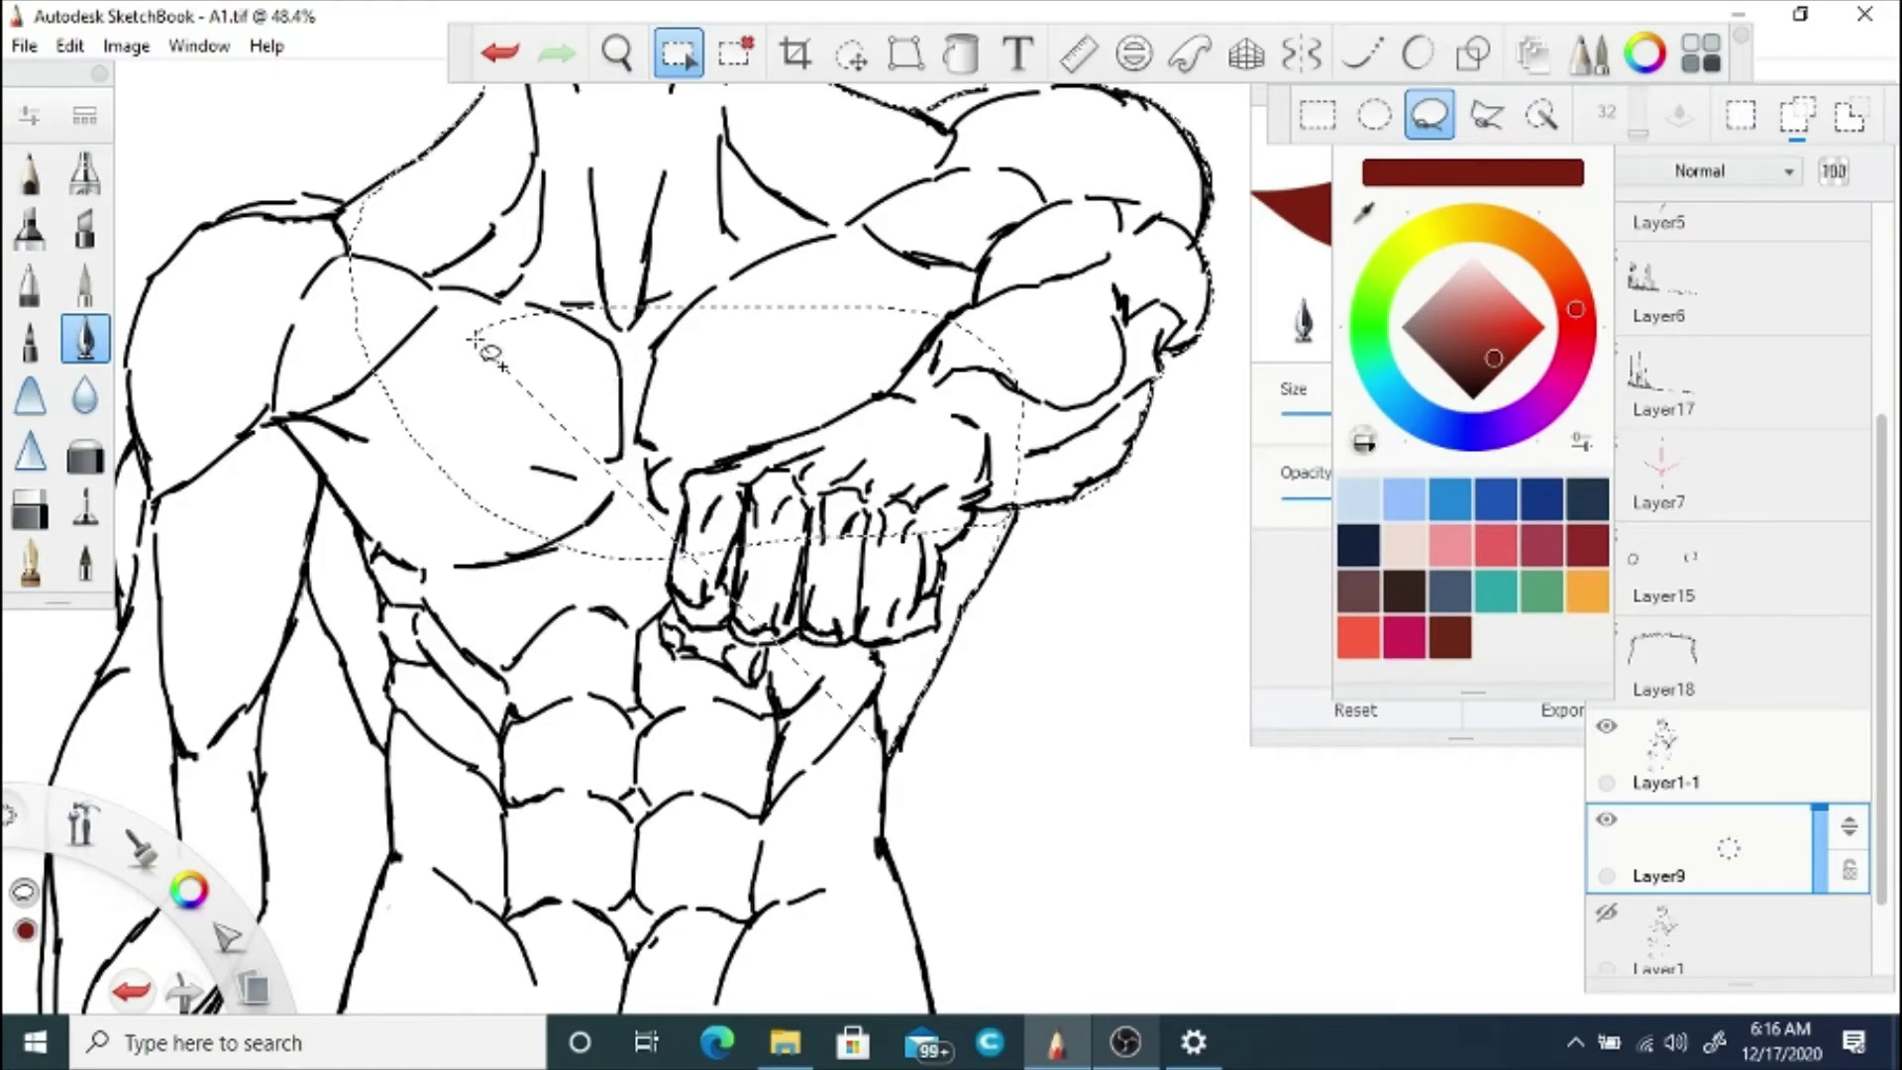
pyautogui.moveTo(876, 741)
pyautogui.mouseDown()
pyautogui.moveTo(885, 866)
pyautogui.moveTo(401, 1010)
pyautogui.moveTo(361, 921)
pyautogui.moveTo(390, 768)
pyautogui.mouseUp()
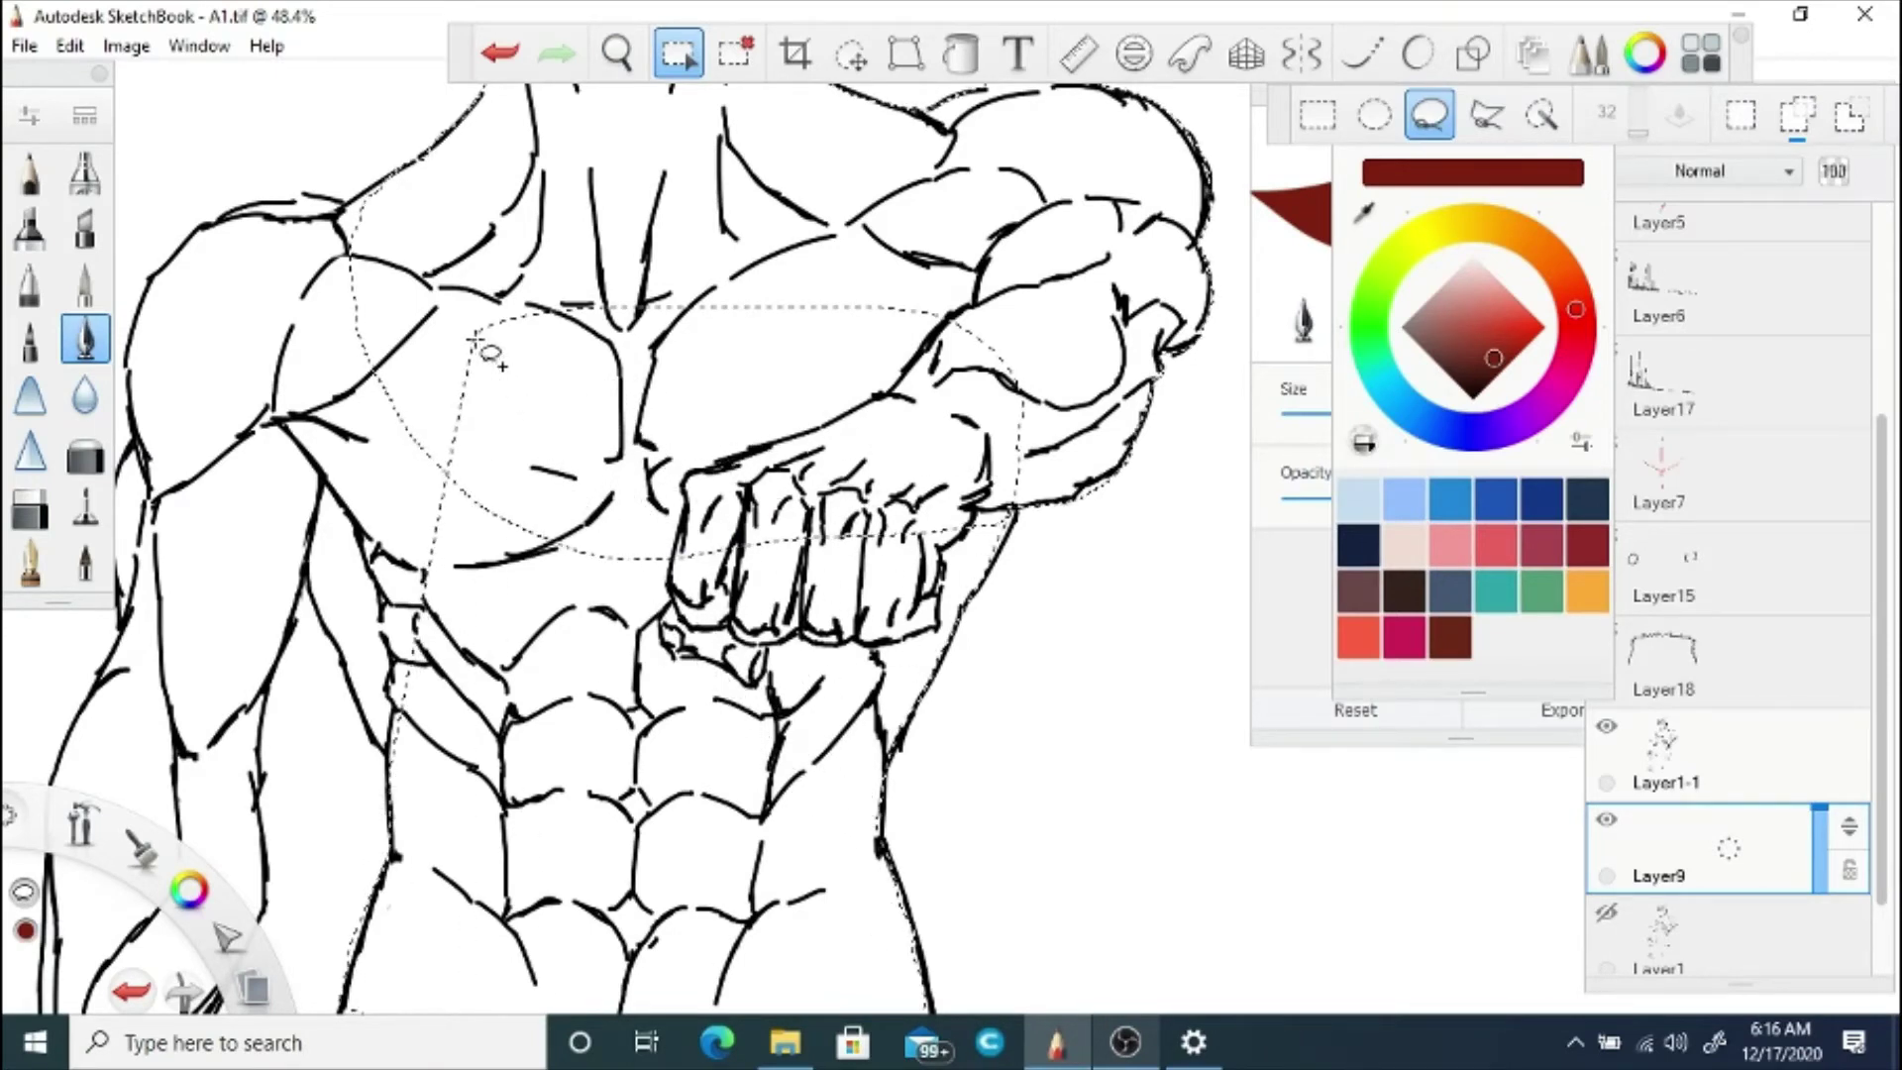
pyautogui.moveTo(260, 745)
pyautogui.mouseDown()
pyautogui.moveTo(198, 951)
pyautogui.moveTo(59, 773)
pyautogui.moveTo(130, 475)
pyautogui.moveTo(205, 228)
pyautogui.moveTo(332, 201)
pyautogui.moveTo(396, 248)
pyautogui.mouseUp()
# Step: Add the shoulder and upper part of the lowered arm to the lasso selection
pyautogui.press('space')
pyautogui.moveTo(505, 281)
pyautogui.mouseDown()
pyautogui.moveTo(811, 199)
pyautogui.moveTo(515, 388)
pyautogui.moveTo(475, 474)
pyautogui.moveTo(453, 345)
pyautogui.moveTo(527, 256)
pyautogui.mouseUp()
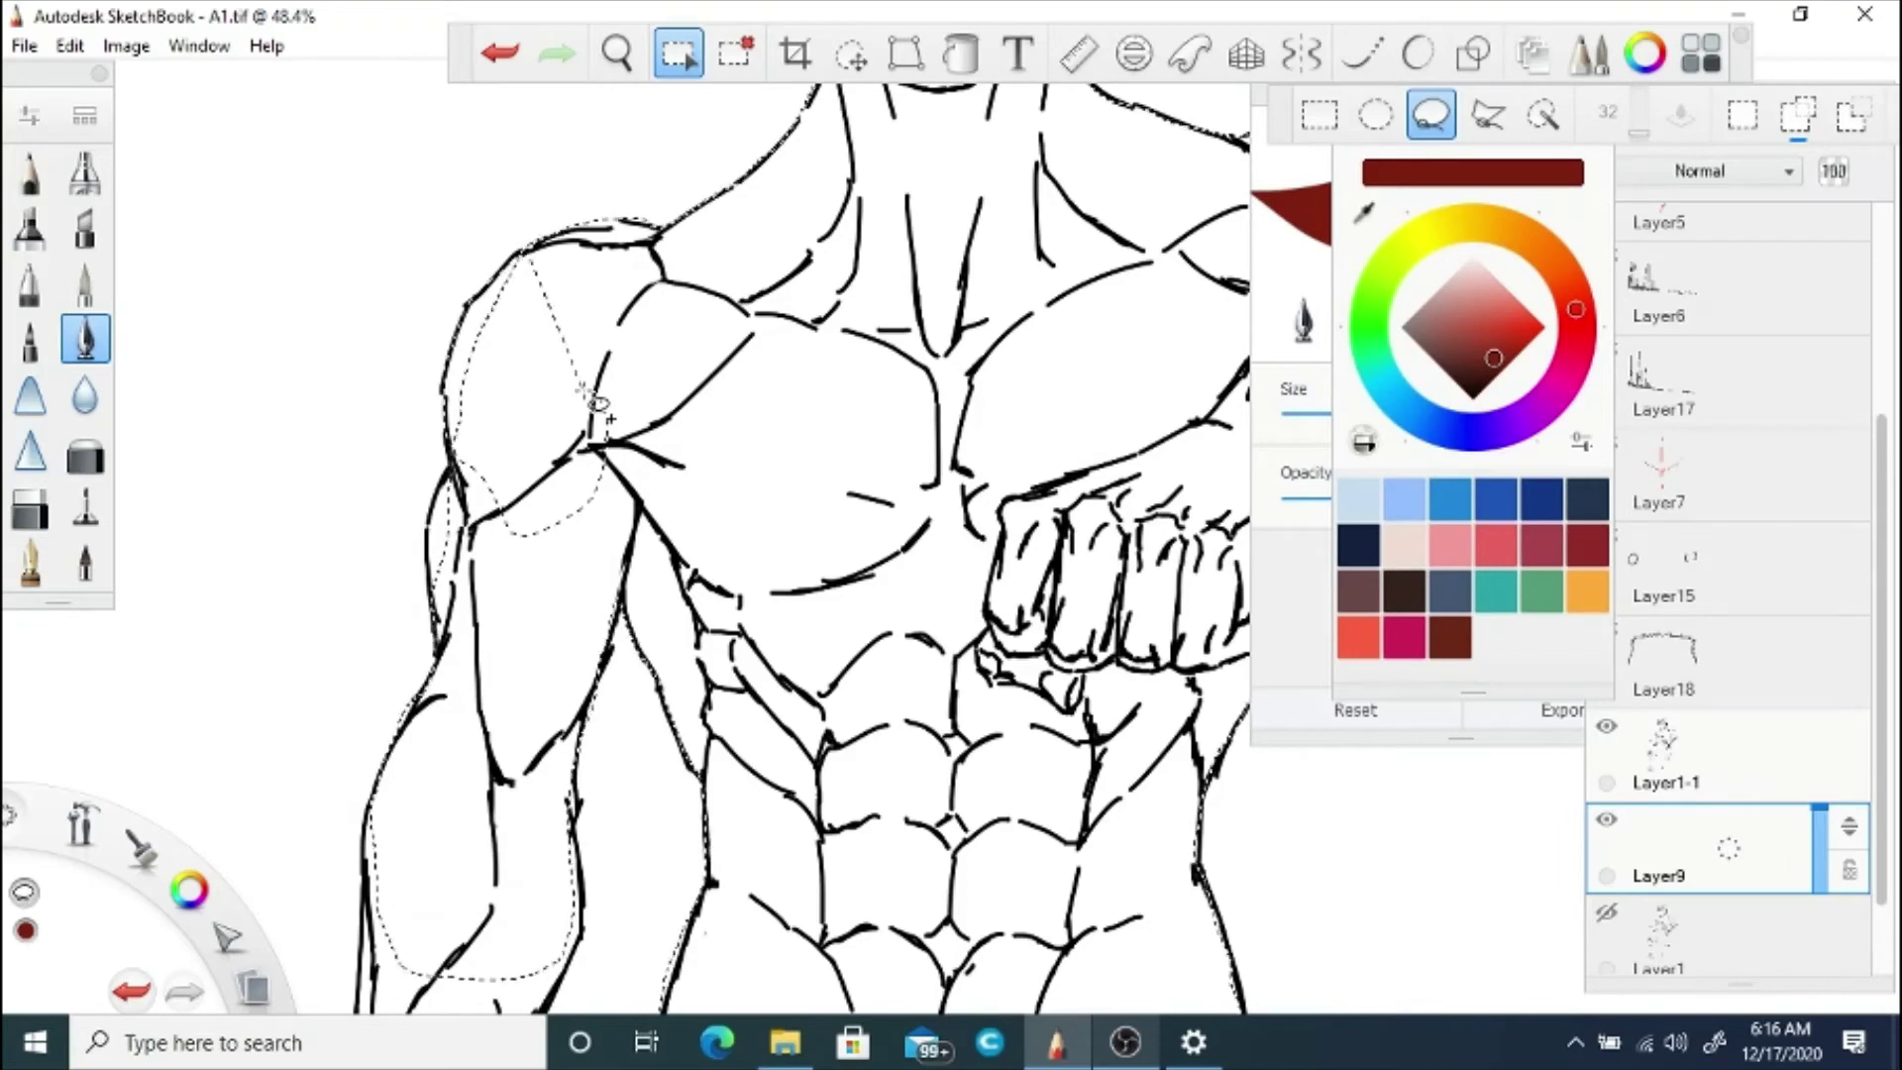
pyautogui.moveTo(489, 477)
pyautogui.mouseDown()
pyautogui.moveTo(463, 637)
pyautogui.moveTo(452, 455)
pyautogui.mouseUp()
# Step: Add the forearm, wrist and upper hand of the lowered arm to the lasso selection
pyautogui.press('space')
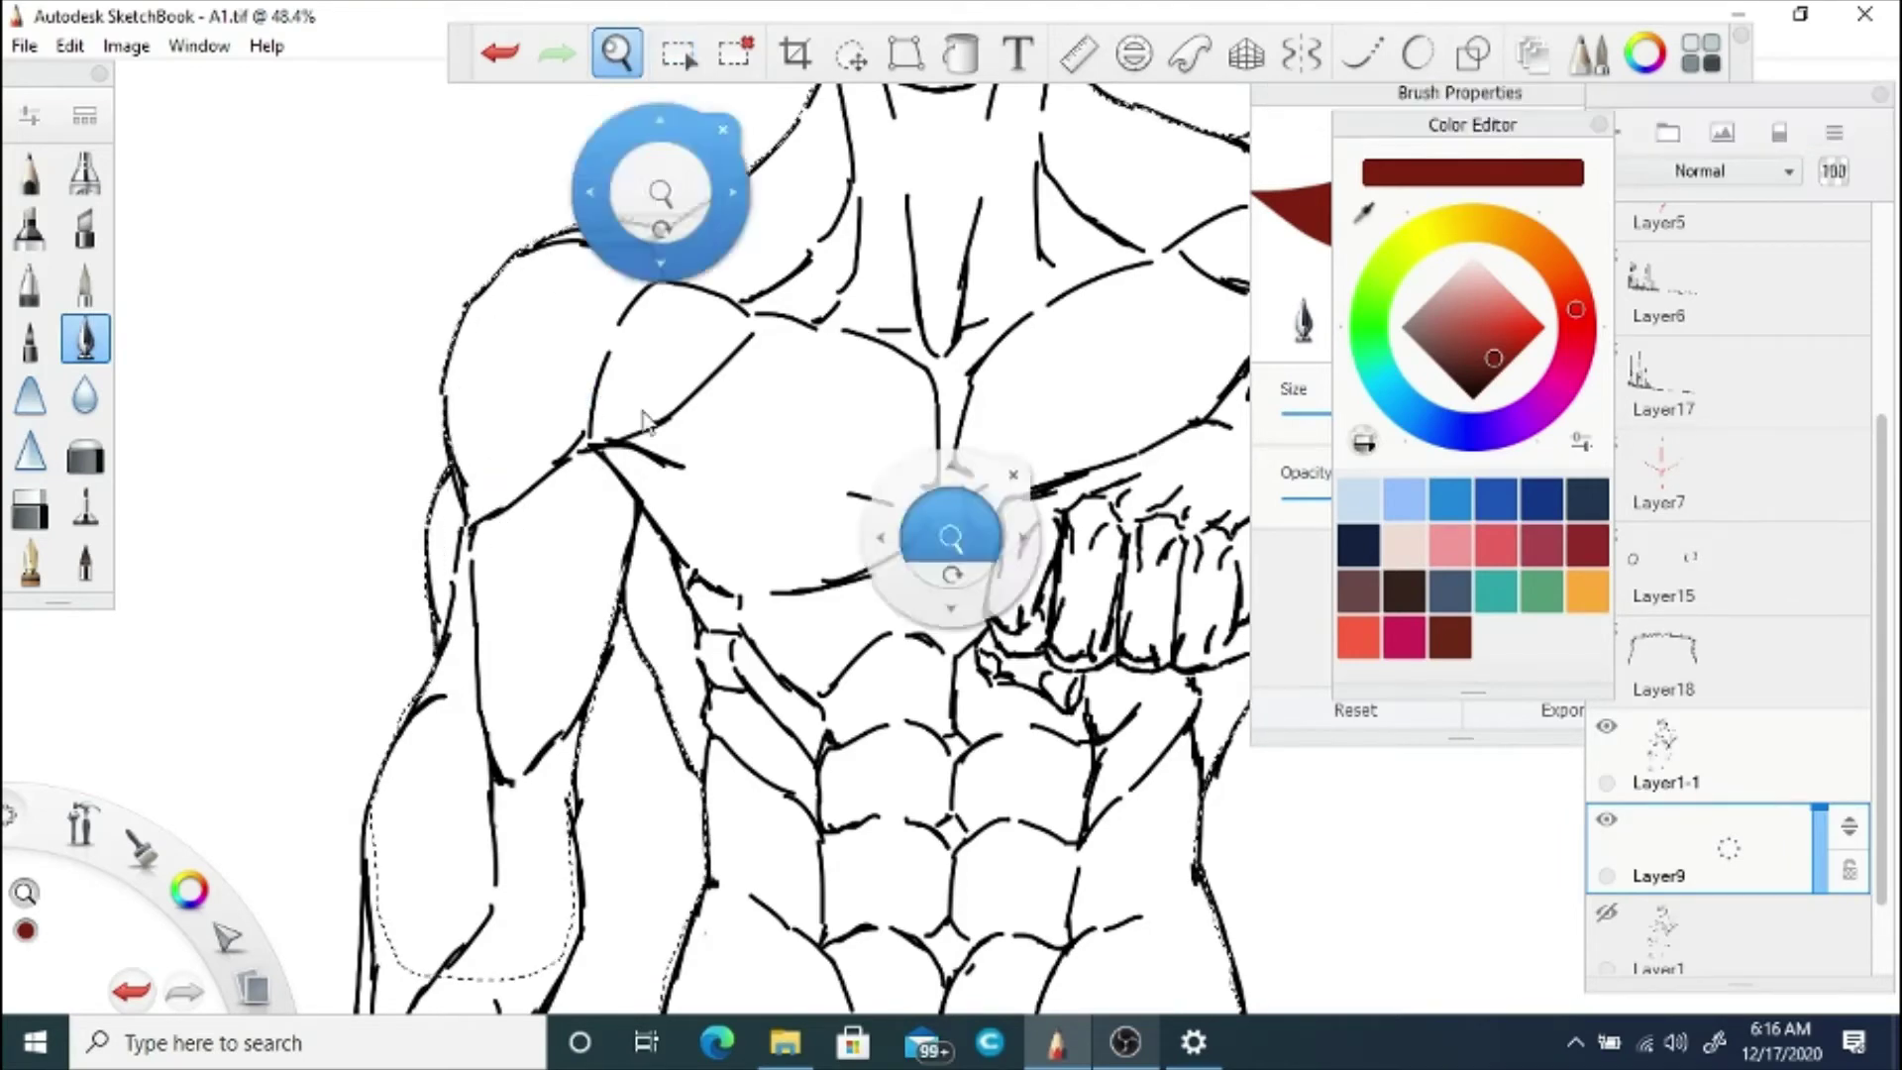
pyautogui.moveTo(584, 782)
pyautogui.mouseDown()
pyautogui.moveTo(661, 200)
pyautogui.moveTo(661, 322)
pyautogui.mouseUp()
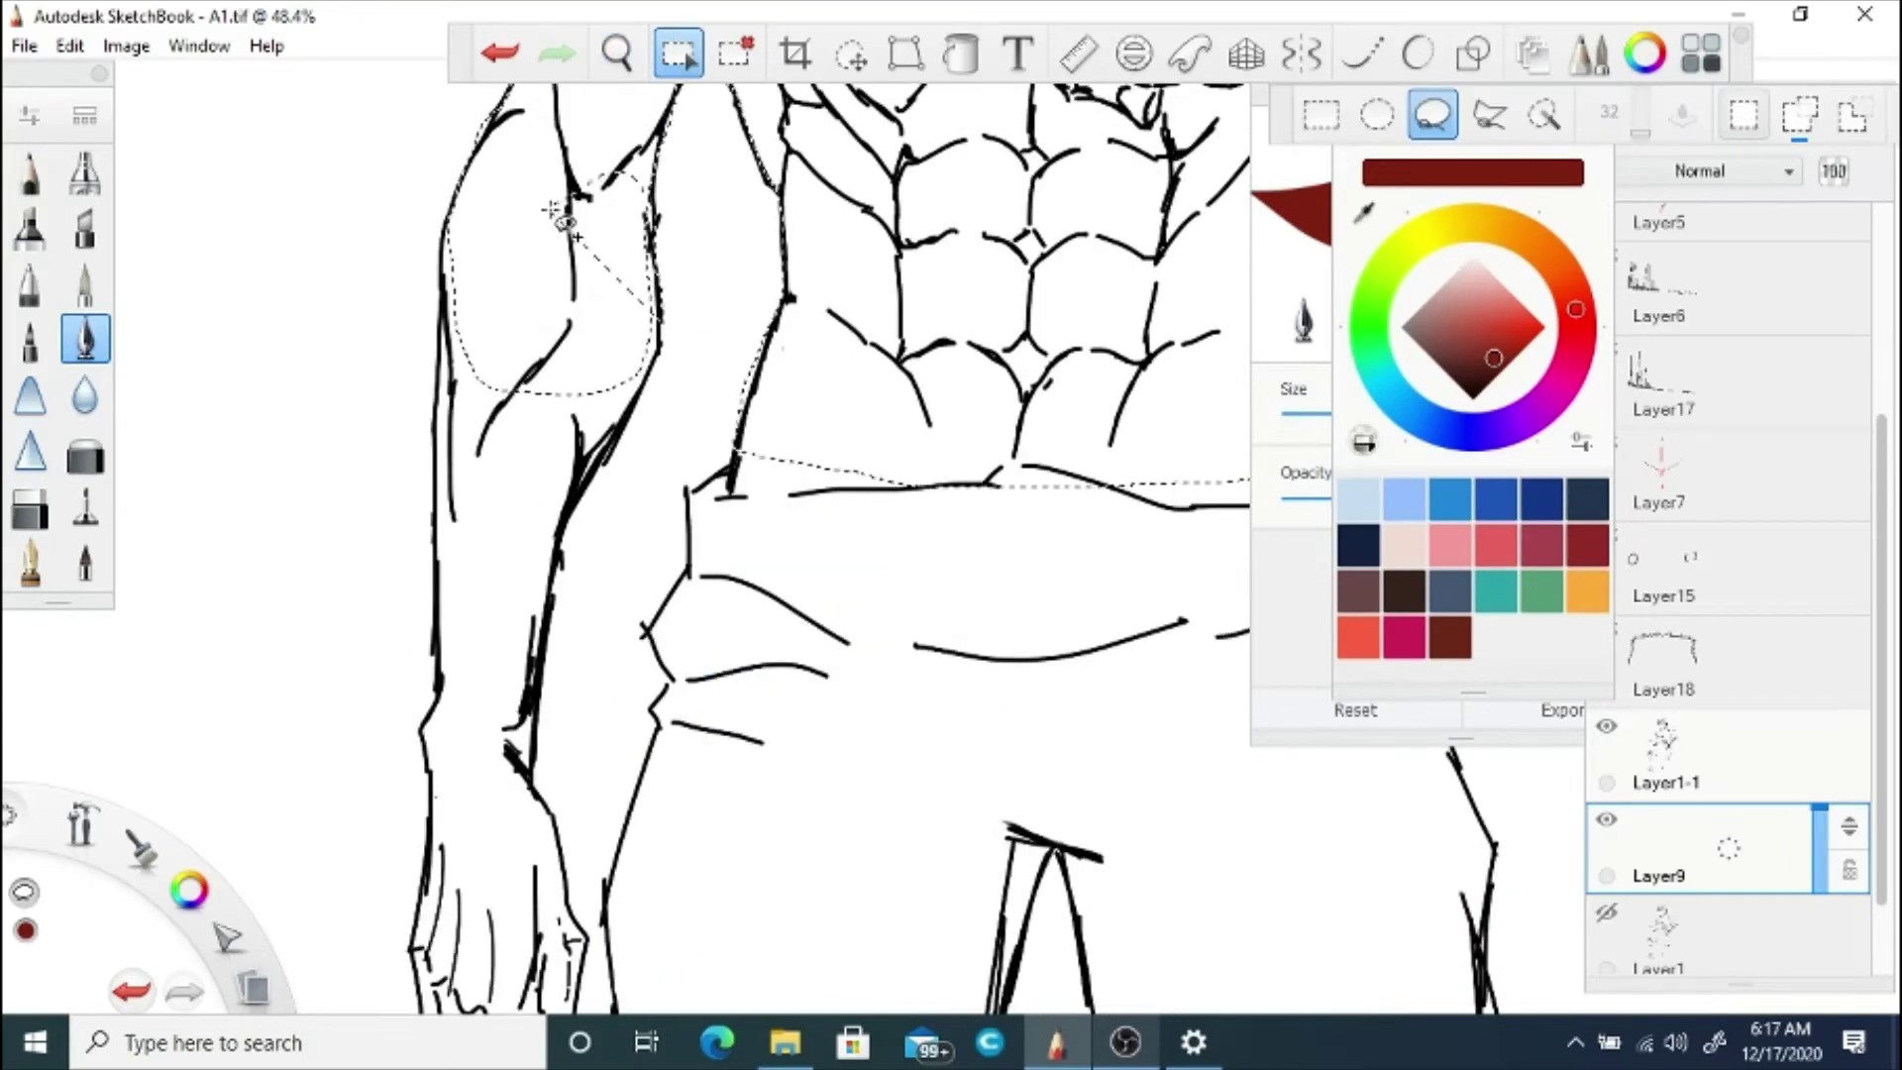
pyautogui.moveTo(582, 485)
pyautogui.mouseDown()
pyautogui.moveTo(540, 677)
pyautogui.moveTo(585, 936)
pyautogui.moveTo(545, 990)
pyautogui.moveTo(483, 1006)
pyautogui.moveTo(416, 933)
pyautogui.mouseUp()
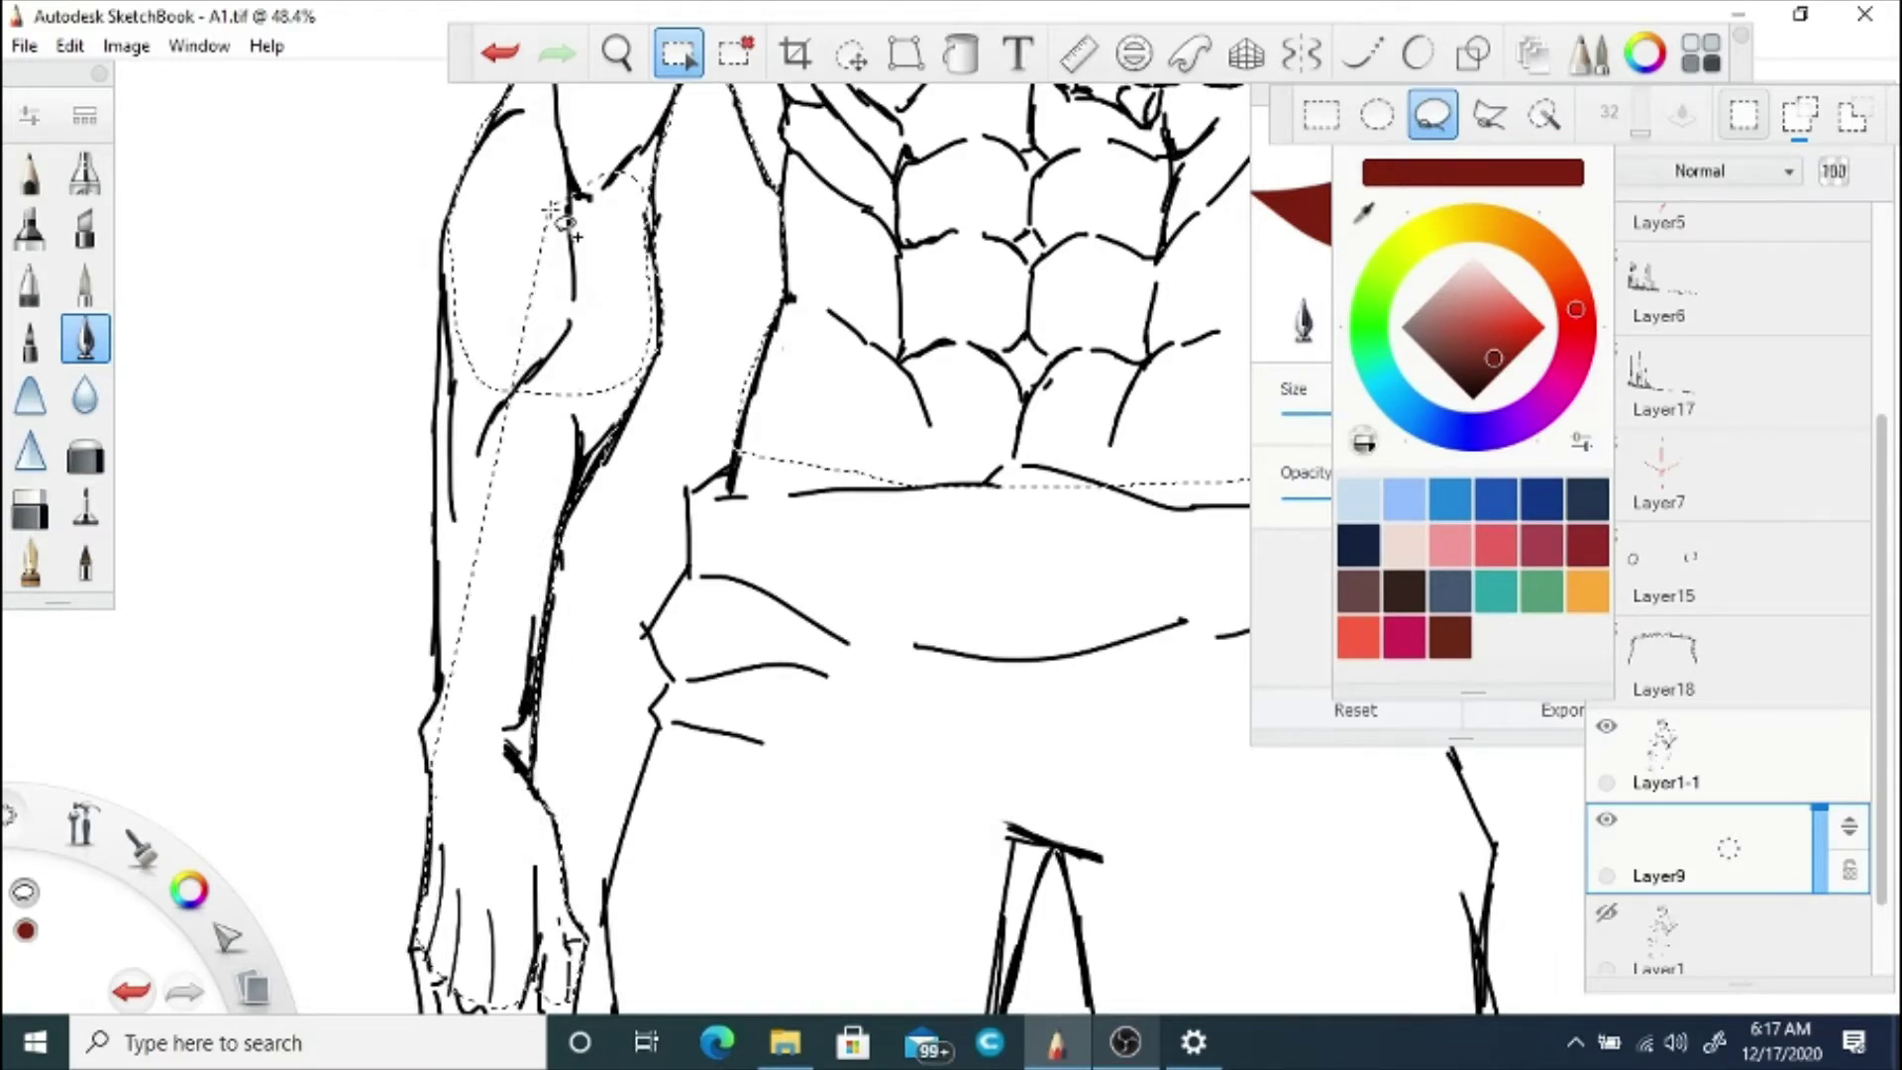
pyautogui.moveTo(416, 1005); pyautogui.dragTo(382, 1005)
pyautogui.moveTo(435, 456)
pyautogui.mouseDown()
pyautogui.moveTo(449, 213)
pyautogui.moveTo(480, 186)
pyautogui.mouseUp()
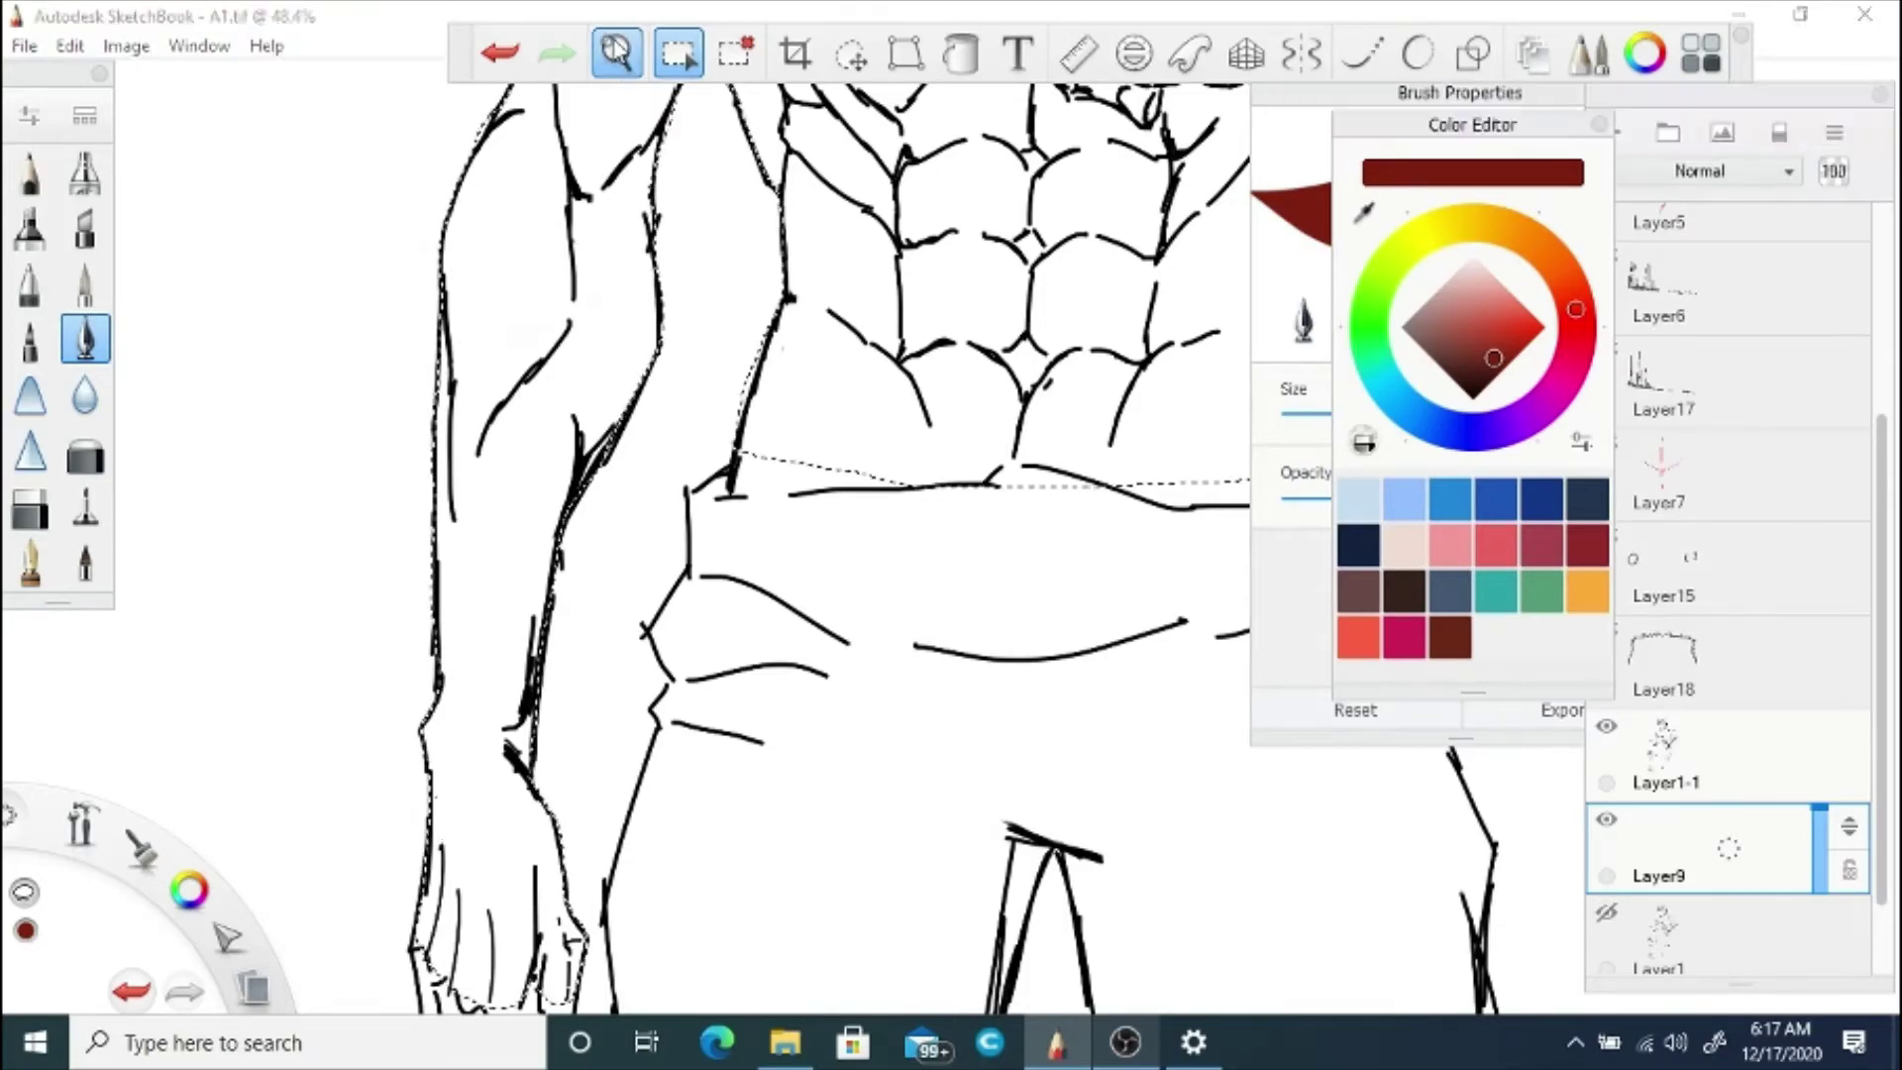
# Step: Add the fingers of the lowered hand to the lasso selection, tracing around the fingertips
pyautogui.scroll(-3, 721, 539)
pyautogui.moveTo(572, 632); pyautogui.dragTo(477, 565)
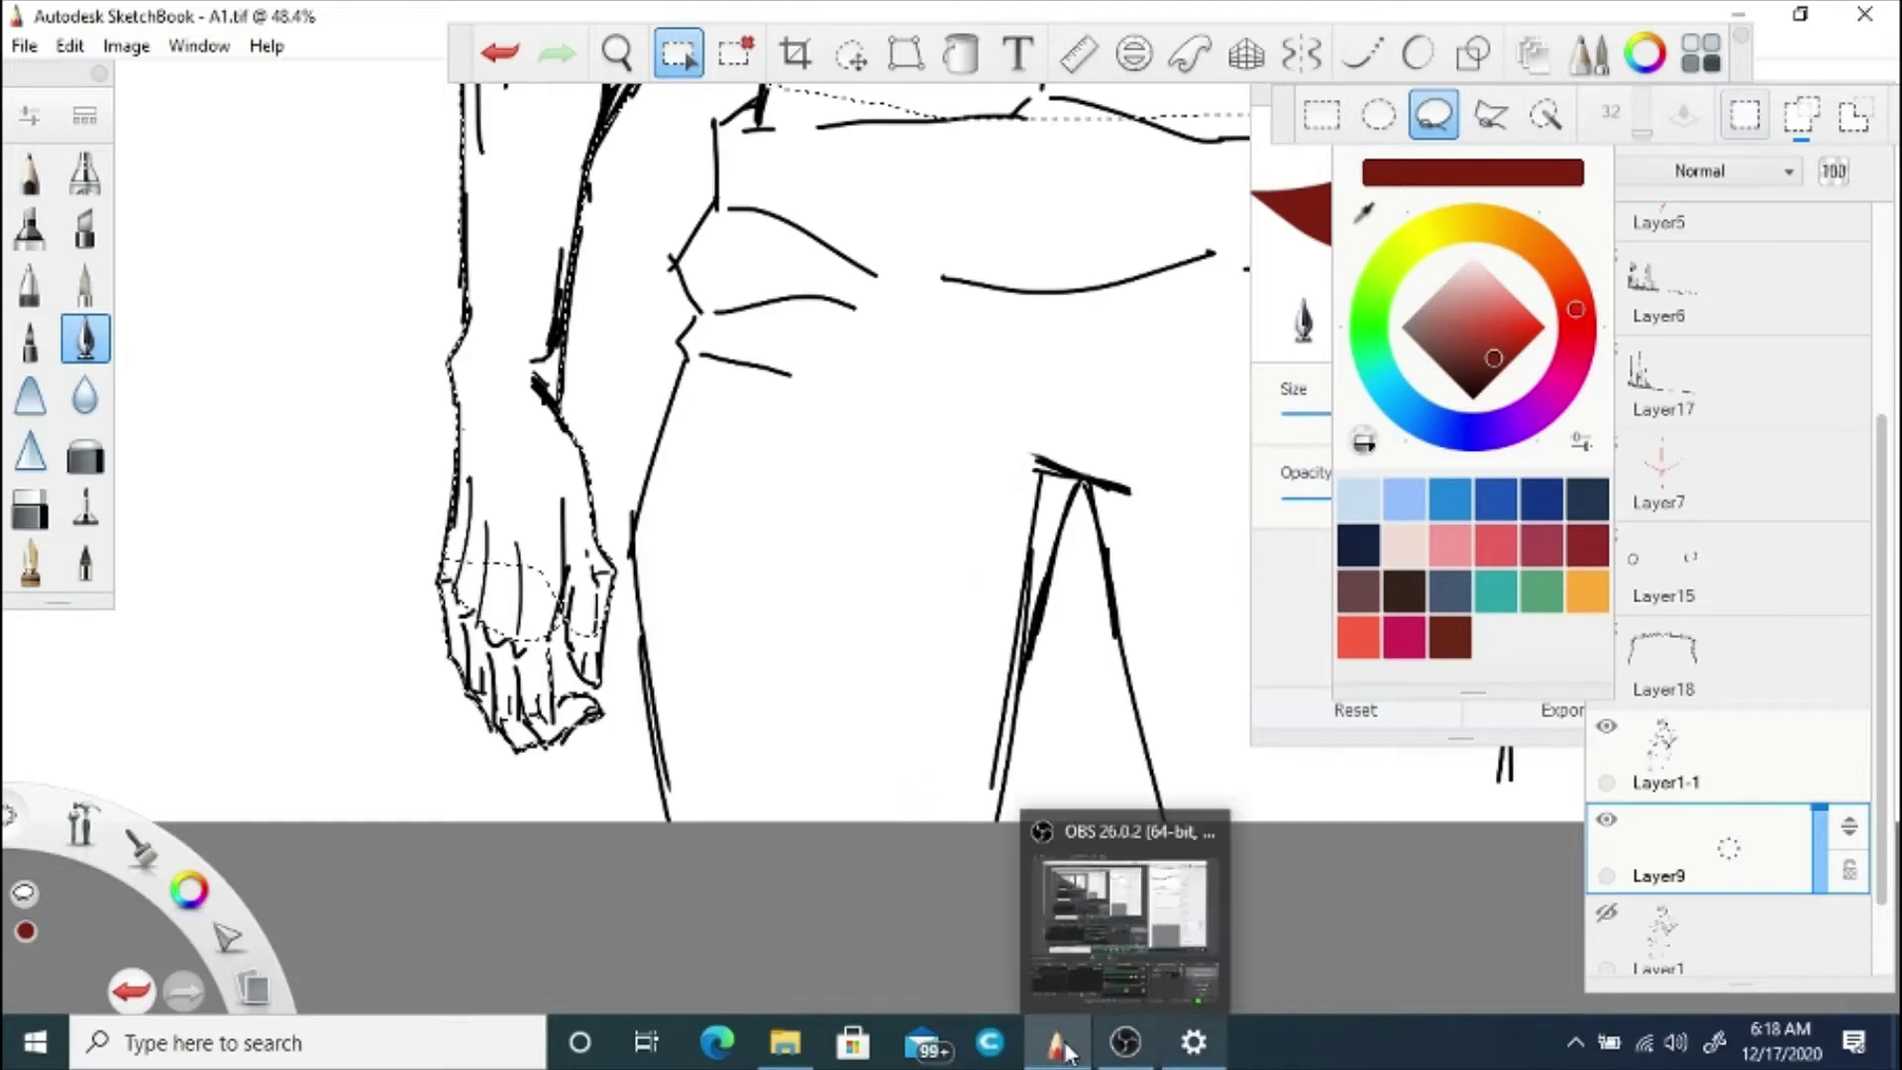
pyautogui.moveTo(592, 556)
pyautogui.mouseDown()
pyautogui.moveTo(585, 648)
pyautogui.moveTo(579, 563)
pyautogui.moveTo(536, 573)
pyautogui.moveTo(555, 612)
pyautogui.mouseUp()
# Step: Remove the excess selection below the waistline and outside the hip so the selection follows the line art
pyautogui.press('space')
pyautogui.moveTo(626, 495)
pyautogui.mouseDown()
pyautogui.moveTo(624, 526)
pyautogui.moveTo(776, 688)
pyautogui.moveTo(743, 808)
pyautogui.moveTo(765, 553)
pyautogui.mouseUp()
pyautogui.click(826, 489)
pyautogui.moveTo(891, 172)
pyautogui.mouseDown()
pyautogui.moveTo(1003, 528)
pyautogui.moveTo(872, 538)
pyautogui.moveTo(677, 491)
pyautogui.moveTo(344, 528)
pyautogui.moveTo(338, 465)
pyautogui.moveTo(349, 417)
pyautogui.moveTo(623, 514)
pyautogui.moveTo(639, 494)
pyautogui.moveTo(700, 541)
pyautogui.mouseUp()
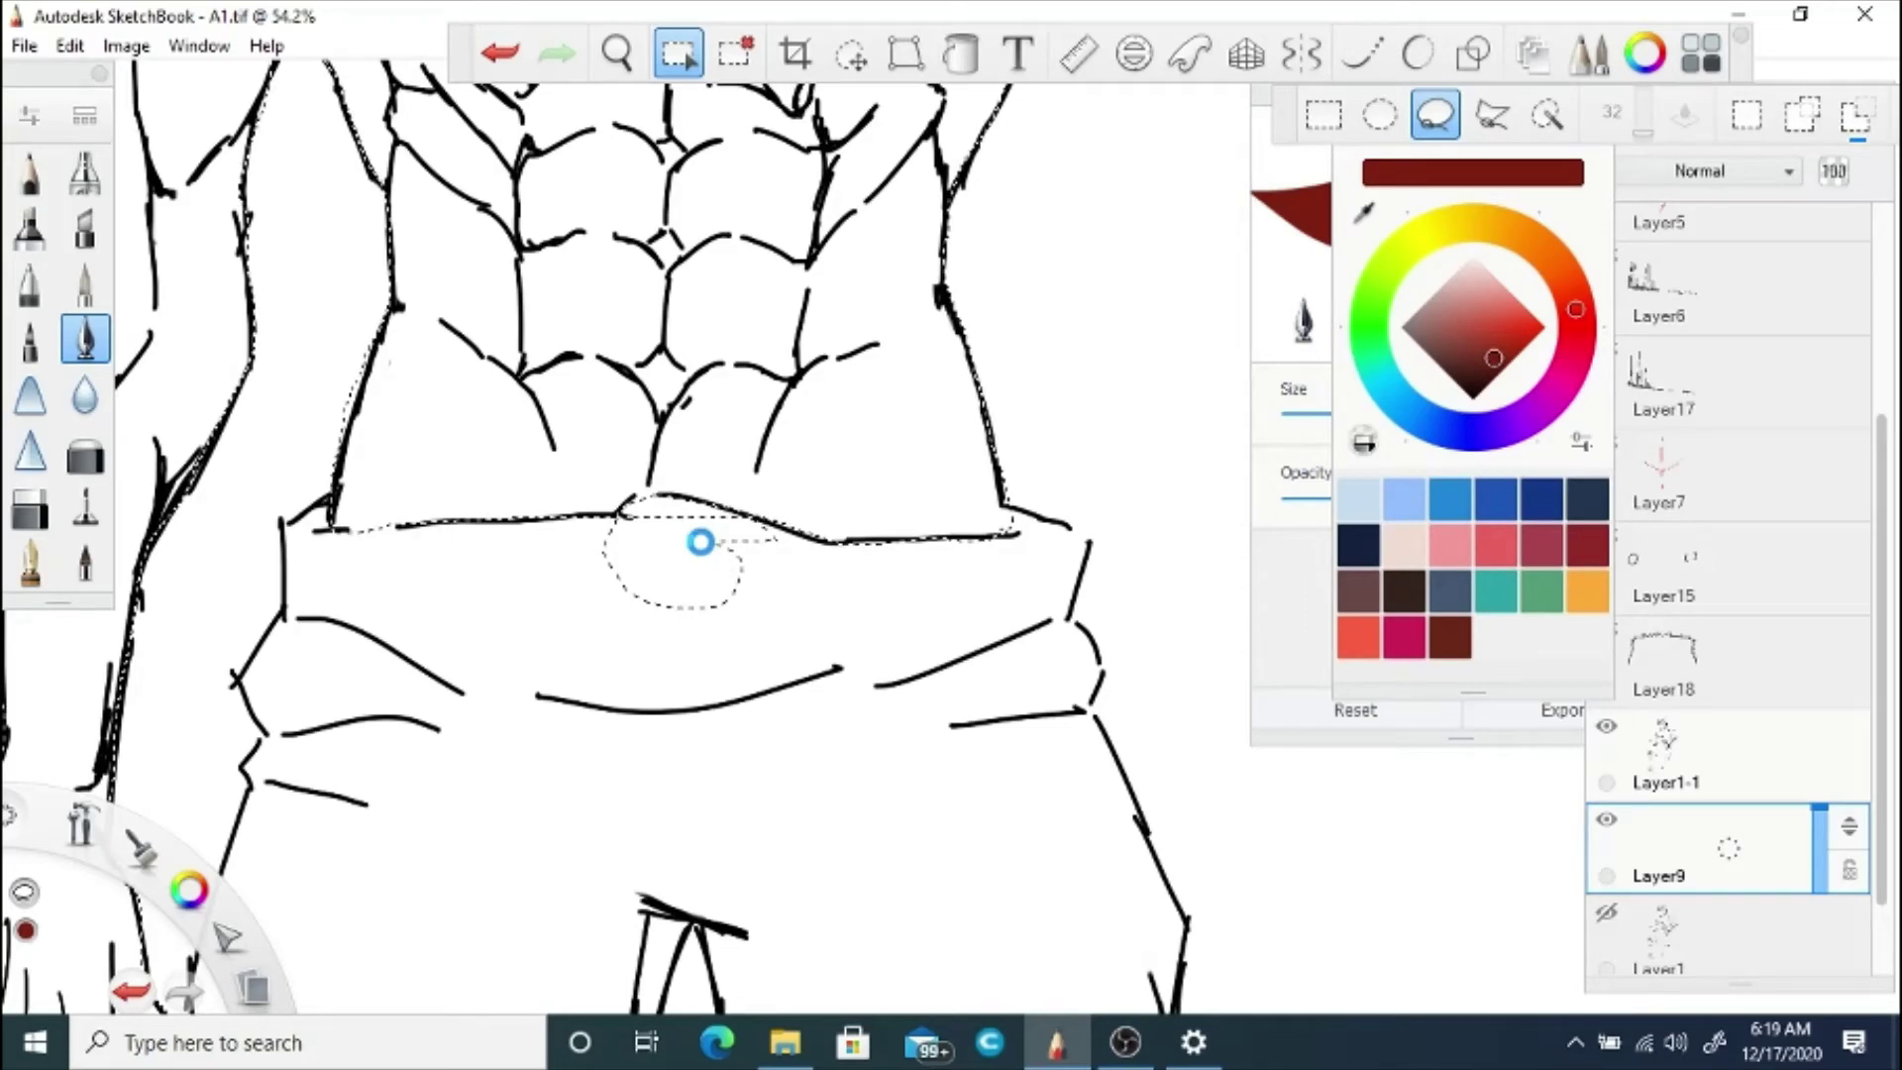
pyautogui.moveTo(295, 382)
pyautogui.mouseDown()
pyautogui.moveTo(355, 318)
pyautogui.moveTo(341, 410)
pyautogui.mouseUp()
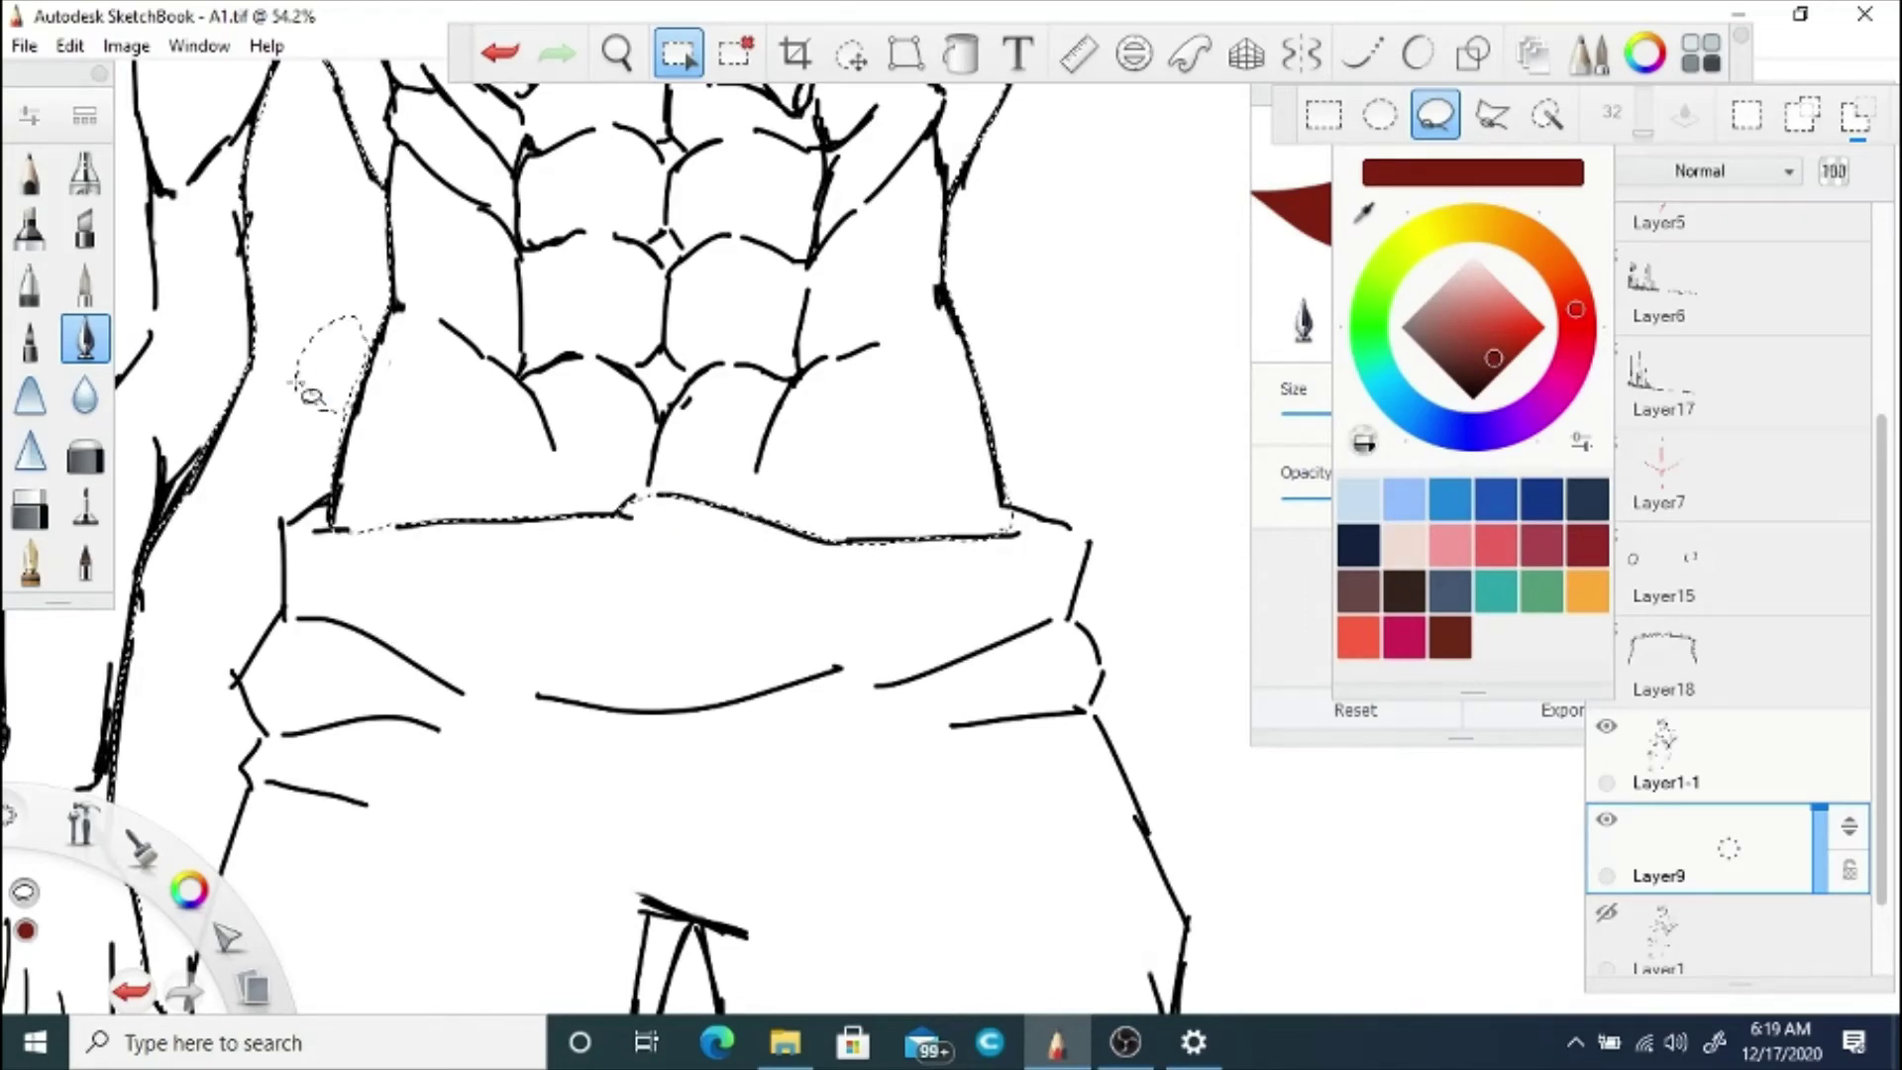
# Step: Remove the teeth area inside the mouth from the skin selection with the lasso
pyautogui.click(616, 53)
pyautogui.moveTo(634, 304); pyautogui.dragTo(640, 429)
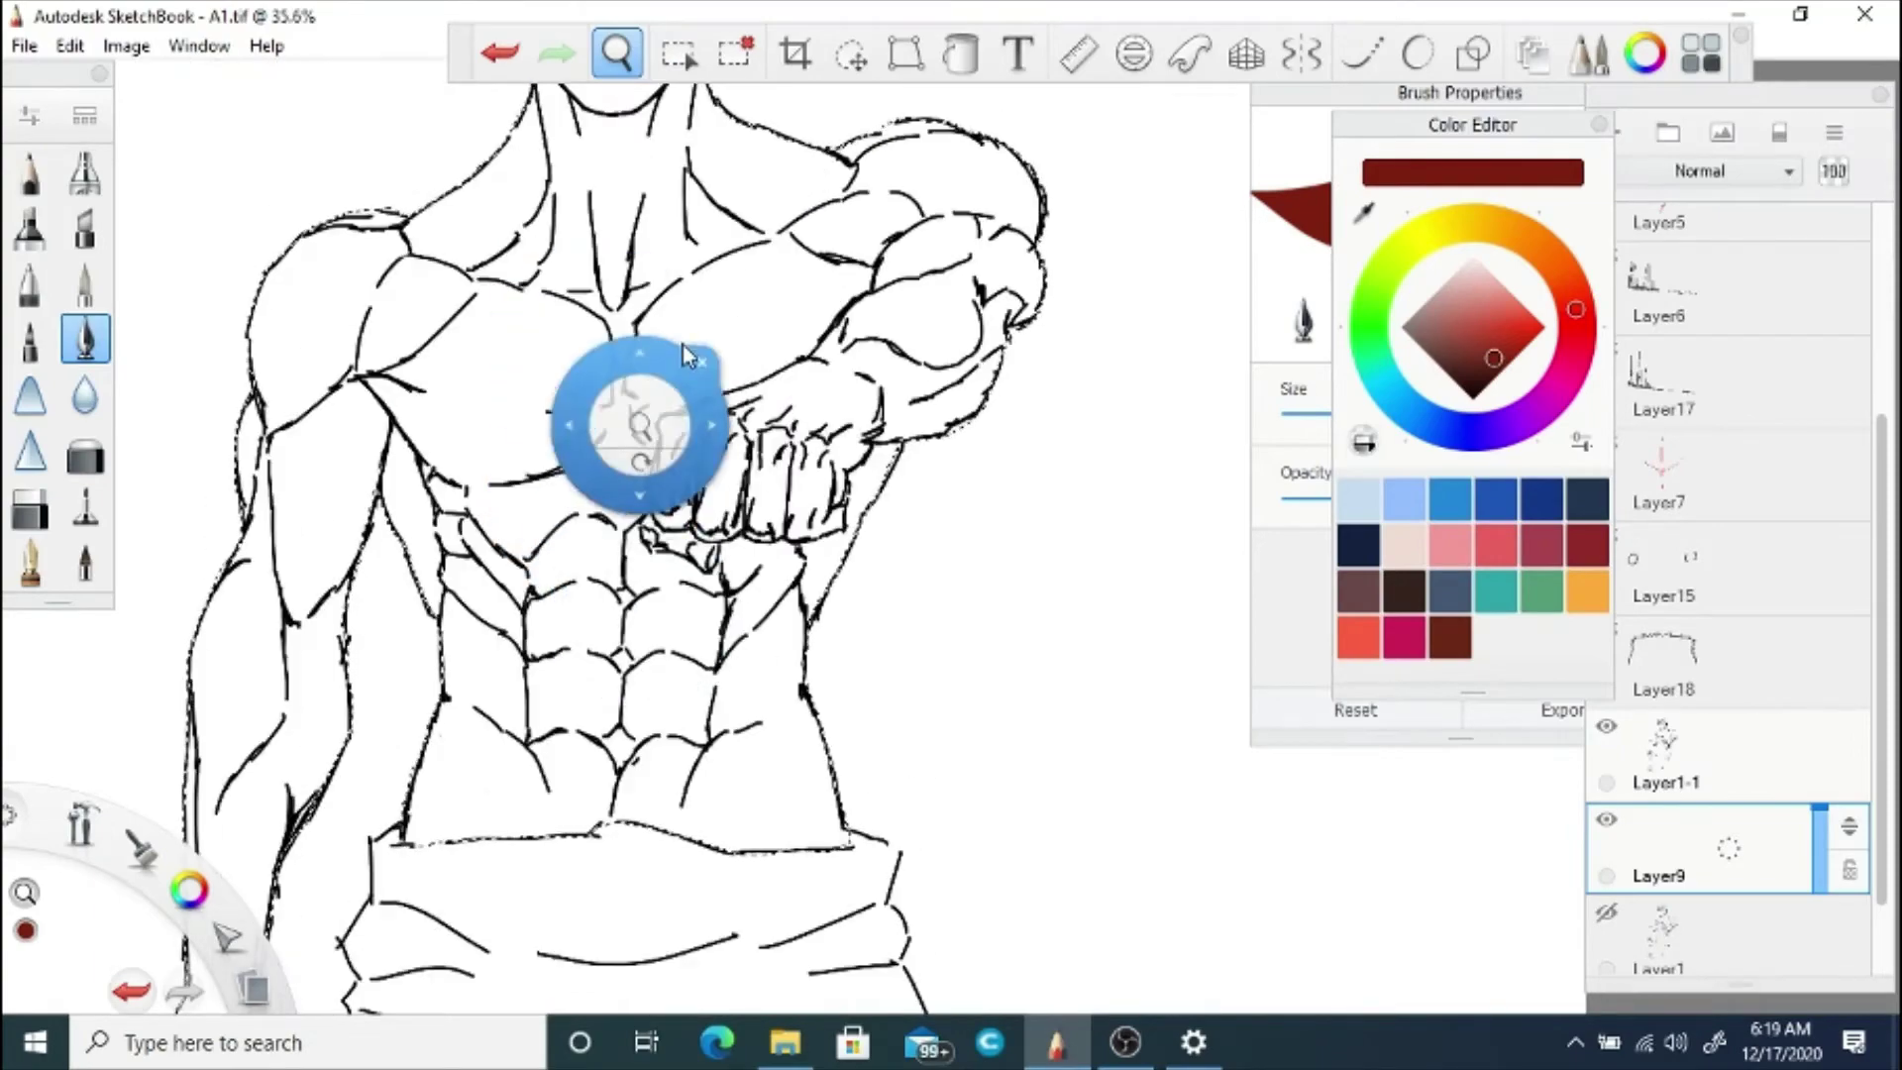
pyautogui.moveTo(683, 349)
pyautogui.mouseDown()
pyautogui.moveTo(680, 476)
pyautogui.moveTo(832, 329)
pyautogui.moveTo(836, 271)
pyautogui.moveTo(820, 283)
pyautogui.mouseUp()
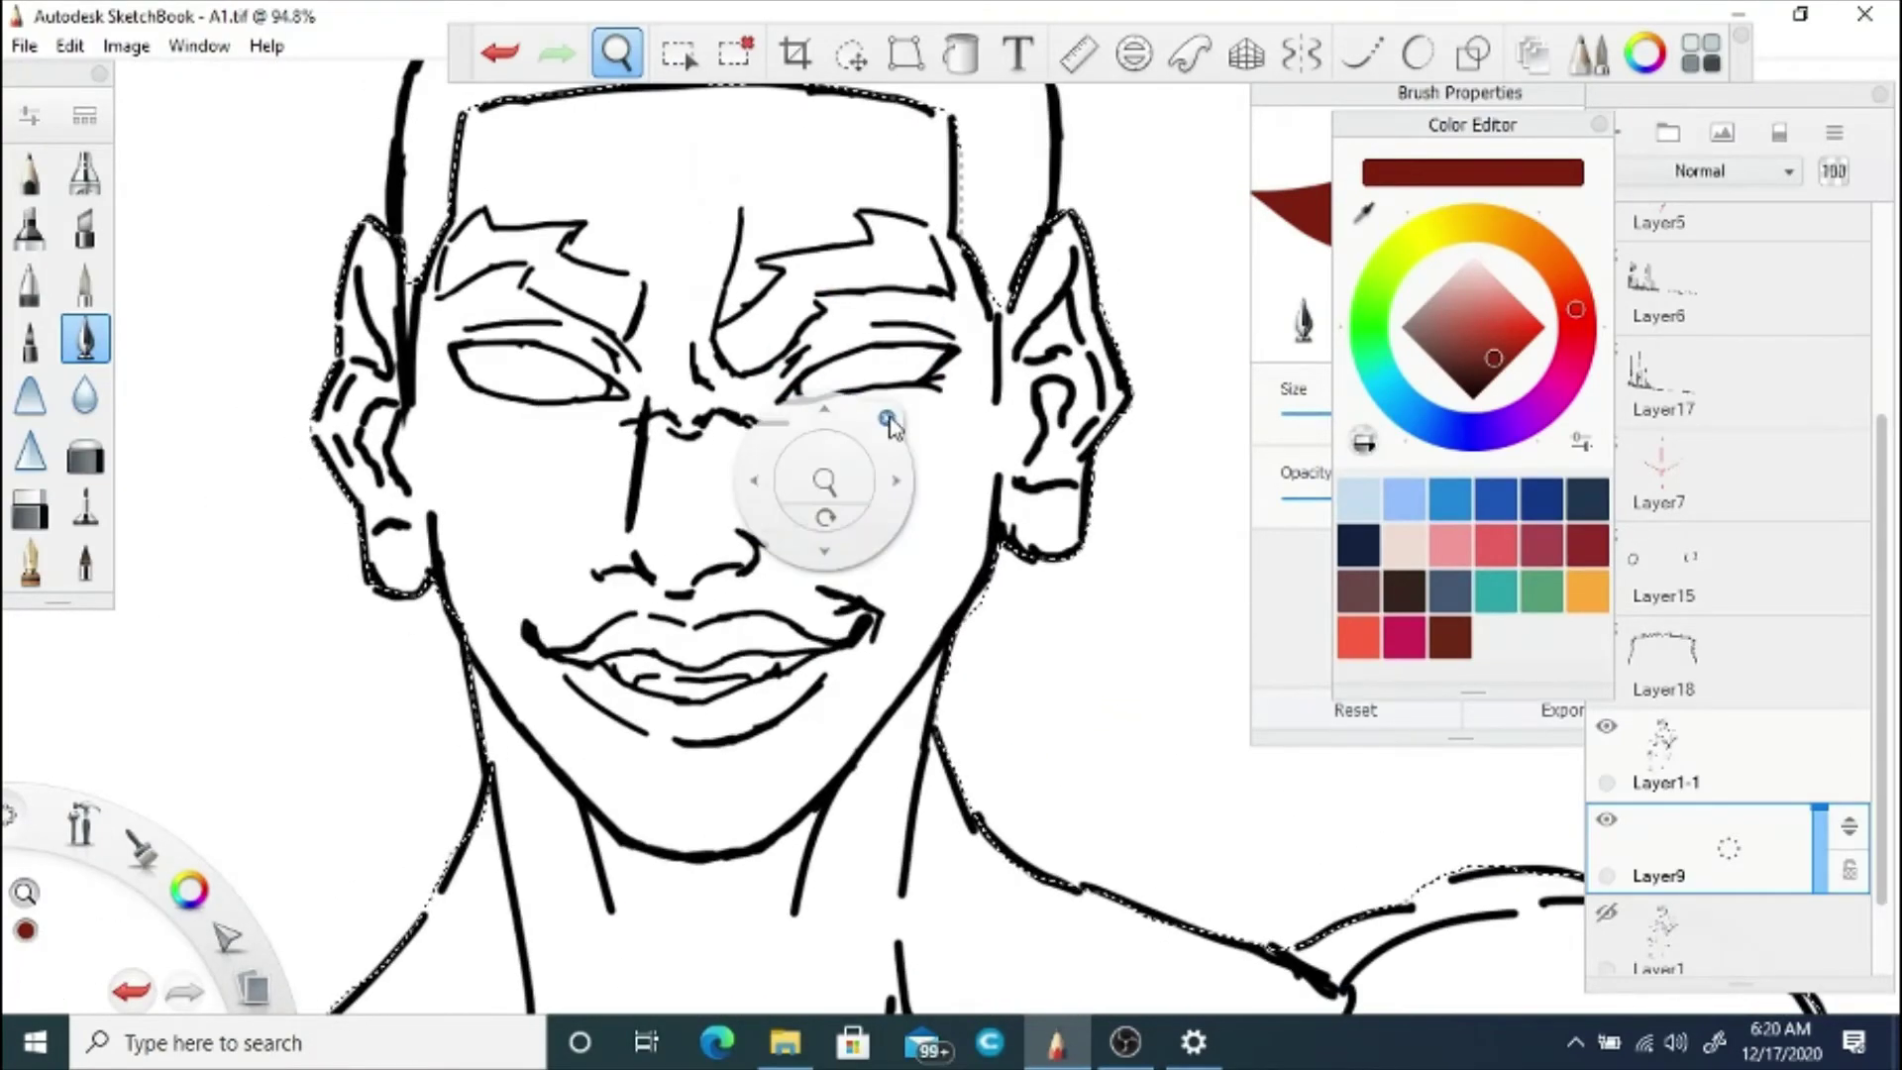
pyautogui.click(890, 419)
pyautogui.click(1858, 115)
pyautogui.moveTo(606, 658)
pyautogui.mouseDown()
pyautogui.moveTo(772, 655)
pyautogui.moveTo(611, 662)
pyautogui.mouseUp()
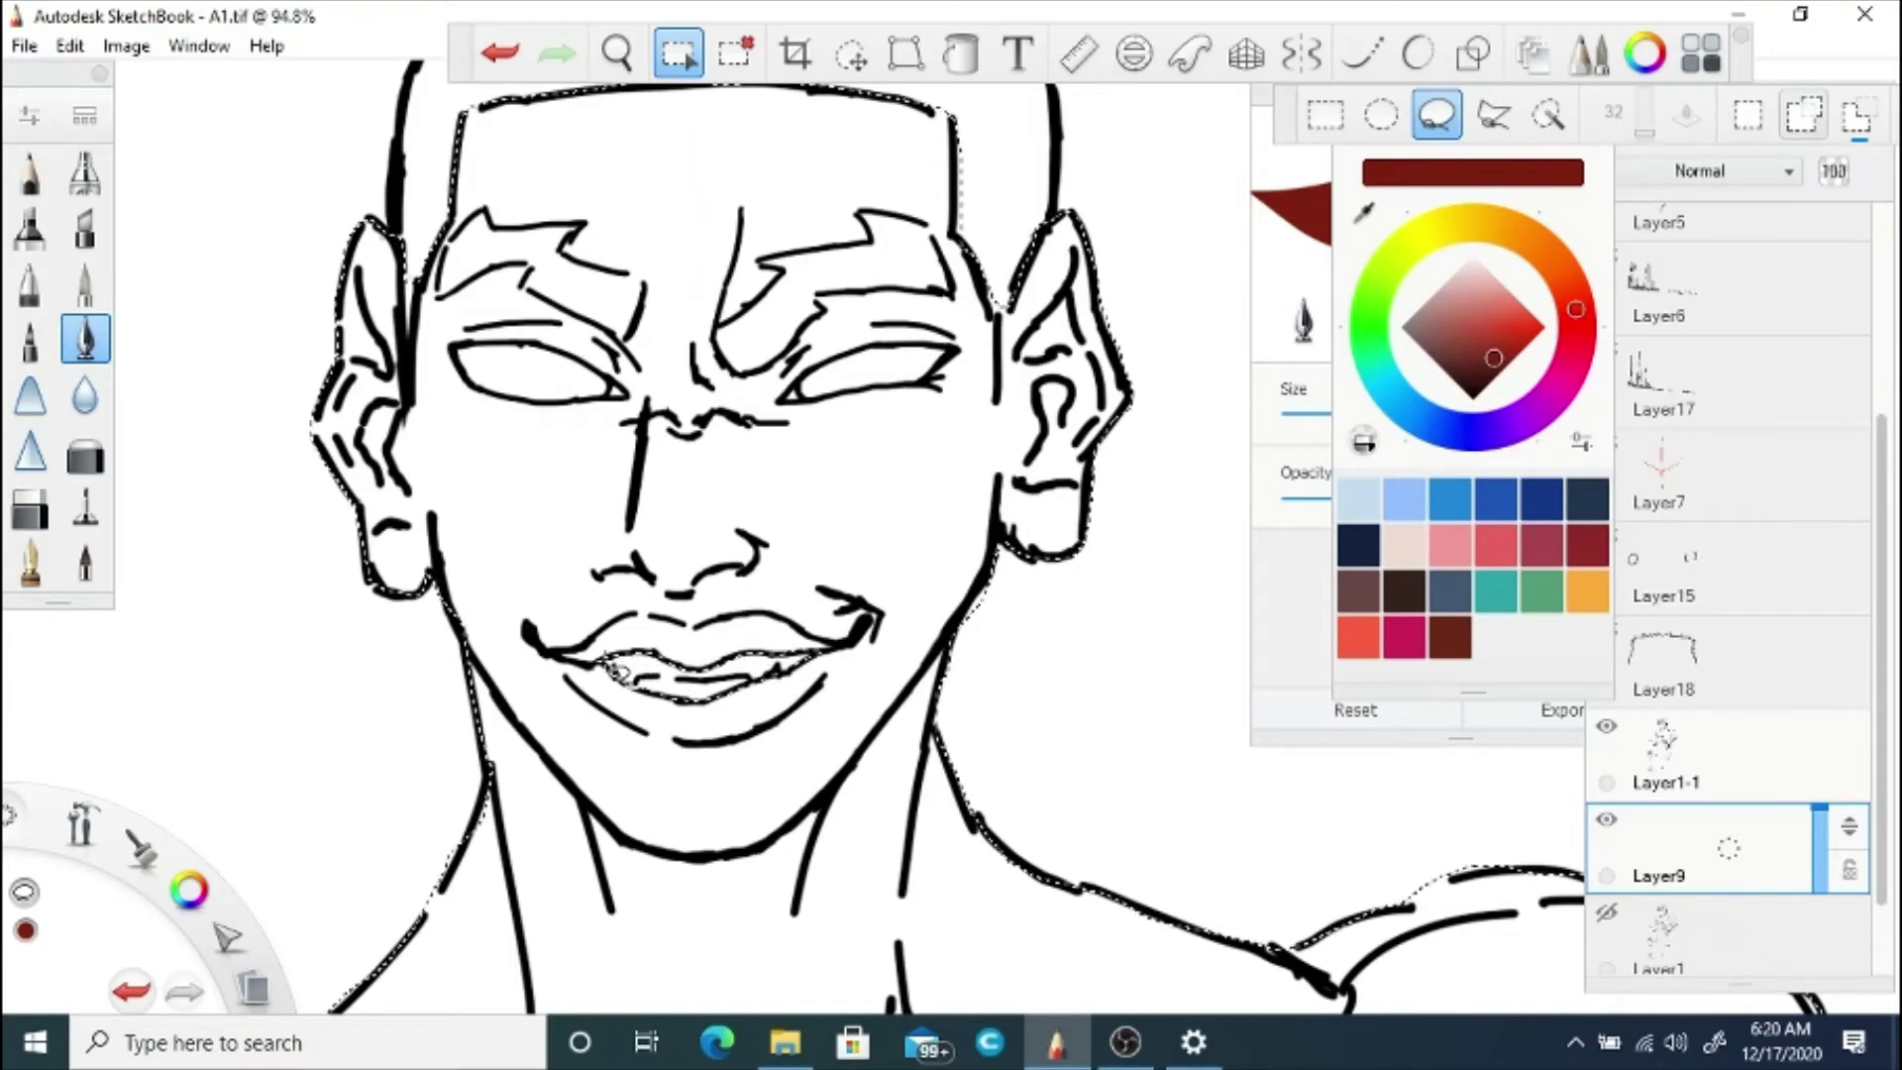
# Step: Remove both eyes from the skin selection by tracing their outlines with the lasso
pyautogui.press('space')
pyautogui.moveTo(662, 450)
pyautogui.mouseDown()
pyautogui.moveTo(743, 539)
pyautogui.moveTo(1238, 395)
pyautogui.mouseUp()
pyautogui.moveTo(645, 467)
pyautogui.mouseDown()
pyautogui.moveTo(763, 391)
pyautogui.moveTo(657, 480)
pyautogui.moveTo(975, 386)
pyautogui.moveTo(657, 480)
pyautogui.moveTo(642, 467)
pyautogui.mouseUp()
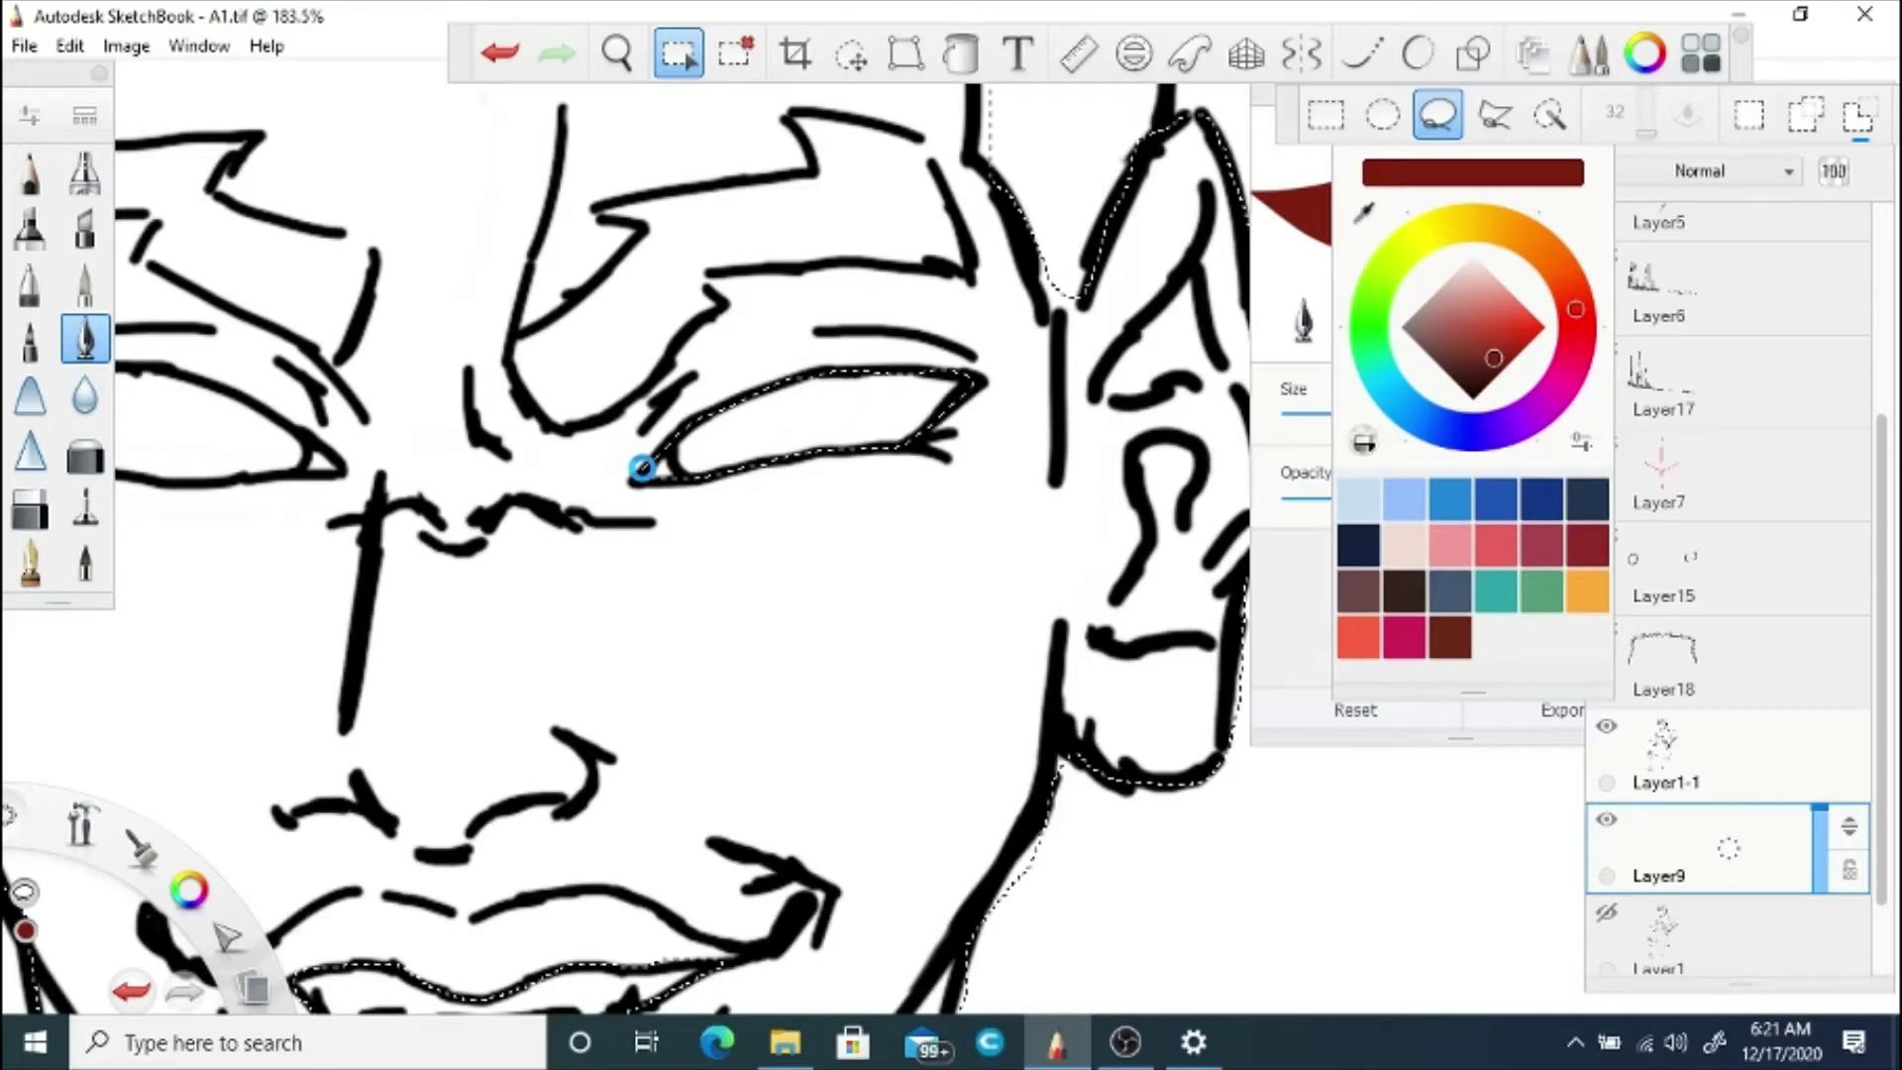
pyautogui.click(616, 52)
pyautogui.moveTo(580, 416)
pyautogui.mouseDown()
pyautogui.moveTo(644, 410)
pyautogui.moveTo(980, 482)
pyautogui.mouseUp()
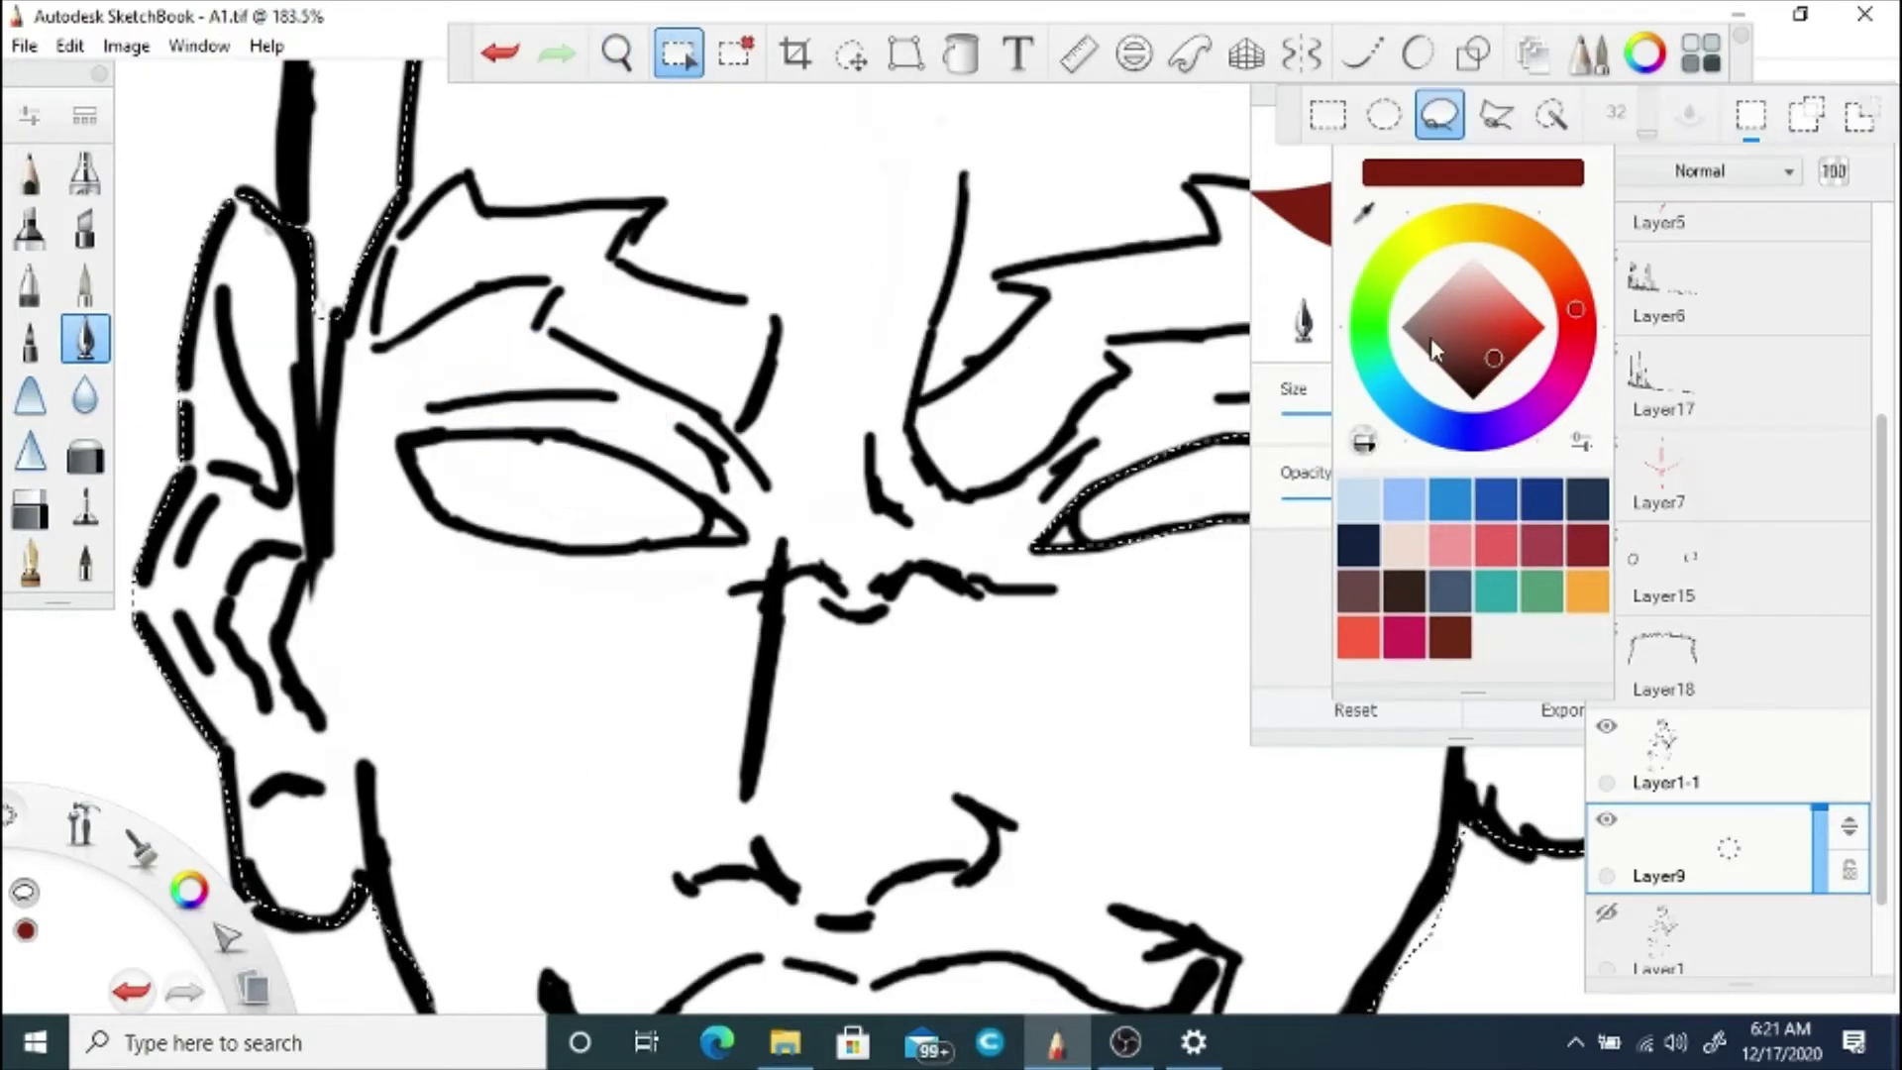
pyautogui.click(1860, 115)
pyautogui.moveTo(410, 441)
pyautogui.mouseDown()
pyautogui.moveTo(616, 452)
pyautogui.moveTo(711, 516)
pyautogui.moveTo(673, 540)
pyautogui.moveTo(535, 546)
pyautogui.mouseUp()
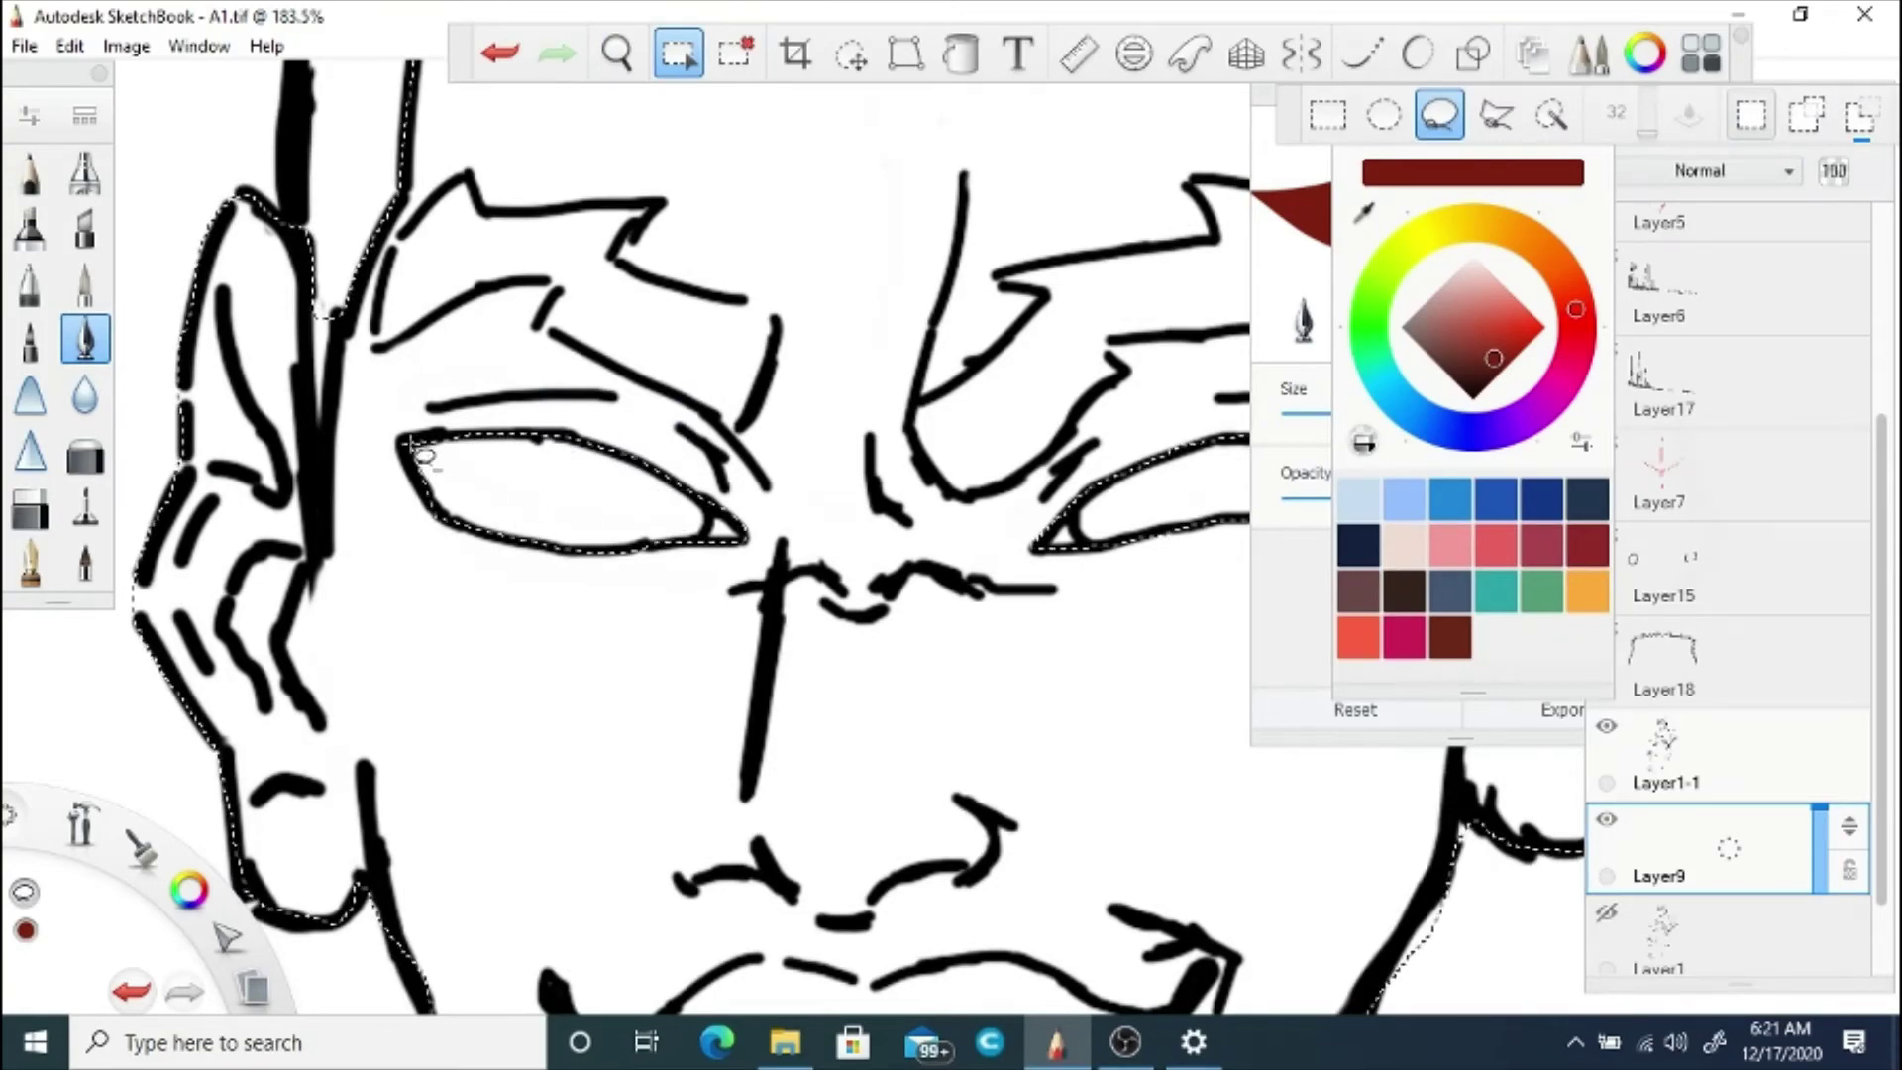
# Step: Flood-fill the selected skin area with solid dark red on Layer9 and clear the selection
pyautogui.press('space')
pyautogui.moveTo(737, 477); pyautogui.dragTo(594, 605)
pyautogui.moveTo(738, 728); pyautogui.dragTo(760, 683)
pyautogui.click(961, 53)
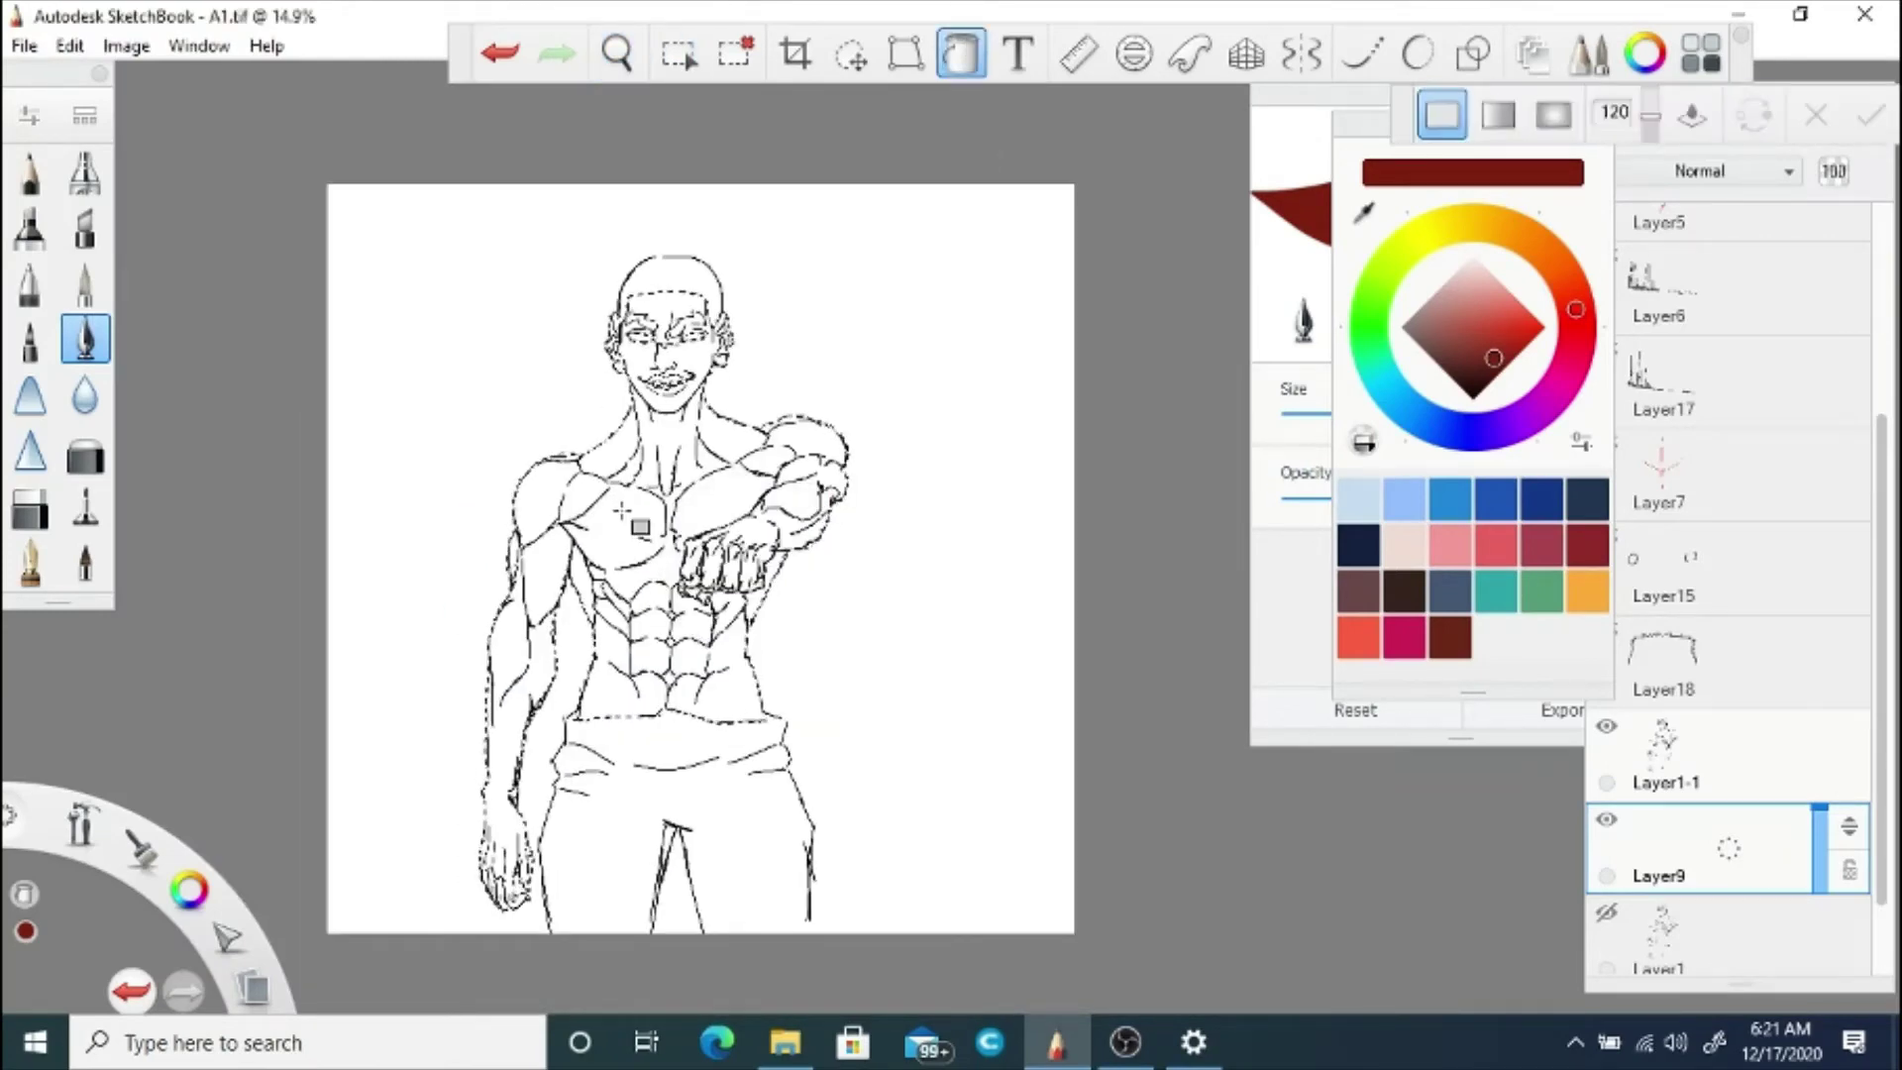
pyautogui.click(659, 586)
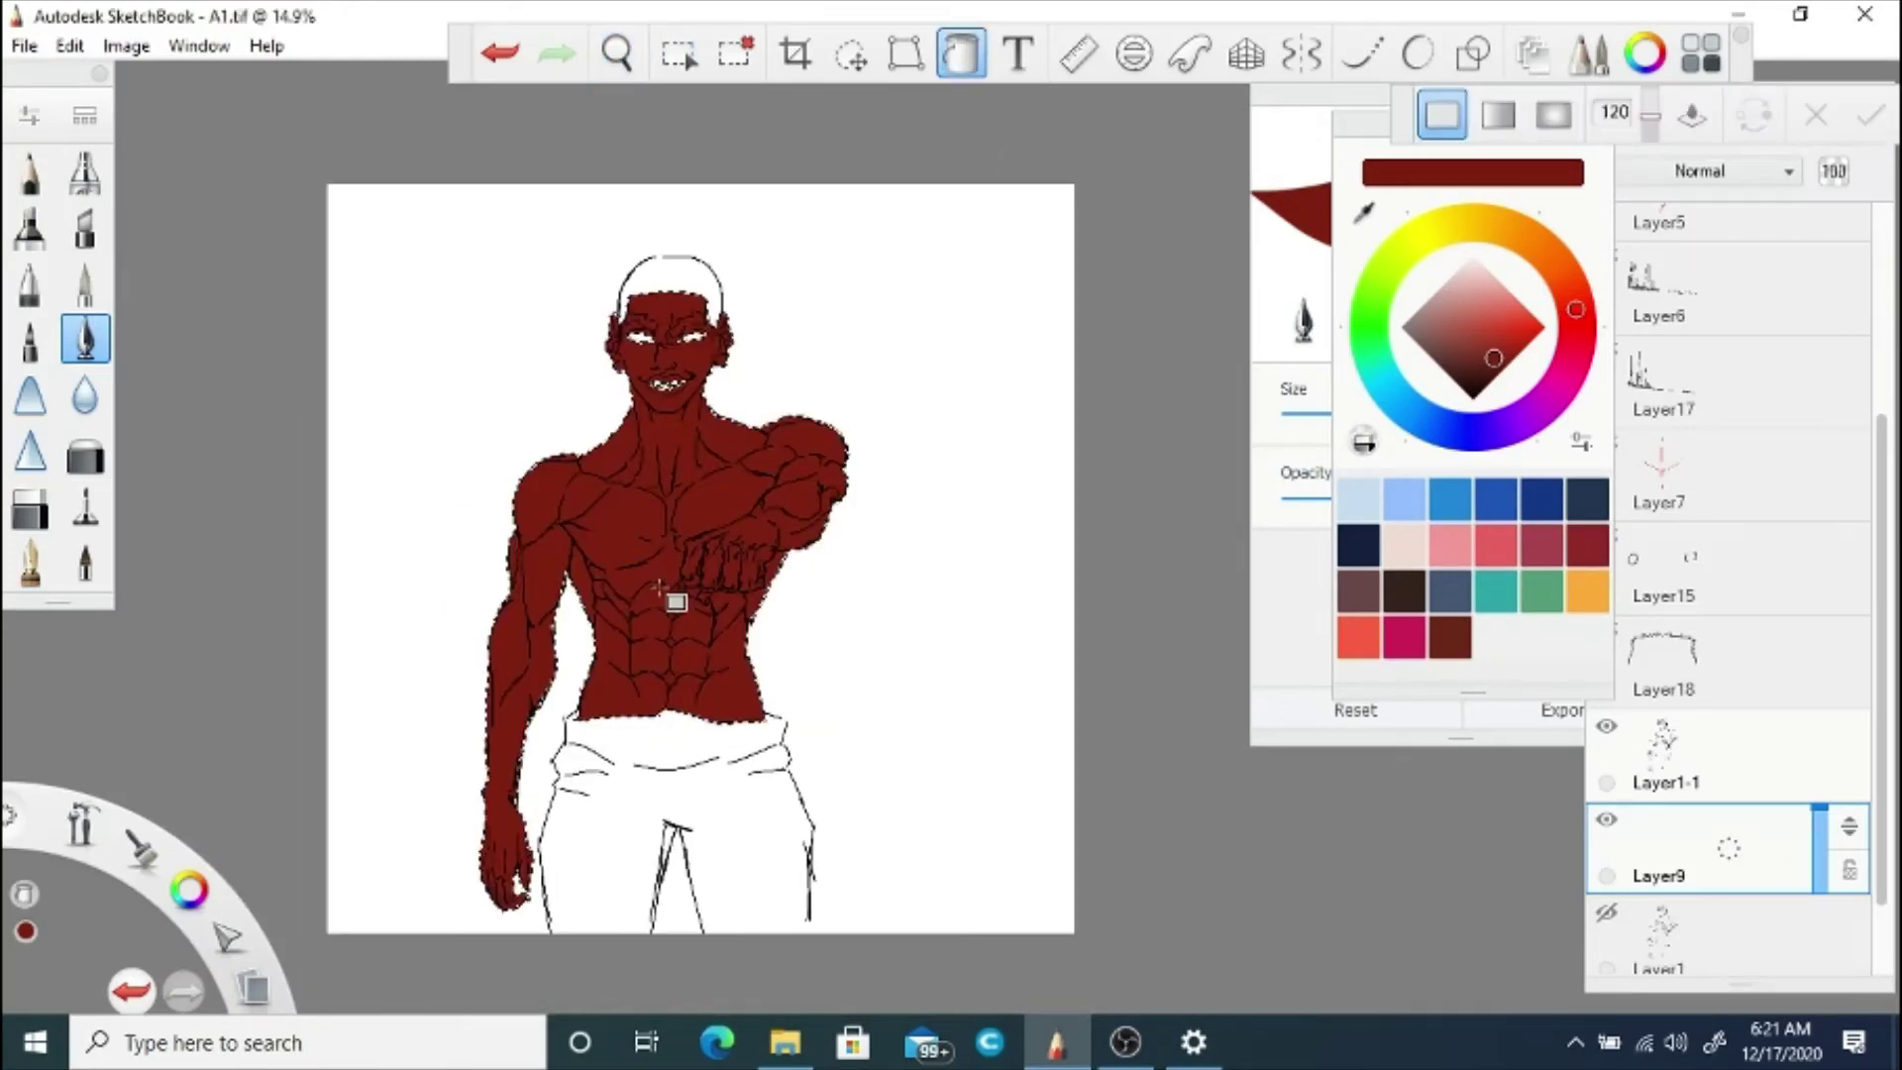
pyautogui.click(735, 53)
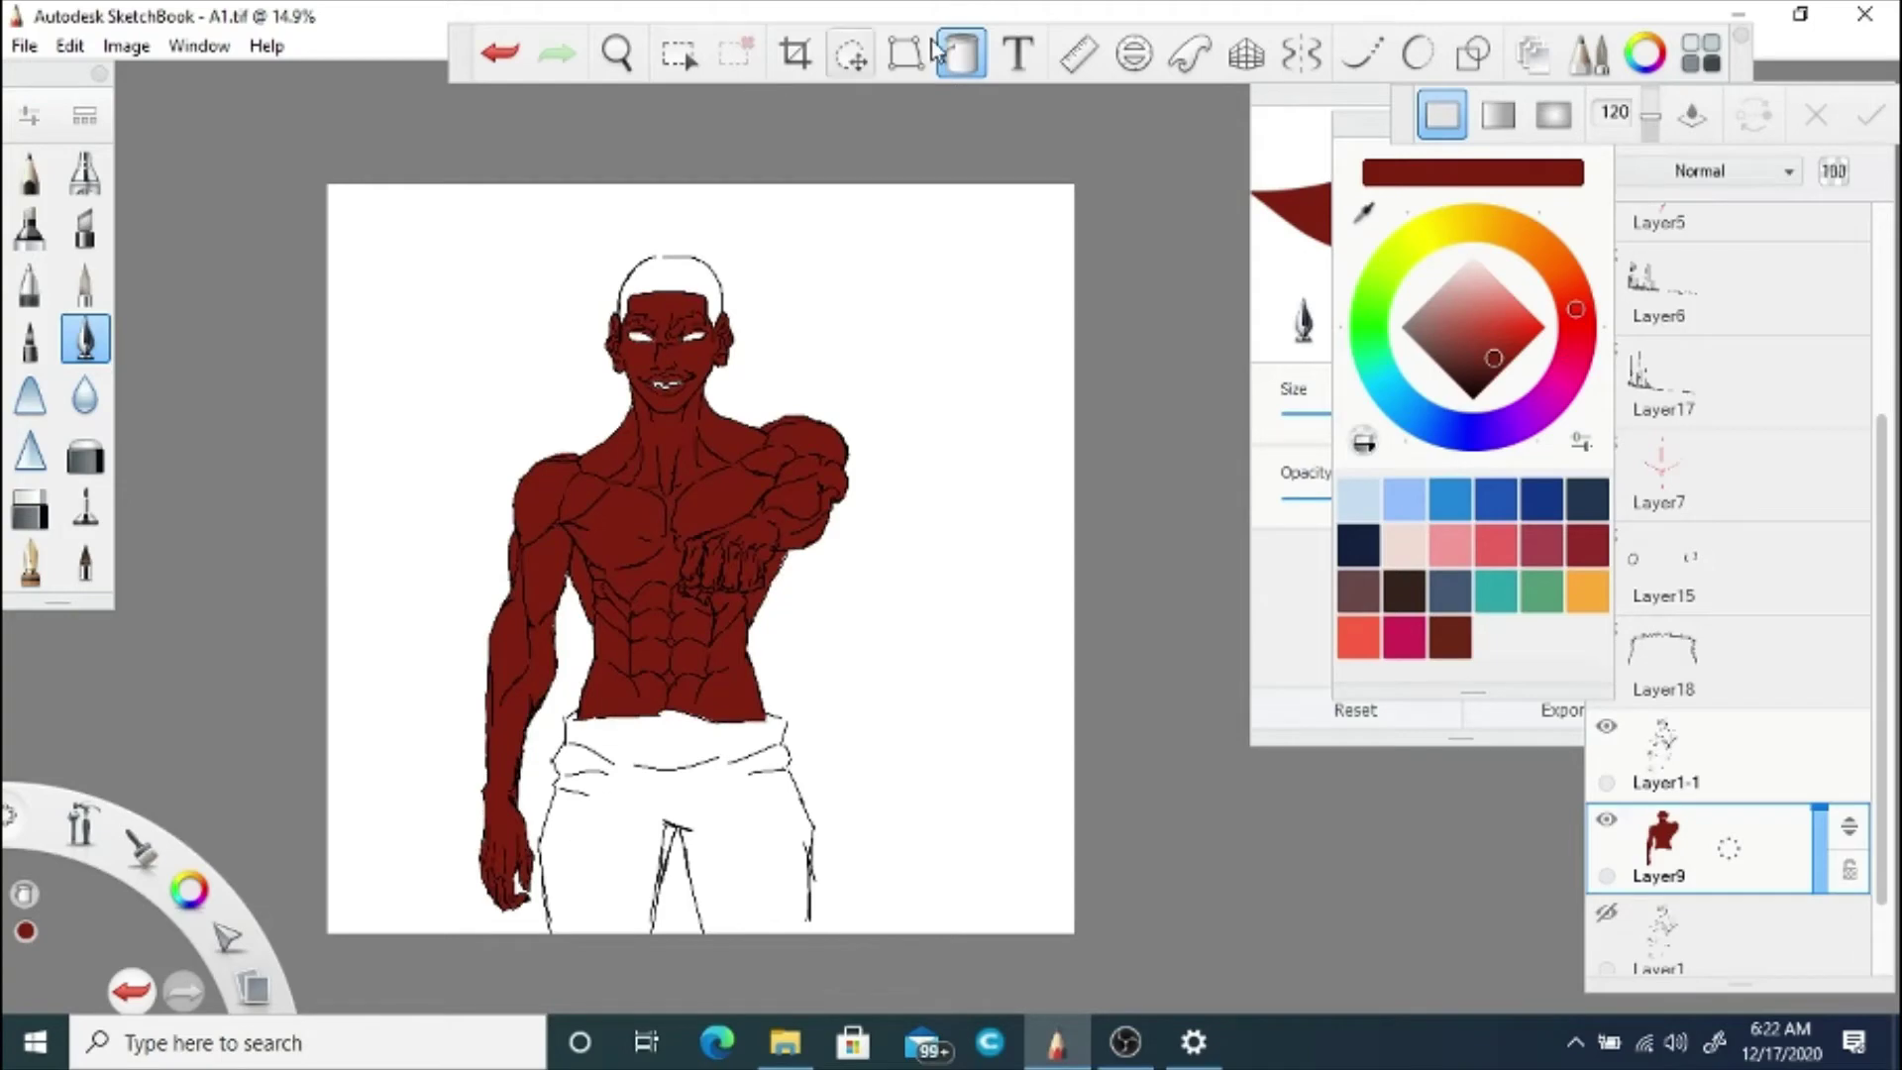
# Step: Inspect the filled face up close and save the drawing
pyautogui.click(956, 54)
pyautogui.click(616, 54)
pyautogui.moveTo(638, 412); pyautogui.dragTo(670, 204)
pyautogui.moveTo(865, 332); pyautogui.dragTo(785, 560)
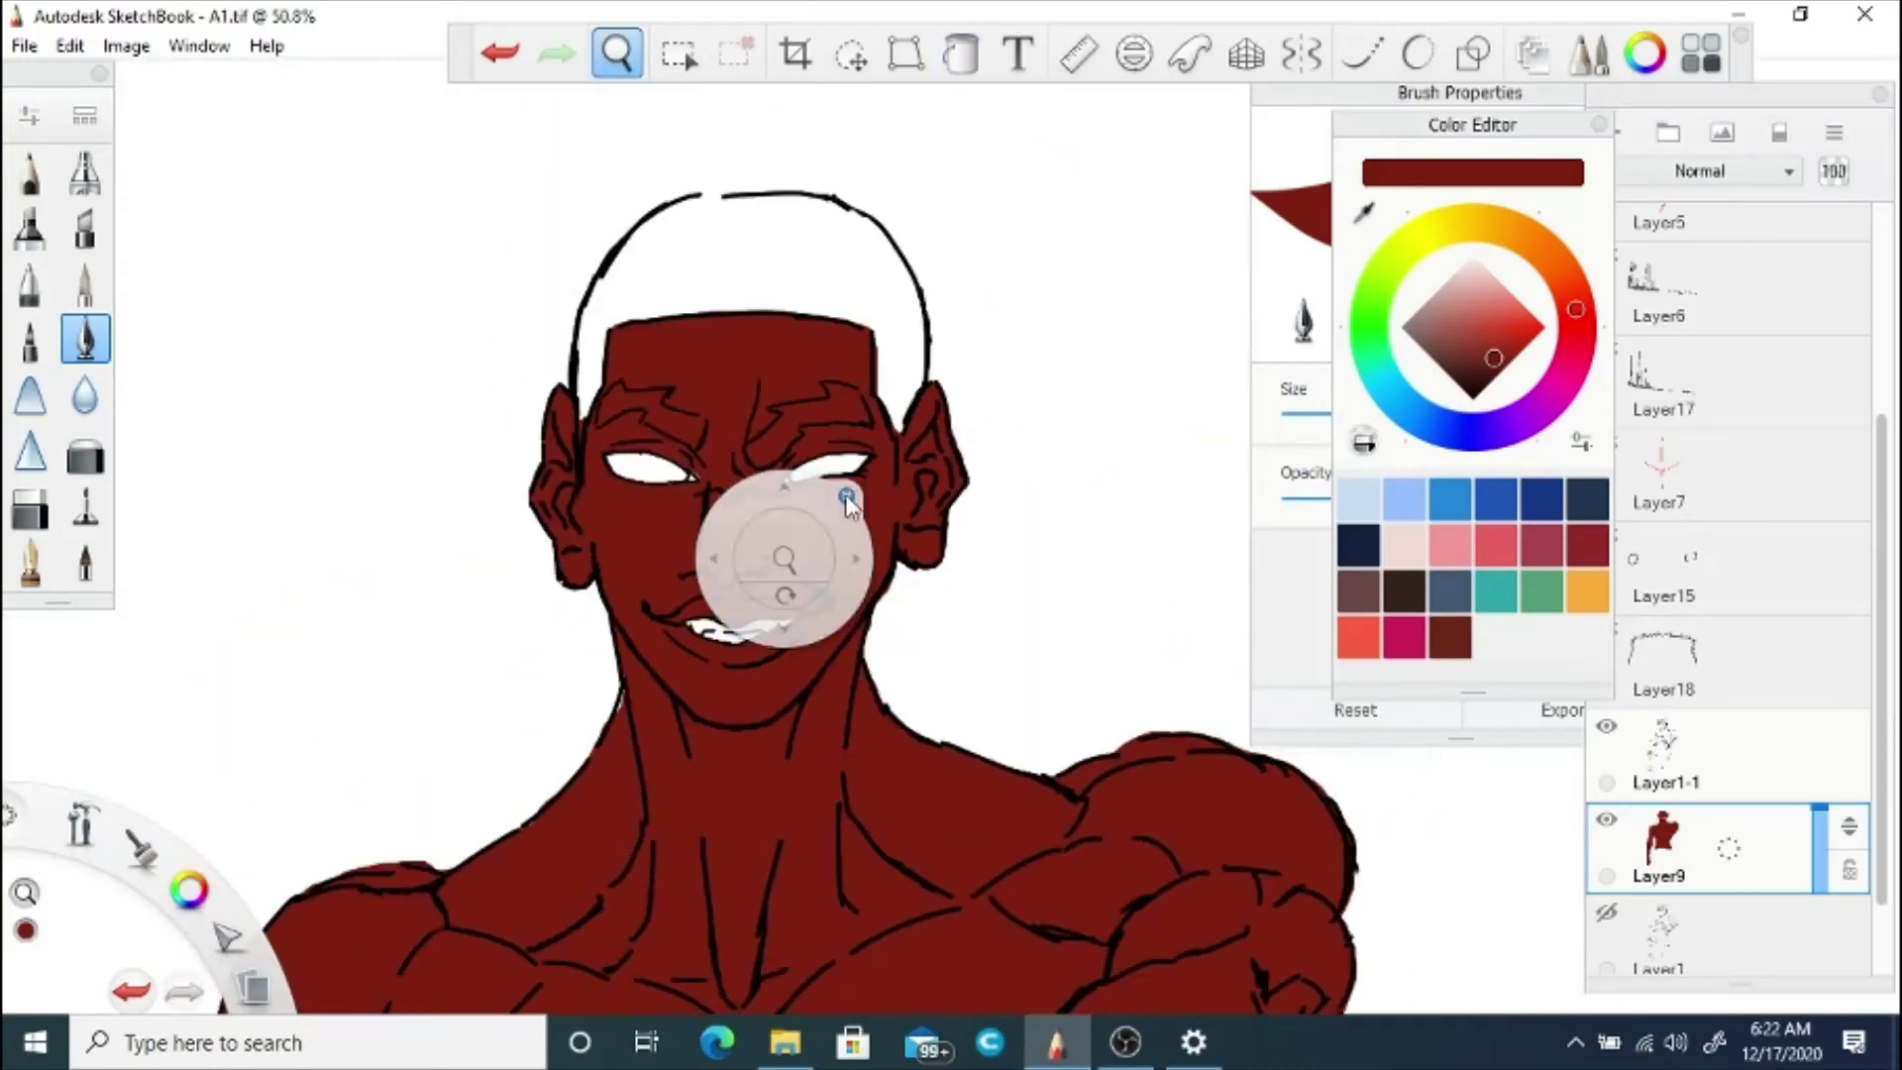
pyautogui.click(23, 45)
pyautogui.click(115, 177)
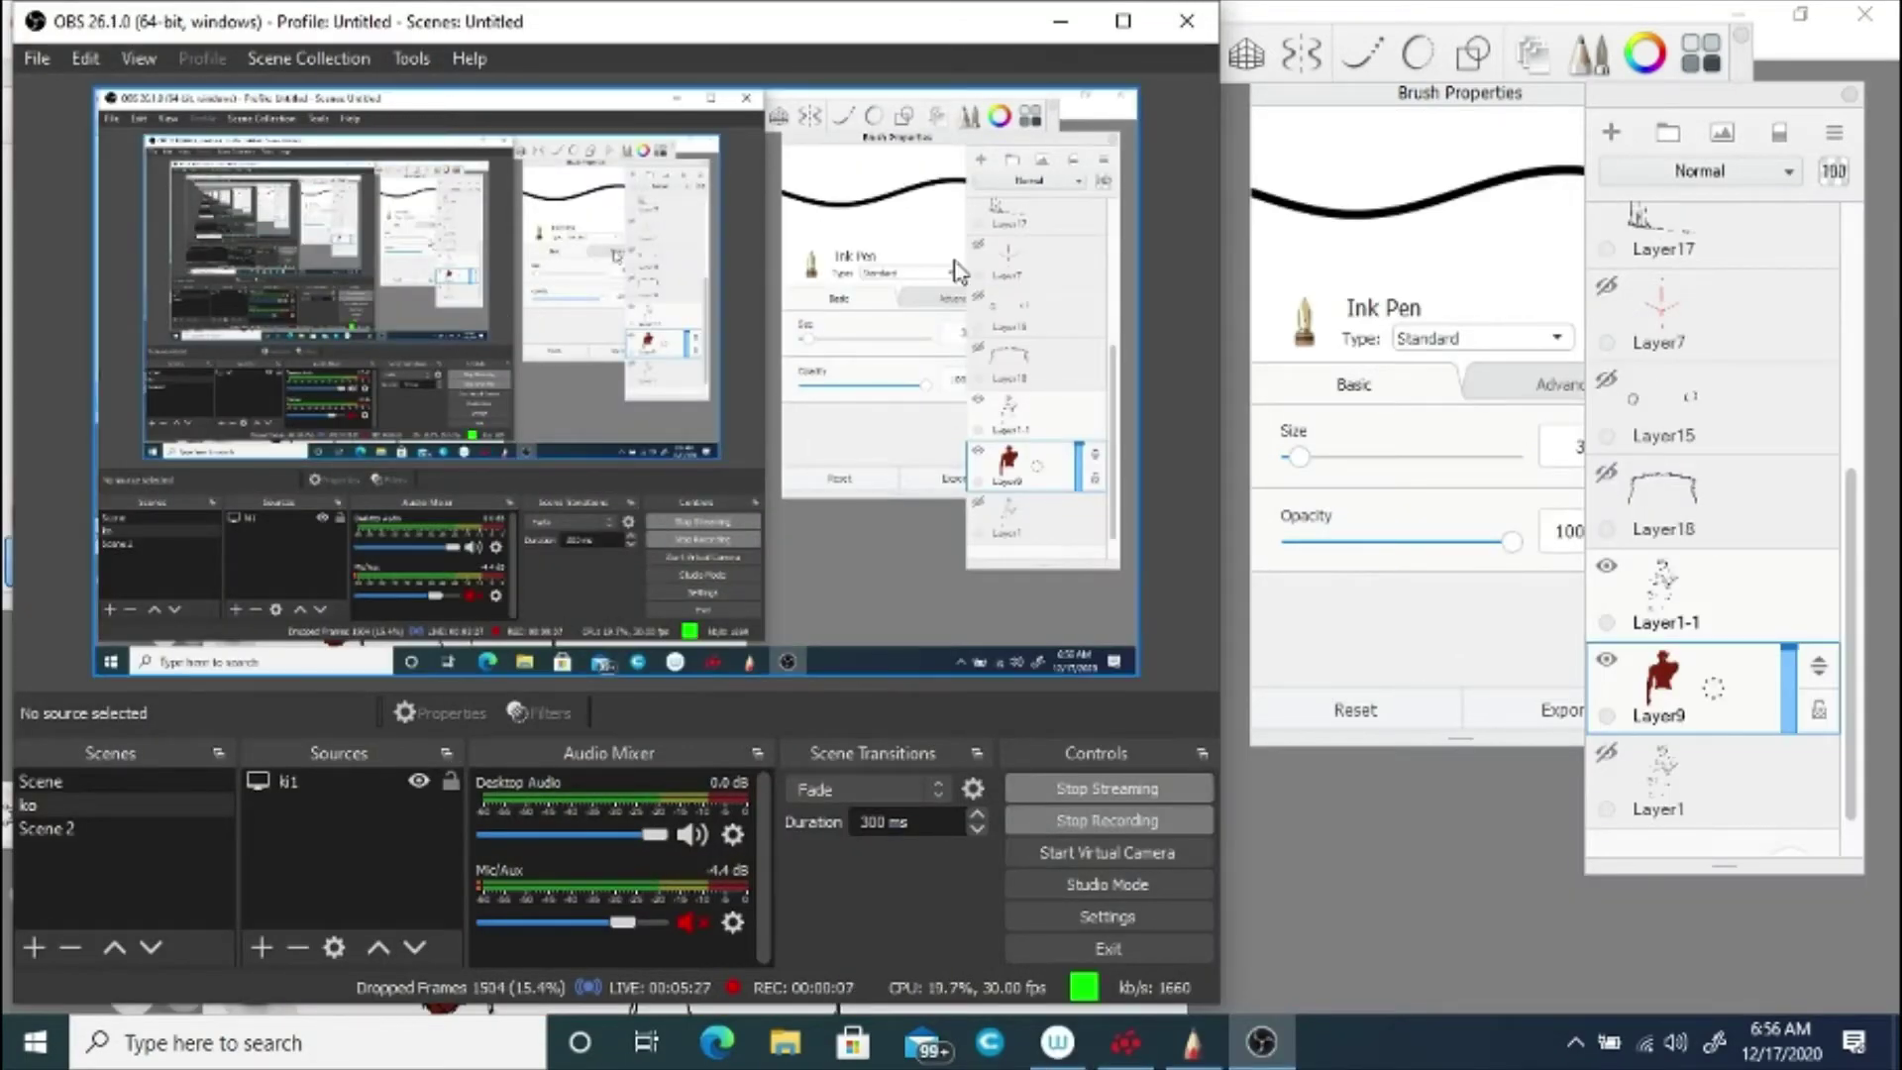
# Step: Return to SketchBook and paint the unfilled gap on the torso edge beside the fist with the dark red Inking Pen
pyautogui.click(1060, 21)
pyautogui.click(617, 53)
pyautogui.moveTo(637, 342)
pyautogui.mouseDown()
pyautogui.moveTo(667, 577)
pyautogui.moveTo(694, 592)
pyautogui.mouseUp()
pyautogui.click(758, 532)
pyautogui.click(85, 338)
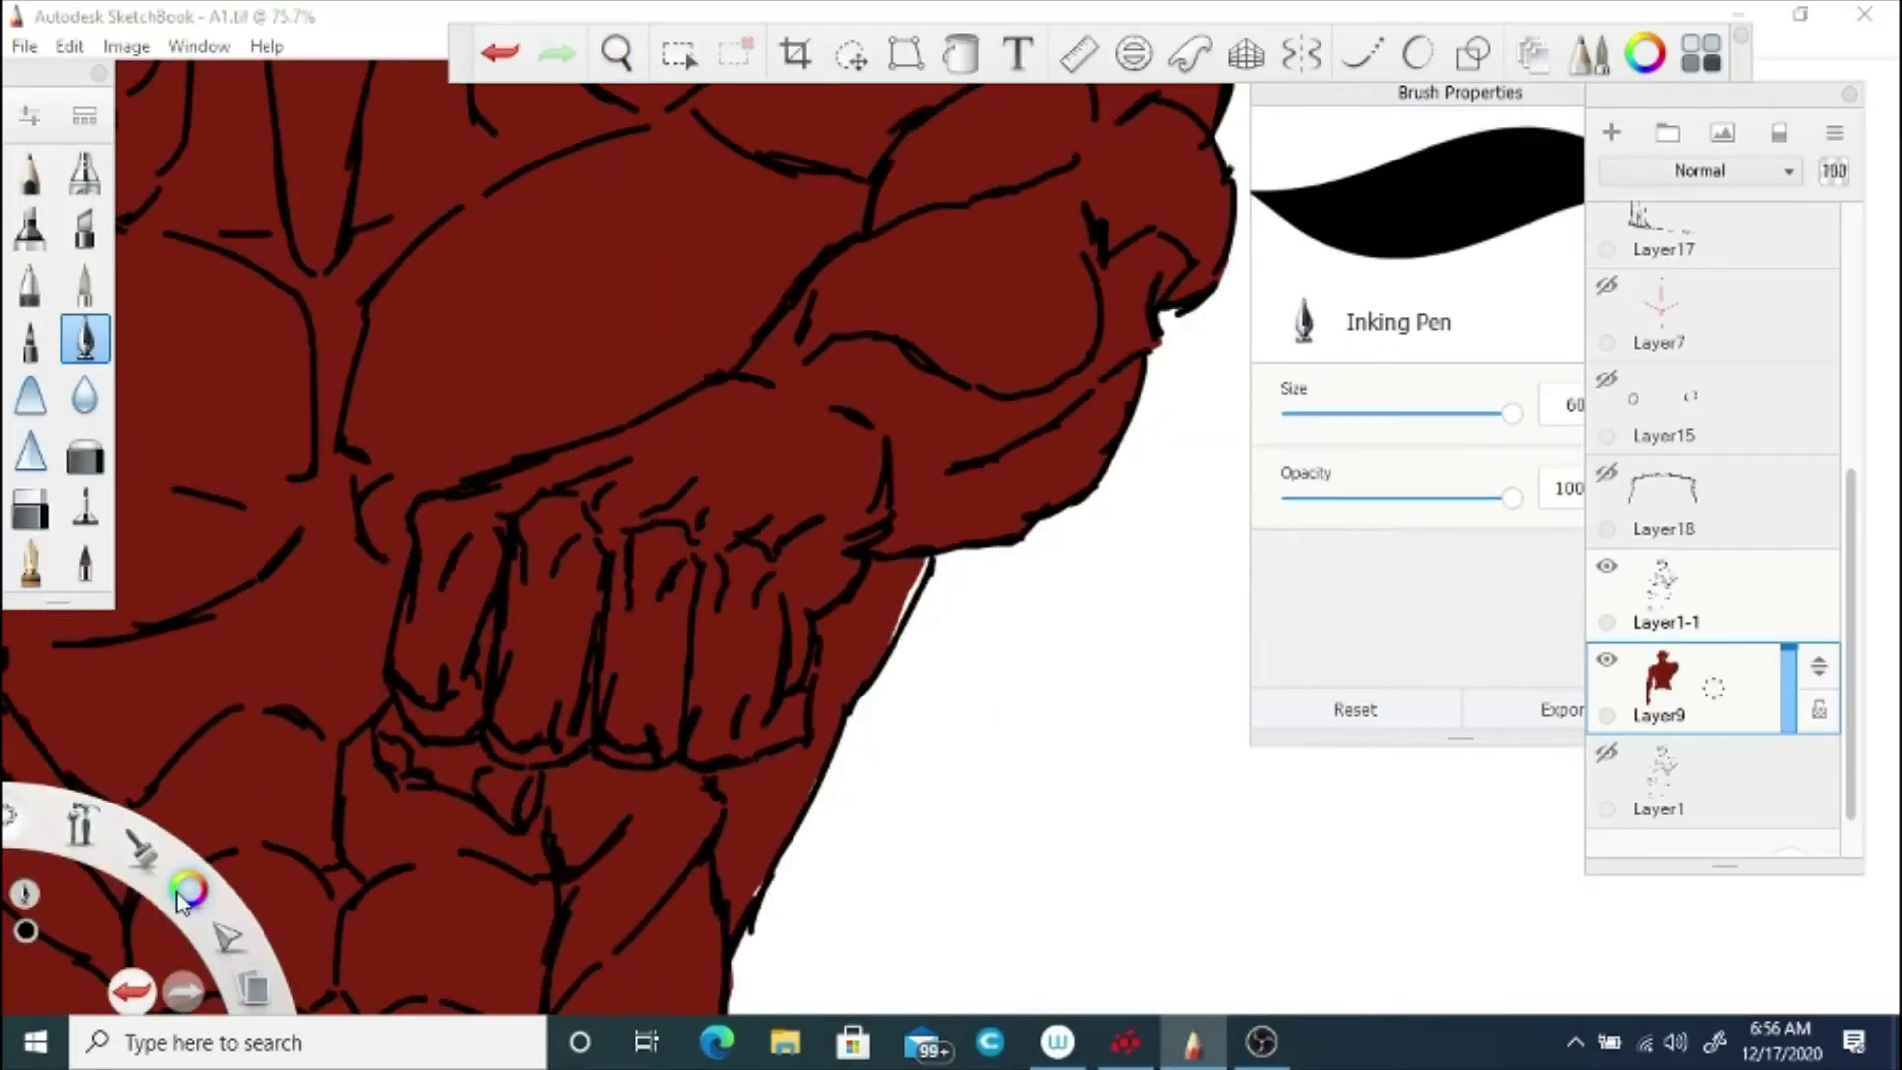
pyautogui.click(1644, 53)
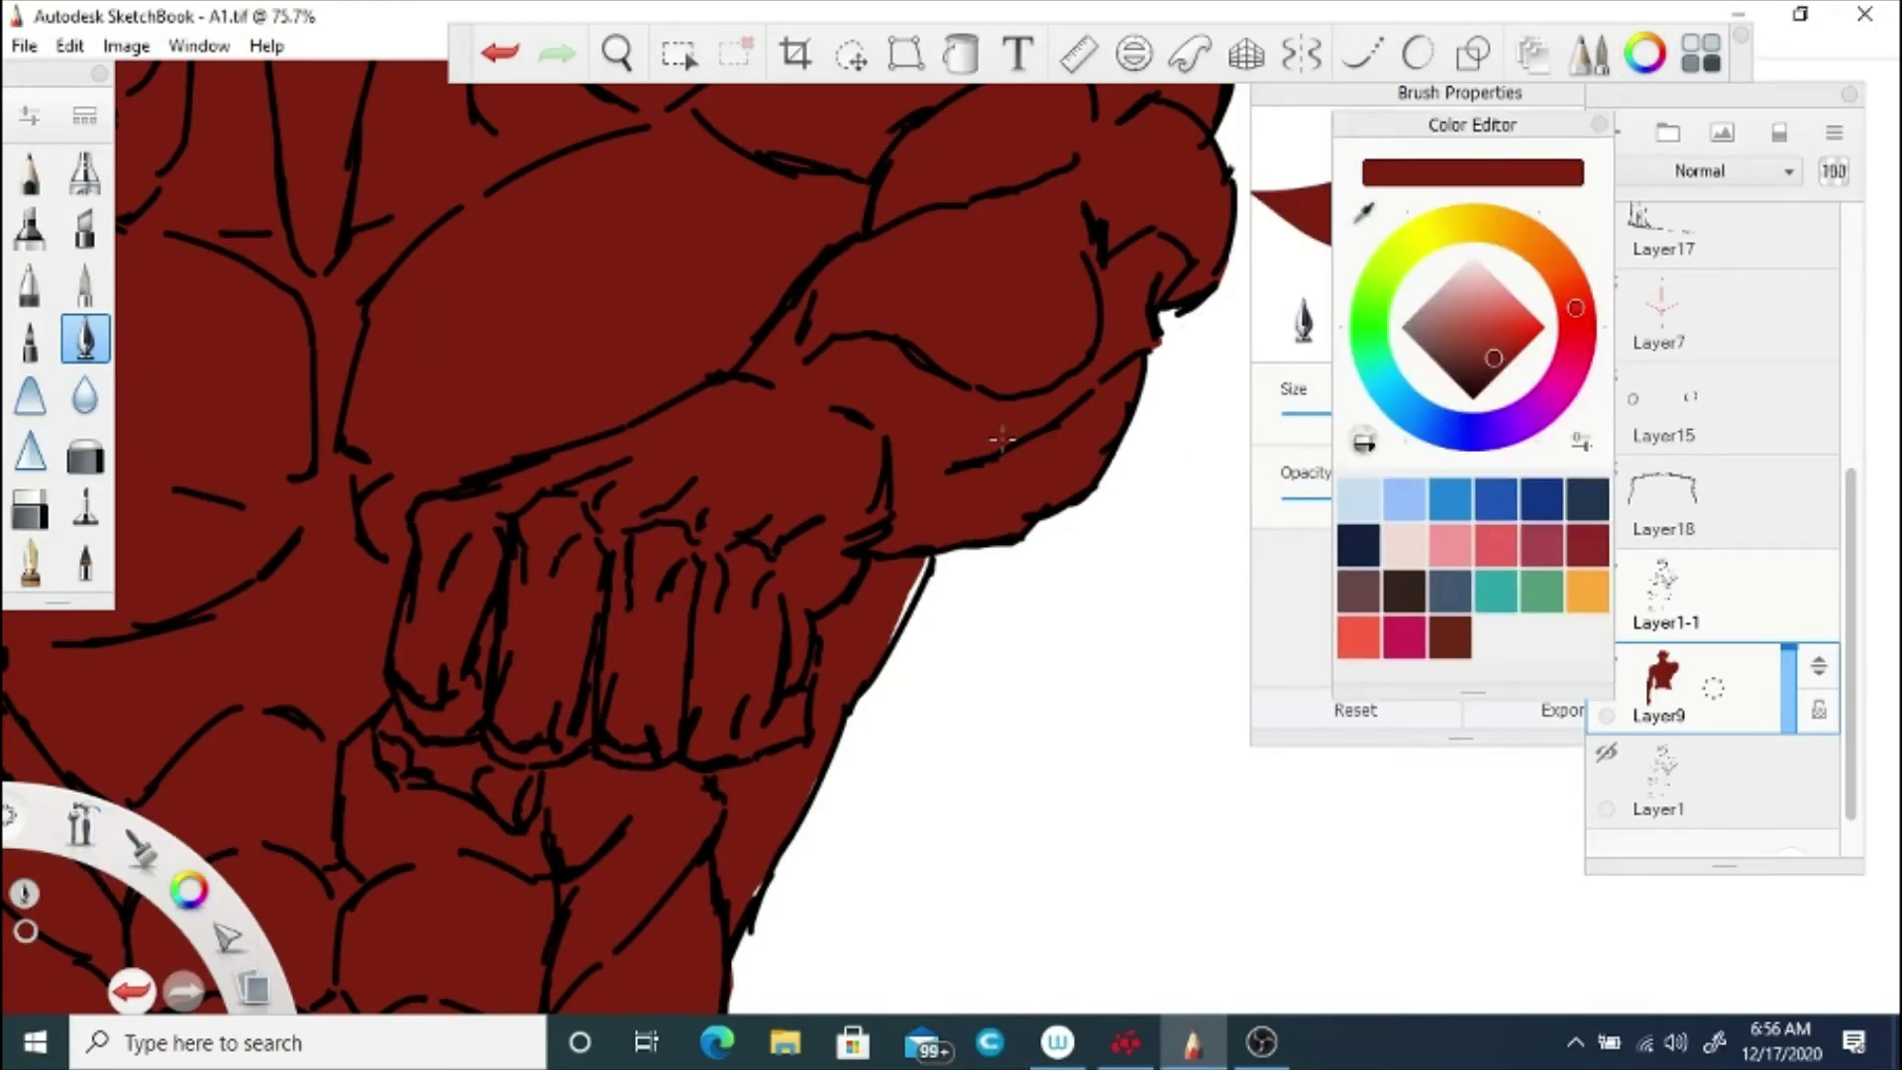
pyautogui.click(1279, 321)
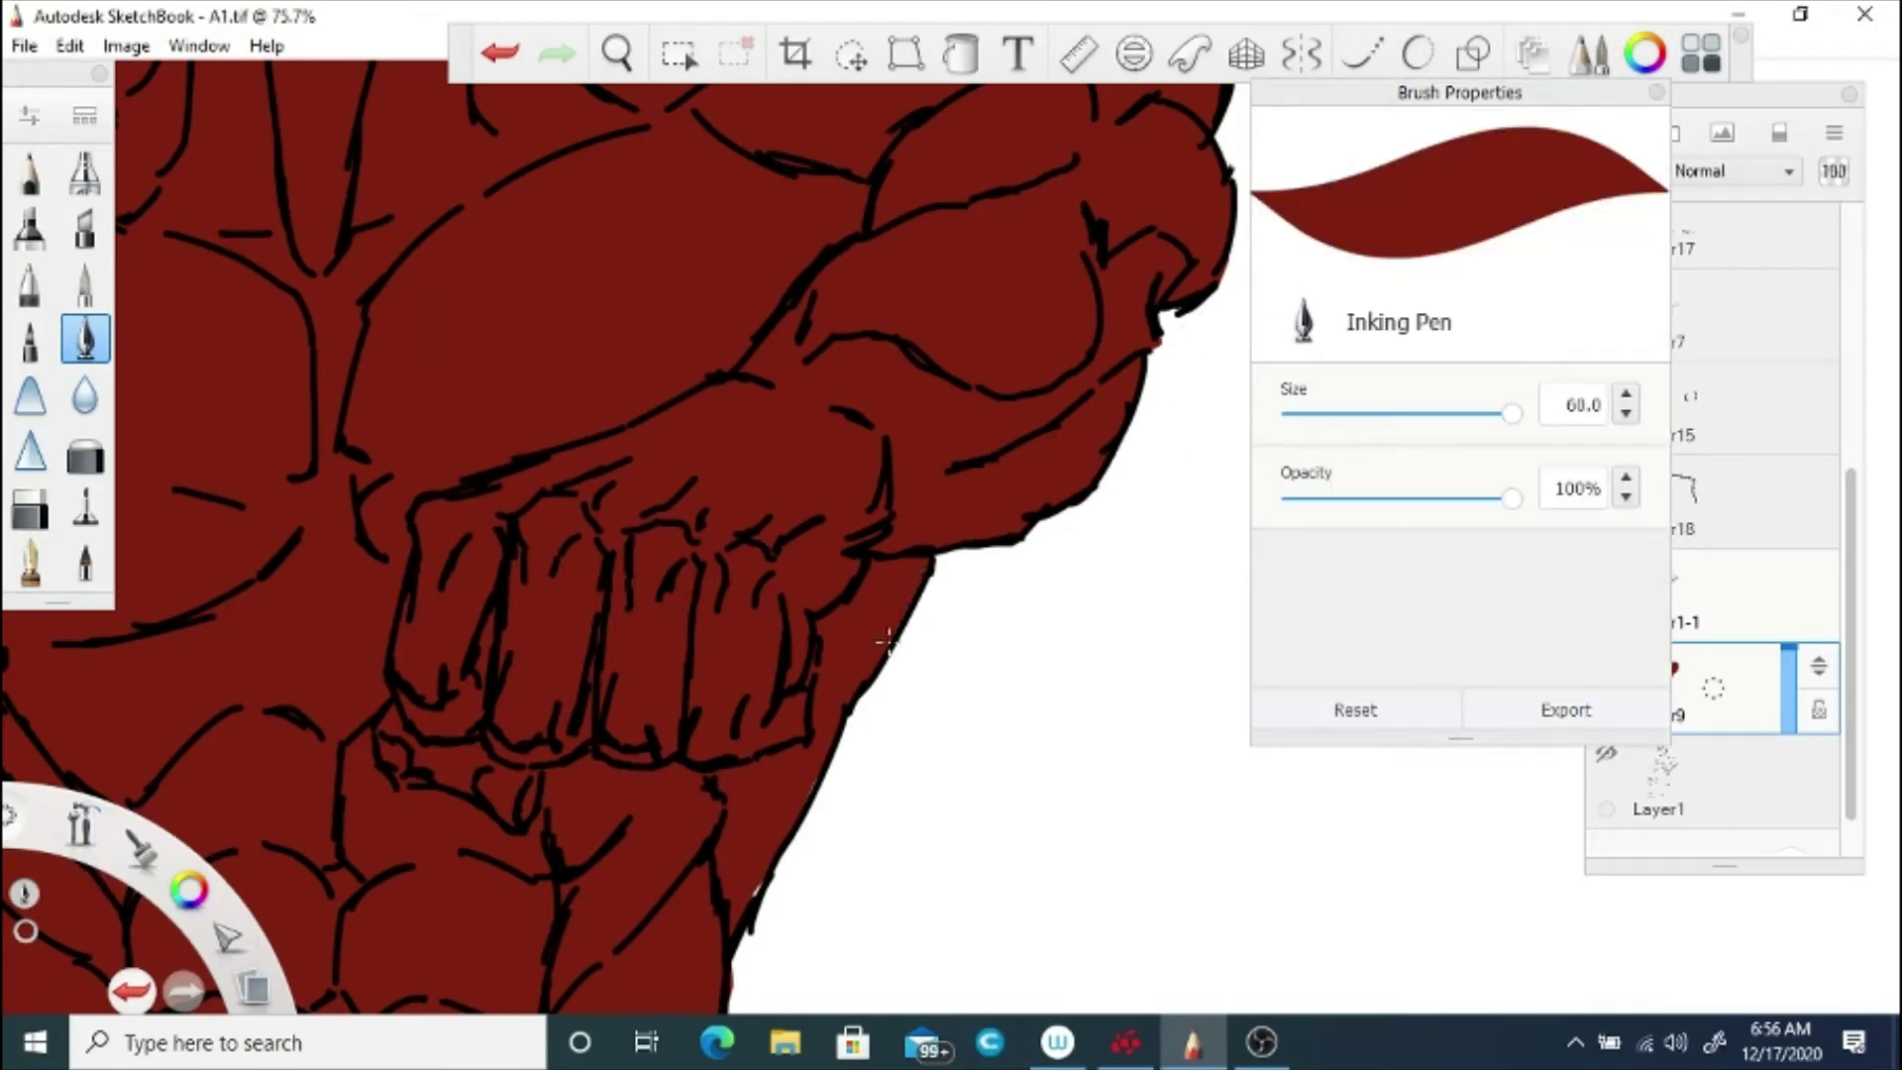
# Step: Touch up the fill edges around the waist with the Inking Pen and the Hard Eraser enlarged to about size 10
pyautogui.moveTo(650, 658); pyautogui.dragTo(690, 246)
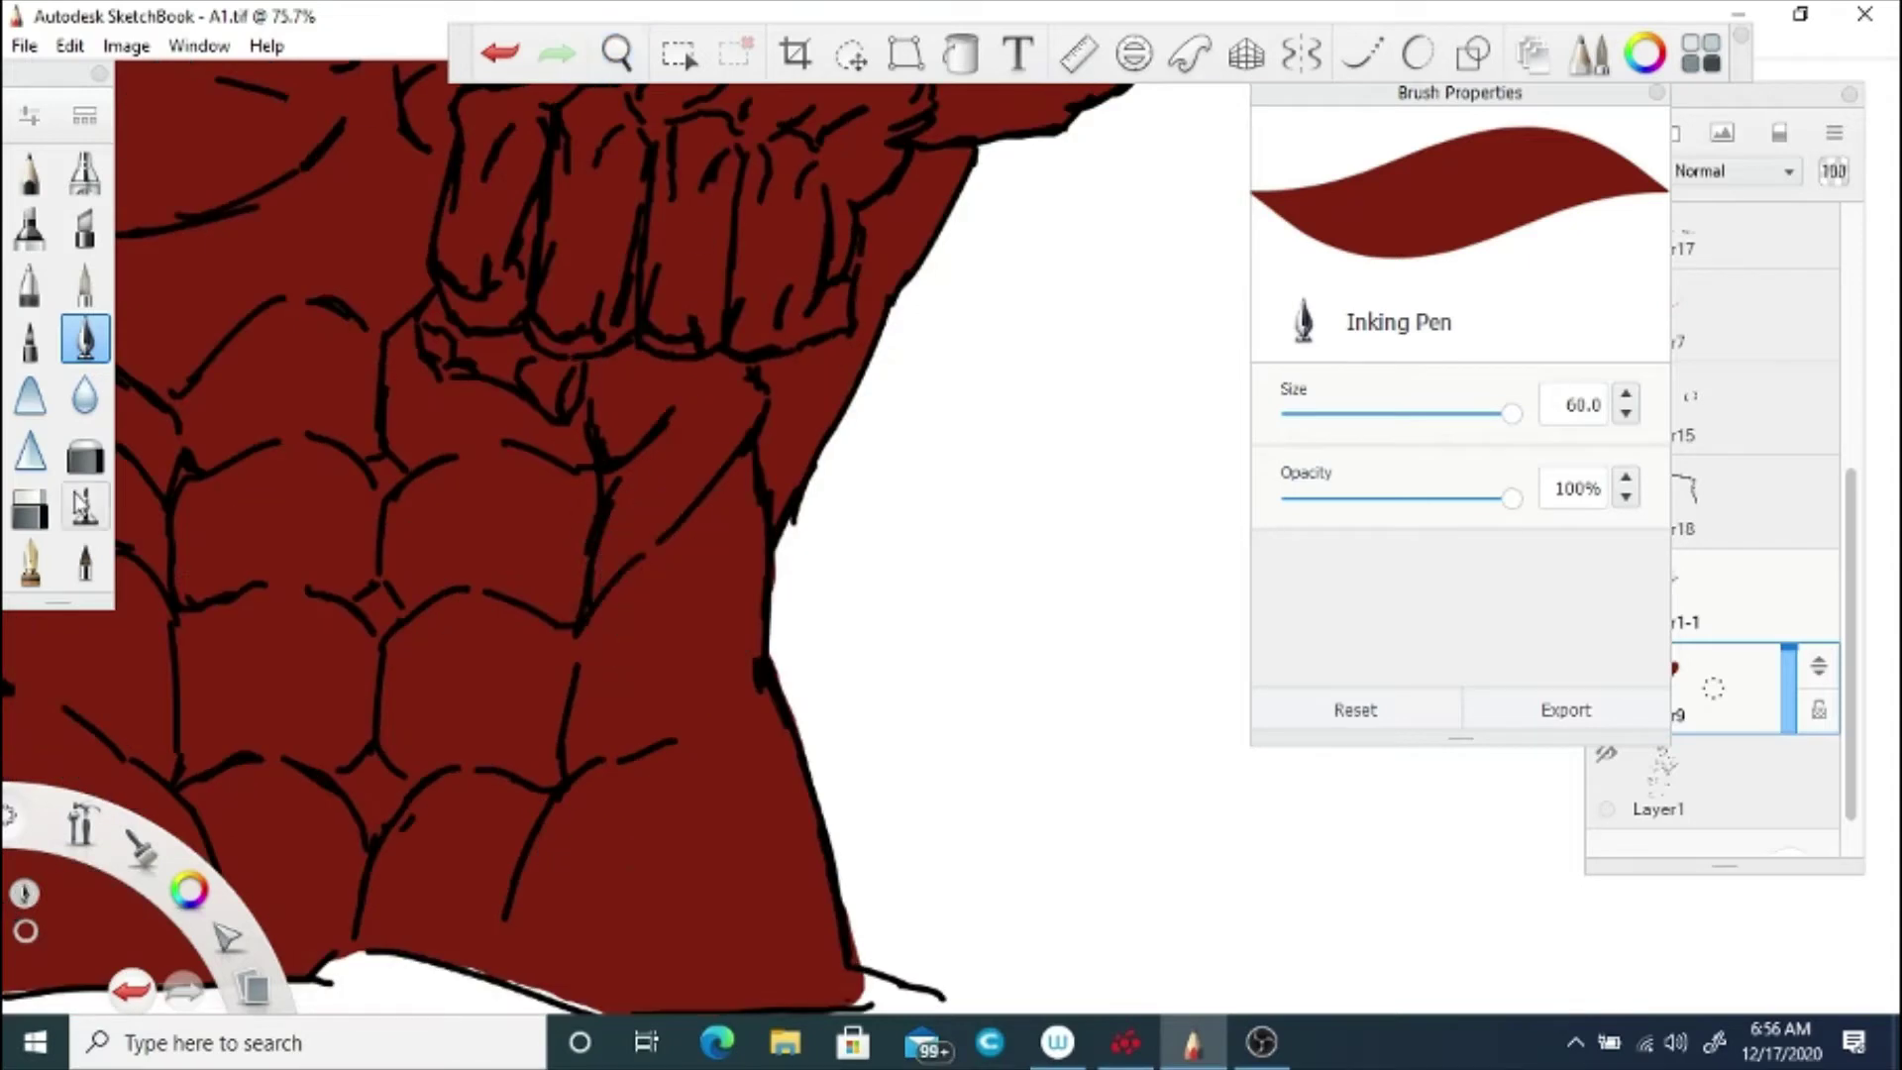
pyautogui.press('e')
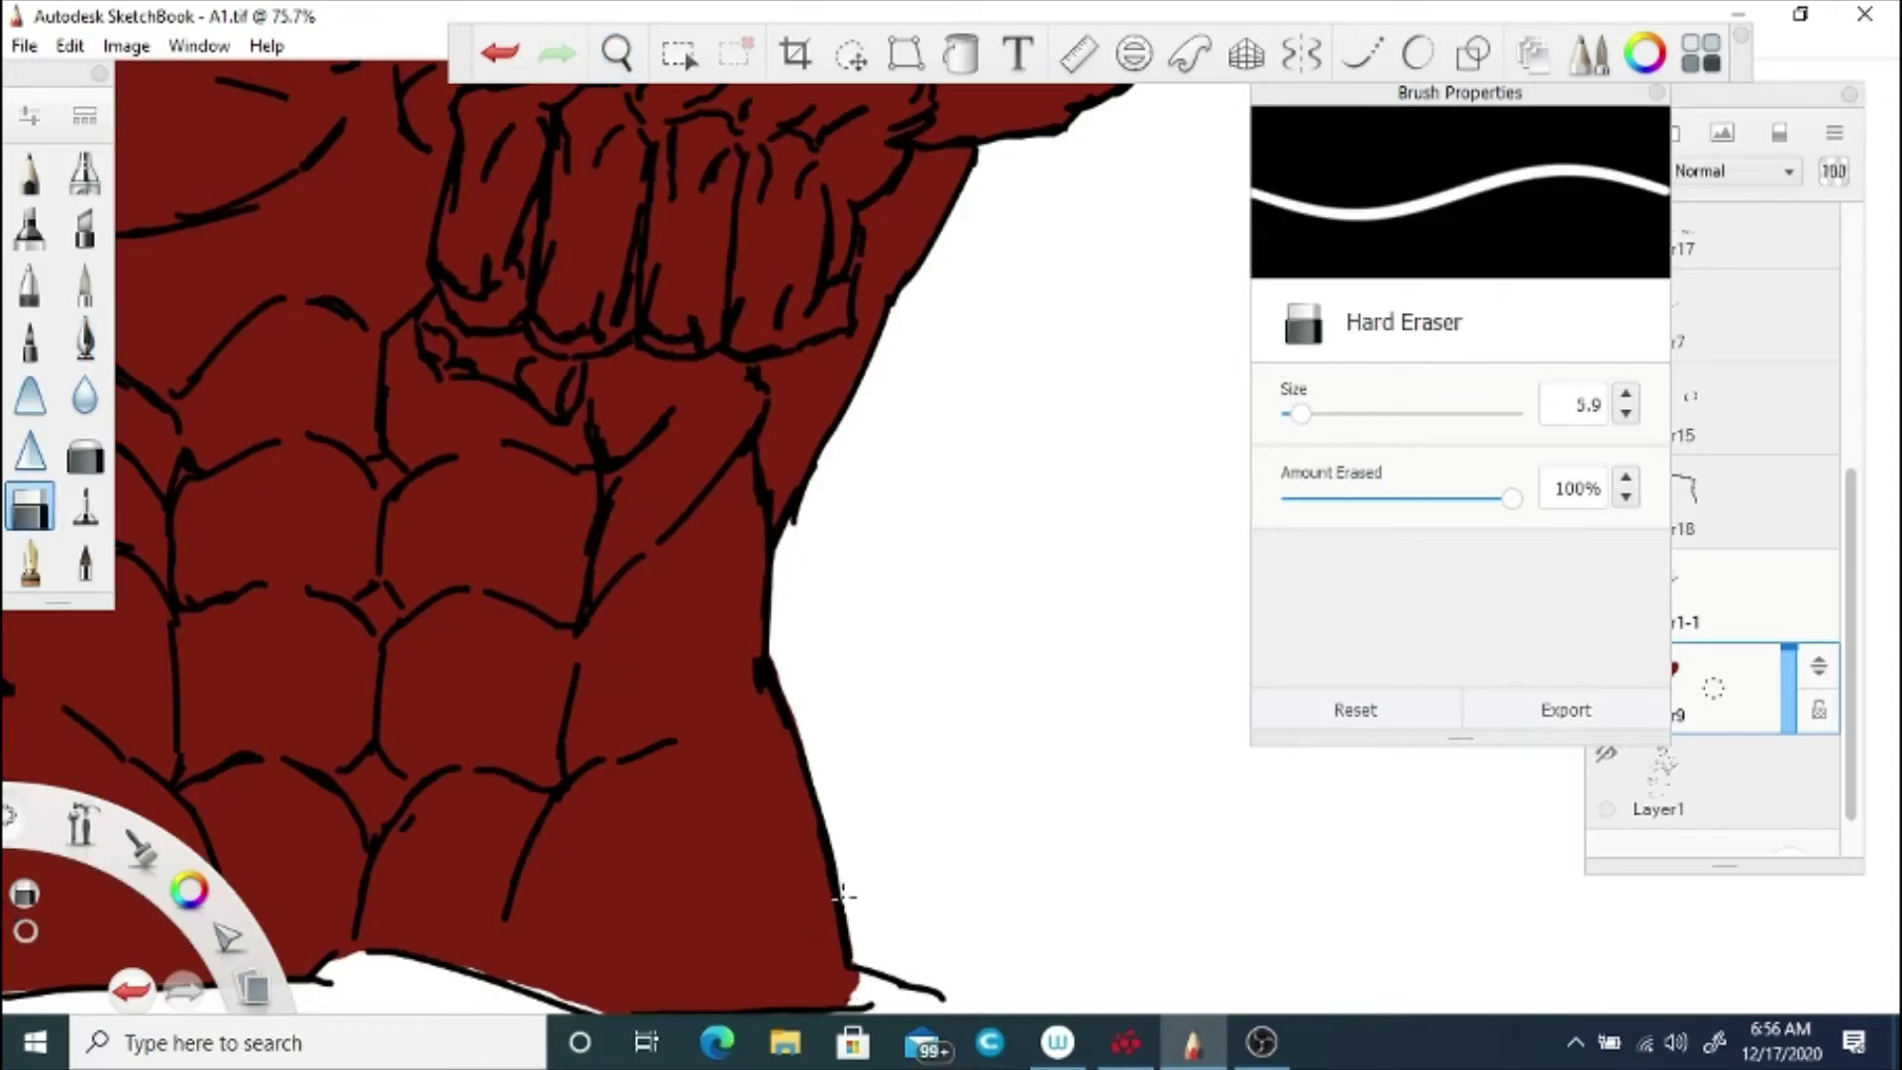
pyautogui.moveTo(551, 832)
pyautogui.mouseDown()
pyautogui.moveTo(607, 700)
pyautogui.moveTo(769, 508)
pyautogui.mouseUp()
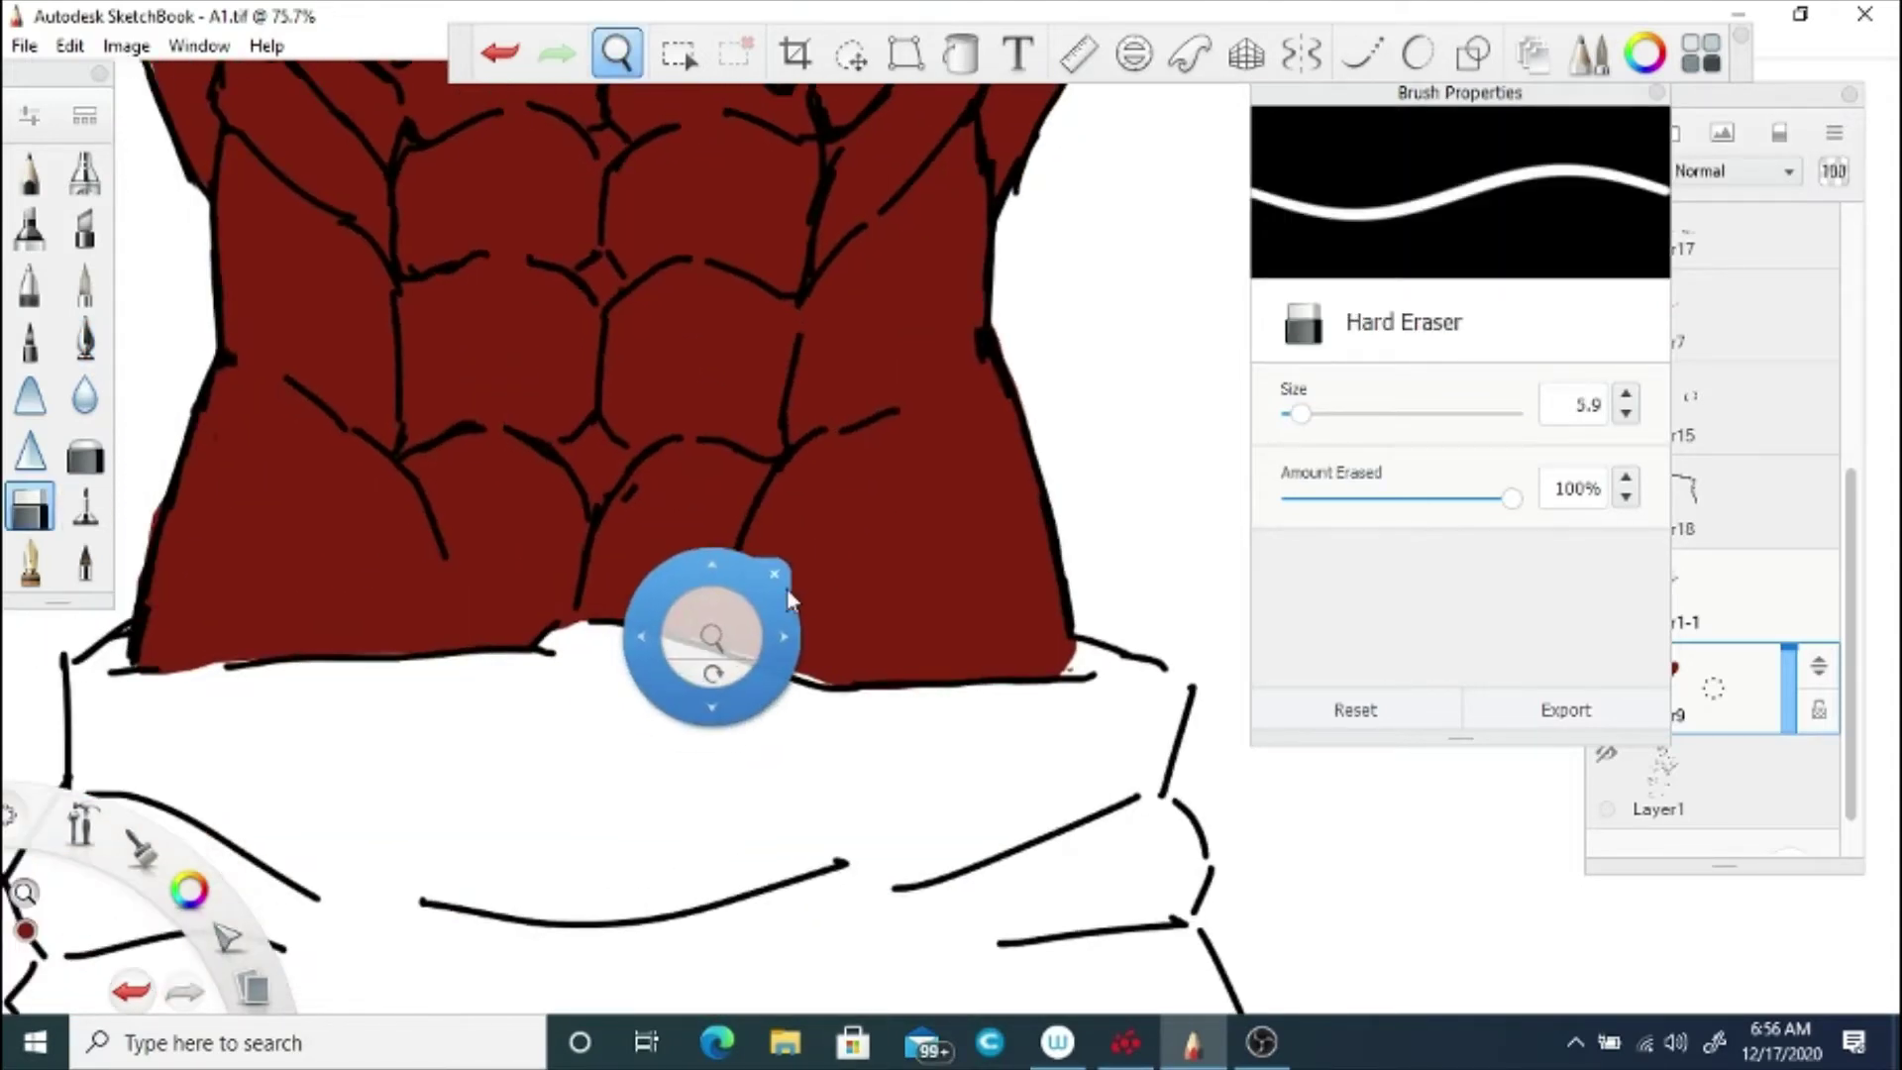
pyautogui.click(1310, 414)
pyautogui.press('e')
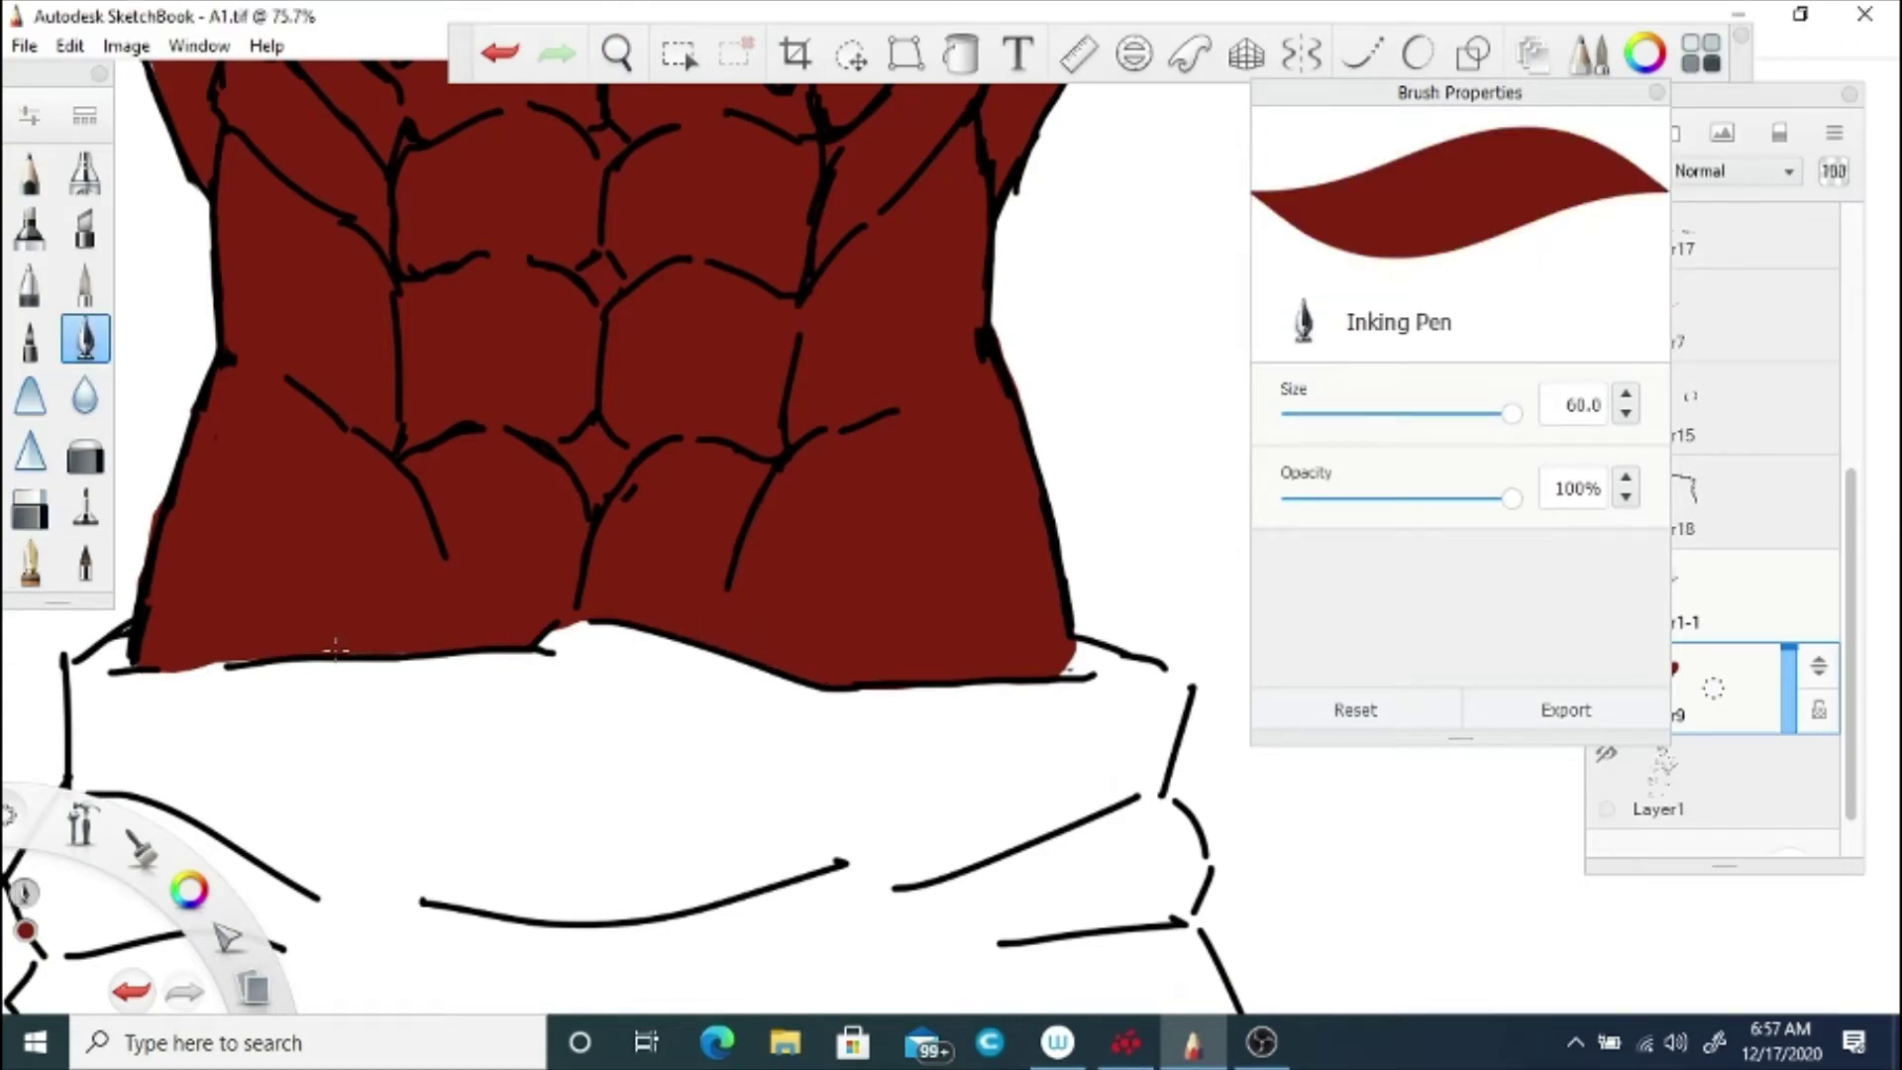
pyautogui.press('e')
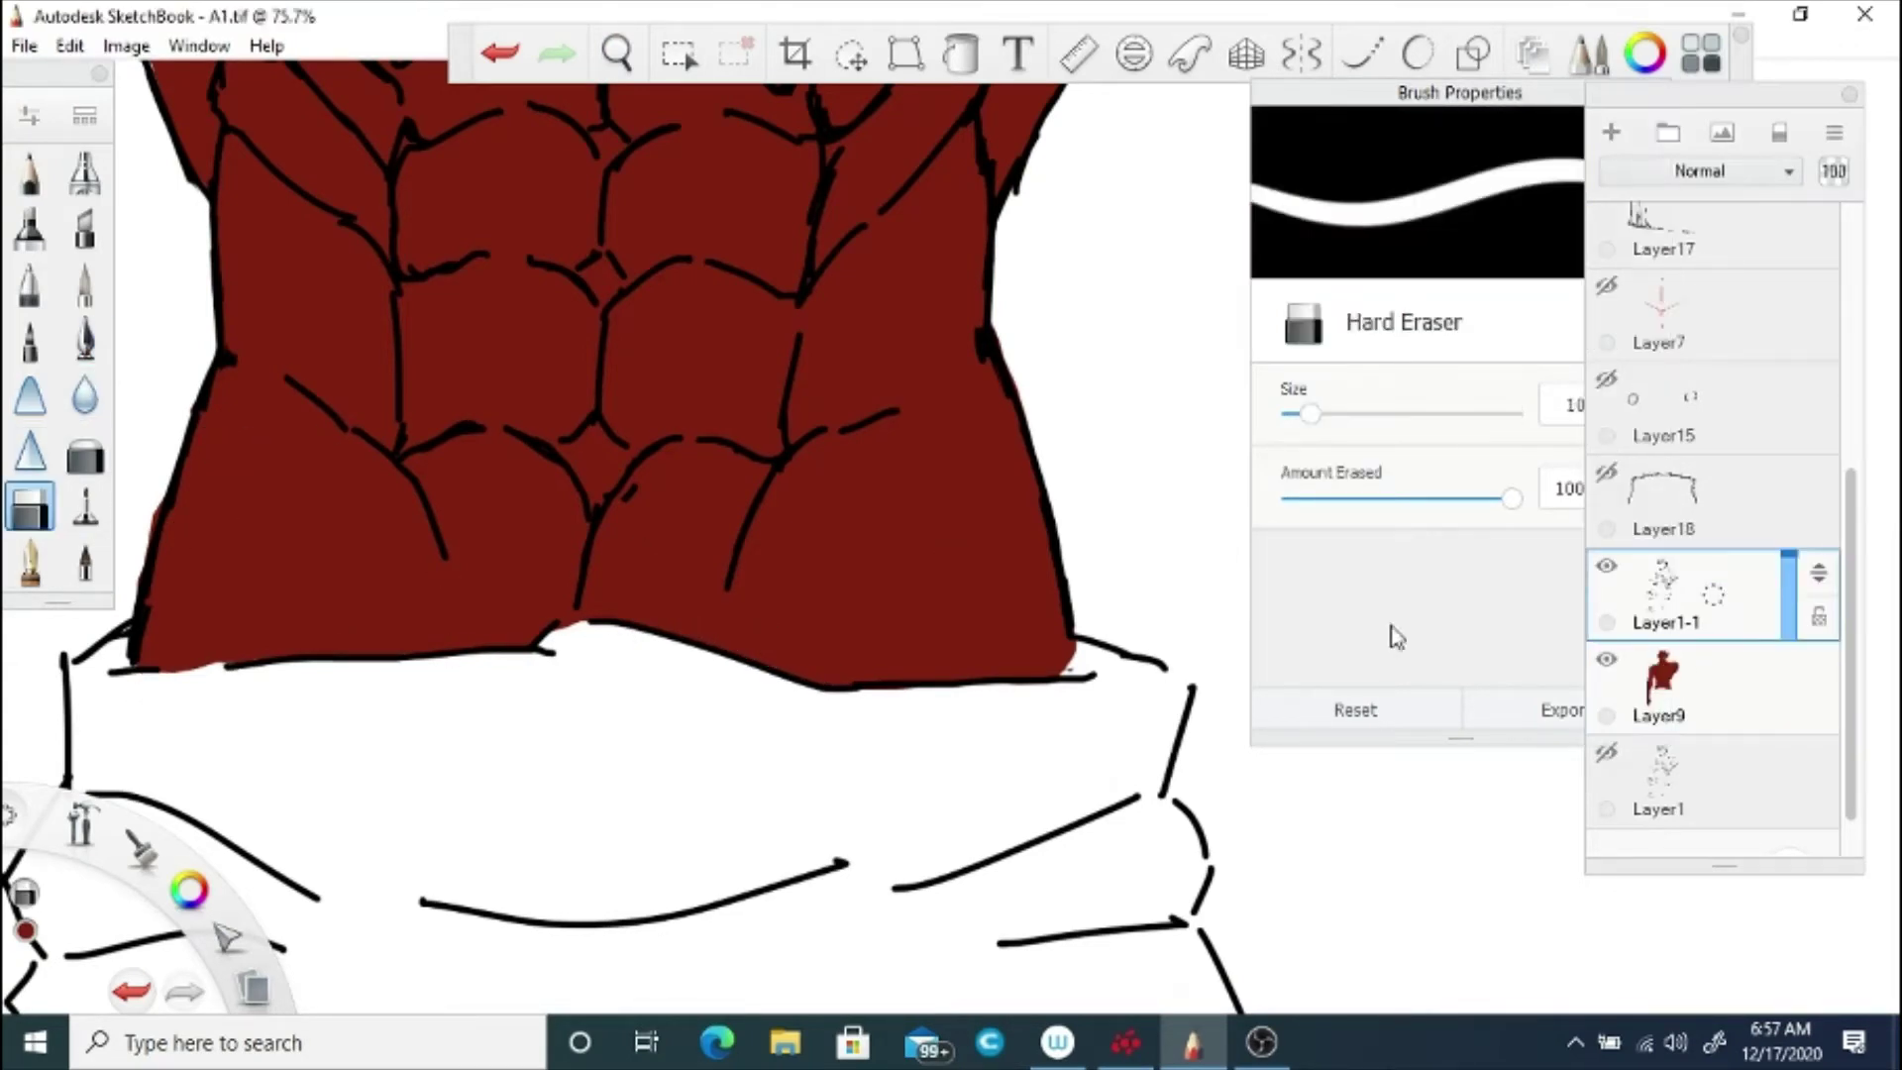
# Step: Touch up the red fill on Layer9 along the gap between the lowered arm and the torso, using the Inking Pen and Hard Eraser
pyautogui.click(610, 54)
pyautogui.moveTo(606, 198)
pyautogui.mouseDown()
pyautogui.moveTo(646, 569)
pyautogui.moveTo(639, 460)
pyautogui.mouseUp()
pyautogui.click(701, 488)
pyautogui.press('e')
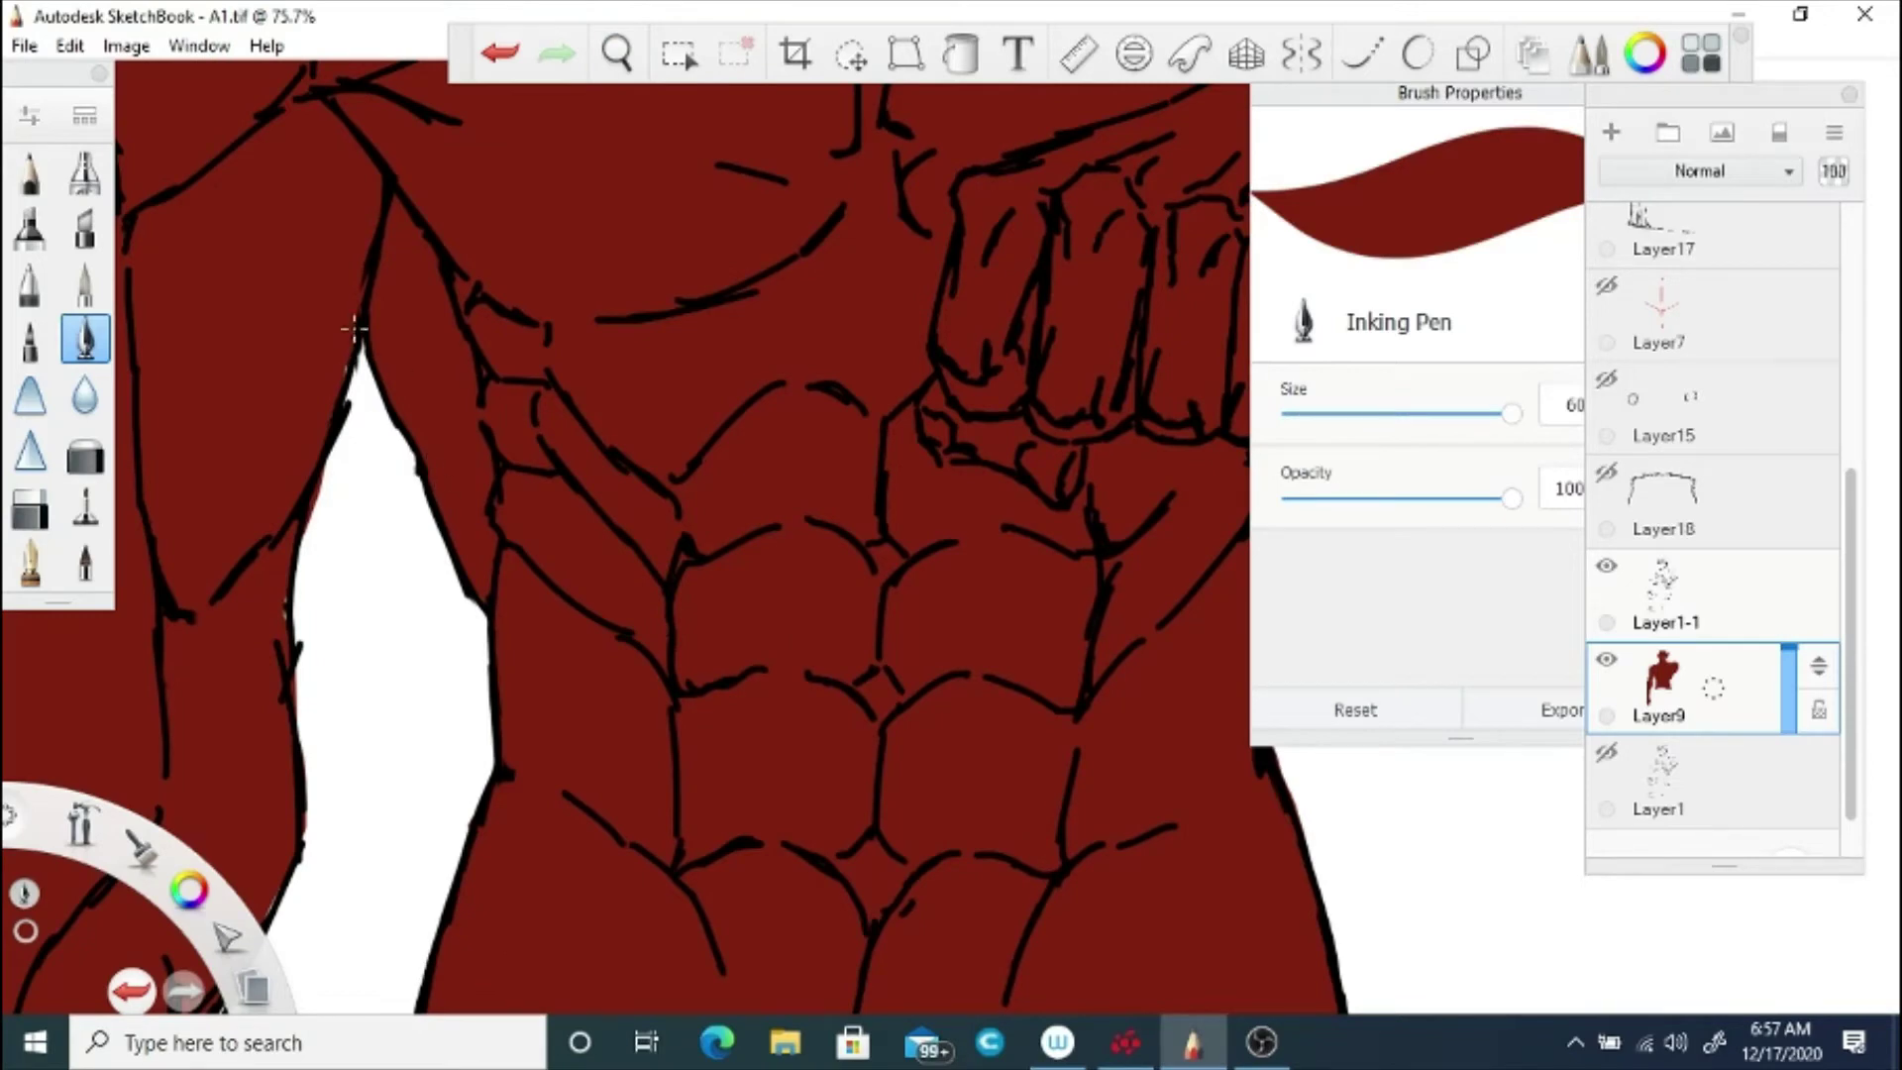
pyautogui.press('e')
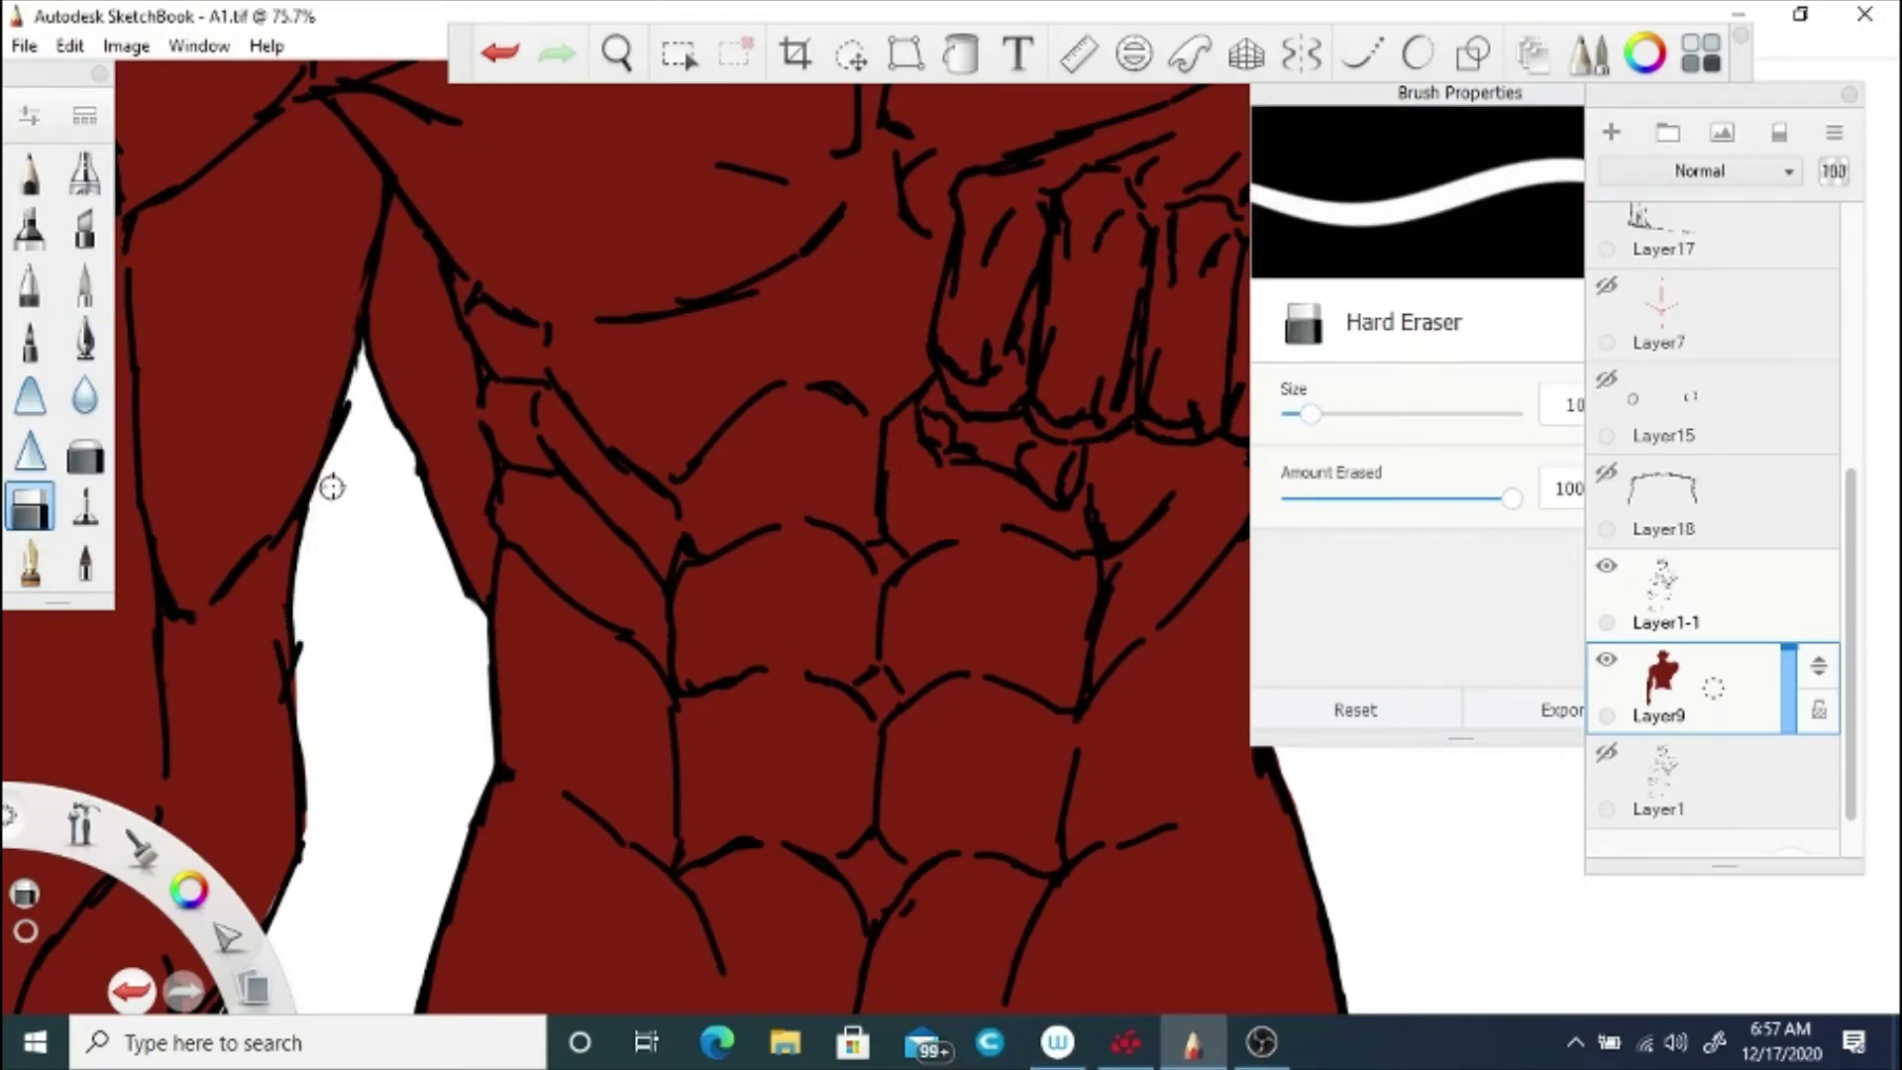
# Step: Touch up the red fill around the fingers and wrist of the lowered hand with the Inking Pen and Hard Eraser
pyautogui.click(615, 53)
pyautogui.moveTo(951, 565); pyautogui.dragTo(765, 513)
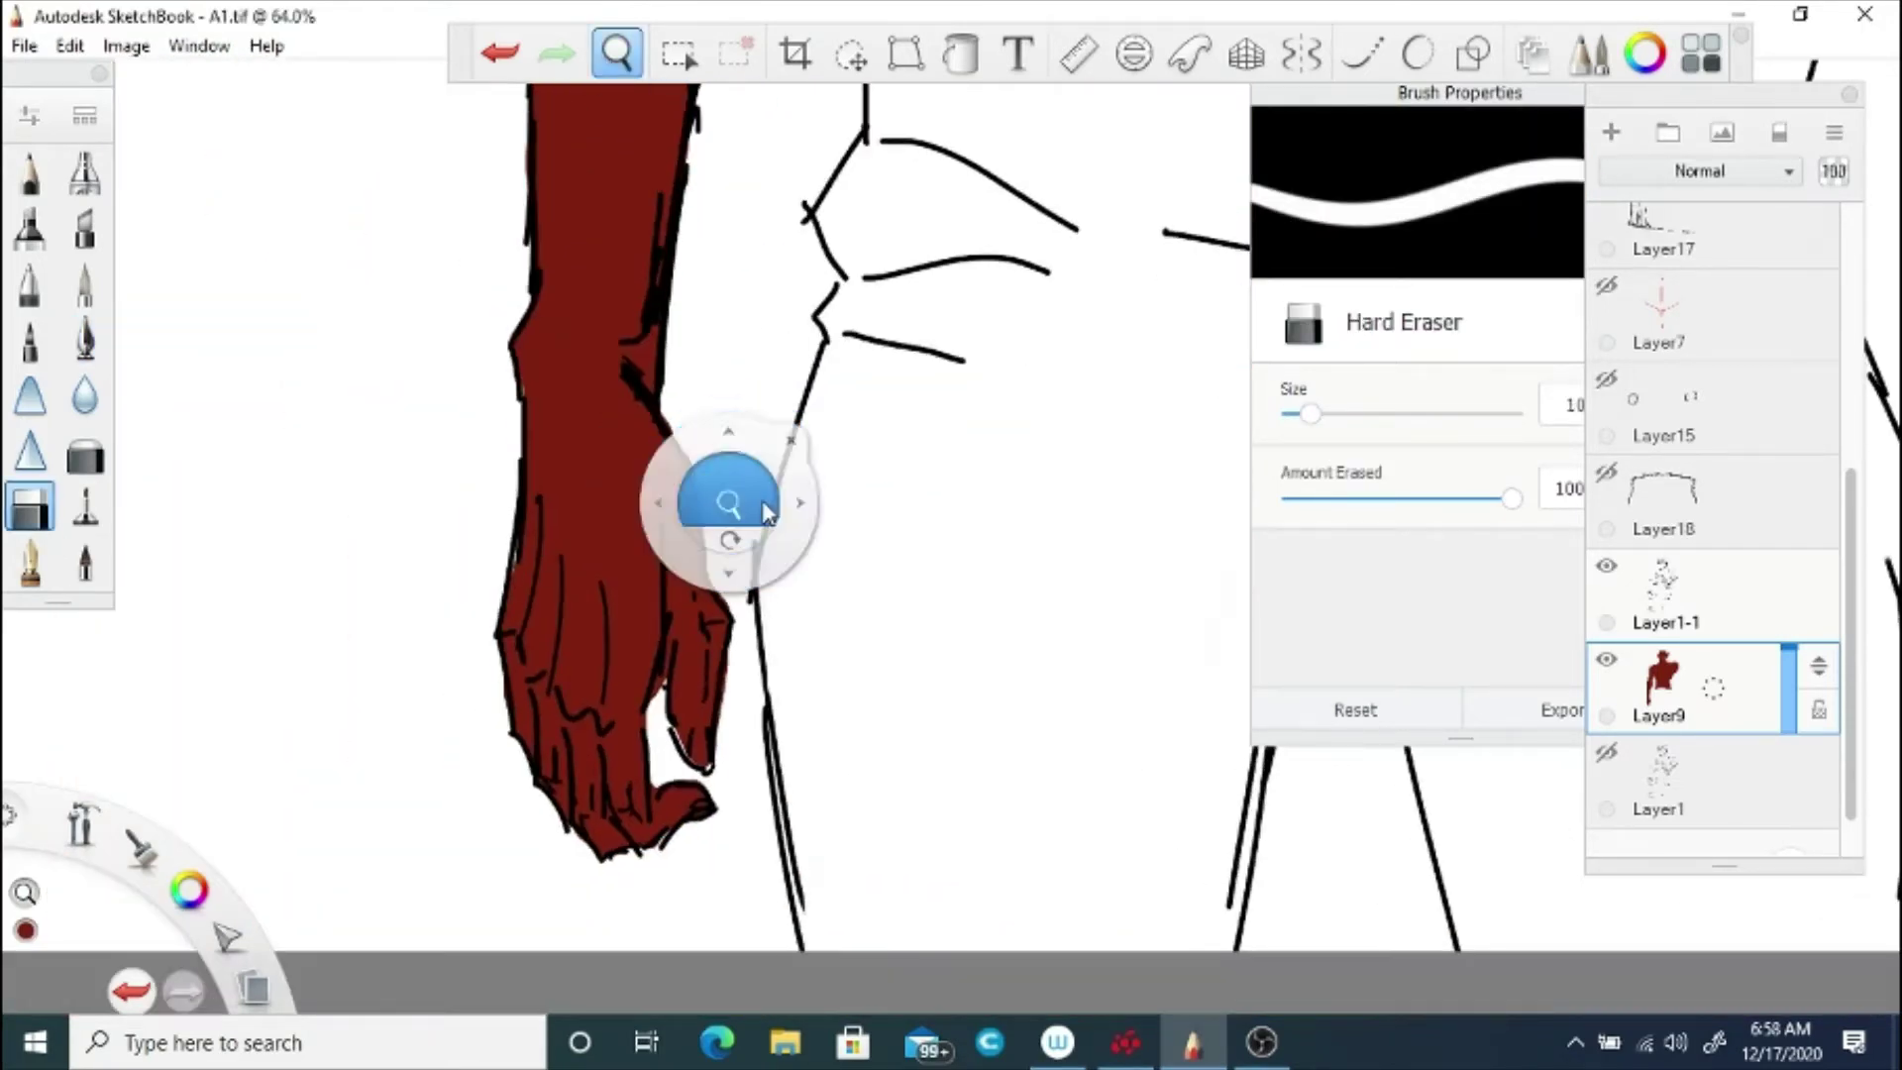
pyautogui.press('e')
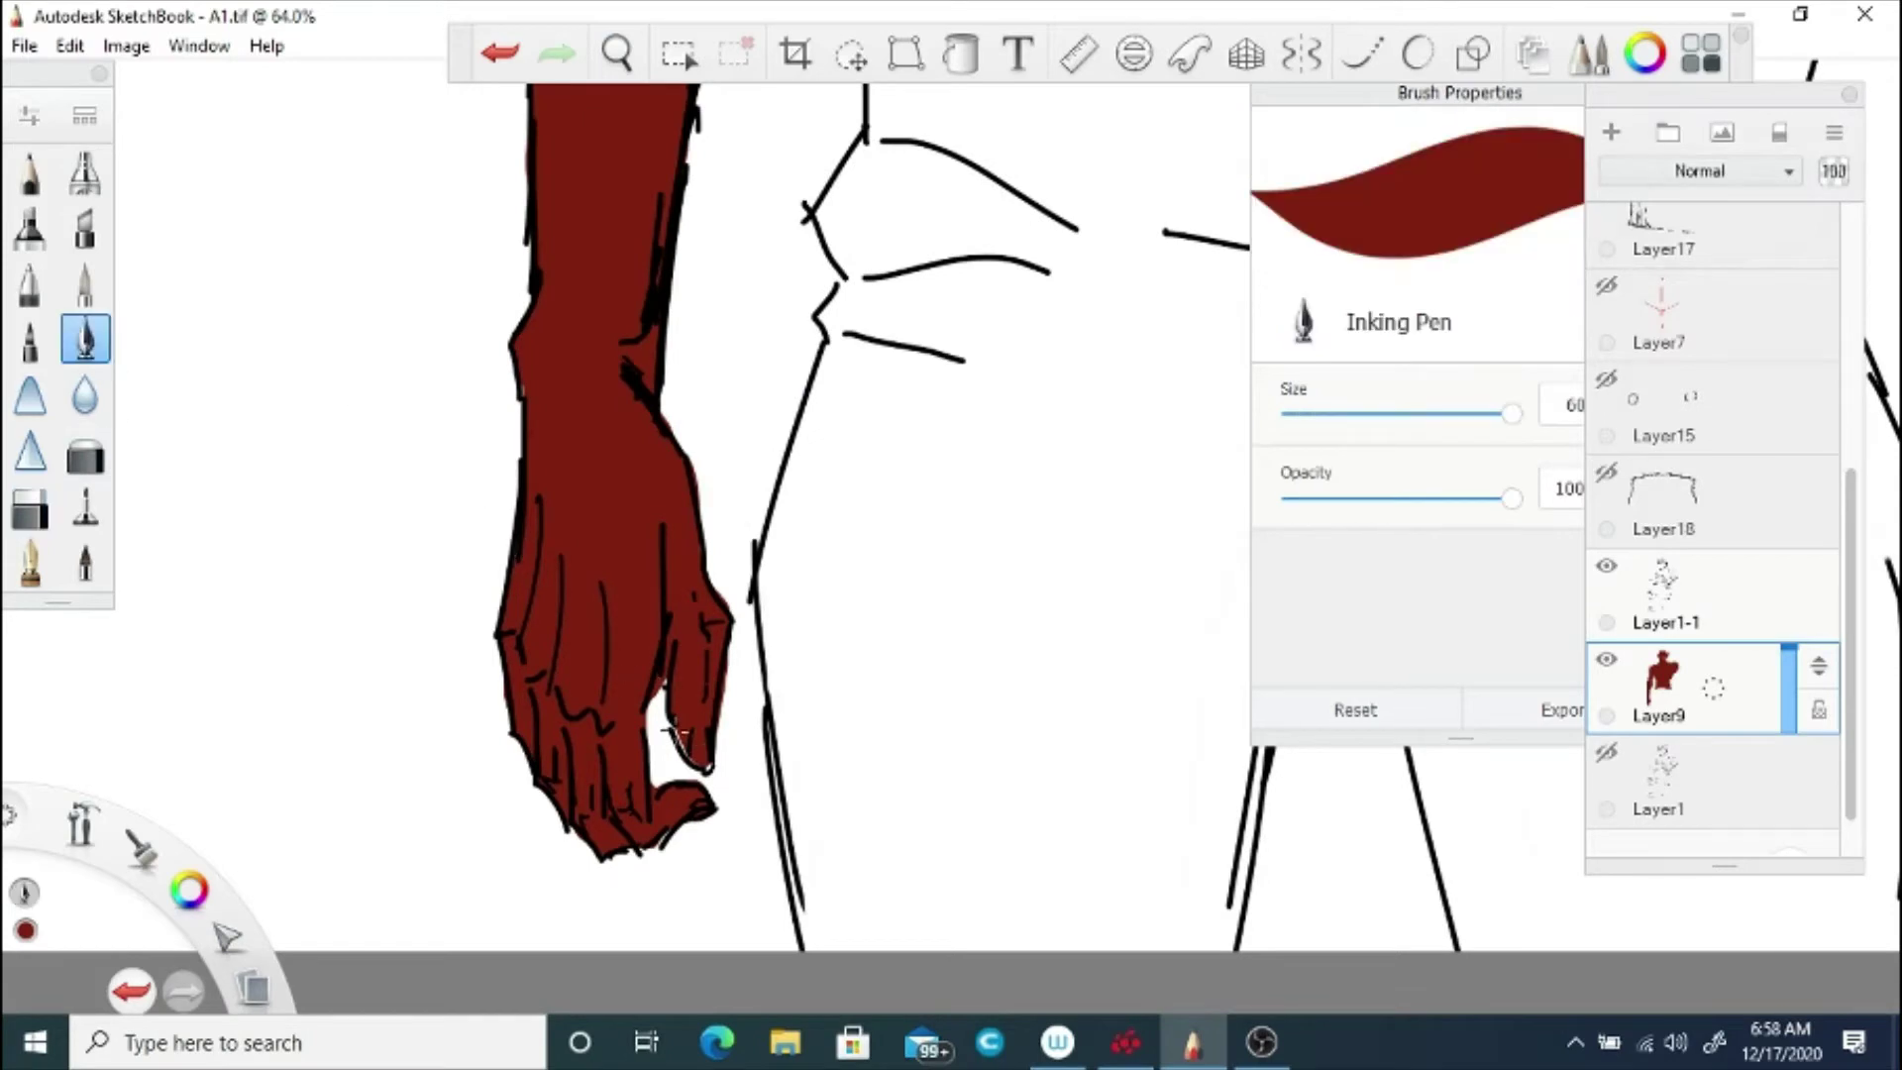
pyautogui.press('e')
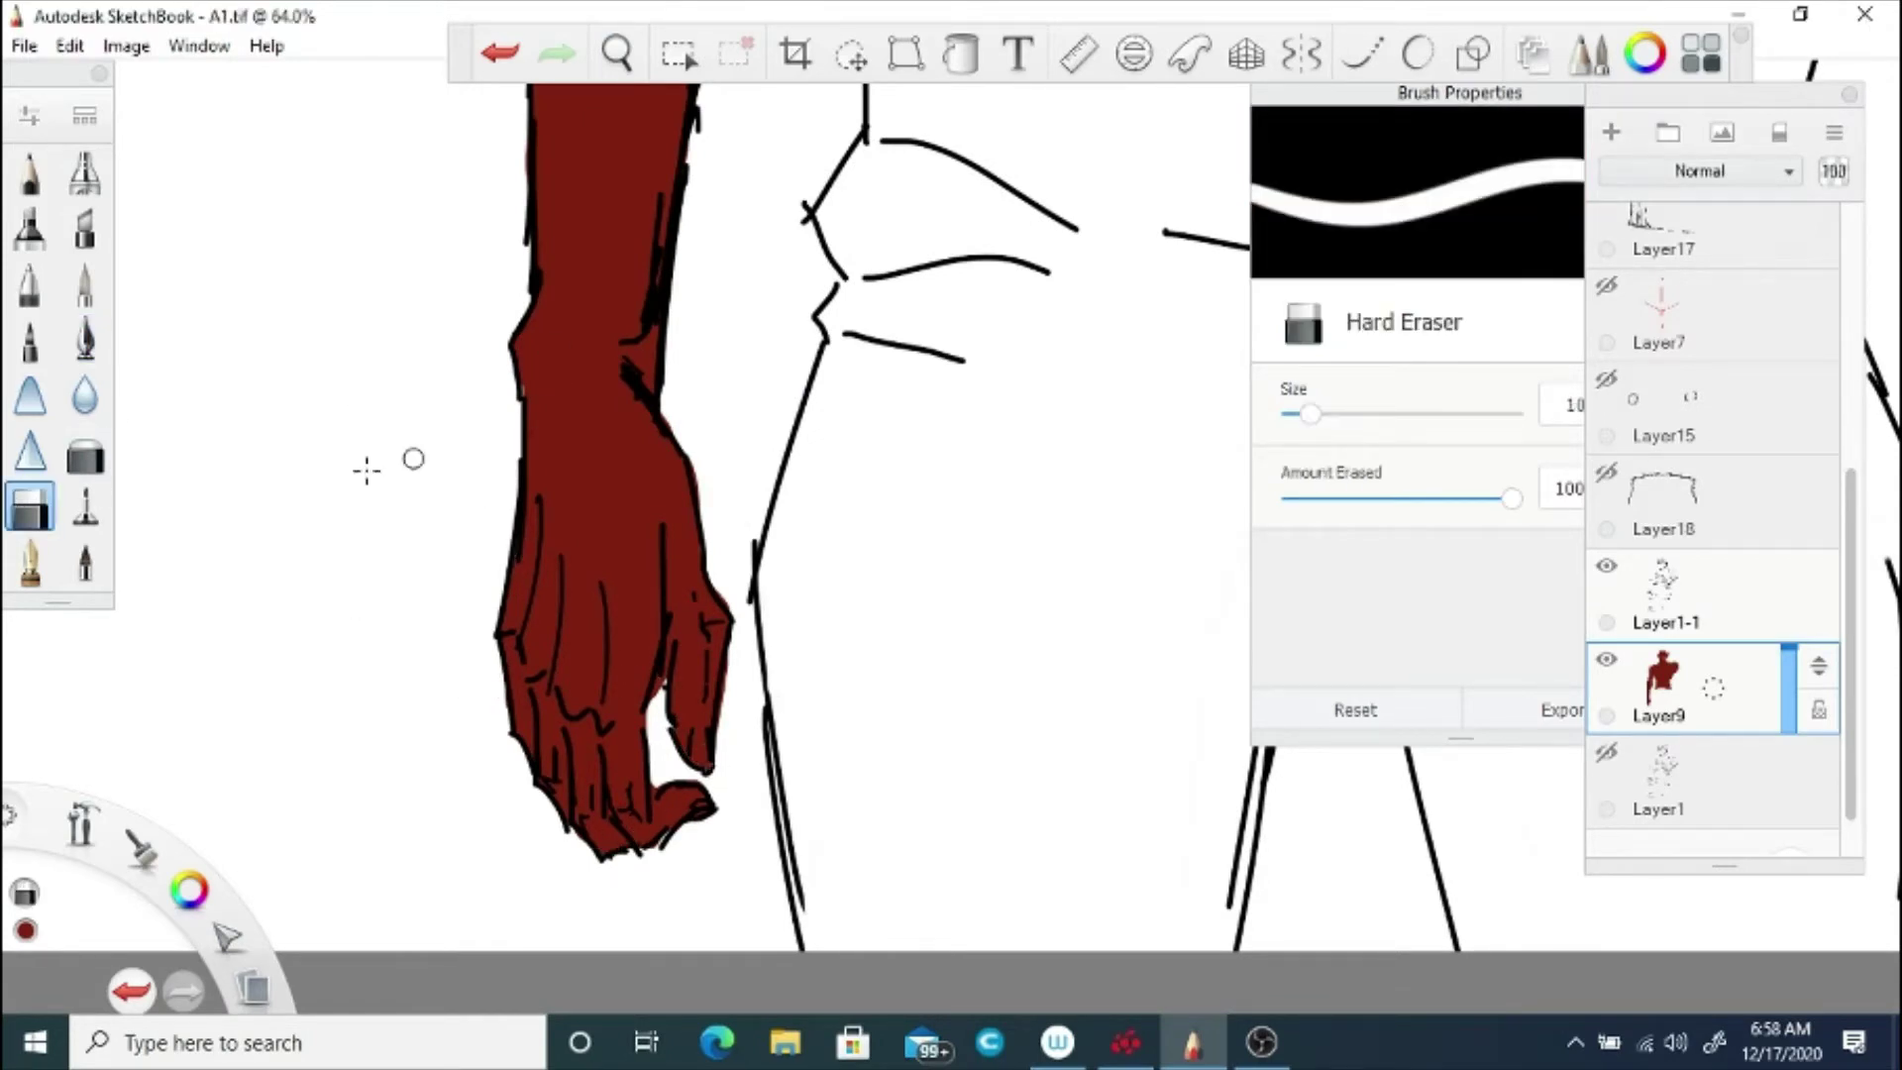
pyautogui.press('e')
pyautogui.press('space')
pyautogui.moveTo(606, 141); pyautogui.dragTo(556, 425)
pyautogui.press('e')
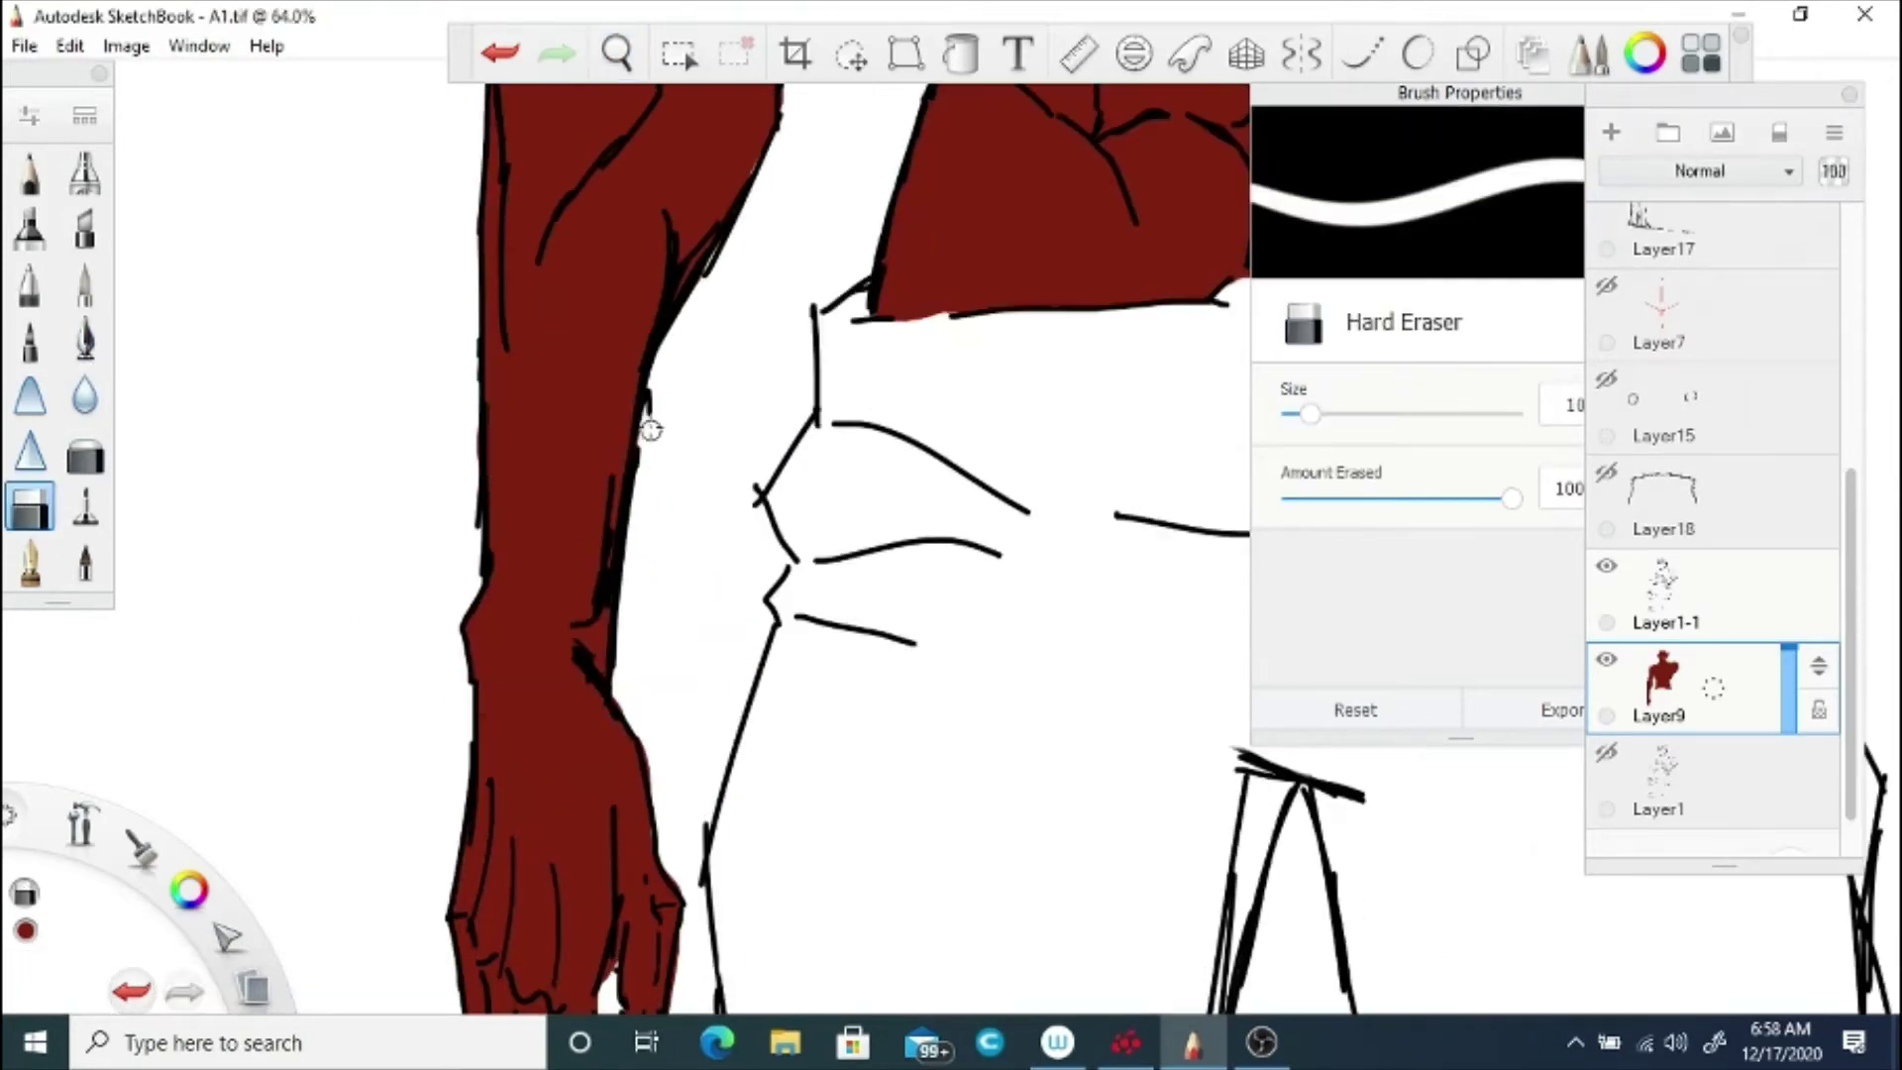
# Step: Clean the red fill edges along the lowered forearm, upper arm and shoulder on Layer9 with the Hard Eraser
pyautogui.moveTo(588, 270); pyautogui.dragTo(533, 618)
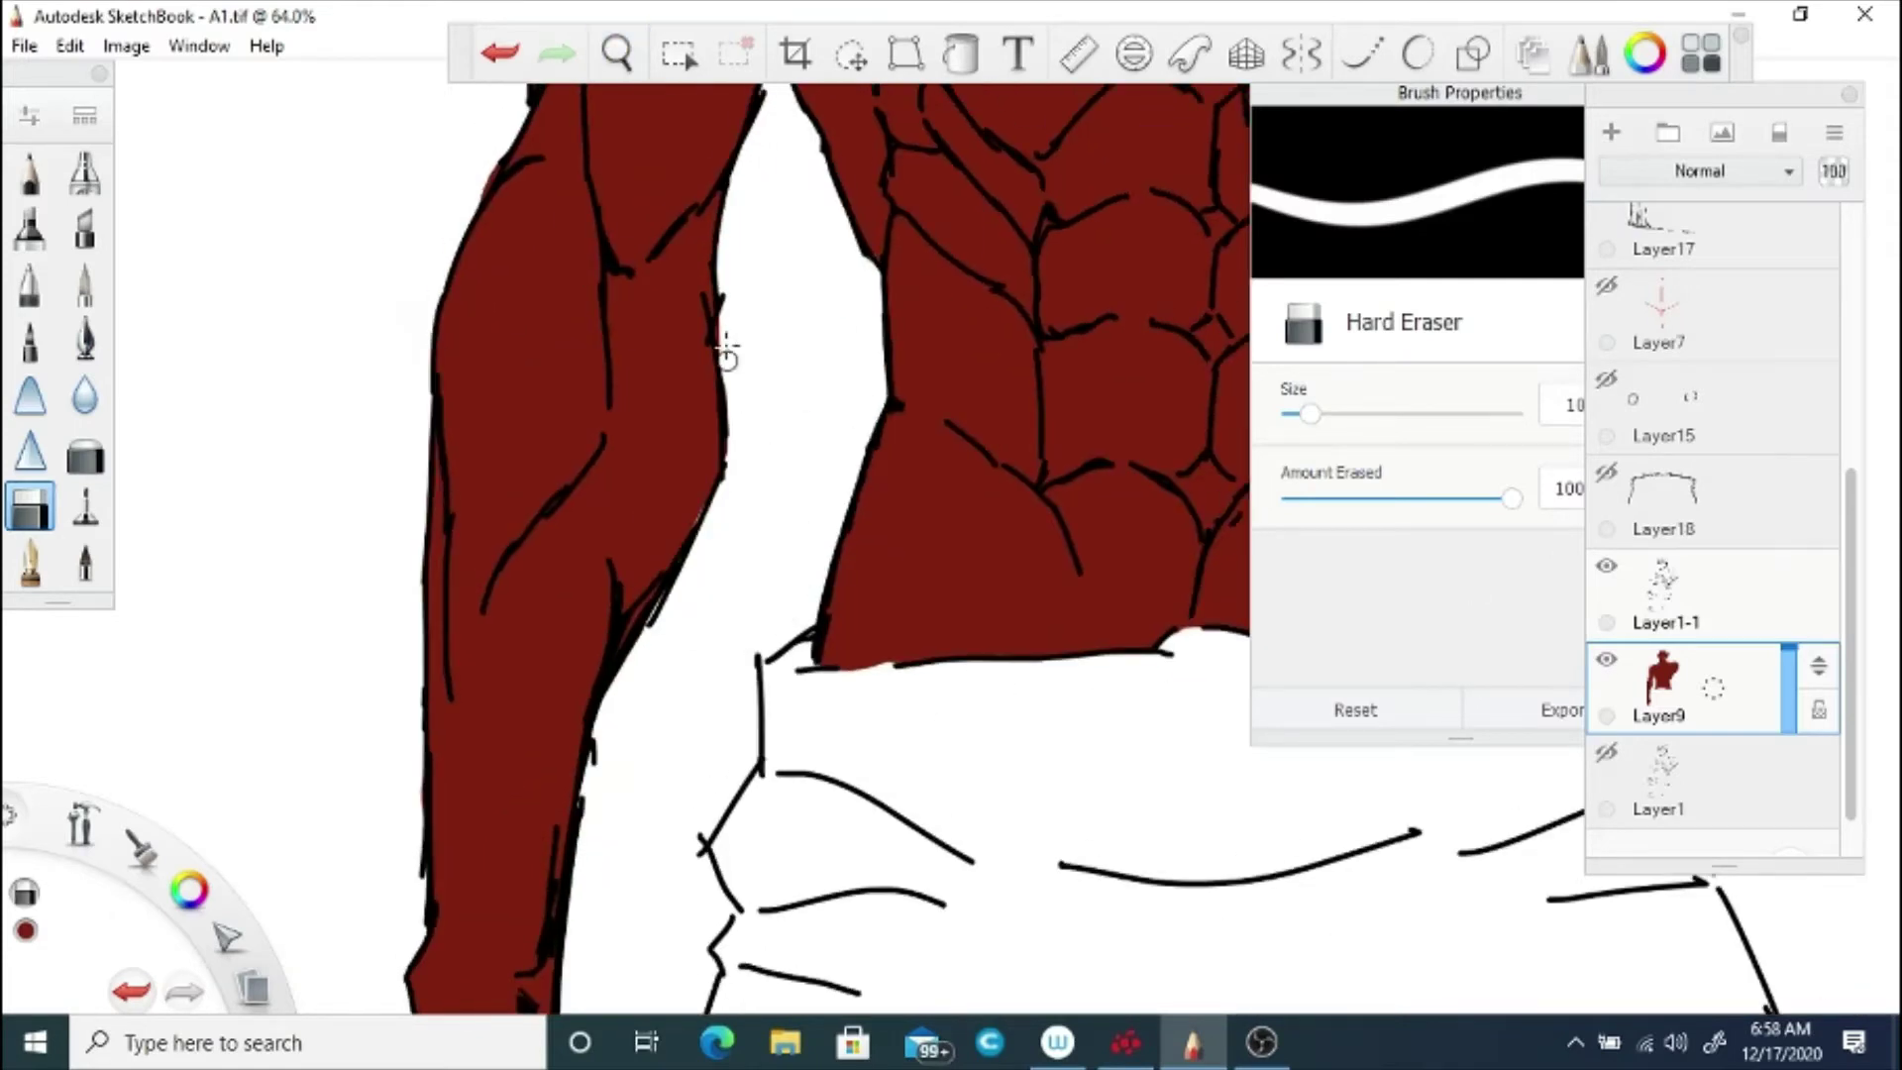
pyautogui.press('e')
pyautogui.press('space')
pyautogui.moveTo(552, 216); pyautogui.dragTo(538, 526)
pyautogui.press('e')
pyautogui.press('space')
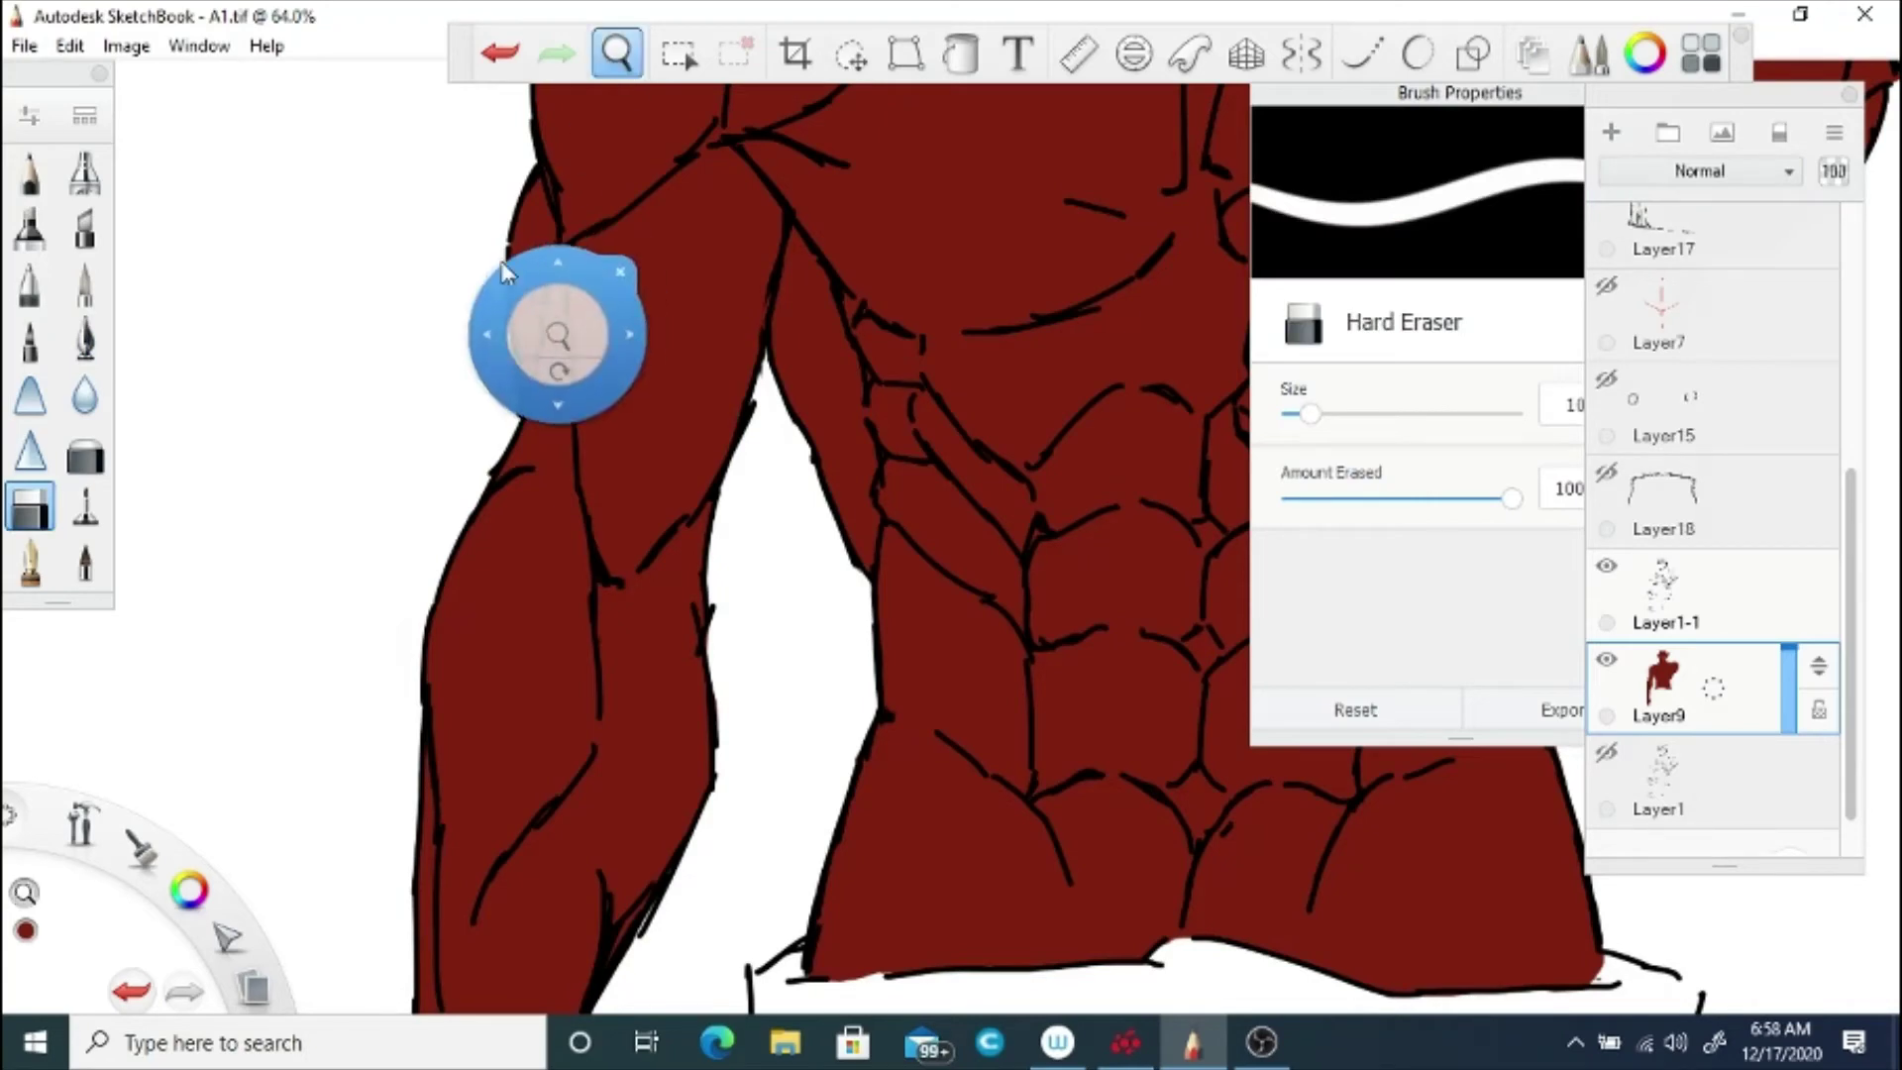
pyautogui.moveTo(557, 337); pyautogui.dragTo(734, 556)
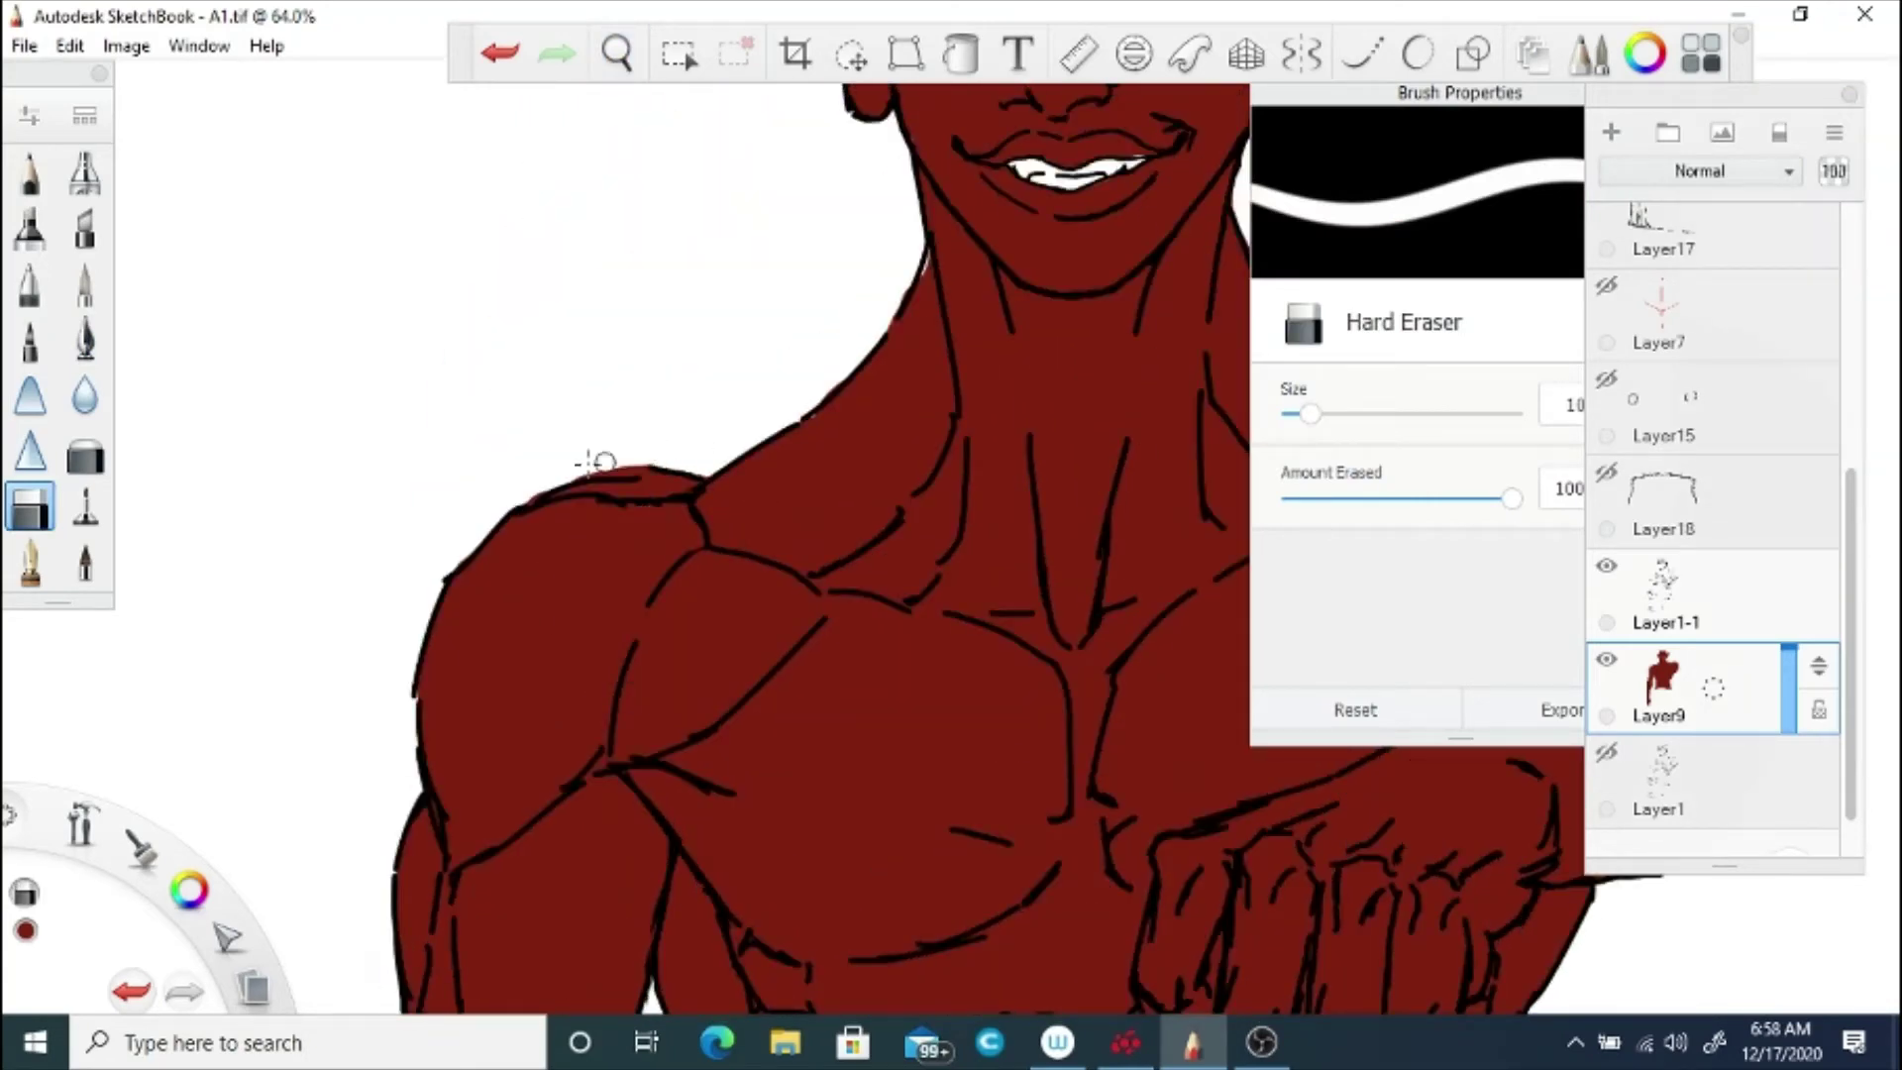
# Step: Clean the red fill edges around the head and neck on Layer9 with the Hard Eraser
pyautogui.click(619, 61)
pyautogui.moveTo(837, 380); pyautogui.dragTo(628, 607)
pyautogui.moveTo(773, 565); pyautogui.dragTo(604, 675)
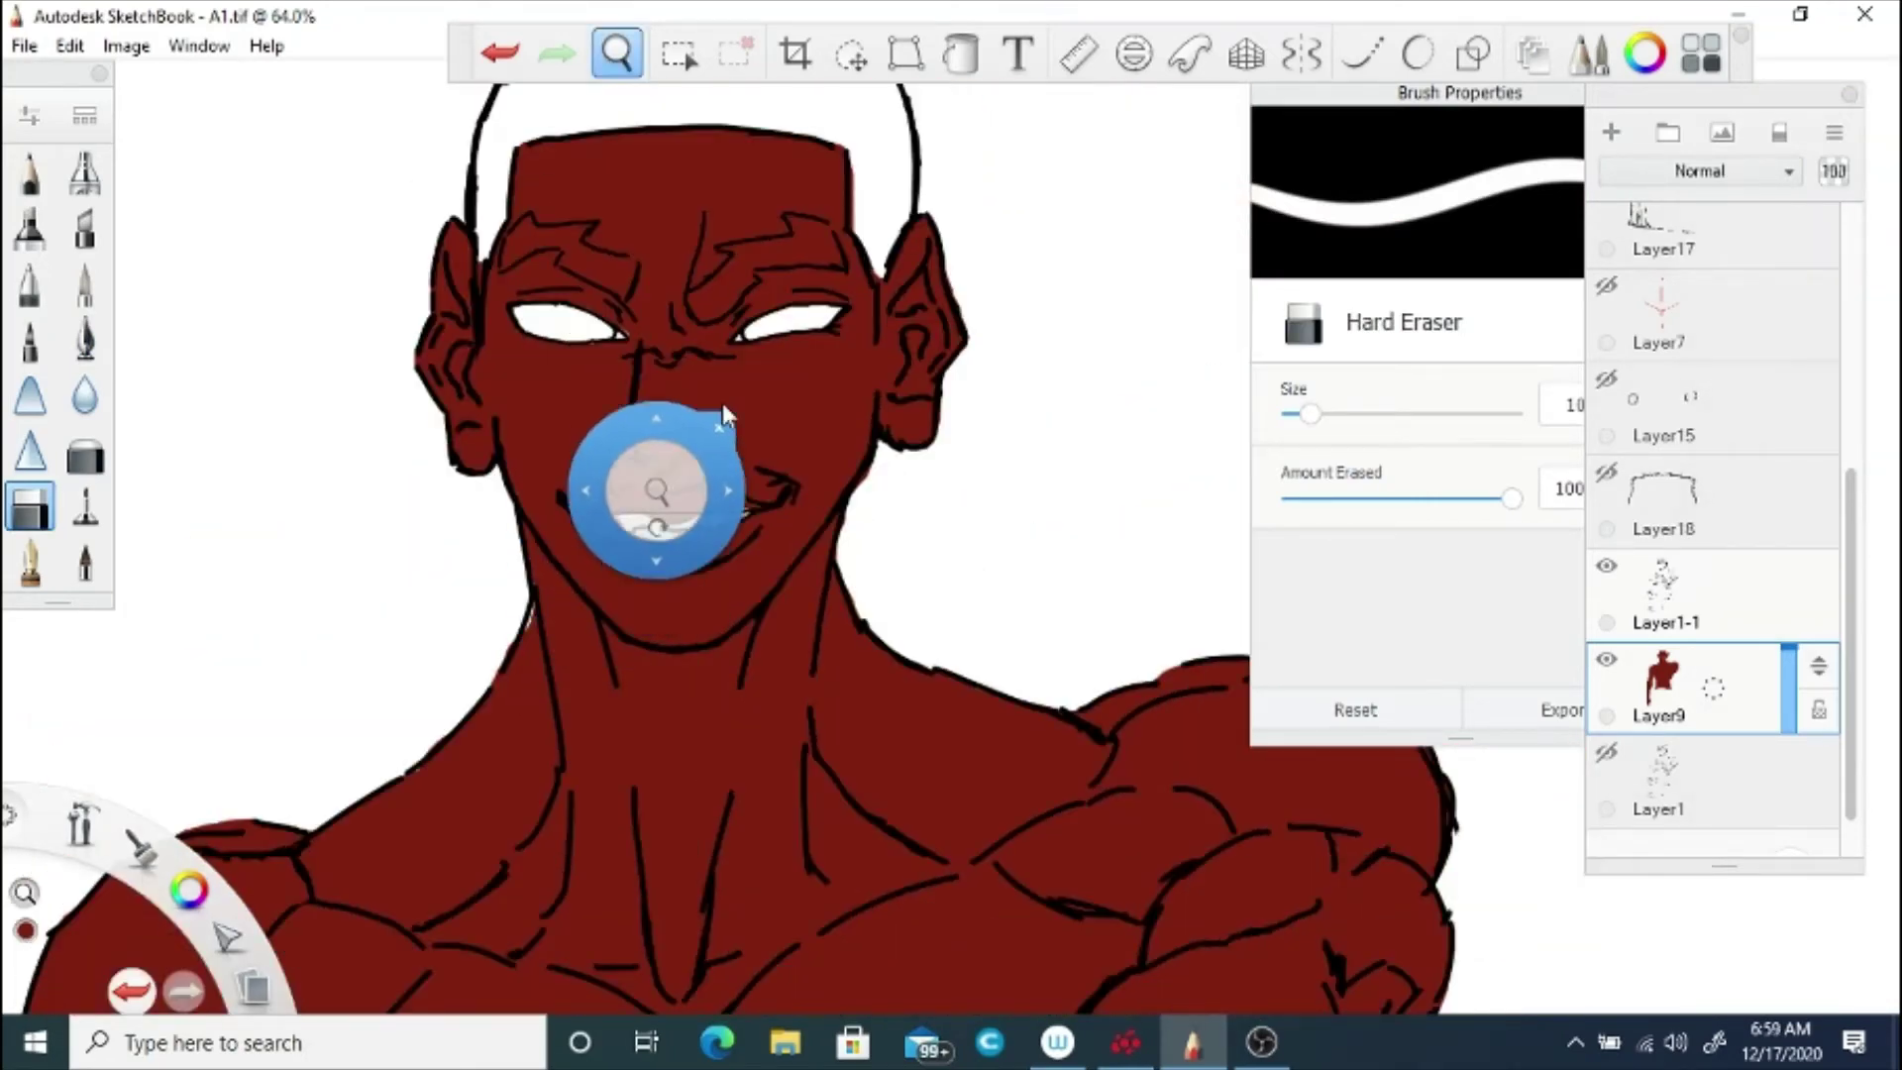
pyautogui.moveTo(717, 418); pyautogui.dragTo(723, 555)
pyautogui.press('Escape')
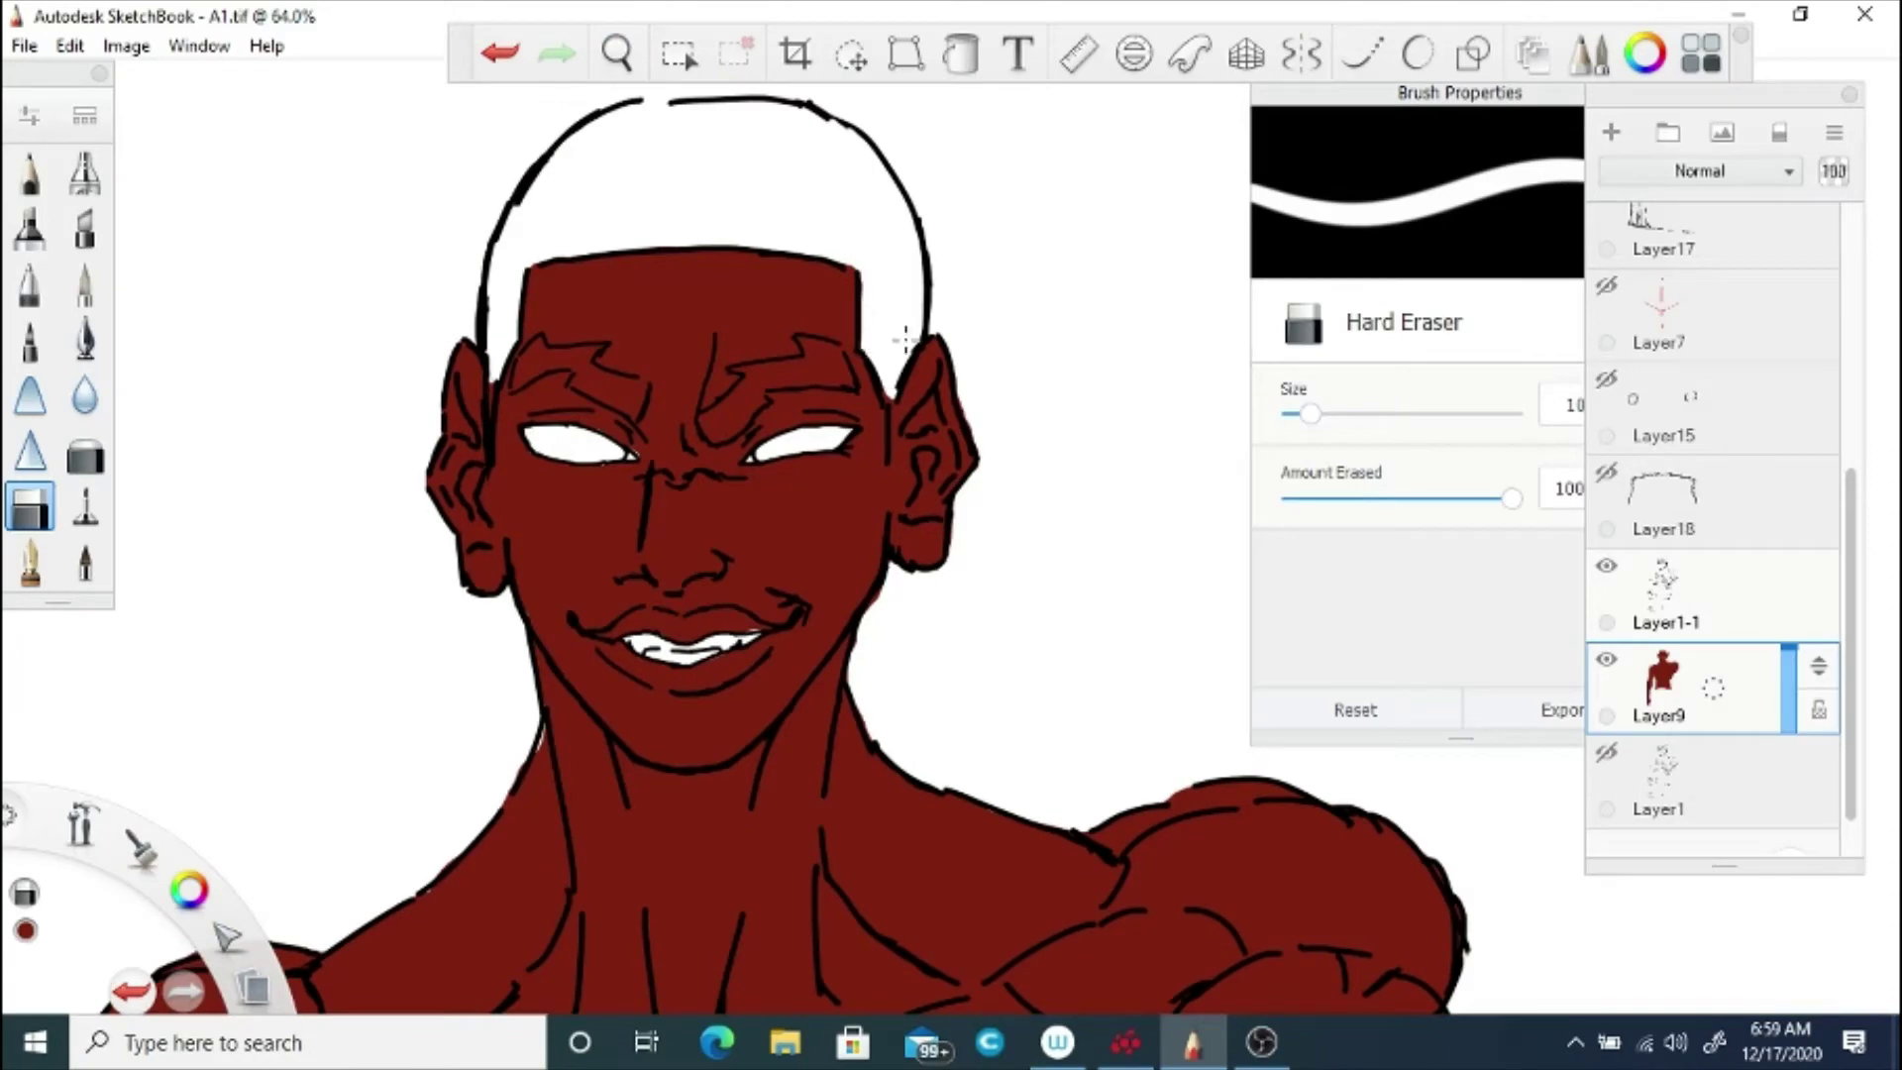
pyautogui.moveTo(598, 278); pyautogui.dragTo(696, 512)
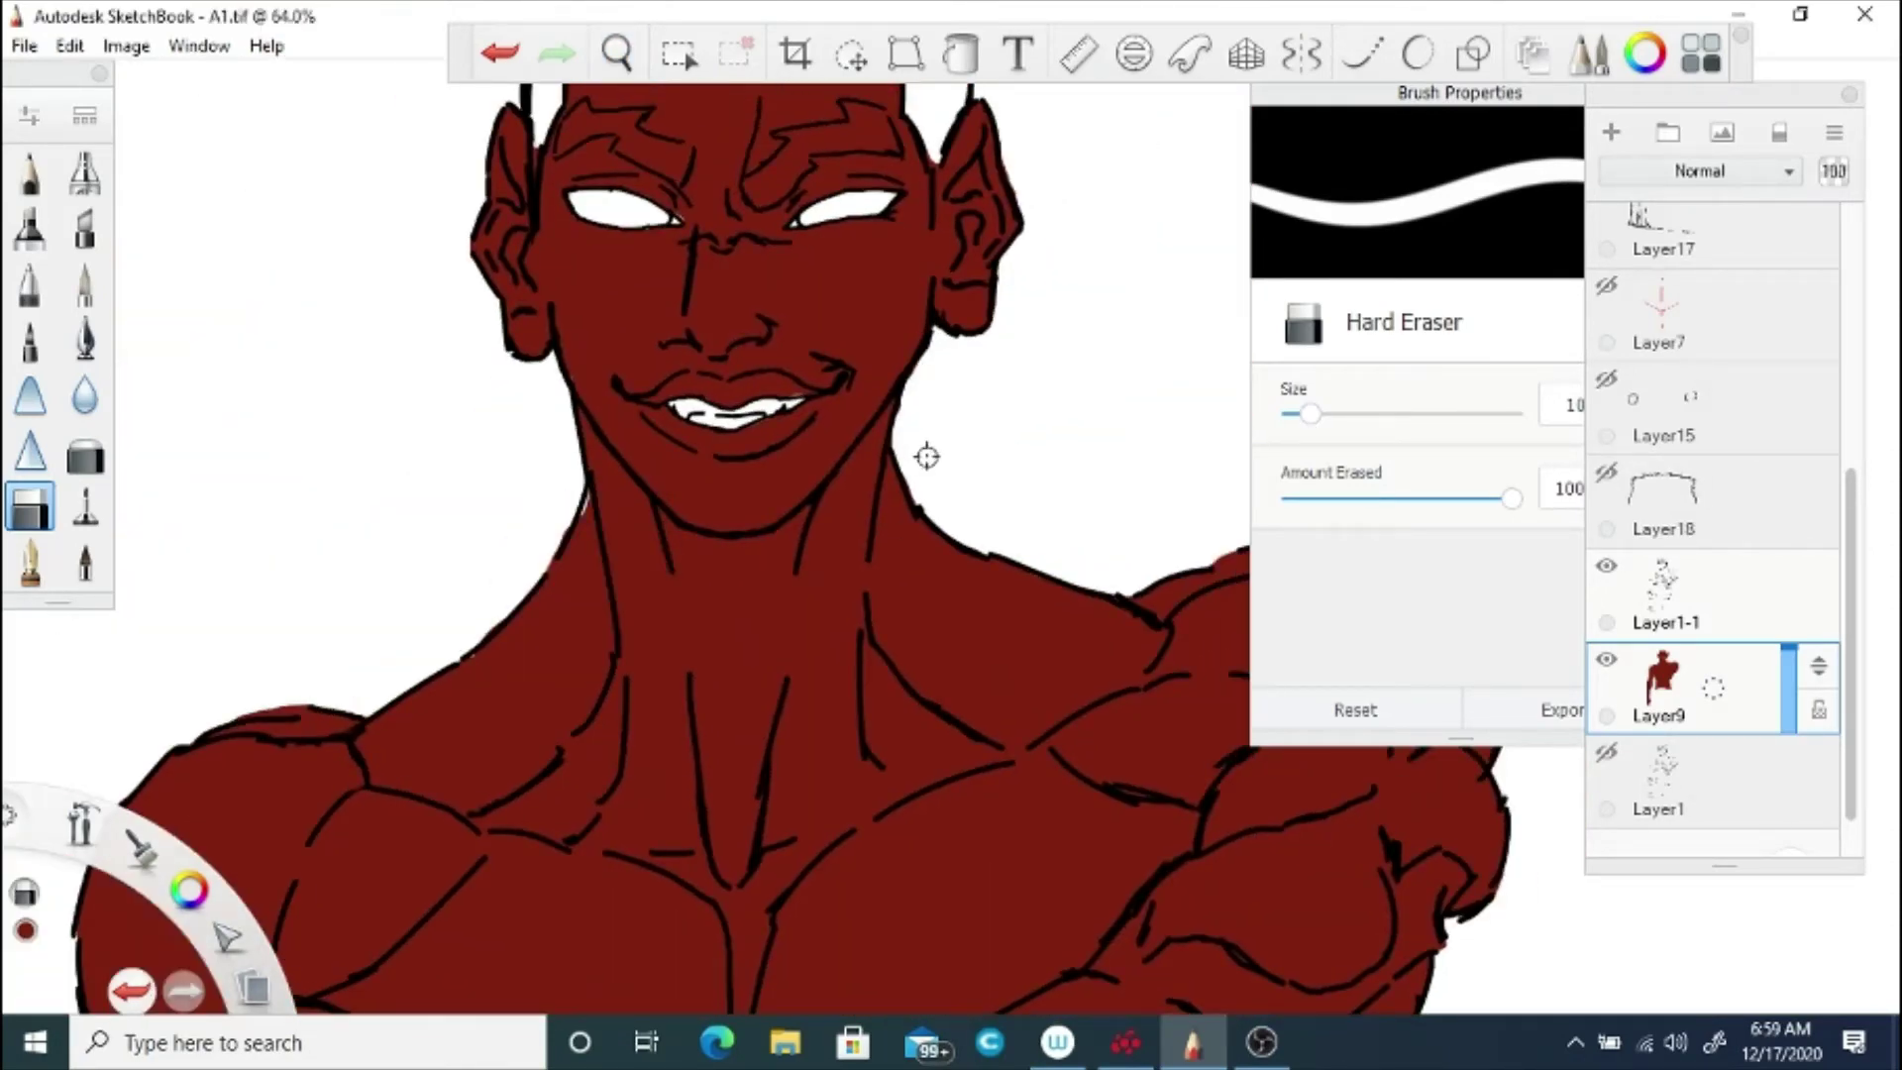
# Step: Tidy the ink line under the earlobe on Layer1-1 with the Hard Eraser at size 5.9
pyautogui.click(1684, 602)
pyautogui.click(616, 53)
pyautogui.moveTo(634, 453); pyautogui.dragTo(782, 644)
pyautogui.click(850, 565)
pyautogui.click(1300, 413)
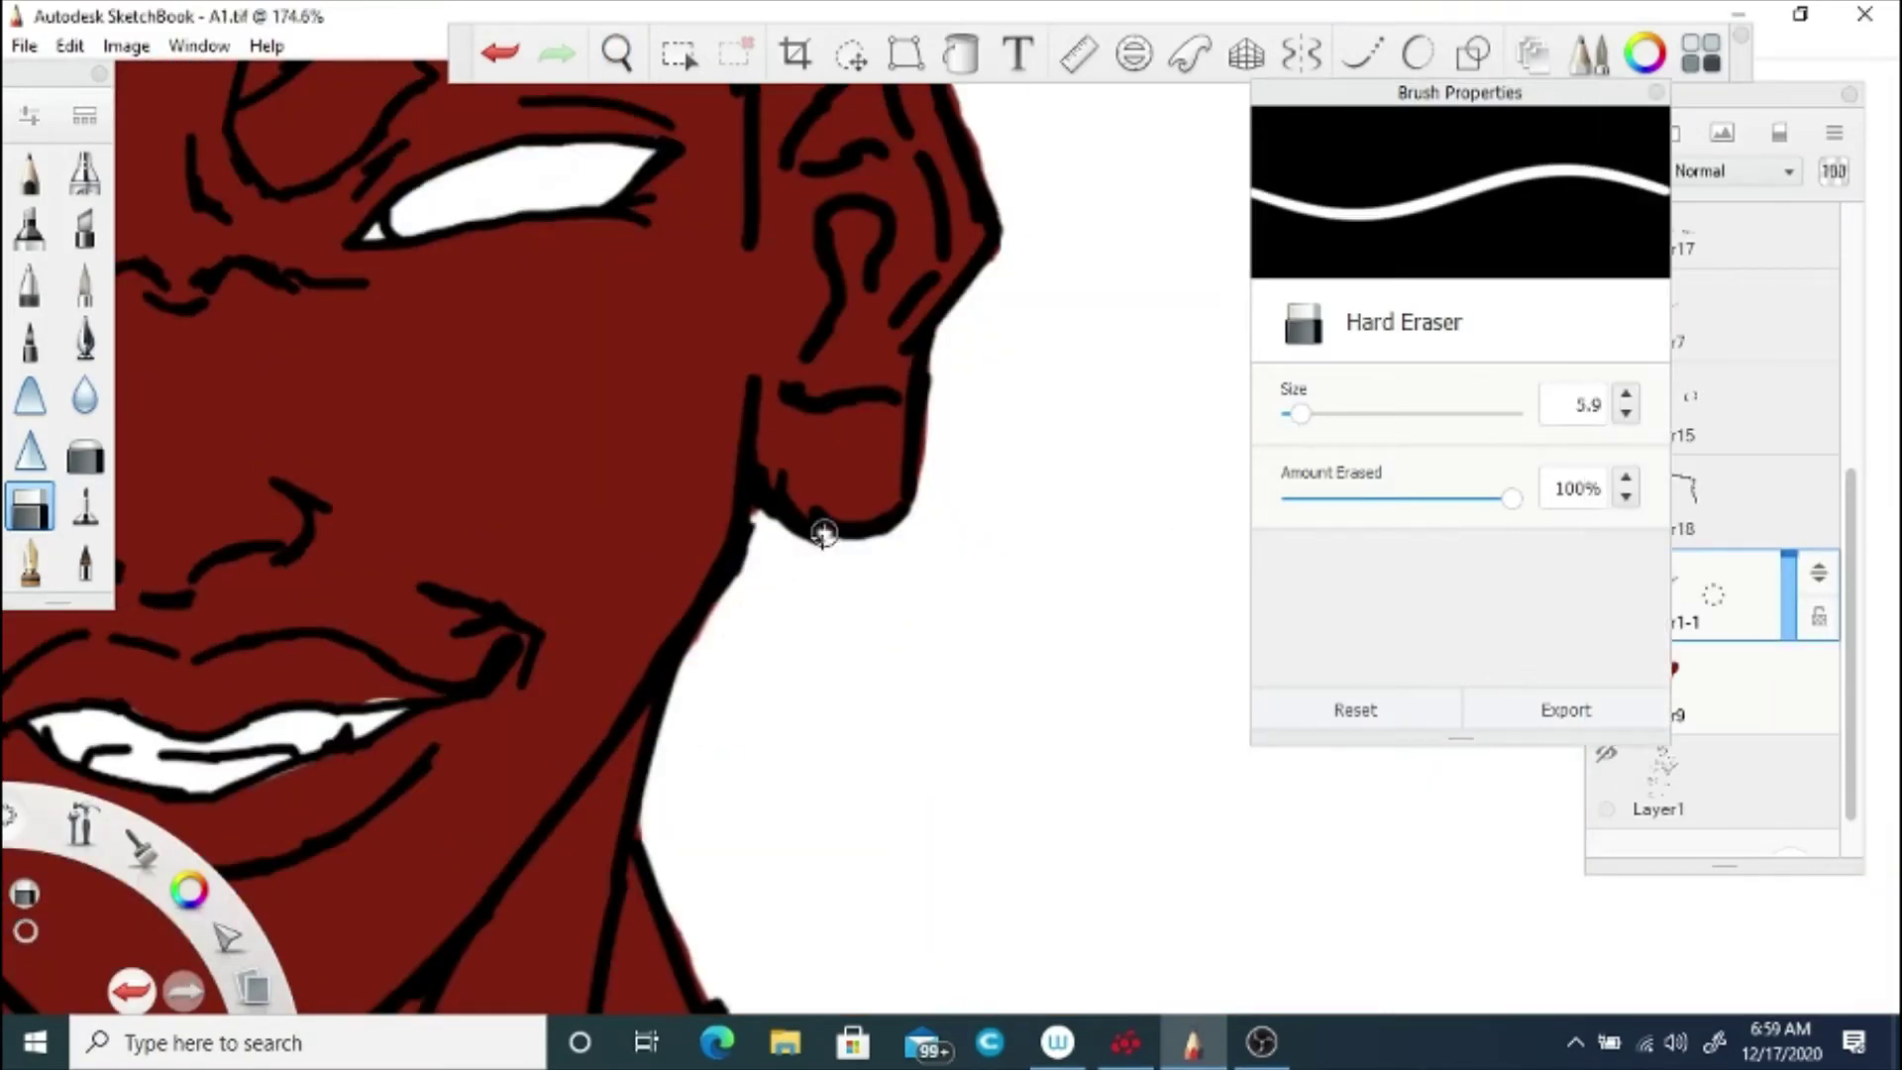
# Step: Return to Layer9 and erase the red spilling past the outlines of the ear and temple on the raised-arm side
pyautogui.click(1703, 683)
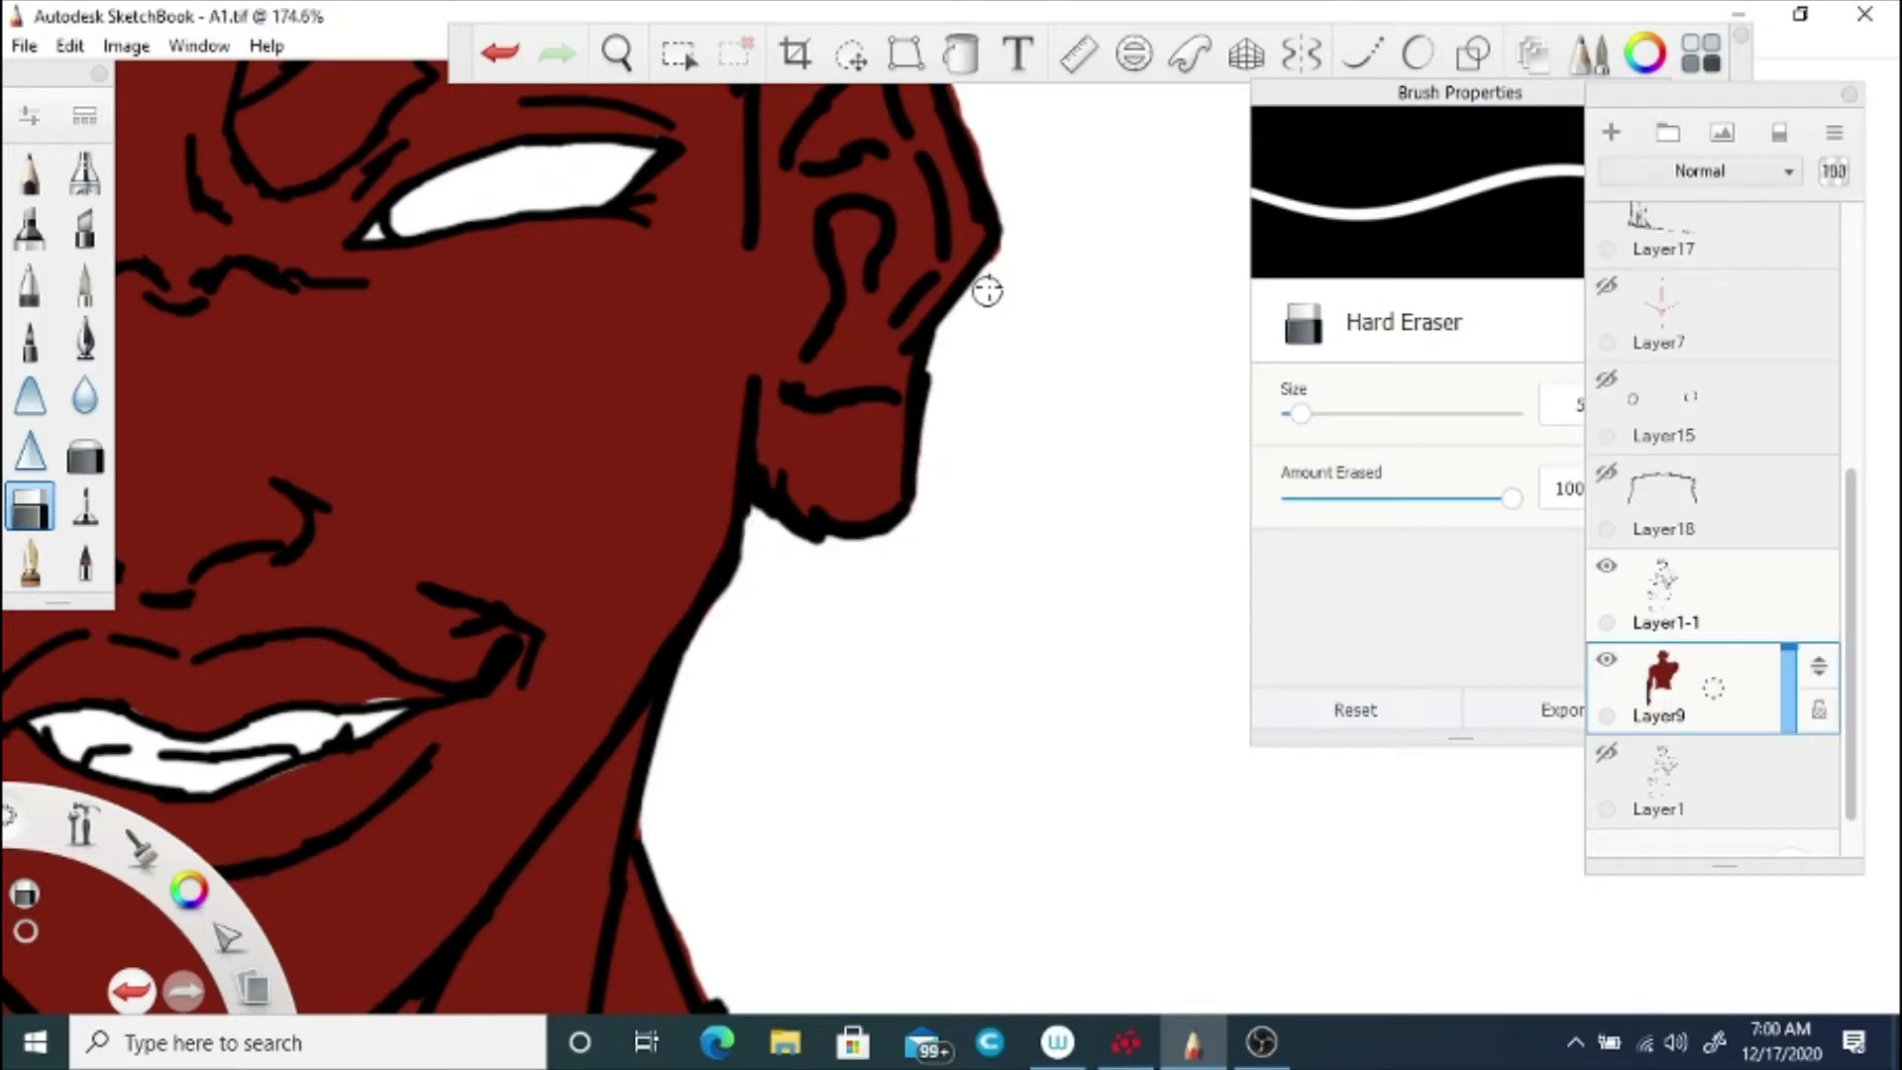
pyautogui.press('space')
pyautogui.moveTo(832, 212); pyautogui.dragTo(781, 582)
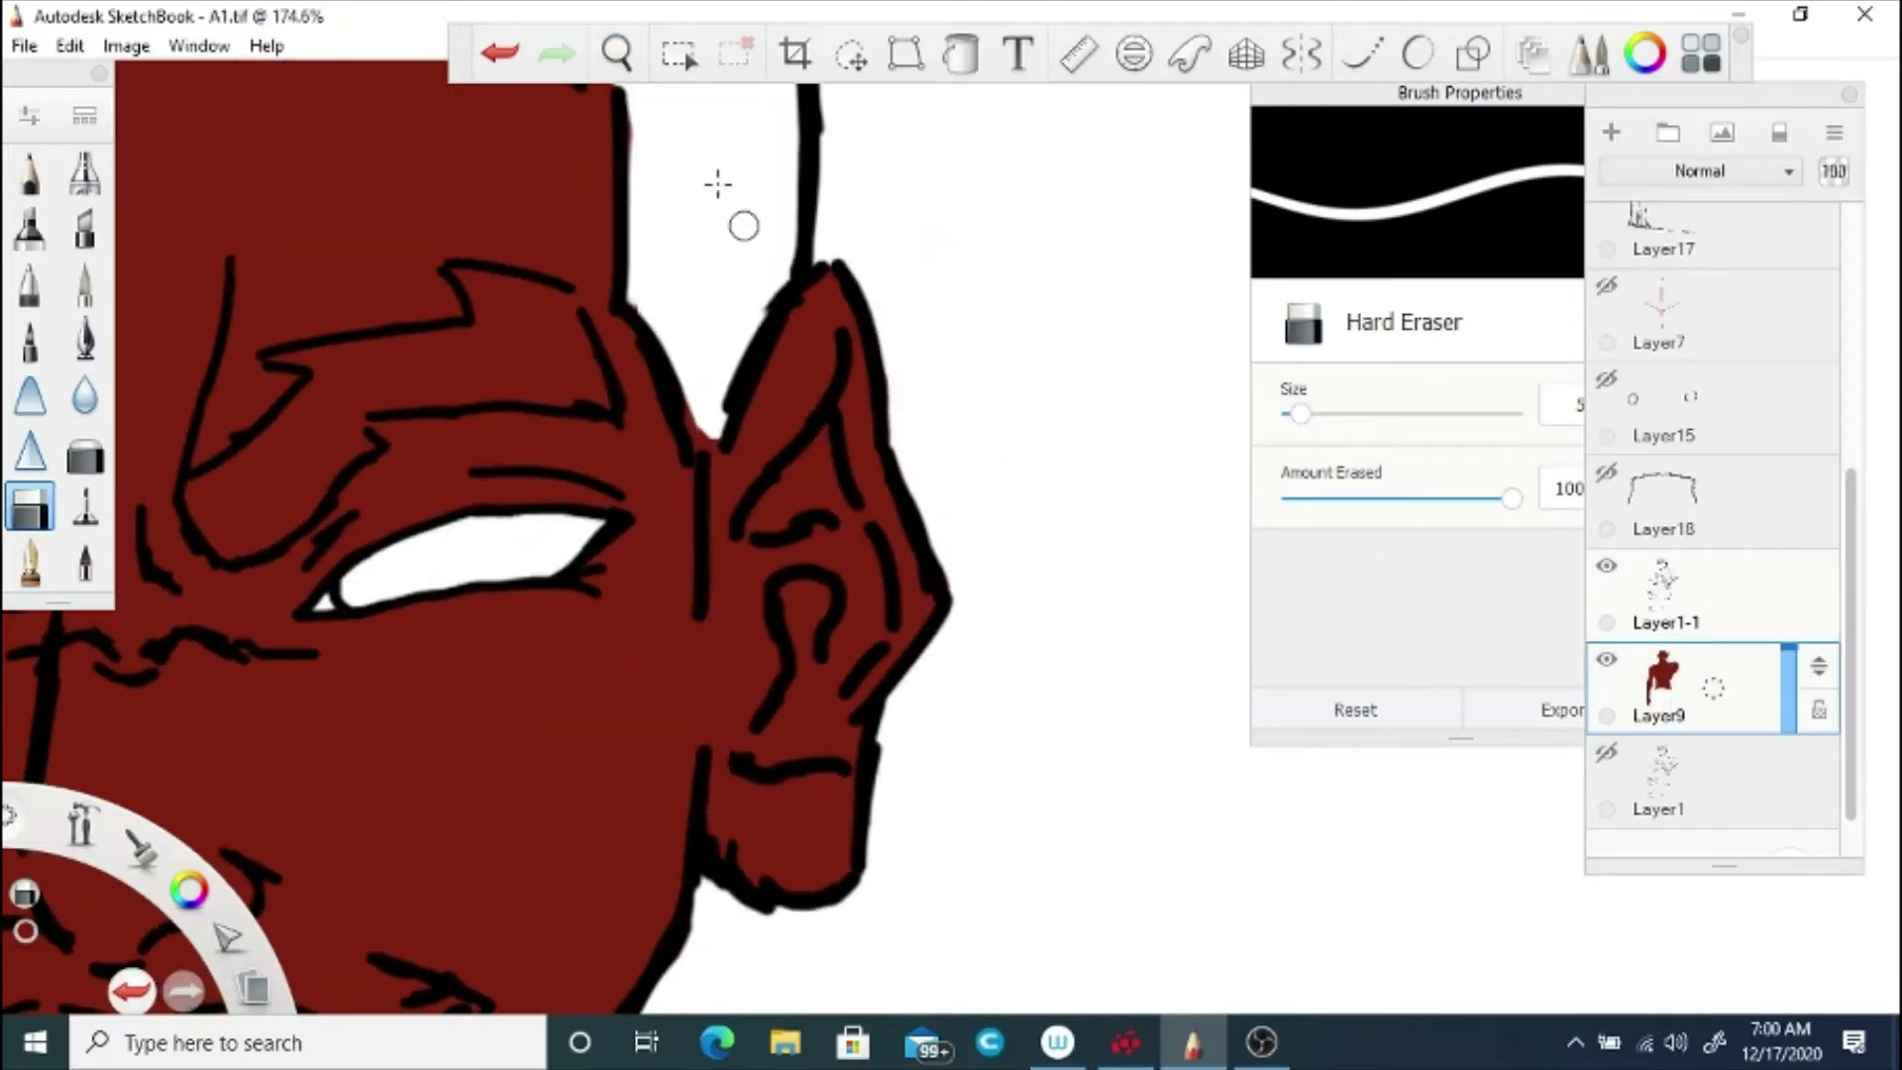
pyautogui.press('space')
pyautogui.moveTo(606, 440); pyautogui.dragTo(691, 645)
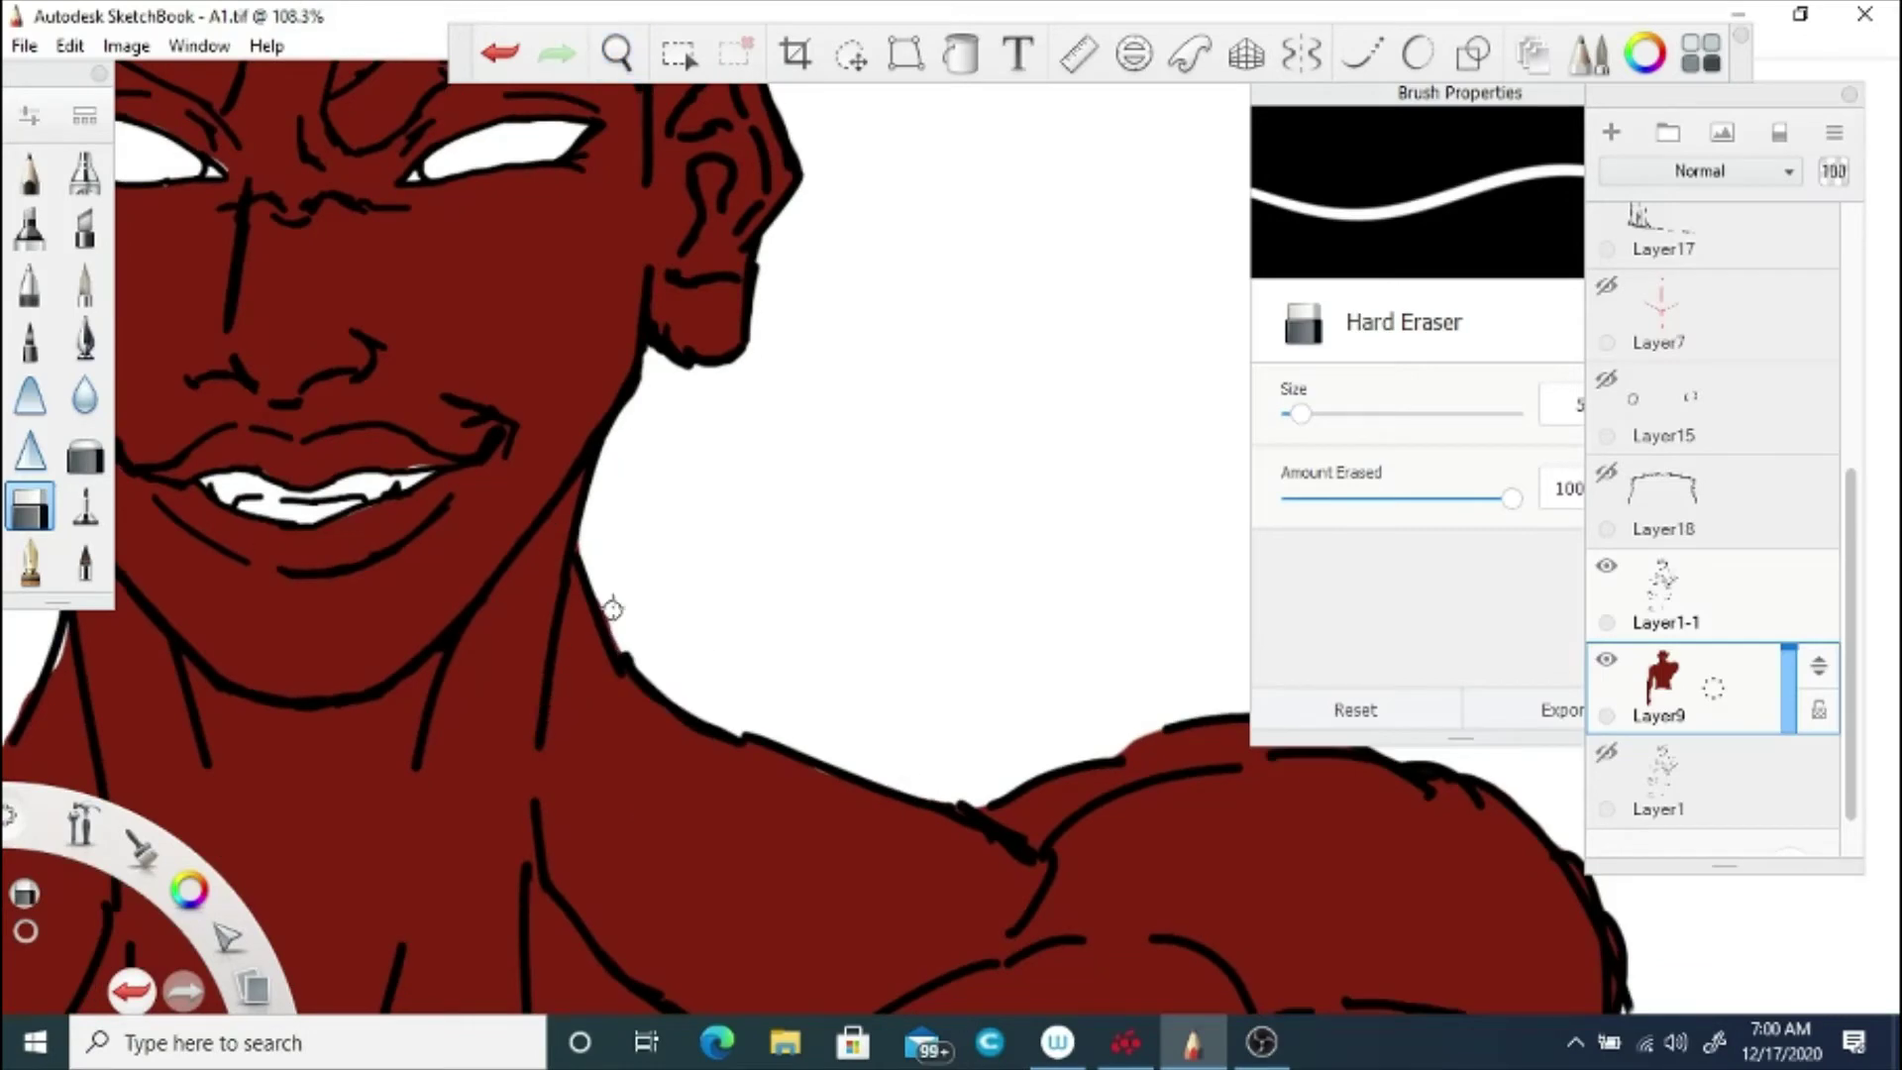
# Step: Trim the red fringe beside the neck and paint the unfilled gap on its lowered-arm side with the Inking Pen
pyautogui.moveTo(568, 596); pyautogui.dragTo(551, 774)
pyautogui.moveTo(555, 822); pyautogui.dragTo(642, 740)
pyautogui.click(85, 339)
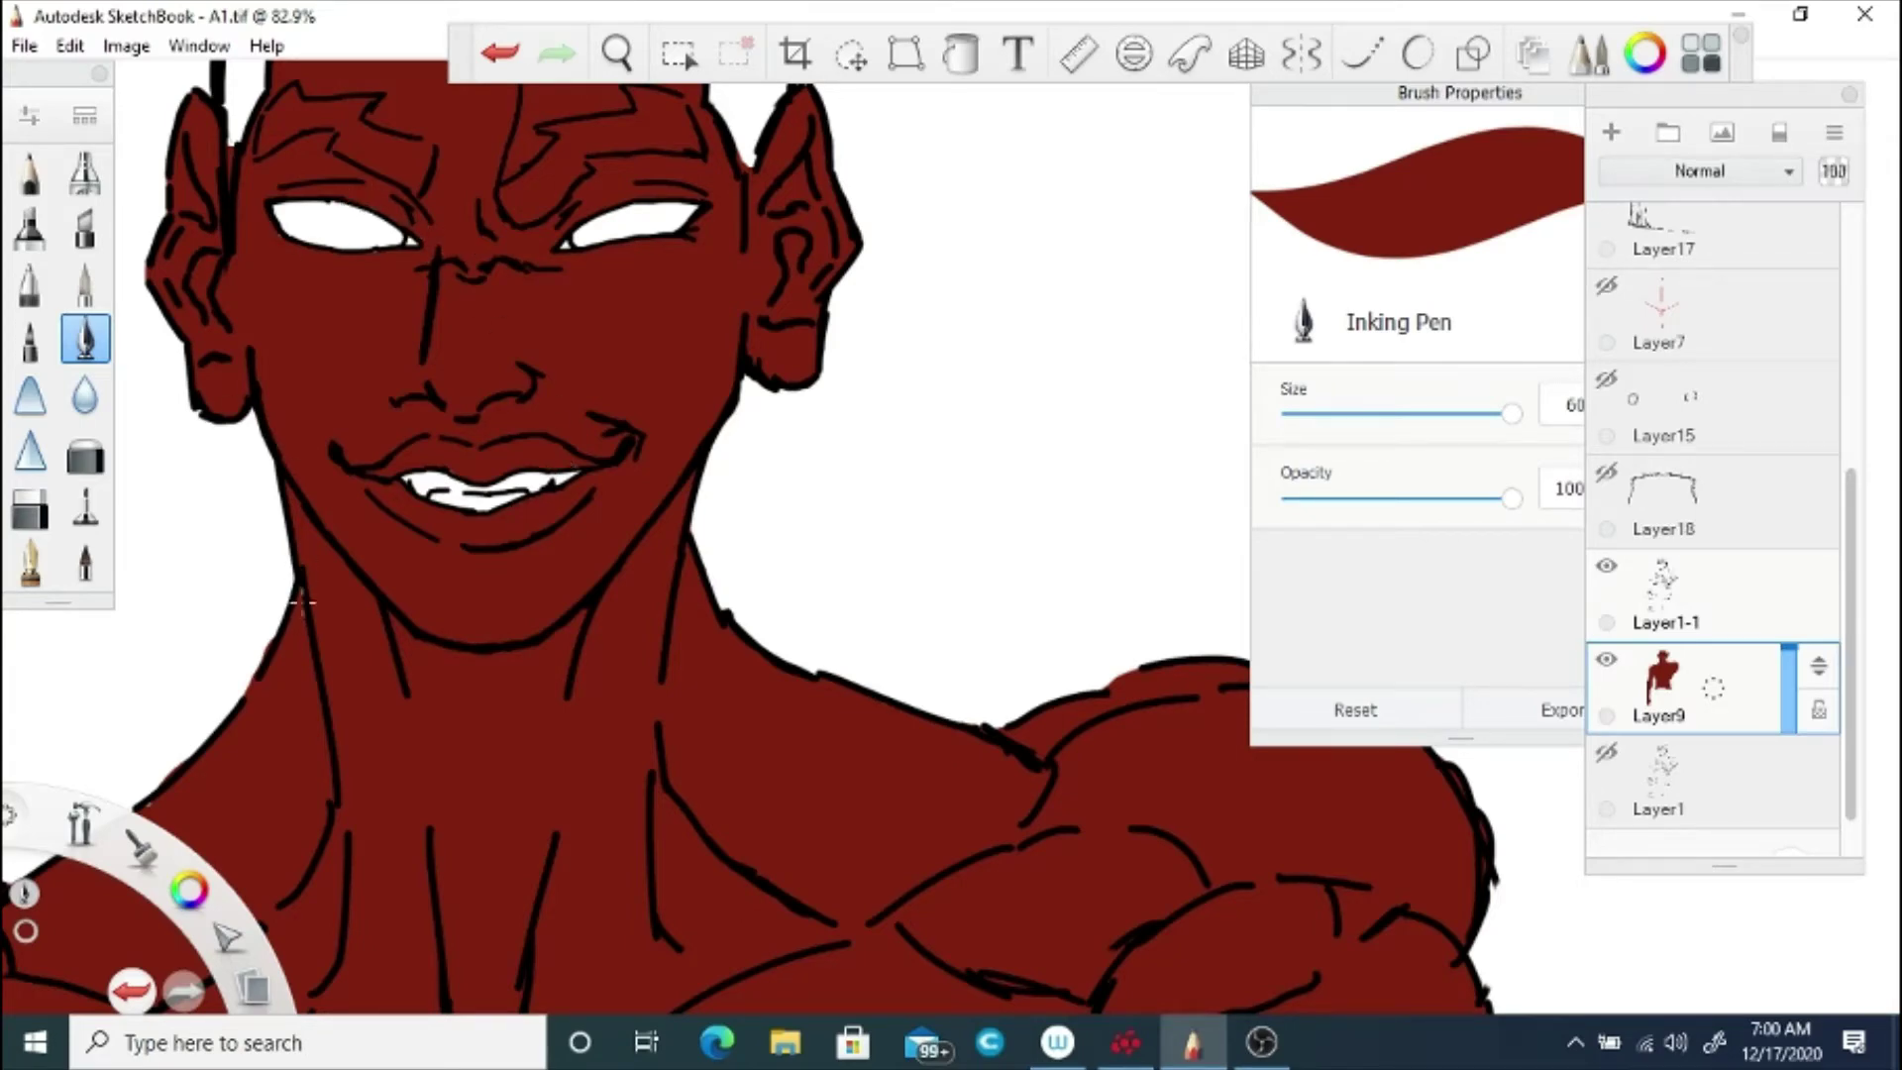
pyautogui.moveTo(381, 990)
pyautogui.mouseDown()
pyautogui.moveTo(598, 692)
pyautogui.moveTo(798, 680)
pyautogui.mouseUp()
pyautogui.moveTo(807, 674); pyautogui.dragTo(866, 620)
# Step: Refine the red fill along the neck-to-shoulder slope above the lowered arm with the Hard Eraser and Inking Pen
pyautogui.press('e')
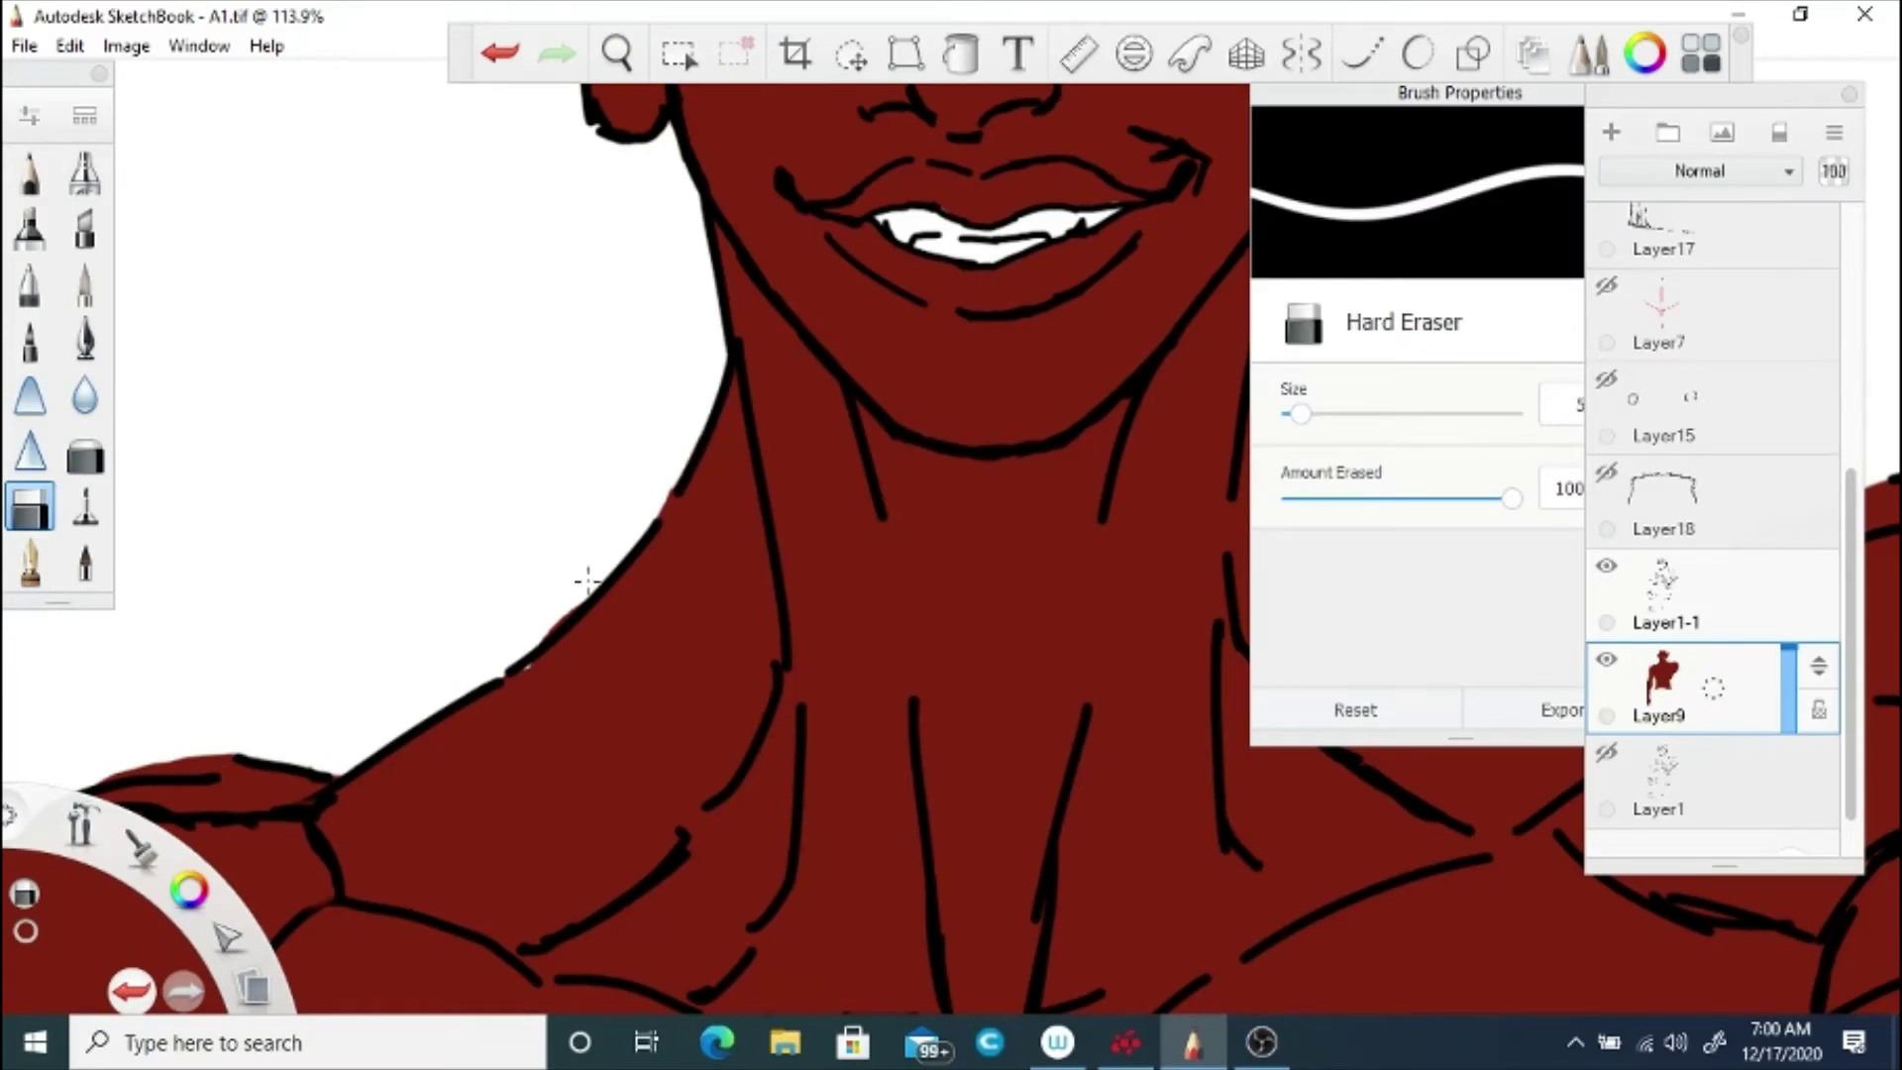
pyautogui.moveTo(589, 582); pyautogui.dragTo(543, 639)
pyautogui.click(86, 340)
pyautogui.click(530, 665)
pyautogui.click(616, 53)
pyautogui.moveTo(297, 941)
pyautogui.mouseDown()
pyautogui.moveTo(621, 396)
pyautogui.moveTo(714, 576)
pyautogui.mouseUp()
pyautogui.click(29, 506)
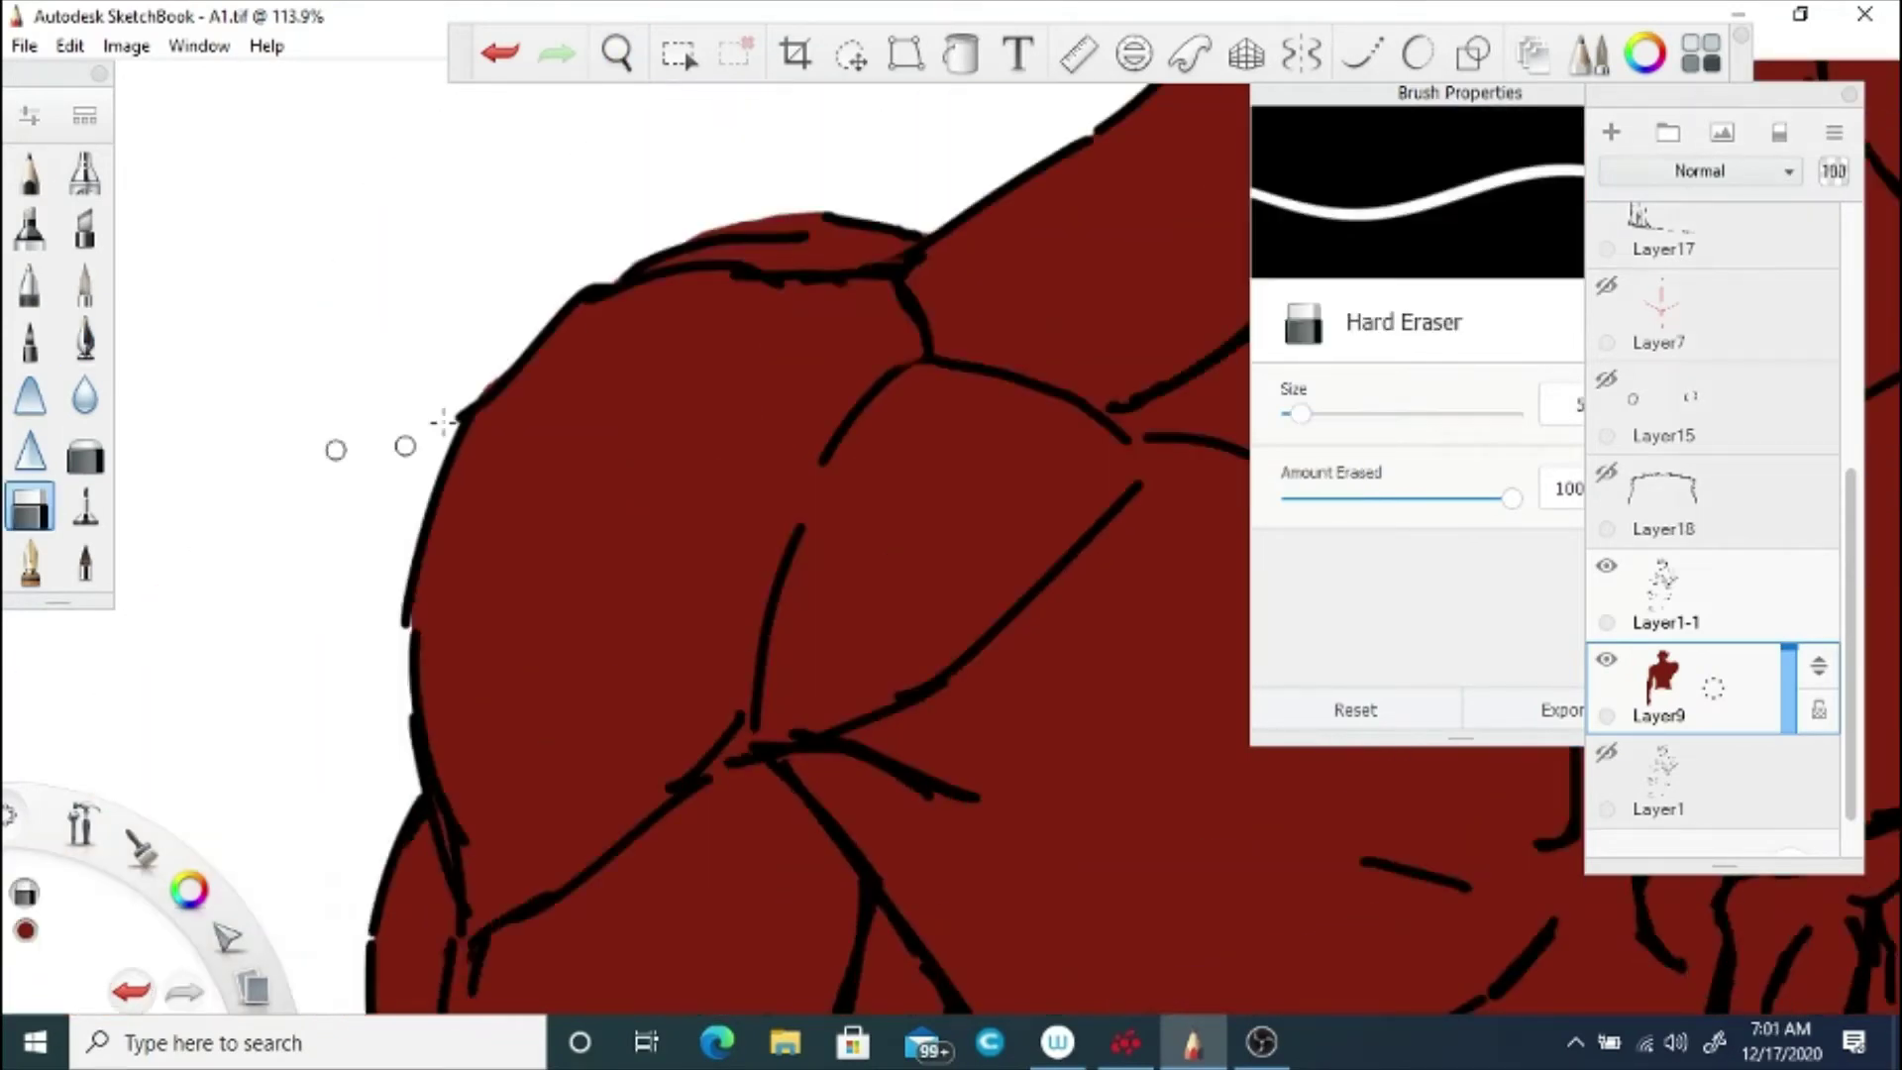
# Step: Erase the red spilling past the waist outline below the raised fist on Layer9
pyautogui.click(616, 53)
pyautogui.moveTo(555, 971); pyautogui.dragTo(581, 340)
pyautogui.moveTo(1139, 554); pyautogui.dragTo(426, 664)
pyautogui.moveTo(649, 713); pyautogui.dragTo(60, 554)
pyautogui.click(30, 506)
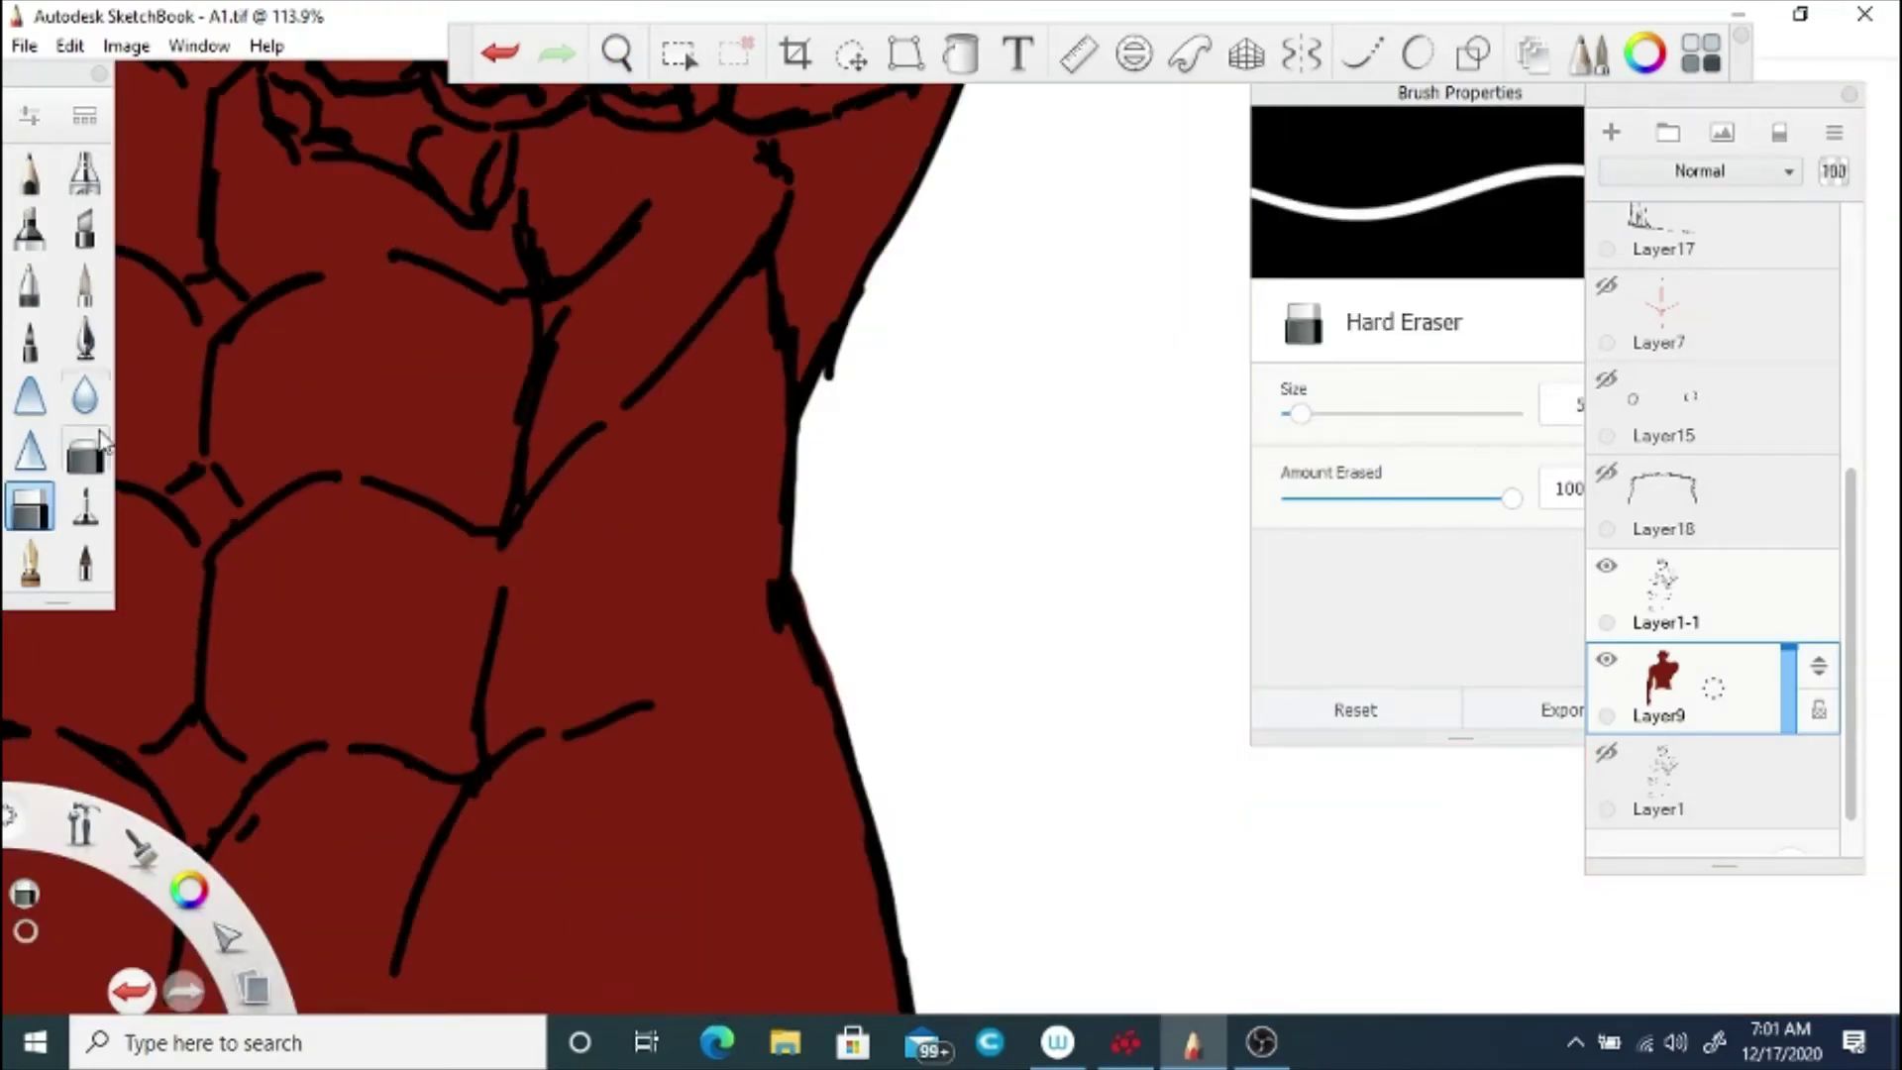
pyautogui.moveTo(815, 619); pyautogui.dragTo(801, 582)
pyautogui.moveTo(830, 656); pyautogui.dragTo(756, 662)
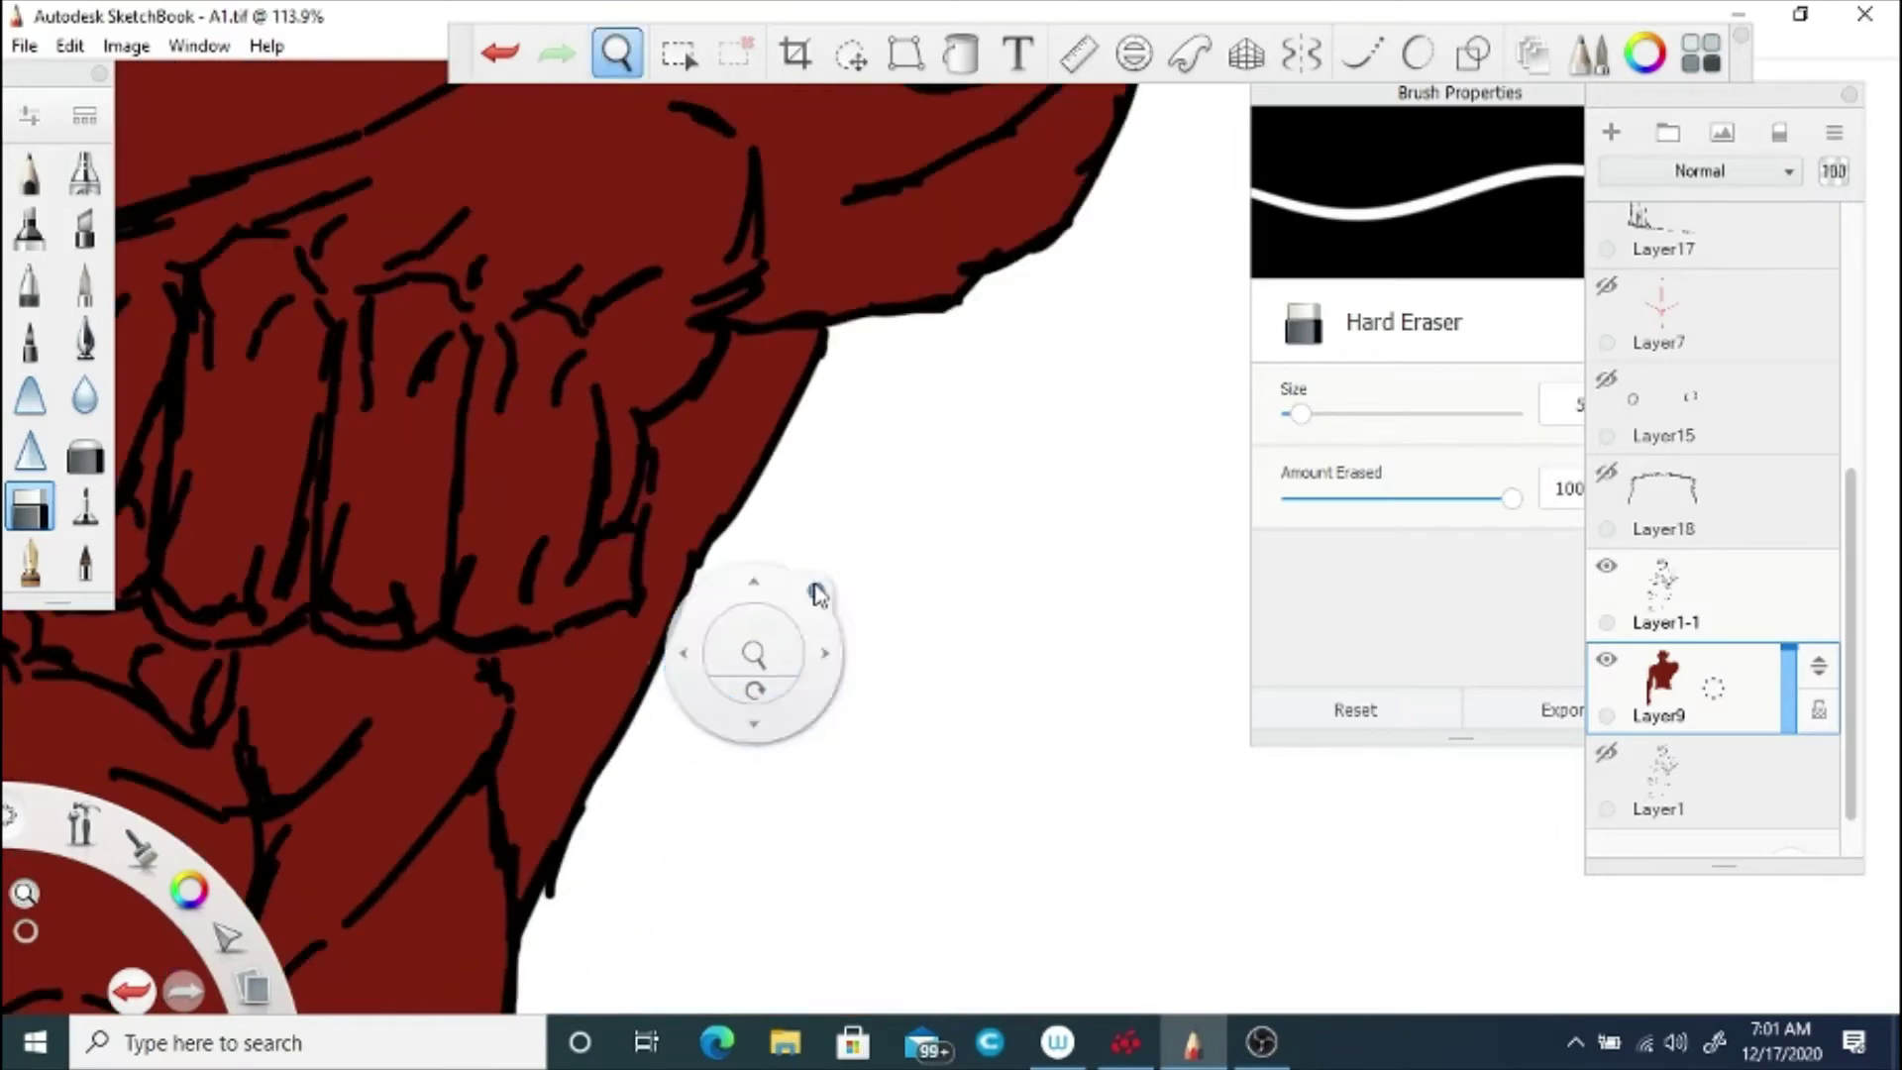
# Step: Erase the red spill between the hairline and the ear on the lowered-arm side with the Hard Eraser at size 4.6
pyautogui.press('e')
pyautogui.click(618, 54)
pyautogui.moveTo(584, 129); pyautogui.dragTo(514, 455)
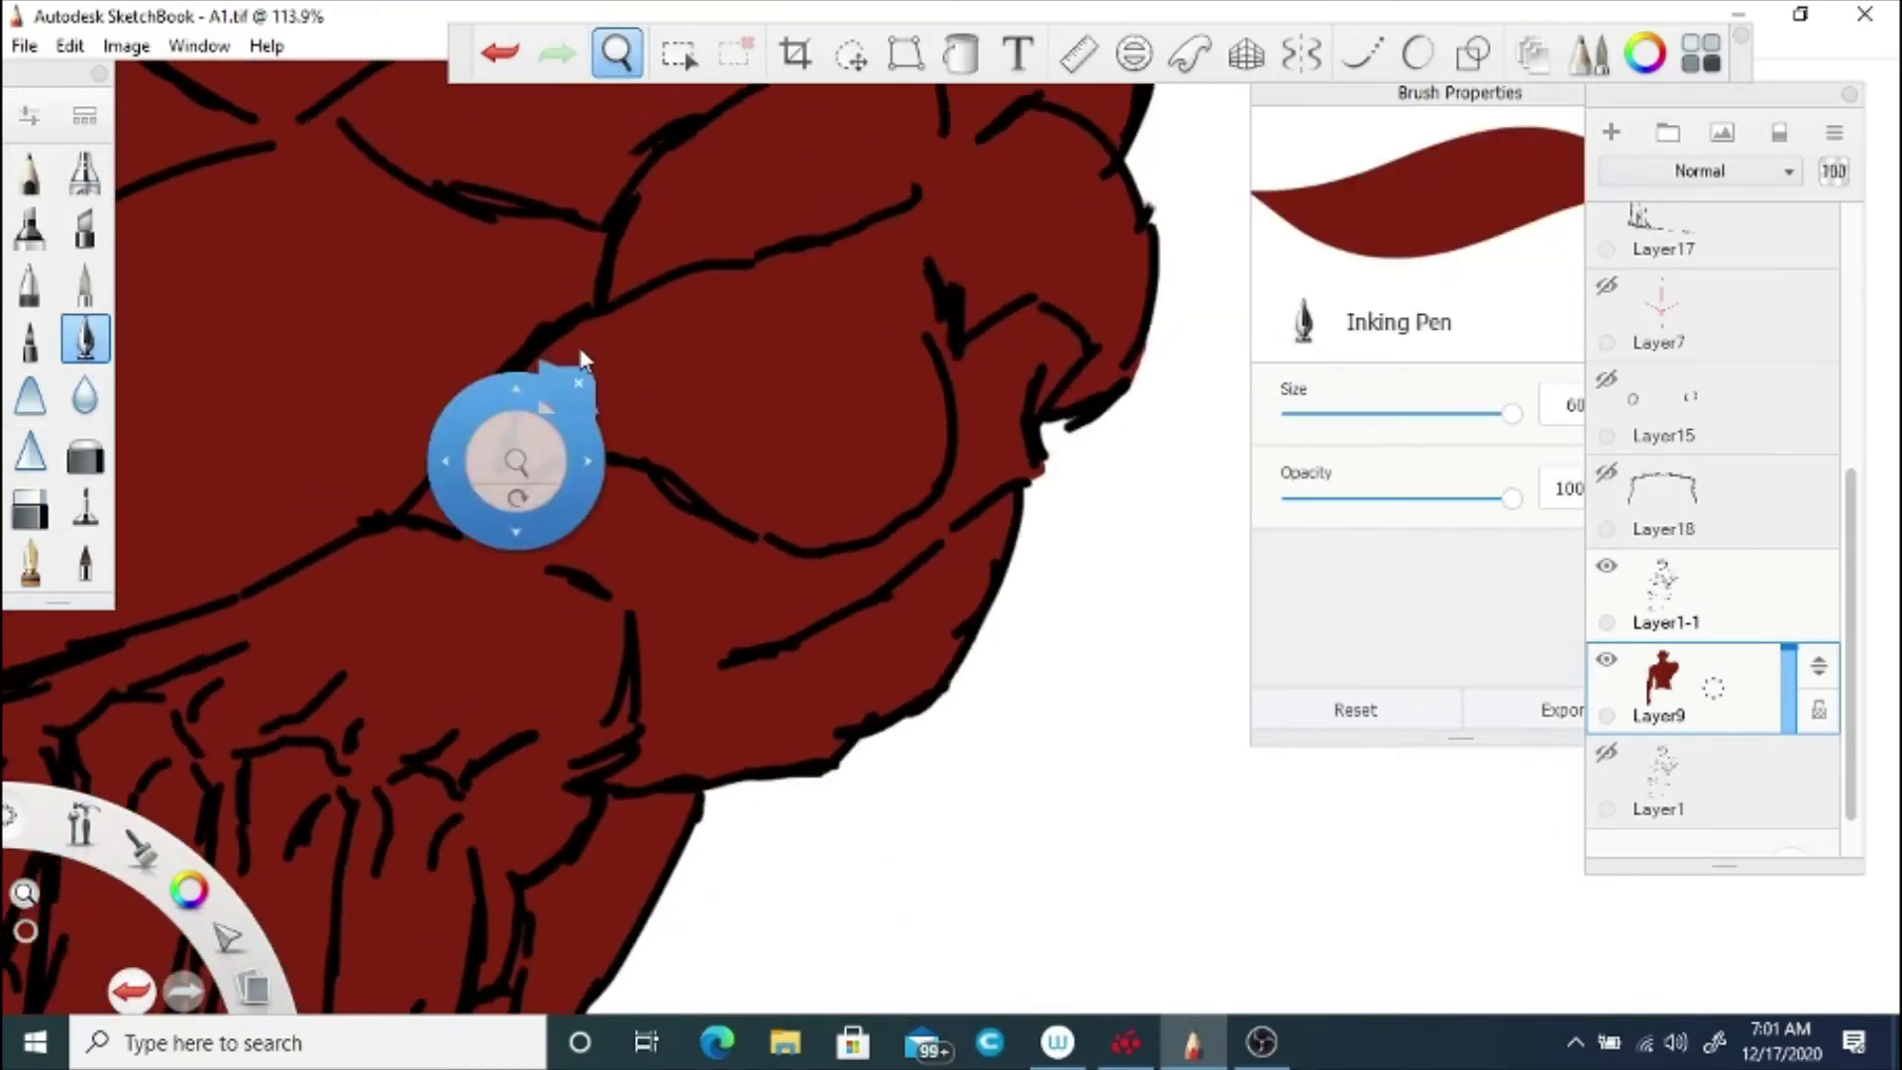
pyautogui.moveTo(586, 360); pyautogui.dragTo(990, 634)
pyautogui.moveTo(551, 248); pyautogui.dragTo(605, 654)
pyautogui.click(468, 523)
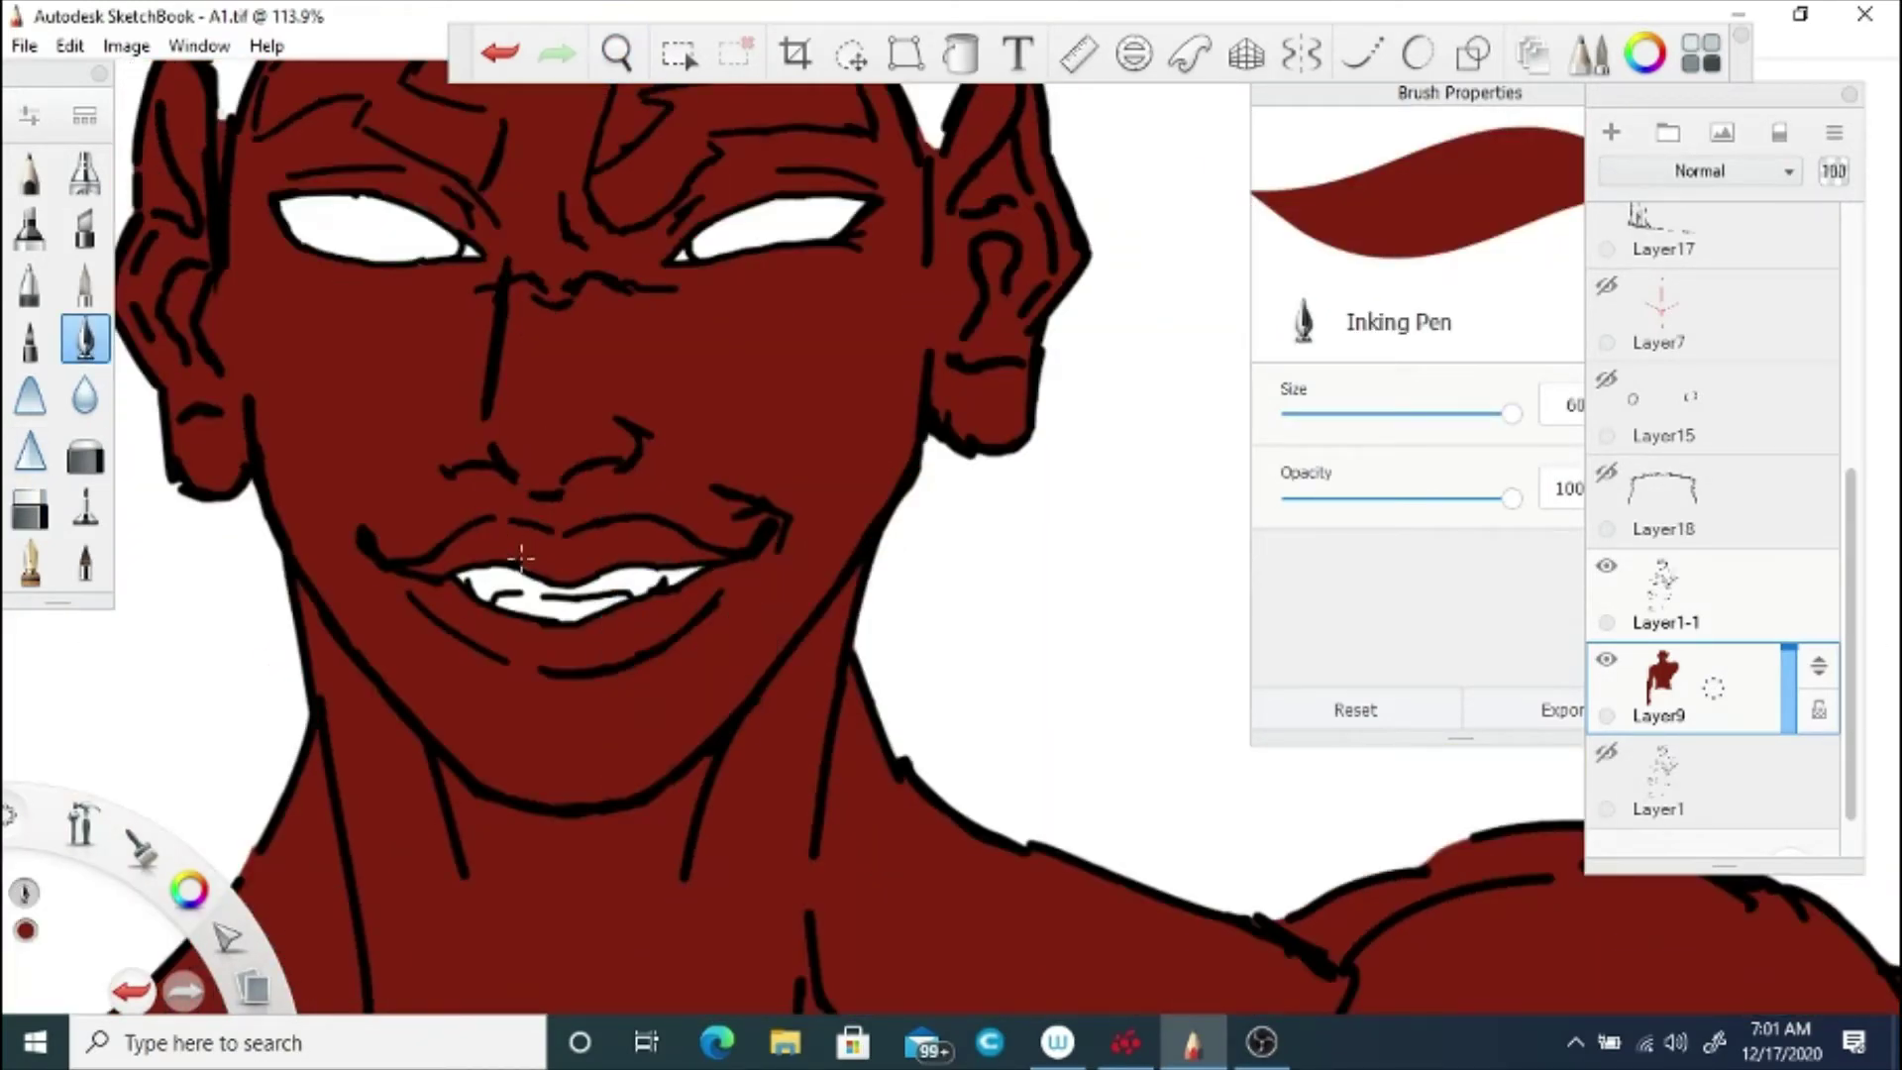
pyautogui.click(616, 55)
pyautogui.moveTo(594, 265); pyautogui.dragTo(651, 553)
pyautogui.click(722, 450)
pyautogui.click(30, 507)
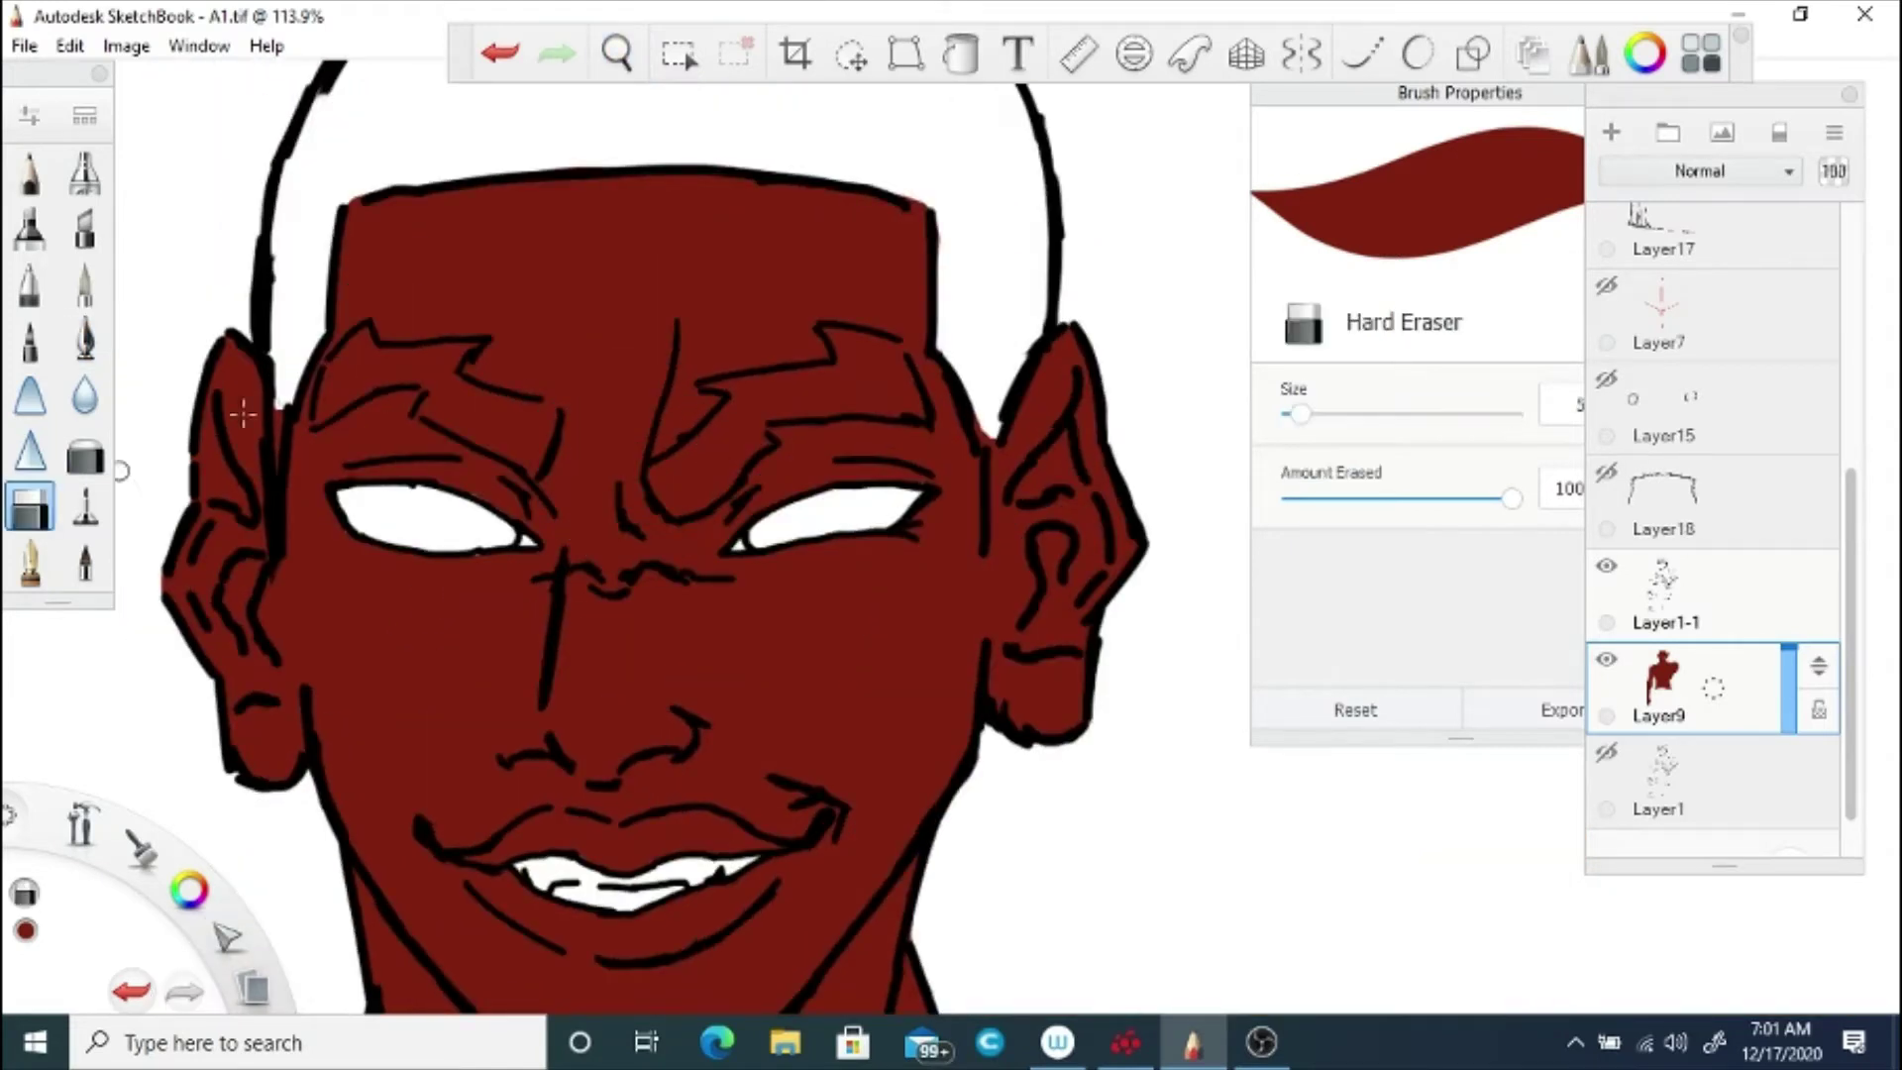
pyautogui.click(1299, 414)
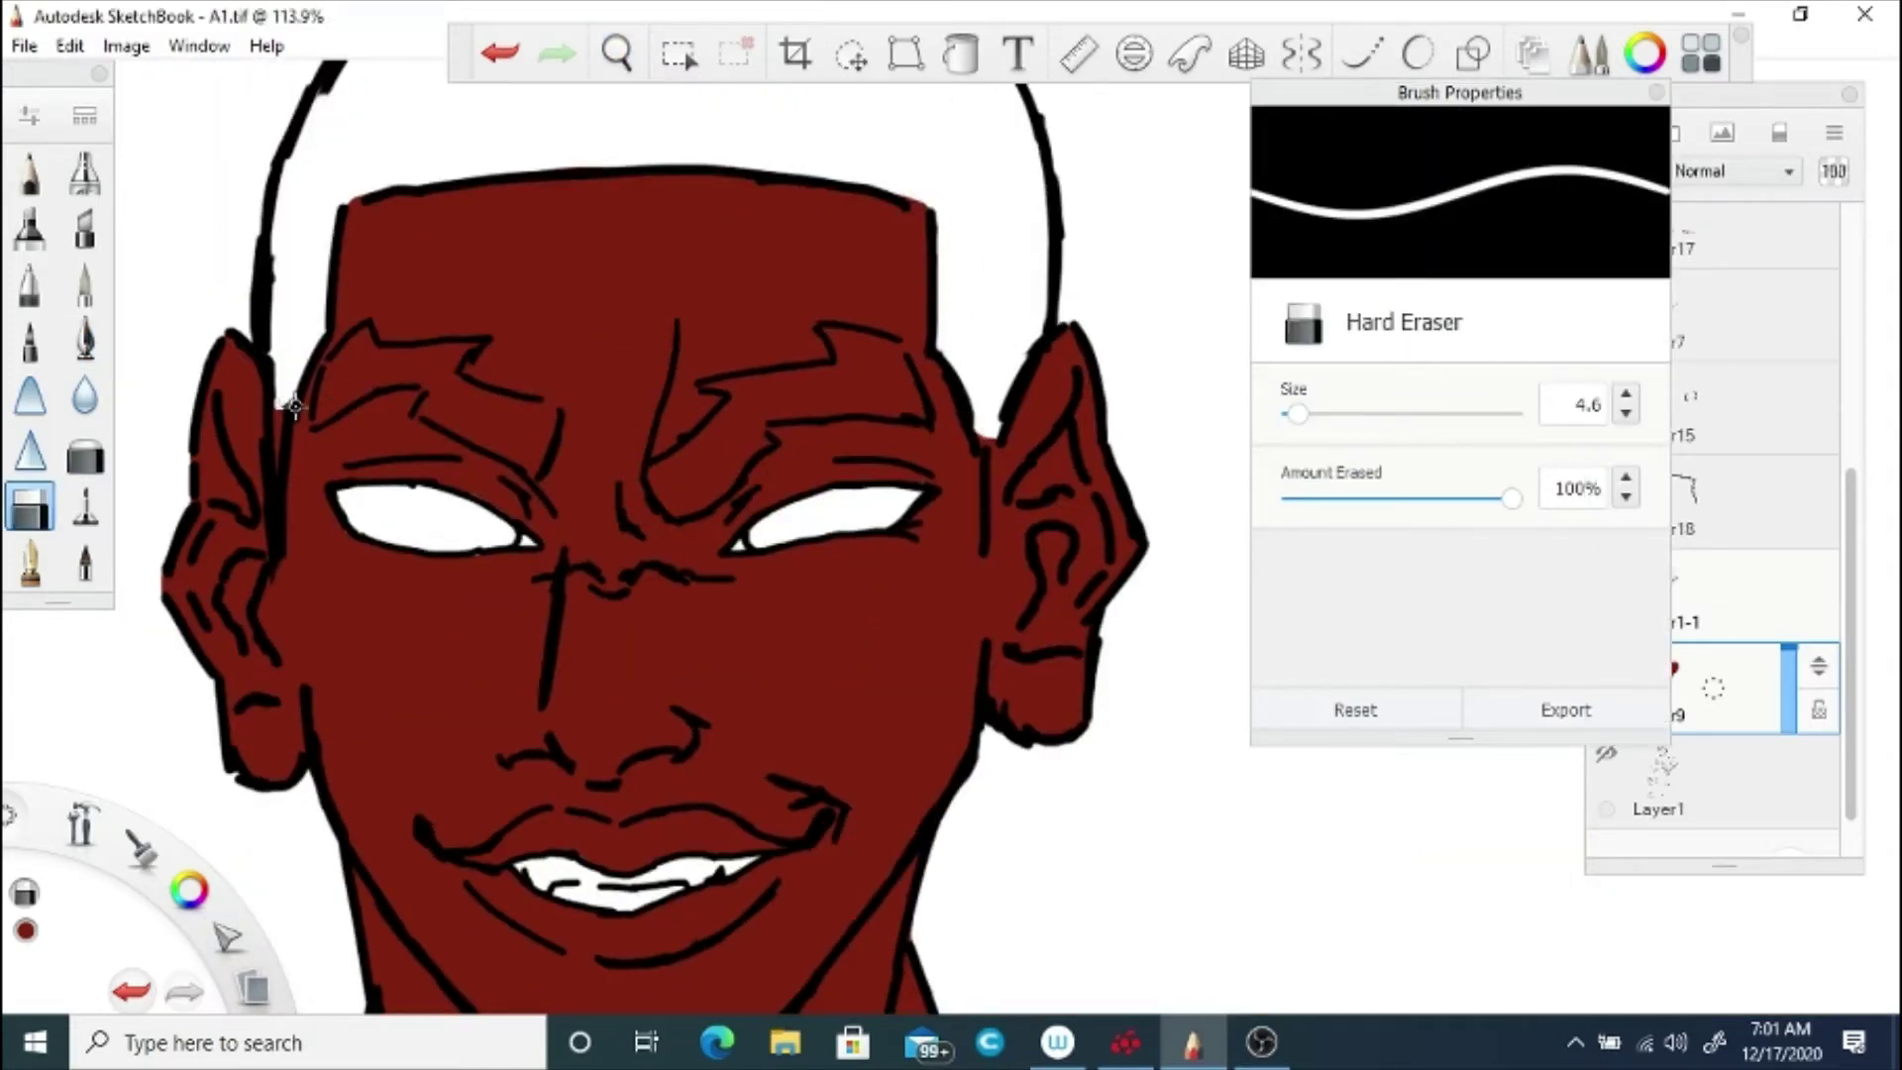
pyautogui.press('e')
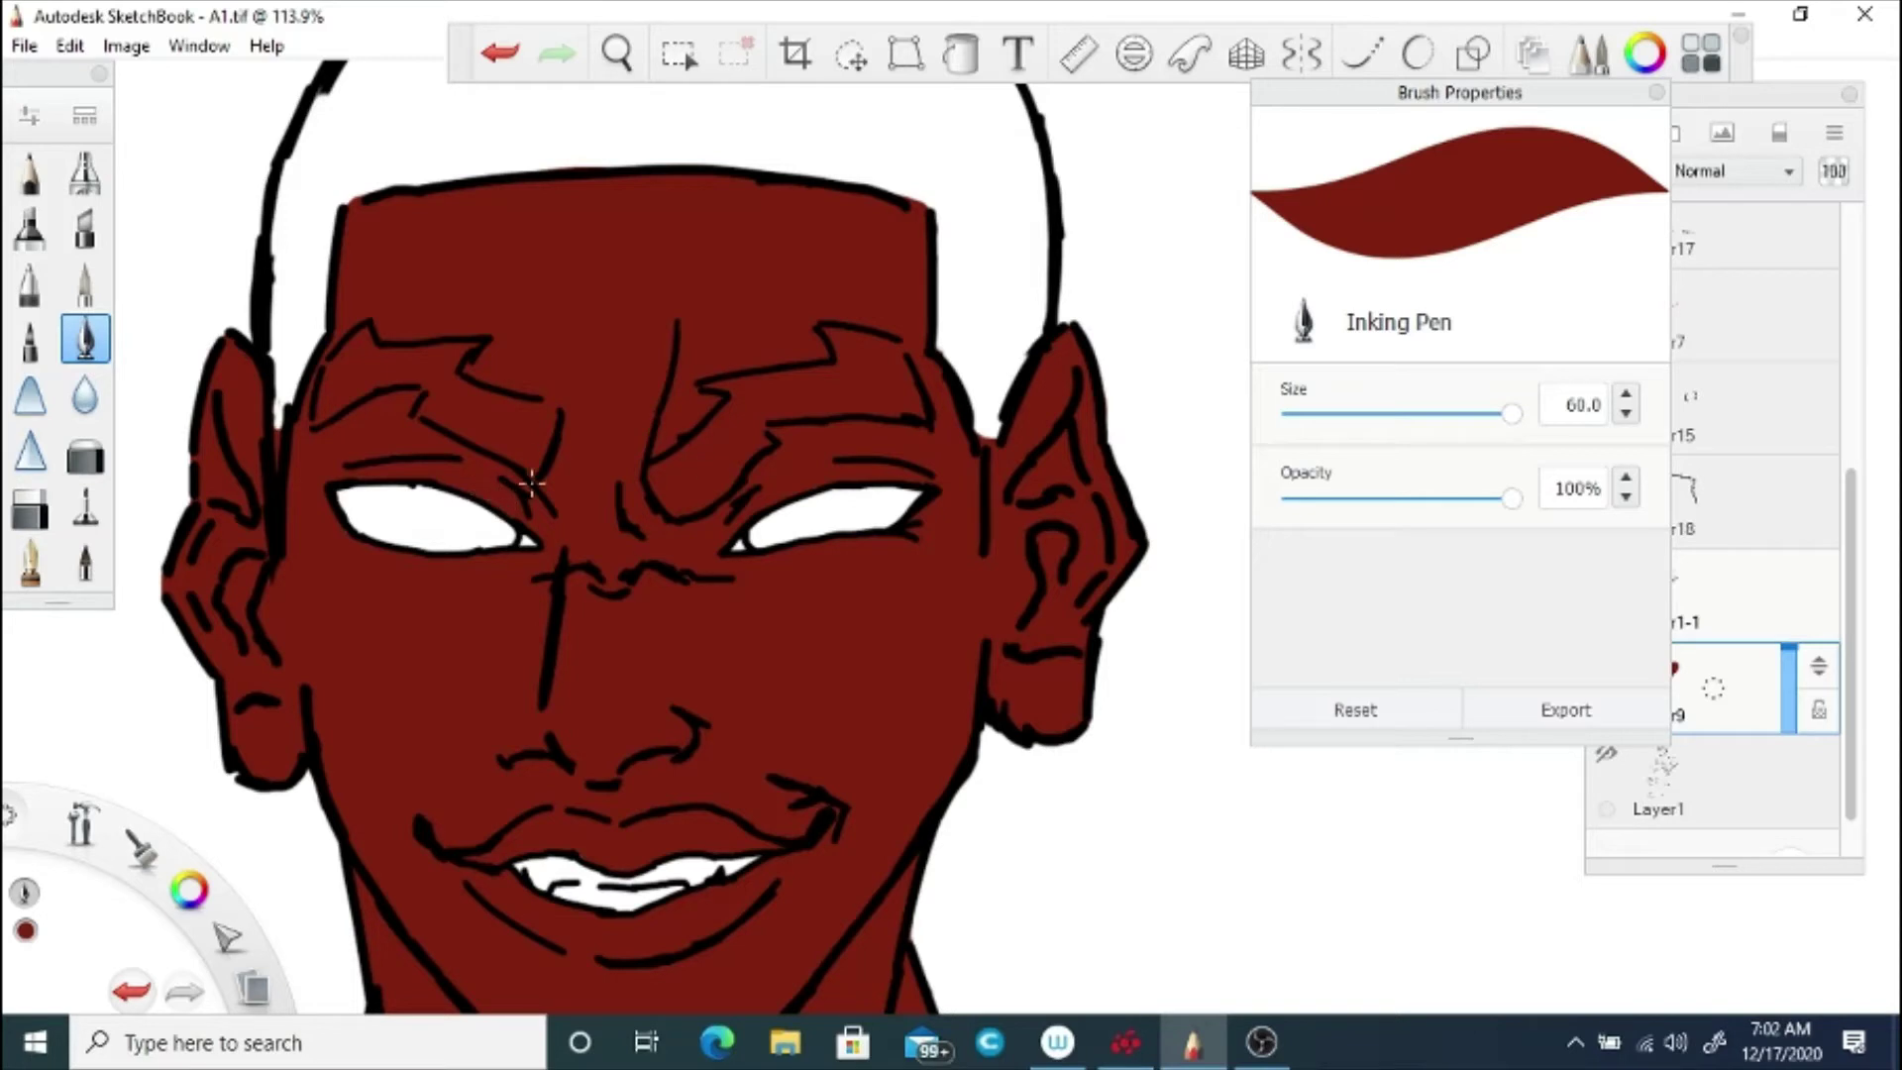
# Step: Clear the red from the eyebrow on the lowered-arm side, tracing its edge at eraser size 4.6 and its interior at 9.1
pyautogui.press('e')
pyautogui.press('space')
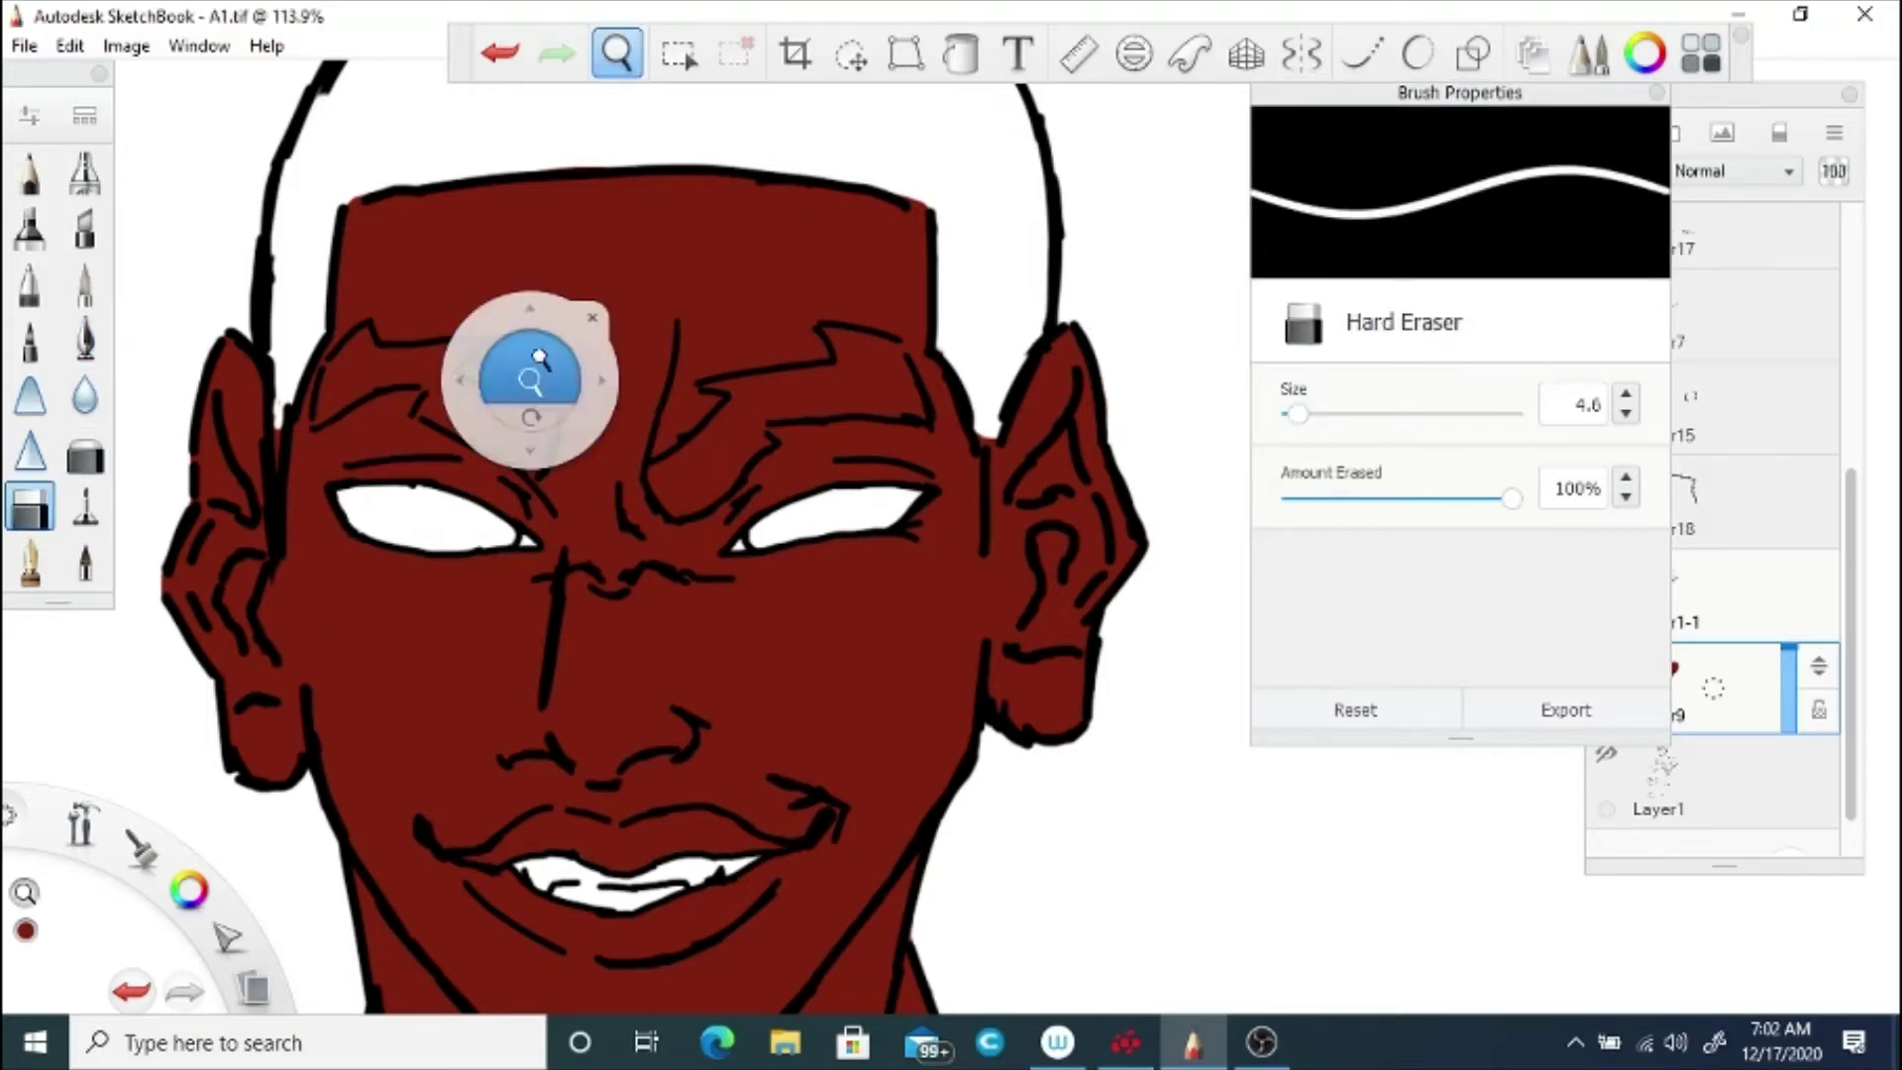
pyautogui.moveTo(536, 368); pyautogui.dragTo(735, 460)
pyautogui.moveTo(497, 381)
pyautogui.mouseDown()
pyautogui.moveTo(432, 455)
pyautogui.moveTo(436, 523)
pyautogui.moveTo(493, 478)
pyautogui.moveTo(612, 485)
pyautogui.moveTo(593, 512)
pyautogui.moveTo(787, 609)
pyautogui.moveTo(820, 540)
pyautogui.moveTo(777, 502)
pyautogui.mouseUp()
pyautogui.moveTo(799, 576)
pyautogui.mouseDown()
pyautogui.moveTo(661, 477)
pyautogui.moveTo(774, 517)
pyautogui.moveTo(780, 584)
pyautogui.mouseUp()
pyautogui.moveTo(645, 412); pyautogui.dragTo(495, 378)
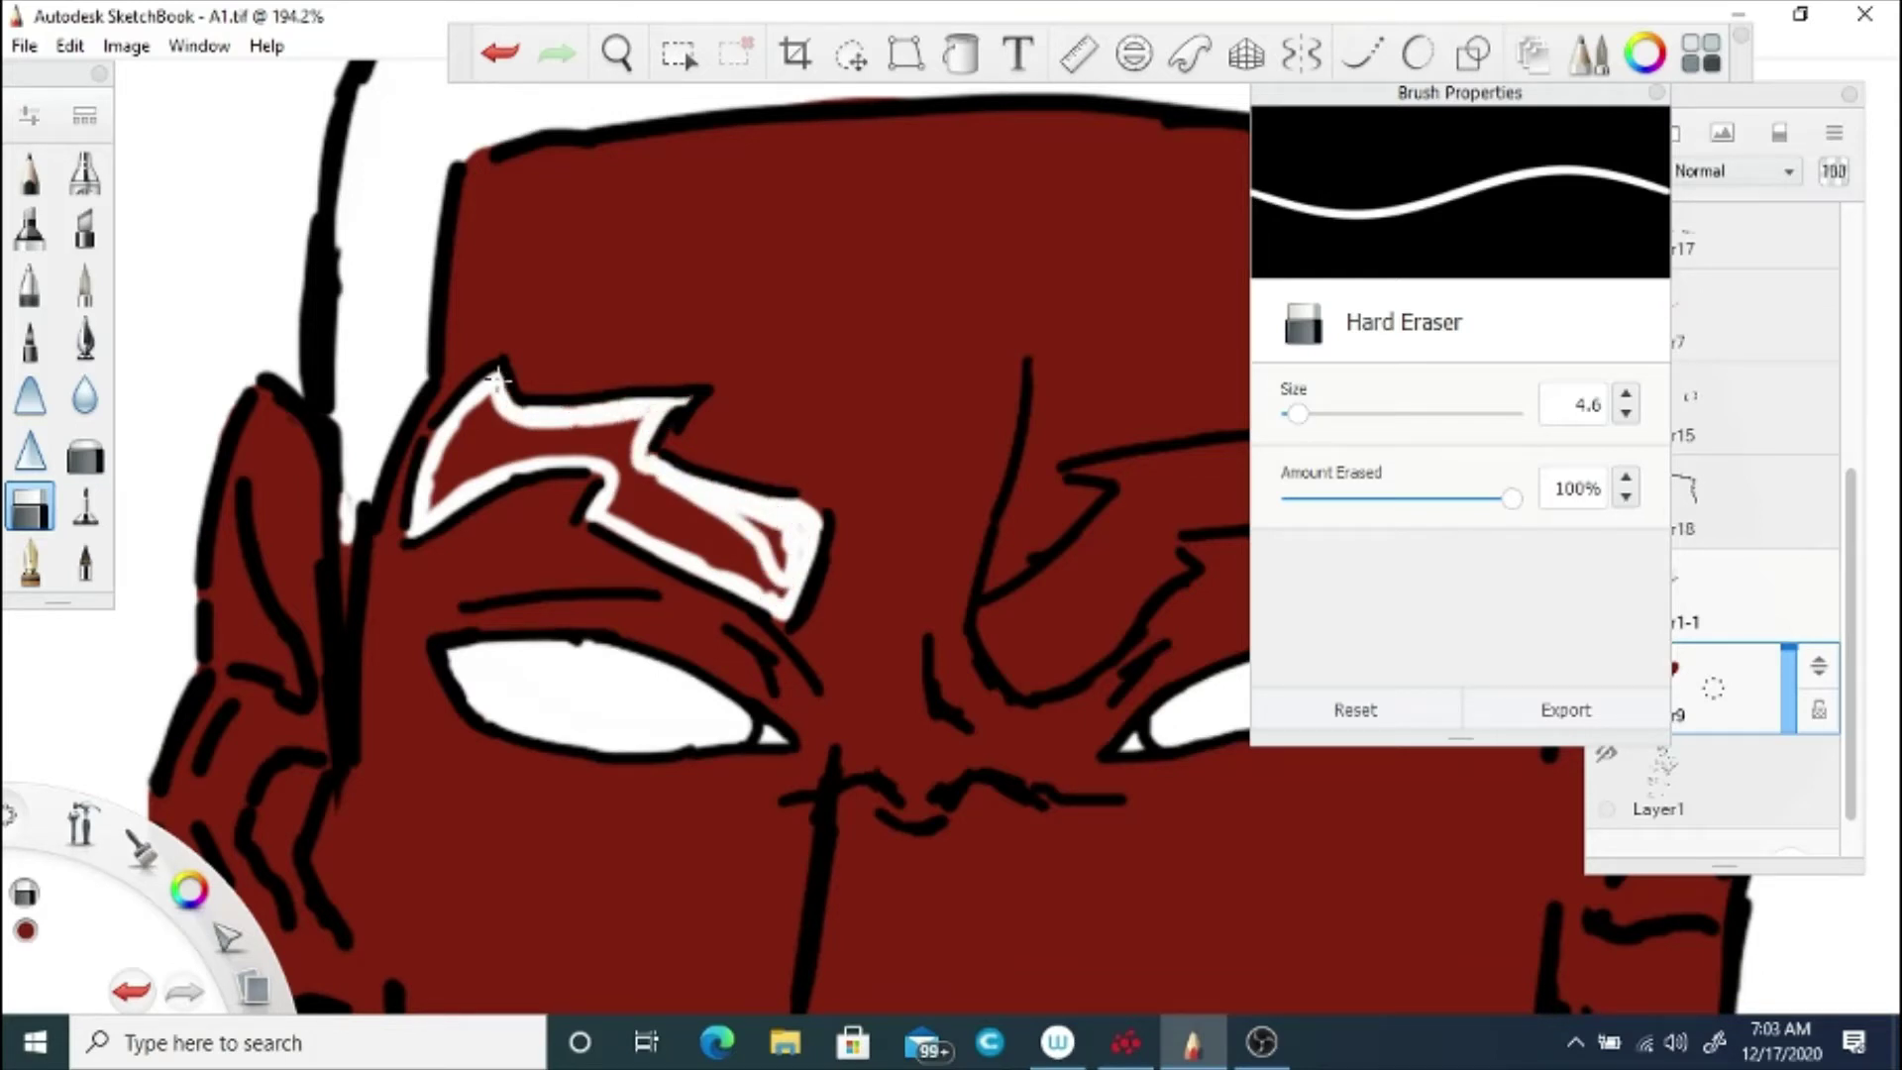
pyautogui.click(1310, 416)
pyautogui.moveTo(639, 480)
pyautogui.mouseDown()
pyautogui.moveTo(776, 582)
pyautogui.moveTo(630, 507)
pyautogui.moveTo(701, 518)
pyautogui.mouseUp()
pyautogui.moveTo(490, 394)
pyautogui.mouseDown()
pyautogui.moveTo(435, 495)
pyautogui.moveTo(515, 435)
pyautogui.moveTo(487, 404)
pyautogui.moveTo(625, 428)
pyautogui.mouseUp()
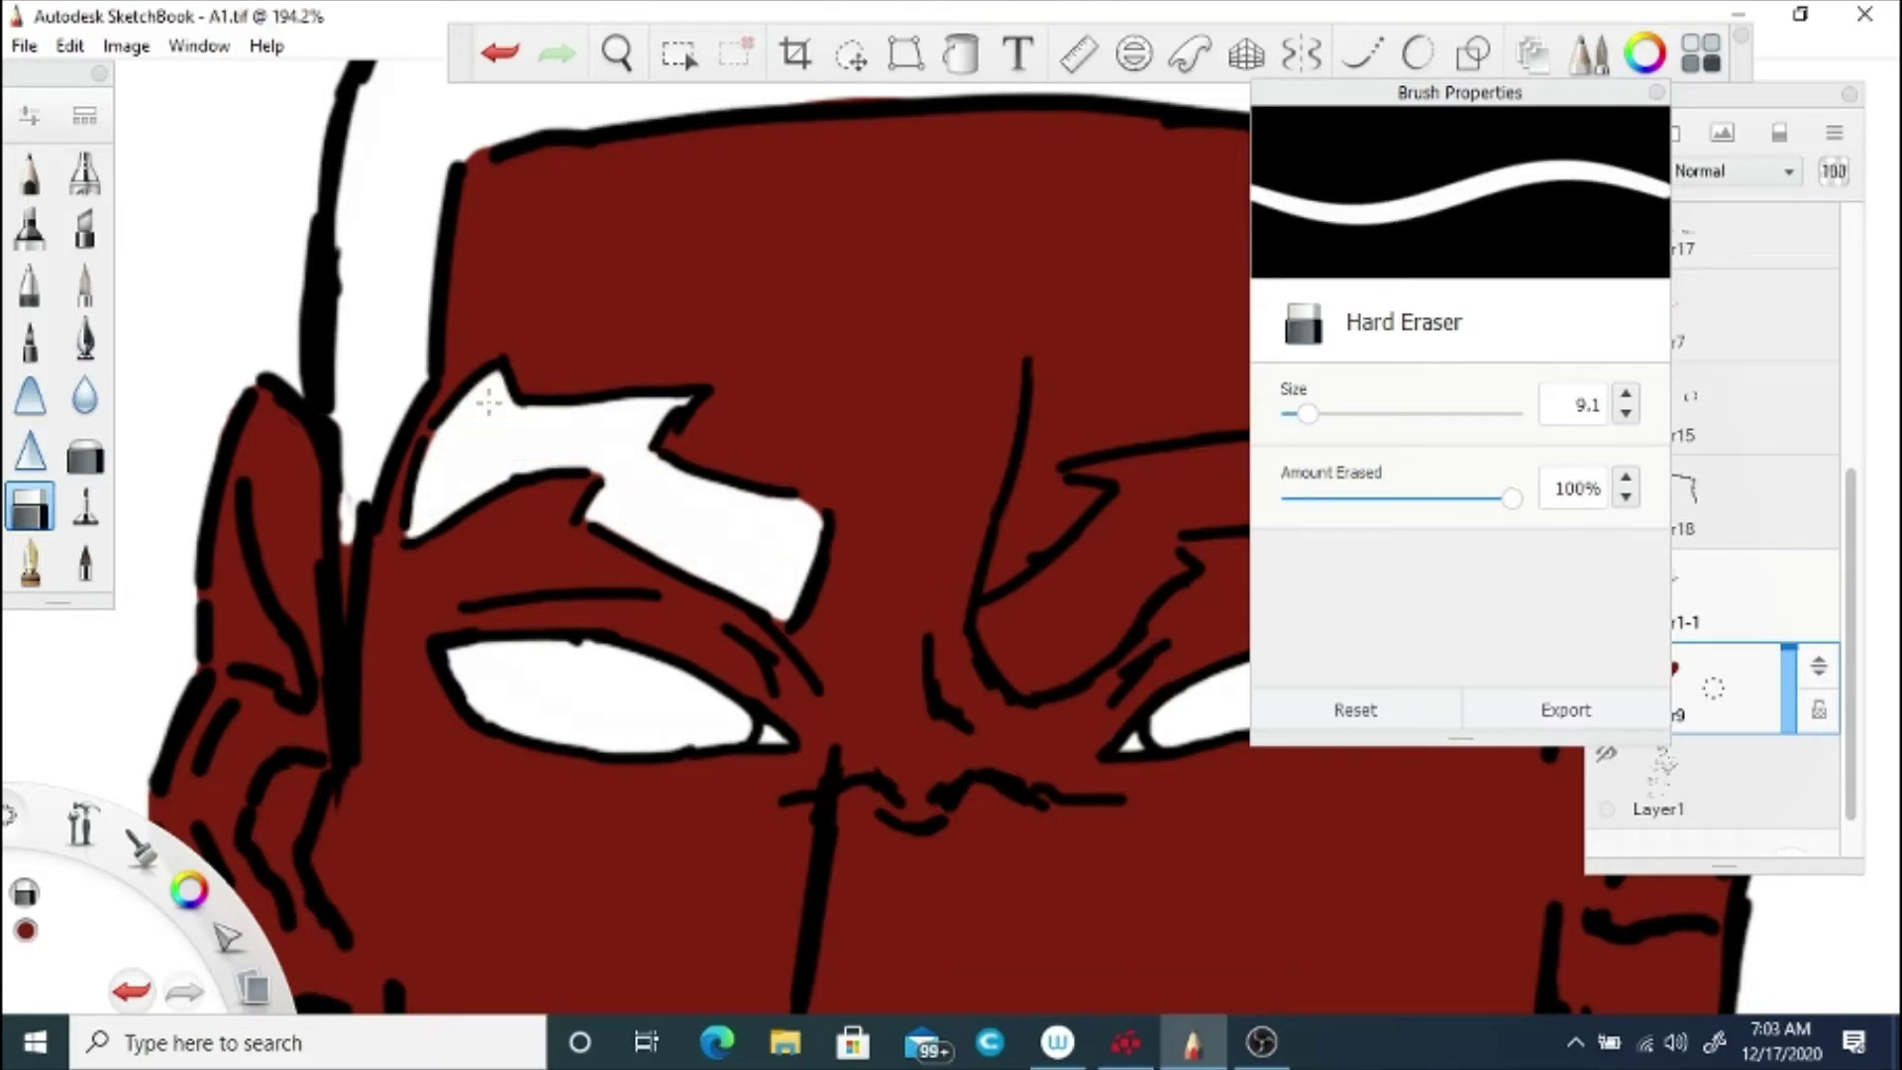
# Step: Clear the red from inside the other eyebrow on Layer9 with the Hard Eraser at size 6.5
pyautogui.moveTo(1310, 416); pyautogui.dragTo(1301, 414)
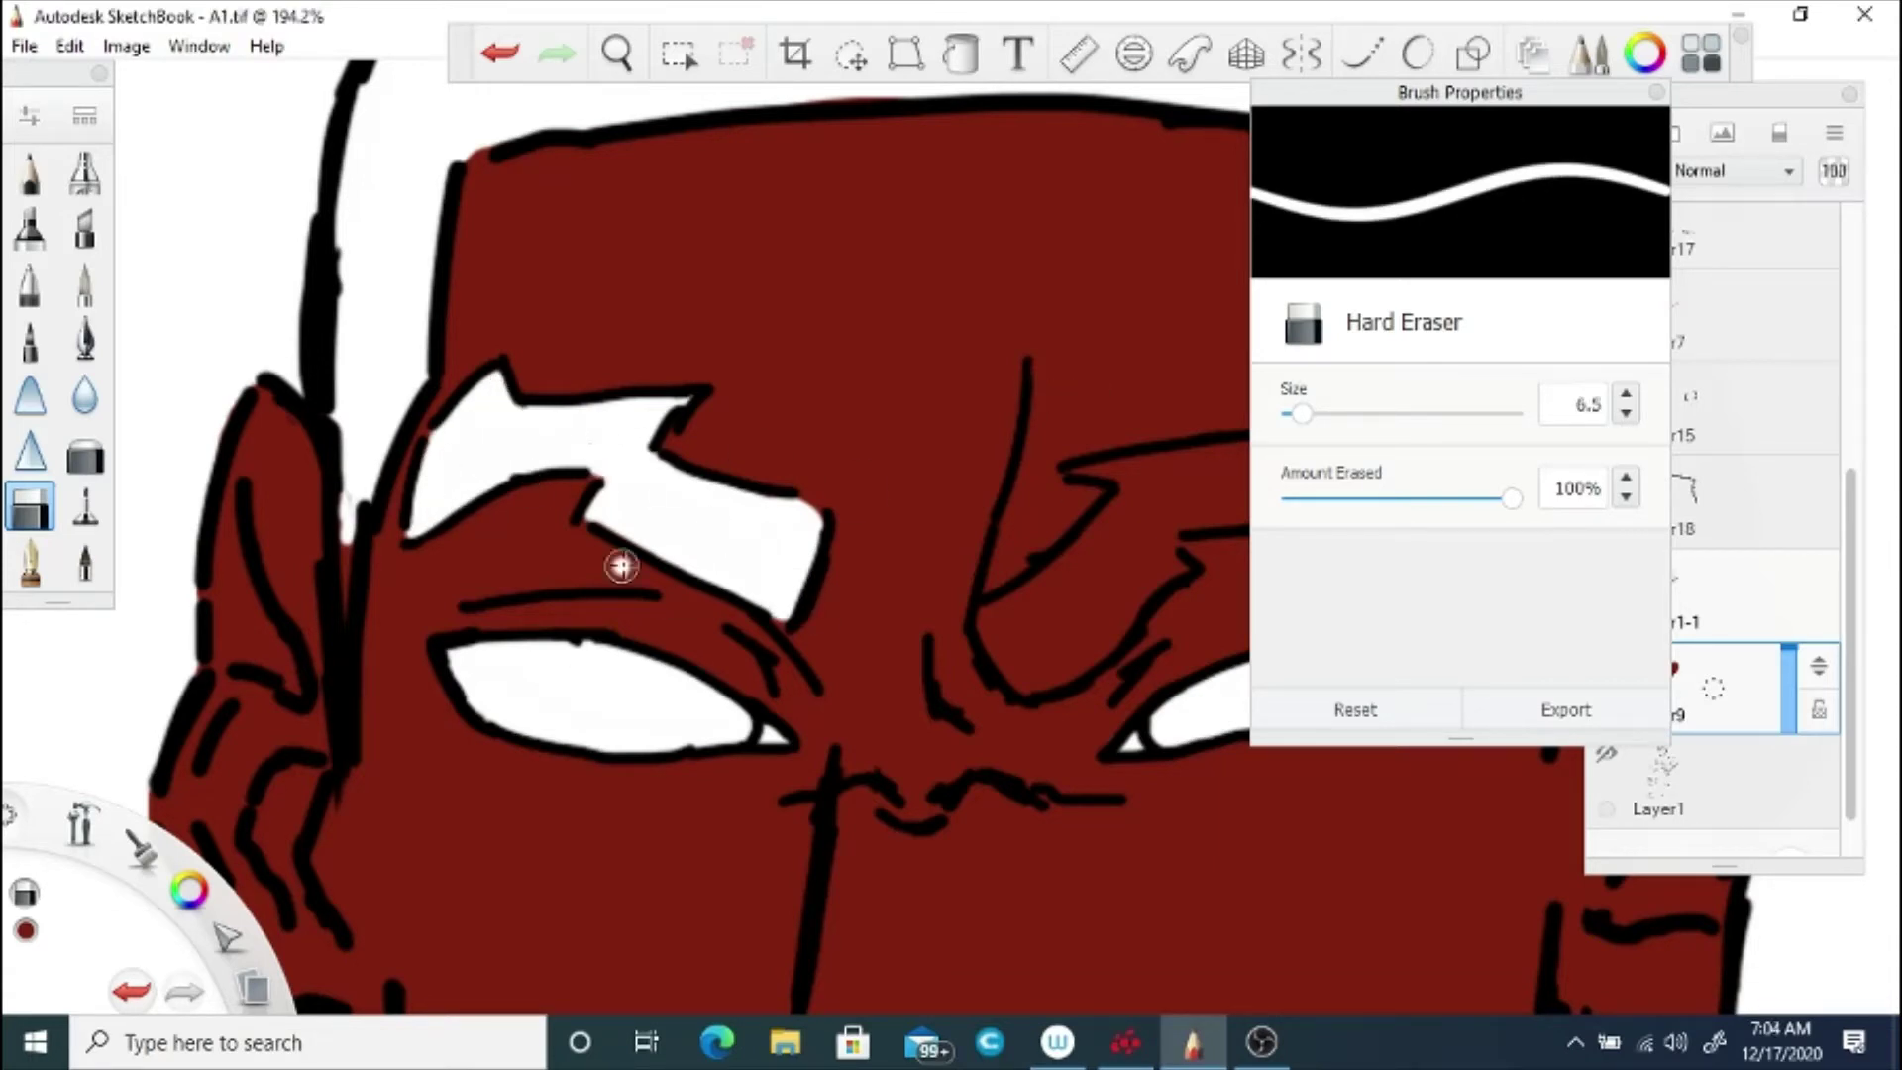
pyautogui.click(617, 53)
pyautogui.moveTo(650, 425)
pyautogui.mouseDown()
pyautogui.moveTo(886, 674)
pyautogui.moveTo(690, 568)
pyautogui.moveTo(674, 628)
pyautogui.moveTo(728, 644)
pyautogui.mouseUp()
pyautogui.moveTo(829, 552)
pyautogui.mouseDown()
pyautogui.moveTo(850, 515)
pyautogui.moveTo(834, 516)
pyautogui.moveTo(874, 491)
pyautogui.moveTo(1106, 486)
pyautogui.moveTo(1074, 411)
pyautogui.mouseUp()
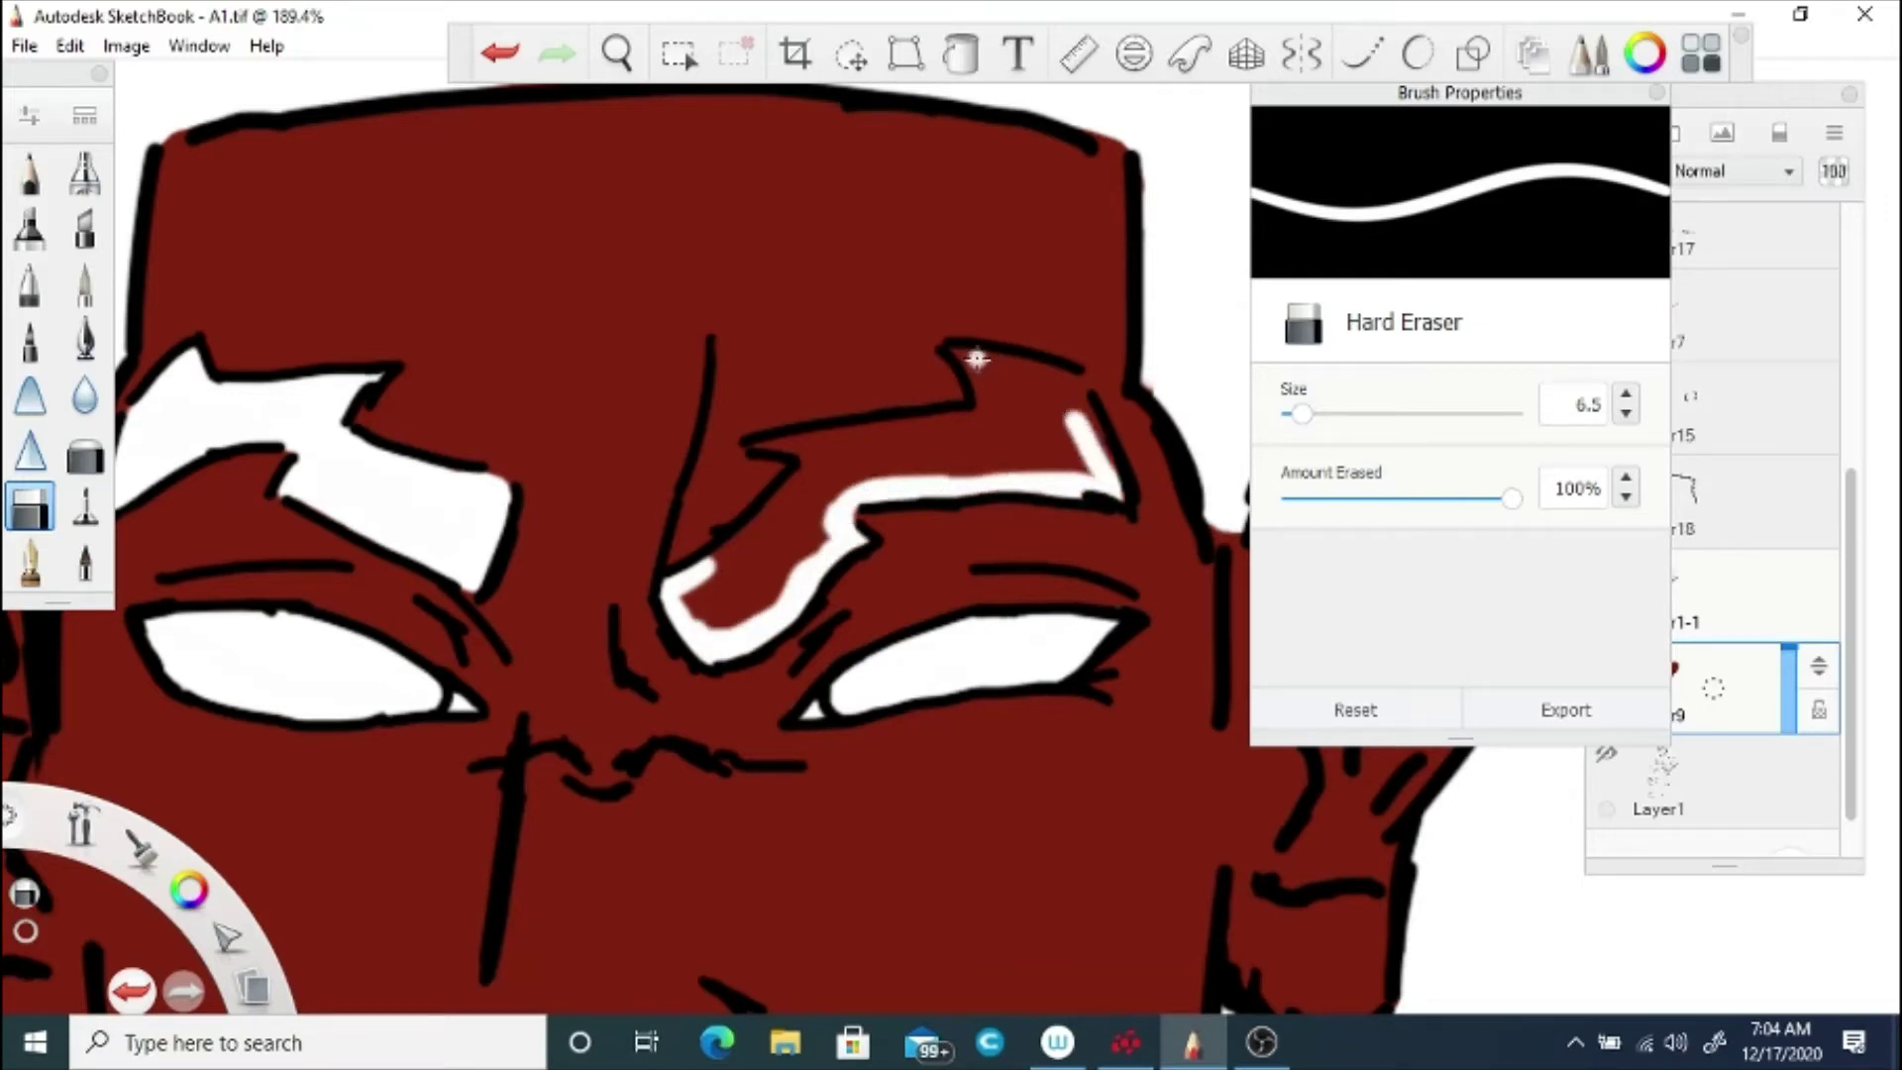
pyautogui.moveTo(977, 355)
pyautogui.mouseDown()
pyautogui.moveTo(1069, 386)
pyautogui.moveTo(1105, 463)
pyautogui.mouseUp()
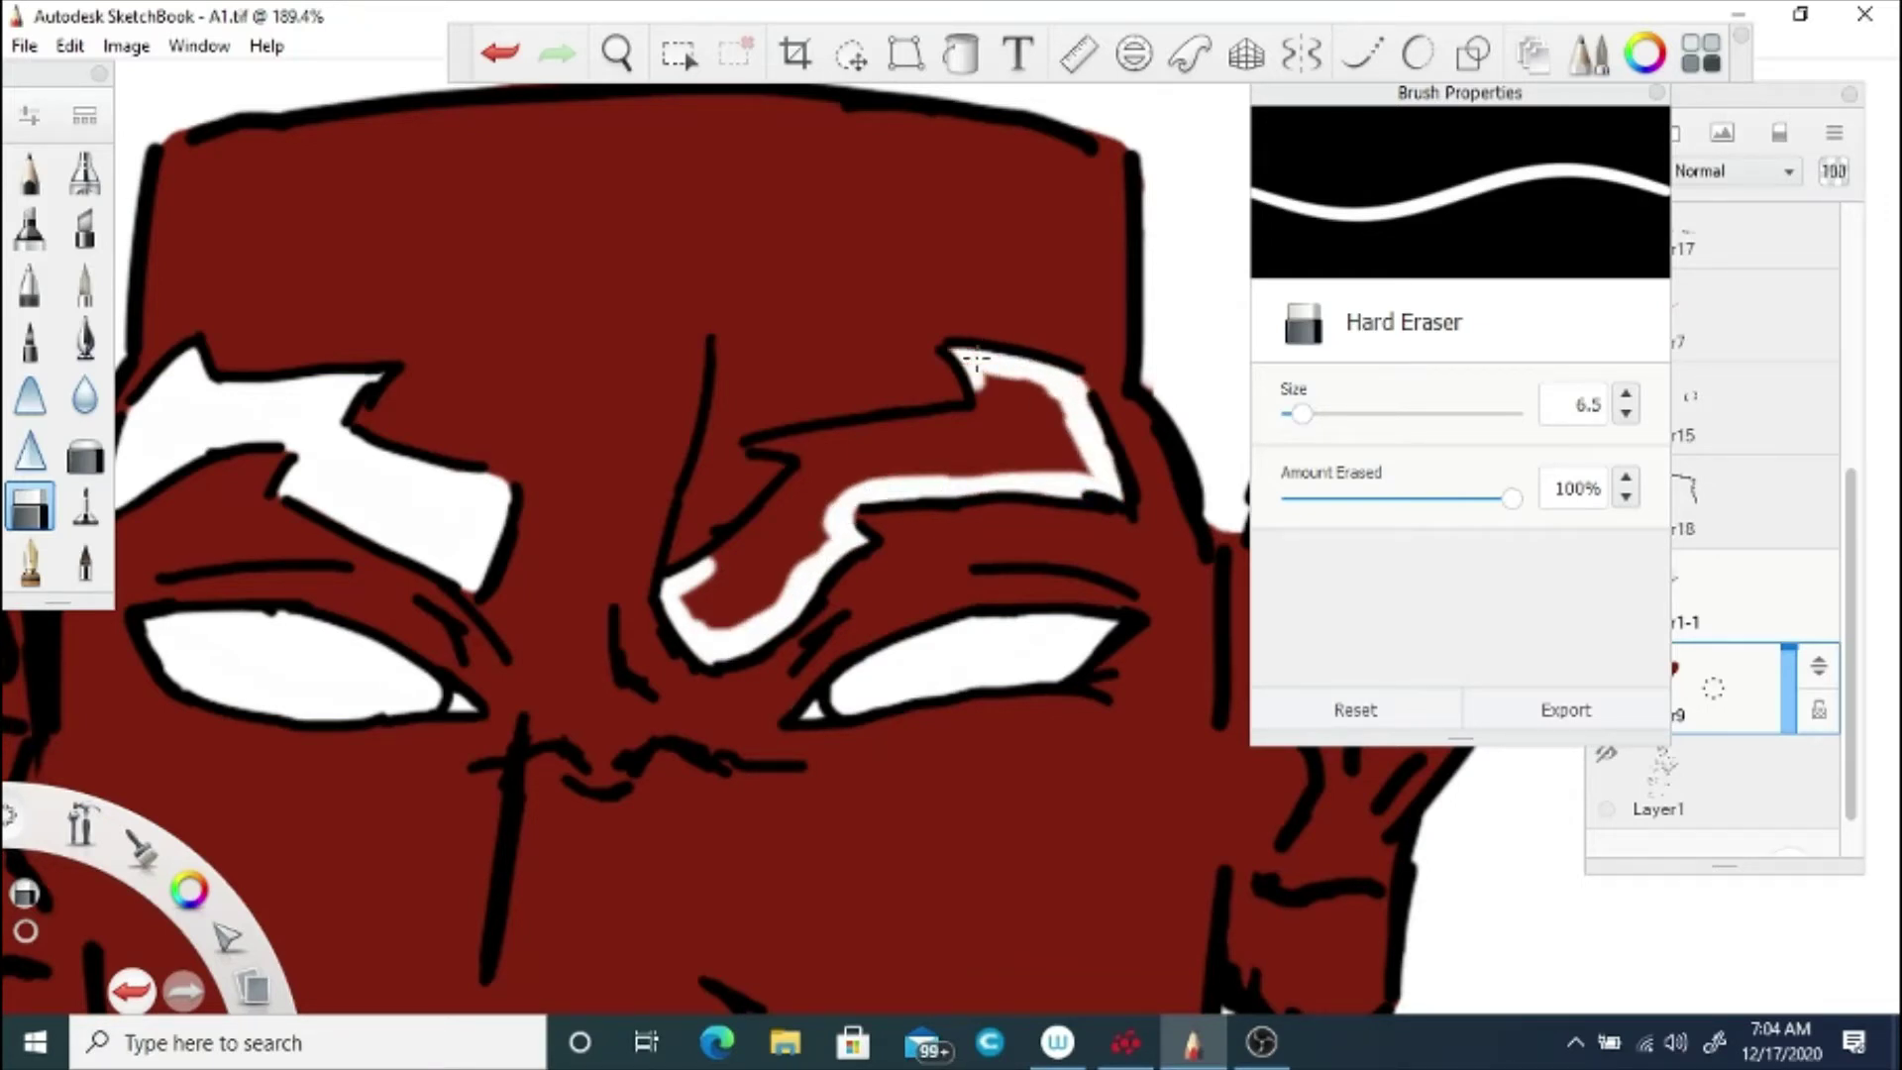
pyautogui.moveTo(977, 362)
pyautogui.mouseDown()
pyautogui.moveTo(985, 398)
pyautogui.moveTo(950, 413)
pyautogui.moveTo(757, 443)
pyautogui.moveTo(807, 505)
pyautogui.moveTo(706, 582)
pyautogui.moveTo(840, 533)
pyautogui.mouseUp()
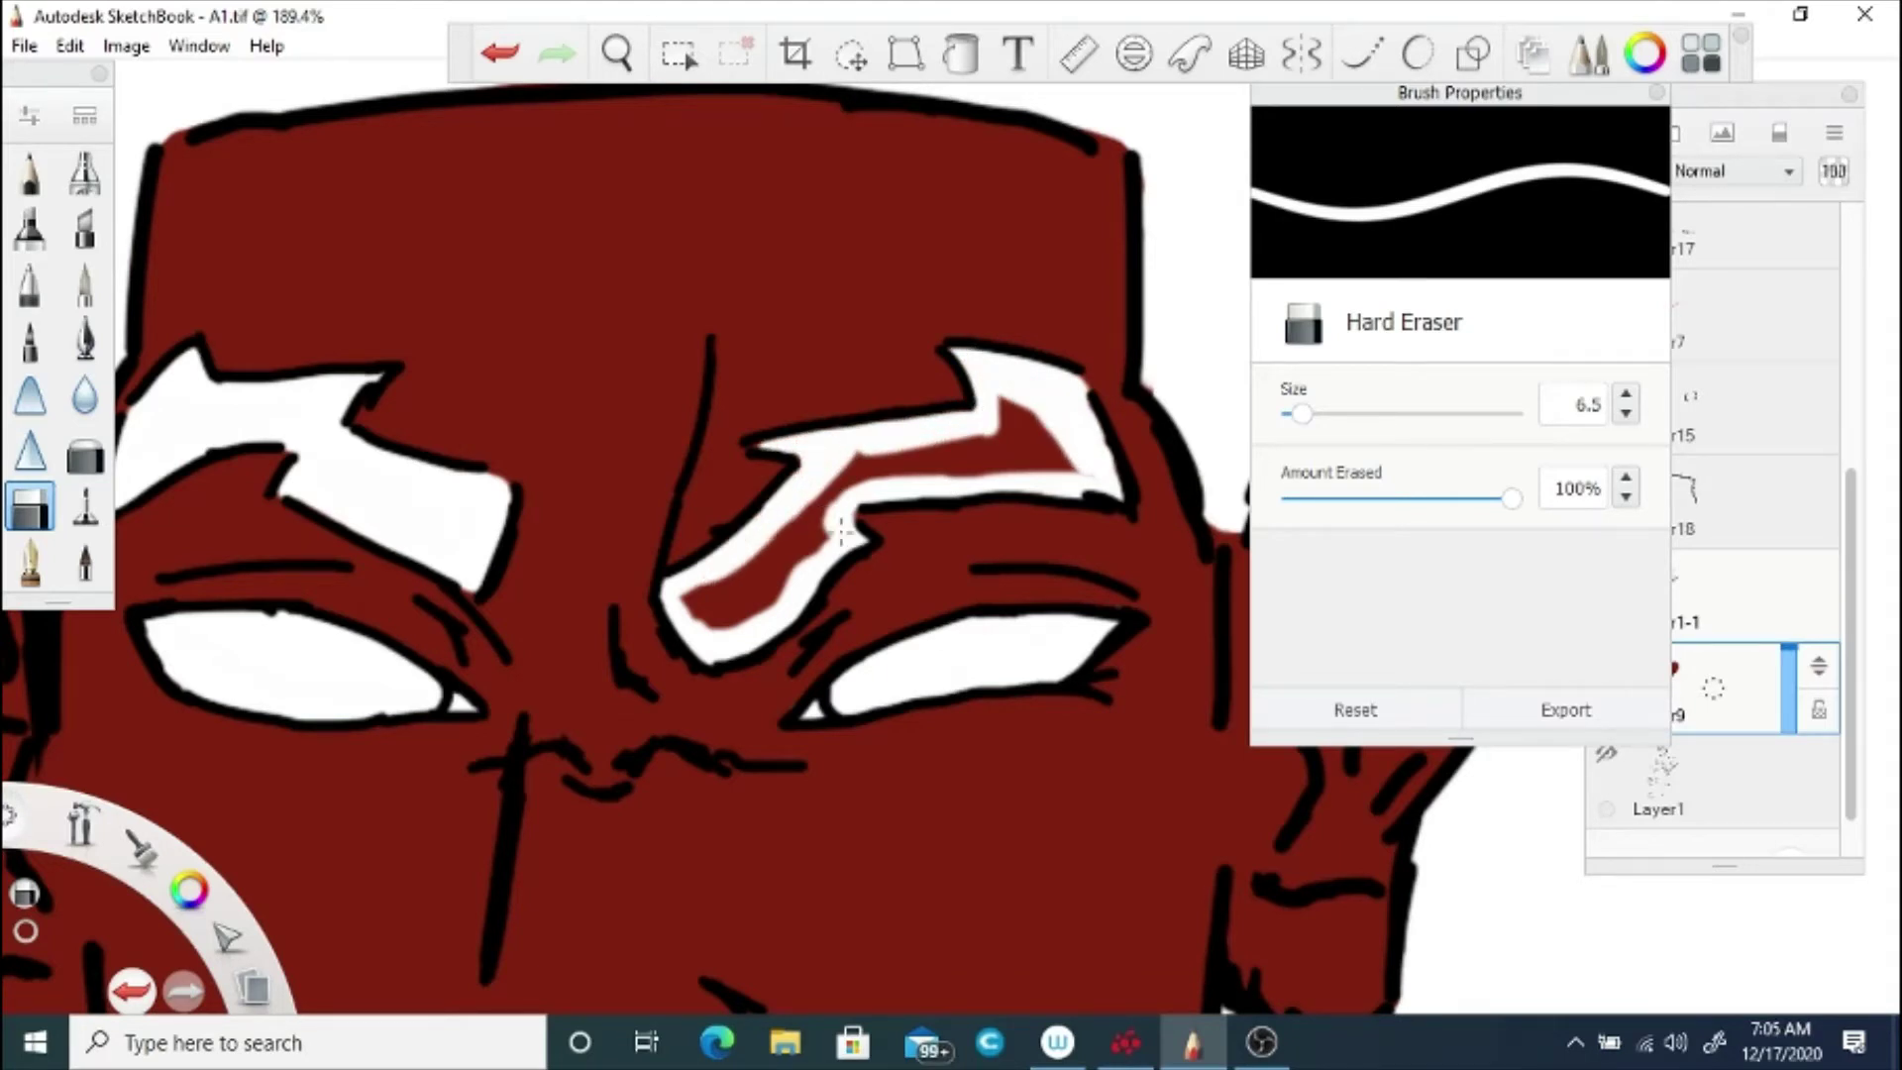
pyautogui.moveTo(467, 566); pyautogui.dragTo(470, 582)
pyautogui.moveTo(690, 588)
pyautogui.mouseDown()
pyautogui.moveTo(817, 541)
pyautogui.moveTo(792, 559)
pyautogui.moveTo(842, 490)
pyautogui.moveTo(1025, 406)
pyautogui.moveTo(862, 481)
pyautogui.moveTo(1052, 462)
pyautogui.mouseUp()
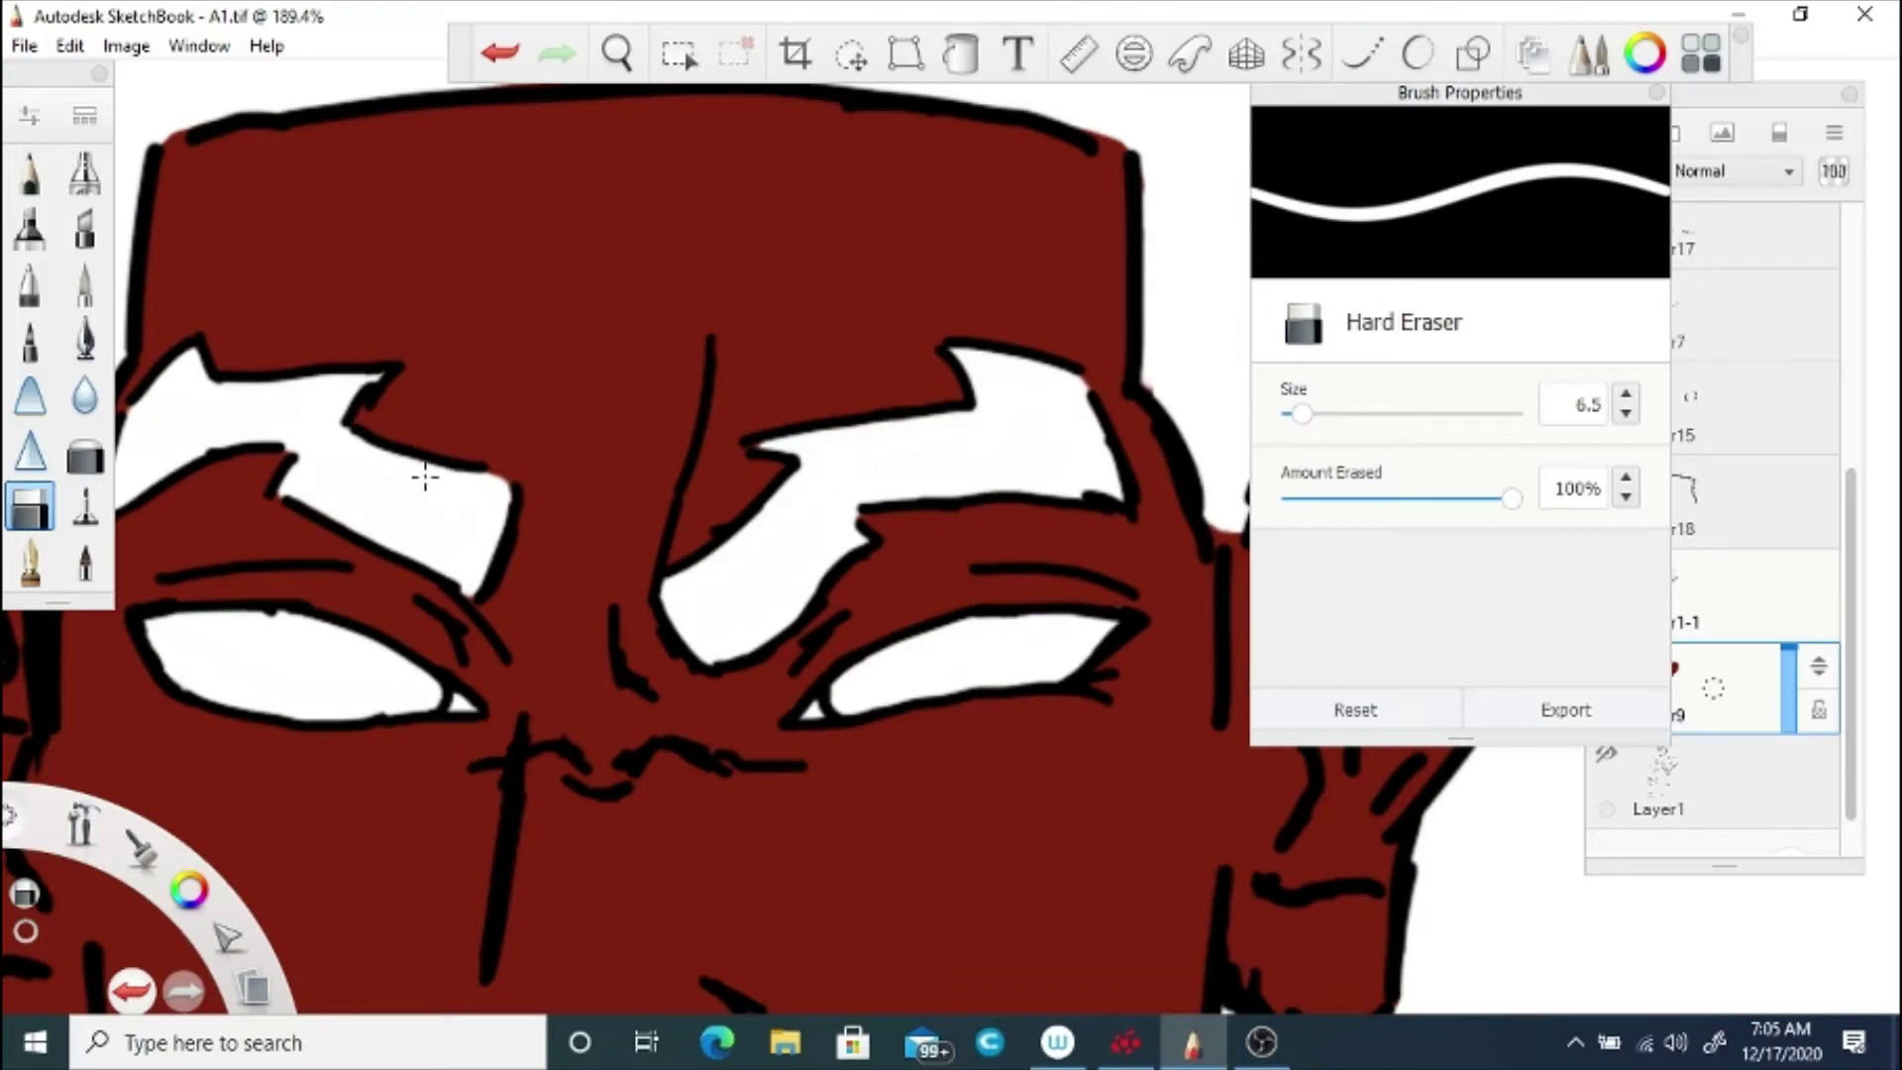
# Step: Set the Hard Eraser to size 2.0 and save the drawing
pyautogui.click(1292, 412)
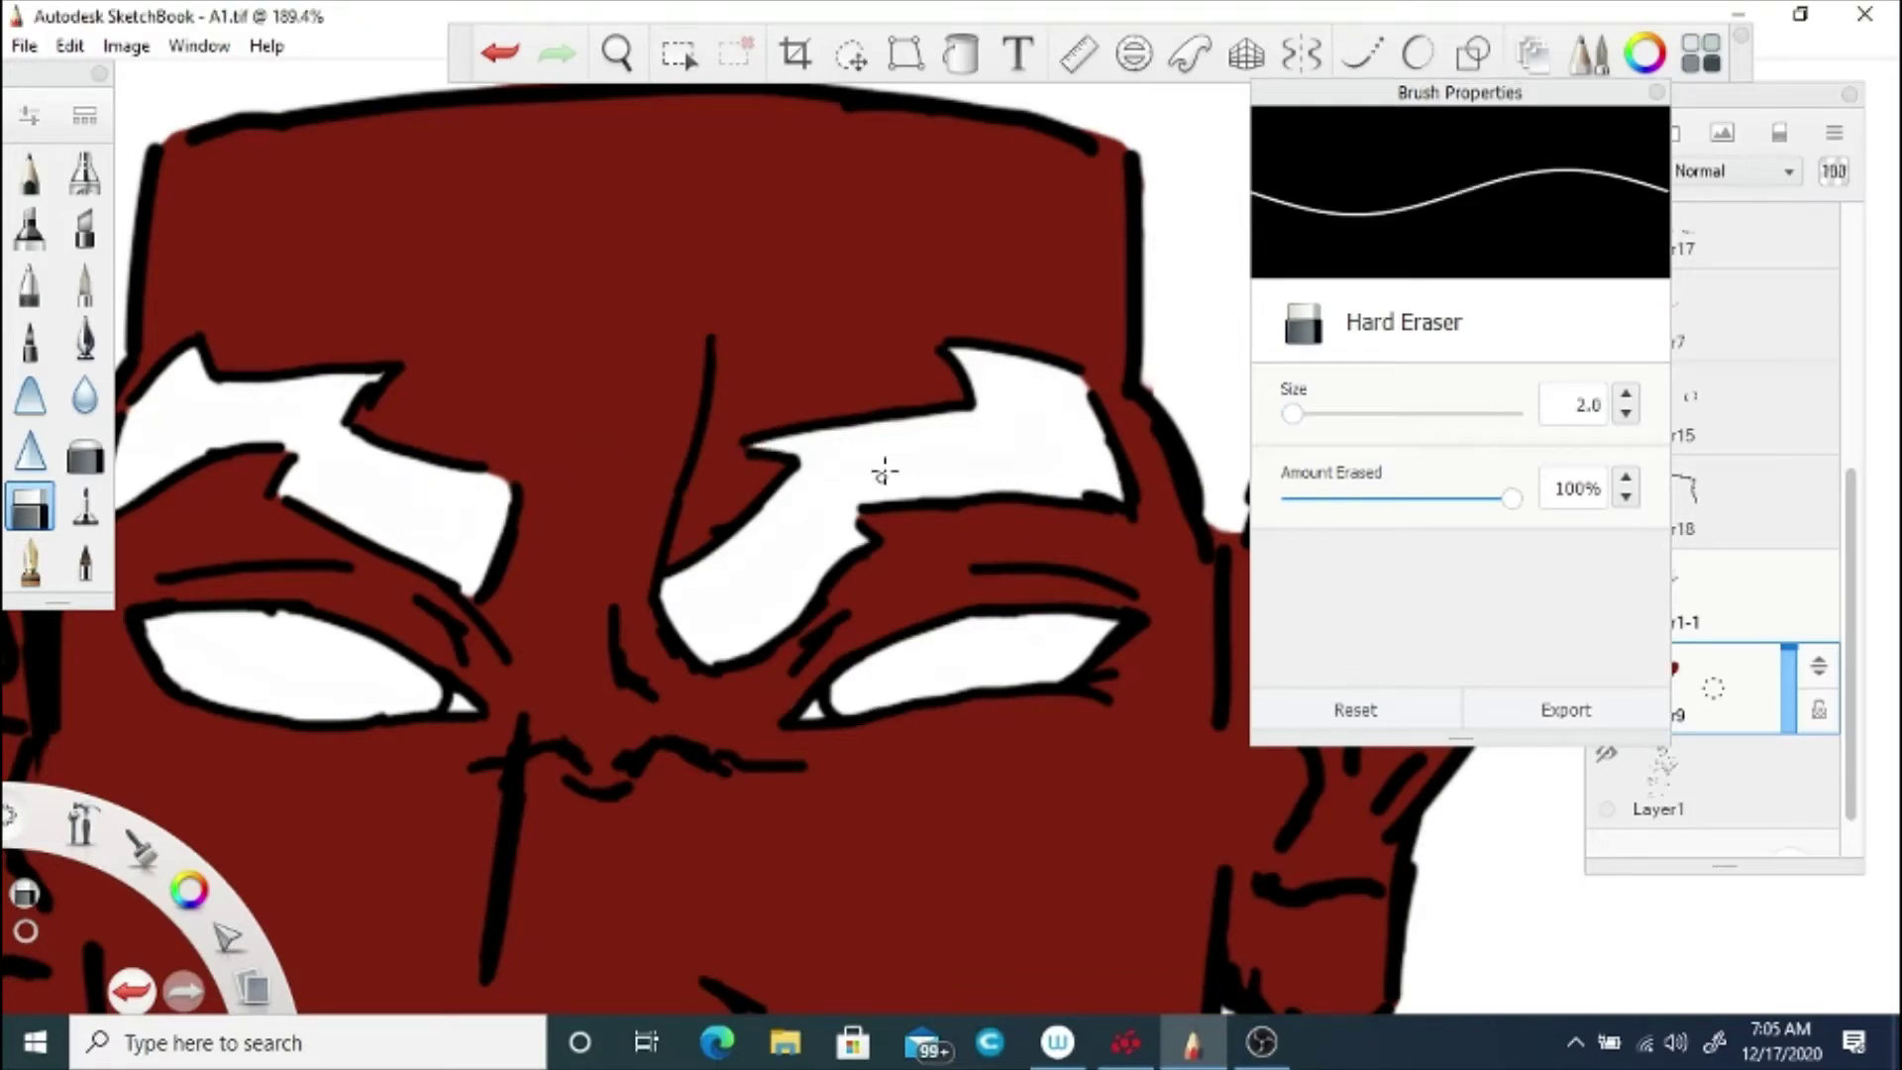
pyautogui.press('space')
pyautogui.moveTo(636, 476); pyautogui.dragTo(574, 525)
pyautogui.moveTo(643, 439); pyautogui.dragTo(642, 523)
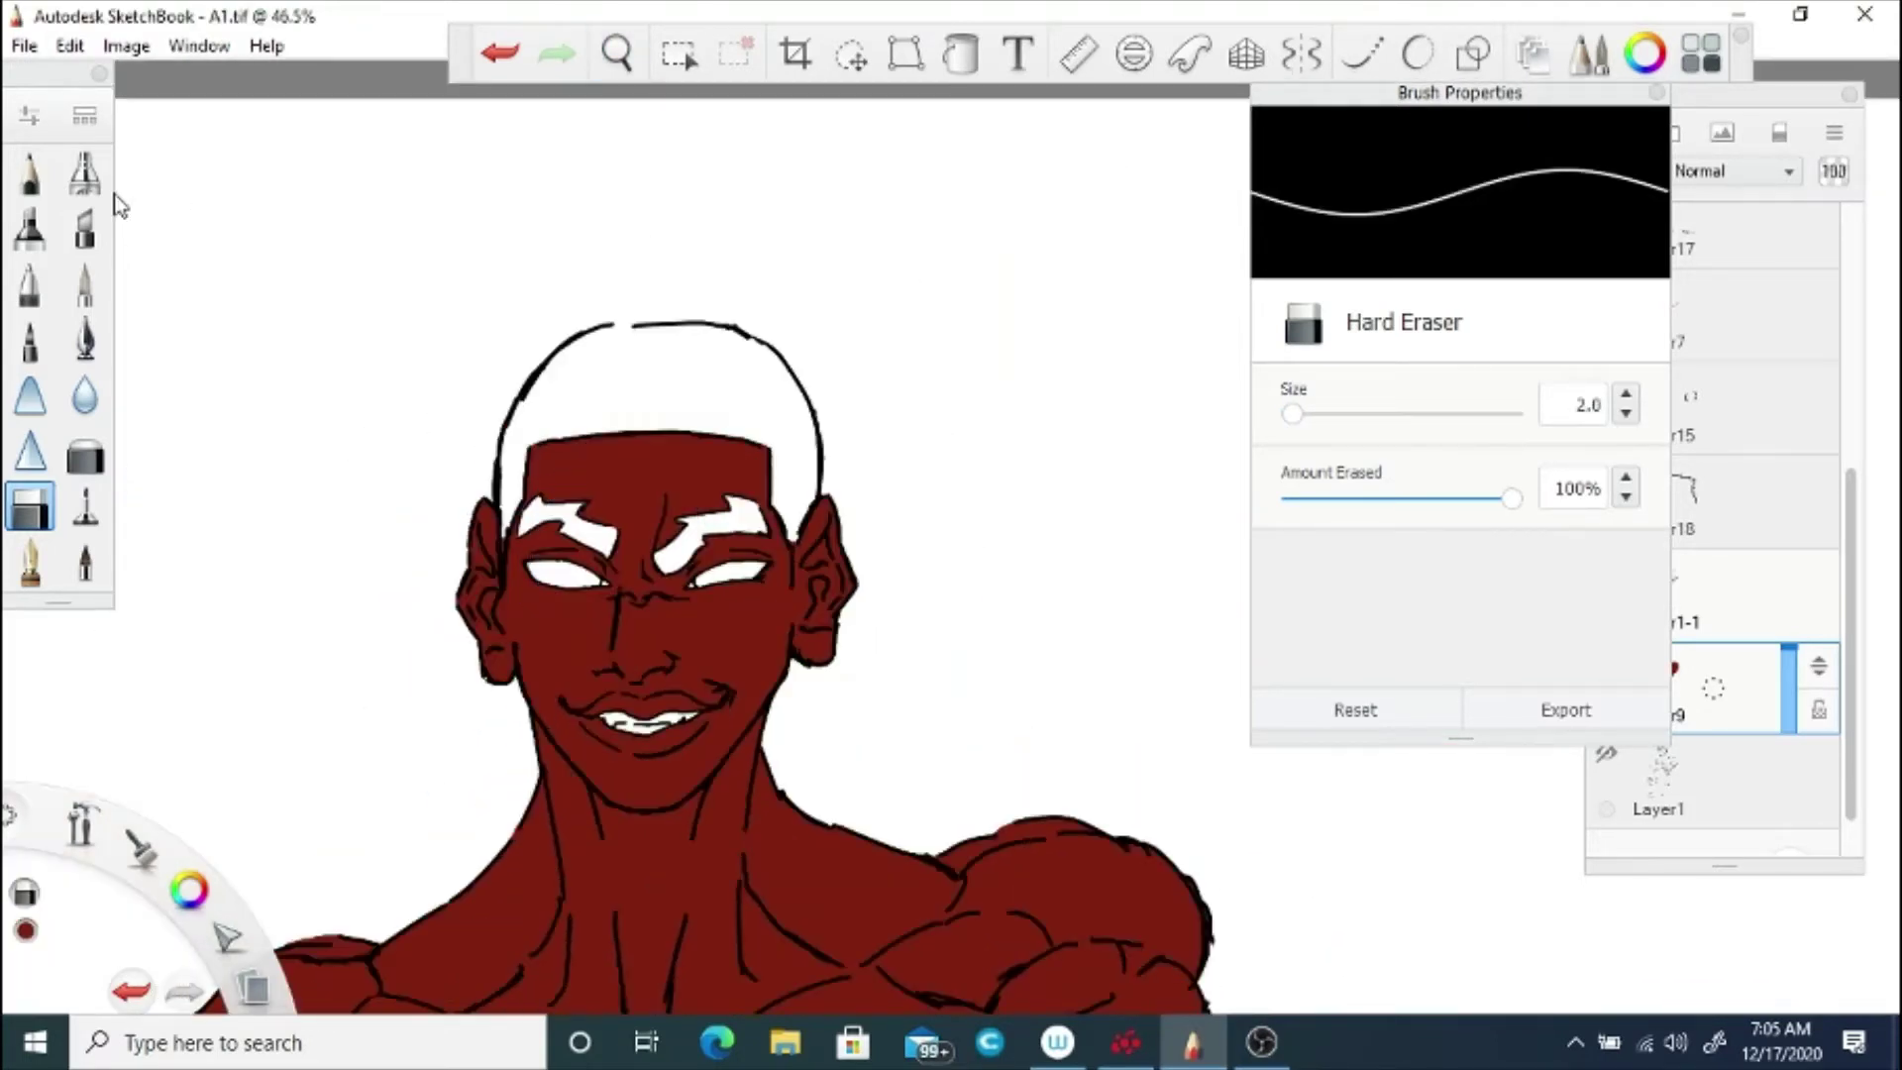
pyautogui.click(25, 52)
pyautogui.click(65, 210)
pyautogui.click(615, 58)
pyautogui.moveTo(594, 585); pyautogui.dragTo(612, 743)
pyautogui.moveTo(683, 742); pyautogui.dragTo(737, 550)
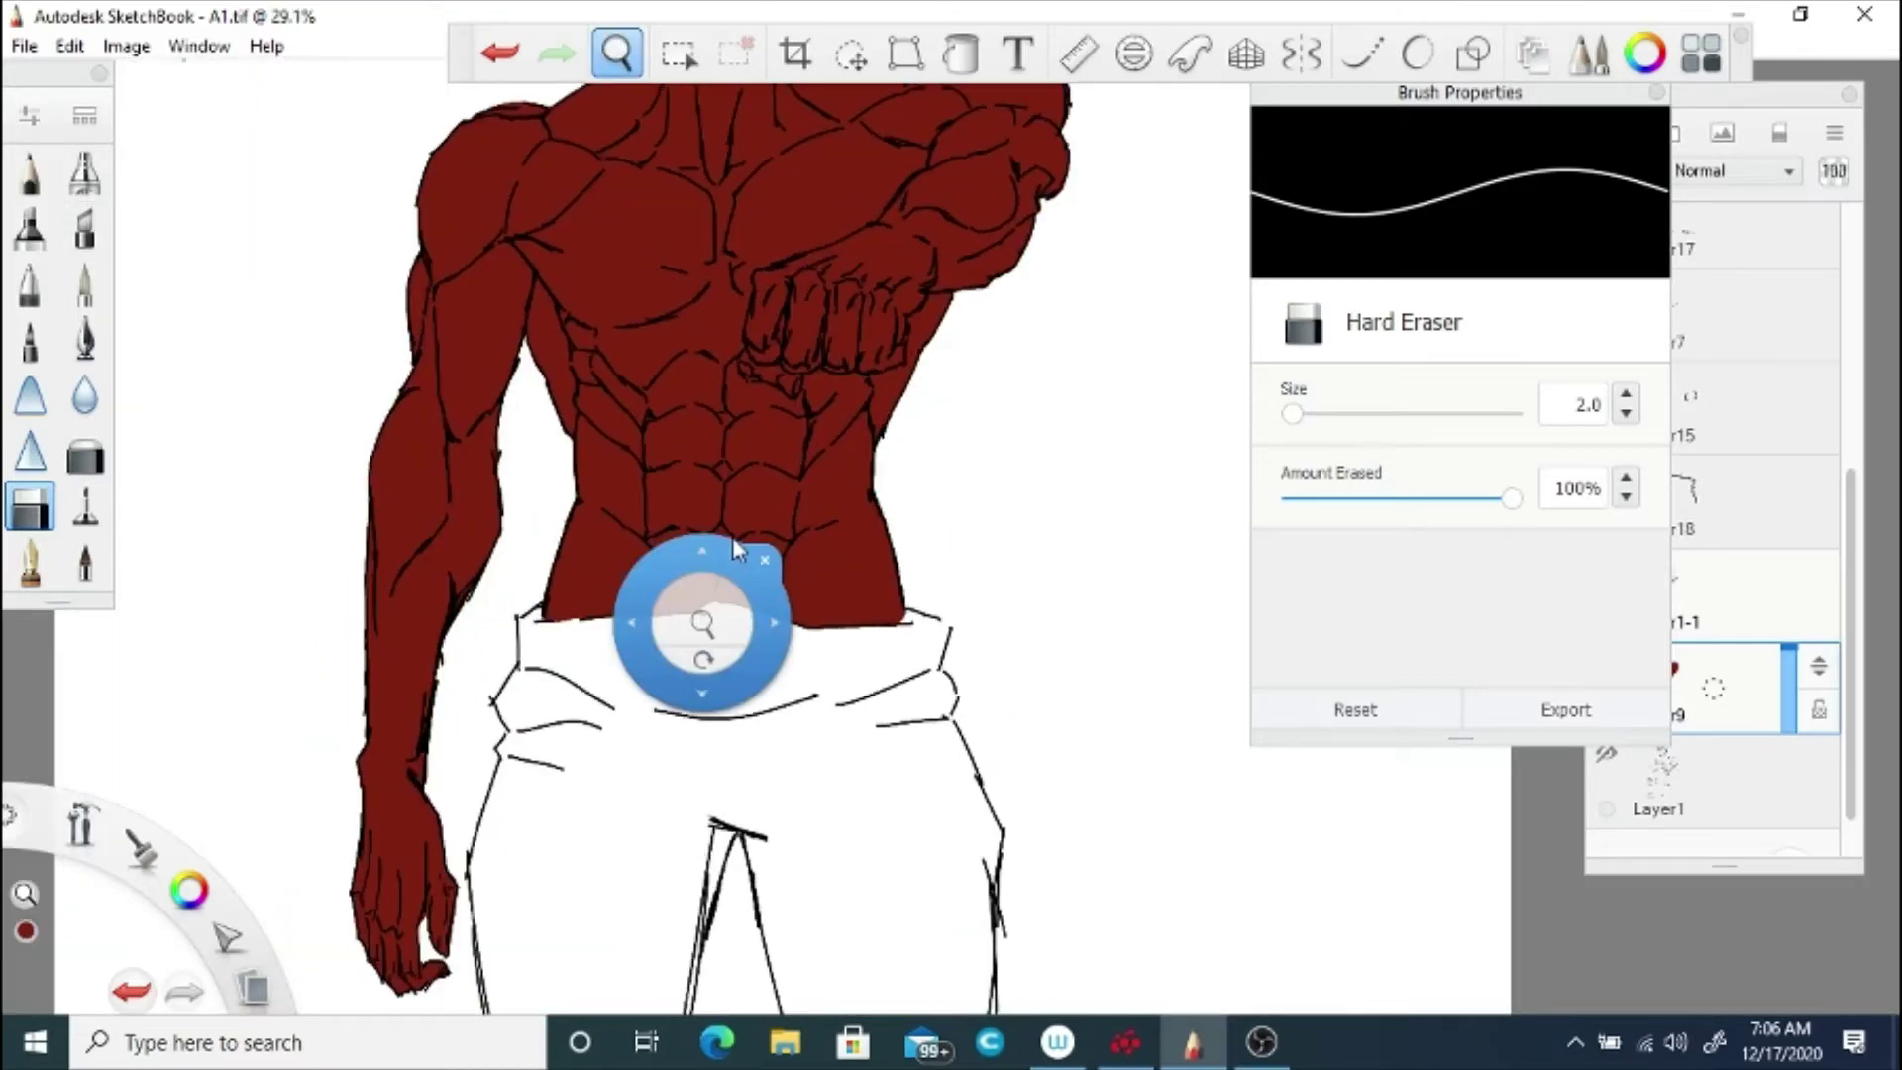
# Step: Make Layer8, beneath the red skin layer, the active layer and save the drawing
pyautogui.click(765, 560)
pyautogui.click(1720, 775)
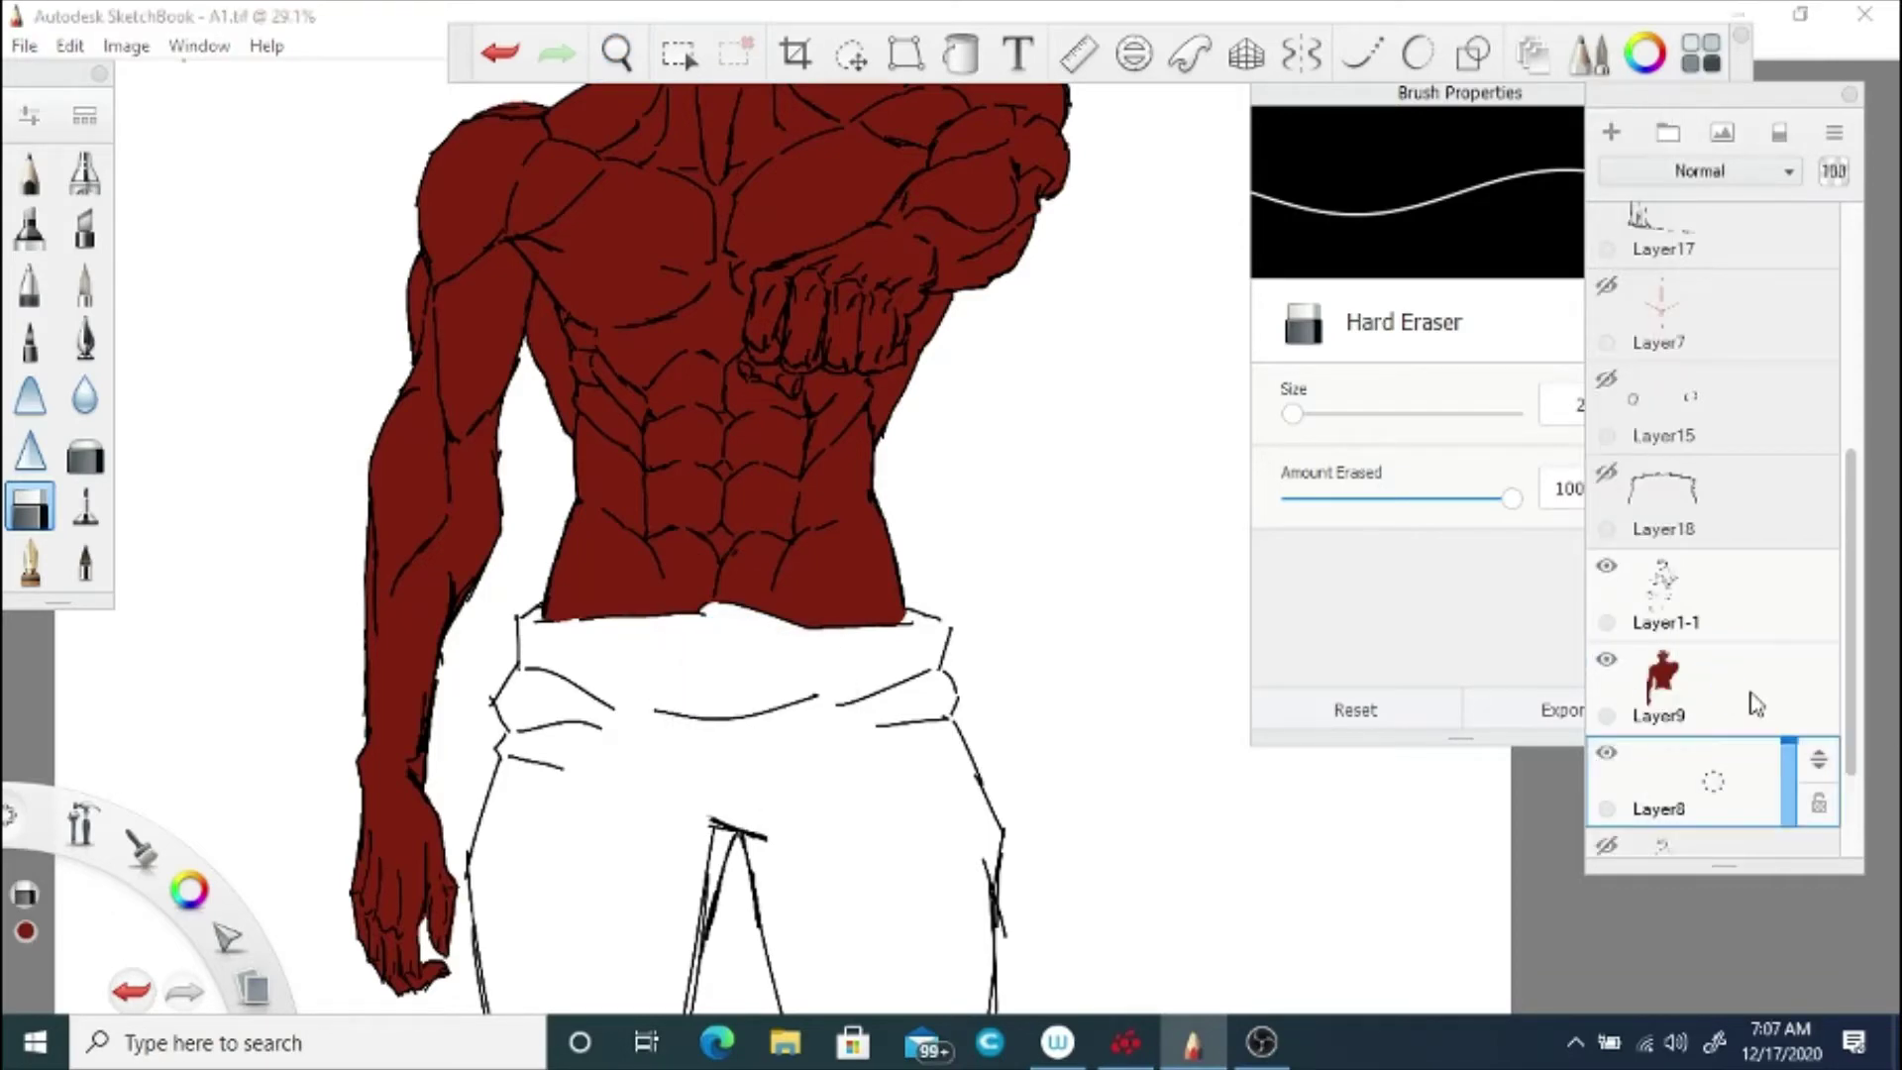
pyautogui.click(23, 46)
pyautogui.click(64, 204)
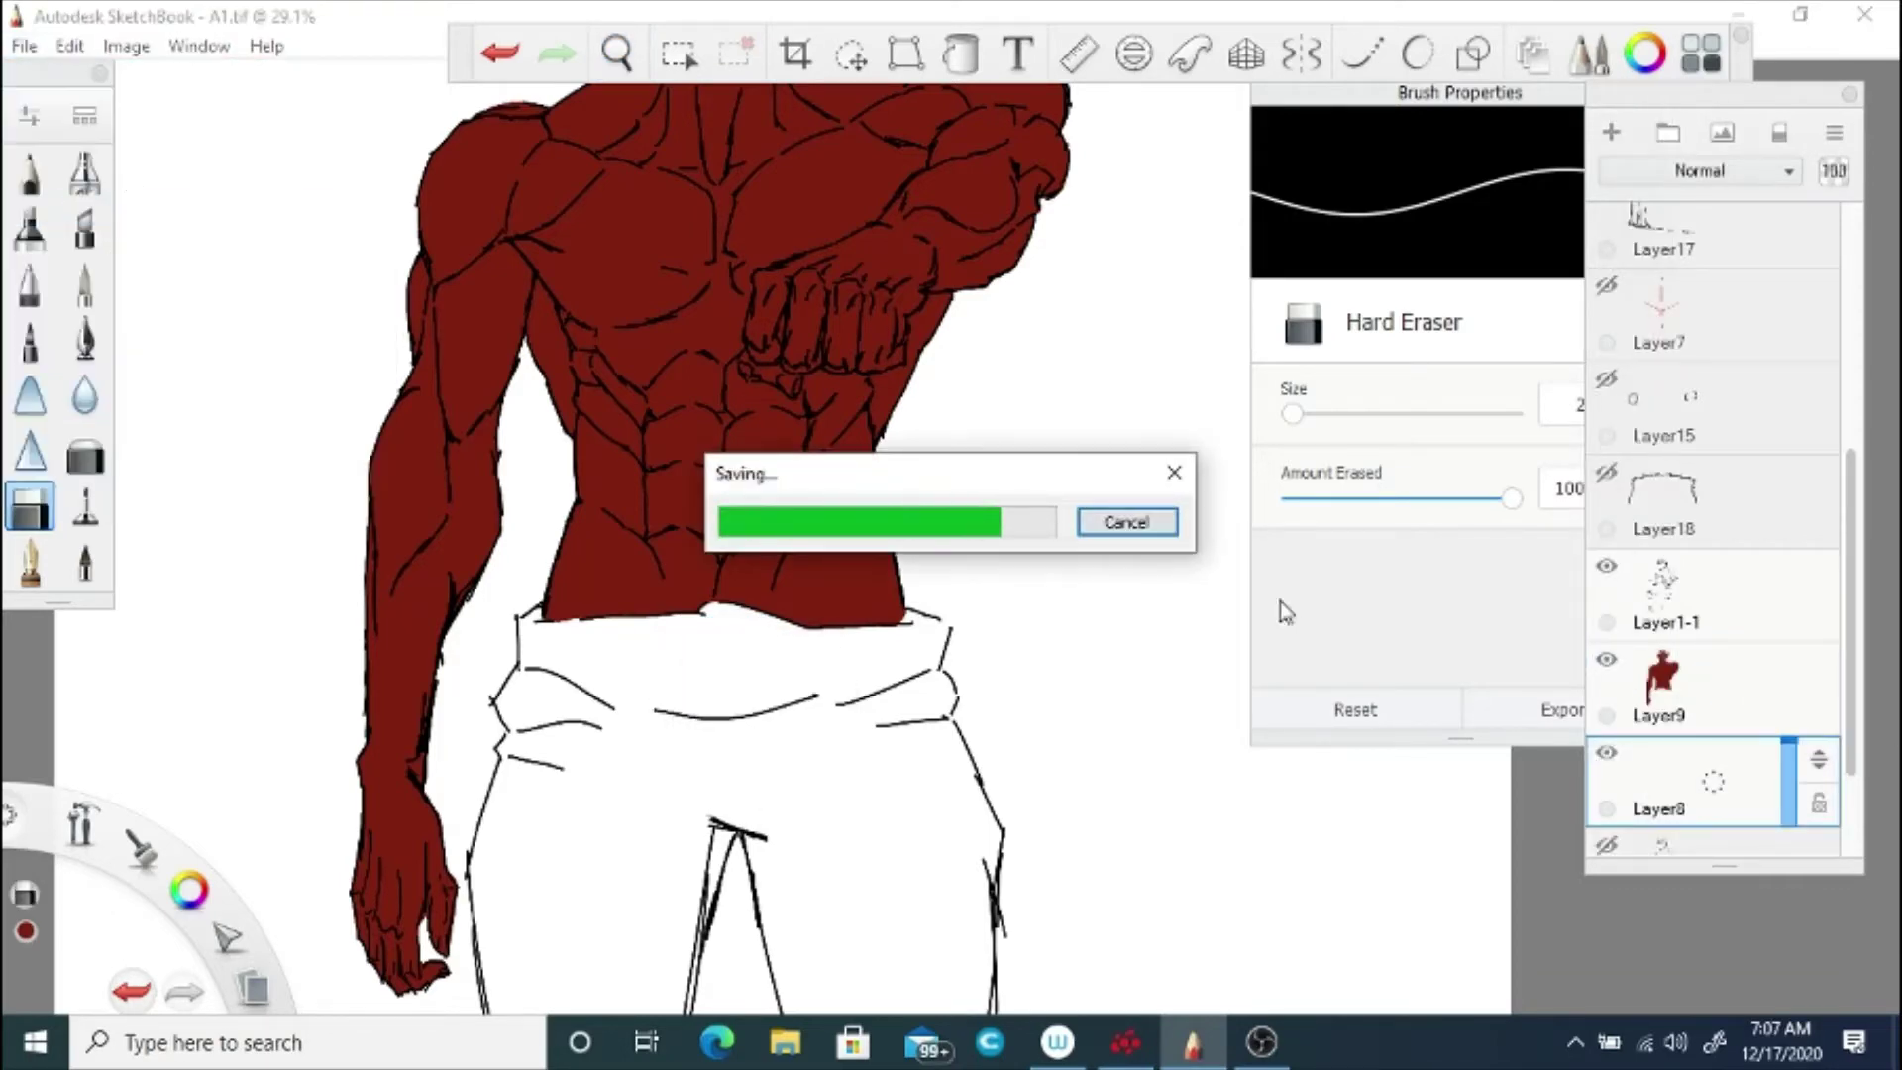
# Step: Show the Layer17 and Layer6 line art briefly to check it against the coloured figure, and hide both layers again
pyautogui.click(615, 60)
pyautogui.moveTo(634, 380); pyautogui.dragTo(649, 507)
pyautogui.click(772, 505)
pyautogui.moveTo(1850, 526); pyautogui.dragTo(1850, 466)
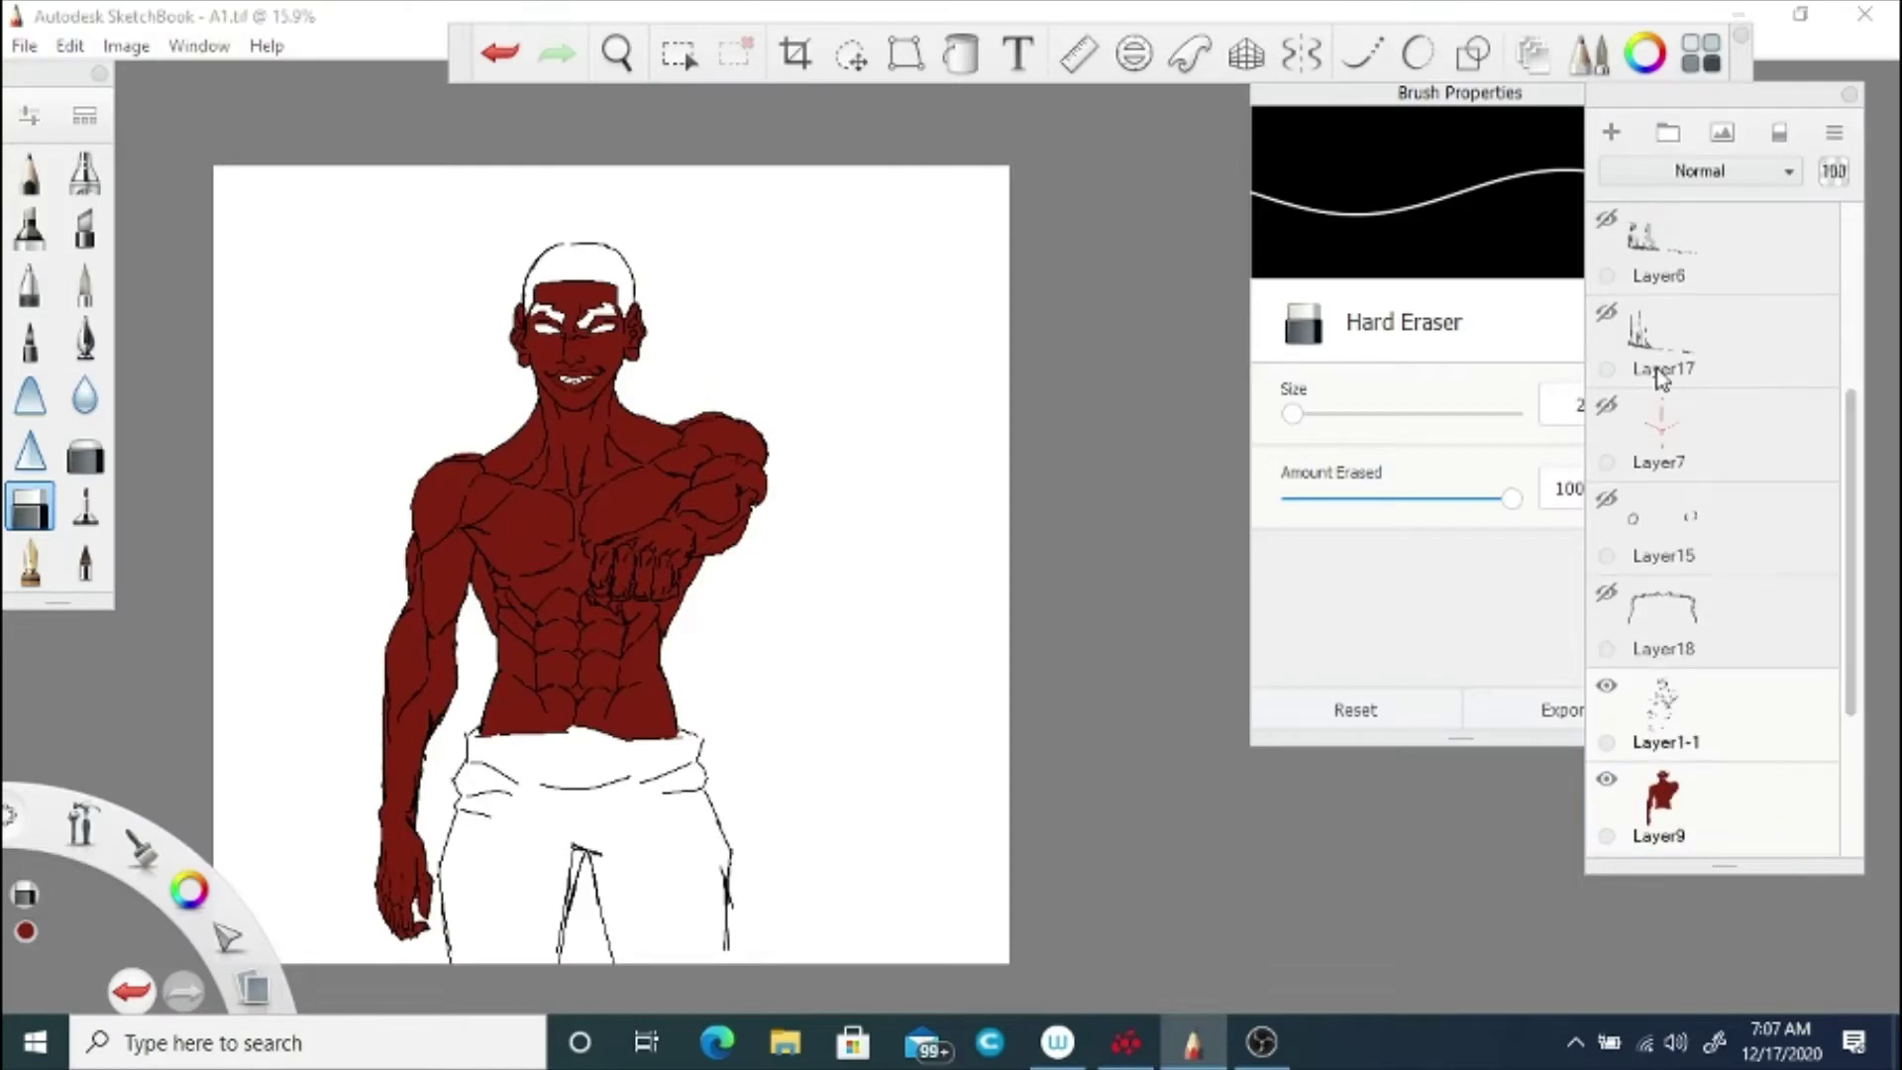
pyautogui.click(1606, 315)
pyautogui.click(1607, 220)
pyautogui.click(1607, 220)
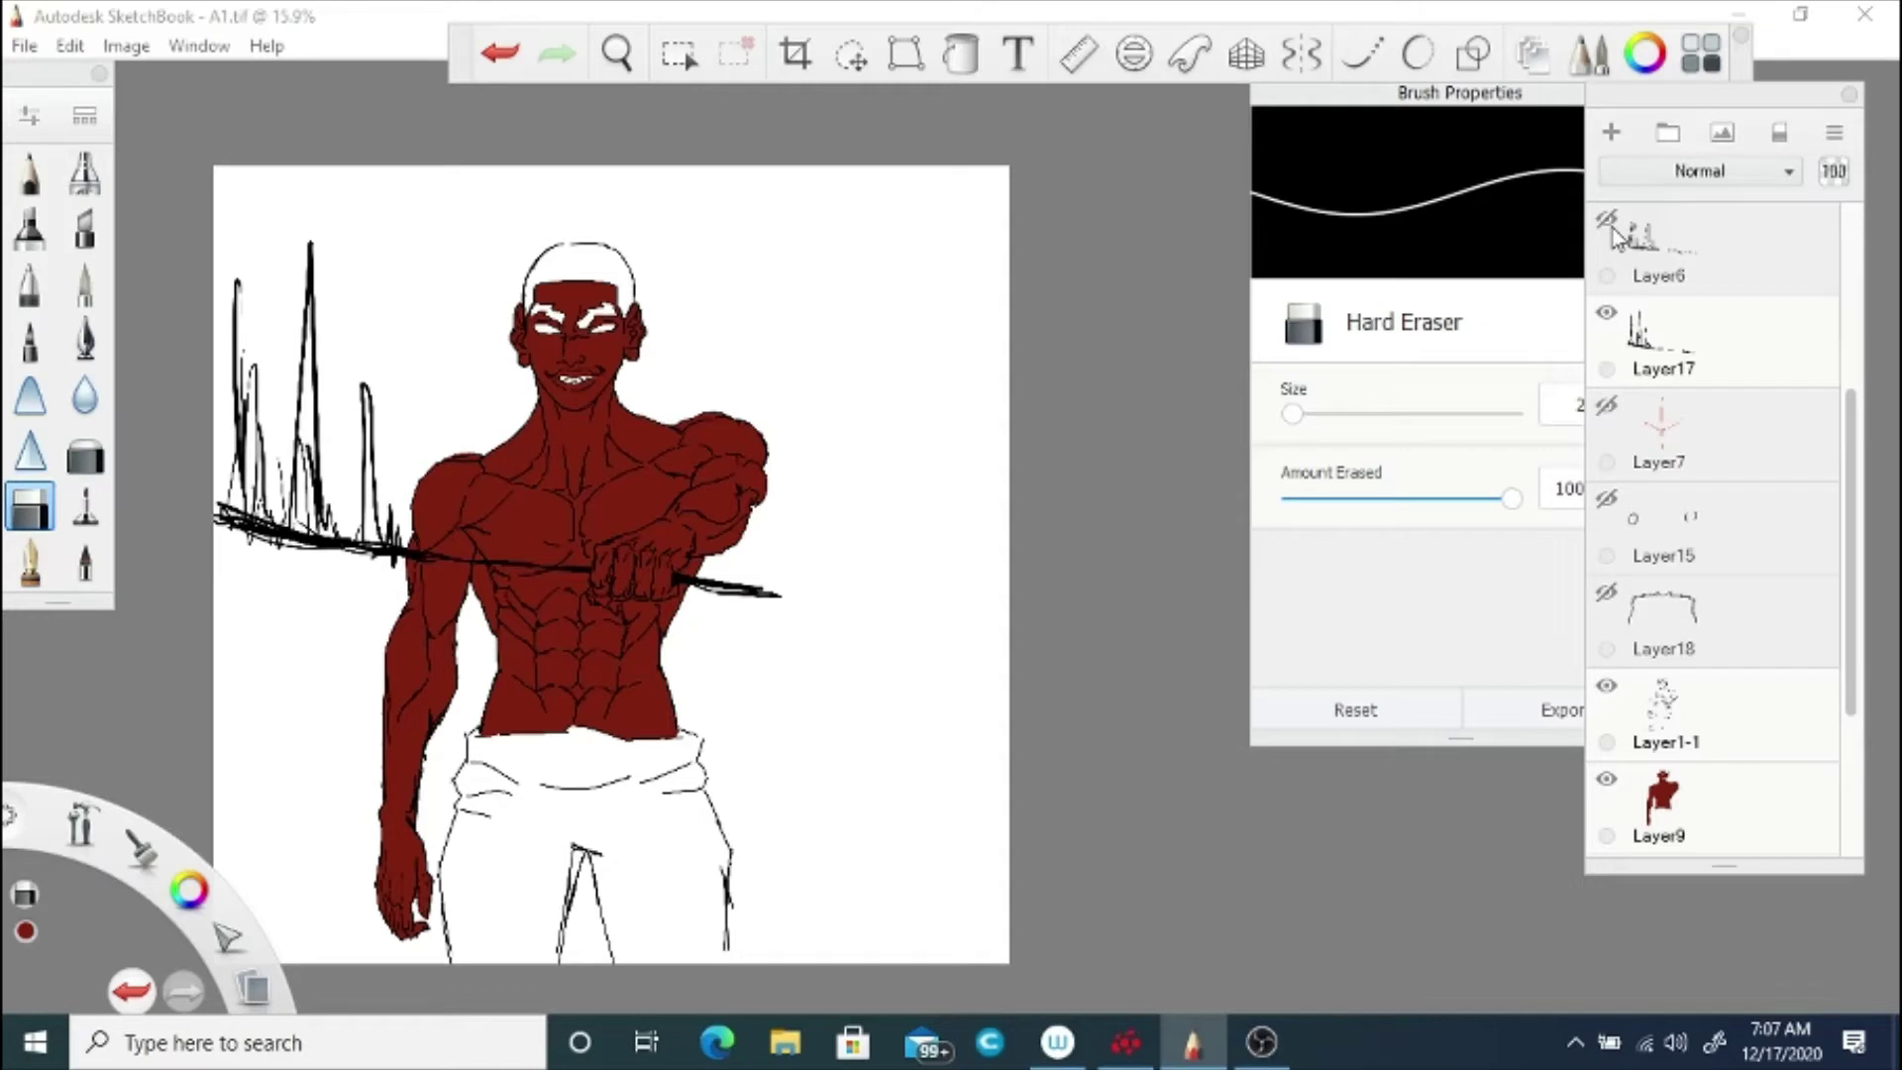
pyautogui.click(1617, 319)
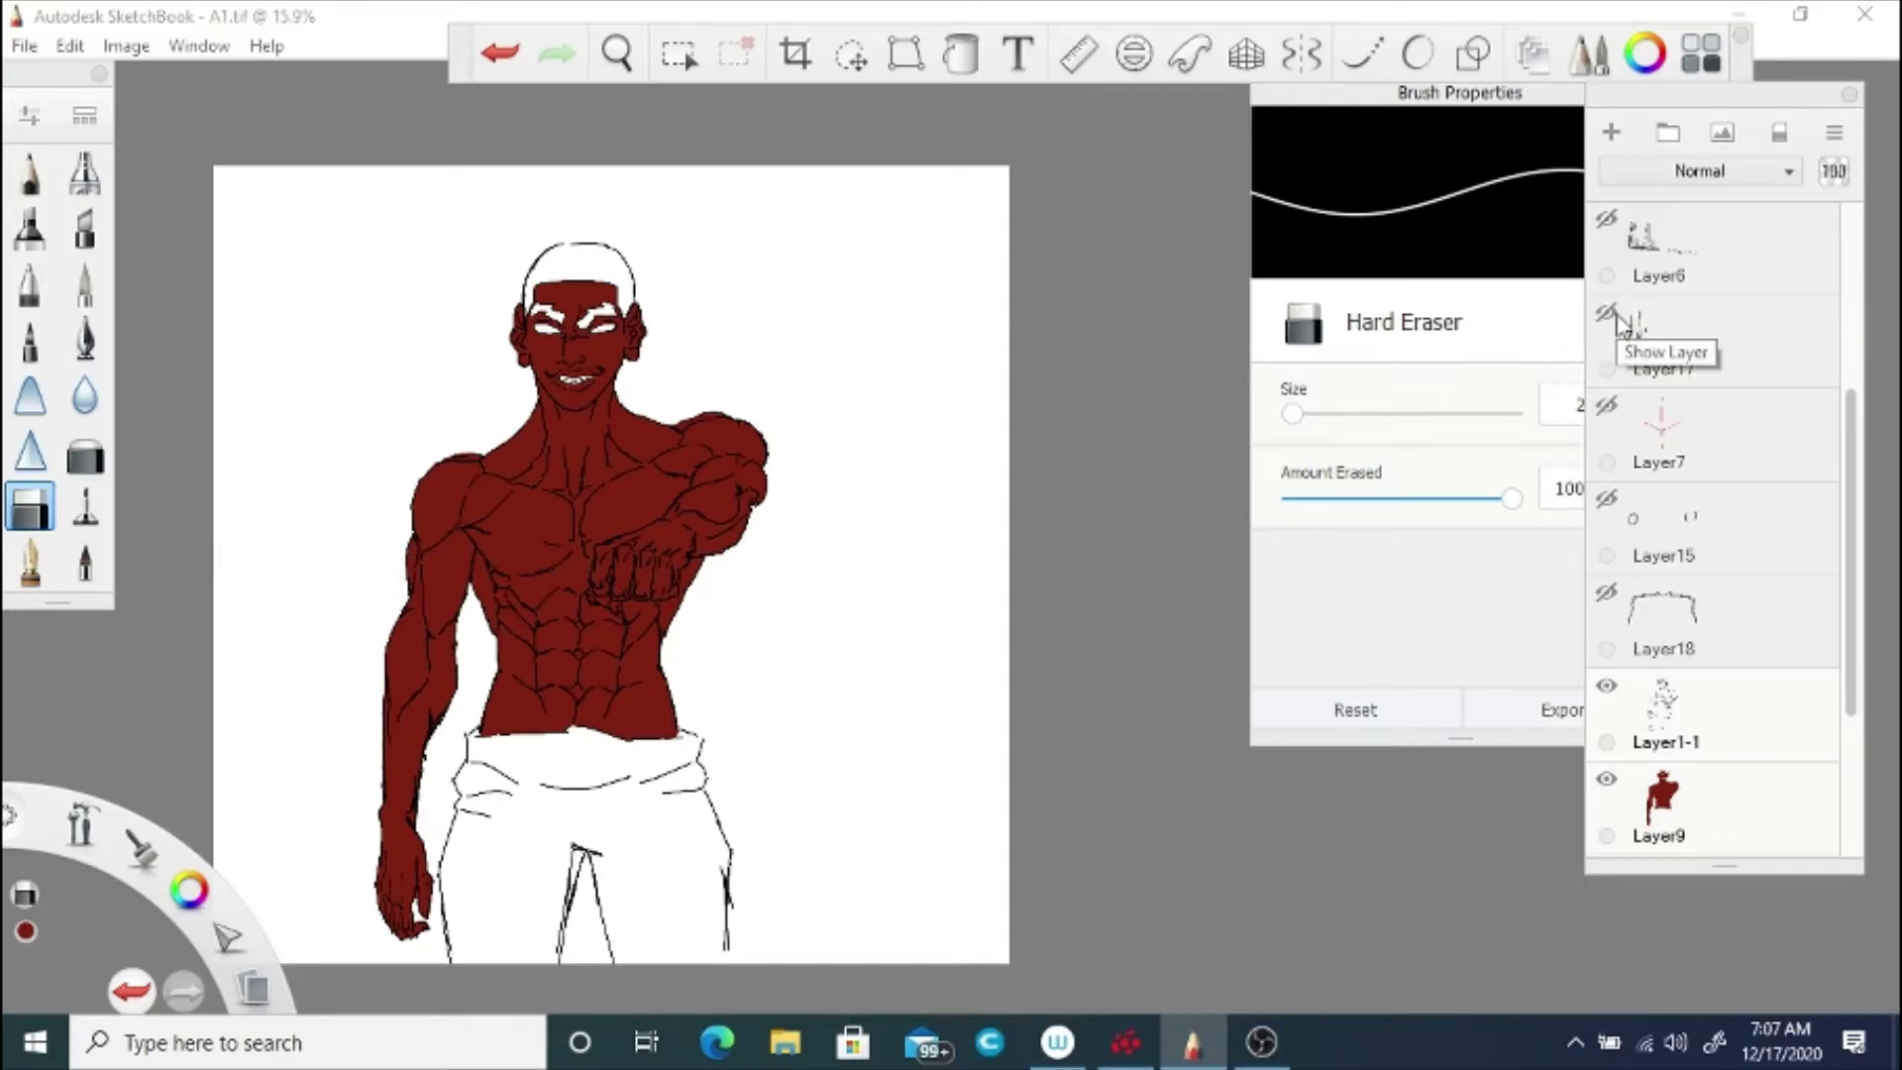
# Step: Lasso the waistband, hips and upper part of the trousers with Layer8 active, following the inked outline
pyautogui.moveTo(1848, 674); pyautogui.dragTo(1848, 749)
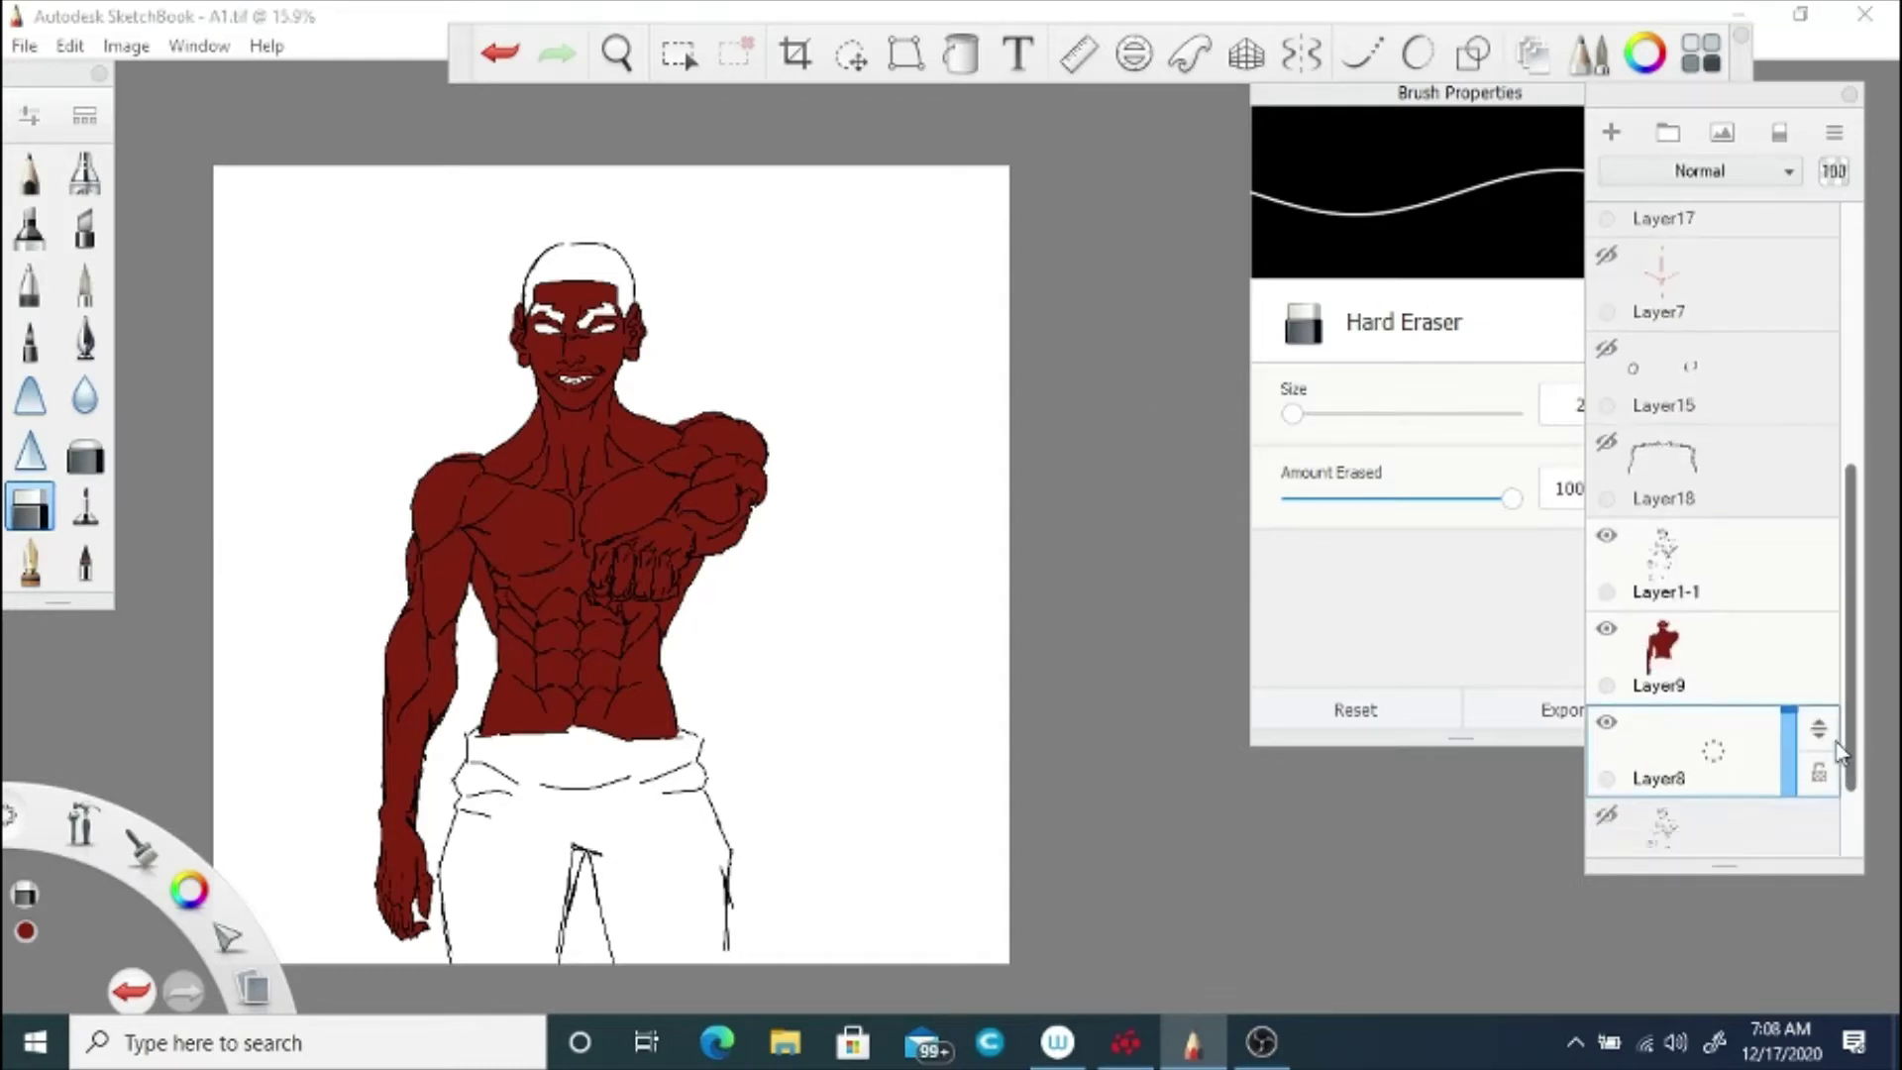
pyautogui.click(617, 54)
pyautogui.moveTo(480, 913); pyautogui.dragTo(750, 608)
pyautogui.click(807, 544)
pyautogui.click(679, 54)
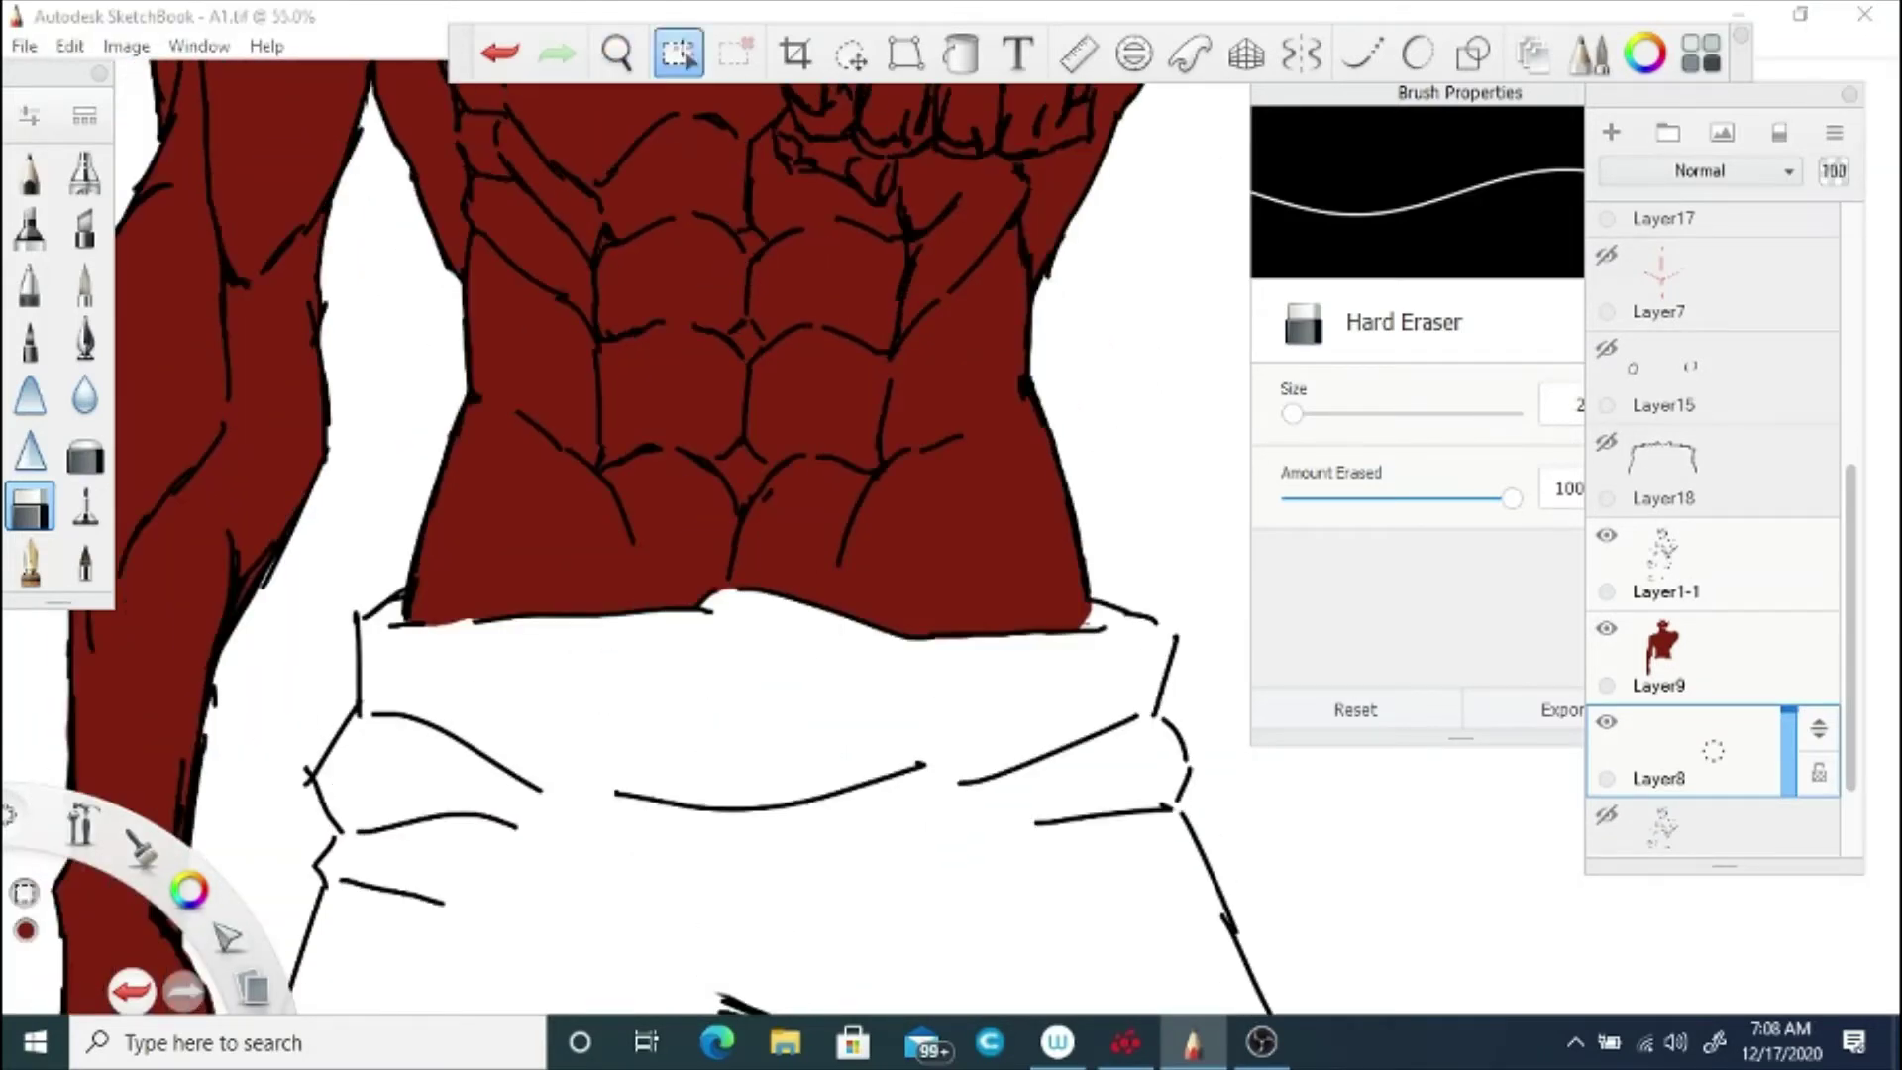
pyautogui.click(1443, 114)
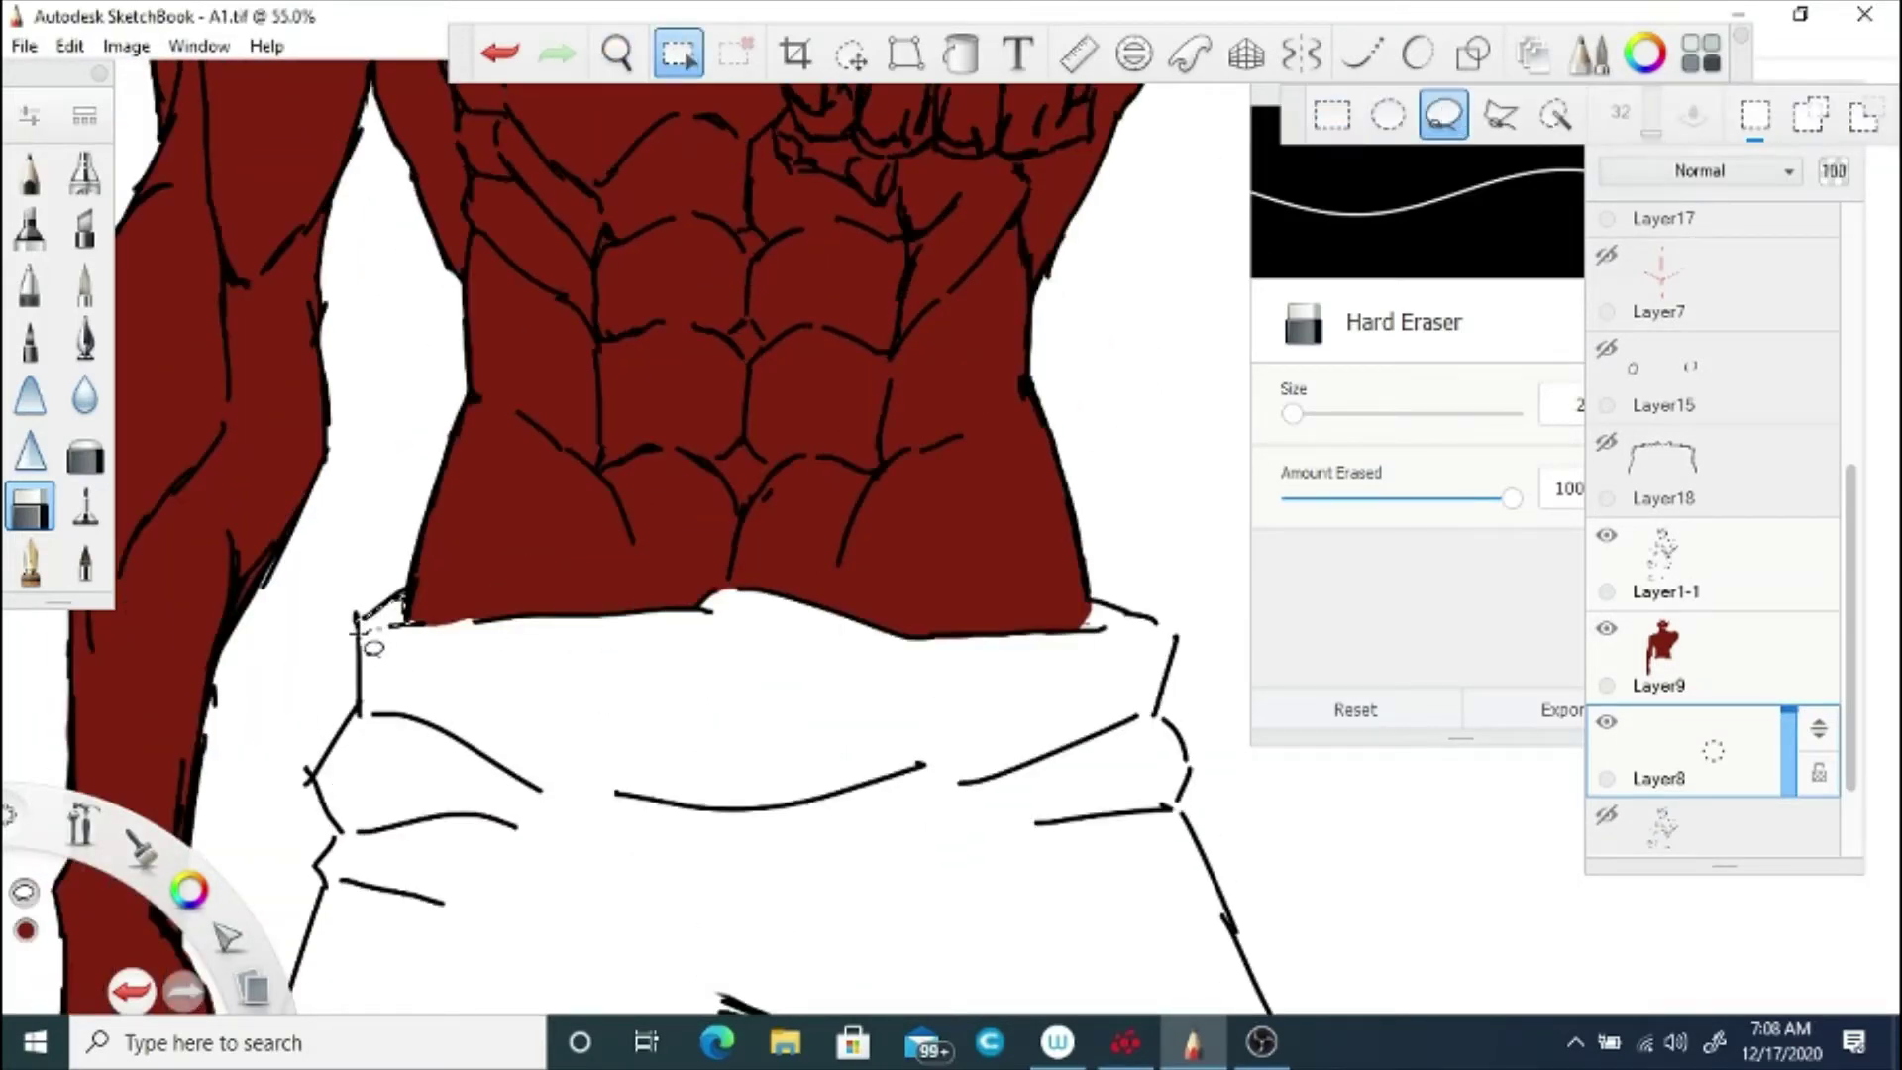
pyautogui.moveTo(697, 610)
pyautogui.mouseDown()
pyautogui.moveTo(751, 587)
pyautogui.moveTo(906, 637)
pyautogui.moveTo(1123, 611)
pyautogui.moveTo(1169, 628)
pyautogui.moveTo(1172, 809)
pyautogui.moveTo(1238, 956)
pyautogui.moveTo(1143, 1012)
pyautogui.moveTo(393, 1013)
pyautogui.moveTo(359, 653)
pyautogui.mouseUp()
pyautogui.moveTo(342, 721); pyautogui.dragTo(358, 635)
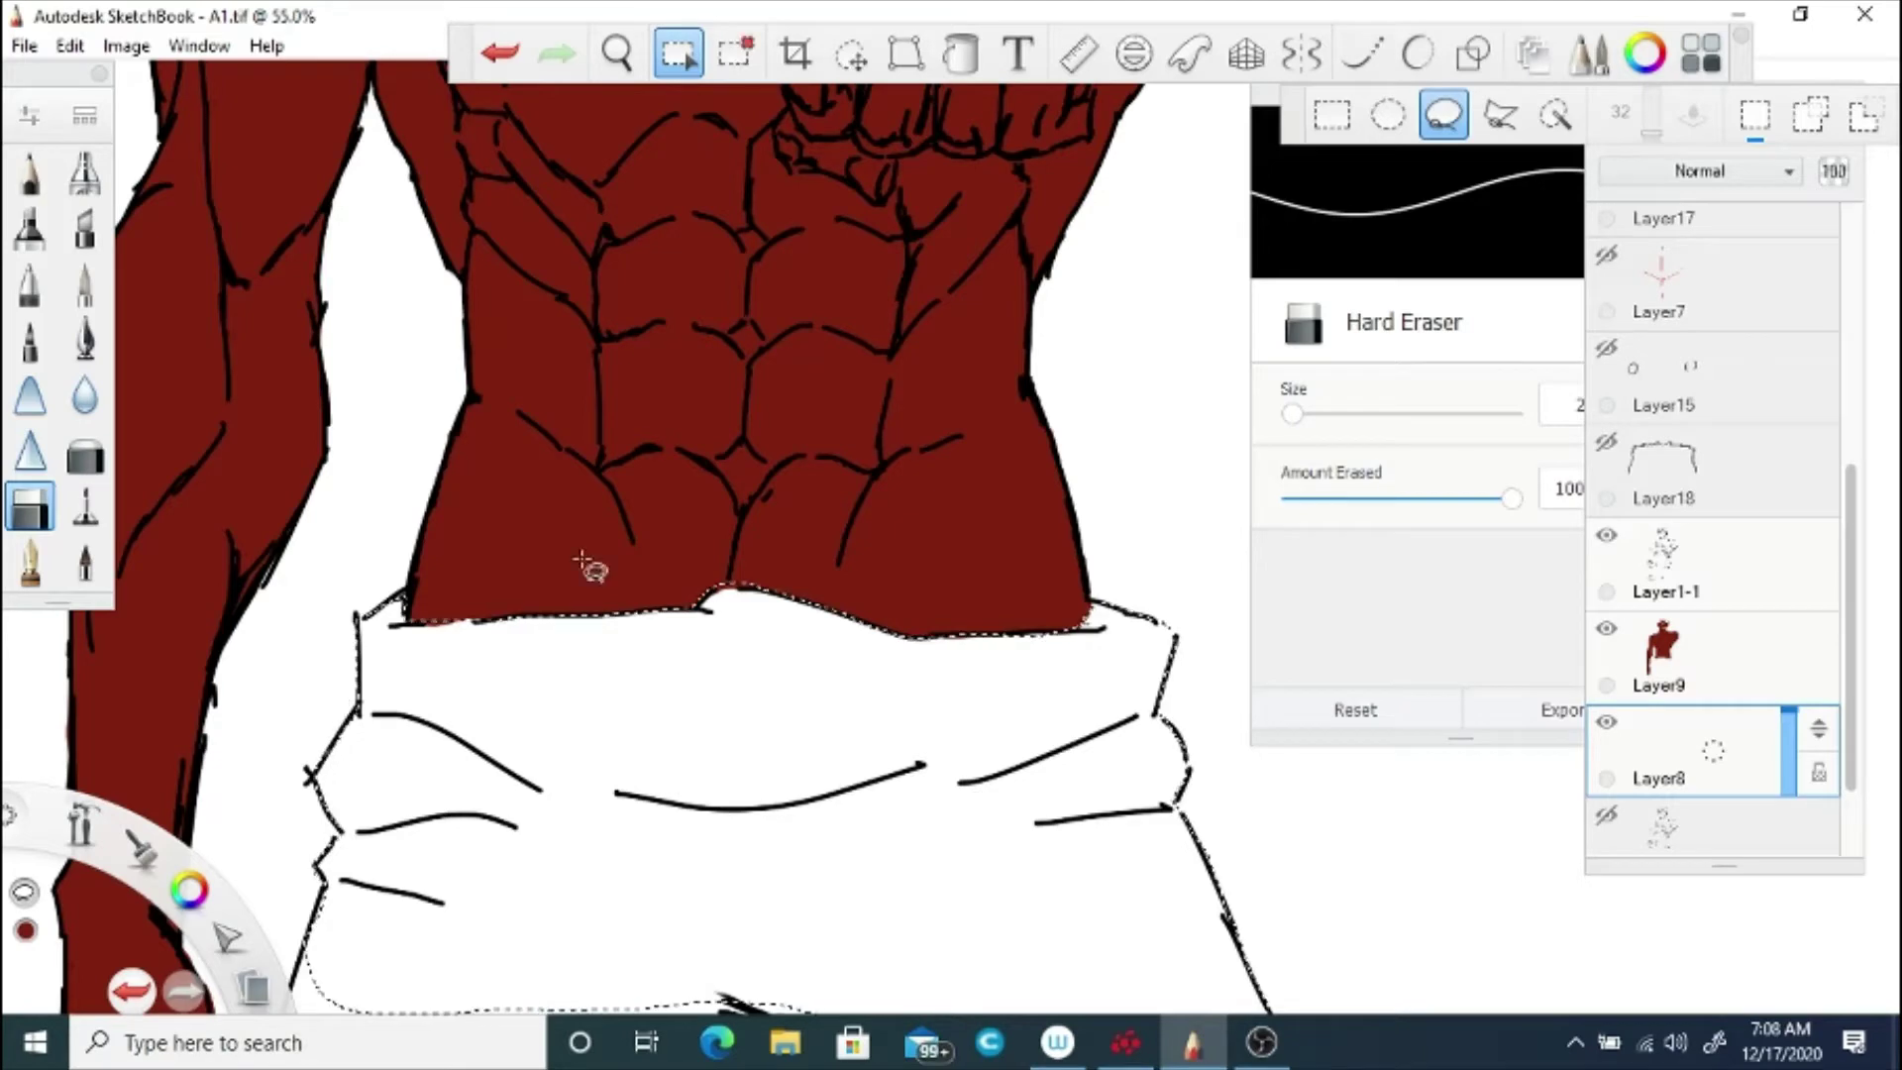
# Step: Add both trouser legs down to the canvas edge to the lasso selection, leaving out the gap between the legs
pyautogui.press('space')
pyautogui.moveTo(633, 815)
pyautogui.mouseDown()
pyautogui.moveTo(668, 457)
pyautogui.moveTo(459, 332)
pyautogui.mouseUp()
pyautogui.click(1812, 117)
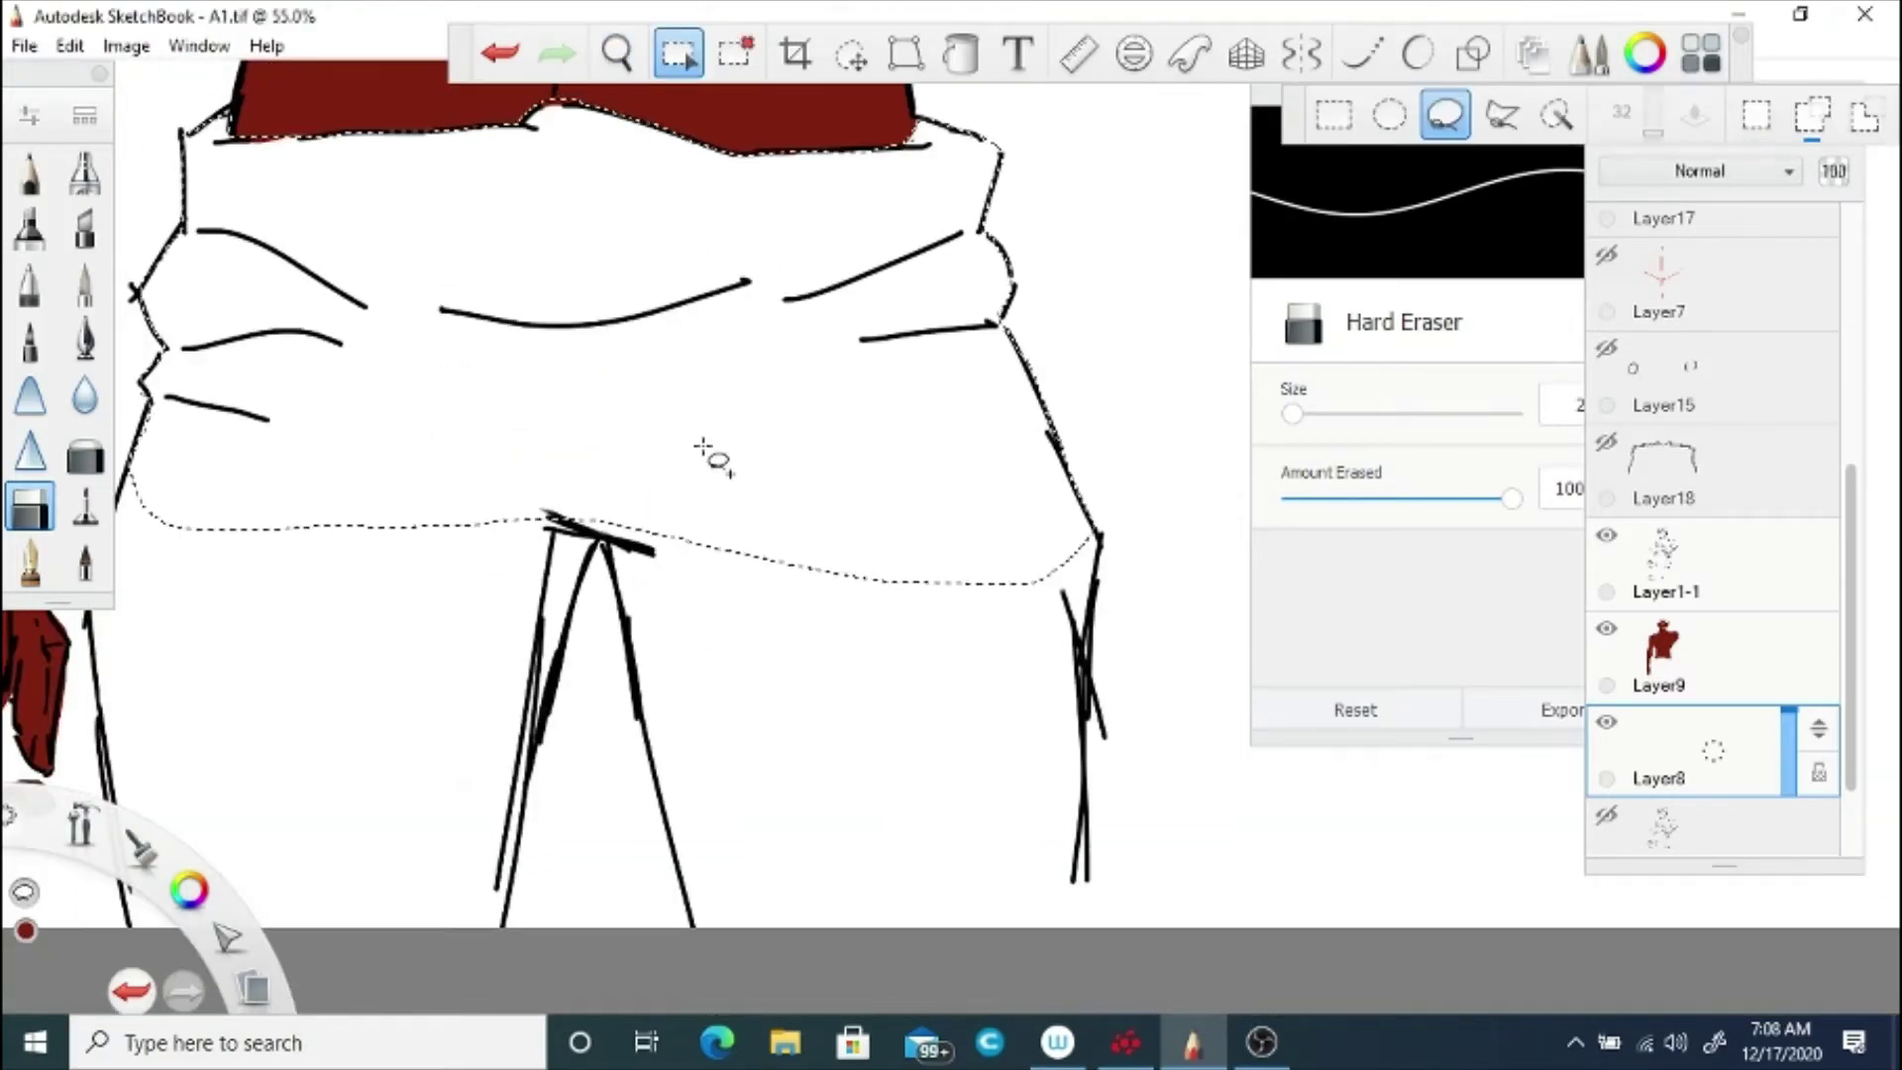
pyautogui.moveTo(669, 455)
pyautogui.mouseDown()
pyautogui.moveTo(1095, 537)
pyautogui.moveTo(1084, 762)
pyautogui.moveTo(1035, 927)
pyautogui.moveTo(693, 921)
pyautogui.moveTo(599, 542)
pyautogui.moveTo(525, 817)
pyautogui.moveTo(139, 923)
pyautogui.moveTo(91, 614)
pyautogui.moveTo(673, 454)
pyautogui.mouseUp()
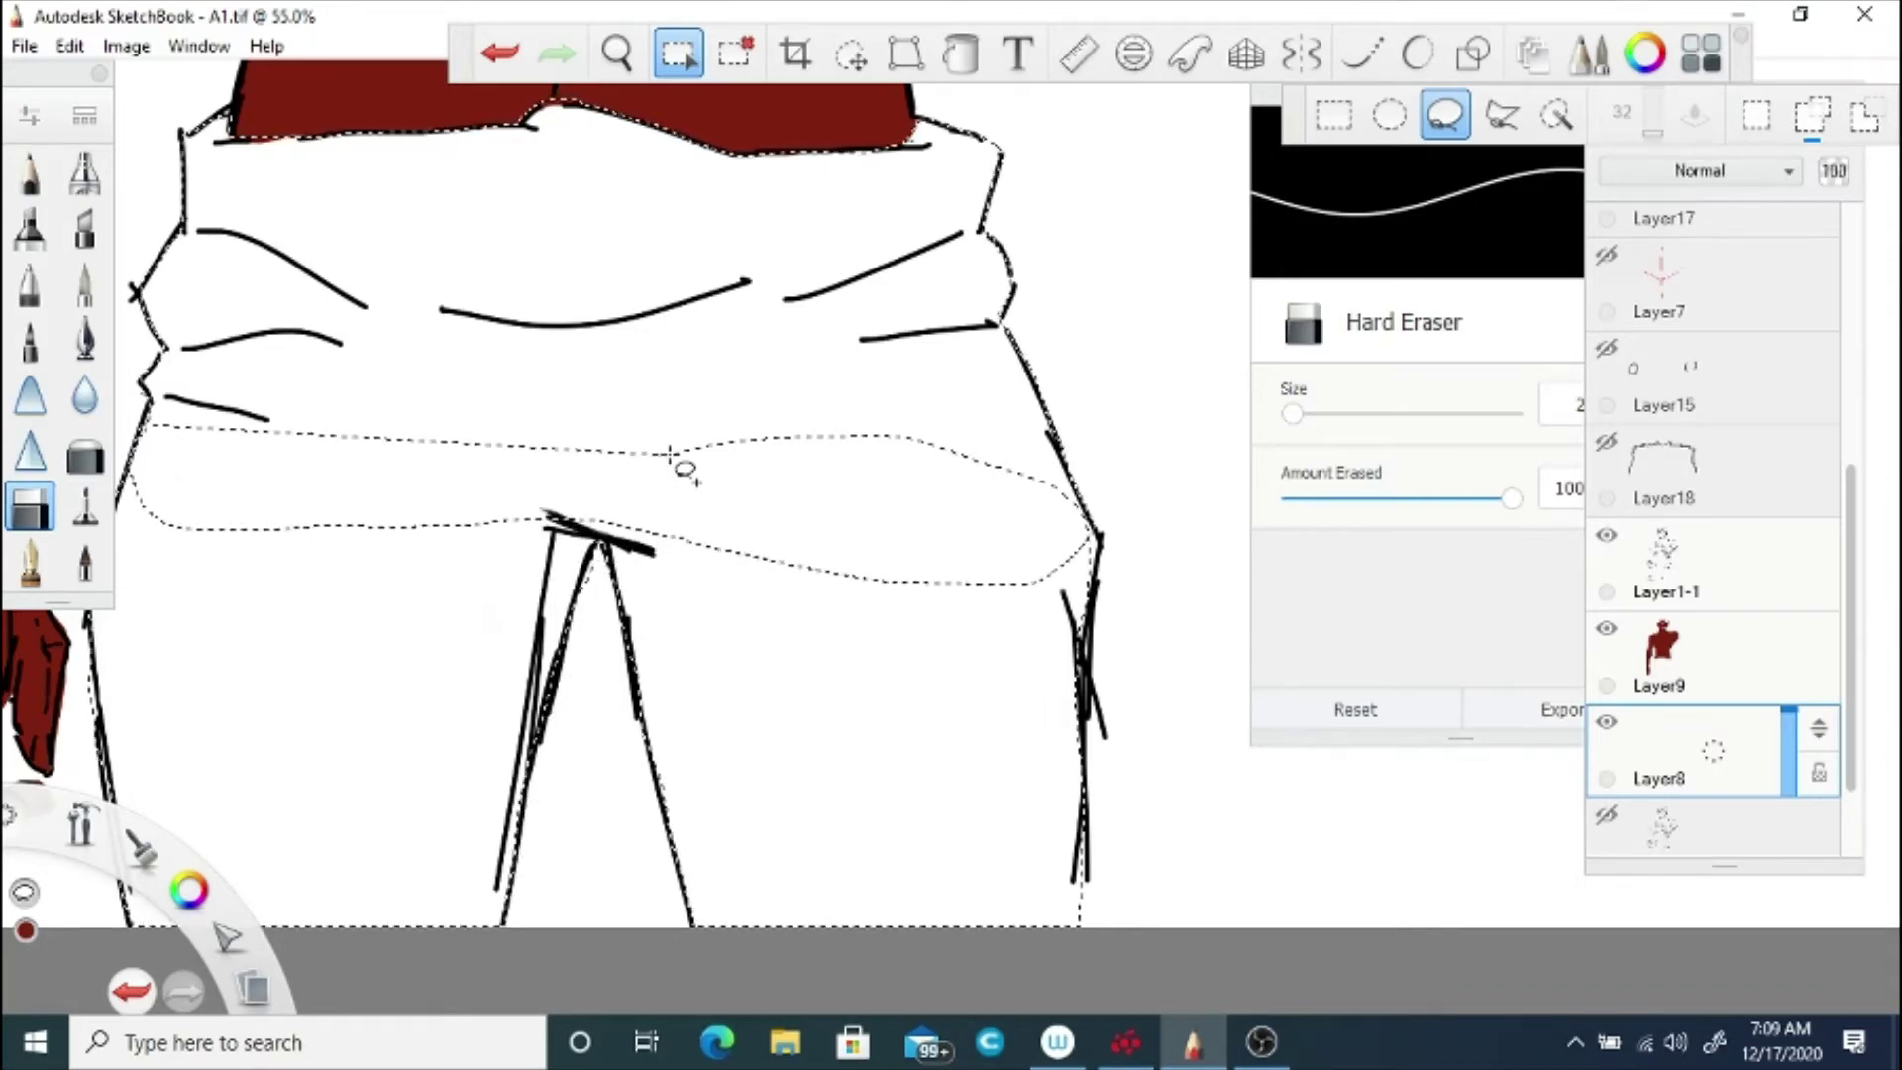
pyautogui.moveTo(1094, 535)
pyautogui.mouseDown()
pyautogui.moveTo(1005, 535)
pyautogui.moveTo(1080, 634)
pyautogui.mouseUp()
# Step: Subtract the excess outside the thigh outline beside the lowered hand from the trouser selection
pyautogui.press('space')
pyautogui.moveTo(544, 485); pyautogui.dragTo(807, 387)
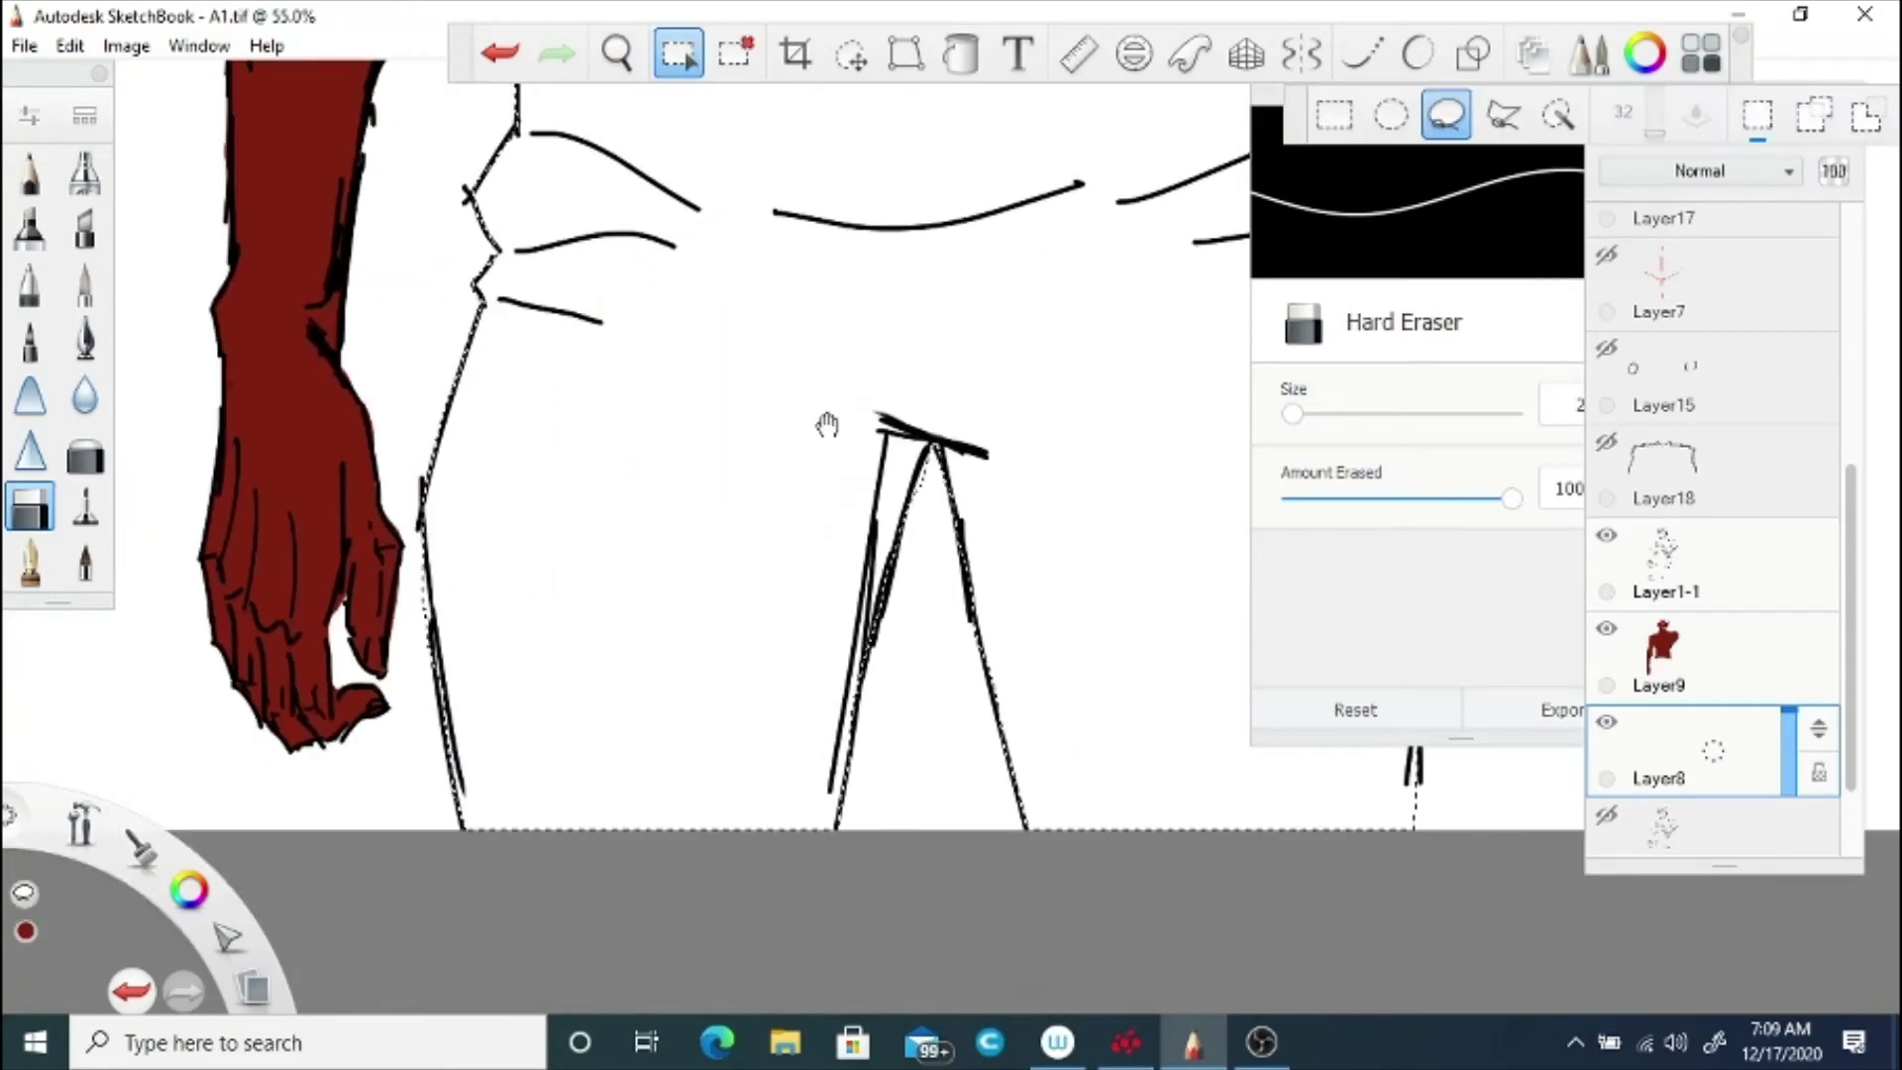
pyautogui.click(1866, 116)
pyautogui.moveTo(383, 646)
pyautogui.mouseDown()
pyautogui.moveTo(422, 602)
pyautogui.moveTo(432, 699)
pyautogui.mouseUp()
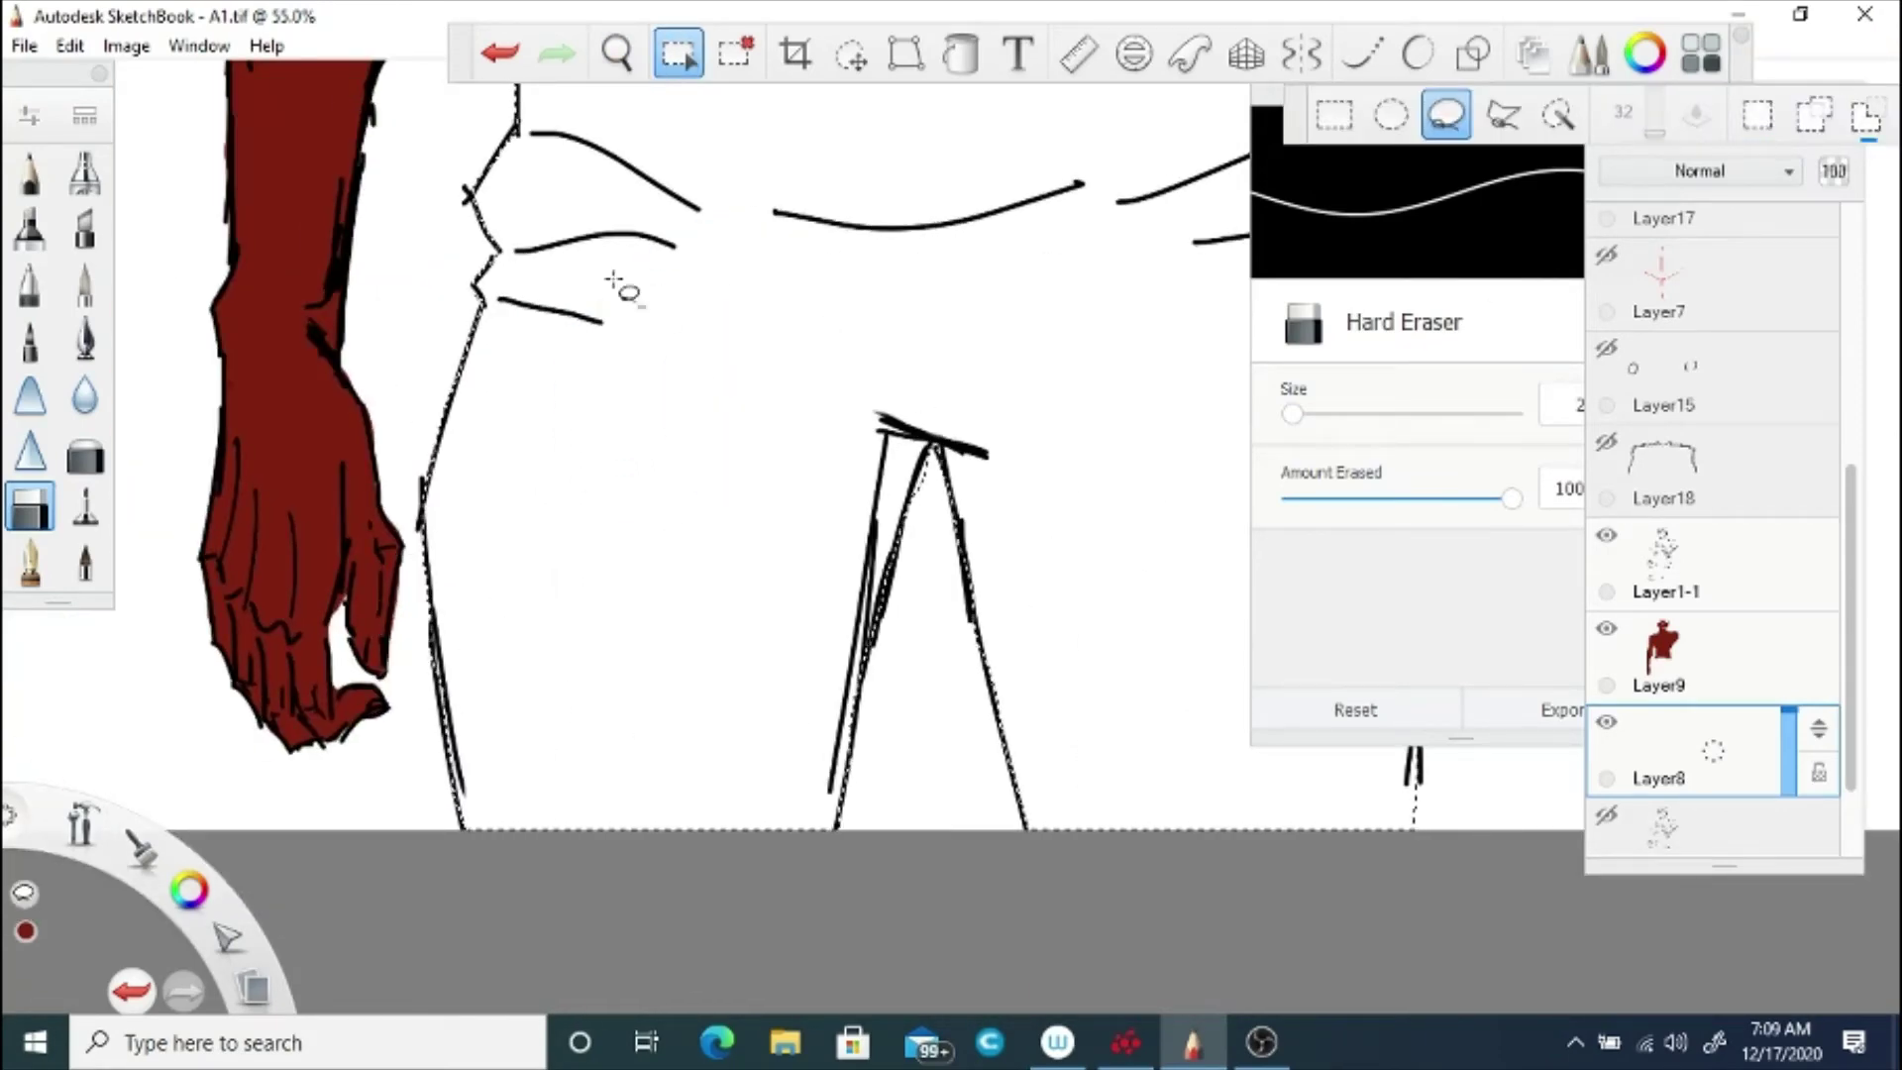
pyautogui.press('space')
pyautogui.moveTo(576, 412)
pyautogui.mouseDown()
pyautogui.moveTo(514, 709)
pyautogui.moveTo(530, 659)
pyautogui.mouseUp()
pyautogui.moveTo(689, 198); pyautogui.dragTo(564, 680)
pyautogui.press('space')
pyautogui.moveTo(601, 502); pyautogui.dragTo(589, 592)
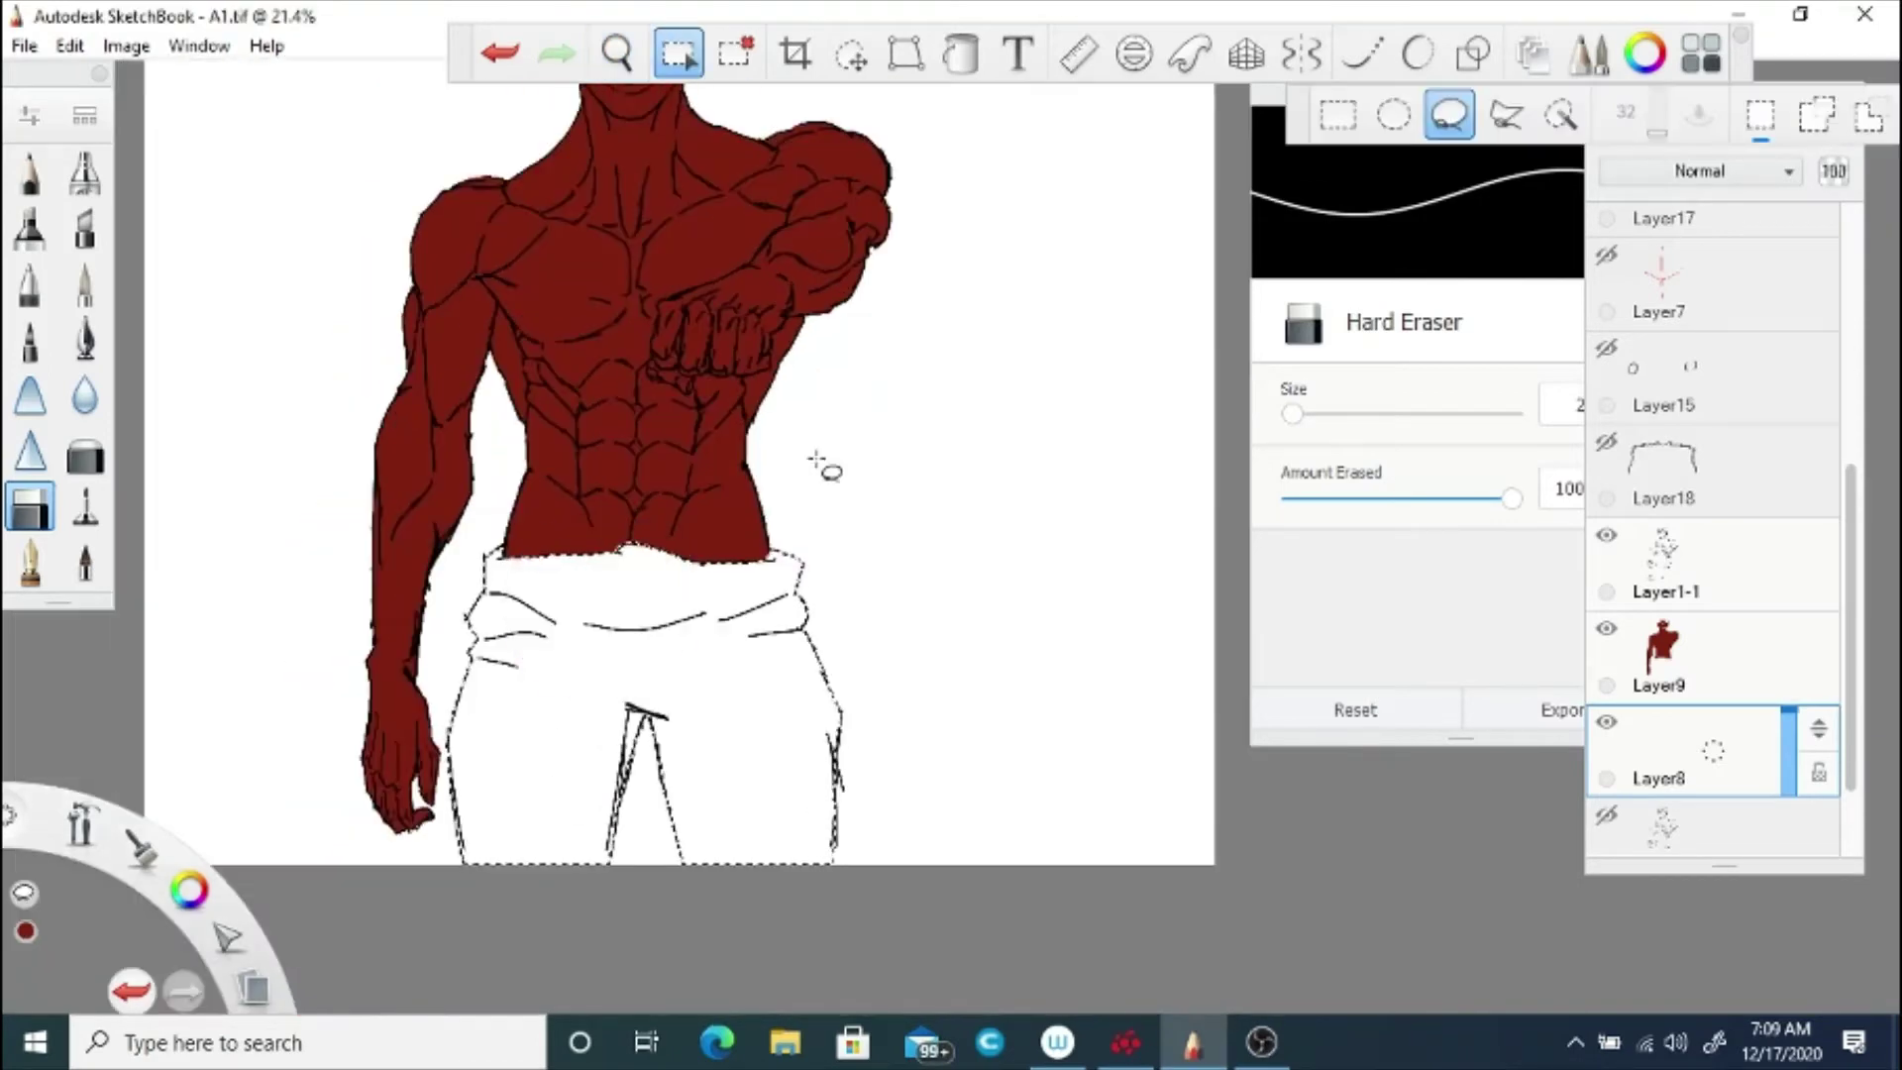
# Step: Choose a medium grey, fill the selected trousers with it on Layer8 and deselect
pyautogui.click(1644, 54)
pyautogui.moveTo(1460, 282)
pyautogui.mouseDown()
pyautogui.moveTo(1444, 240)
pyautogui.moveTo(1335, 357)
pyautogui.mouseUp()
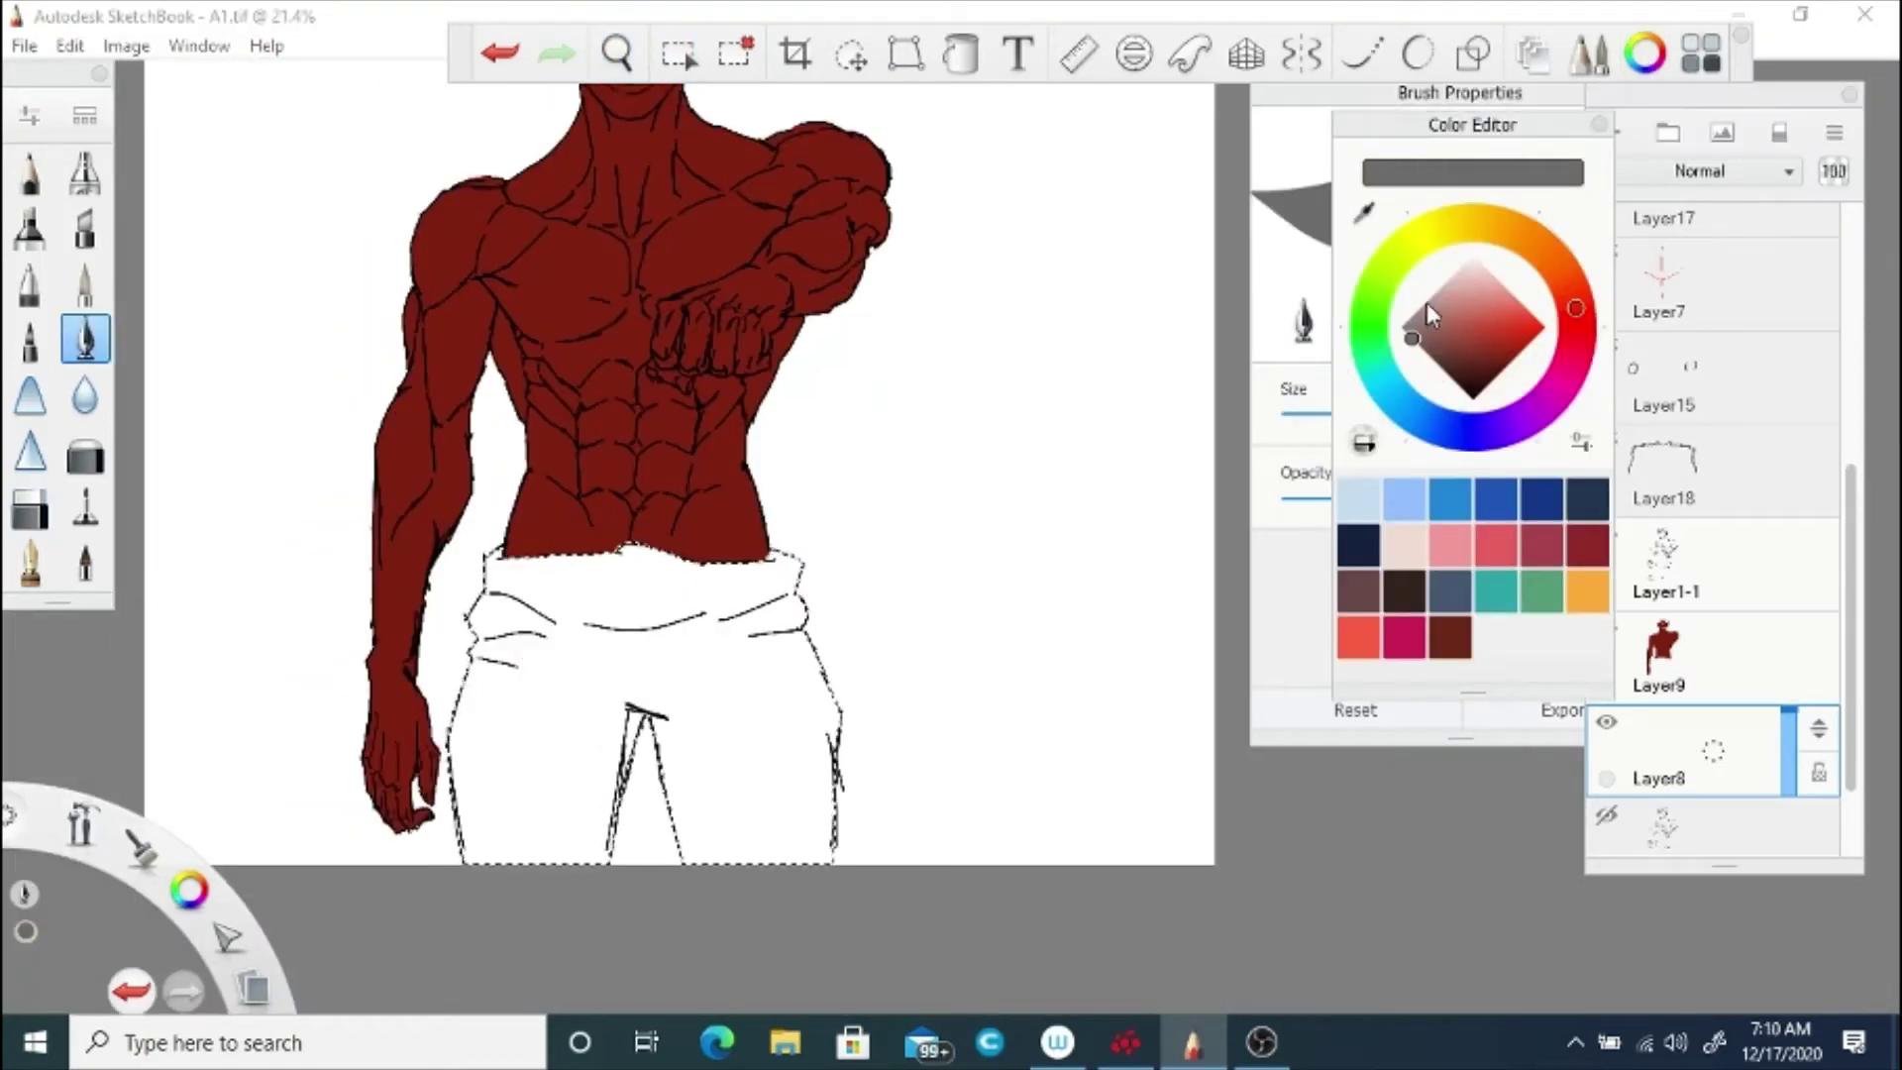
pyautogui.click(957, 62)
pyautogui.click(651, 604)
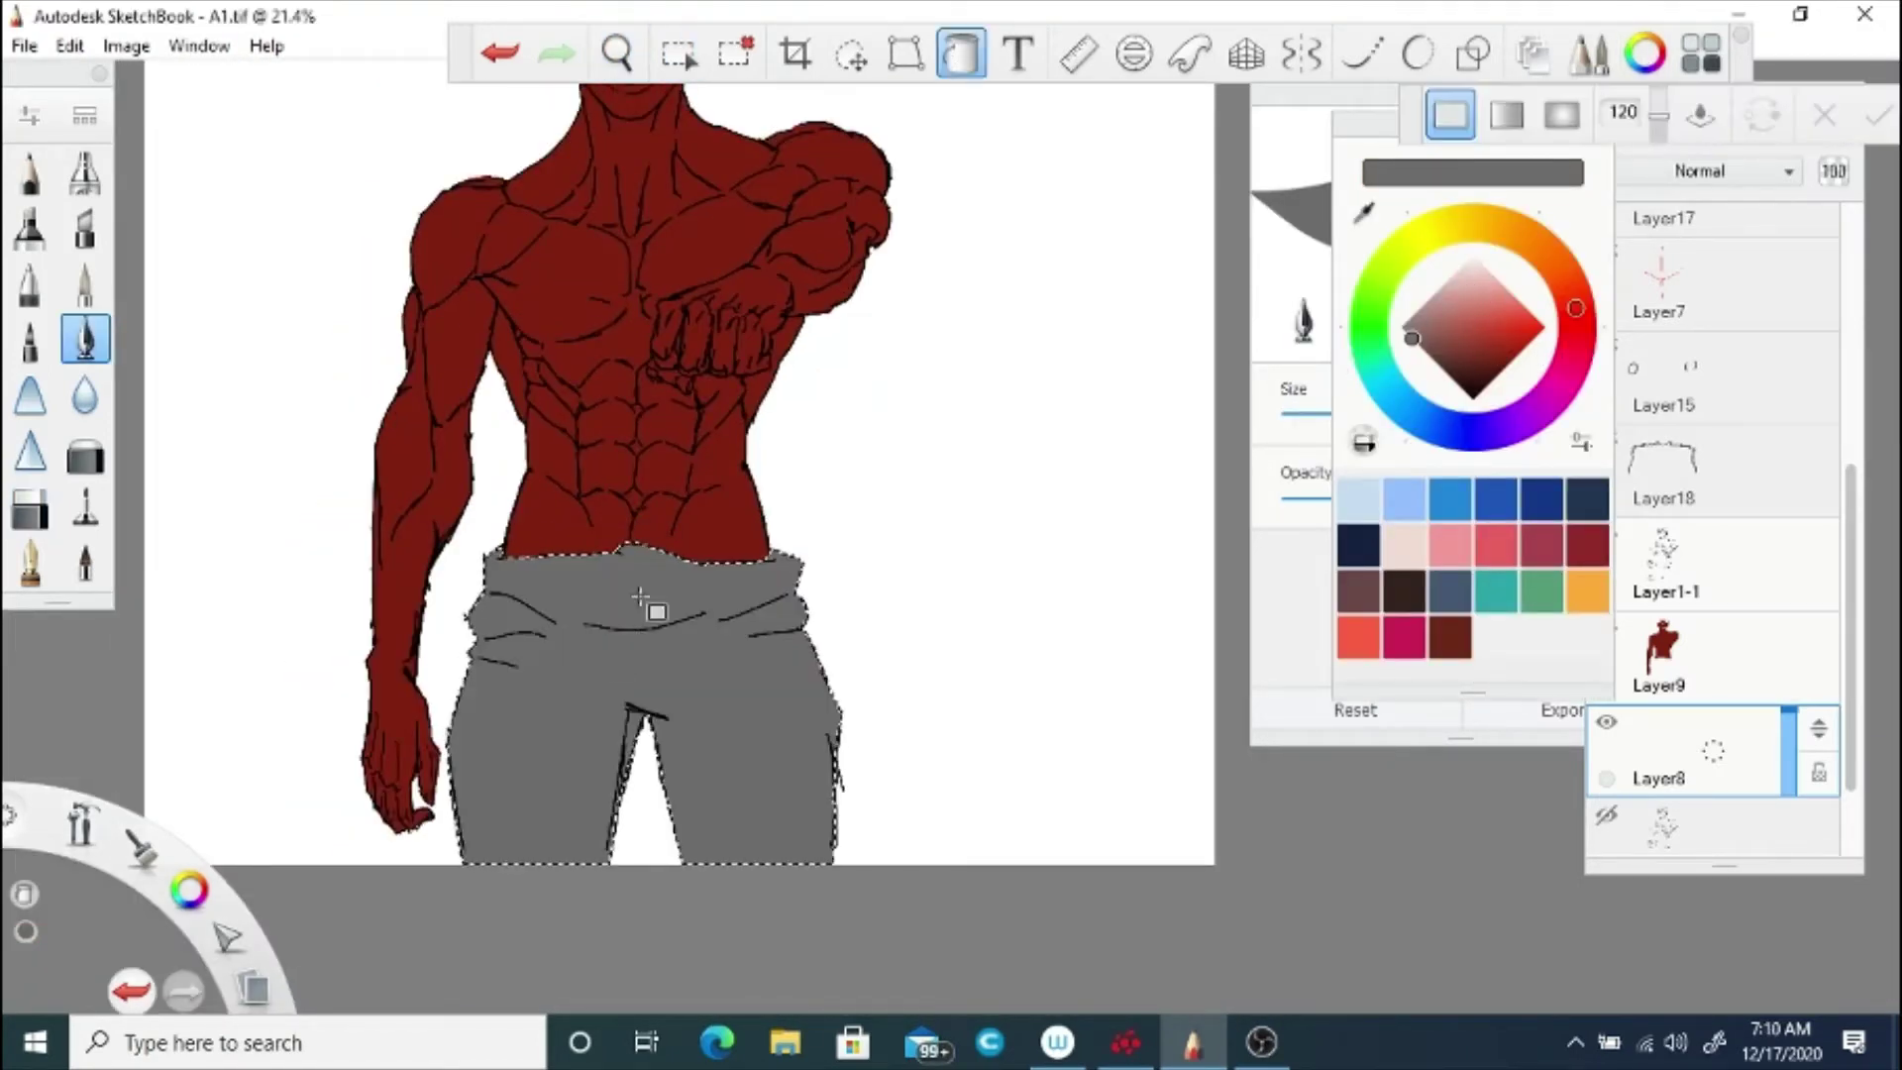
pyautogui.click(735, 54)
# Step: Clean the red between the thumb and fingers of the lowered hand on Layer9 with the Hard Eraser at size 11.0
pyautogui.press('space')
pyautogui.moveTo(588, 515); pyautogui.dragTo(614, 217)
pyautogui.moveTo(479, 921)
pyautogui.mouseDown()
pyautogui.moveTo(630, 612)
pyautogui.moveTo(814, 586)
pyautogui.mouseUp()
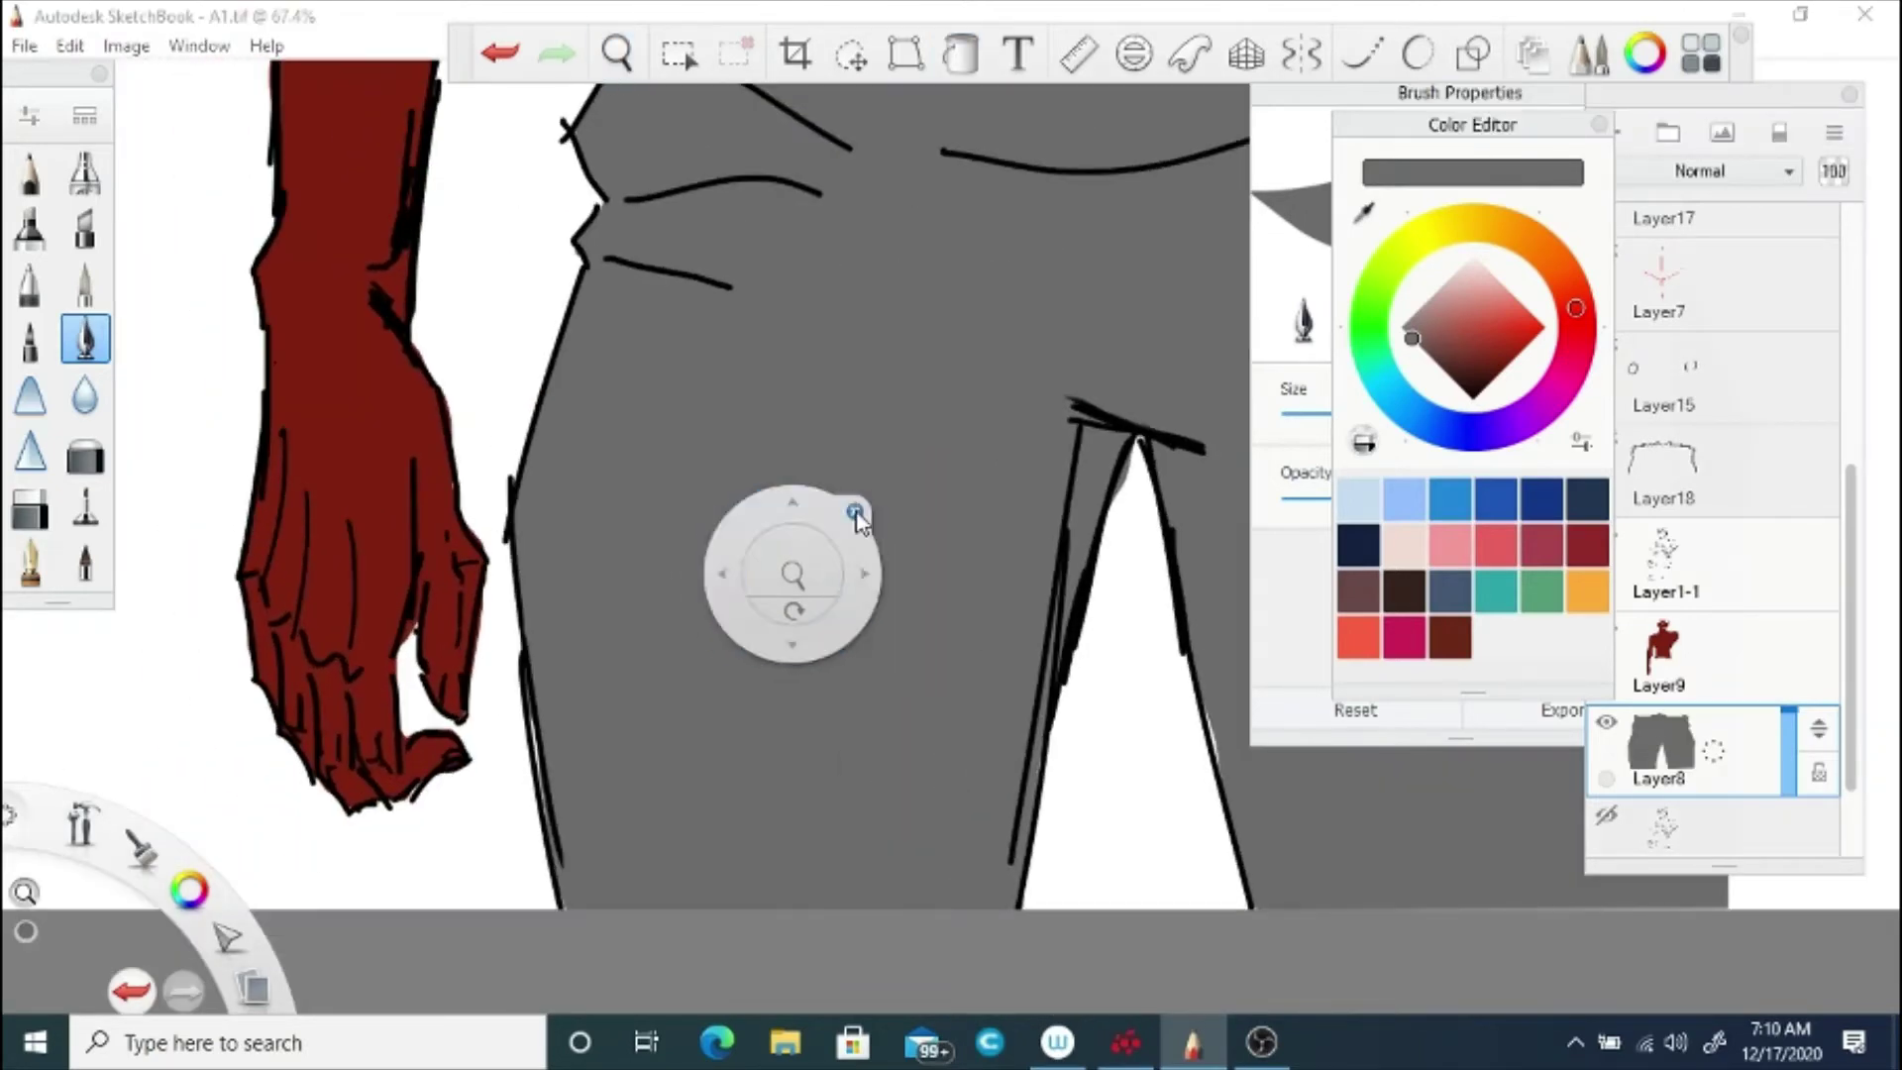
pyautogui.click(853, 514)
pyautogui.click(1692, 658)
pyautogui.click(29, 508)
pyautogui.click(1298, 418)
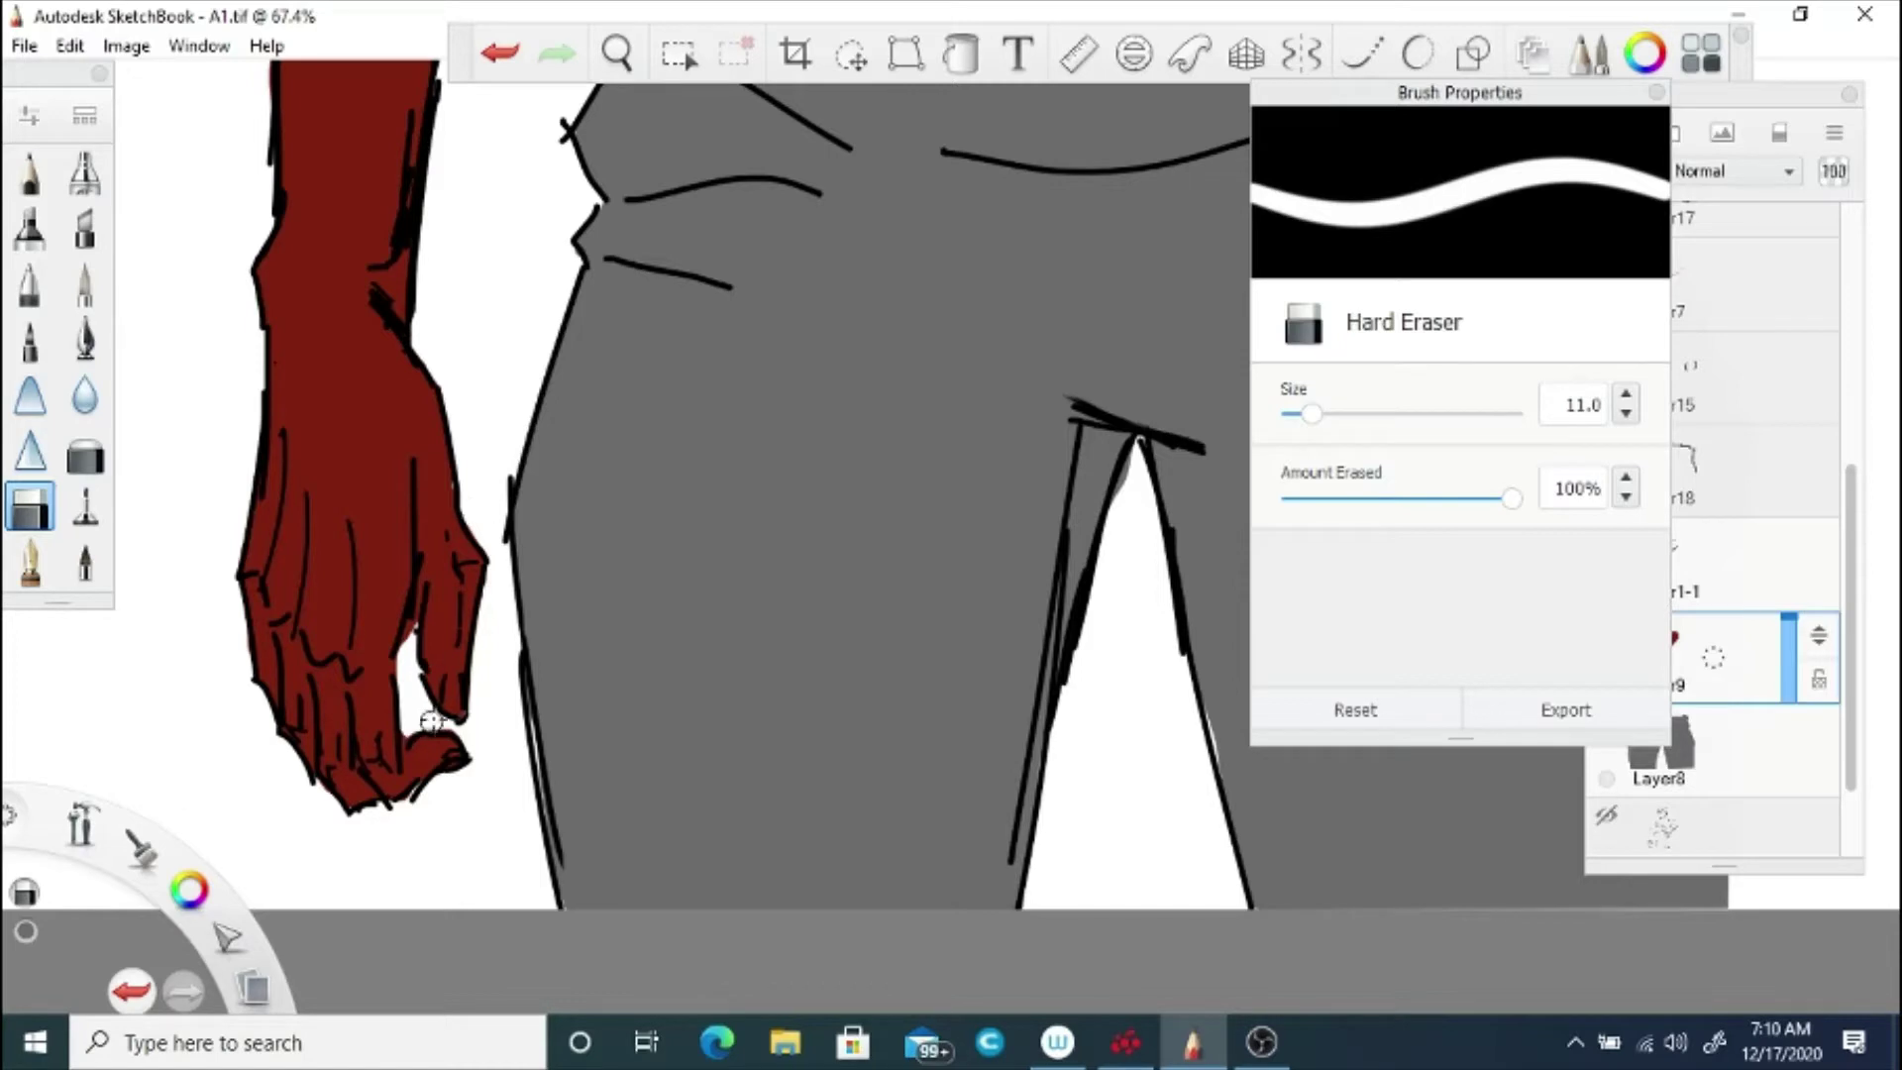
# Step: Sample the dark red skin colour for the pen and touch up the edge of the lowered hand on Layer9
pyautogui.click(85, 340)
pyautogui.click(1644, 53)
pyautogui.click(1364, 211)
pyautogui.click(438, 498)
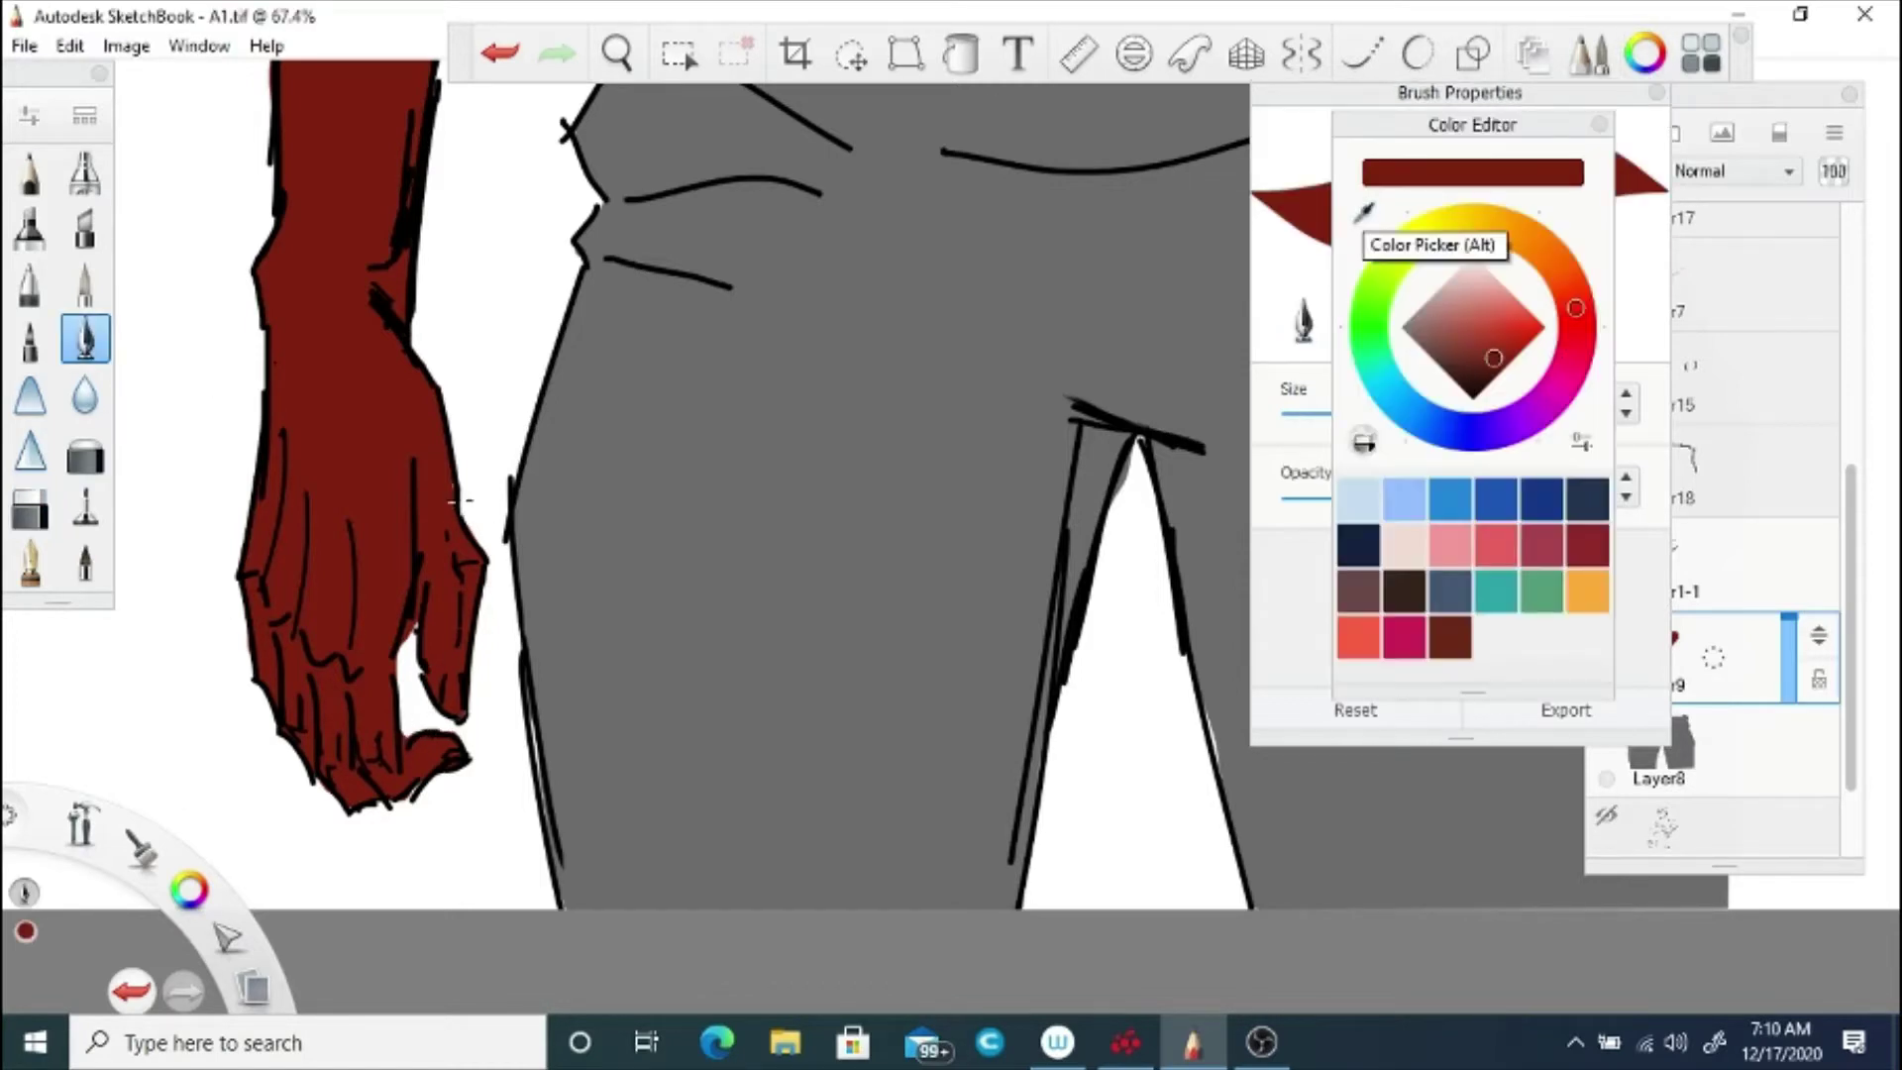
# Step: Erase the grey spill at the crotch and inner leg edge on Layer8 with the Hard Eraser
pyautogui.click(616, 54)
pyautogui.moveTo(690, 178)
pyautogui.mouseDown()
pyautogui.moveTo(786, 564)
pyautogui.moveTo(657, 544)
pyautogui.mouseUp()
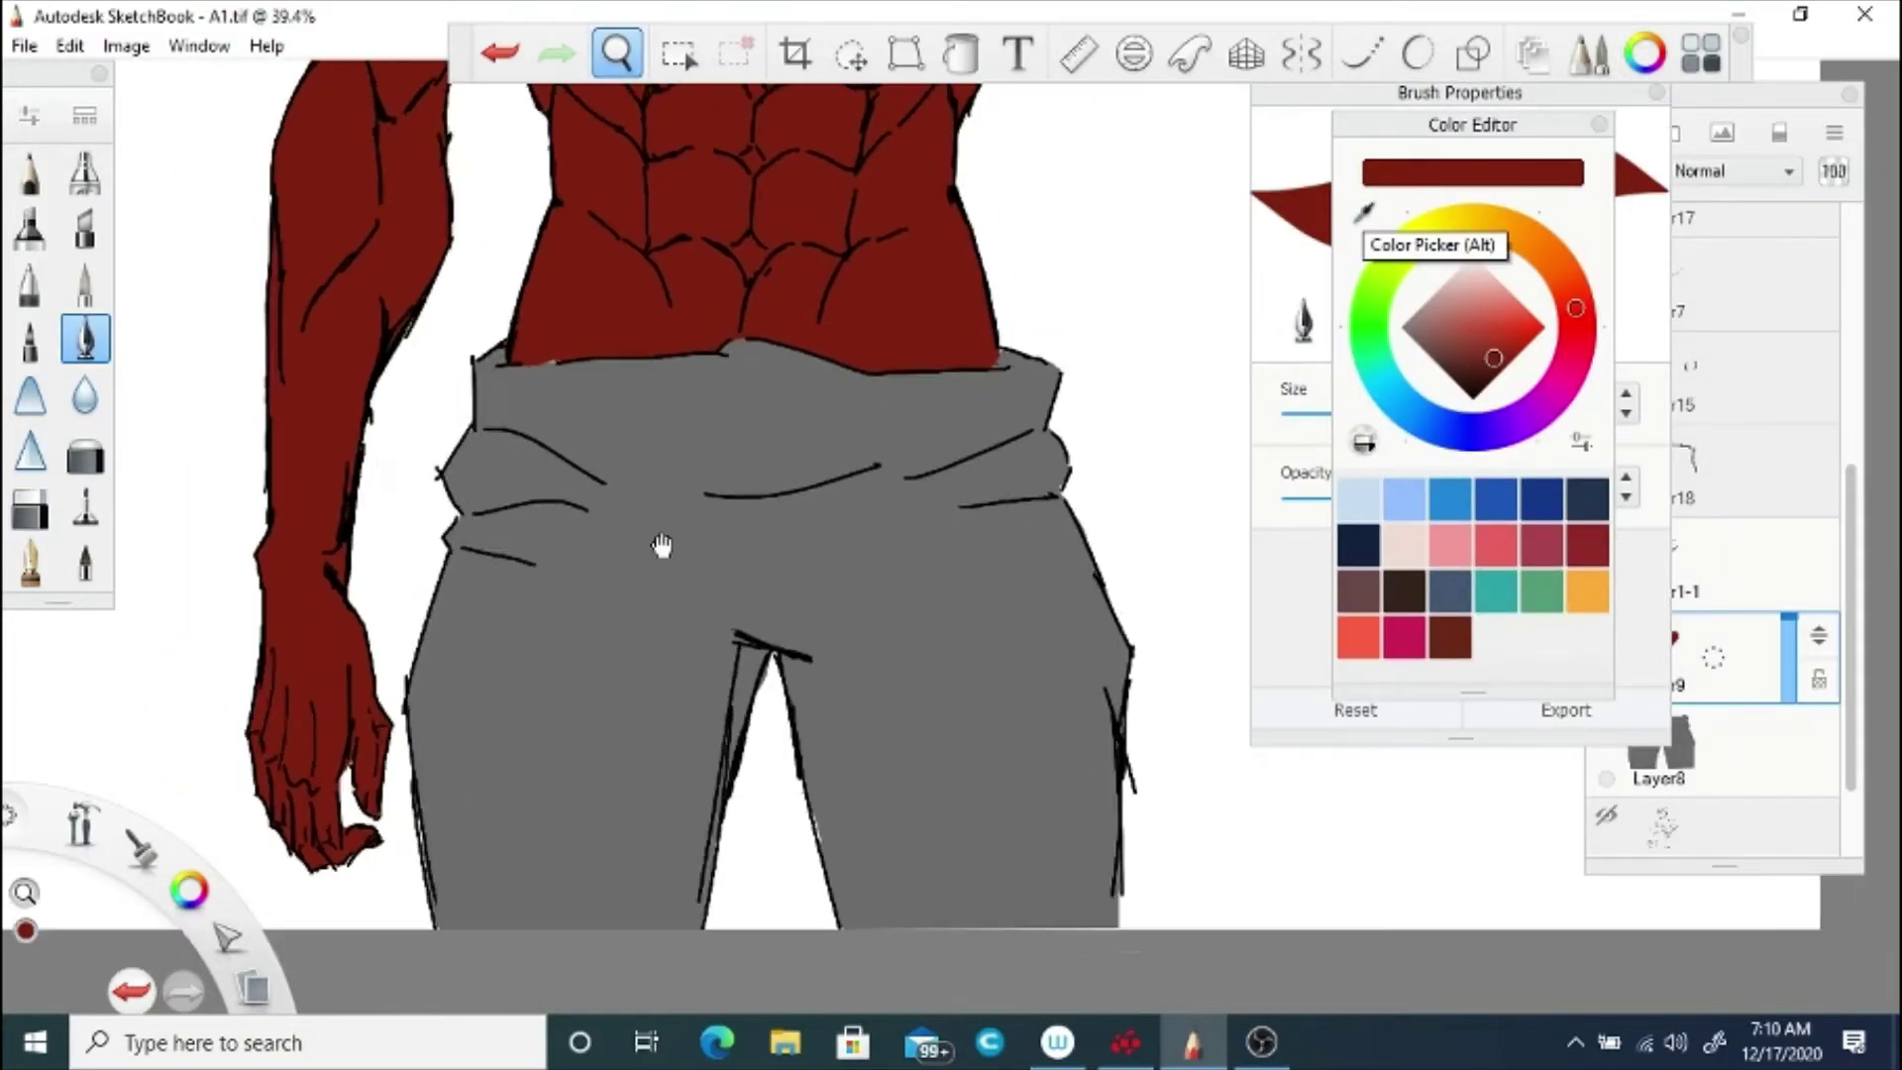
pyautogui.moveTo(661, 634); pyautogui.dragTo(722, 568)
pyautogui.click(30, 508)
pyautogui.click(1715, 769)
pyautogui.moveTo(752, 678); pyautogui.dragTo(739, 709)
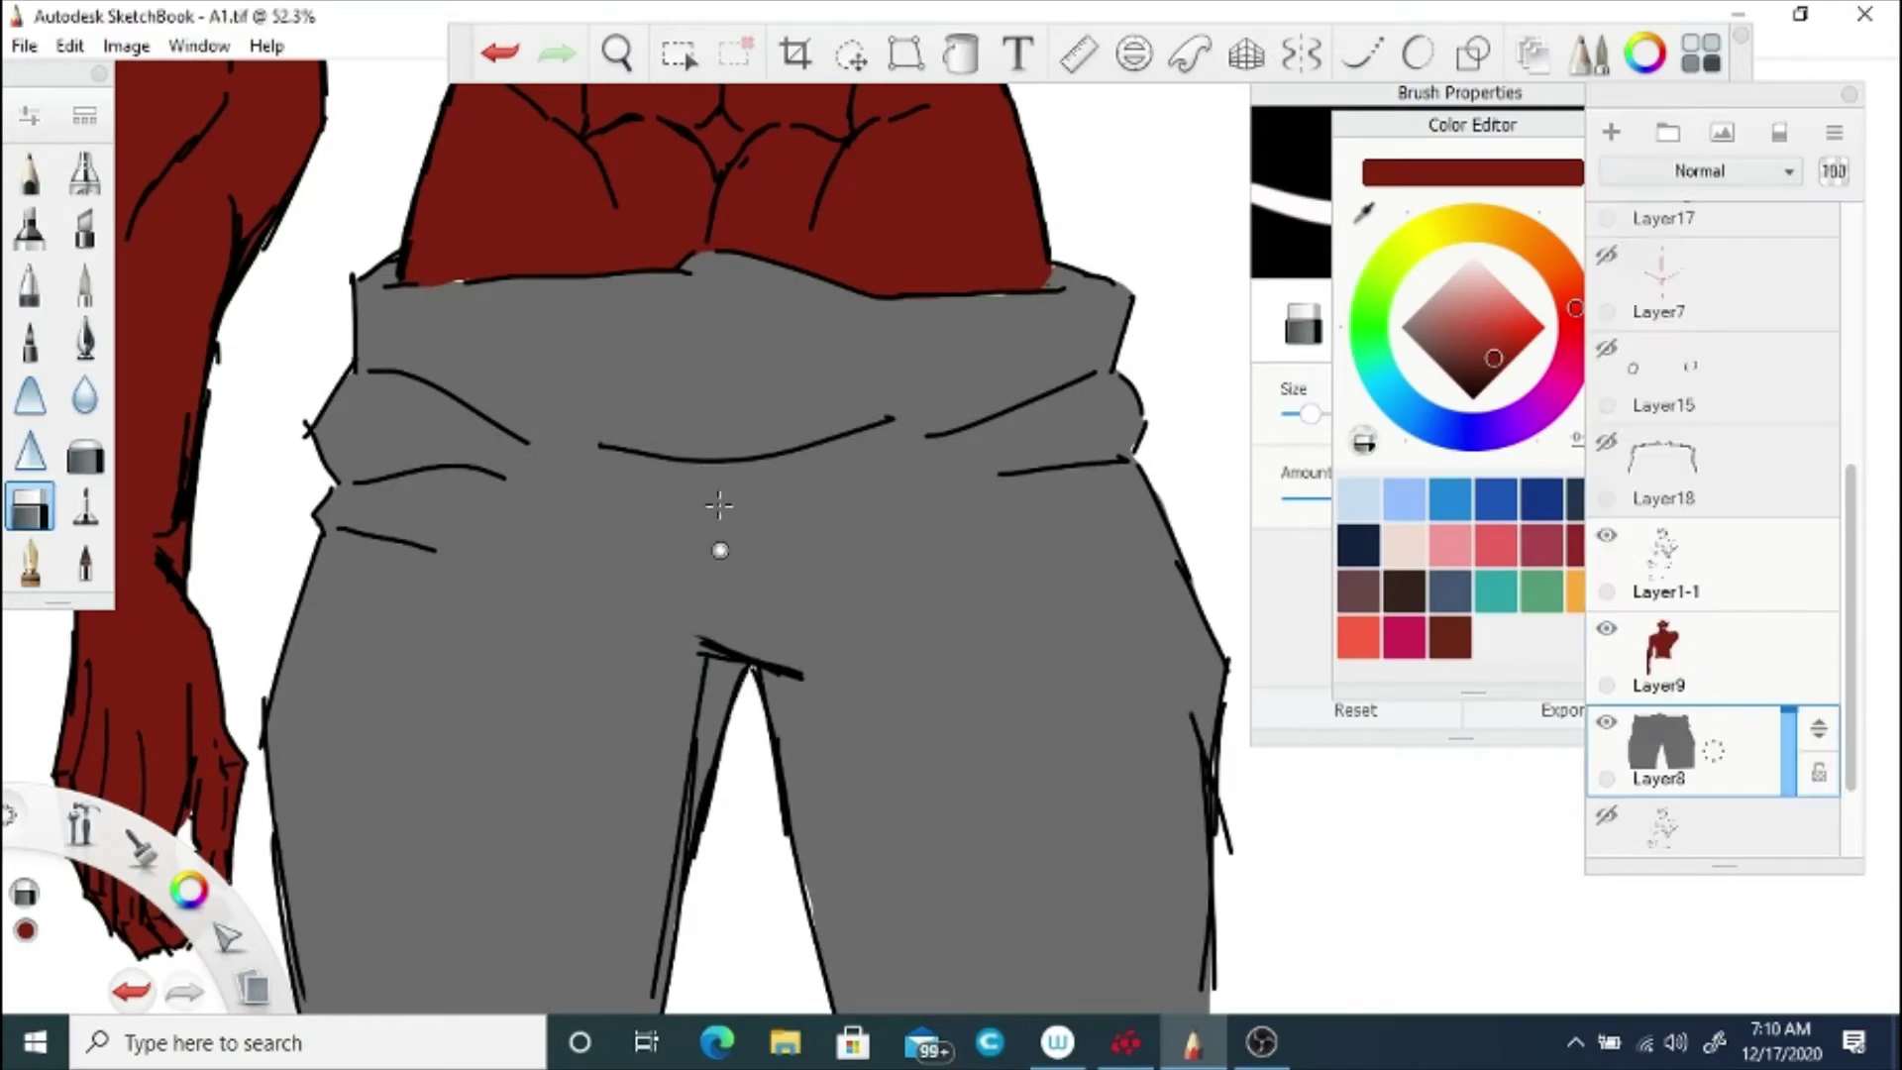
# Step: Check the whole figure with its grey trousers and save the drawing
pyautogui.click(616, 54)
pyautogui.moveTo(590, 437); pyautogui.dragTo(610, 511)
pyautogui.click(24, 45)
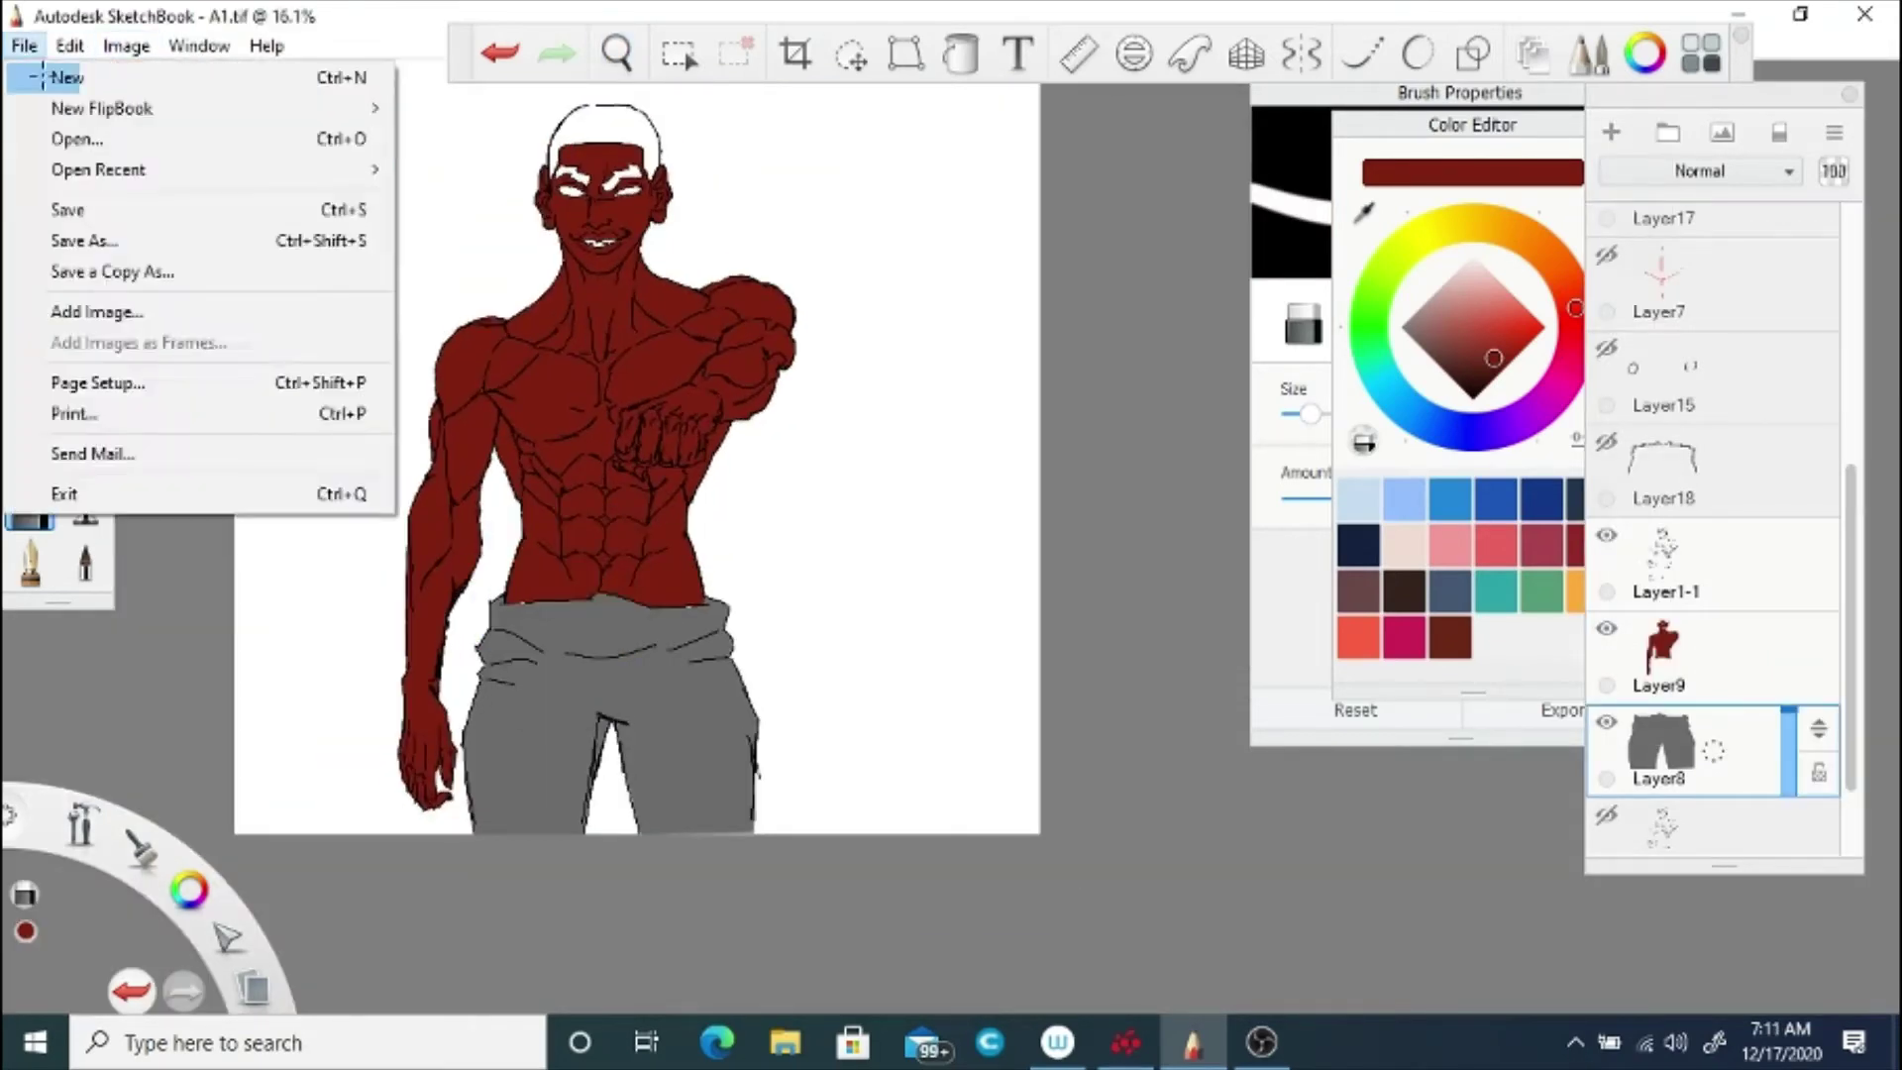
pyautogui.click(115, 208)
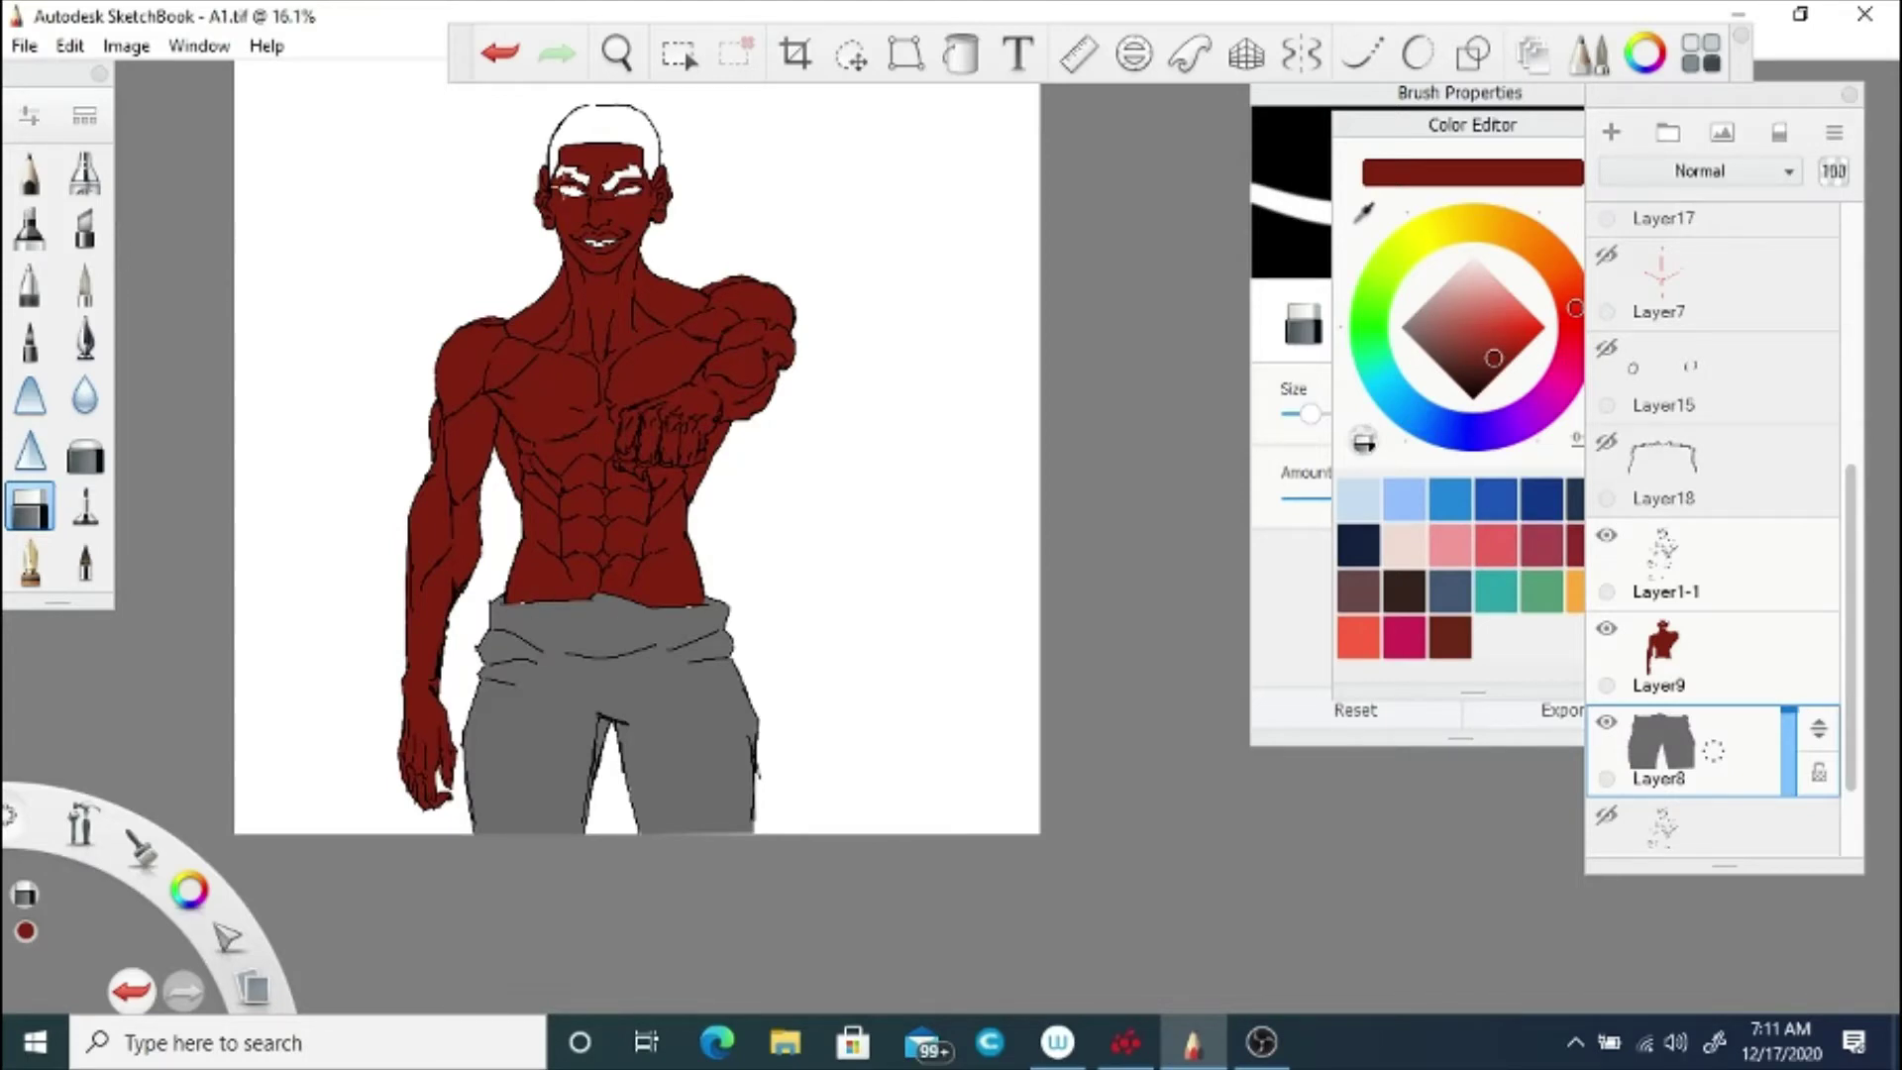
# Step: Sample the trouser grey for the pen and fill the white slivers along the waistband's upper edge on Layer8
pyautogui.press('space')
pyautogui.moveTo(548, 508); pyautogui.dragTo(787, 556)
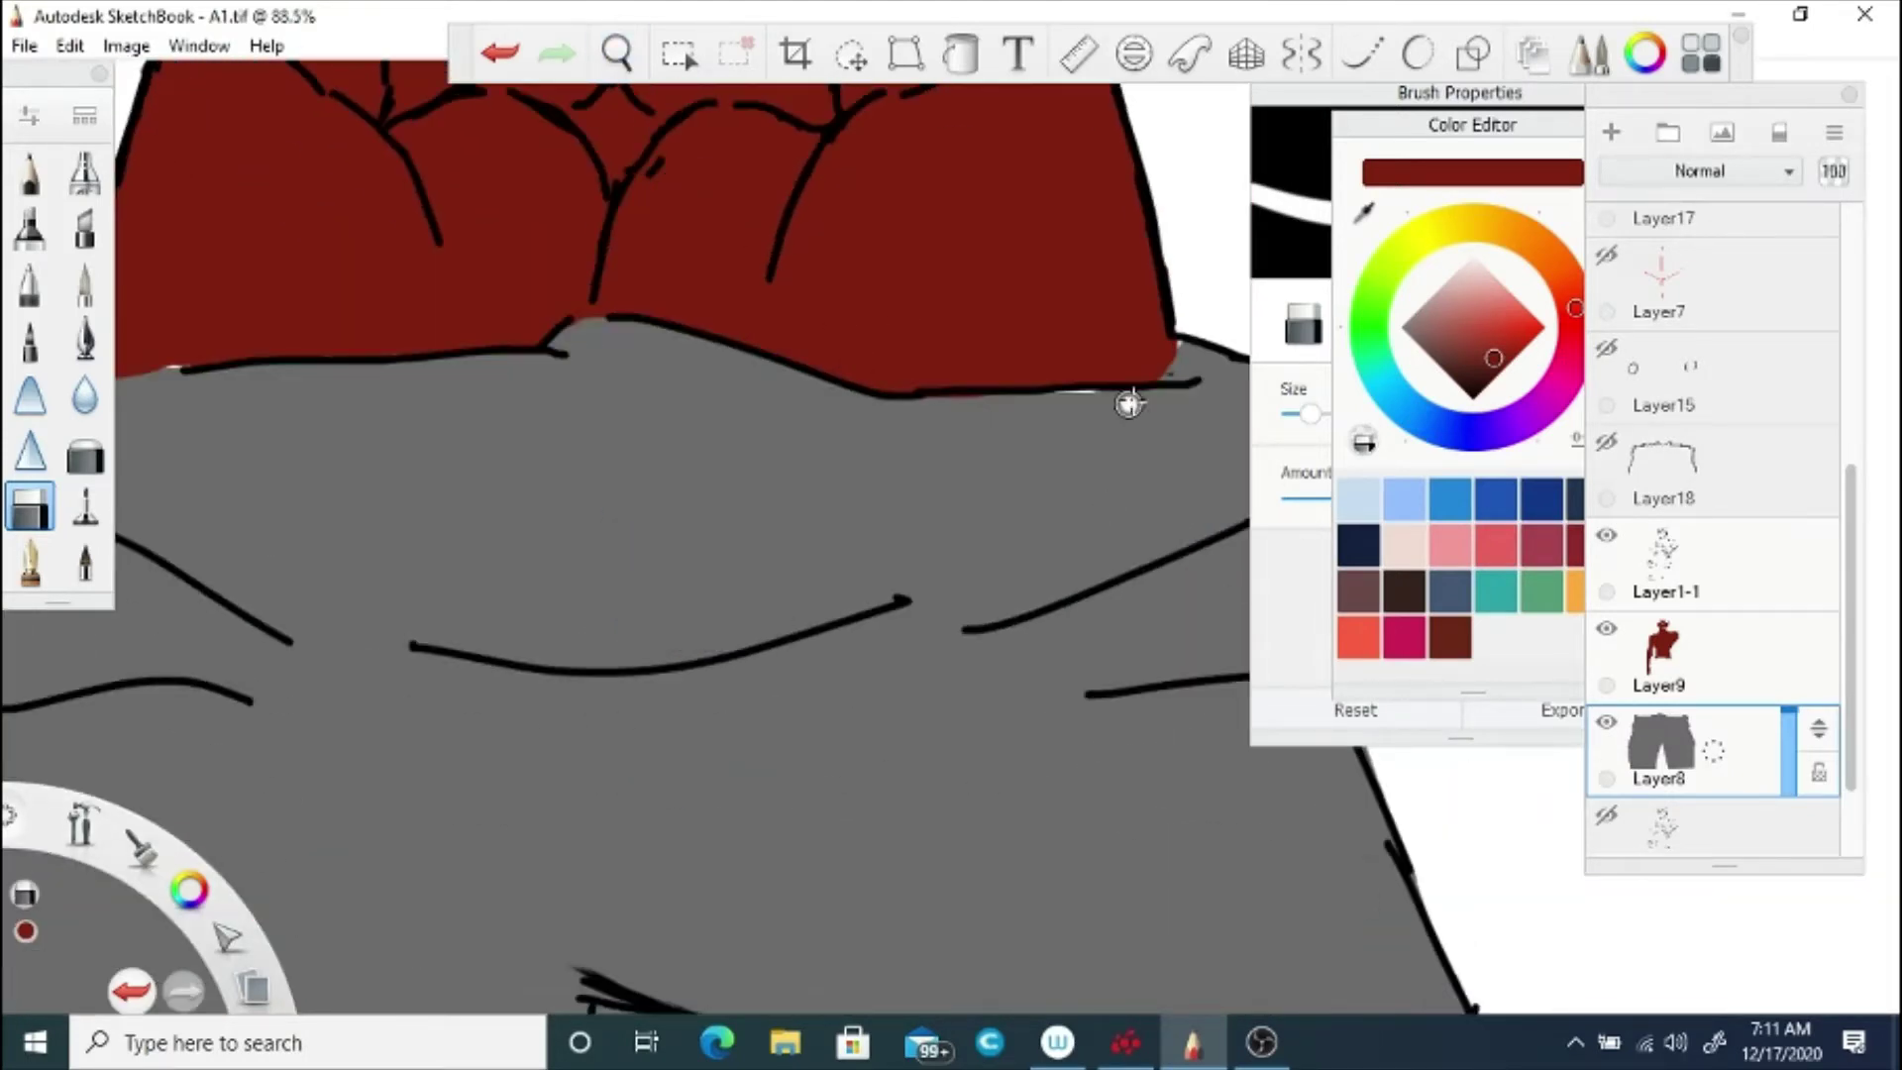
pyautogui.click(85, 338)
pyautogui.keyDown('alt'); pyautogui.click(1076, 402); pyautogui.keyUp('alt')
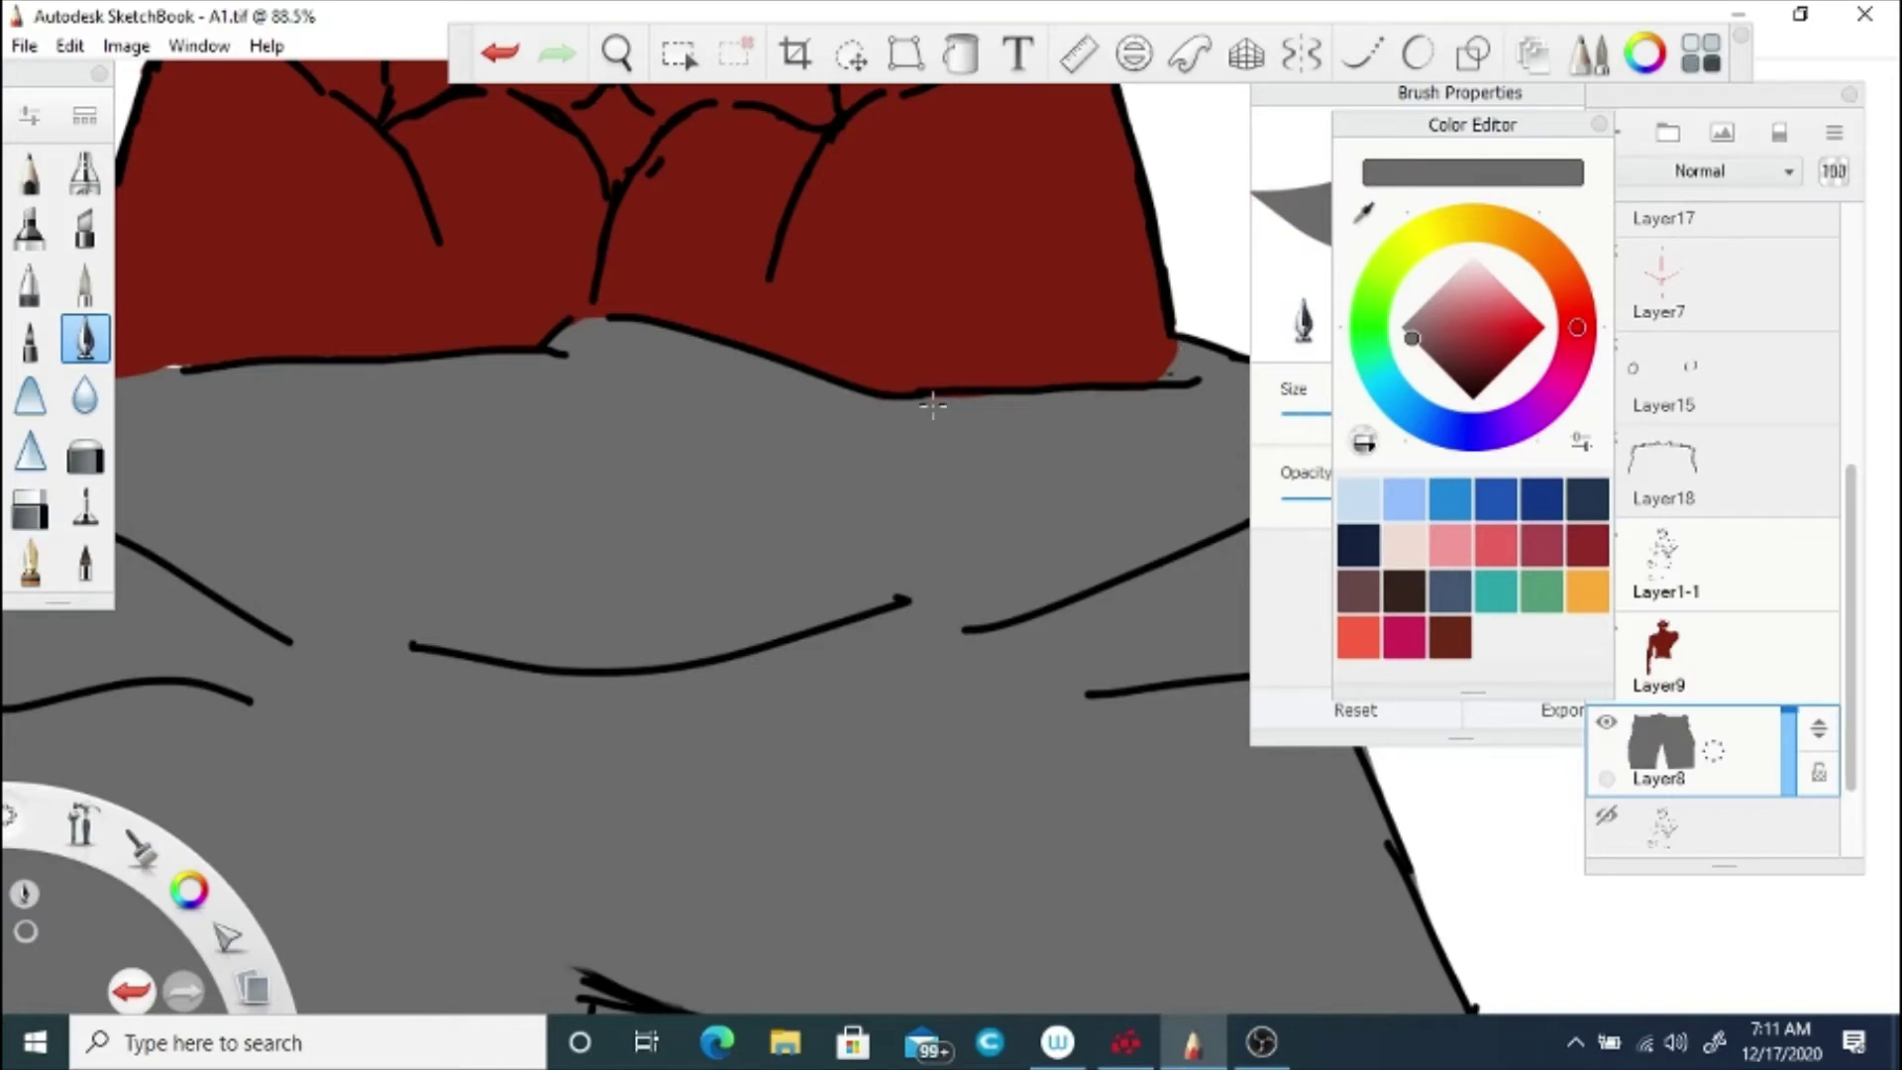
pyautogui.press('space')
pyautogui.moveTo(381, 484); pyautogui.dragTo(620, 680)
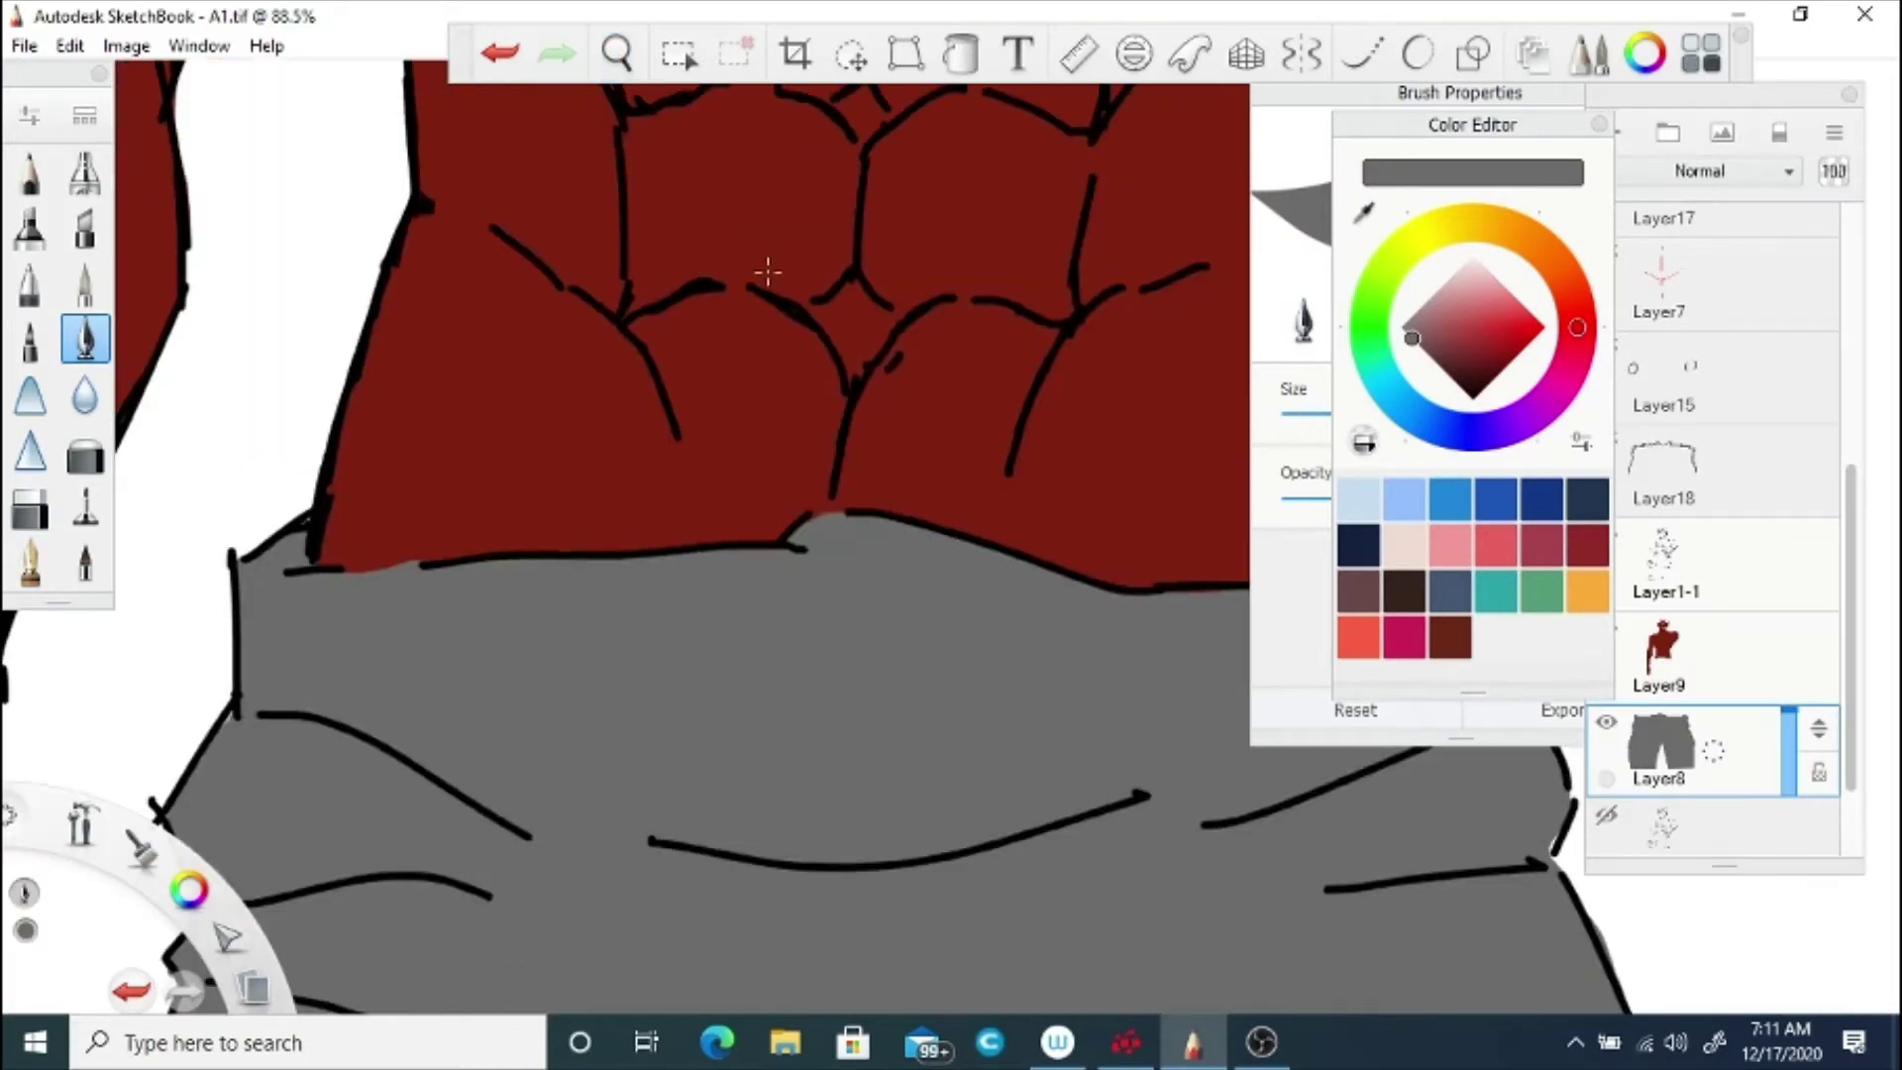
# Step: Erase the red spill along the waistband line on Layer9 with the Hard Eraser
pyautogui.press('space')
pyautogui.moveTo(1158, 537); pyautogui.dragTo(764, 522)
pyautogui.click(1683, 653)
pyautogui.click(29, 507)
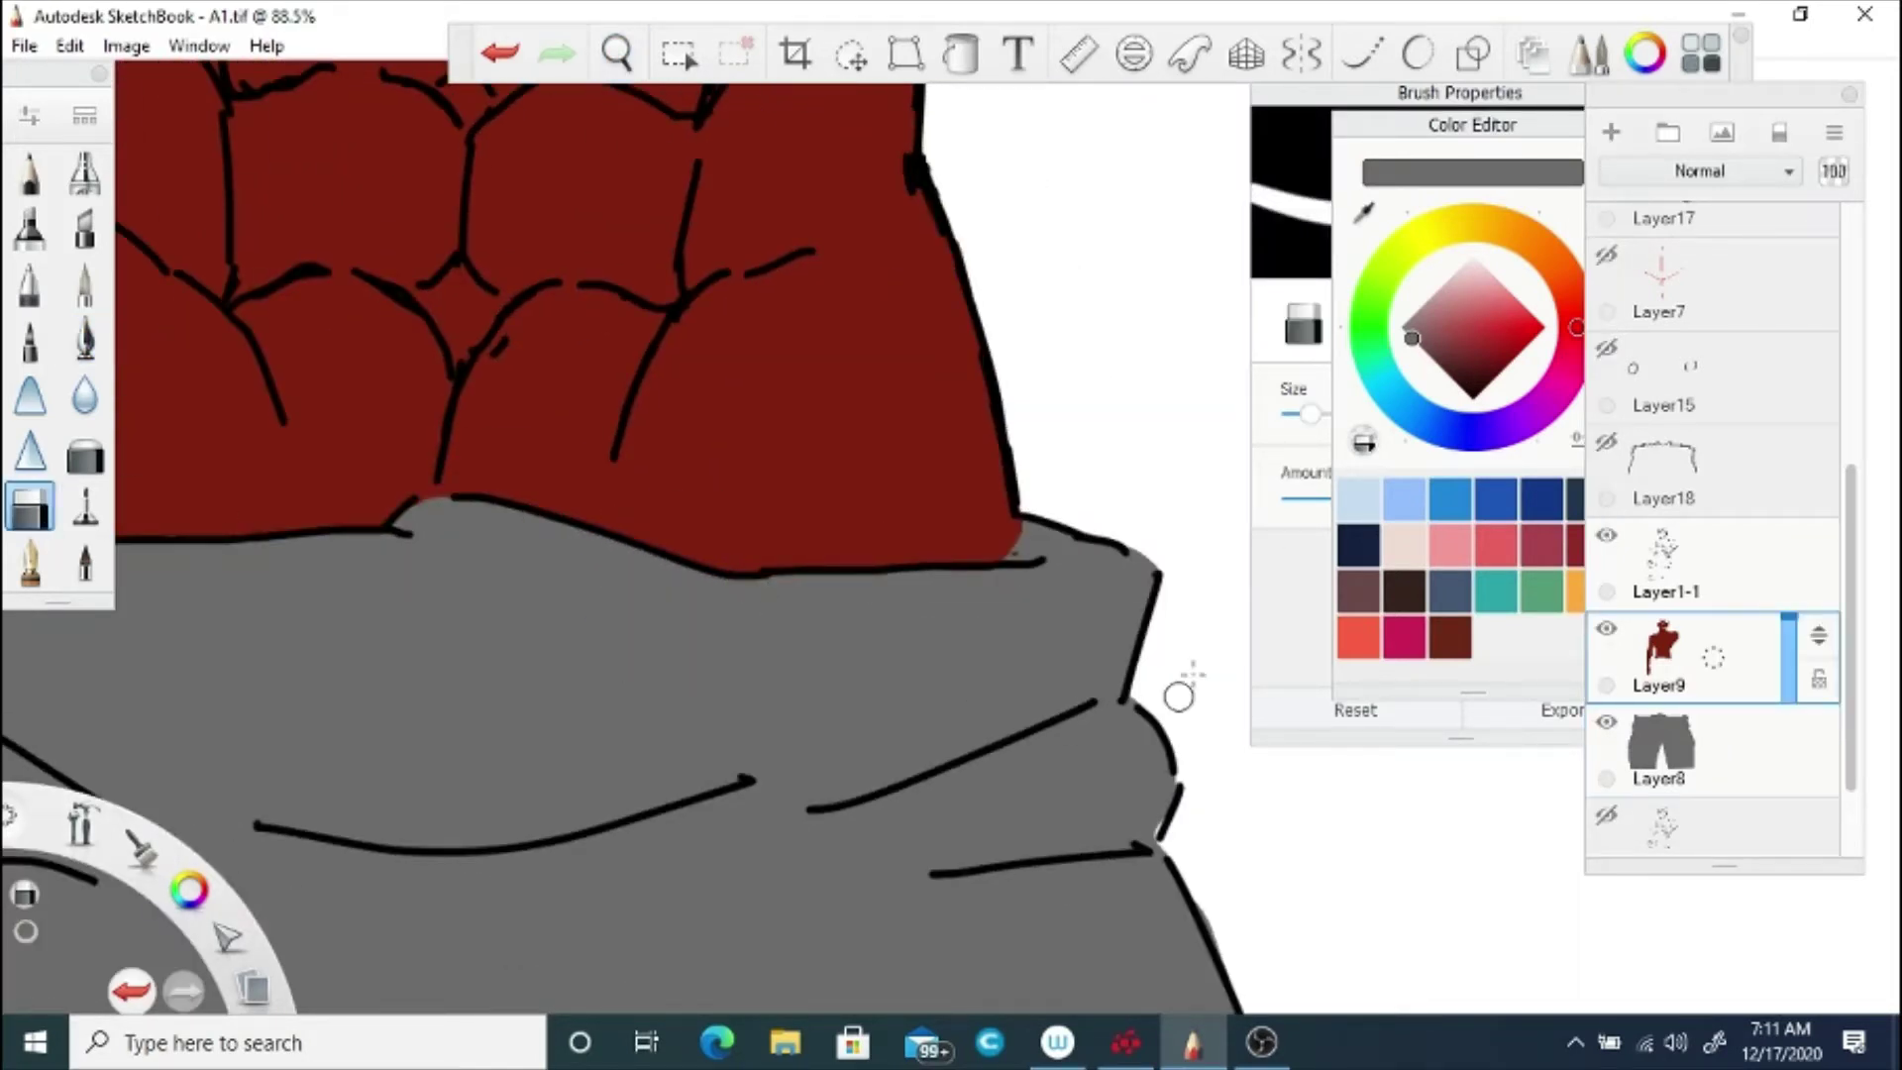
# Step: Touch up the grey along the hip and outer leg on the raised-arm side, down to the canvas edge, on Layer8
pyautogui.click(1684, 749)
pyautogui.press('space')
pyautogui.moveTo(939, 592); pyautogui.dragTo(683, 172)
pyautogui.click(85, 339)
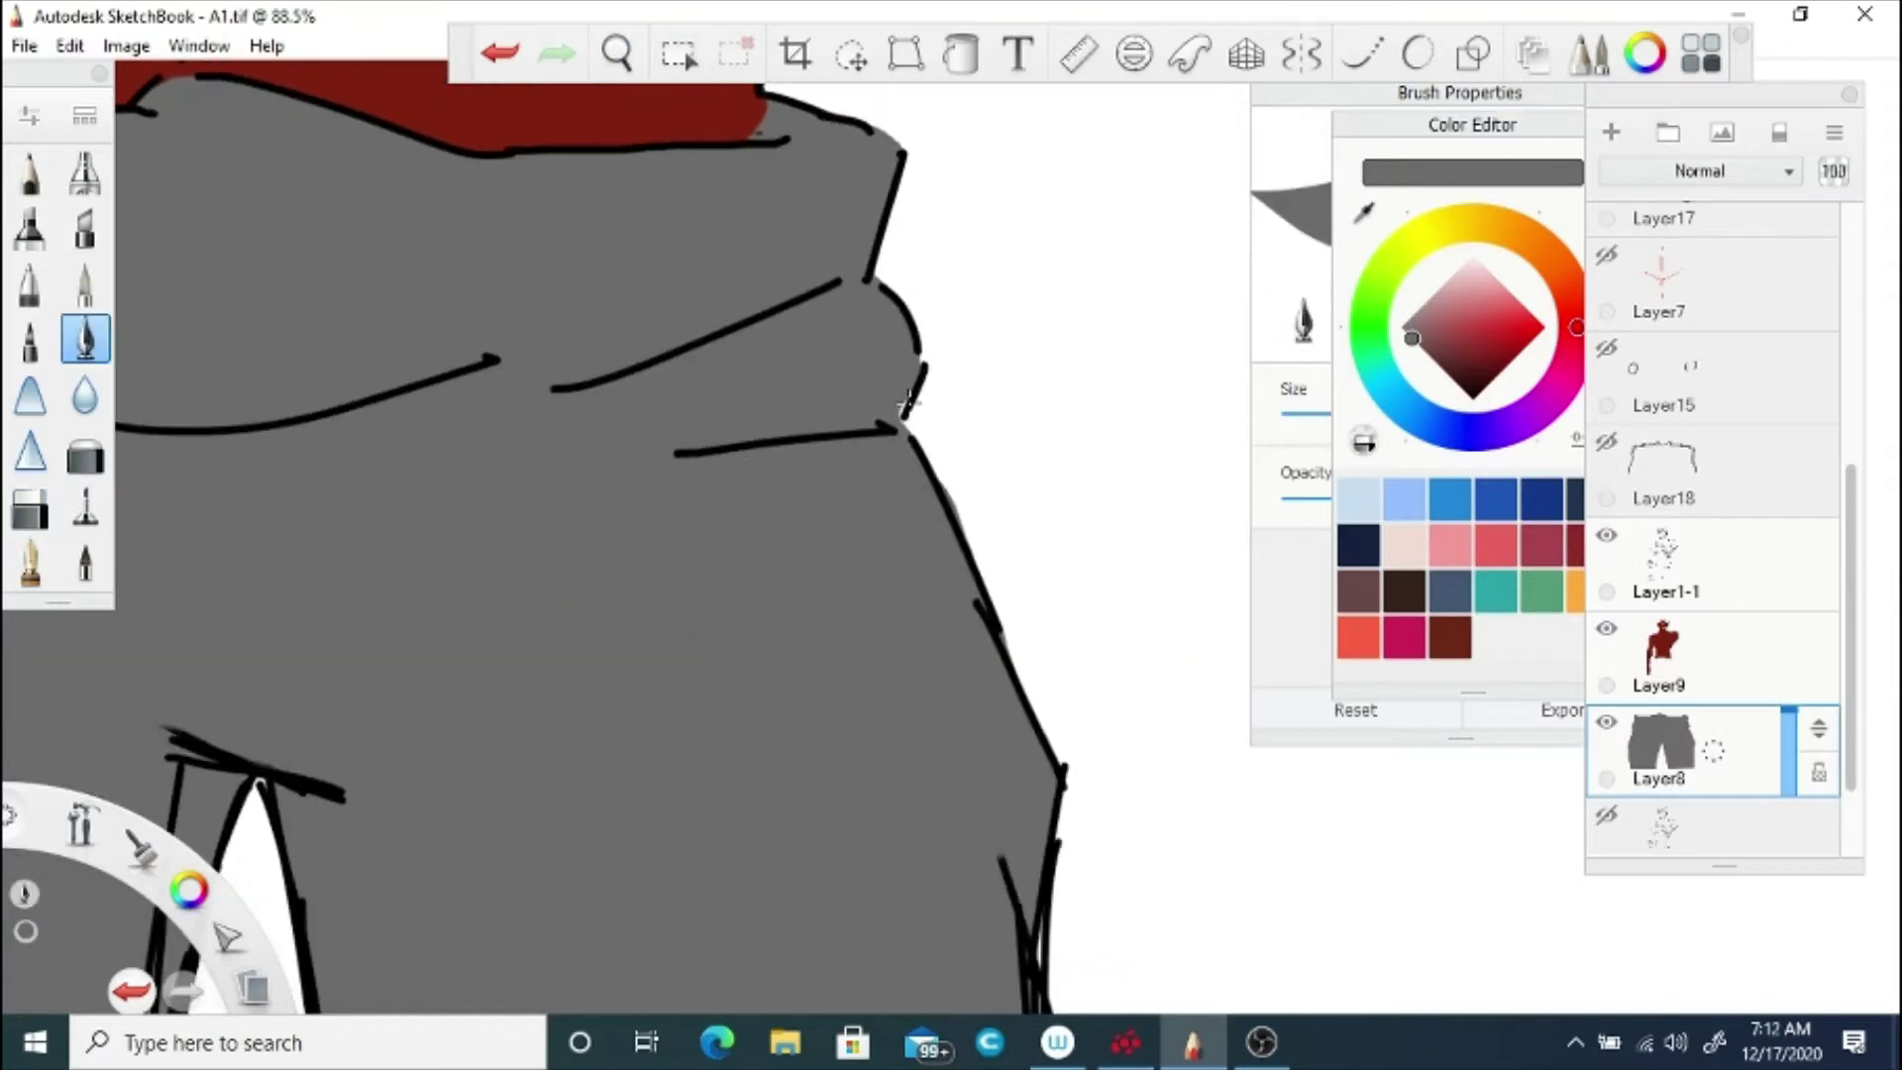
pyautogui.press('space')
pyautogui.moveTo(966, 946); pyautogui.dragTo(769, 459)
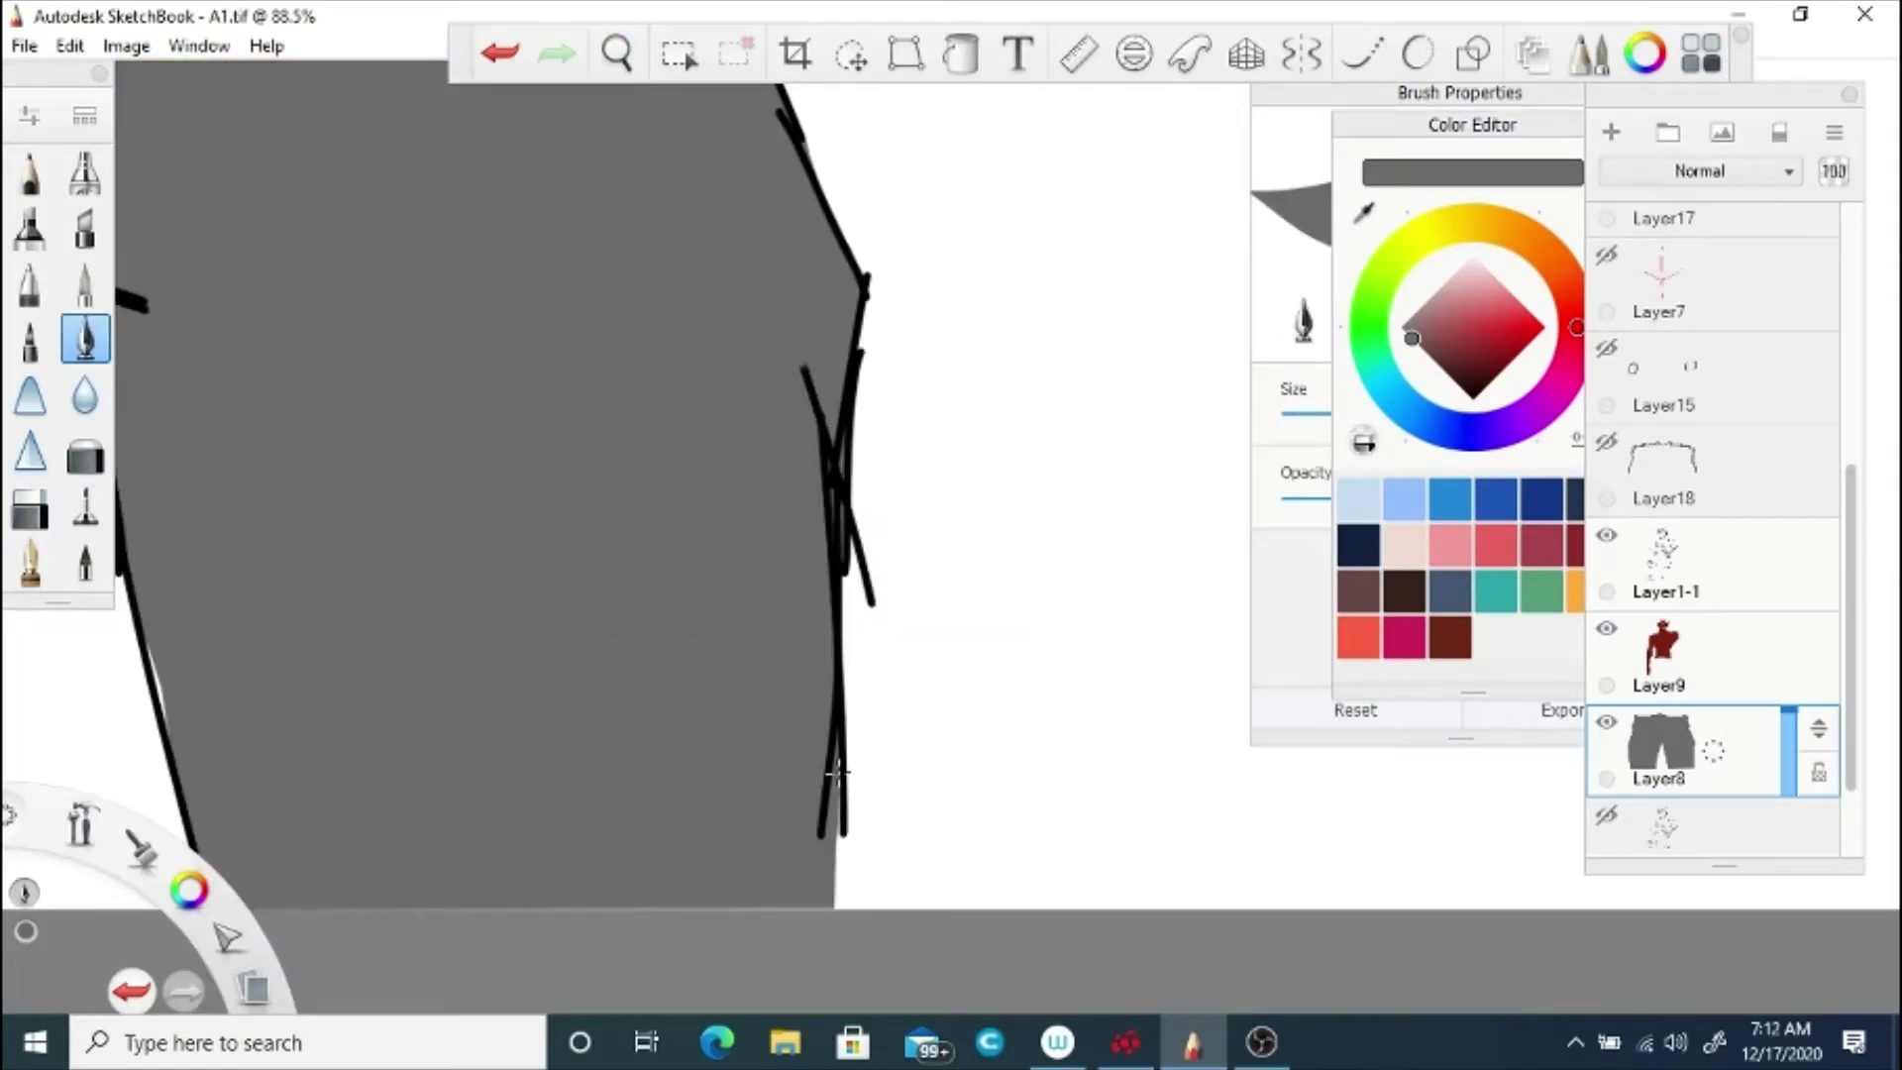
pyautogui.moveTo(615, 580); pyautogui.dragTo(765, 487)
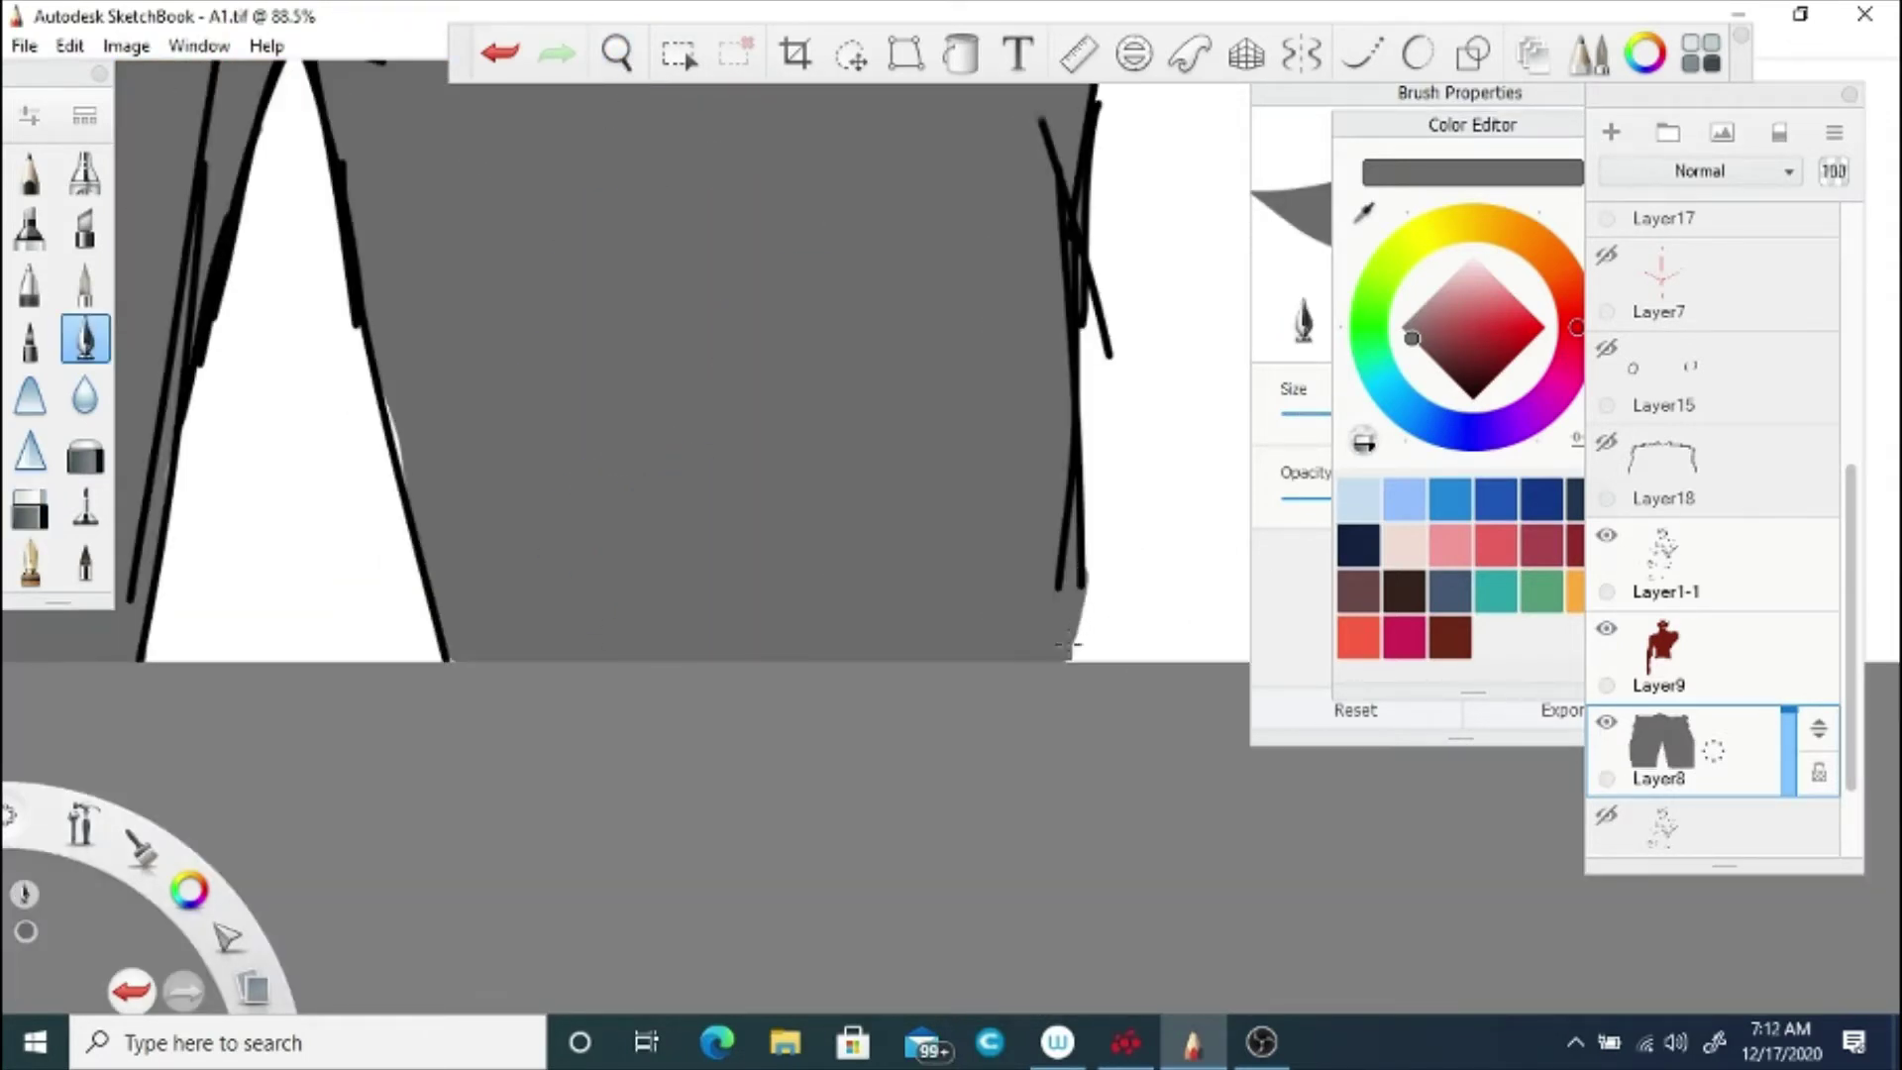
# Step: Touch up the grey along the trouser folds and hip on the lowered-arm side with the pen, and switch to the Hard Eraser
pyautogui.press('space')
pyautogui.moveTo(134, 223); pyautogui.dragTo(887, 250)
pyautogui.moveTo(410, 375)
pyautogui.mouseDown()
pyautogui.moveTo(709, 383)
pyautogui.moveTo(692, 407)
pyautogui.moveTo(446, 463)
pyautogui.mouseUp()
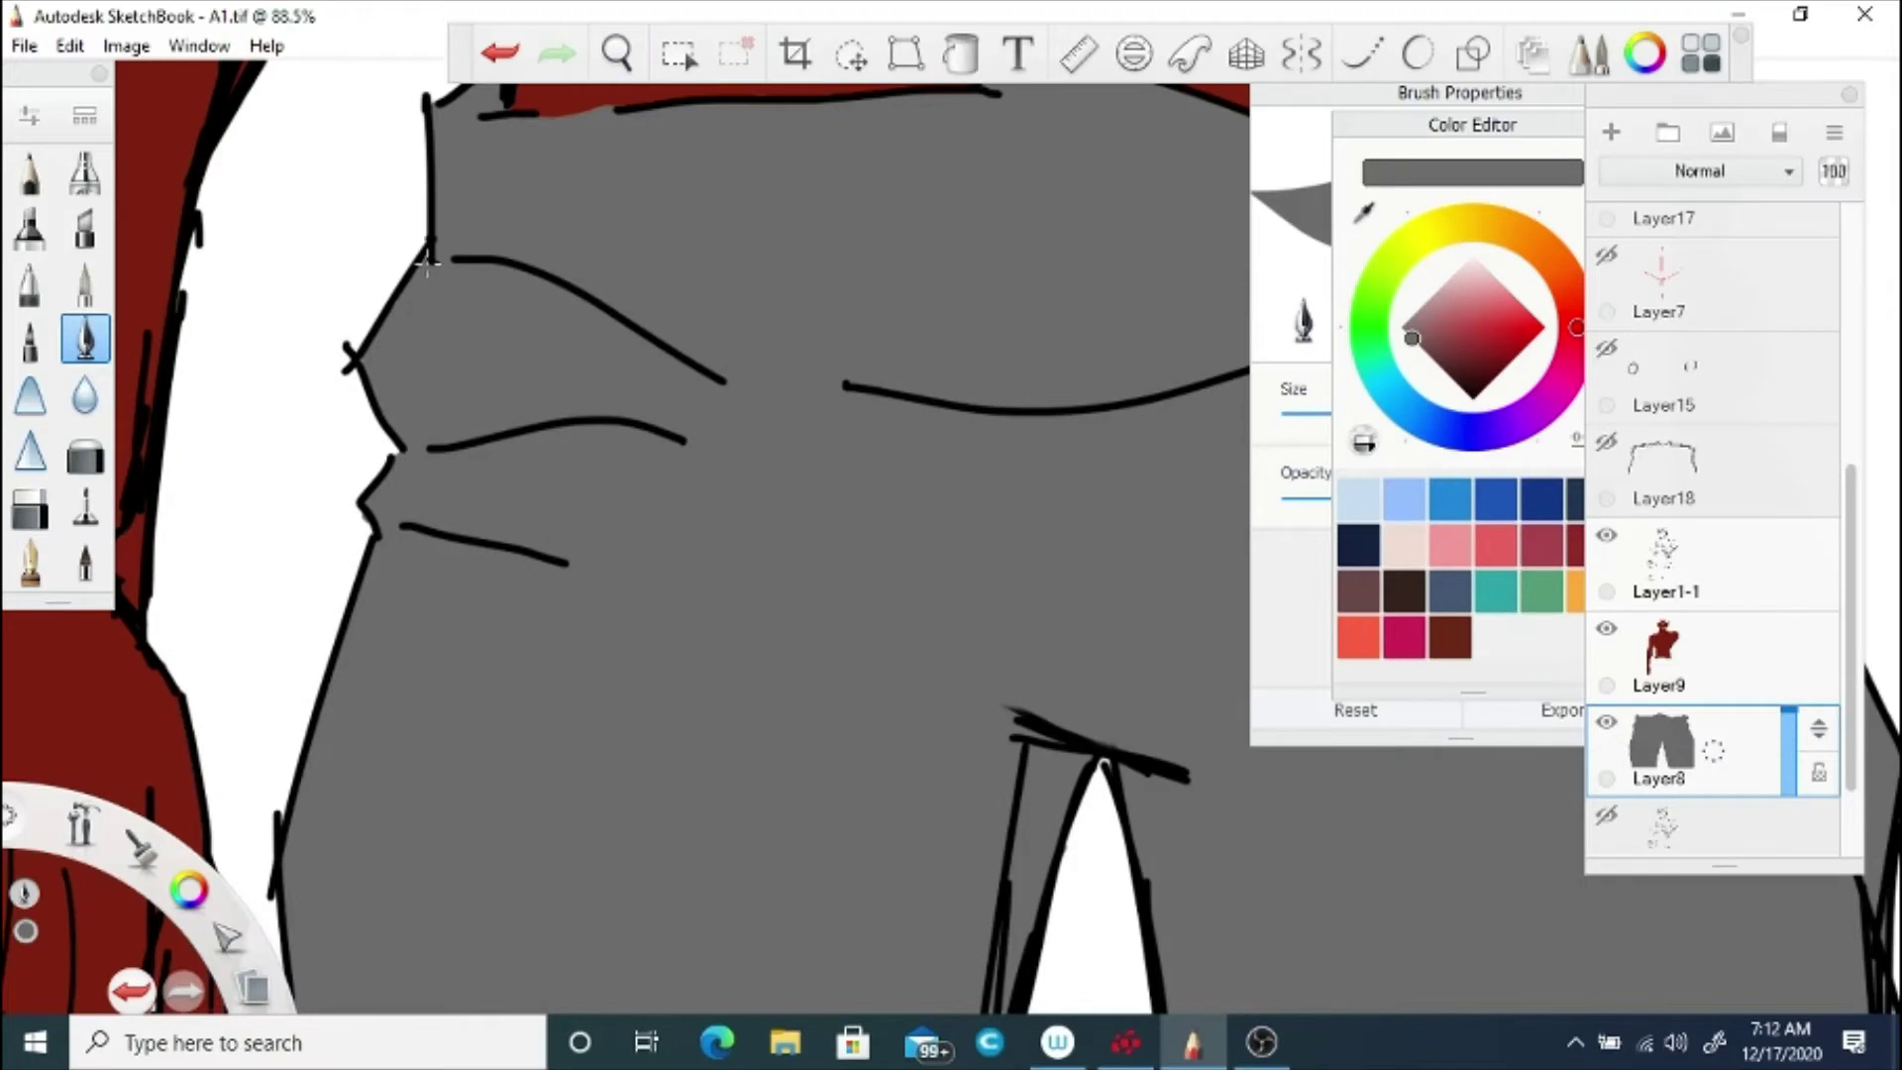
pyautogui.click(30, 508)
# Step: Check the head and the whole coloured figure, and save the drawing
pyautogui.press('space')
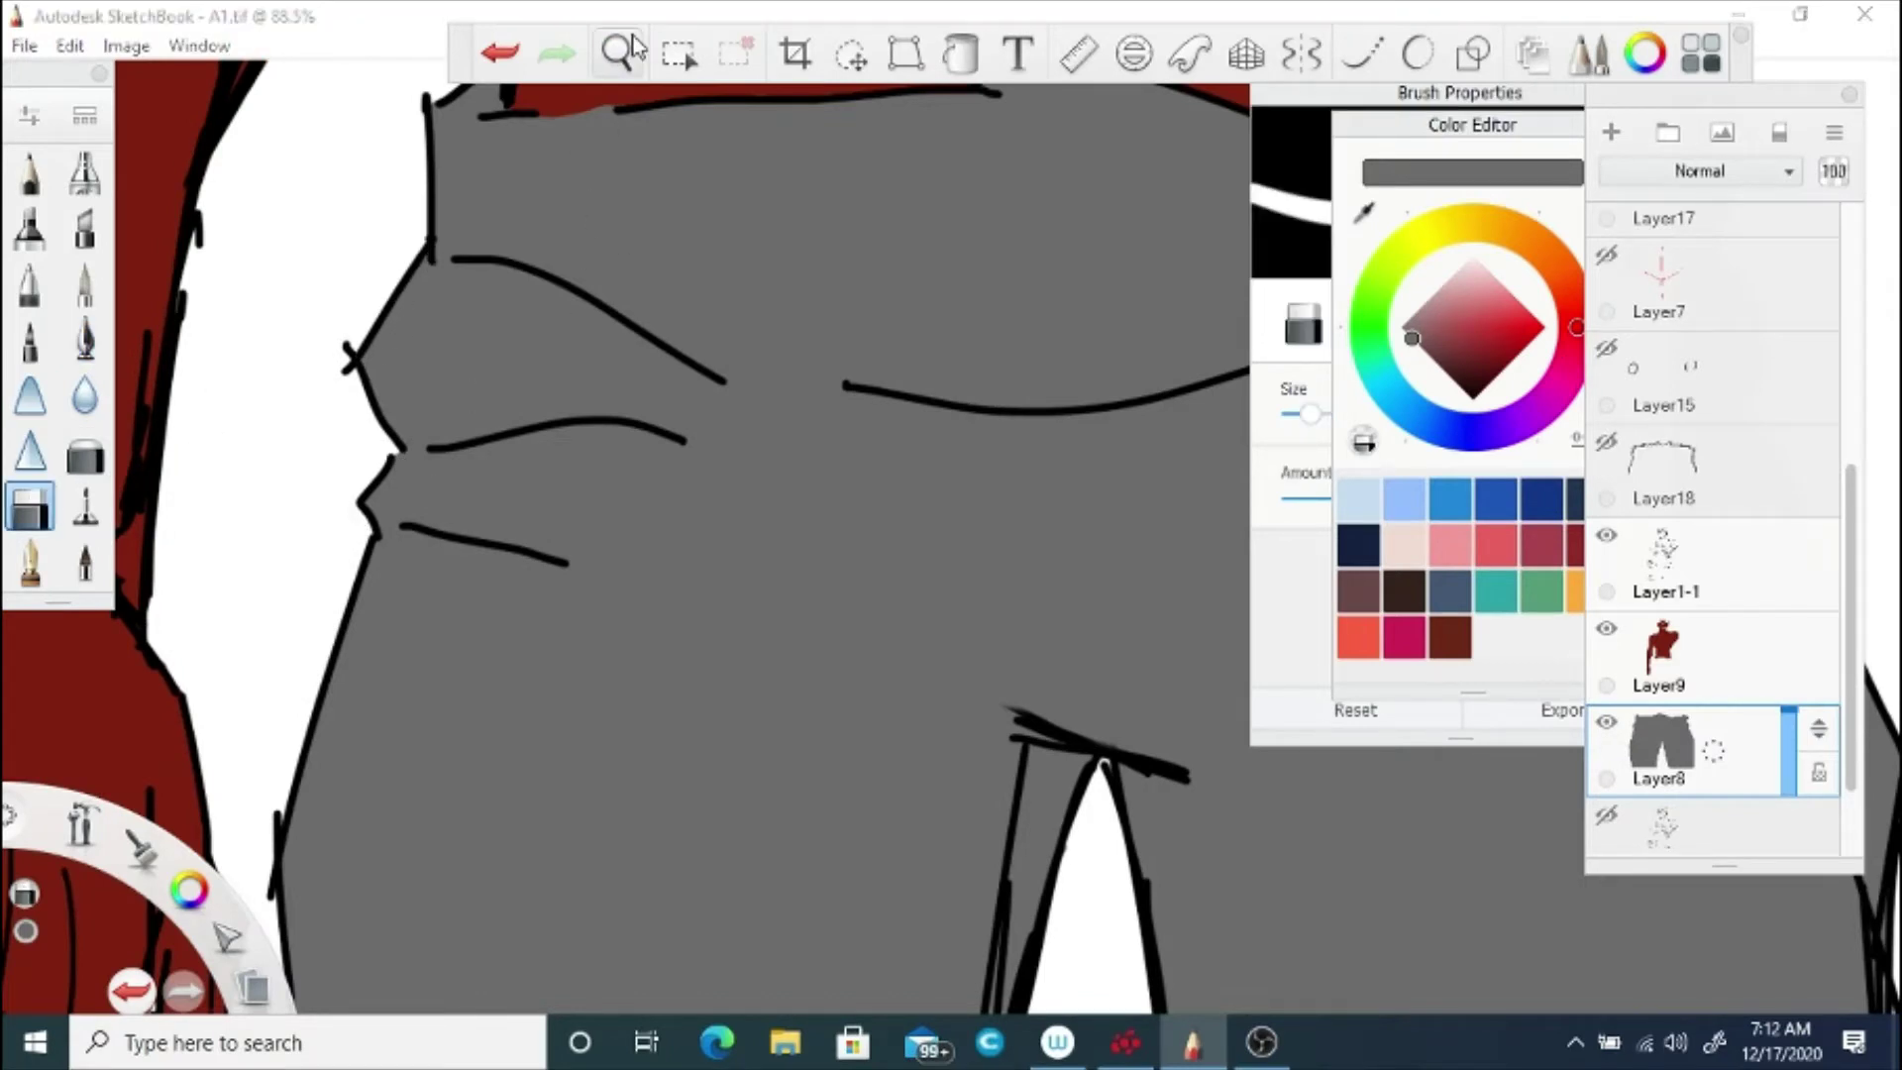
pyautogui.moveTo(1710, 870)
pyautogui.mouseDown()
pyautogui.moveTo(736, 590)
pyautogui.moveTo(700, 420)
pyautogui.mouseUp()
pyautogui.press('space')
pyautogui.moveTo(692, 584); pyautogui.dragTo(574, 730)
pyautogui.moveTo(692, 506); pyautogui.dragTo(778, 593)
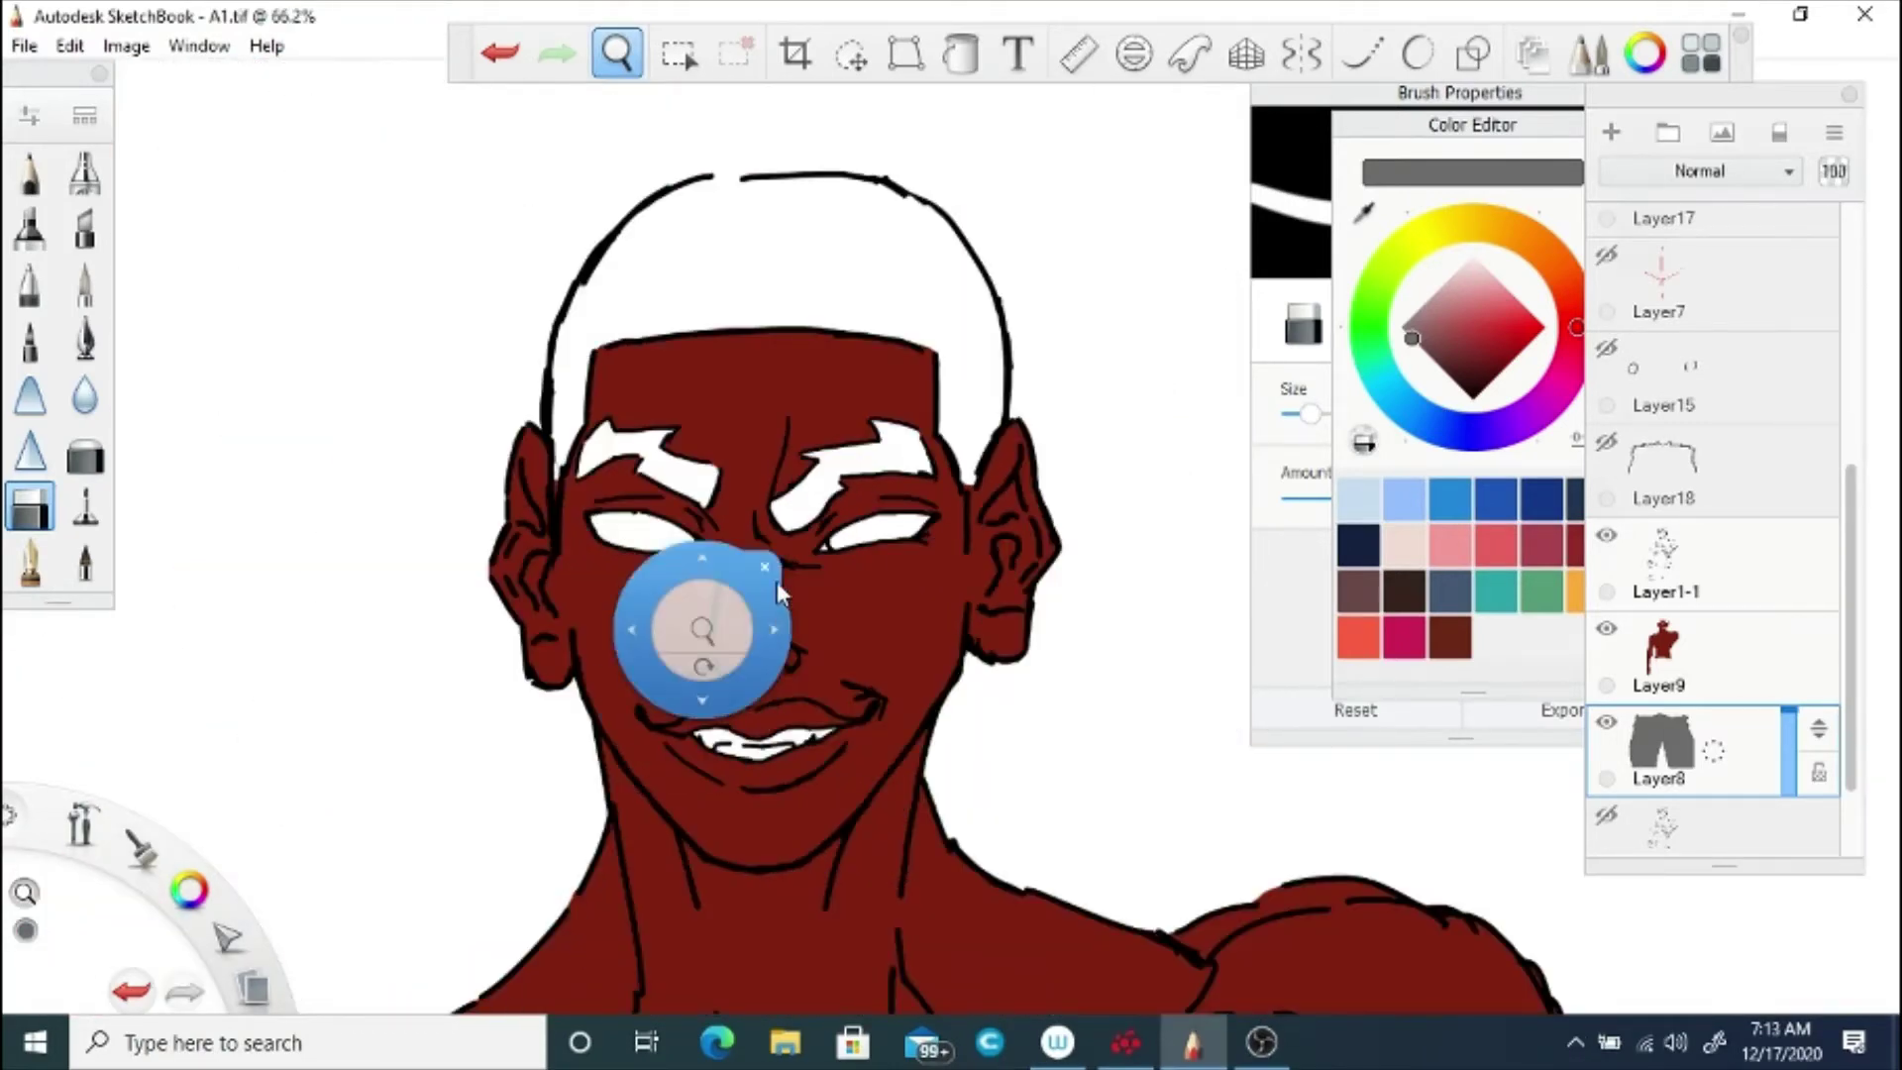
pyautogui.click(23, 46)
pyautogui.click(60, 200)
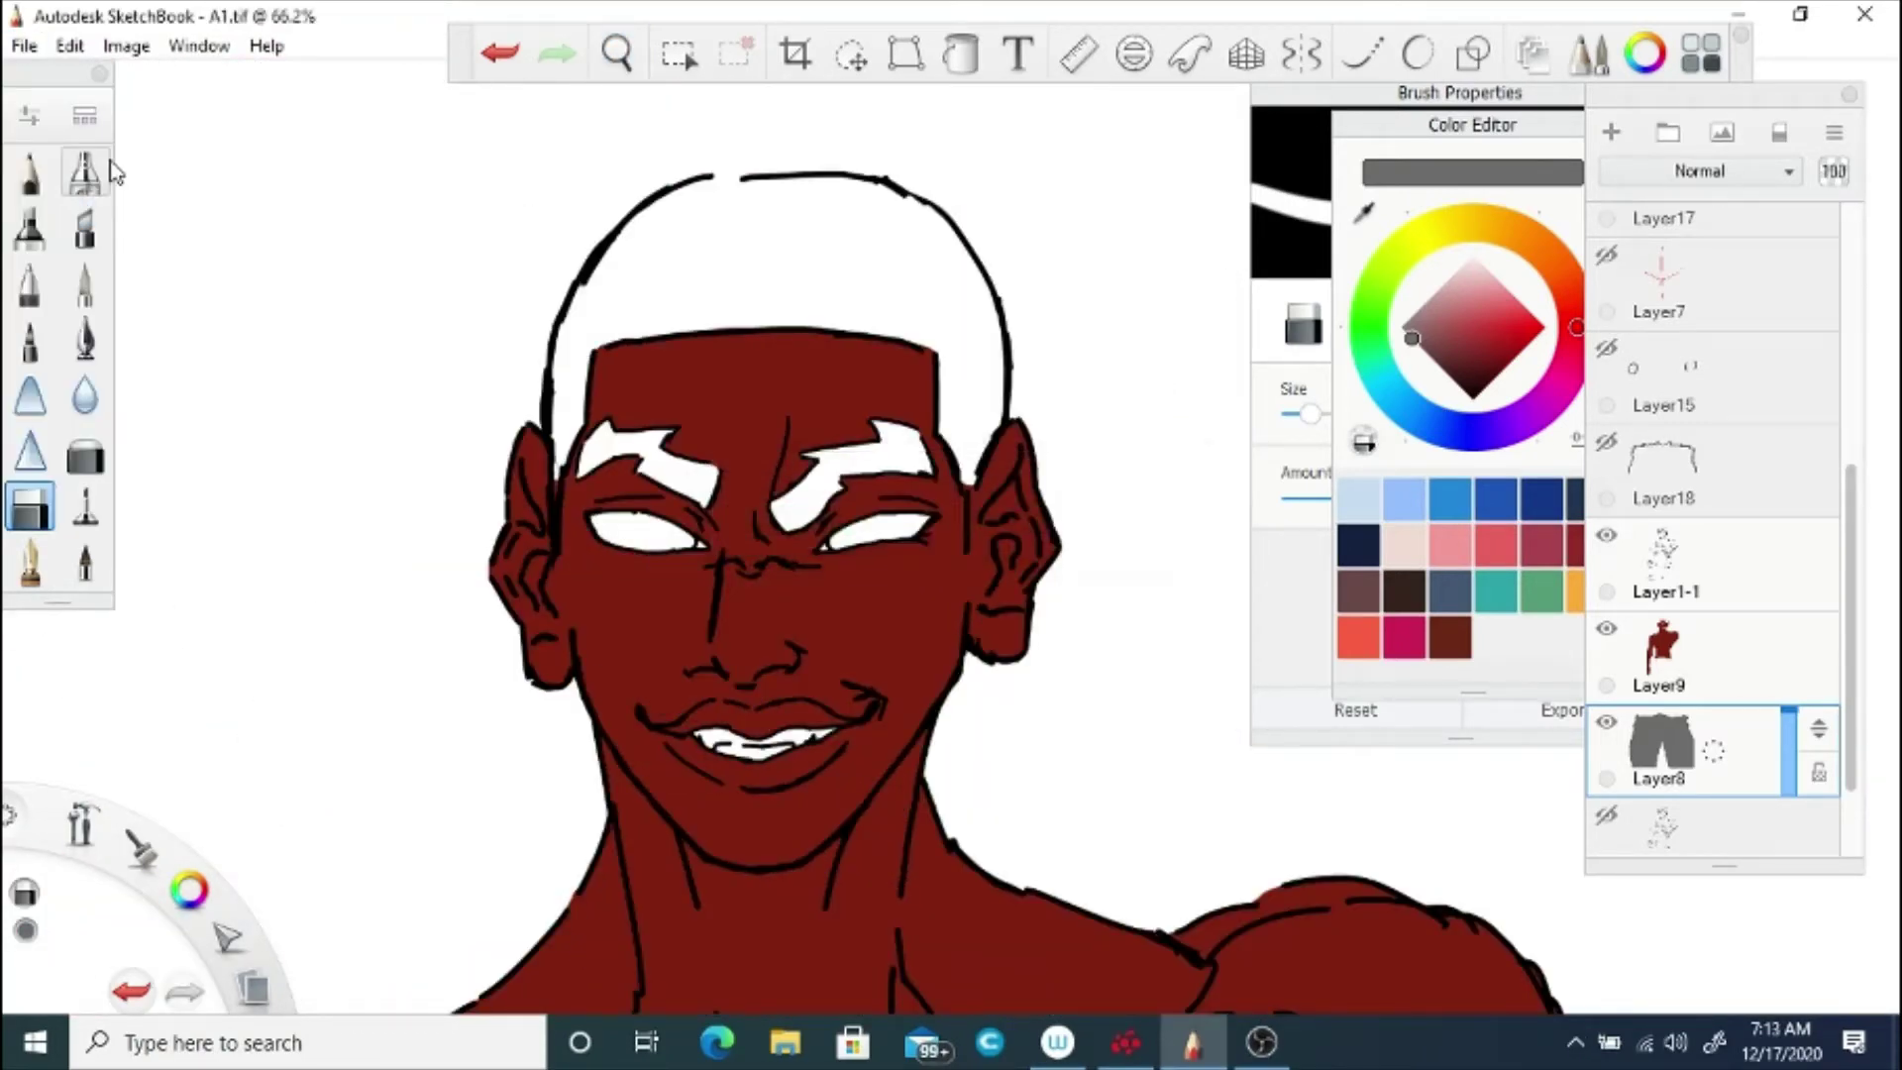
pyautogui.press('space')
pyautogui.moveTo(689, 471); pyautogui.dragTo(560, 633)
pyautogui.moveTo(638, 555); pyautogui.dragTo(633, 490)
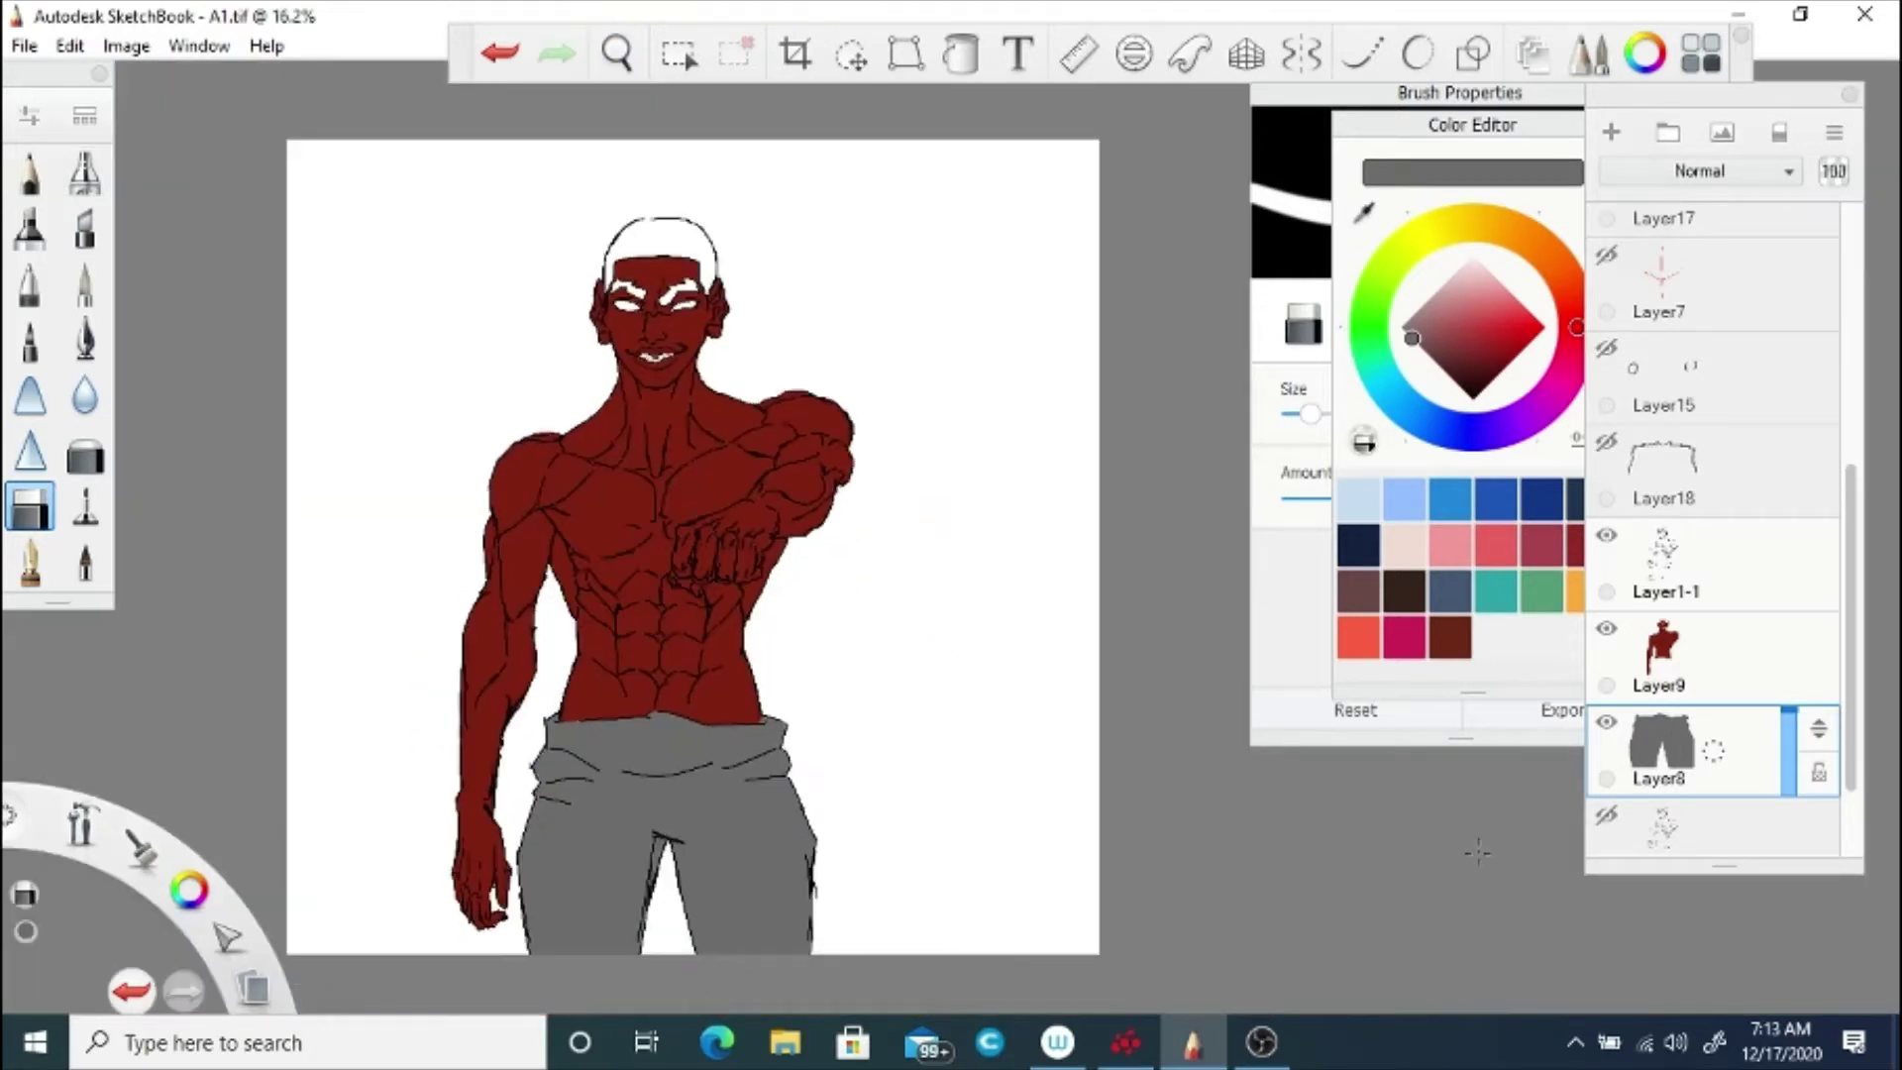
# Step: Duplicate the grey trousers layer, hide the grey original, and flood-fill the trousers on the copy with dark maroon-brown
pyautogui.moveTo(1713, 751); pyautogui.dragTo(1711, 670)
pyautogui.moveTo(1471, 354); pyautogui.dragTo(1465, 380)
pyautogui.press('g')
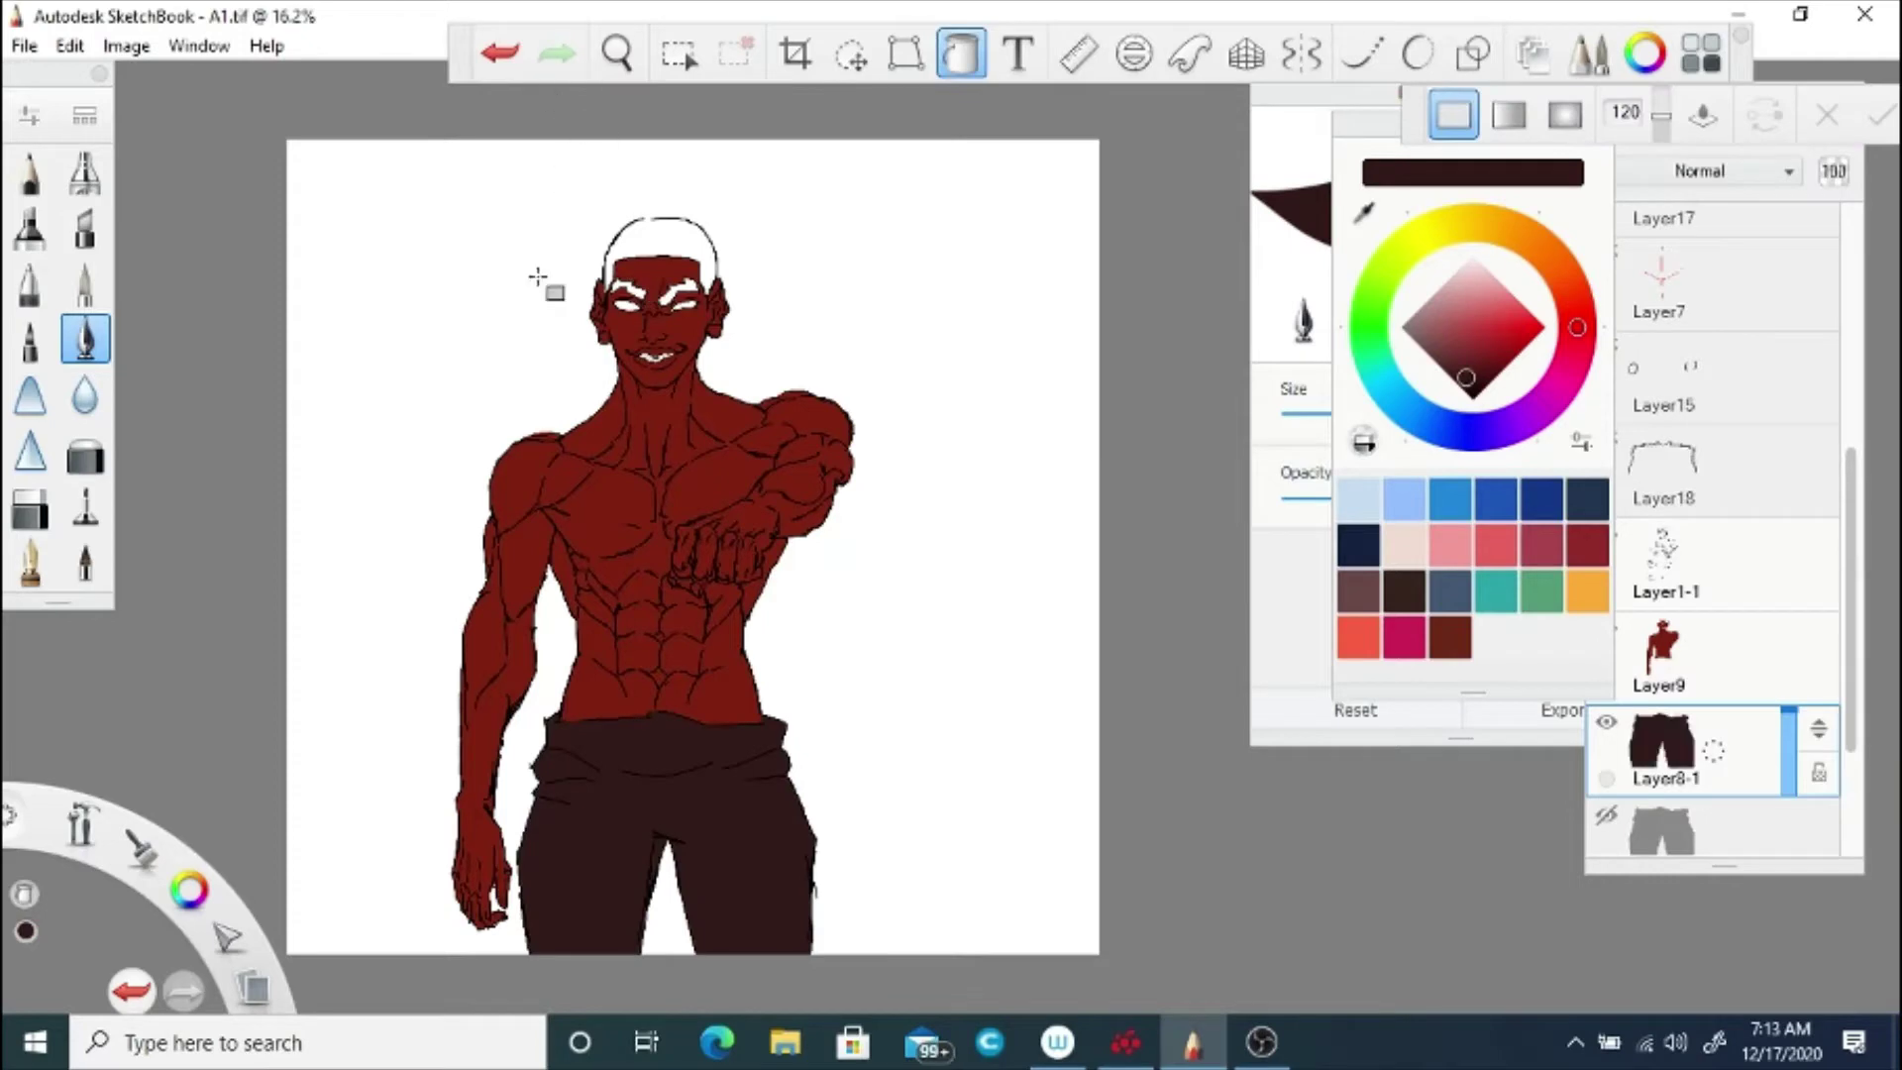
pyautogui.click(960, 54)
# Step: Add a new layer above Layer9 and paint the teeth pale blue-grey with the pen
pyautogui.click(1713, 661)
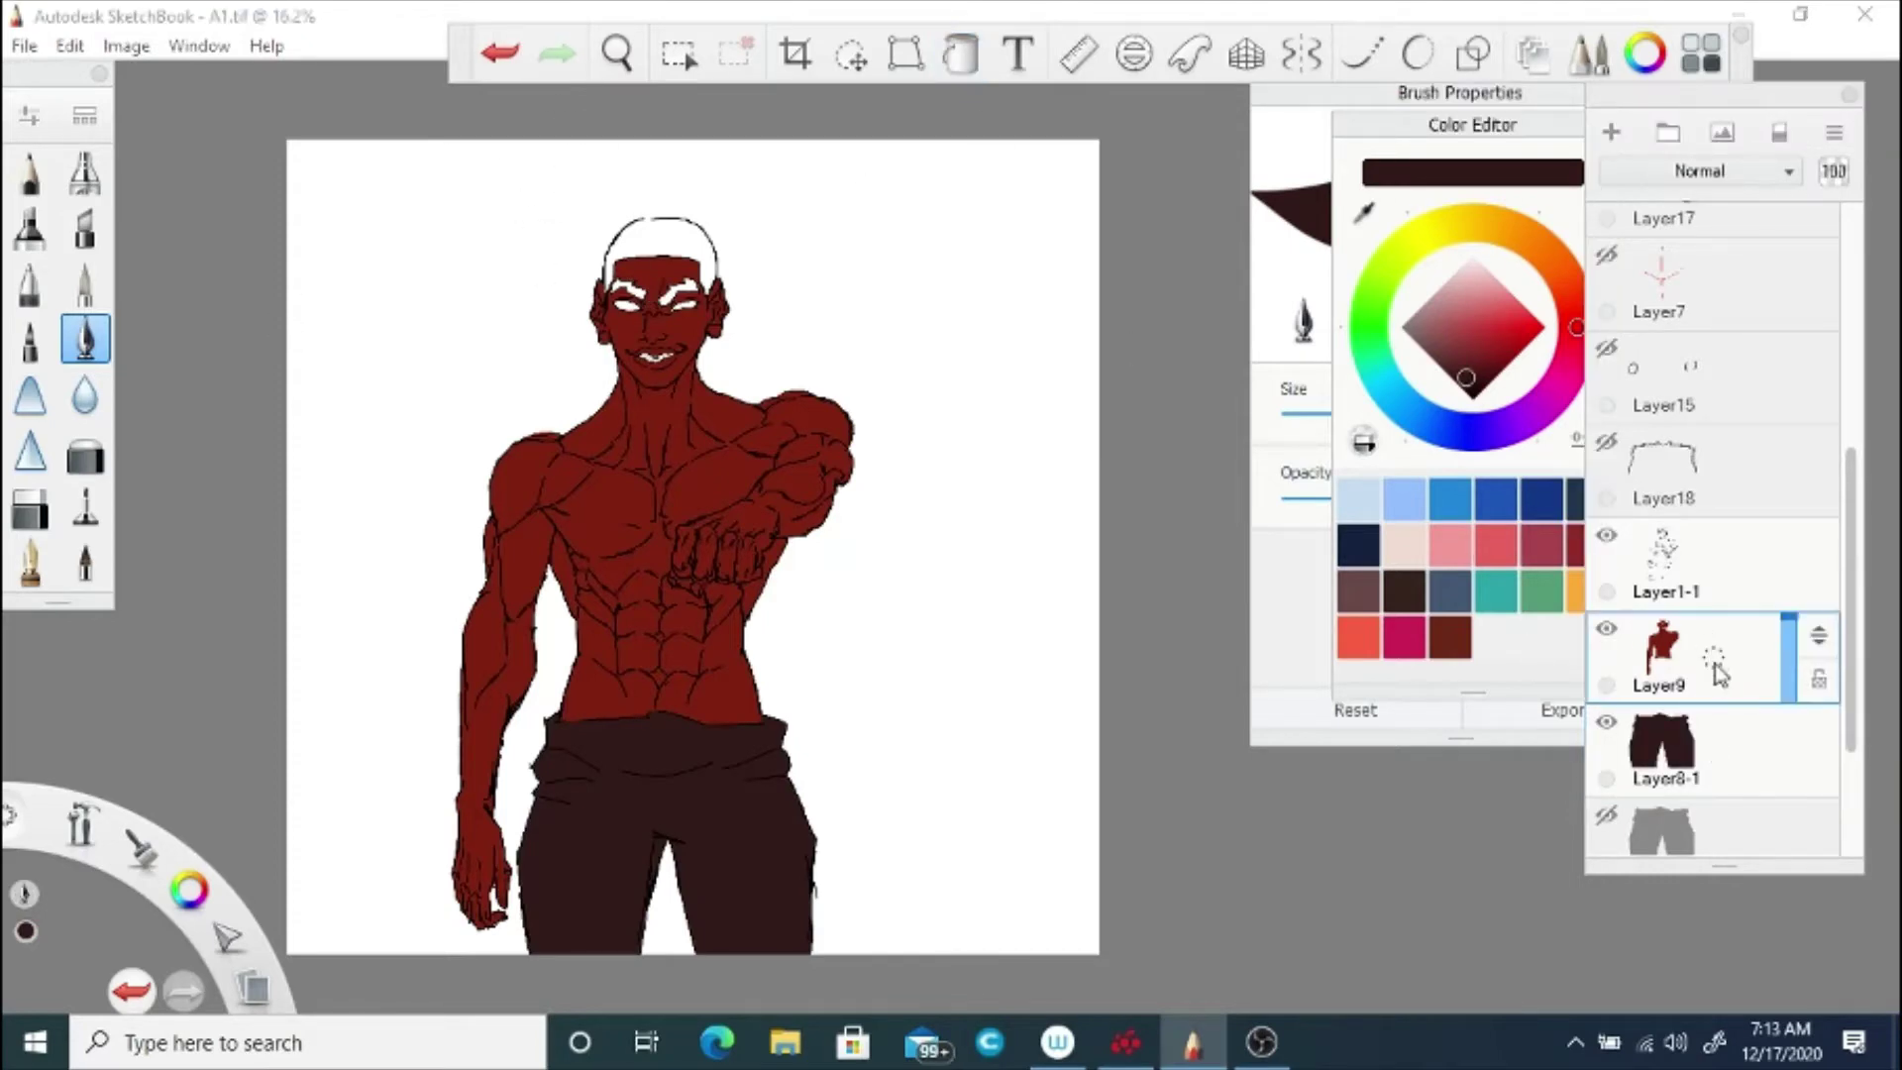
pyautogui.moveTo(1712, 660); pyautogui.dragTo(1702, 582)
pyautogui.press('space')
pyautogui.moveTo(654, 301); pyautogui.dragTo(805, 520)
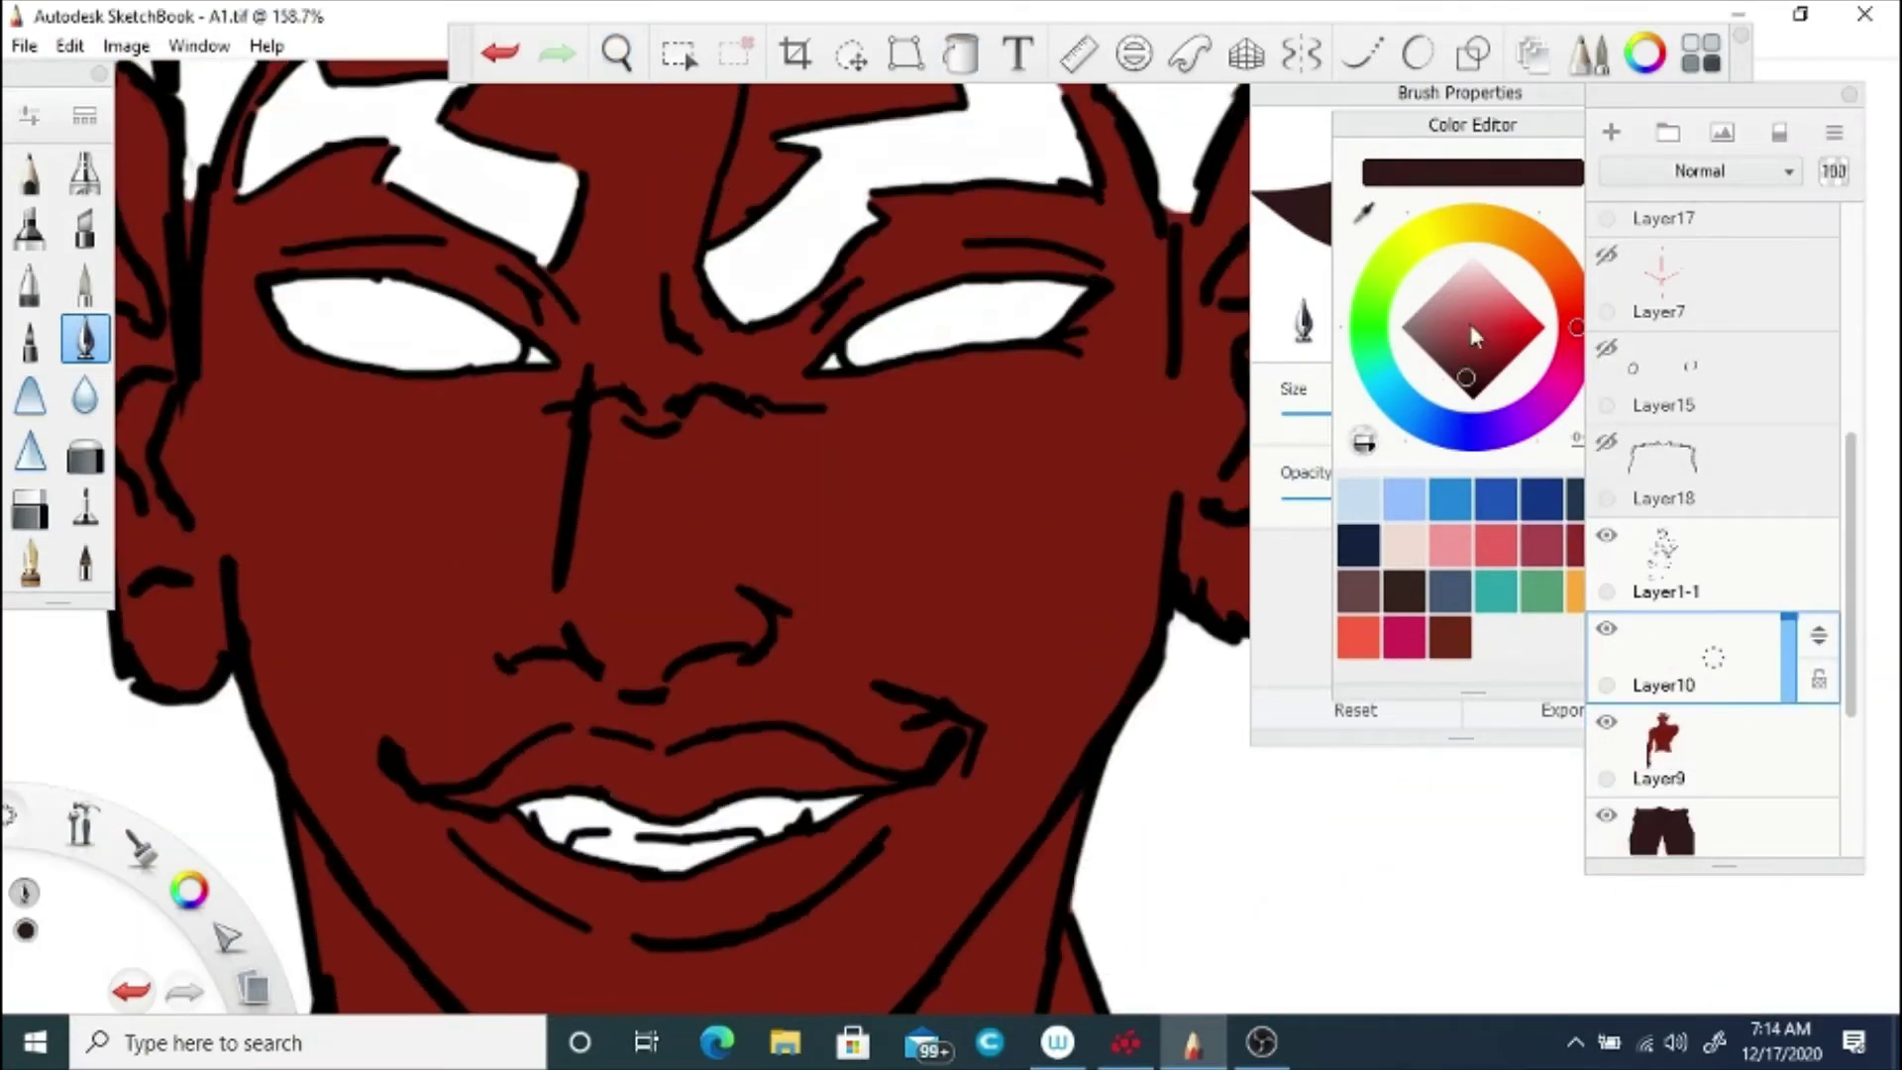
pyautogui.moveTo(1372, 374); pyautogui.dragTo(1392, 393)
pyautogui.moveTo(1441, 309); pyautogui.dragTo(1465, 275)
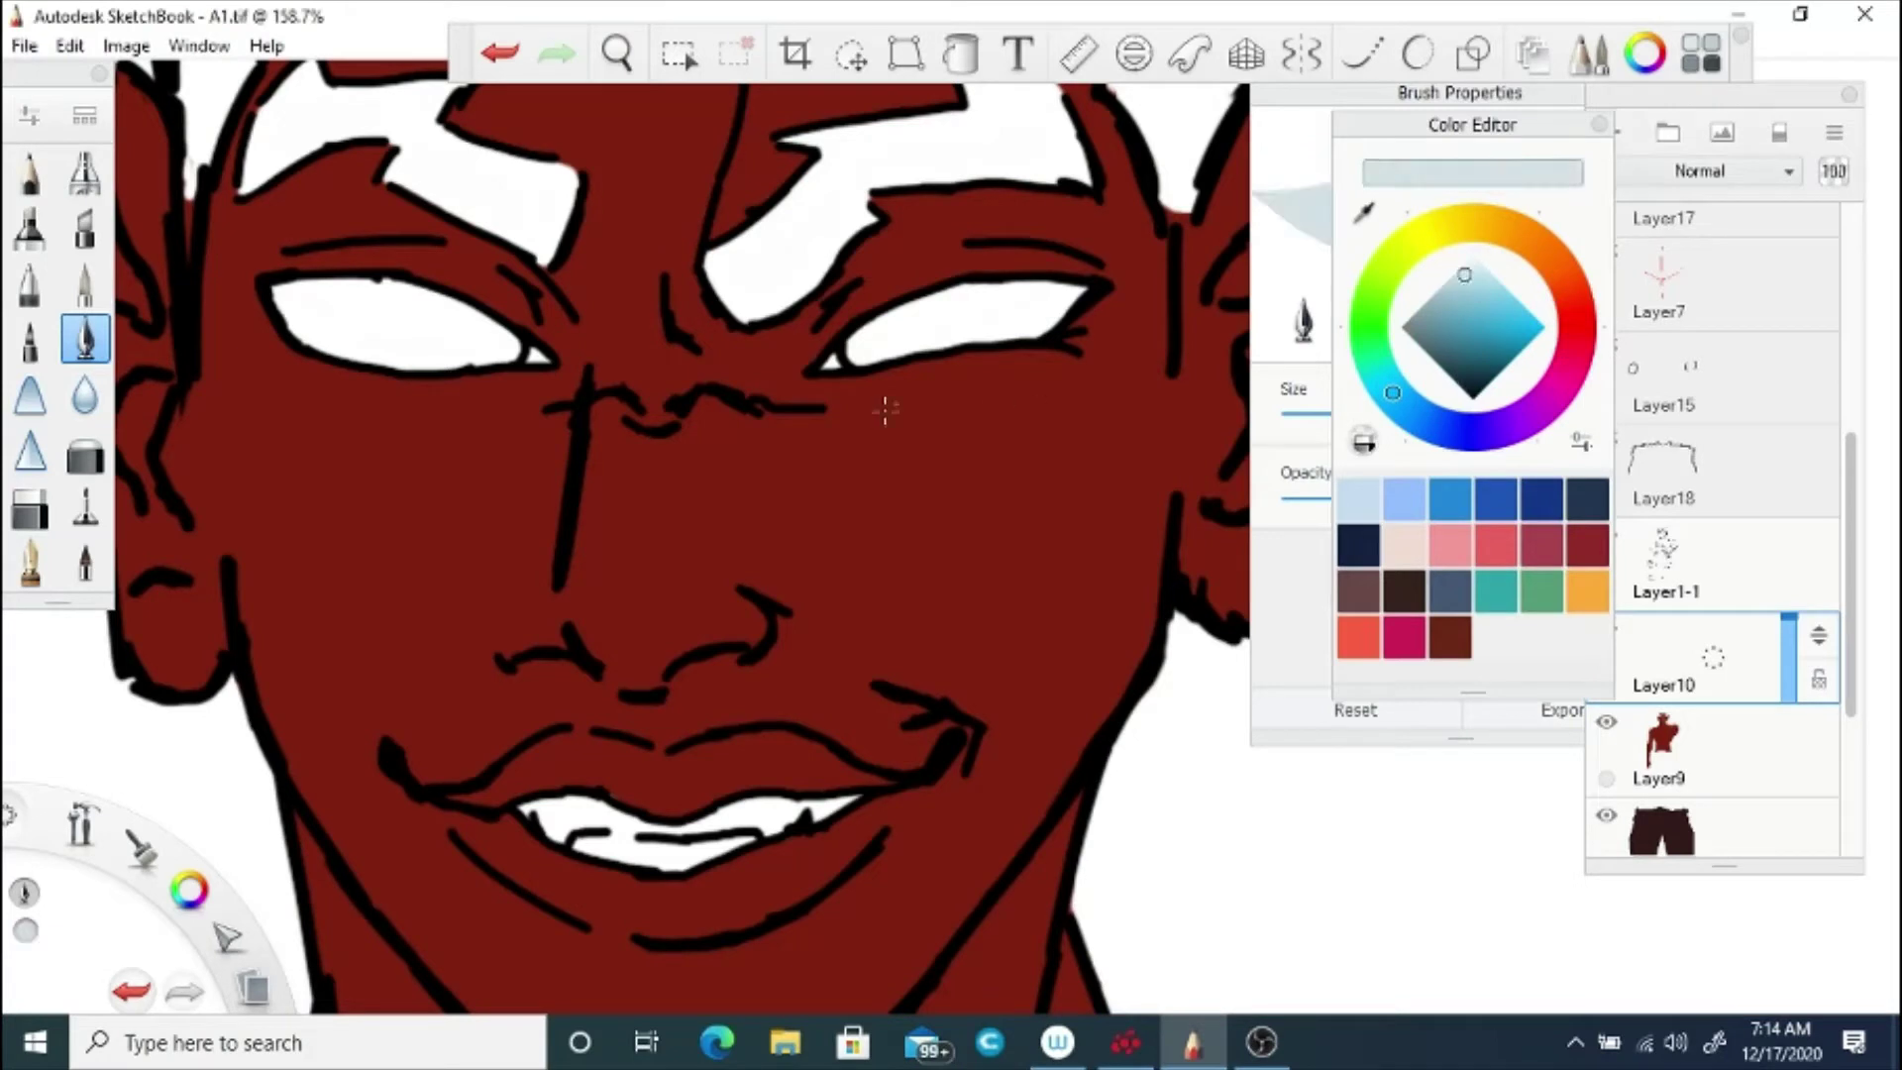
pyautogui.moveTo(633, 837)
pyautogui.mouseDown()
pyautogui.moveTo(560, 803)
pyautogui.moveTo(674, 852)
pyautogui.moveTo(782, 807)
pyautogui.moveTo(689, 860)
pyautogui.mouseUp()
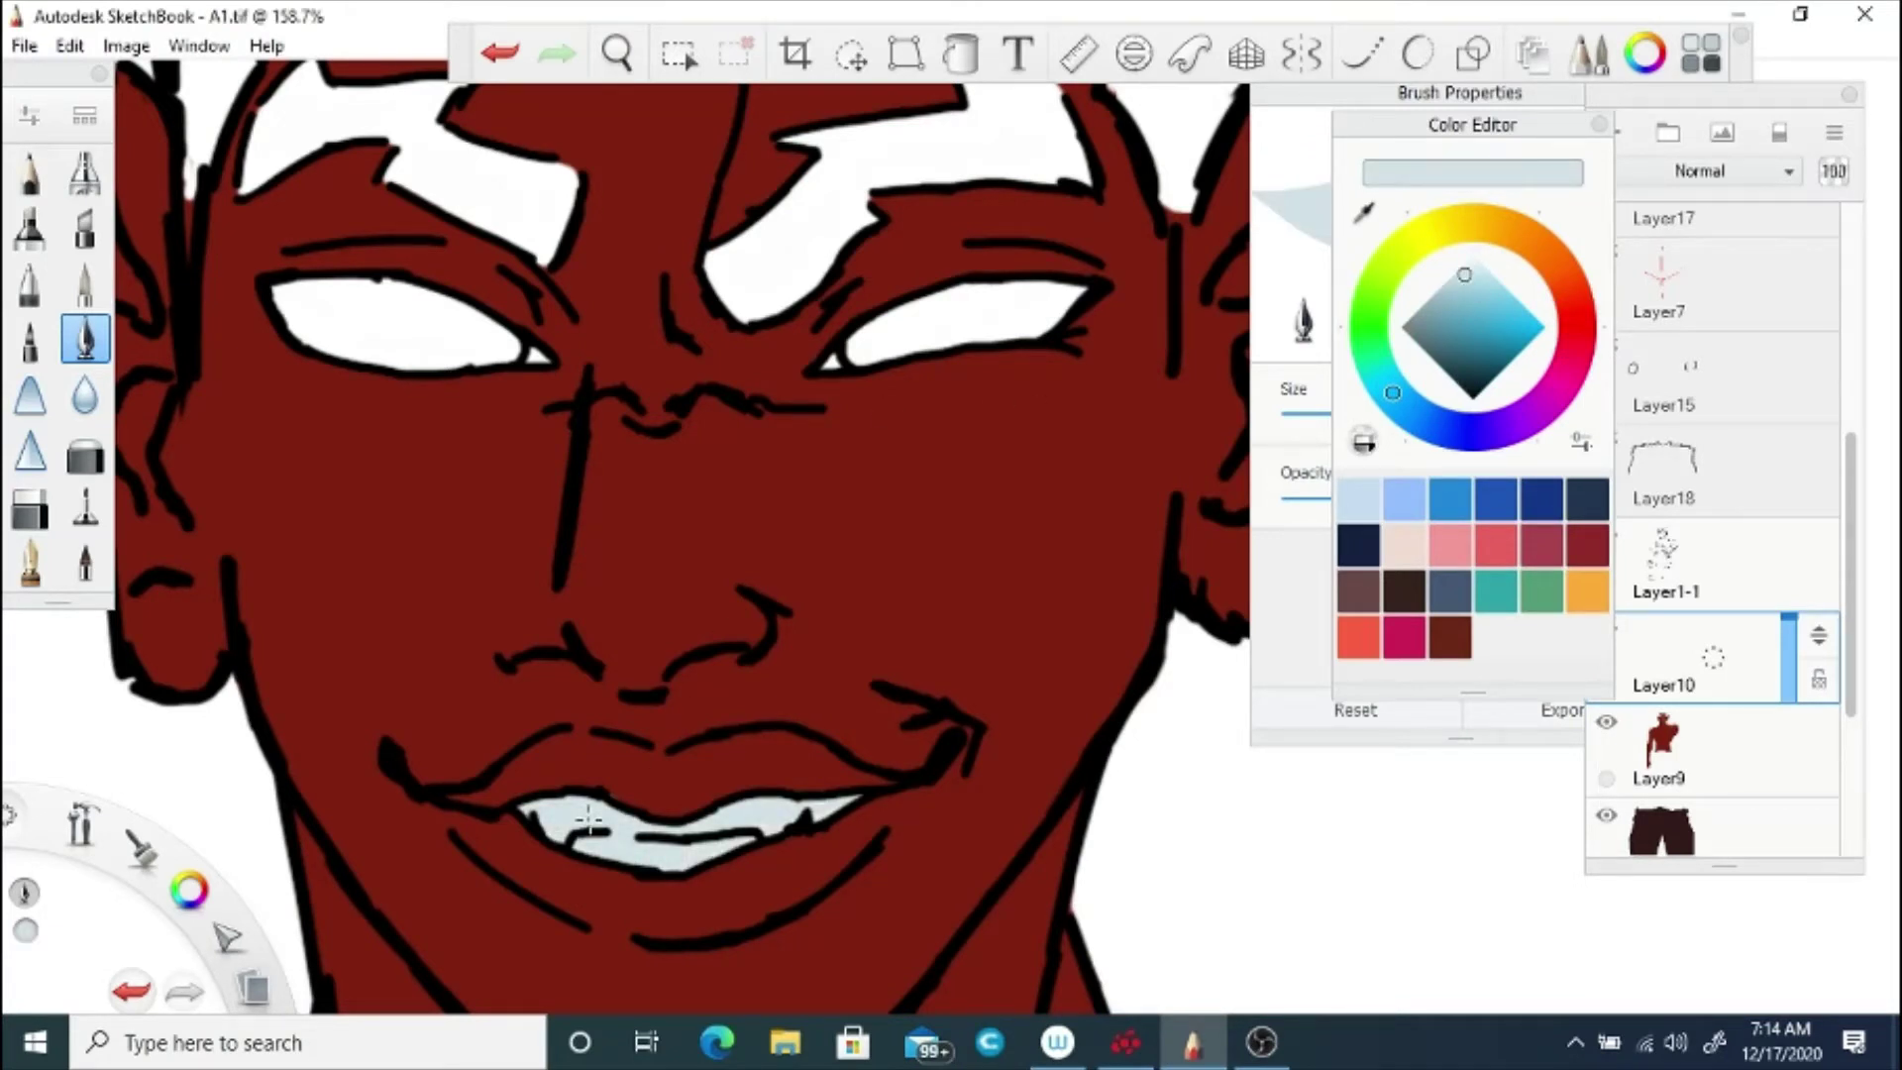
# Step: Clean the edges around the teeth with the Hard Eraser and touch up the dark red lips on Layer9
pyautogui.click(29, 508)
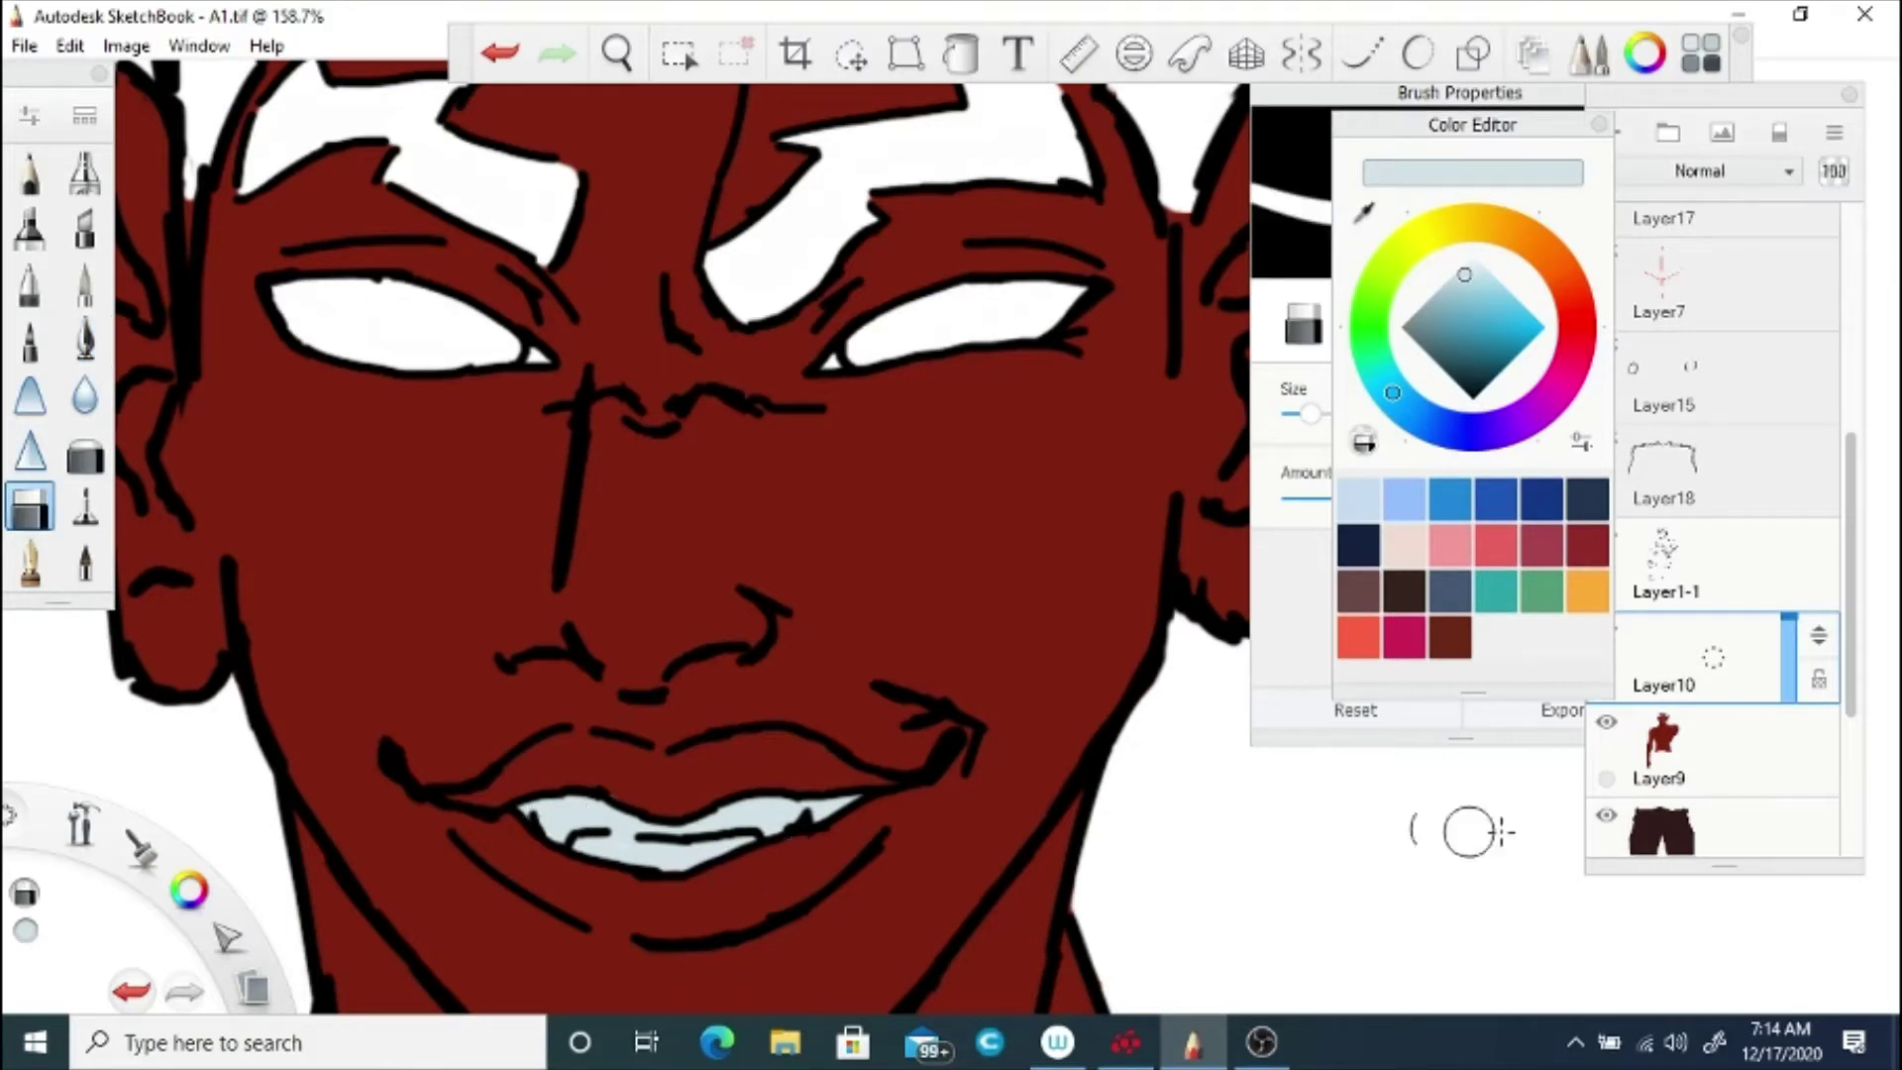
pyautogui.click(1674, 750)
pyautogui.keyDown('alt'); pyautogui.click(1070, 467); pyautogui.keyUp('alt')
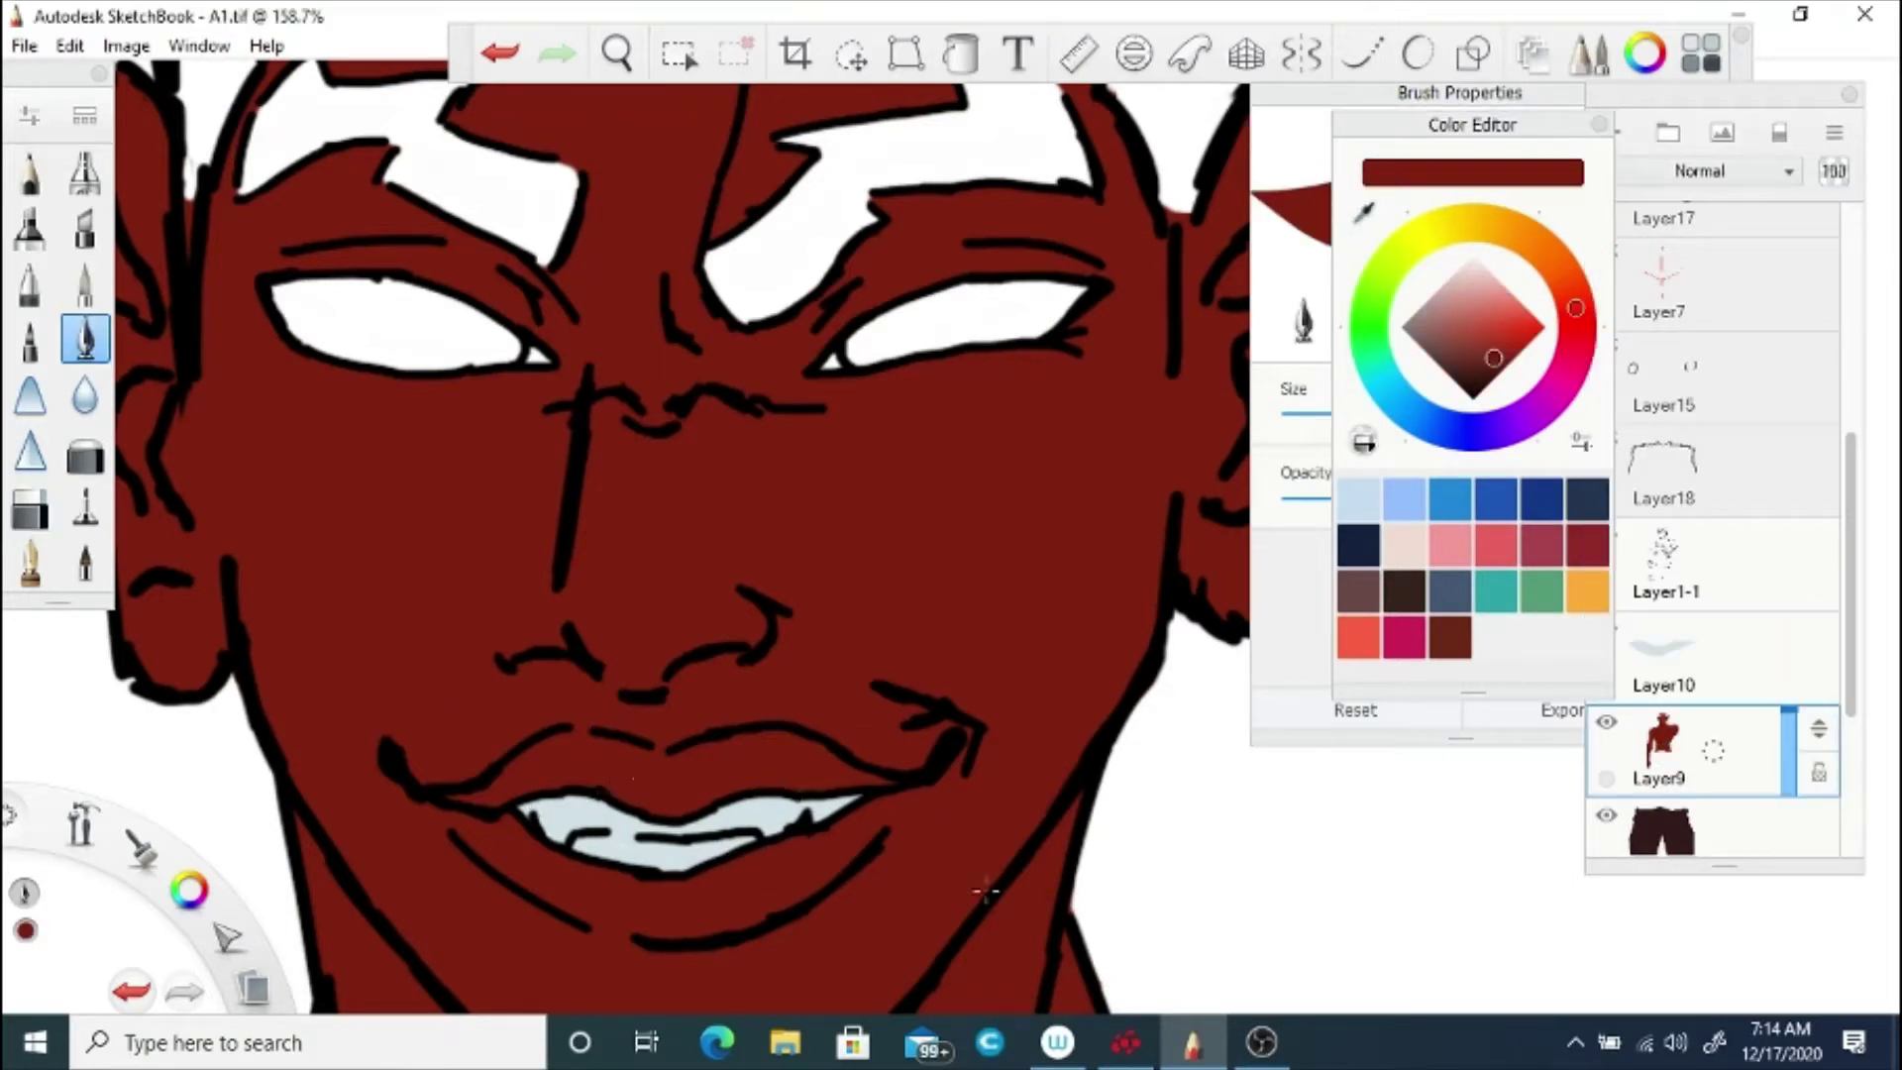
# Step: Hide the background and paint both eye whites very light grey on Layer10
pyautogui.moveTo(1852, 642); pyautogui.dragTo(1852, 792)
pyautogui.click(1604, 813)
pyautogui.click(1674, 341)
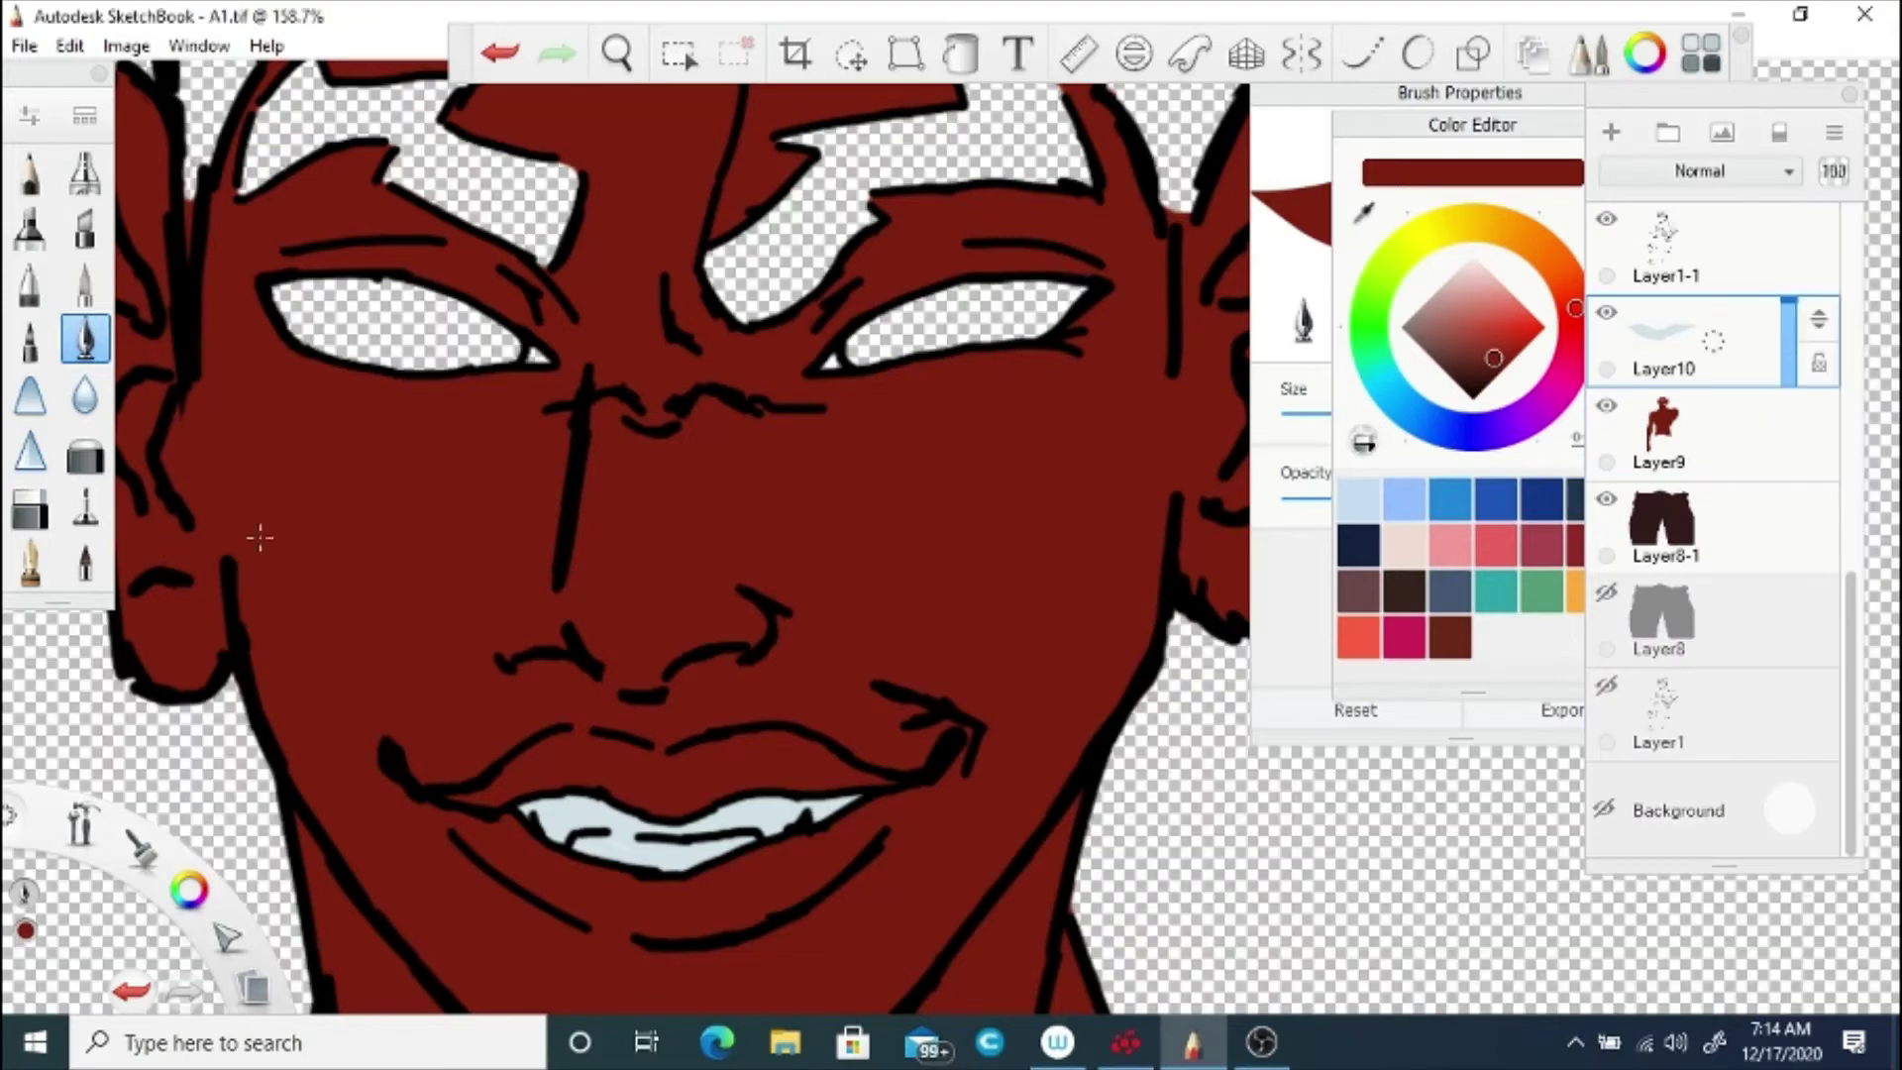
pyautogui.keyDown('alt'); pyautogui.click(592, 832); pyautogui.keyUp('alt')
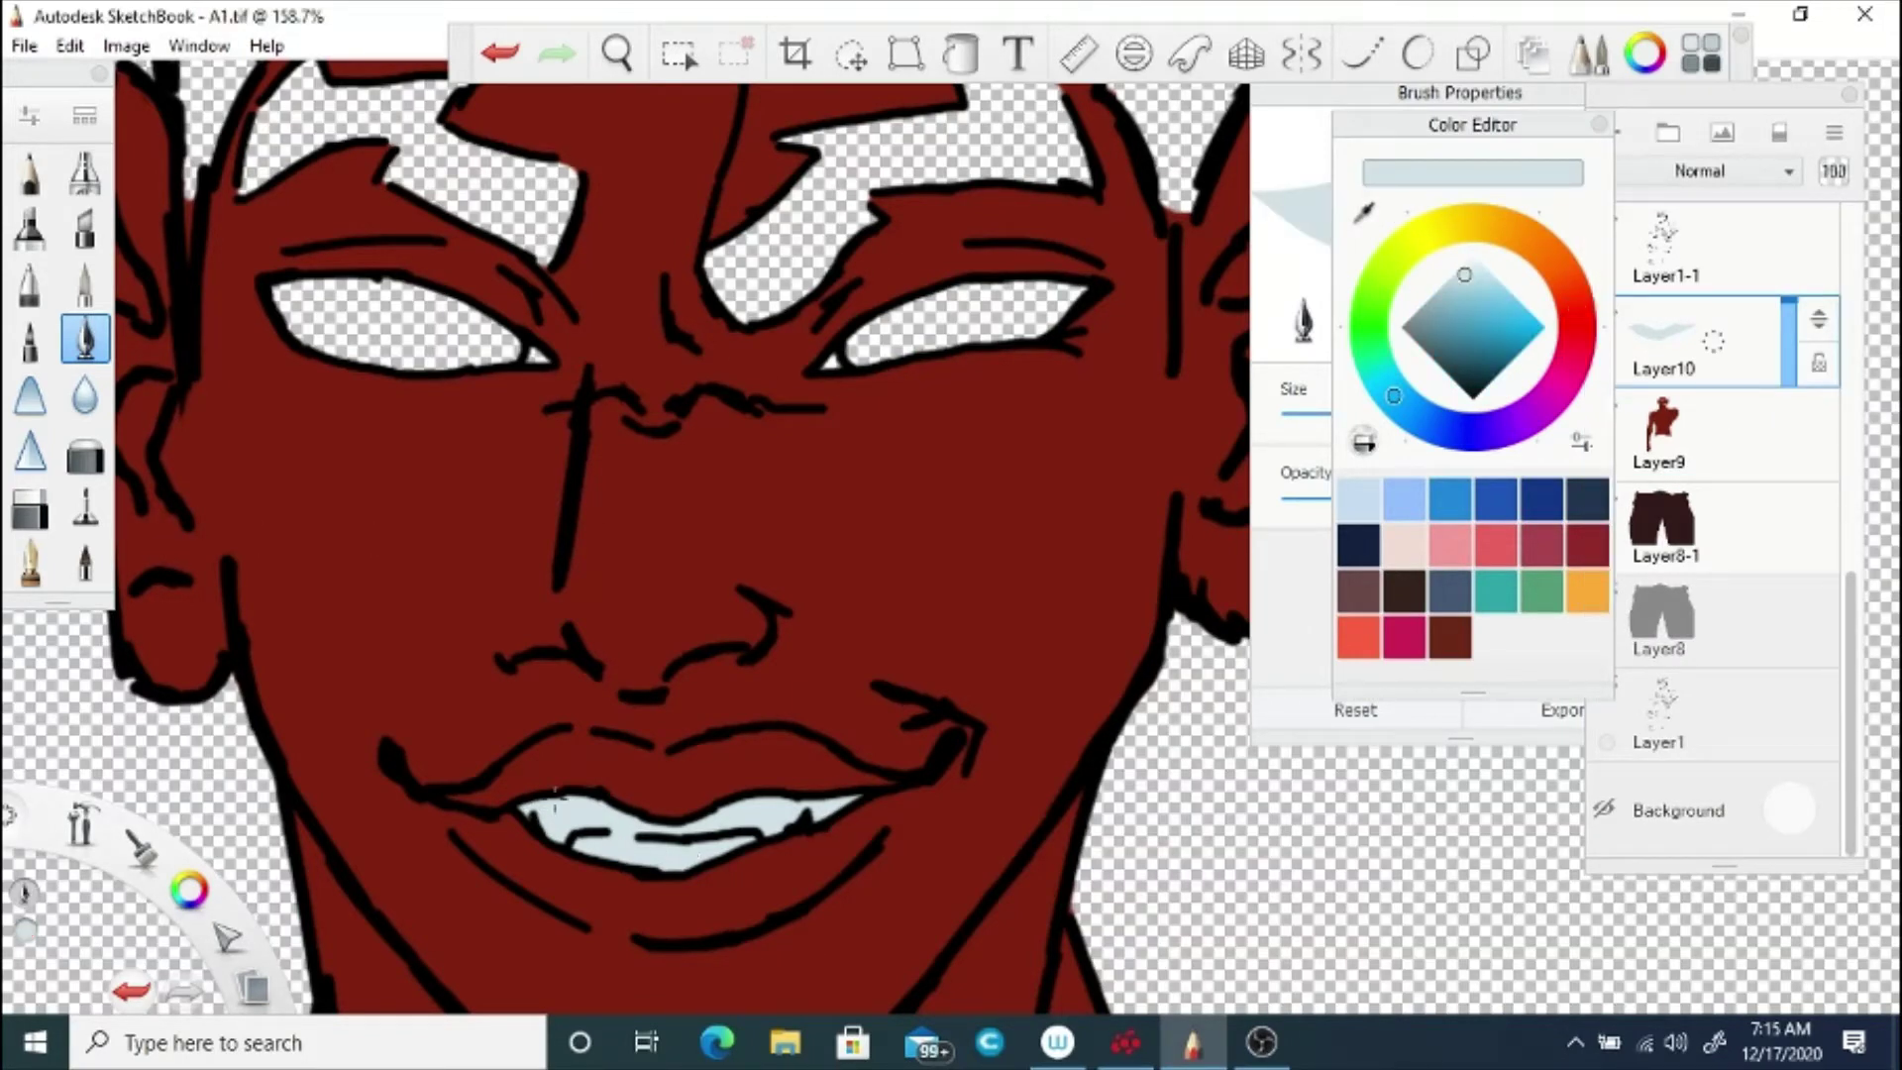
pyautogui.press('space')
pyautogui.moveTo(683, 446); pyautogui.dragTo(602, 693)
pyautogui.scroll(4, 602, 697)
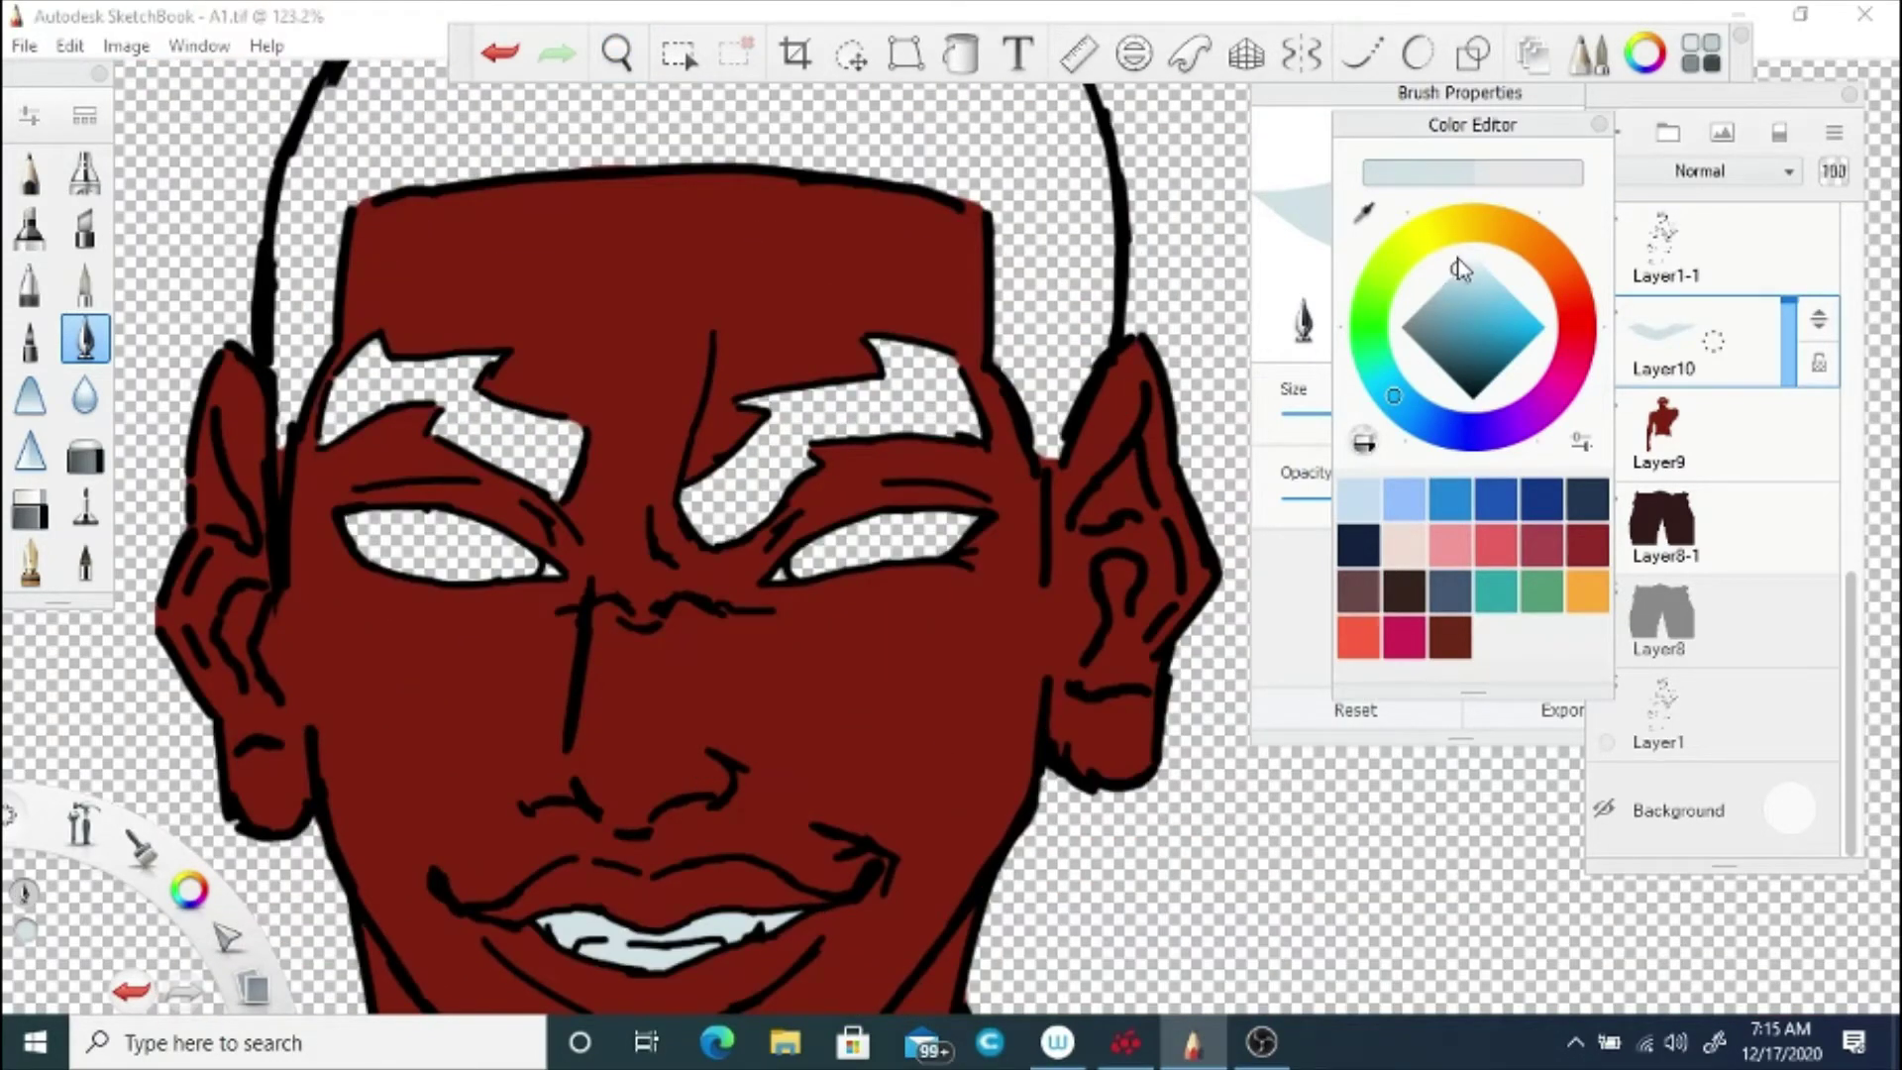
pyautogui.click(1460, 267)
pyautogui.moveTo(802, 560)
pyautogui.mouseDown()
pyautogui.moveTo(931, 510)
pyautogui.moveTo(842, 559)
pyautogui.mouseUp()
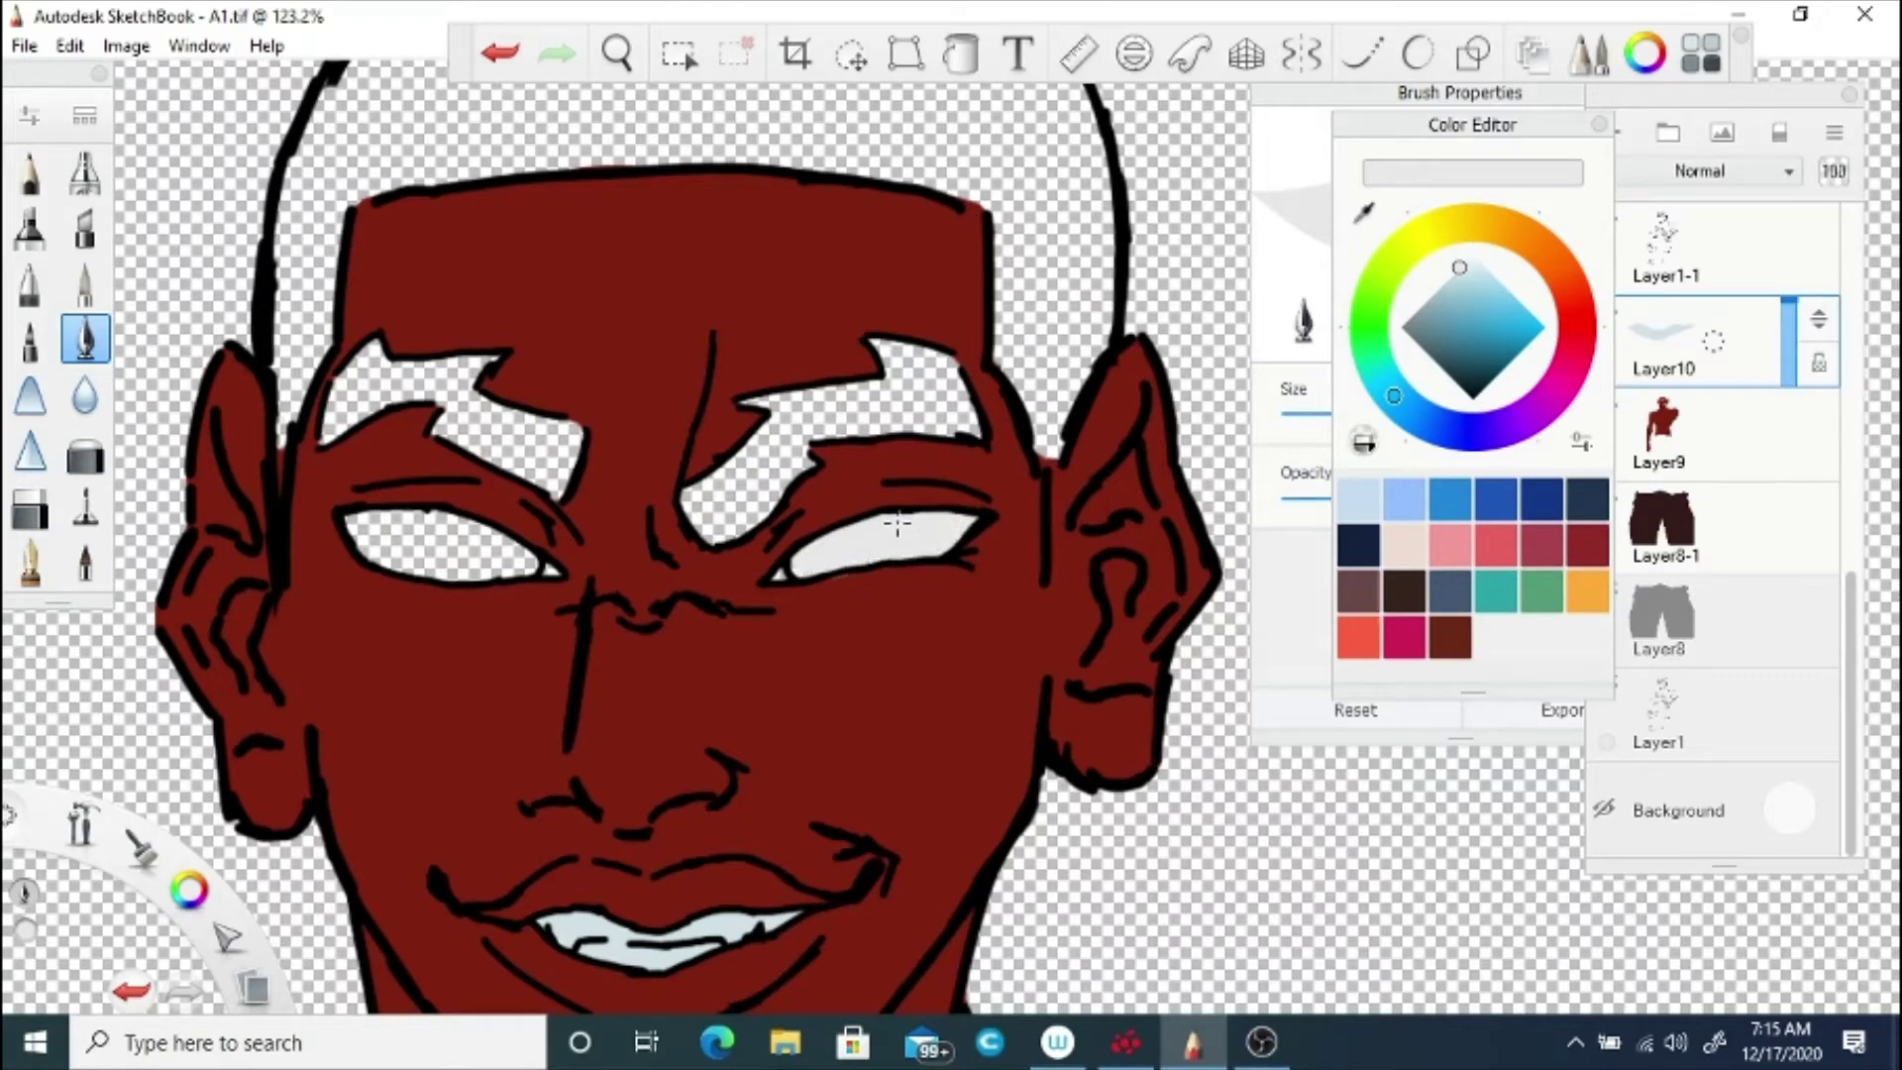
pyautogui.moveTo(461, 532); pyautogui.dragTo(392, 528)
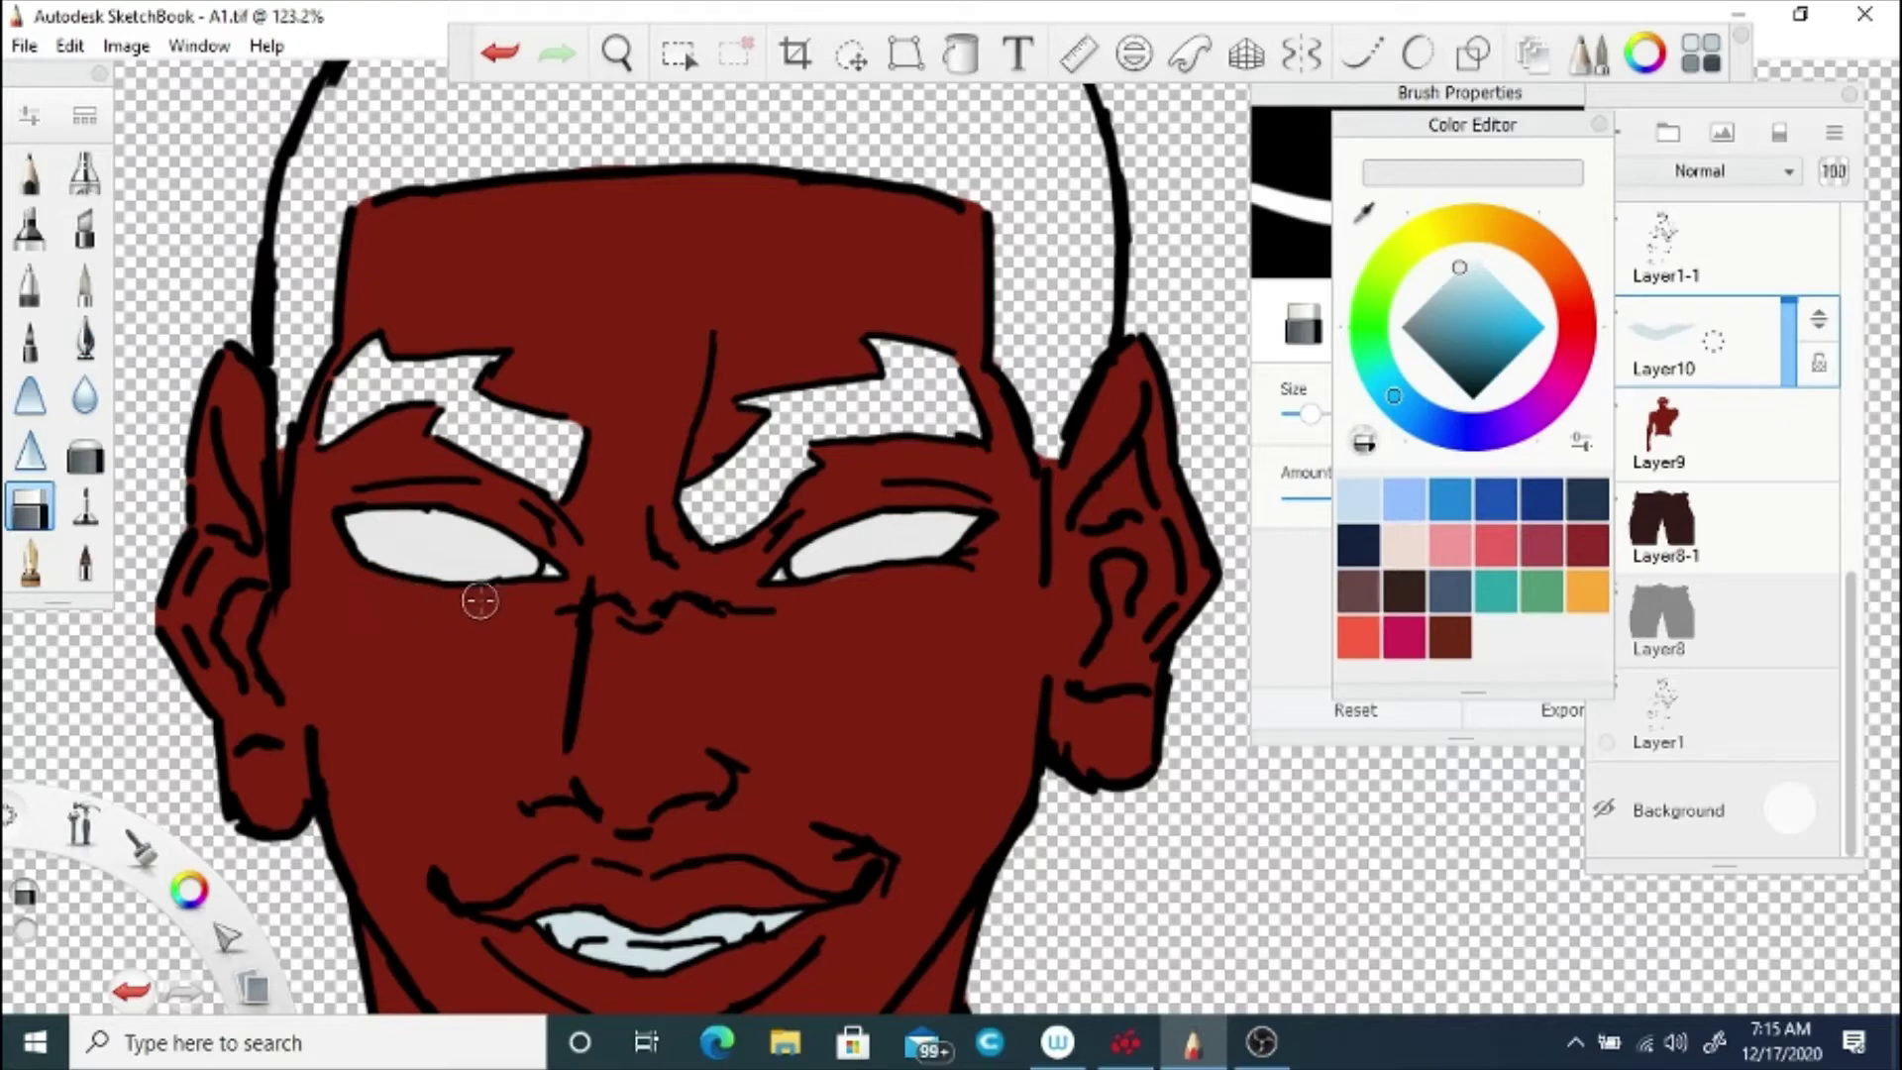
# Step: Paint the inner corners of both eyes pink on Layer10
pyautogui.press('space')
pyautogui.moveTo(619, 268)
pyautogui.mouseDown()
pyautogui.moveTo(716, 668)
pyautogui.moveTo(720, 562)
pyautogui.moveTo(852, 596)
pyautogui.moveTo(812, 633)
pyautogui.moveTo(729, 614)
pyautogui.moveTo(954, 404)
pyautogui.mouseUp()
pyautogui.click(1573, 295)
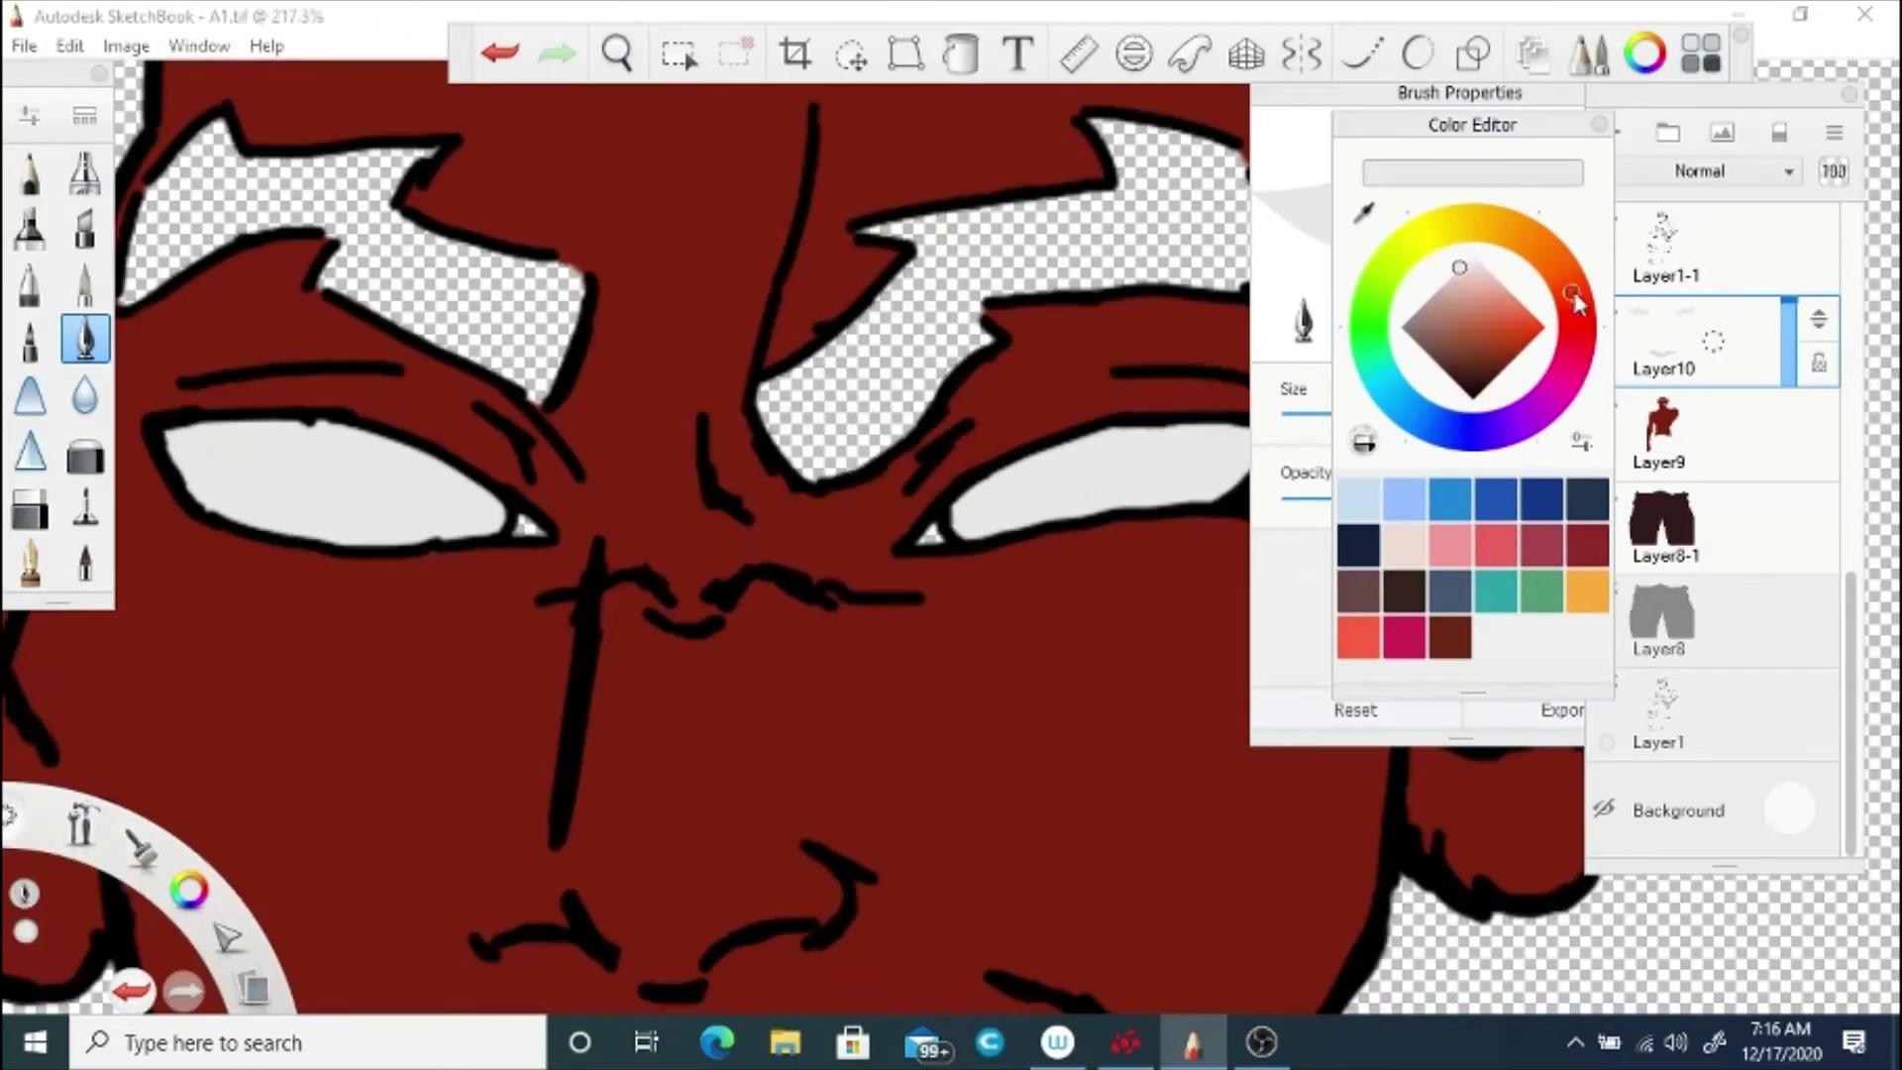
pyautogui.click(1491, 288)
pyautogui.moveTo(1575, 294); pyautogui.dragTo(1576, 333)
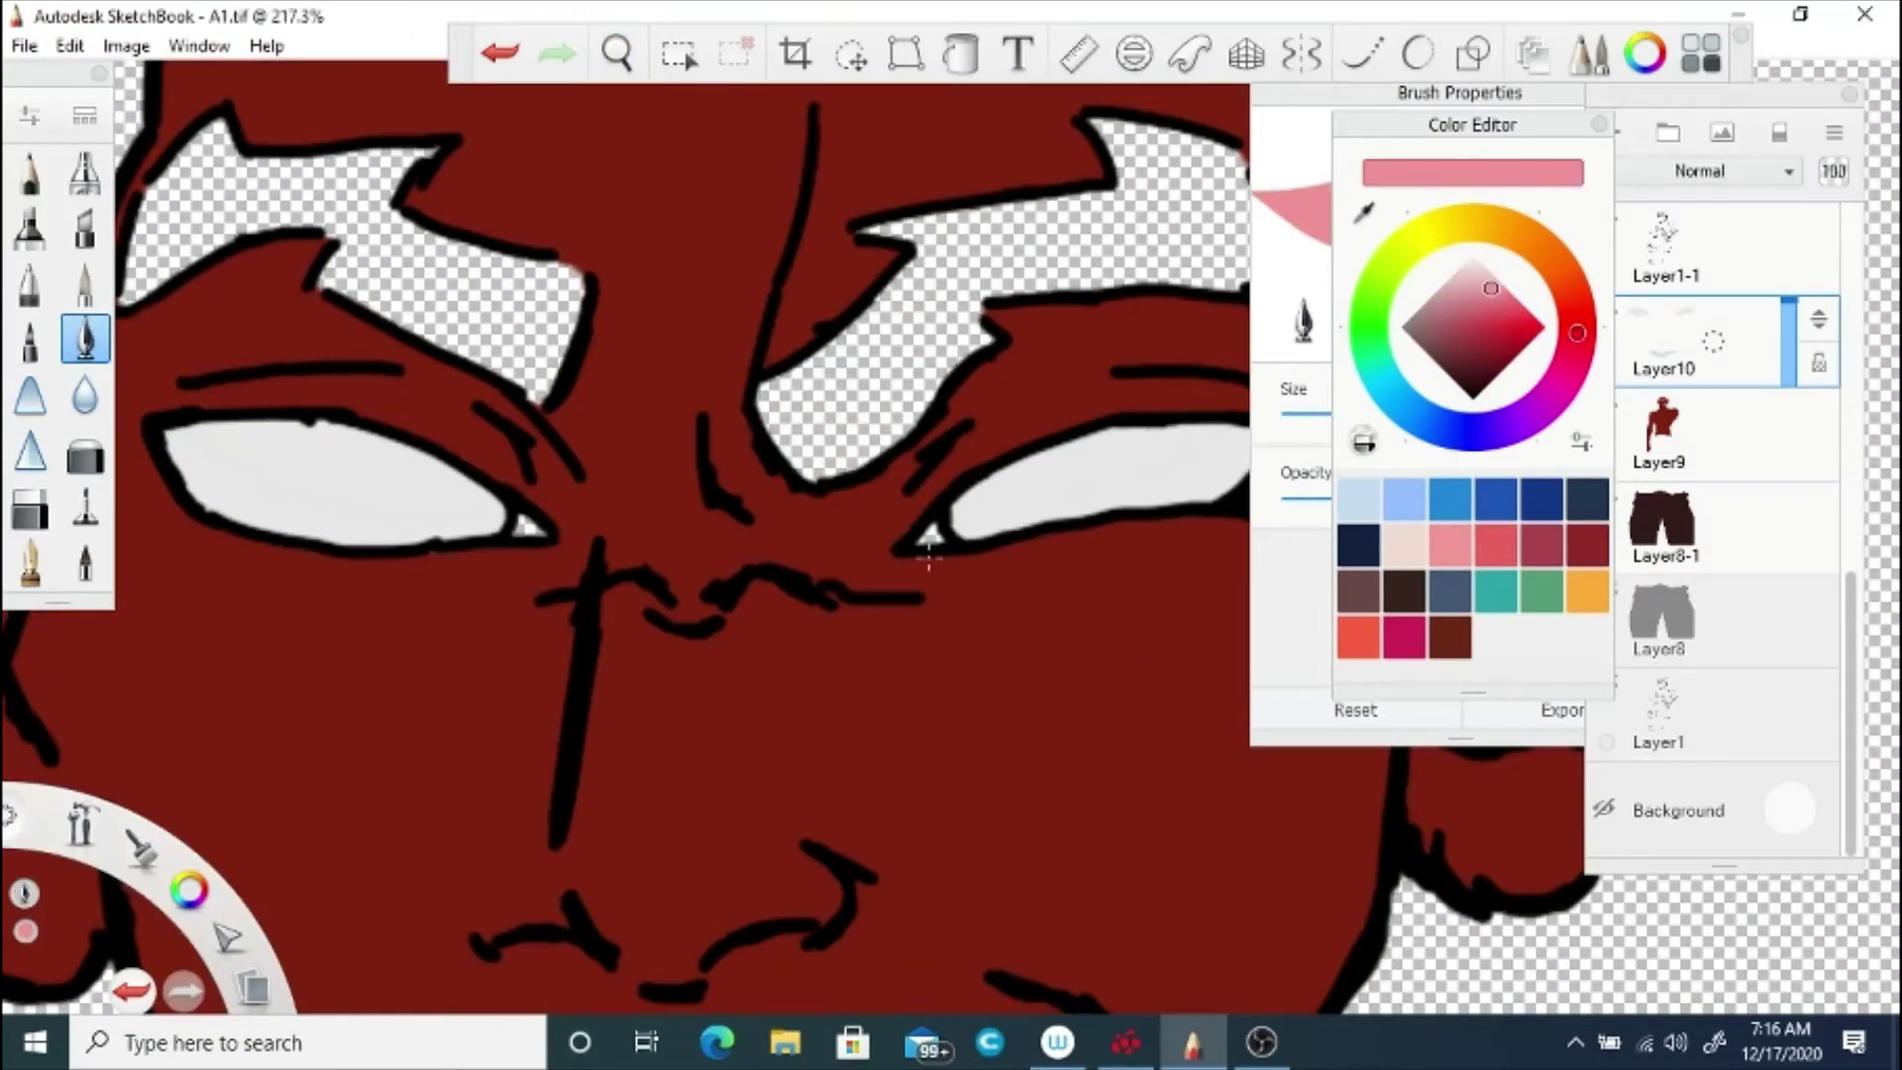
# Step: Touch up the eye white and the red skin beside the eye corners using sampled colours, and switch to the Hard Eraser on Layer10
pyautogui.click(1365, 213)
pyautogui.click(1113, 471)
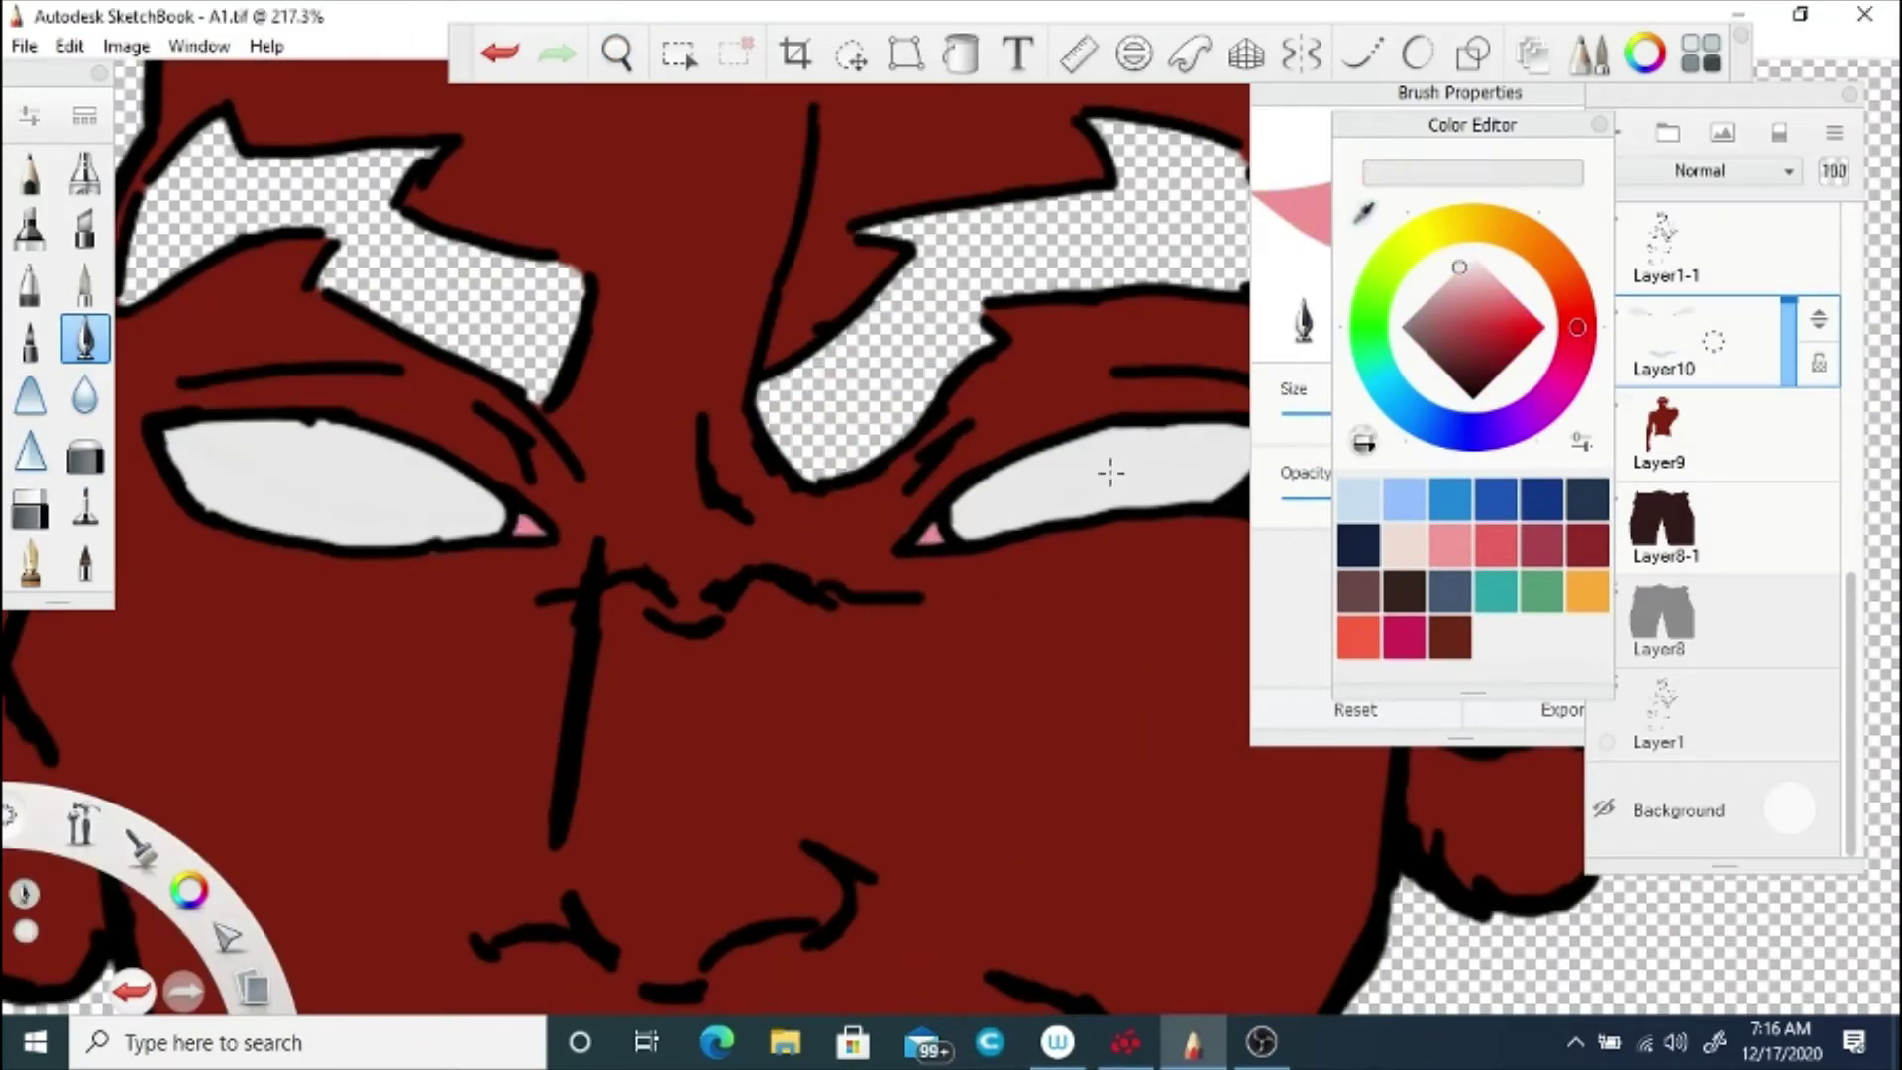
pyautogui.click(510, 54)
pyautogui.click(956, 503)
pyautogui.click(1674, 436)
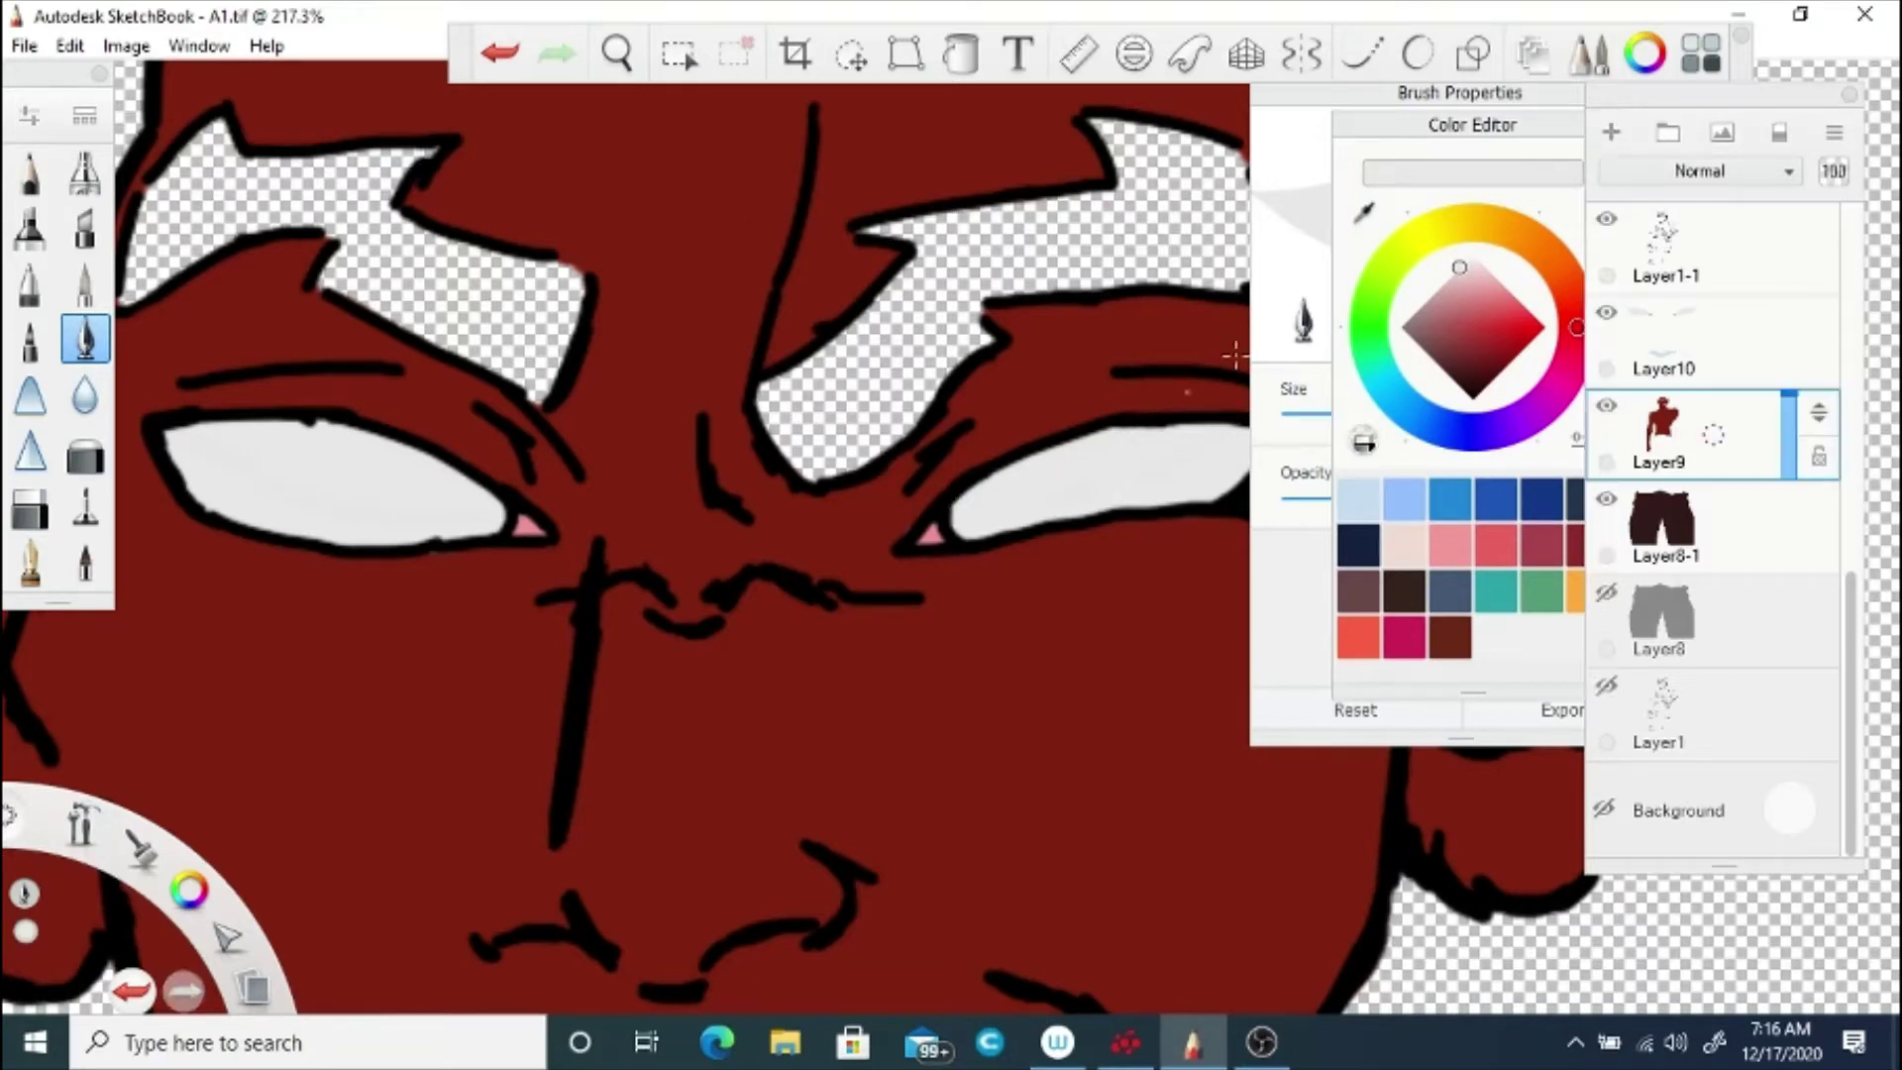
pyautogui.click(1365, 213)
pyautogui.click(901, 520)
pyautogui.click(1683, 364)
pyautogui.press('e')
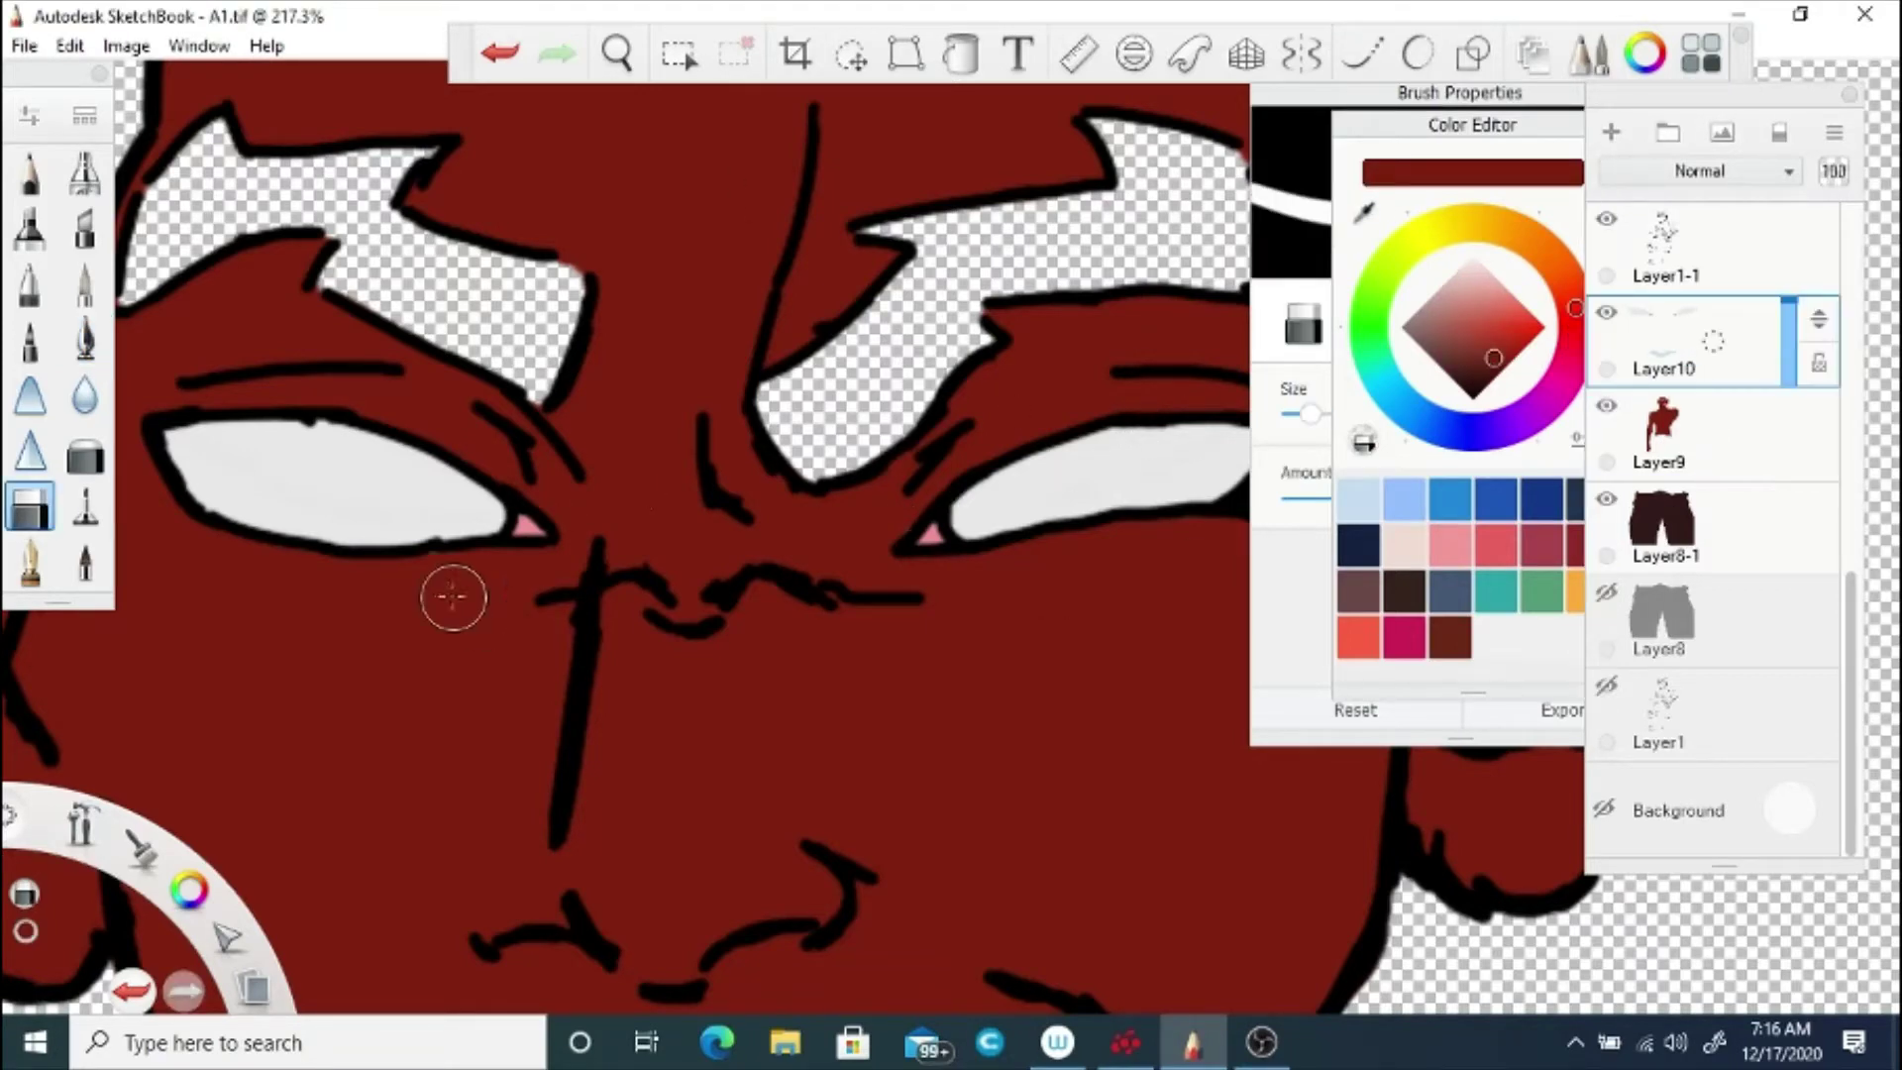
# Step: Check the whole face, save the drawing, and show the background again
pyautogui.press('space')
pyautogui.click(653, 519)
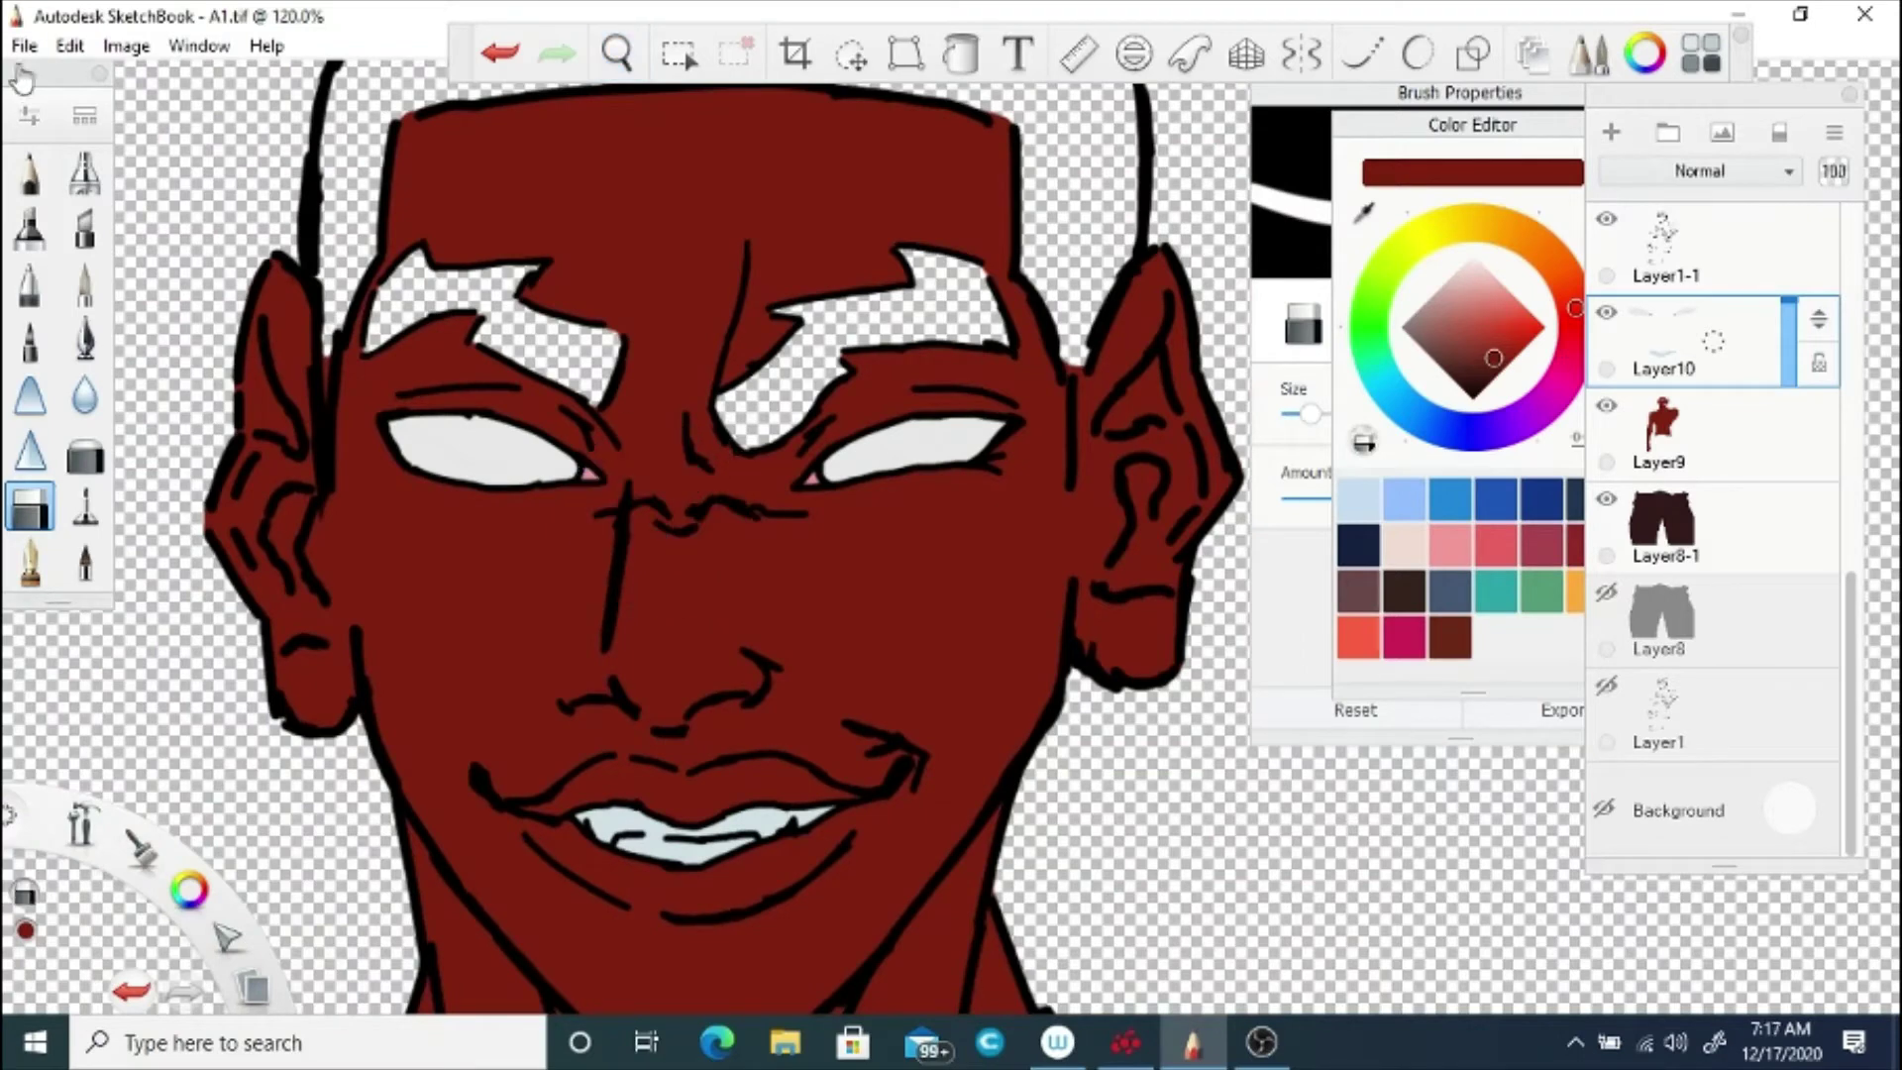
pyautogui.hotkey('ctrl', 's')
pyautogui.click(1604, 809)
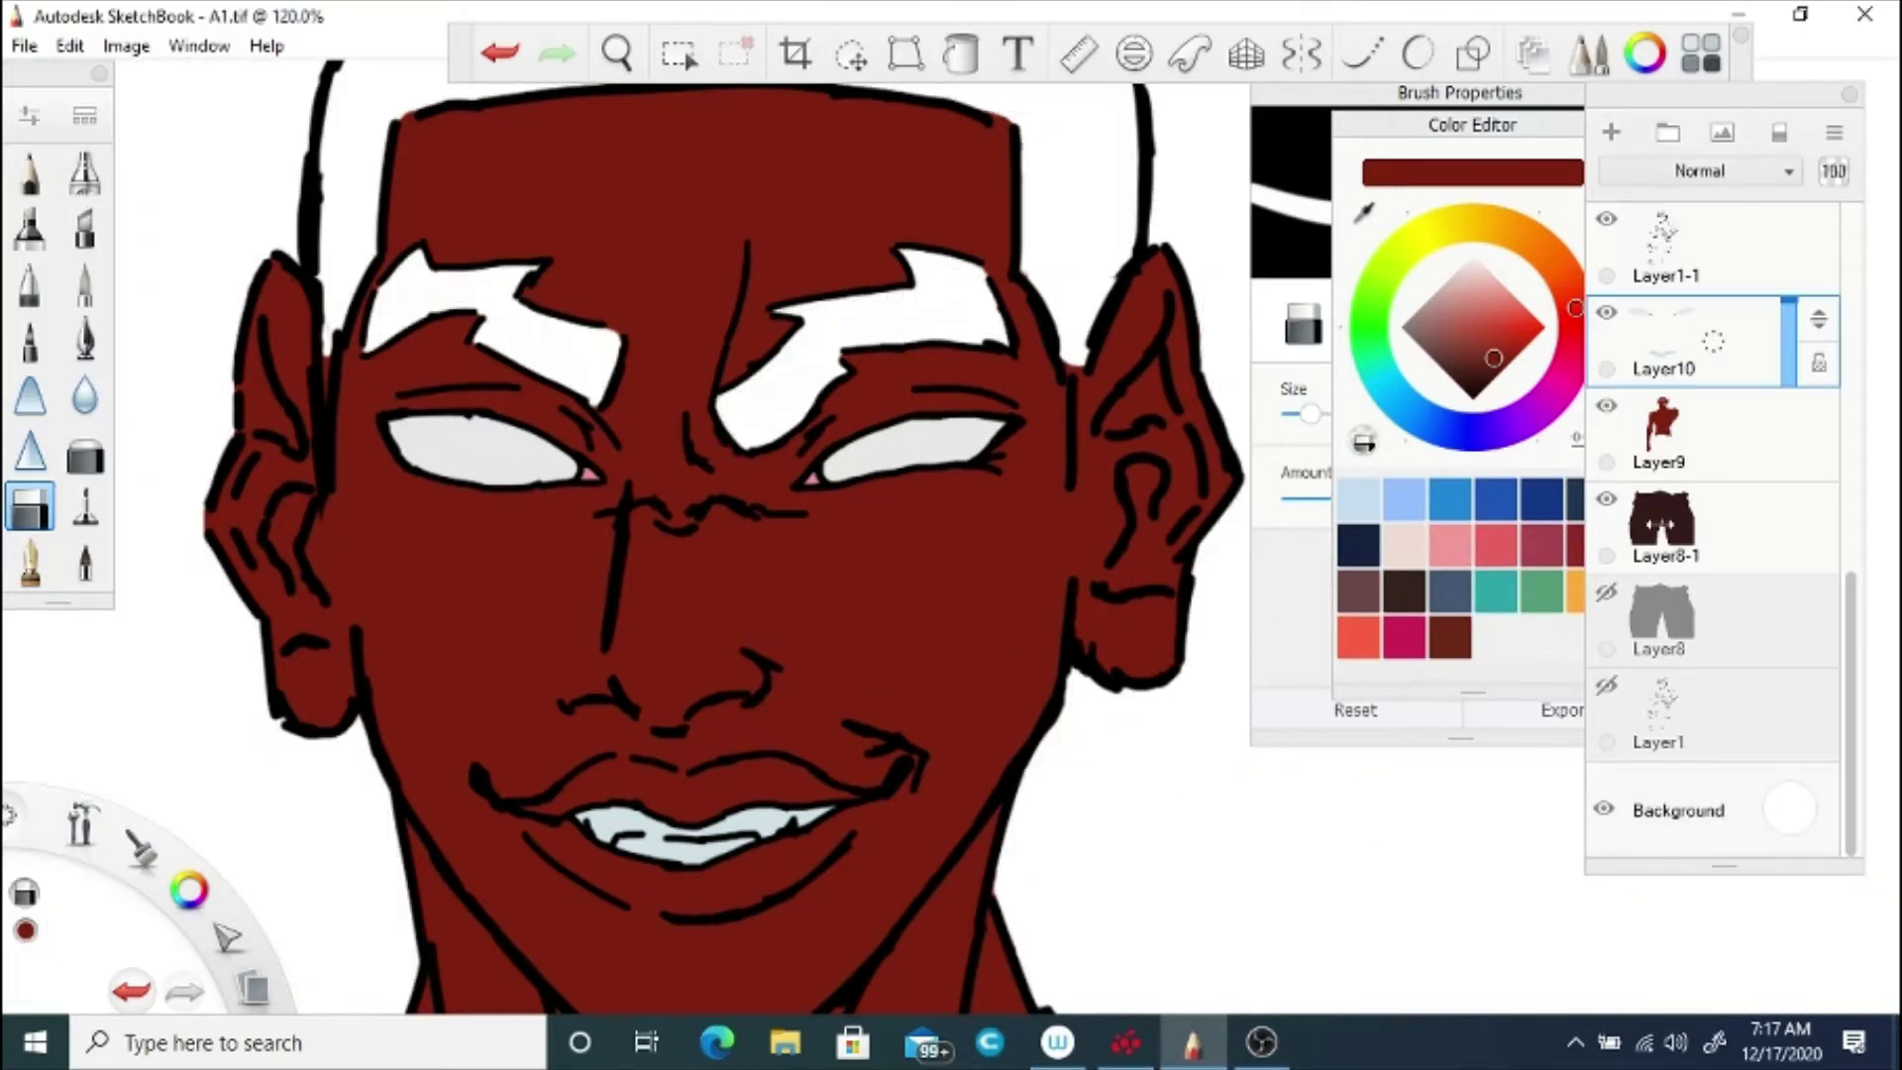
# Step: Try to flood-fill the eye whites on Layer10 with pale blue-grey
pyautogui.click(1450, 278)
pyautogui.click(1381, 383)
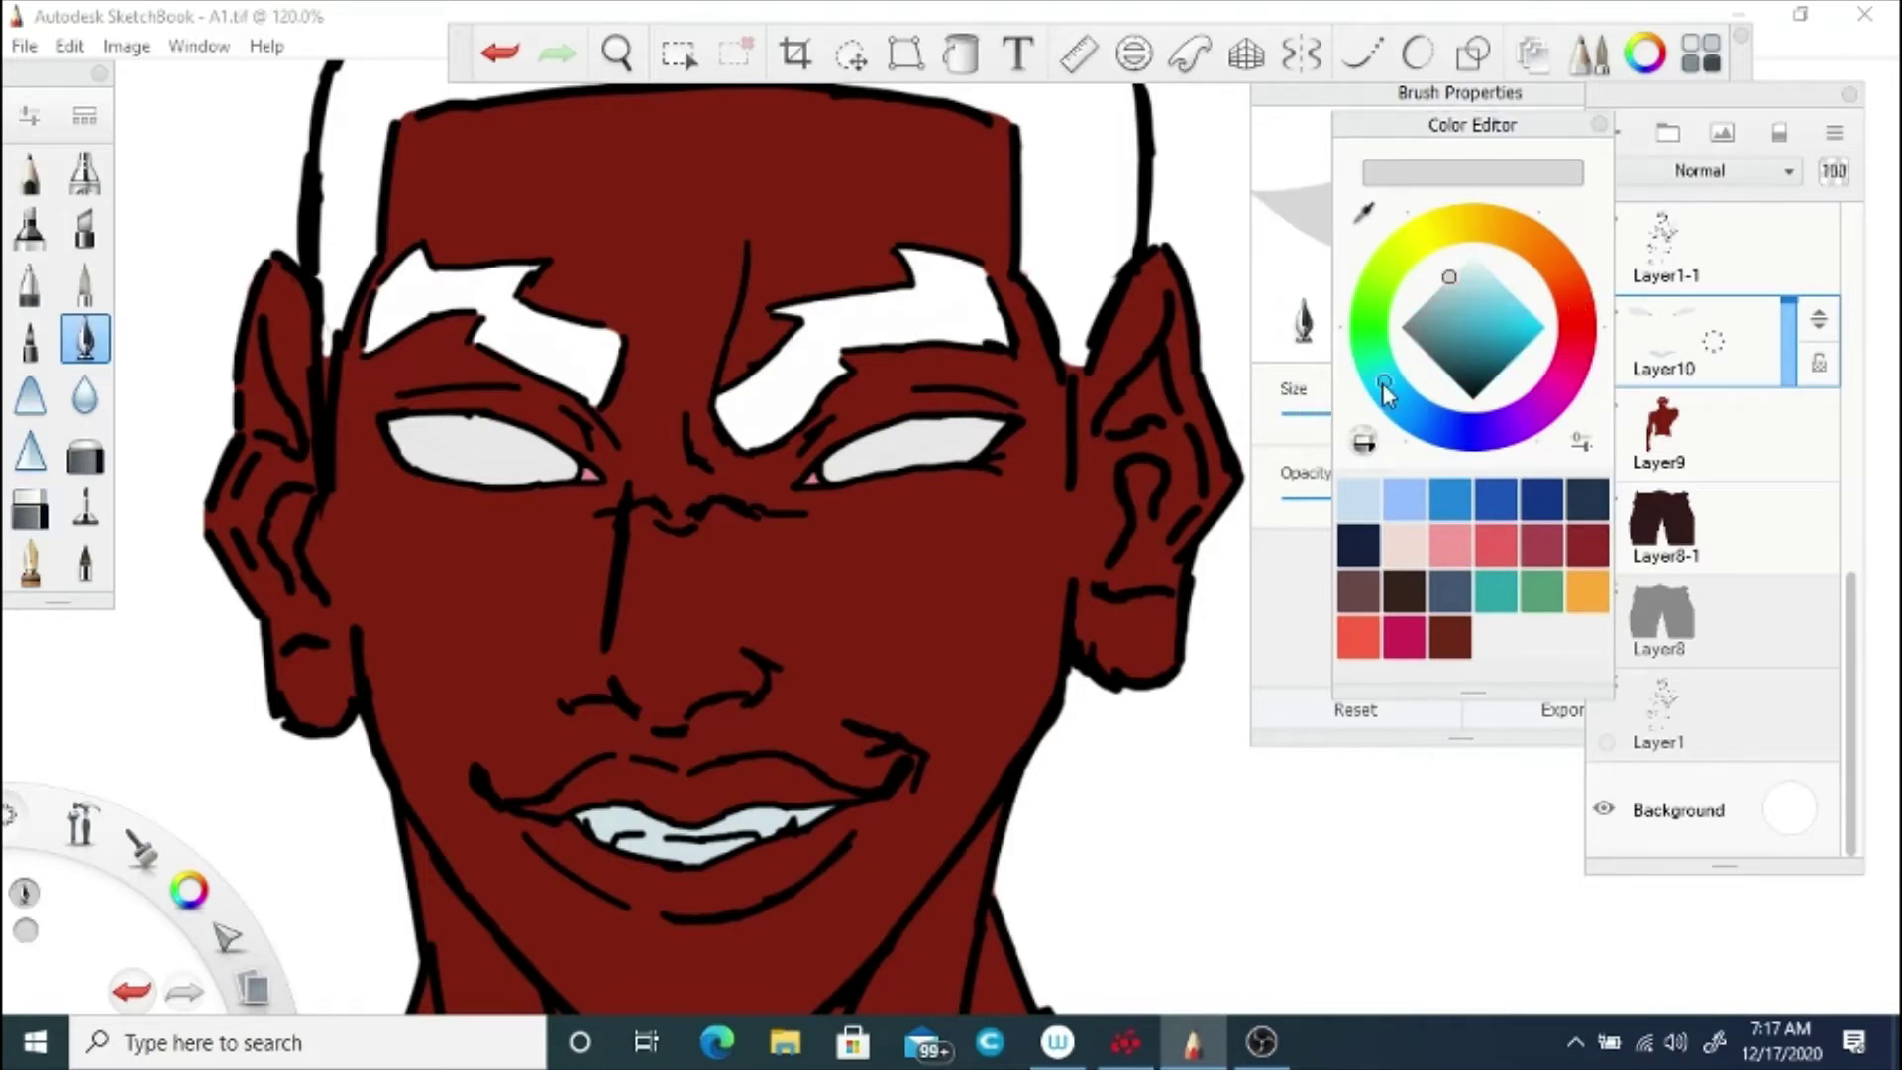
pyautogui.click(1463, 274)
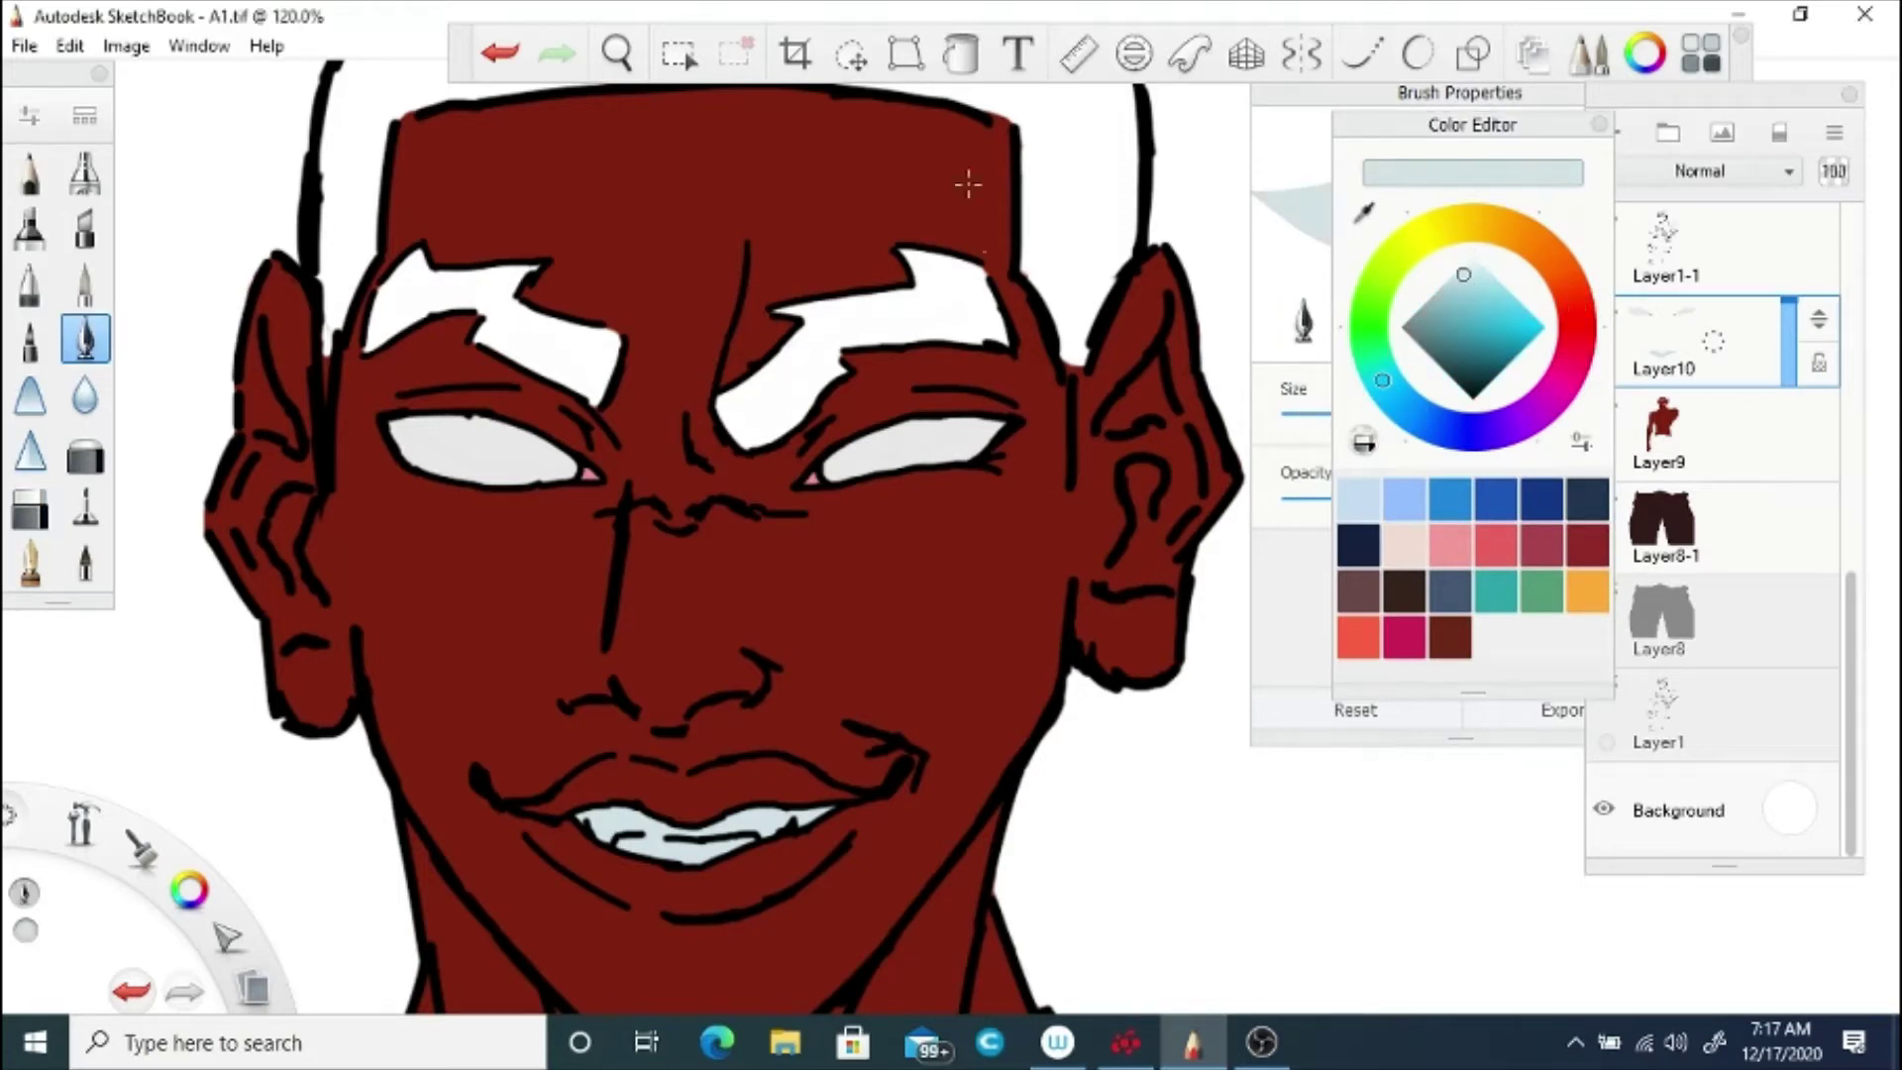
pyautogui.click(960, 53)
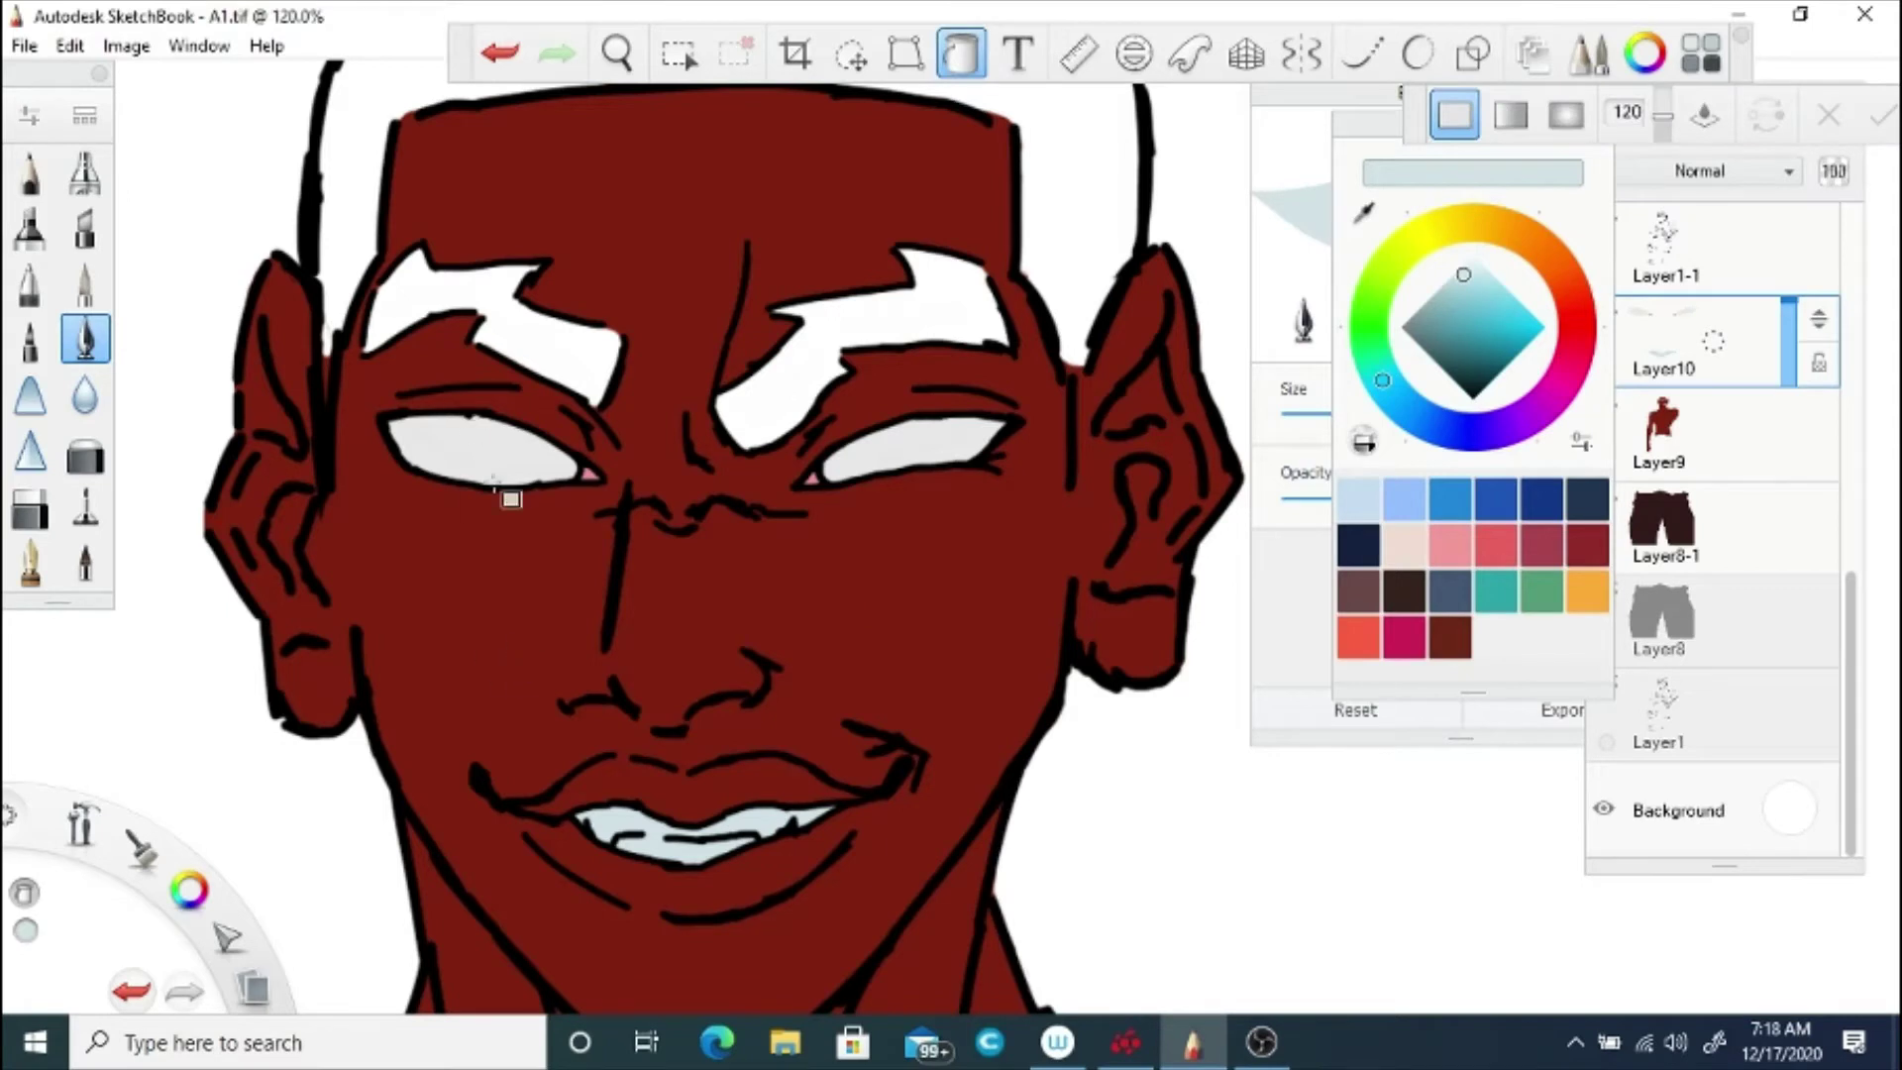
pyautogui.click(500, 52)
pyautogui.click(961, 55)
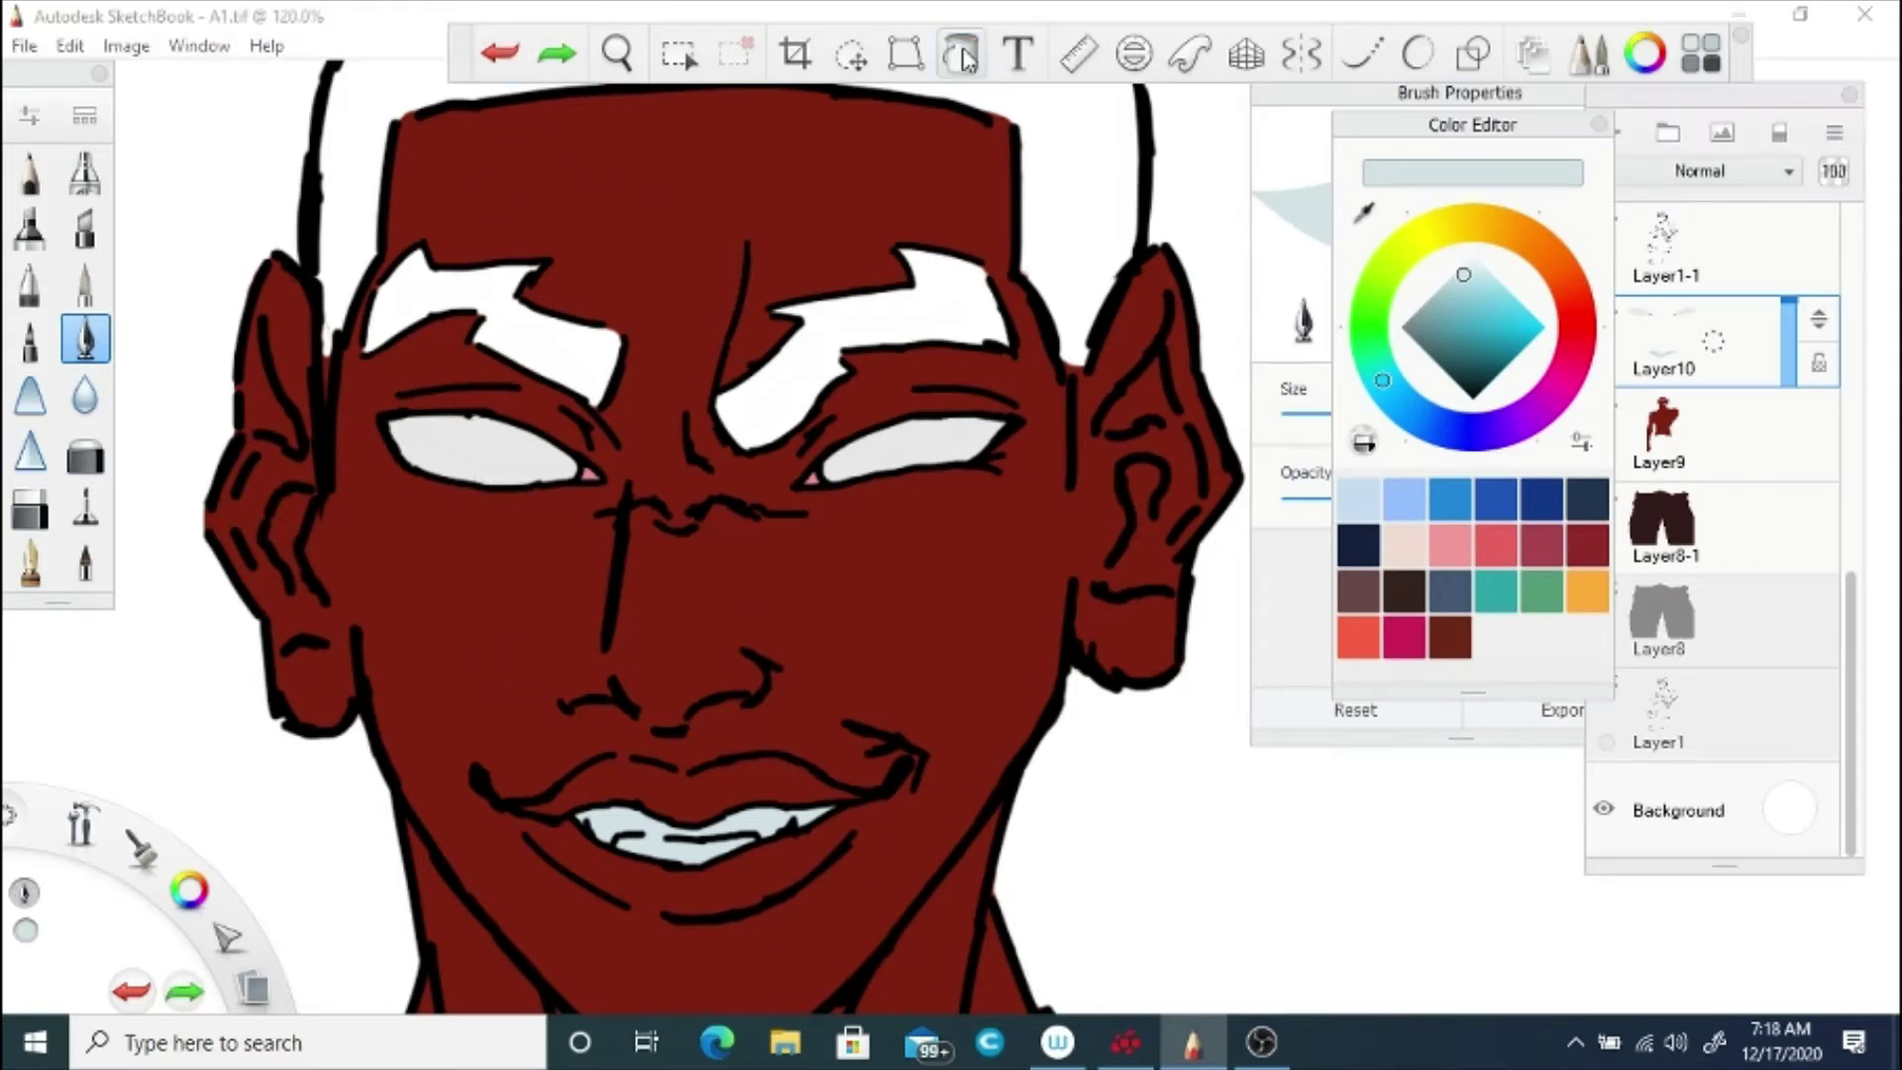
# Step: Toggle Layer10 off and on to check the eye and teeth colours, and save the drawing
pyautogui.click(1630, 318)
pyautogui.click(1605, 313)
pyautogui.click(1605, 313)
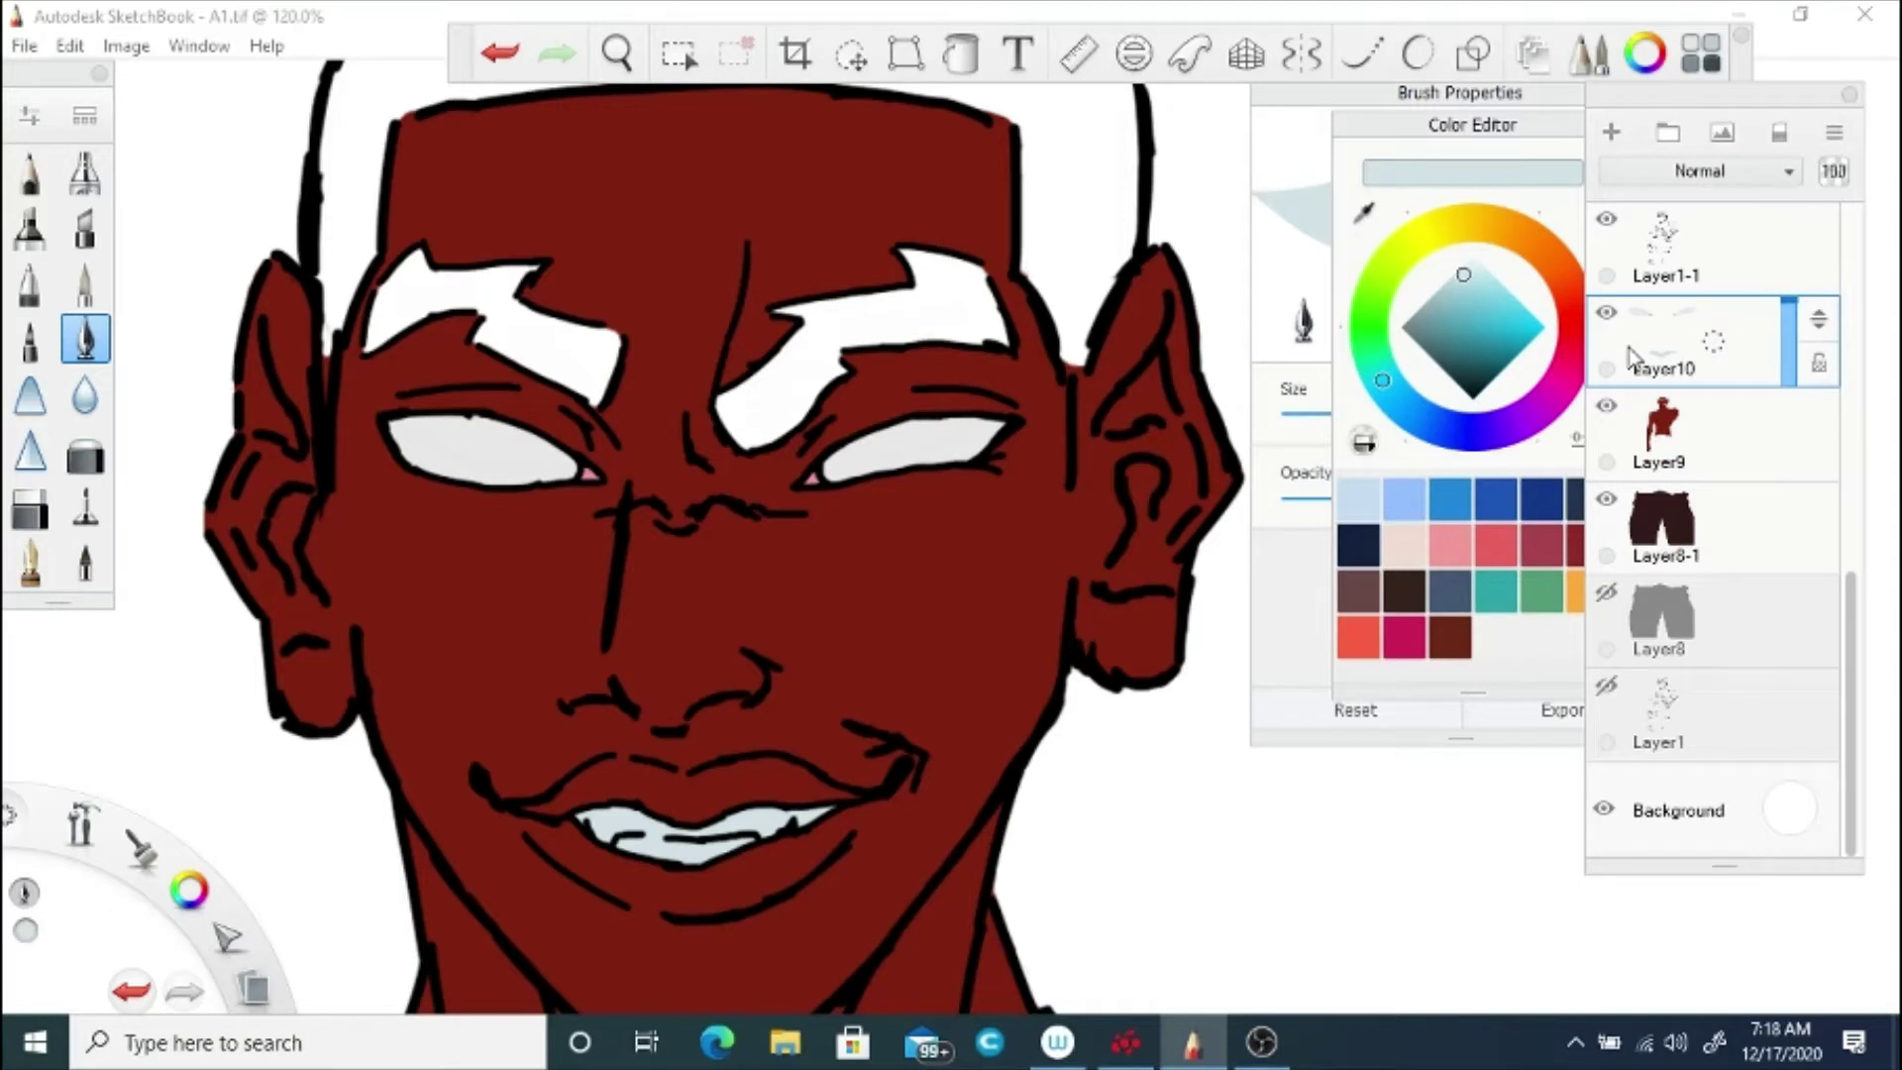
pyautogui.click(24, 46)
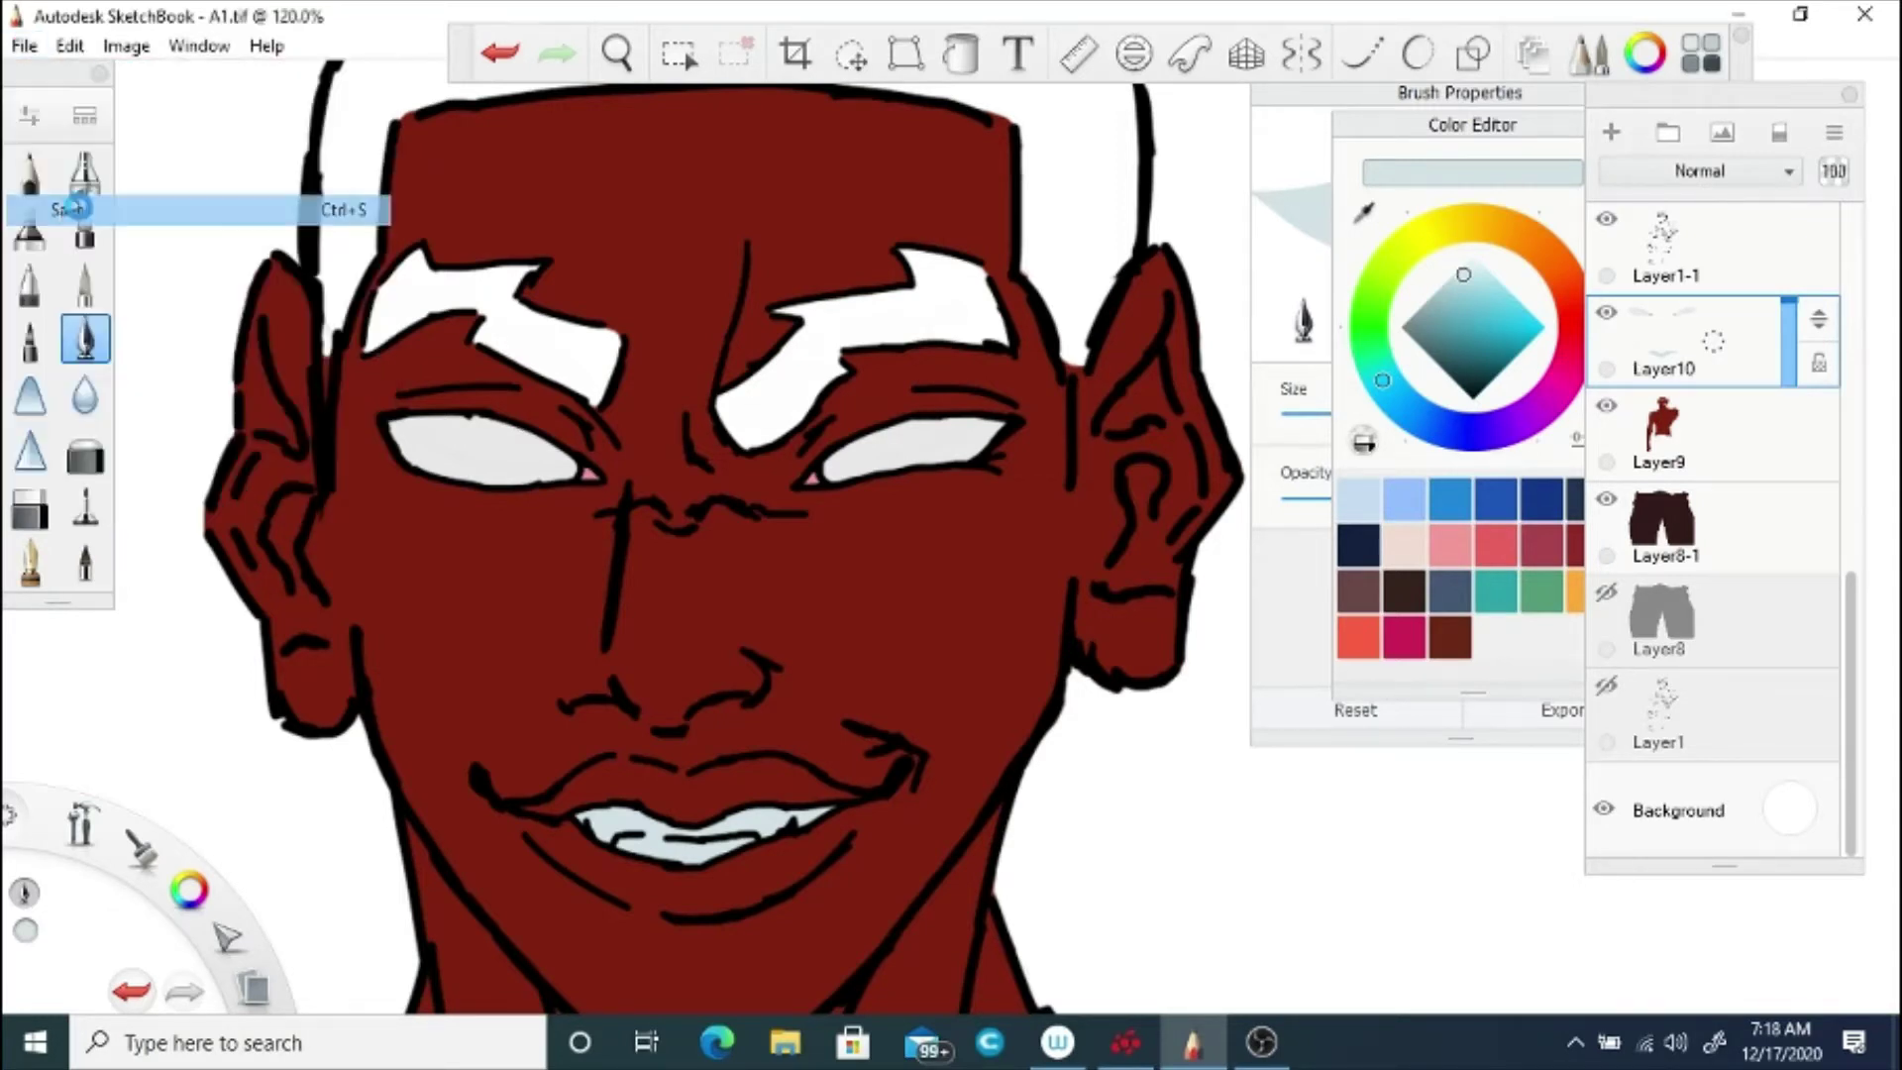
pyautogui.click(97, 209)
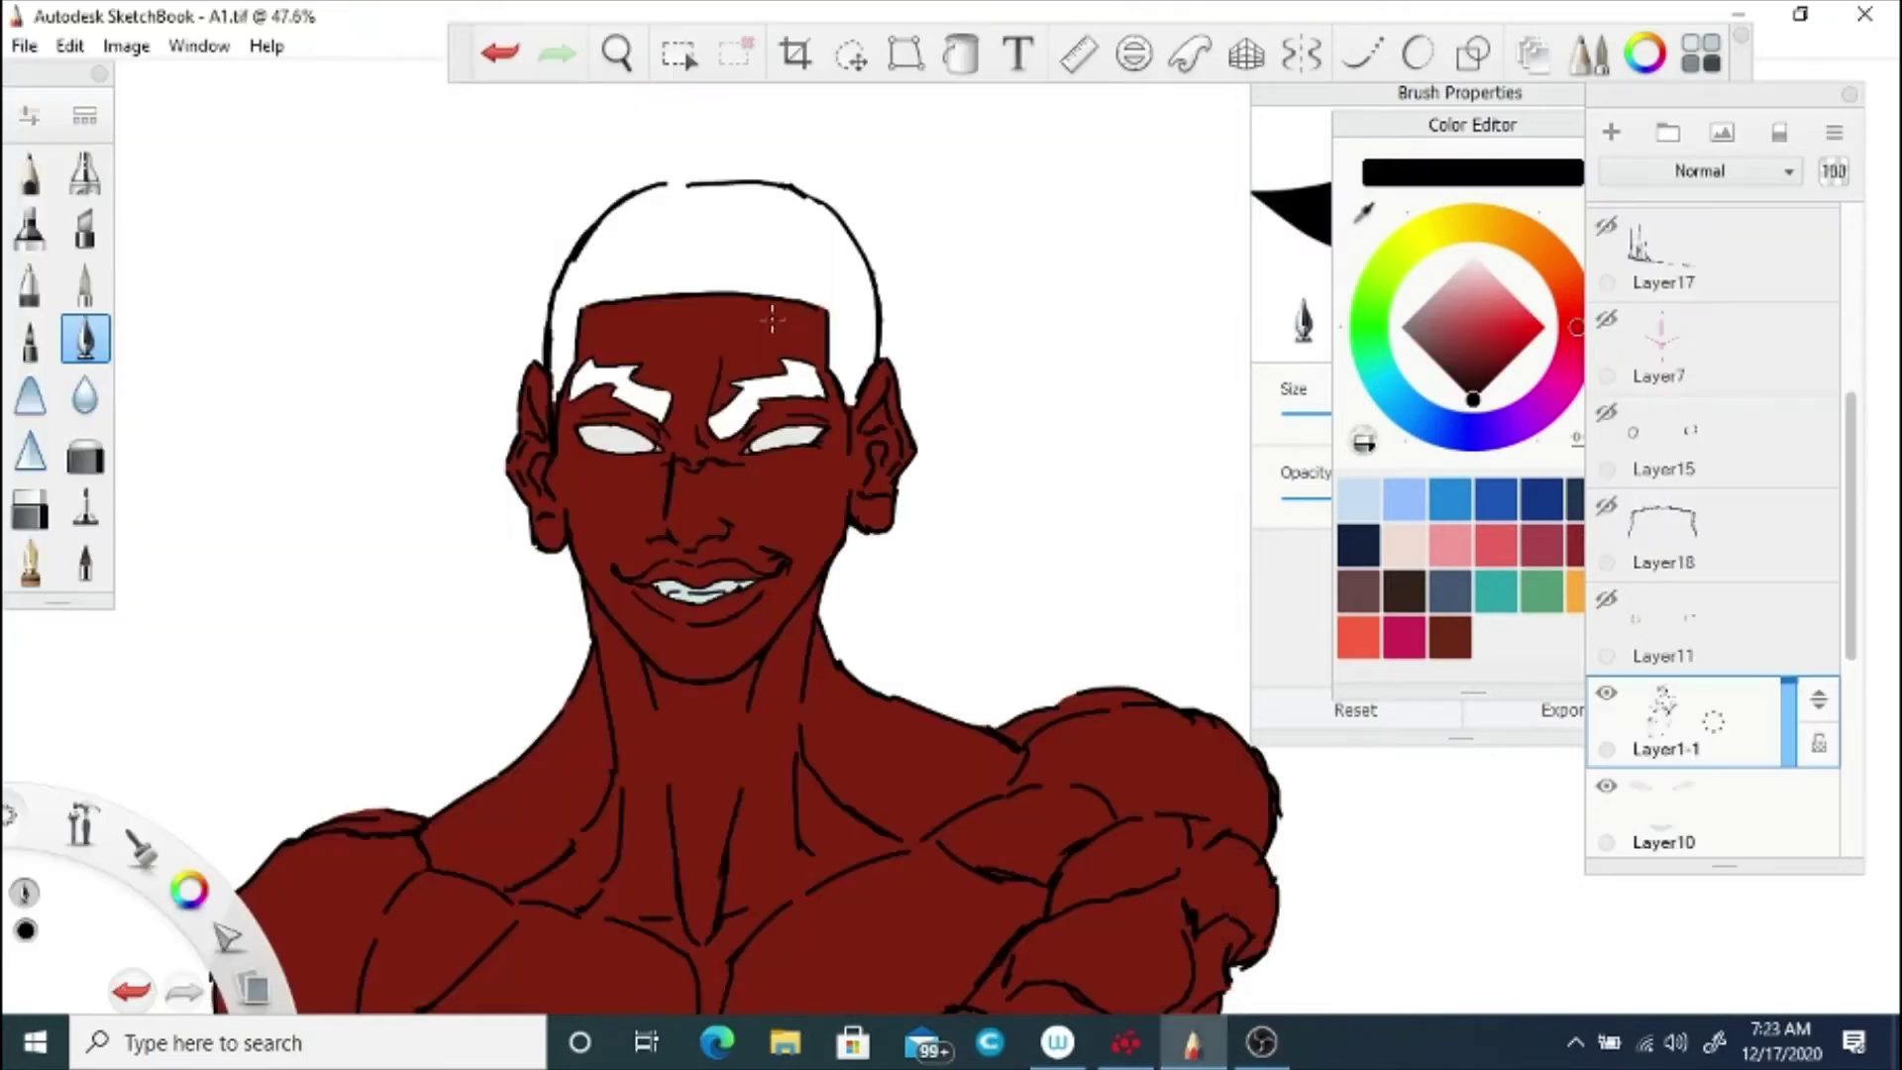
# Step: Add a new layer above Layer10 and choose a mid grey based on the sampled eye white
pyautogui.press('space')
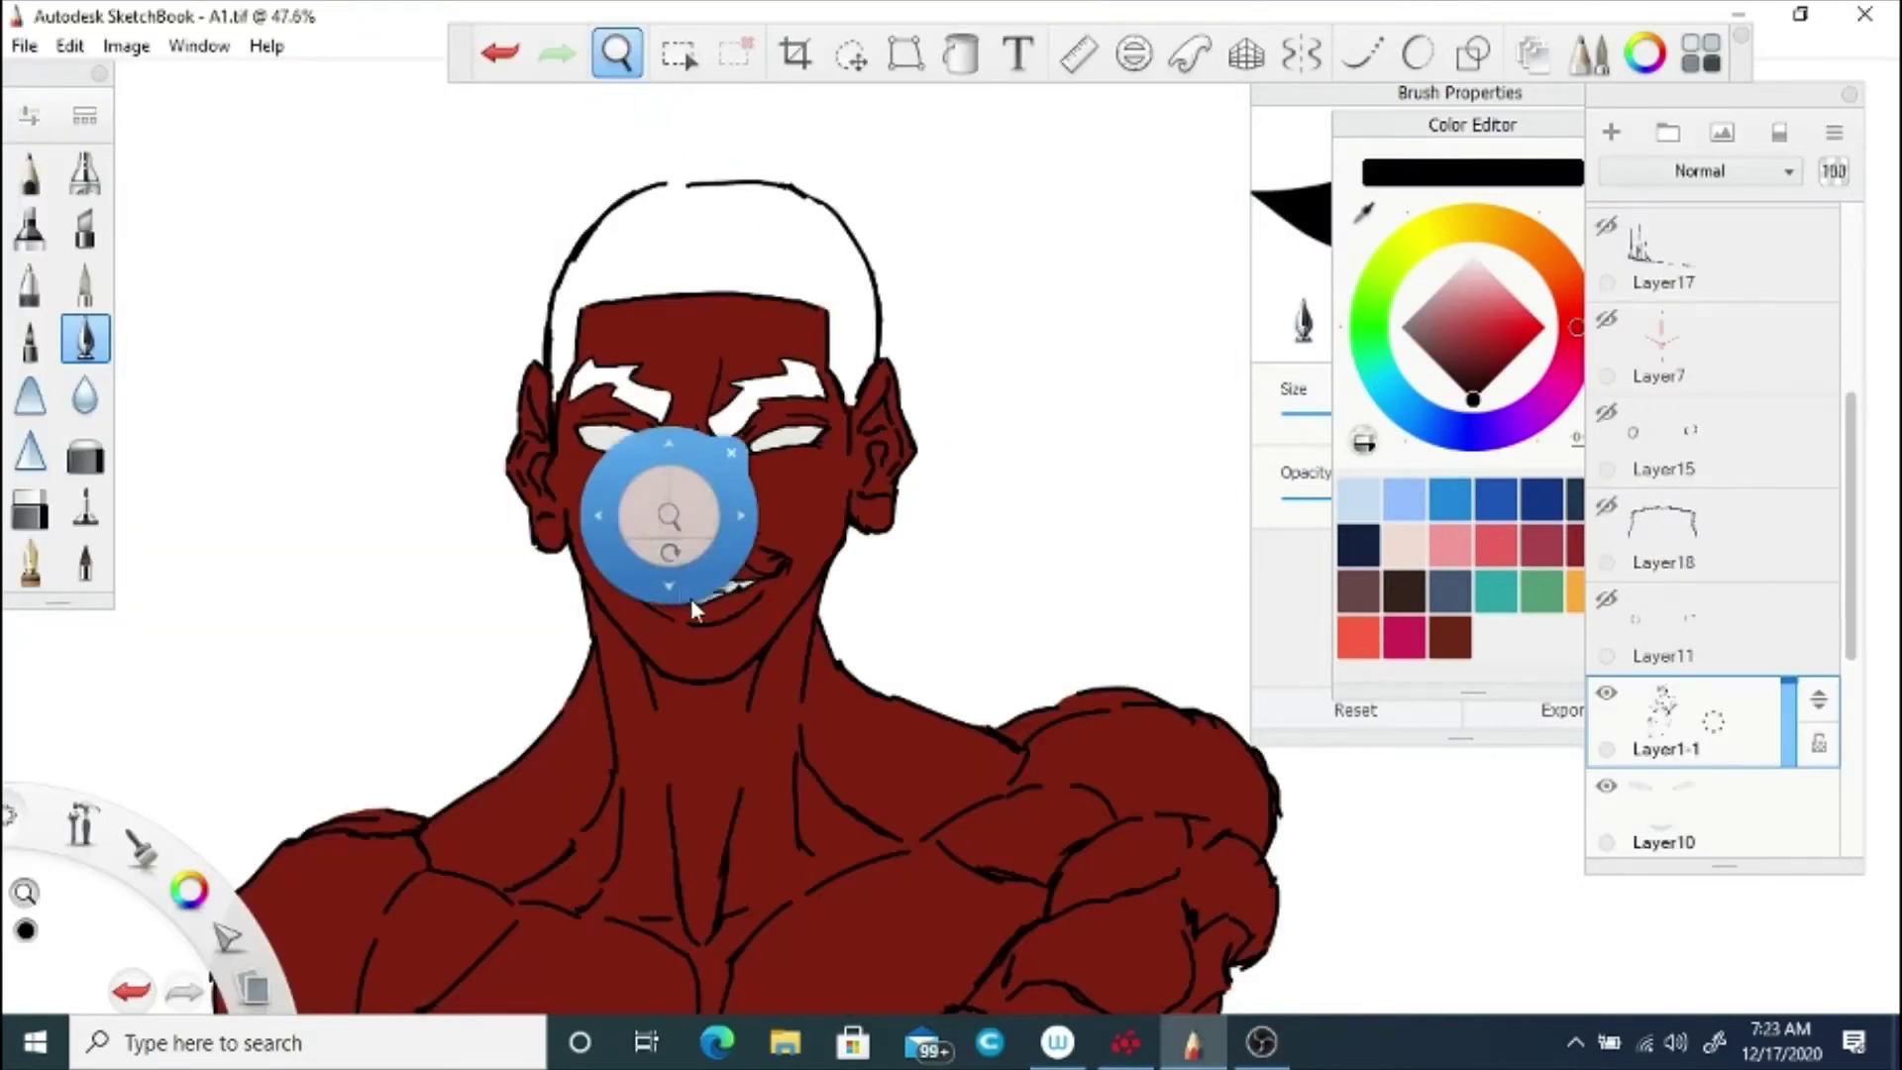
pyautogui.moveTo(713, 665); pyautogui.dragTo(842, 644)
pyautogui.click(1716, 817)
pyautogui.moveTo(1716, 817); pyautogui.dragTo(1717, 753)
pyautogui.click(1365, 212)
pyautogui.click(989, 311)
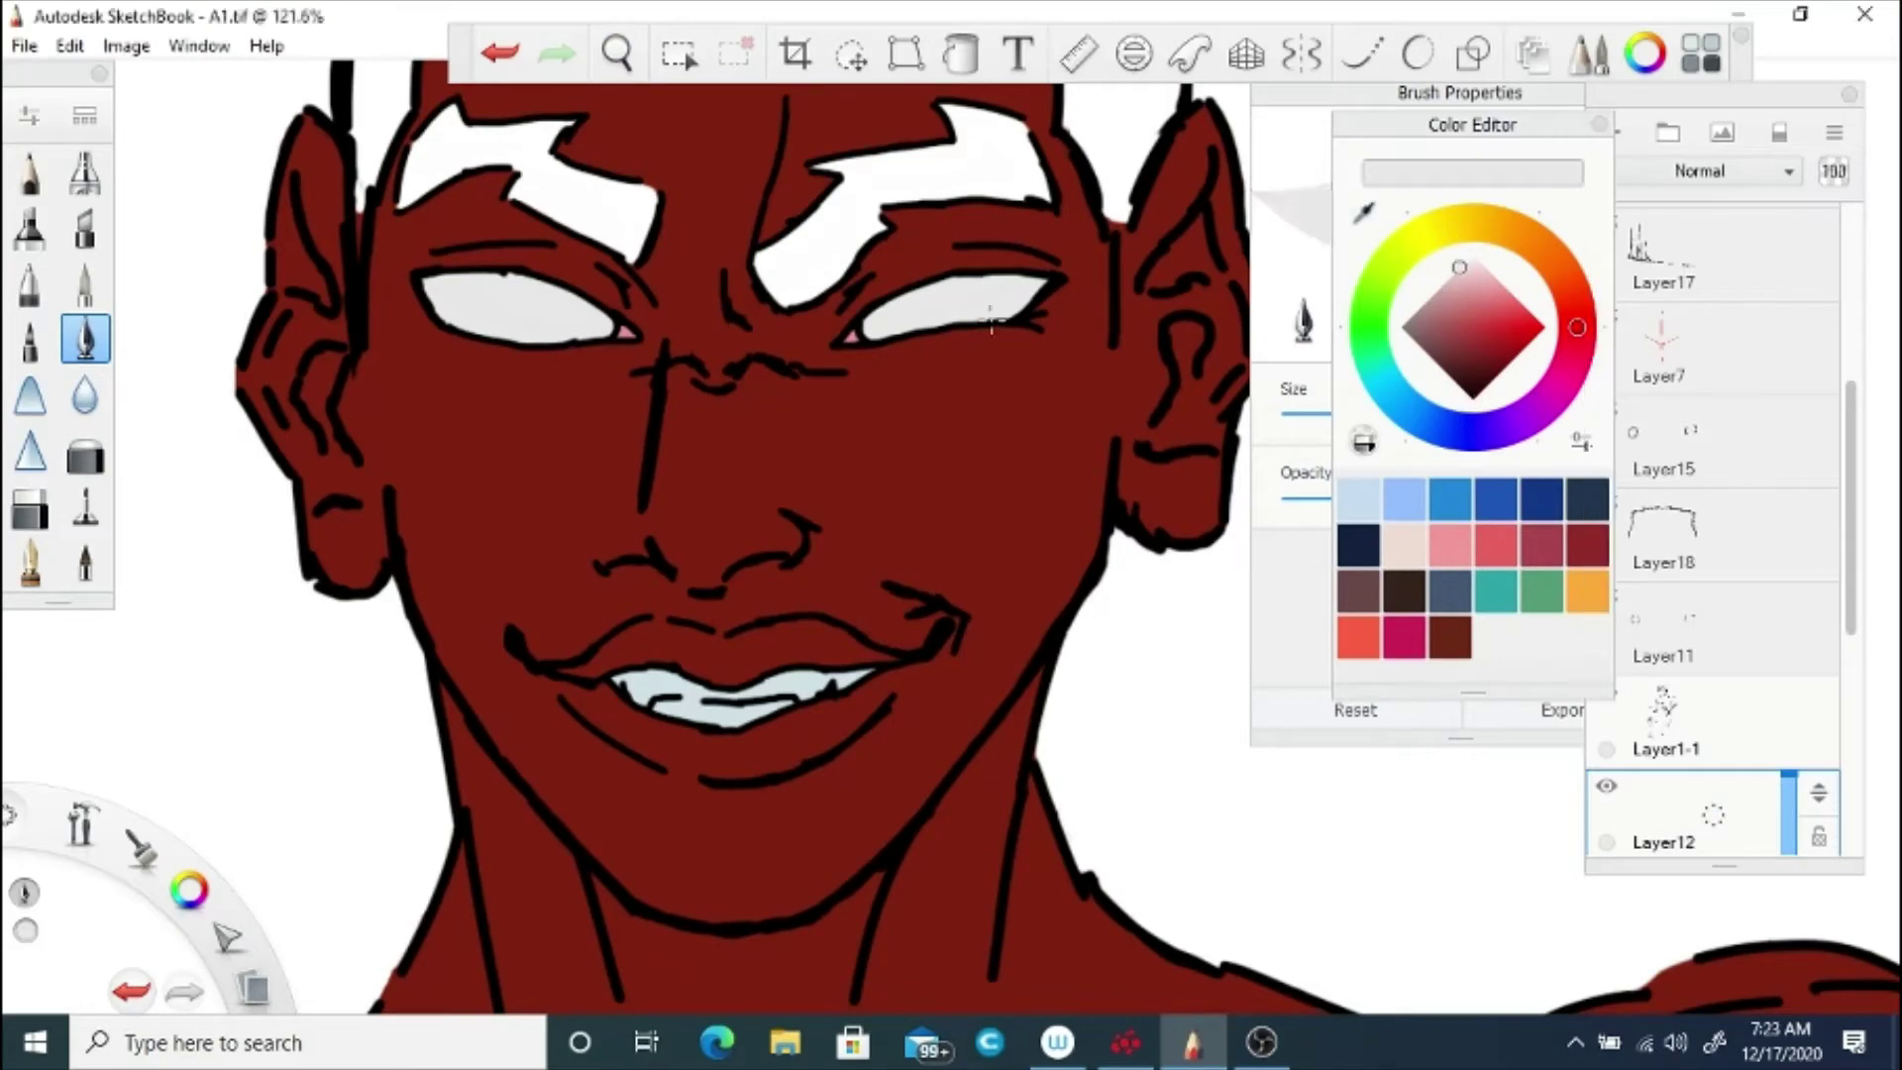
pyautogui.click(1418, 308)
# Step: Paint a grey shadow around the iris shape in the eye on the raised-arm side, and erase the spill
pyautogui.press('space')
pyautogui.moveTo(951, 540); pyautogui.dragTo(978, 401)
pyautogui.moveTo(1002, 476); pyautogui.dragTo(938, 688)
pyautogui.moveTo(966, 422)
pyautogui.mouseDown()
pyautogui.moveTo(888, 449)
pyautogui.moveTo(1040, 415)
pyautogui.moveTo(1138, 431)
pyautogui.moveTo(1066, 485)
pyautogui.mouseUp()
pyautogui.hotkey('ctrl', 'z')
pyautogui.moveTo(877, 437); pyautogui.dragTo(842, 507)
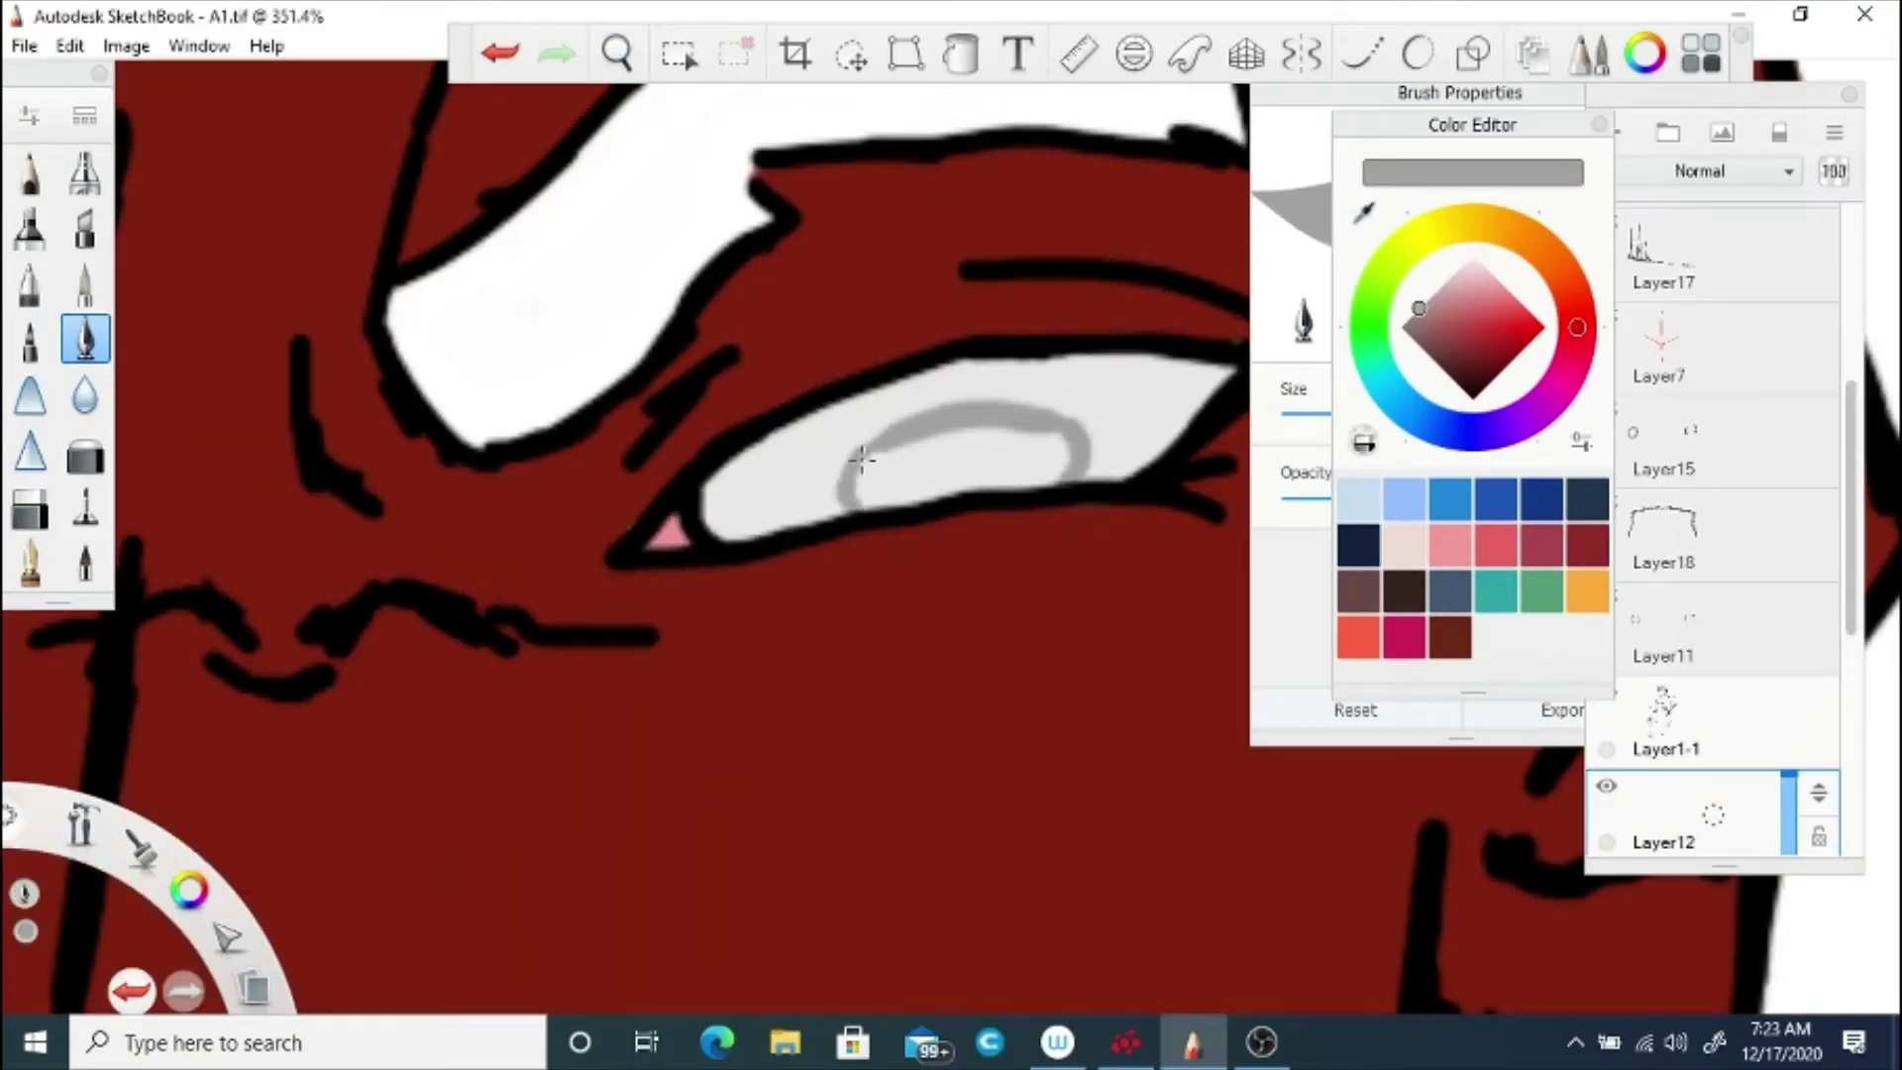
pyautogui.moveTo(1114, 416)
pyautogui.mouseDown()
pyautogui.moveTo(1089, 456)
pyautogui.moveTo(1203, 386)
pyautogui.moveTo(1050, 367)
pyautogui.moveTo(1049, 410)
pyautogui.moveTo(953, 391)
pyautogui.moveTo(733, 495)
pyautogui.moveTo(964, 391)
pyautogui.moveTo(835, 495)
pyautogui.moveTo(717, 711)
pyautogui.moveTo(577, 364)
pyautogui.moveTo(456, 470)
pyautogui.mouseUp()
pyautogui.click(30, 508)
pyautogui.click(852, 348)
# Step: Outline the iris in the eye on the lowered-arm side and shade the eye white around it mid grey on Layer12
pyautogui.click(616, 52)
pyautogui.click(85, 339)
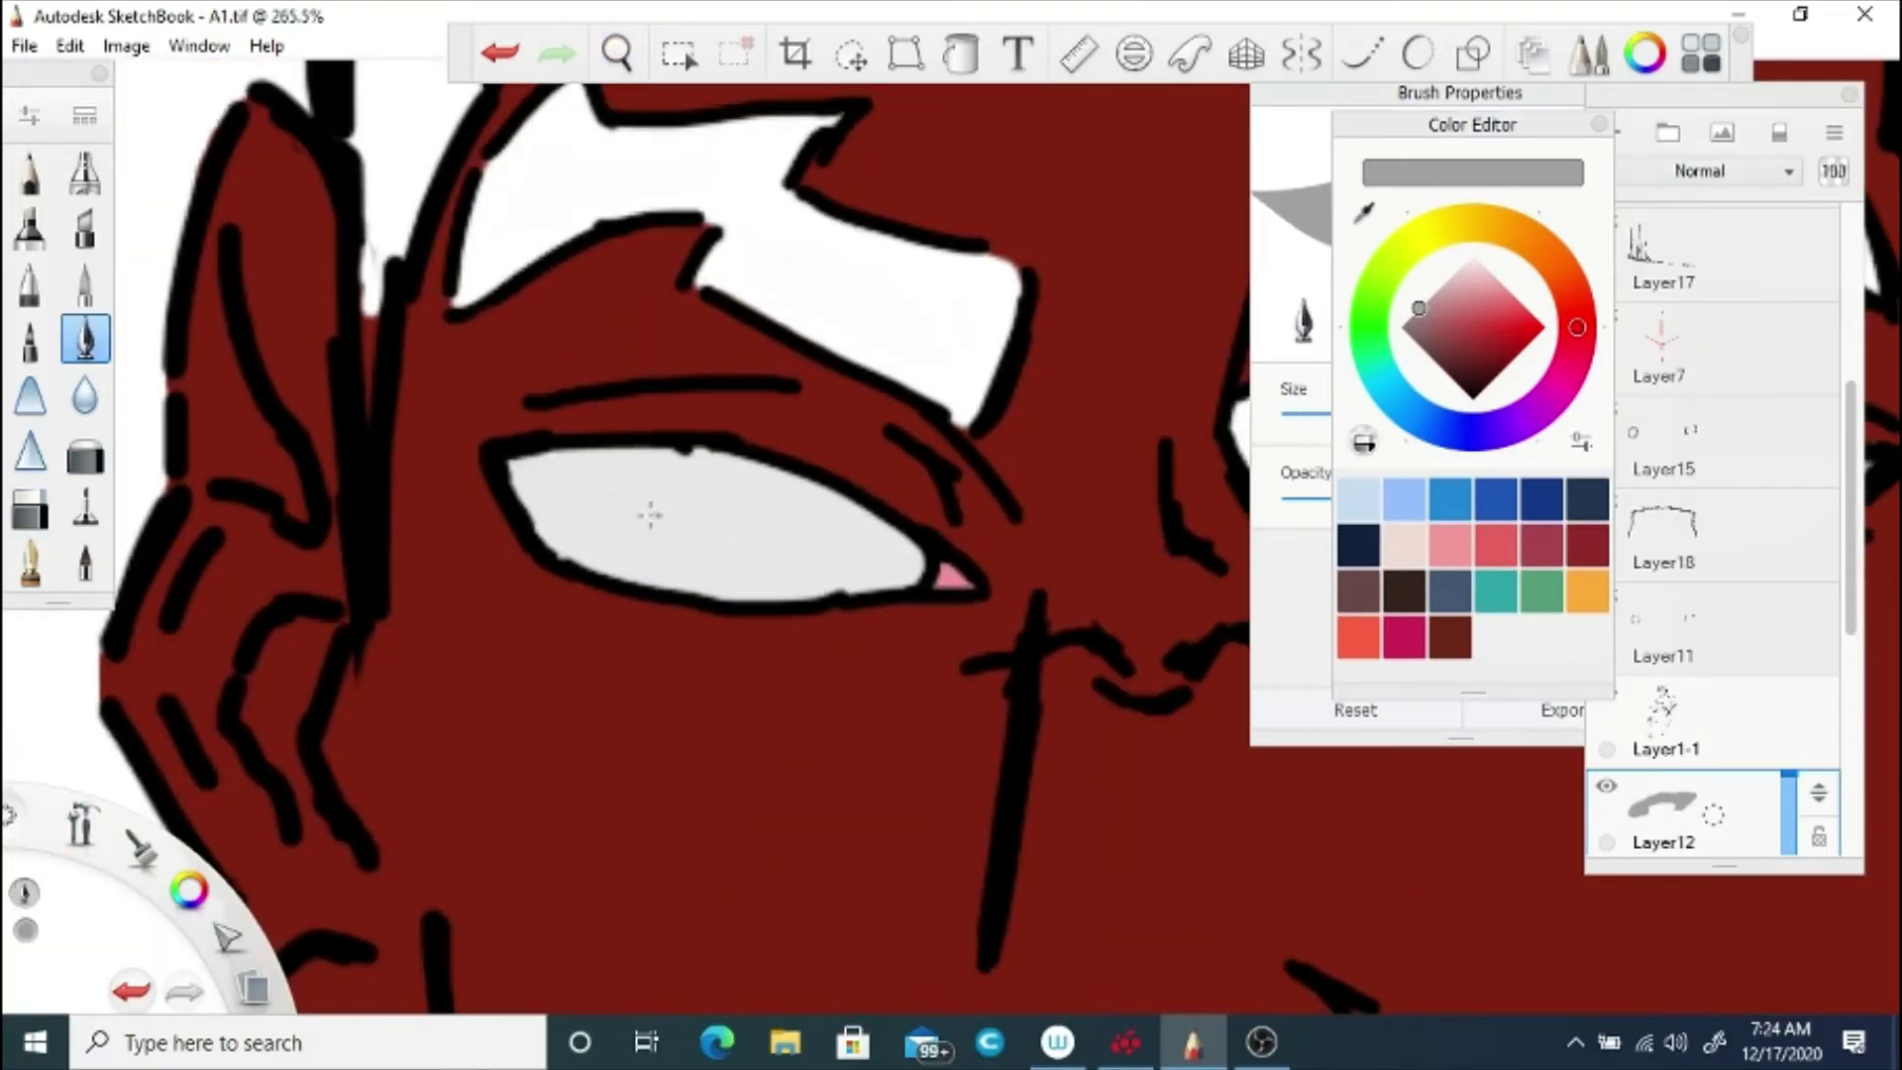
pyautogui.click(499, 52)
pyautogui.moveTo(660, 508)
pyautogui.mouseDown()
pyautogui.moveTo(626, 543)
pyautogui.moveTo(631, 580)
pyautogui.mouseUp()
pyautogui.moveTo(749, 510)
pyautogui.mouseDown()
pyautogui.moveTo(828, 555)
pyautogui.moveTo(825, 588)
pyautogui.mouseUp()
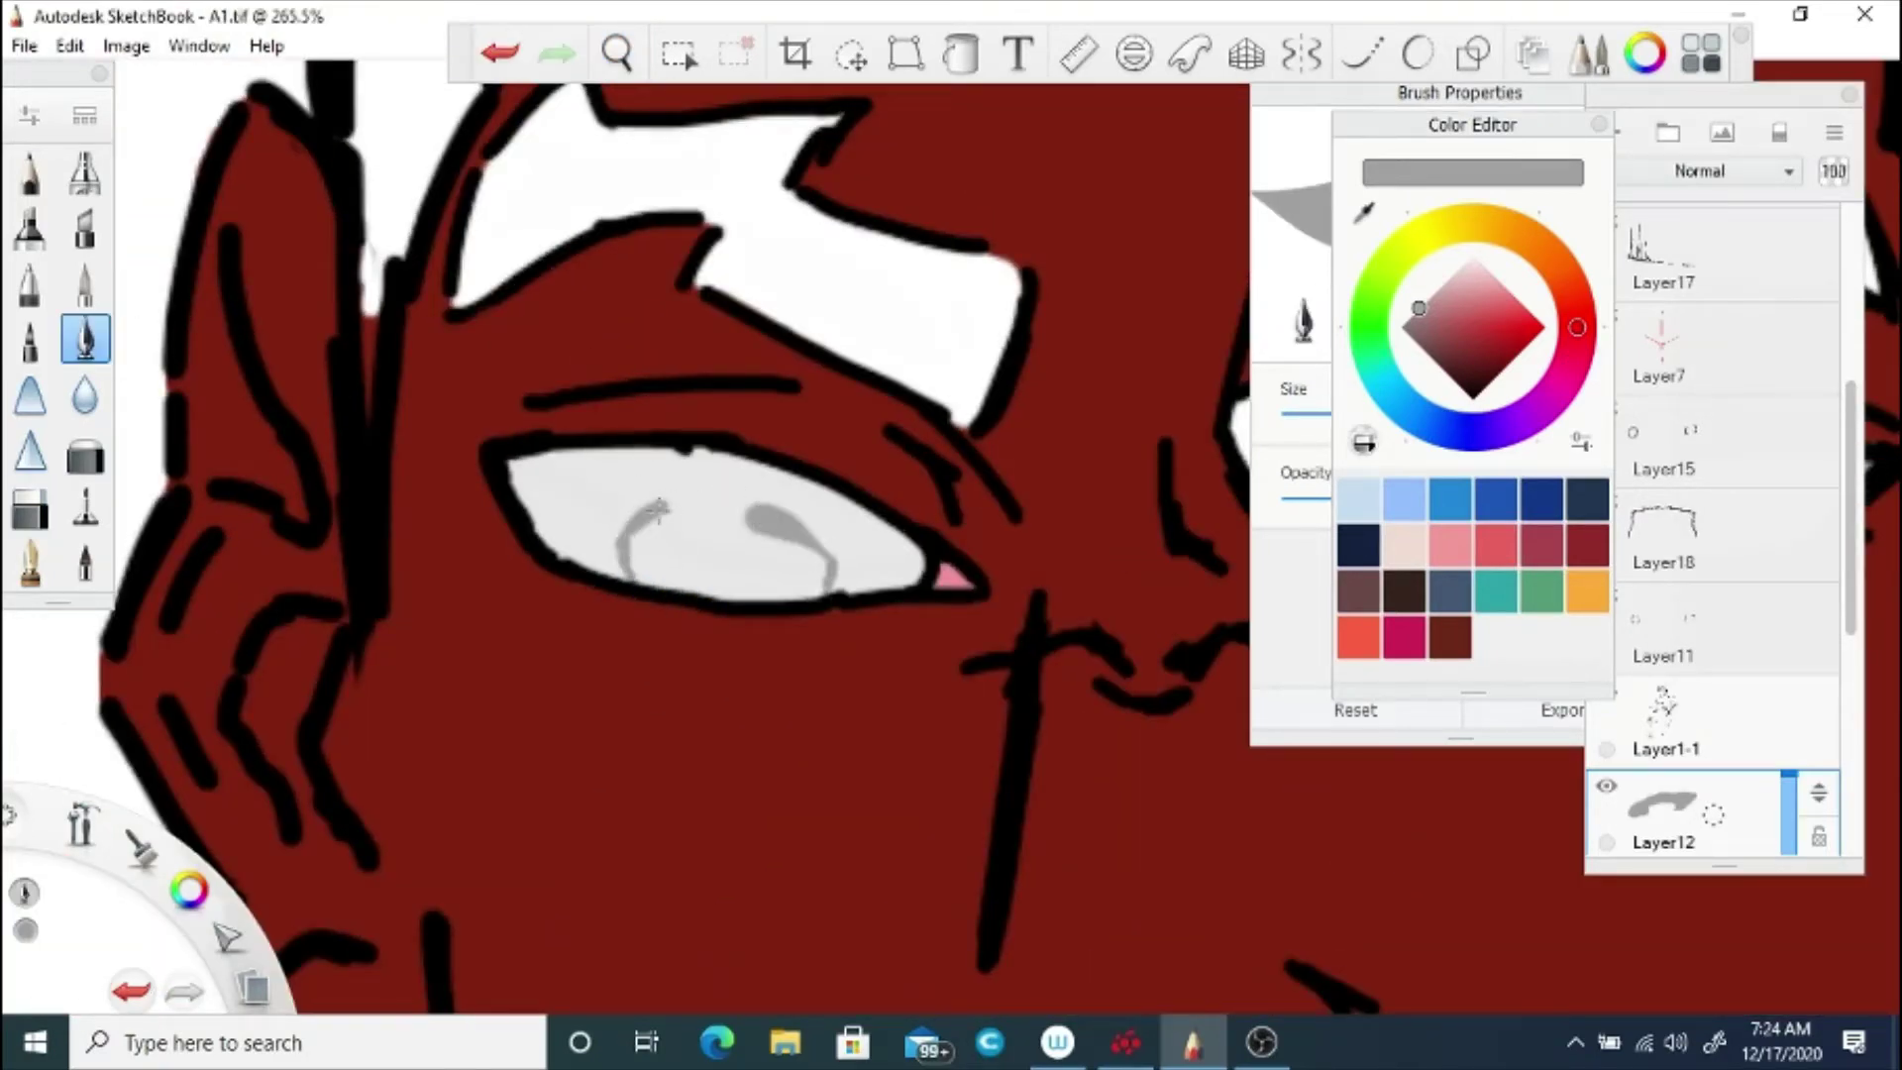
pyautogui.moveTo(662, 508)
pyautogui.mouseDown()
pyautogui.moveTo(757, 515)
pyautogui.moveTo(842, 586)
pyautogui.mouseUp()
pyautogui.moveTo(909, 565)
pyautogui.mouseDown()
pyautogui.moveTo(821, 589)
pyautogui.moveTo(852, 540)
pyautogui.moveTo(738, 470)
pyautogui.mouseUp()
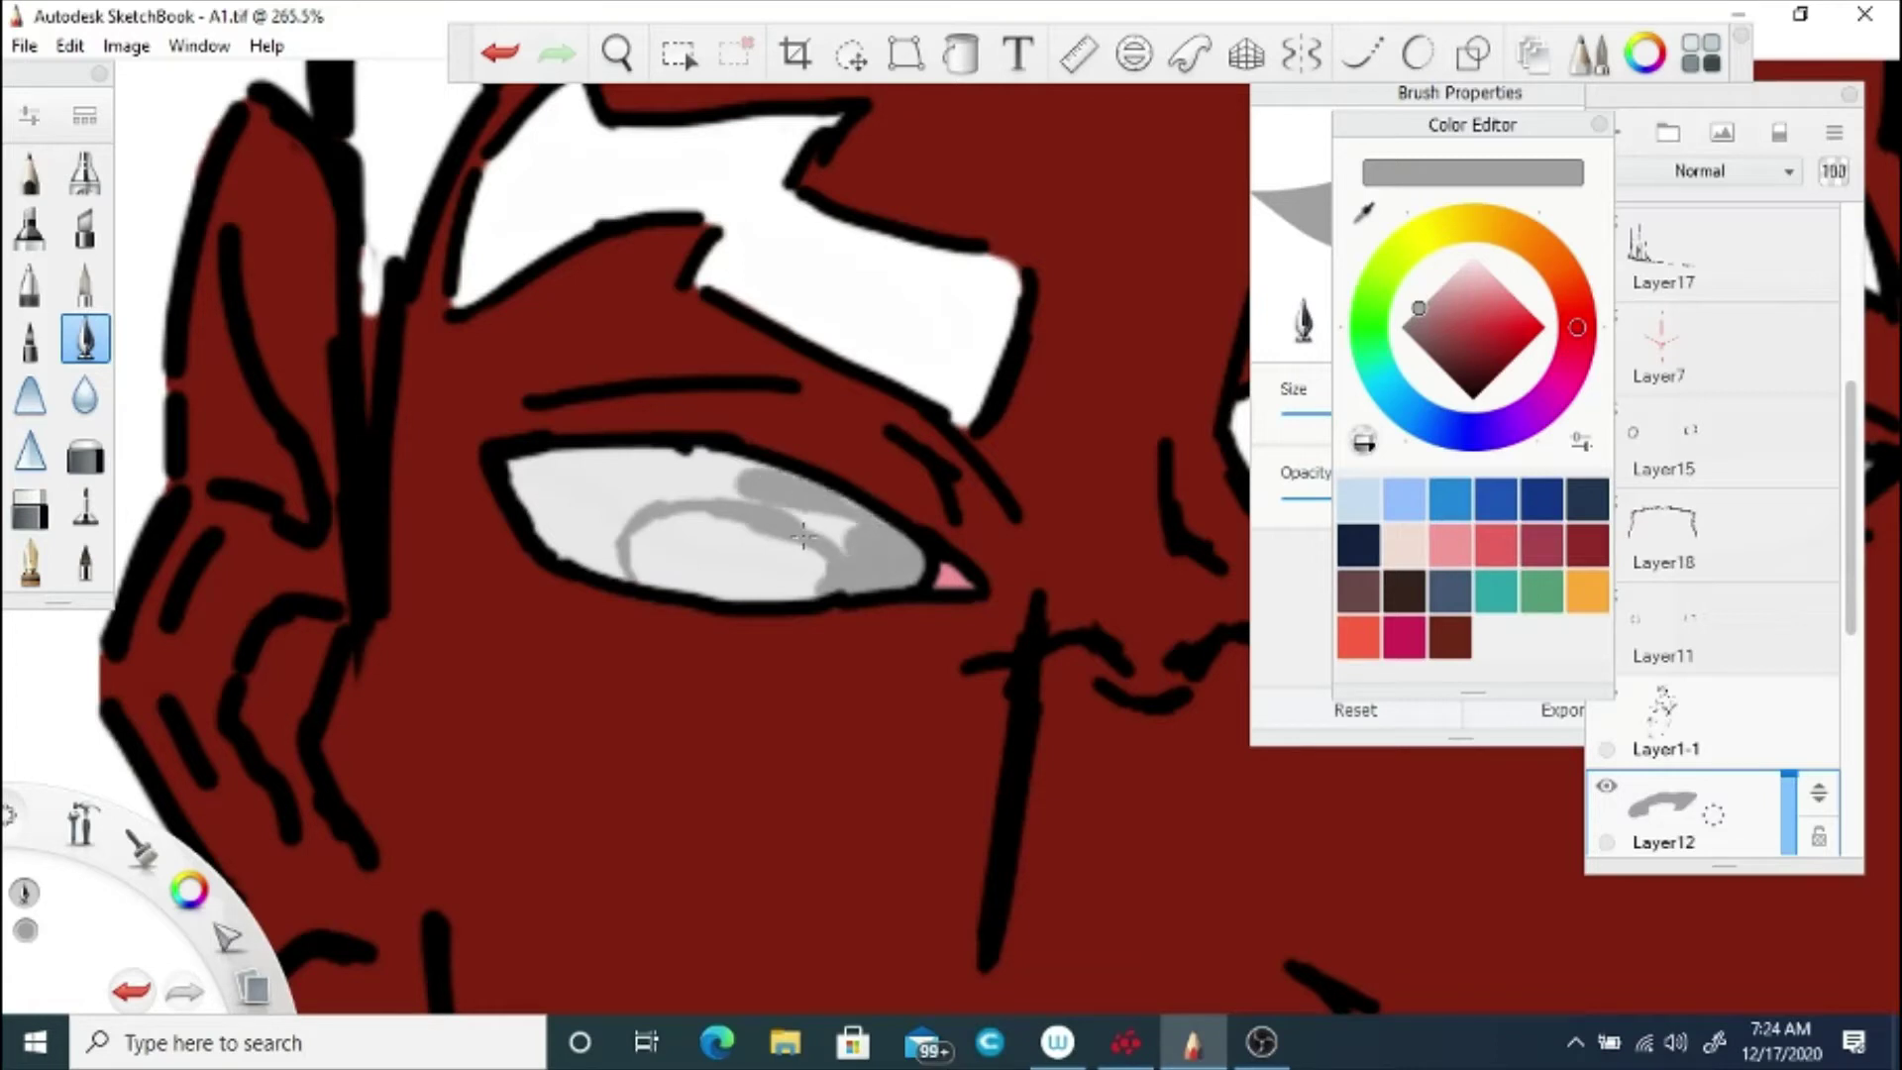
pyautogui.moveTo(882, 500)
pyautogui.mouseDown()
pyautogui.moveTo(664, 457)
pyautogui.moveTo(551, 469)
pyautogui.moveTo(525, 520)
pyautogui.moveTo(693, 490)
pyautogui.moveTo(594, 565)
pyautogui.moveTo(552, 472)
pyautogui.moveTo(696, 531)
pyautogui.moveTo(585, 644)
pyautogui.moveTo(1050, 530)
pyautogui.mouseUp()
# Step: Sample the pale blue of the teeth and choose a darker blue-grey from it for shading
pyautogui.press('space')
pyautogui.press('space')
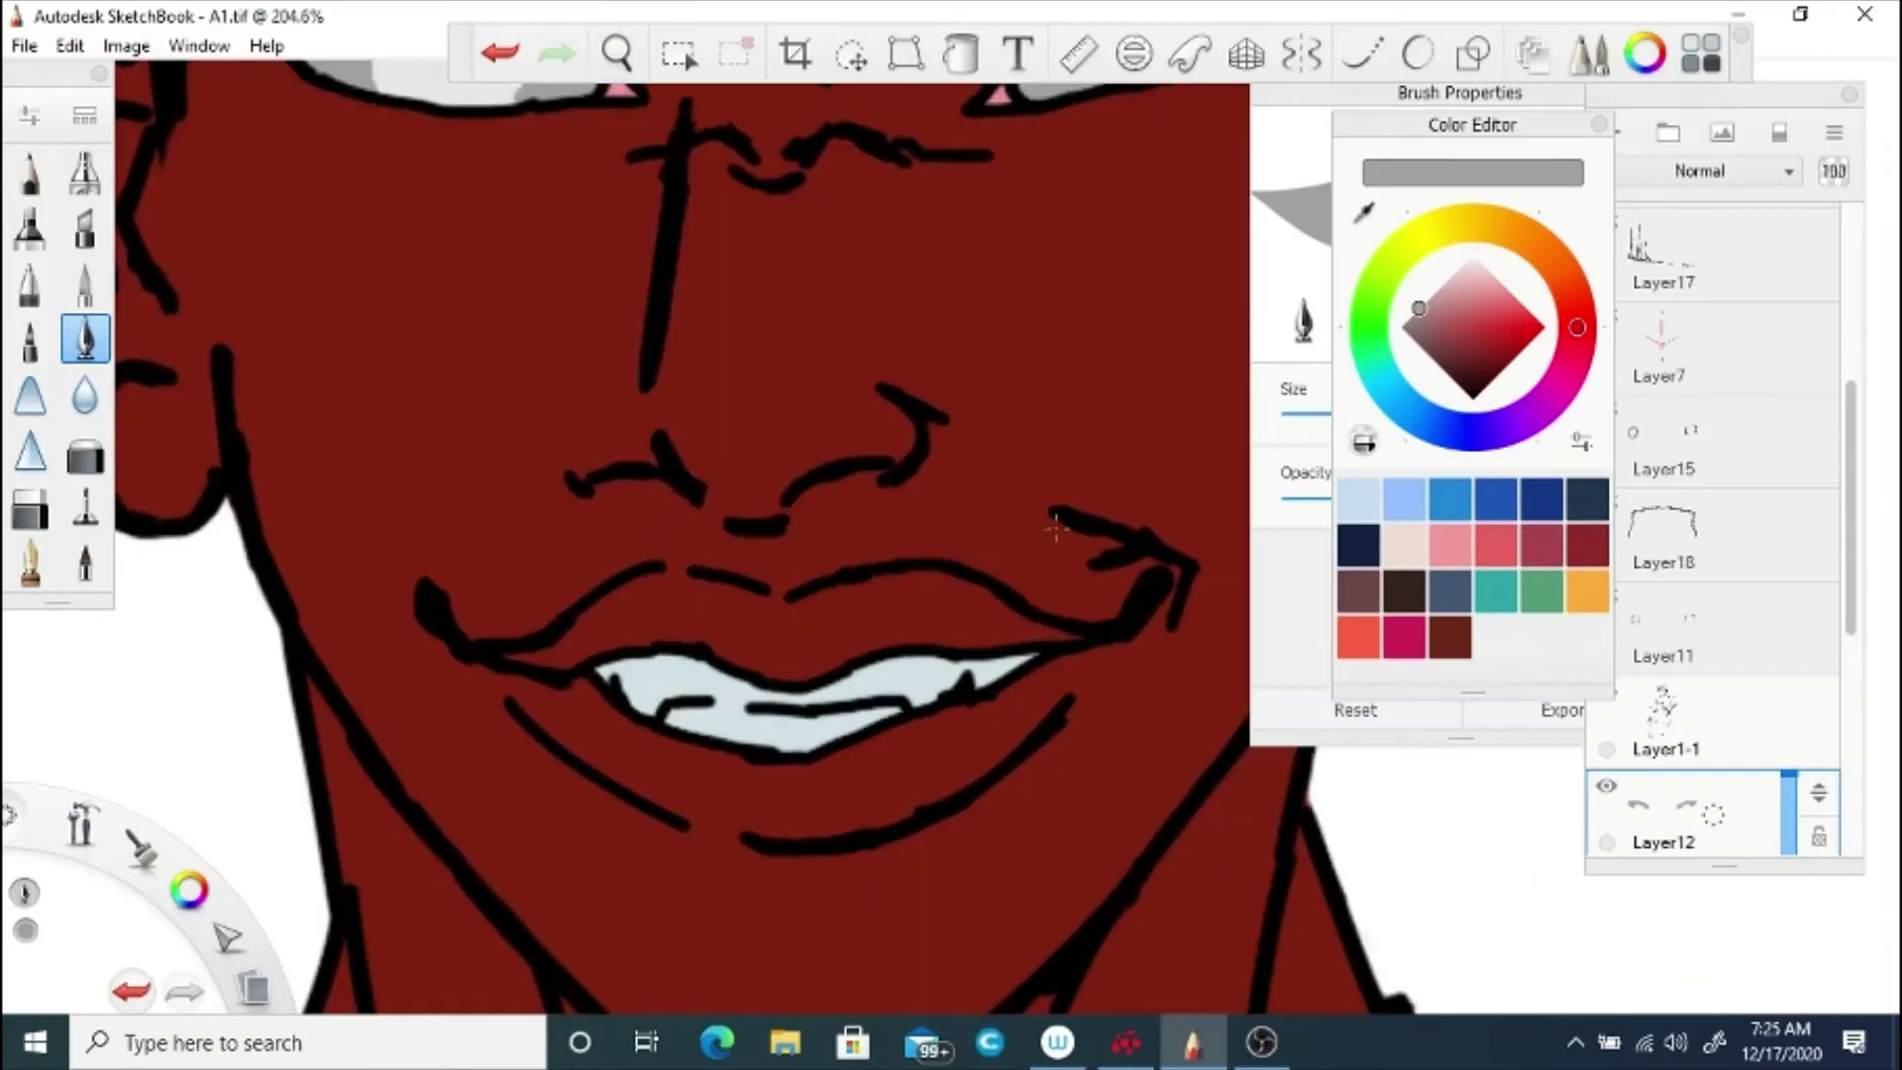
pyautogui.click(1364, 212)
pyautogui.click(951, 676)
pyautogui.moveTo(1448, 298); pyautogui.dragTo(1434, 308)
# Step: Paint blue-grey shadows along the upper edge, between the teeth and along the lower edge of the mouth on Layer12
pyautogui.press('space')
pyautogui.moveTo(808, 569); pyautogui.dragTo(919, 541)
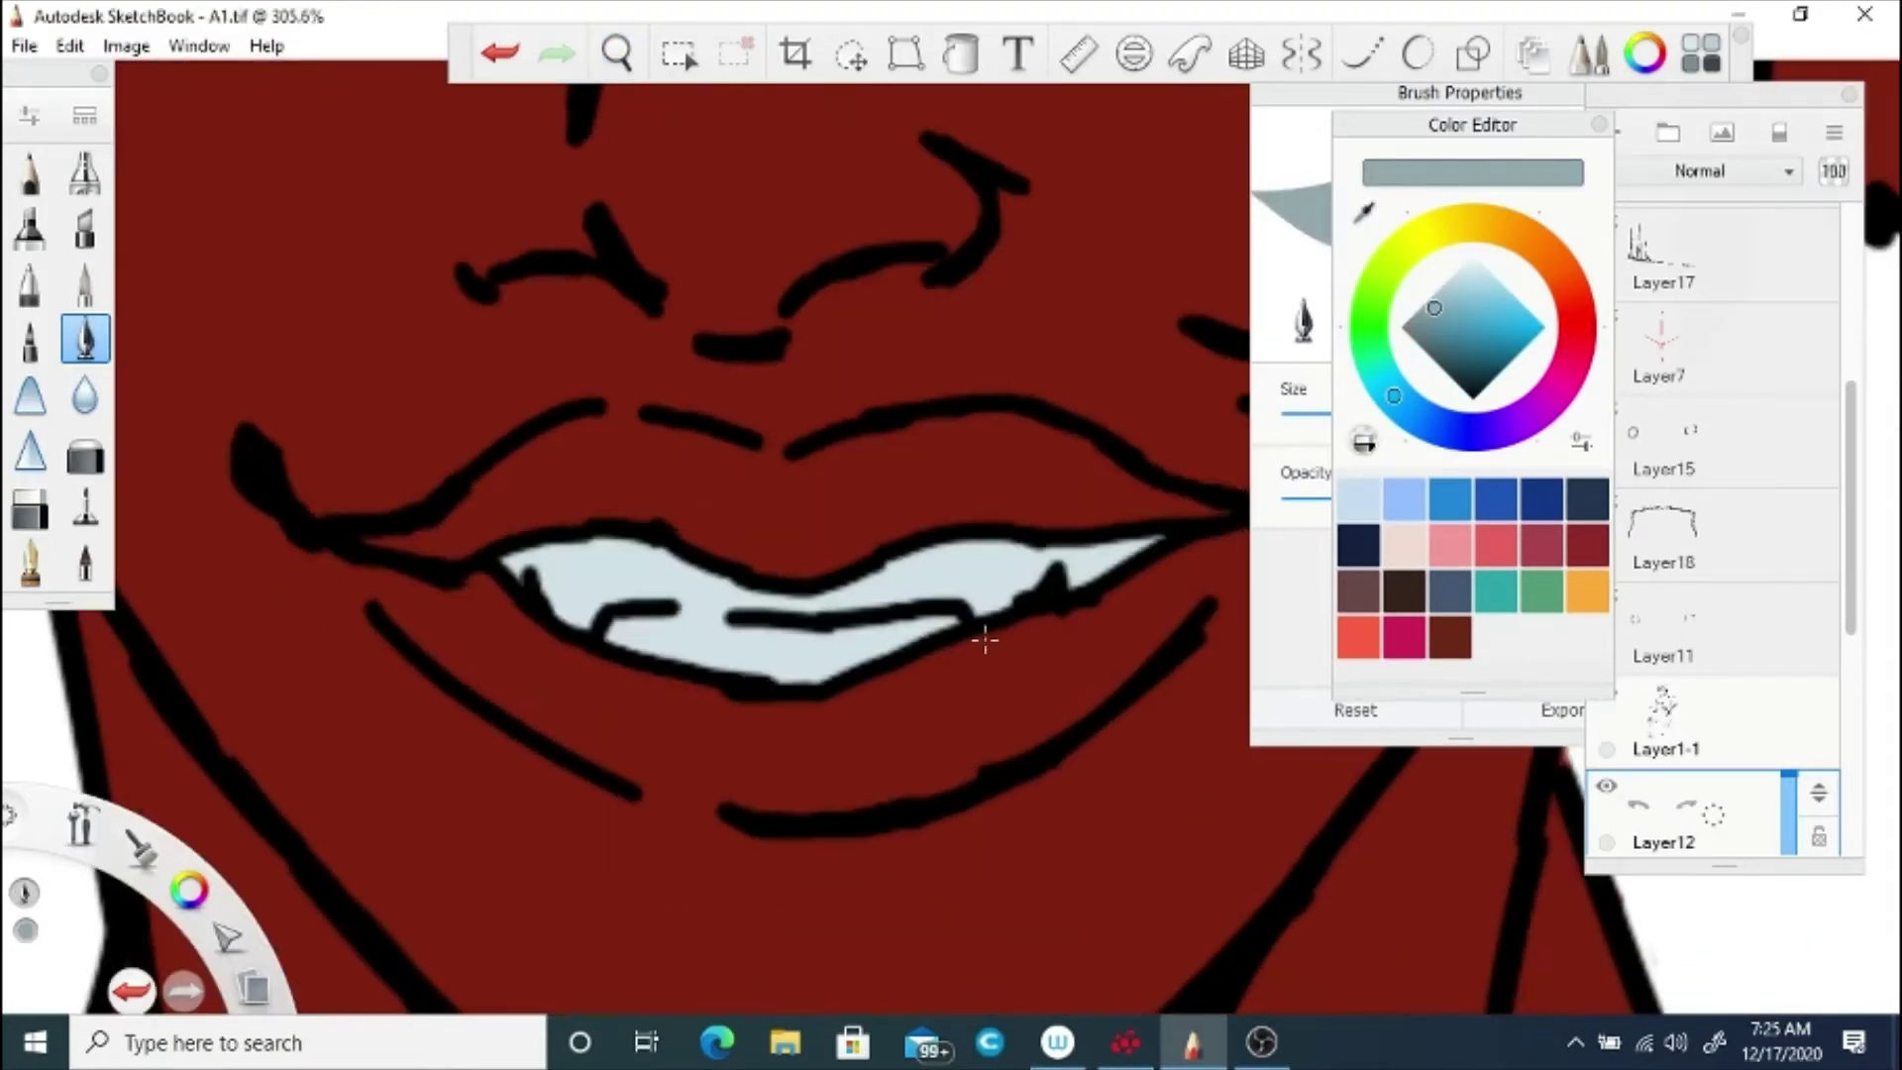
pyautogui.moveTo(1037, 550)
pyautogui.mouseDown()
pyautogui.moveTo(1104, 548)
pyautogui.moveTo(1052, 552)
pyautogui.mouseUp()
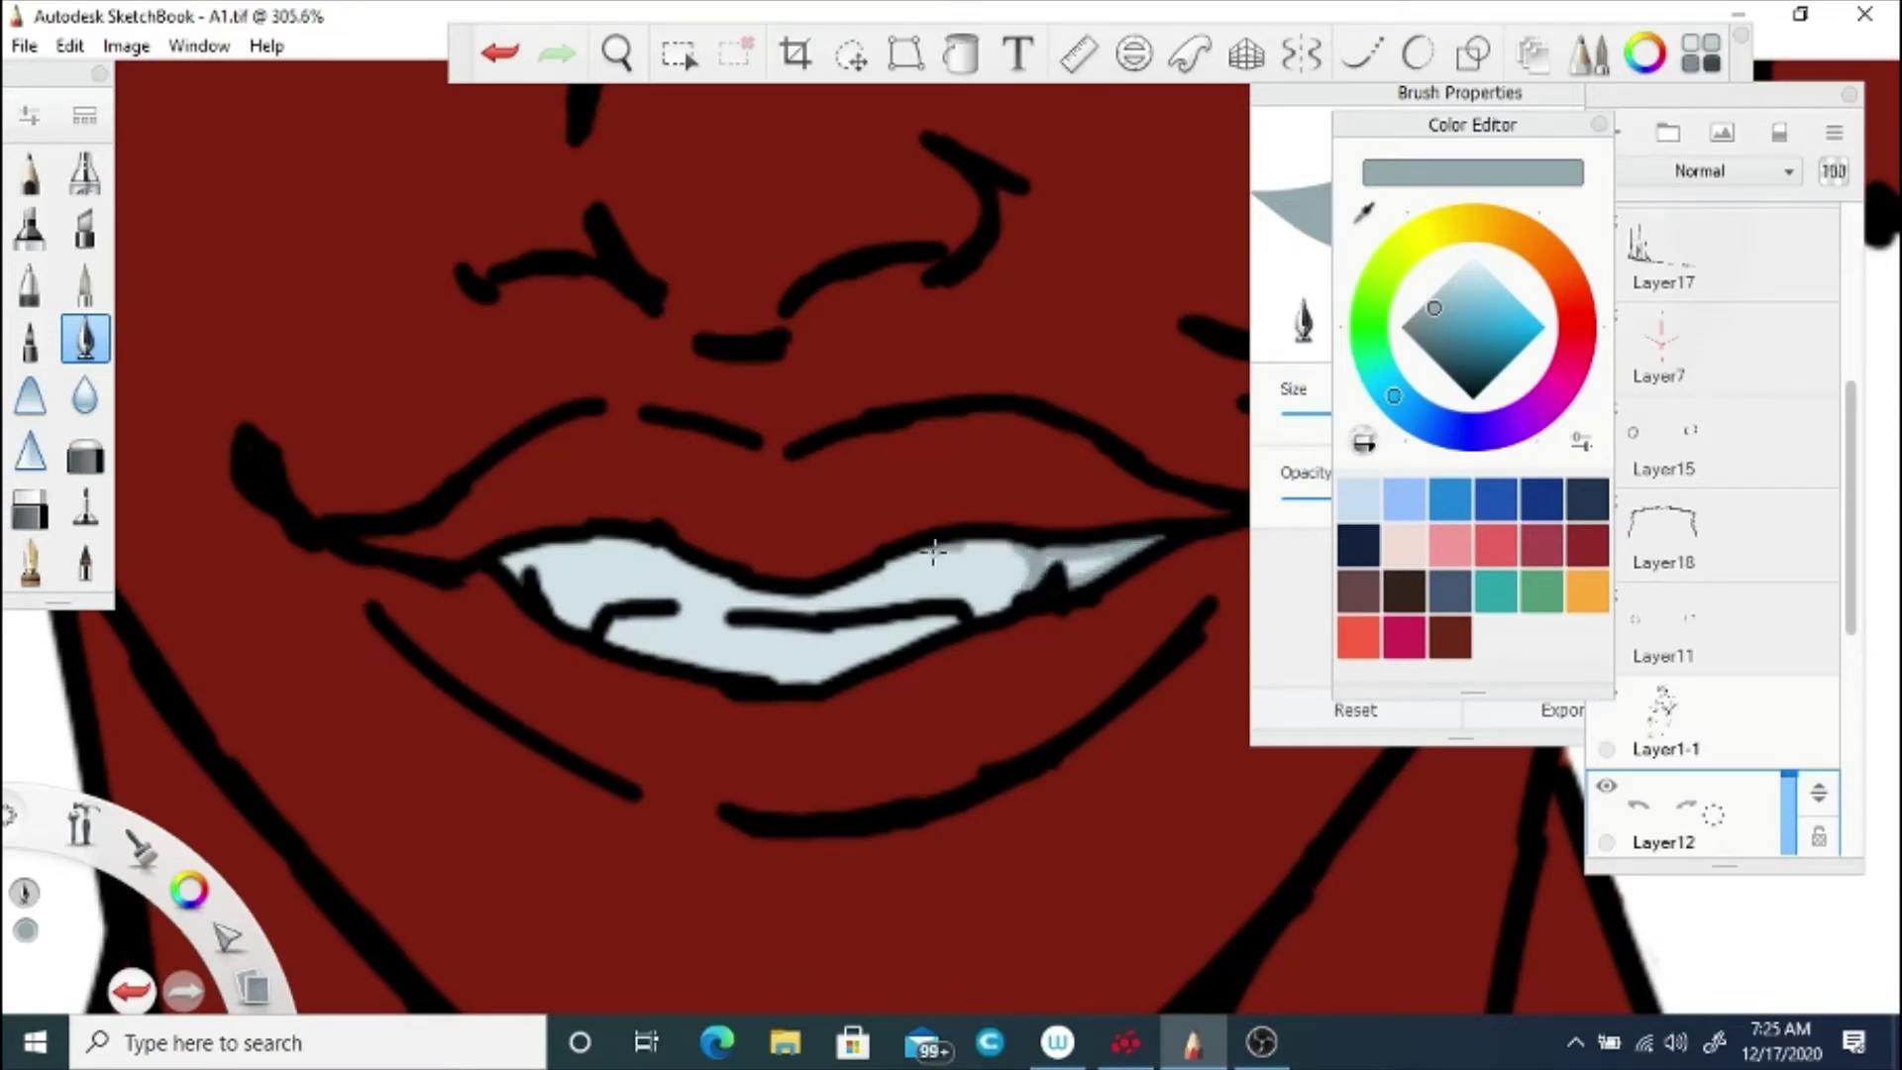
pyautogui.moveTo(966, 541)
pyautogui.mouseDown()
pyautogui.moveTo(824, 594)
pyautogui.moveTo(610, 538)
pyautogui.moveTo(543, 580)
pyautogui.mouseUp()
pyautogui.moveTo(666, 547); pyautogui.dragTo(634, 543)
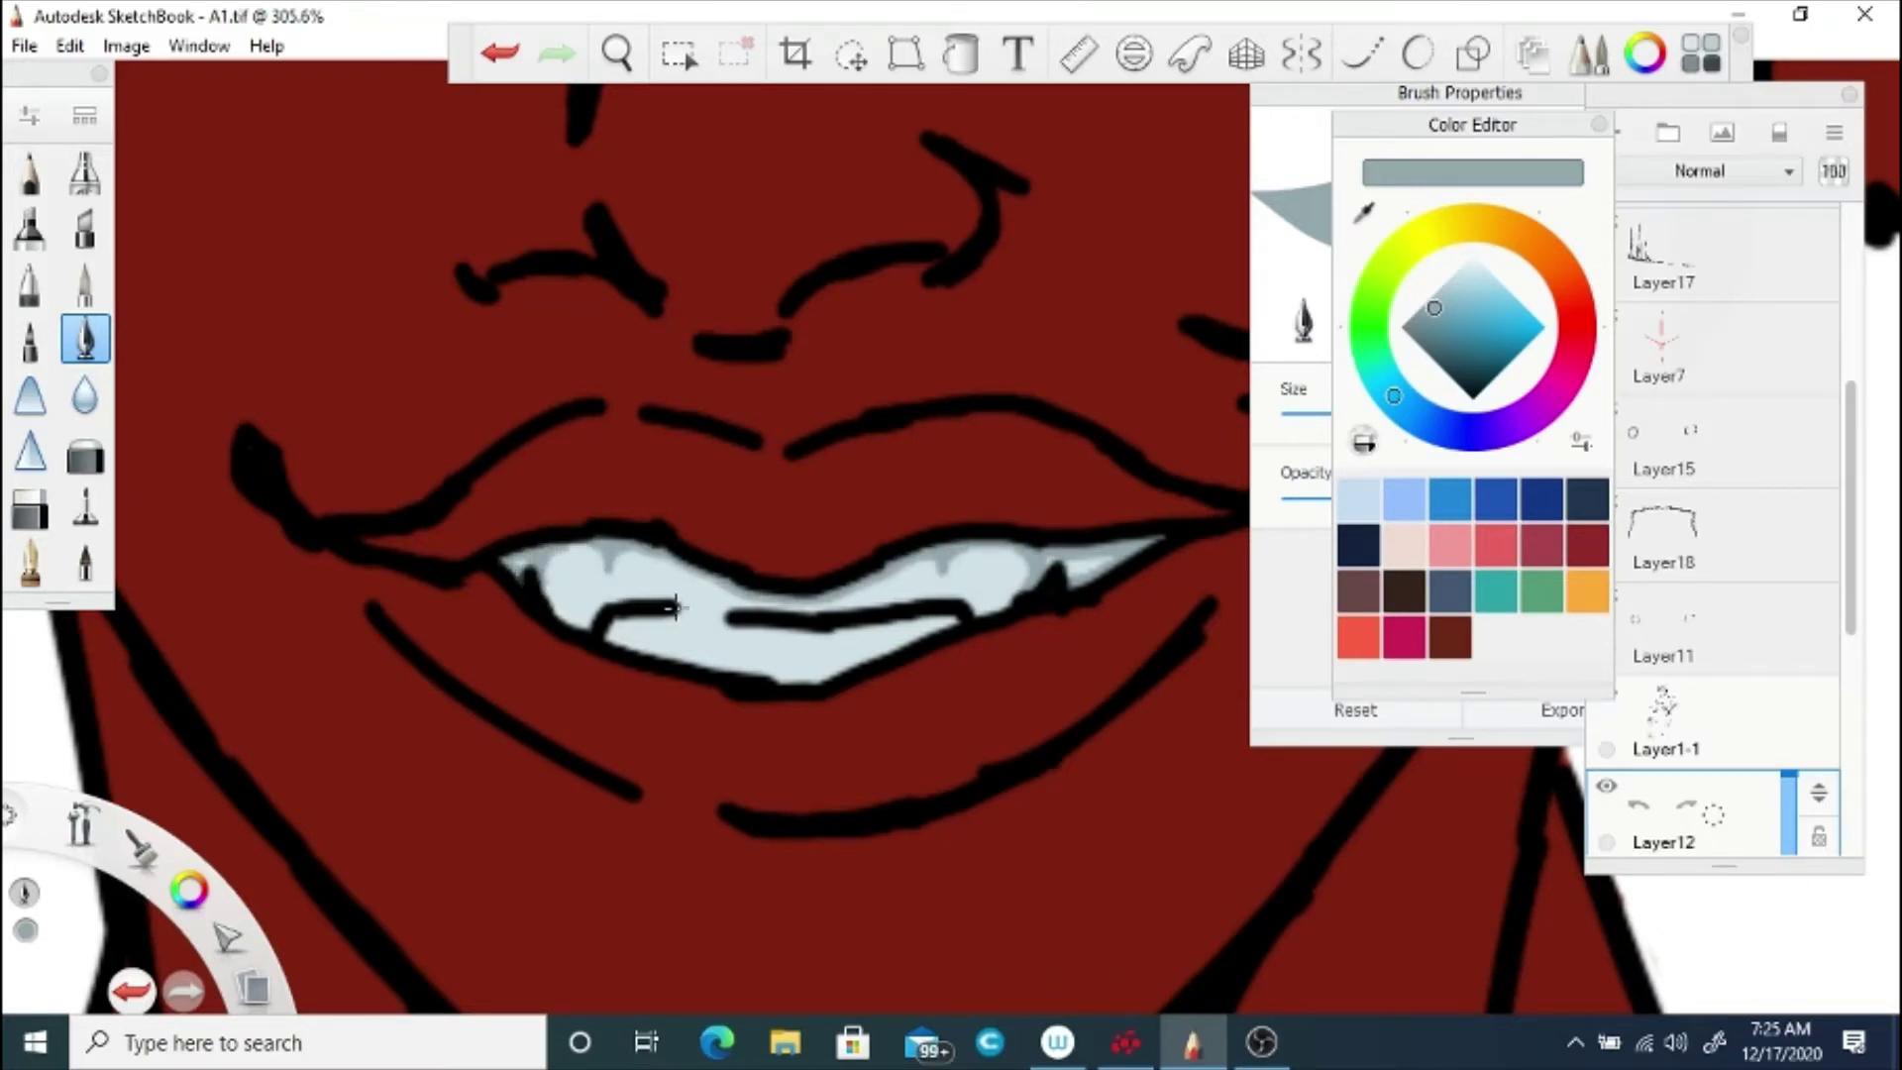
pyautogui.moveTo(611, 634)
pyautogui.mouseDown()
pyautogui.moveTo(814, 678)
pyautogui.moveTo(862, 656)
pyautogui.moveTo(817, 673)
pyautogui.moveTo(650, 630)
pyautogui.moveTo(687, 615)
pyautogui.mouseUp()
pyautogui.click(616, 53)
pyautogui.moveTo(677, 148); pyautogui.dragTo(734, 737)
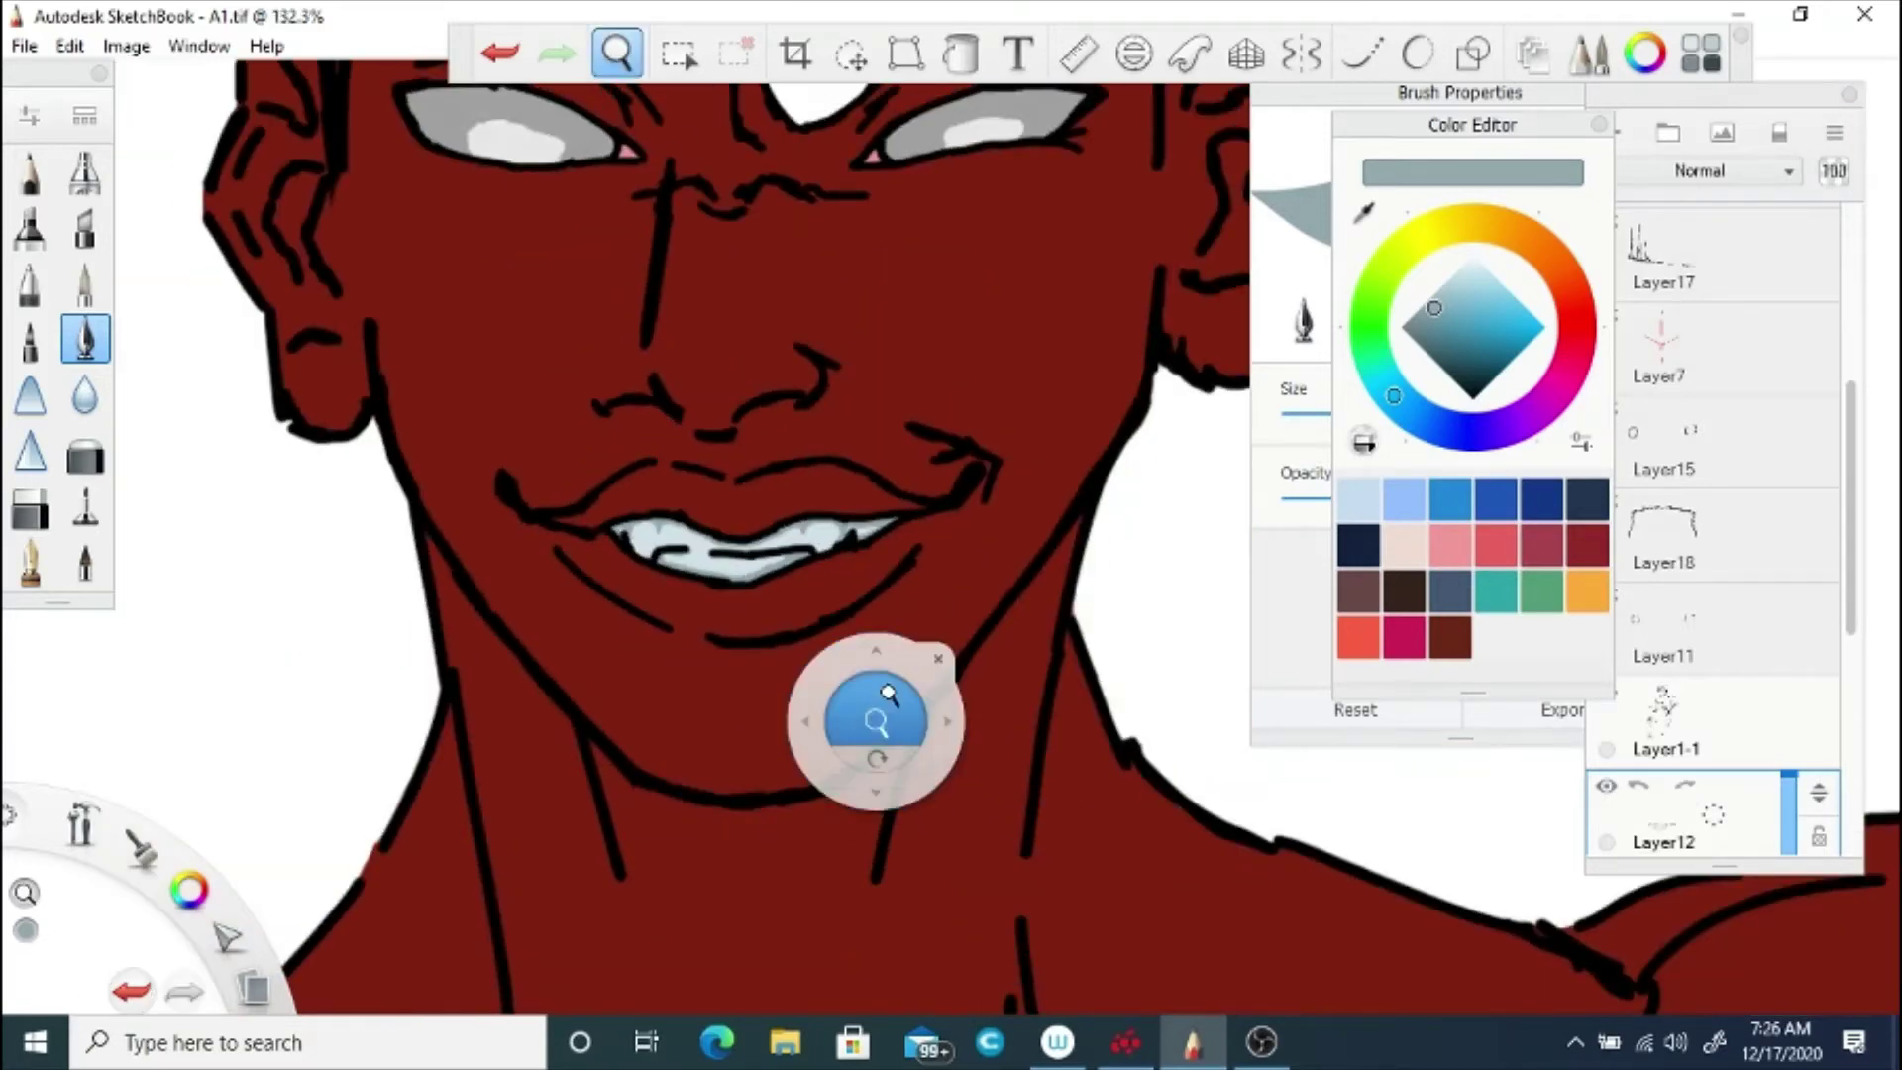
pyautogui.moveTo(878, 698)
pyautogui.mouseDown()
pyautogui.moveTo(597, 659)
pyautogui.moveTo(862, 429)
pyautogui.moveTo(817, 508)
pyautogui.mouseUp()
pyautogui.click(943, 501)
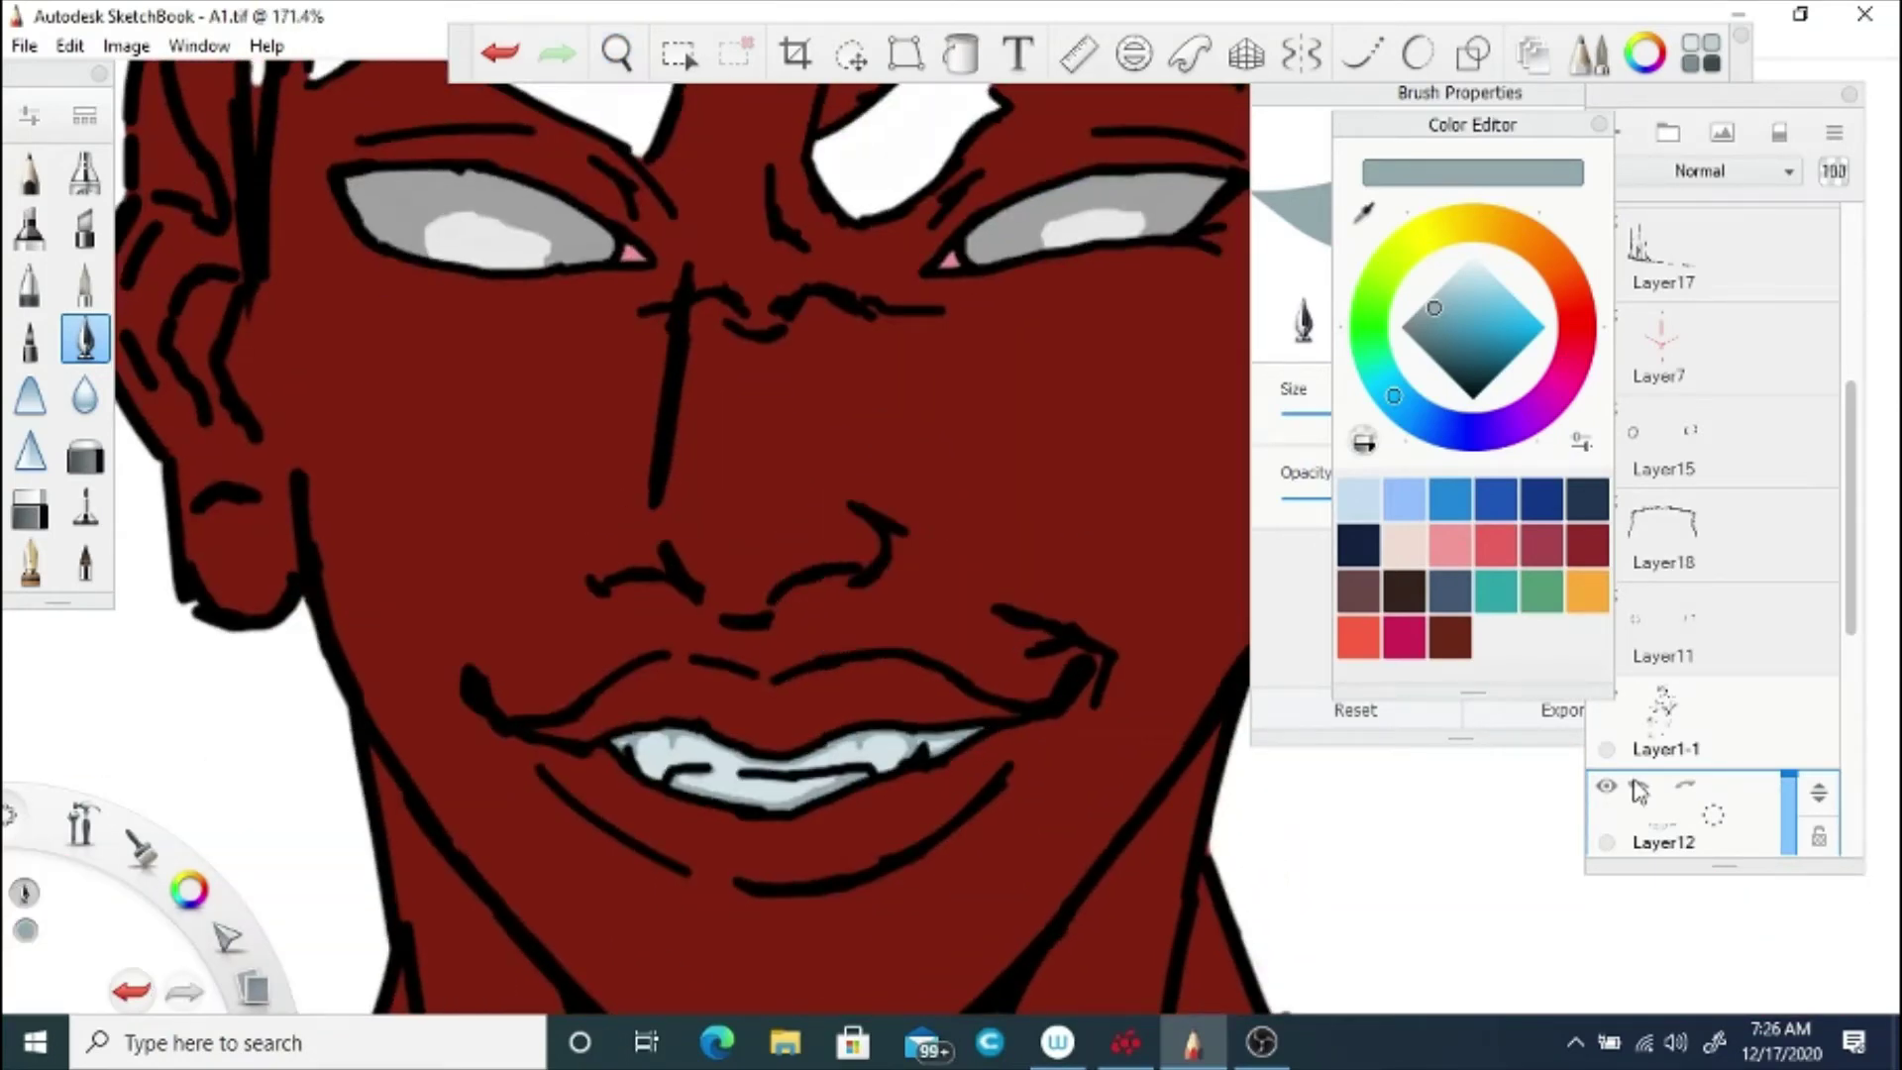
pyautogui.click(1422, 323)
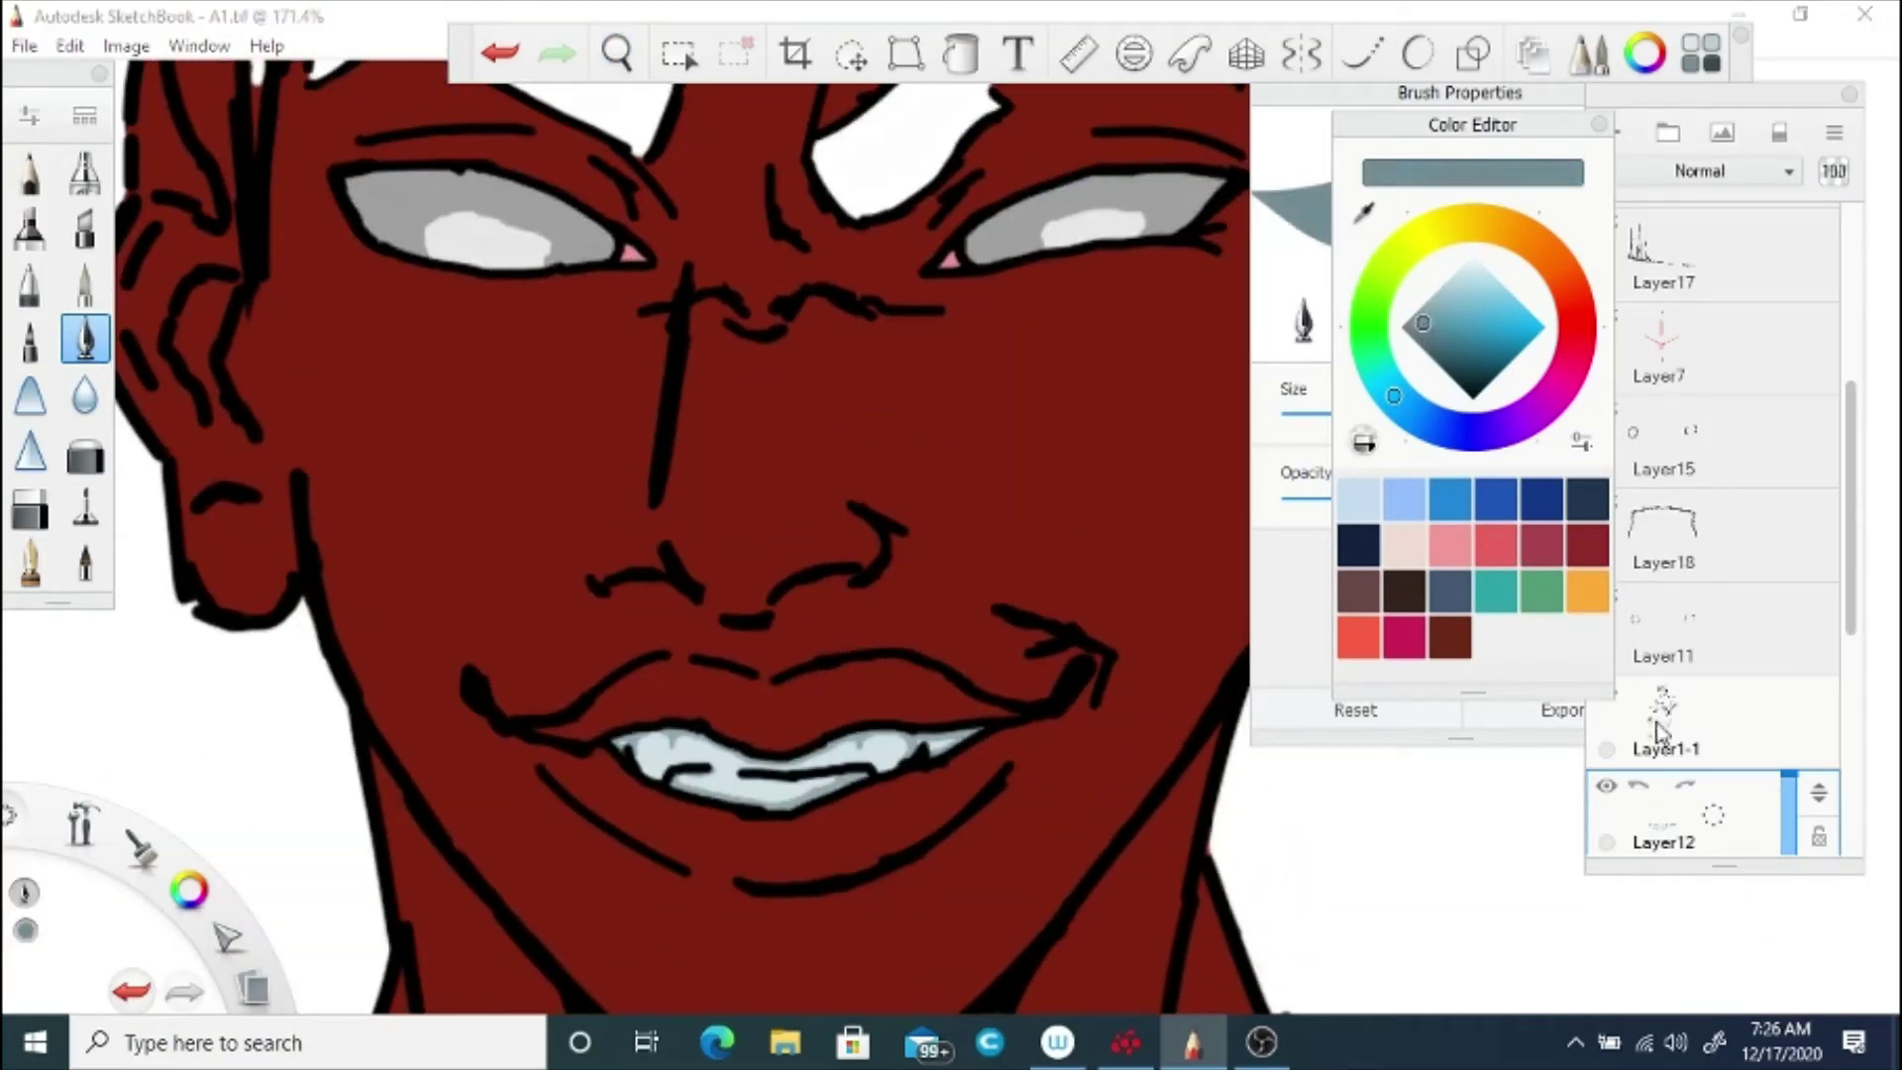
pyautogui.click(961, 54)
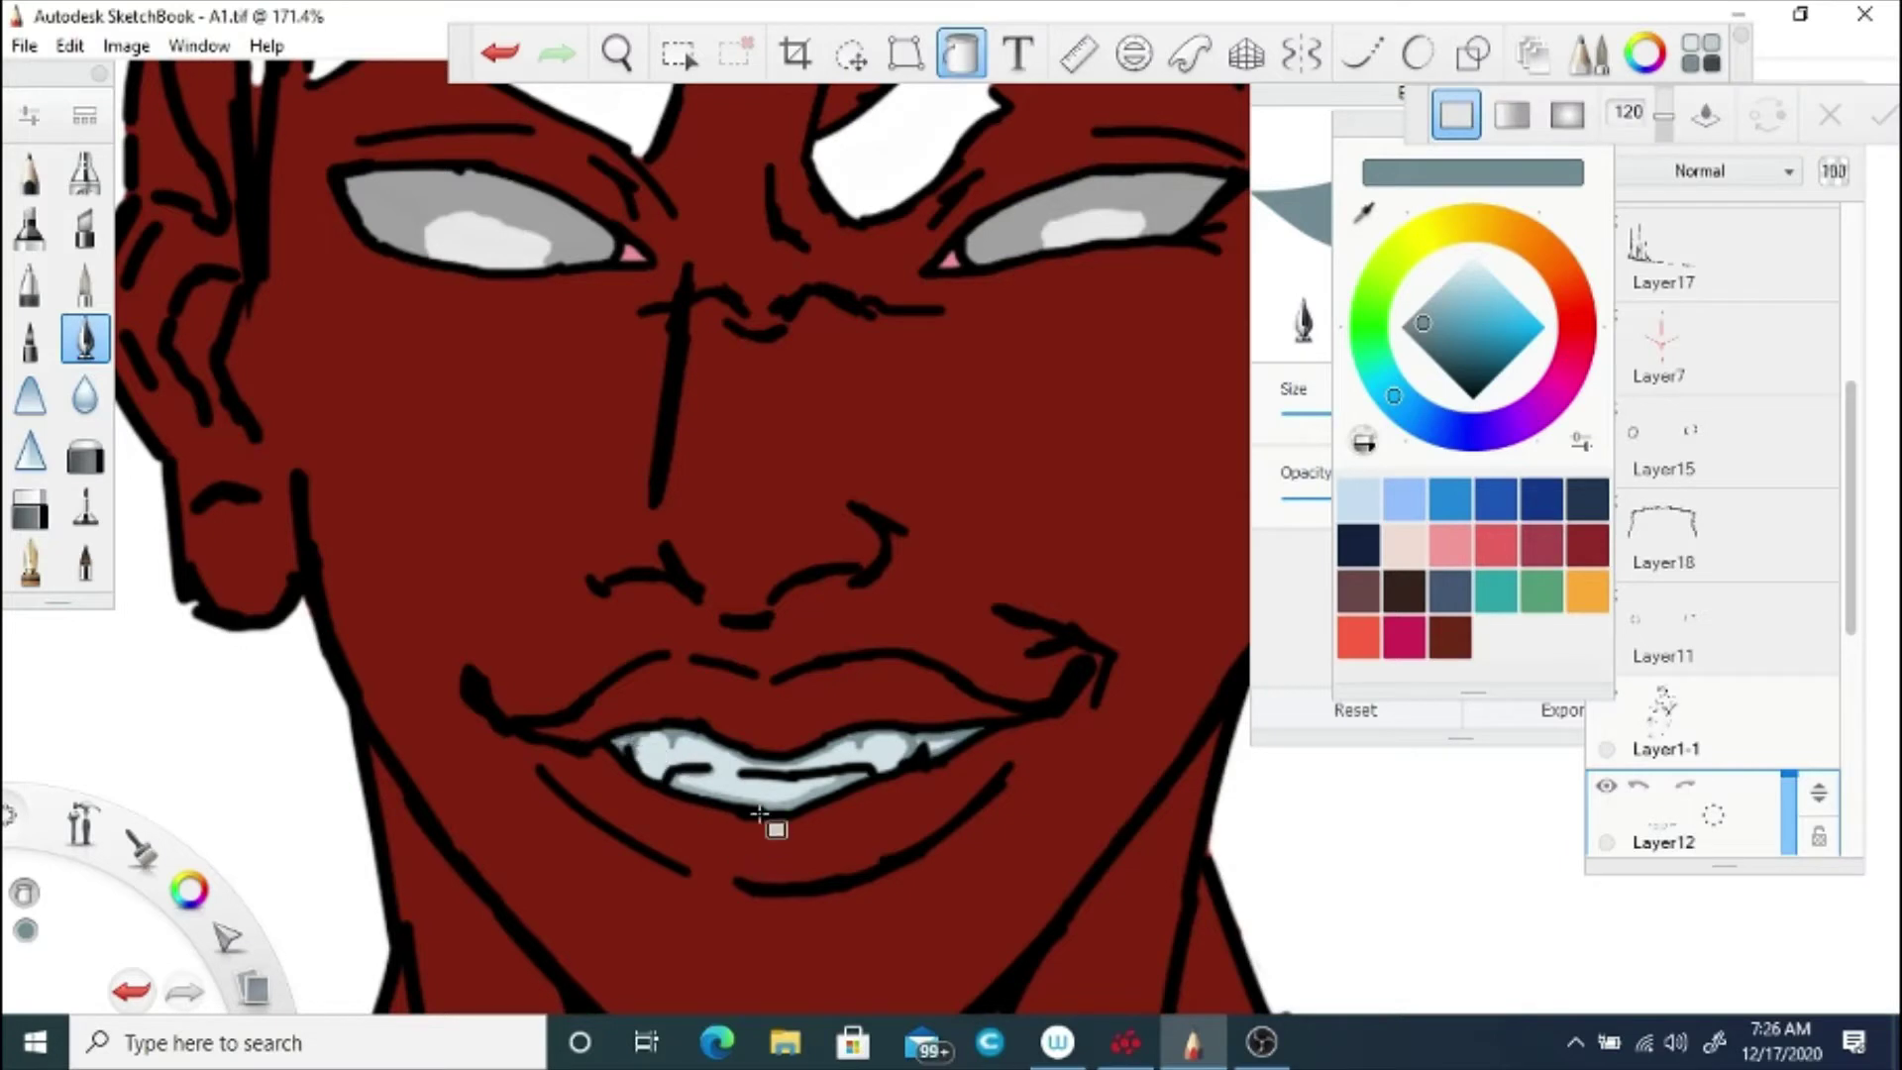
pyautogui.click(979, 63)
# Step: Check the shaded eyes and teeth at head size, and save the drawing
pyautogui.click(621, 62)
pyautogui.moveTo(729, 479); pyautogui.dragTo(843, 680)
pyautogui.moveTo(823, 604); pyautogui.dragTo(806, 657)
pyautogui.click(441, 632)
pyautogui.click(24, 45)
pyautogui.click(68, 199)
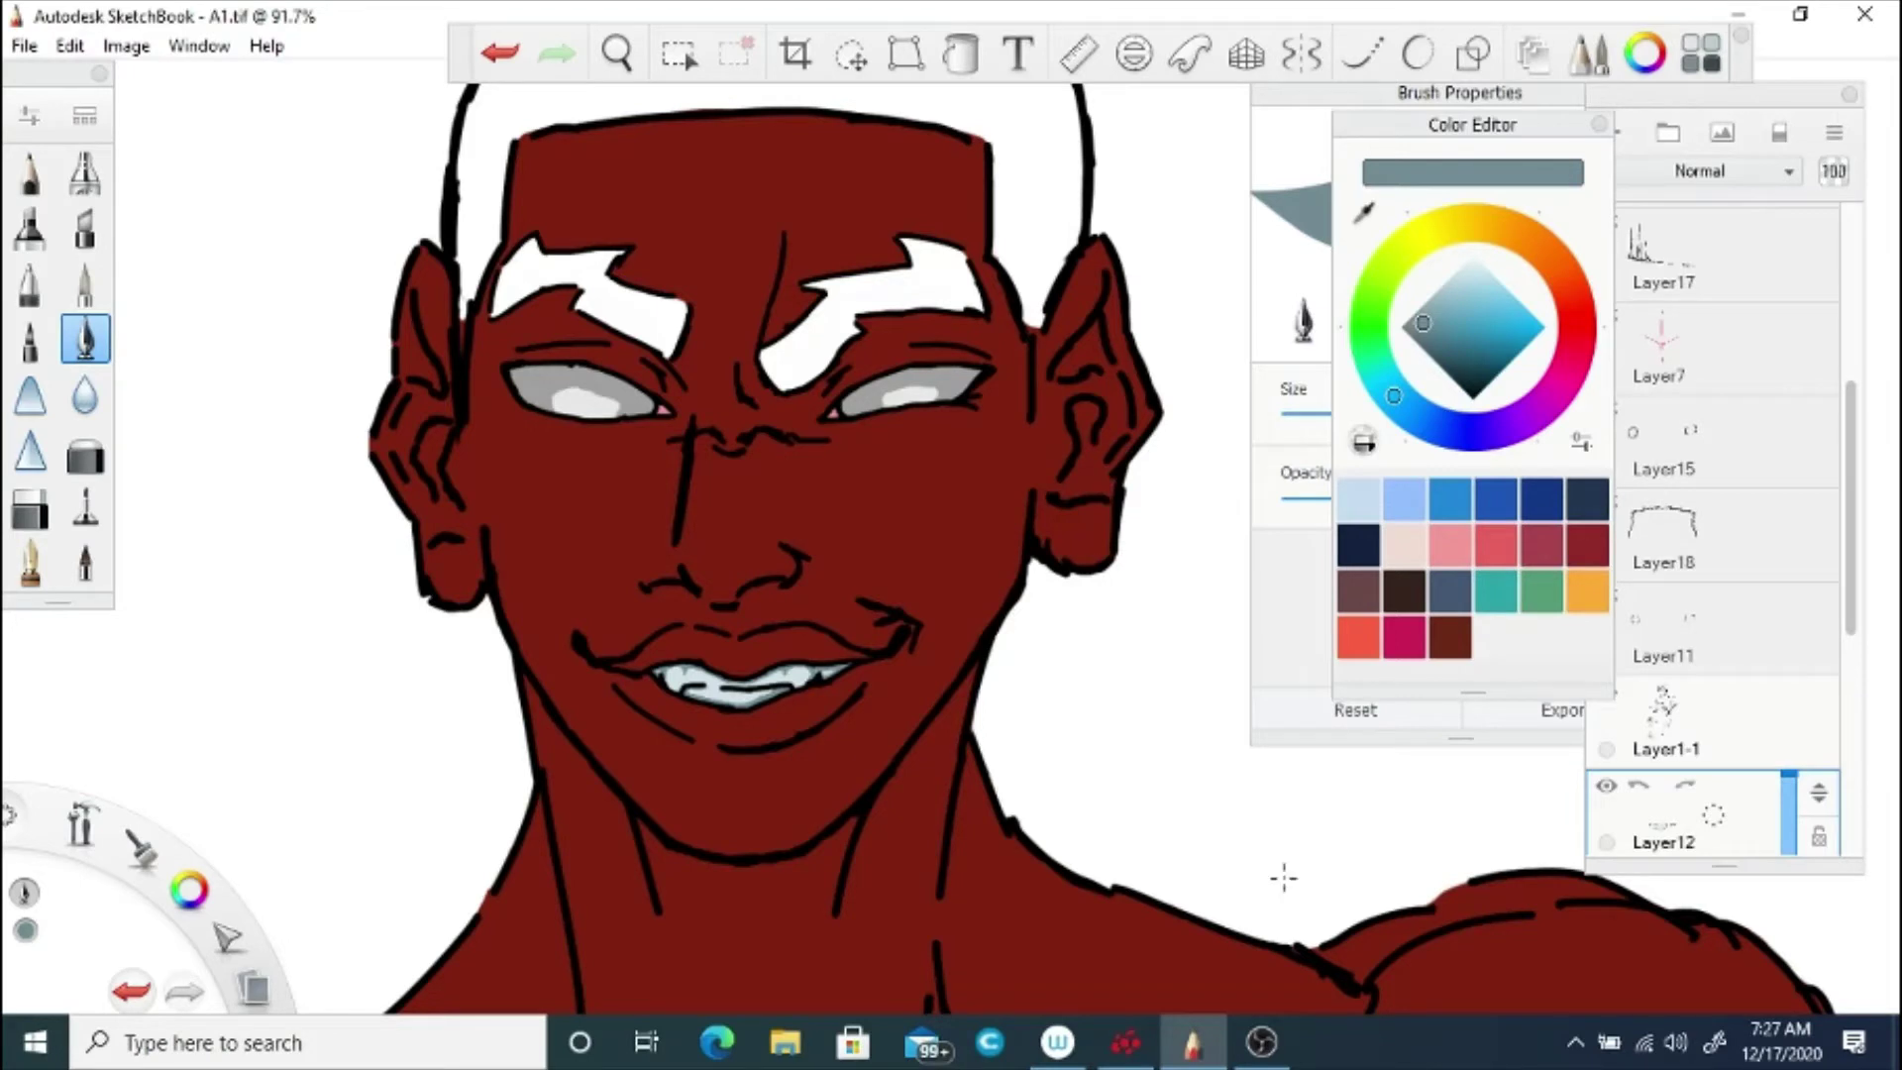
# Step: Add a new layer directly above the skin layer, Layer9, and choose a very dark red based on the sampled skin colour
pyautogui.moveTo(1846, 621); pyautogui.dragTo(1846, 778)
pyautogui.click(1706, 587)
pyautogui.moveTo(1713, 582); pyautogui.dragTo(1719, 492)
pyautogui.click(1363, 213)
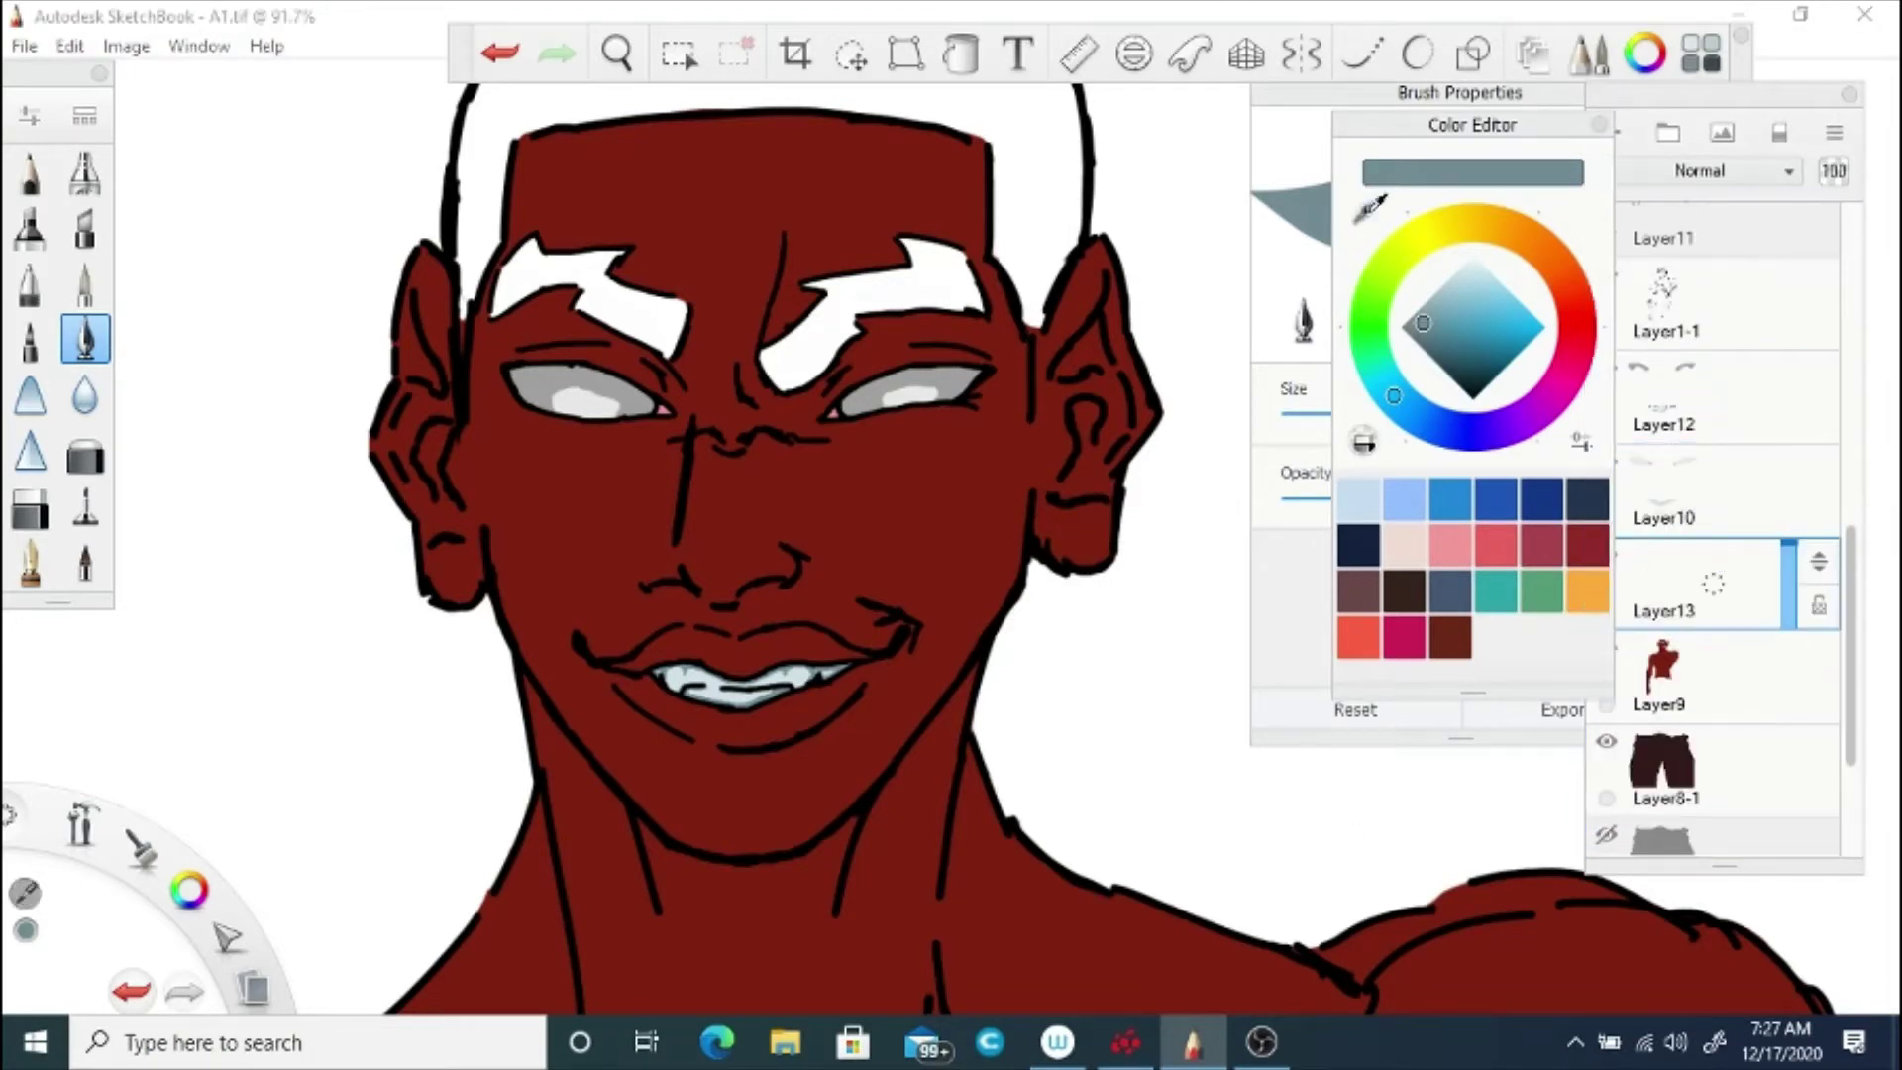
pyautogui.click(1082, 530)
pyautogui.moveTo(1466, 335); pyautogui.dragTo(1479, 378)
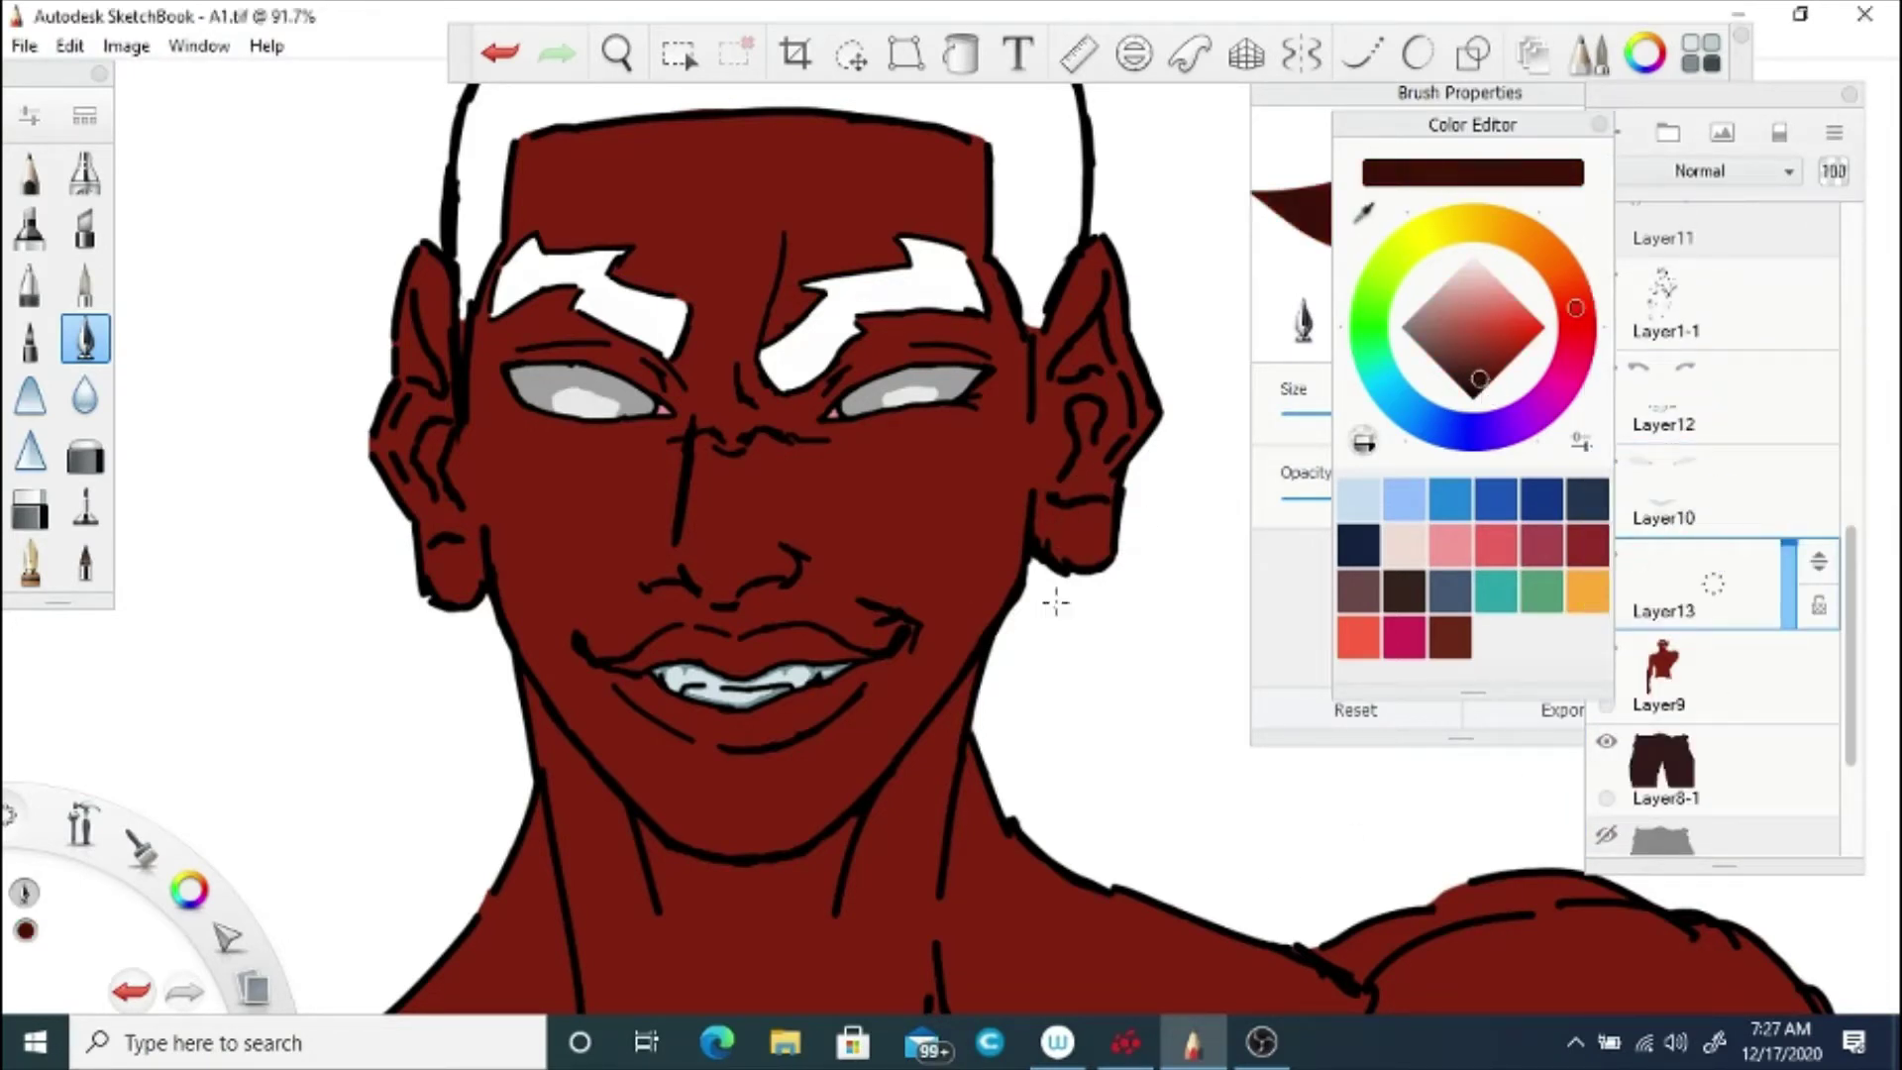
# Step: Paint dark red shadows into the inner folds and lobe edge of the ear on the raised-arm side on Layer13
pyautogui.scroll(4, 883, 568)
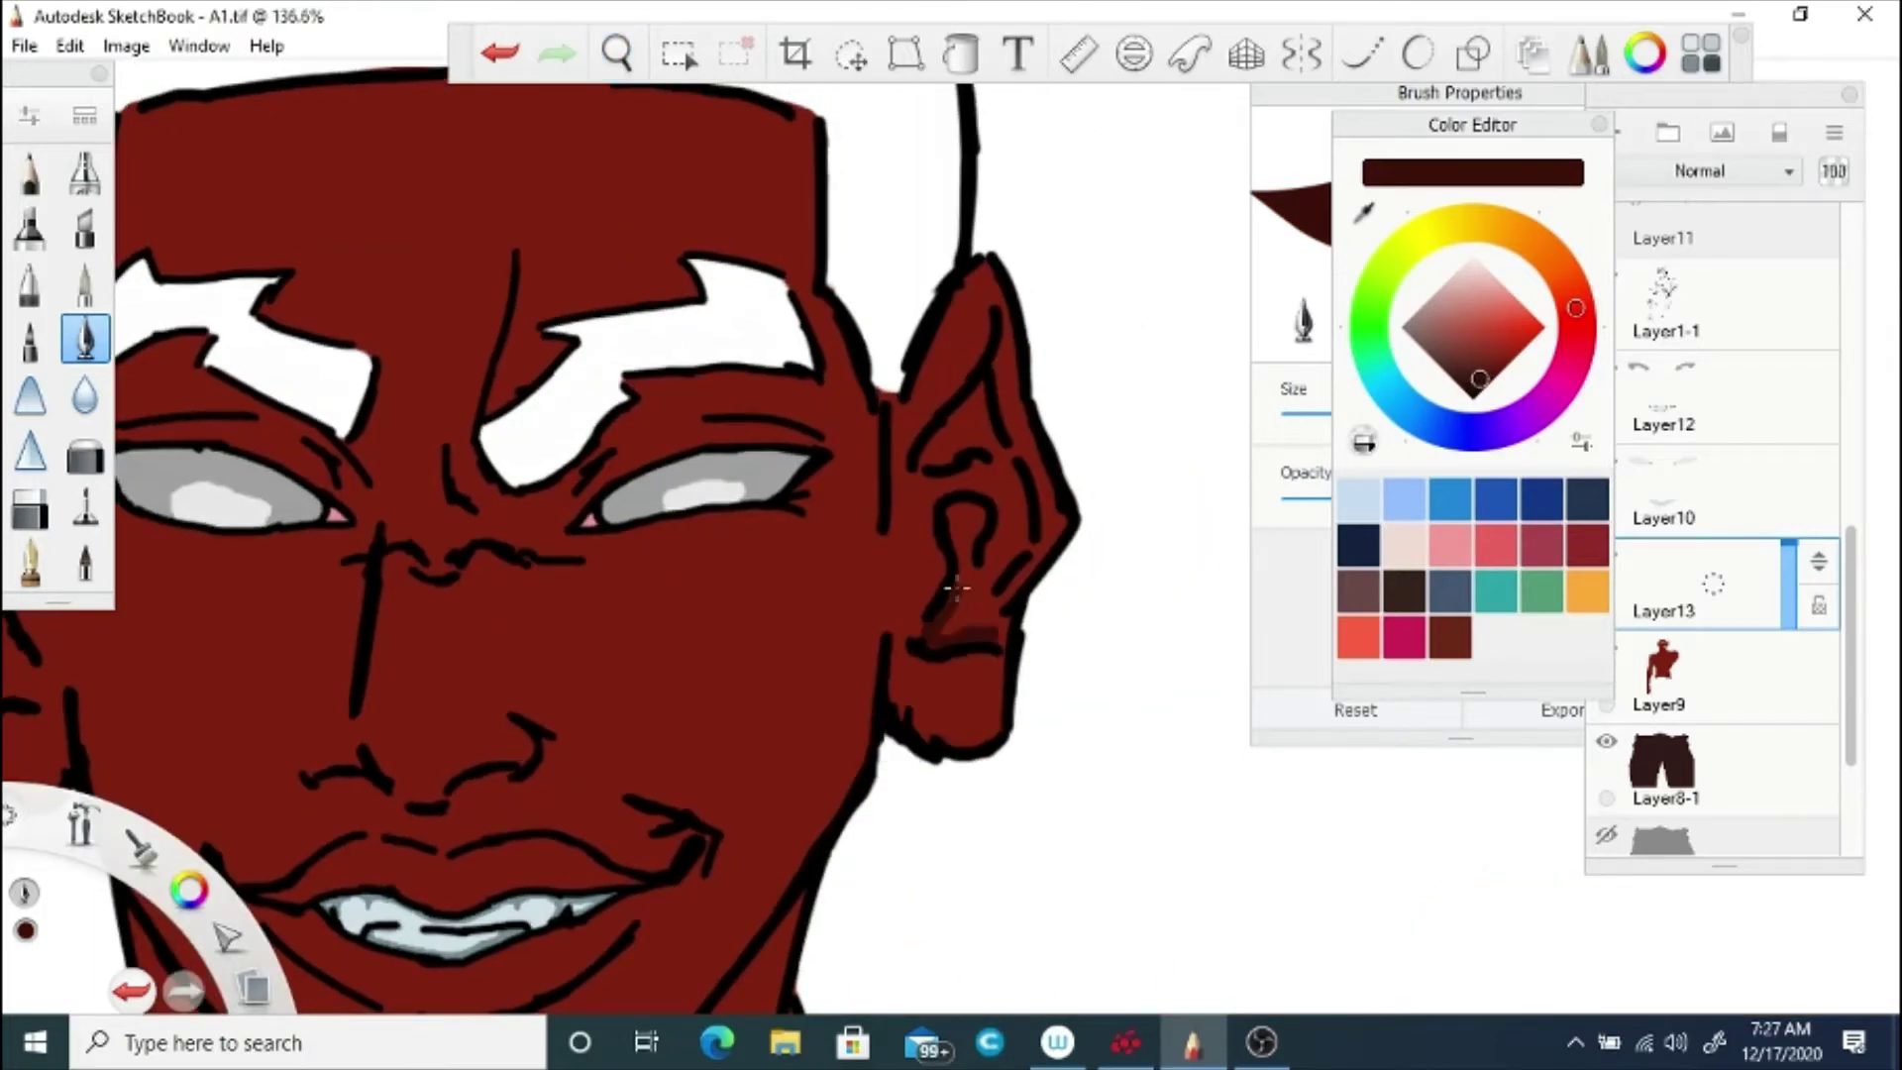
pyautogui.moveTo(949, 619); pyautogui.dragTo(966, 510)
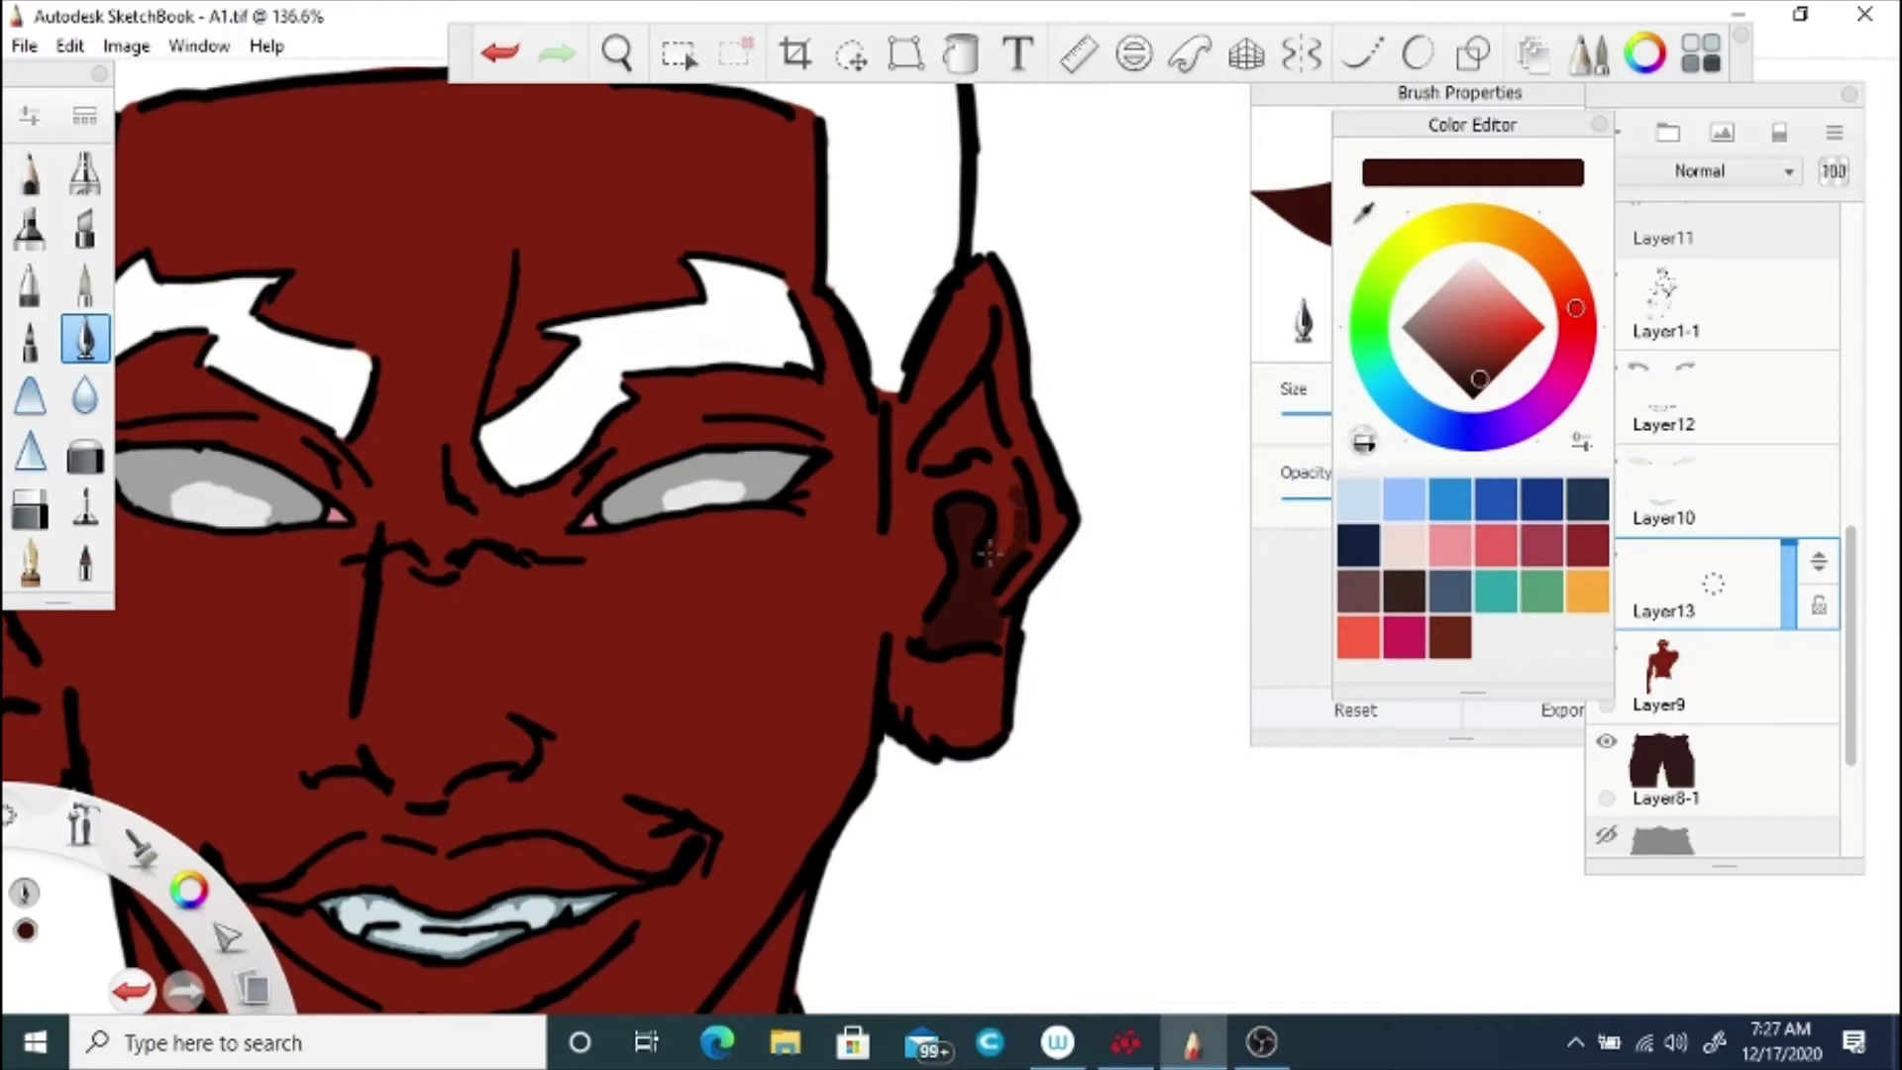
pyautogui.moveTo(928, 454)
pyautogui.mouseDown()
pyautogui.moveTo(979, 389)
pyautogui.moveTo(928, 453)
pyautogui.mouseUp()
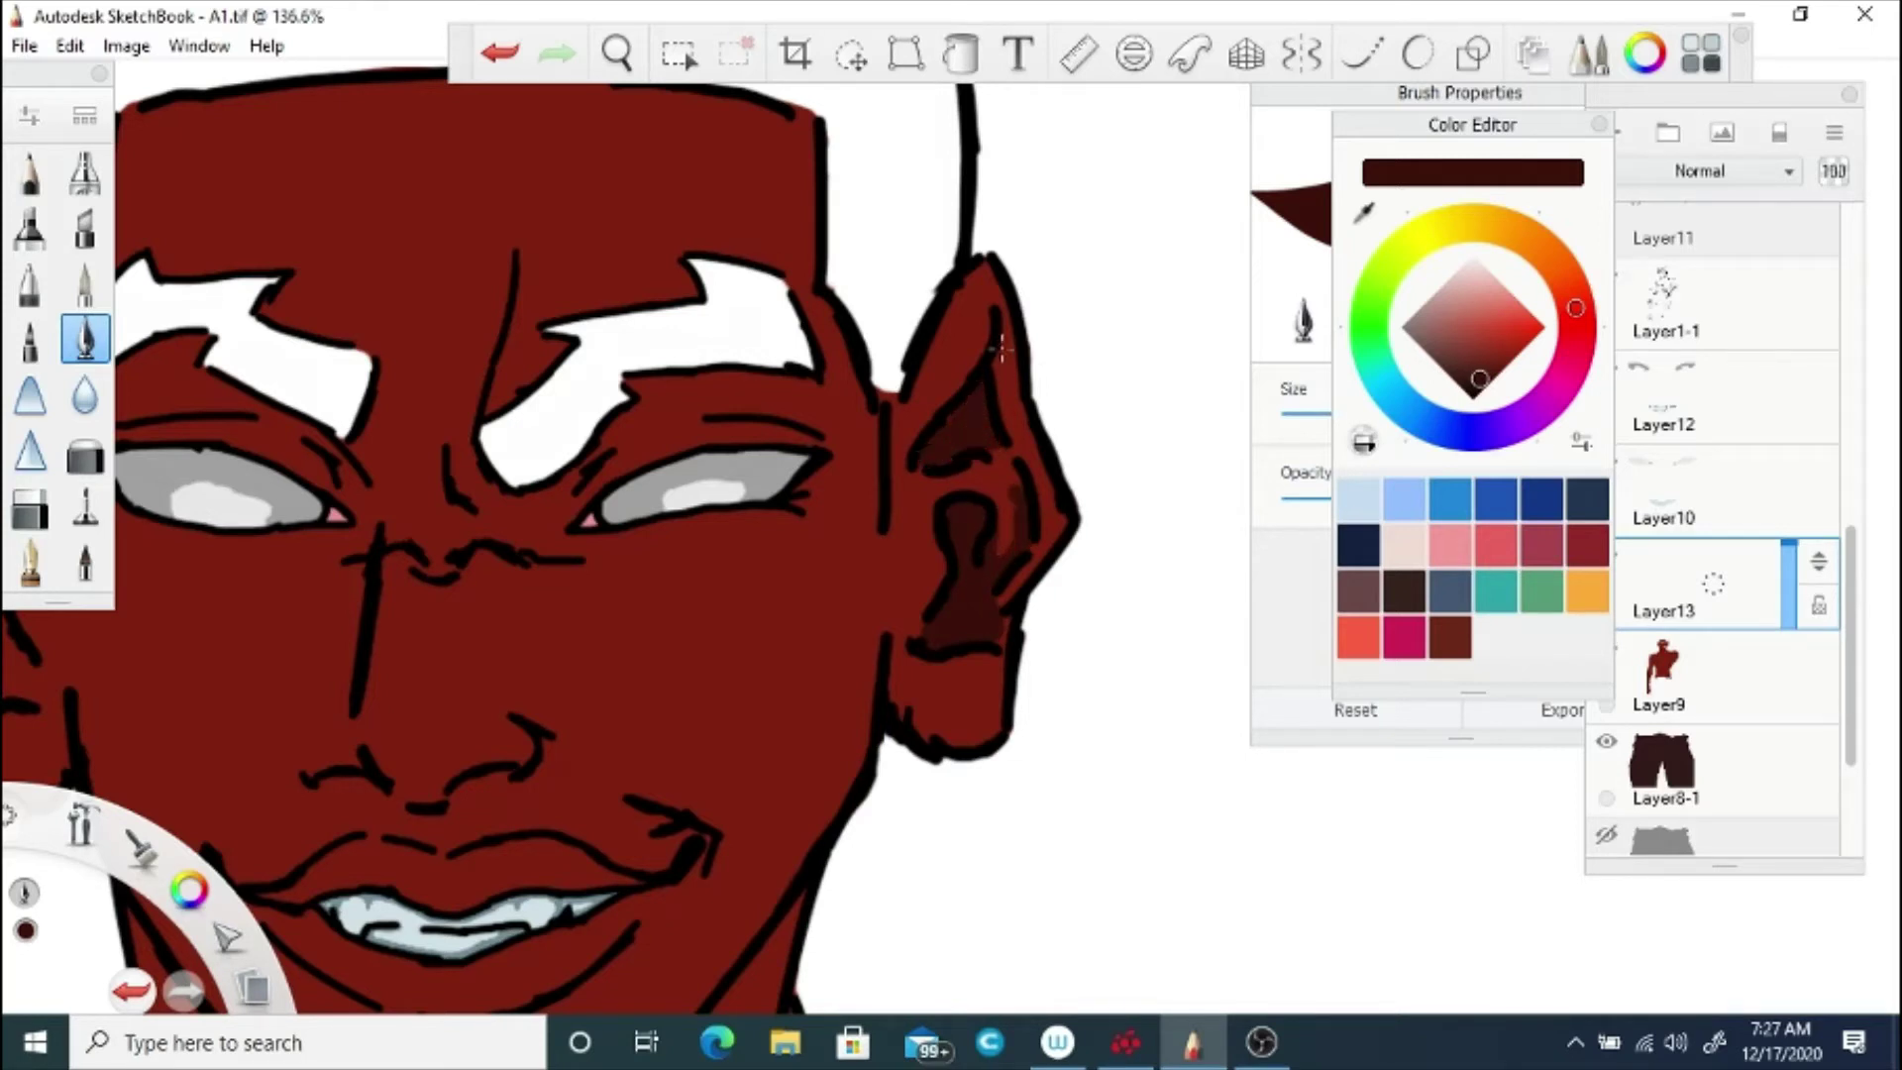
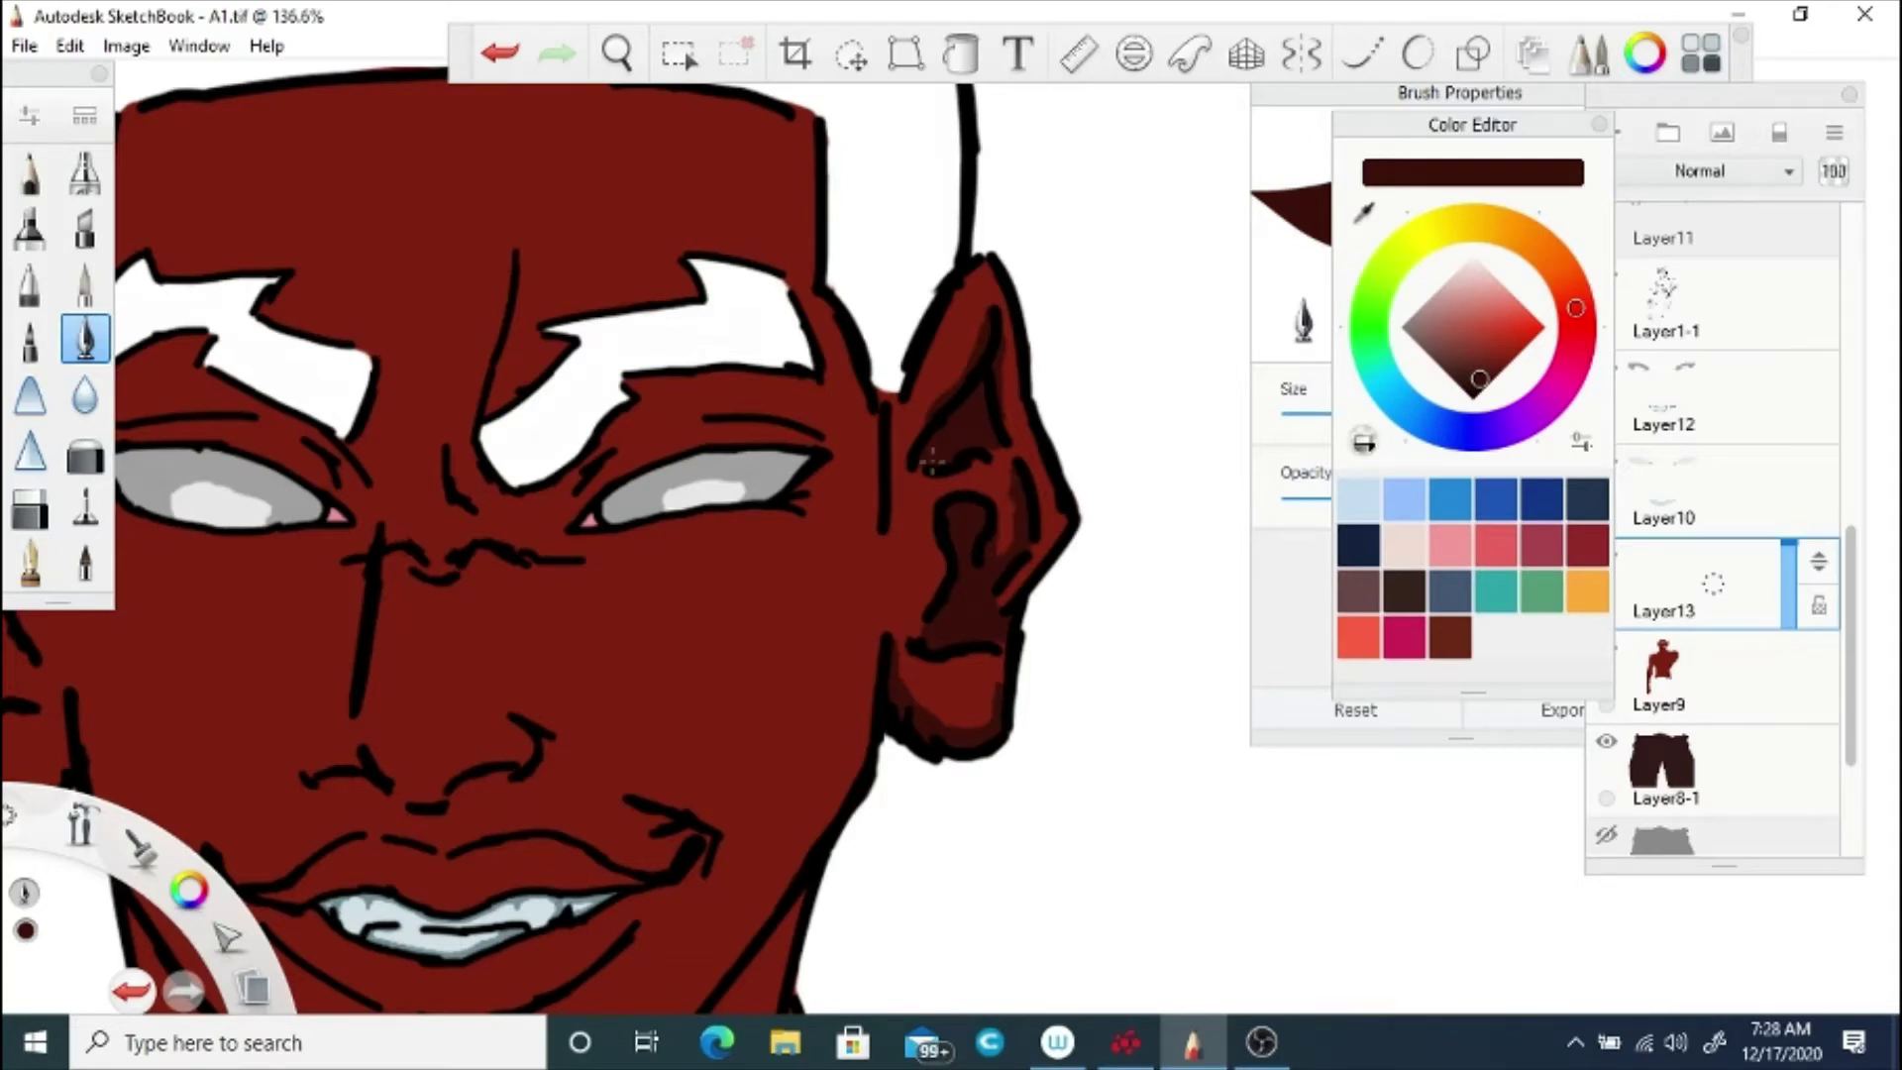
# Step: Paint matching dark red shadows into the folds and lobe of the ear on the lowered-arm side
pyautogui.click(629, 57)
pyautogui.moveTo(69, 723)
pyautogui.mouseDown()
pyautogui.moveTo(597, 650)
pyautogui.moveTo(729, 684)
pyautogui.moveTo(661, 490)
pyautogui.mouseUp()
pyautogui.click(875, 585)
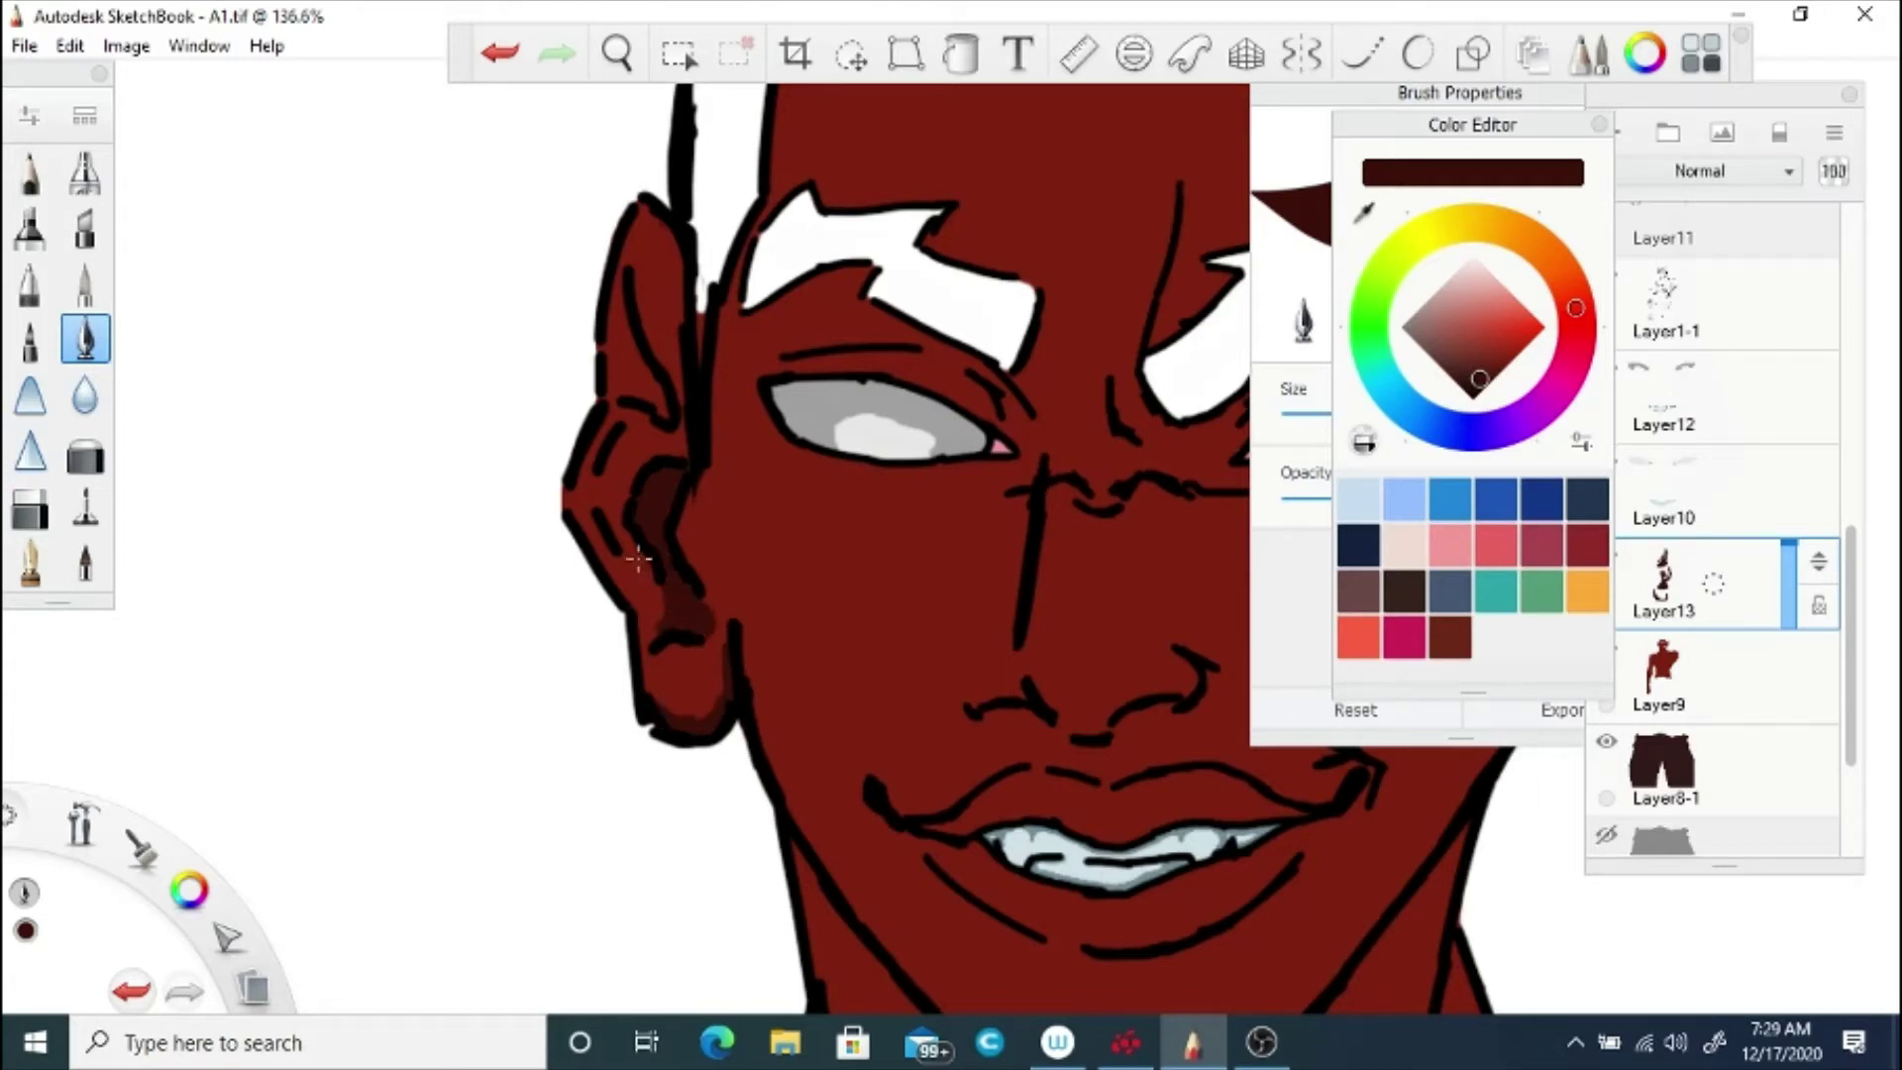
pyautogui.moveTo(662, 614); pyautogui.dragTo(631, 554)
pyautogui.moveTo(623, 488); pyautogui.dragTo(610, 457)
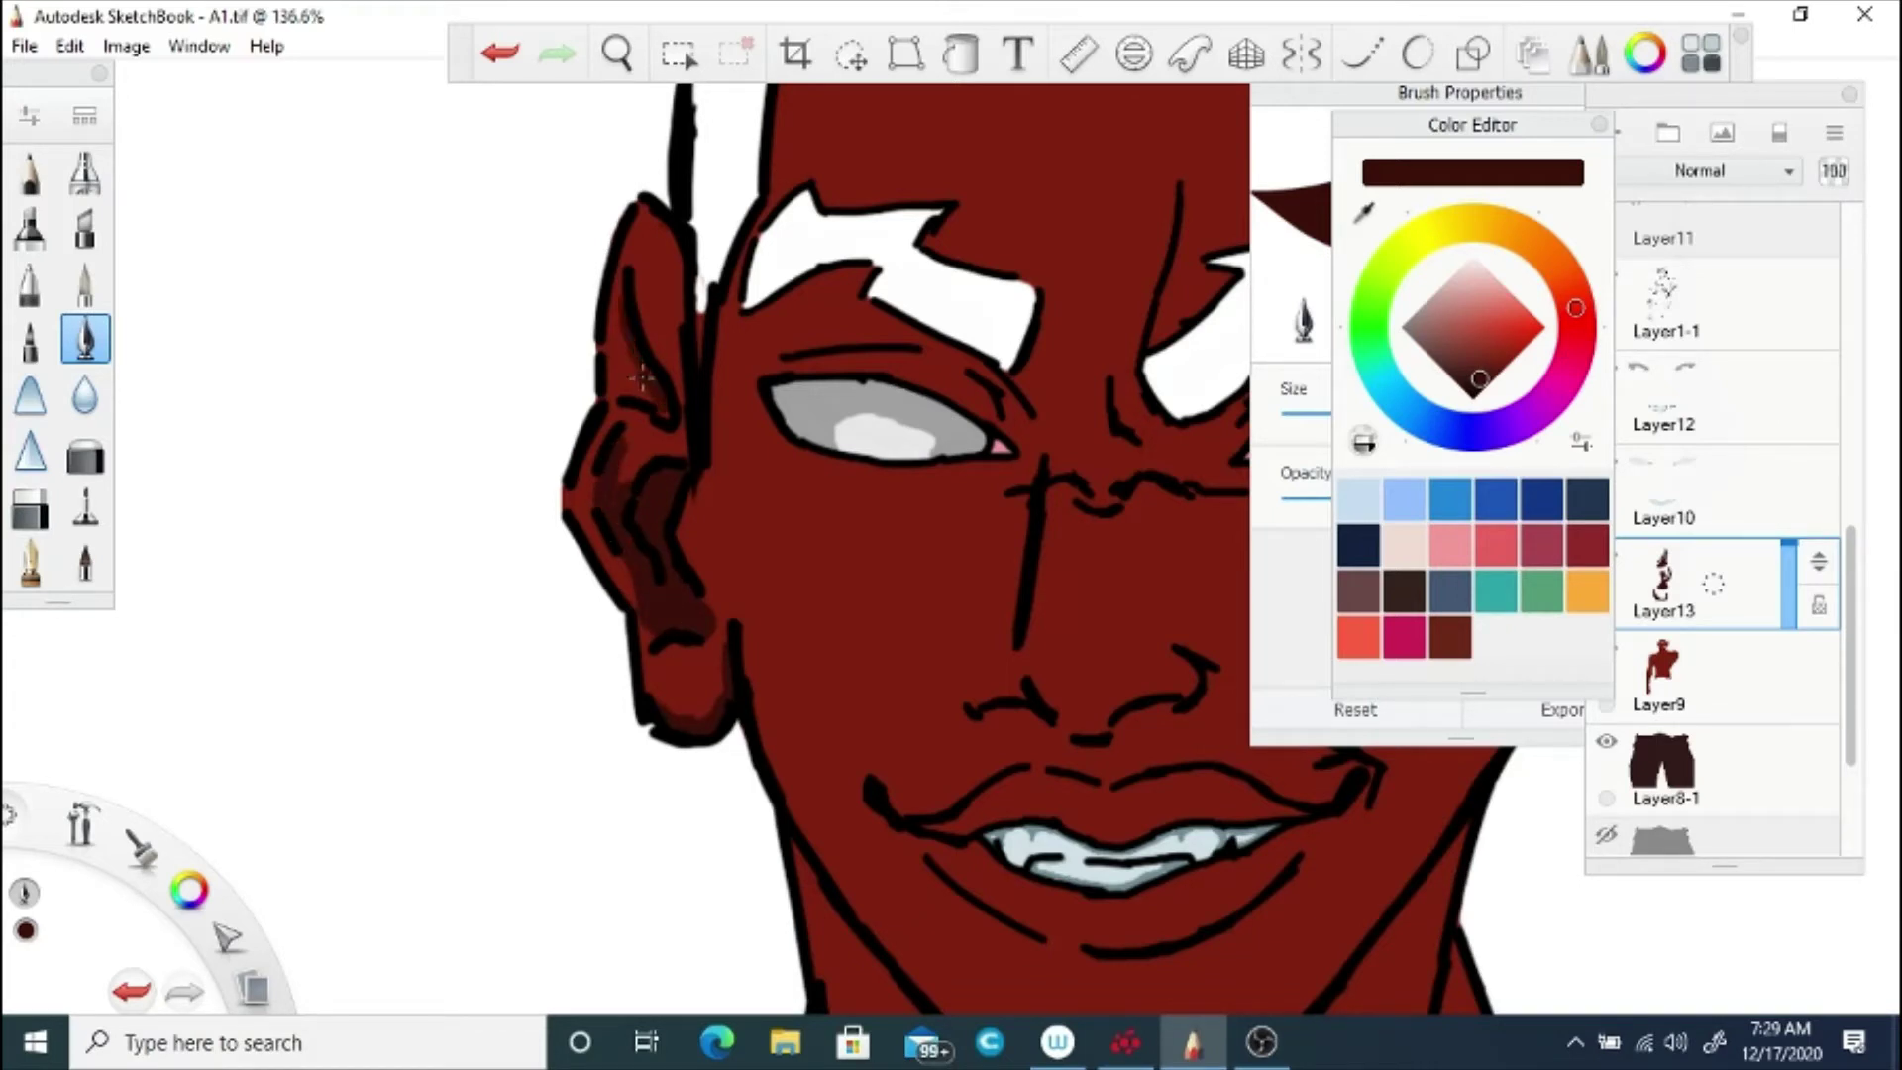
pyautogui.moveTo(635, 272); pyautogui.dragTo(659, 352)
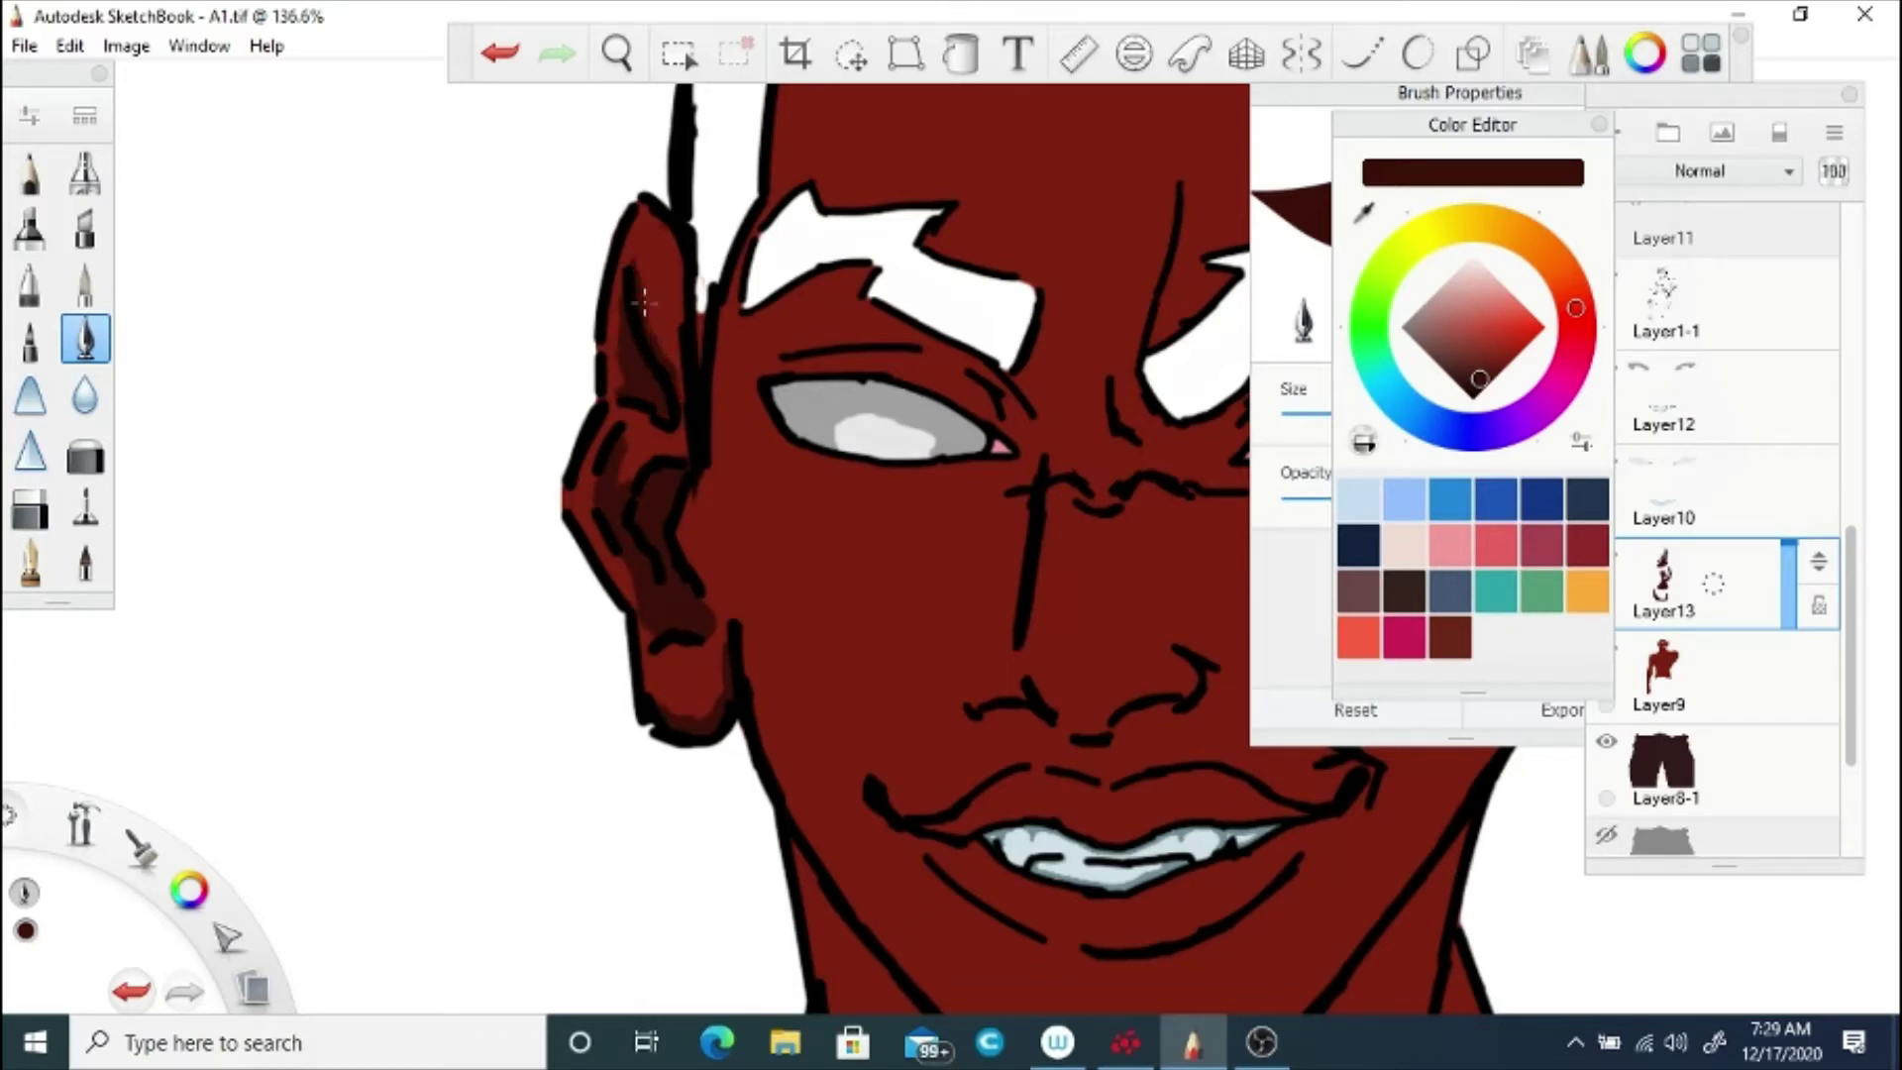
# Step: Shade the cheek and jaw edge on the raised-arm side dark red, from the ear down towards the chin
pyautogui.press('space')
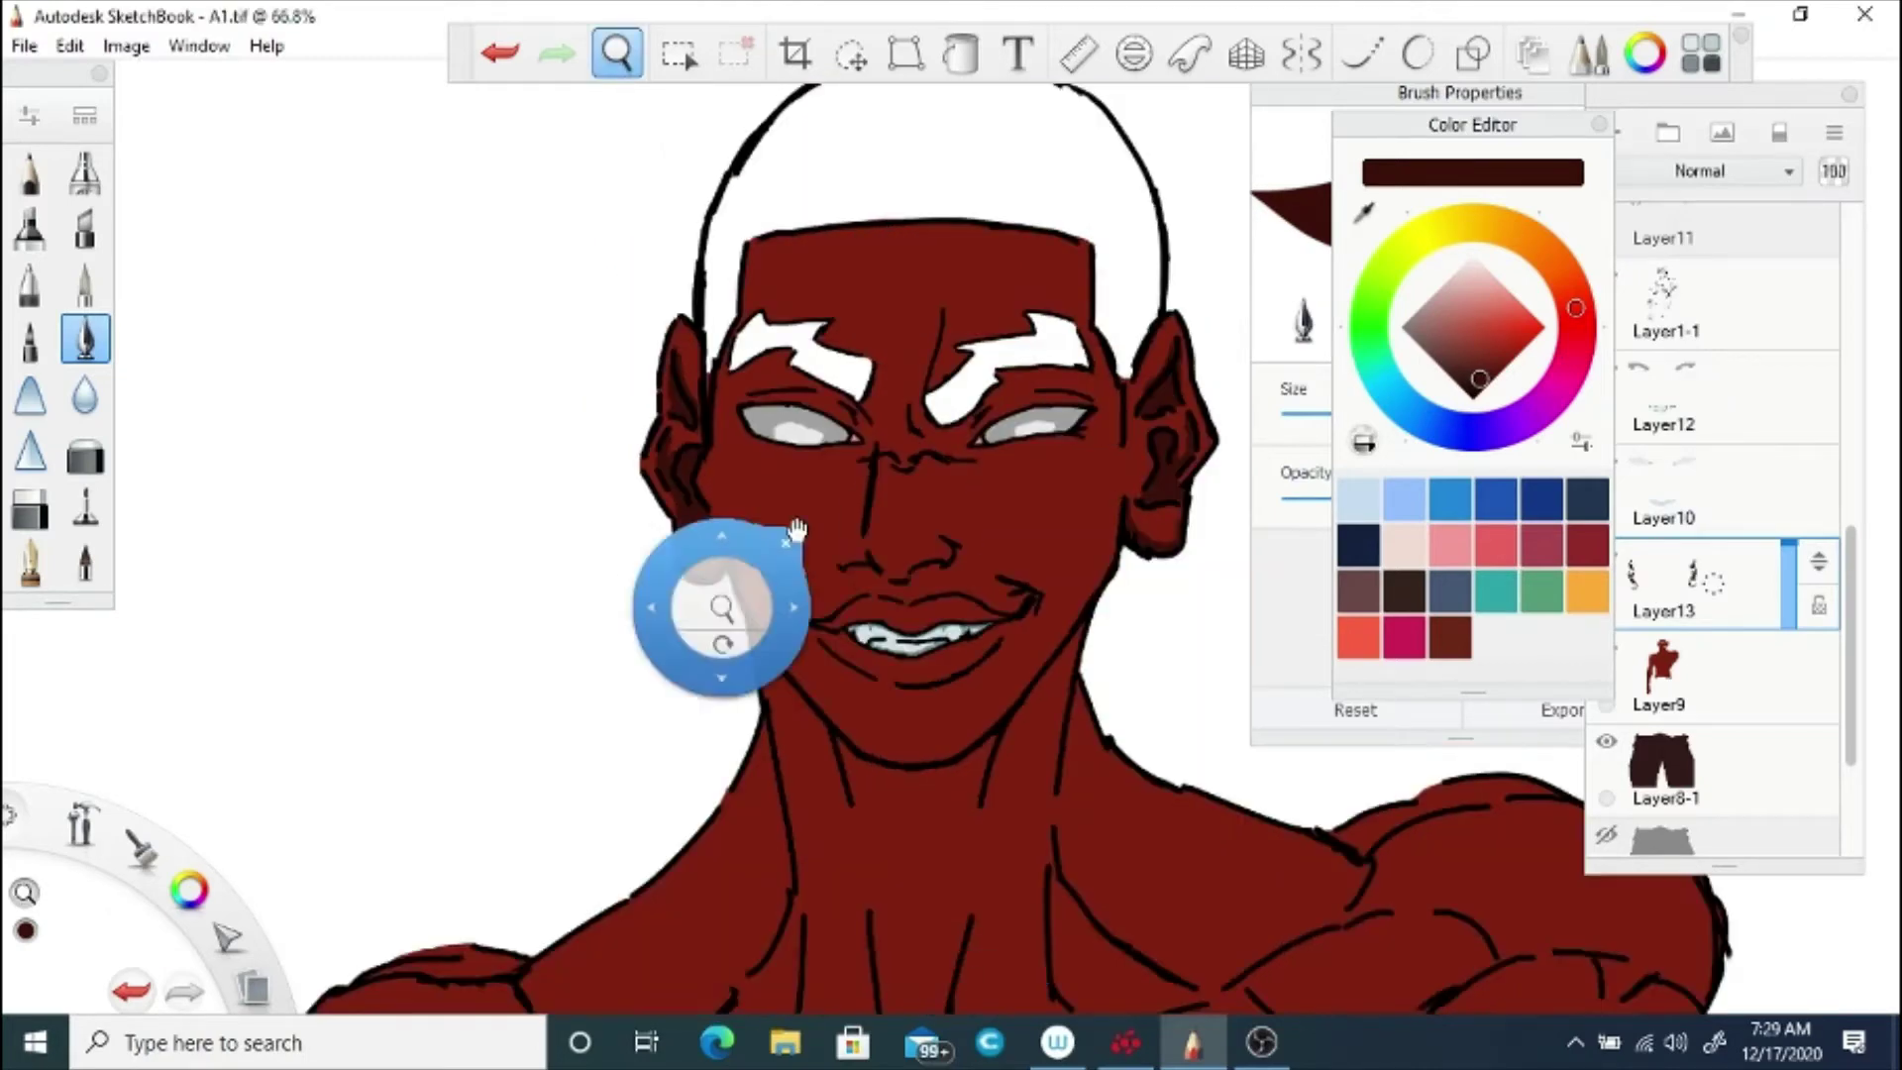
pyautogui.moveTo(733, 594); pyautogui.dragTo(756, 789)
pyautogui.moveTo(800, 584); pyautogui.dragTo(773, 787)
pyautogui.moveTo(956, 733)
pyautogui.mouseDown()
pyautogui.moveTo(730, 458)
pyautogui.moveTo(730, 666)
pyautogui.mouseUp()
pyautogui.moveTo(981, 444); pyautogui.dragTo(899, 694)
pyautogui.moveTo(930, 592)
pyautogui.mouseDown()
pyautogui.moveTo(908, 633)
pyautogui.moveTo(968, 518)
pyautogui.moveTo(826, 834)
pyautogui.mouseUp()
pyautogui.moveTo(779, 915); pyautogui.dragTo(841, 645)
pyautogui.moveTo(873, 566)
pyautogui.mouseDown()
pyautogui.moveTo(932, 453)
pyautogui.moveTo(842, 602)
pyautogui.moveTo(711, 750)
pyautogui.mouseUp()
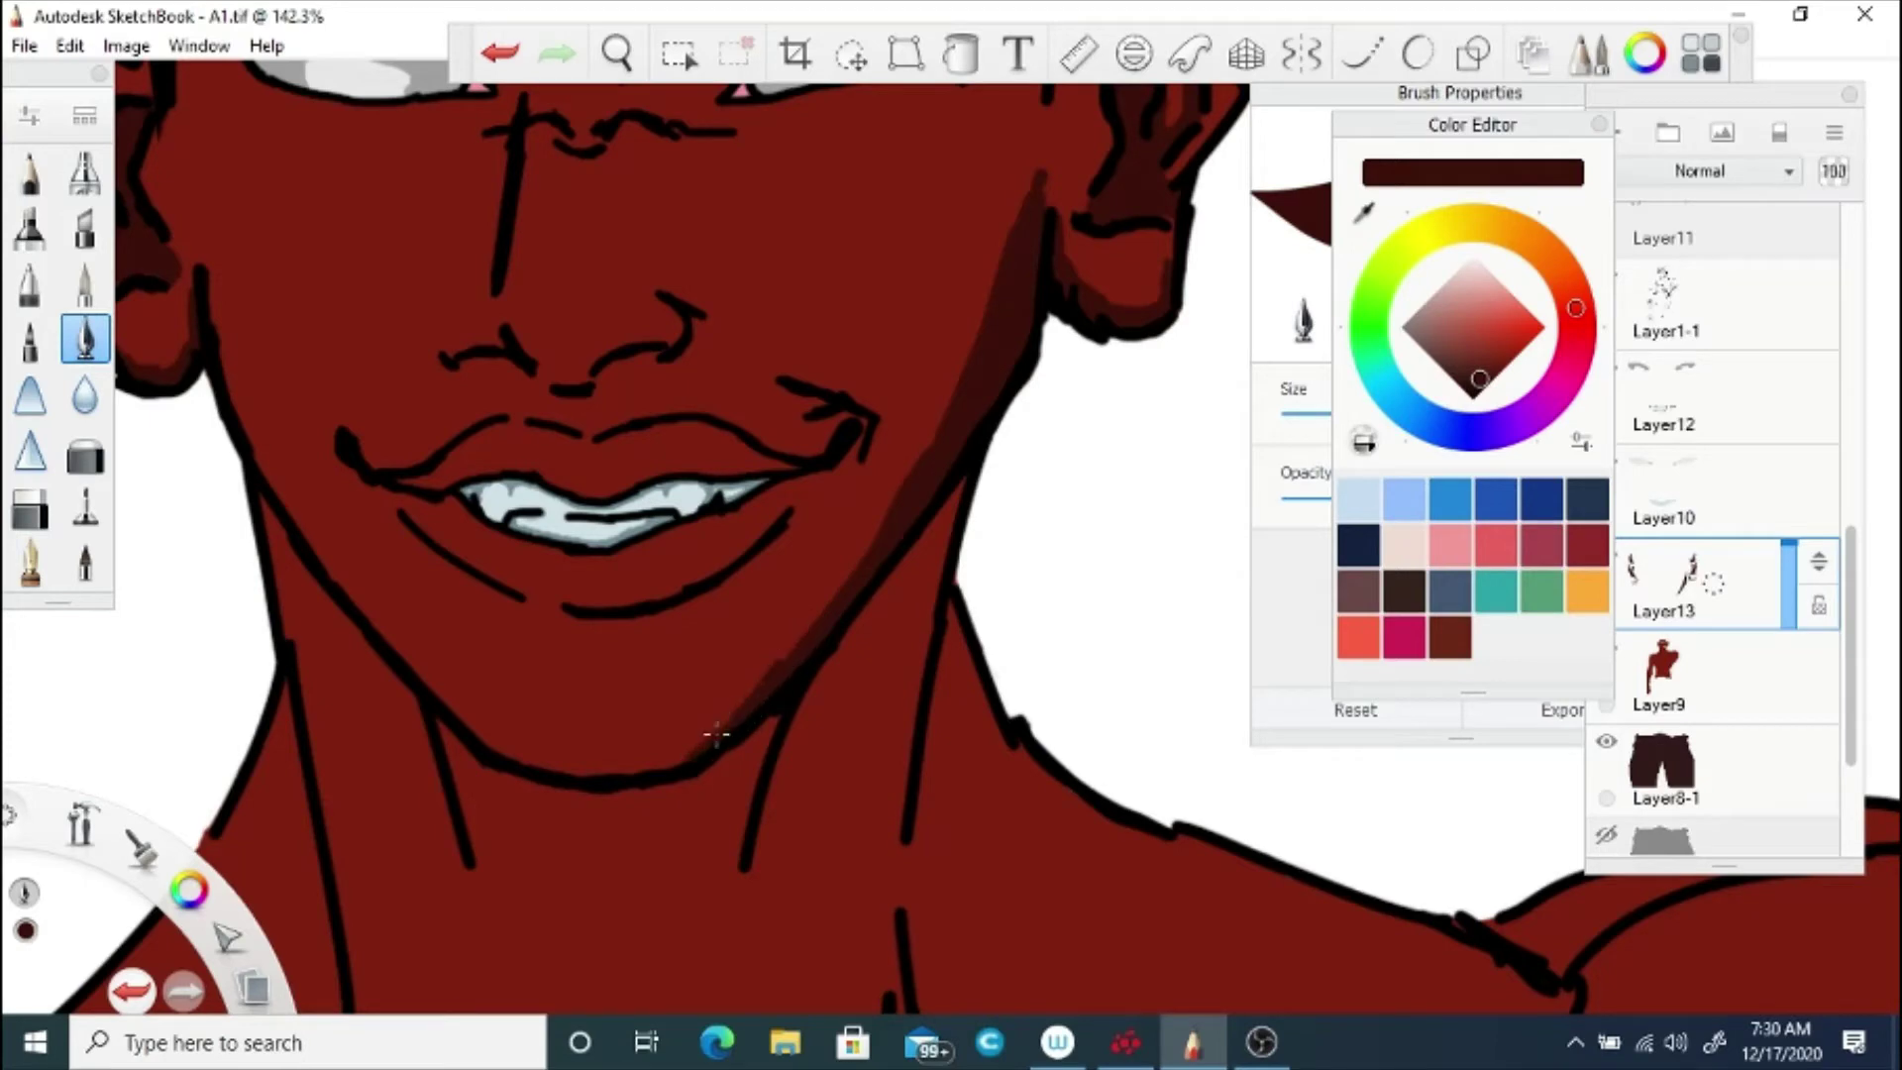
pyautogui.moveTo(1040, 189); pyautogui.dragTo(969, 414)
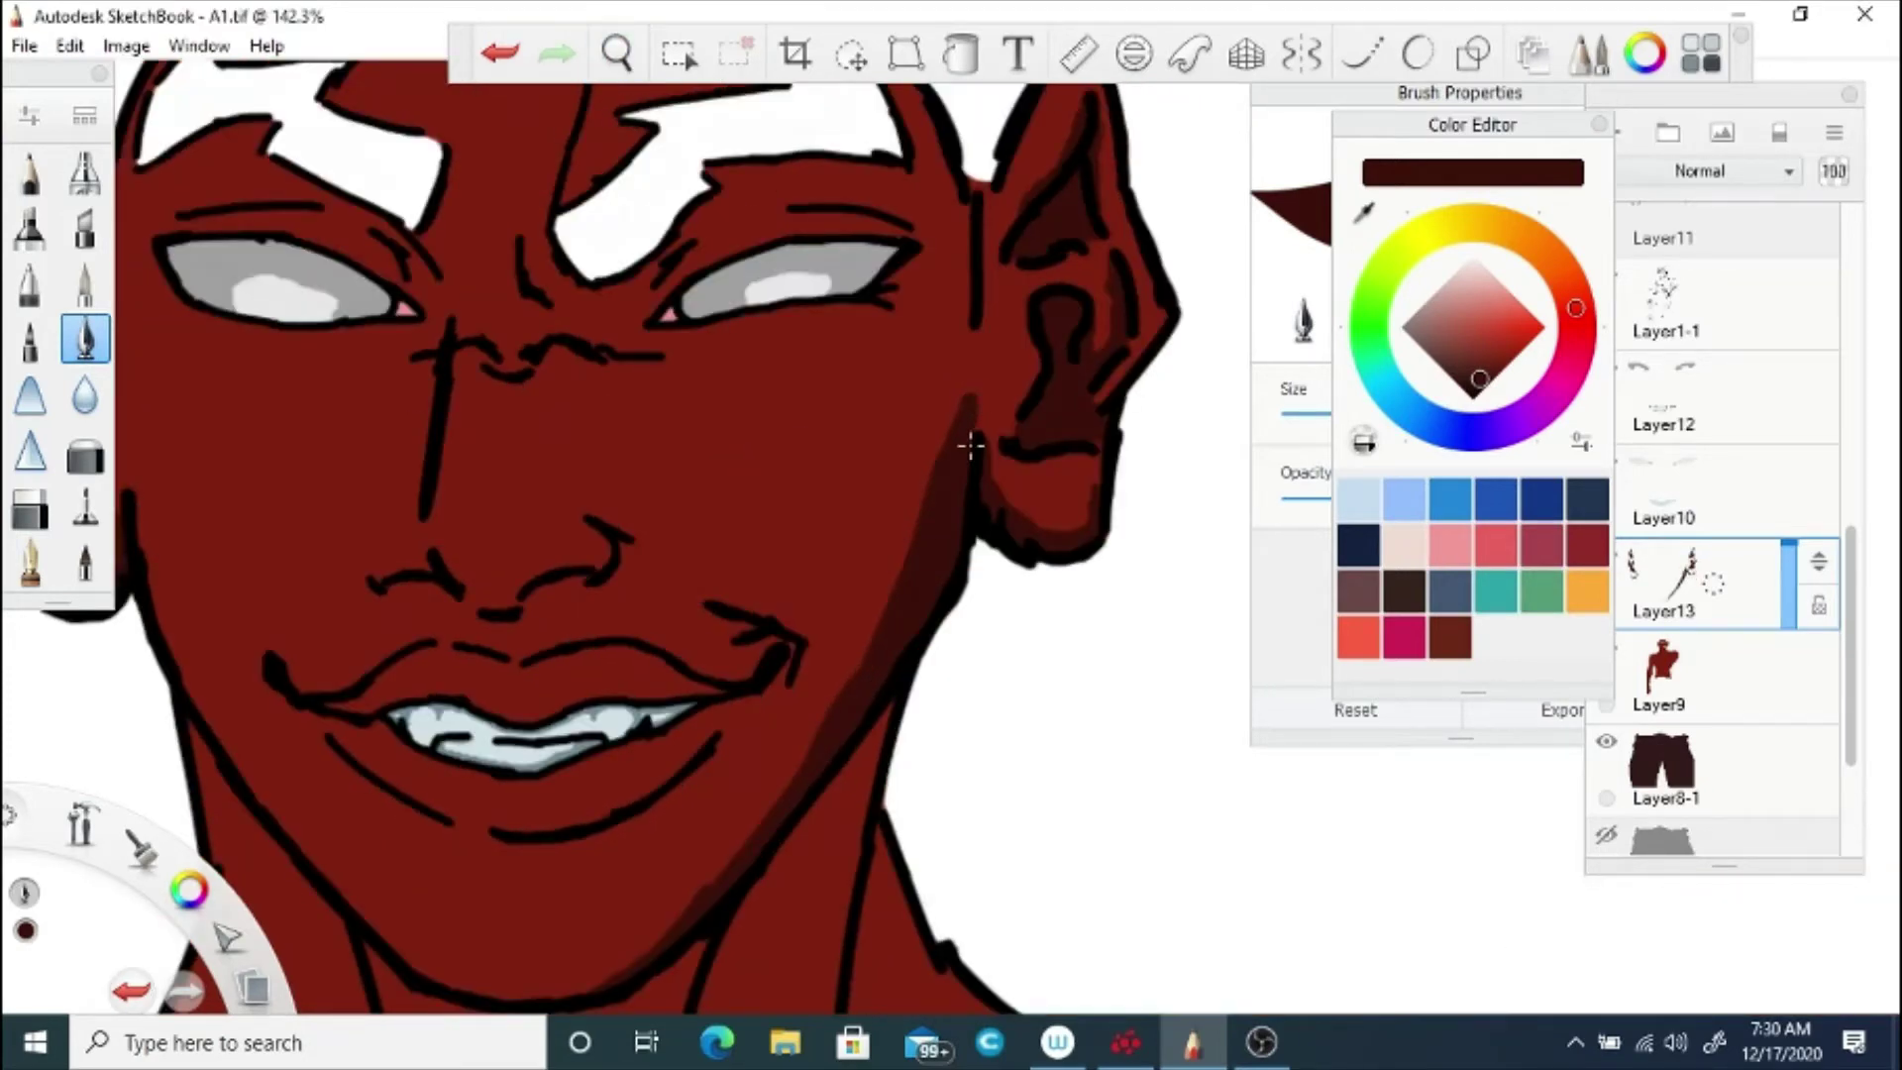
# Step: Shade the jaw edge on the lowered-arm side and continue the dark red shadow along the chin
pyautogui.moveTo(441, 496); pyautogui.dragTo(777, 477)
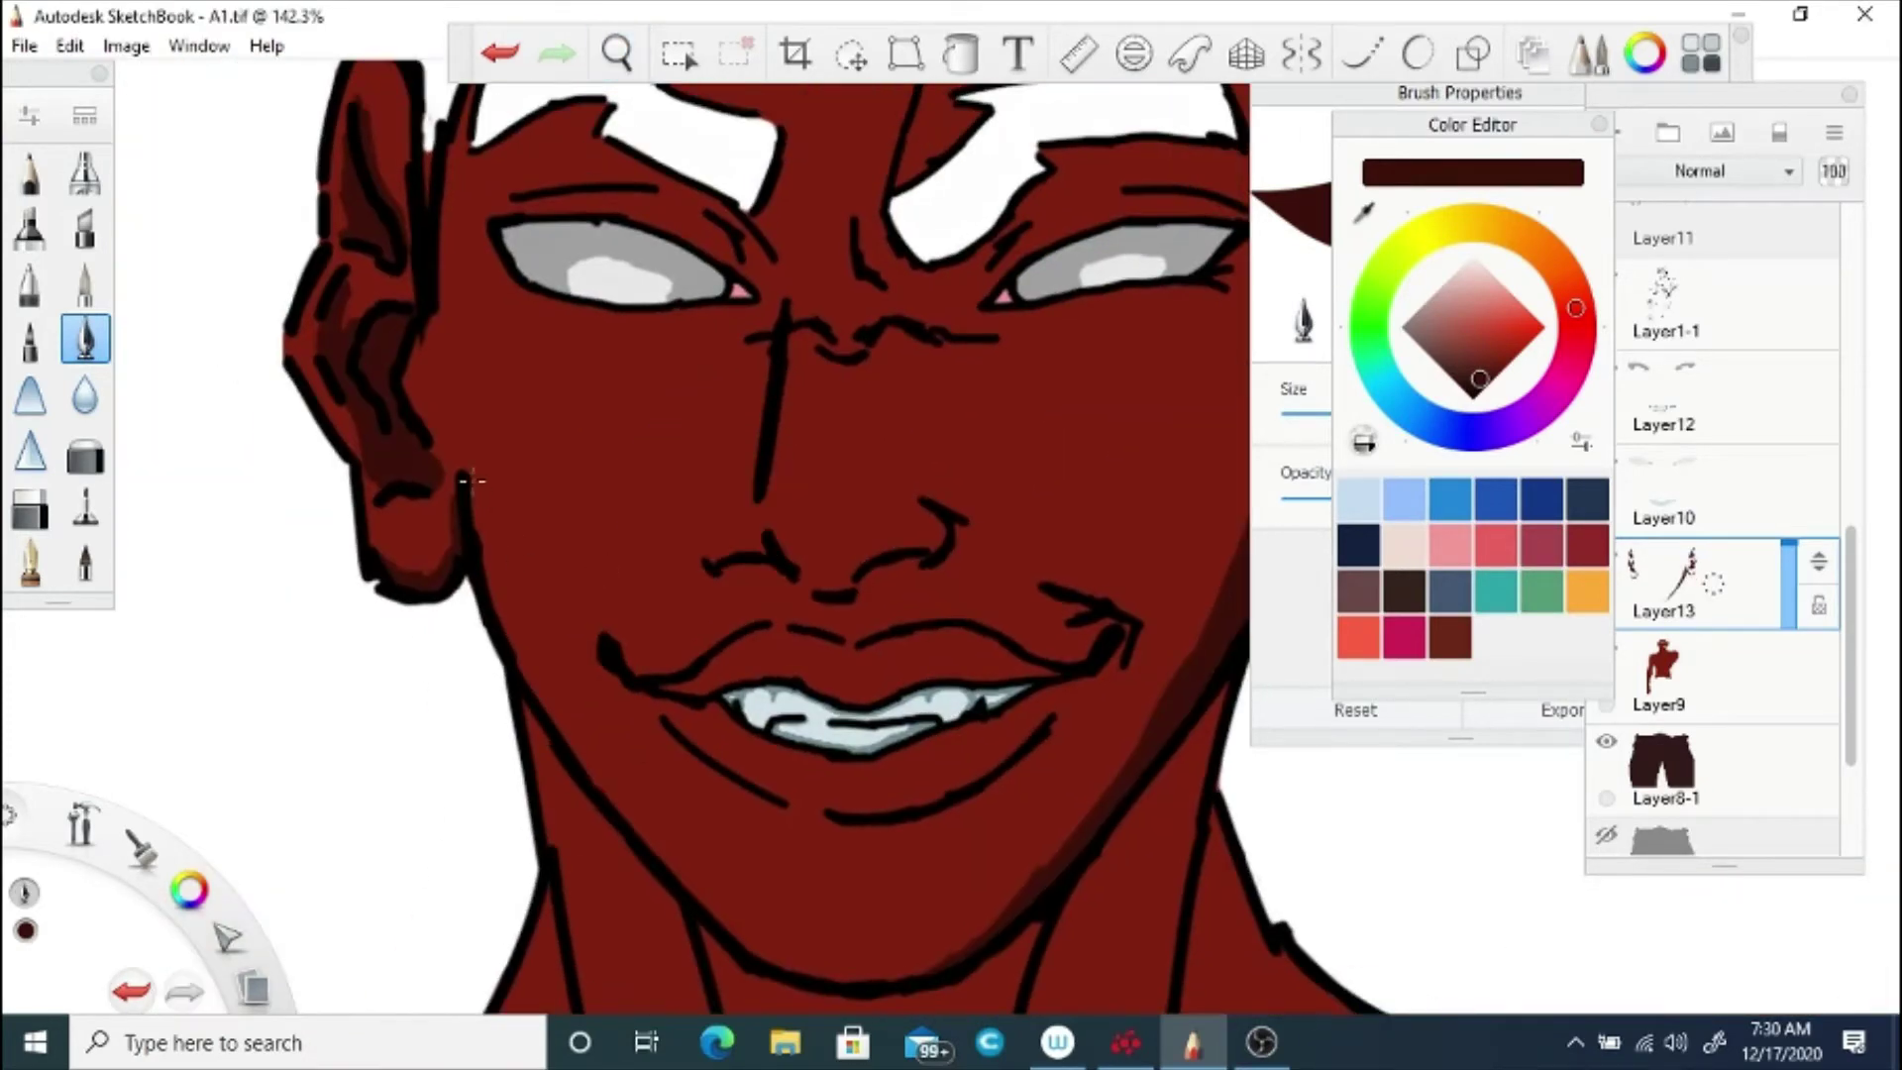
pyautogui.moveTo(518, 626)
pyautogui.mouseDown()
pyautogui.moveTo(544, 687)
pyautogui.moveTo(523, 655)
pyautogui.mouseUp()
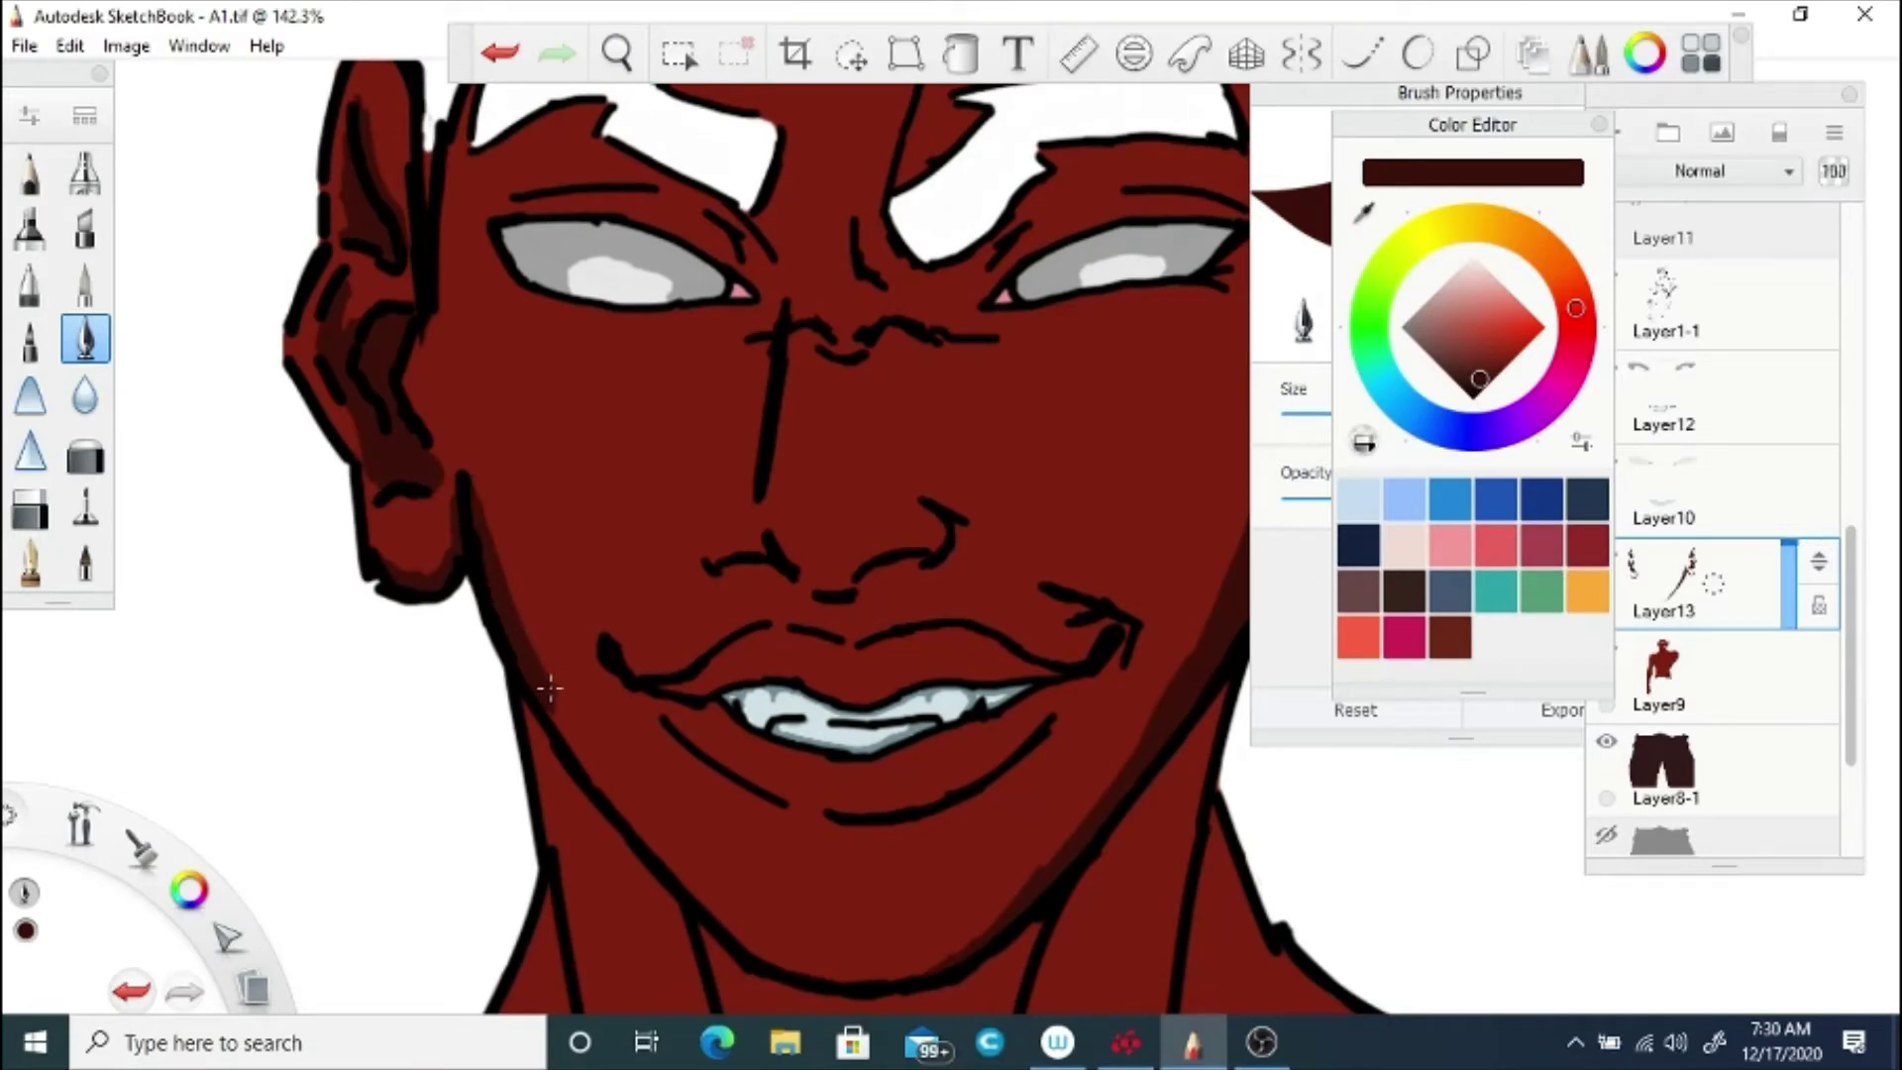
pyautogui.moveTo(583, 751); pyautogui.dragTo(539, 691)
pyautogui.scroll(-4, 692, 539)
pyautogui.scroll(5, 845, 760)
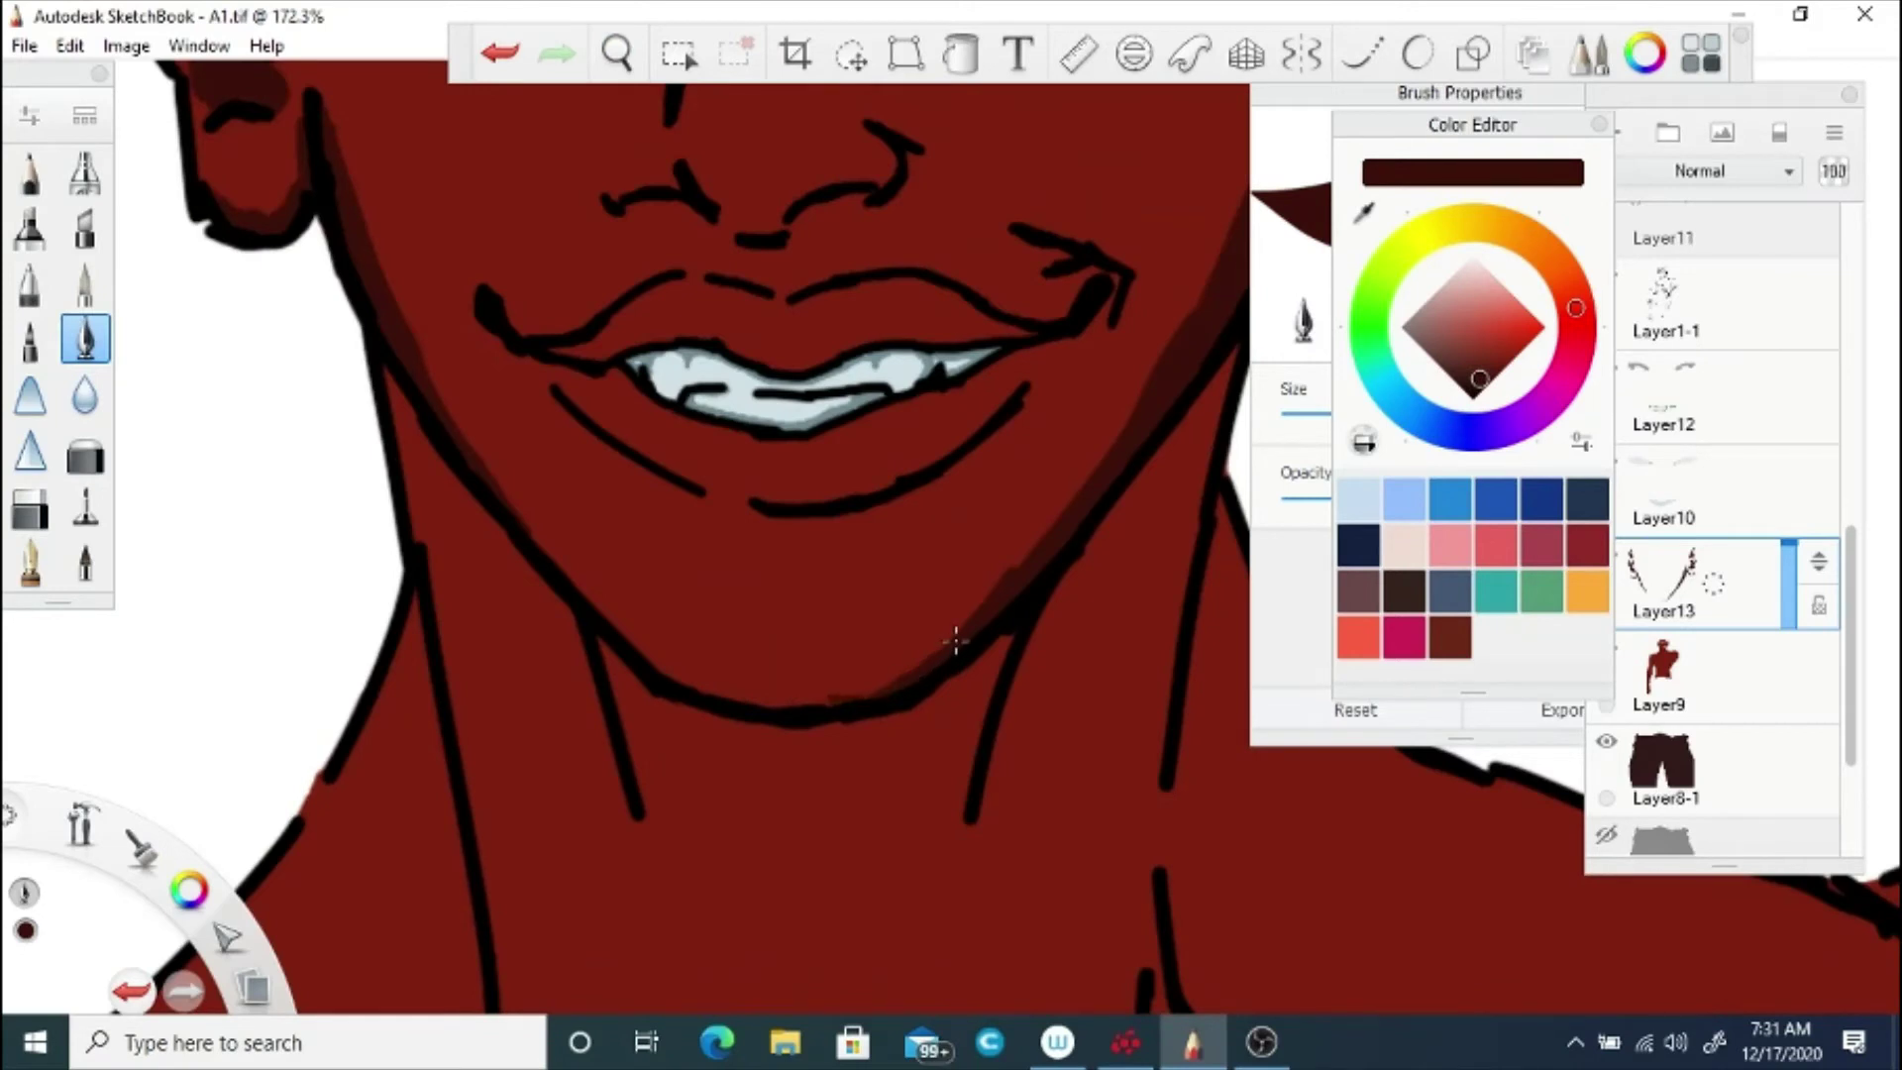
pyautogui.moveTo(956, 641); pyautogui.dragTo(695, 690)
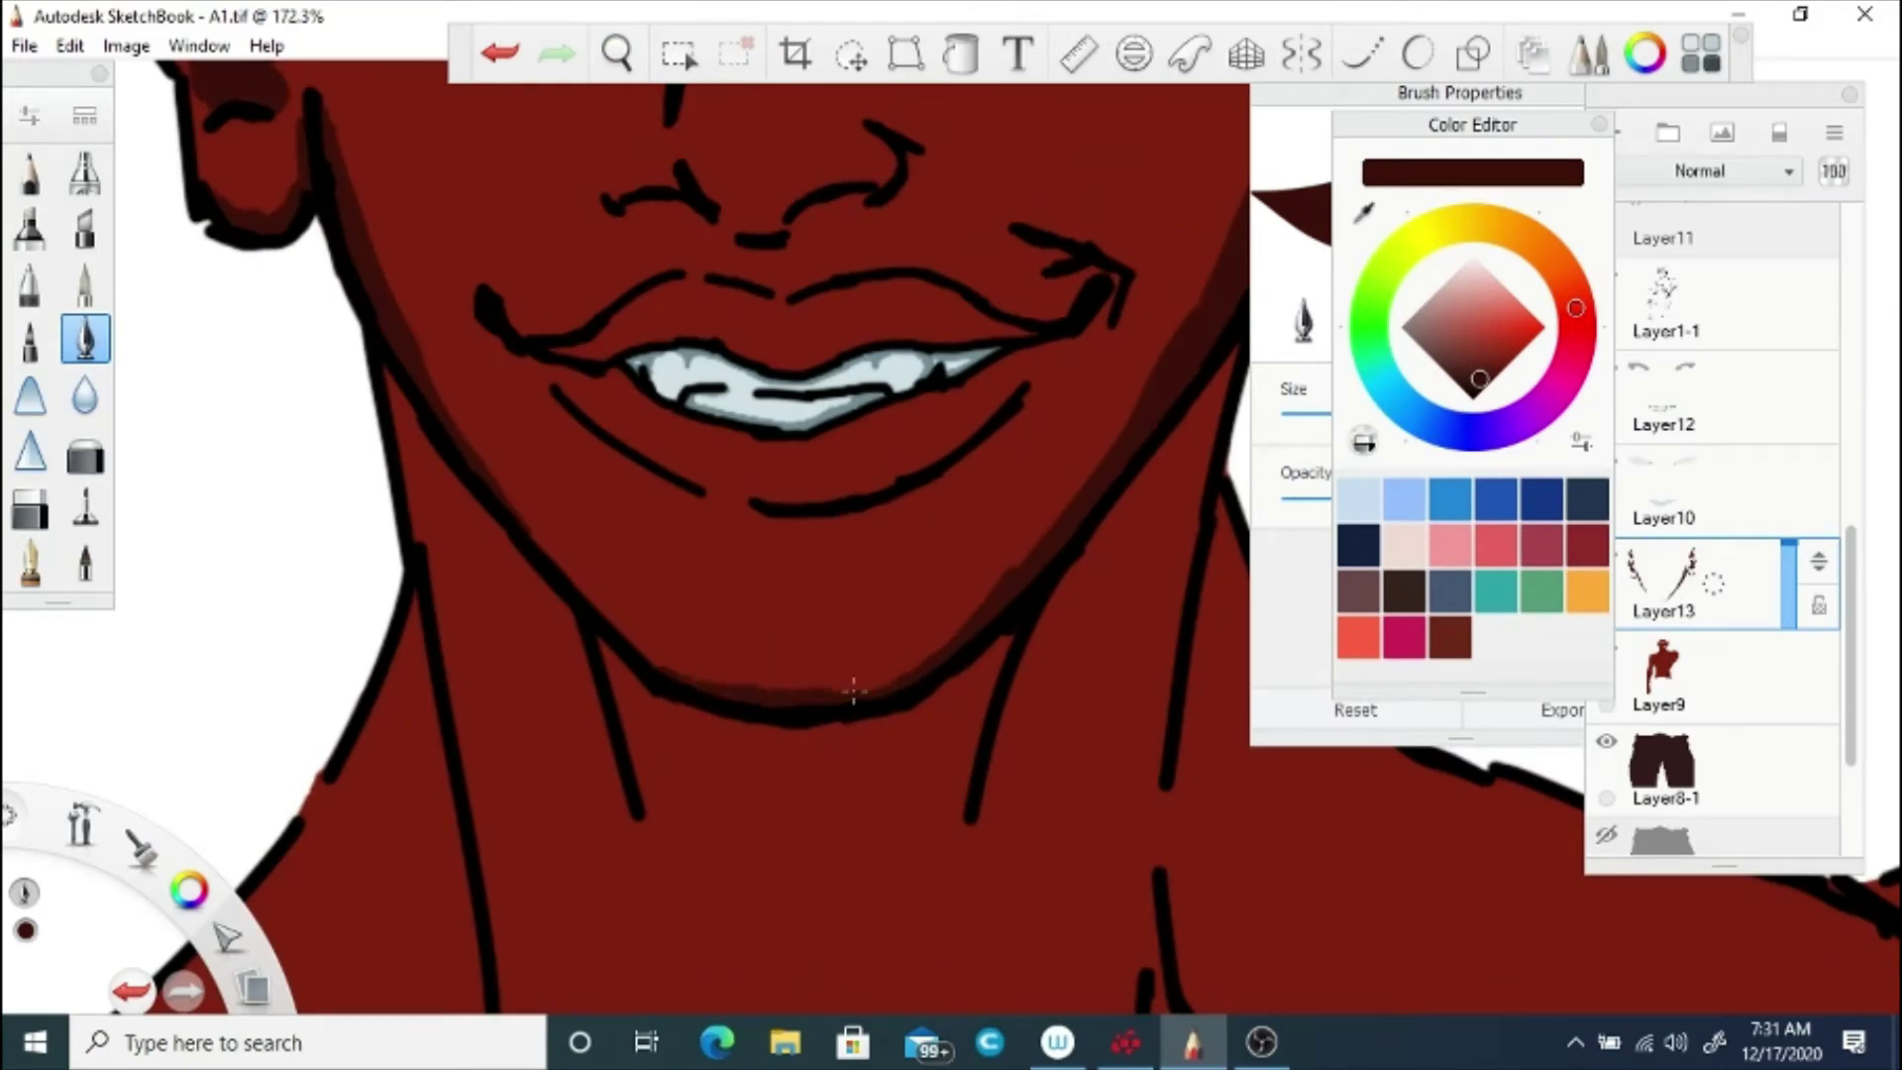
# Step: Paint a dark red shadow beneath the nose and cover the whole upper lip with the same colour
pyautogui.press('space')
pyautogui.moveTo(654, 204)
pyautogui.mouseDown()
pyautogui.moveTo(632, 569)
pyautogui.moveTo(753, 614)
pyautogui.mouseUp()
pyautogui.moveTo(618, 572)
pyautogui.mouseDown()
pyautogui.moveTo(753, 631)
pyautogui.moveTo(772, 612)
pyautogui.mouseUp()
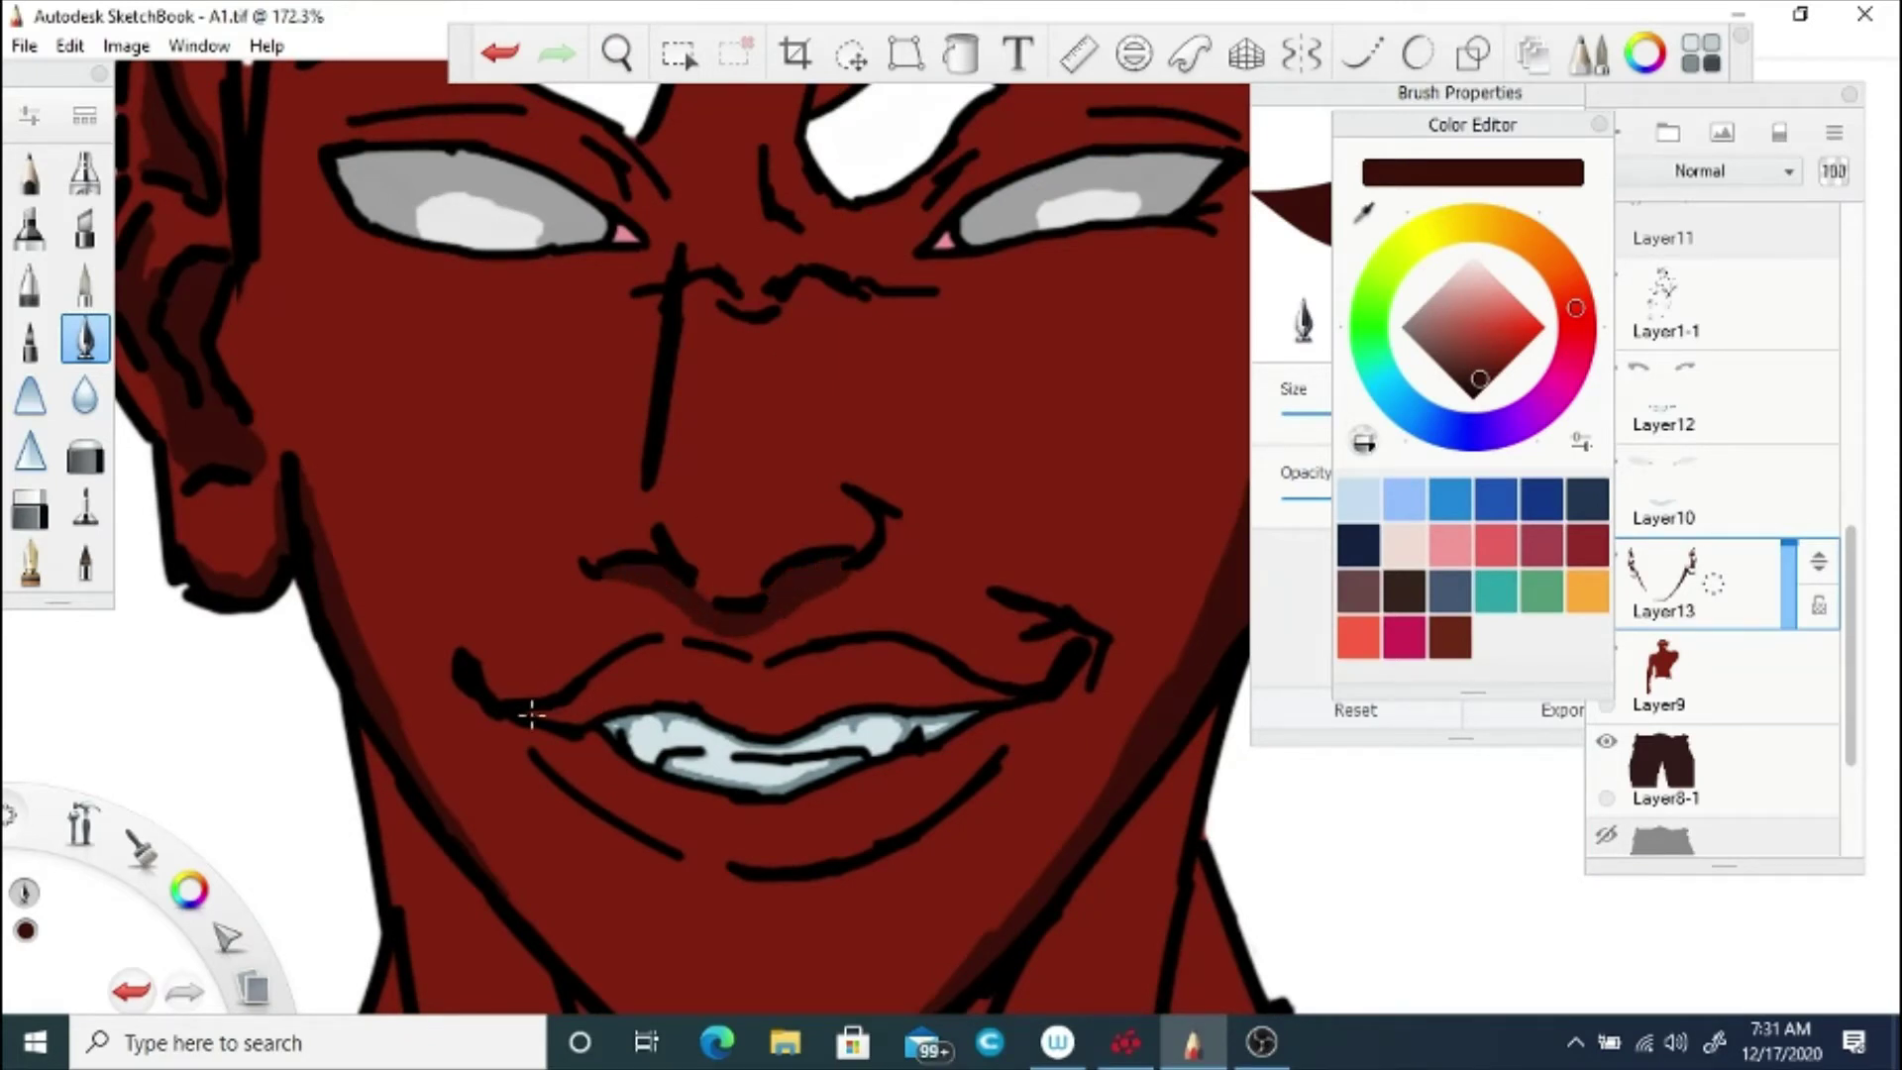
pyautogui.moveTo(531, 713)
pyautogui.mouseDown()
pyautogui.moveTo(639, 663)
pyautogui.moveTo(794, 672)
pyautogui.moveTo(781, 680)
pyautogui.moveTo(863, 658)
pyautogui.moveTo(973, 694)
pyautogui.moveTo(936, 672)
pyautogui.moveTo(783, 713)
pyautogui.mouseUp()
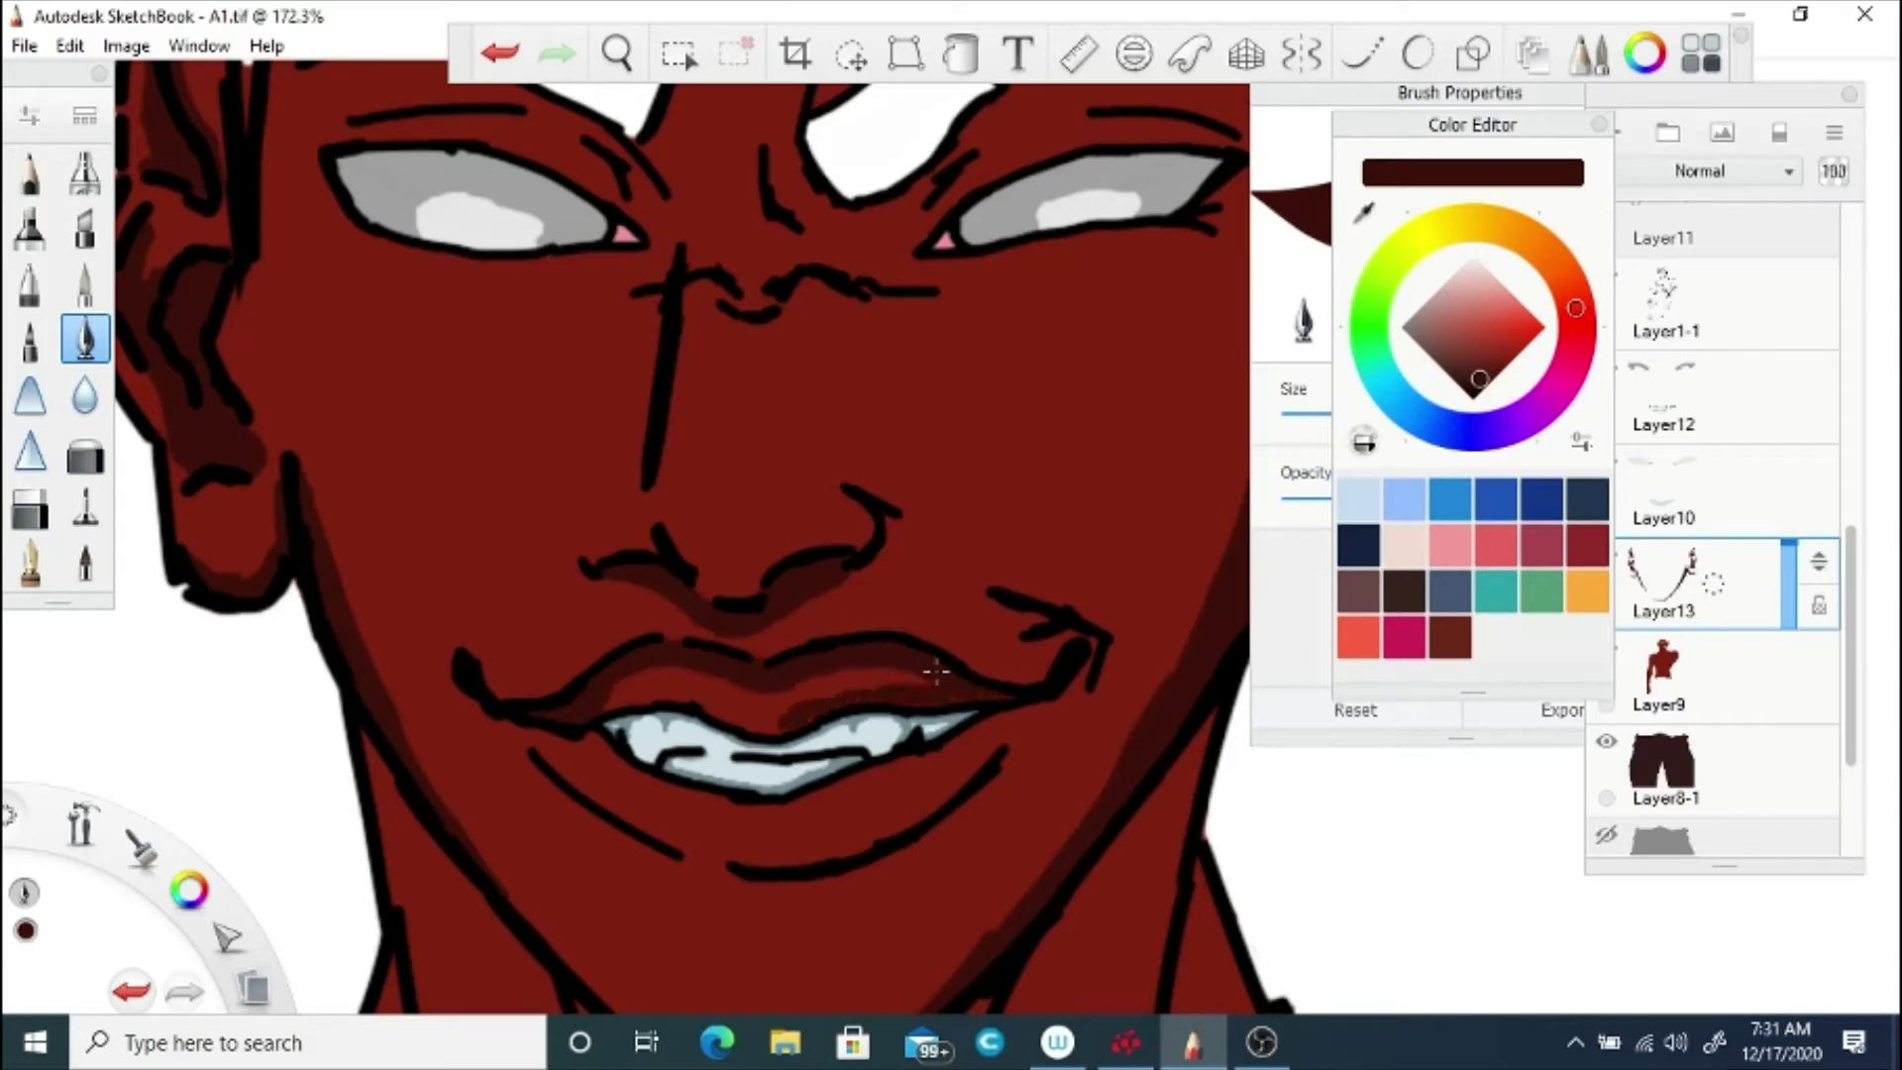
pyautogui.moveTo(936, 671); pyautogui.dragTo(604, 703)
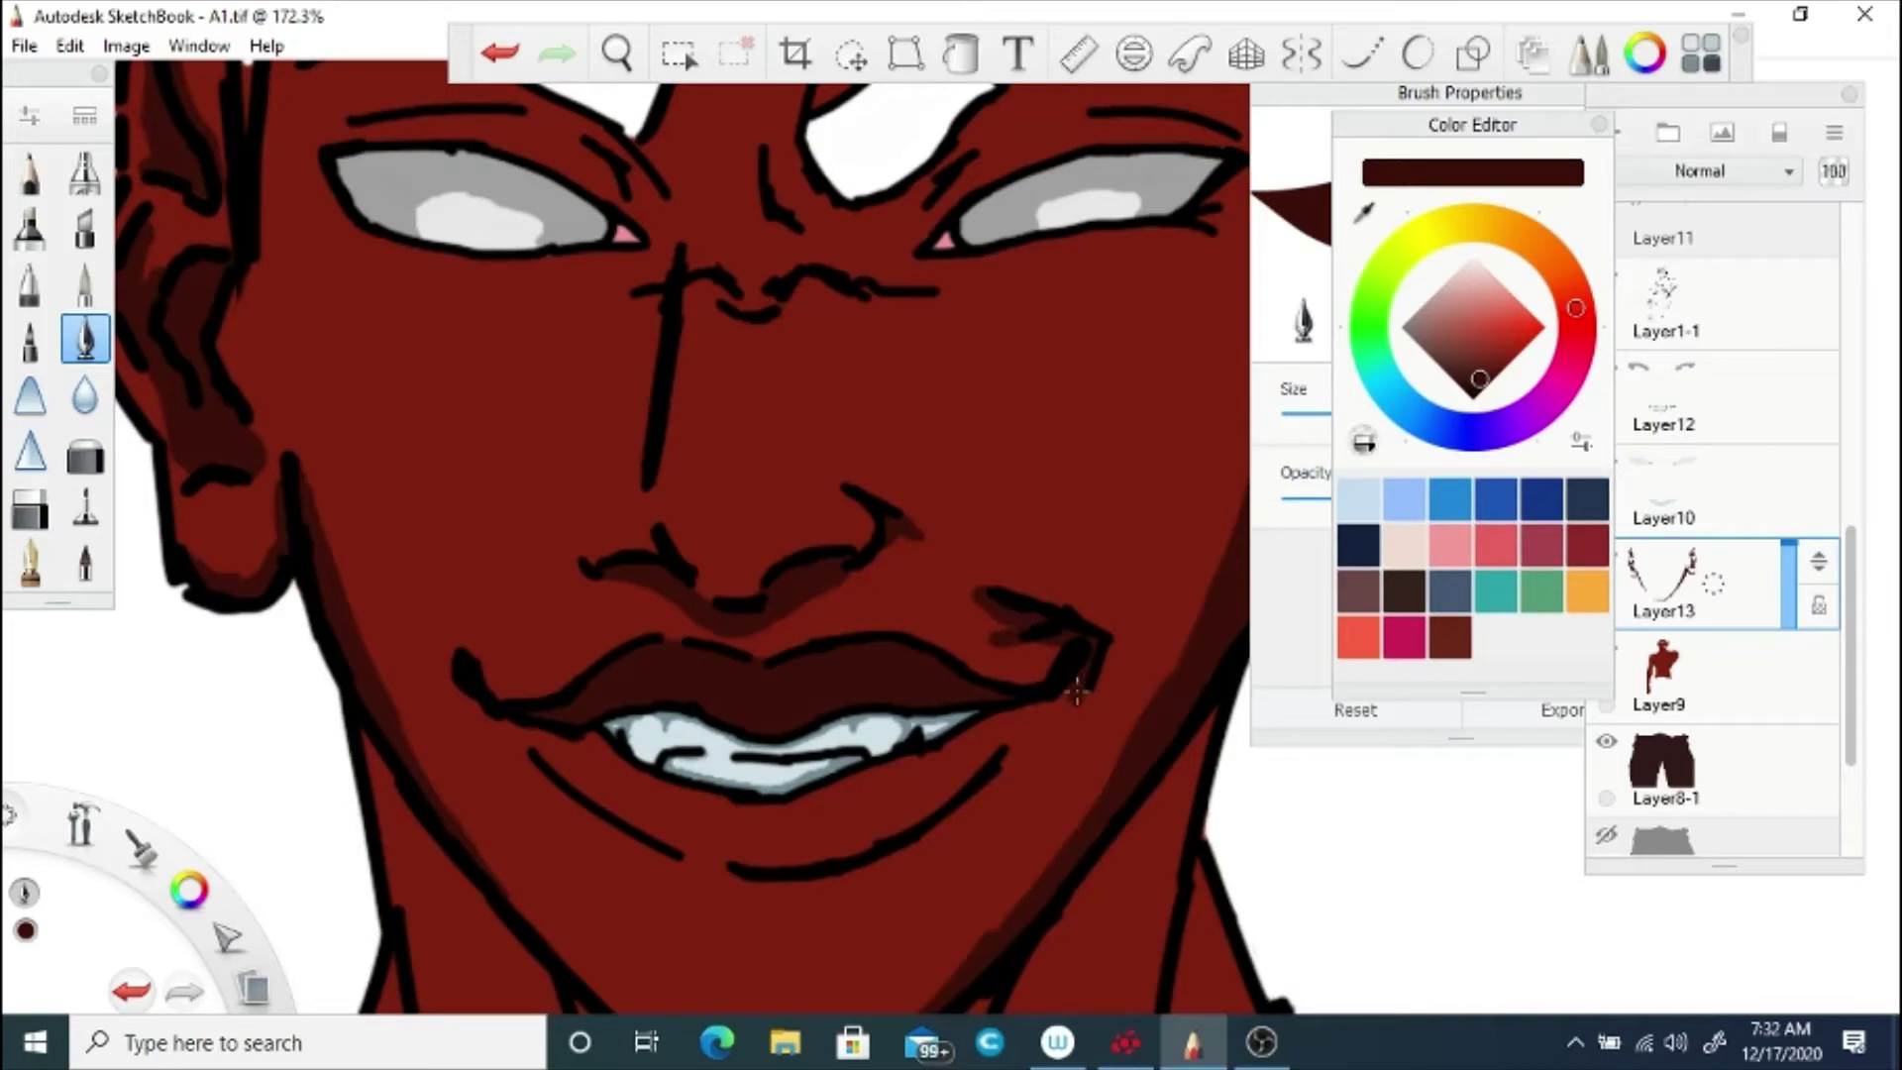
# Step: Paint a curved dark red shadow beneath the lower lip line
pyautogui.press('space')
pyautogui.moveTo(692, 694); pyautogui.dragTo(703, 466)
pyautogui.moveTo(728, 544)
pyautogui.mouseDown()
pyautogui.moveTo(750, 653)
pyautogui.moveTo(707, 646)
pyautogui.moveTo(849, 669)
pyautogui.mouseUp()
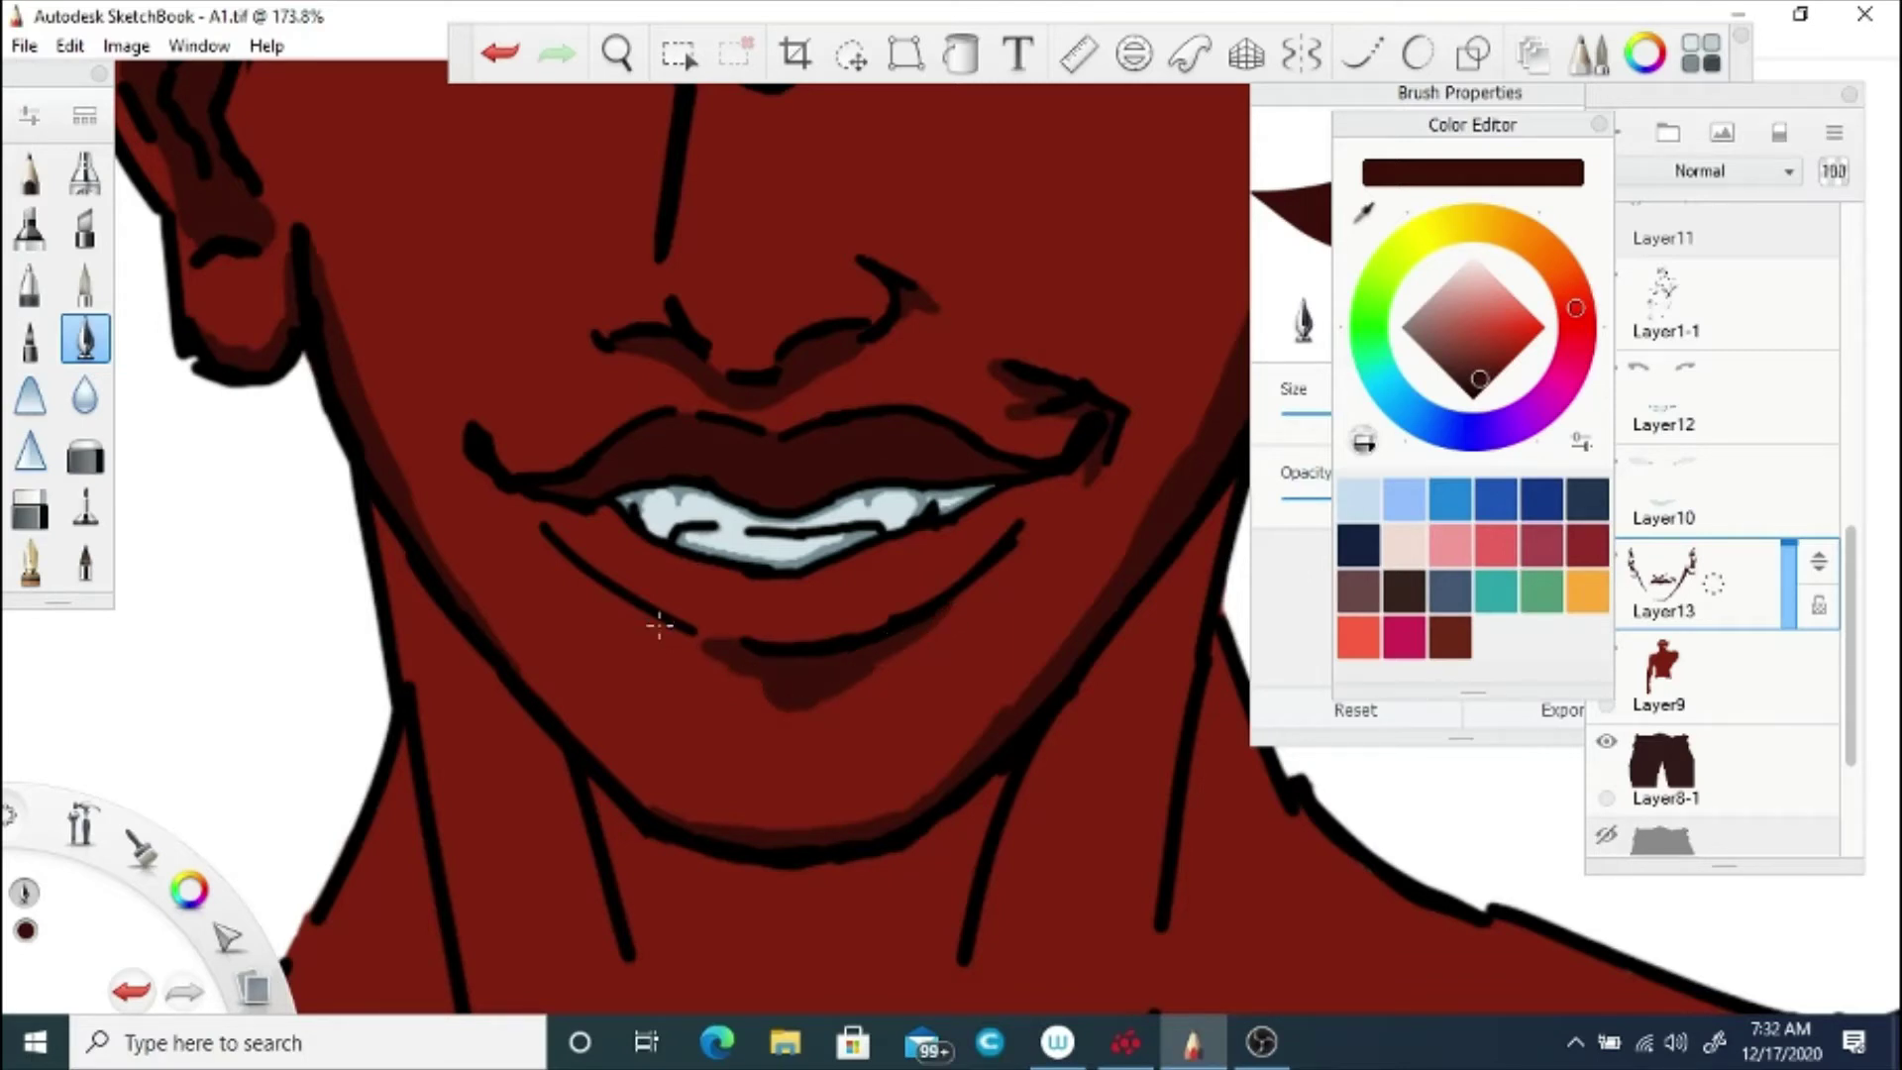
pyautogui.moveTo(660, 625); pyautogui.dragTo(630, 606)
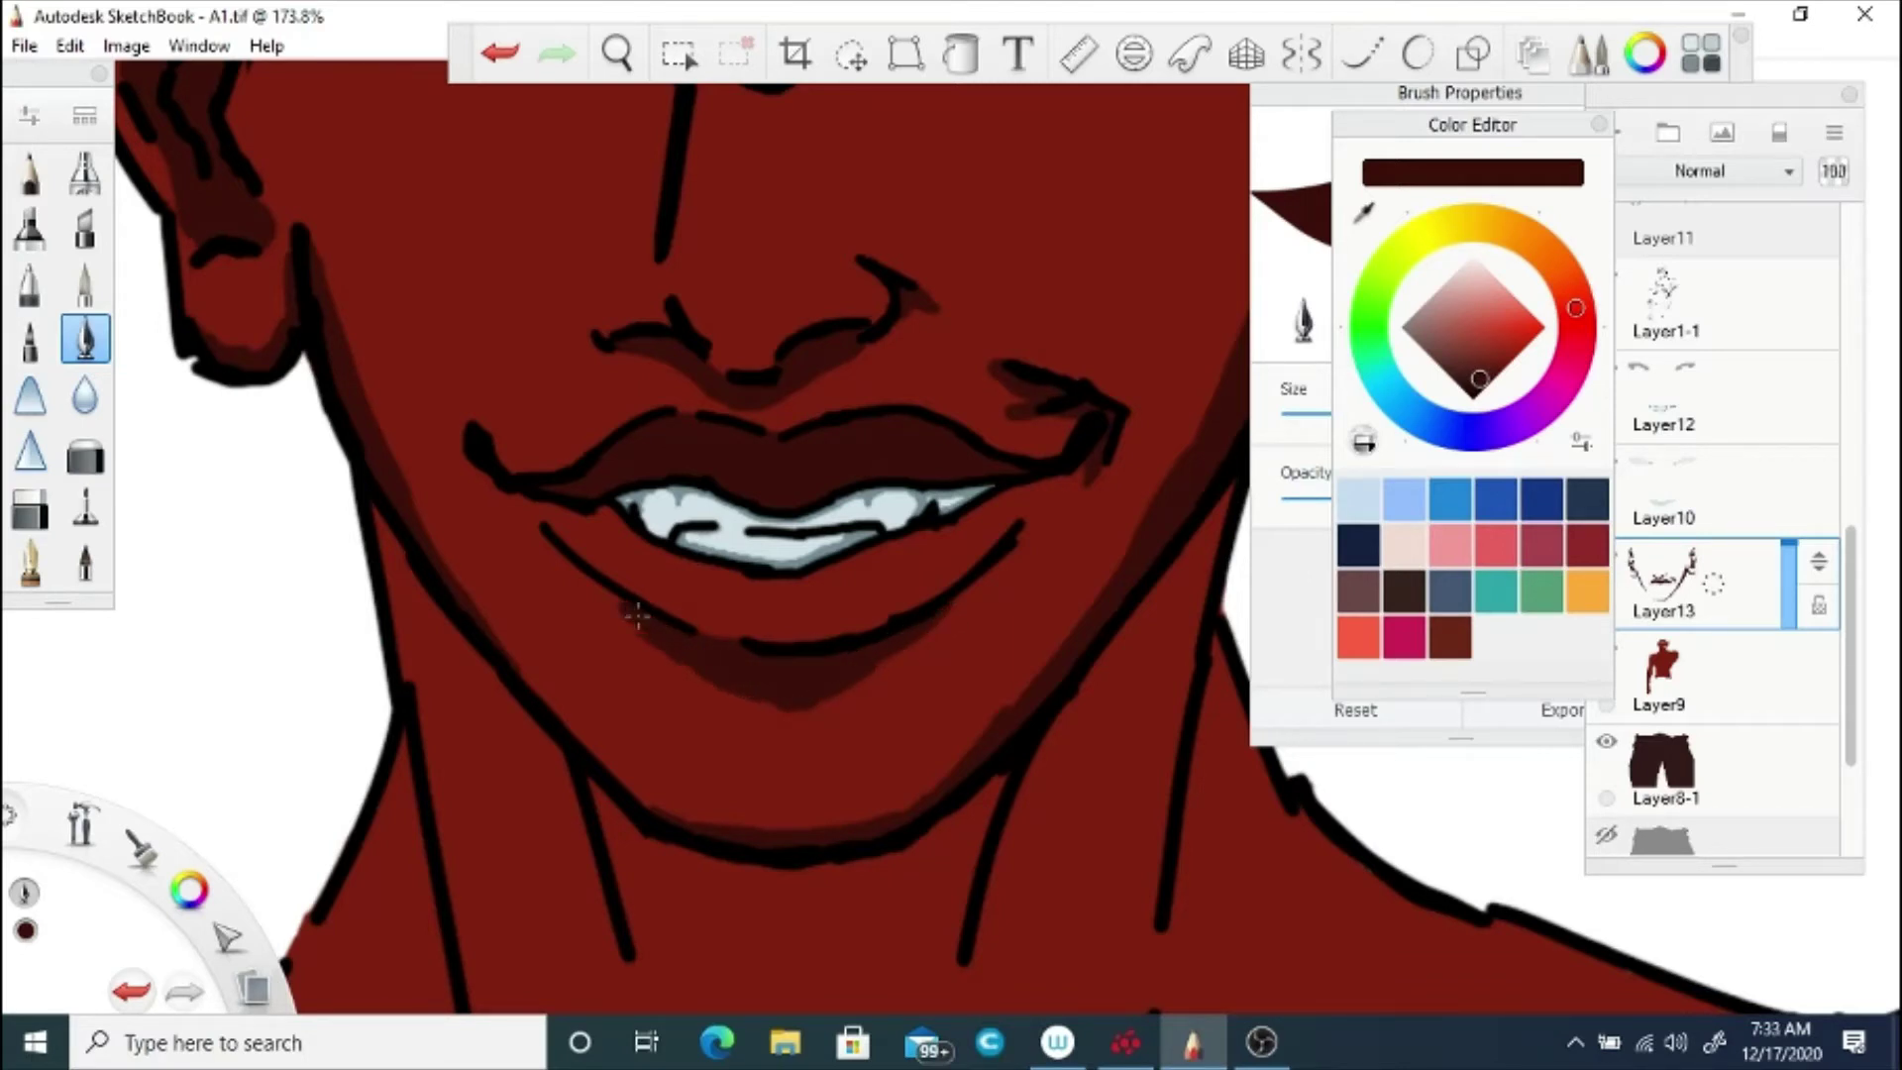
# Step: Shade the nose bridge creases and the area between eyebrow and eyelid on the raised-arm side dark red
pyautogui.click(616, 53)
pyautogui.scroll(-5, 674, 645)
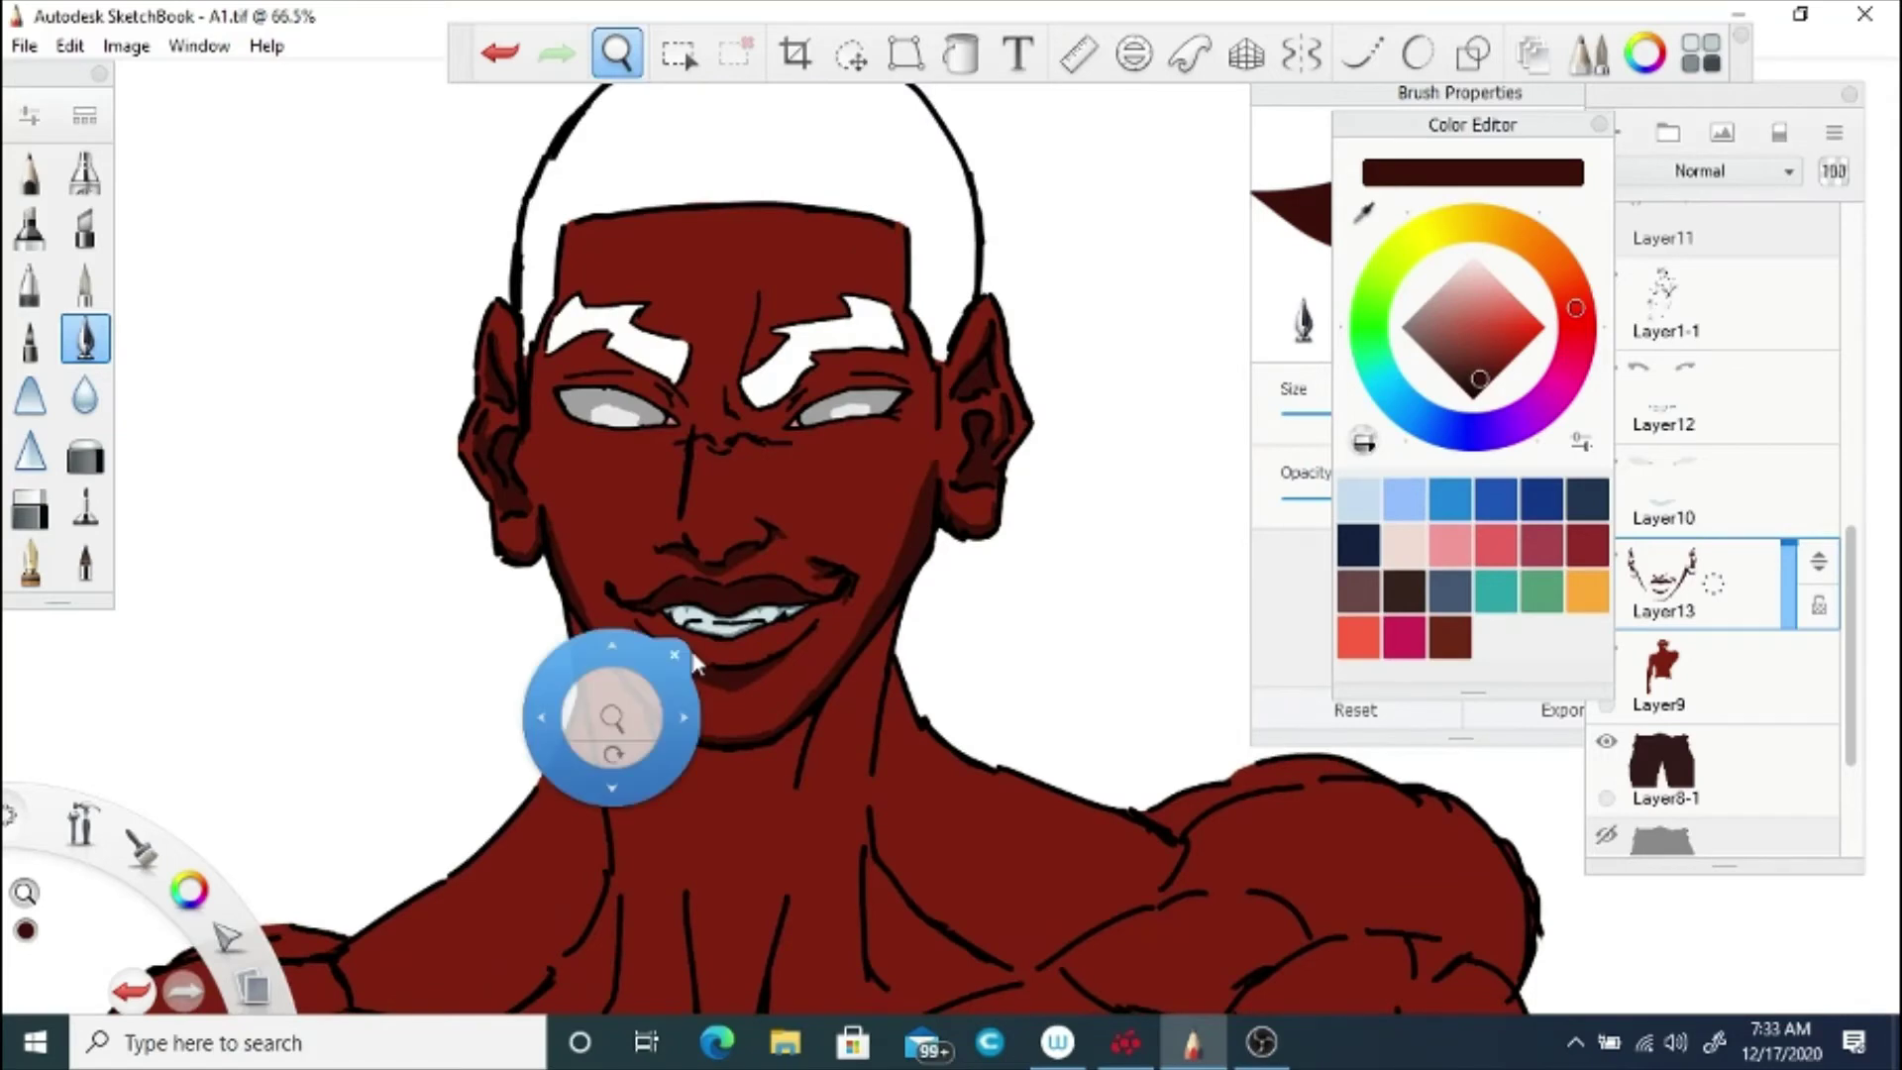
pyautogui.moveTo(696, 664); pyautogui.dragTo(756, 607)
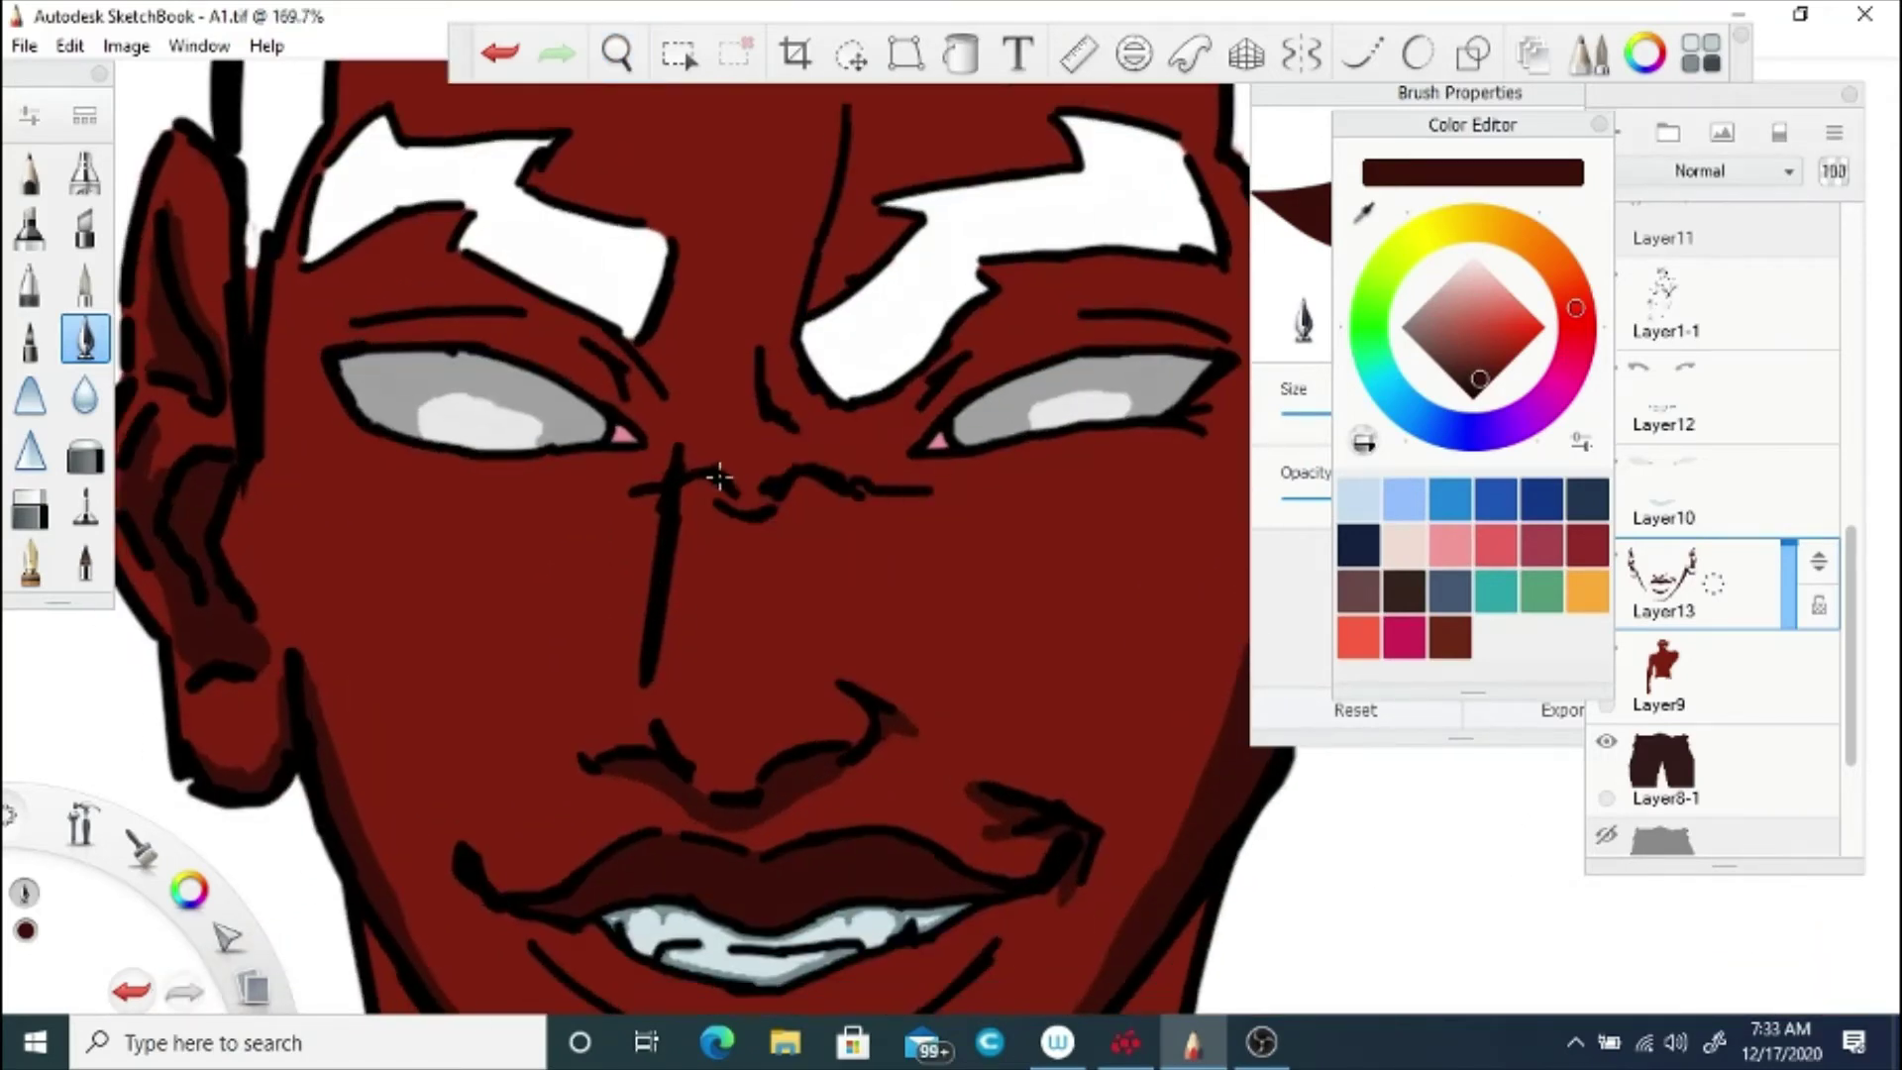
pyautogui.moveTo(762, 502); pyautogui.dragTo(730, 498)
pyautogui.moveTo(772, 424); pyautogui.dragTo(752, 362)
pyautogui.moveTo(931, 377)
pyautogui.mouseDown()
pyautogui.moveTo(871, 426)
pyautogui.moveTo(884, 440)
pyautogui.mouseUp()
pyautogui.moveTo(955, 345)
pyautogui.mouseDown()
pyautogui.moveTo(1030, 266)
pyautogui.moveTo(1000, 315)
pyautogui.moveTo(1065, 302)
pyautogui.moveTo(1056, 321)
pyautogui.mouseUp()
pyautogui.moveTo(1181, 269); pyautogui.dragTo(1168, 295)
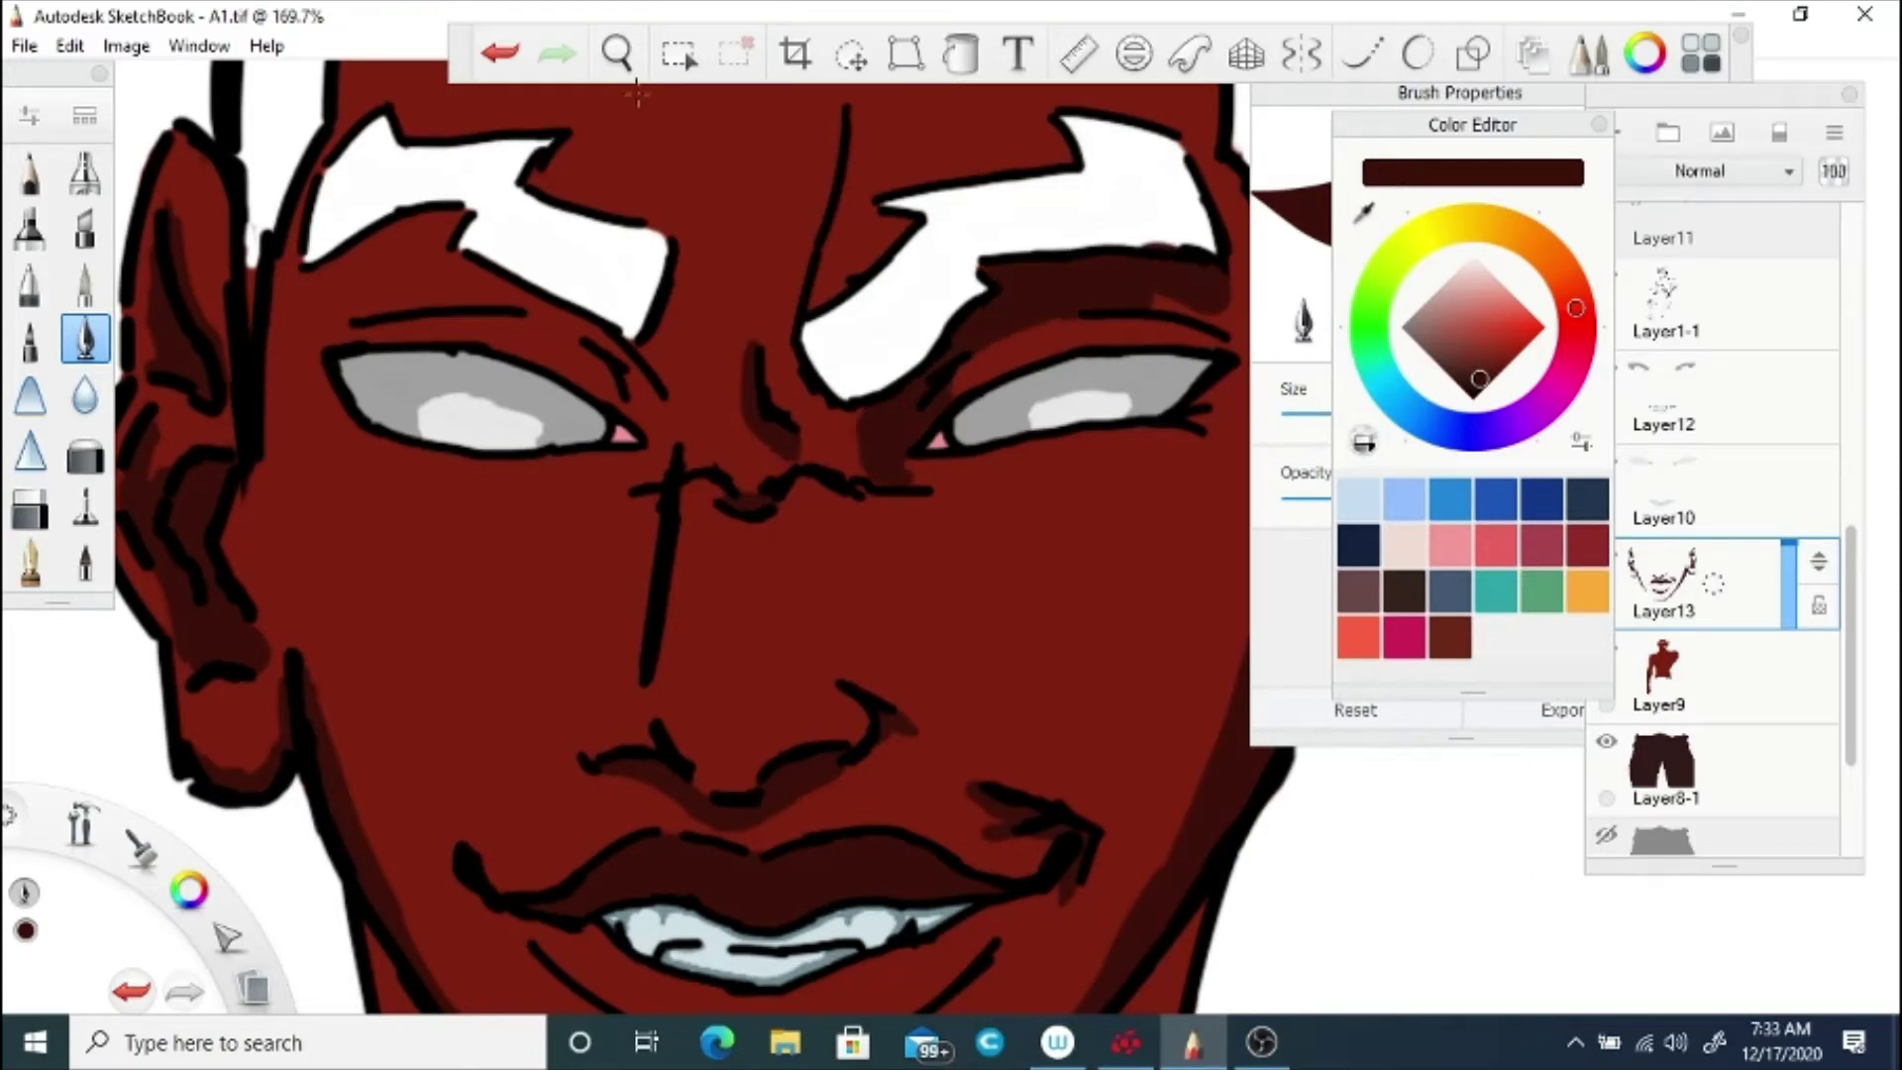
# Step: Clean up the brow shadow with the eraser and add dark red shading around the corners of the eye on the raised-arm side
pyautogui.press('space')
pyautogui.moveTo(1035, 316); pyautogui.dragTo(787, 437)
pyautogui.click(29, 509)
pyautogui.moveTo(915, 365)
pyautogui.mouseDown()
pyautogui.moveTo(888, 349)
pyautogui.moveTo(929, 364)
pyautogui.mouseUp()
pyautogui.click(85, 339)
pyautogui.moveTo(907, 451)
pyautogui.mouseDown()
pyautogui.moveTo(990, 416)
pyautogui.moveTo(995, 461)
pyautogui.moveTo(976, 419)
pyautogui.mouseUp()
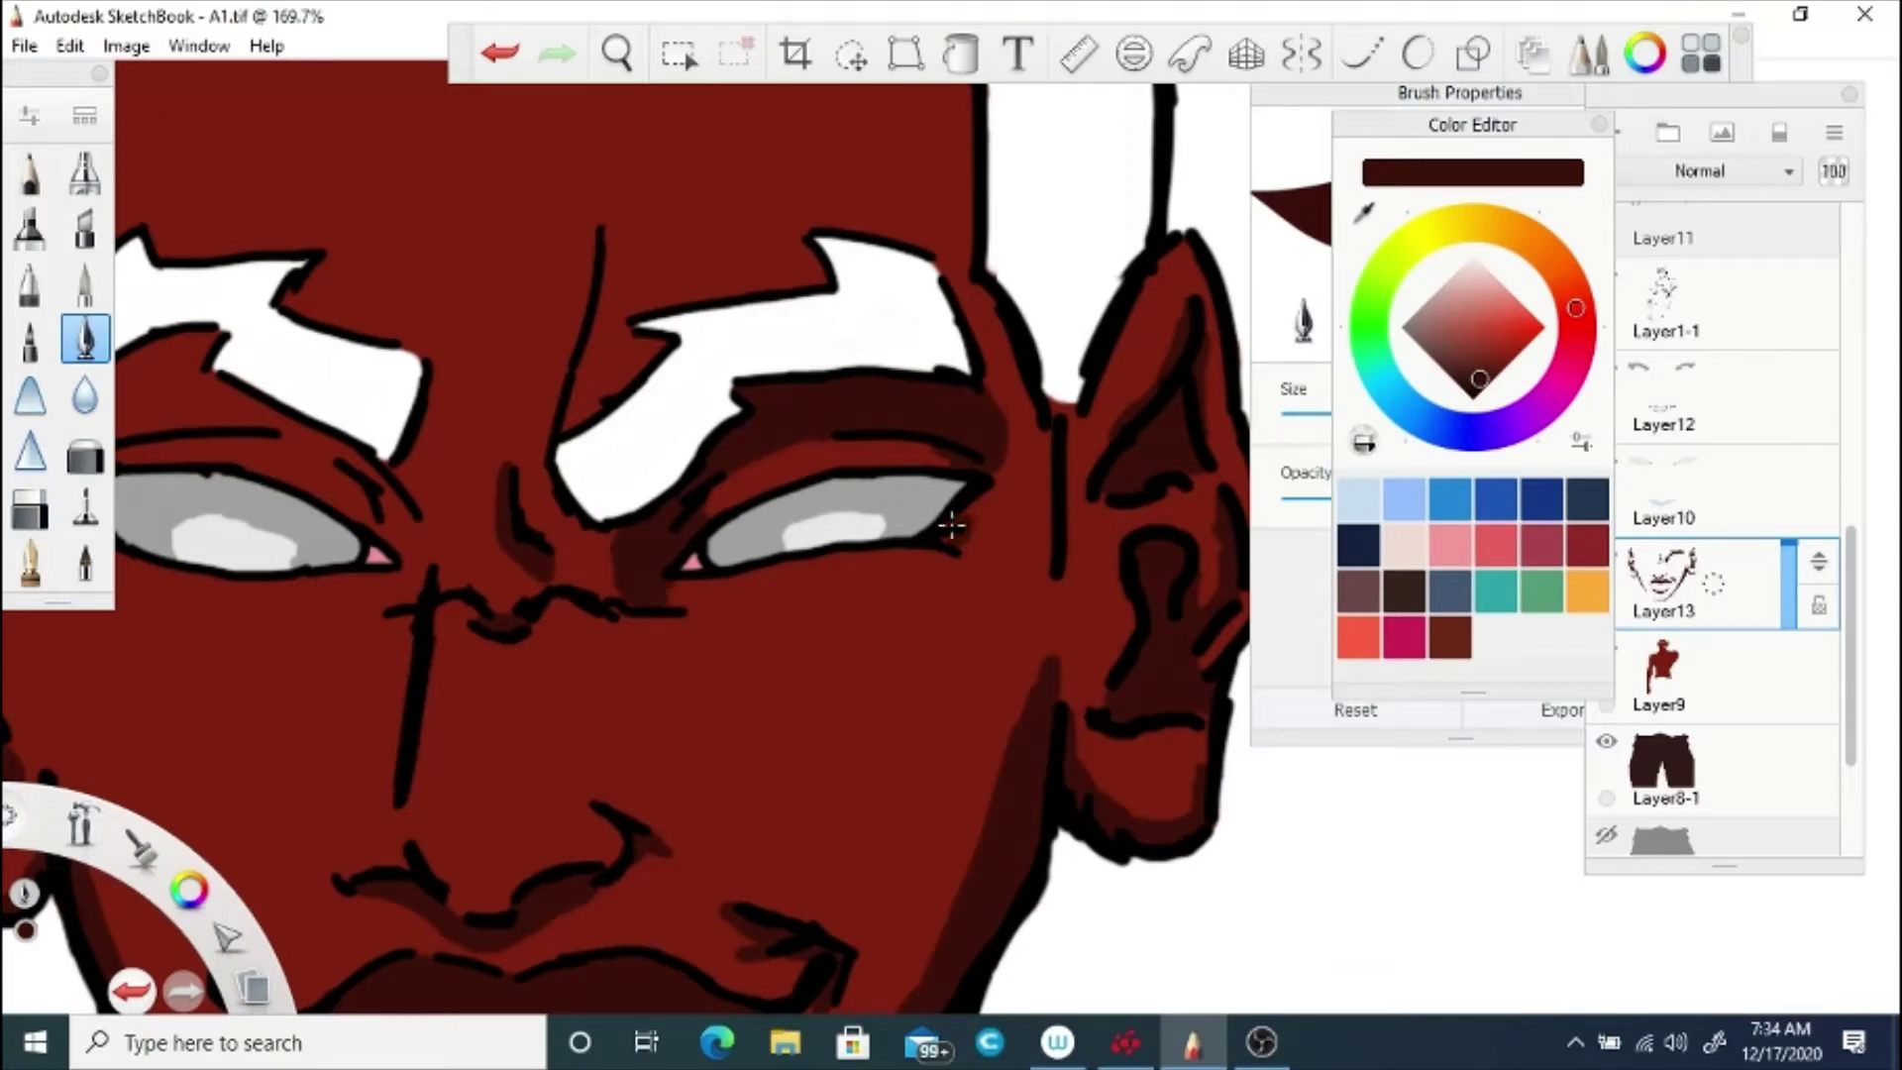
pyautogui.moveTo(634, 618); pyautogui.dragTo(683, 658)
pyautogui.moveTo(641, 319); pyautogui.dragTo(895, 332)
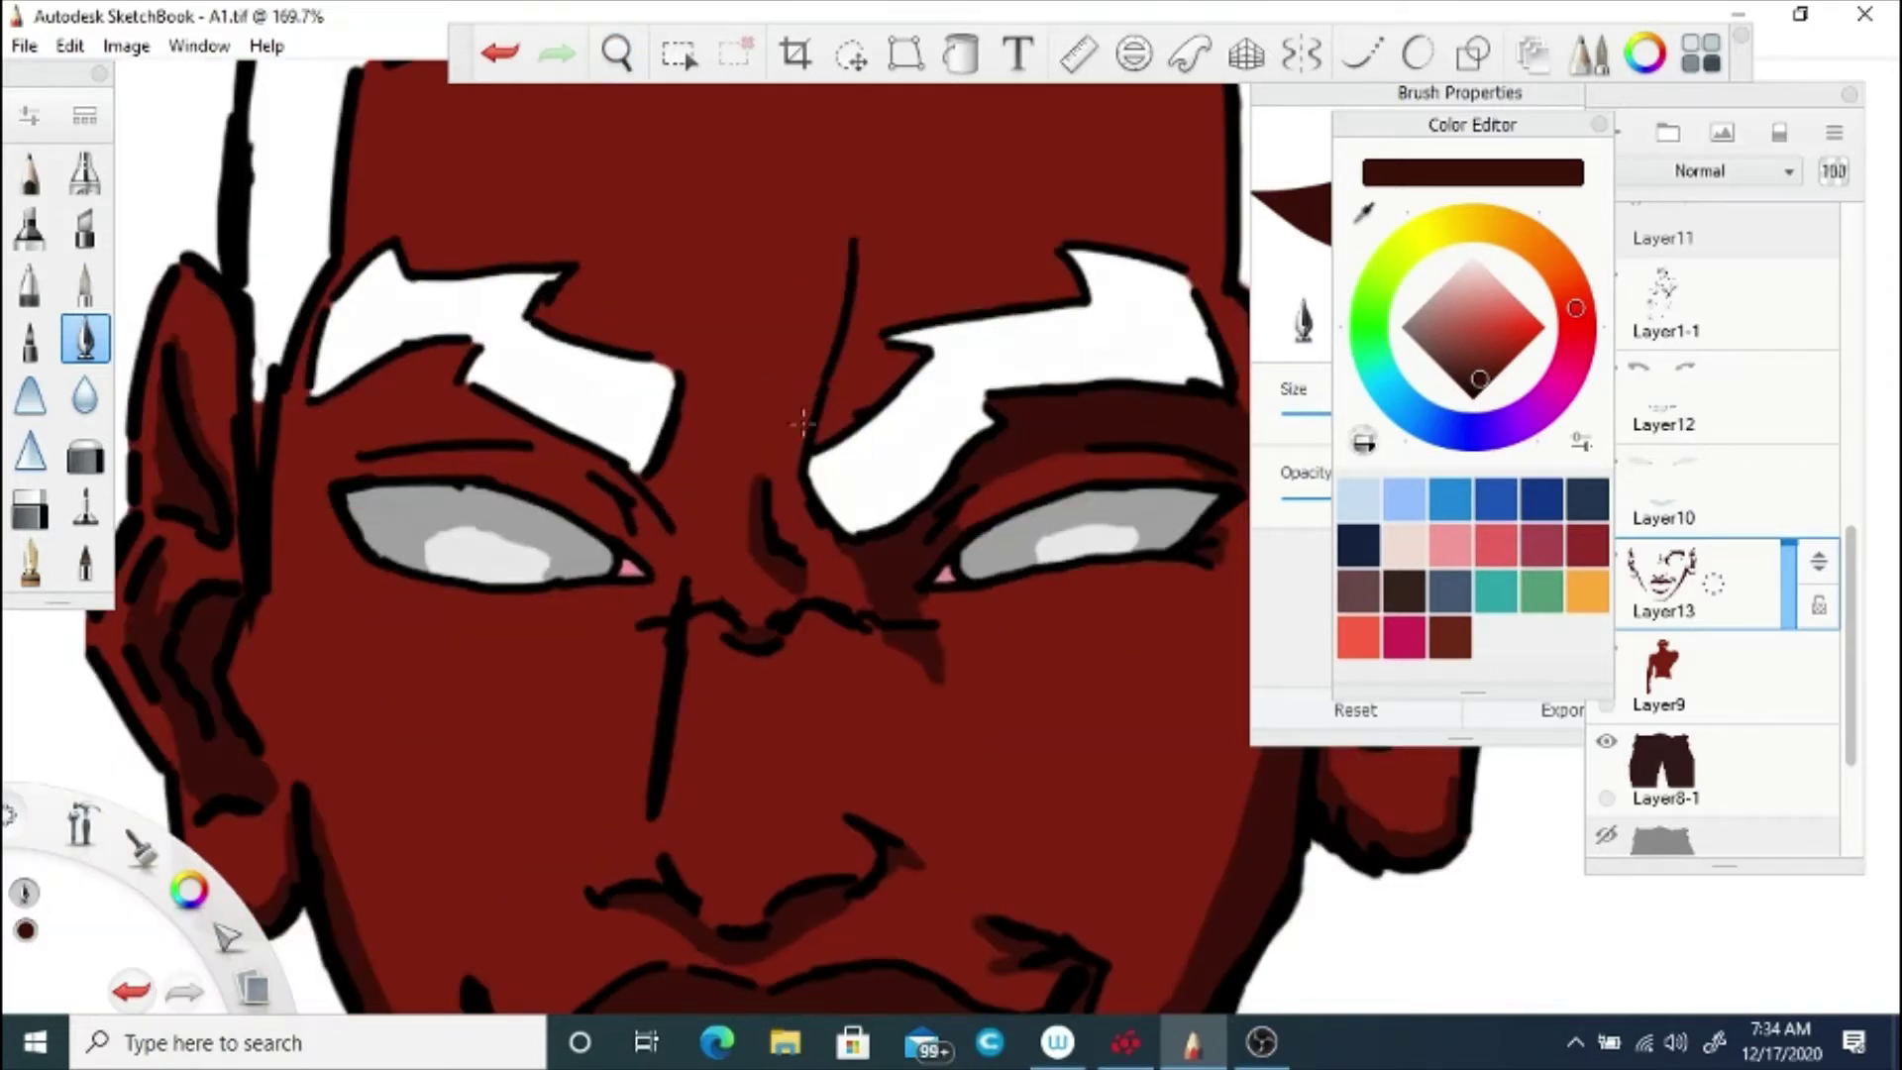
# Step: Paint a dark red shadow along the forehead crease and across the area between the eyebrows
pyautogui.moveTo(806, 422)
pyautogui.mouseDown()
pyautogui.moveTo(770, 477)
pyautogui.moveTo(840, 309)
pyautogui.moveTo(781, 433)
pyautogui.mouseUp()
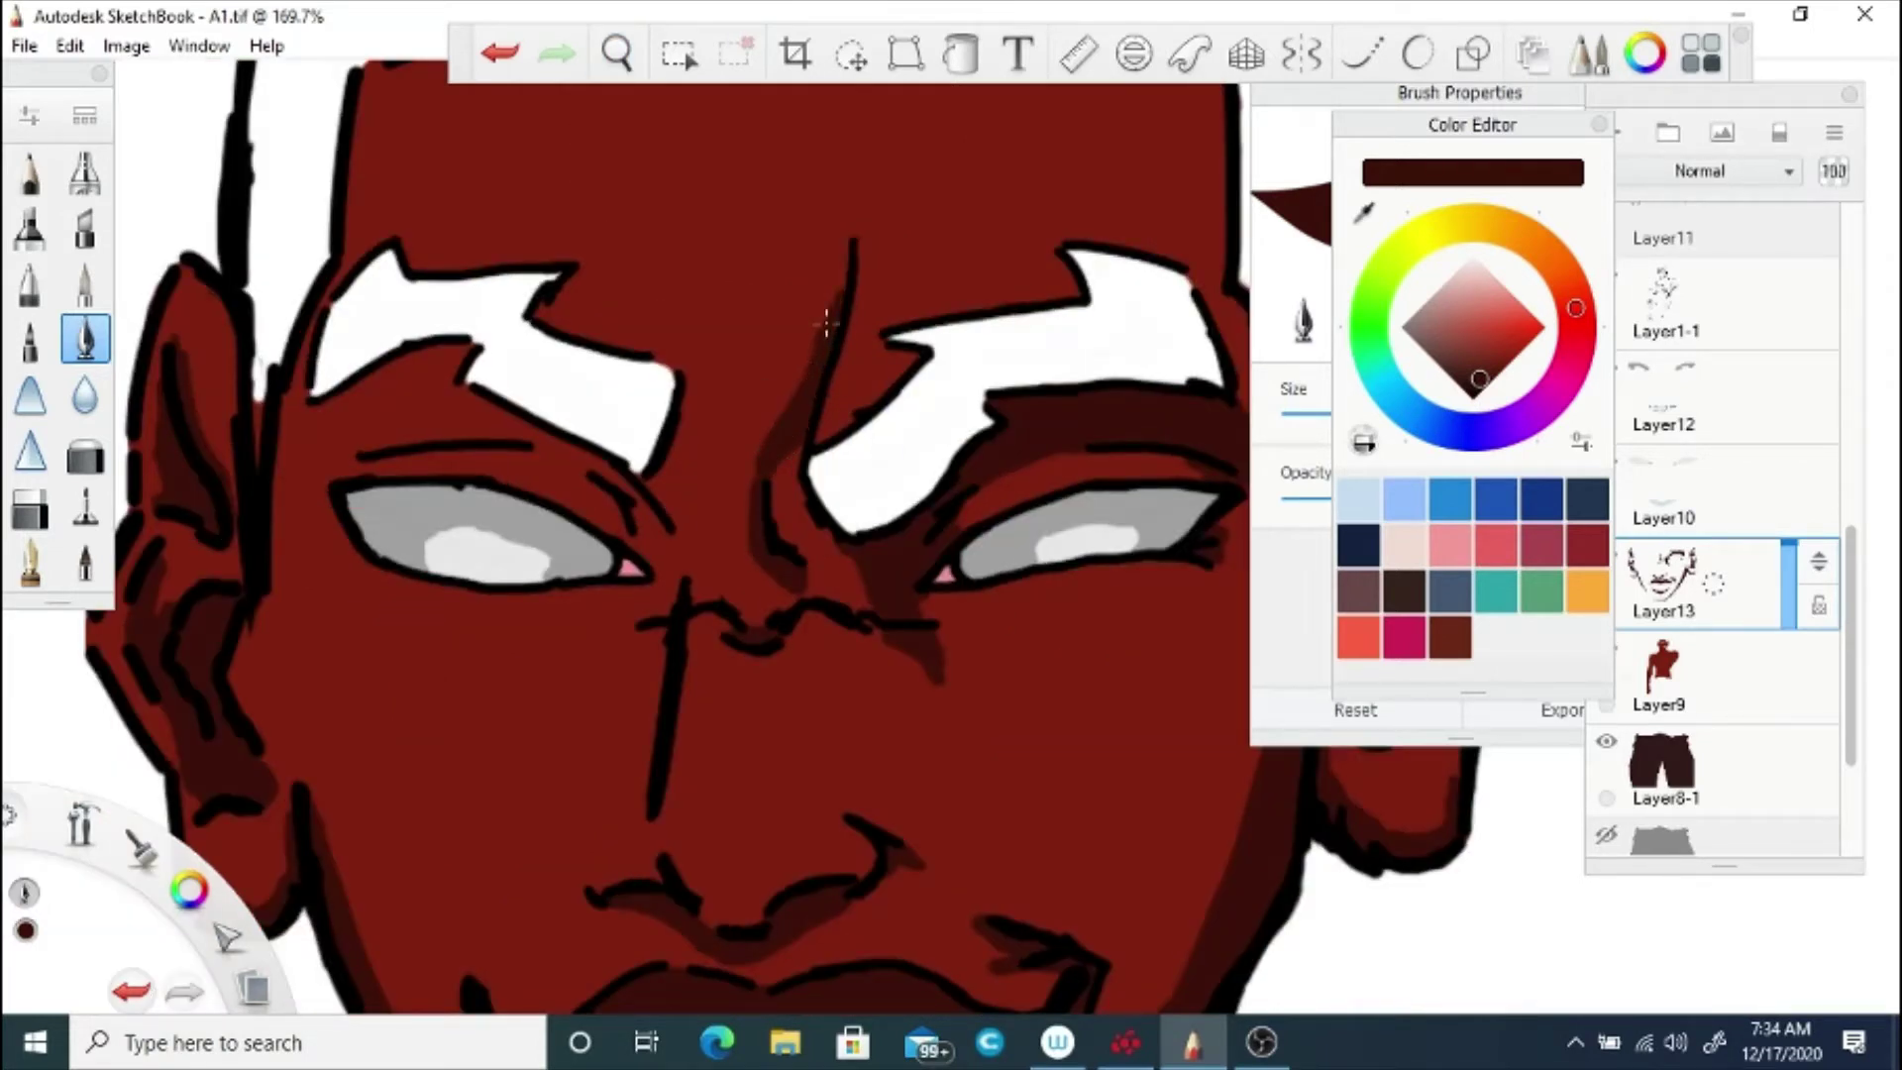
pyautogui.moveTo(826, 321); pyautogui.dragTo(770, 436)
pyautogui.moveTo(672, 480); pyautogui.dragTo(853, 603)
pyautogui.moveTo(750, 525); pyautogui.dragTo(794, 533)
pyautogui.moveTo(749, 446)
pyautogui.mouseDown()
pyautogui.moveTo(759, 515)
pyautogui.moveTo(742, 516)
pyautogui.mouseUp()
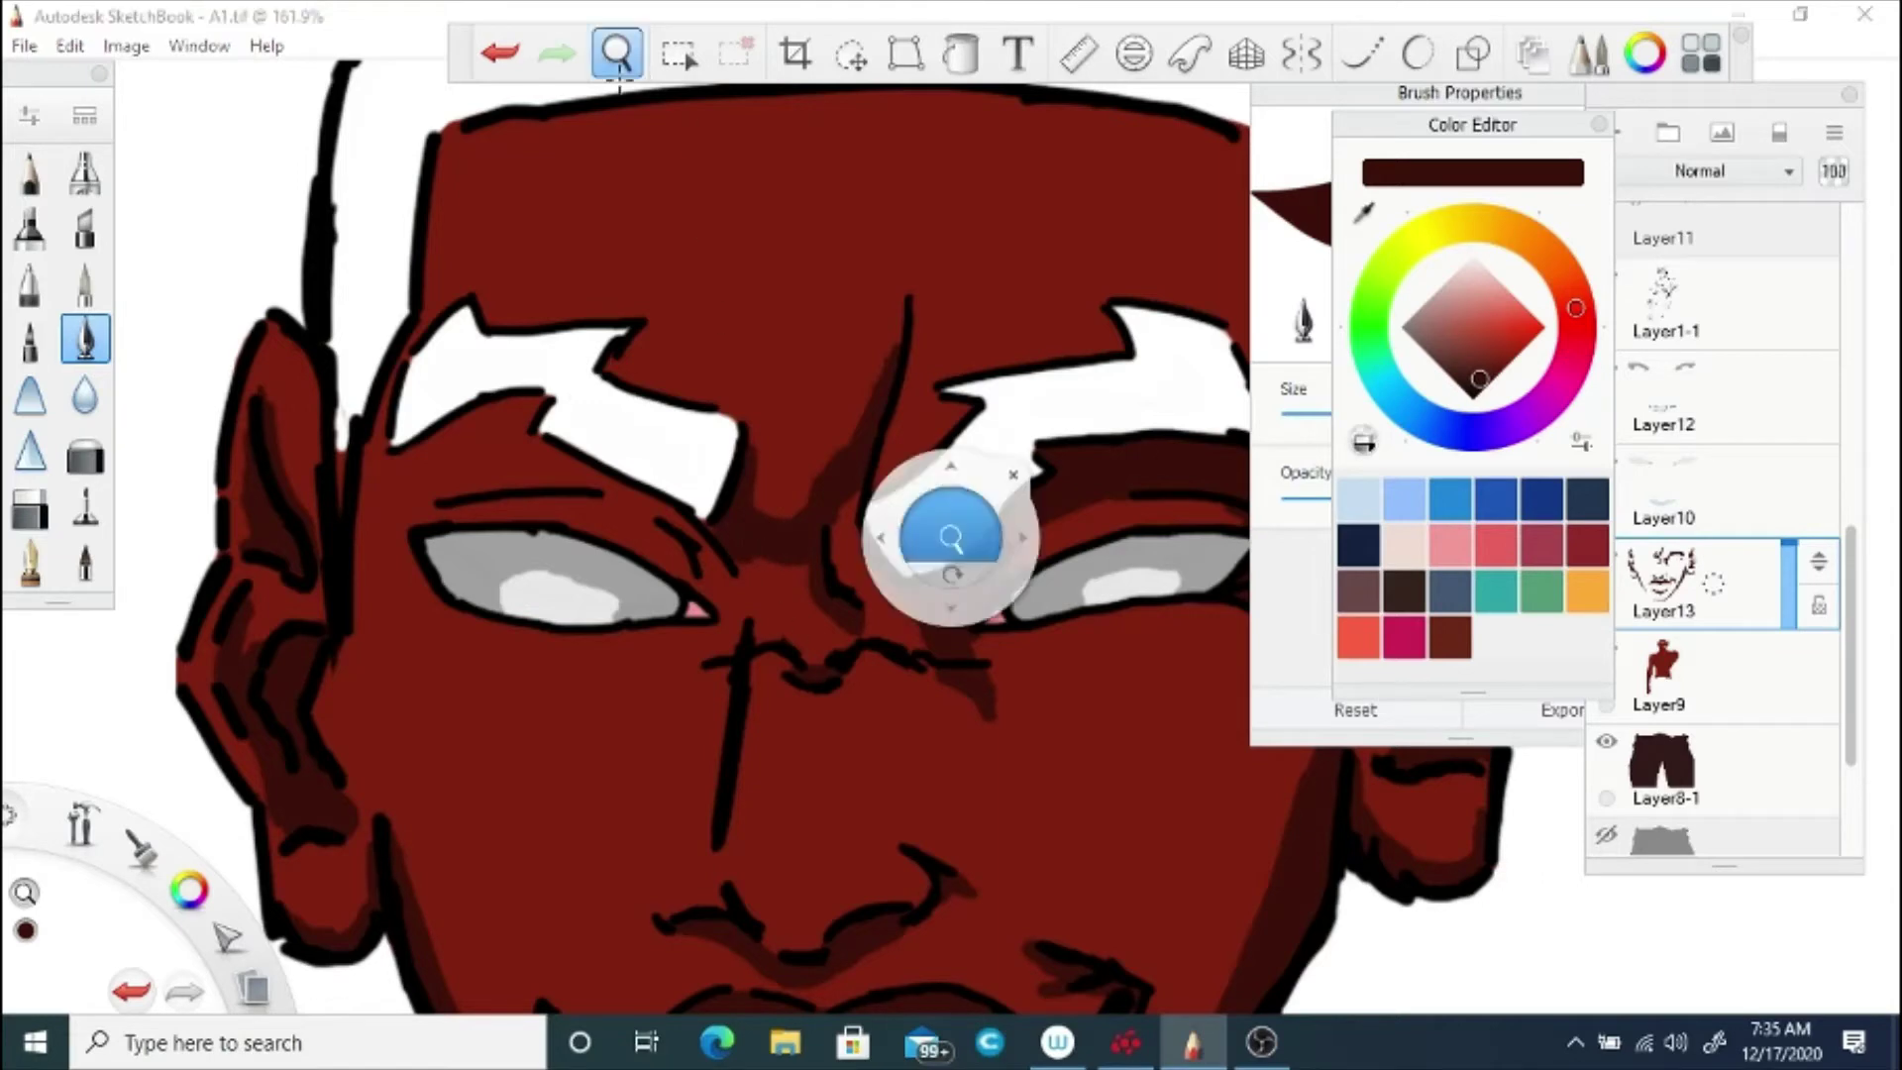
# Step: Shade both corners of the eye on the lowered-arm side dark red and fill the area between its eyebrow and eyelid
pyautogui.scroll(-2, 753, 535)
pyautogui.scroll(4, 806, 433)
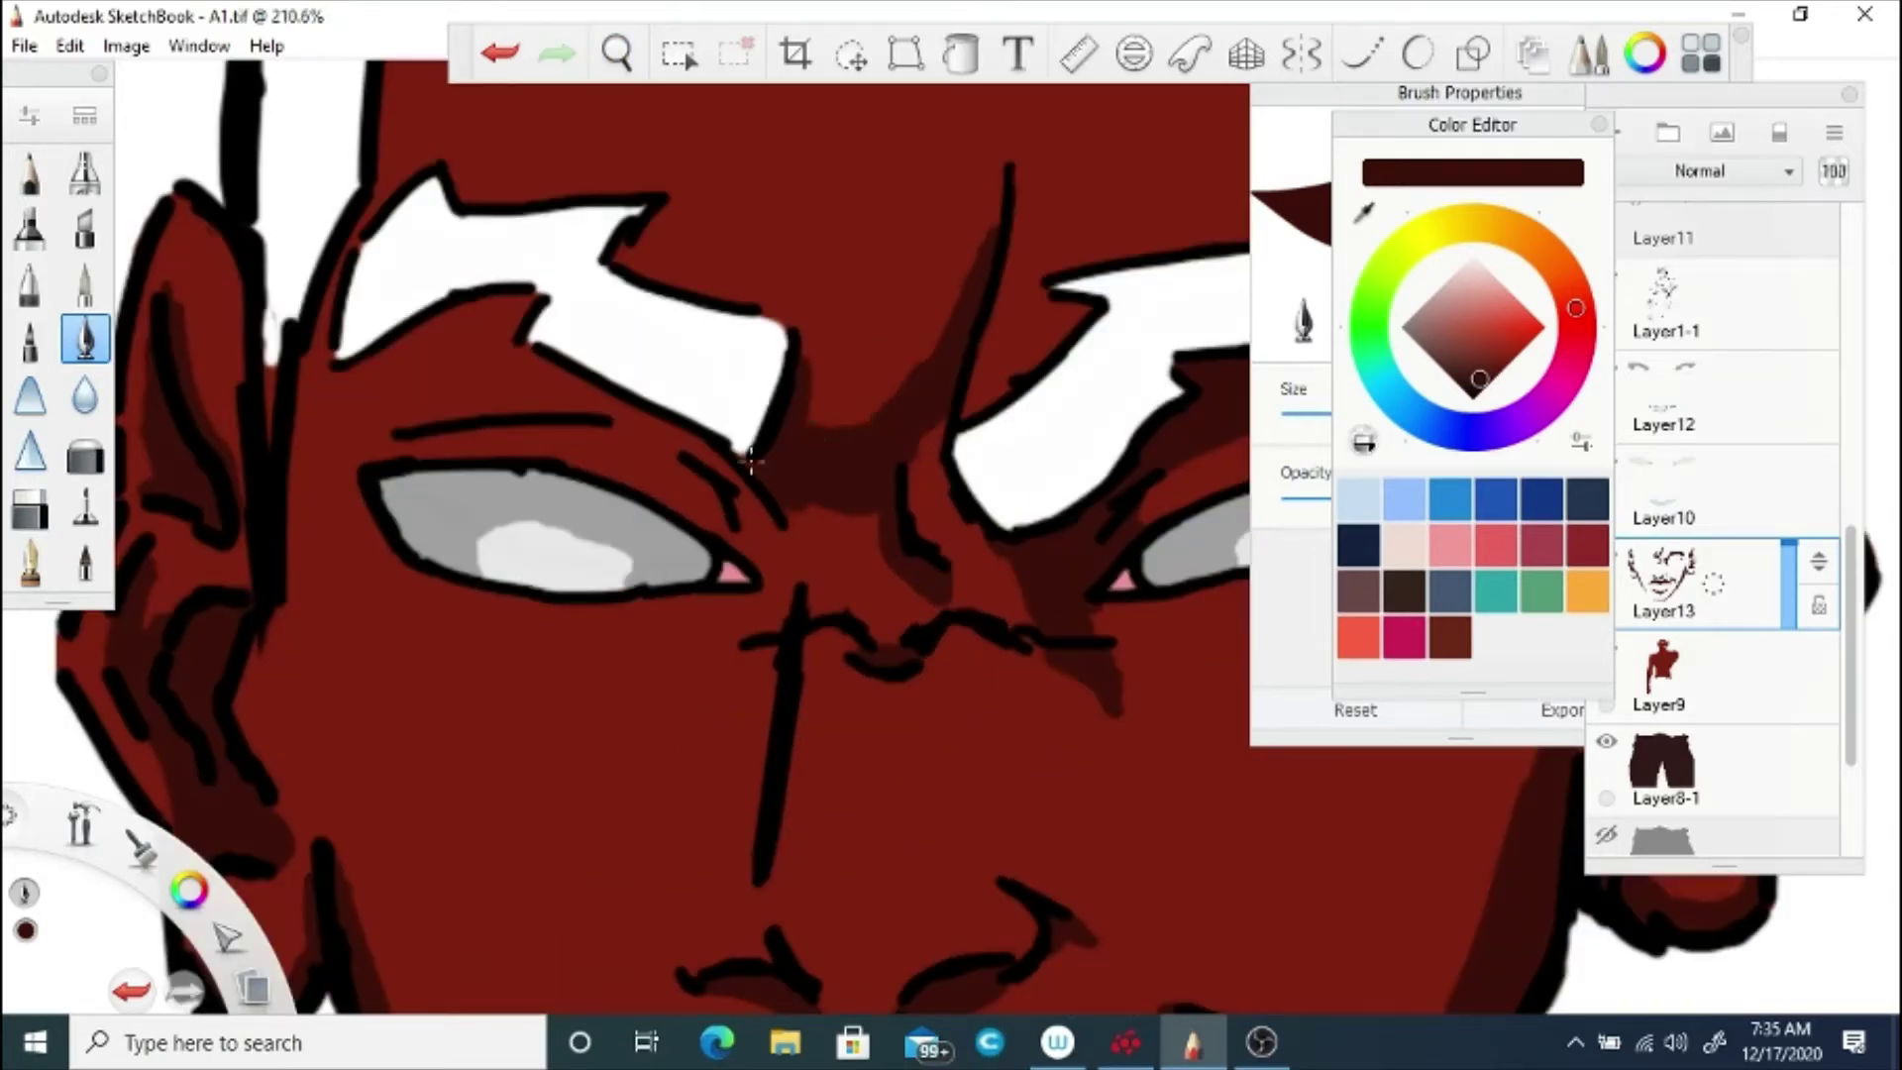
pyautogui.moveTo(751, 459)
pyautogui.mouseDown()
pyautogui.moveTo(738, 486)
pyautogui.moveTo(764, 584)
pyautogui.moveTo(688, 698)
pyautogui.mouseUp()
pyautogui.moveTo(723, 606); pyautogui.dragTo(674, 604)
pyautogui.moveTo(376, 535)
pyautogui.mouseDown()
pyautogui.moveTo(406, 619)
pyautogui.moveTo(428, 586)
pyautogui.mouseUp()
pyautogui.moveTo(359, 355)
pyautogui.mouseDown()
pyautogui.moveTo(356, 425)
pyautogui.moveTo(560, 391)
pyautogui.moveTo(708, 453)
pyautogui.mouseUp()
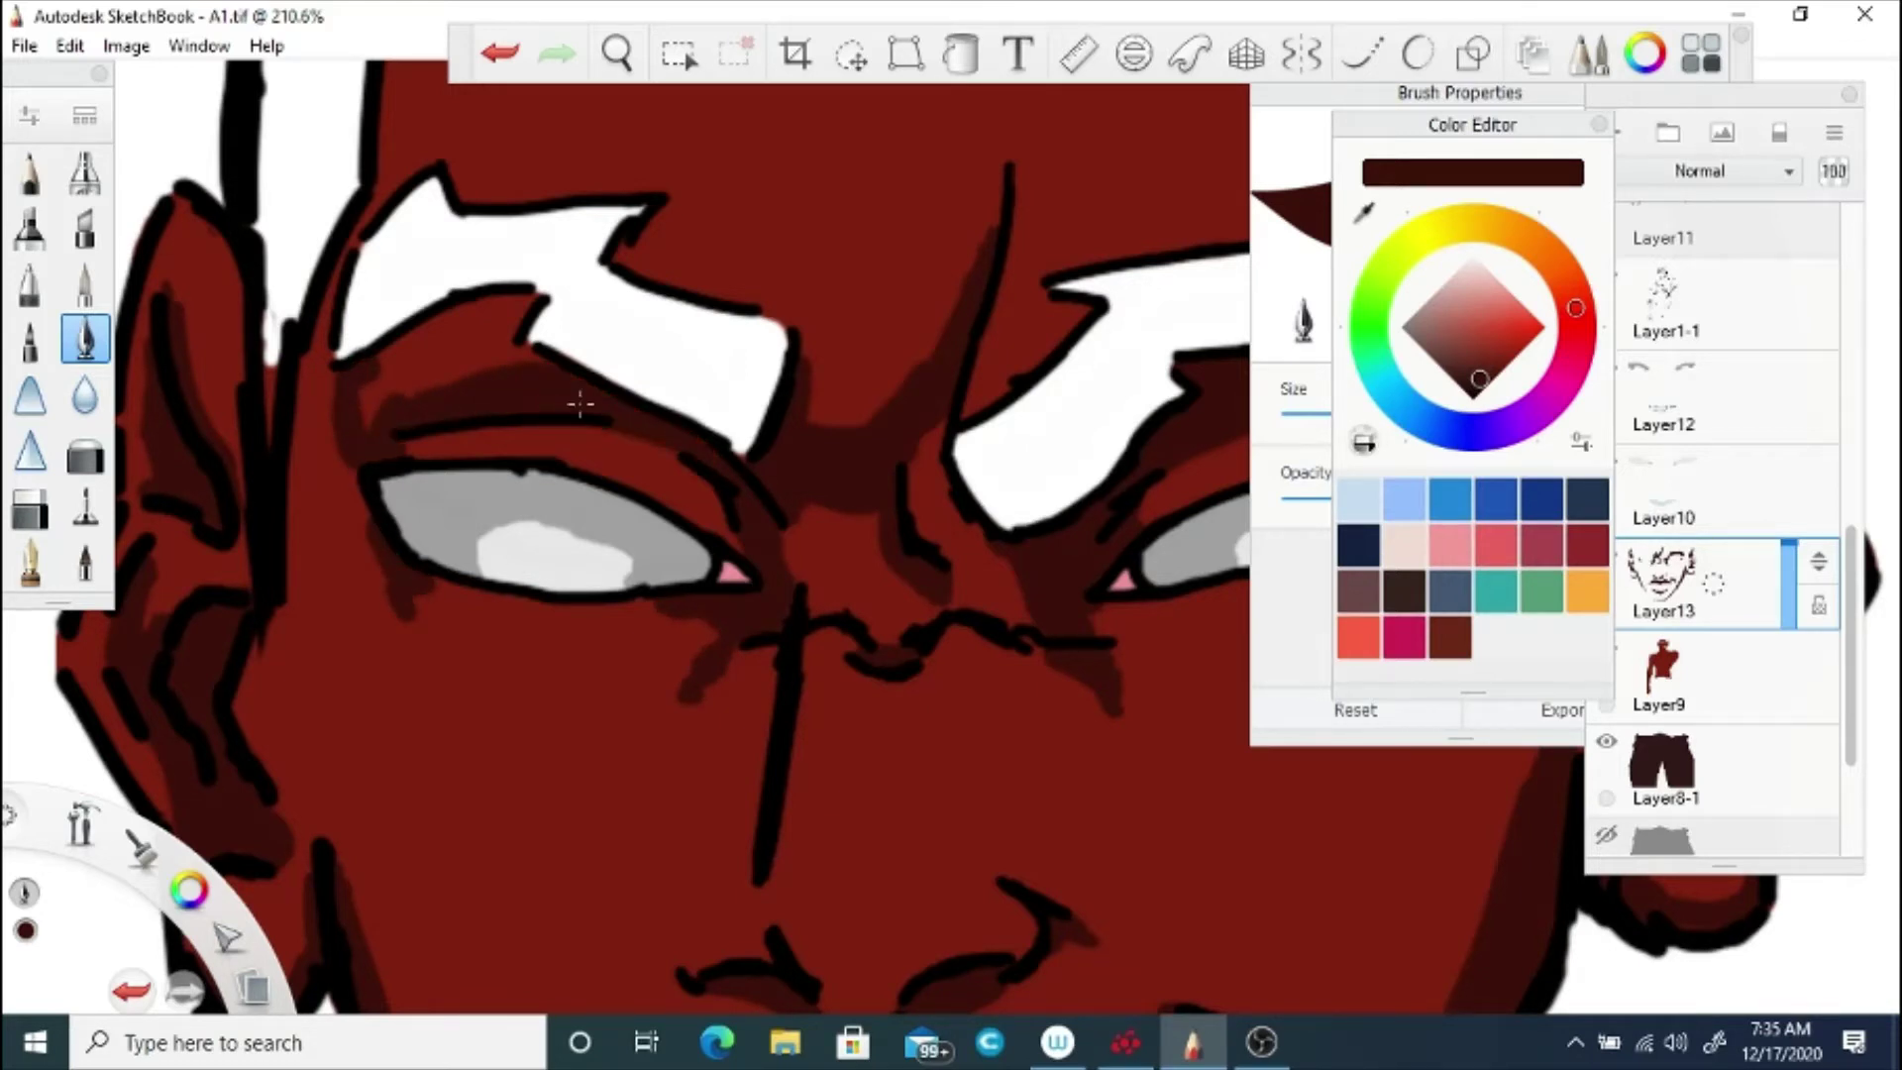
pyautogui.moveTo(488, 353)
pyautogui.mouseDown()
pyautogui.moveTo(515, 322)
pyautogui.moveTo(376, 396)
pyautogui.moveTo(597, 391)
pyautogui.mouseUp()
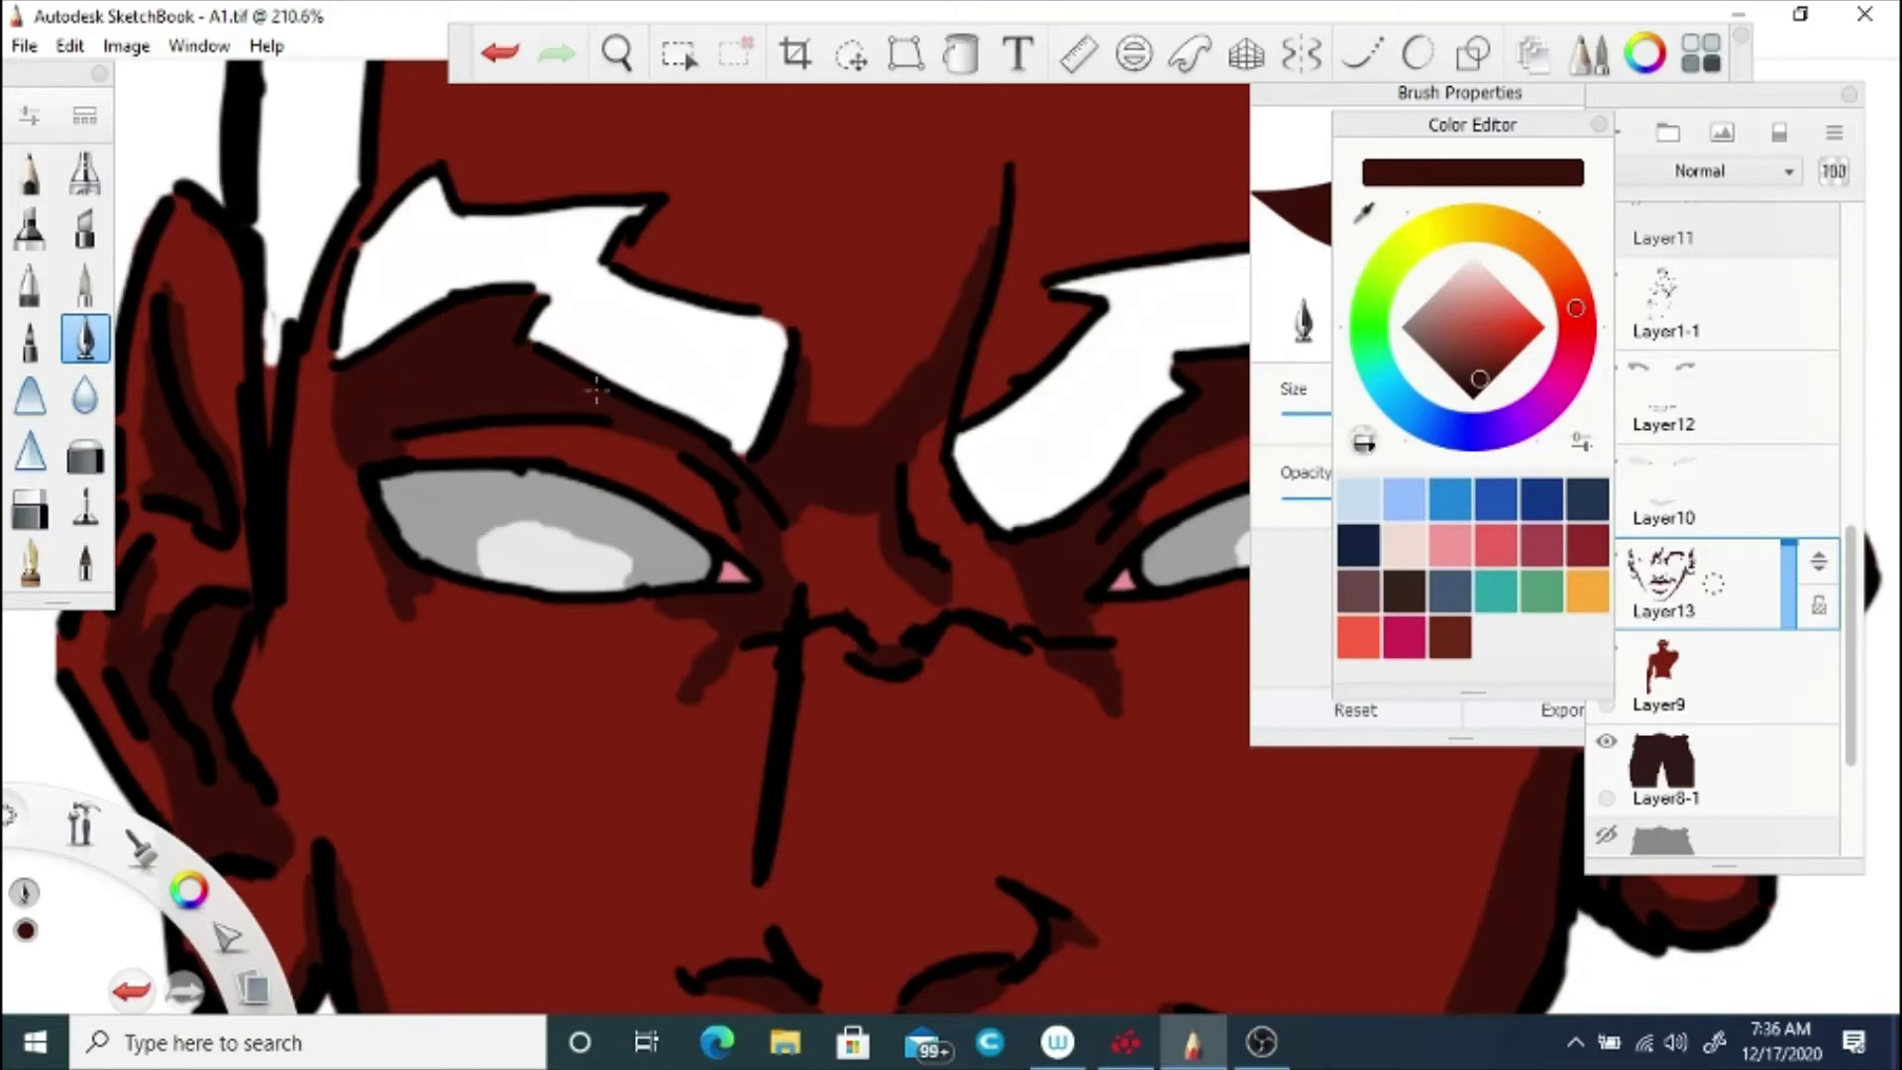
# Step: Add dark red shading beside the upper nose bridge and trim the shadow around the bridge crease with the eraser
pyautogui.moveTo(798, 517)
pyautogui.mouseDown()
pyautogui.moveTo(789, 592)
pyautogui.moveTo(674, 514)
pyautogui.moveTo(841, 670)
pyautogui.mouseUp()
pyautogui.press('space')
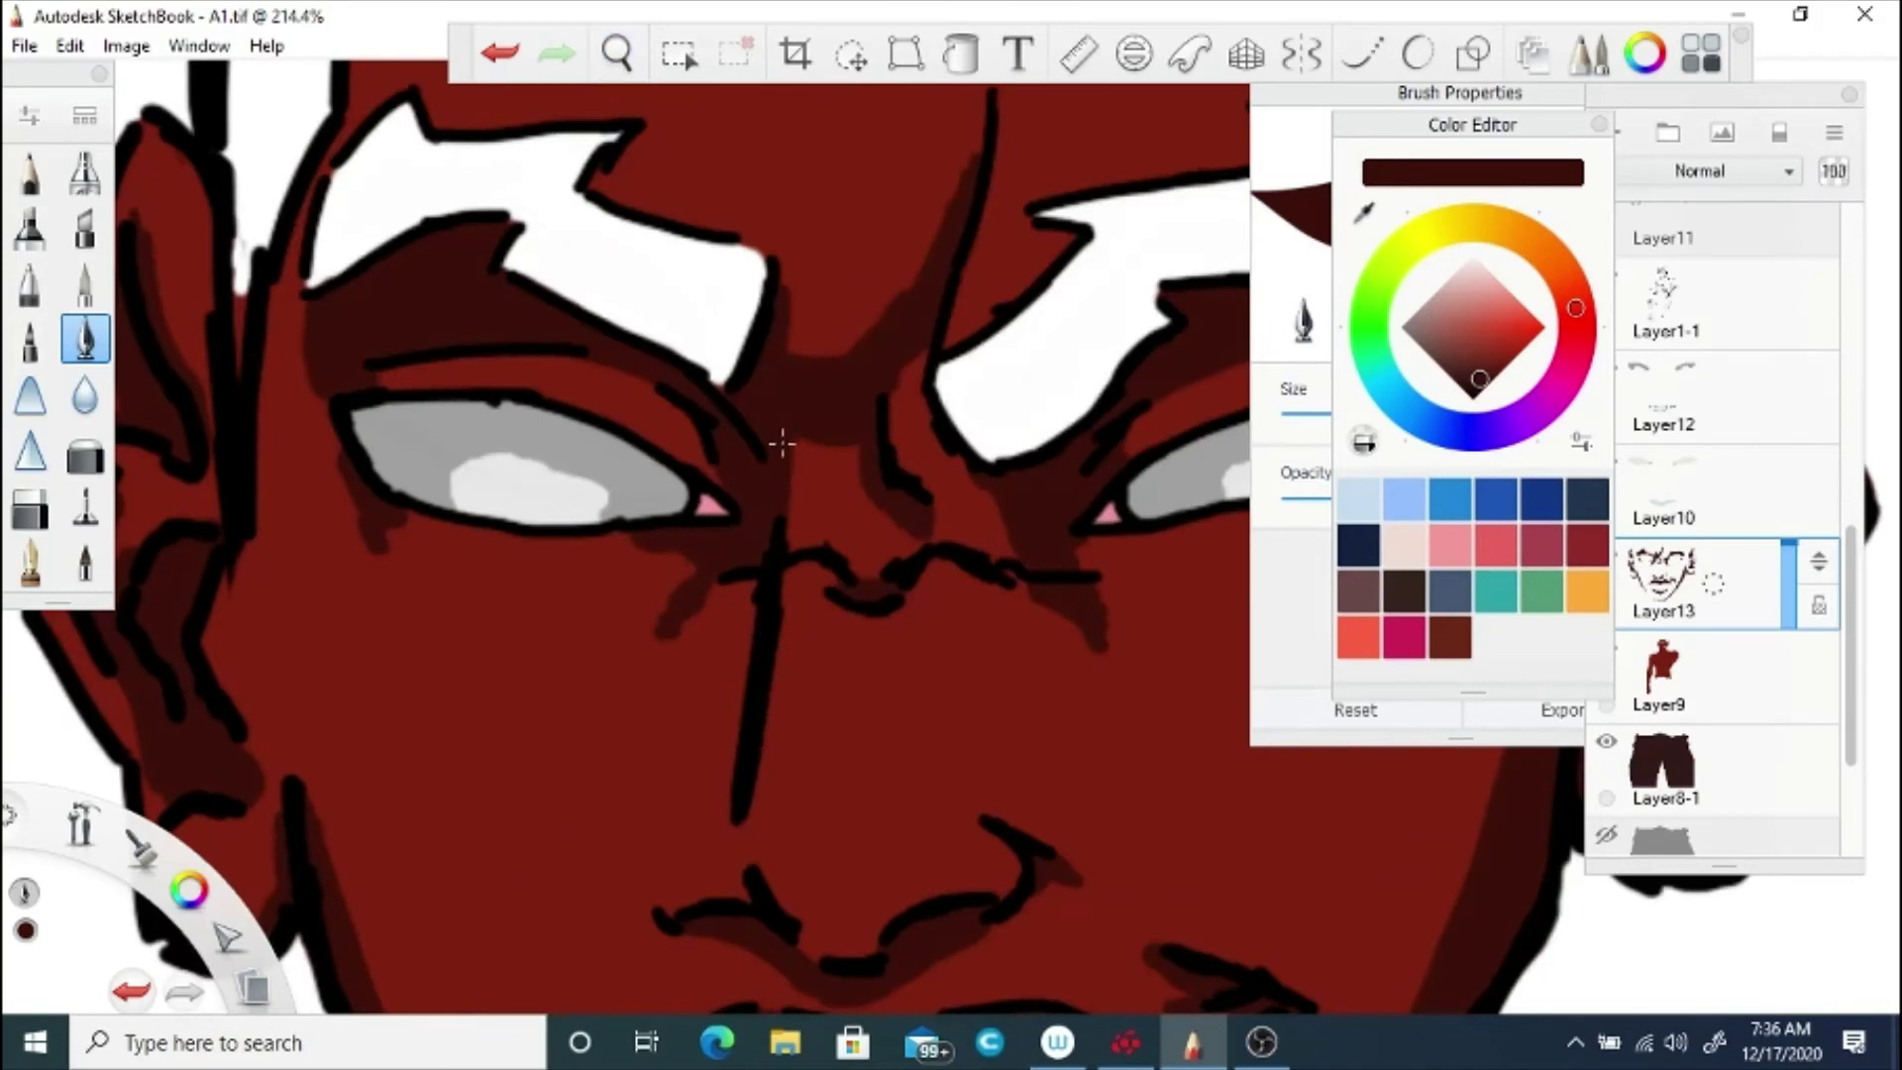
pyautogui.moveTo(863, 948)
pyautogui.mouseDown()
pyautogui.moveTo(799, 943)
pyautogui.moveTo(862, 945)
pyautogui.moveTo(907, 904)
pyautogui.mouseUp()
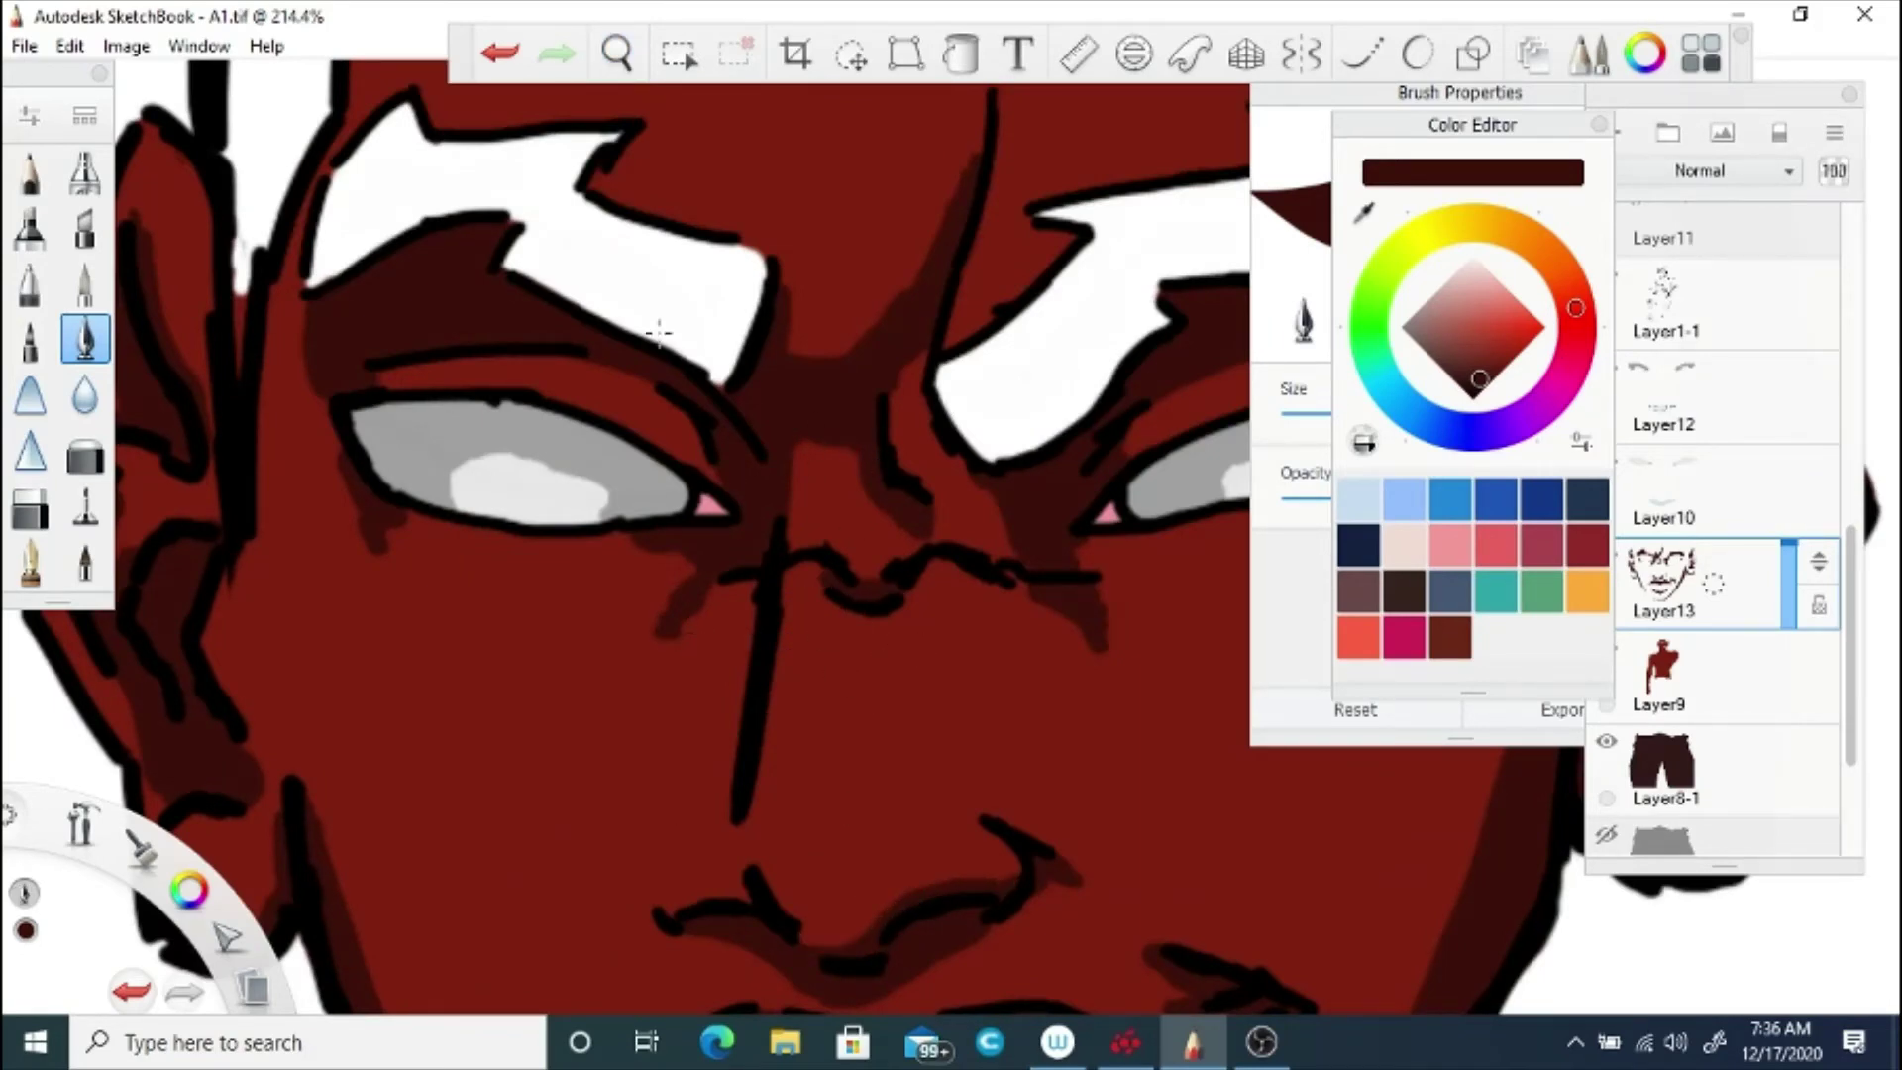
pyautogui.press('space')
pyautogui.moveTo(660, 171); pyautogui.dragTo(822, 675)
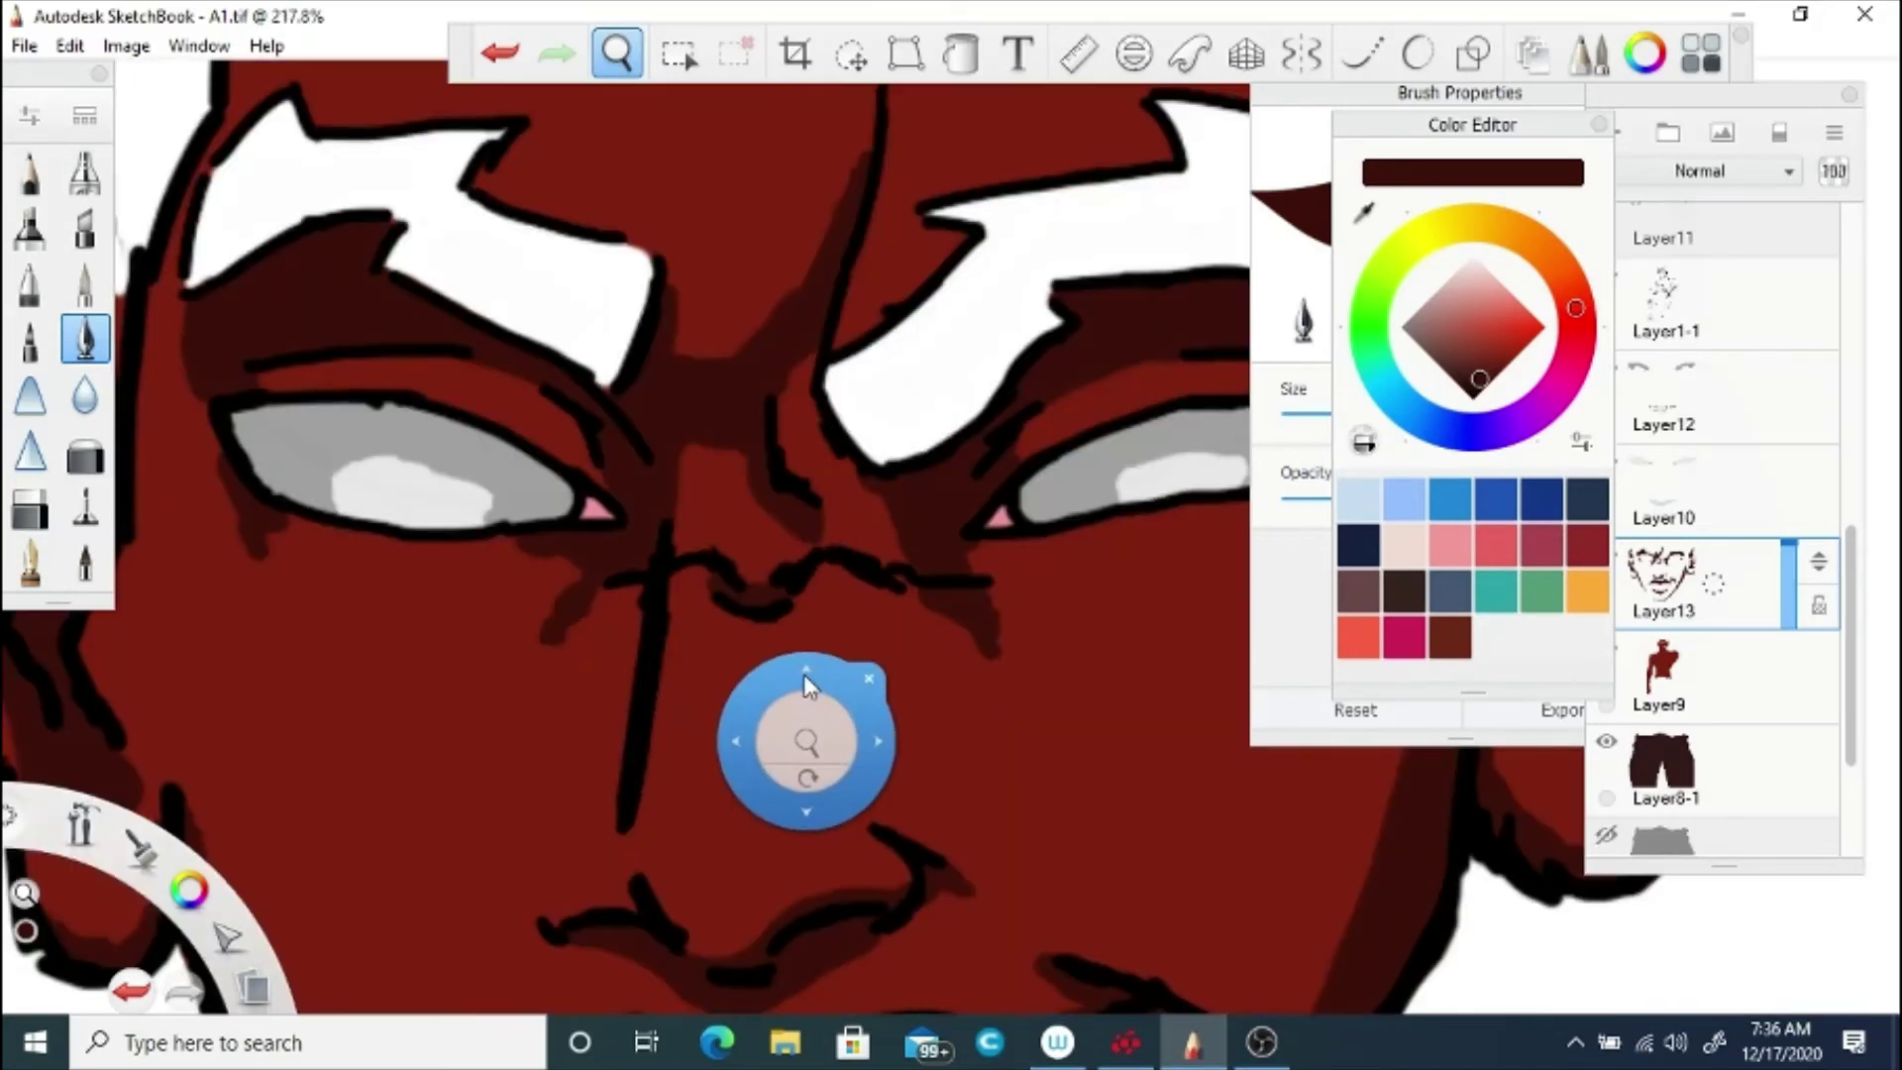
pyautogui.moveTo(596, 505); pyautogui.dragTo(763, 662)
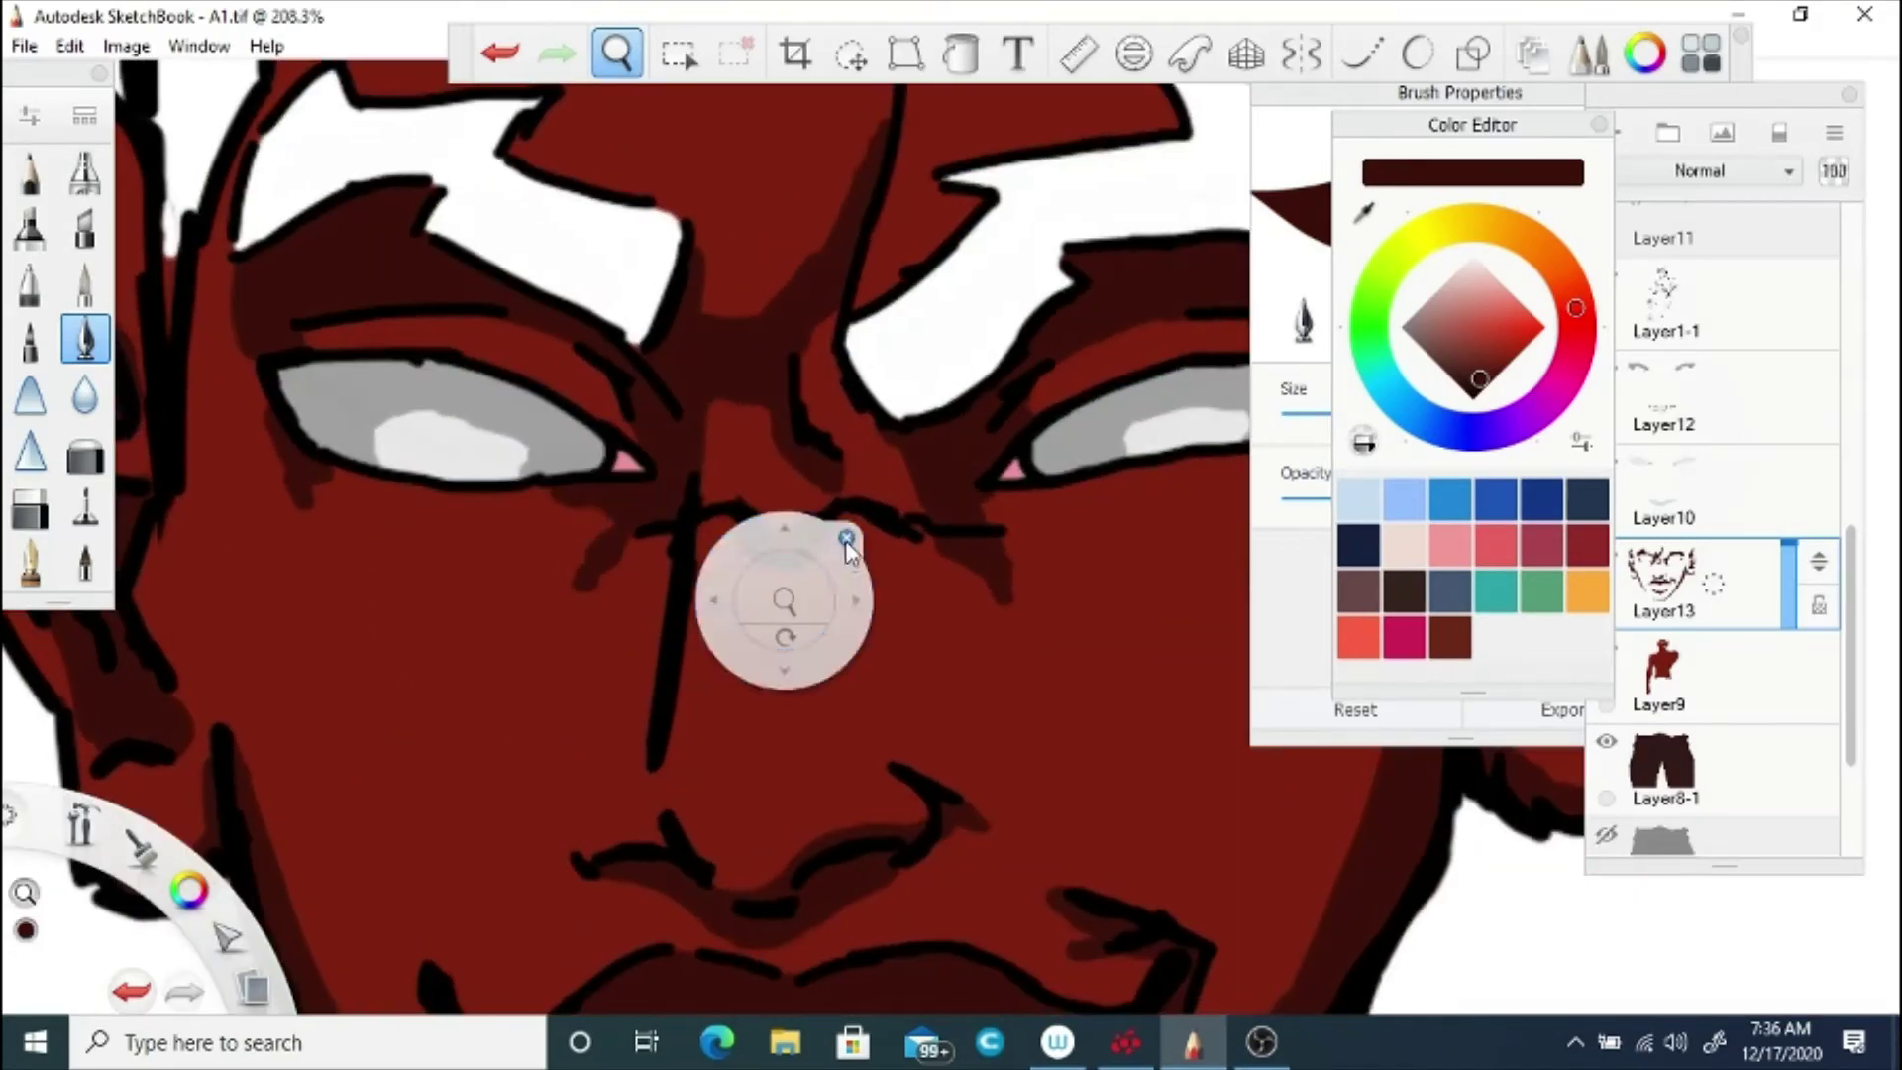
pyautogui.click(847, 539)
pyautogui.press('e')
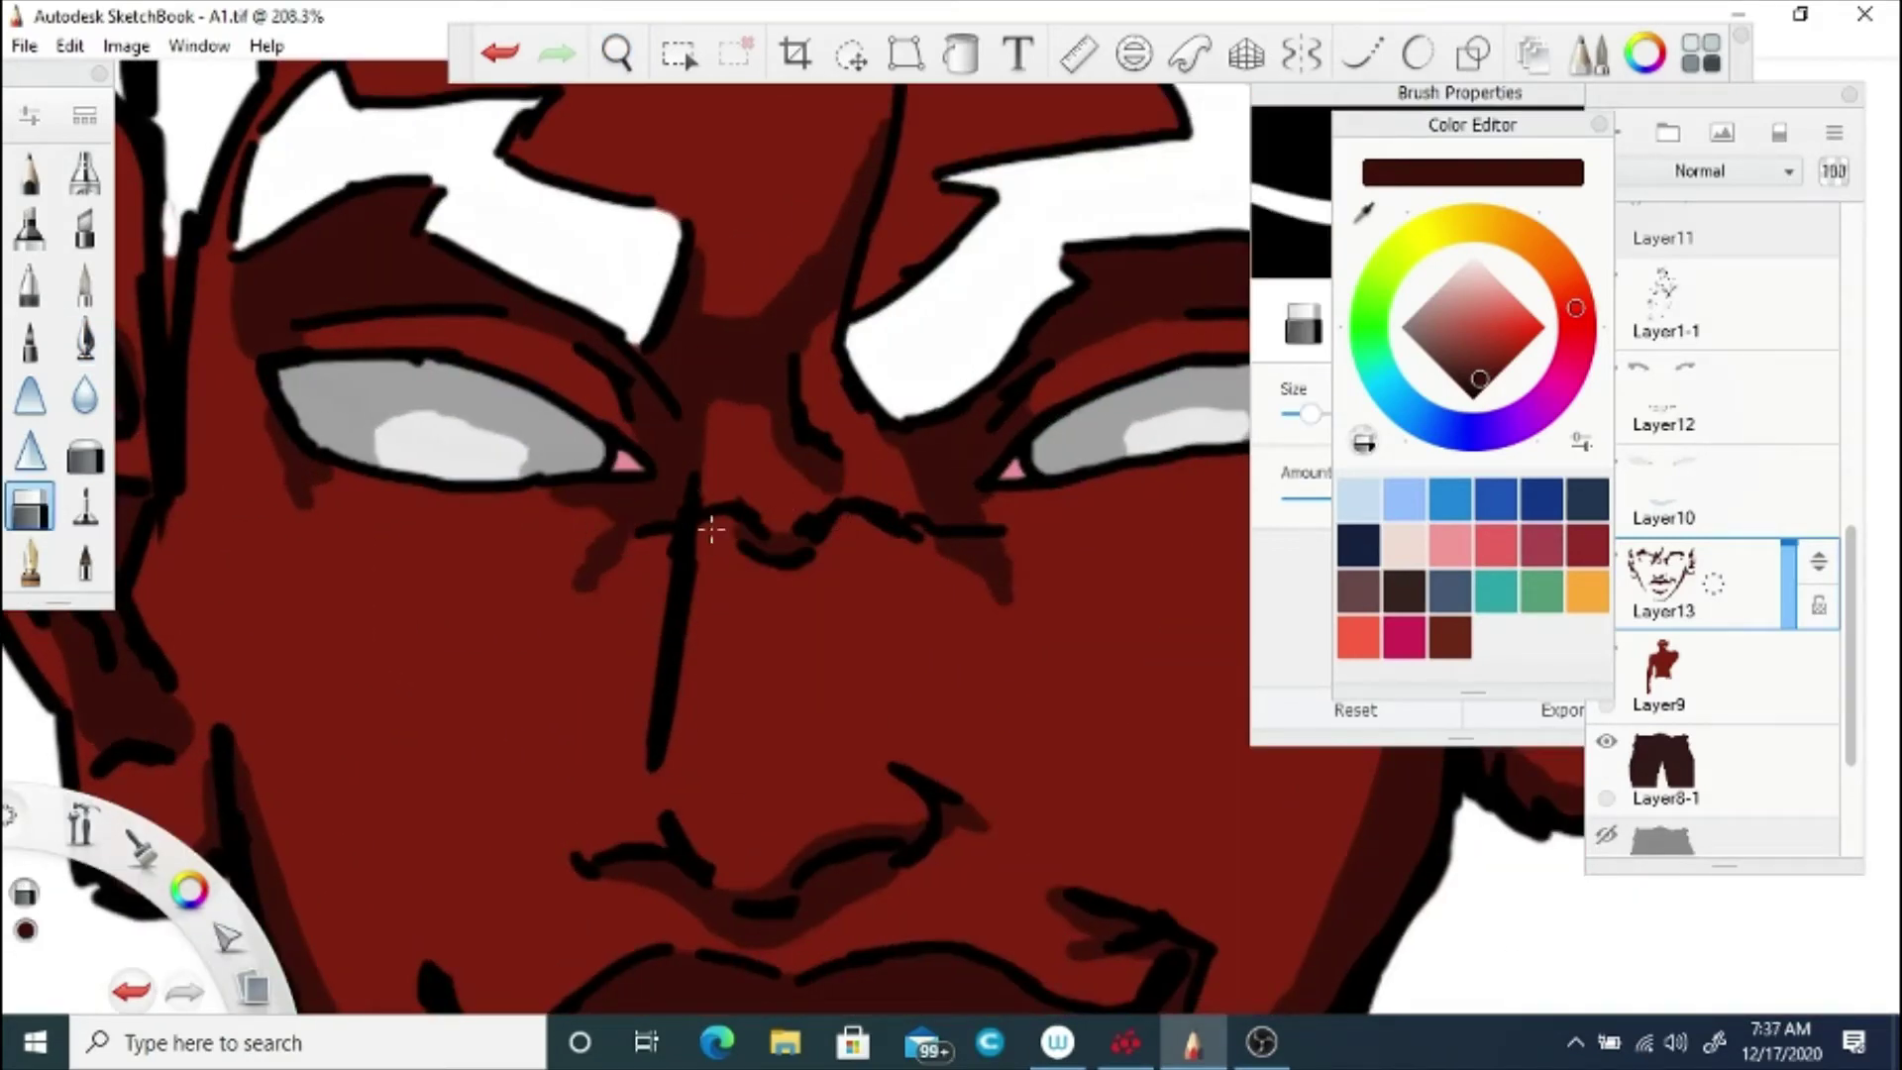
pyautogui.moveTo(804, 466); pyautogui.dragTo(780, 434)
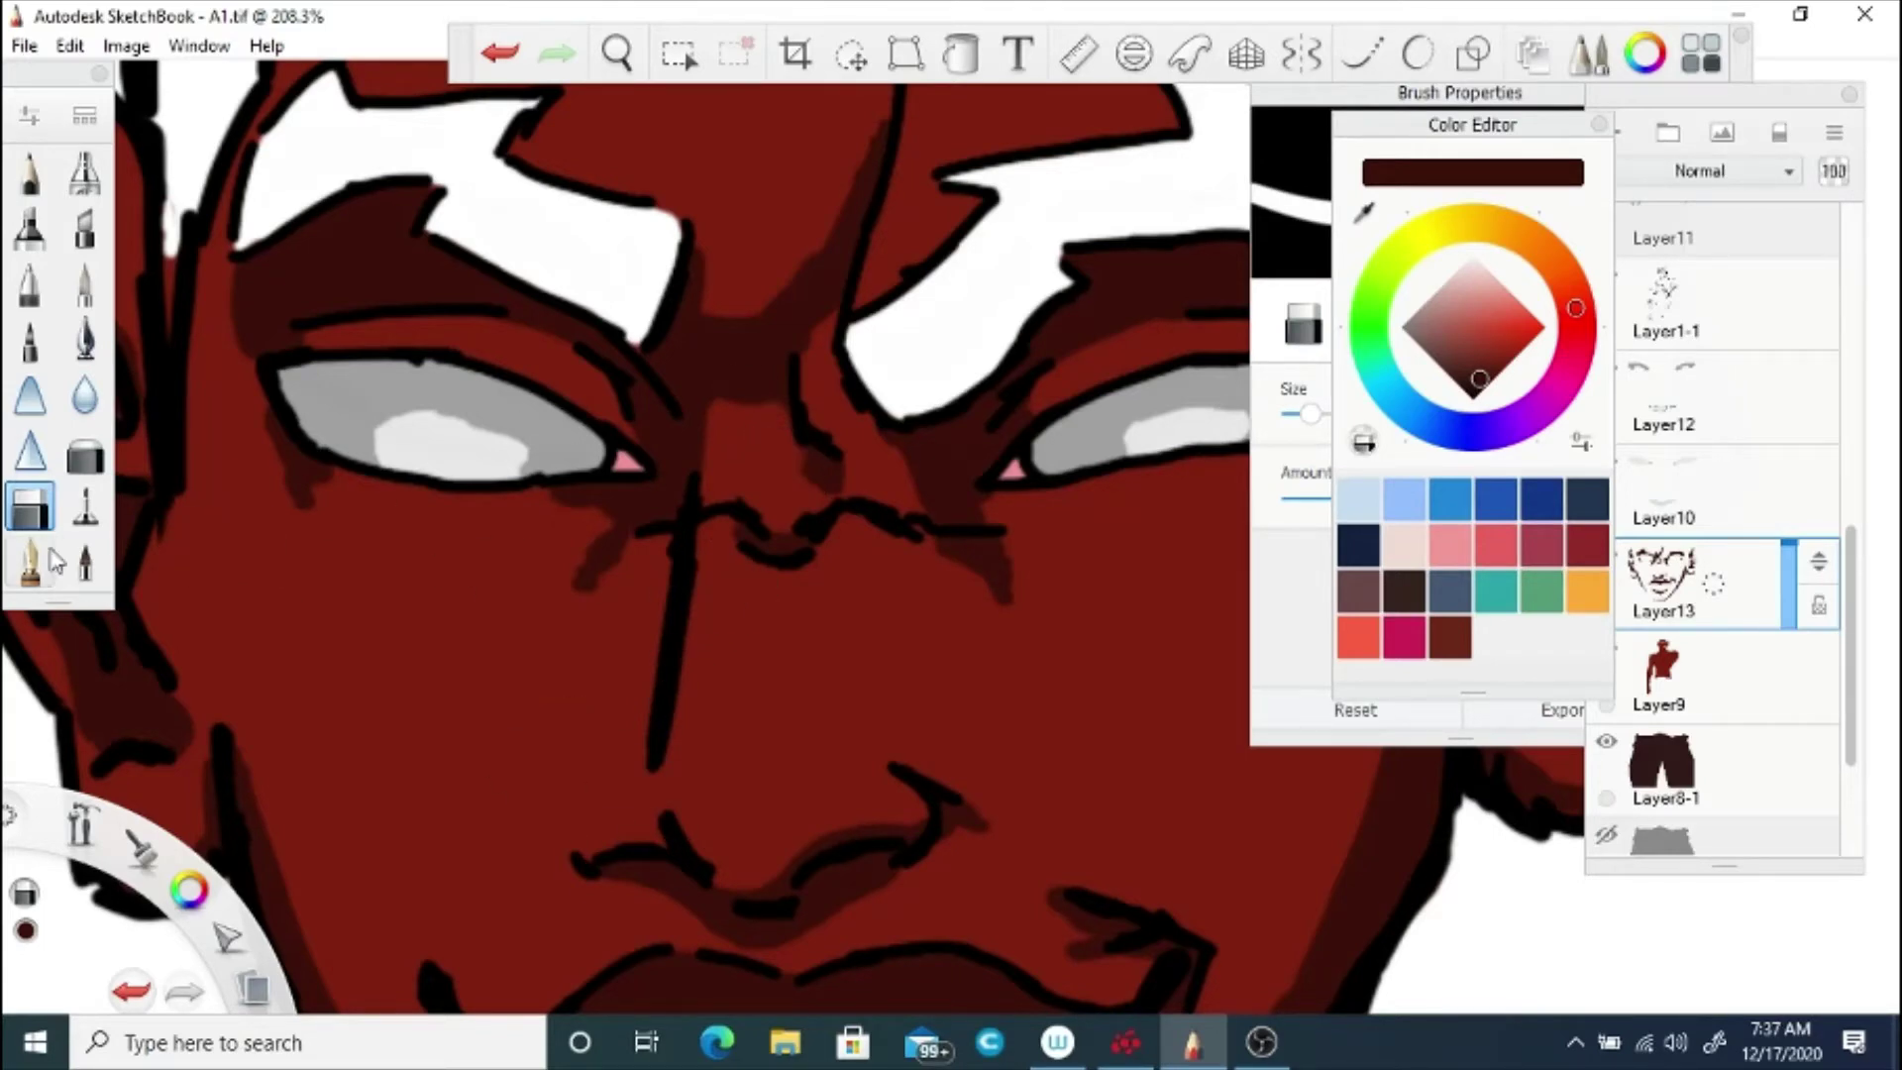
# Step: Touch up the dark red shading at the top of the nose bridge with the ink pen
pyautogui.click(86, 338)
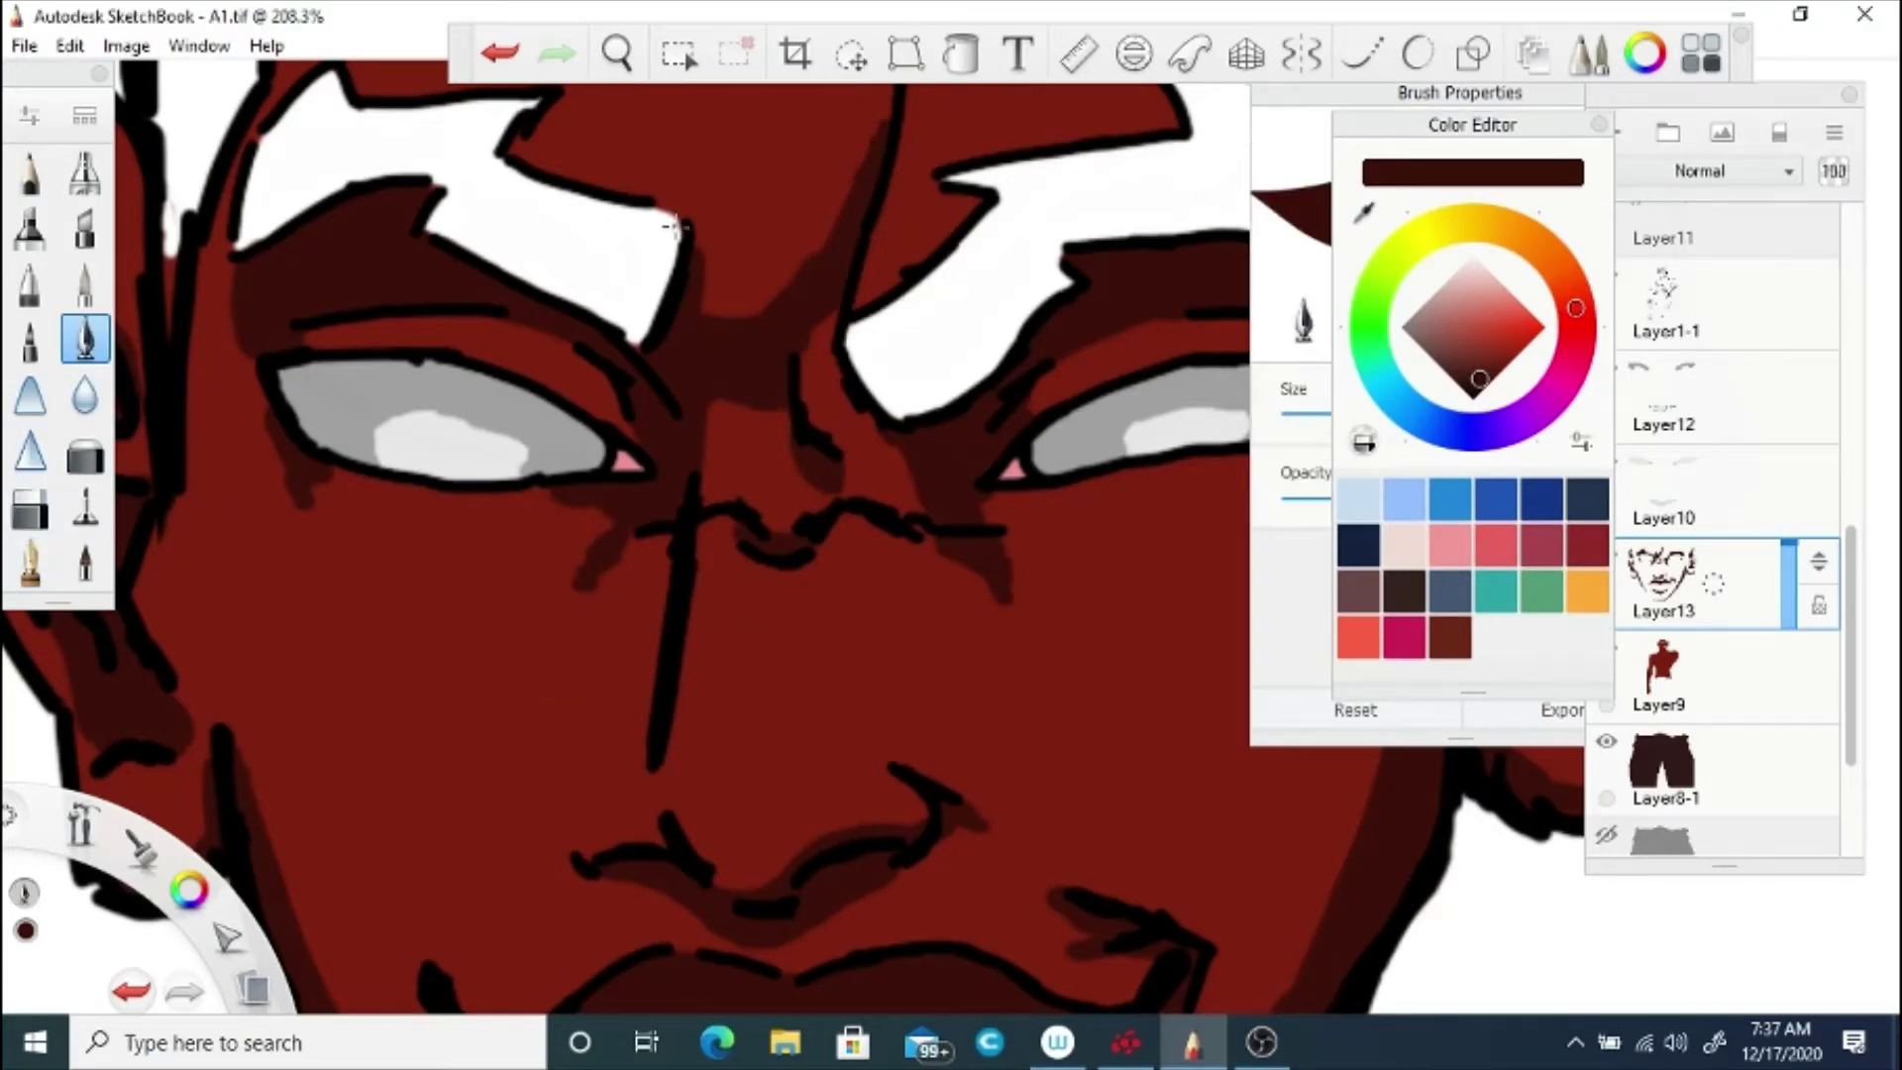
pyautogui.press('space')
pyautogui.moveTo(677, 237); pyautogui.dragTo(769, 832)
pyautogui.moveTo(660, 762); pyautogui.dragTo(798, 693)
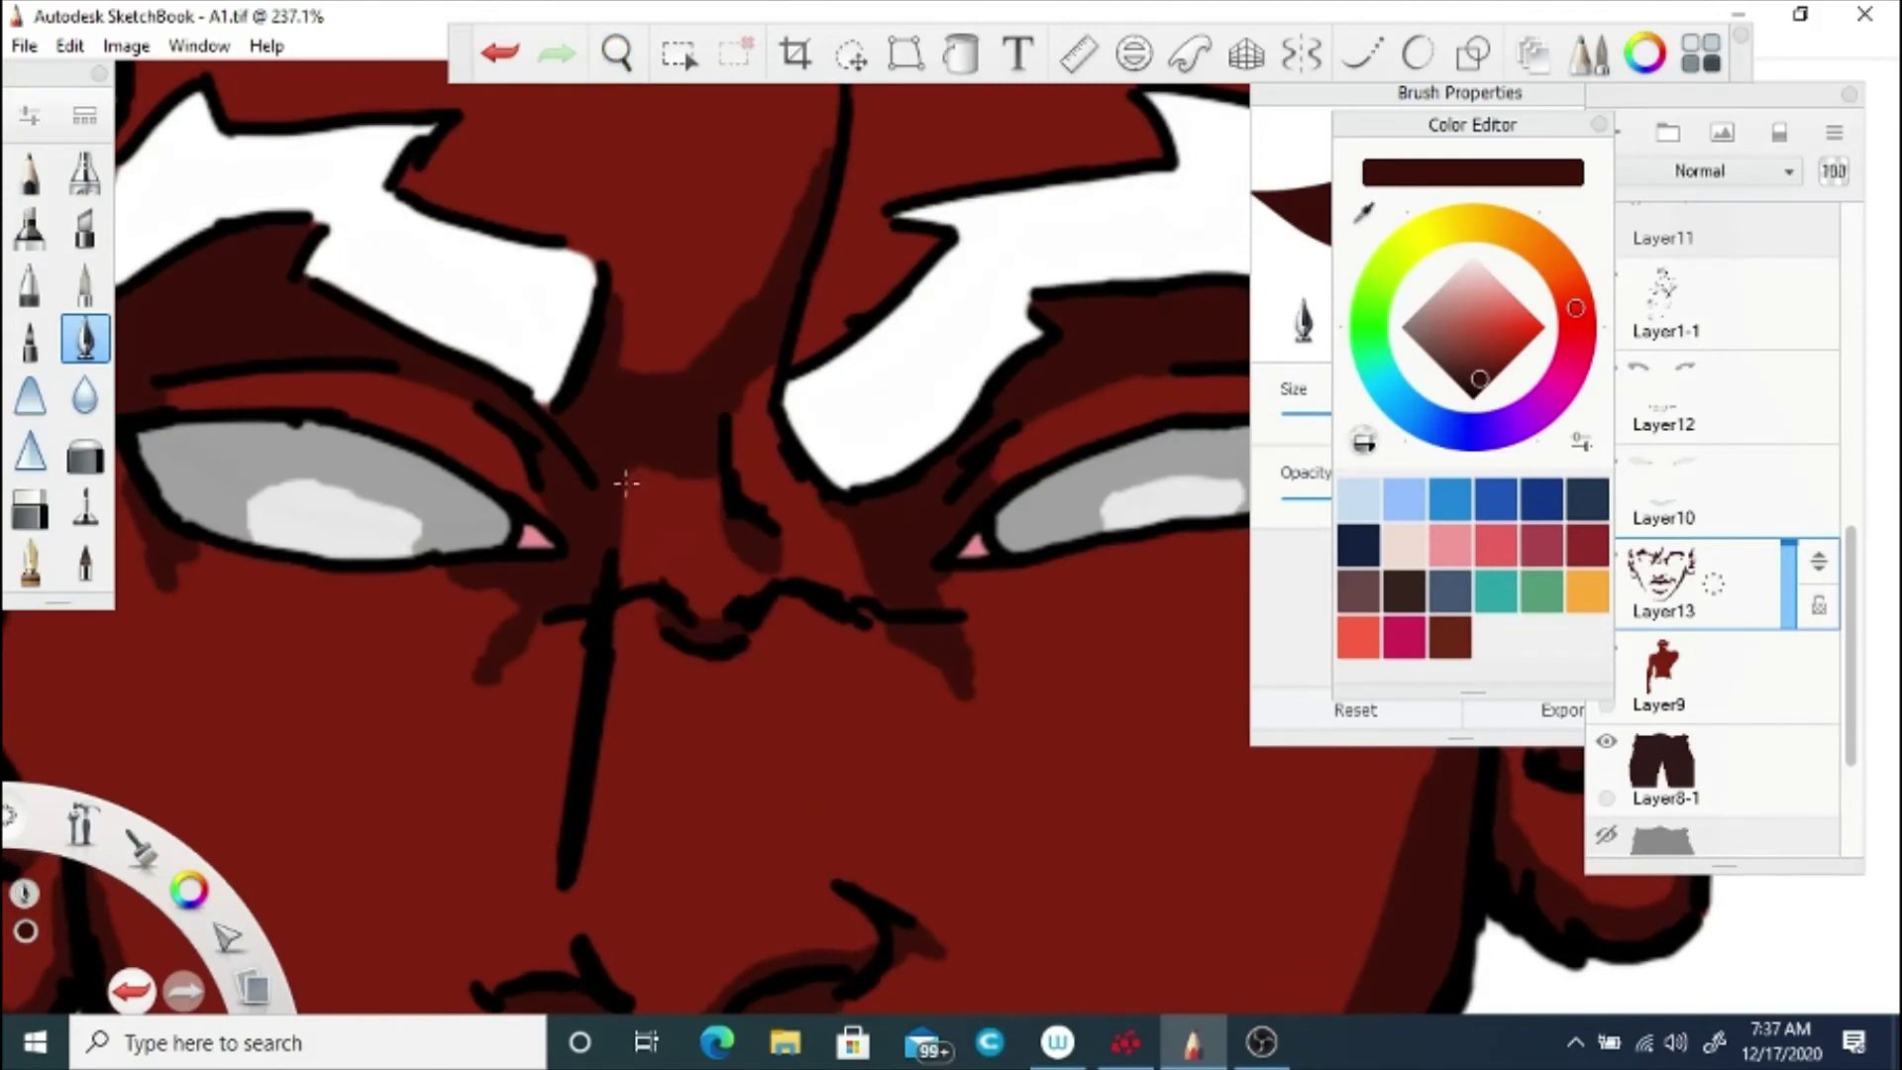
pyautogui.moveTo(626, 483); pyautogui.dragTo(654, 500)
# Step: Paint narrow dark red shadows along both side edges of the forehead
pyautogui.press('space')
pyautogui.moveTo(639, 574); pyautogui.dragTo(617, 867)
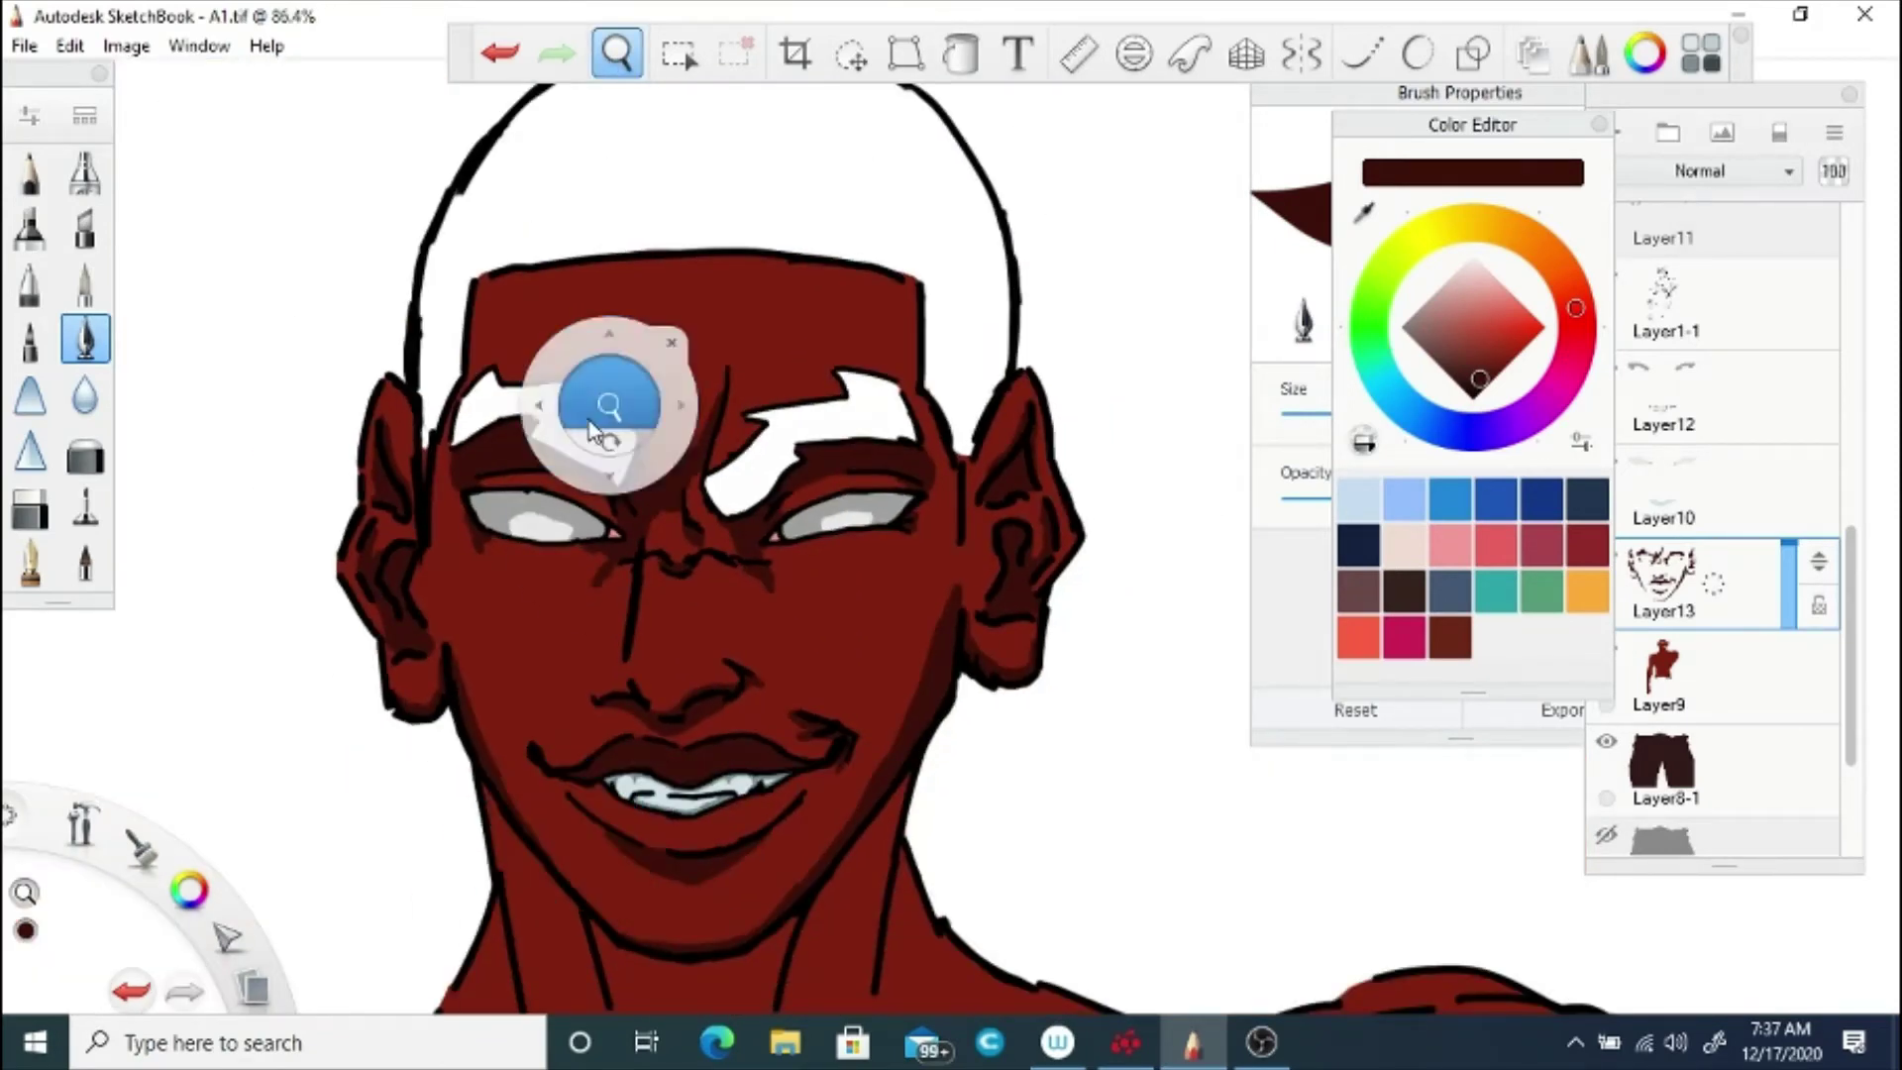
pyautogui.moveTo(603, 426); pyautogui.dragTo(693, 396)
pyautogui.moveTo(735, 515); pyautogui.dragTo(822, 436)
pyautogui.moveTo(598, 375); pyautogui.dragTo(571, 514)
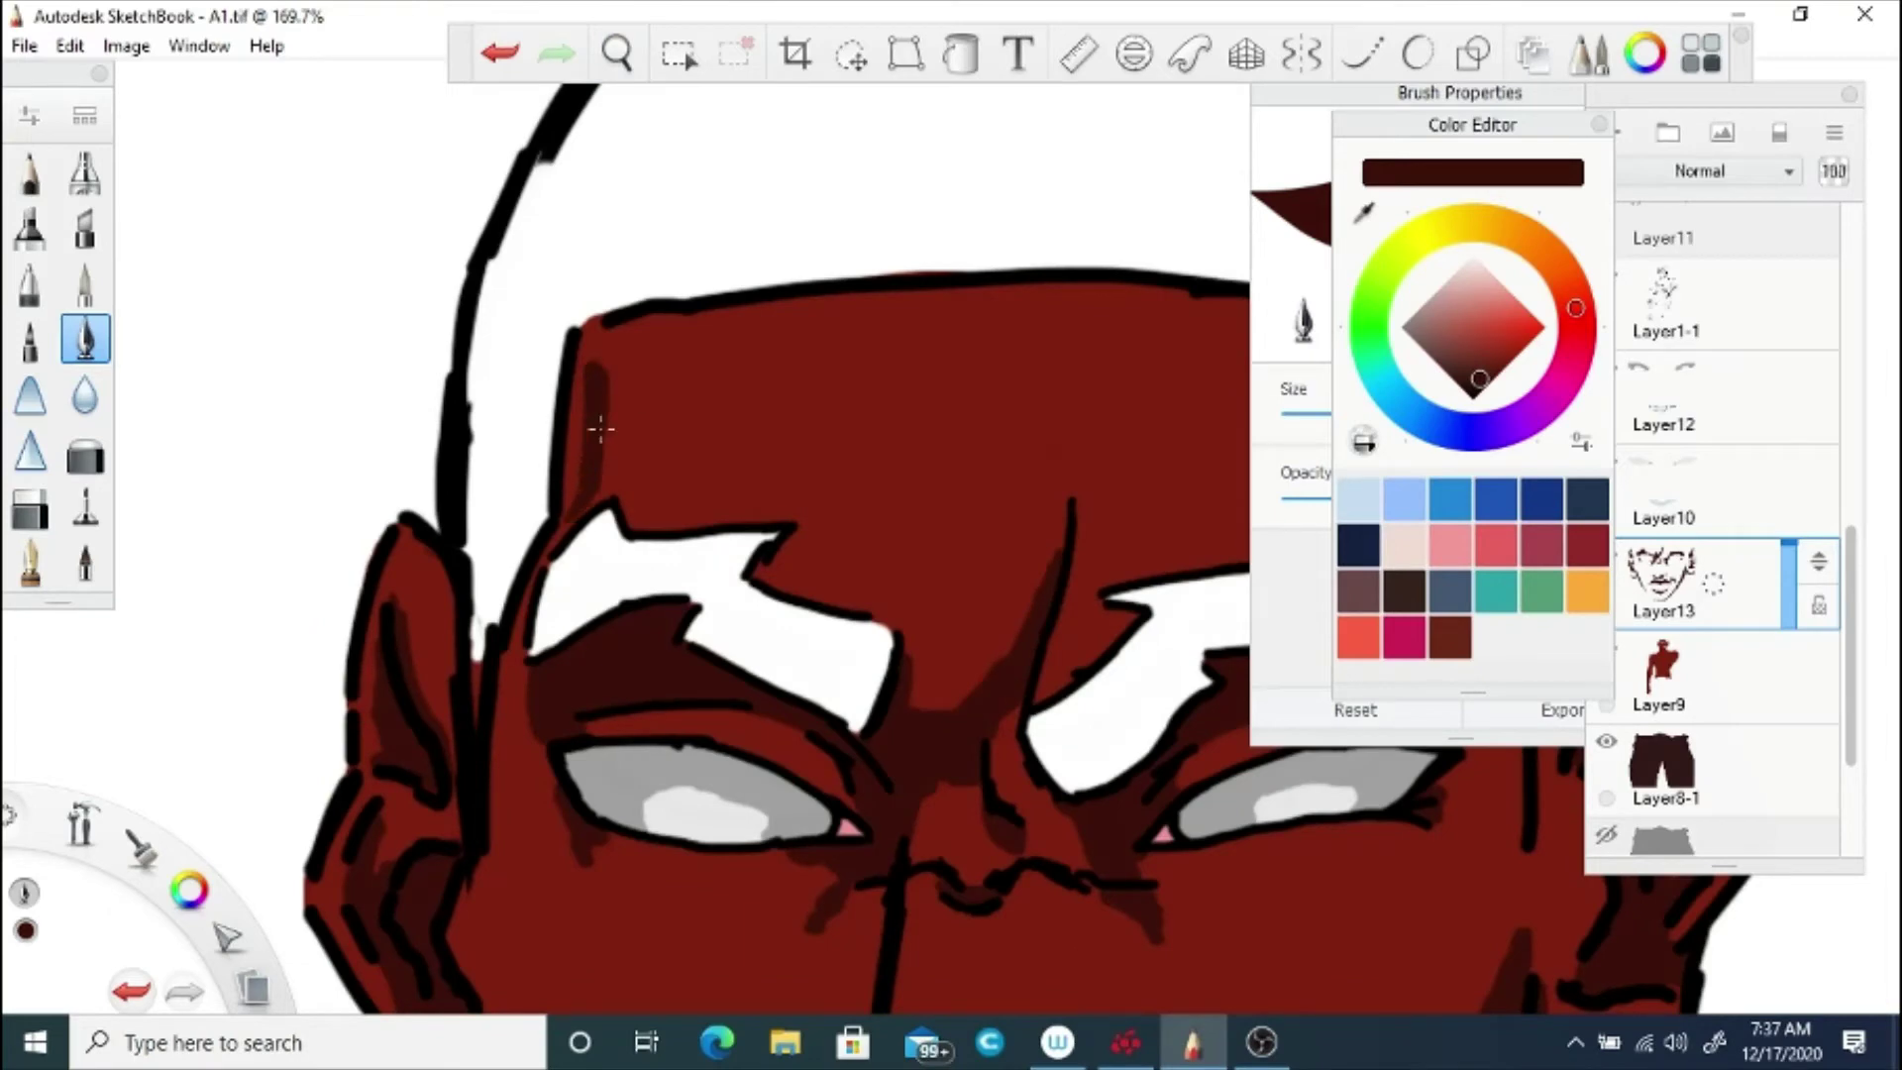
pyautogui.moveTo(596, 409)
pyautogui.mouseDown()
pyautogui.moveTo(535, 620)
pyautogui.moveTo(653, 476)
pyautogui.mouseUp()
pyautogui.press('space')
pyautogui.moveTo(871, 505); pyautogui.dragTo(594, 485)
pyautogui.moveTo(895, 337); pyautogui.dragTo(920, 479)
# Step: Save the drawing with the current face shading
pyautogui.press('space')
pyautogui.moveTo(782, 495); pyautogui.dragTo(662, 828)
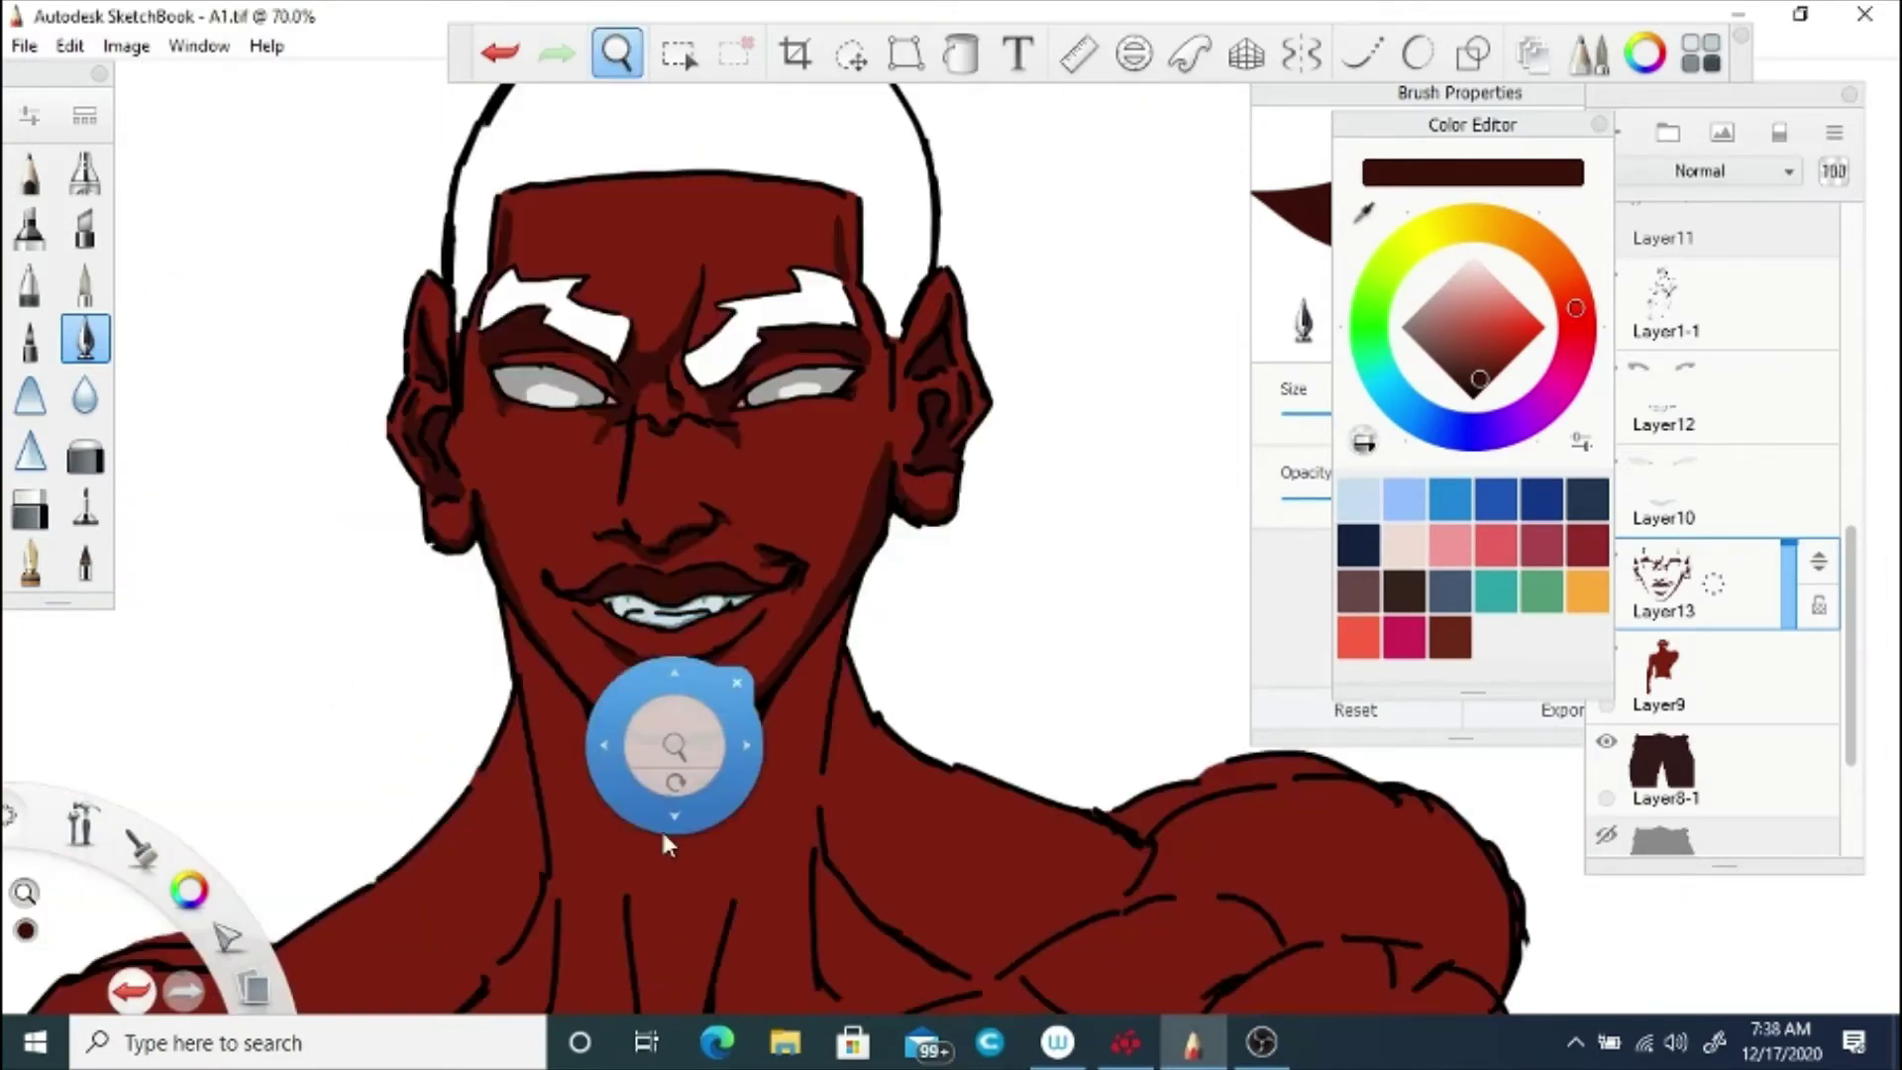
pyautogui.click(678, 562)
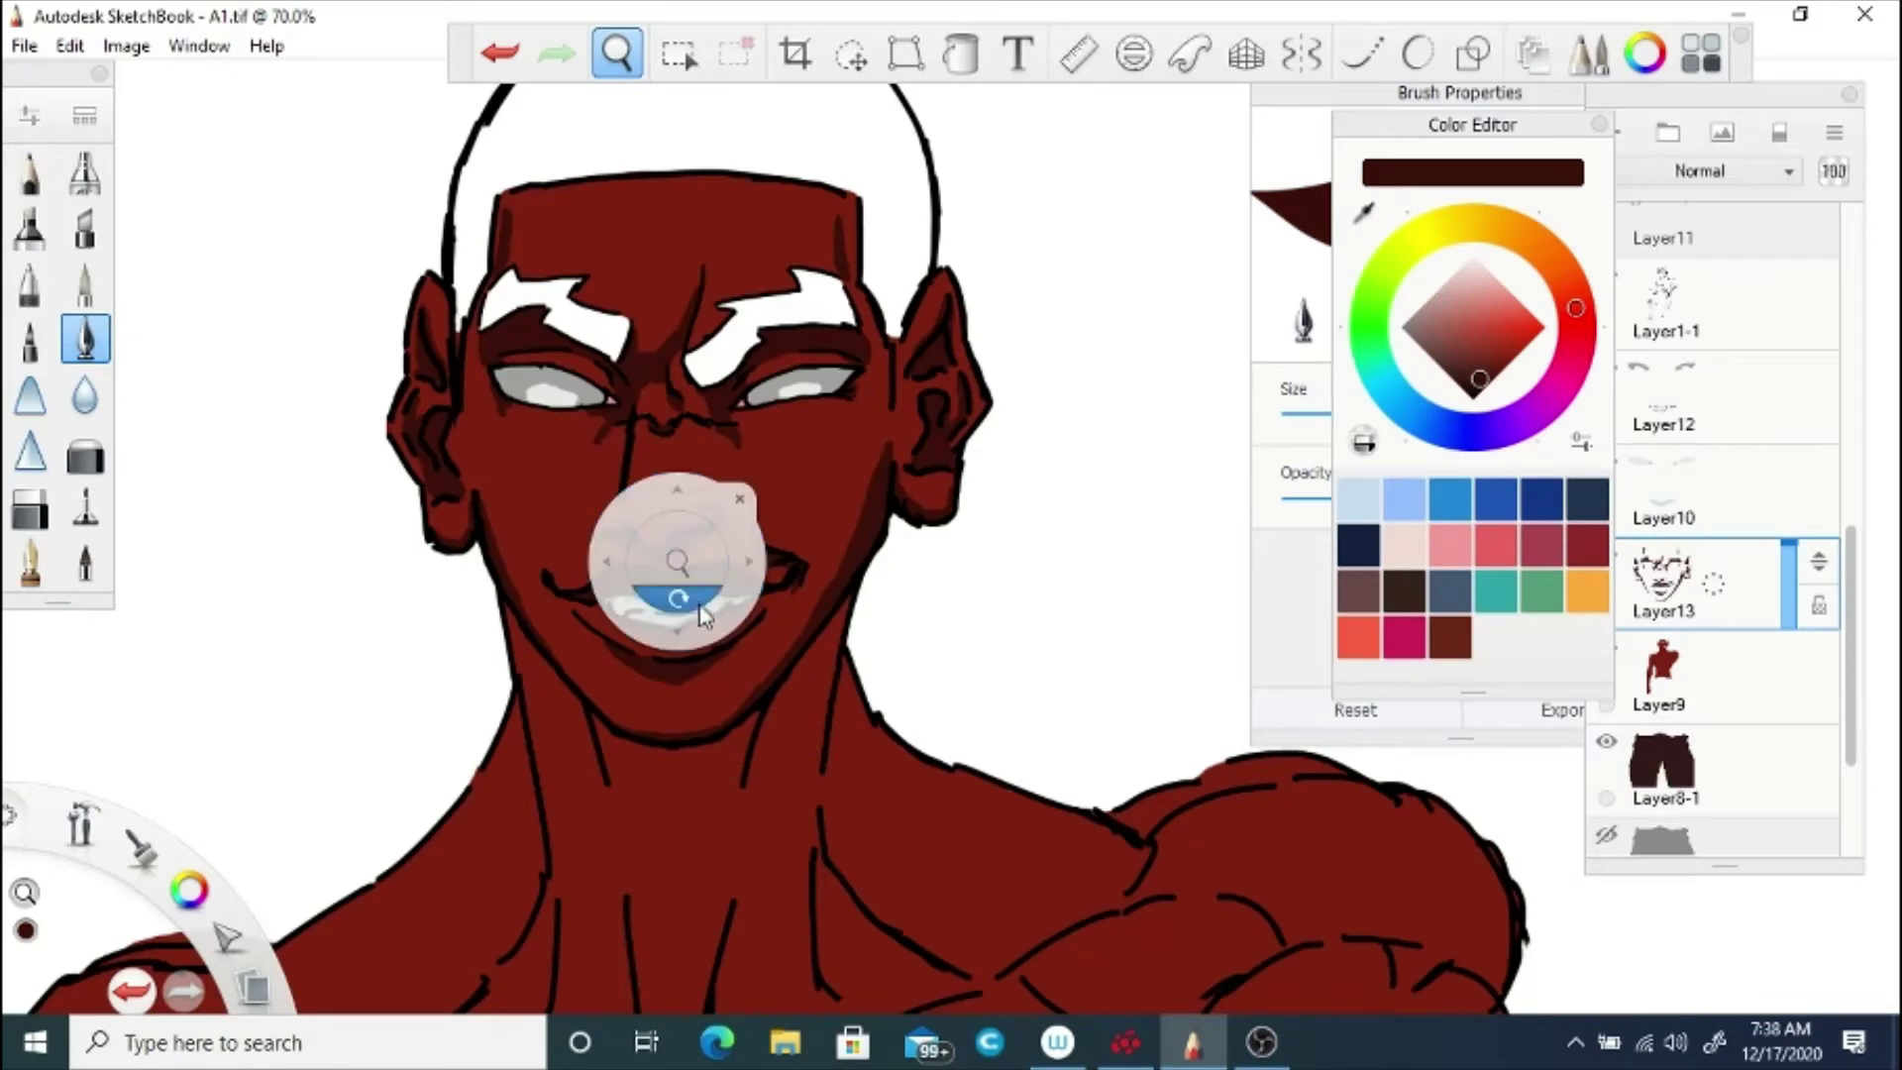
pyautogui.click(24, 45)
pyautogui.click(89, 228)
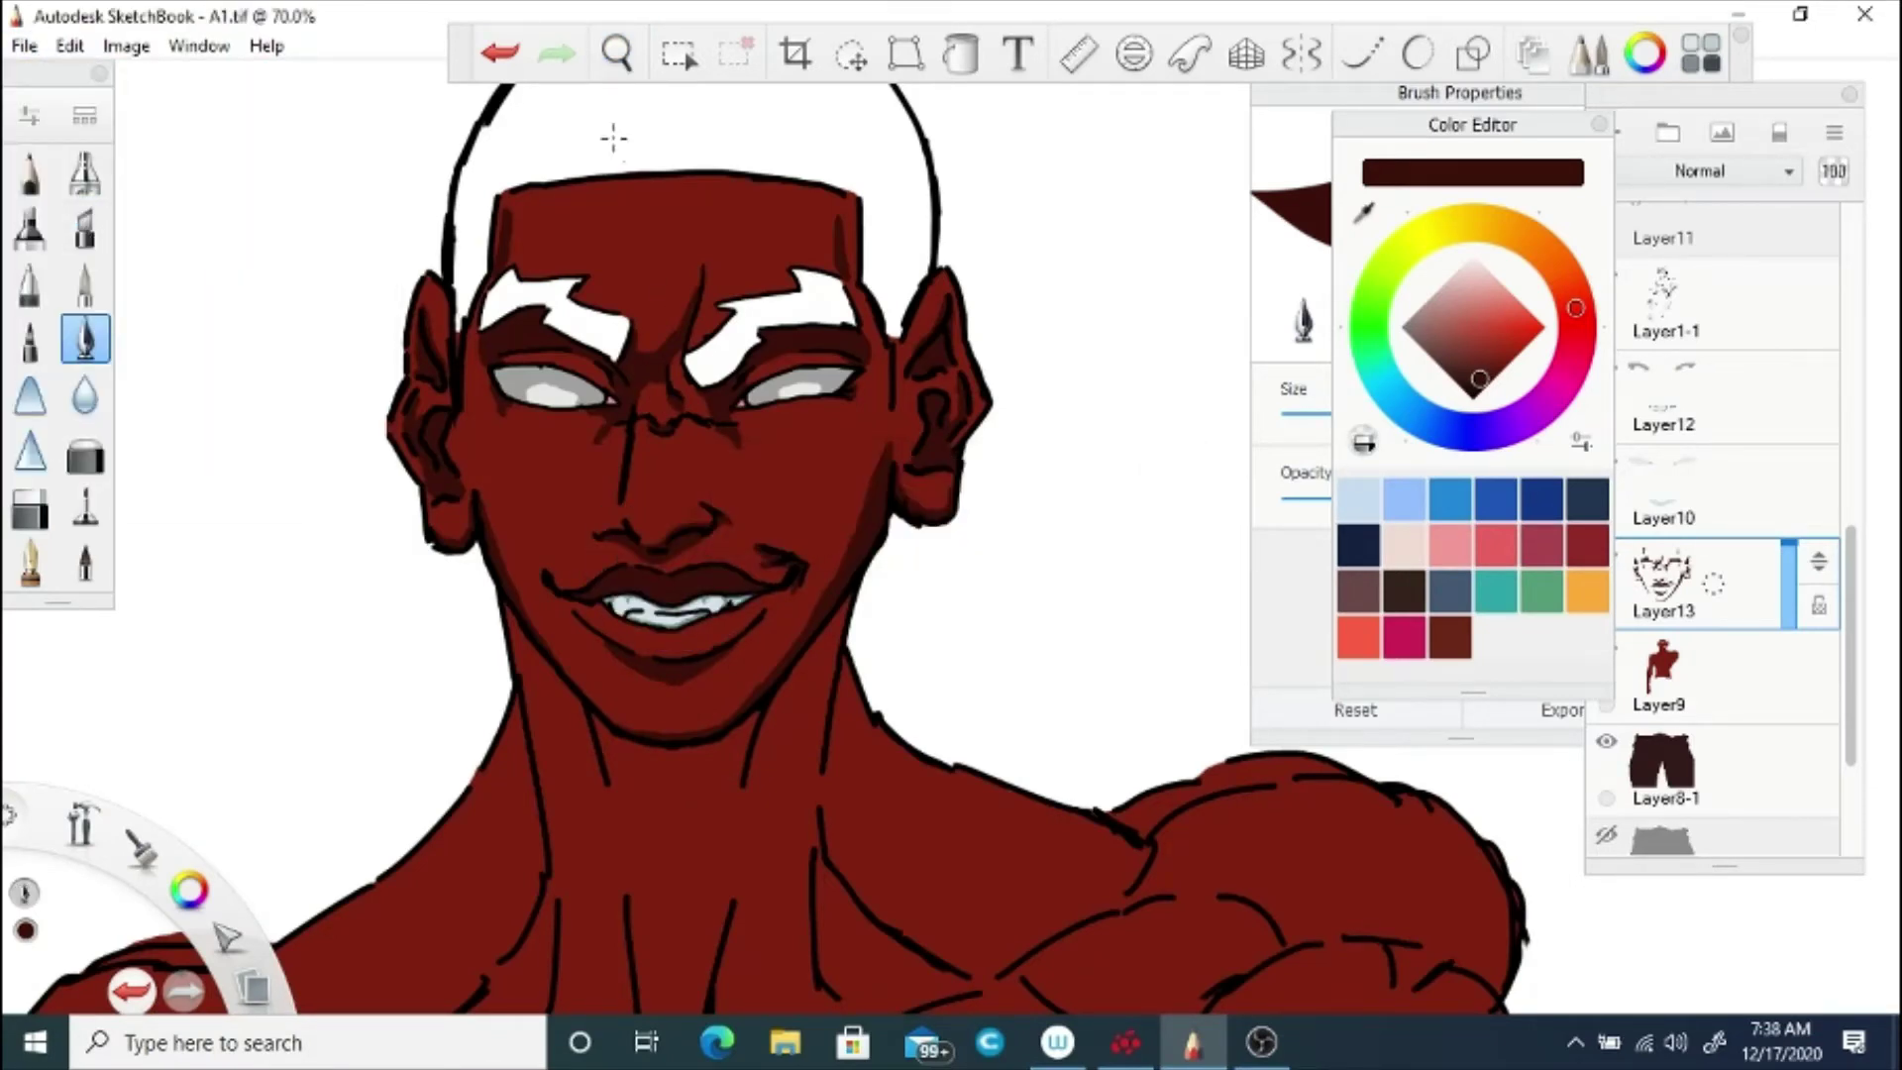
# Step: Add dark red shading to the inner part of the upper eyelid on the lowered-arm side
pyautogui.press('space')
pyautogui.moveTo(645, 495); pyautogui.dragTo(726, 761)
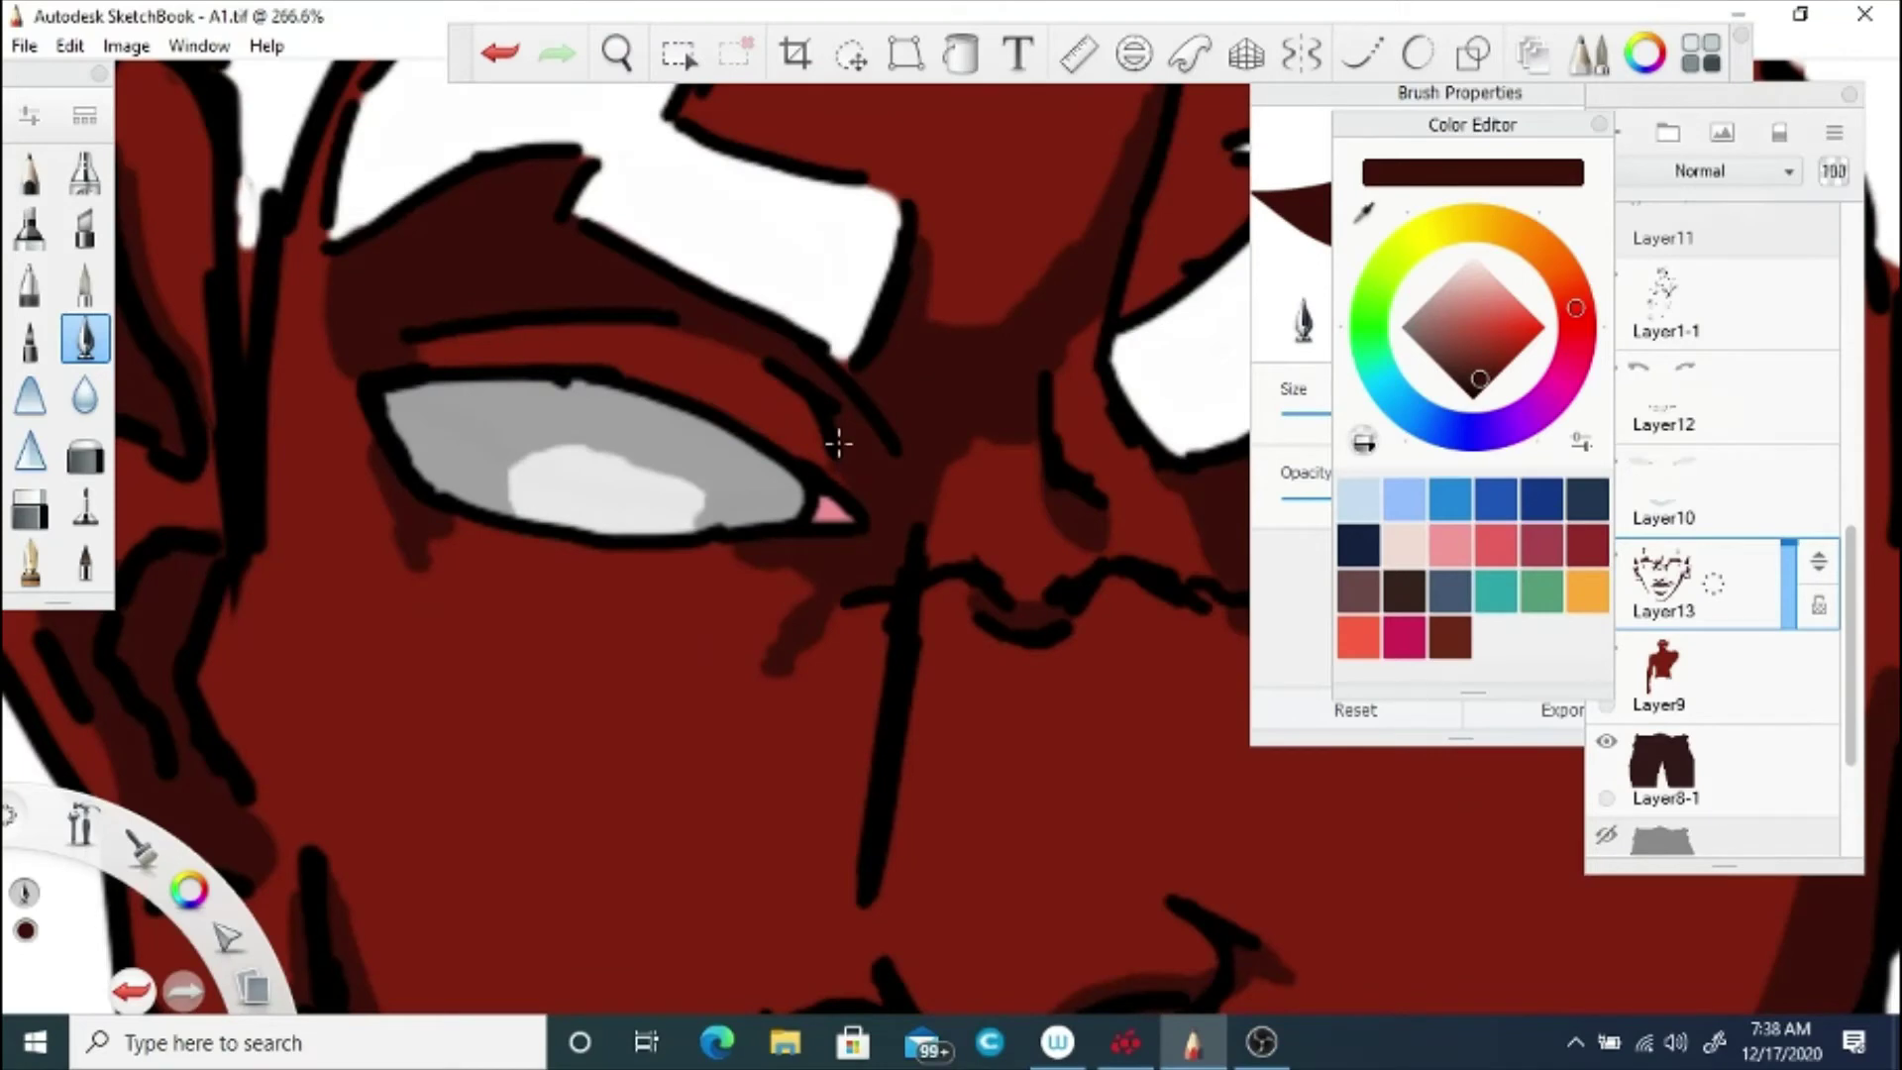
pyautogui.moveTo(773, 363)
pyautogui.mouseDown()
pyautogui.moveTo(804, 401)
pyautogui.moveTo(742, 424)
pyautogui.mouseUp()
# Step: Paint a wide dark red shadow alongside the long nose line, from the inner eye corner down toward the nostril
pyautogui.click(616, 53)
pyautogui.moveTo(1228, 594); pyautogui.dragTo(667, 815)
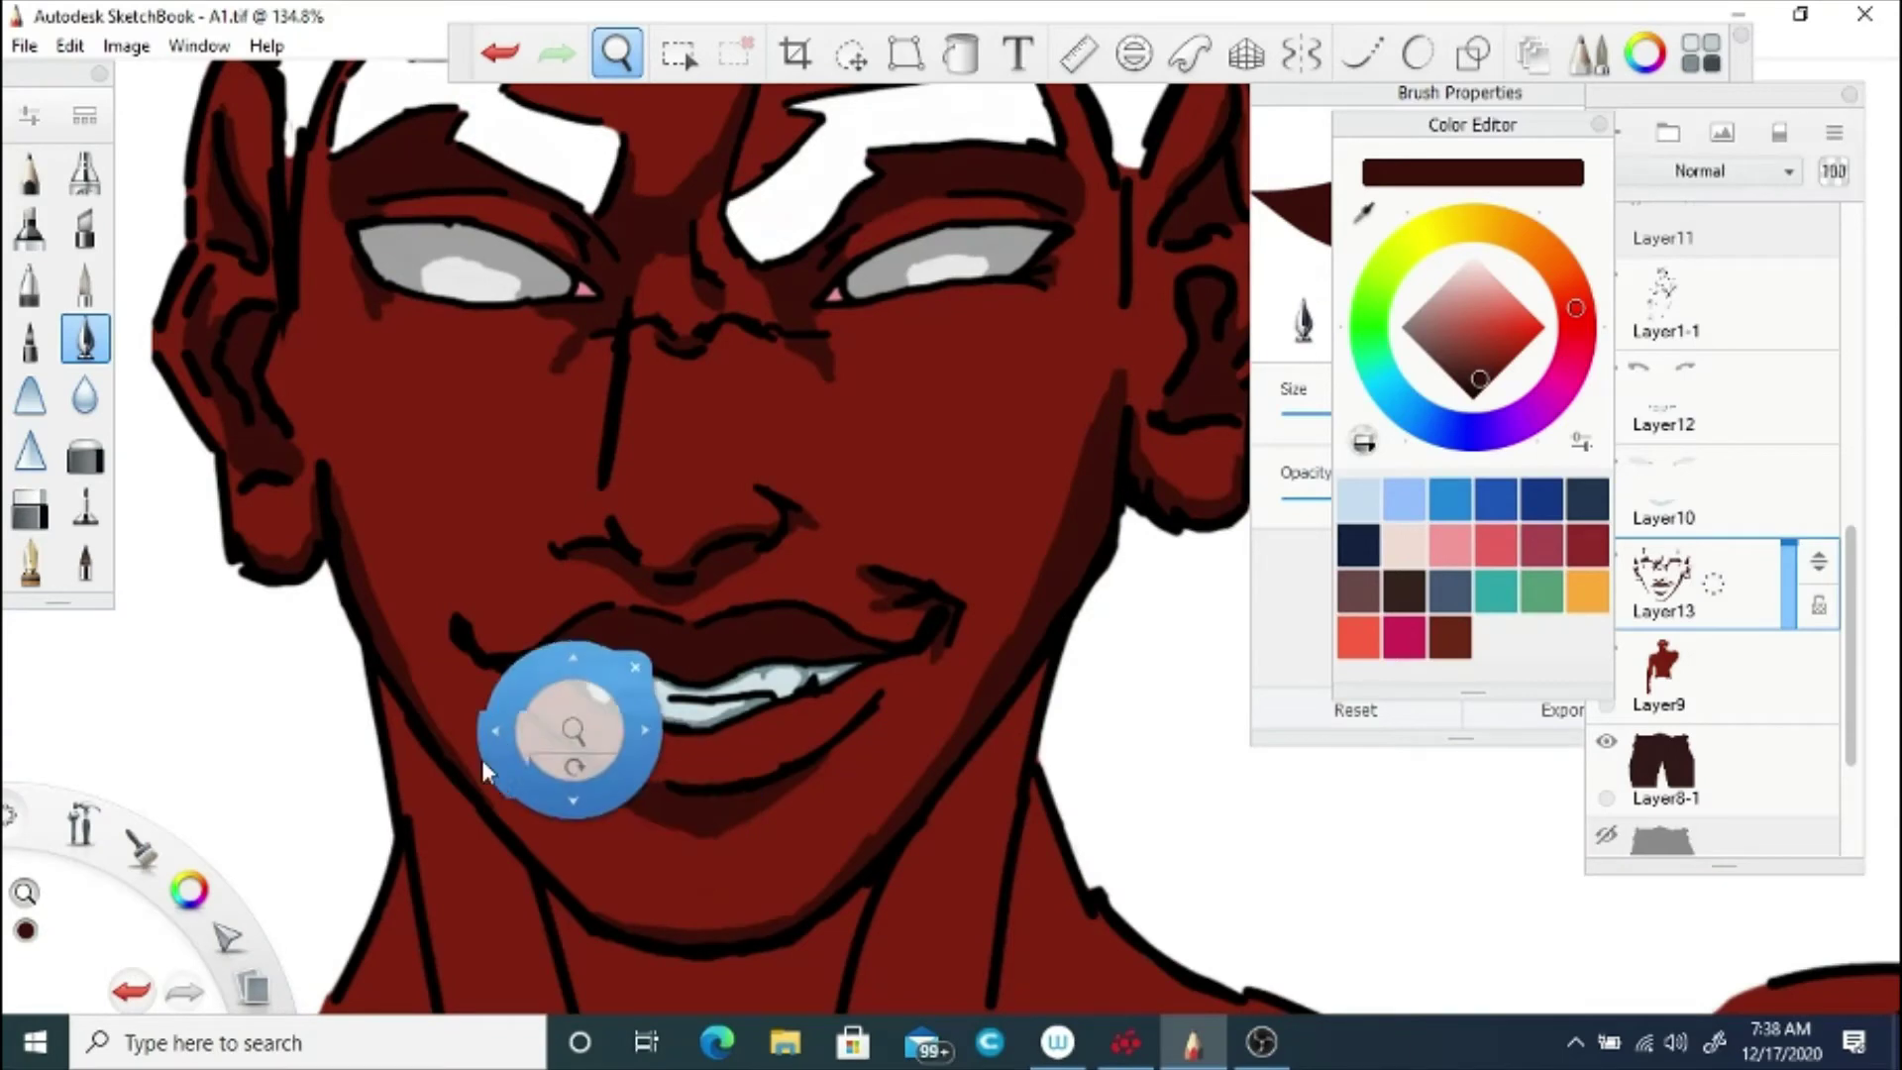
pyautogui.moveTo(561, 632); pyautogui.dragTo(789, 638)
pyautogui.click(851, 575)
pyautogui.moveTo(733, 295)
pyautogui.mouseDown()
pyautogui.moveTo(770, 418)
pyautogui.moveTo(750, 677)
pyautogui.mouseUp()
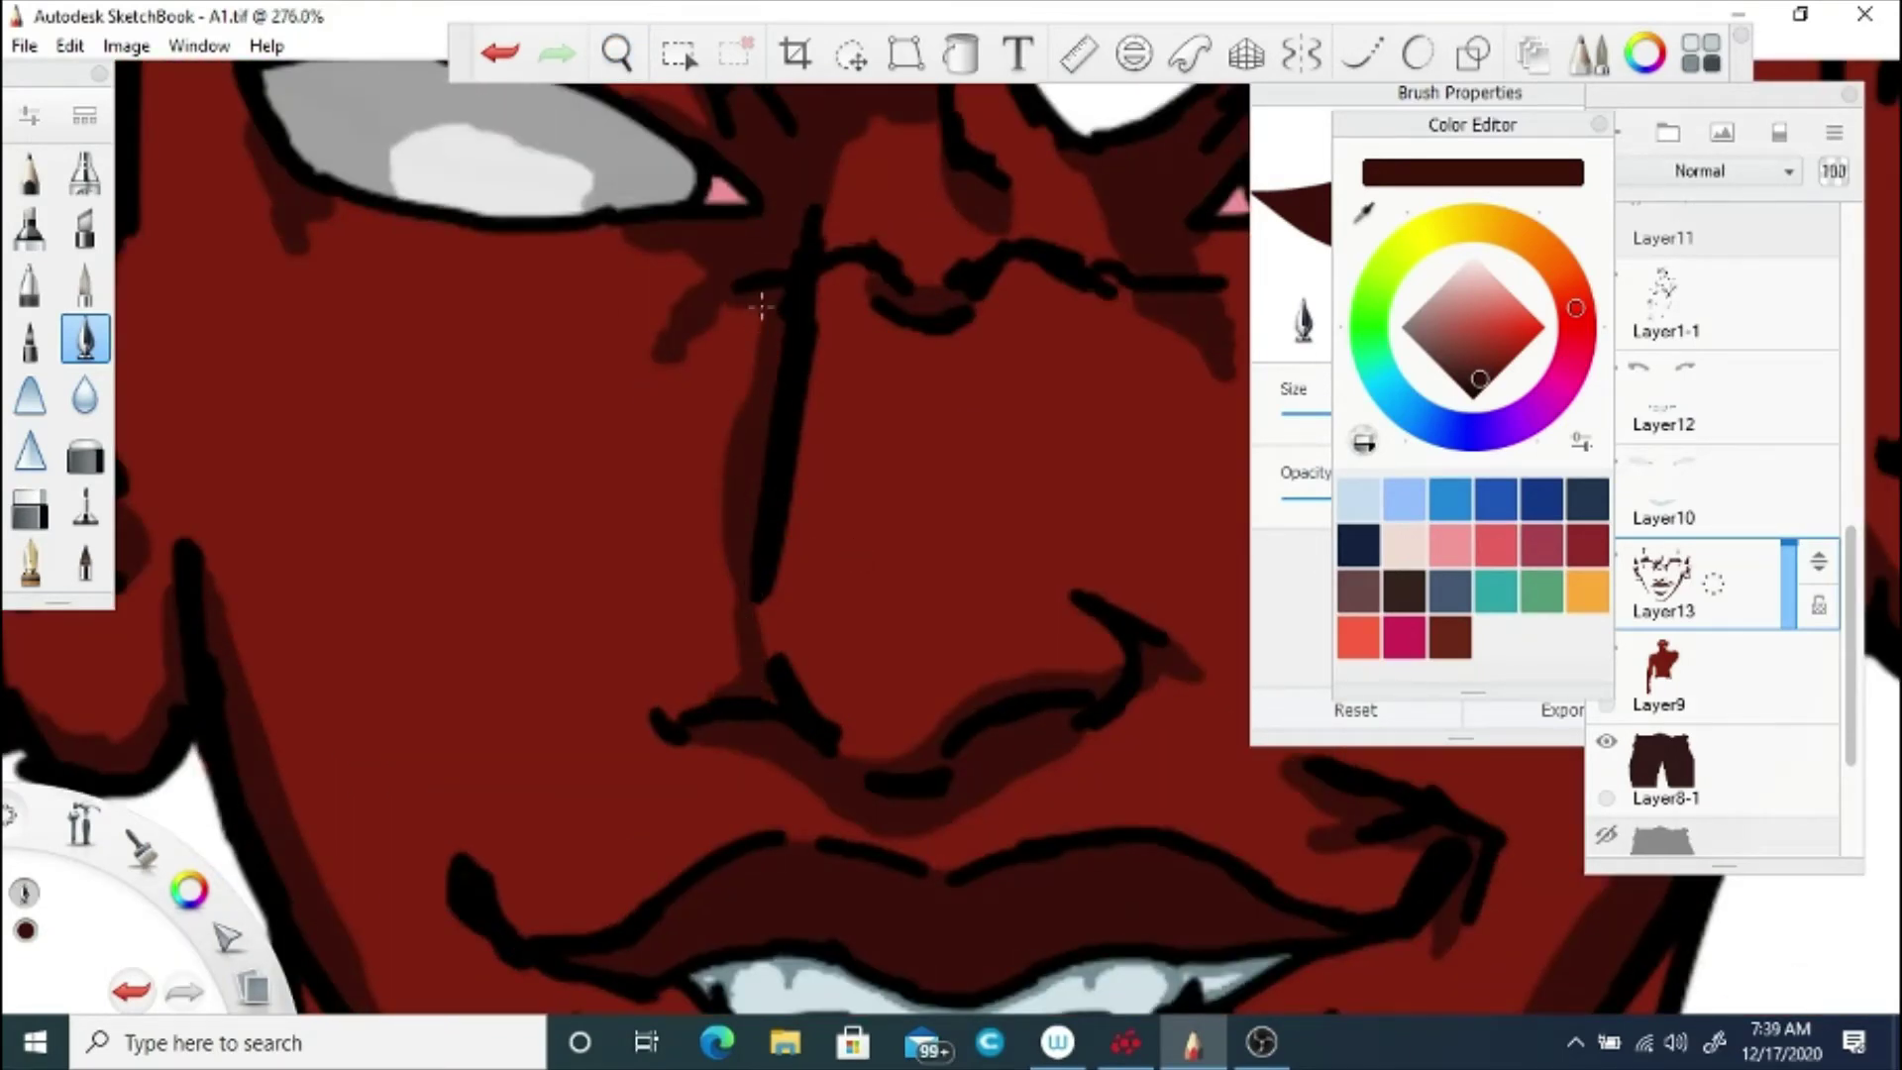
pyautogui.moveTo(764, 301)
pyautogui.mouseDown()
pyautogui.moveTo(692, 484)
pyautogui.moveTo(705, 572)
pyautogui.mouseUp()
# Step: Outline the nostril wing below the nose-side shadow with a curved dark red shadow
pyautogui.click(616, 53)
pyautogui.moveTo(683, 158)
pyautogui.mouseDown()
pyautogui.moveTo(598, 660)
pyautogui.moveTo(855, 647)
pyautogui.moveTo(869, 611)
pyautogui.mouseUp()
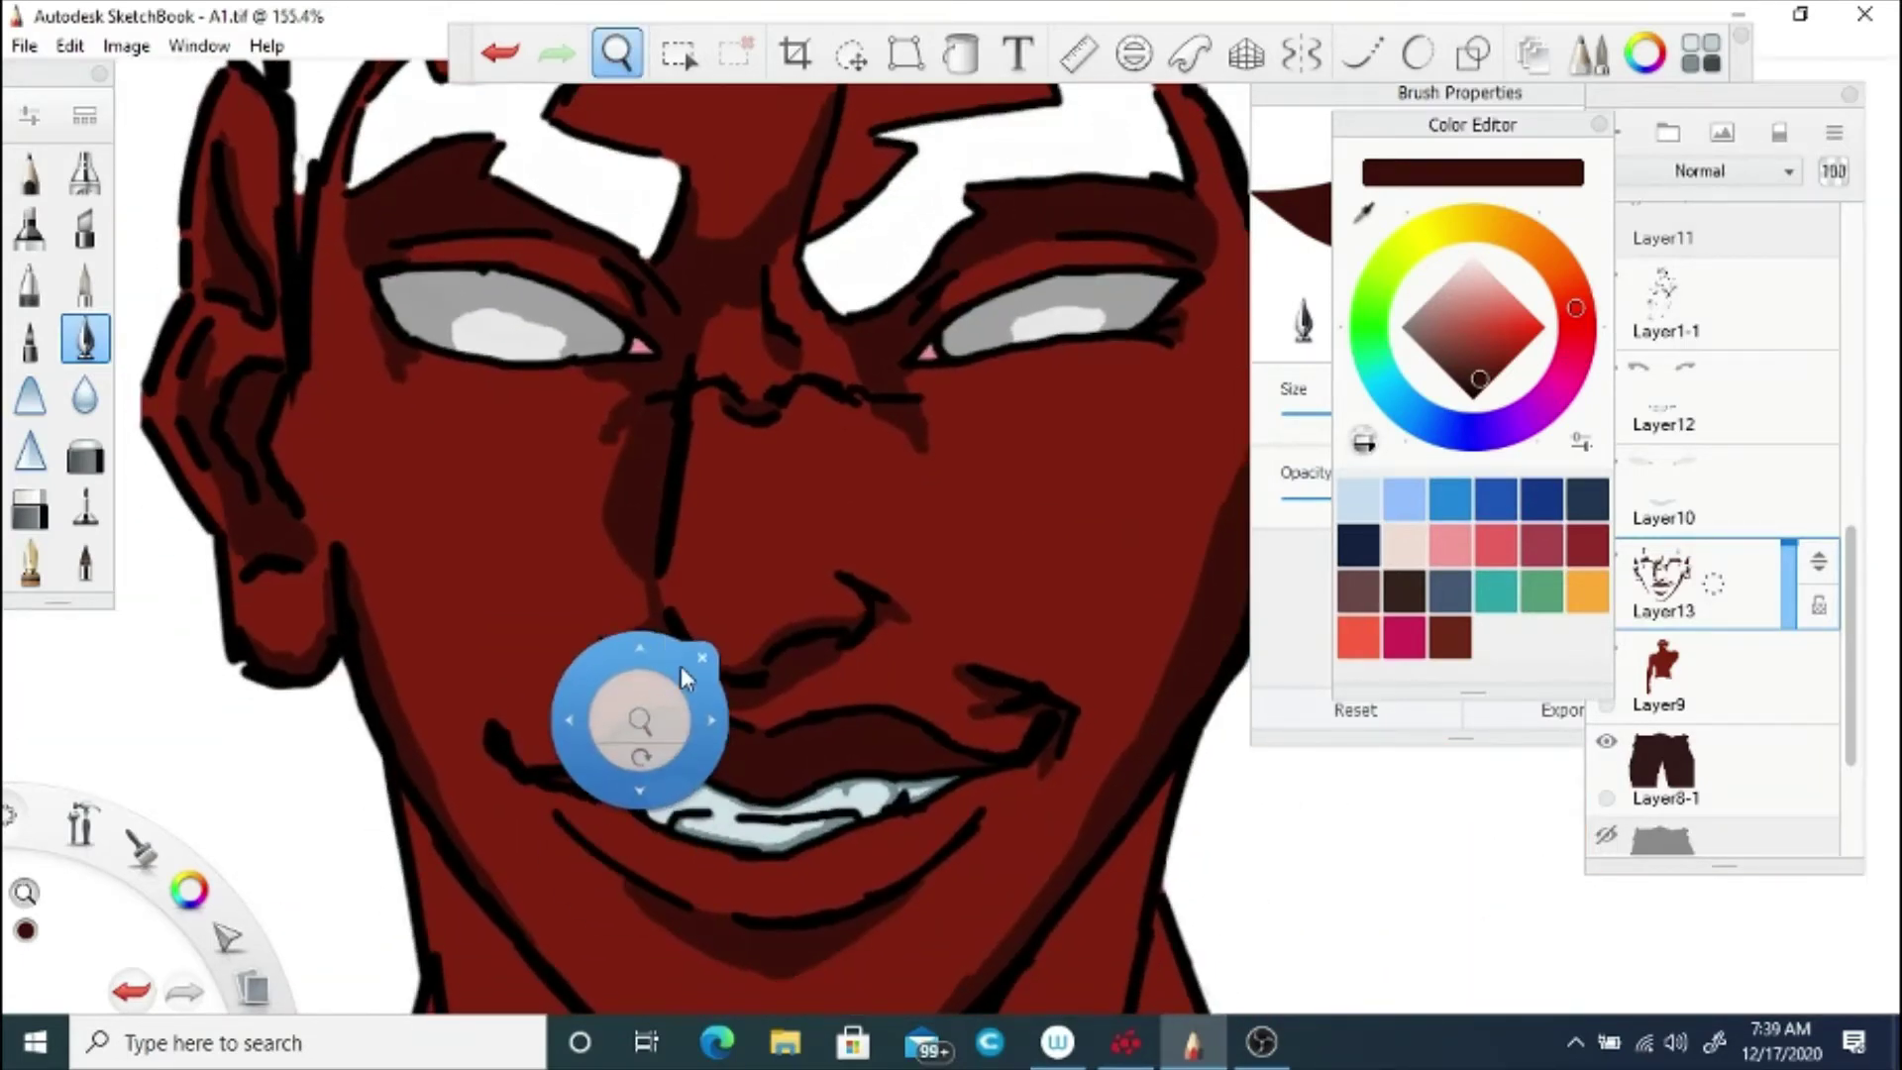
pyautogui.moveTo(693, 667); pyautogui.dragTo(777, 628)
pyautogui.press('space')
pyautogui.moveTo(607, 562); pyautogui.dragTo(623, 562)
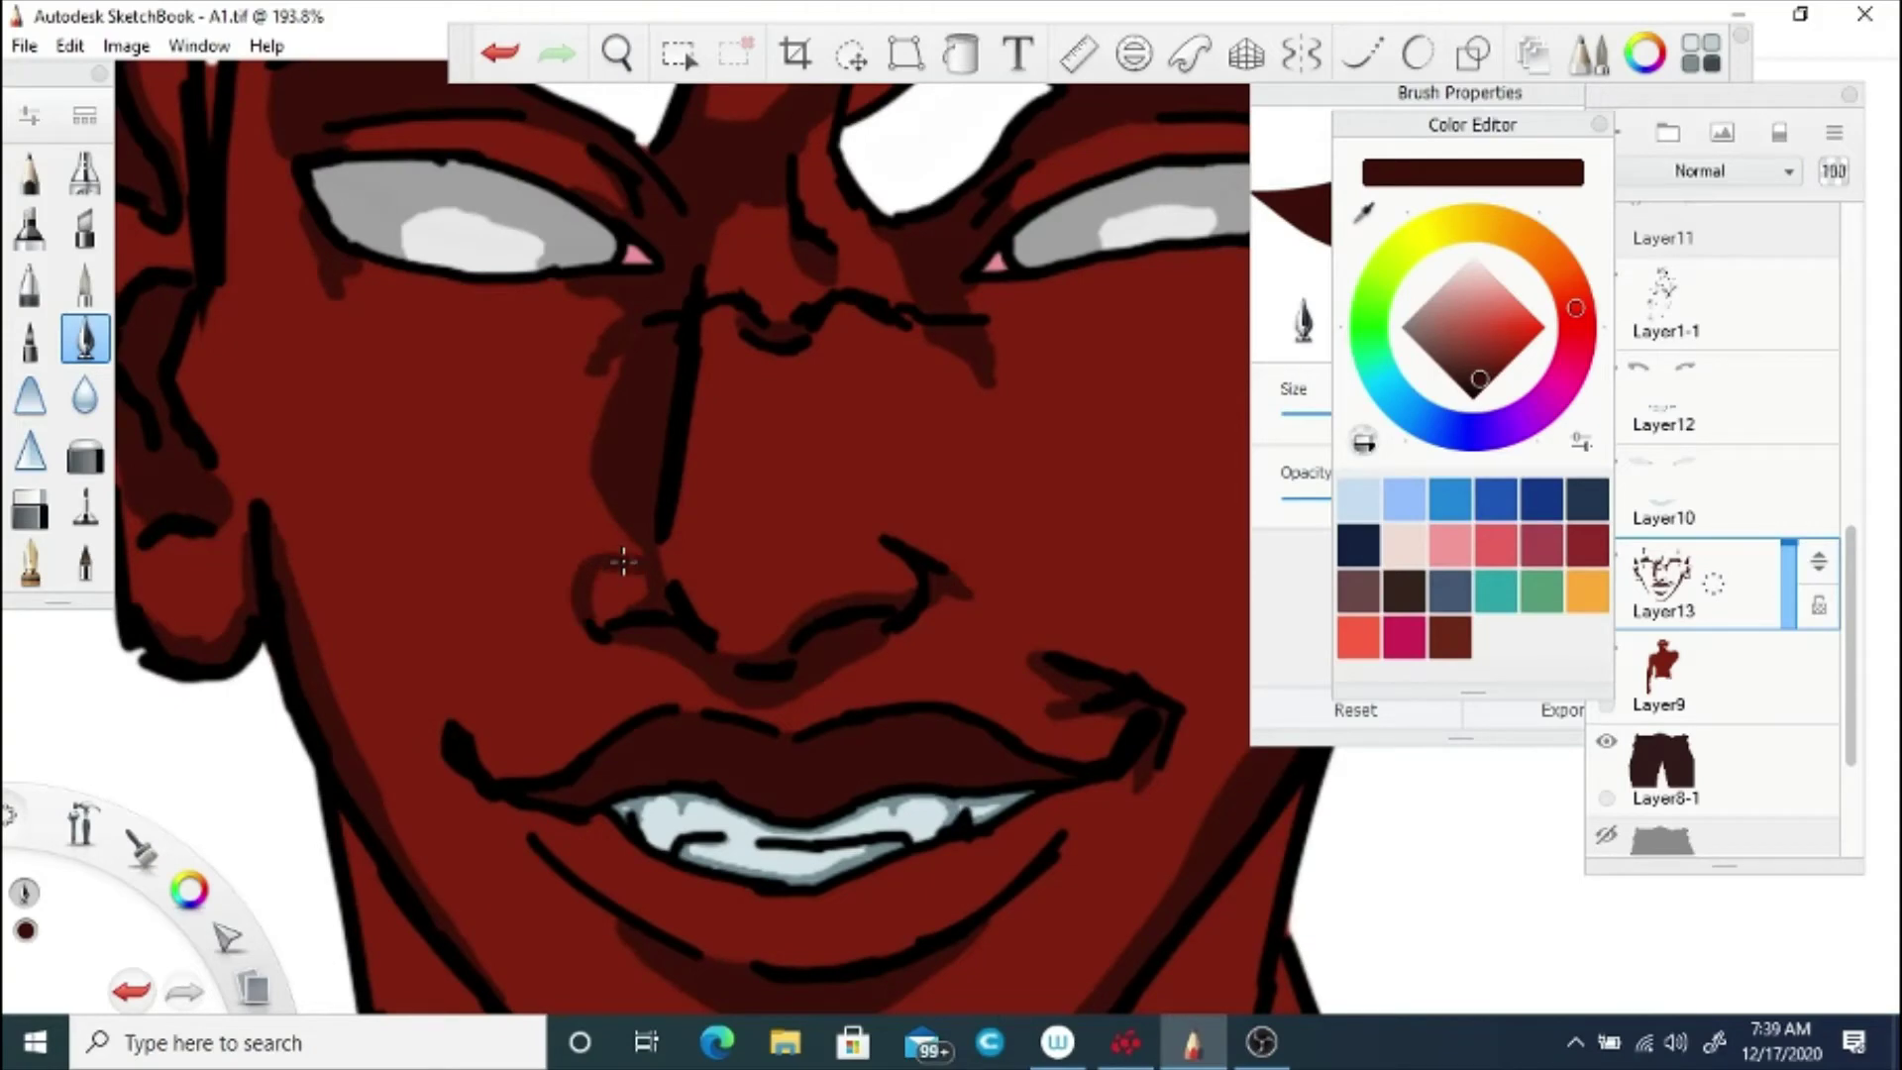
# Step: Add a new layer above Layer13 and paint a large dark red shadow on the opposite side of the nose
pyautogui.click(616, 52)
pyautogui.moveTo(685, 365)
pyautogui.mouseDown()
pyautogui.moveTo(747, 805)
pyautogui.moveTo(792, 757)
pyautogui.moveTo(735, 269)
pyautogui.moveTo(778, 556)
pyautogui.mouseUp()
pyautogui.click(1686, 585)
pyautogui.click(1611, 132)
pyautogui.moveTo(783, 735)
pyautogui.mouseDown()
pyautogui.moveTo(761, 770)
pyautogui.moveTo(776, 733)
pyautogui.mouseUp()
pyautogui.moveTo(777, 530); pyautogui.dragTo(772, 642)
pyautogui.hotkey('ctrl', 'z')
pyautogui.moveTo(783, 508); pyautogui.dragTo(757, 708)
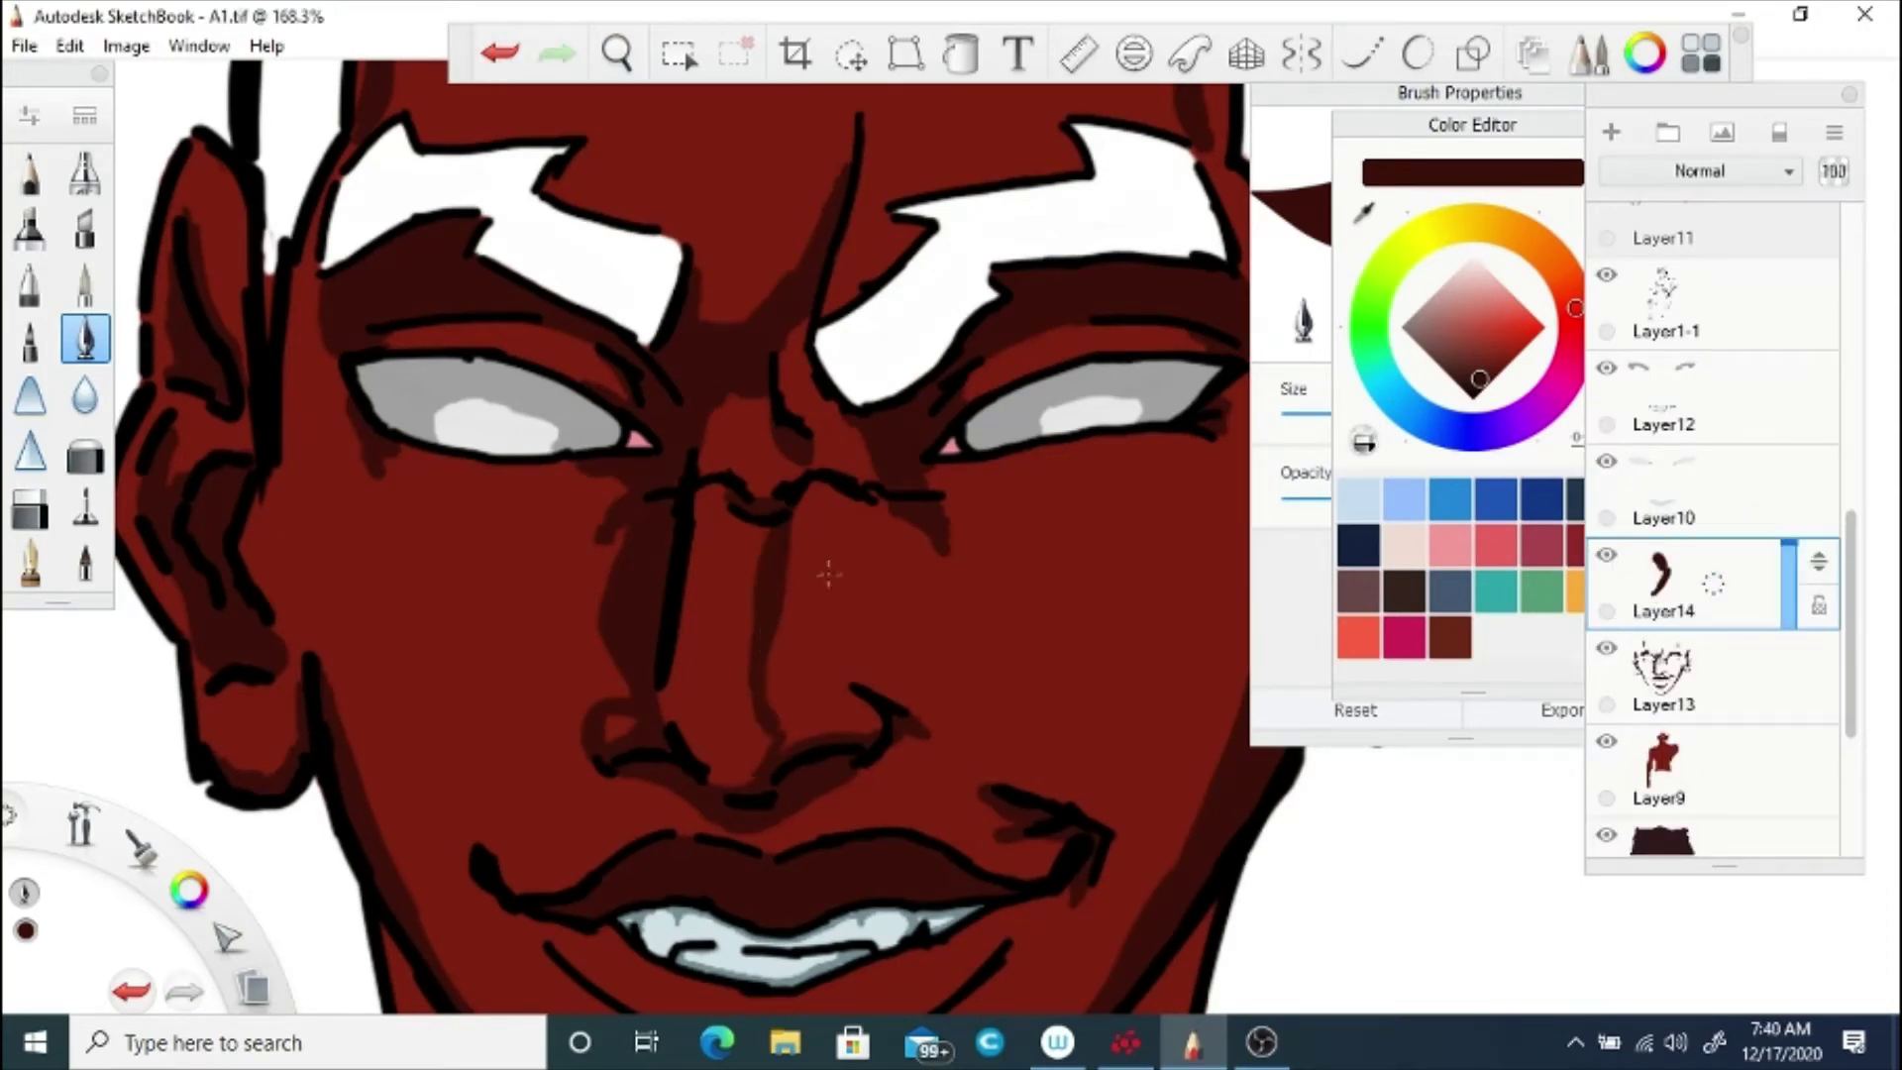
pyautogui.moveTo(845, 488)
pyautogui.mouseDown()
pyautogui.moveTo(840, 589)
pyautogui.moveTo(797, 683)
pyautogui.moveTo(849, 678)
pyautogui.mouseUp()
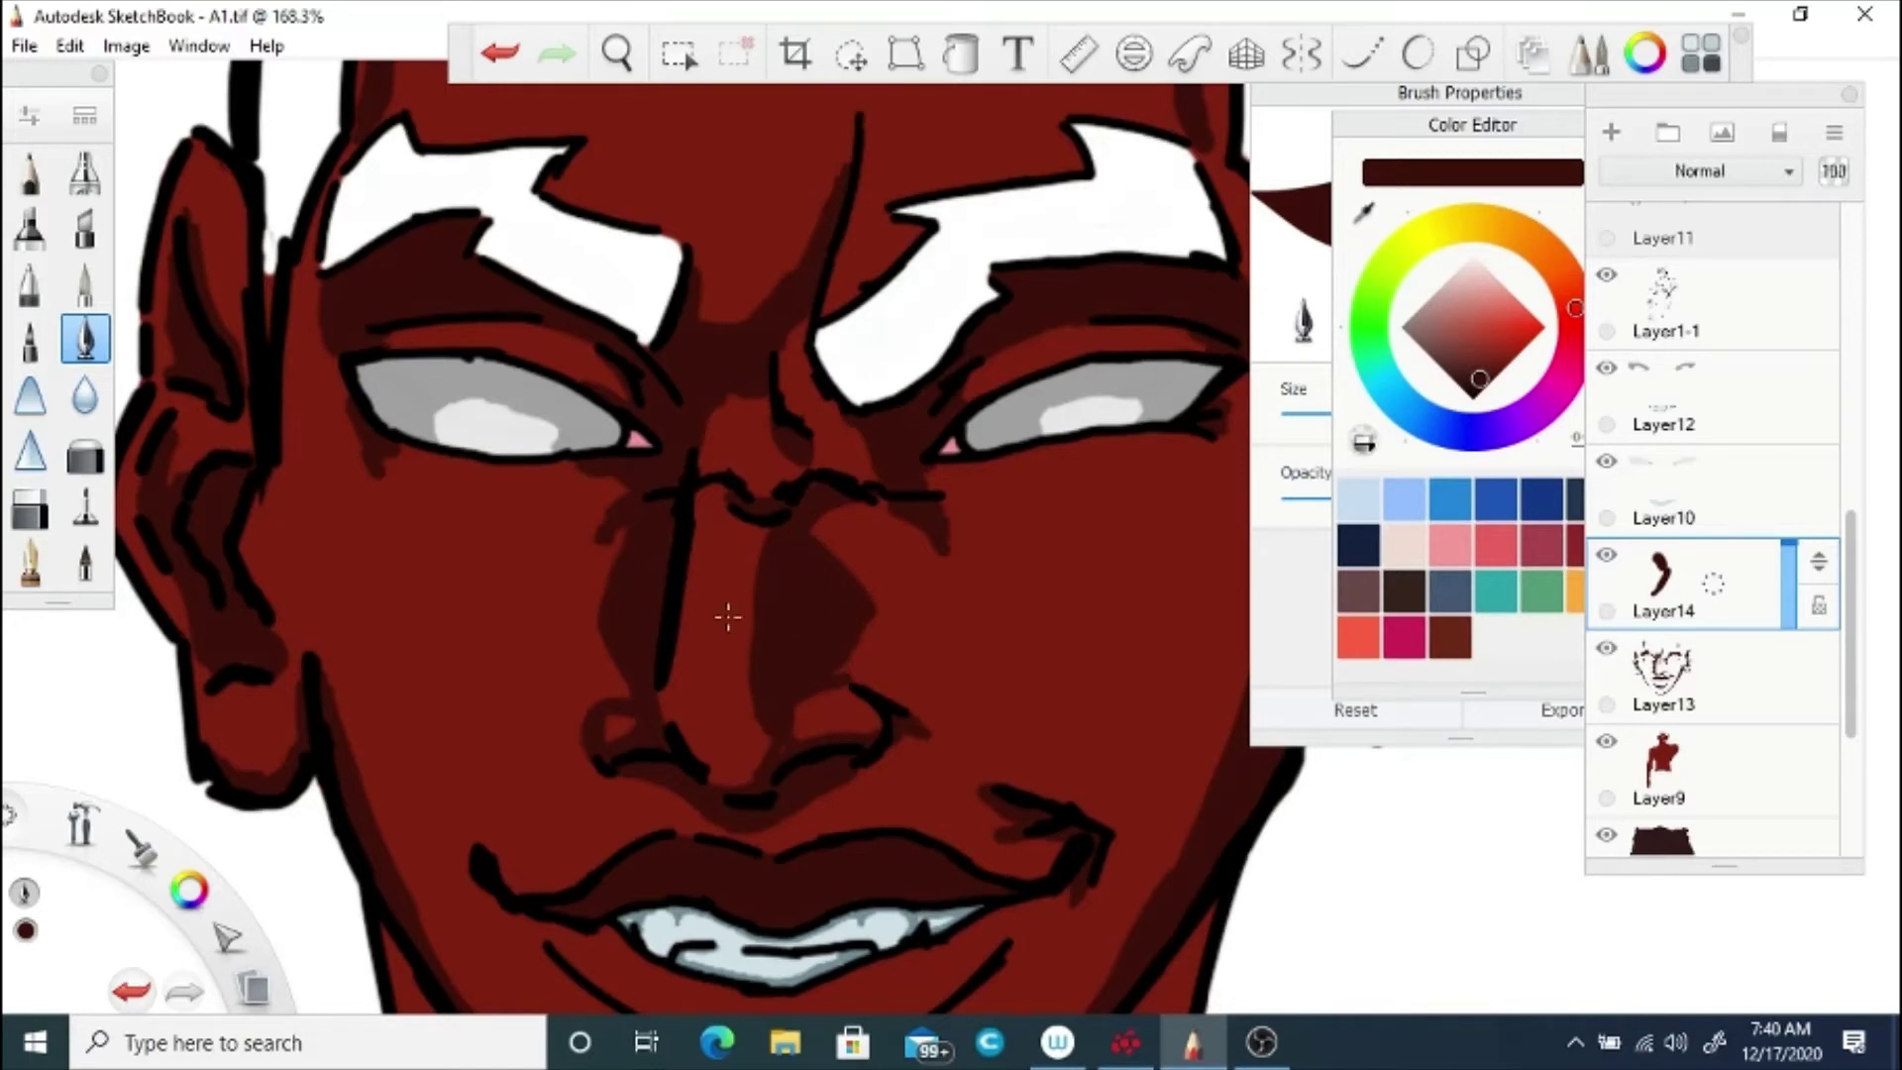
# Step: Trim the inner edge of the new nose shadow with the eraser and return to the ink pen
pyautogui.click(30, 508)
pyautogui.moveTo(730, 681)
pyautogui.mouseDown()
pyautogui.moveTo(740, 701)
pyautogui.moveTo(741, 569)
pyautogui.moveTo(730, 681)
pyautogui.mouseUp()
pyautogui.press('e')
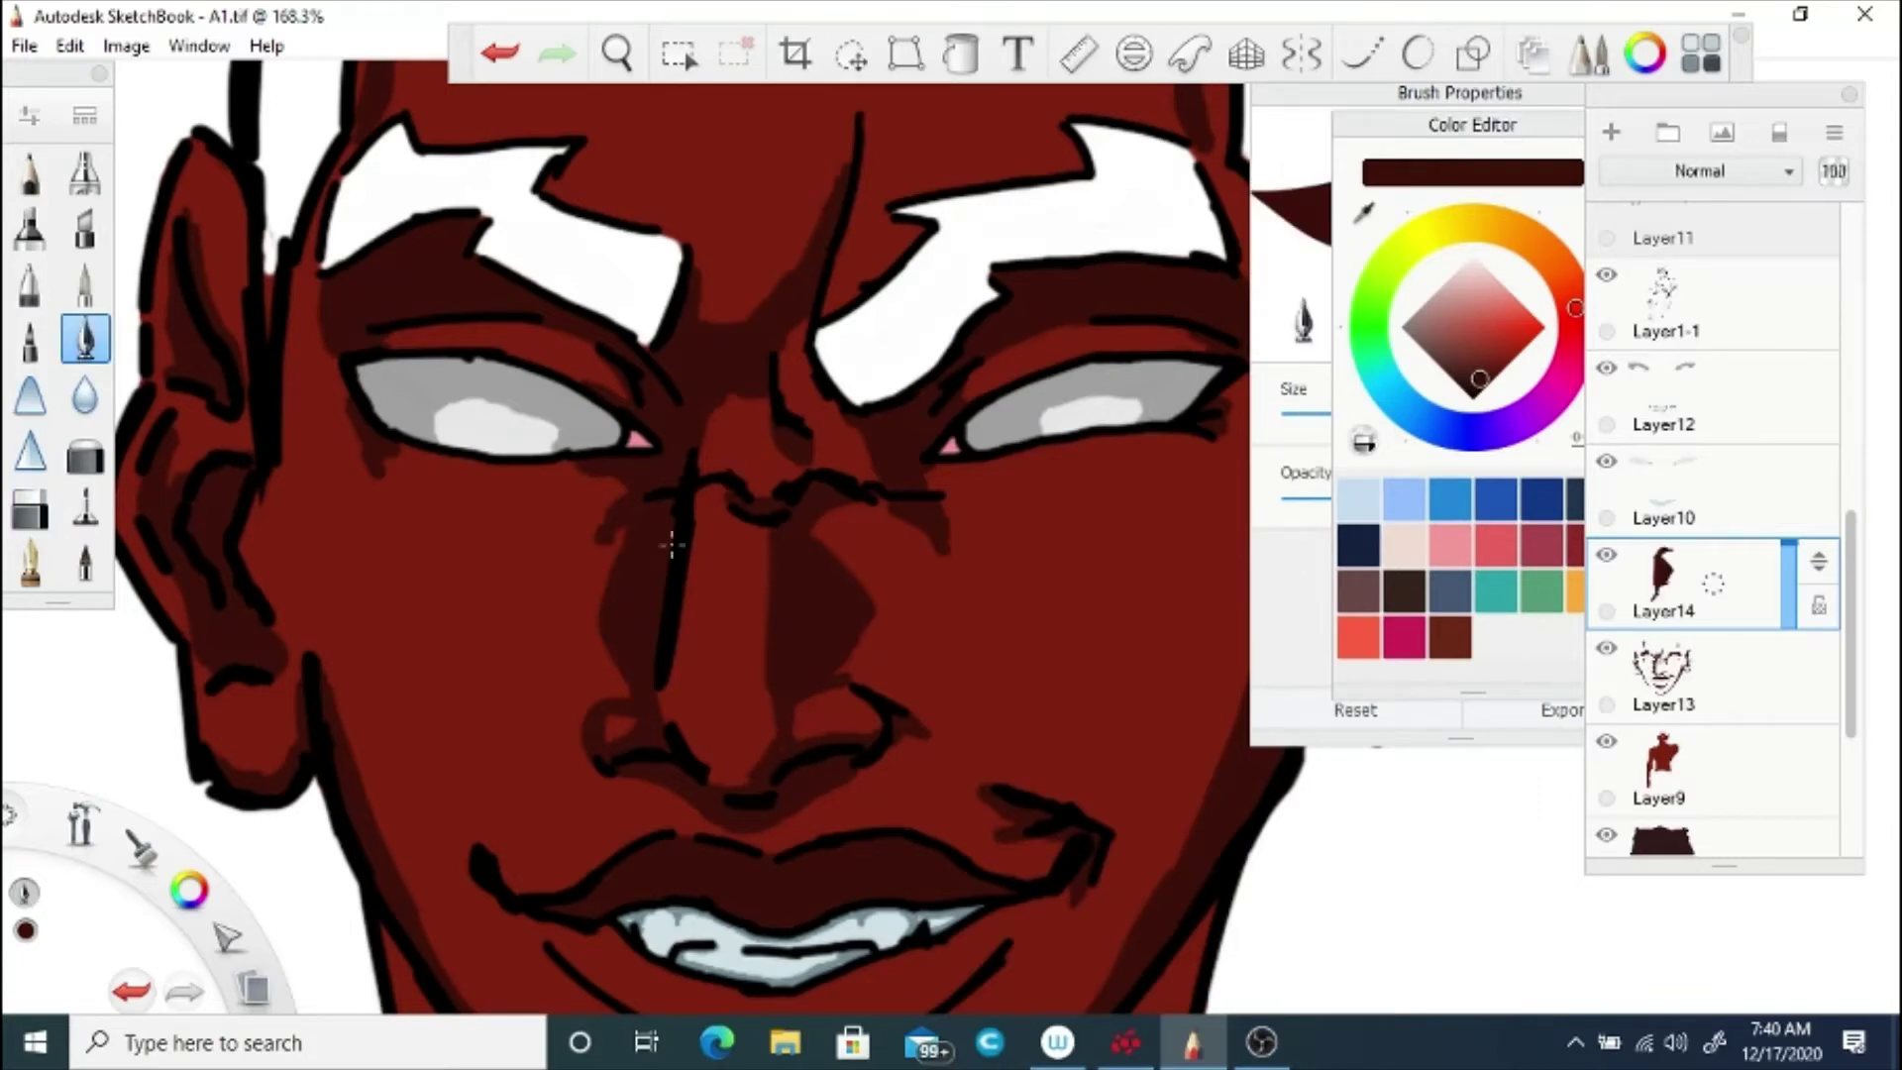
# Step: Hide the new nose shadow layer and paint a small dark red shadow below the bridge crease on Layer13
pyautogui.scroll(-5, 671, 544)
pyautogui.scroll(7, 624, 492)
pyautogui.click(1605, 554)
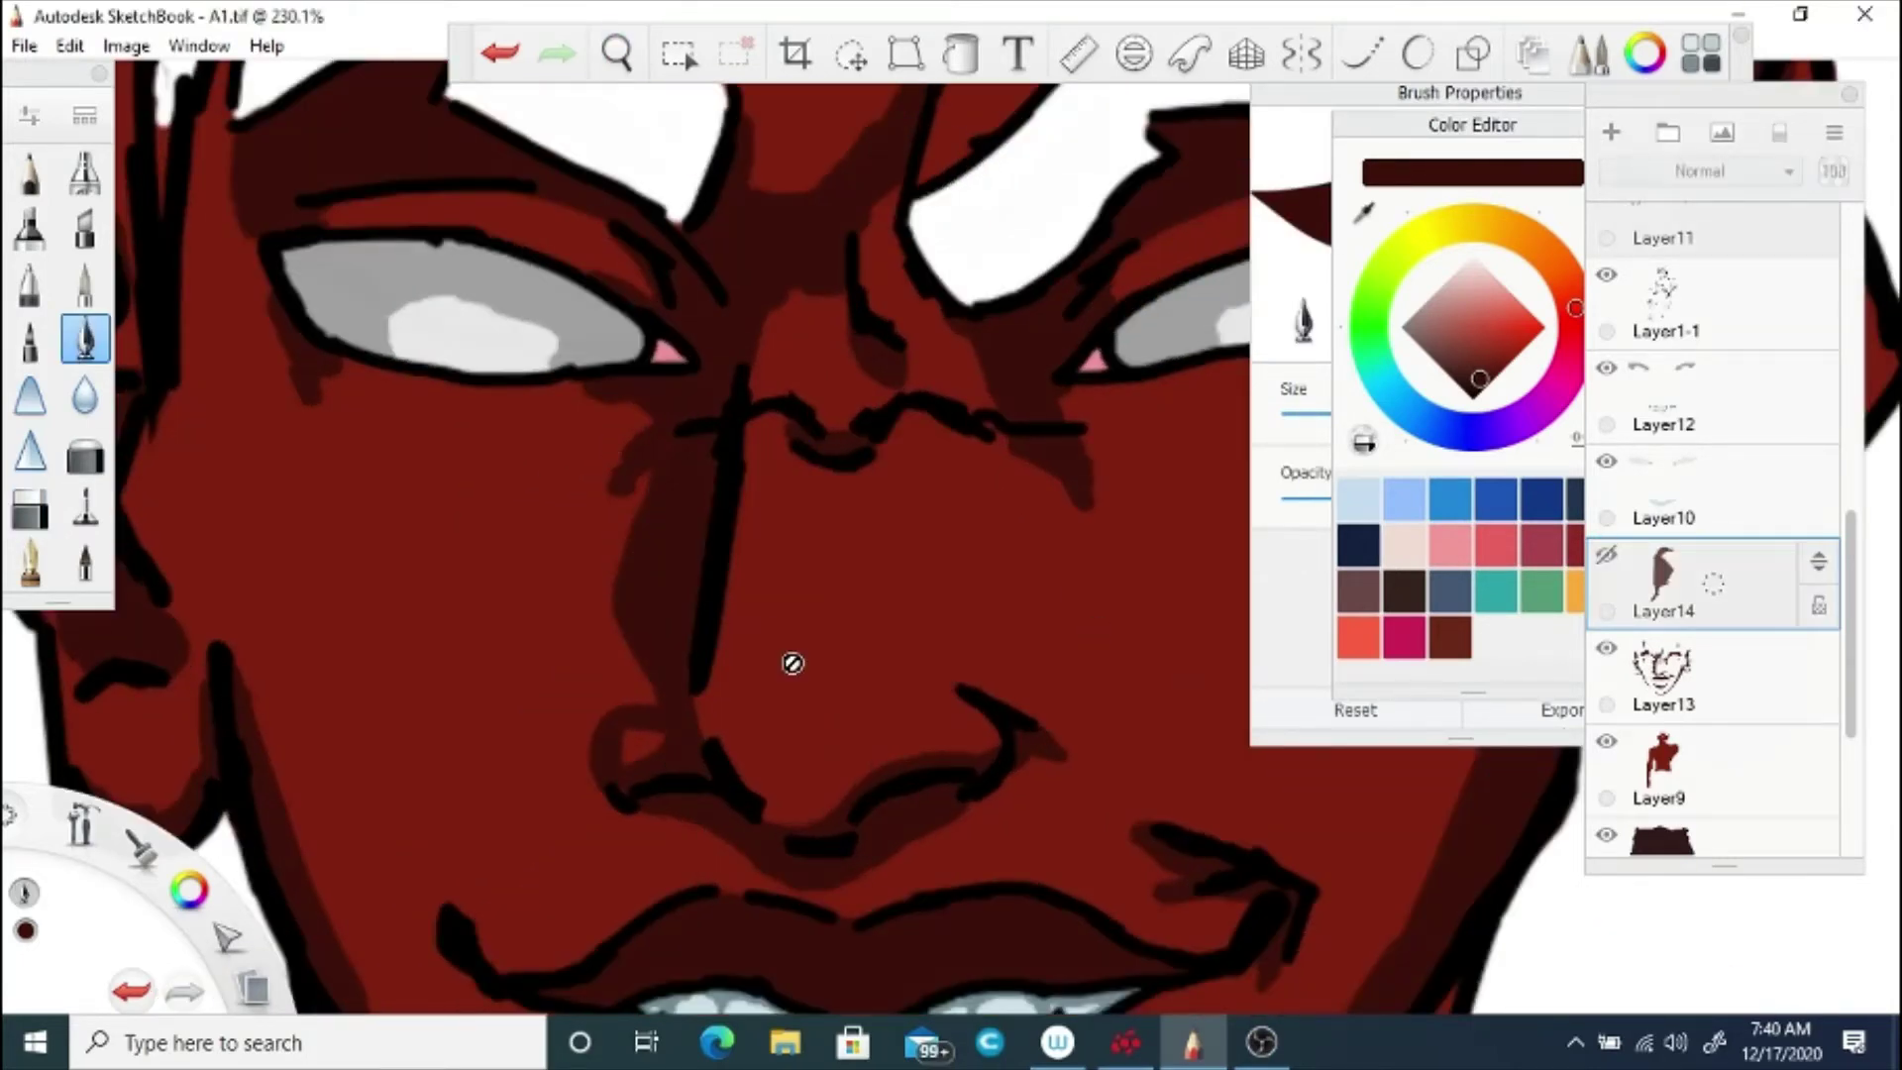
pyautogui.click(1691, 679)
pyautogui.moveTo(894, 430)
pyautogui.mouseDown()
pyautogui.moveTo(879, 473)
pyautogui.moveTo(892, 452)
pyautogui.mouseUp()
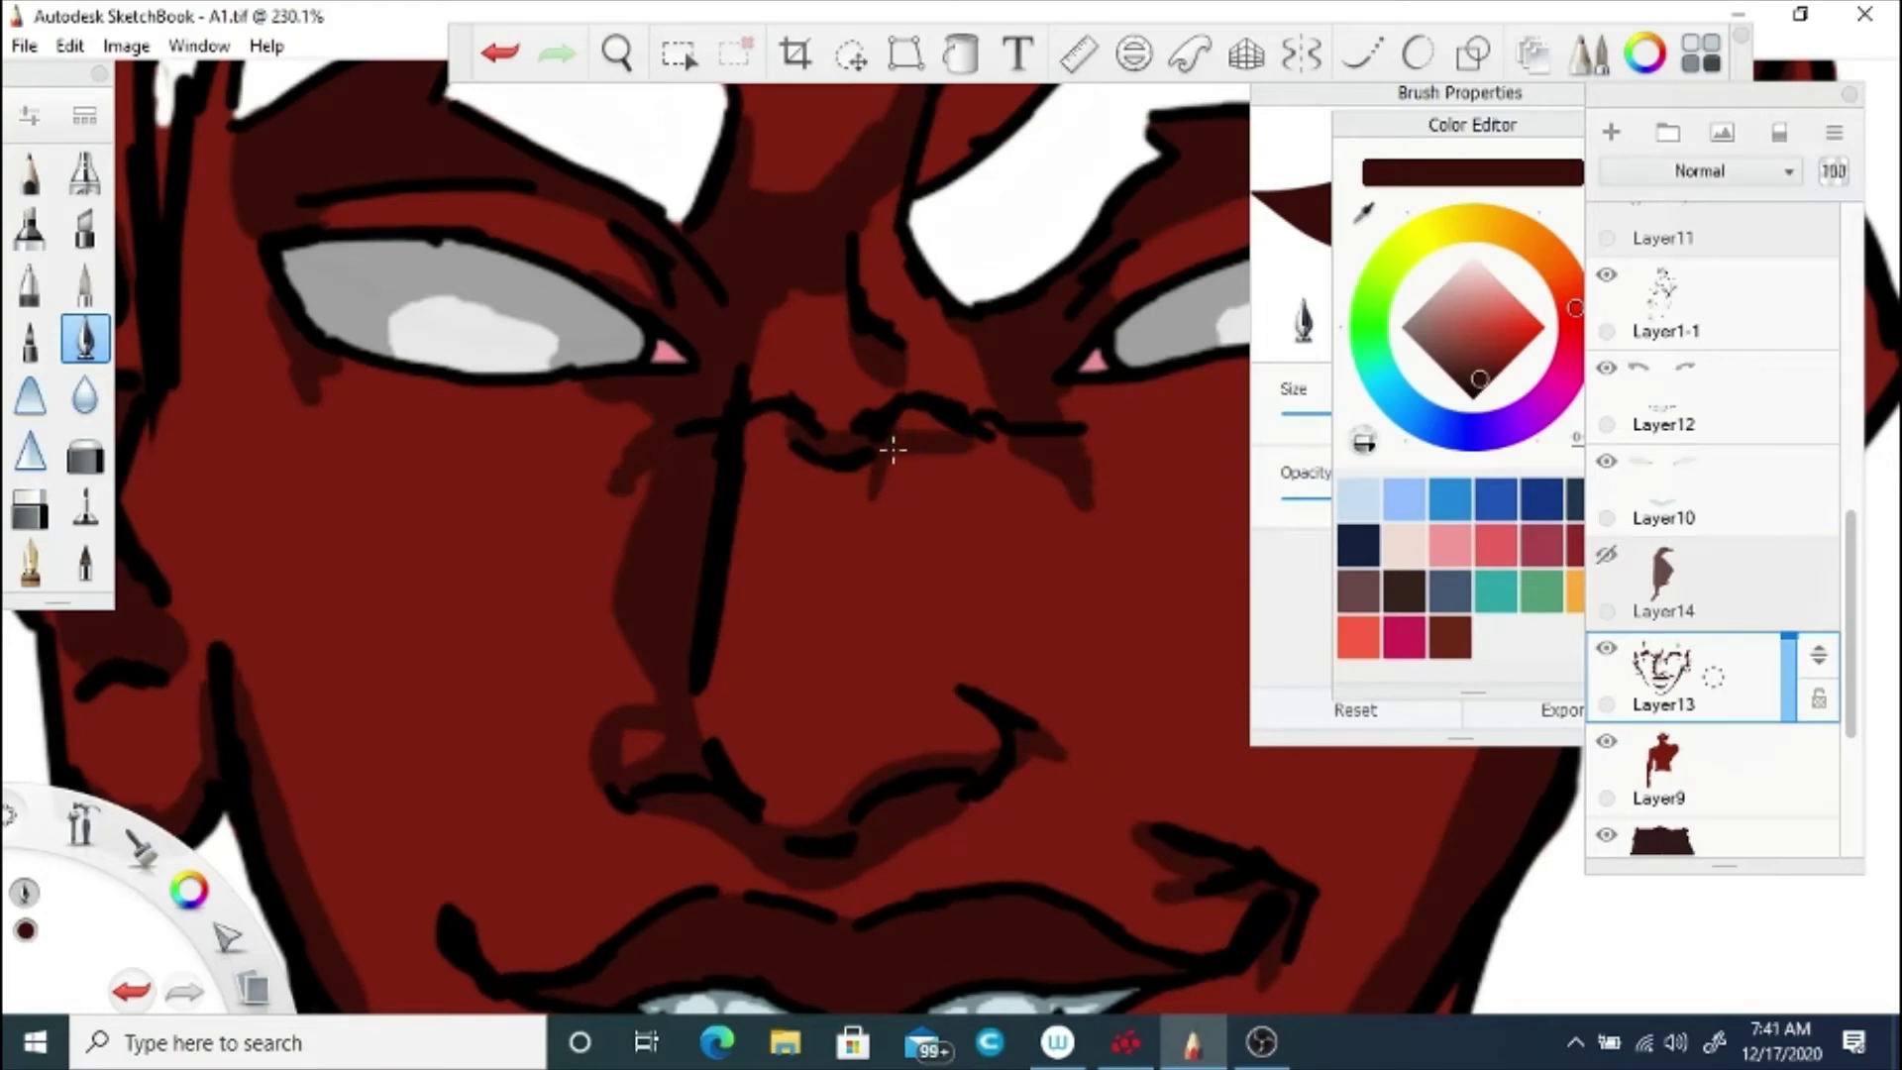
# Step: Save the drawing again with the updated nose shading
pyautogui.scroll(-5, 891, 451)
pyautogui.scroll(3, 800, 418)
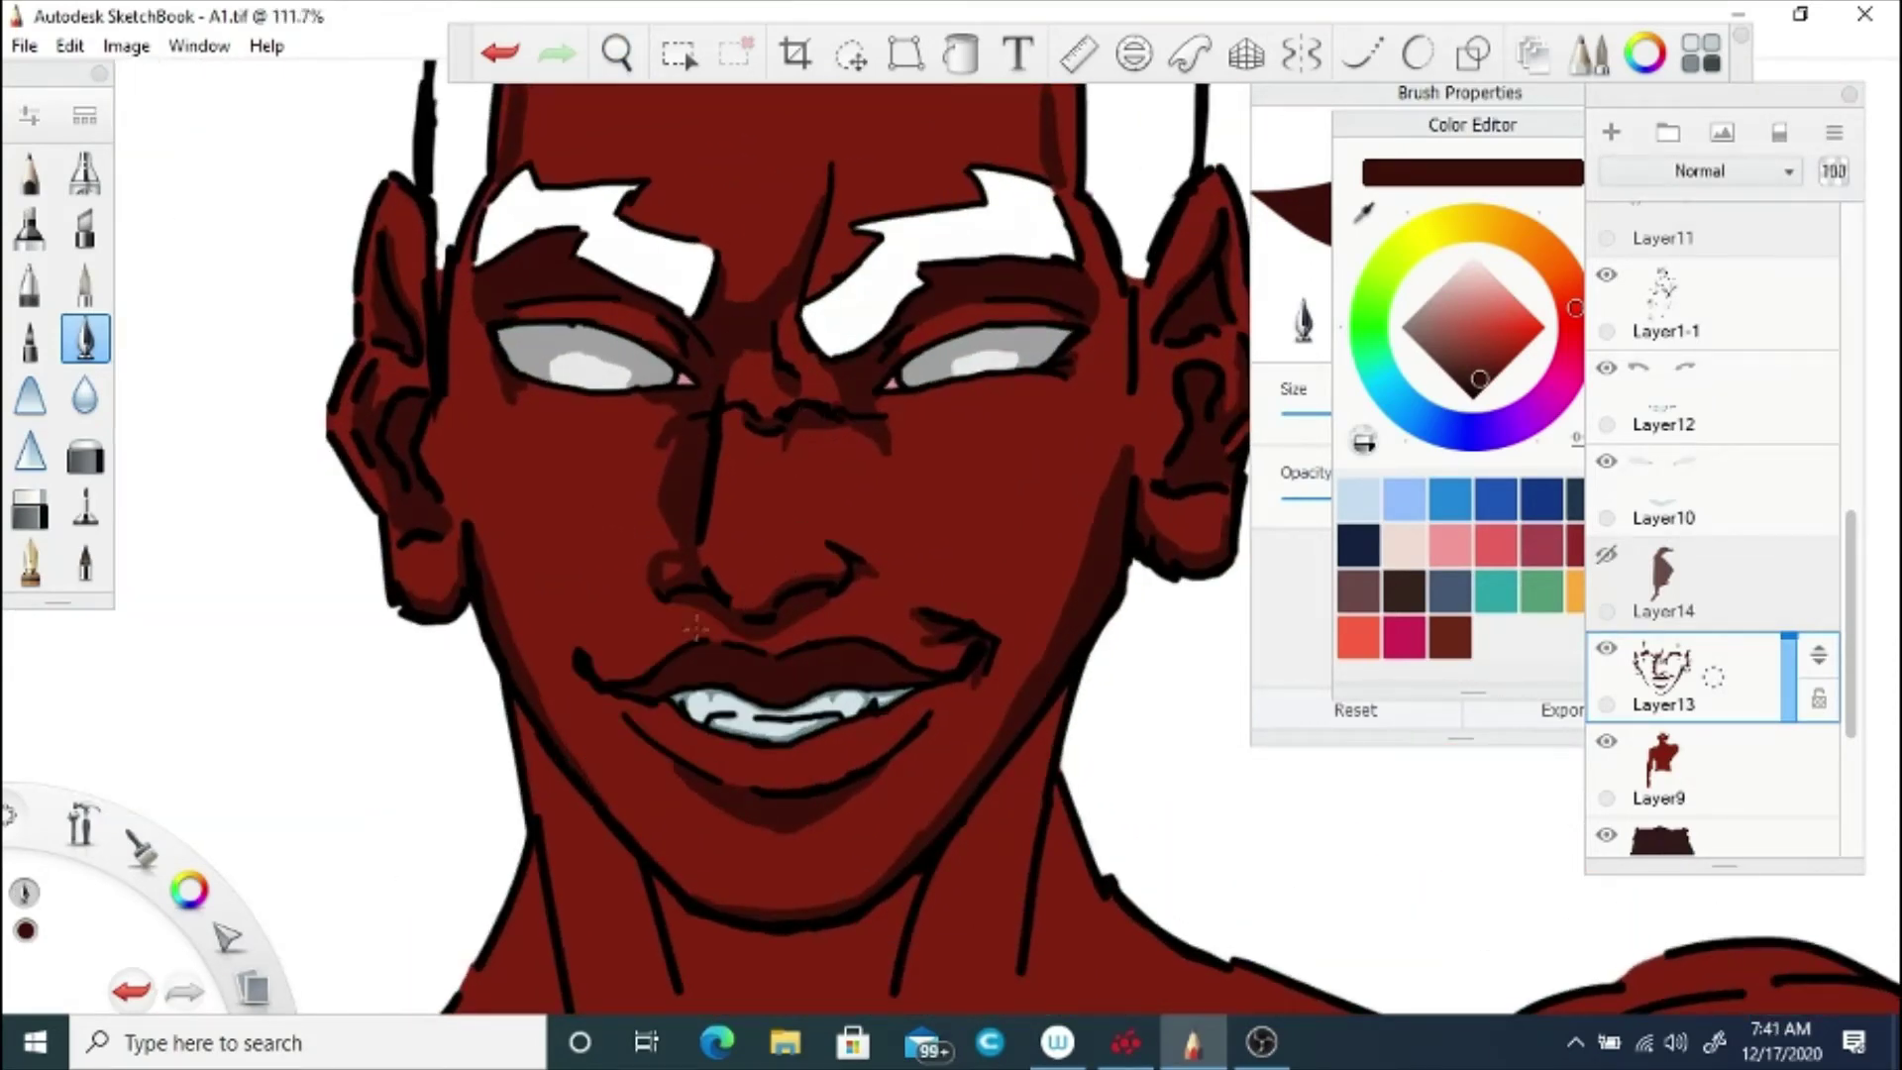
pyautogui.click(24, 46)
pyautogui.click(121, 194)
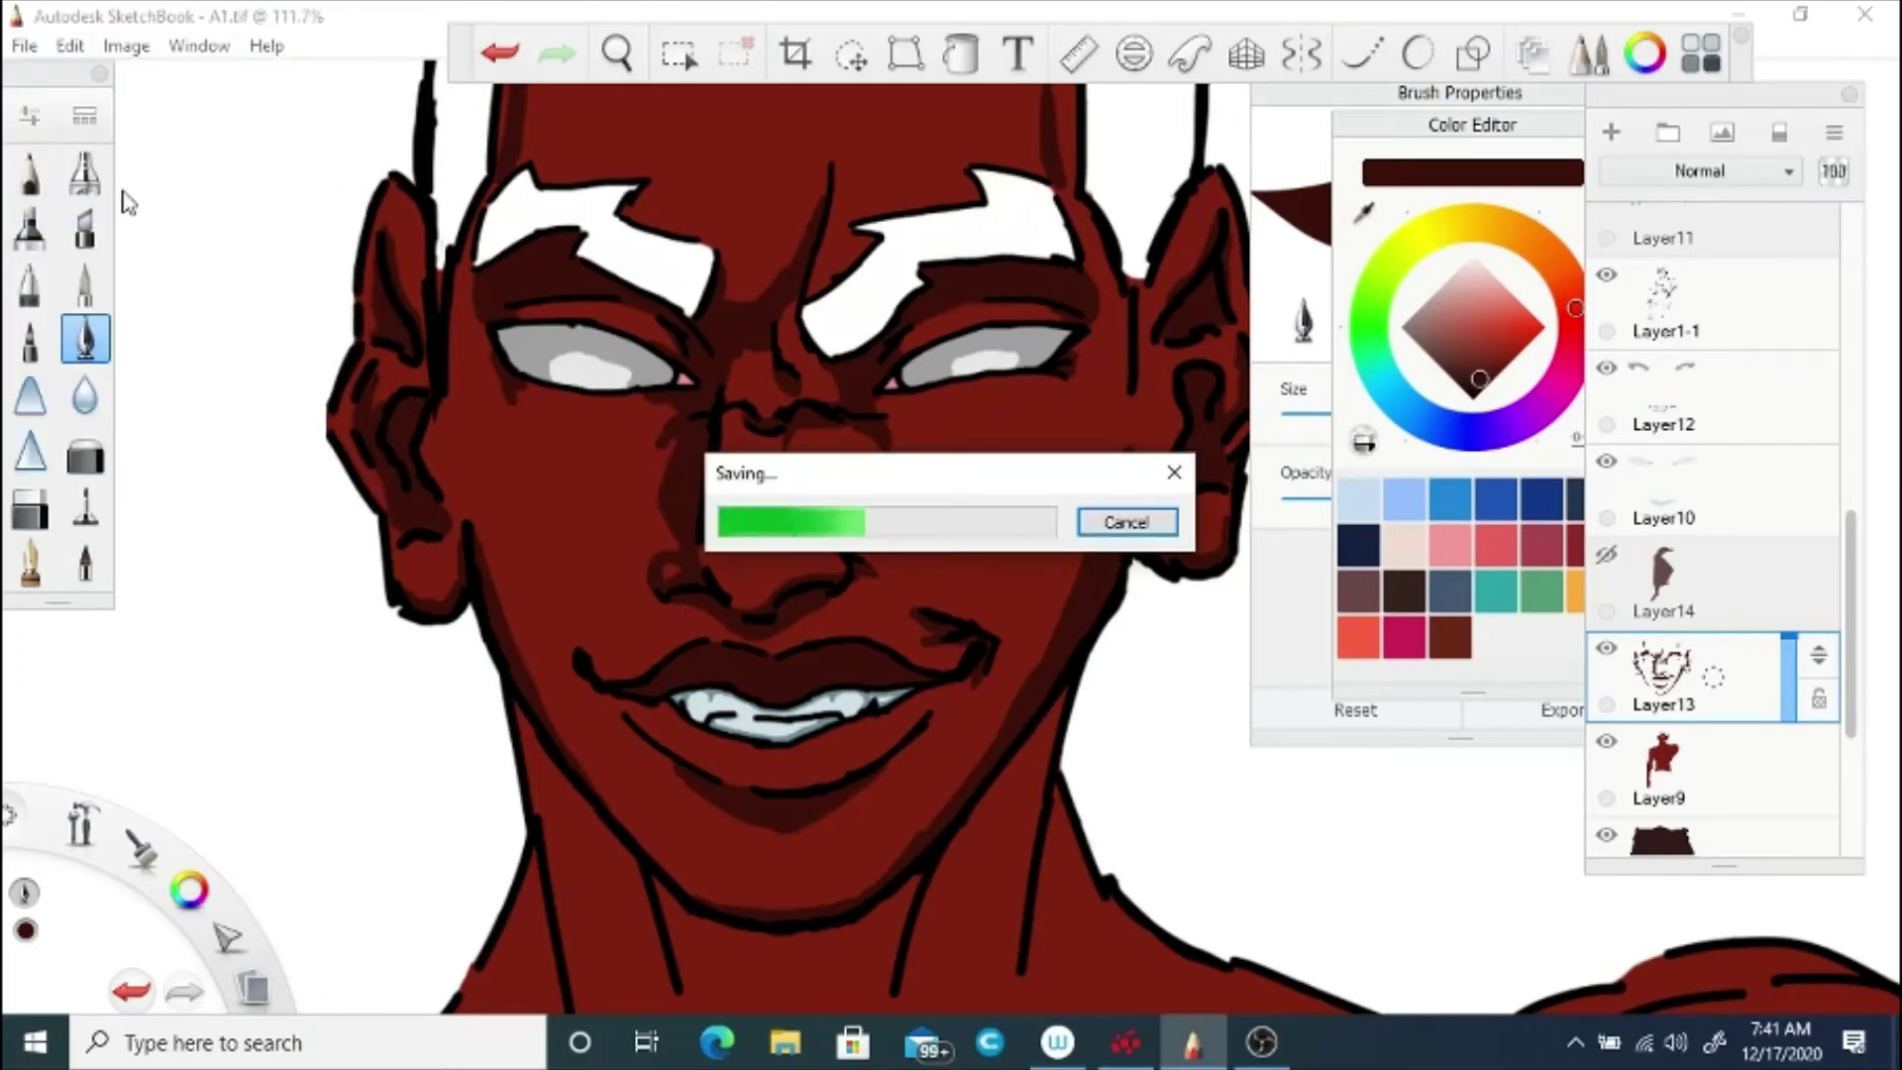
# Step: Paint a dark red shadow on the neck along the underside of the chin and both sides of the jawline
pyautogui.press('space')
pyautogui.moveTo(713, 633); pyautogui.dragTo(646, 614)
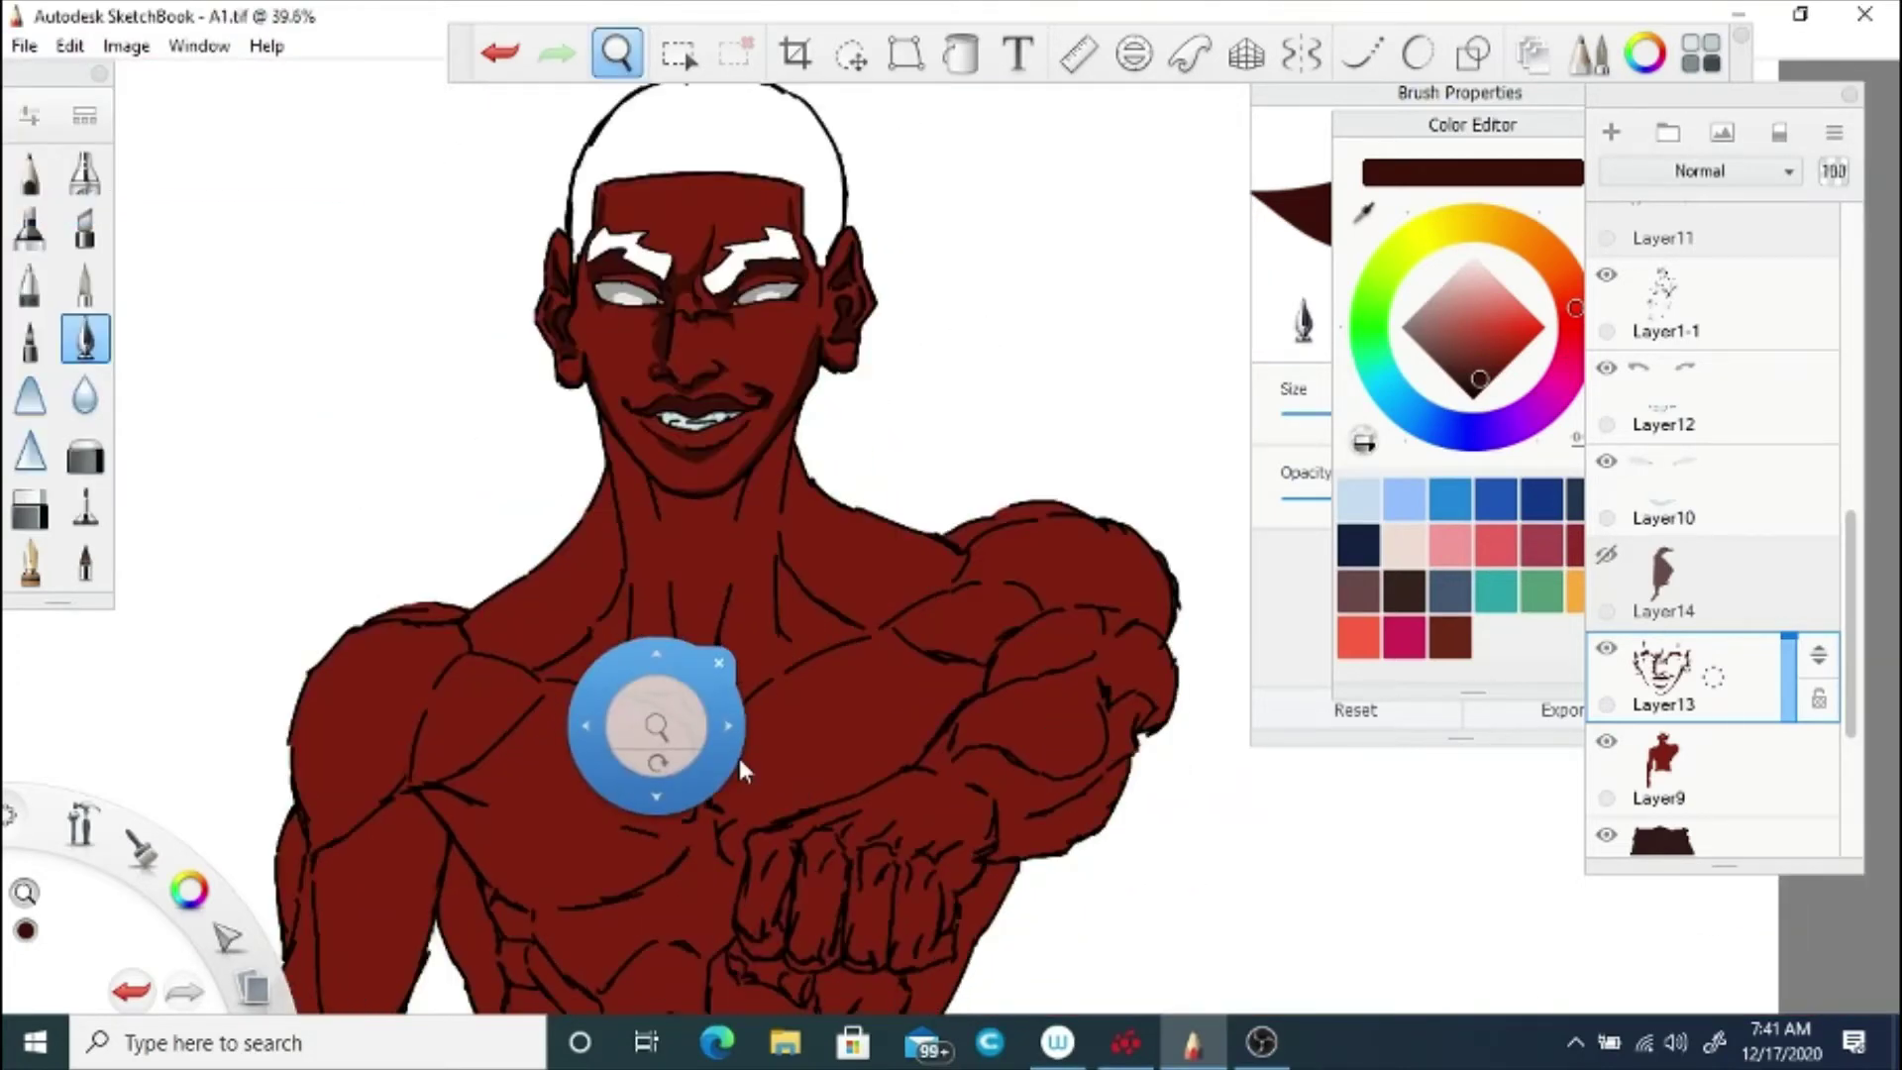
pyautogui.moveTo(739, 757); pyautogui.dragTo(826, 447)
pyautogui.moveTo(480, 362)
pyautogui.mouseDown()
pyautogui.moveTo(607, 556)
pyautogui.moveTo(621, 538)
pyautogui.moveTo(695, 604)
pyautogui.moveTo(783, 620)
pyautogui.moveTo(901, 543)
pyautogui.mouseUp()
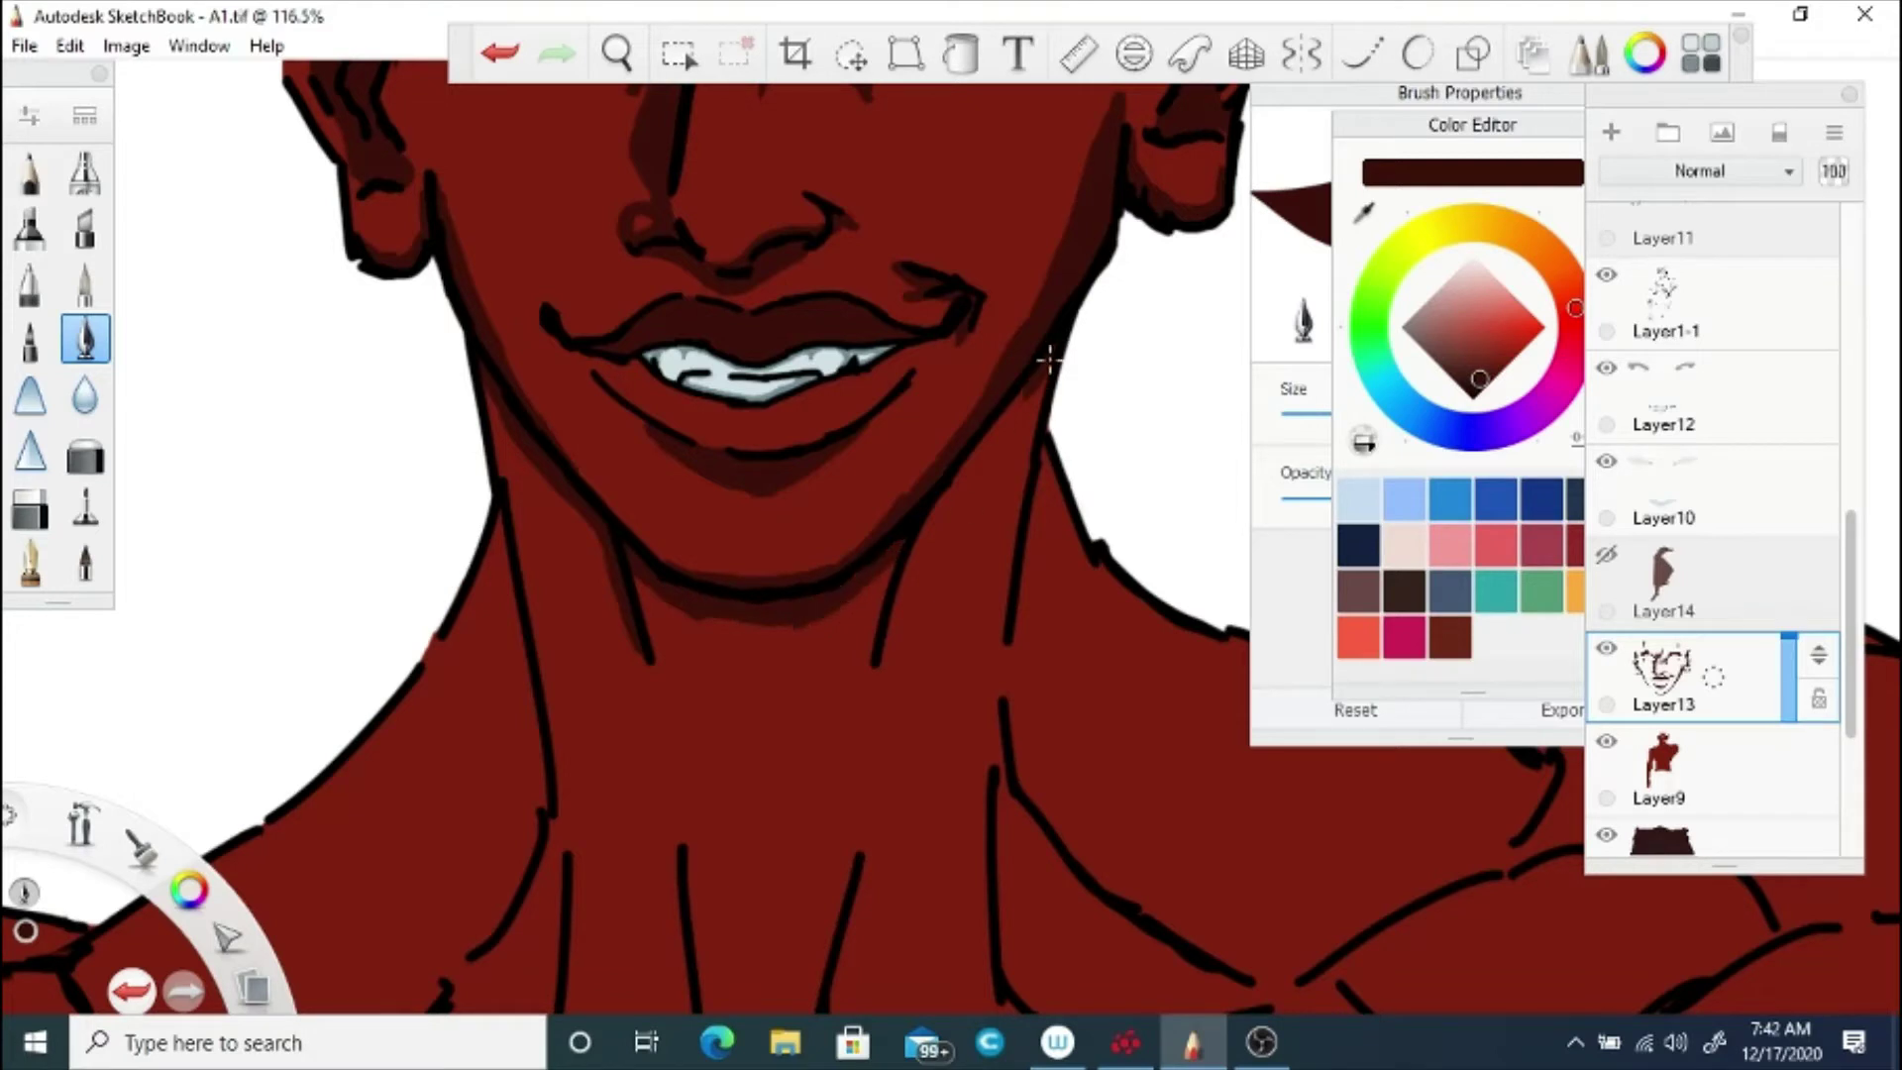
pyautogui.moveTo(1035, 388)
pyautogui.mouseDown()
pyautogui.moveTo(916, 549)
pyautogui.moveTo(951, 525)
pyautogui.moveTo(876, 674)
pyautogui.mouseUp()
# Step: Shade along the neck muscle lines in dark red and deepen the shadow directly beneath the chin
pyautogui.moveTo(901, 570); pyautogui.dragTo(820, 976)
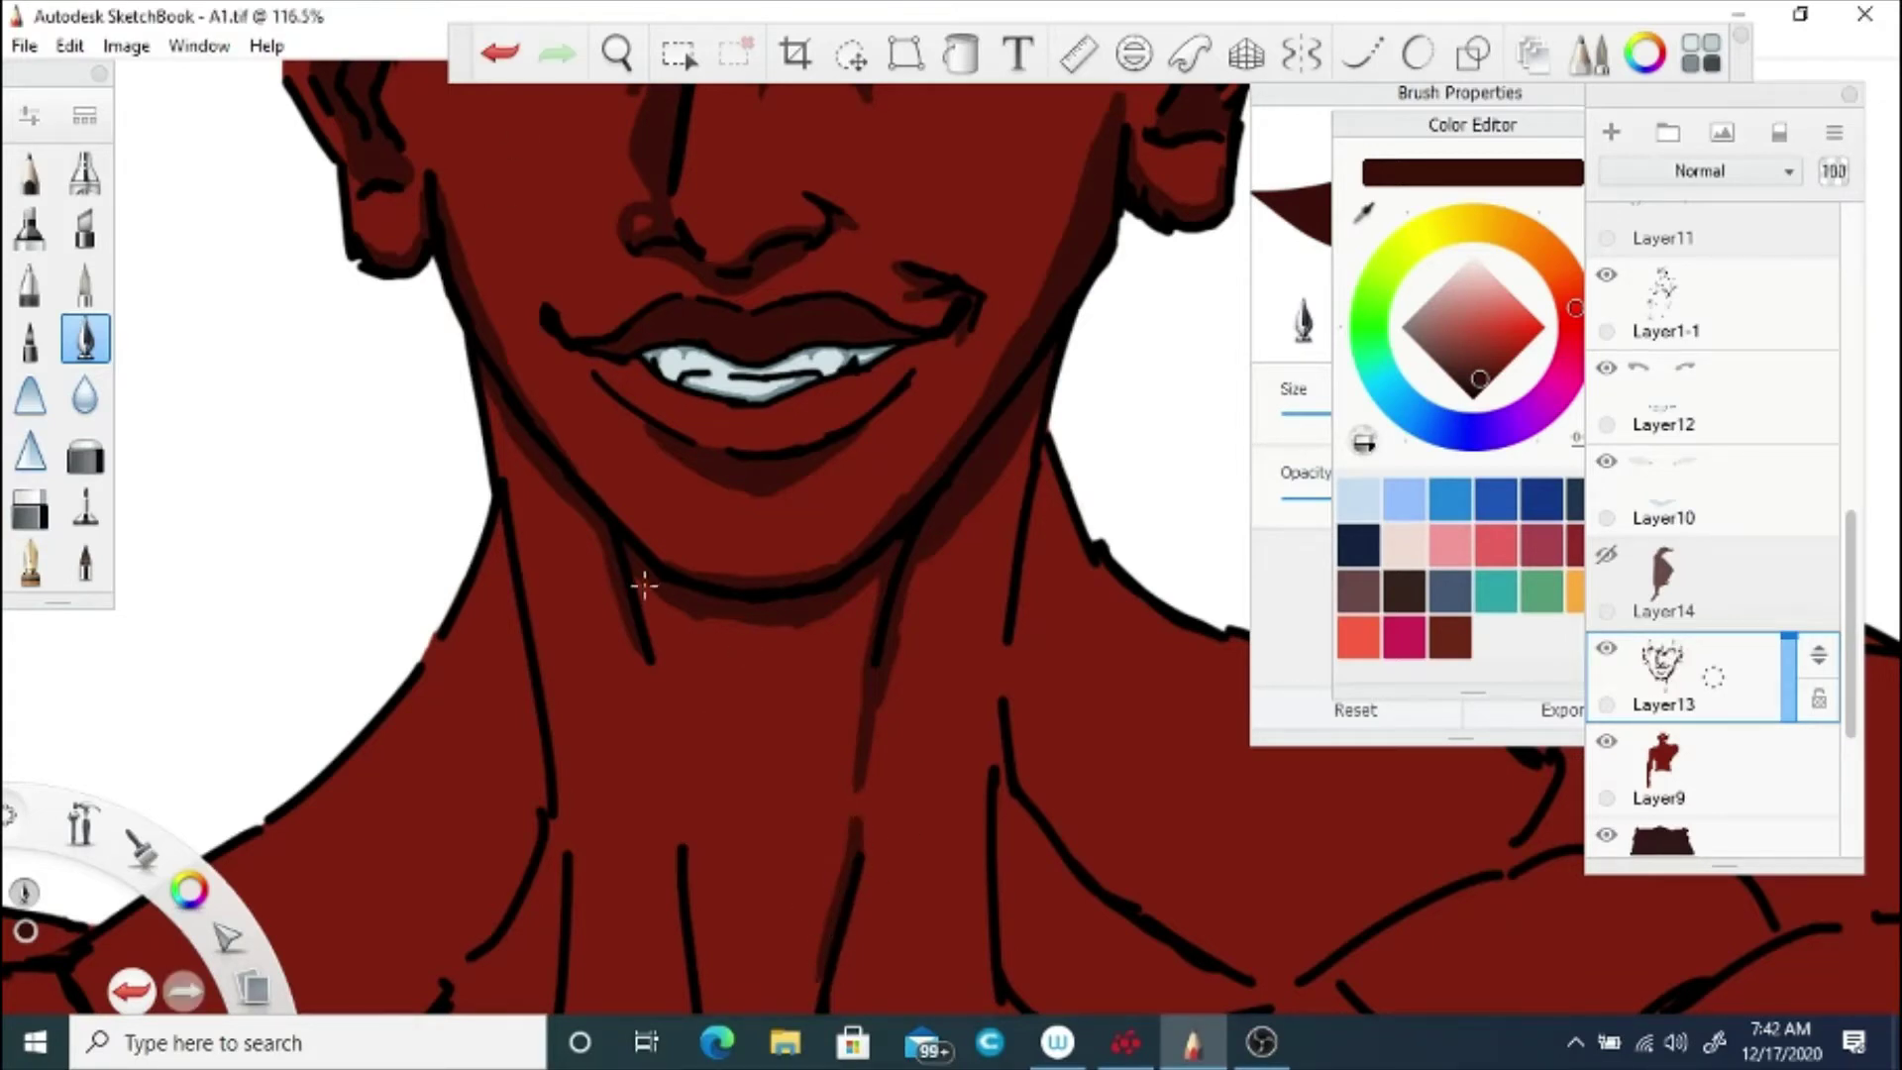
pyautogui.moveTo(684, 818); pyautogui.dragTo(701, 1003)
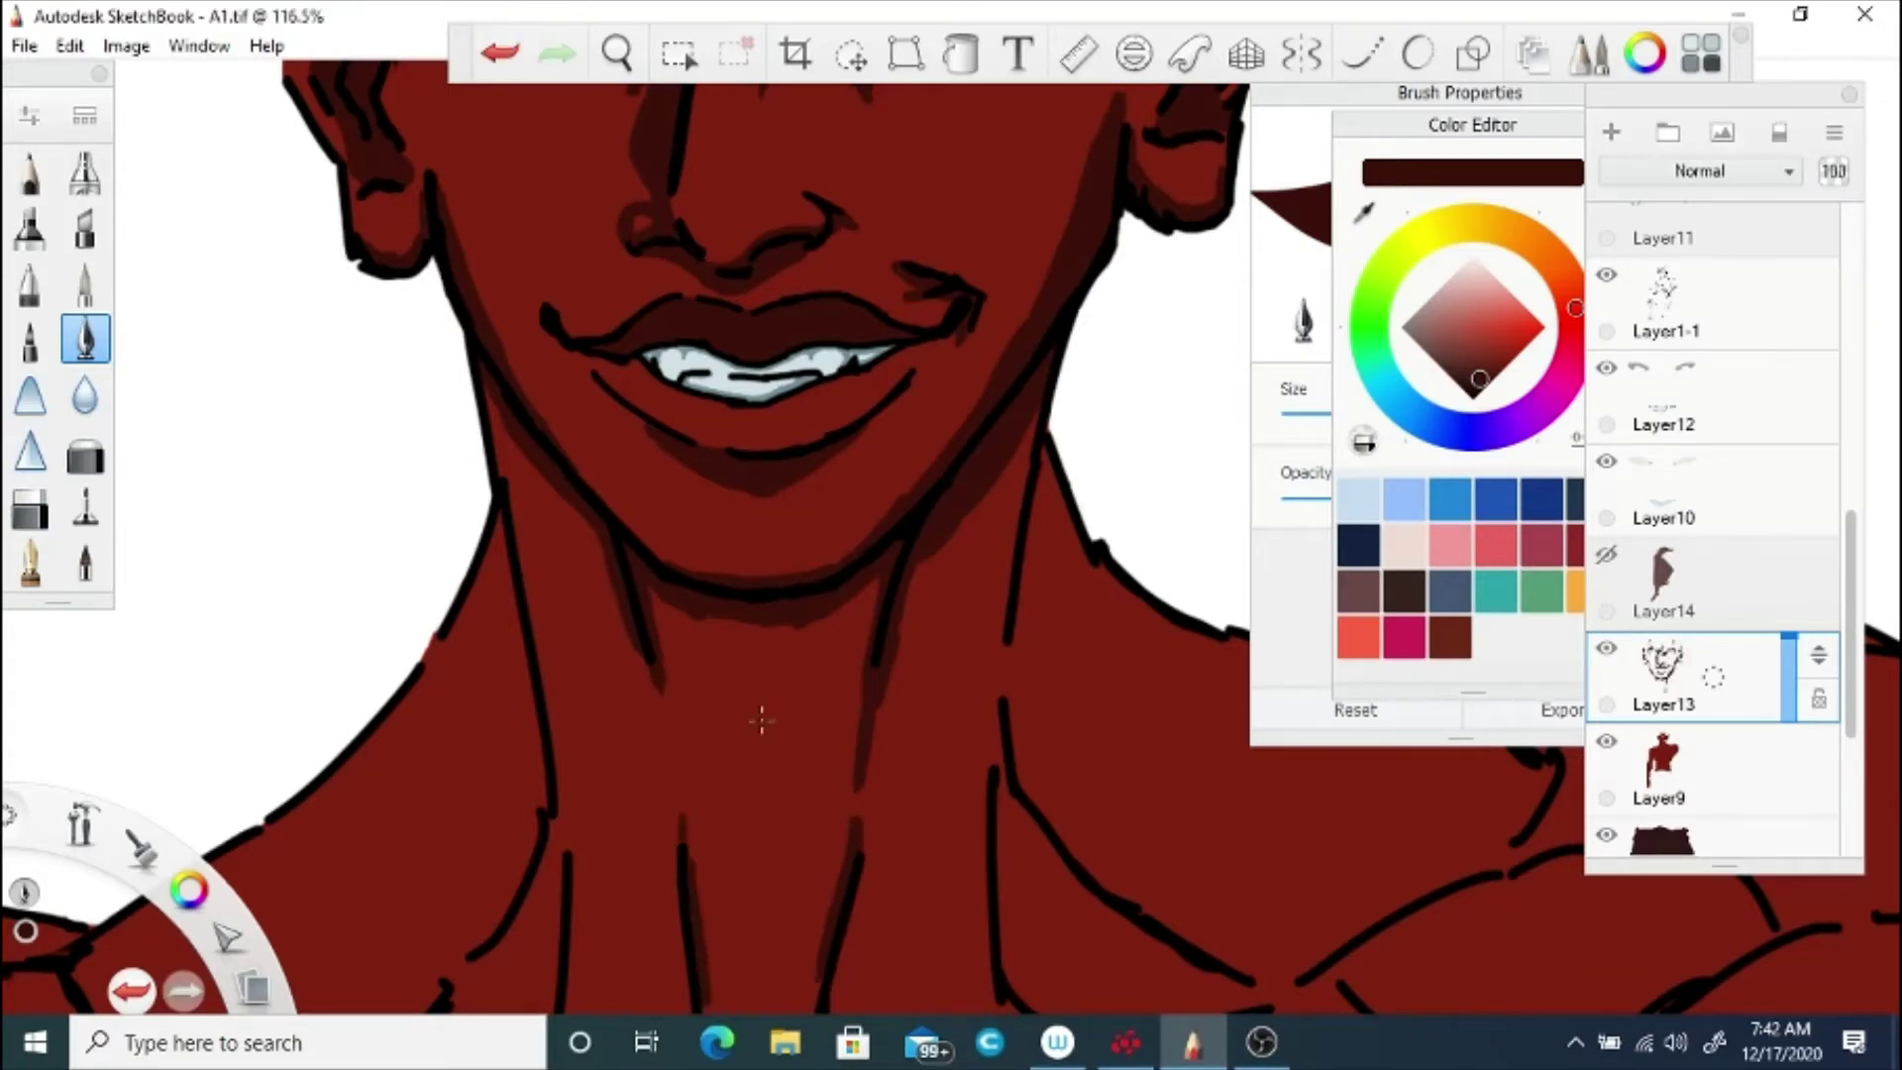
pyautogui.moveTo(694, 596)
pyautogui.mouseDown()
pyautogui.moveTo(764, 649)
pyautogui.moveTo(671, 609)
pyautogui.mouseUp()
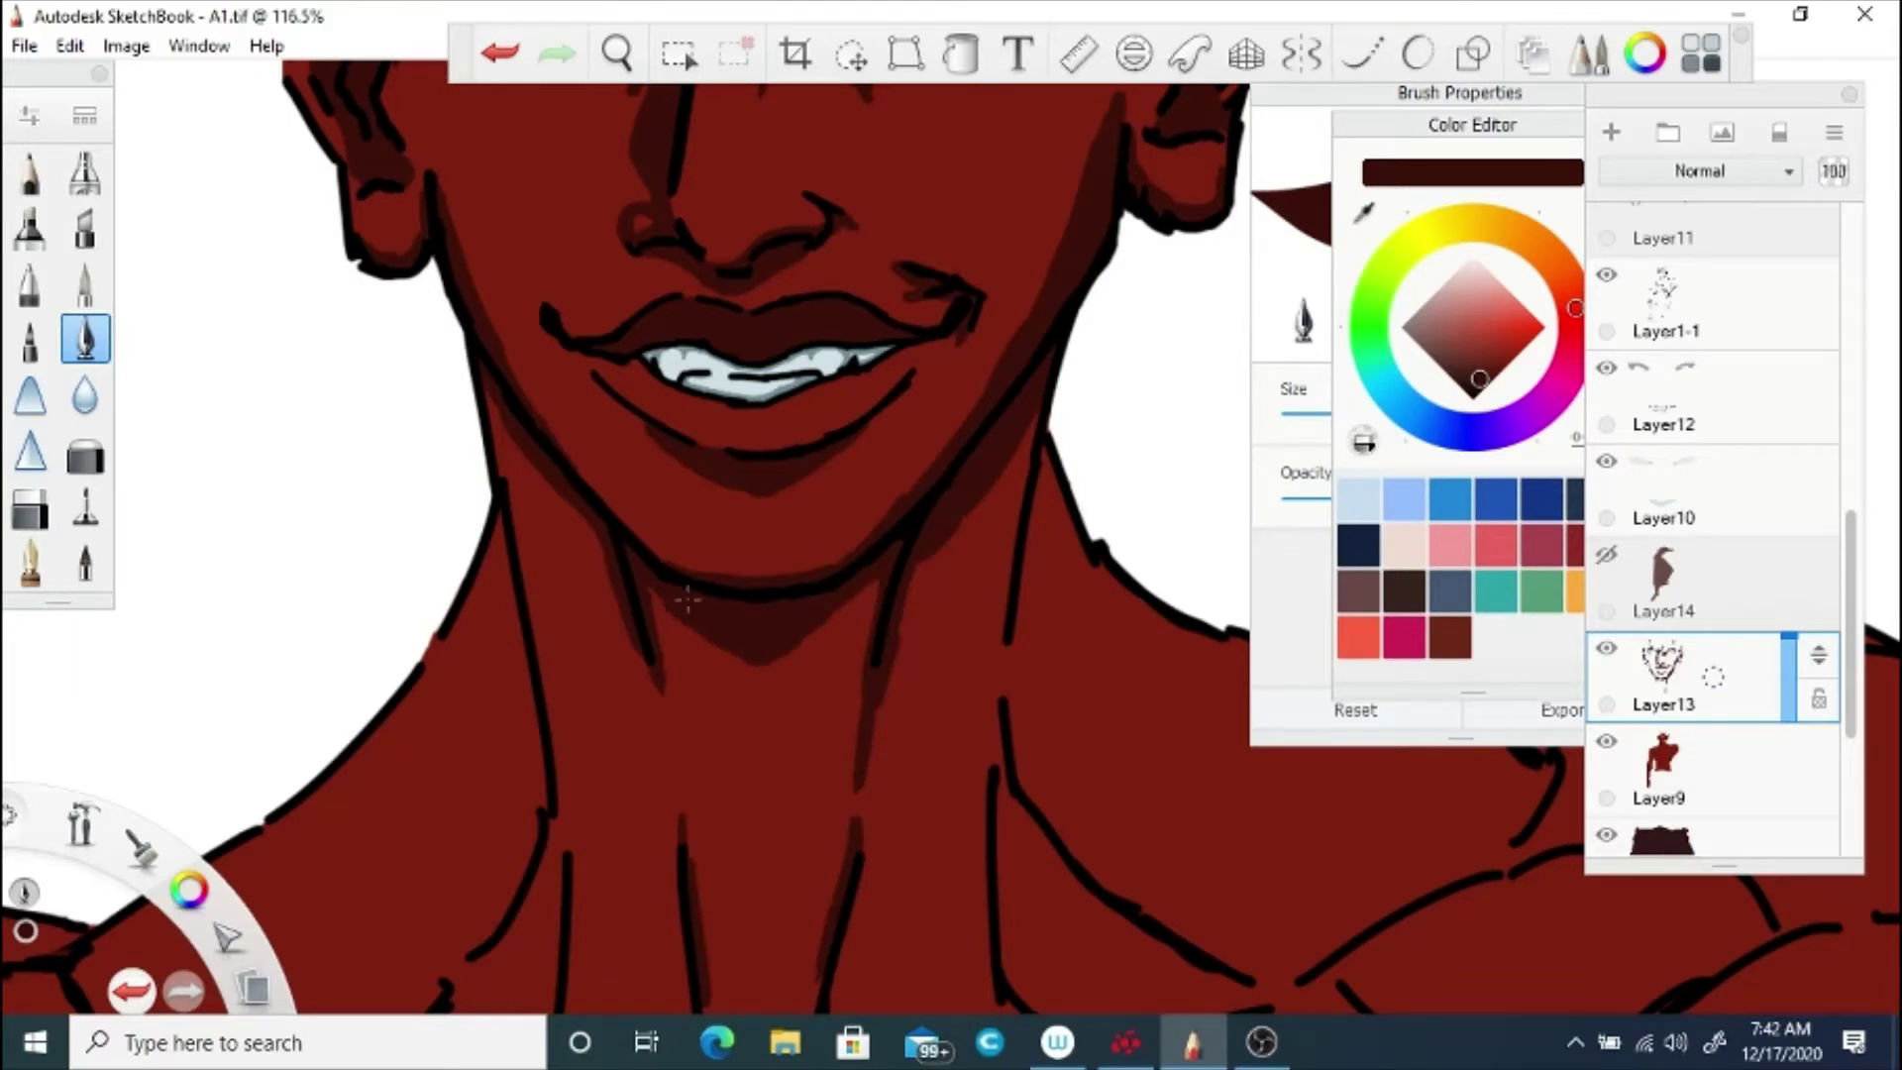
# Step: Paint a narrow dark red shadow along the outer line on the right side of the neck, below the jaw
pyautogui.moveTo(847, 601); pyautogui.dragTo(864, 598)
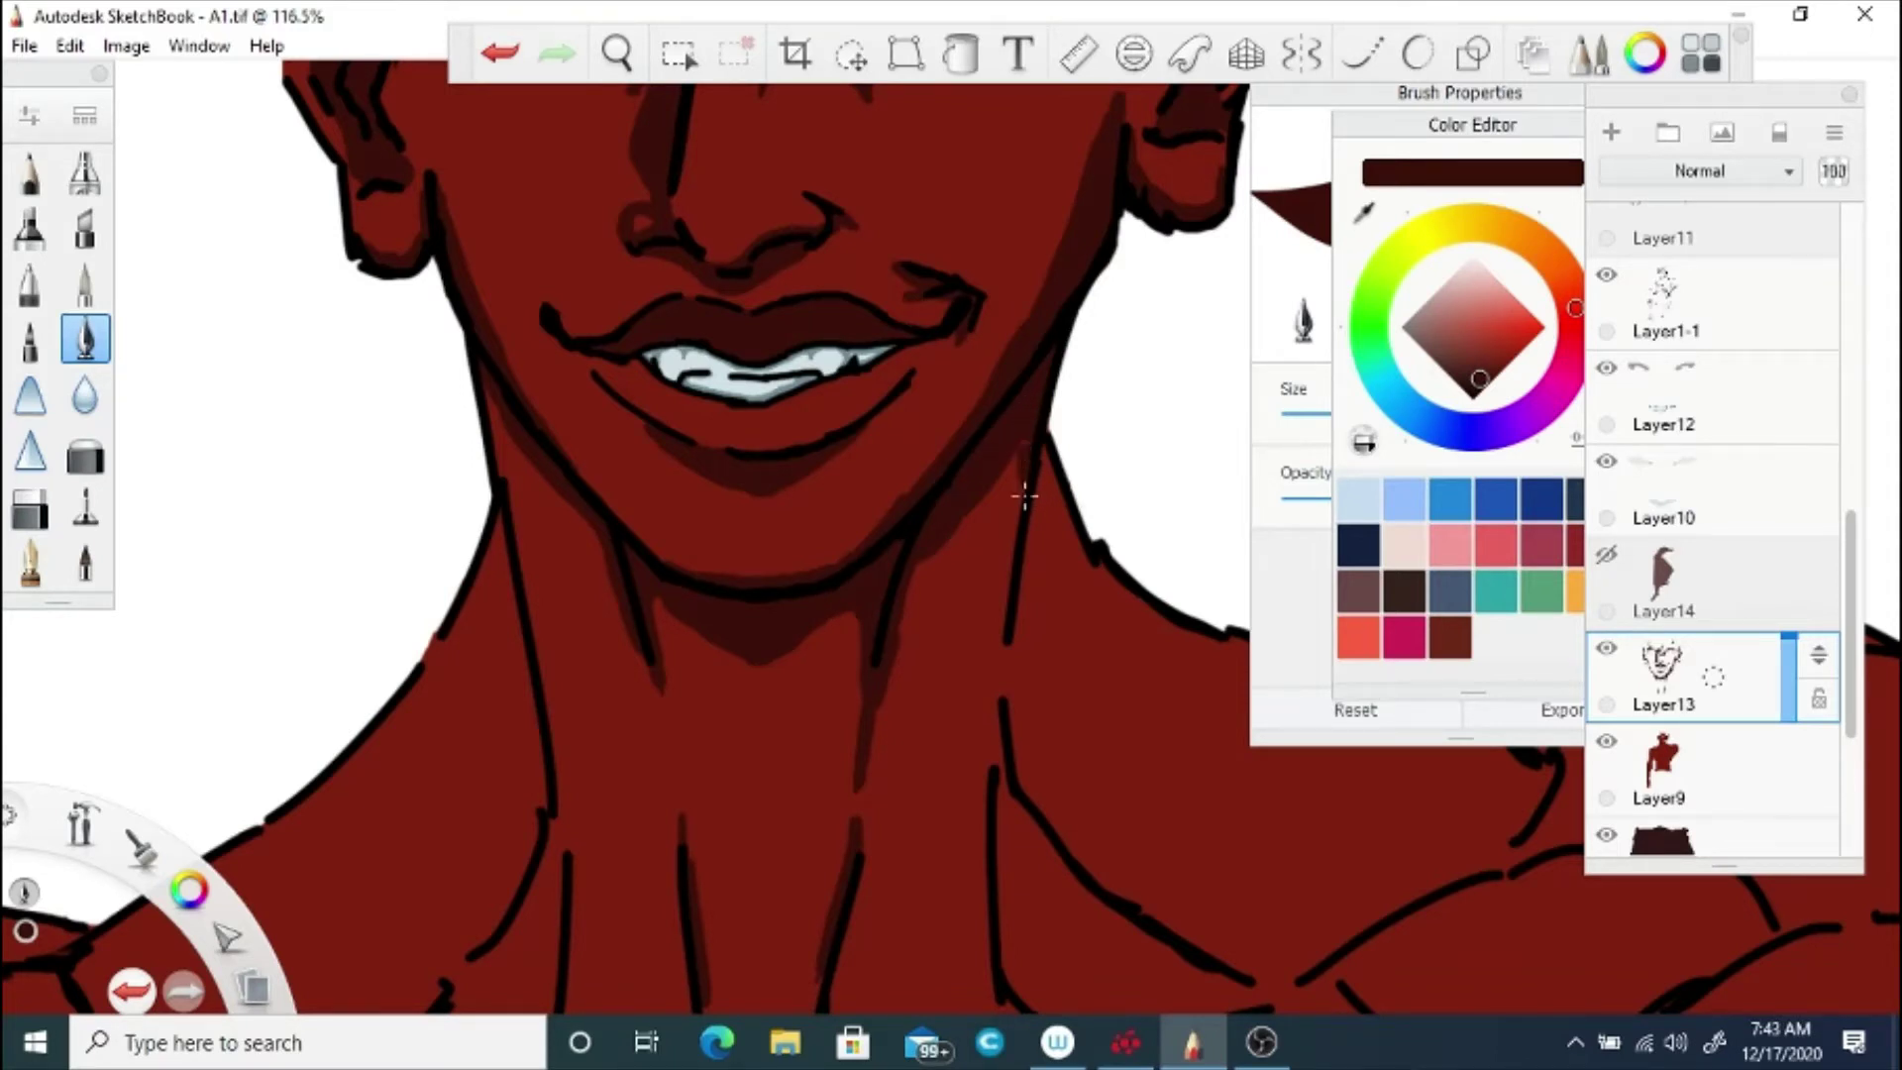
pyautogui.click(500, 53)
pyautogui.moveTo(1028, 441); pyautogui.dragTo(1020, 493)
pyautogui.click(505, 57)
pyautogui.moveTo(1035, 459); pyautogui.dragTo(1025, 606)
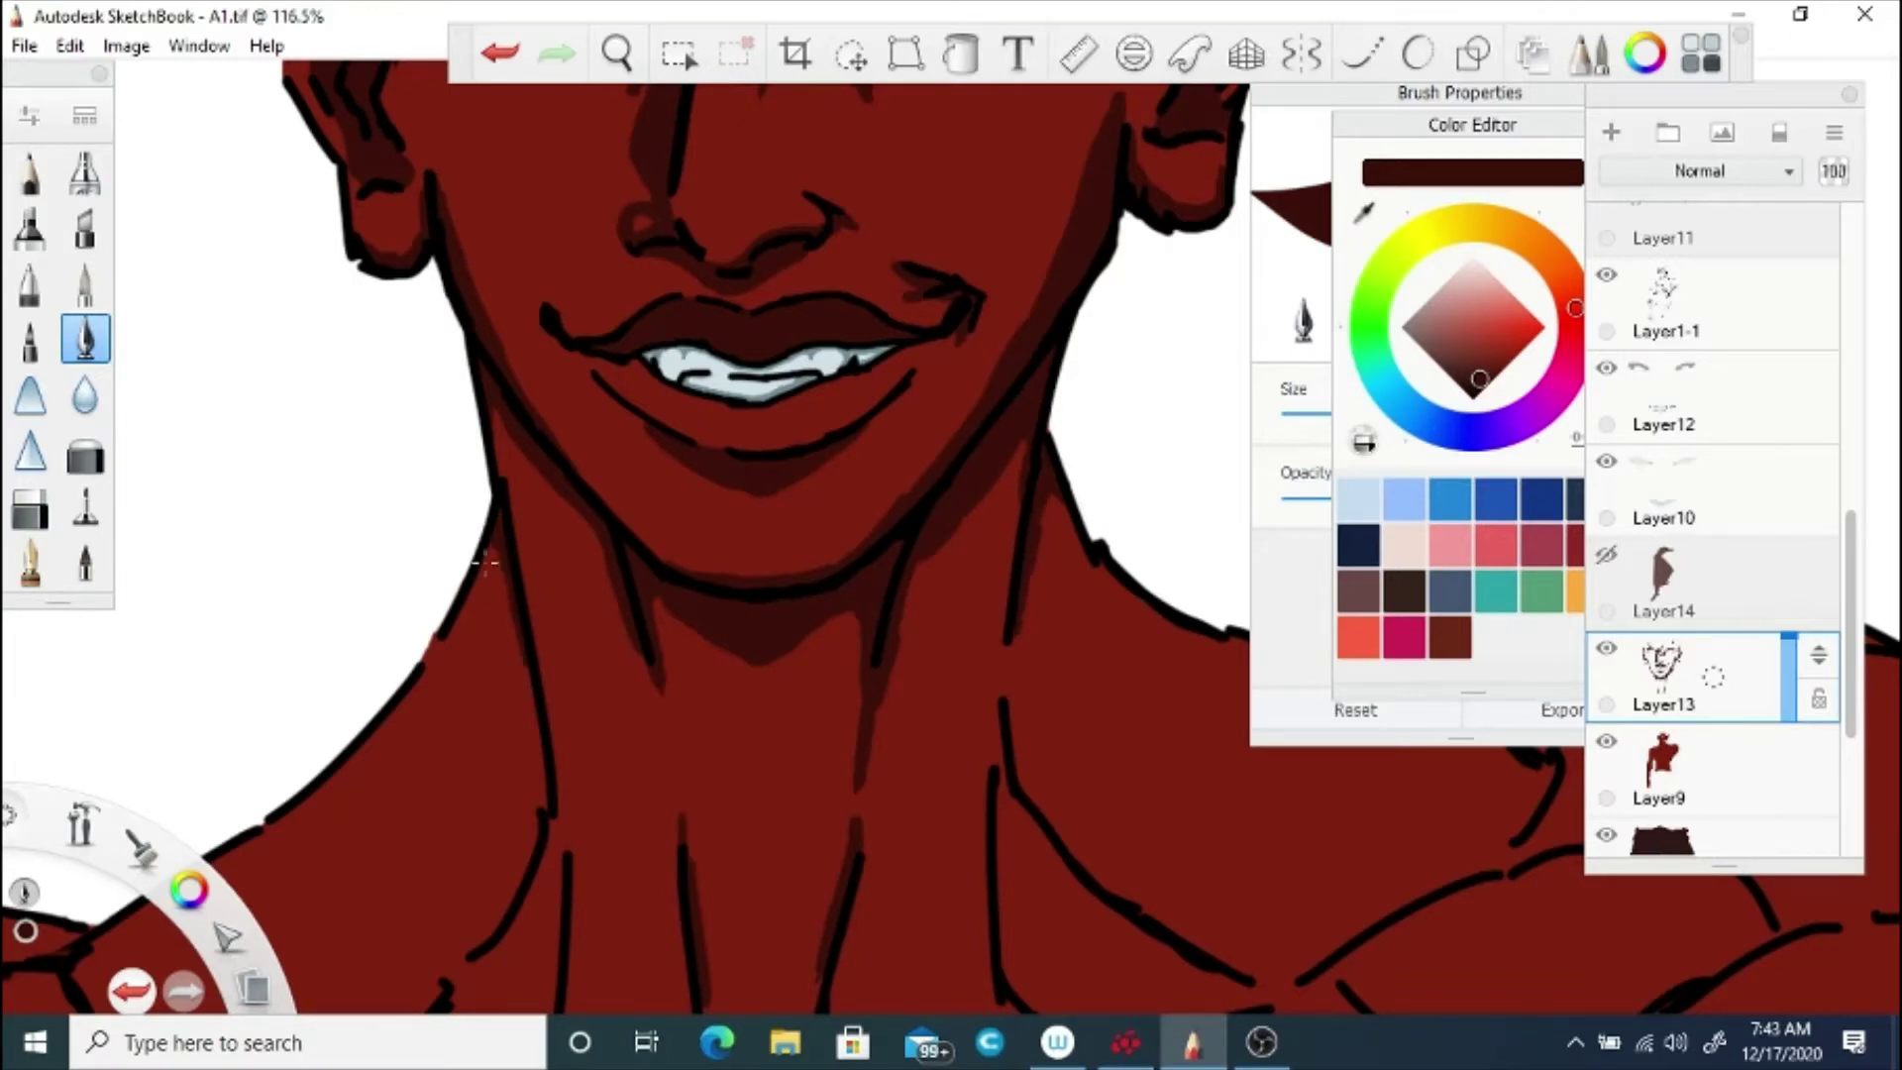
# Step: Fill the hollow between the right neck muscle and the collarbone with a dark red shadow
pyautogui.press('space')
pyautogui.moveTo(730, 503); pyautogui.dragTo(511, 287)
pyautogui.moveTo(697, 644); pyautogui.dragTo(806, 612)
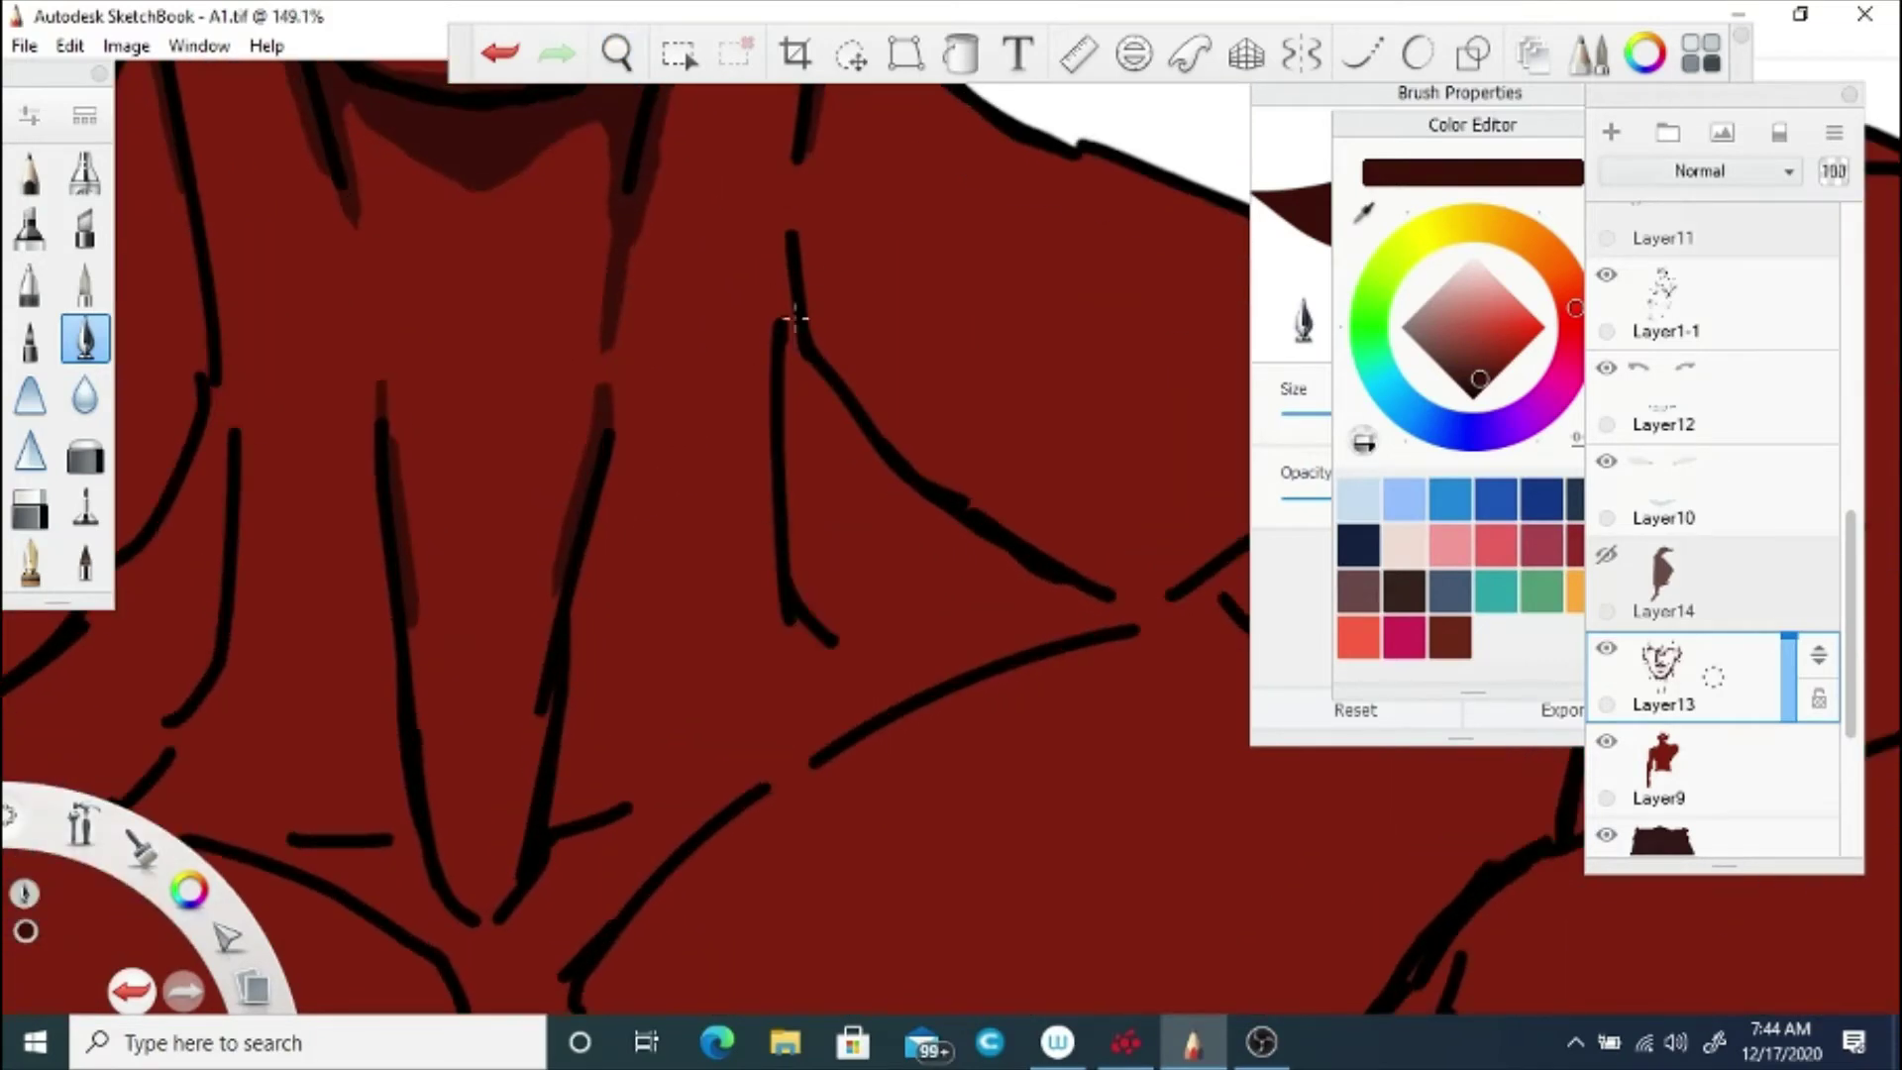
pyautogui.moveTo(790, 273)
pyautogui.mouseDown()
pyautogui.moveTo(793, 466)
pyautogui.moveTo(849, 638)
pyautogui.moveTo(936, 648)
pyautogui.moveTo(1104, 602)
pyautogui.mouseUp()
pyautogui.moveTo(881, 645)
pyautogui.mouseDown()
pyautogui.moveTo(802, 357)
pyautogui.moveTo(1044, 624)
pyautogui.mouseUp()
# Step: Fill the matching hollow above the left collarbone with the same dark red shadow
pyautogui.press('space')
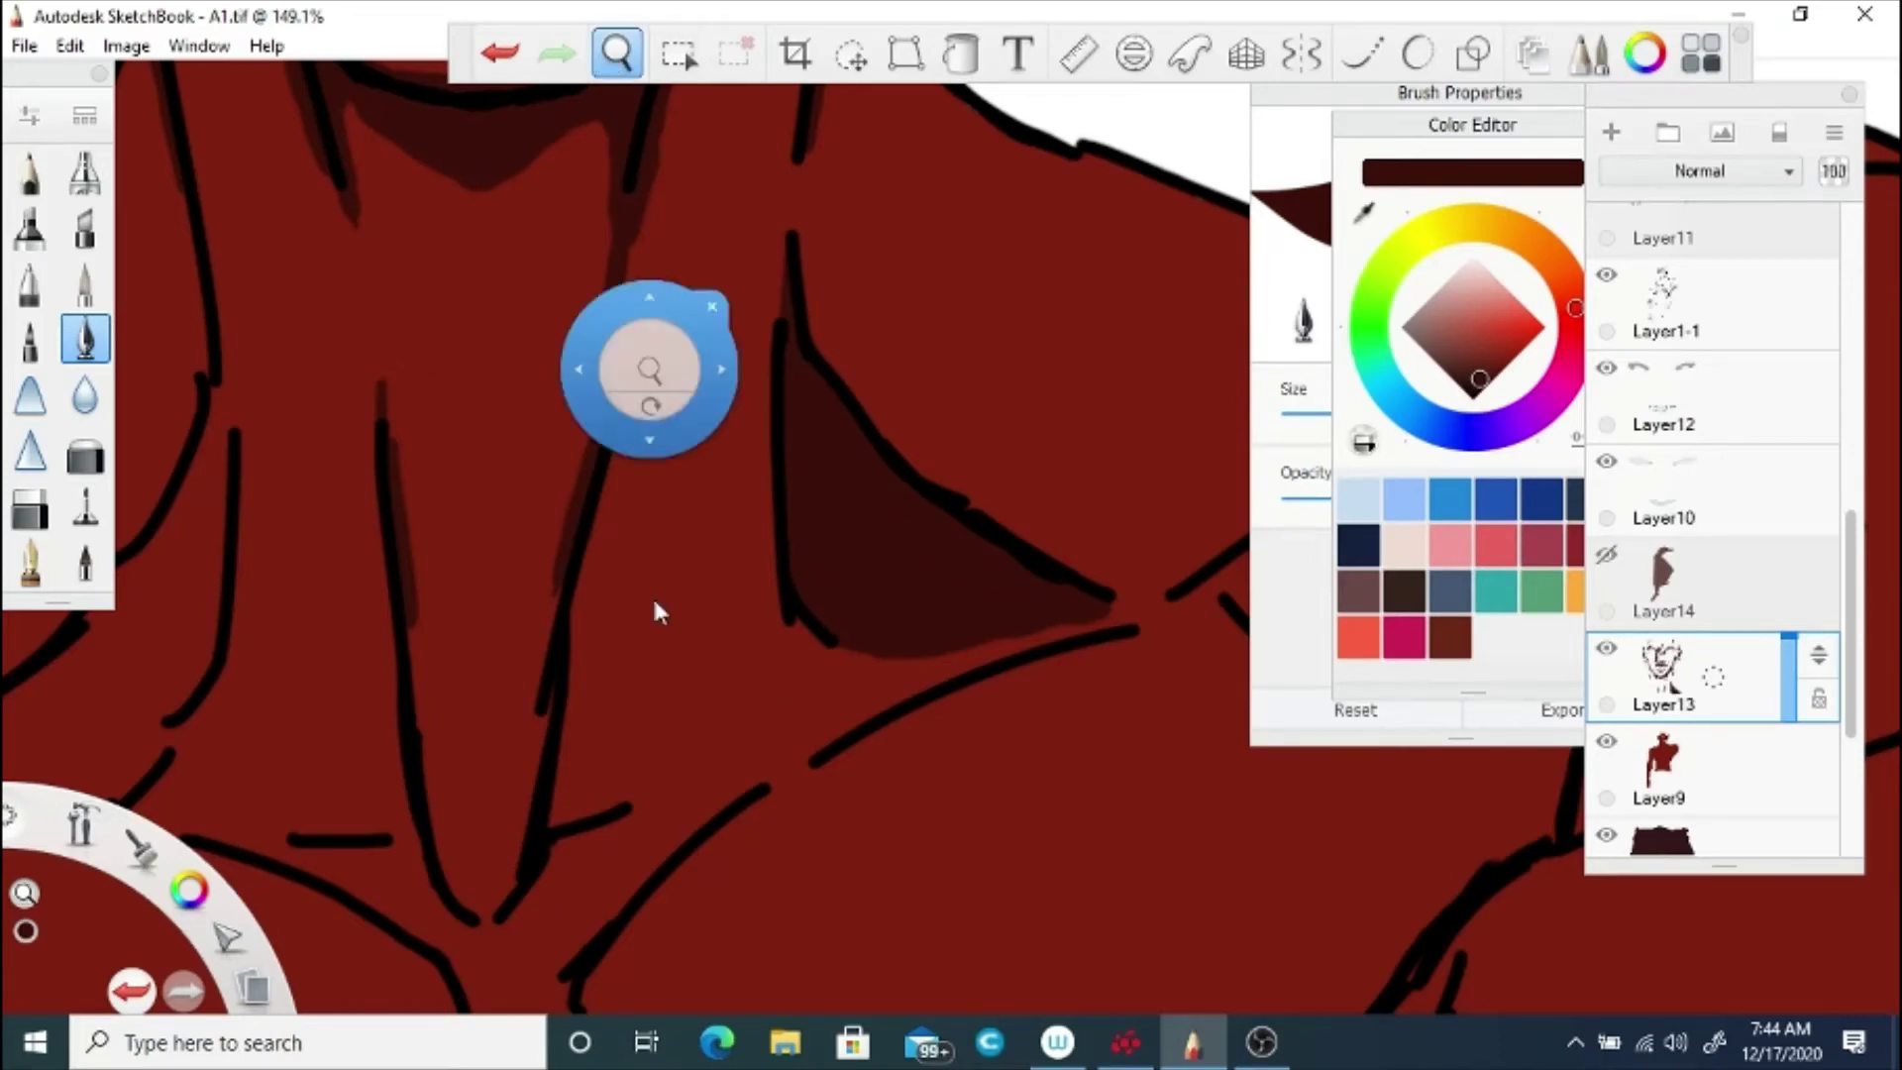
pyautogui.moveTo(650, 351); pyautogui.dragTo(656, 500)
pyautogui.moveTo(630, 430); pyautogui.dragTo(1153, 386)
pyautogui.moveTo(801, 344)
pyautogui.mouseDown()
pyautogui.moveTo(790, 523)
pyautogui.moveTo(737, 653)
pyautogui.mouseUp()
pyautogui.moveTo(738, 654); pyautogui.dragTo(790, 394)
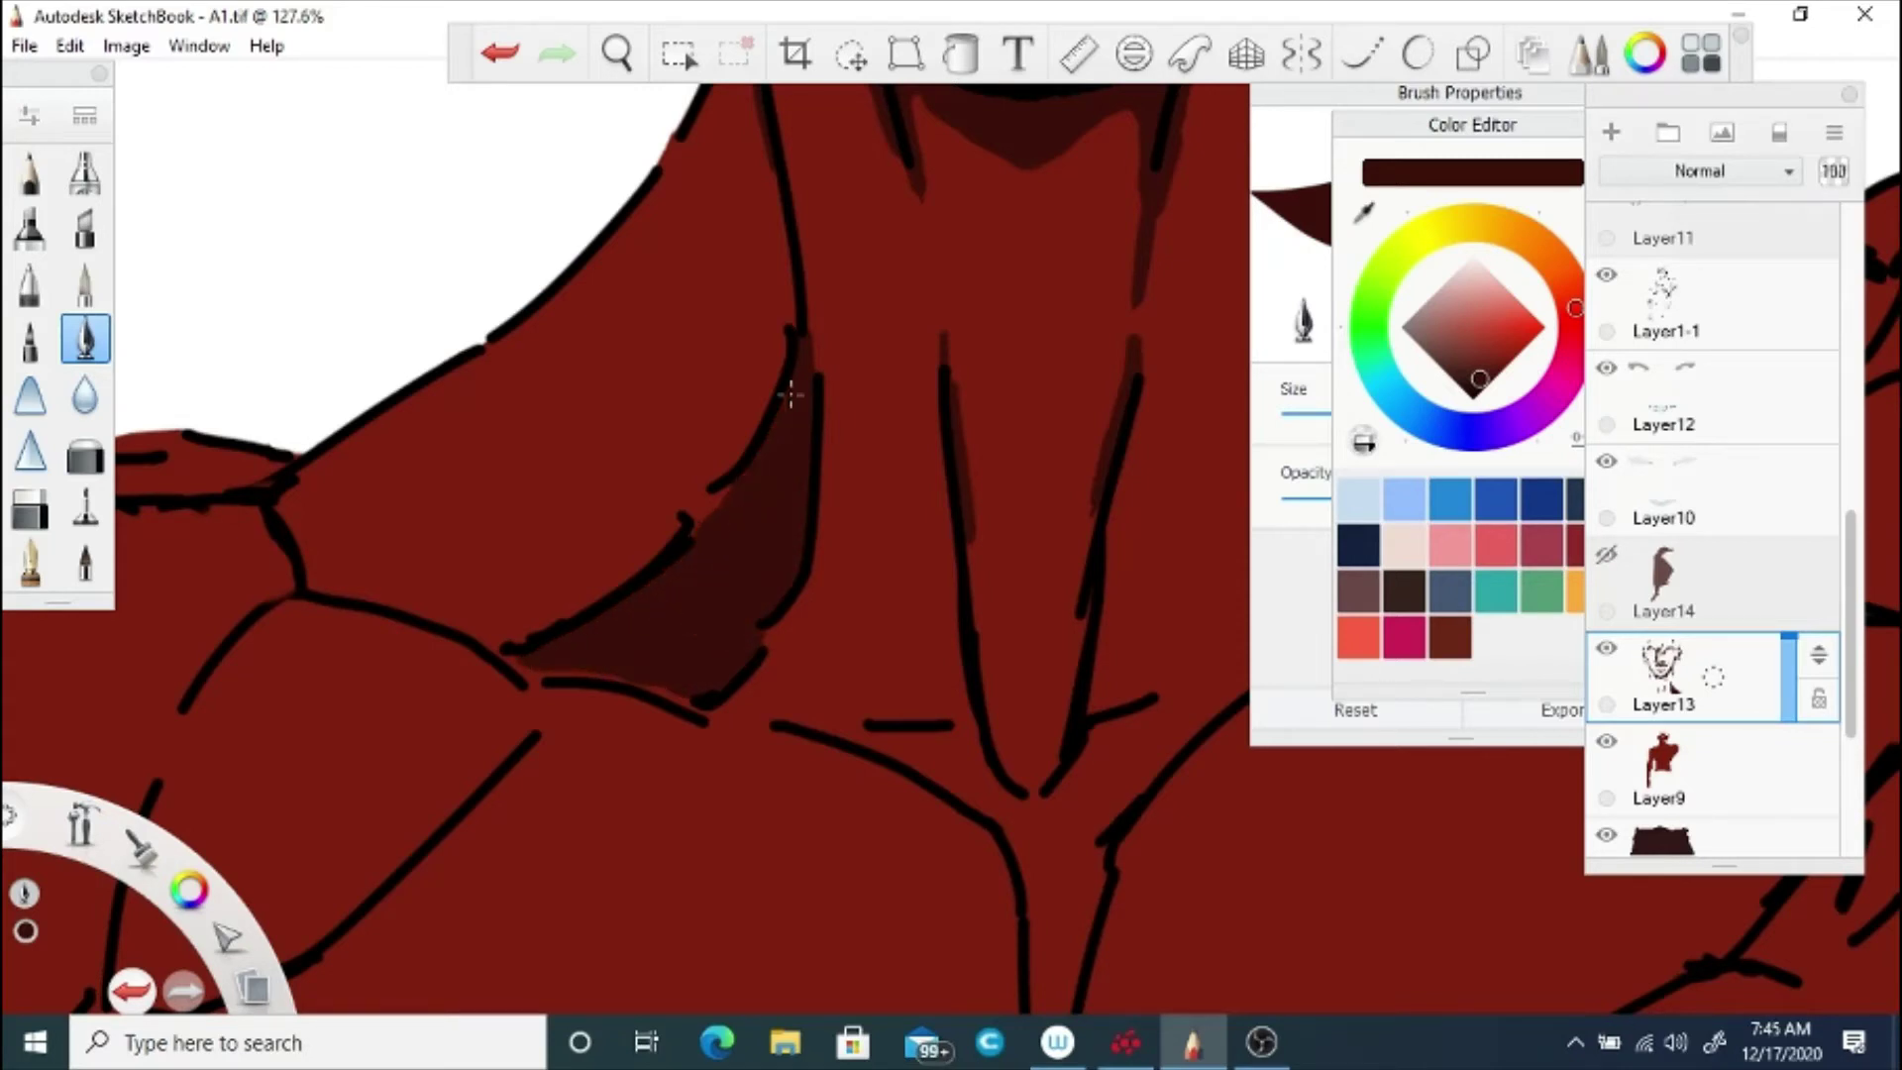
# Step: Shade the inside of the V-shaped throat muscles in dark red, from the pit of the neck up both sides
pyautogui.moveTo(1031, 751)
pyautogui.mouseDown()
pyautogui.moveTo(1083, 588)
pyautogui.moveTo(1064, 732)
pyautogui.moveTo(994, 732)
pyautogui.moveTo(989, 661)
pyautogui.mouseUp()
pyautogui.moveTo(977, 585); pyautogui.dragTo(970, 545)
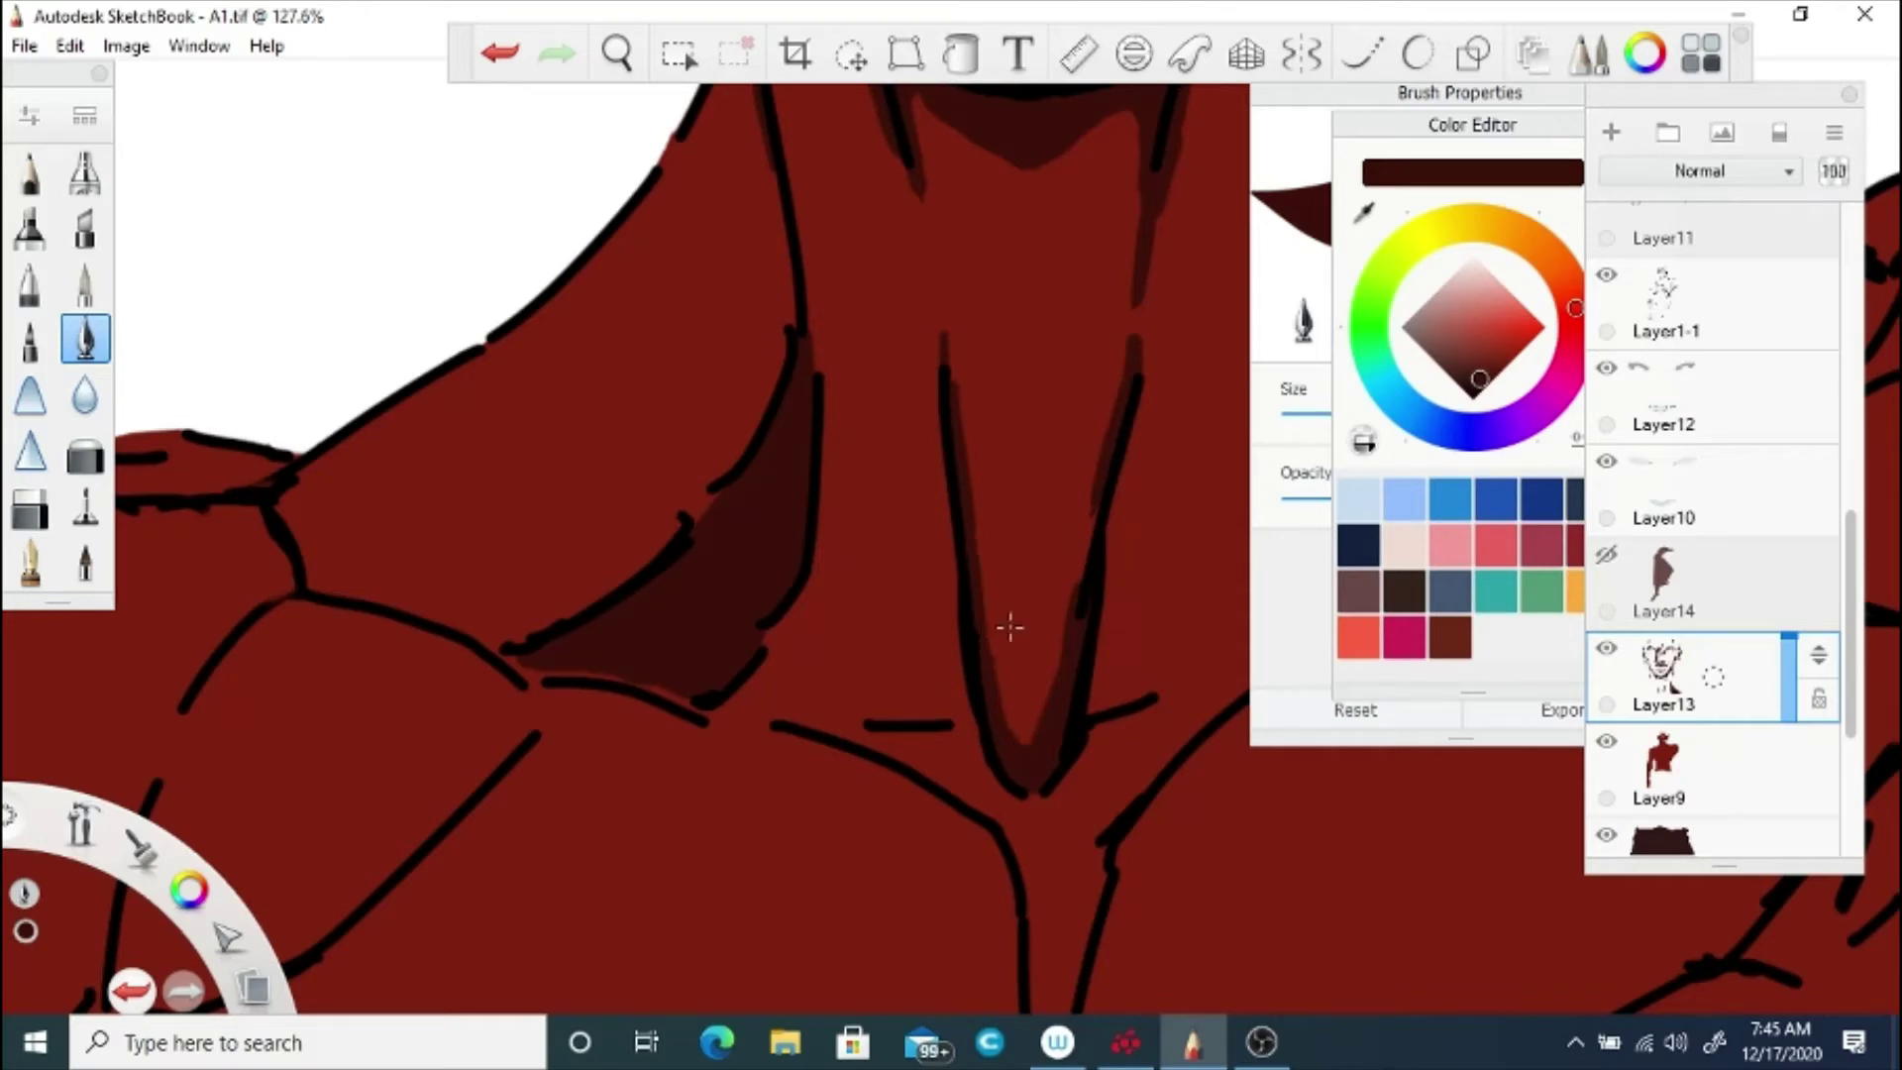
pyautogui.moveTo(1067, 639); pyautogui.dragTo(1099, 477)
# Step: Paint a small triangular dark red shadow on each side of the throat base, just above the collarbones
pyautogui.press('space')
pyautogui.moveTo(695, 562); pyautogui.dragTo(628, 719)
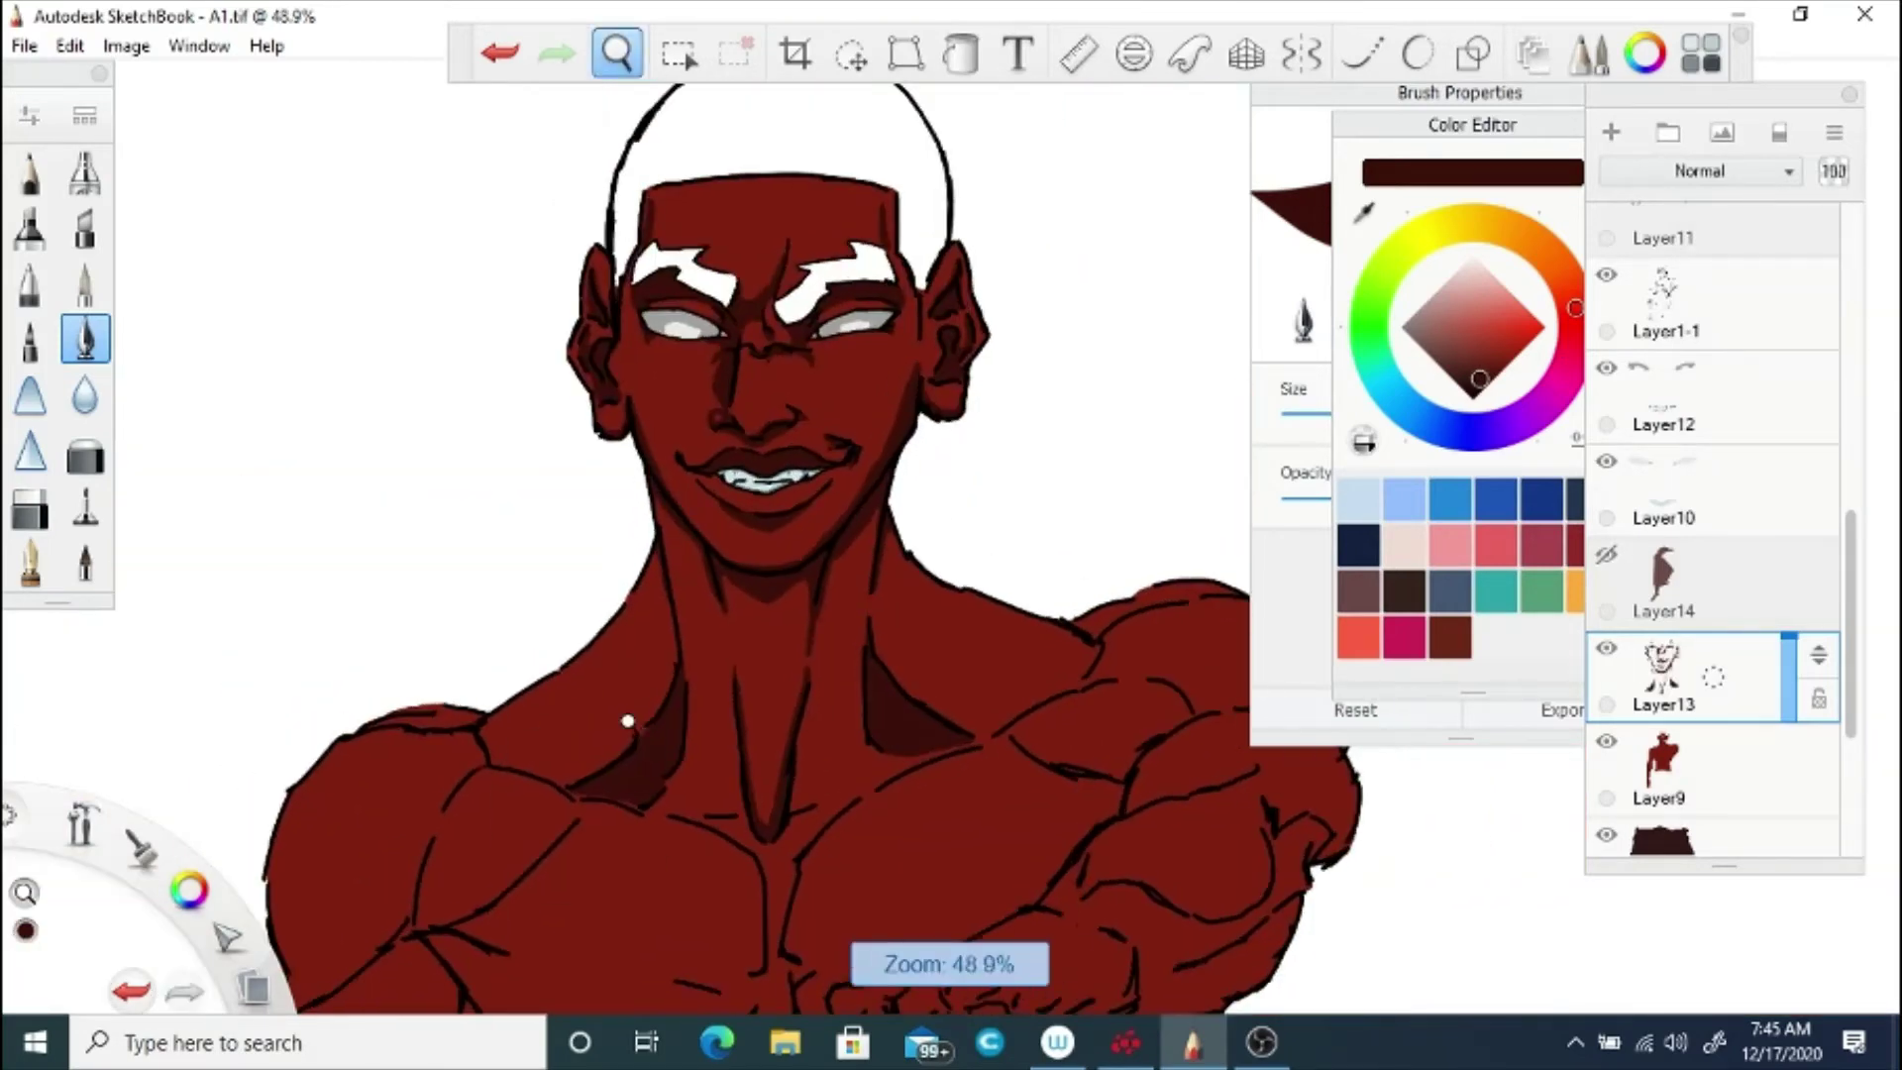
pyautogui.moveTo(897, 800); pyautogui.dragTo(959, 639)
pyautogui.moveTo(810, 746)
pyautogui.mouseDown()
pyautogui.moveTo(921, 664)
pyautogui.moveTo(840, 711)
pyautogui.moveTo(854, 677)
pyautogui.moveTo(855, 705)
pyautogui.mouseUp()
pyautogui.press('space')
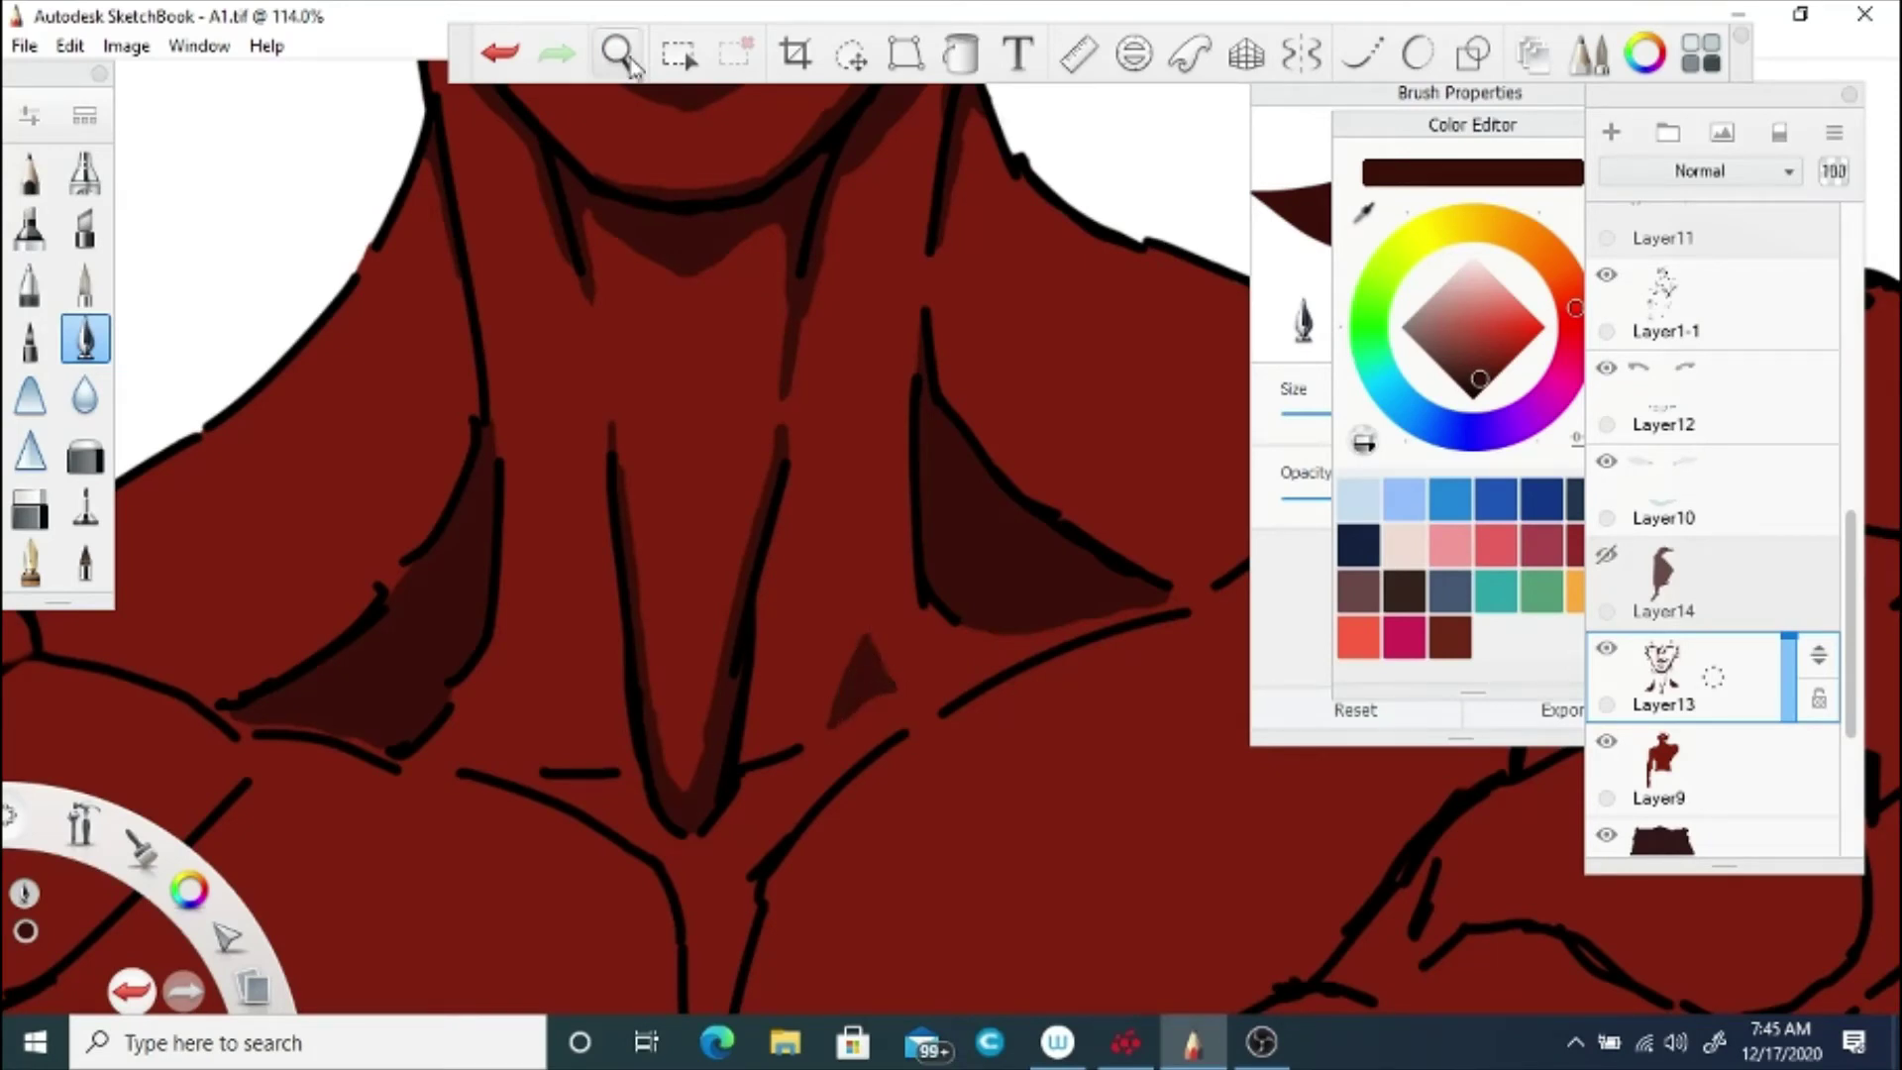
pyautogui.moveTo(594, 677)
pyautogui.mouseDown()
pyautogui.moveTo(751, 668)
pyautogui.moveTo(696, 731)
pyautogui.moveTo(660, 702)
pyautogui.moveTo(650, 730)
pyautogui.mouseUp()
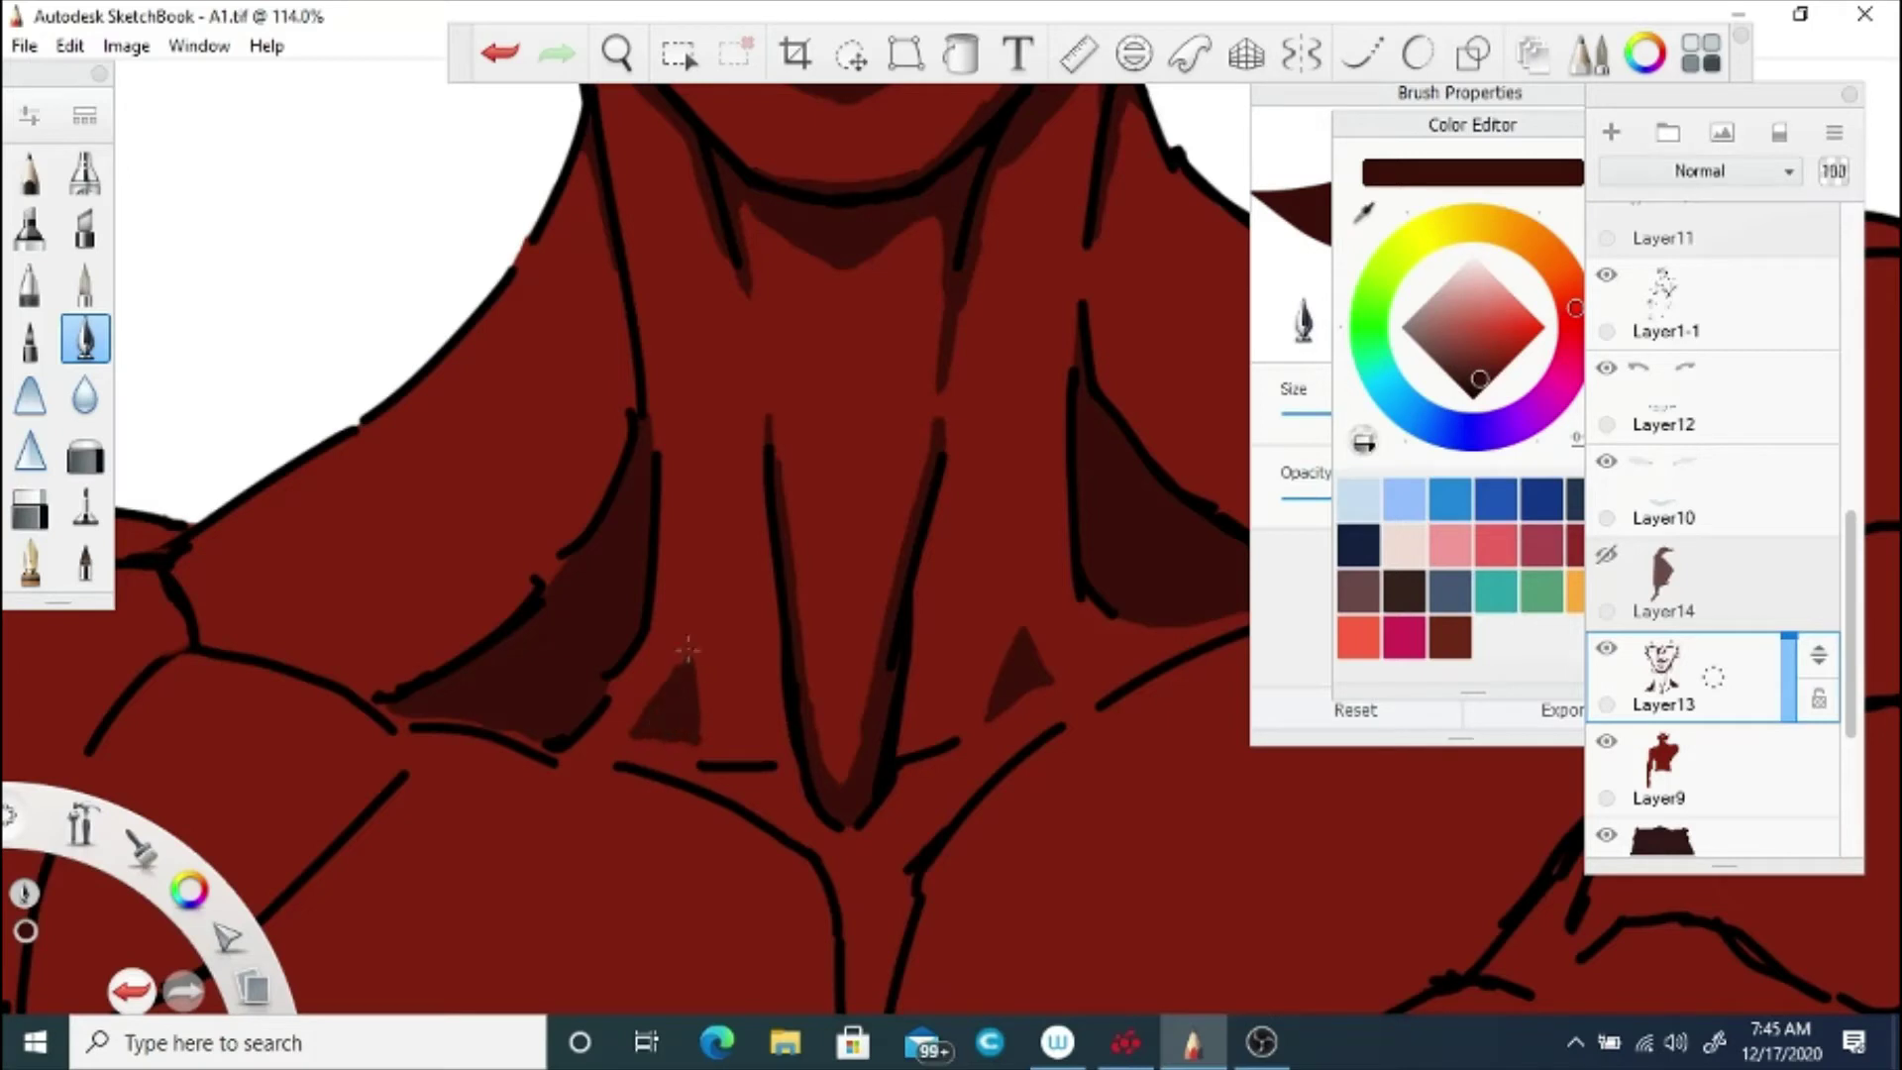
# Step: Save the drawing with the new neck and collarbone shadows
pyautogui.press('space')
pyautogui.moveTo(661, 547); pyautogui.dragTo(689, 785)
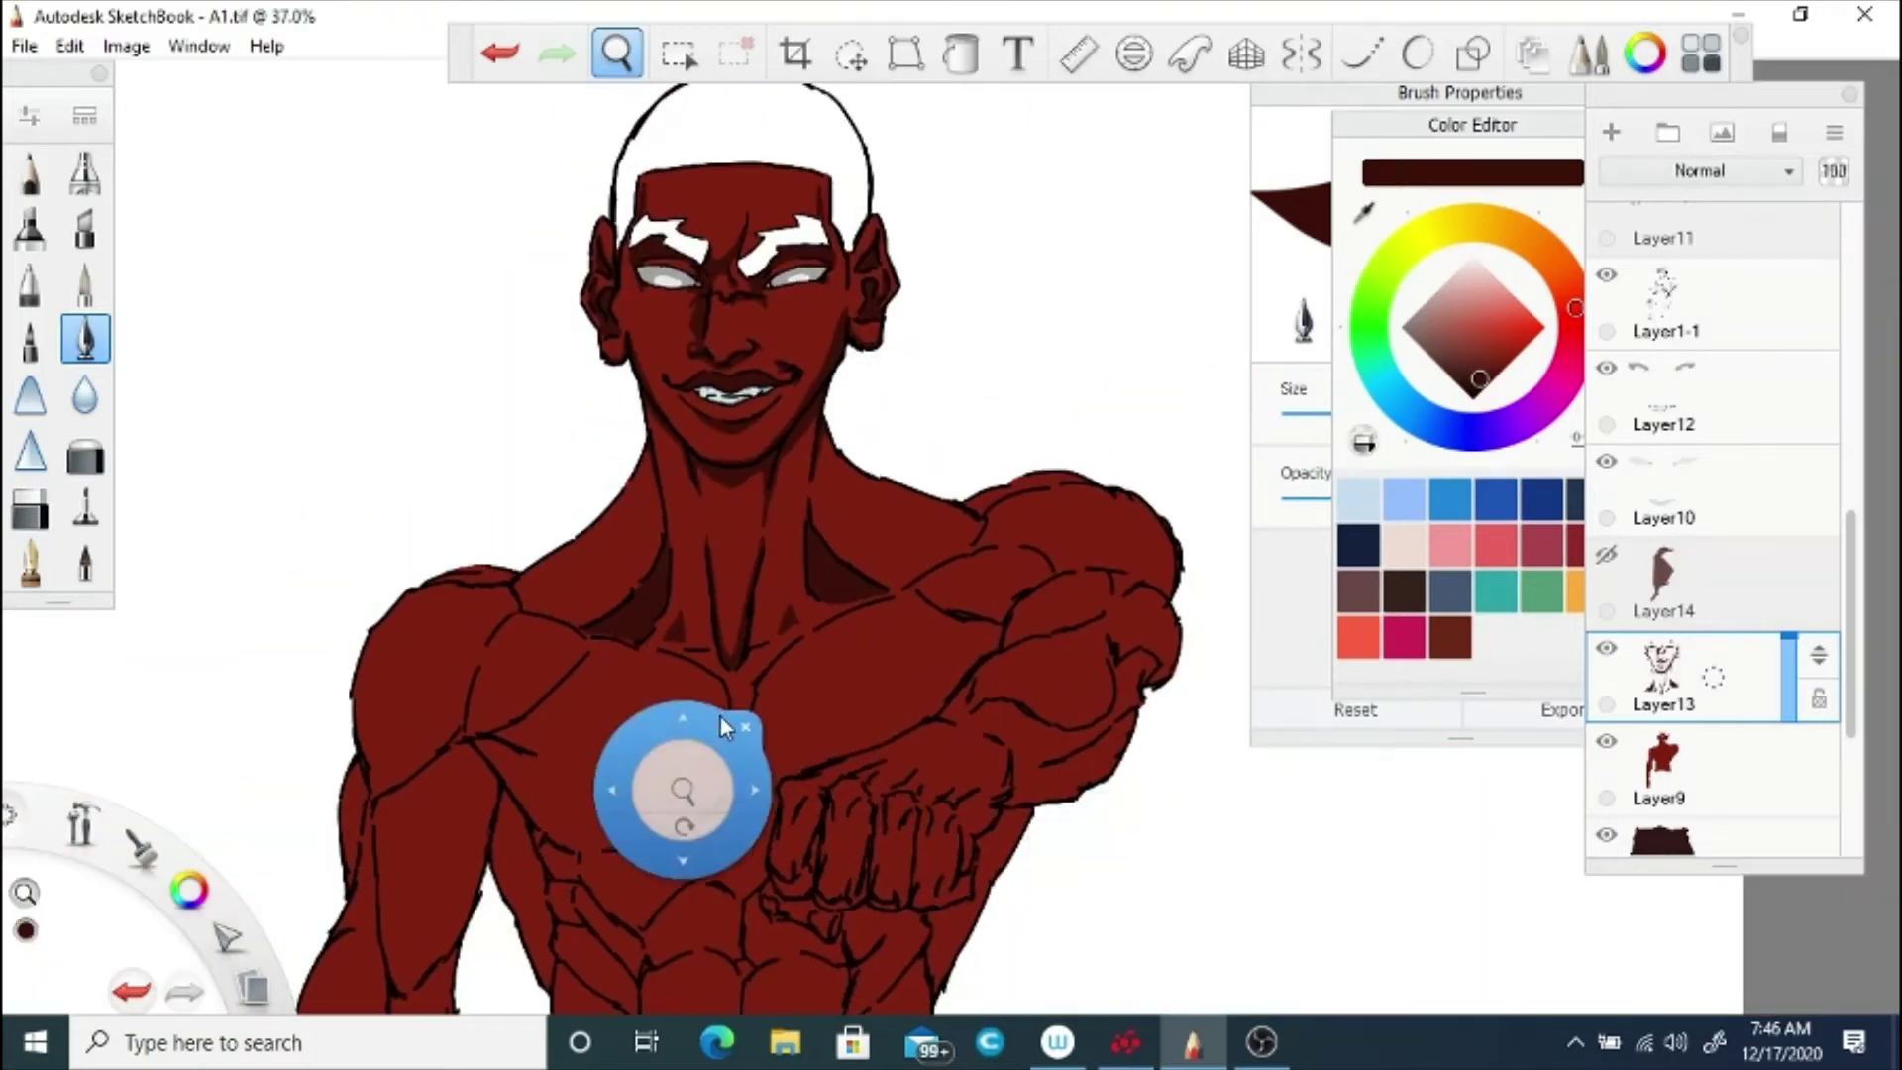
pyautogui.click(24, 45)
pyautogui.click(73, 192)
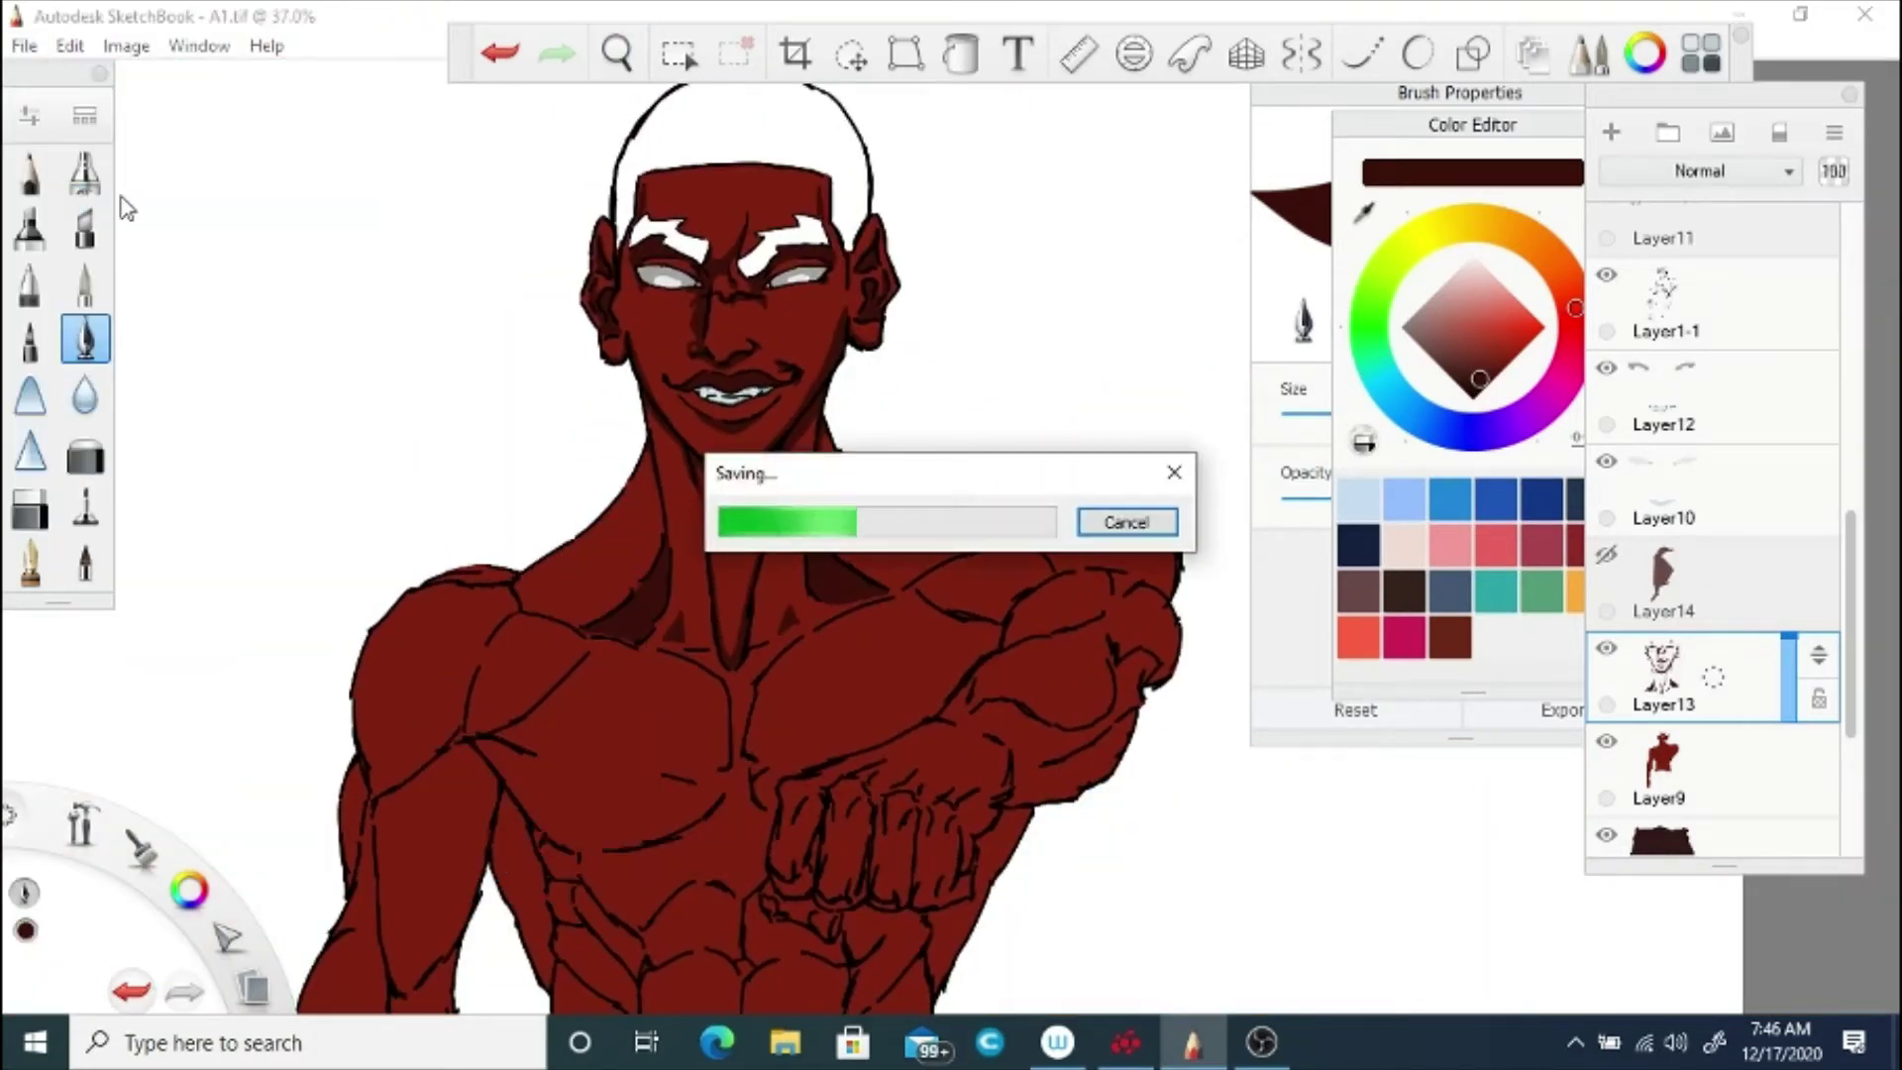
# Step: Fill the side of the back below the left armpit, between the arm and the ribs, with dark red shadow
pyautogui.press('space')
pyautogui.moveTo(665, 333); pyautogui.dragTo(915, 422)
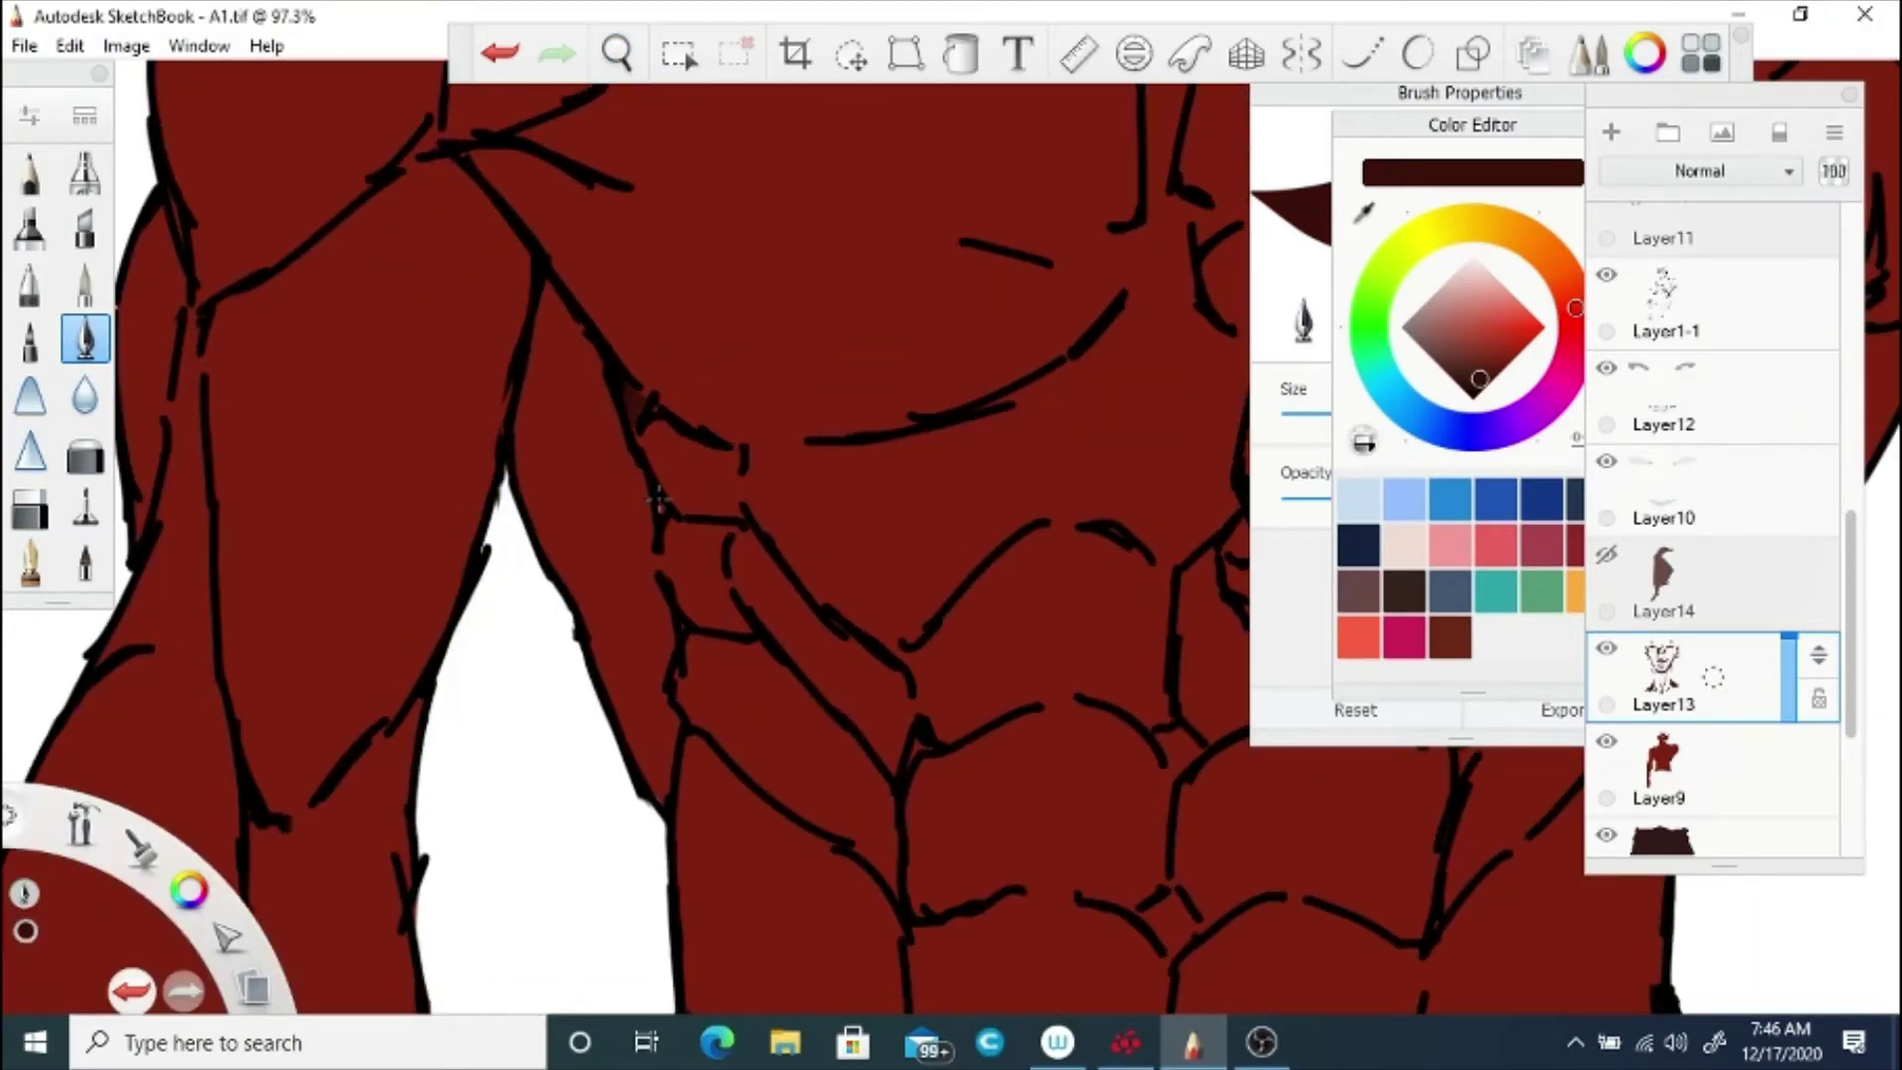
pyautogui.moveTo(673, 647)
pyautogui.mouseDown()
pyautogui.moveTo(663, 792)
pyautogui.moveTo(608, 648)
pyautogui.mouseUp()
pyautogui.moveTo(543, 269)
pyautogui.mouseDown()
pyautogui.moveTo(542, 505)
pyautogui.moveTo(525, 480)
pyautogui.moveTo(592, 608)
pyautogui.mouseUp()
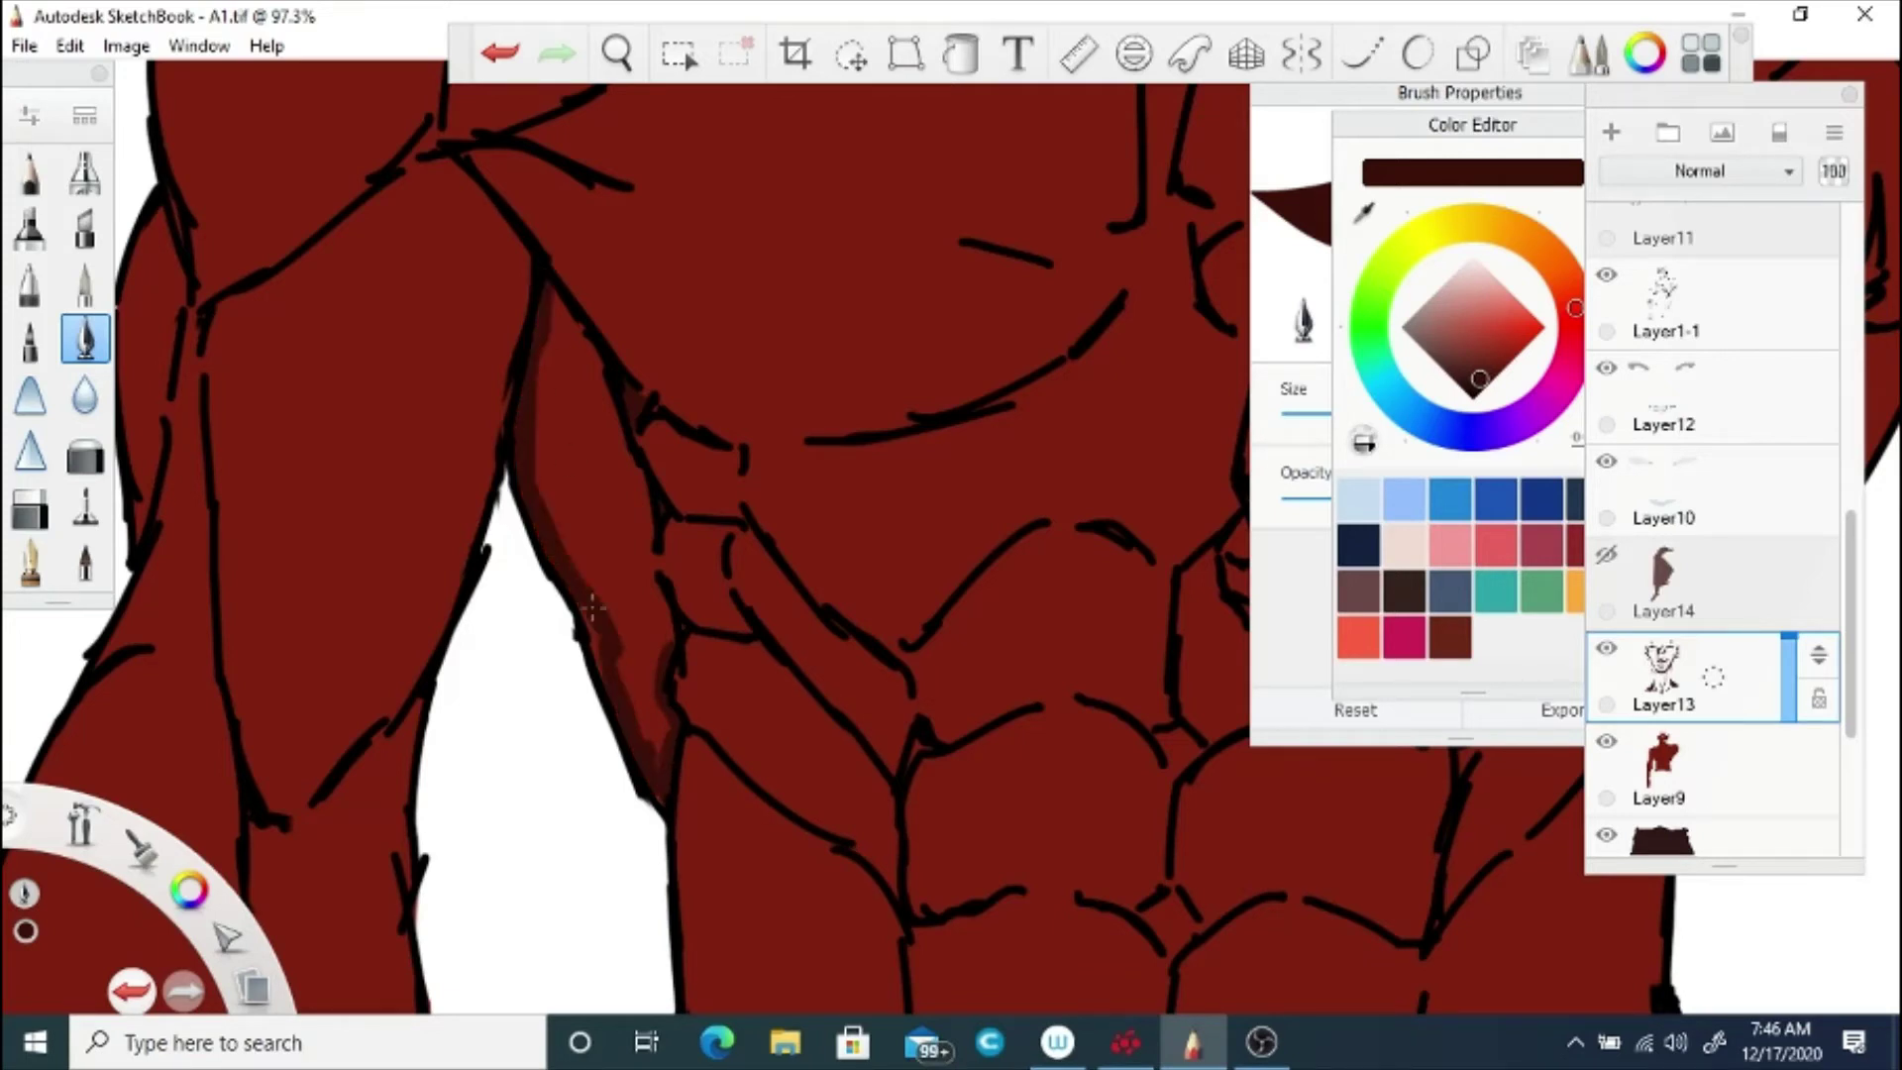
pyautogui.moveTo(649, 534)
pyautogui.mouseDown()
pyautogui.moveTo(668, 644)
pyautogui.moveTo(562, 322)
pyautogui.moveTo(616, 432)
pyautogui.moveTo(666, 757)
pyautogui.mouseUp()
pyautogui.moveTo(629, 675)
pyautogui.mouseDown()
pyautogui.moveTo(624, 586)
pyautogui.moveTo(569, 442)
pyautogui.mouseUp()
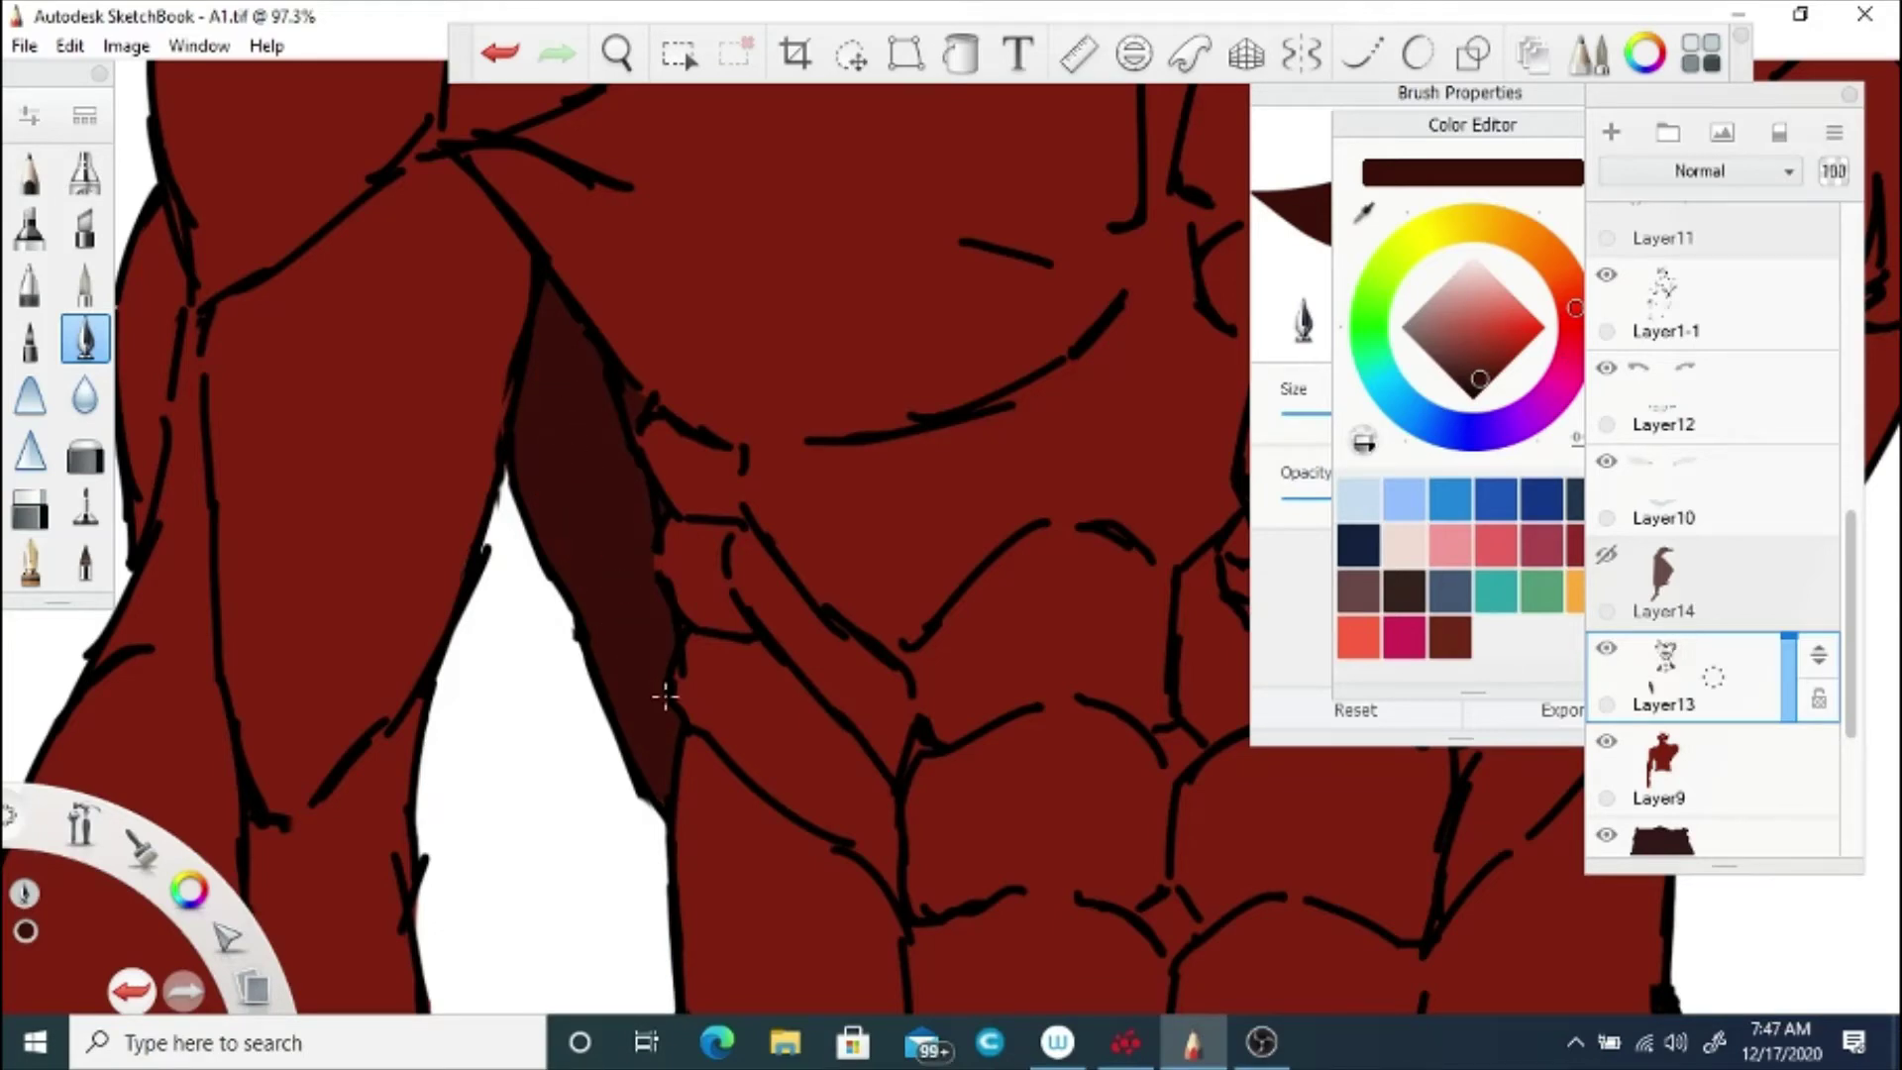
# Step: Fill the right side of the torso behind the fist and below the forearm with dark red shadow
pyautogui.moveTo(1228, 465)
pyautogui.mouseDown()
pyautogui.moveTo(951, 502)
pyautogui.moveTo(773, 483)
pyautogui.mouseUp()
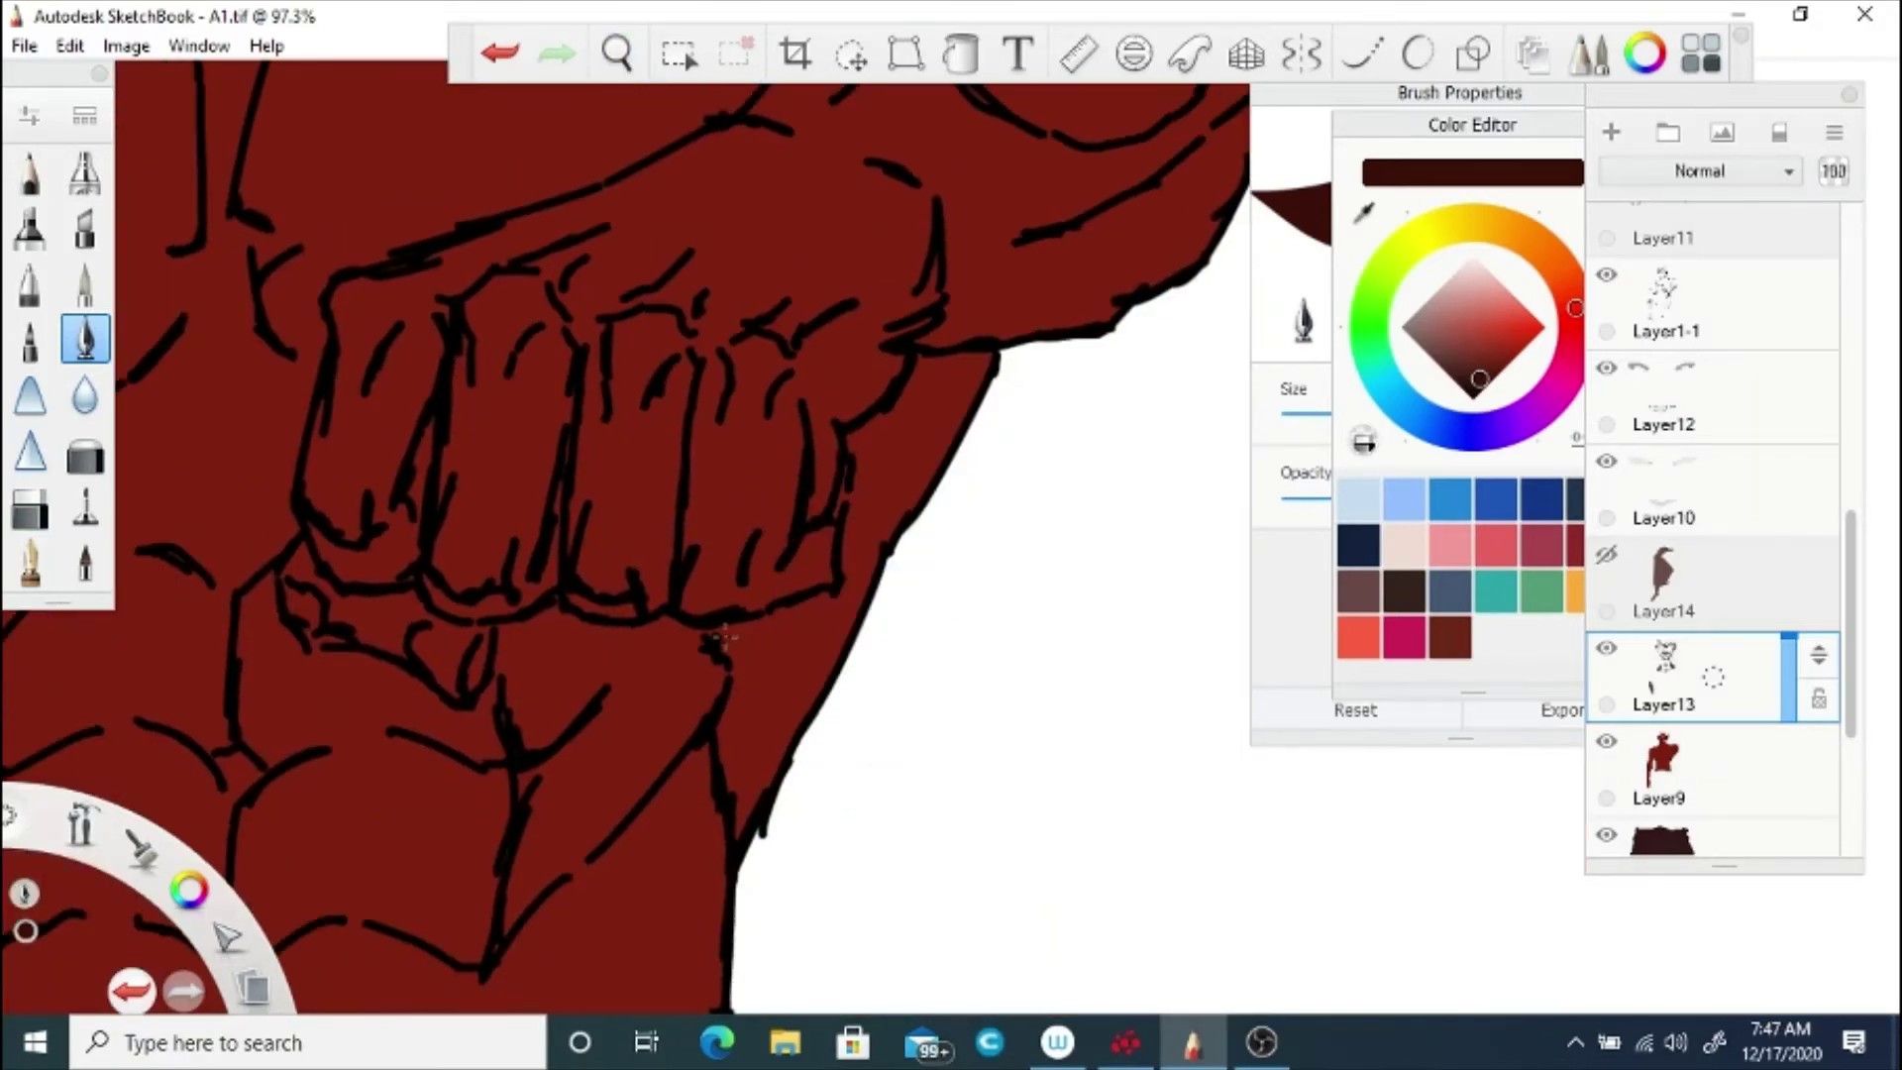
pyautogui.moveTo(725, 640)
pyautogui.mouseDown()
pyautogui.moveTo(738, 832)
pyautogui.moveTo(753, 807)
pyautogui.mouseUp()
pyautogui.moveTo(733, 626); pyautogui.dragTo(758, 778)
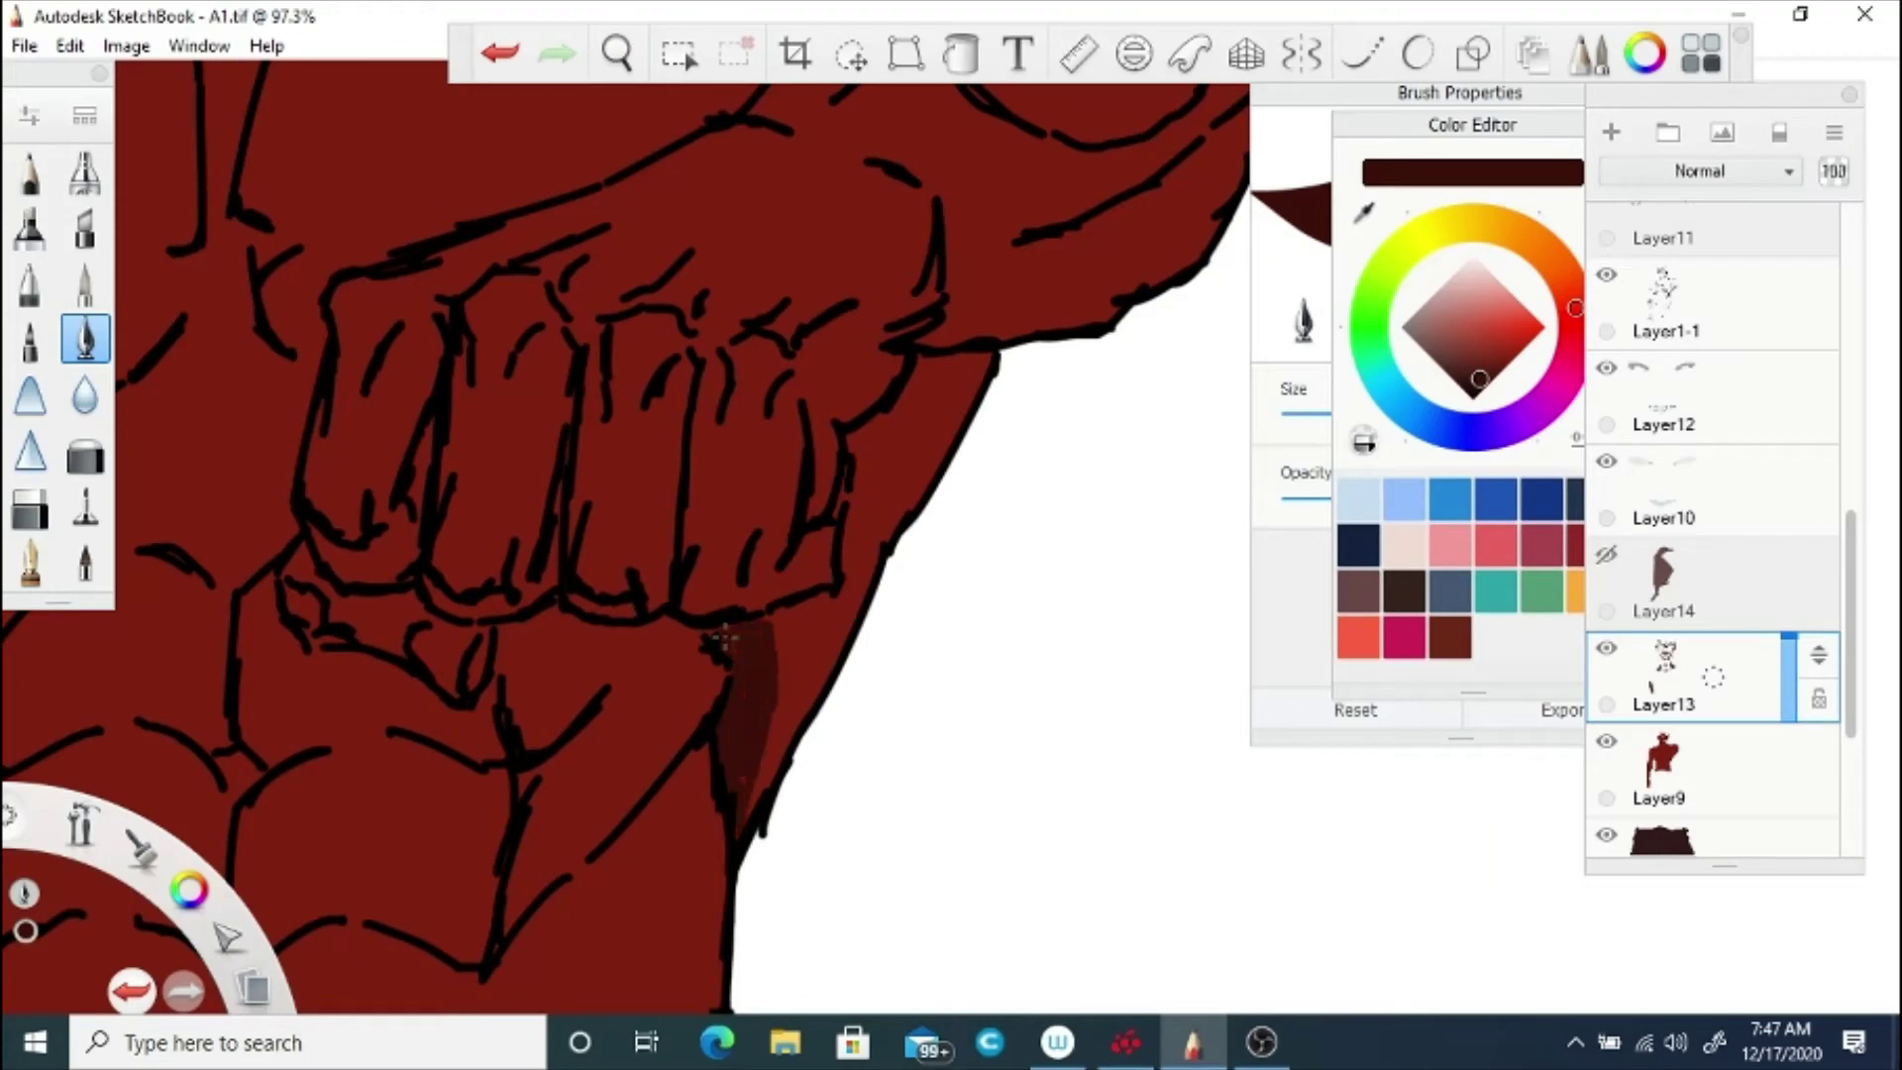
pyautogui.moveTo(917, 358)
pyautogui.mouseDown()
pyautogui.moveTo(858, 451)
pyautogui.moveTo(853, 567)
pyautogui.moveTo(769, 763)
pyautogui.moveTo(895, 463)
pyautogui.mouseUp()
pyautogui.moveTo(921, 396)
pyautogui.mouseDown()
pyautogui.moveTo(980, 368)
pyautogui.moveTo(929, 513)
pyautogui.moveTo(866, 585)
pyautogui.moveTo(892, 426)
pyautogui.moveTo(956, 392)
pyautogui.moveTo(976, 428)
pyautogui.mouseUp()
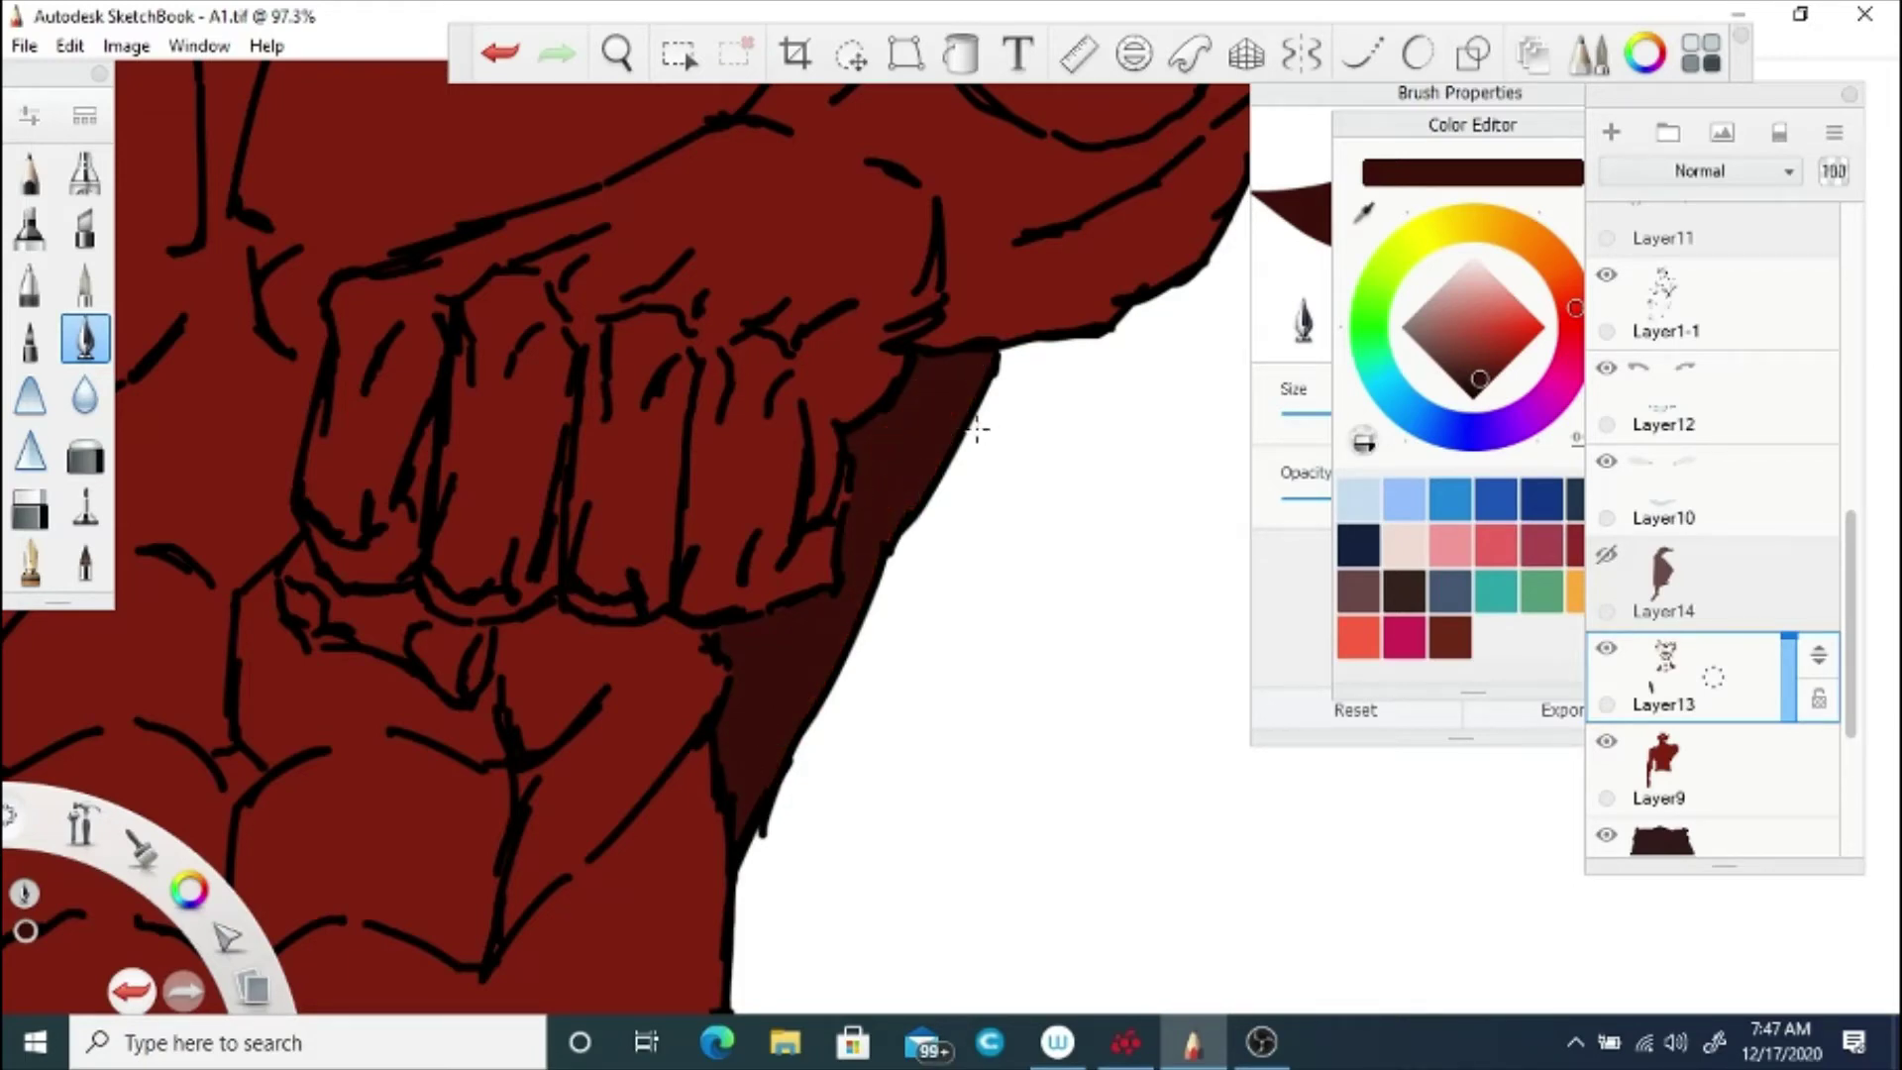
# Step: Shade the creases where the slope of the neck meets the left and right shoulders in dark red
pyautogui.click(617, 52)
pyautogui.moveTo(685, 170); pyautogui.dragTo(637, 408)
pyautogui.moveTo(636, 333); pyautogui.dragTo(799, 673)
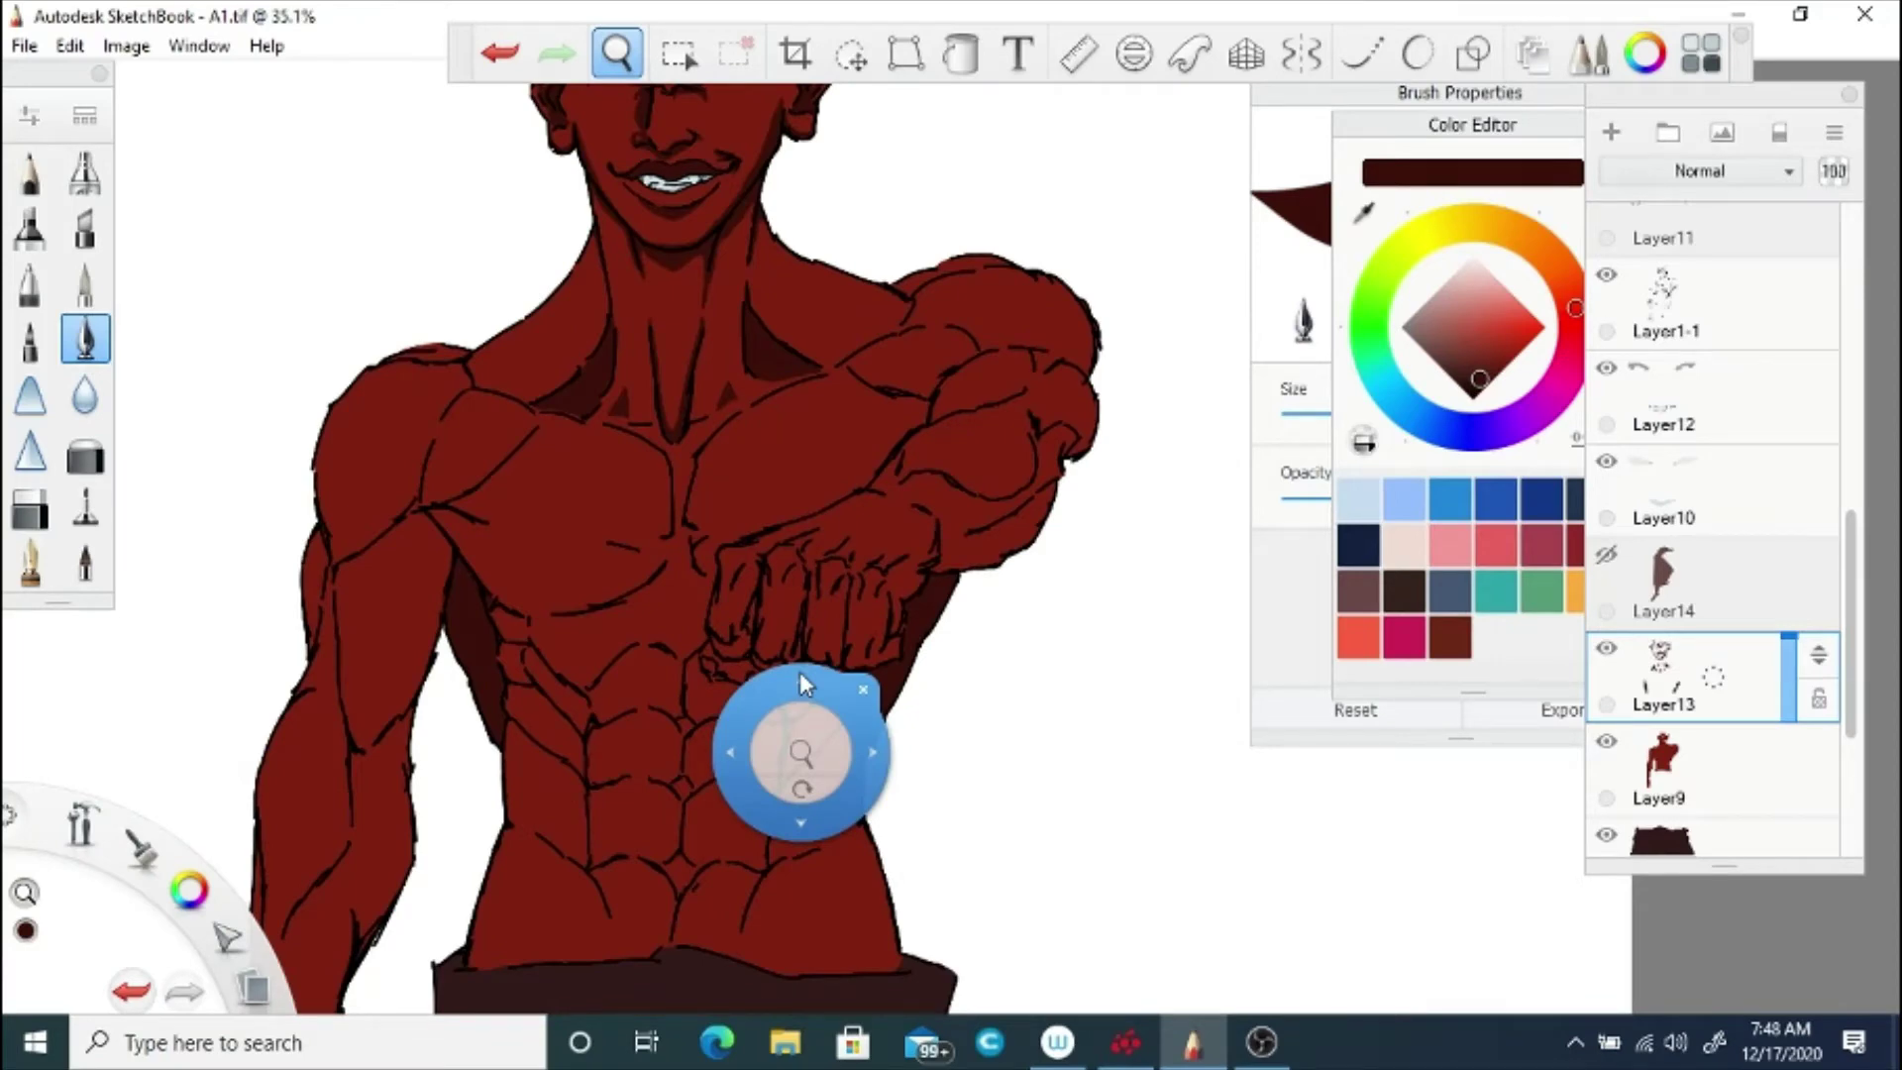
pyautogui.moveTo(800, 671); pyautogui.dragTo(705, 428)
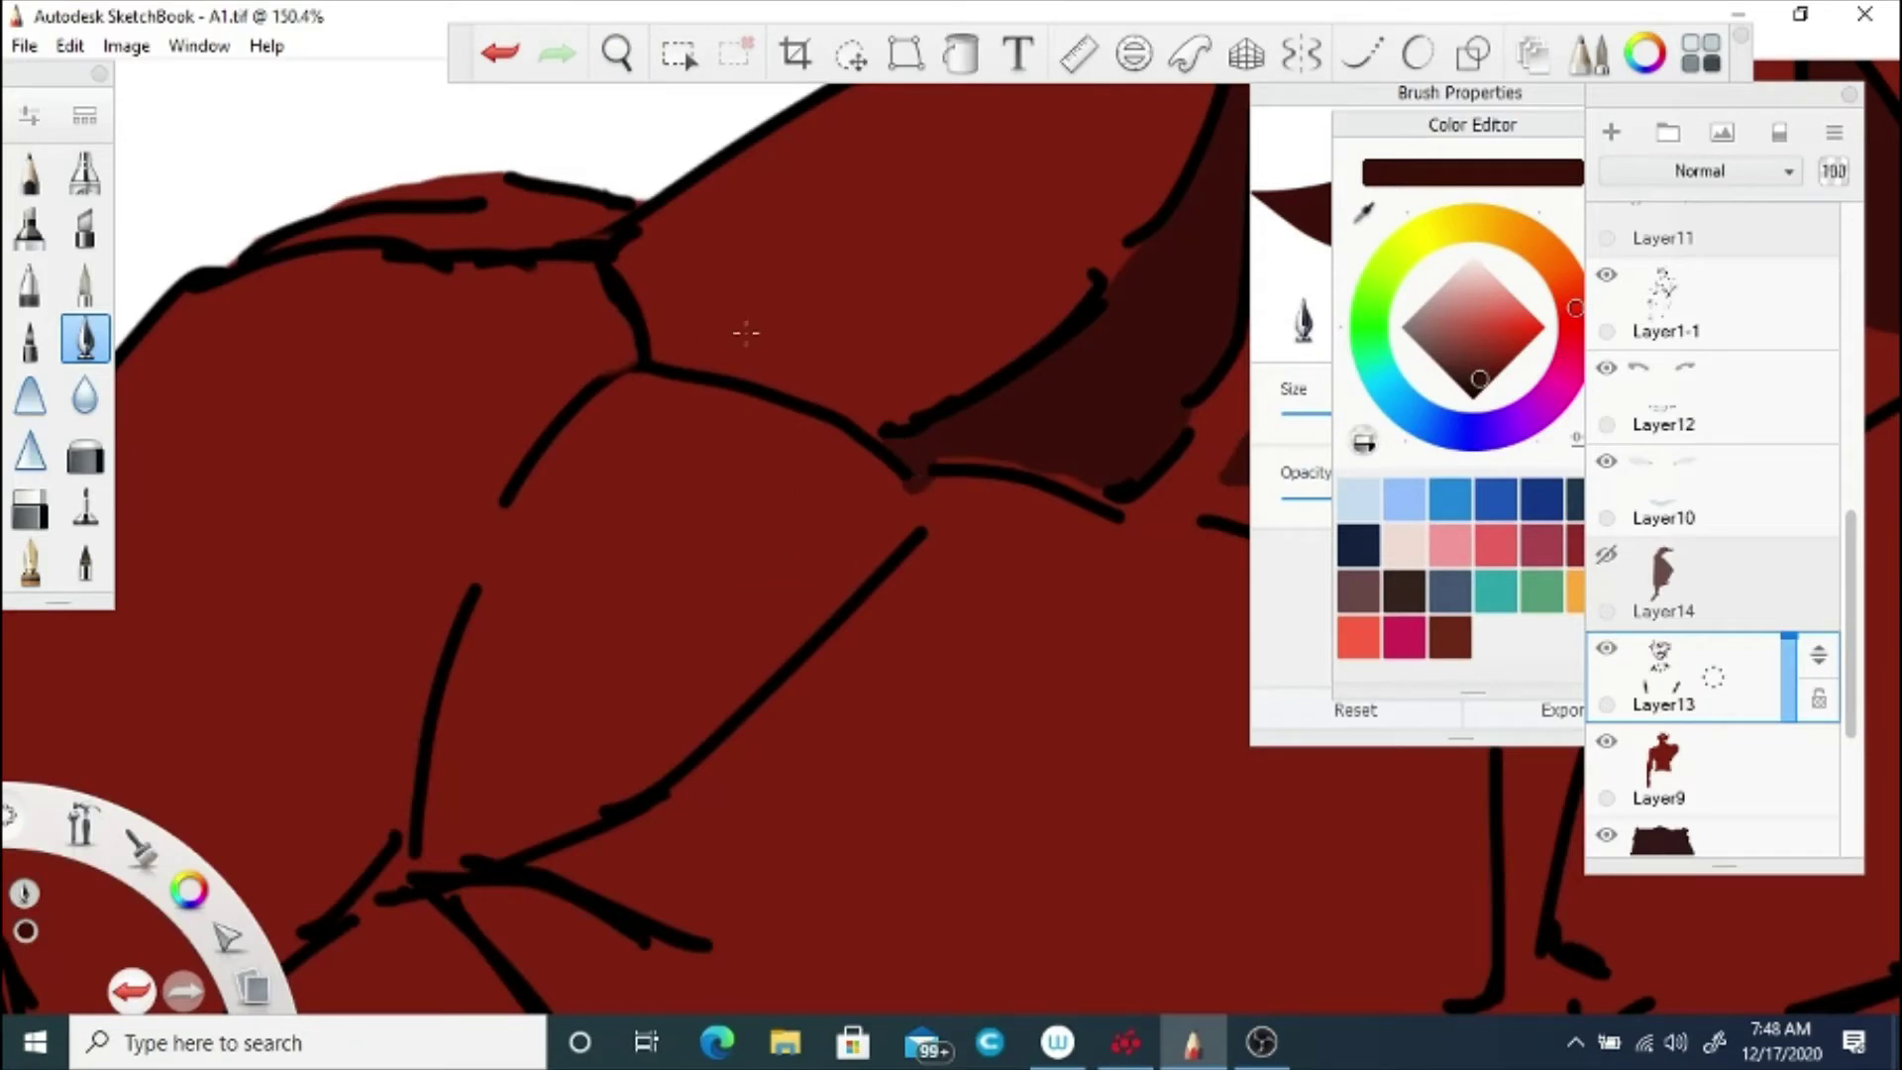
pyautogui.moveTo(626, 262); pyautogui.dragTo(696, 367)
pyautogui.press('space')
pyautogui.moveTo(1066, 595); pyautogui.dragTo(551, 520)
pyautogui.moveTo(1058, 553); pyautogui.dragTo(177, 994)
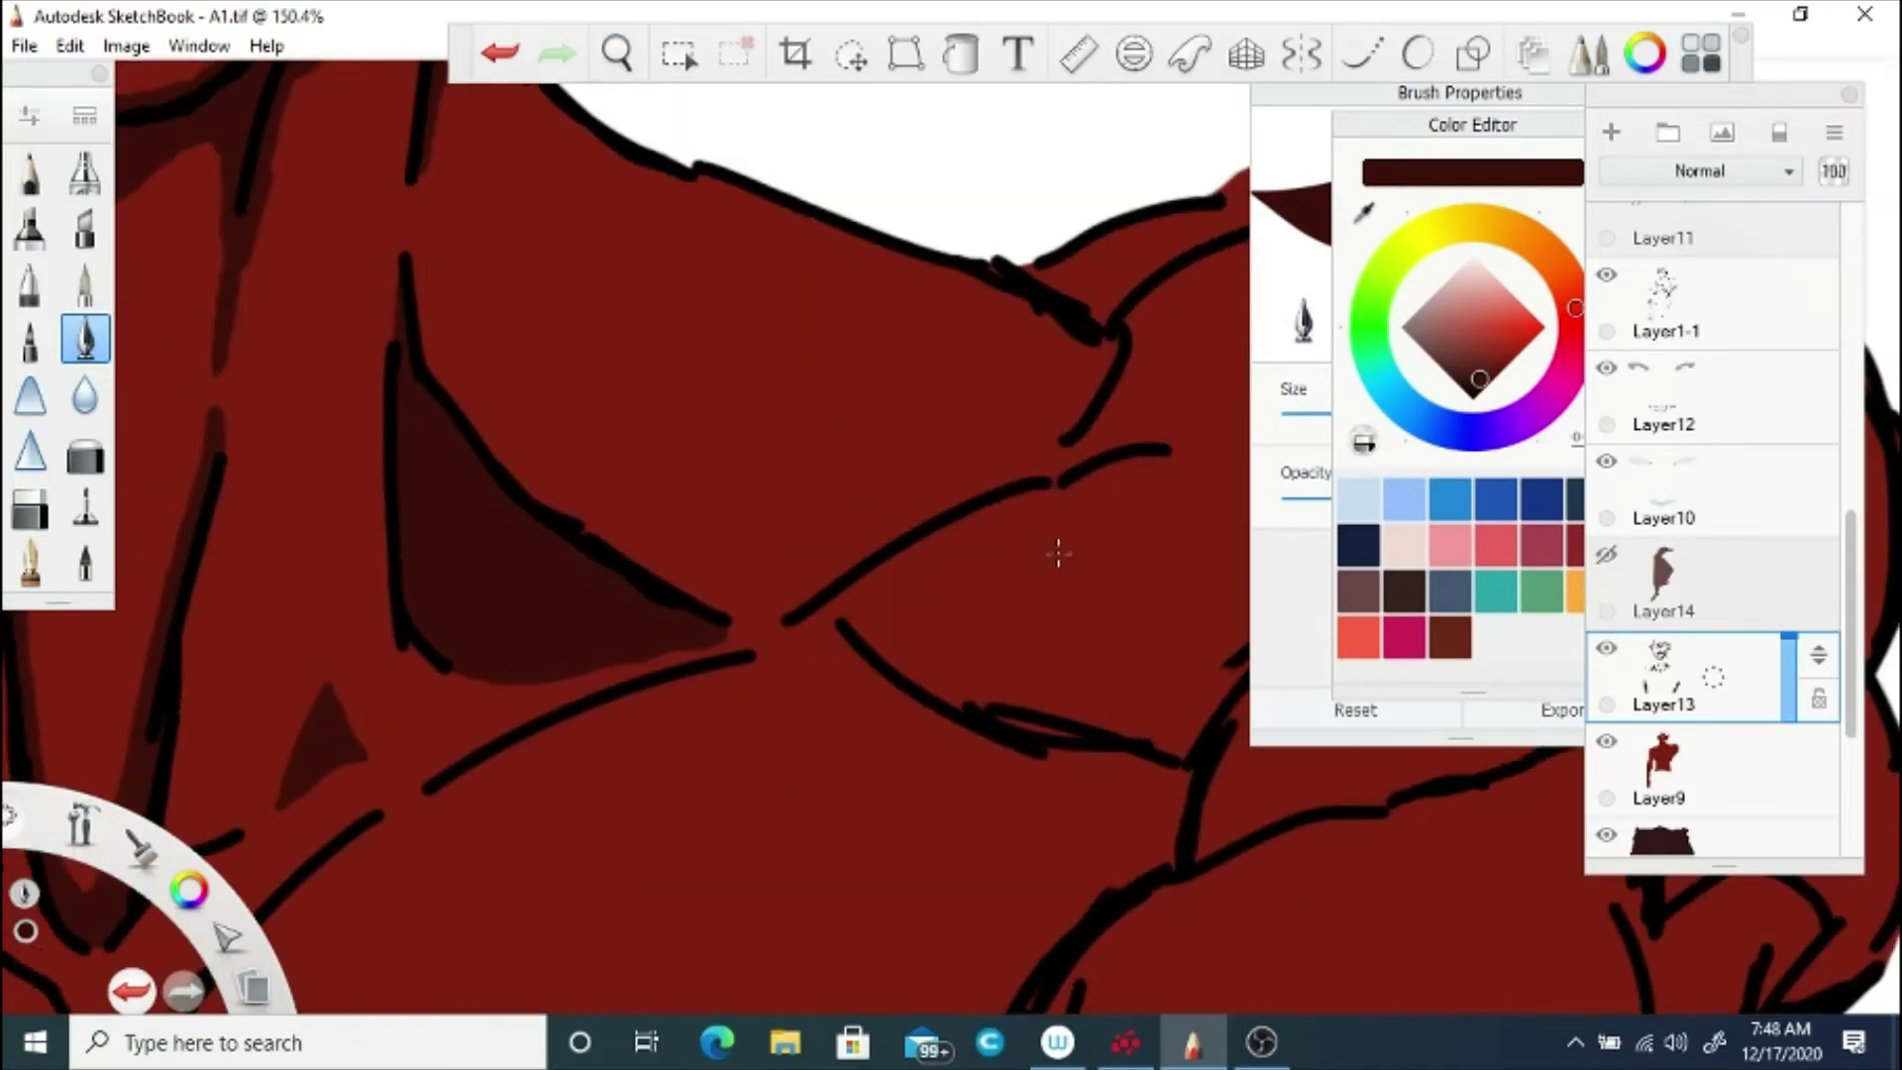
pyautogui.moveTo(1107, 335)
pyautogui.mouseDown()
pyautogui.moveTo(1030, 469)
pyautogui.moveTo(910, 530)
pyautogui.mouseUp()
pyautogui.moveTo(1071, 376); pyautogui.dragTo(1097, 338)
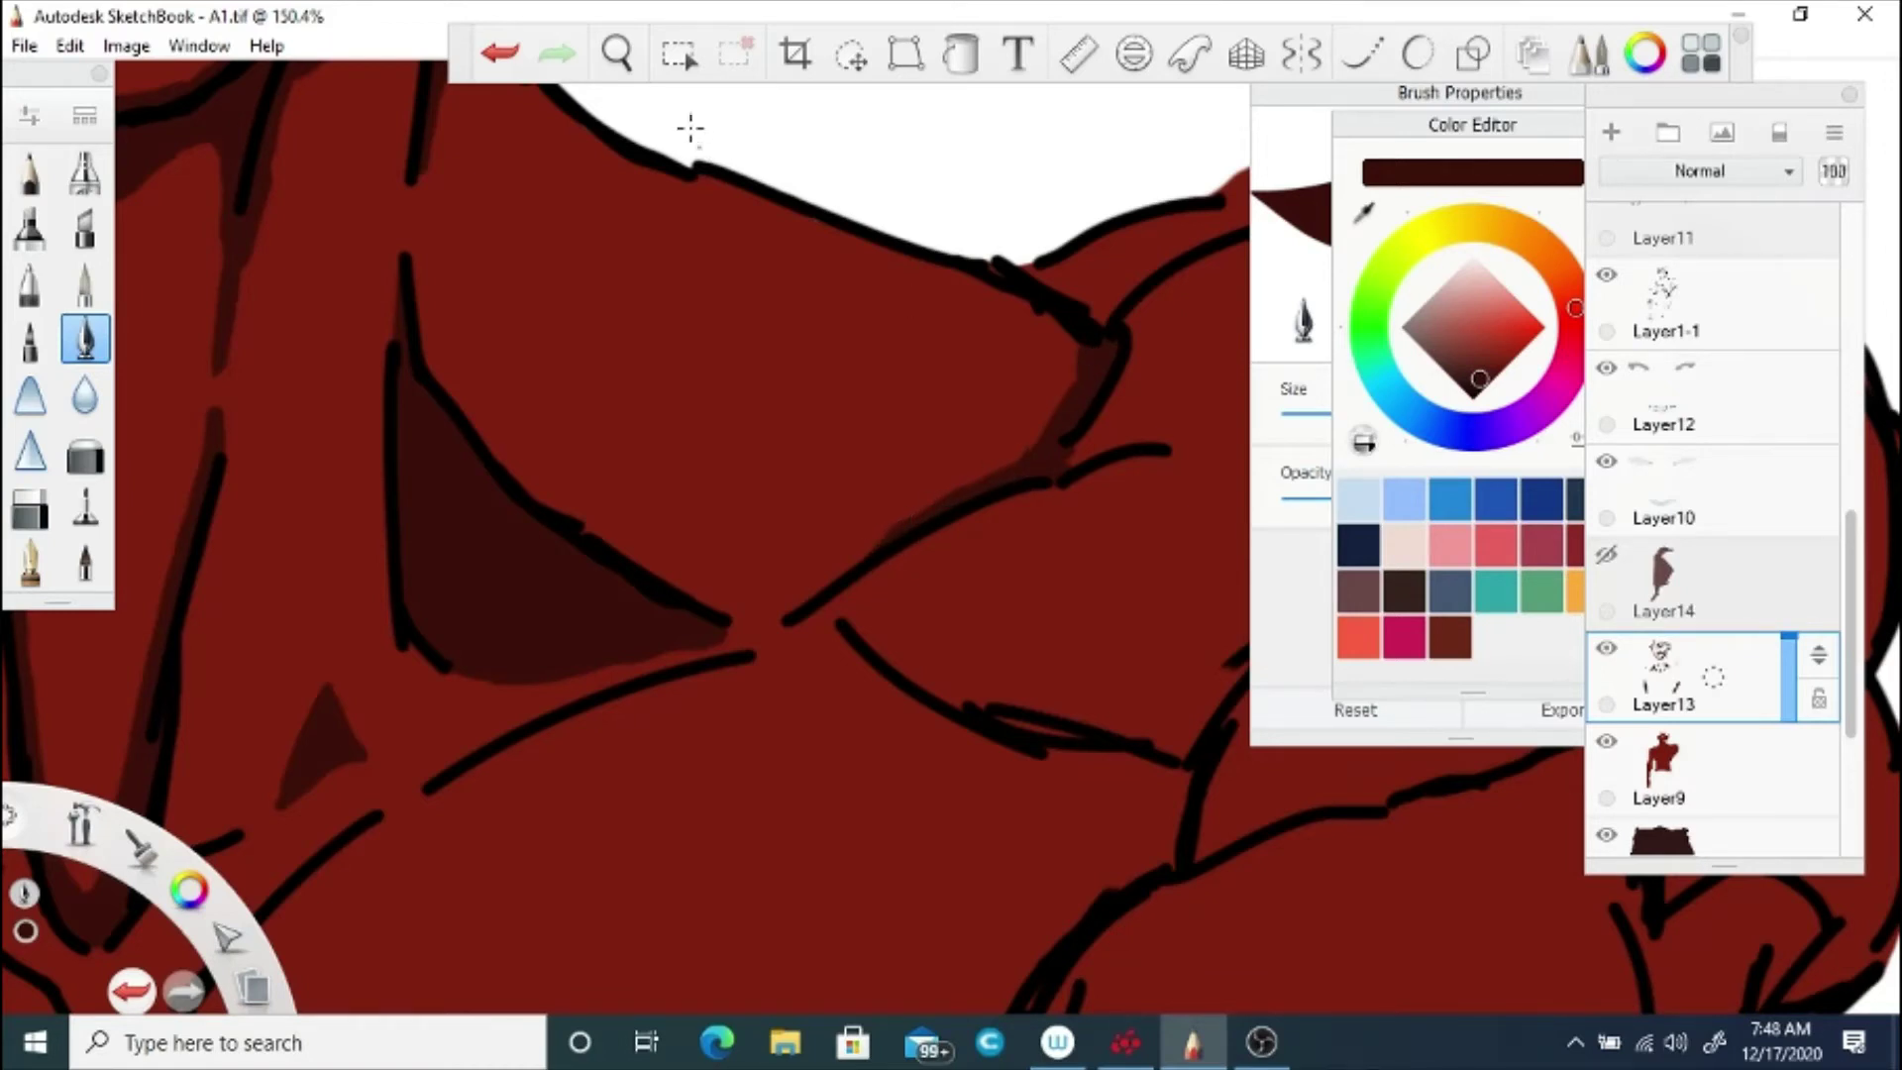
# Step: Shade the left shoulder's front muscle creases and the lower edge of the front deltoid in dark red
pyautogui.press('space')
pyautogui.moveTo(644, 407); pyautogui.dragTo(575, 470)
pyautogui.moveTo(188, 408); pyautogui.dragTo(788, 435)
pyautogui.moveTo(733, 526); pyautogui.dragTo(806, 463)
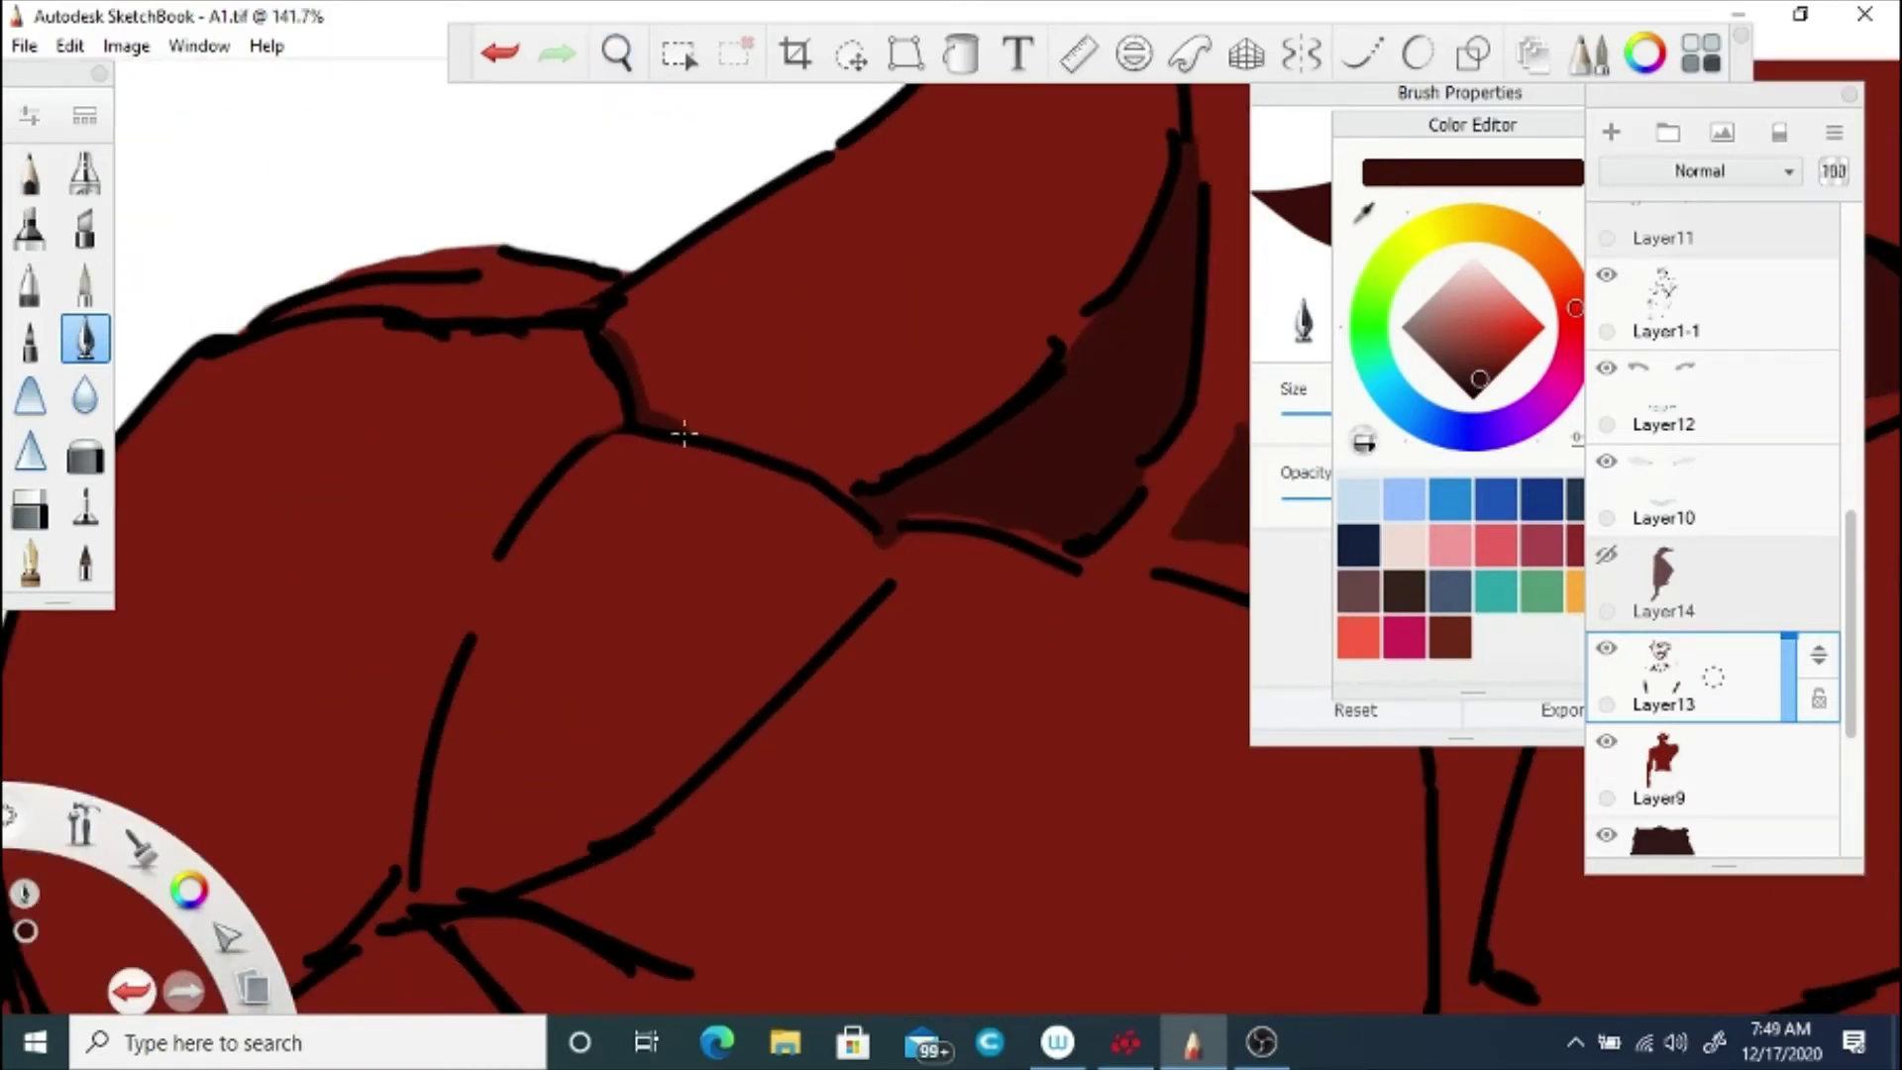
pyautogui.moveTo(639, 436); pyautogui.dragTo(520, 535)
pyautogui.moveTo(485, 639)
pyautogui.mouseDown()
pyautogui.moveTo(428, 840)
pyautogui.moveTo(577, 851)
pyautogui.moveTo(485, 888)
pyautogui.moveTo(568, 861)
pyautogui.moveTo(513, 860)
pyautogui.moveTo(562, 846)
pyautogui.moveTo(492, 821)
pyautogui.moveTo(435, 850)
pyautogui.moveTo(485, 872)
pyautogui.mouseUp()
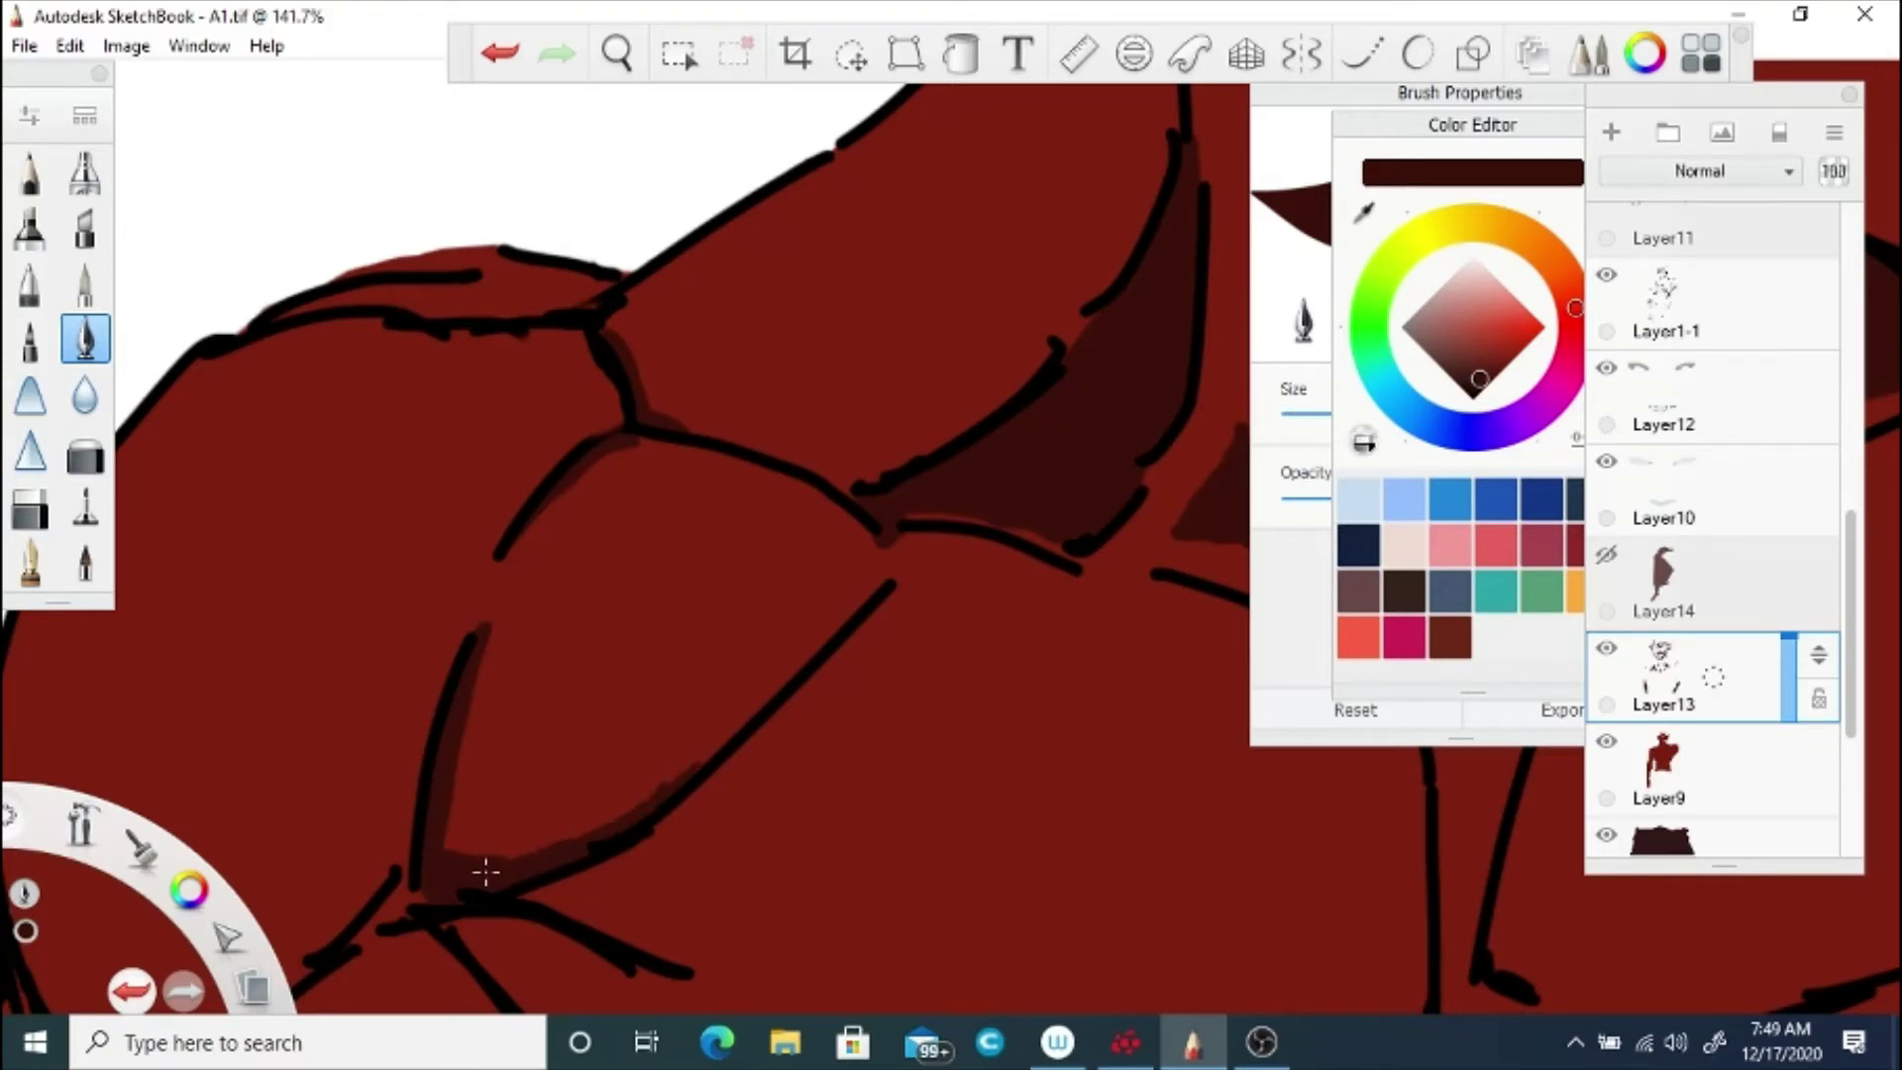
# Step: Paint a dark red shadow along the lower edge of the left outer deltoid and up its dividing crease
pyautogui.press('space')
pyautogui.moveTo(598, 553); pyautogui.dragTo(939, 325)
pyautogui.moveTo(751, 628)
pyautogui.mouseDown()
pyautogui.moveTo(628, 742)
pyautogui.moveTo(404, 838)
pyautogui.moveTo(465, 887)
pyautogui.moveTo(455, 861)
pyautogui.moveTo(633, 753)
pyautogui.mouseUp()
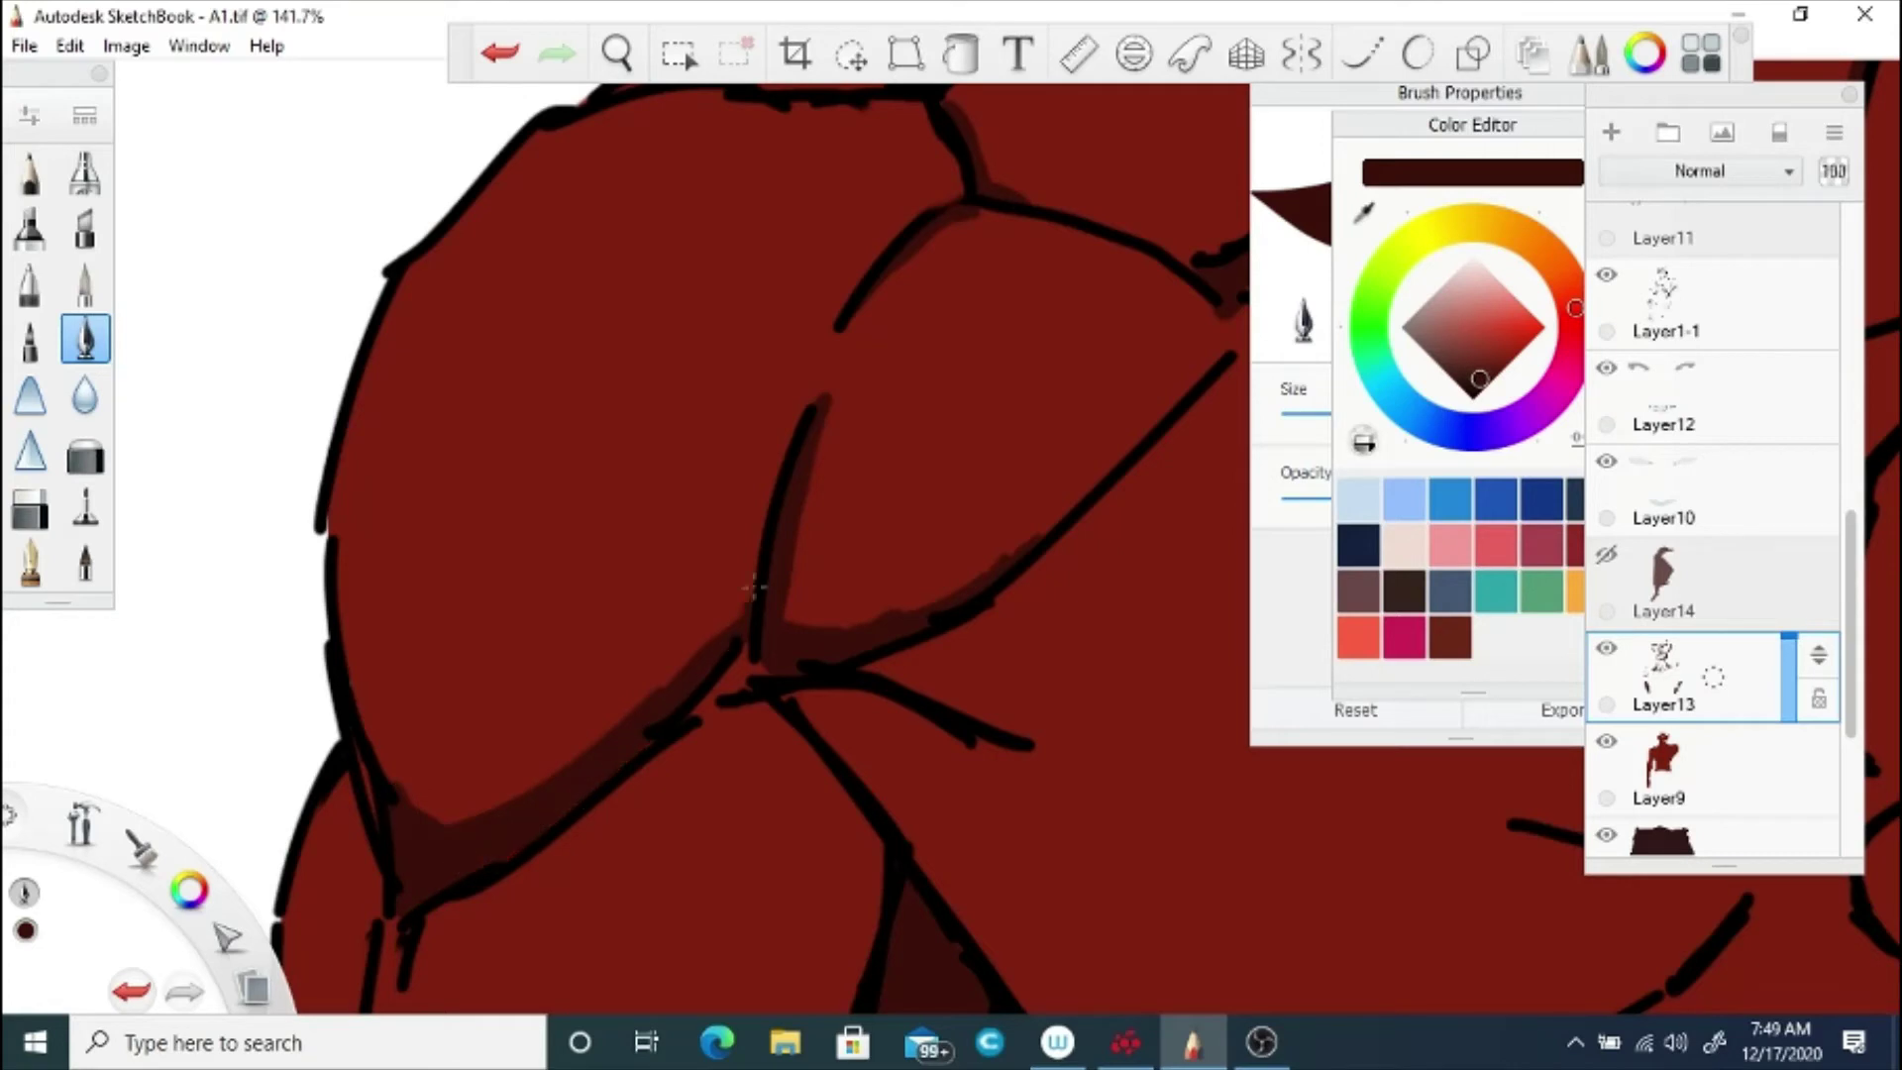
pyautogui.moveTo(752, 588)
pyautogui.mouseDown()
pyautogui.moveTo(722, 654)
pyautogui.moveTo(786, 483)
pyautogui.mouseUp()
pyautogui.moveTo(388, 812)
pyautogui.mouseDown()
pyautogui.moveTo(352, 720)
pyautogui.moveTo(457, 820)
pyautogui.mouseUp()
pyautogui.moveTo(747, 656); pyautogui.dragTo(716, 711)
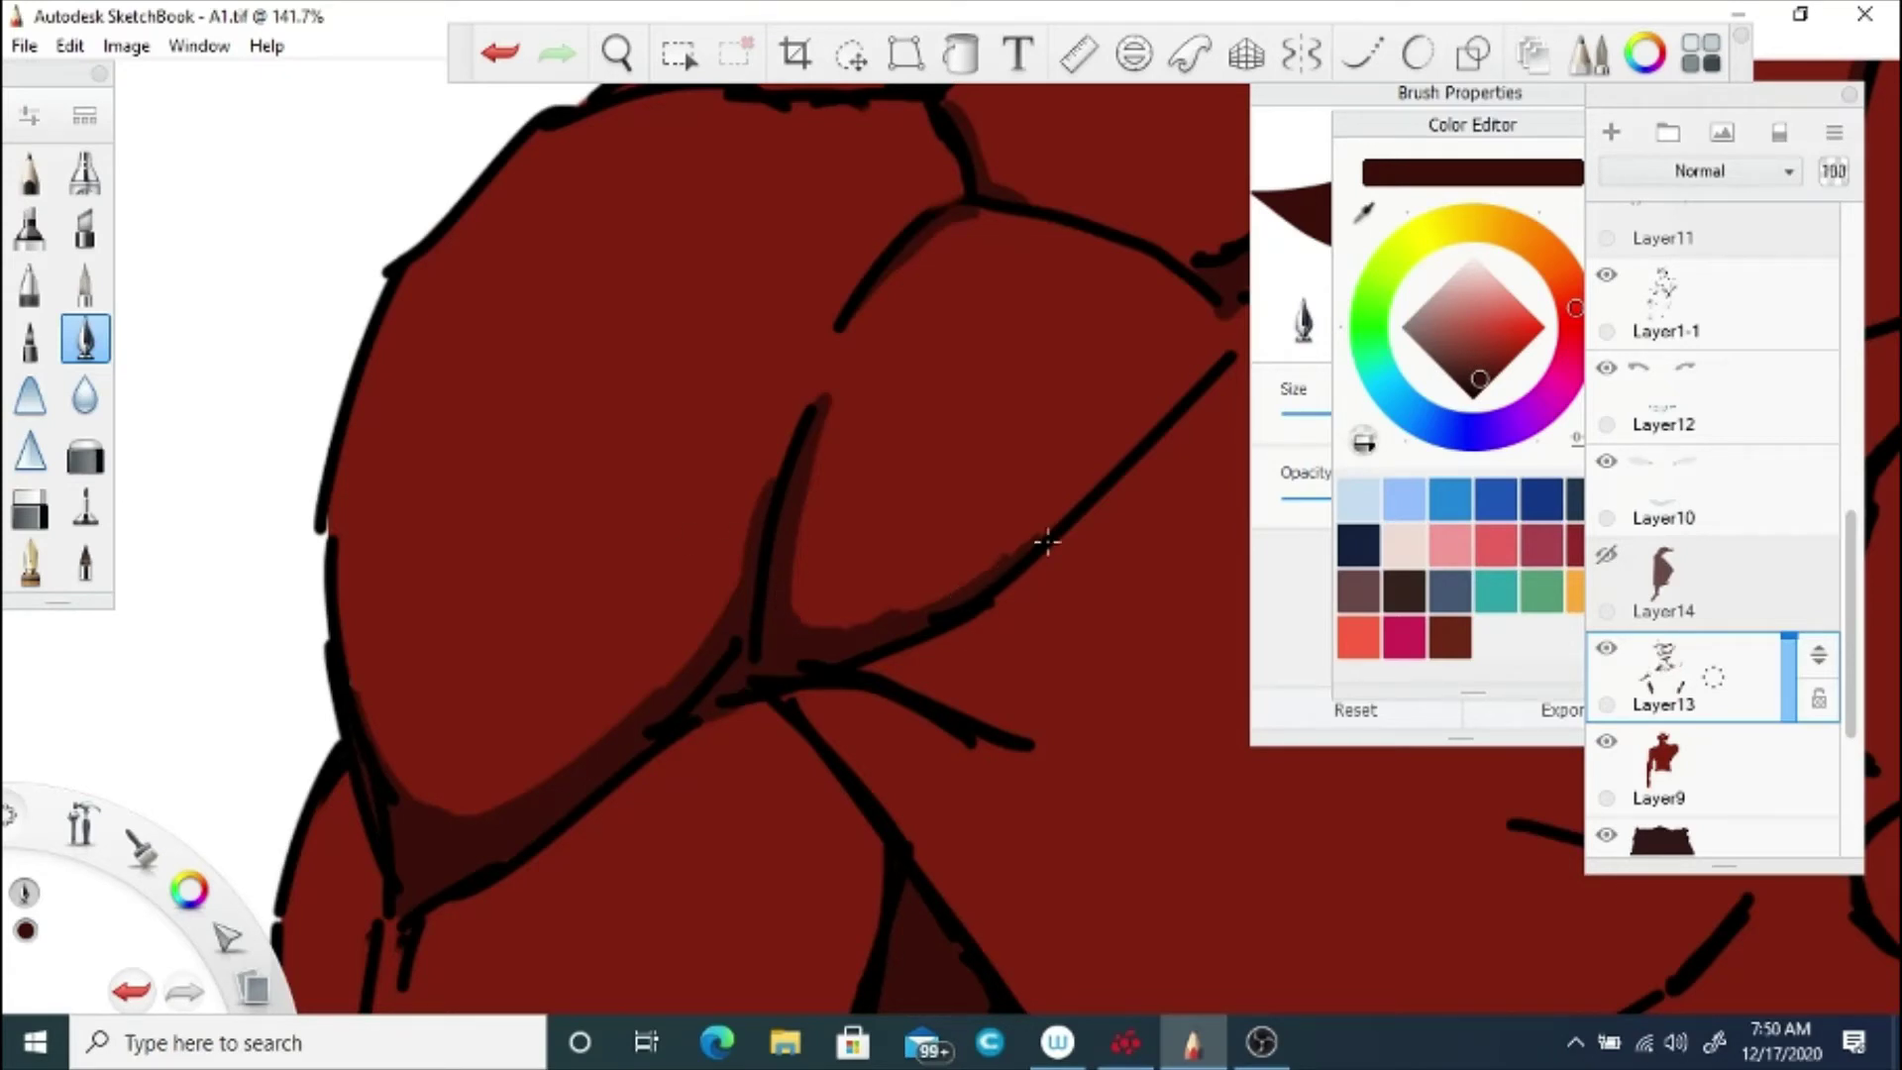
# Step: Add dark red shadow at the upper corner of the left front deltoid where it meets the collarbone
pyautogui.press('space')
pyautogui.moveTo(956, 421)
pyautogui.mouseDown()
pyautogui.moveTo(938, 407)
pyautogui.moveTo(578, 483)
pyautogui.mouseUp()
pyautogui.moveTo(815, 442)
pyautogui.mouseDown()
pyautogui.moveTo(840, 401)
pyautogui.moveTo(653, 598)
pyautogui.mouseUp()
pyautogui.moveTo(832, 353); pyautogui.dragTo(807, 435)
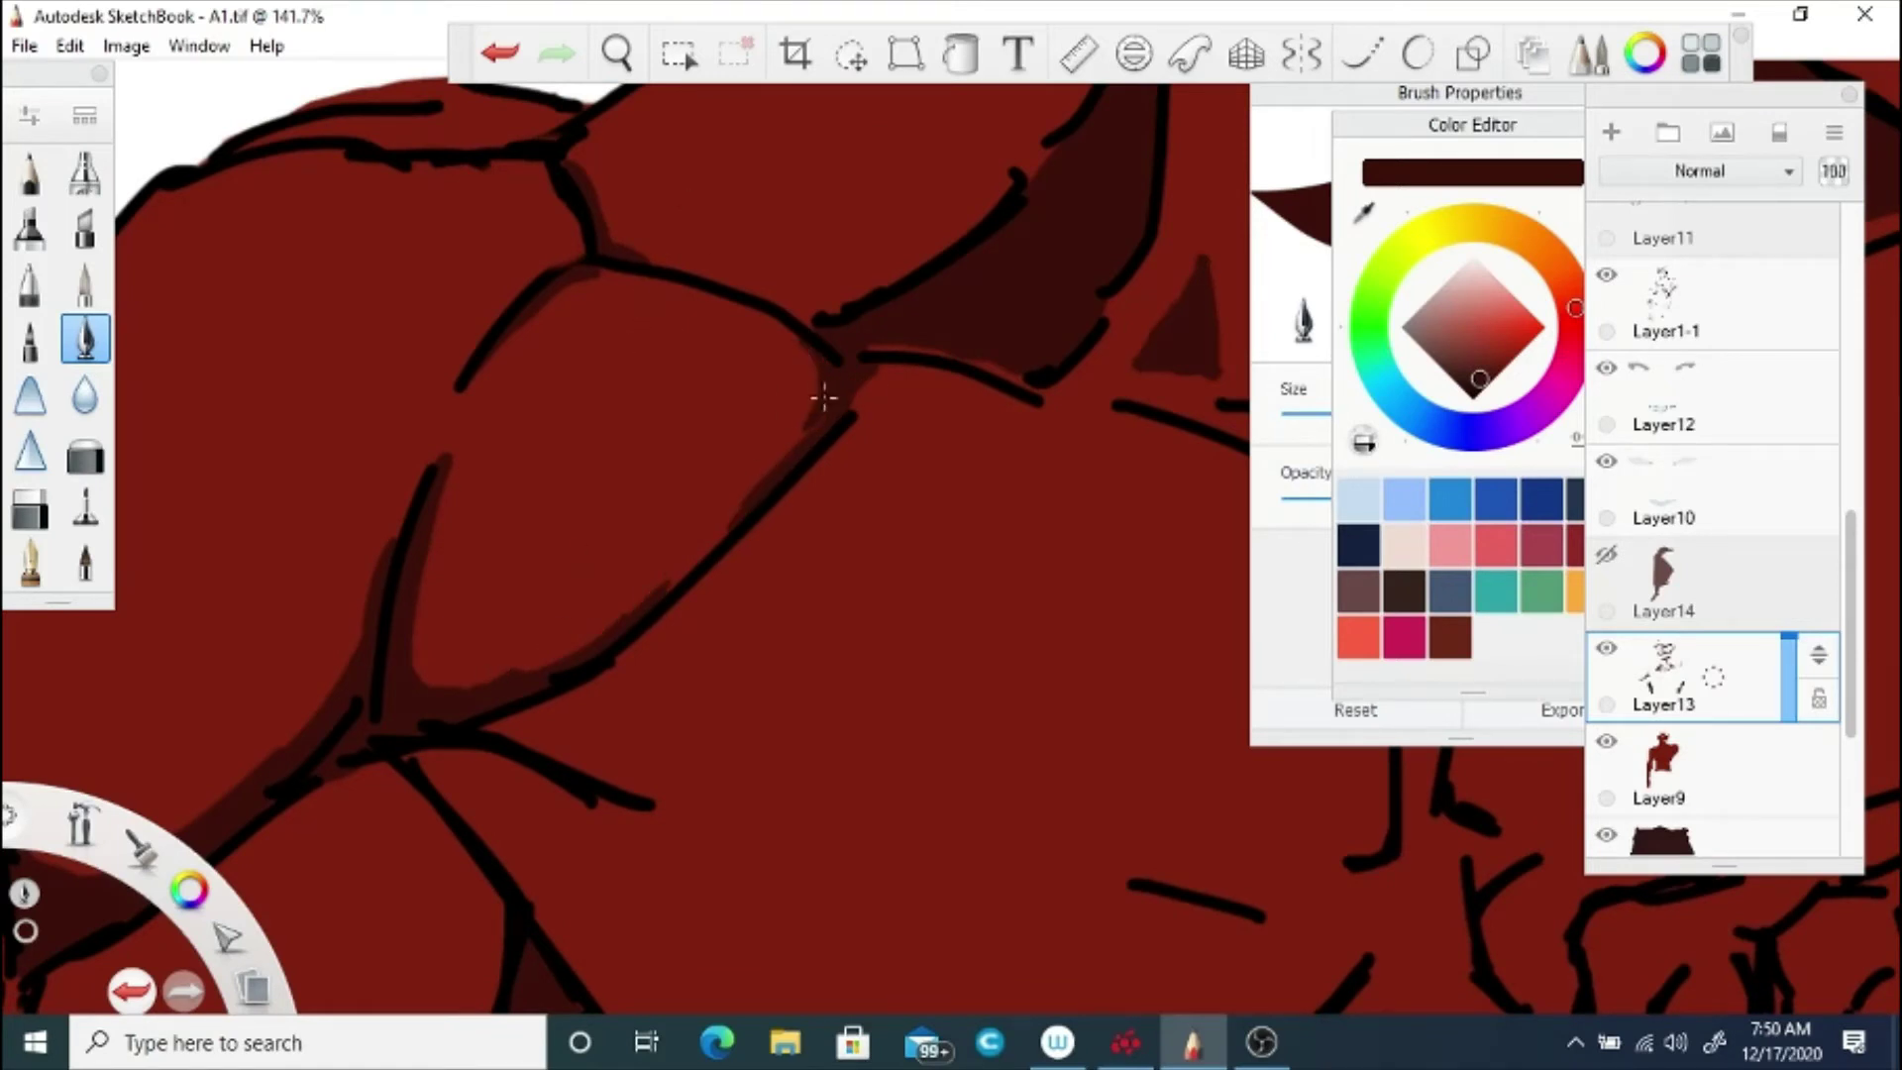
# Step: Shade the strip on top of the left shoulder and the upper deltoid crease below it in dark red
pyautogui.press('space')
pyautogui.moveTo(436, 130)
pyautogui.mouseDown()
pyautogui.moveTo(812, 470)
pyautogui.moveTo(940, 458)
pyautogui.moveTo(639, 473)
pyautogui.mouseUp()
pyautogui.moveTo(898, 448)
pyautogui.mouseDown()
pyautogui.moveTo(799, 464)
pyautogui.moveTo(920, 526)
pyautogui.mouseUp()
pyautogui.moveTo(924, 600)
pyautogui.mouseDown()
pyautogui.moveTo(878, 641)
pyautogui.moveTo(922, 554)
pyautogui.moveTo(812, 507)
pyautogui.mouseUp()
pyautogui.moveTo(874, 646); pyautogui.dragTo(846, 692)
# Step: Extend the dark red shadow at the lower outer corner of the left deltoid
pyautogui.click(630, 51)
pyautogui.moveTo(812, 396); pyautogui.dragTo(423, 792)
pyautogui.moveTo(691, 570)
pyautogui.mouseDown()
pyautogui.moveTo(700, 531)
pyautogui.moveTo(533, 708)
pyautogui.moveTo(570, 788)
pyautogui.mouseUp()
pyautogui.click(697, 554)
pyautogui.moveTo(540, 713)
pyautogui.mouseDown()
pyautogui.moveTo(531, 607)
pyautogui.moveTo(563, 759)
pyautogui.moveTo(663, 817)
pyautogui.mouseUp()
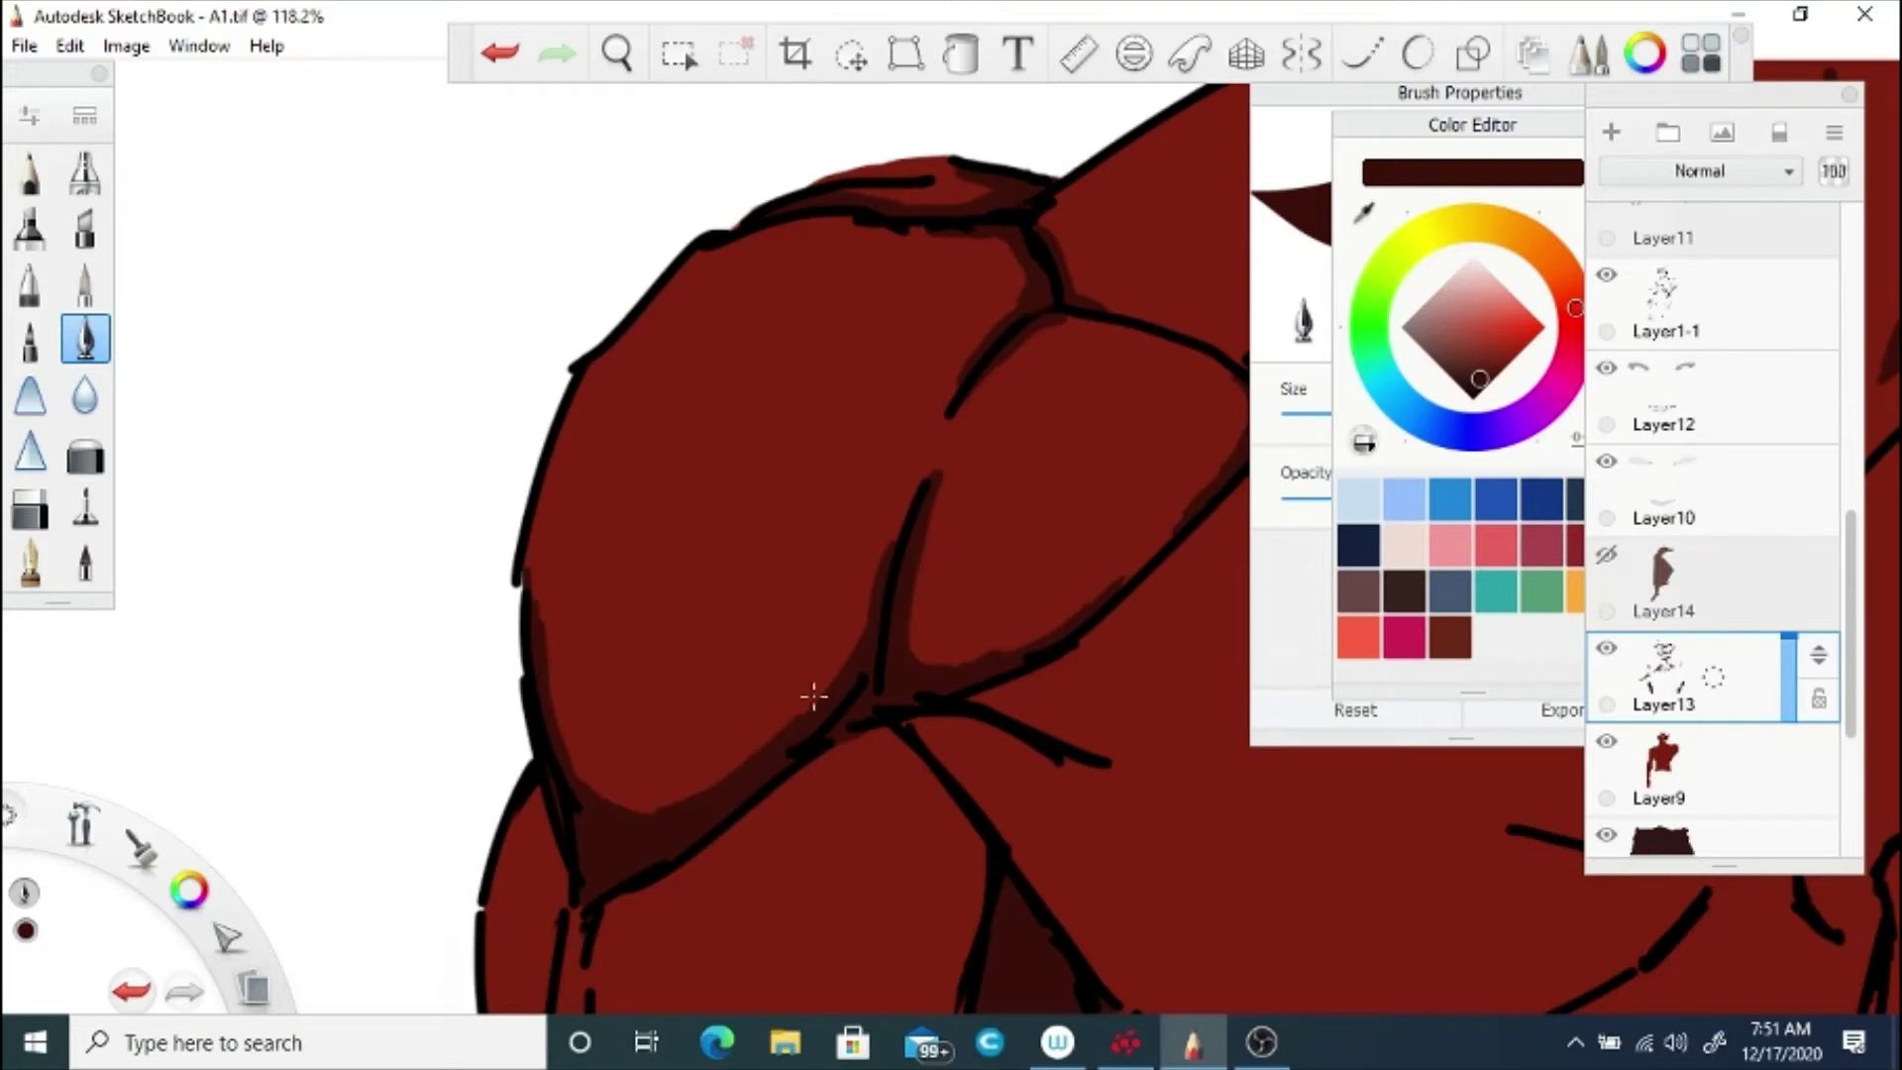
# Step: Fill the groove between the chest muscles with dark red shadow, from the throat base down to the lower chest
pyautogui.click(616, 53)
pyautogui.moveTo(867, 549); pyautogui.dragTo(318, 559)
pyautogui.click(326, 423)
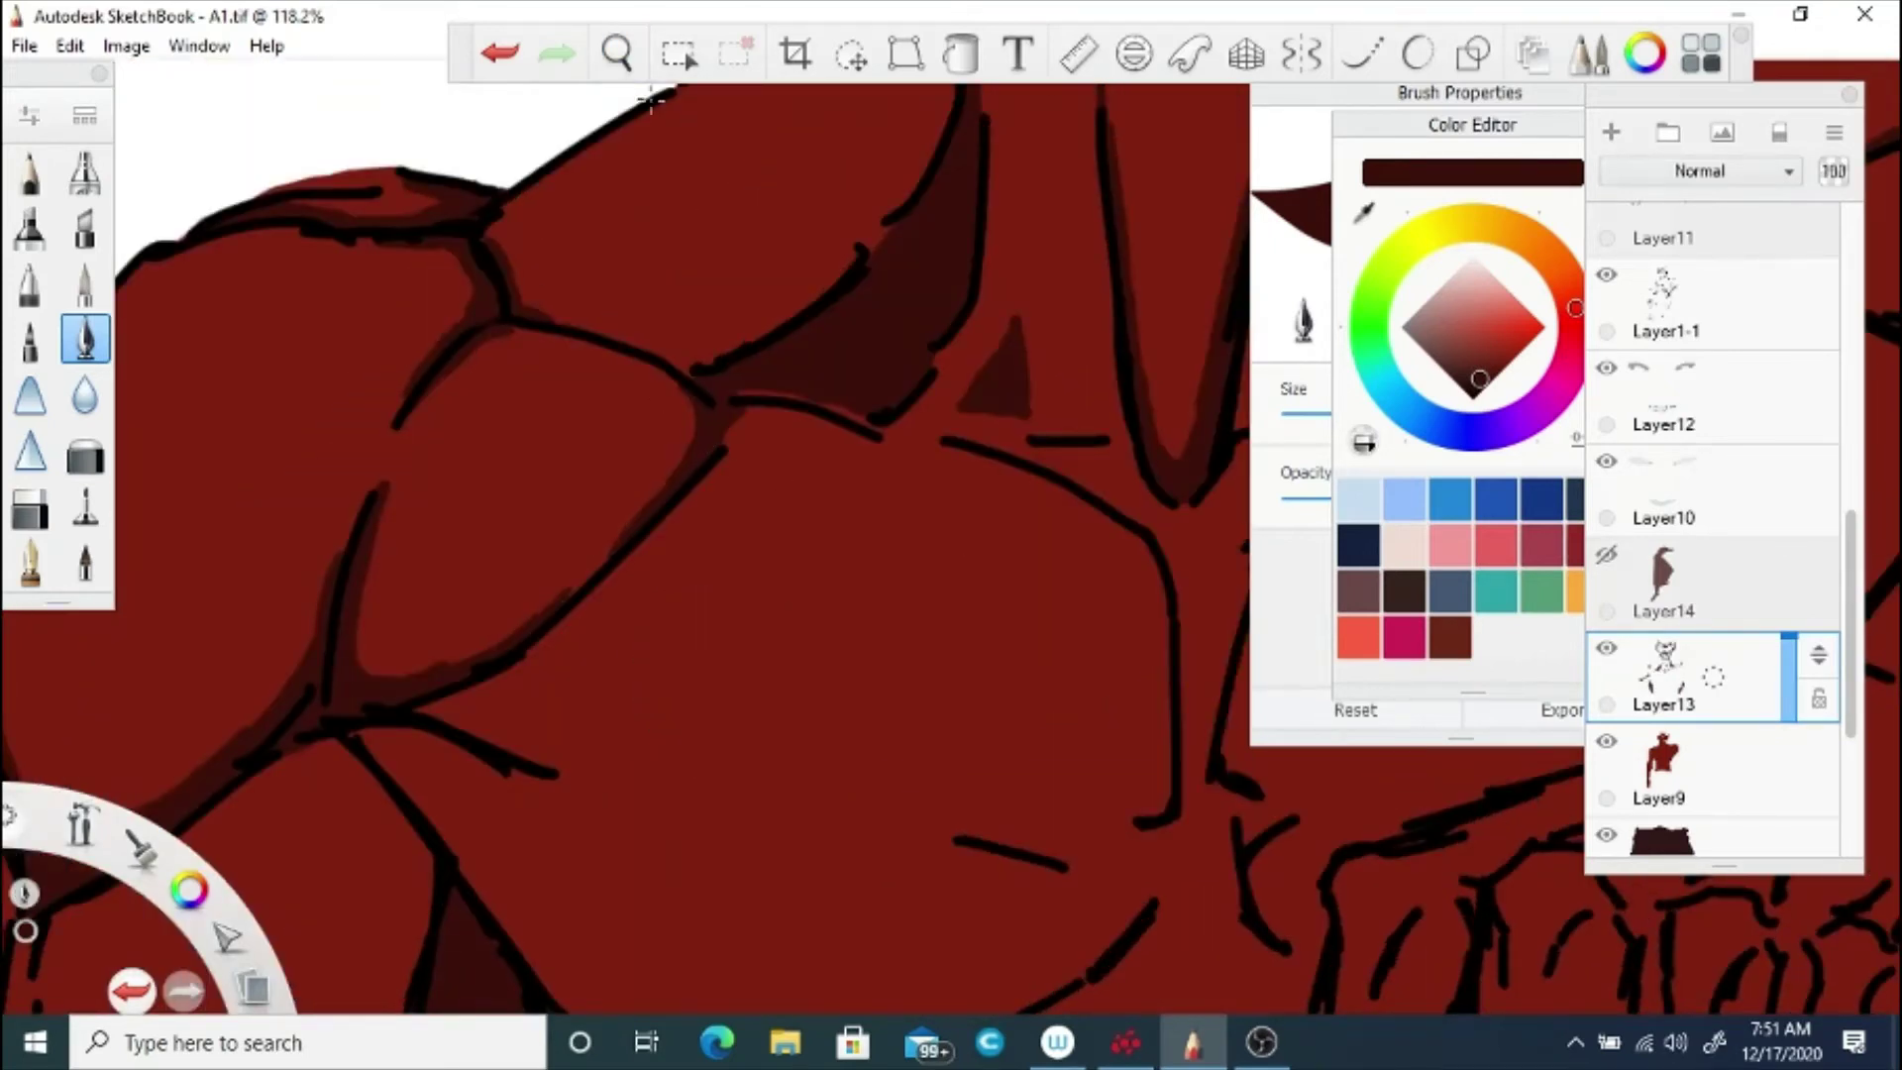
pyautogui.click(616, 52)
pyautogui.moveTo(909, 933)
pyautogui.mouseDown()
pyautogui.moveTo(781, 603)
pyautogui.moveTo(714, 663)
pyautogui.mouseUp()
pyautogui.click(704, 489)
pyautogui.moveTo(900, 704); pyautogui.dragTo(963, 680)
pyautogui.moveTo(1069, 685)
pyautogui.mouseDown()
pyautogui.moveTo(946, 654)
pyautogui.moveTo(1030, 525)
pyautogui.moveTo(966, 614)
pyautogui.moveTo(1040, 304)
pyautogui.moveTo(1026, 341)
pyautogui.mouseUp()
pyautogui.moveTo(1011, 265)
pyautogui.mouseDown()
pyautogui.moveTo(922, 495)
pyautogui.moveTo(904, 467)
pyautogui.moveTo(932, 454)
pyautogui.moveTo(863, 471)
pyautogui.moveTo(1005, 444)
pyautogui.moveTo(804, 445)
pyautogui.mouseUp()
# Step: Save the drawing with the new shoulder and central chest shadows
pyautogui.press('space')
pyautogui.moveTo(950, 537); pyautogui.dragTo(634, 684)
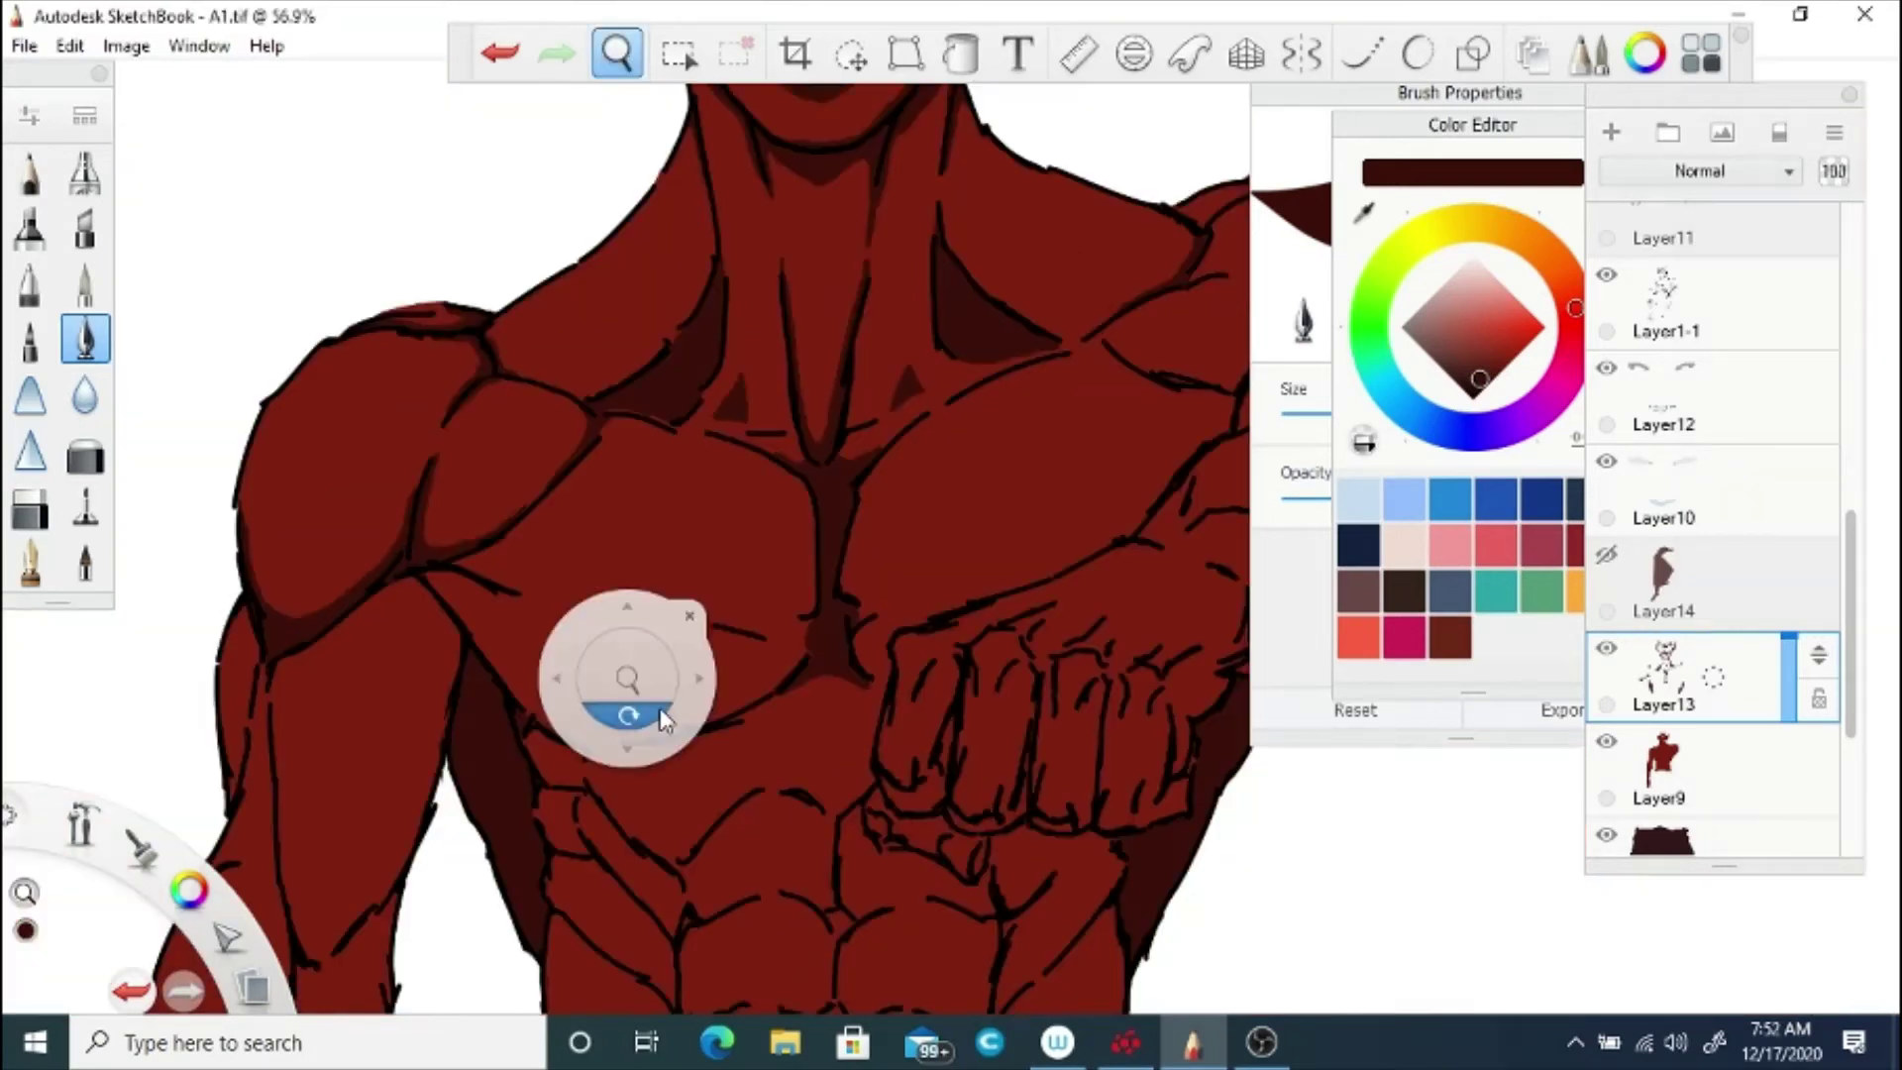
pyautogui.click(24, 46)
pyautogui.click(81, 201)
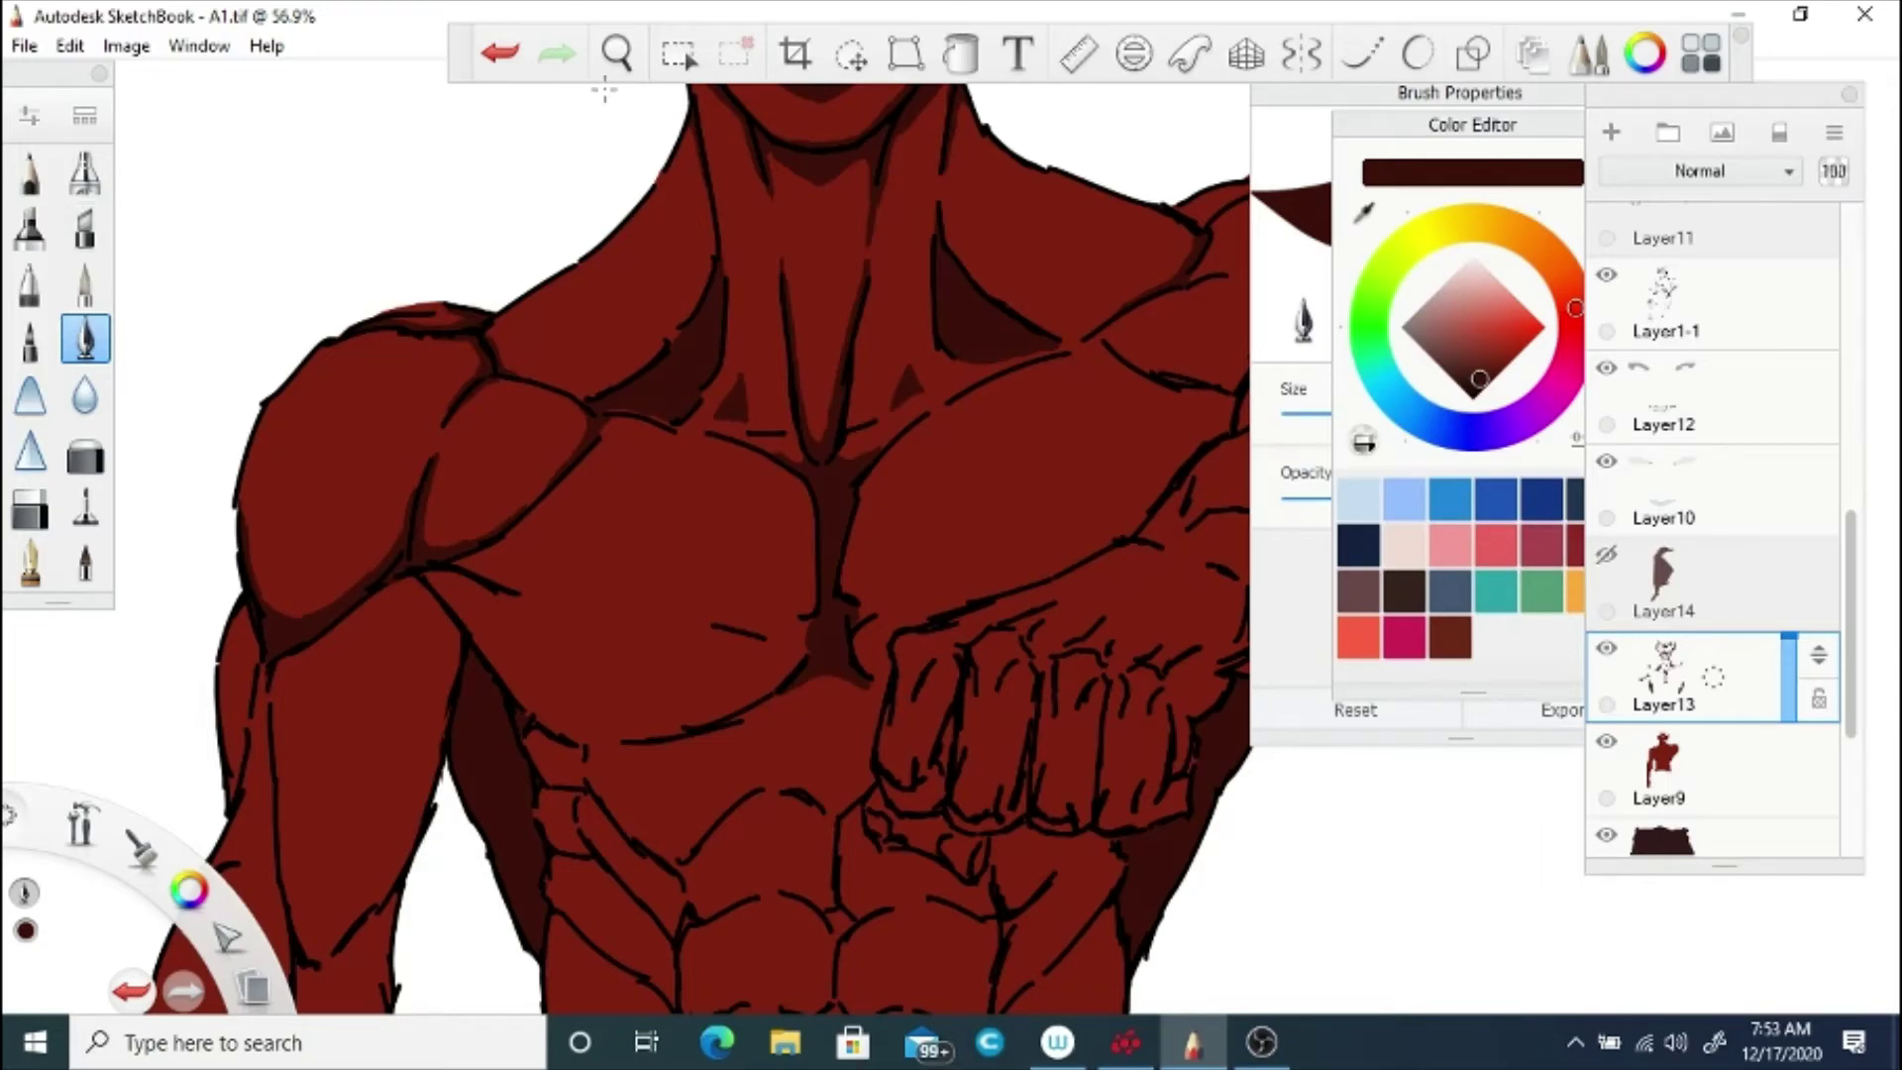
# Step: Paint a broad dark red shadow along the underside of the left chest muscle, from the armpit to the sternum
pyautogui.press('space')
pyautogui.moveTo(577, 685); pyautogui.dragTo(775, 632)
pyautogui.moveTo(492, 507)
pyautogui.mouseDown()
pyautogui.moveTo(804, 682)
pyautogui.moveTo(888, 721)
pyautogui.moveTo(918, 713)
pyautogui.mouseUp()
pyautogui.moveTo(490, 509)
pyautogui.mouseDown()
pyautogui.moveTo(699, 729)
pyautogui.moveTo(810, 736)
pyautogui.moveTo(488, 509)
pyautogui.moveTo(865, 713)
pyautogui.moveTo(1028, 655)
pyautogui.mouseUp()
# Step: Shade the right chest muscle in dark red along its border with the shoulder and above the raised forearm
pyautogui.click(628, 59)
pyautogui.moveTo(730, 599)
pyautogui.mouseDown()
pyautogui.moveTo(823, 628)
pyautogui.moveTo(611, 651)
pyautogui.mouseUp()
pyautogui.click(643, 564)
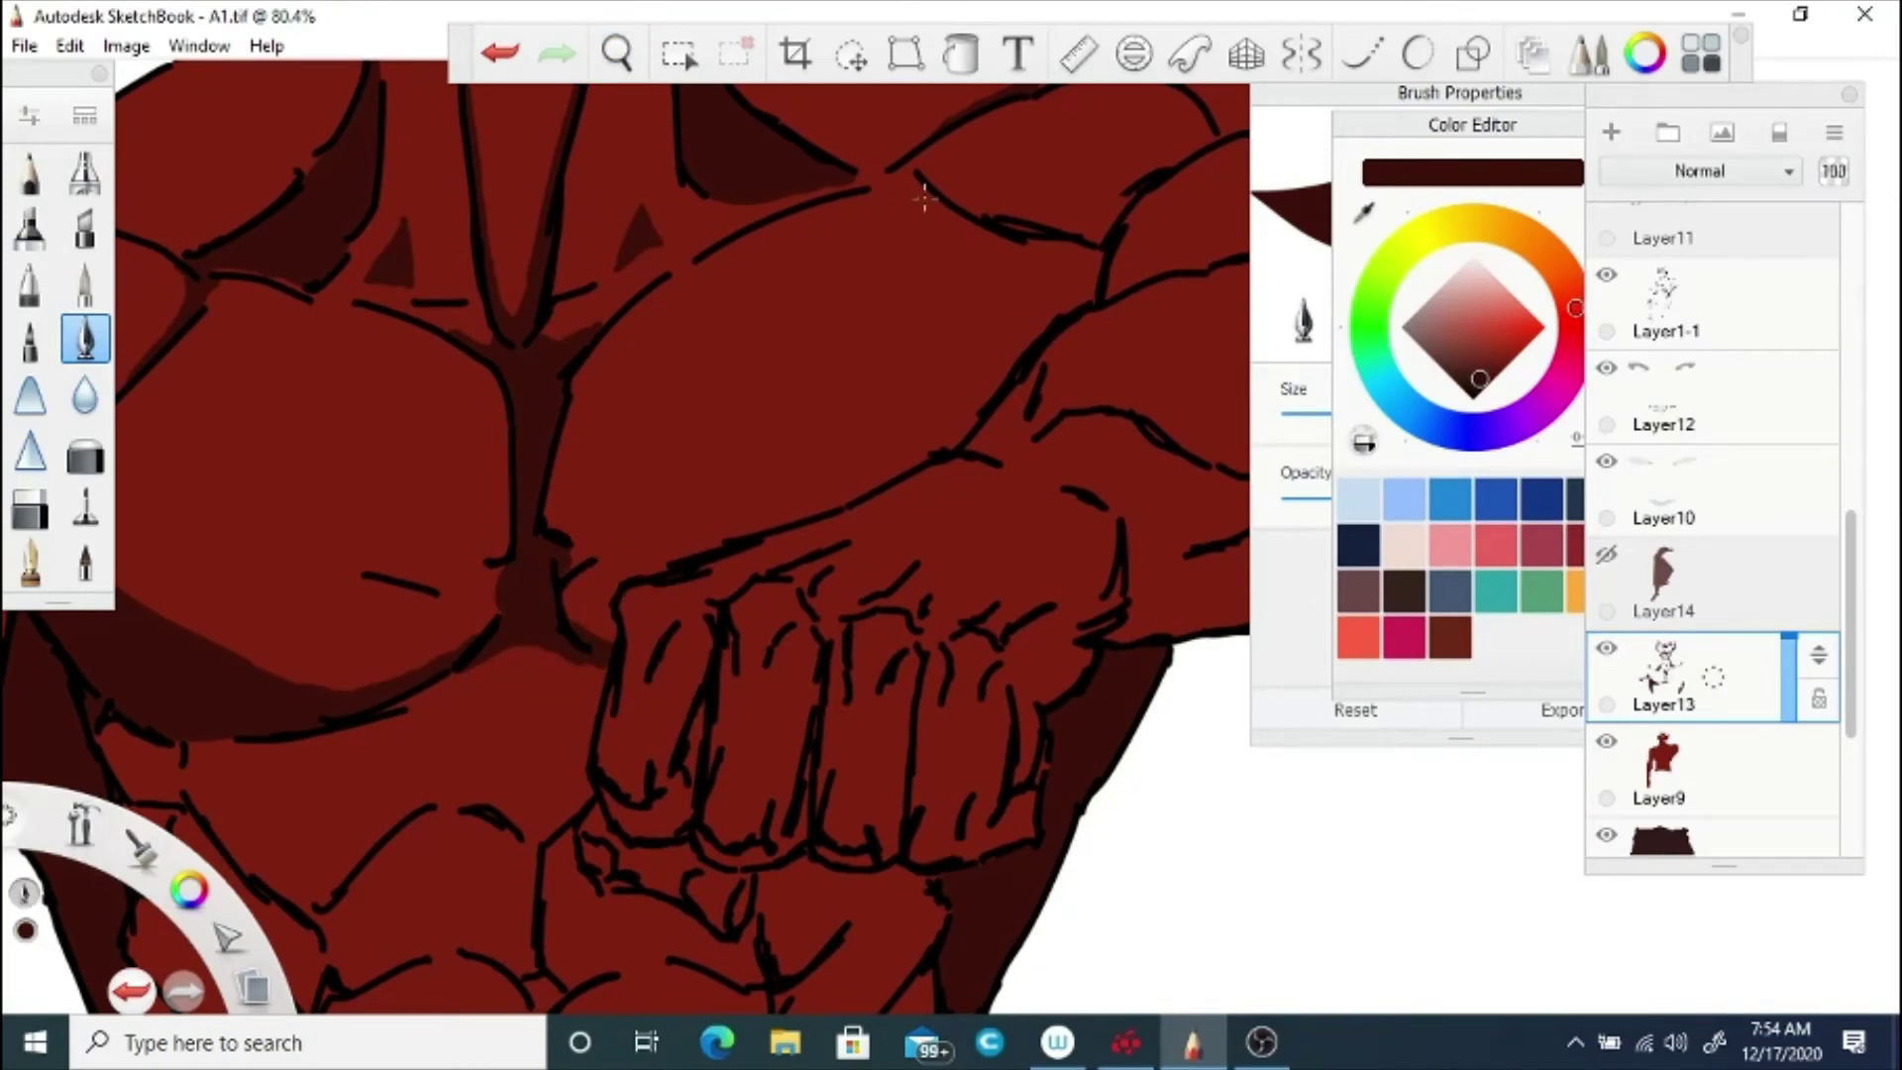
pyautogui.moveTo(893, 164)
pyautogui.mouseDown()
pyautogui.moveTo(981, 238)
pyautogui.moveTo(1104, 235)
pyautogui.mouseUp()
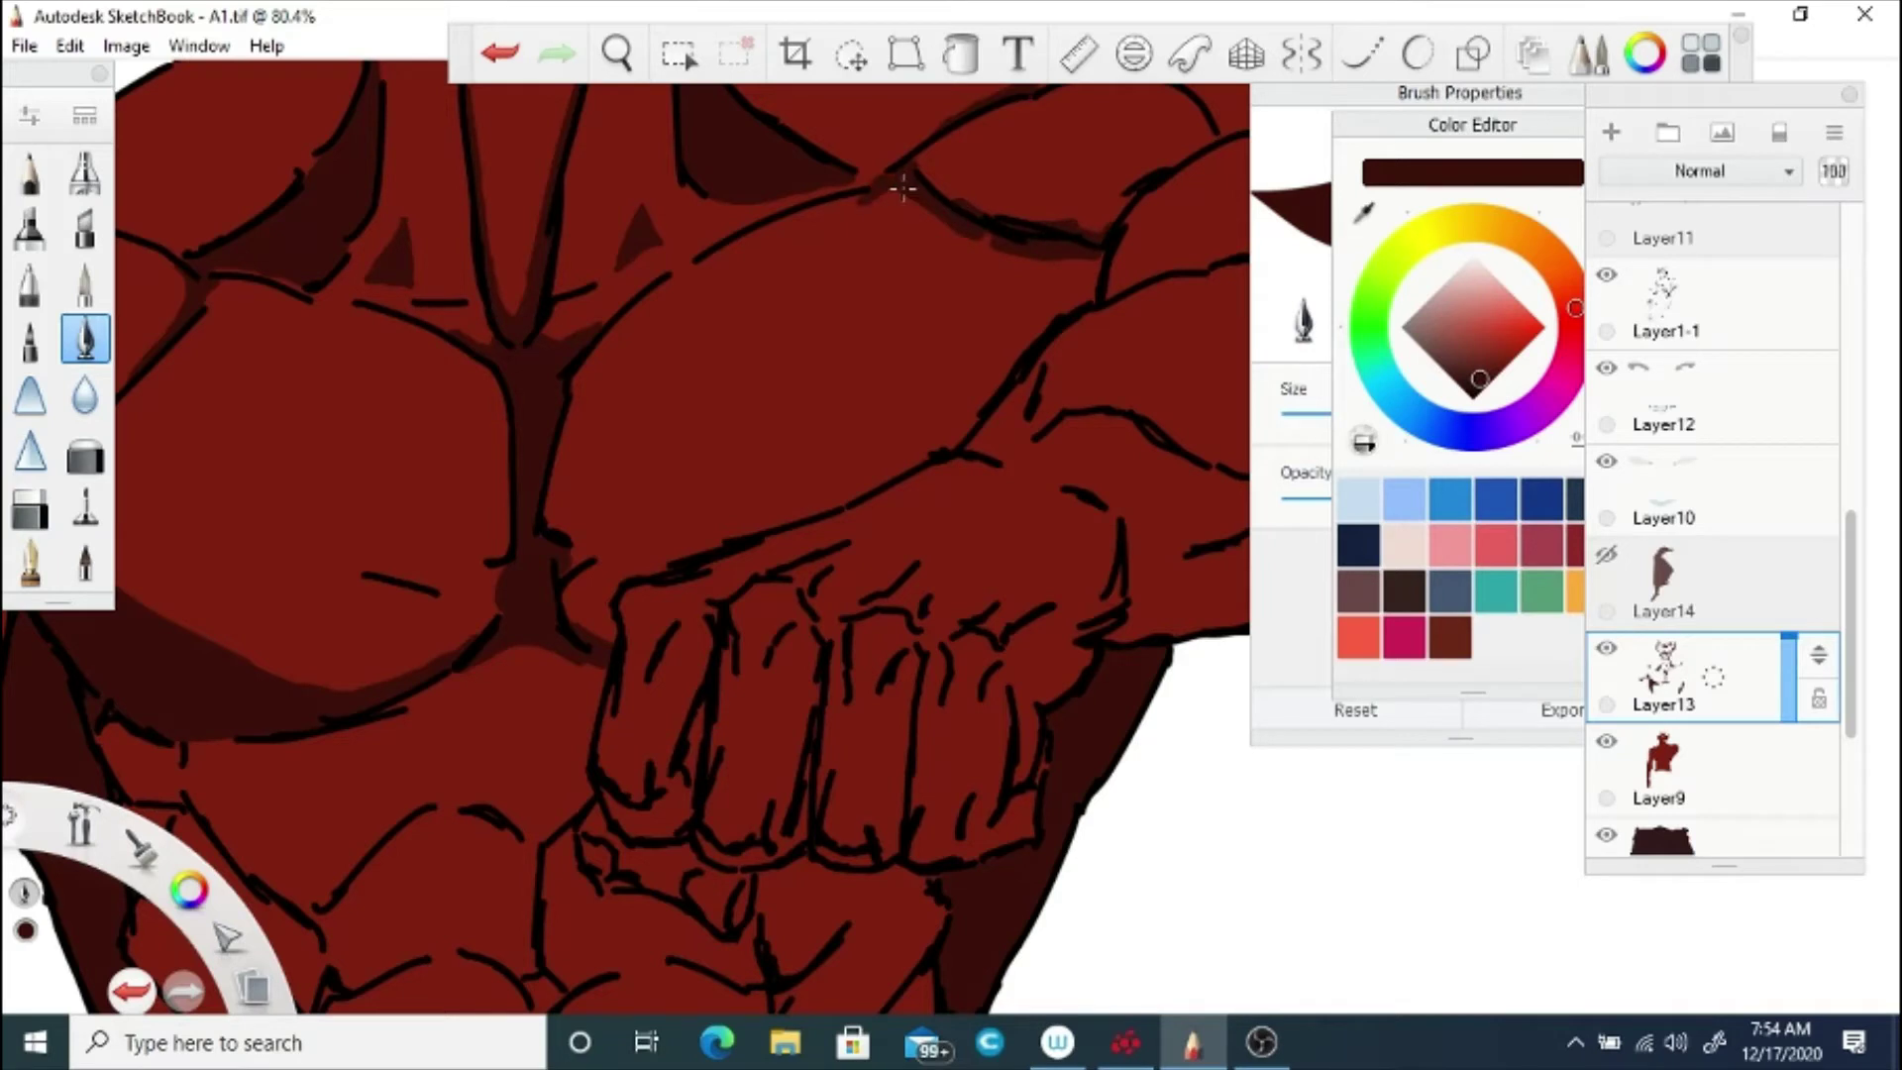
pyautogui.moveTo(903, 189)
pyautogui.mouseDown()
pyautogui.moveTo(998, 239)
pyautogui.moveTo(1058, 319)
pyautogui.moveTo(915, 462)
pyautogui.mouseUp()
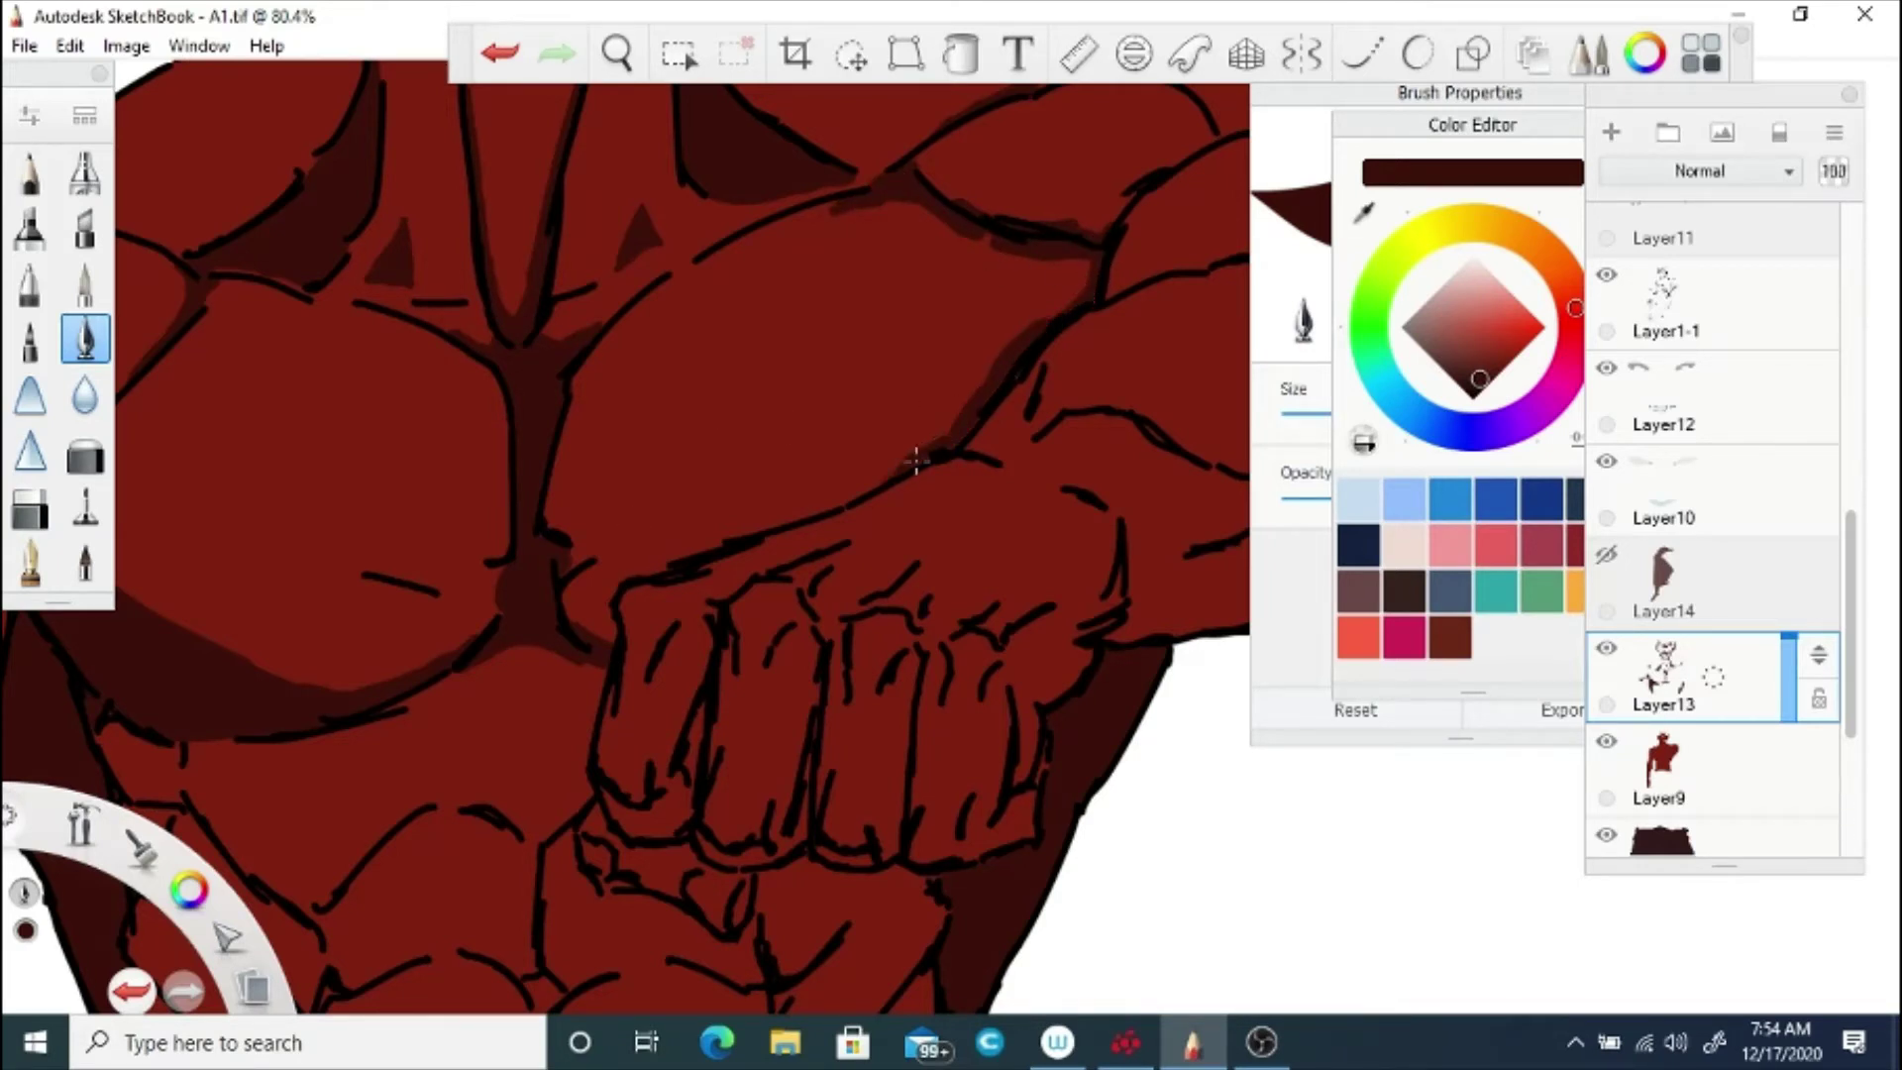
pyautogui.moveTo(1031, 335); pyautogui.dragTo(1090, 263)
pyautogui.press('space')
pyautogui.moveTo(577, 314); pyautogui.dragTo(519, 430)
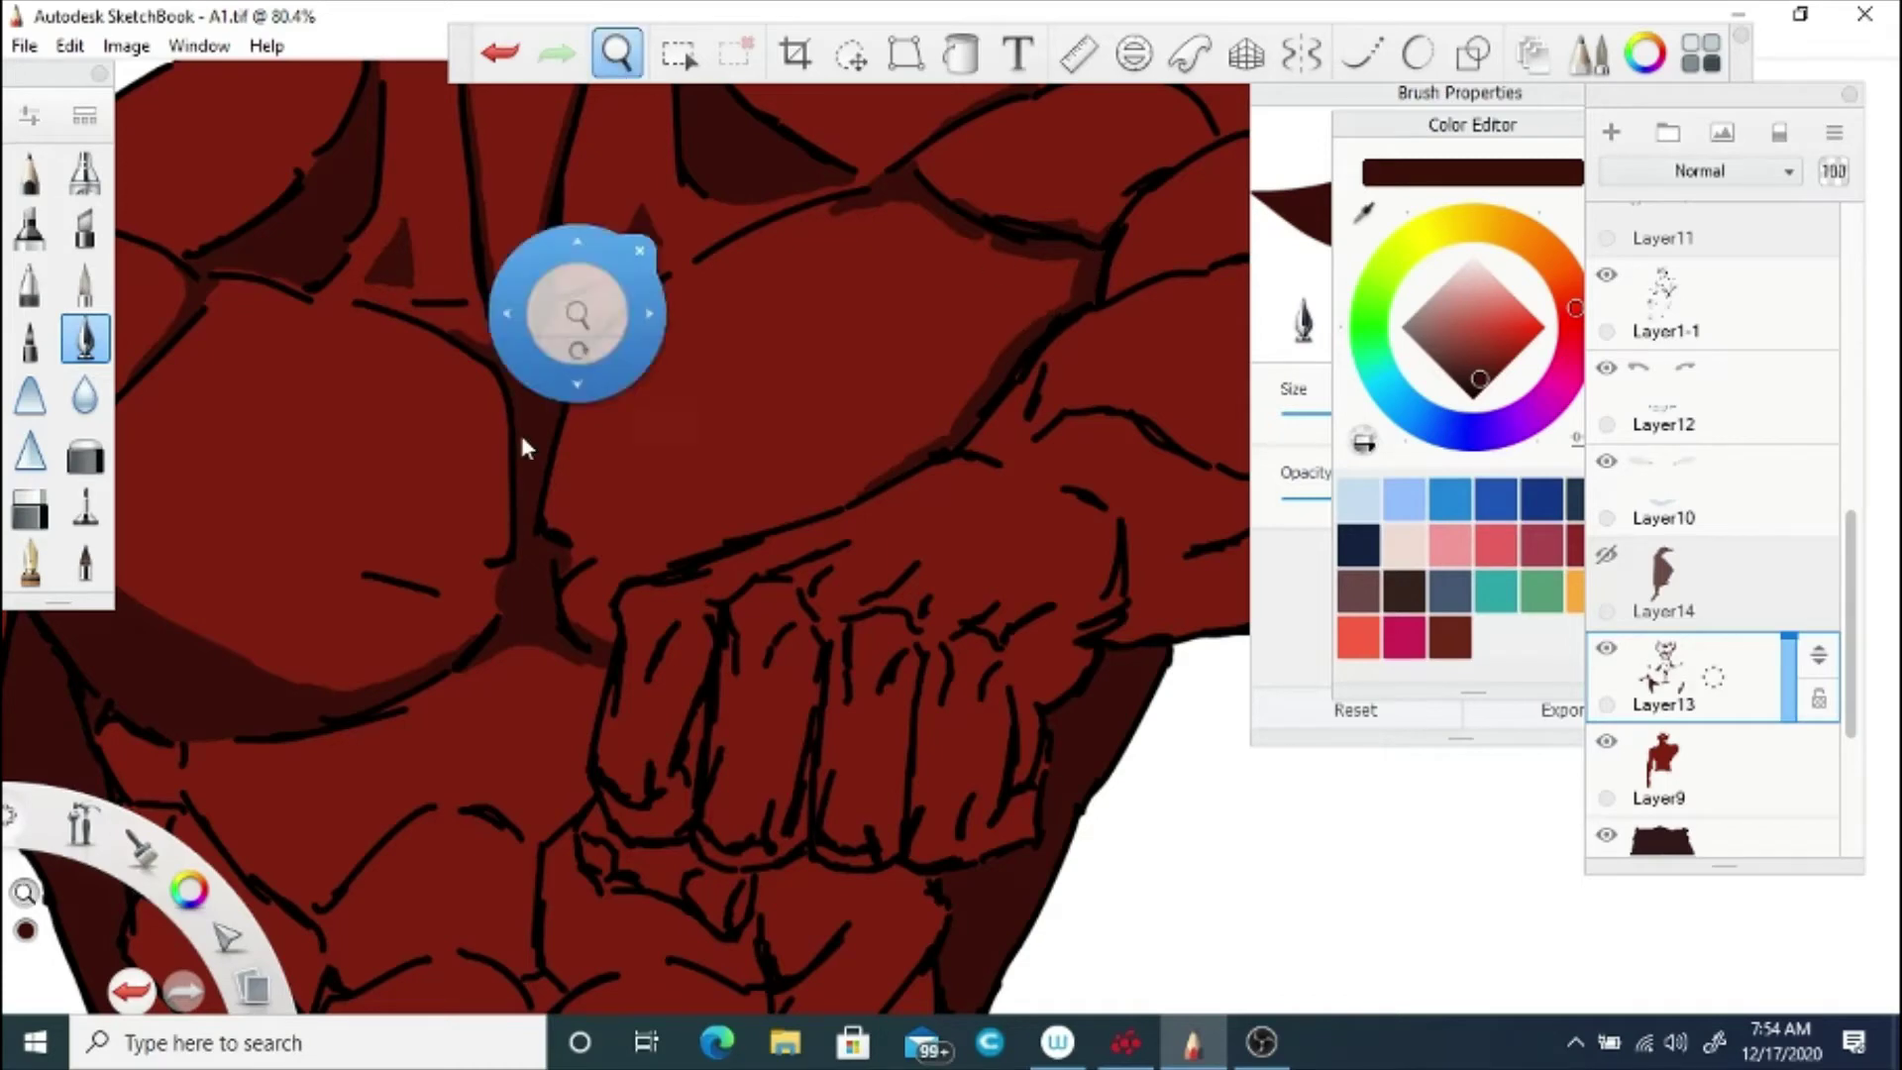
pyautogui.moveTo(733, 475); pyautogui.dragTo(772, 688)
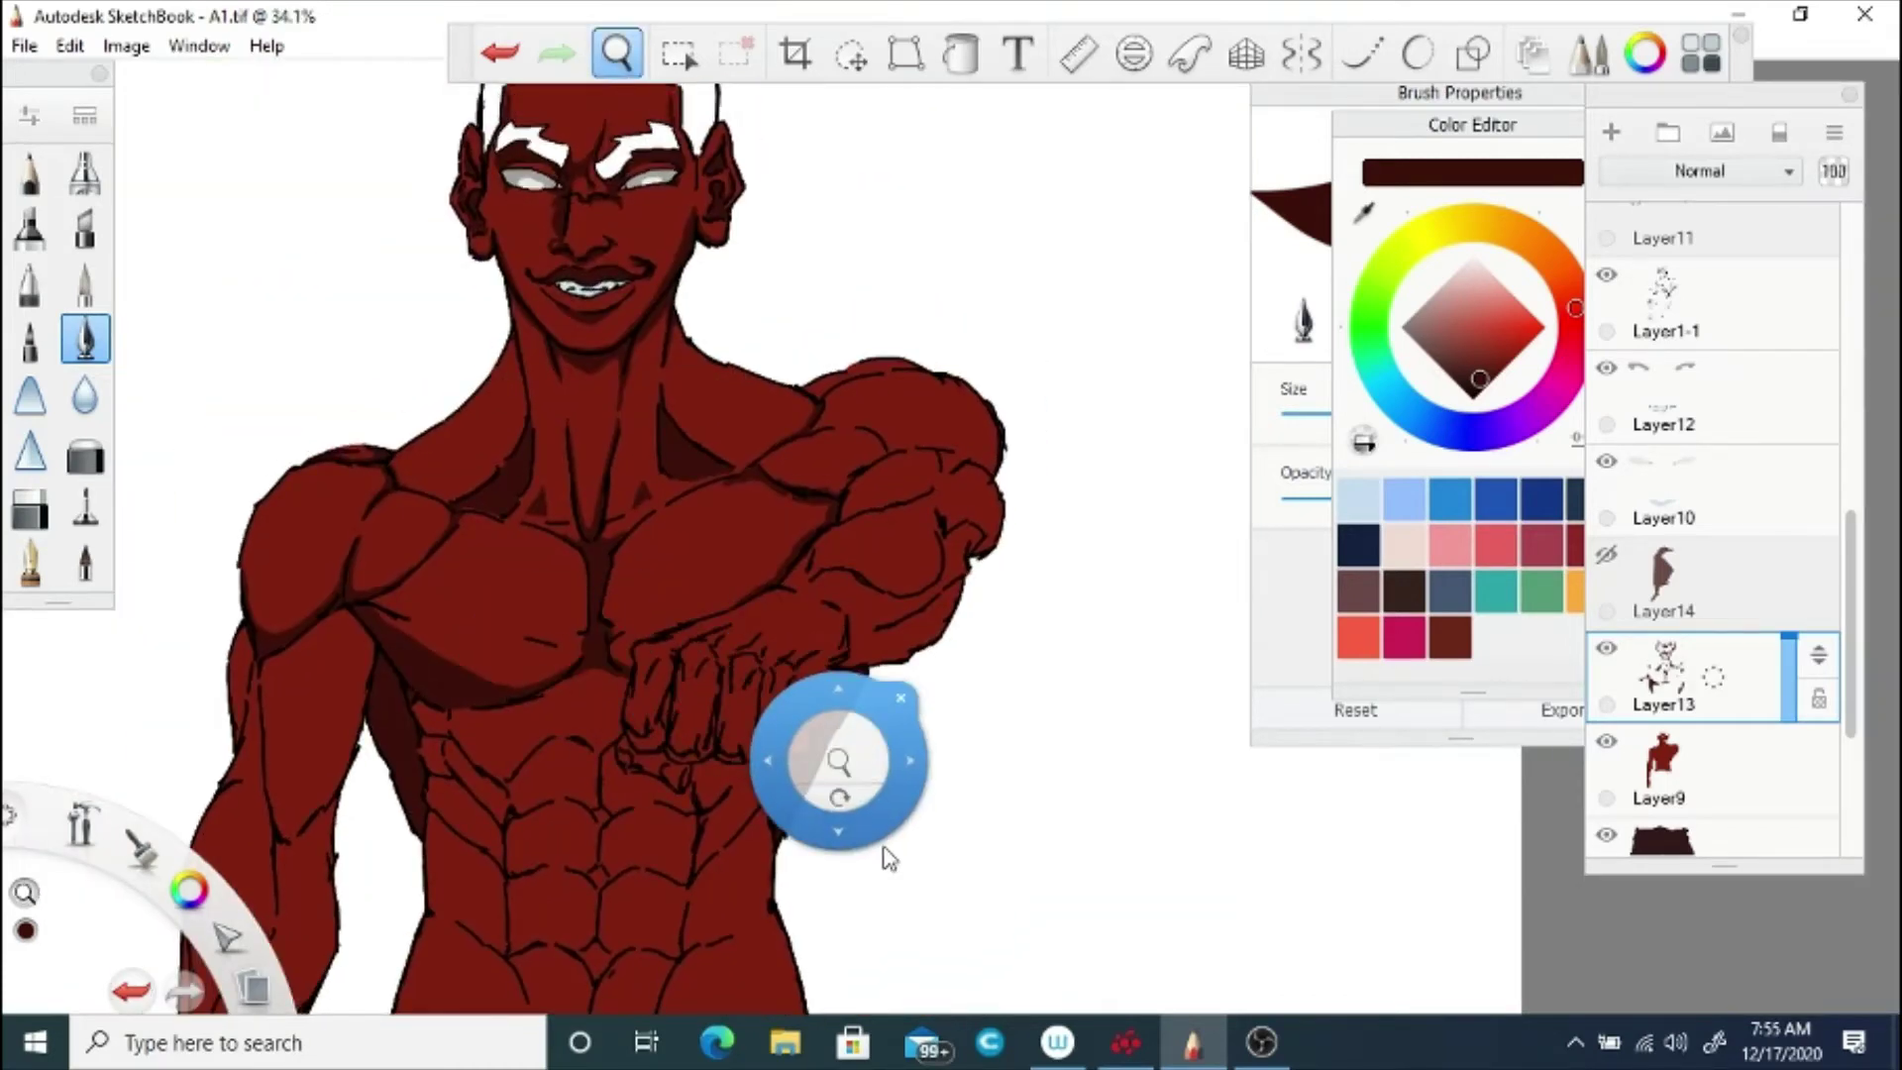
# Step: Shade the top of the raised arm's shoulder in dark red, along with the contour where it meets the upper arm muscle
pyautogui.press('space')
pyautogui.moveTo(622, 541); pyautogui.dragTo(634, 307)
pyautogui.moveTo(684, 307); pyautogui.dragTo(873, 575)
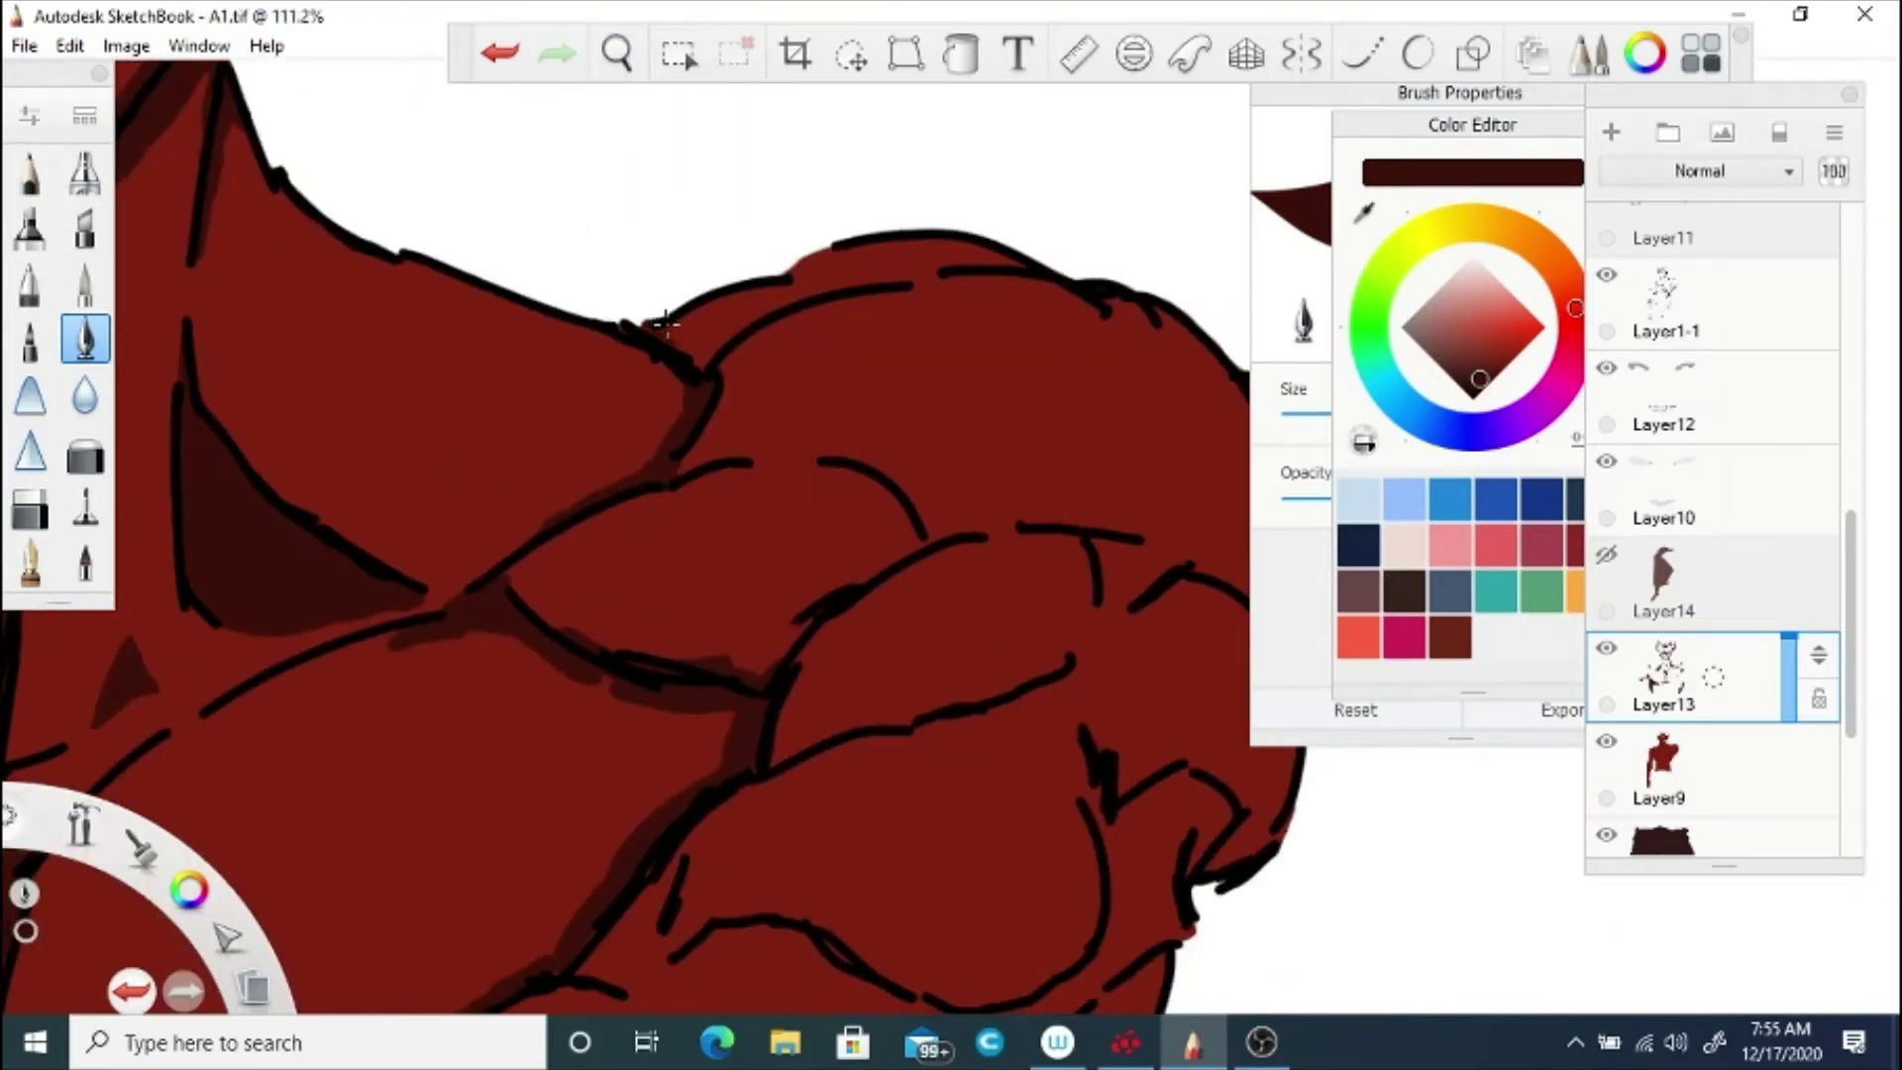
pyautogui.moveTo(661, 321)
pyautogui.mouseDown()
pyautogui.moveTo(693, 315)
pyautogui.moveTo(718, 347)
pyautogui.moveTo(699, 333)
pyautogui.moveTo(961, 266)
pyautogui.moveTo(899, 283)
pyautogui.mouseUp()
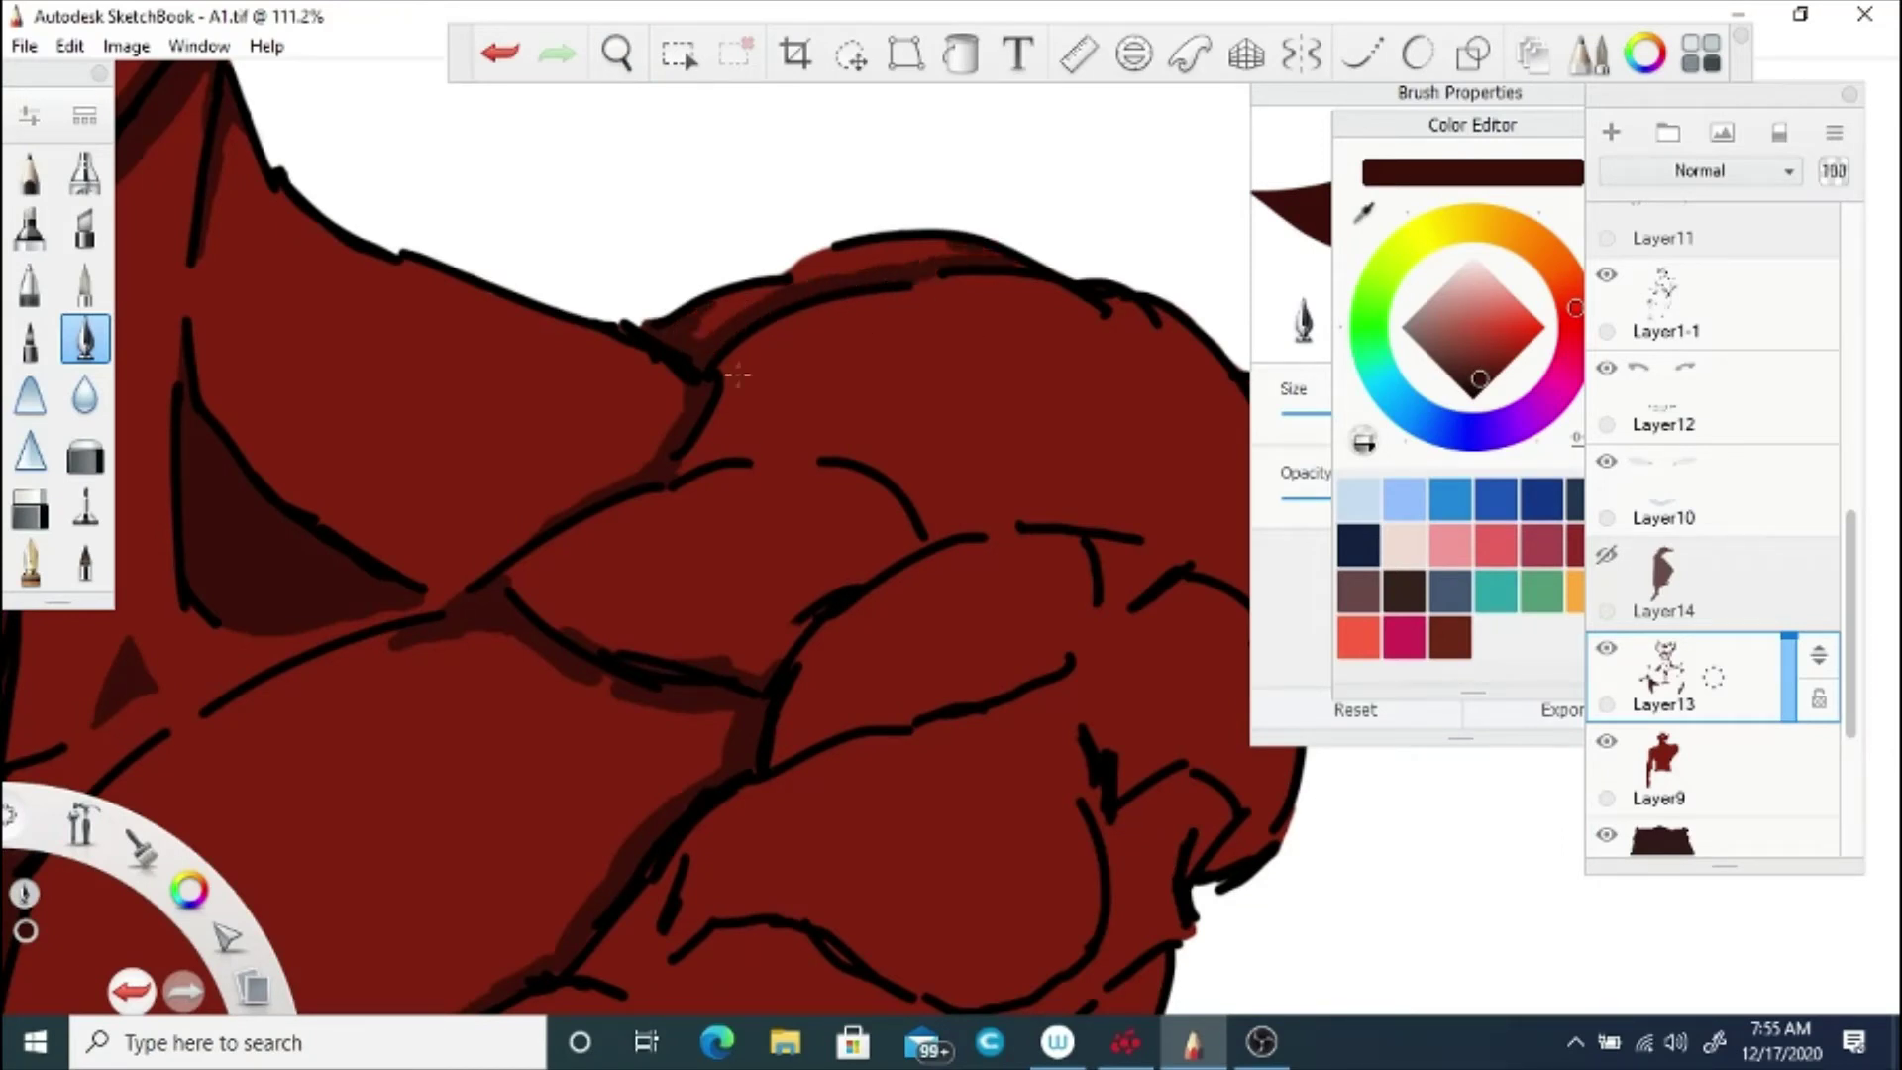
pyautogui.moveTo(738, 374)
pyautogui.mouseDown()
pyautogui.moveTo(688, 466)
pyautogui.moveTo(763, 445)
pyautogui.moveTo(666, 488)
pyautogui.moveTo(743, 467)
pyautogui.moveTo(899, 517)
pyautogui.mouseUp()
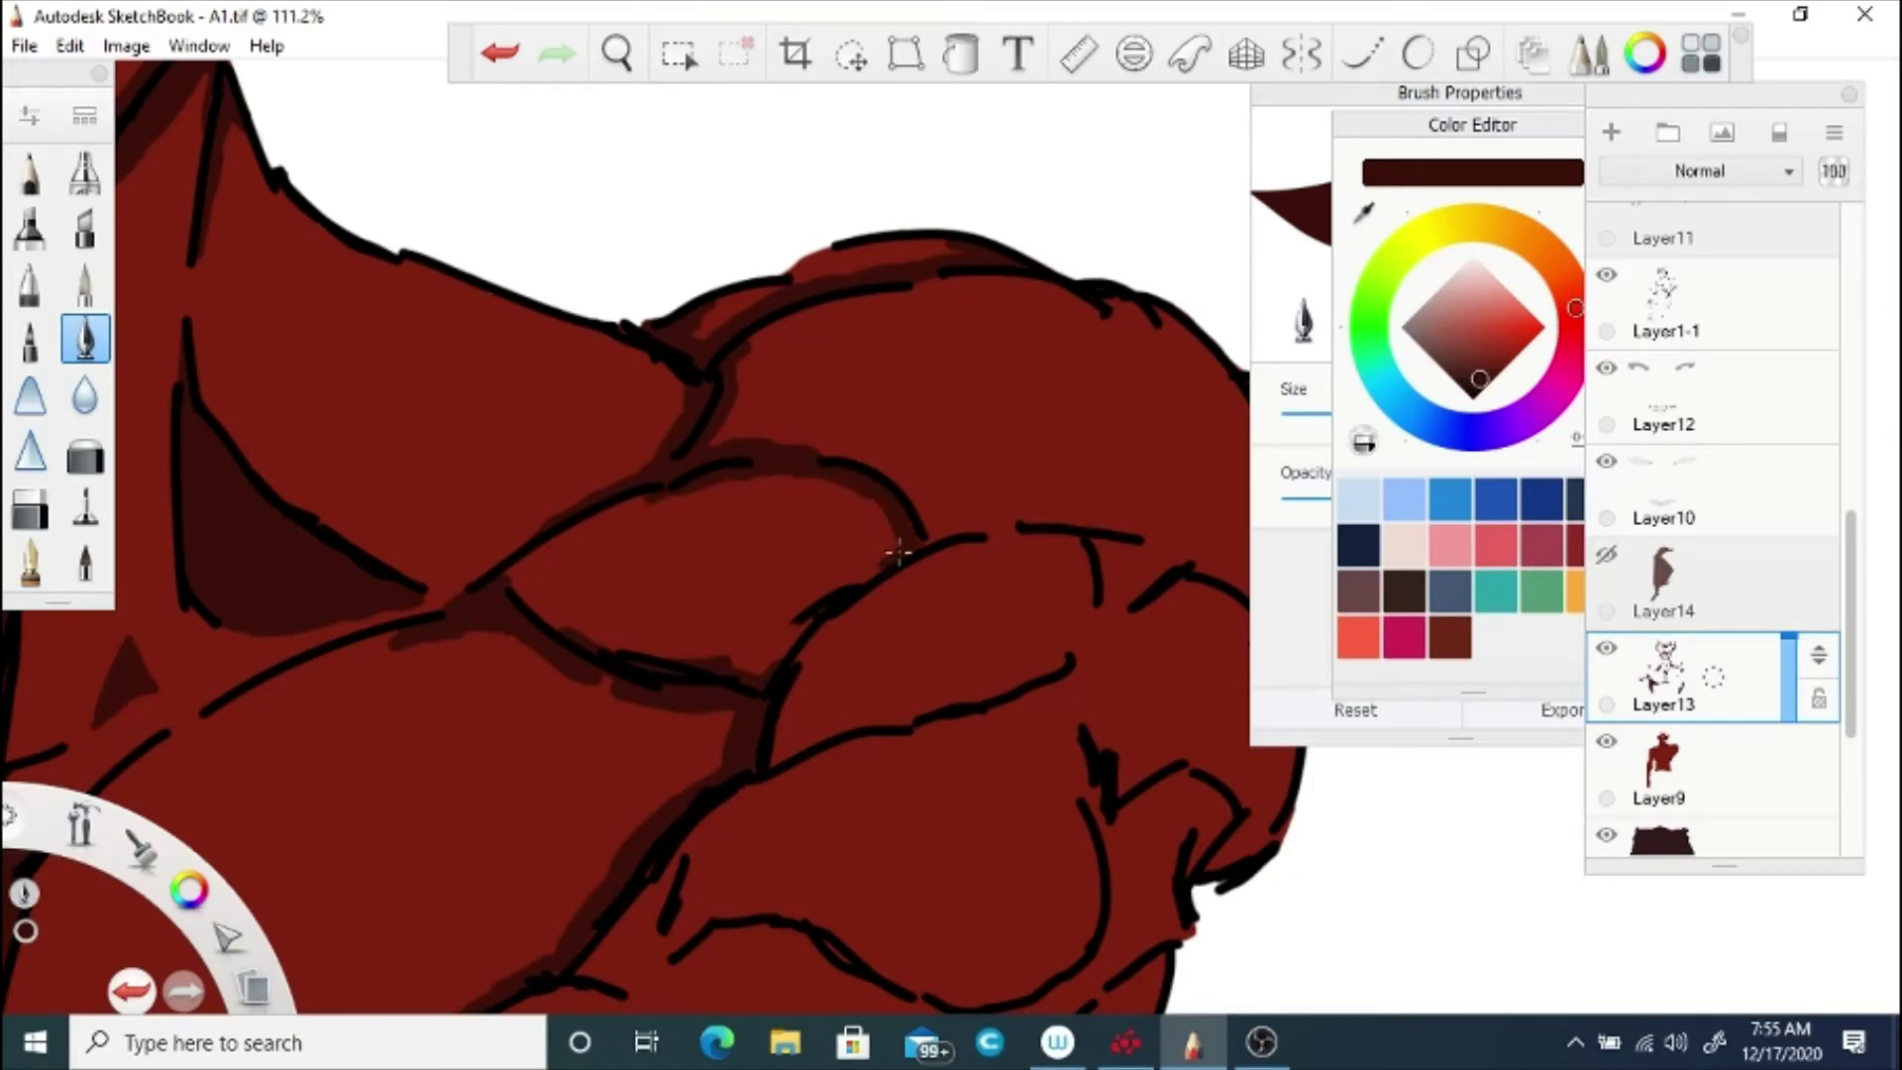
# Step: Paint dark red shadow along the outer edge and lower border of the raised arm's rounded shoulder muscle
pyautogui.press('space')
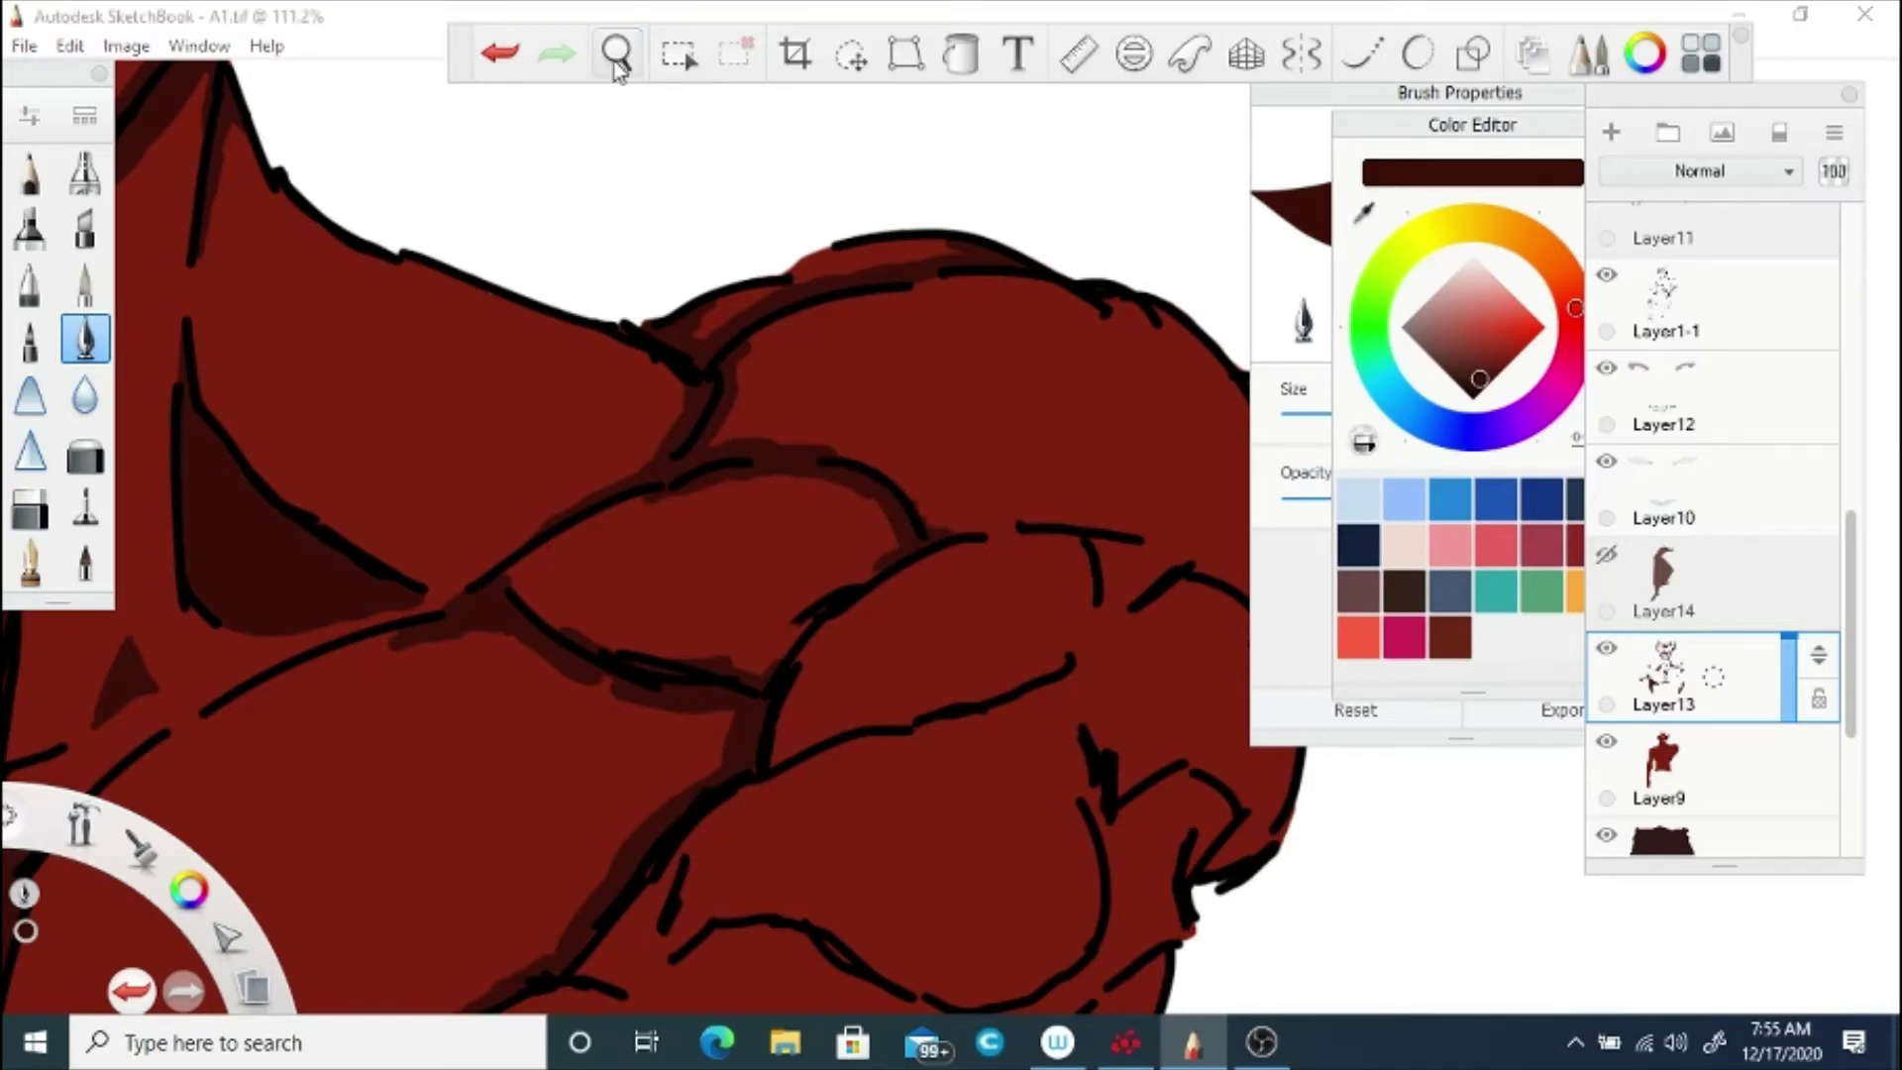
pyautogui.moveTo(928, 539); pyautogui.dragTo(603, 463)
pyautogui.moveTo(965, 438); pyautogui.dragTo(956, 482)
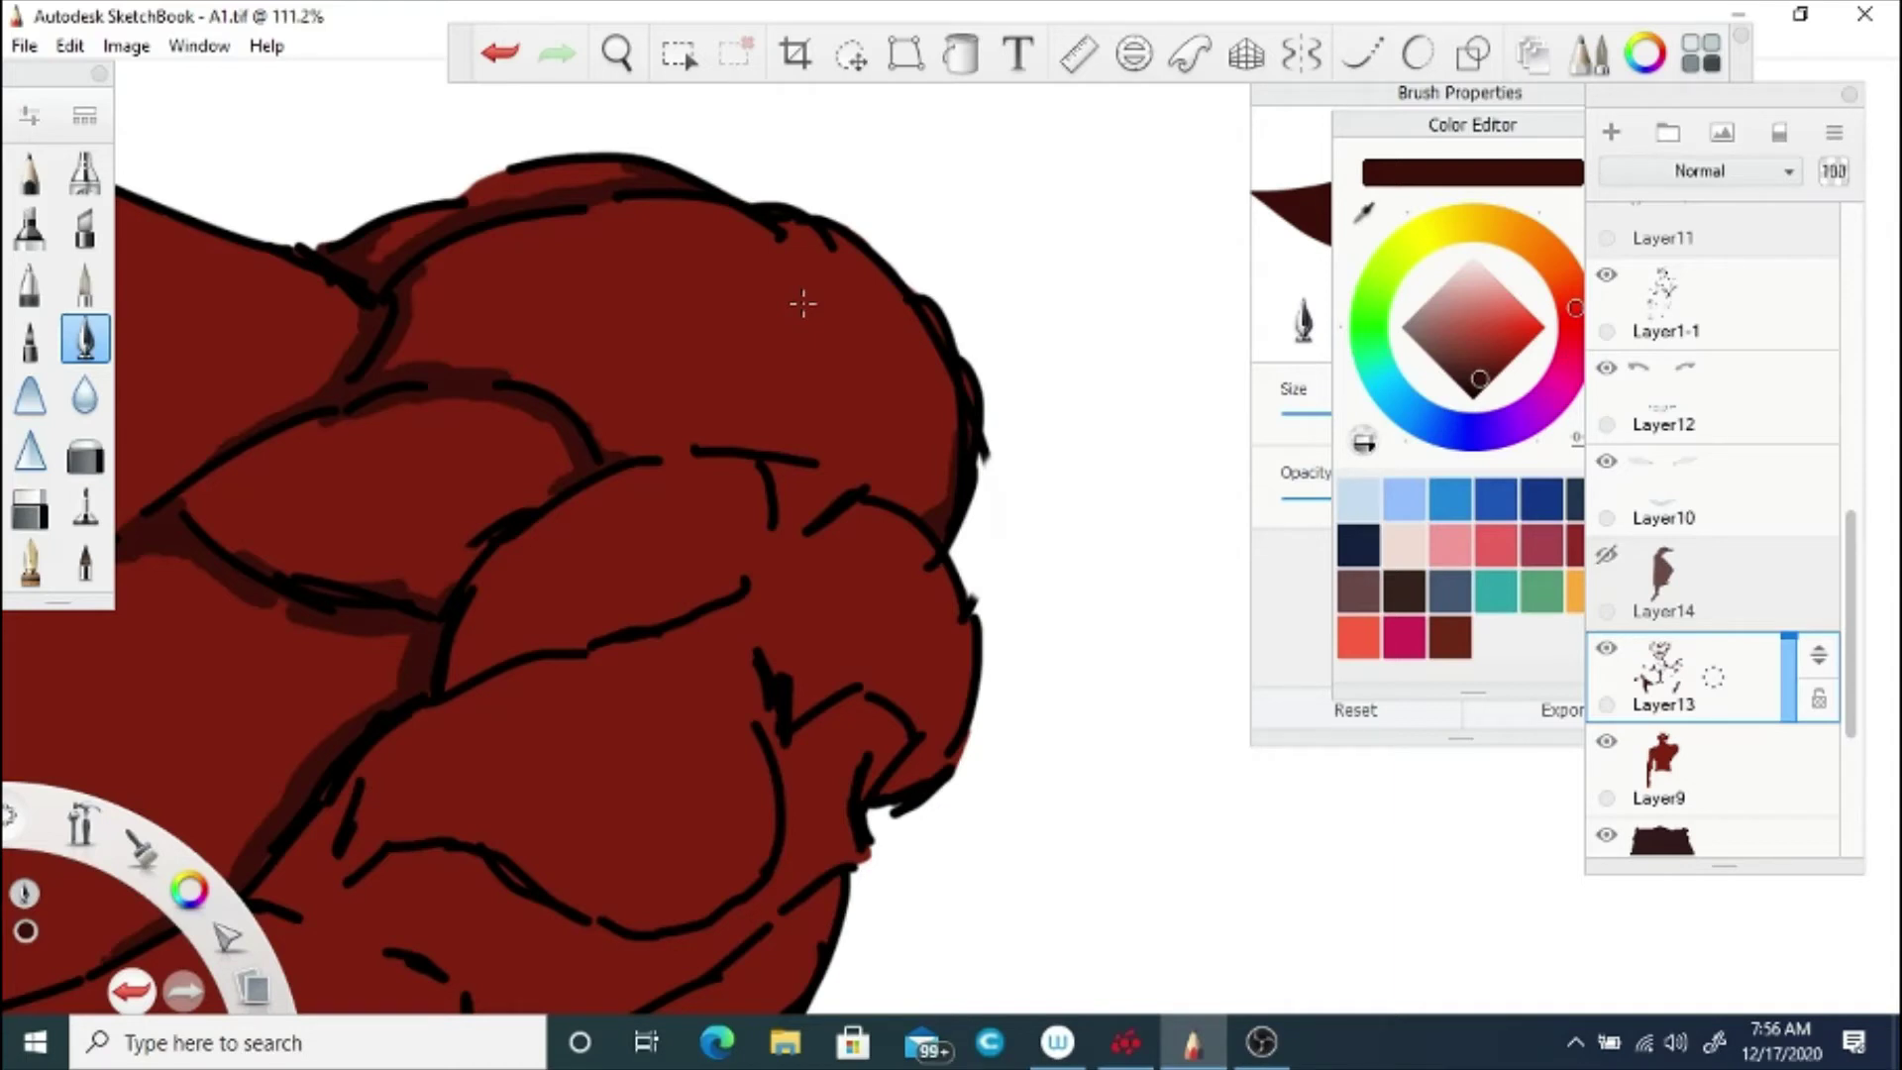
pyautogui.moveTo(849, 503)
pyautogui.mouseDown()
pyautogui.moveTo(792, 477)
pyautogui.moveTo(865, 489)
pyautogui.moveTo(636, 457)
pyautogui.mouseUp()
pyautogui.moveTo(960, 432)
pyautogui.mouseDown()
pyautogui.moveTo(906, 507)
pyautogui.moveTo(932, 487)
pyautogui.mouseUp()
# Step: Add dark red shadow along the raised arm's middle muscle line and fill the fold at the elbow
pyautogui.click(617, 53)
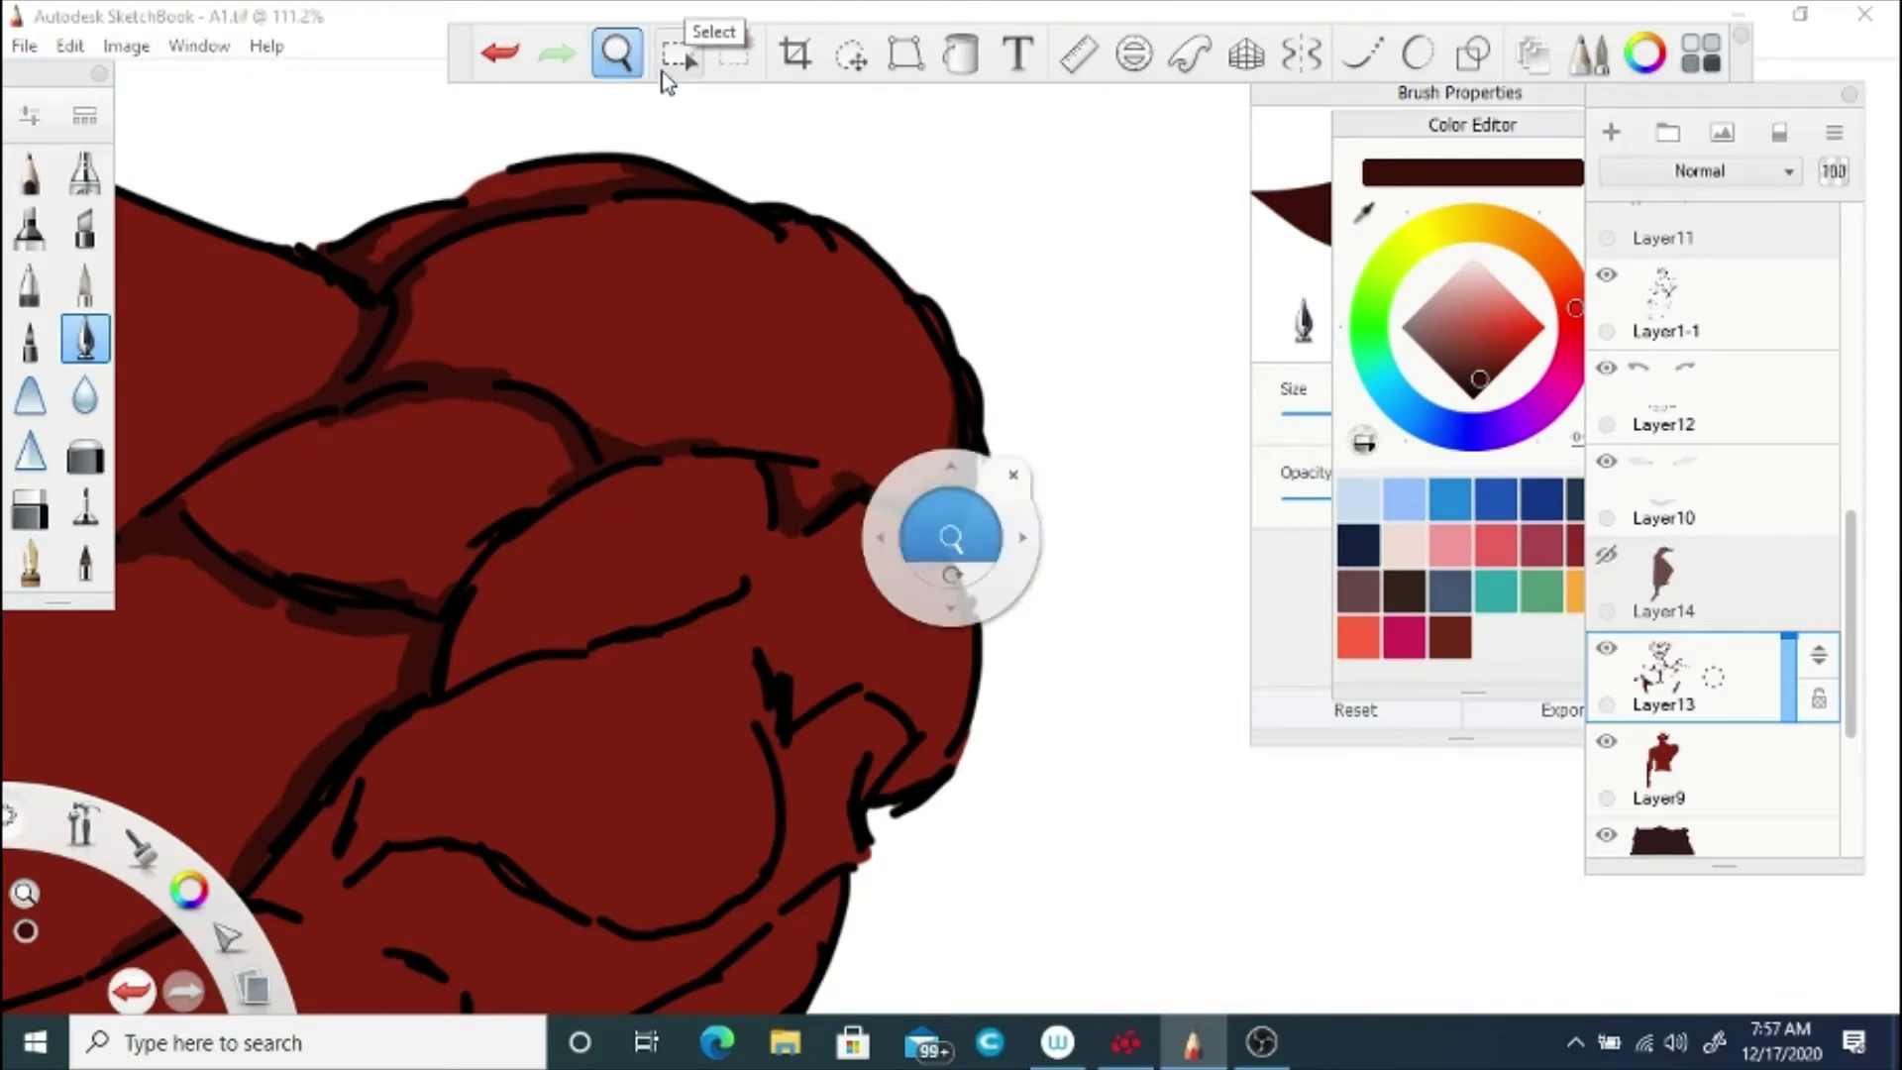
pyautogui.moveTo(681, 816); pyautogui.dragTo(879, 708)
pyautogui.click(862, 743)
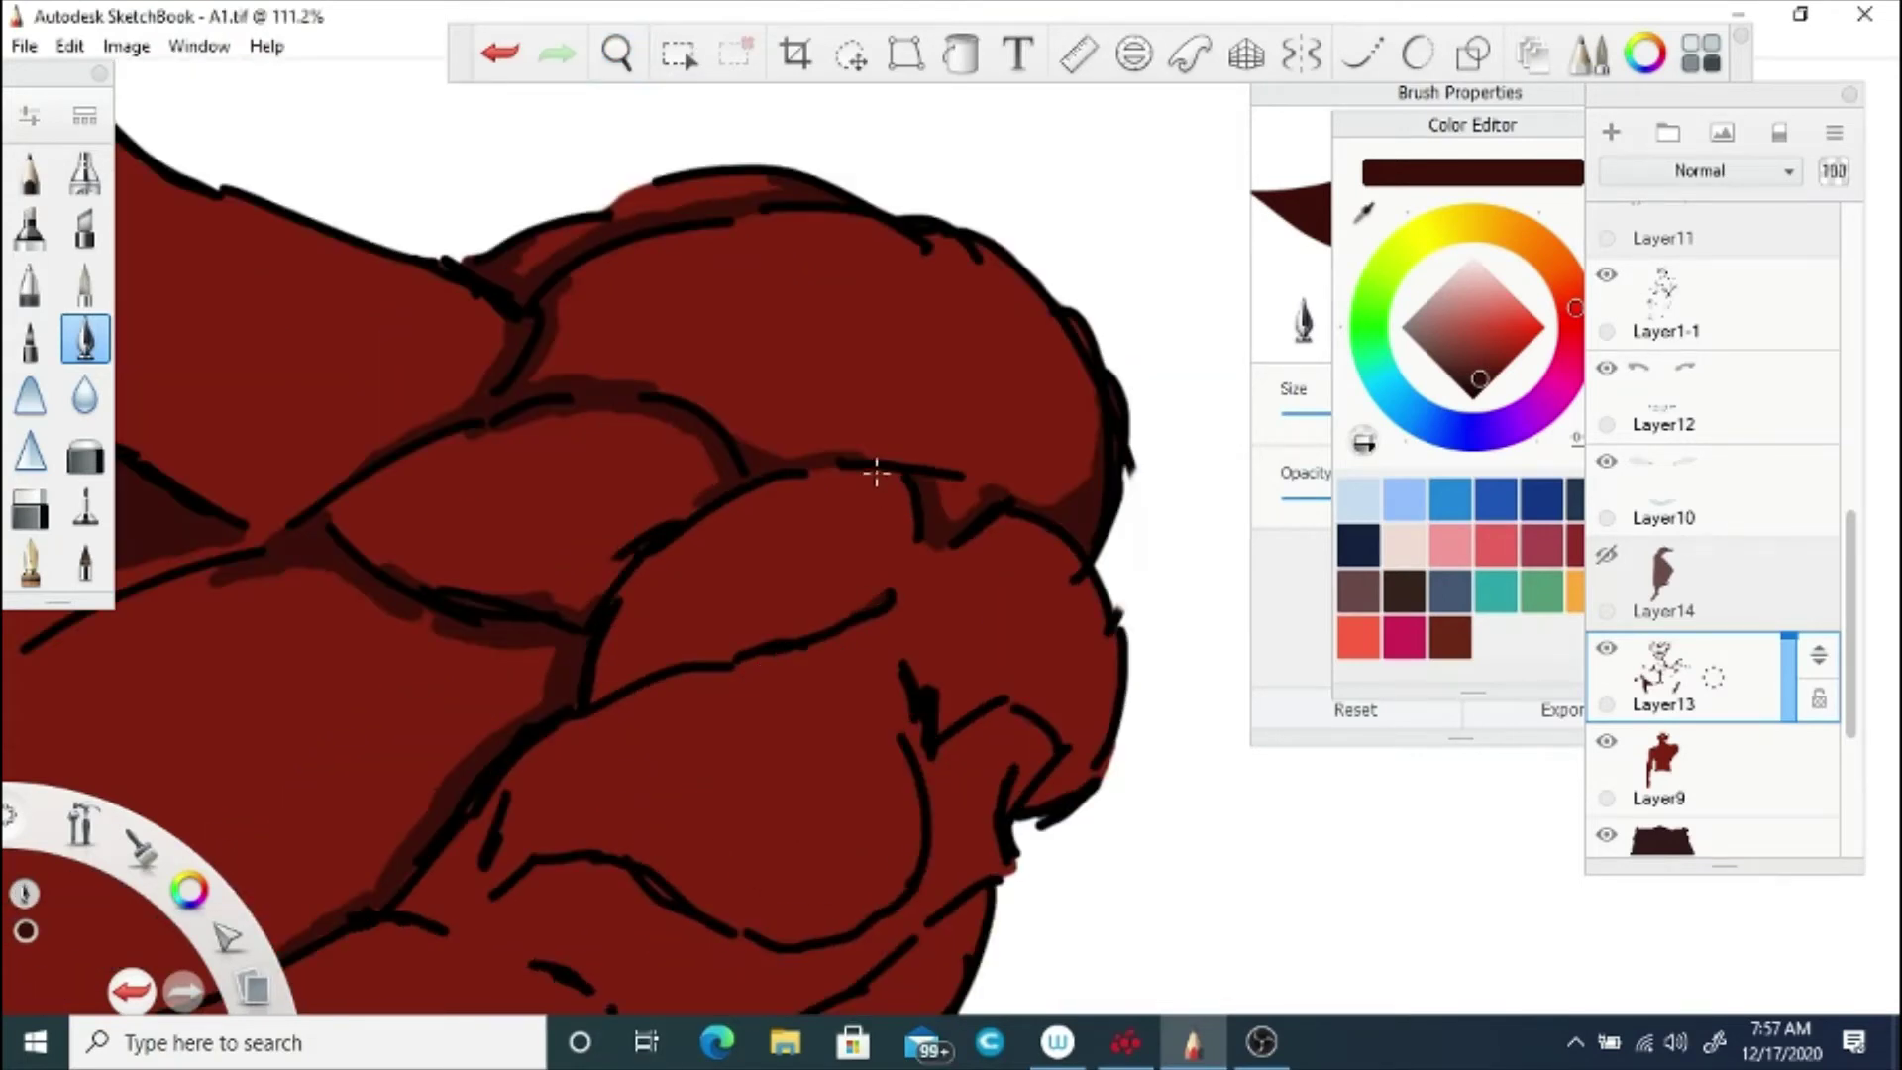
pyautogui.moveTo(875, 471)
pyautogui.mouseDown()
pyautogui.moveTo(910, 511)
pyautogui.moveTo(892, 490)
pyautogui.mouseUp()
pyautogui.moveTo(844, 622)
pyautogui.mouseDown()
pyautogui.moveTo(875, 600)
pyautogui.moveTo(721, 660)
pyautogui.moveTo(604, 673)
pyautogui.mouseUp()
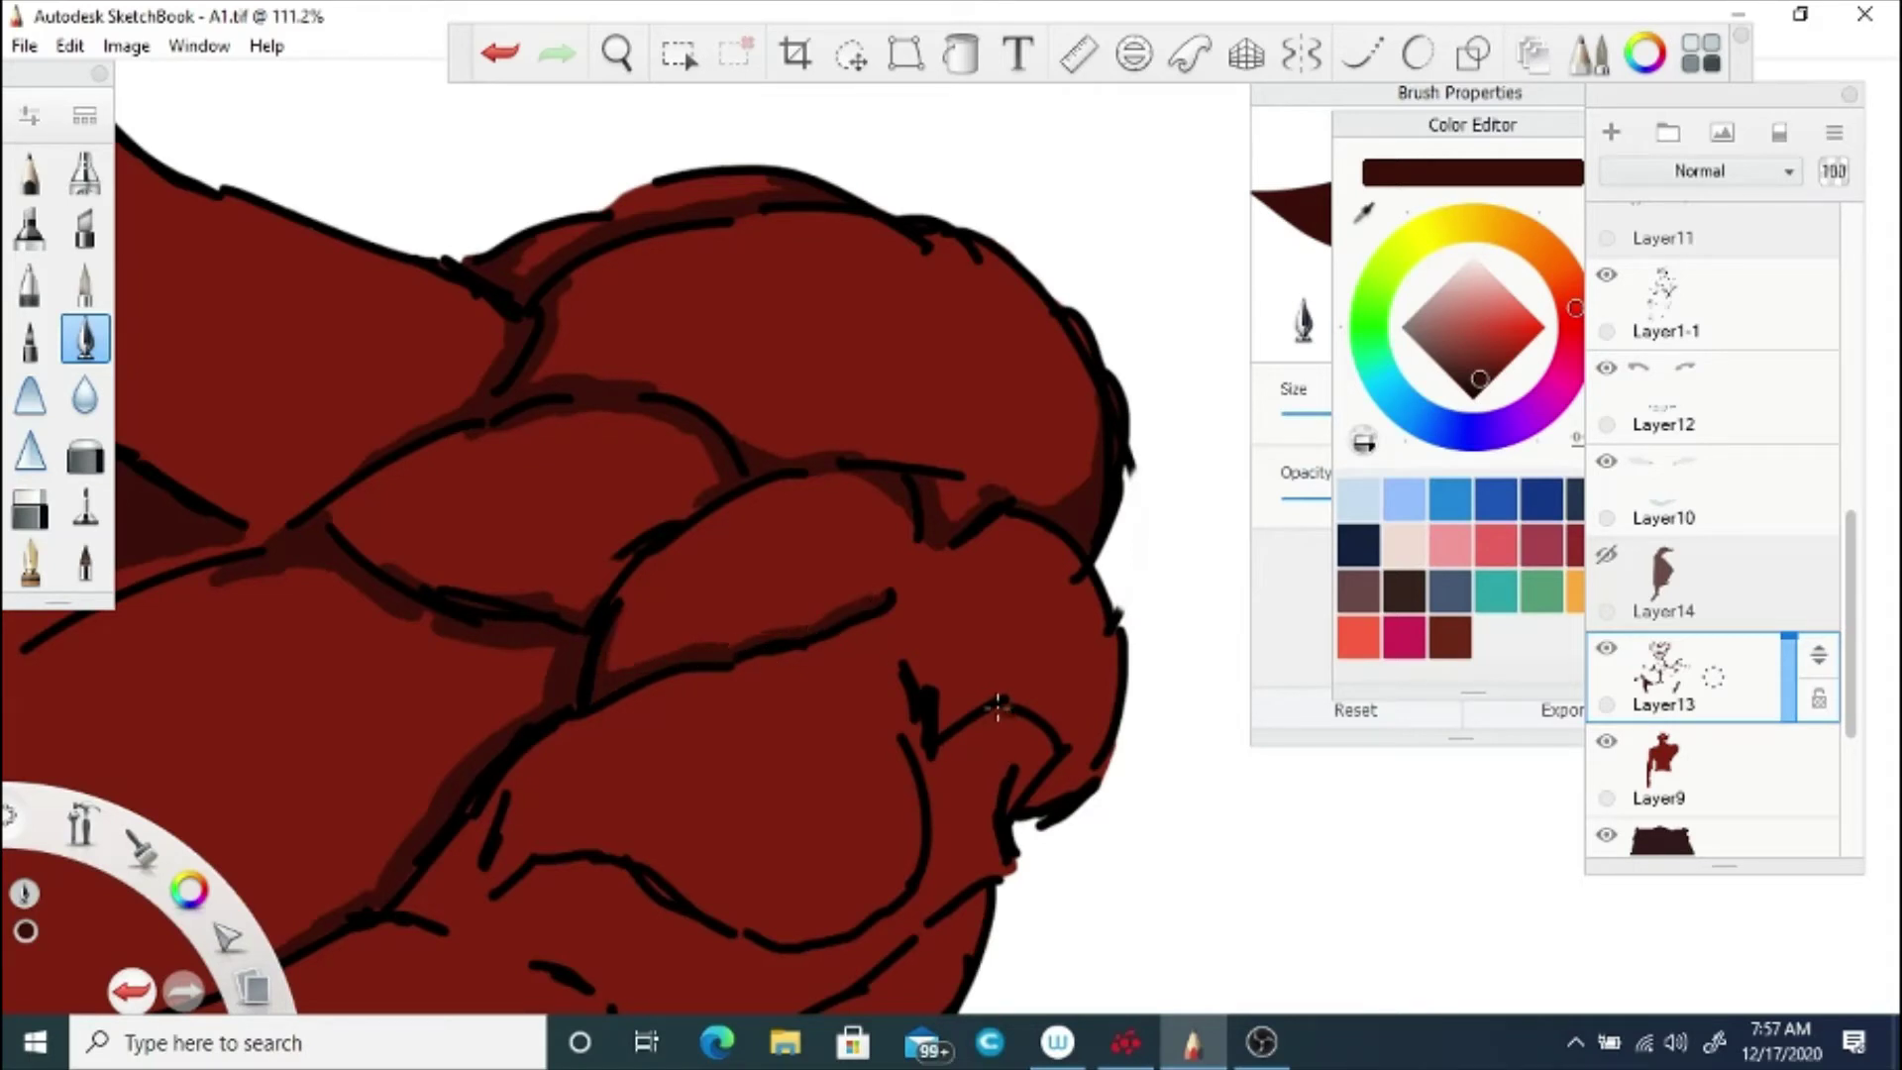
pyautogui.moveTo(998, 706)
pyautogui.mouseDown()
pyautogui.moveTo(1028, 788)
pyautogui.moveTo(946, 753)
pyautogui.moveTo(965, 743)
pyautogui.moveTo(989, 836)
pyautogui.moveTo(941, 861)
pyautogui.moveTo(963, 772)
pyautogui.moveTo(967, 853)
pyautogui.moveTo(977, 835)
pyautogui.mouseUp()
# Step: Shade the underside of the raised forearm in dark red and outline its large rounded muscle with shadow
pyautogui.press('space')
pyautogui.moveTo(623, 995); pyautogui.dragTo(759, 666)
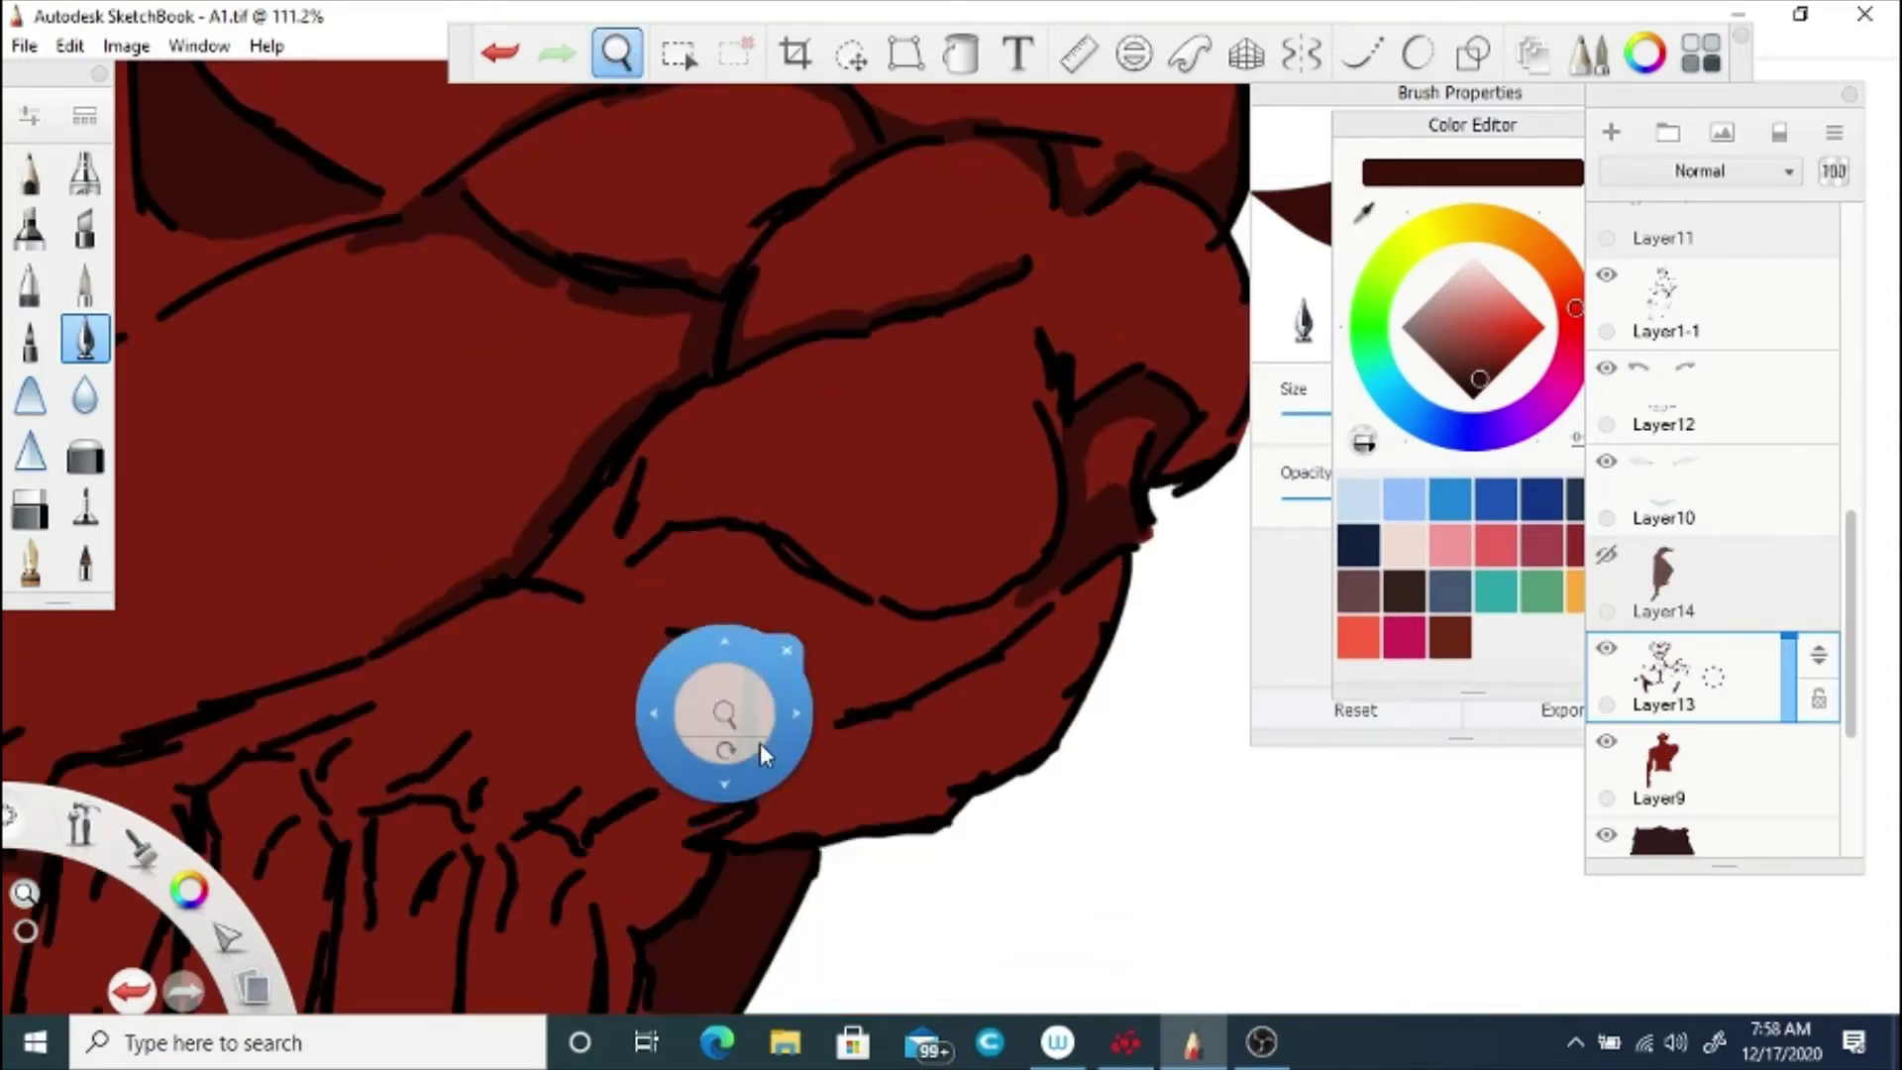
pyautogui.moveTo(971, 622)
pyautogui.mouseDown()
pyautogui.moveTo(1129, 560)
pyautogui.moveTo(1001, 659)
pyautogui.moveTo(1021, 659)
pyautogui.moveTo(952, 689)
pyautogui.moveTo(1046, 669)
pyautogui.moveTo(978, 756)
pyautogui.moveTo(1011, 756)
pyautogui.moveTo(1052, 676)
pyautogui.mouseUp()
pyautogui.moveTo(987, 768)
pyautogui.mouseDown()
pyautogui.moveTo(897, 812)
pyautogui.moveTo(738, 832)
pyautogui.moveTo(807, 800)
pyautogui.moveTo(928, 800)
pyautogui.mouseUp()
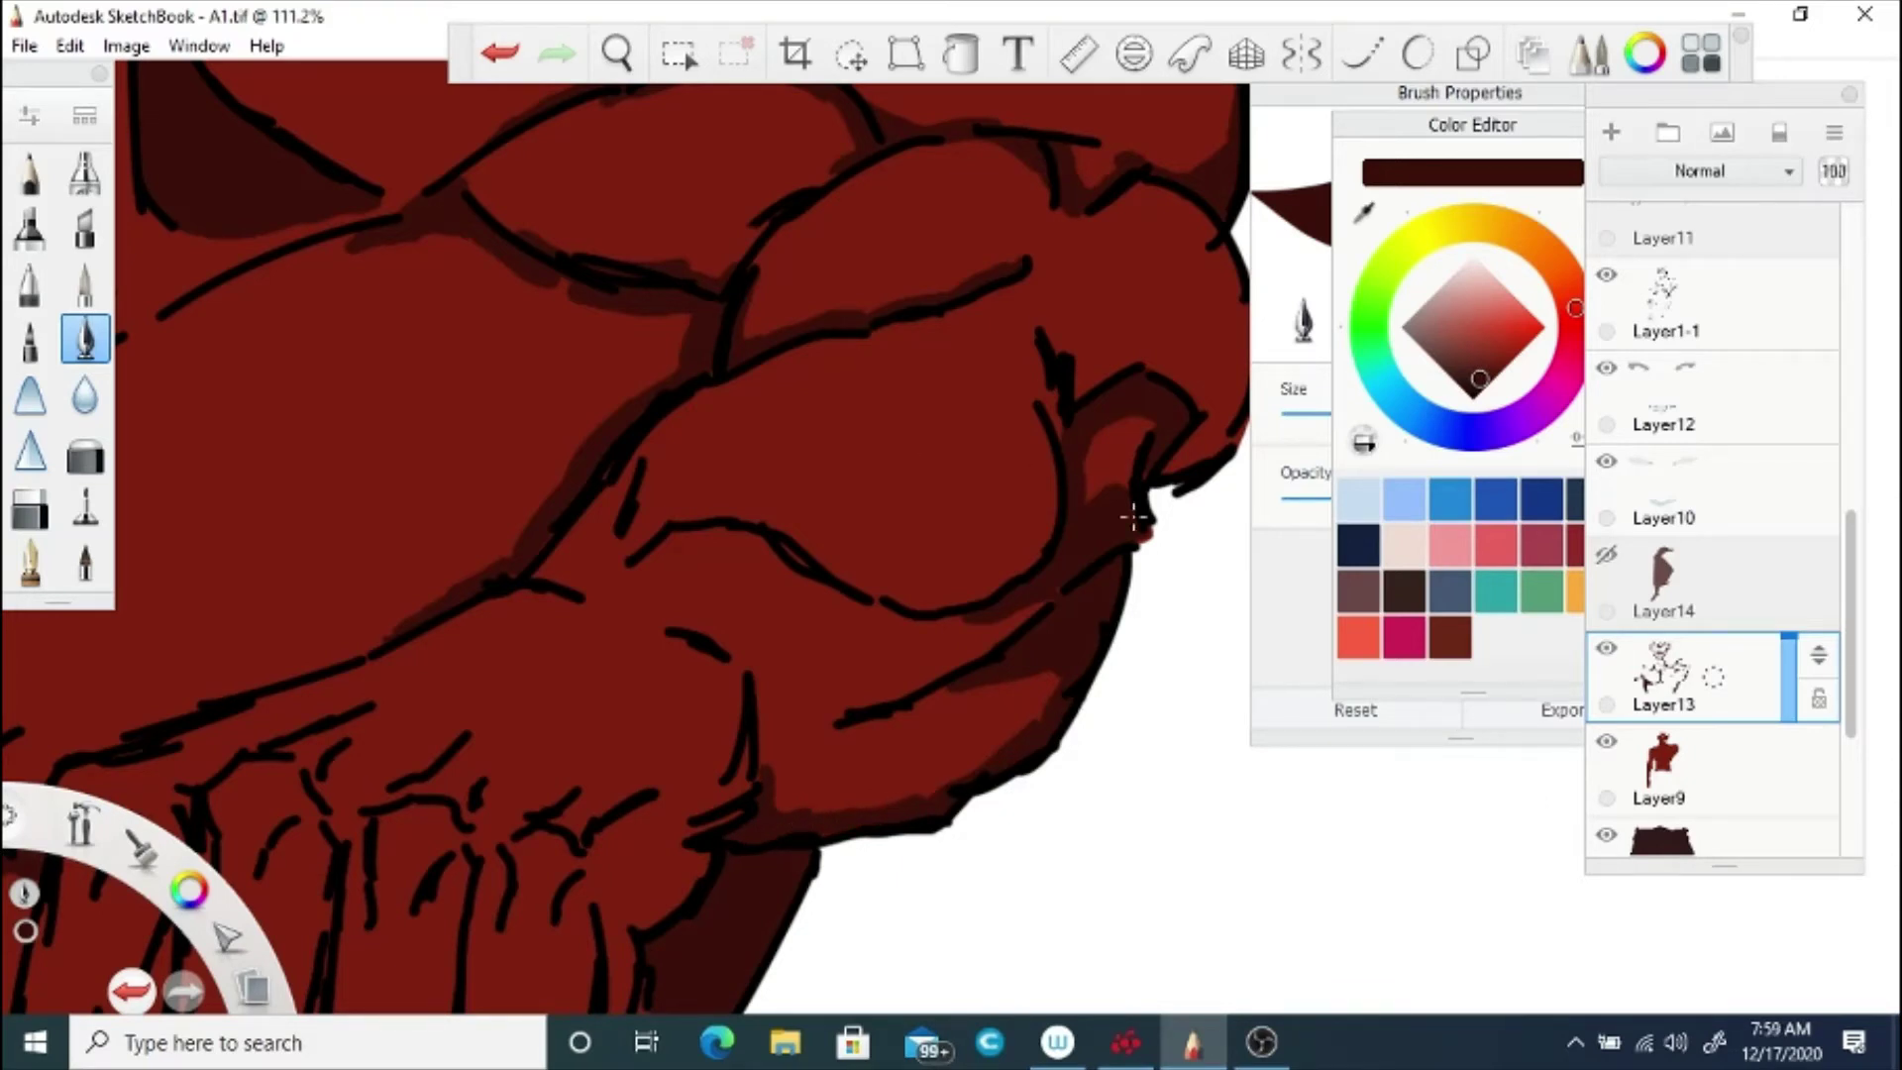
pyautogui.moveTo(548, 540); pyautogui.dragTo(412, 628)
pyautogui.moveTo(1038, 317)
pyautogui.mouseDown()
pyautogui.moveTo(1044, 383)
pyautogui.moveTo(996, 363)
pyautogui.moveTo(1046, 447)
pyautogui.moveTo(1039, 530)
pyautogui.moveTo(983, 580)
pyautogui.moveTo(839, 562)
pyautogui.moveTo(753, 513)
pyautogui.moveTo(605, 553)
pyautogui.moveTo(658, 432)
pyautogui.mouseUp()
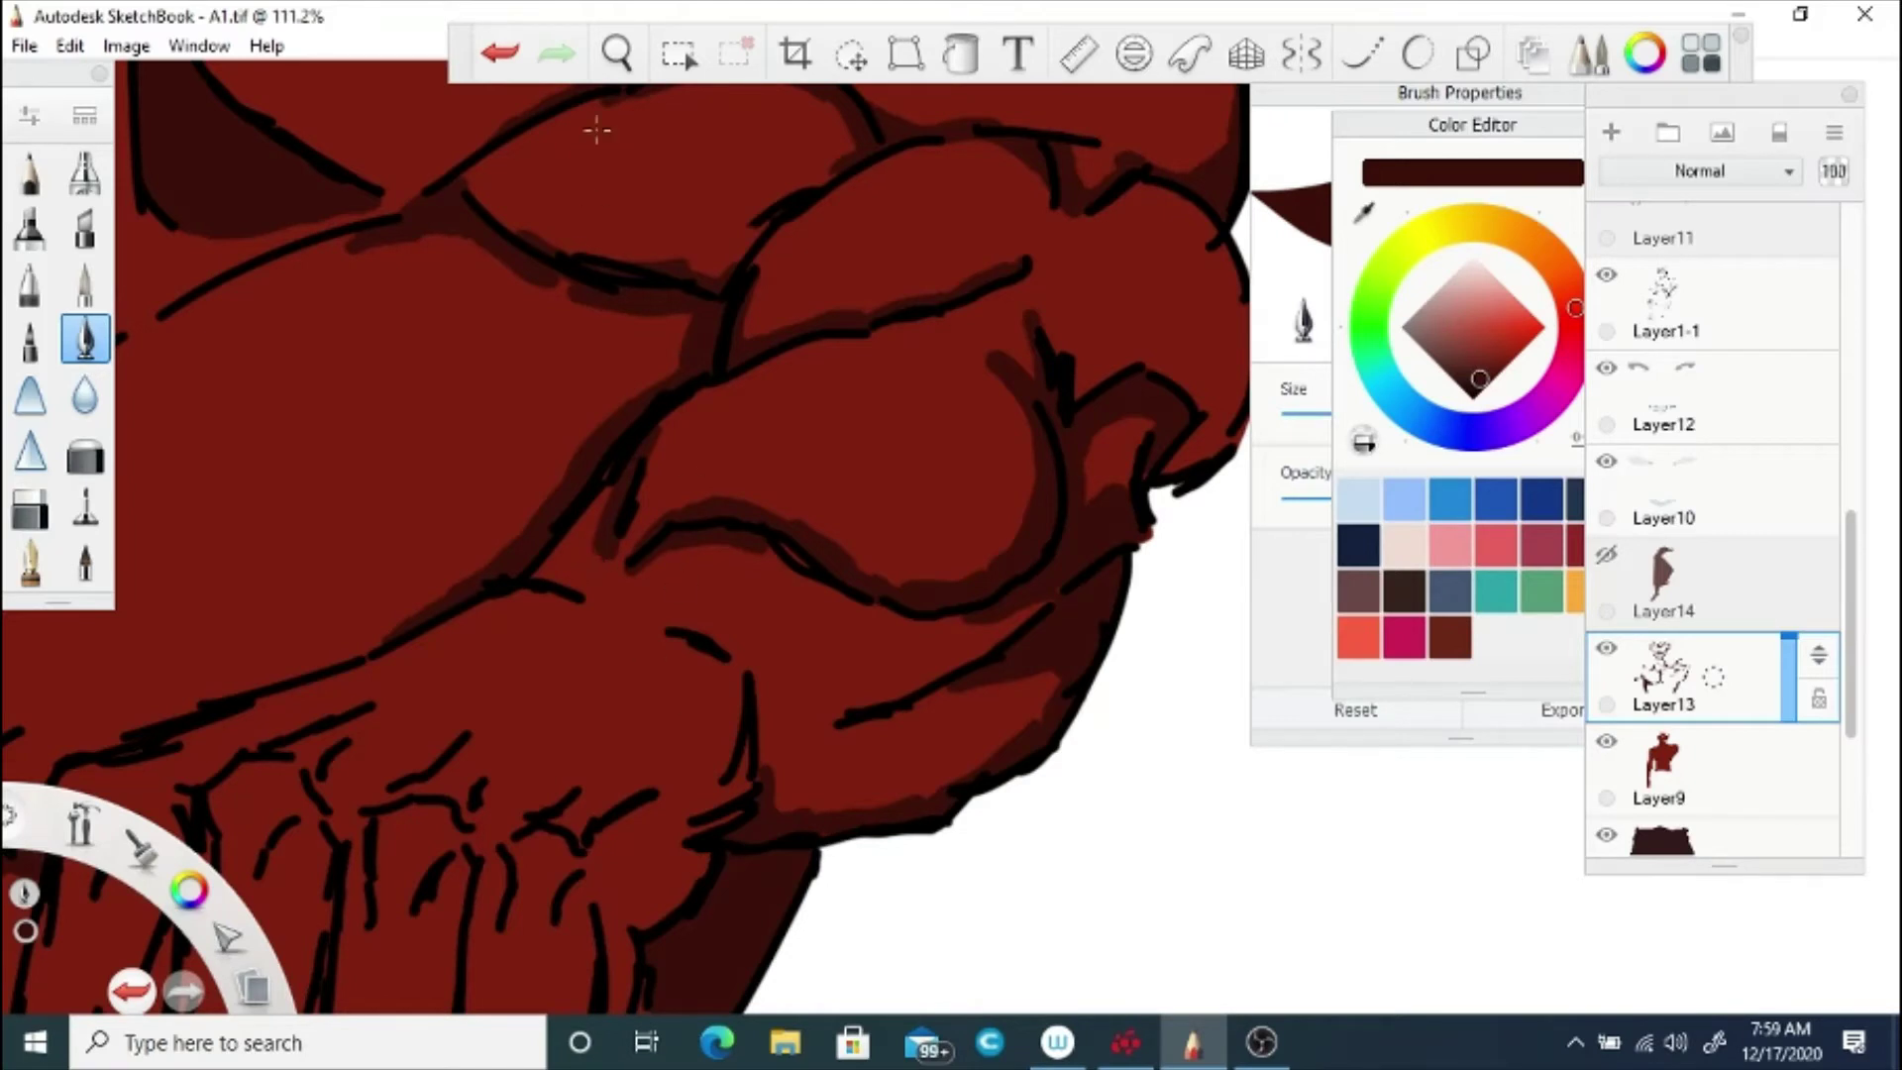
# Step: Paint dark red shadows between the fist's knuckles and along the inner edges of the two fingers nearest the wrist
pyautogui.press('space')
pyautogui.moveTo(471, 809); pyautogui.dragTo(777, 497)
pyautogui.moveTo(954, 501)
pyautogui.mouseDown()
pyautogui.moveTo(908, 519)
pyautogui.moveTo(857, 604)
pyautogui.mouseUp()
pyautogui.moveTo(800, 581)
pyautogui.mouseDown()
pyautogui.moveTo(808, 538)
pyautogui.moveTo(721, 599)
pyautogui.mouseUp()
pyautogui.moveTo(679, 520); pyautogui.dragTo(662, 606)
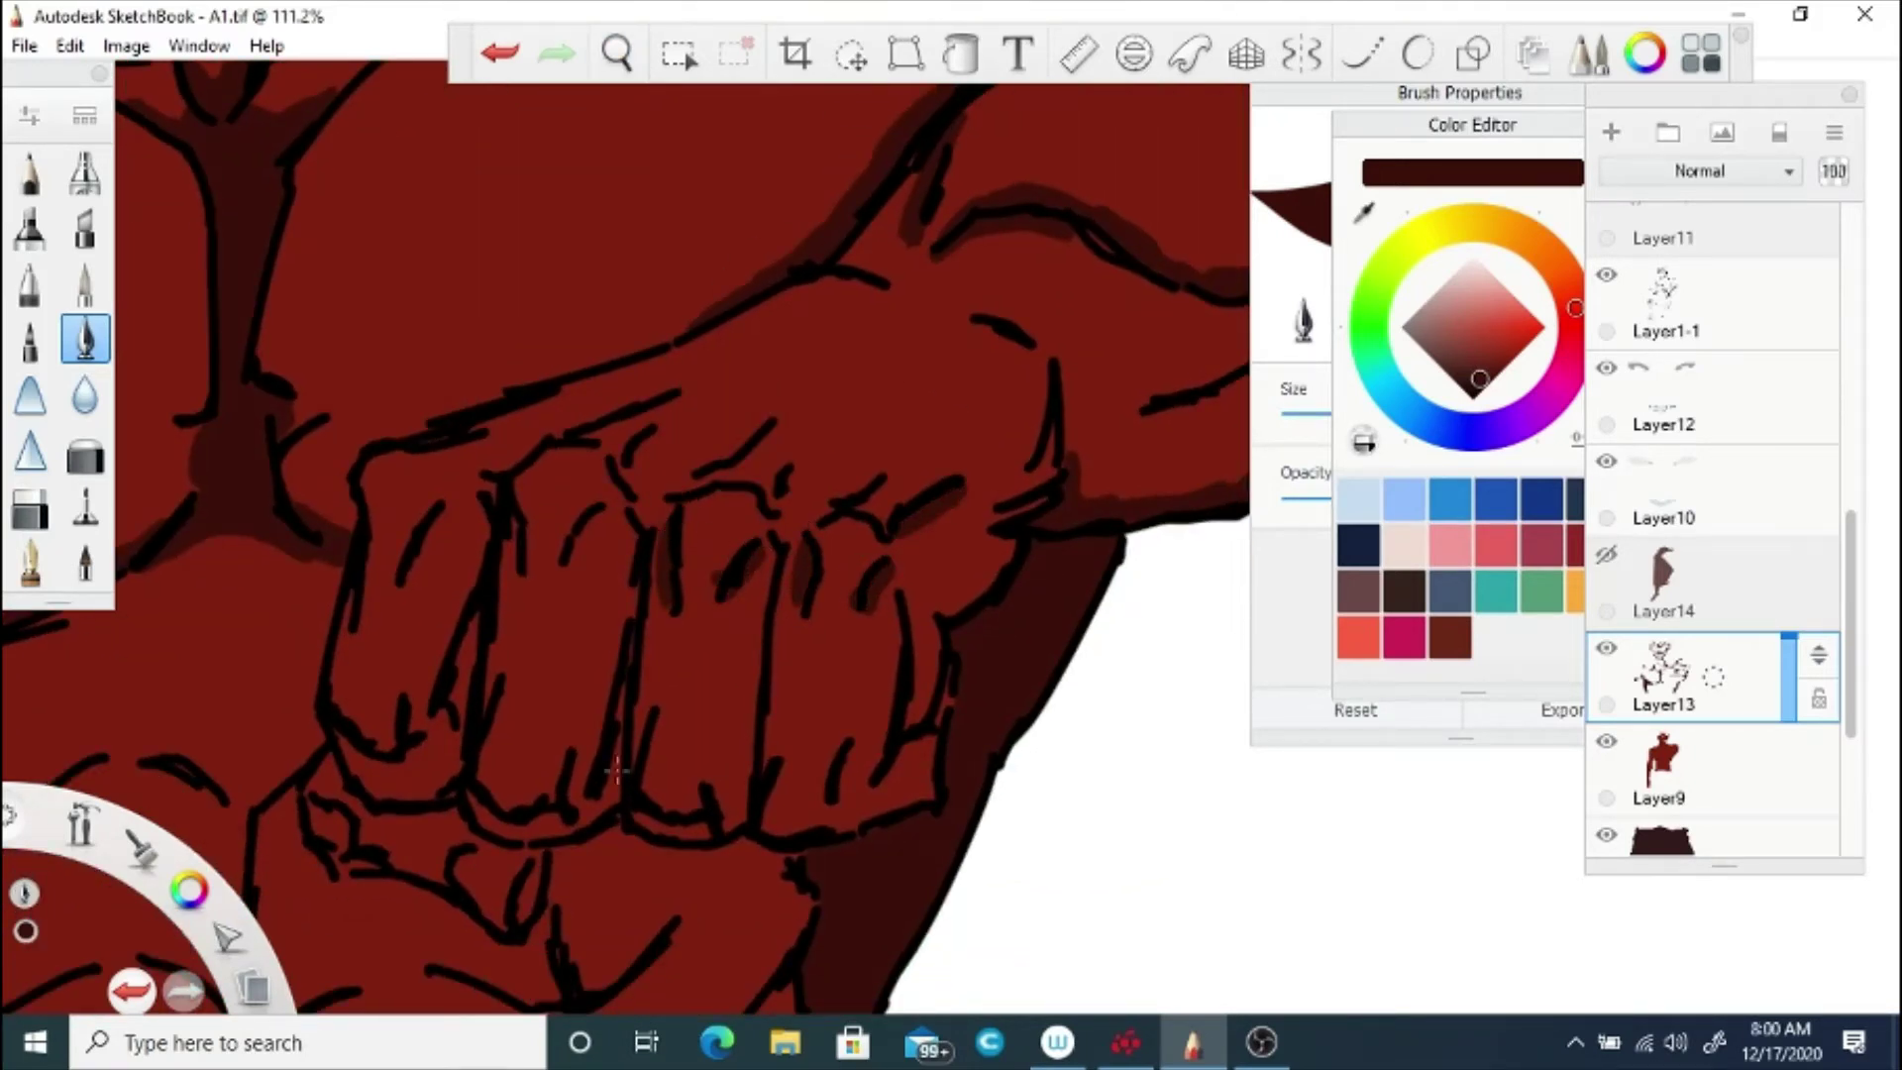
pyautogui.moveTo(649, 702); pyautogui.dragTo(639, 758)
pyautogui.moveTo(772, 765); pyautogui.dragTo(778, 692)
pyautogui.moveTo(828, 436)
pyautogui.mouseDown()
pyautogui.moveTo(789, 481)
pyautogui.moveTo(765, 426)
pyautogui.mouseUp()
pyautogui.moveTo(650, 436)
pyautogui.mouseDown()
pyautogui.moveTo(634, 485)
pyautogui.moveTo(652, 515)
pyautogui.mouseUp()
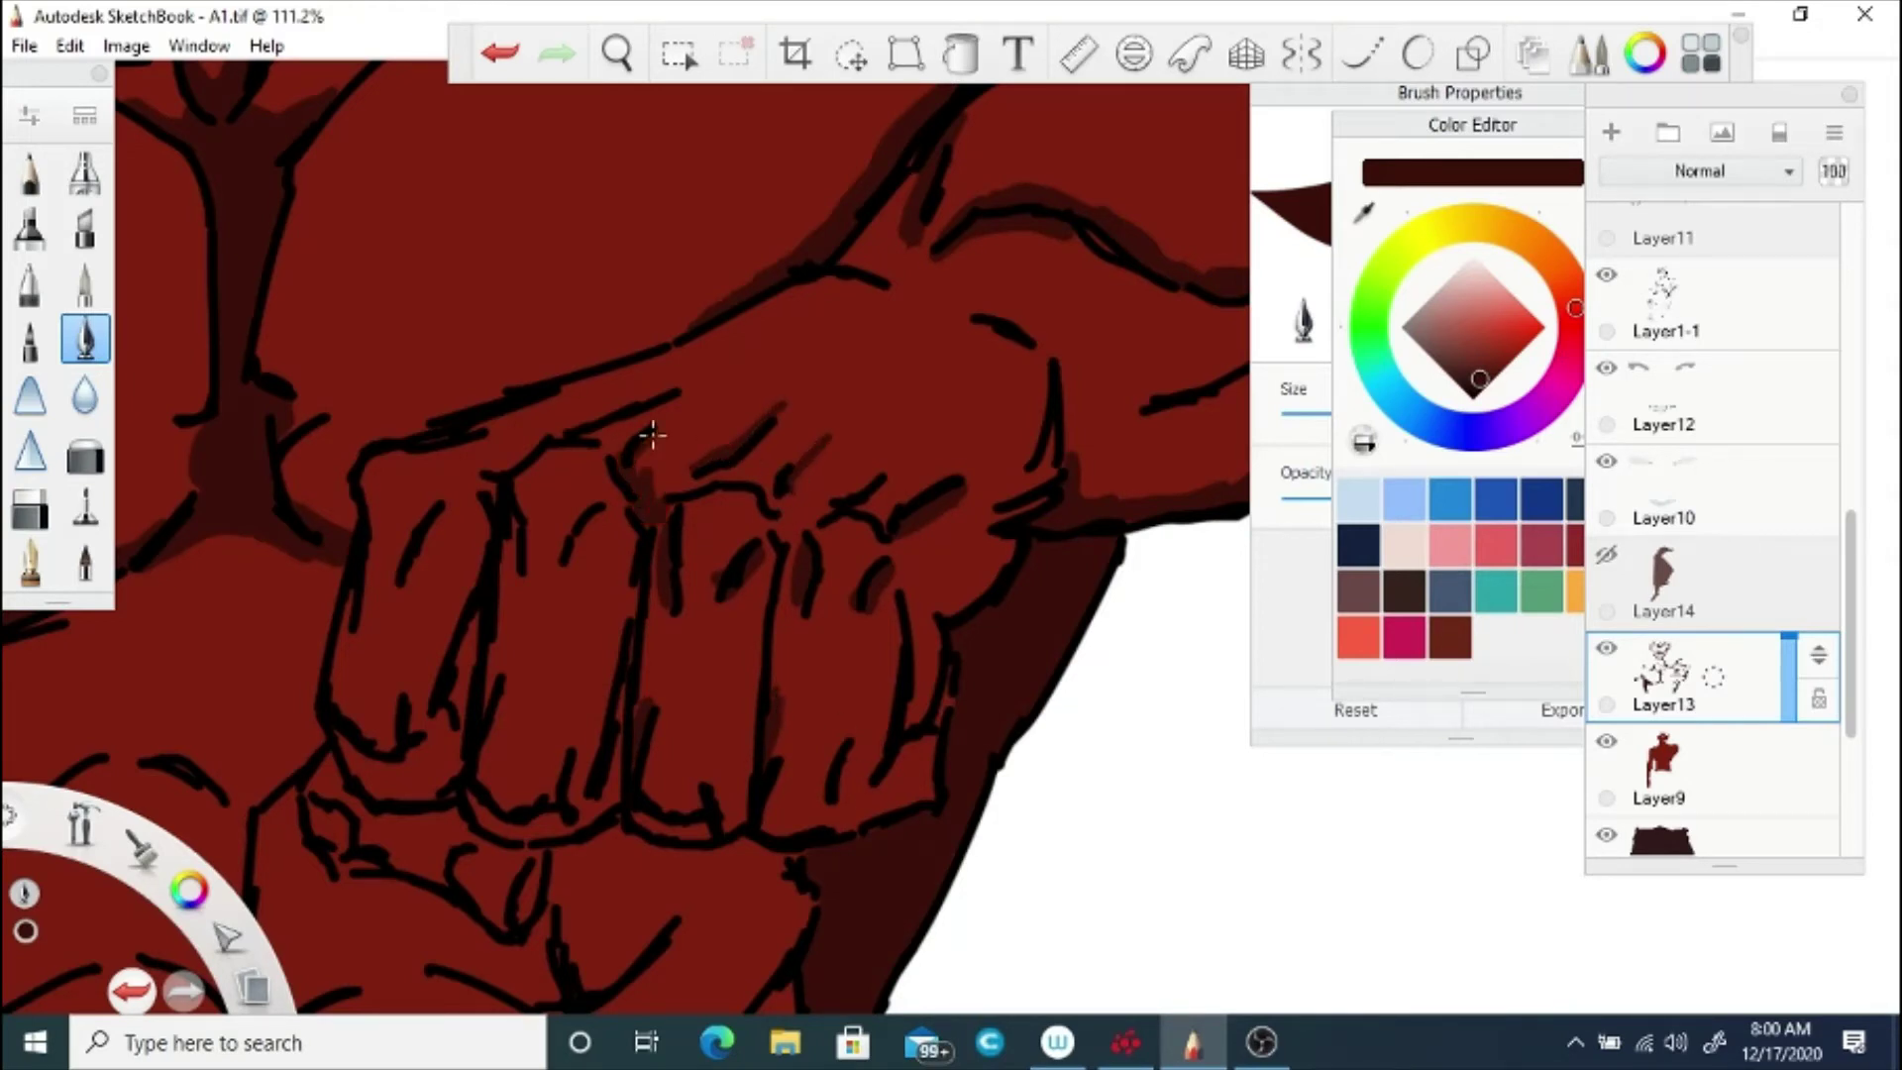
# Step: Shade the two fist fingers nearest the sternum in dark red, including their knuckle creases and lower edges
pyautogui.moveTo(788, 496); pyautogui.dragTo(785, 540)
pyautogui.moveTo(515, 452); pyautogui.dragTo(649, 398)
pyautogui.moveTo(408, 584)
pyautogui.mouseDown()
pyautogui.moveTo(443, 512)
pyautogui.moveTo(374, 501)
pyautogui.moveTo(387, 649)
pyautogui.mouseUp()
pyautogui.moveTo(528, 516)
pyautogui.mouseDown()
pyautogui.moveTo(565, 537)
pyautogui.moveTo(532, 563)
pyautogui.moveTo(515, 522)
pyautogui.moveTo(493, 641)
pyautogui.moveTo(550, 634)
pyautogui.moveTo(551, 589)
pyautogui.mouseUp()
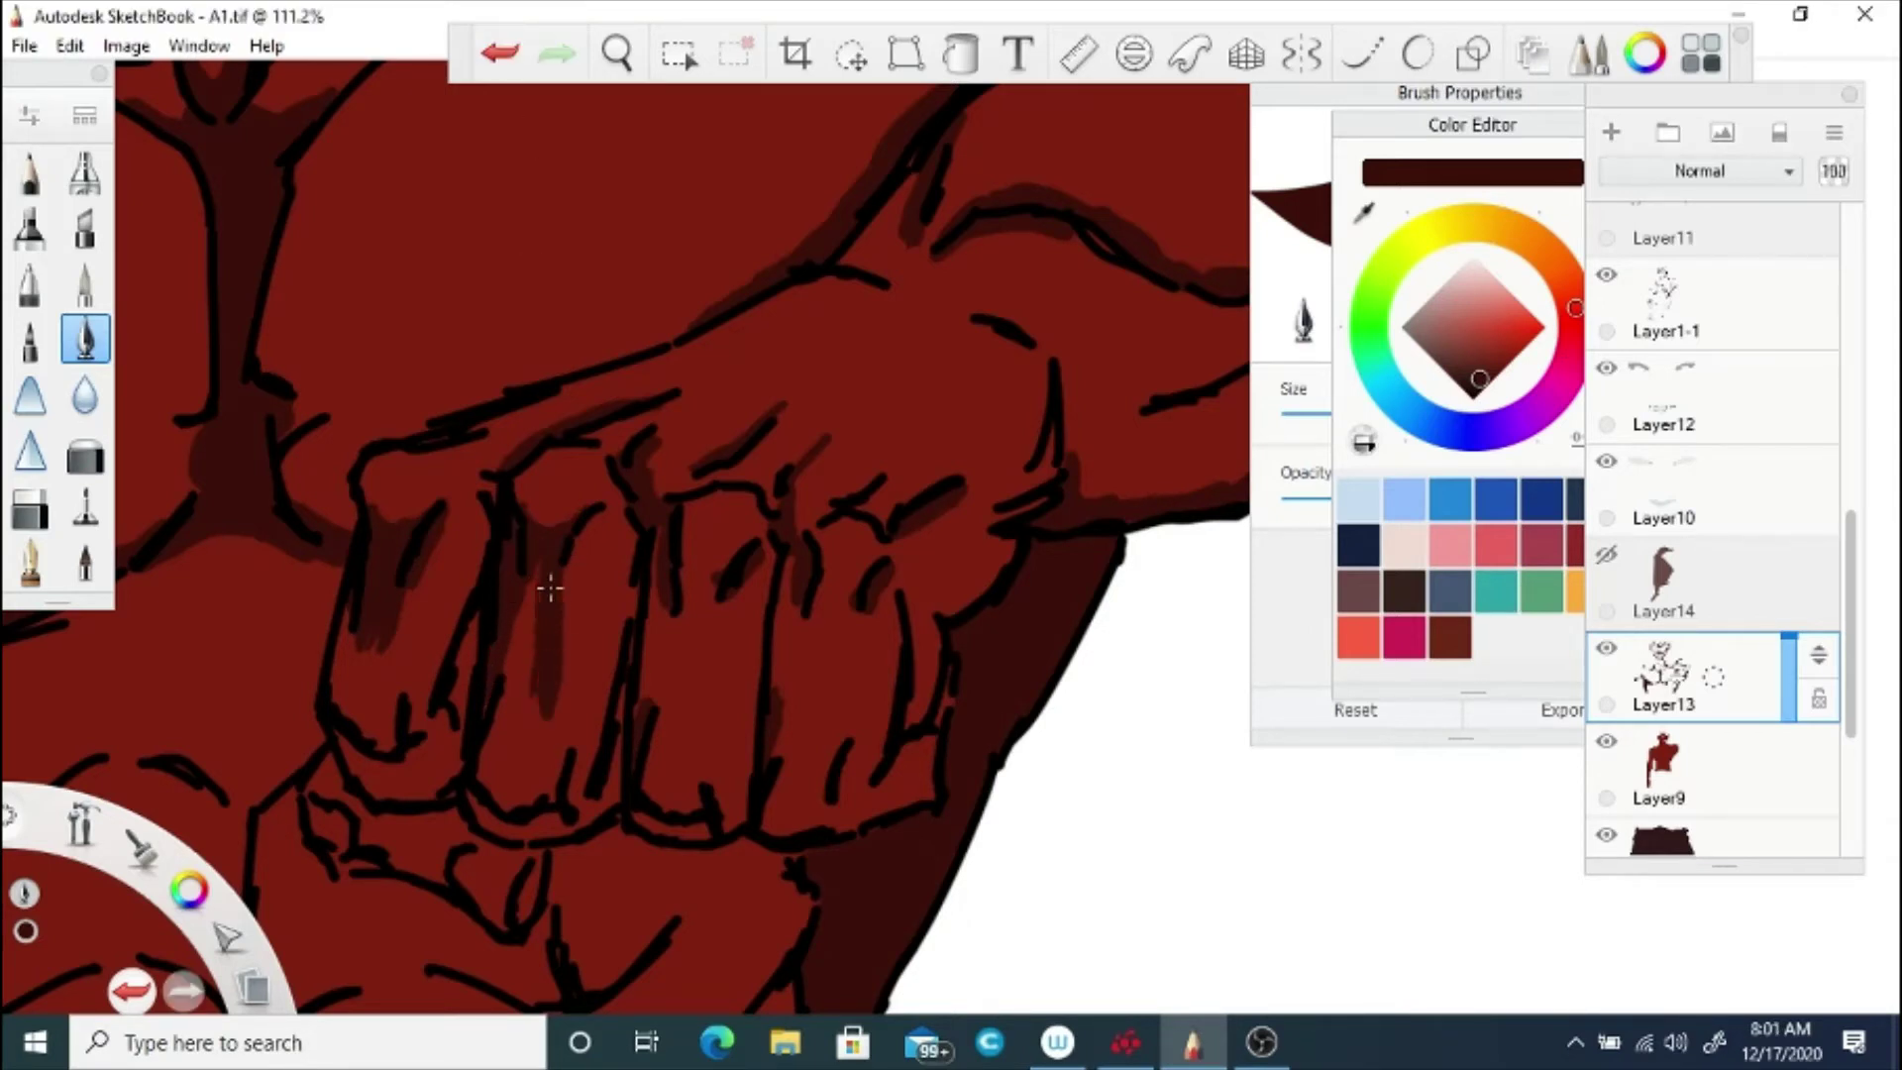
pyautogui.moveTo(509, 843)
pyautogui.mouseDown()
pyautogui.moveTo(525, 792)
pyautogui.moveTo(490, 733)
pyautogui.moveTo(555, 673)
pyautogui.mouseUp()
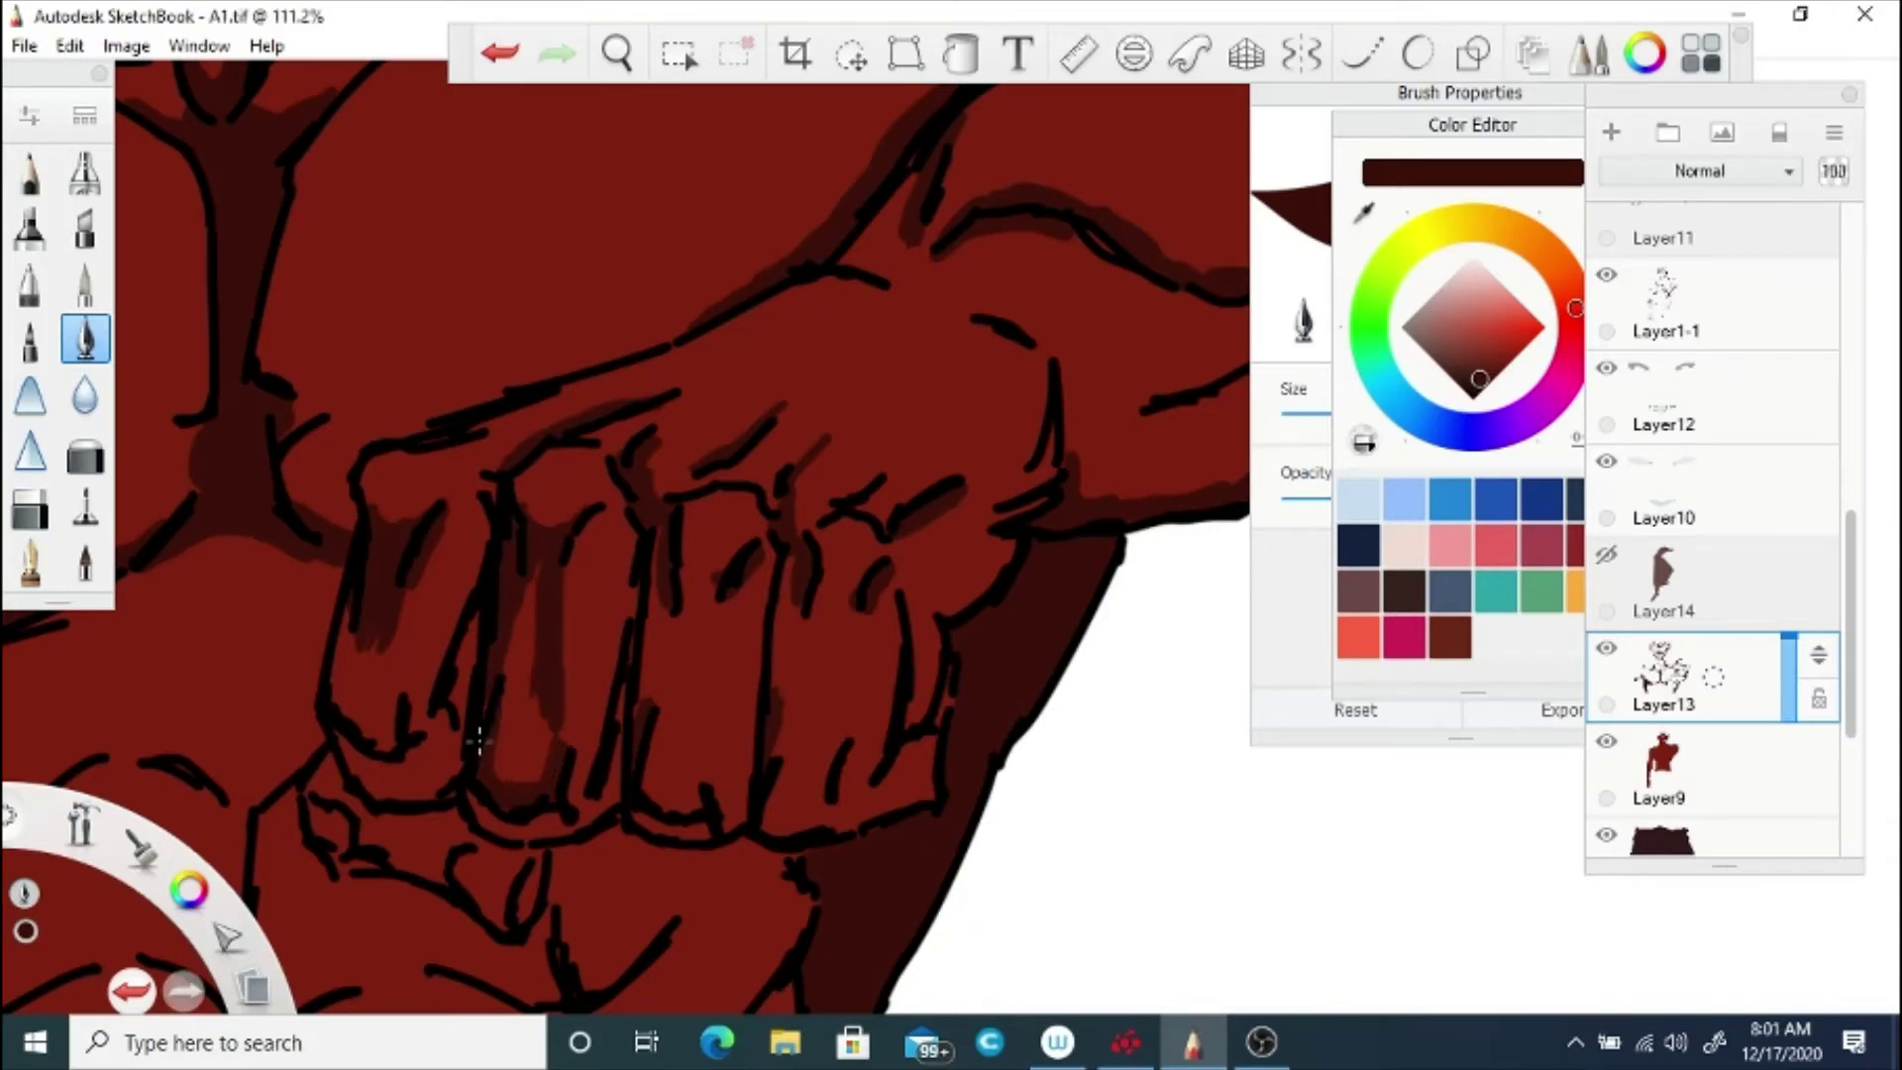
pyautogui.moveTo(348, 626)
pyautogui.mouseDown()
pyautogui.moveTo(366, 732)
pyautogui.moveTo(391, 639)
pyautogui.mouseUp()
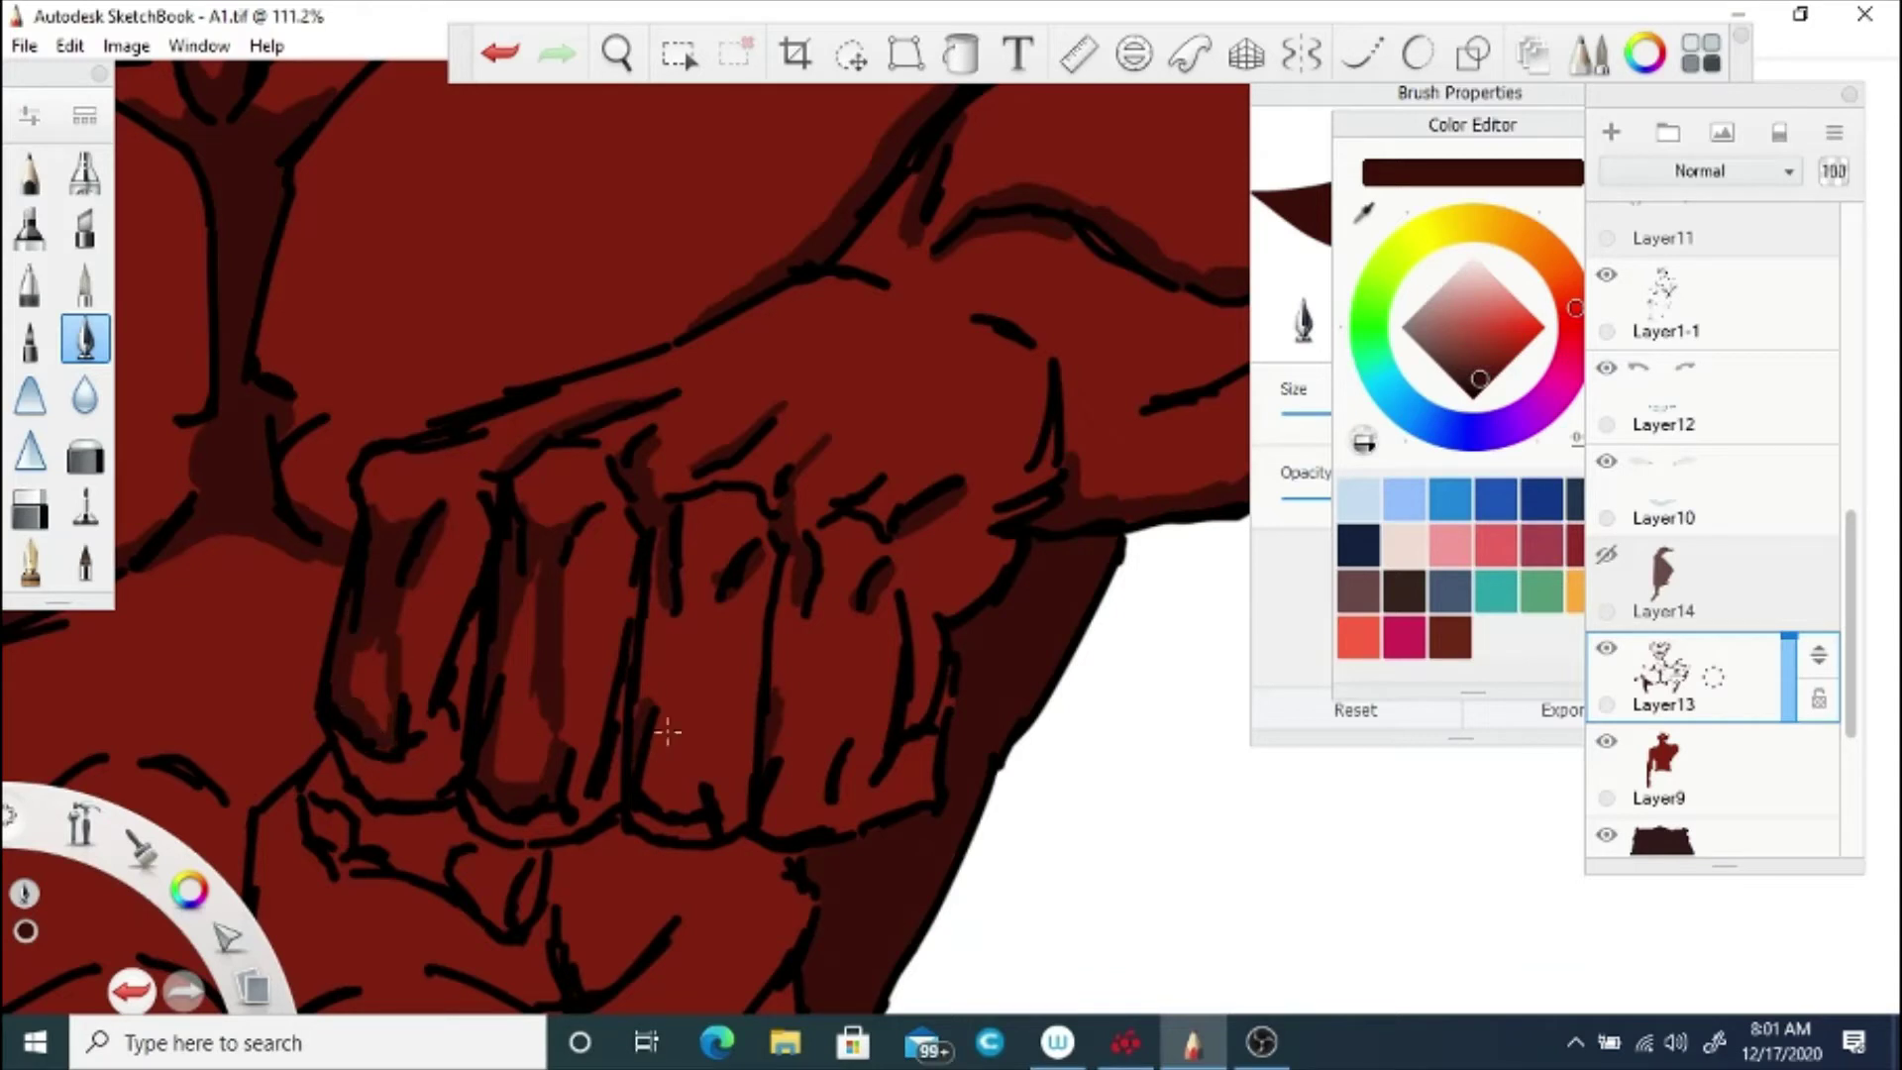
# Step: Deepen the dark red shadows on the lower ends and outer side of the two fist fingers nearest the wrist
pyautogui.moveTo(686, 608)
pyautogui.mouseDown()
pyautogui.moveTo(633, 806)
pyautogui.moveTo(733, 798)
pyautogui.moveTo(798, 823)
pyautogui.moveTo(830, 576)
pyautogui.moveTo(820, 656)
pyautogui.mouseUp()
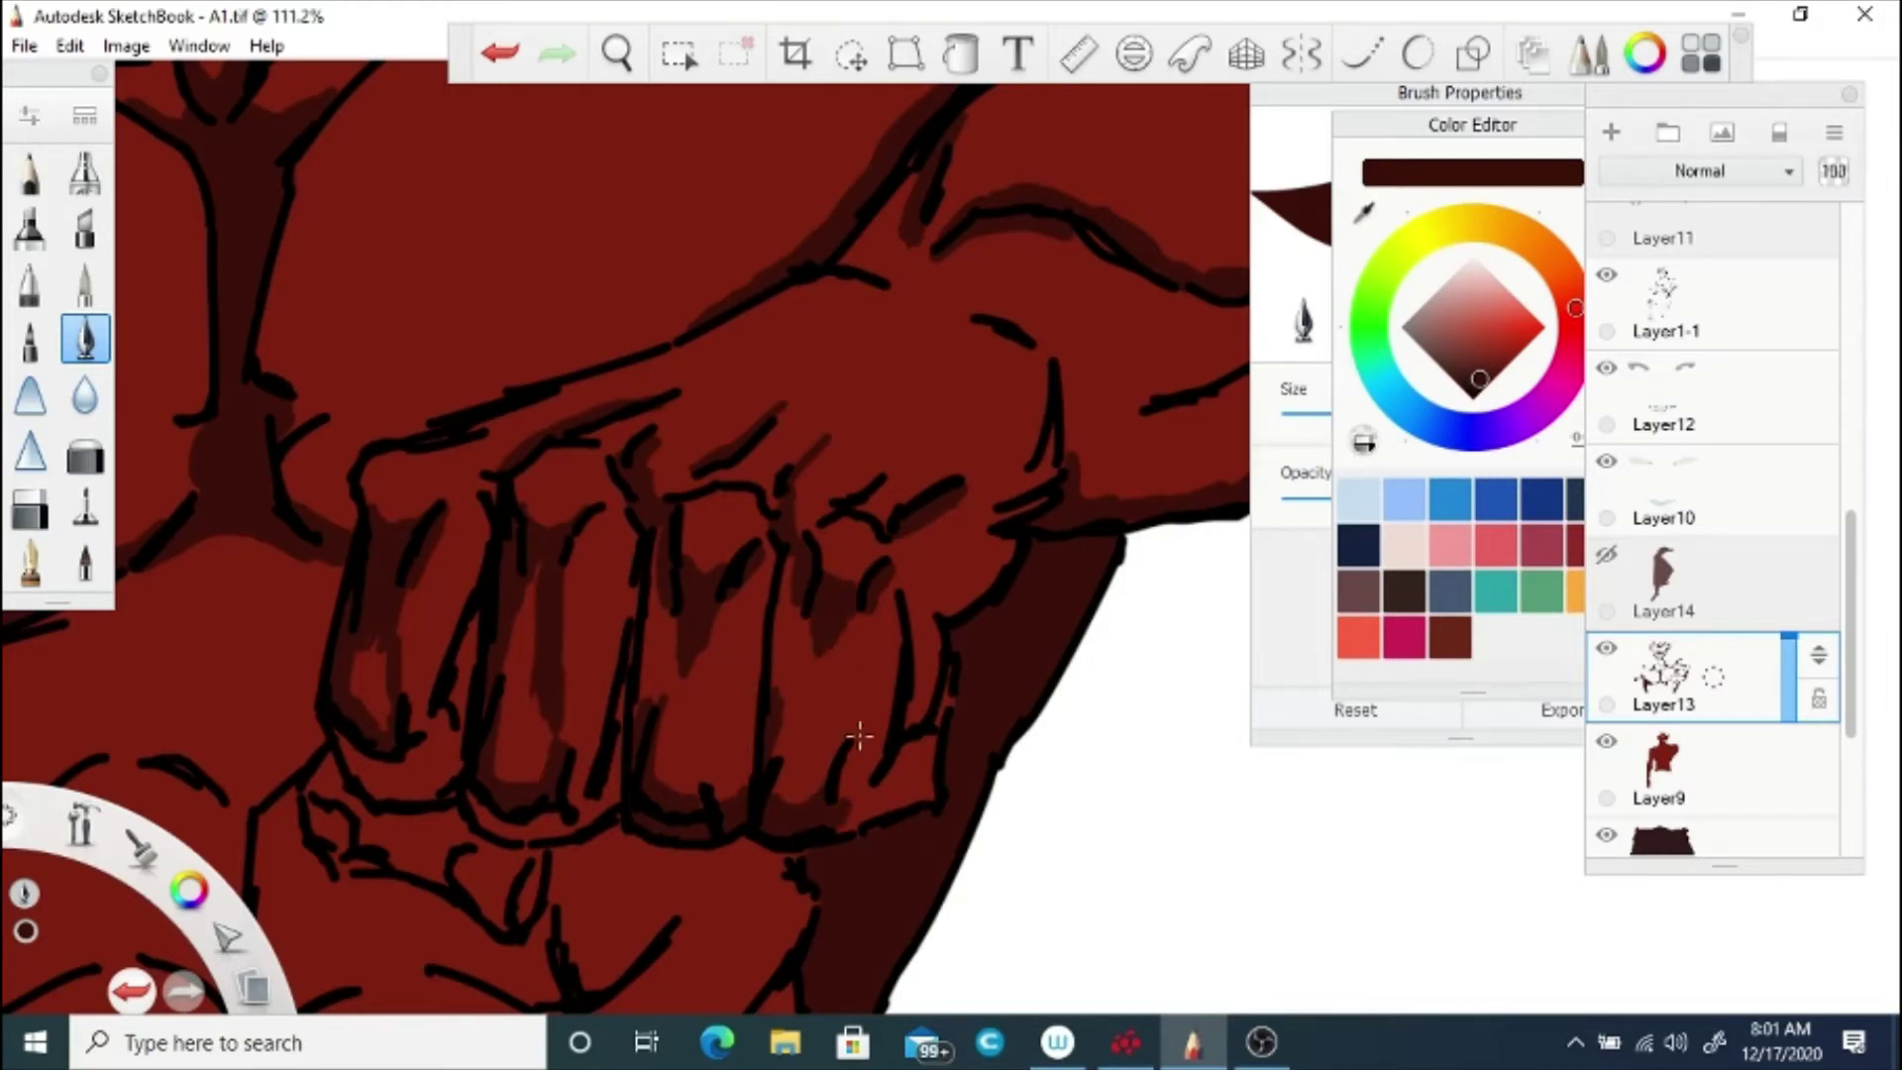
pyautogui.moveTo(530, 562); pyautogui.dragTo(532, 568)
pyautogui.moveTo(840, 822)
pyautogui.mouseDown()
pyautogui.moveTo(877, 780)
pyautogui.moveTo(857, 758)
pyautogui.moveTo(837, 834)
pyautogui.moveTo(907, 762)
pyautogui.moveTo(937, 620)
pyautogui.moveTo(973, 591)
pyautogui.mouseUp()
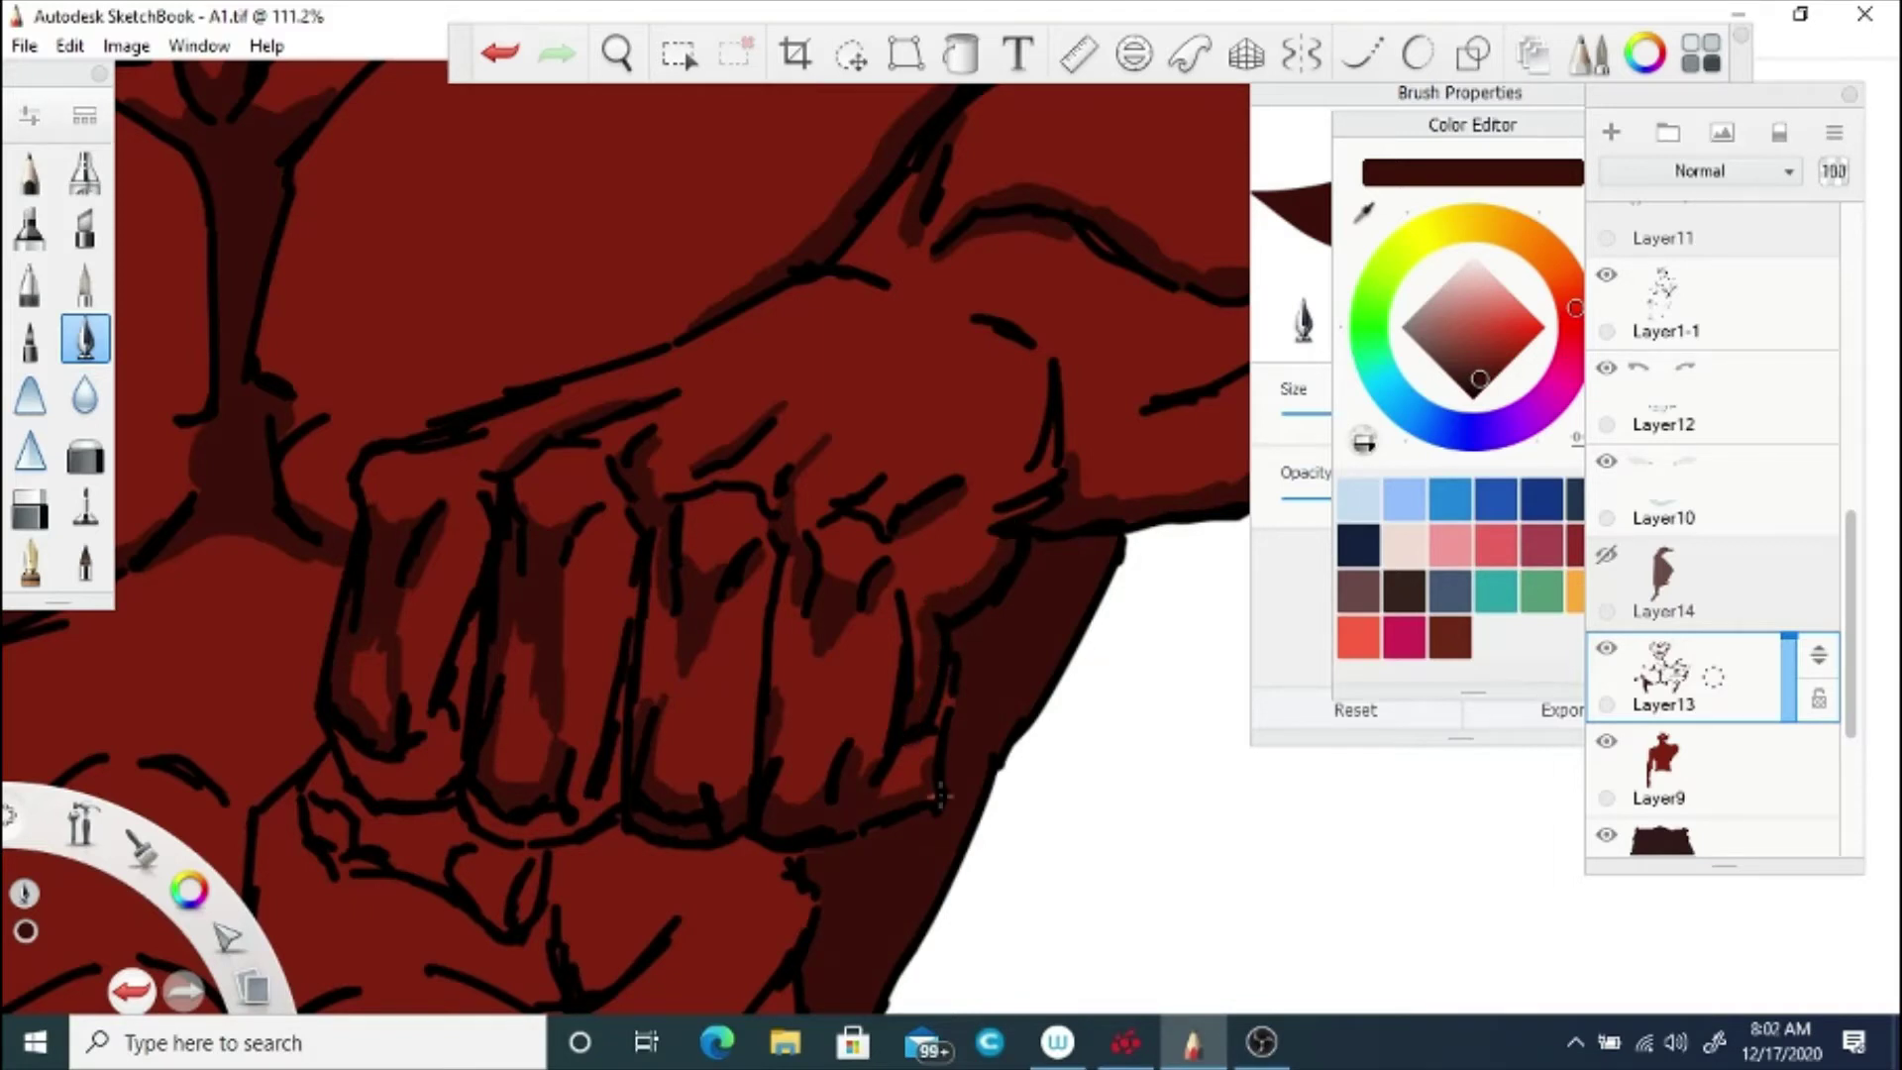
pyautogui.moveTo(948, 732)
pyautogui.mouseDown()
pyautogui.moveTo(925, 734)
pyautogui.moveTo(931, 616)
pyautogui.mouseUp()
# Step: Widen the dark red shadows behind the knuckles on the back of the fist and darken the remaining fingertips
pyautogui.moveTo(880, 492); pyautogui.dragTo(936, 470)
pyautogui.moveTo(757, 460)
pyautogui.mouseDown()
pyautogui.moveTo(755, 443)
pyautogui.moveTo(837, 404)
pyautogui.mouseUp()
pyautogui.moveTo(615, 425); pyautogui.dragTo(698, 414)
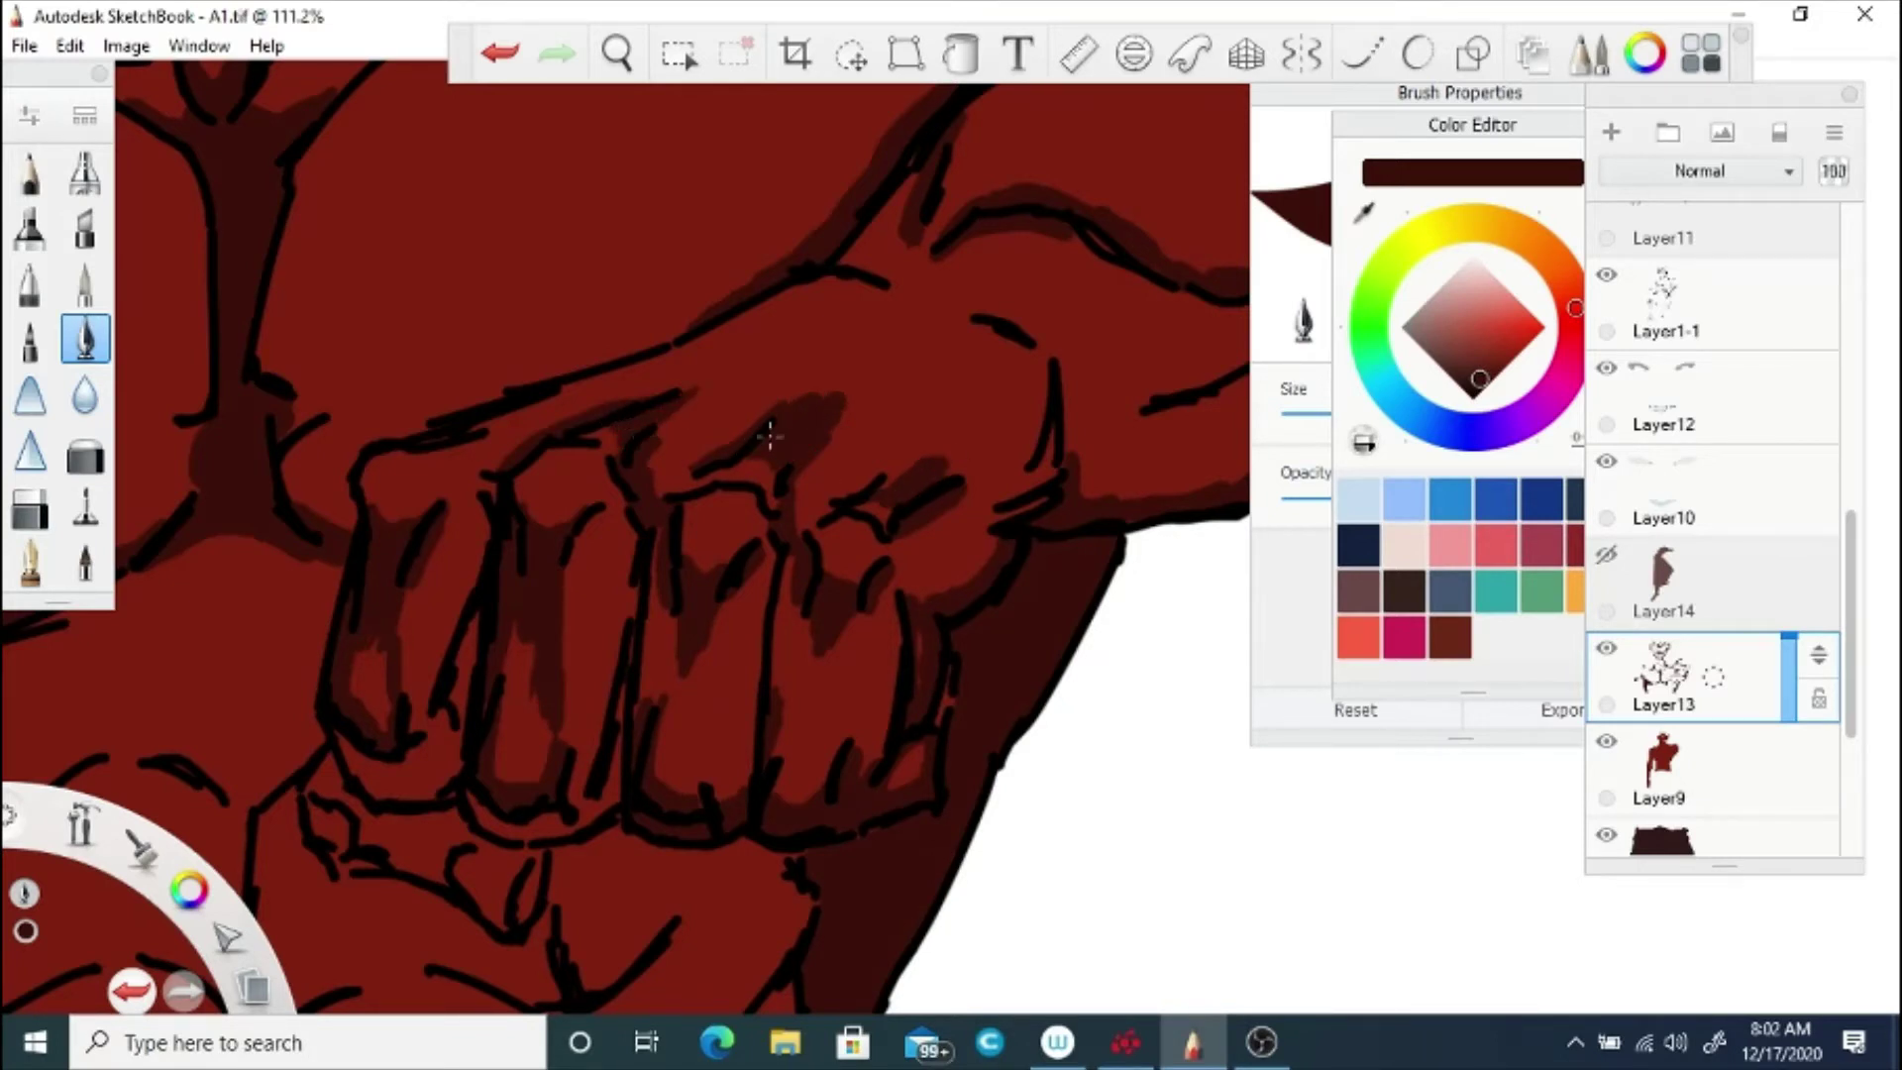
pyautogui.moveTo(498, 438)
pyautogui.mouseDown()
pyautogui.moveTo(485, 451)
pyautogui.moveTo(490, 424)
pyautogui.moveTo(406, 457)
pyautogui.moveTo(441, 448)
pyautogui.mouseUp()
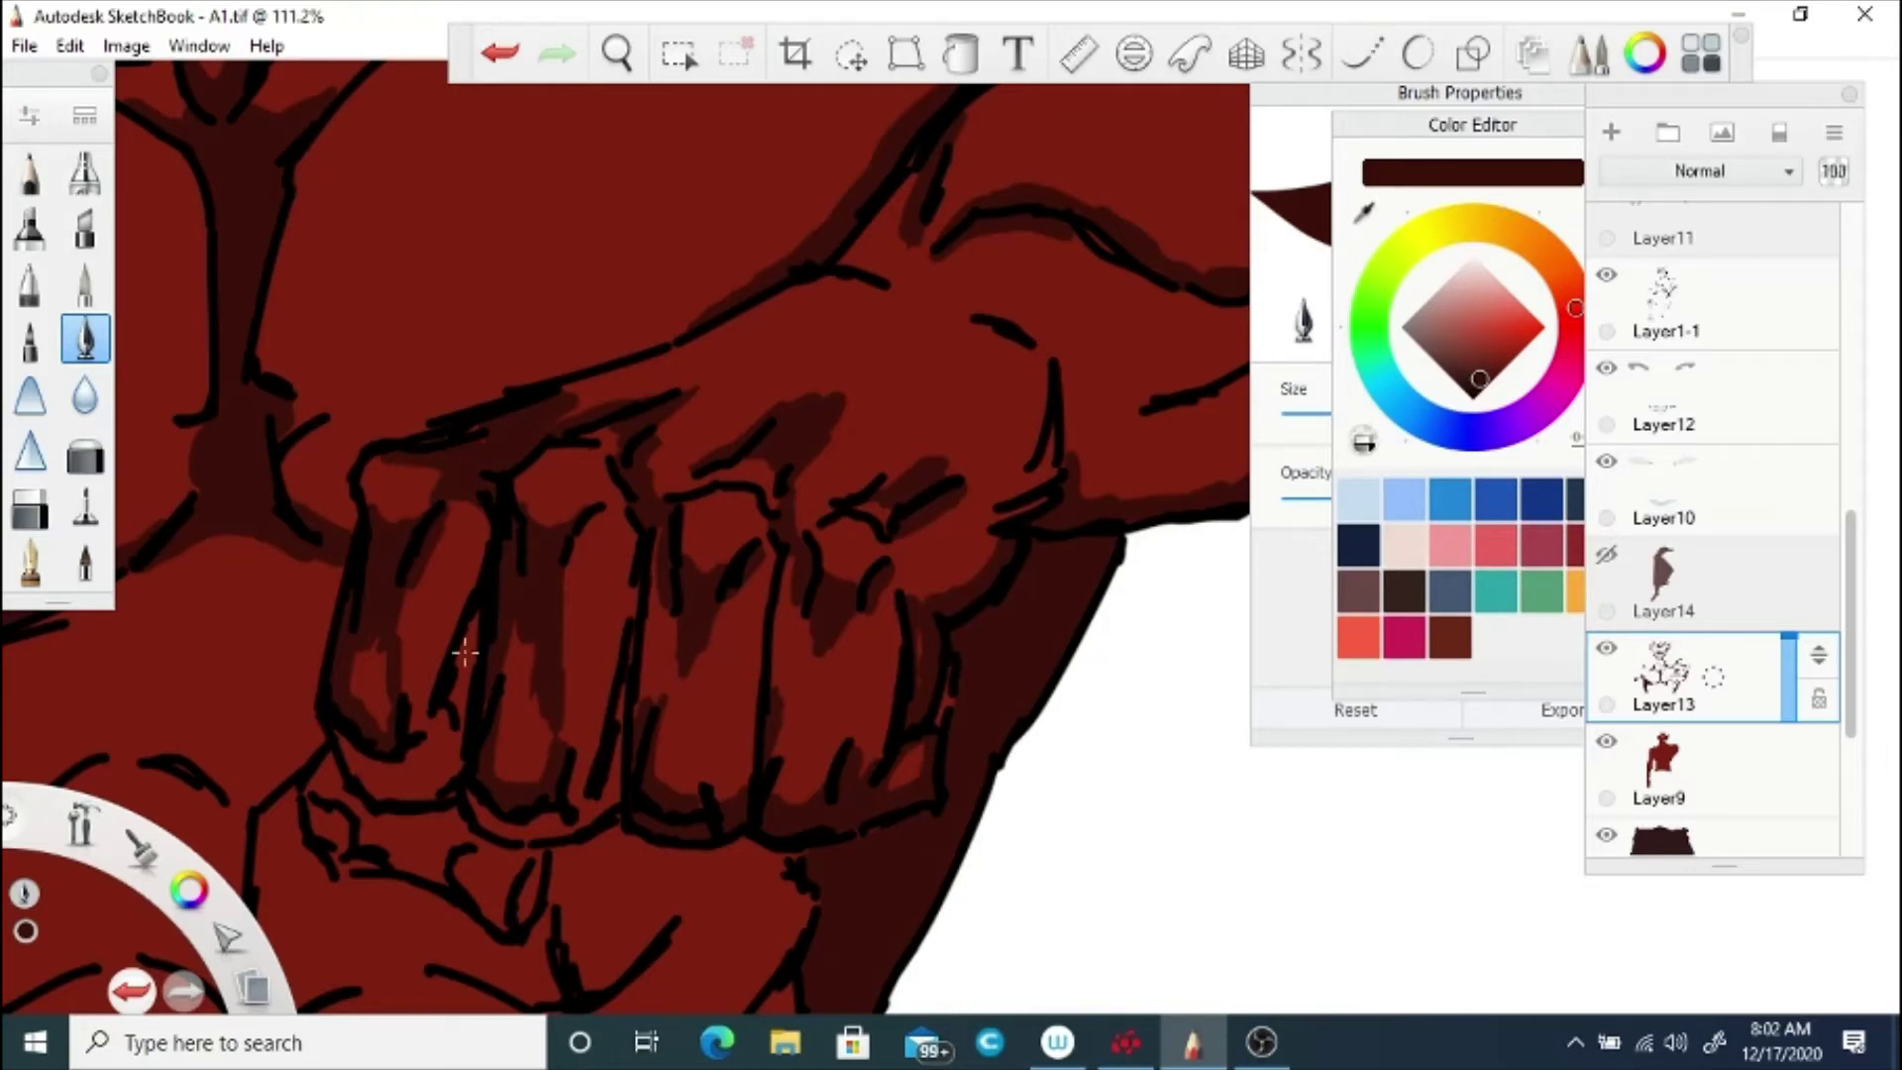
pyautogui.moveTo(464, 652)
pyautogui.mouseDown()
pyautogui.moveTo(364, 756)
pyautogui.moveTo(338, 728)
pyautogui.moveTo(554, 823)
pyautogui.moveTo(623, 690)
pyautogui.moveTo(584, 798)
pyautogui.mouseUp()
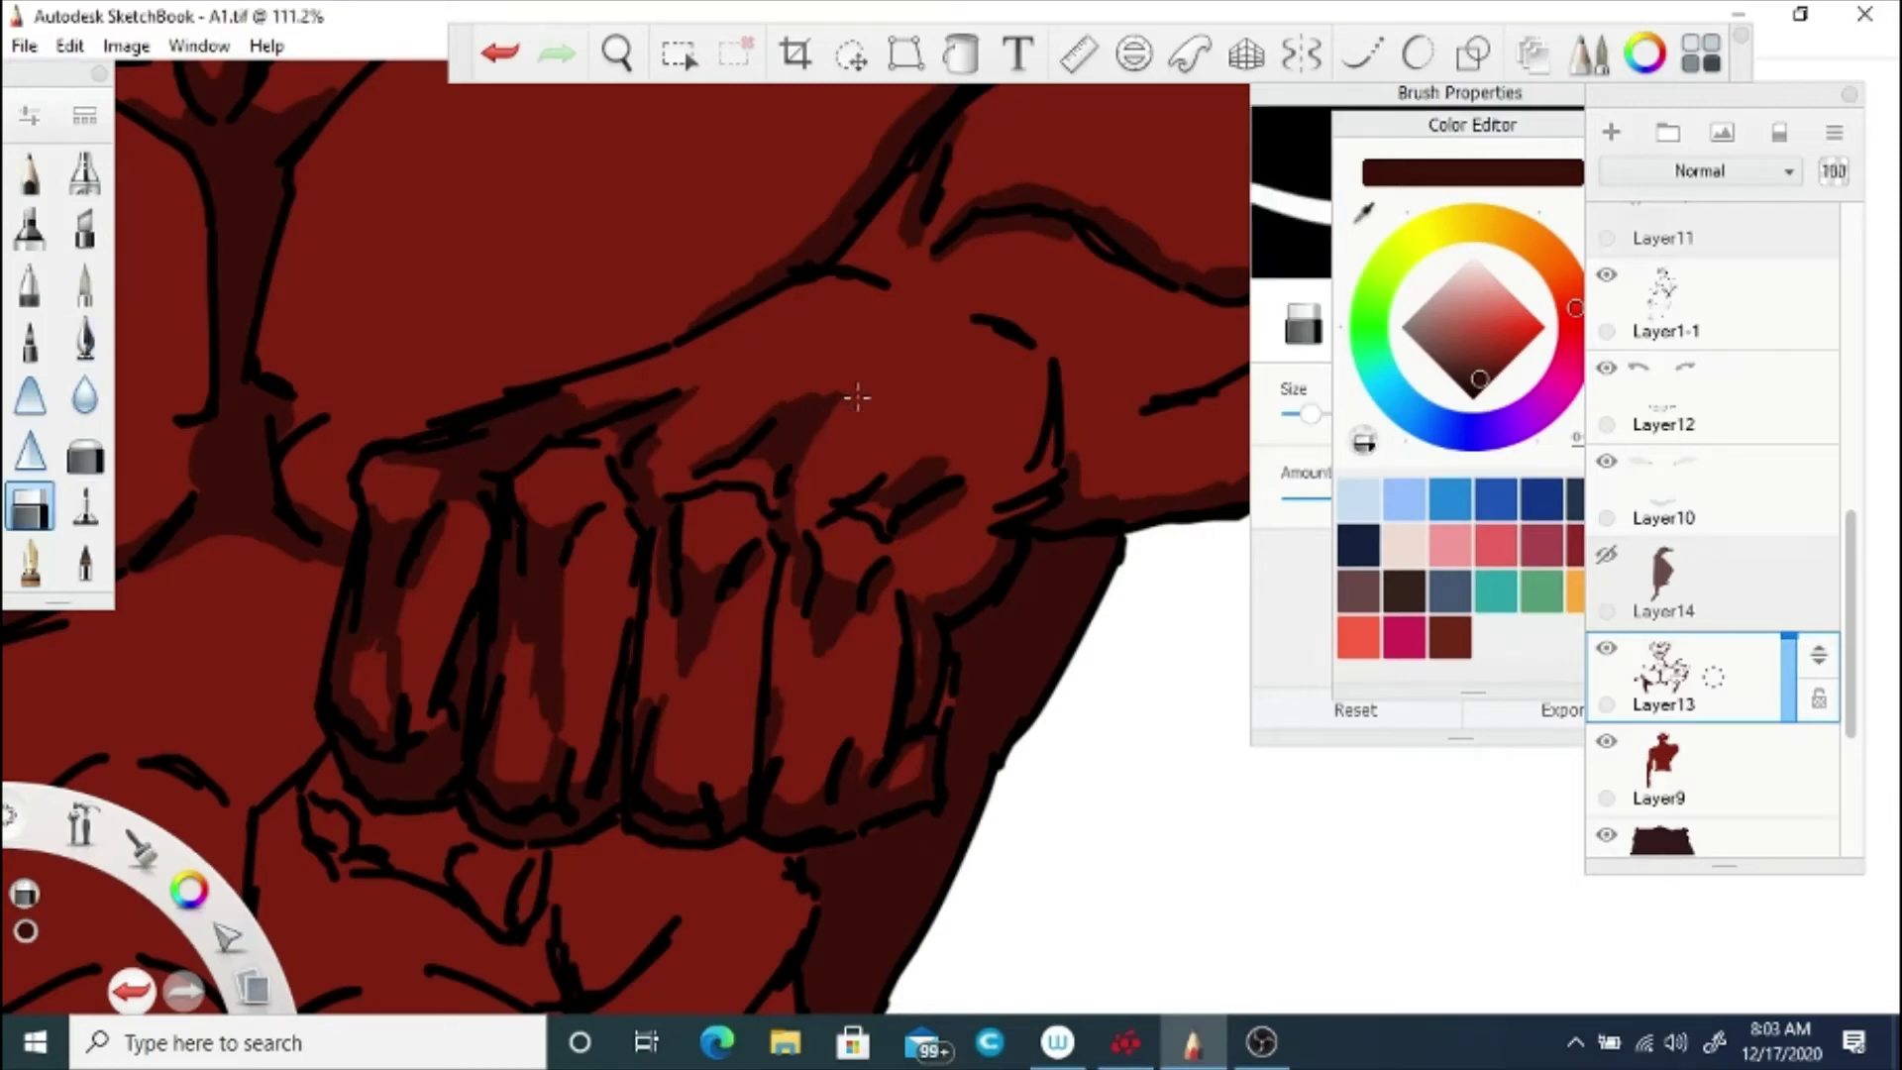
# Step: Save the drawing with the new raised arm and fist shadows
pyautogui.press('space')
pyautogui.moveTo(608, 166); pyautogui.dragTo(658, 310)
pyautogui.click(24, 47)
pyautogui.click(71, 210)
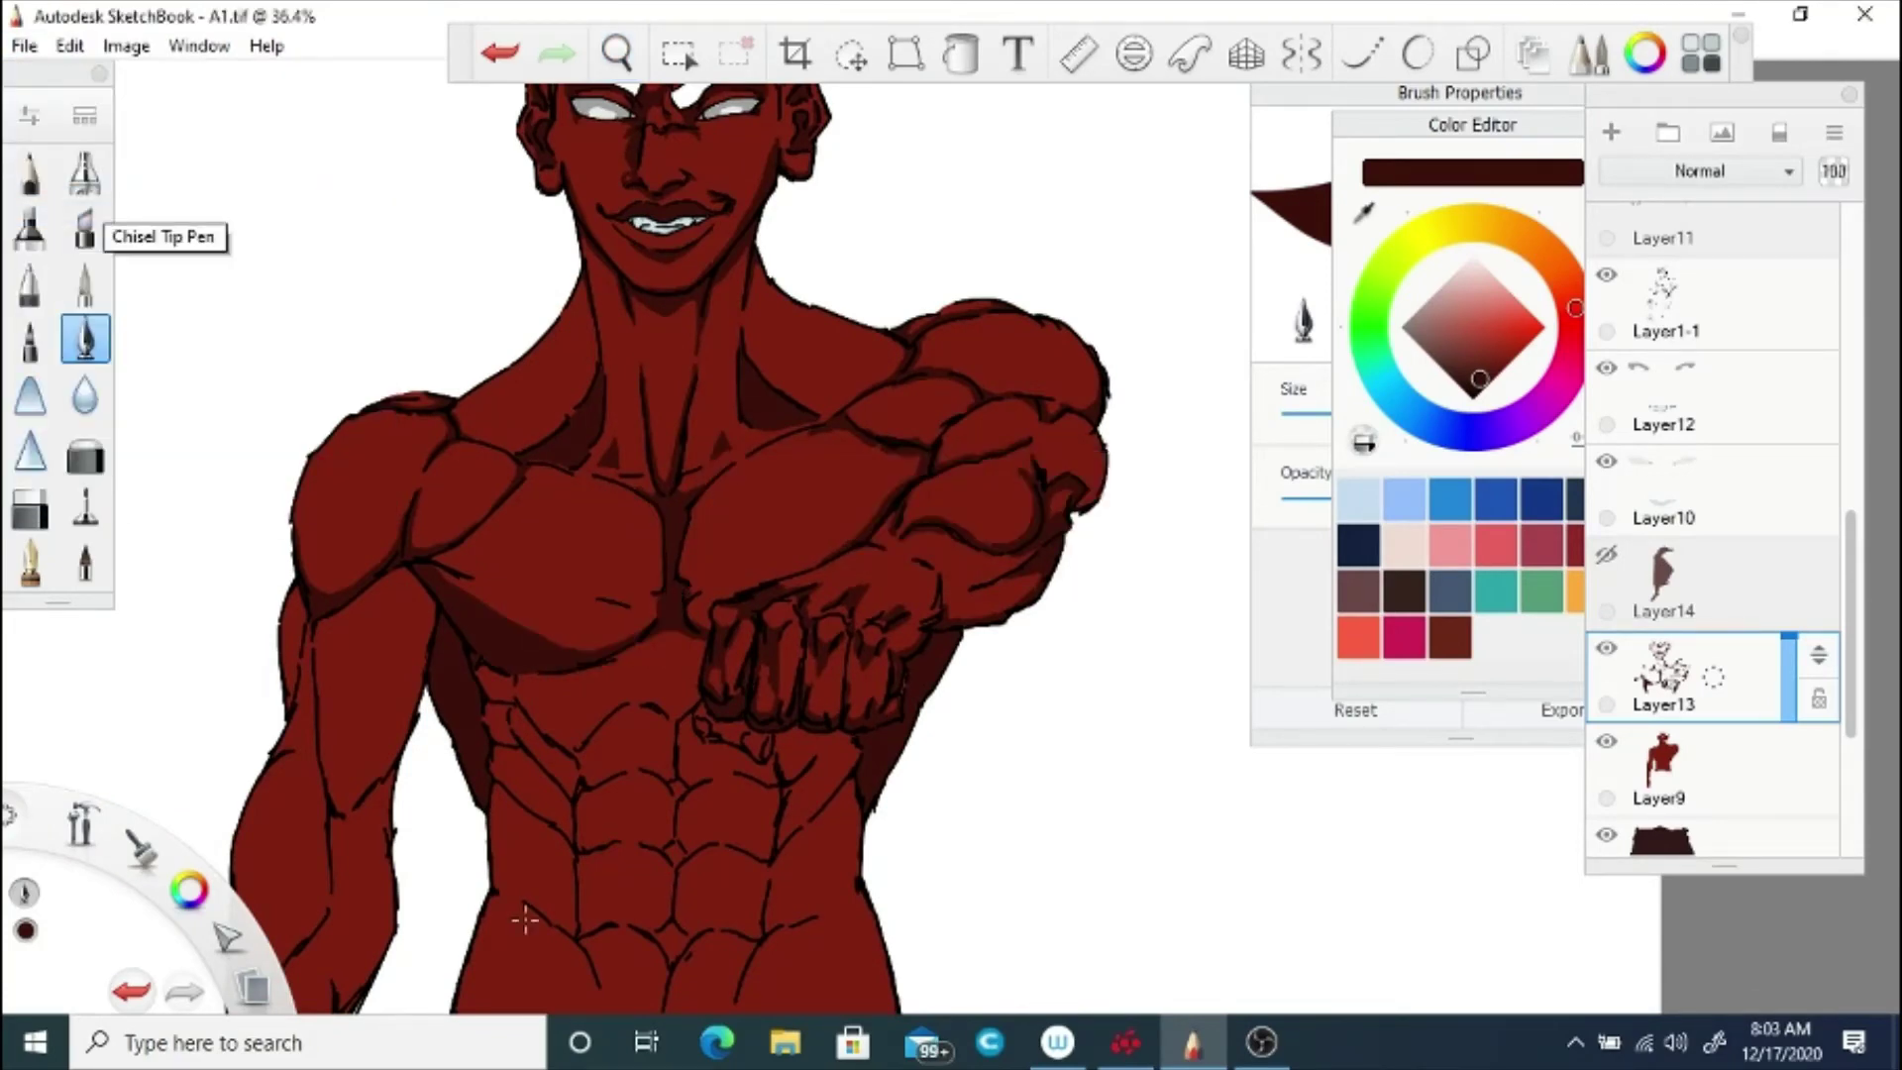
# Step: Shade the hanging arm in dark red at the elbow crease, along the biceps line and down the outer upper arm and forearm
pyautogui.press('space')
pyautogui.moveTo(555, 726); pyautogui.dragTo(624, 926)
pyautogui.moveTo(644, 693)
pyautogui.mouseDown()
pyautogui.moveTo(694, 507)
pyautogui.moveTo(747, 730)
pyautogui.mouseUp()
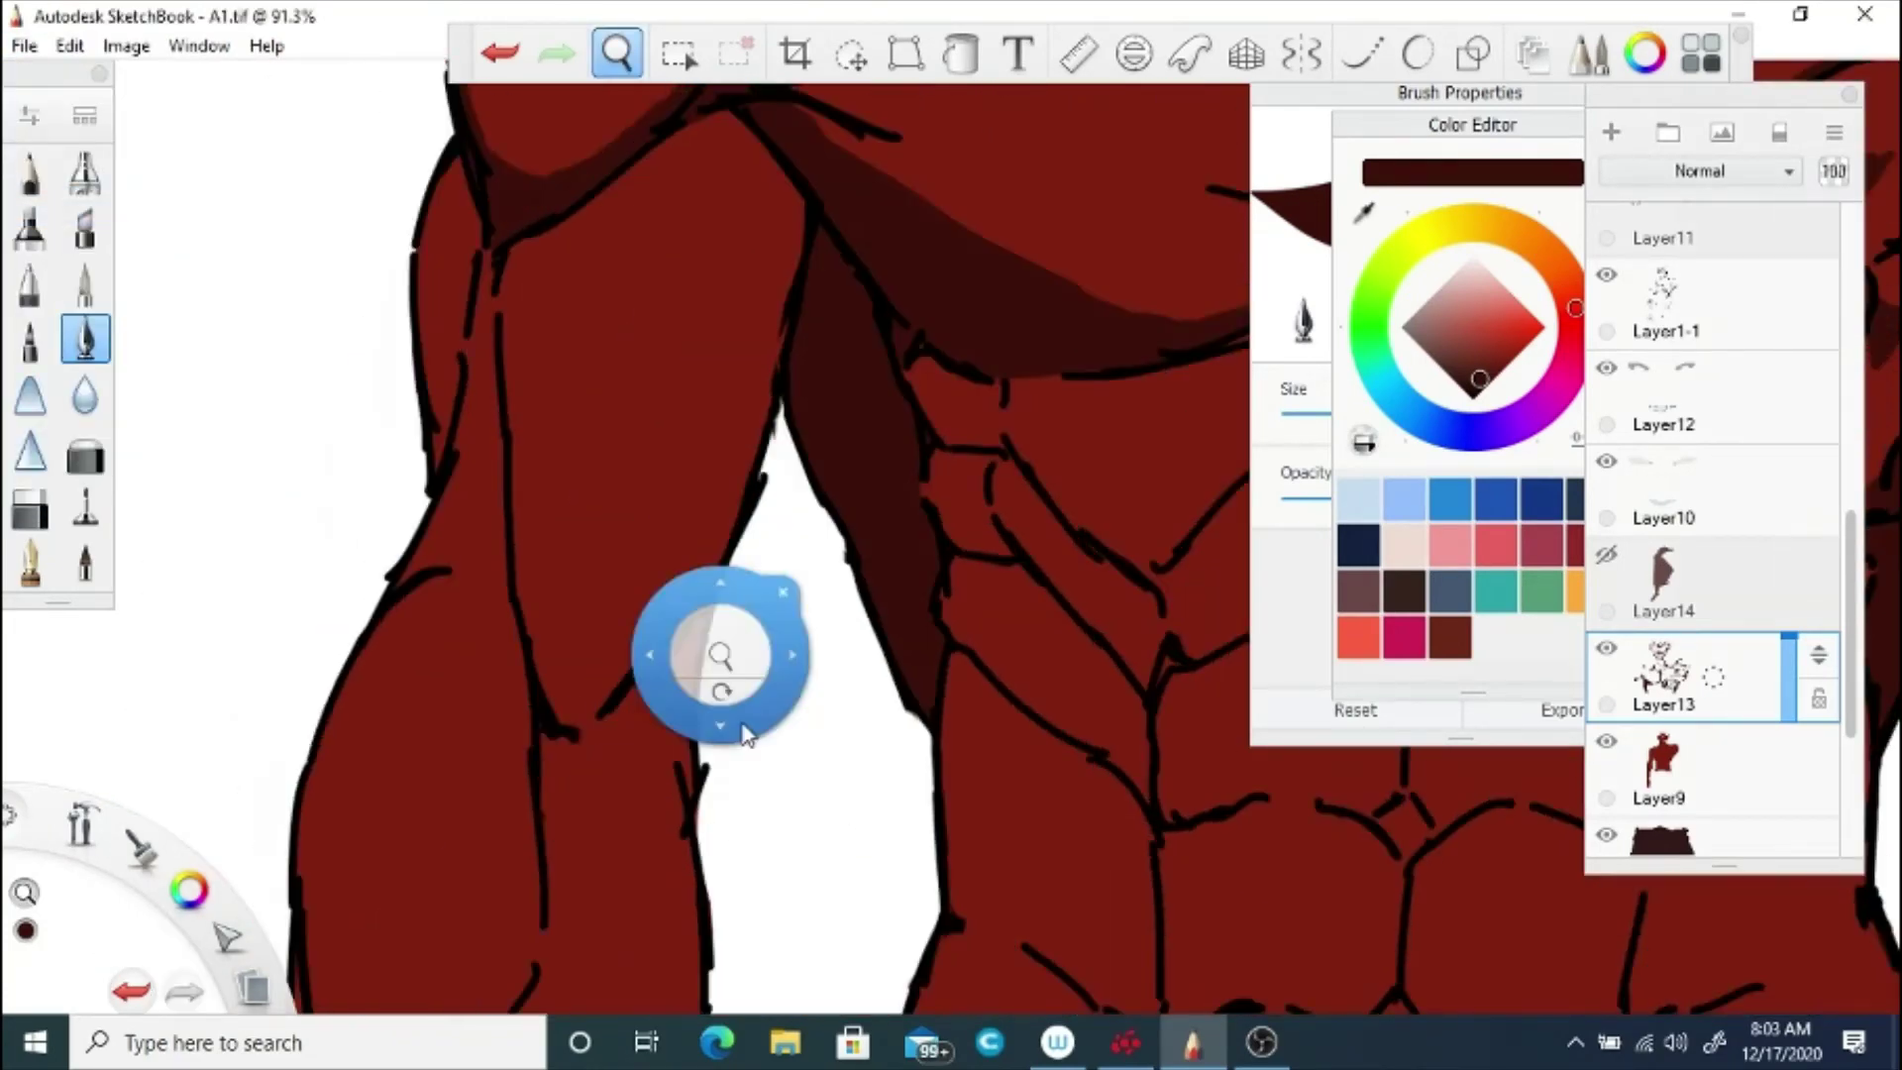
pyautogui.moveTo(524, 621)
pyautogui.mouseDown()
pyautogui.moveTo(619, 666)
pyautogui.moveTo(657, 645)
pyautogui.moveTo(606, 711)
pyautogui.moveTo(634, 715)
pyautogui.moveTo(674, 659)
pyautogui.moveTo(693, 693)
pyautogui.moveTo(565, 747)
pyautogui.moveTo(551, 844)
pyautogui.mouseUp()
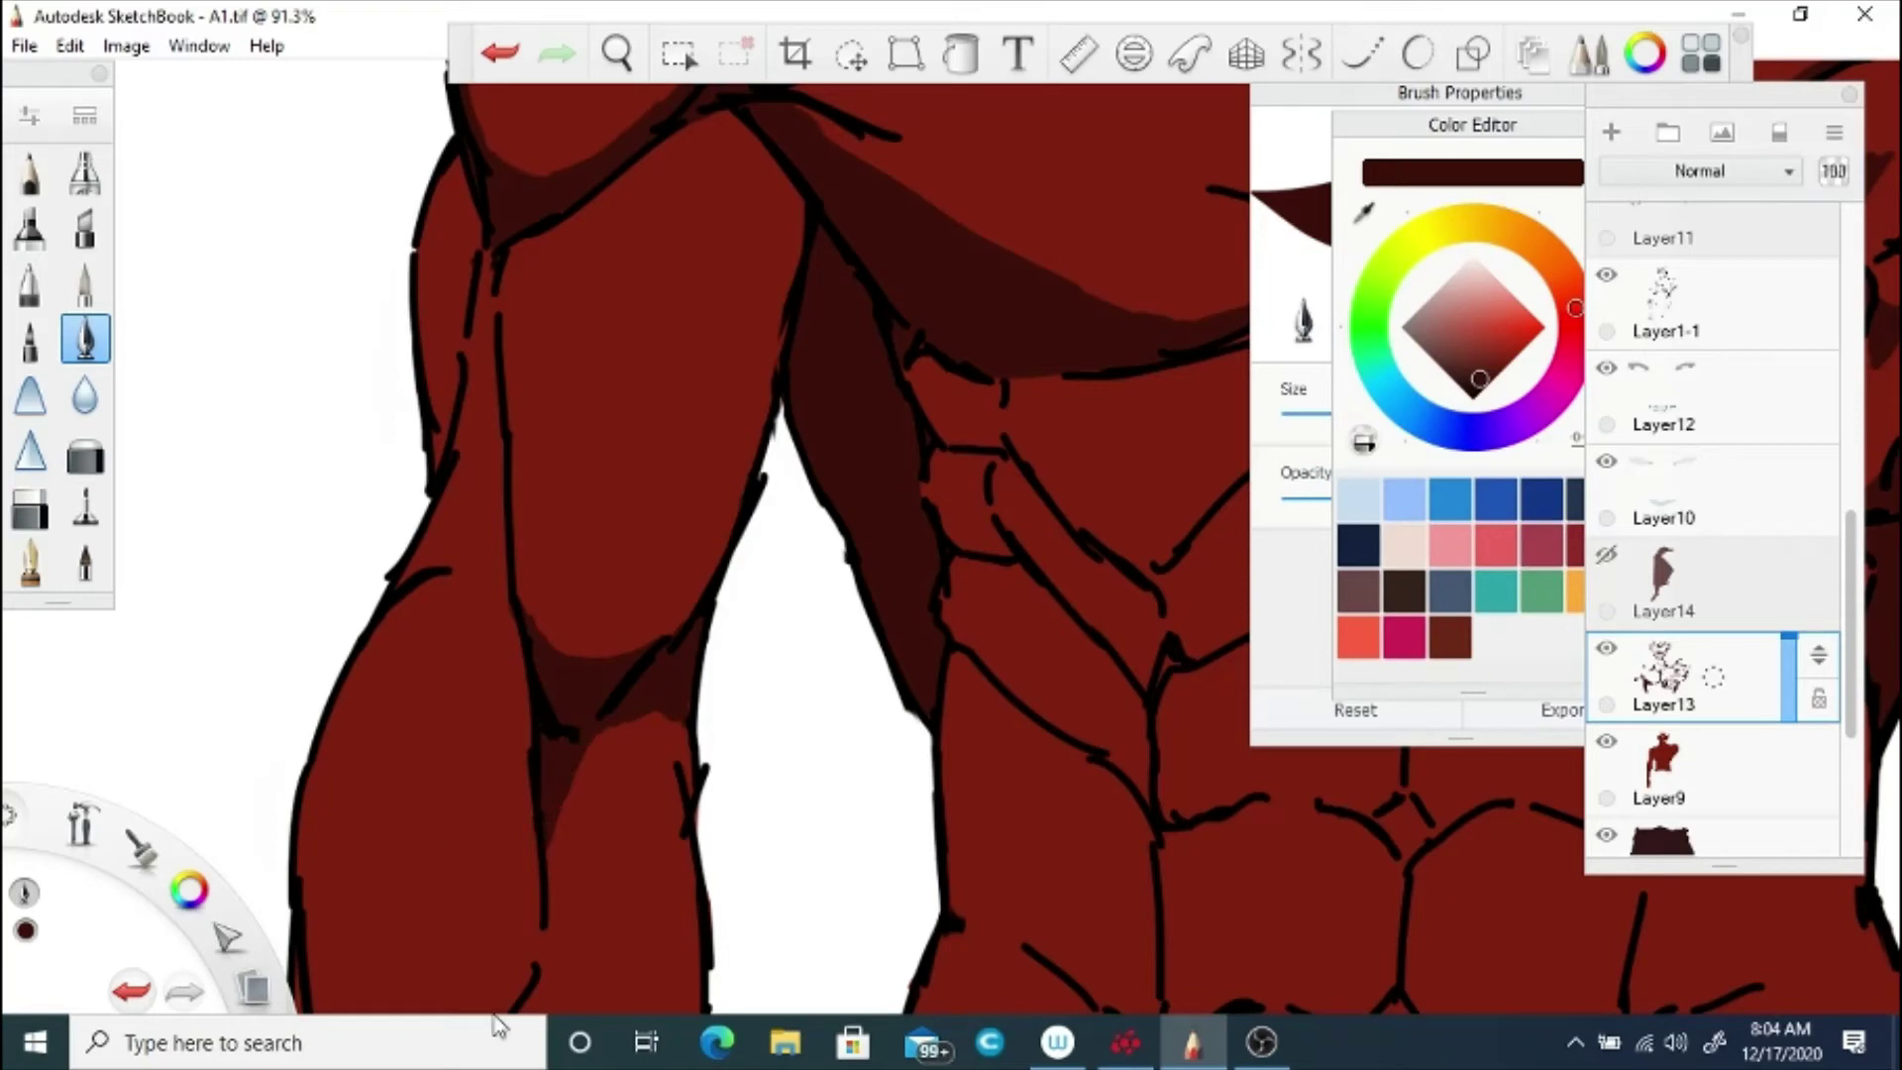
pyautogui.moveTo(385, 626); pyautogui.dragTo(429, 540)
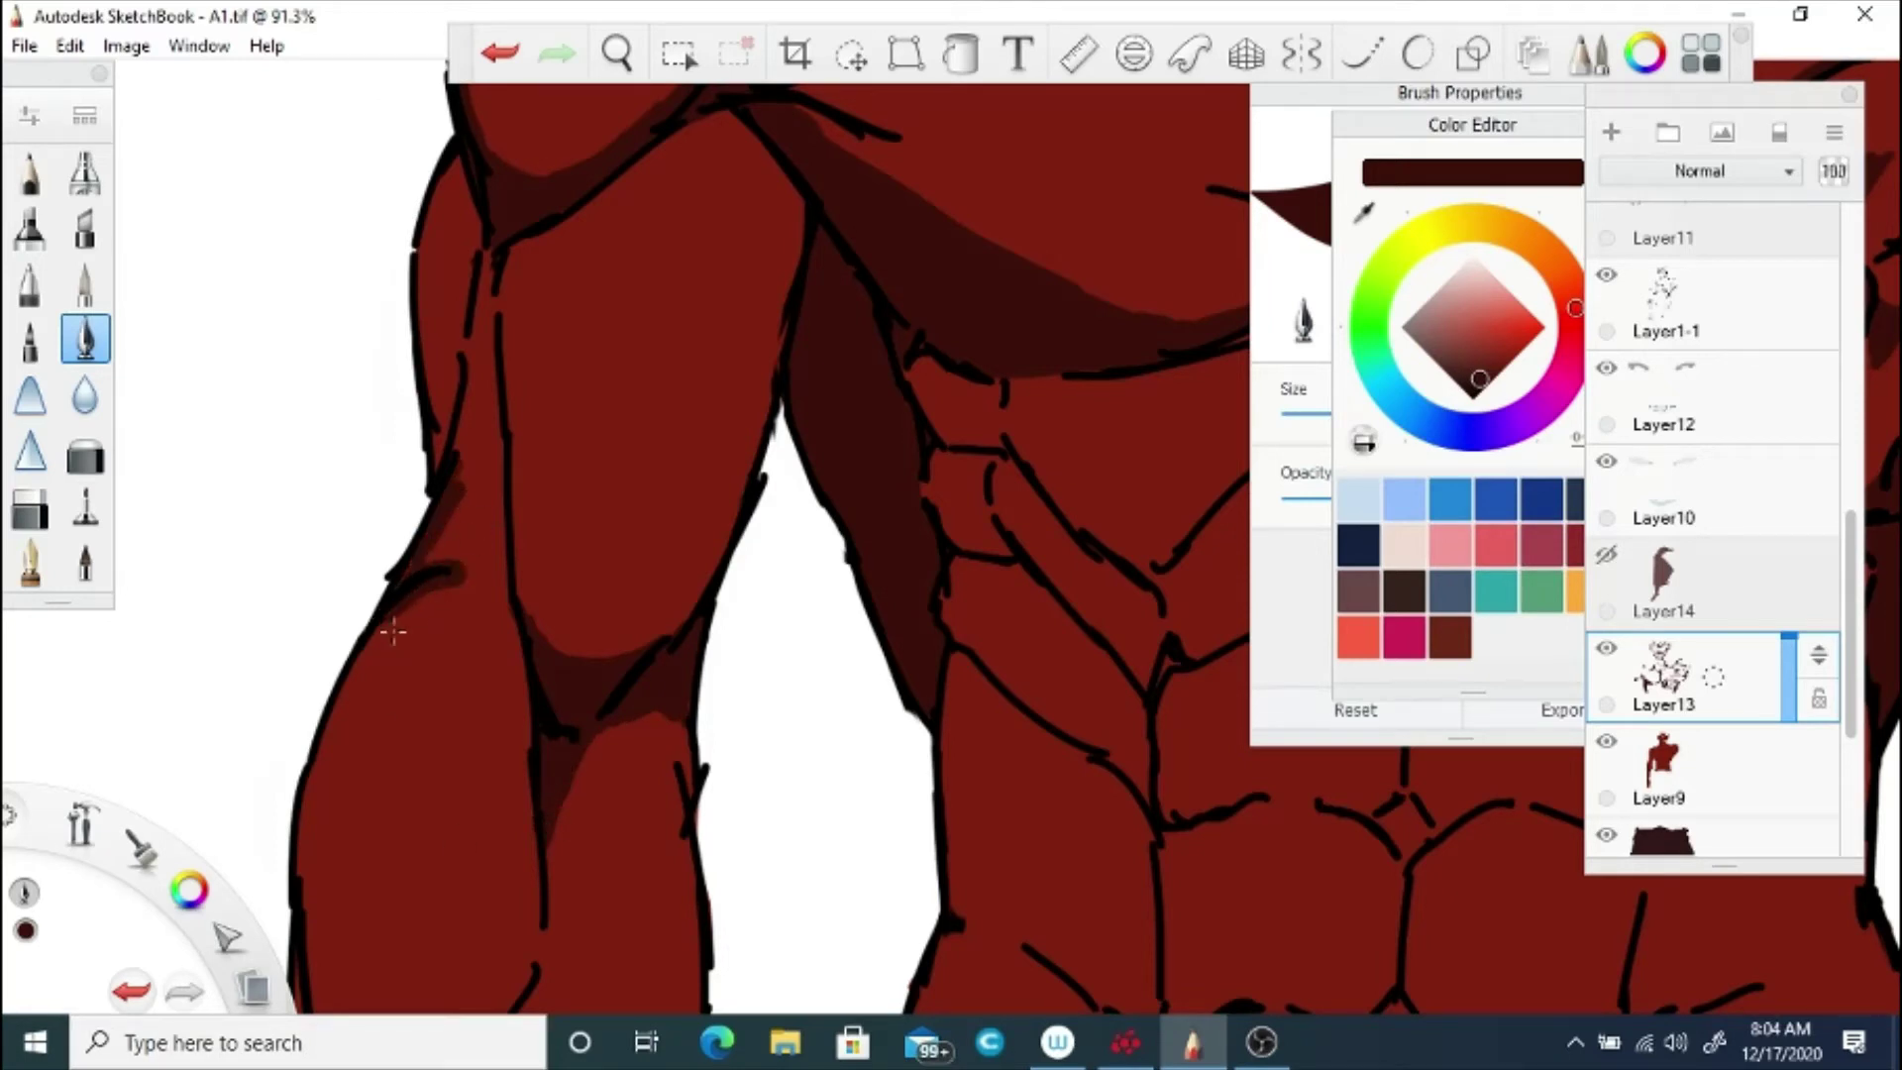
pyautogui.moveTo(393, 631)
pyautogui.mouseDown()
pyautogui.moveTo(335, 731)
pyautogui.moveTo(306, 893)
pyautogui.mouseUp()
pyautogui.moveTo(425, 301)
pyautogui.mouseDown()
pyautogui.moveTo(423, 285)
pyautogui.moveTo(429, 327)
pyautogui.moveTo(496, 327)
pyautogui.moveTo(539, 628)
pyautogui.moveTo(514, 624)
pyautogui.moveTo(518, 669)
pyautogui.mouseUp()
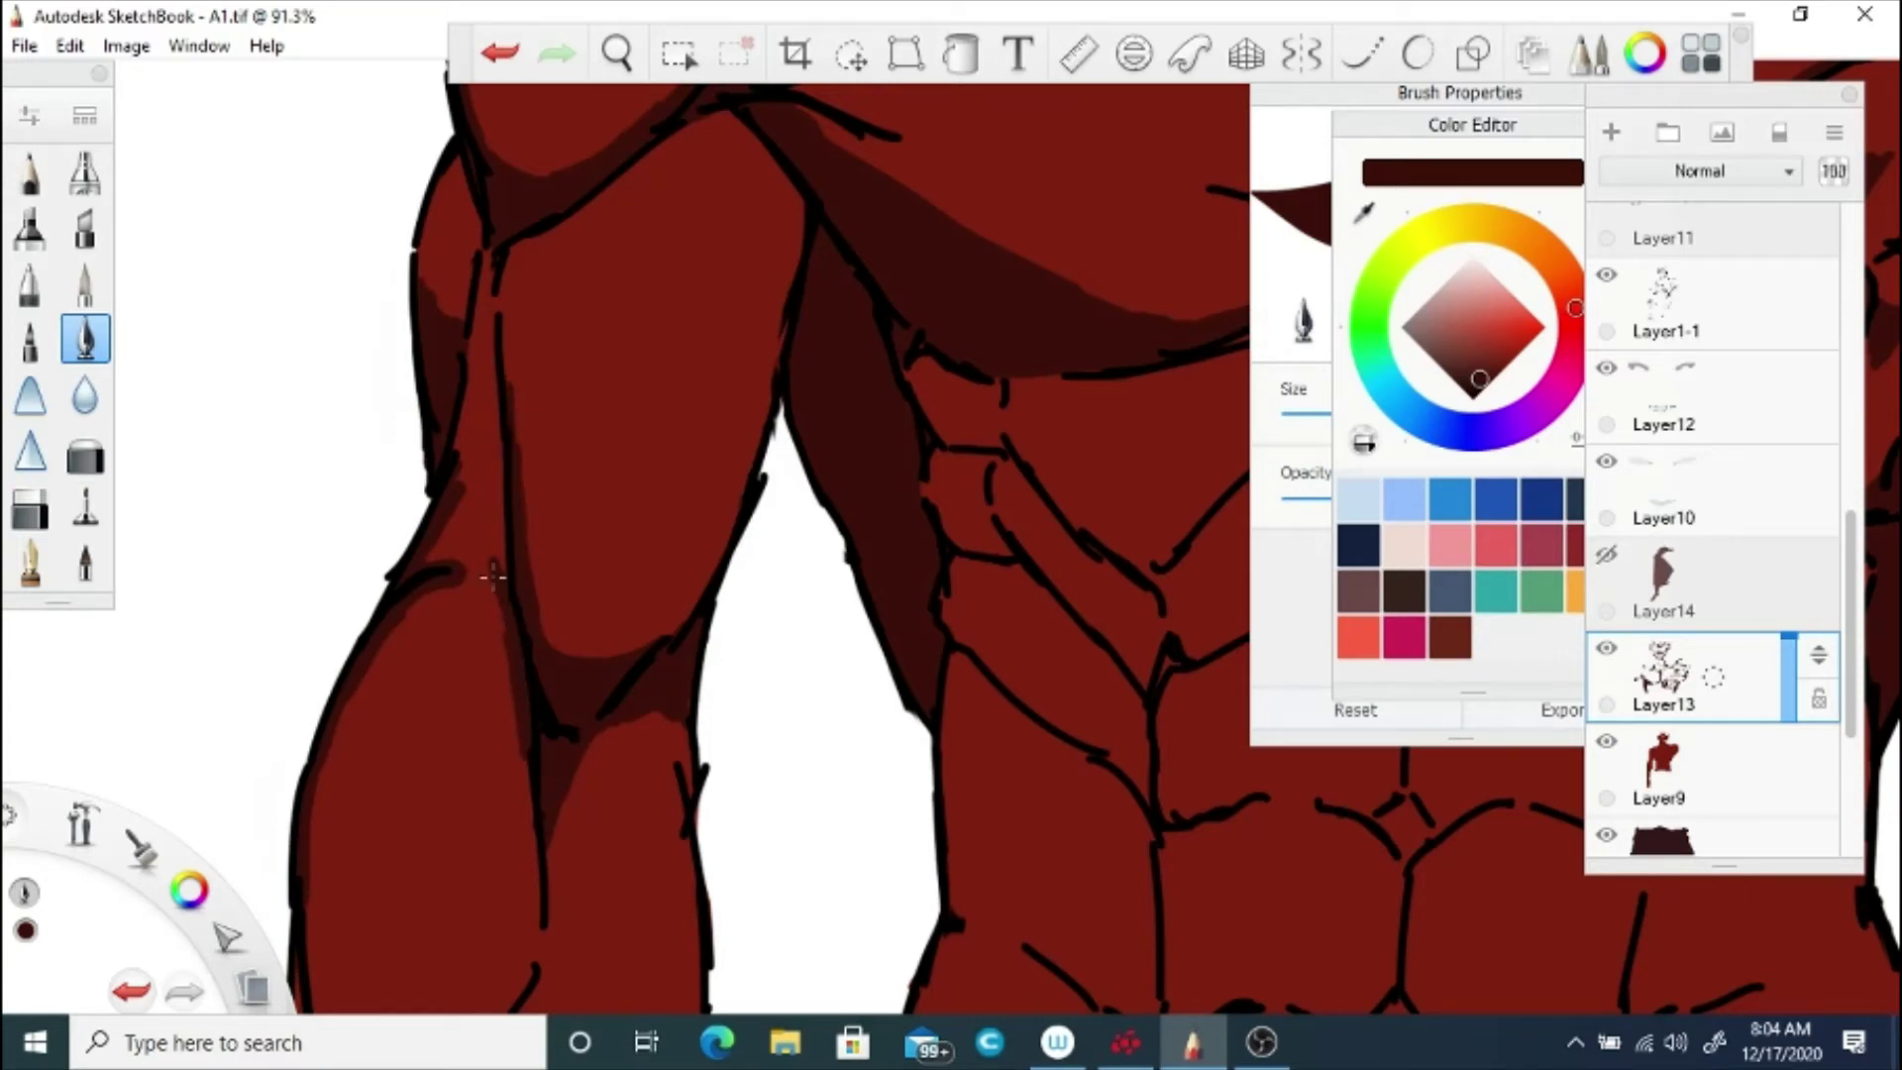
# Step: Add dark red shadow to the top of the hanging arm, beneath the shoulder muscle and across to the armpit
pyautogui.click(615, 53)
pyautogui.moveTo(534, 777)
pyautogui.mouseDown()
pyautogui.moveTo(552, 693)
pyautogui.moveTo(540, 845)
pyautogui.mouseUp()
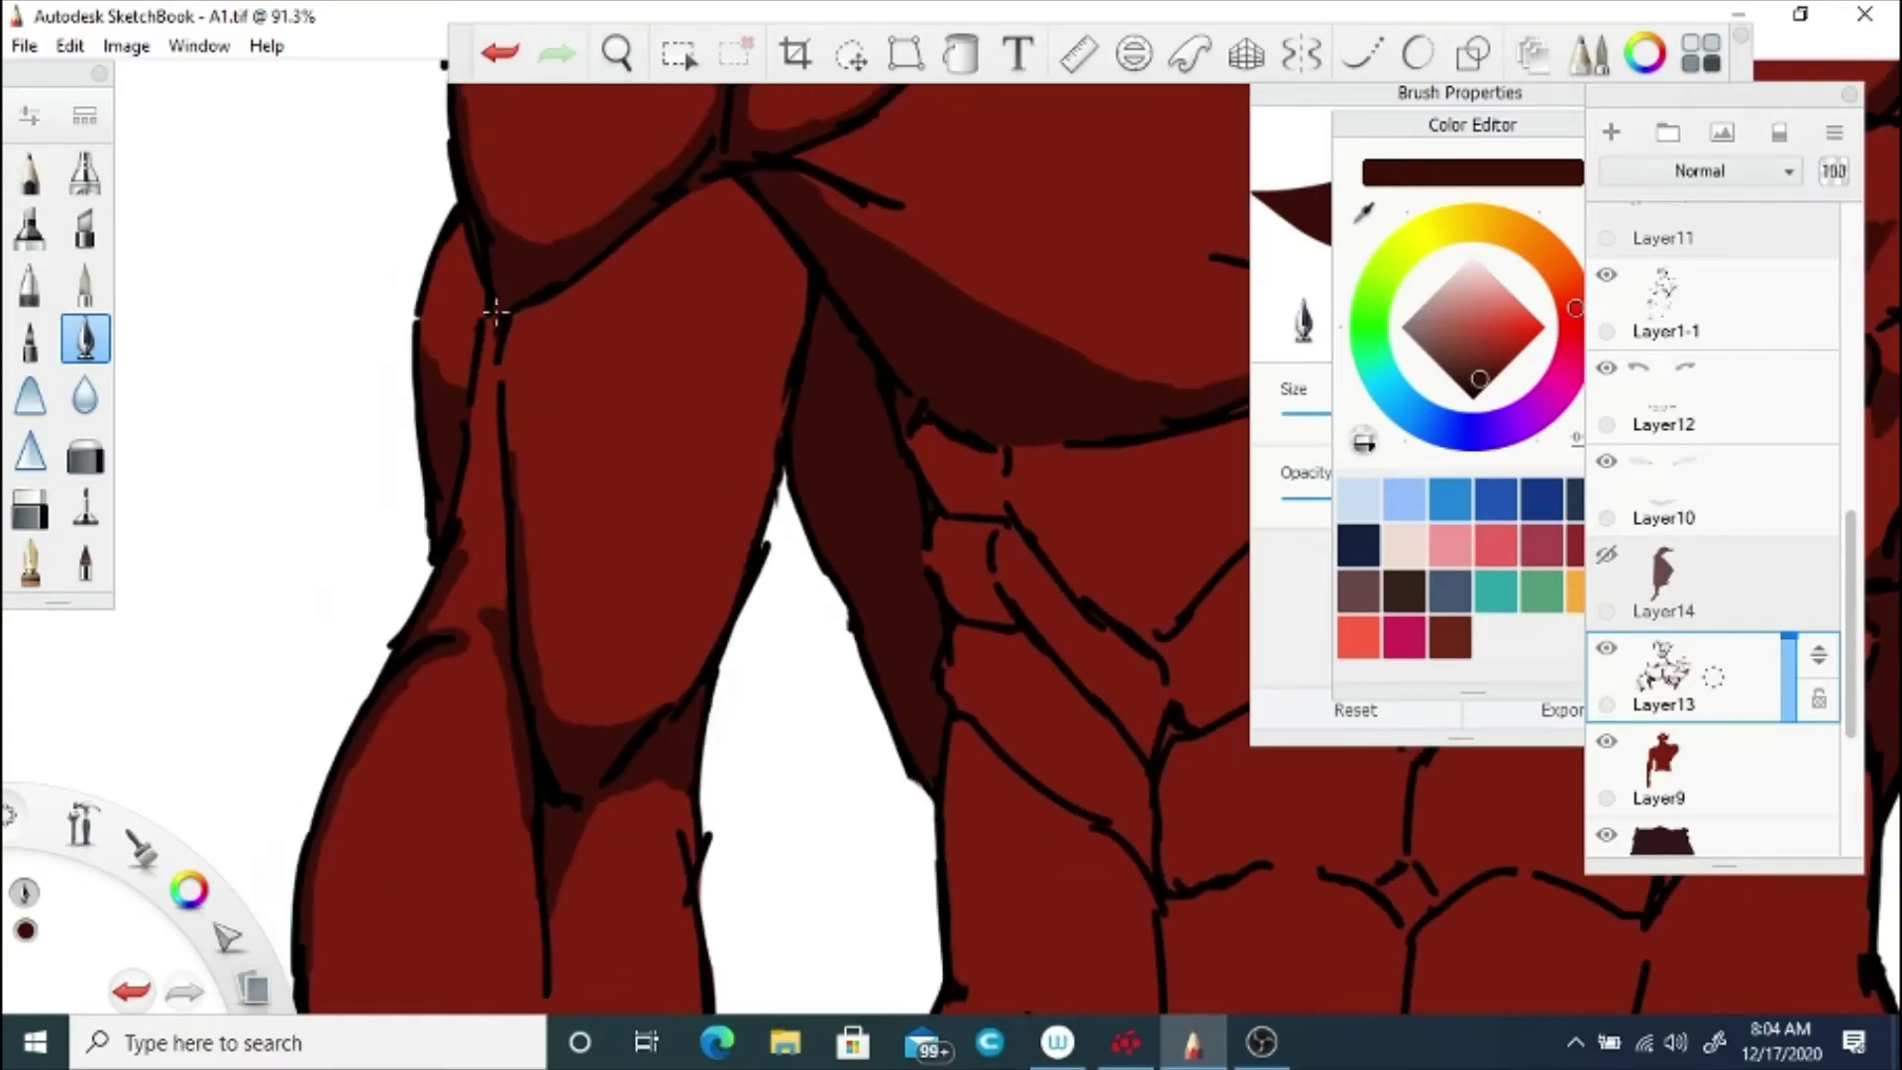
pyautogui.moveTo(496, 308); pyautogui.dragTo(492, 341)
pyautogui.moveTo(808, 295)
pyautogui.mouseDown()
pyautogui.moveTo(797, 256)
pyautogui.moveTo(797, 334)
pyautogui.moveTo(755, 206)
pyautogui.moveTo(790, 297)
pyautogui.moveTo(662, 202)
pyautogui.mouseUp()
# Step: Fill the inner forearm muscle of the hanging arm with a broad dark red shadow and shade the forearm's outer edge
pyautogui.click(616, 54)
pyautogui.moveTo(570, 540)
pyautogui.mouseDown()
pyautogui.moveTo(590, 650)
pyautogui.moveTo(667, 408)
pyautogui.moveTo(672, 551)
pyautogui.mouseUp()
pyautogui.click(756, 588)
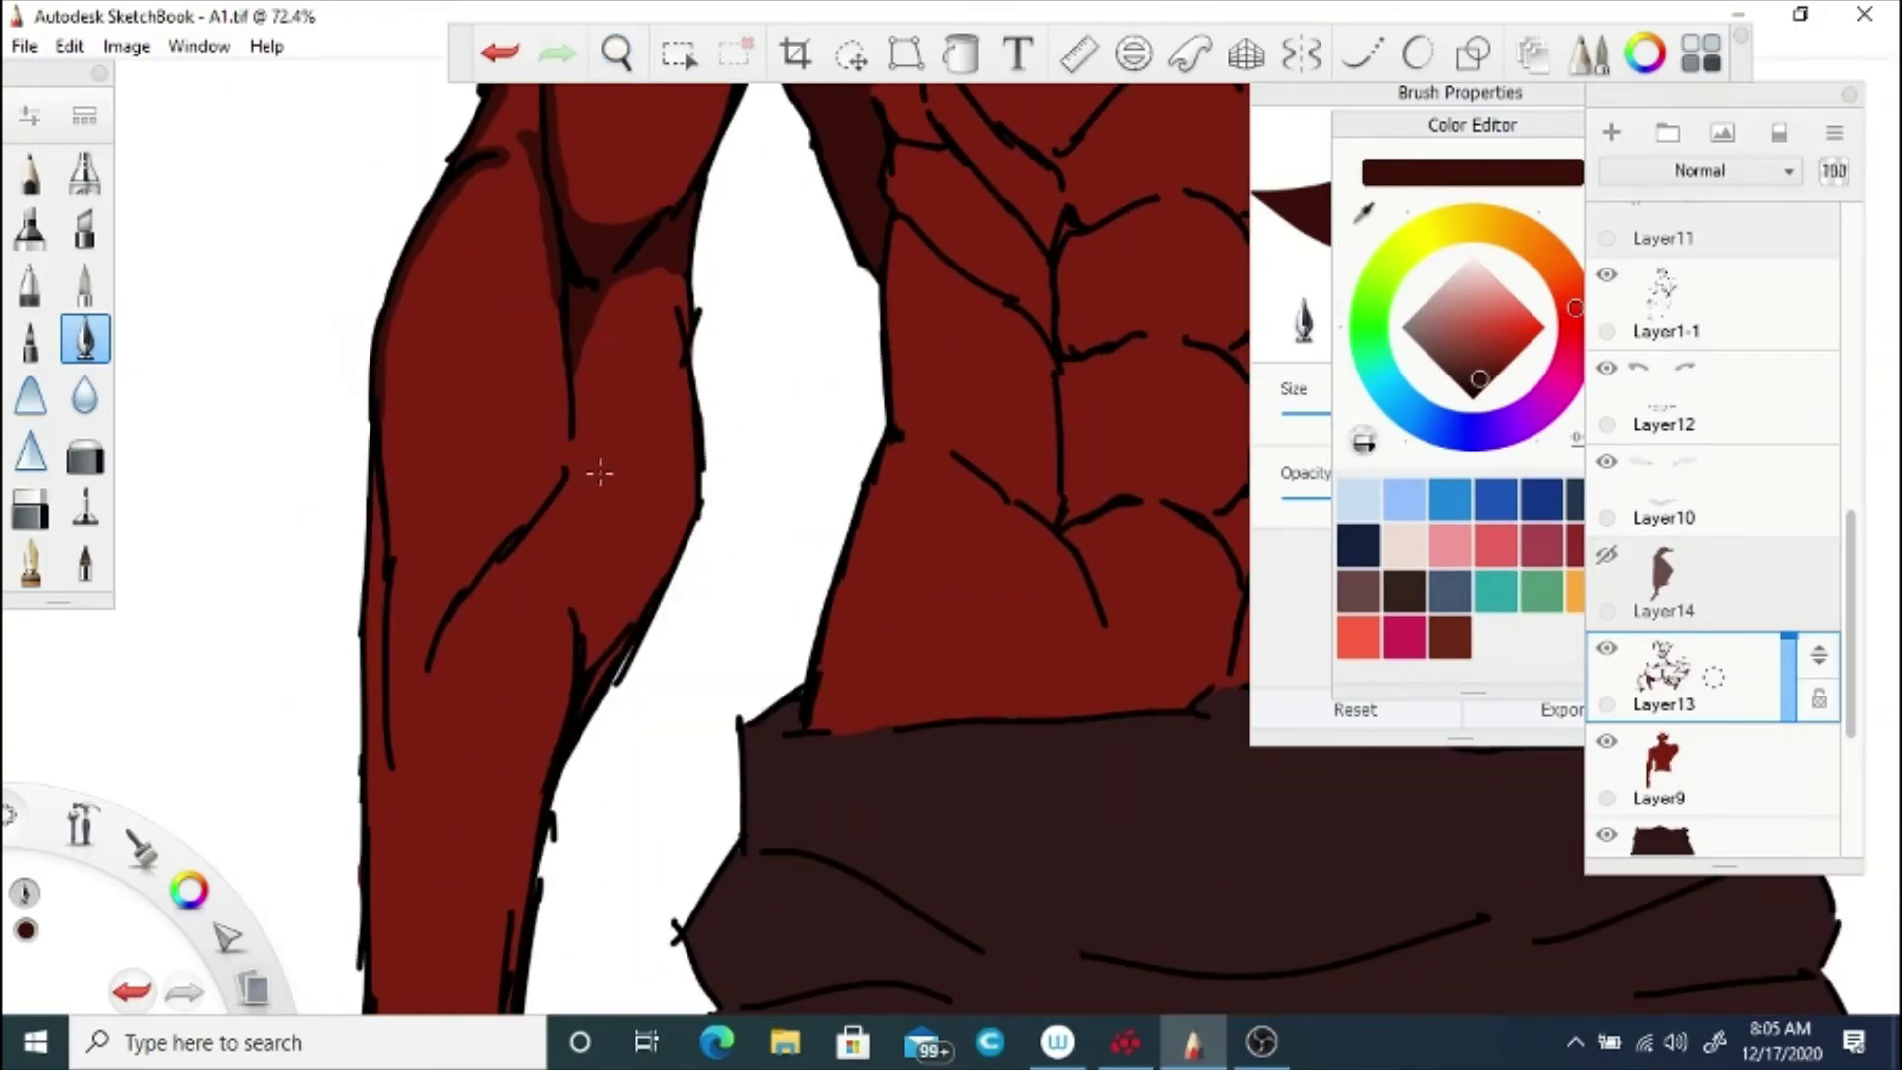
pyautogui.moveTo(599, 473)
pyautogui.mouseDown()
pyautogui.moveTo(638, 465)
pyautogui.moveTo(673, 585)
pyautogui.moveTo(599, 644)
pyautogui.moveTo(599, 555)
pyautogui.moveTo(564, 561)
pyautogui.moveTo(558, 495)
pyautogui.moveTo(535, 526)
pyautogui.moveTo(590, 480)
pyautogui.moveTo(582, 633)
pyautogui.moveTo(445, 634)
pyautogui.moveTo(551, 645)
pyautogui.moveTo(437, 657)
pyautogui.moveTo(509, 509)
pyautogui.moveTo(427, 660)
pyautogui.moveTo(530, 479)
pyautogui.moveTo(395, 518)
pyautogui.moveTo(387, 426)
pyautogui.moveTo(473, 621)
pyautogui.moveTo(454, 586)
pyautogui.moveTo(397, 656)
pyautogui.mouseUp()
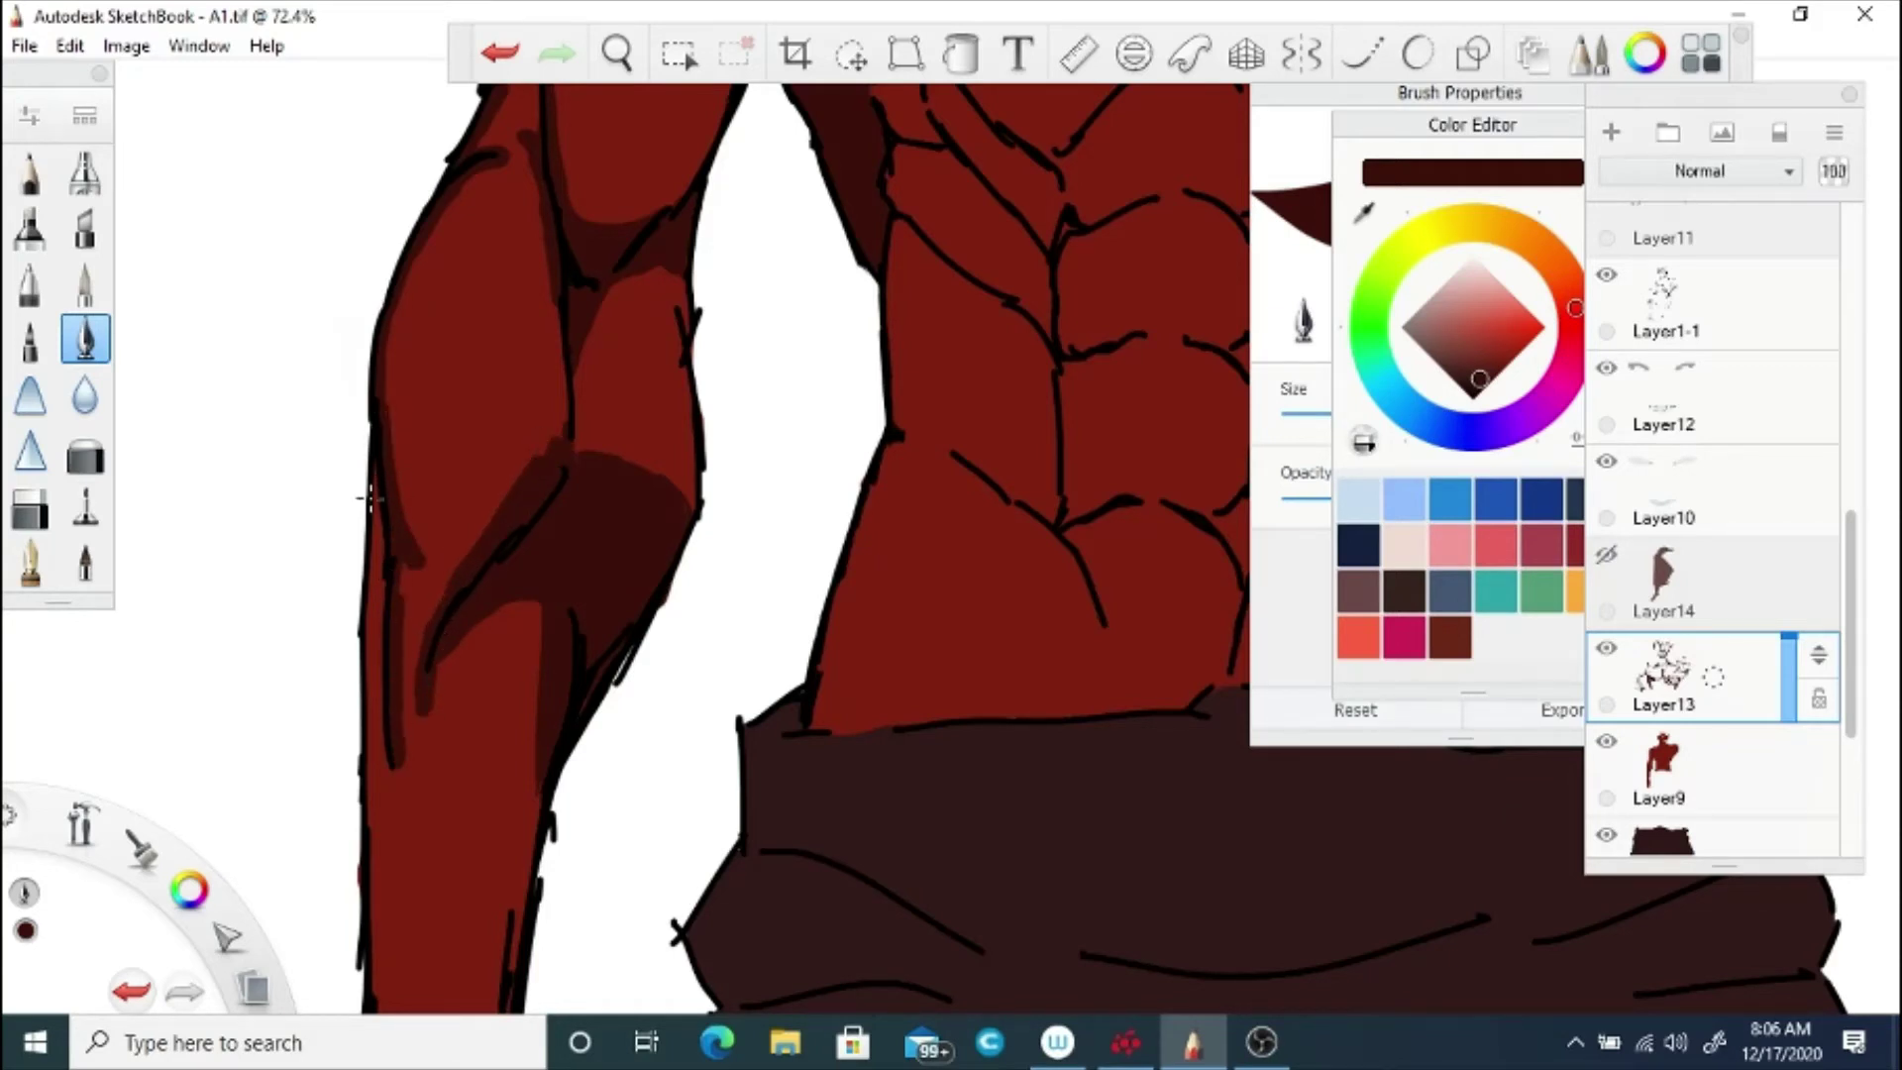
pyautogui.moveTo(371, 498); pyautogui.dragTo(382, 748)
# Step: Paint narrow dark red shadows along both edges of the hanging arm's lower forearm, down to the wrist
pyautogui.press('space')
pyautogui.moveTo(489, 826); pyautogui.dragTo(559, 442)
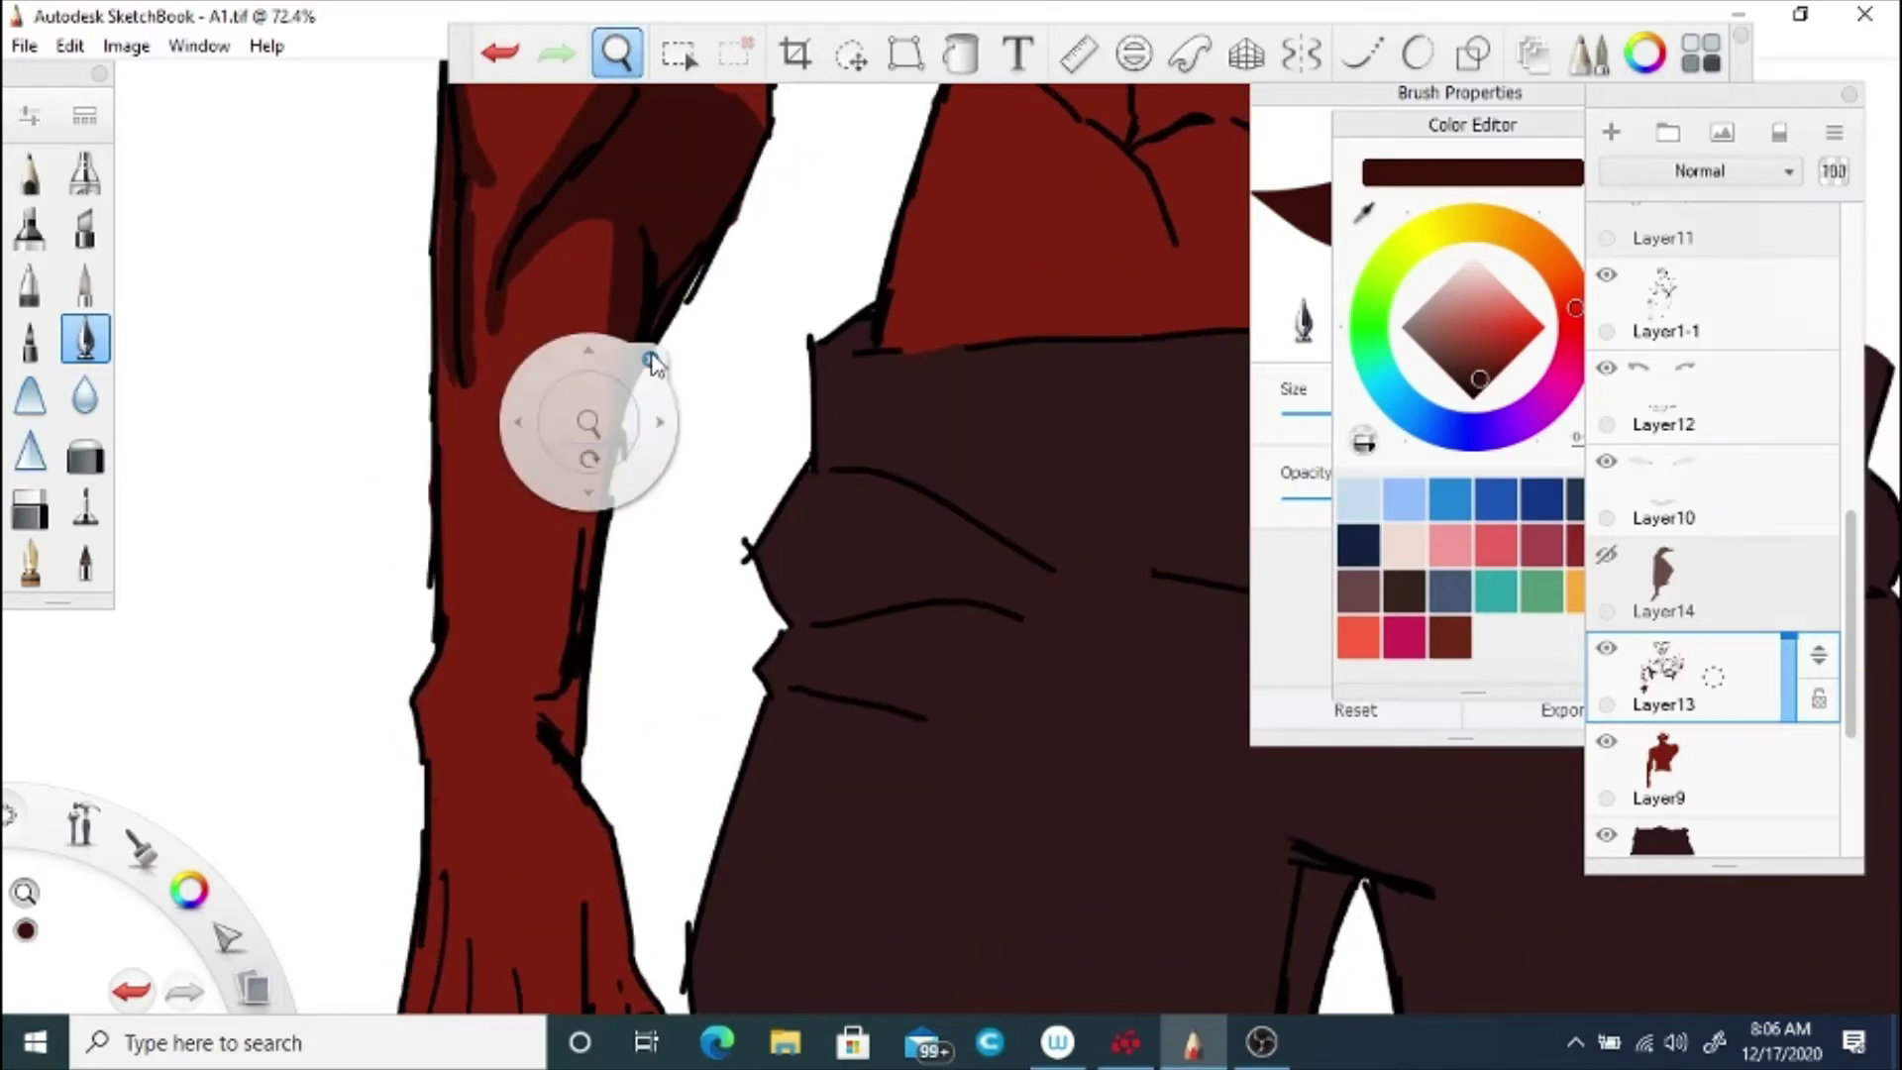
pyautogui.moveTo(578, 530); pyautogui.dragTo(561, 659)
pyautogui.moveTo(540, 694); pyautogui.dragTo(563, 616)
pyautogui.moveTo(441, 606); pyautogui.dragTo(447, 558)
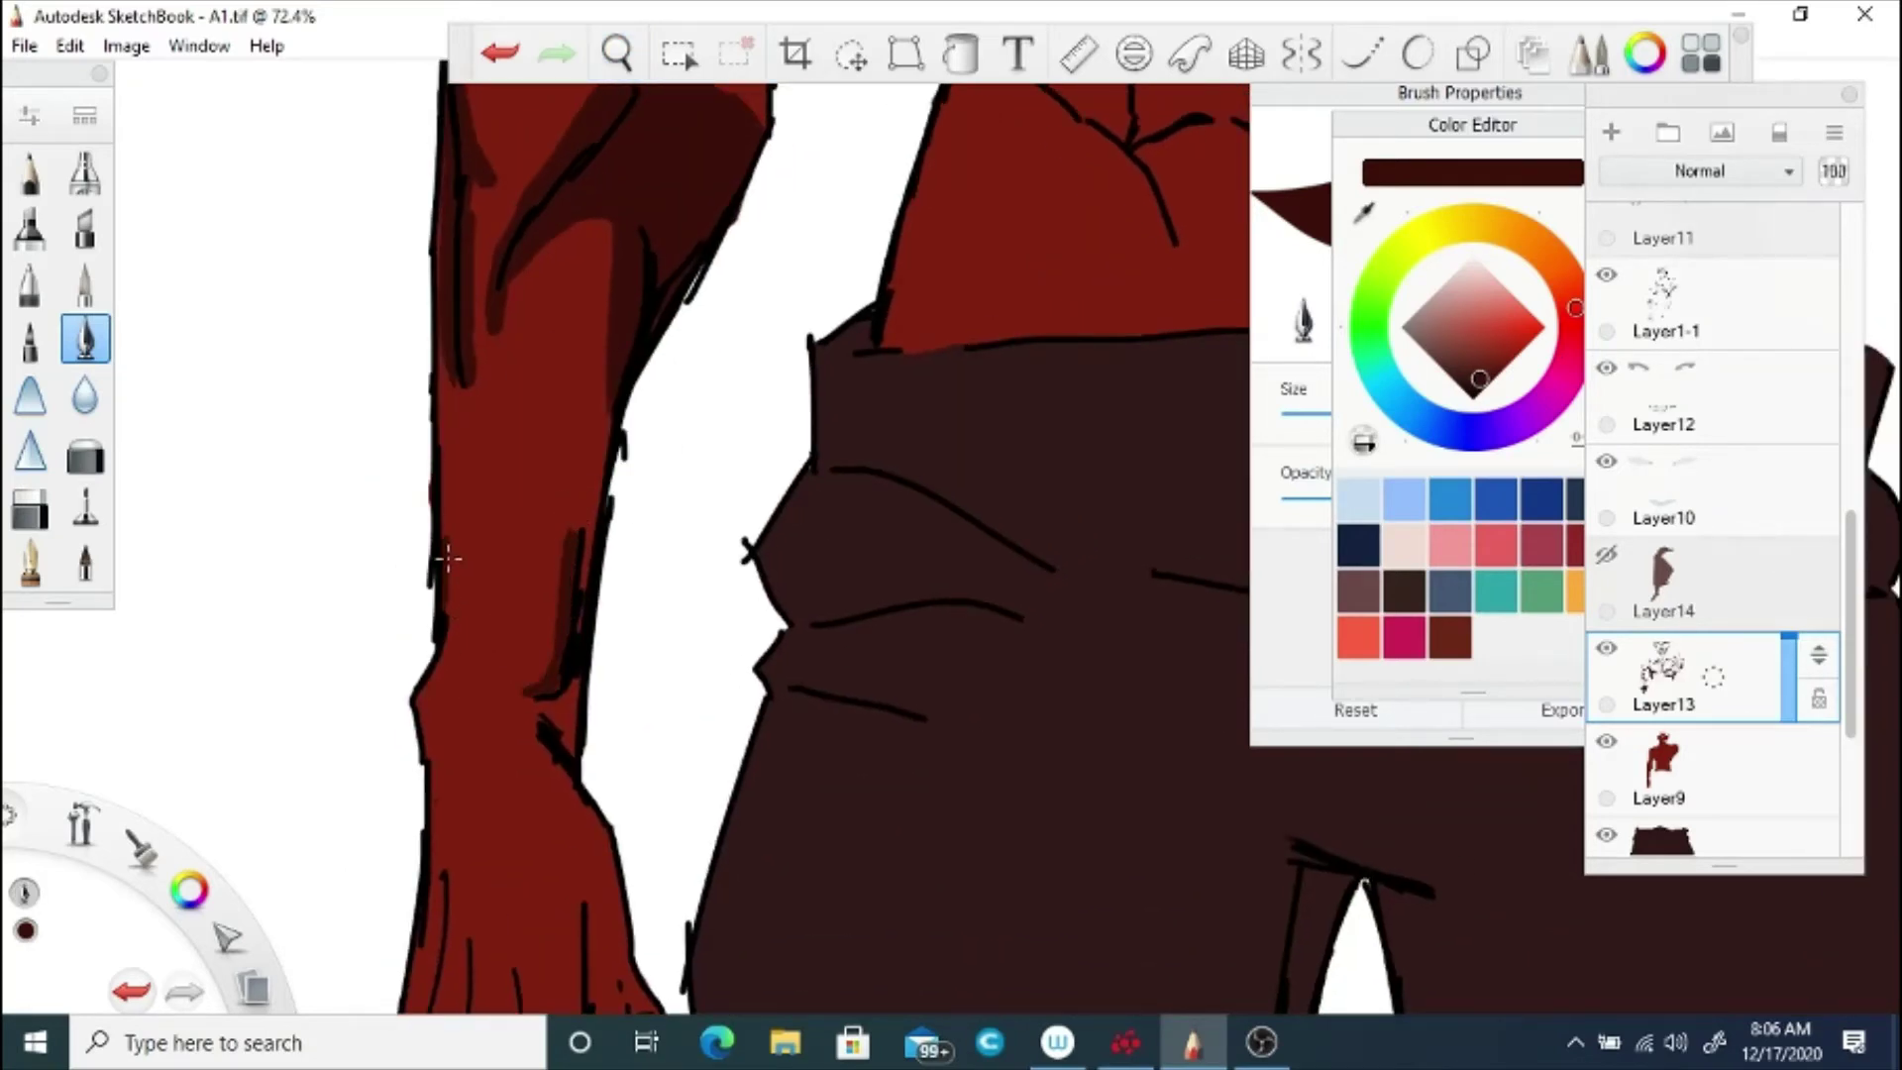
pyautogui.moveTo(444, 424); pyautogui.dragTo(443, 536)
# Step: Paint dark red shadows on the back of the hanging hand, along the tendon lines, thumb base and outer edge
pyautogui.press('space')
pyautogui.moveTo(495, 327)
pyautogui.mouseDown()
pyautogui.moveTo(484, 649)
pyautogui.moveTo(478, 633)
pyautogui.moveTo(526, 628)
pyautogui.moveTo(516, 684)
pyautogui.mouseUp()
pyautogui.press('e')
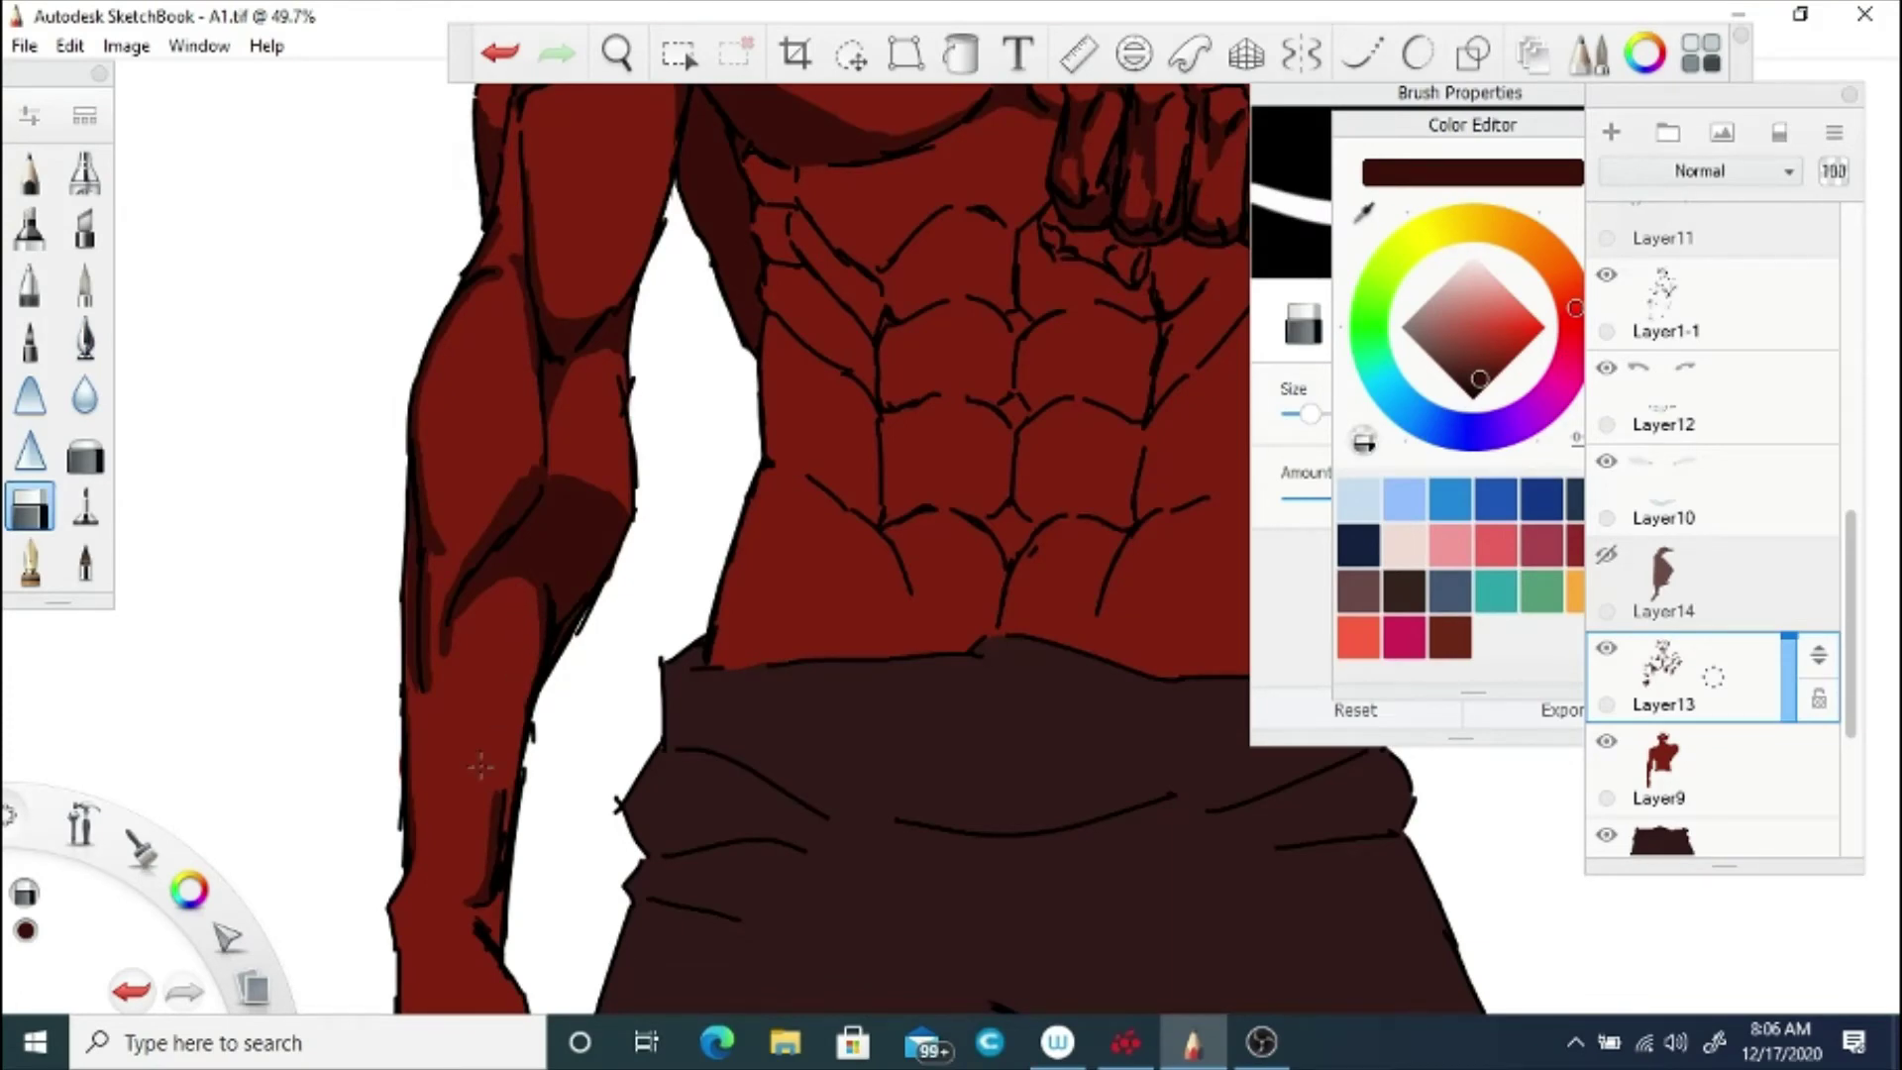
pyautogui.click(86, 338)
pyautogui.press('space')
pyautogui.moveTo(471, 842)
pyautogui.mouseDown()
pyautogui.moveTo(485, 750)
pyautogui.moveTo(620, 437)
pyautogui.mouseUp()
pyautogui.moveTo(620, 436); pyautogui.dragTo(650, 424)
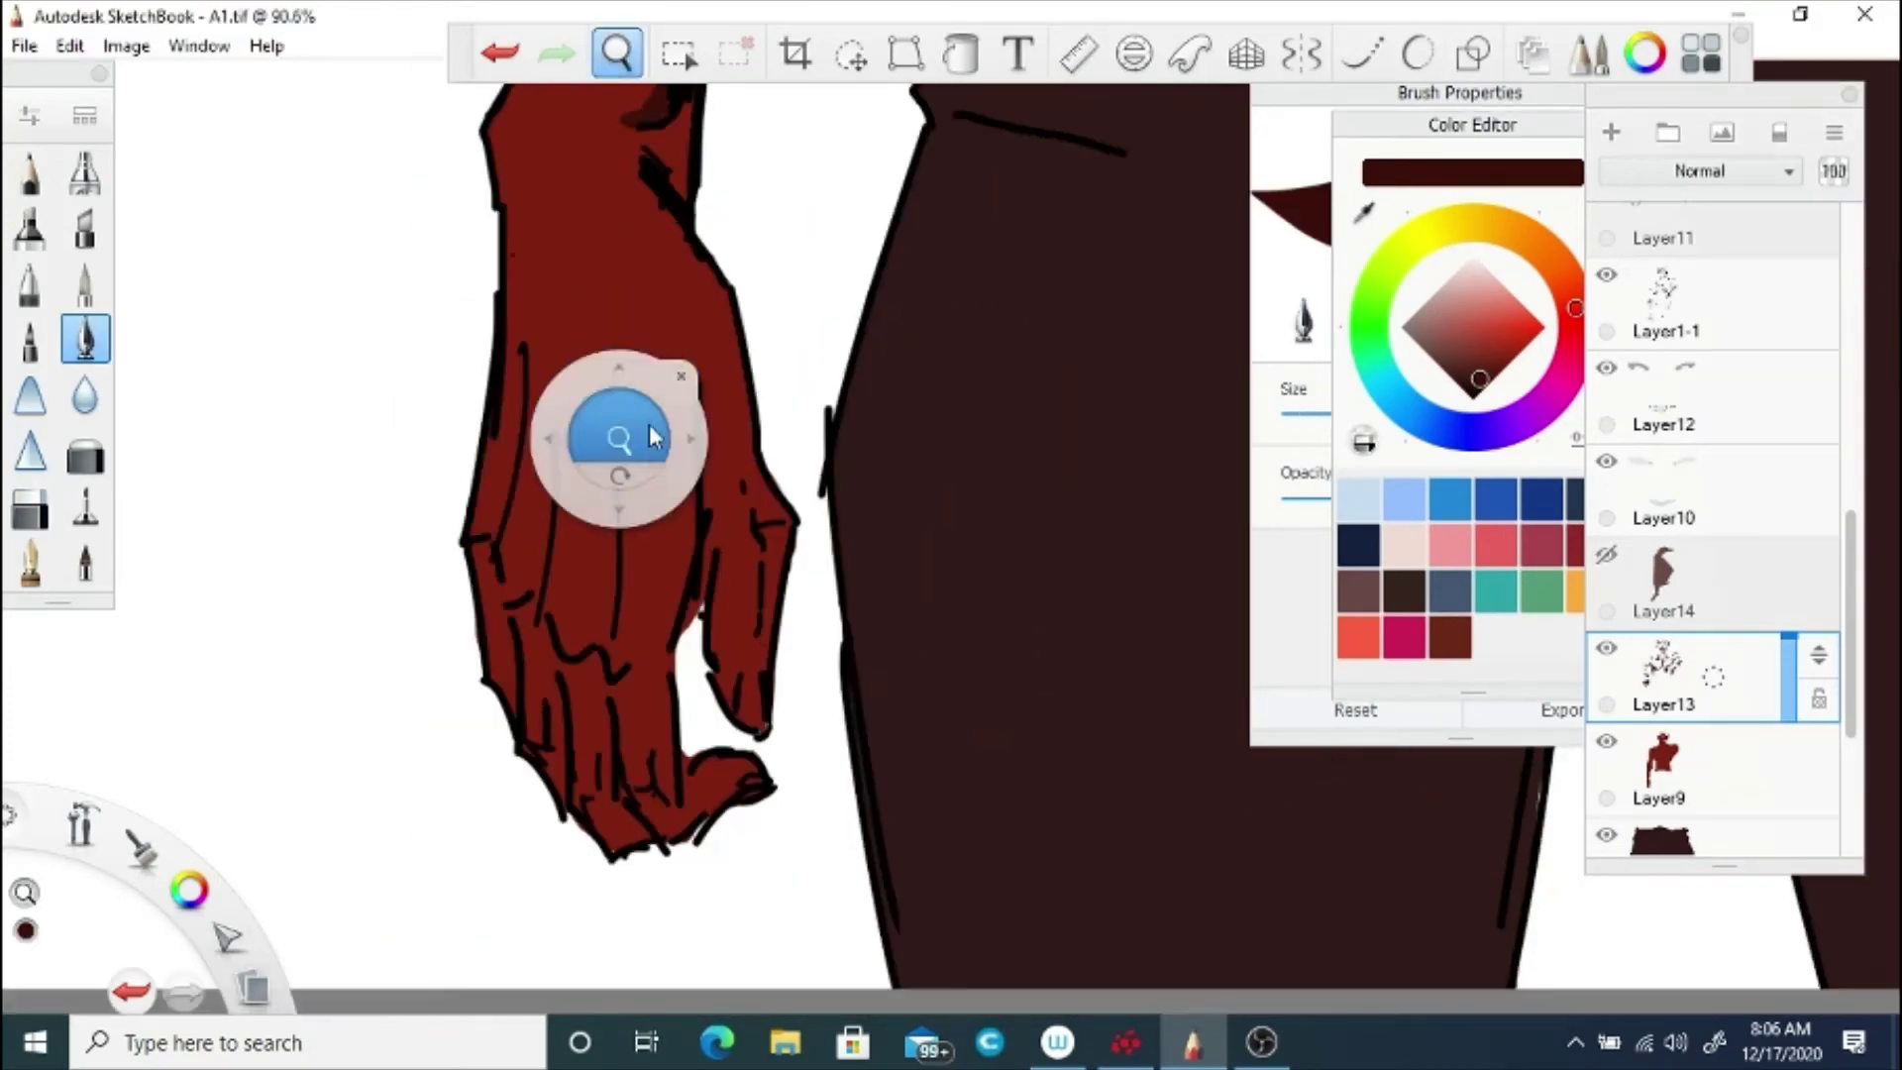
pyautogui.moveTo(650, 158); pyautogui.dragTo(686, 208)
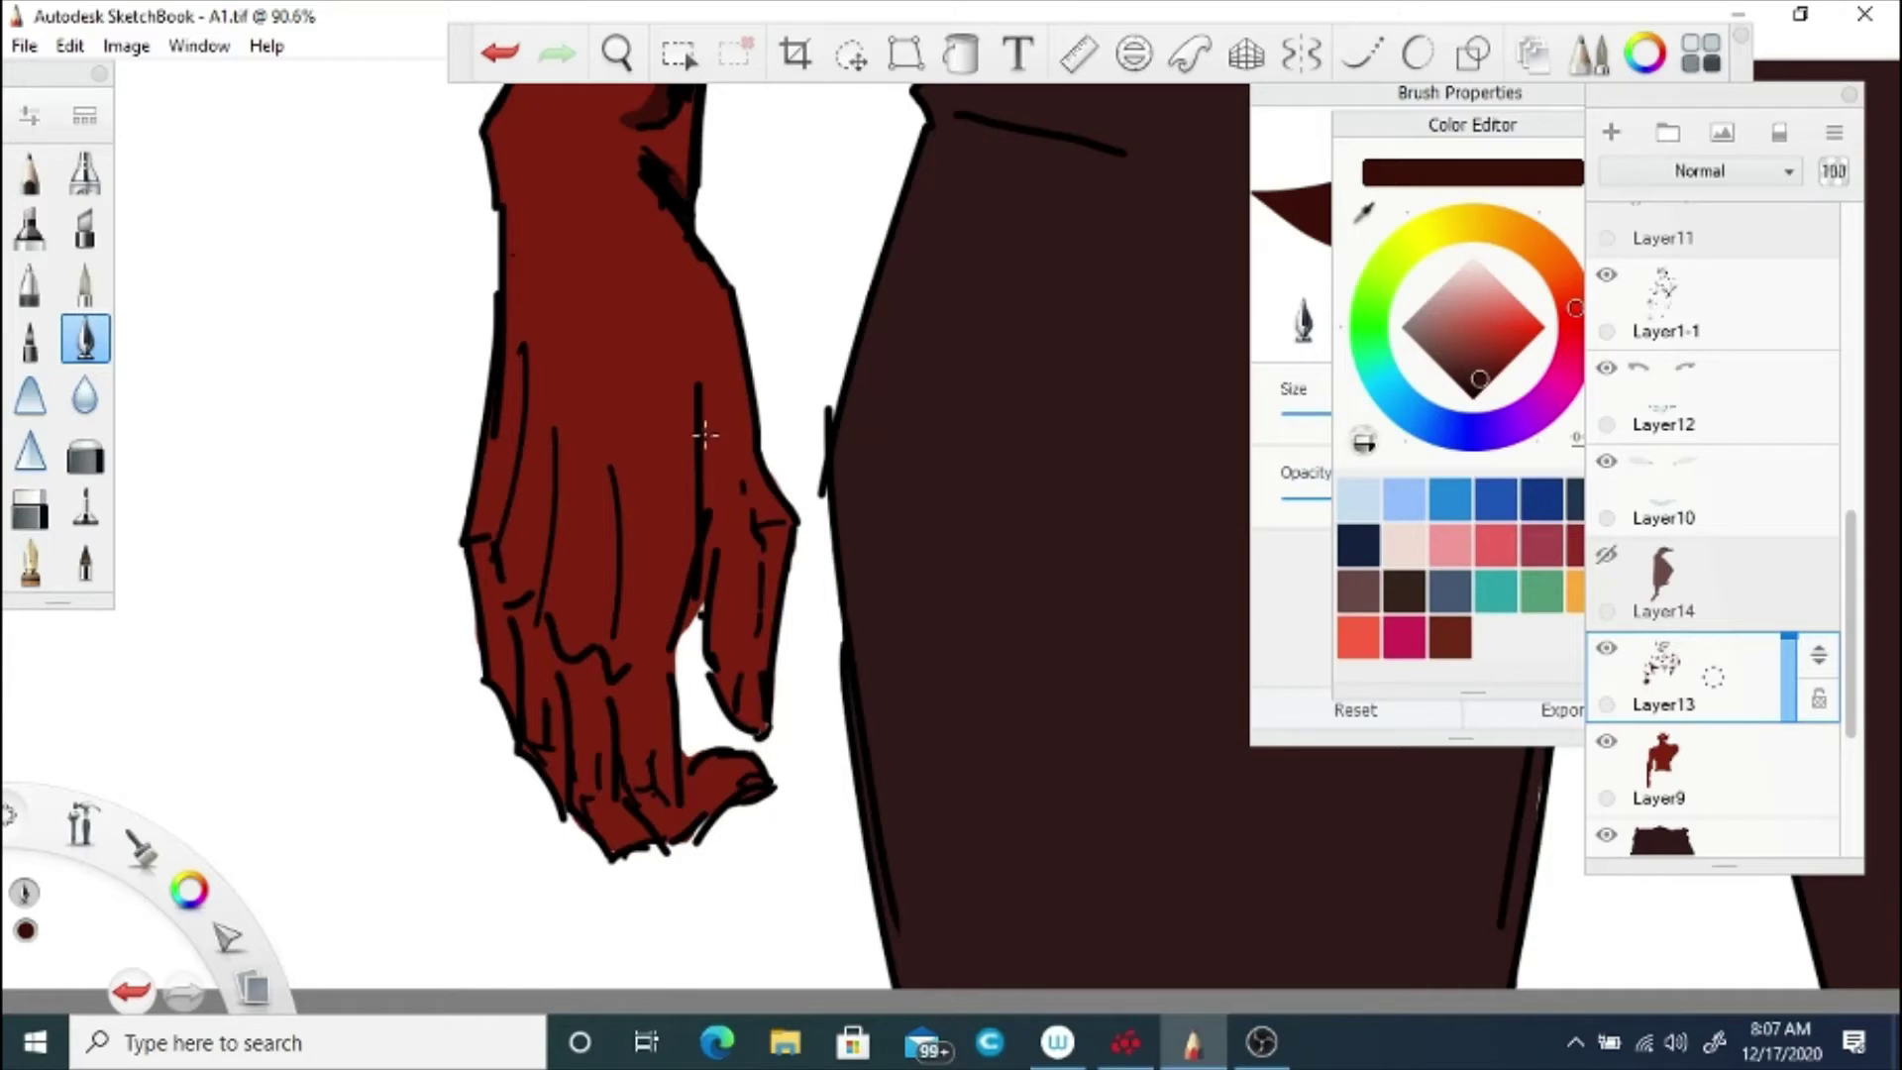
pyautogui.moveTo(704, 433); pyautogui.dragTo(695, 596)
pyautogui.moveTo(622, 525); pyautogui.dragTo(620, 644)
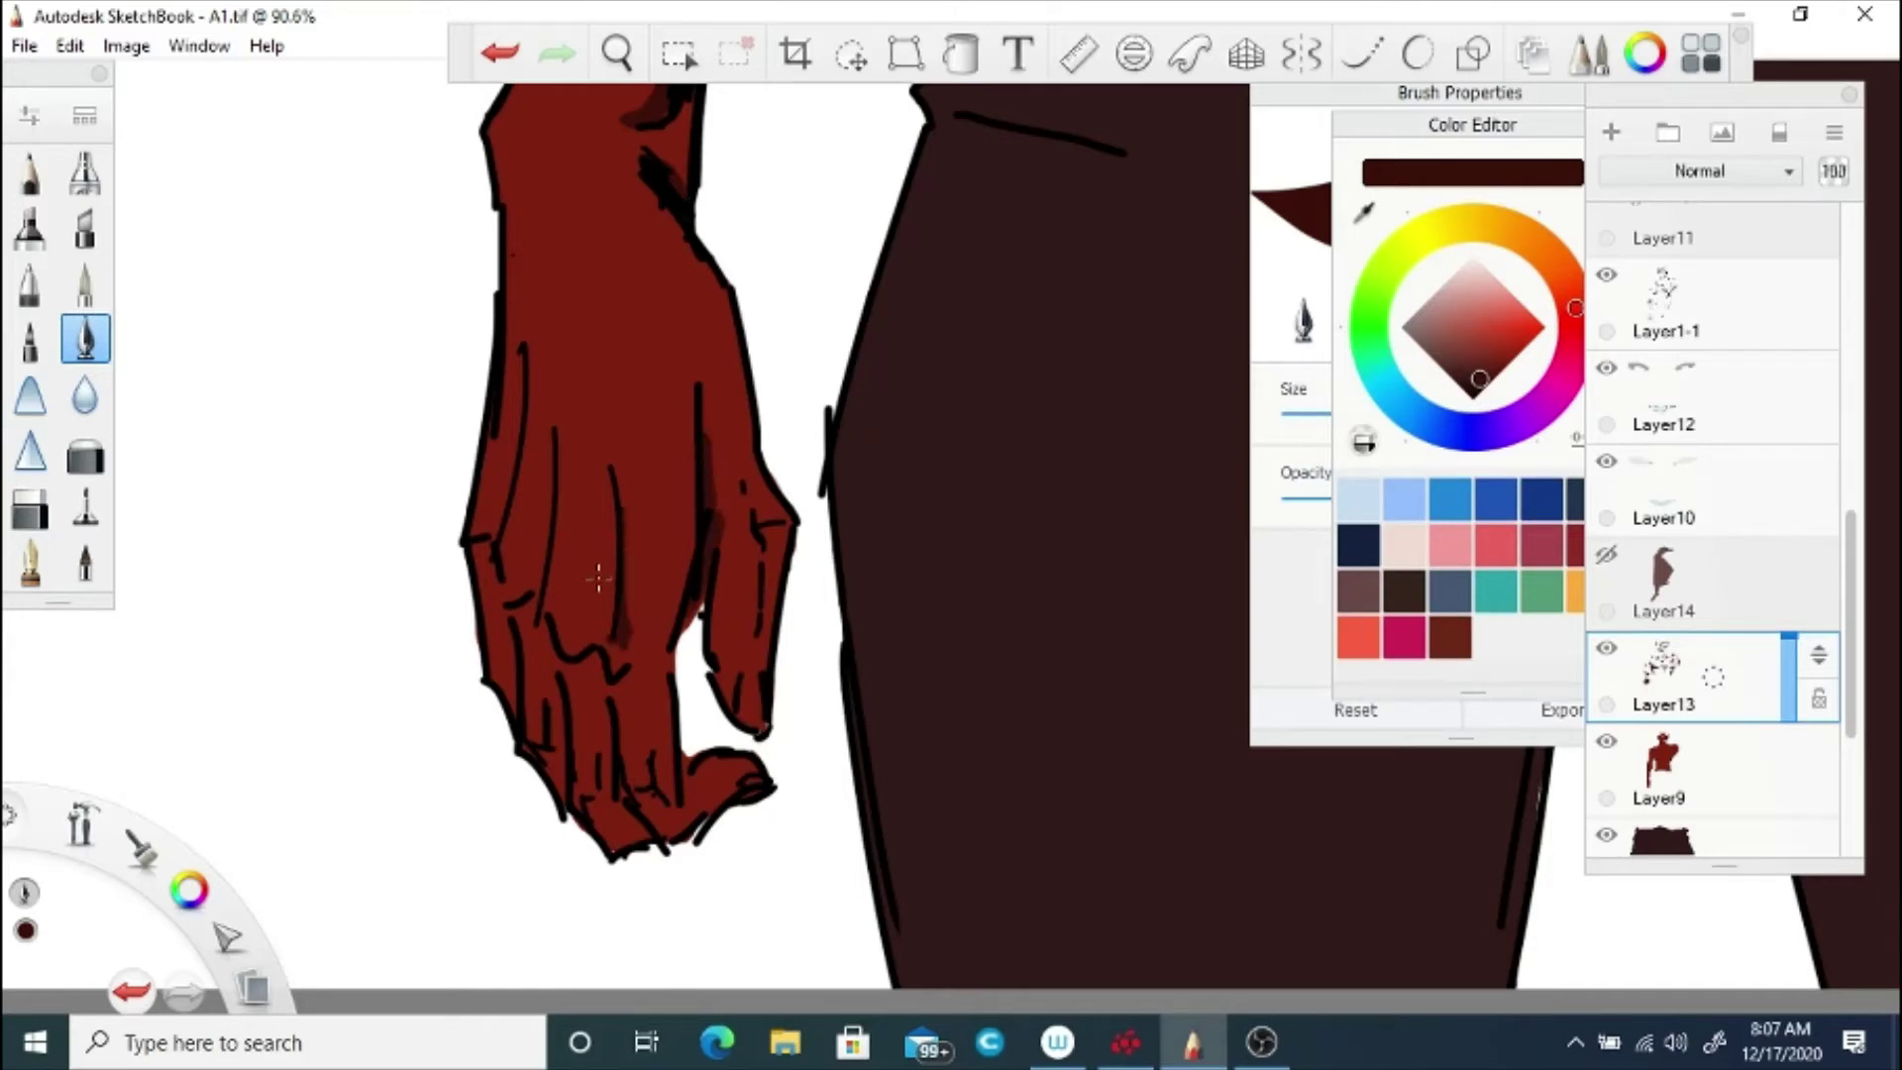
pyautogui.moveTo(558, 456)
pyautogui.mouseDown()
pyautogui.moveTo(559, 528)
pyautogui.moveTo(525, 457)
pyautogui.mouseUp()
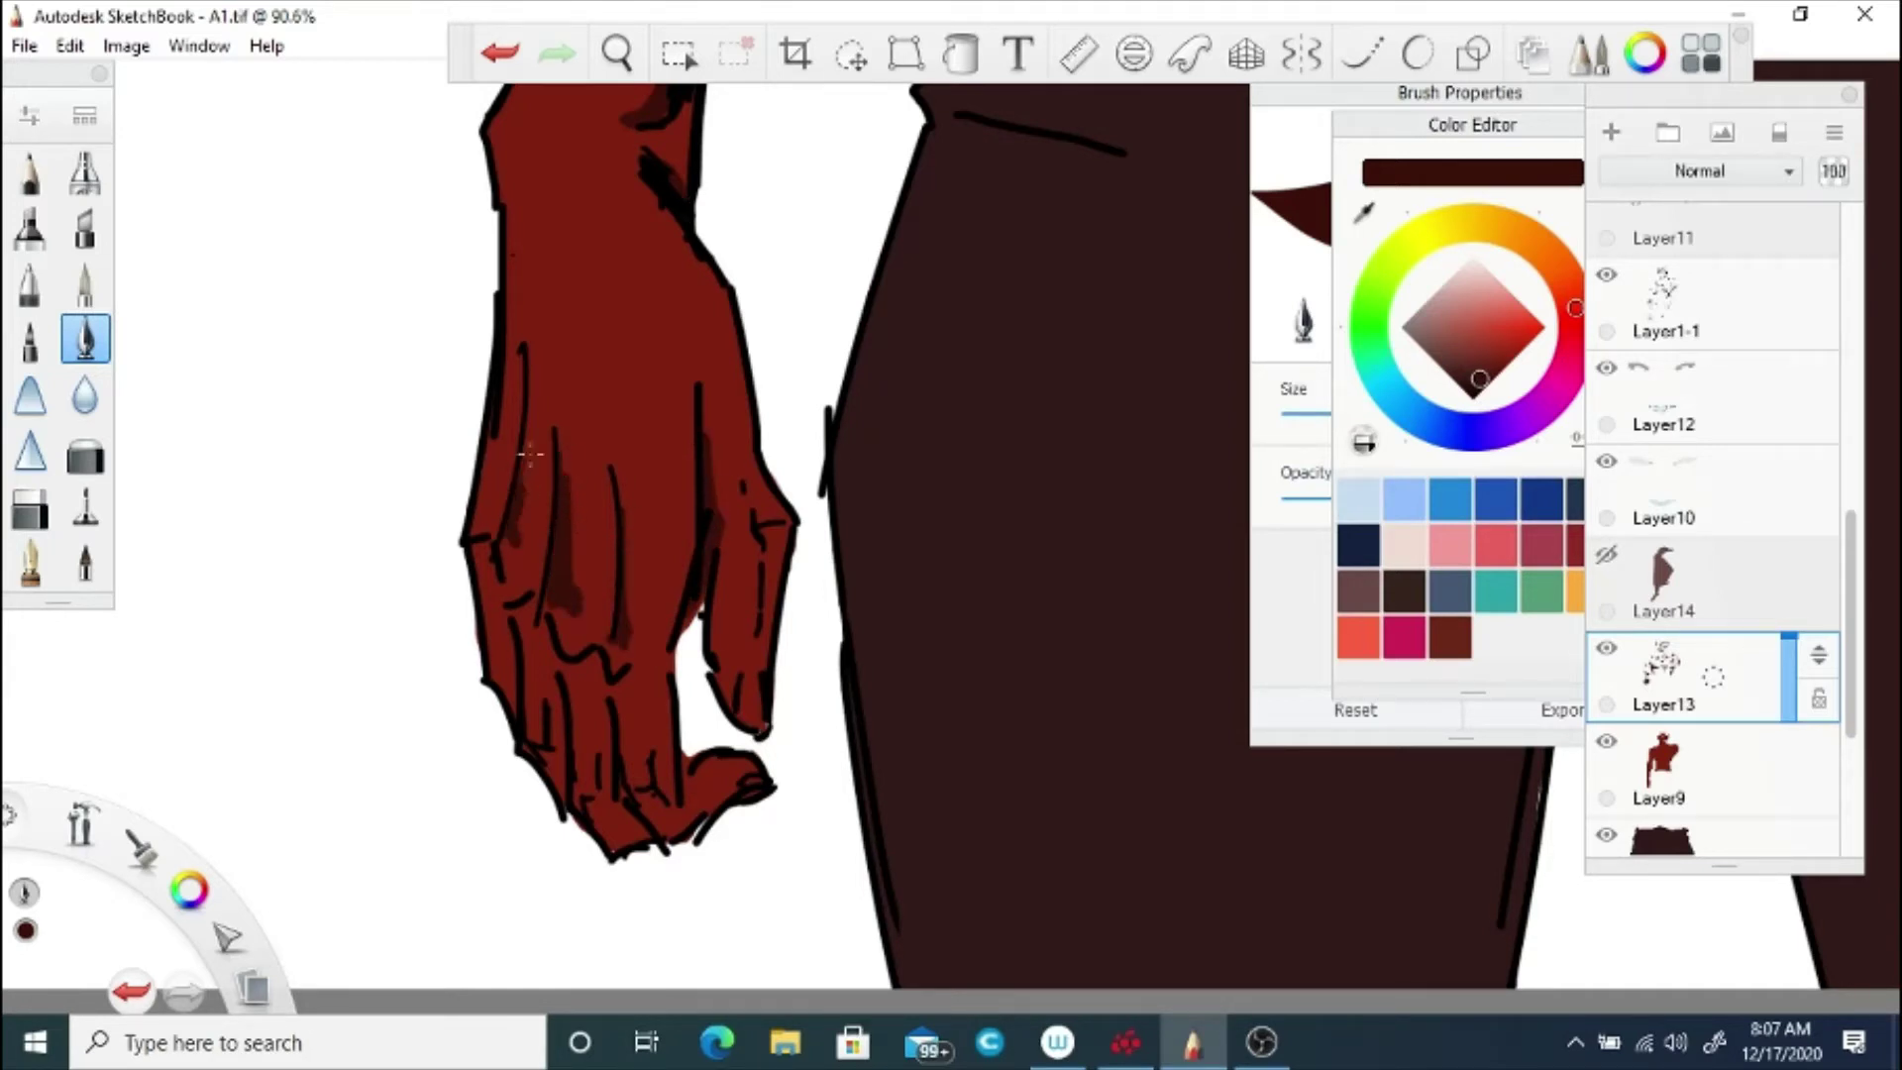
pyautogui.moveTo(521, 547); pyautogui.dragTo(508, 359)
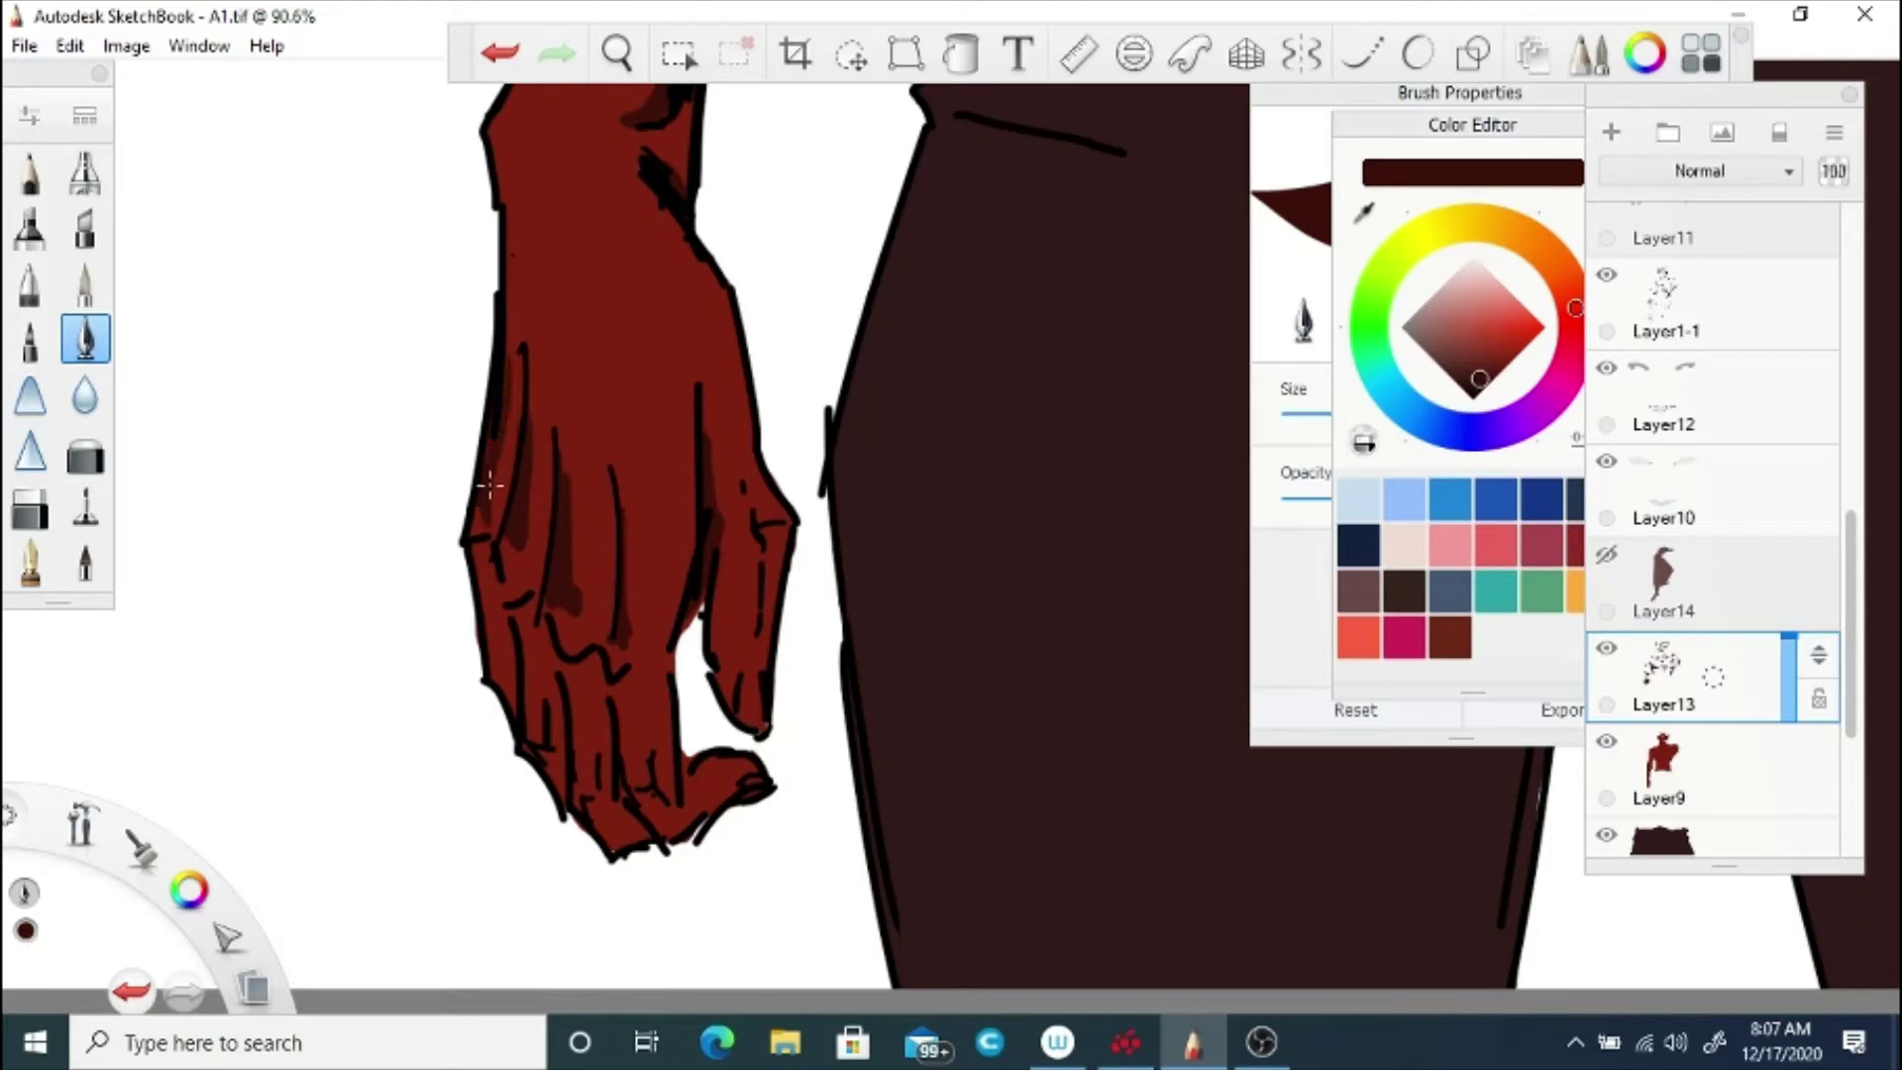
# Step: Shade the fingers of the hanging hand in dark red between the knuckles, along their edges and across the fingertips
pyautogui.moveTo(546, 627)
pyautogui.mouseDown()
pyautogui.moveTo(574, 721)
pyautogui.moveTo(628, 768)
pyautogui.moveTo(536, 684)
pyautogui.moveTo(528, 708)
pyautogui.mouseUp()
pyautogui.moveTo(474, 534); pyautogui.dragTo(487, 591)
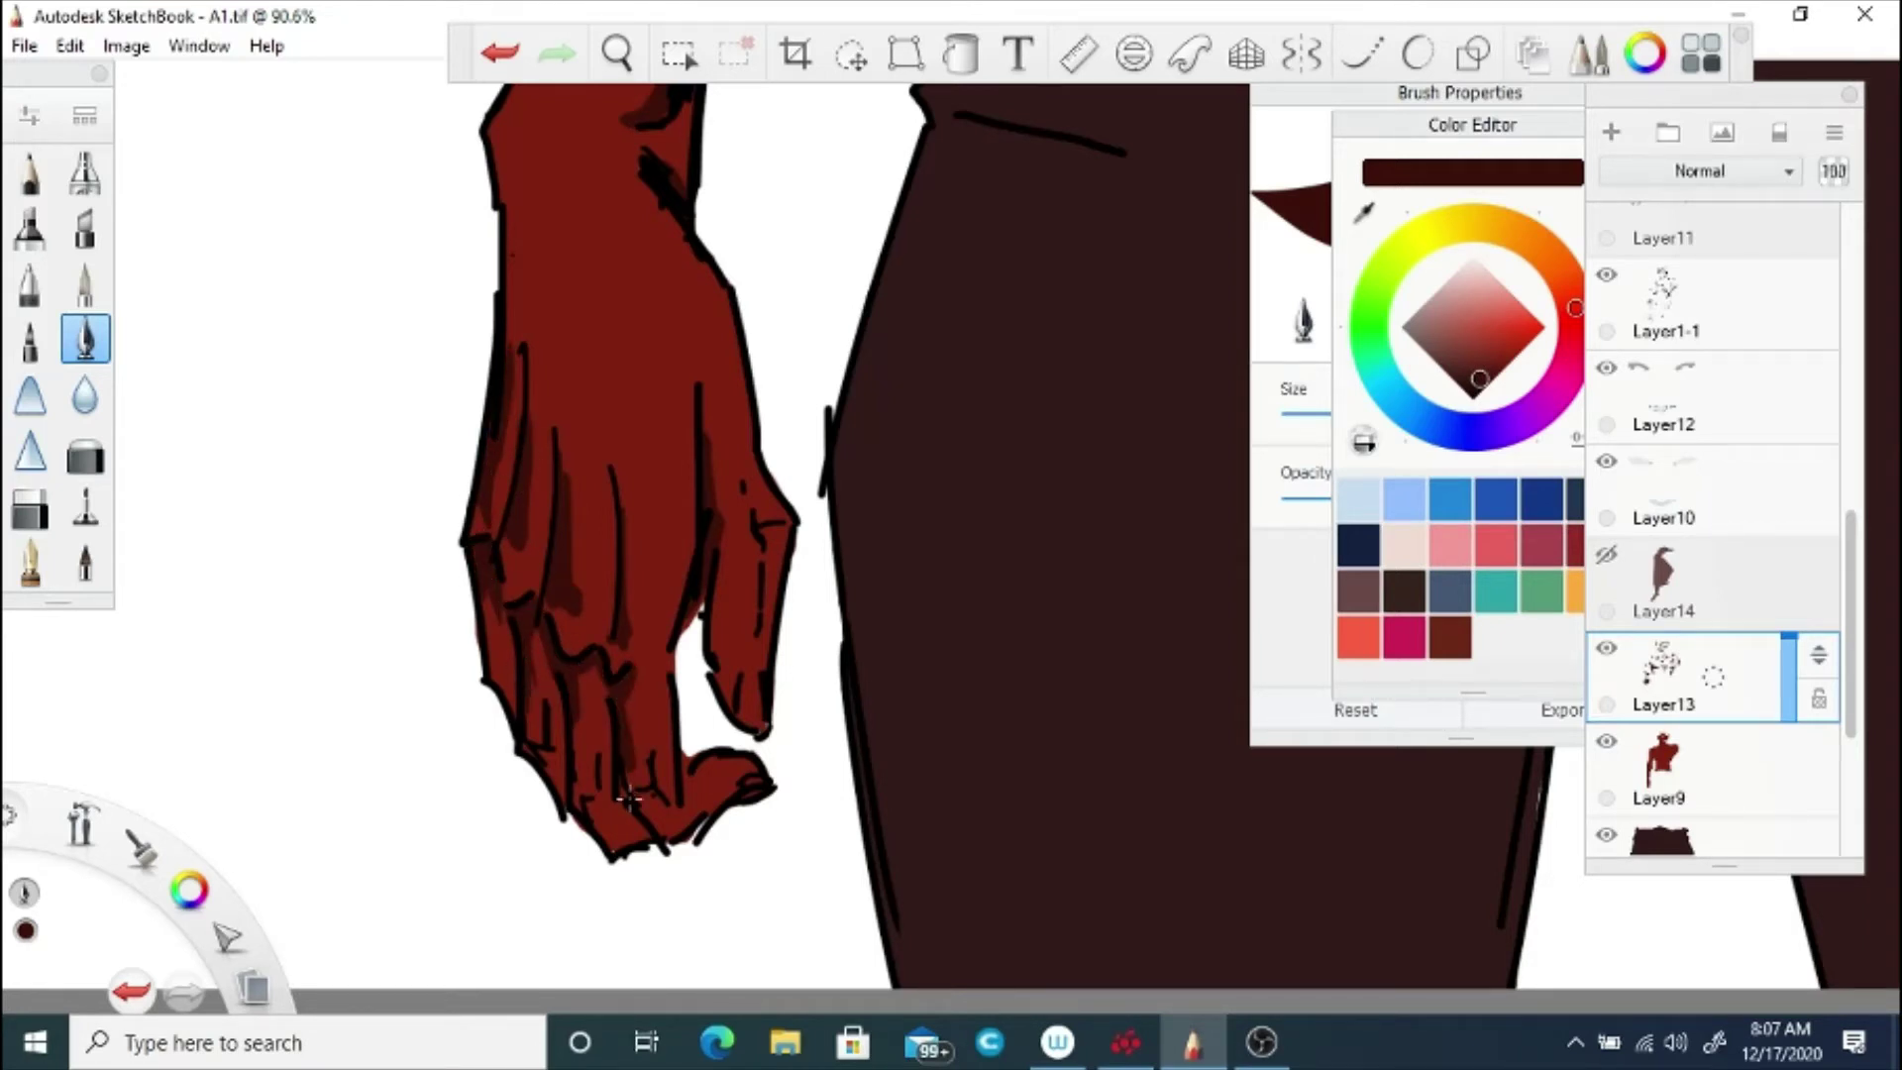
pyautogui.moveTo(627, 798); pyautogui.dragTo(612, 837)
pyautogui.moveTo(719, 797); pyautogui.dragTo(657, 840)
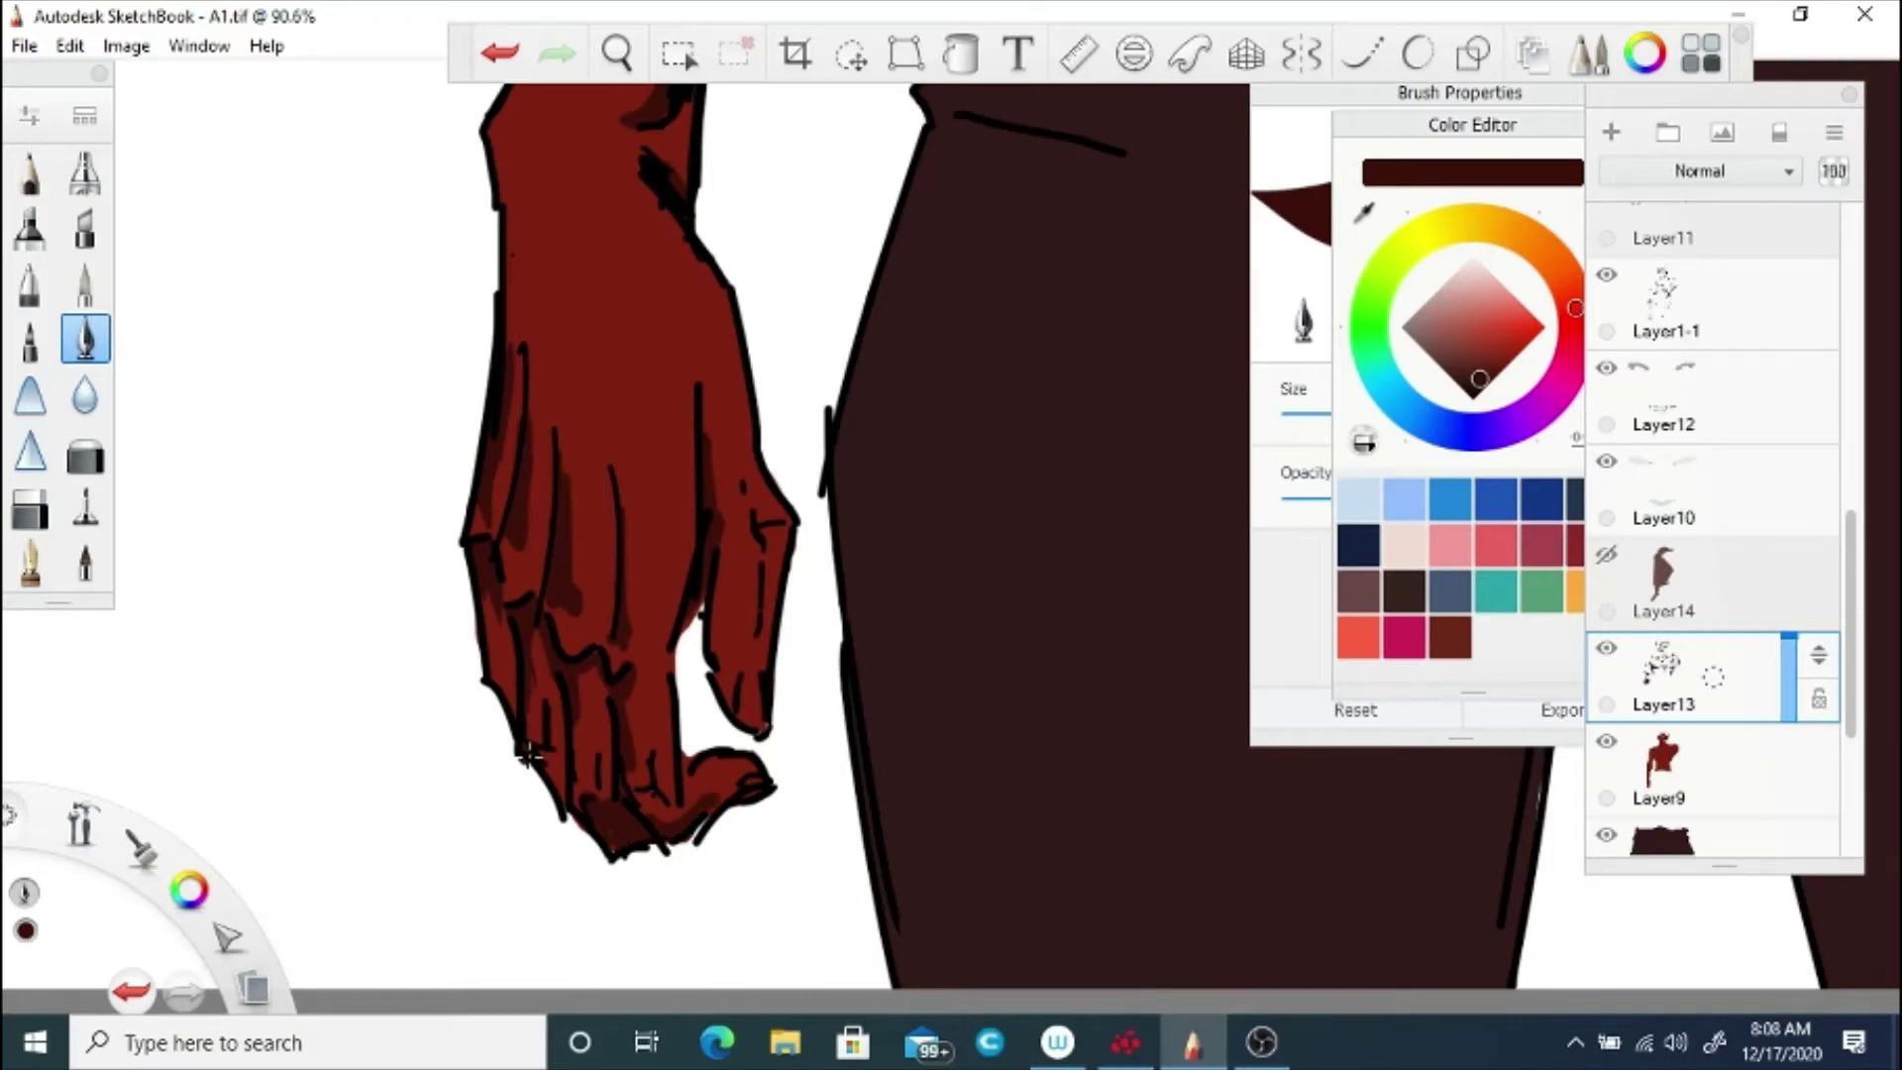
pyautogui.moveTo(531, 756); pyautogui.dragTo(565, 798)
# Step: Shade the hip muscle on the fist side around its edges in dark red and line the opposite hip's inner crease
pyautogui.press('space')
pyautogui.moveTo(670, 485); pyautogui.dragTo(693, 545)
pyautogui.moveTo(1020, 436)
pyautogui.mouseDown()
pyautogui.moveTo(1081, 693)
pyautogui.moveTo(989, 729)
pyautogui.moveTo(869, 731)
pyautogui.moveTo(794, 637)
pyautogui.mouseUp()
pyautogui.moveTo(835, 540); pyautogui.dragTo(936, 483)
pyautogui.moveTo(394, 475)
pyautogui.mouseDown()
pyautogui.moveTo(491, 556)
pyautogui.moveTo(525, 698)
pyautogui.mouseUp()
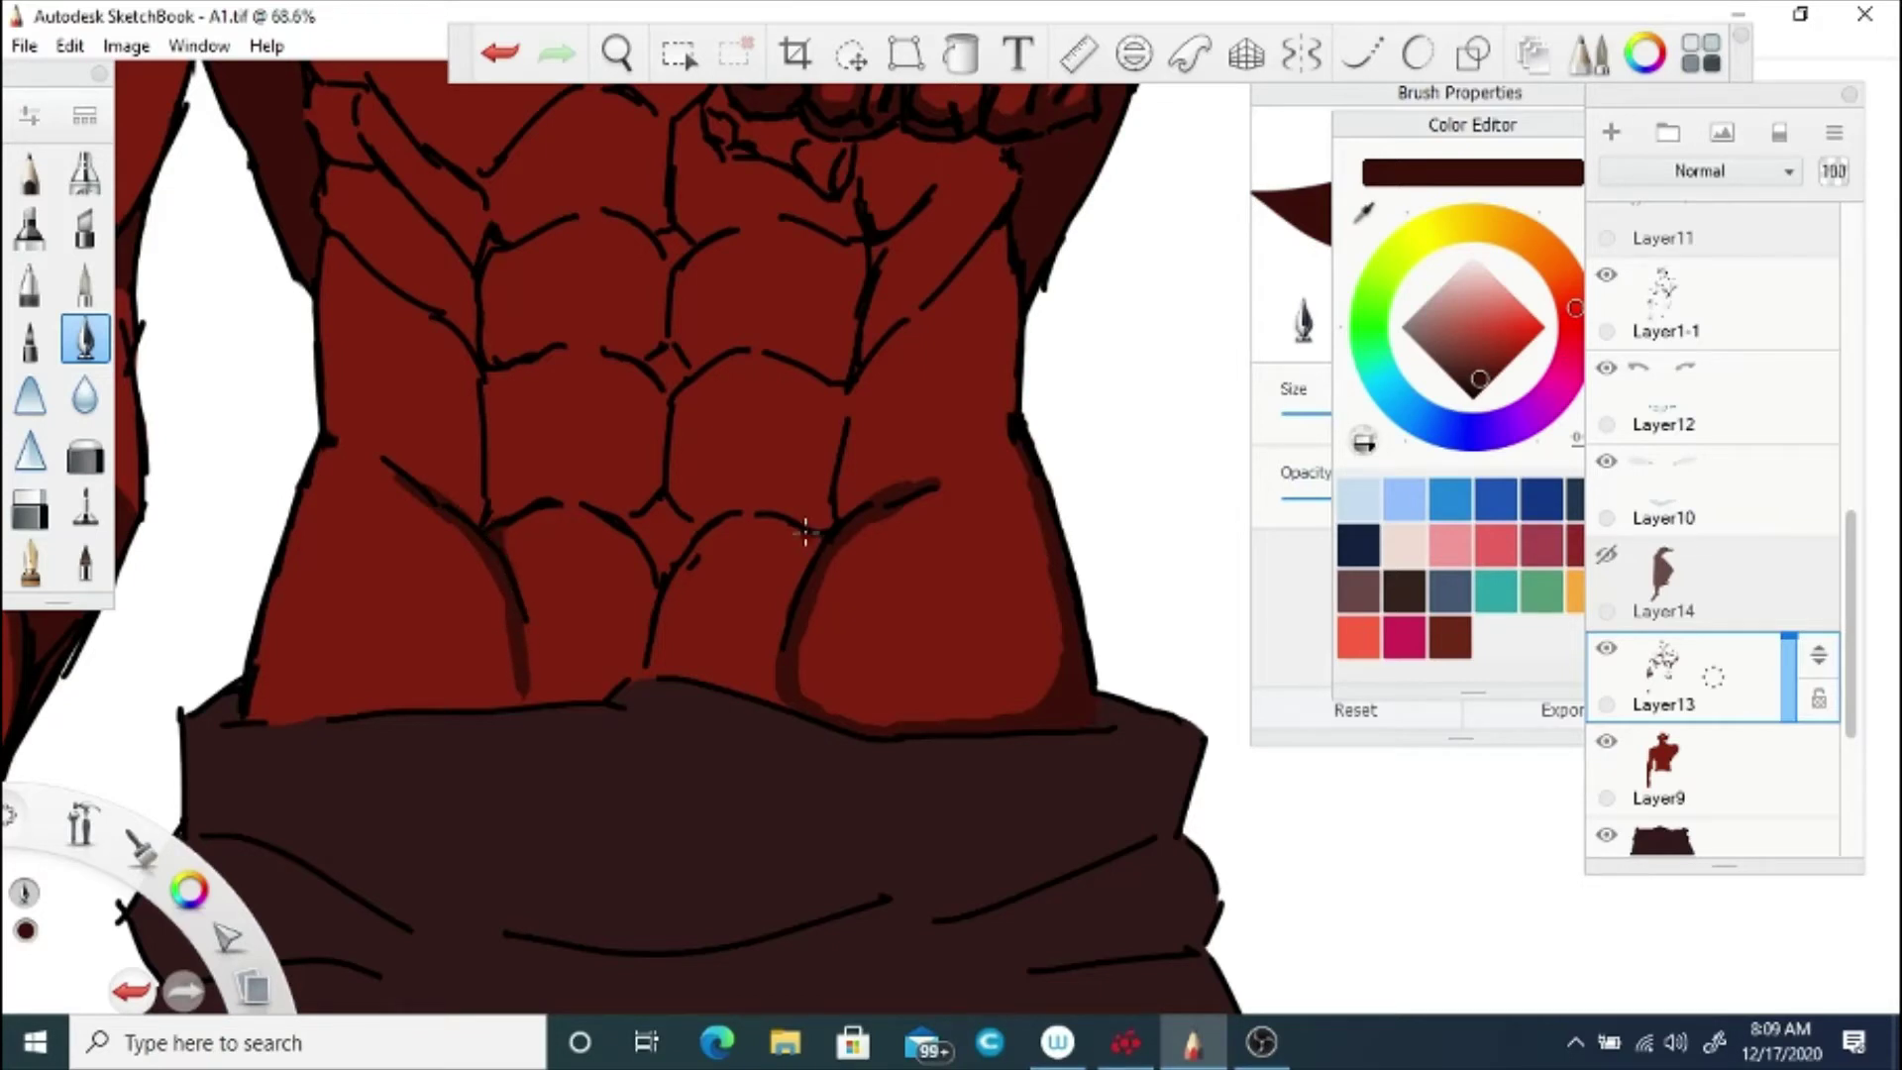
pyautogui.moveTo(805, 532); pyautogui.dragTo(783, 619)
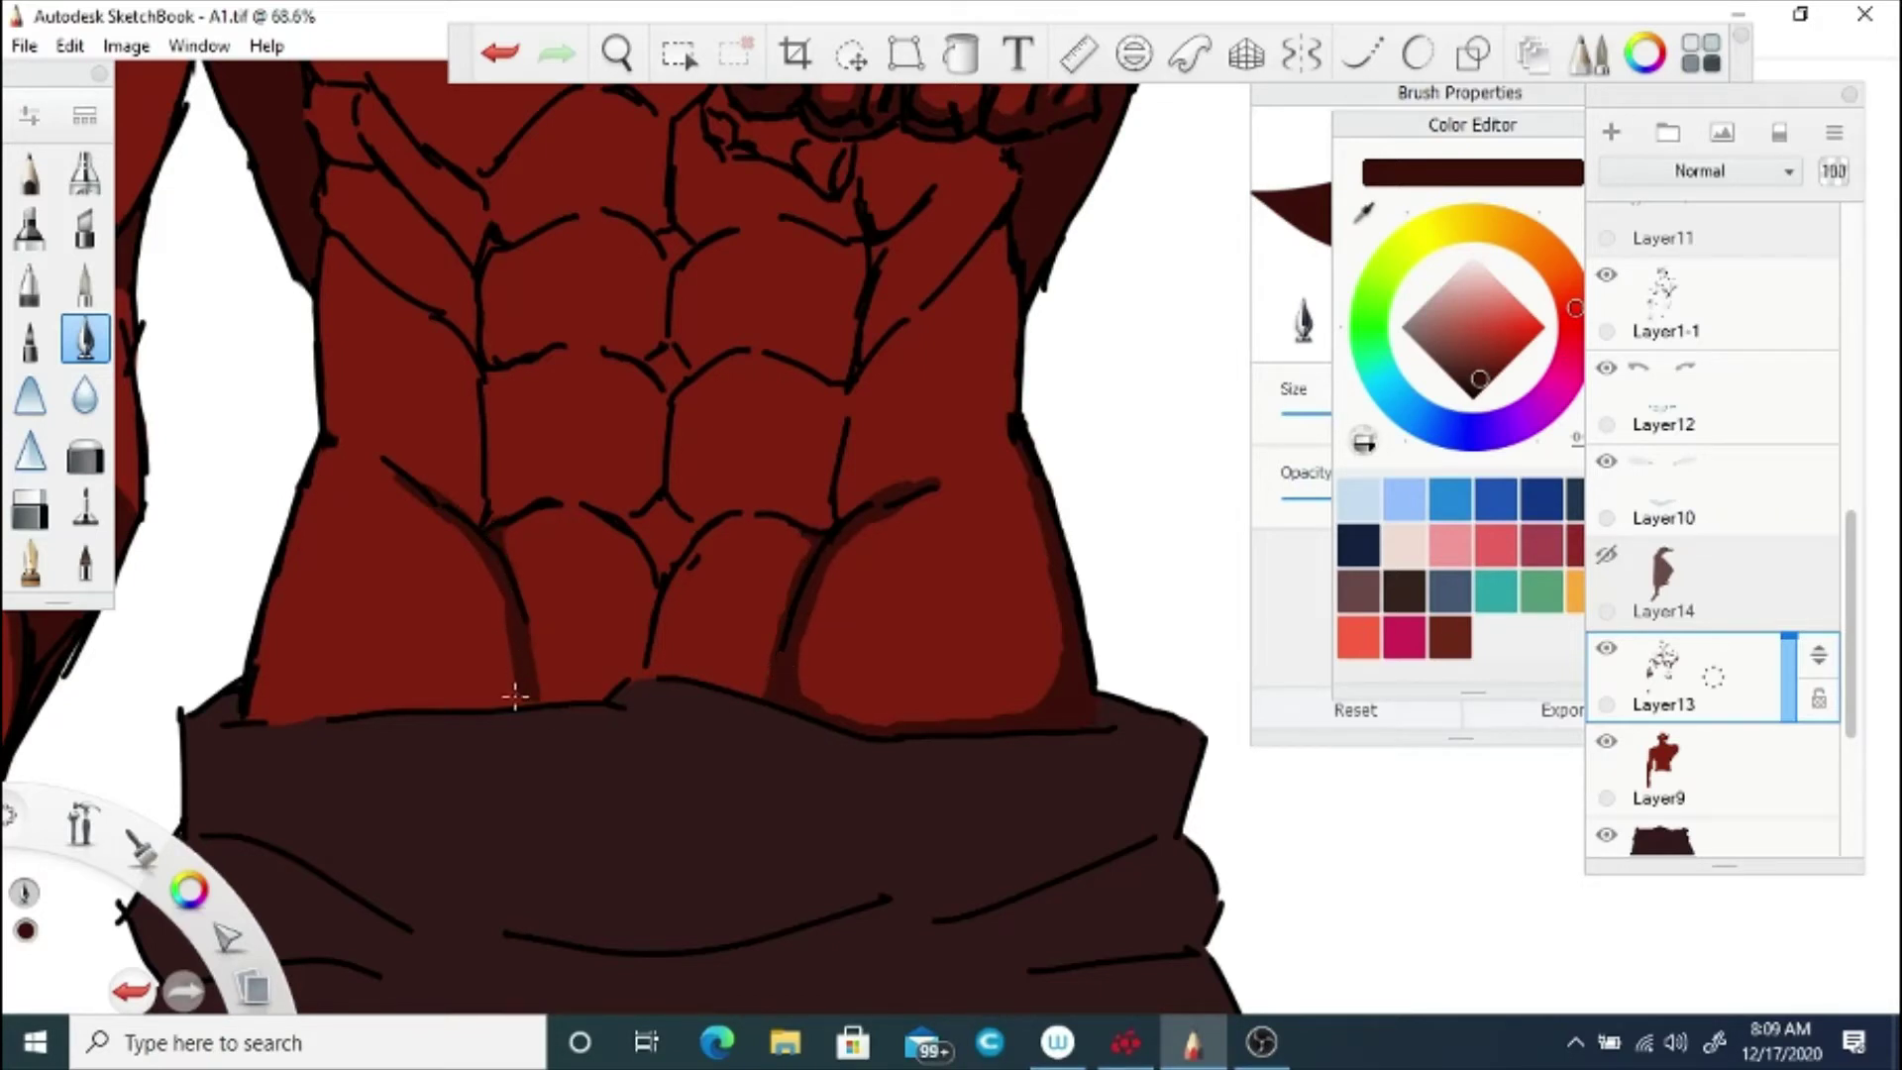
# Step: Complete the dark red shadow around the hip on the hanging-arm side, along its inner crease, waistband and outer edge
pyautogui.moveTo(515, 697); pyautogui.dragTo(516, 691)
pyautogui.moveTo(502, 582); pyautogui.dragTo(510, 698)
pyautogui.moveTo(251, 711)
pyautogui.mouseDown()
pyautogui.moveTo(267, 640)
pyautogui.moveTo(306, 709)
pyautogui.mouseUp()
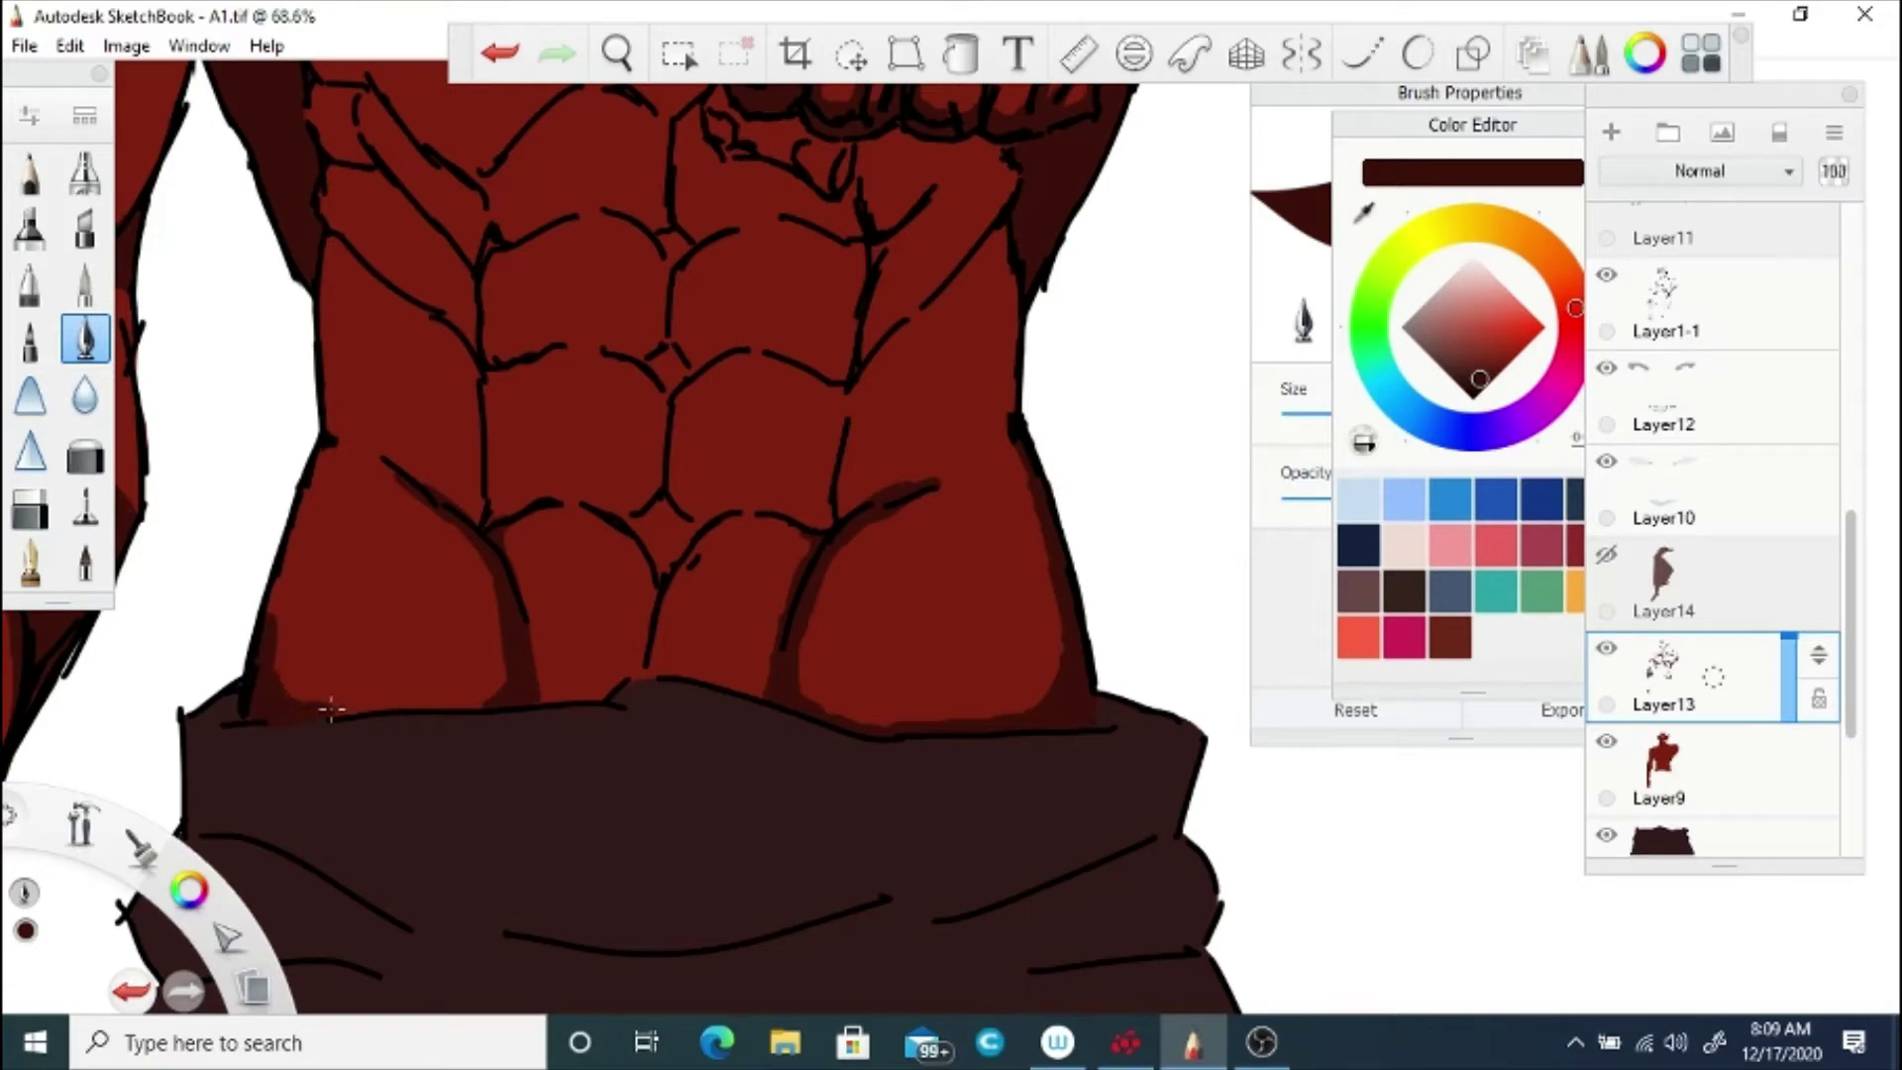
pyautogui.moveTo(324, 444); pyautogui.dragTo(288, 579)
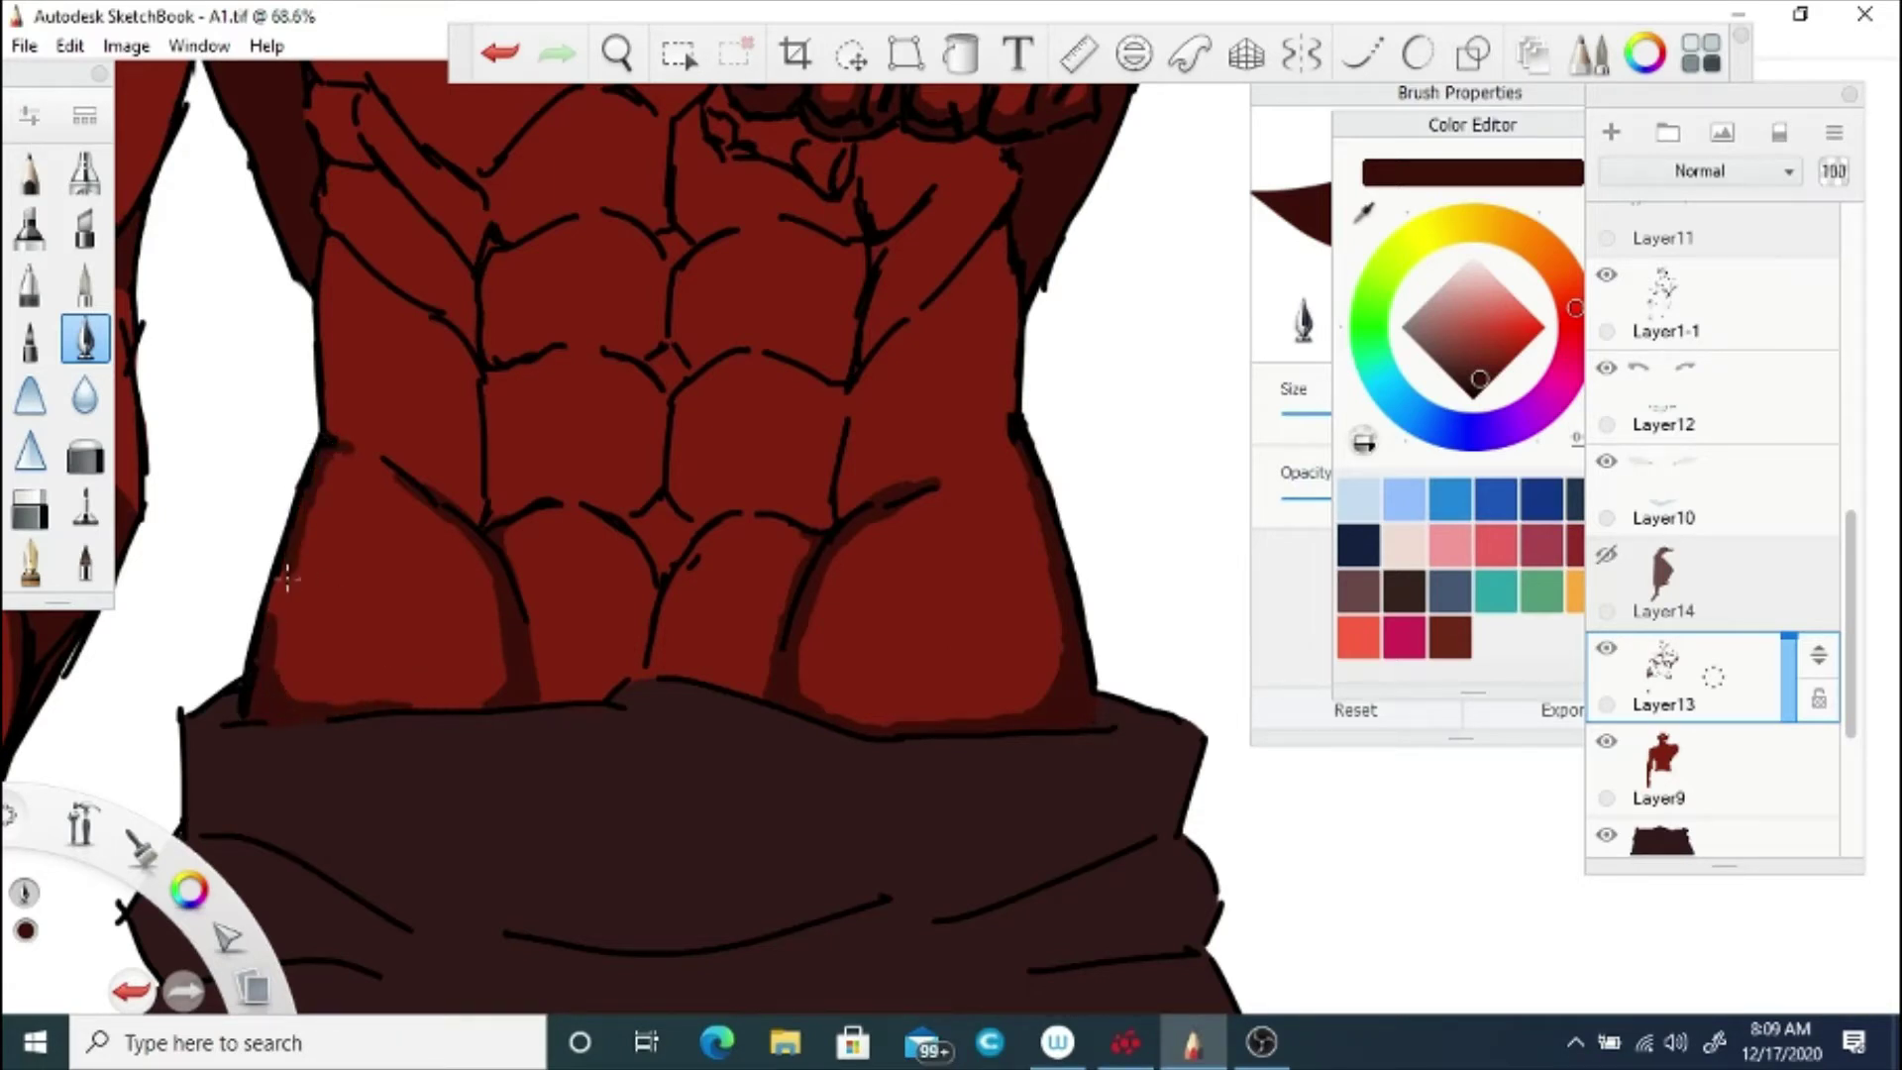
pyautogui.moveTo(372, 455); pyautogui.dragTo(482, 525)
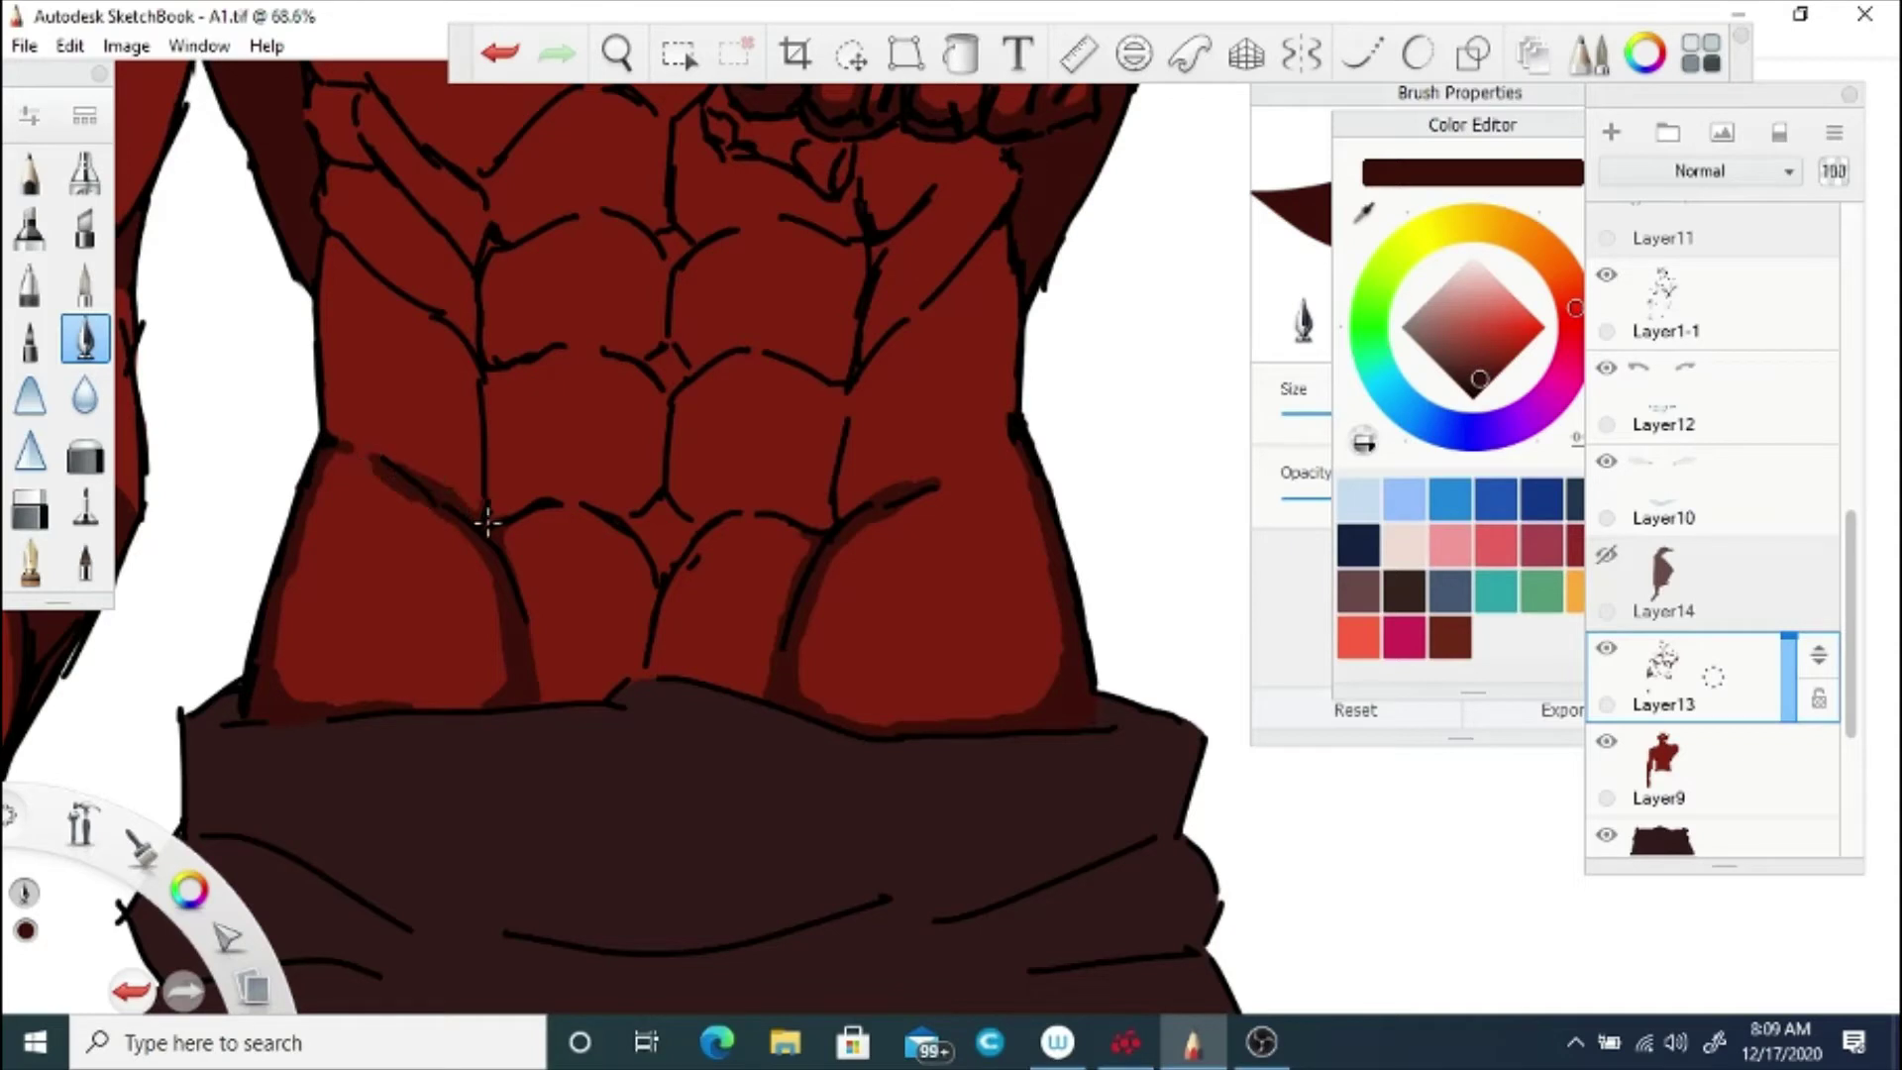
# Step: Shade the waist muscles on both sides of the abs in dark red along their outer, upper and inner edges
pyautogui.moveTo(472, 363)
pyautogui.mouseDown()
pyautogui.moveTo(429, 323)
pyautogui.moveTo(475, 368)
pyautogui.moveTo(476, 492)
pyautogui.mouseUp()
pyautogui.moveTo(874, 353); pyautogui.dragTo(842, 513)
pyautogui.moveTo(1016, 426); pyautogui.dragTo(976, 439)
pyautogui.moveTo(1015, 355); pyautogui.dragTo(996, 420)
pyautogui.moveTo(1011, 298)
pyautogui.mouseDown()
pyautogui.moveTo(1001, 222)
pyautogui.moveTo(1014, 368)
pyautogui.moveTo(991, 240)
pyautogui.moveTo(902, 337)
pyautogui.moveTo(849, 443)
pyautogui.mouseUp()
pyautogui.moveTo(337, 245); pyautogui.dragTo(431, 319)
pyautogui.moveTo(325, 243); pyautogui.dragTo(344, 440)
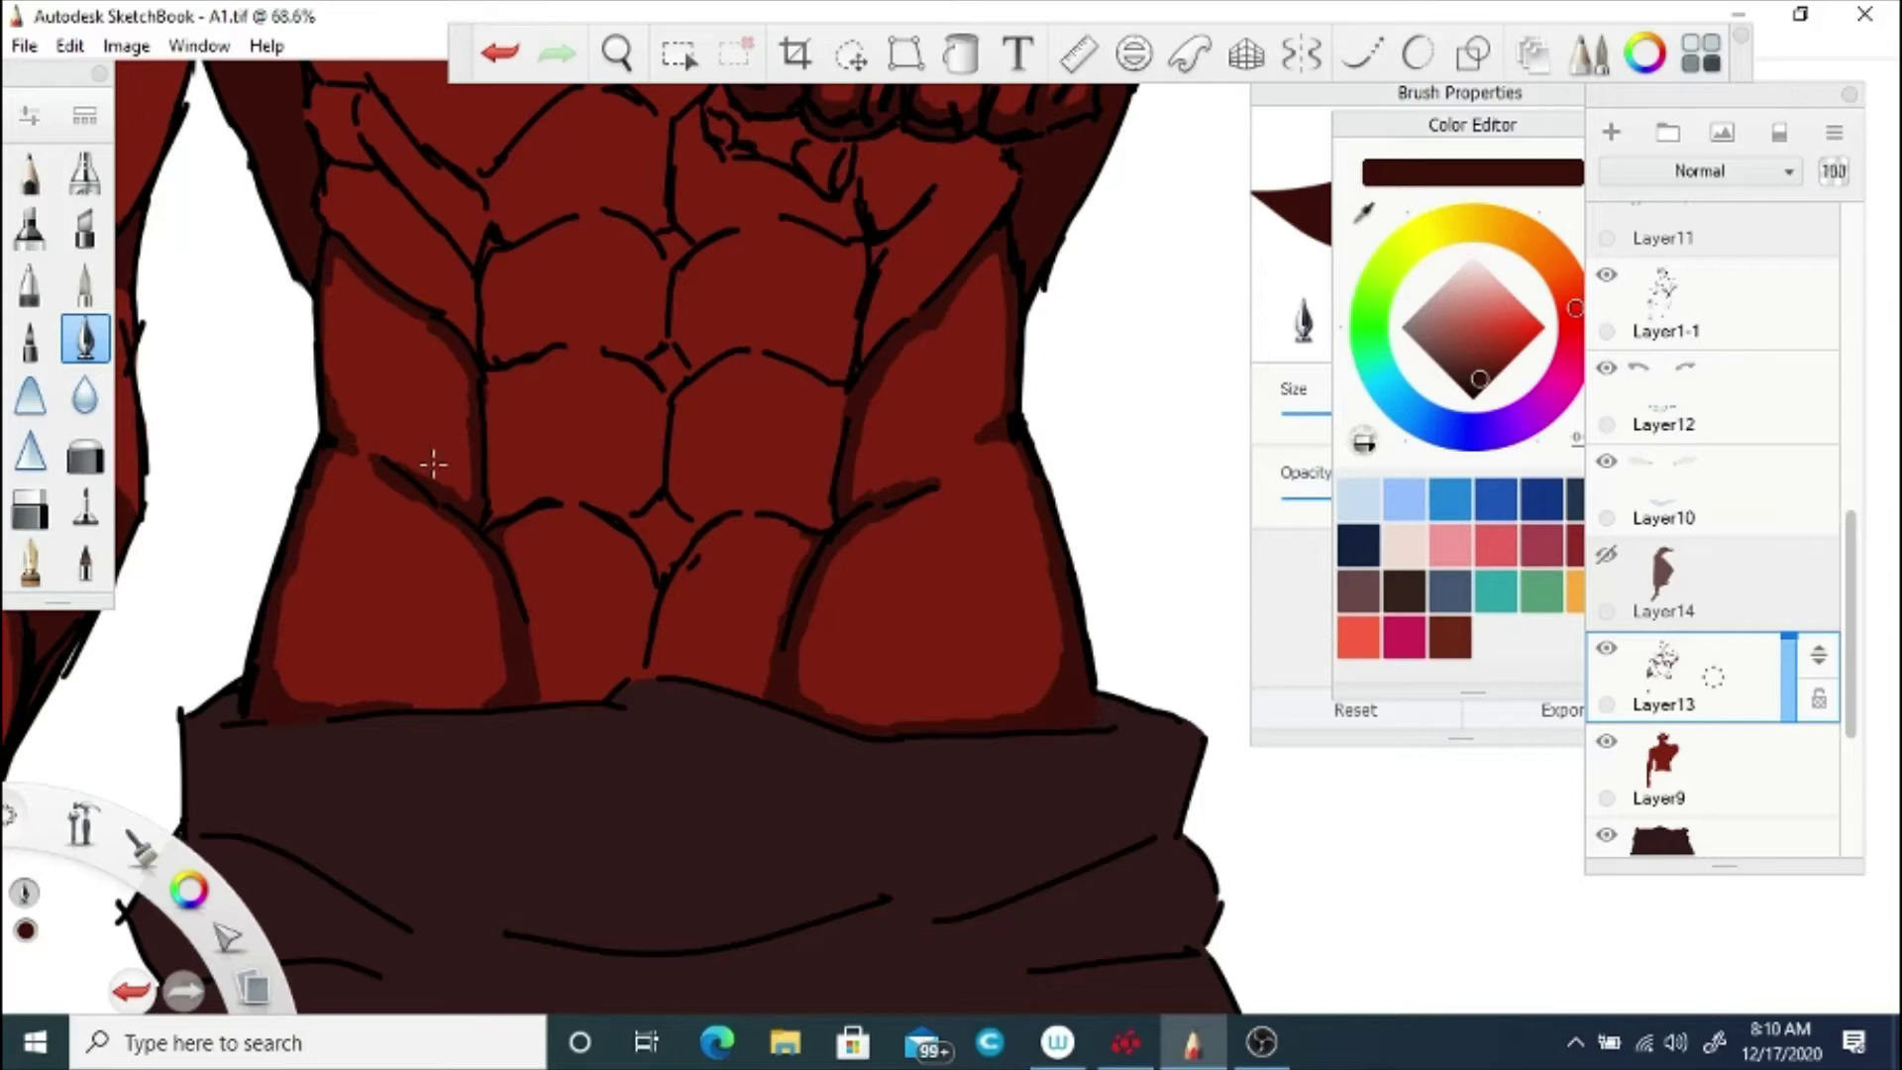
# Step: Add dark red shadows to the rib muscles on both flanks, below the chest and beneath the raised fist
pyautogui.click(616, 55)
pyautogui.moveTo(718, 149)
pyautogui.mouseDown()
pyautogui.moveTo(679, 539)
pyautogui.moveTo(768, 517)
pyautogui.mouseUp()
pyautogui.click(760, 456)
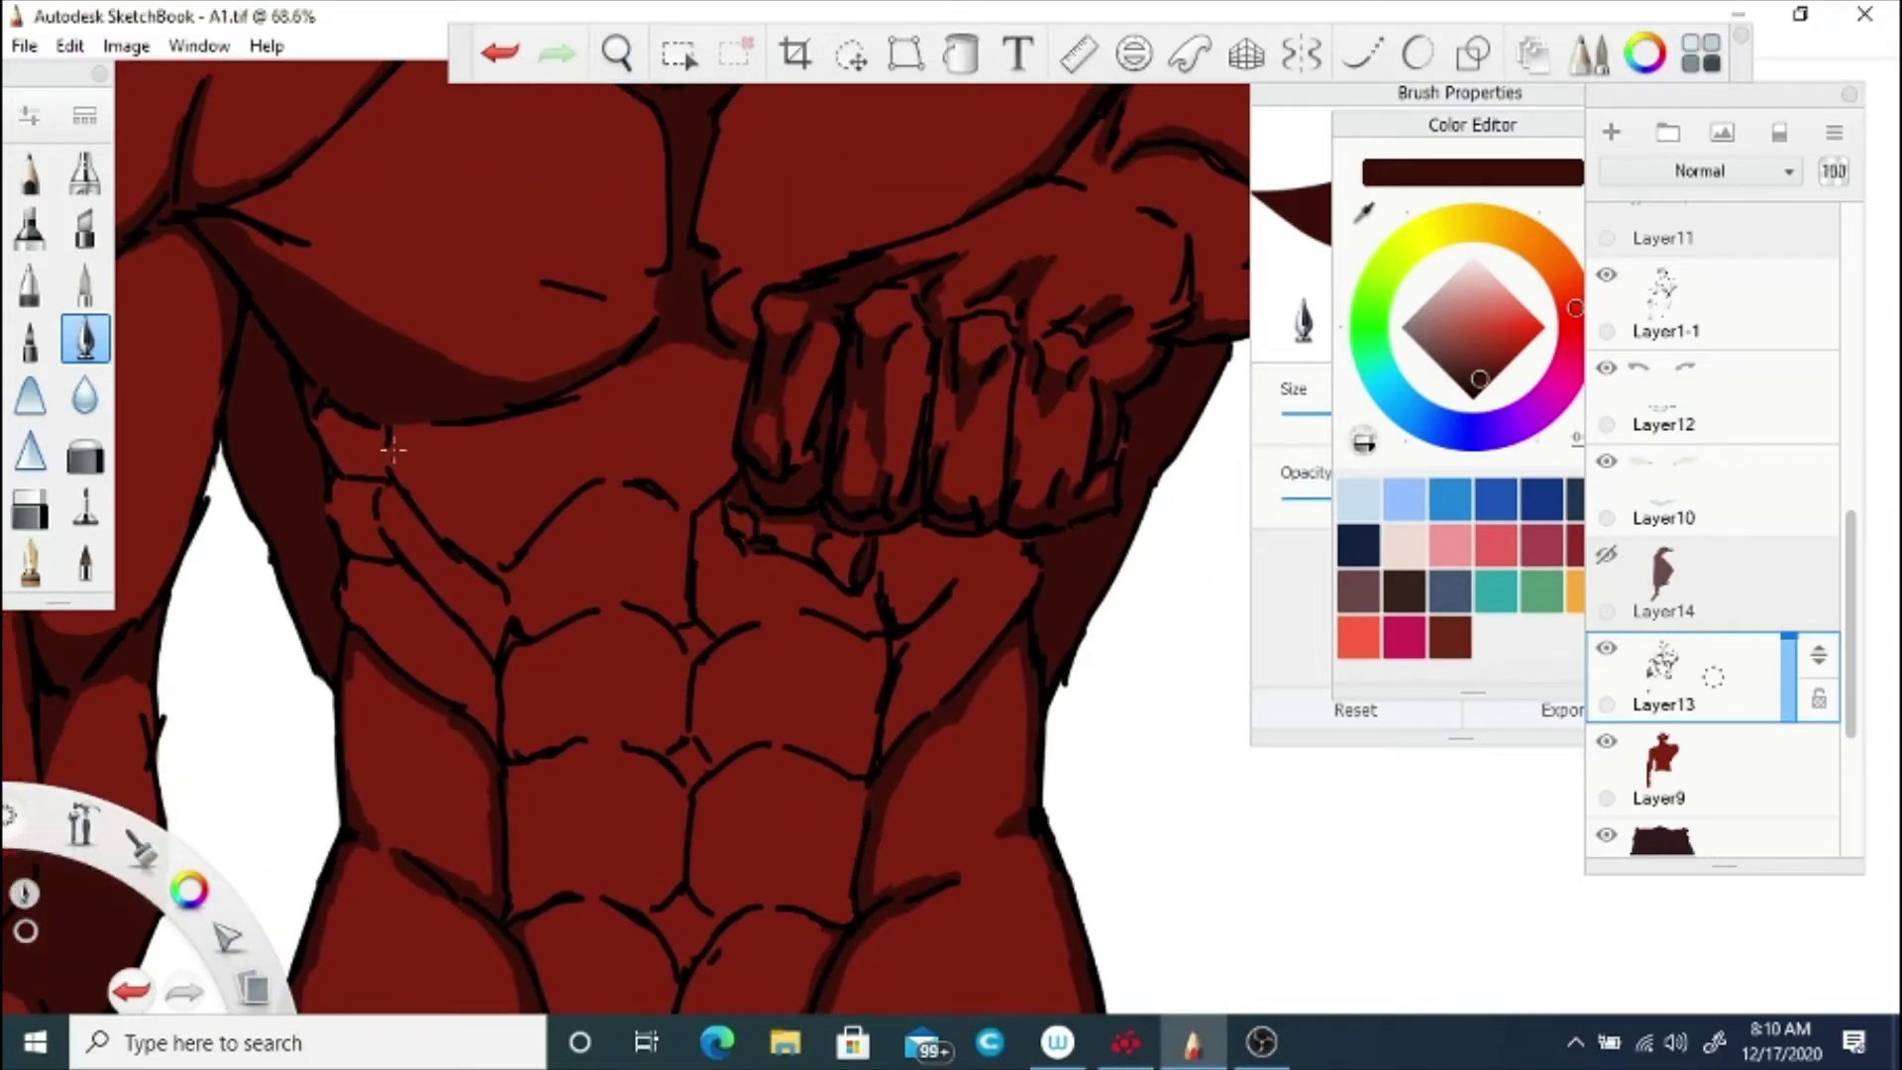
pyautogui.moveTo(327, 412)
pyautogui.mouseDown()
pyautogui.moveTo(375, 471)
pyautogui.moveTo(322, 416)
pyautogui.moveTo(335, 515)
pyautogui.moveTo(370, 486)
pyautogui.moveTo(359, 632)
pyautogui.mouseUp()
pyautogui.moveTo(381, 487); pyautogui.dragTo(501, 636)
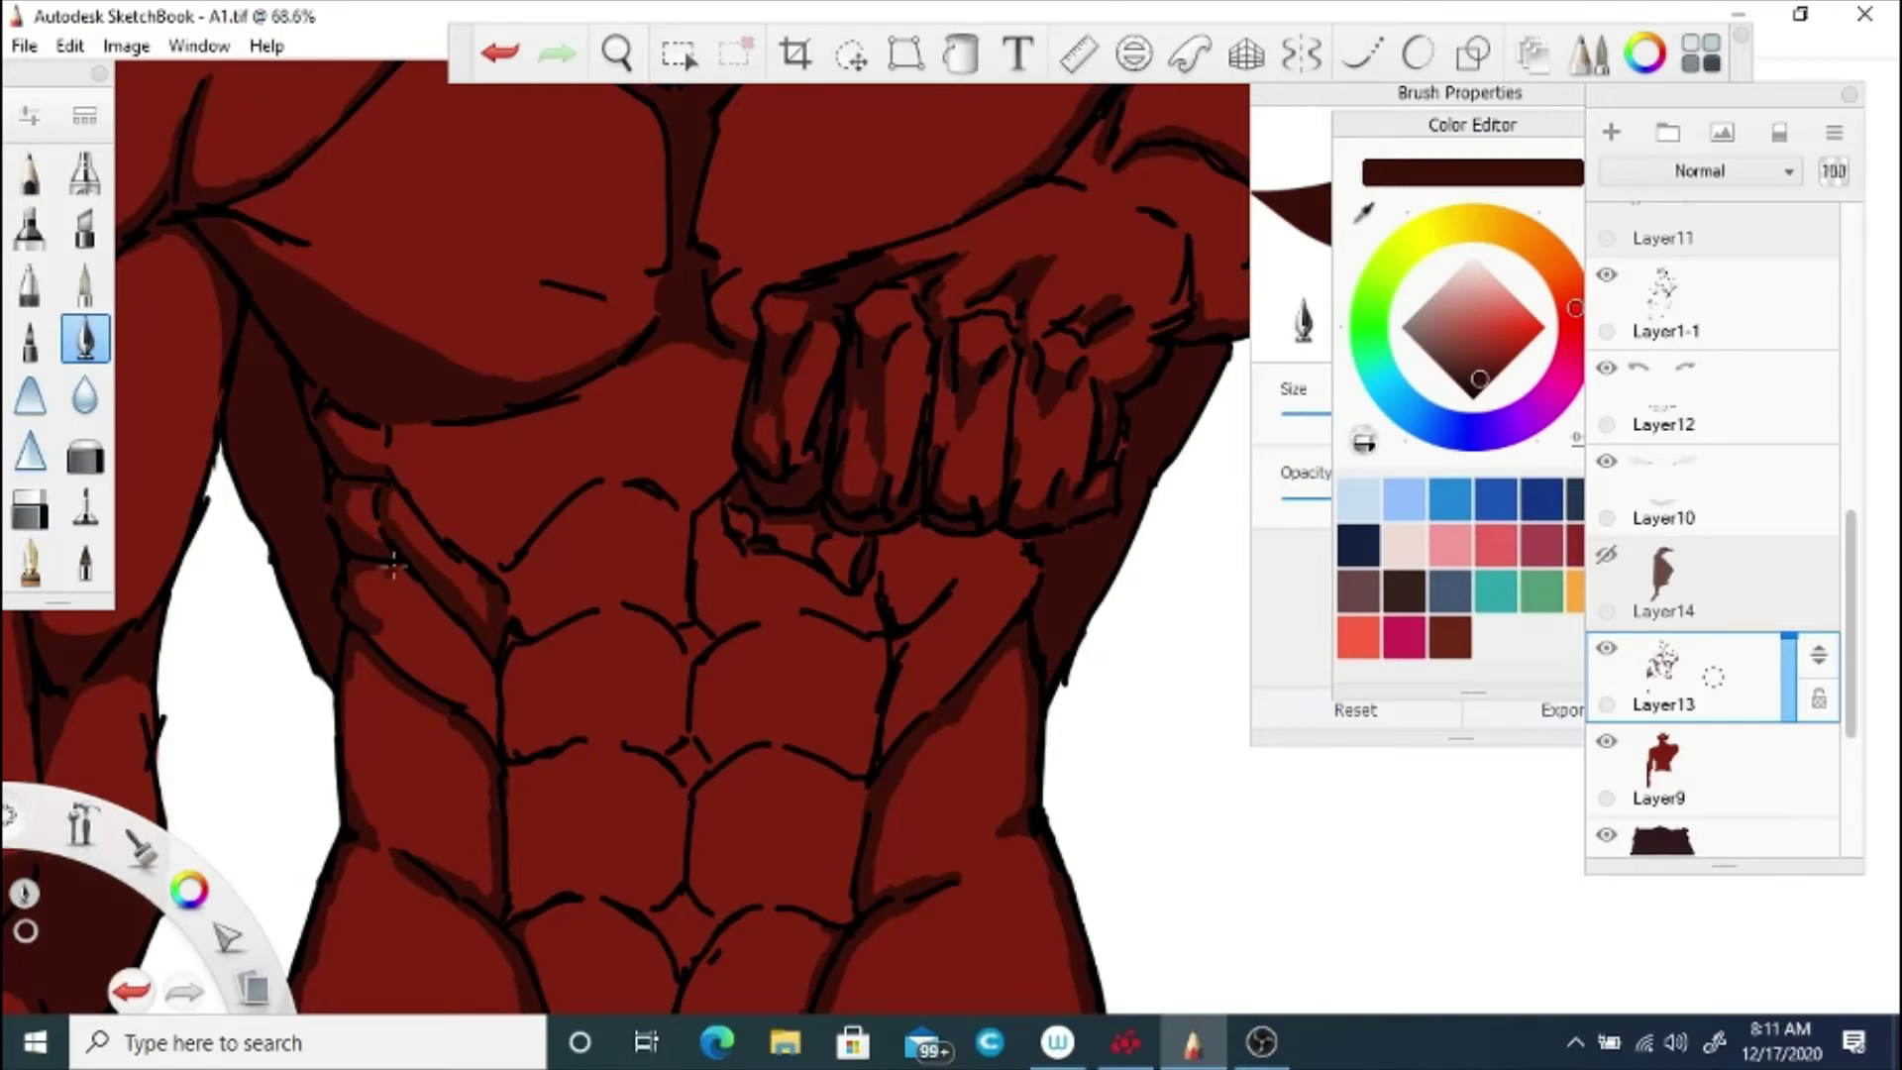
pyautogui.moveTo(393, 565)
pyautogui.mouseDown()
pyautogui.moveTo(373, 615)
pyautogui.moveTo(403, 658)
pyautogui.moveTo(533, 566)
pyautogui.mouseUp()
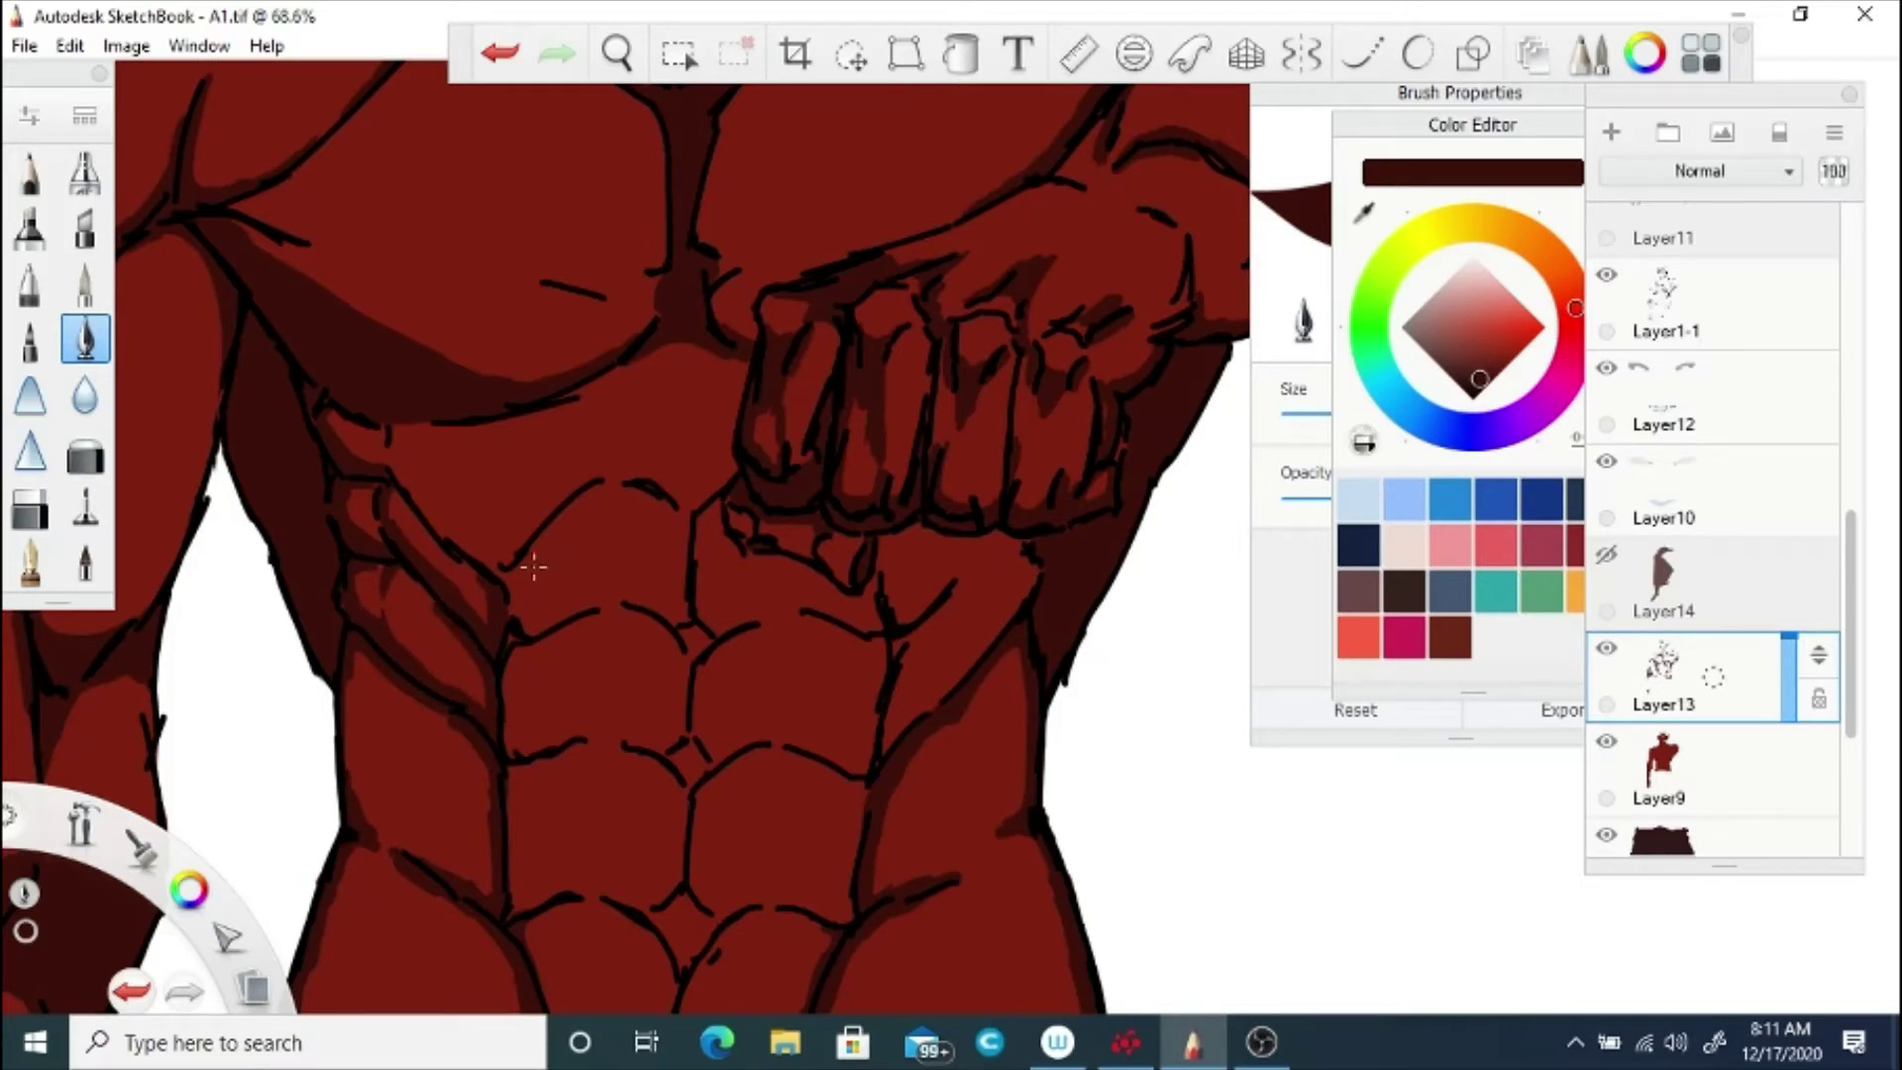
pyautogui.moveTo(1029, 561)
pyautogui.mouseDown()
pyautogui.moveTo(886, 747)
pyautogui.moveTo(915, 615)
pyautogui.mouseUp()
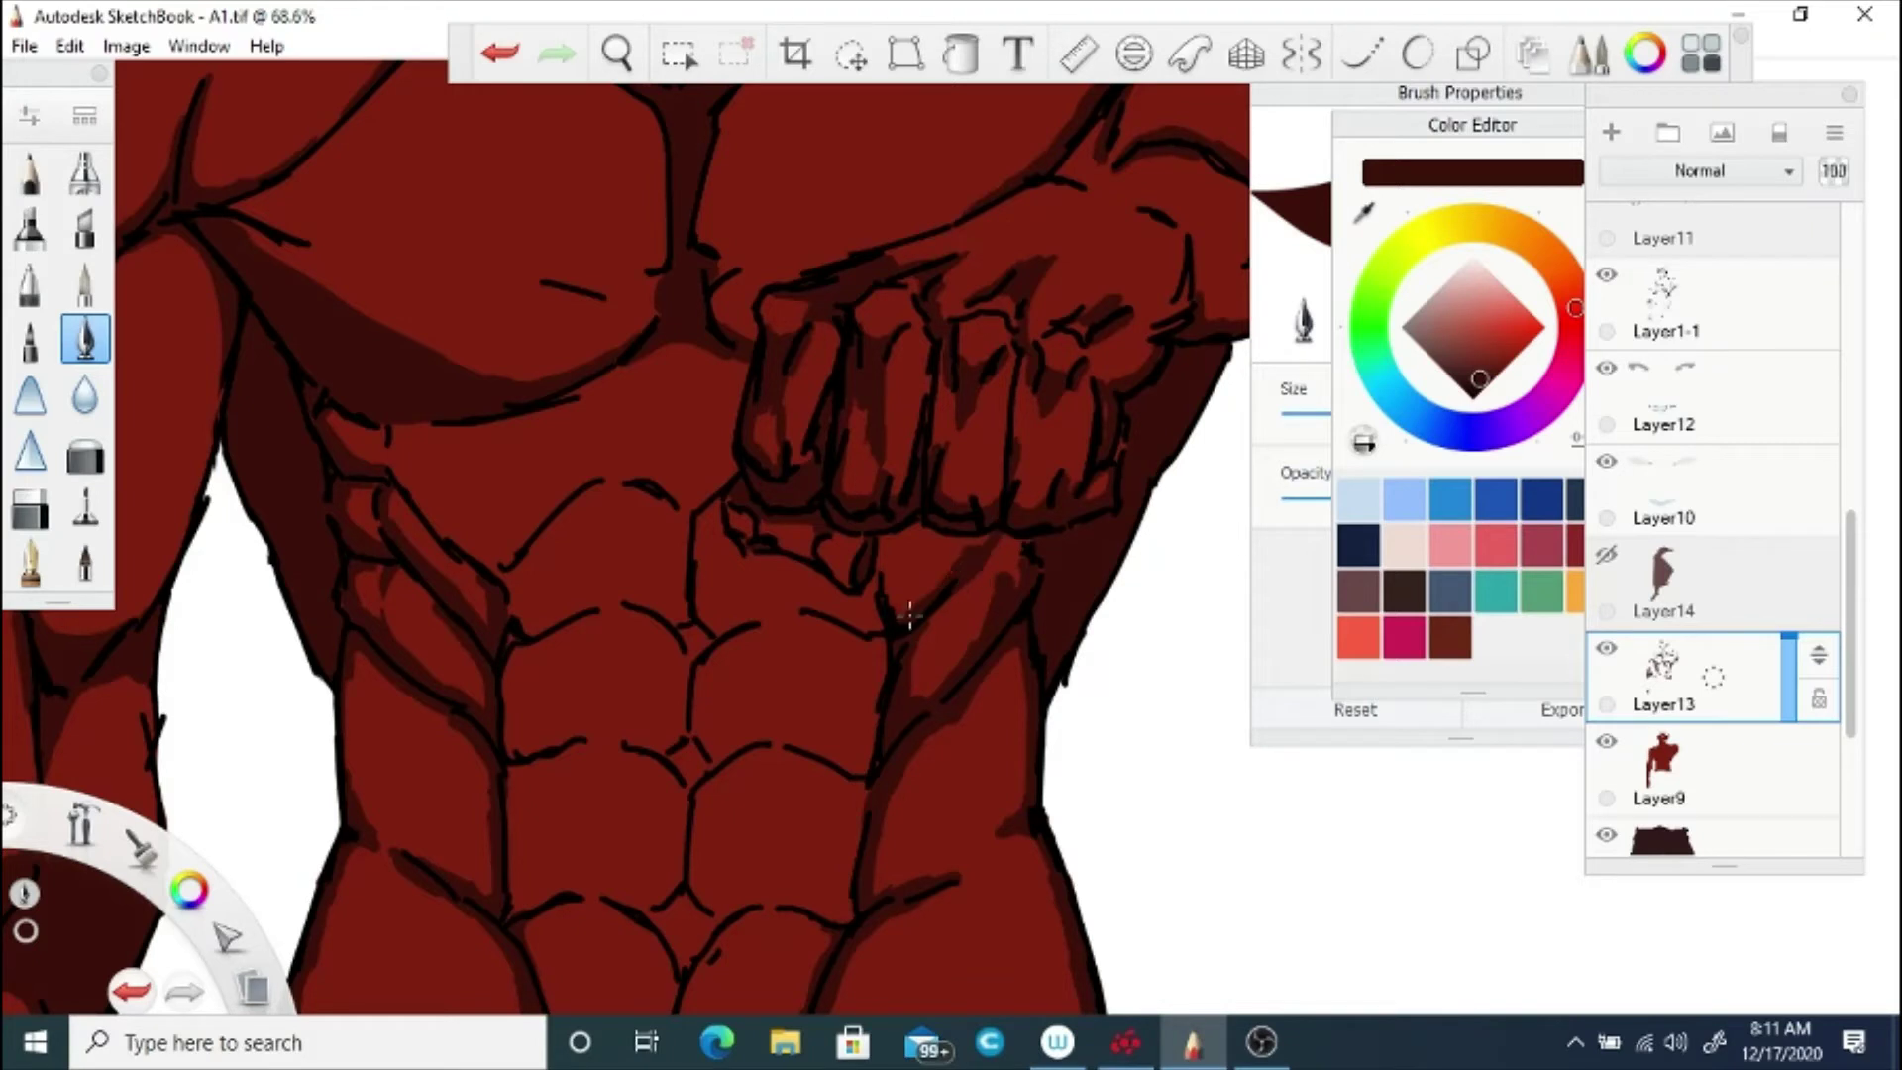
pyautogui.moveTo(933, 545); pyautogui.dragTo(990, 538)
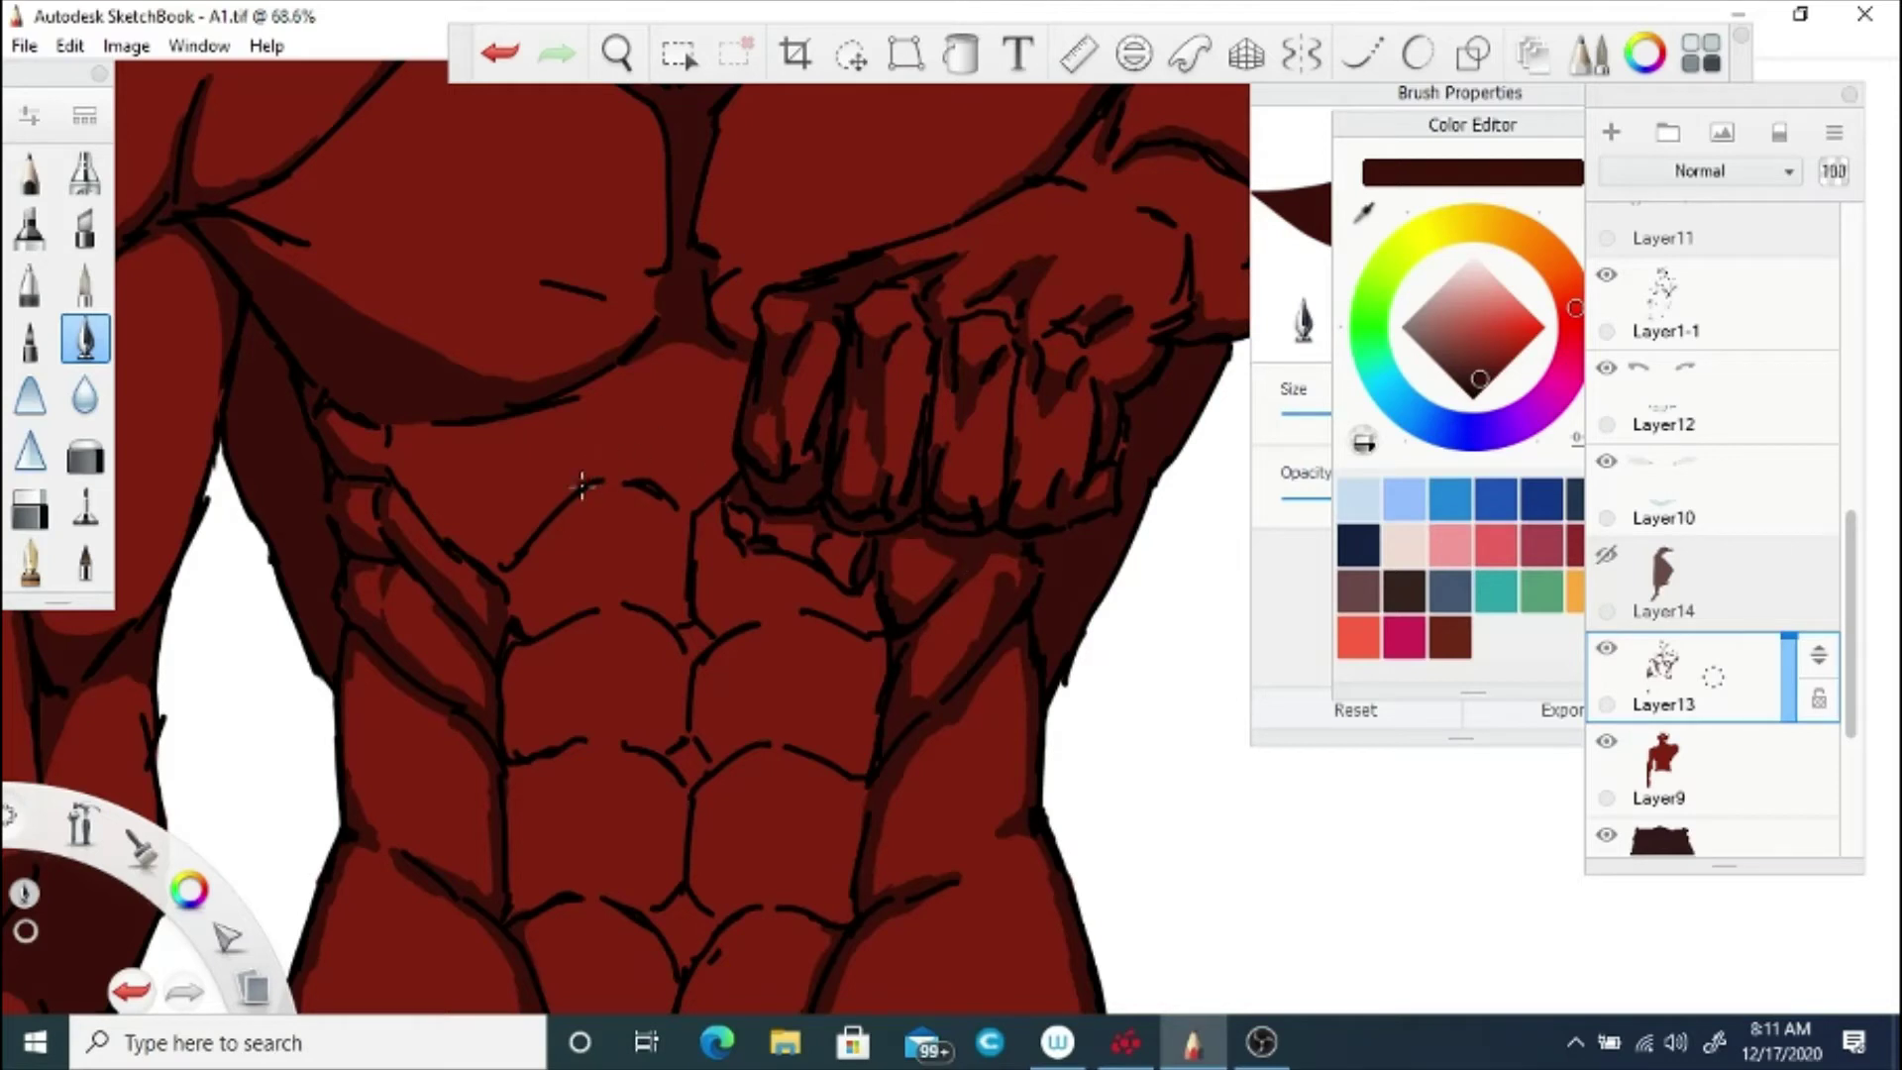
# Step: Paint a dark red shadow above the upper abs, from the fist across to the ribs on the hanging-arm side
pyautogui.moveTo(581, 485)
pyautogui.mouseDown()
pyautogui.moveTo(636, 465)
pyautogui.moveTo(715, 480)
pyautogui.mouseUp()
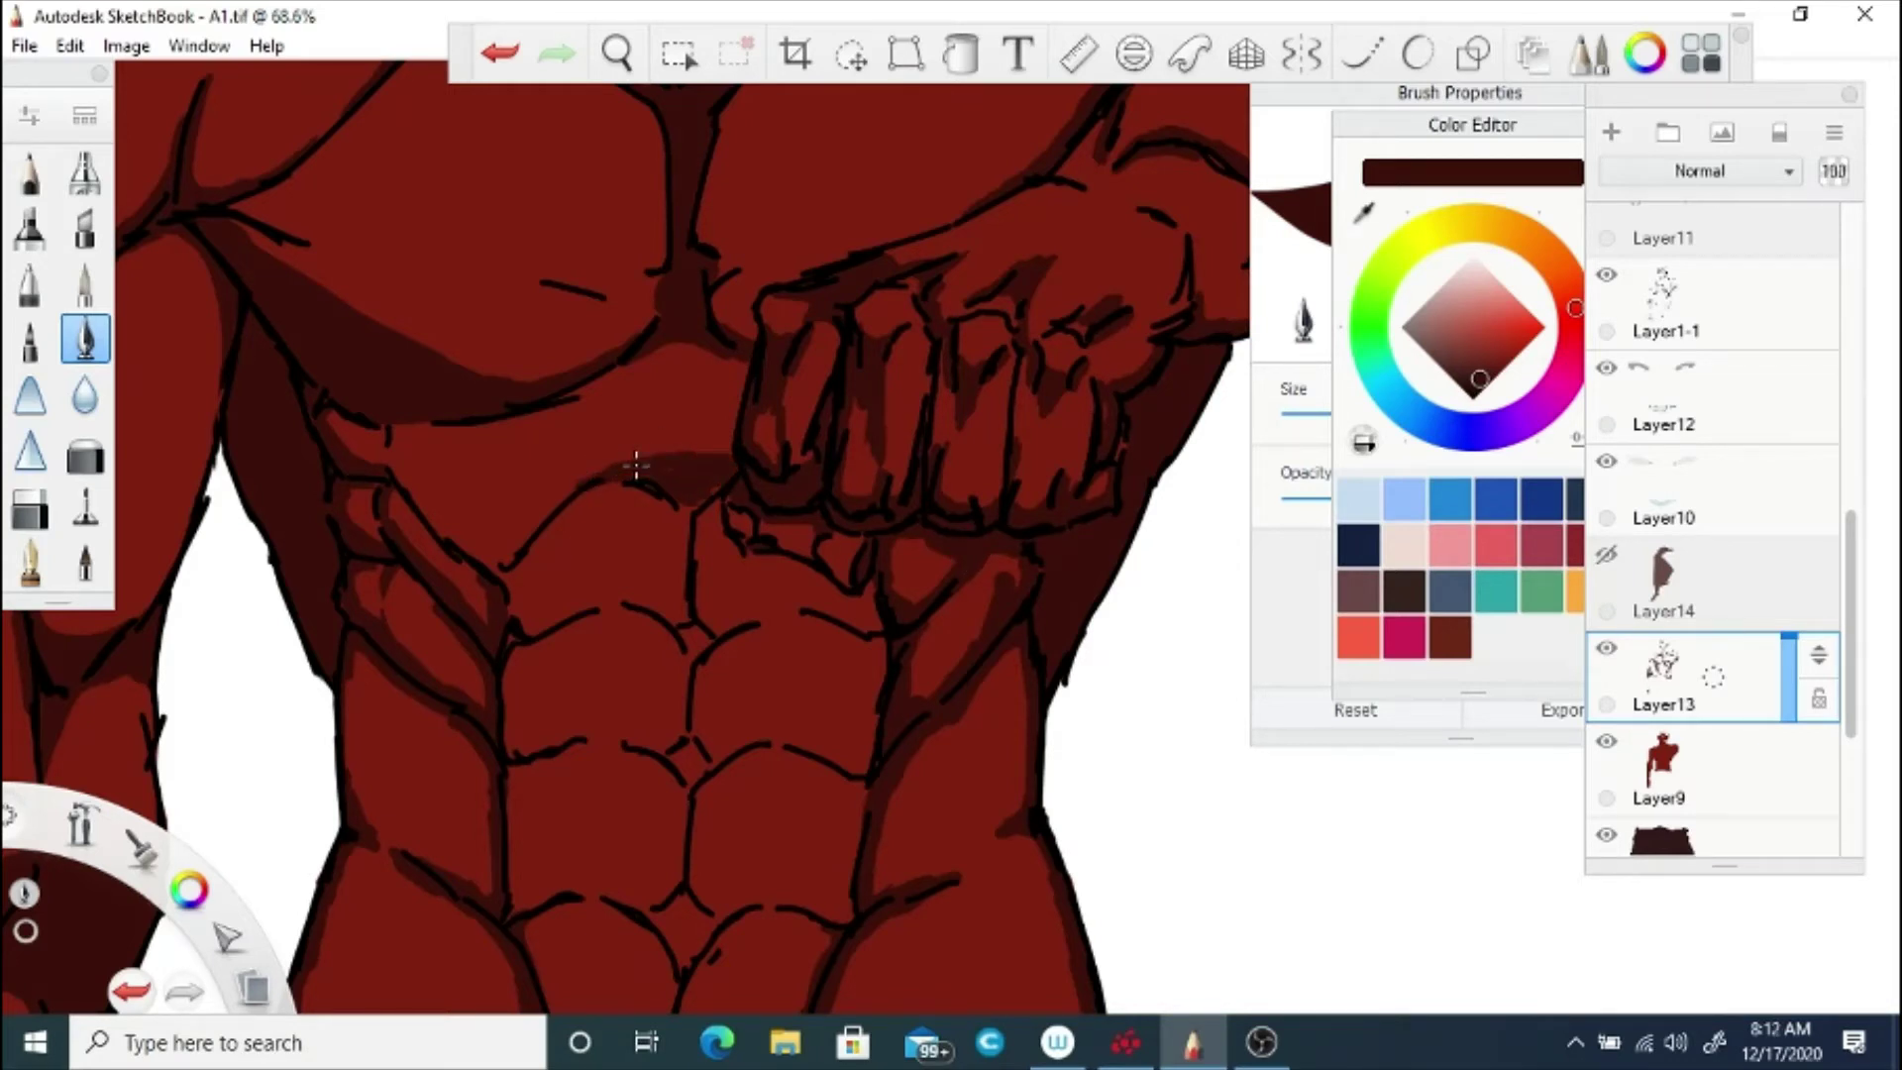
pyautogui.moveTo(539, 532); pyautogui.dragTo(492, 562)
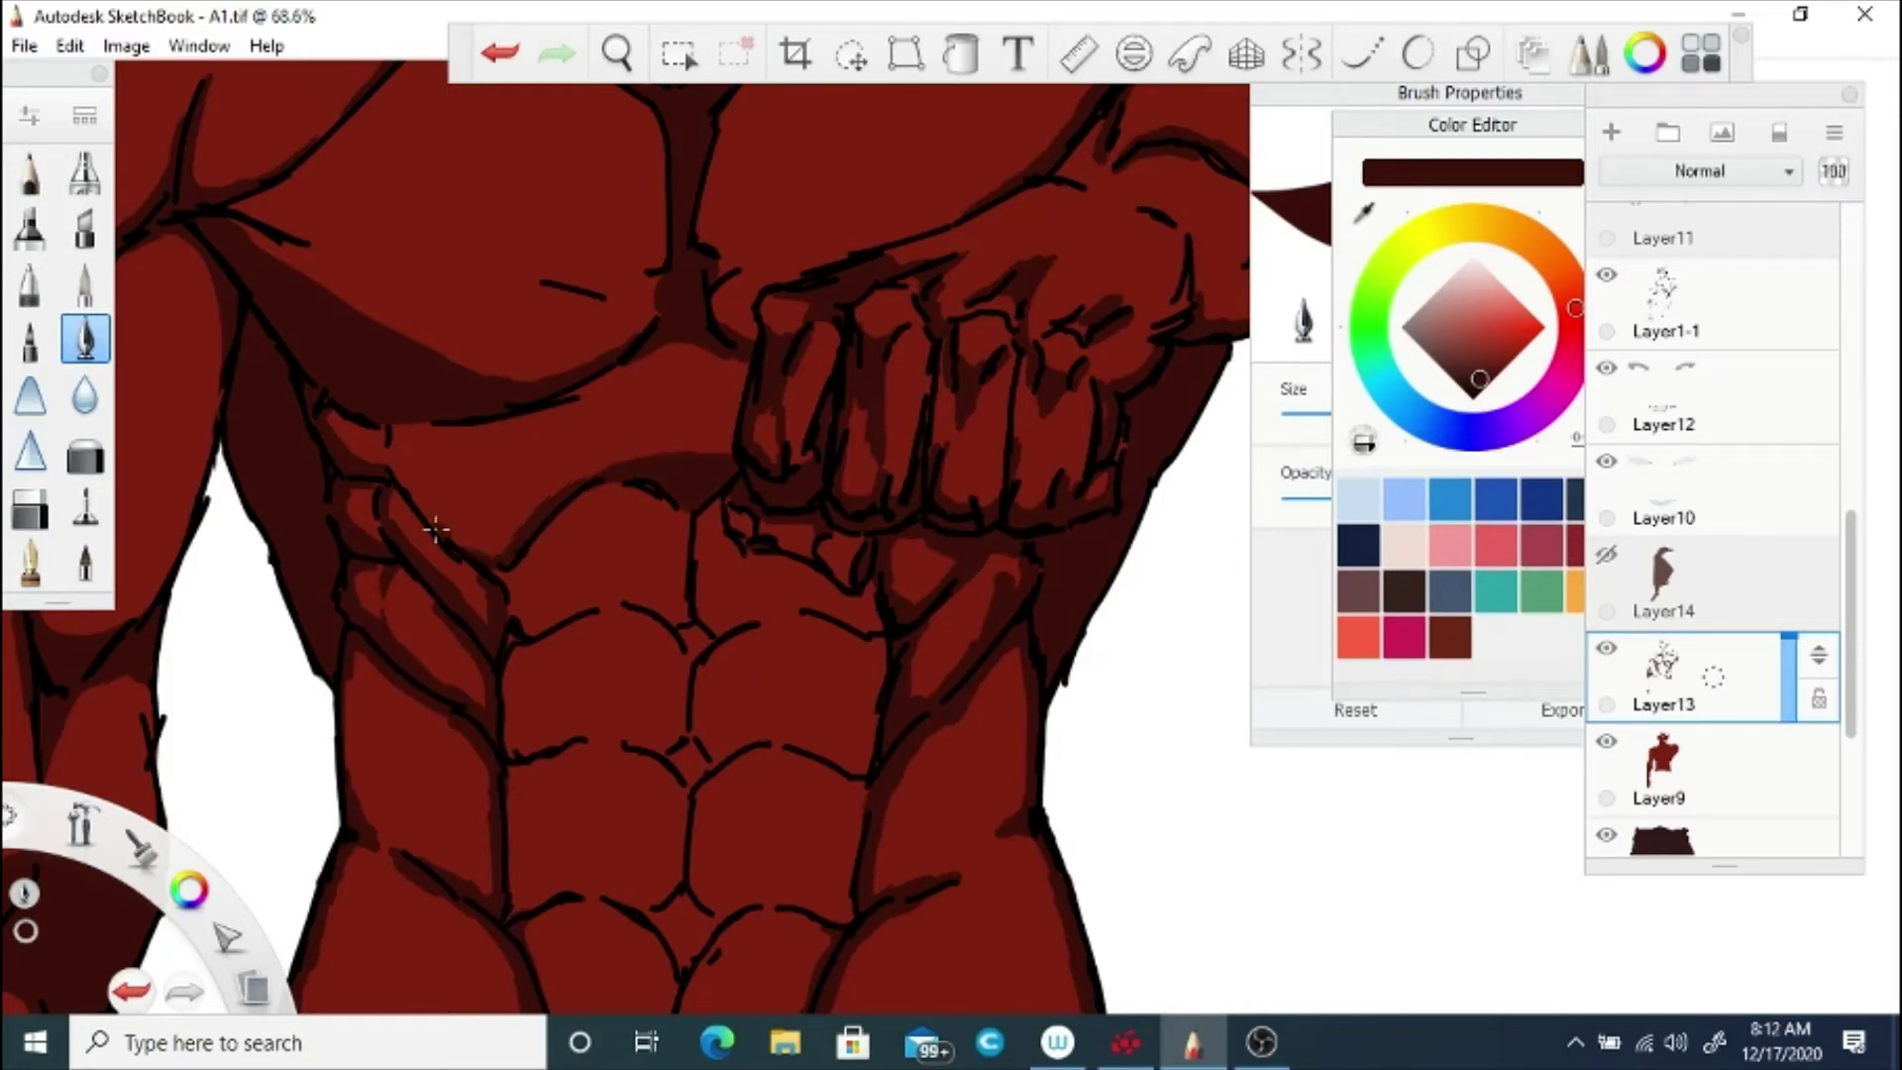
pyautogui.moveTo(410, 483); pyautogui.dragTo(405, 441)
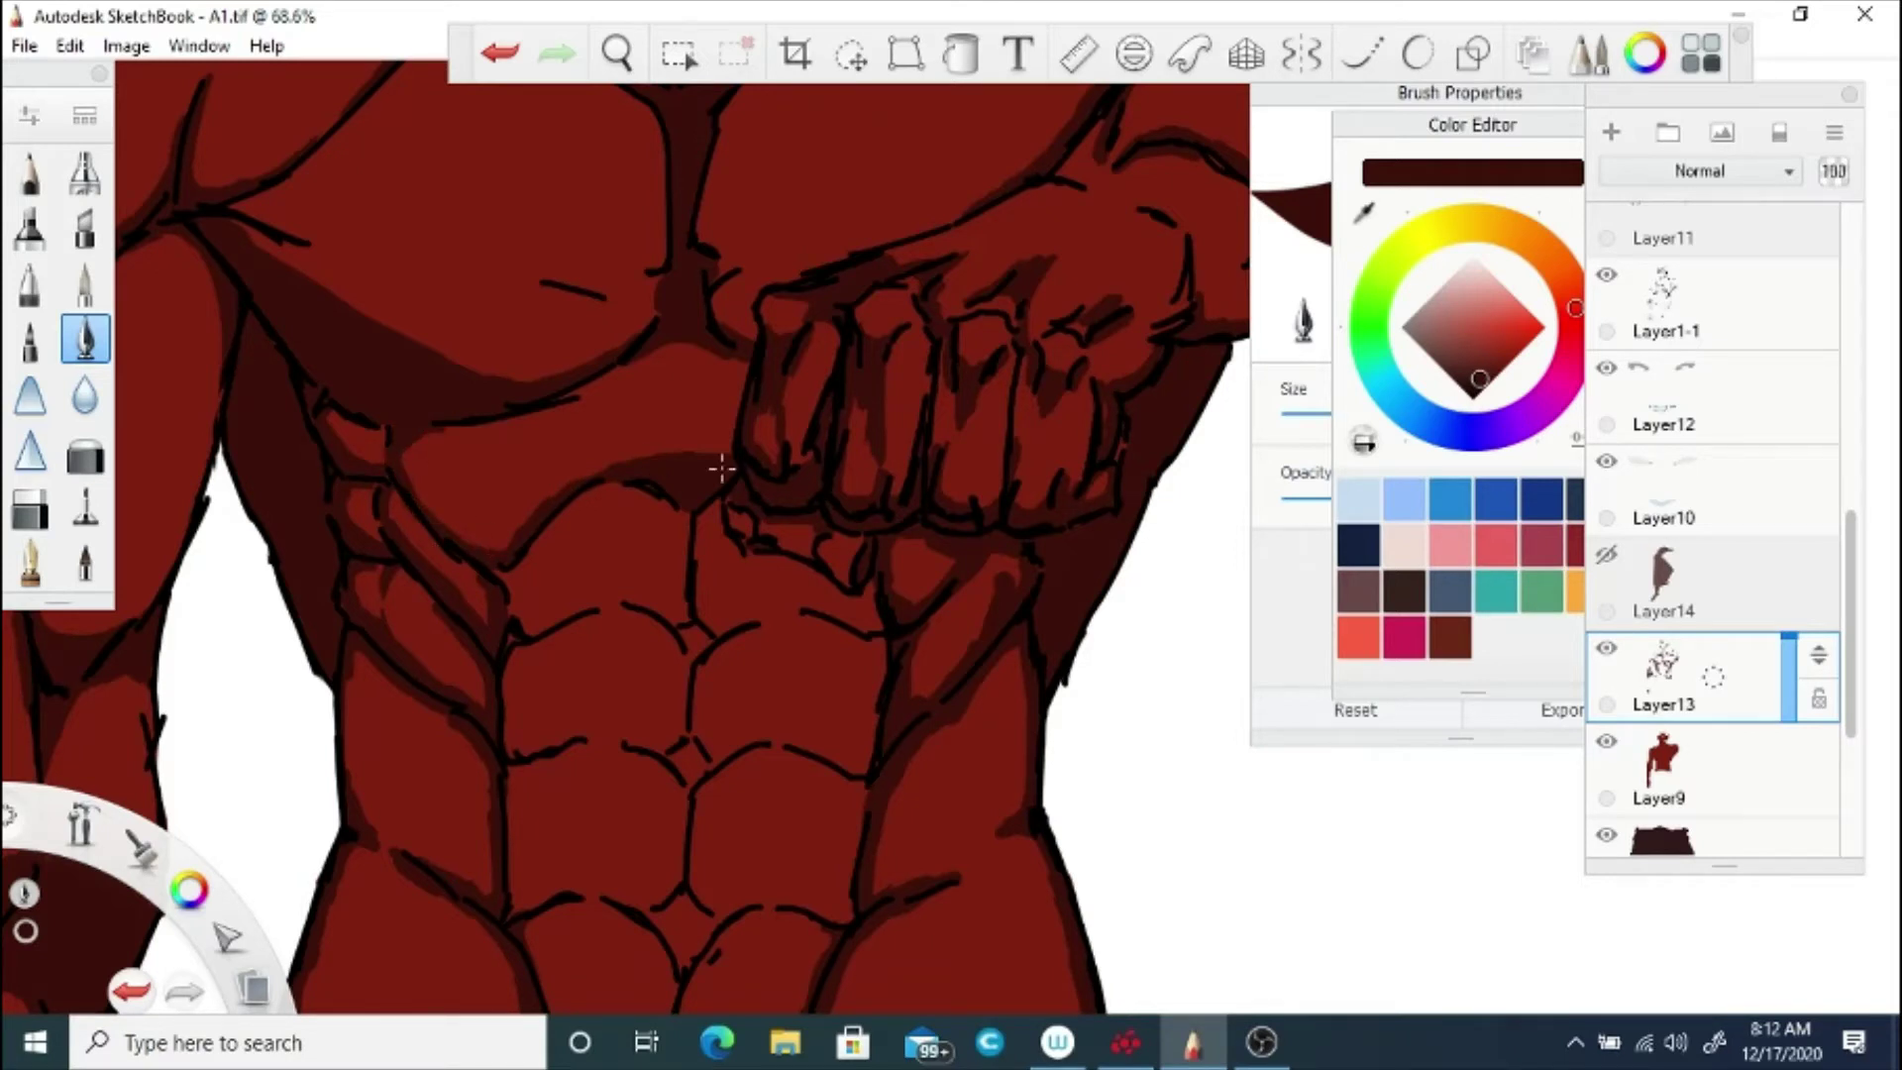
pyautogui.moveTo(747, 366); pyautogui.dragTo(741, 394)
# Step: Shade the column of abs below the fist in dark red, including the lower edge of each muscle and the navel
pyautogui.moveTo(702, 522)
pyautogui.mouseDown()
pyautogui.moveTo(700, 639)
pyautogui.moveTo(788, 608)
pyautogui.moveTo(875, 621)
pyautogui.mouseUp()
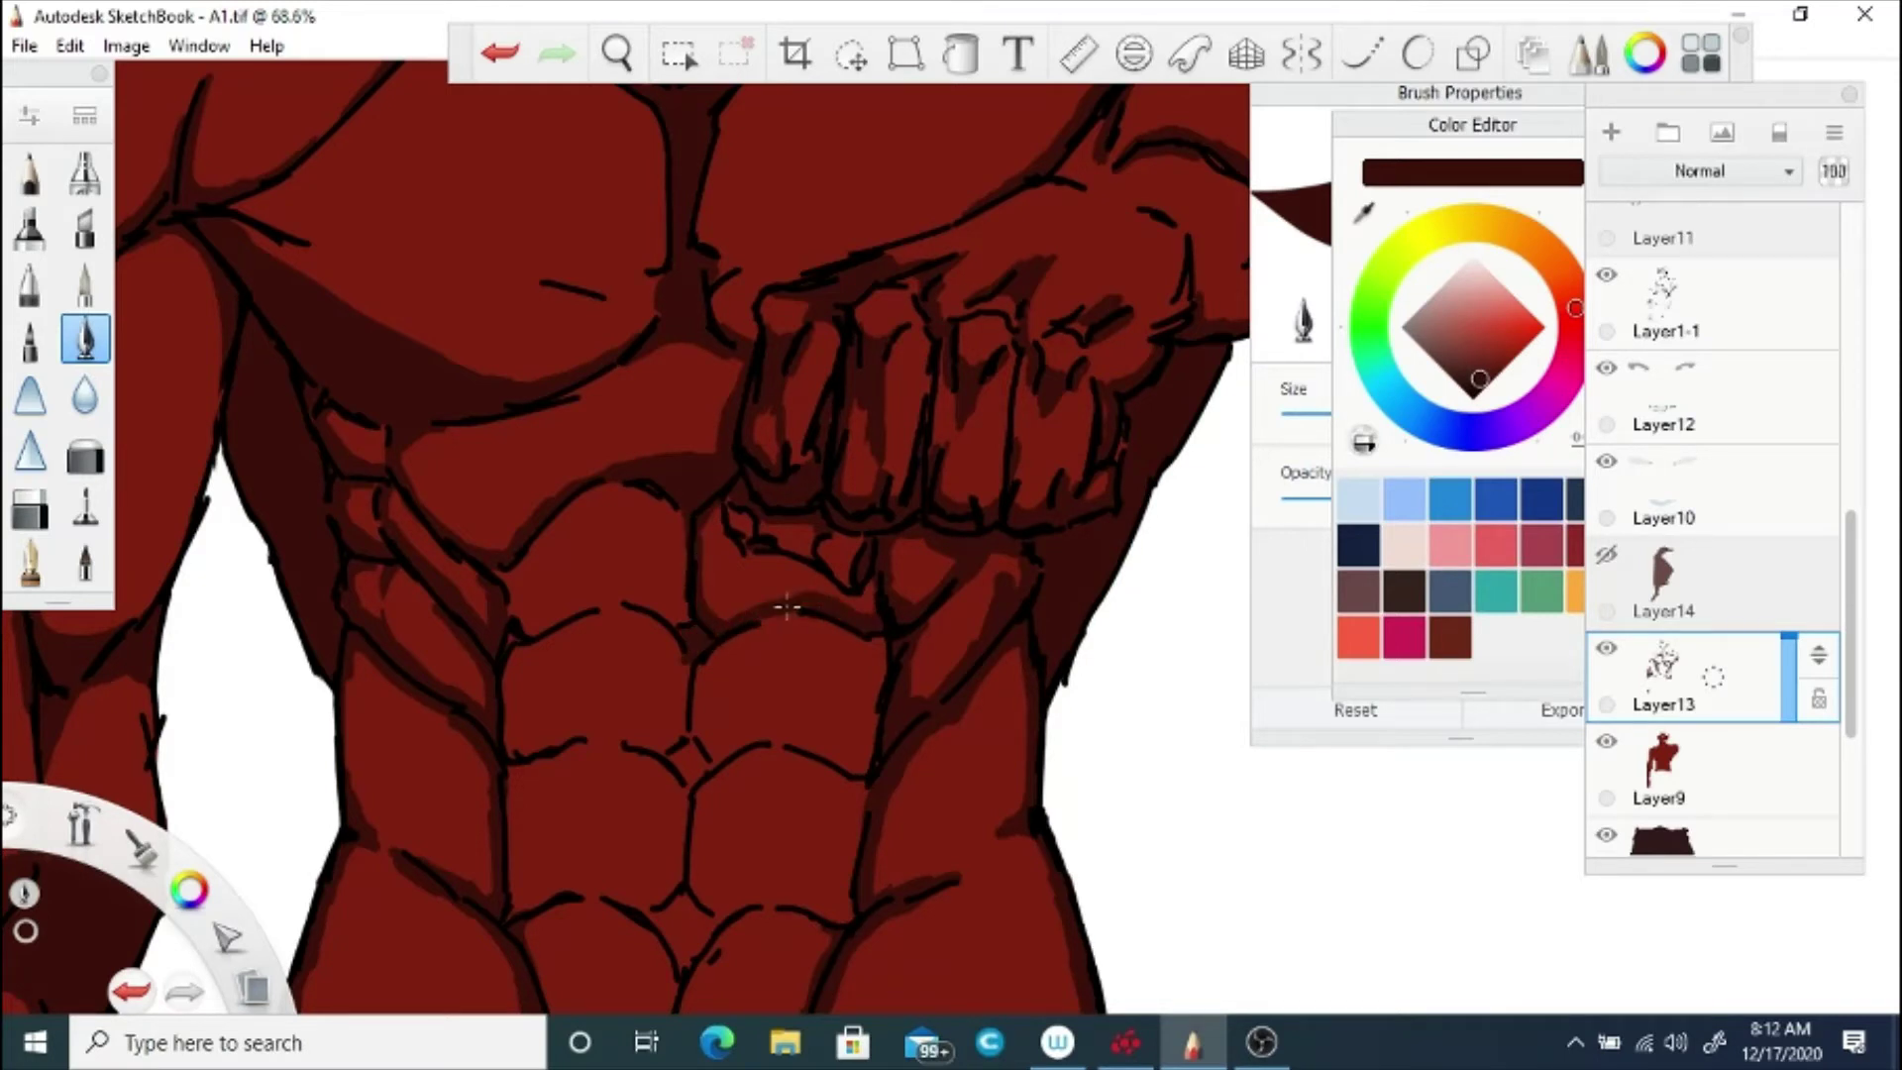
pyautogui.moveTo(795, 563); pyautogui.dragTo(720, 511)
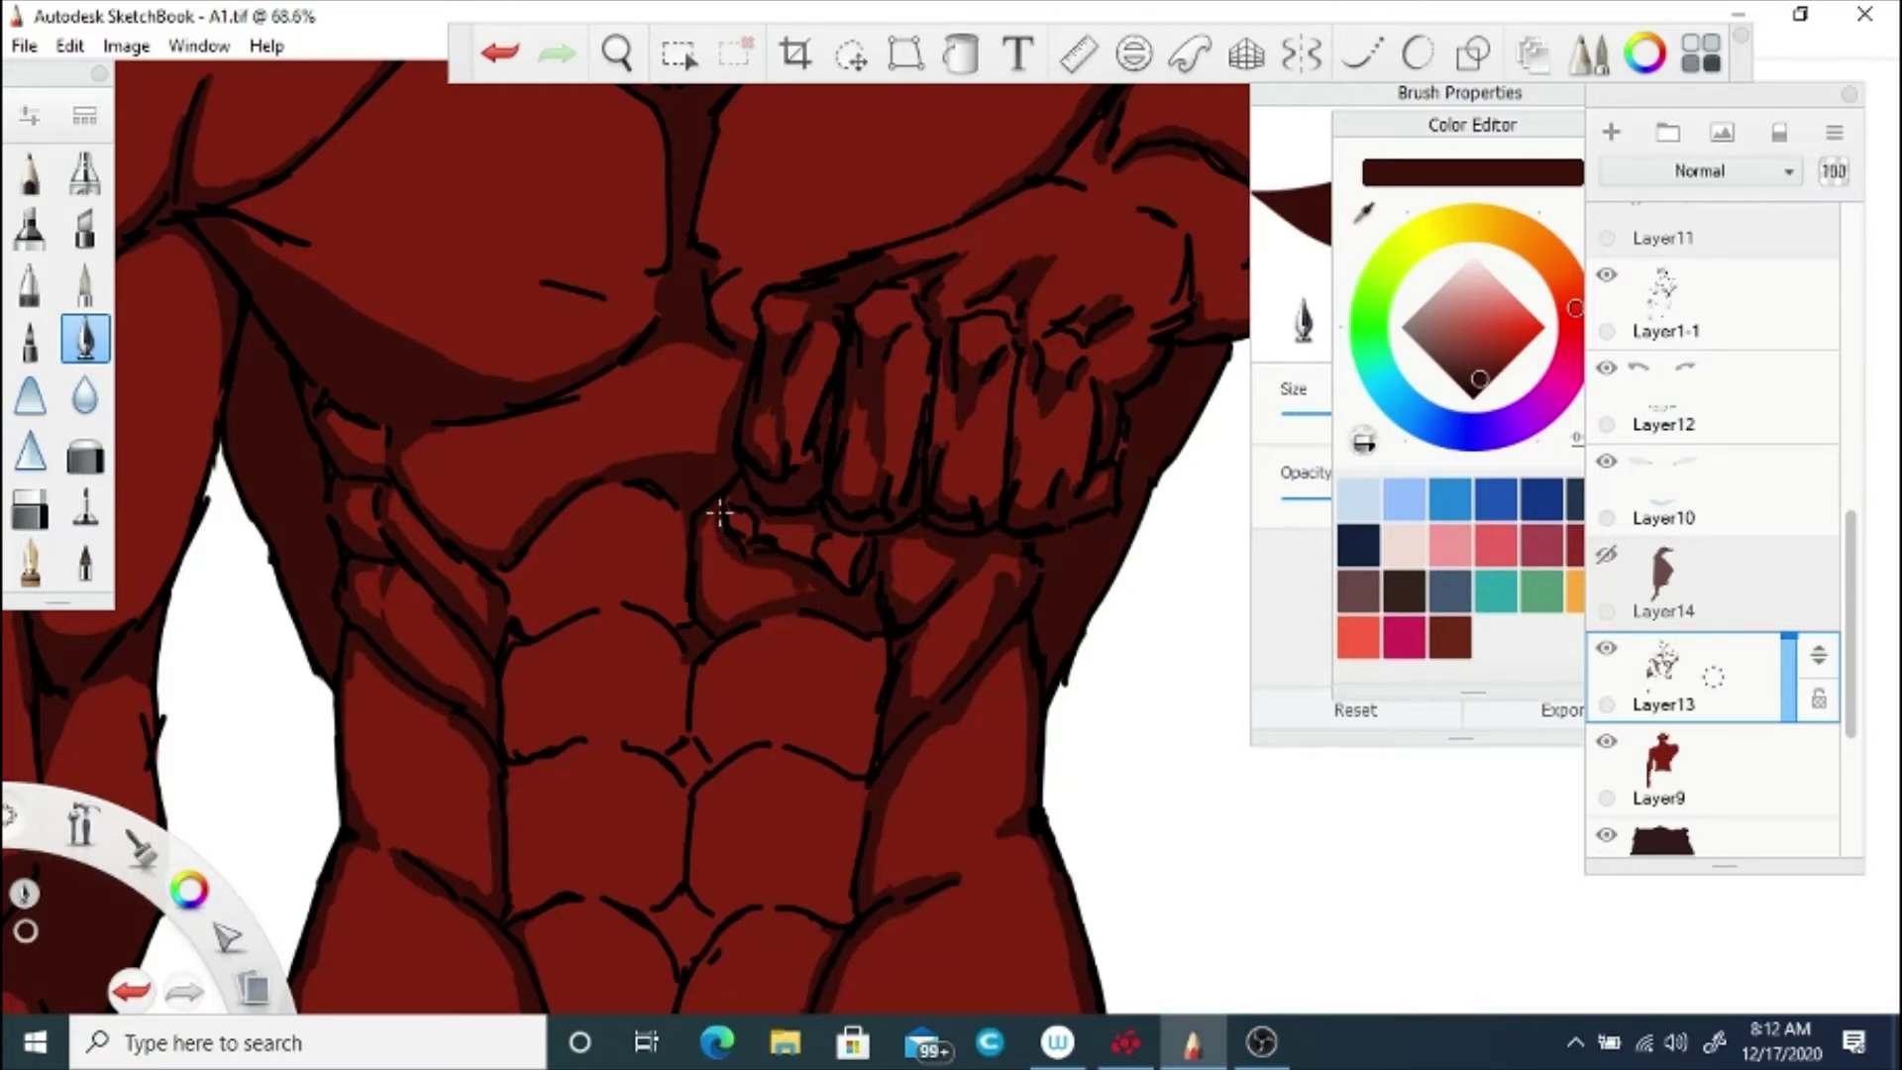
pyautogui.moveTo(726, 729)
pyautogui.mouseDown()
pyautogui.moveTo(845, 728)
pyautogui.moveTo(881, 634)
pyautogui.moveTo(869, 596)
pyautogui.moveTo(765, 744)
pyautogui.moveTo(680, 755)
pyautogui.mouseUp()
pyautogui.moveTo(707, 956); pyautogui.dragTo(686, 901)
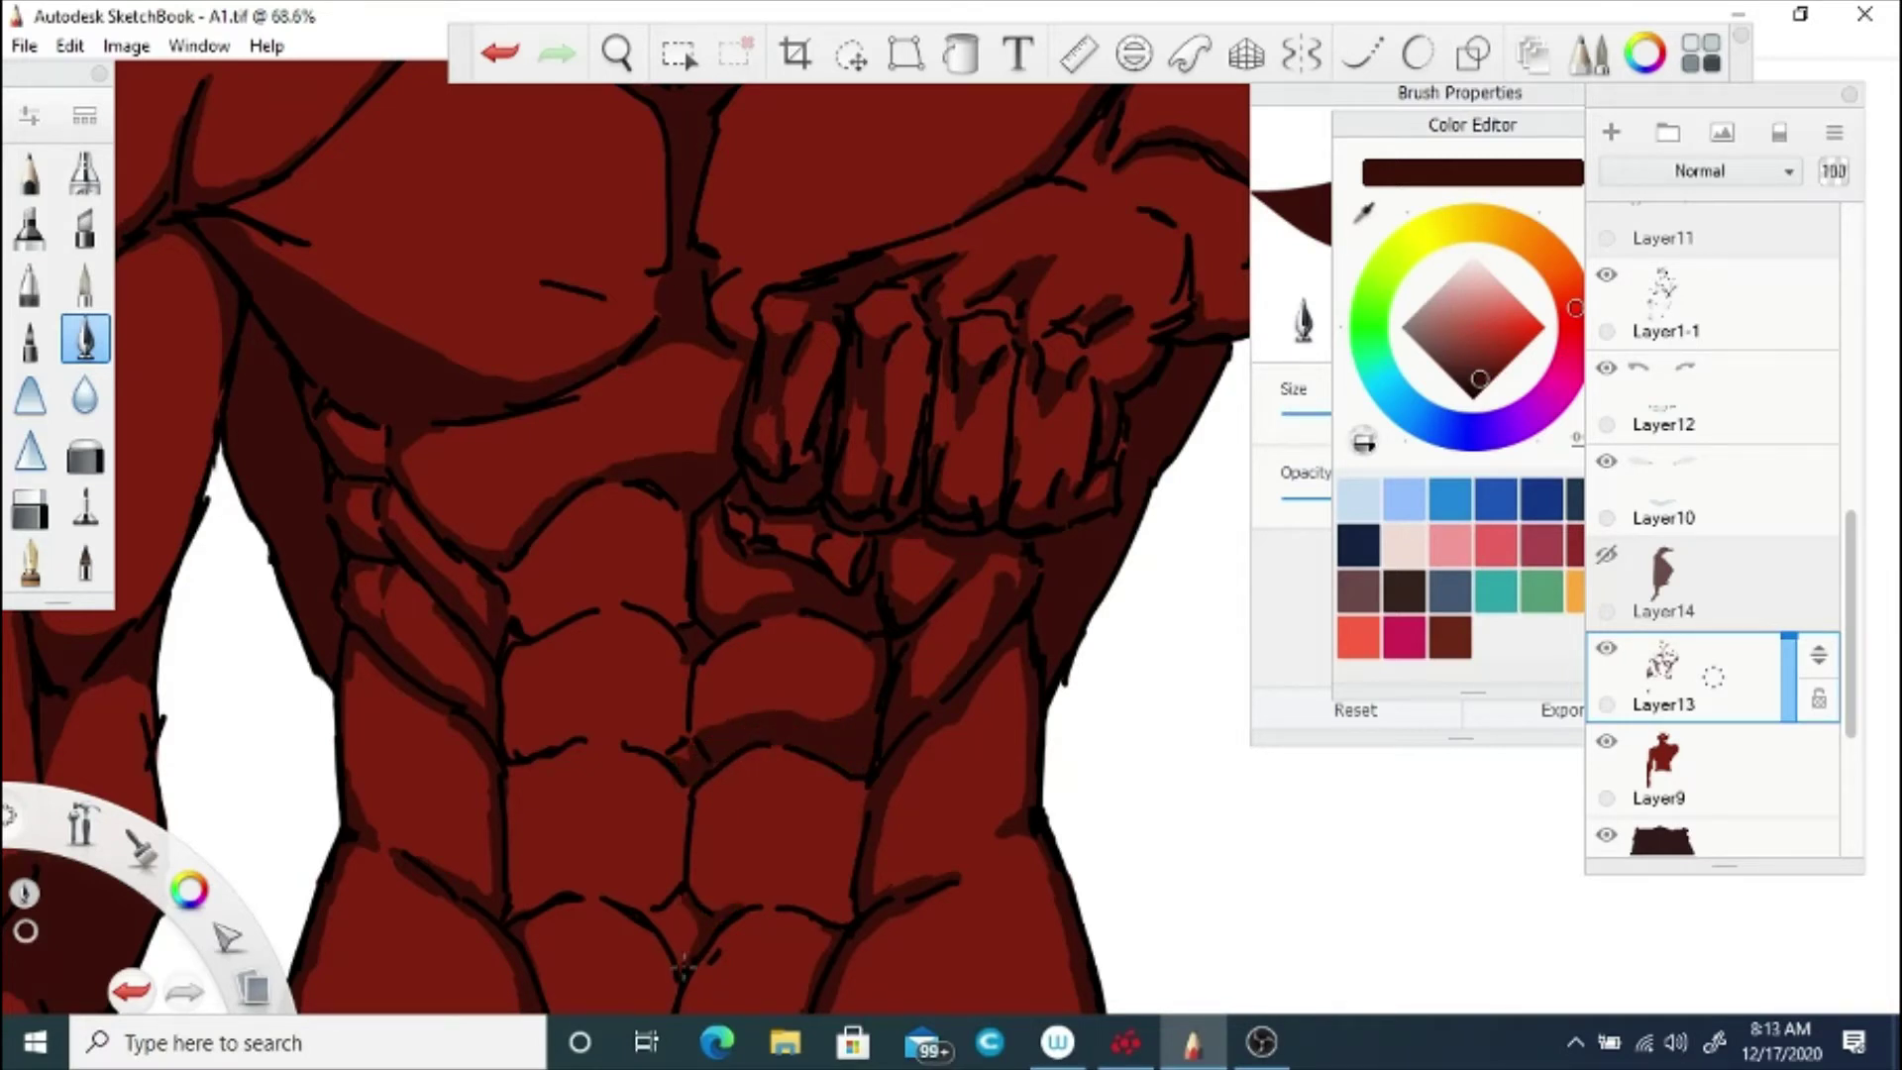
pyautogui.moveTo(684, 967)
pyautogui.mouseDown()
pyautogui.moveTo(693, 937)
pyautogui.moveTo(840, 863)
pyautogui.moveTo(726, 890)
pyautogui.moveTo(814, 899)
pyautogui.moveTo(846, 875)
pyautogui.mouseUp()
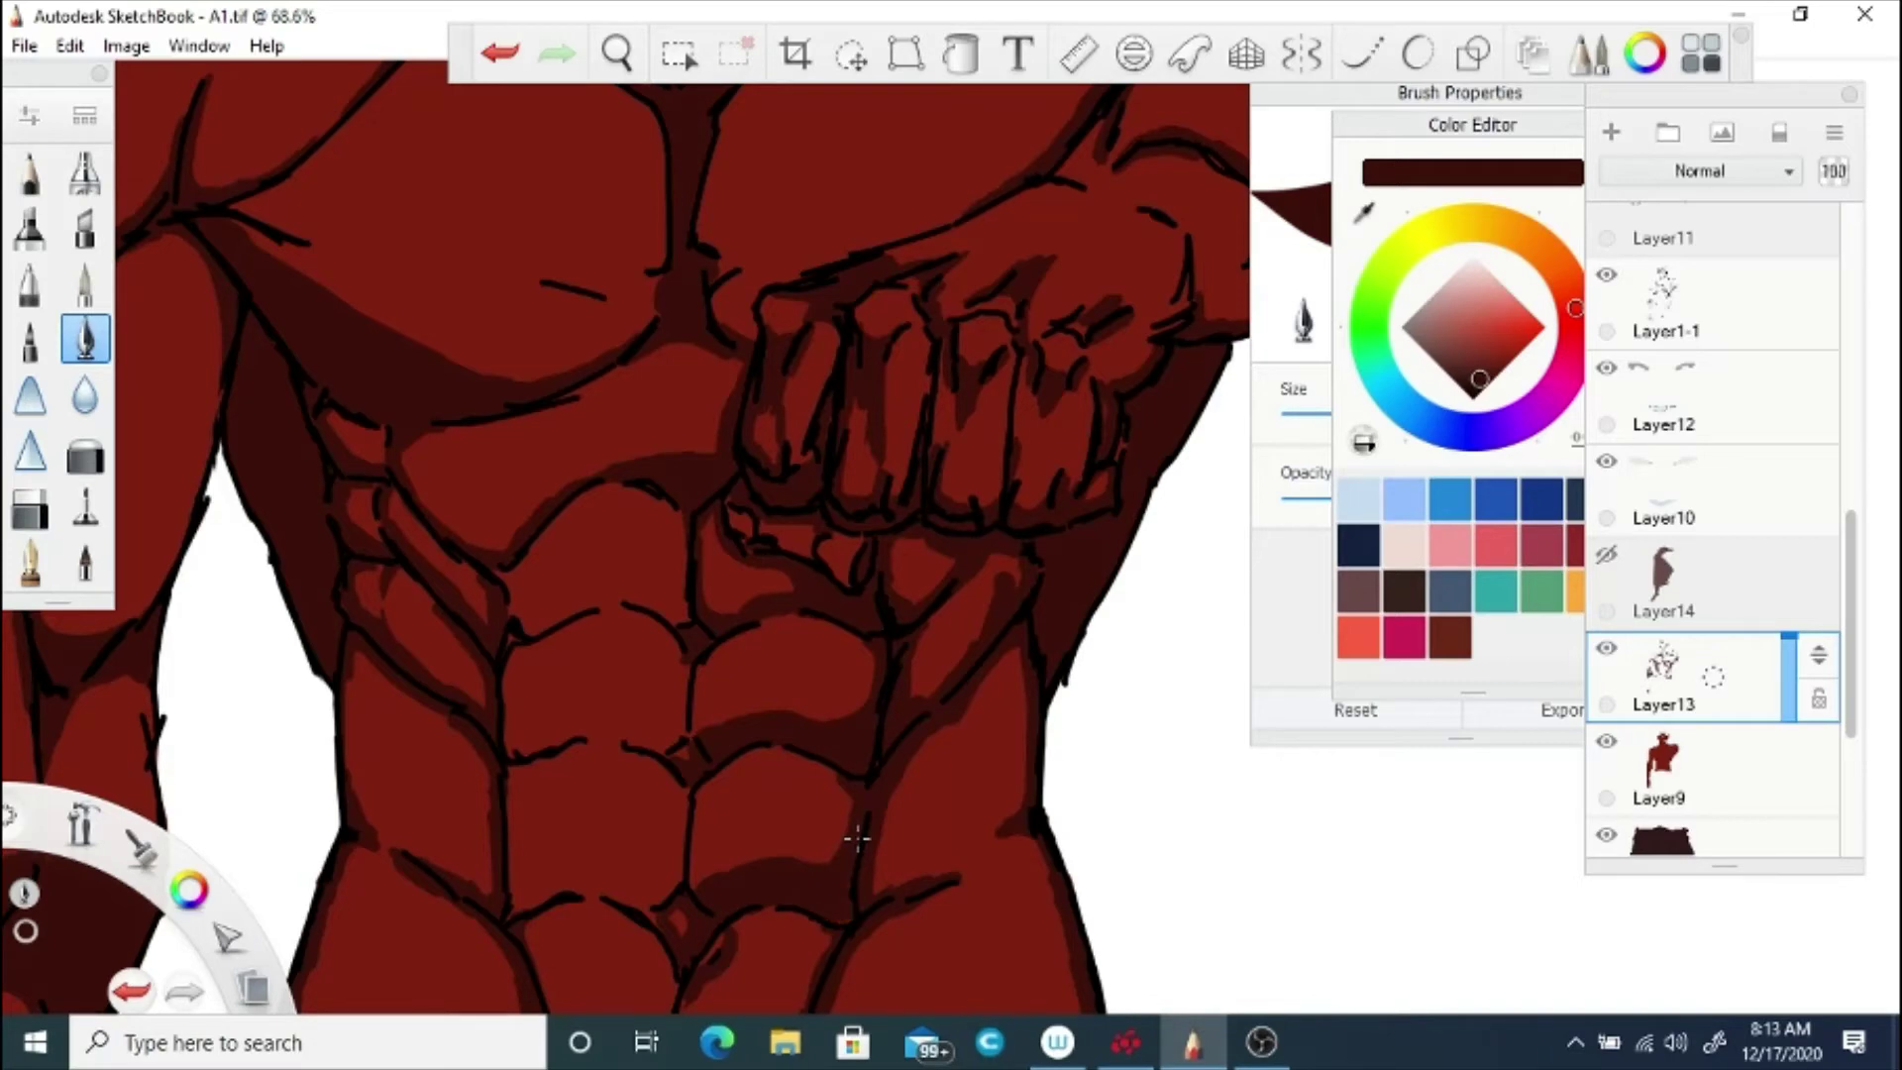
# Step: Add dark red shadows to the lowest pair of abs just above the waistband
pyautogui.click(617, 54)
pyautogui.moveTo(615, 878); pyautogui.dragTo(655, 651)
pyautogui.click(718, 591)
pyautogui.moveTo(750, 821)
pyautogui.mouseDown()
pyautogui.moveTo(713, 832)
pyautogui.moveTo(786, 816)
pyautogui.moveTo(704, 841)
pyautogui.moveTo(829, 854)
pyautogui.mouseUp()
pyautogui.moveTo(692, 828); pyautogui.dragTo(634, 808)
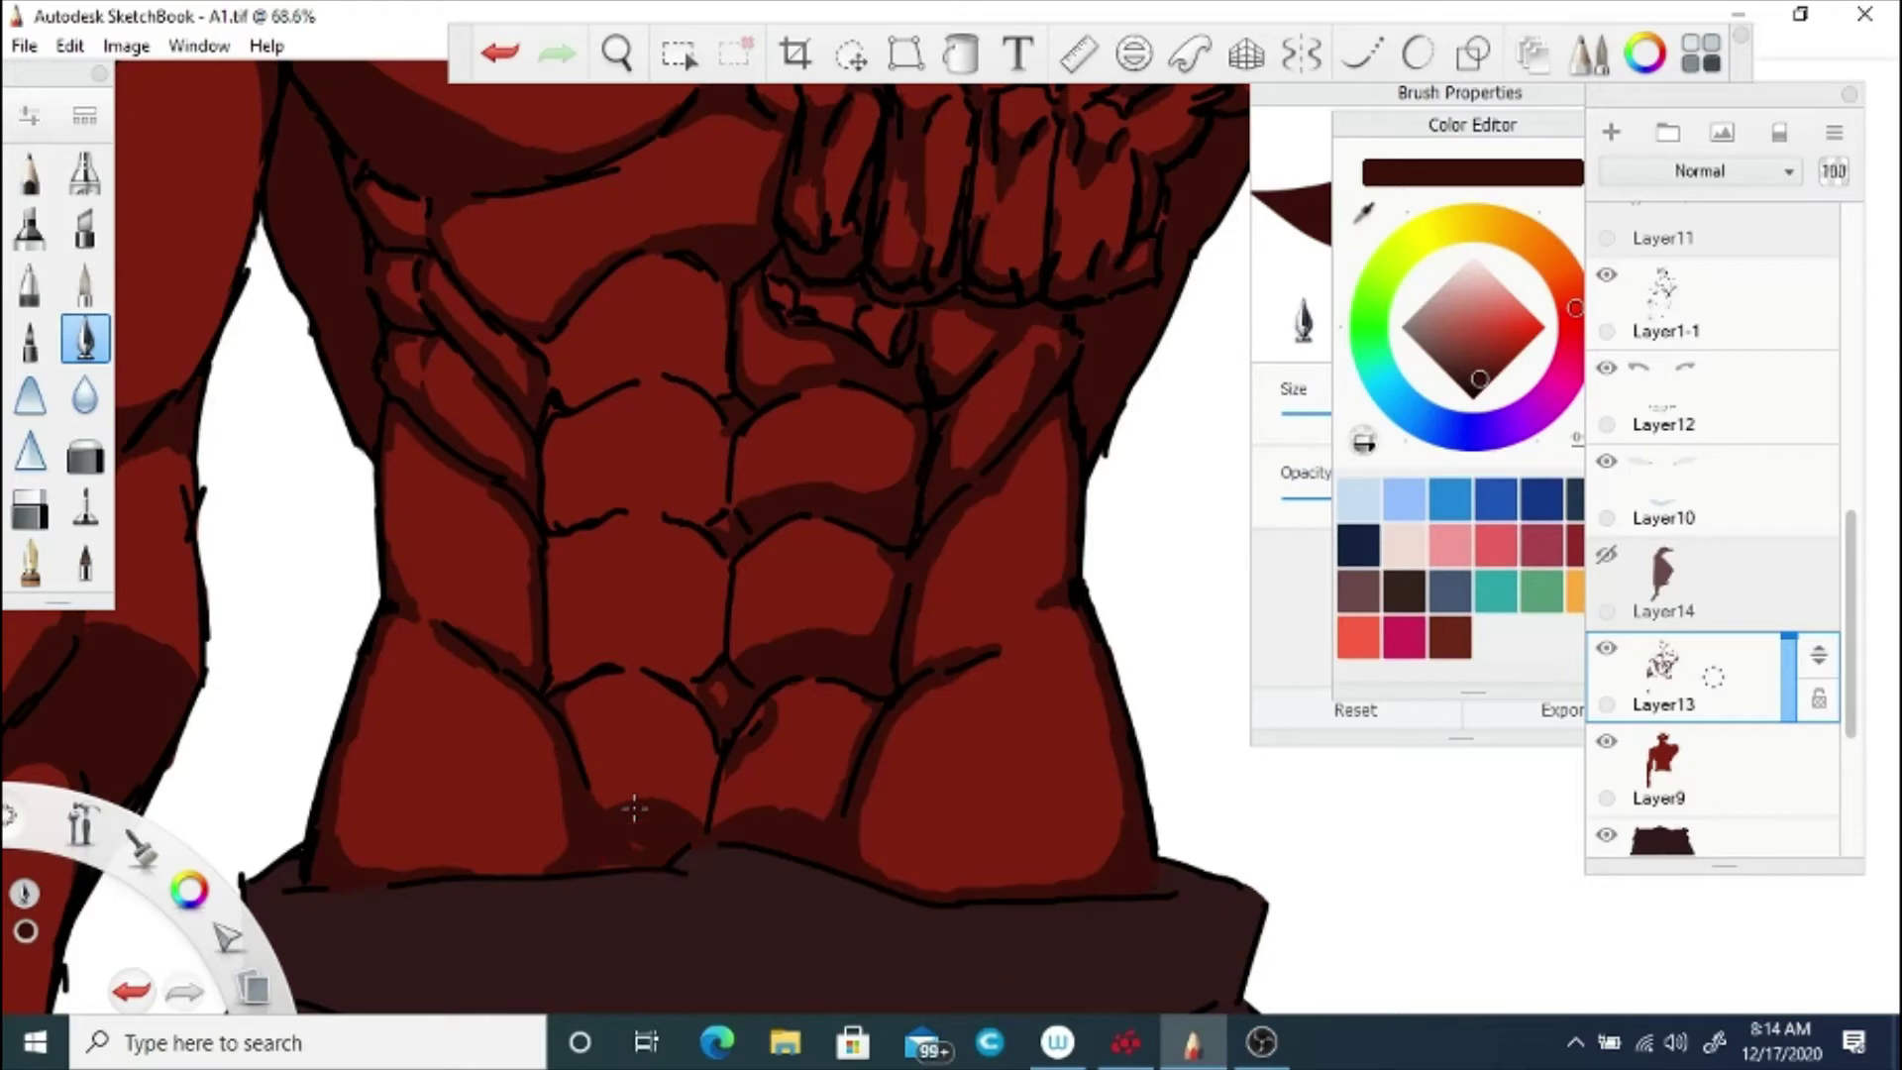
# Step: Shade the column of abs on the hanging-arm side in dark red, working up from the lowest muscle to the top
pyautogui.press('e')
pyautogui.press('e')
pyautogui.moveTo(693, 701); pyautogui.dragTo(709, 811)
pyautogui.moveTo(636, 671); pyautogui.dragTo(703, 774)
pyautogui.moveTo(696, 672); pyautogui.dragTo(723, 634)
pyautogui.moveTo(742, 558)
pyautogui.mouseDown()
pyautogui.moveTo(733, 652)
pyautogui.moveTo(662, 662)
pyautogui.moveTo(650, 637)
pyautogui.moveTo(557, 616)
pyautogui.moveTo(692, 656)
pyautogui.mouseUp()
pyautogui.moveTo(722, 522); pyautogui.dragTo(744, 430)
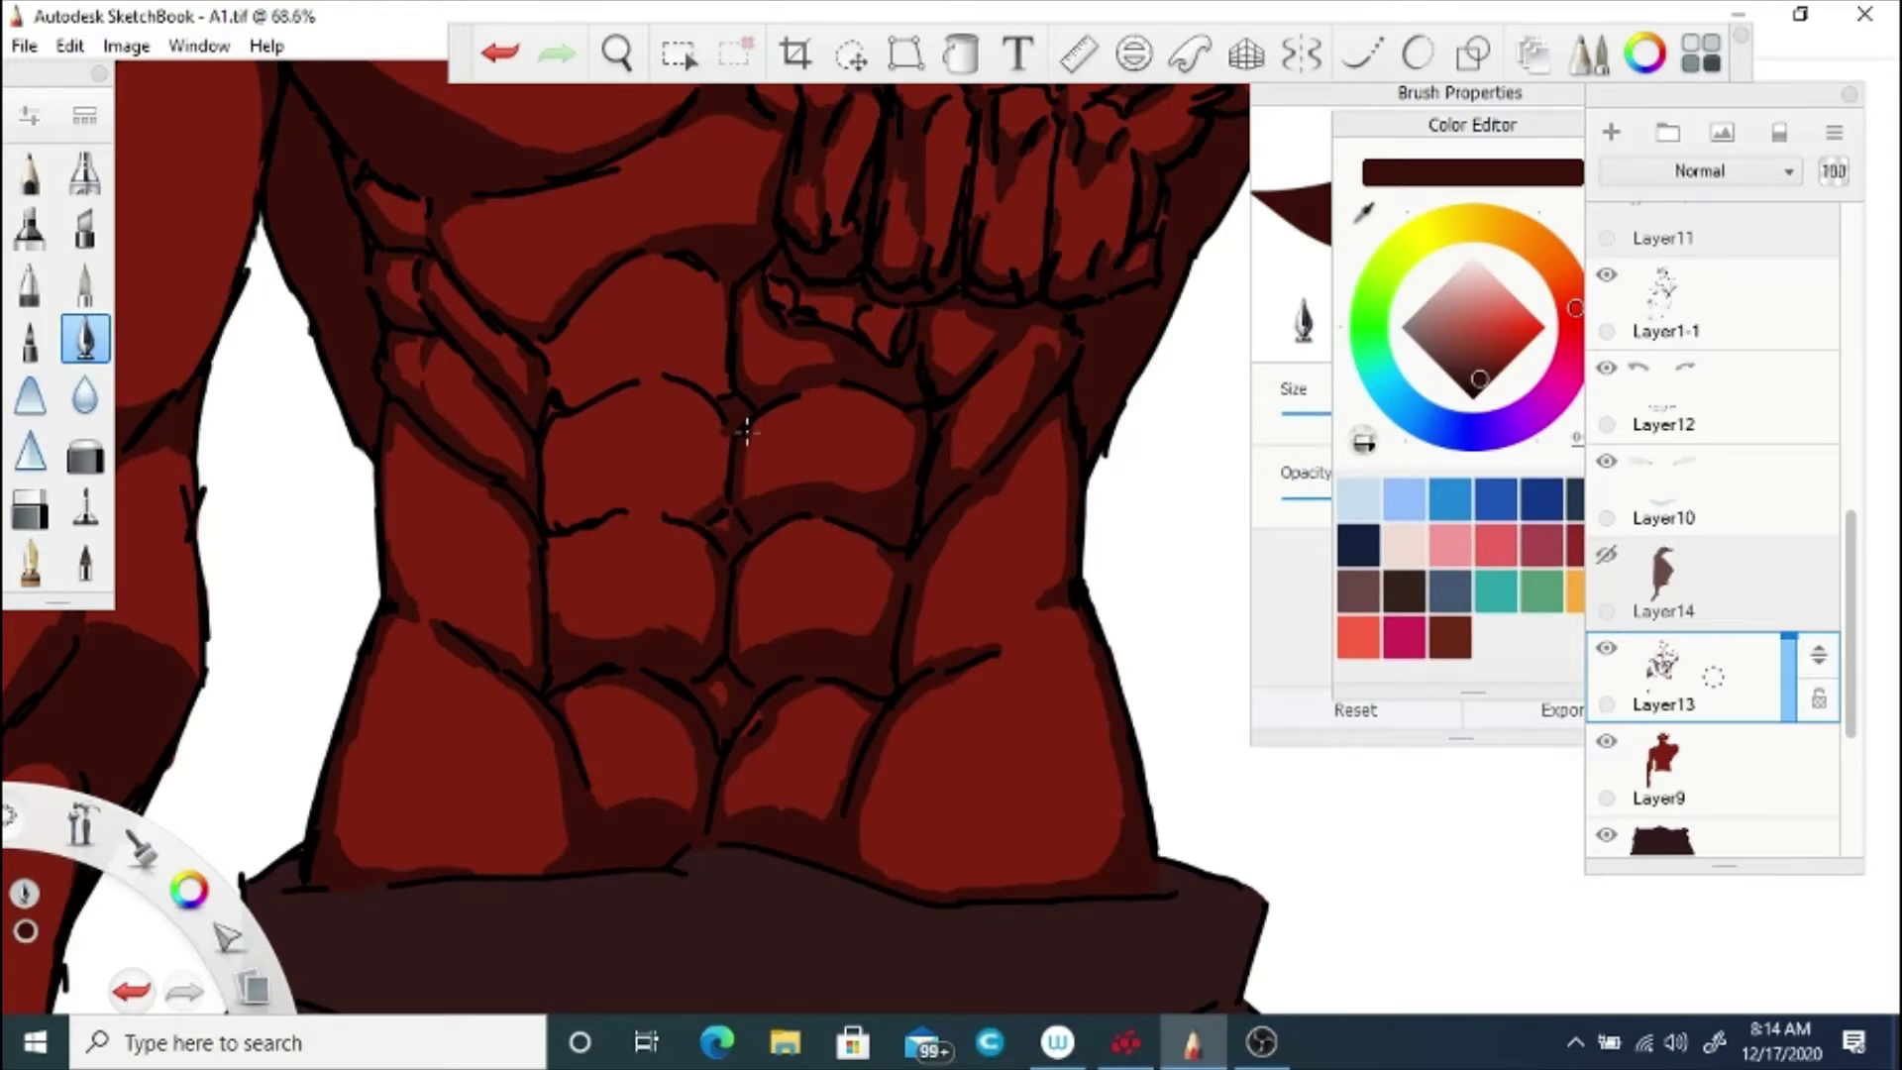
pyautogui.moveTo(692, 501)
pyautogui.mouseDown()
pyautogui.moveTo(547, 483)
pyautogui.moveTo(694, 514)
pyautogui.mouseUp()
pyautogui.moveTo(718, 382)
pyautogui.mouseDown()
pyautogui.moveTo(594, 387)
pyautogui.moveTo(641, 373)
pyautogui.mouseUp()
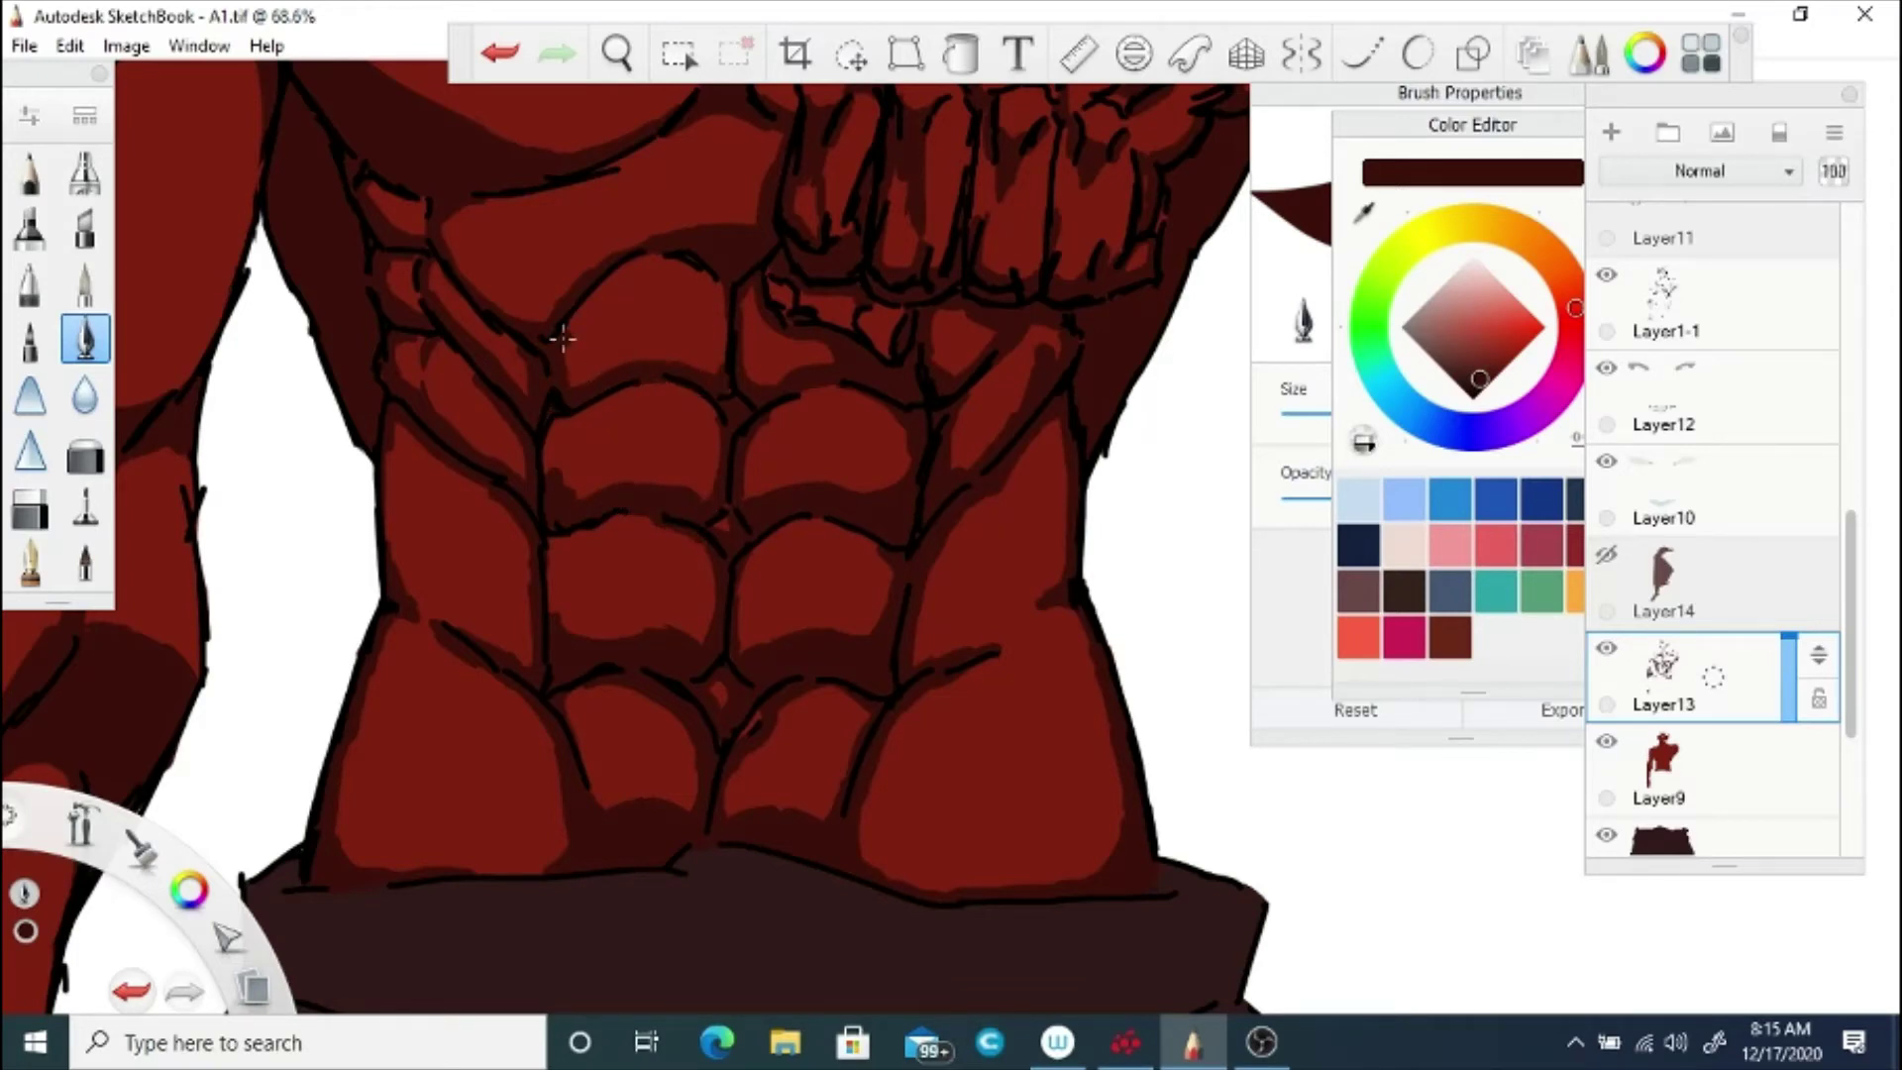
# Step: Review the shaded torso and save the drawing under its existing file name
pyautogui.click(617, 53)
pyautogui.moveTo(622, 492); pyautogui.dragTo(593, 701)
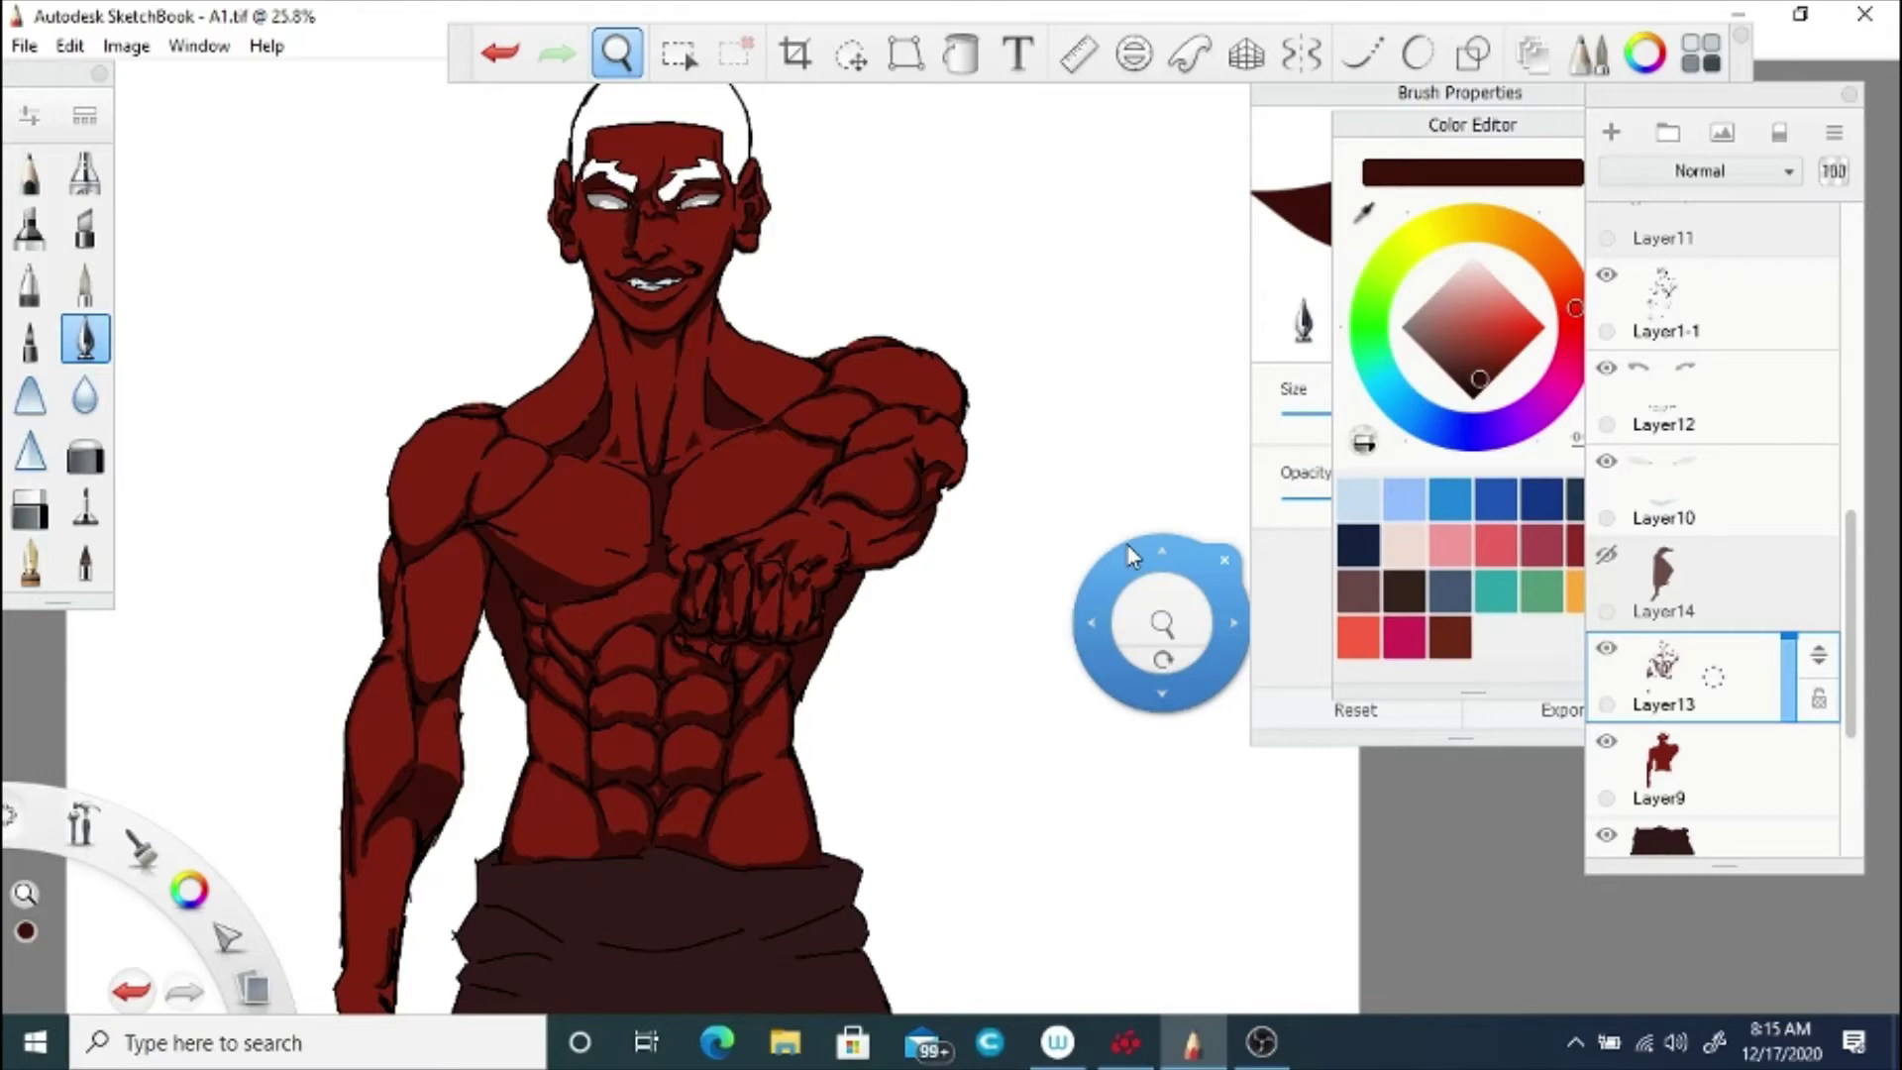
pyautogui.moveTo(443, 616)
pyautogui.mouseDown()
pyautogui.moveTo(599, 527)
pyautogui.moveTo(725, 562)
pyautogui.moveTo(872, 514)
pyautogui.mouseUp()
pyautogui.click(741, 552)
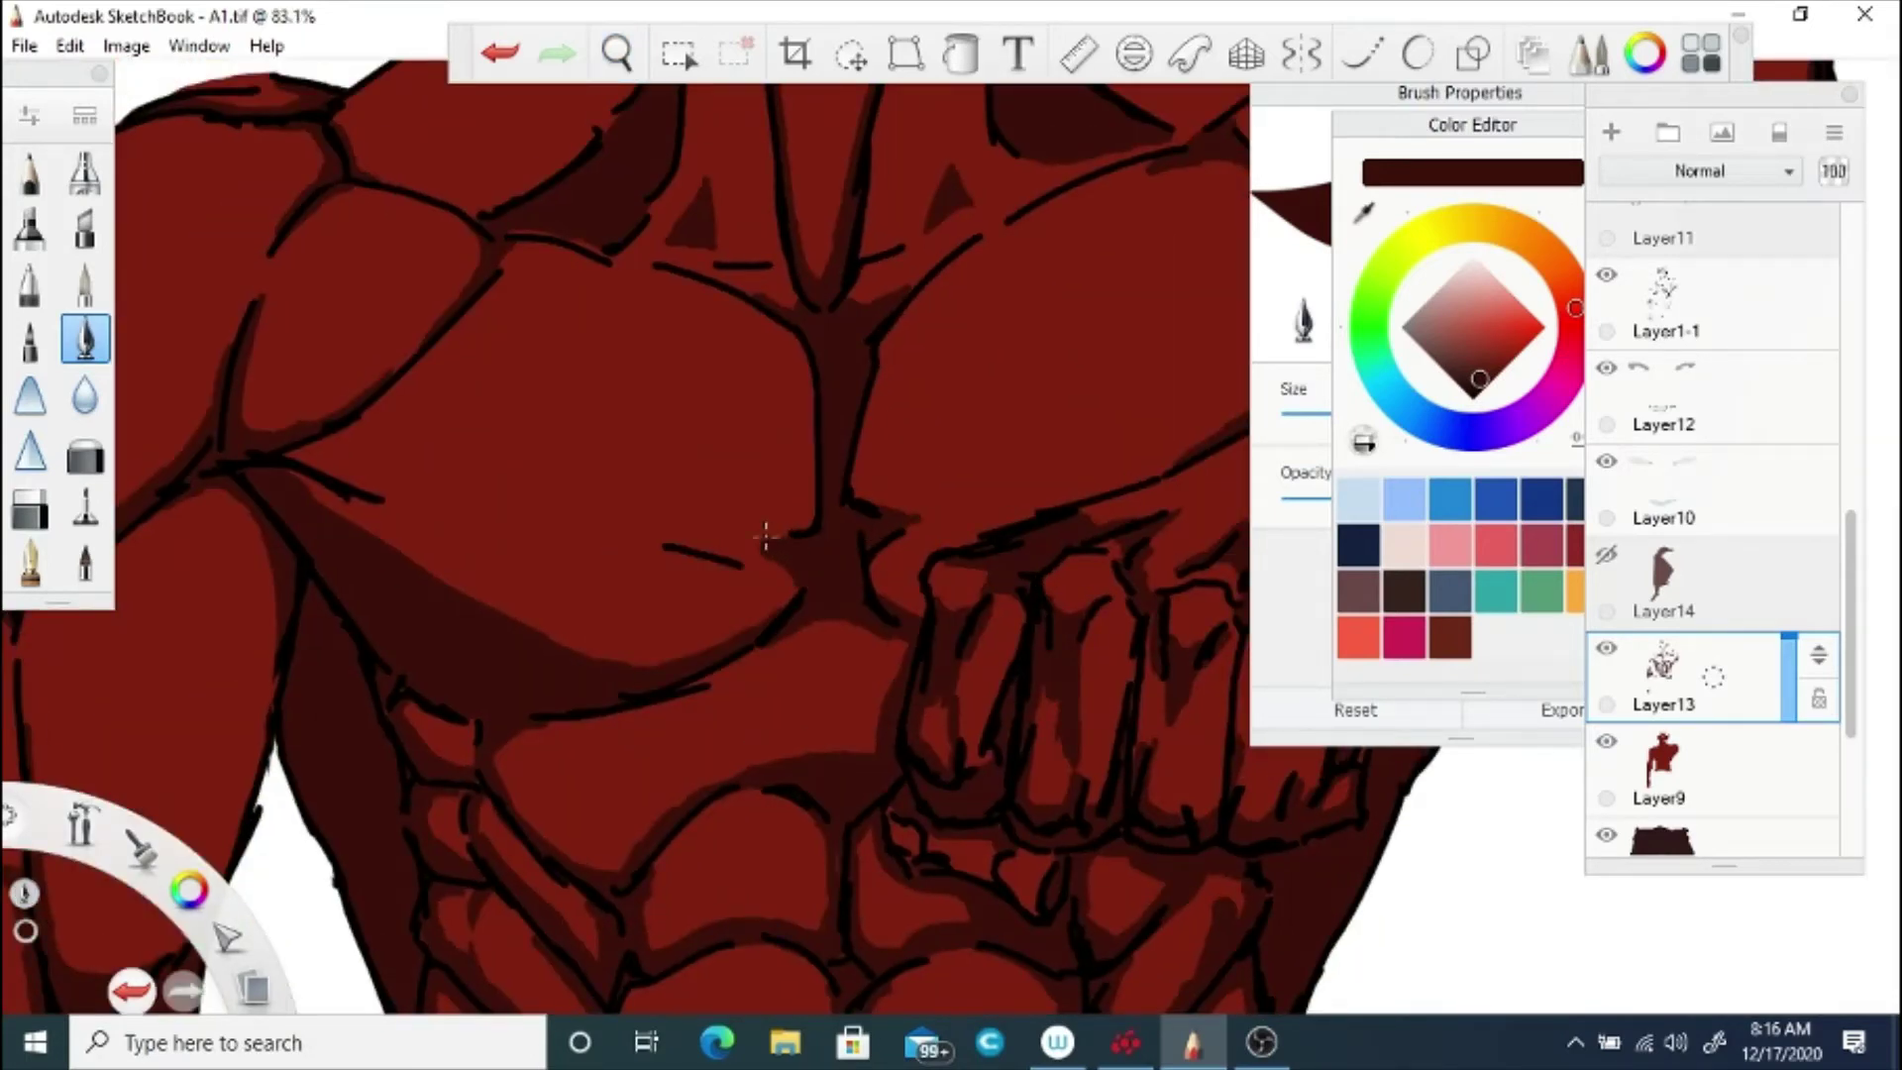
pyautogui.click(622, 55)
pyautogui.moveTo(634, 416); pyautogui.dragTo(550, 616)
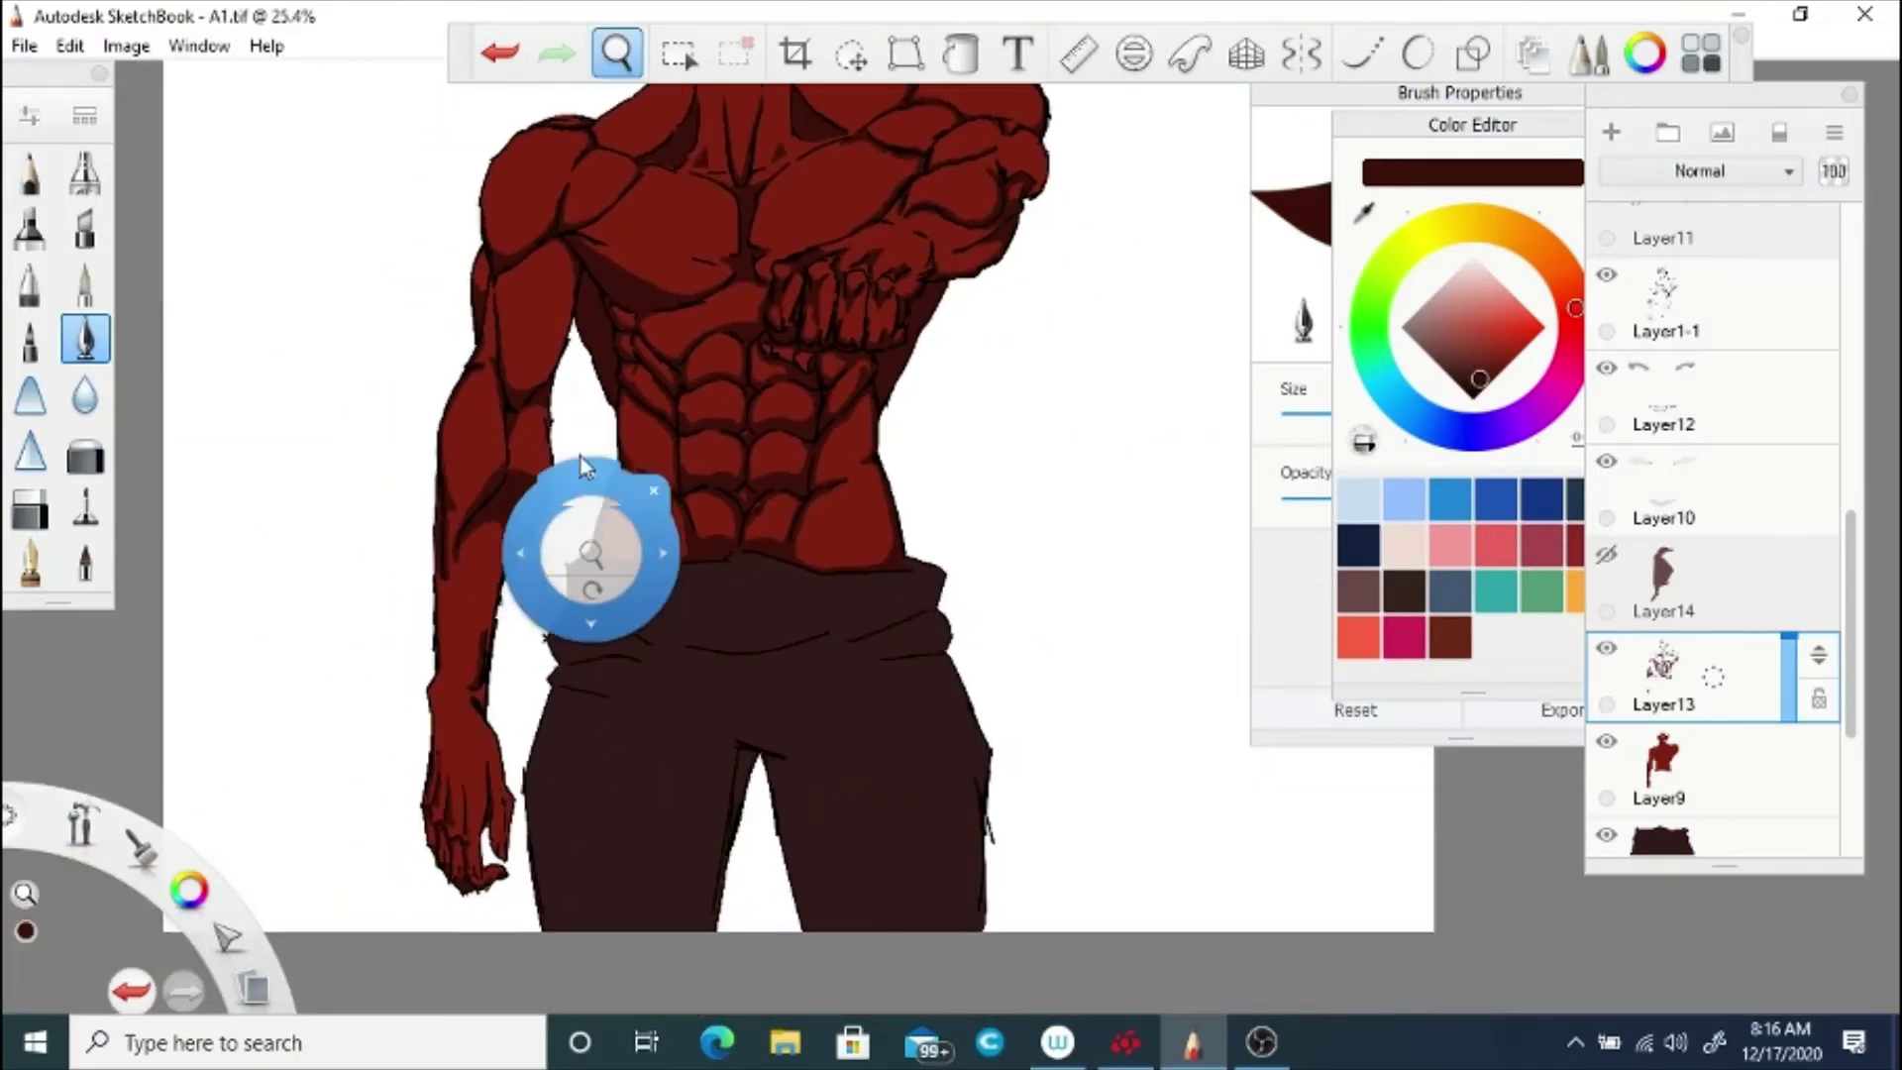
pyautogui.moveTo(580, 458); pyautogui.dragTo(735, 976)
pyautogui.click(24, 46)
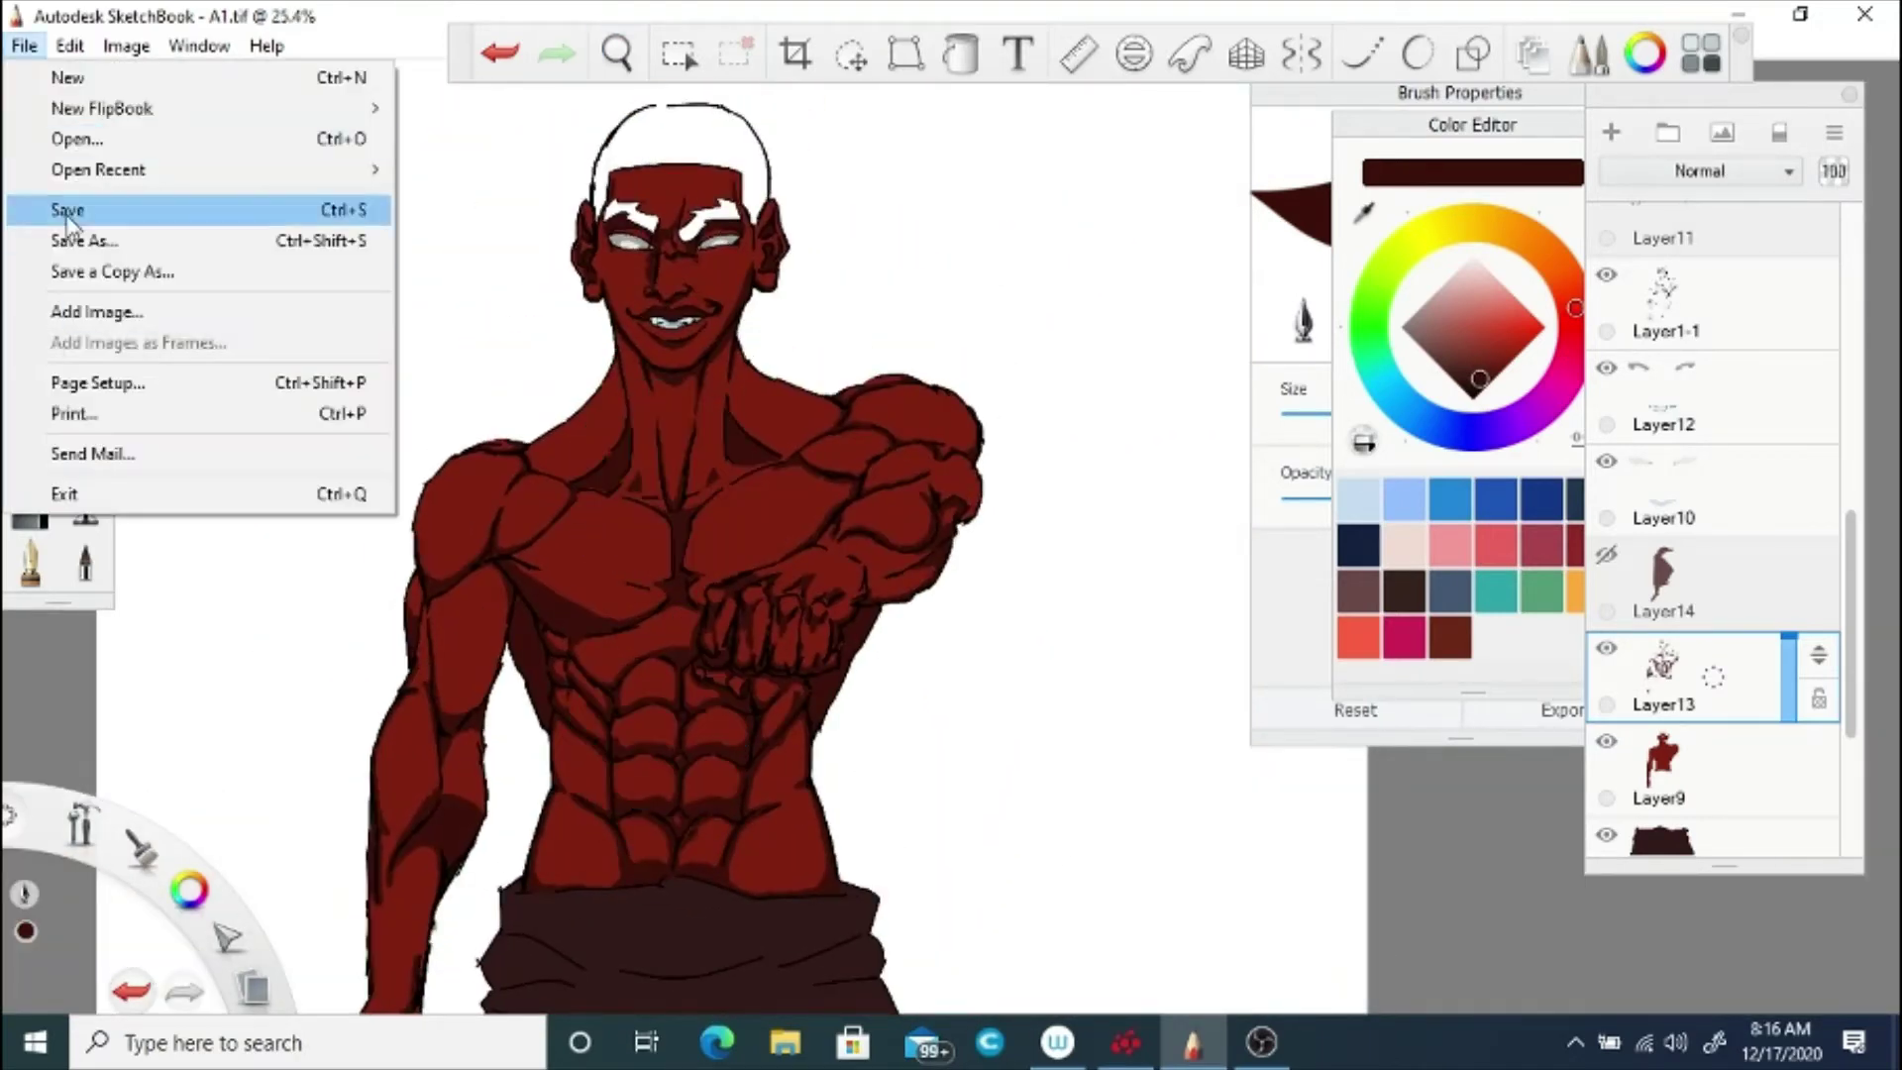
pyautogui.click(91, 208)
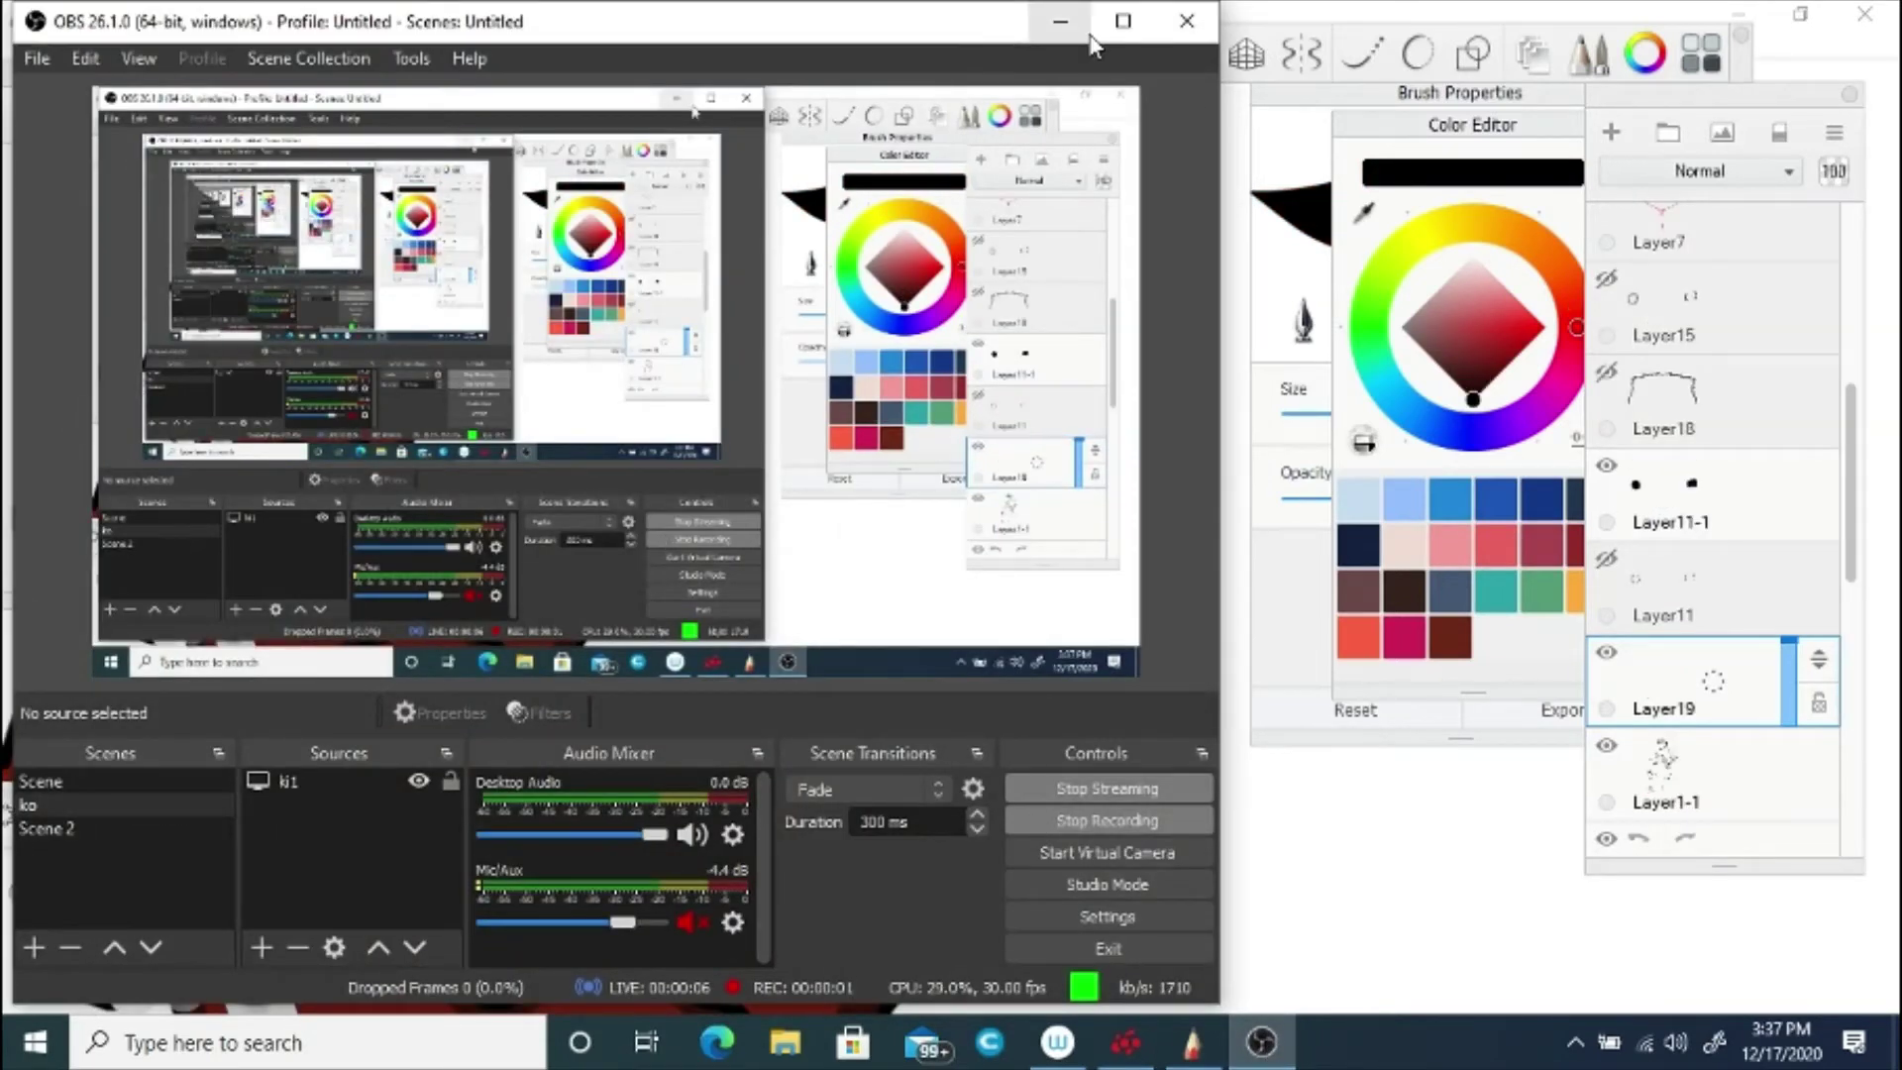
# Step: Minimize the OBS window to return to the SketchBook drawing
pyautogui.click(1091, 37)
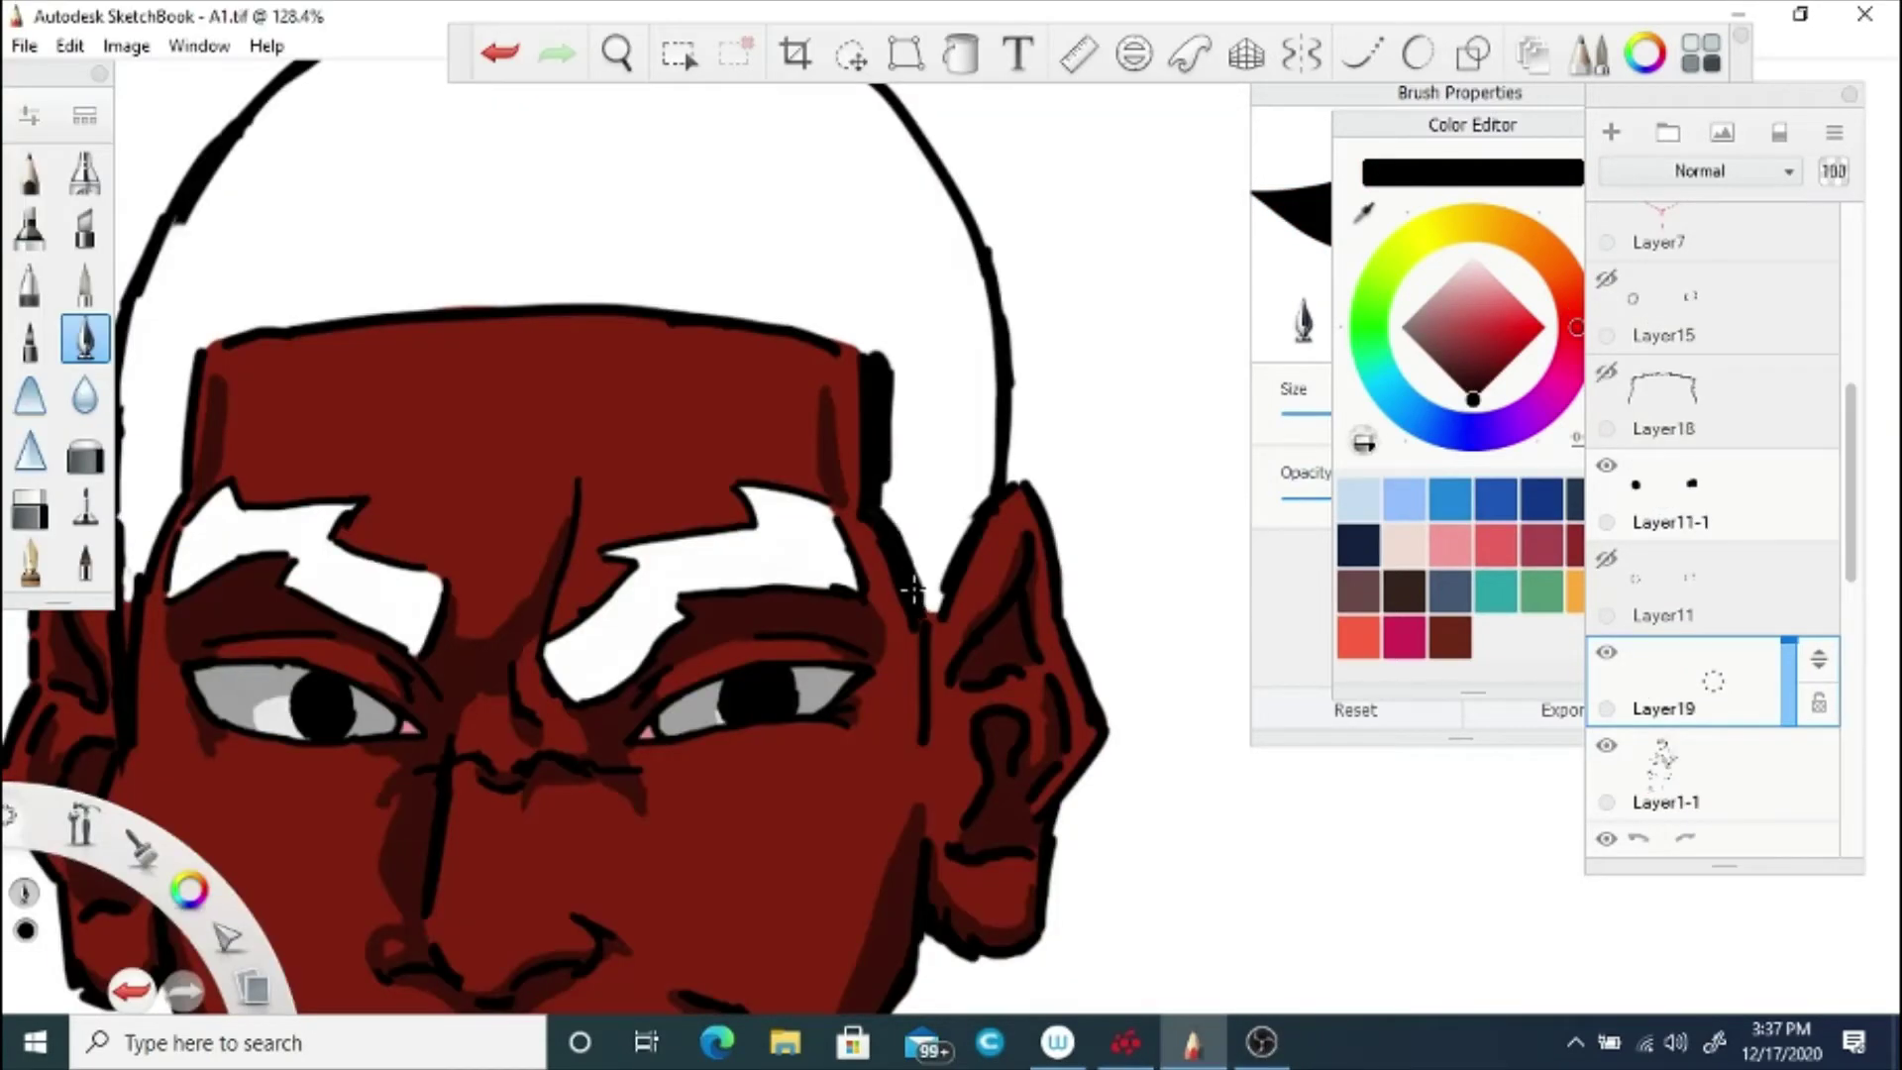
# Step: Fill the side of the hair beside the ear with solid black on Layer19
pyautogui.moveTo(942, 575)
pyautogui.mouseDown()
pyautogui.moveTo(978, 508)
pyautogui.moveTo(990, 337)
pyautogui.mouseUp()
pyautogui.moveTo(949, 206)
pyautogui.mouseDown()
pyautogui.moveTo(998, 444)
pyautogui.moveTo(934, 619)
pyautogui.mouseUp()
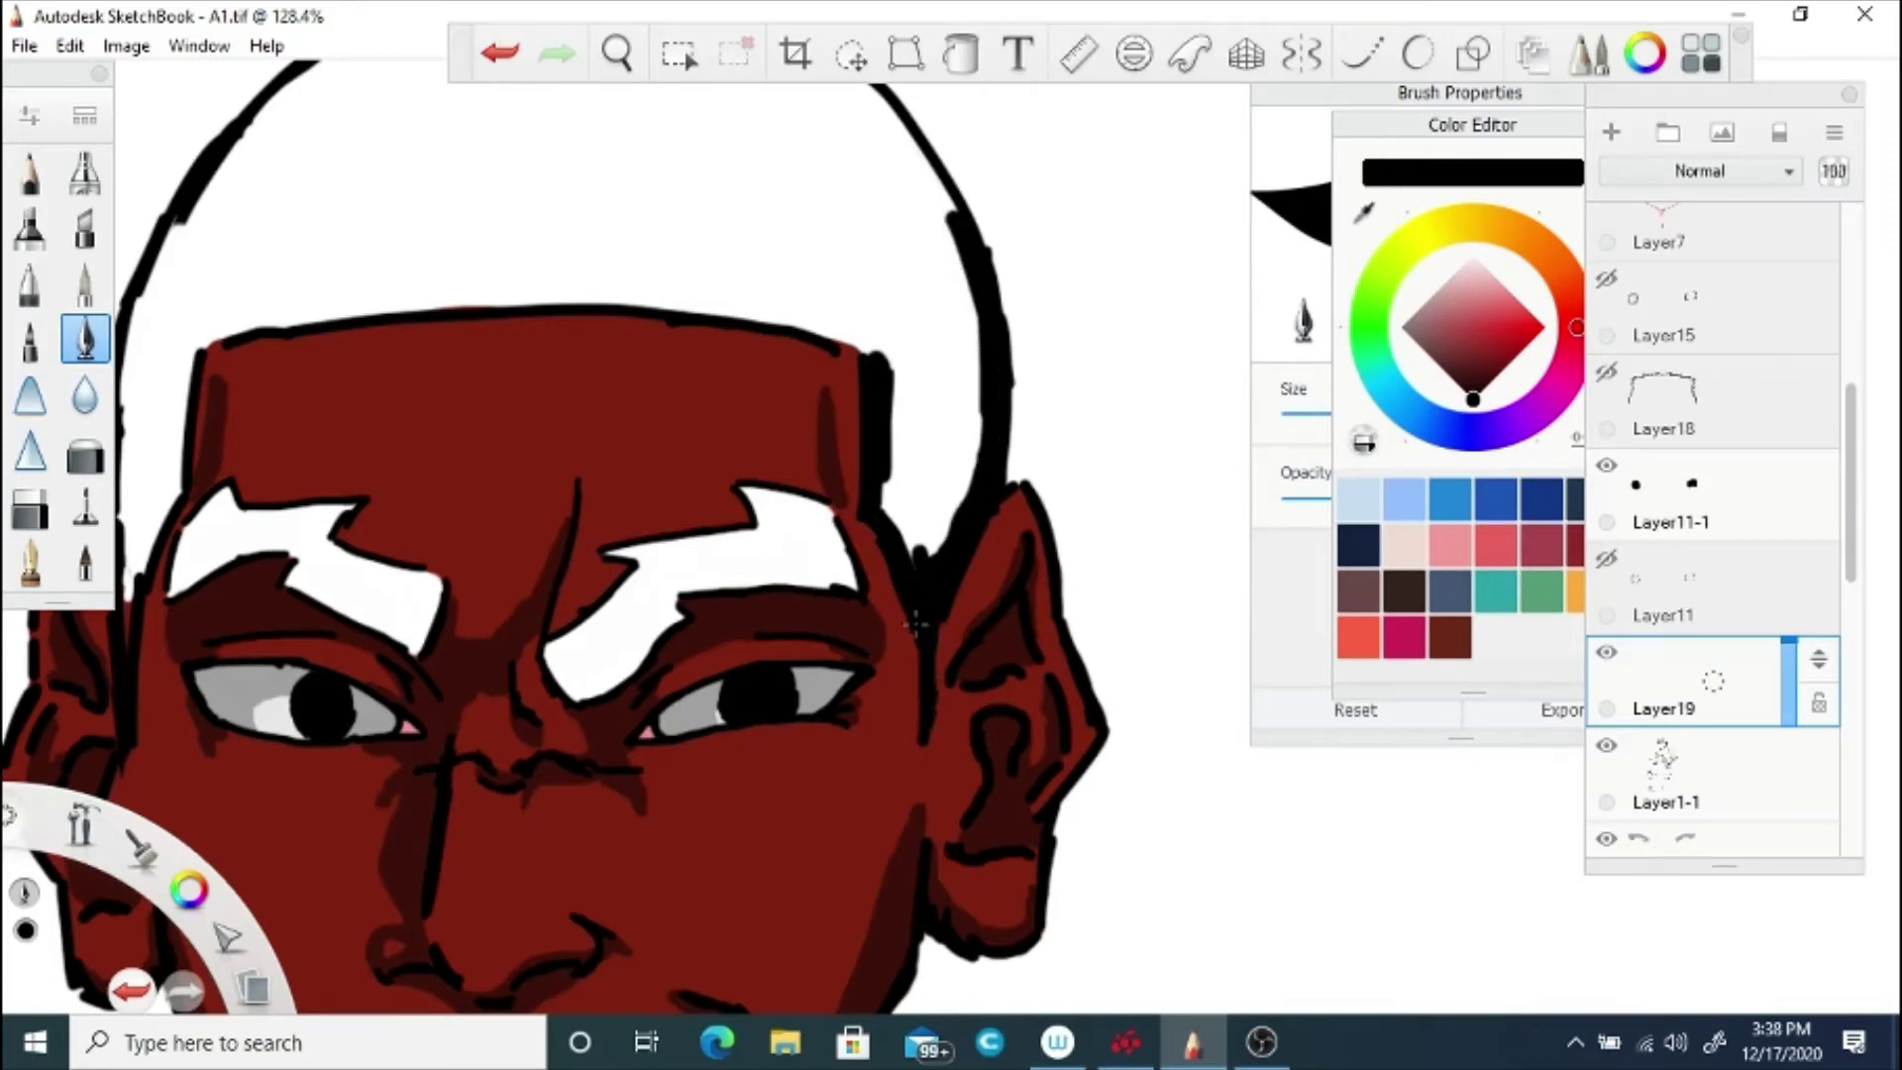
pyautogui.moveTo(884, 485)
pyautogui.mouseDown()
pyautogui.moveTo(926, 564)
pyautogui.moveTo(970, 238)
pyautogui.moveTo(976, 495)
pyautogui.mouseUp()
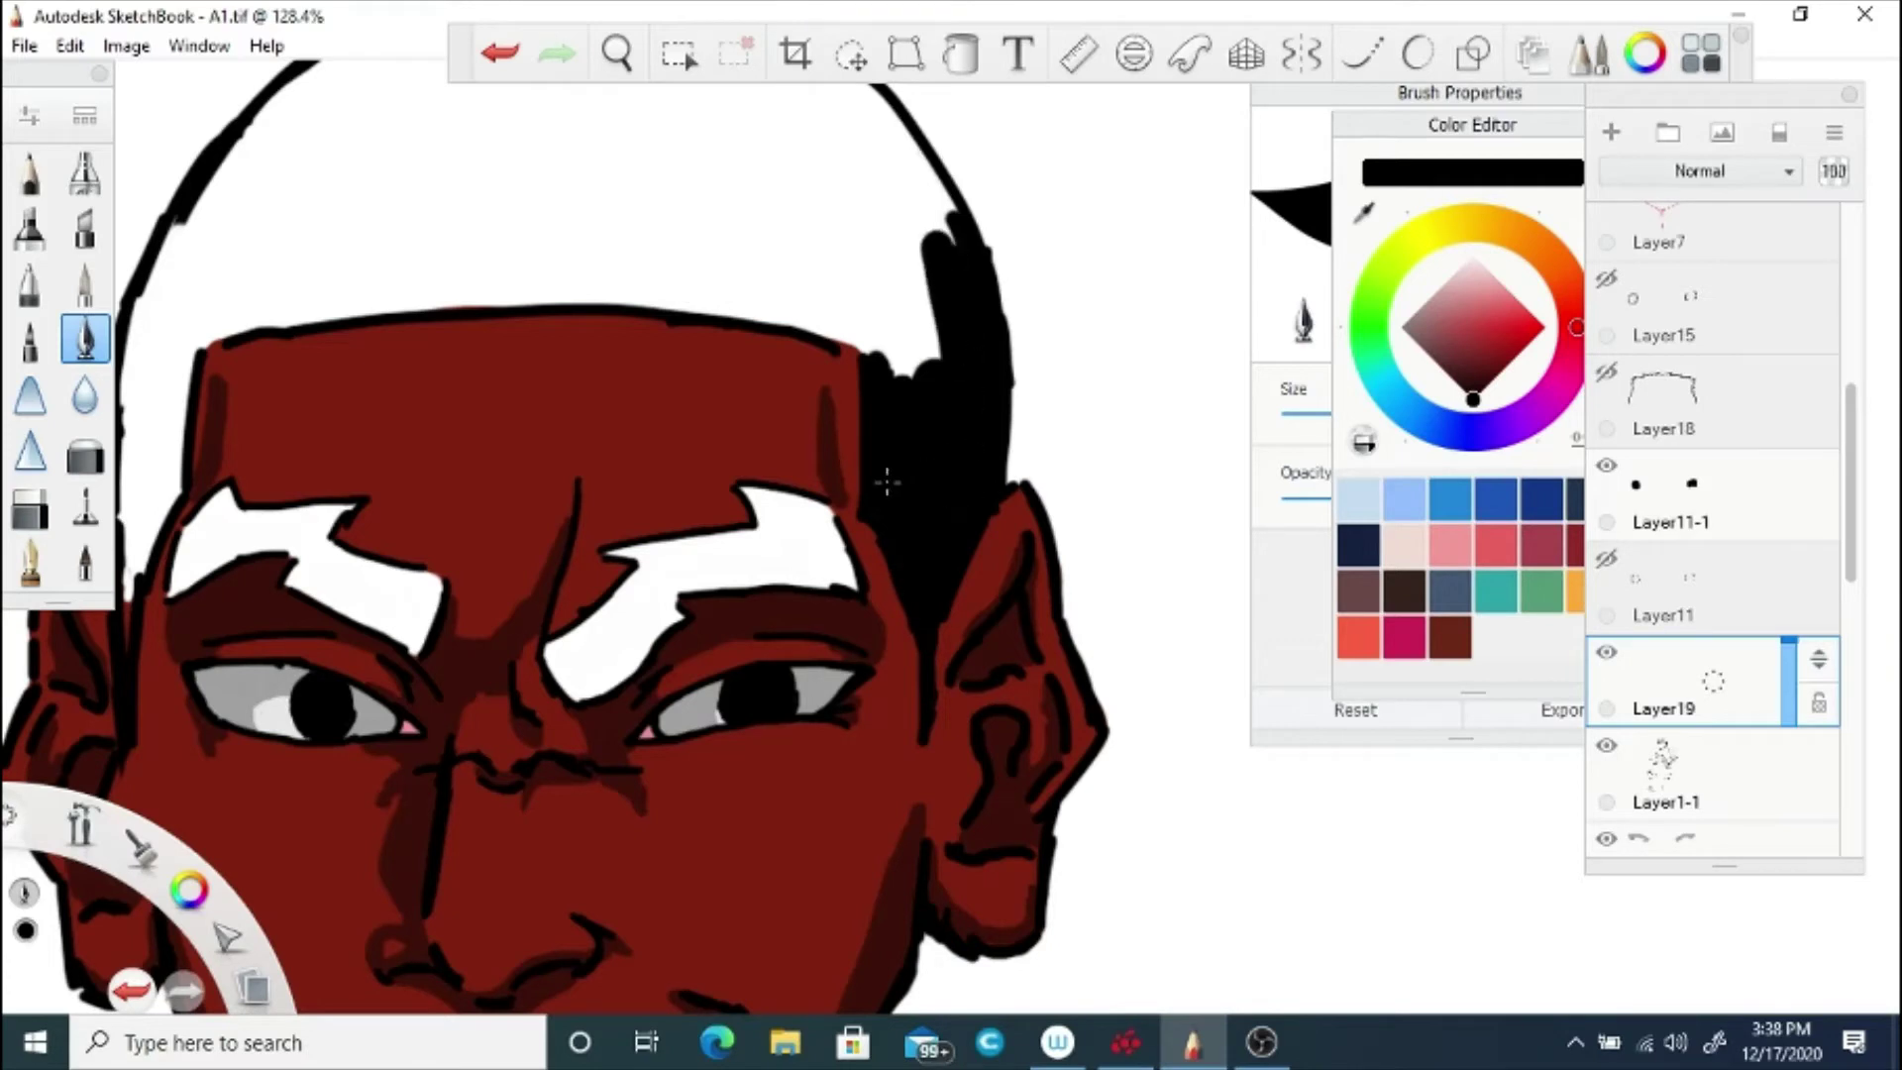
# Step: Fill the rest of the hair with solid black across the top of the head up to its outline
pyautogui.press('space')
pyautogui.moveTo(577, 453)
pyautogui.mouseDown()
pyautogui.moveTo(1008, 434)
pyautogui.moveTo(597, 479)
pyautogui.moveTo(559, 557)
pyautogui.moveTo(559, 624)
pyautogui.moveTo(563, 519)
pyautogui.moveTo(619, 332)
pyautogui.moveTo(609, 436)
pyautogui.moveTo(564, 297)
pyautogui.moveTo(622, 89)
pyautogui.moveTo(356, 356)
pyautogui.mouseUp()
pyautogui.press('space')
pyautogui.moveTo(1016, 344)
pyautogui.mouseDown()
pyautogui.moveTo(1102, 483)
pyautogui.moveTo(934, 301)
pyautogui.moveTo(1028, 328)
pyautogui.moveTo(1084, 496)
pyautogui.moveTo(1007, 539)
pyautogui.moveTo(1050, 584)
pyautogui.moveTo(935, 553)
pyautogui.mouseUp()
pyautogui.moveTo(1030, 599)
pyautogui.mouseDown()
pyautogui.moveTo(1035, 436)
pyautogui.moveTo(406, 446)
pyautogui.moveTo(342, 584)
pyautogui.moveTo(366, 559)
pyautogui.moveTo(756, 535)
pyautogui.moveTo(985, 559)
pyautogui.moveTo(554, 341)
pyautogui.moveTo(881, 329)
pyautogui.moveTo(721, 519)
pyautogui.moveTo(451, 448)
pyautogui.moveTo(991, 466)
pyautogui.moveTo(455, 486)
pyautogui.moveTo(425, 396)
pyautogui.moveTo(495, 347)
pyautogui.moveTo(916, 287)
pyautogui.mouseUp()
pyautogui.moveTo(485, 325)
pyautogui.mouseDown()
pyautogui.moveTo(644, 289)
pyautogui.moveTo(842, 287)
pyautogui.mouseUp()
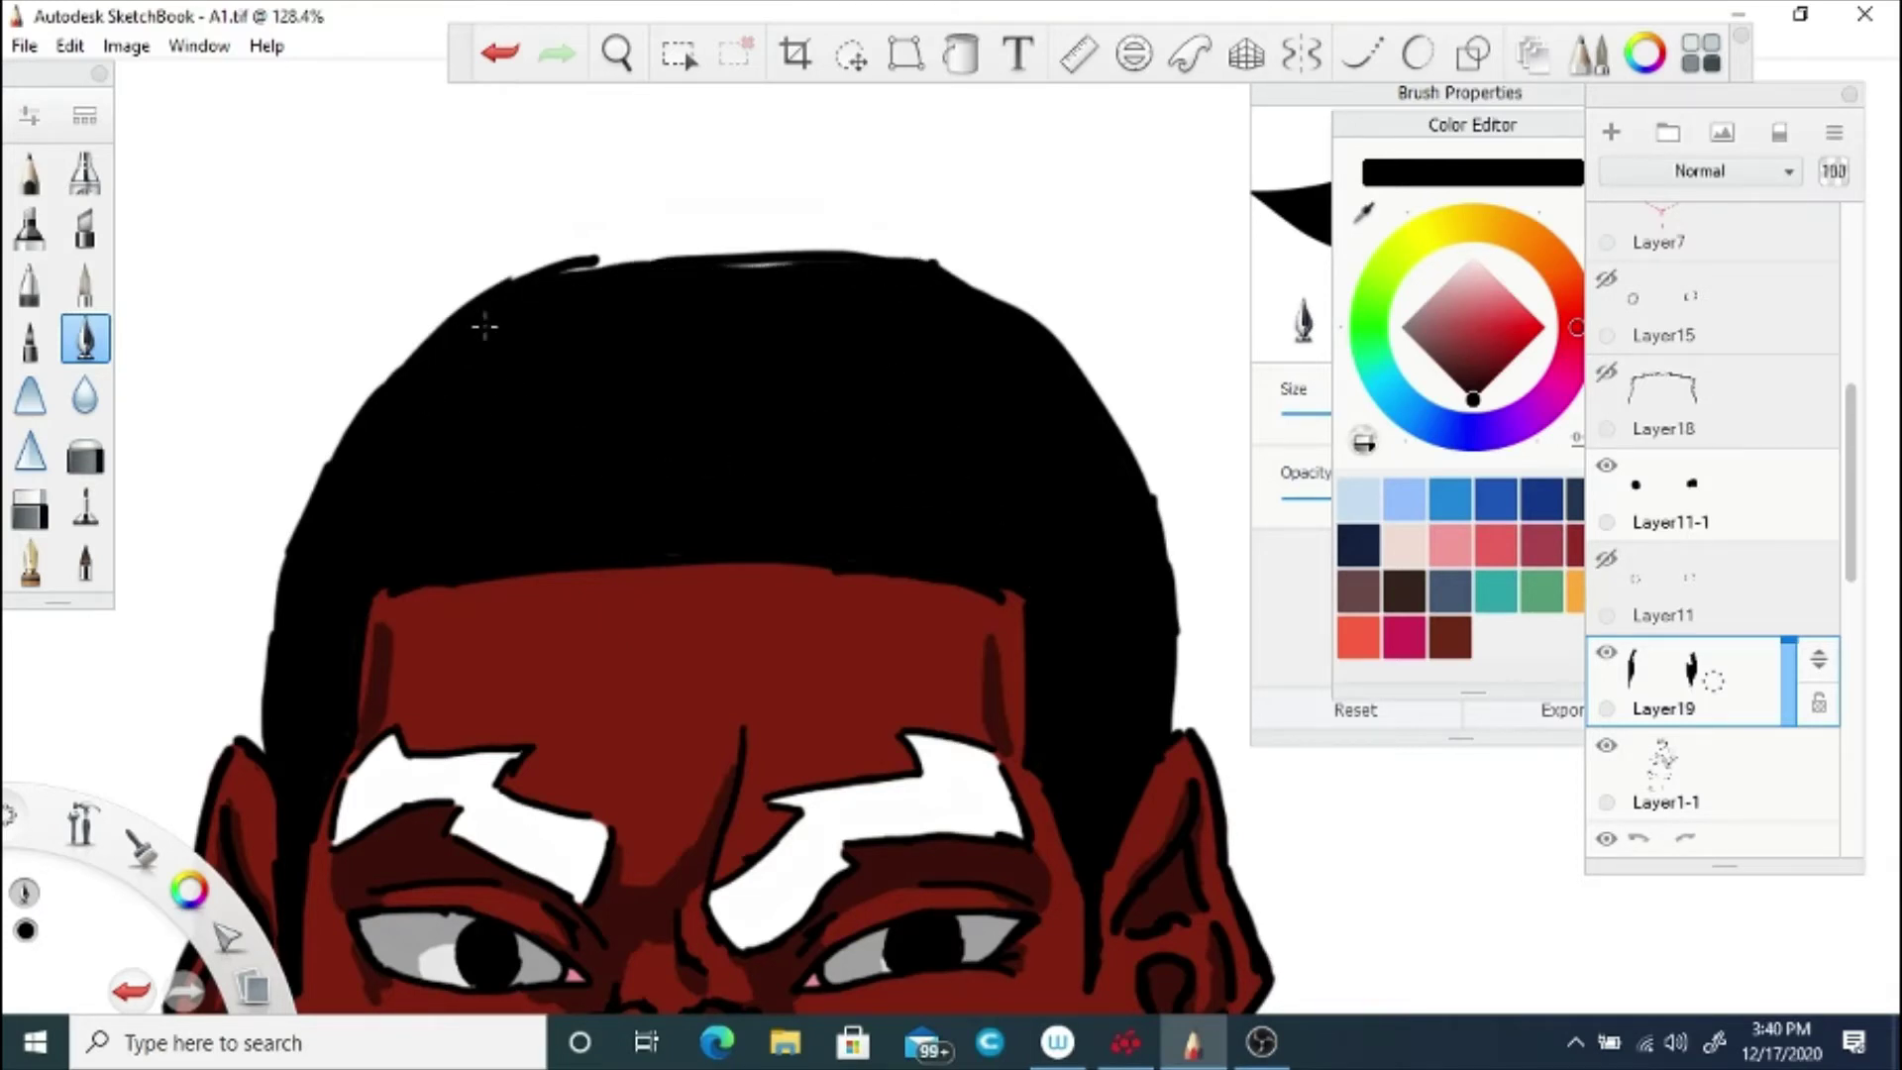
pyautogui.moveTo(723, 263); pyautogui.dragTo(801, 259)
pyautogui.moveTo(640, 264); pyautogui.dragTo(554, 289)
# Step: Fill both eyebrows with black, lowering Layer19's opacity to 53 and hiding the Background to reveal unpainted gaps
pyautogui.press('space')
pyautogui.moveTo(636, 420)
pyautogui.mouseDown()
pyautogui.moveTo(650, 407)
pyautogui.moveTo(677, 551)
pyautogui.moveTo(661, 634)
pyautogui.moveTo(775, 416)
pyautogui.moveTo(775, 273)
pyautogui.mouseUp()
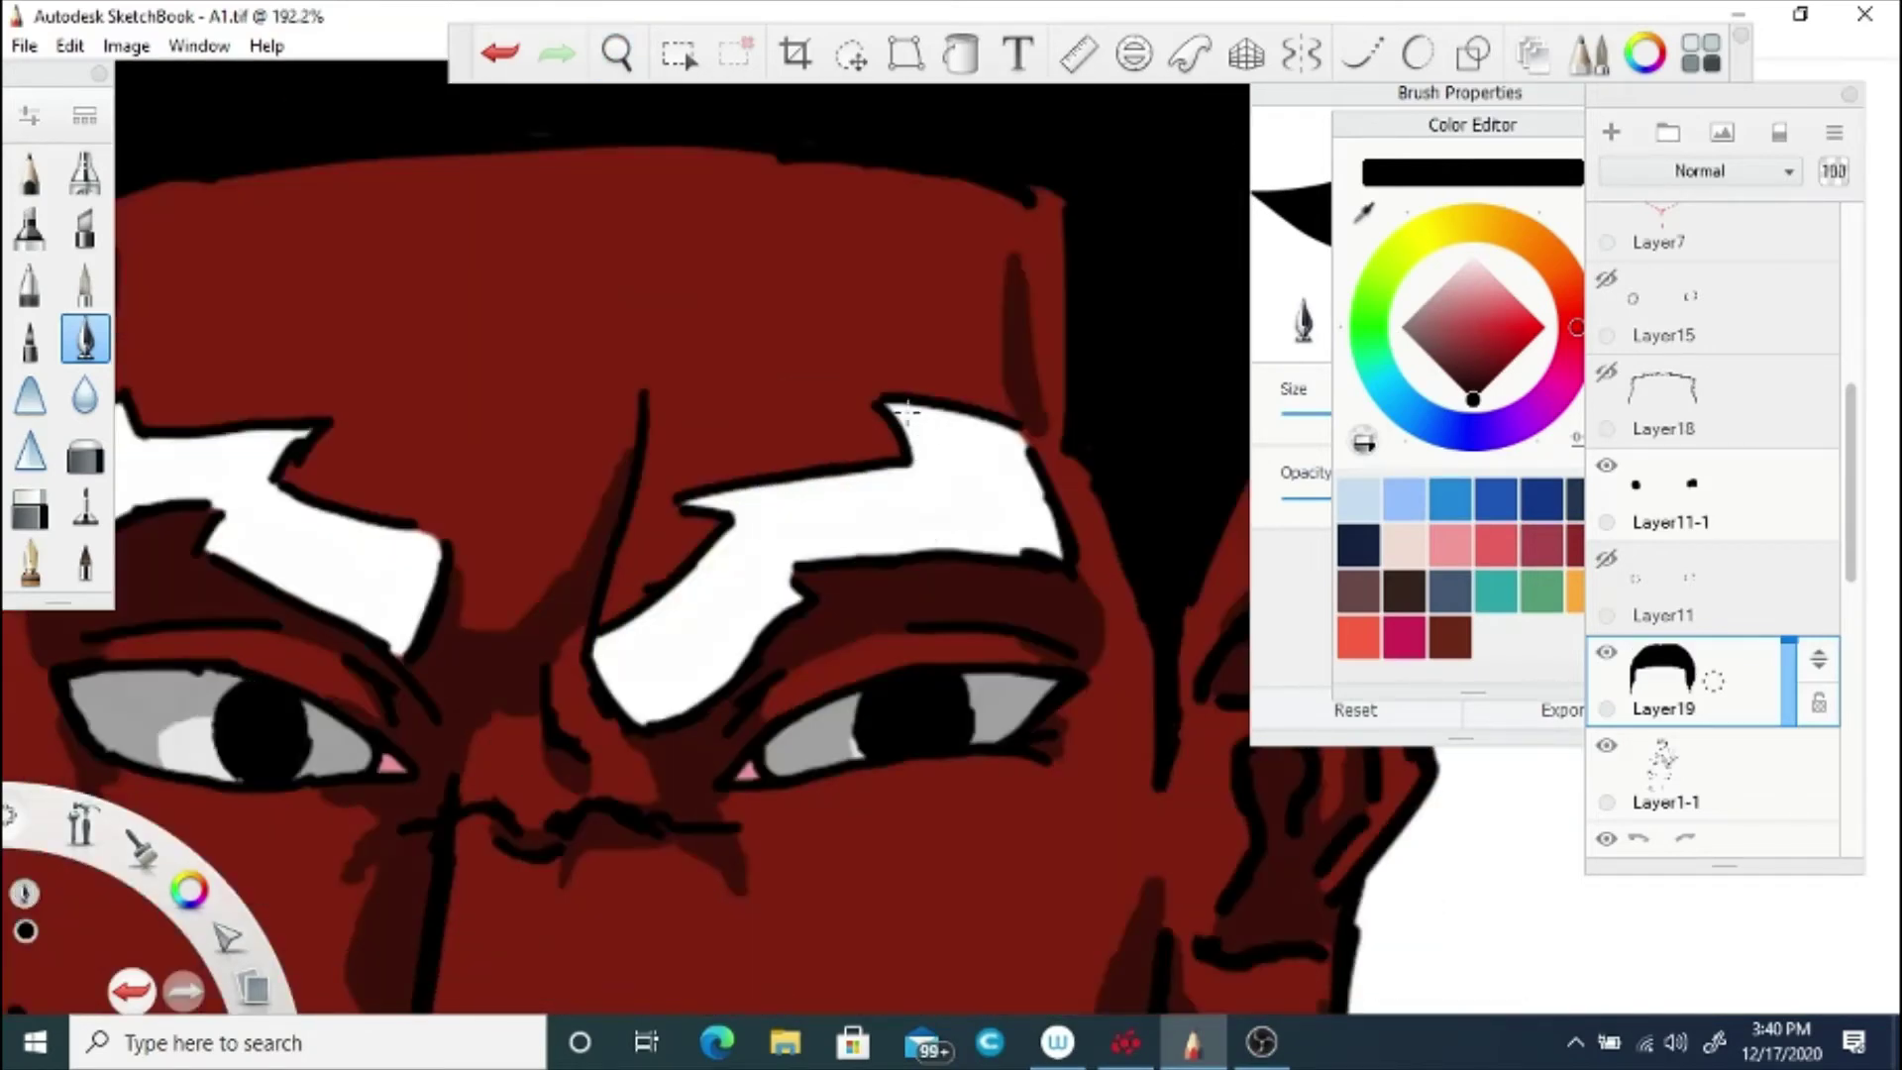
pyautogui.moveTo(885, 406)
pyautogui.mouseDown()
pyautogui.moveTo(1030, 445)
pyautogui.moveTo(1042, 513)
pyautogui.moveTo(923, 431)
pyautogui.moveTo(926, 530)
pyautogui.moveTo(787, 547)
pyautogui.moveTo(770, 612)
pyautogui.moveTo(728, 656)
pyautogui.moveTo(609, 723)
pyautogui.moveTo(599, 642)
pyautogui.moveTo(733, 577)
pyautogui.moveTo(691, 507)
pyautogui.moveTo(808, 506)
pyautogui.moveTo(881, 484)
pyautogui.moveTo(907, 452)
pyautogui.mouseUp()
pyautogui.moveTo(1779, 715); pyautogui.dragTo(1786, 680)
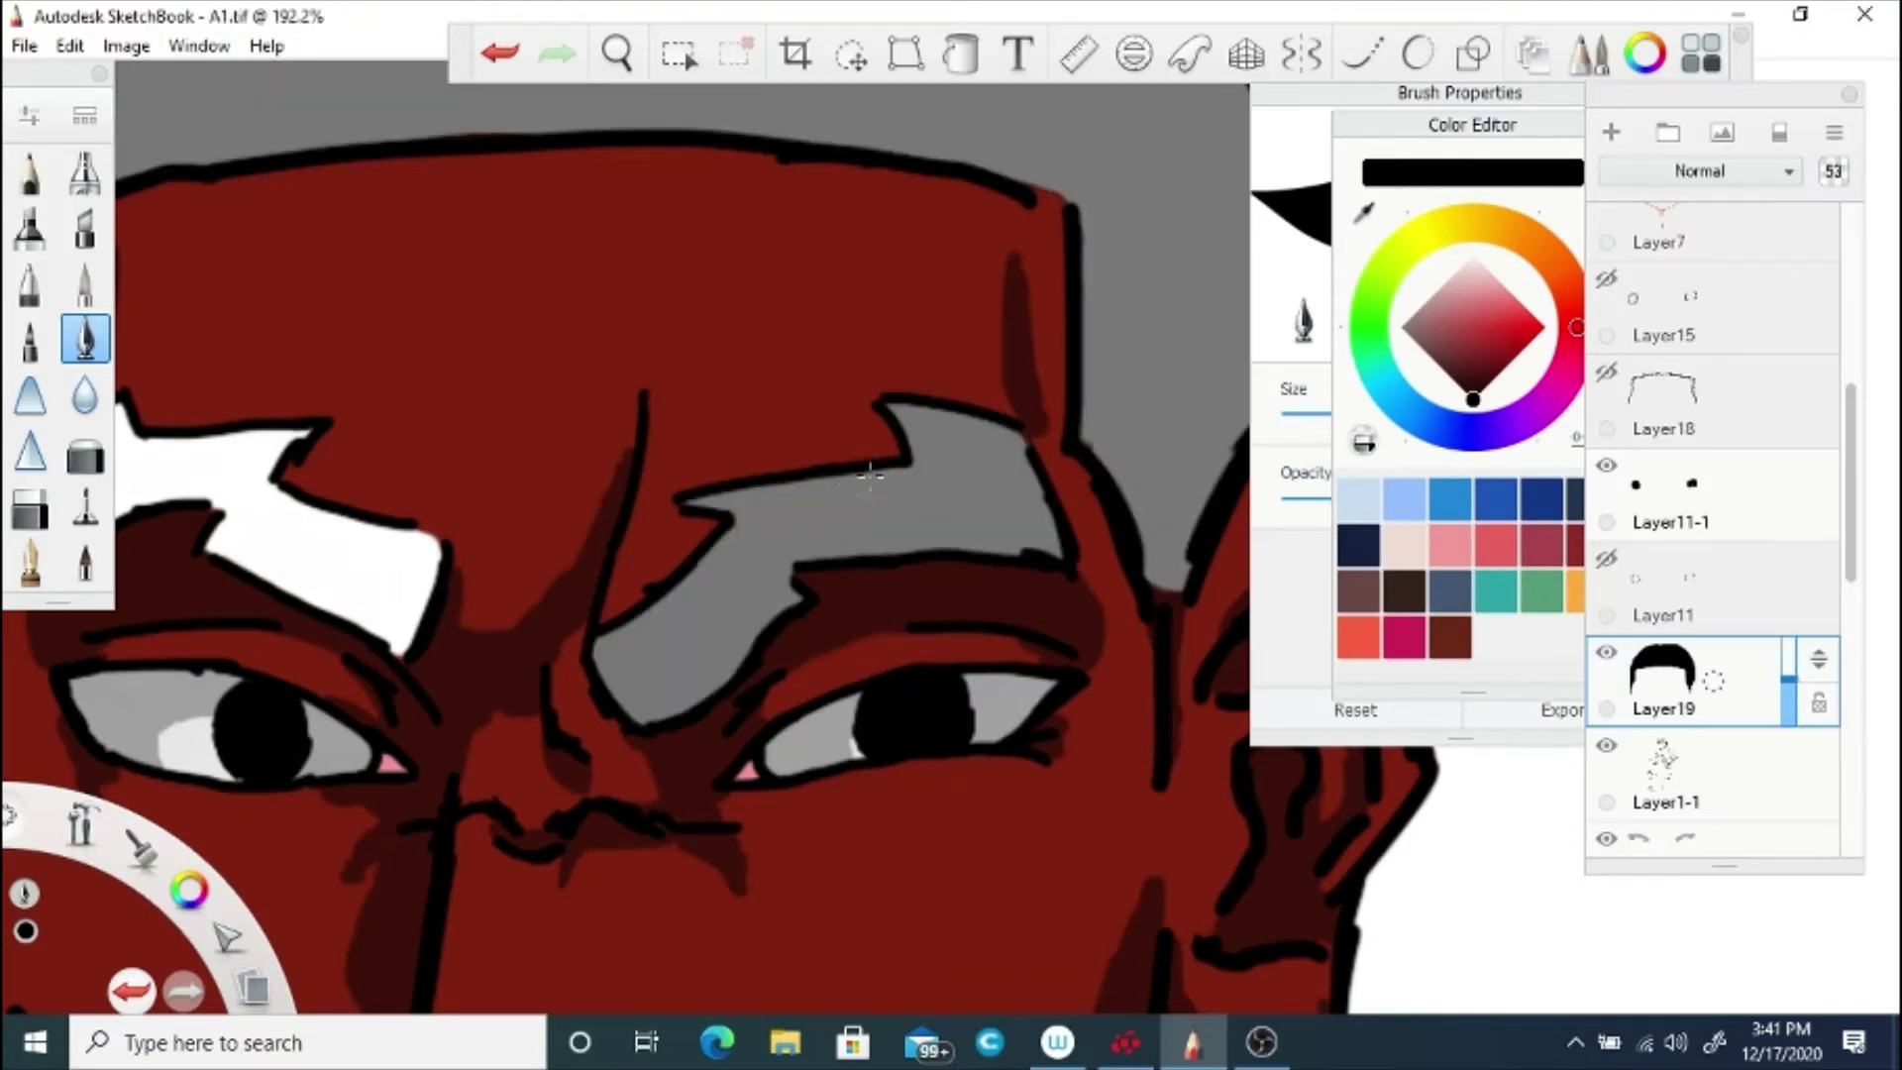
pyautogui.scroll(-5, 1684, 683)
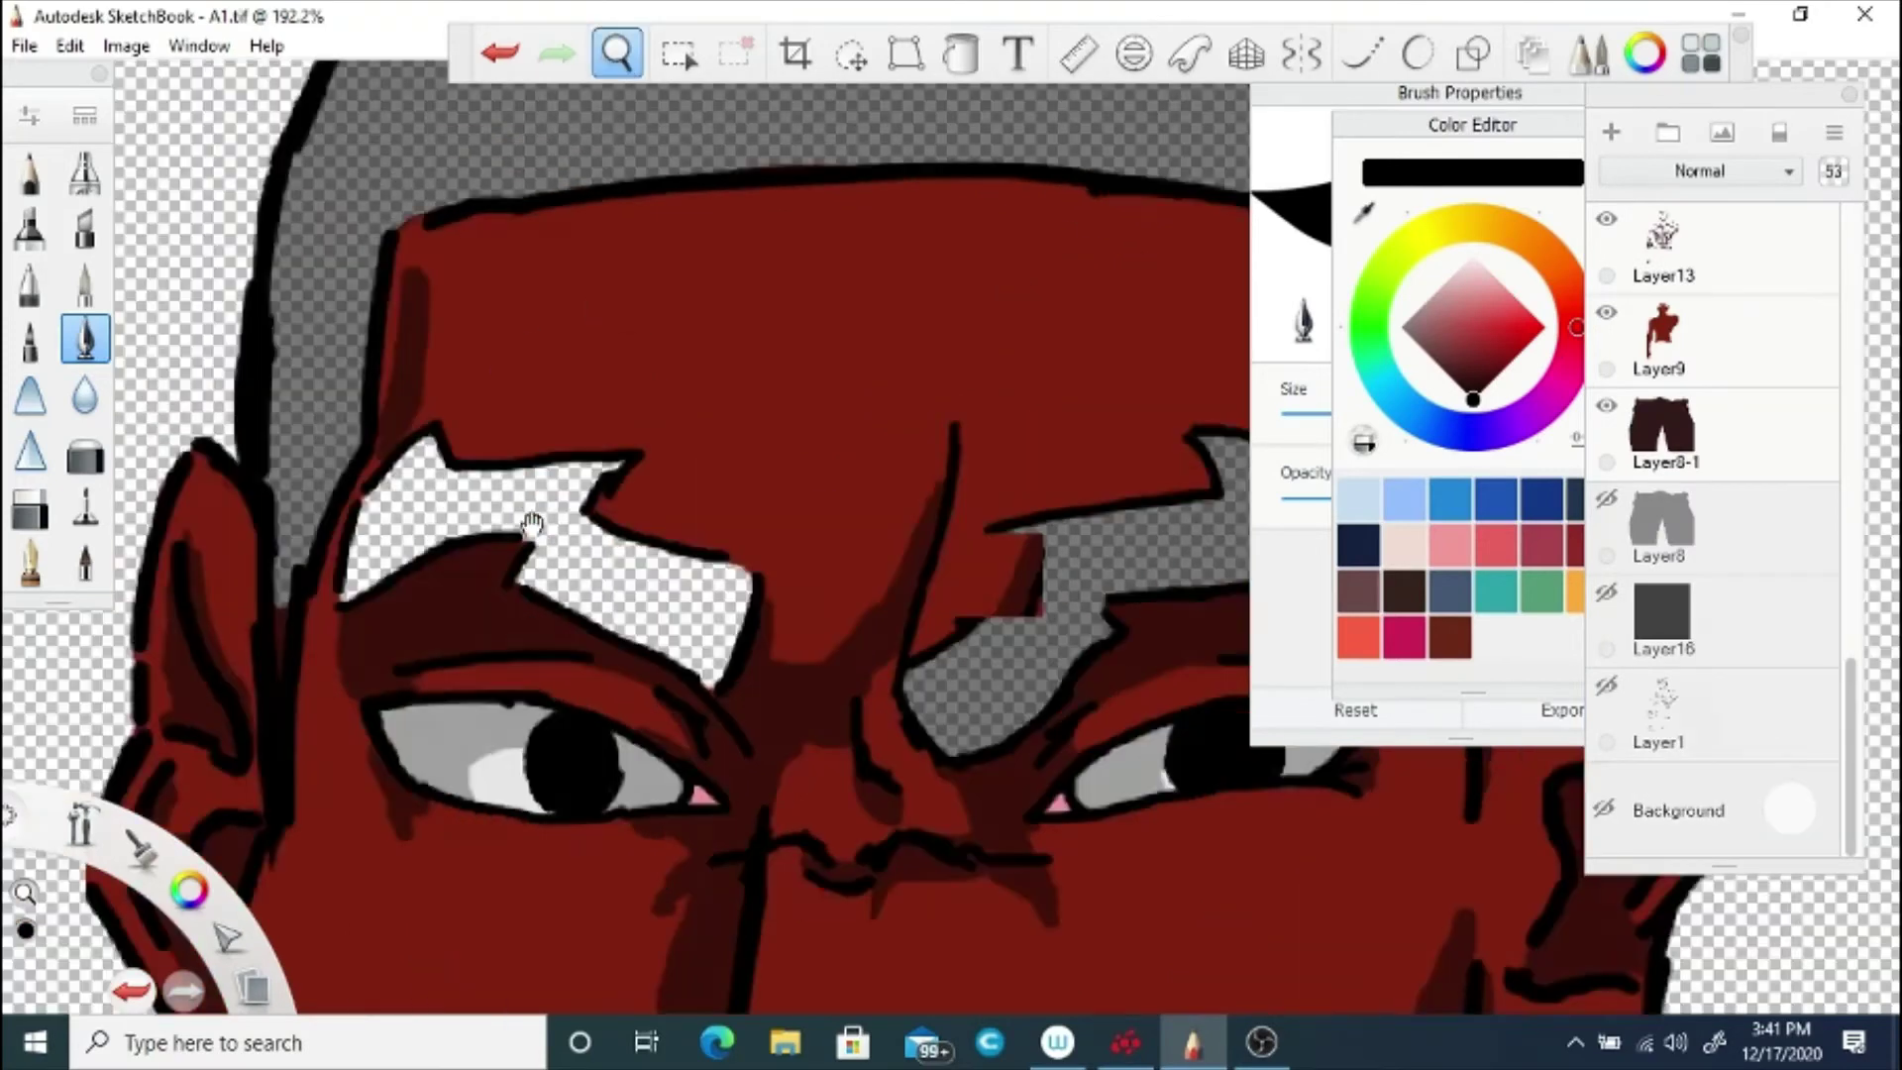
pyautogui.moveTo(532, 522)
pyautogui.mouseDown()
pyautogui.moveTo(531, 438)
pyautogui.moveTo(705, 495)
pyautogui.moveTo(706, 594)
pyautogui.moveTo(559, 486)
pyautogui.moveTo(732, 515)
pyautogui.moveTo(522, 438)
pyautogui.moveTo(362, 490)
pyautogui.moveTo(392, 486)
pyautogui.moveTo(435, 368)
pyautogui.moveTo(382, 411)
pyautogui.moveTo(594, 396)
pyautogui.moveTo(497, 406)
pyautogui.mouseUp()
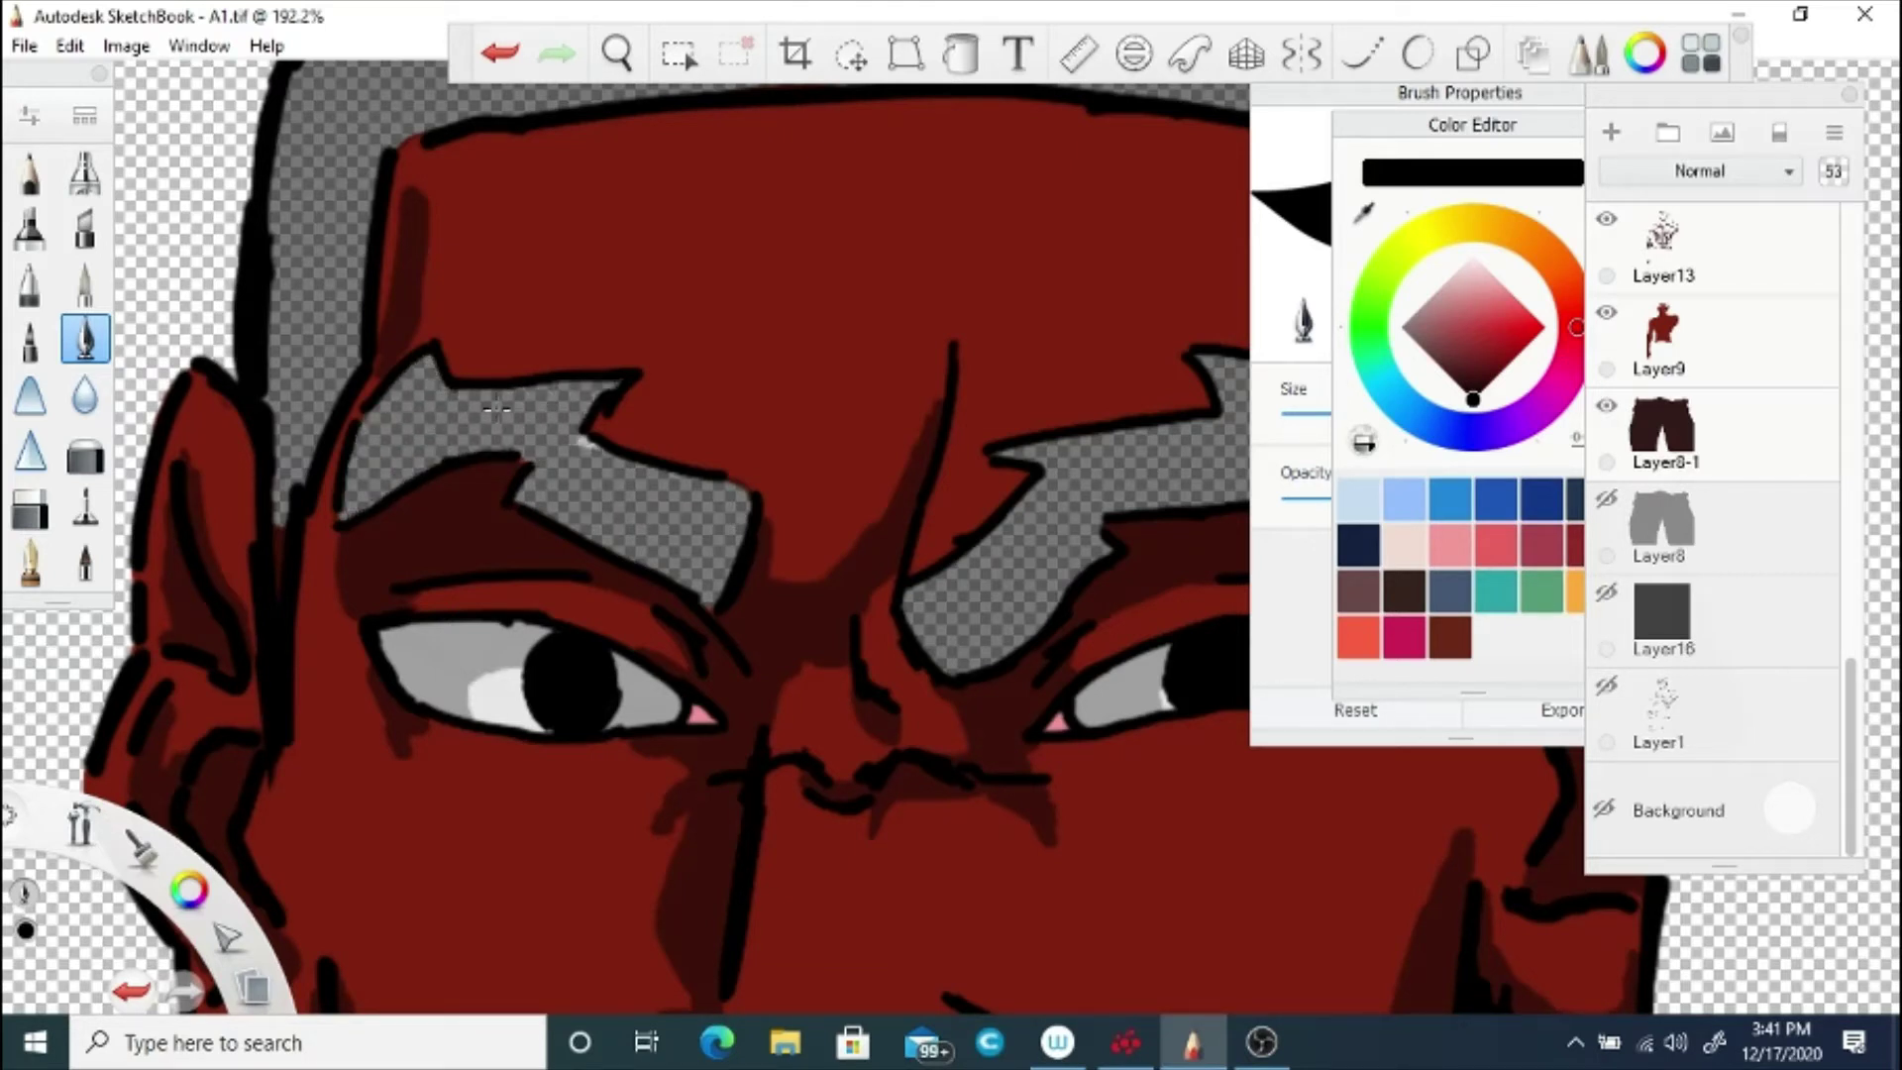
pyautogui.press('space')
pyautogui.moveTo(689, 493); pyautogui.dragTo(739, 455)
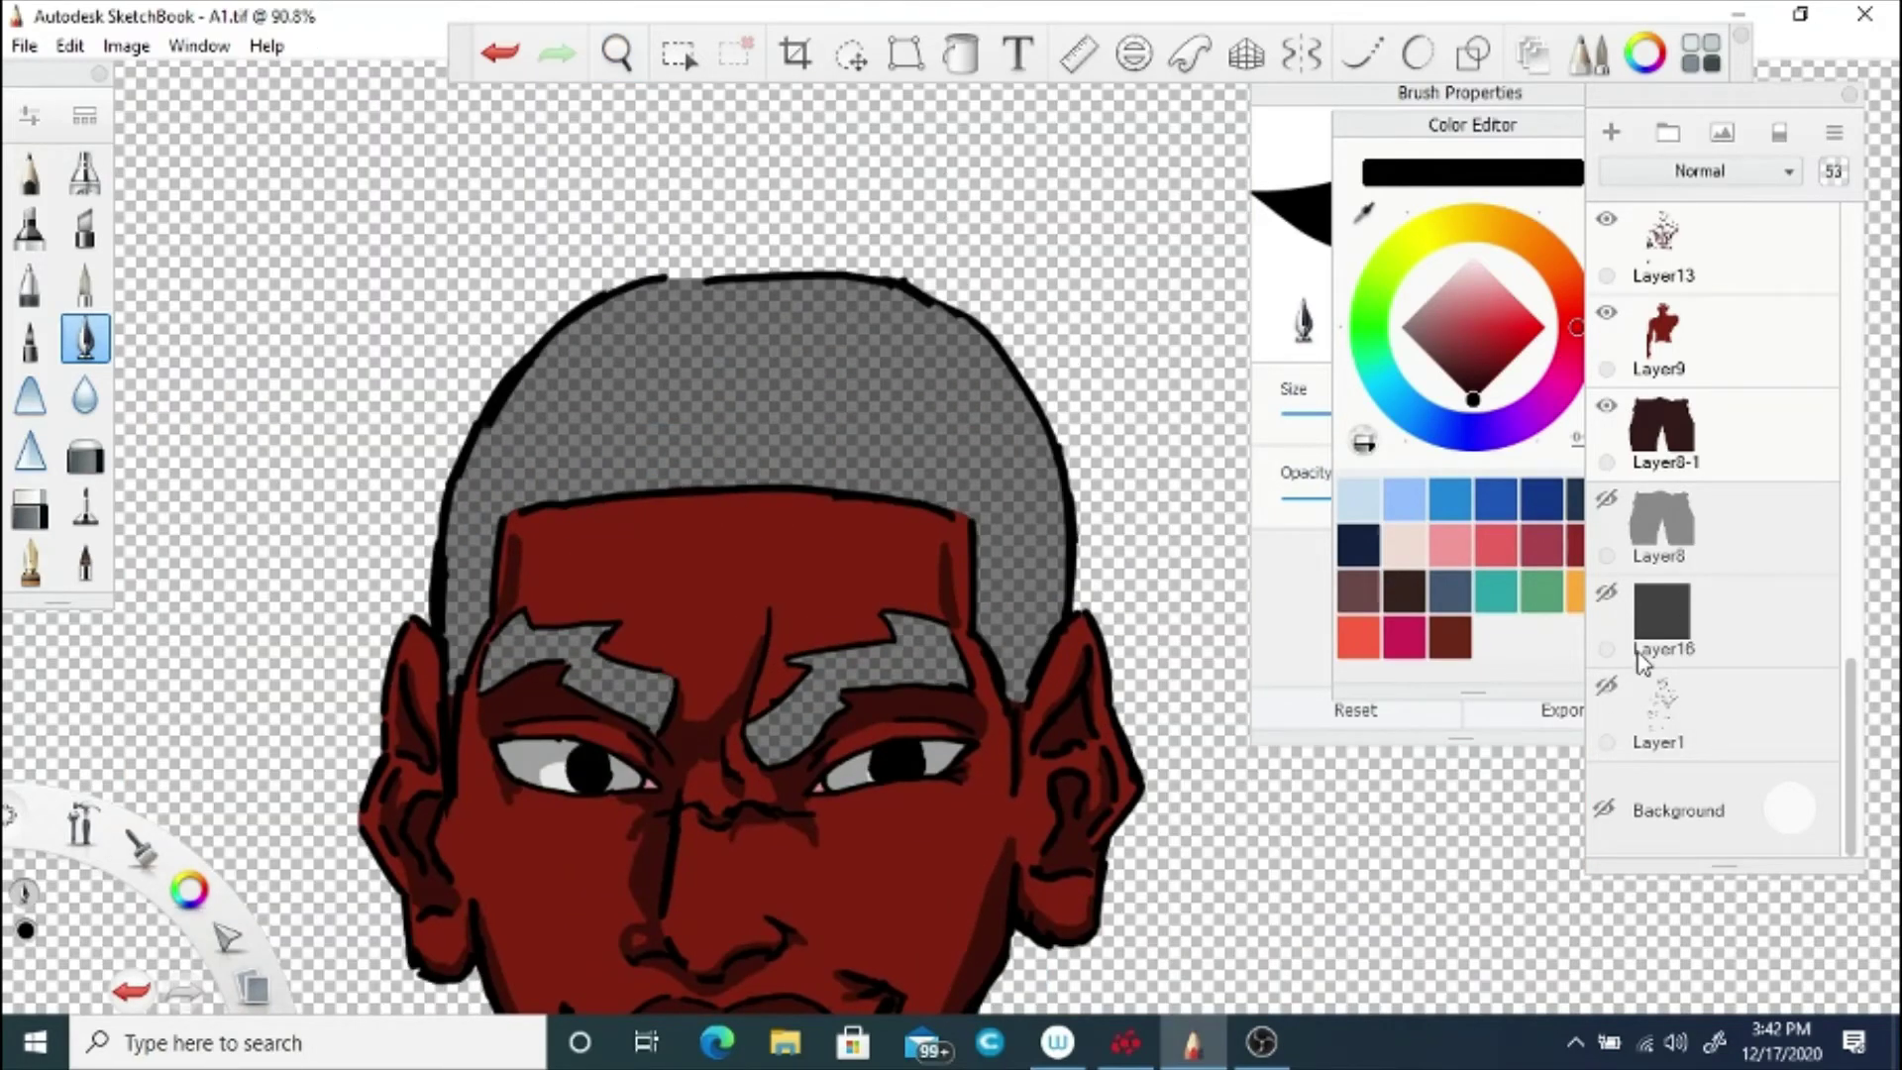
# Step: Show the Background again and restore Layer19's opacity to 100
pyautogui.click(1605, 809)
pyautogui.moveTo(1850, 707); pyautogui.dragTo(1850, 421)
pyautogui.moveTo(1788, 717); pyautogui.dragTo(1787, 594)
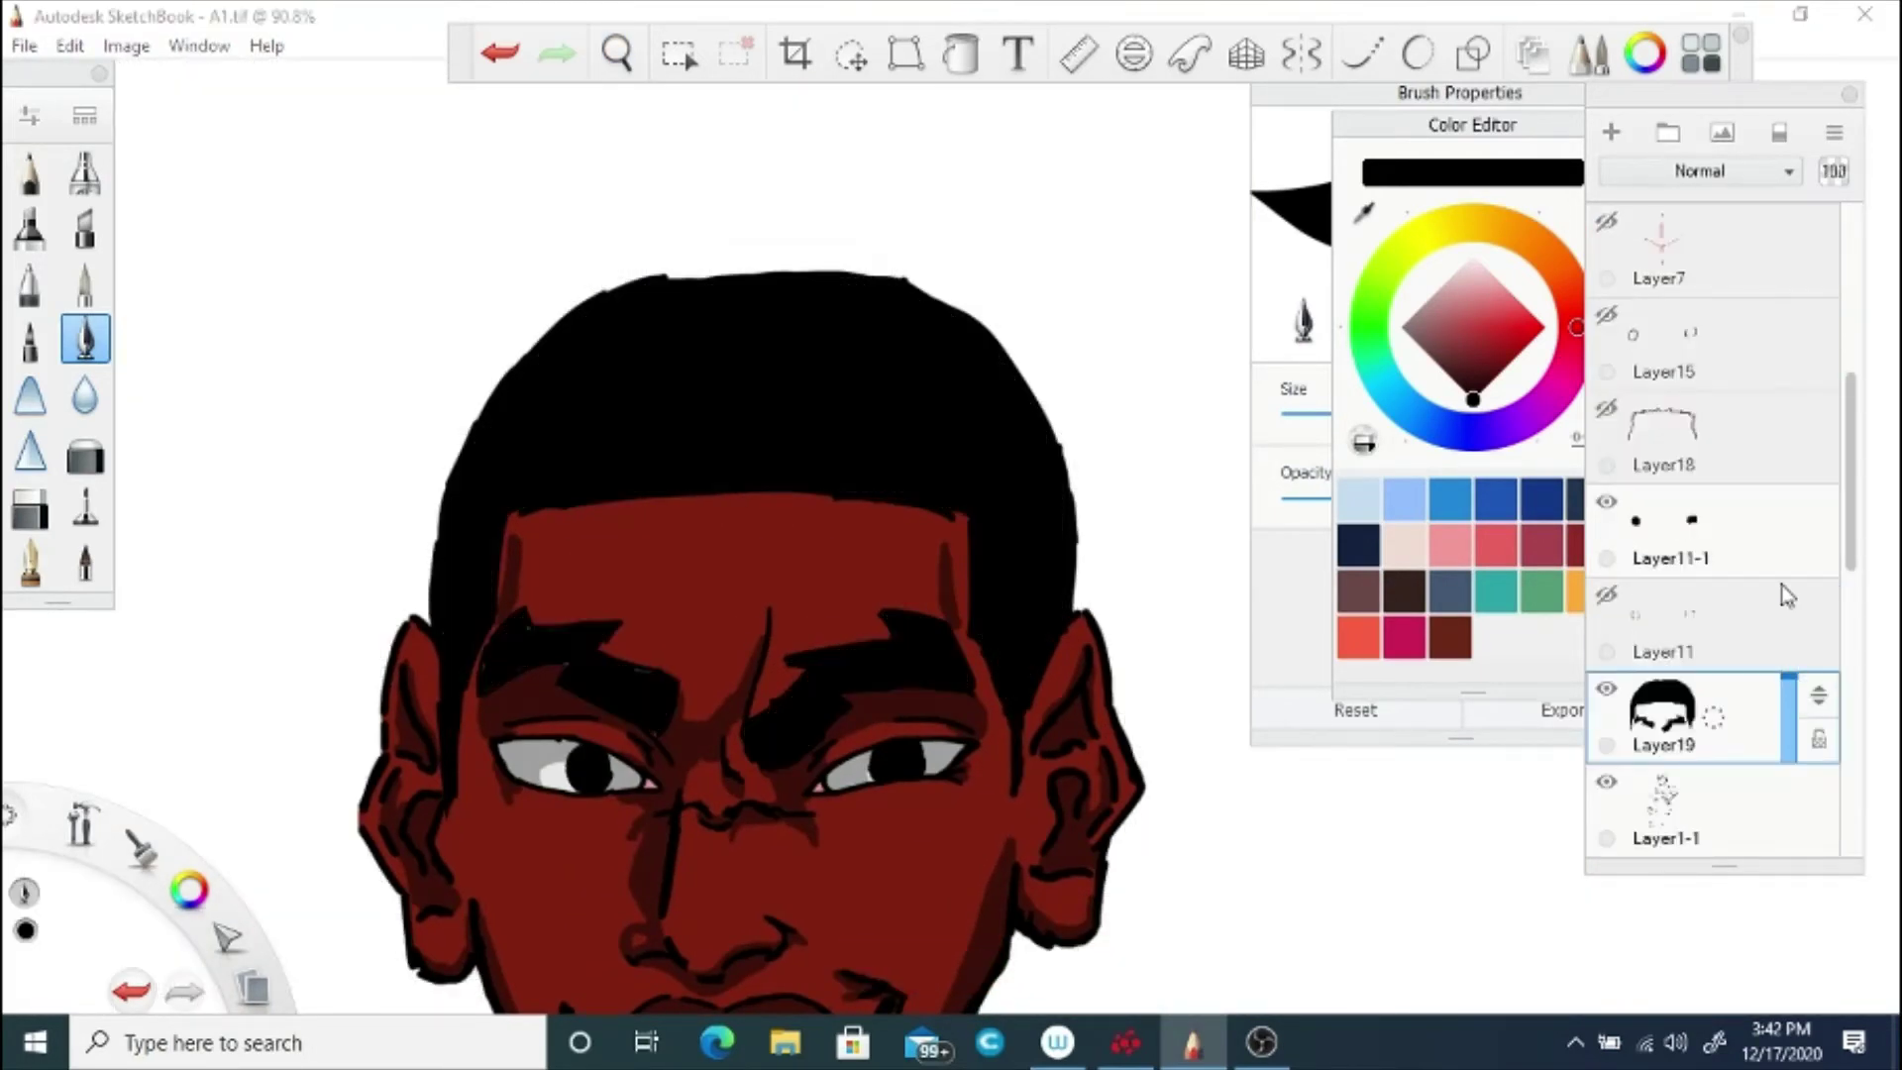
# Step: Examine the filled eyebrows and hairline up close, as well as the whole head
pyautogui.press('space')
pyautogui.moveTo(733, 759)
pyautogui.mouseDown()
pyautogui.moveTo(901, 702)
pyautogui.moveTo(870, 518)
pyautogui.mouseUp()
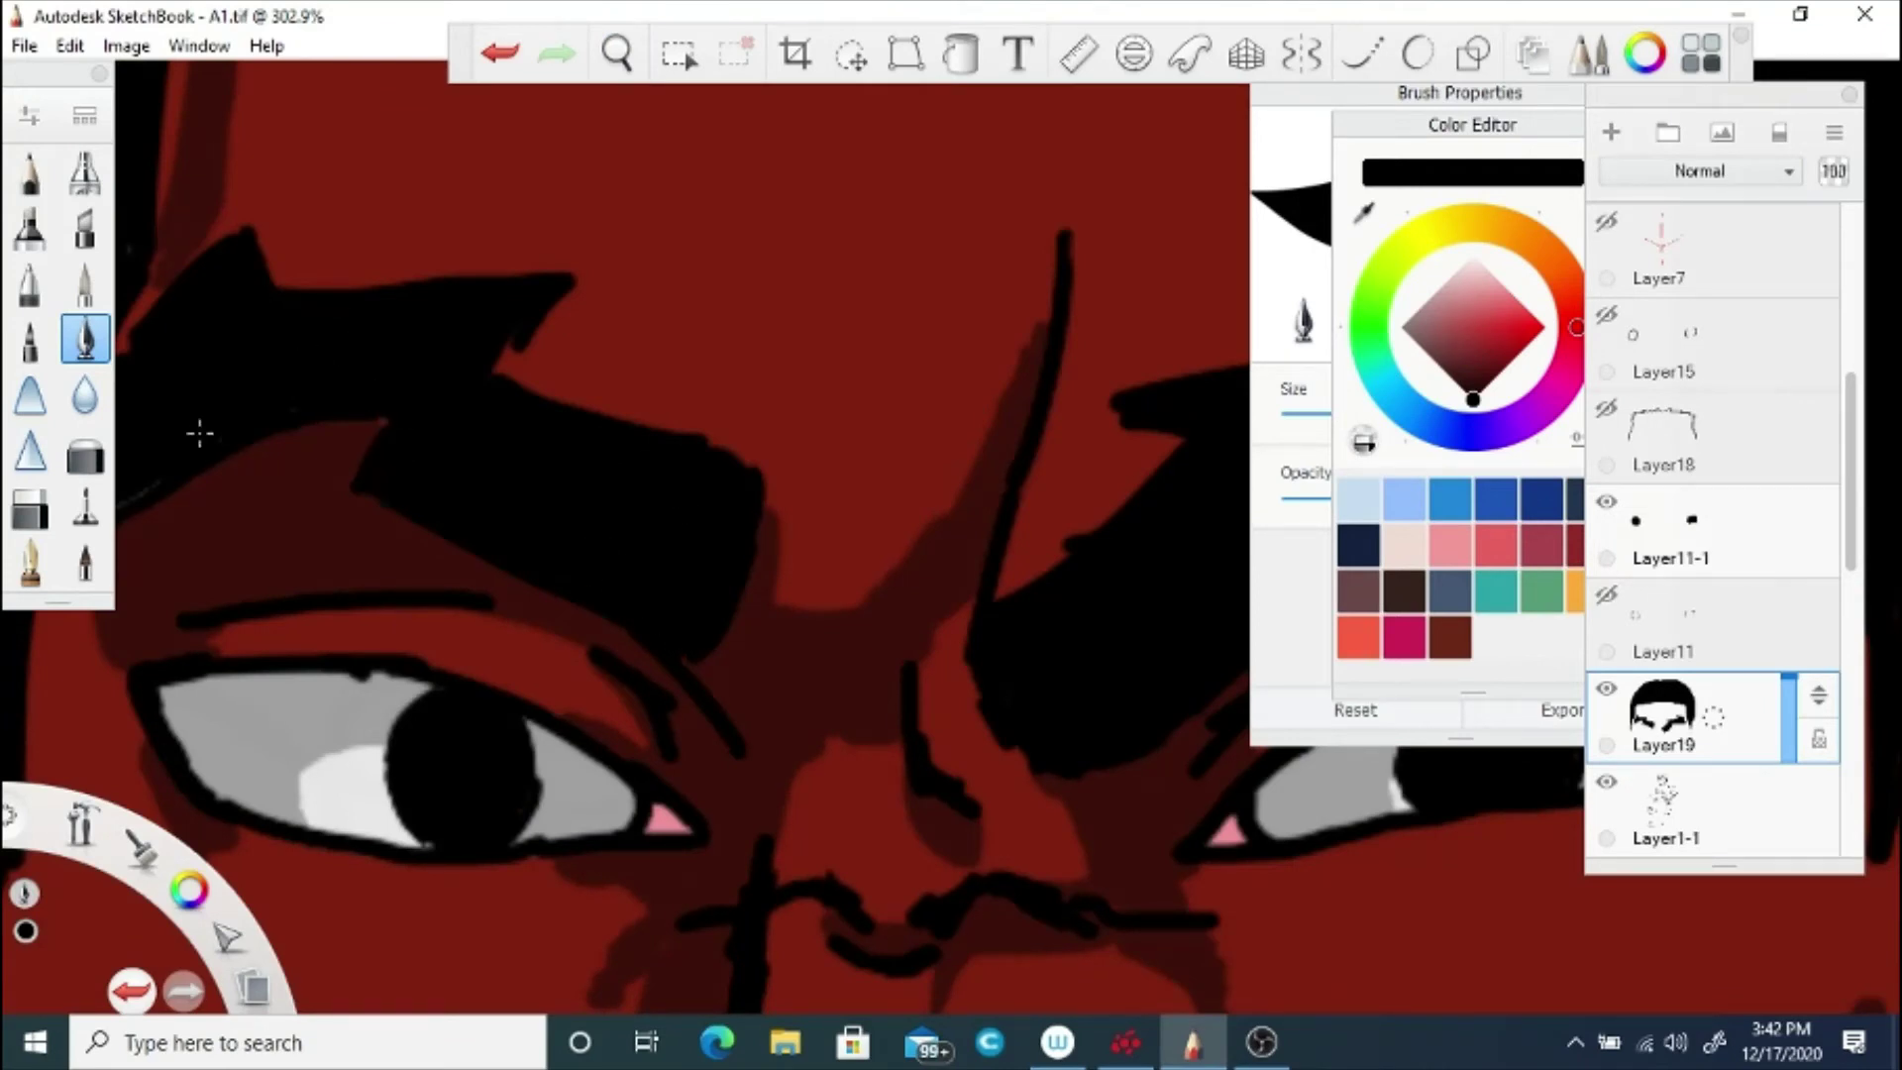
pyautogui.press('space')
pyautogui.moveTo(199, 433); pyautogui.dragTo(658, 518)
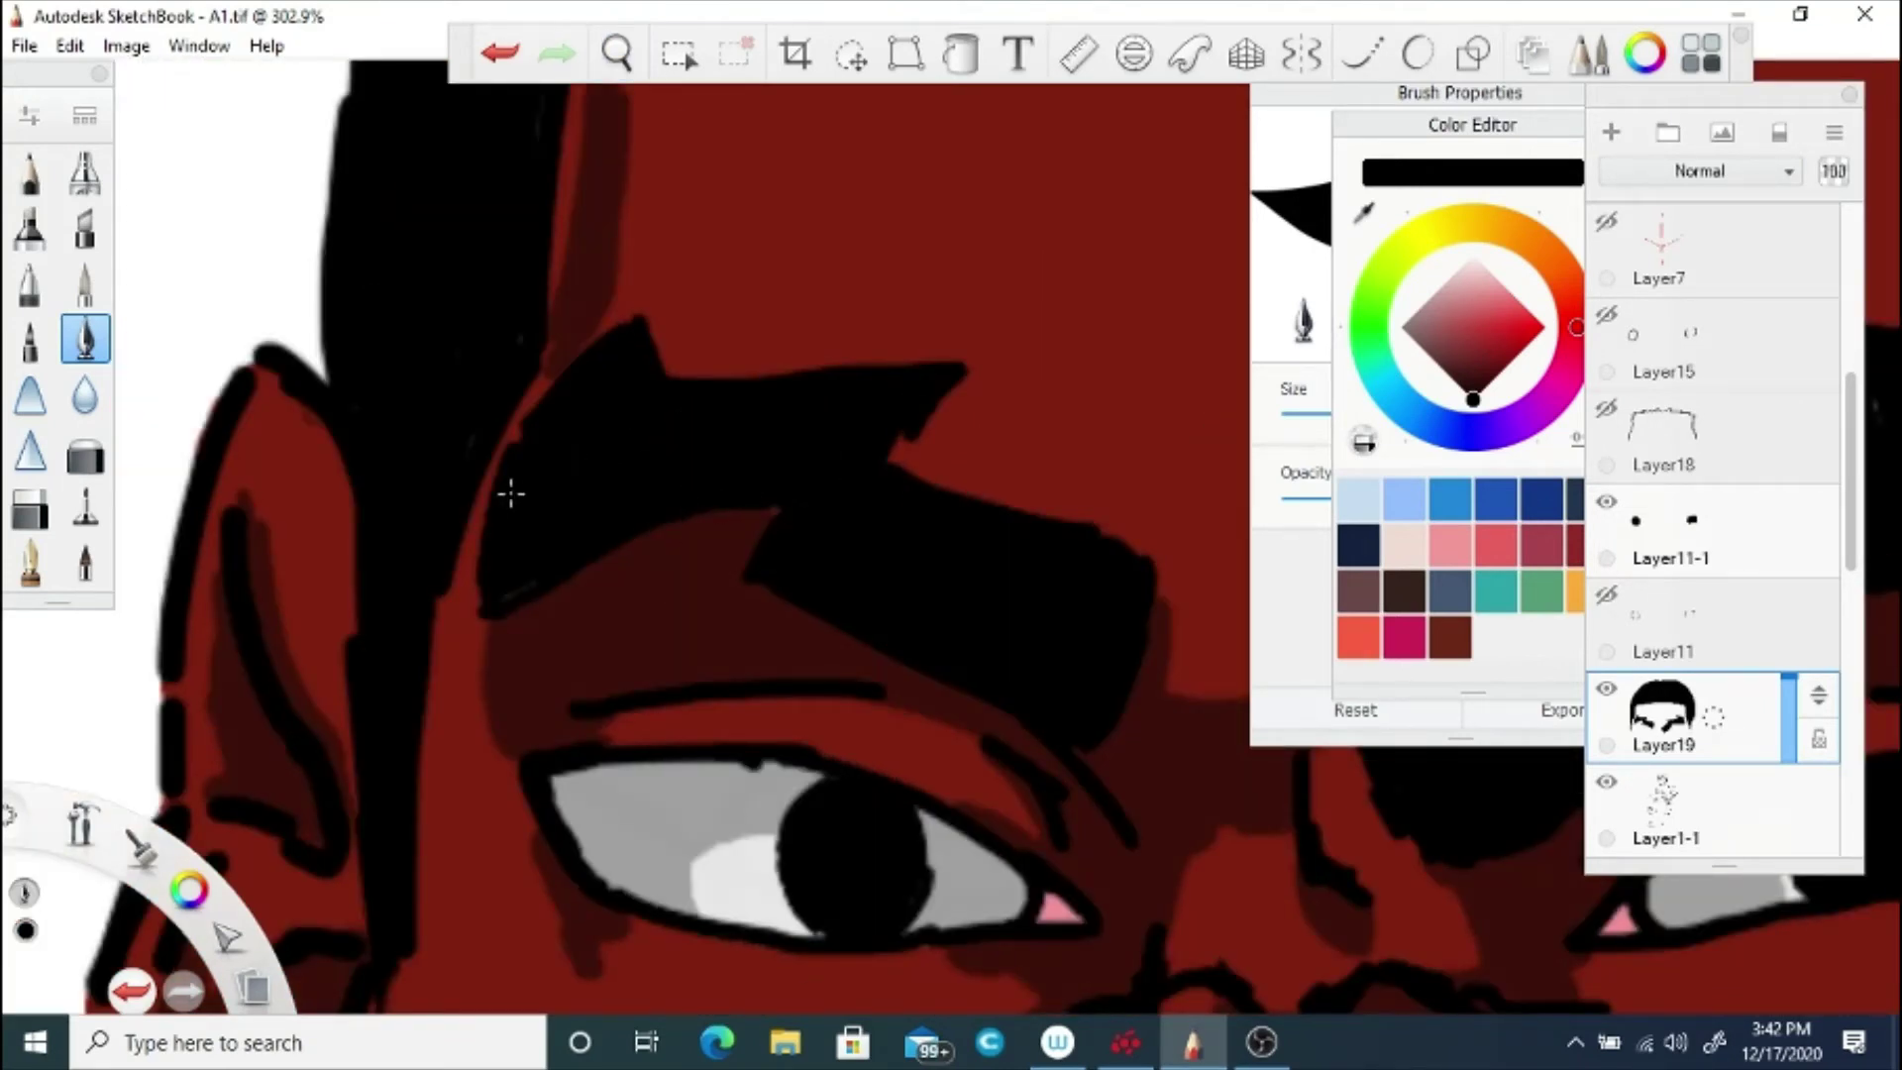
pyautogui.click(616, 54)
pyautogui.moveTo(625, 220); pyautogui.dragTo(952, 594)
pyautogui.click(709, 472)
pyautogui.click(616, 53)
pyautogui.click(1015, 531)
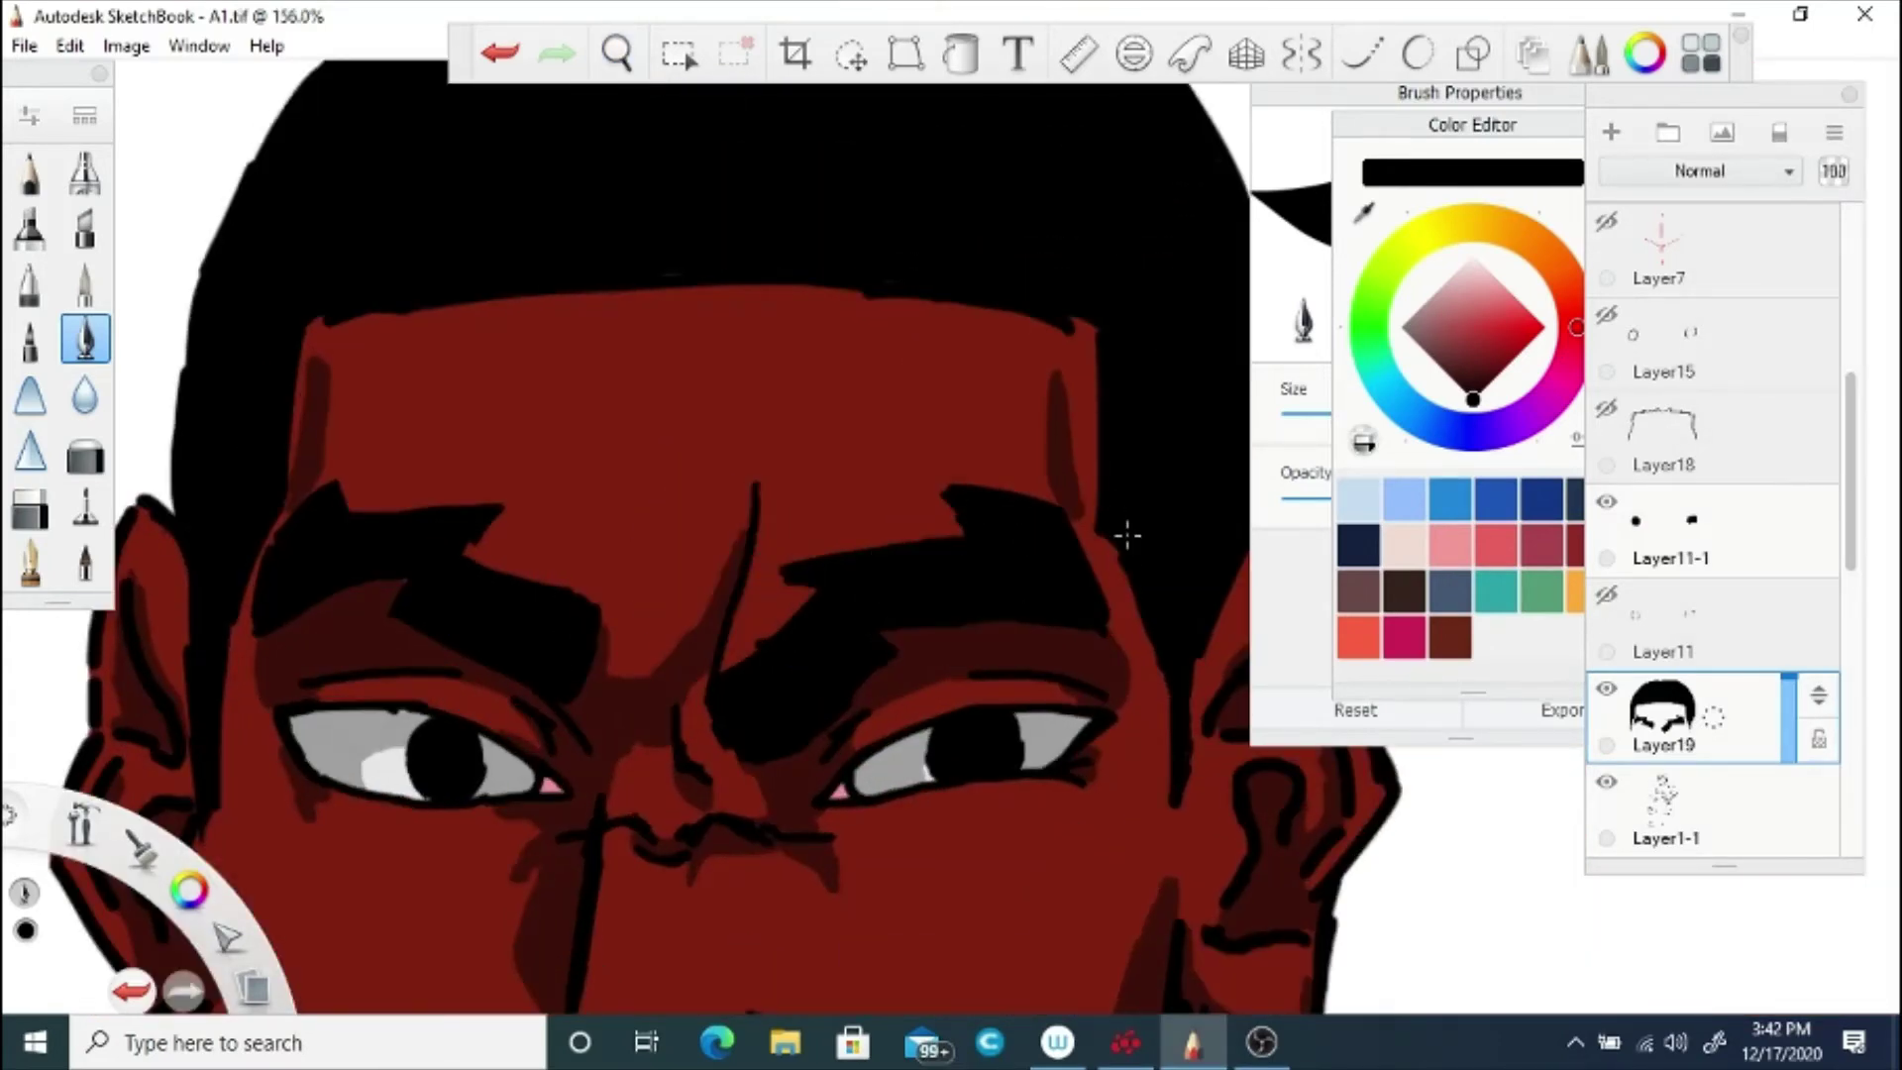
pyautogui.press('space')
pyautogui.moveTo(629, 434); pyautogui.dragTo(650, 490)
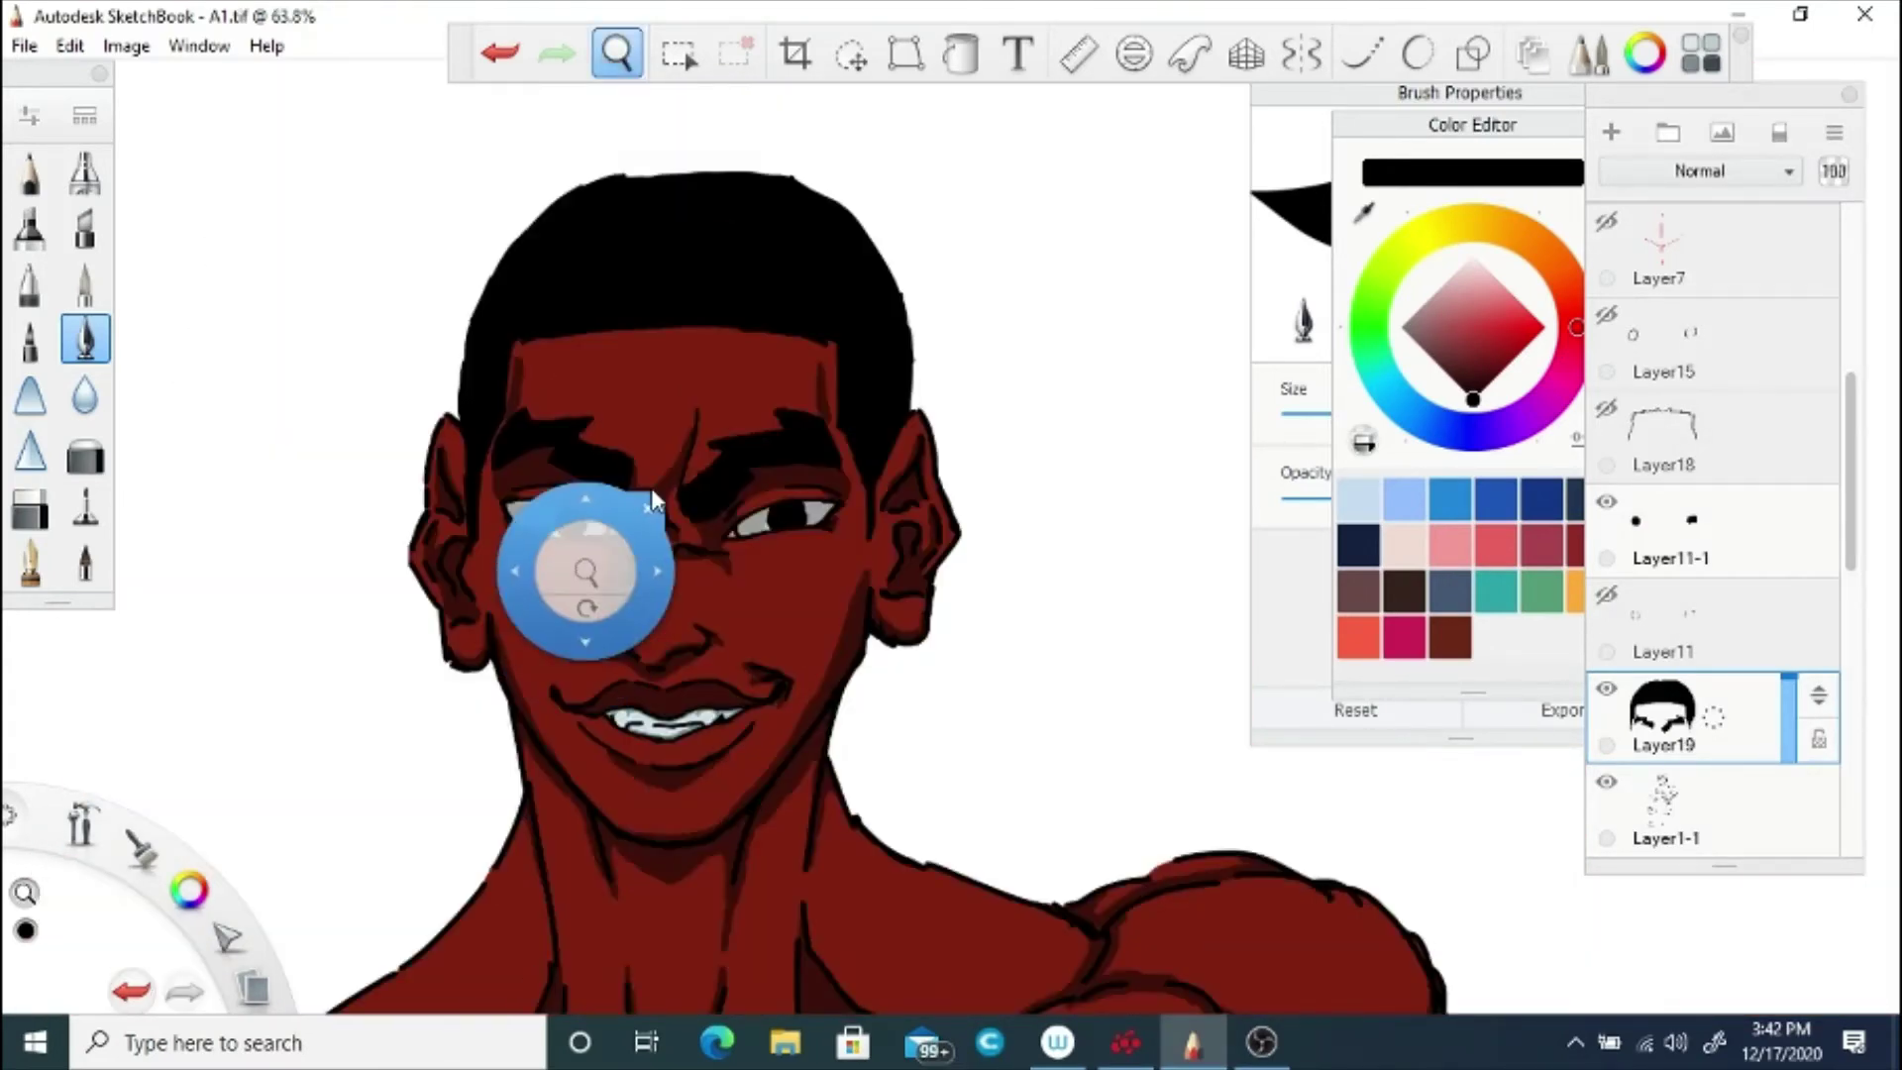
pyautogui.moveTo(629, 622); pyautogui.dragTo(684, 495)
pyautogui.moveTo(693, 451); pyautogui.dragTo(743, 585)
pyautogui.click(811, 521)
# Step: Duplicate Layer19, hide the original and lower the copy's opacity to 55
pyautogui.moveTo(1714, 716); pyautogui.dragTo(1726, 635)
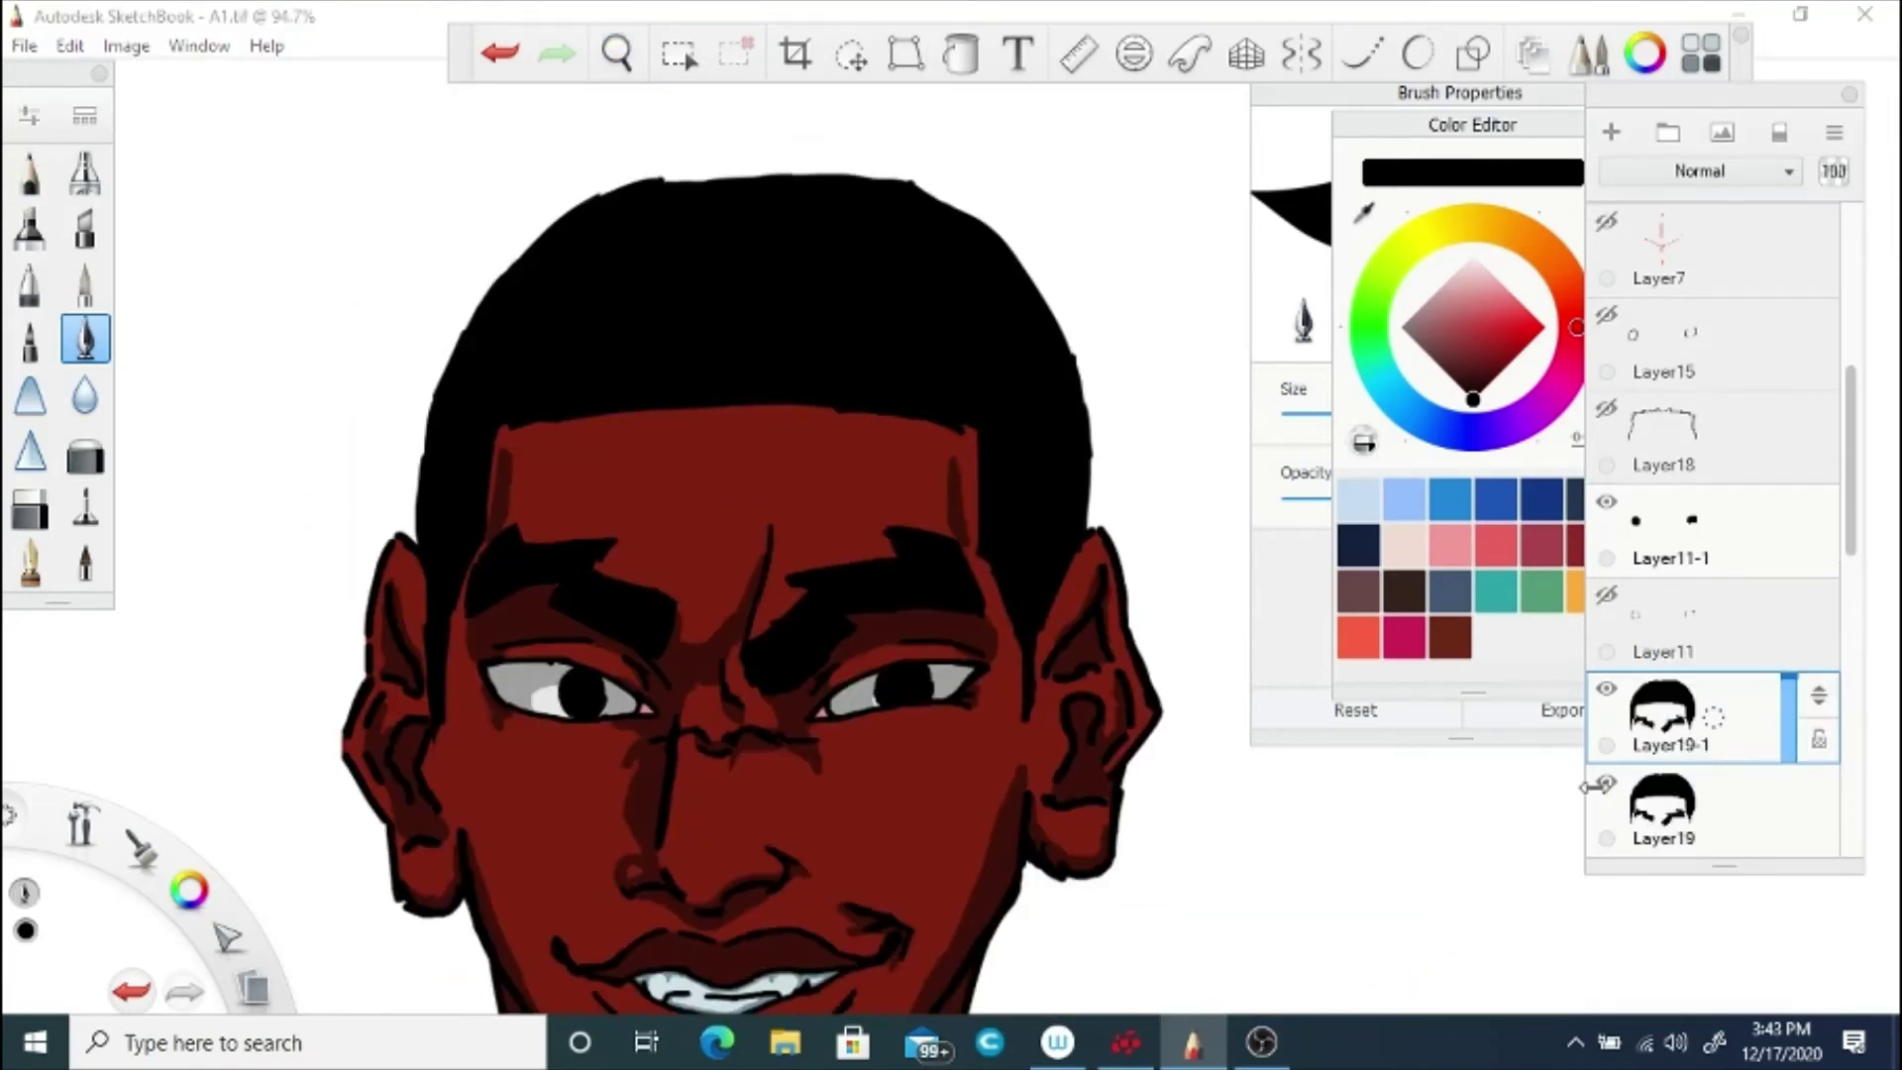
pyautogui.click(1605, 783)
pyautogui.moveTo(1792, 743); pyautogui.dragTo(1792, 713)
# Step: Paint a rough, fuzzy black edge around the outside of the hair on the duplicated layer
pyautogui.press('space')
pyautogui.moveTo(476, 555); pyautogui.dragTo(594, 644)
pyautogui.moveTo(569, 570)
pyautogui.mouseDown()
pyautogui.moveTo(599, 319)
pyautogui.moveTo(663, 230)
pyautogui.moveTo(644, 461)
pyautogui.mouseUp()
pyautogui.press('space')
pyautogui.moveTo(596, 386)
pyautogui.mouseDown()
pyautogui.moveTo(678, 309)
pyautogui.moveTo(802, 255)
pyautogui.moveTo(950, 238)
pyautogui.moveTo(1040, 264)
pyautogui.moveTo(1175, 395)
pyautogui.moveTo(1221, 545)
pyautogui.mouseUp()
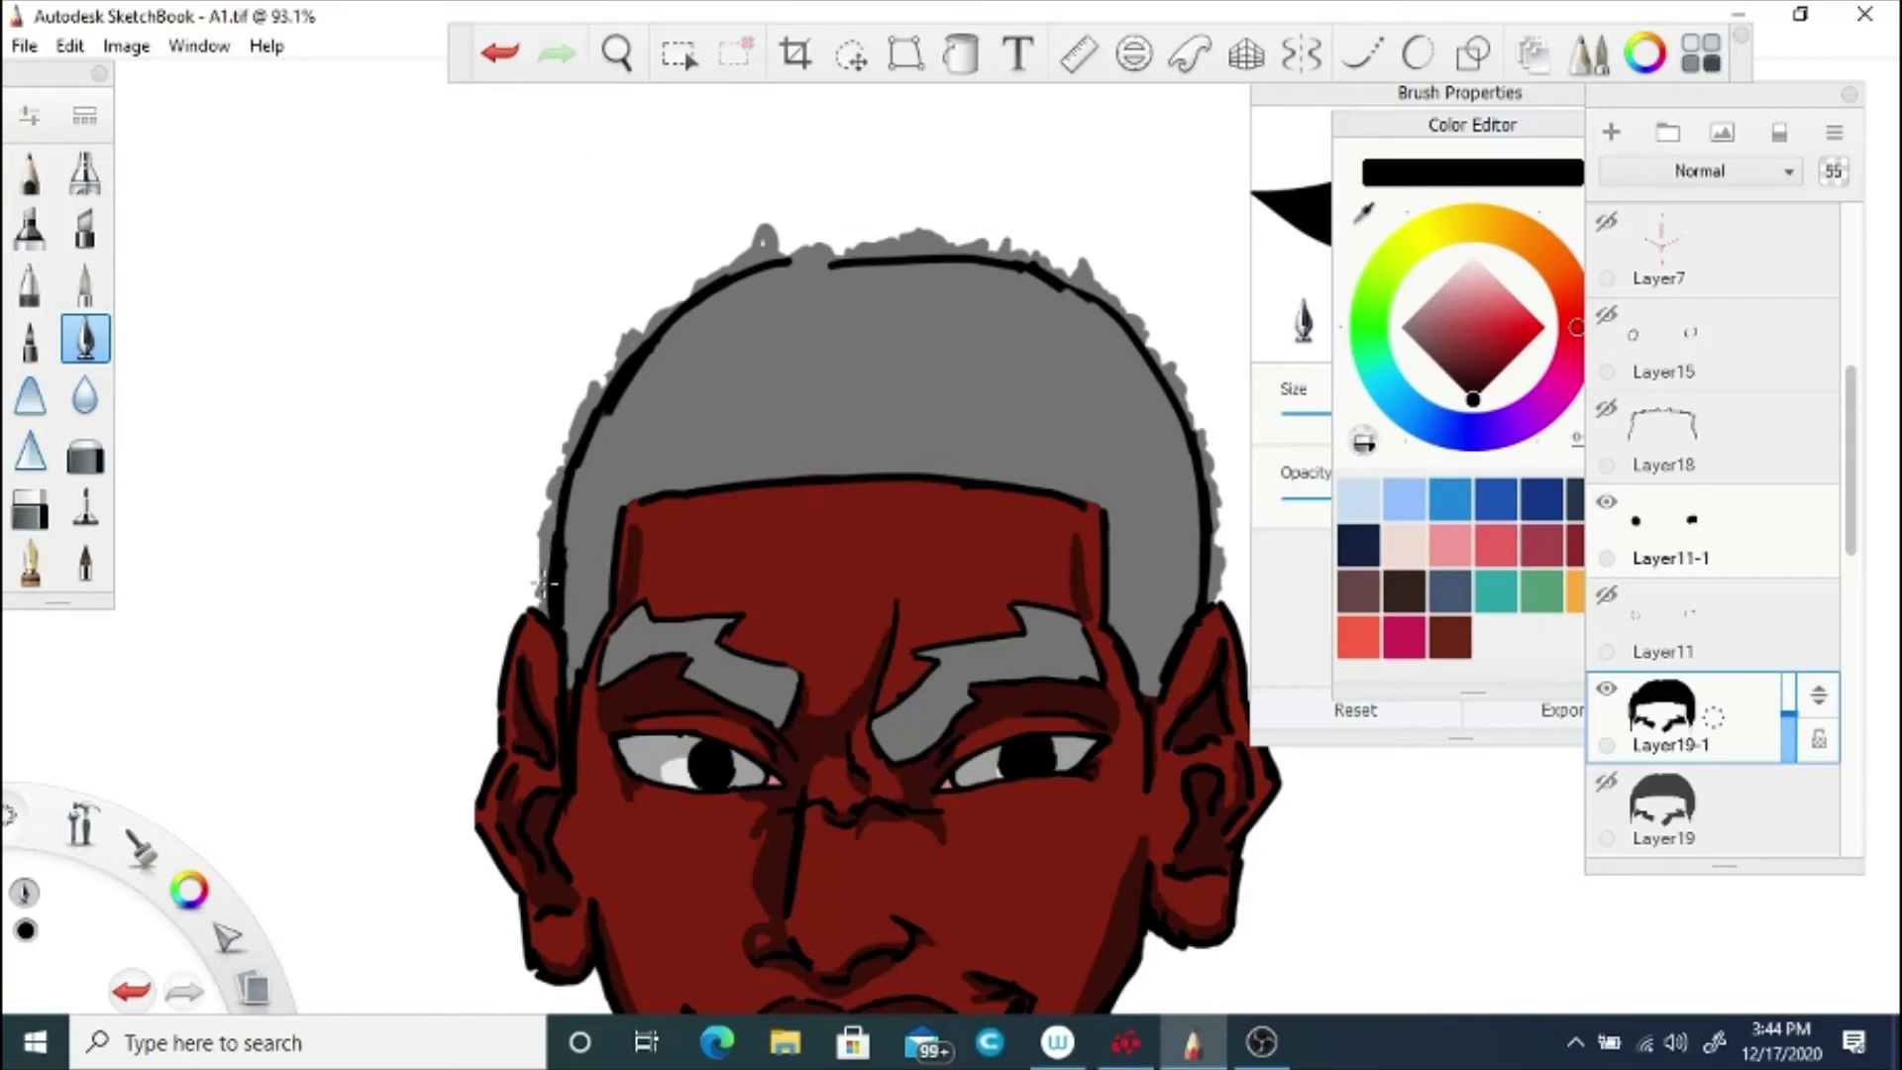
# Step: Restore Layer19-1's opacity to 100 and refine the fuzzy hair edge along the side of the head
pyautogui.press('space')
pyautogui.moveTo(692, 287); pyautogui.dragTo(707, 507)
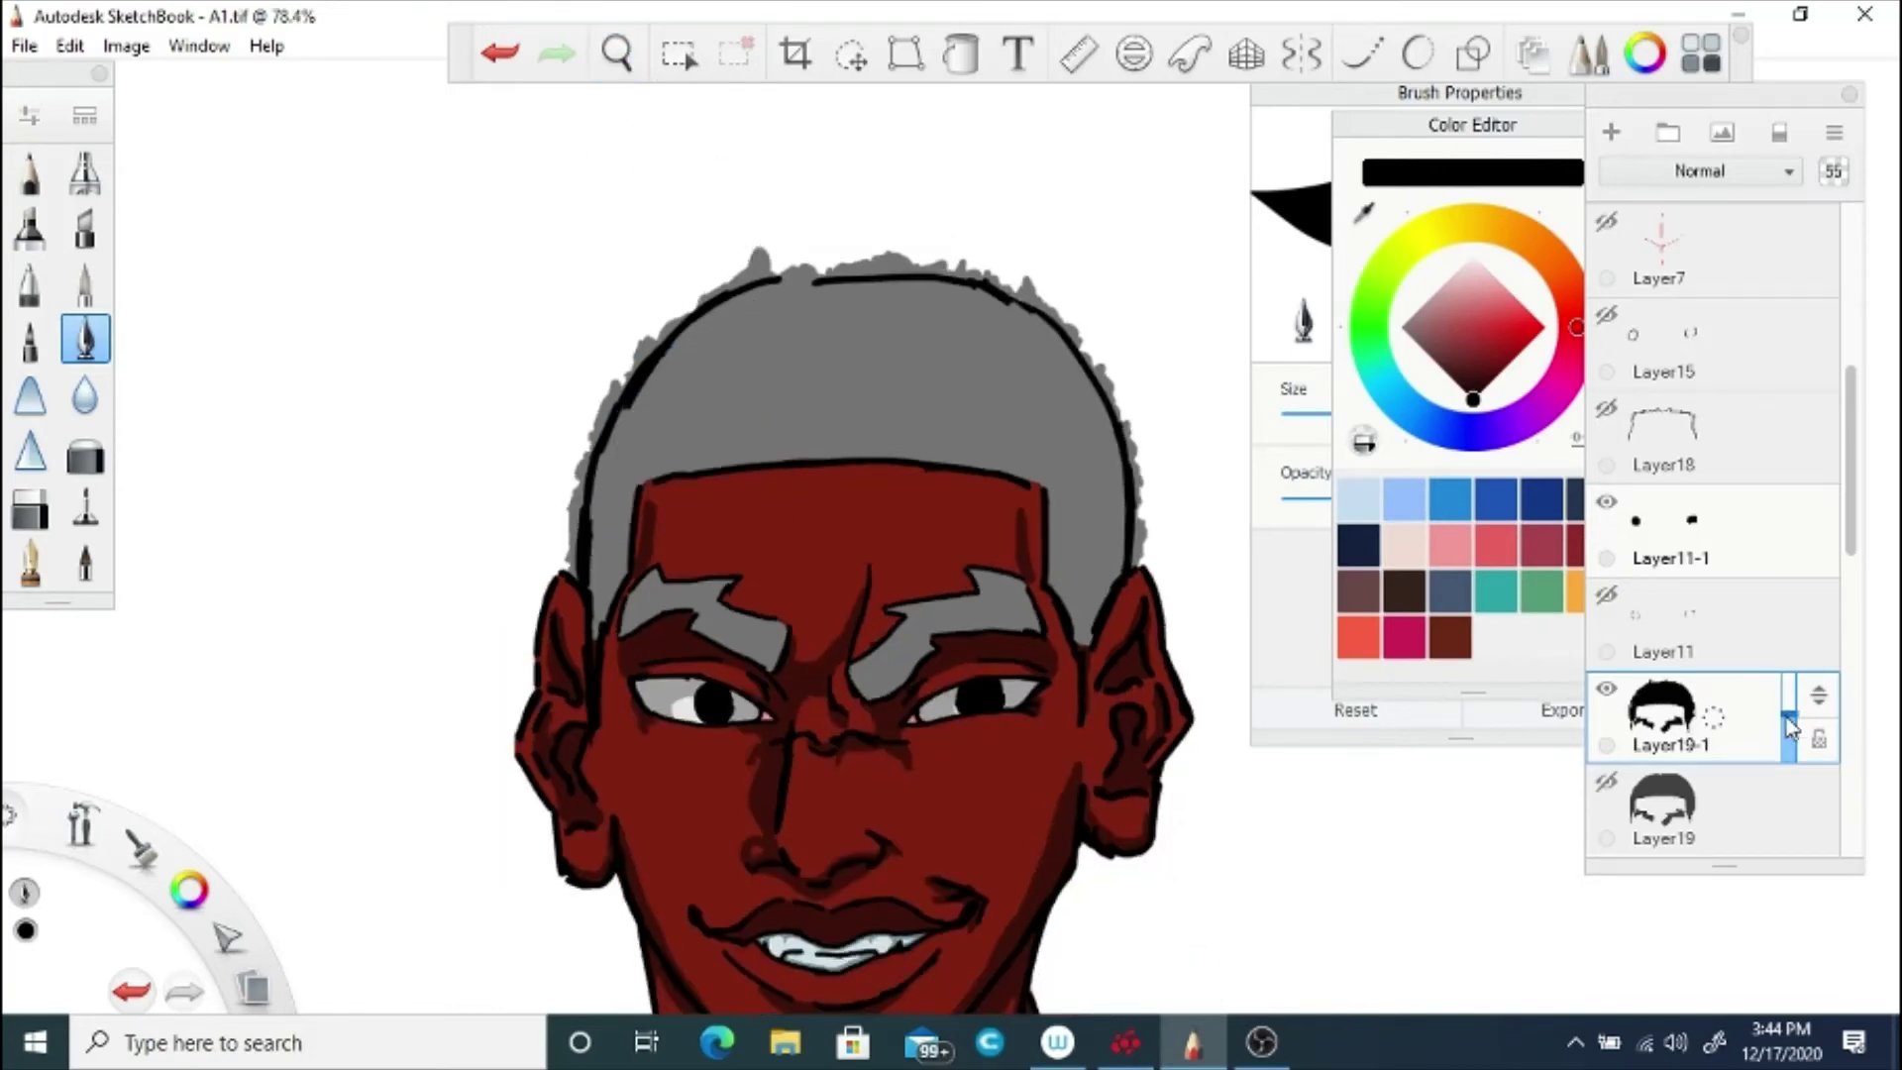
pyautogui.moveTo(1785, 719); pyautogui.dragTo(1789, 666)
pyautogui.press('space')
pyautogui.moveTo(698, 485); pyautogui.dragTo(820, 509)
pyautogui.moveTo(661, 366); pyautogui.dragTo(582, 538)
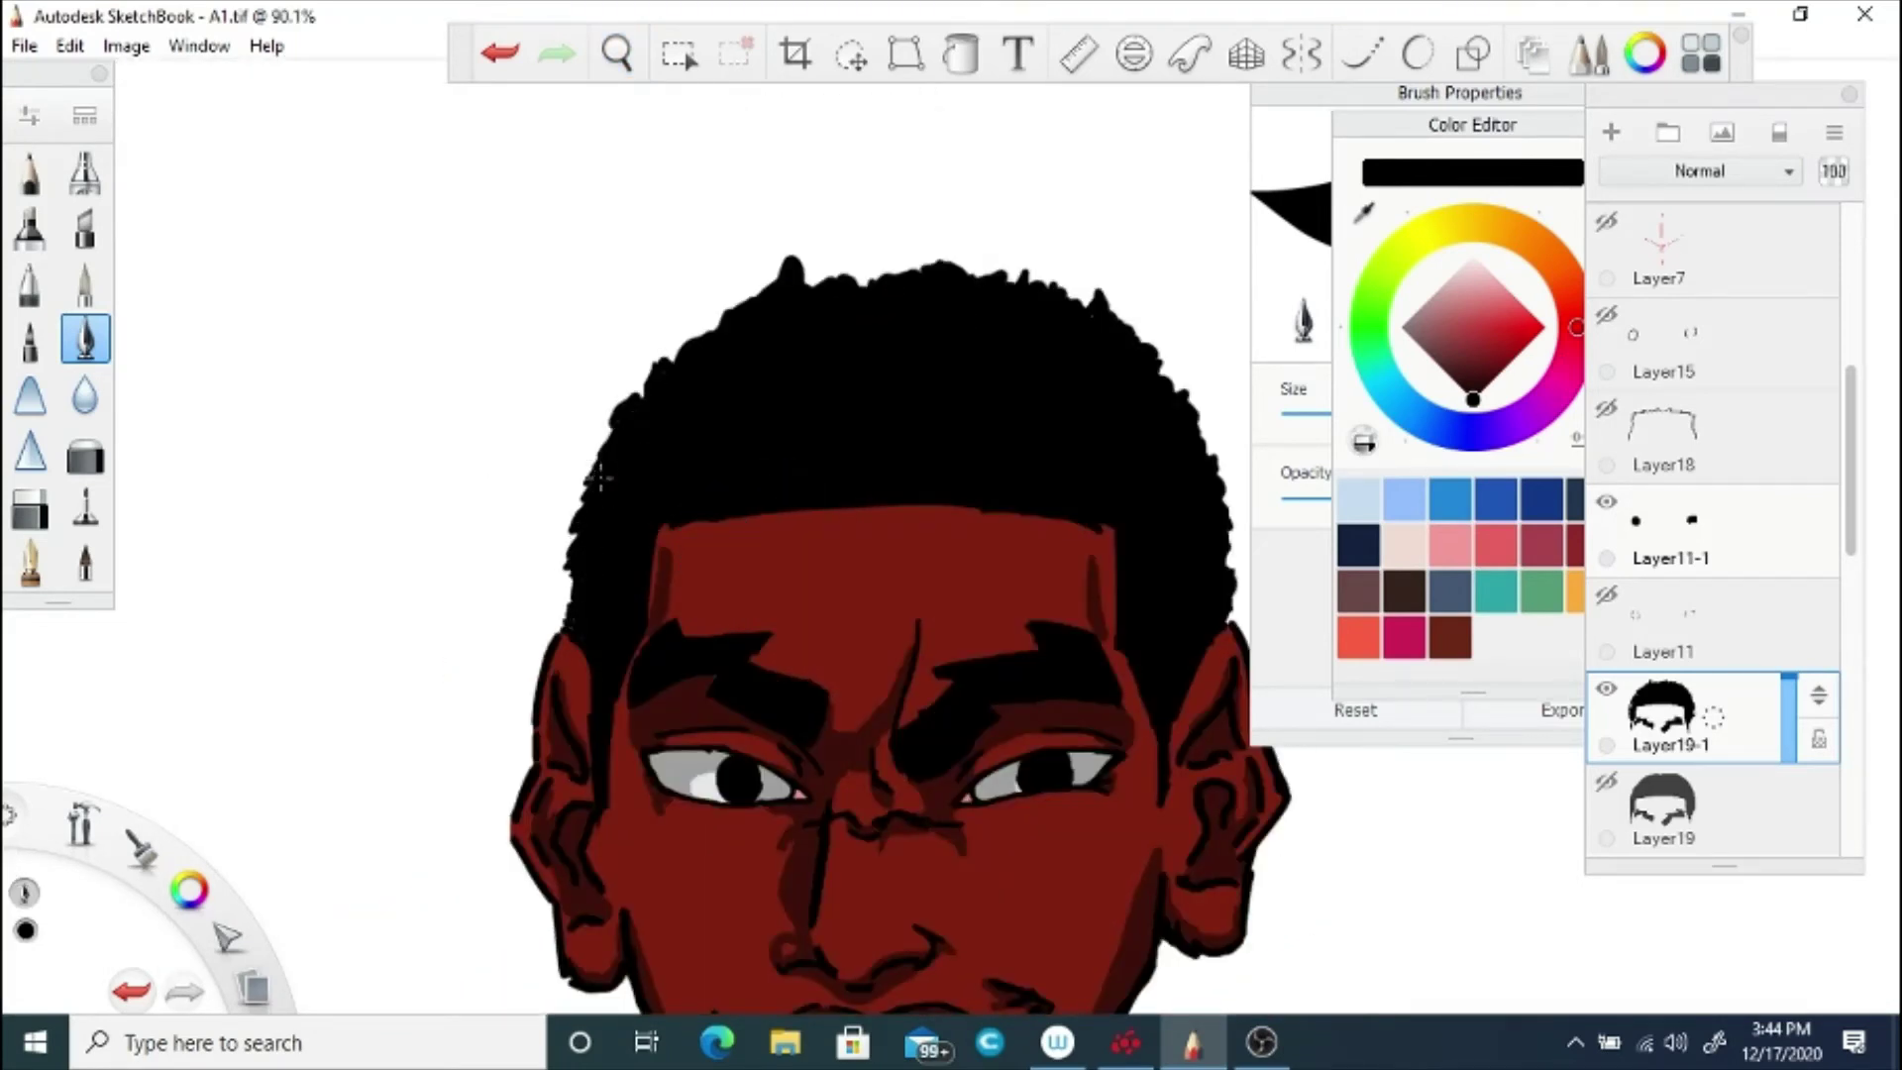
pyautogui.moveTo(683, 337); pyautogui.dragTo(564, 560)
# Step: Compare the fuzzy and smooth hair versions by toggling their layers, leaving Layer19 visible and Layer19-1 hidden
pyautogui.press('space')
pyautogui.moveTo(637, 467); pyautogui.dragTo(899, 599)
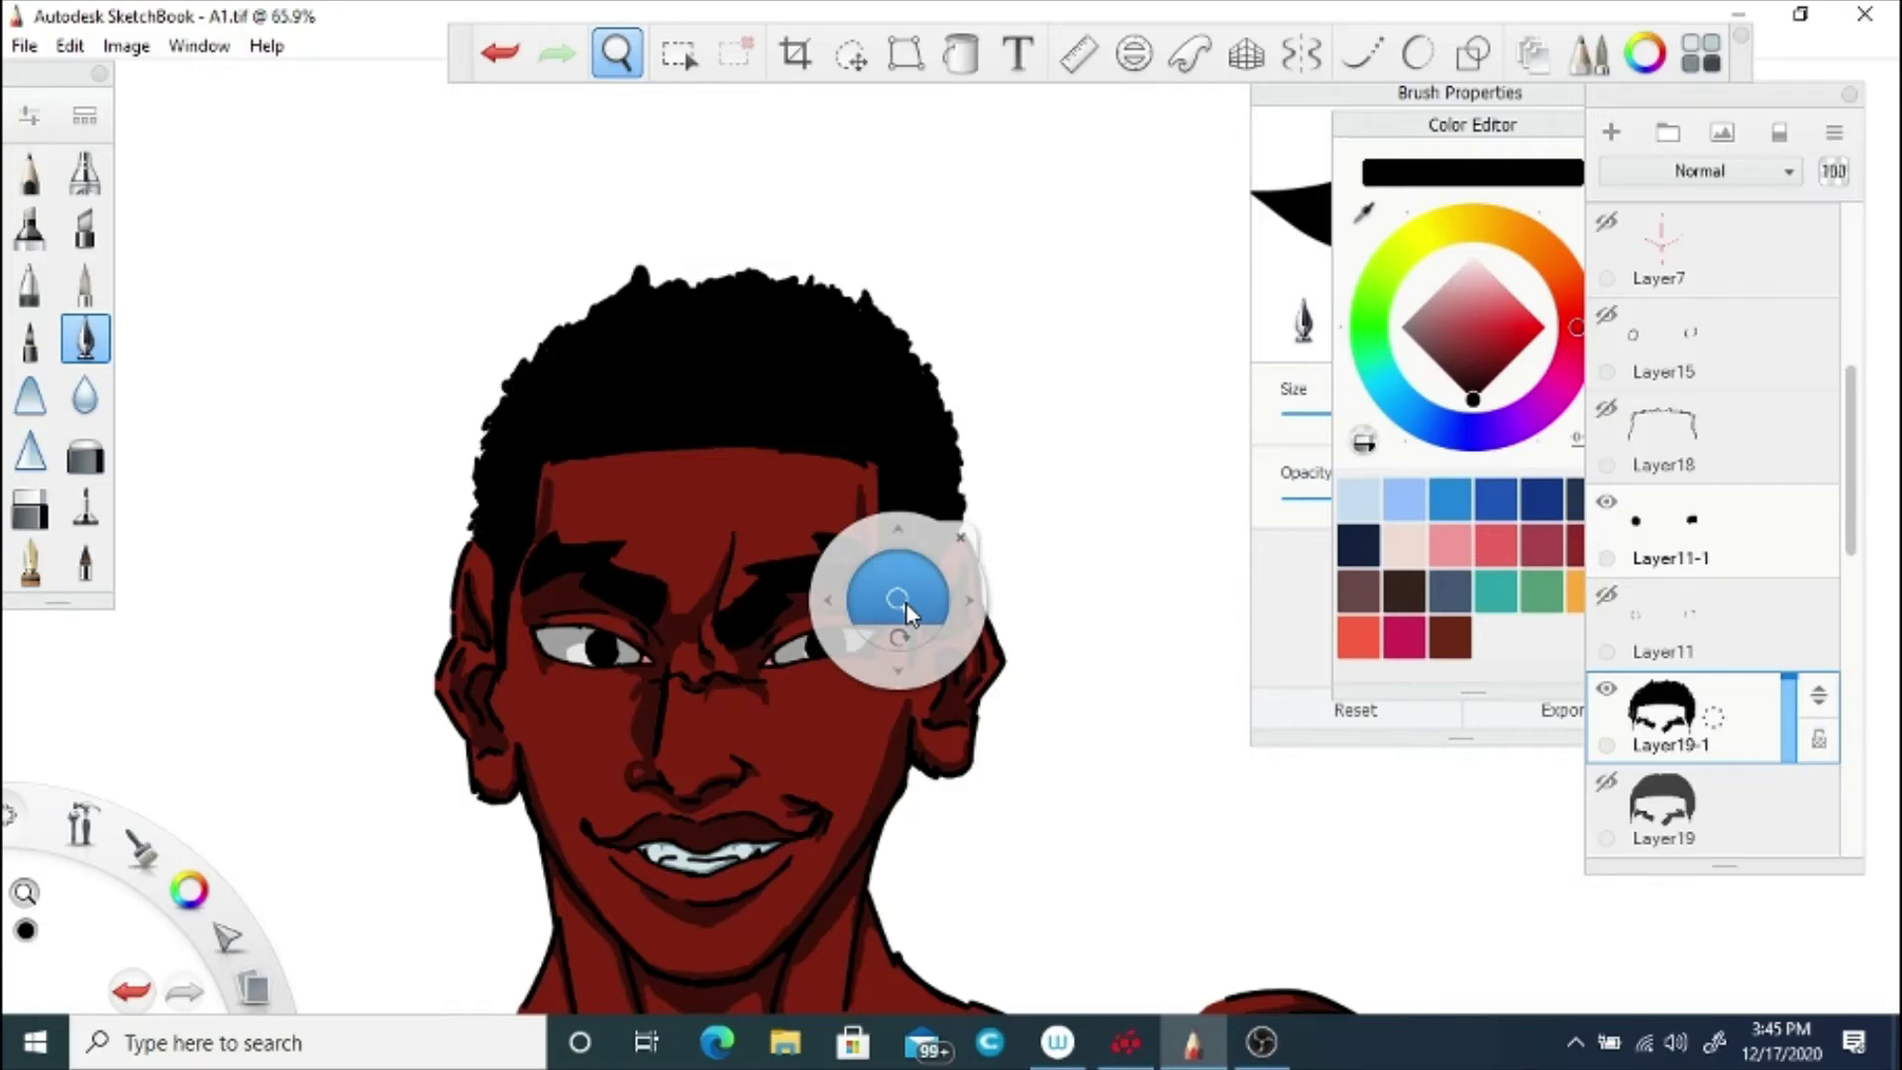
pyautogui.moveTo(907, 604); pyautogui.dragTo(664, 525)
pyautogui.click(1606, 688)
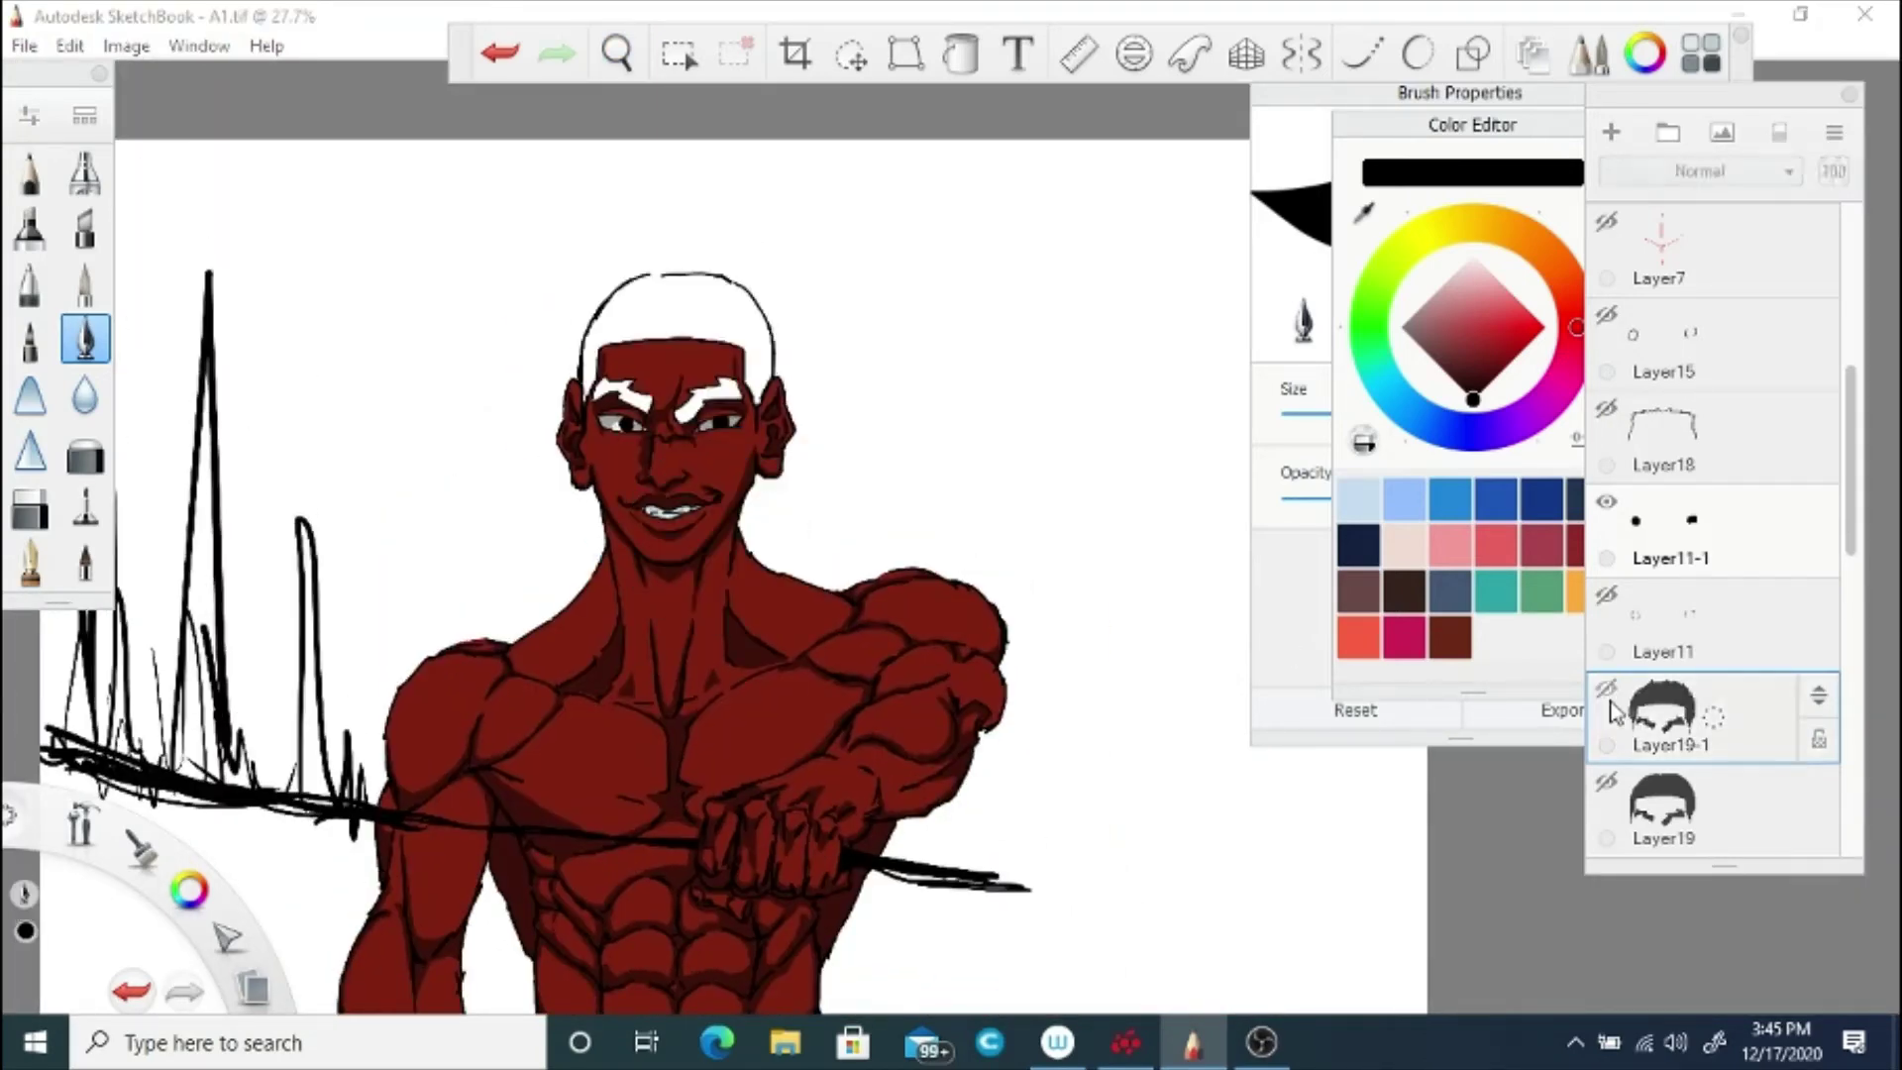
pyautogui.click(1605, 688)
pyautogui.click(1605, 781)
pyautogui.click(1606, 689)
pyautogui.click(1606, 688)
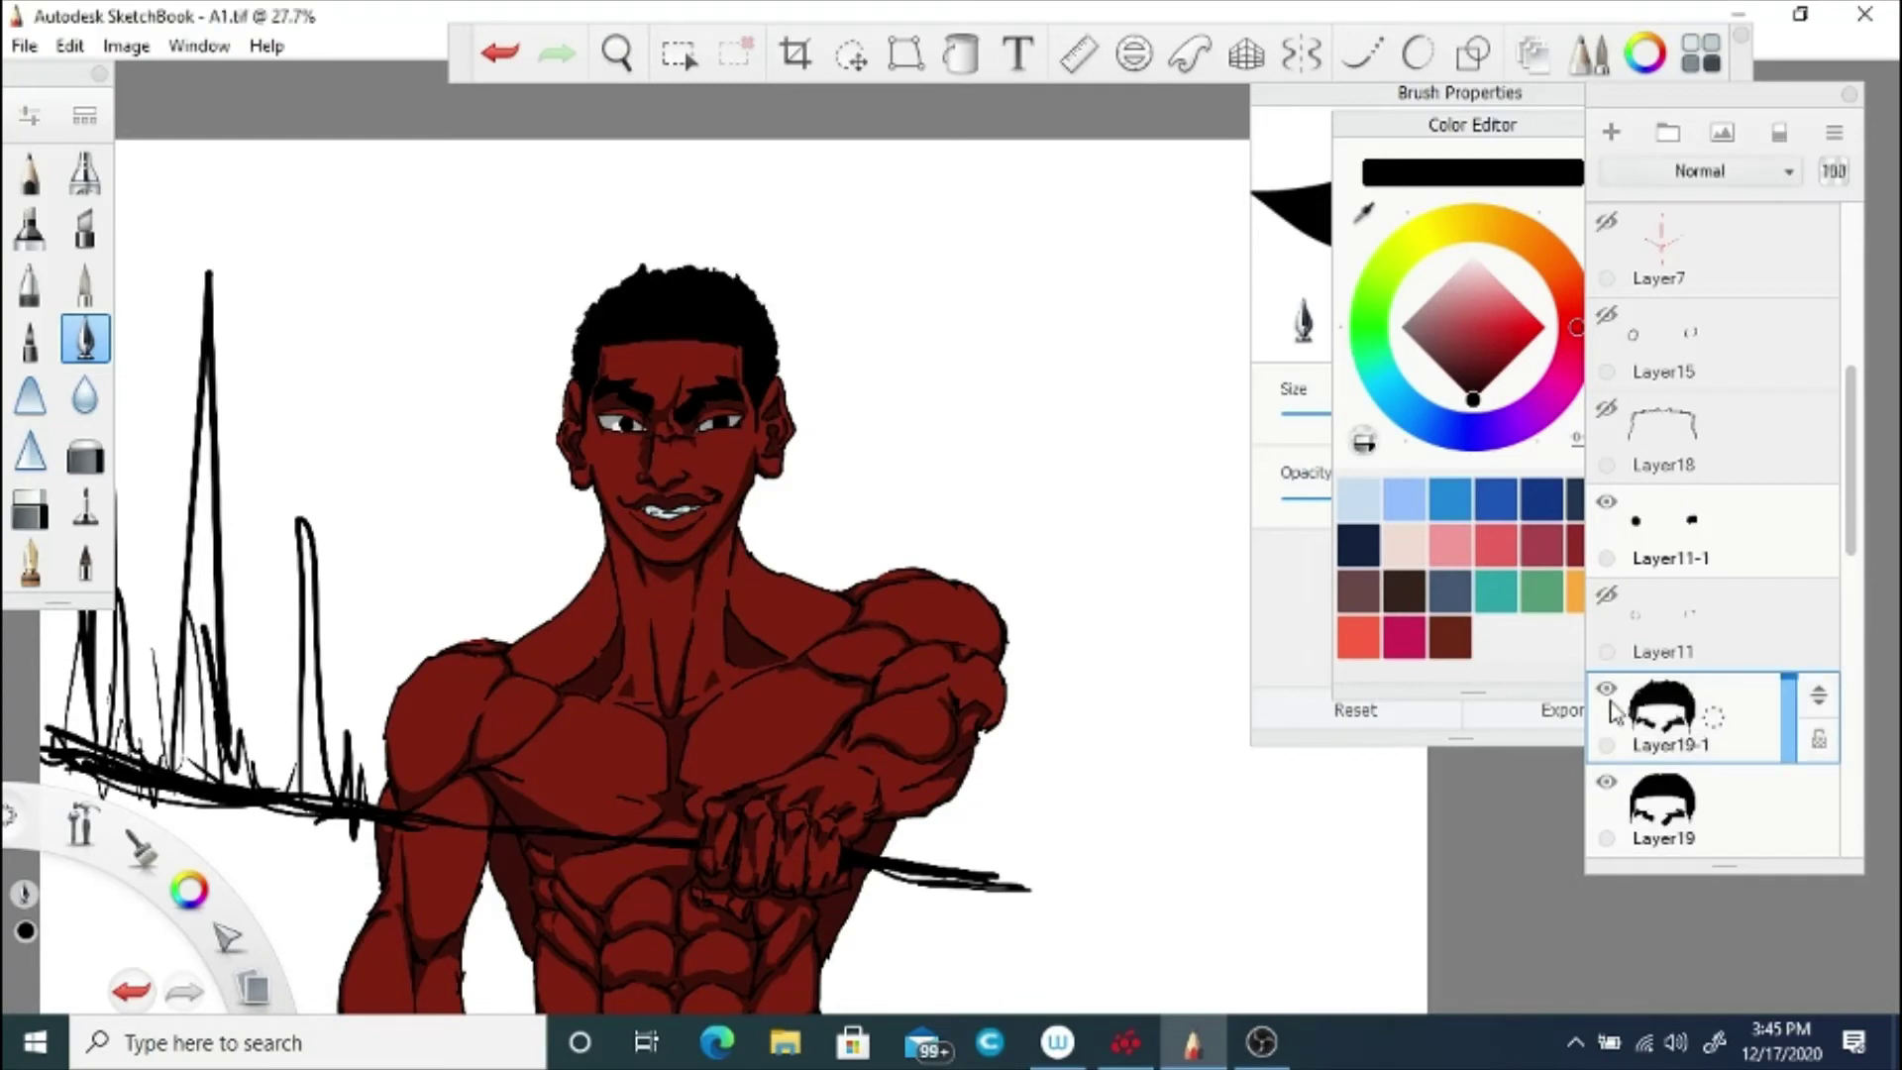
pyautogui.click(1621, 684)
# Step: Select Layer13, sample the dark red shadow colour and add shadows to the chest edge and raised arm muscles
pyautogui.scroll(-2, 1837, 589)
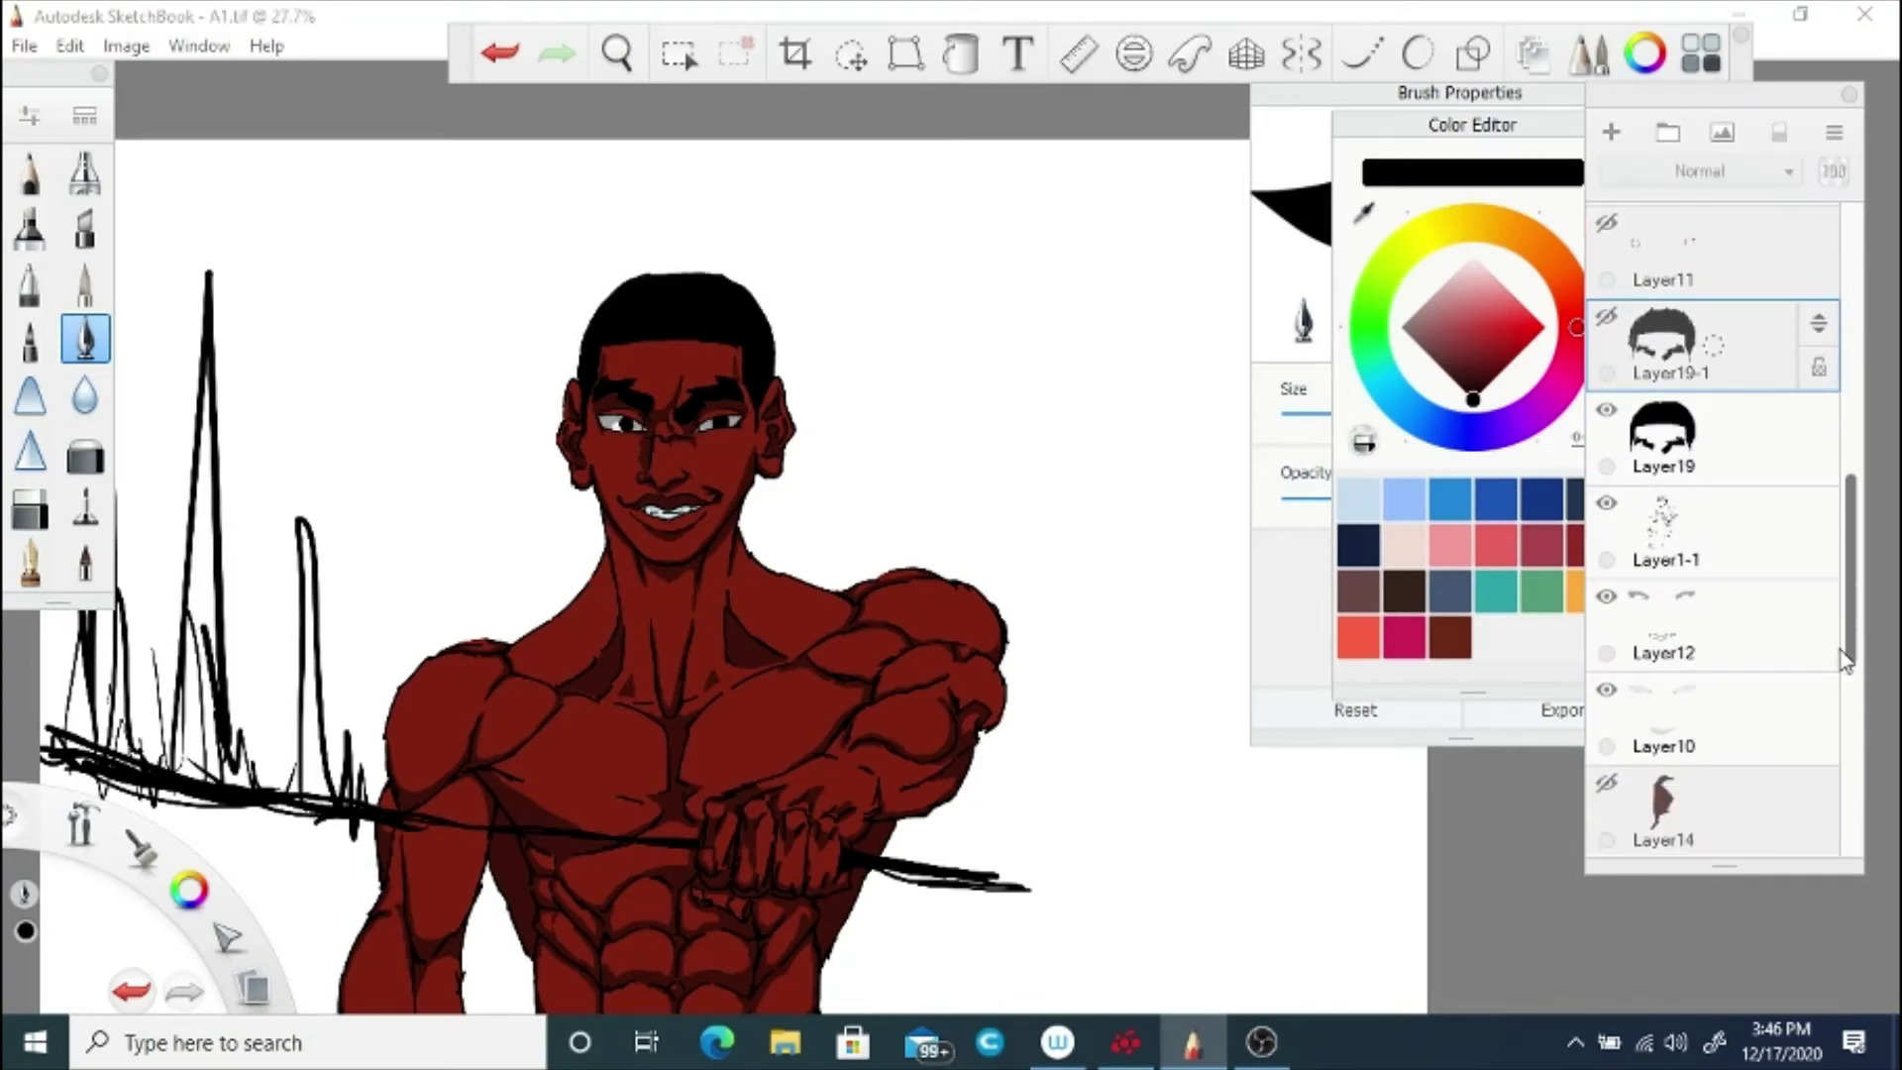
pyautogui.moveTo(1848, 643); pyautogui.dragTo(1848, 713)
pyautogui.click(1684, 659)
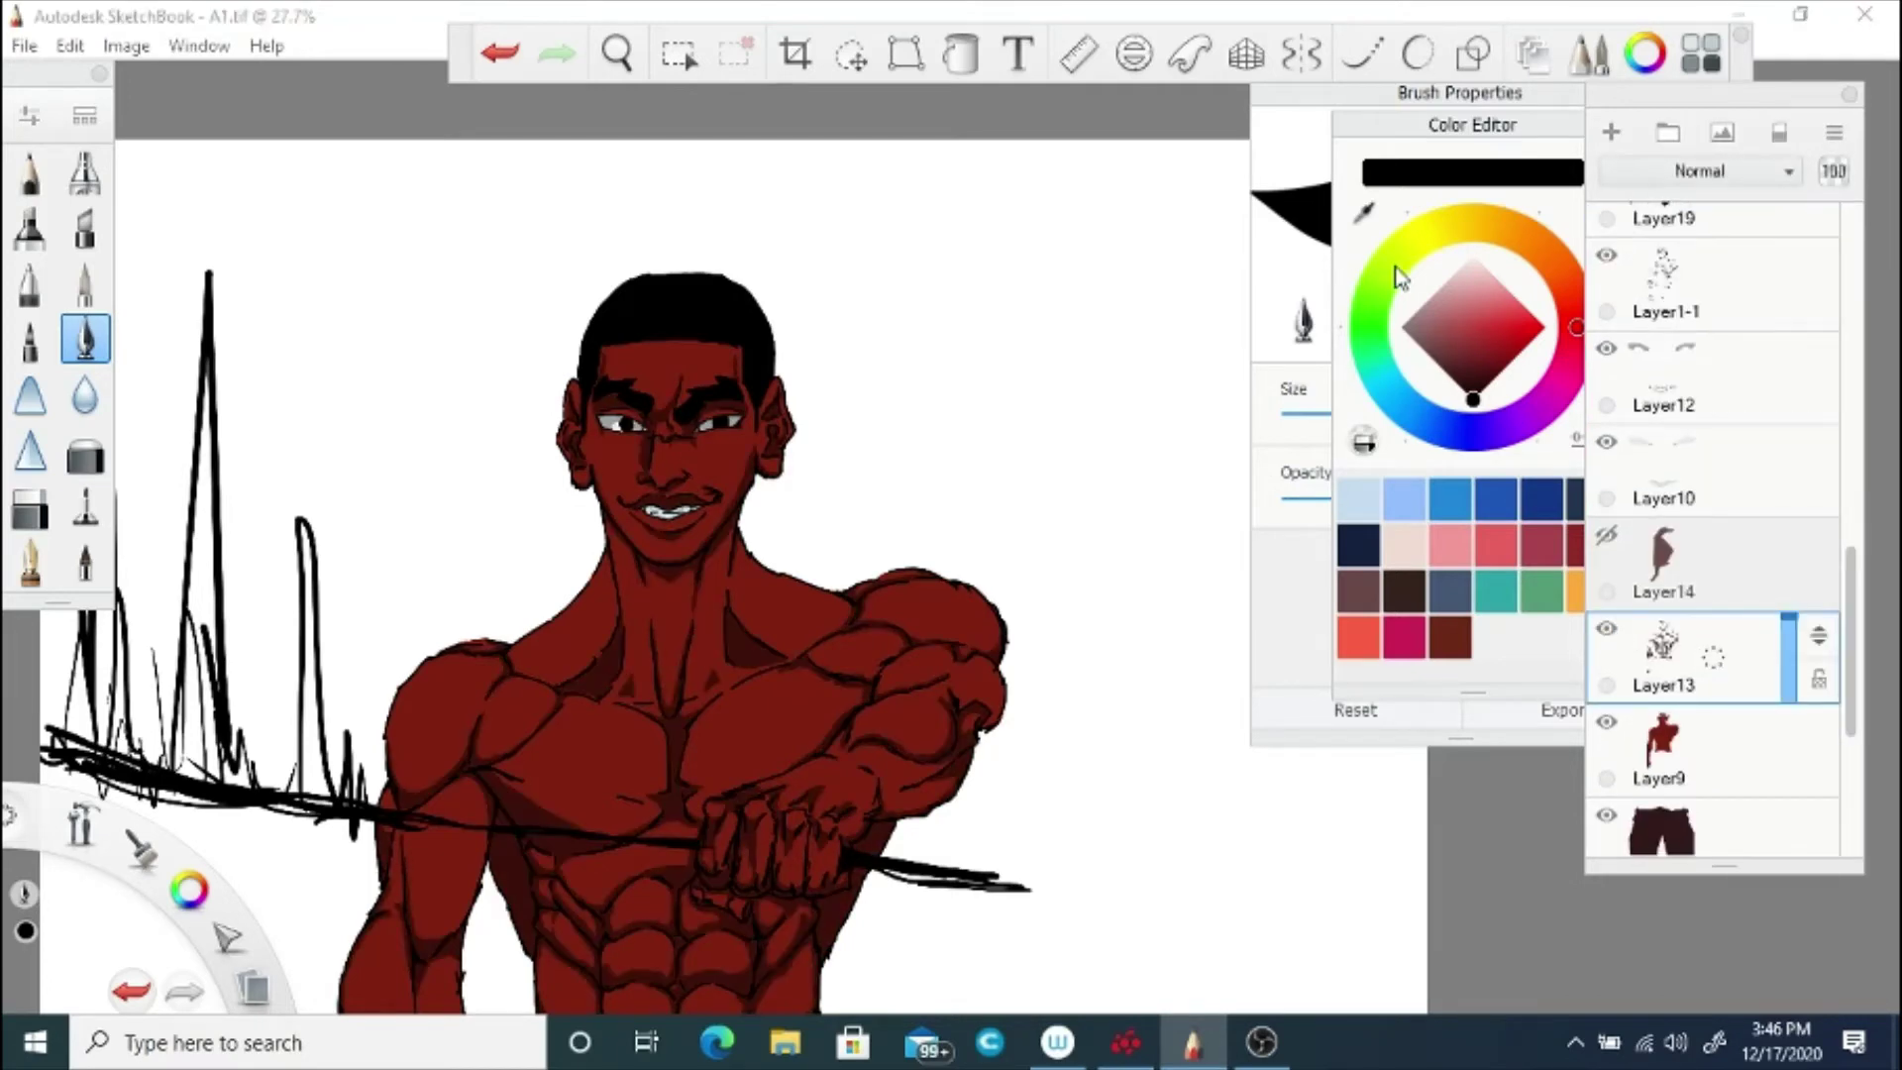
pyautogui.click(1364, 214)
pyautogui.click(743, 639)
pyautogui.moveTo(584, 642)
pyautogui.mouseDown()
pyautogui.moveTo(815, 752)
pyautogui.moveTo(627, 842)
pyautogui.mouseUp()
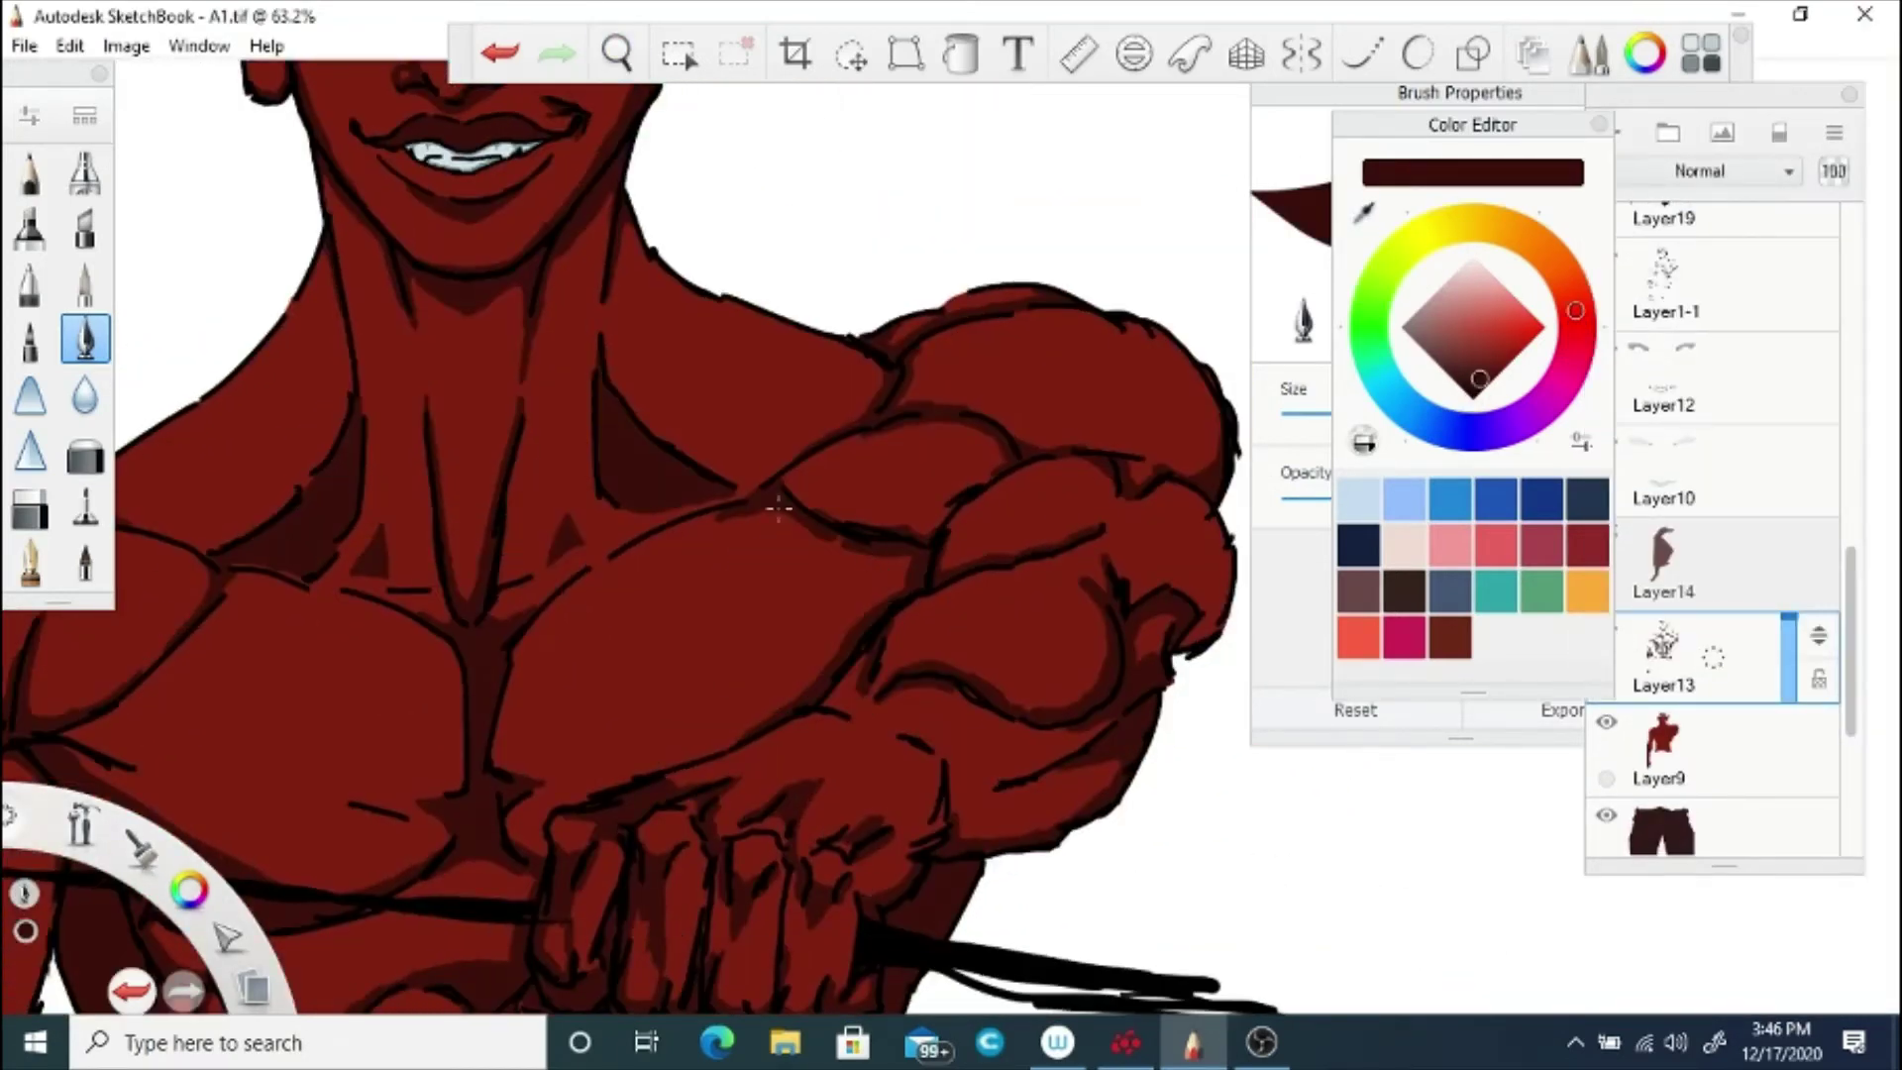
pyautogui.moveTo(907, 547); pyautogui.dragTo(864, 628)
pyautogui.moveTo(973, 486); pyautogui.dragTo(943, 515)
pyautogui.moveTo(1001, 442); pyautogui.dragTo(988, 463)
pyautogui.moveTo(1205, 616); pyautogui.dragTo(1191, 640)
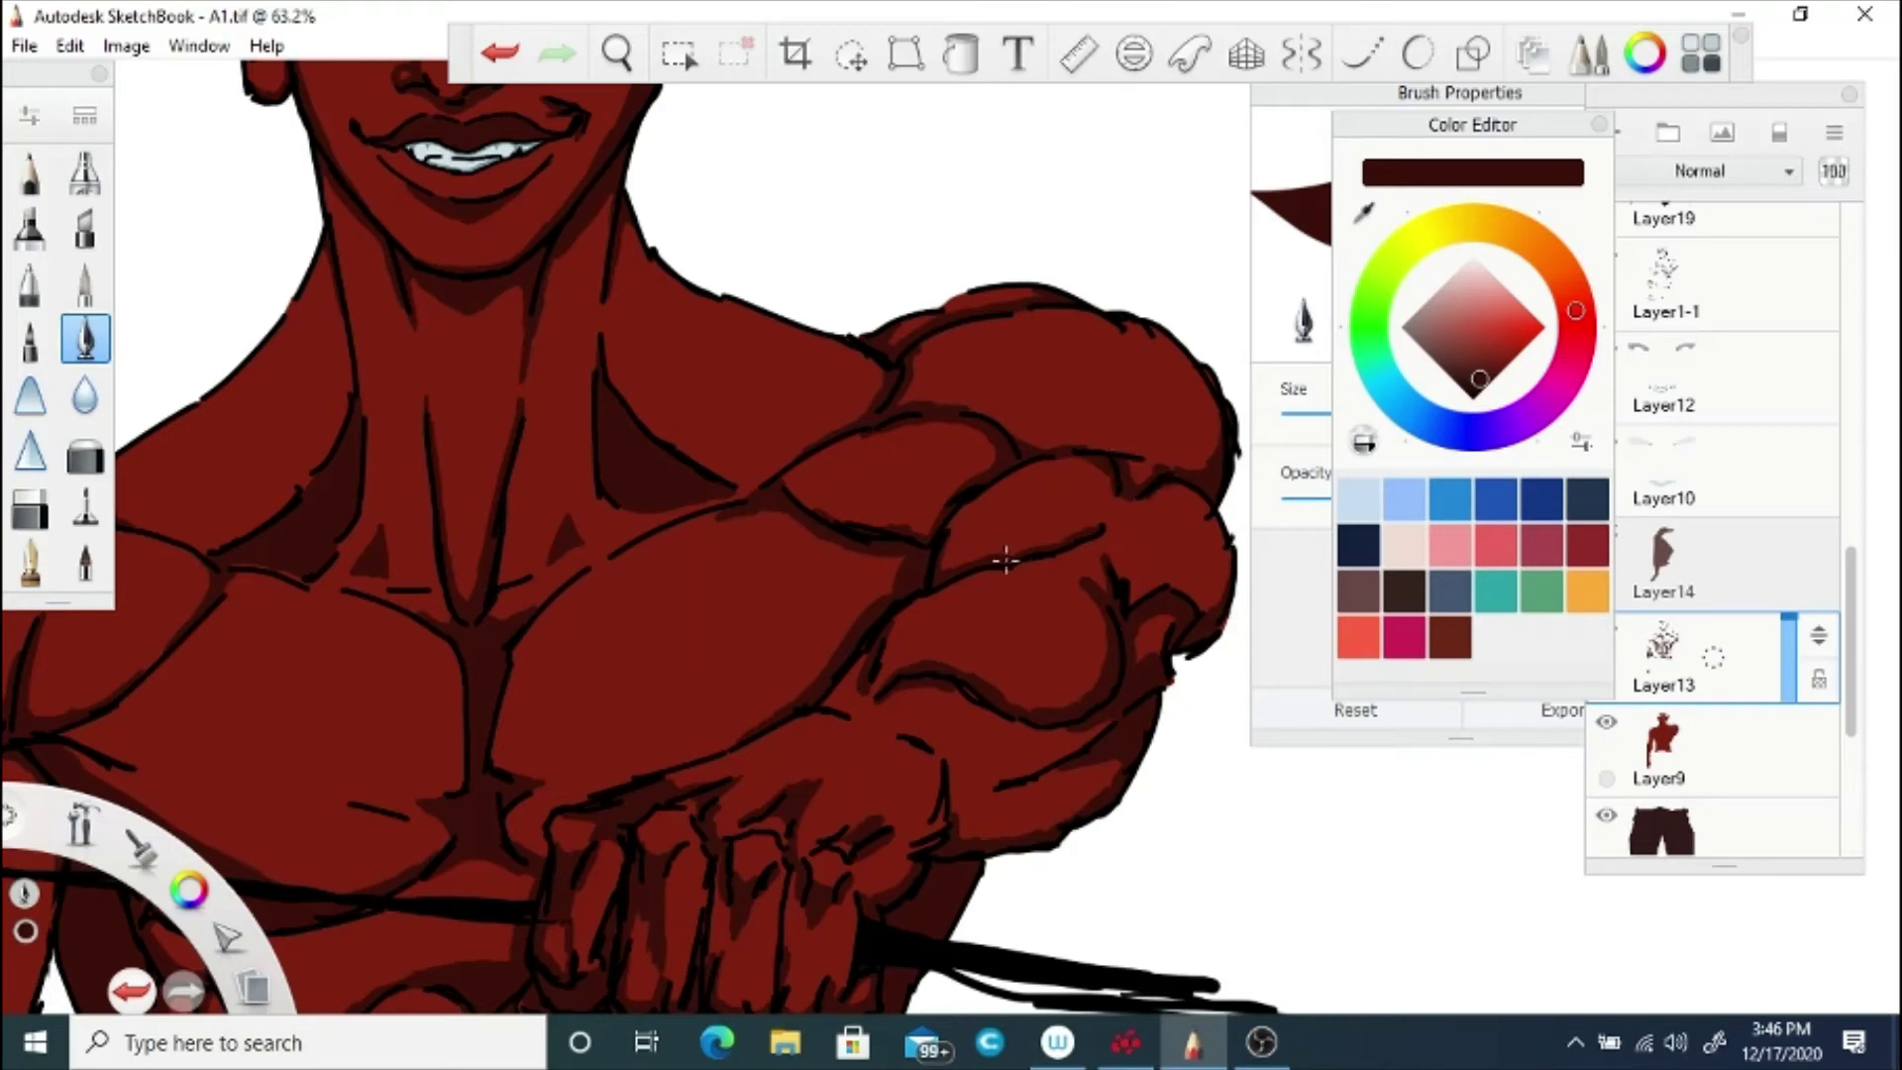
pyautogui.moveTo(903, 734); pyautogui.dragTo(946, 761)
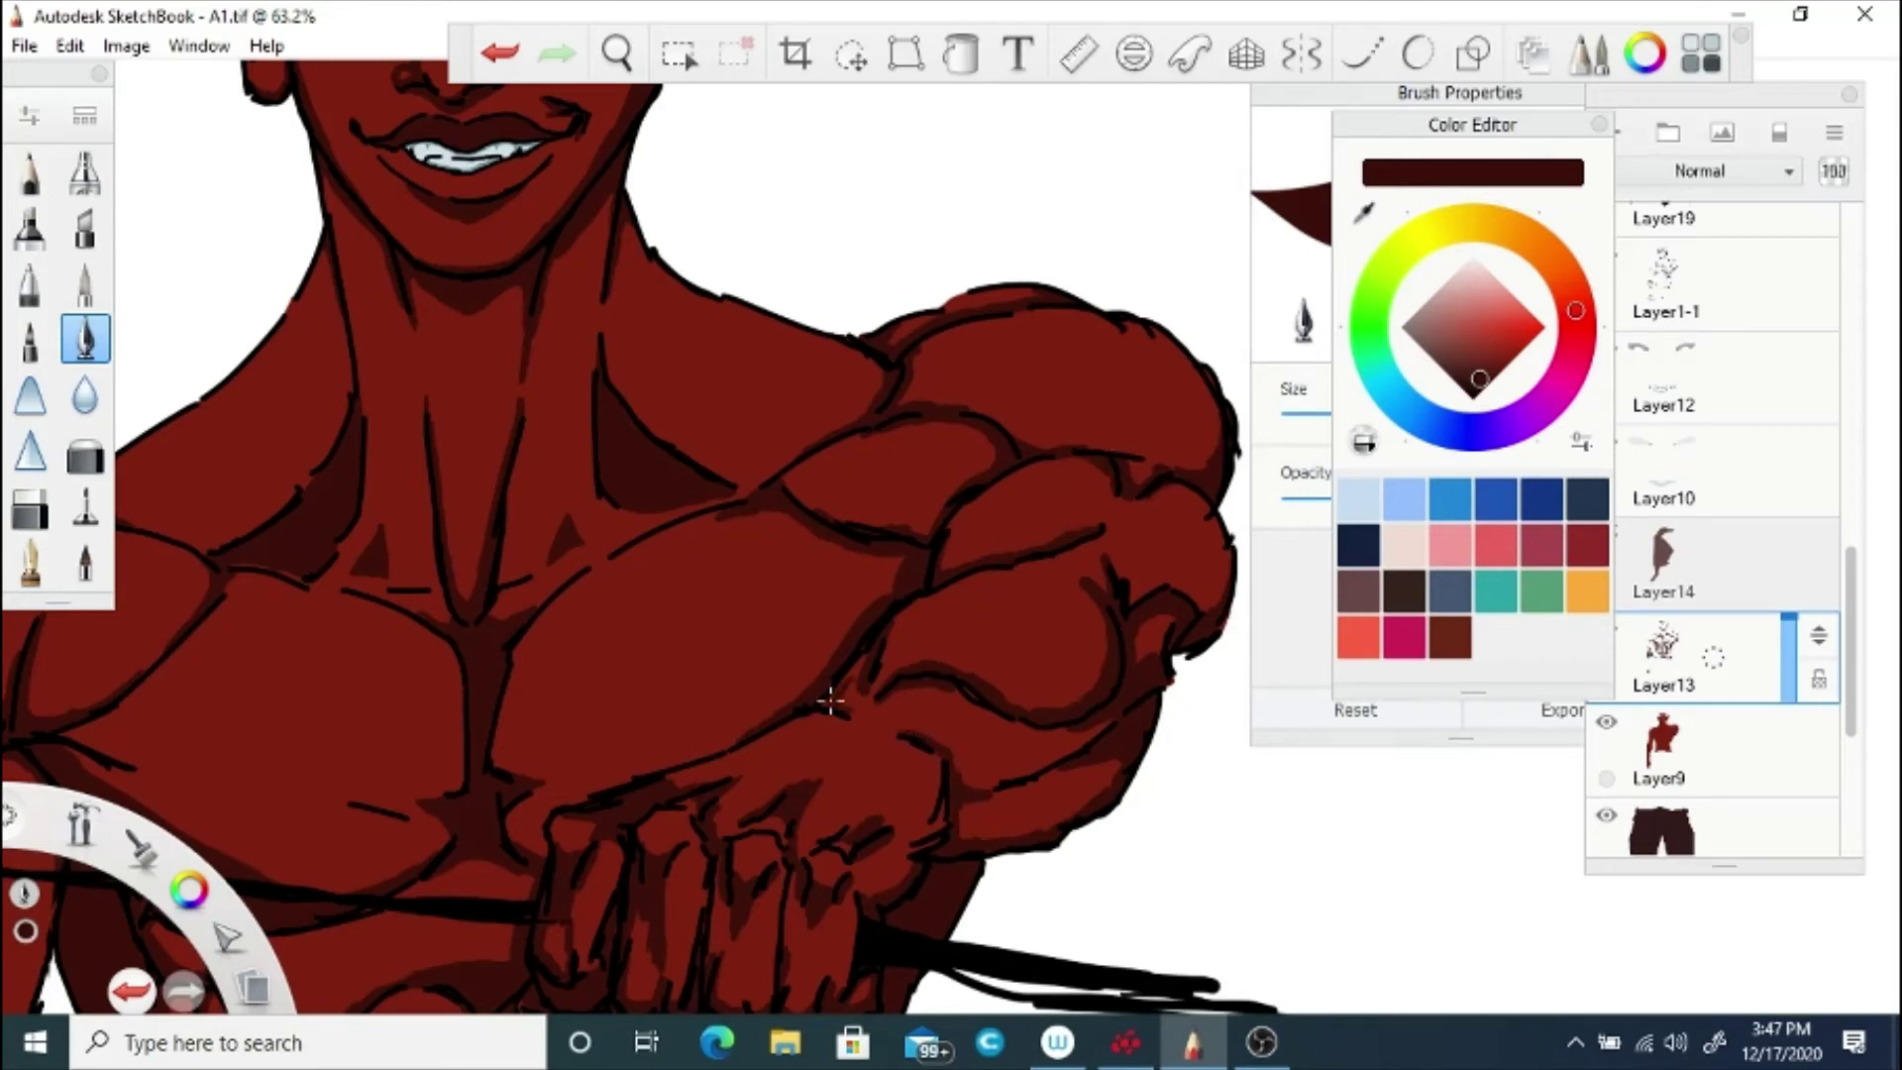
# Step: Deepen the dark red shadows on the side of the waist and the hip below the raised fist
pyautogui.press('space')
pyautogui.moveTo(640, 520); pyautogui.dragTo(744, 188)
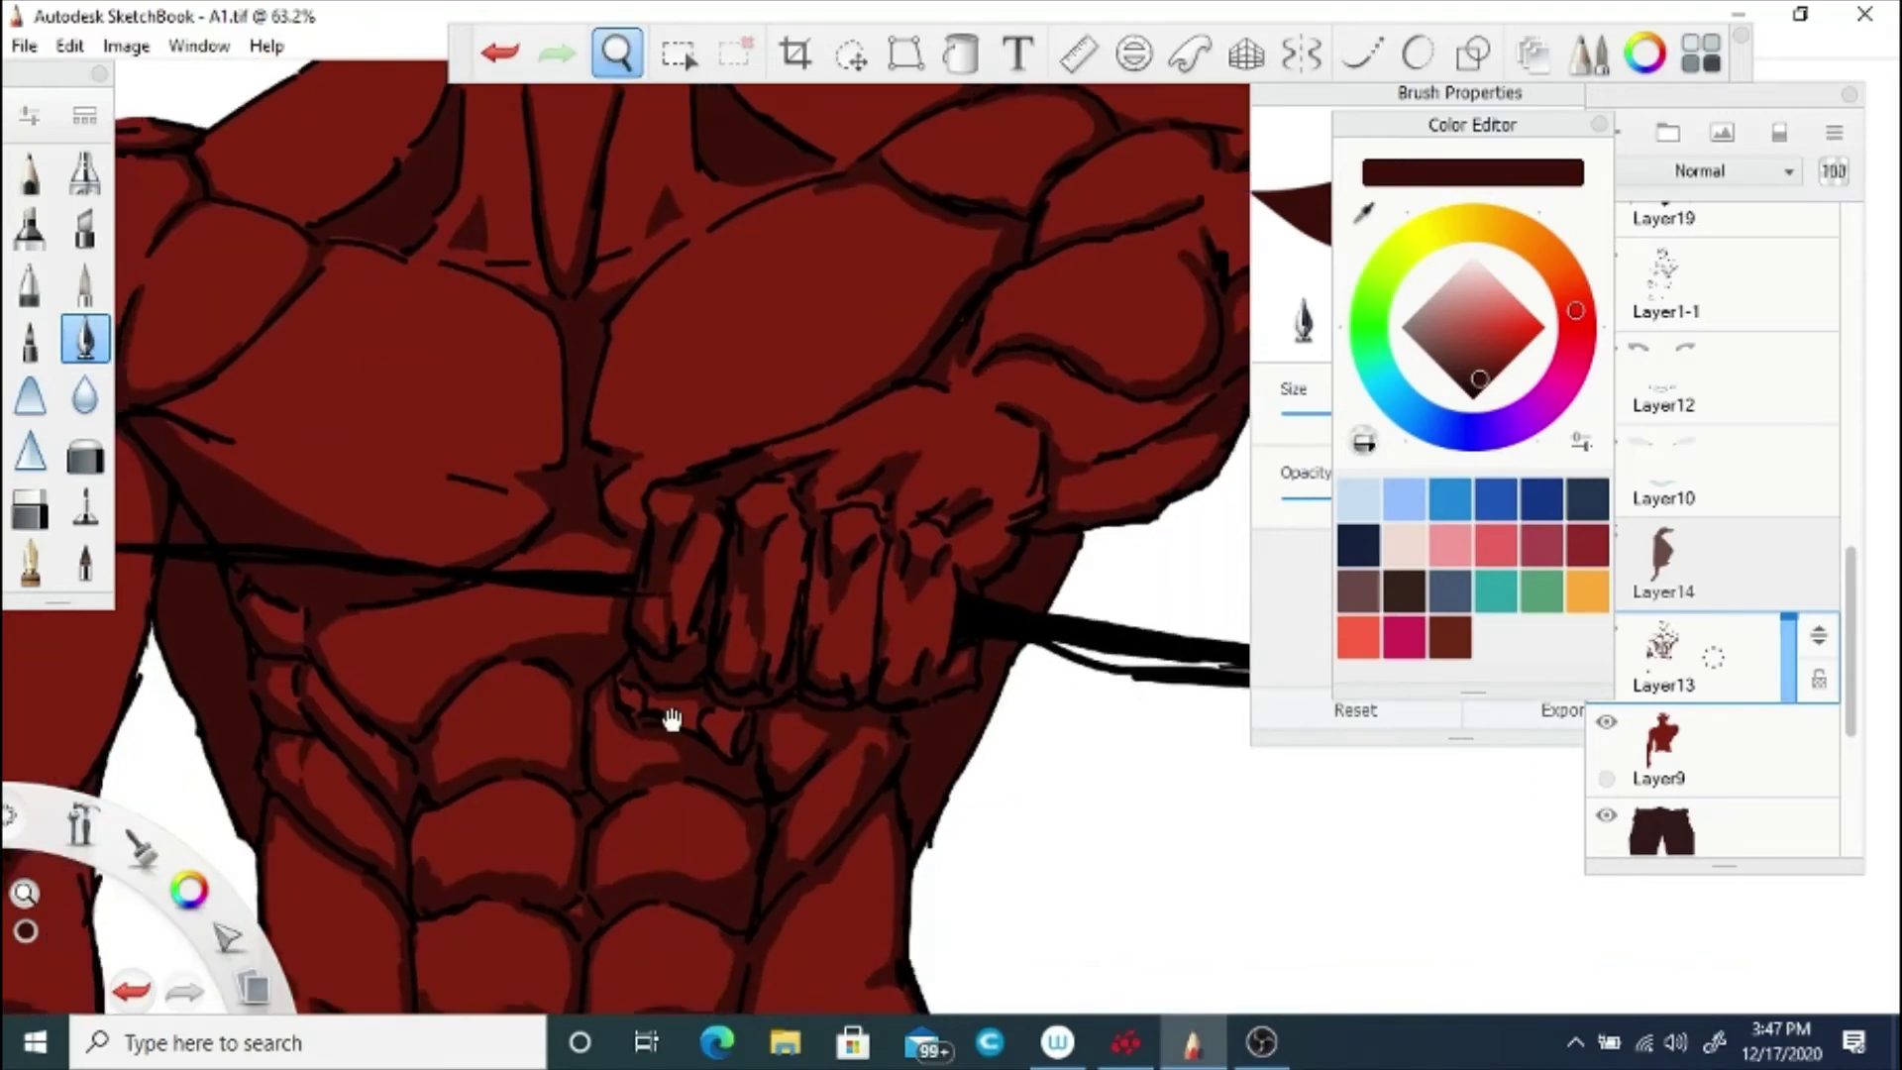
pyautogui.moveTo(670, 722); pyautogui.dragTo(728, 465)
pyautogui.moveTo(934, 492)
pyautogui.mouseDown()
pyautogui.moveTo(868, 596)
pyautogui.moveTo(951, 549)
pyautogui.moveTo(944, 703)
pyautogui.moveTo(946, 653)
pyautogui.moveTo(828, 713)
pyautogui.moveTo(899, 613)
pyautogui.mouseUp()
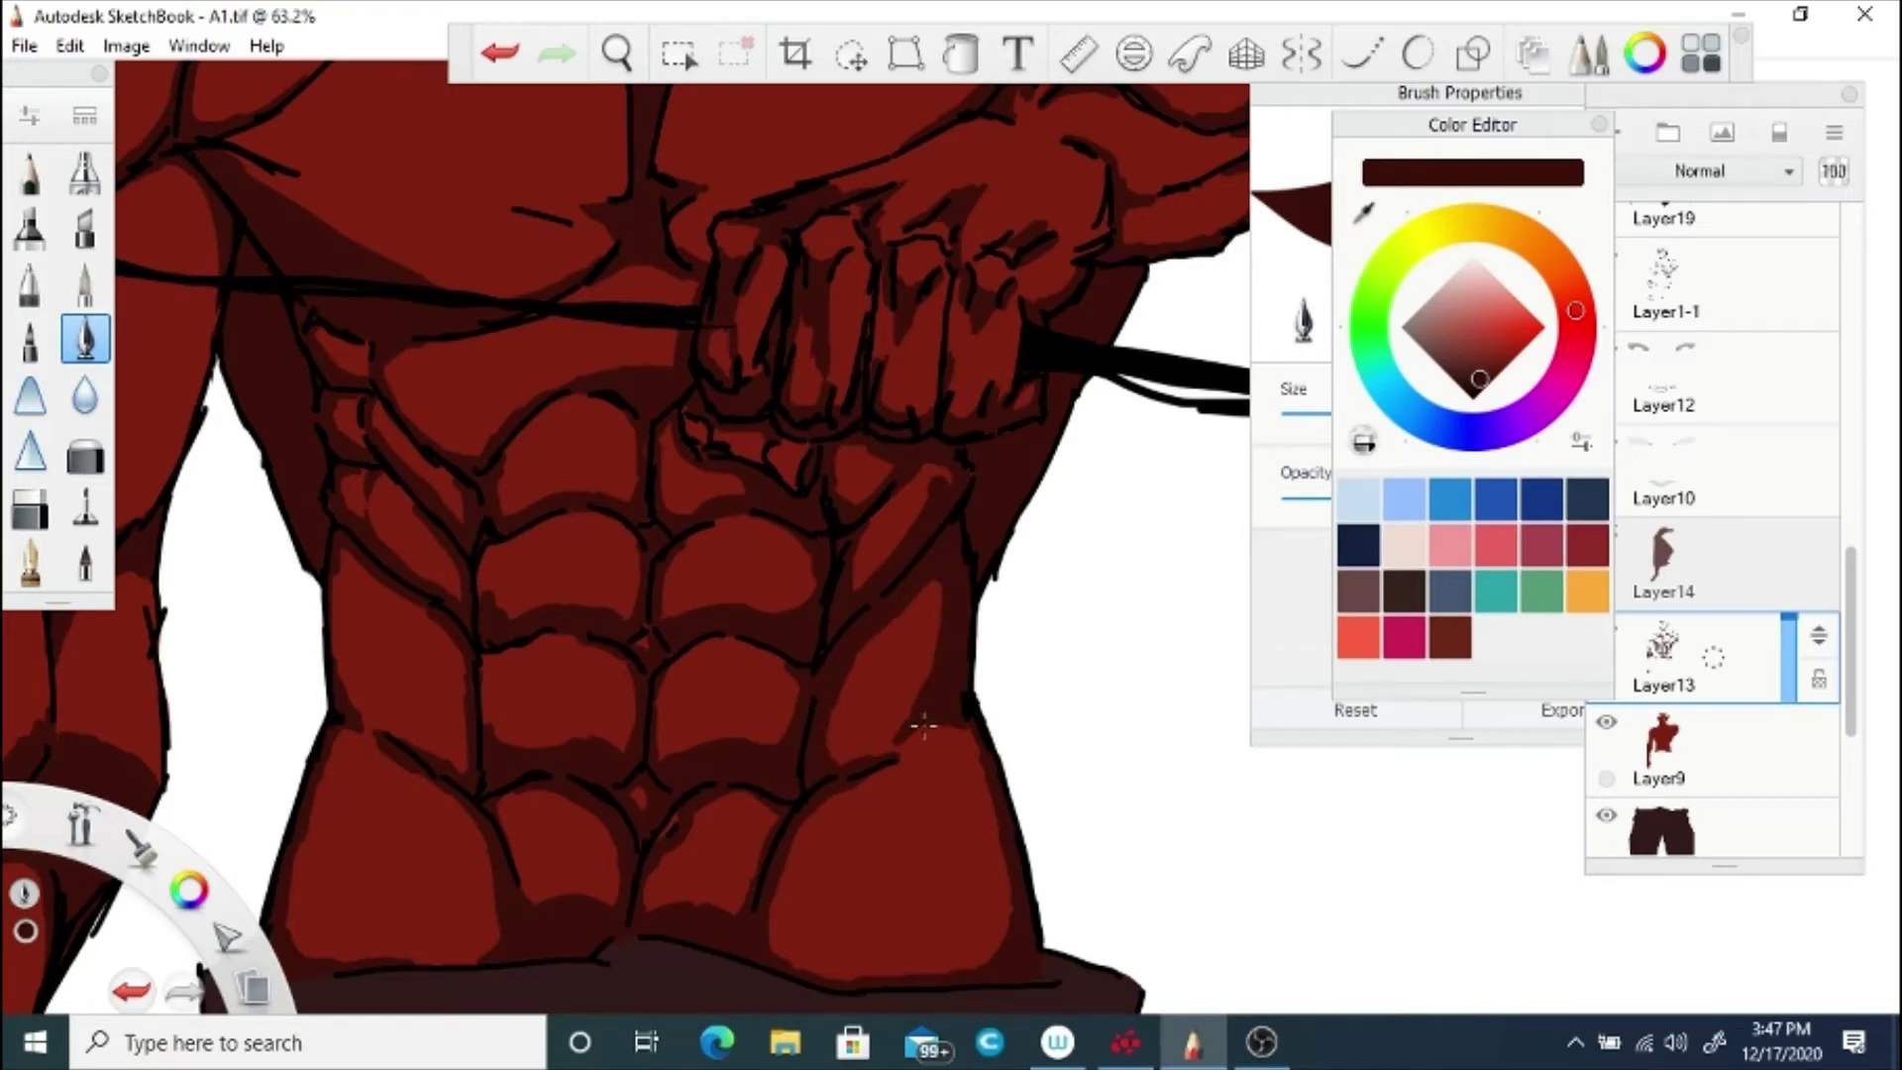
pyautogui.moveTo(922, 726)
pyautogui.mouseDown()
pyautogui.moveTo(1002, 871)
pyautogui.moveTo(995, 941)
pyautogui.moveTo(1000, 907)
pyautogui.mouseUp()
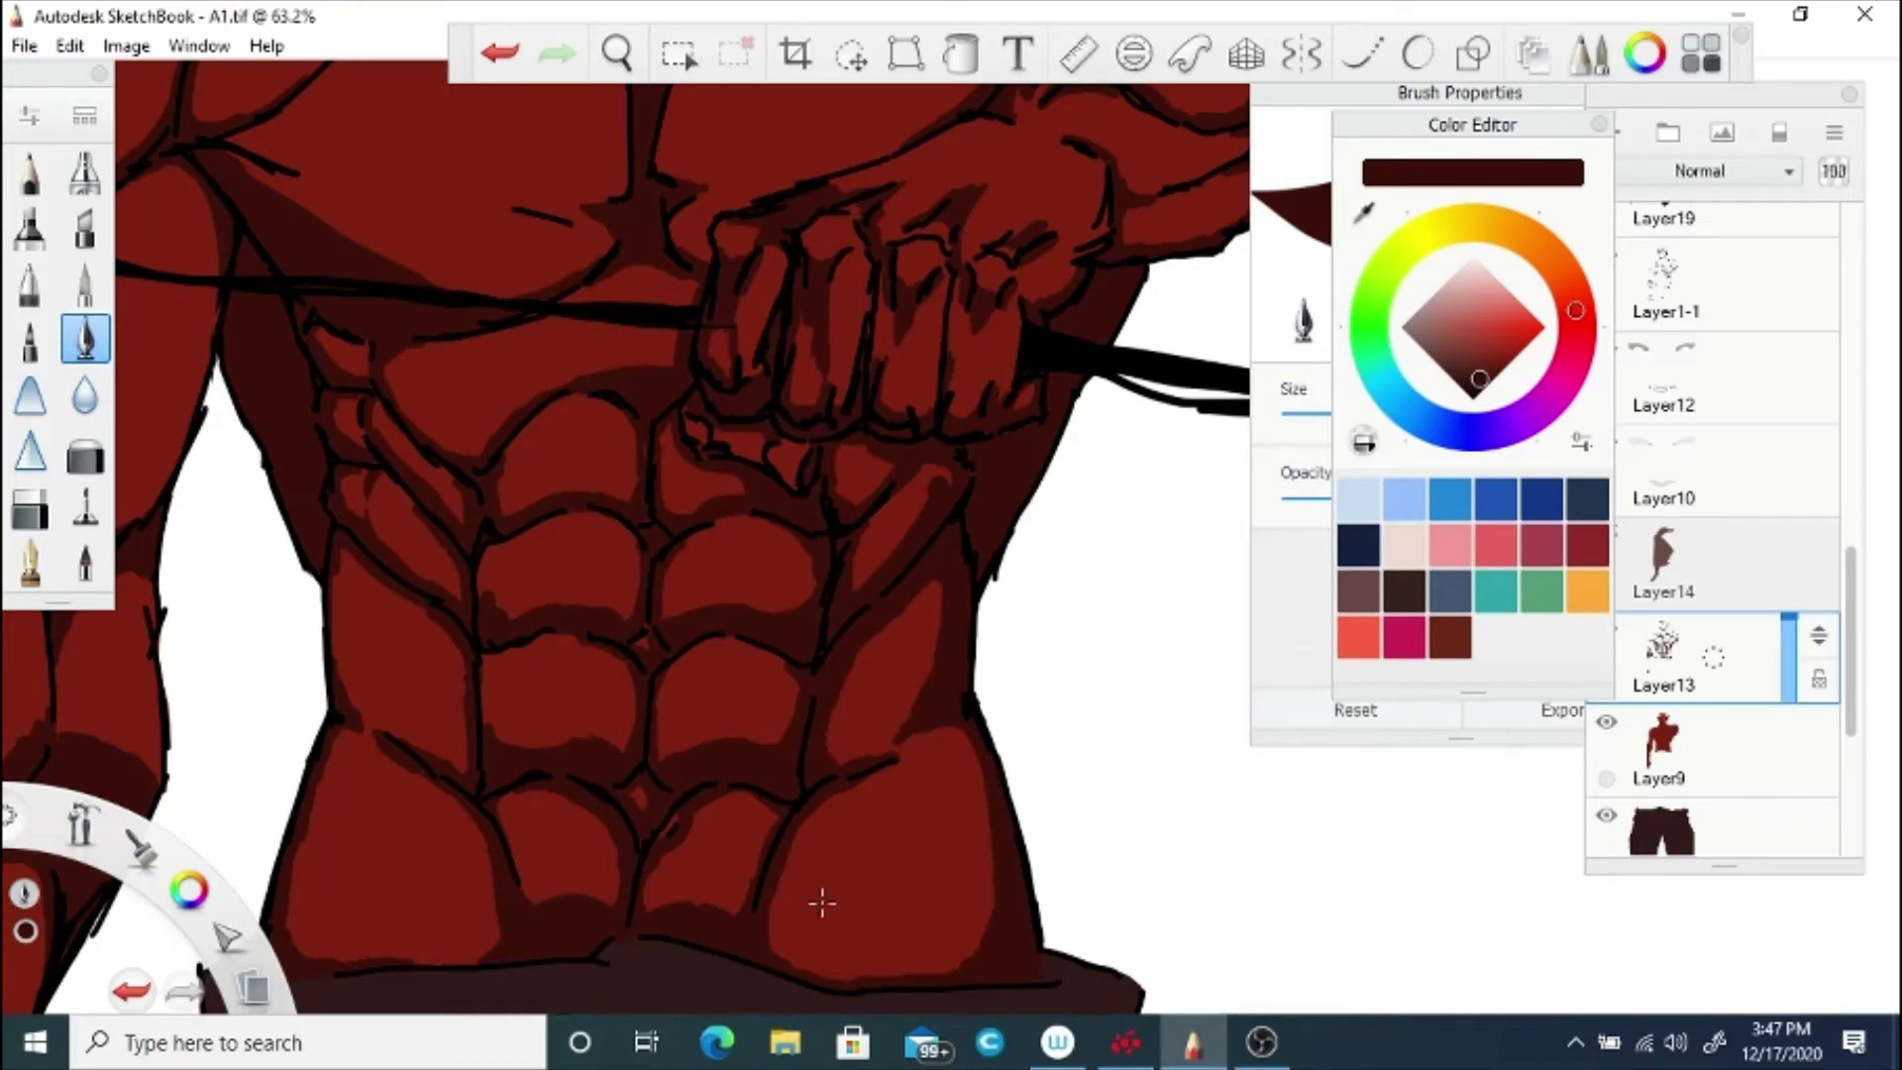
pyautogui.moveTo(770, 899); pyautogui.dragTo(783, 954)
pyautogui.moveTo(995, 897); pyautogui.dragTo(946, 969)
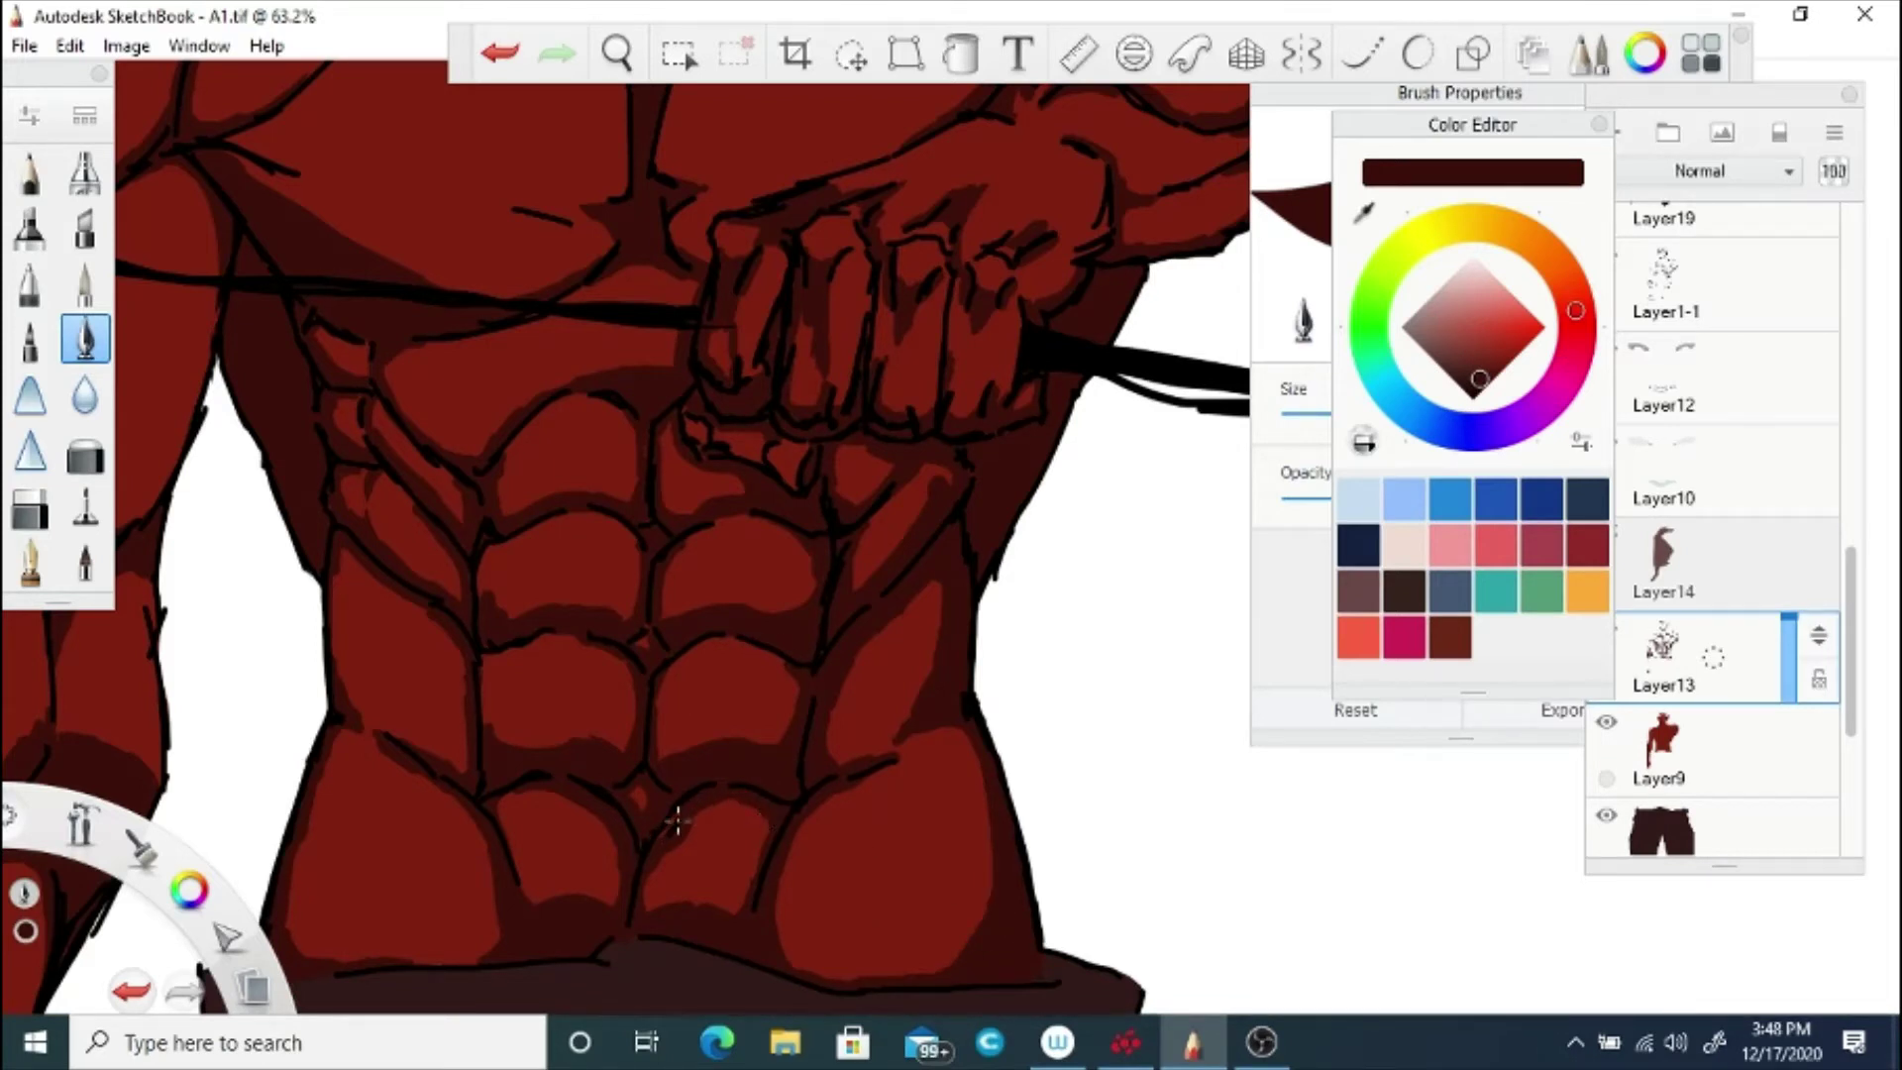
# Step: Extend the dark red shadows around the column of abs below the fist, from the lowest muscle upward
pyautogui.moveTo(773, 817)
pyautogui.mouseDown()
pyautogui.moveTo(738, 909)
pyautogui.moveTo(674, 906)
pyautogui.mouseUp()
pyautogui.moveTo(764, 642)
pyautogui.mouseDown()
pyautogui.moveTo(799, 701)
pyautogui.moveTo(669, 683)
pyautogui.moveTo(733, 641)
pyautogui.moveTo(765, 662)
pyautogui.mouseUp()
pyautogui.moveTo(732, 514); pyautogui.dragTo(797, 547)
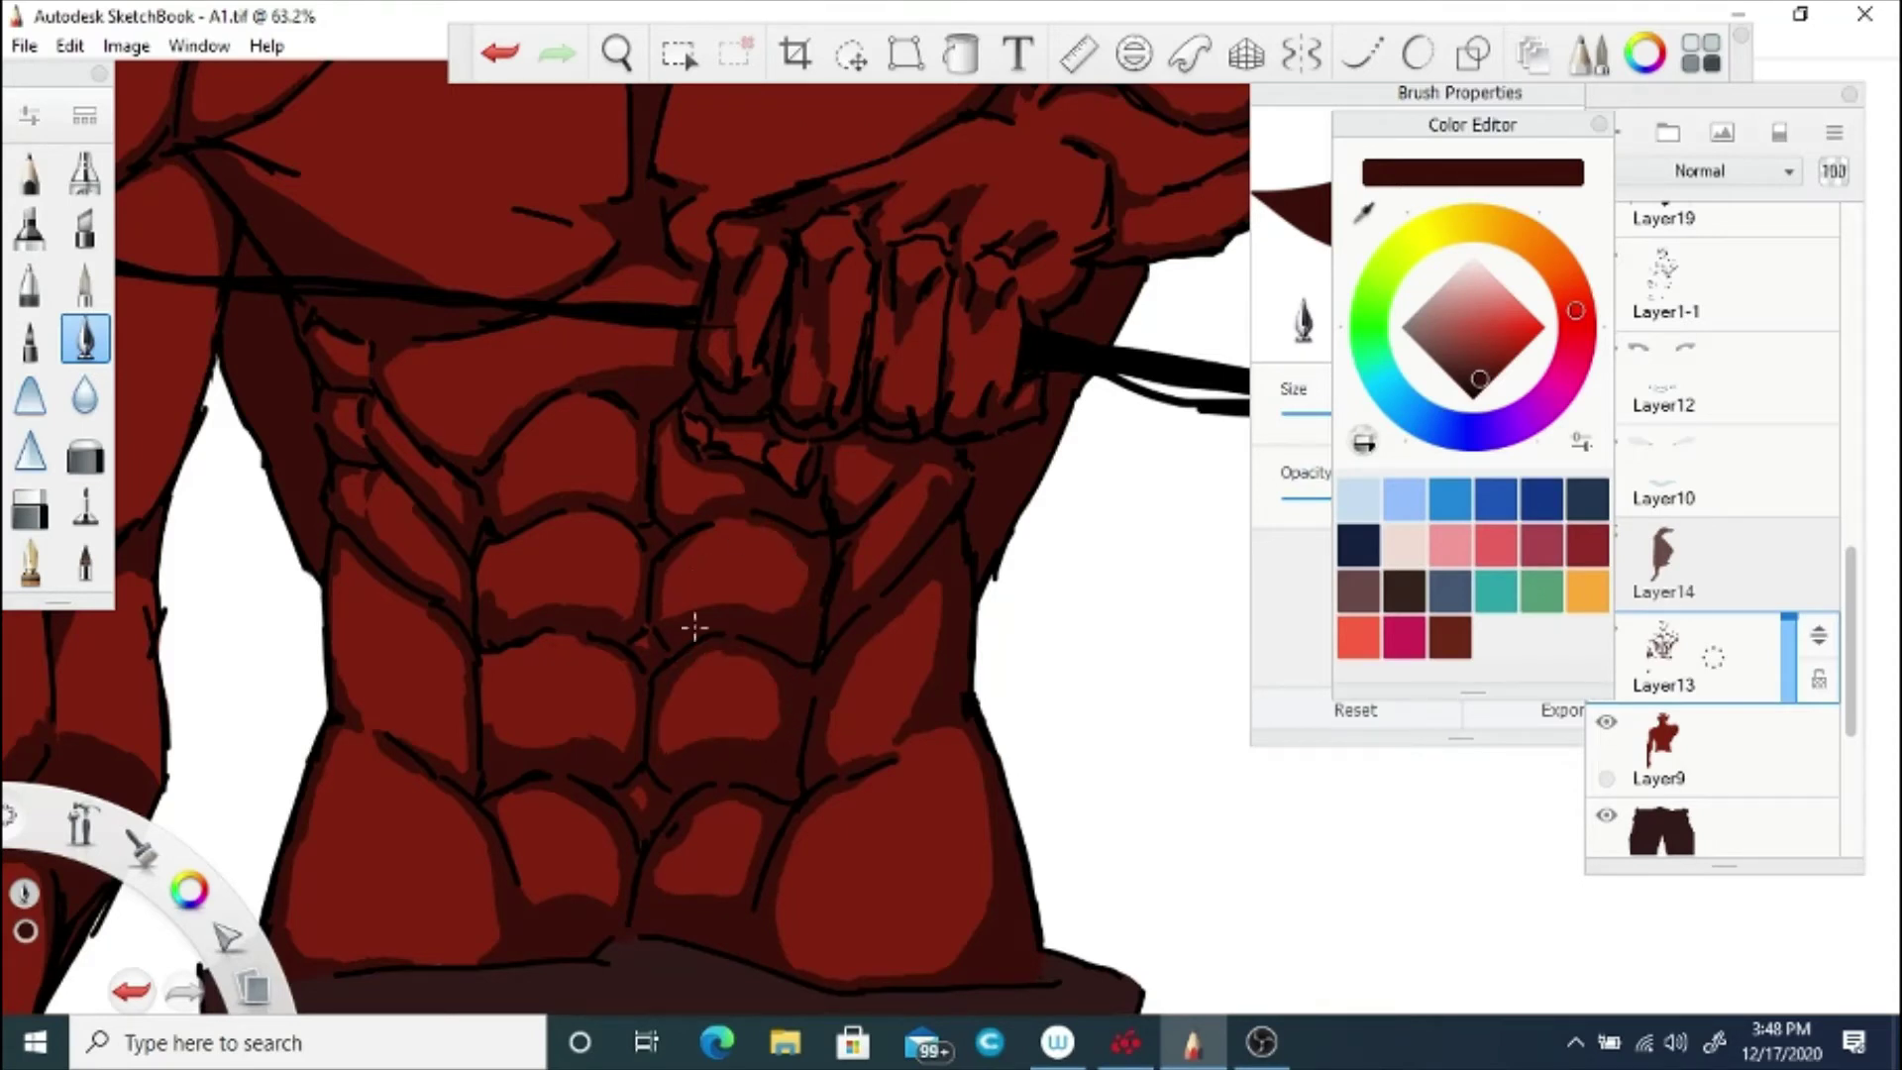
pyautogui.moveTo(695, 628); pyautogui.dragTo(706, 600)
pyautogui.moveTo(877, 463); pyautogui.dragTo(842, 446)
# Step: Shade the side muscles and ab edges on the hanging-arm side, and the skin along the waistband, in dark red
pyautogui.moveTo(412, 595)
pyautogui.mouseDown()
pyautogui.moveTo(461, 694)
pyautogui.moveTo(467, 760)
pyautogui.mouseUp()
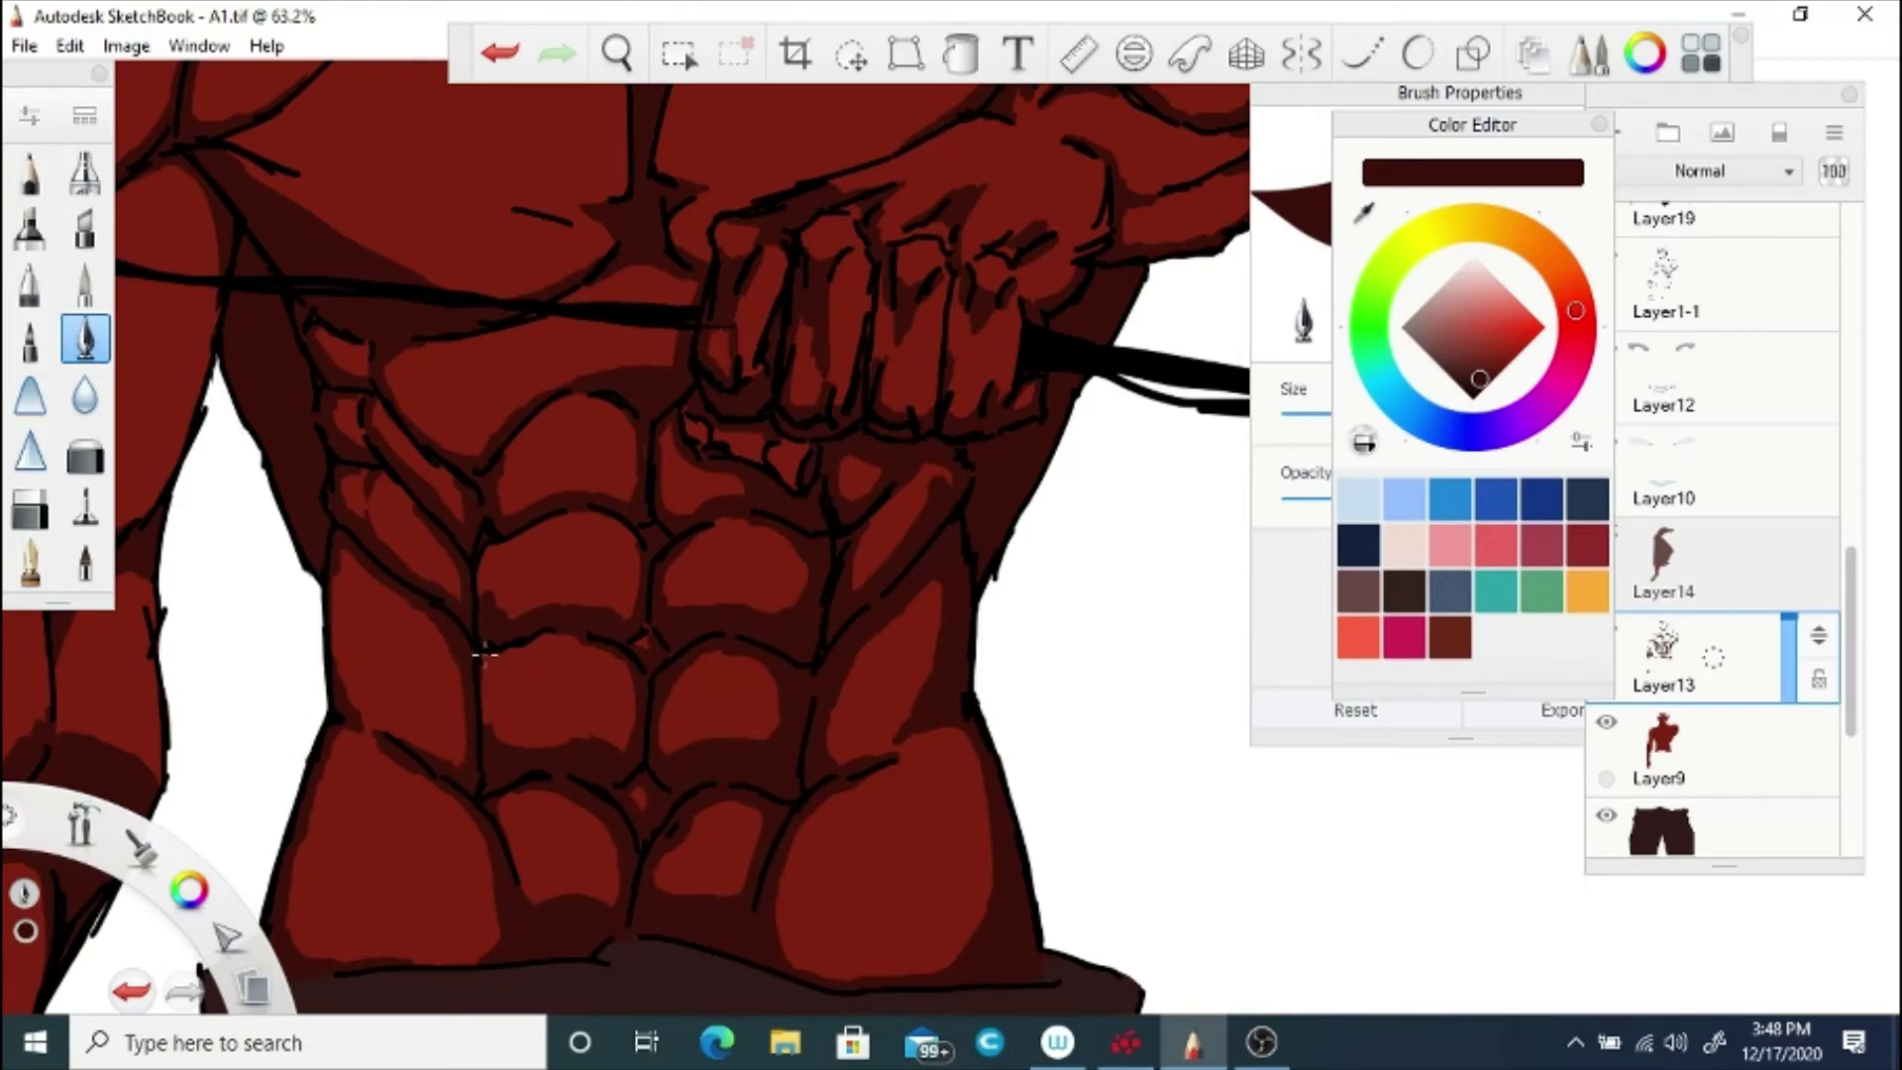
pyautogui.moveTo(484, 656); pyautogui.dragTo(485, 724)
pyautogui.press('space')
pyautogui.moveTo(544, 872); pyautogui.dragTo(683, 641)
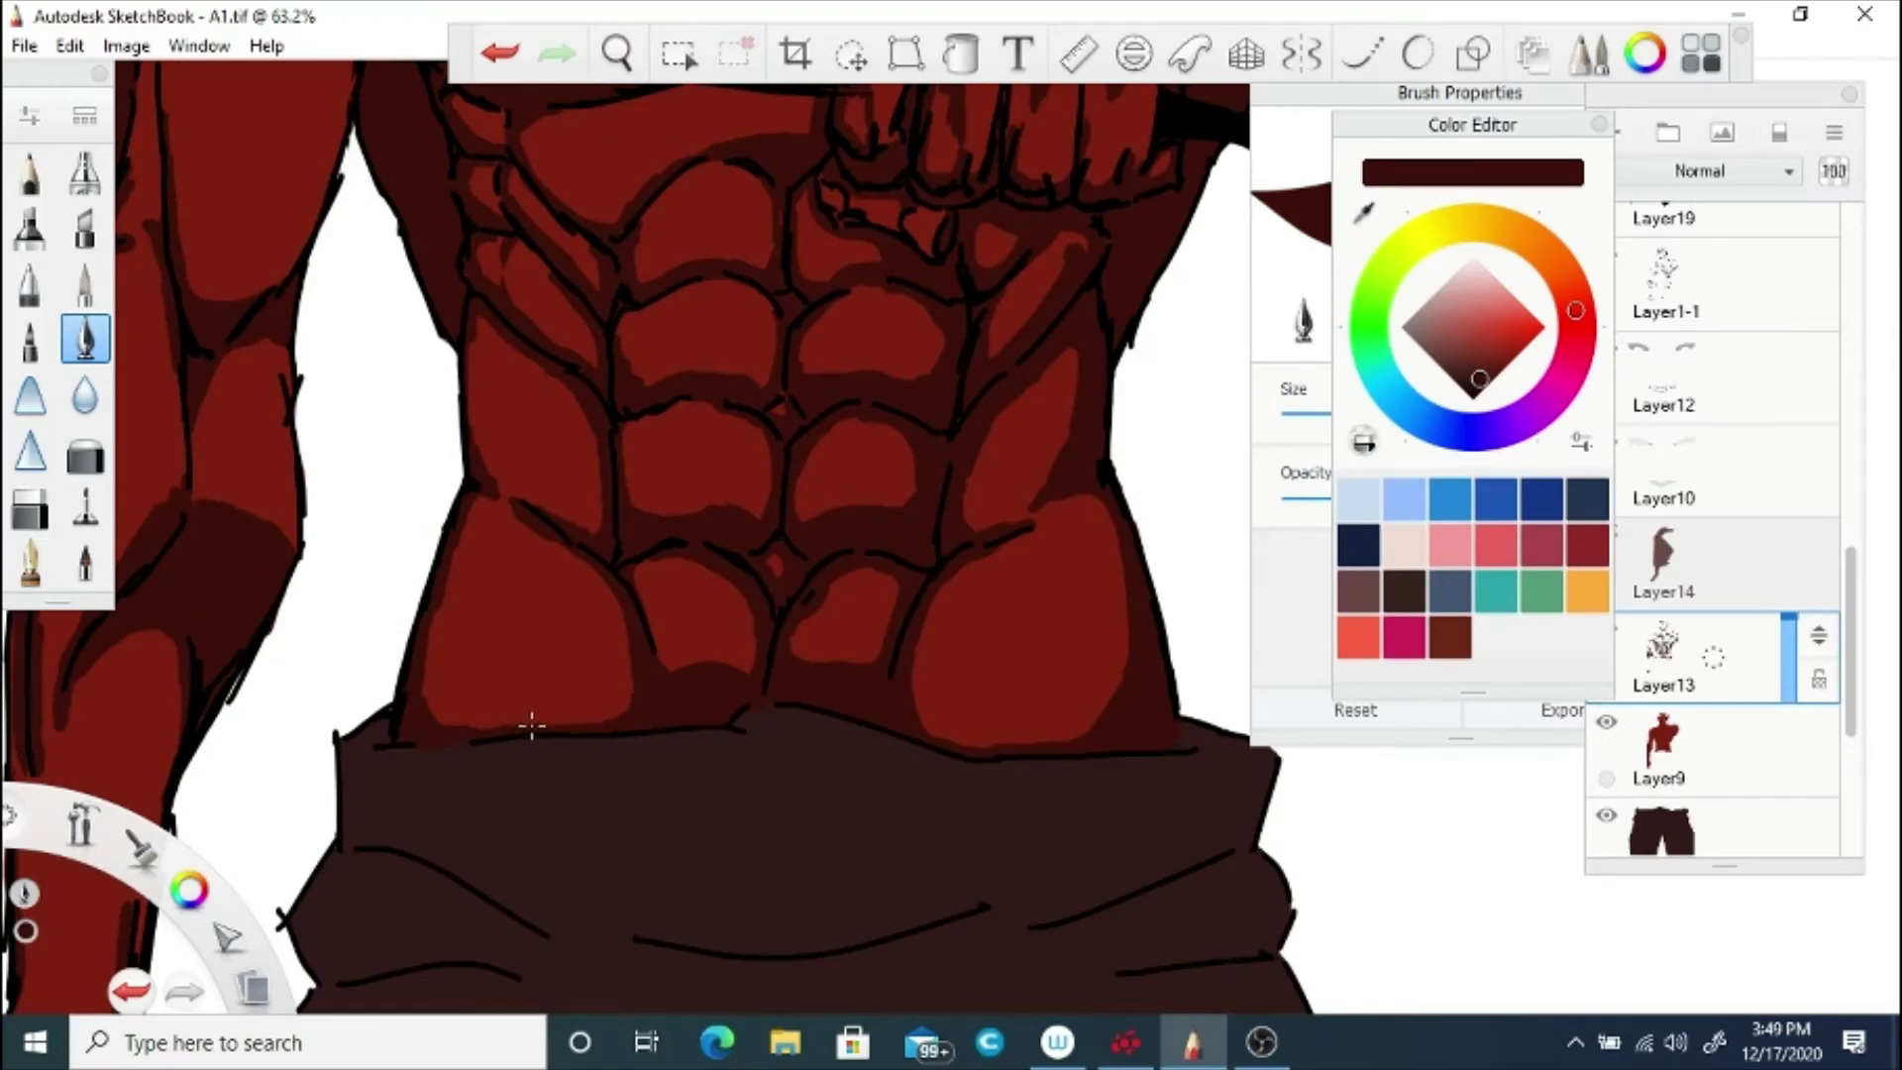
pyautogui.press('space')
pyautogui.moveTo(532, 725); pyautogui.dragTo(445, 752)
pyautogui.moveTo(594, 415); pyautogui.dragTo(693, 737)
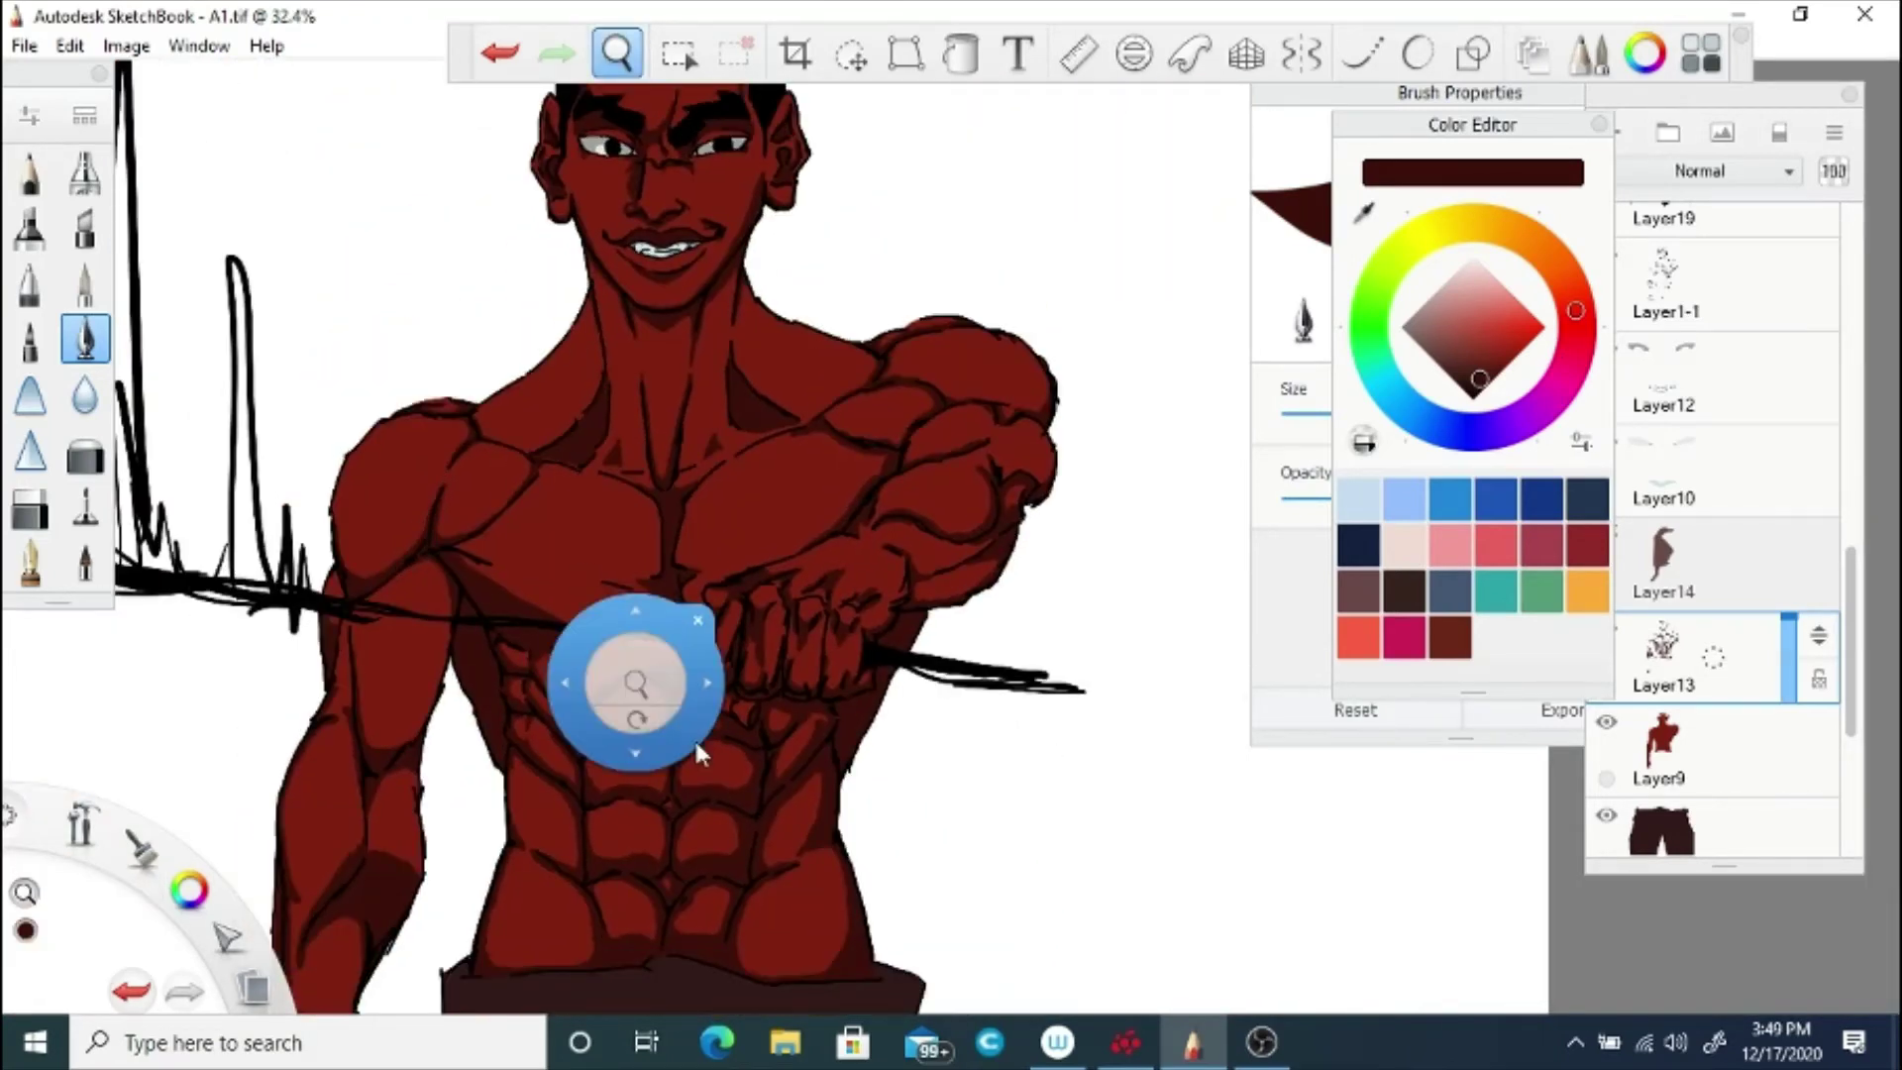
# Step: Add a new layer above the trousers' colour layer and choose a very dark brown for shading the crotch area
pyautogui.moveTo(532, 814); pyautogui.dragTo(655, 537)
pyautogui.click(1093, 607)
pyautogui.click(1711, 840)
pyautogui.click(1609, 133)
pyautogui.click(1365, 212)
pyautogui.click(1204, 188)
pyautogui.click(616, 54)
pyautogui.click(710, 537)
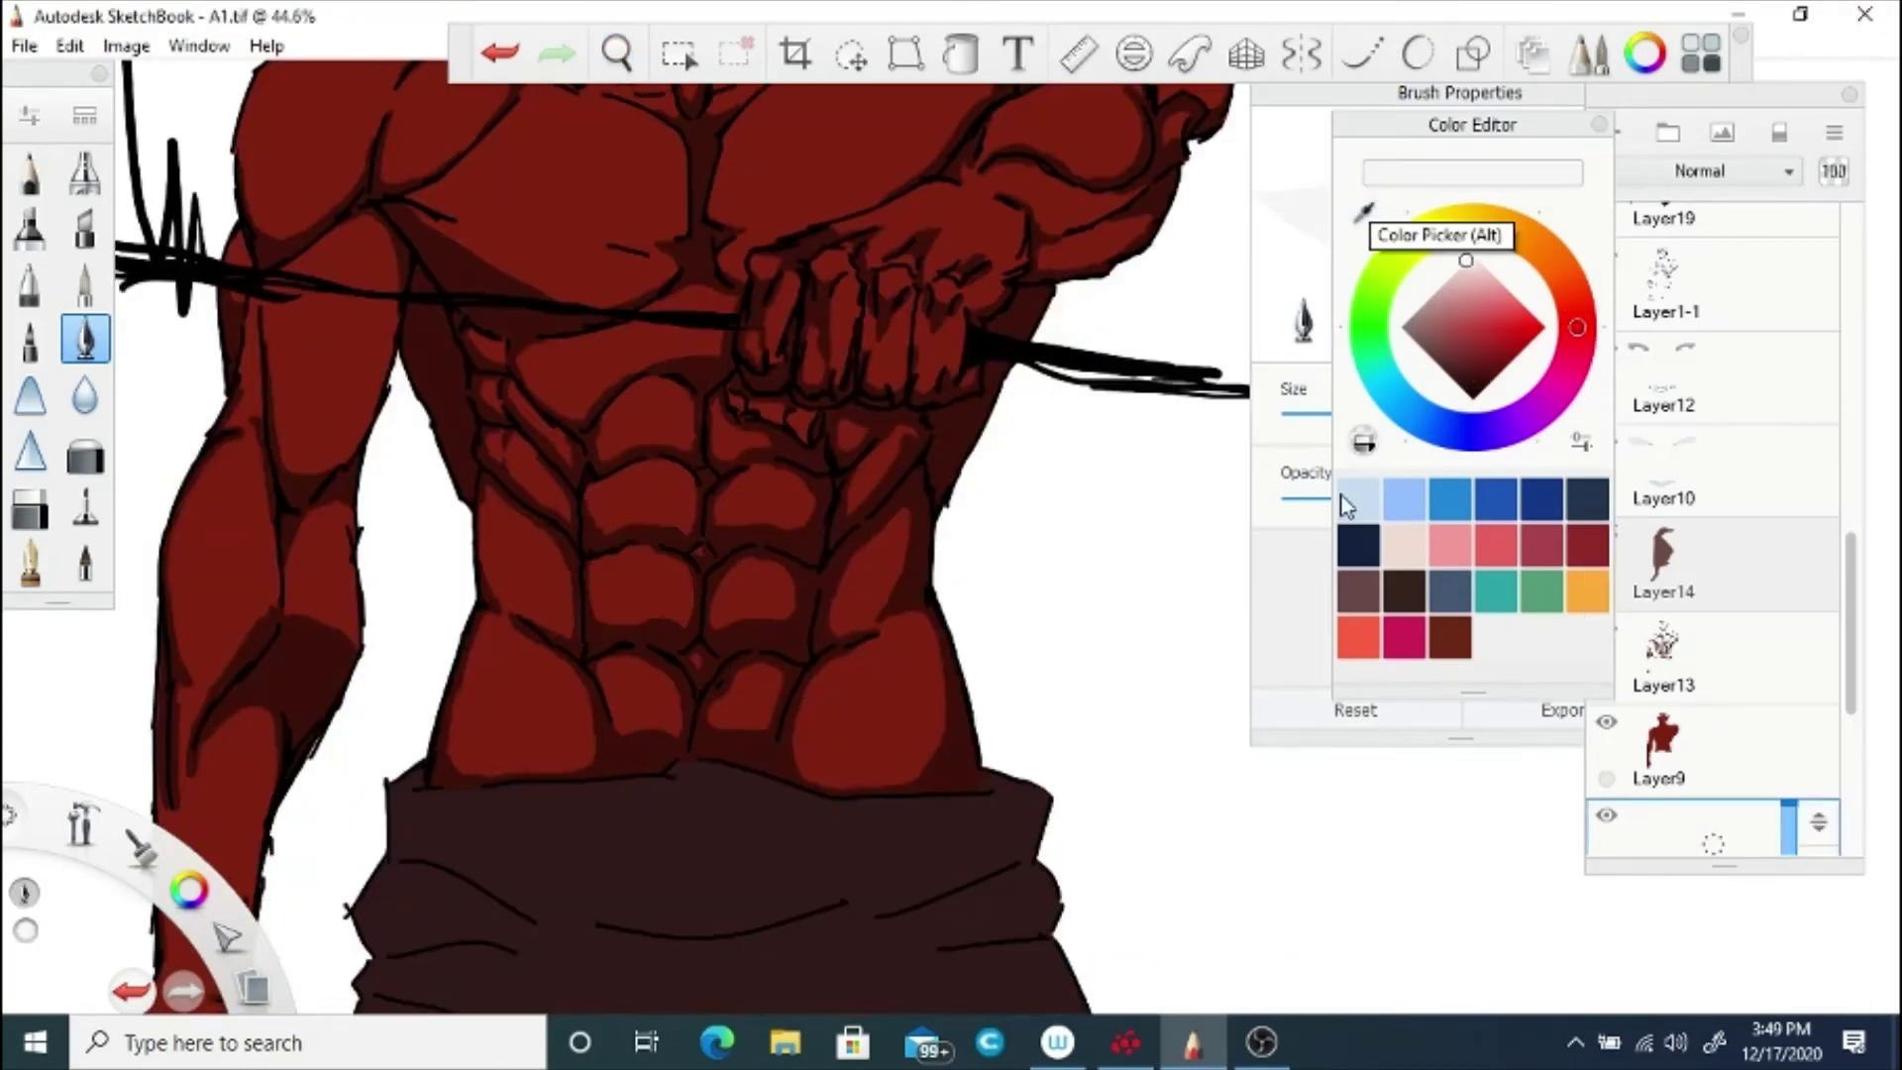
pyautogui.click(981, 793)
pyautogui.click(1473, 382)
pyautogui.click(616, 53)
pyautogui.moveTo(713, 891); pyautogui.dragTo(767, 495)
pyautogui.moveTo(773, 549); pyautogui.dragTo(841, 606)
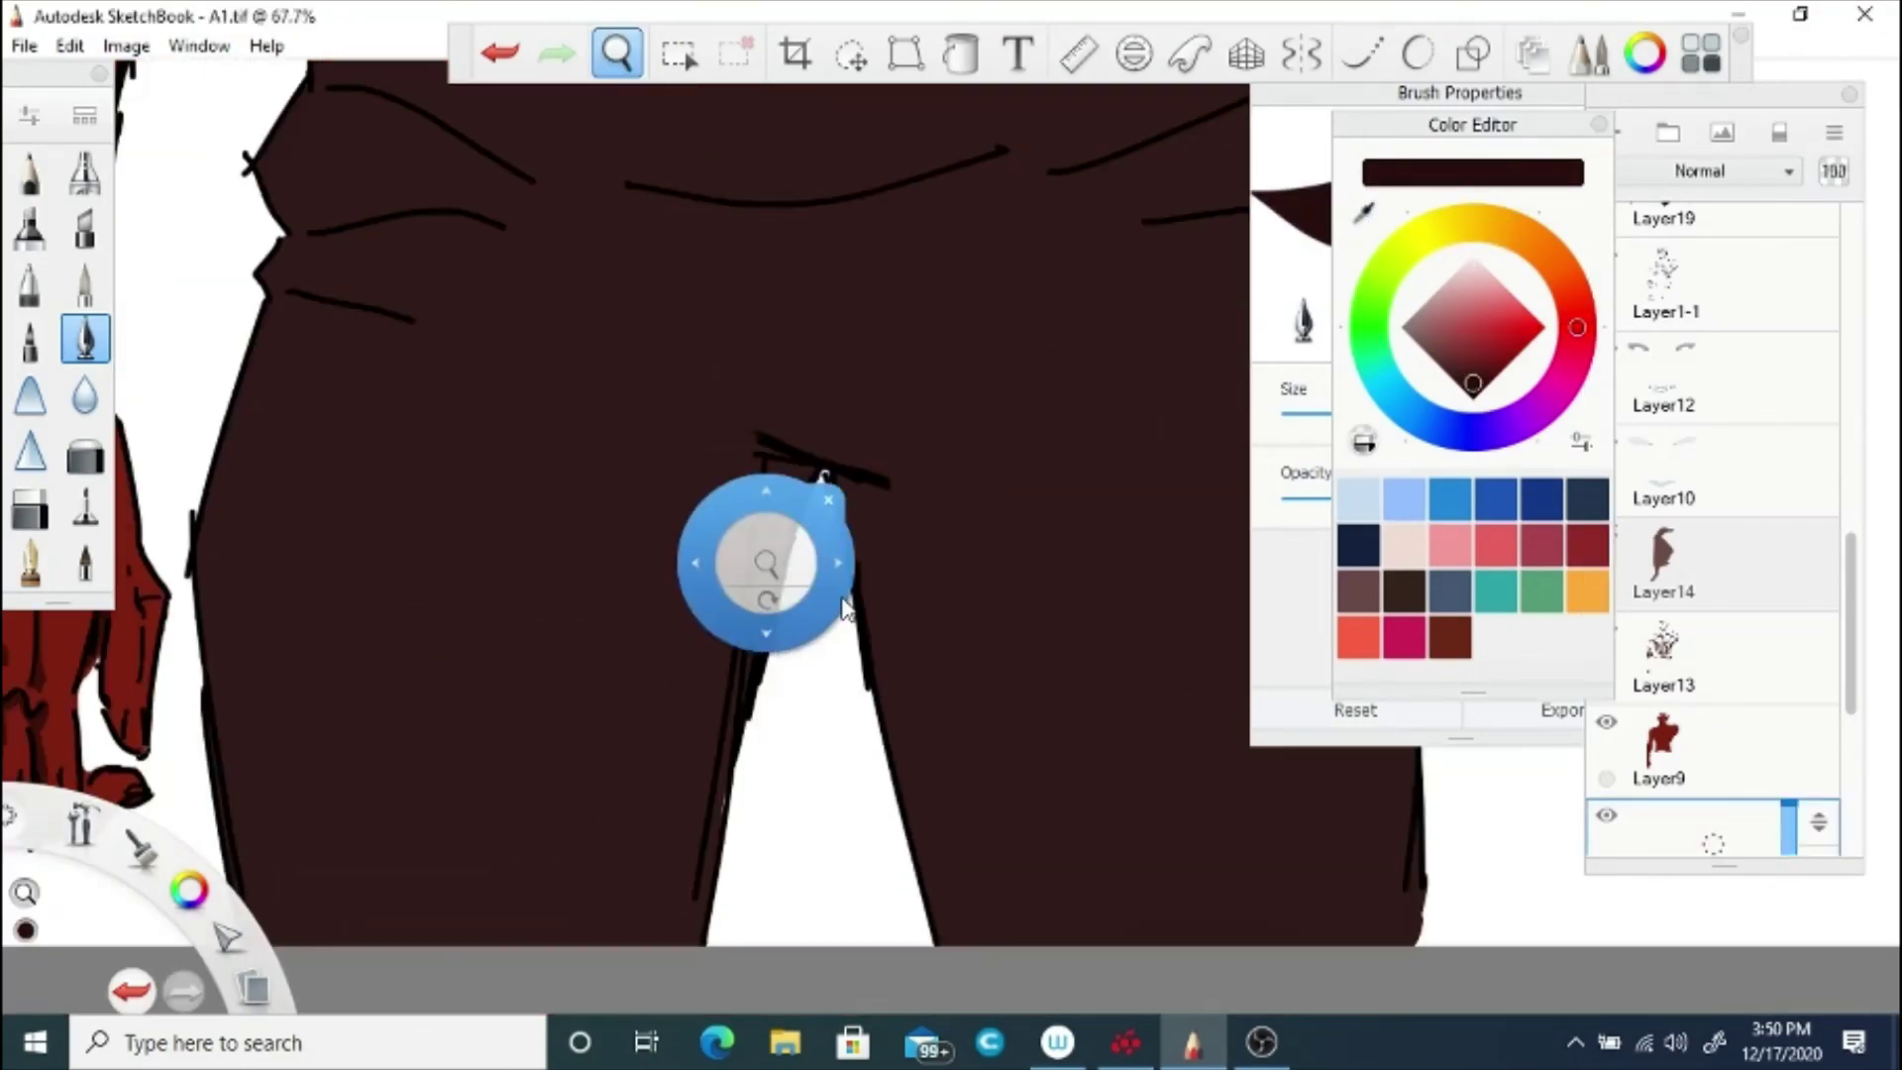
# Step: Shade both inner thigh edges below the crotch in very dark brown and erase the excess along the gap between the legs
pyautogui.moveTo(841, 479)
pyautogui.mouseDown()
pyautogui.moveTo(861, 531)
pyautogui.moveTo(858, 484)
pyautogui.moveTo(878, 492)
pyautogui.moveTo(891, 800)
pyautogui.mouseUp()
pyautogui.moveTo(769, 461); pyautogui.dragTo(738, 749)
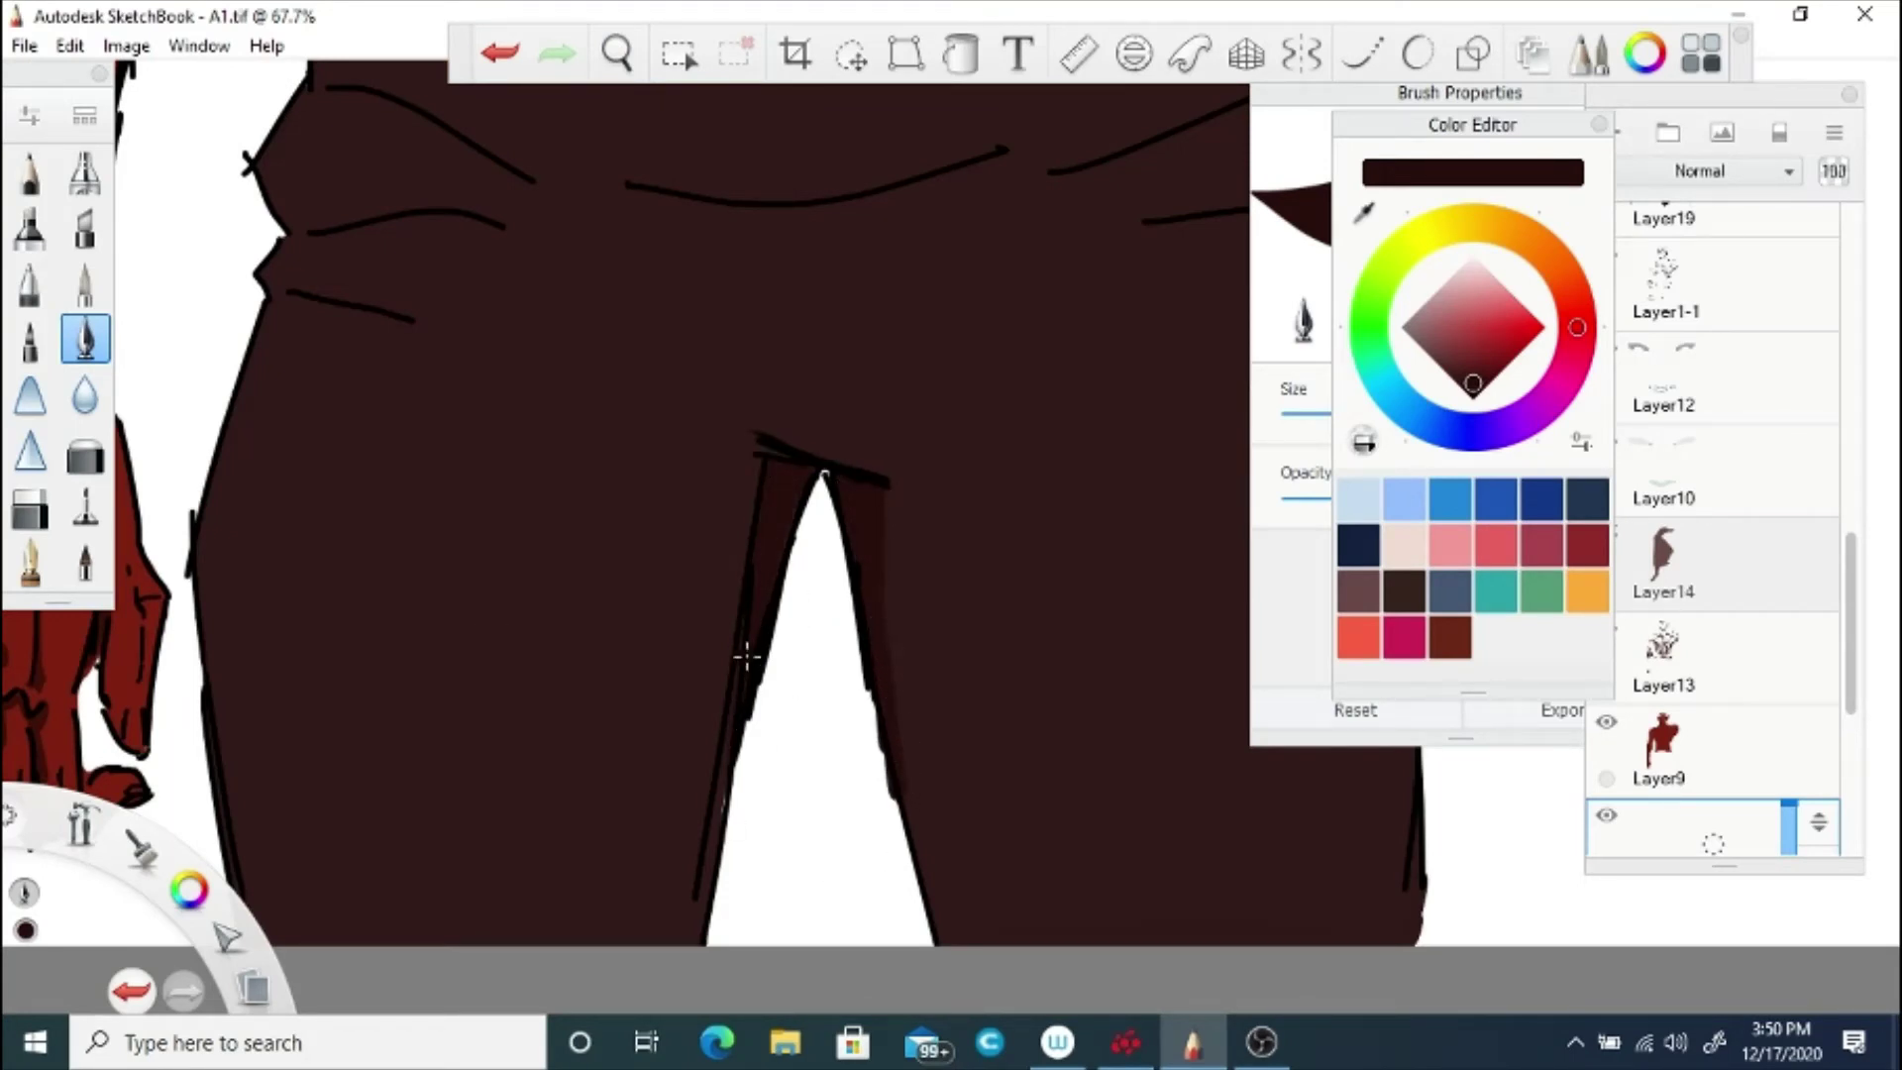
pyautogui.moveTo(747, 657); pyautogui.dragTo(678, 879)
pyautogui.click(29, 509)
pyautogui.moveTo(865, 676); pyautogui.dragTo(887, 796)
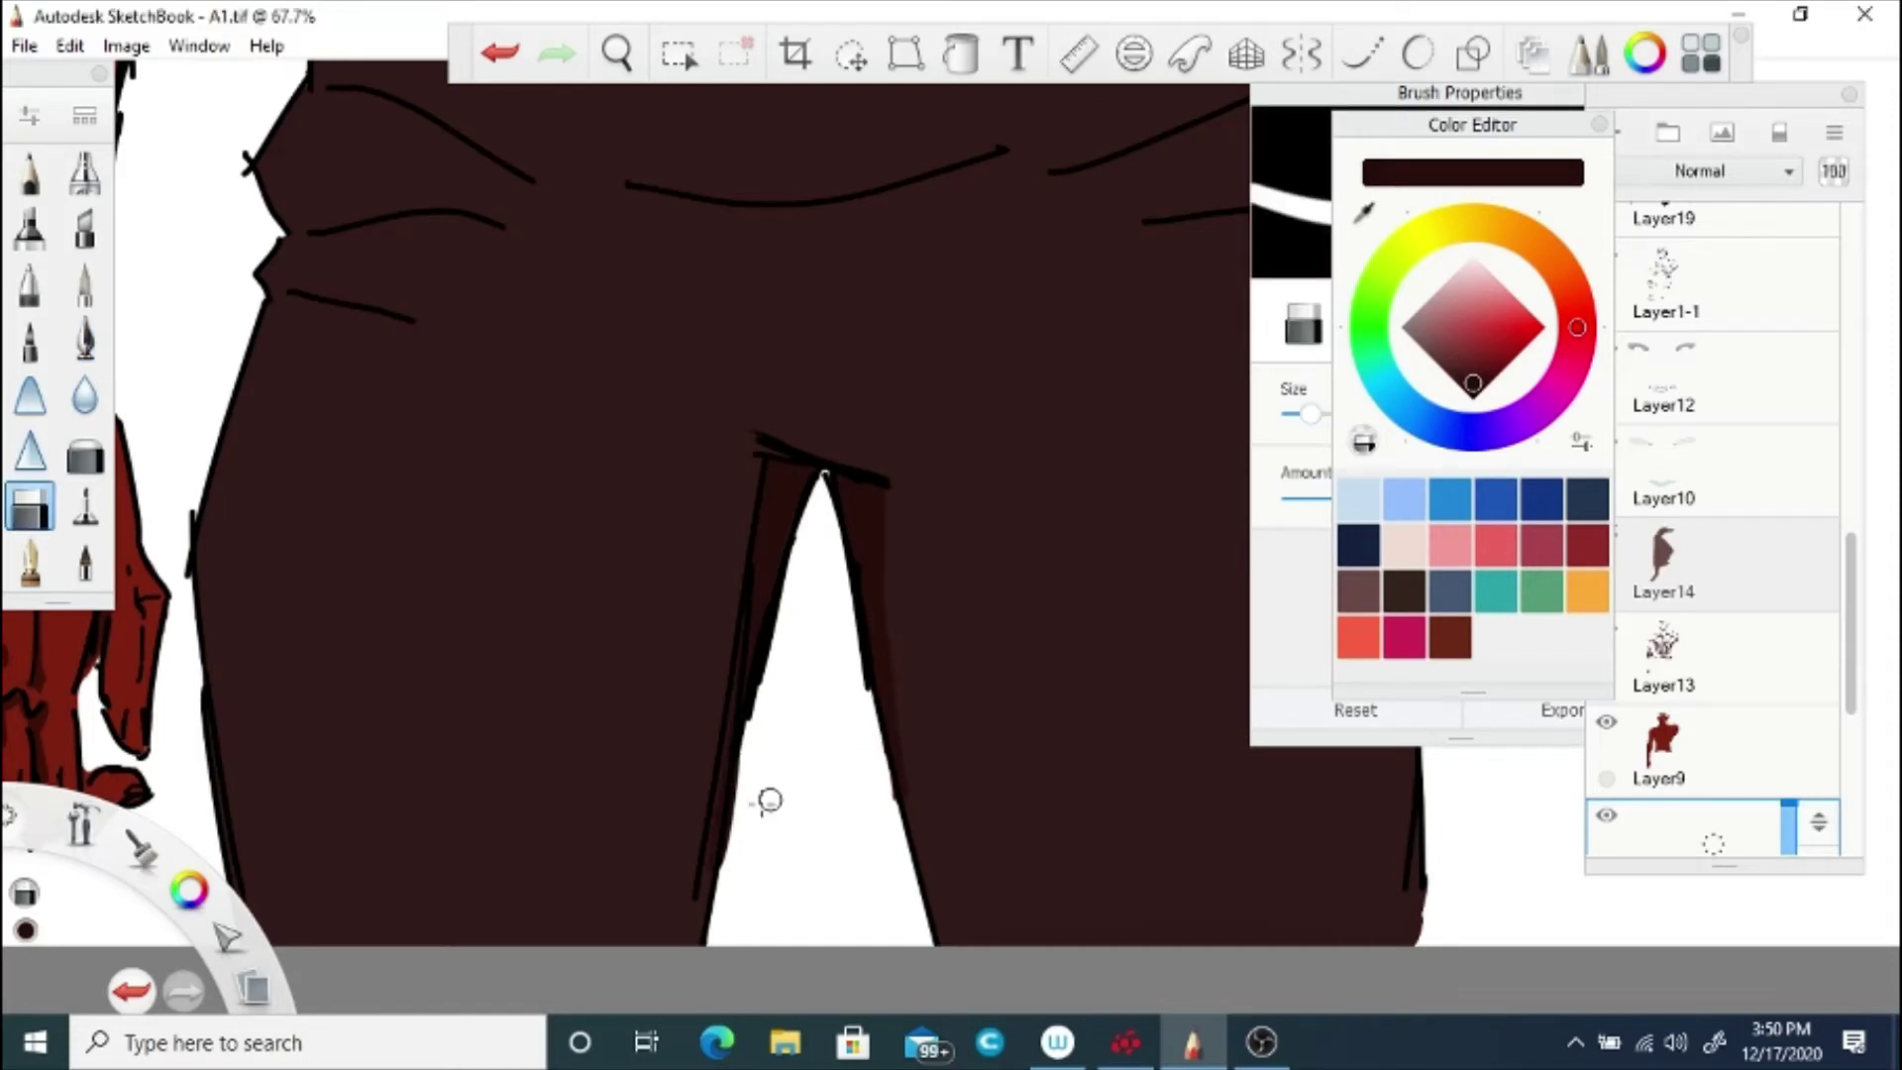
pyautogui.moveTo(755, 746); pyautogui.dragTo(730, 845)
pyautogui.click(85, 338)
# Step: With the trousers' colour layers hidden, shade the waistband corner and folds on the hip opposite the hanging arm in very dark brown
pyautogui.press('space')
pyautogui.moveTo(1138, 537); pyautogui.dragTo(696, 495)
pyautogui.moveTo(714, 277); pyautogui.dragTo(874, 701)
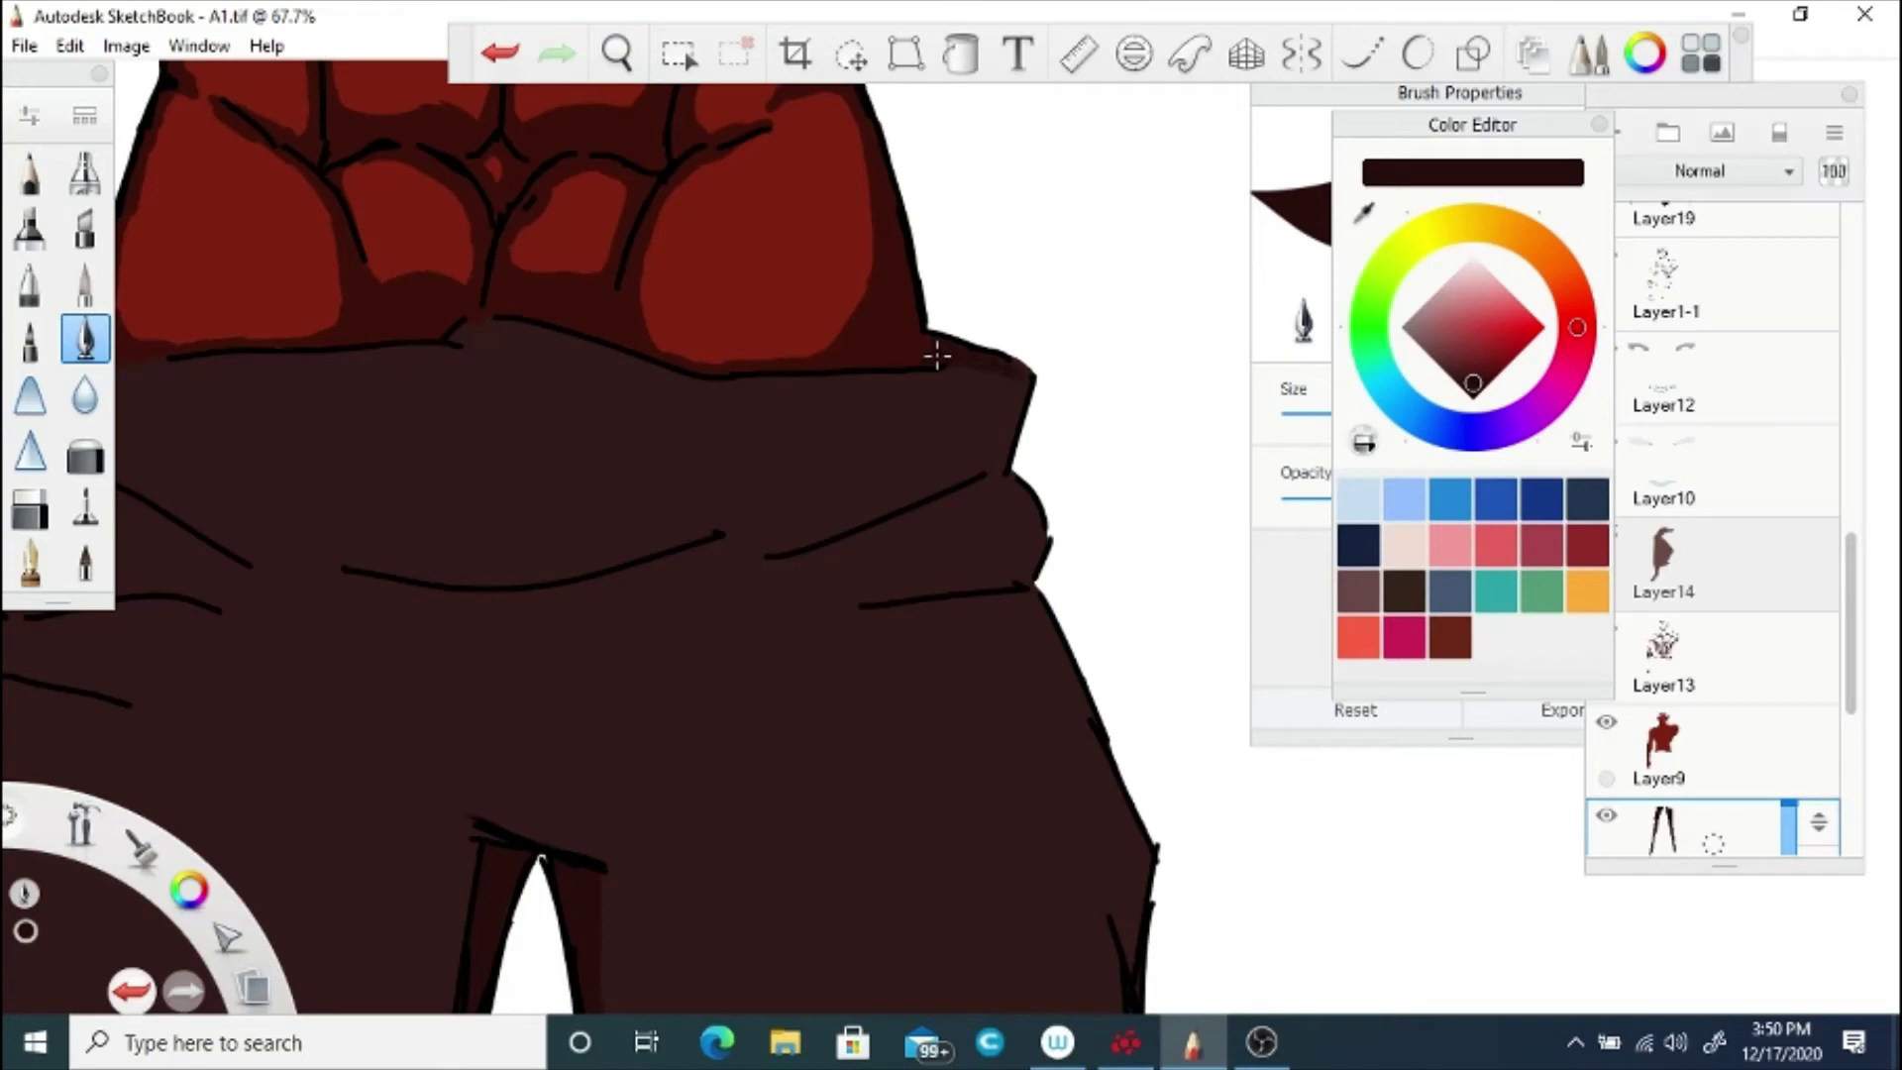
pyautogui.hotkey('ctrl', 'z')
pyautogui.hotkey('ctrl', 'z')
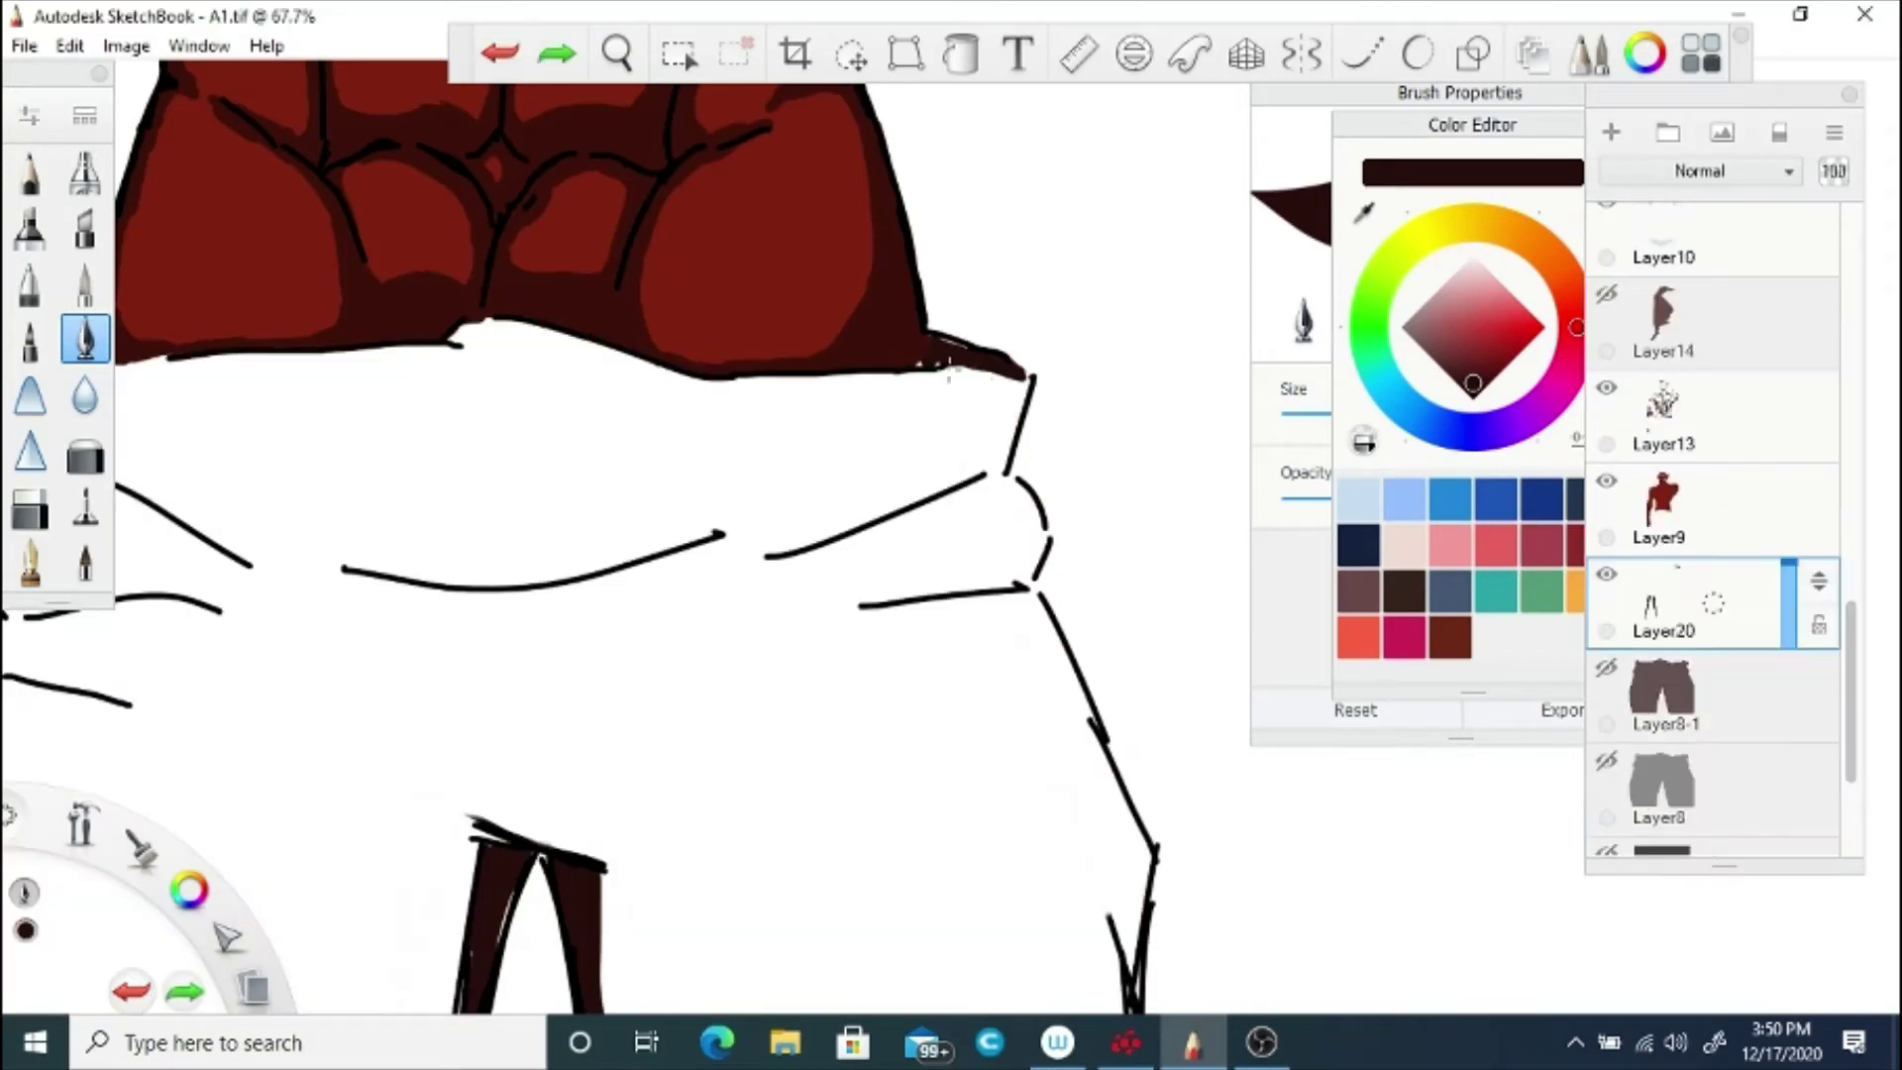
pyautogui.moveTo(1030, 379)
pyautogui.mouseDown()
pyautogui.moveTo(990, 475)
pyautogui.moveTo(906, 503)
pyautogui.moveTo(992, 448)
pyautogui.moveTo(1028, 381)
pyautogui.mouseUp()
pyautogui.moveTo(1045, 525)
pyautogui.mouseDown()
pyautogui.moveTo(1038, 559)
pyautogui.moveTo(836, 597)
pyautogui.moveTo(1037, 540)
pyautogui.mouseUp()
pyautogui.moveTo(966, 483); pyautogui.dragTo(1032, 503)
pyautogui.moveTo(853, 600)
pyautogui.mouseDown()
pyautogui.moveTo(794, 606)
pyautogui.moveTo(854, 608)
pyautogui.mouseUp()
# Step: Fill the central fold below the waistband with very dark brown and shade the waistband edge and hip folds on the hanging-arm side
pyautogui.moveTo(284, 607)
pyautogui.mouseDown()
pyautogui.moveTo(602, 532)
pyautogui.moveTo(600, 644)
pyautogui.mouseUp()
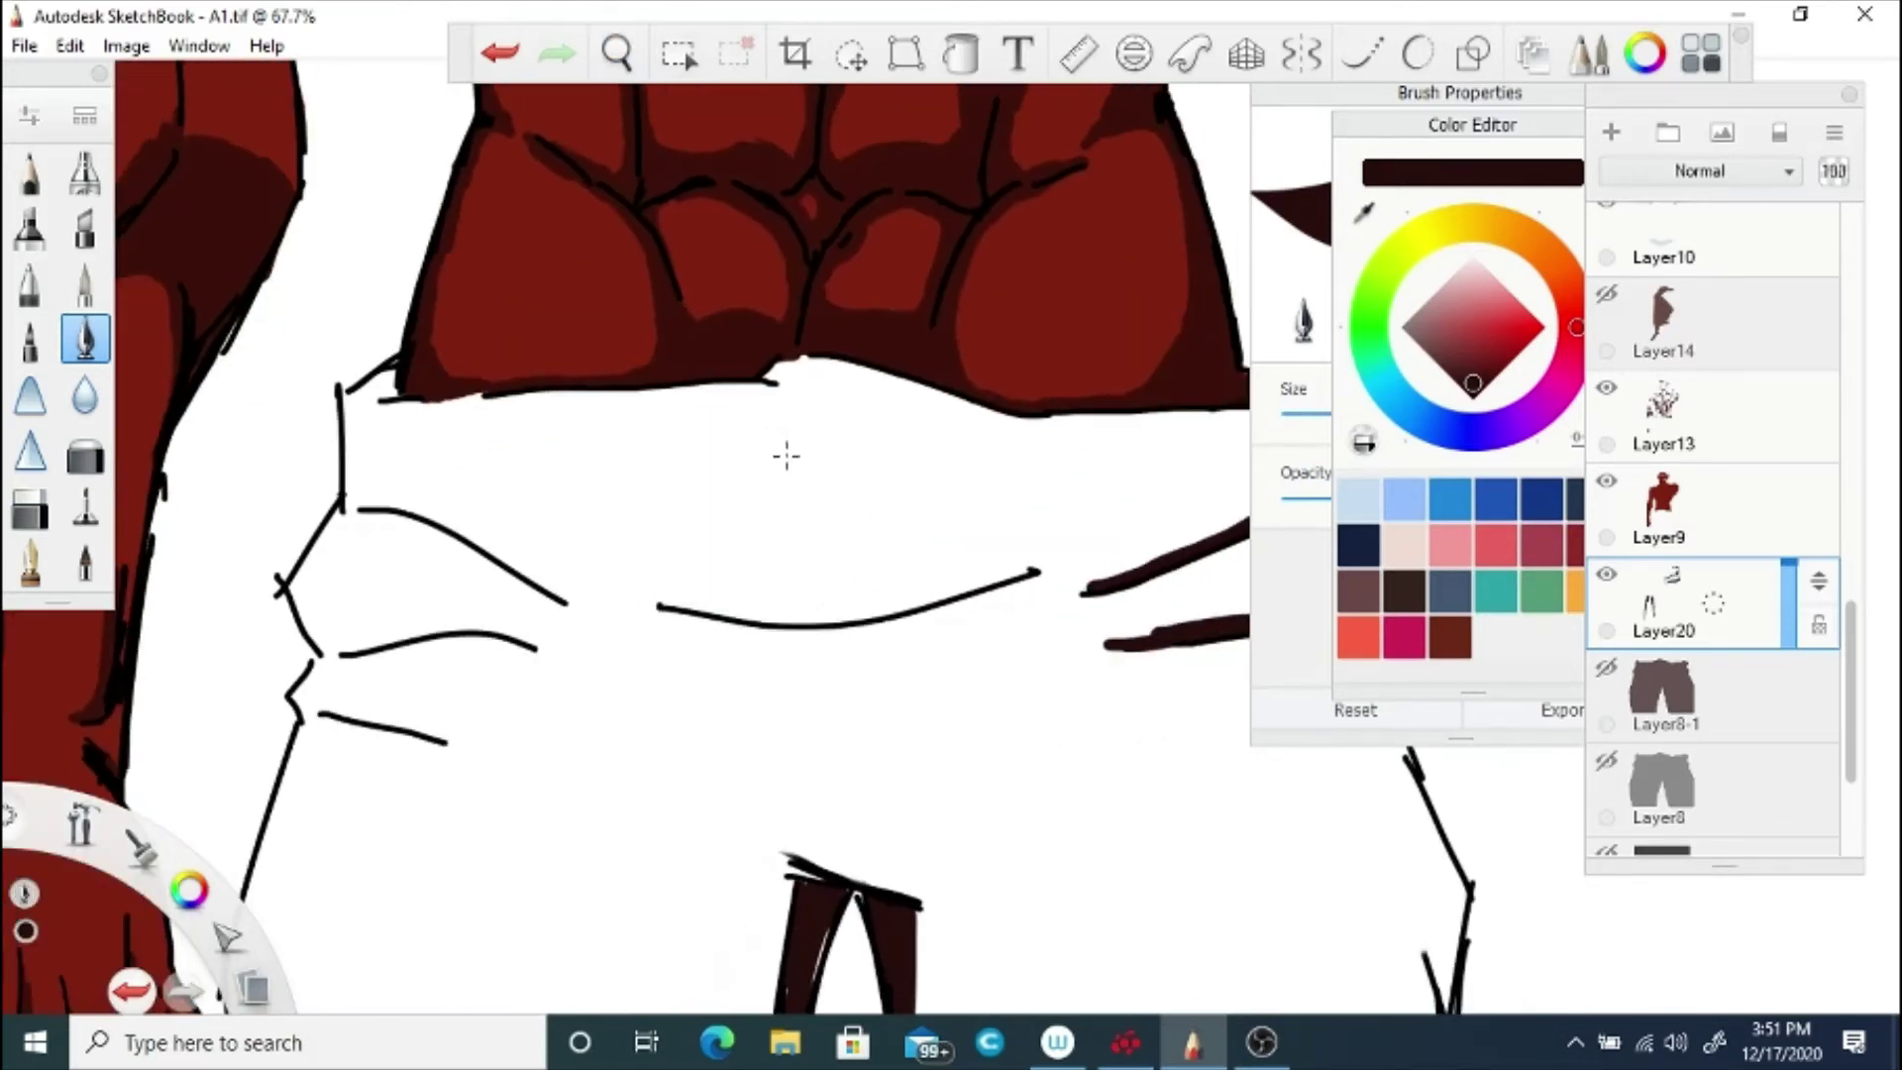
pyautogui.moveTo(749, 606)
pyautogui.mouseDown()
pyautogui.moveTo(837, 605)
pyautogui.moveTo(654, 594)
pyautogui.moveTo(1000, 584)
pyautogui.moveTo(770, 591)
pyautogui.mouseUp()
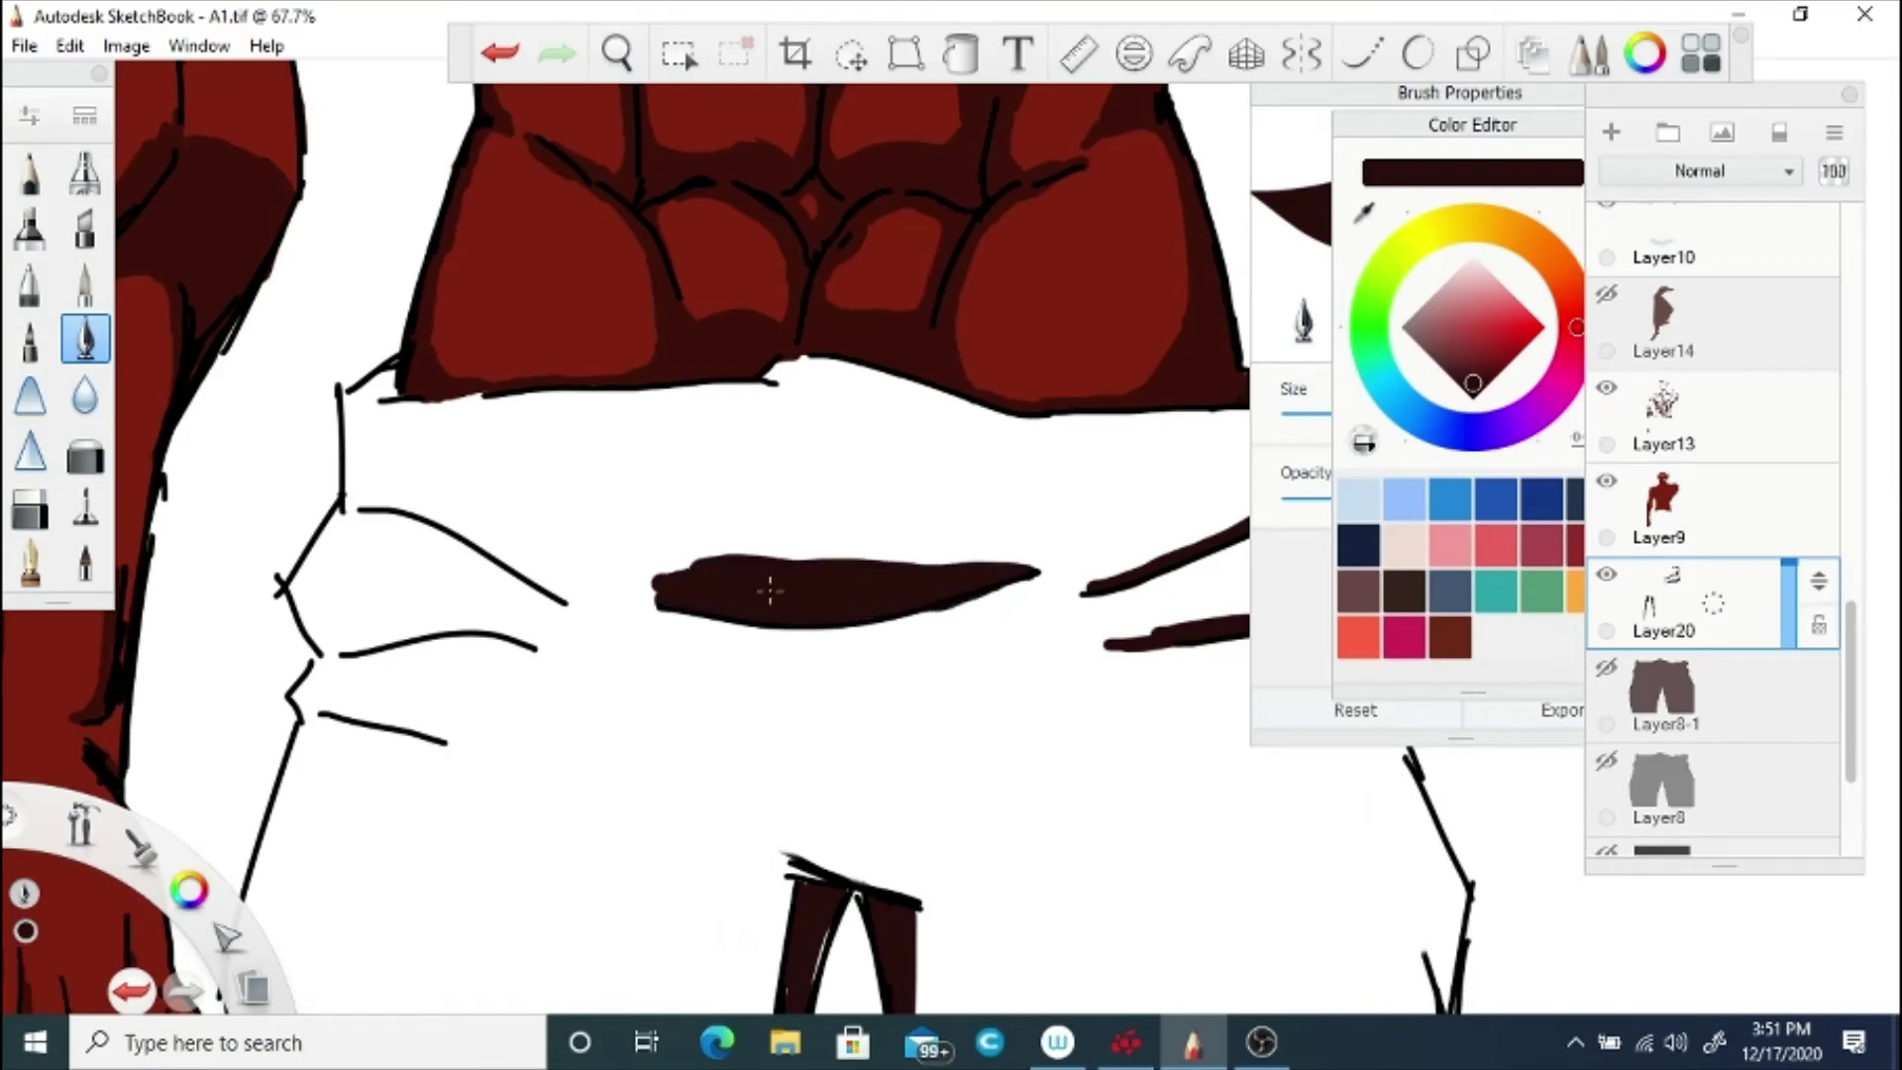
pyautogui.moveTo(396, 377)
pyautogui.mouseDown()
pyautogui.moveTo(347, 401)
pyautogui.moveTo(359, 414)
pyautogui.mouseUp()
pyautogui.moveTo(344, 500)
pyautogui.mouseDown()
pyautogui.moveTo(388, 500)
pyautogui.moveTo(561, 598)
pyautogui.mouseUp()
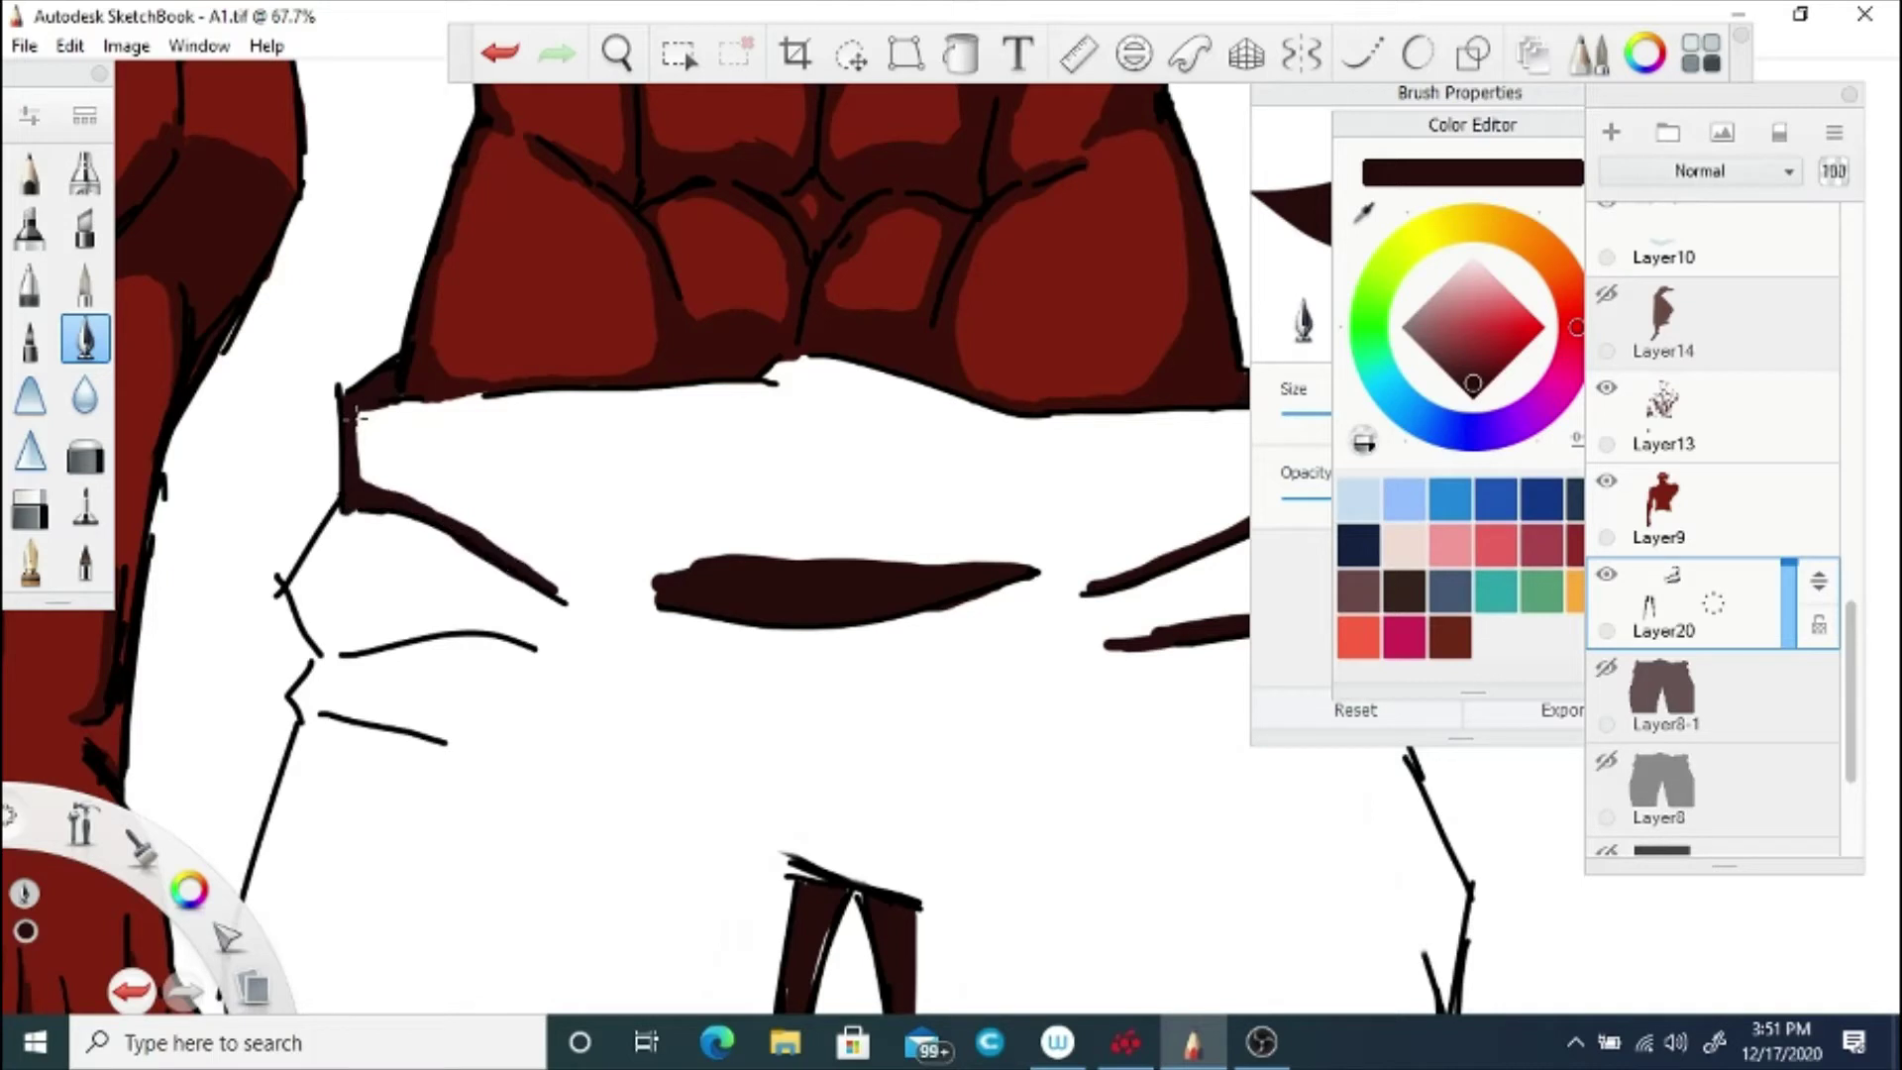
pyautogui.moveTo(297, 588)
pyautogui.mouseDown()
pyautogui.moveTo(545, 645)
pyautogui.moveTo(347, 647)
pyautogui.moveTo(300, 614)
pyautogui.moveTo(316, 648)
pyautogui.moveTo(342, 616)
pyautogui.moveTo(302, 708)
pyautogui.moveTo(451, 736)
pyautogui.moveTo(302, 715)
pyautogui.moveTo(288, 790)
pyautogui.mouseUp()
pyautogui.moveTo(341, 507); pyautogui.dragTo(317, 541)
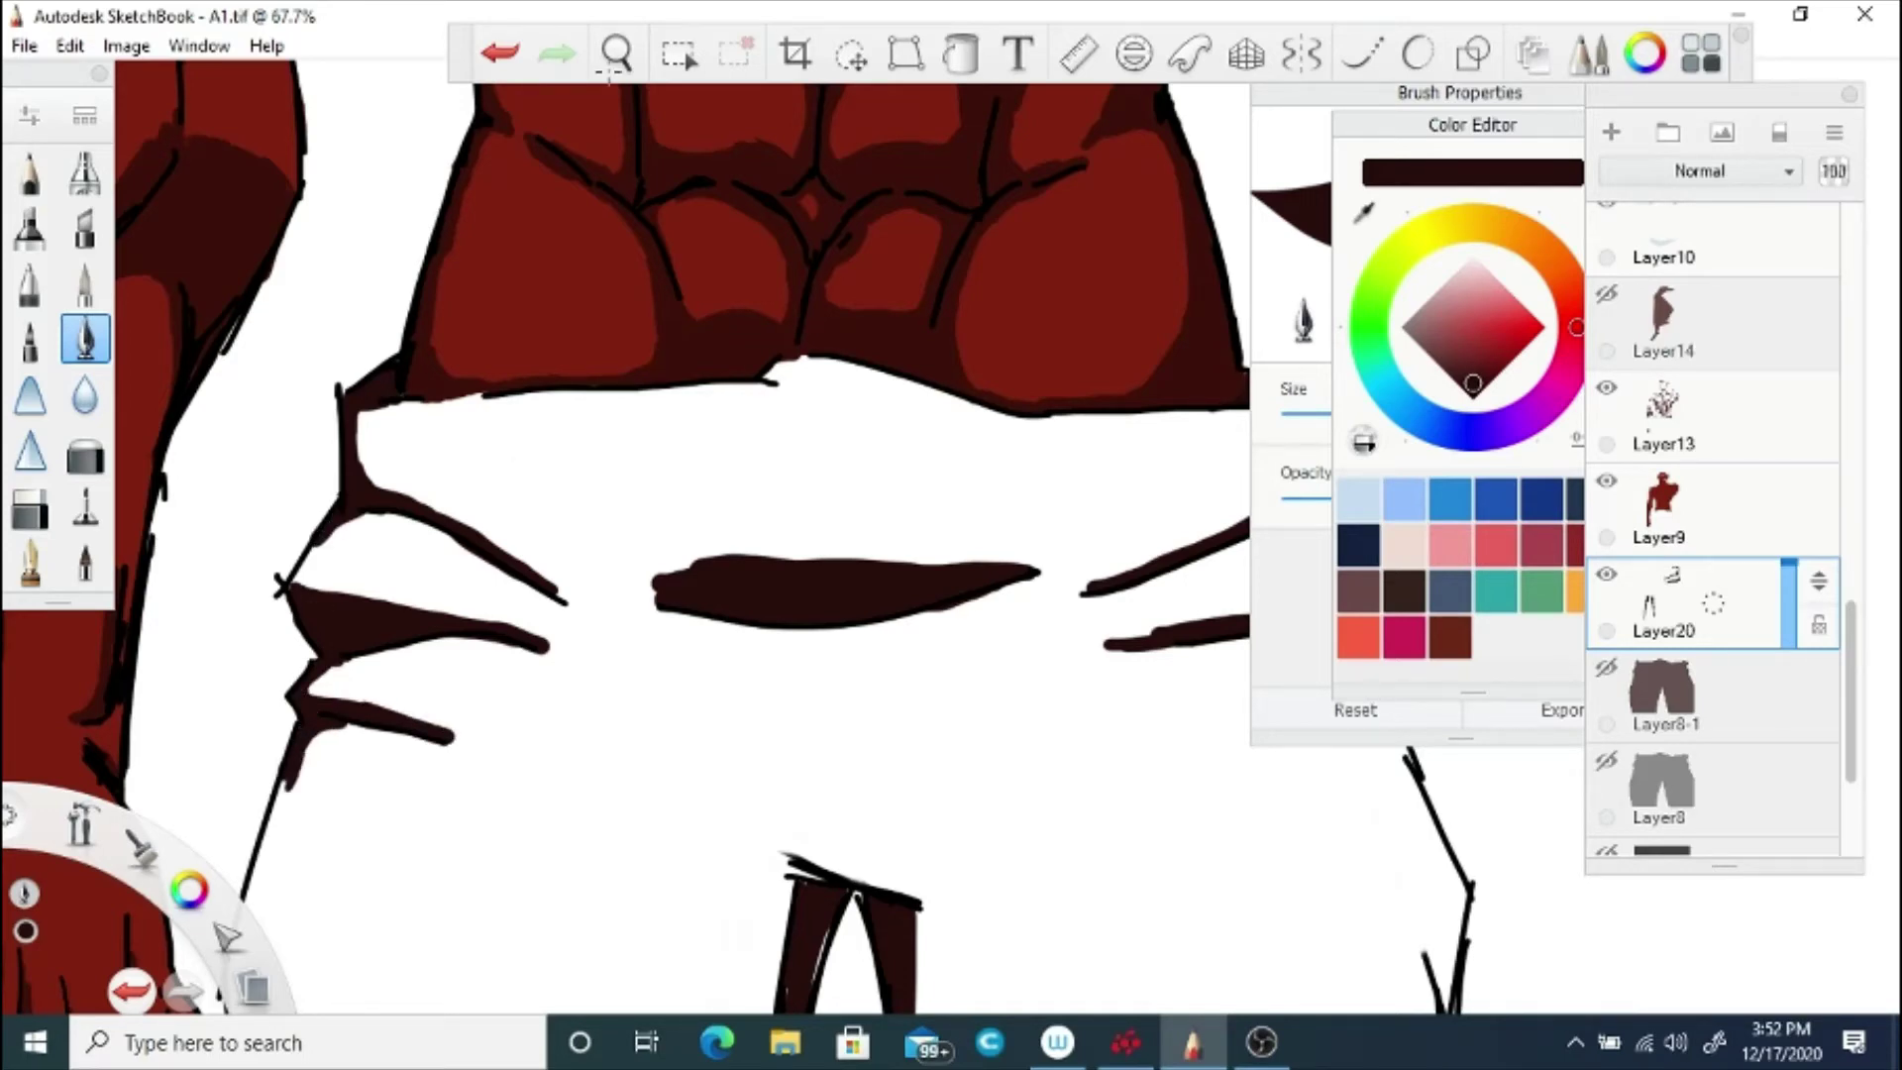
# Step: Extend the inner-leg shadows down to the canvas edge and add a tapering dark shadow on the outer thigh opposite the hanging arm
pyautogui.press('space')
pyautogui.moveTo(626, 576)
pyautogui.mouseDown()
pyautogui.moveTo(640, 568)
pyautogui.moveTo(602, 518)
pyautogui.moveTo(696, 549)
pyautogui.mouseUp()
pyautogui.moveTo(788, 611); pyautogui.dragTo(758, 760)
pyautogui.moveTo(884, 652); pyautogui.dragTo(908, 763)
pyautogui.moveTo(1213, 487)
pyautogui.mouseDown()
pyautogui.moveTo(1201, 594)
pyautogui.moveTo(1165, 477)
pyautogui.mouseUp()
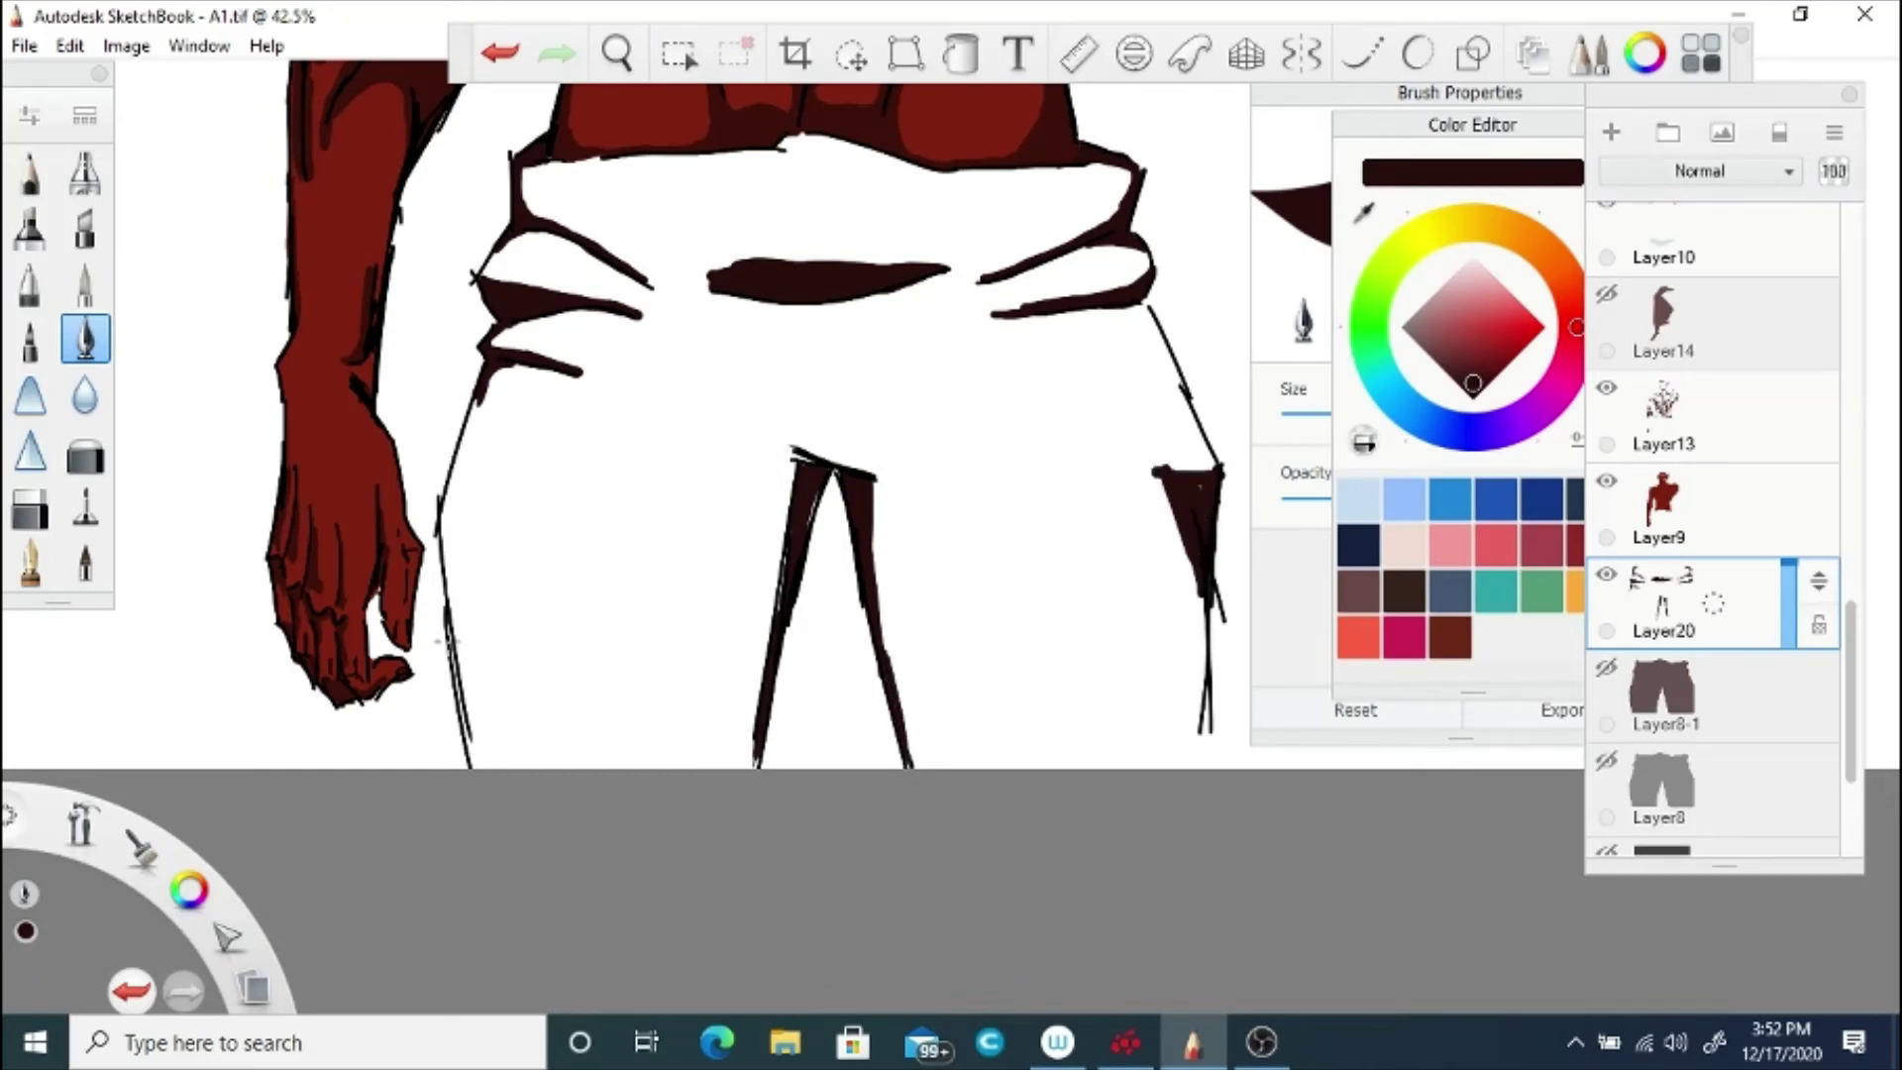
# Step: Ink the dark shadow along the outer edge of the left thigh on Layer20 and show the pants colour layer, Layer8-1
pyautogui.moveTo(446, 642)
pyautogui.mouseDown()
pyautogui.moveTo(480, 763)
pyautogui.moveTo(445, 527)
pyautogui.mouseUp()
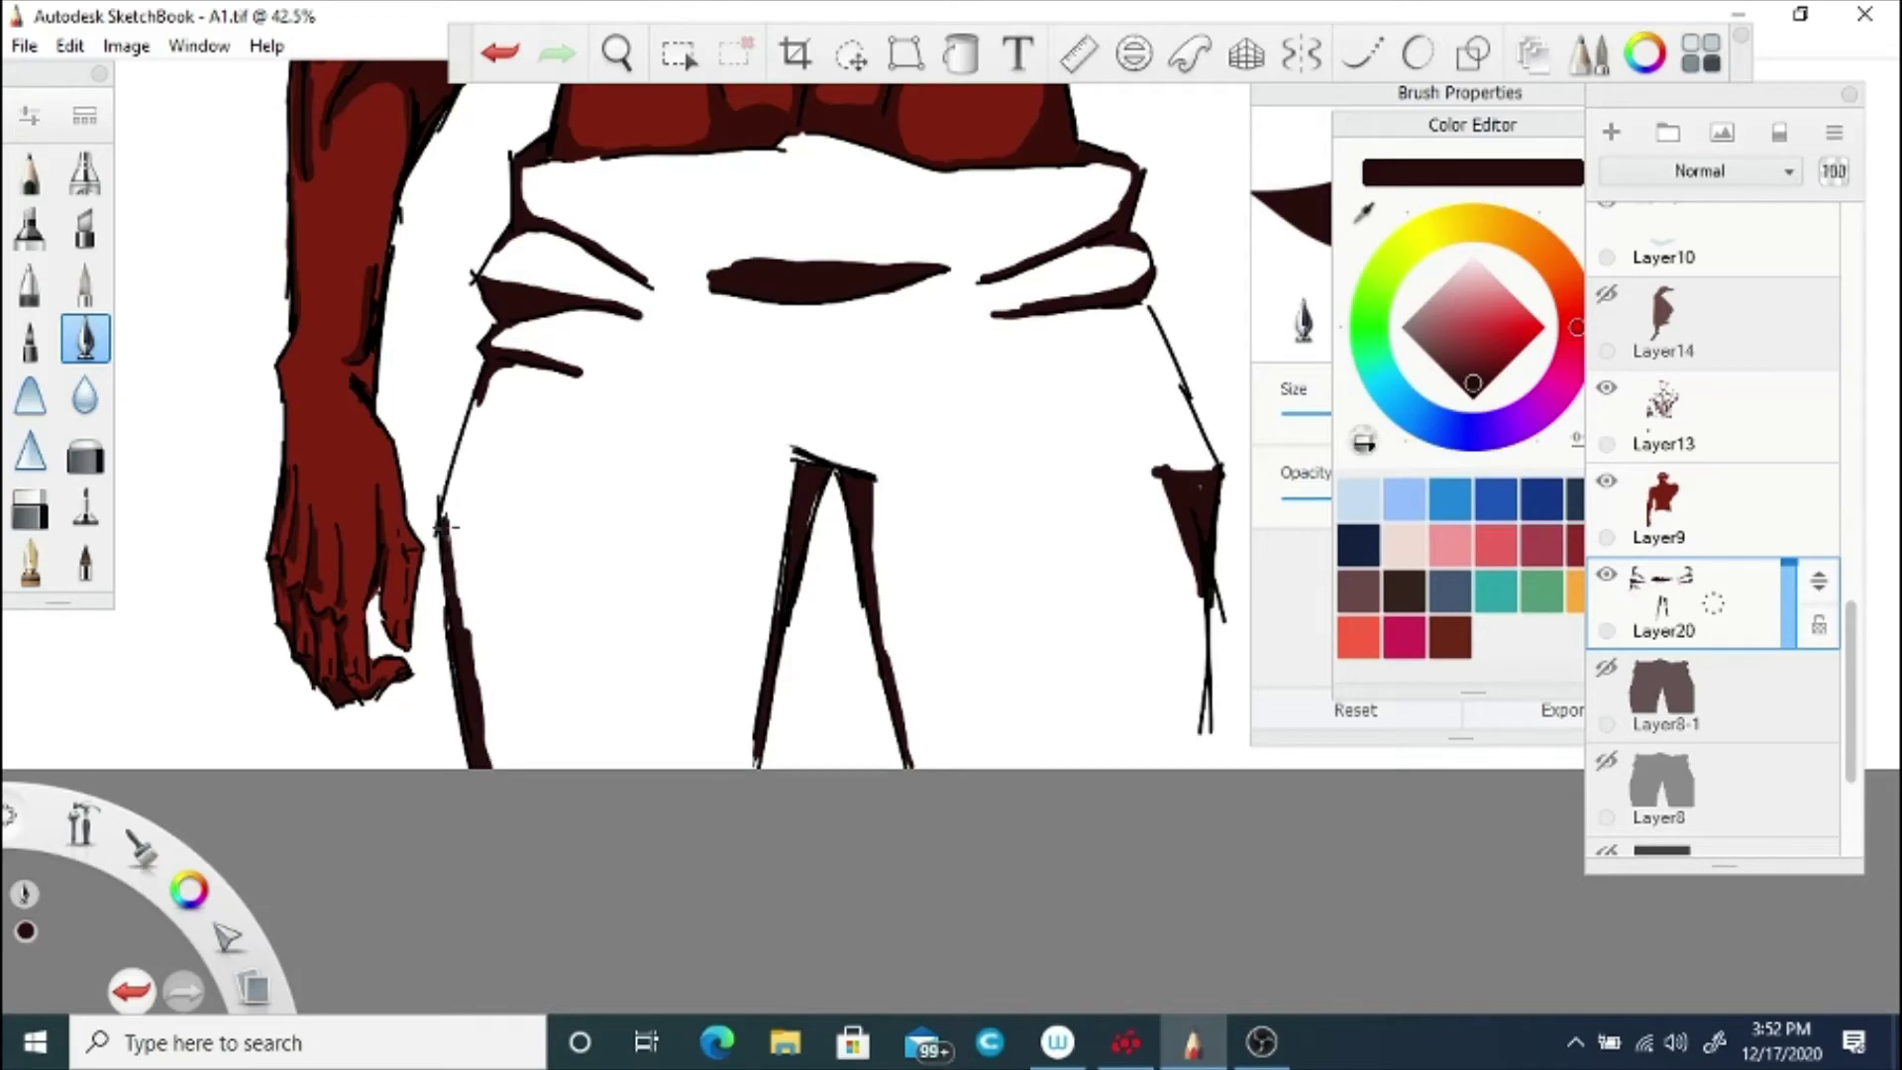
pyautogui.click(616, 53)
pyautogui.moveTo(641, 250); pyautogui.dragTo(704, 488)
pyautogui.click(1607, 668)
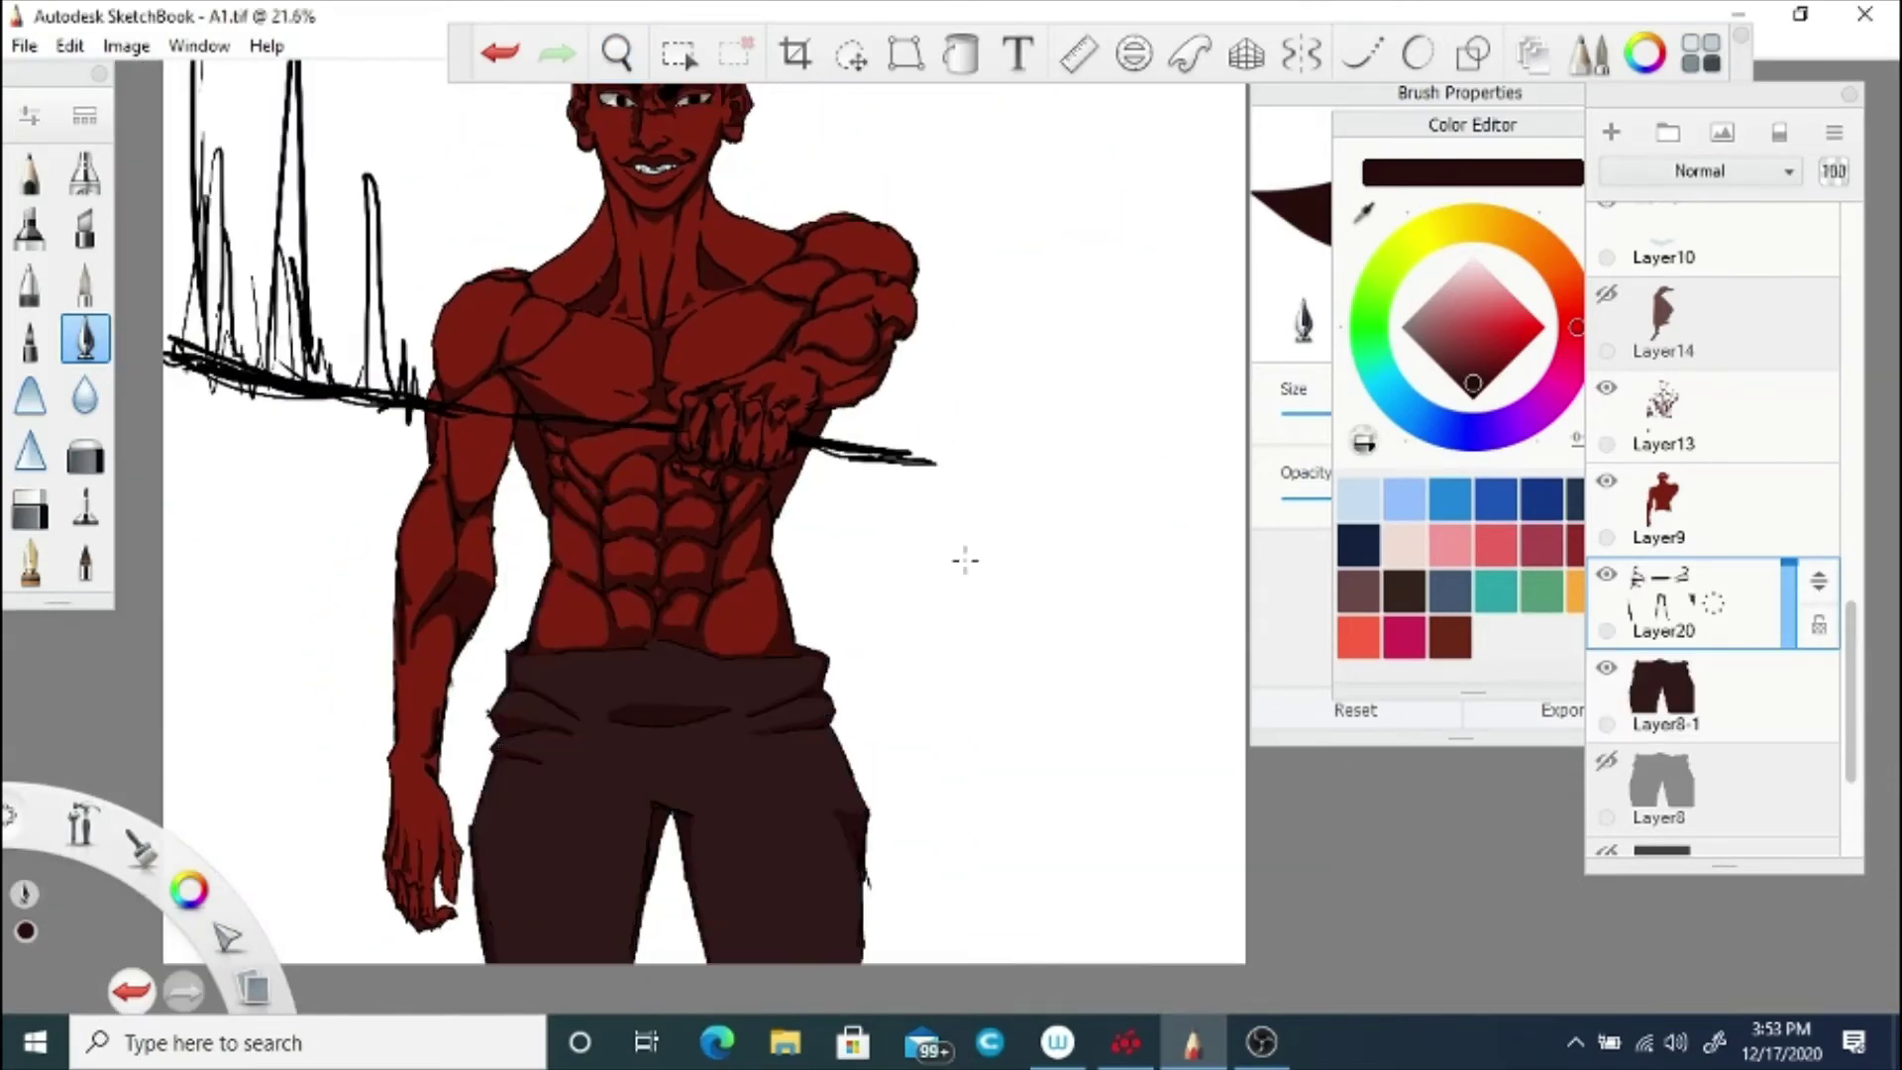
# Step: Refill the waist fold and side shadow of the pants on Layer20 with a darker, near-black red
pyautogui.click(1676, 718)
pyautogui.moveTo(1419, 330); pyautogui.dragTo(1475, 389)
pyautogui.press('space')
pyautogui.moveTo(749, 580); pyautogui.dragTo(768, 425)
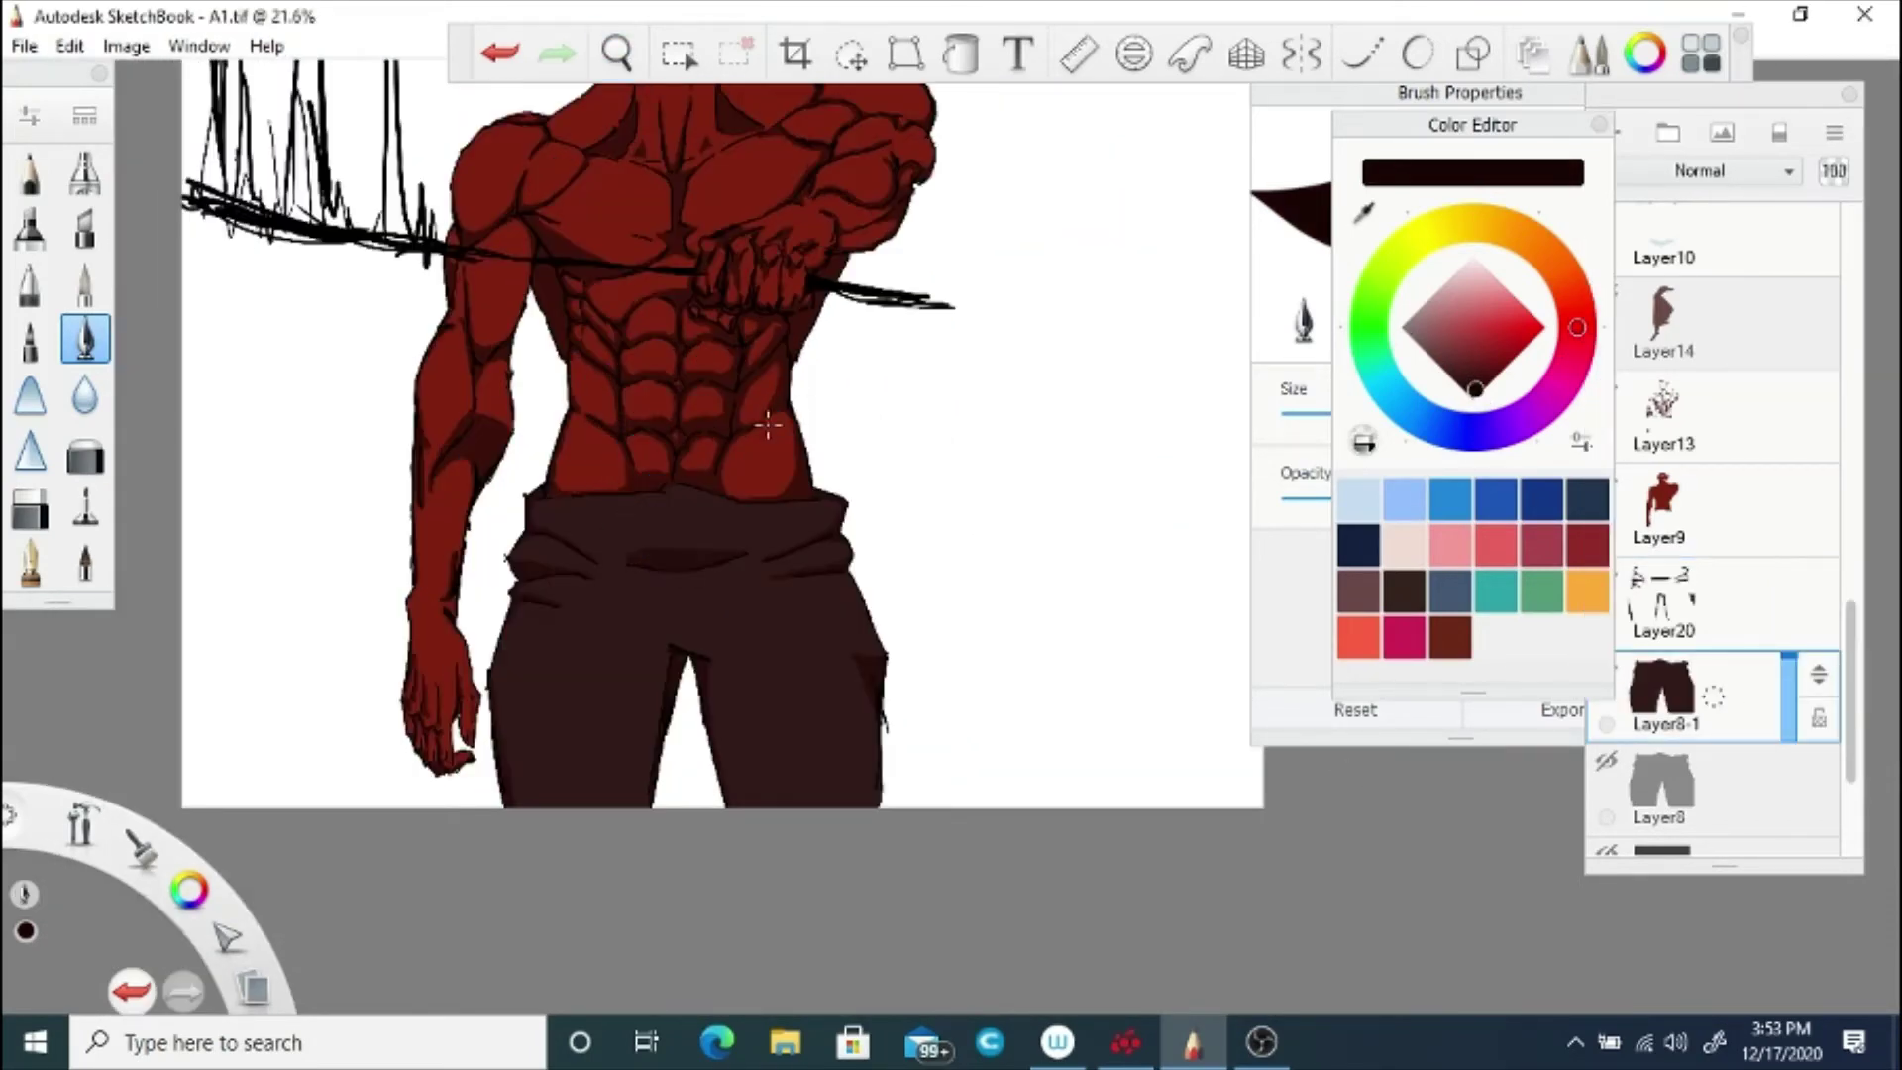
pyautogui.click(961, 55)
pyautogui.click(681, 557)
pyautogui.click(502, 55)
pyautogui.click(1701, 584)
pyautogui.click(682, 557)
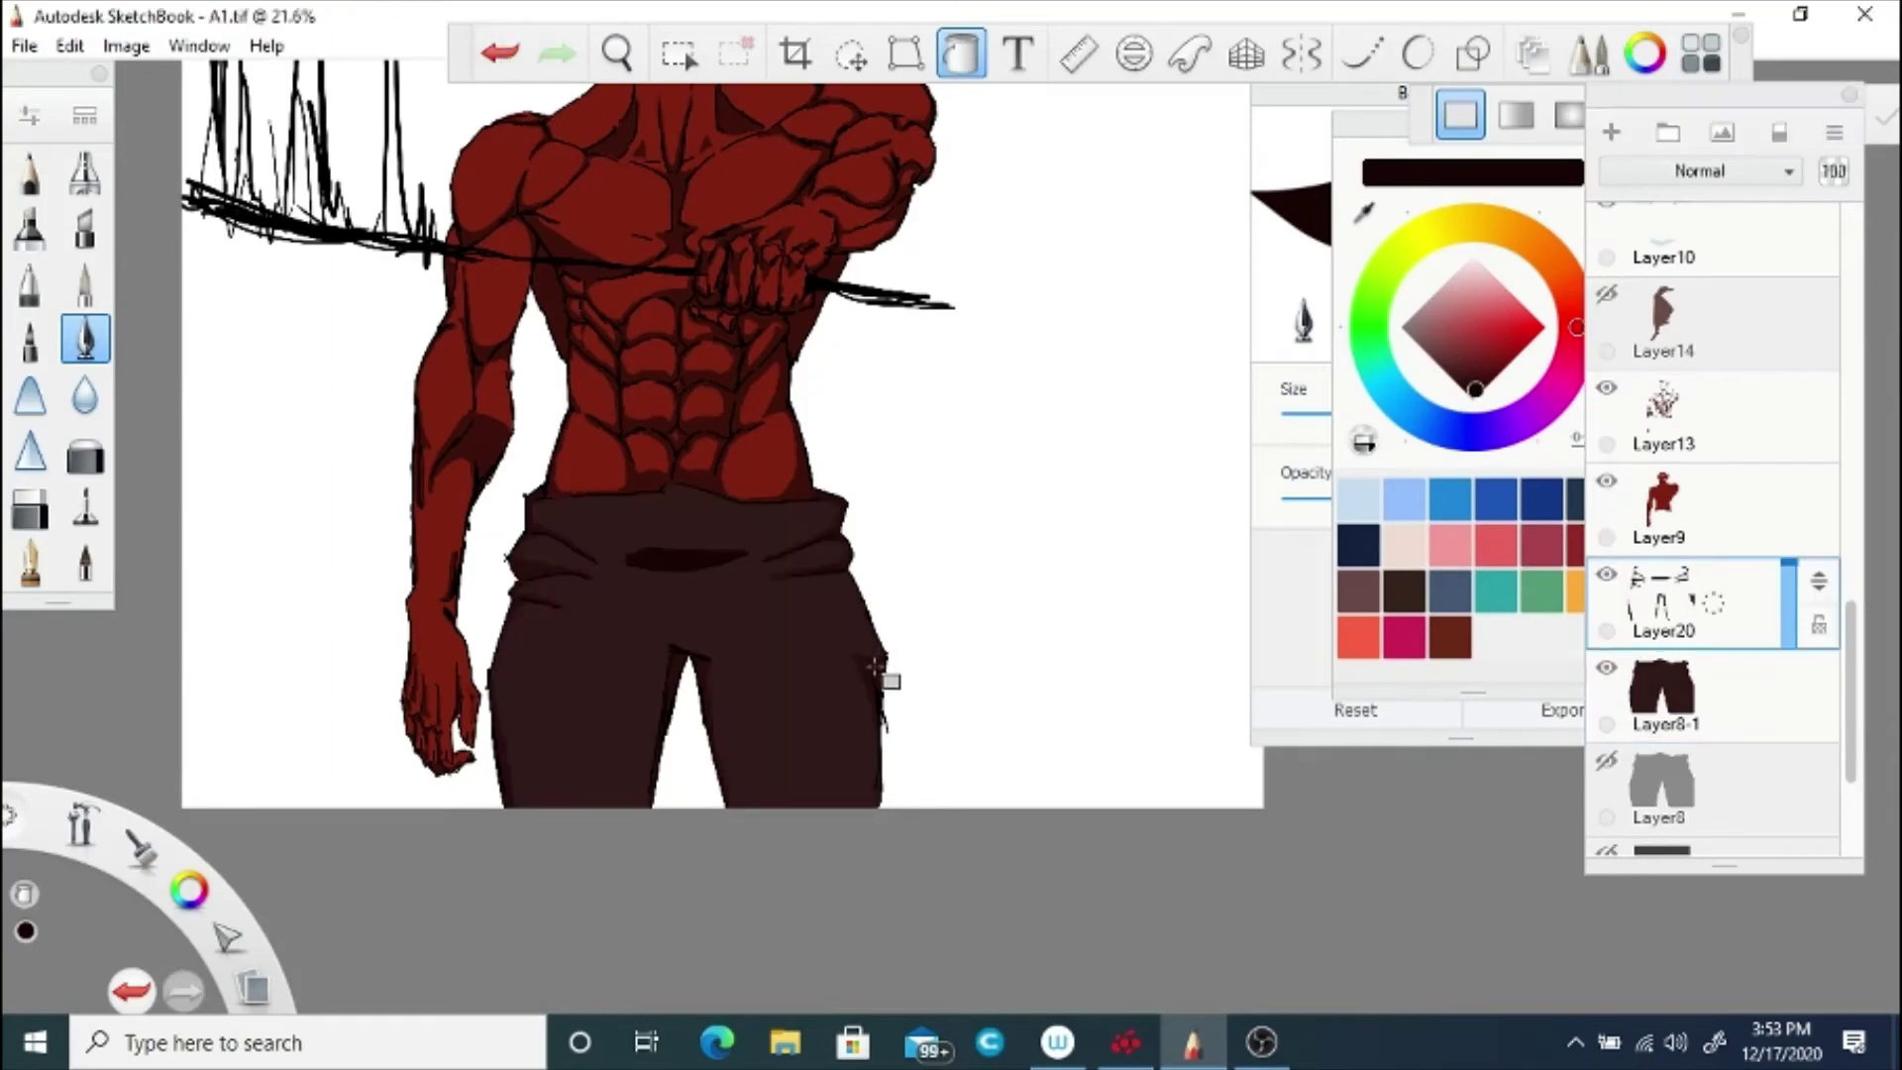
pyautogui.click(876, 666)
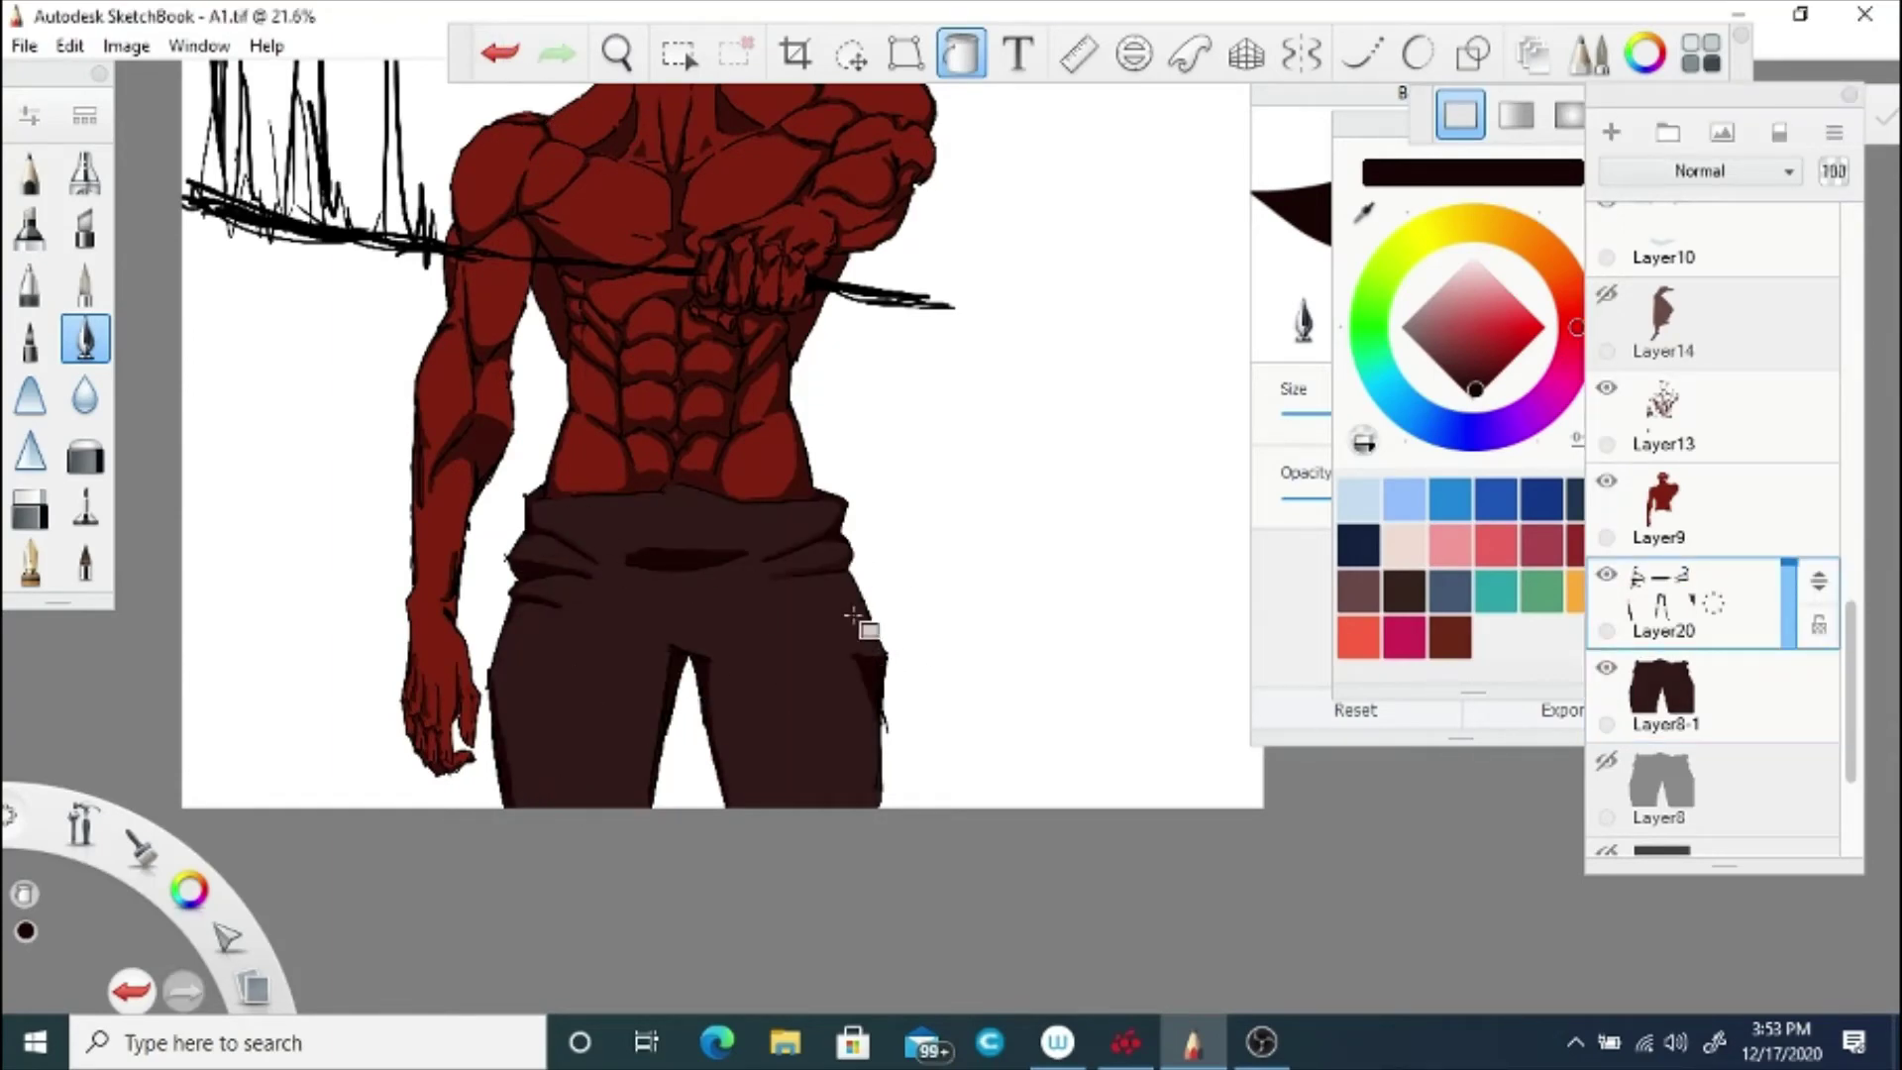
# Step: Save the drawing after checking the whole figure
pyautogui.press('space')
pyautogui.moveTo(569, 306); pyautogui.dragTo(573, 701)
pyautogui.moveTo(639, 585); pyautogui.dragTo(574, 574)
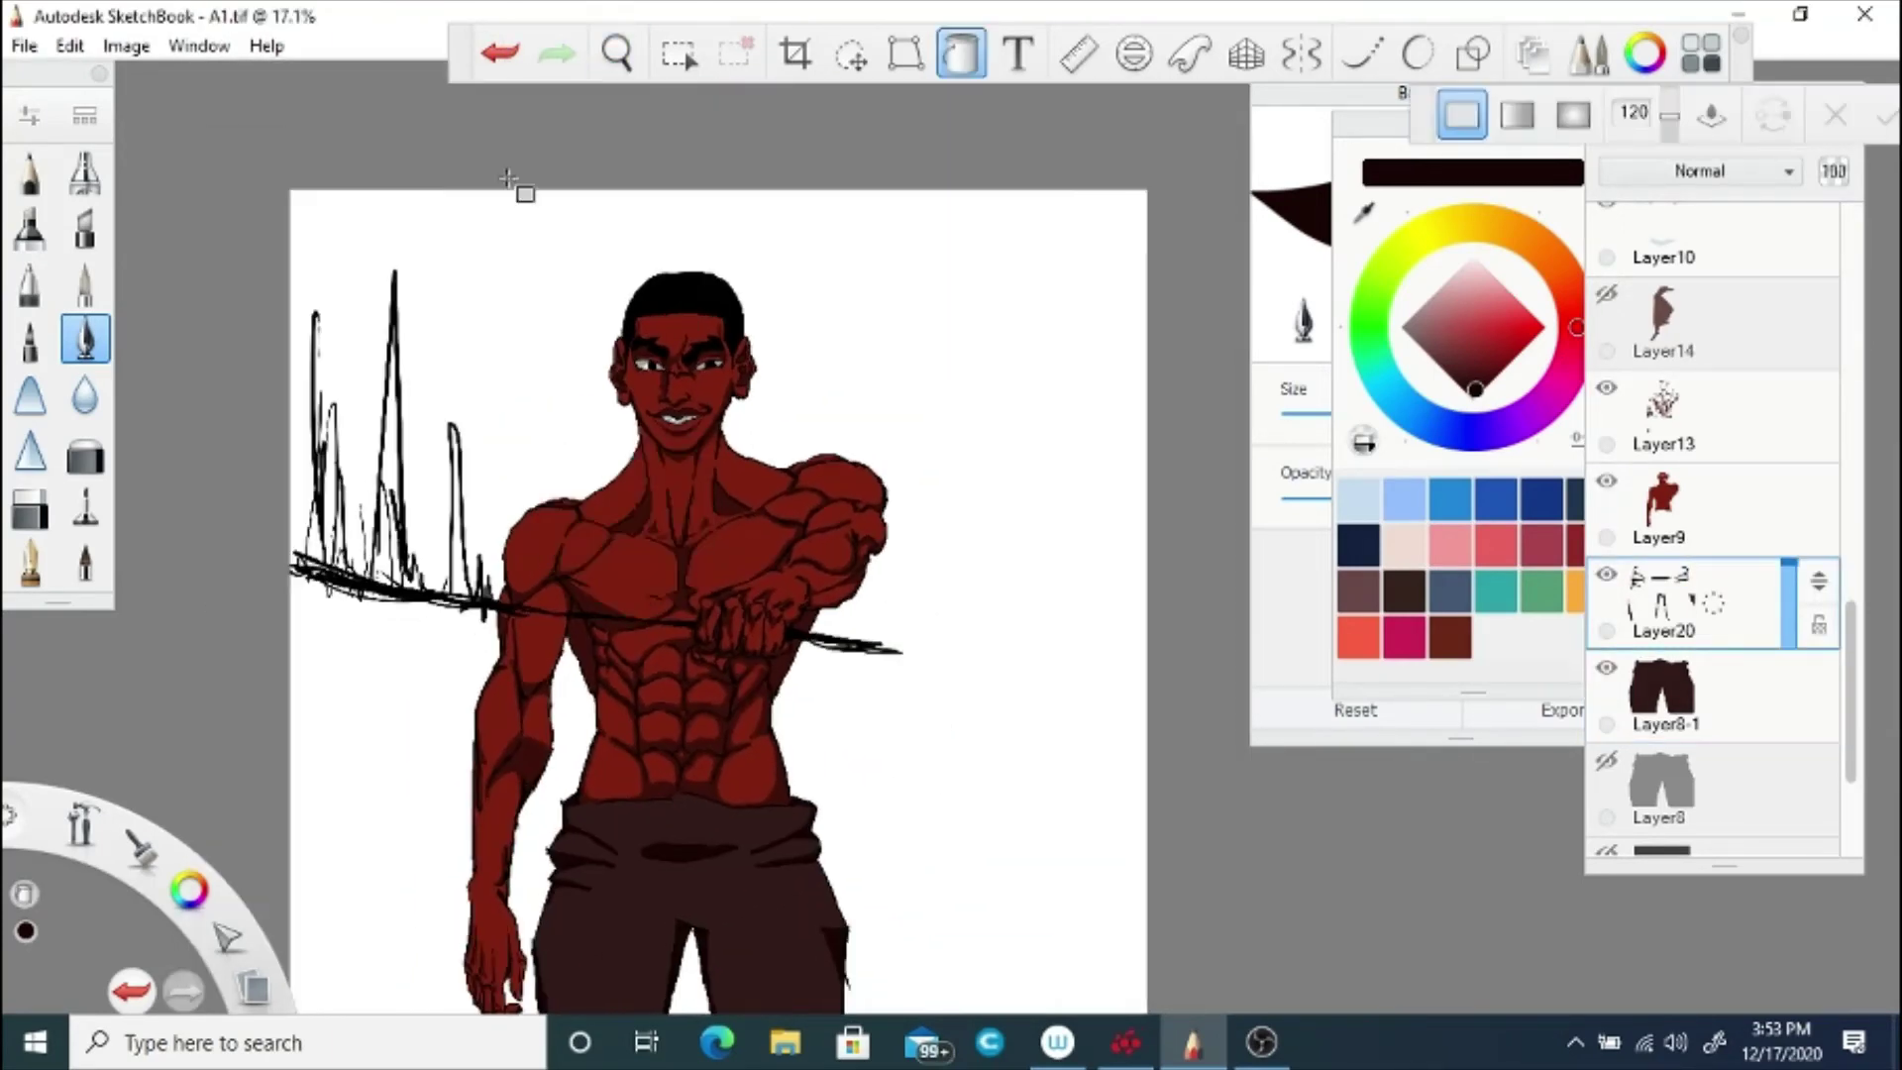
pyautogui.click(24, 46)
pyautogui.click(62, 205)
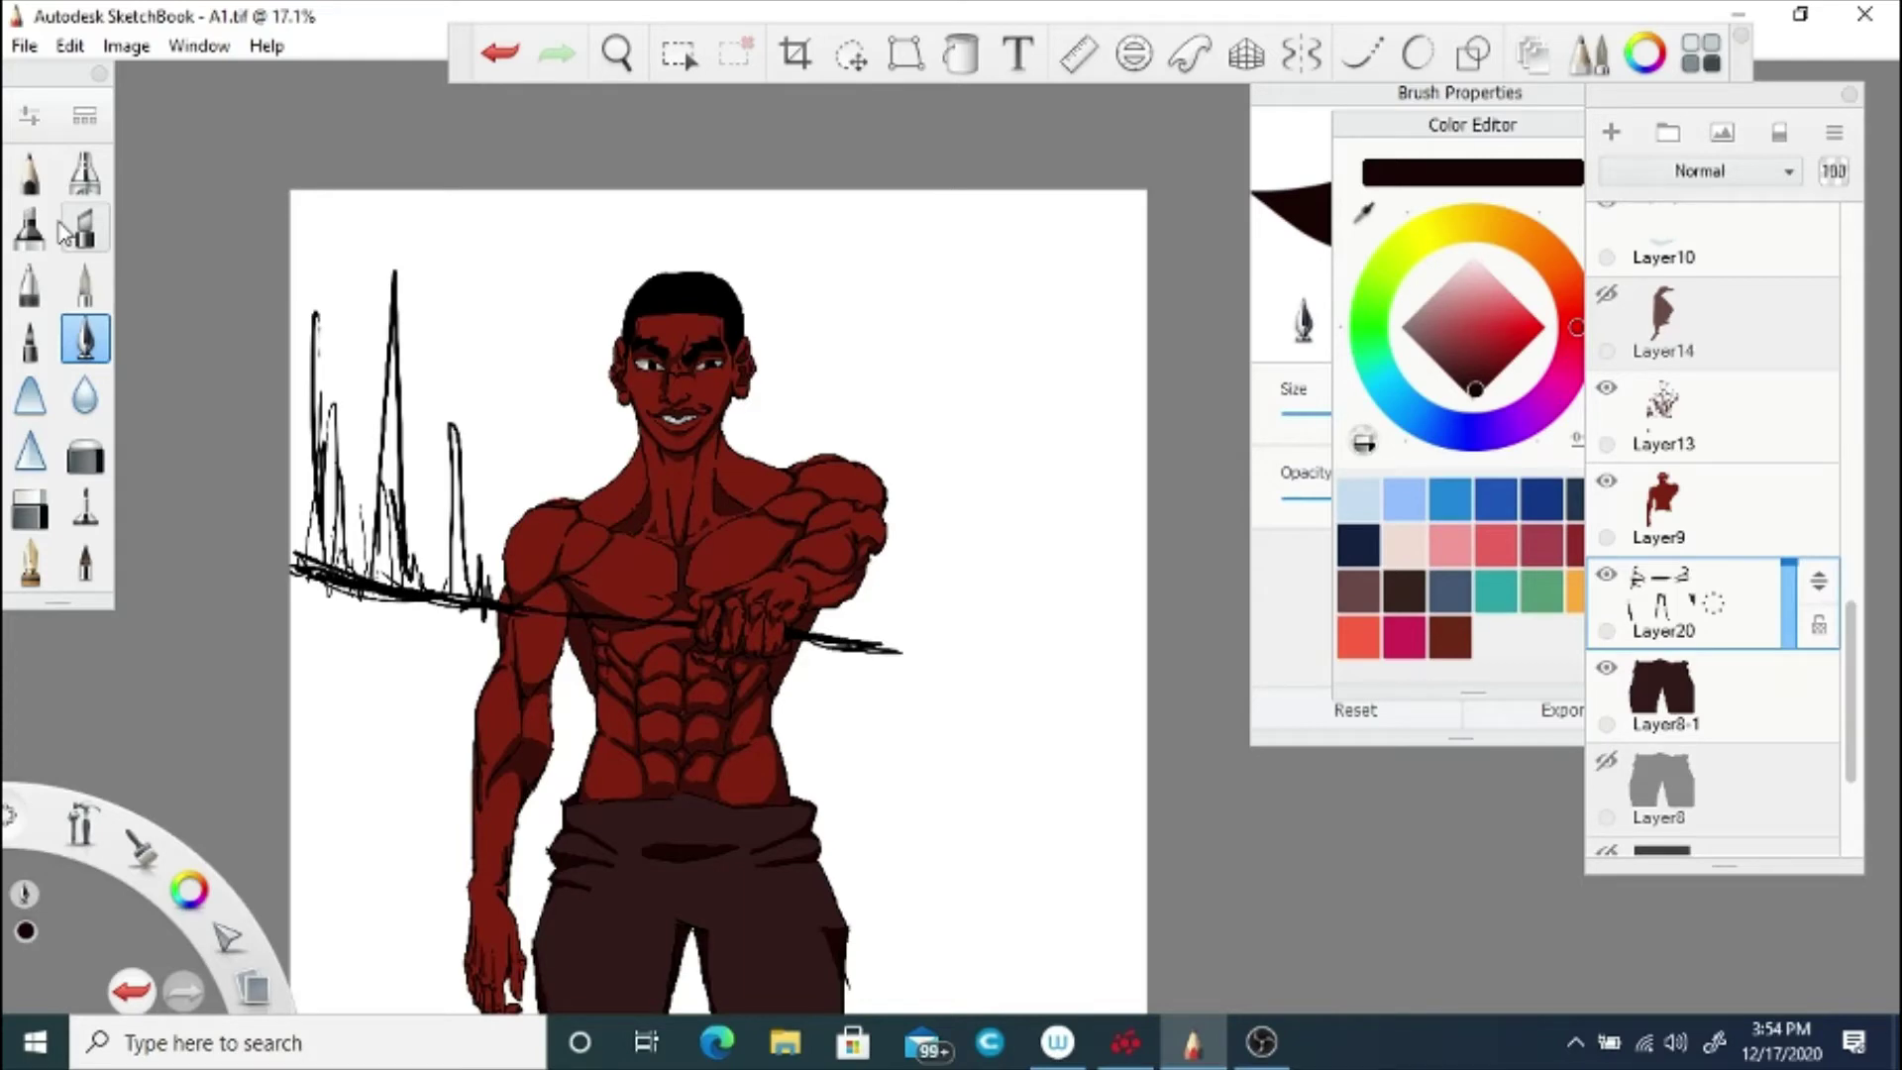
# Step: Duplicate the skin shading layer, Layer13, and hide the original
pyautogui.click(1717, 422)
pyautogui.moveTo(1714, 418); pyautogui.dragTo(1715, 342)
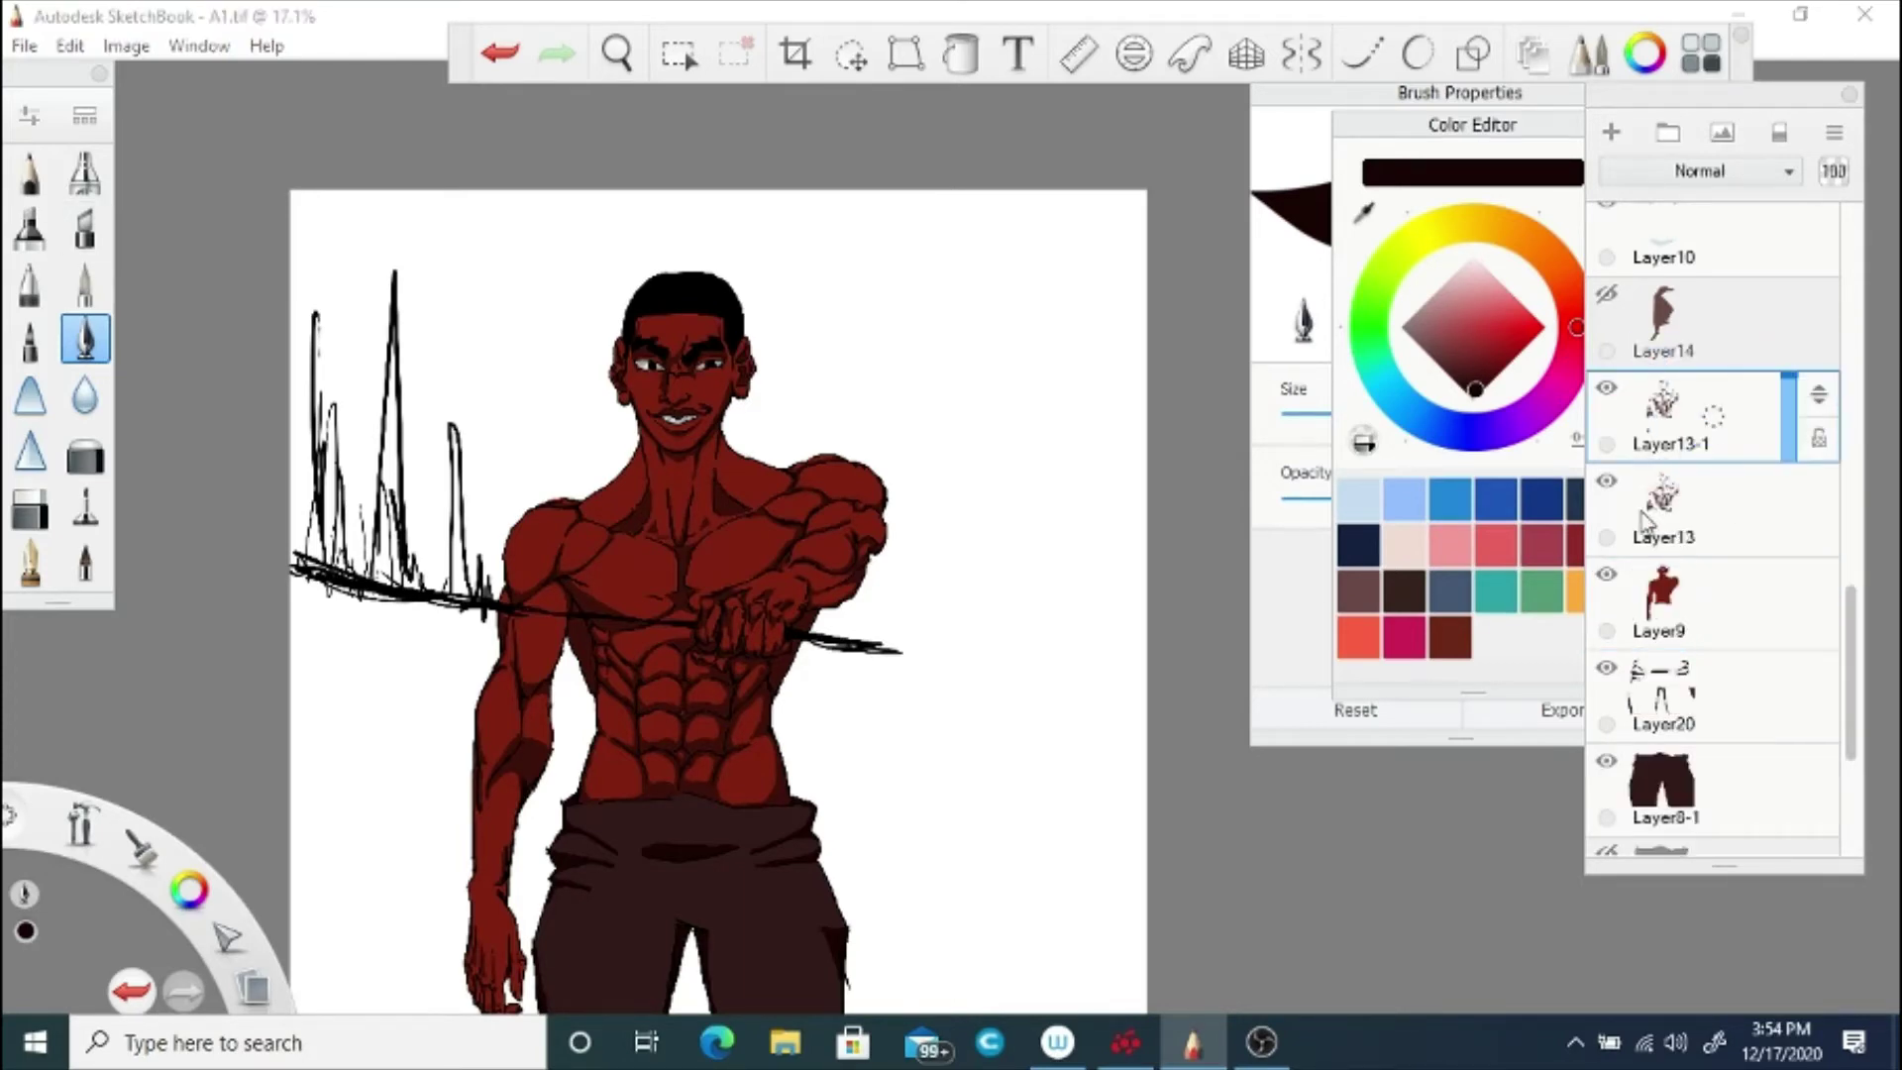
pyautogui.click(1606, 482)
# Step: Soften the edges of the forehead, brow and eye shadows on the duplicated shading layer with the Soft Eraser
pyautogui.press('space')
pyautogui.moveTo(577, 555)
pyautogui.mouseDown()
pyautogui.moveTo(654, 577)
pyautogui.moveTo(712, 478)
pyautogui.mouseUp()
pyautogui.click(86, 455)
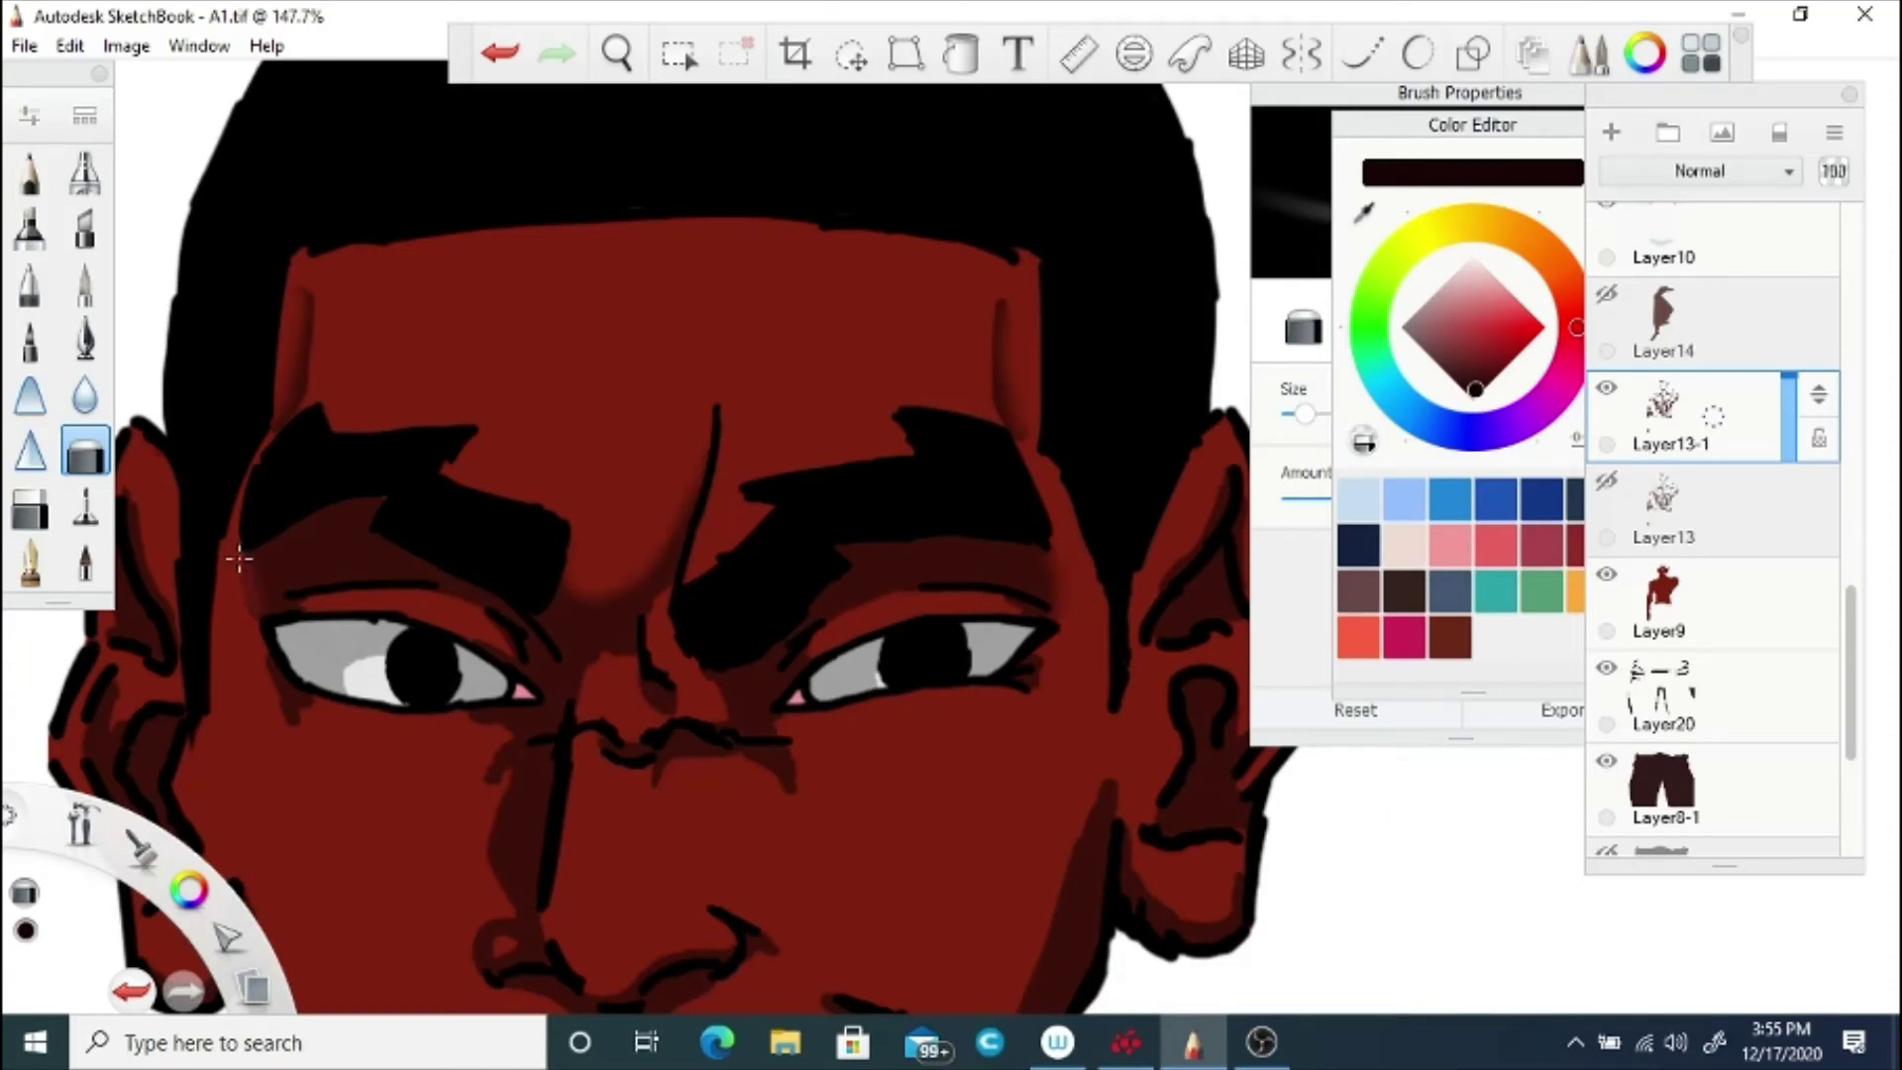
pyautogui.click(500, 52)
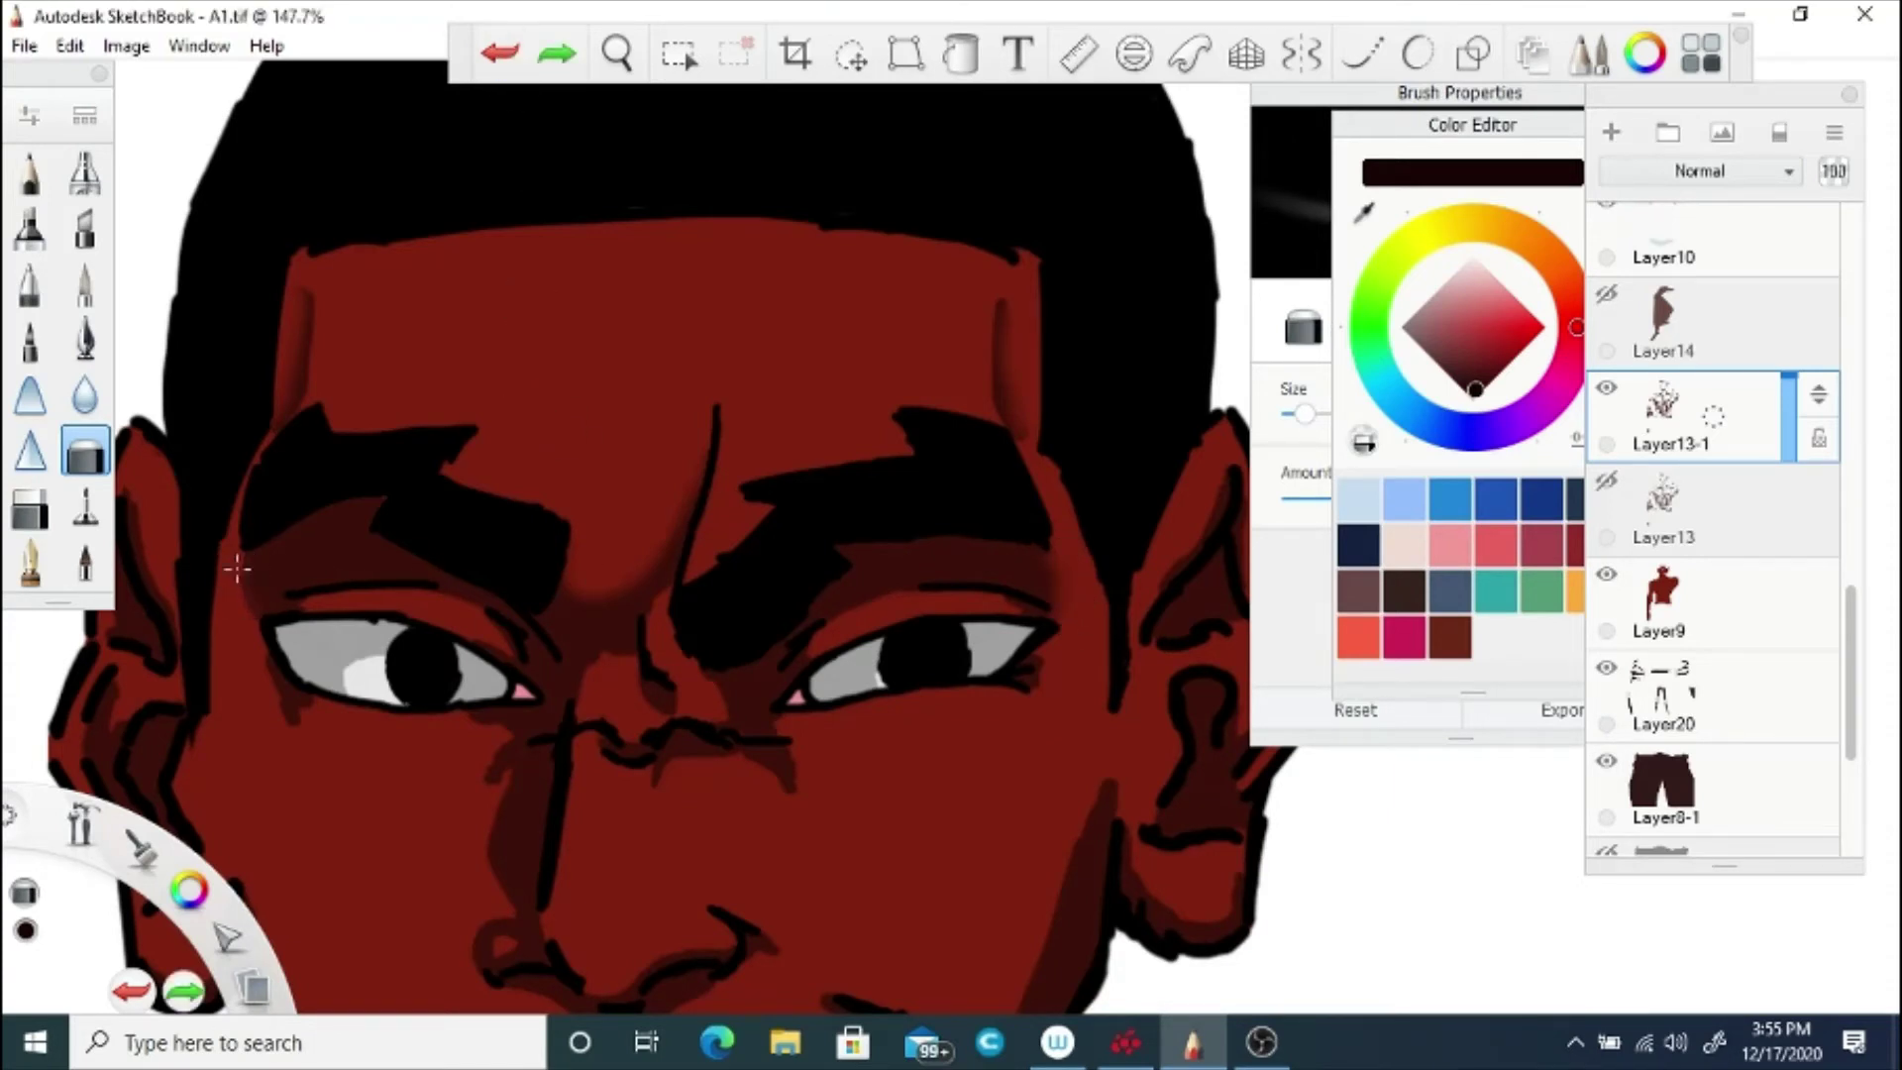
pyautogui.moveTo(237, 568); pyautogui.dragTo(253, 612)
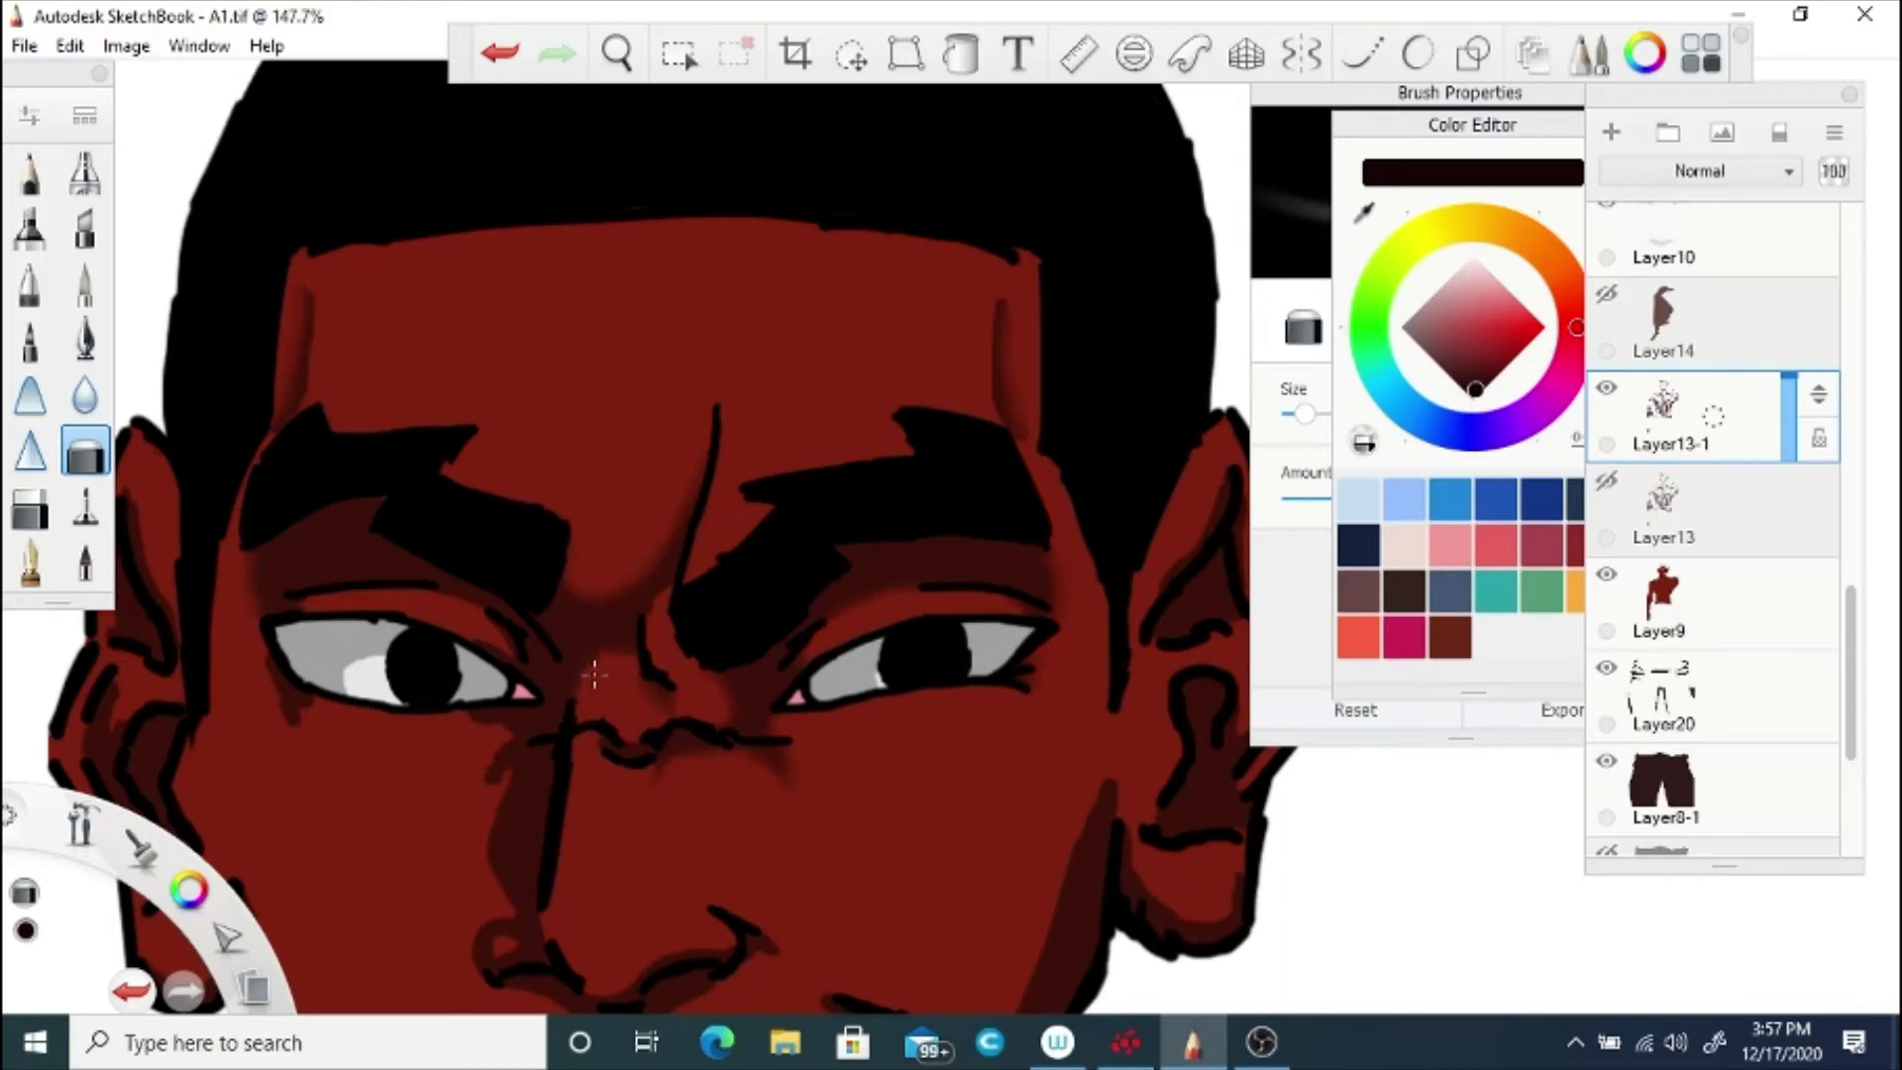
# Step: Fade the shadow edges around the nose bridge, under the left eye and down the side of the nose
pyautogui.click(617, 54)
pyautogui.moveTo(634, 813); pyautogui.dragTo(840, 741)
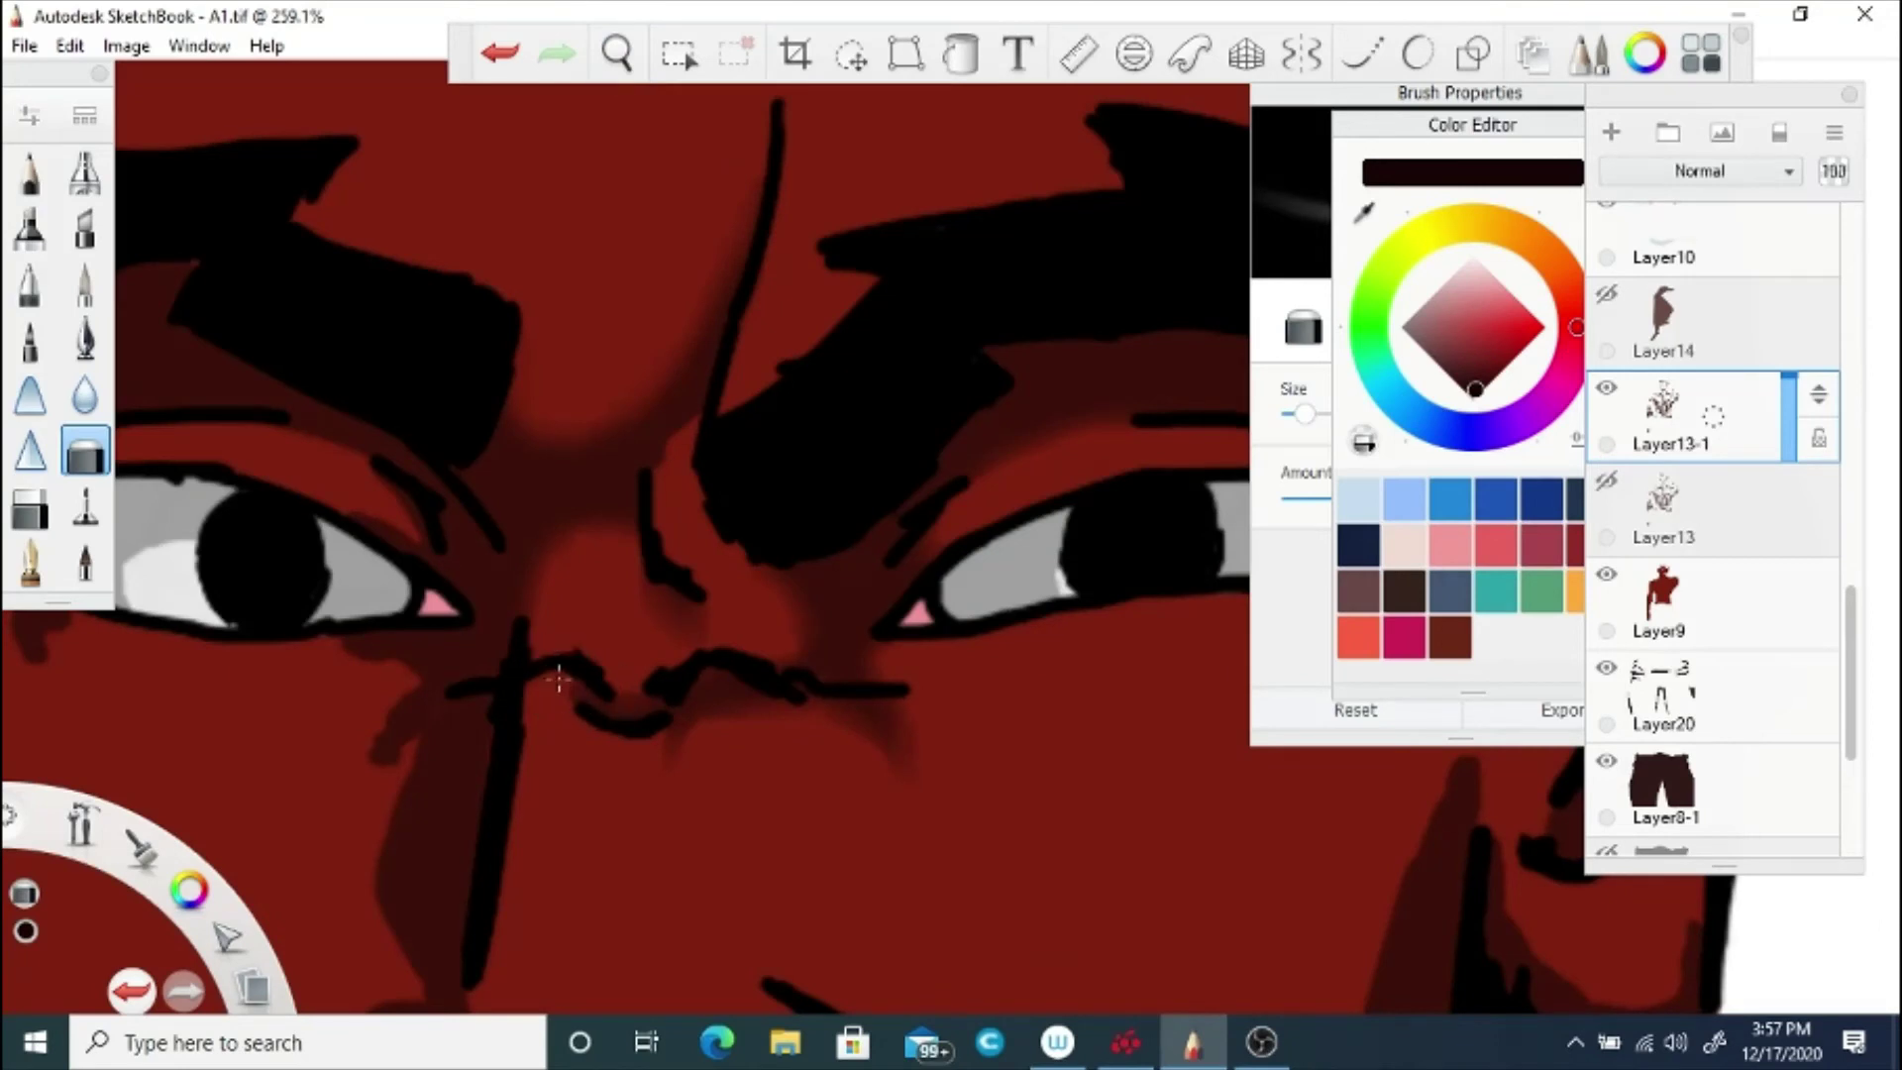
pyautogui.click(621, 66)
pyautogui.moveTo(386, 695); pyautogui.dragTo(723, 724)
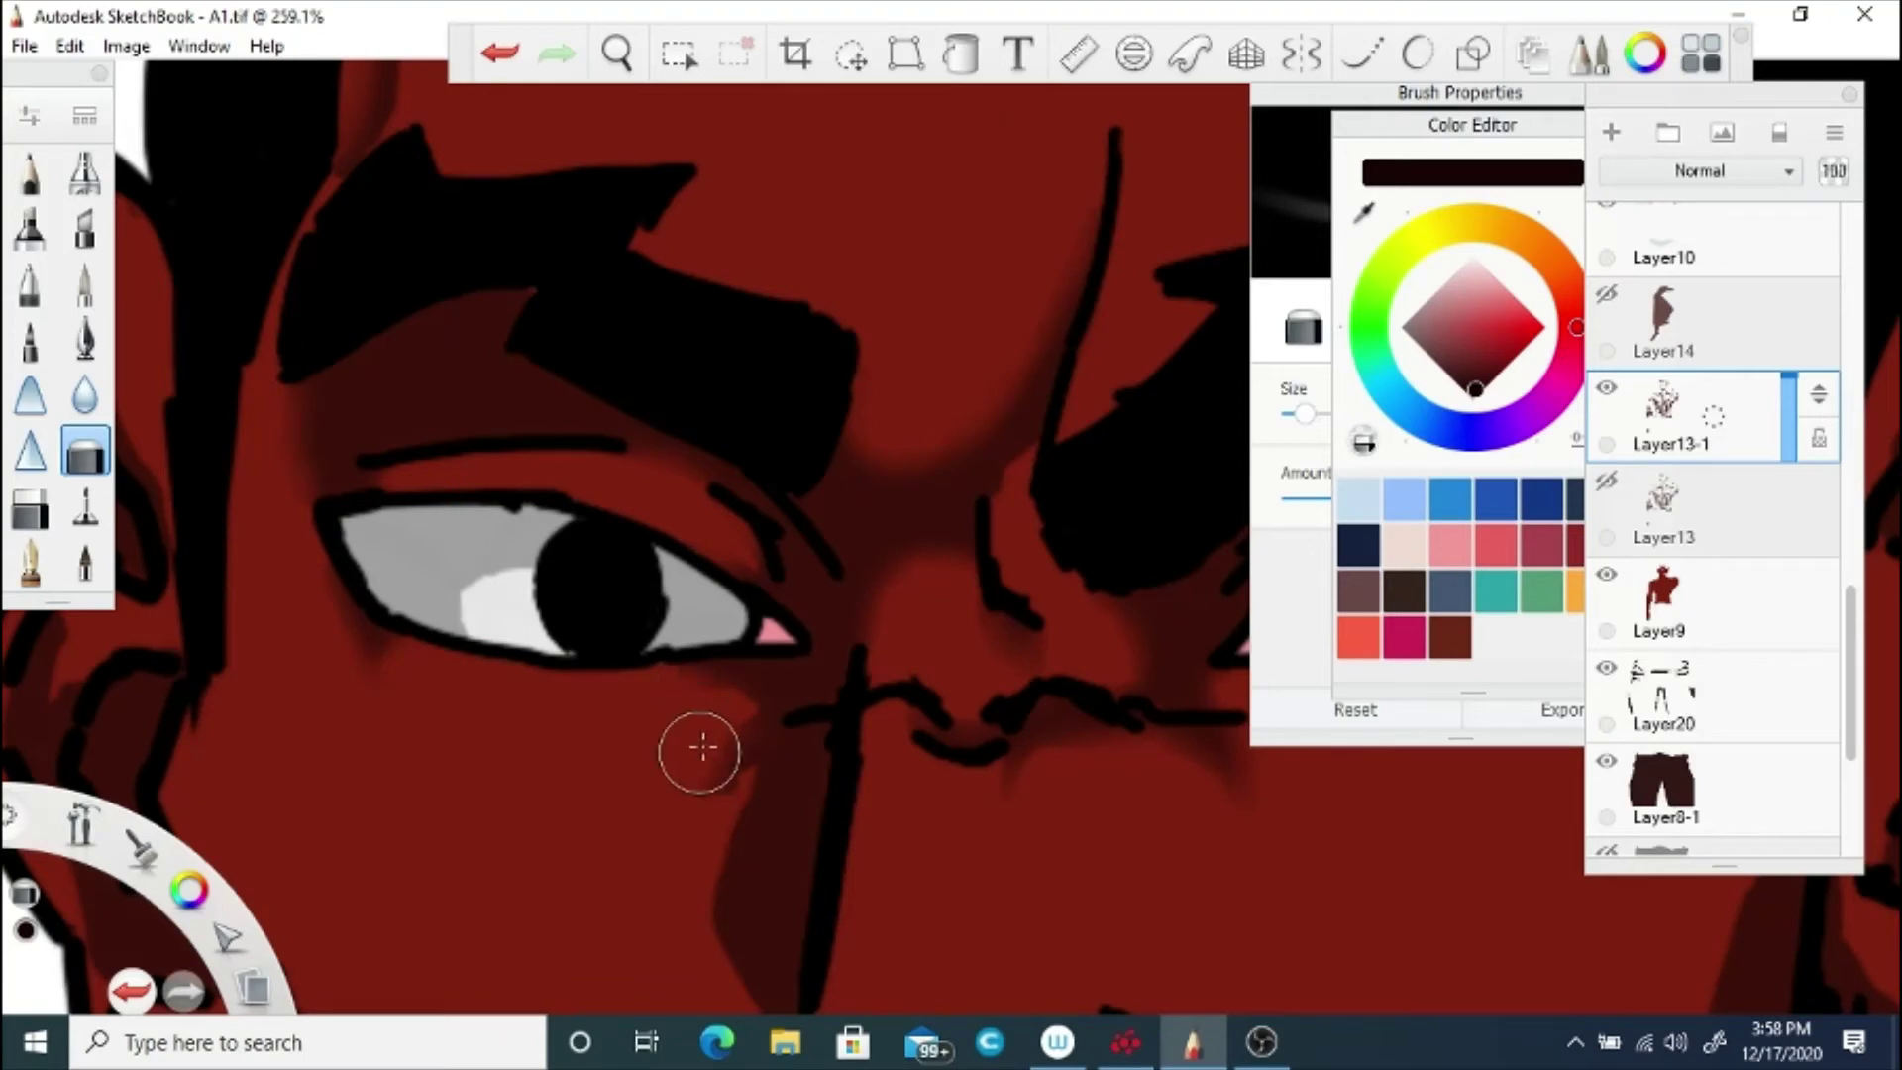
pyautogui.press('space')
pyautogui.moveTo(647, 957); pyautogui.dragTo(650, 597)
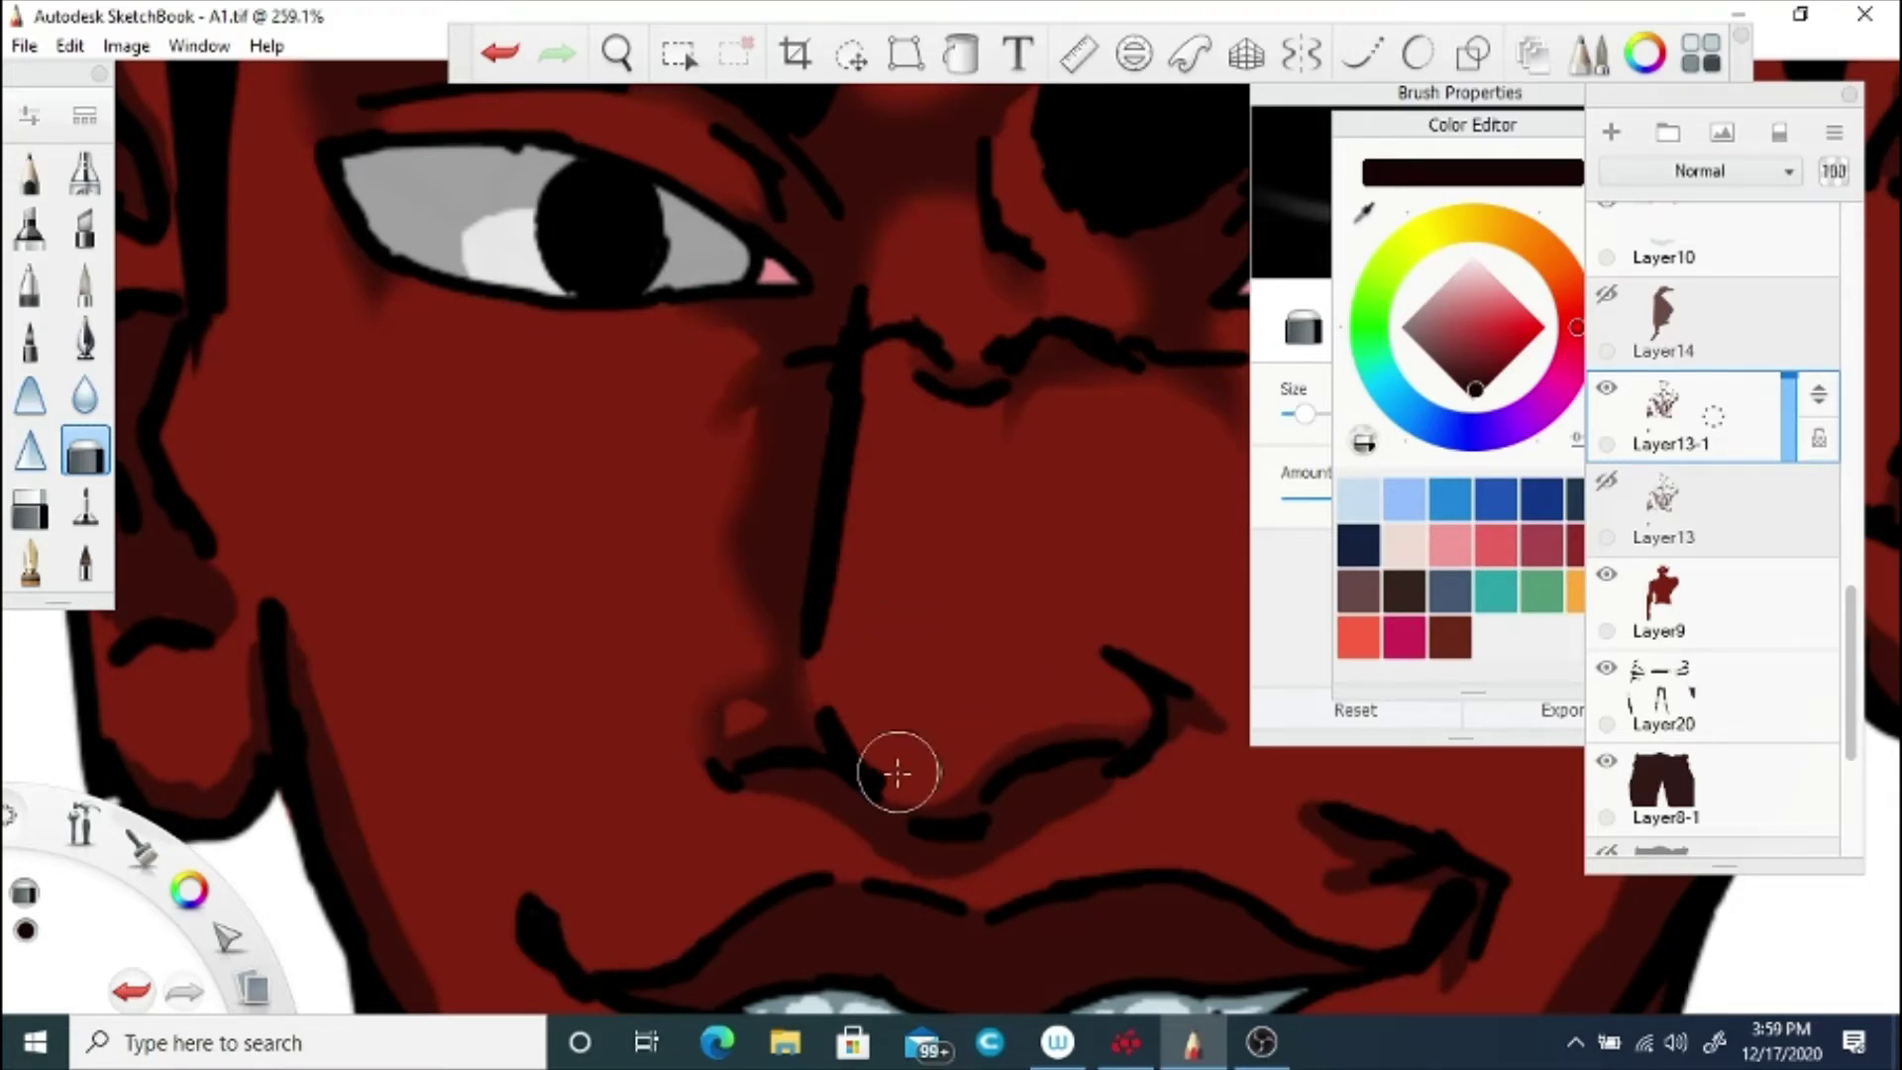
# Step: Set the Soft Eraser size to 5.0 and soften the shadows around the nostrils
pyautogui.click(616, 54)
pyautogui.moveTo(975, 554); pyautogui.dragTo(792, 386)
pyautogui.click(1309, 634)
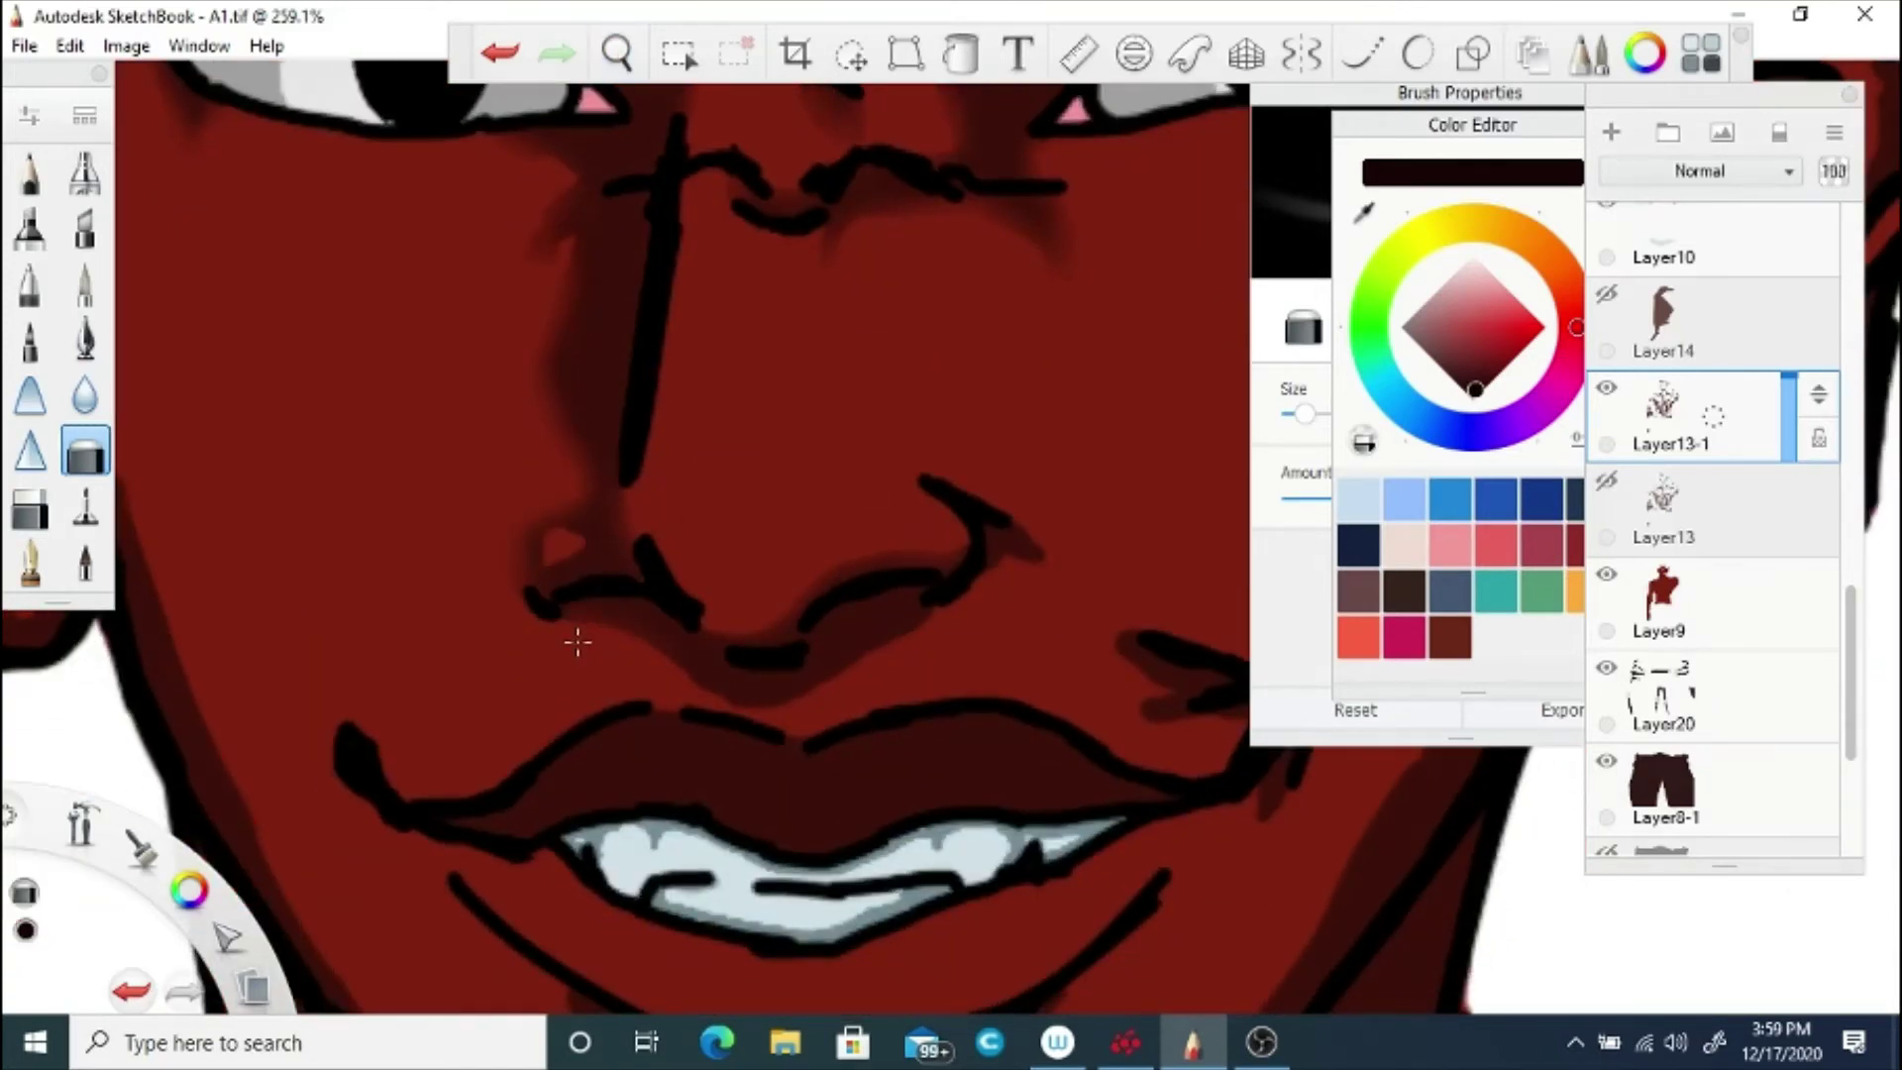
pyautogui.moveTo(1304, 416); pyautogui.dragTo(1292, 416)
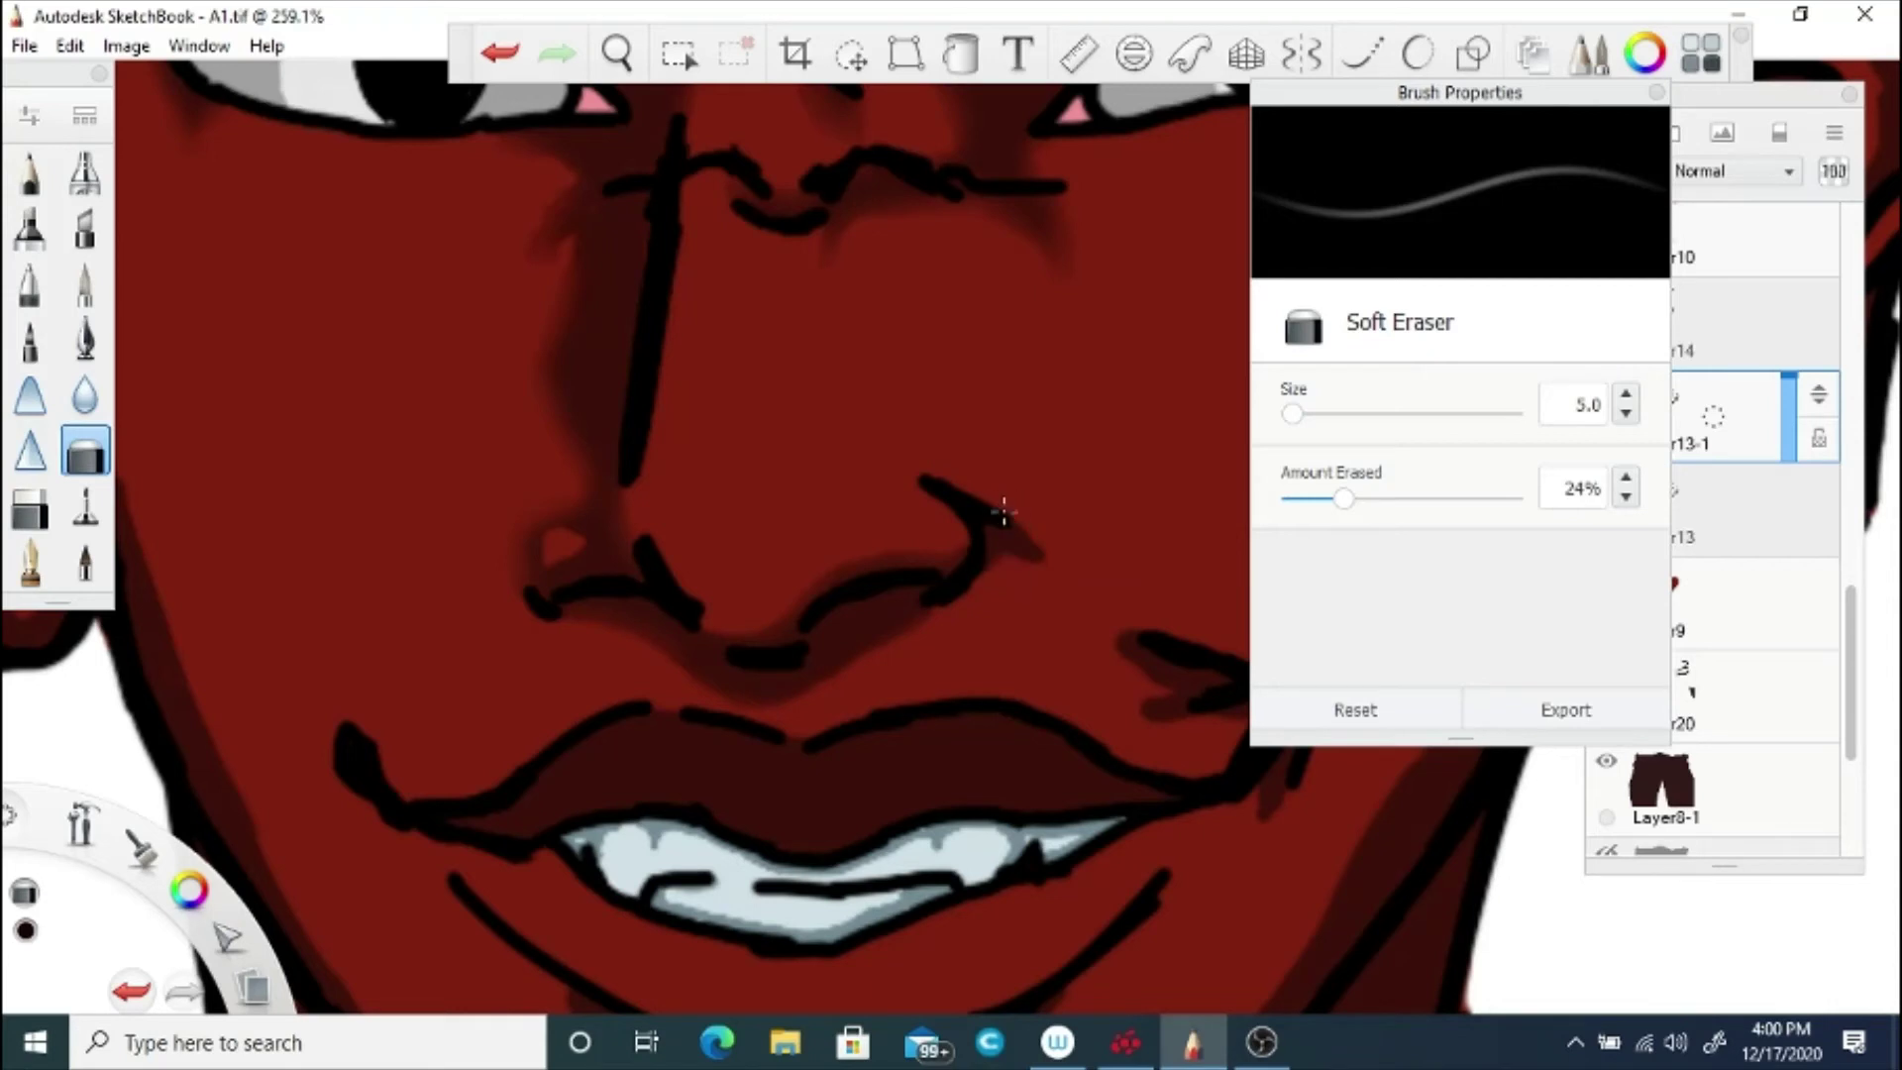
pyautogui.click(569, 540)
# Step: Blend the edges of the shadows inside both ears with the Soft Eraser
pyautogui.press('space')
pyautogui.moveTo(624, 485); pyautogui.dragTo(730, 764)
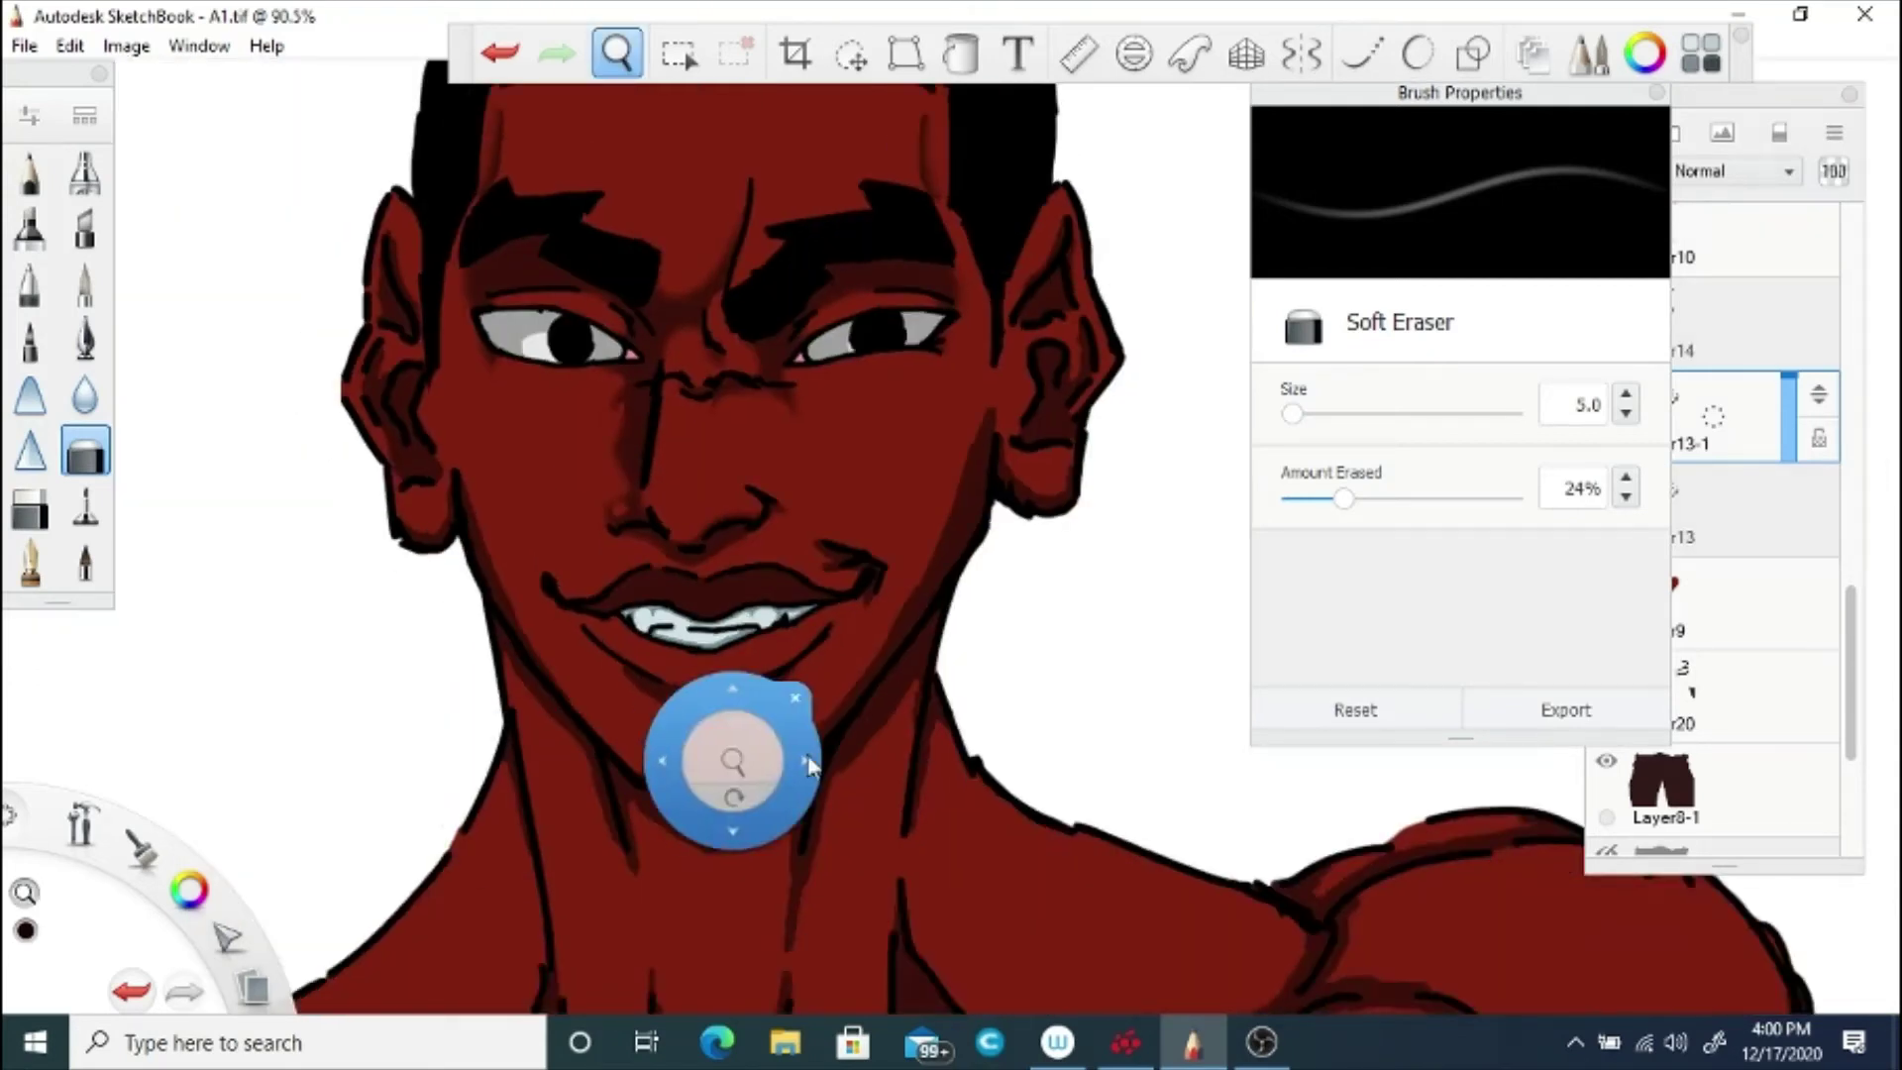
pyautogui.moveTo(750, 371)
pyautogui.mouseDown()
pyautogui.moveTo(730, 471)
pyautogui.moveTo(915, 577)
pyautogui.moveTo(837, 436)
pyautogui.mouseUp()
pyautogui.moveTo(846, 514)
pyautogui.mouseDown()
pyautogui.moveTo(916, 515)
pyautogui.moveTo(741, 715)
pyautogui.mouseUp()
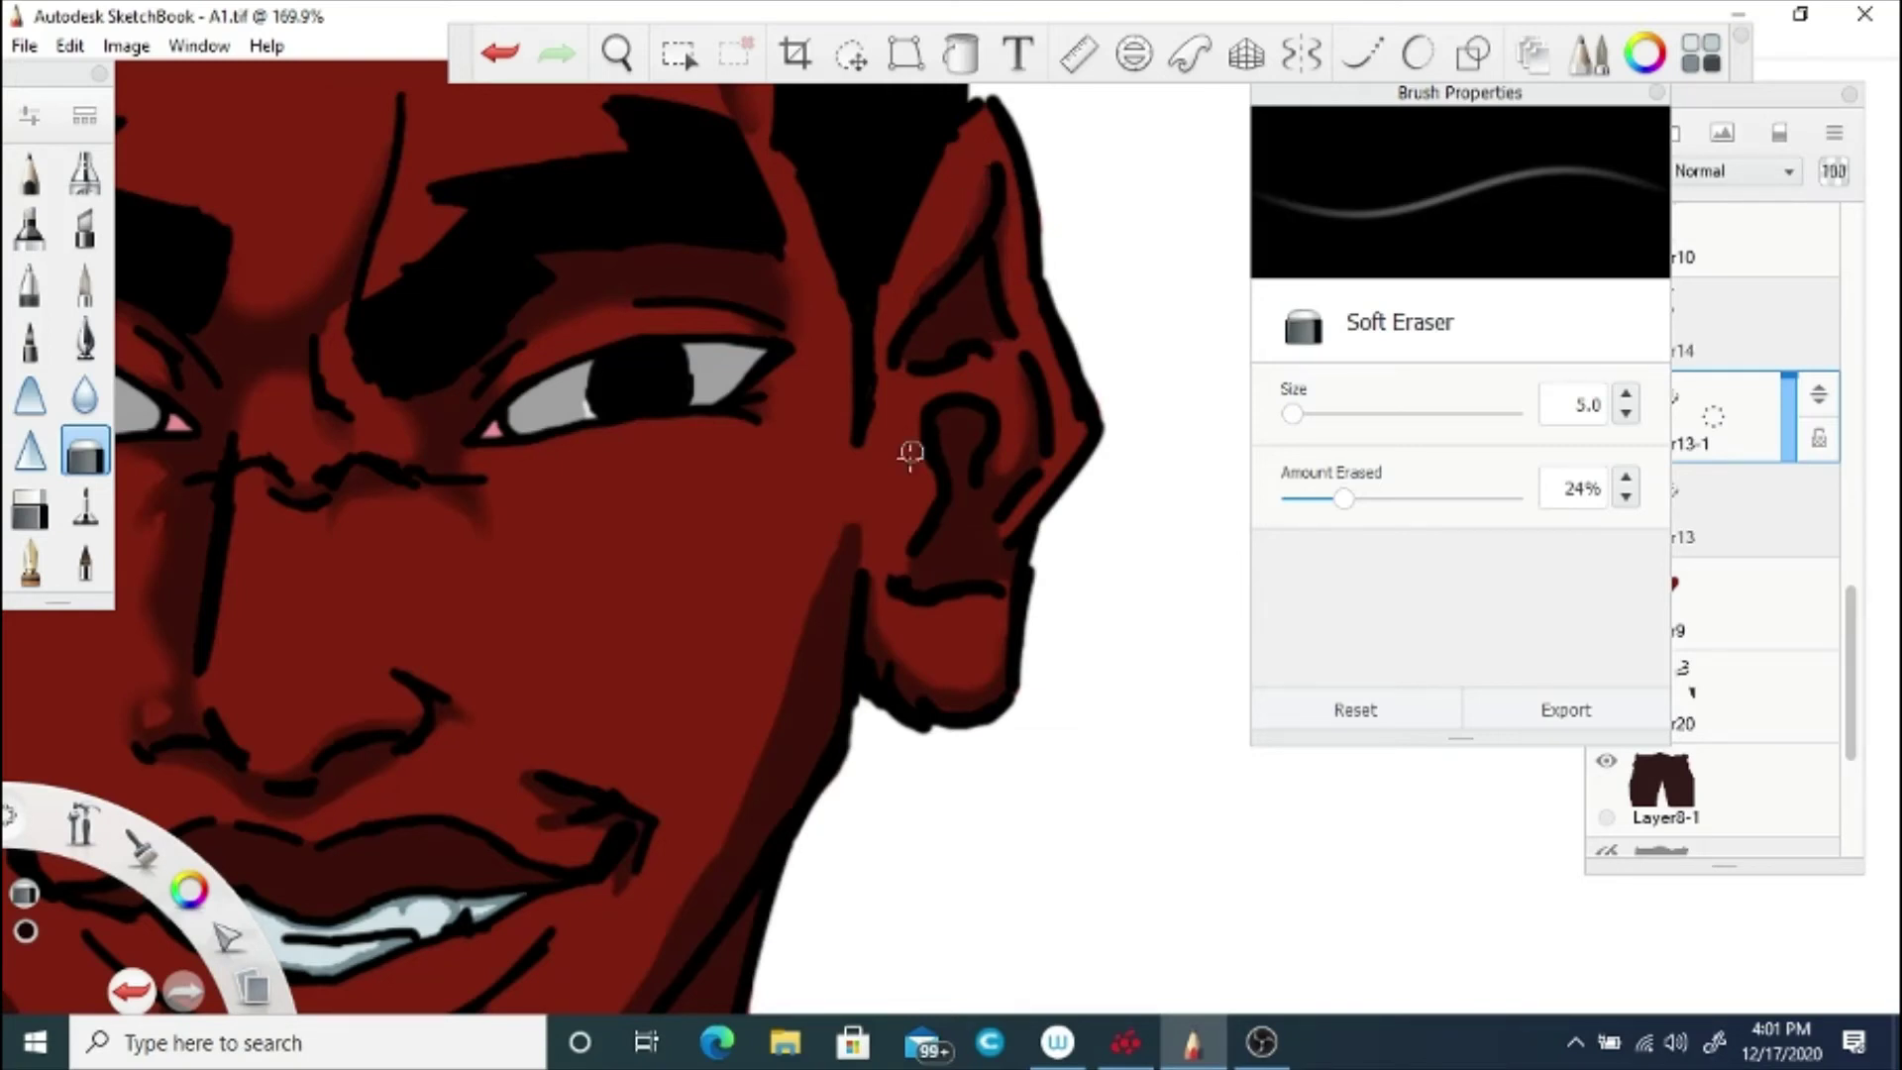
pyautogui.press('space')
pyautogui.moveTo(654, 187); pyautogui.dragTo(1491, 30)
pyautogui.moveTo(673, 322); pyautogui.dragTo(673, 473)
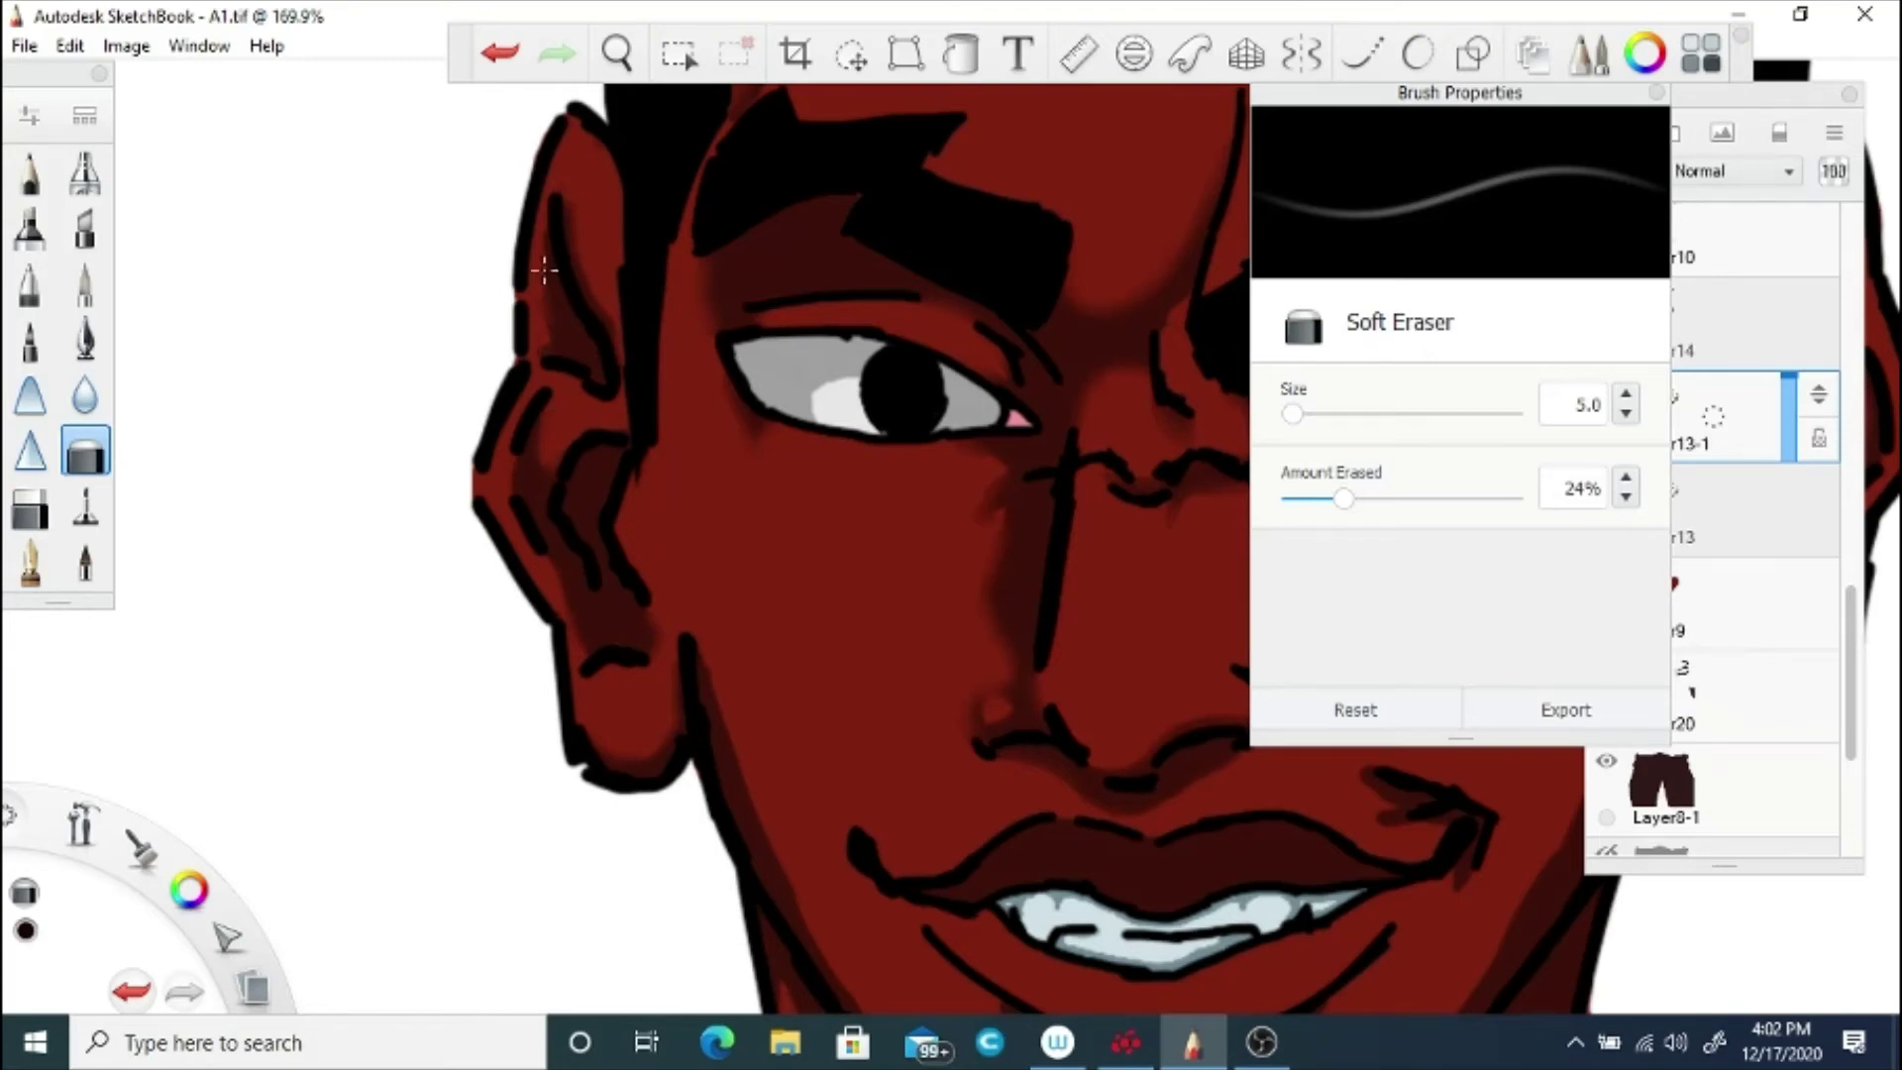
# Step: Soften the shadows at the corner of the mouth and beneath the lower lip
pyautogui.press('space')
pyautogui.moveTo(1008, 848)
pyautogui.mouseDown()
pyautogui.moveTo(769, 679)
pyautogui.moveTo(510, 662)
pyautogui.mouseUp()
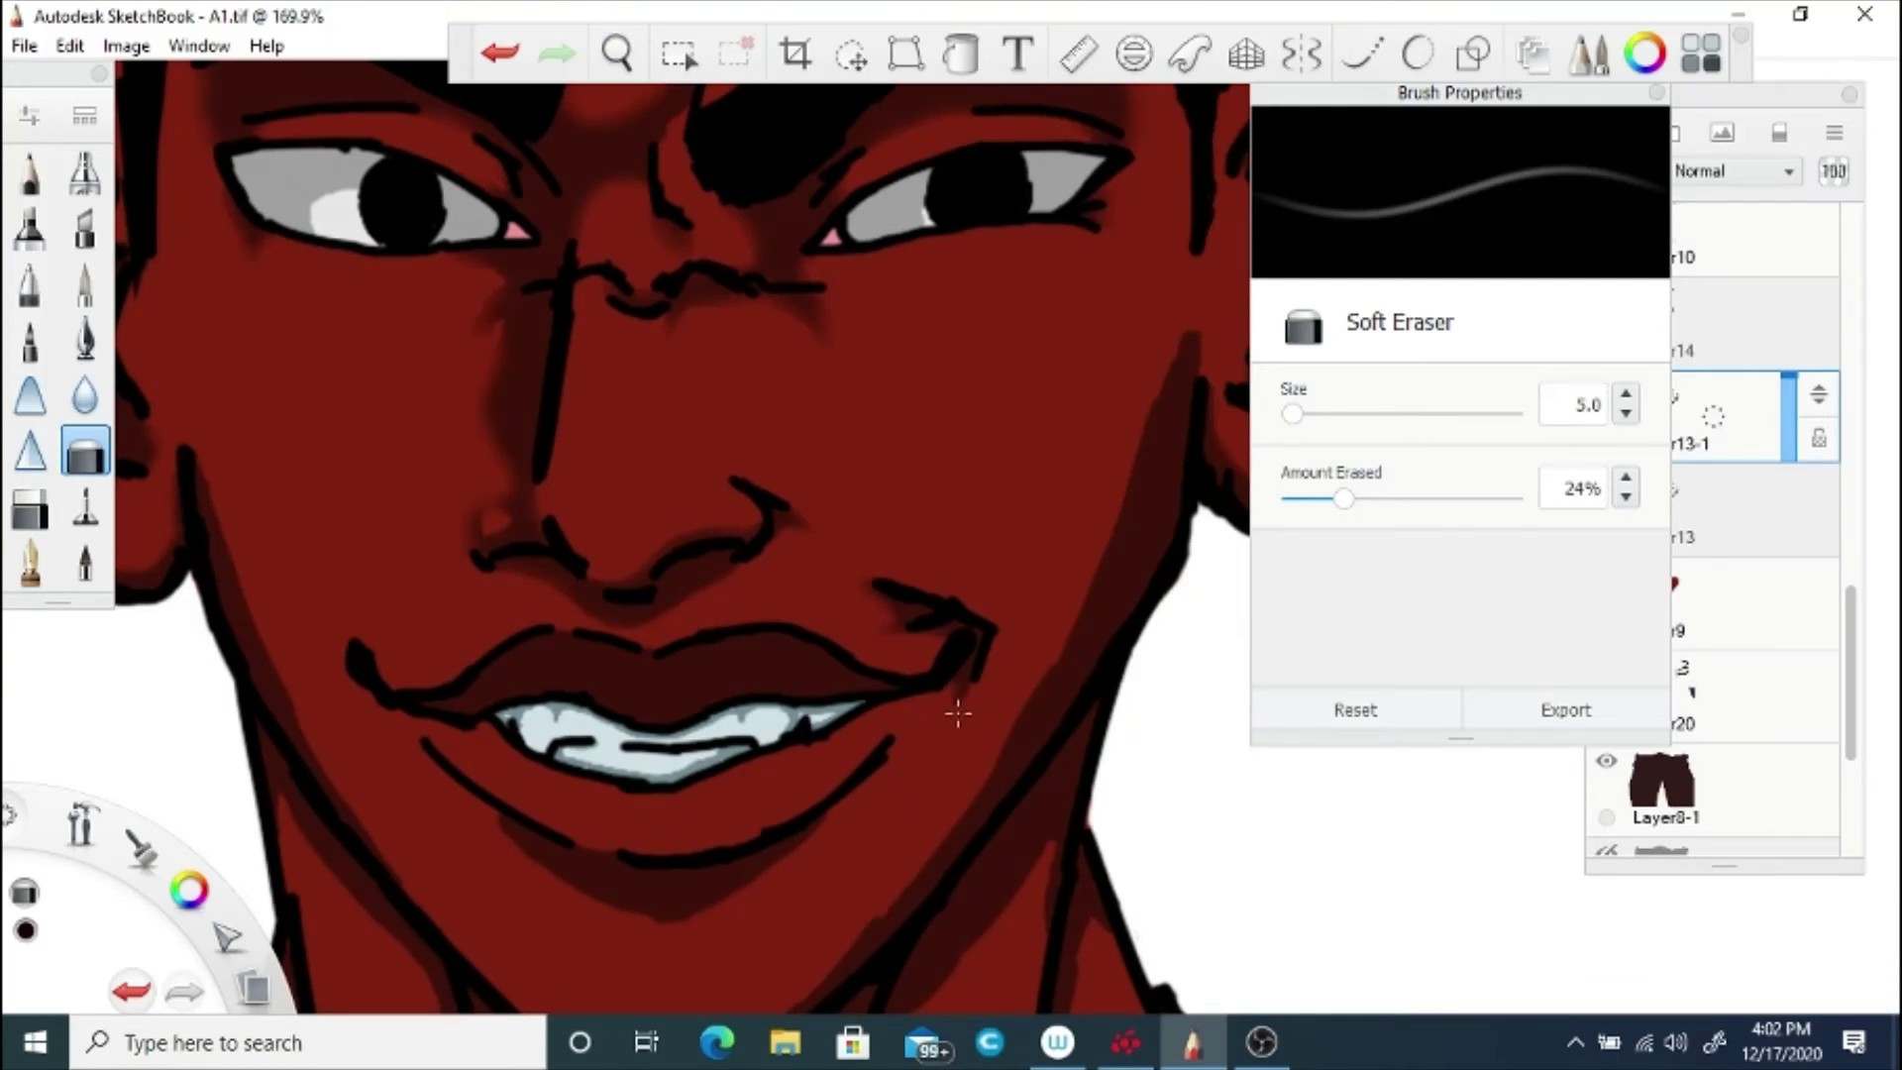
pyautogui.press('space')
pyautogui.moveTo(655, 720); pyautogui.dragTo(710, 465)
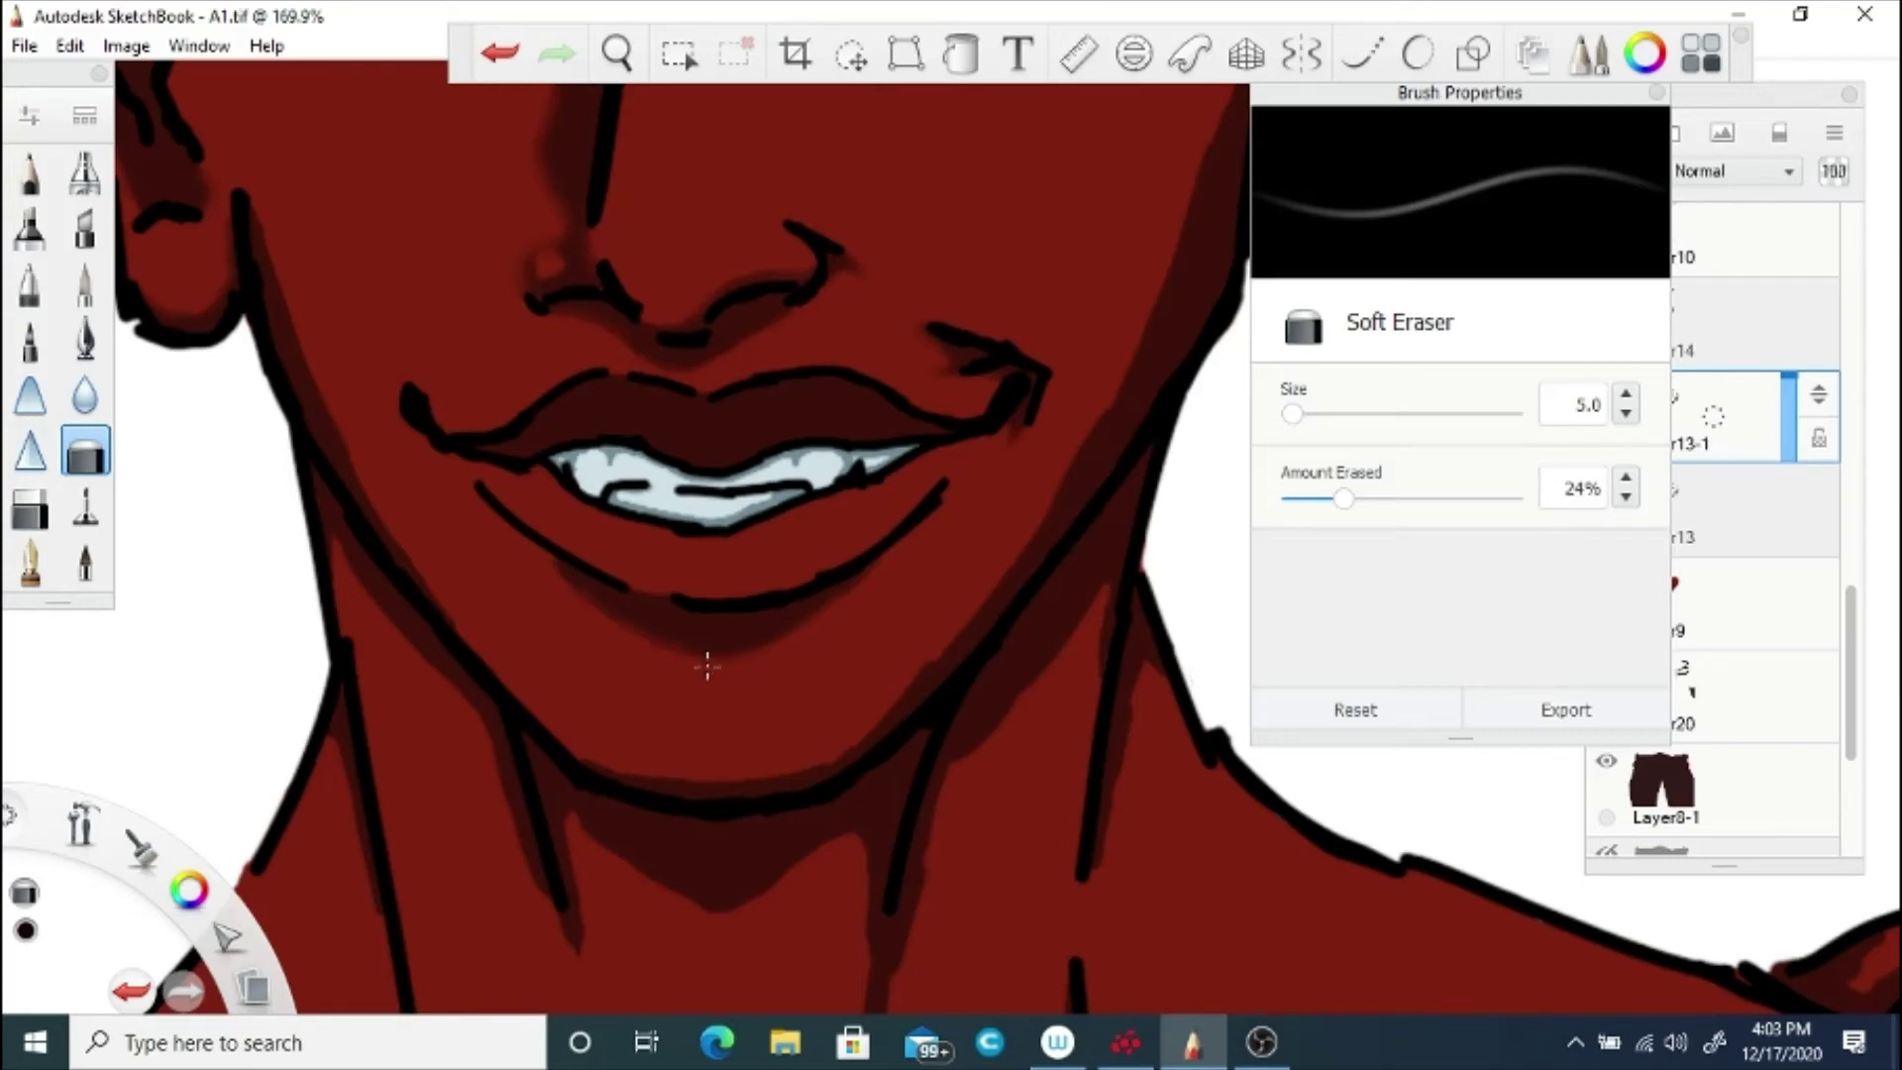
# Step: Fade the inner edge of the cheek and jaw shadow on the figure's right-hand side as viewed, down to the chin
pyautogui.press('space')
pyautogui.moveTo(901, 493); pyautogui.dragTo(644, 849)
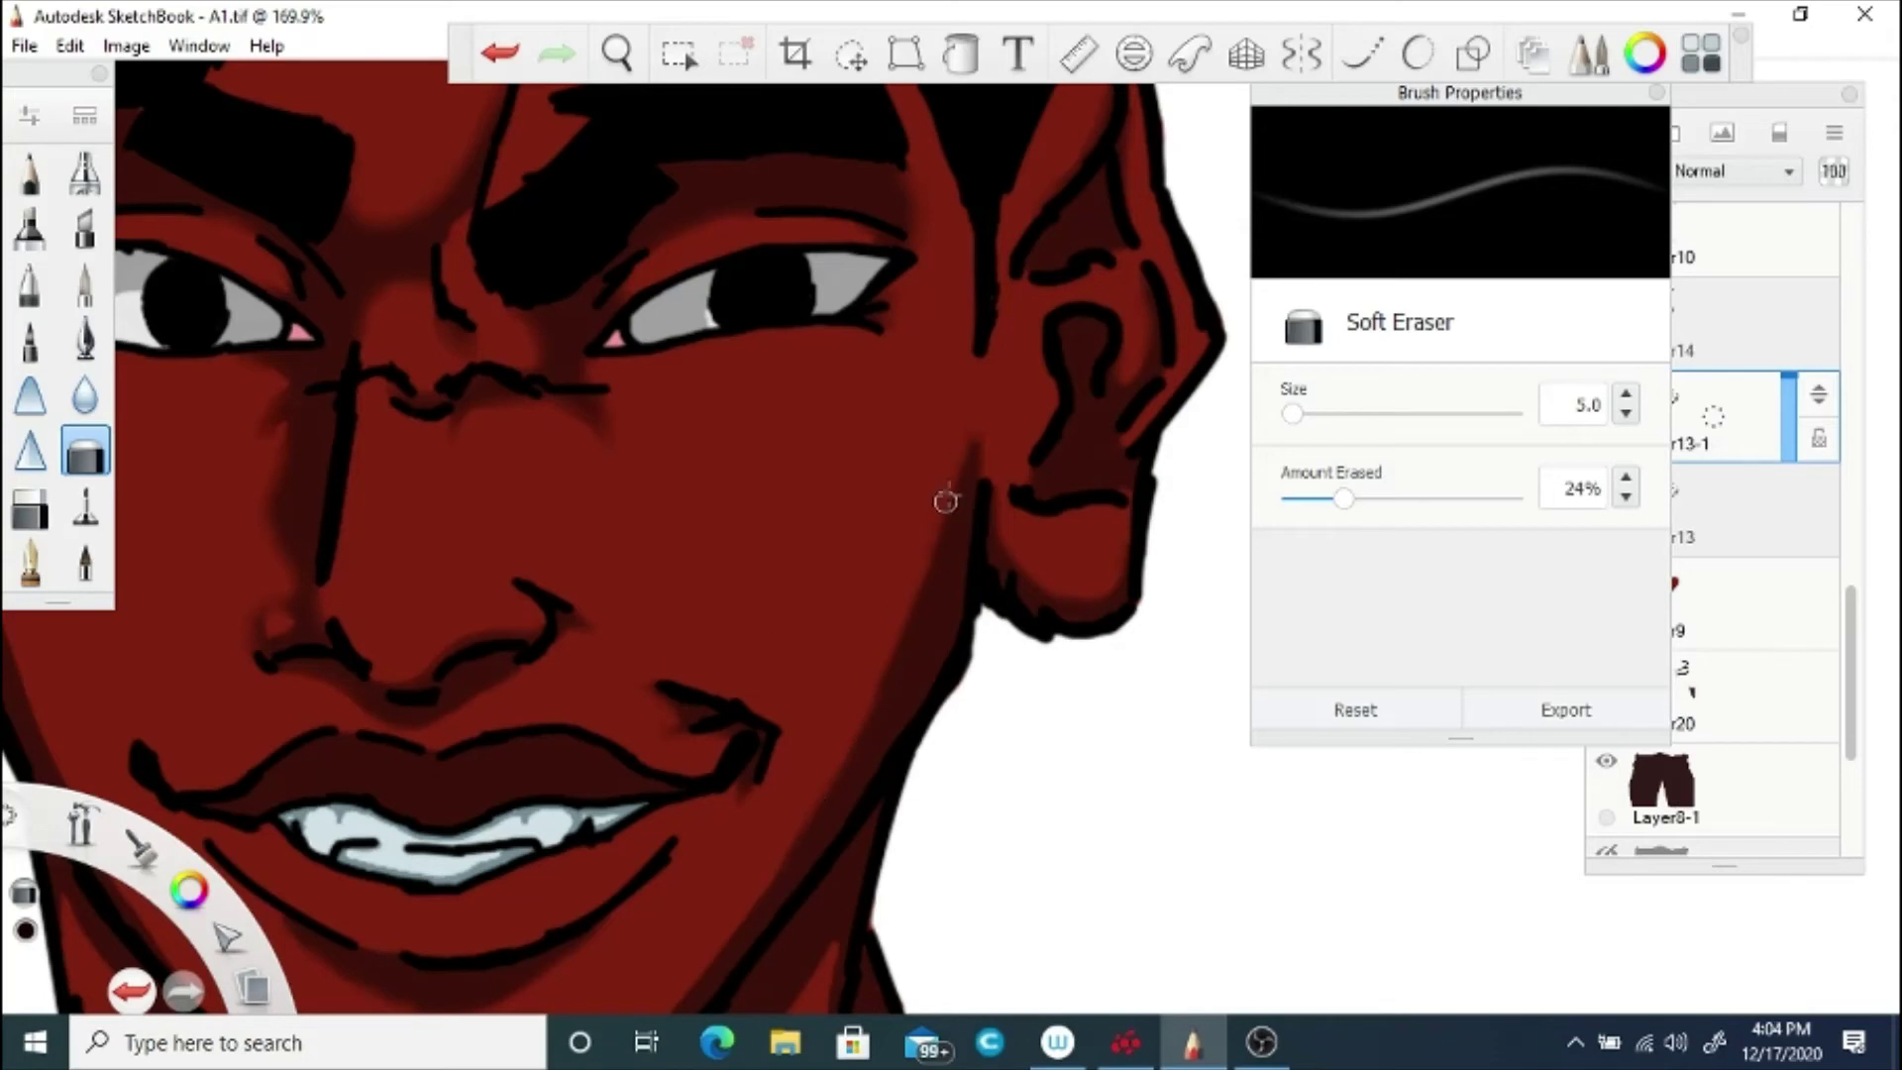
pyautogui.press('space')
pyautogui.moveTo(707, 689); pyautogui.dragTo(845, 306)
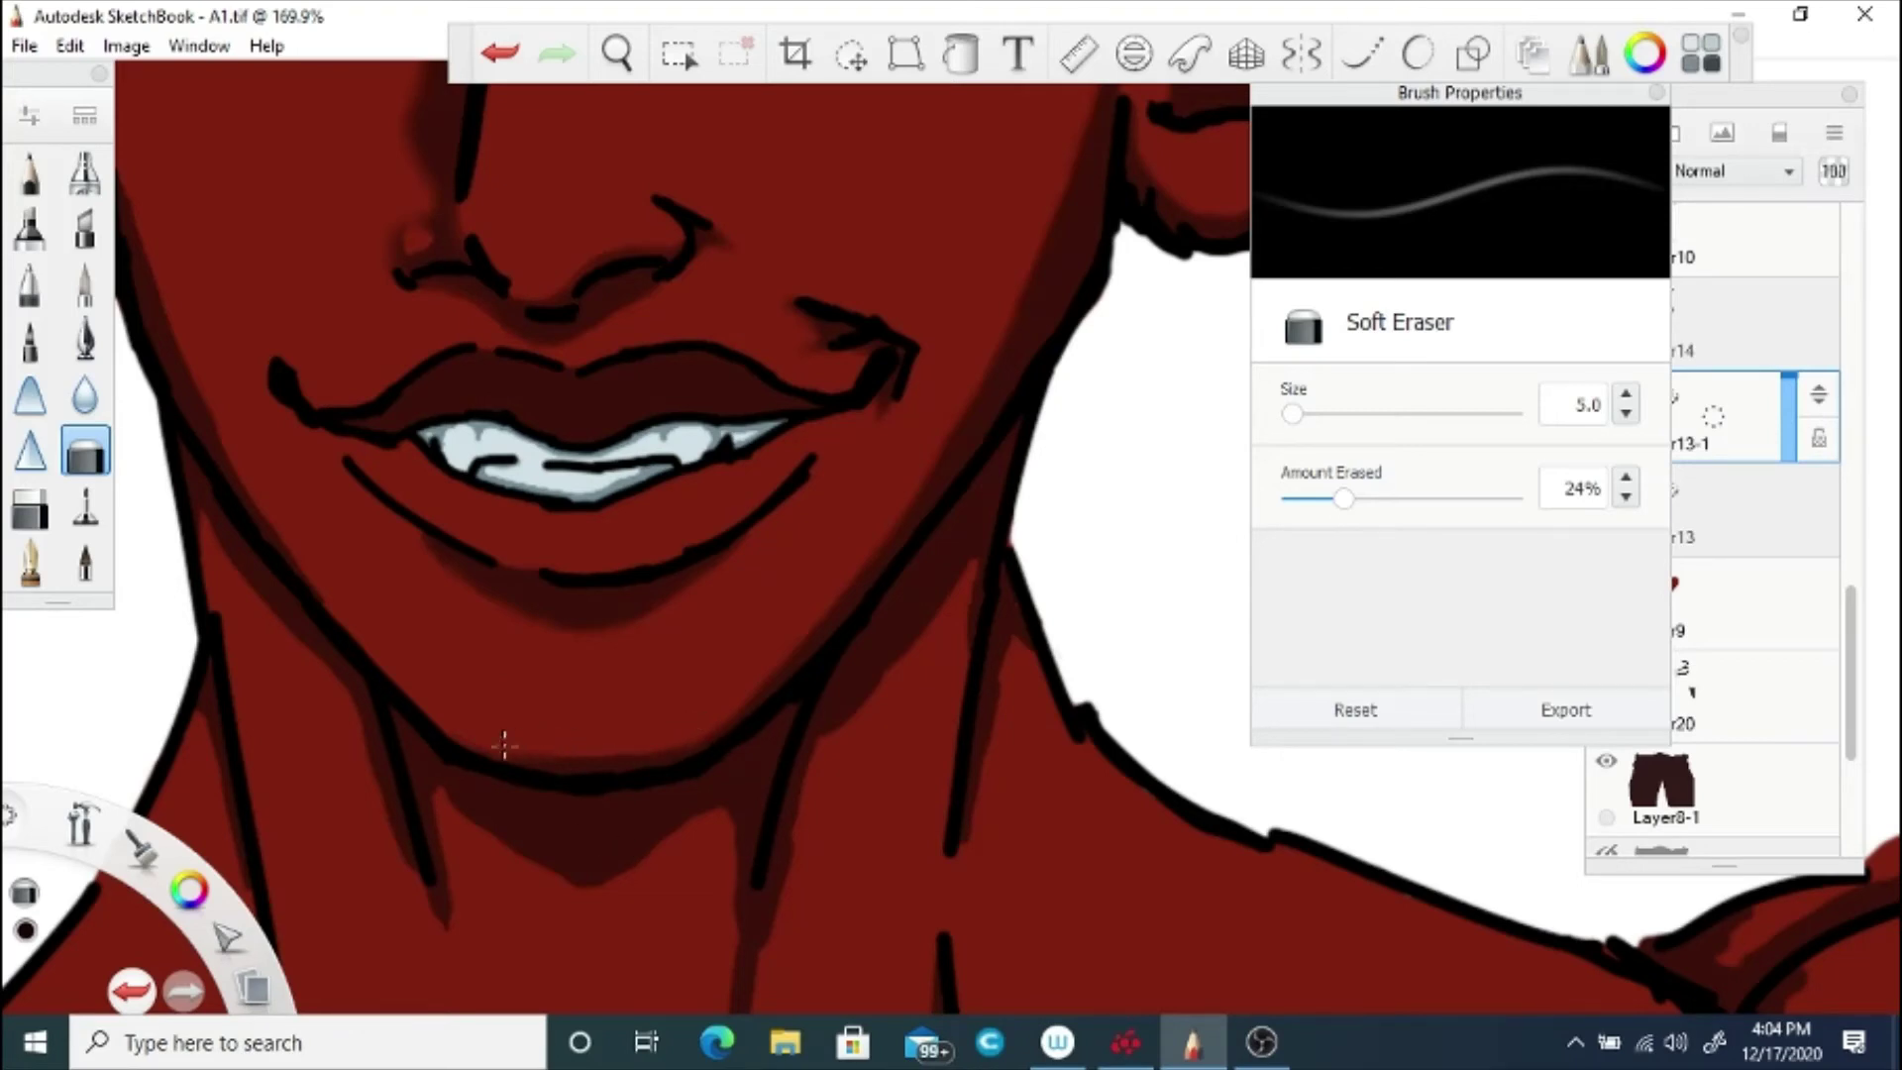
# Step: Soften the jawline shadow on the opposite side of the face, then touch up the cheek beside the other ear
pyautogui.click(616, 53)
pyautogui.moveTo(326, 195); pyautogui.dragTo(646, 392)
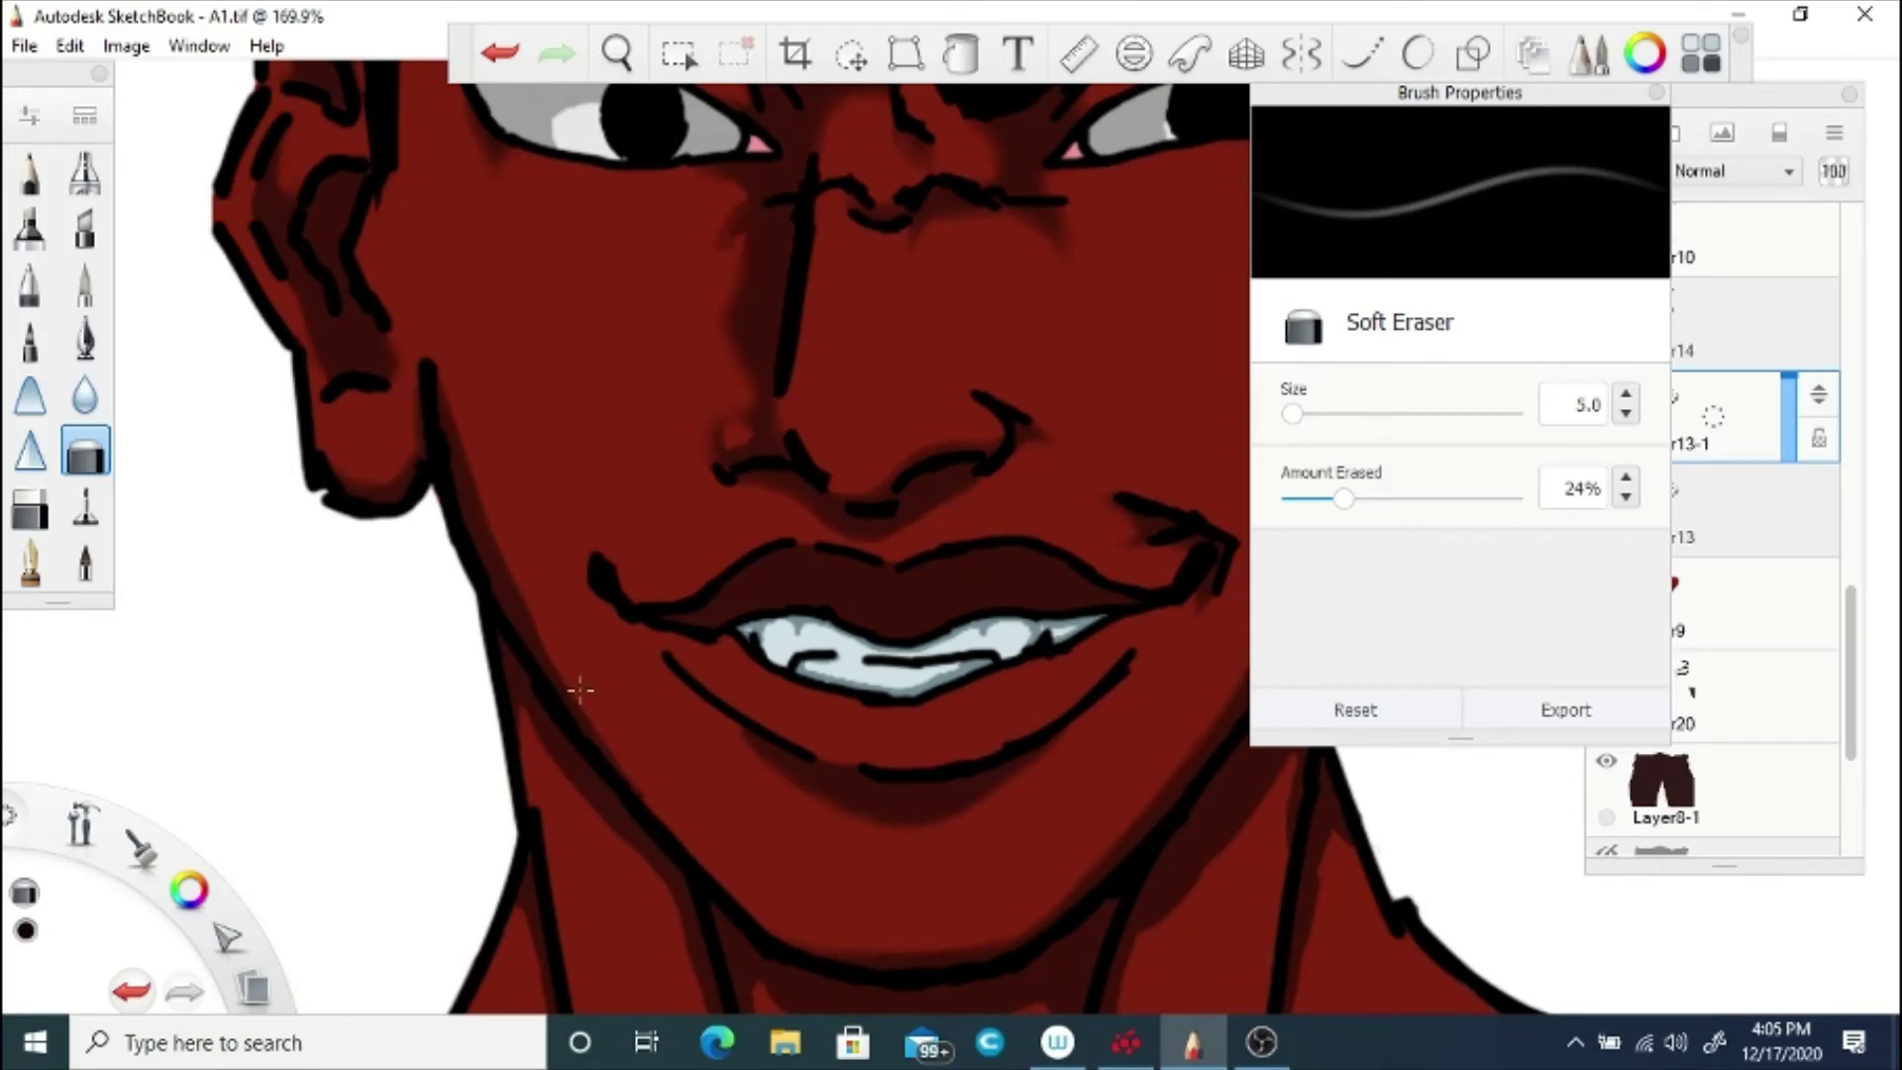
pyautogui.press('space')
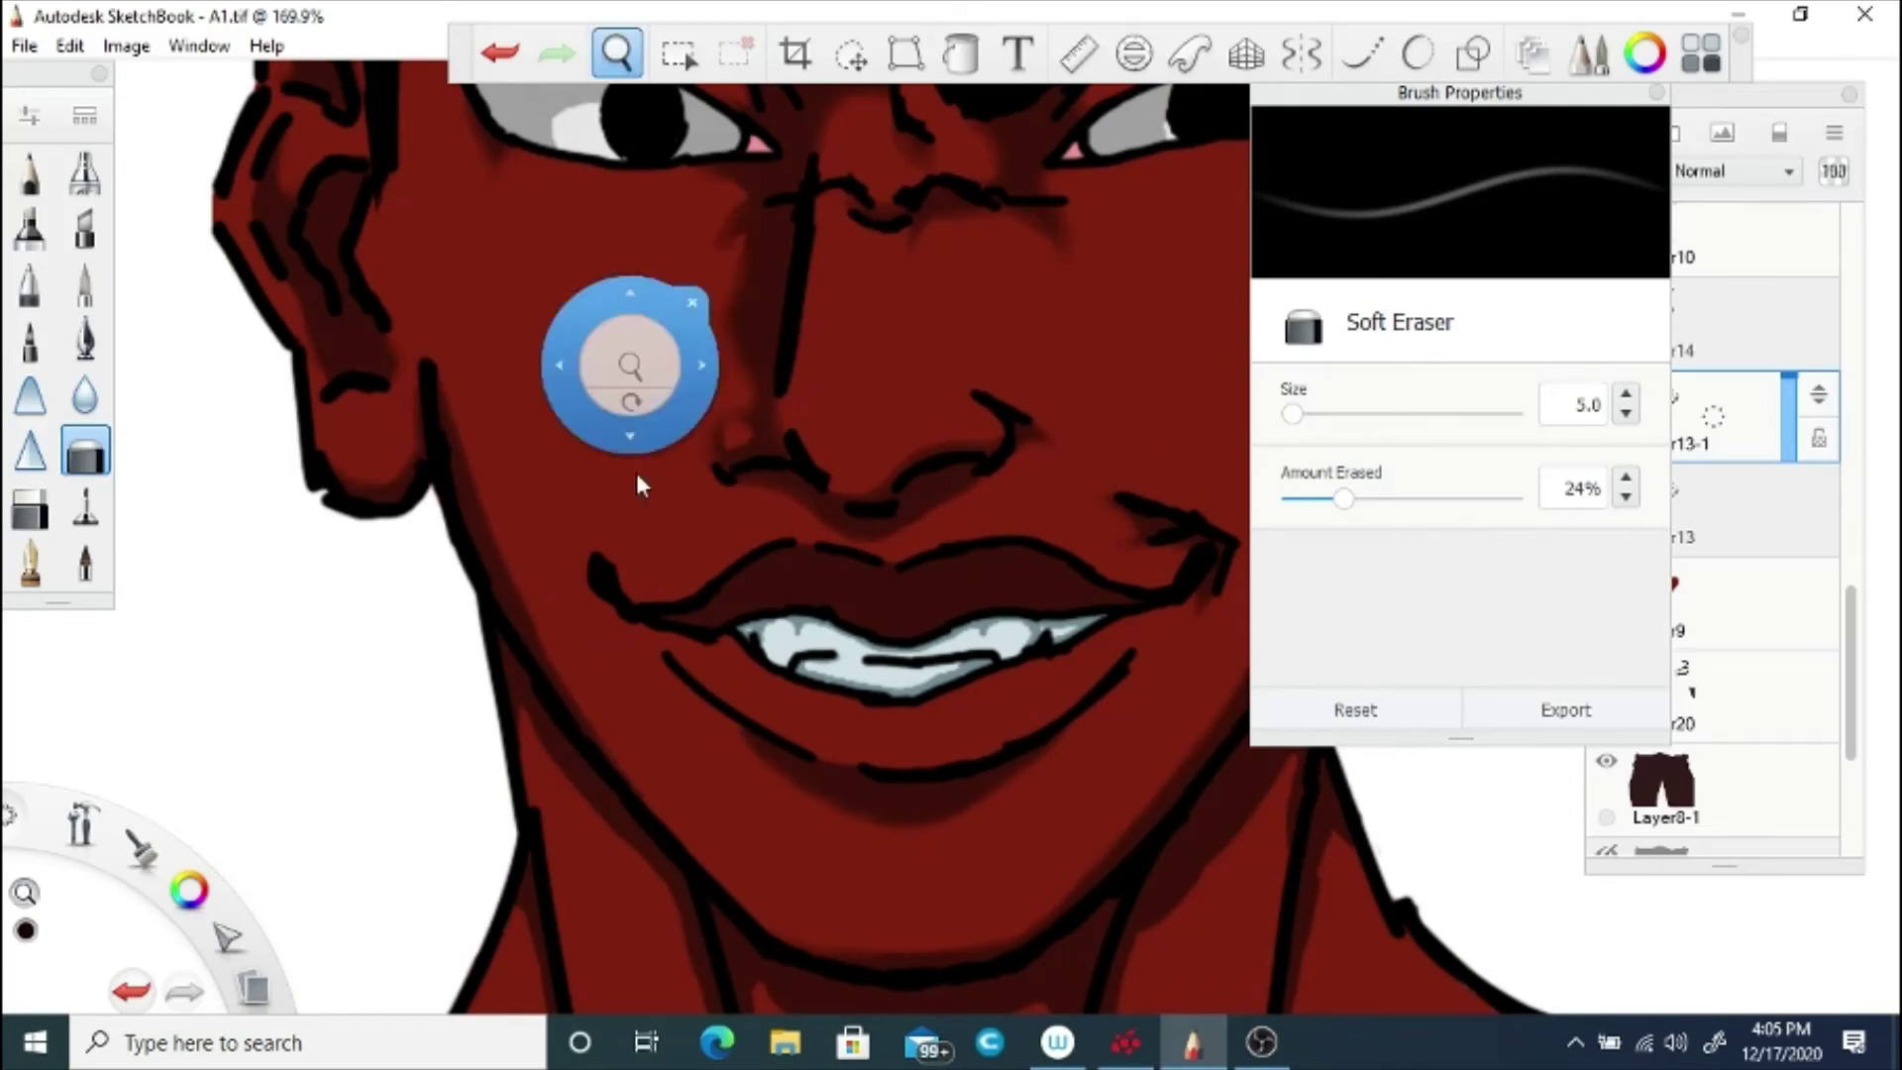
pyautogui.moveTo(636, 473)
pyautogui.mouseDown()
pyautogui.moveTo(813, 736)
pyautogui.moveTo(805, 822)
pyautogui.moveTo(810, 730)
pyautogui.mouseUp()
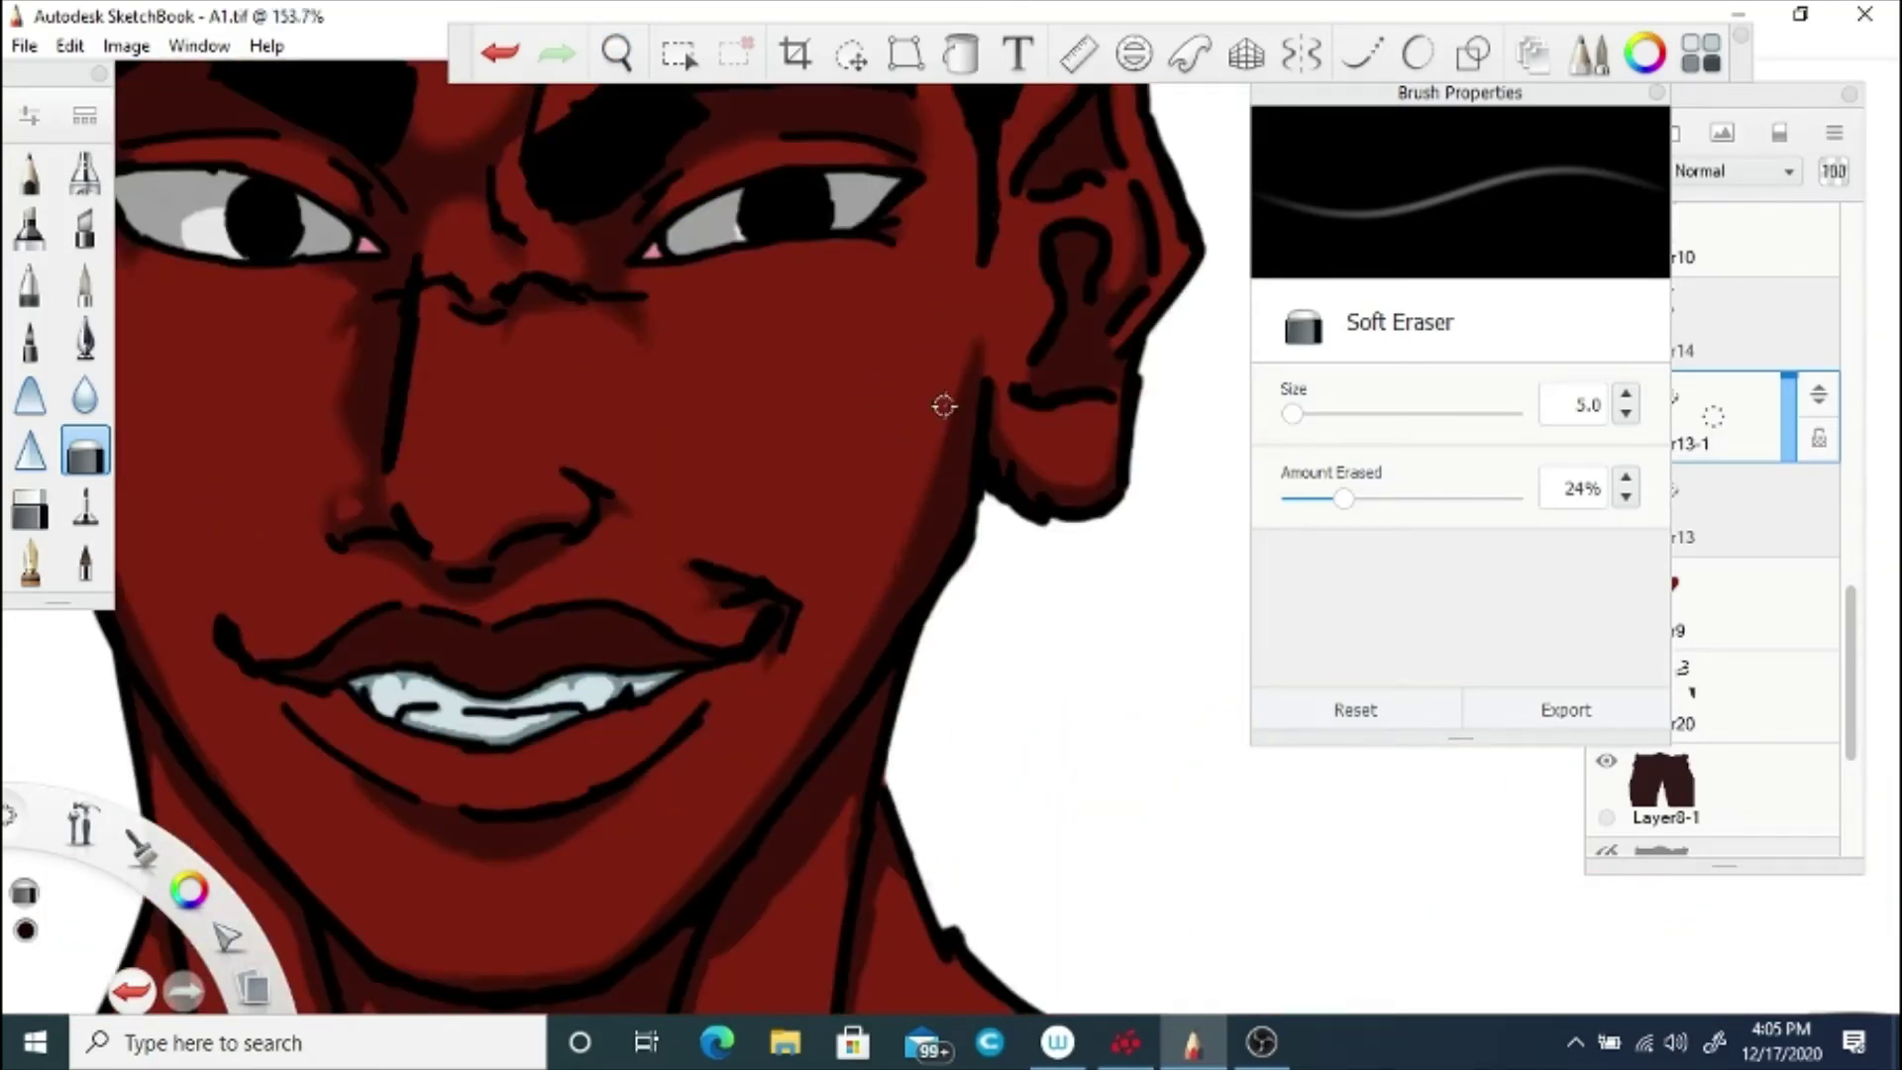
# Step: Review the softened face shading and save the drawing
pyautogui.press('space')
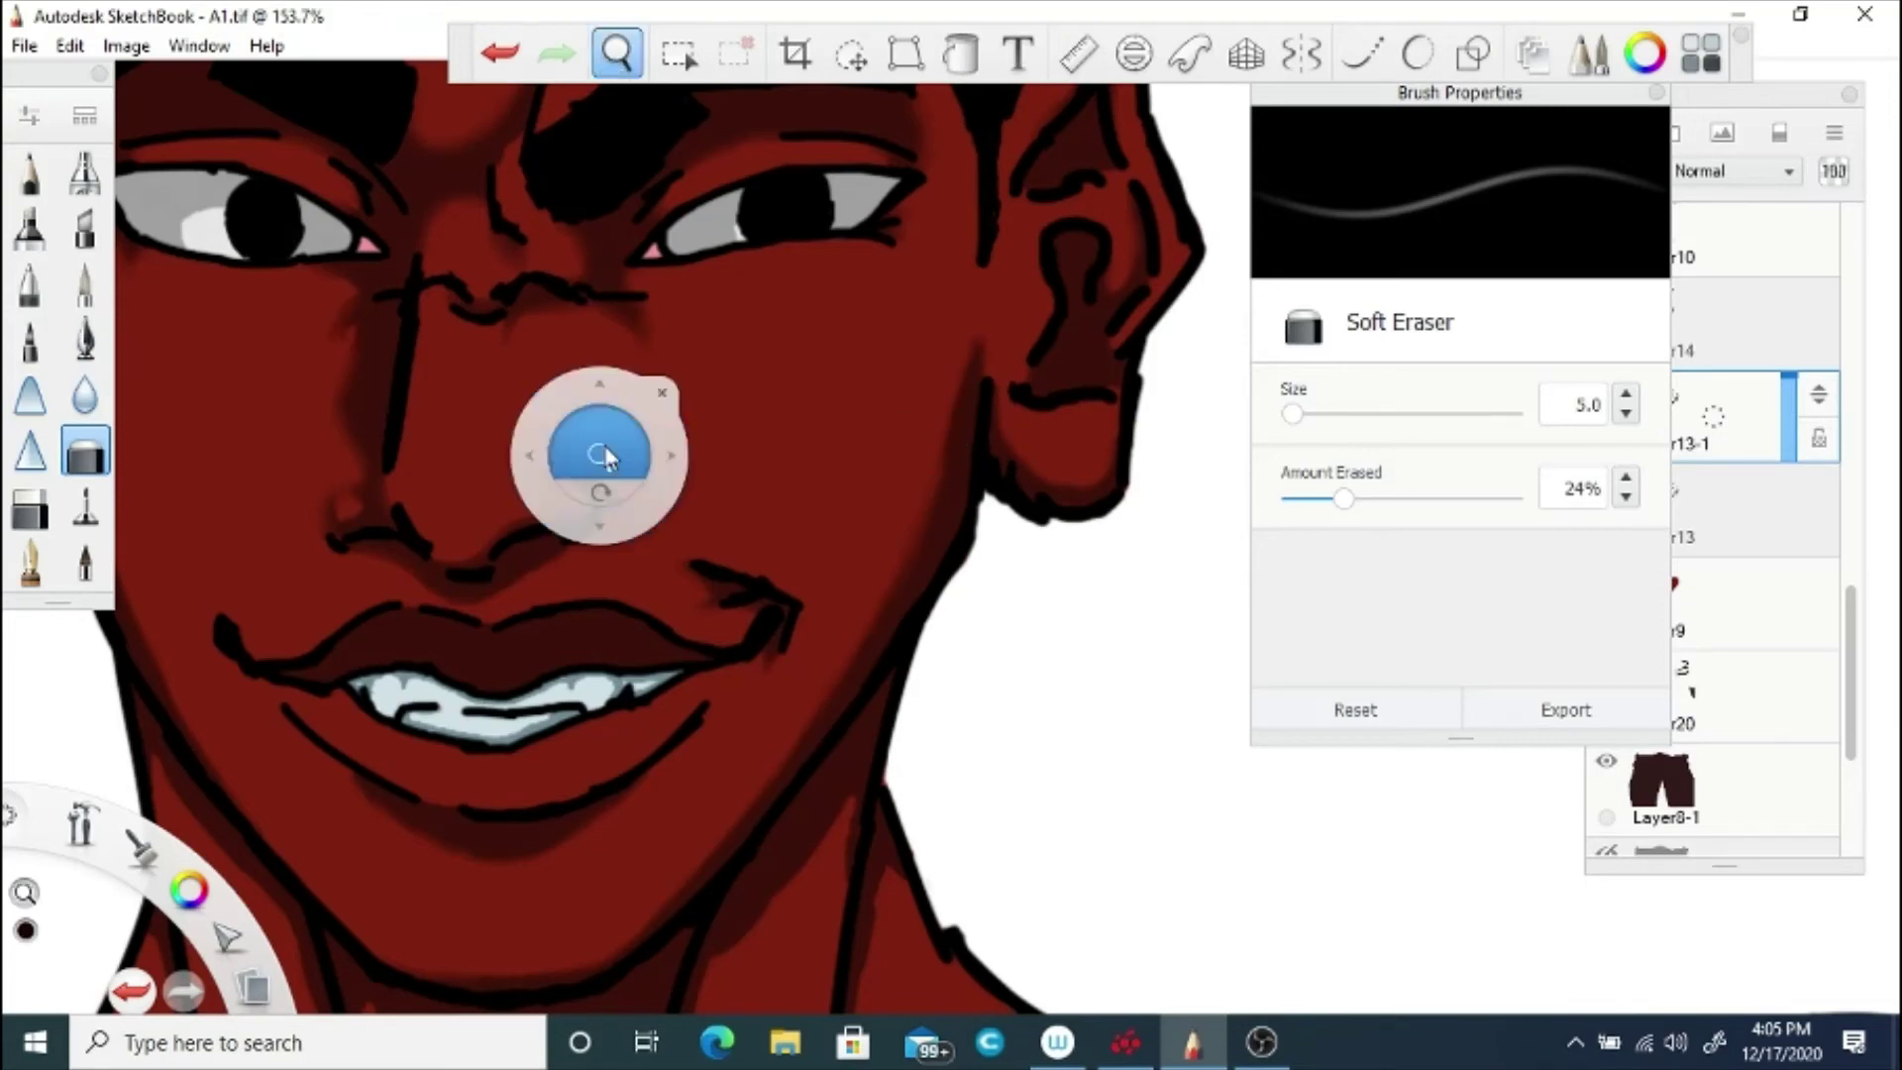
pyautogui.moveTo(595, 445); pyautogui.dragTo(943, 573)
pyautogui.click(23, 45)
pyautogui.click(99, 202)
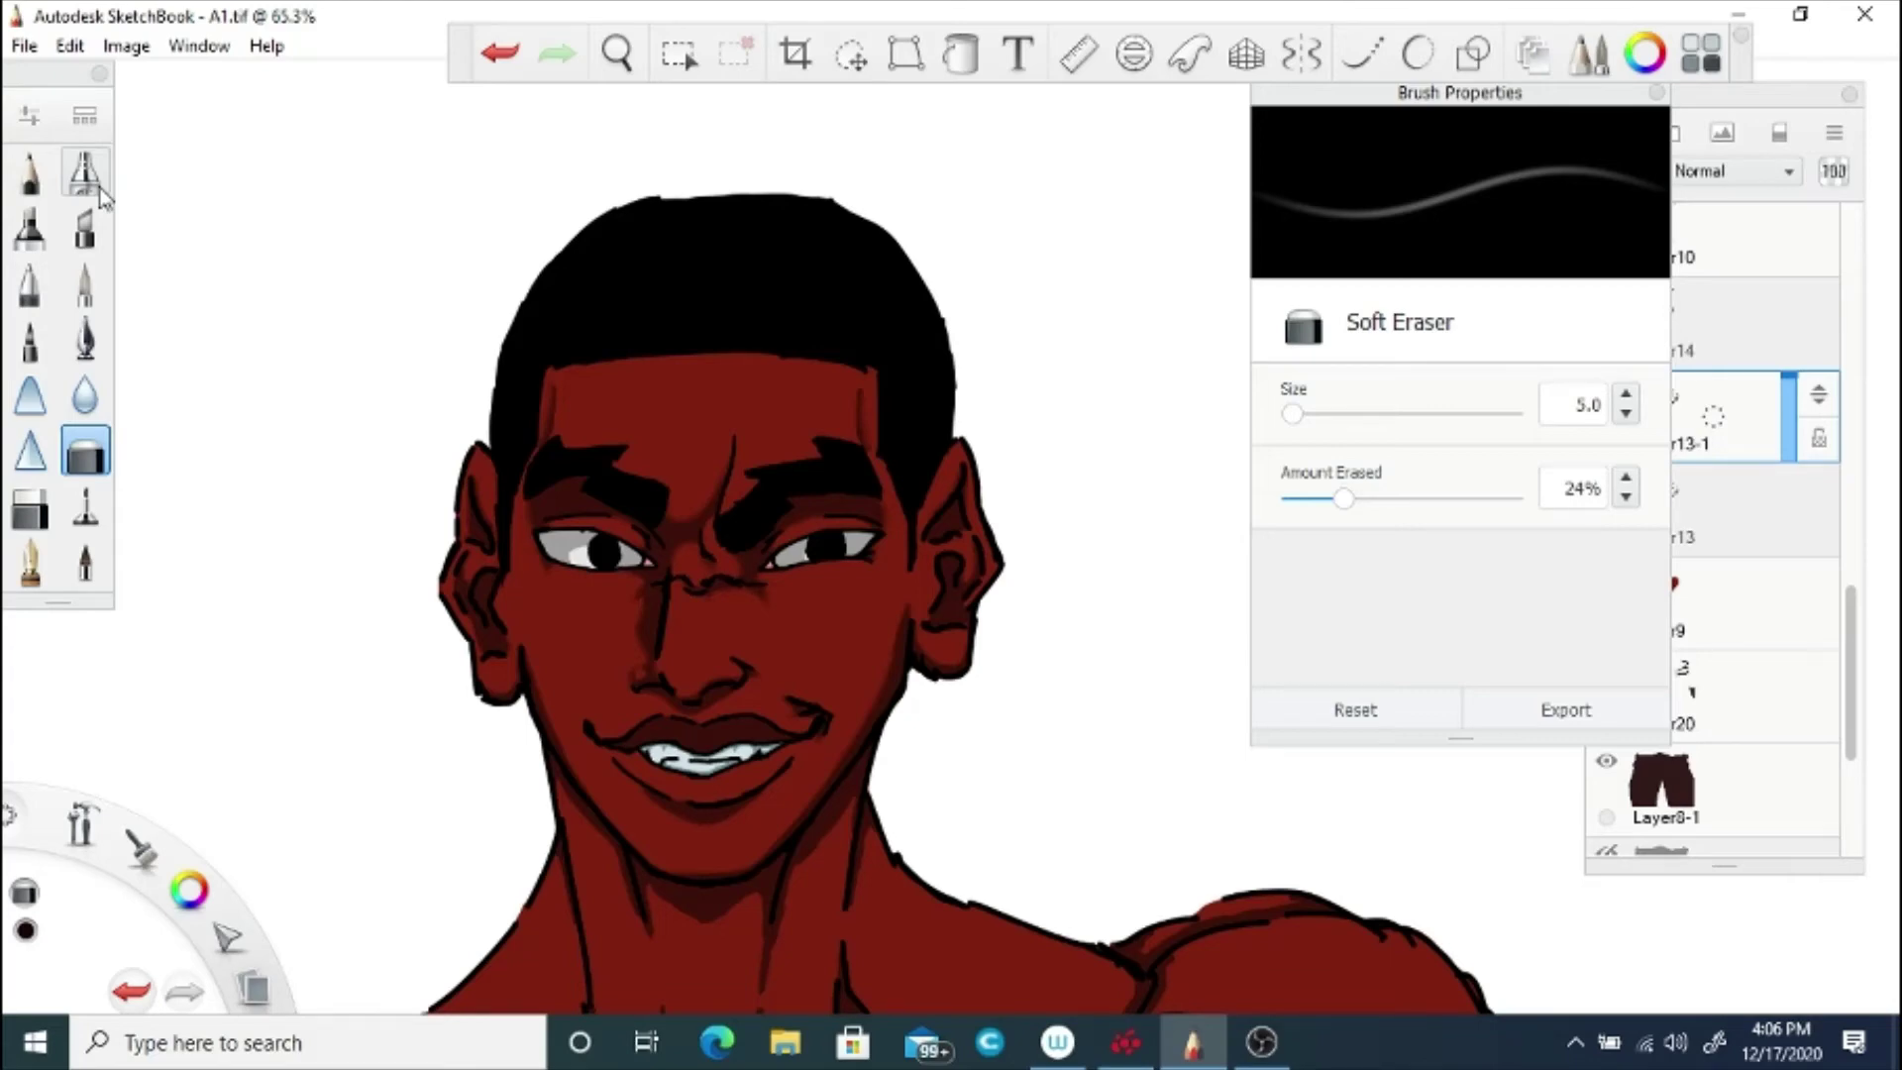
# Step: Set the Soft Eraser size to 8.2 and soften the shadows beneath the chin and along the neck
pyautogui.click(622, 65)
pyautogui.moveTo(686, 604); pyautogui.dragTo(907, 582)
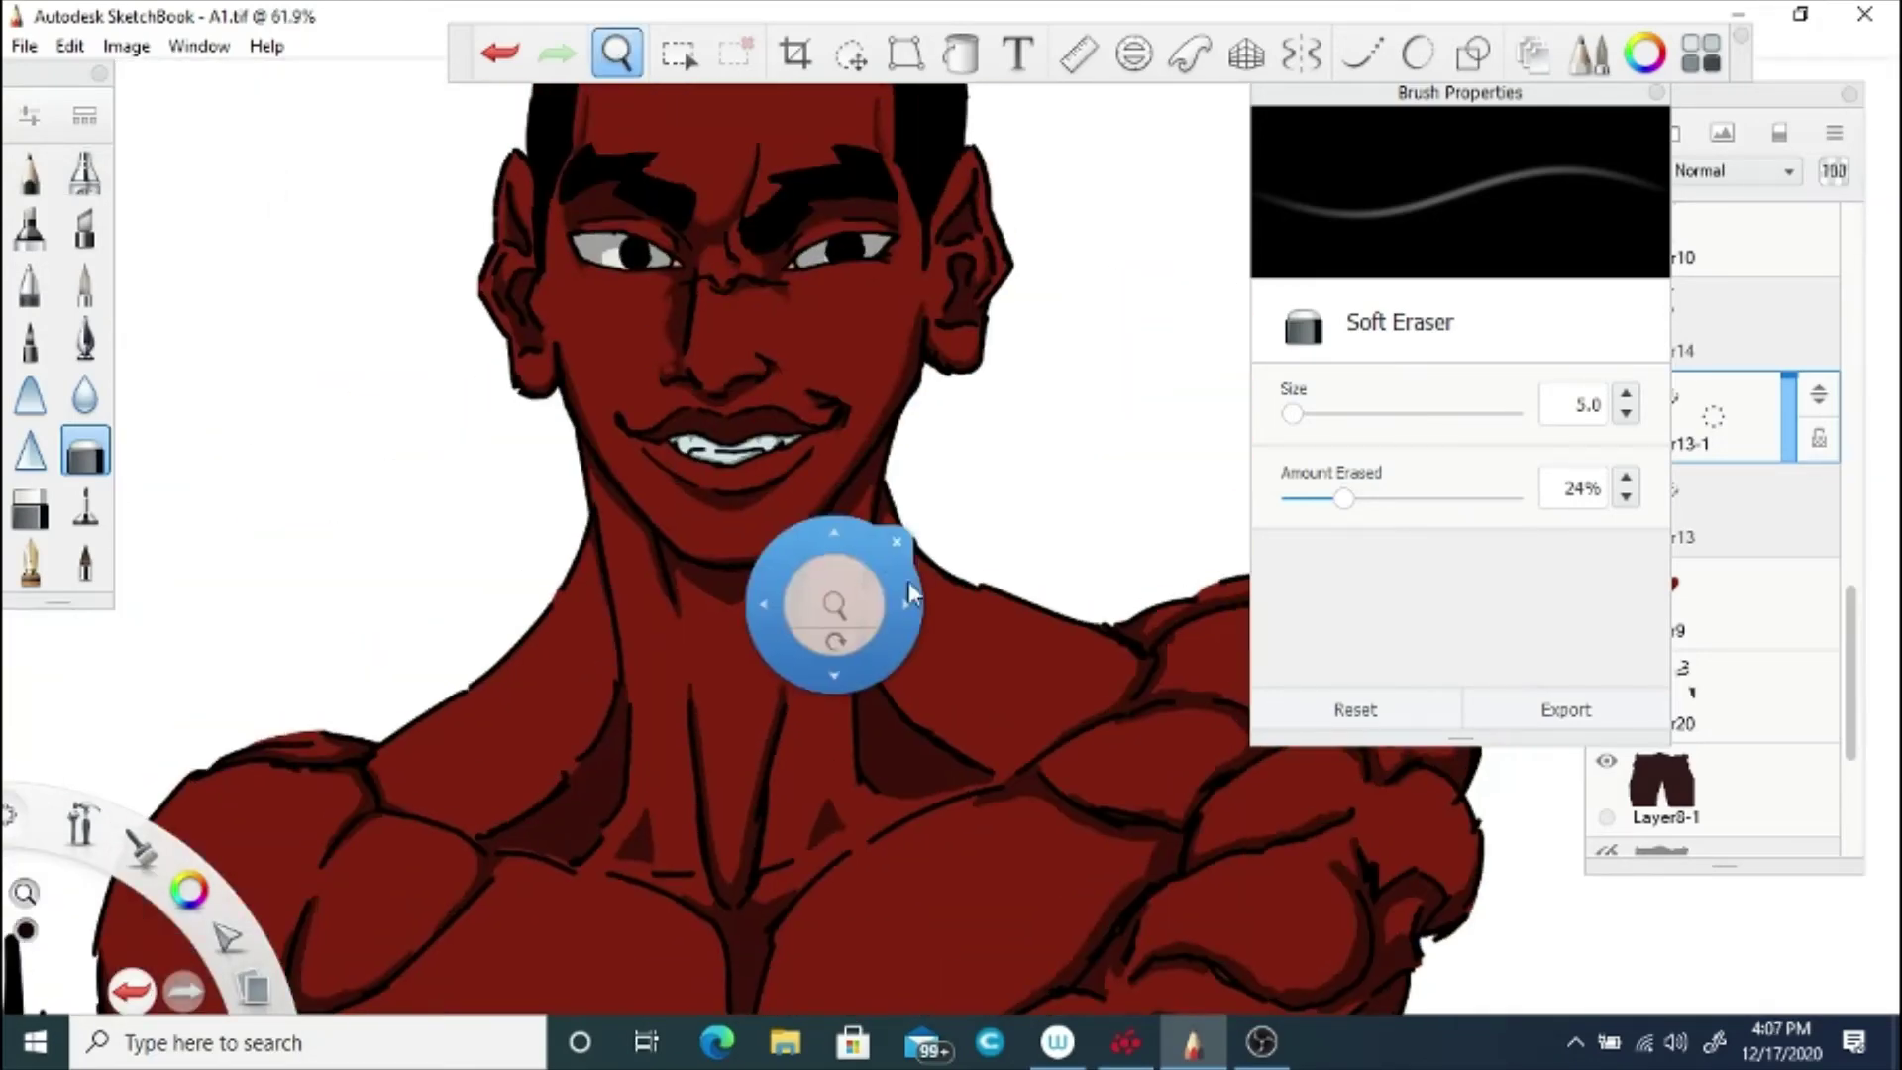
pyautogui.click(904, 514)
pyautogui.moveTo(1294, 416); pyautogui.dragTo(1300, 416)
pyautogui.click(617, 54)
pyautogui.moveTo(662, 555)
pyautogui.mouseDown()
pyautogui.moveTo(790, 696)
pyautogui.moveTo(757, 490)
pyautogui.mouseUp()
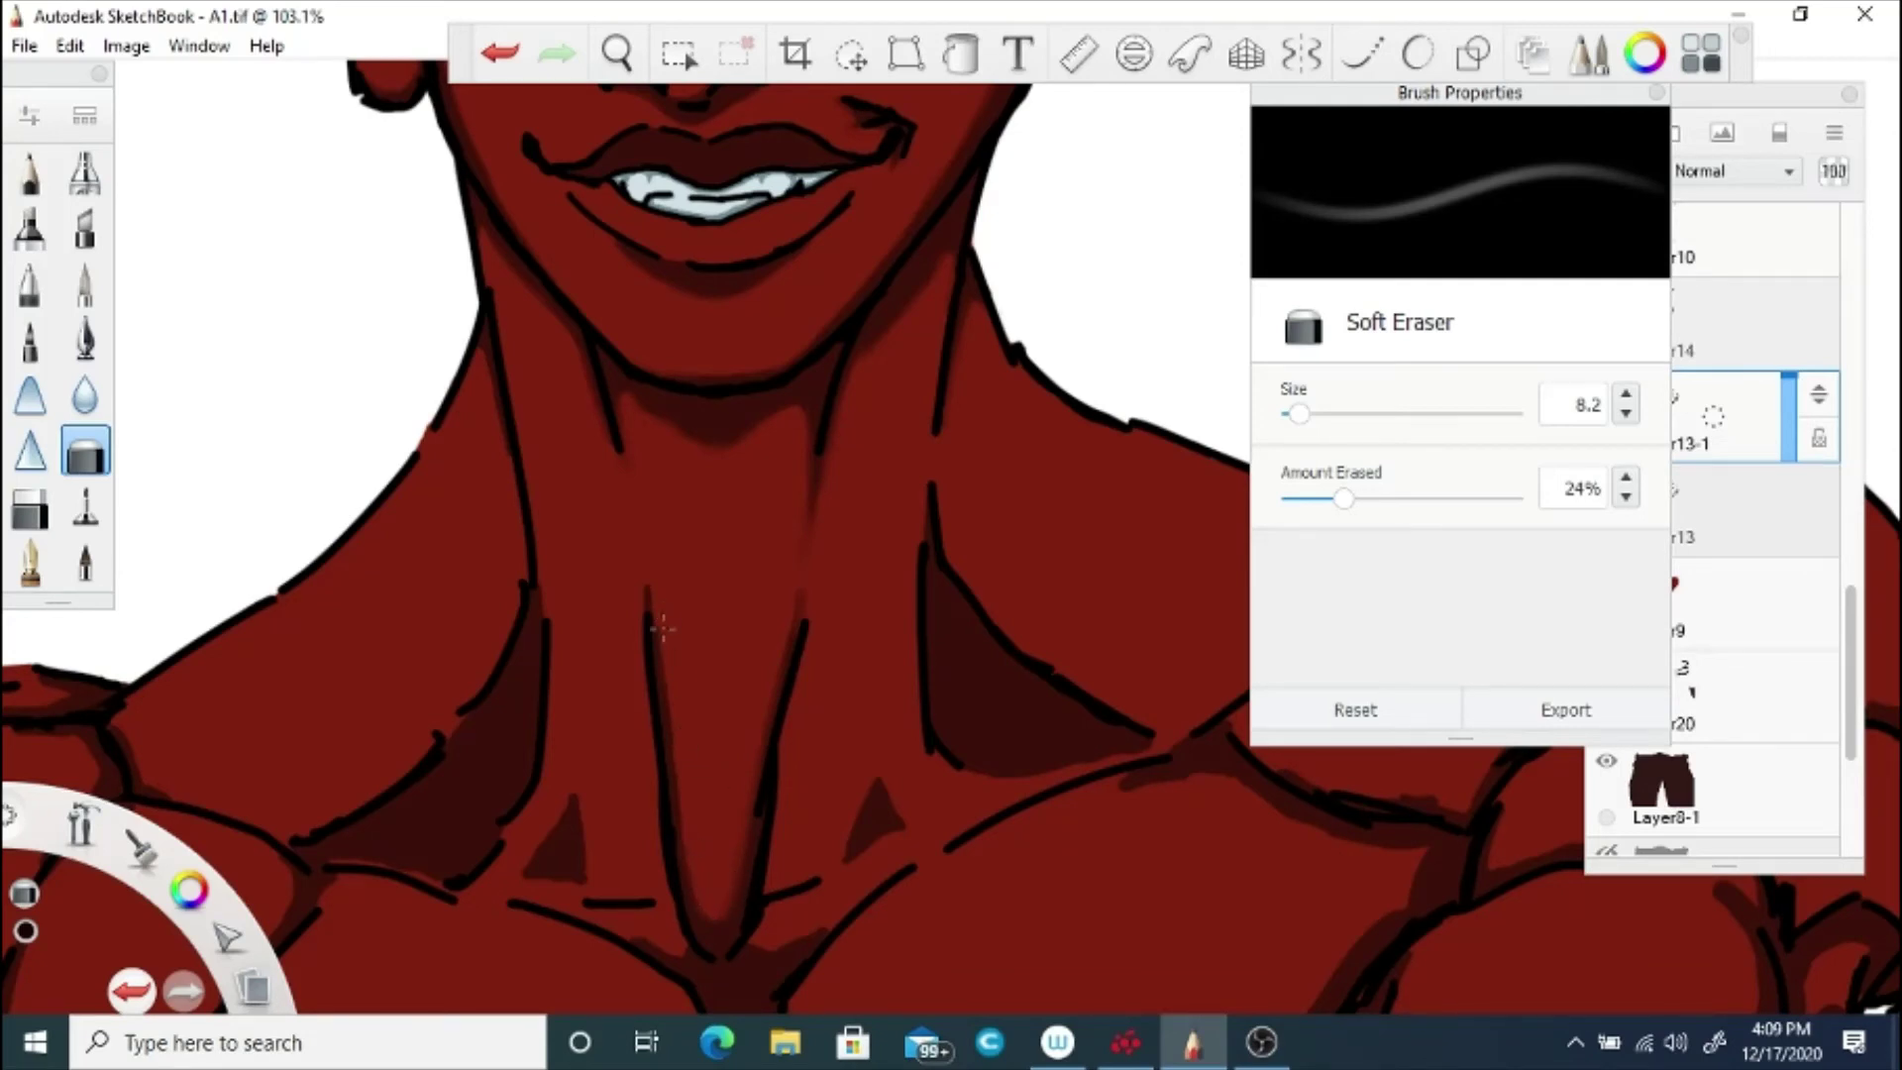
pyautogui.moveTo(664, 628); pyautogui.dragTo(646, 584)
# Step: Blend the small triangular collarbone shadows and the edge of the neck hollow beside the extended arm's shoulder
pyautogui.press('space')
pyautogui.moveTo(707, 729); pyautogui.dragTo(661, 693)
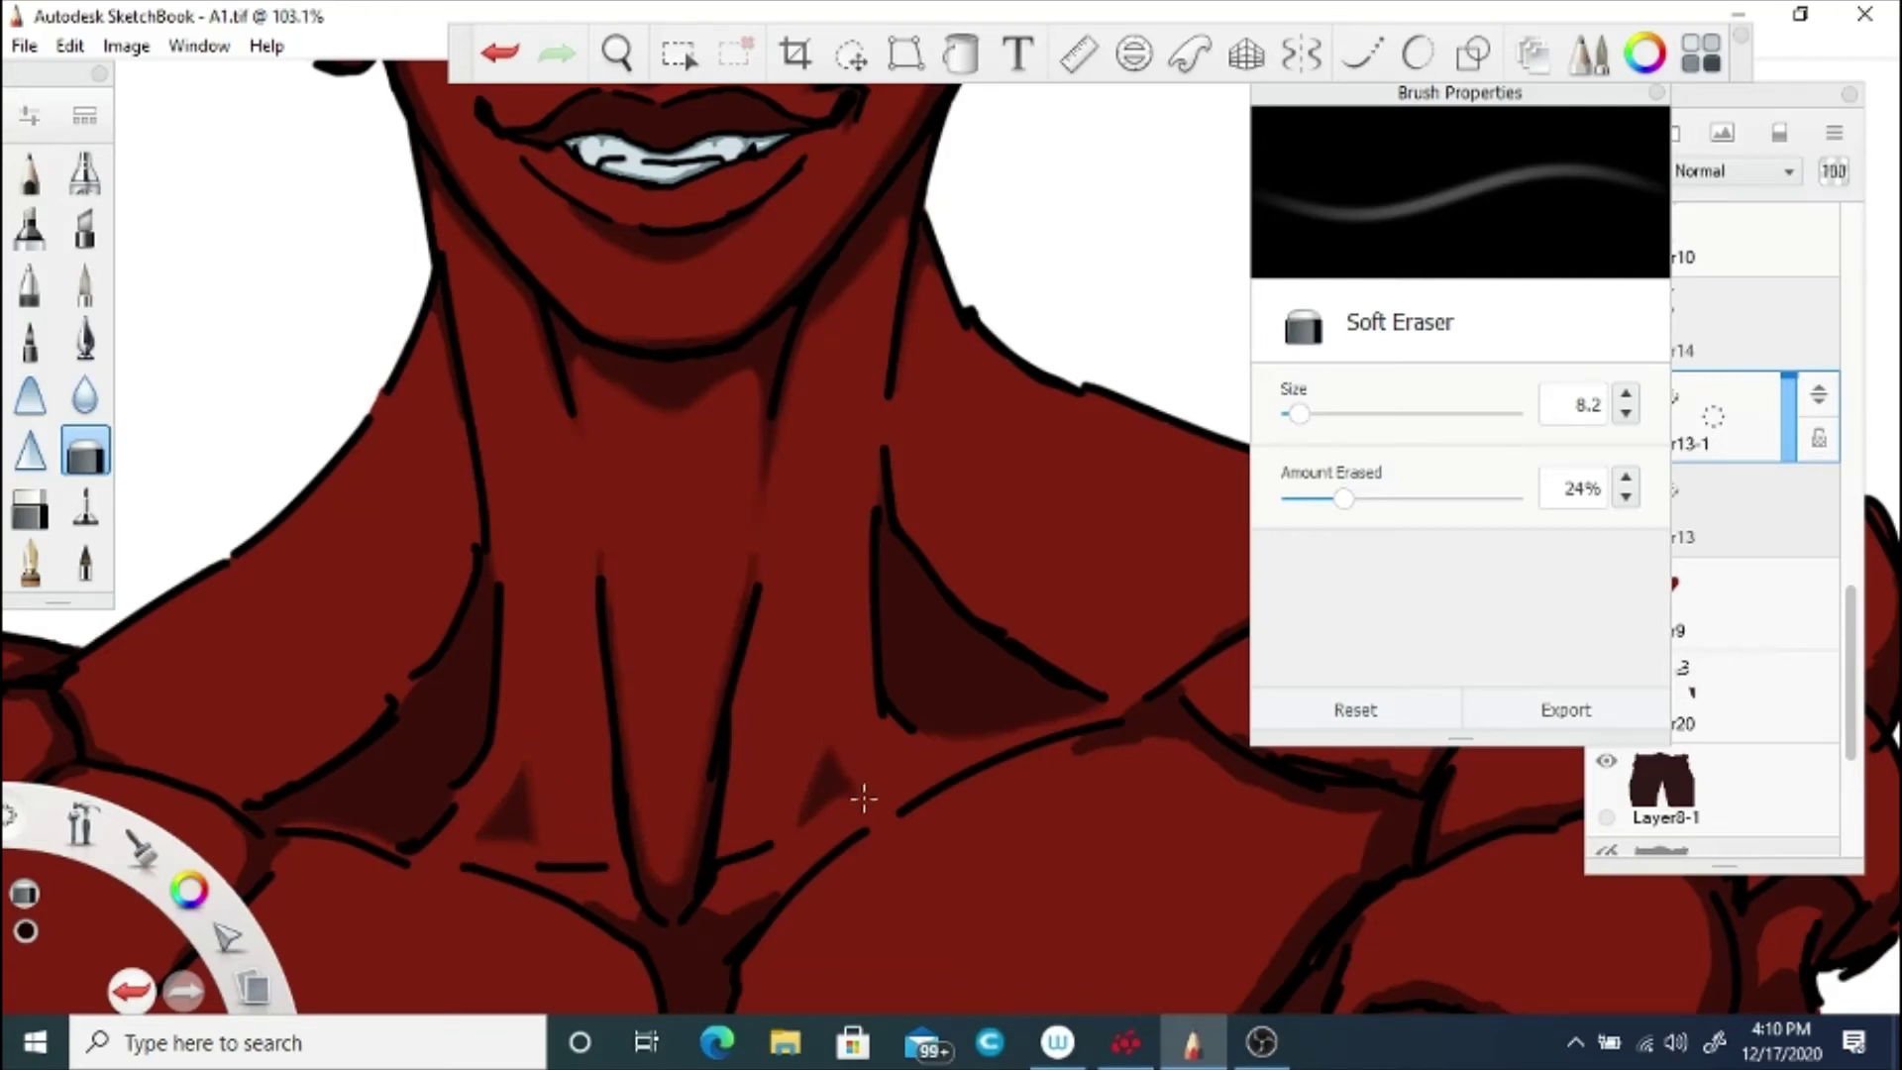
pyautogui.click(616, 54)
pyautogui.moveTo(643, 614)
pyautogui.mouseDown()
pyautogui.moveTo(871, 779)
pyautogui.moveTo(853, 717)
pyautogui.moveTo(916, 693)
pyautogui.mouseUp()
pyautogui.click(937, 680)
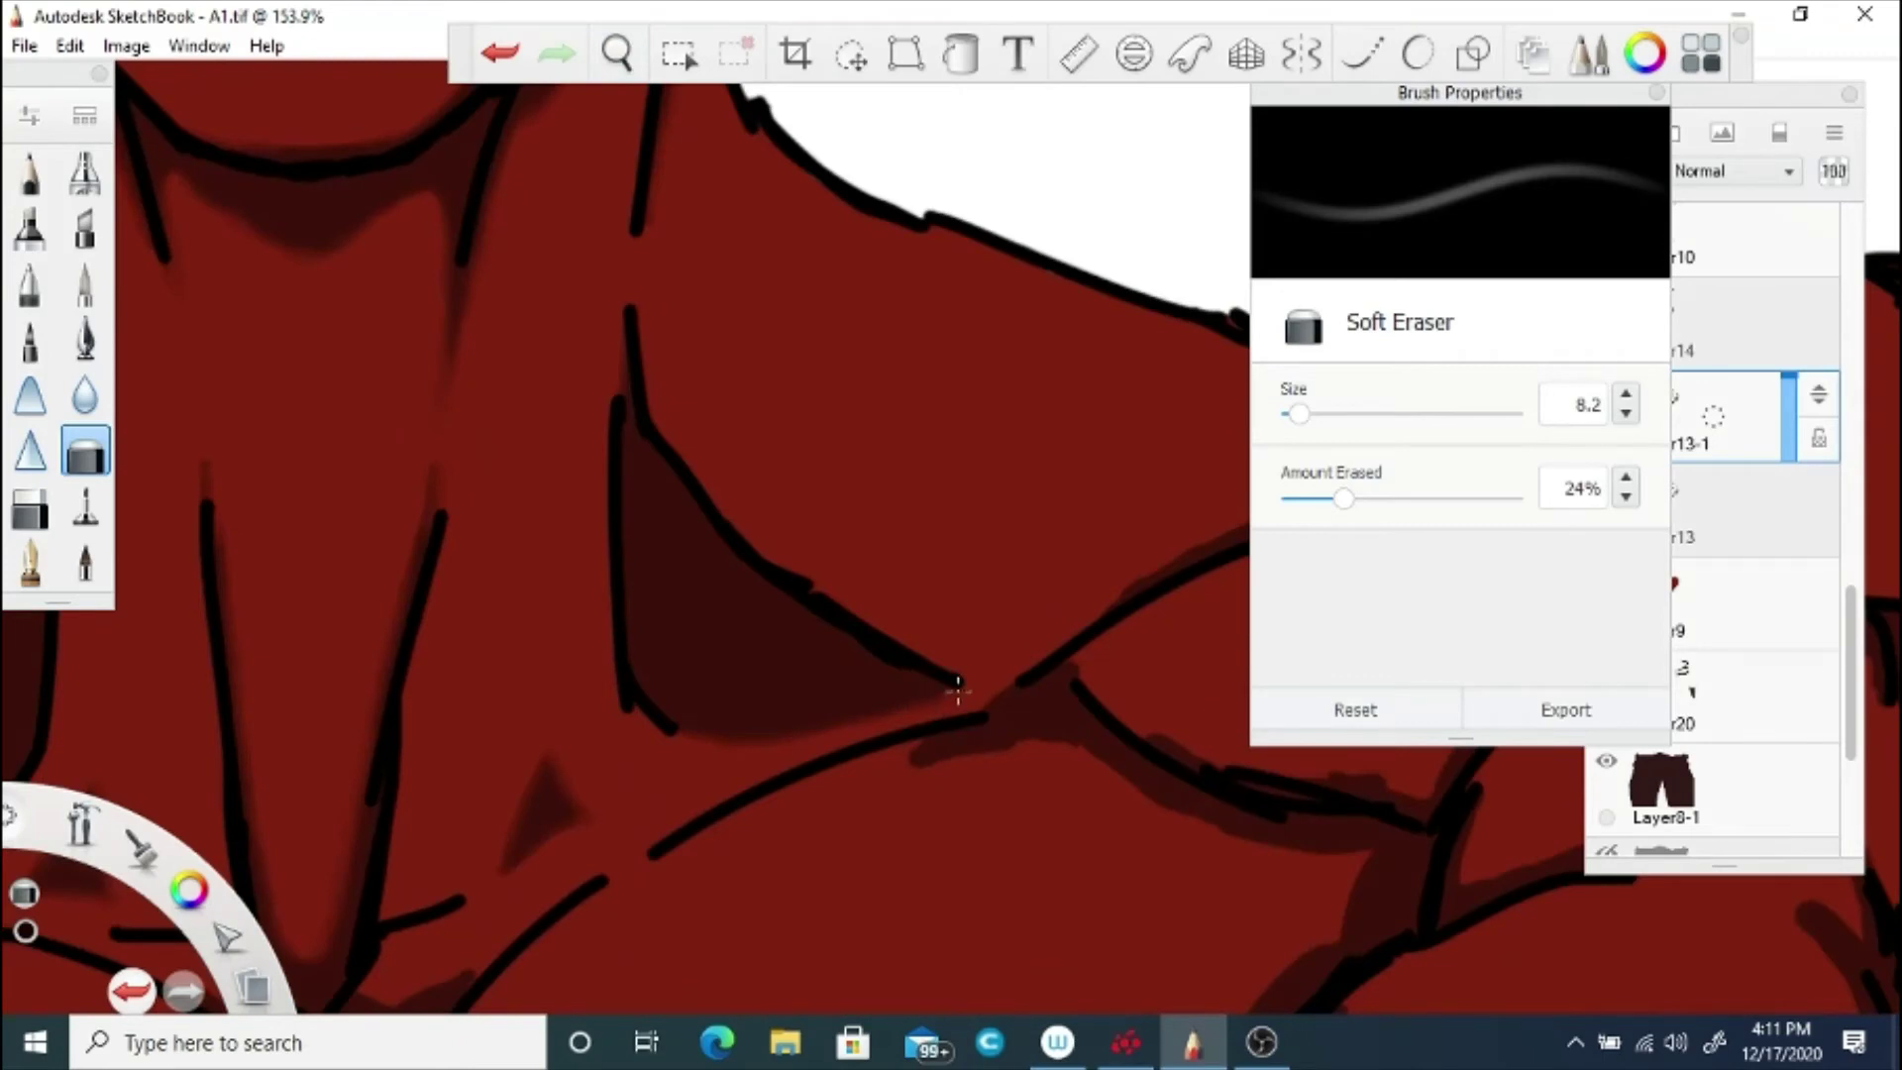
# Step: Soften the neck hollow shadow on the lowered arm's side and touch up the throat and under-chin shading
pyautogui.press('space')
pyautogui.moveTo(492, 637); pyautogui.dragTo(300, 765)
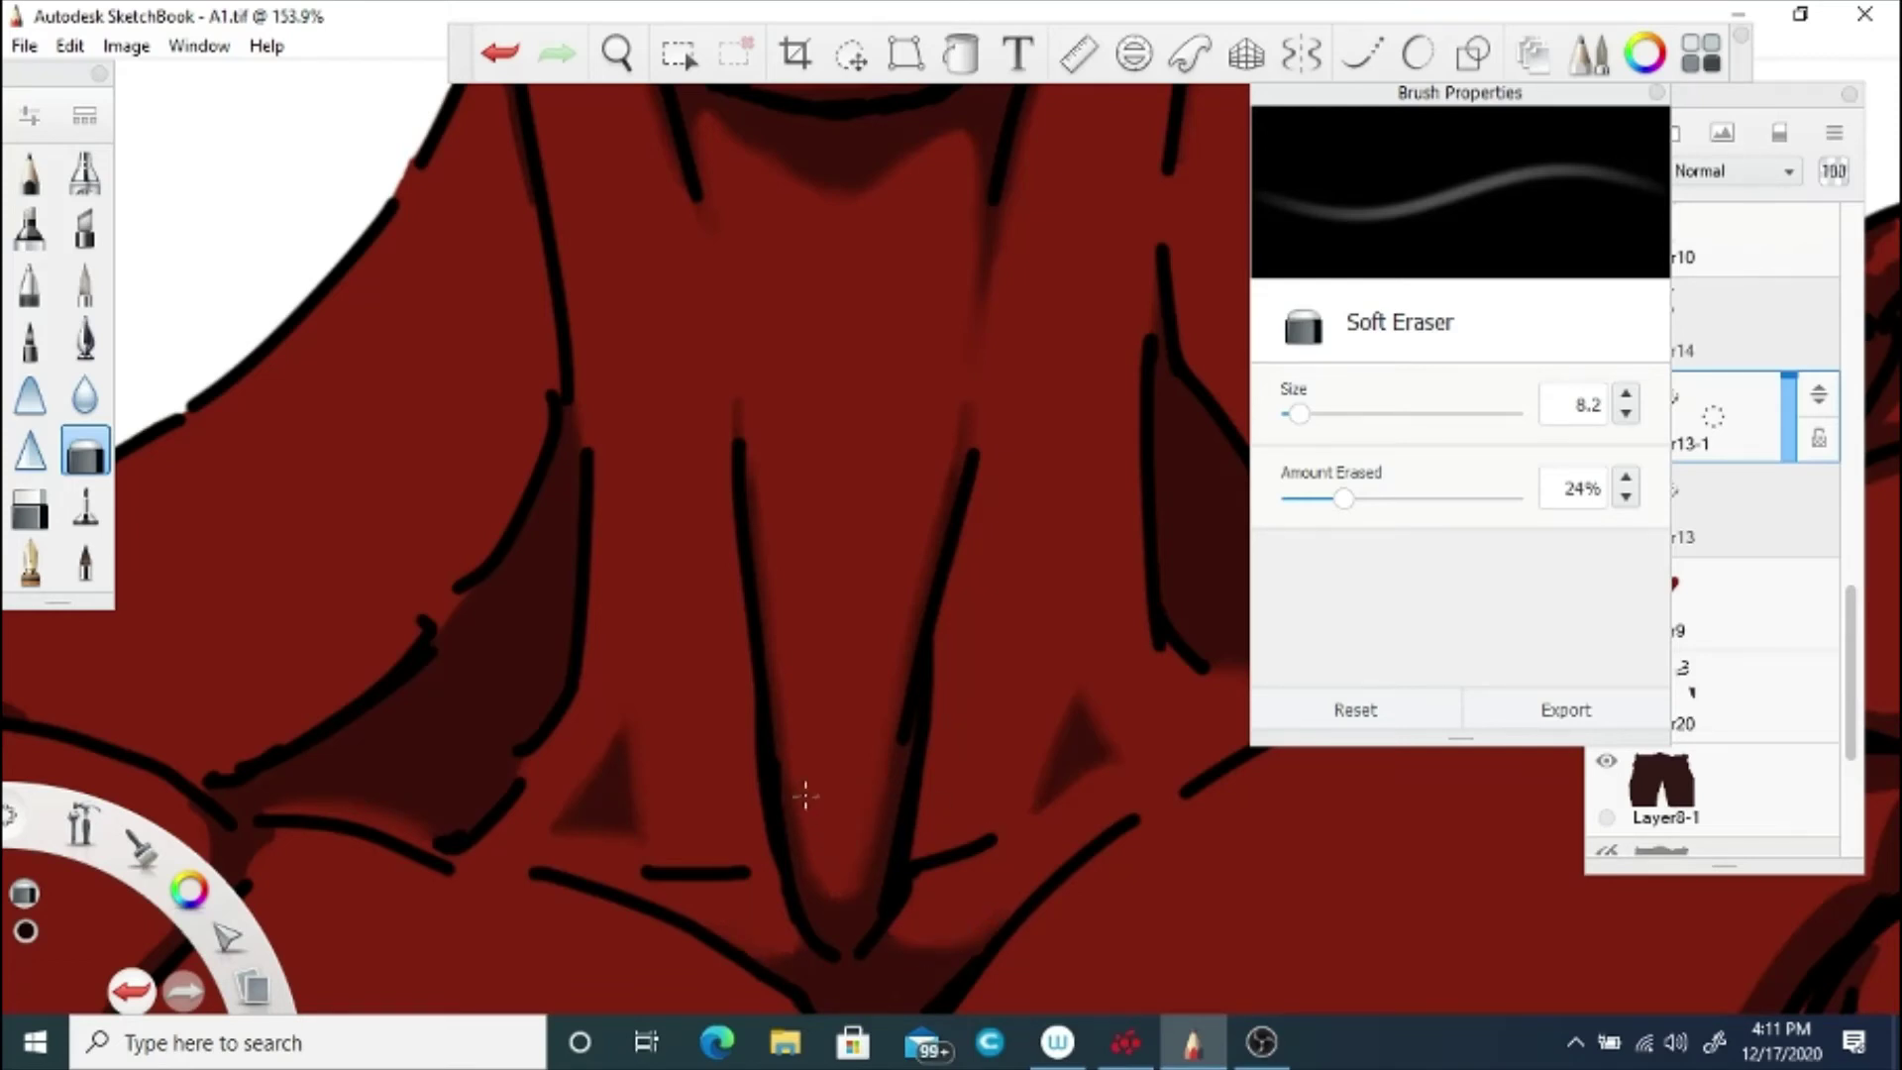
pyautogui.press('space')
pyautogui.moveTo(599, 545); pyautogui.dragTo(794, 584)
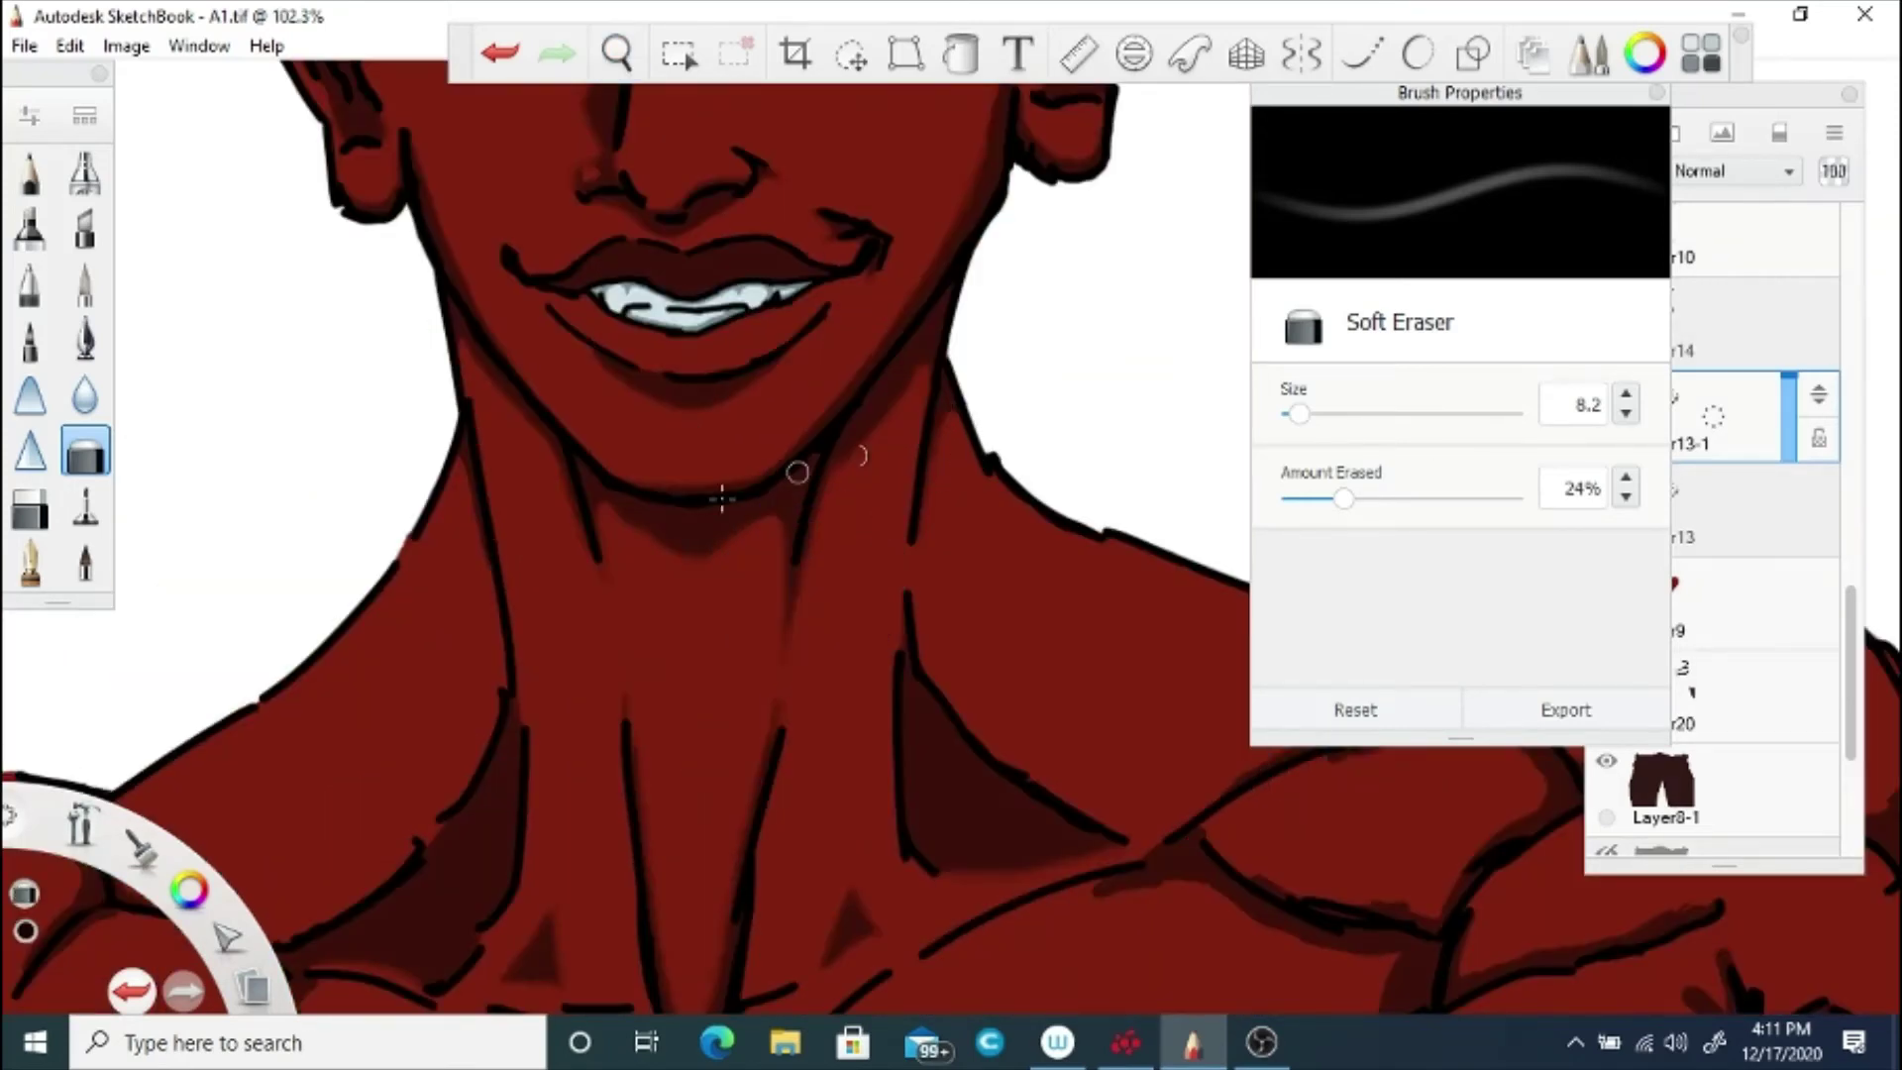
pyautogui.click(616, 54)
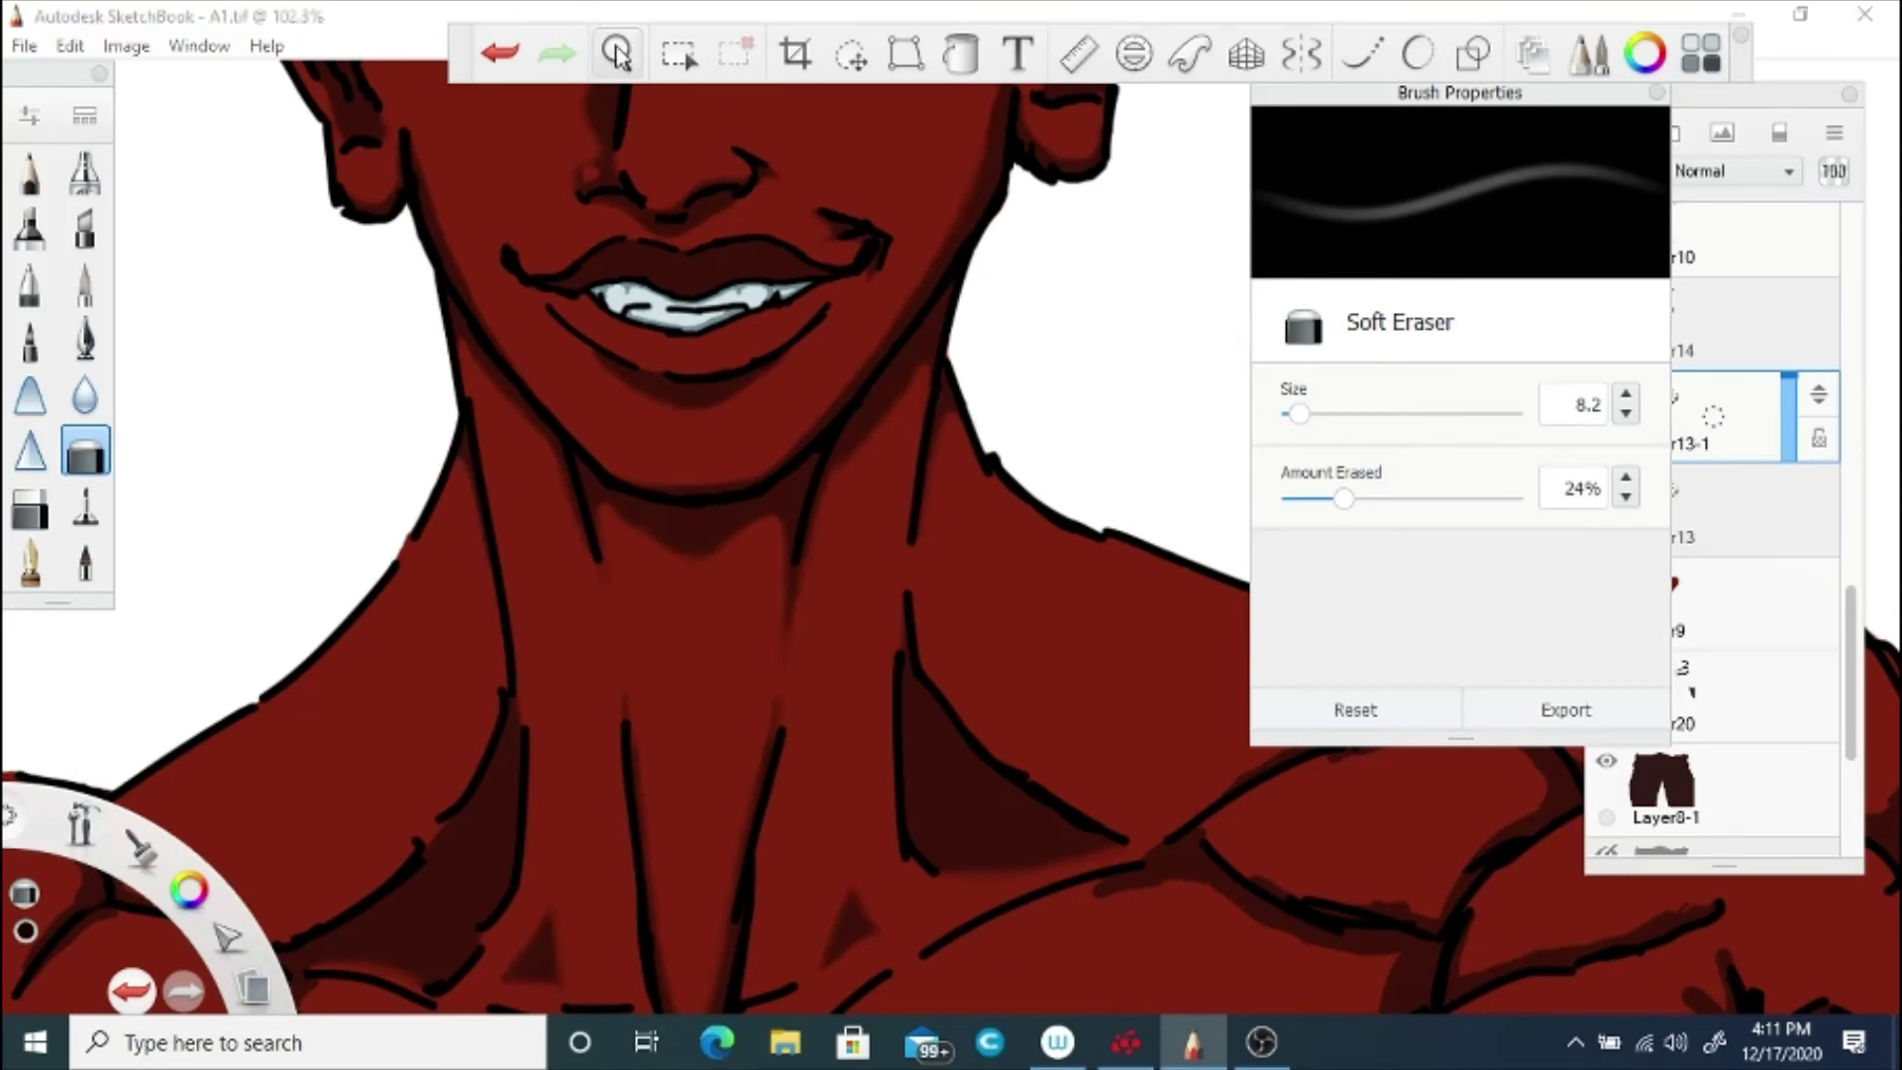
# Step: Save the drawing and set the Soft Eraser's Amount Erased to 31%
pyautogui.moveTo(684, 605); pyautogui.dragTo(730, 607)
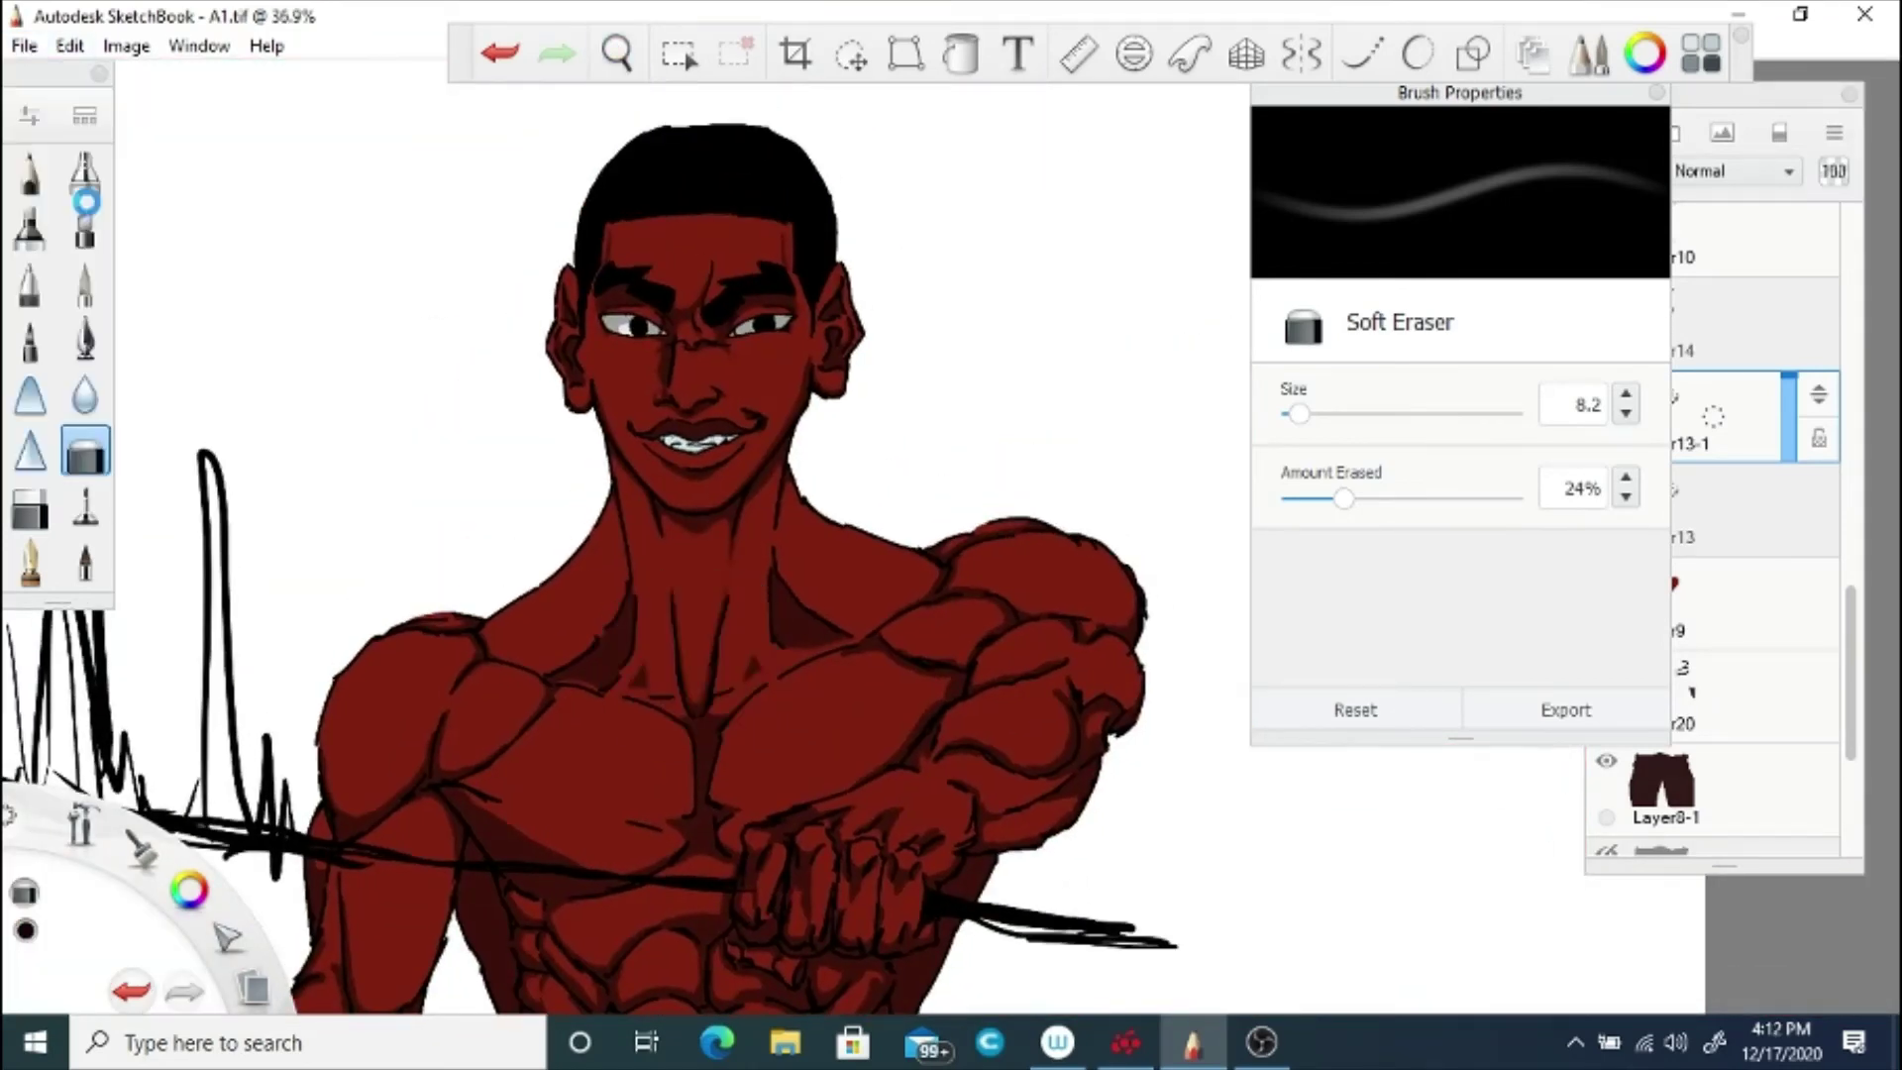
pyautogui.hotkey('ctrl', 's')
pyautogui.click(1626, 479)
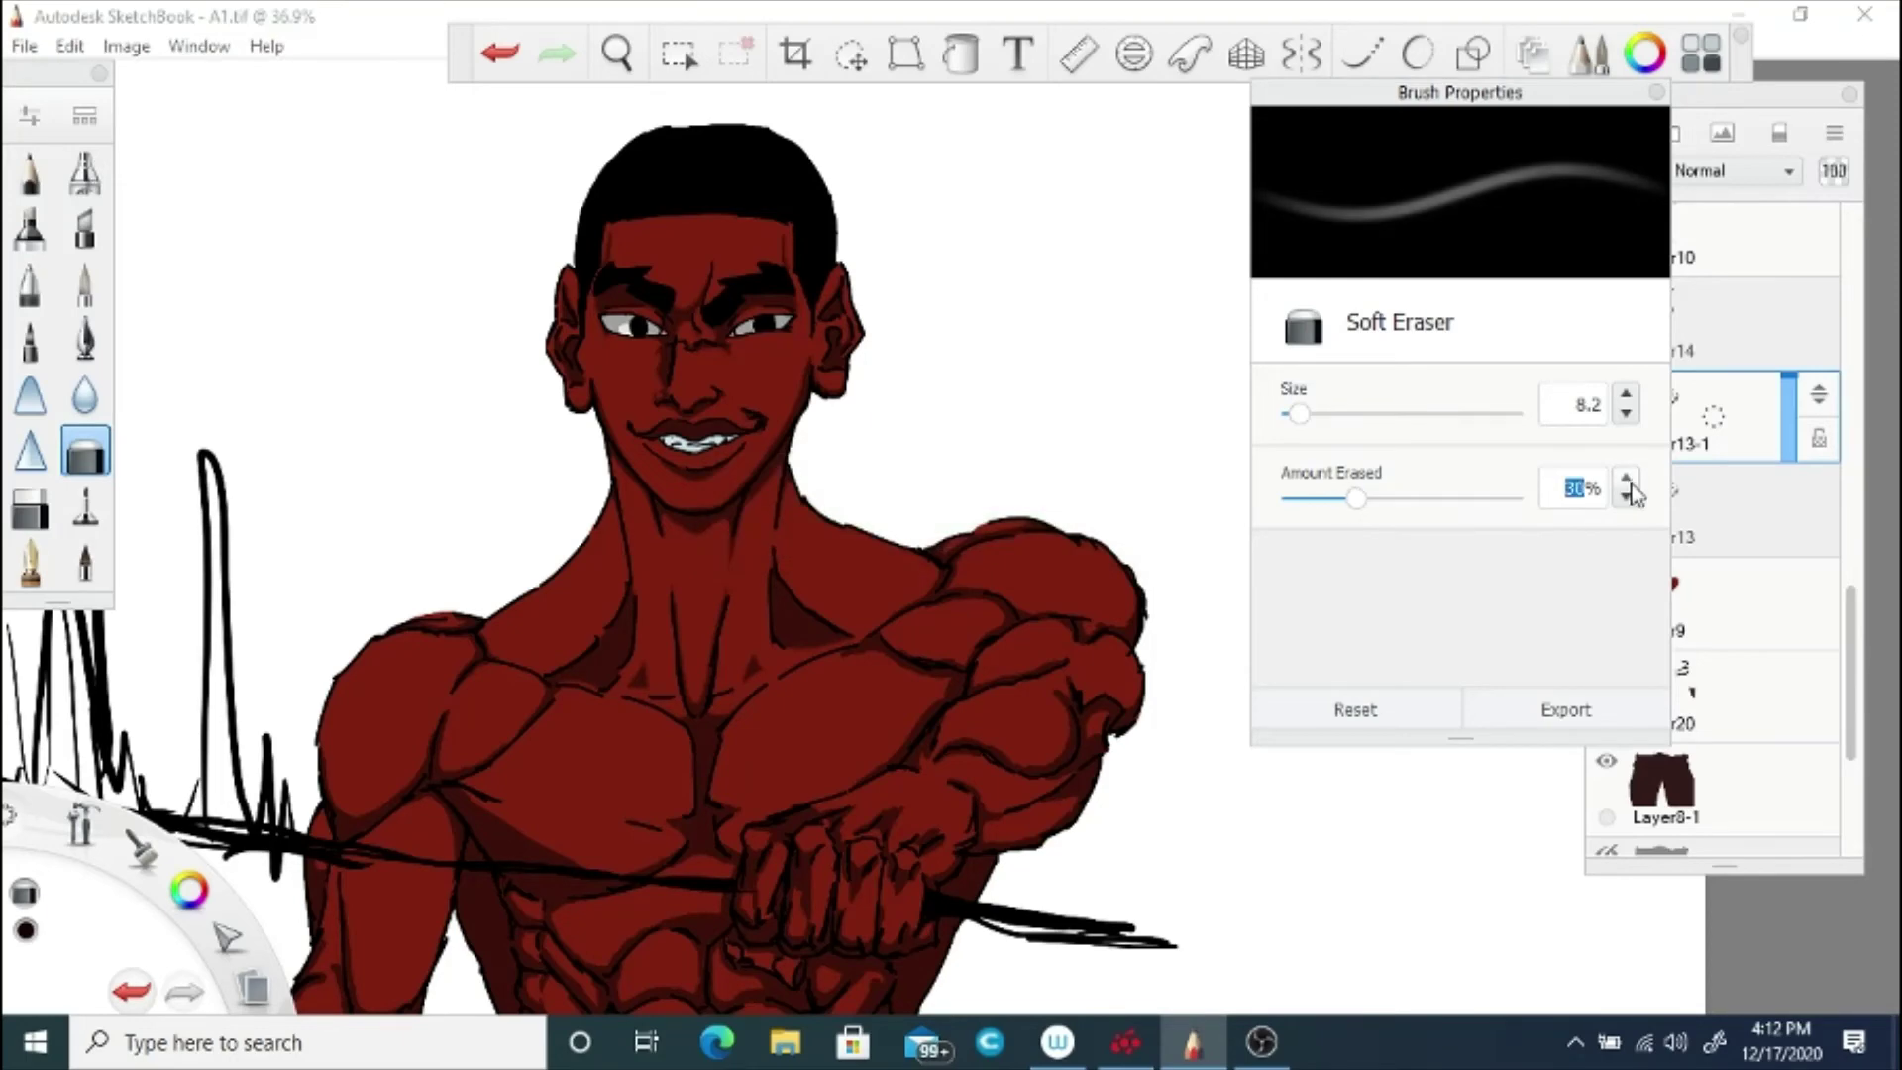
# Step: Examine the blended shadows around the neck hollows, collarbones and throat on both sides of the neck
pyautogui.press('space')
pyautogui.moveTo(597, 681); pyautogui.dragTo(888, 610)
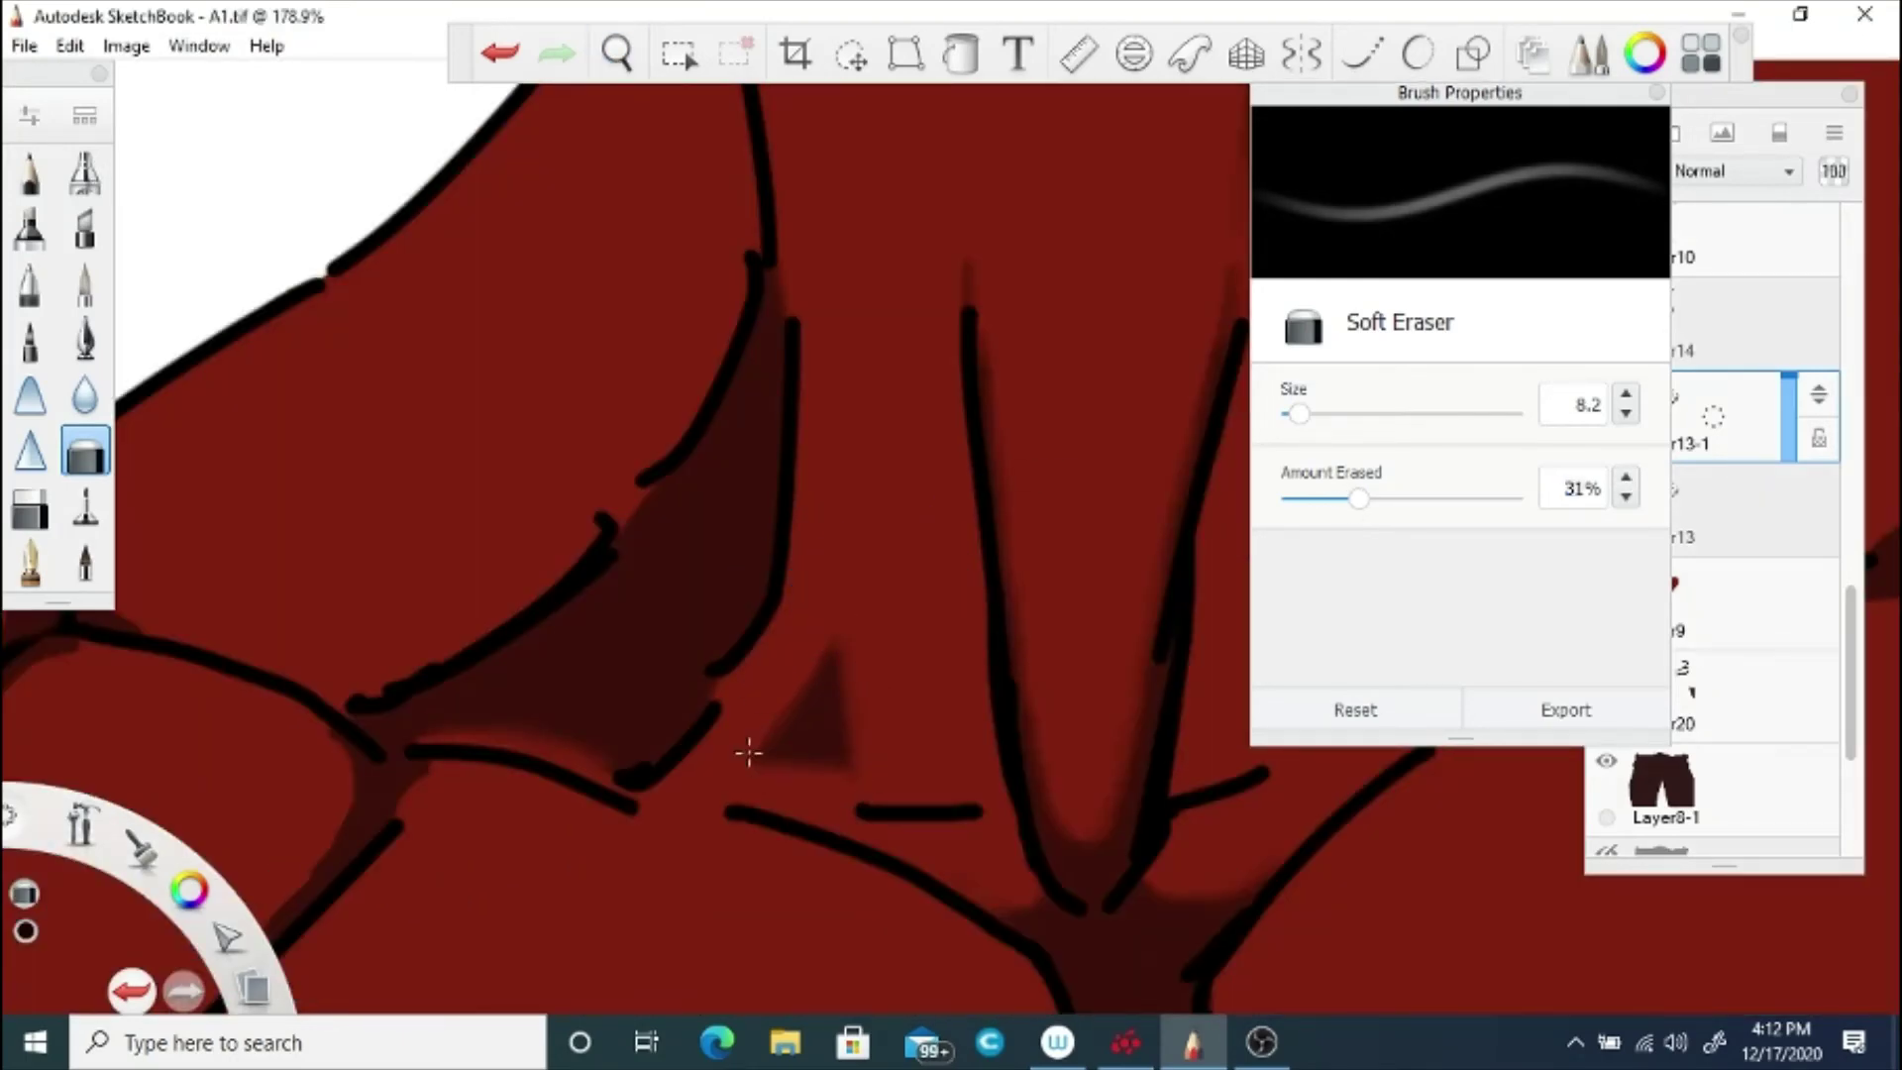
pyautogui.press('space')
pyautogui.moveTo(1186, 602); pyautogui.dragTo(728, 556)
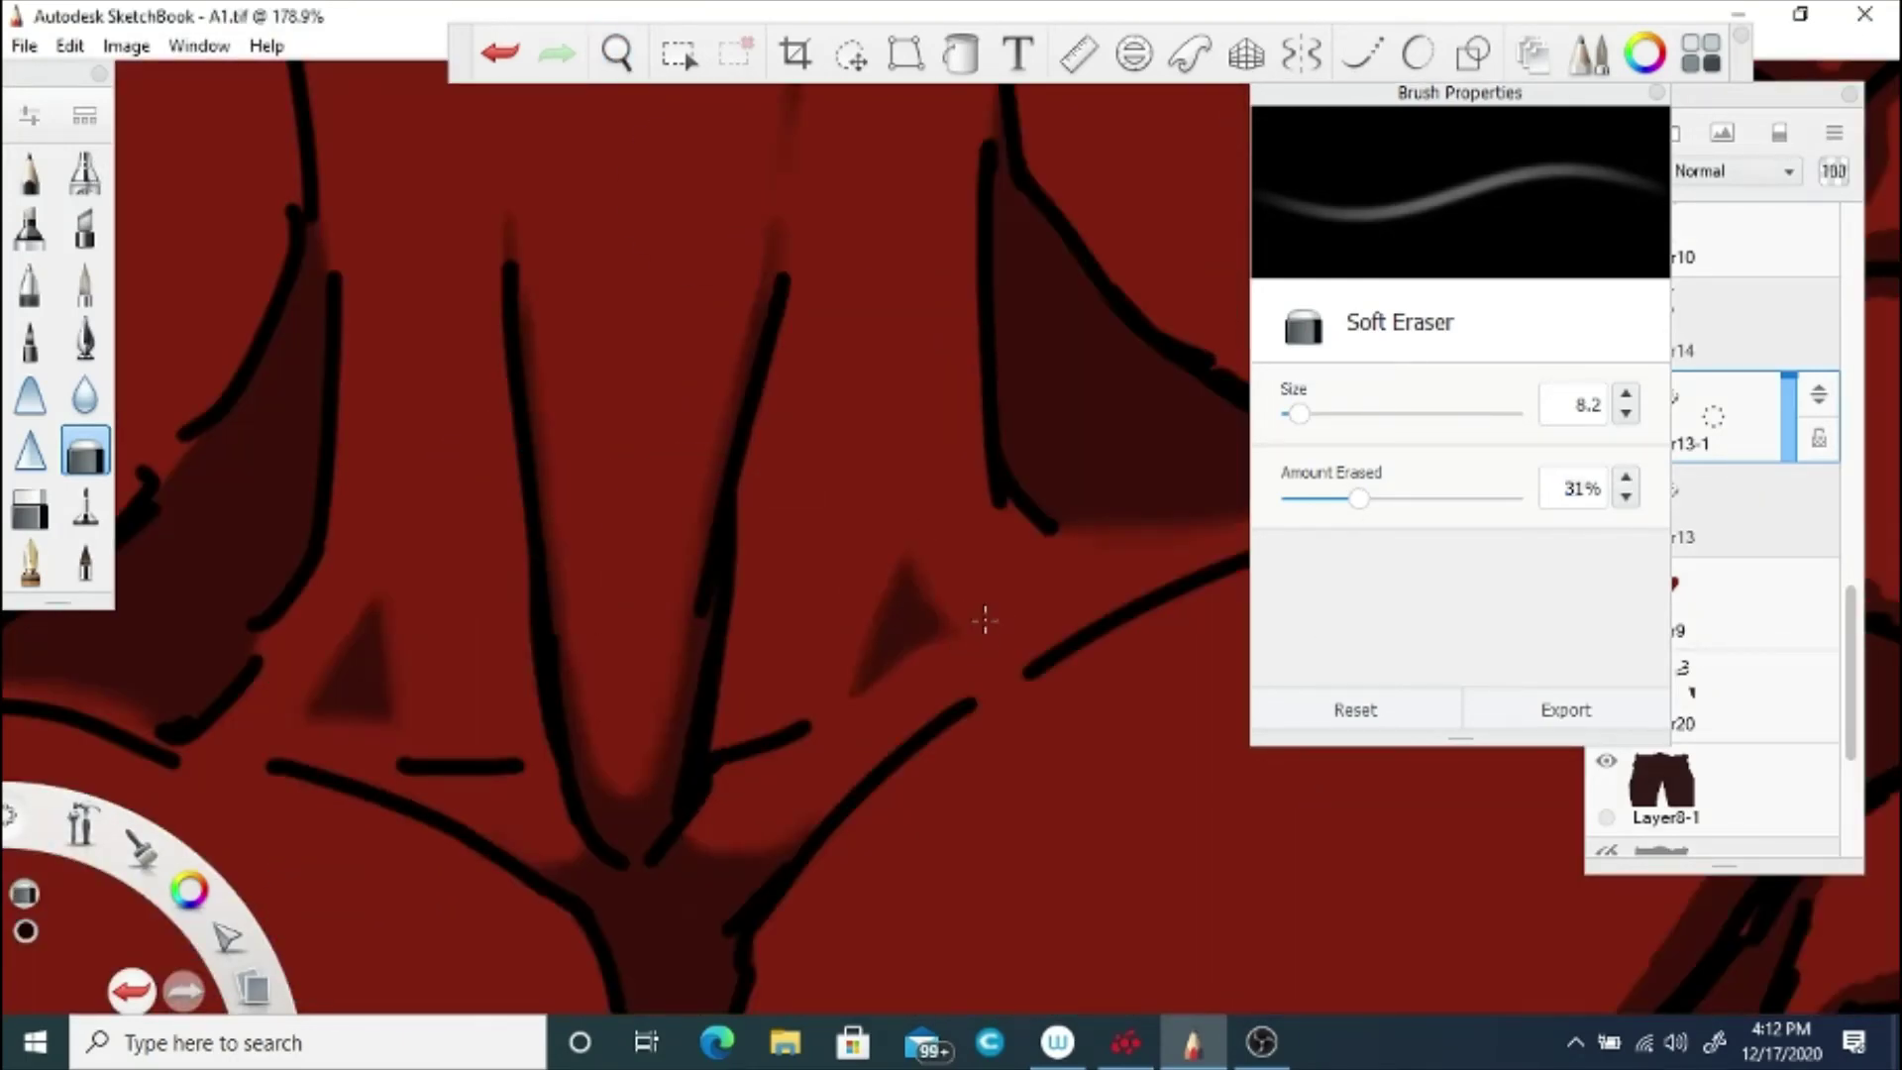
pyautogui.press('space')
pyautogui.moveTo(413, 293); pyautogui.dragTo(716, 483)
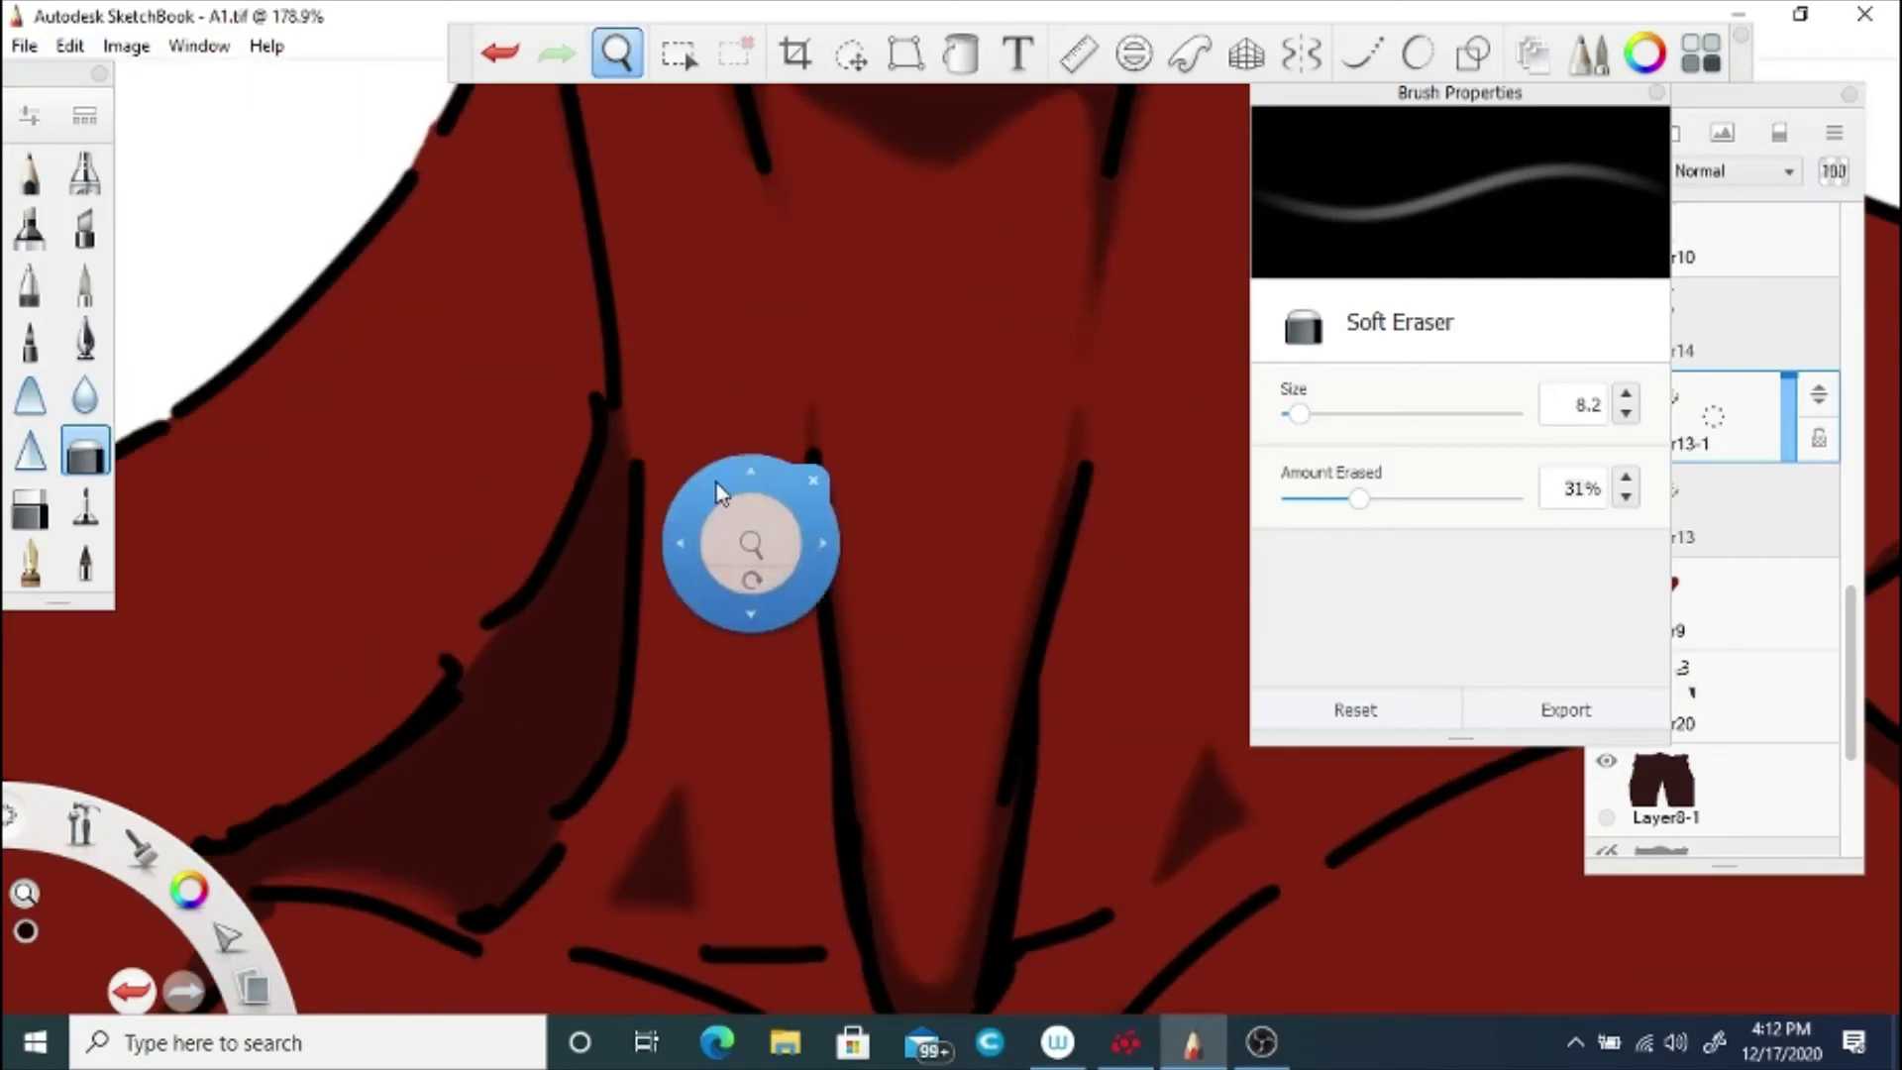
pyautogui.press('space')
pyautogui.moveTo(1218, 628); pyautogui.dragTo(892, 586)
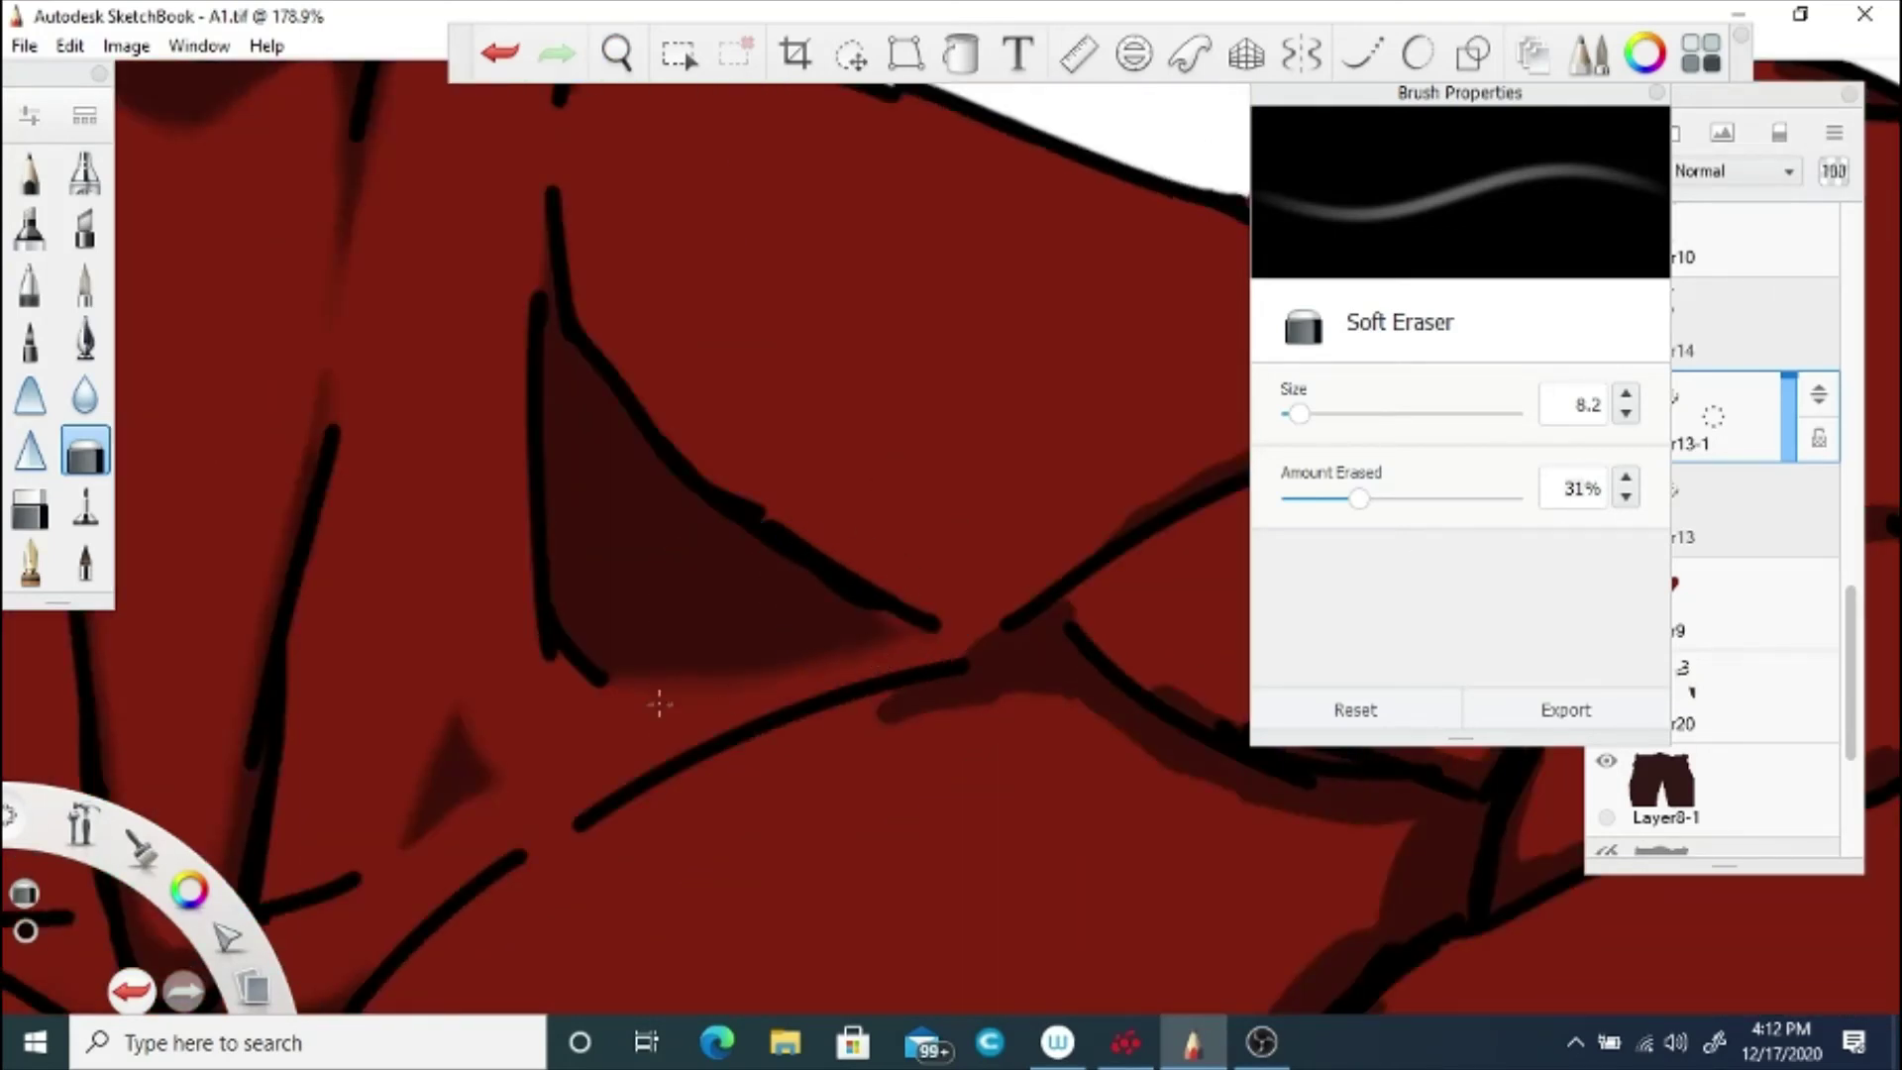
# Step: Soften the shadow edges around the large lower oblique muscle at the waist on the extended-arm side
pyautogui.press('space')
pyautogui.moveTo(951, 537); pyautogui.dragTo(820, 606)
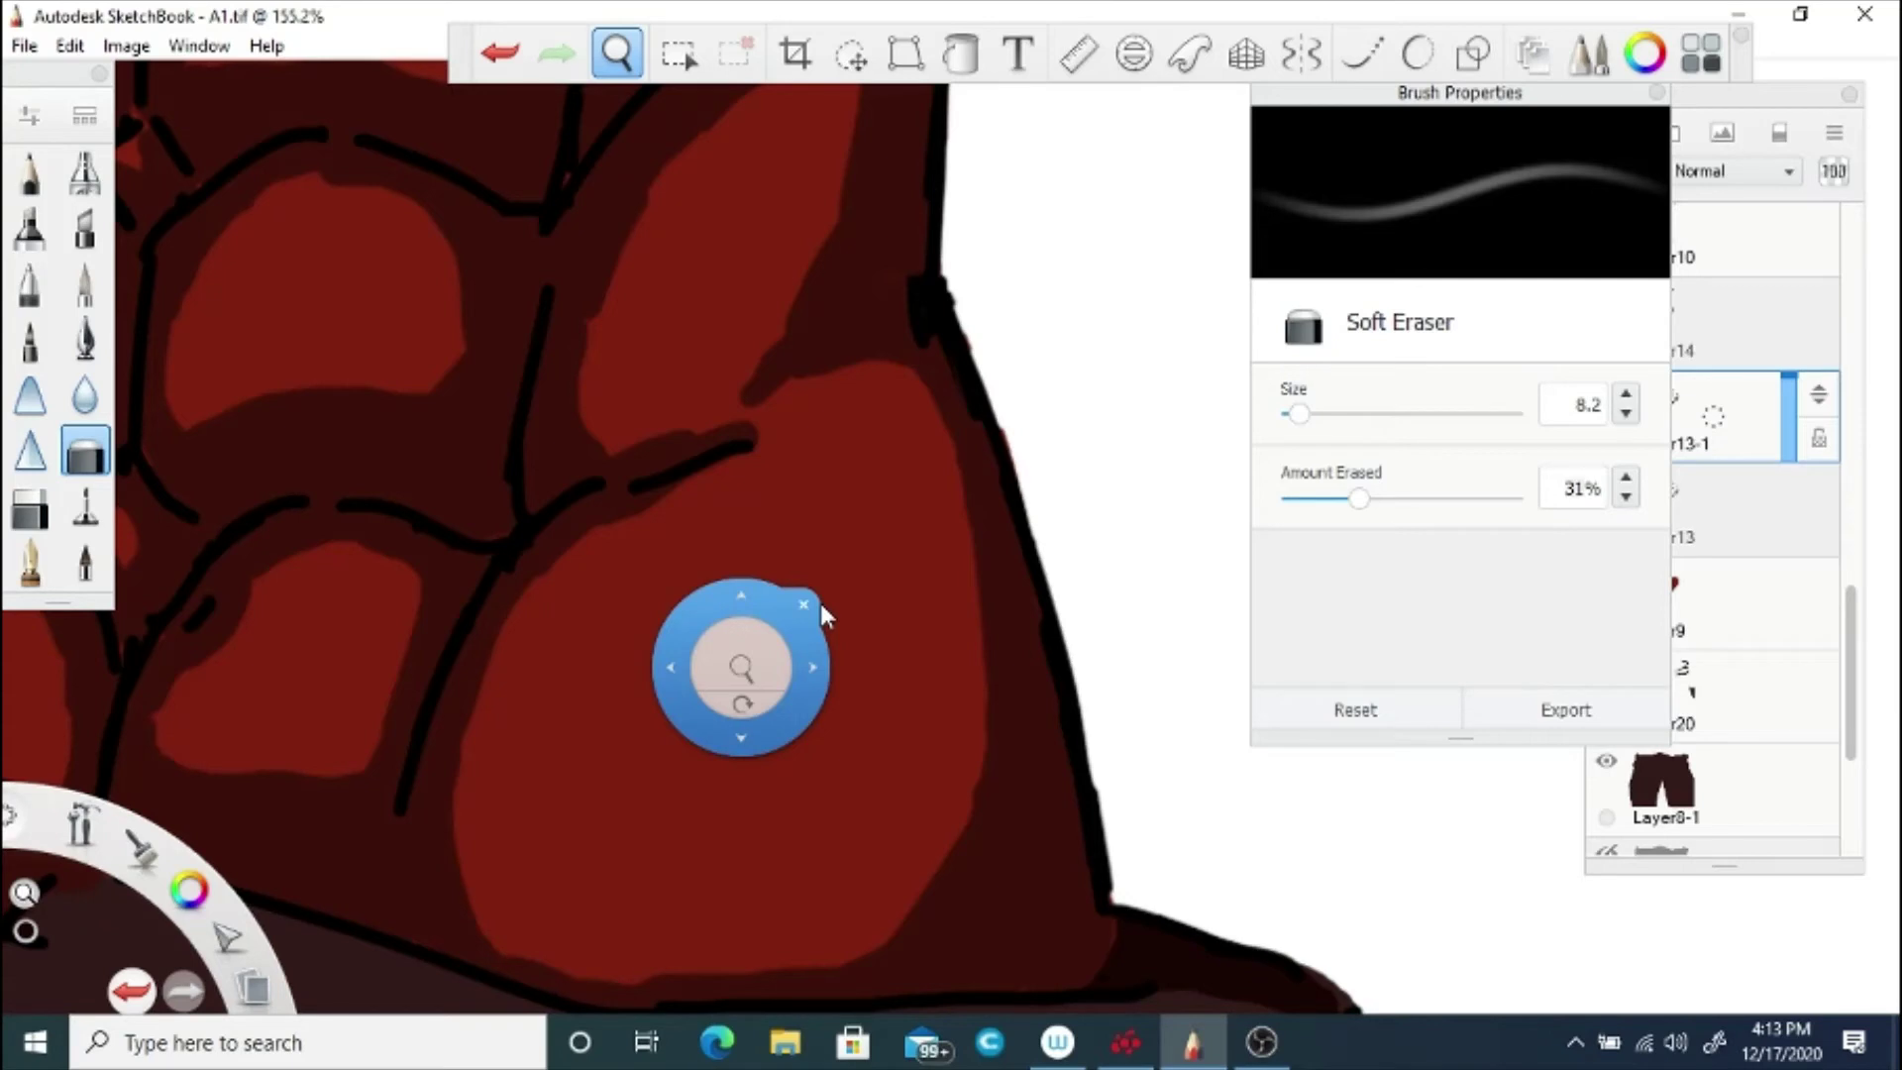
pyautogui.press('space')
pyautogui.moveTo(945, 427)
pyautogui.mouseDown()
pyautogui.moveTo(983, 607)
pyautogui.moveTo(968, 804)
pyautogui.mouseUp()
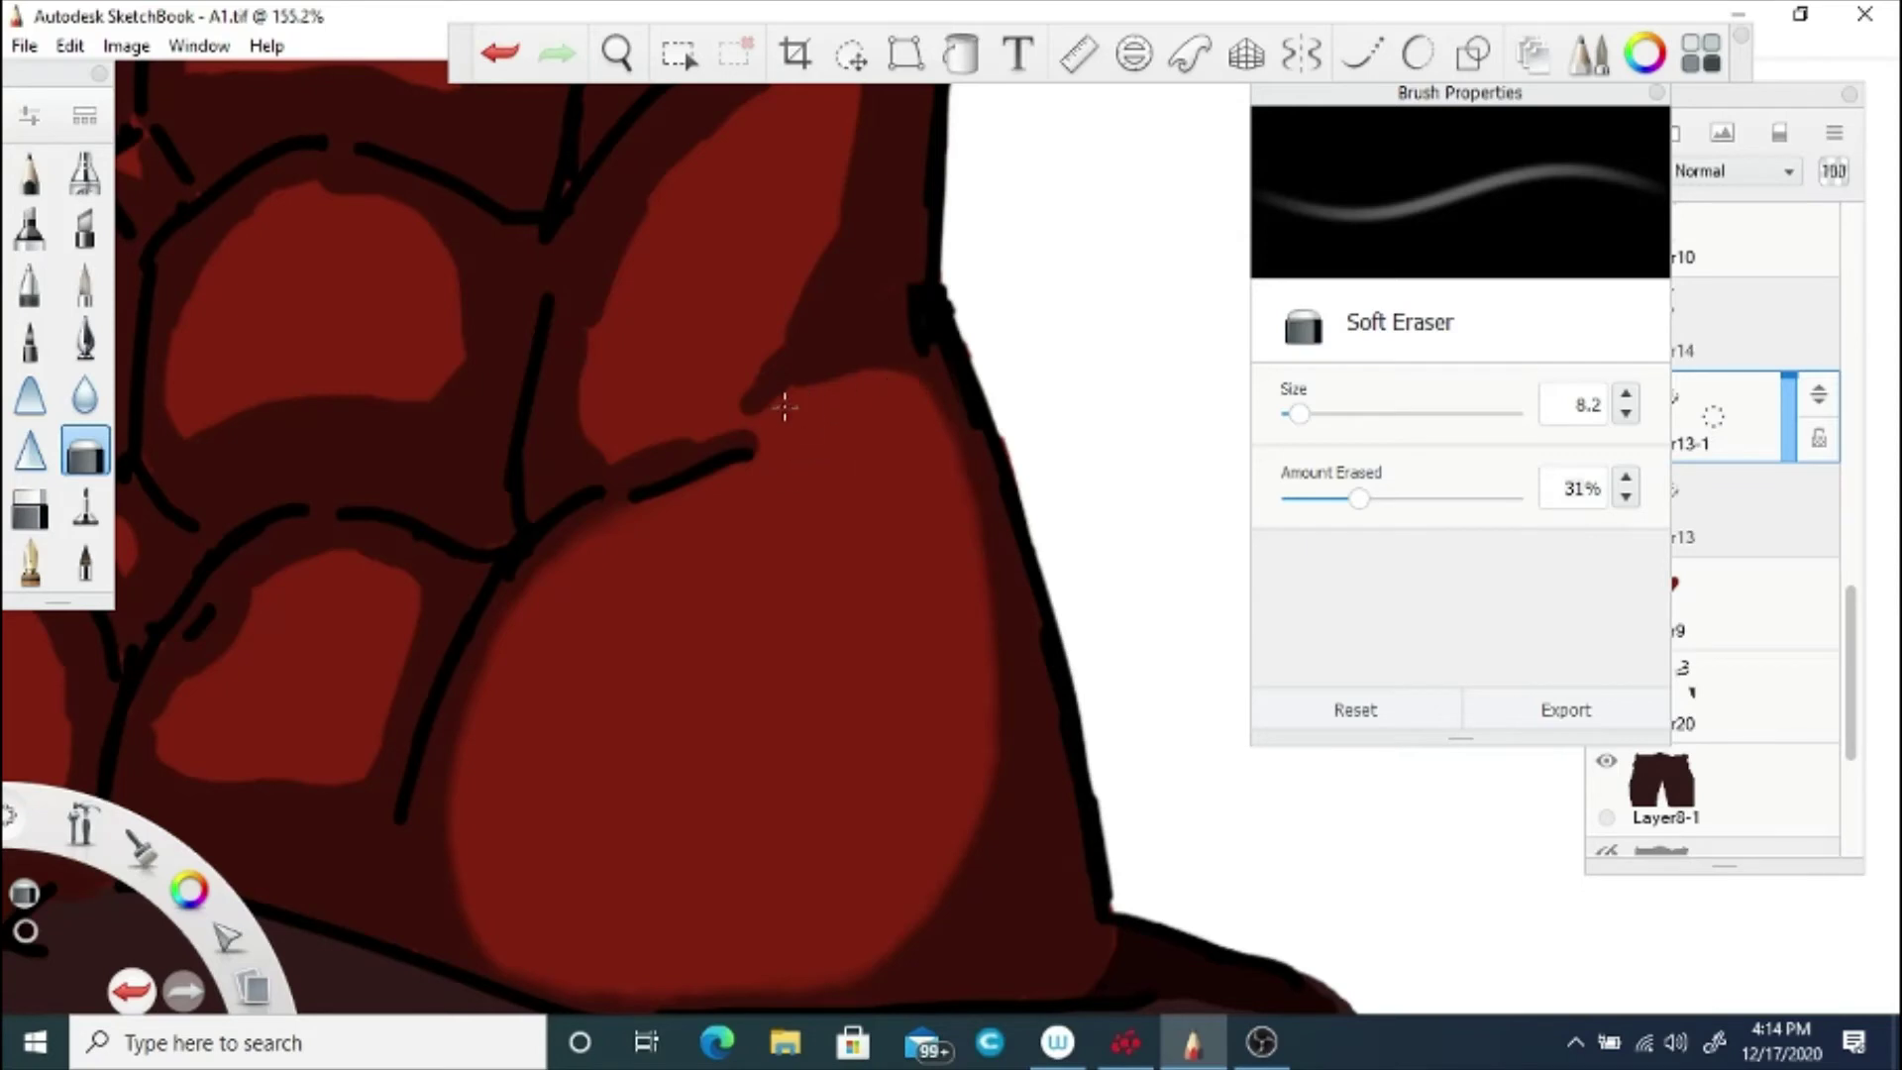
pyautogui.moveTo(767, 457)
pyautogui.mouseDown()
pyautogui.moveTo(750, 383)
pyautogui.moveTo(704, 436)
pyautogui.moveTo(598, 427)
pyautogui.moveTo(638, 359)
pyautogui.moveTo(604, 328)
pyautogui.mouseUp()
# Step: Soften the shadows around the upper oblique and rib muscles on the extended-arm side, up to beneath the fist
pyautogui.press('space')
pyautogui.moveTo(798, 260); pyautogui.dragTo(739, 546)
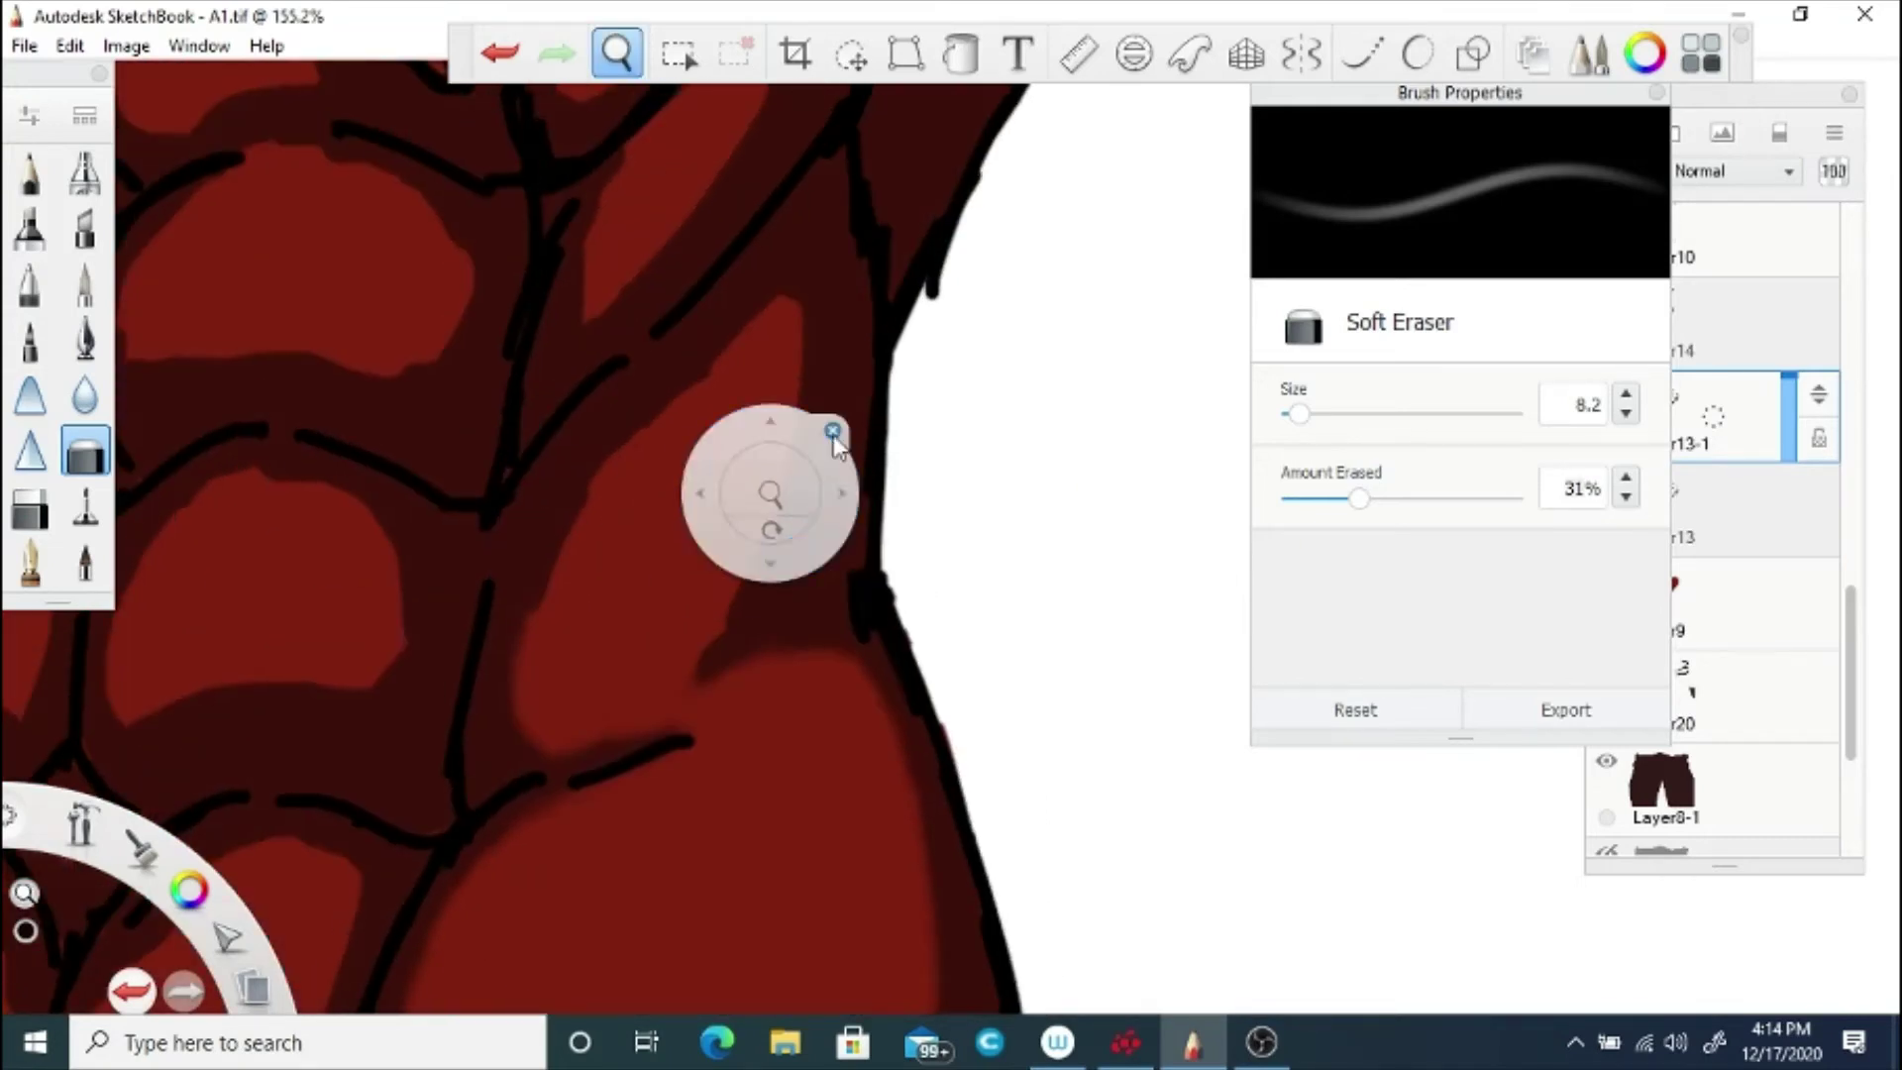
pyautogui.moveTo(799, 322)
pyautogui.mouseDown()
pyautogui.moveTo(785, 490)
pyautogui.moveTo(732, 618)
pyautogui.mouseUp()
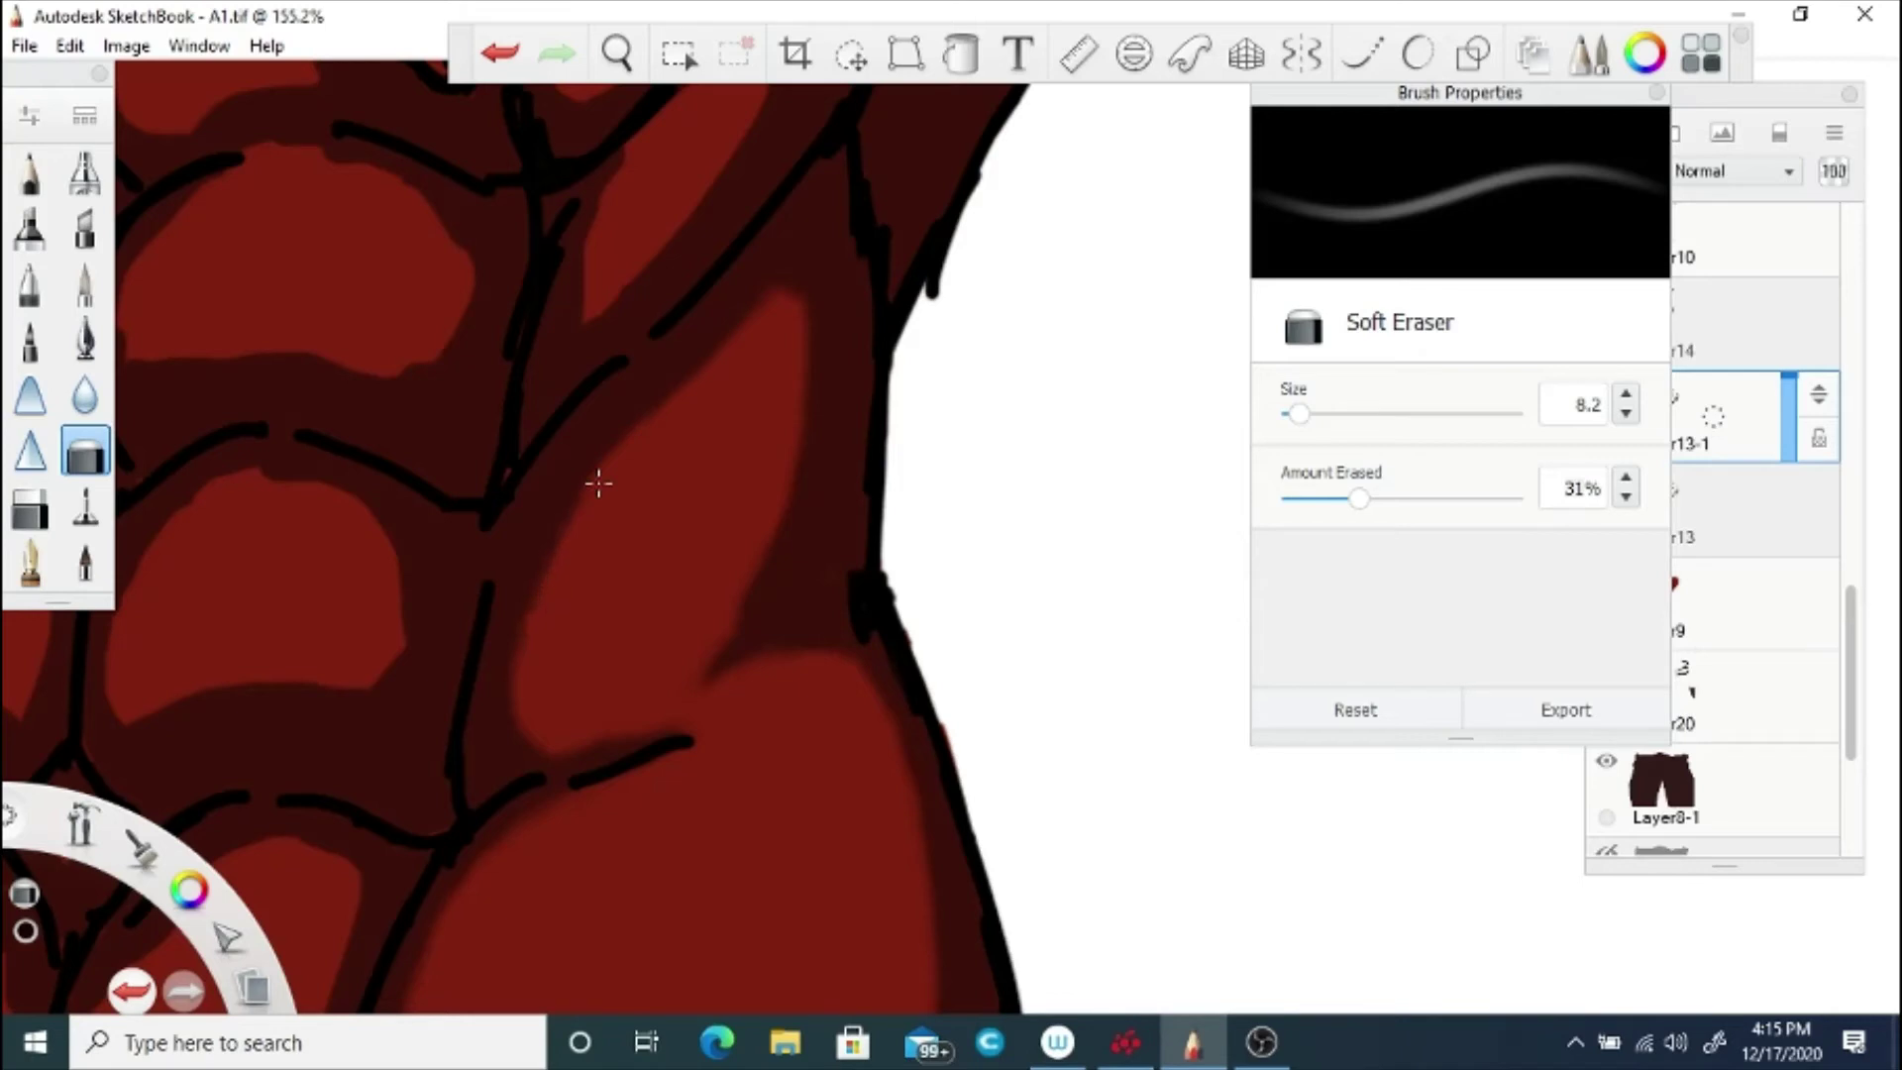
pyautogui.press('space')
pyautogui.moveTo(557, 606)
pyautogui.mouseDown()
pyautogui.moveTo(547, 626)
pyautogui.moveTo(711, 626)
pyautogui.moveTo(878, 594)
pyautogui.moveTo(941, 390)
pyautogui.moveTo(870, 349)
pyautogui.mouseUp()
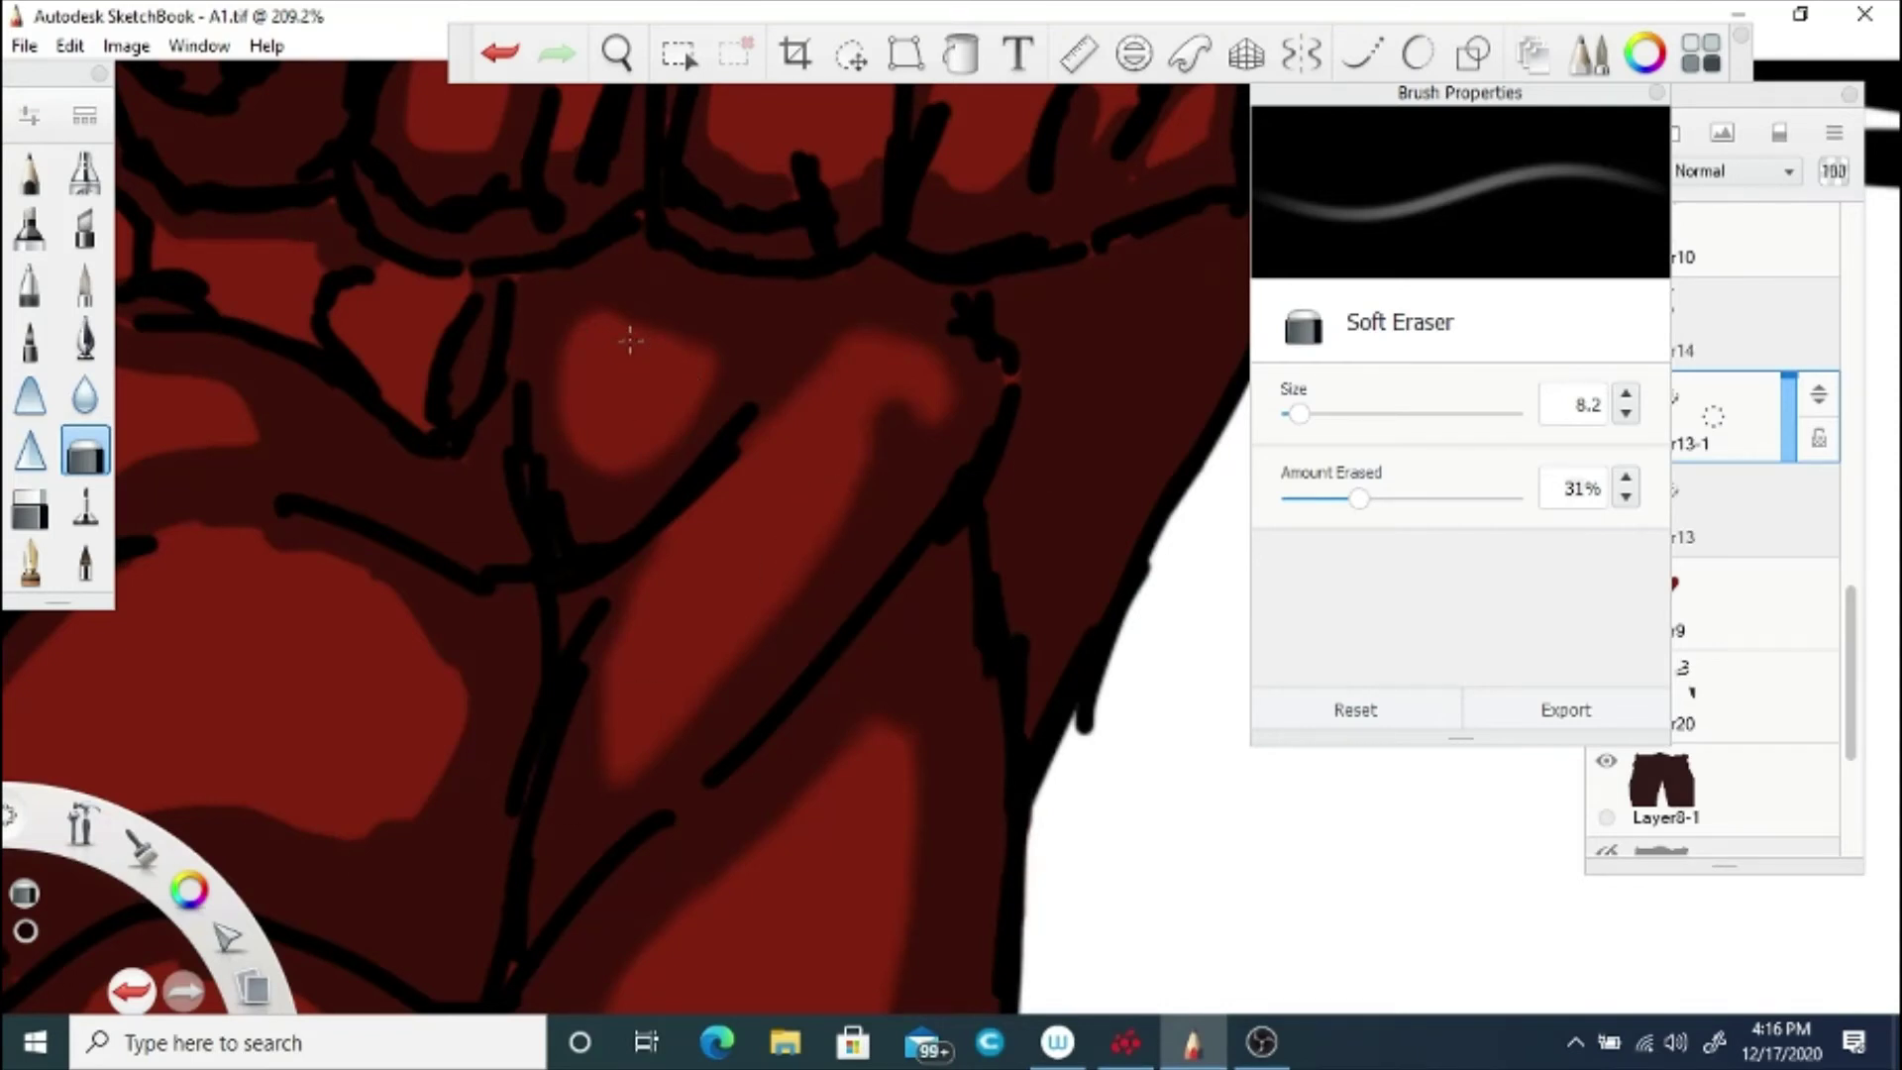
# Step: Soften the shadow edges around the middle and lower abdominal blocks and the small patches between them
pyautogui.click(617, 53)
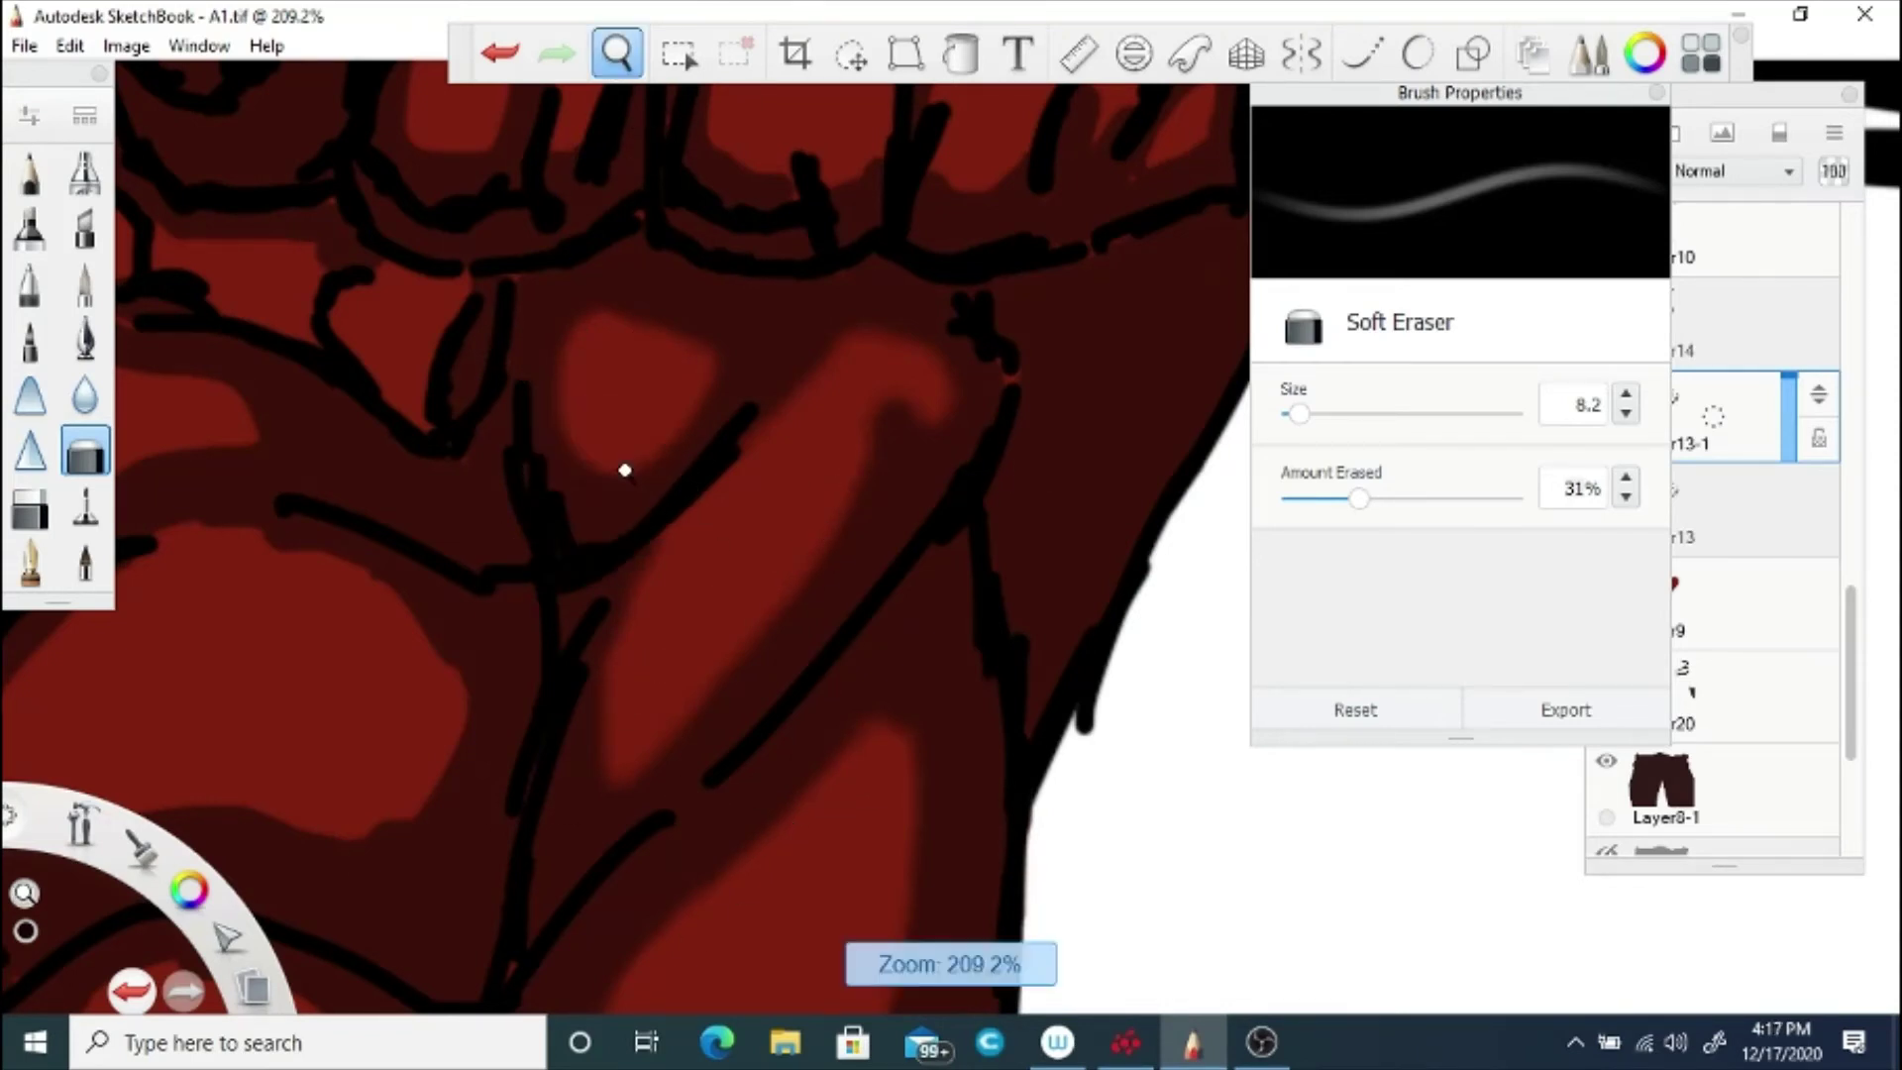
pyautogui.moveTo(624, 468); pyautogui.dragTo(701, 718)
pyautogui.scroll(6, 658, 650)
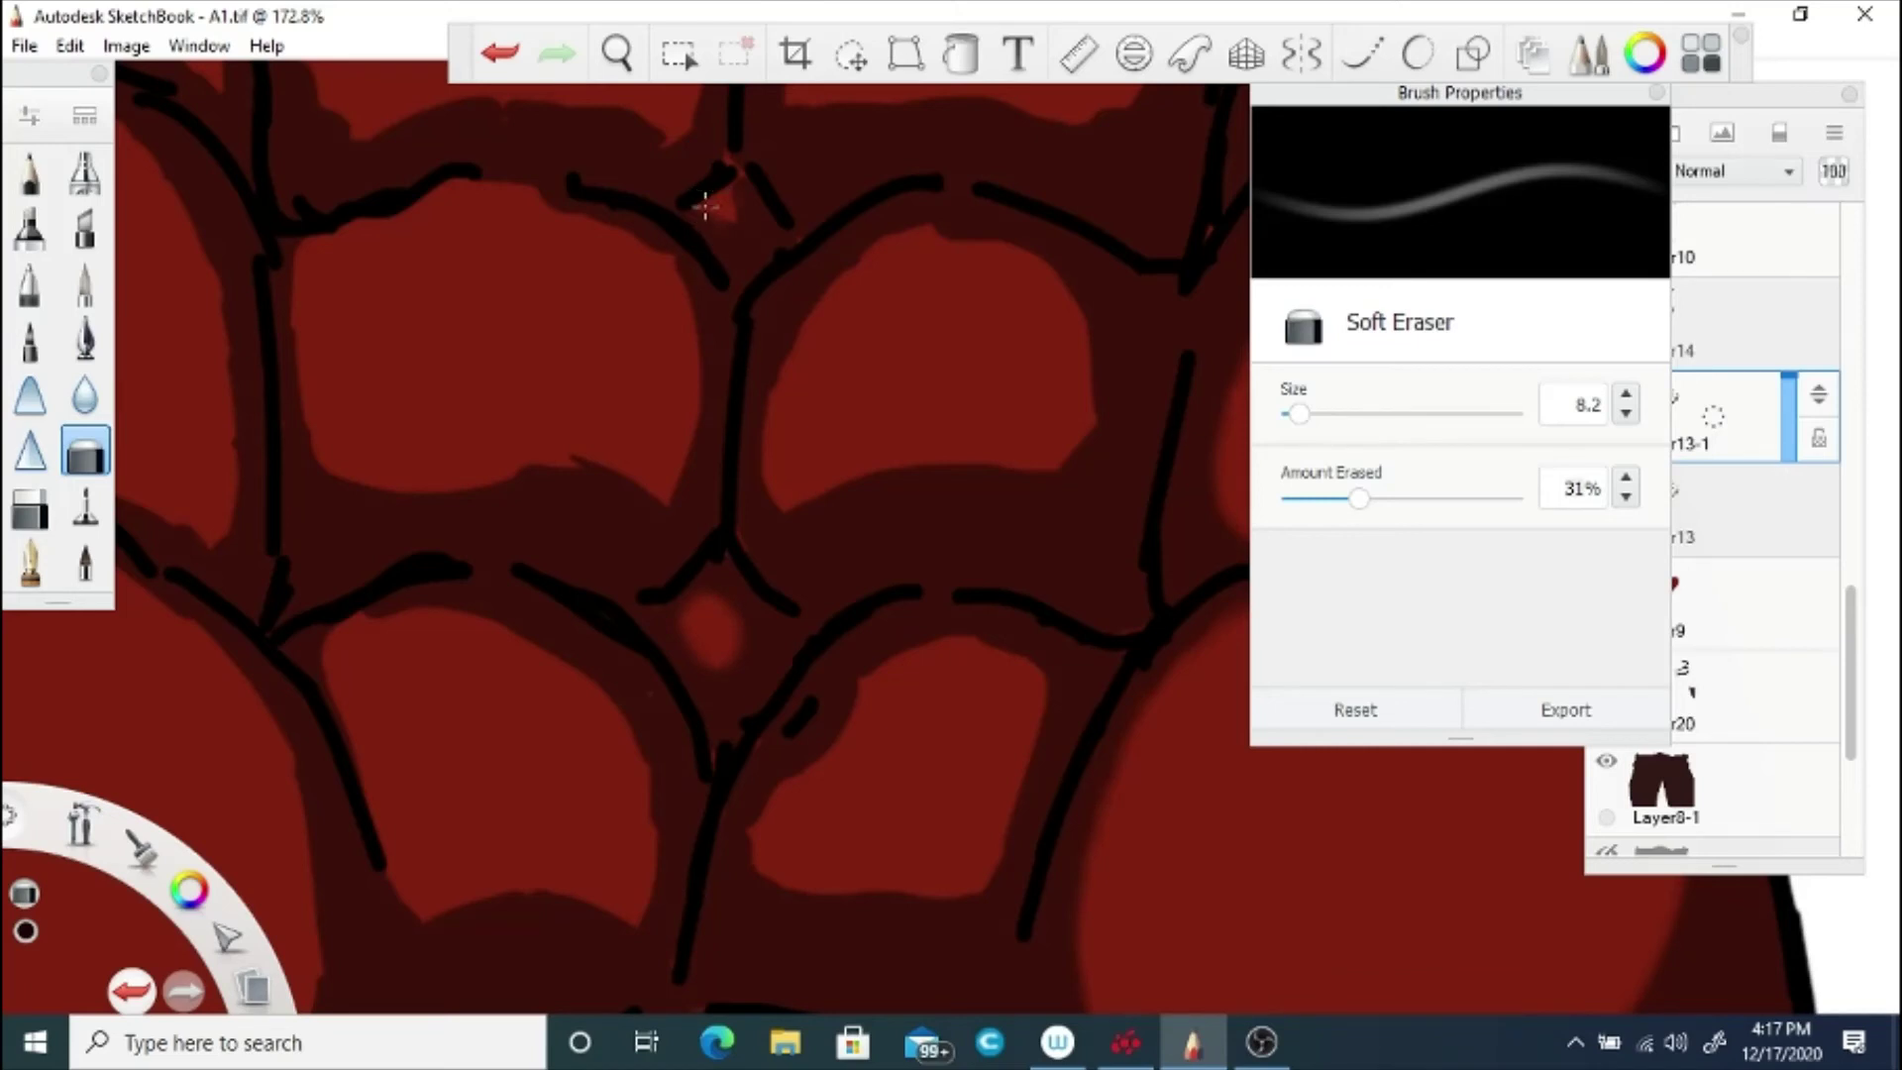
pyautogui.press('space')
pyautogui.moveTo(937, 196); pyautogui.dragTo(940, 557)
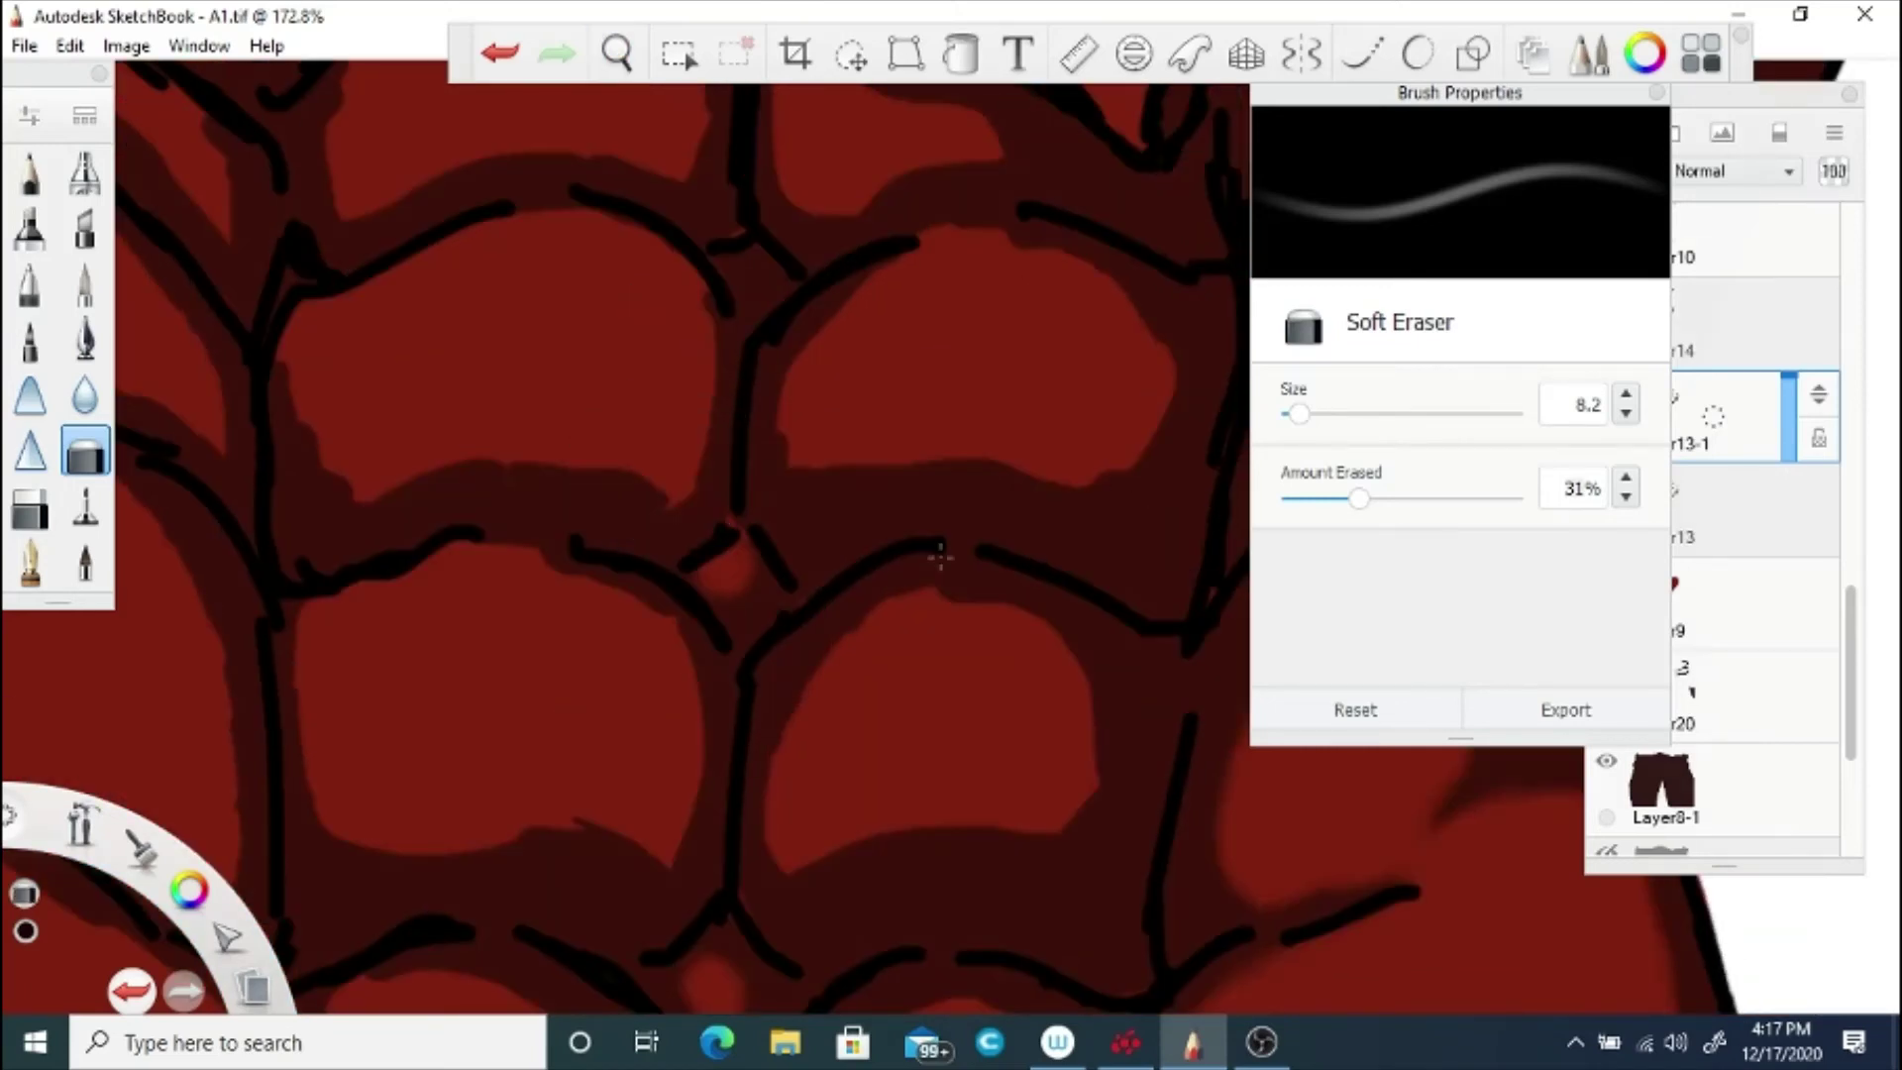
pyautogui.press('space')
pyautogui.moveTo(680, 683); pyautogui.dragTo(680, 785)
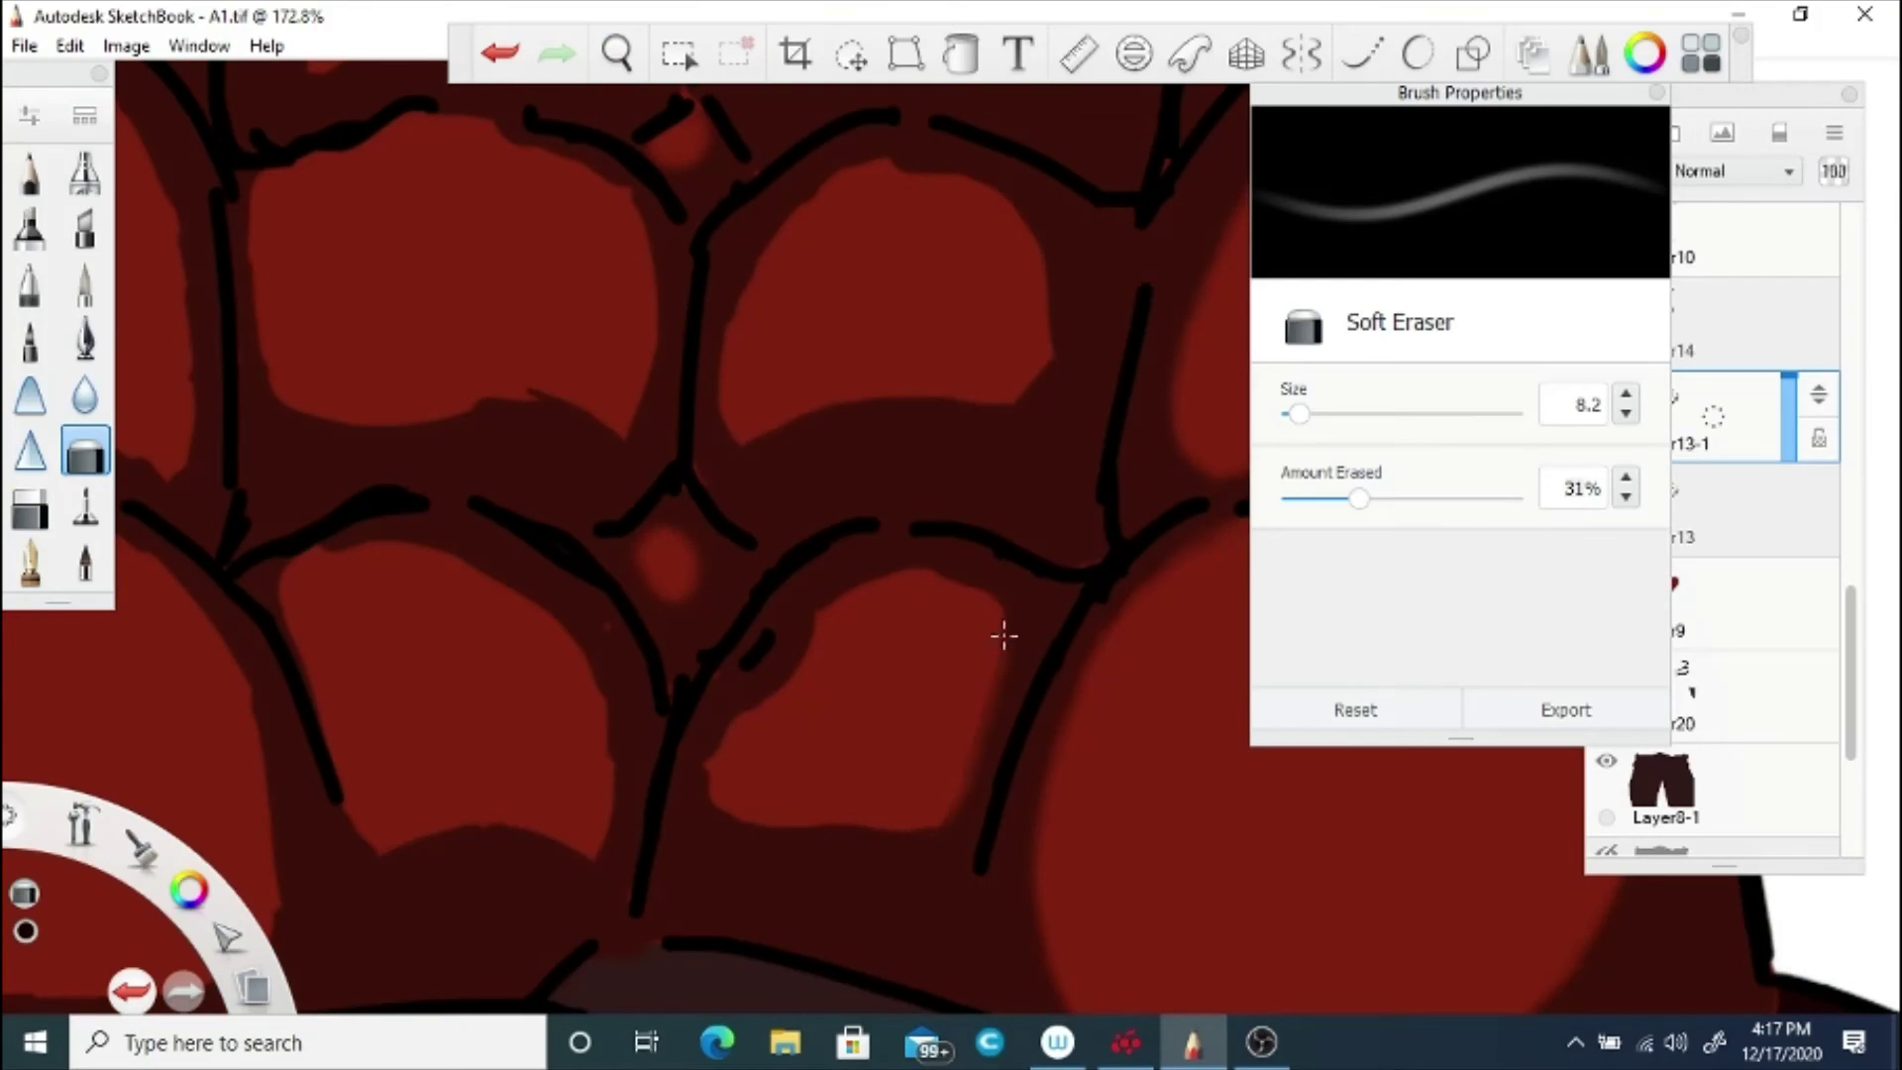
pyautogui.moveTo(929, 832); pyautogui.dragTo(886, 830)
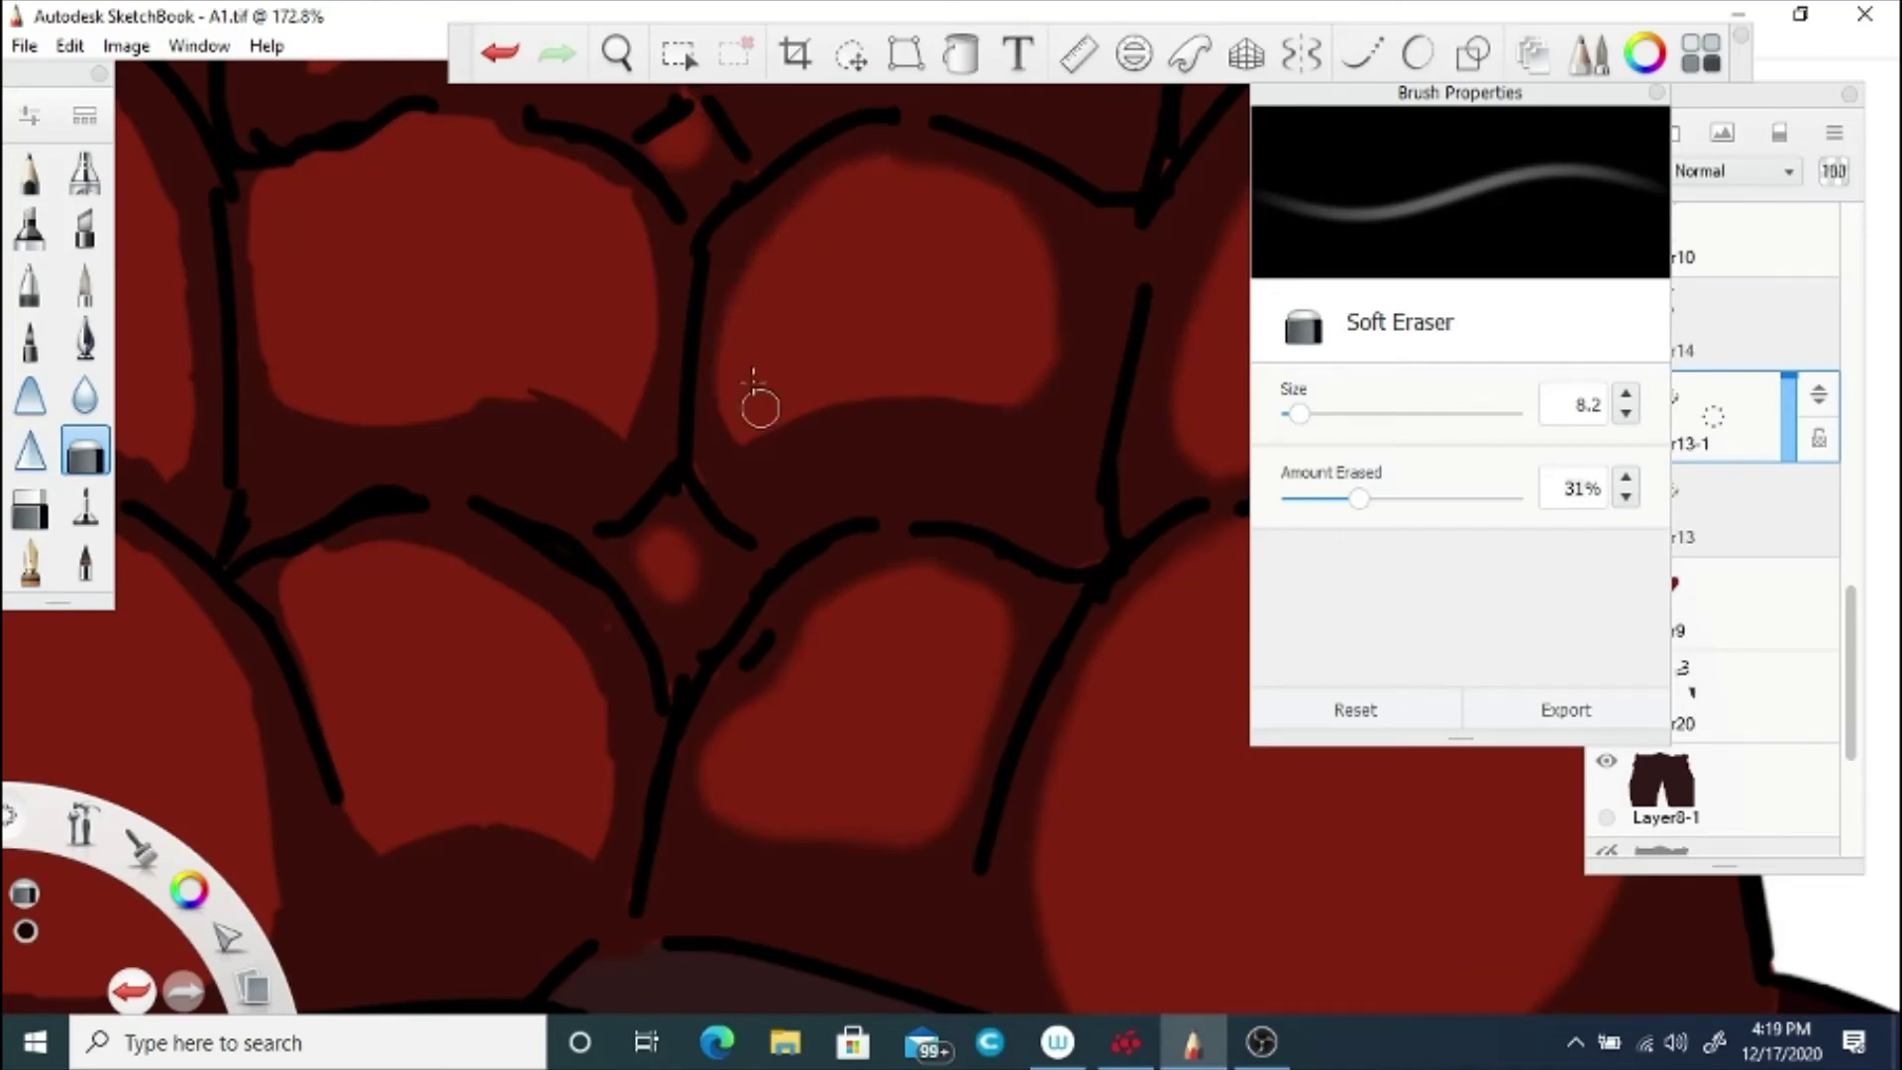
pyautogui.moveTo(734, 433); pyautogui.dragTo(742, 443)
pyautogui.moveTo(1000, 405); pyautogui.dragTo(920, 398)
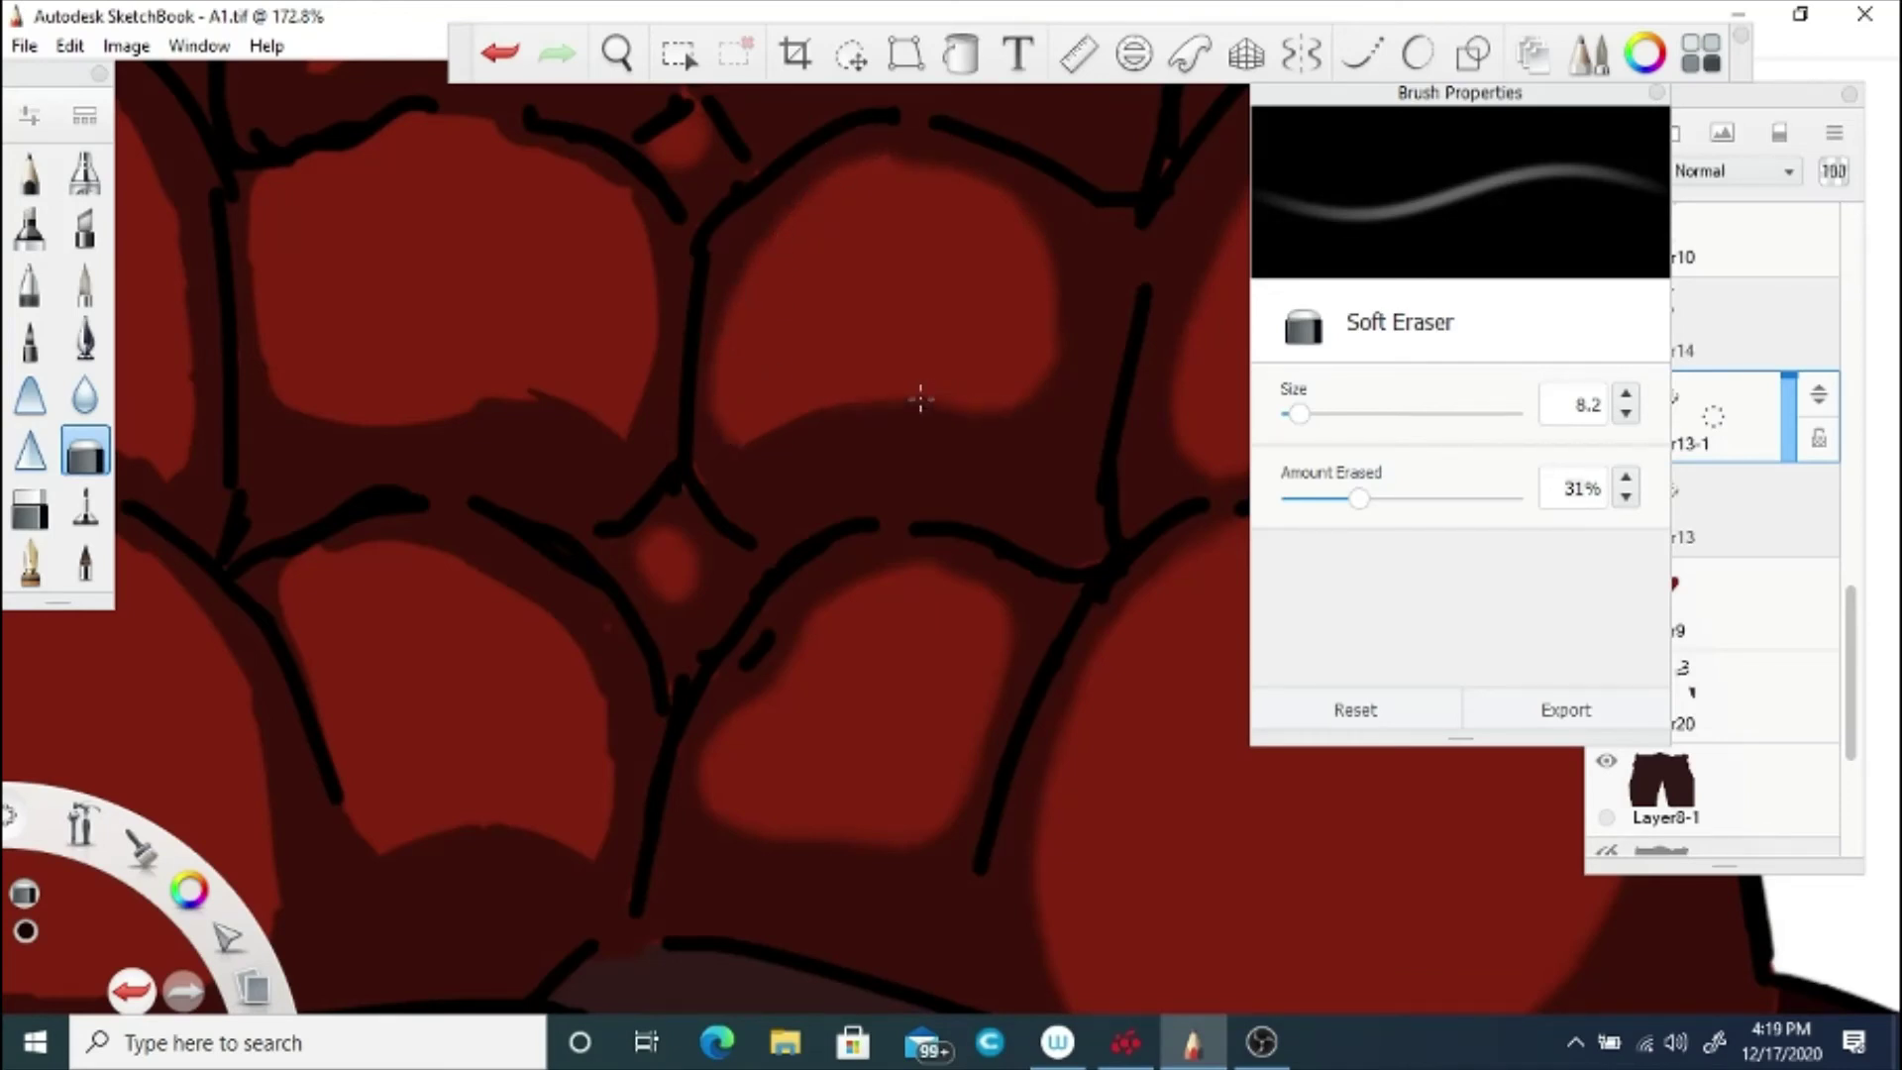
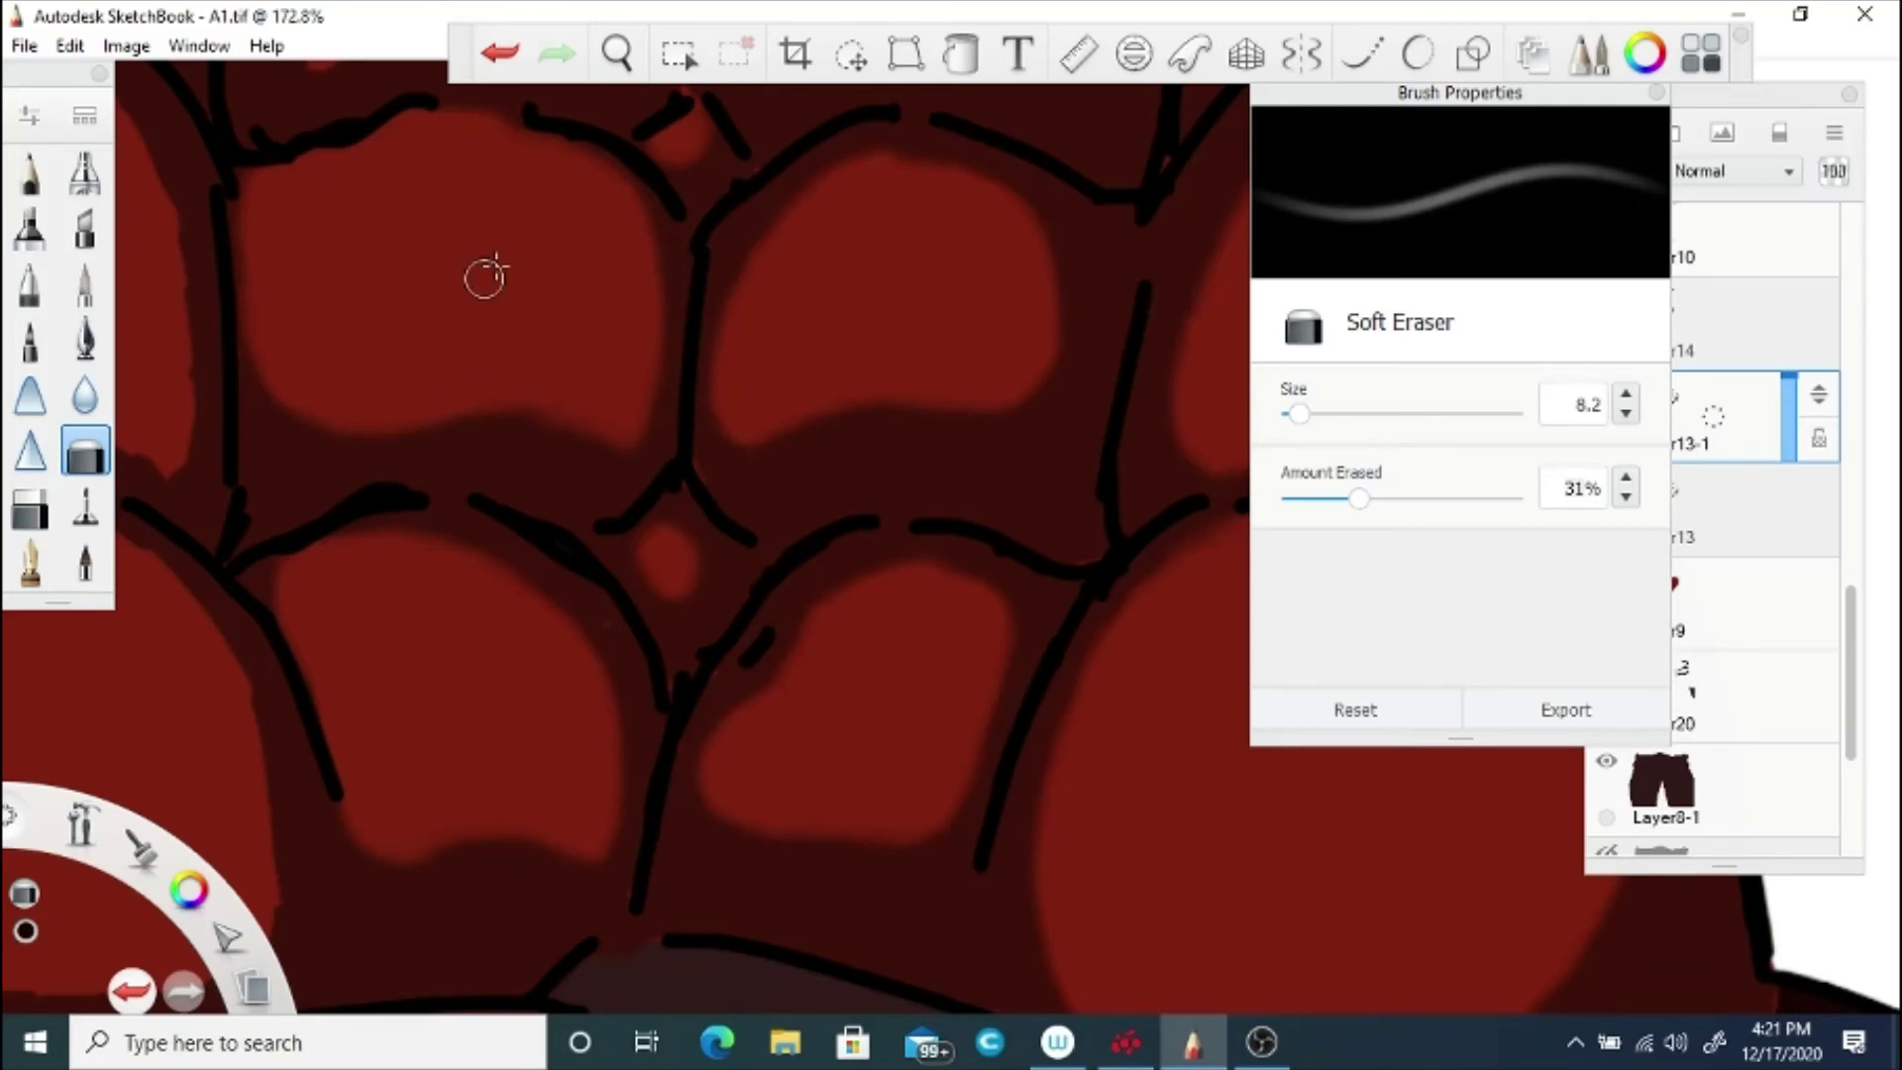
# Step: Soften the shadow edges around the large lower oblique muscle on the lowered-arm side, up to the waist crease
pyautogui.press('space')
pyautogui.moveTo(484, 276); pyautogui.dragTo(741, 518)
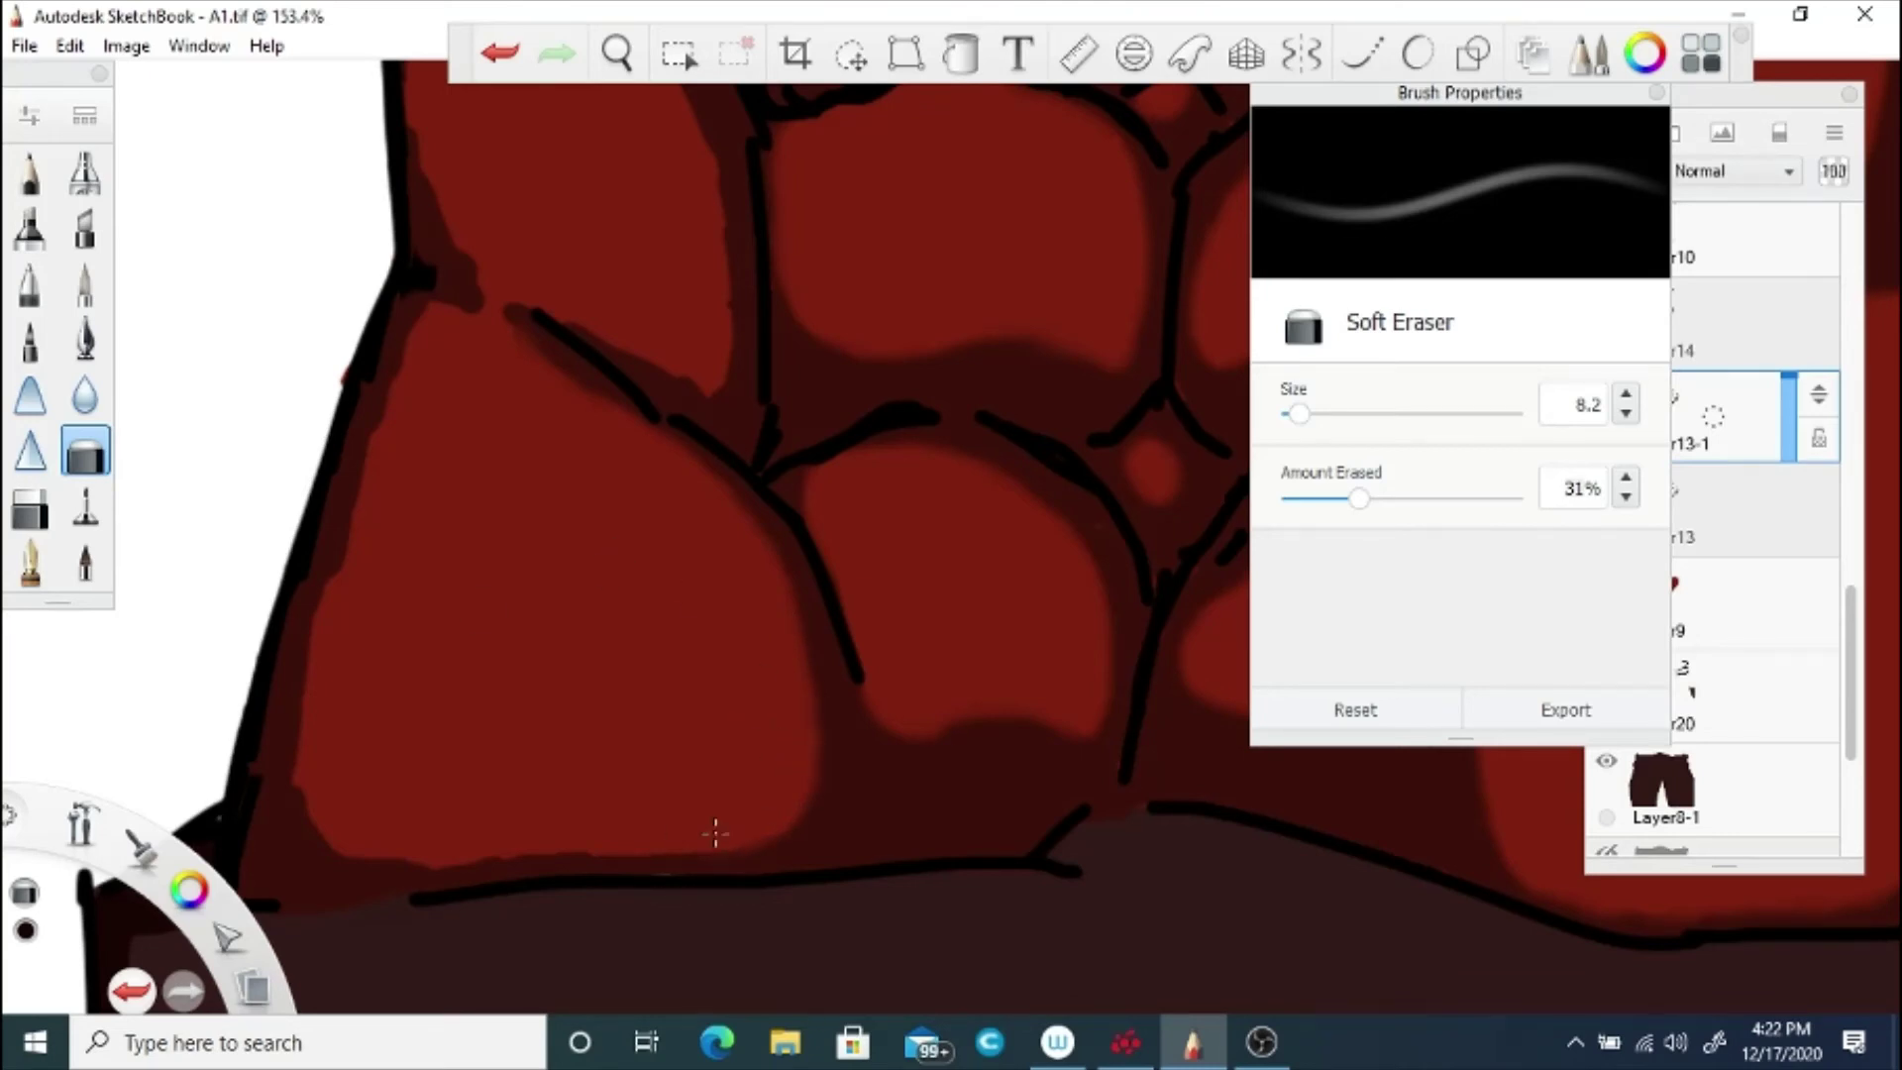
pyautogui.moveTo(568, 849)
pyautogui.mouseDown()
pyautogui.moveTo(406, 857)
pyautogui.moveTo(326, 840)
pyautogui.moveTo(310, 747)
pyautogui.moveTo(314, 782)
pyautogui.moveTo(342, 762)
pyautogui.moveTo(336, 639)
pyautogui.moveTo(369, 554)
pyautogui.moveTo(363, 479)
pyautogui.mouseUp()
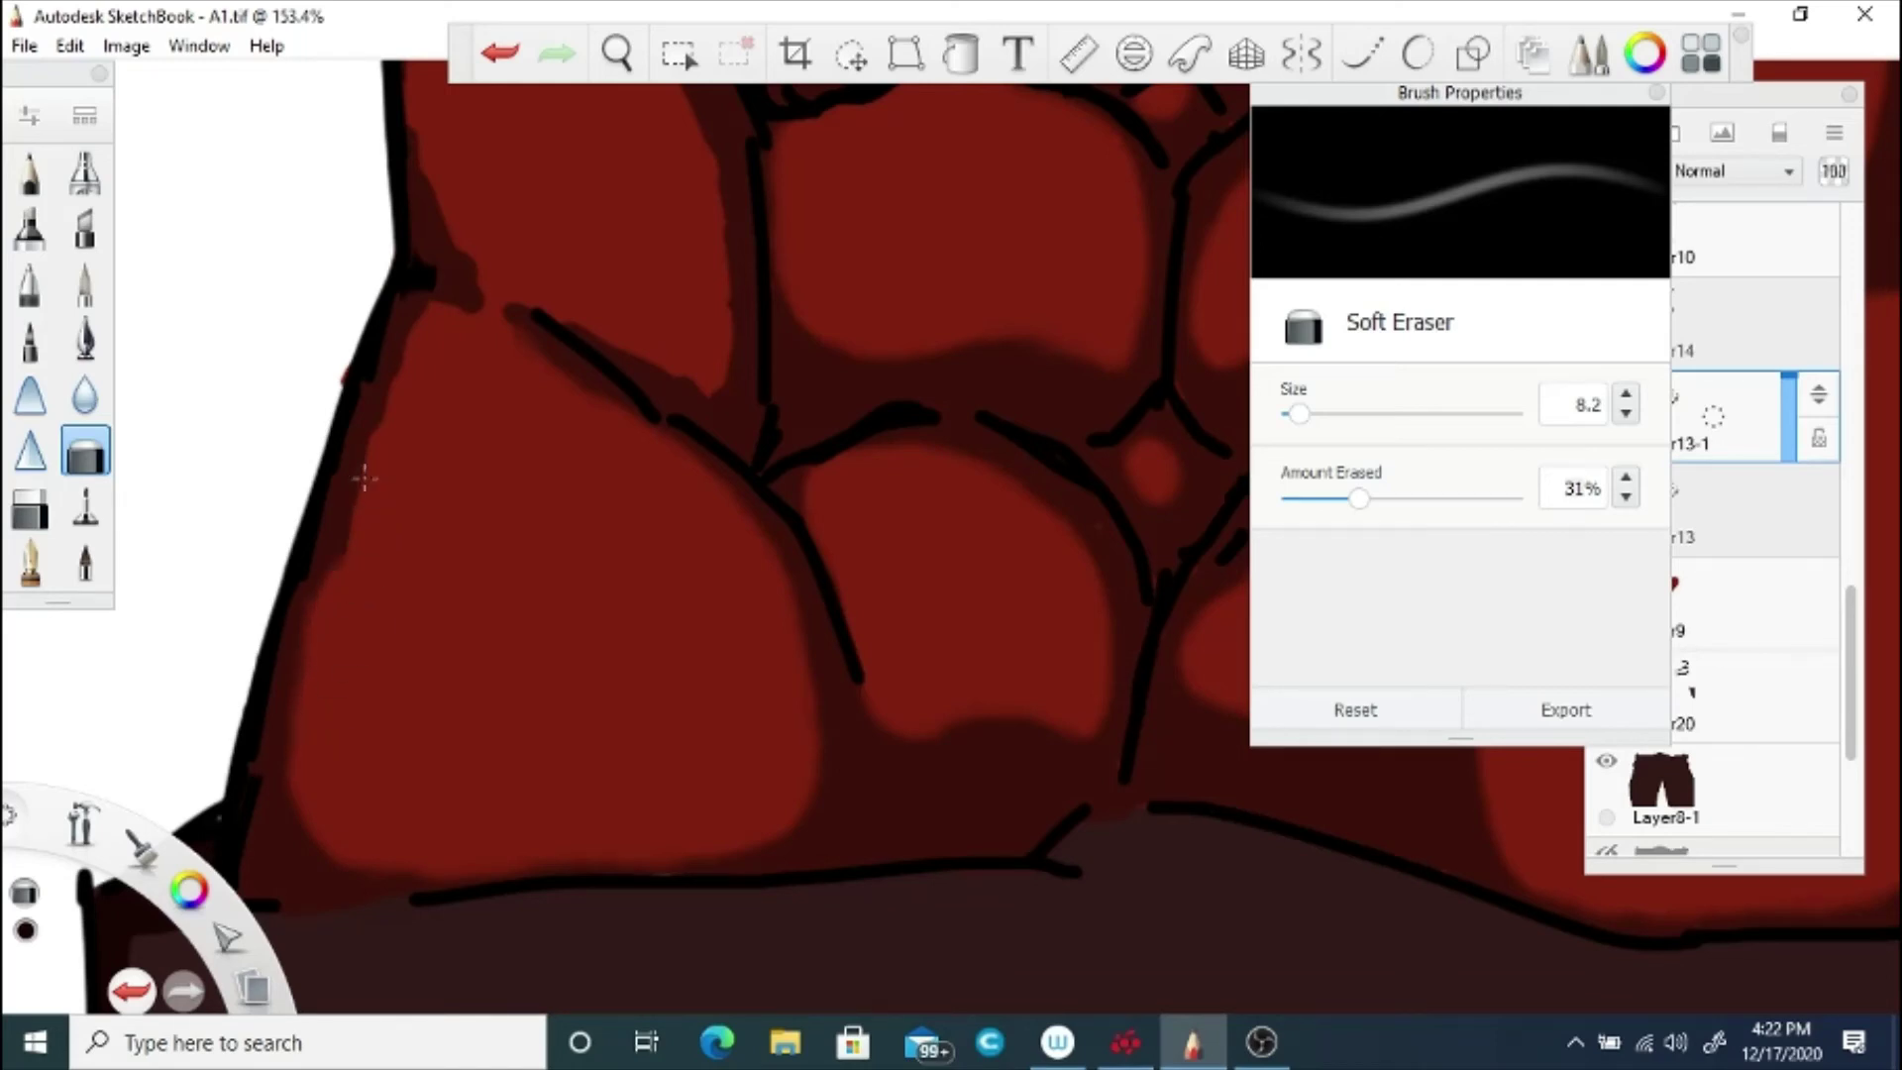
pyautogui.moveTo(394, 401); pyautogui.dragTo(425, 307)
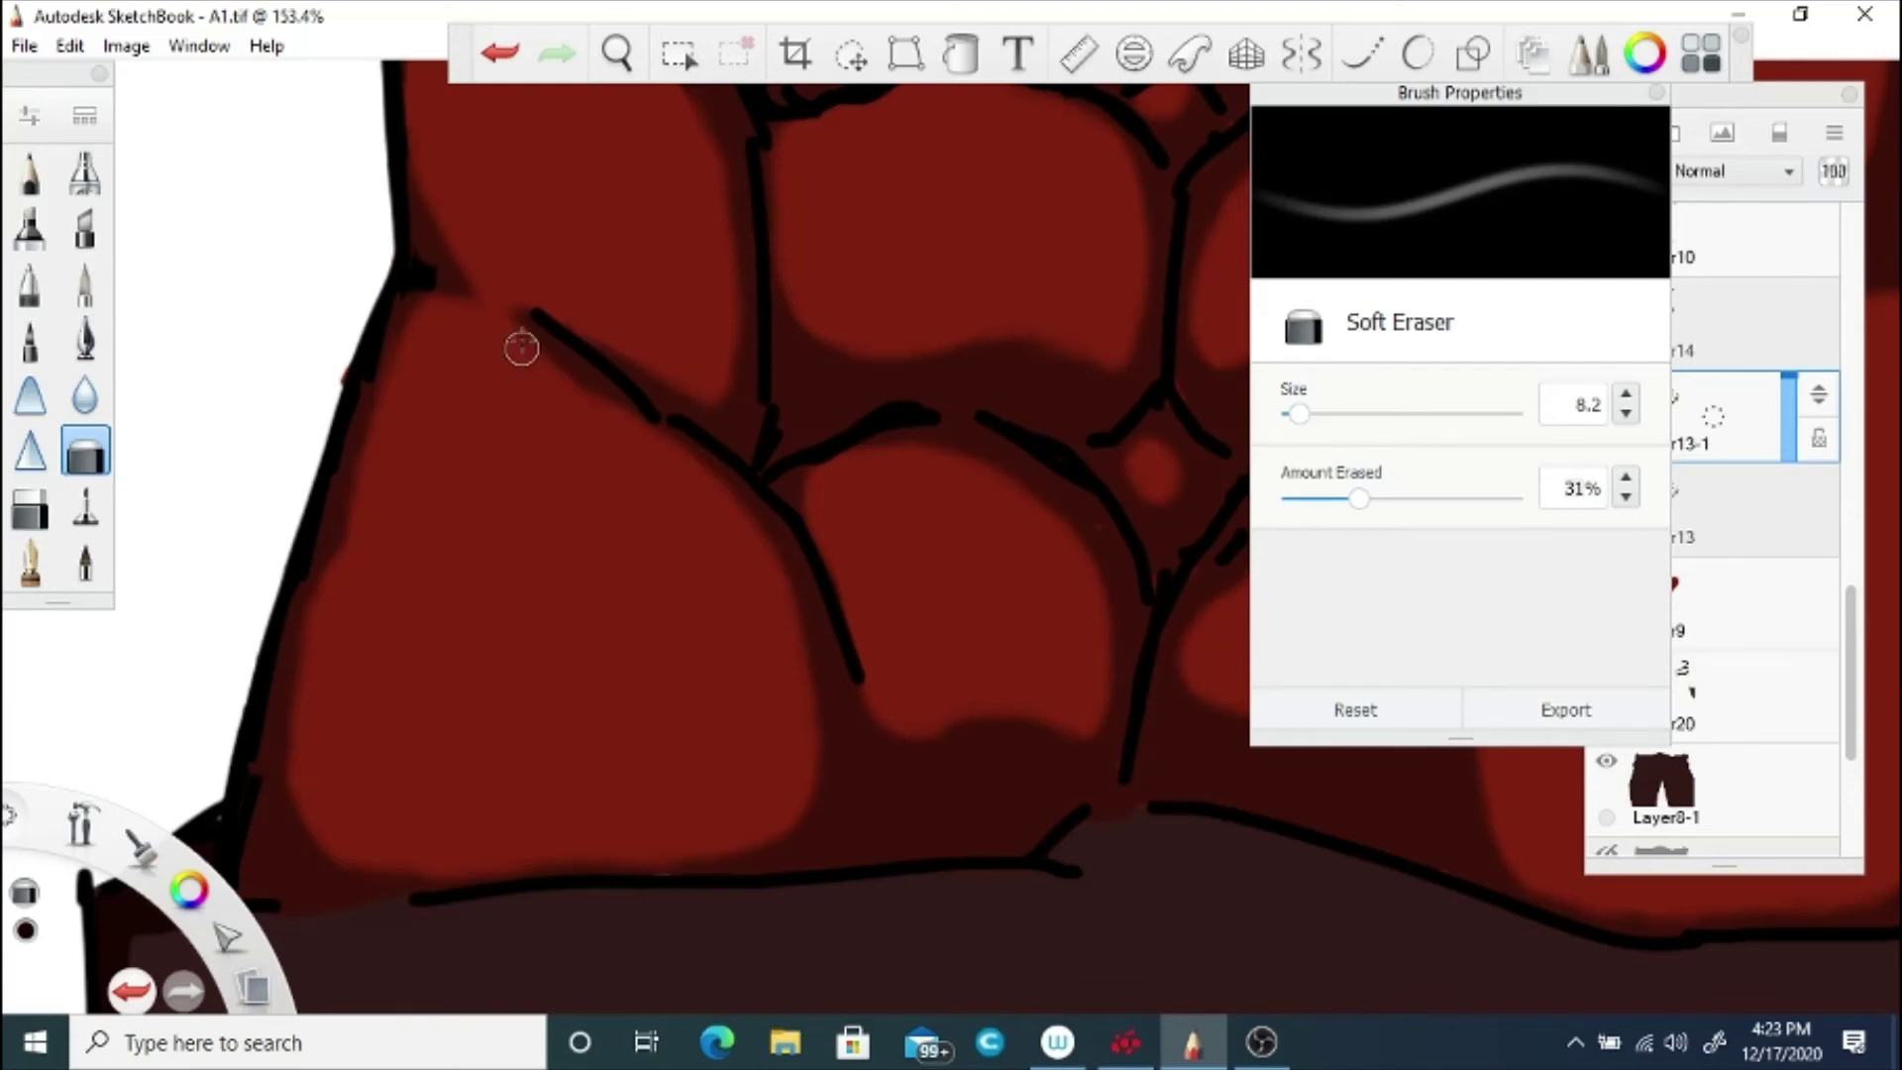
# Step: Soften the upper side-muscle shadows on the lowered-arm side and the edges of the abdominal blocks beneath the fist
pyautogui.click(603, 56)
pyautogui.moveTo(639, 109); pyautogui.dragTo(696, 547)
pyautogui.moveTo(764, 438)
pyautogui.mouseDown()
pyautogui.moveTo(647, 452)
pyautogui.moveTo(531, 565)
pyautogui.moveTo(563, 501)
pyautogui.mouseUp()
pyautogui.click(678, 307)
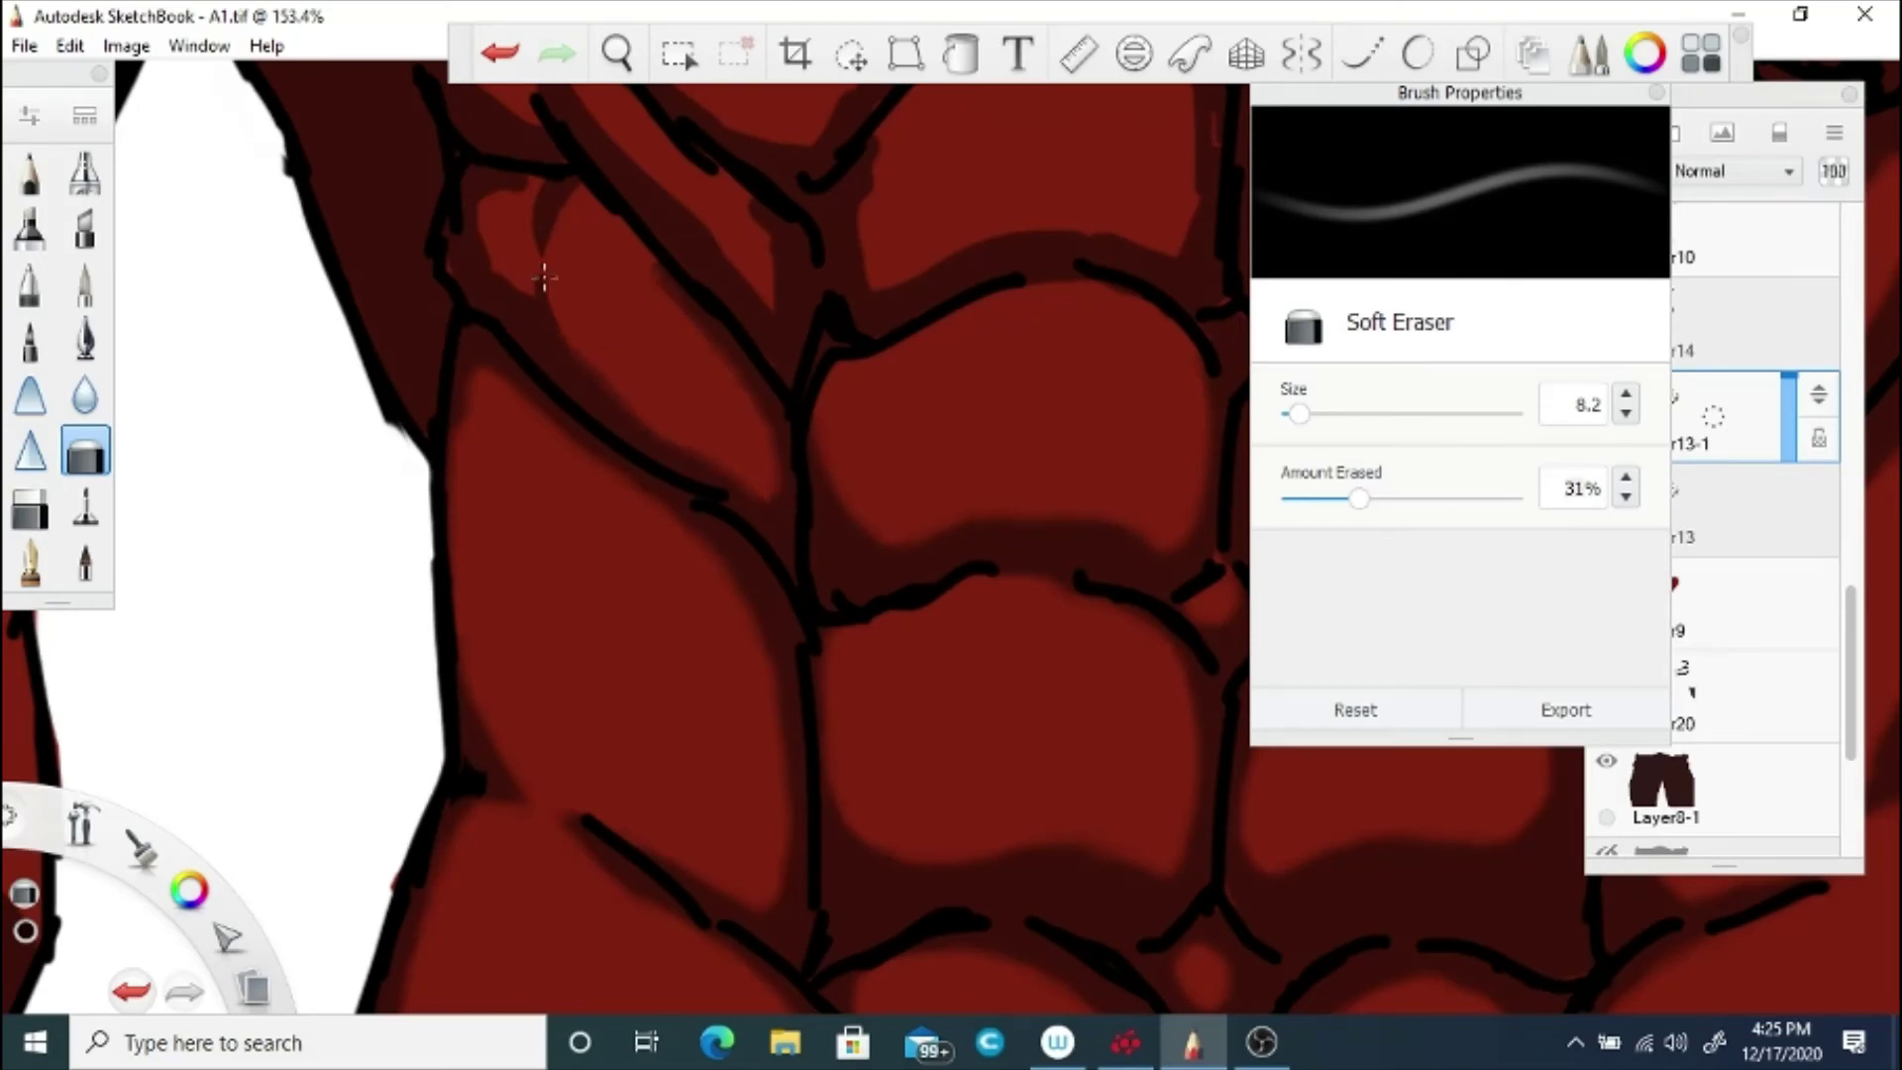
pyautogui.moveTo(568, 205); pyautogui.dragTo(531, 213)
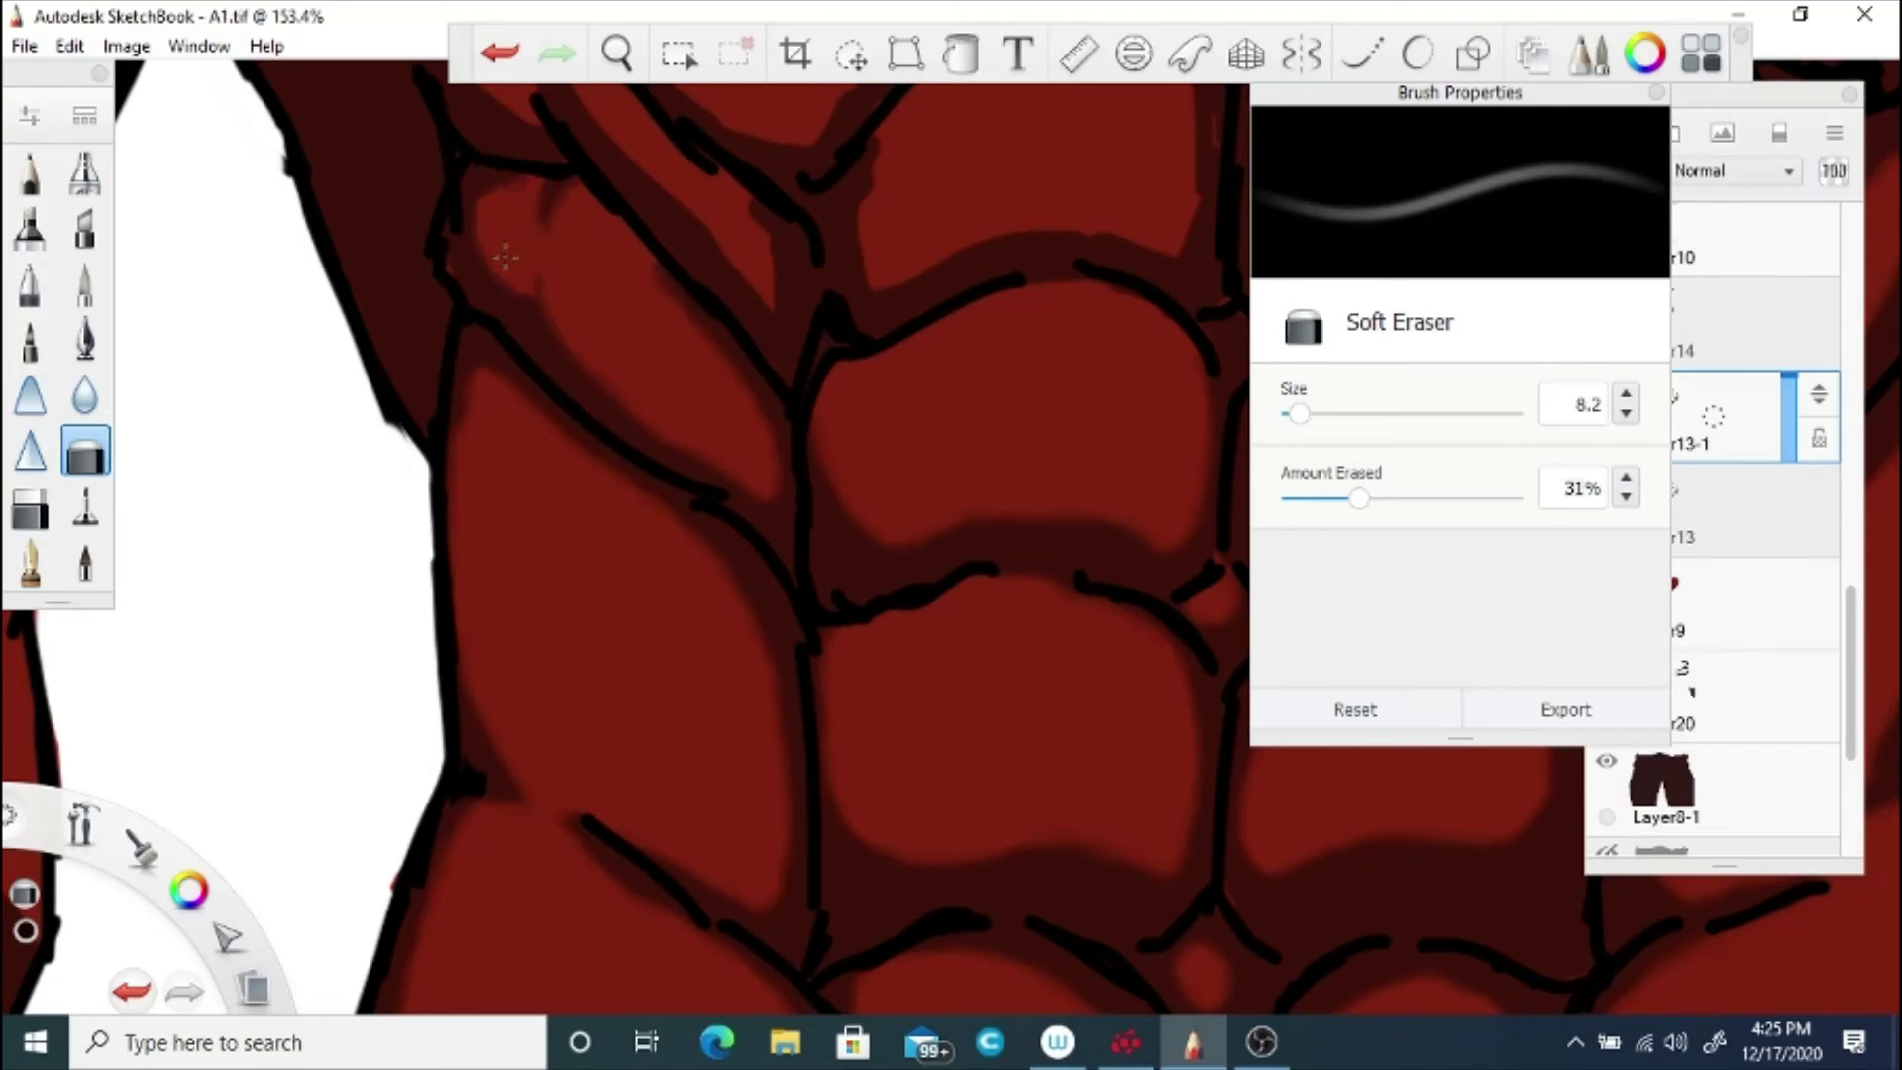
pyautogui.click(624, 62)
pyautogui.moveTo(786, 567); pyautogui.dragTo(682, 591)
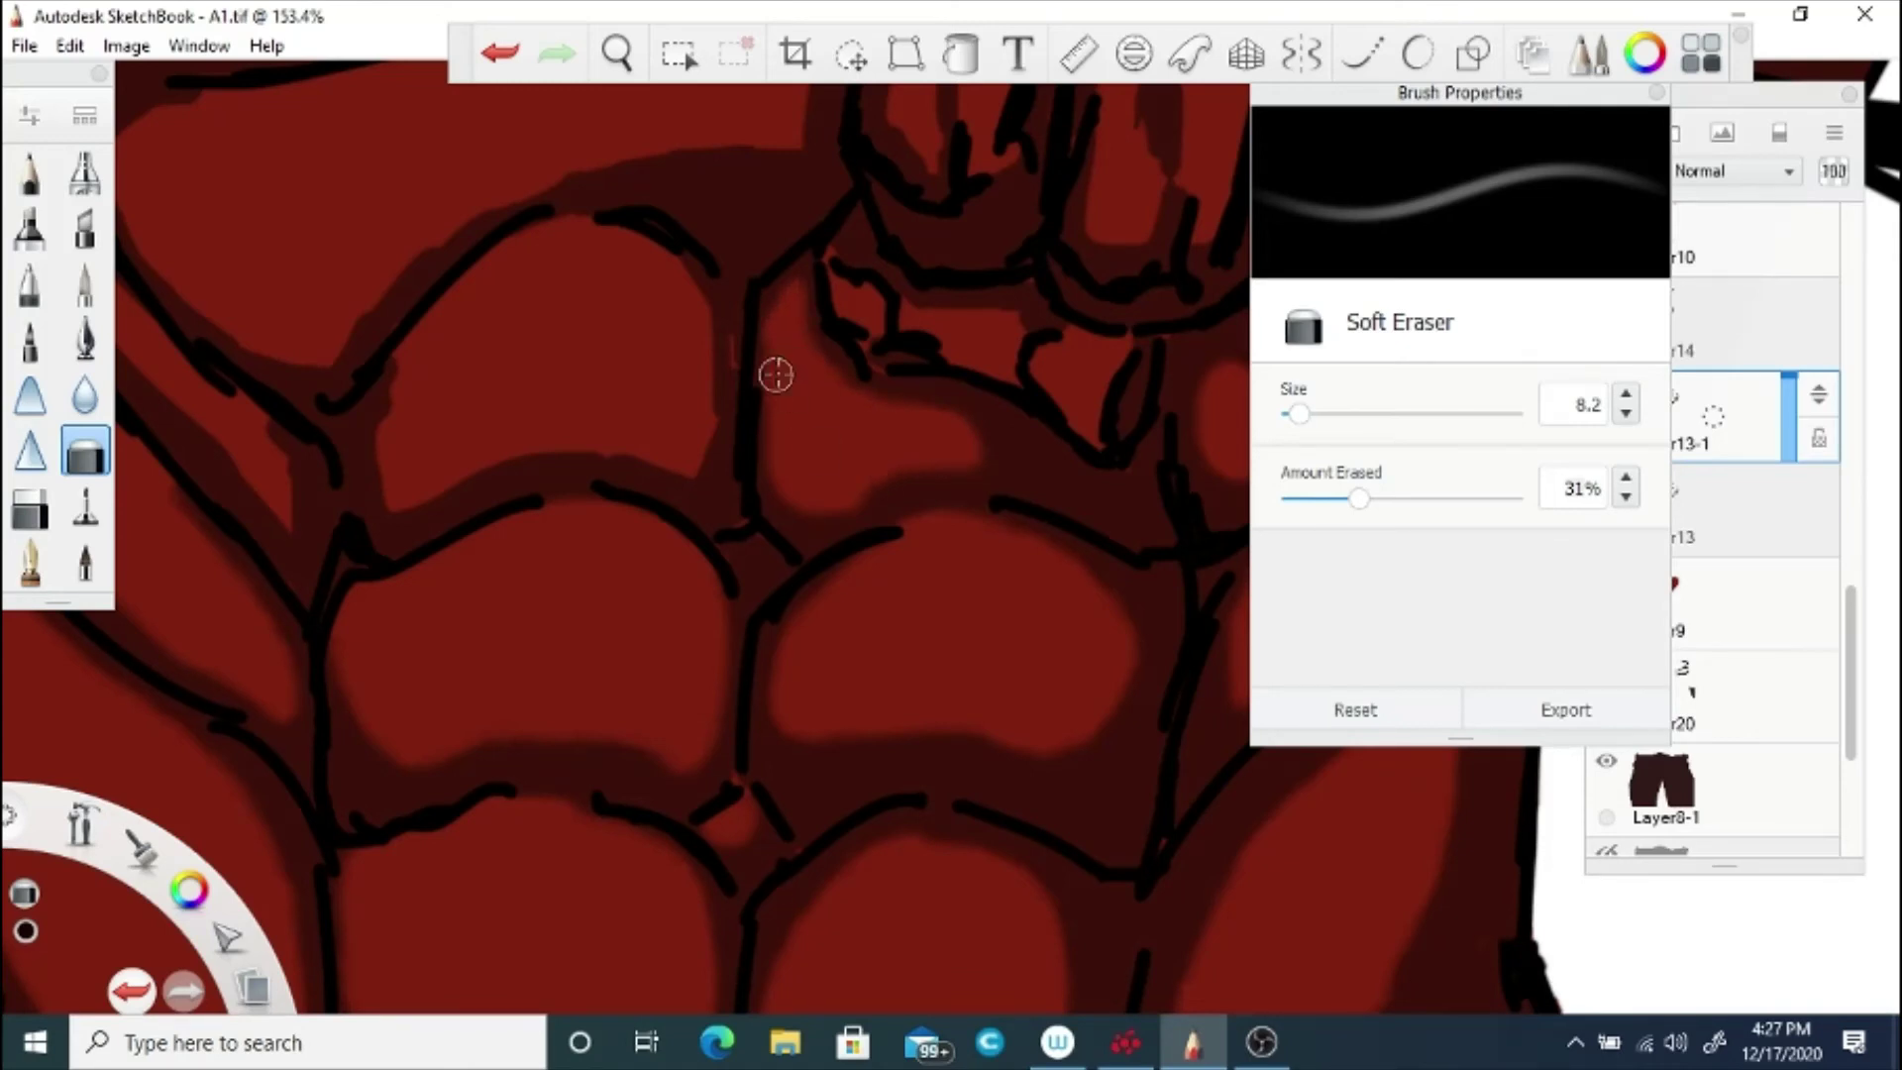
# Step: Soften the shadows around the small rib muscles and the broad area below the chest on the lowered-arm side
pyautogui.press('space')
pyautogui.moveTo(707, 248); pyautogui.dragTo(813, 437)
pyautogui.moveTo(346, 319); pyautogui.dragTo(331, 343)
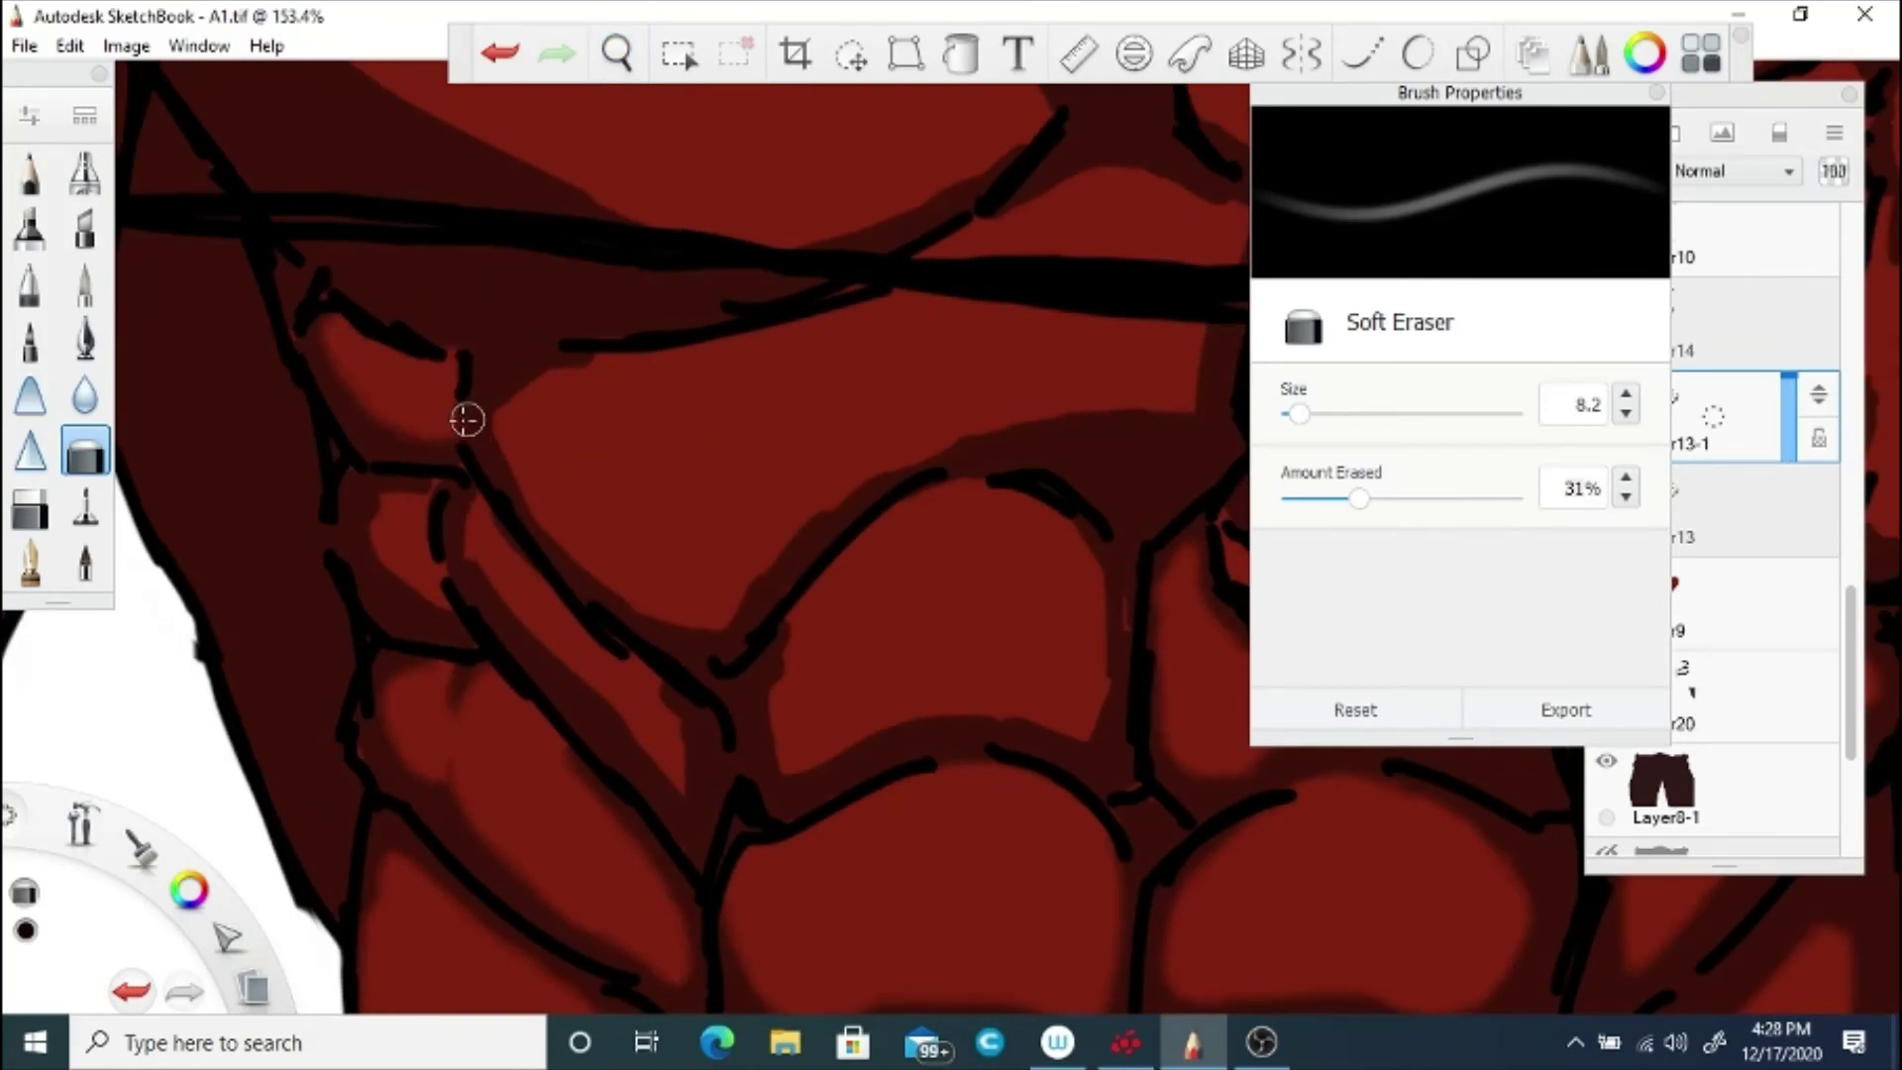
pyautogui.moveTo(466, 420); pyautogui.dragTo(455, 403)
pyautogui.moveTo(392, 496)
pyautogui.mouseDown()
pyautogui.moveTo(415, 570)
pyautogui.moveTo(390, 489)
pyautogui.moveTo(491, 523)
pyautogui.mouseUp()
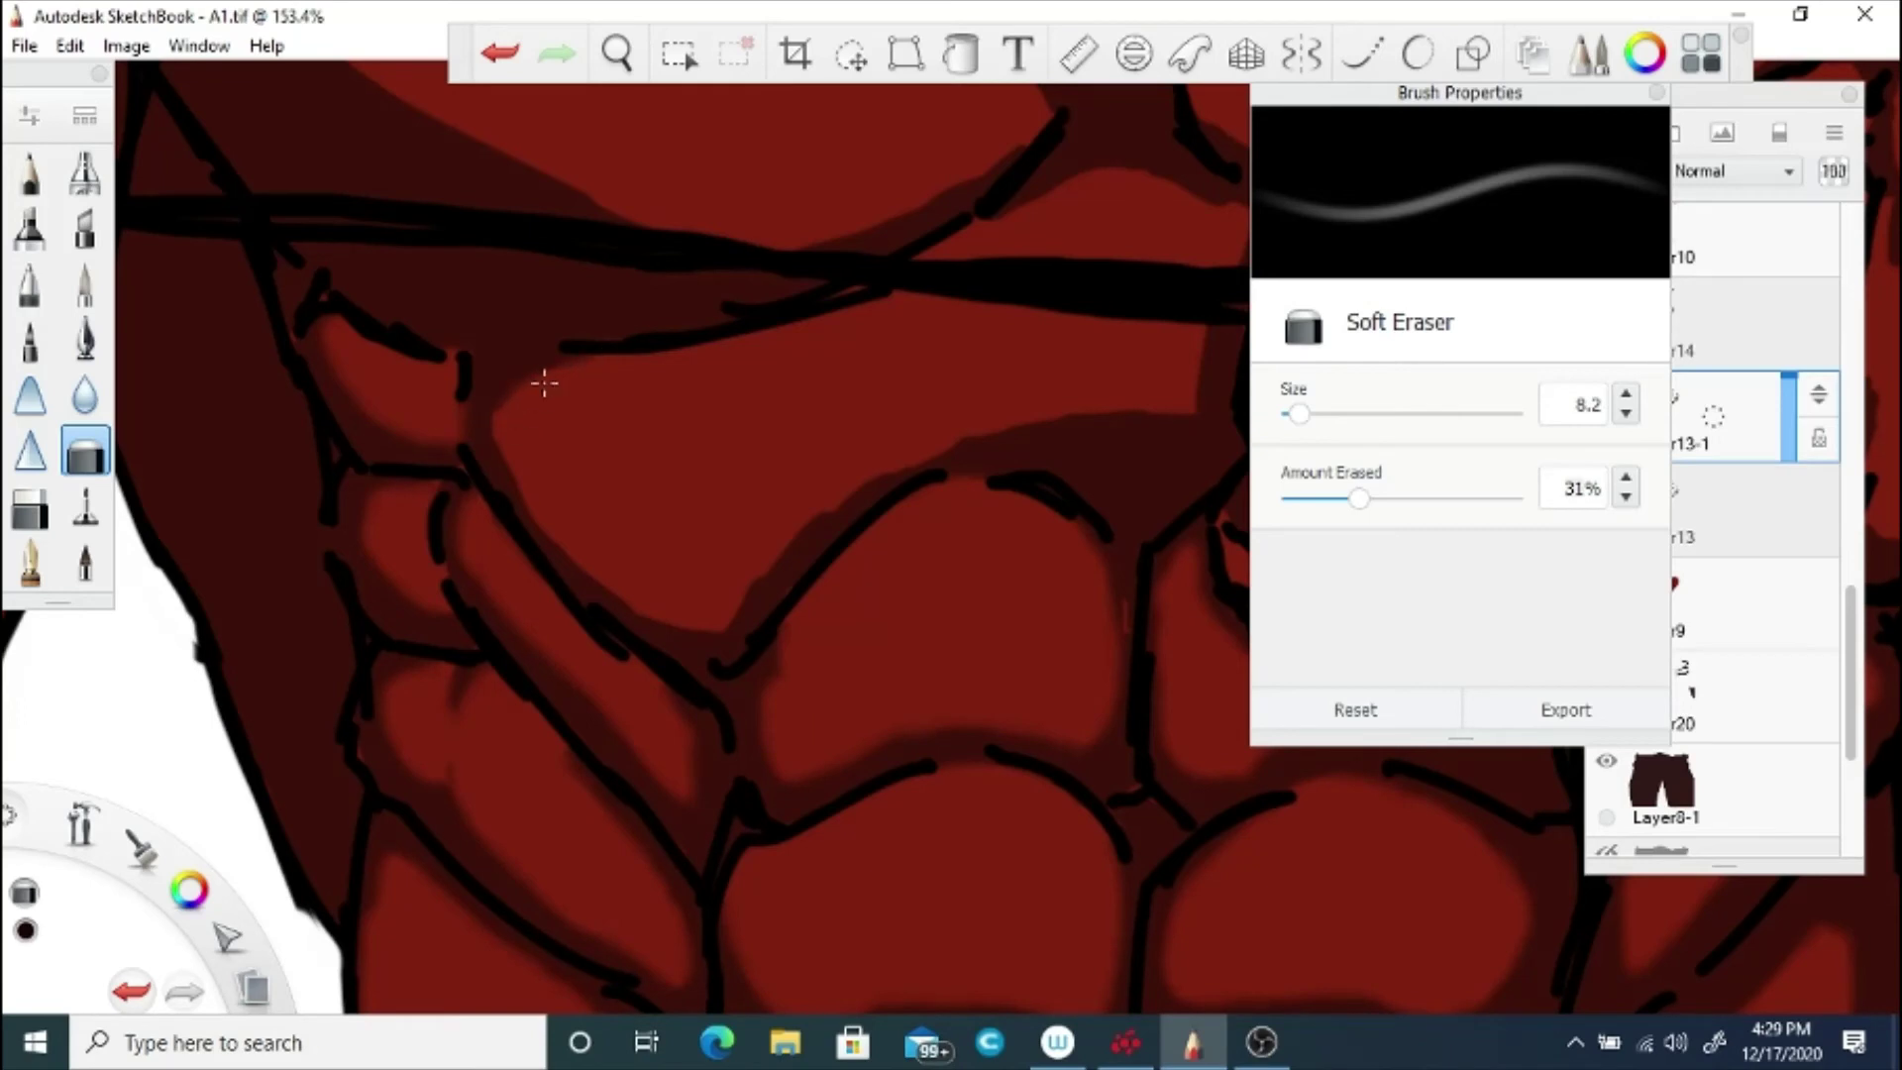
pyautogui.moveTo(500, 422)
pyautogui.mouseDown()
pyautogui.moveTo(531, 507)
pyautogui.moveTo(522, 476)
pyautogui.moveTo(626, 606)
pyautogui.moveTo(731, 637)
pyautogui.moveTo(758, 582)
pyautogui.mouseUp()
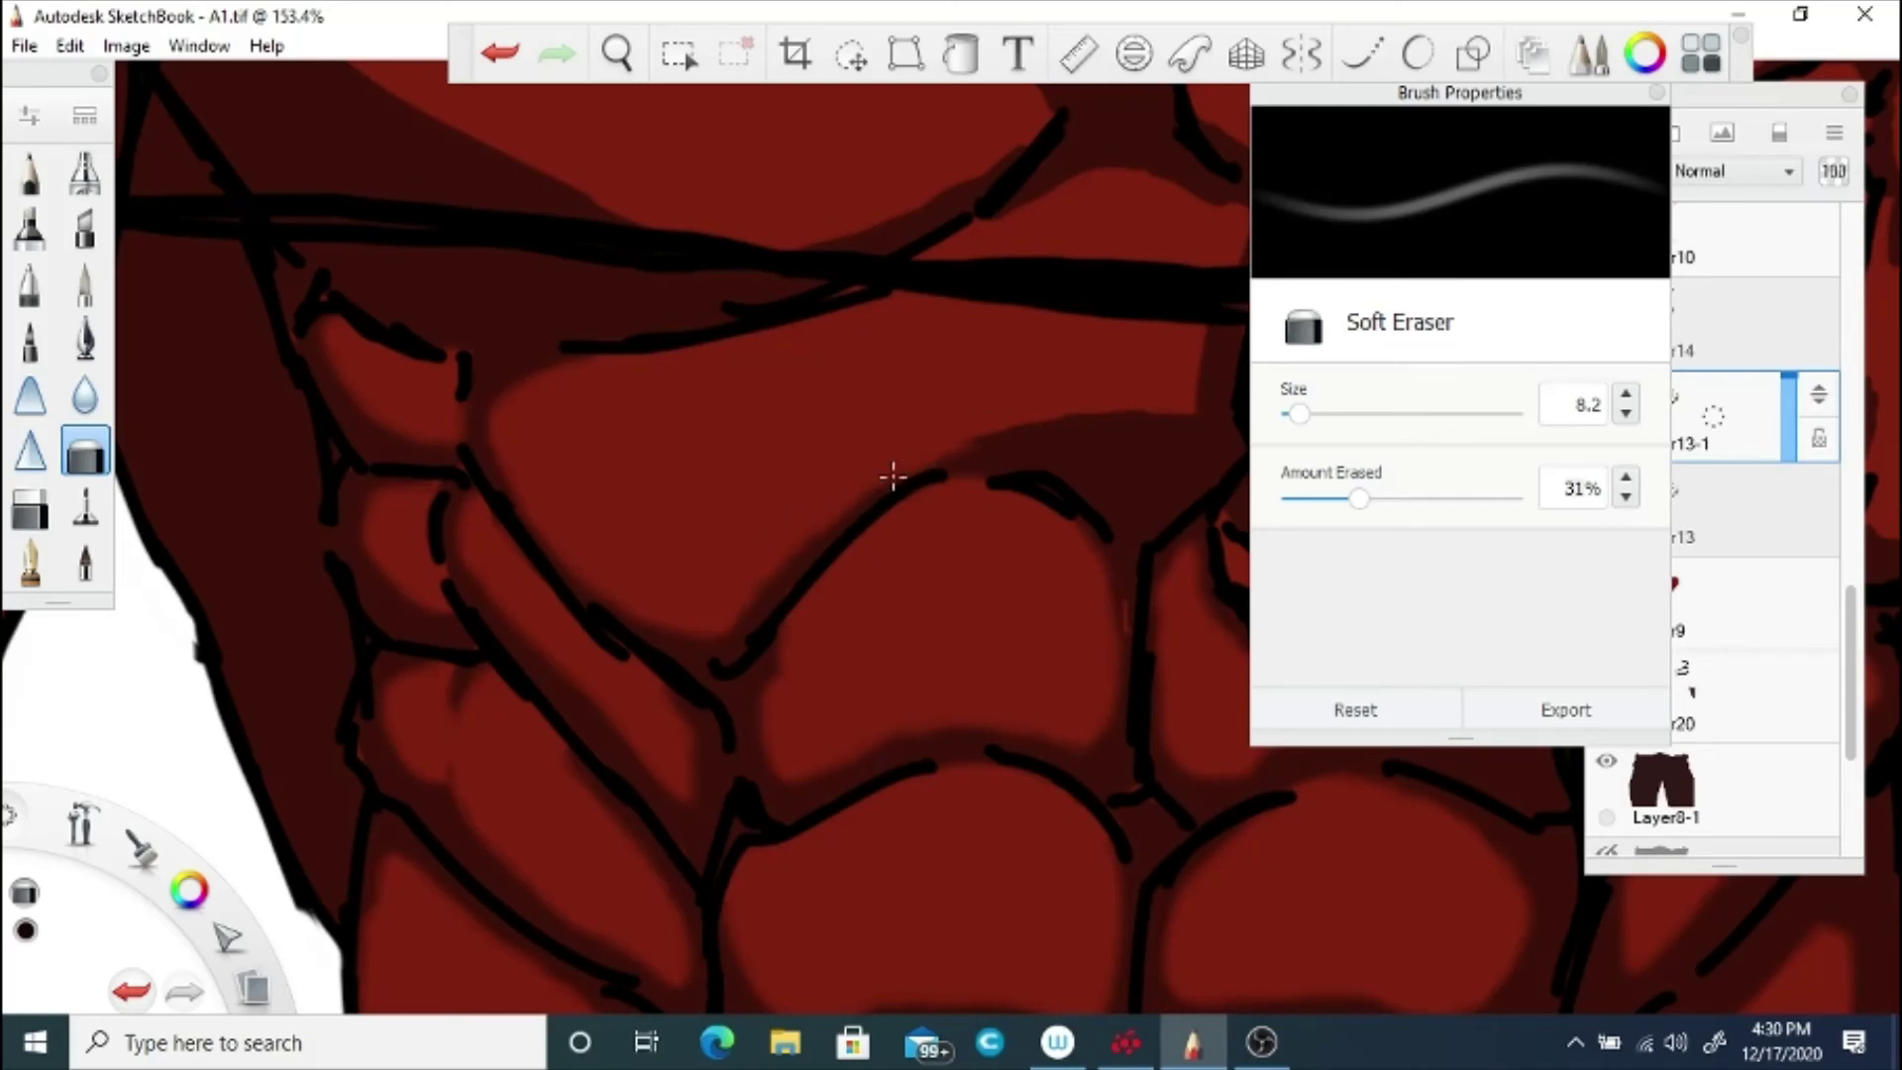
# Step: Soften the shadow edge above the top abdominal block where it meets the fist
pyautogui.press('space')
pyautogui.moveTo(1183, 390); pyautogui.dragTo(840, 462)
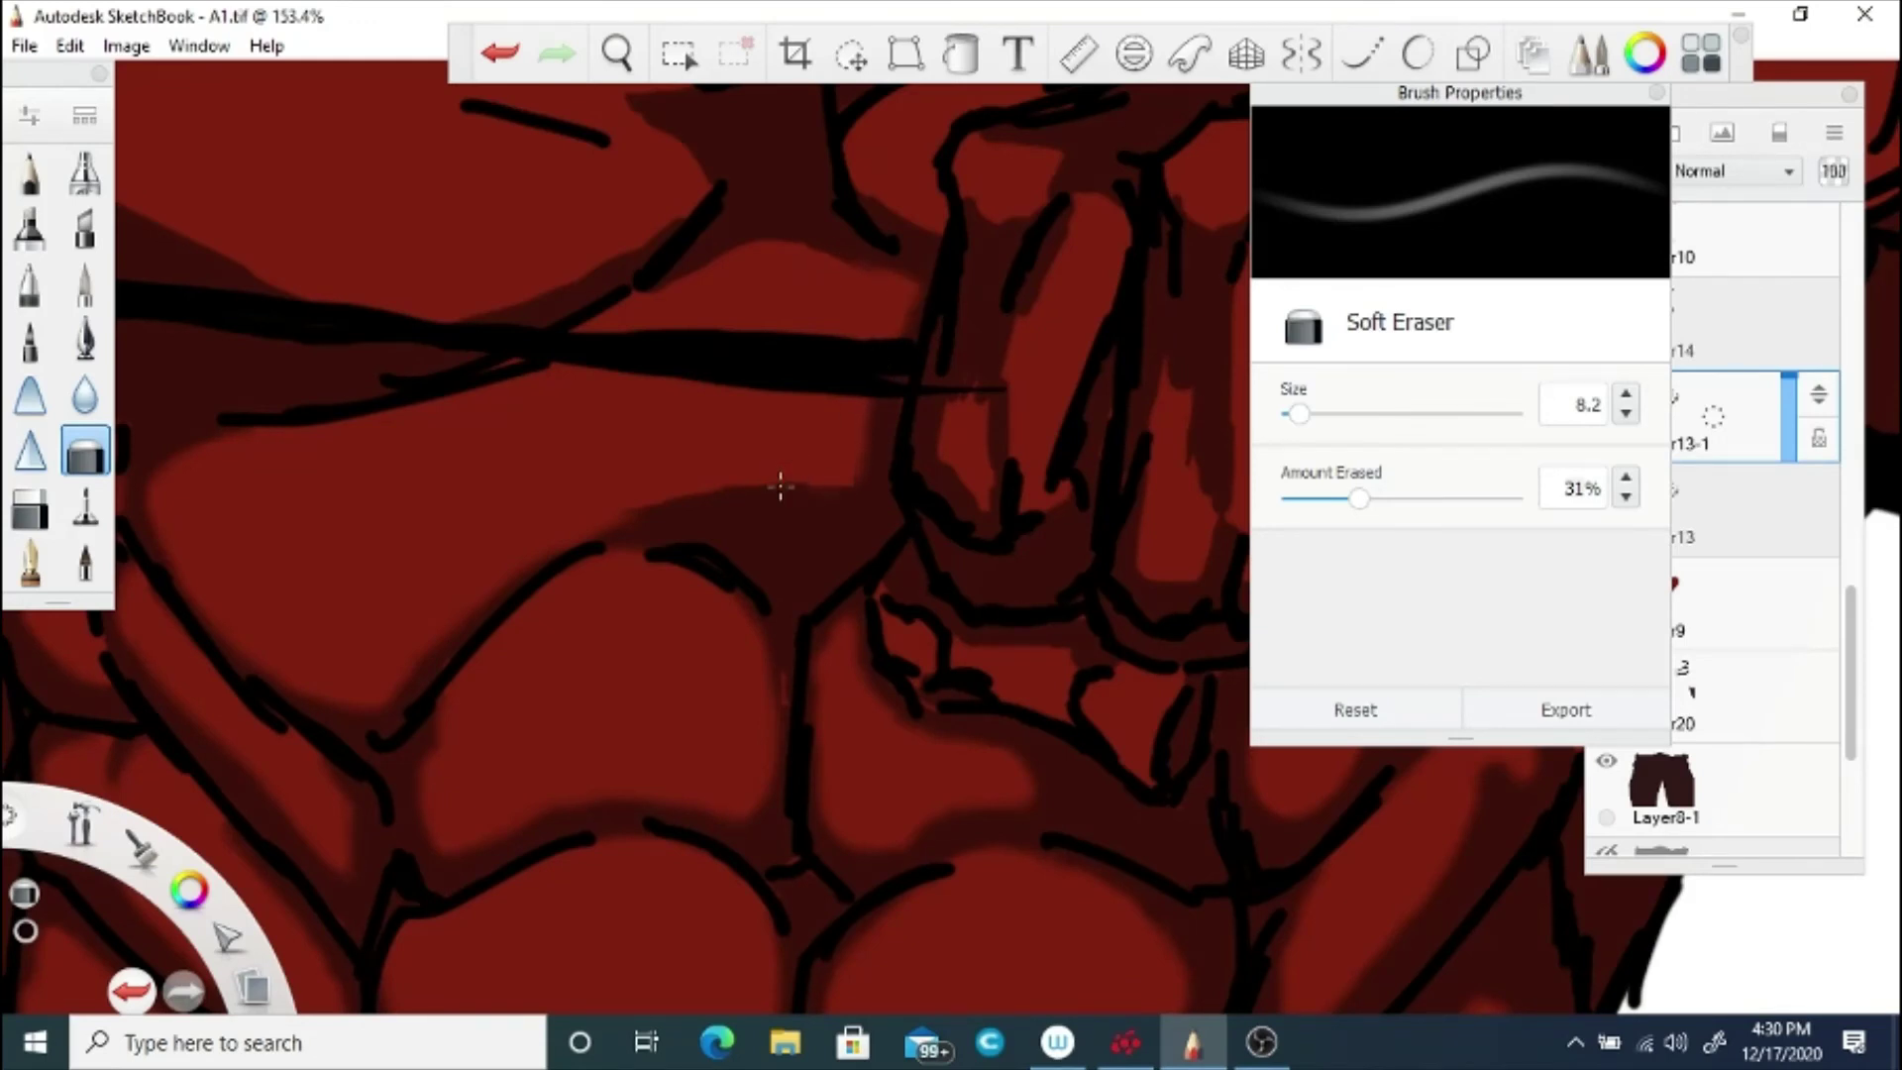
pyautogui.moveTo(698, 495); pyautogui.dragTo(780, 485)
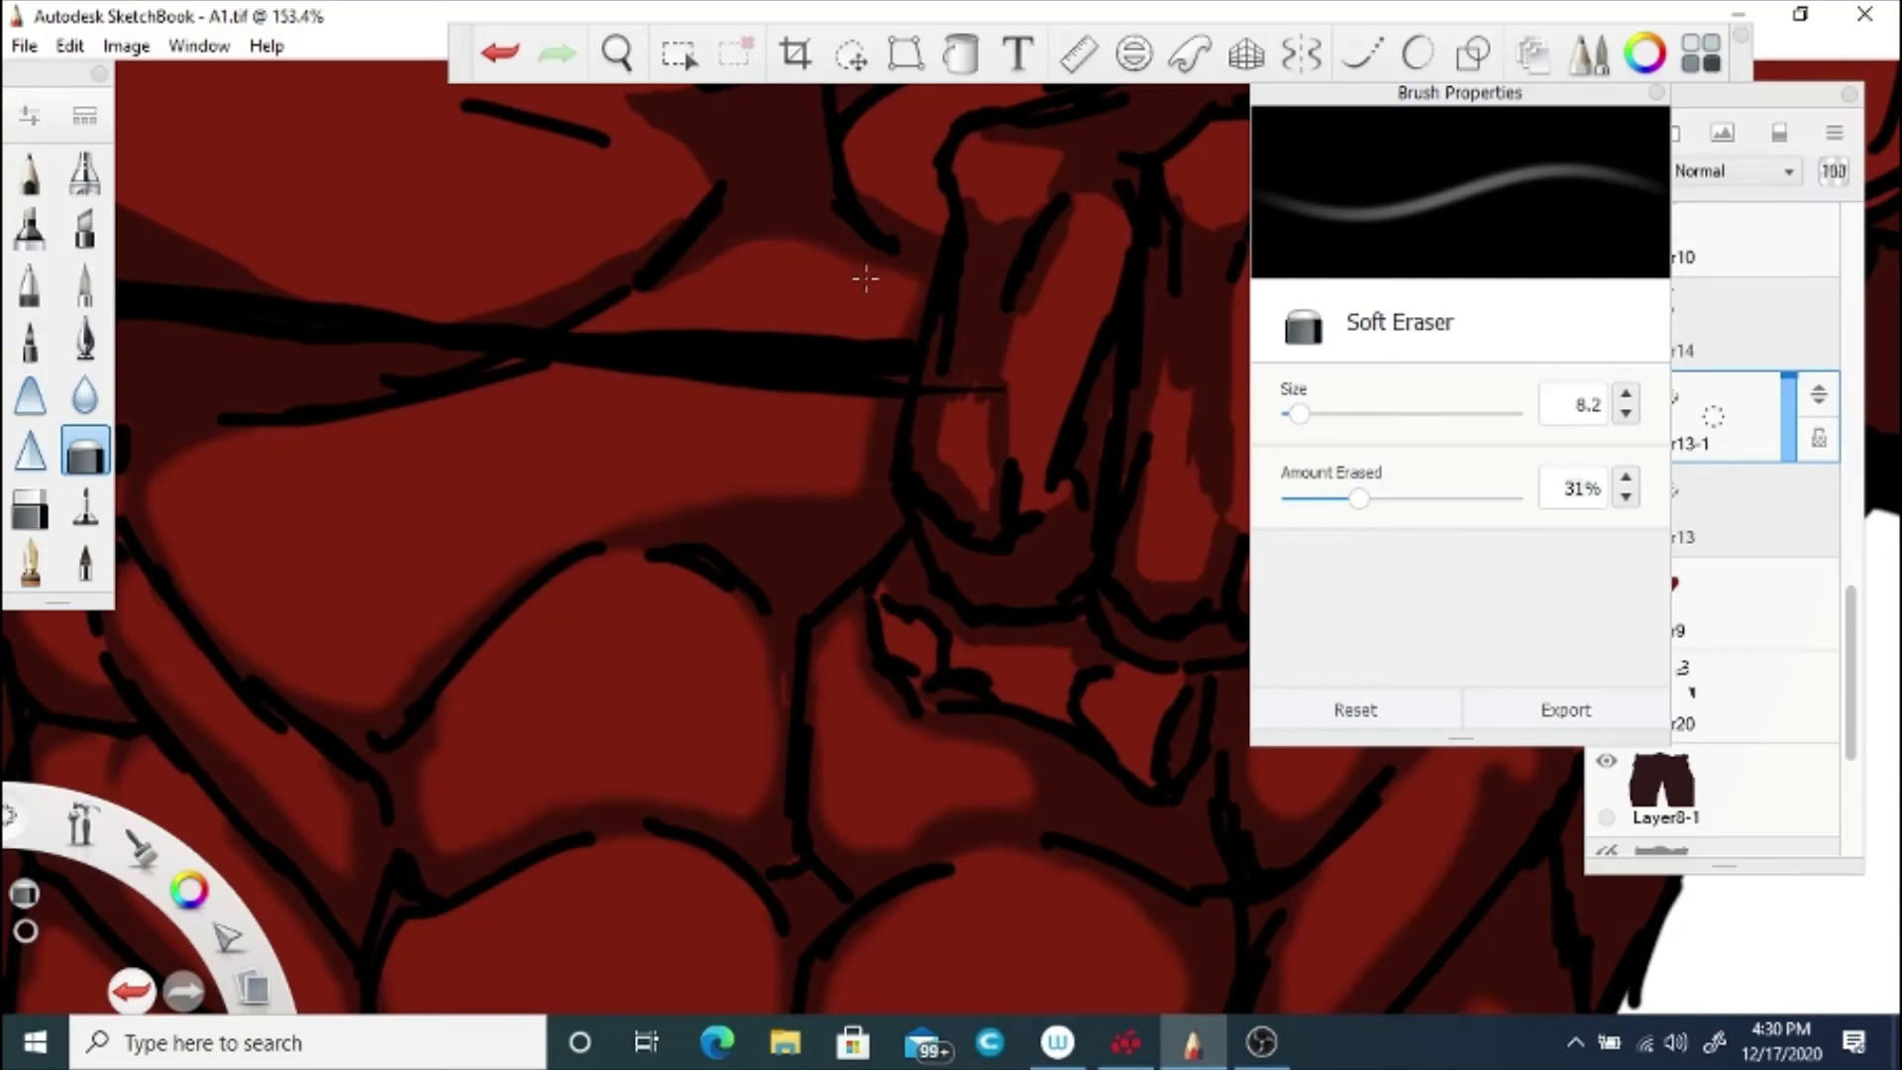
# Step: Review the softened torso shading at full-figure view and save the drawing
pyautogui.press('space')
pyautogui.moveTo(428, 132); pyautogui.dragTo(818, 544)
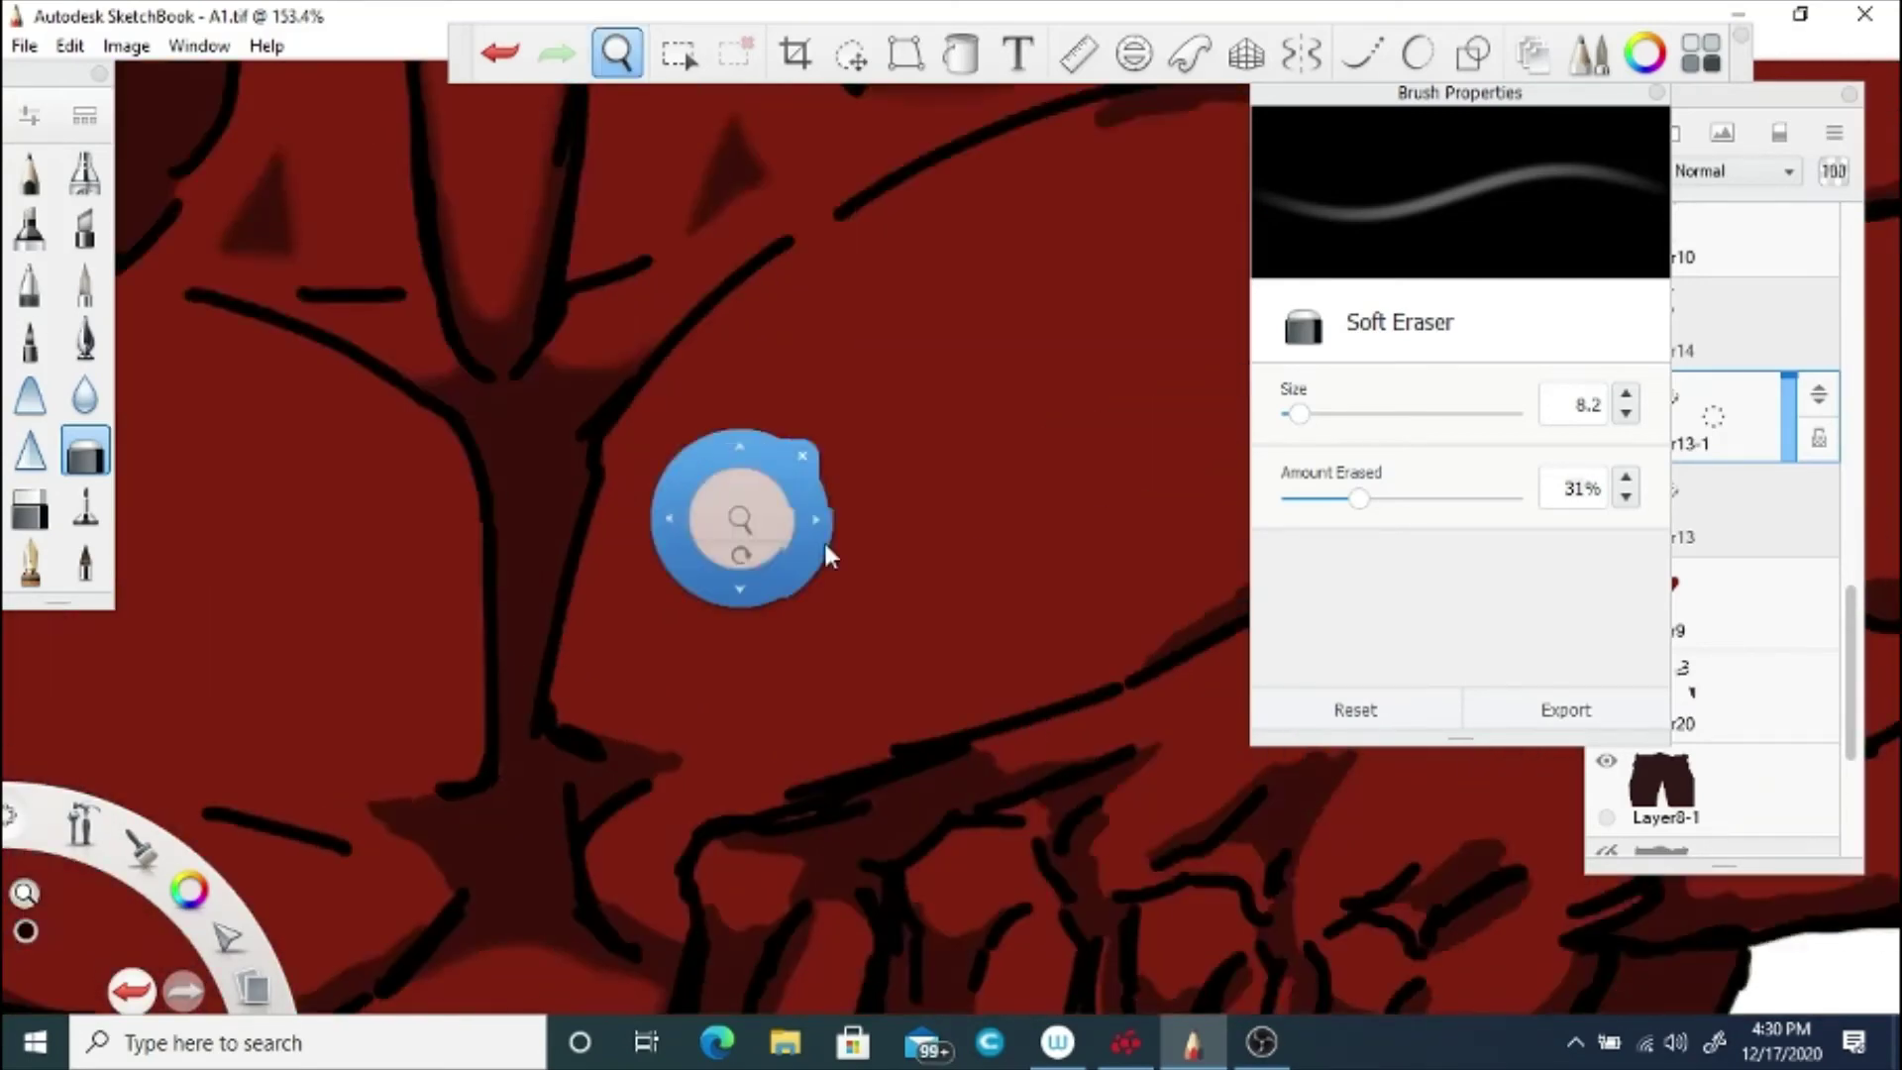
pyautogui.moveTo(594, 336); pyautogui.dragTo(755, 514)
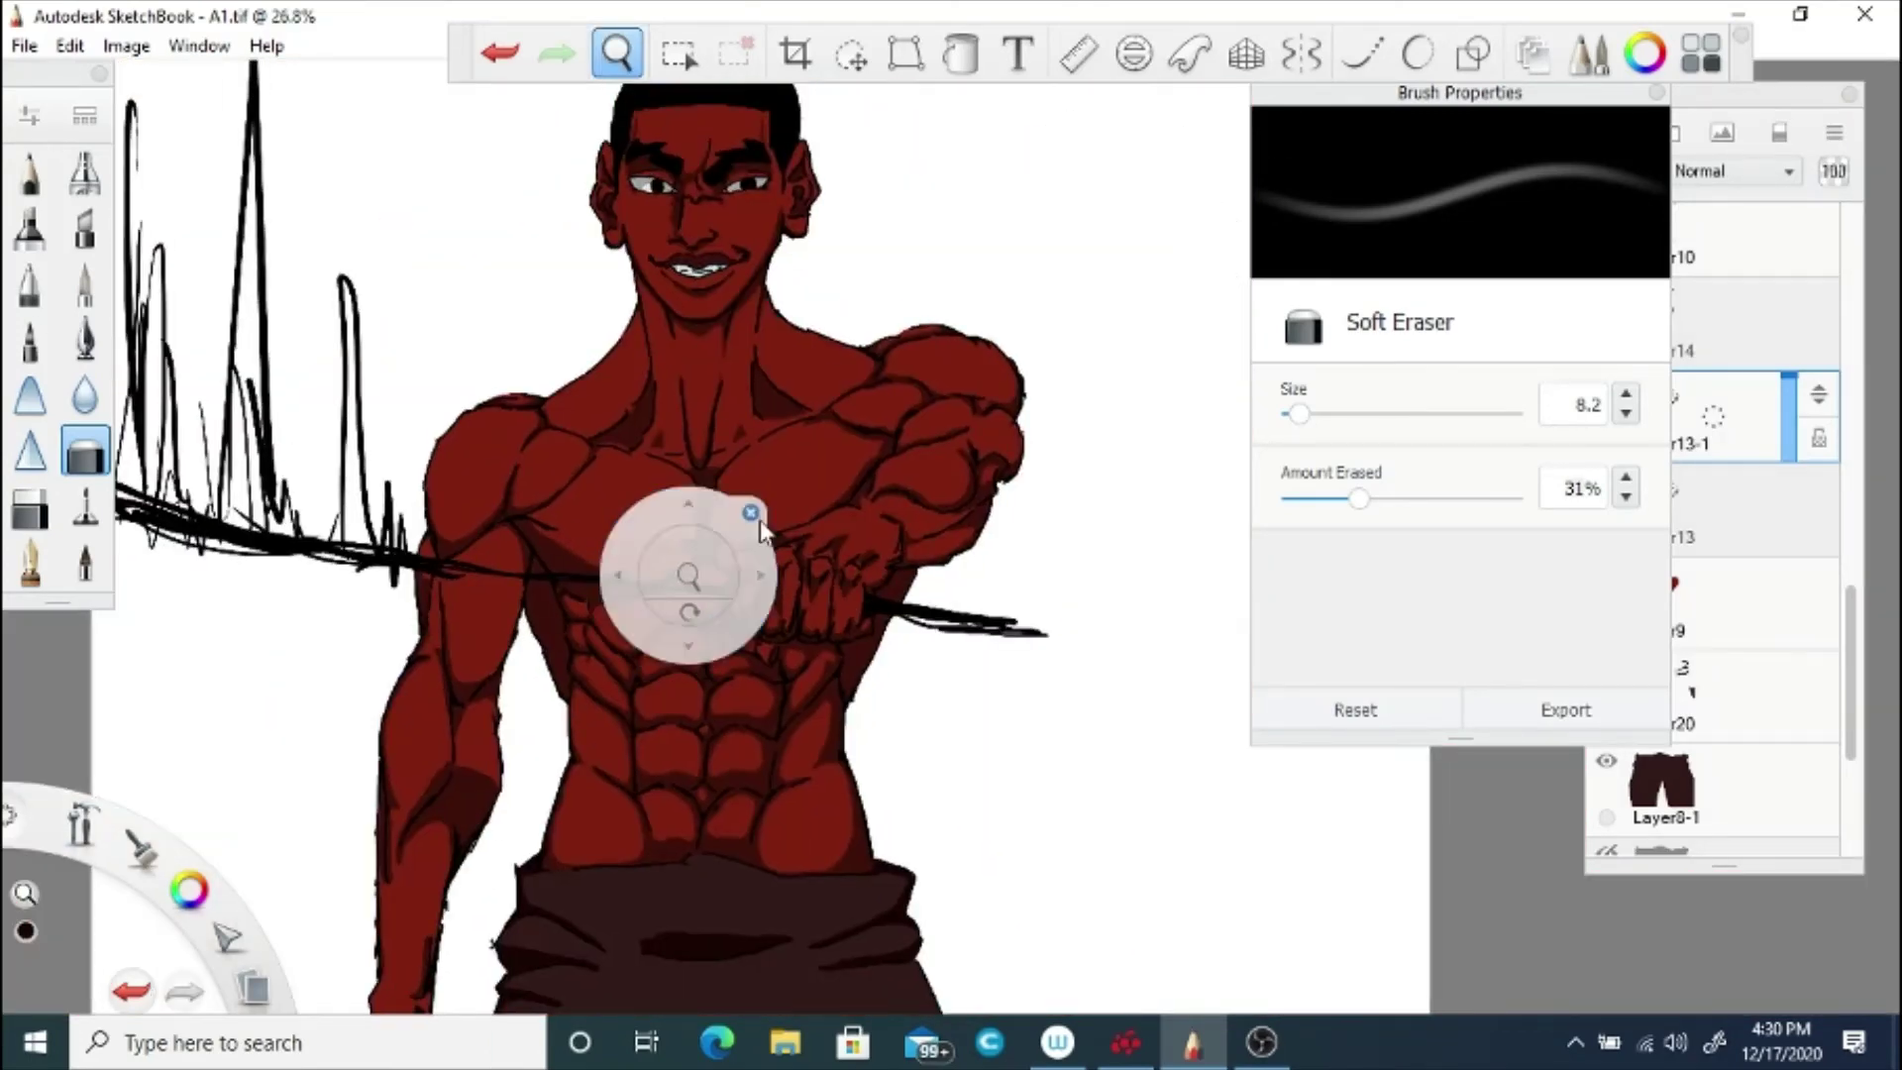
pyautogui.click(25, 47)
pyautogui.click(99, 208)
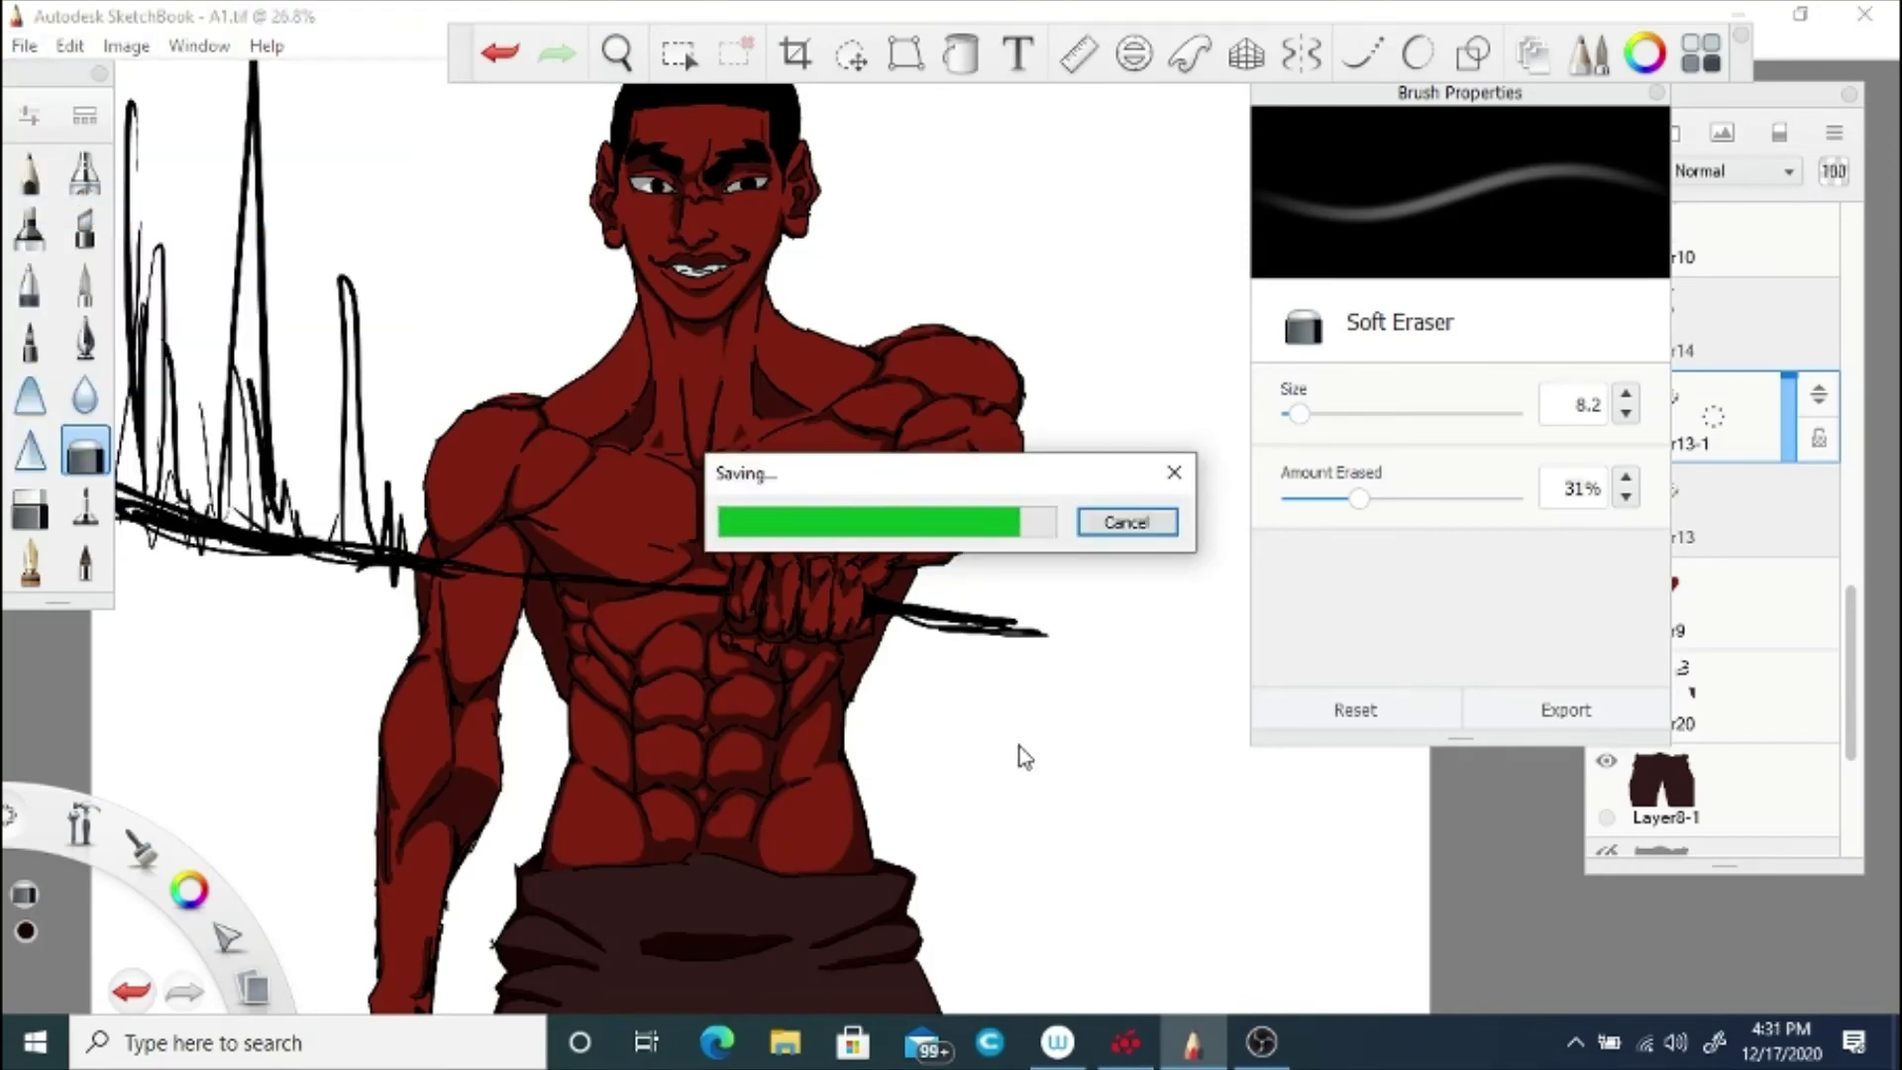
pyautogui.click(1261, 1042)
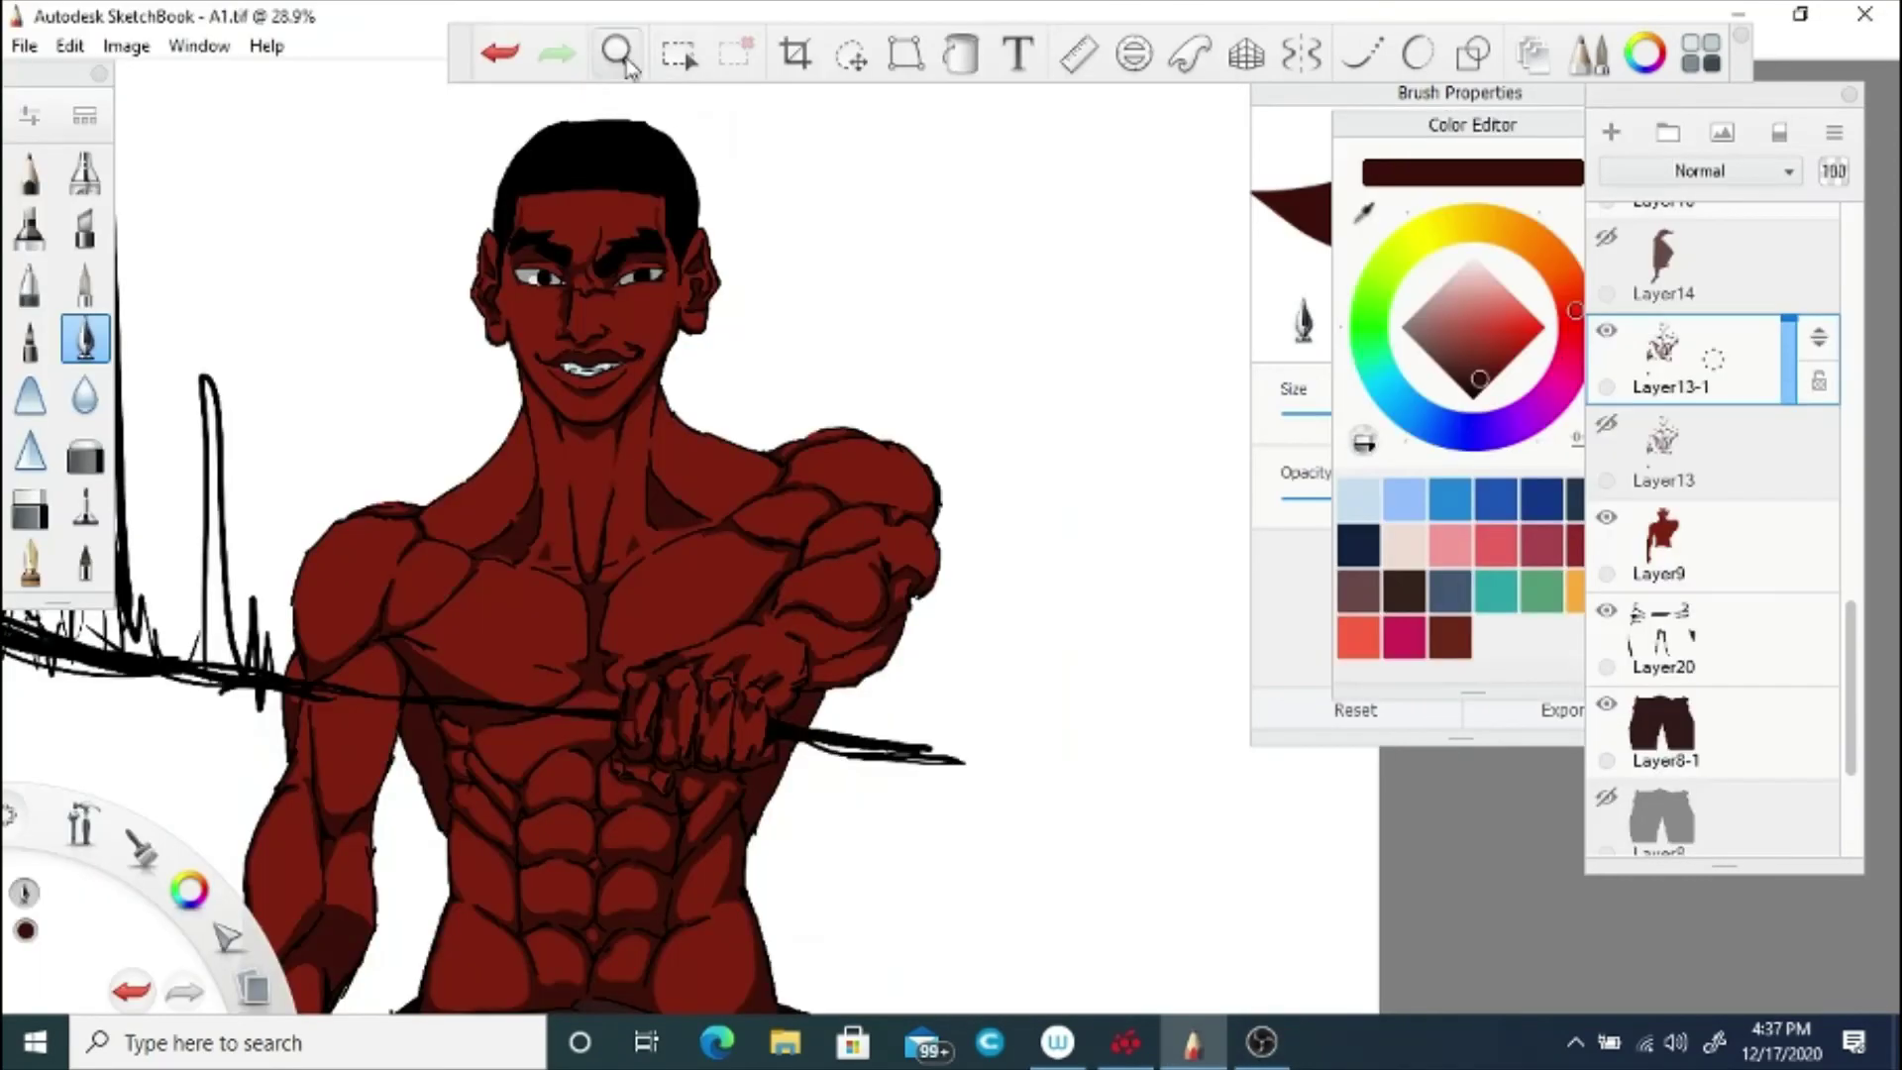
# Step: Hide the weapon linework on Layer17 and soften the shadows below the chest and around the breastbone's lower end with the Soft Eraser
pyautogui.scroll(5, 722, 334)
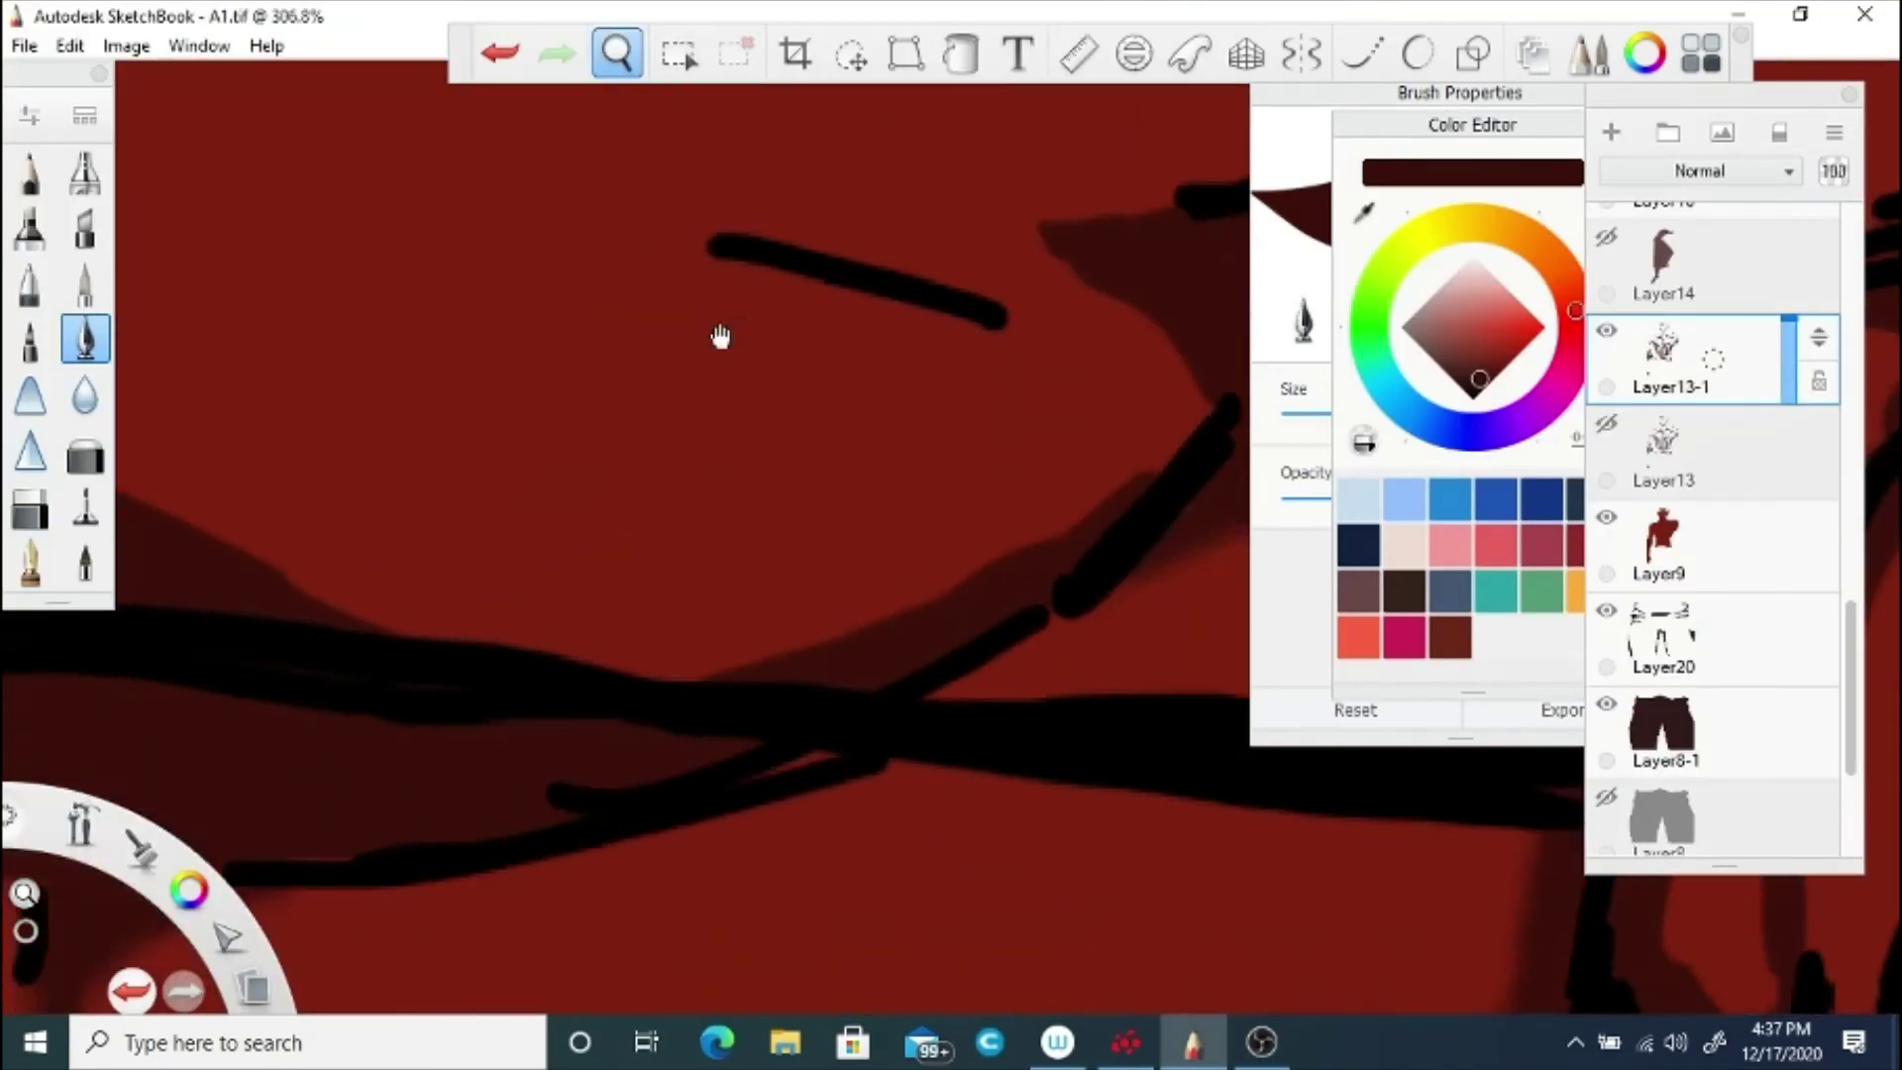
pyautogui.scroll(3, 764, 594)
pyautogui.click(87, 459)
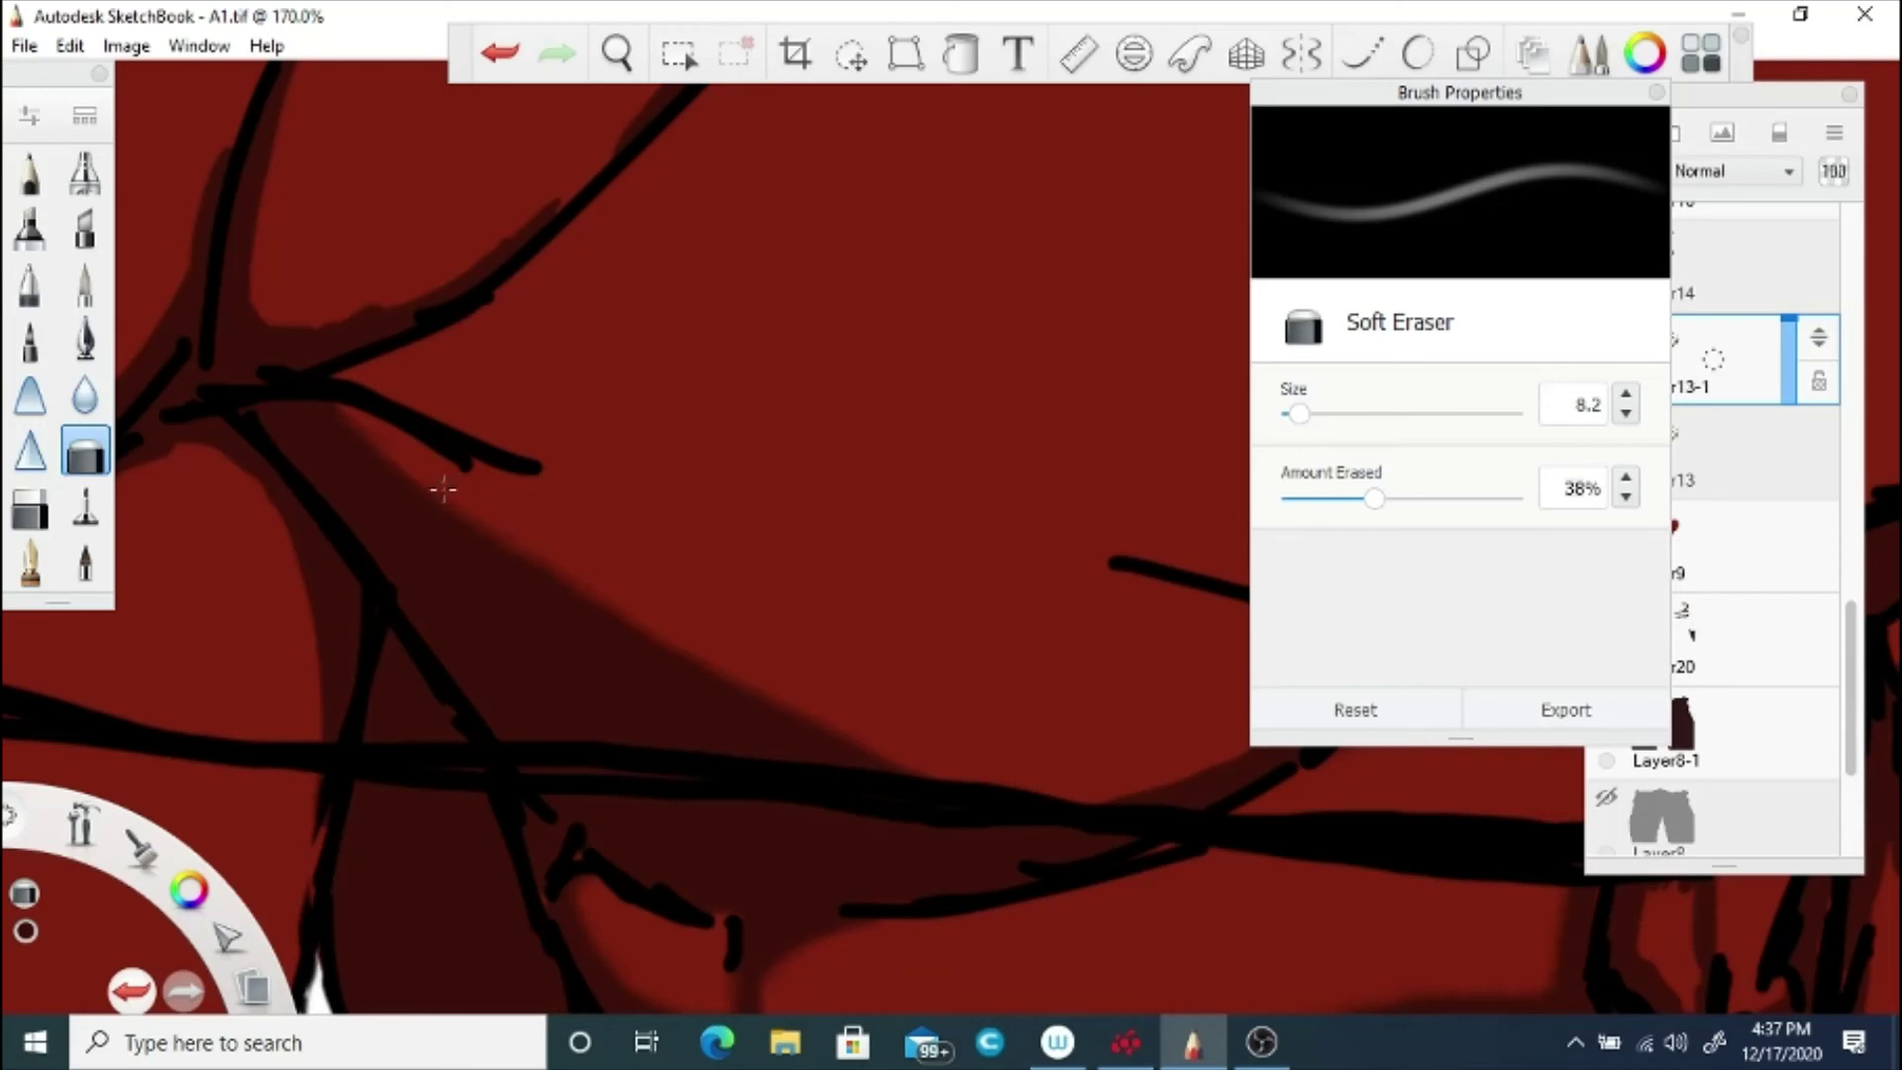
pyautogui.moveTo(1124, 414); pyautogui.dragTo(609, 452)
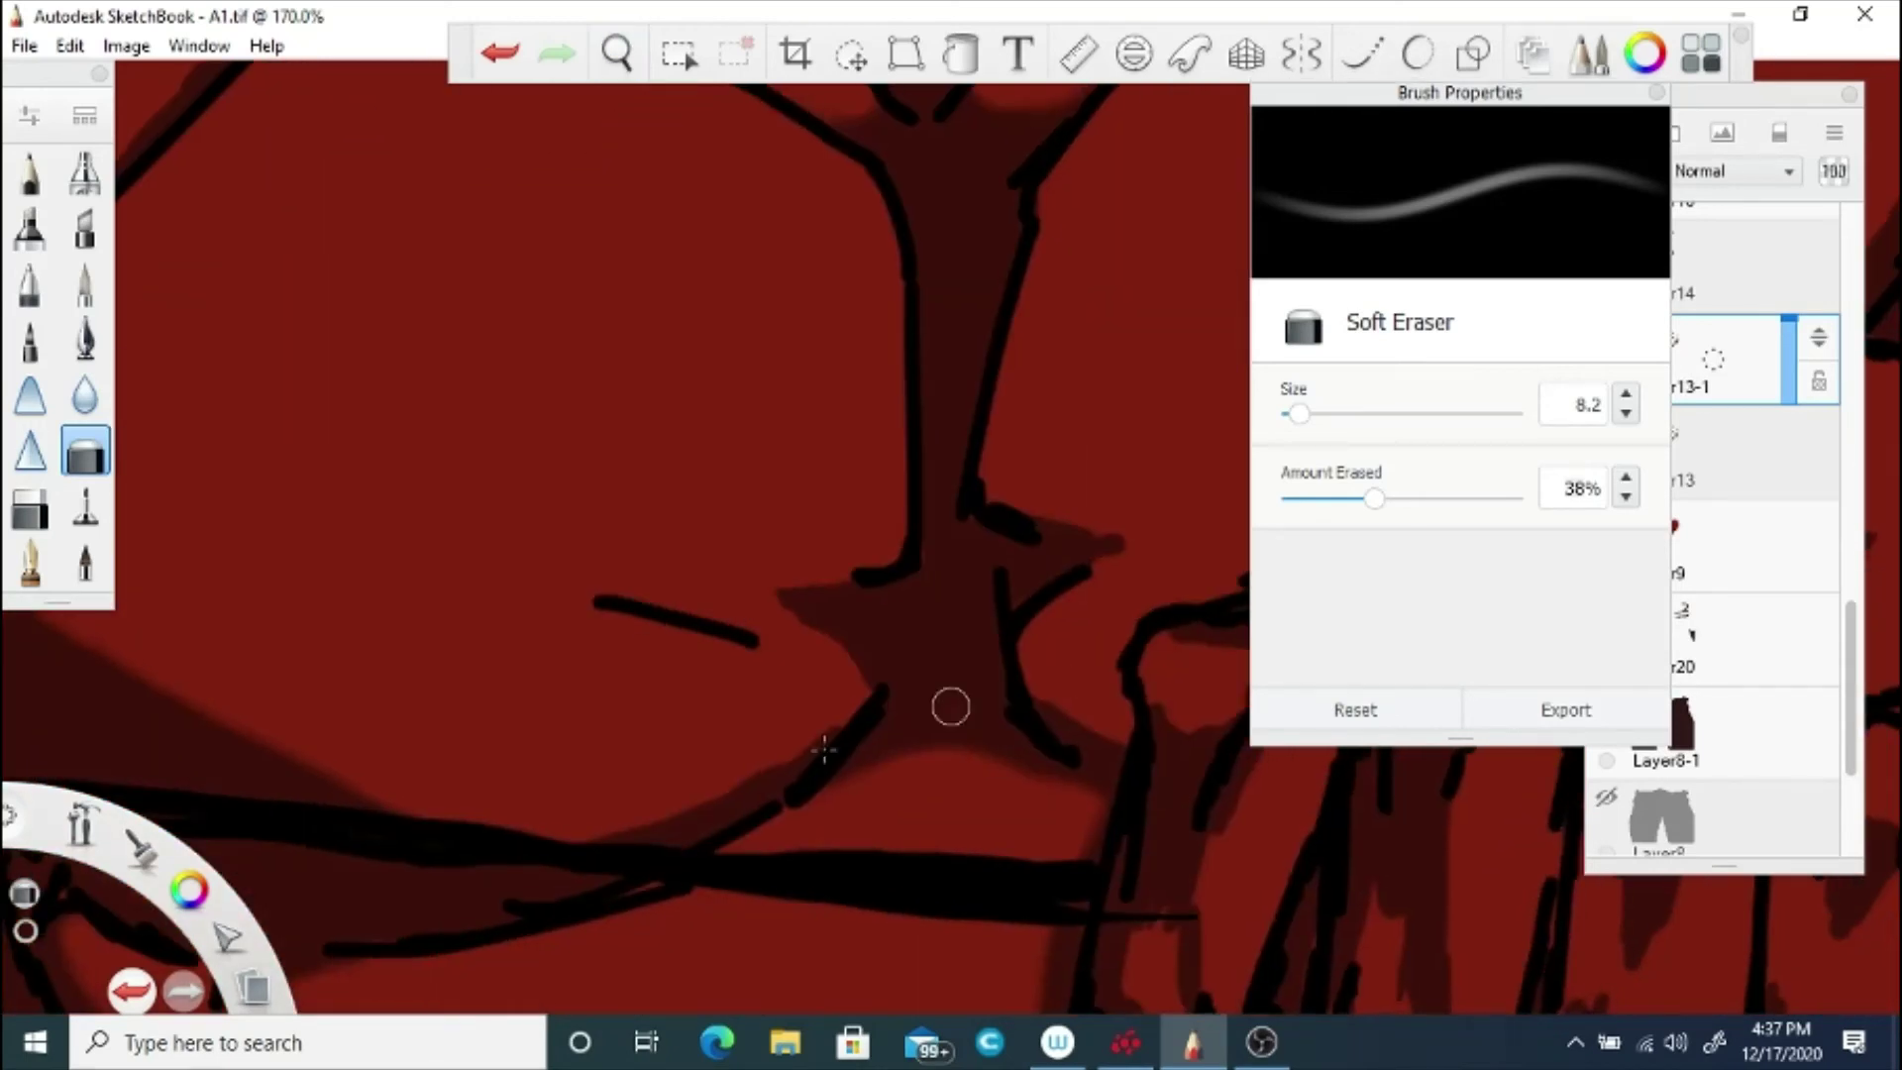
pyautogui.moveTo(1849, 646); pyautogui.dragTo(1847, 328)
pyautogui.click(1607, 386)
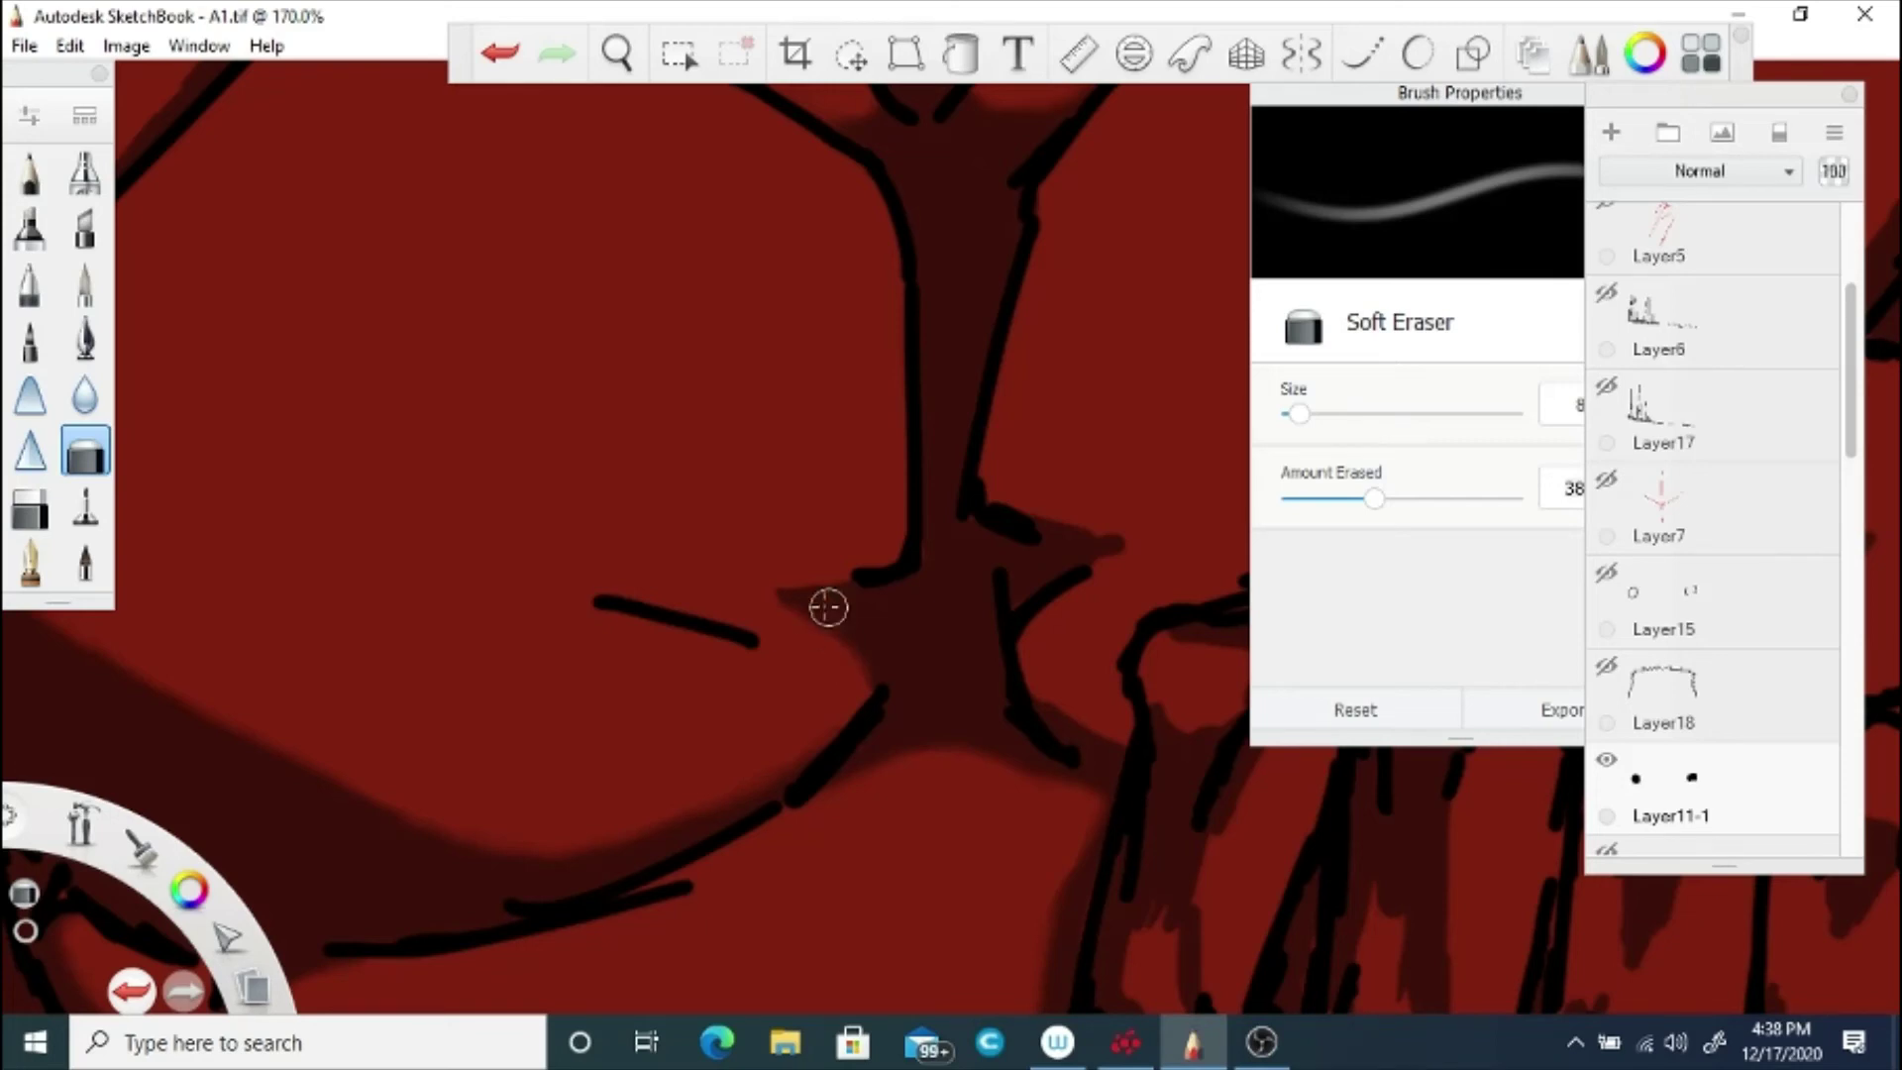
pyautogui.moveTo(1040, 504); pyautogui.dragTo(1123, 543)
pyautogui.moveTo(1074, 717); pyautogui.dragTo(1041, 673)
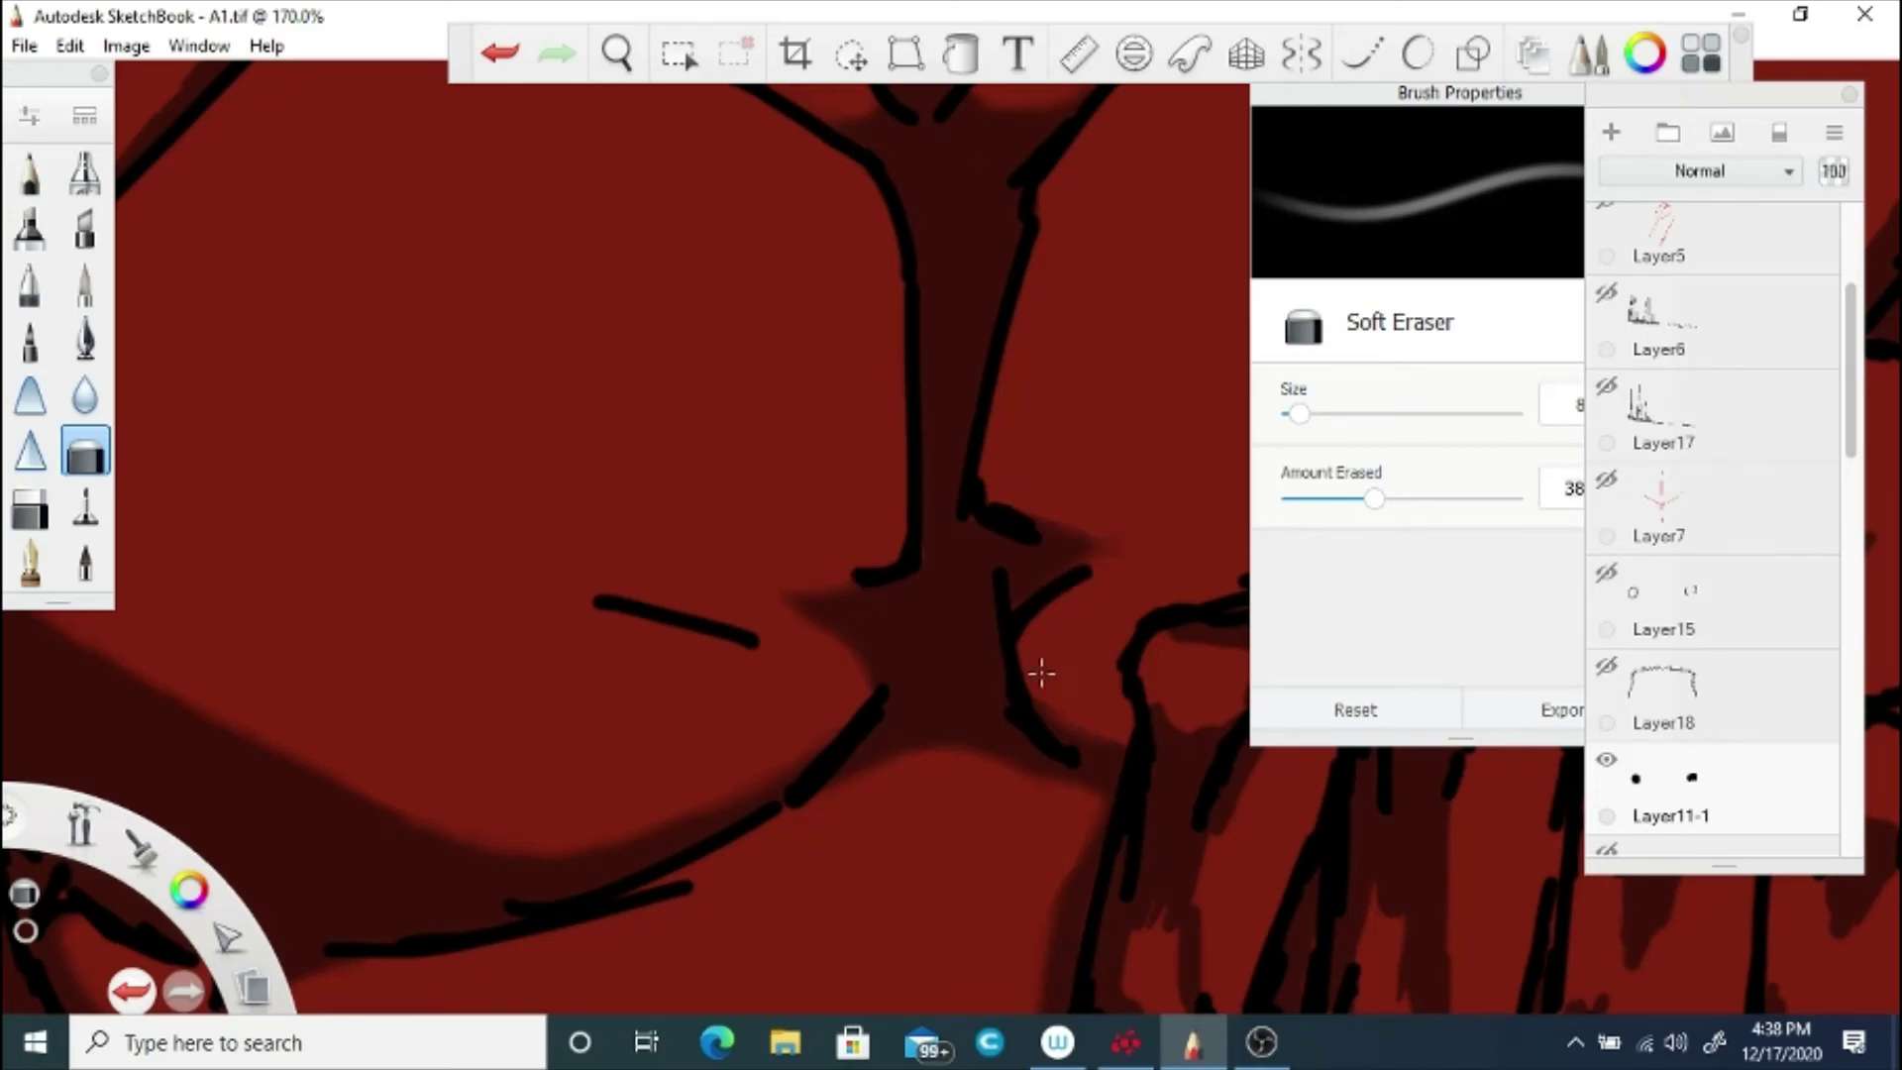
# Step: Soften the shadows along the outer and upper edges of the chest muscle on the raised-arm side
pyautogui.click(617, 53)
pyautogui.moveTo(790, 381); pyautogui.dragTo(660, 366)
pyautogui.moveTo(679, 476); pyautogui.dragTo(953, 505)
pyautogui.click(940, 486)
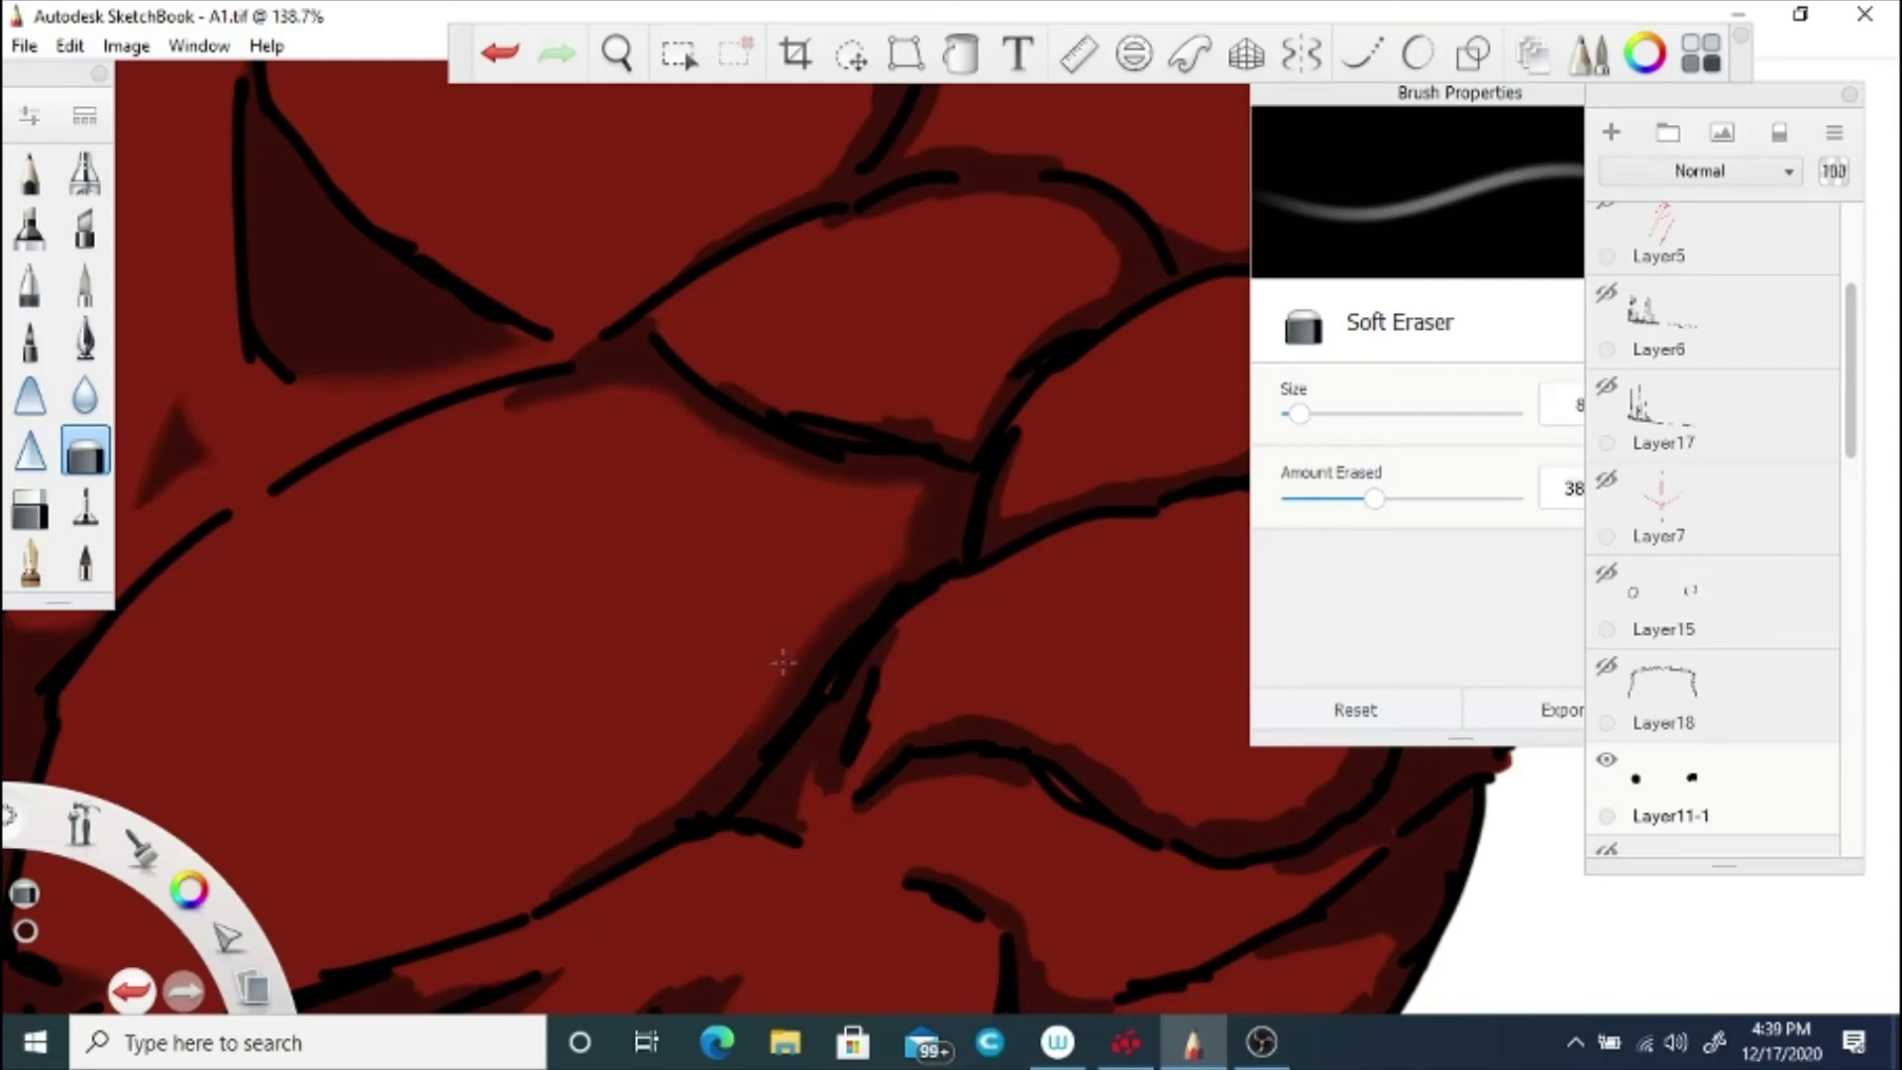
pyautogui.press('space')
pyautogui.moveTo(699, 638); pyautogui.dragTo(848, 457)
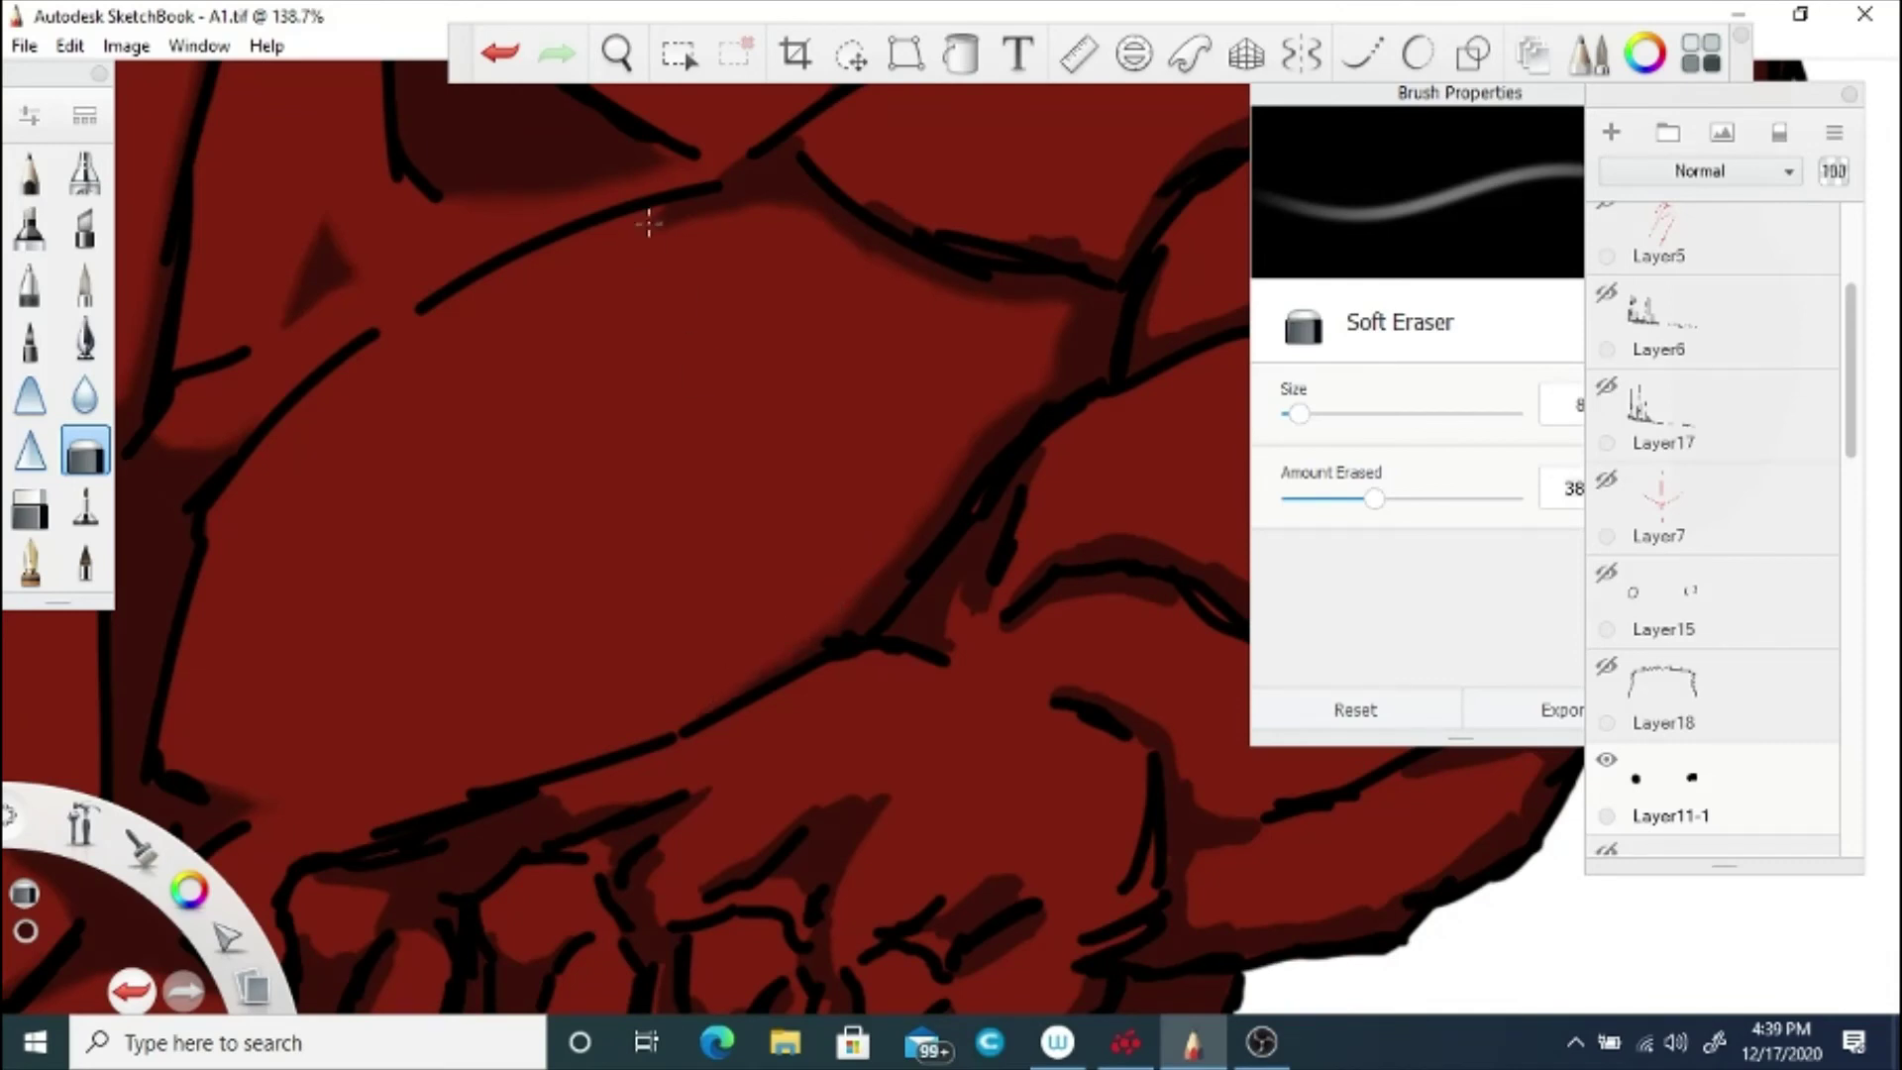
pyautogui.press('space')
pyautogui.moveTo(627, 392)
pyautogui.mouseDown()
pyautogui.moveTo(611, 344)
pyautogui.moveTo(495, 924)
pyautogui.moveTo(326, 354)
pyautogui.moveTo(599, 570)
pyautogui.mouseUp()
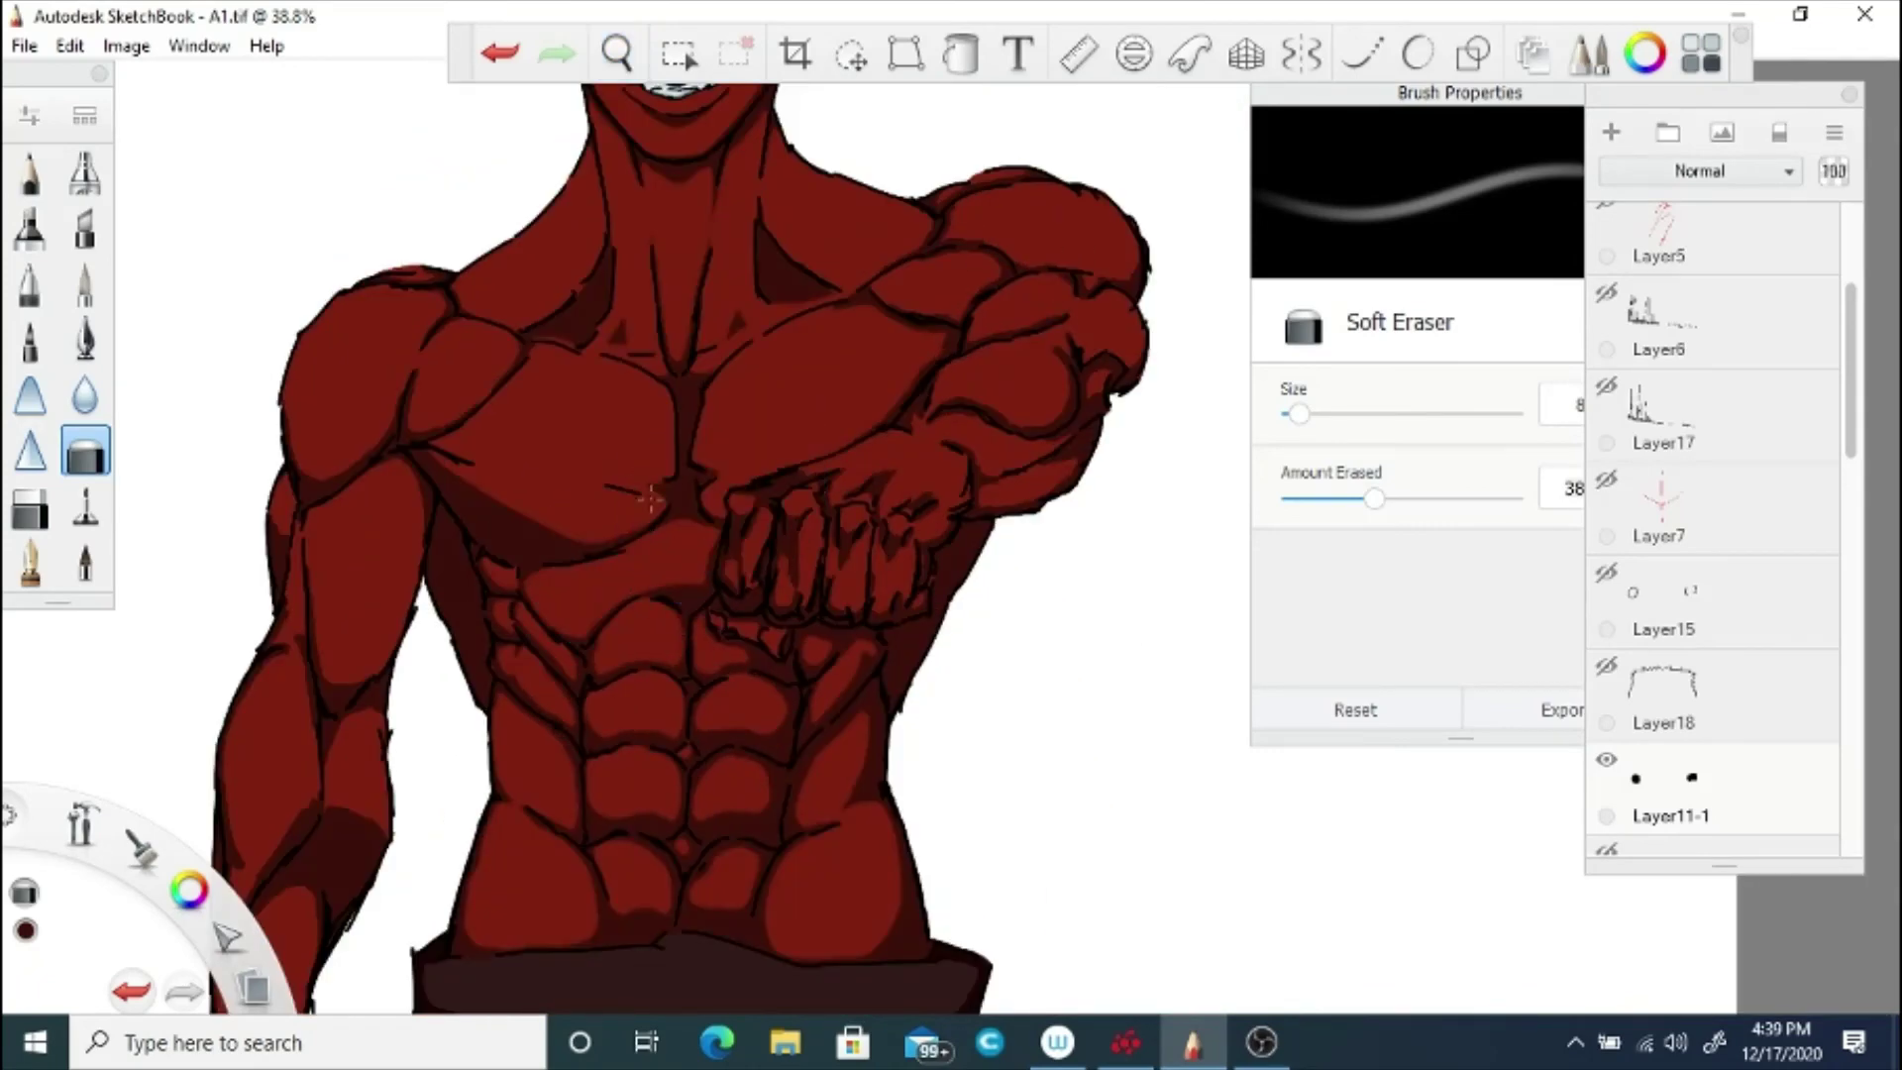
# Step: Soften the shadows along the tendons and knuckles on the back of the lowered hand
pyautogui.press('space')
pyautogui.moveTo(227, 699); pyautogui.dragTo(832, 129)
pyautogui.moveTo(743, 772)
pyautogui.mouseDown()
pyautogui.moveTo(860, 515)
pyautogui.moveTo(835, 493)
pyautogui.mouseUp()
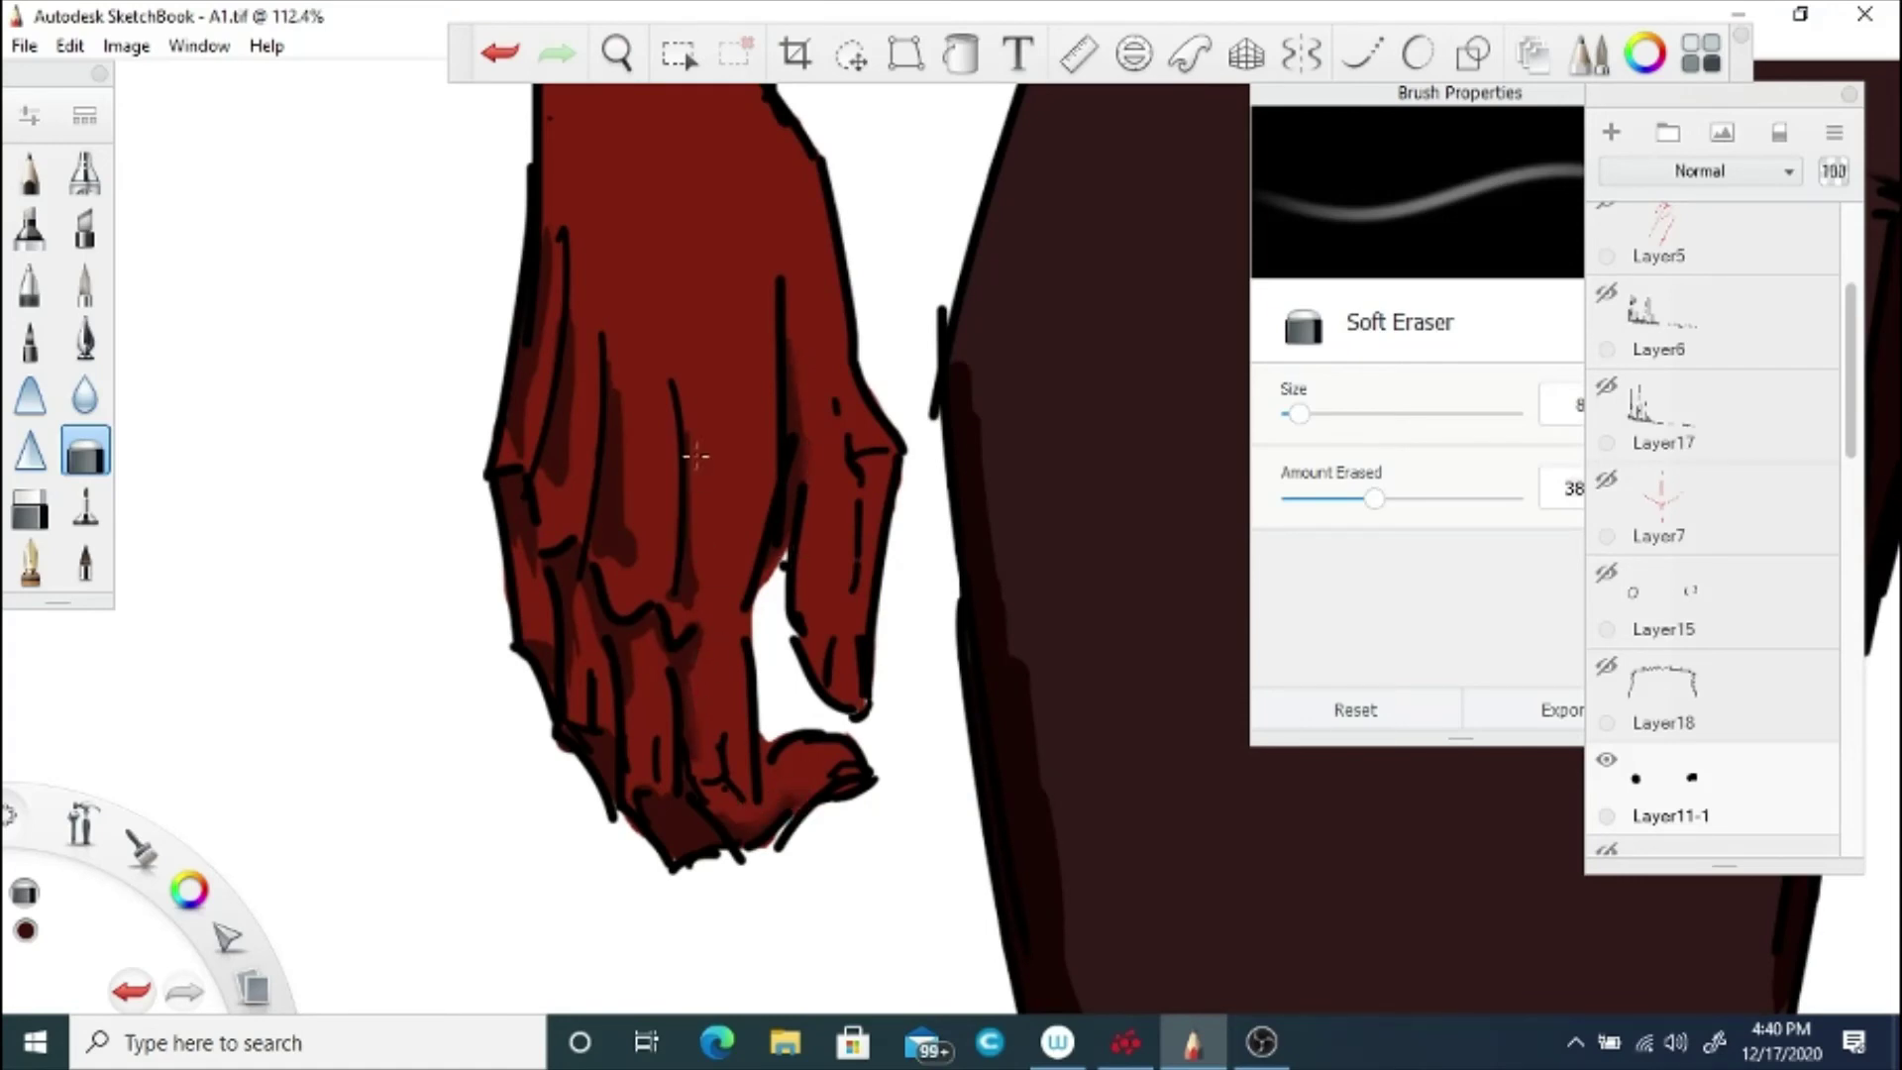
pyautogui.moveTo(696, 453); pyautogui.dragTo(687, 567)
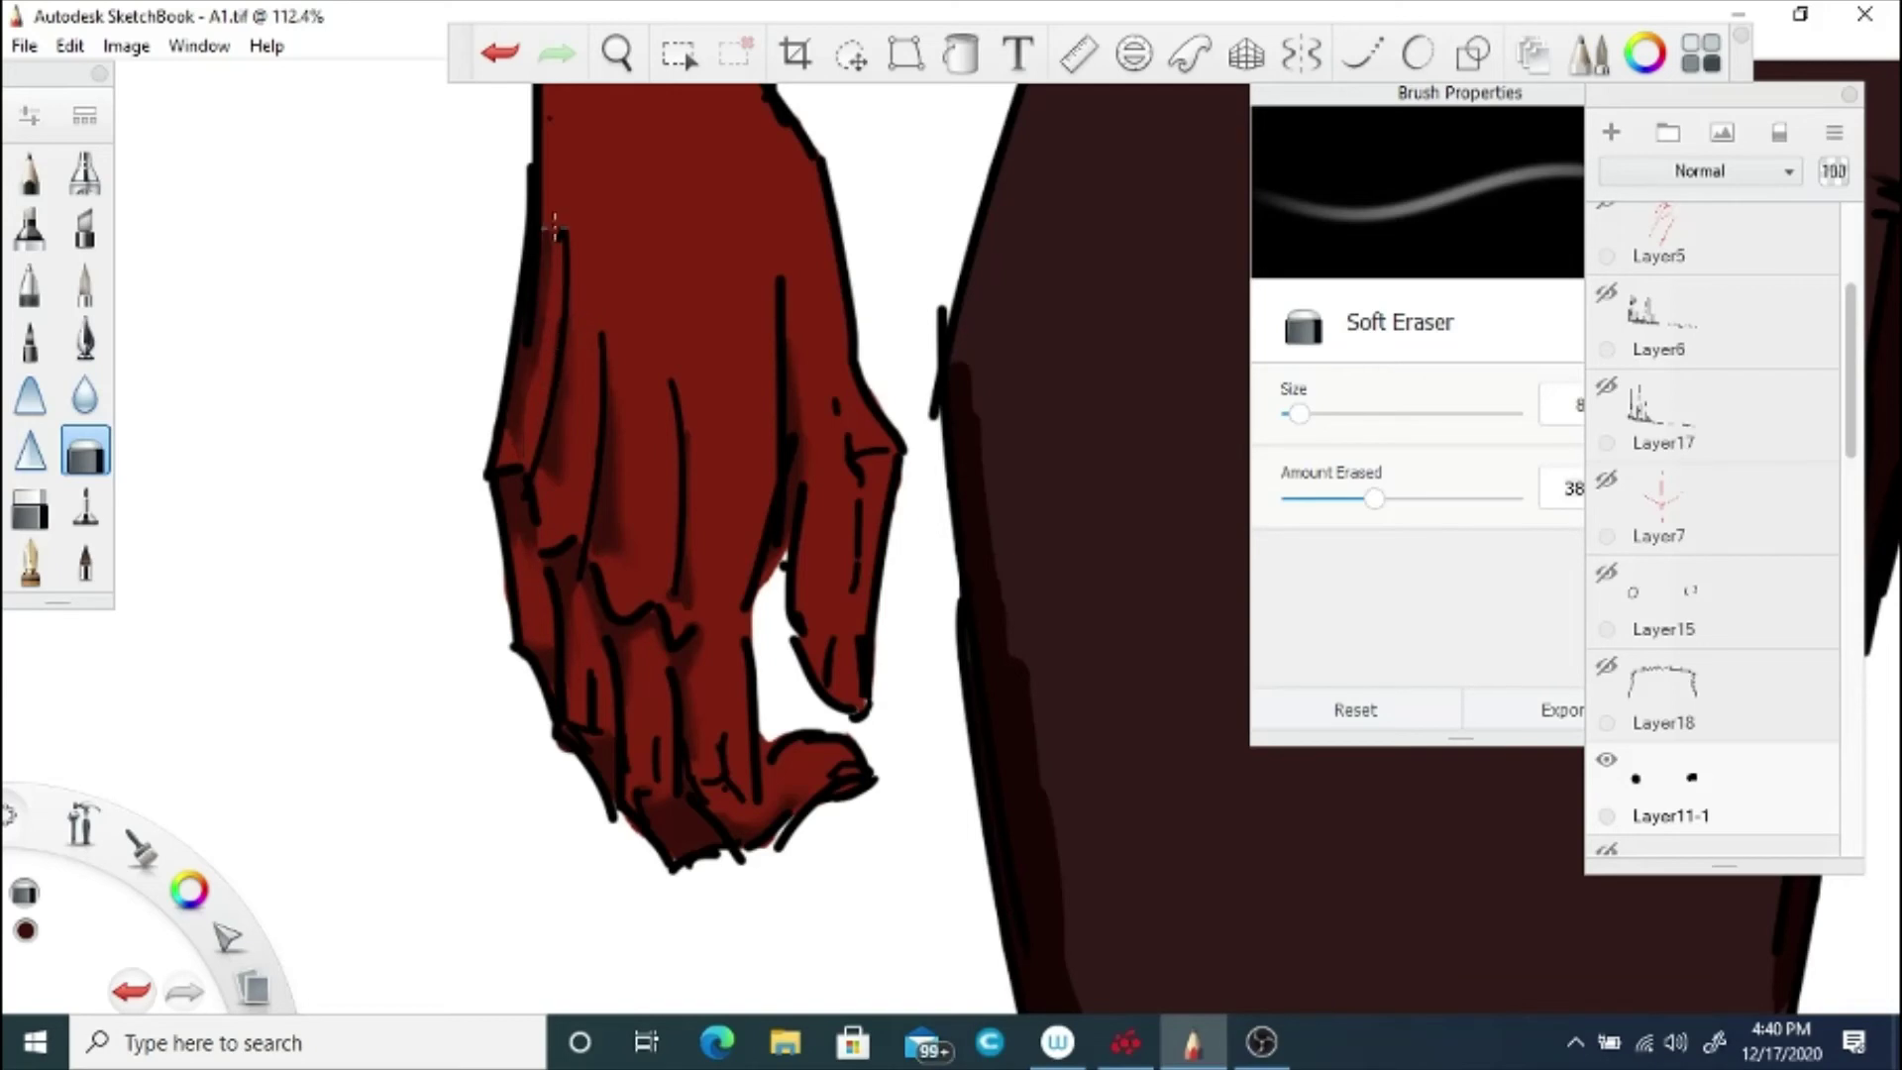
# Step: Soften the shadows along both sides of the lowered arm's wrist and lower forearm
pyautogui.press('space')
pyautogui.moveTo(590, 396); pyautogui.dragTo(608, 949)
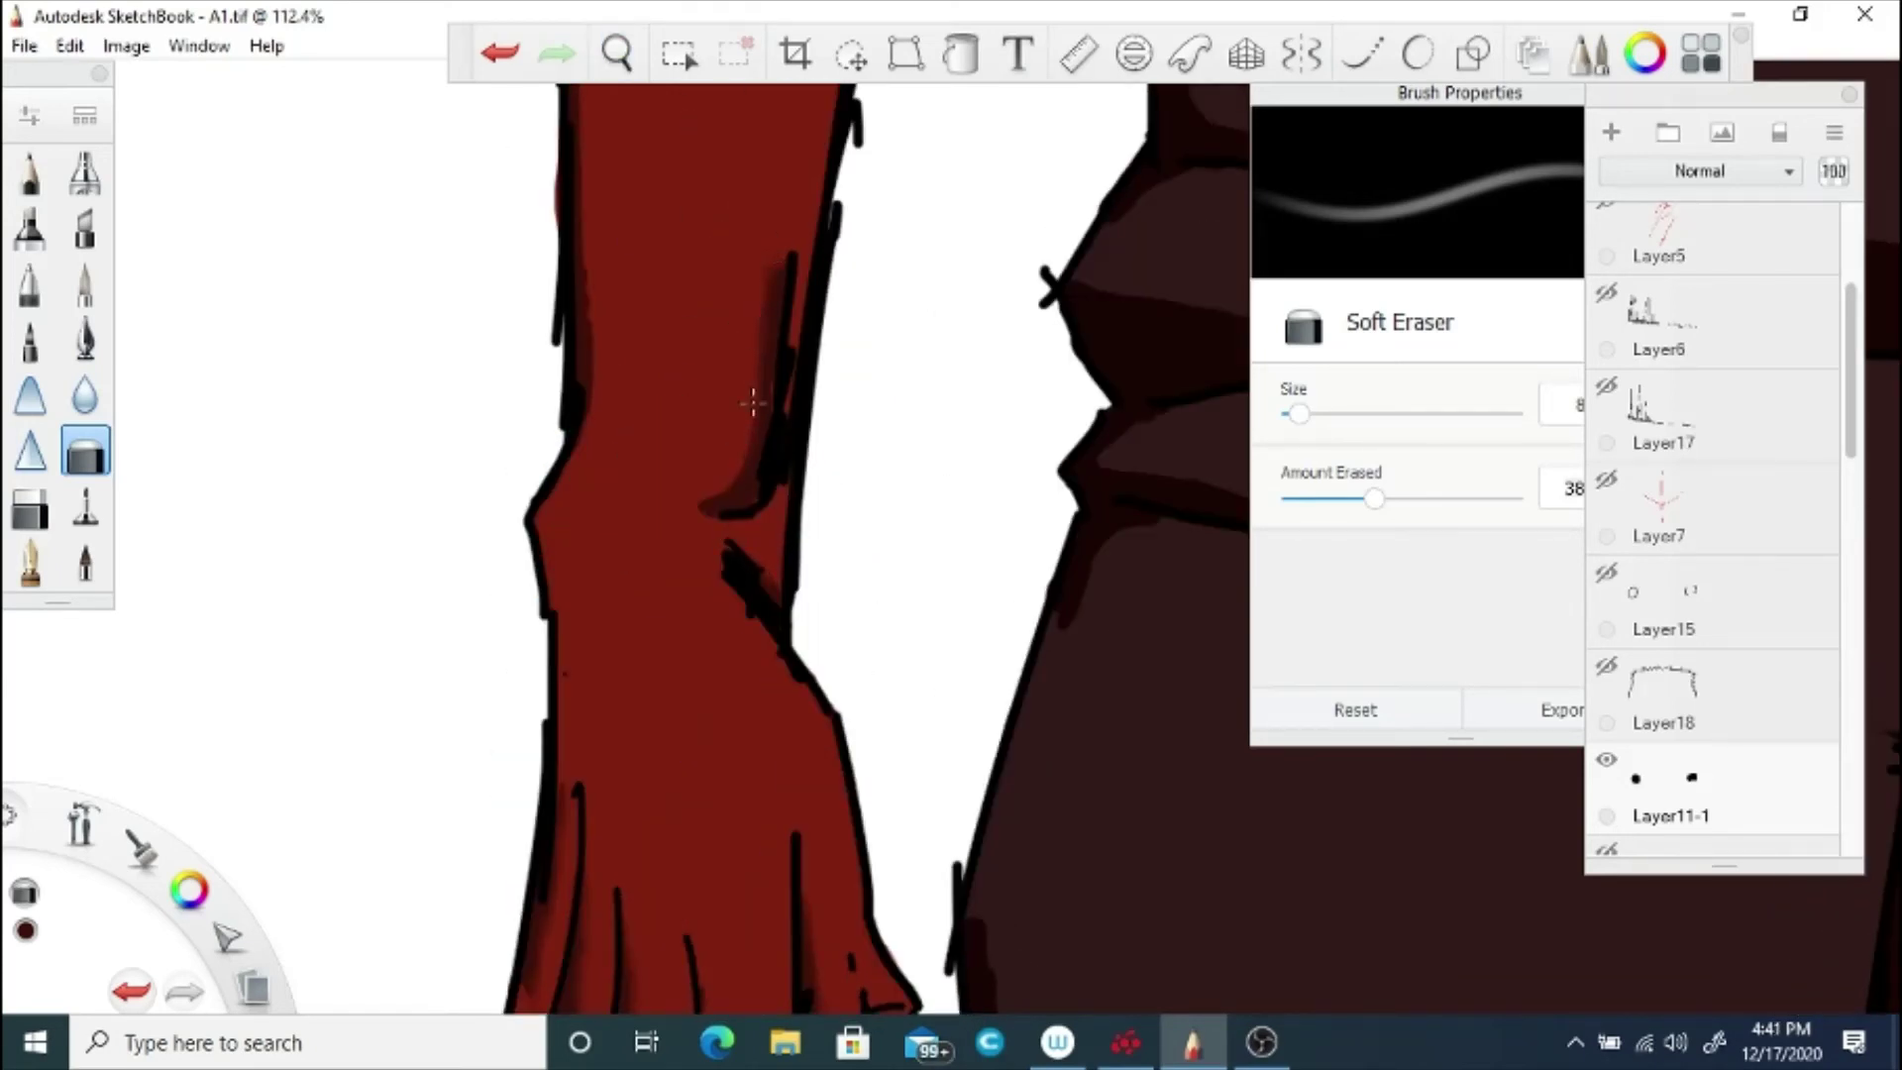
pyautogui.moveTo(753, 403); pyautogui.dragTo(707, 509)
pyautogui.press('space')
pyautogui.moveTo(626, 555); pyautogui.dragTo(653, 693)
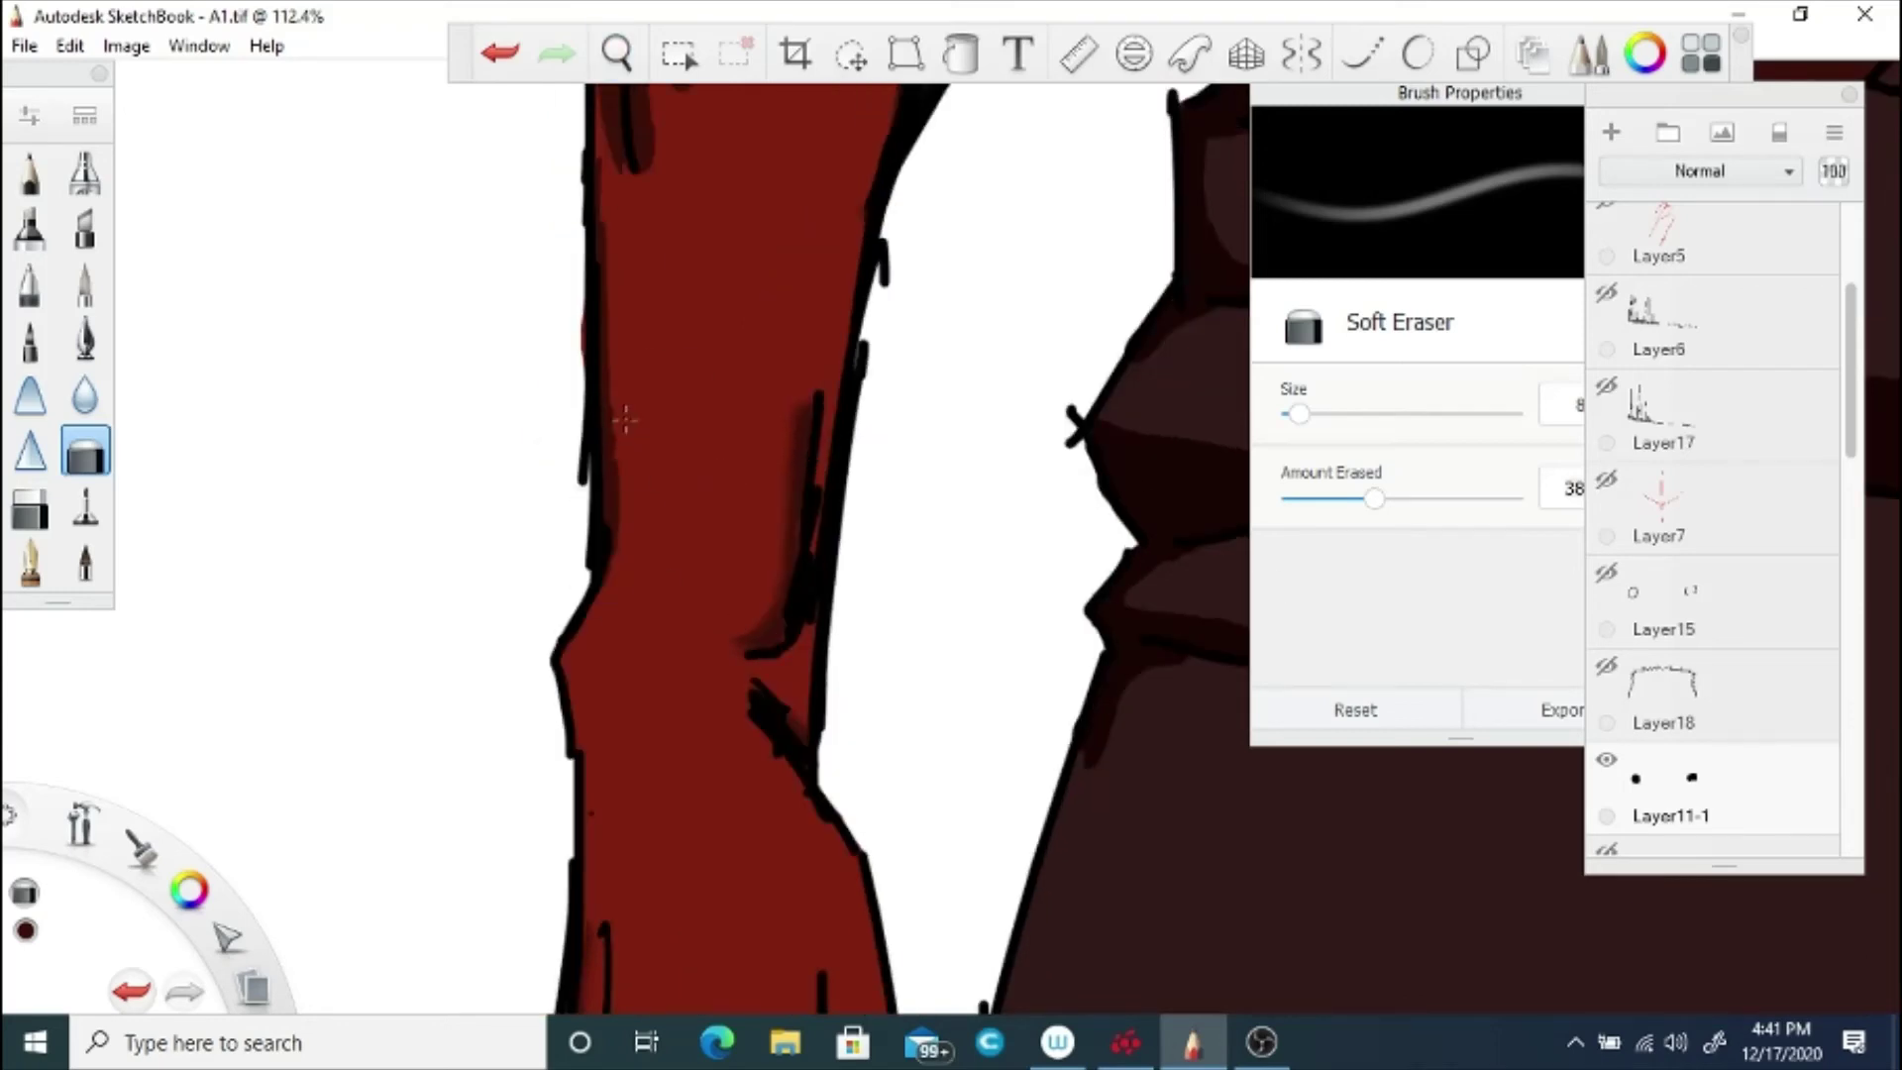
pyautogui.moveTo(624, 416); pyautogui.dragTo(615, 467)
# Step: Erase the skin colour spilling past the forearm outline on Layer9 with the Hard Eraser, then return to Layer13-1 with the Soft Eraser
pyautogui.moveTo(1849, 412); pyautogui.dragTo(1845, 707)
pyautogui.click(1714, 628)
pyautogui.click(32, 509)
pyautogui.moveTo(580, 359)
pyautogui.mouseDown()
pyautogui.moveTo(573, 295)
pyautogui.moveTo(581, 377)
pyautogui.mouseUp()
pyautogui.click(85, 451)
pyautogui.click(1674, 441)
# Step: Soften the shadows beside the long outer muscle line of the lowered forearm
pyautogui.press('space')
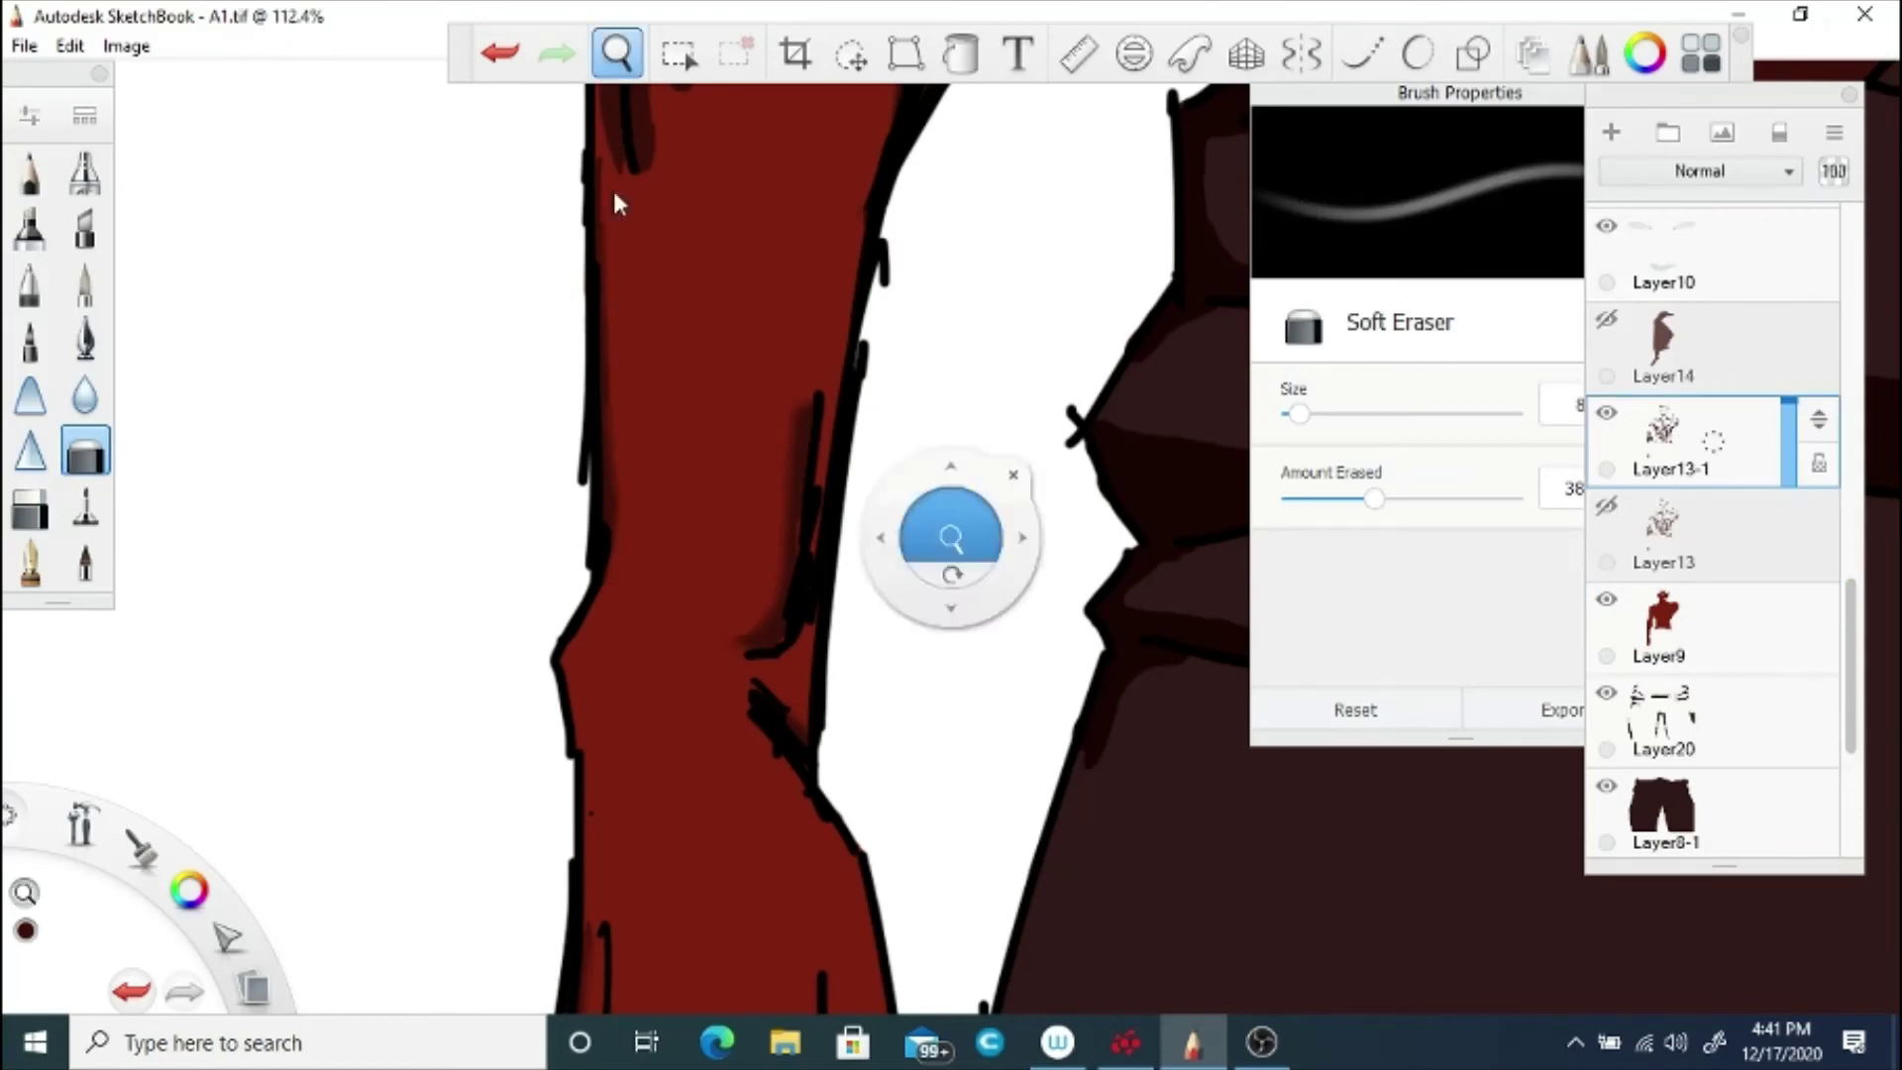
pyautogui.moveTo(615, 198); pyautogui.dragTo(634, 581)
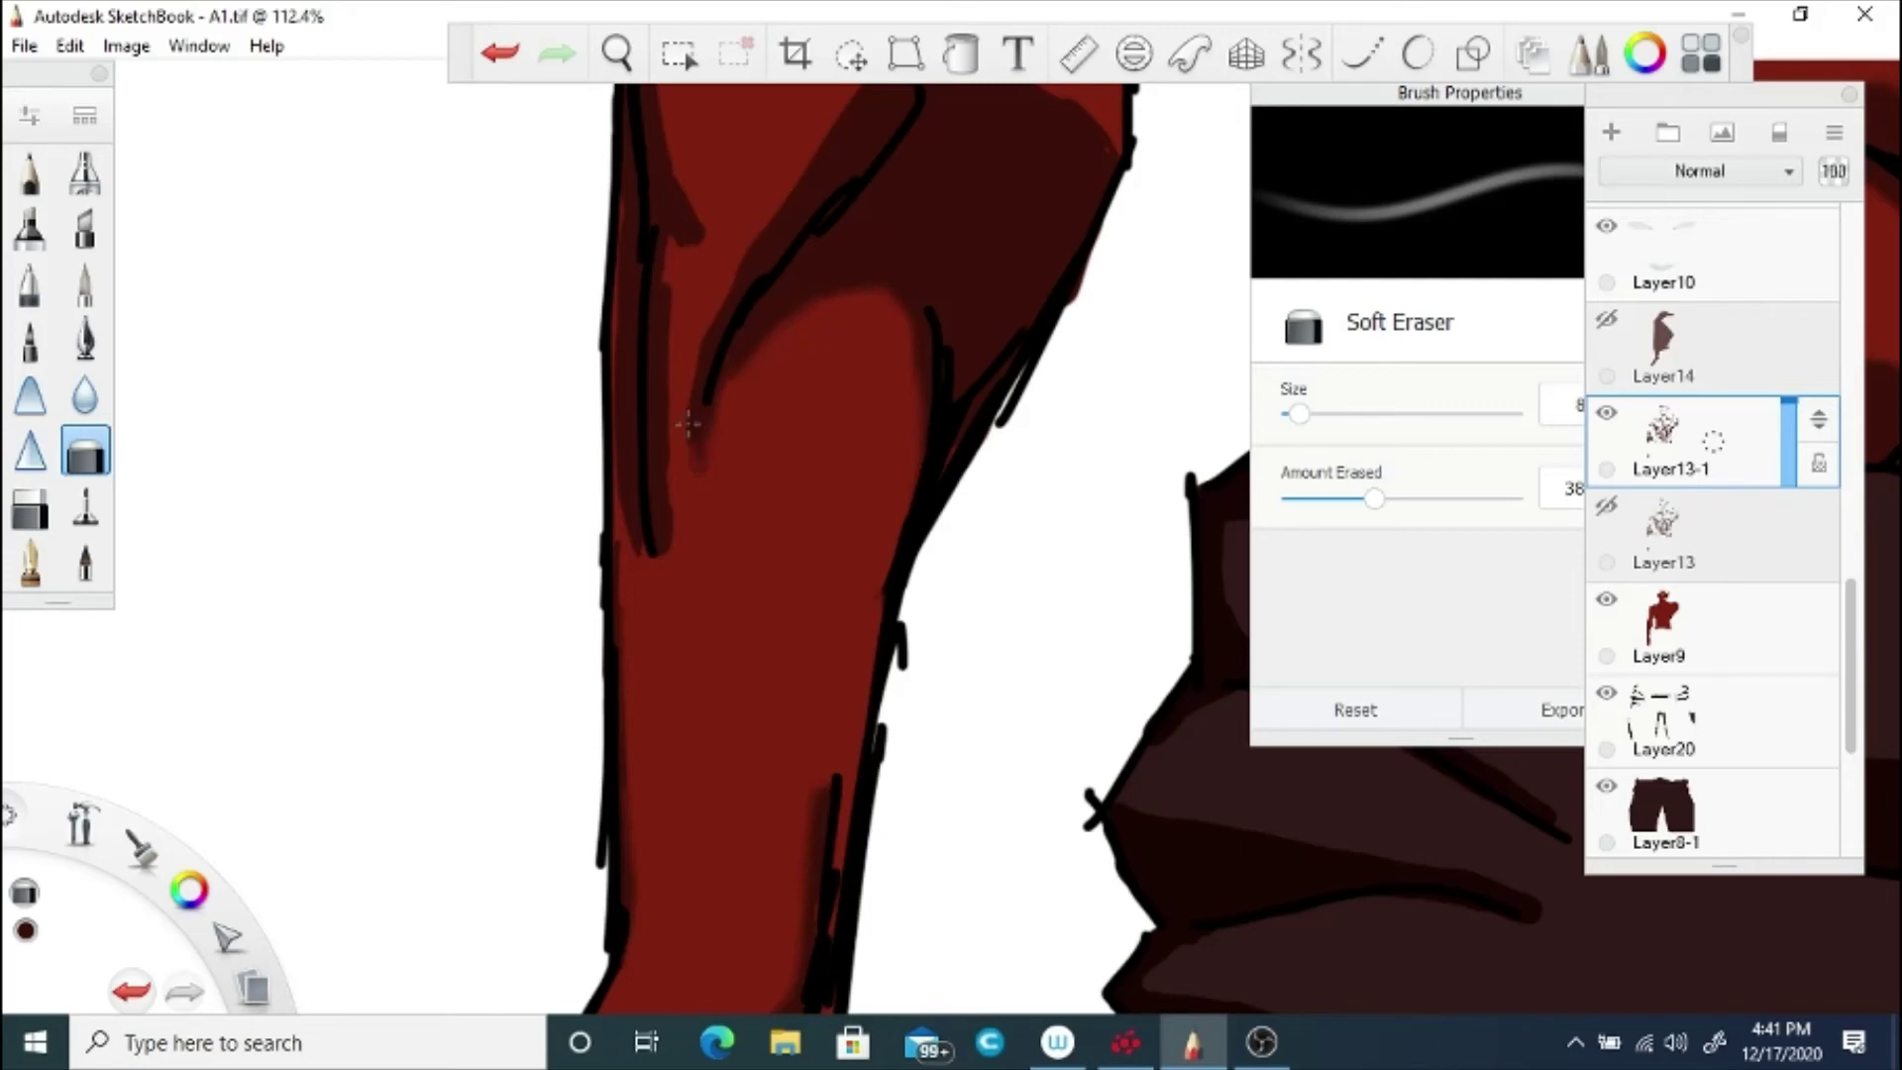
pyautogui.moveTo(687, 424); pyautogui.dragTo(668, 551)
pyautogui.moveTo(673, 311); pyautogui.dragTo(672, 293)
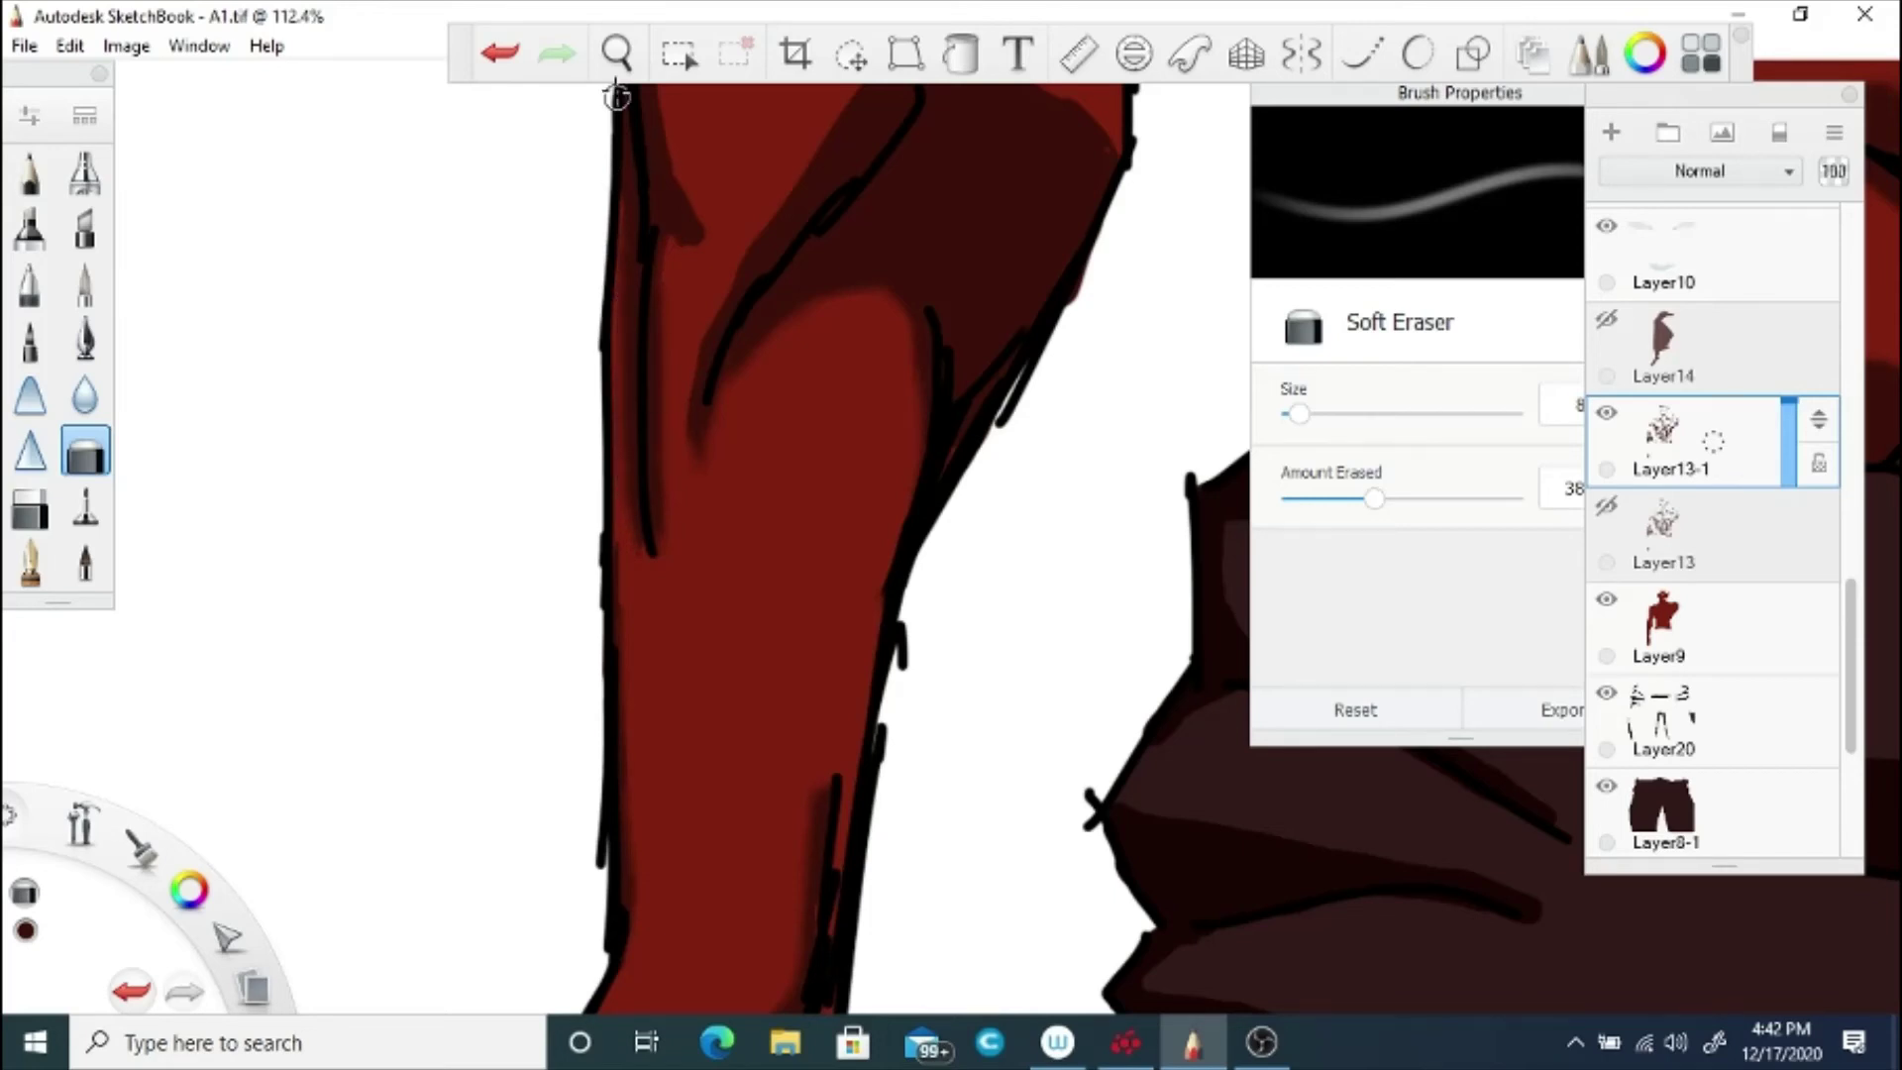
# Step: Soften the edges of the large diagonal shadow between the lowered forearm's muscles
pyautogui.moveTo(831, 408); pyautogui.dragTo(752, 631)
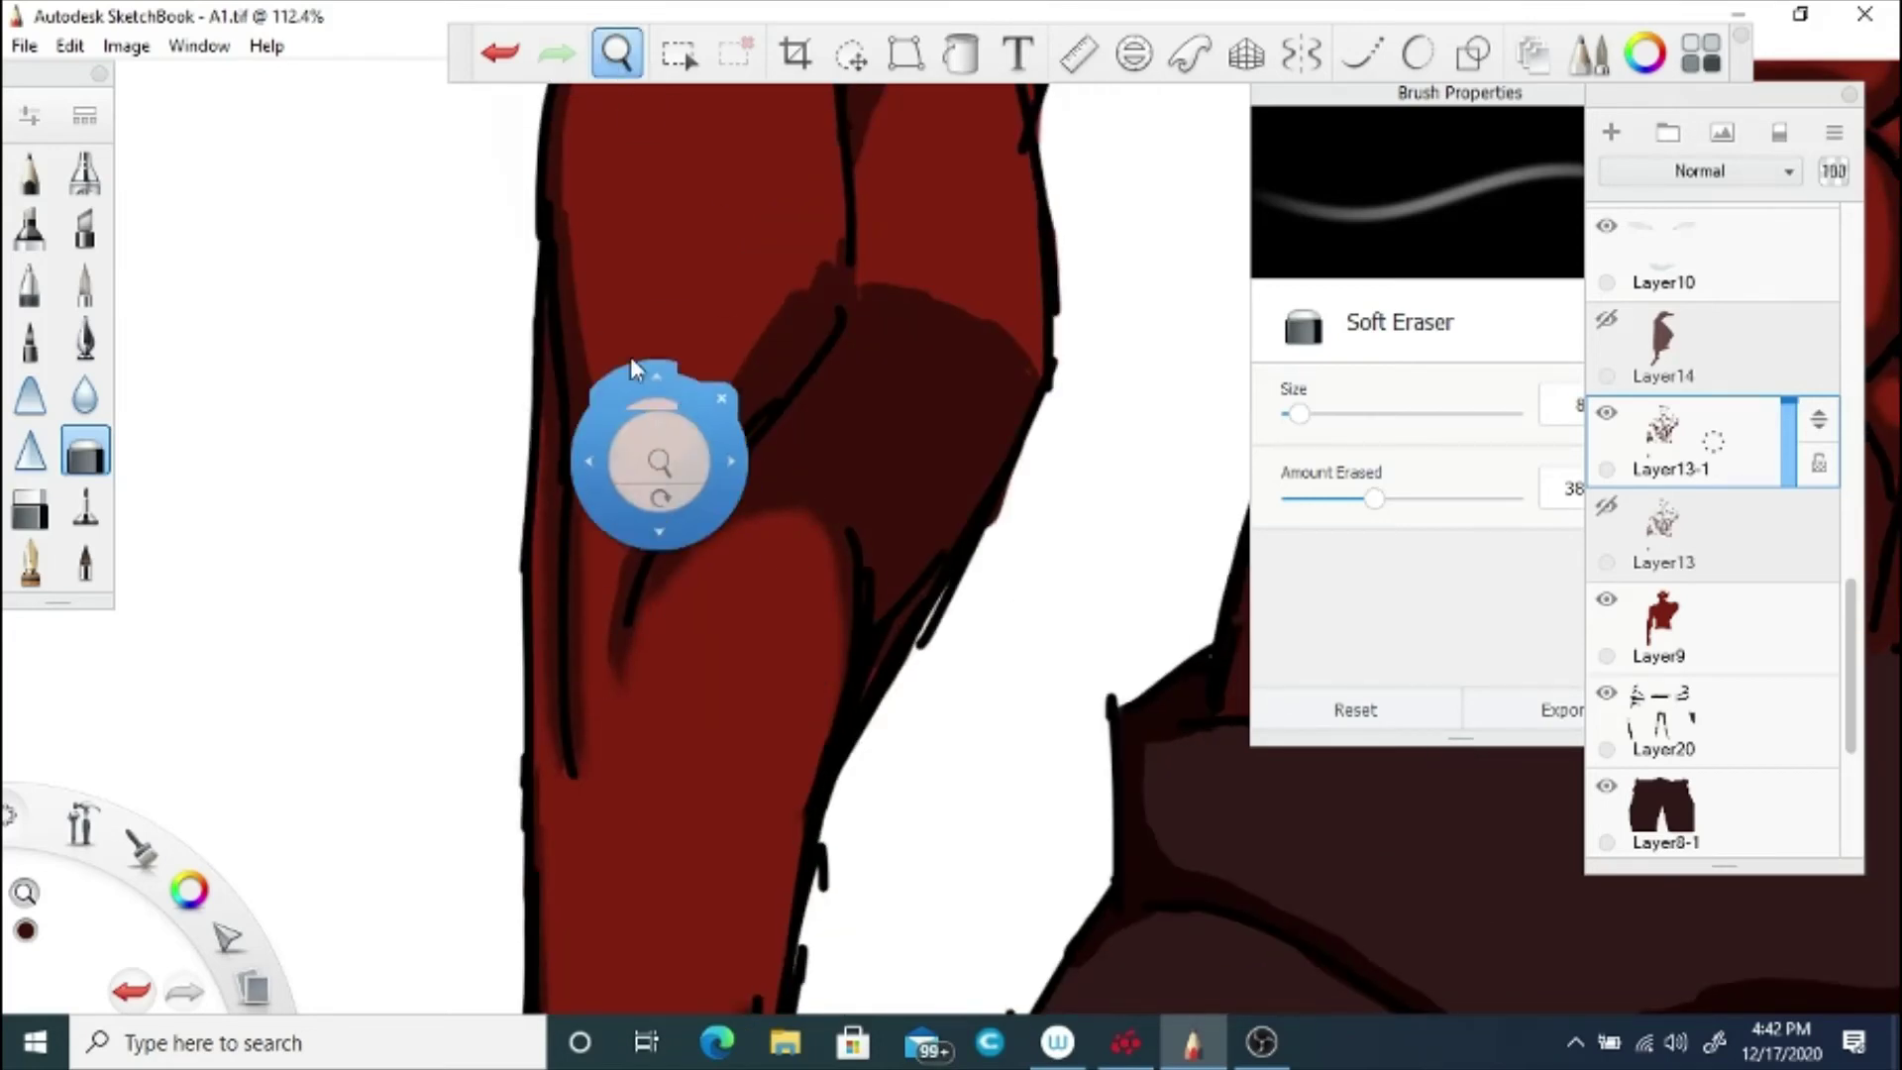
pyautogui.moveTo(637, 371); pyautogui.dragTo(627, 585)
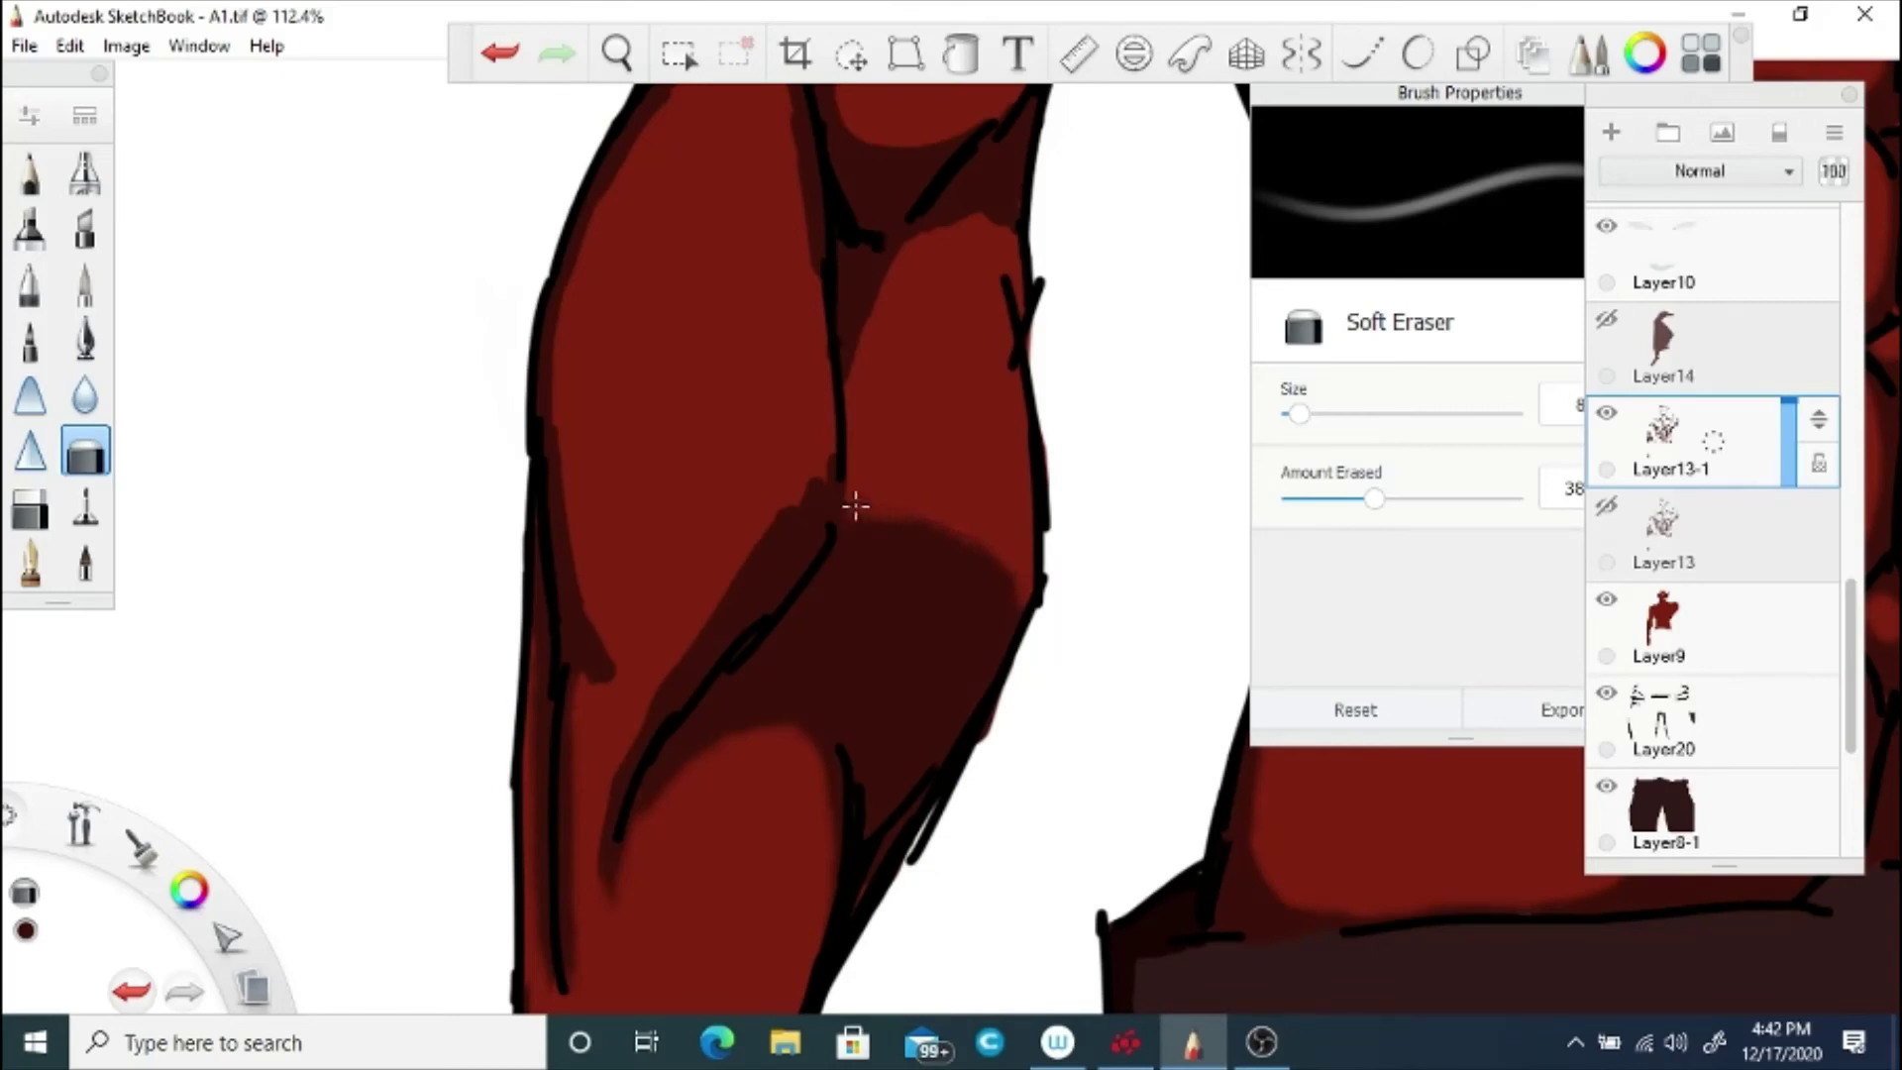
pyautogui.moveTo(856, 506)
pyautogui.mouseDown()
pyautogui.moveTo(858, 469)
pyautogui.moveTo(782, 512)
pyautogui.mouseUp()
pyautogui.moveTo(832, 443); pyautogui.dragTo(653, 700)
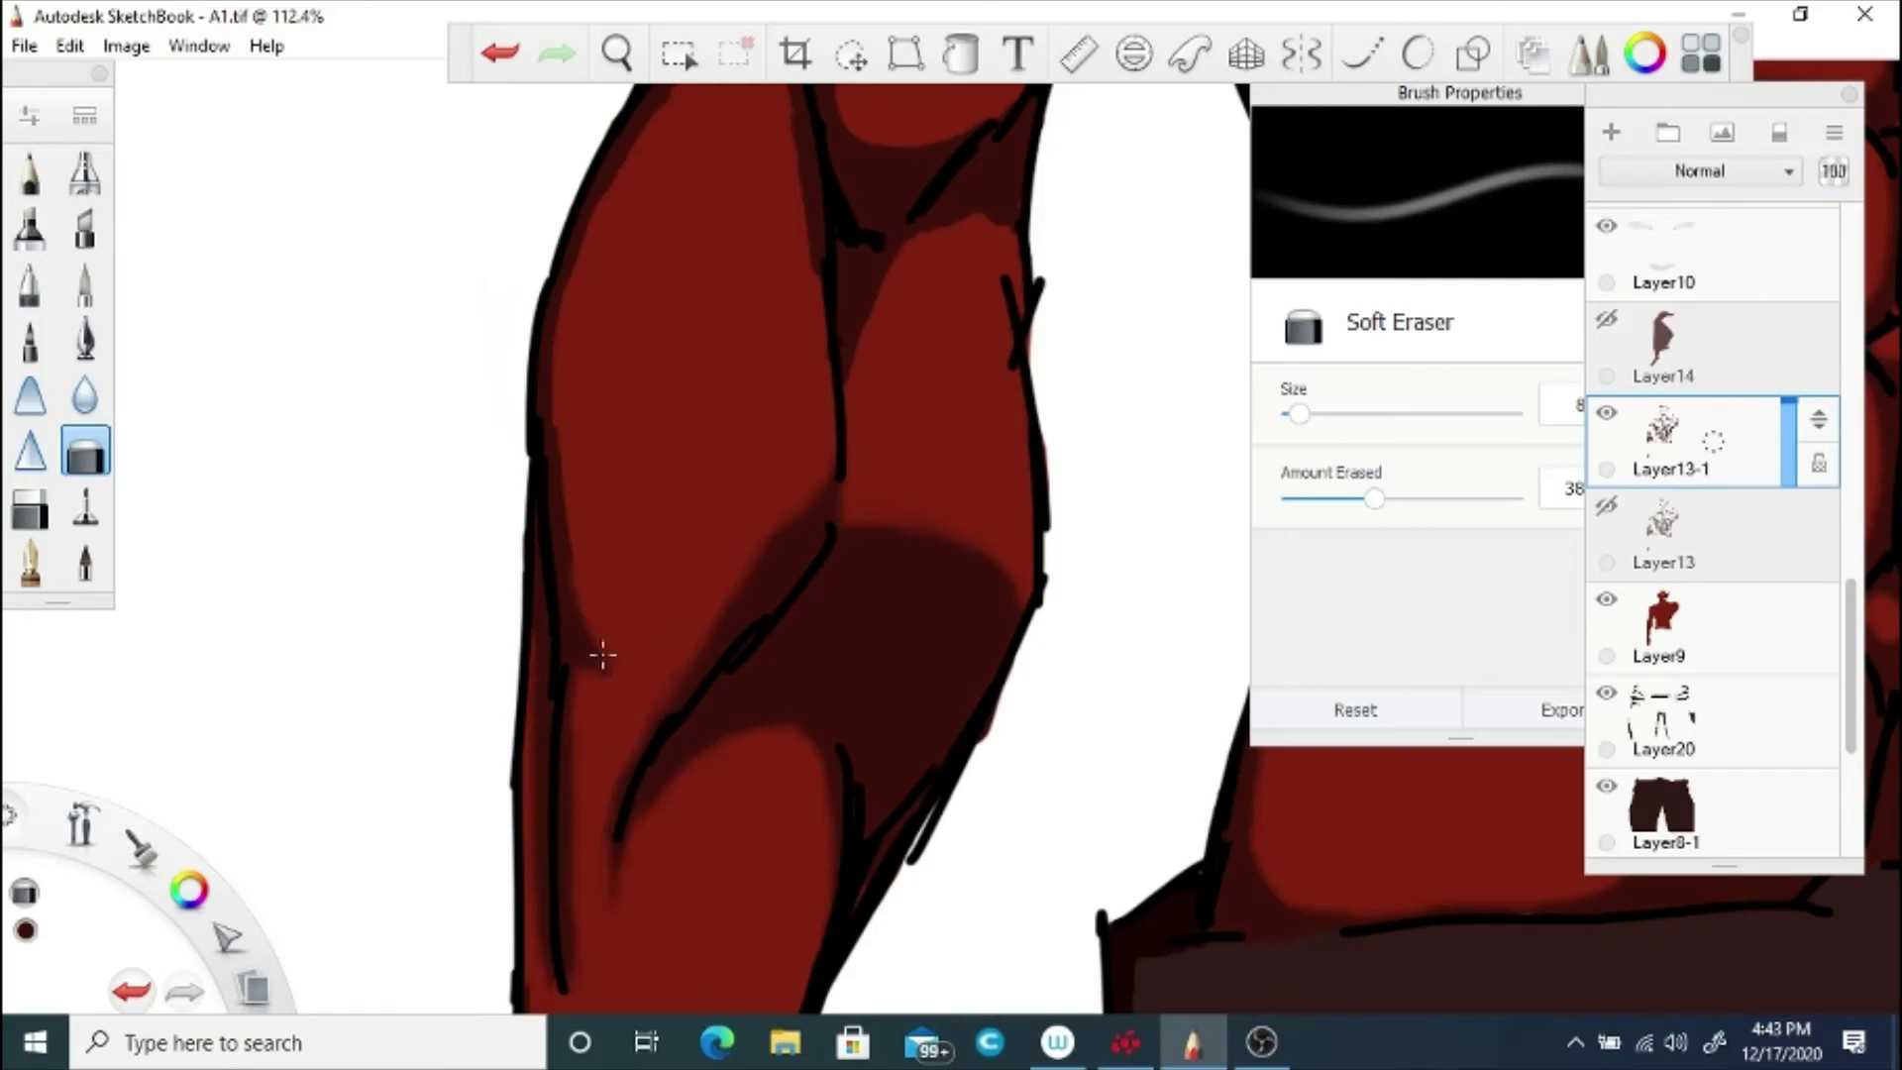
# Step: Soften the shadows along the outer forearm muscle and the elbow, up to the lower biceps of the lowered arm
pyautogui.press('space')
pyautogui.moveTo(910, 282); pyautogui.dragTo(926, 525)
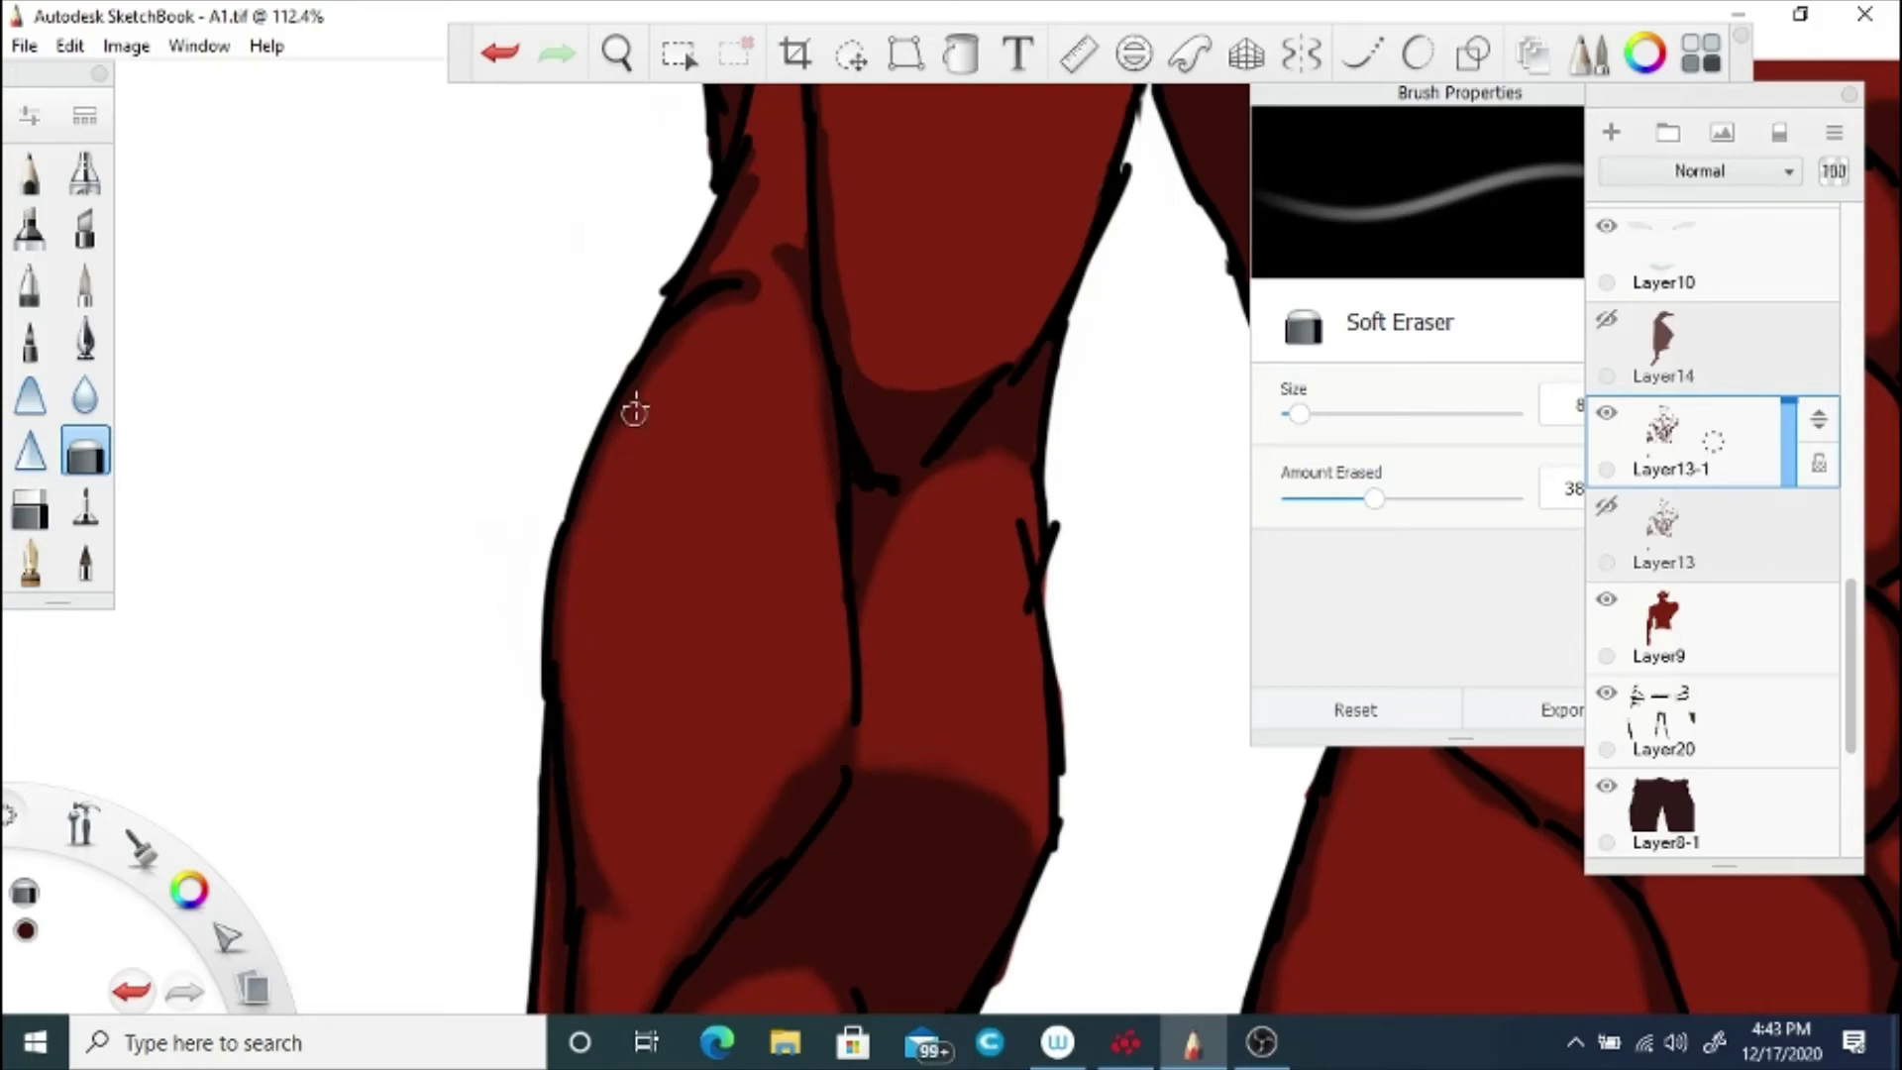
pyautogui.press('space')
pyautogui.moveTo(655, 337); pyautogui.dragTo(612, 648)
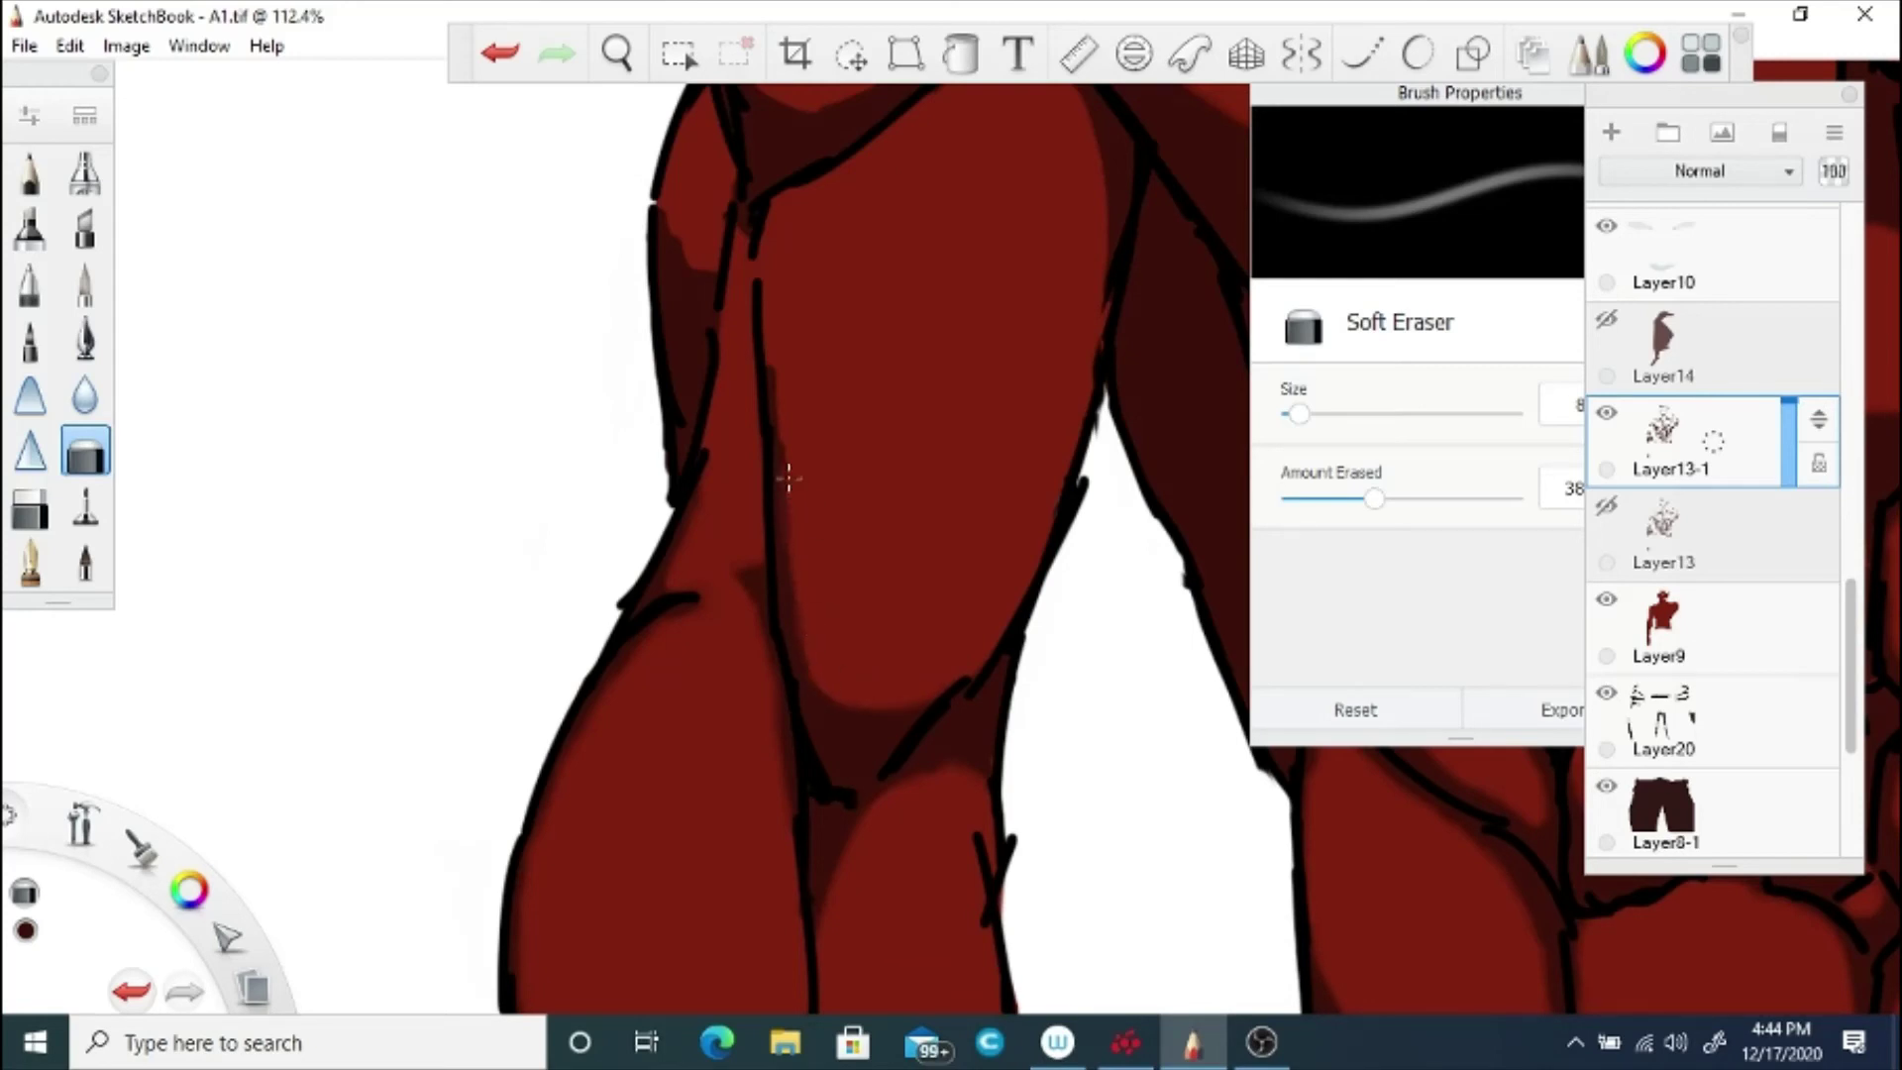
pyautogui.moveTo(788, 478)
pyautogui.mouseDown()
pyautogui.moveTo(781, 395)
pyautogui.moveTo(785, 475)
pyautogui.mouseUp()
# Step: Soften the shadows on the back of the lowered upper arm and along the top of the biceps near the armpit
pyautogui.press('space')
pyautogui.moveTo(651, 103)
pyautogui.mouseDown()
pyautogui.moveTo(618, 461)
pyautogui.moveTo(640, 448)
pyautogui.mouseUp()
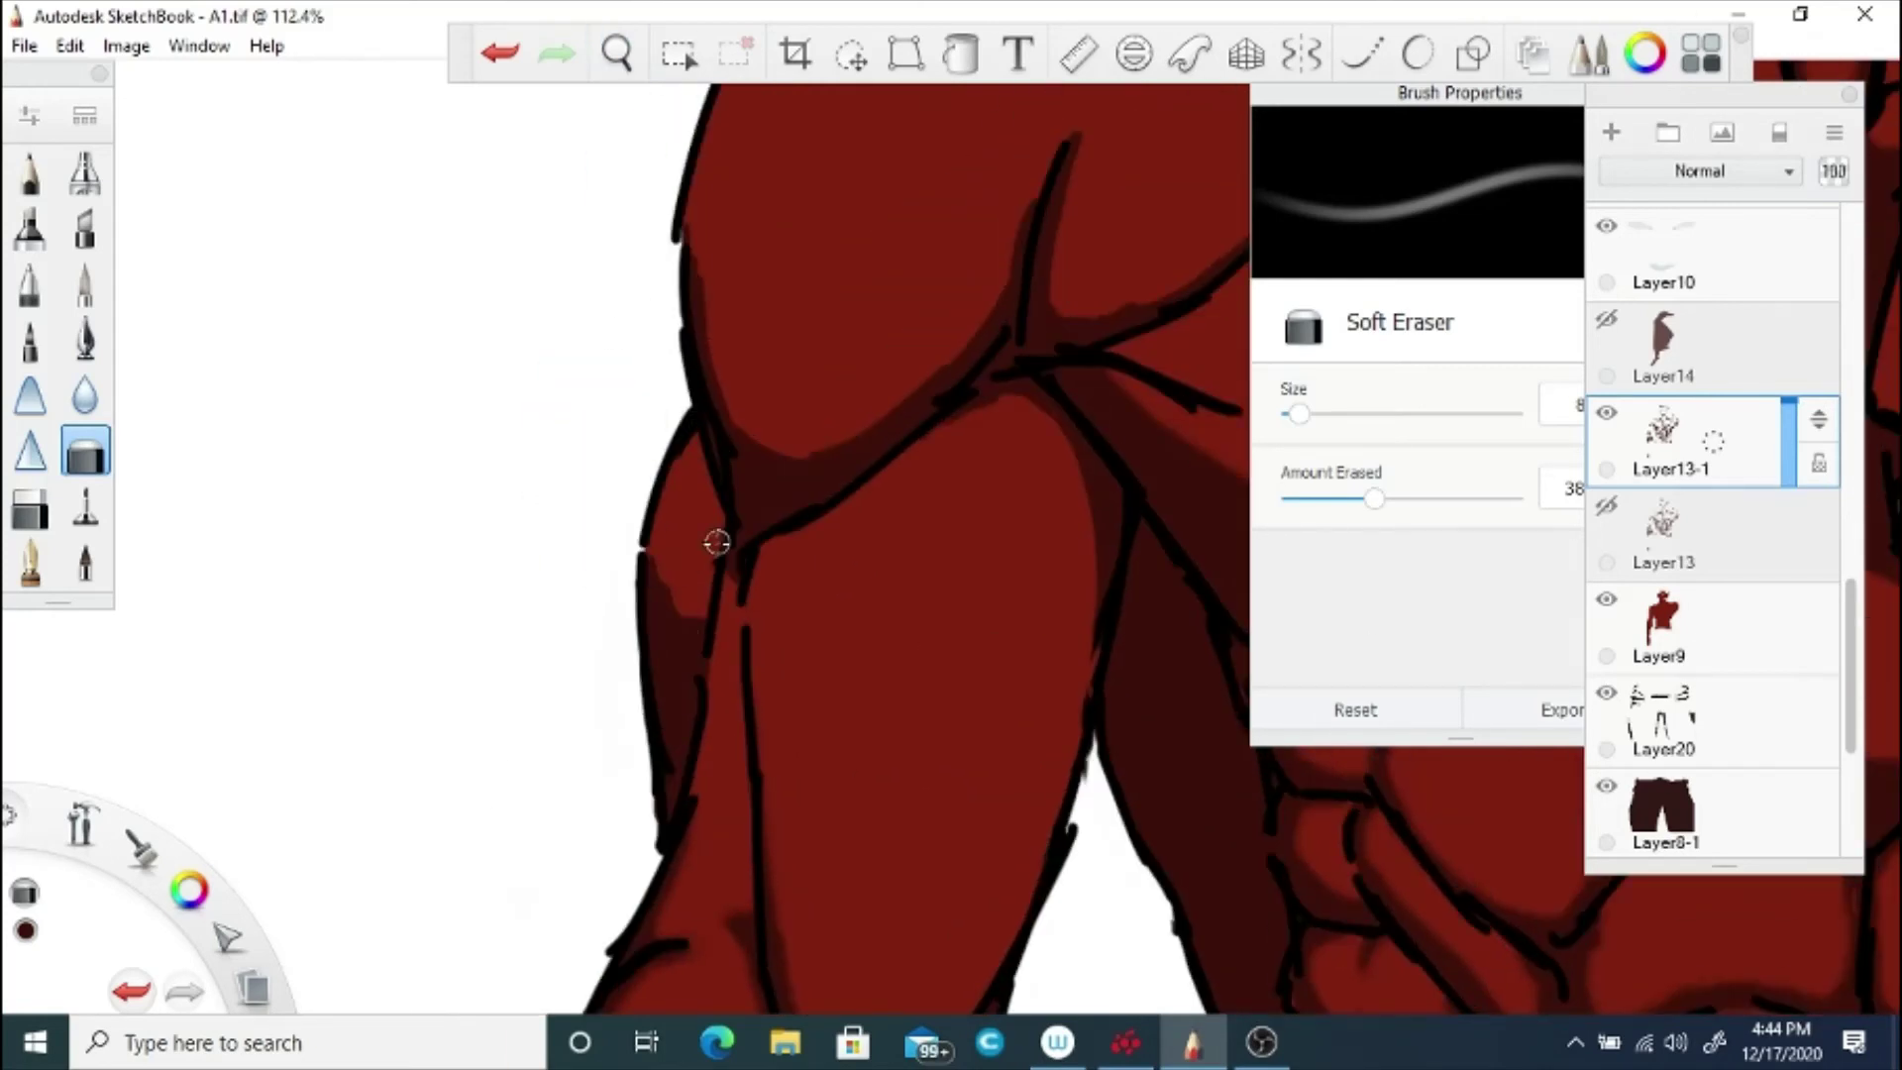
pyautogui.moveTo(659, 555); pyautogui.dragTo(664, 600)
pyautogui.press('space')
pyautogui.moveTo(1002, 526)
pyautogui.mouseDown()
pyautogui.moveTo(875, 620)
pyautogui.moveTo(727, 515)
pyautogui.mouseUp()
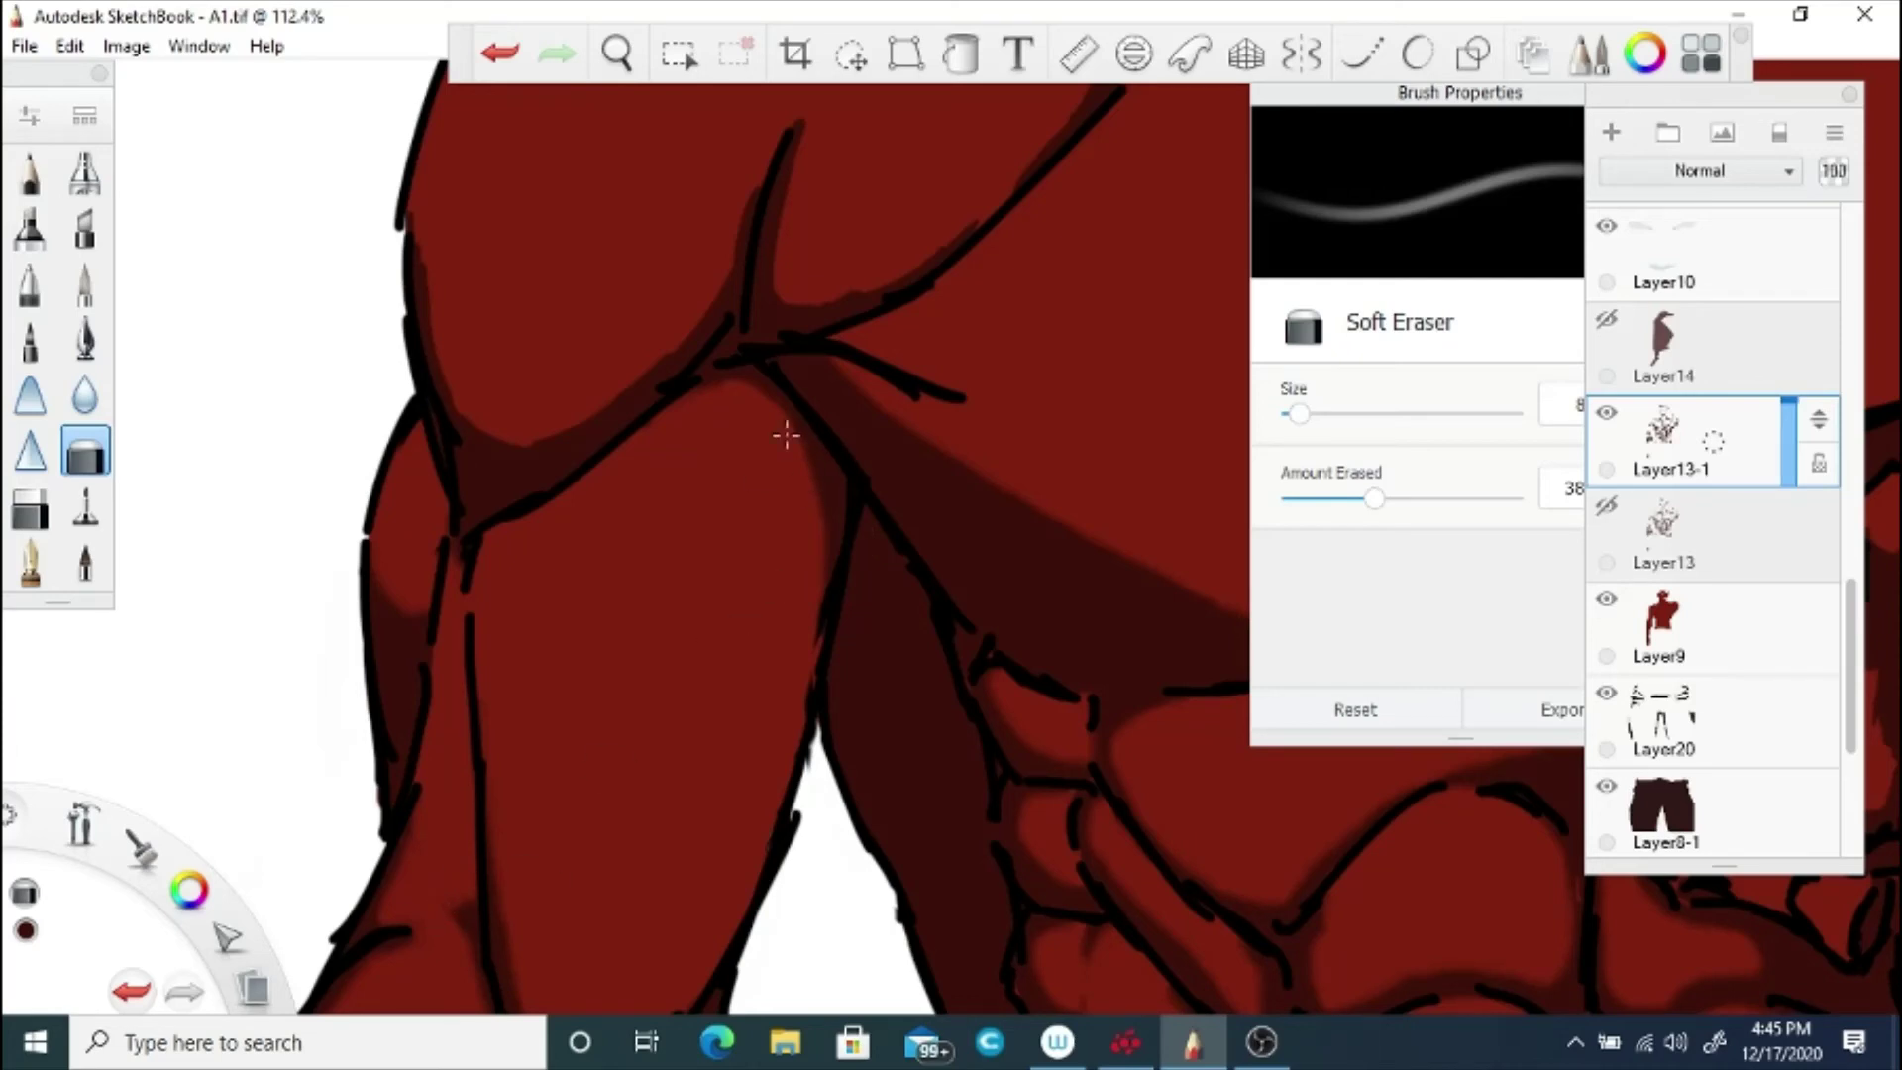
# Step: Soften the shadows where the lowered arm's shoulder meets the collarbone and the small muscle at the base of the neck
pyautogui.click(616, 54)
pyautogui.moveTo(723, 188); pyautogui.dragTo(770, 585)
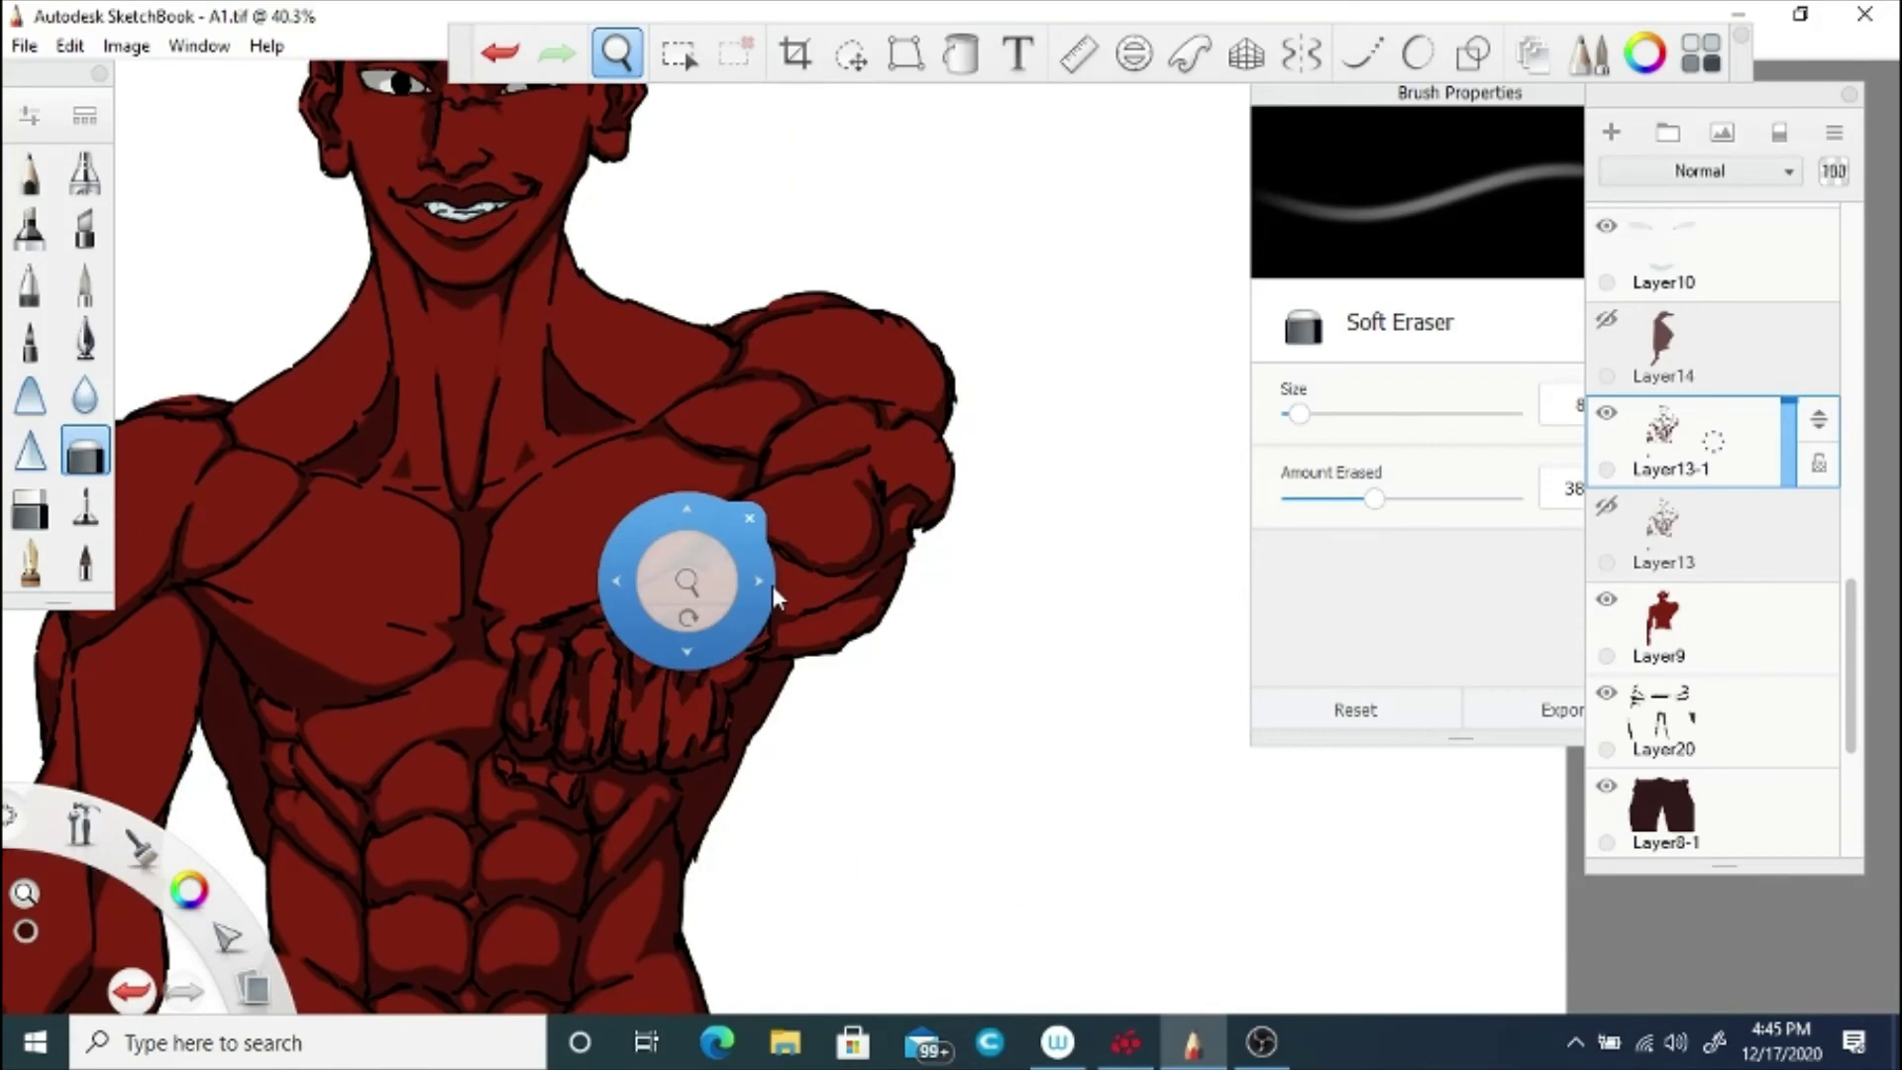
pyautogui.scroll(9, 733, 377)
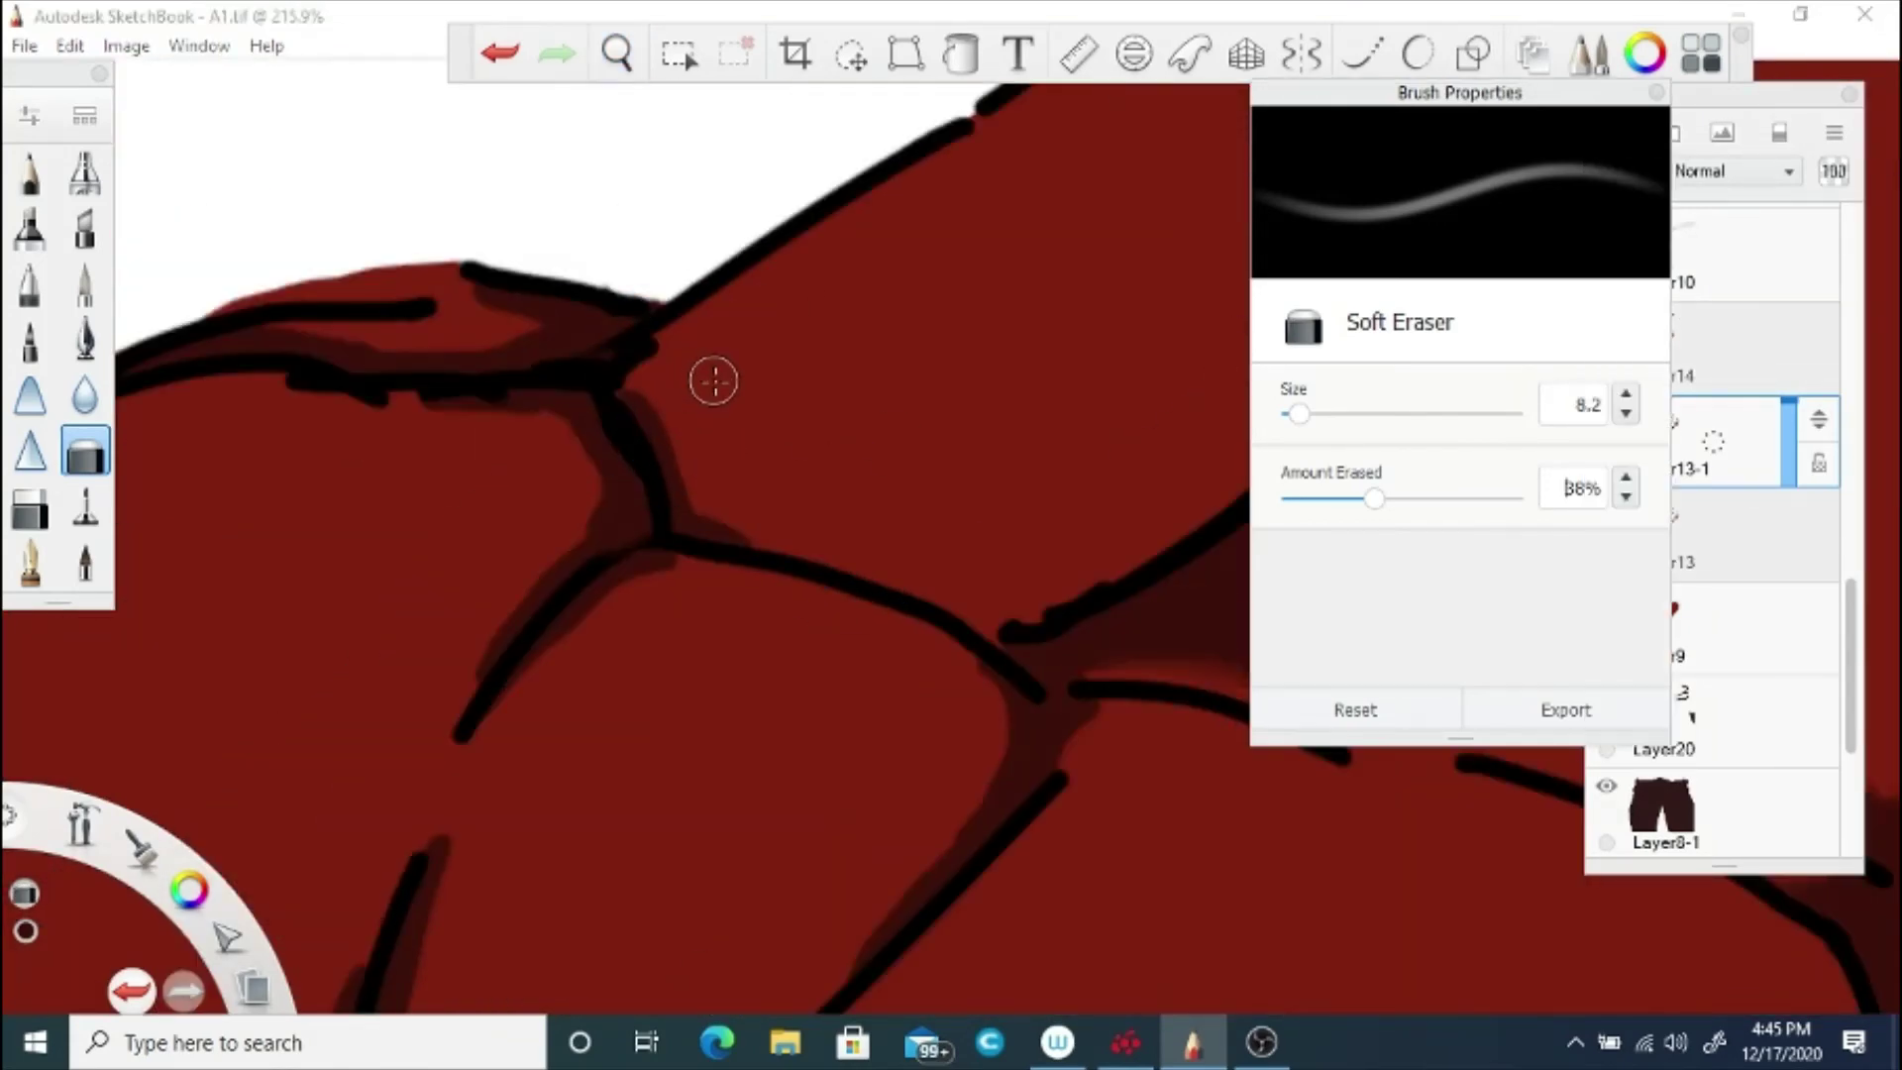
pyautogui.moveTo(629, 388); pyautogui.dragTo(731, 527)
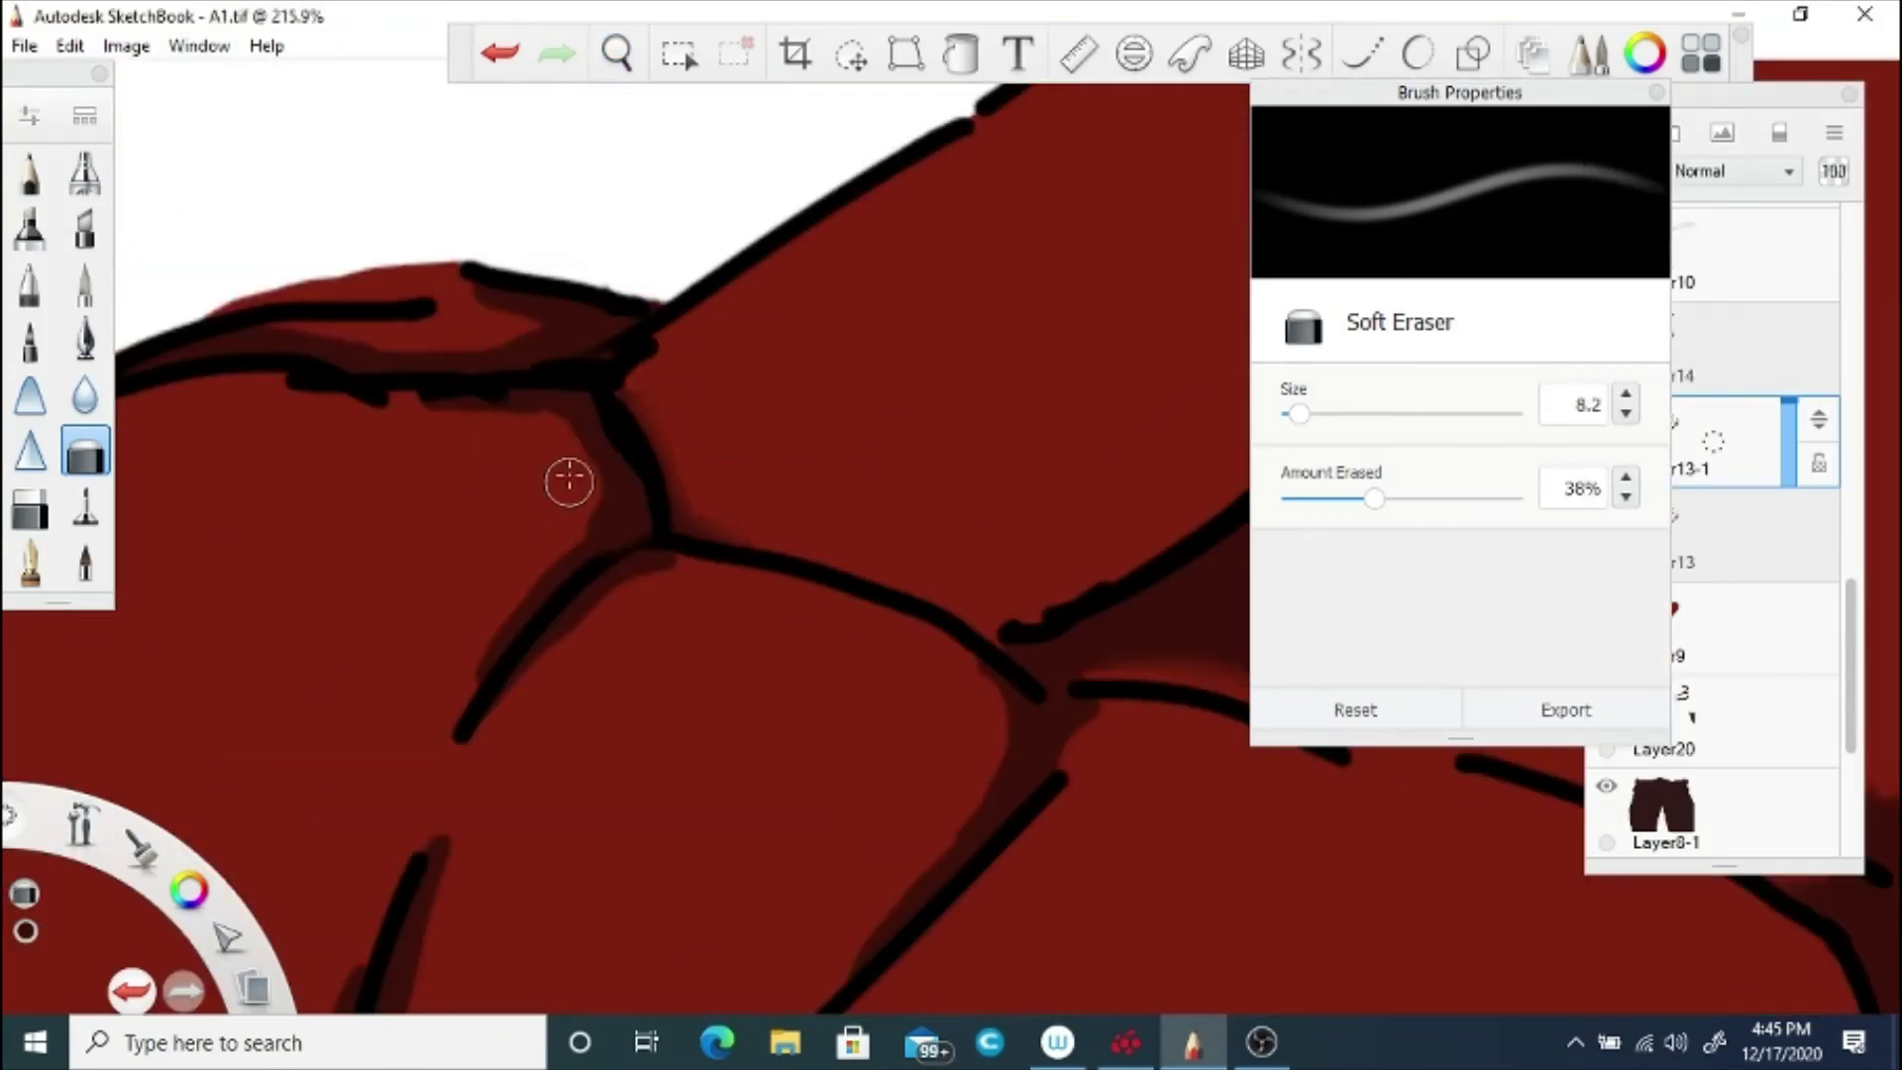
pyautogui.moveTo(587, 474)
pyautogui.mouseDown()
pyautogui.moveTo(569, 553)
pyautogui.moveTo(487, 660)
pyautogui.mouseUp()
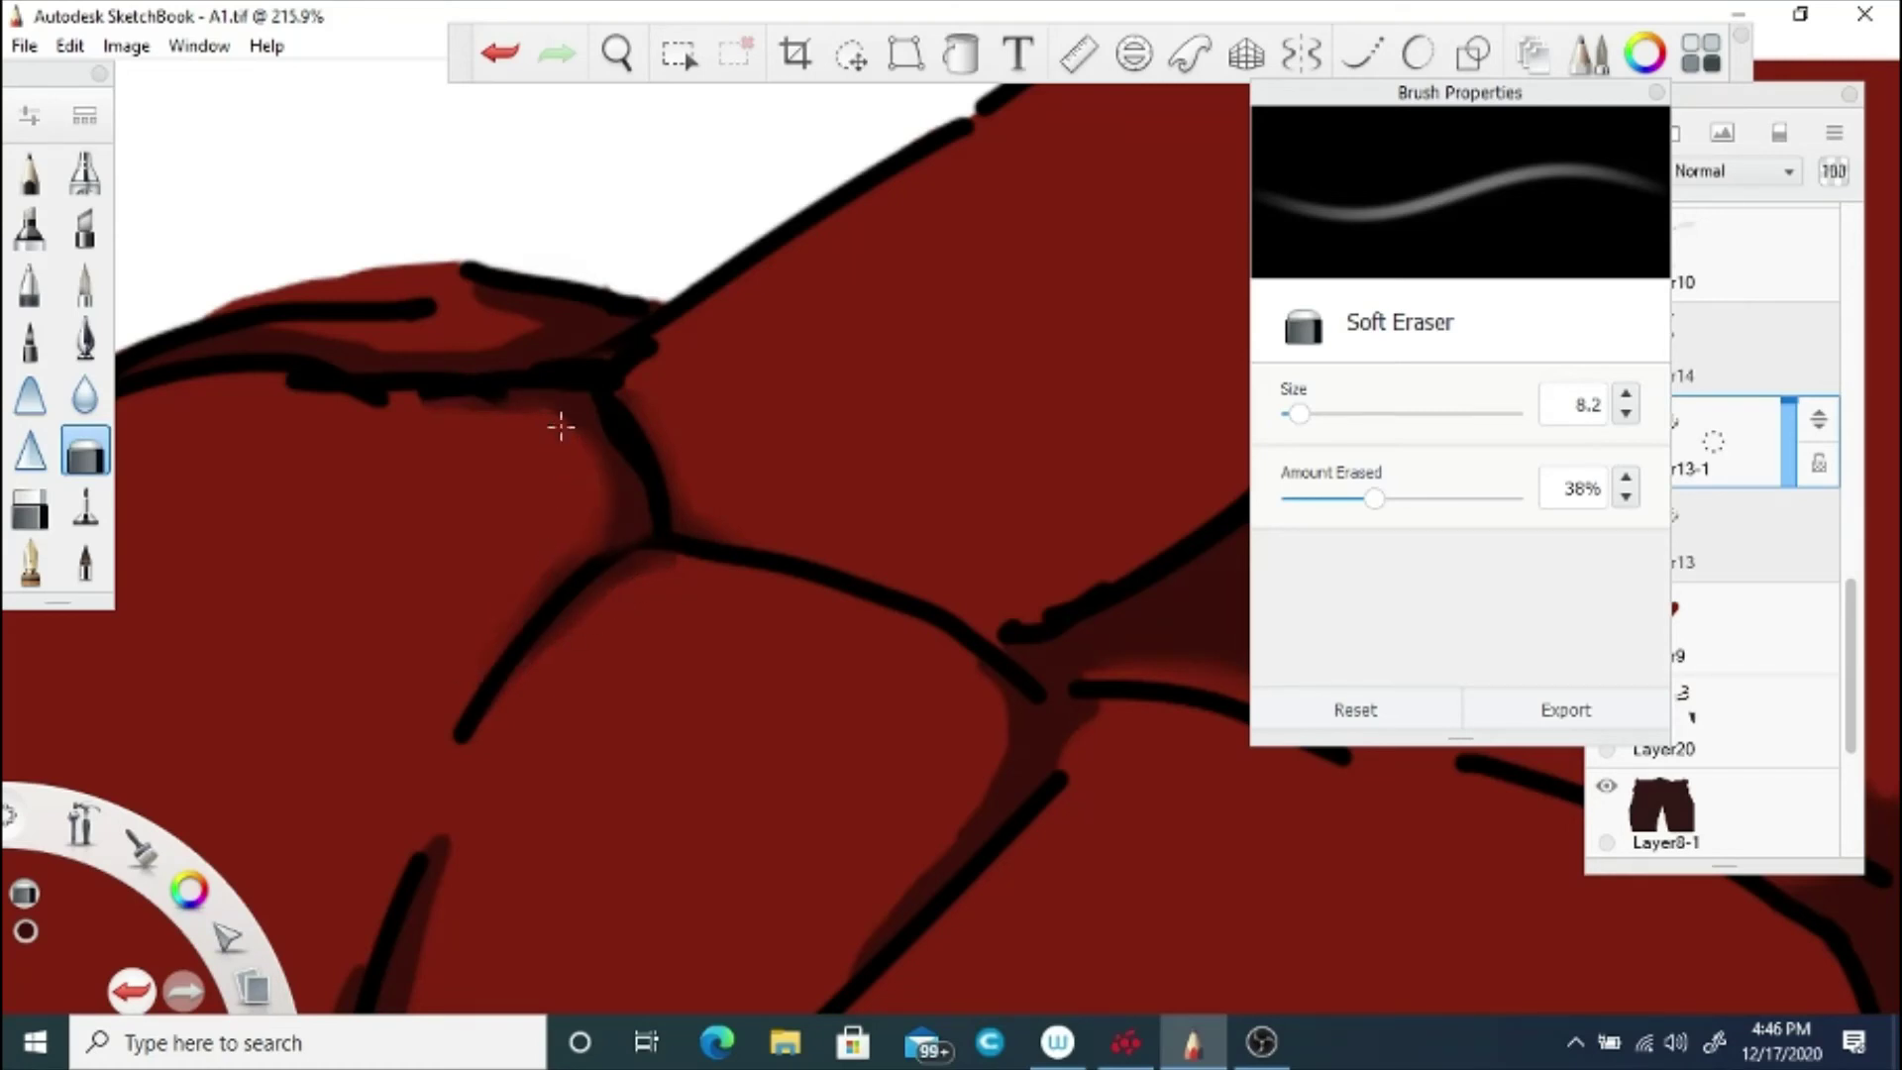
pyautogui.press('space')
pyautogui.moveTo(625, 168); pyautogui.dragTo(849, 405)
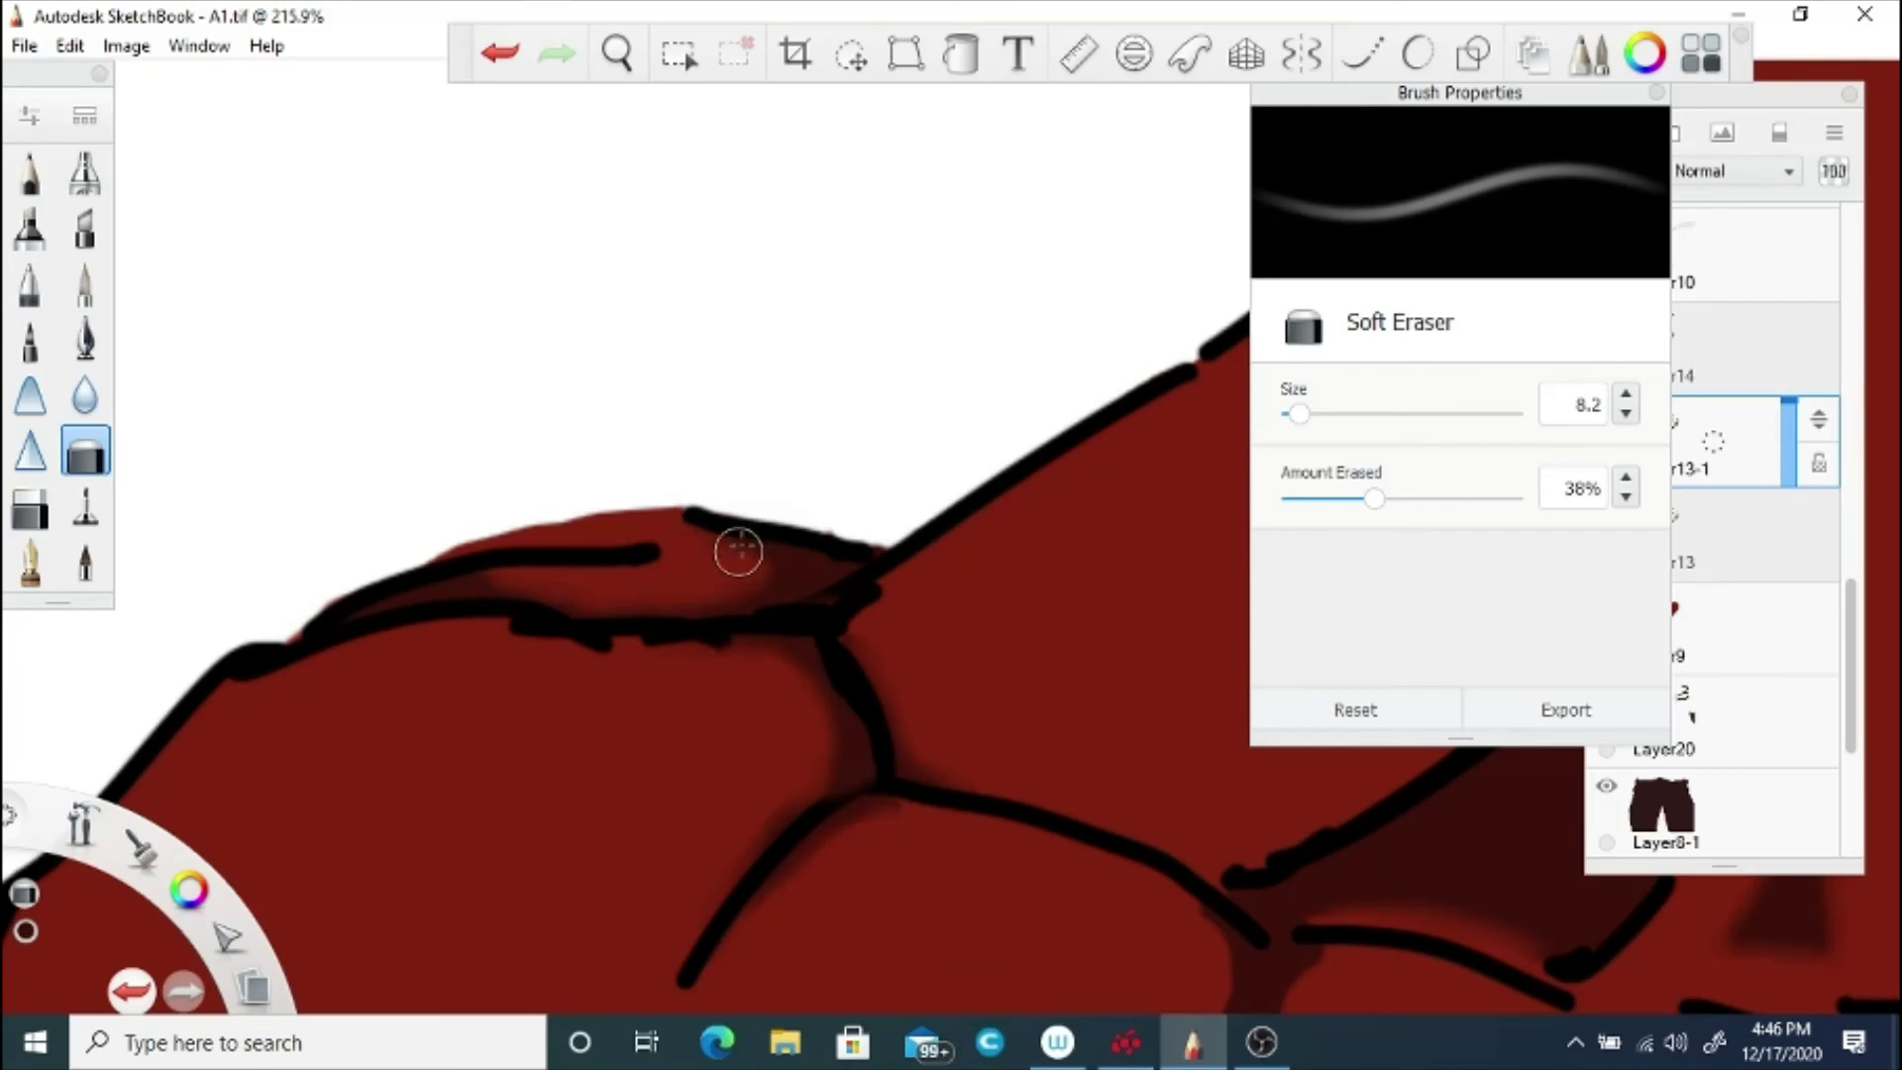
# Step: Soften the shadows along the shoulder muscle's lower edge and the crease between its front and side parts on the lowered arm
pyautogui.click(606, 63)
pyautogui.moveTo(635, 527)
pyautogui.mouseDown()
pyautogui.moveTo(597, 788)
pyautogui.moveTo(884, 605)
pyautogui.mouseUp()
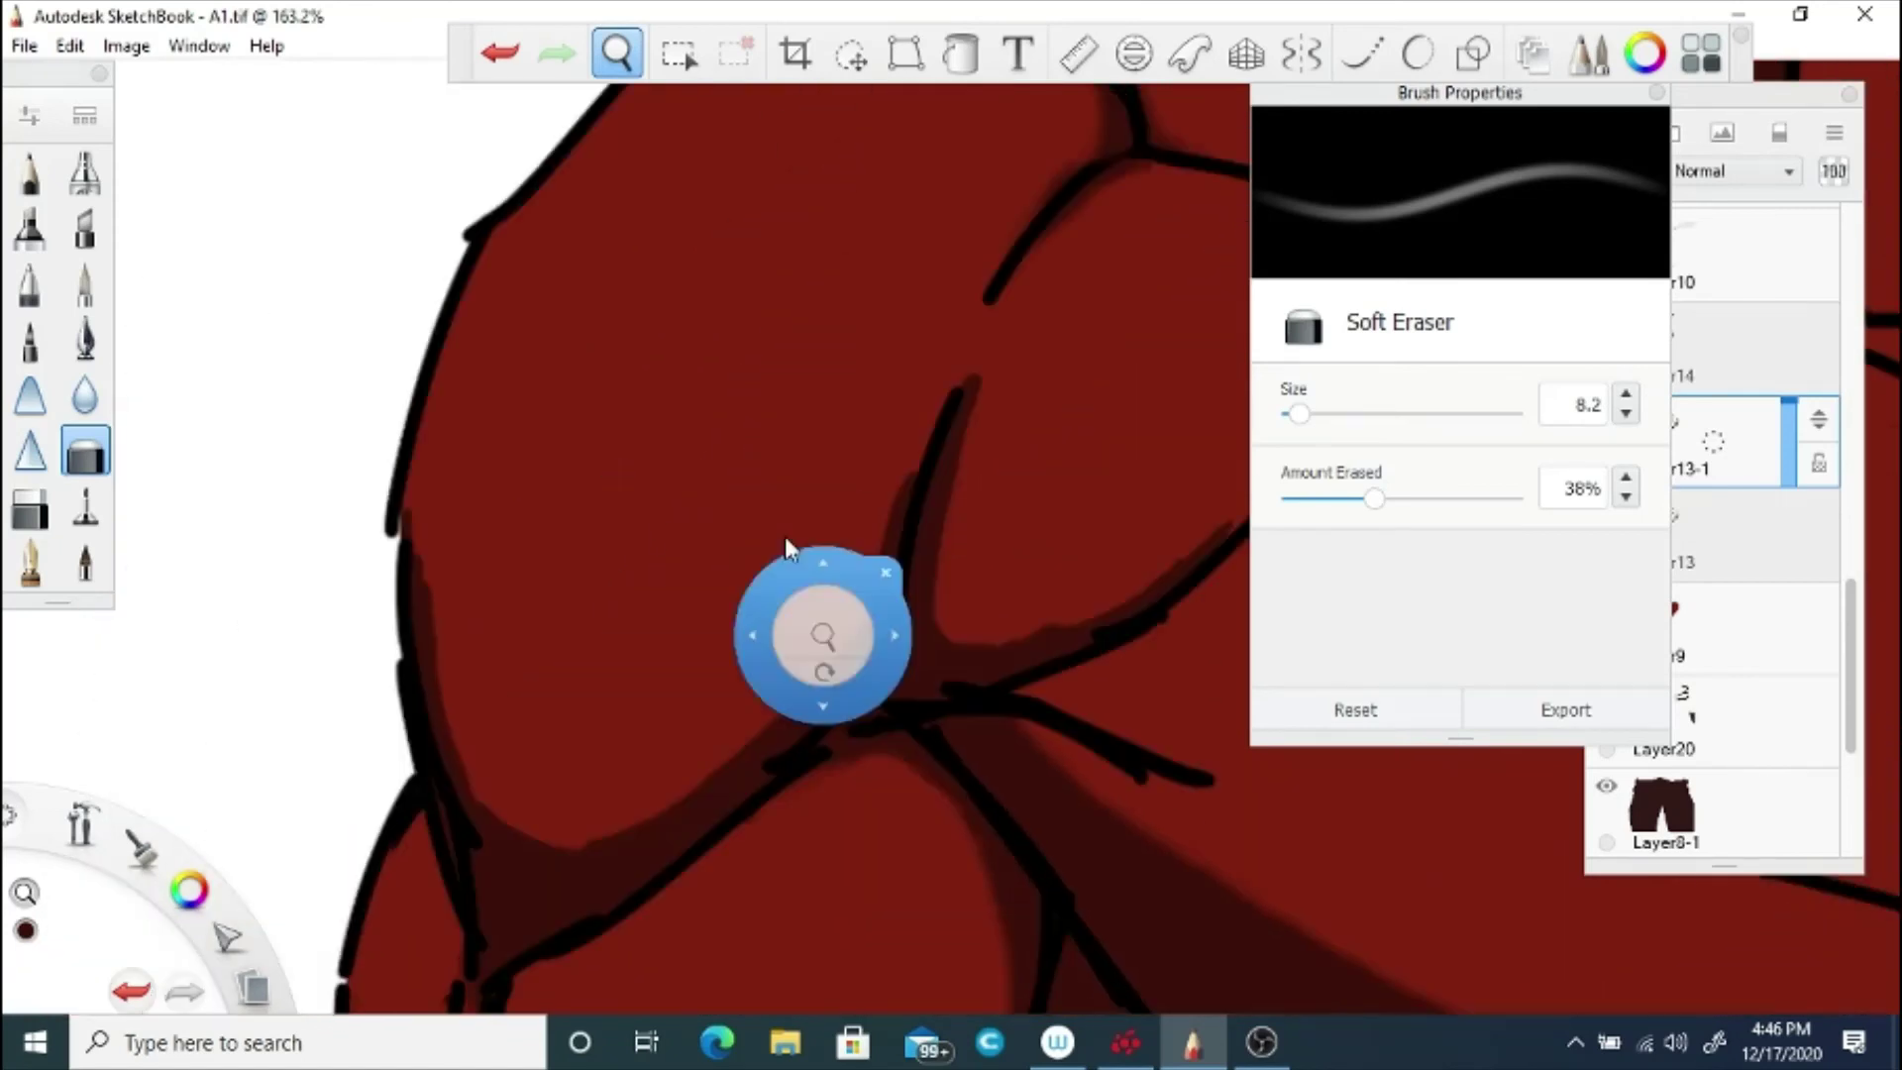
pyautogui.moveTo(422, 579)
pyautogui.mouseDown()
pyautogui.moveTo(412, 506)
pyautogui.moveTo(438, 603)
pyautogui.mouseUp()
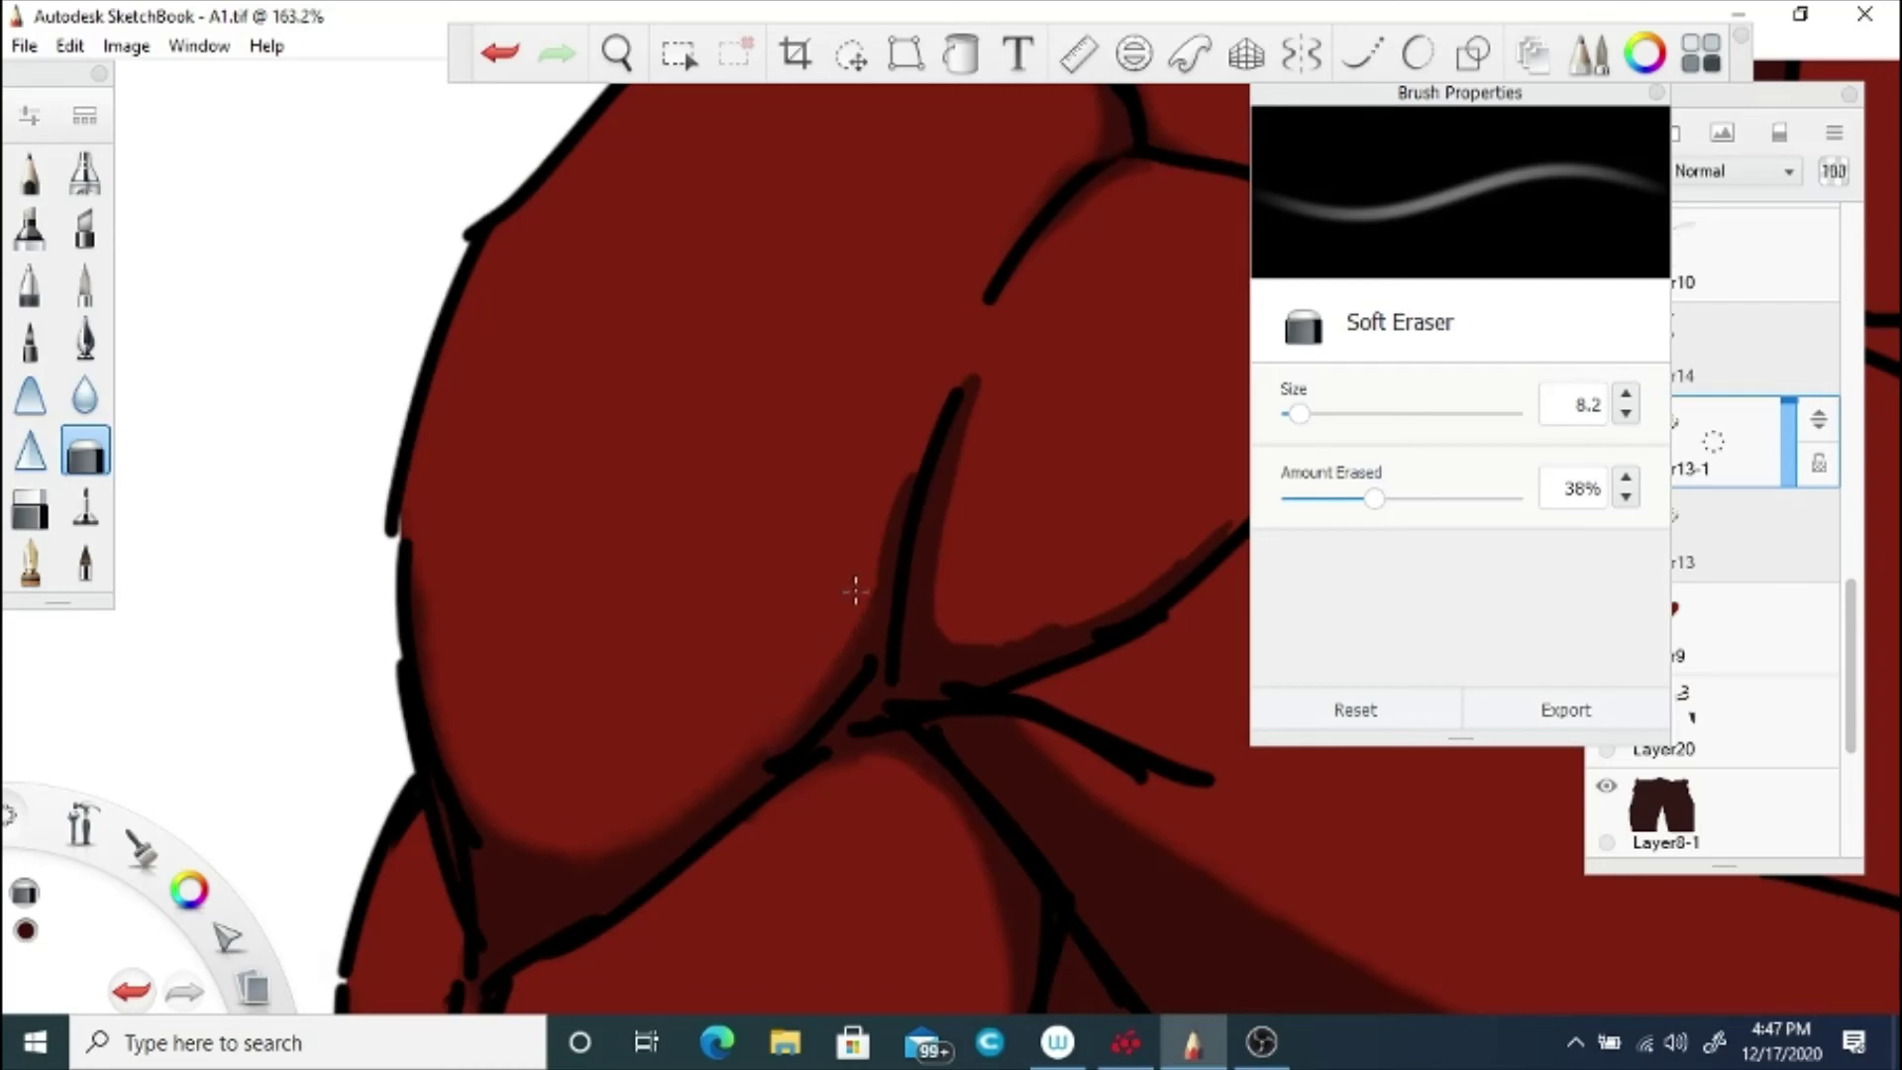
pyautogui.press('space')
pyautogui.moveTo(929, 450); pyautogui.dragTo(997, 575)
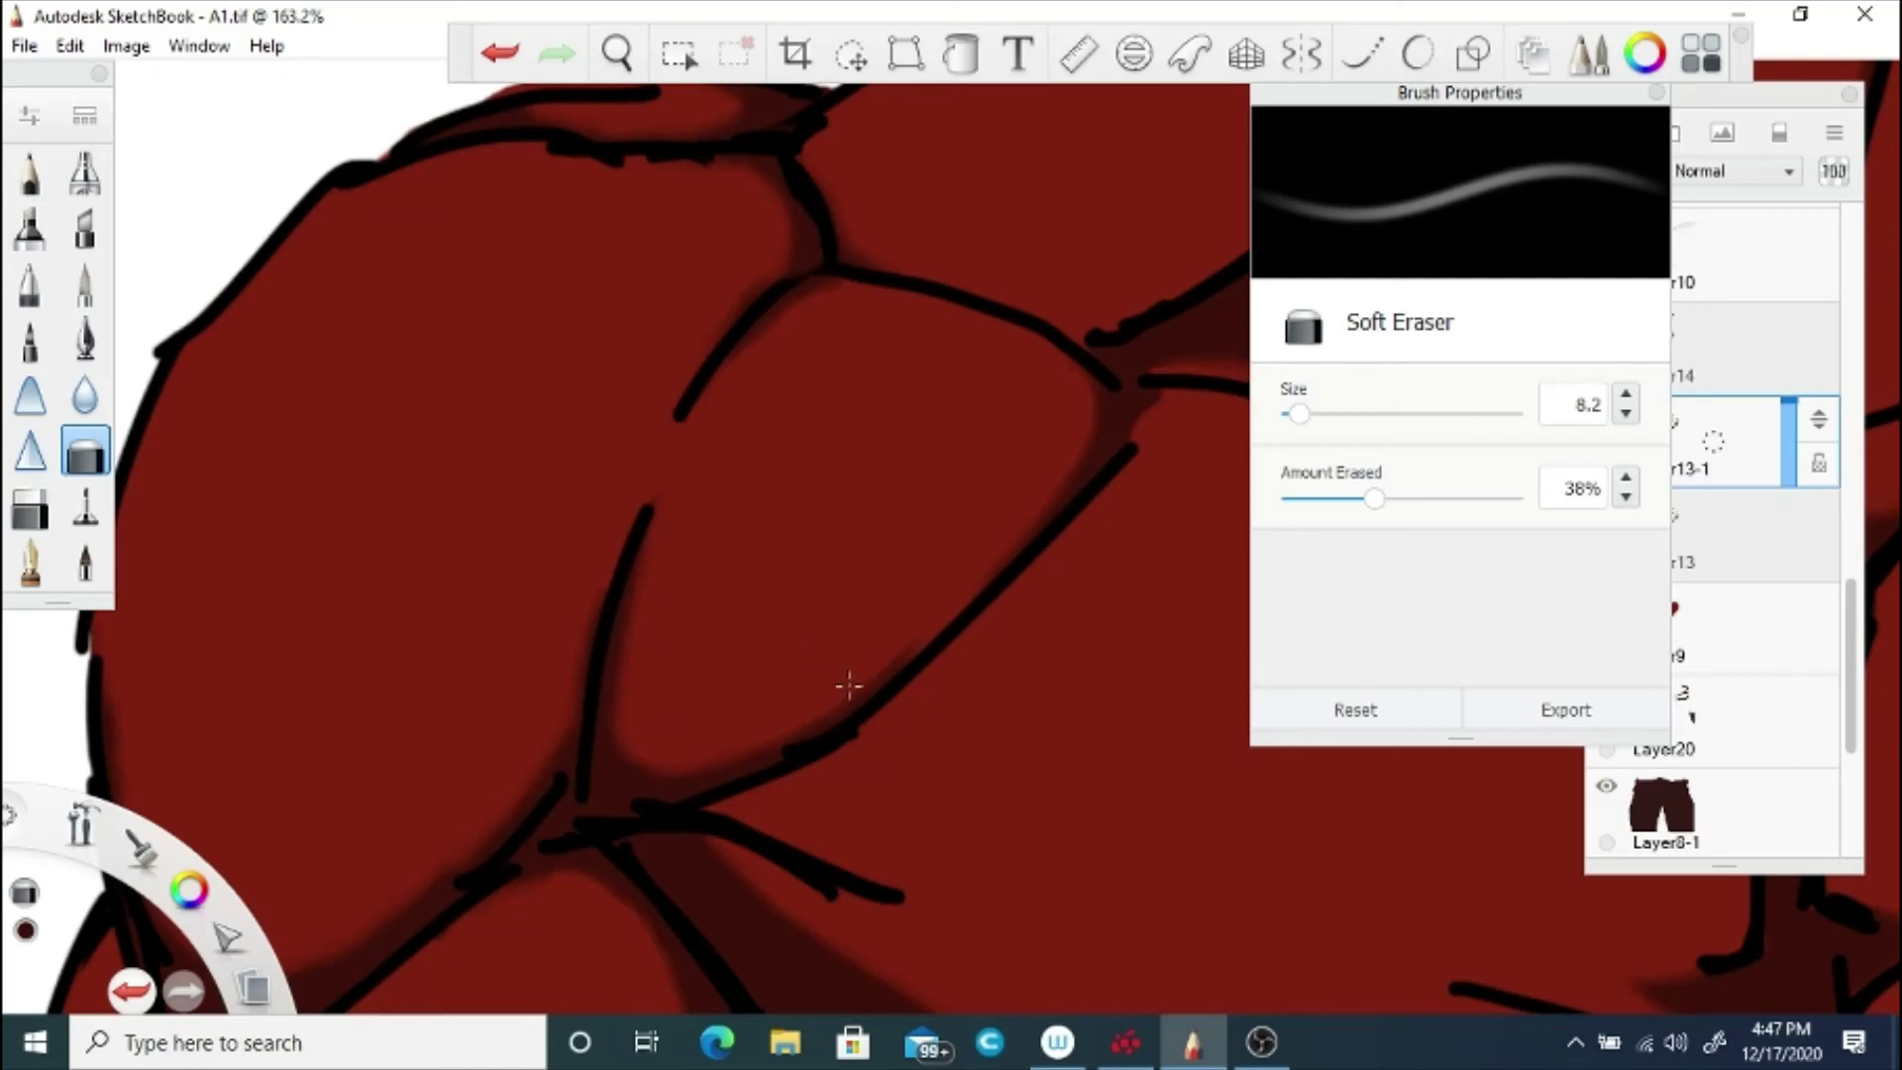
# Step: Check the softened arm and shoulder shading in a wider view of the figure and save the drawing
pyautogui.click(615, 55)
pyautogui.moveTo(620, 422); pyautogui.dragTo(860, 568)
pyautogui.click(24, 46)
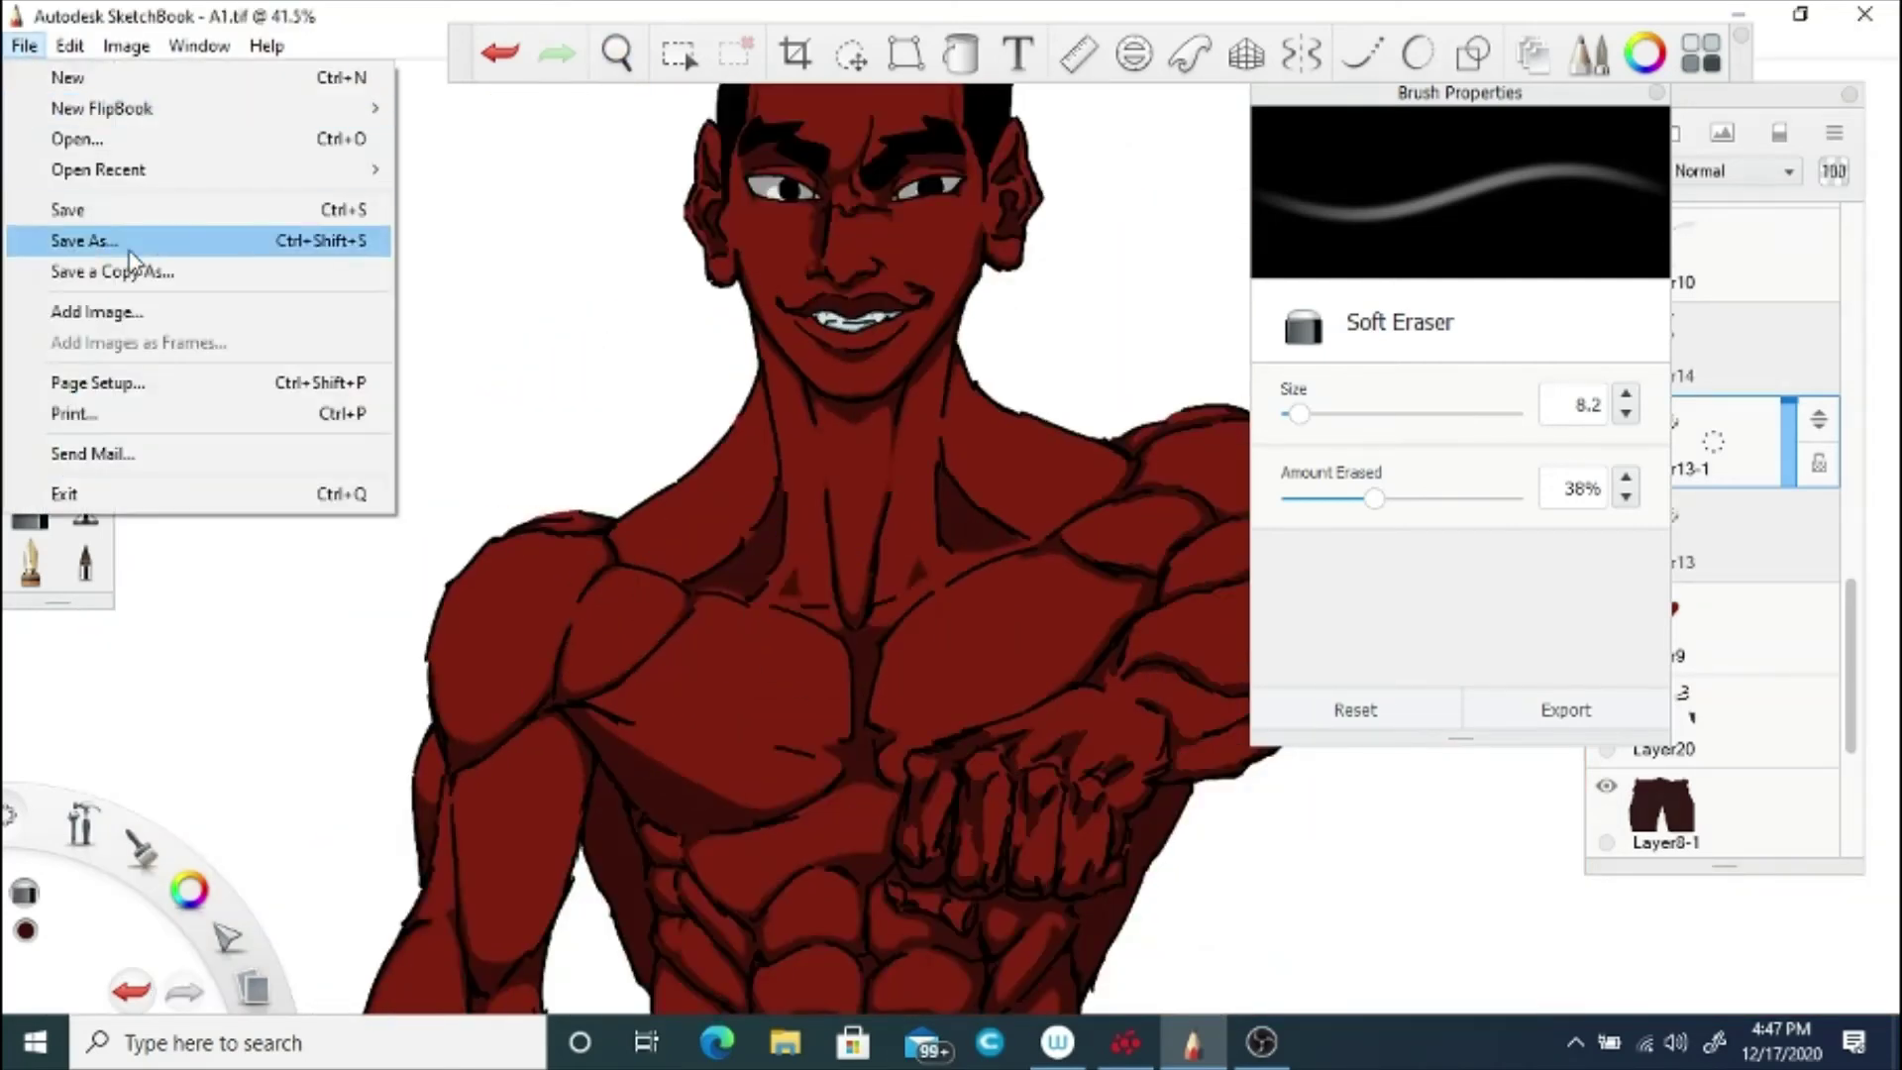
pyautogui.click(89, 203)
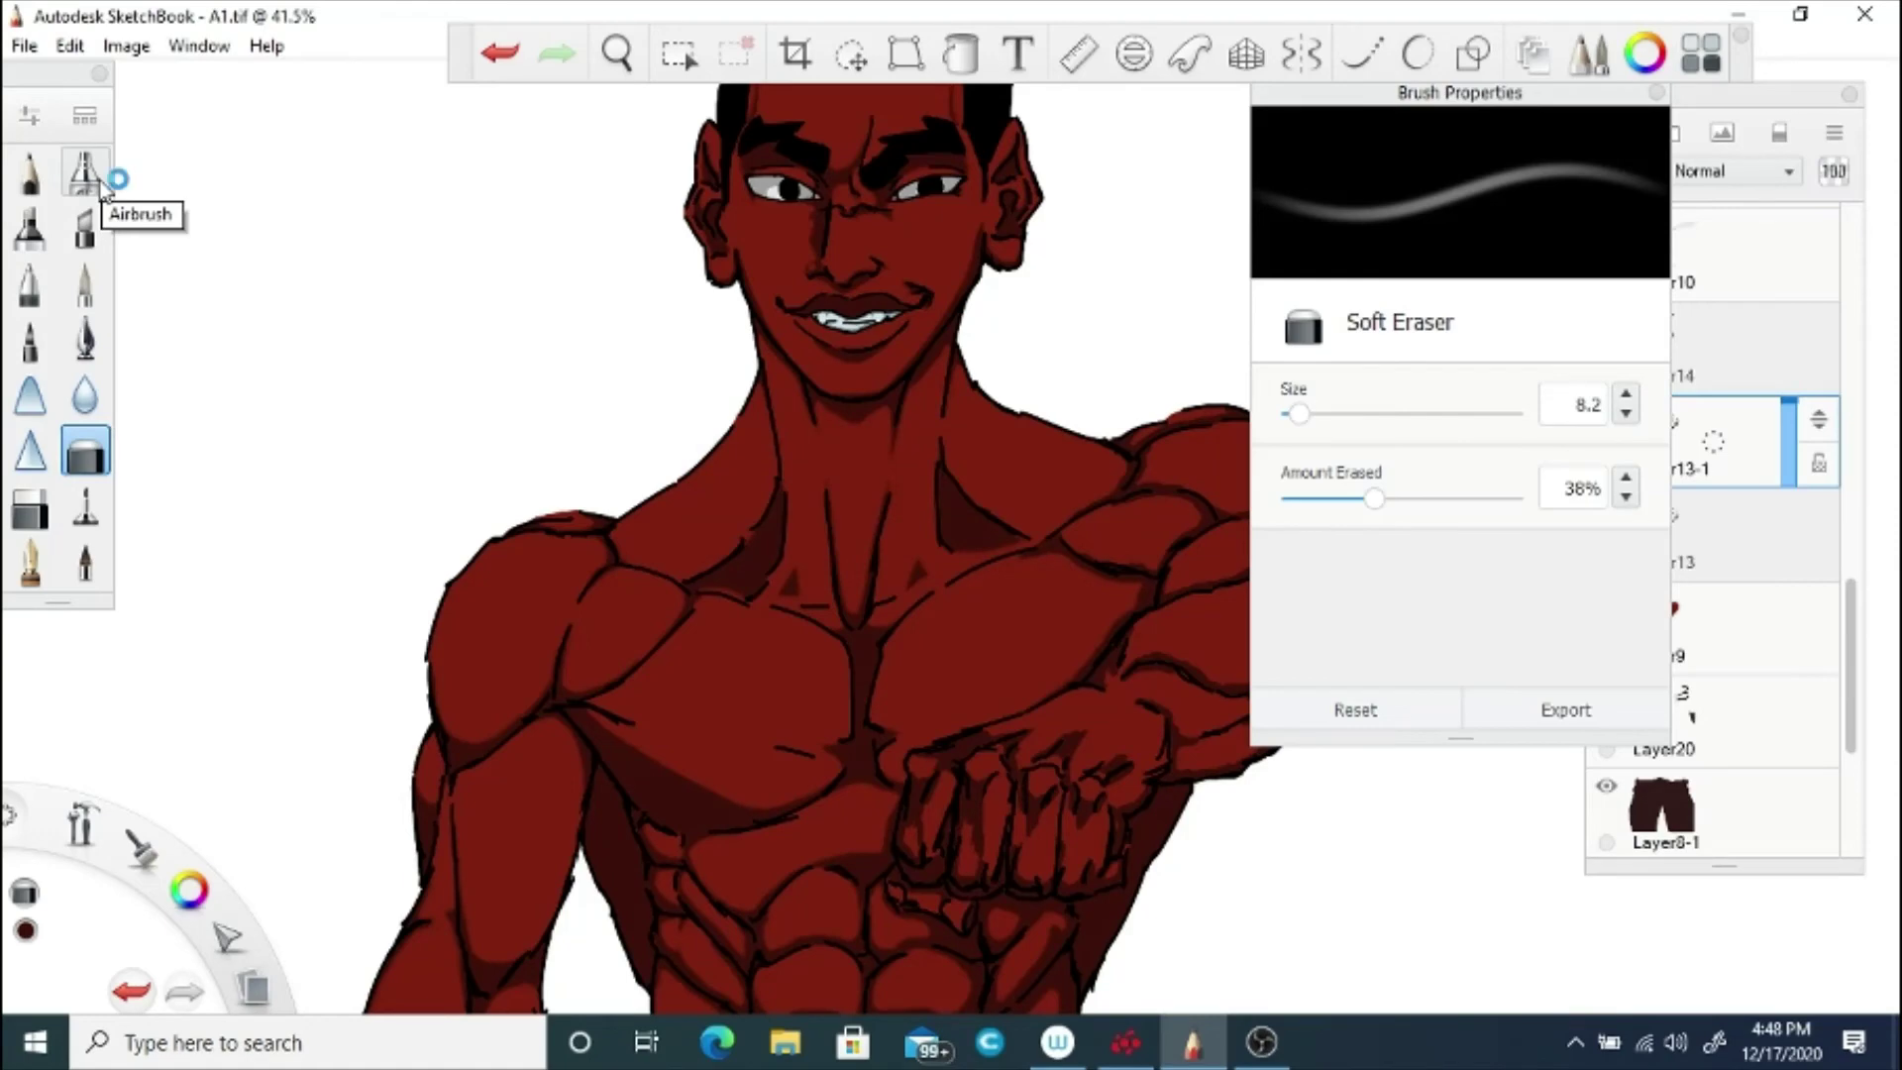
# Step: Soften the shadows where the collarbone meets the raised arm's shoulder and along the shoulder's top edge
pyautogui.click(616, 54)
pyautogui.moveTo(621, 486); pyautogui.dragTo(782, 518)
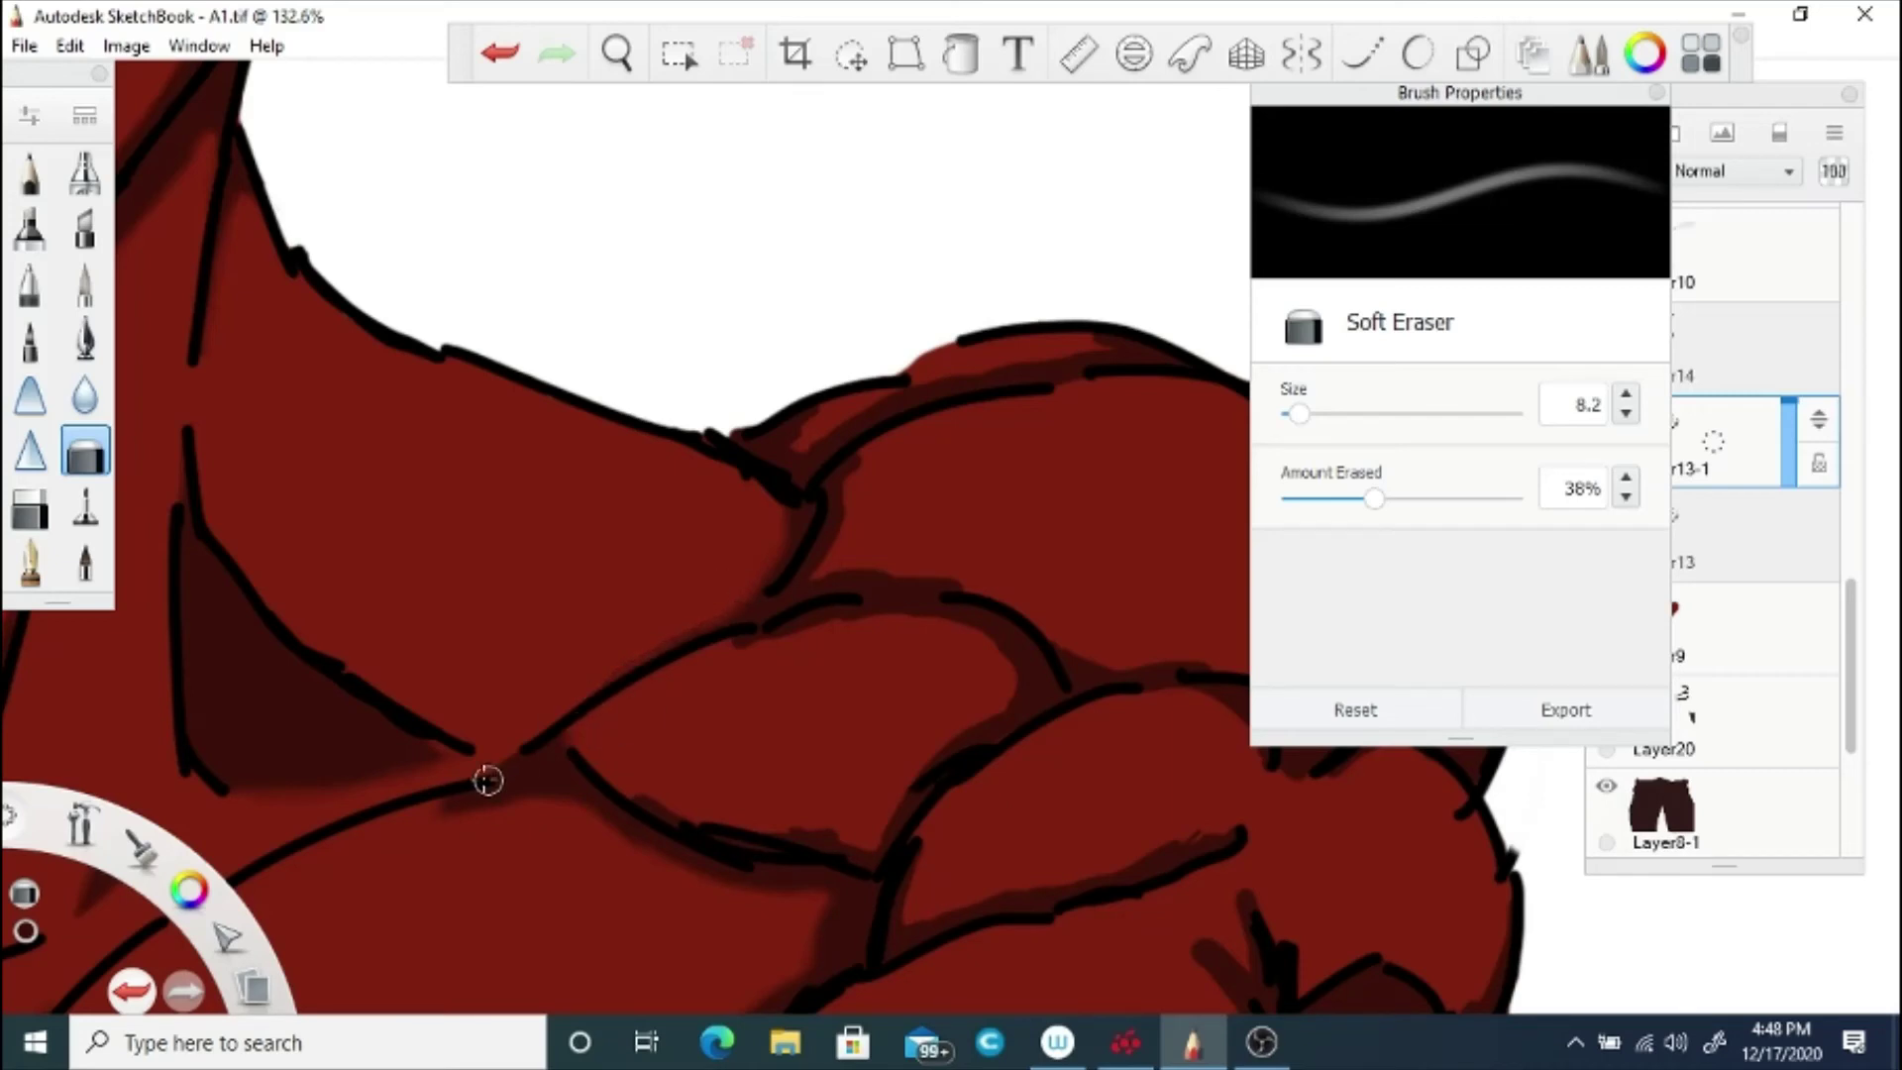
pyautogui.moveTo(801, 435); pyautogui.dragTo(813, 437)
pyautogui.moveTo(832, 573); pyautogui.dragTo(899, 565)
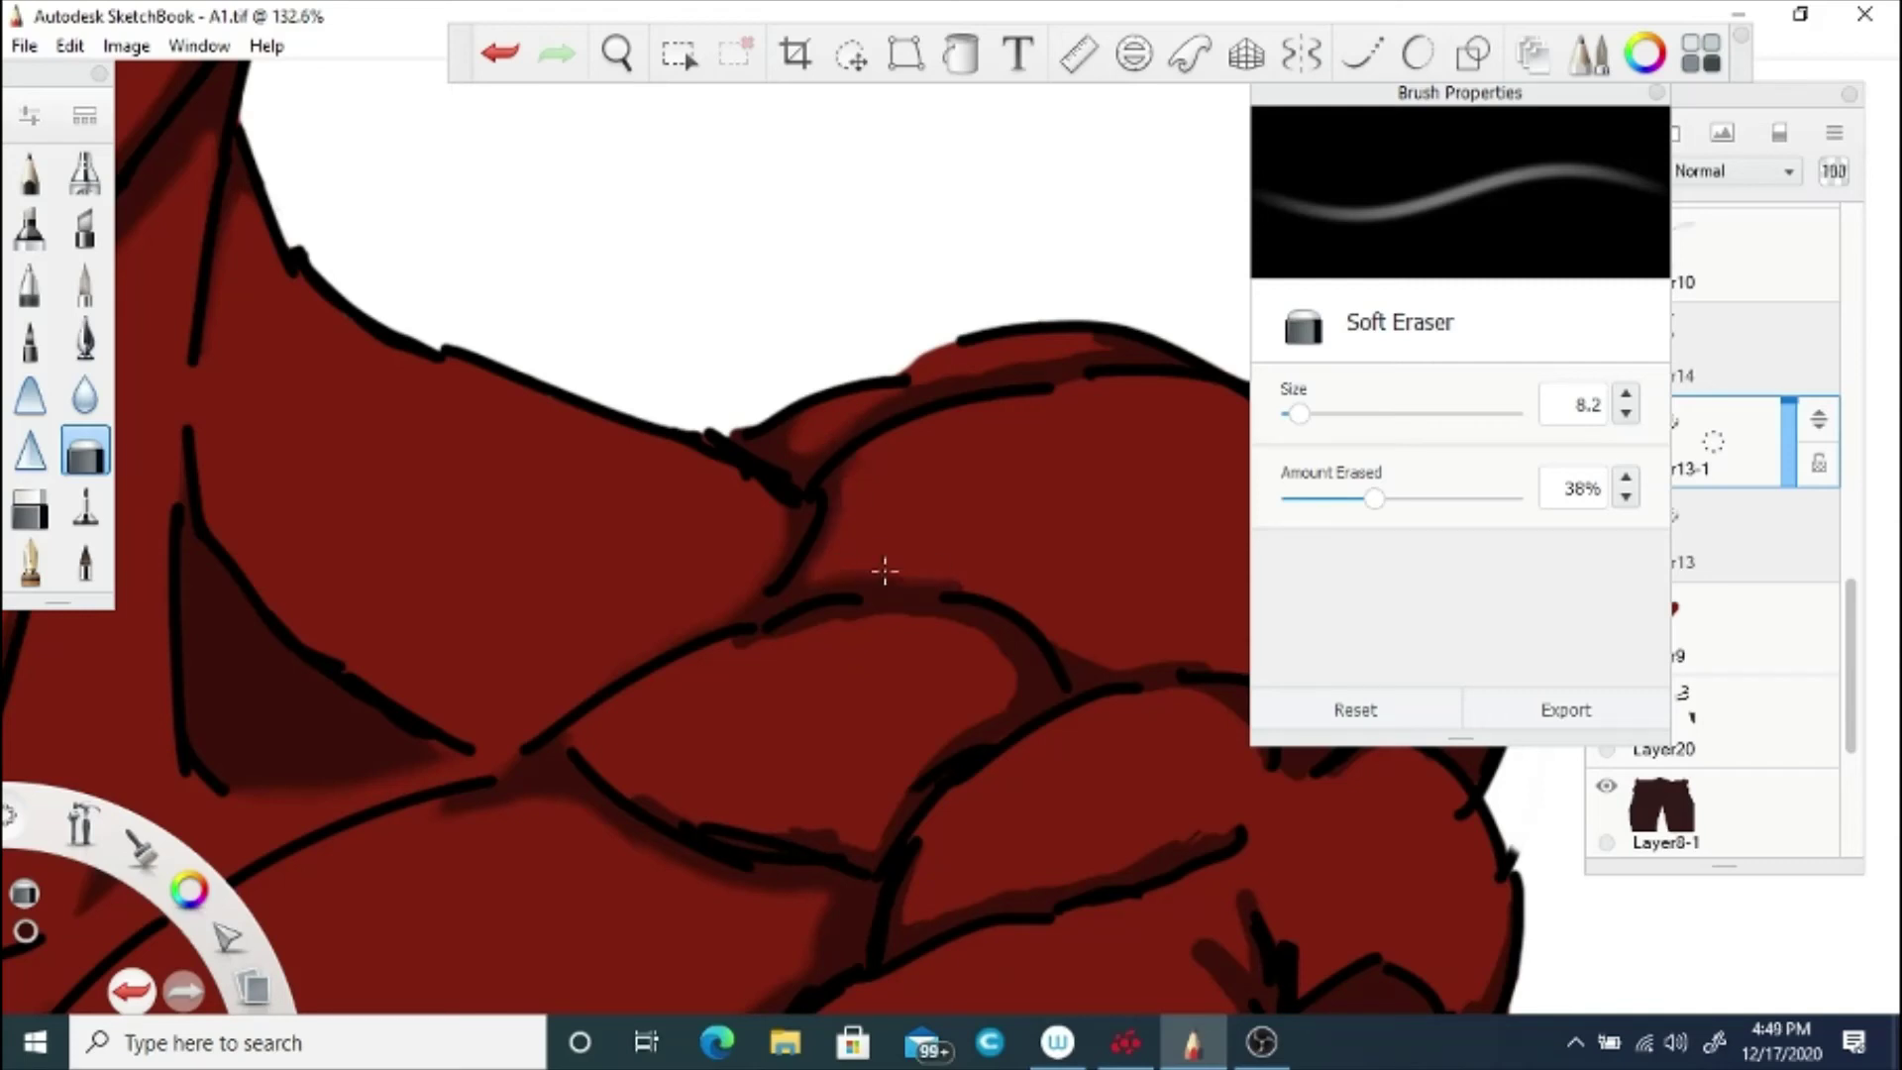
pyautogui.press('space')
pyautogui.moveTo(1069, 407); pyautogui.dragTo(760, 490)
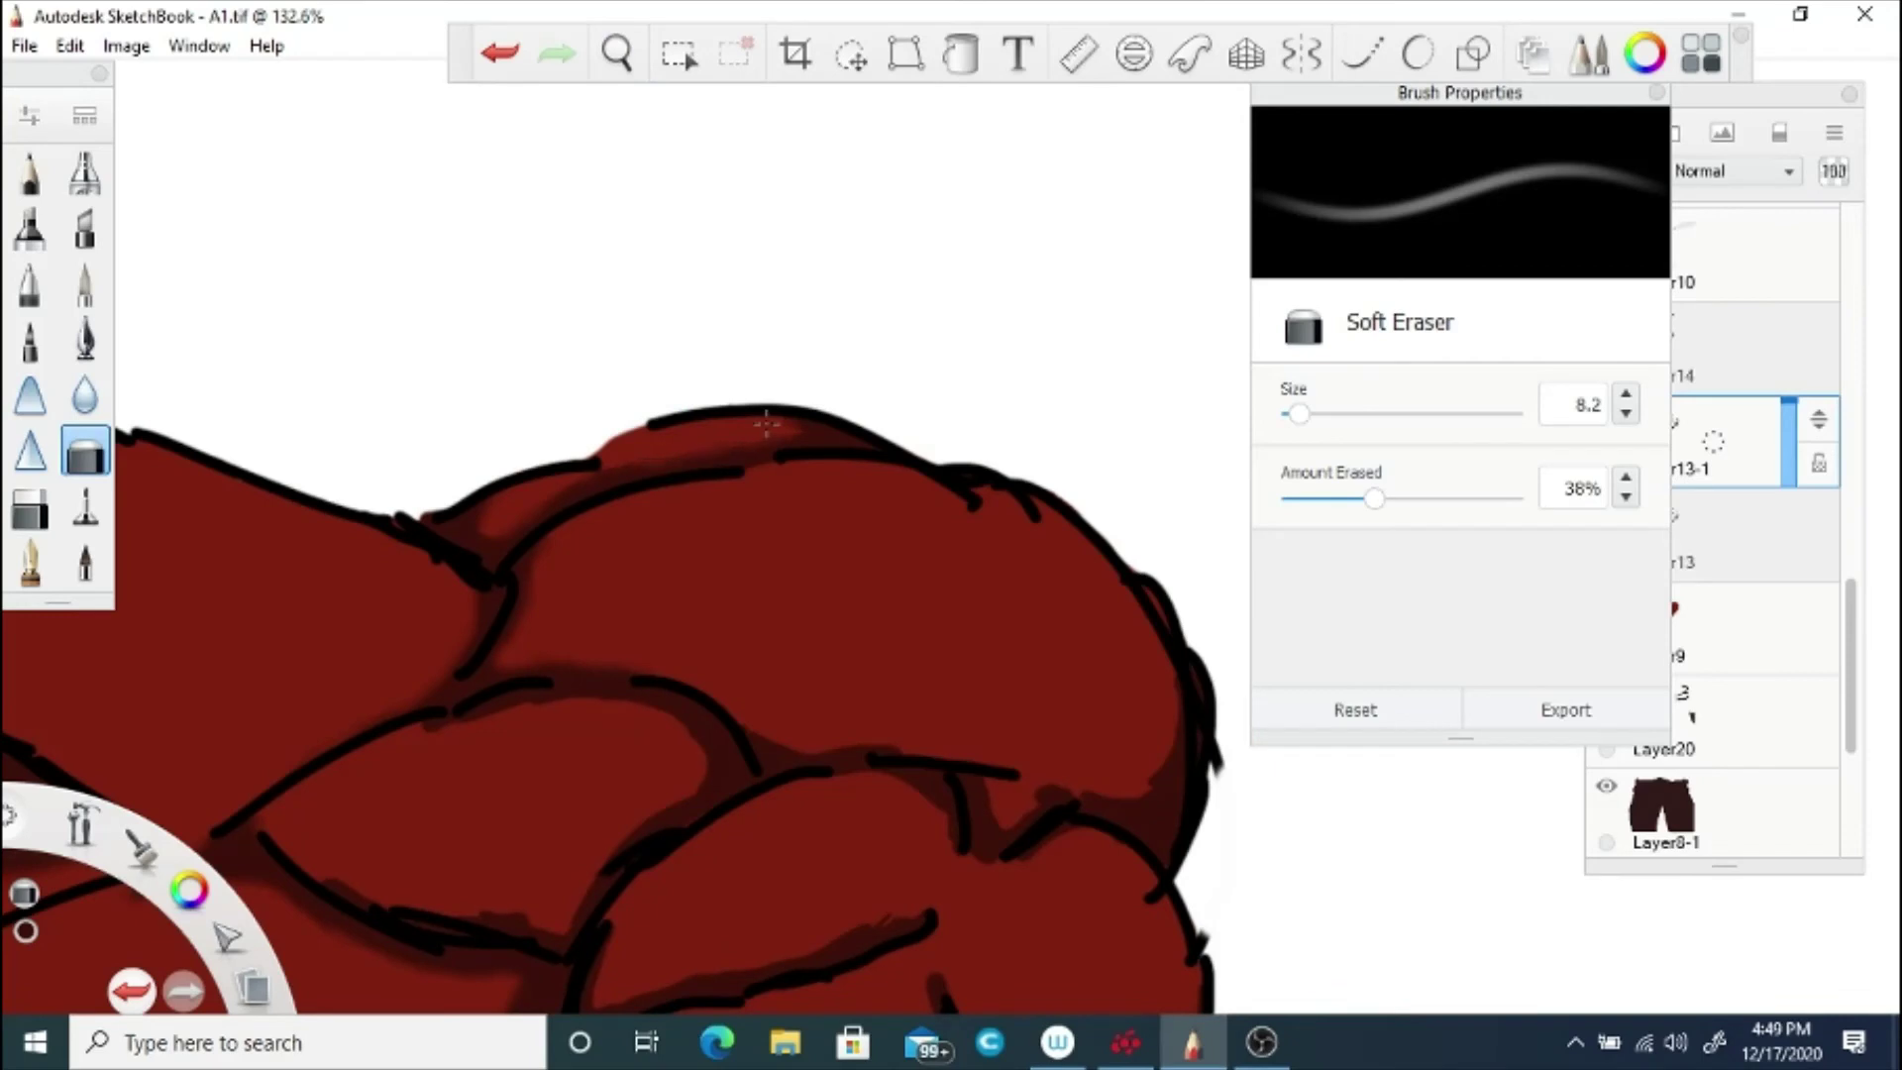
# Step: Soften the shadows on the raised upper arm, along its muscle creases and outer edge, keeping Layer13-1 active
pyautogui.press('space')
pyautogui.moveTo(816, 713); pyautogui.dragTo(844, 483)
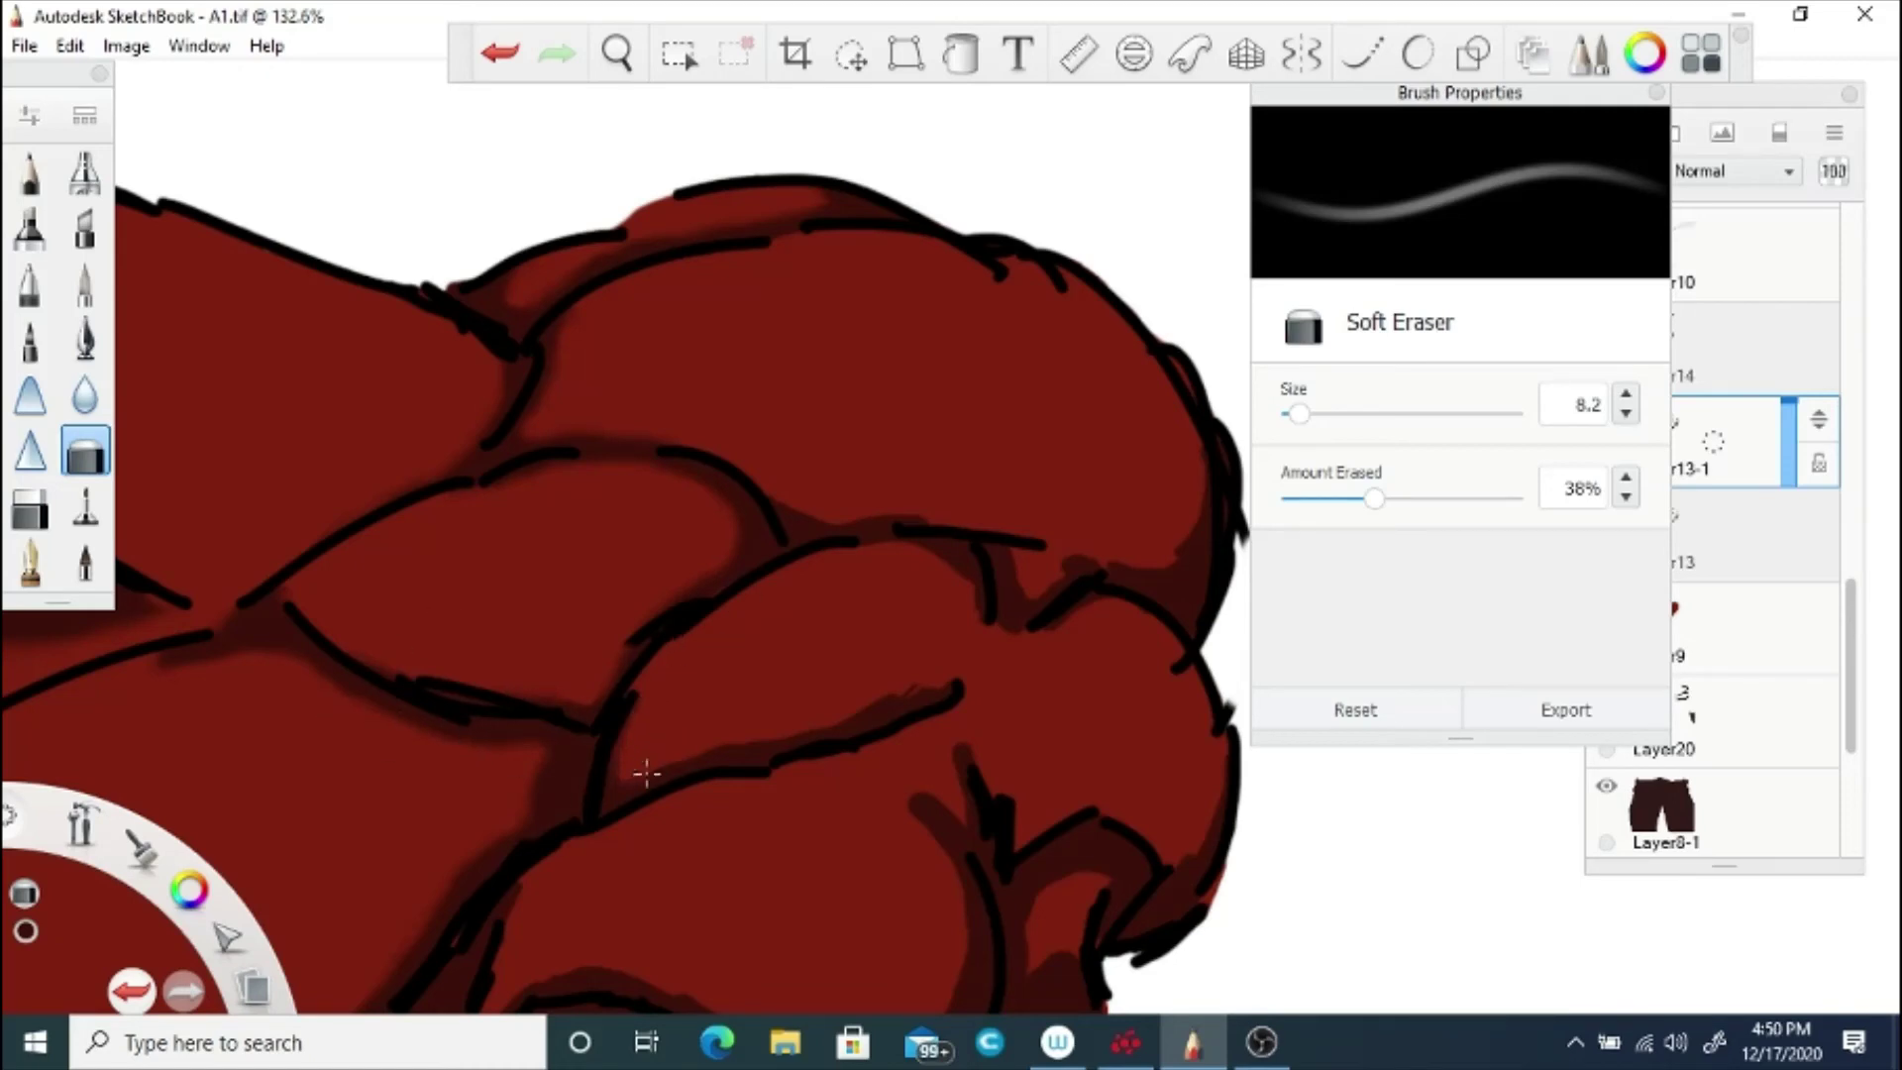
pyautogui.moveTo(788, 733)
pyautogui.mouseDown()
pyautogui.moveTo(906, 690)
pyautogui.moveTo(849, 719)
pyautogui.mouseUp()
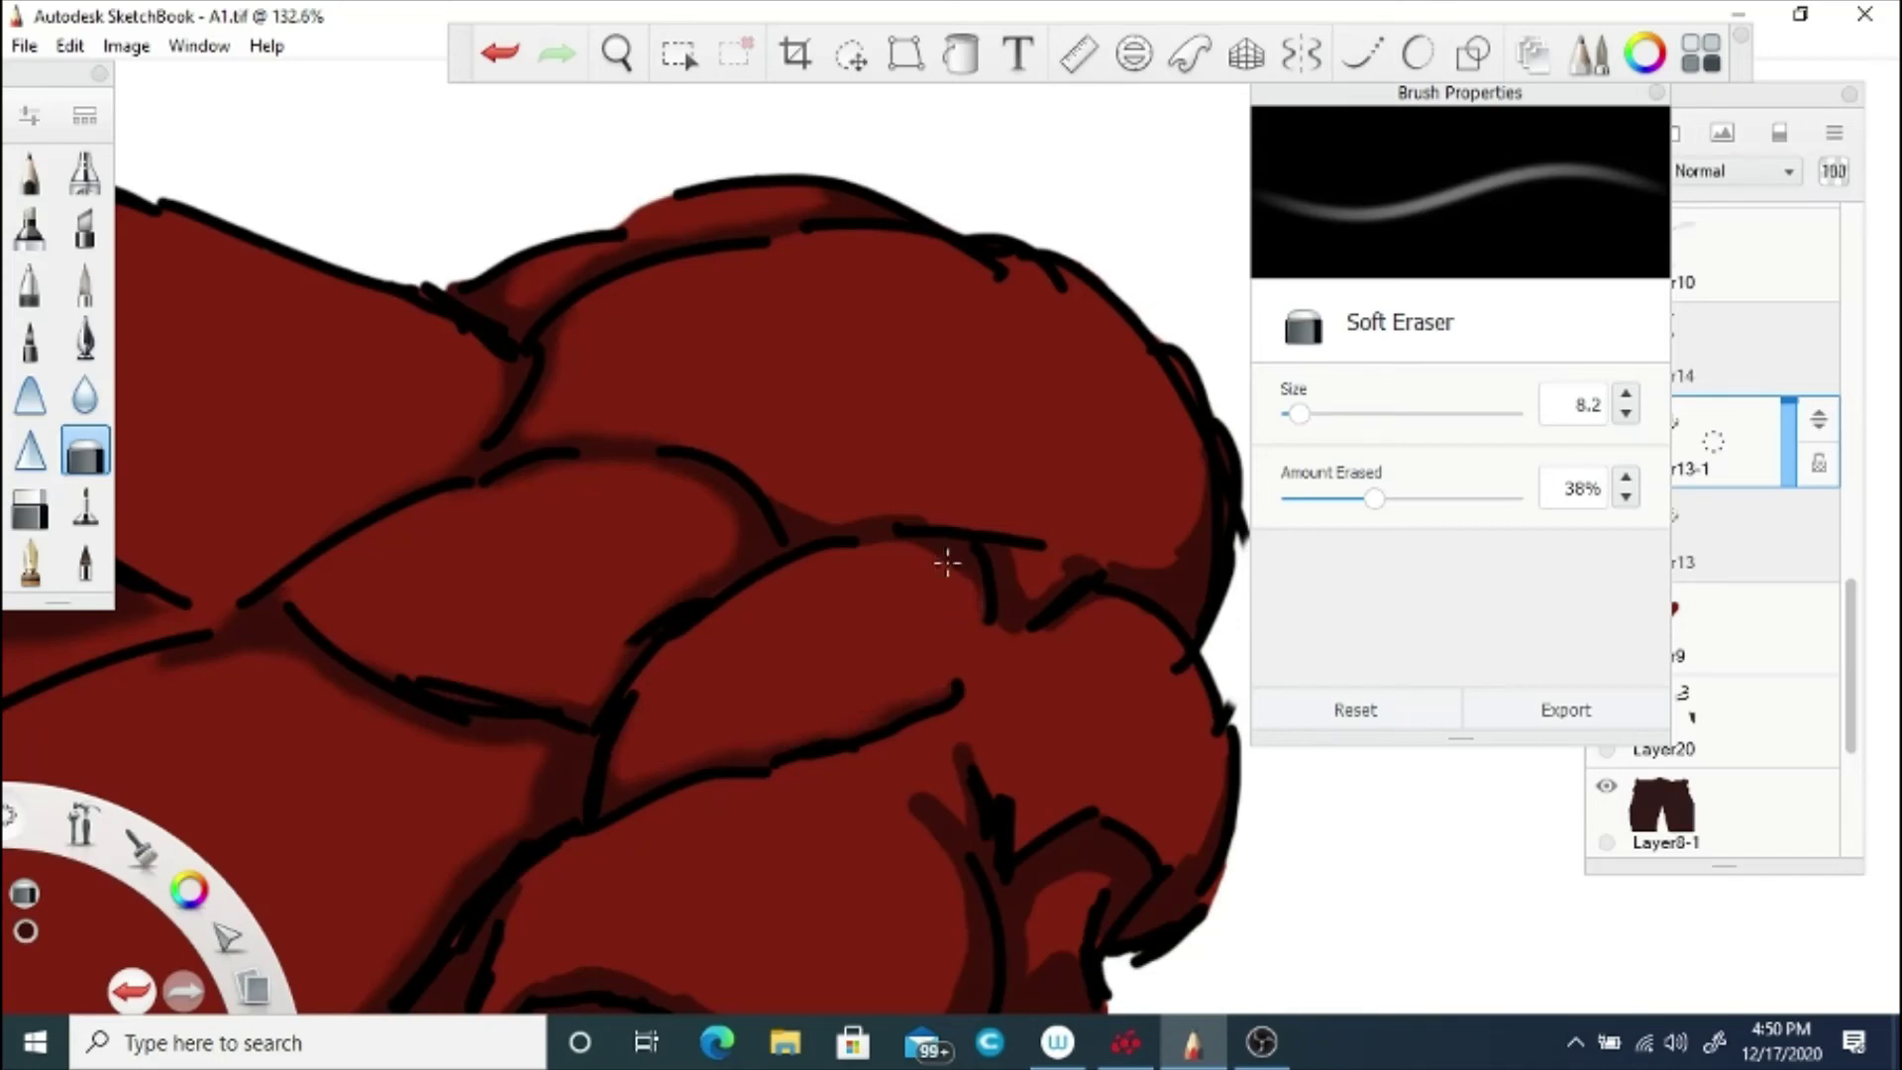
pyautogui.click(1700, 527)
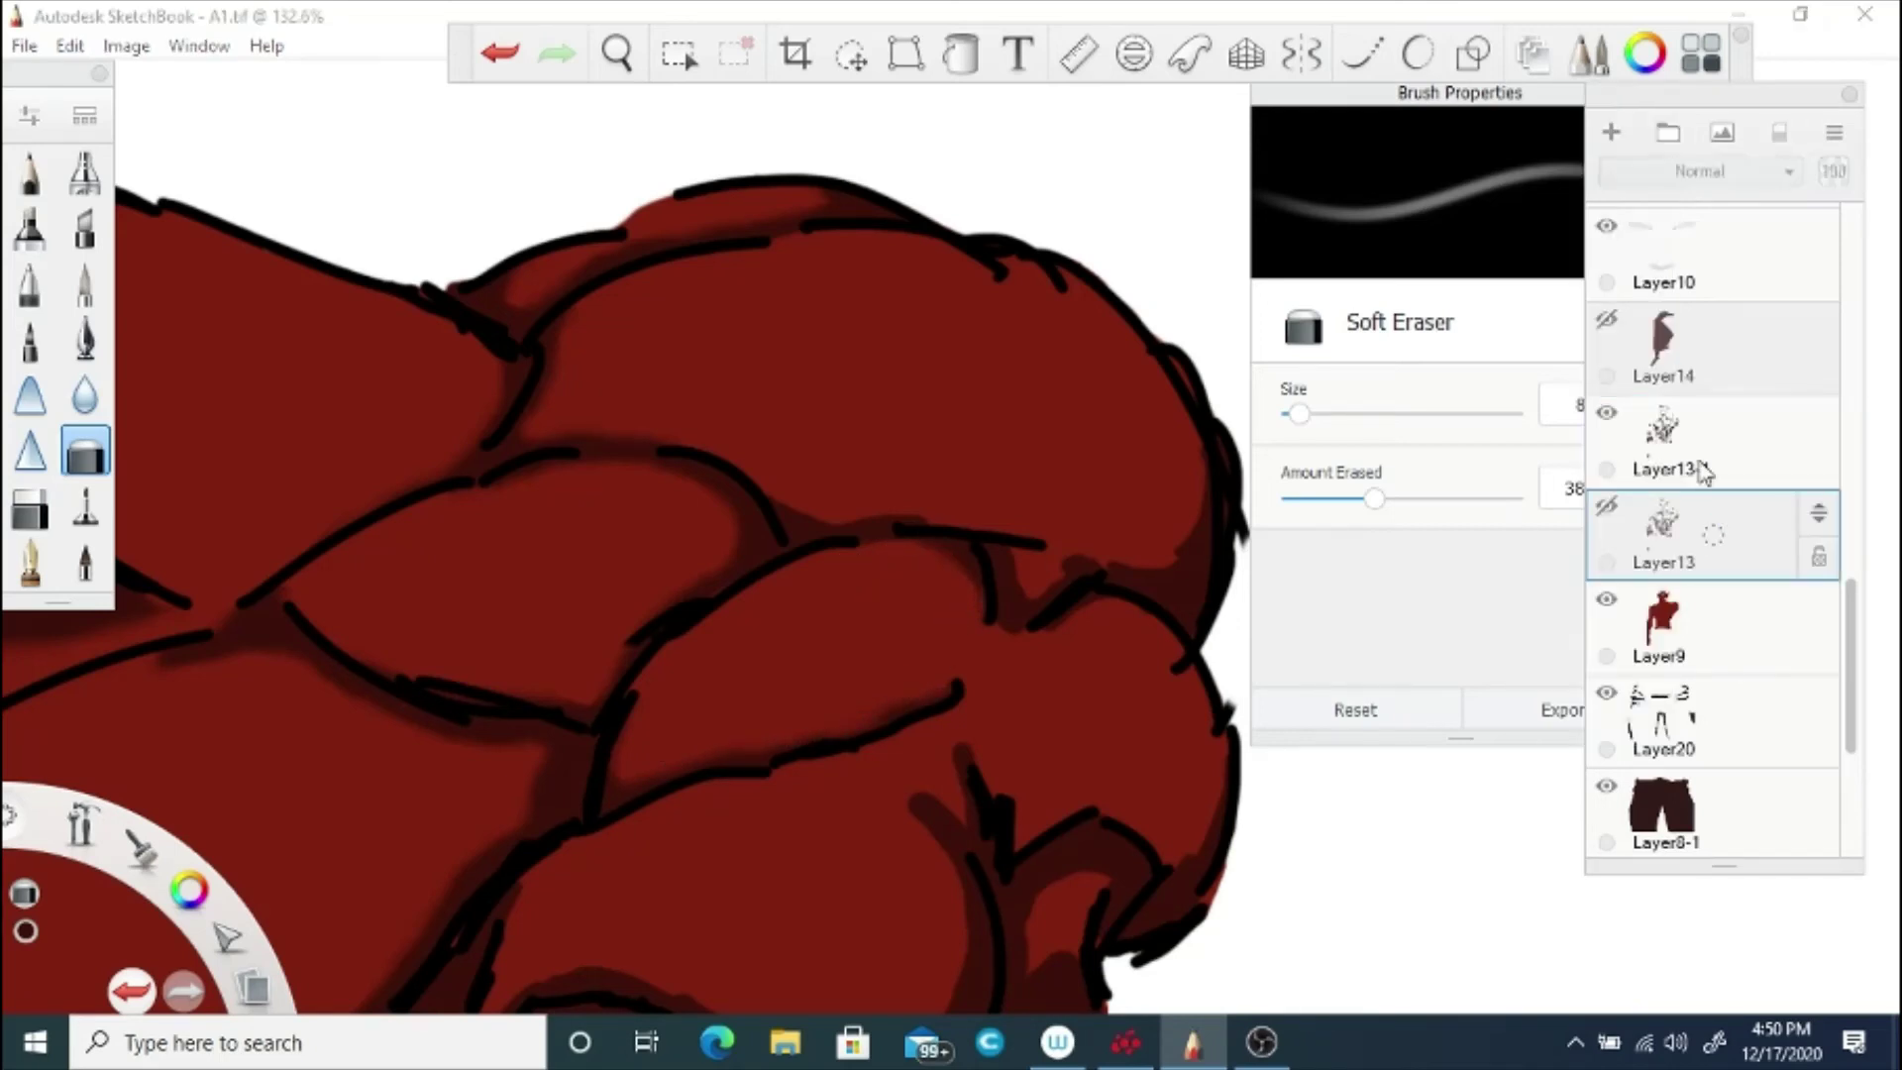
pyautogui.click(1703, 469)
pyautogui.moveTo(848, 518); pyautogui.dragTo(826, 522)
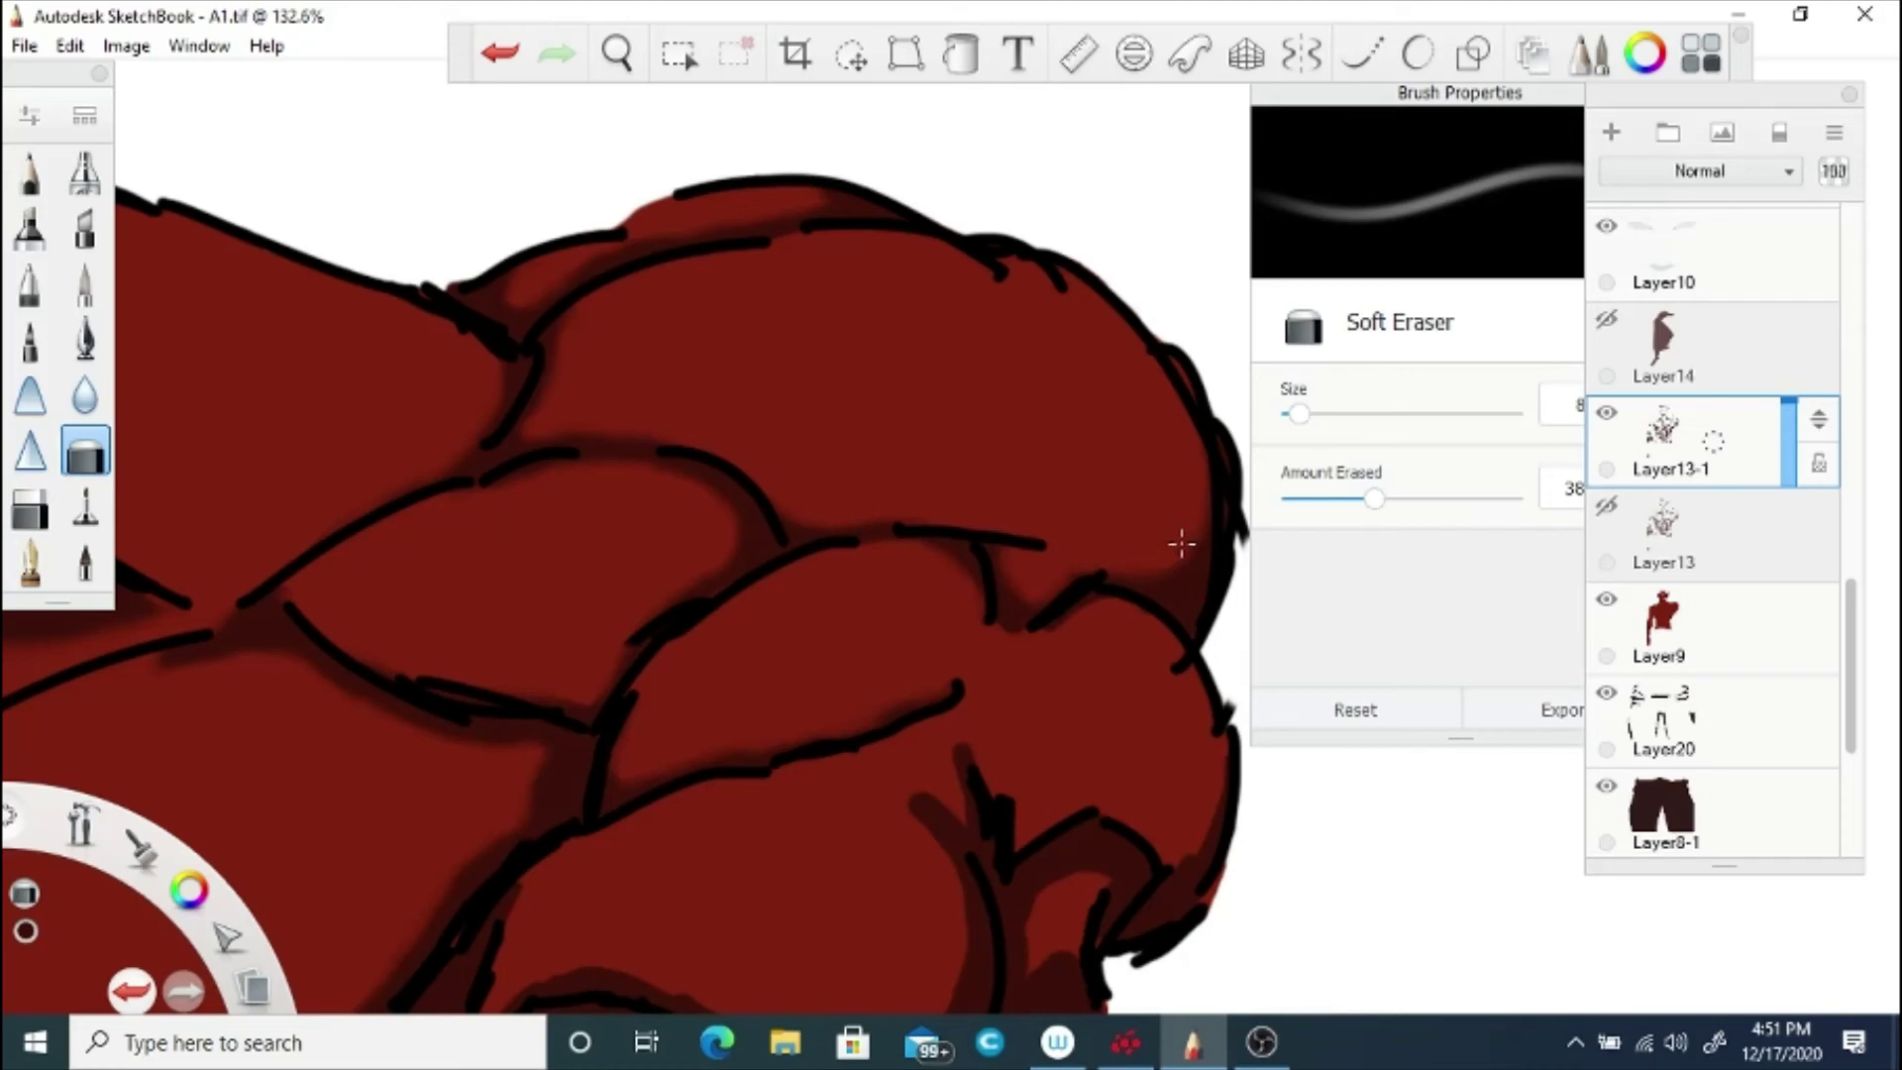
# Step: Soften the shadows around the elbow and along the forearm of the raised arm, undoing one stray stroke
pyautogui.press('space')
pyautogui.moveTo(711, 717); pyautogui.dragTo(497, 453)
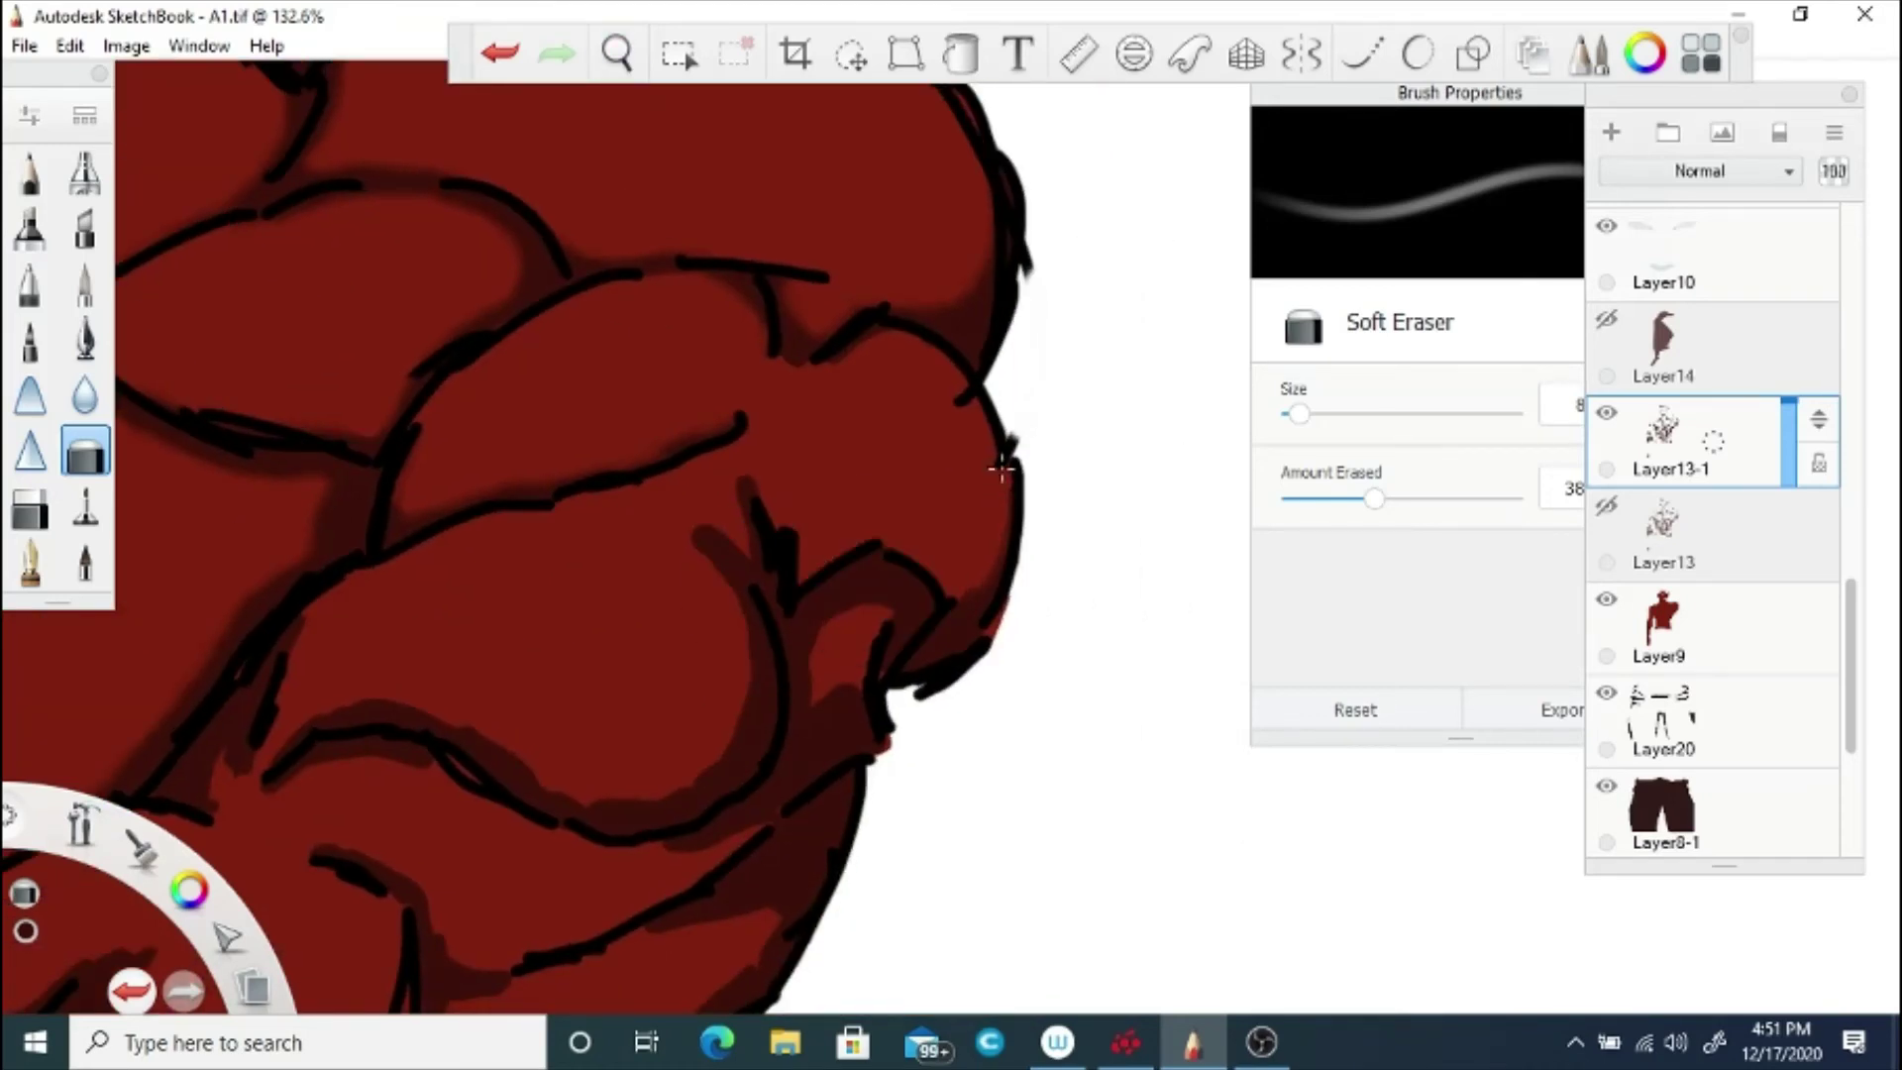
pyautogui.moveTo(1001, 469)
pyautogui.mouseDown()
pyautogui.moveTo(959, 592)
pyautogui.moveTo(846, 633)
pyautogui.mouseUp()
pyautogui.hotkey('ctrl', 'z')
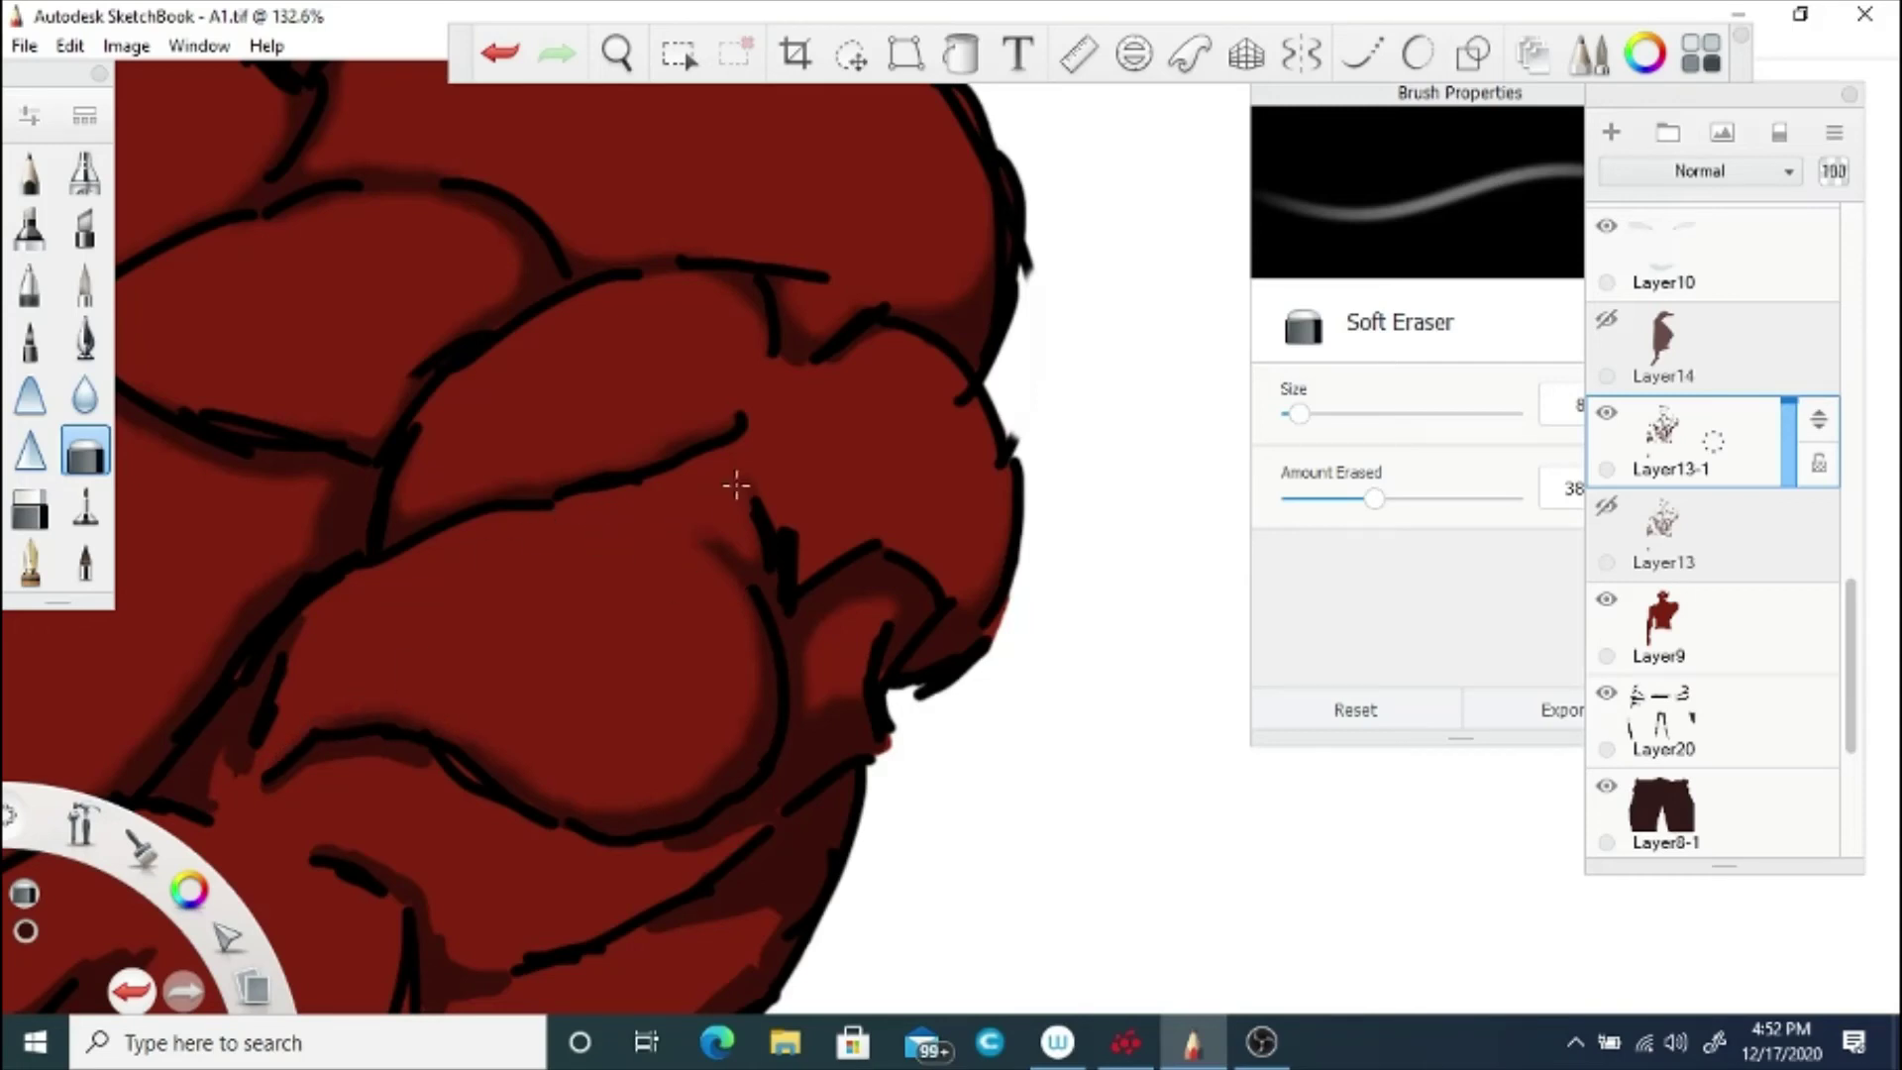
pyautogui.moveTo(616, 52); pyautogui.dragTo(623, 534)
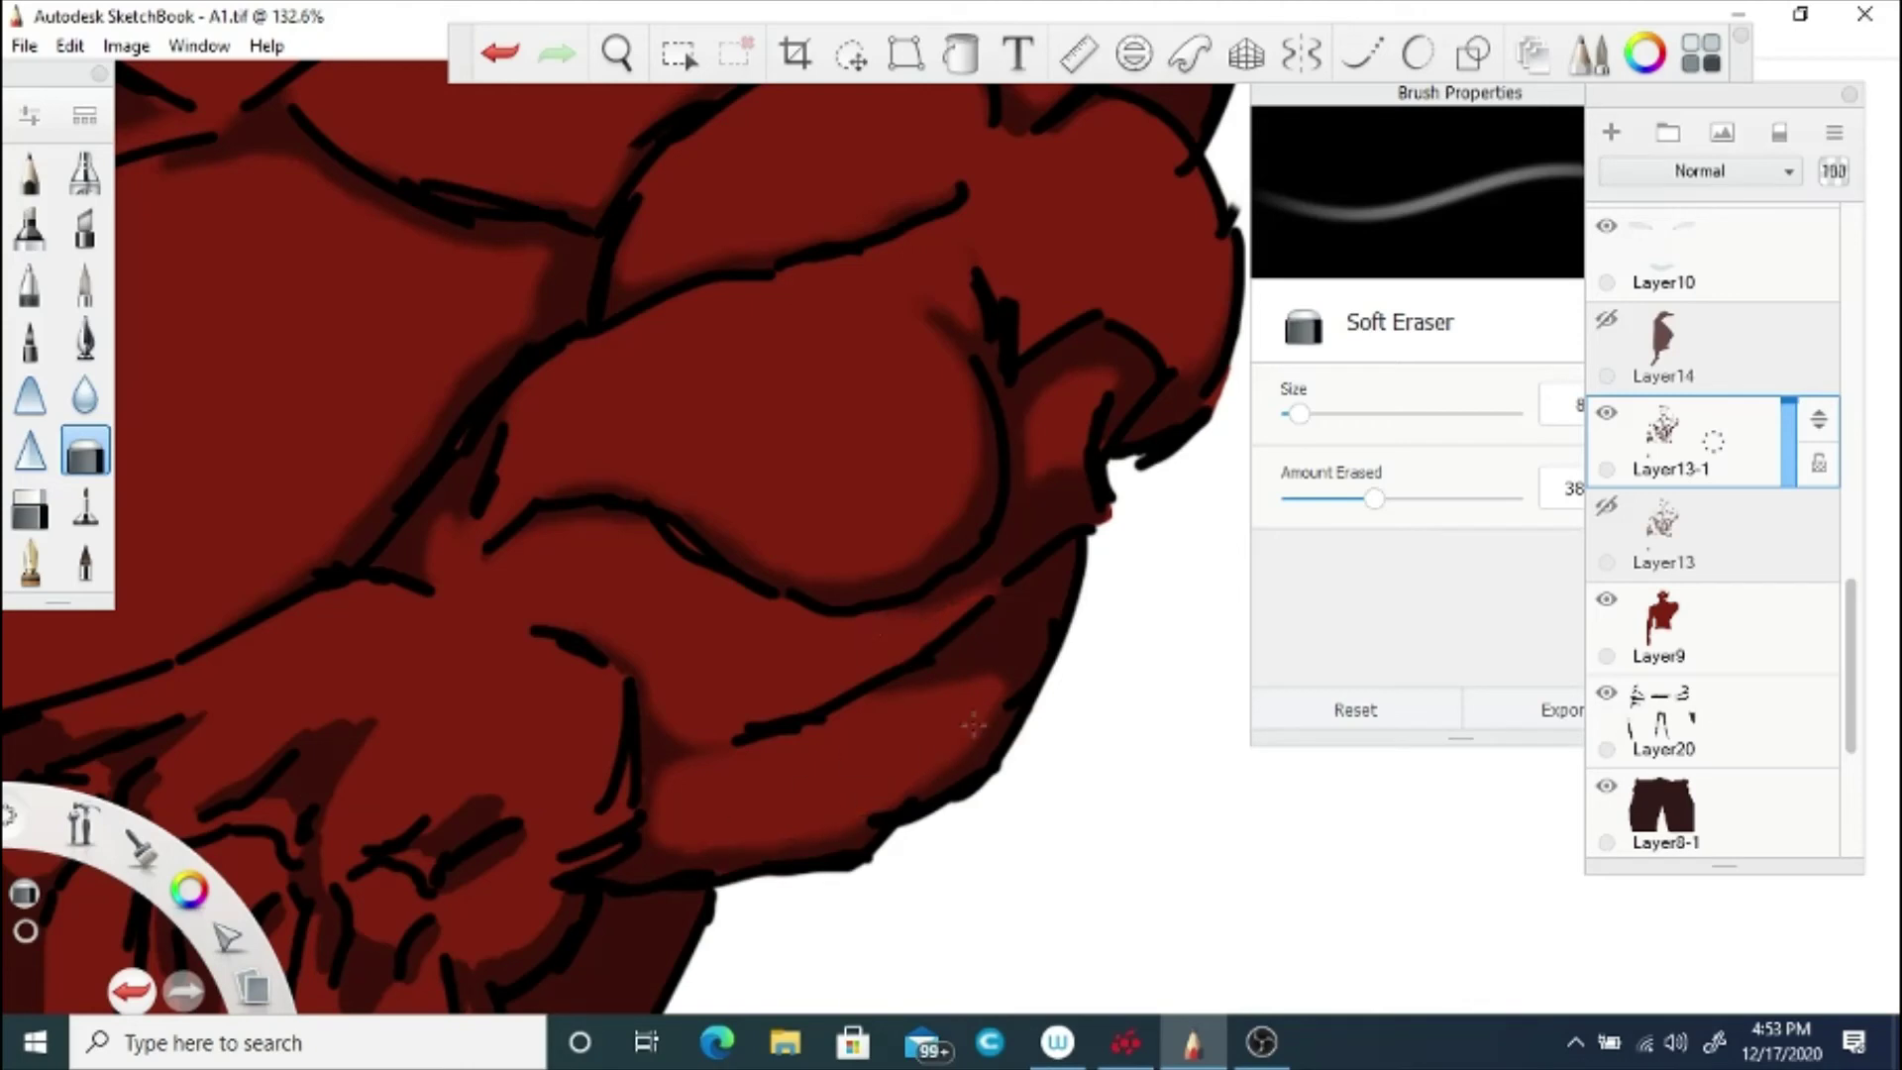
# Step: Soften the shadows on the raised arm's wrist, knuckles and clenched fingers
pyautogui.press('space')
pyautogui.moveTo(602, 455); pyautogui.dragTo(574, 792)
pyautogui.moveTo(569, 504); pyautogui.dragTo(728, 460)
pyautogui.moveTo(772, 525); pyautogui.dragTo(782, 287)
pyautogui.moveTo(673, 502); pyautogui.dragTo(747, 591)
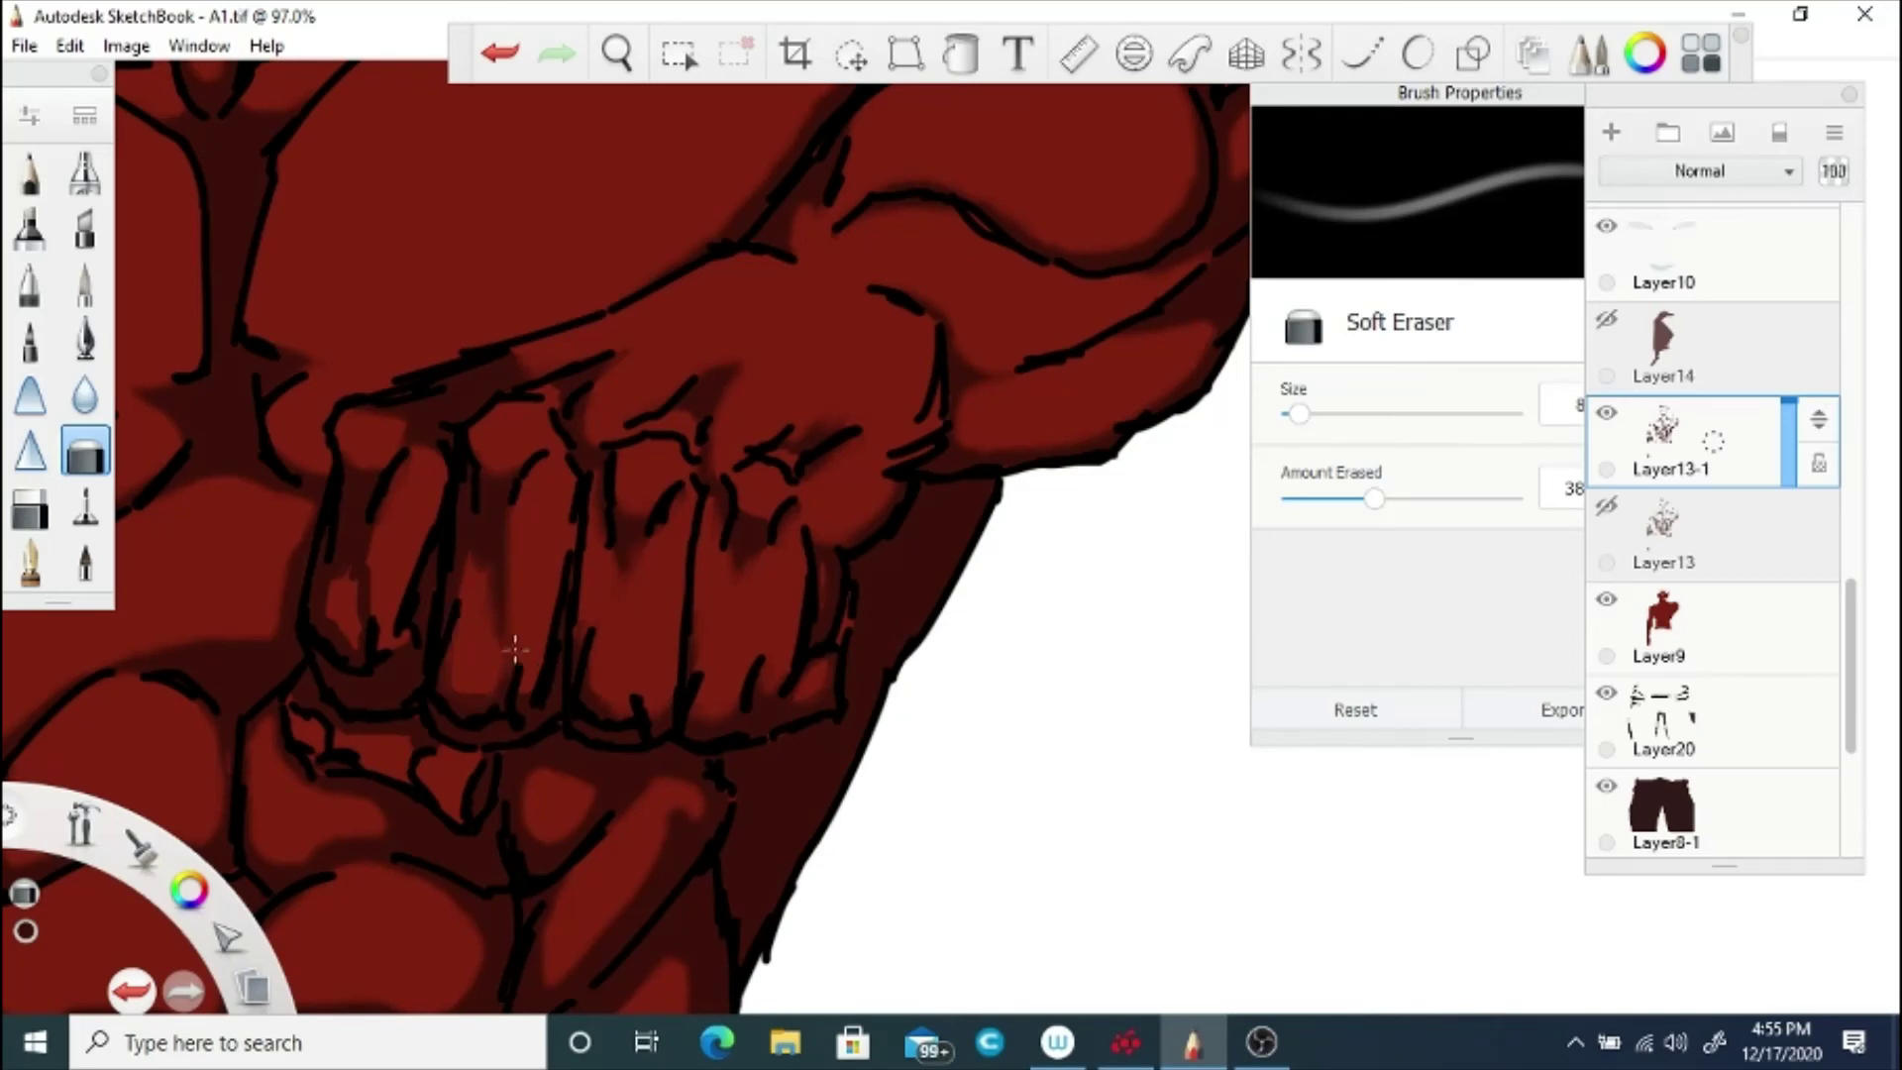
pyautogui.moveTo(372, 535); pyautogui.dragTo(364, 612)
# Step: Check the softened fist in a wider view of the figure and save the drawing
pyautogui.press('space')
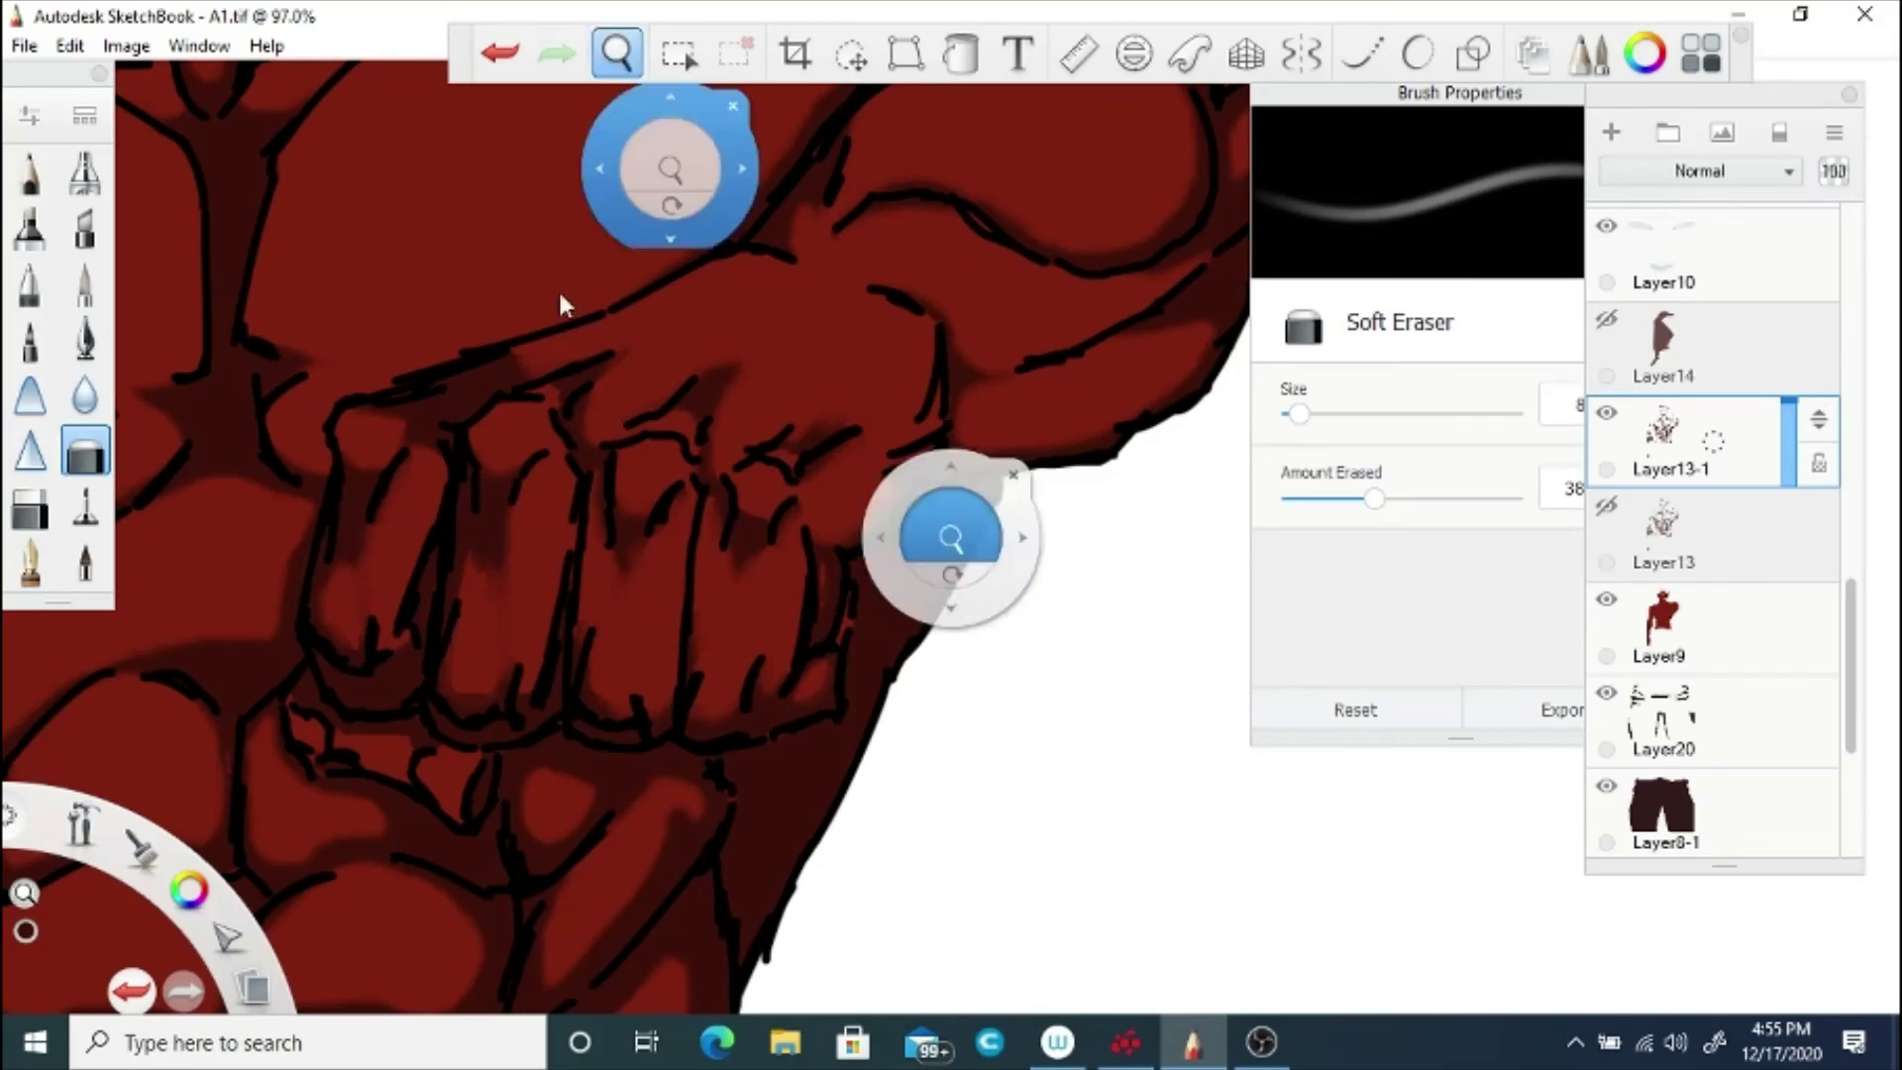
pyautogui.moveTo(556, 288); pyautogui.dragTo(615, 466)
pyautogui.click(25, 46)
pyautogui.click(99, 183)
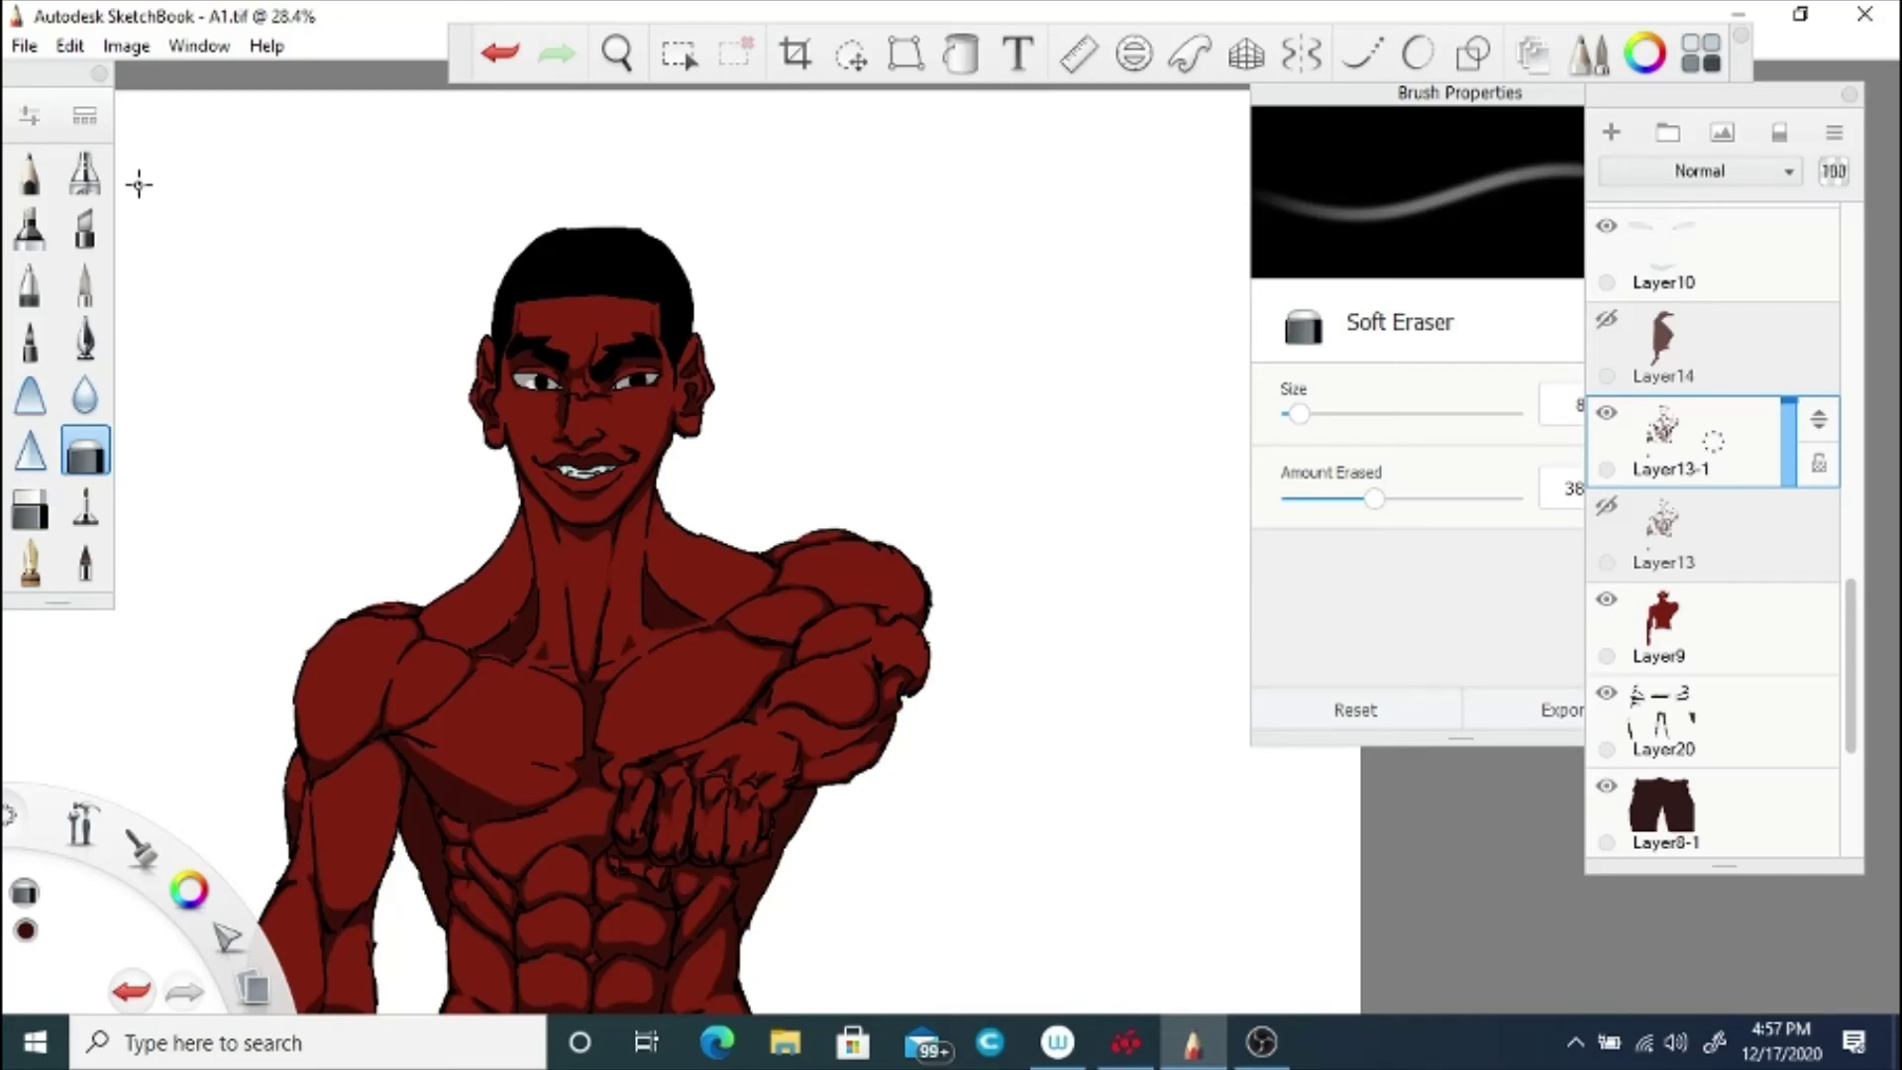
# Step: Duplicate the trousers shadow layer Layer20 and hide the original
pyautogui.click(1723, 723)
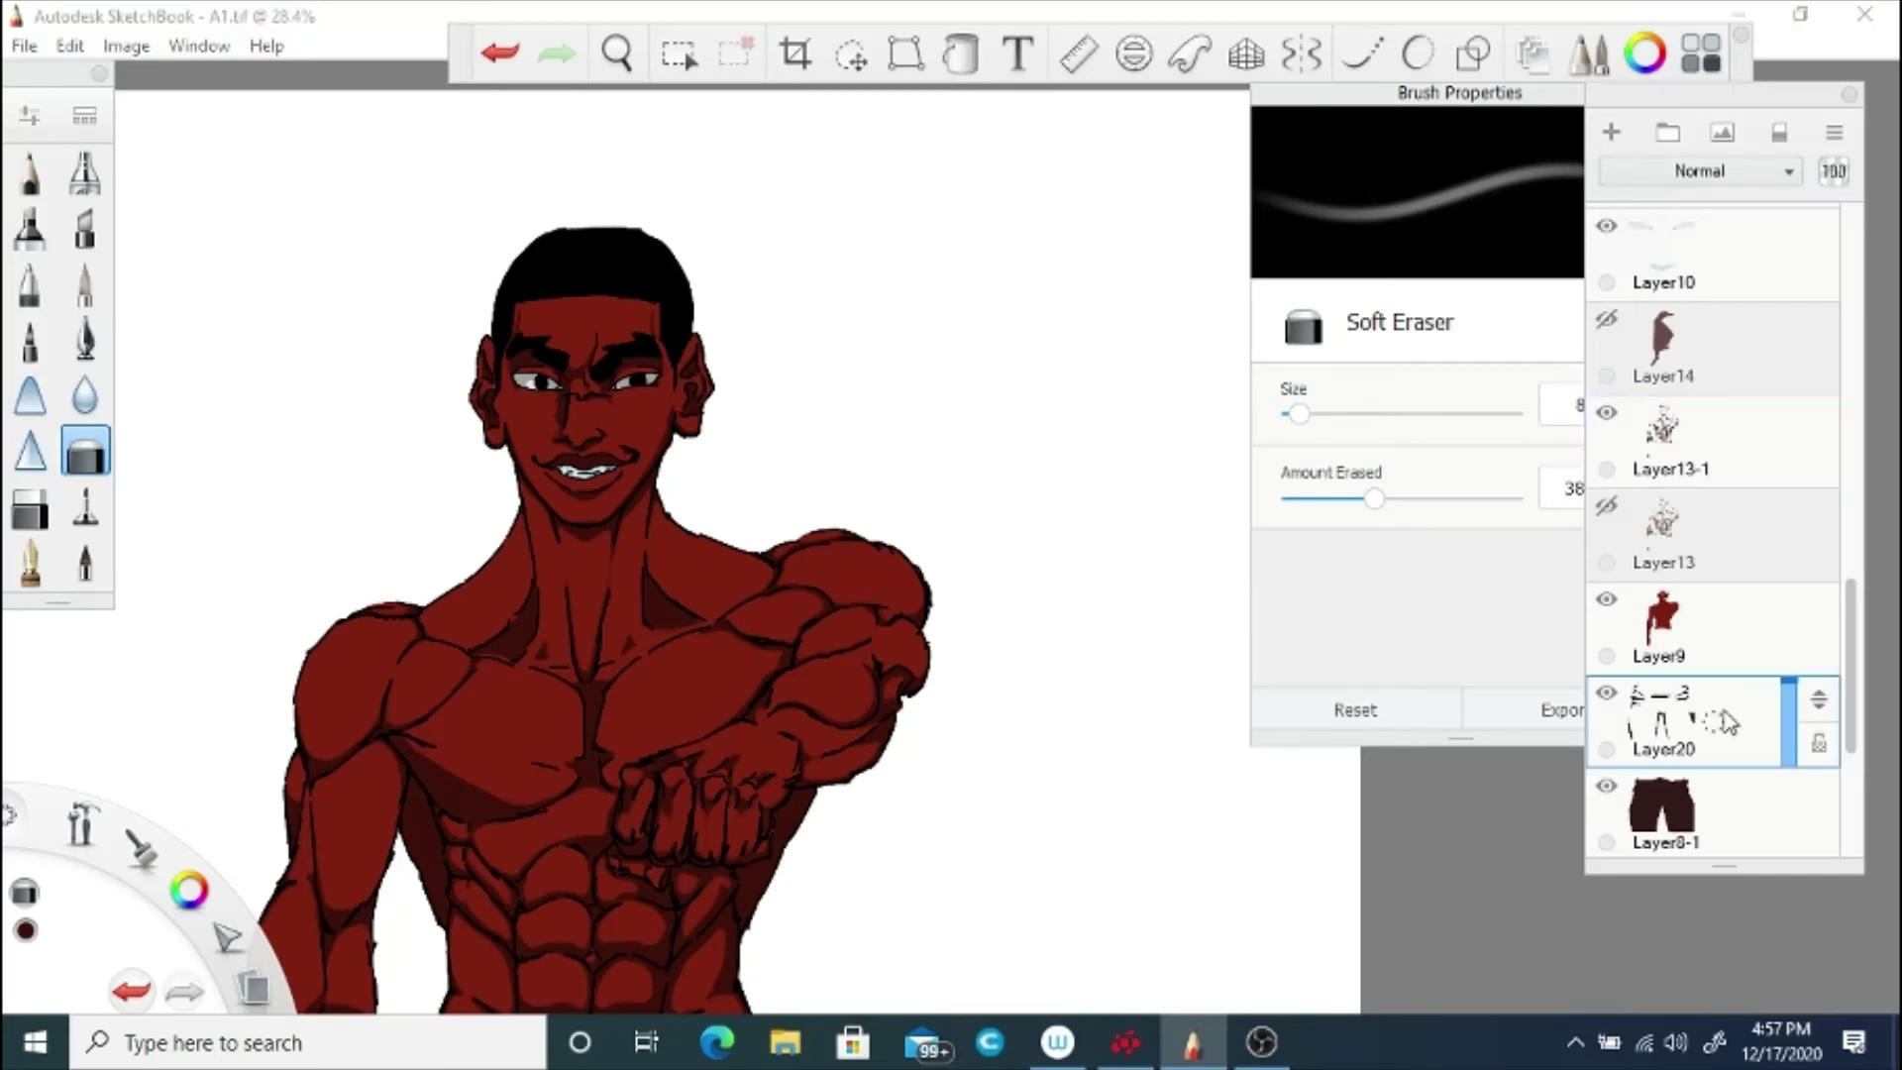
pyautogui.moveTo(1713, 722); pyautogui.dragTo(1660, 662)
pyautogui.click(1607, 785)
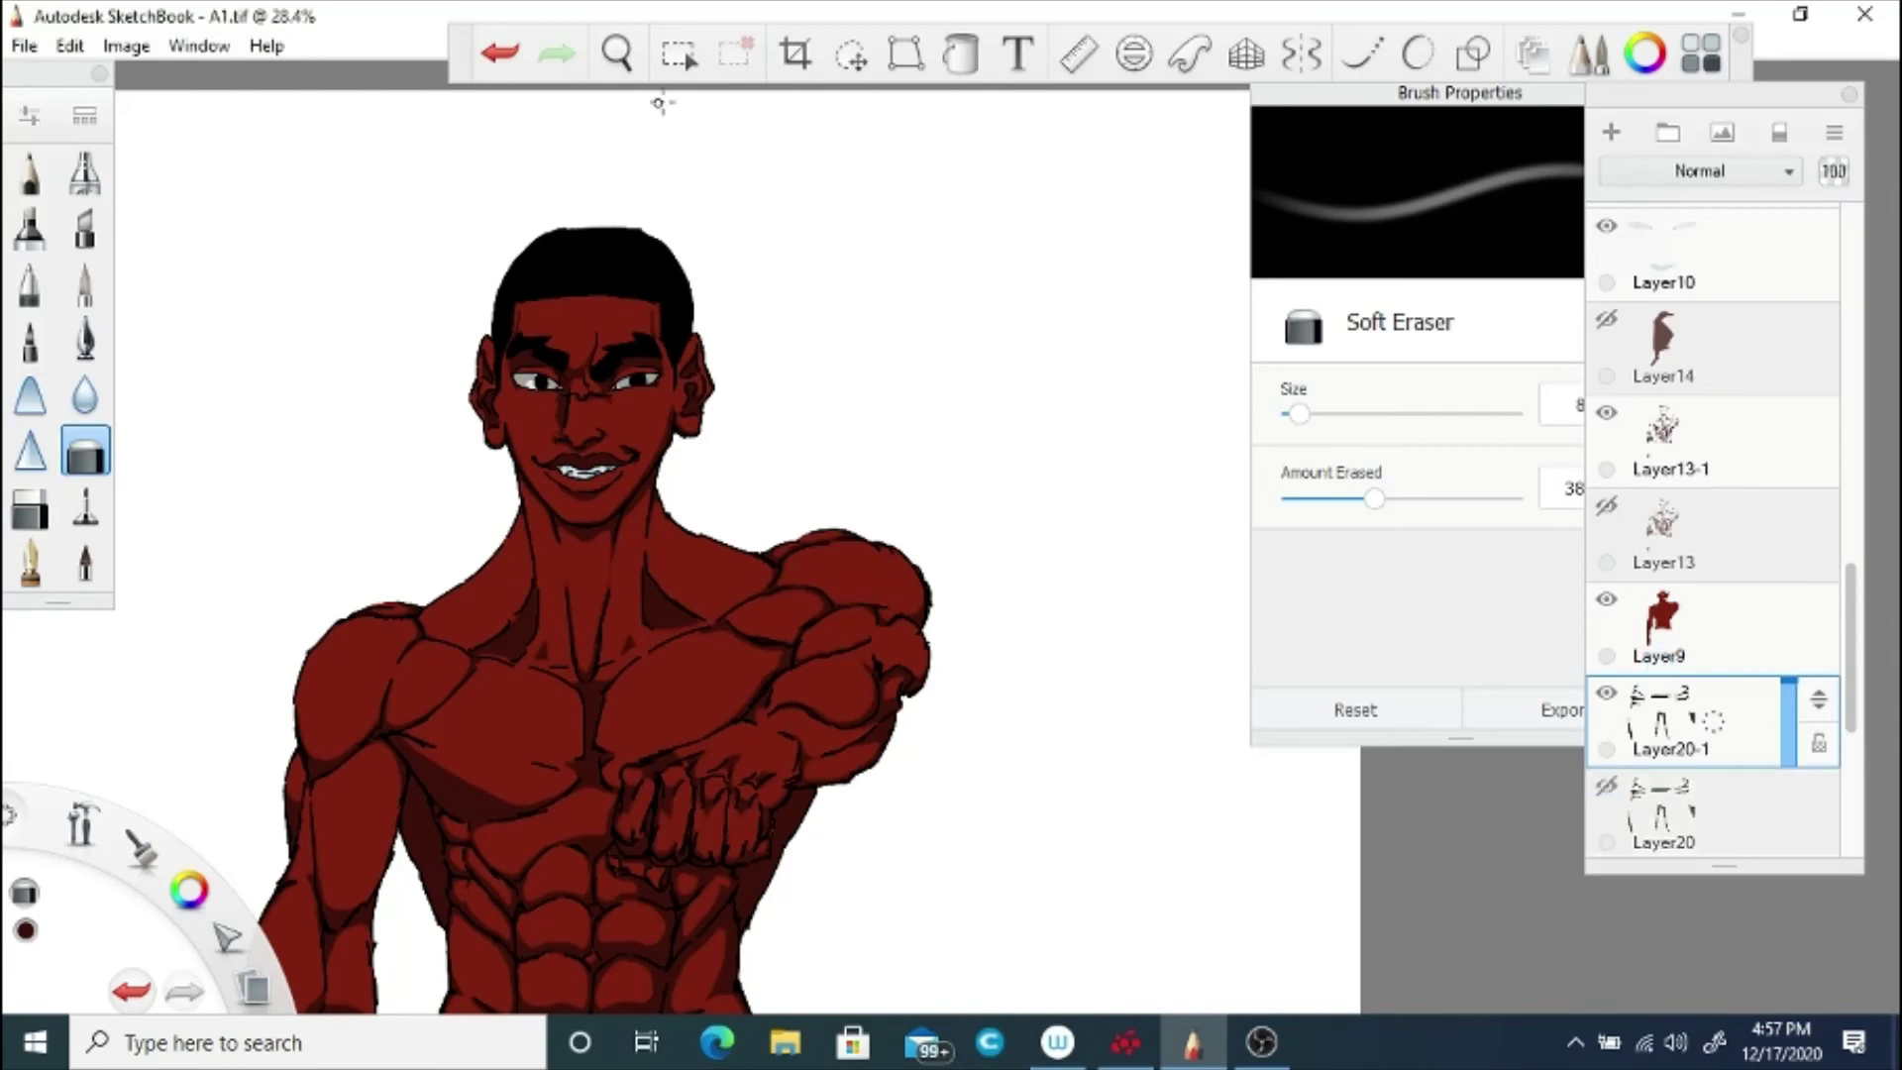
# Step: Set the Soft Eraser size to 19.1 and soften the waist fold and leg shadows on the trousers
pyautogui.click(616, 53)
pyautogui.moveTo(694, 991); pyautogui.dragTo(764, 588)
pyautogui.click(1323, 414)
pyautogui.moveTo(1127, 468)
pyautogui.mouseDown()
pyautogui.moveTo(1157, 473)
pyautogui.moveTo(1088, 470)
pyautogui.mouseUp()
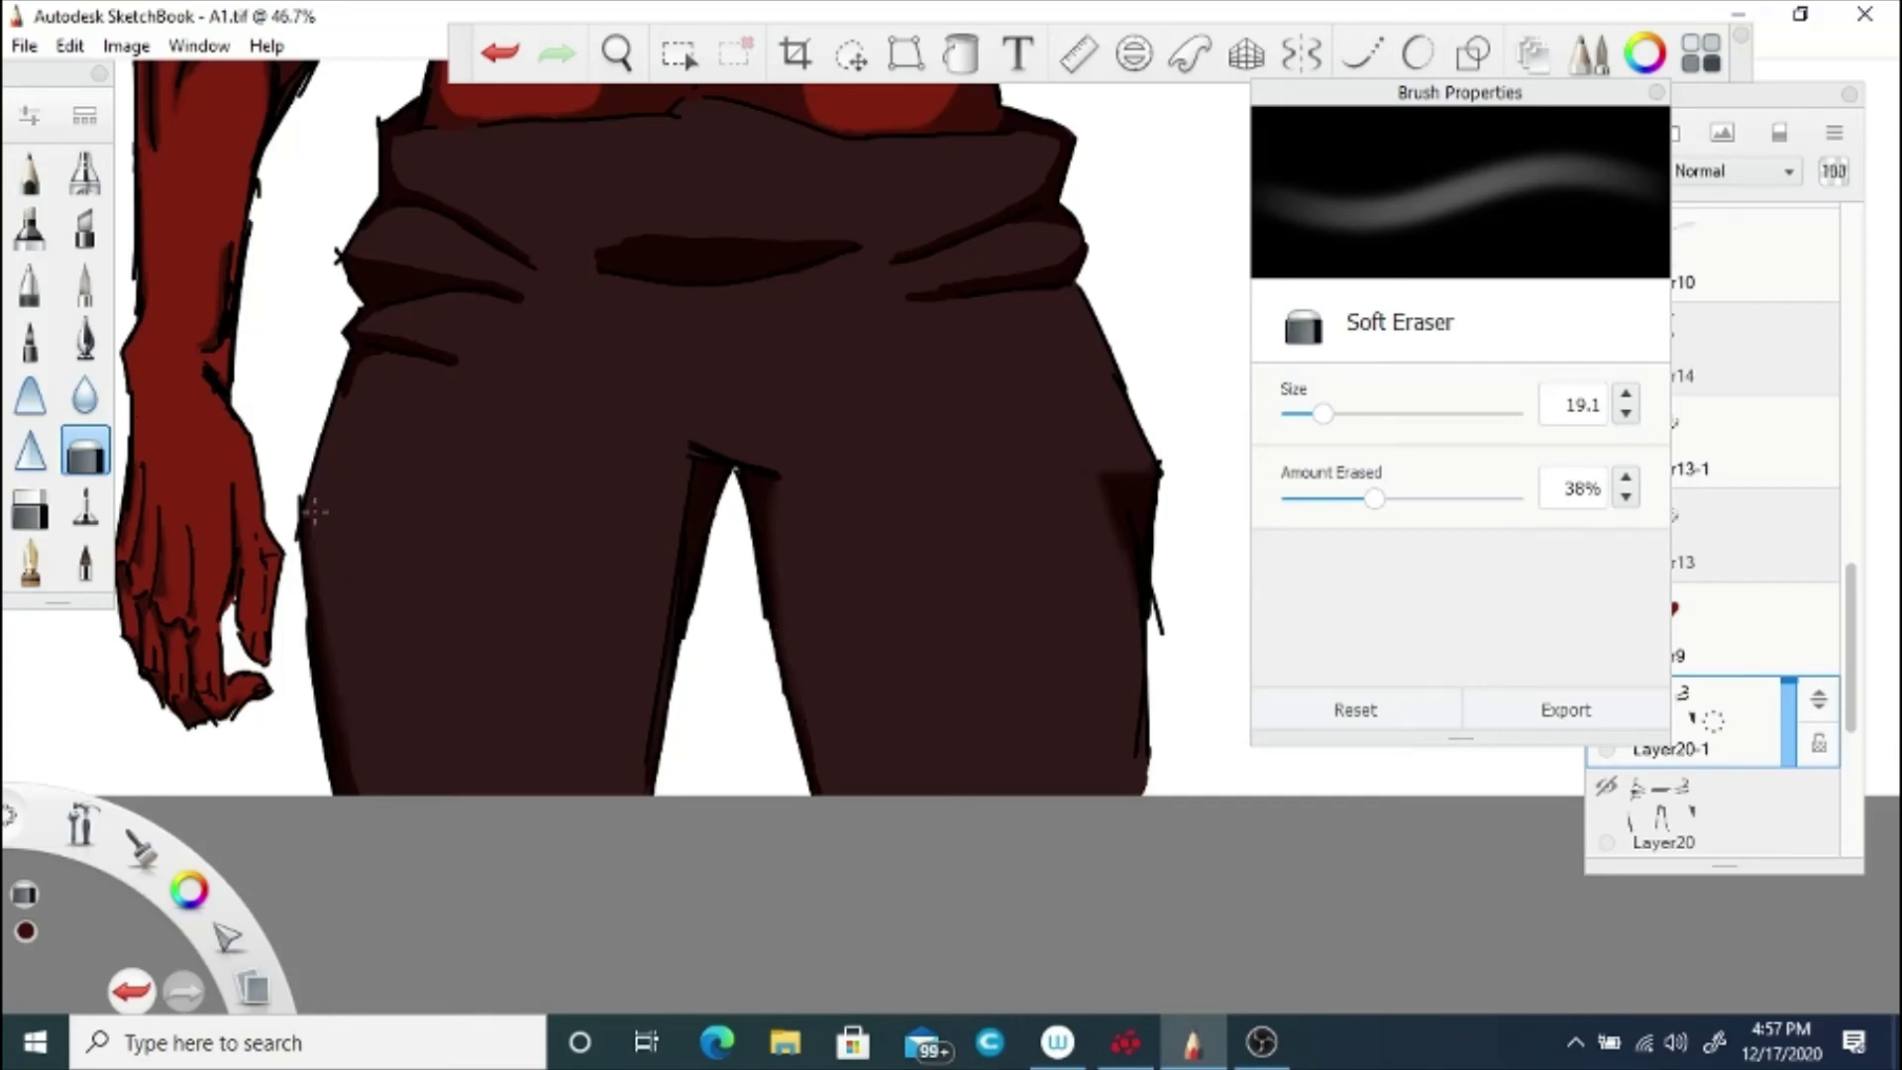
pyautogui.press('space')
pyautogui.moveTo(844, 259); pyautogui.dragTo(840, 476)
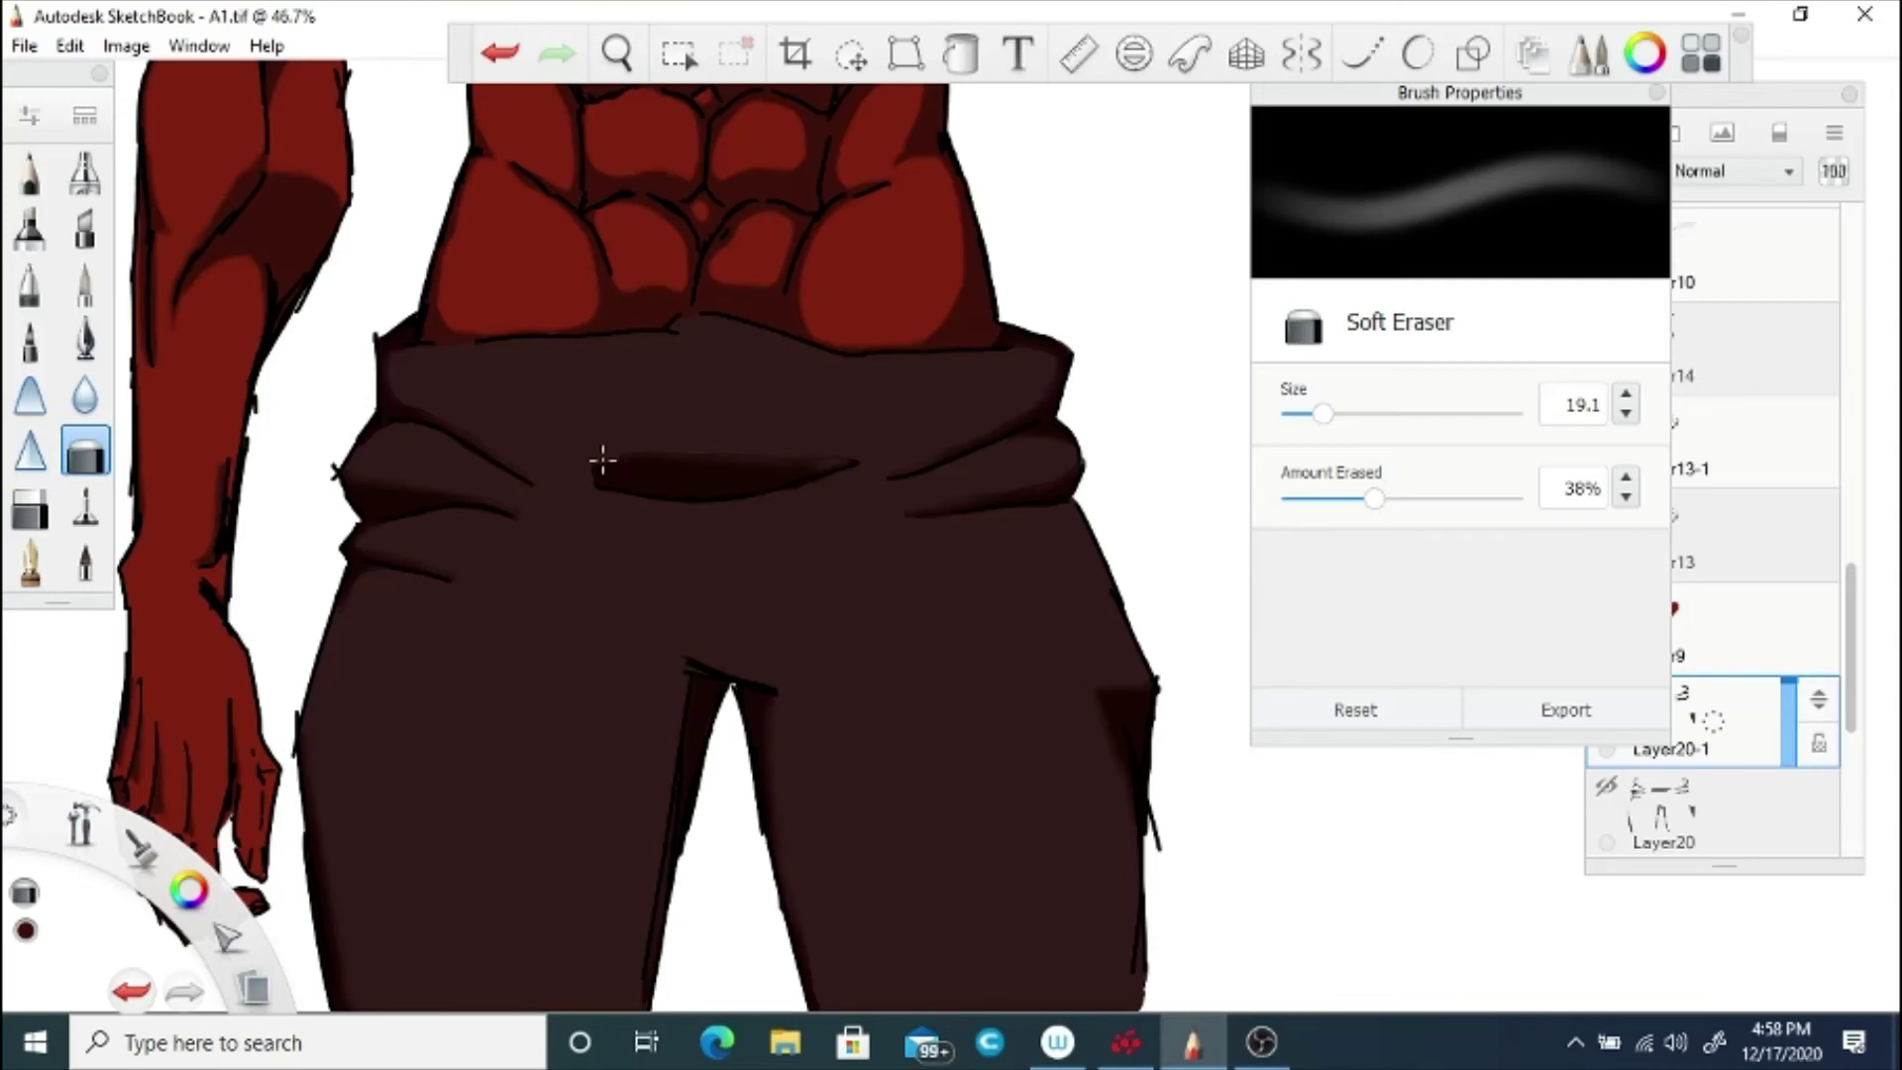
pyautogui.press('space')
pyautogui.moveTo(620, 612); pyautogui.dragTo(679, 545)
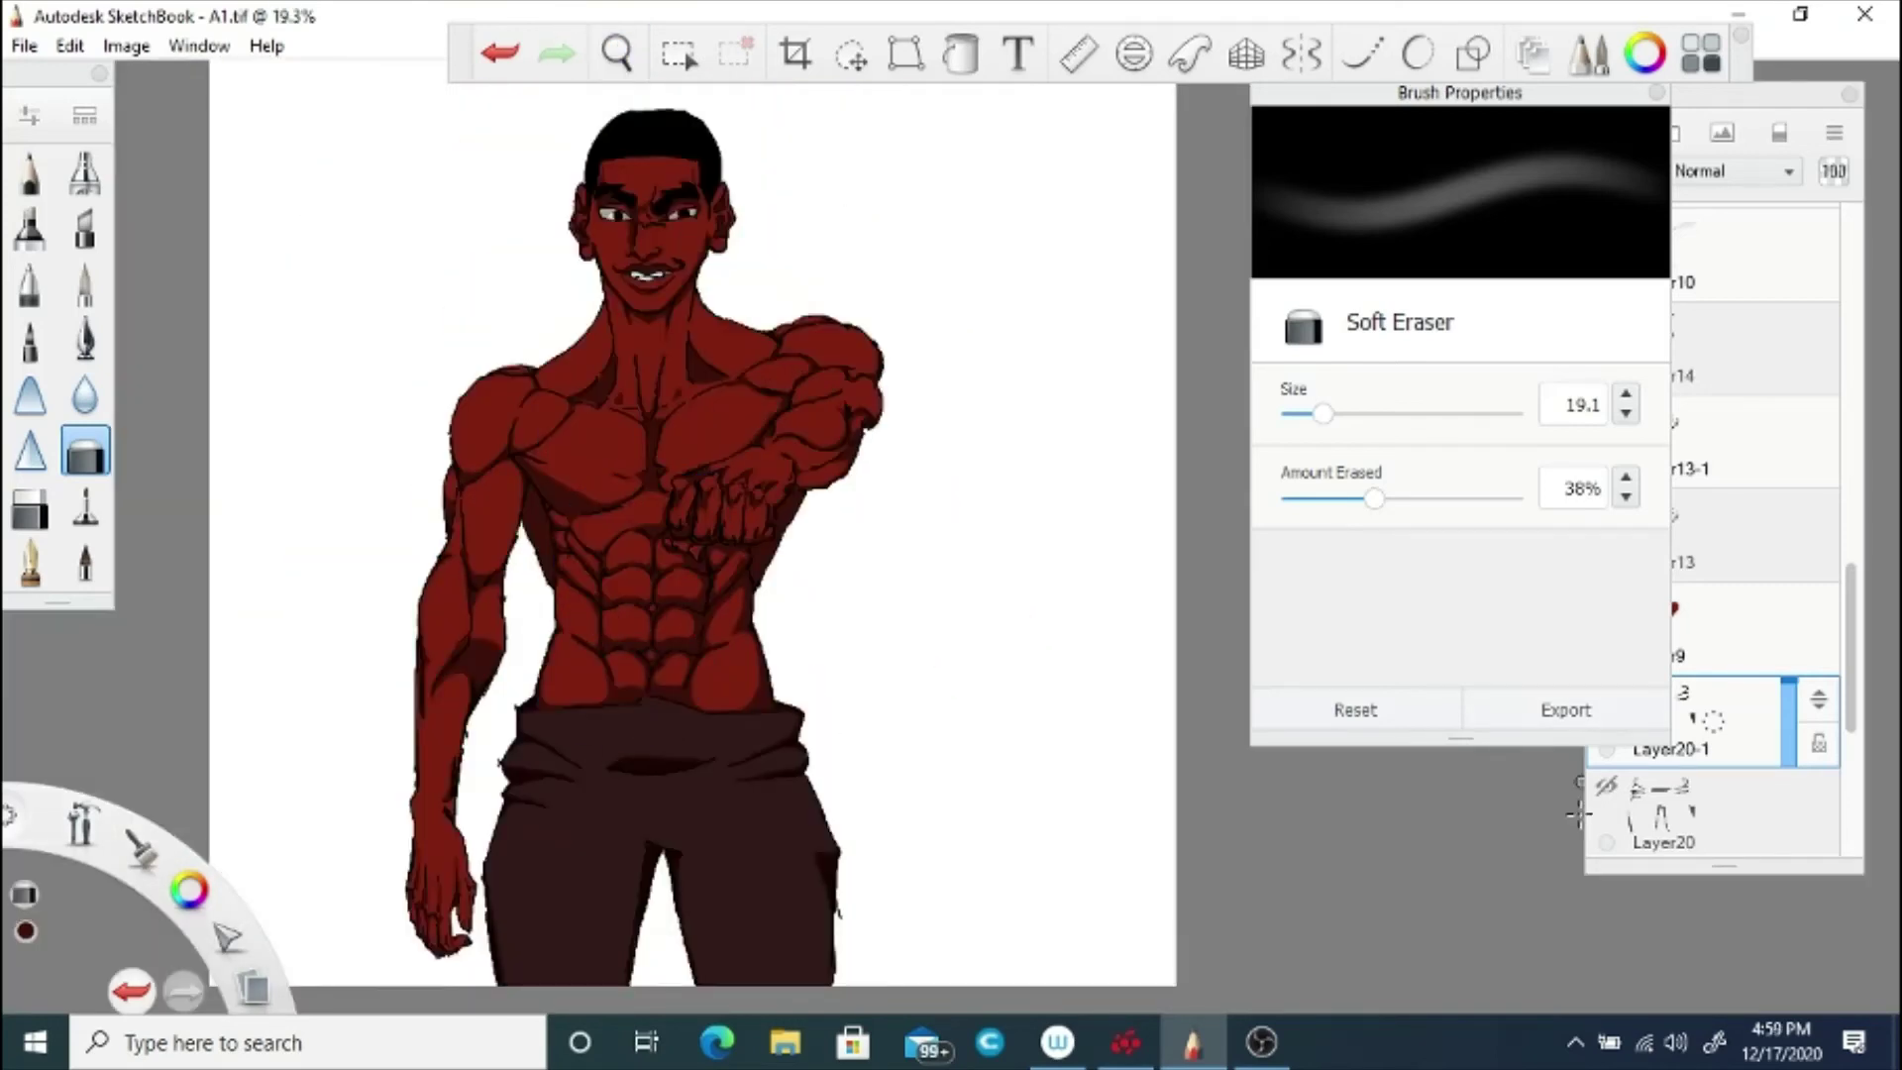
# Step: Duplicate the skin shadow layer Layer13-1 and hide the original
pyautogui.click(1752, 666)
pyautogui.click(1680, 406)
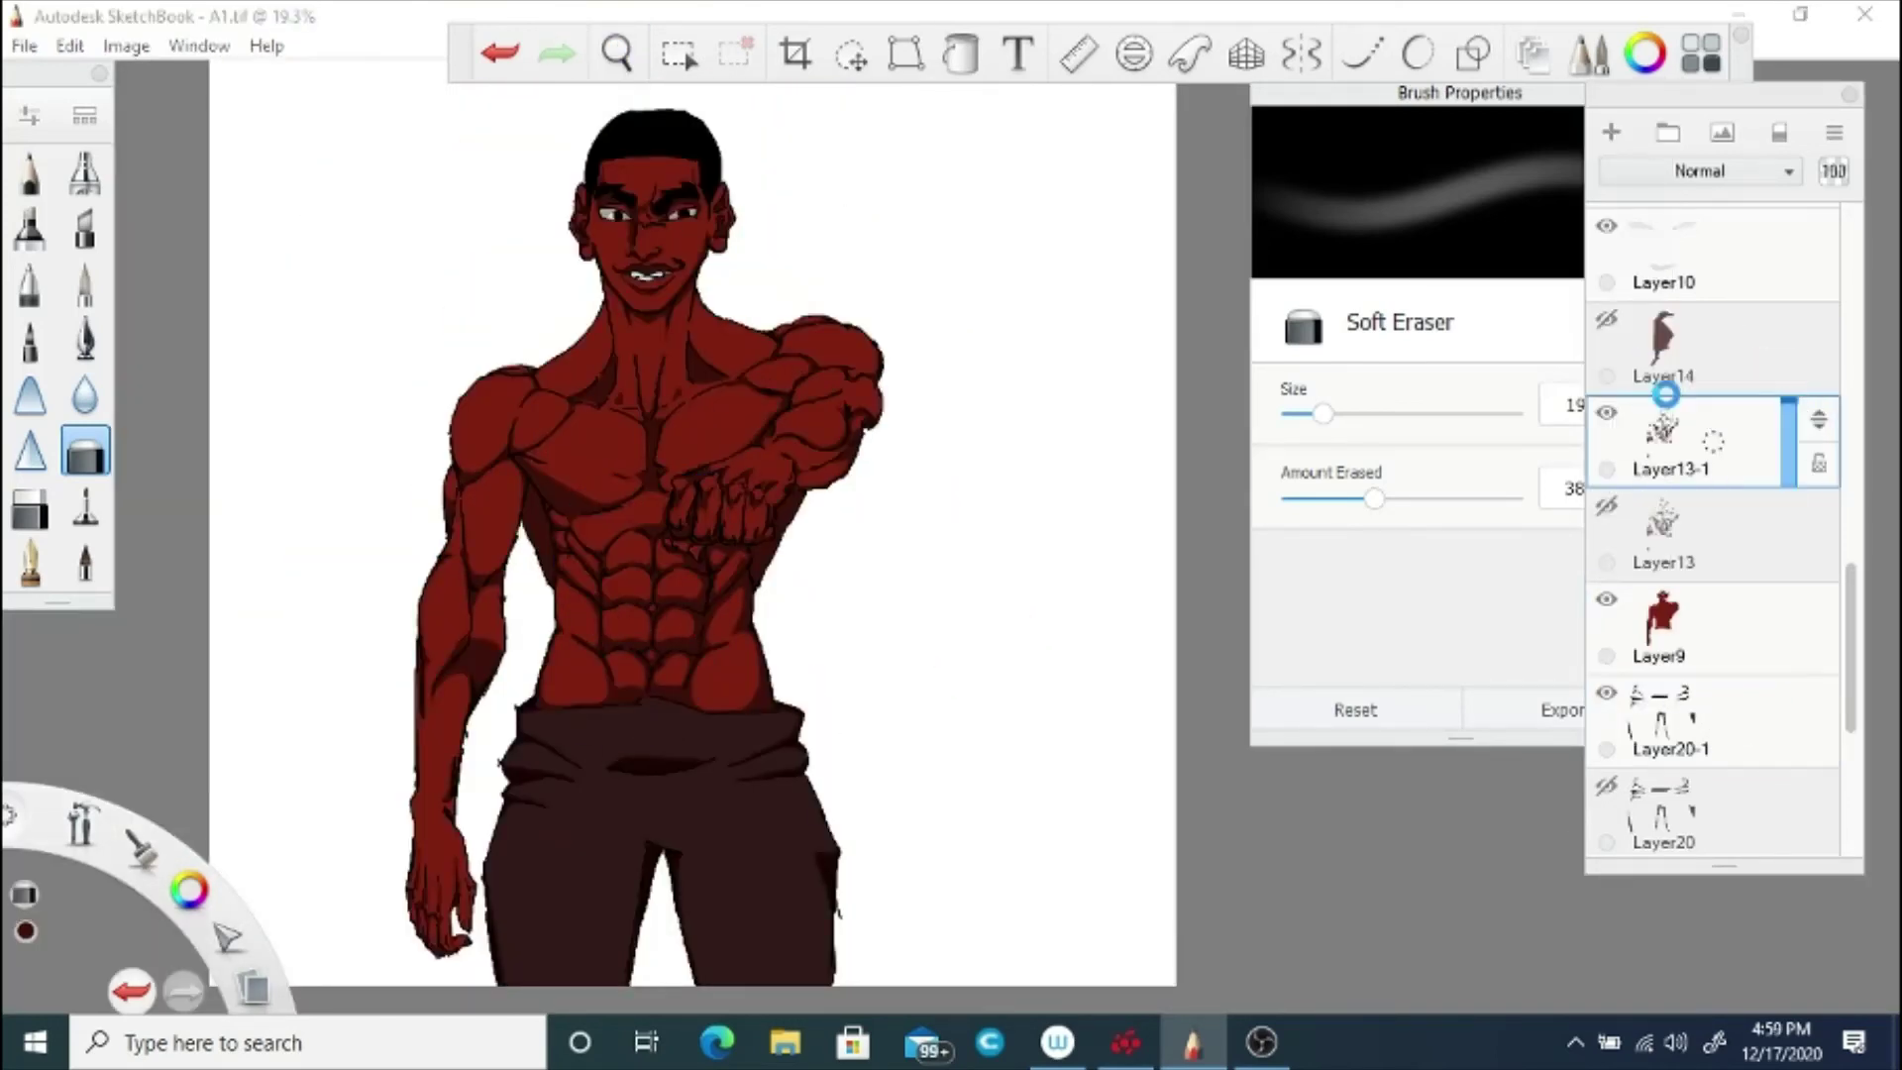
pyautogui.hotkey('ctrl', 'd')
# Step: Blur the skin shadows on the shoulders and chest with the Blur brush at its largest size
pyautogui.click(85, 396)
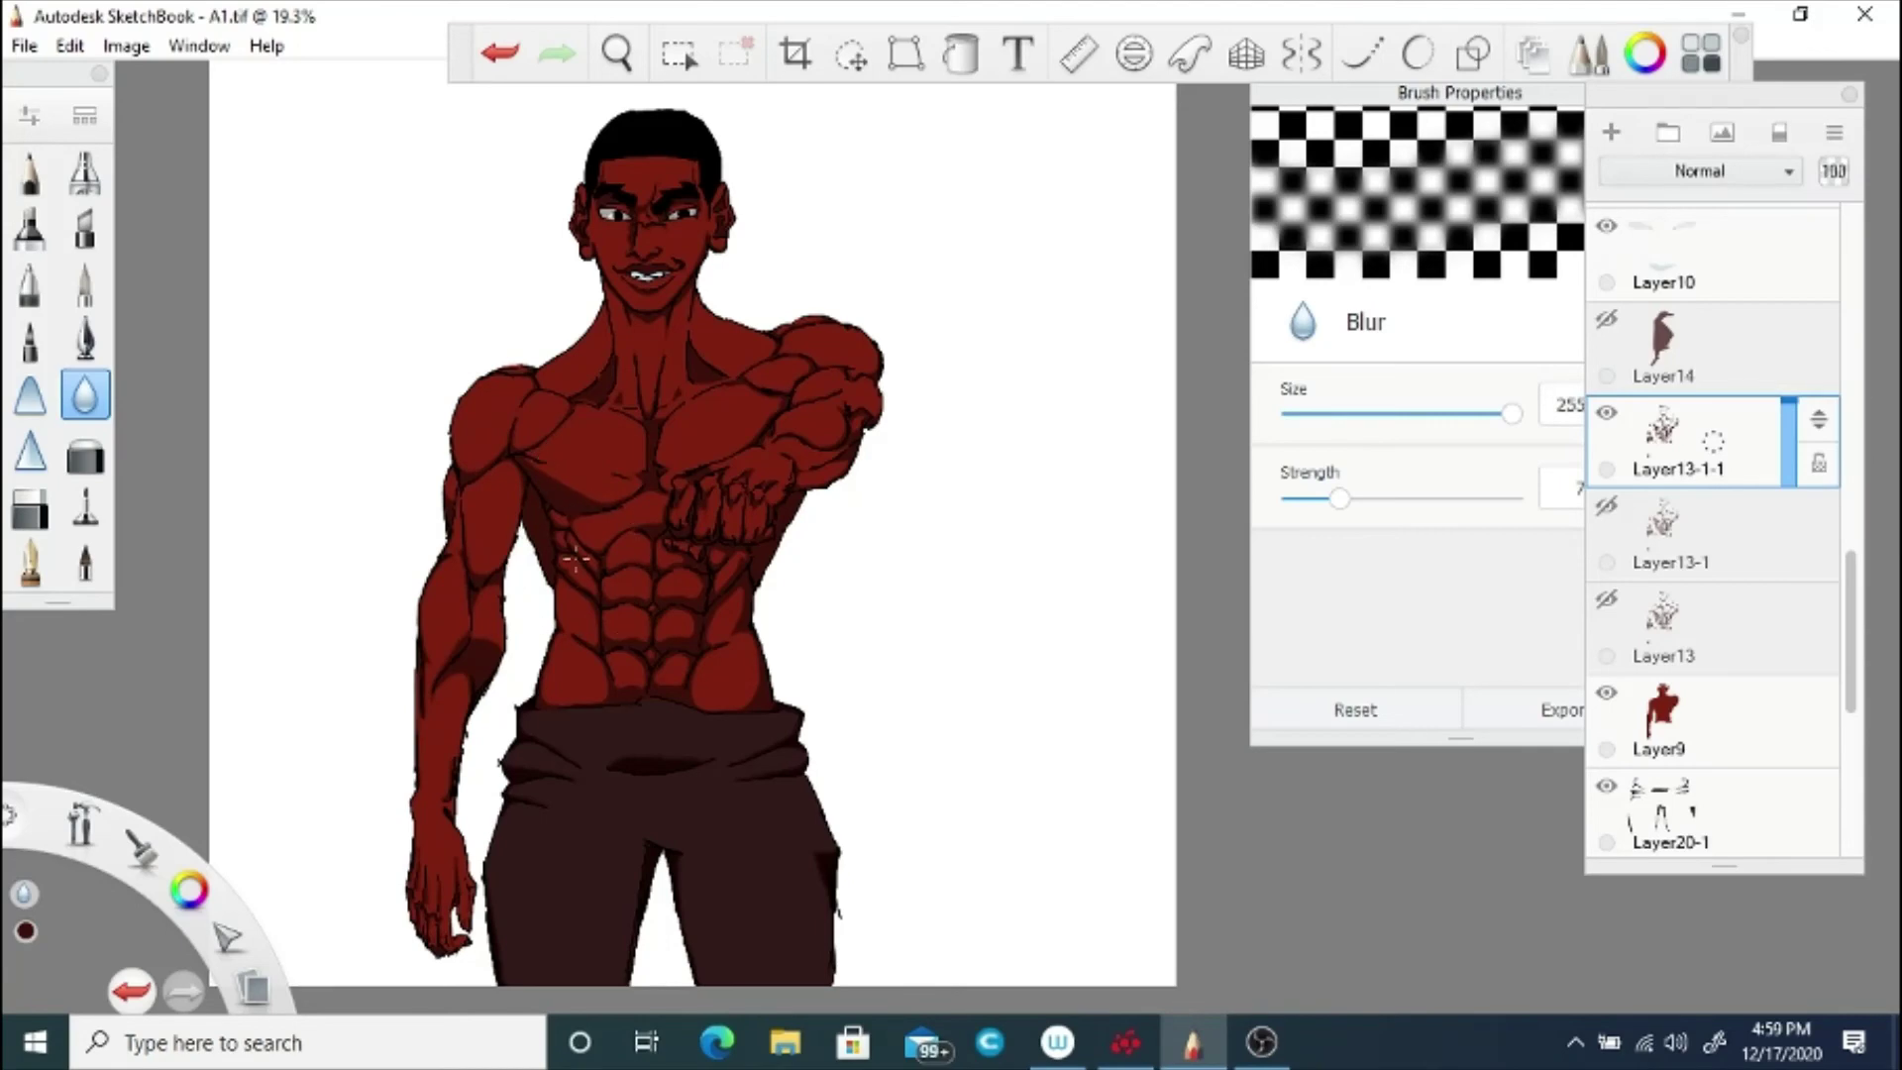
pyautogui.click(620, 61)
pyautogui.moveTo(694, 444); pyautogui.dragTo(781, 507)
pyautogui.click(357, 358)
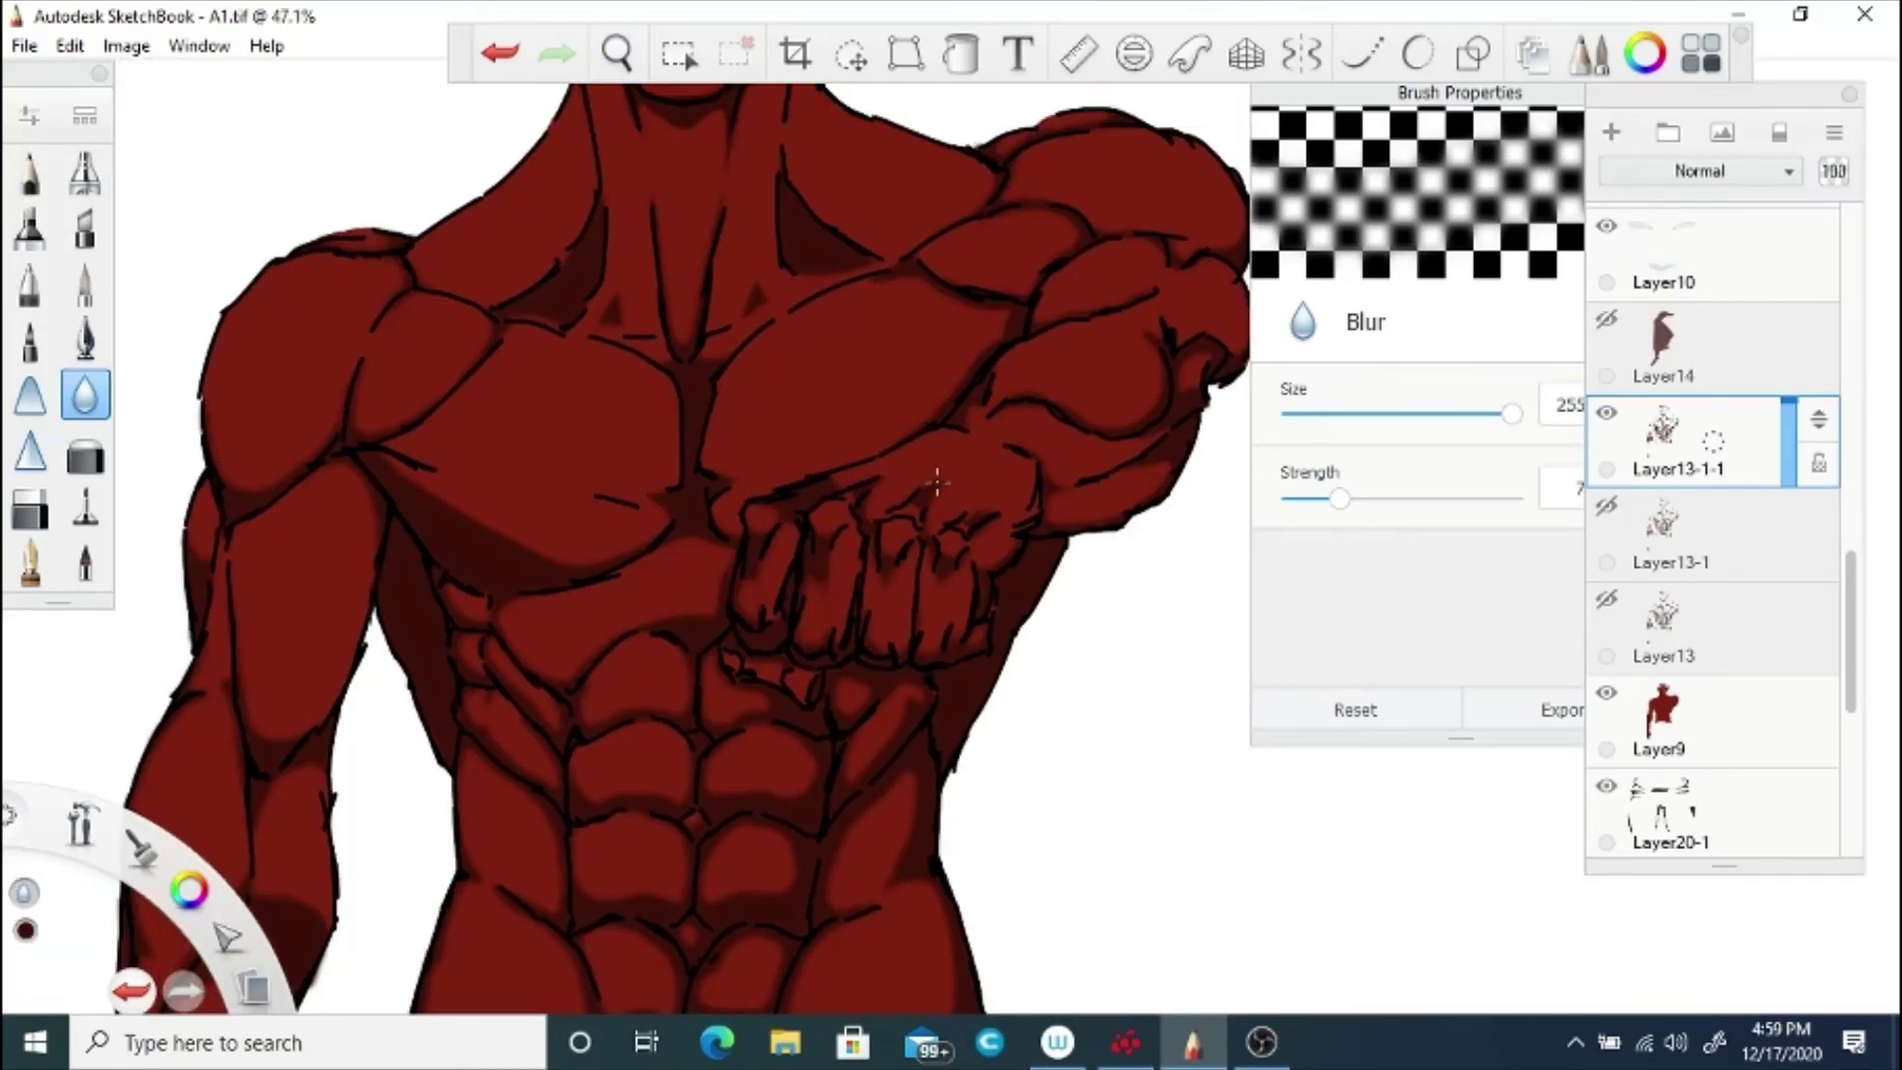
# Step: Blur the skin shadows on the face and neck and down over the abdomen
pyautogui.click(617, 54)
pyautogui.moveTo(561, 97); pyautogui.dragTo(574, 751)
pyautogui.click(879, 548)
pyautogui.click(618, 55)
pyautogui.moveTo(604, 990)
pyautogui.mouseDown()
pyautogui.moveTo(635, 770)
pyautogui.moveTo(572, 275)
pyautogui.mouseUp()
# Step: Duplicate the trousers shadow layer Layer20-1, hide the original and blur the shadows near the waist on the copy
pyautogui.scroll(-2, 1664, 604)
pyautogui.click(1669, 595)
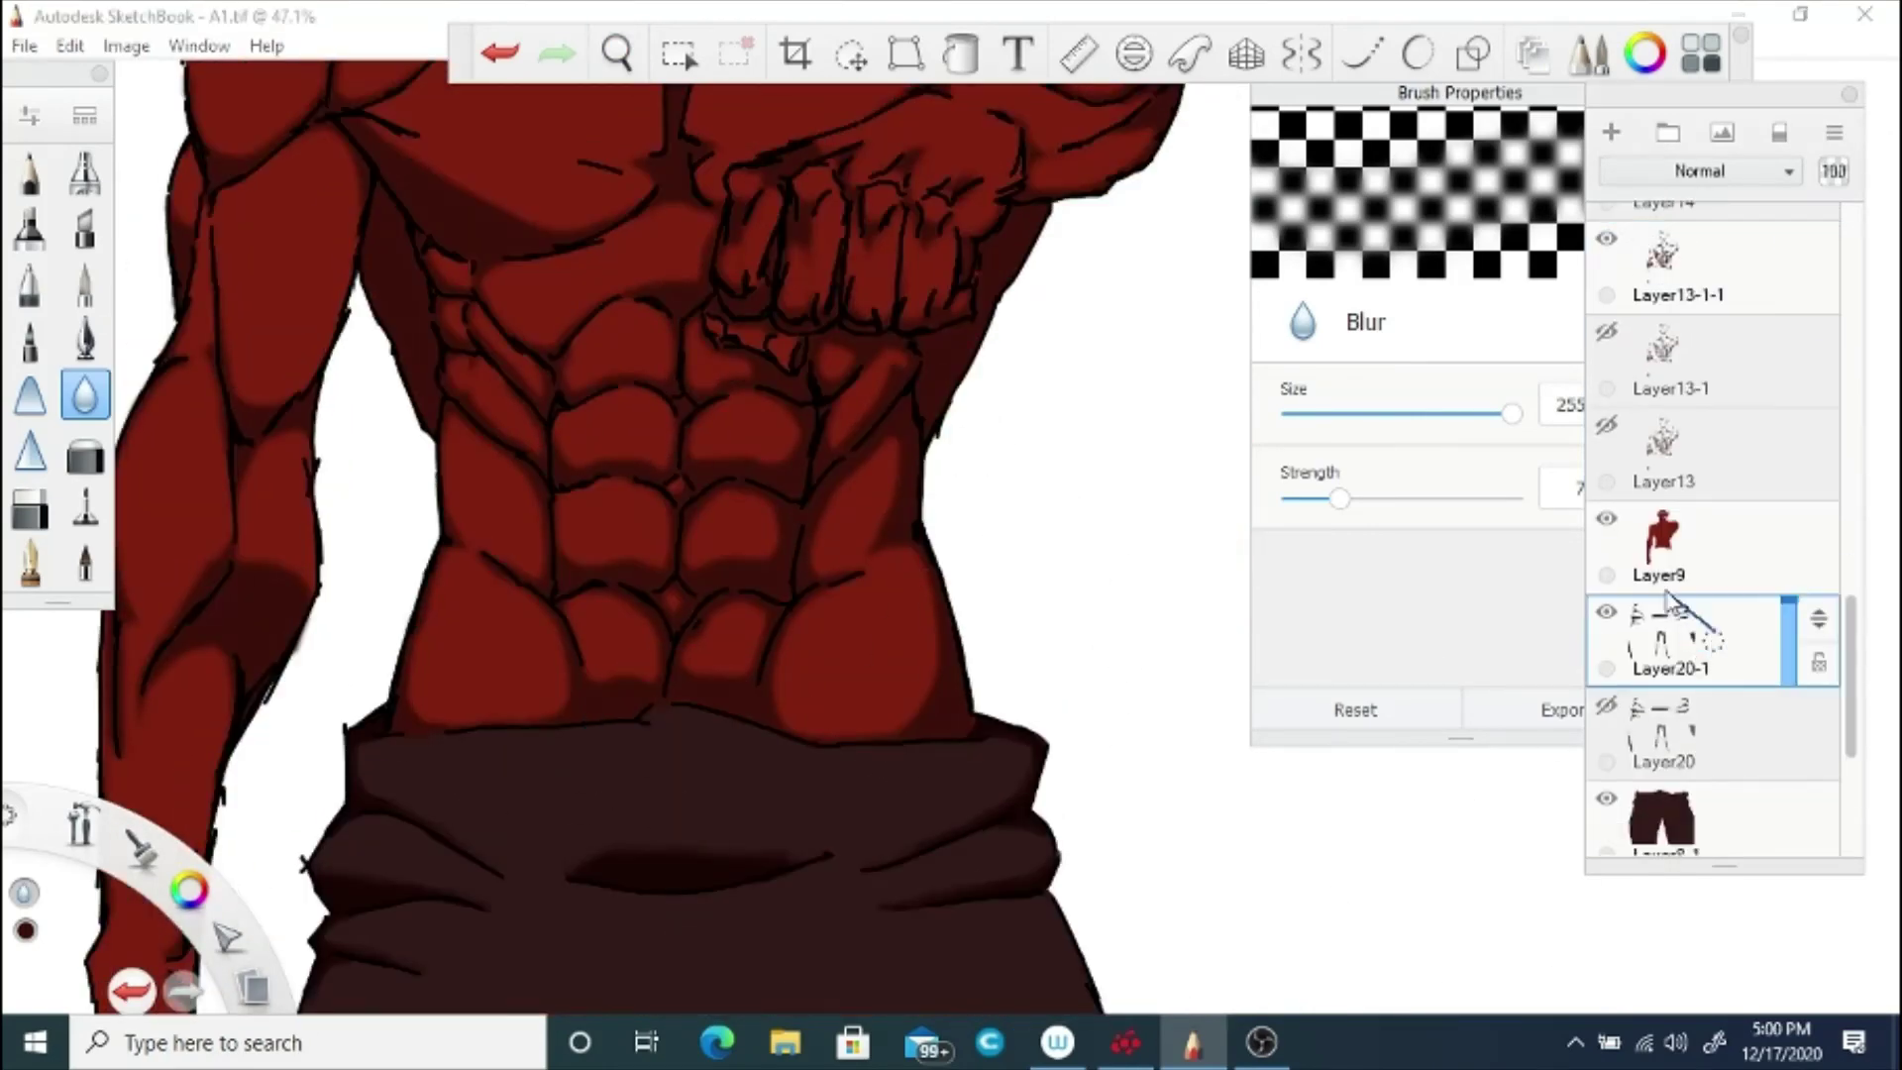
pyautogui.moveTo(1666, 591); pyautogui.dragTo(1650, 591)
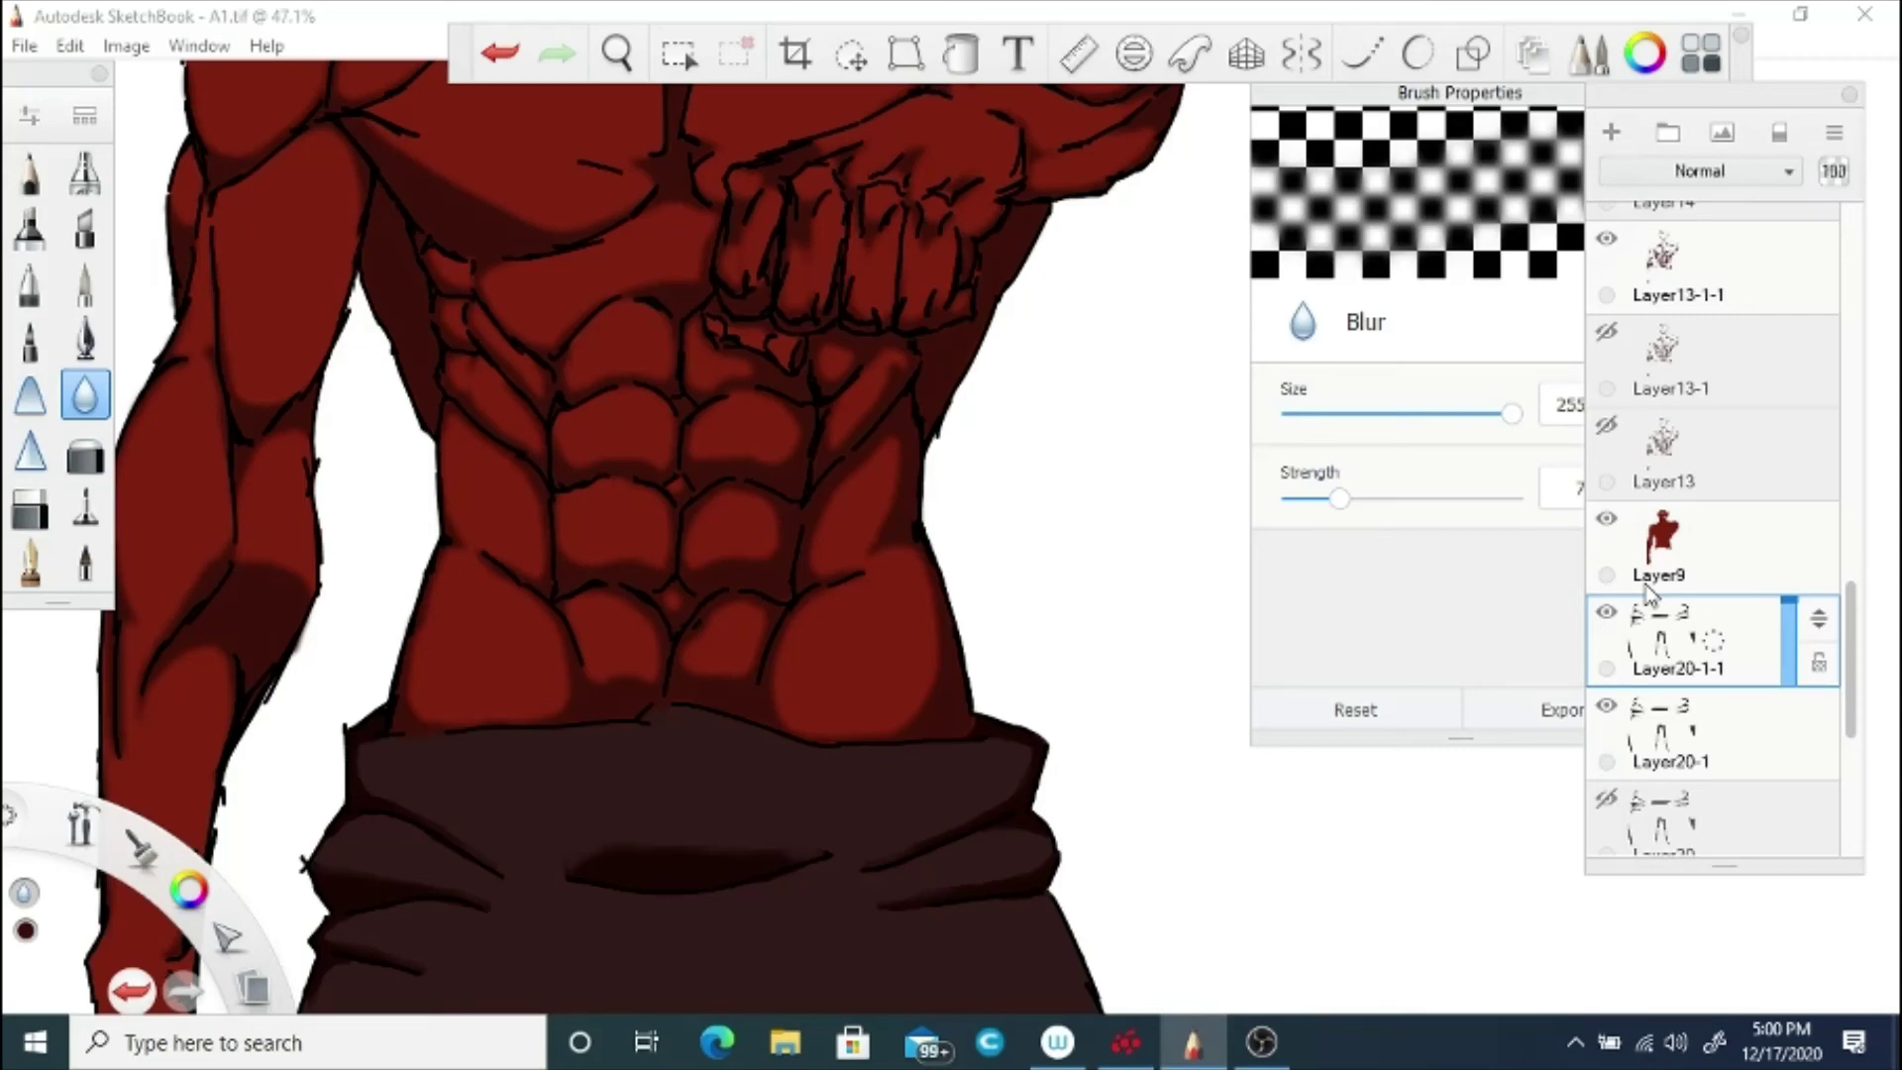
pyautogui.moveTo(755, 836)
pyautogui.mouseDown()
pyautogui.moveTo(829, 866)
pyautogui.moveTo(535, 815)
pyautogui.mouseUp()
pyautogui.click(1607, 706)
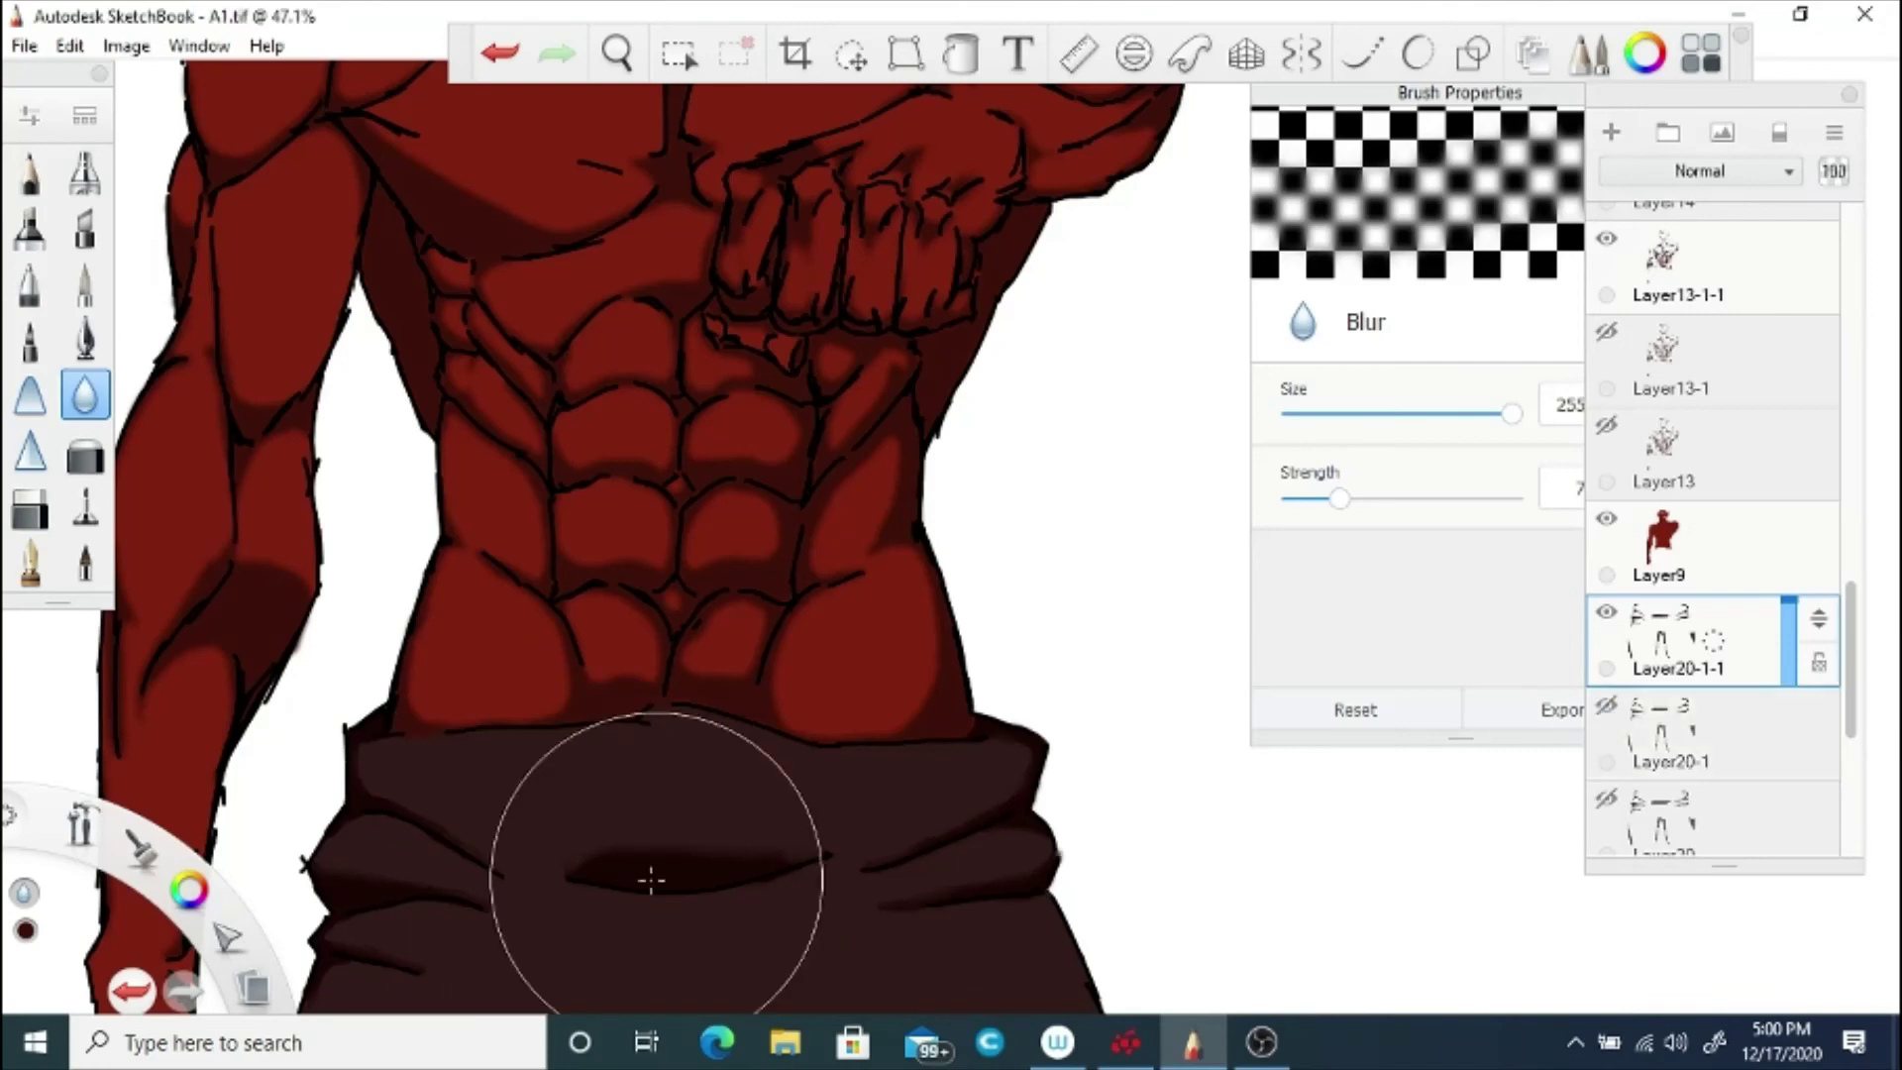
# Step: Blur the fold and leg shadows on the lower part of the trousers
pyautogui.moveTo(688, 921); pyautogui.dragTo(753, 594)
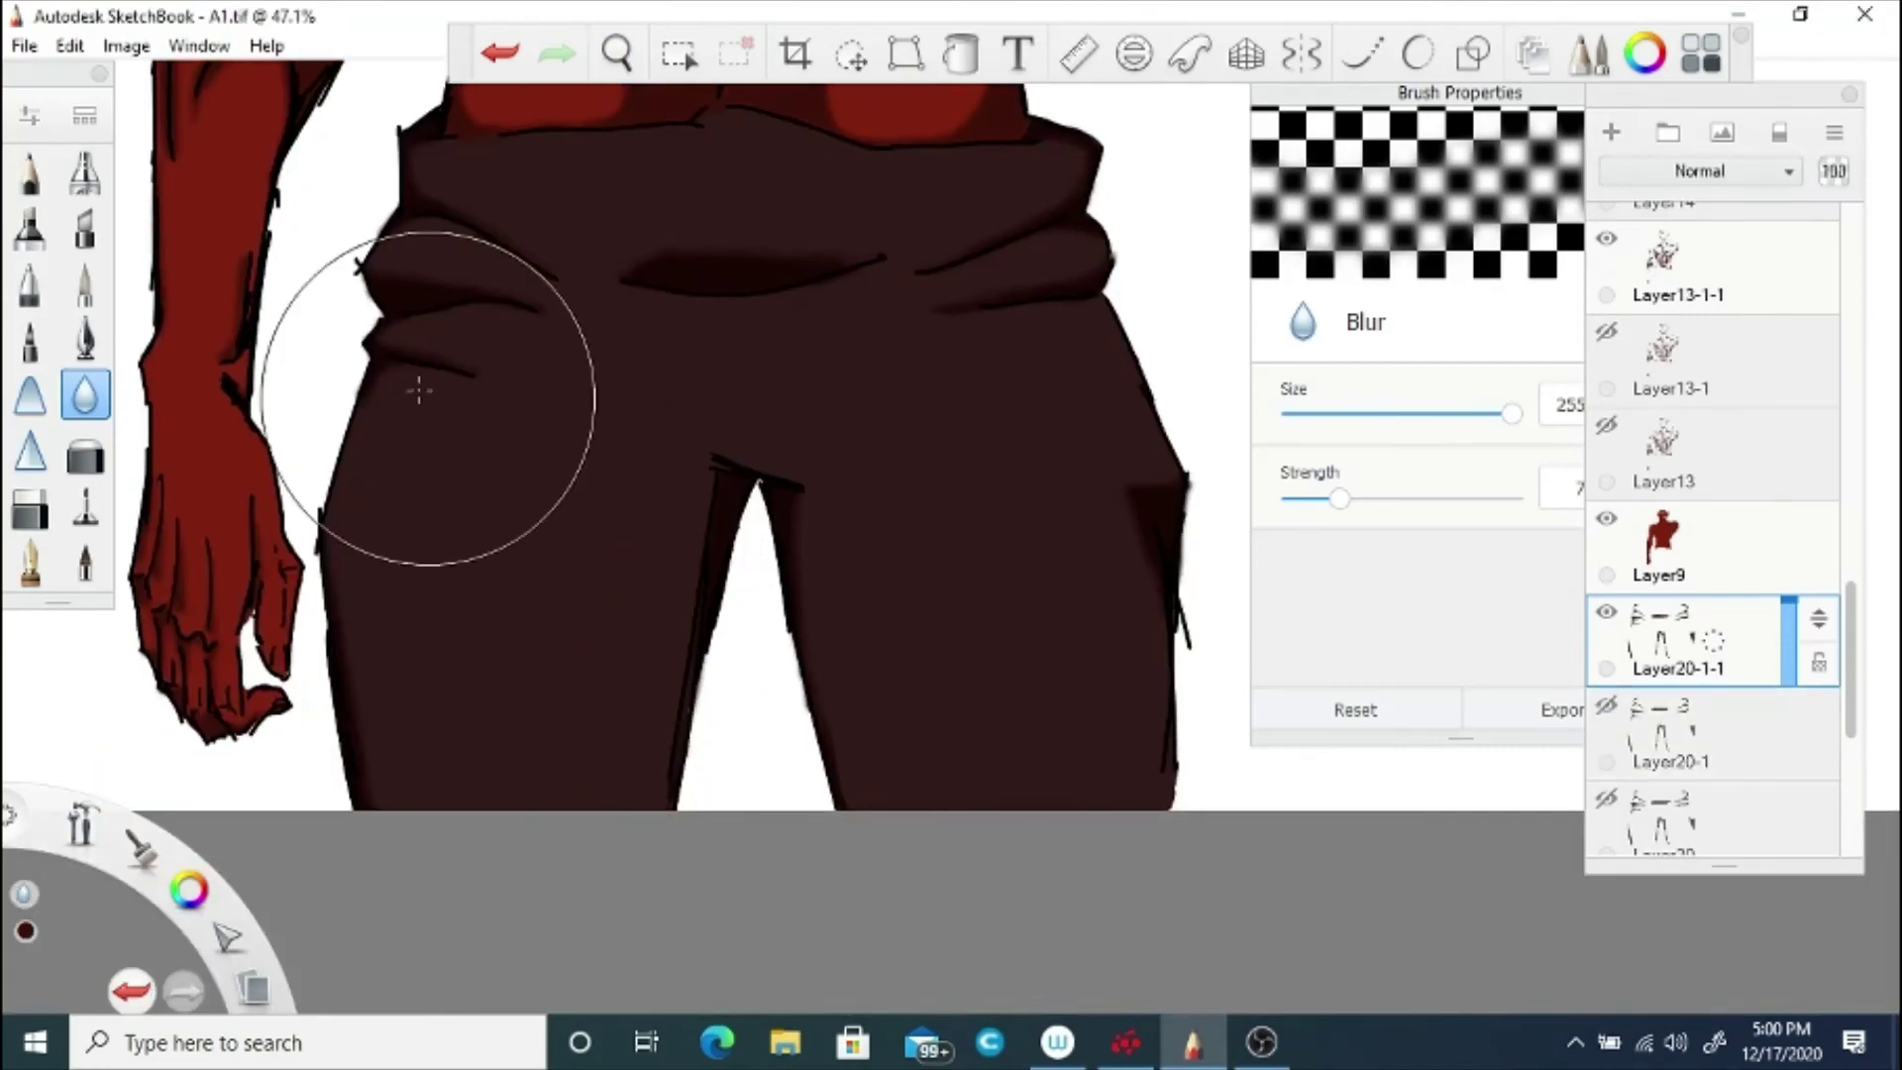
pyautogui.press('s')
pyautogui.press('space')
pyautogui.moveTo(603, 210); pyautogui.dragTo(602, 600)
# Step: Show the layers Layer20-1 and Layer13-1 again beneath their blurred copies and inspect the face
pyautogui.click(1606, 705)
pyautogui.click(1606, 330)
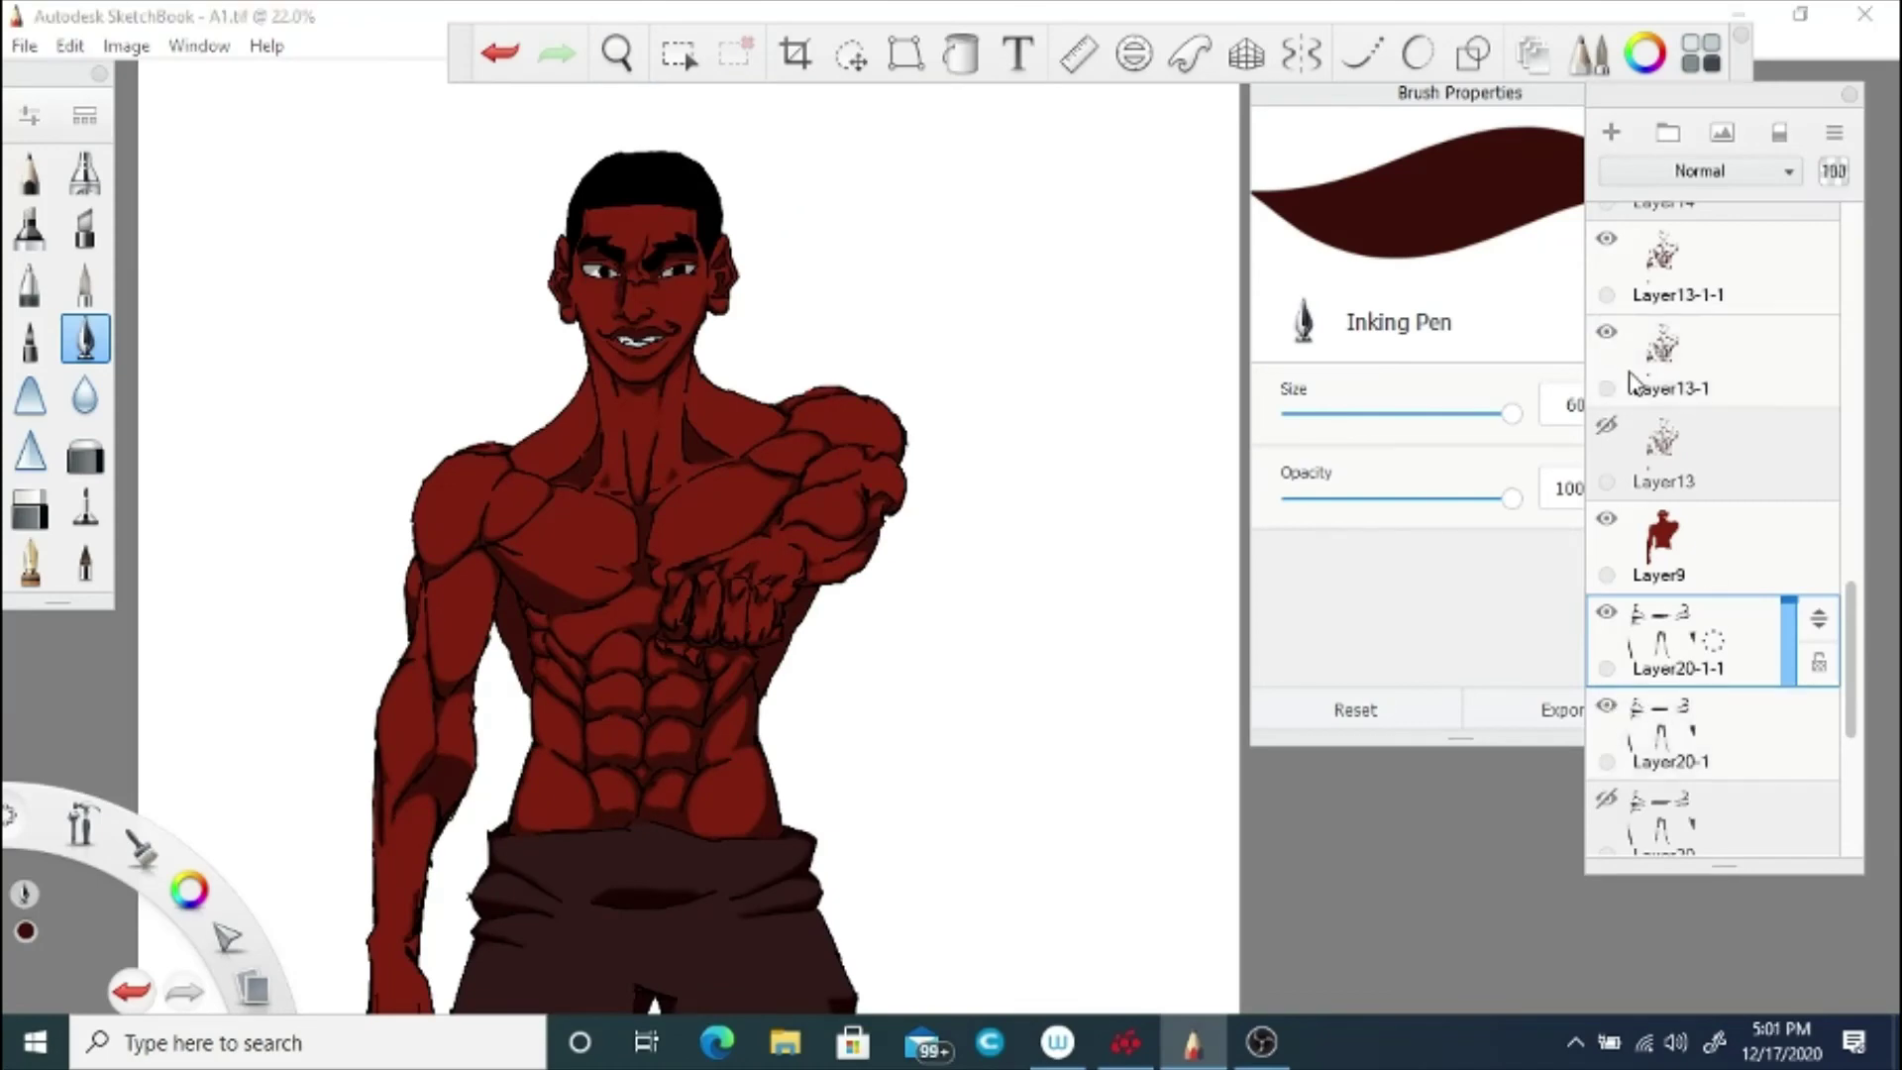
pyautogui.click(616, 52)
pyautogui.moveTo(628, 403); pyautogui.dragTo(1024, 377)
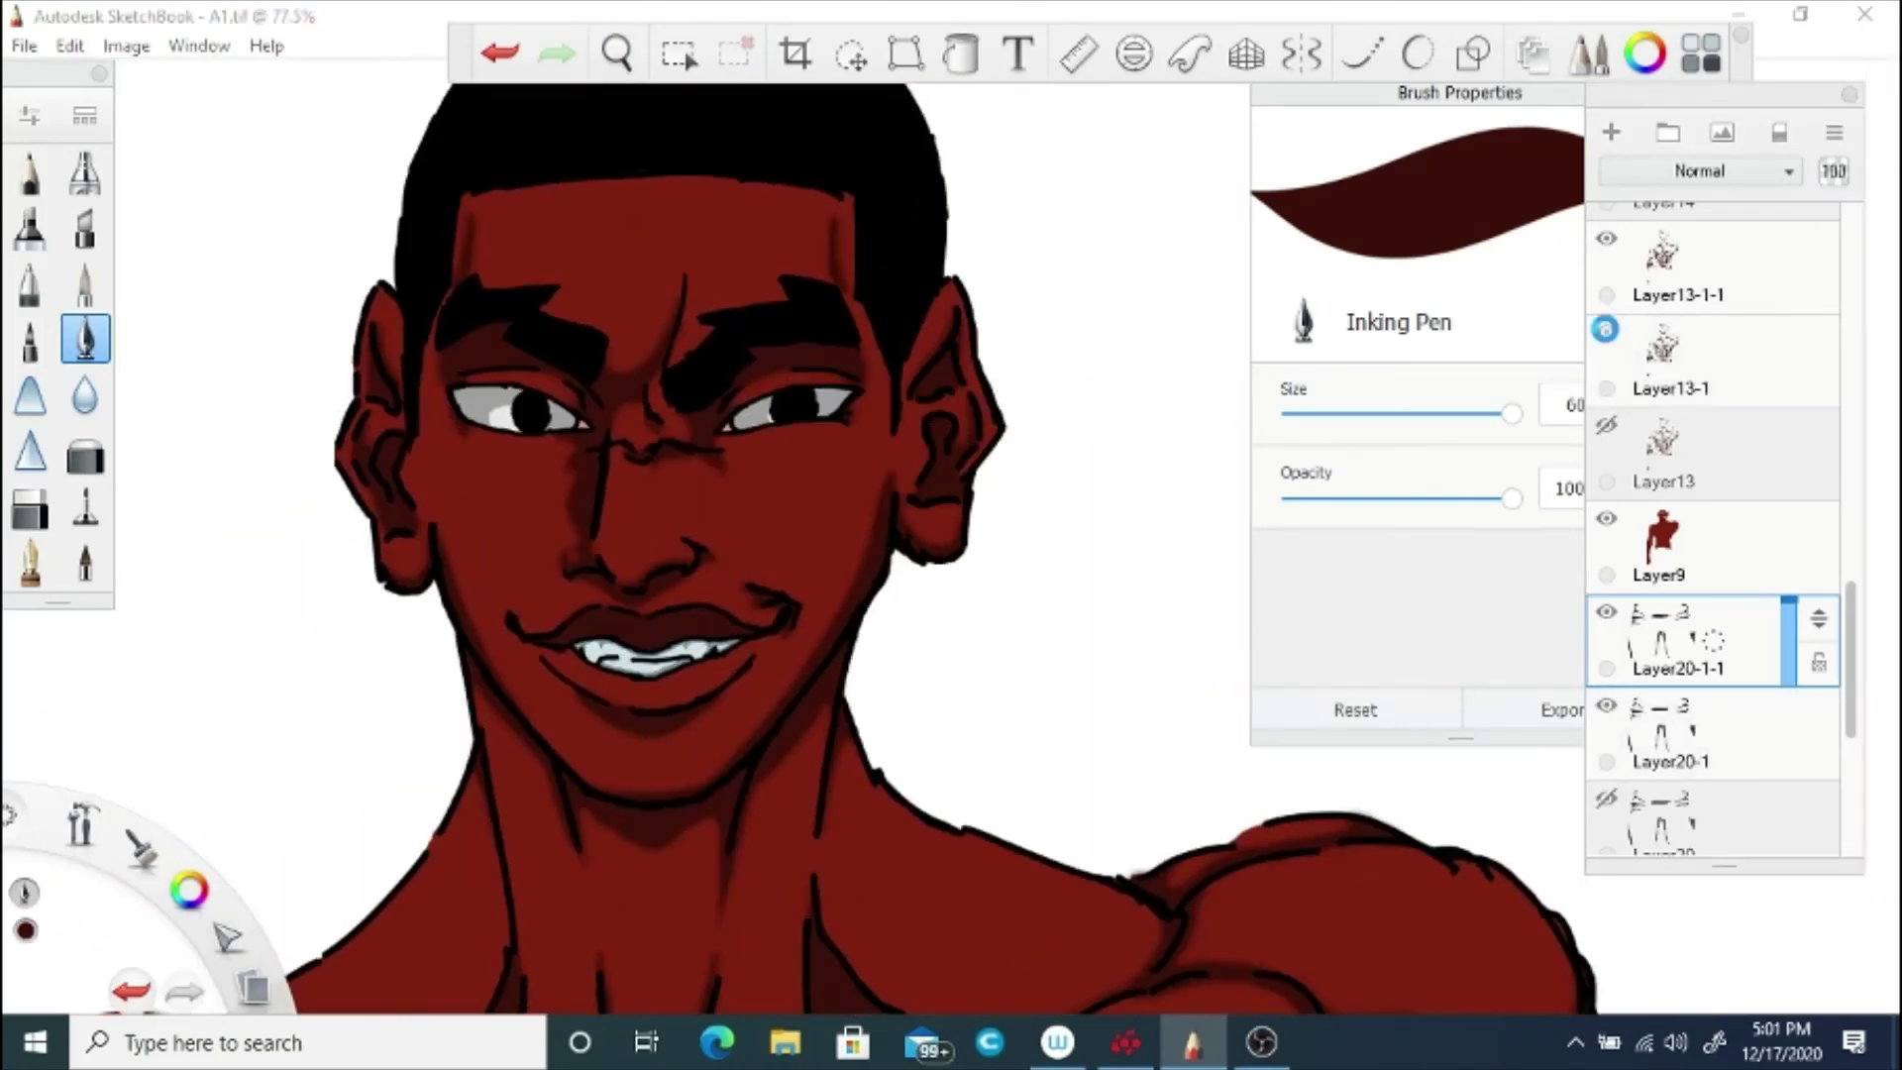
# Step: Try the Darken and Multiply blend modes on the blurred skin shadow layer Layer13-1-1
pyautogui.click(1707, 259)
pyautogui.click(1686, 172)
pyautogui.click(1681, 219)
pyautogui.click(1679, 178)
pyautogui.click(1684, 195)
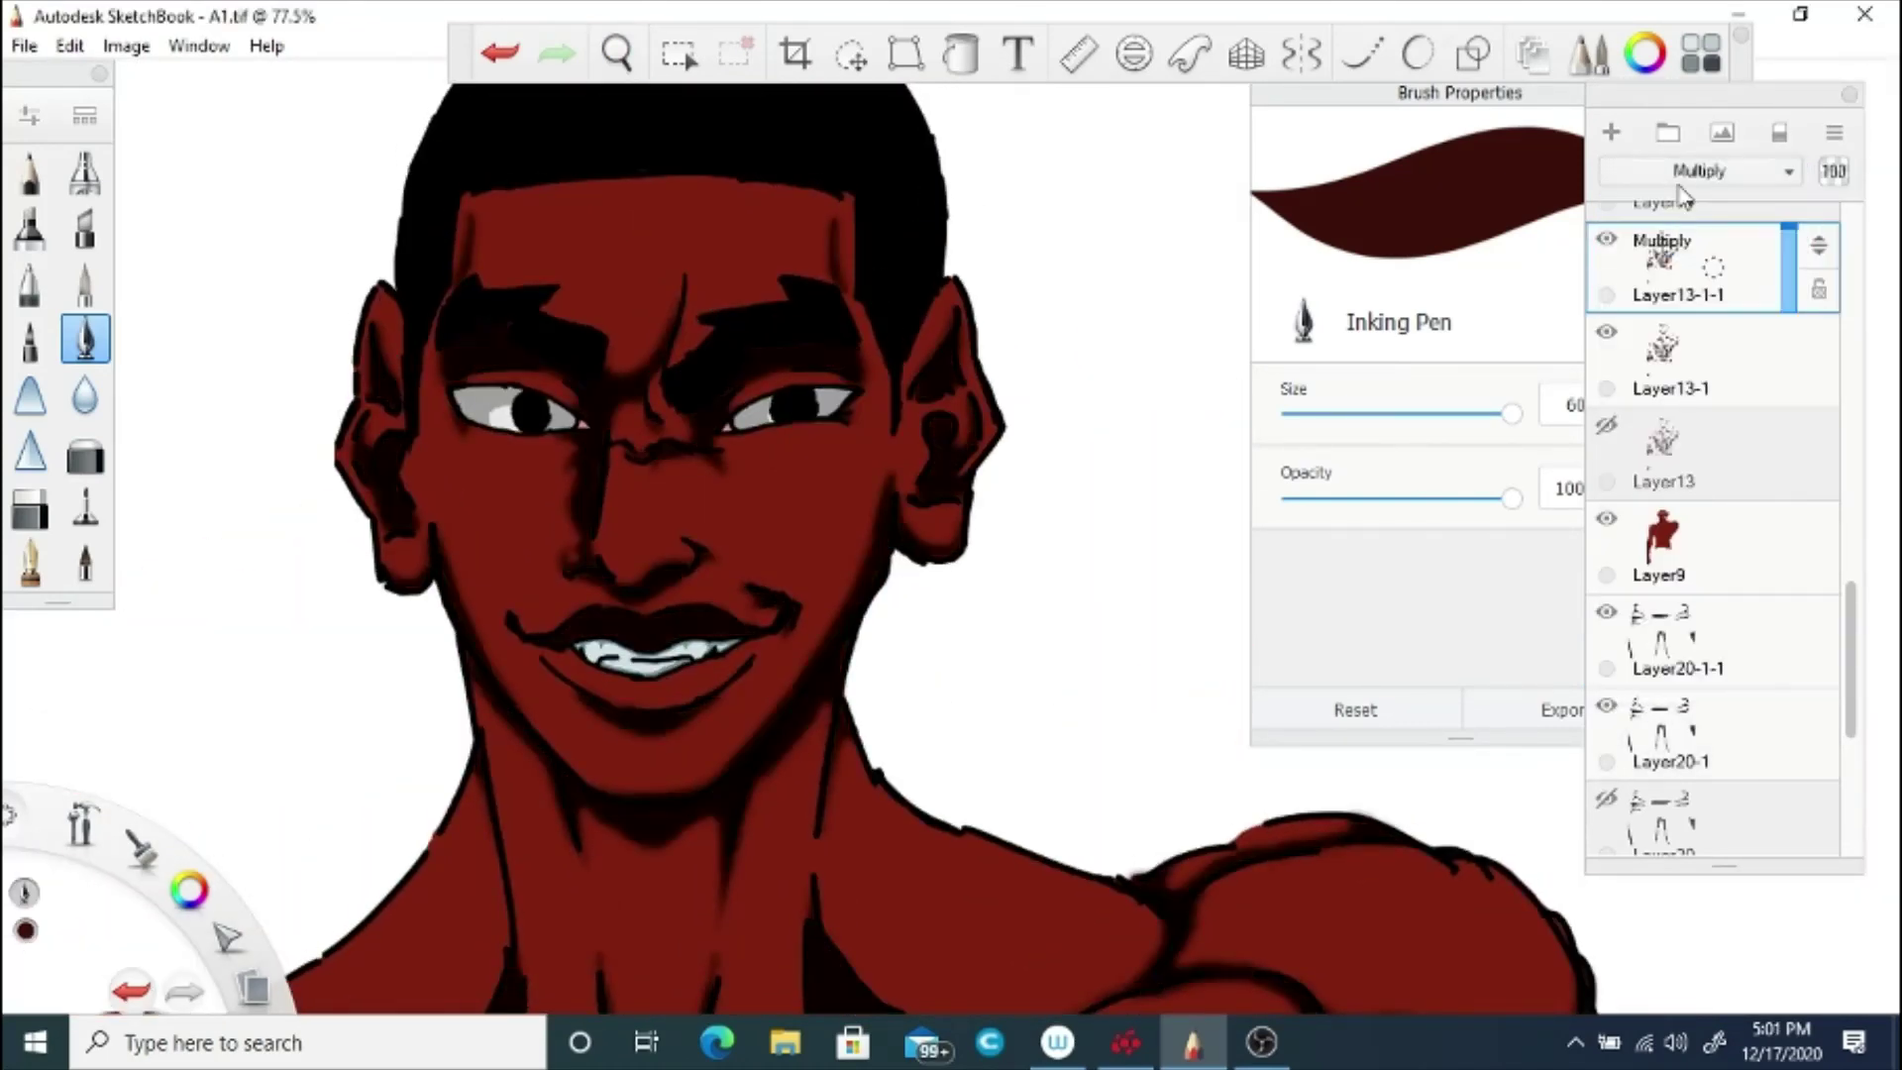
# Step: Try further blend modes on Layer13-1-1, ending with Screen
pyautogui.click(1674, 179)
pyautogui.click(1673, 195)
pyautogui.click(1672, 179)
pyautogui.click(1670, 218)
pyautogui.click(1669, 179)
pyautogui.click(1666, 195)
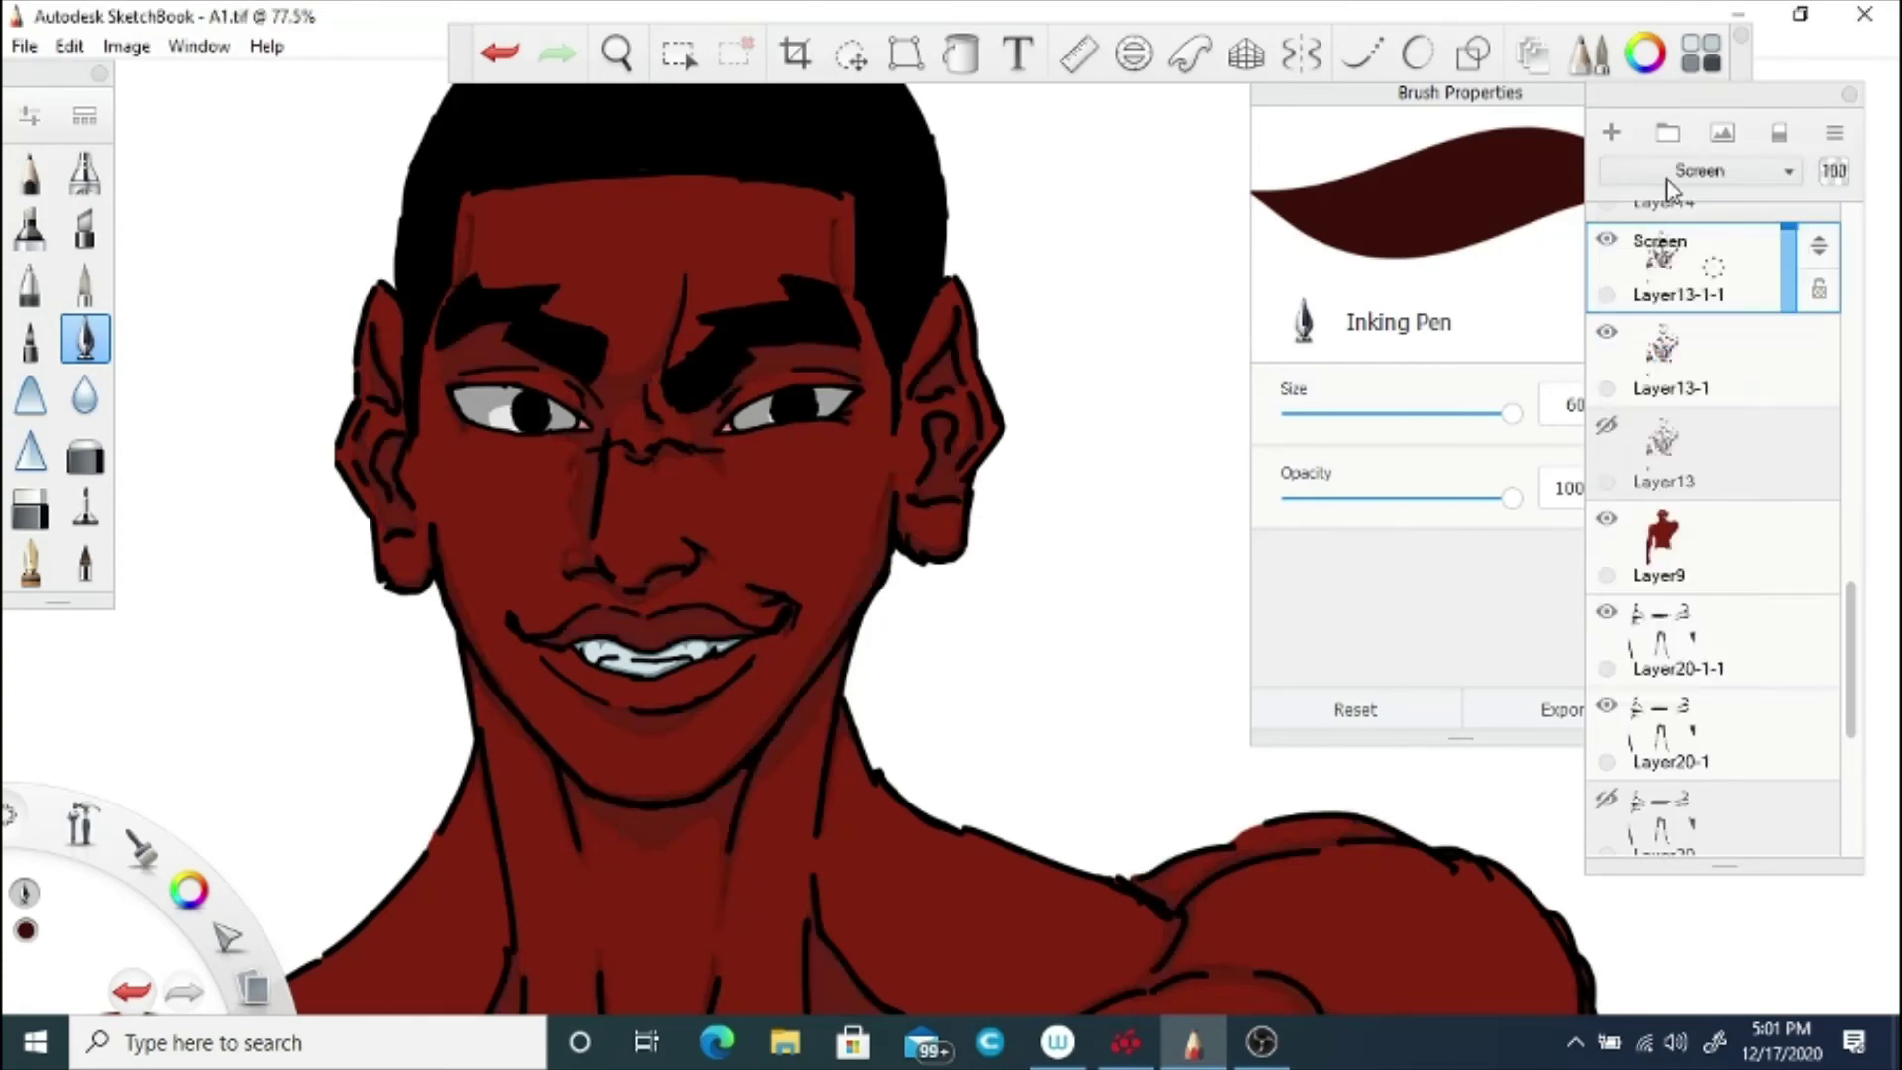
# Step: Try the Soft Glow and Overlay blend modes on Layer13-1-1
pyautogui.click(1665, 178)
pyautogui.click(1662, 194)
pyautogui.click(1663, 180)
pyautogui.click(1663, 469)
pyautogui.click(1664, 178)
pyautogui.click(1666, 507)
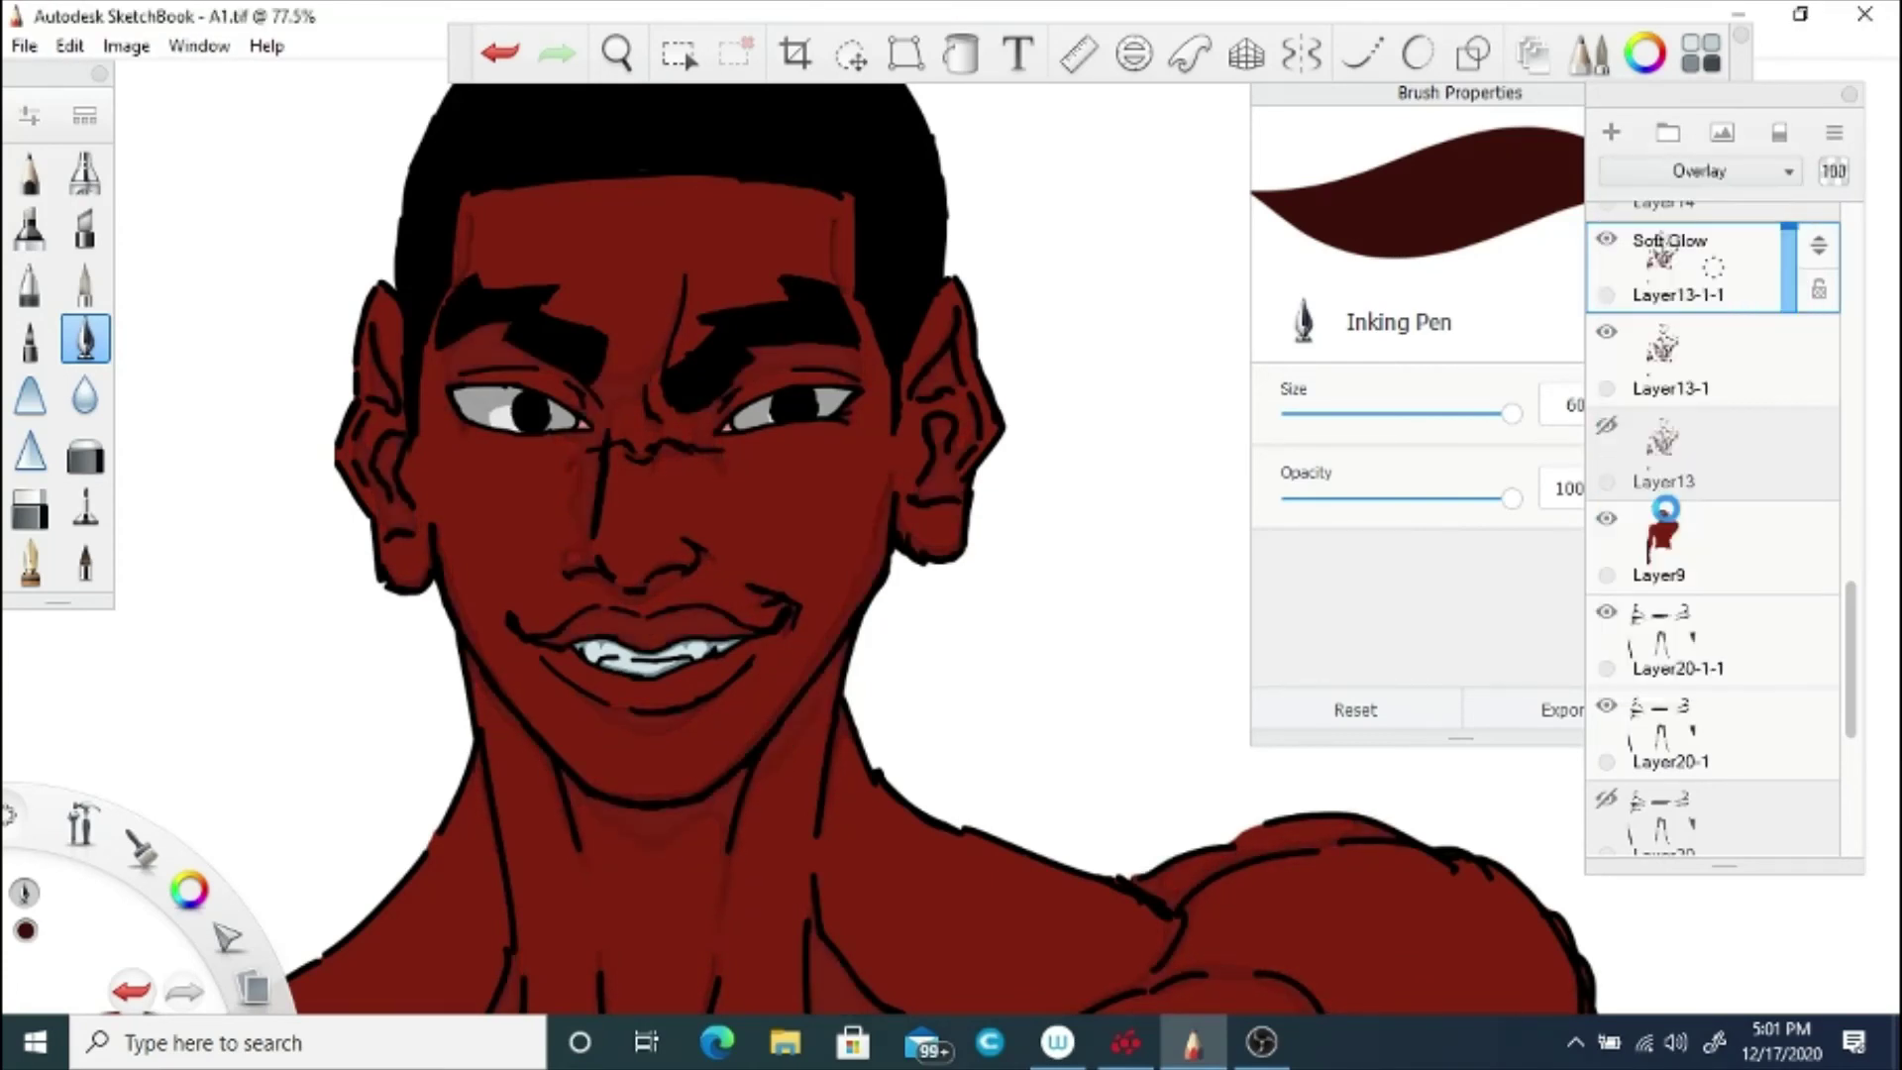
# Step: Compare Soft Light and Hard Light on Layer13-1-1 and keep Soft Light as its blend mode
pyautogui.click(1670, 178)
pyautogui.click(1664, 533)
pyautogui.click(1674, 171)
pyautogui.click(1666, 561)
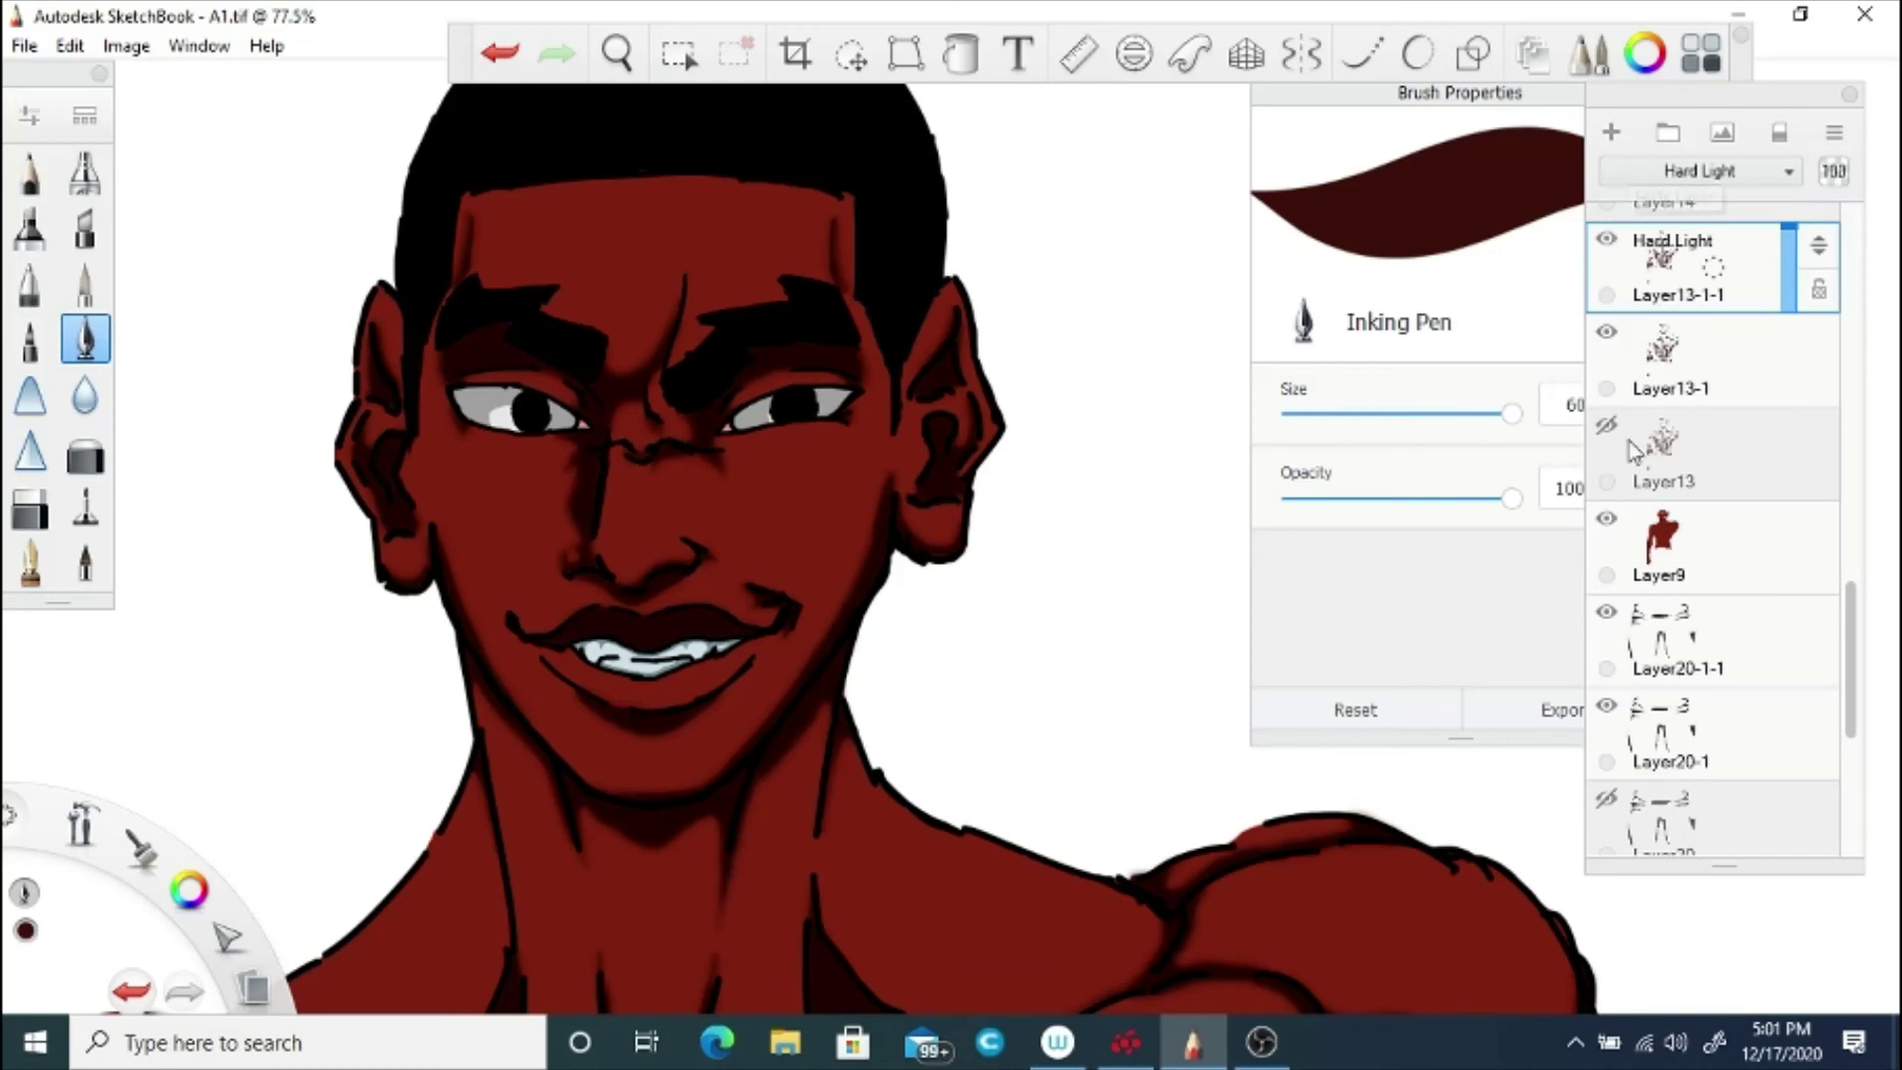
pyautogui.click(1674, 171)
pyautogui.click(1666, 415)
# Step: Try the Darken and Multiply blend modes on the skin shadow layer Layer13-1
pyautogui.click(1674, 171)
pyautogui.click(1655, 213)
pyautogui.click(1674, 170)
pyautogui.click(1656, 240)
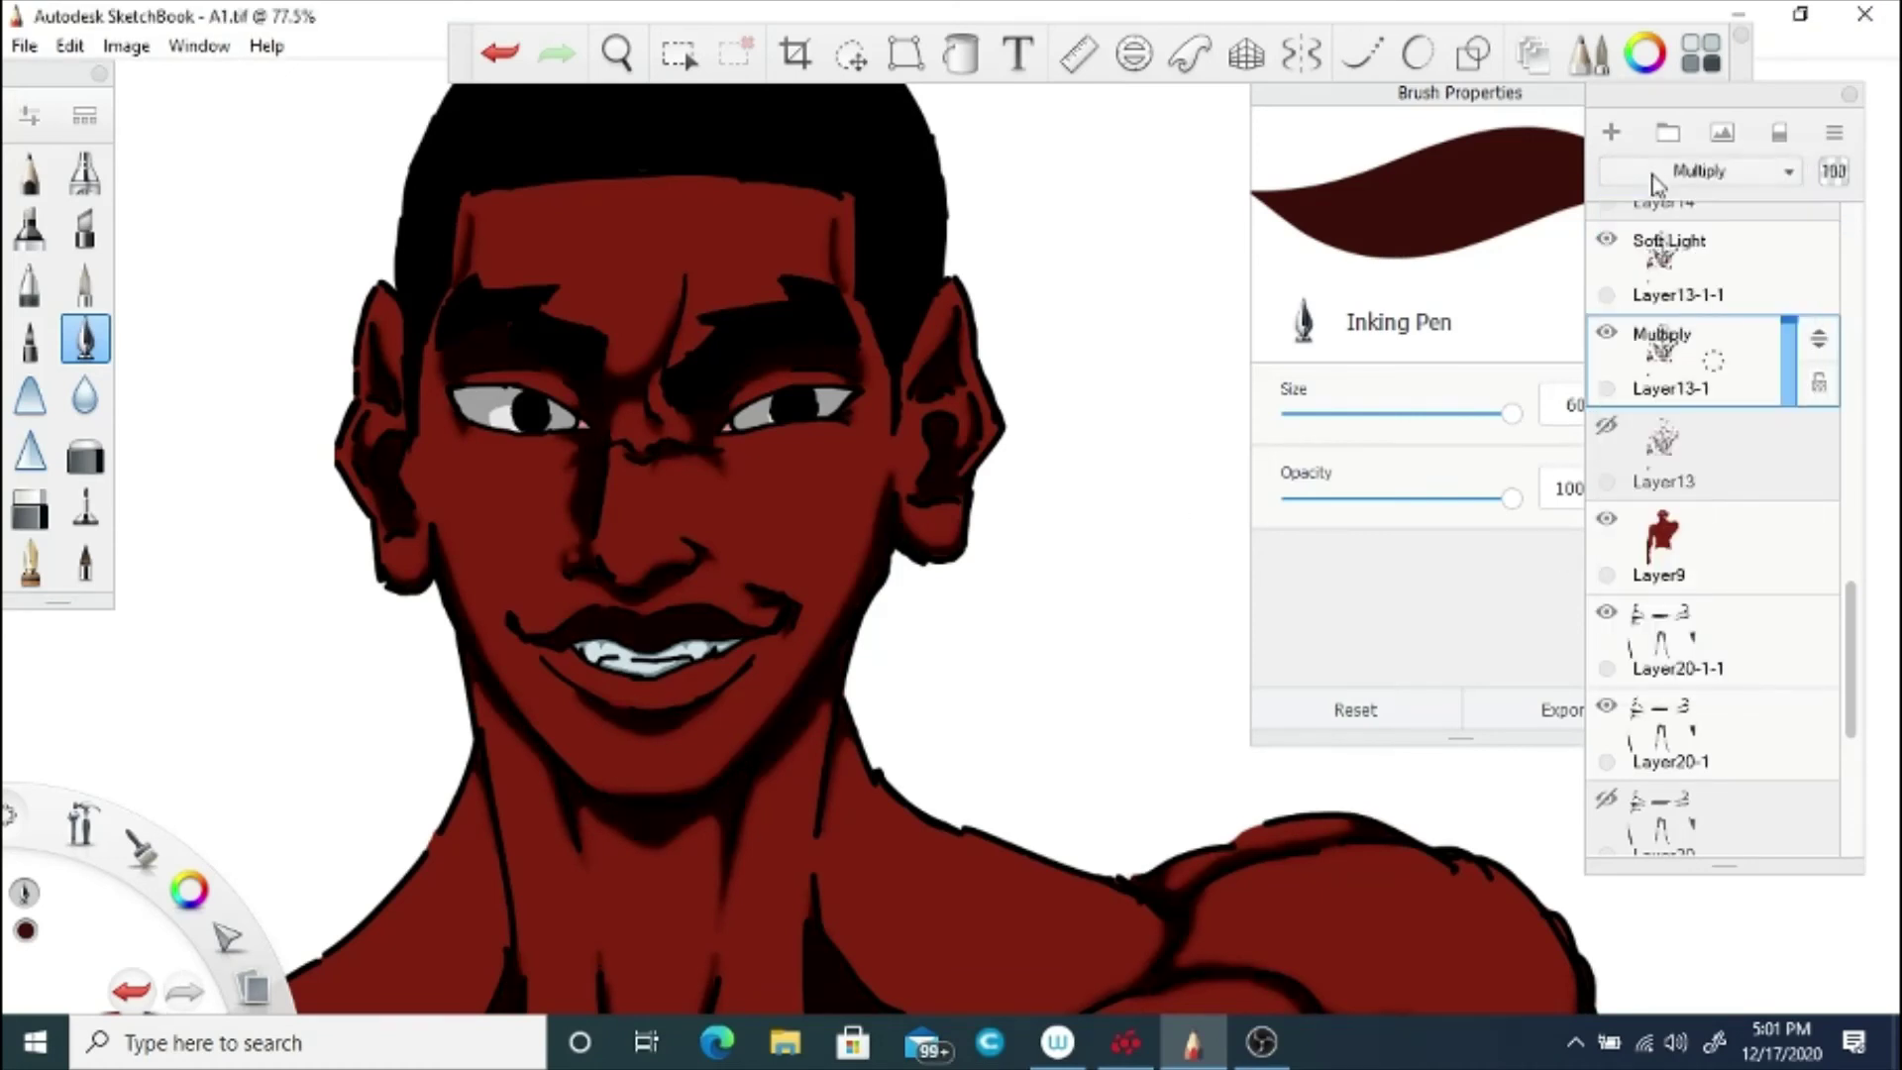
# Step: Try the Lighten, Glow and Soft Glow blend modes on Layer13-1
pyautogui.click(1673, 170)
pyautogui.click(1656, 332)
pyautogui.click(1674, 171)
pyautogui.click(1648, 443)
pyautogui.click(1674, 170)
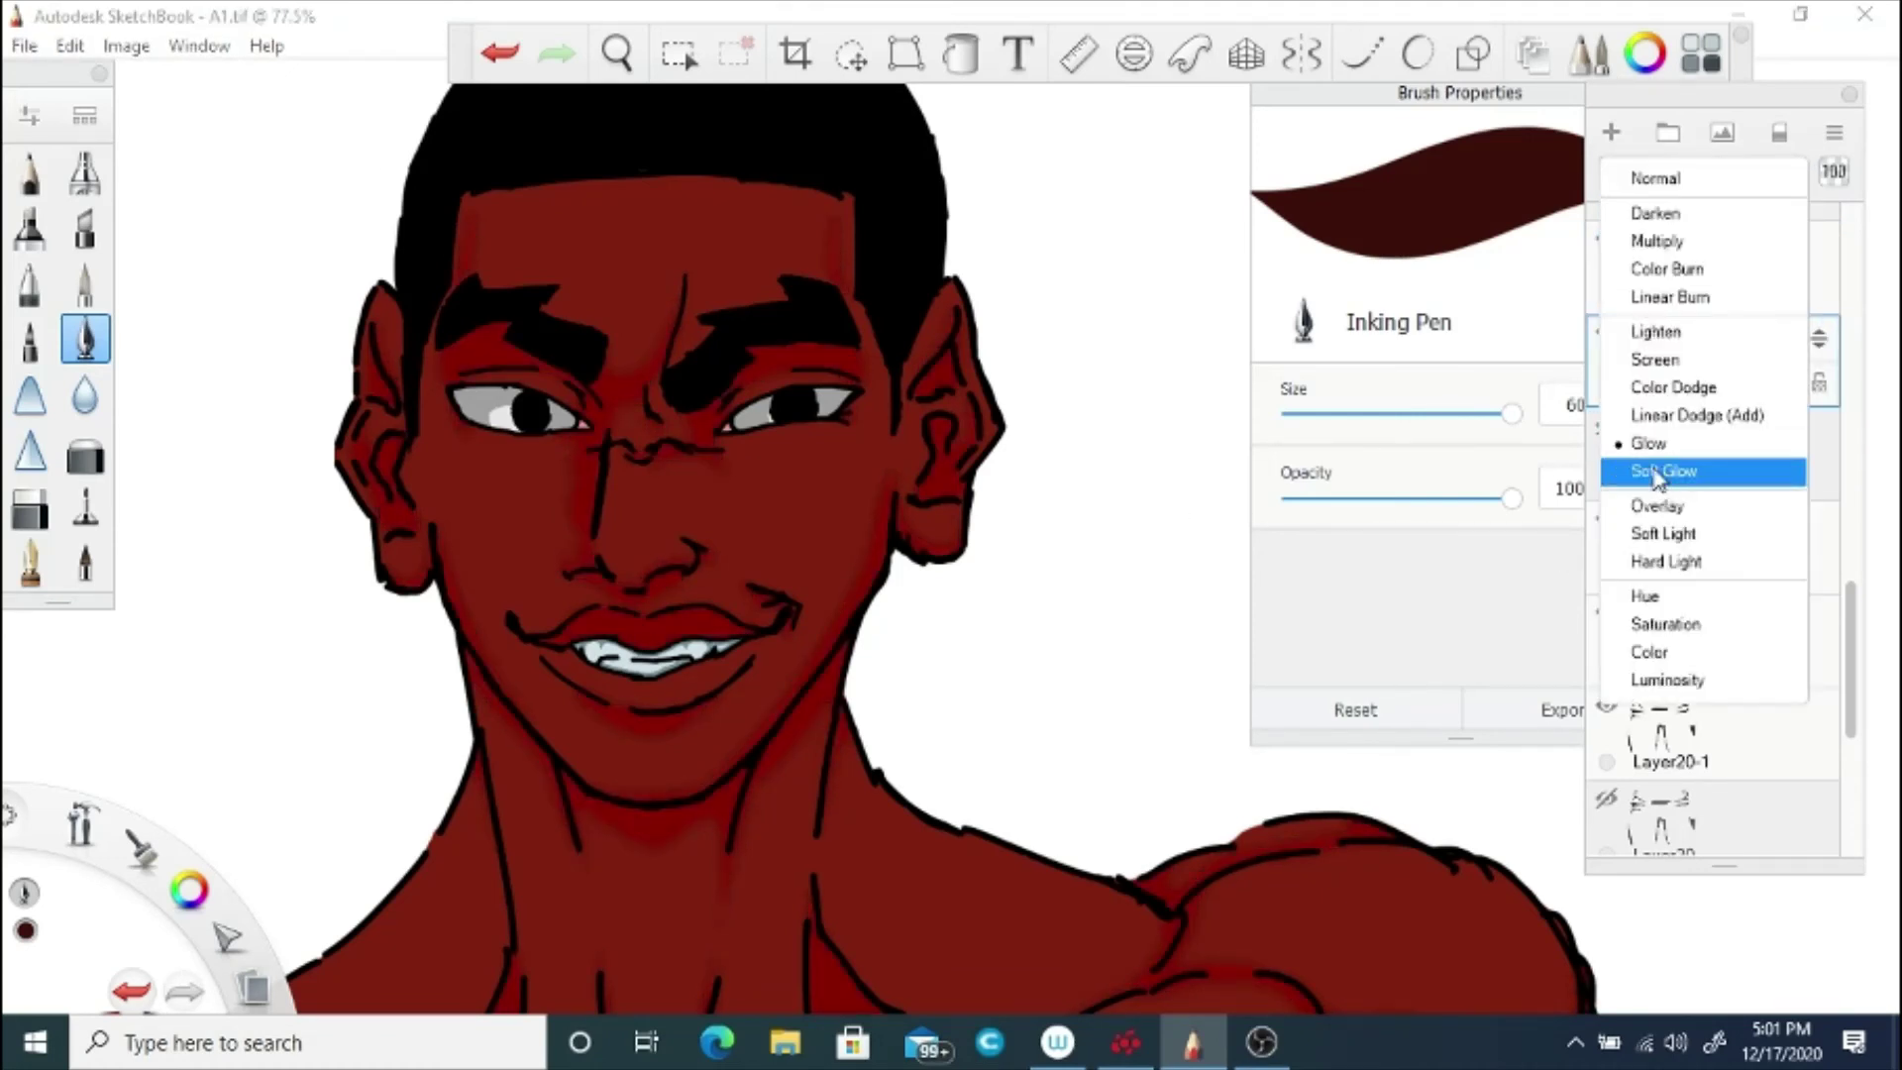
pyautogui.click(1664, 470)
# Step: Set Layer13-1's blend mode to Lighten after trying Soft Light and Hard Light
pyautogui.click(1673, 171)
pyautogui.click(1664, 532)
pyautogui.click(1674, 171)
pyautogui.click(1666, 560)
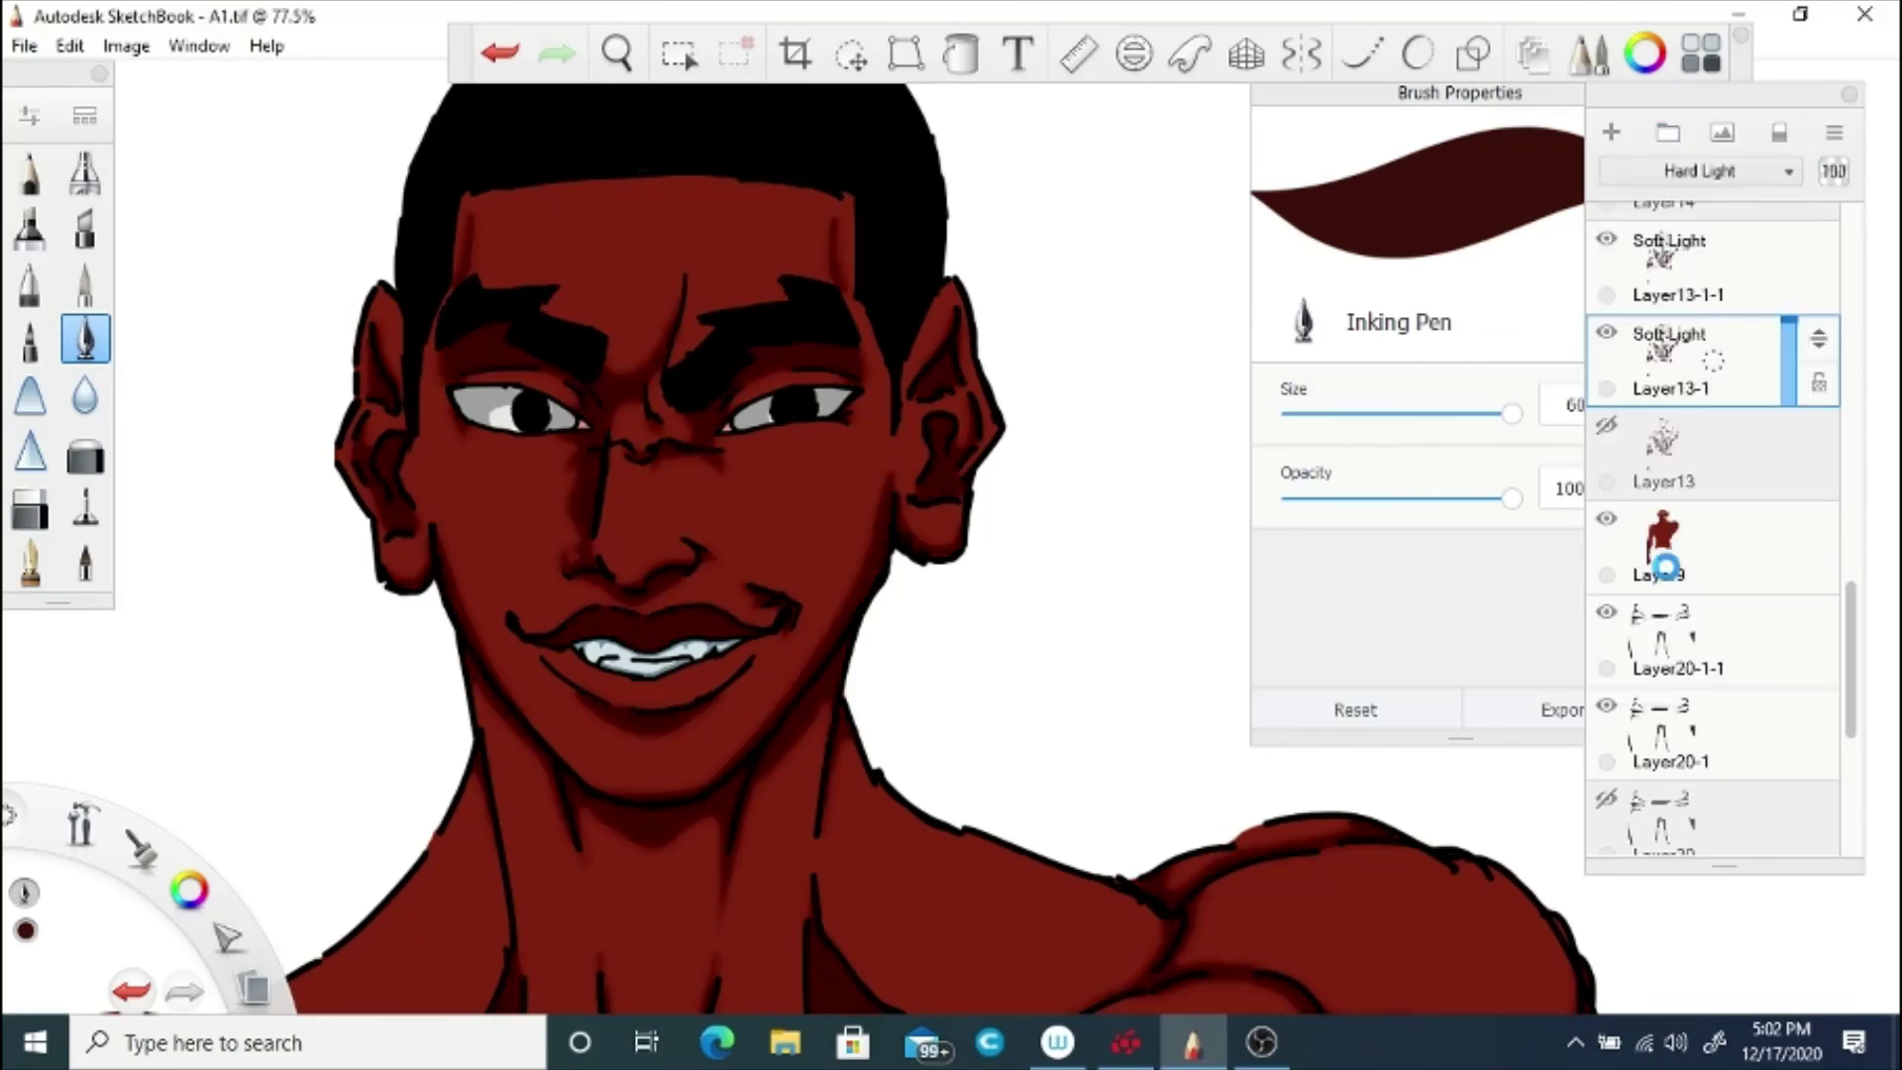
pyautogui.click(1674, 170)
pyautogui.click(1694, 332)
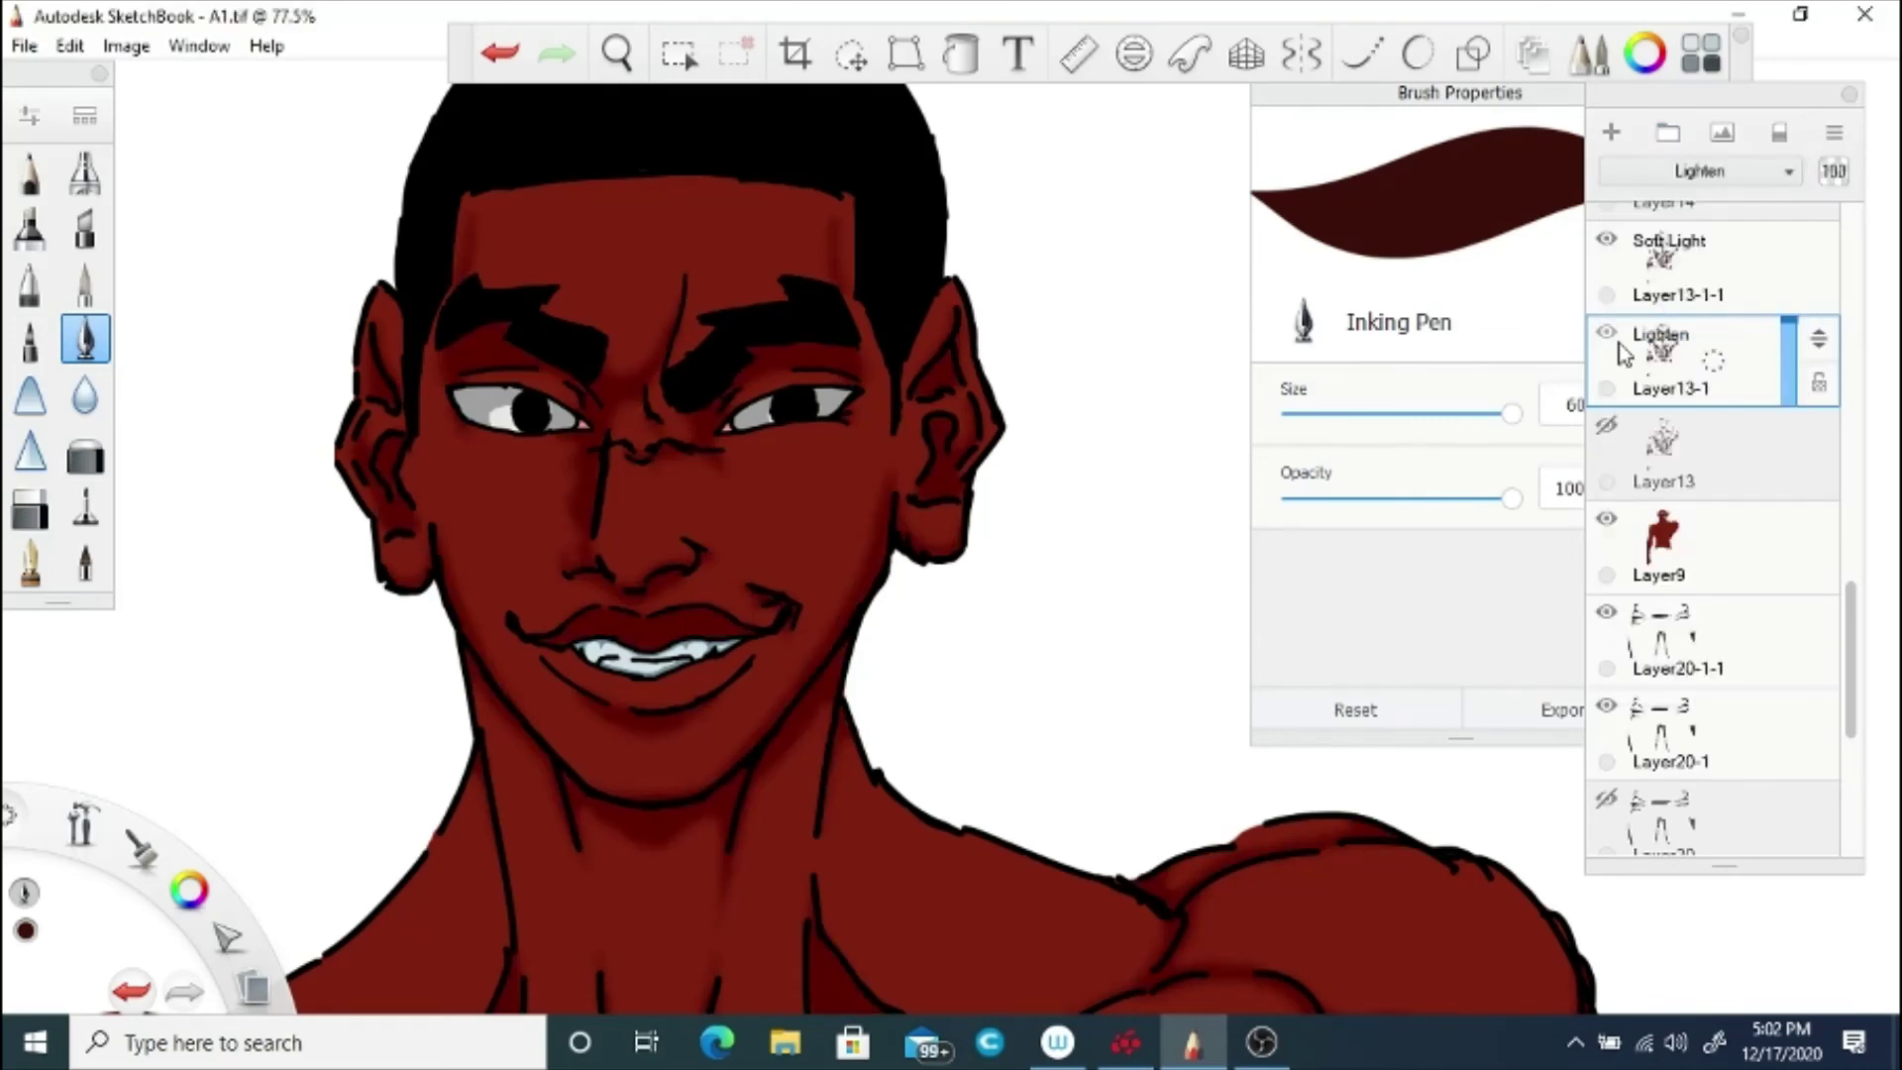
# Step: Set the blend mode of the skin shadow layer Layer13-1 to Darken
pyautogui.click(616, 54)
pyautogui.moveTo(622, 119); pyautogui.dragTo(619, 624)
pyautogui.moveTo(720, 326); pyautogui.dragTo(799, 548)
pyautogui.click(1644, 178)
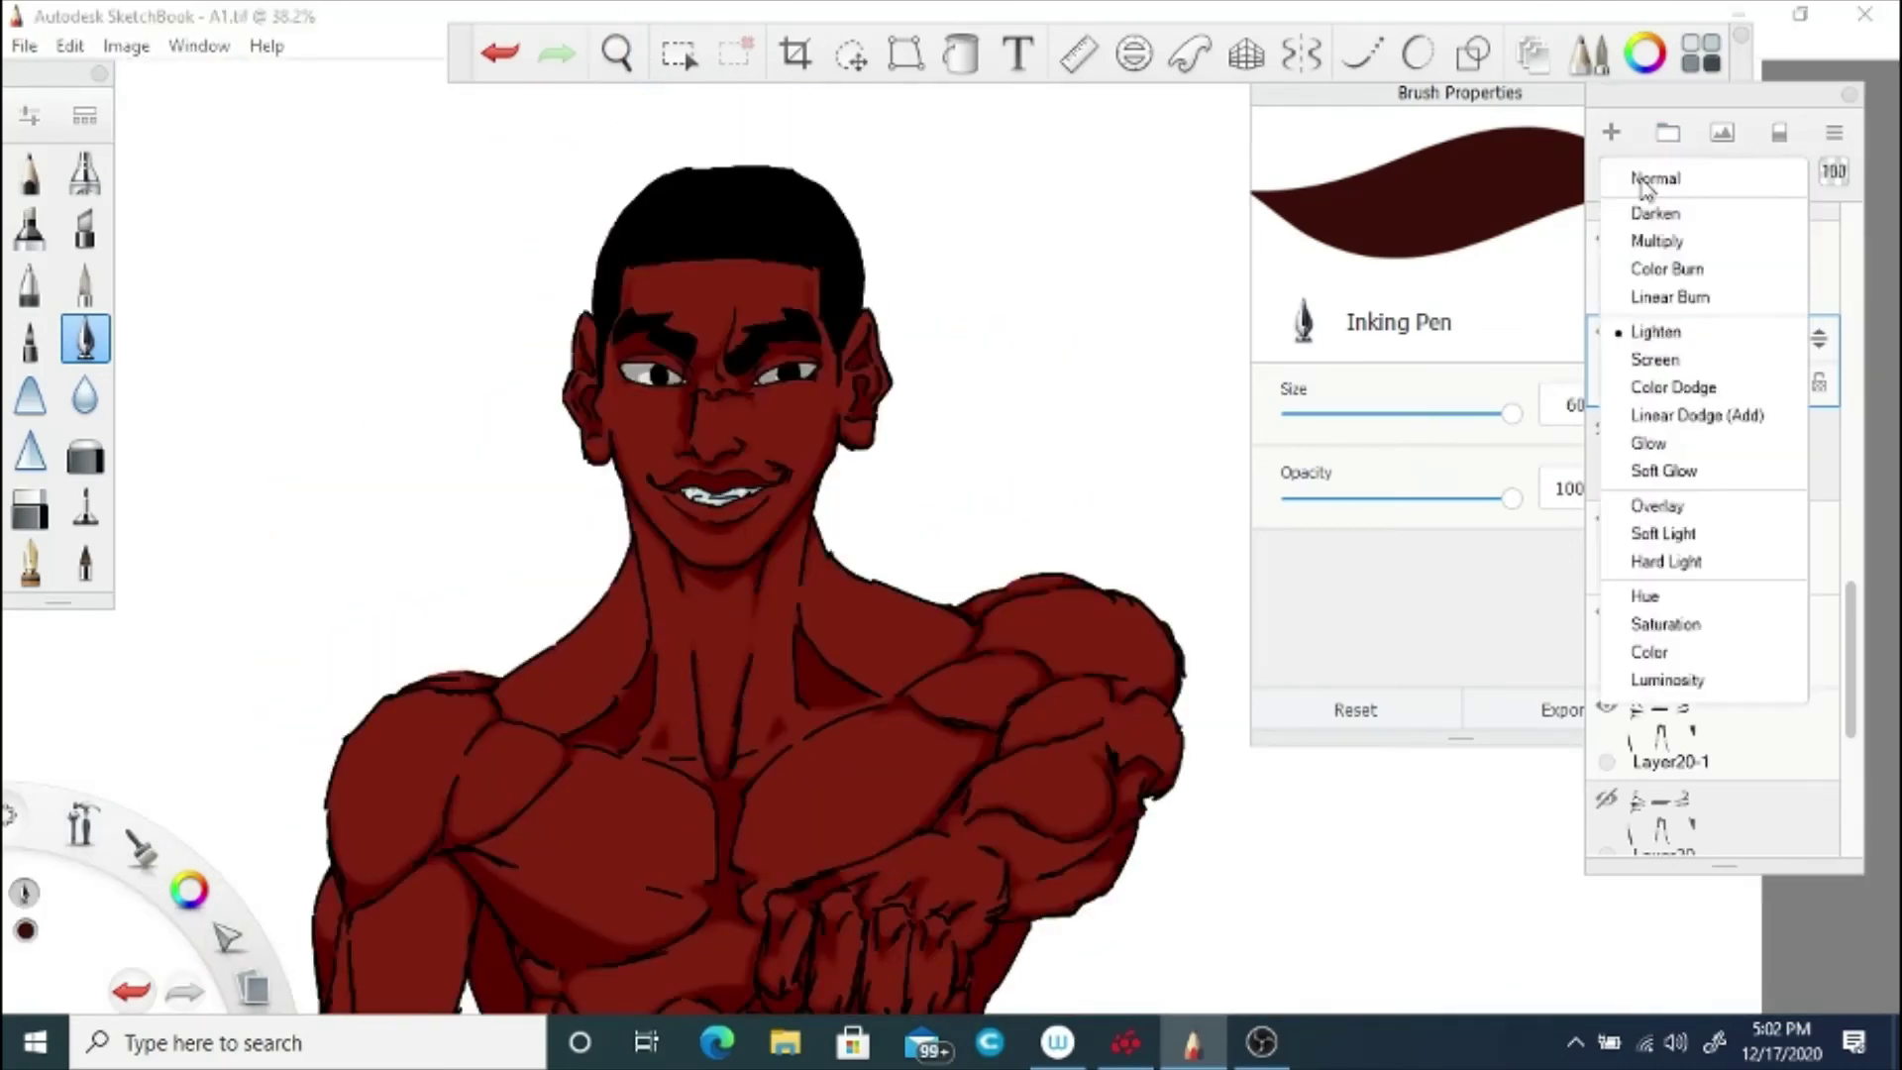
pyautogui.click(1654, 213)
# Step: Set the trouser shadow layer Layer20-1-1 to the Multiply blend mode after trying Darken
pyautogui.click(1673, 639)
pyautogui.click(1648, 178)
pyautogui.click(1652, 214)
pyautogui.click(616, 54)
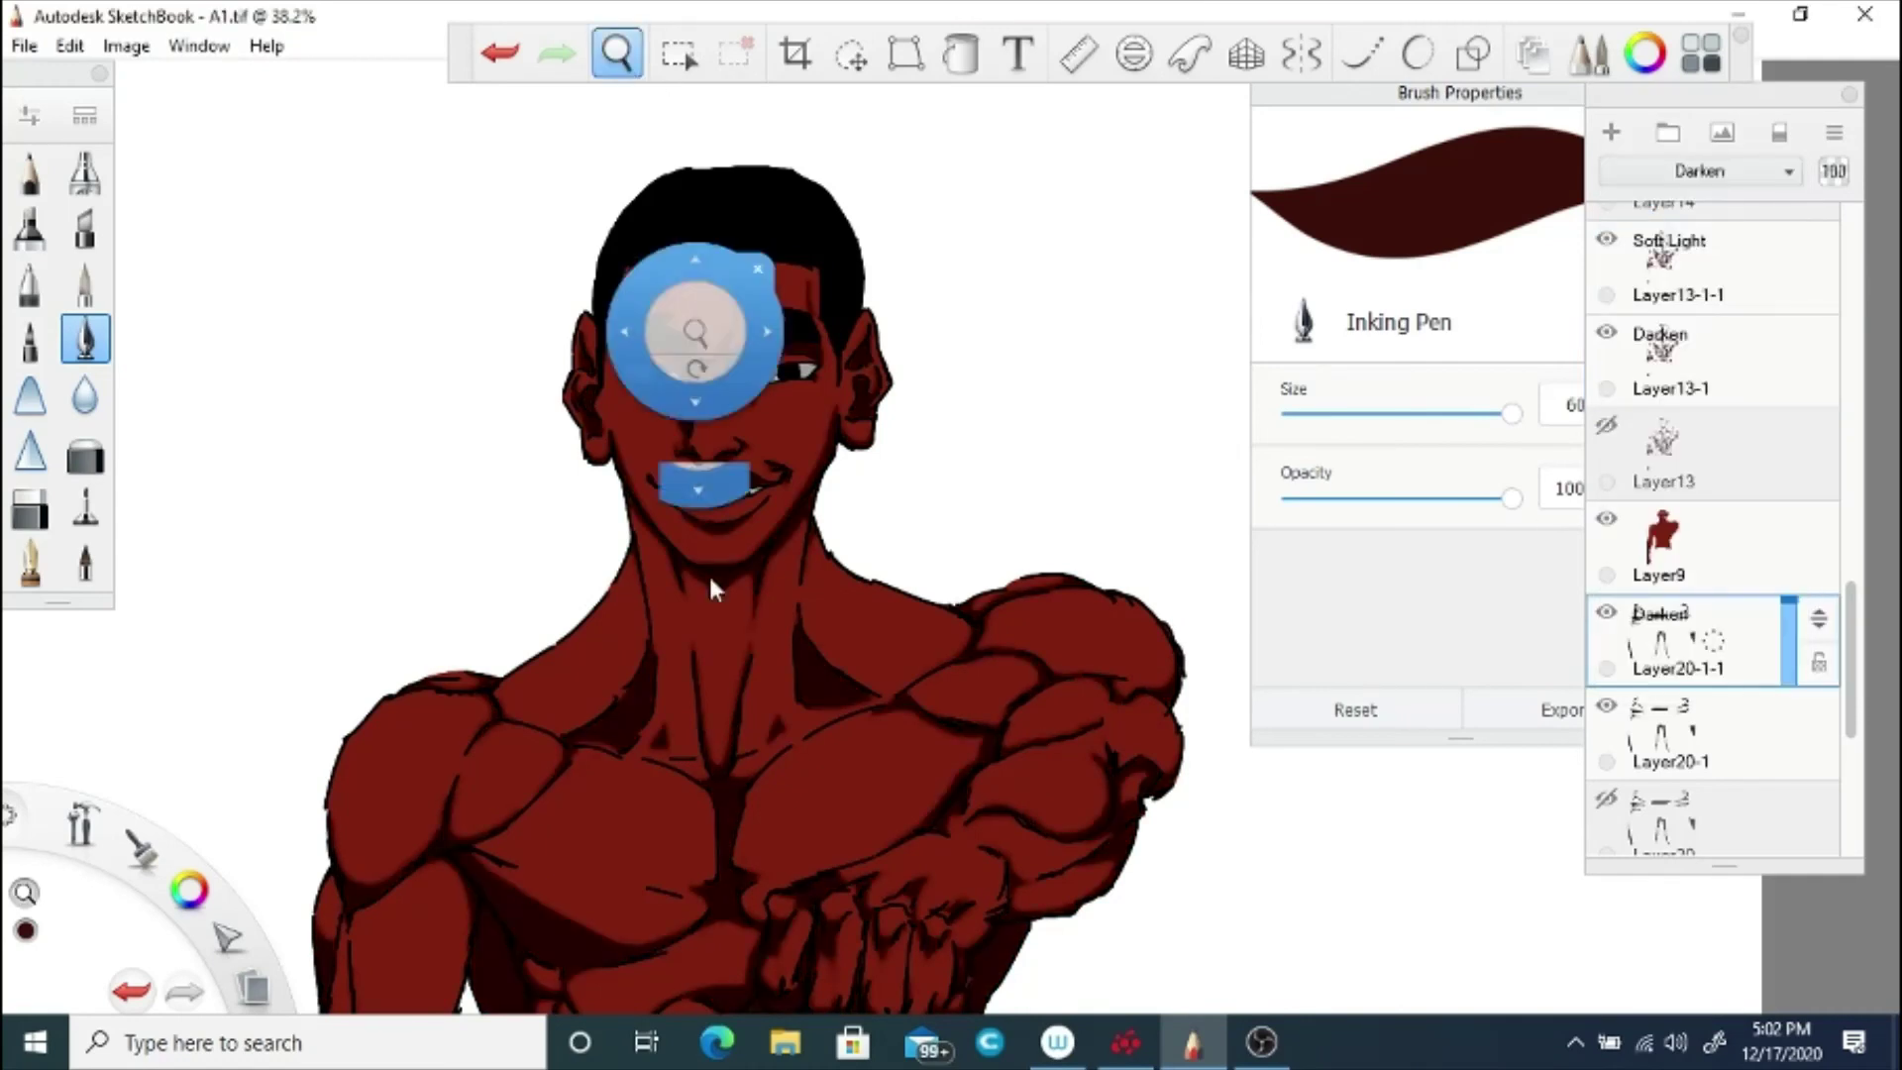
pyautogui.moveTo(713, 891); pyautogui.dragTo(684, 148)
pyautogui.click(1646, 178)
pyautogui.click(1648, 245)
# Step: Try Darken and Soft Light on the trouser shadow layer Layer20-1, and settle on Hard Light as its blend mode
pyautogui.click(1715, 735)
pyautogui.click(1672, 178)
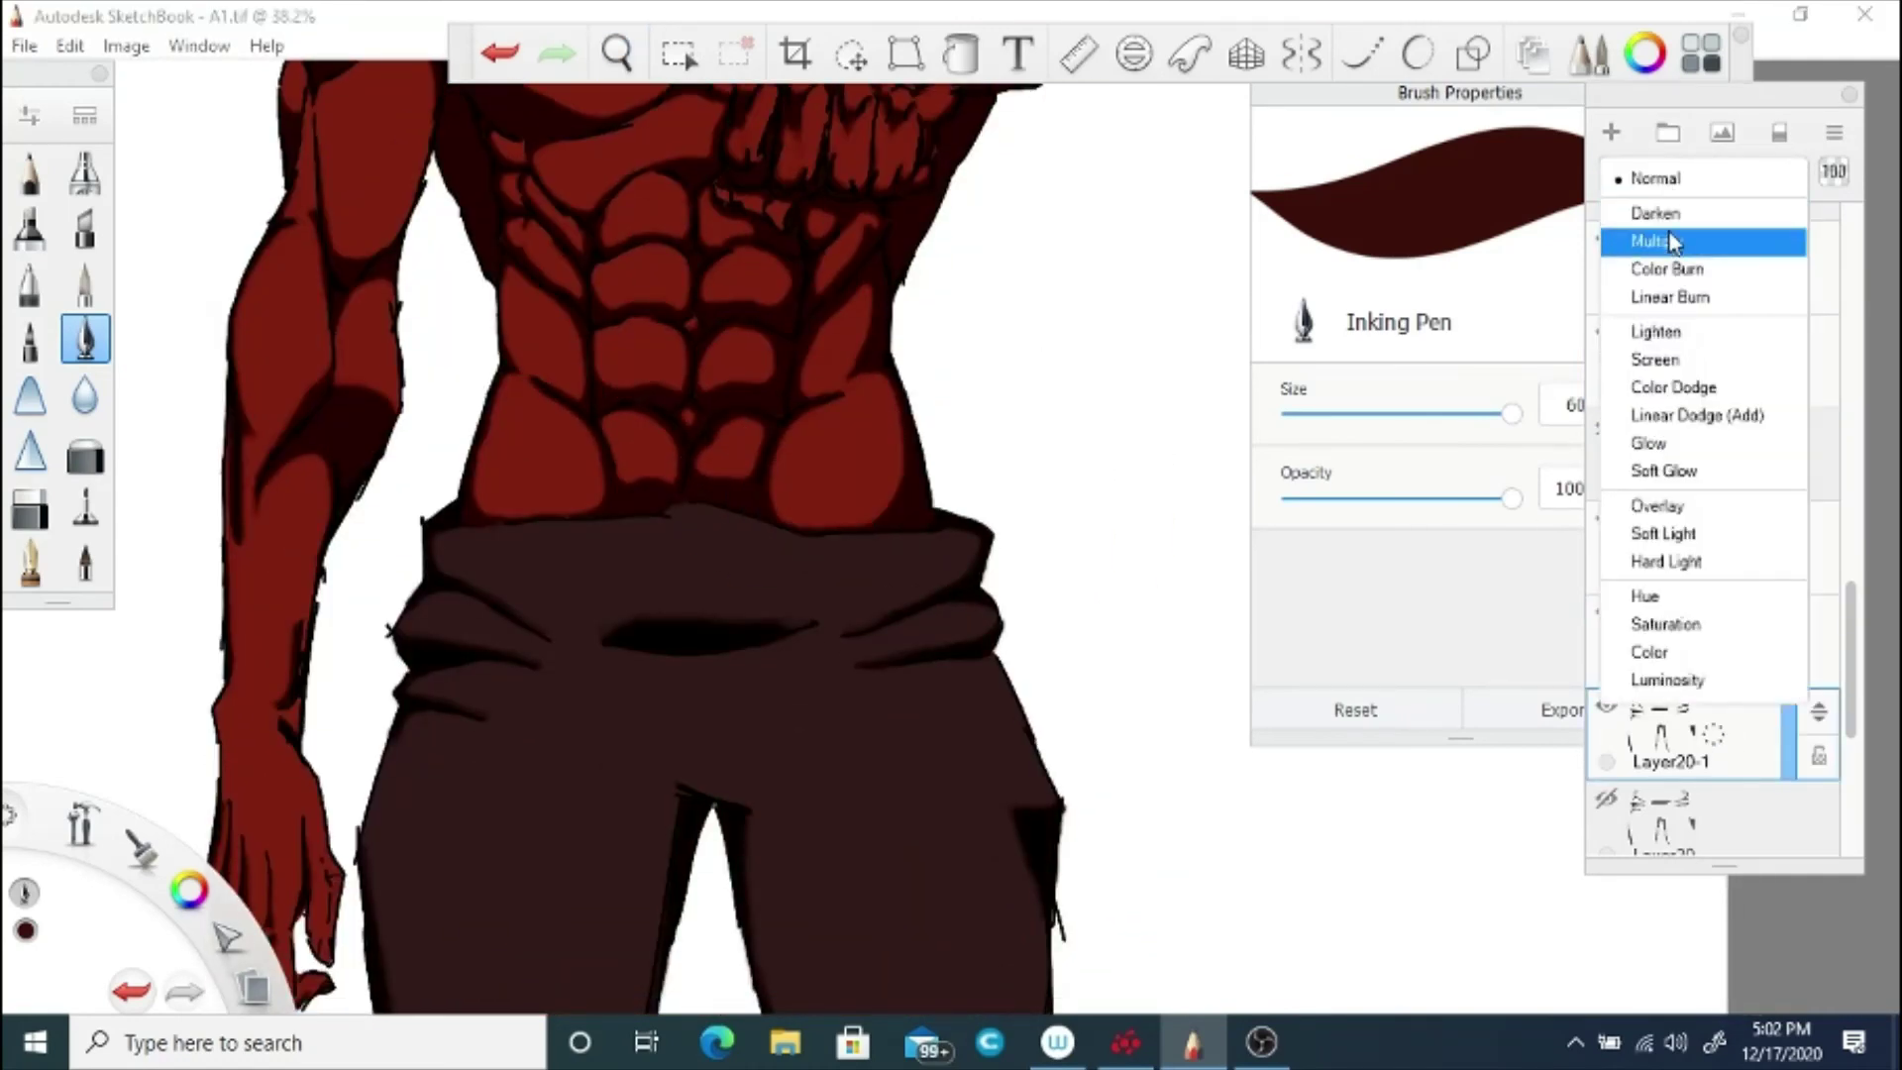
pyautogui.click(1674, 217)
pyautogui.click(1672, 178)
pyautogui.click(1664, 535)
pyautogui.click(1667, 175)
pyautogui.click(1666, 560)
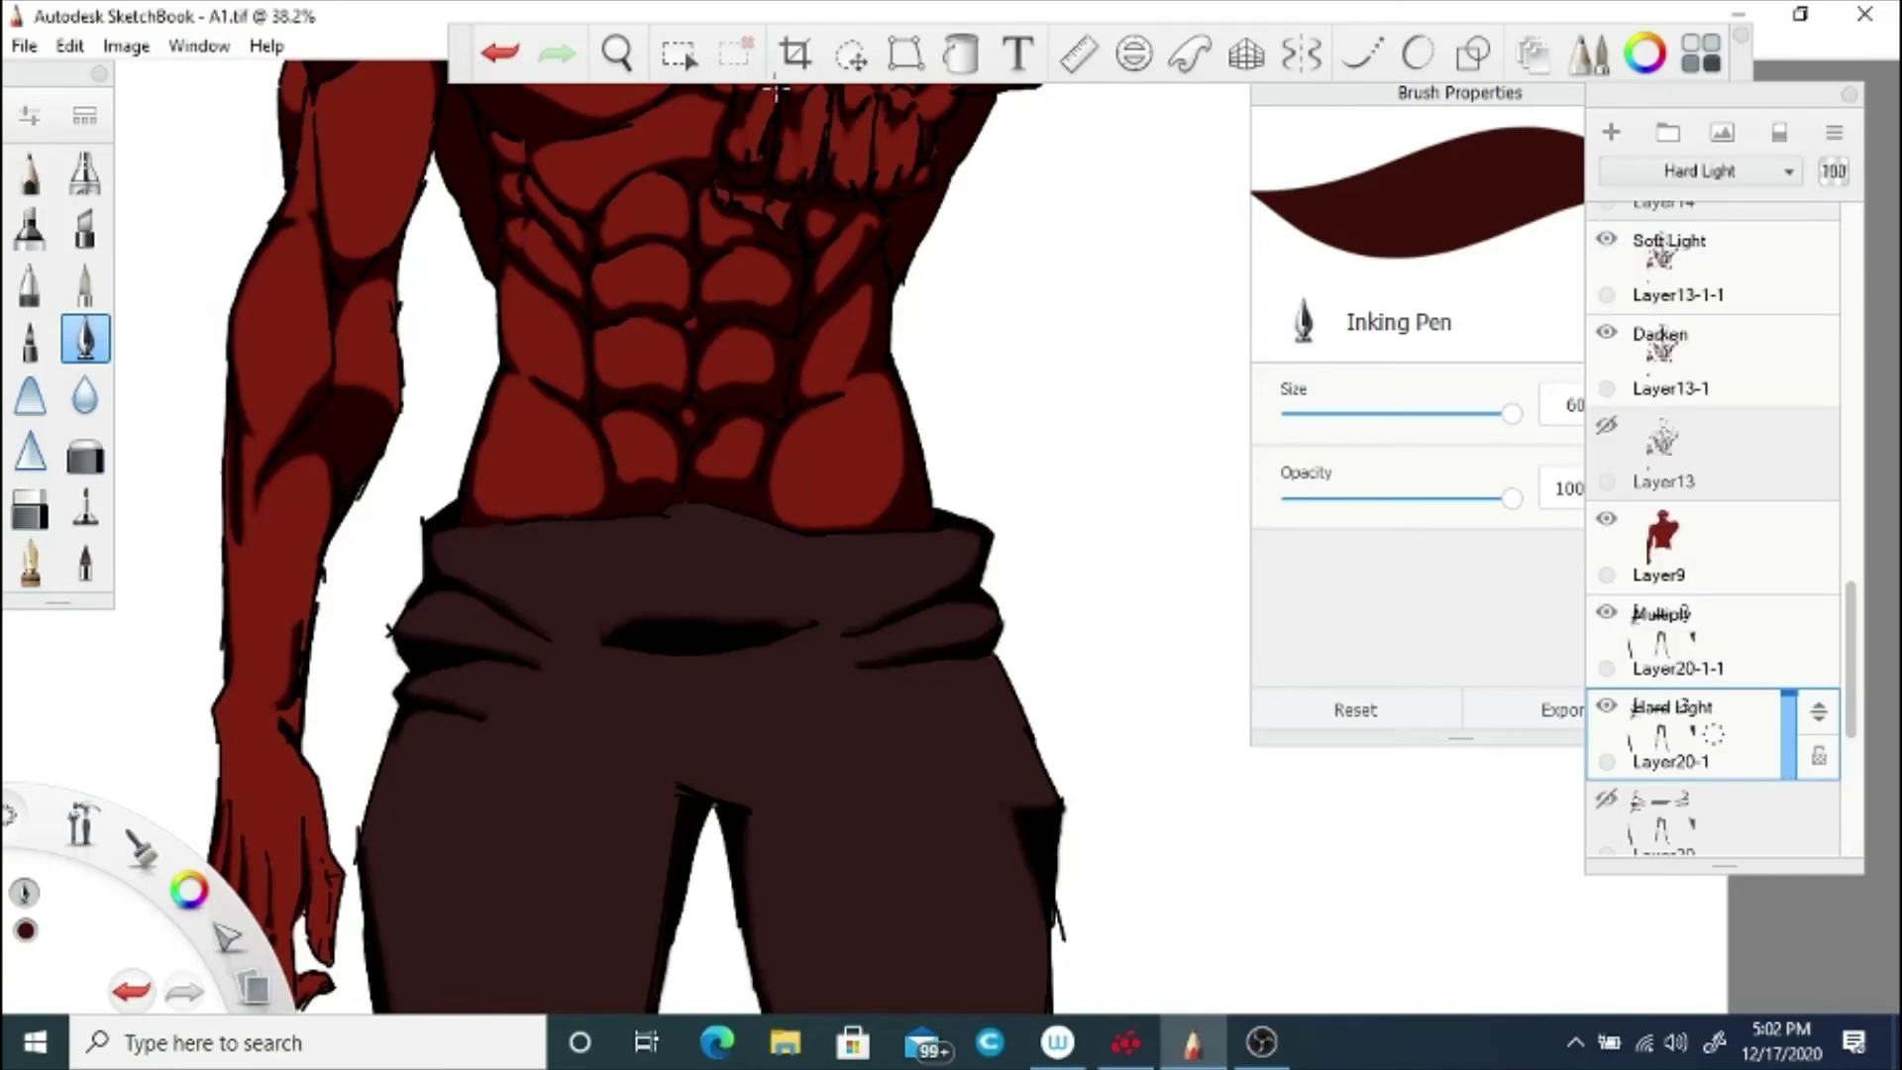
# Step: Look over the figure's shading from head to trousers and save the drawing
pyautogui.click(616, 54)
pyautogui.moveTo(662, 237); pyautogui.dragTo(624, 259)
pyautogui.moveTo(644, 247); pyautogui.dragTo(643, 594)
pyautogui.click(771, 466)
pyautogui.press('space')
pyautogui.moveTo(632, 465); pyautogui.dragTo(675, 494)
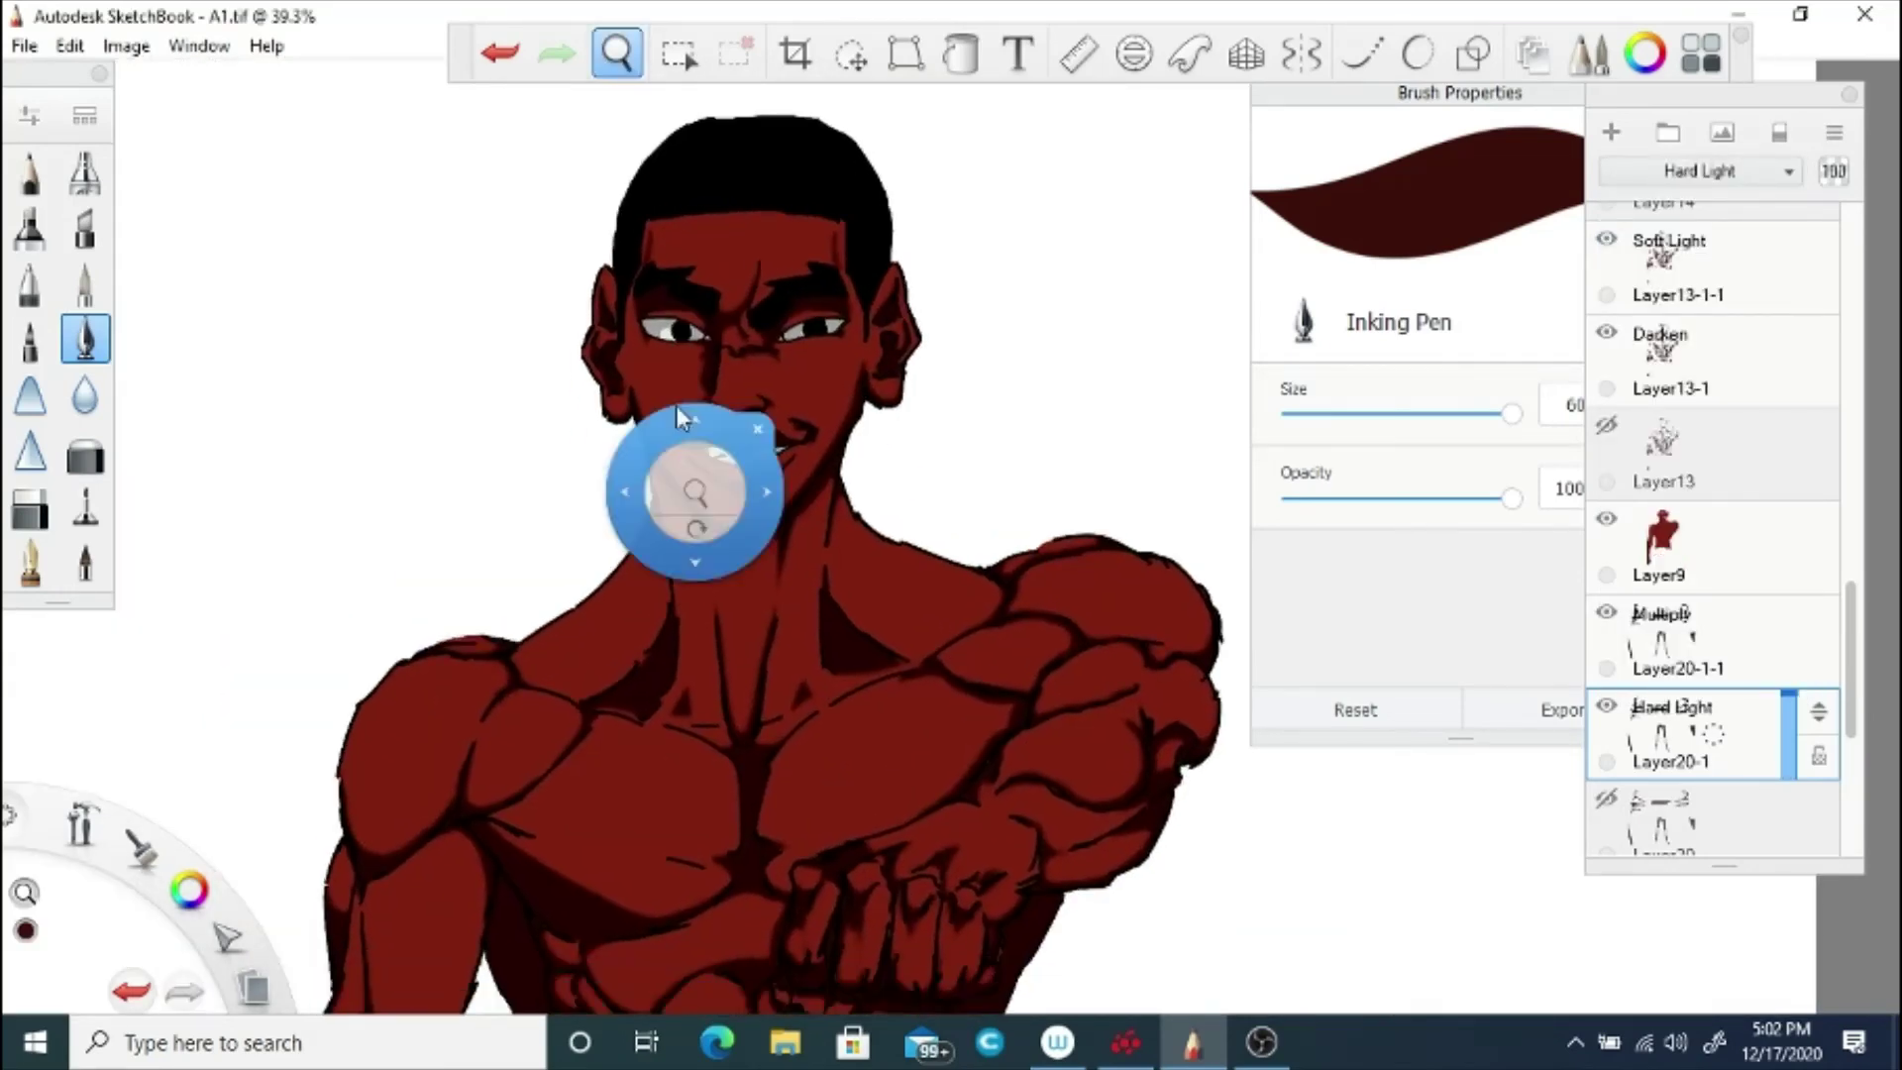
pyautogui.moveTo(675, 416); pyautogui.dragTo(634, 594)
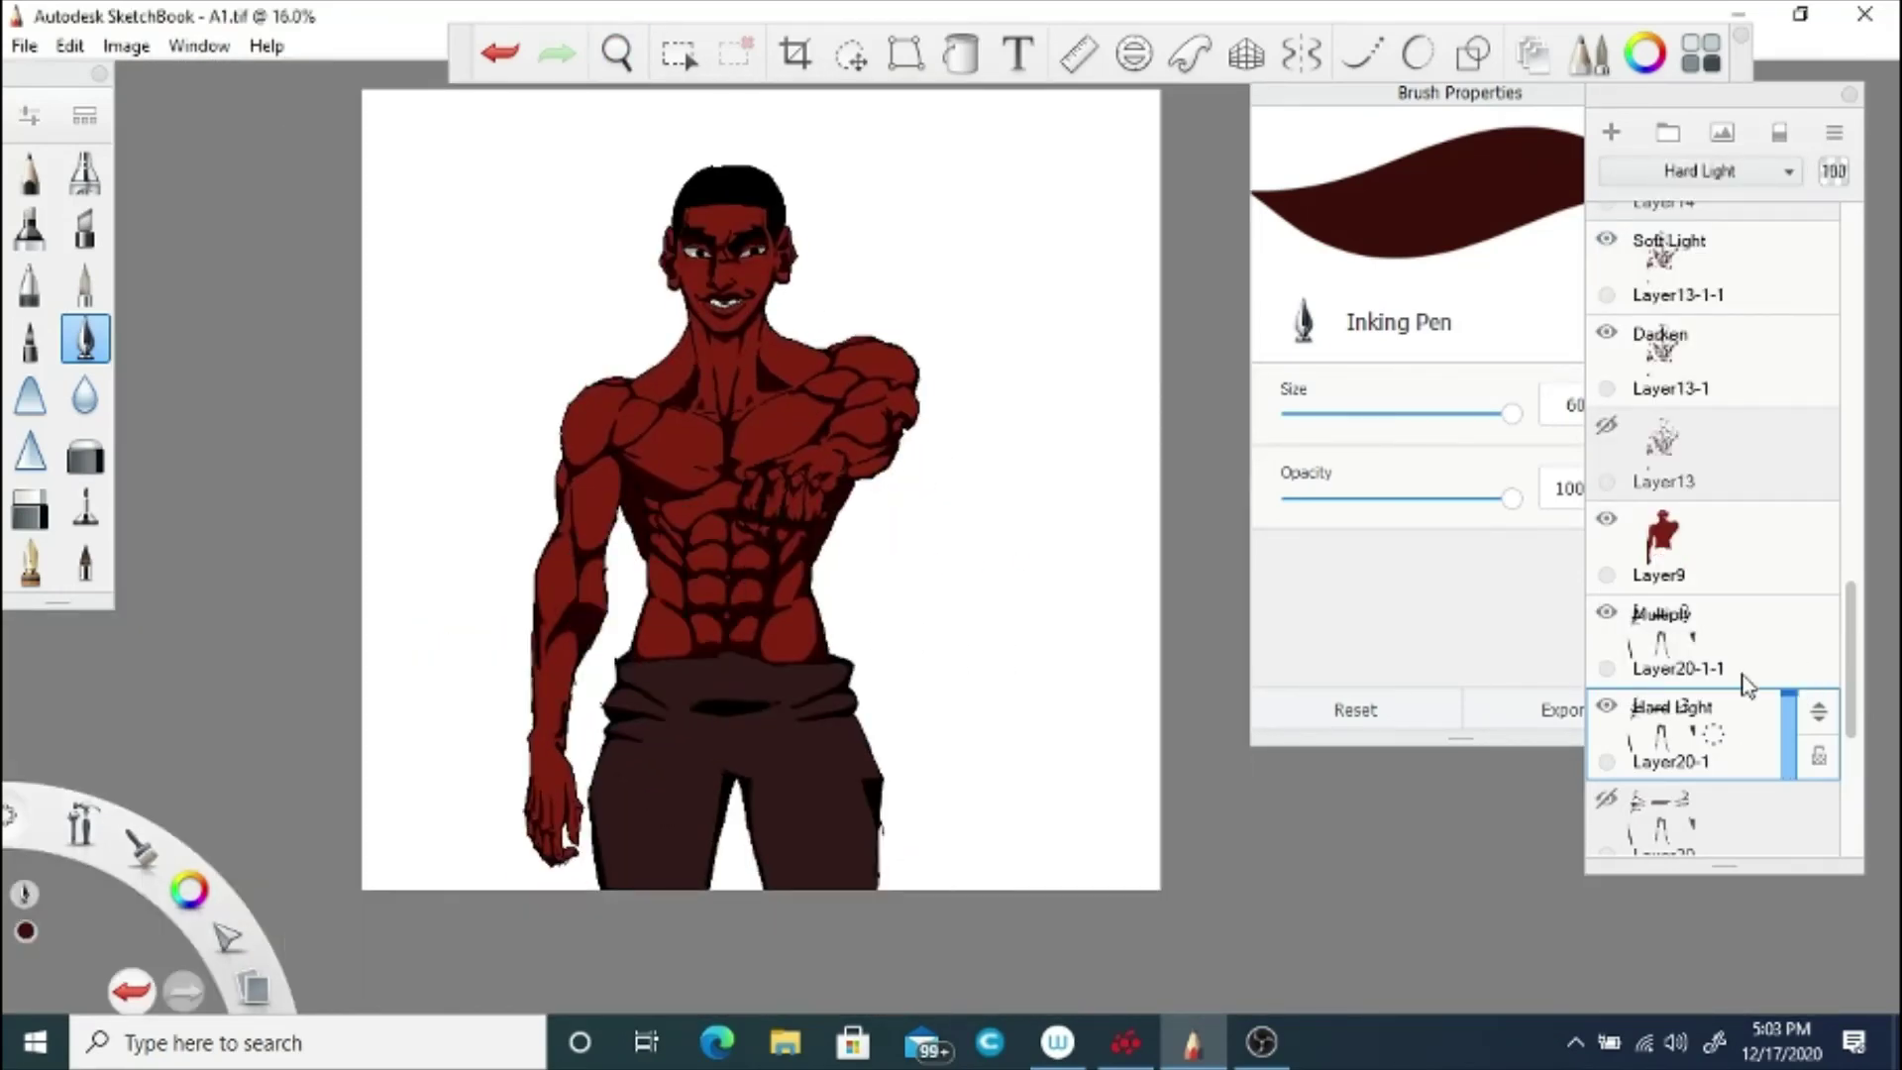
pyautogui.click(24, 45)
pyautogui.click(59, 218)
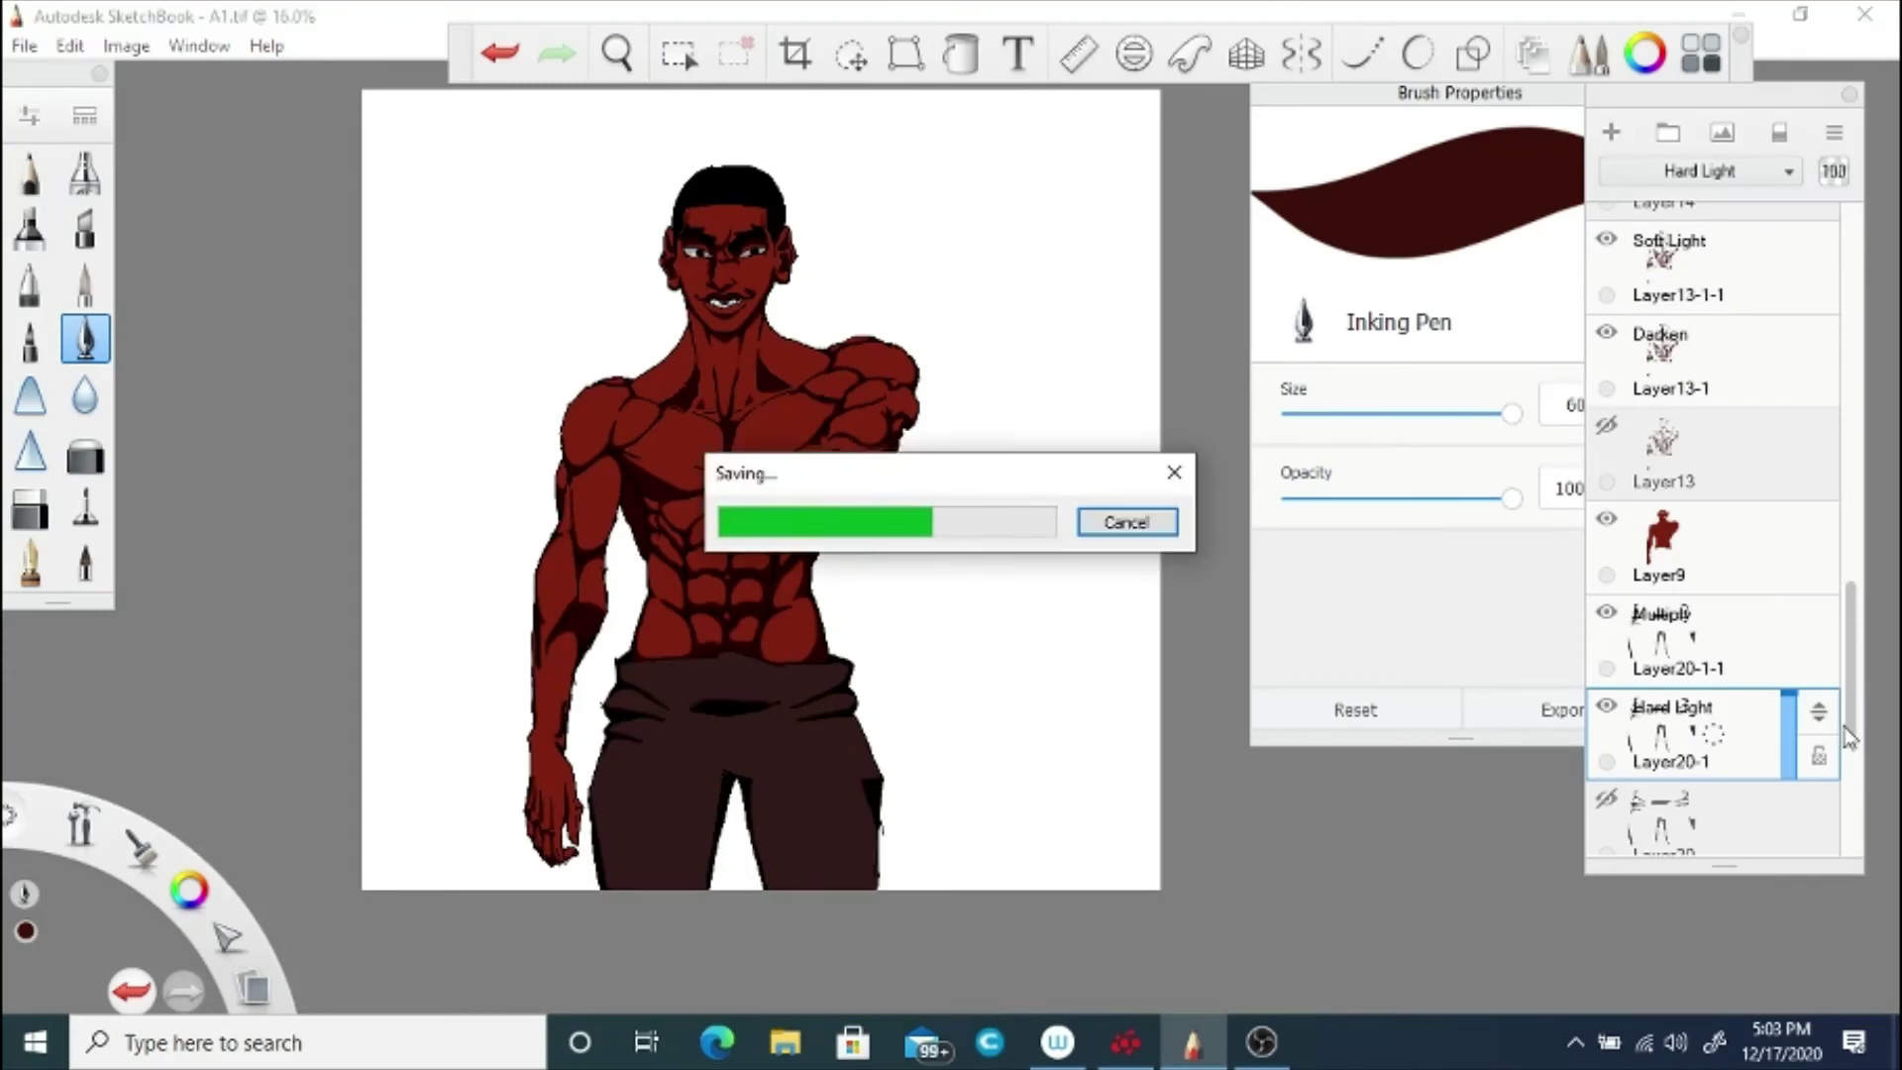
# Step: Add a new layer directly above the spire sketch layer Layer17
pyautogui.scroll(-5, 1857, 681)
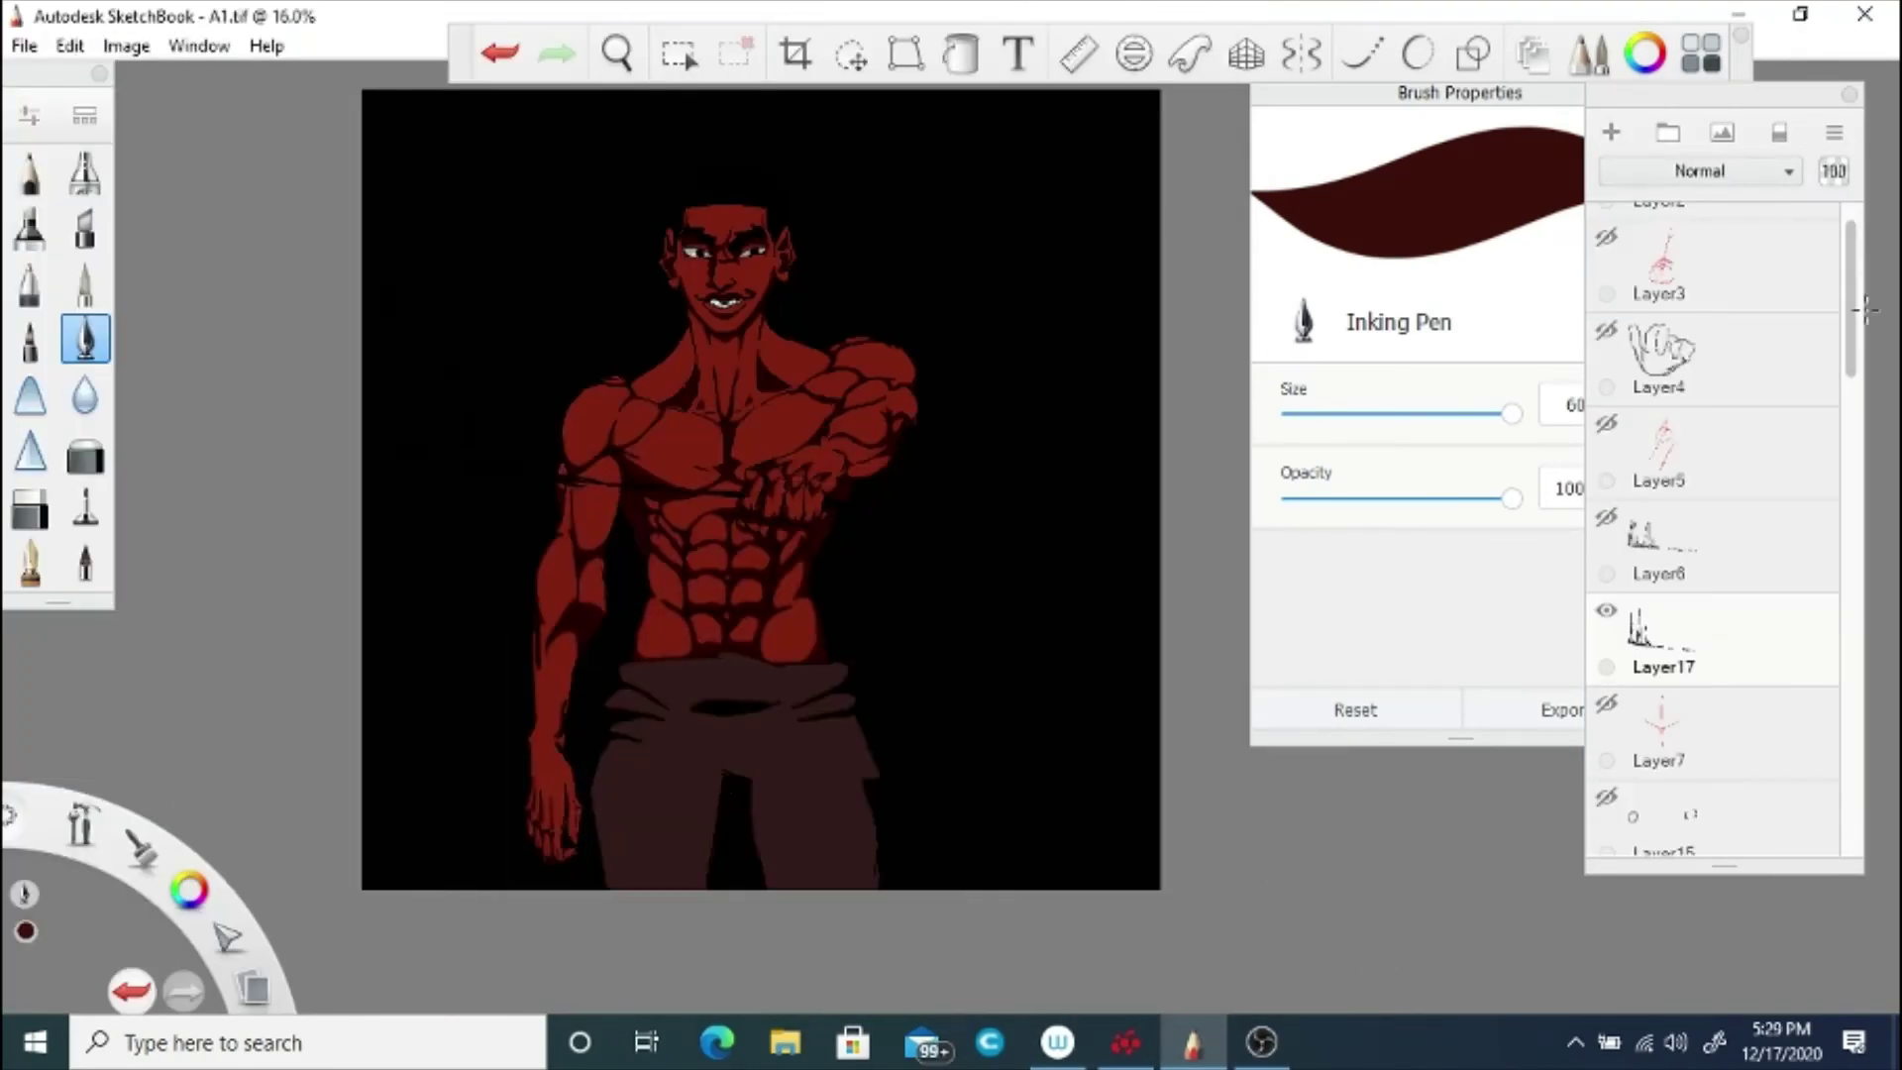
pyautogui.moveTo(1818, 715); pyautogui.dragTo(1818, 848)
pyautogui.click(1607, 586)
pyautogui.moveTo(1849, 748); pyautogui.dragTo(1859, 296)
pyautogui.click(1724, 515)
pyautogui.moveTo(1722, 511); pyautogui.dragTo(1719, 436)
# Step: Lower the opacity of the spire sketch layer Layer17 to 30
pyautogui.press('space')
pyautogui.moveTo(678, 342); pyautogui.dragTo(757, 565)
pyautogui.click(1762, 624)
pyautogui.click(1788, 624)
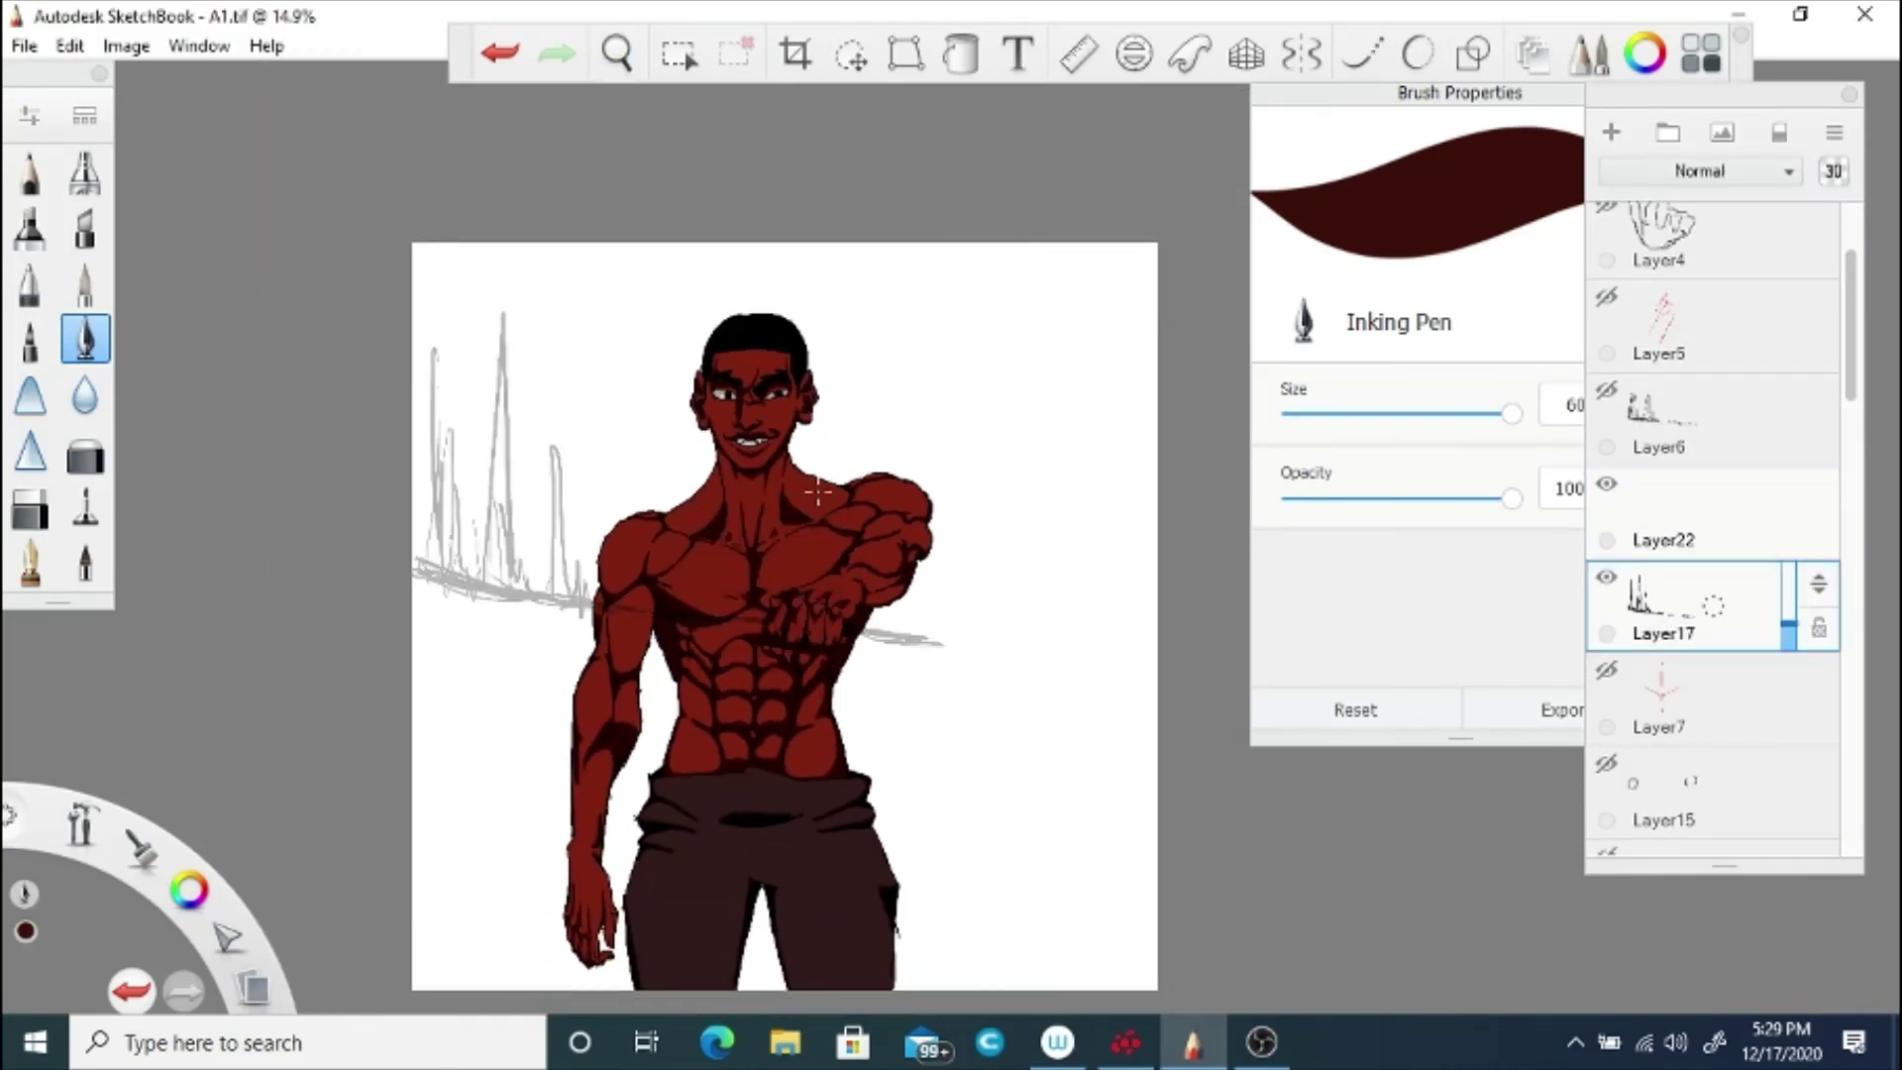
# Step: Set the pen colour to black and sketch loose curved shapes beside the head and outstretched arm on Layer22
pyautogui.click(193, 892)
pyautogui.click(195, 809)
pyautogui.click(499, 53)
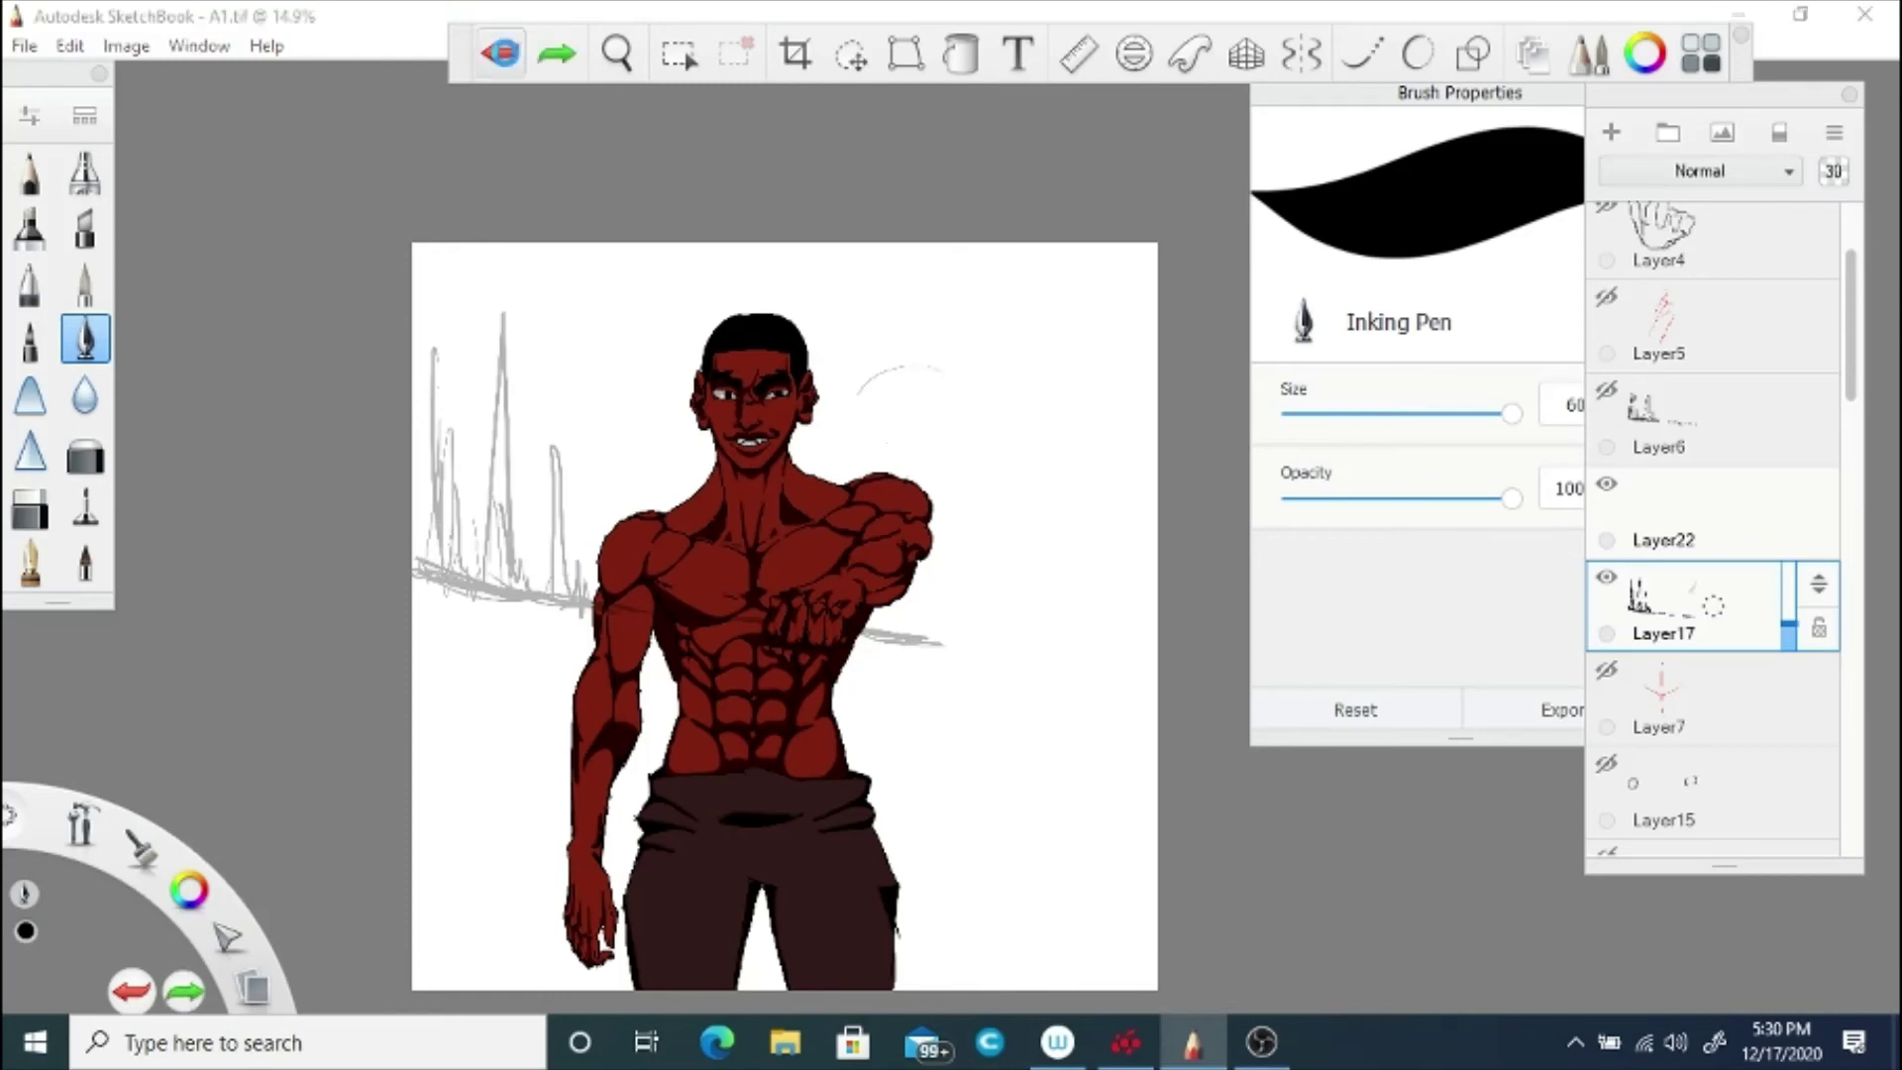
pyautogui.click(1711, 495)
pyautogui.click(499, 53)
pyautogui.click(1710, 482)
pyautogui.moveTo(842, 433); pyautogui.dragTo(901, 427)
pyautogui.moveTo(902, 427); pyautogui.dragTo(888, 509)
pyautogui.moveTo(840, 421)
pyautogui.mouseDown()
pyautogui.moveTo(976, 555)
pyautogui.moveTo(991, 708)
pyautogui.mouseUp()
# Step: Sketch flowing lines from the waist and around the arm, plus rough spires behind the other shoulder, on Layer22
pyautogui.moveTo(760, 659)
pyautogui.mouseDown()
pyautogui.moveTo(728, 790)
pyautogui.moveTo(614, 921)
pyautogui.mouseUp()
pyautogui.moveTo(833, 694); pyautogui.dragTo(1082, 877)
pyautogui.moveTo(1020, 842); pyautogui.dragTo(1095, 989)
pyautogui.moveTo(832, 699); pyautogui.dragTo(1031, 989)
pyautogui.moveTo(968, 565); pyautogui.dragTo(908, 629)
pyautogui.moveTo(1034, 479); pyautogui.dragTo(953, 563)
pyautogui.moveTo(1070, 418); pyautogui.dragTo(986, 582)
pyautogui.moveTo(574, 592)
pyautogui.mouseDown()
pyautogui.moveTo(485, 252)
pyautogui.moveTo(435, 575)
pyautogui.moveTo(594, 599)
pyautogui.mouseUp()
# Step: Compare the background sketches on Layer17 and Layer22 and hide both layers
pyautogui.click(1605, 577)
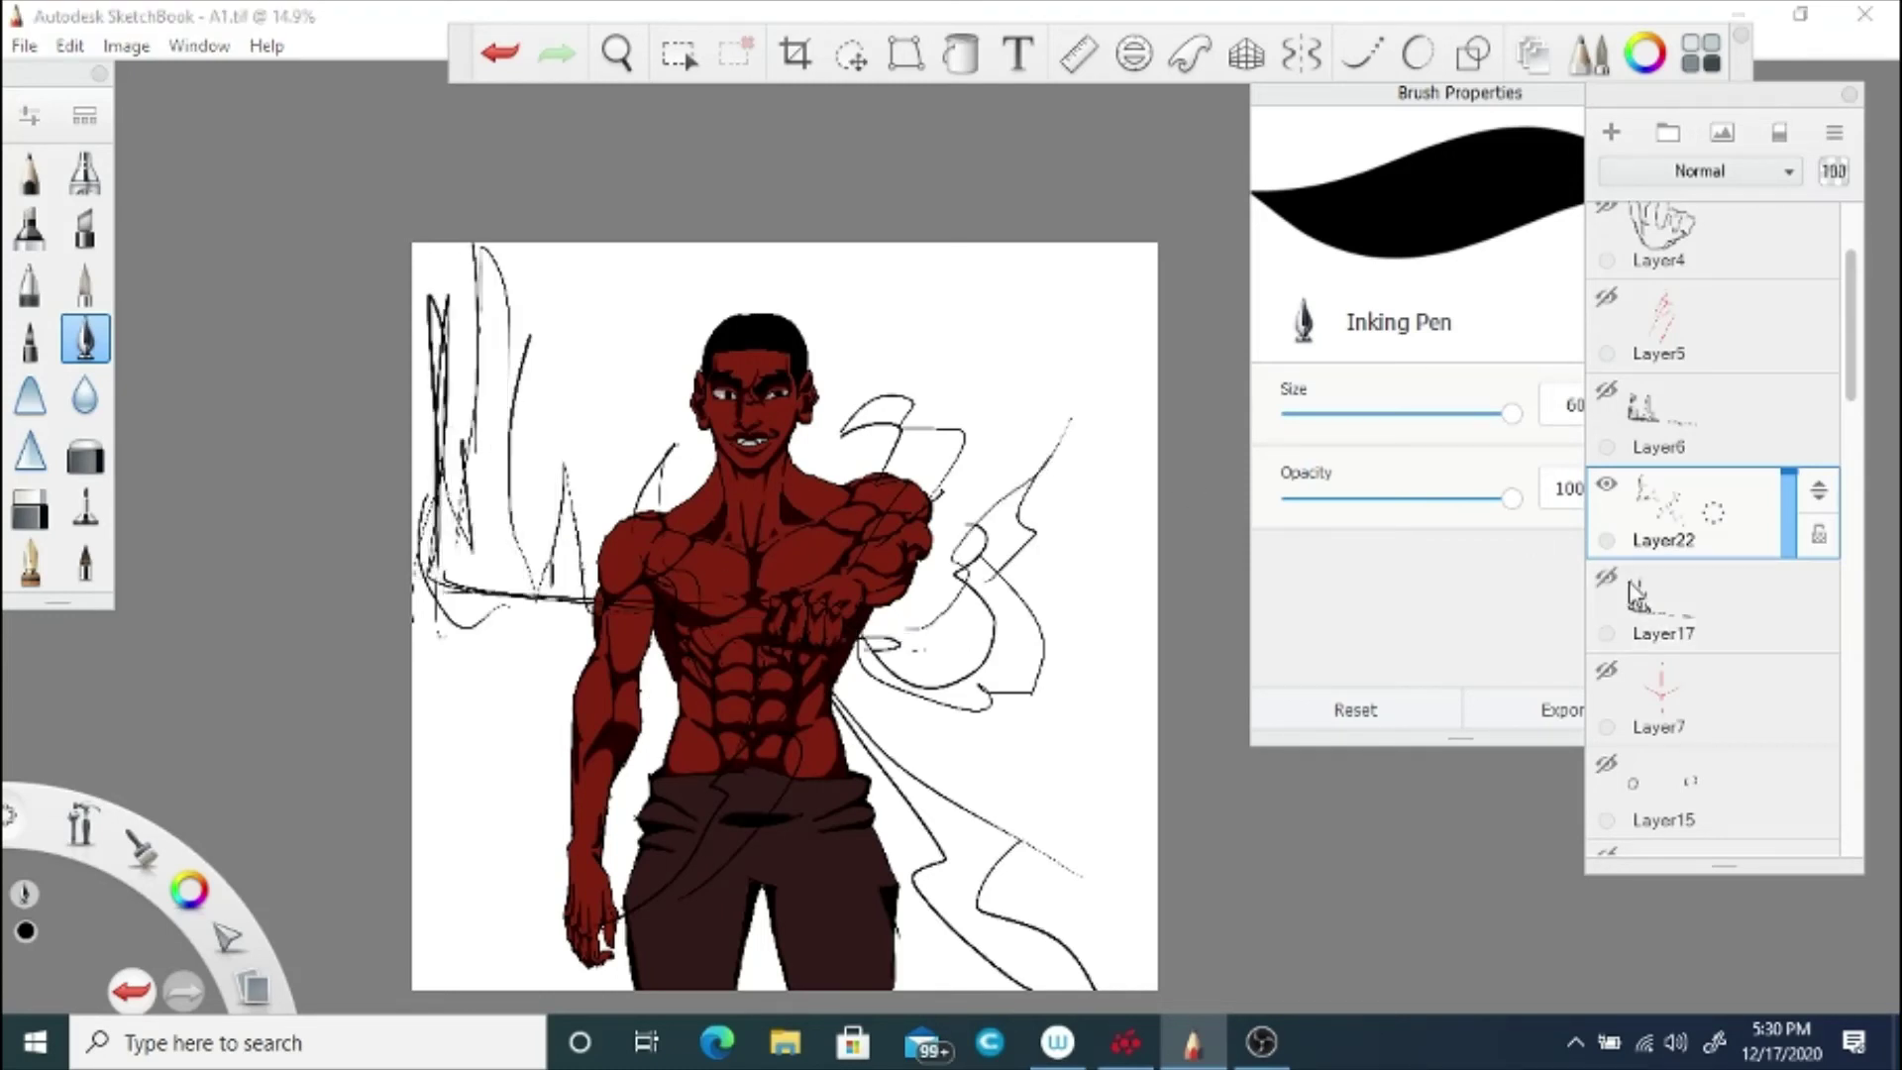
pyautogui.click(1609, 581)
pyautogui.click(1611, 489)
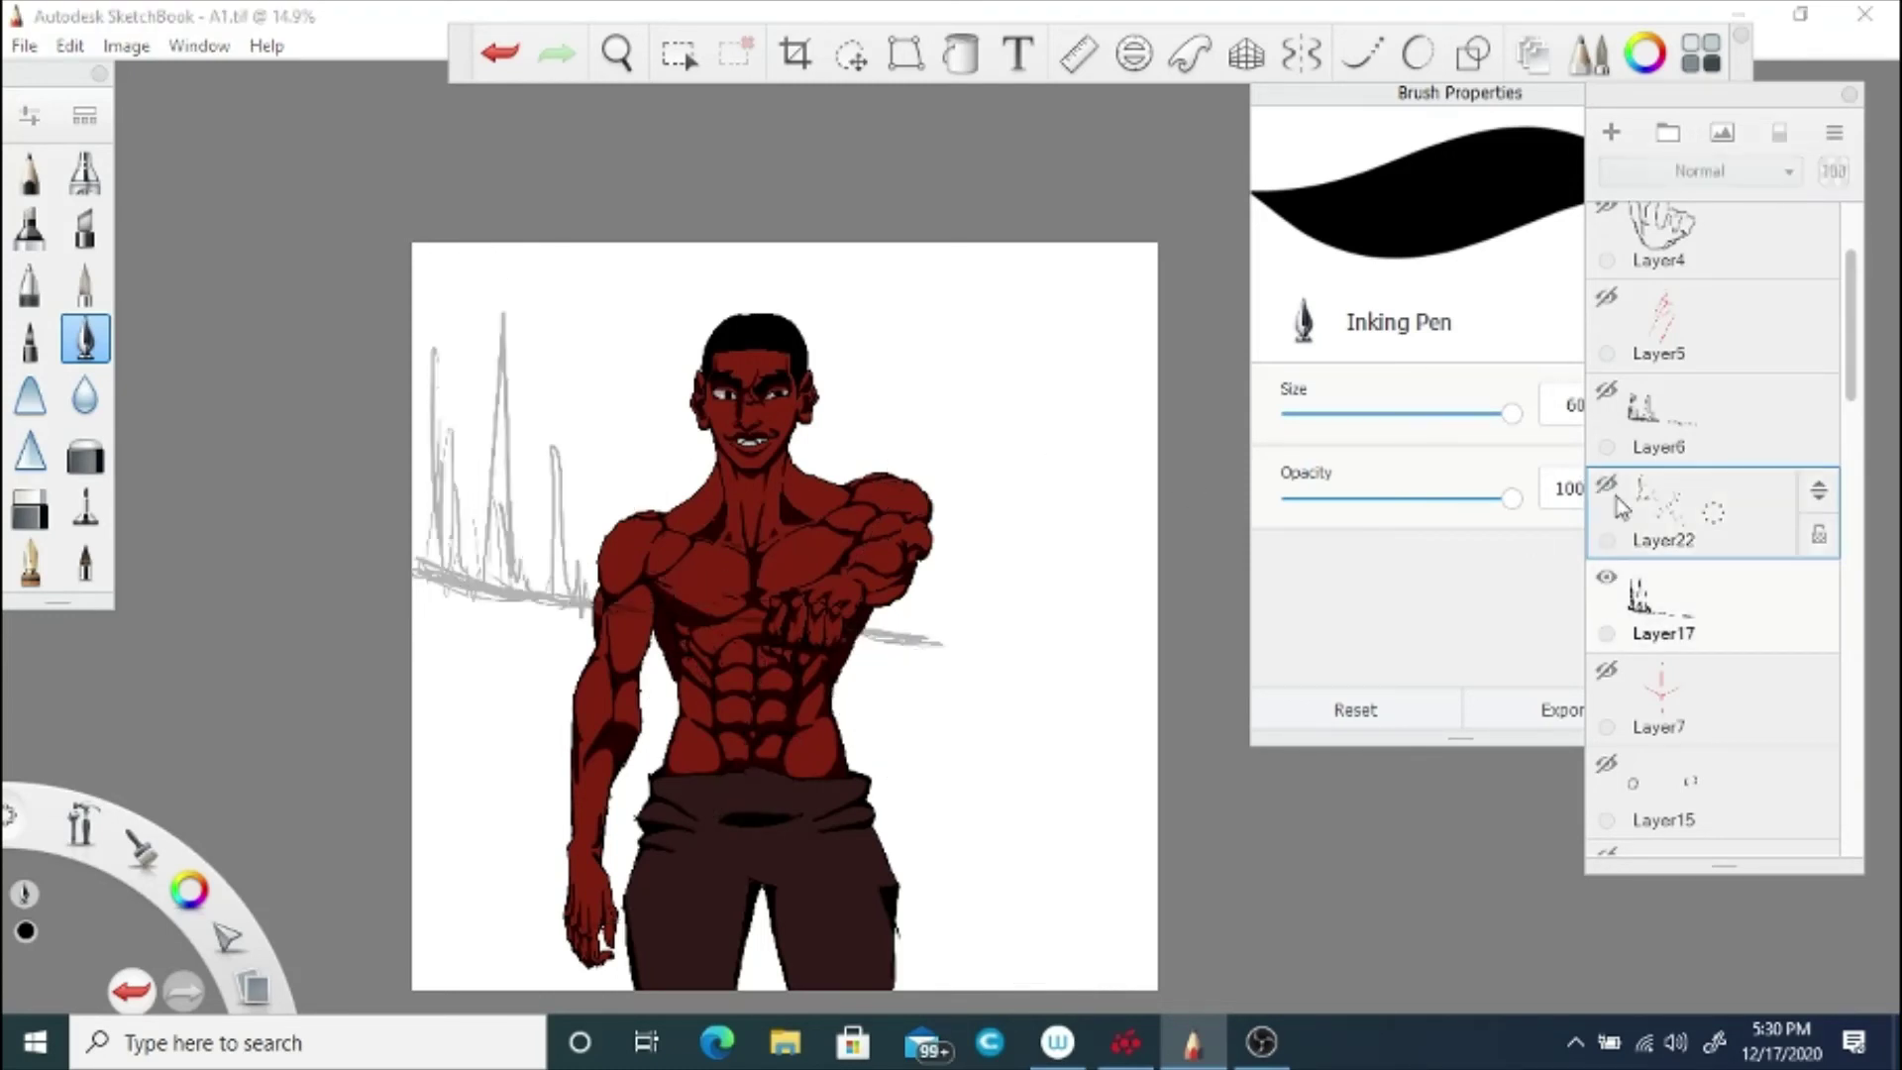
pyautogui.click(1606, 579)
# Step: Show the hair layer Layer19-1, duplicate it, and hide Layer19-1 and Layer19
pyautogui.moveTo(1851, 353); pyautogui.dragTo(1851, 531)
pyautogui.click(1608, 396)
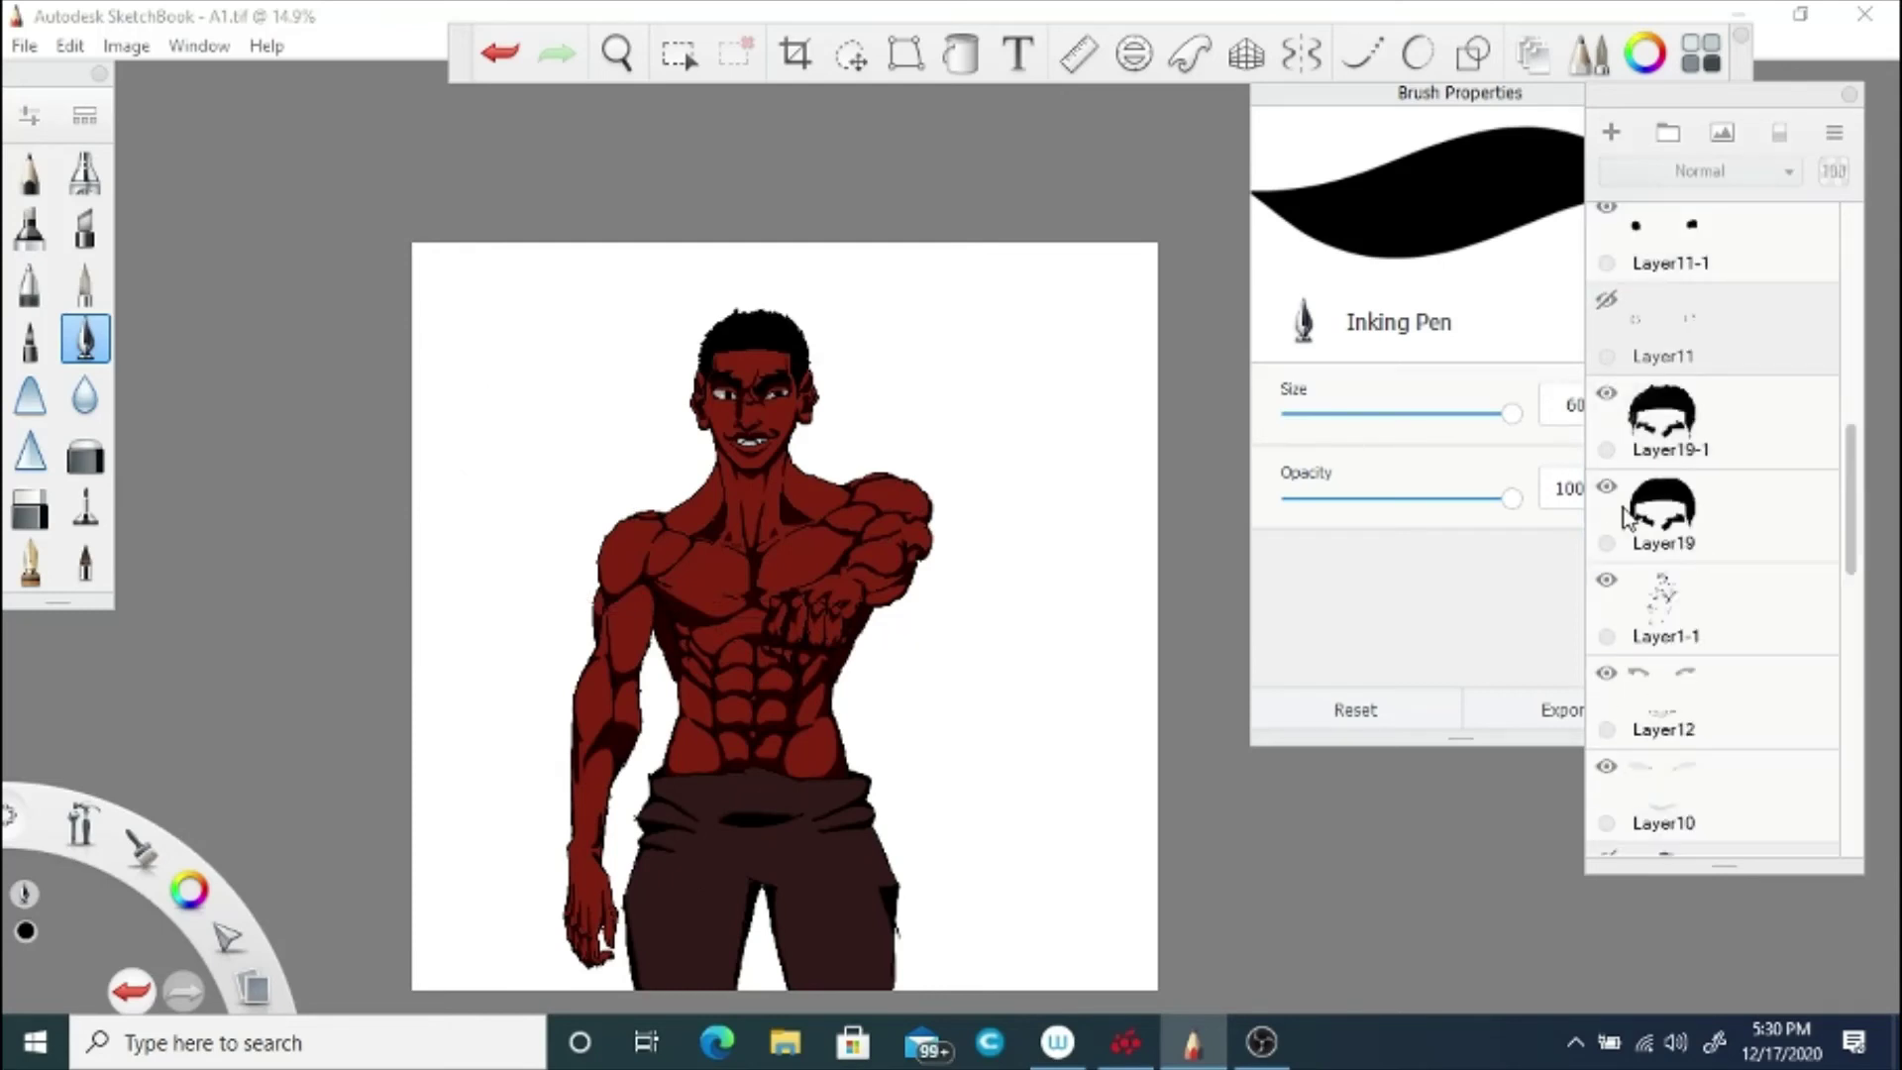
pyautogui.moveTo(1714, 422); pyautogui.dragTo(1668, 357)
pyautogui.click(1606, 487)
pyautogui.click(1609, 581)
# Step: With the hair copy at 47 opacity, outline and fill spiky curls around the head, and restore its opacity to 100
pyautogui.press('space')
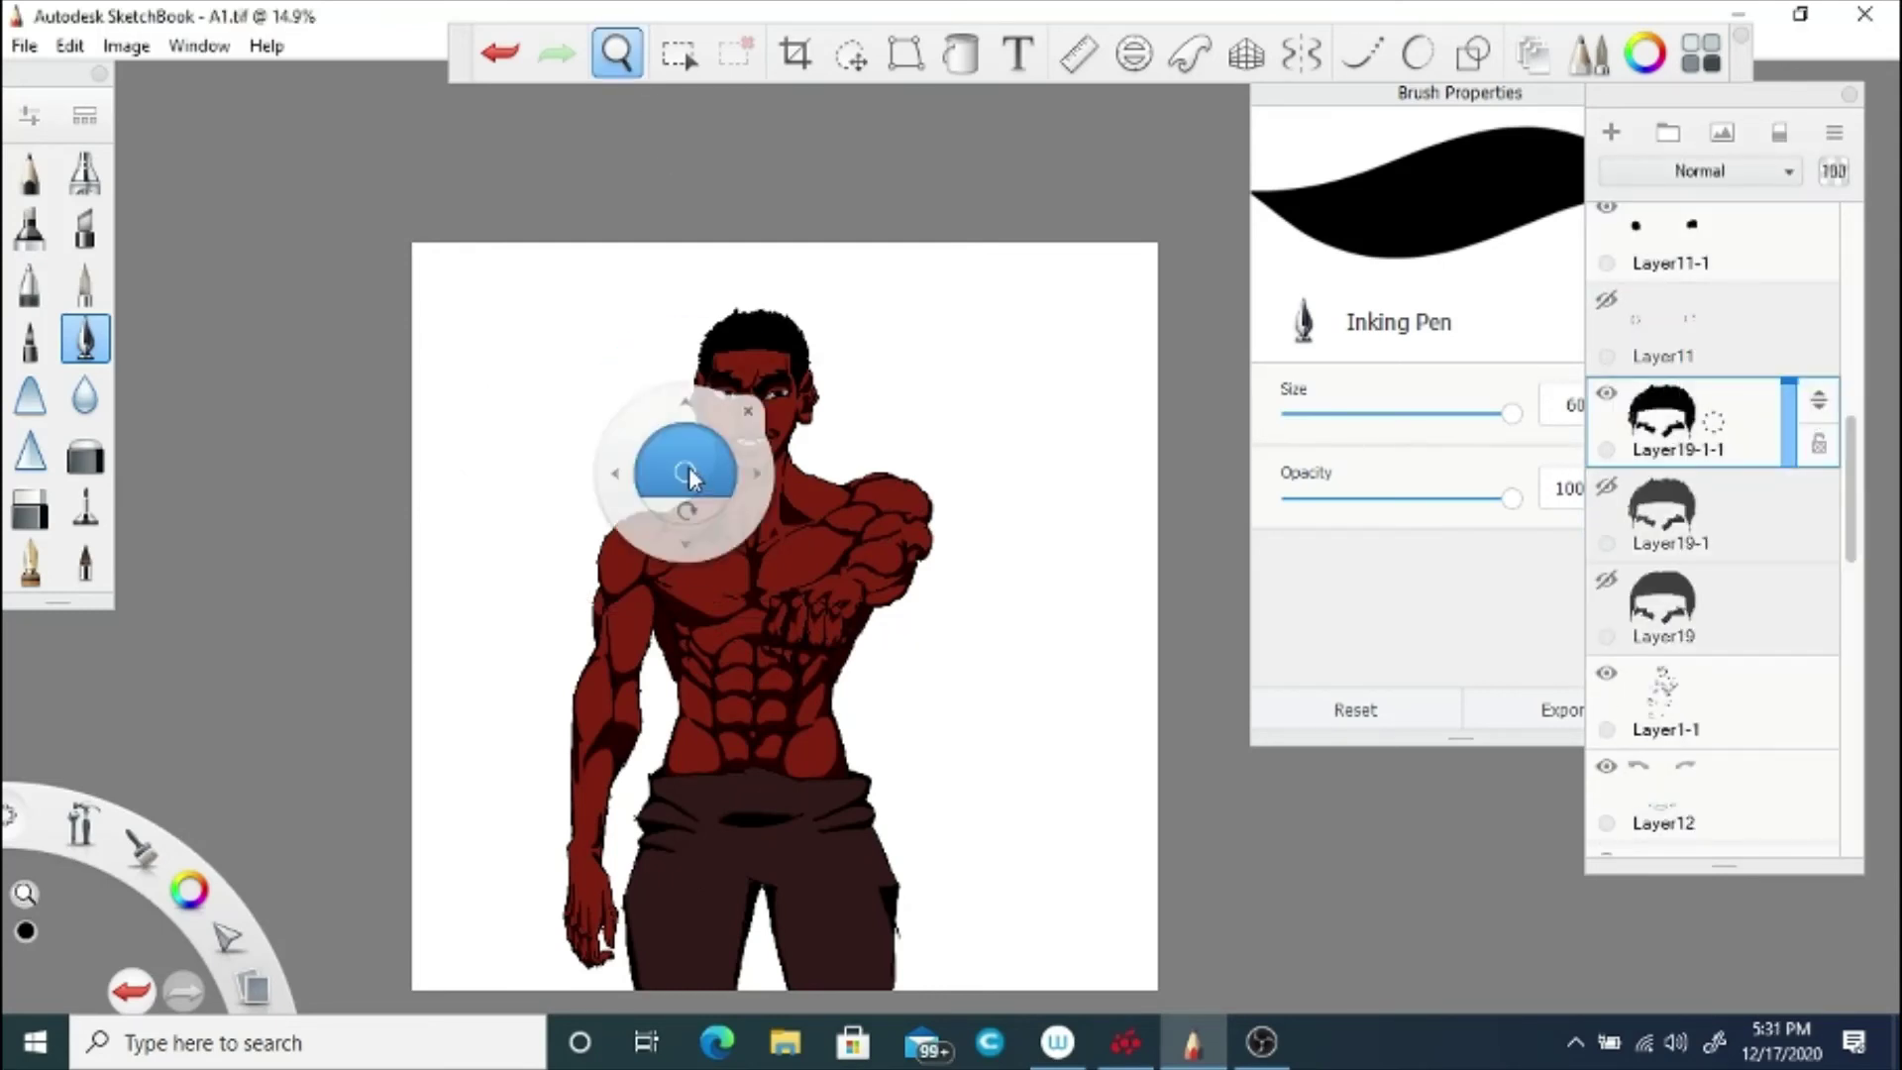
pyautogui.moveTo(692, 475); pyautogui.dragTo(767, 470)
pyautogui.click(1788, 426)
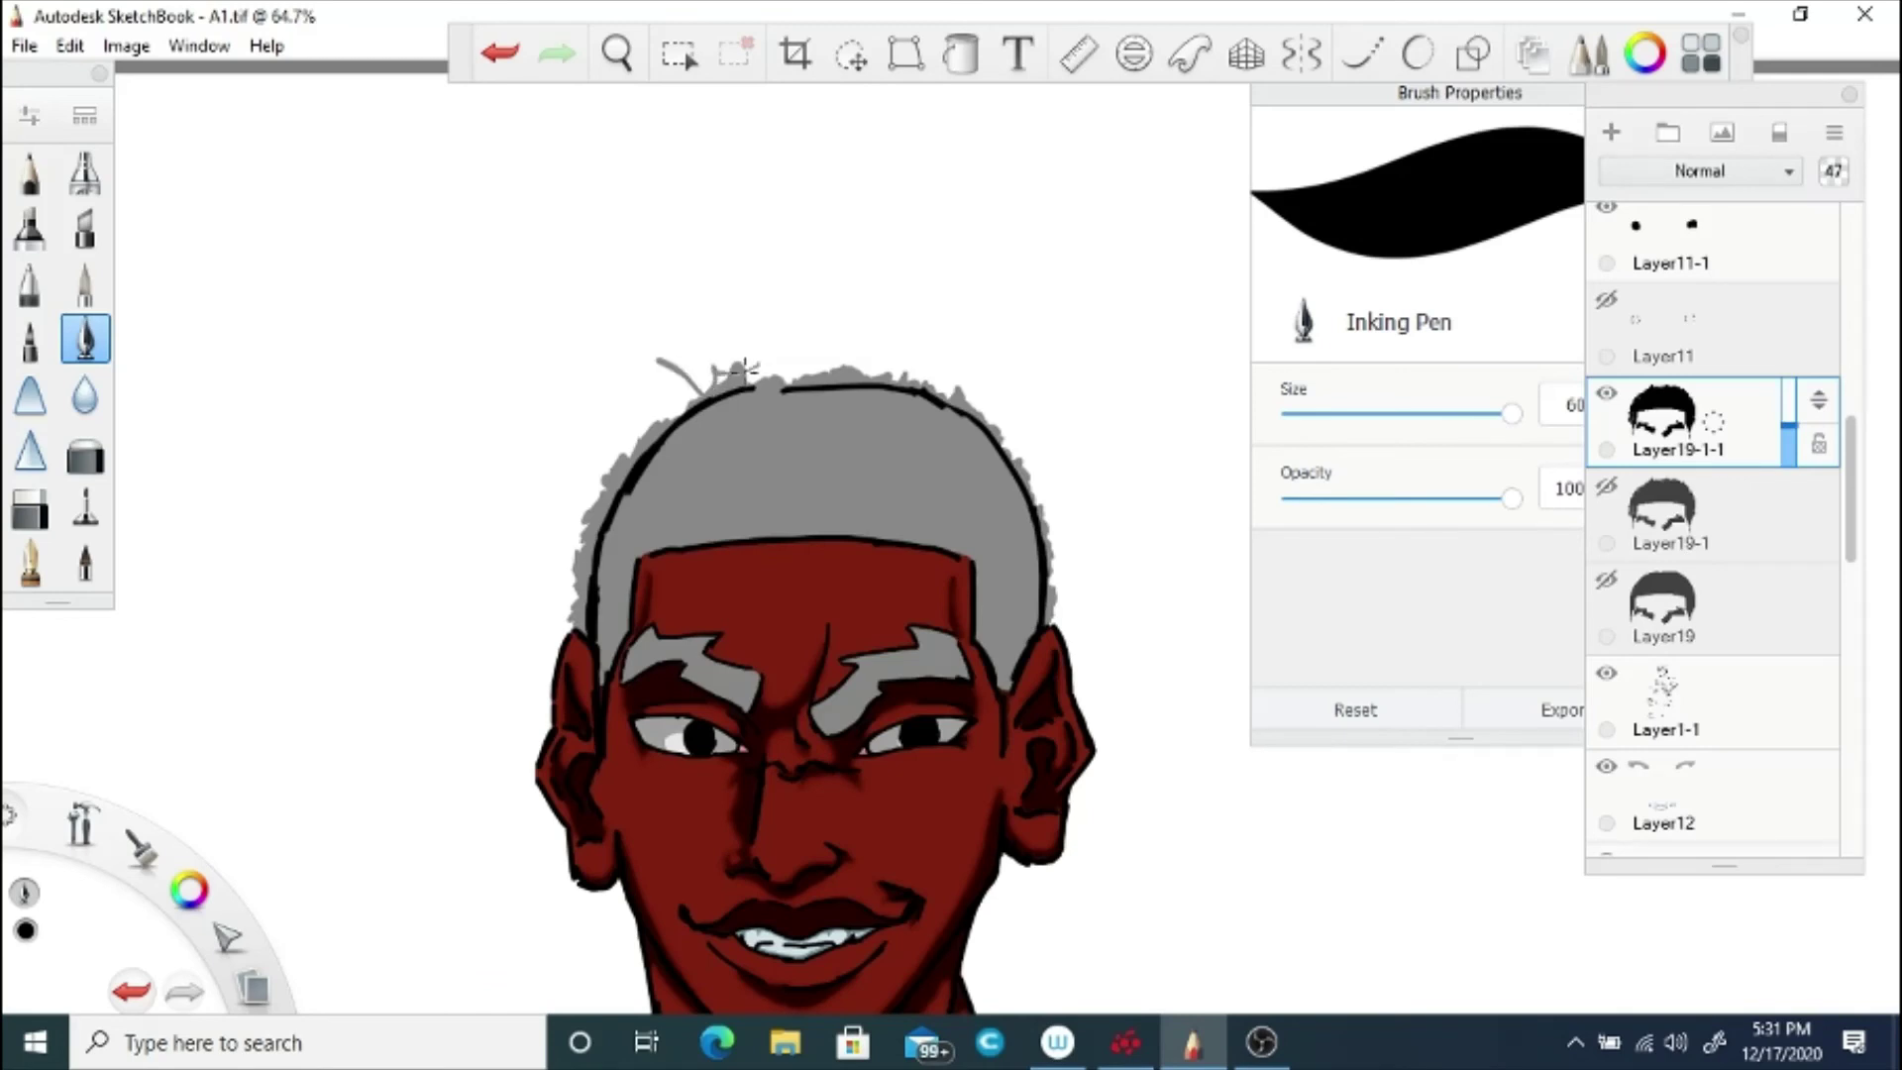
pyautogui.moveTo(748, 369)
pyautogui.mouseDown()
pyautogui.moveTo(865, 351)
pyautogui.moveTo(1047, 445)
pyautogui.moveTo(1082, 484)
pyautogui.moveTo(1084, 595)
pyautogui.mouseUp()
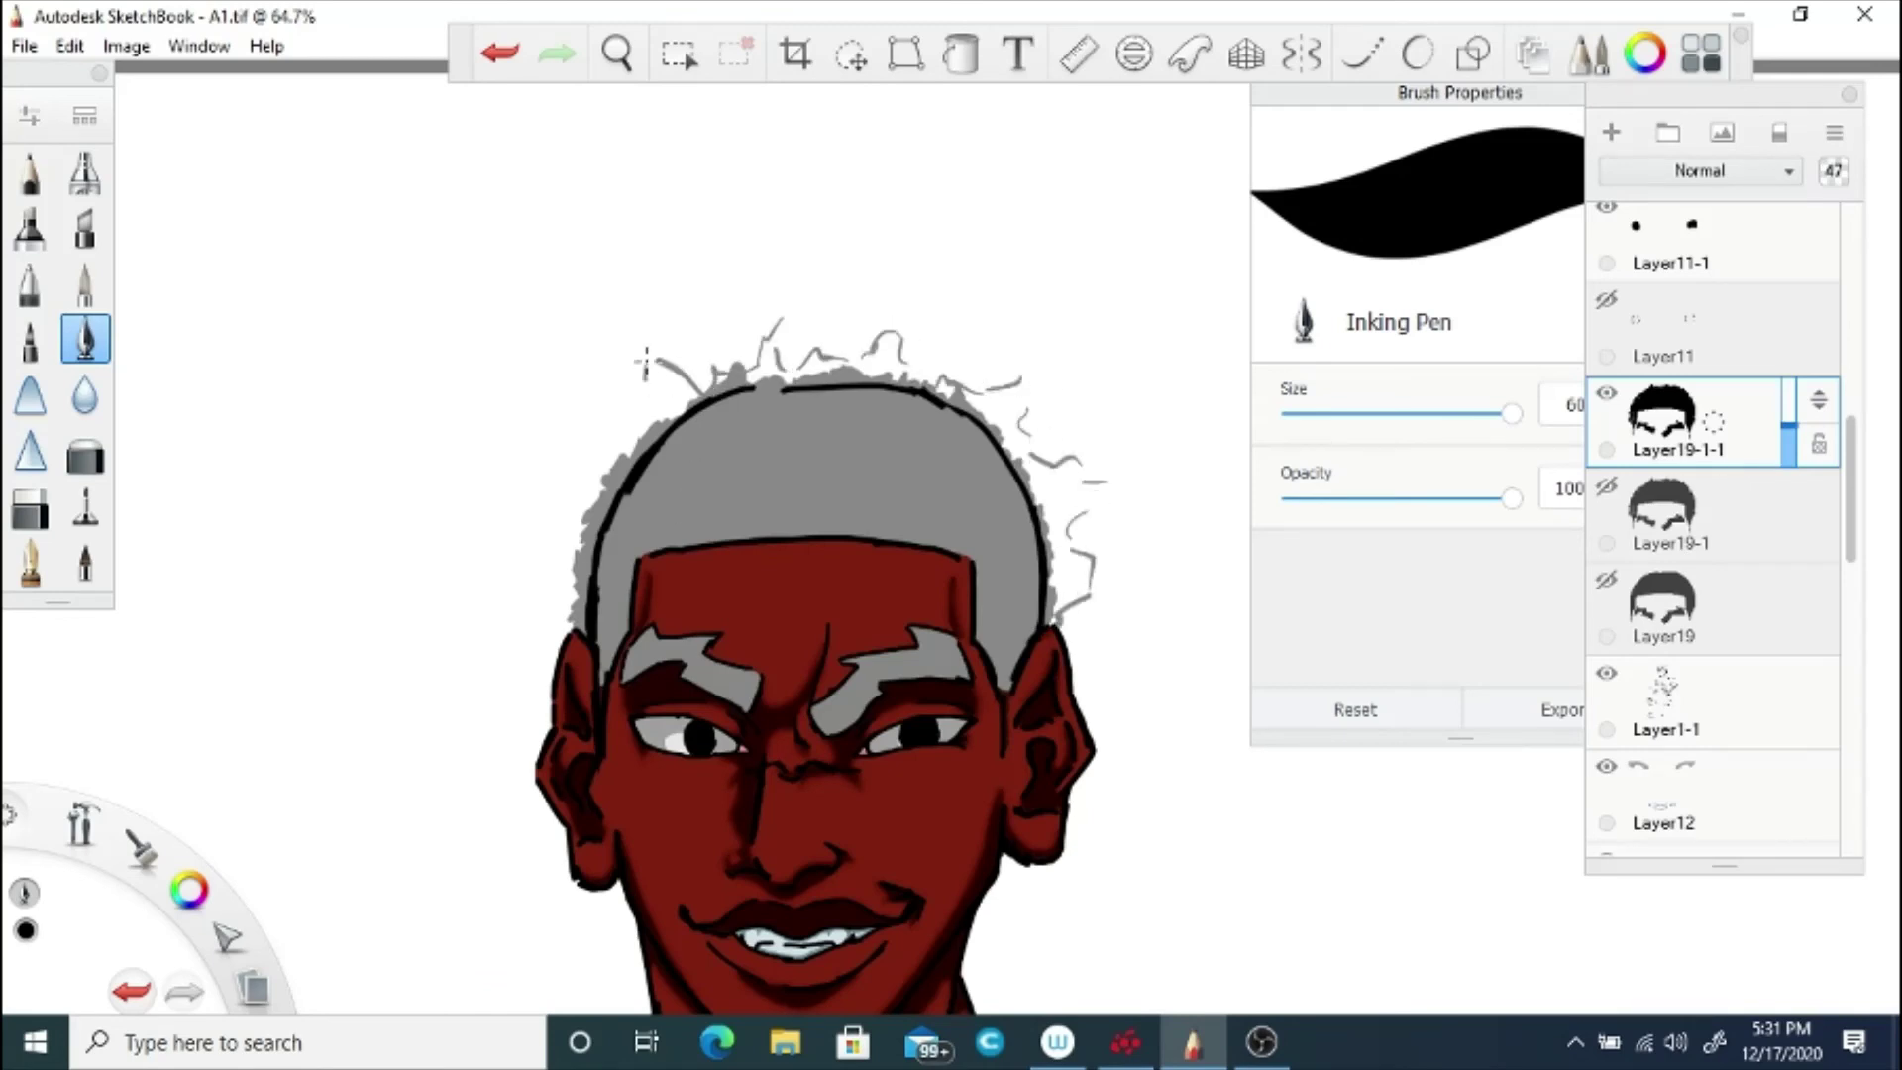
pyautogui.moveTo(645, 363)
pyautogui.mouseDown()
pyautogui.moveTo(585, 420)
pyautogui.moveTo(576, 499)
pyautogui.moveTo(544, 541)
pyautogui.moveTo(603, 454)
pyautogui.mouseUp()
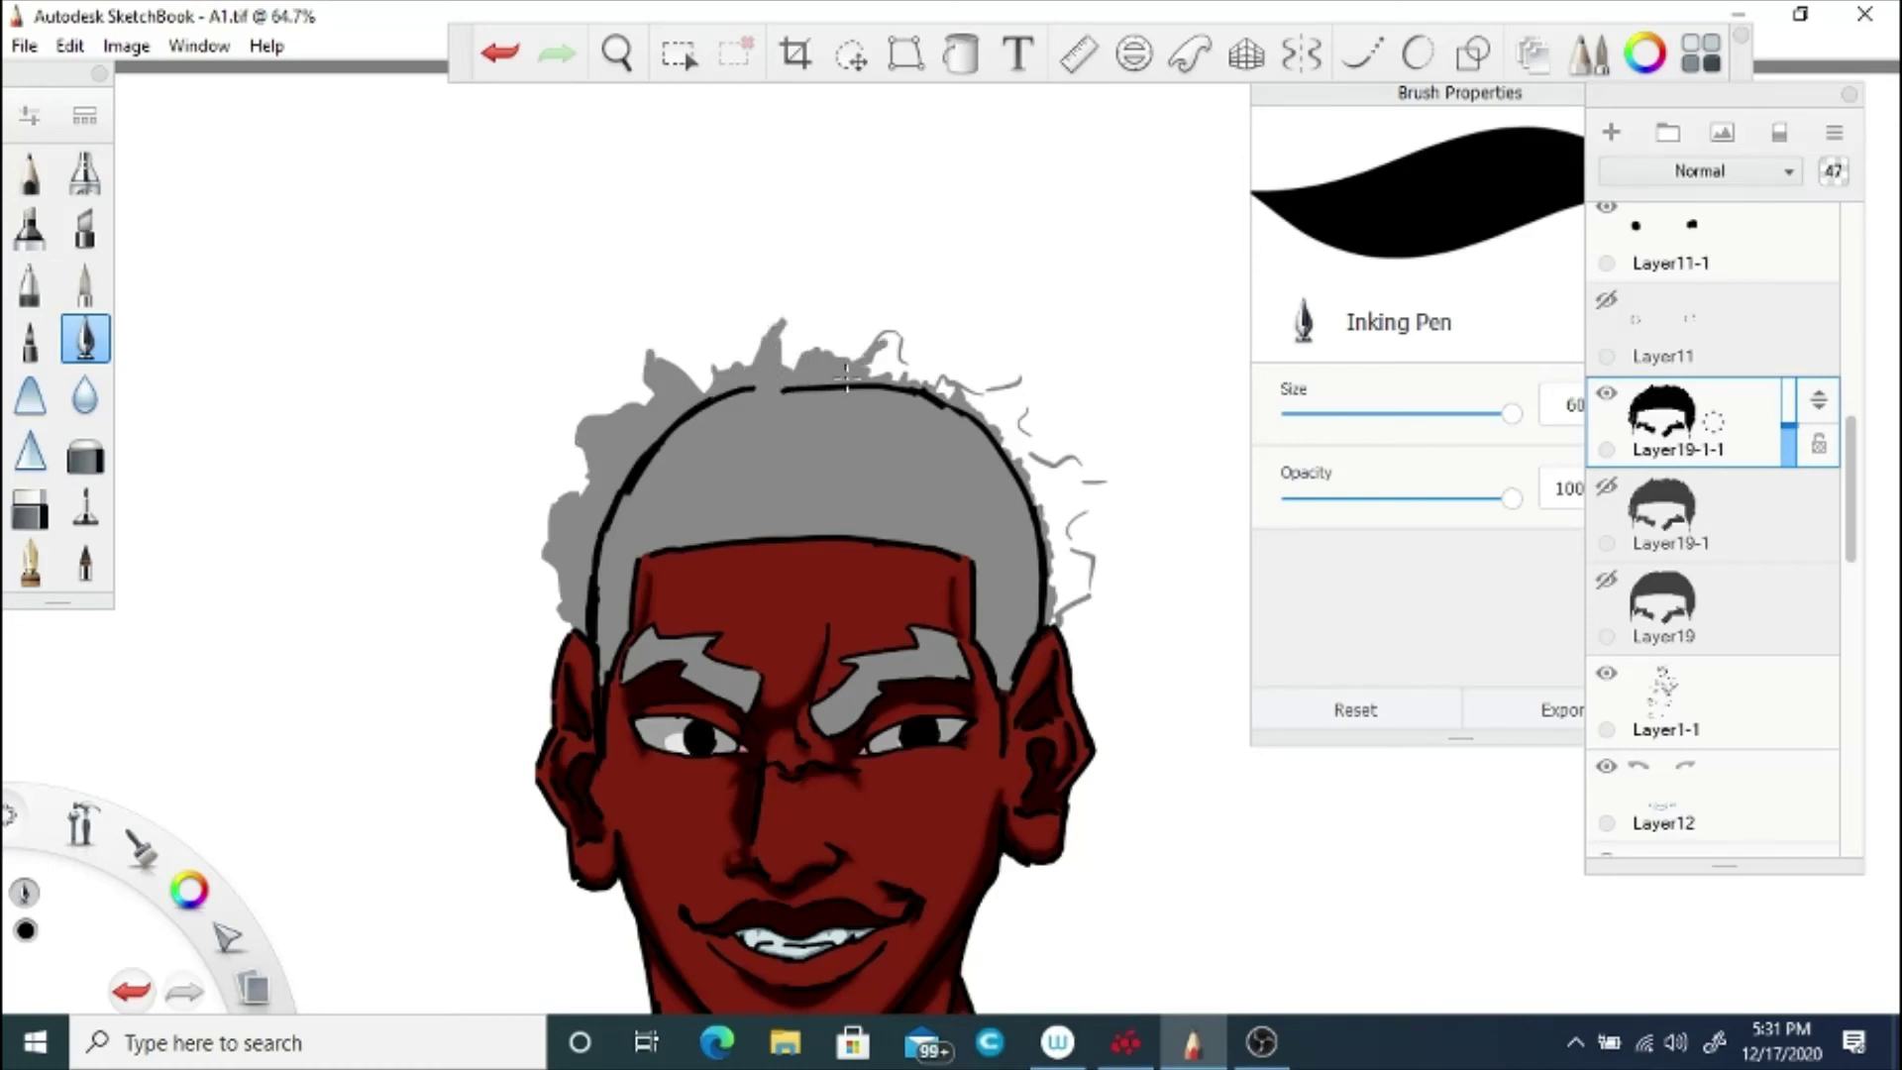
pyautogui.moveTo(1002, 414)
pyautogui.mouseDown()
pyautogui.moveTo(1025, 386)
pyautogui.moveTo(951, 391)
pyautogui.moveTo(1030, 474)
pyautogui.moveTo(1075, 604)
pyautogui.moveTo(1049, 534)
pyautogui.mouseUp()
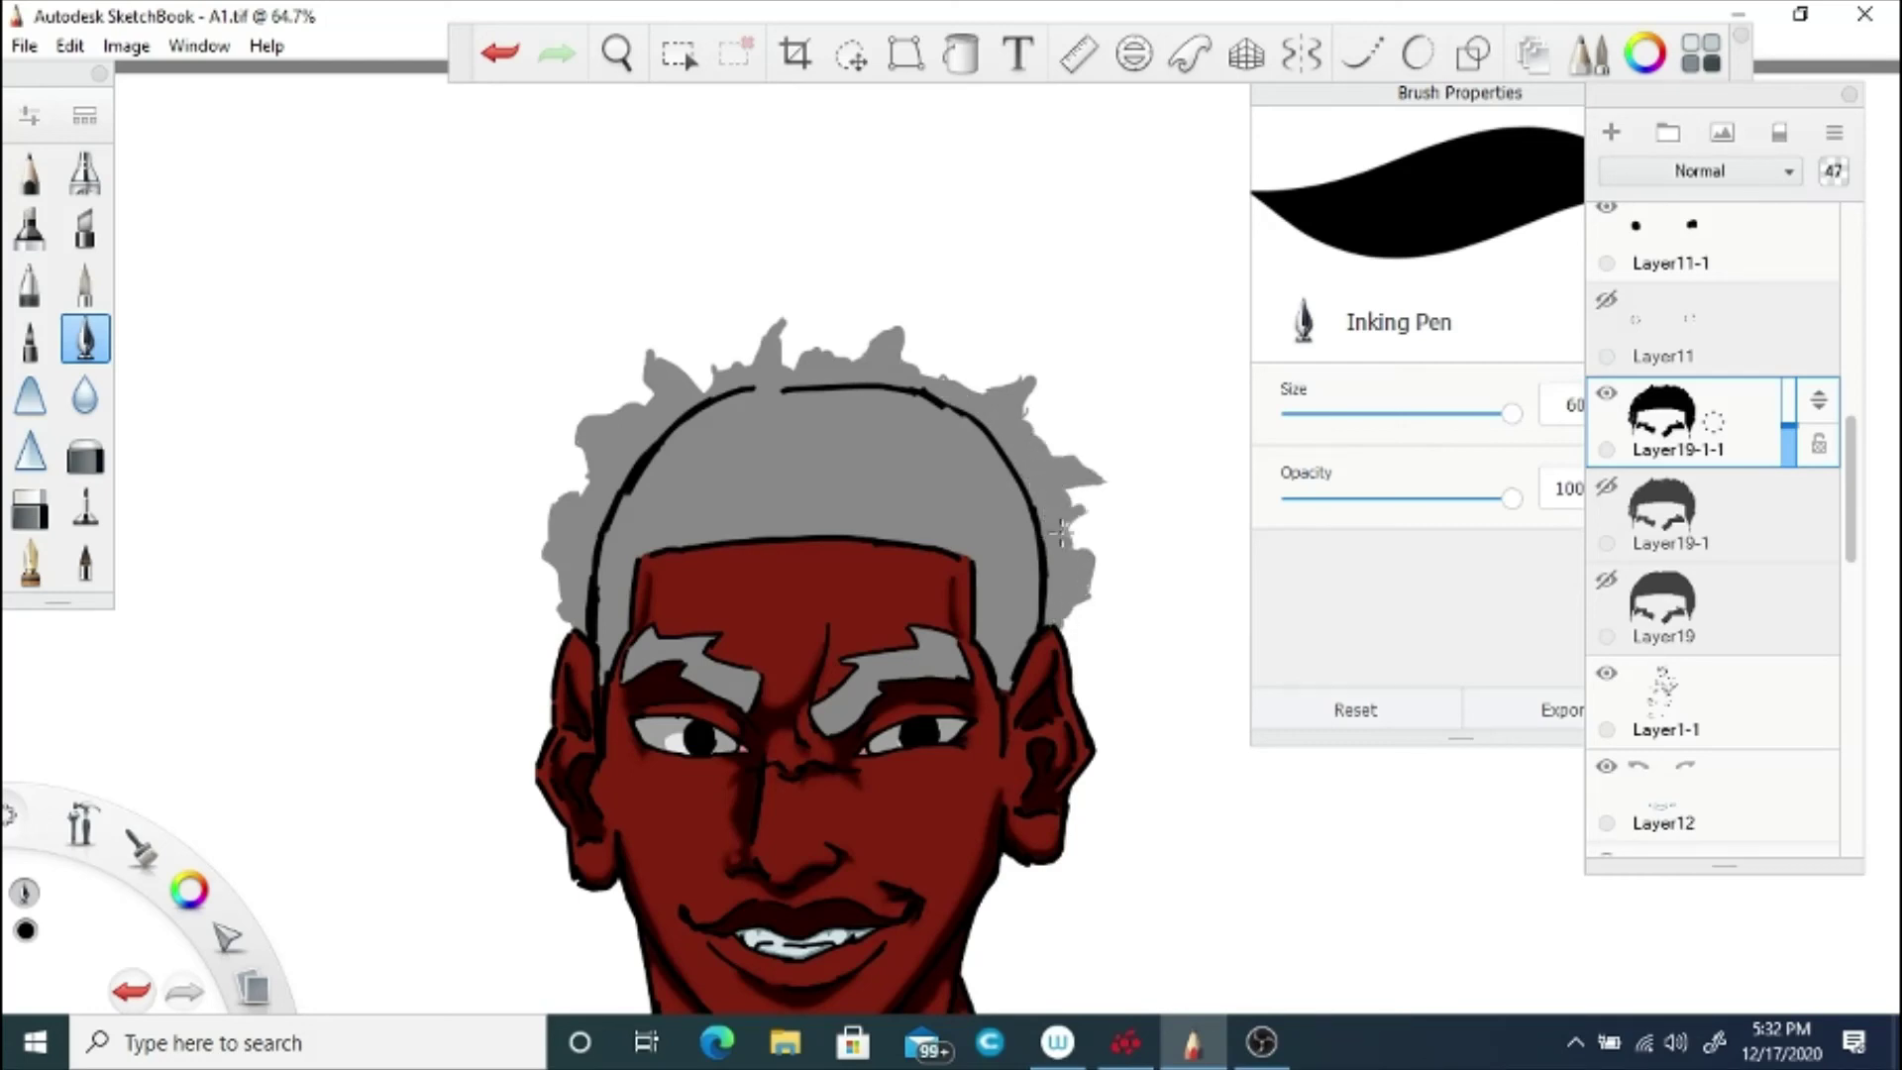
pyautogui.moveTo(1787, 398); pyautogui.dragTo(1787, 377)
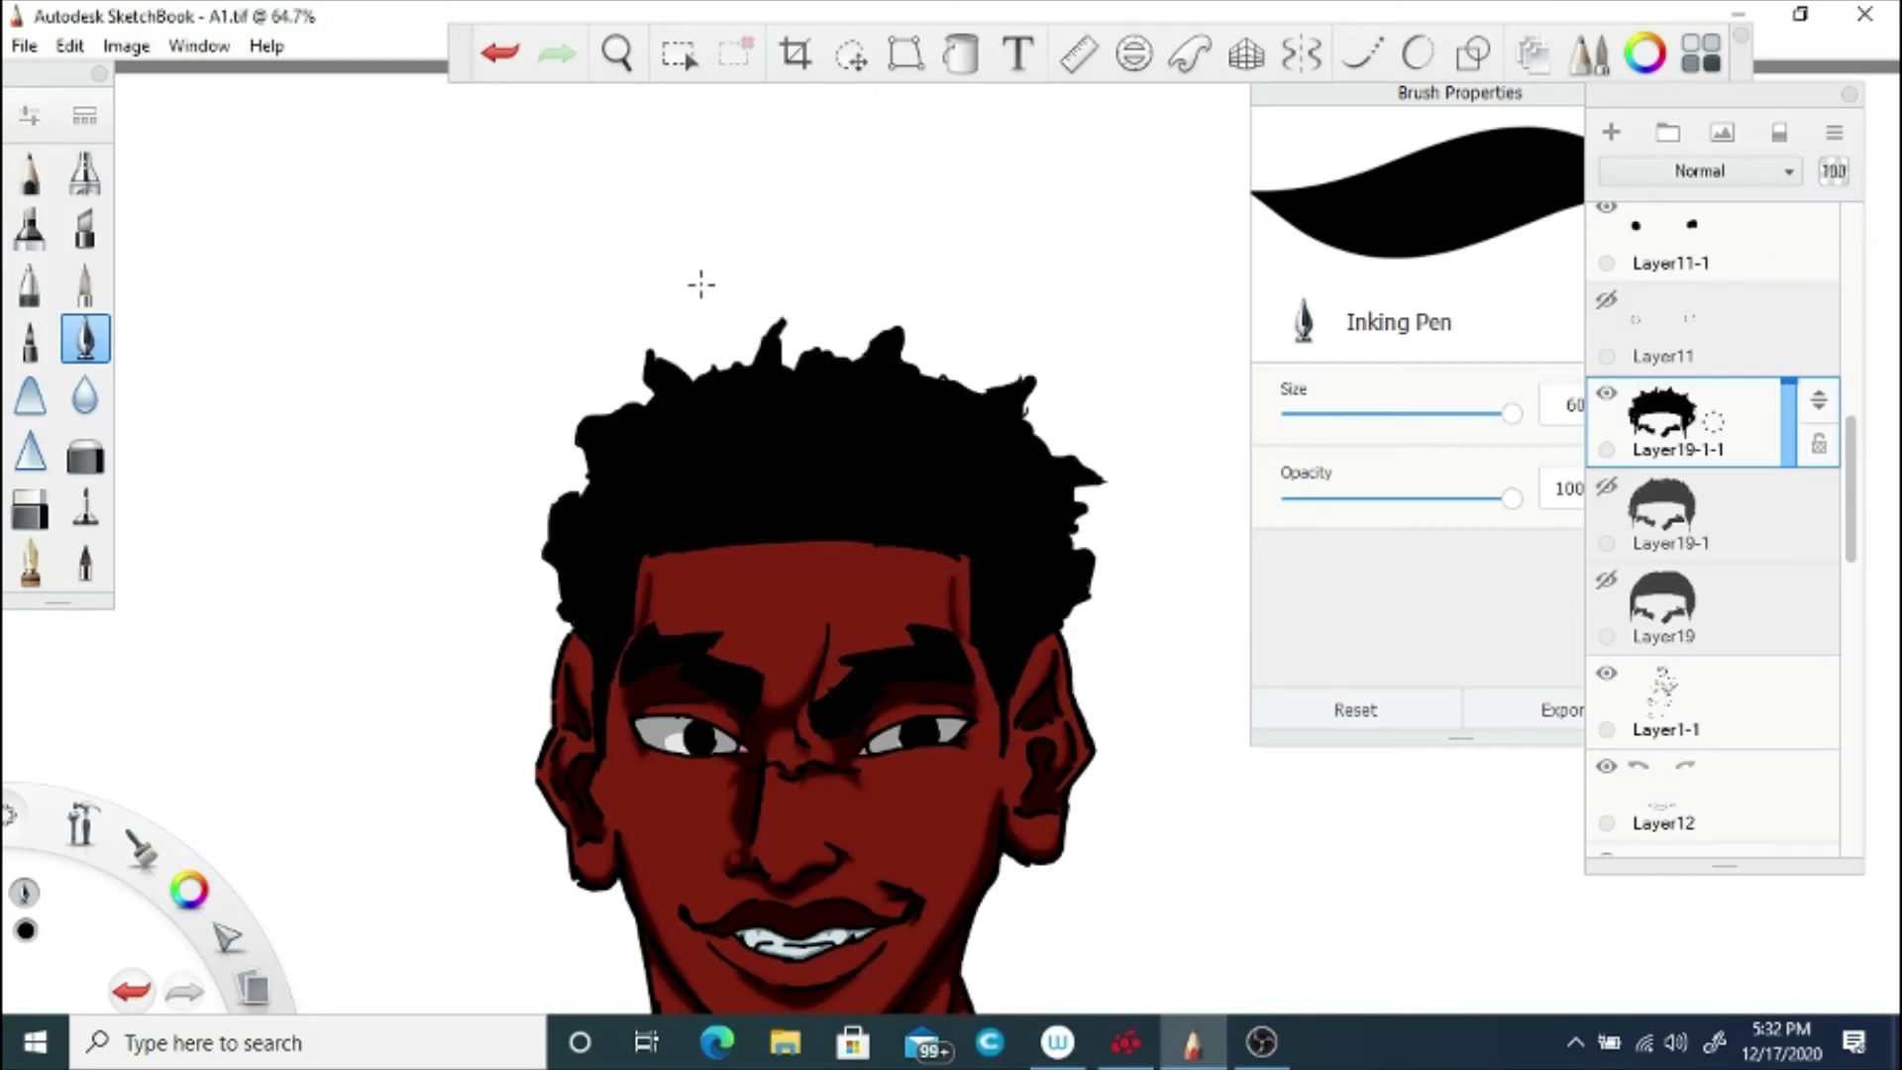
# Step: Add small extra spikes and curls along the top and both sides of the hair outline
pyautogui.press('space')
pyautogui.moveTo(667, 536); pyautogui.dragTo(801, 503)
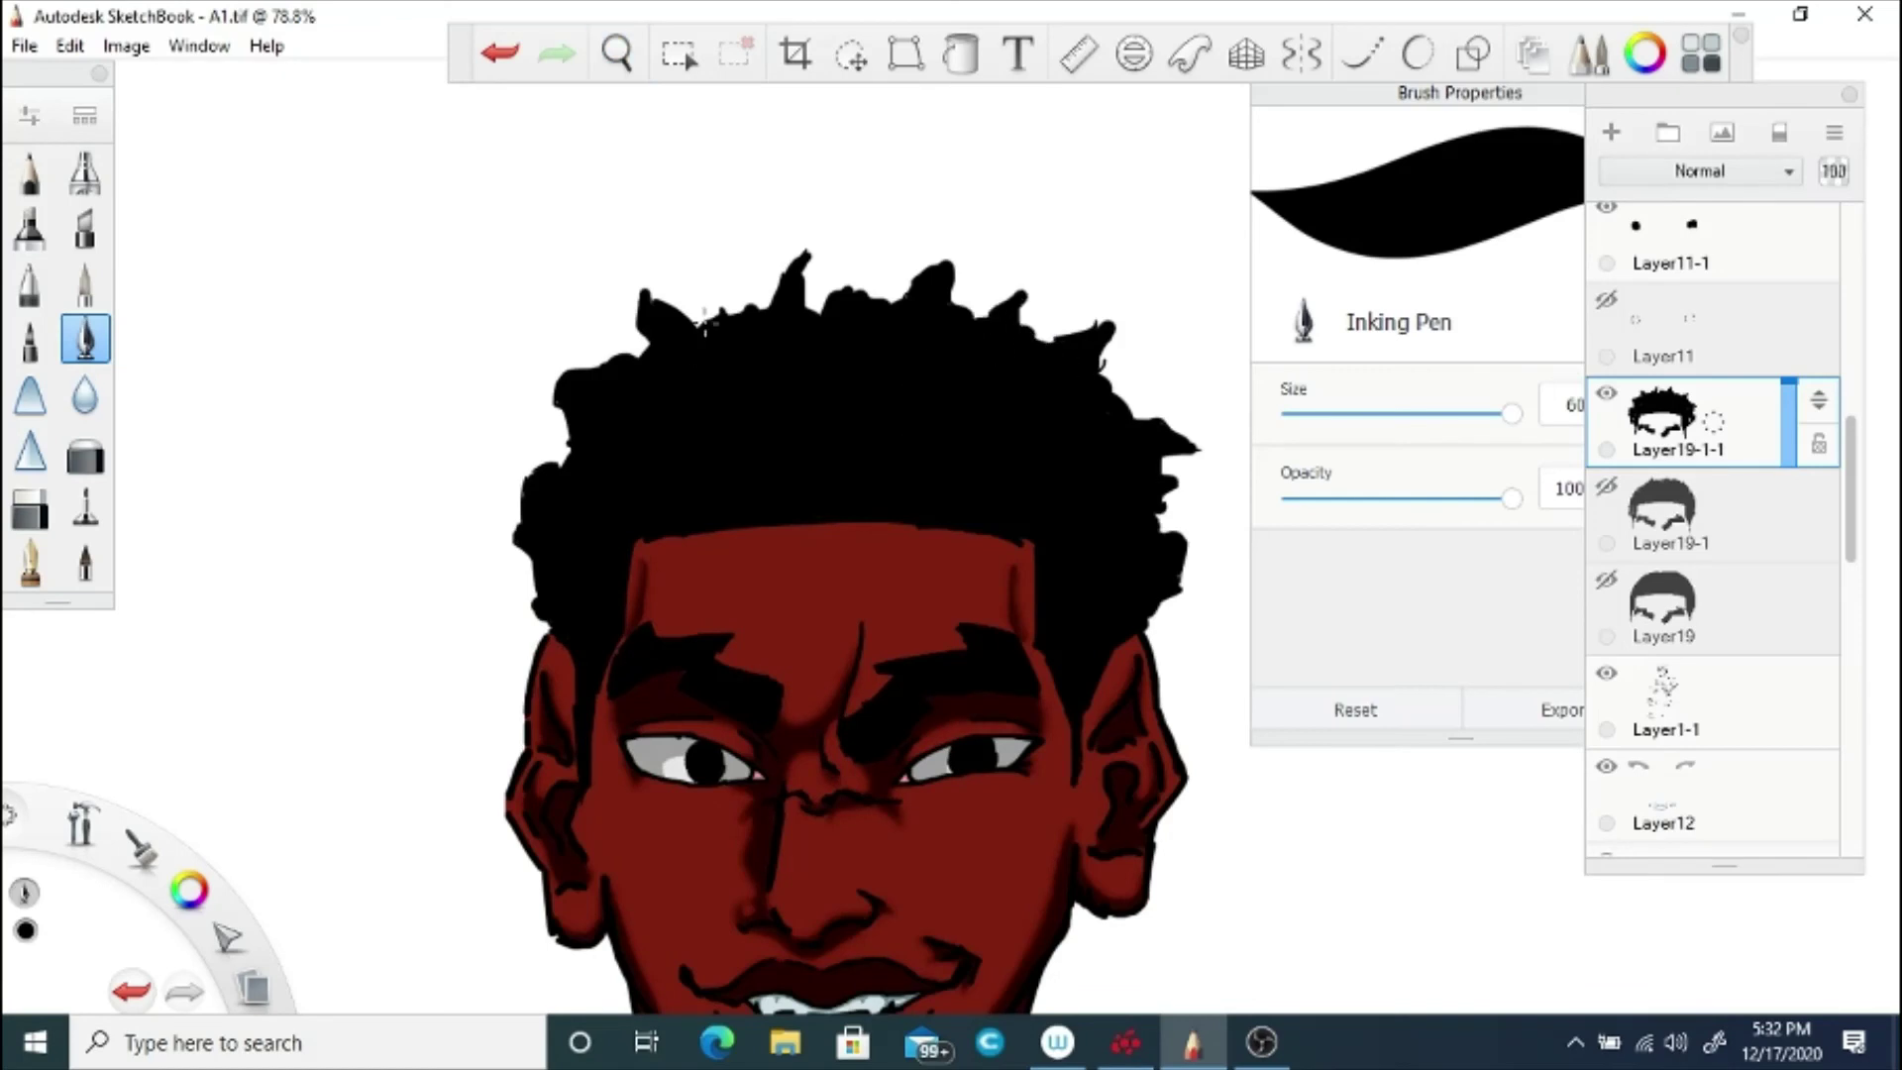
pyautogui.moveTo(704, 319); pyautogui.dragTo(671, 424)
pyautogui.moveTo(534, 448); pyautogui.dragTo(499, 552)
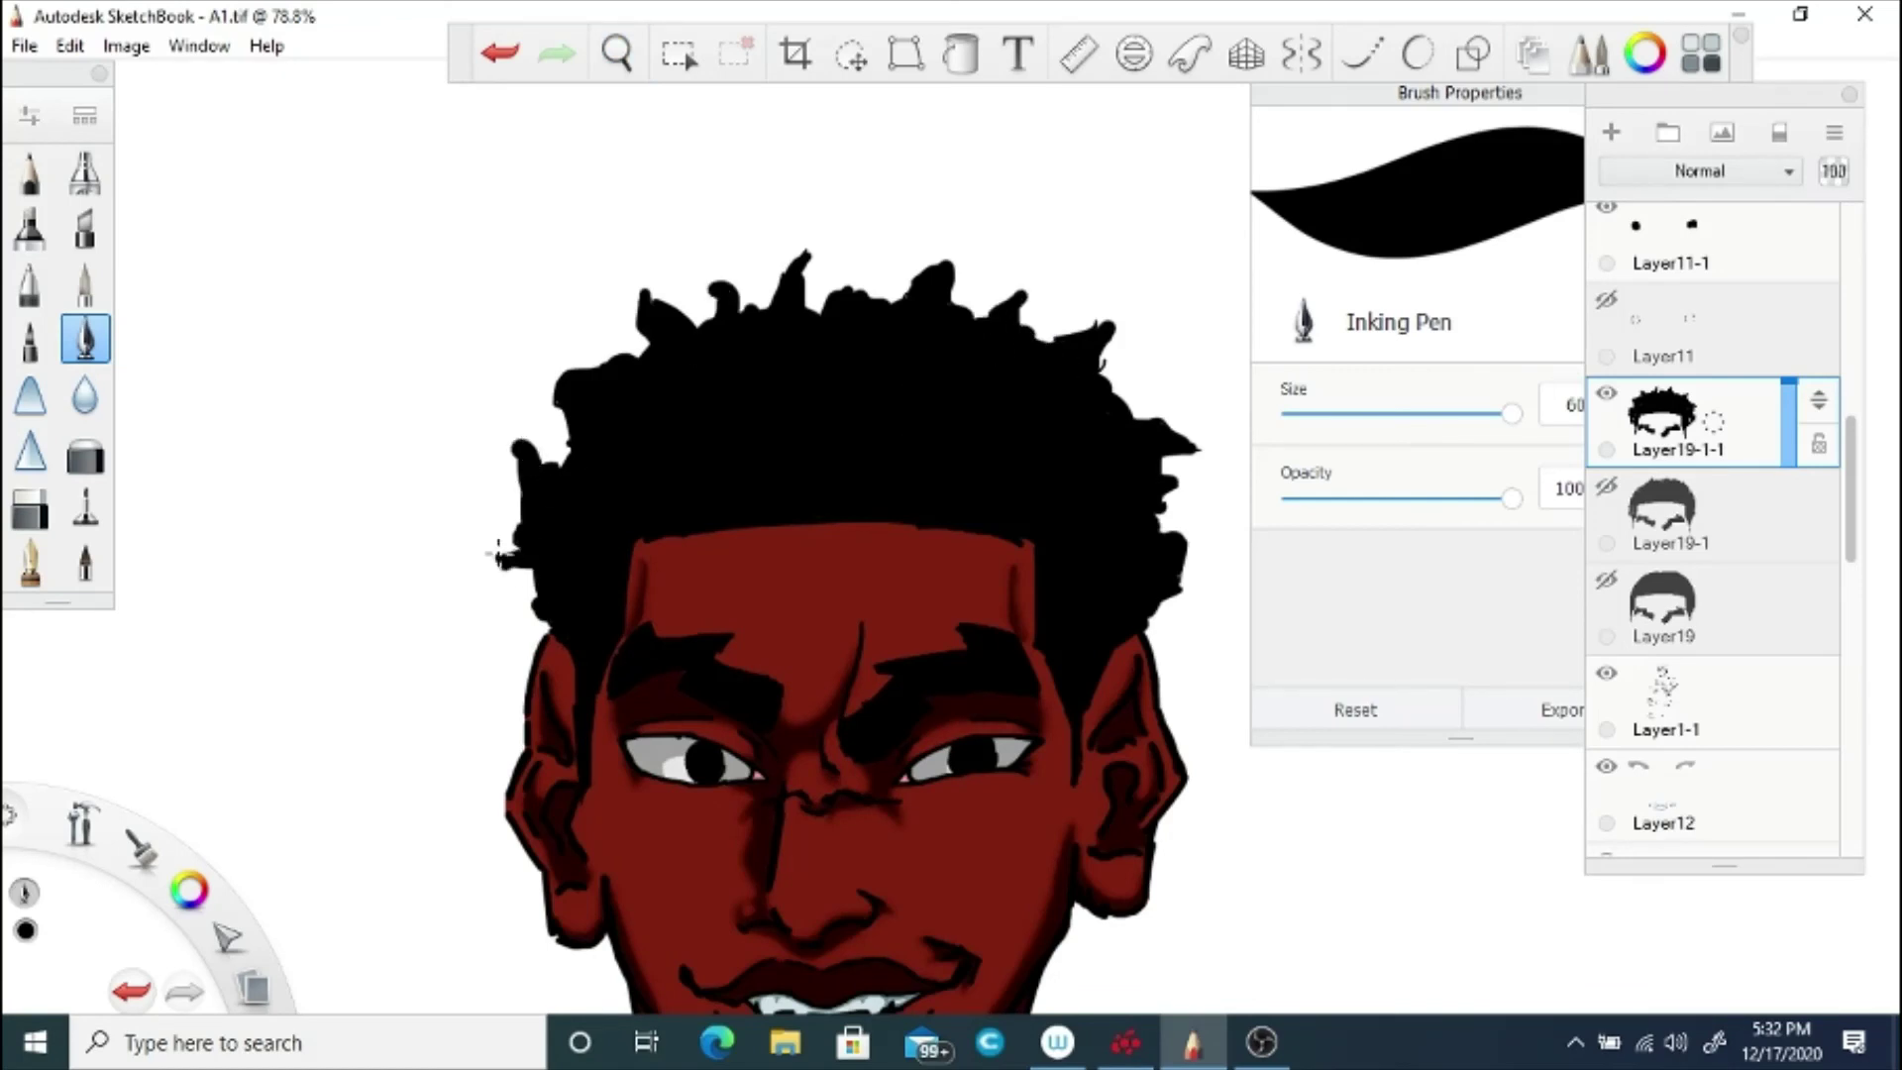
pyautogui.hotkey('ctrl', 'z')
pyautogui.moveTo(523, 629); pyautogui.dragTo(565, 570)
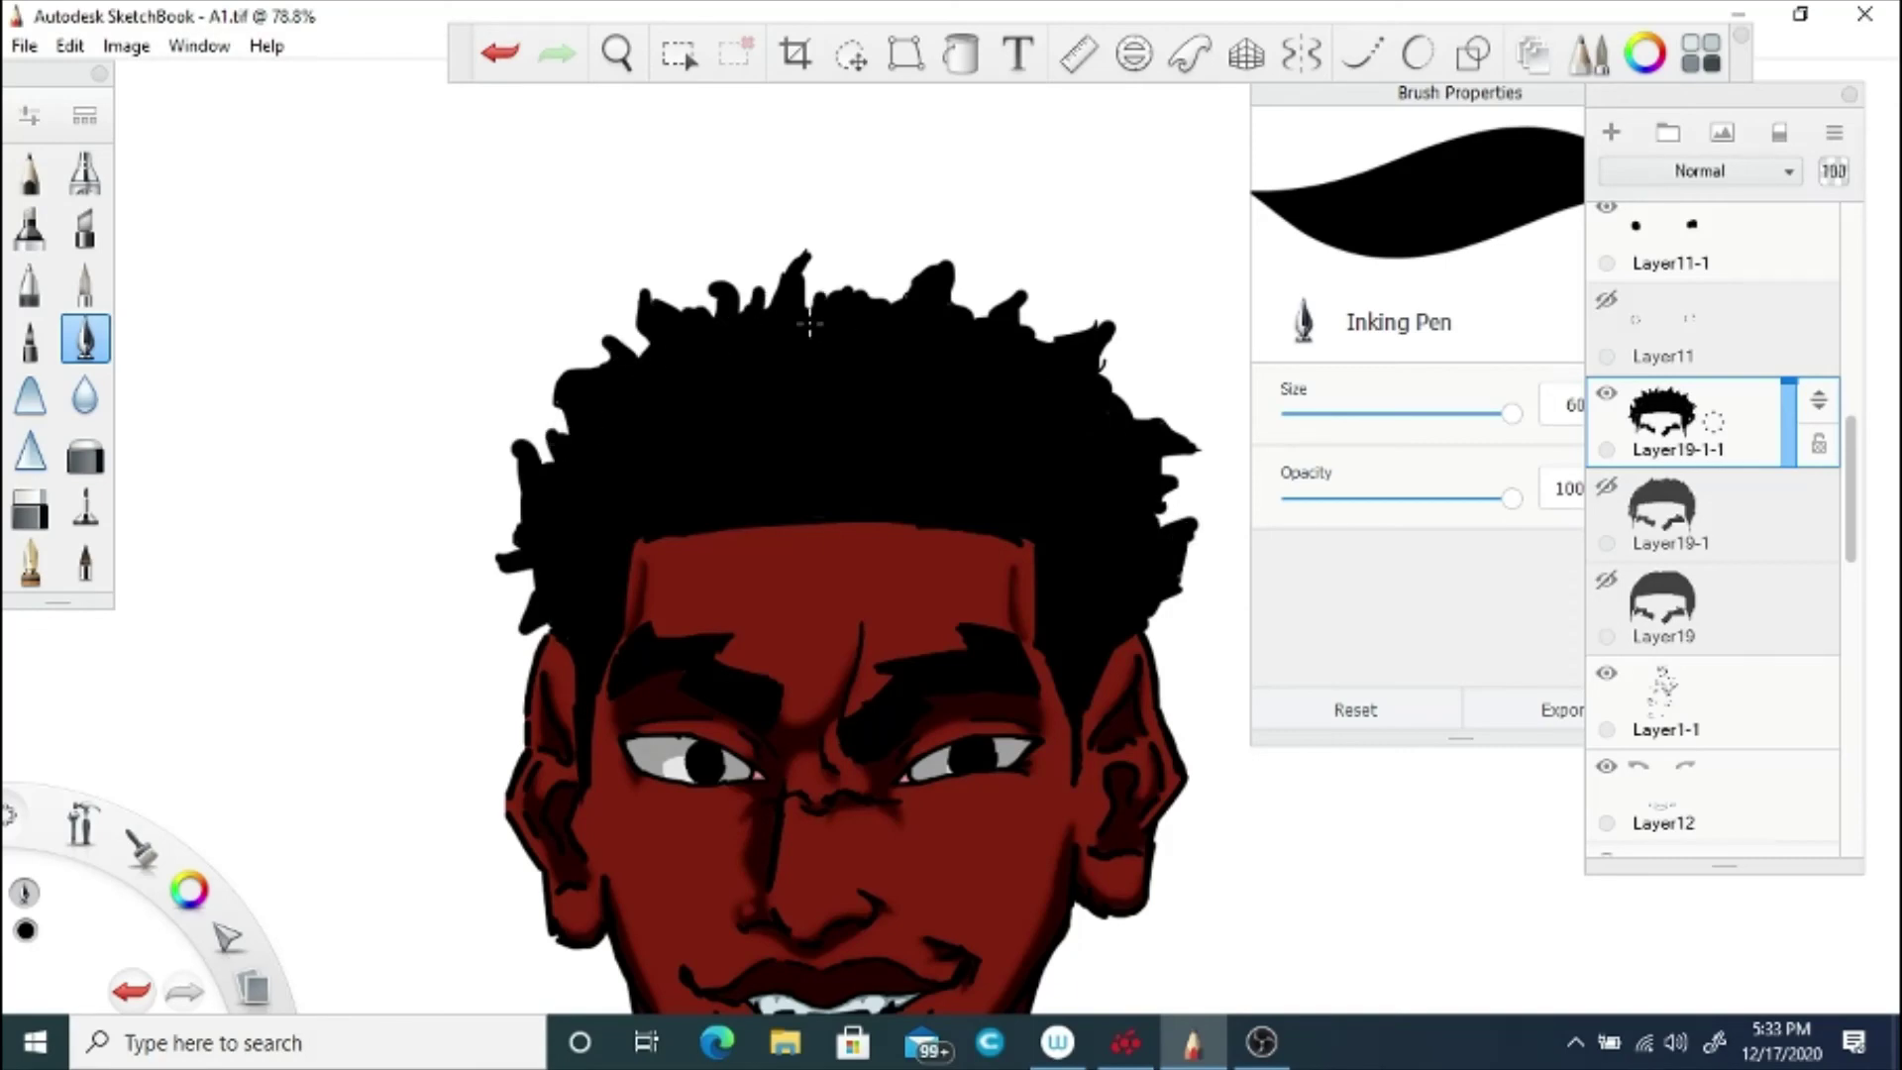
pyautogui.moveTo(809, 323); pyautogui.dragTo(948, 316)
pyautogui.moveTo(1103, 401); pyautogui.dragTo(1129, 372)
# Step: Hide the skin layer Layer9 and the shadow layers Layer13-1 and Layer13-1-1 to expose the face's line art
pyautogui.click(616, 52)
pyautogui.moveTo(704, 586)
pyautogui.mouseDown()
pyautogui.moveTo(700, 615)
pyautogui.moveTo(755, 466)
pyautogui.moveTo(657, 698)
pyautogui.moveTo(840, 442)
pyautogui.mouseUp()
pyautogui.click(708, 669)
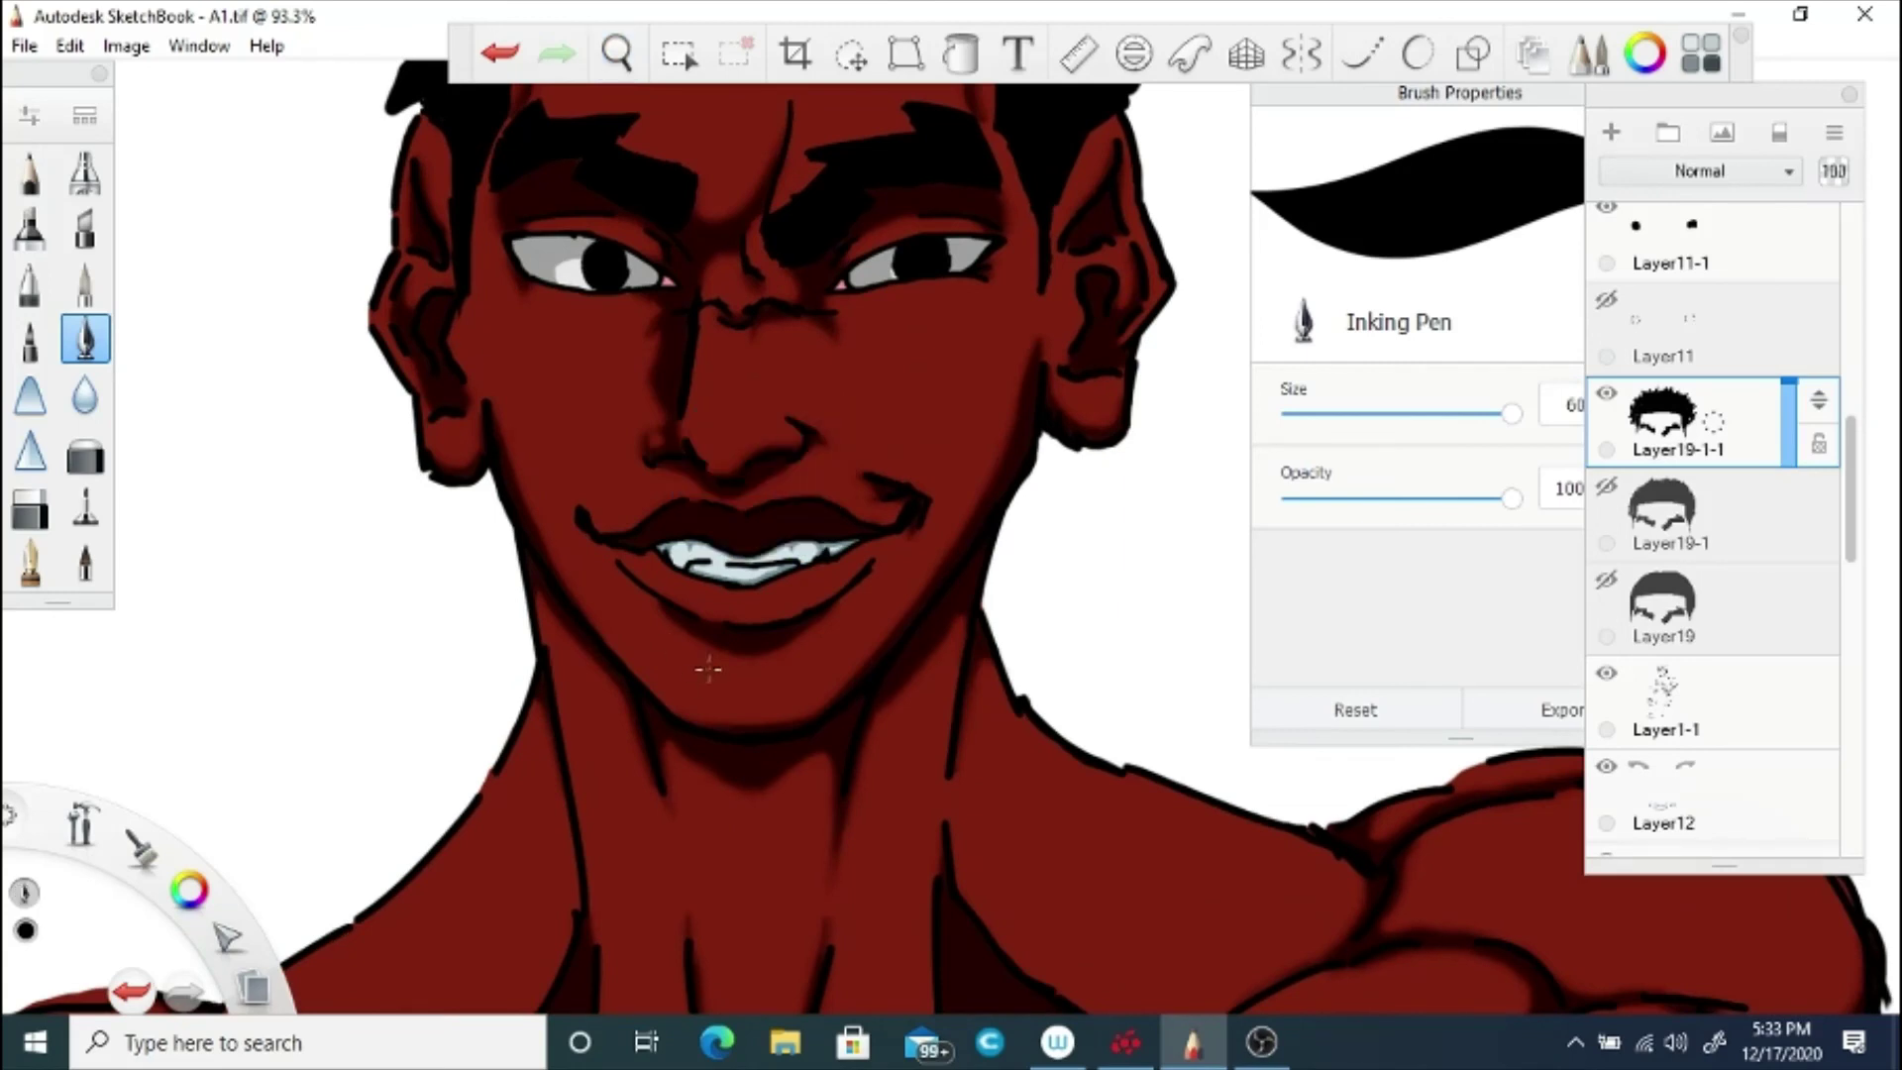
pyautogui.moveTo(1850, 547); pyautogui.dragTo(1850, 734)
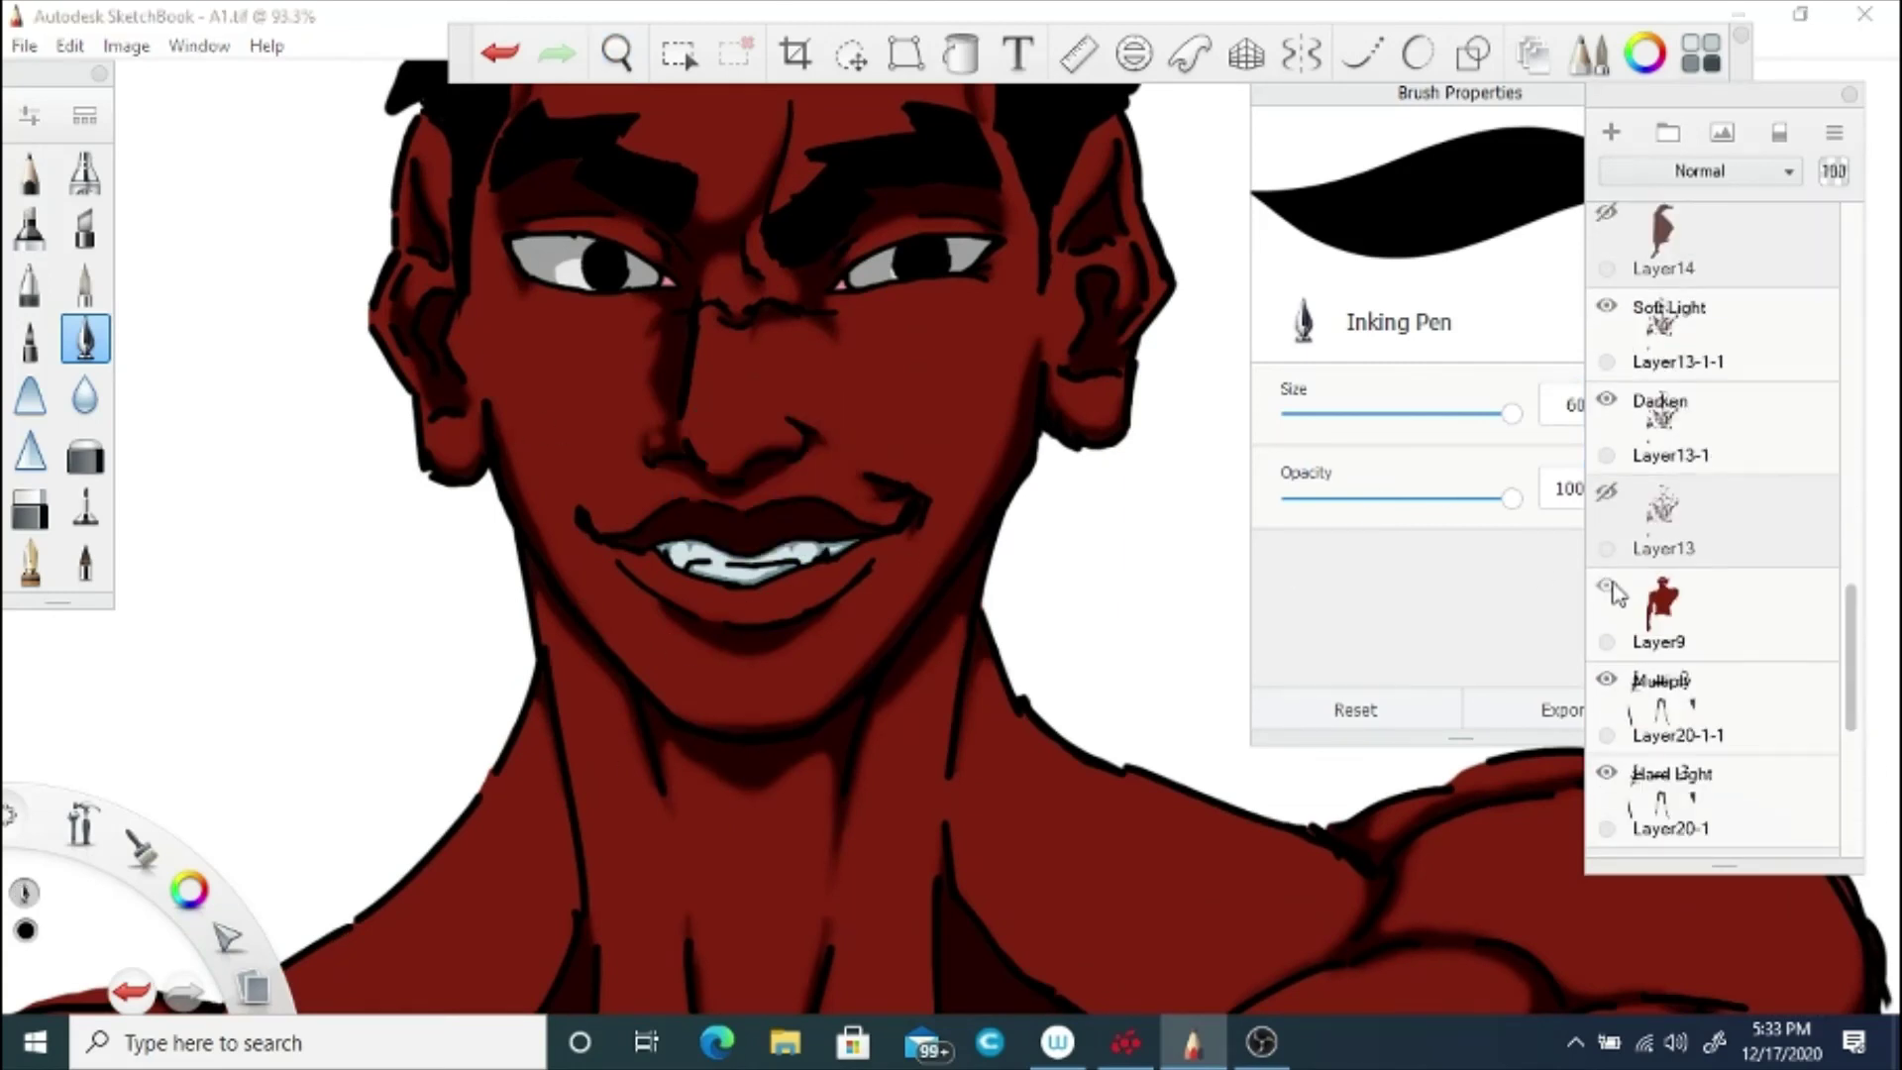
pyautogui.click(1606, 585)
pyautogui.click(1607, 399)
pyautogui.click(1606, 307)
pyautogui.moveTo(1847, 590); pyautogui.dragTo(1848, 414)
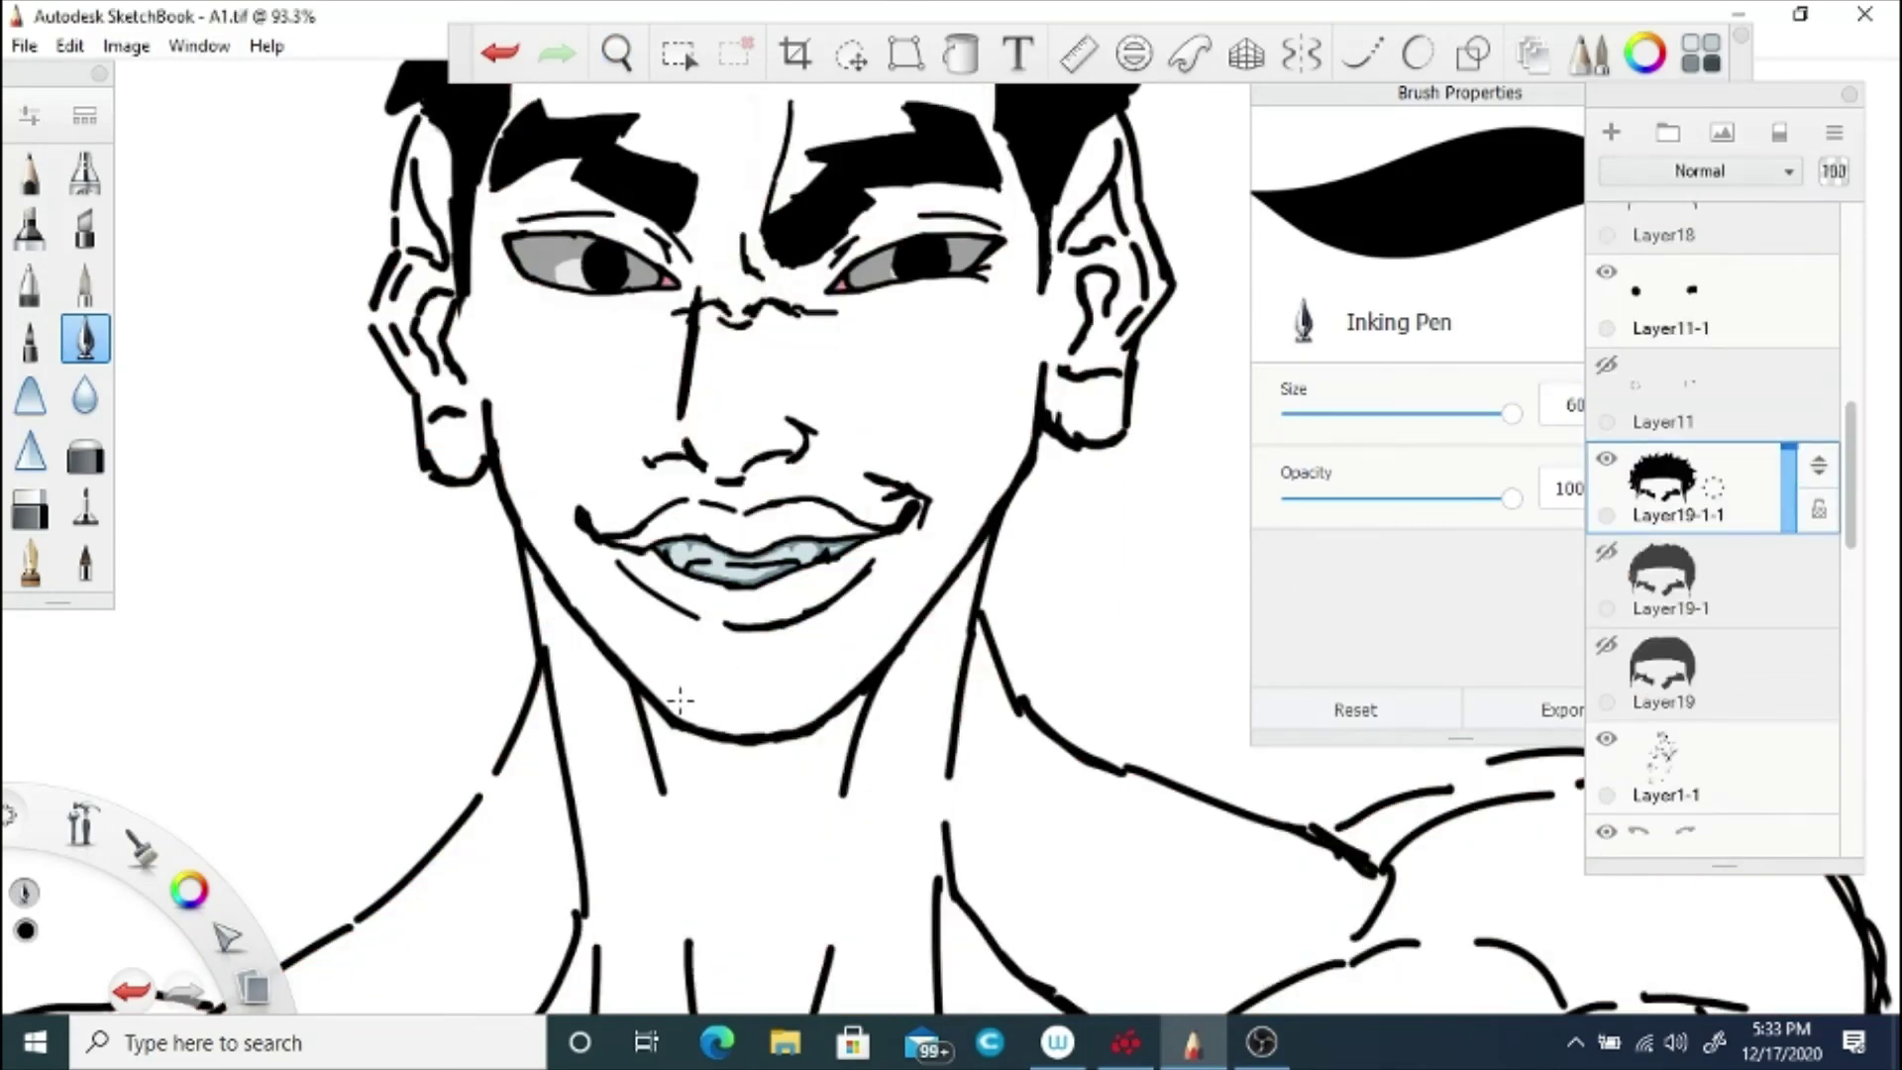
# Step: Undo the stray chin strokes and draw short beard hairs along both sides of the jaw and on the chin
pyautogui.click(504, 56)
pyautogui.click(507, 57)
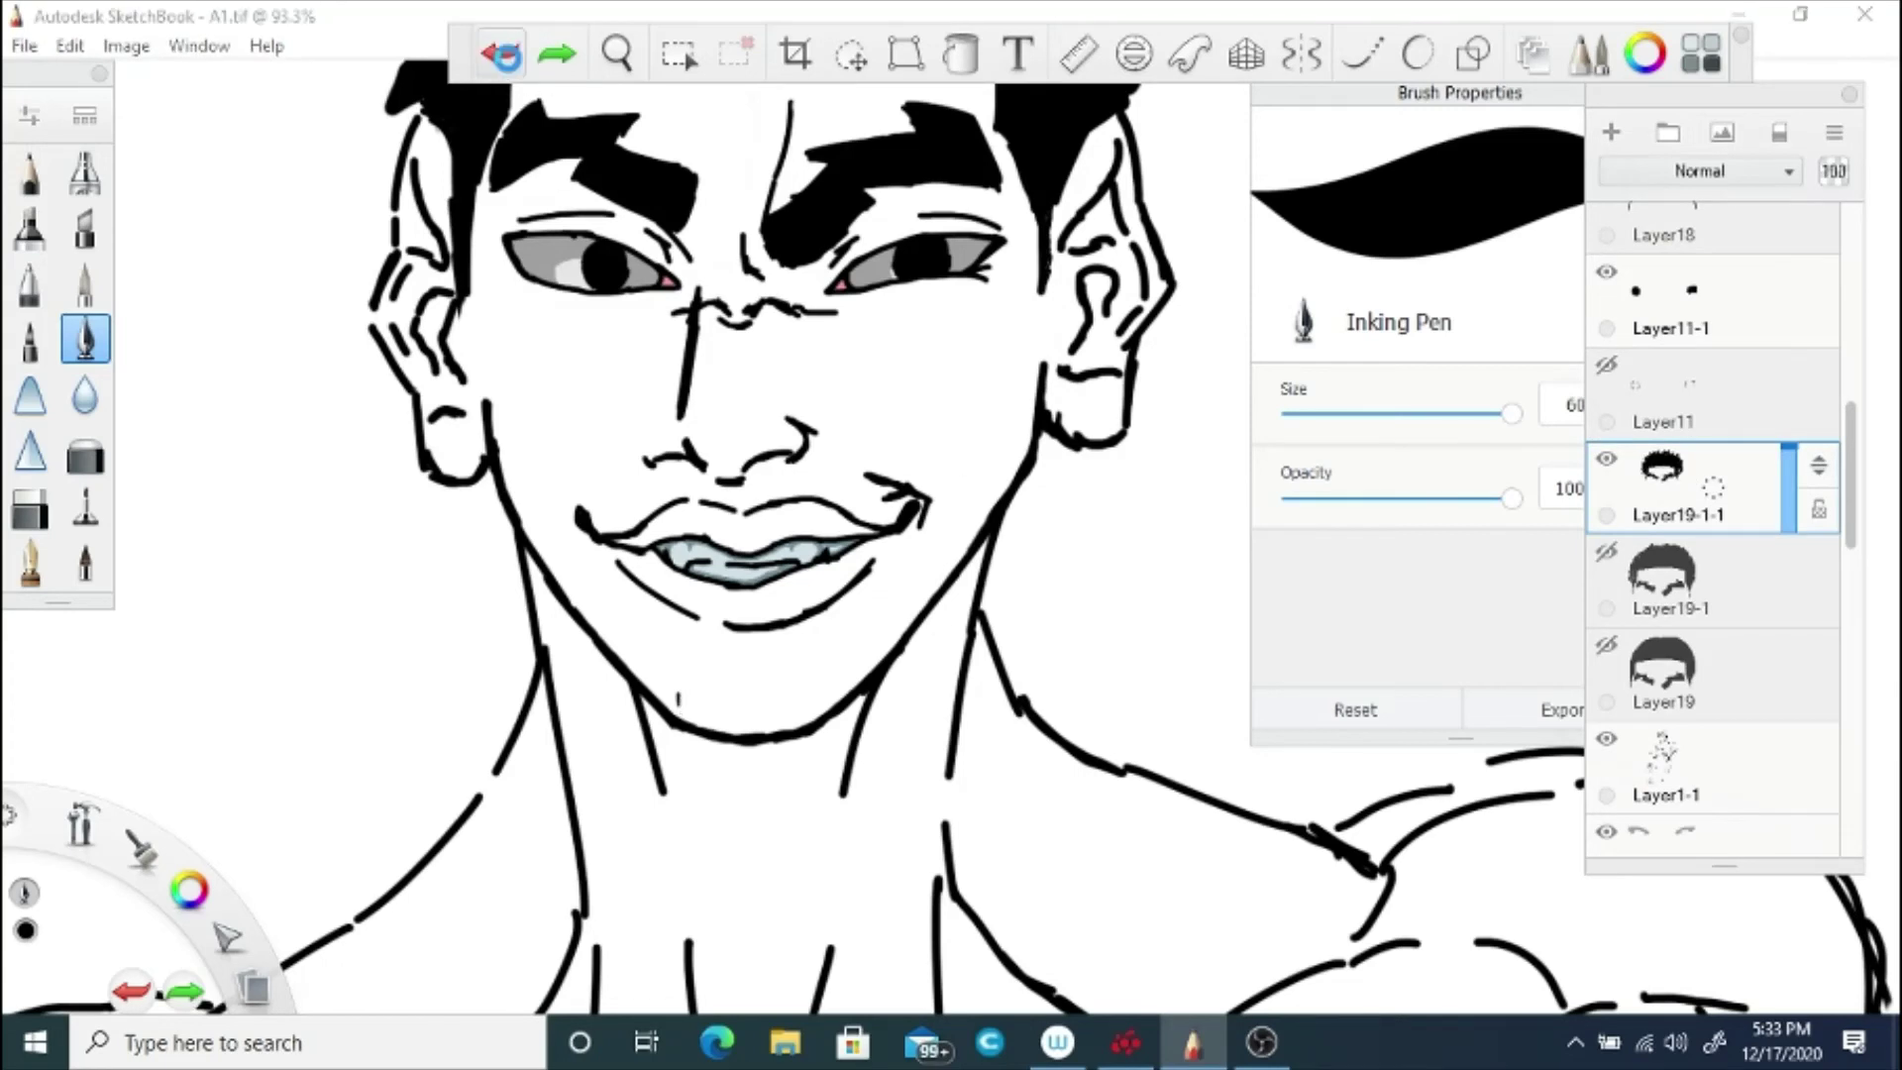
pyautogui.click(507, 57)
pyautogui.moveTo(1046, 276); pyautogui.dragTo(1043, 292)
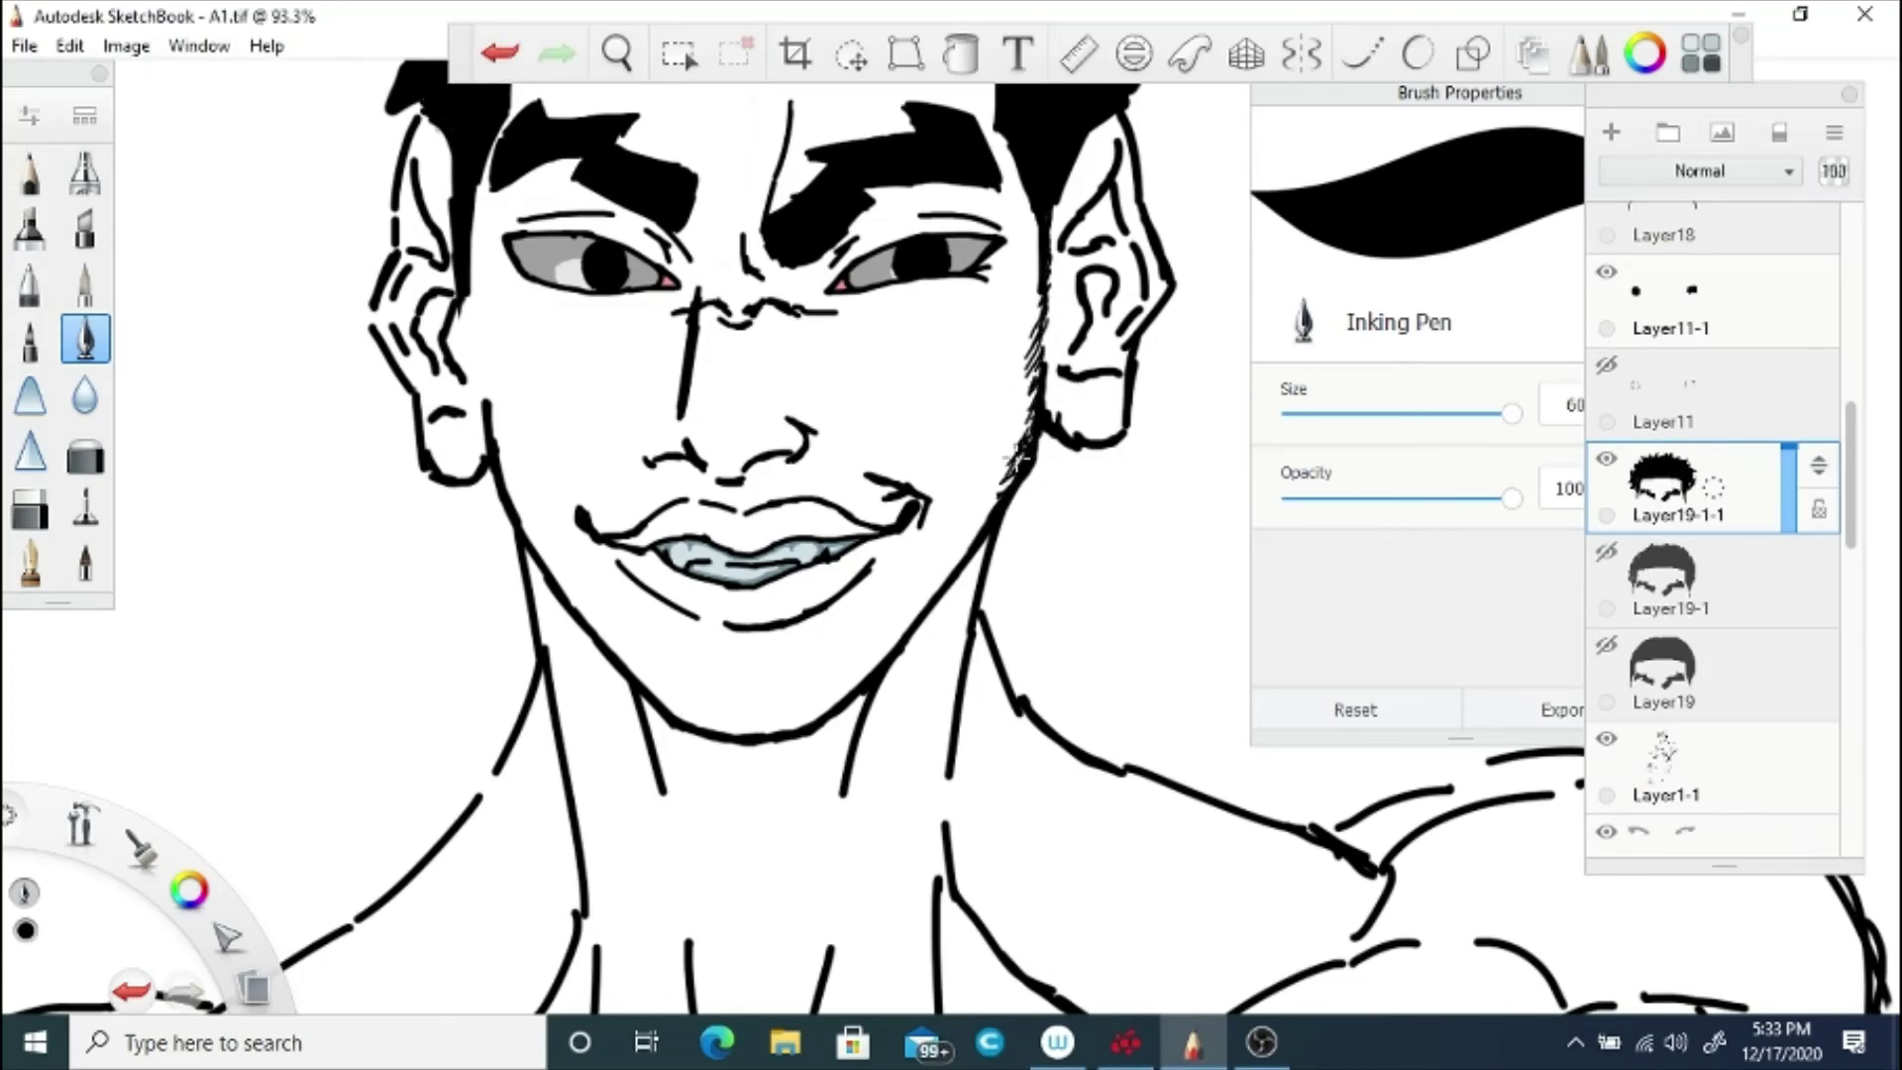
pyautogui.moveTo(462, 294); pyautogui.dragTo(472, 310)
pyautogui.moveTo(487, 376); pyautogui.dragTo(489, 400)
pyautogui.moveTo(454, 338); pyautogui.dragTo(486, 410)
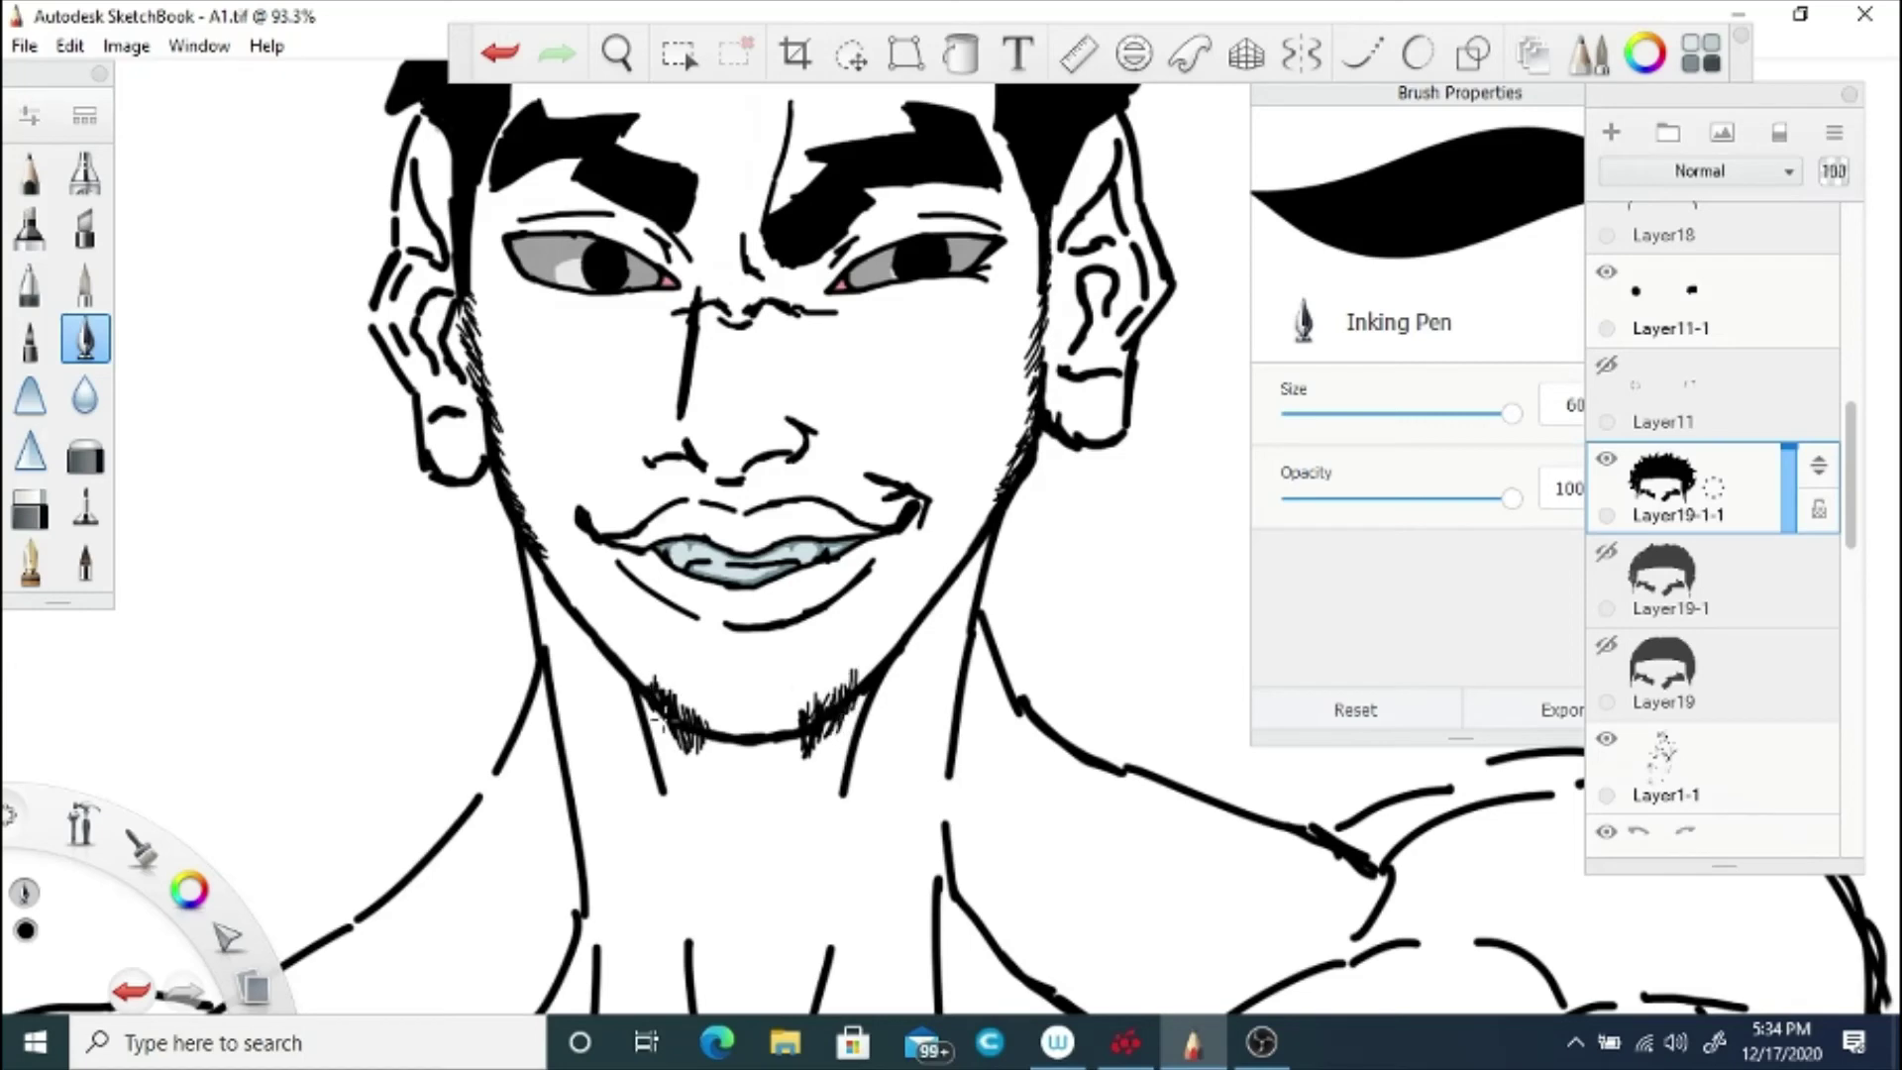
# Step: Compare the hair versions on Layer19, Layer19-1 and Layer19-1-1 by showing them one at a time
pyautogui.scroll(-5, 655, 713)
pyautogui.click(1605, 459)
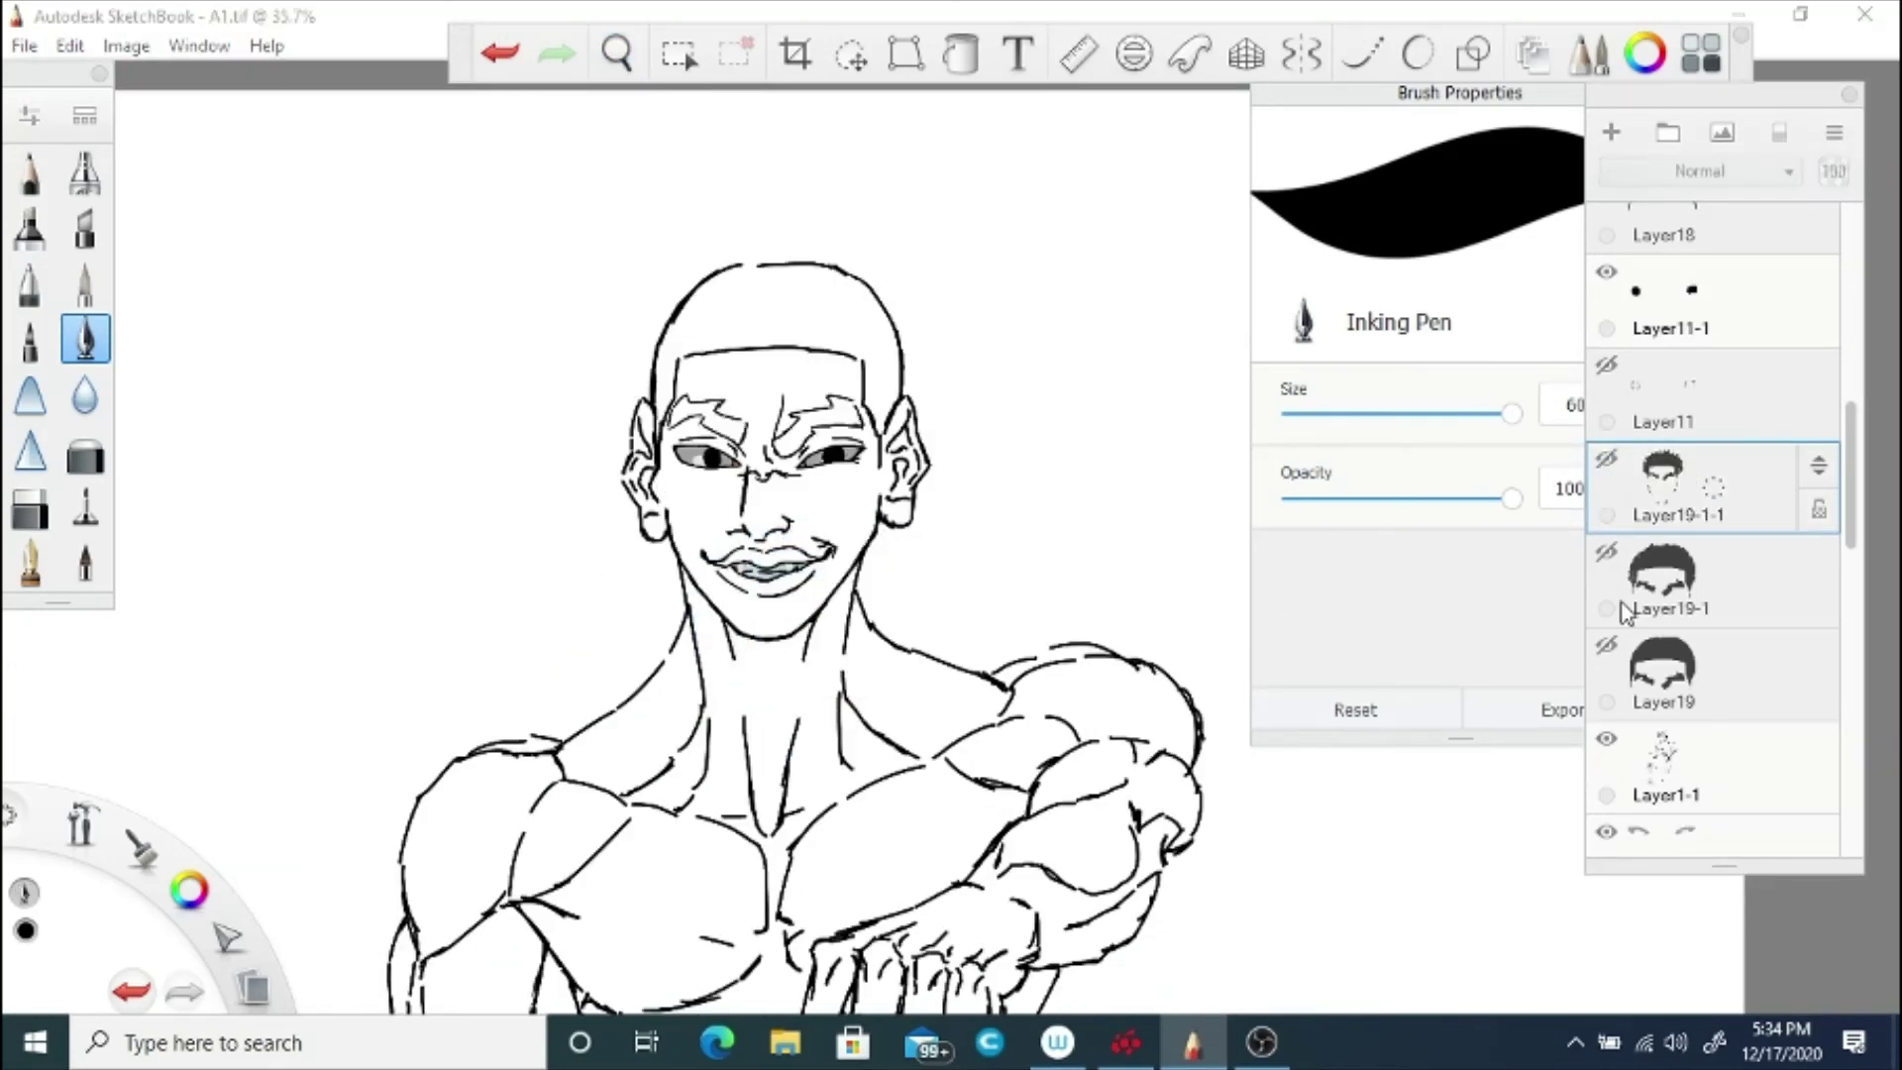
pyautogui.click(1605, 645)
pyautogui.click(1606, 646)
pyautogui.click(1605, 553)
pyautogui.click(1606, 552)
pyautogui.click(1605, 460)
# Step: Duplicate the spiky hair layer Layer19-1-1 and lower the copy's opacity to 39
pyautogui.moveTo(1716, 490); pyautogui.dragTo(1642, 444)
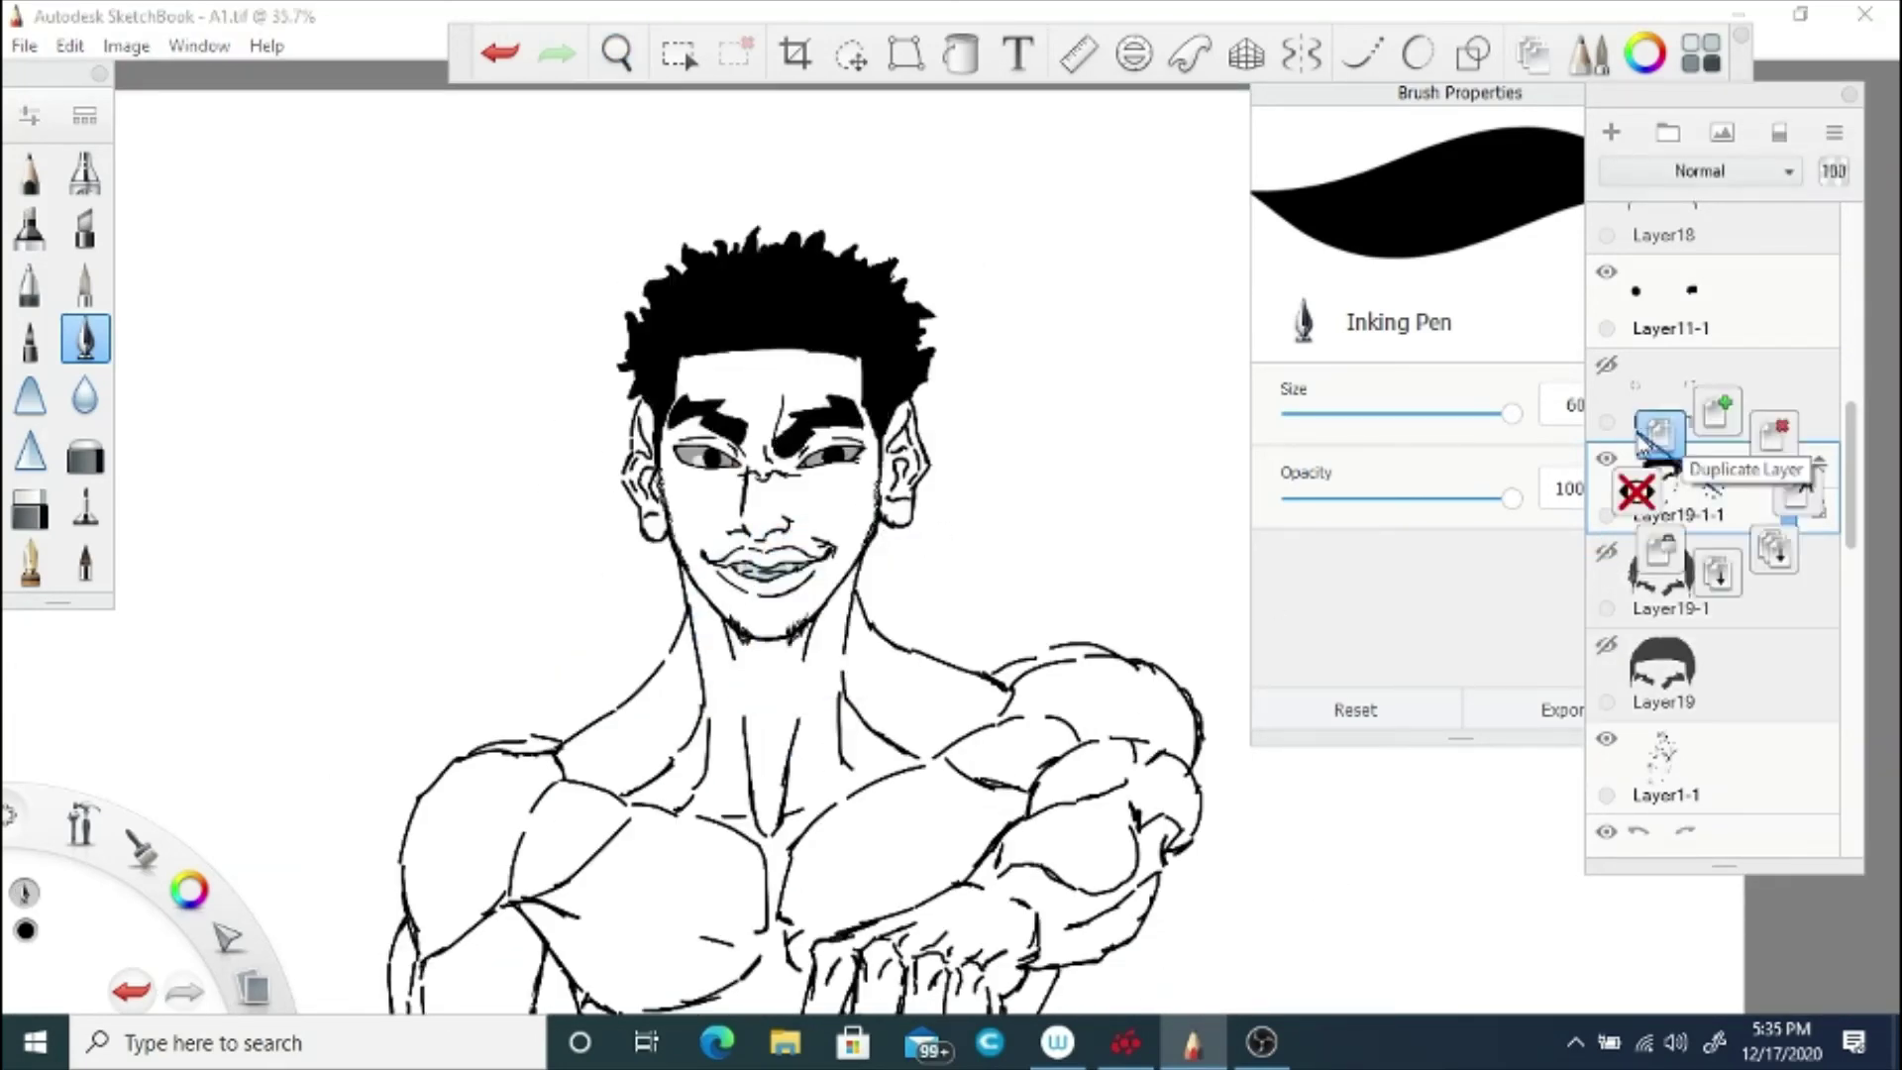
pyautogui.click(1657, 432)
pyautogui.scroll(3, 795, 753)
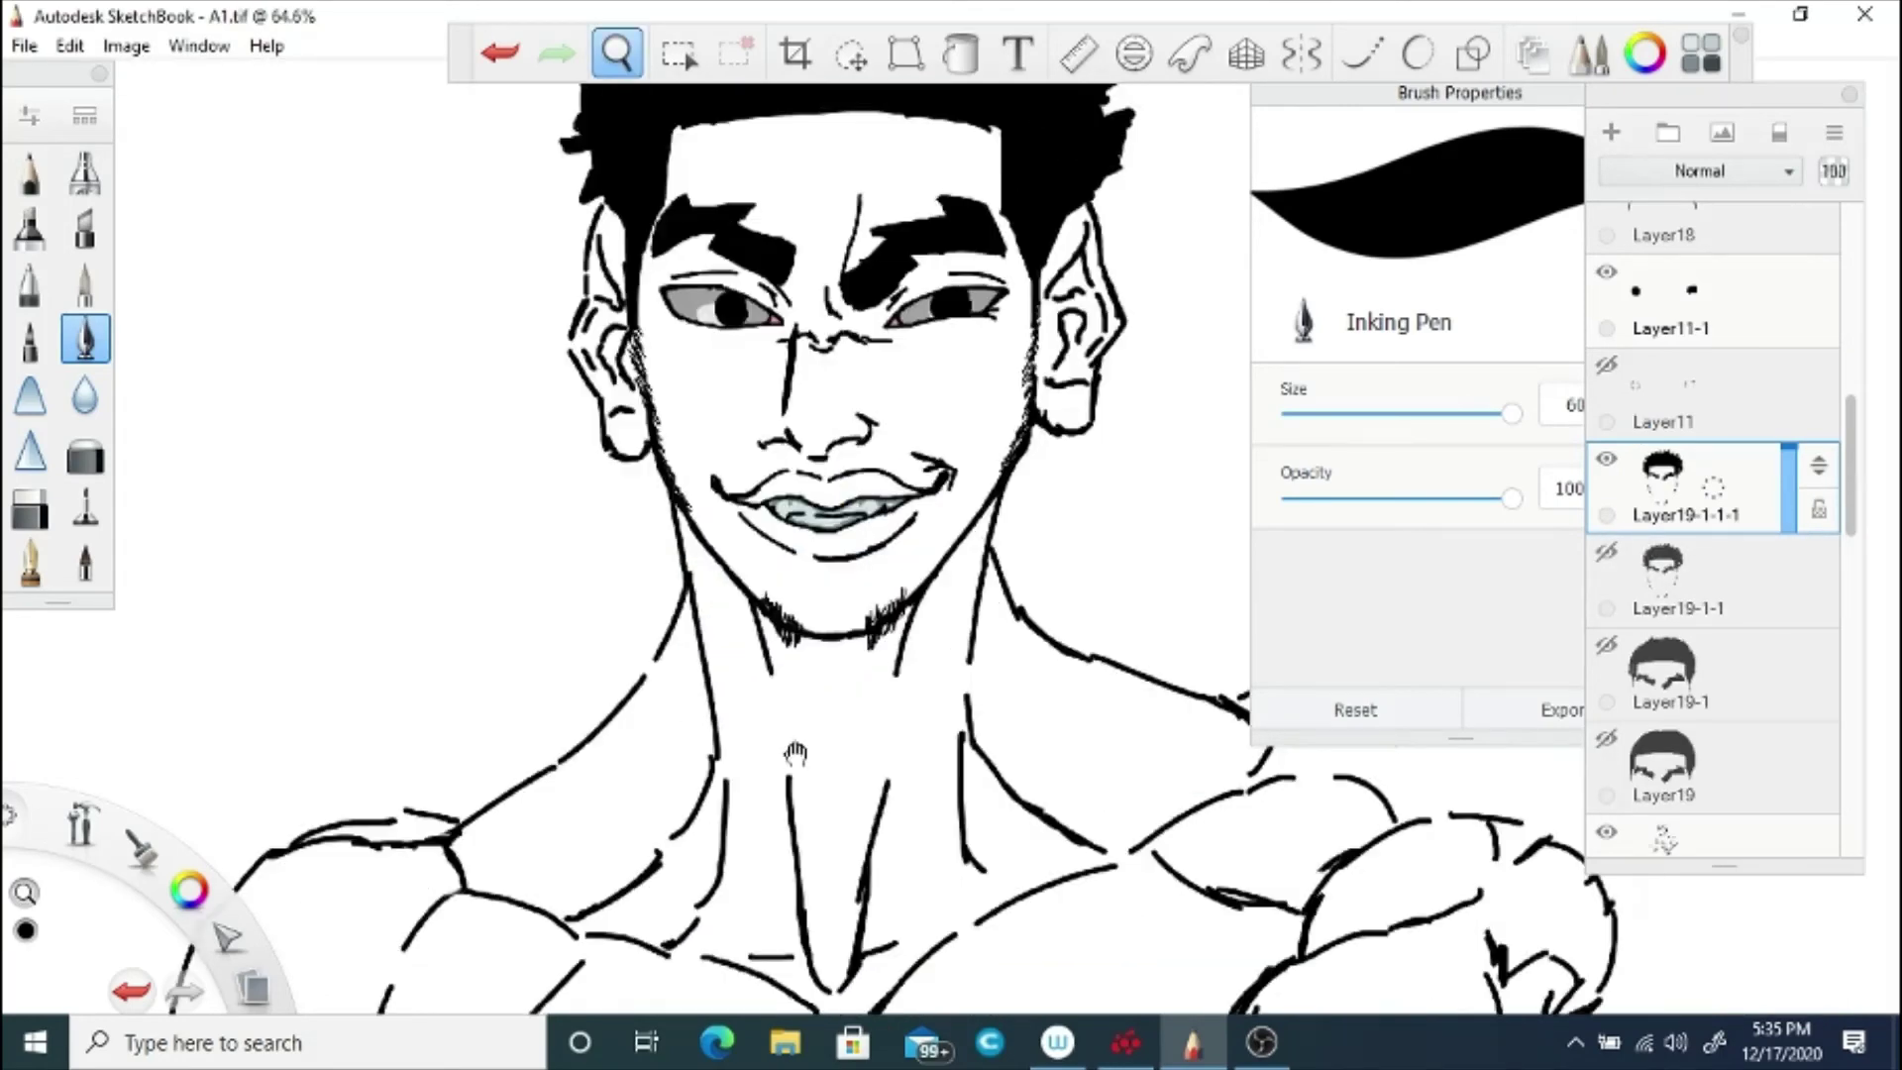
pyautogui.moveTo(795, 753); pyautogui.dragTo(799, 519)
pyautogui.moveTo(1790, 473); pyautogui.dragTo(1788, 497)
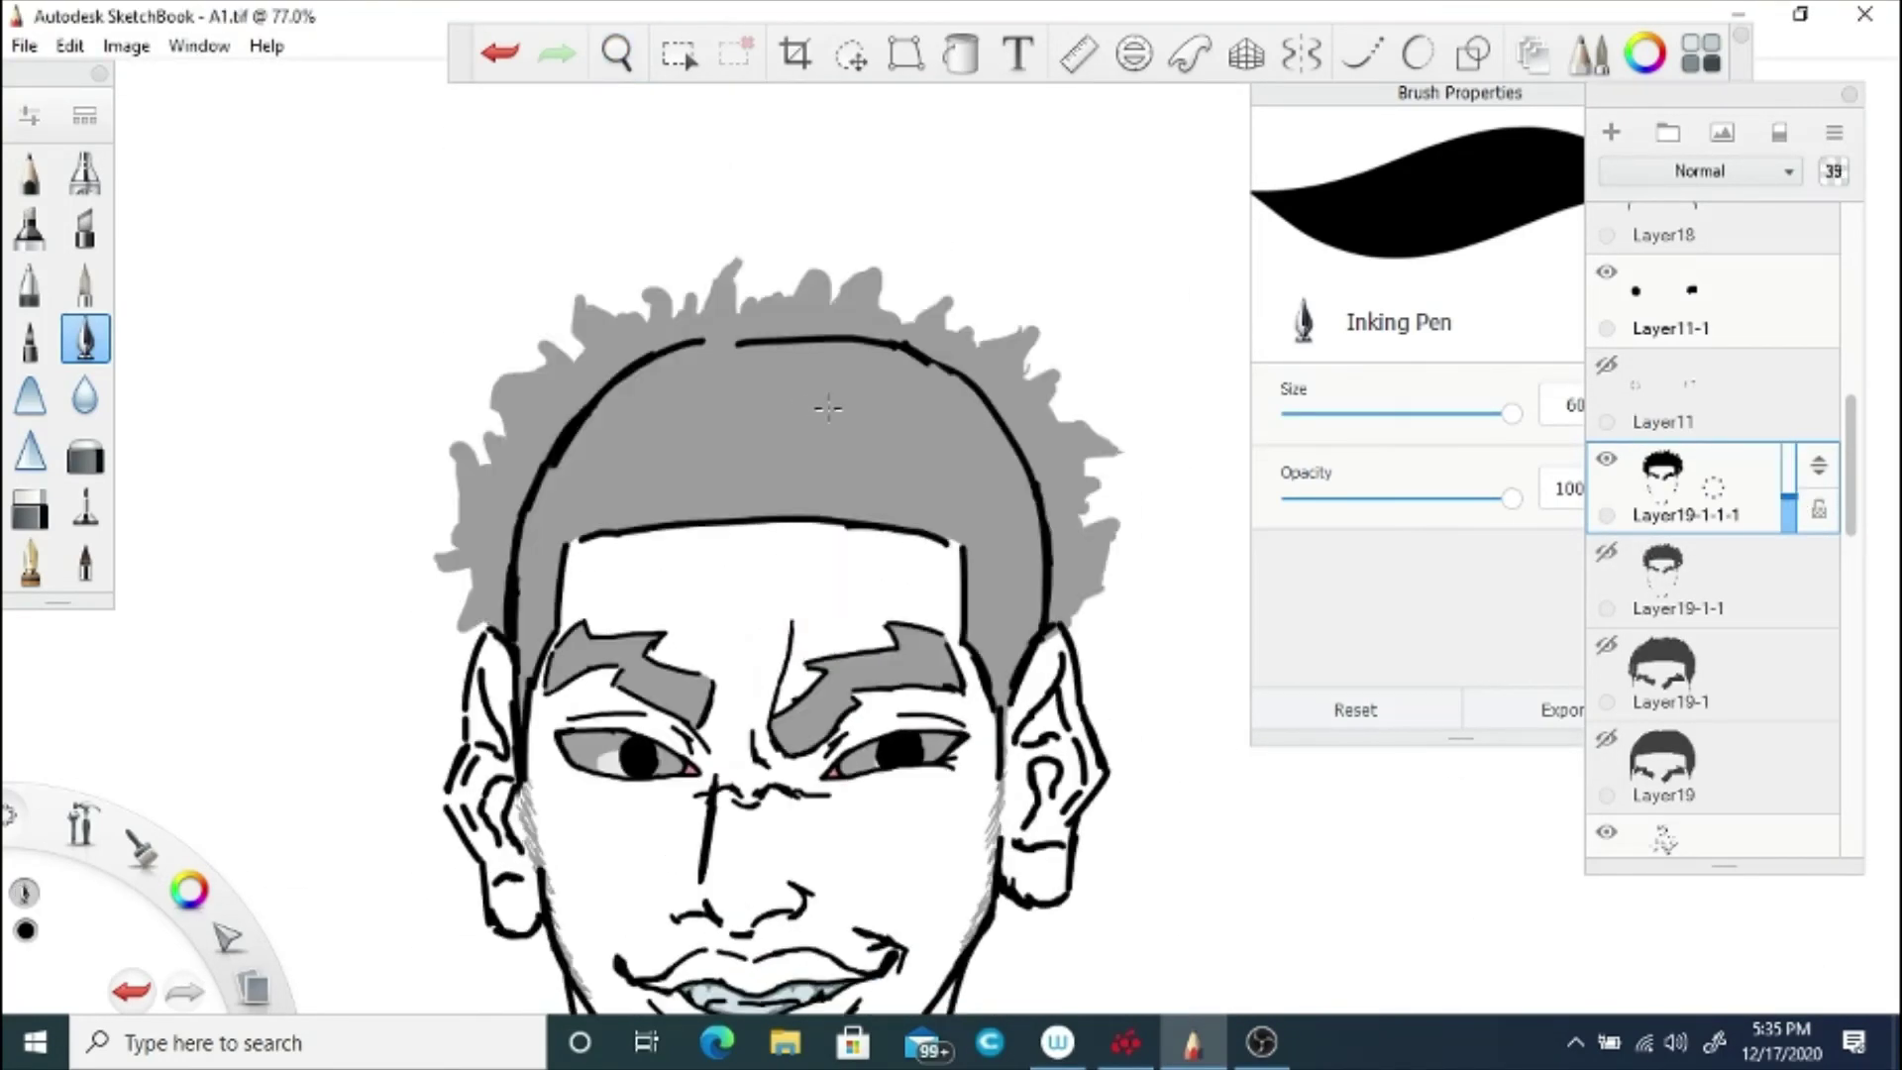
# Step: Draw longer wavy hair strands around the crown and down past both ears on the hair copy
pyautogui.moveTo(730, 330)
pyautogui.mouseDown()
pyautogui.moveTo(731, 247)
pyautogui.moveTo(756, 364)
pyautogui.moveTo(827, 409)
pyautogui.mouseUp()
pyautogui.moveTo(869, 398)
pyautogui.mouseDown()
pyautogui.moveTo(906, 350)
pyautogui.moveTo(1007, 387)
pyautogui.moveTo(1051, 440)
pyautogui.moveTo(1201, 526)
pyautogui.moveTo(1142, 849)
pyautogui.mouseUp()
pyautogui.moveTo(810, 353)
pyautogui.mouseDown()
pyautogui.moveTo(594, 406)
pyautogui.moveTo(490, 456)
pyautogui.moveTo(439, 567)
pyautogui.moveTo(416, 698)
pyautogui.moveTo(451, 832)
pyautogui.moveTo(435, 906)
pyautogui.moveTo(451, 896)
pyautogui.mouseUp()
# Step: Draw hair locks behind the neck below both ears on the hair copy Layer19-1-1-1
pyautogui.click(616, 54)
pyautogui.moveTo(872, 929); pyautogui.dragTo(858, 373)
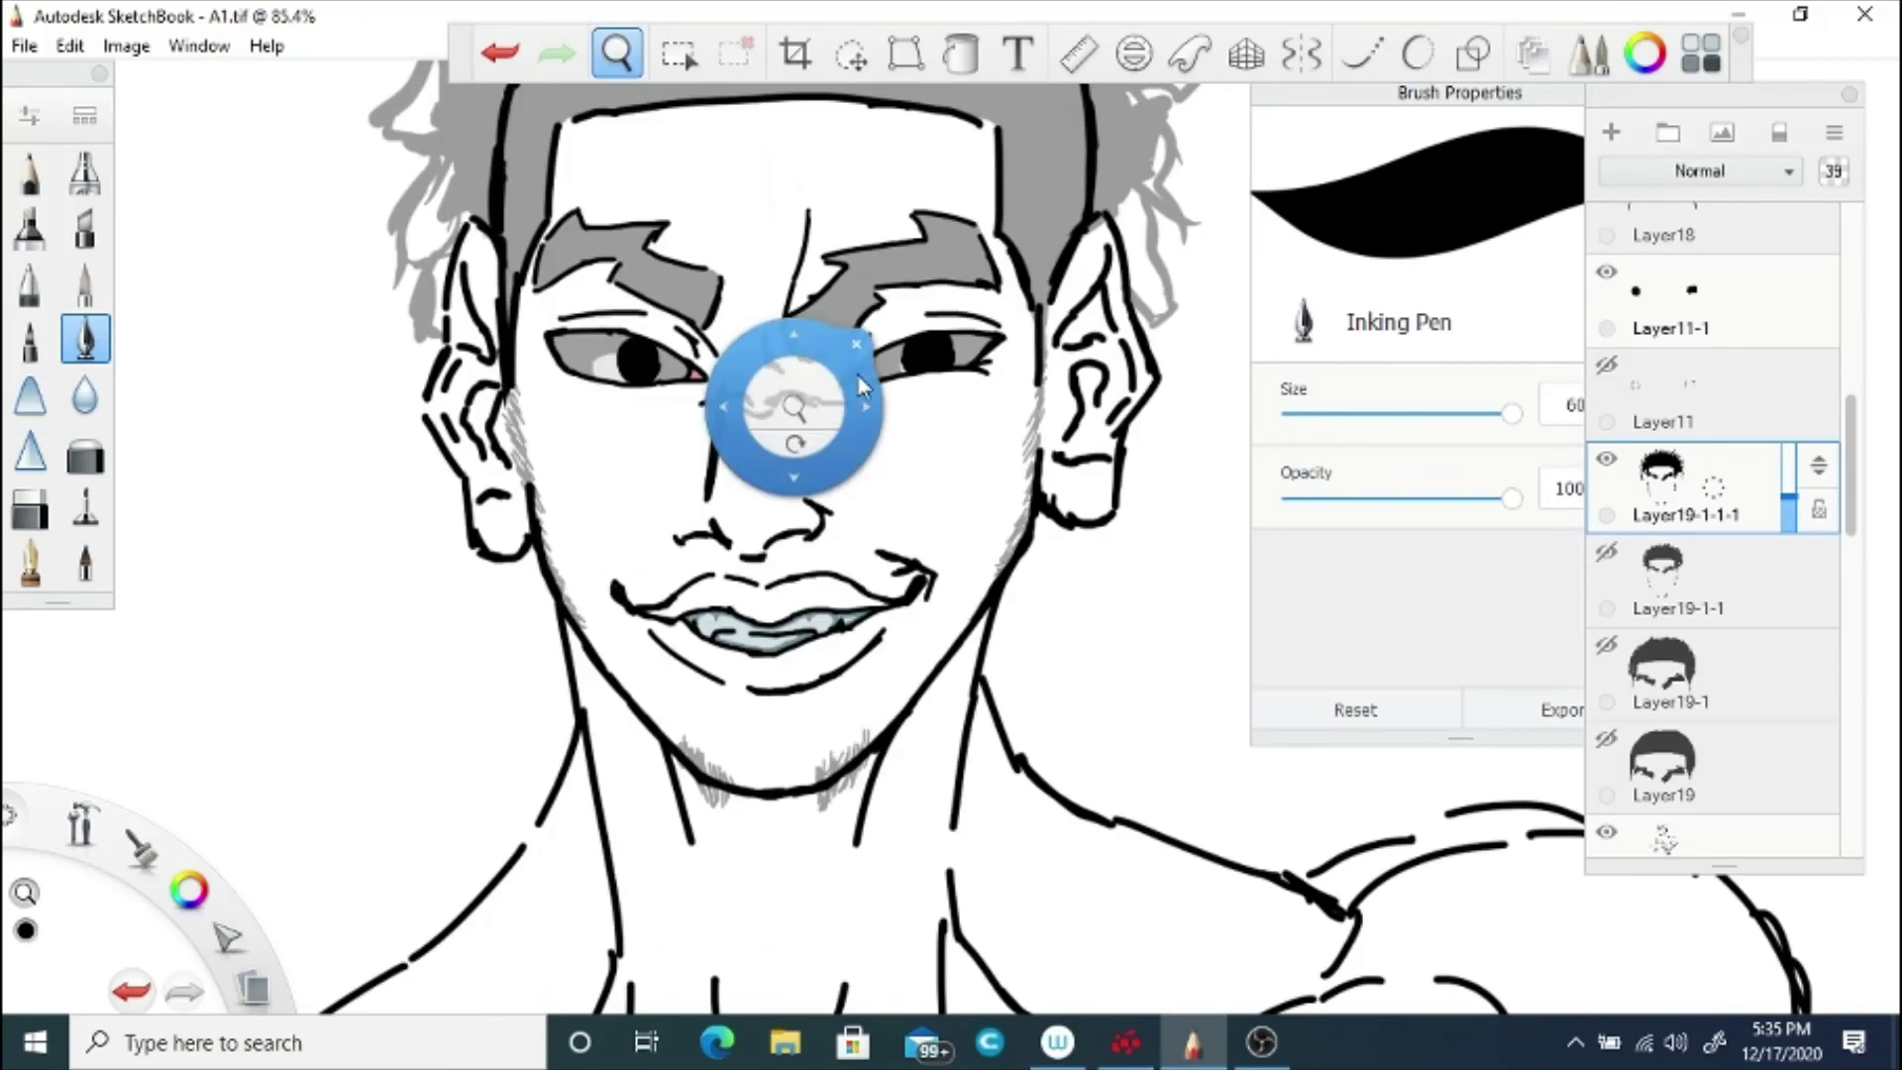
pyautogui.moveTo(1067, 522)
pyautogui.mouseDown()
pyautogui.moveTo(1050, 609)
pyautogui.moveTo(995, 705)
pyautogui.mouseUp()
pyautogui.press('space')
pyautogui.moveTo(673, 599)
pyautogui.mouseDown()
pyautogui.moveTo(777, 700)
pyautogui.moveTo(701, 750)
pyautogui.mouseUp()
pyautogui.moveTo(986, 572)
pyautogui.mouseDown()
pyautogui.moveTo(927, 698)
pyautogui.moveTo(906, 614)
pyautogui.moveTo(887, 743)
pyautogui.mouseUp()
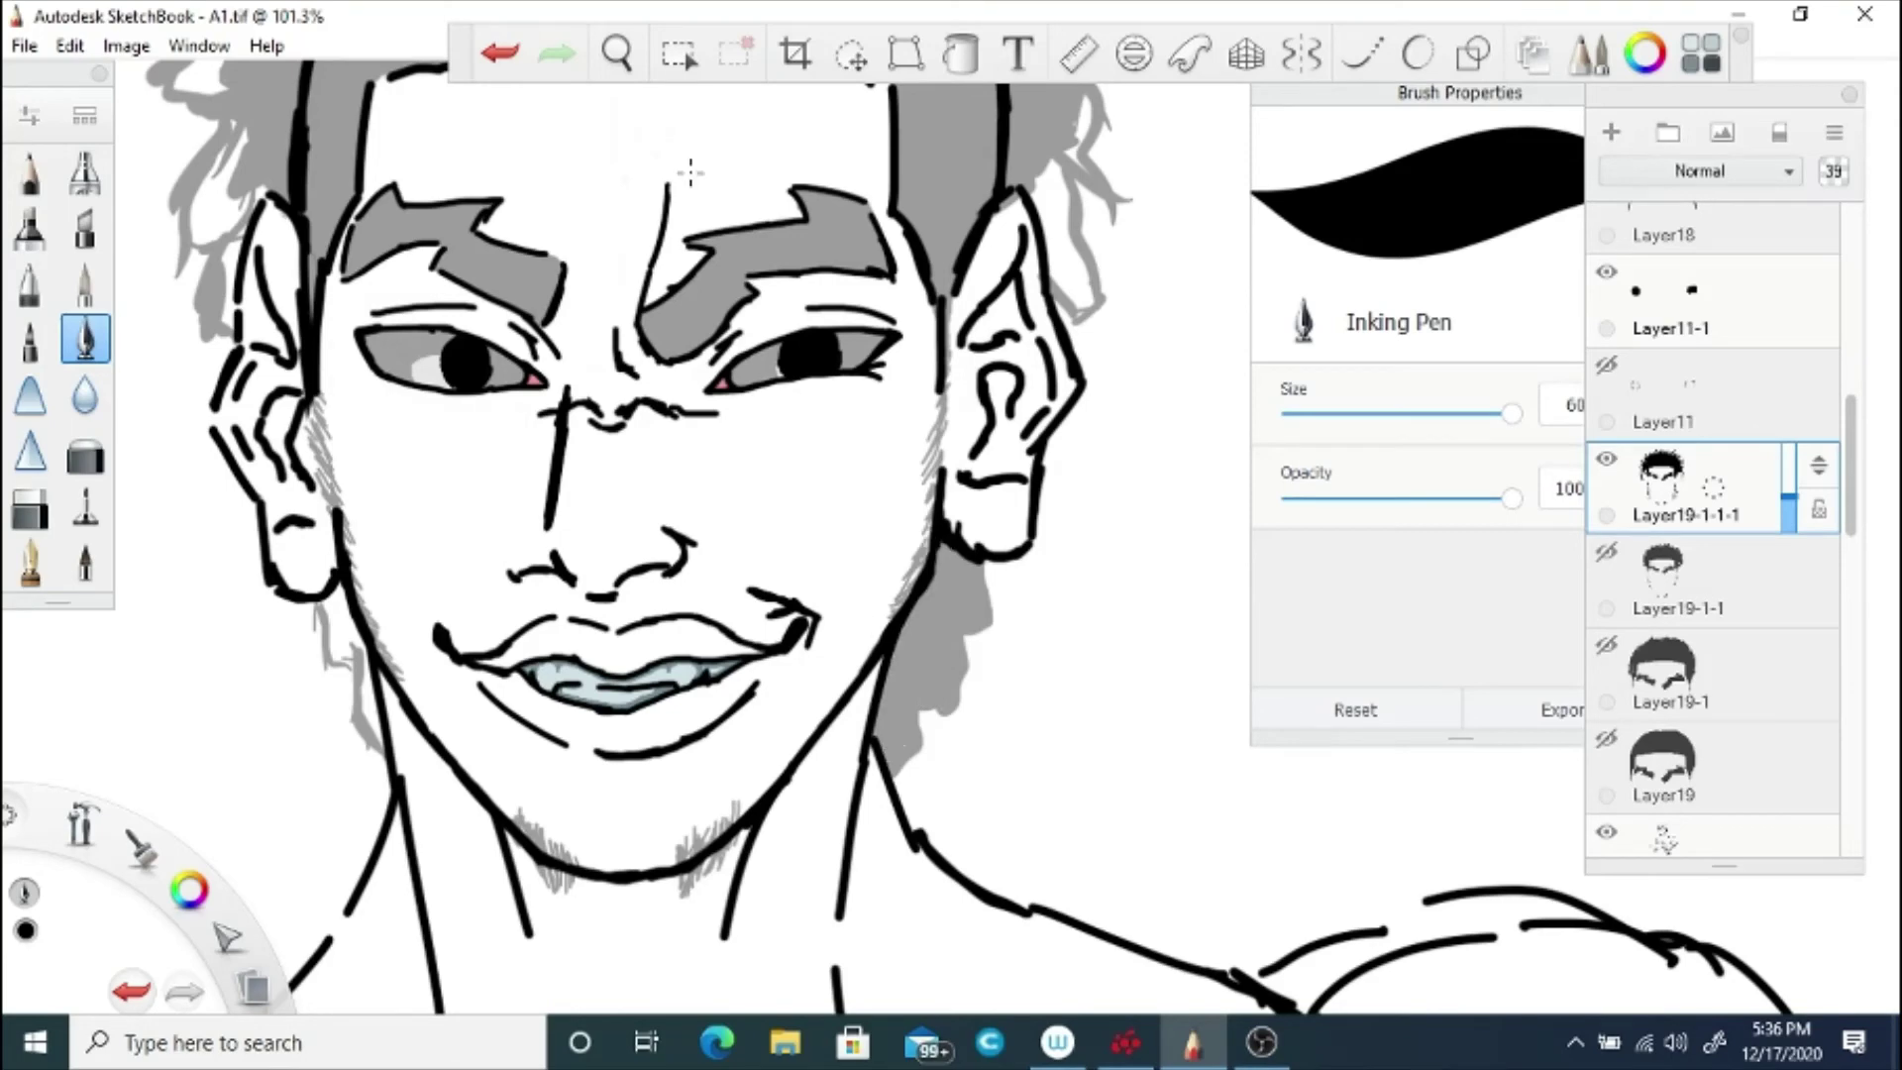
pyautogui.moveTo(436, 687); pyautogui.dragTo(651, 606)
pyautogui.moveTo(540, 515); pyautogui.dragTo(581, 619)
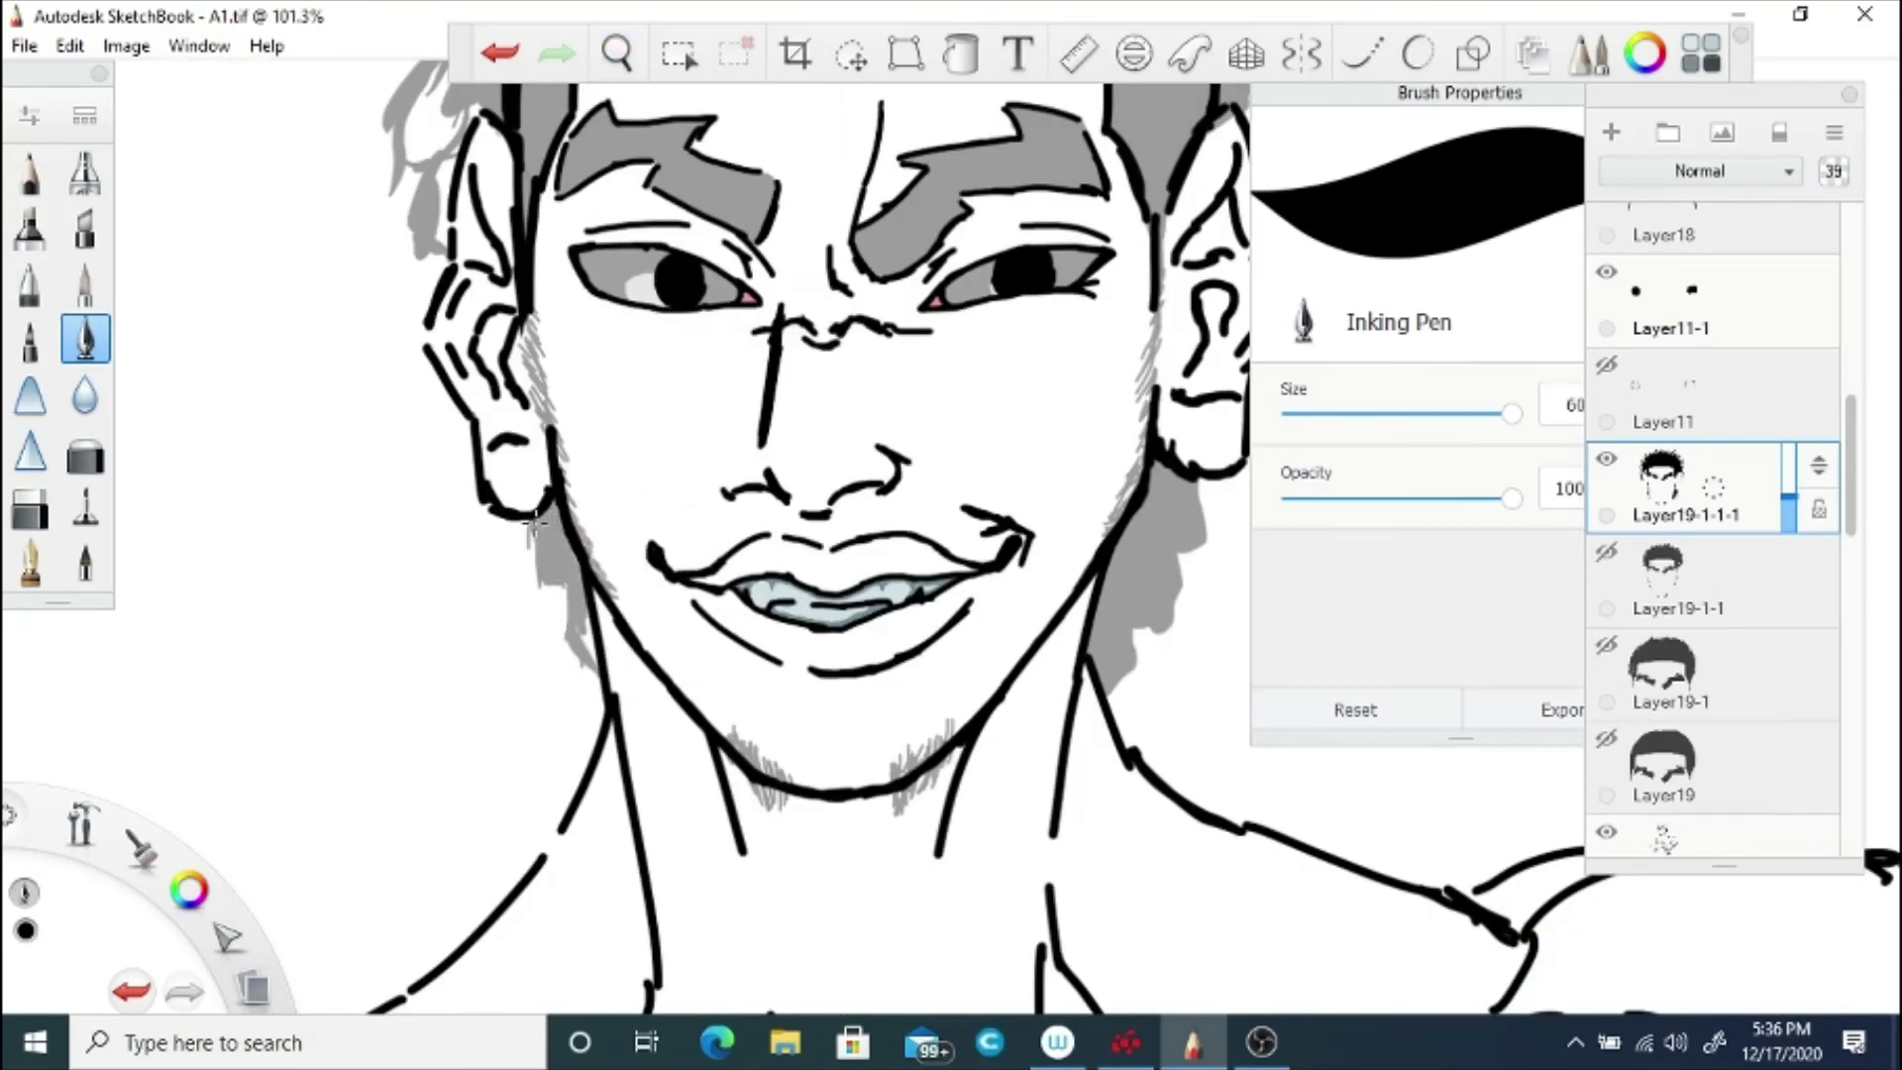
# Step: Fill the gaps between the wavy strands along both sides of the head above the ears
pyautogui.press('space')
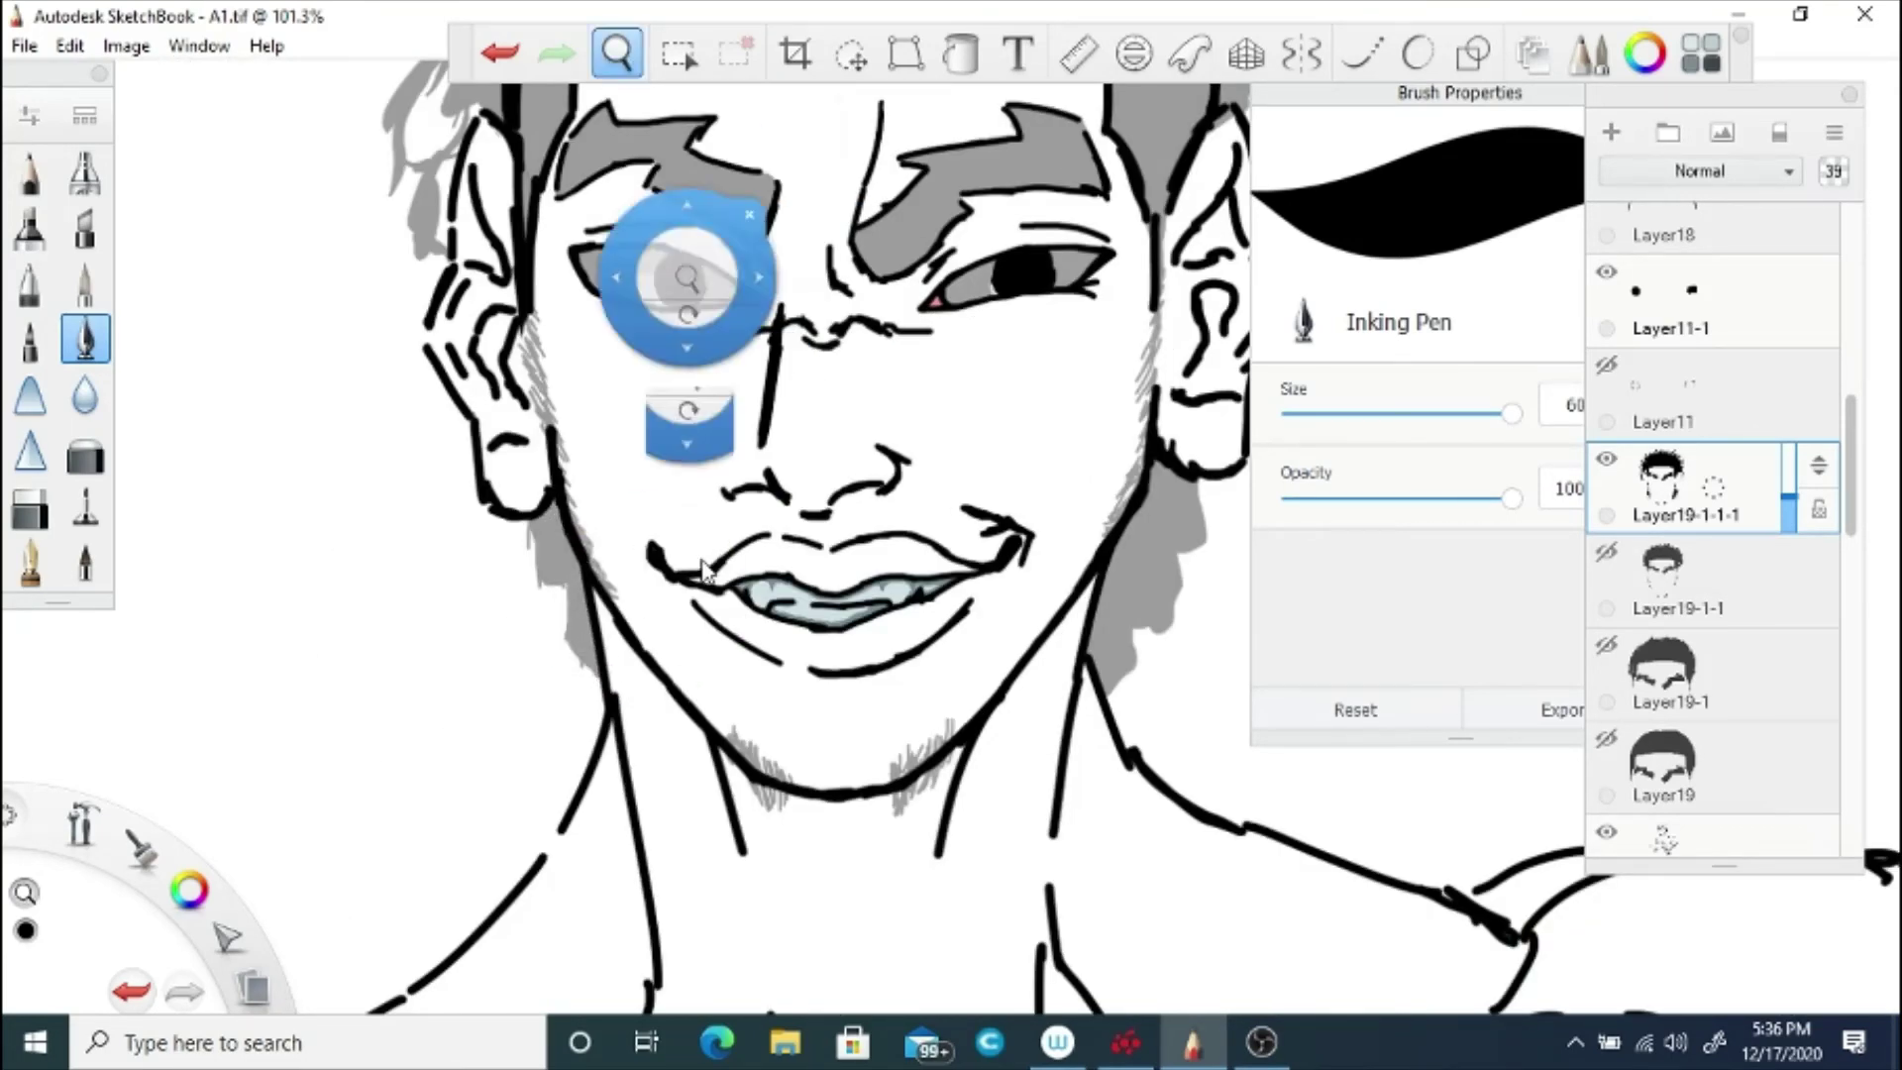
pyautogui.moveTo(687, 282); pyautogui.dragTo(393, 599)
pyautogui.moveTo(990, 559)
pyautogui.mouseDown()
pyautogui.moveTo(956, 416)
pyautogui.moveTo(993, 560)
pyautogui.mouseUp()
pyautogui.moveTo(981, 270)
pyautogui.mouseDown()
pyautogui.moveTo(1030, 242)
pyautogui.moveTo(976, 255)
pyautogui.mouseUp()
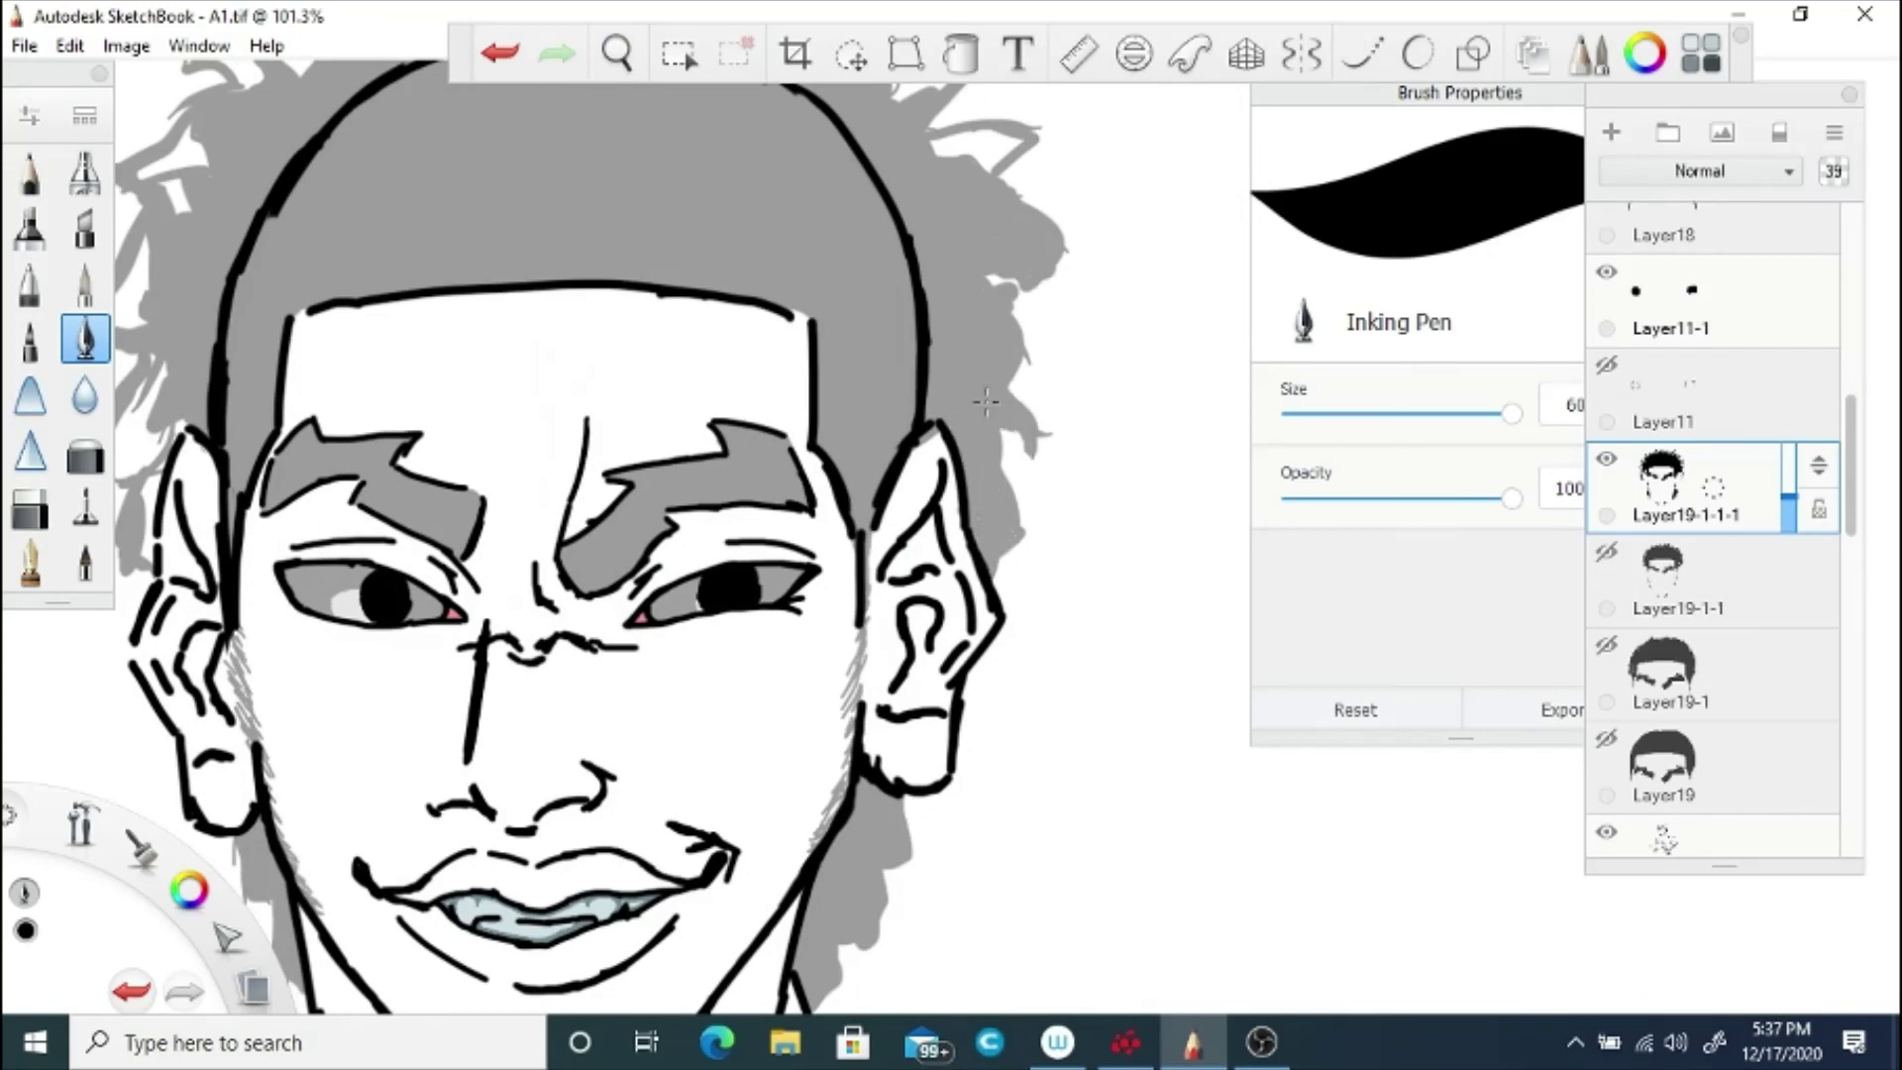
pyautogui.press('space')
pyautogui.moveTo(381, 527)
pyautogui.mouseDown()
pyautogui.moveTo(725, 462)
pyautogui.moveTo(847, 592)
pyautogui.mouseUp()
pyautogui.moveTo(618, 586)
pyautogui.mouseDown()
pyautogui.moveTo(642, 513)
pyautogui.moveTo(586, 535)
pyautogui.mouseUp()
pyautogui.moveTo(587, 535); pyautogui.dragTo(614, 446)
pyautogui.moveTo(568, 378); pyautogui.dragTo(612, 385)
pyautogui.moveTo(612, 305); pyautogui.dragTo(570, 376)
# Step: Fill in the outlined hair spikes all along the crown of the head
pyautogui.press('space')
pyautogui.moveTo(1100, 182); pyautogui.dragTo(774, 470)
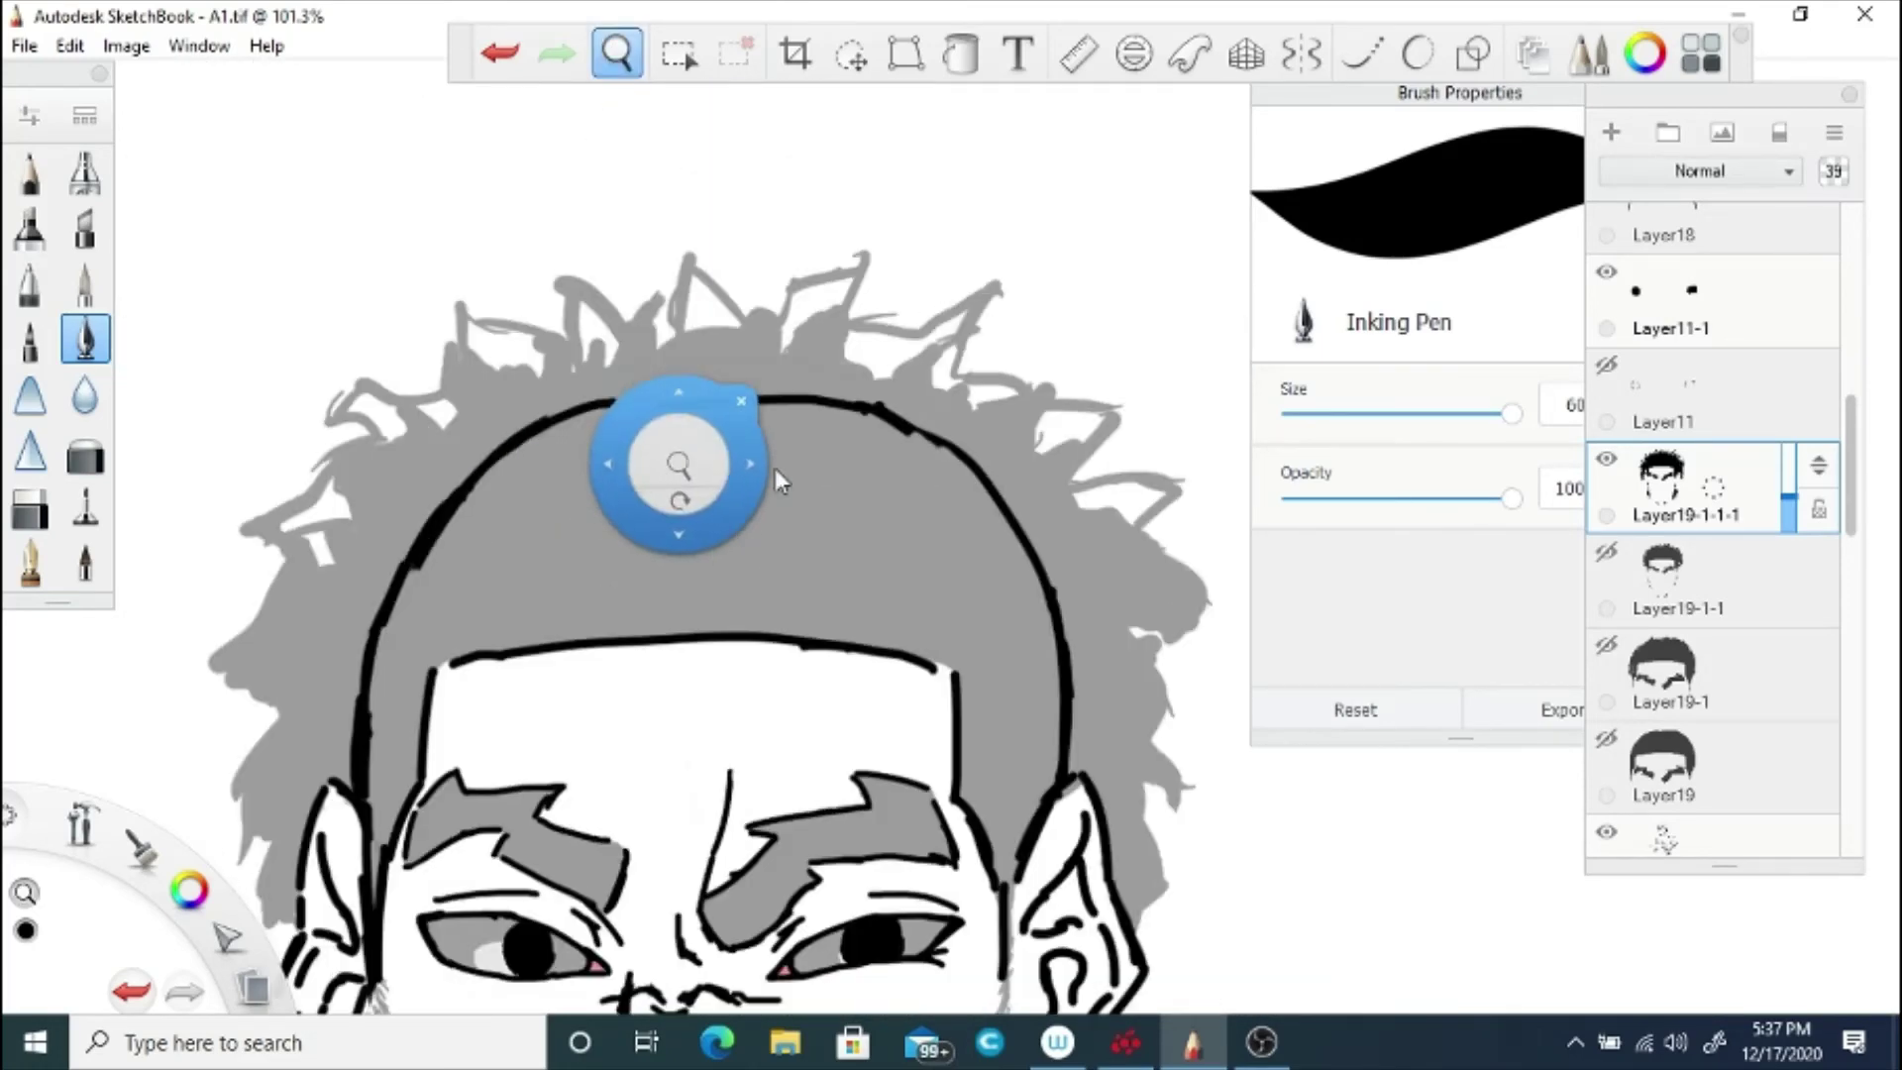
pyautogui.moveTo(842, 335); pyautogui.dragTo(963, 323)
pyautogui.moveTo(1027, 417)
pyautogui.mouseDown()
pyautogui.moveTo(1085, 422)
pyautogui.moveTo(1065, 445)
pyautogui.moveTo(1157, 492)
pyautogui.moveTo(1139, 515)
pyautogui.mouseUp()
pyautogui.moveTo(824, 347)
pyautogui.mouseDown()
pyautogui.moveTo(916, 363)
pyautogui.moveTo(803, 293)
pyautogui.moveTo(589, 304)
pyautogui.mouseUp()
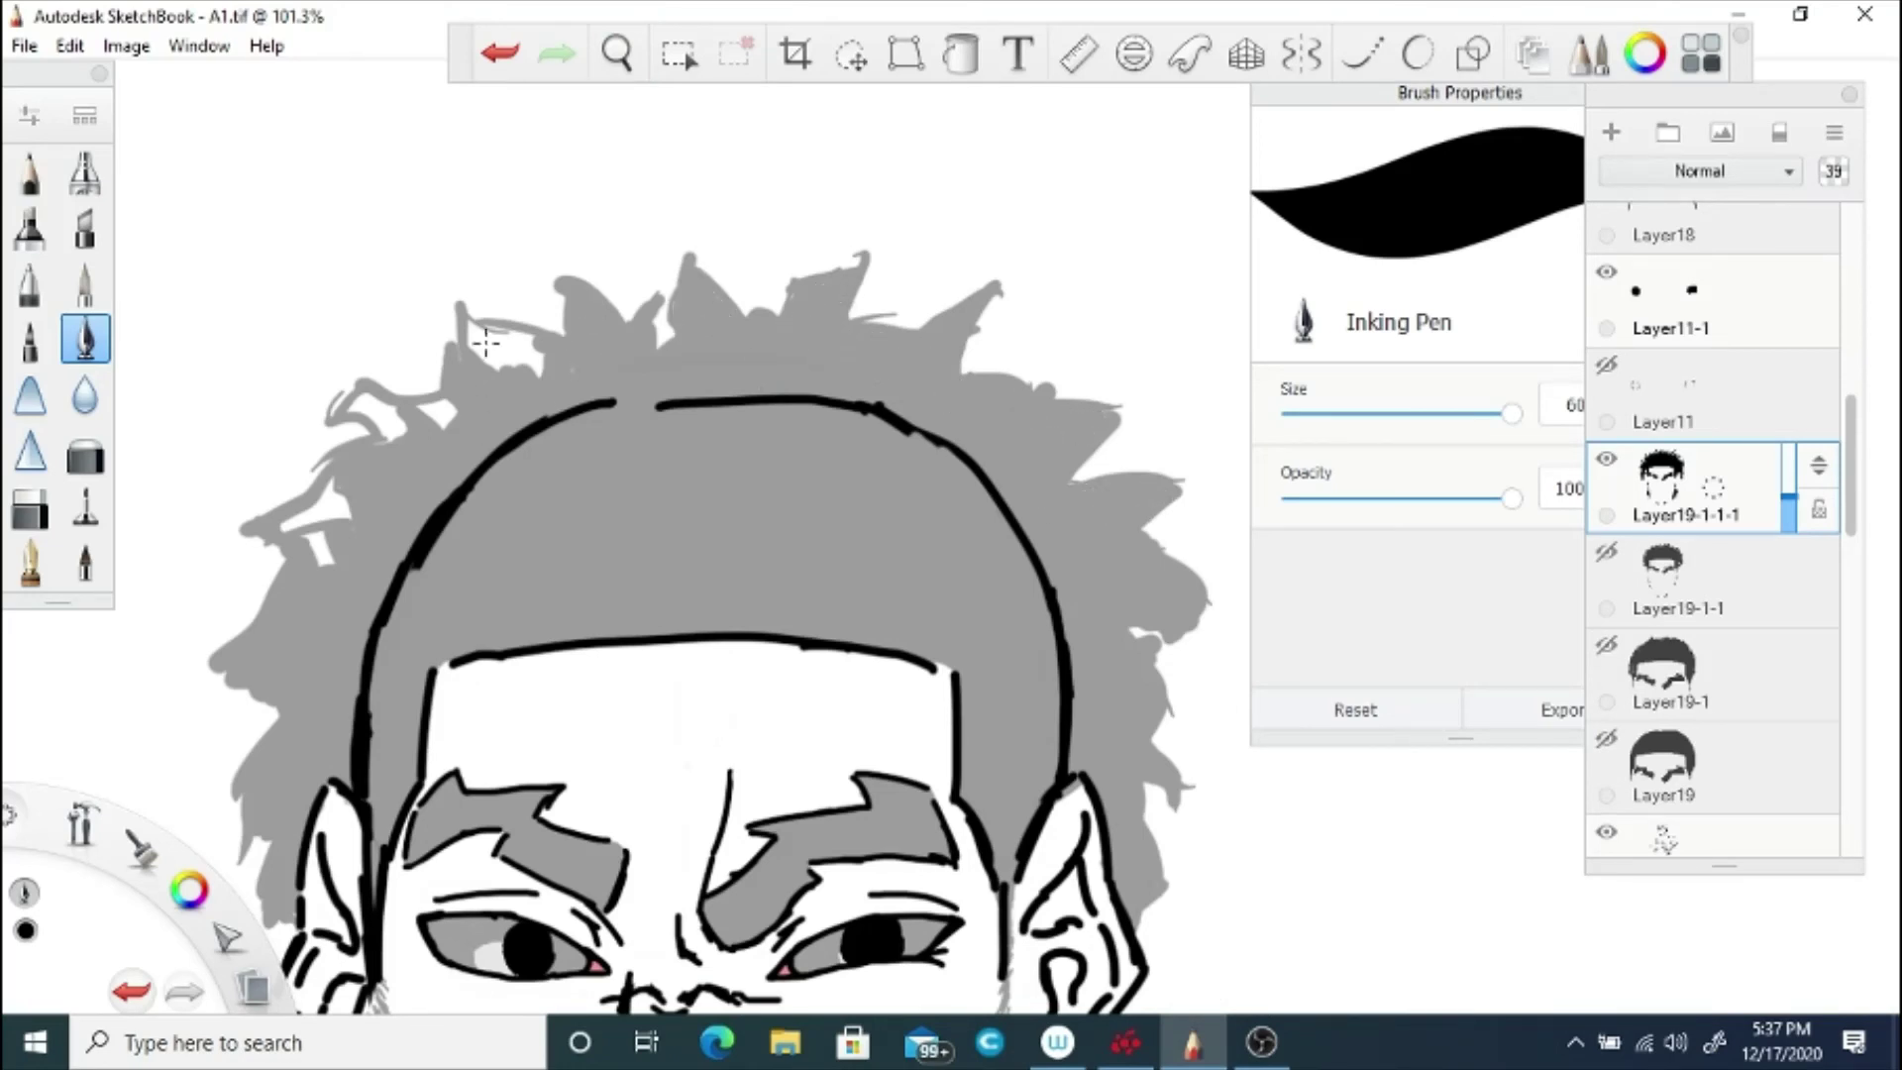
pyautogui.moveTo(486, 344); pyautogui.dragTo(520, 332)
pyautogui.moveTo(351, 406); pyautogui.dragTo(348, 403)
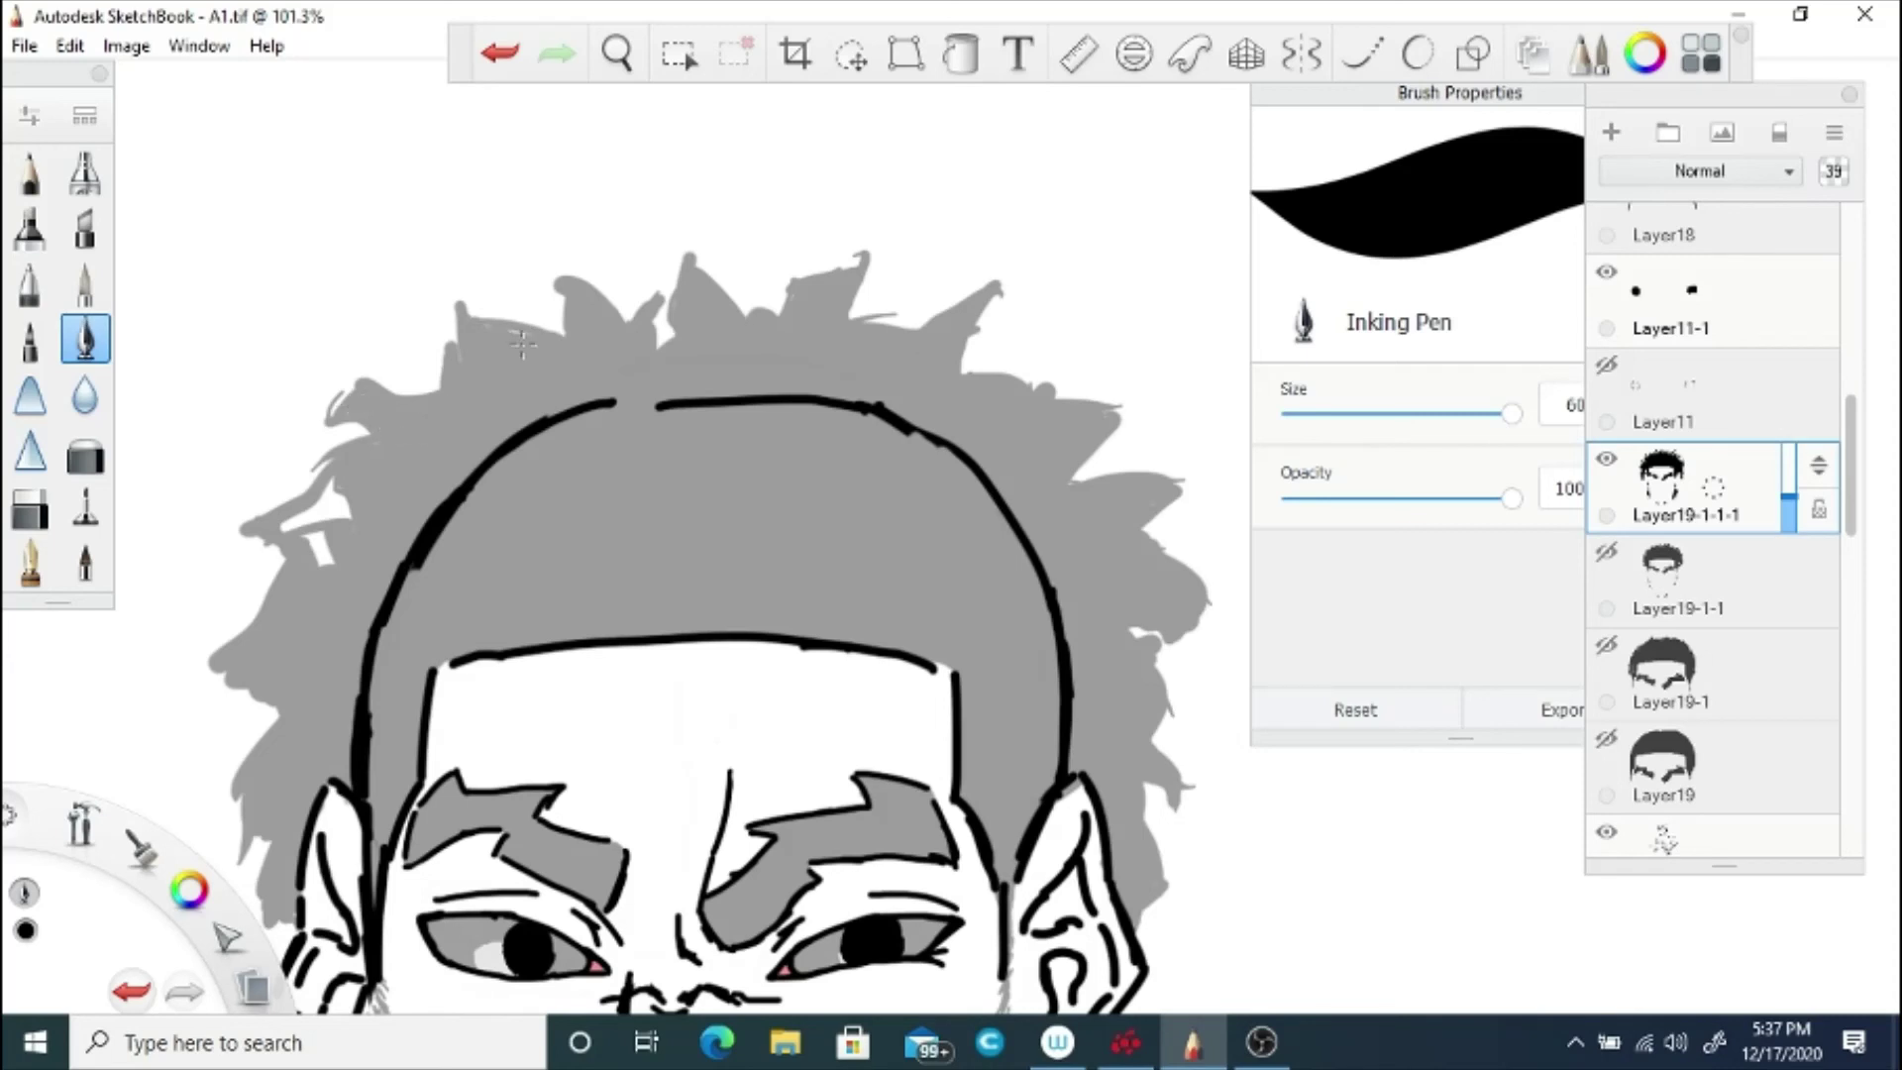
pyautogui.moveTo(304, 512); pyautogui.dragTo(265, 529)
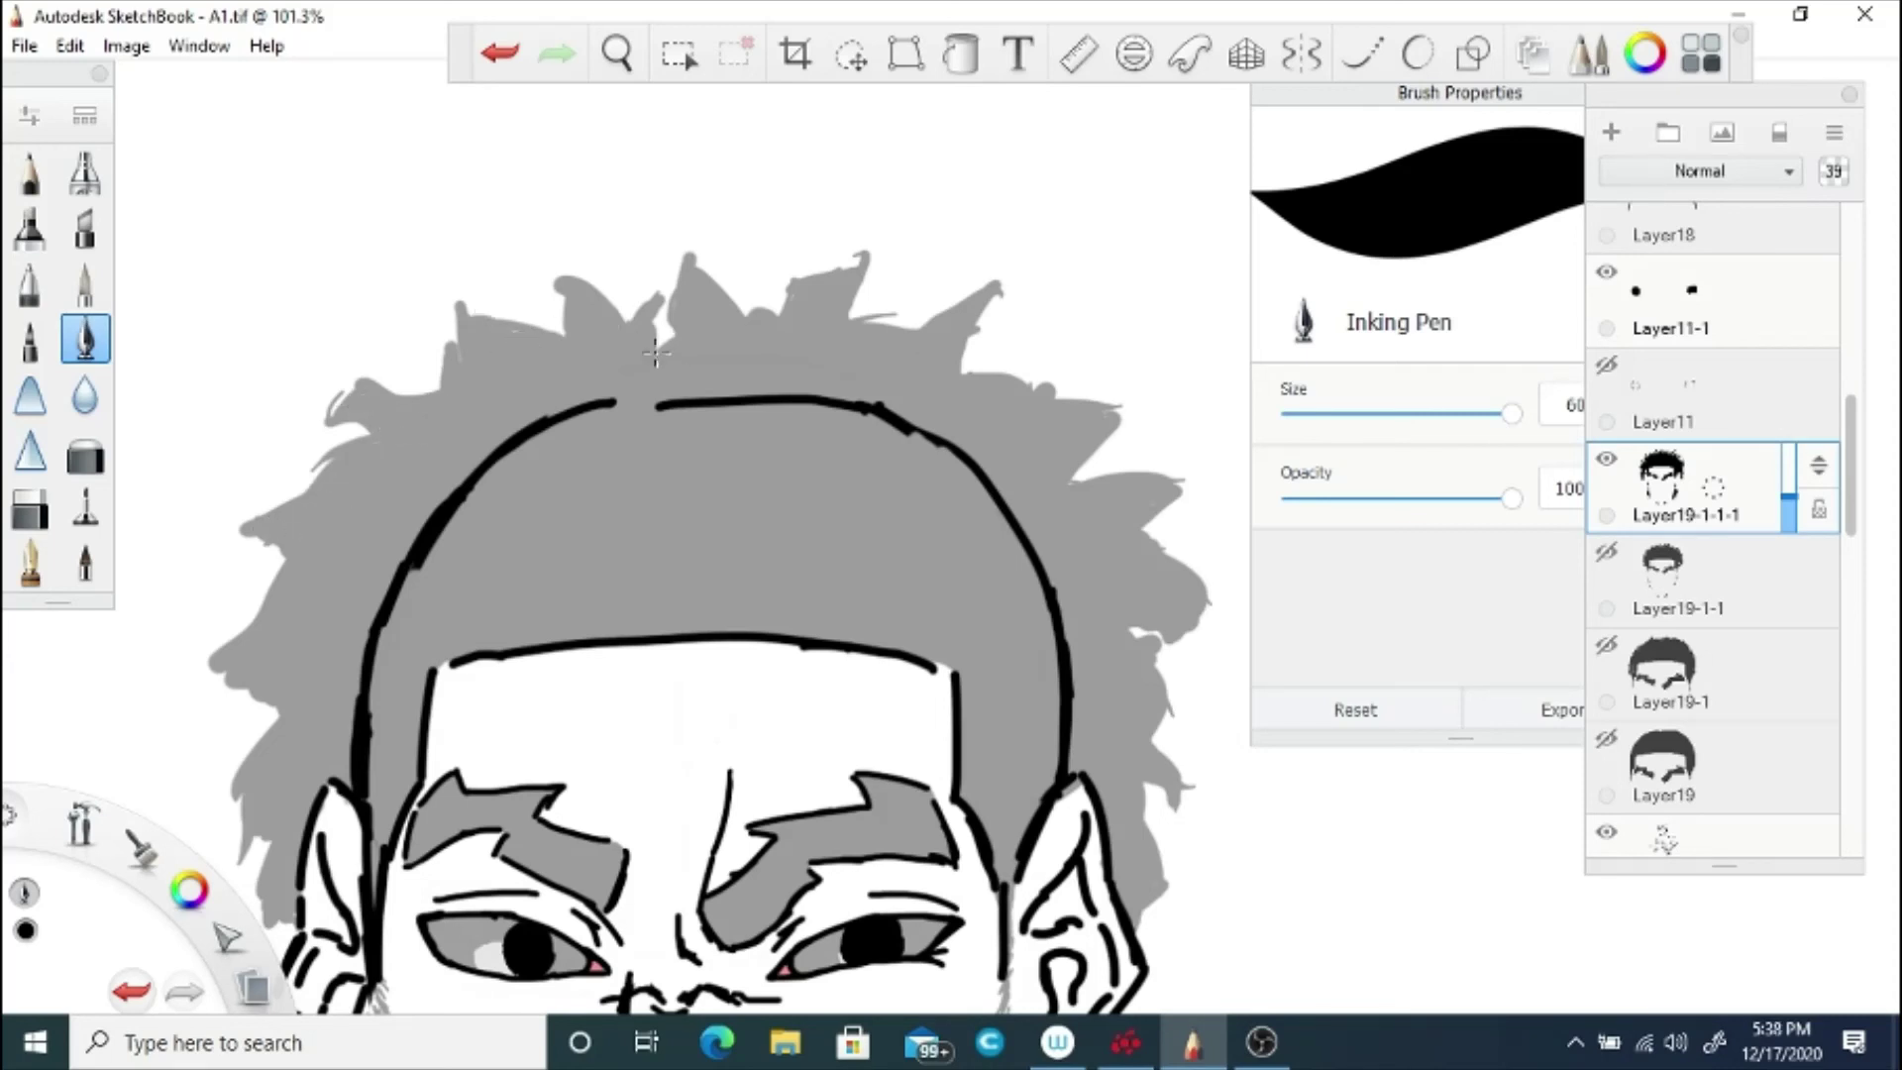
# Step: Raise Layer19-1-1-1's opacity to 100 and compare its hair with Layer19-1-1
pyautogui.press('space')
pyautogui.moveTo(662, 343); pyautogui.dragTo(624, 520)
pyautogui.moveTo(1791, 502); pyautogui.dragTo(1802, 370)
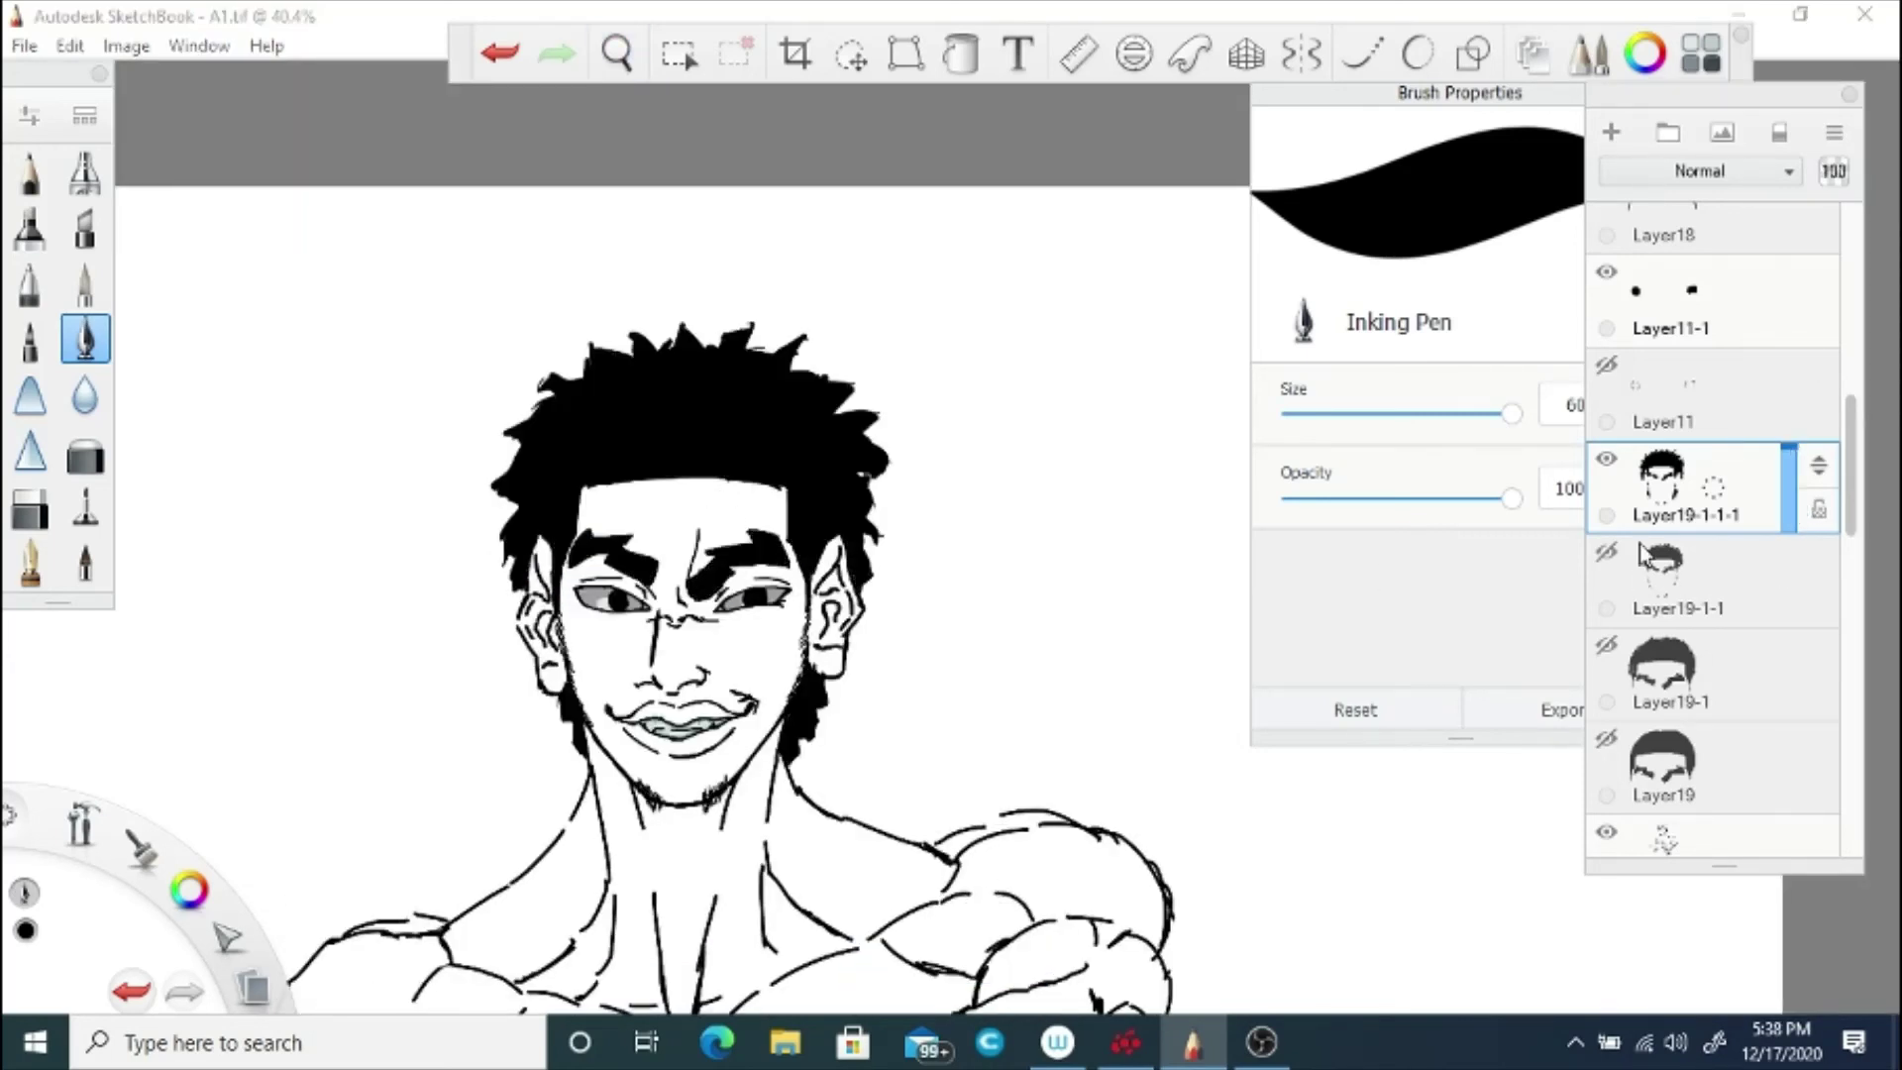
pyautogui.click(1607, 459)
pyautogui.click(1606, 553)
pyautogui.click(1606, 553)
pyautogui.click(1606, 459)
# Step: Draw dense short beard hairs along the chin and up the right-hand side of the jaw
pyautogui.press('space')
pyautogui.moveTo(656, 649); pyautogui.dragTo(806, 625)
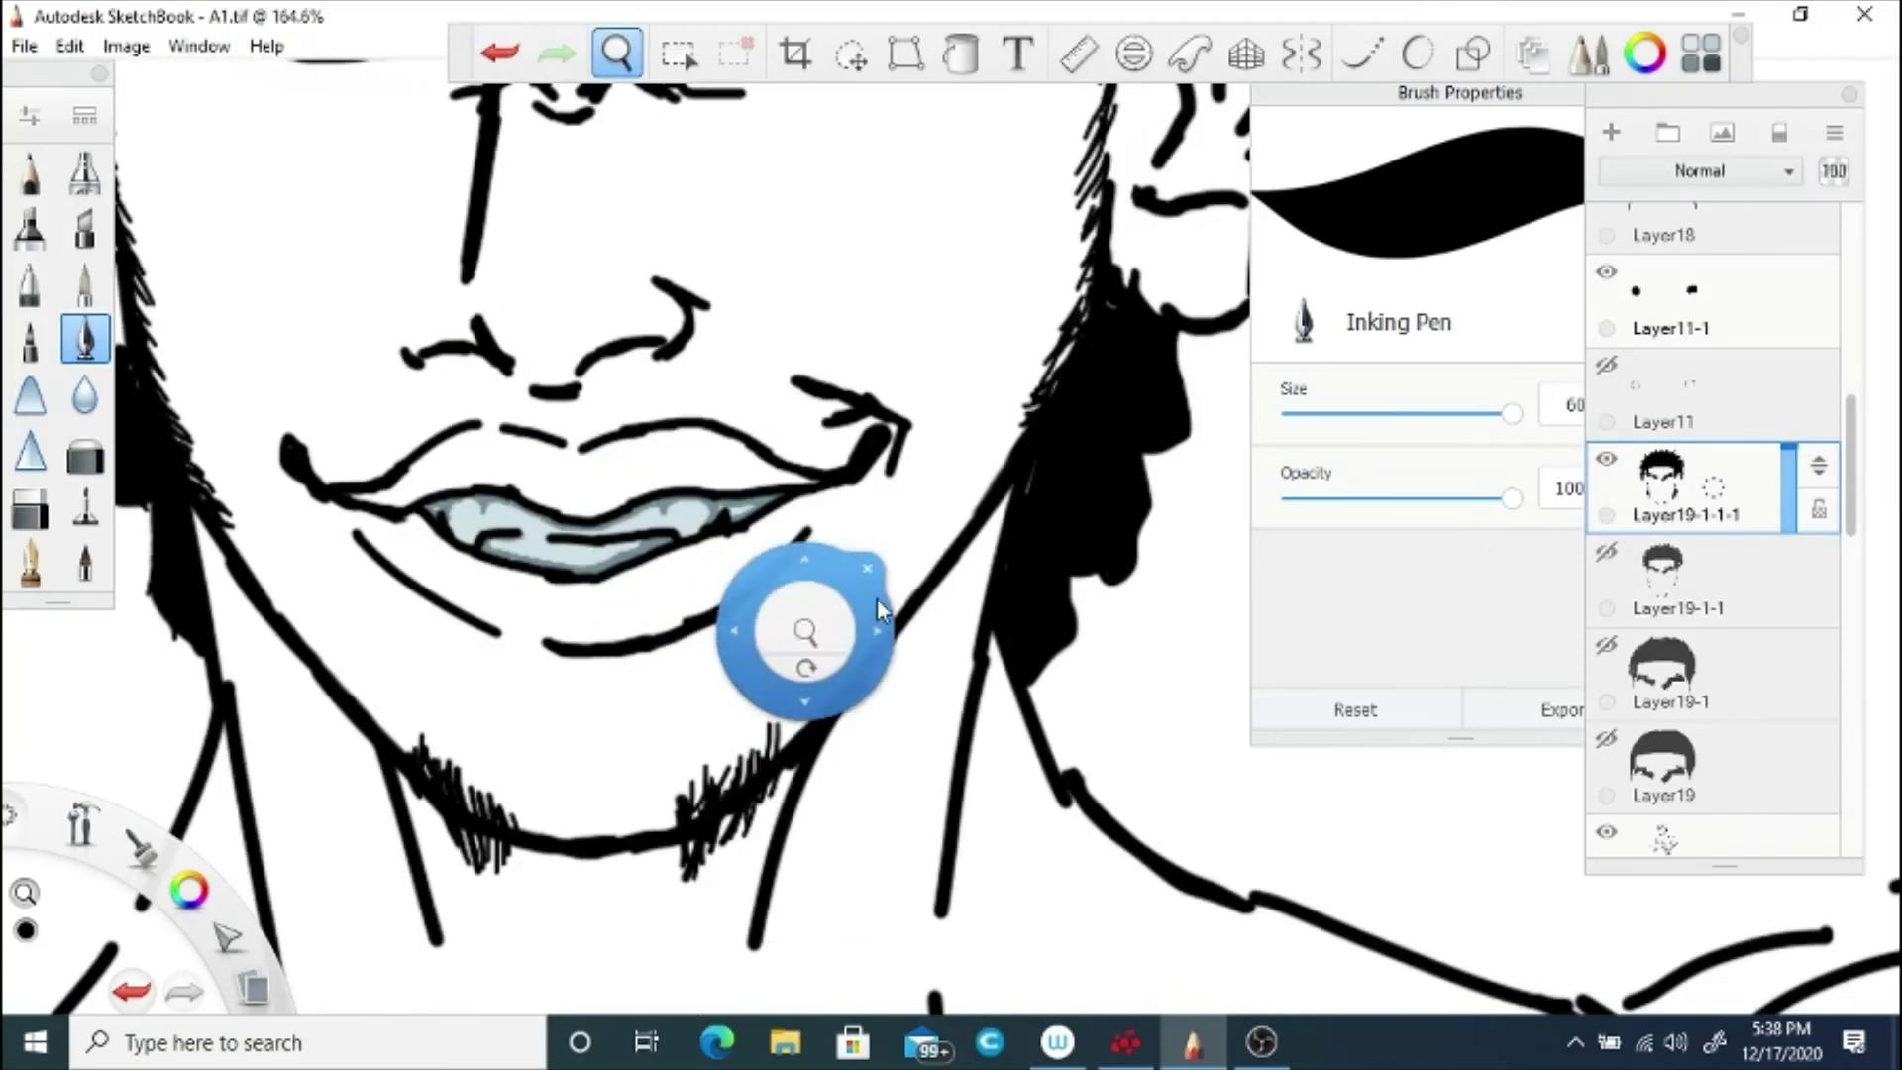
pyautogui.click(867, 568)
pyautogui.moveTo(780, 747); pyautogui.dragTo(813, 691)
pyautogui.moveTo(826, 708); pyautogui.dragTo(833, 677)
pyautogui.moveTo(847, 691)
pyautogui.mouseDown()
pyautogui.moveTo(941, 613)
pyautogui.moveTo(914, 563)
pyautogui.moveTo(948, 515)
pyautogui.moveTo(964, 567)
pyautogui.moveTo(999, 464)
pyautogui.moveTo(1003, 508)
pyautogui.moveTo(1009, 404)
pyautogui.moveTo(1033, 392)
pyautogui.moveTo(1053, 325)
pyautogui.mouseUp()
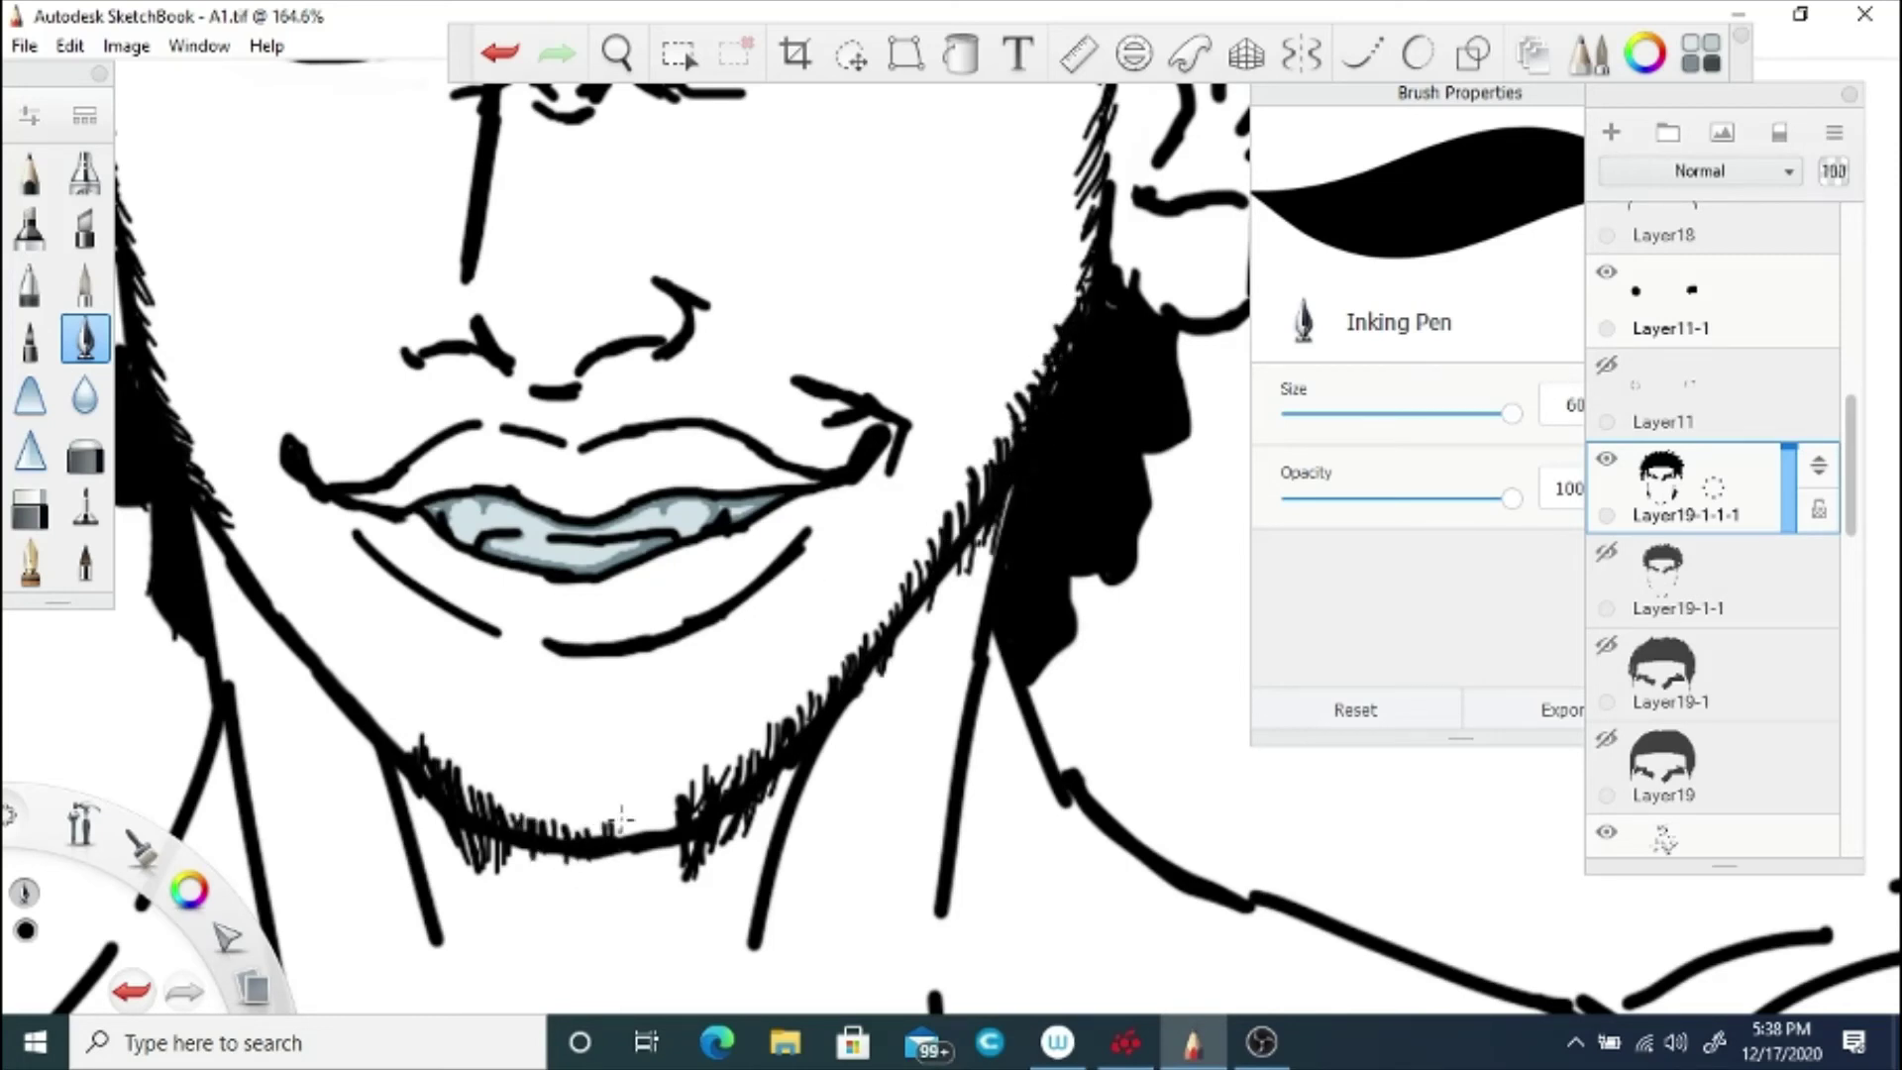
pyautogui.moveTo(622, 818)
pyautogui.mouseDown()
pyautogui.moveTo(662, 837)
pyautogui.moveTo(701, 768)
pyautogui.moveTo(748, 753)
pyautogui.moveTo(718, 738)
pyautogui.mouseUp()
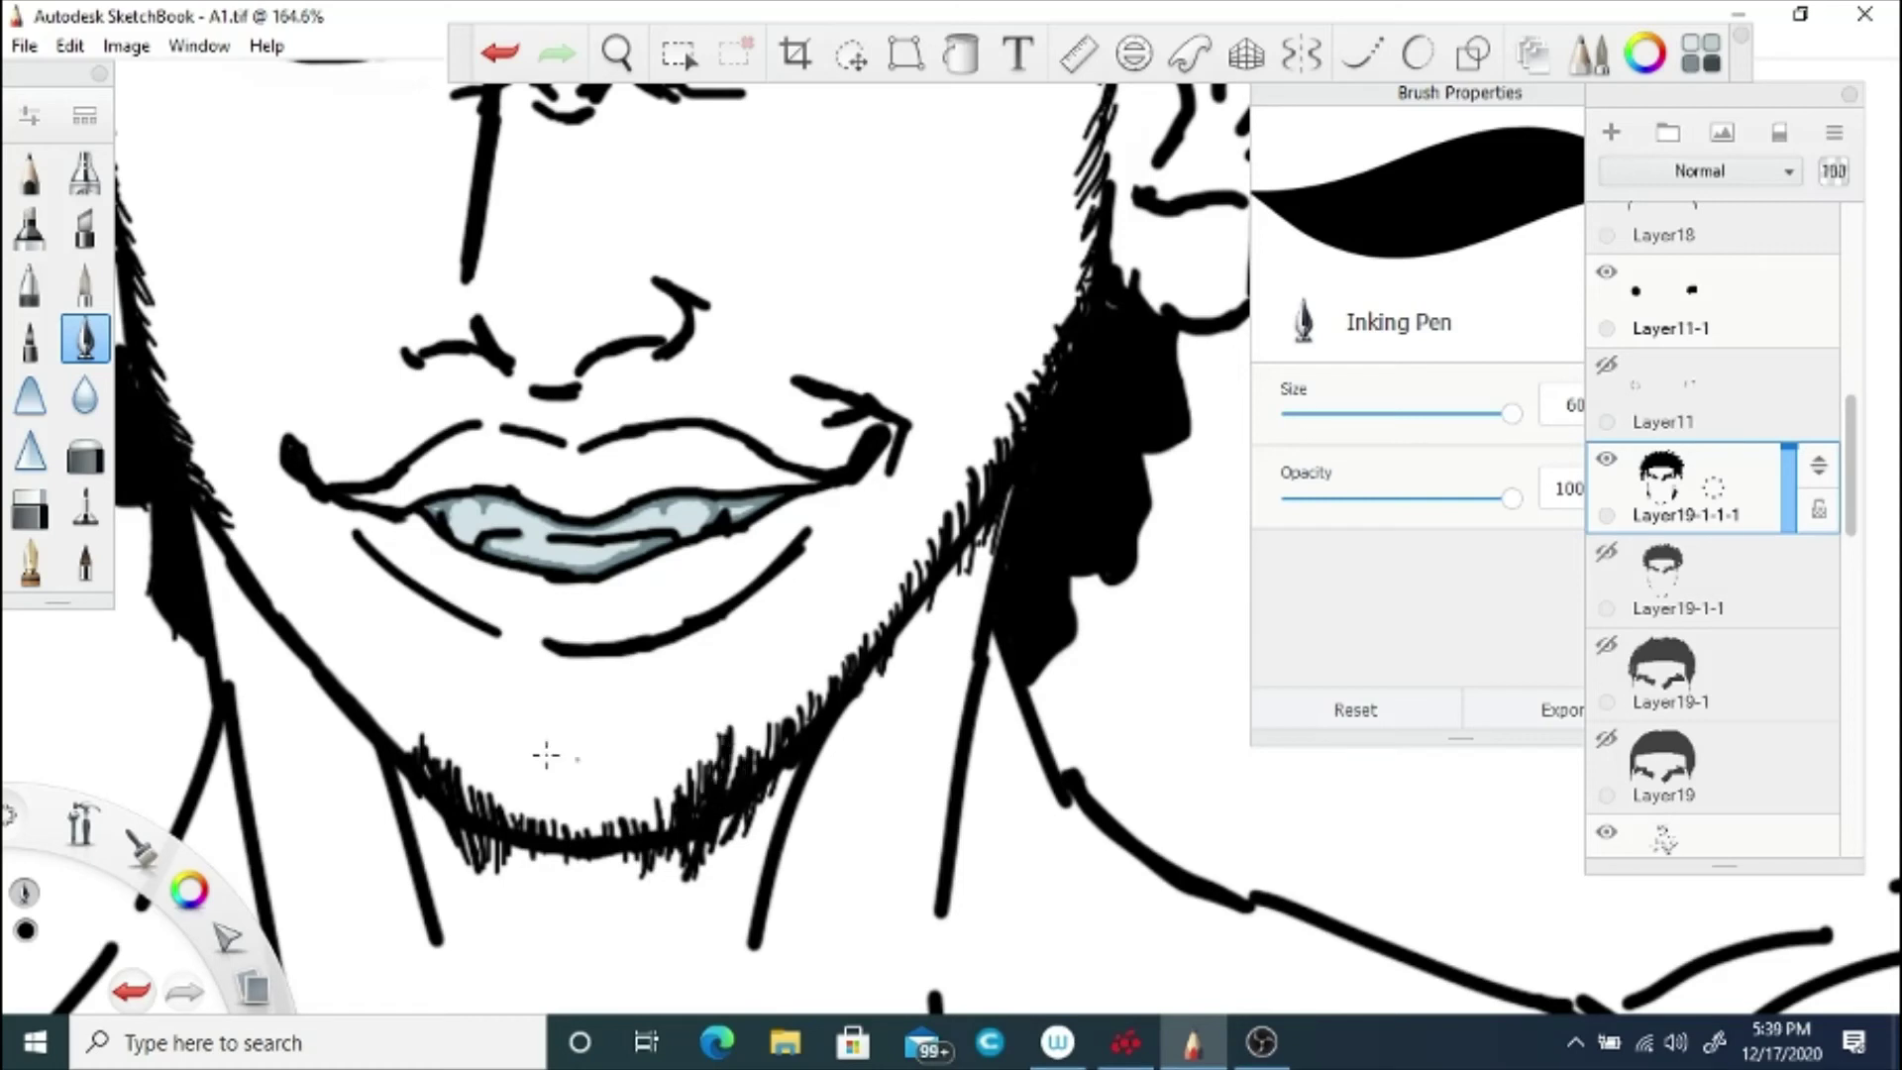
pyautogui.moveTo(697, 868)
pyautogui.mouseDown()
pyautogui.moveTo(703, 918)
pyautogui.moveTo(436, 816)
pyautogui.moveTo(426, 776)
pyautogui.moveTo(468, 899)
pyautogui.moveTo(490, 861)
pyautogui.mouseUp()
# Step: Continue the short beard hairs from the chin up the left-hand jawline towards the ear
pyautogui.moveTo(443, 798); pyautogui.dragTo(457, 824)
pyautogui.moveTo(409, 728)
pyautogui.mouseDown()
pyautogui.moveTo(394, 742)
pyautogui.moveTo(381, 683)
pyautogui.moveTo(365, 726)
pyautogui.moveTo(317, 677)
pyautogui.mouseUp()
pyautogui.moveTo(238, 526)
pyautogui.mouseDown()
pyautogui.moveTo(300, 656)
pyautogui.moveTo(282, 610)
pyautogui.mouseUp()
pyautogui.press('space')
pyautogui.moveTo(644, 609)
pyautogui.mouseDown()
pyautogui.moveTo(758, 771)
pyautogui.moveTo(729, 603)
pyautogui.moveTo(830, 674)
pyautogui.mouseUp()
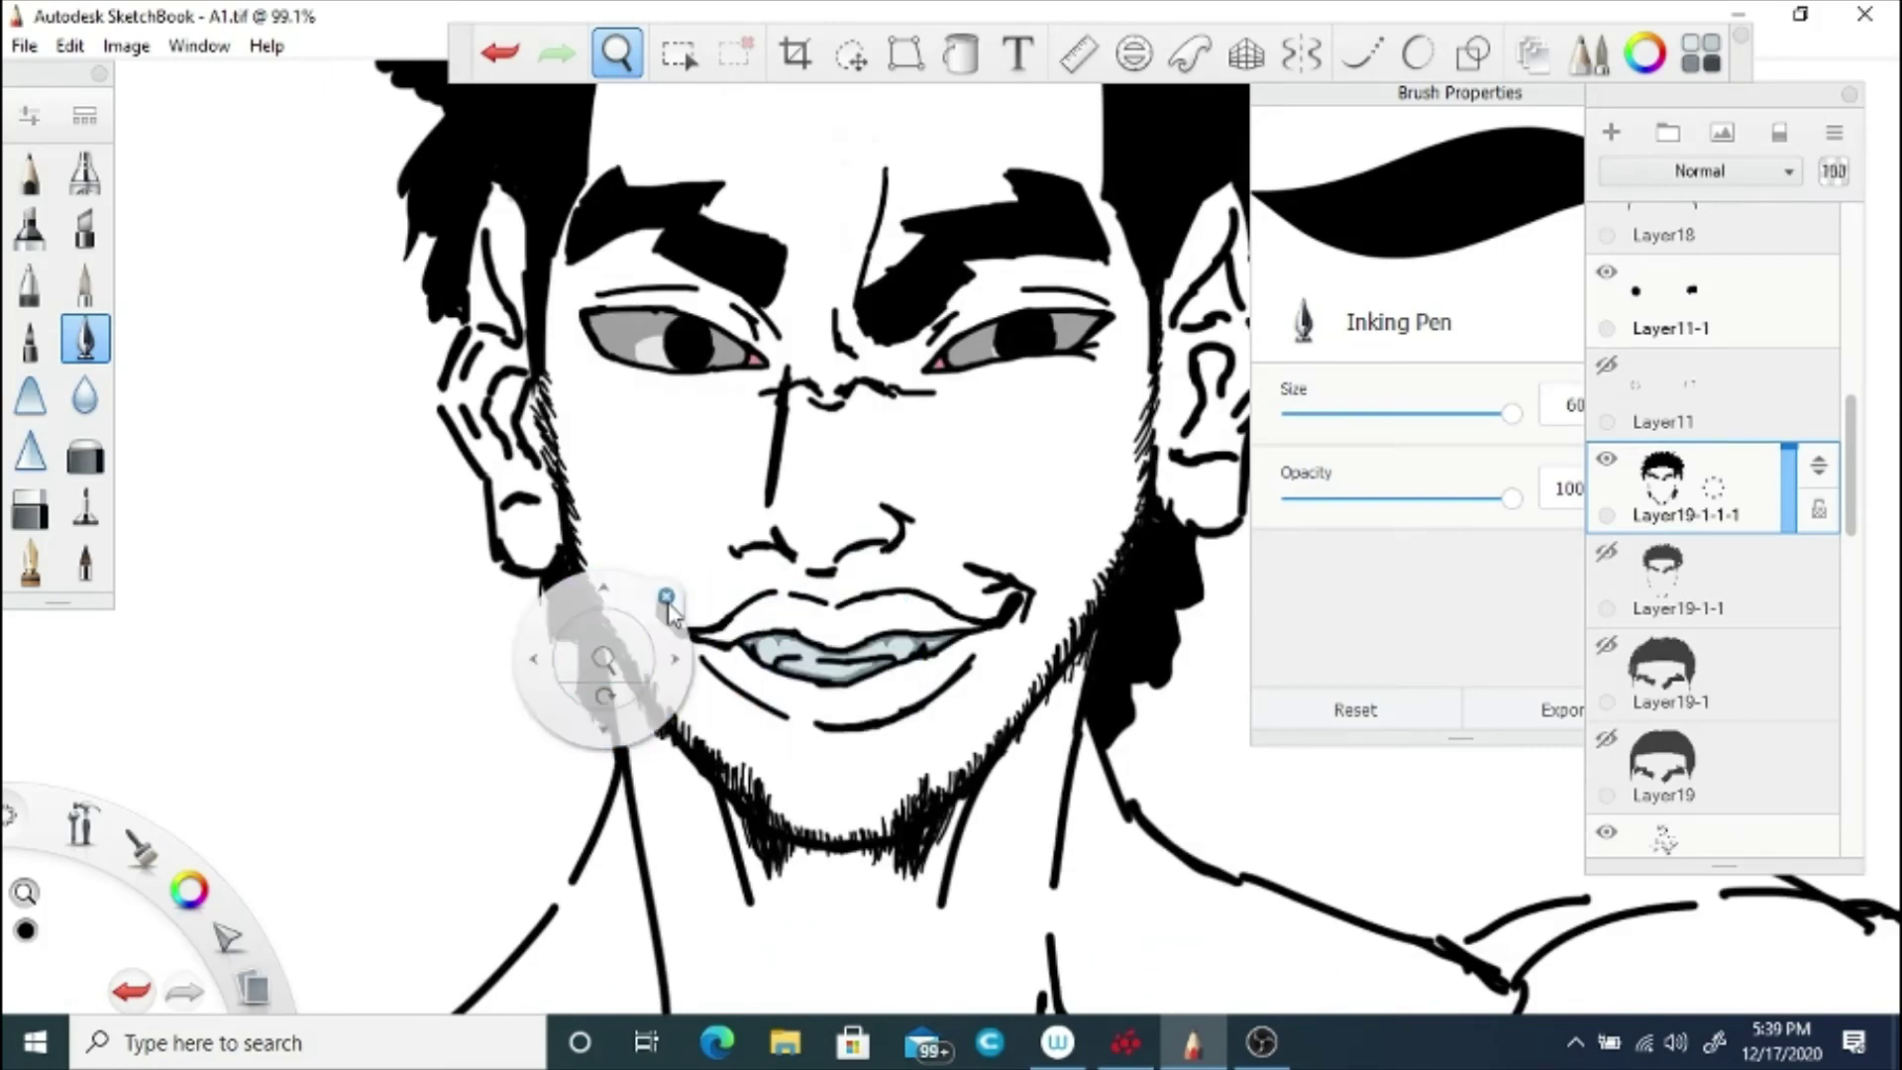
pyautogui.click(665, 606)
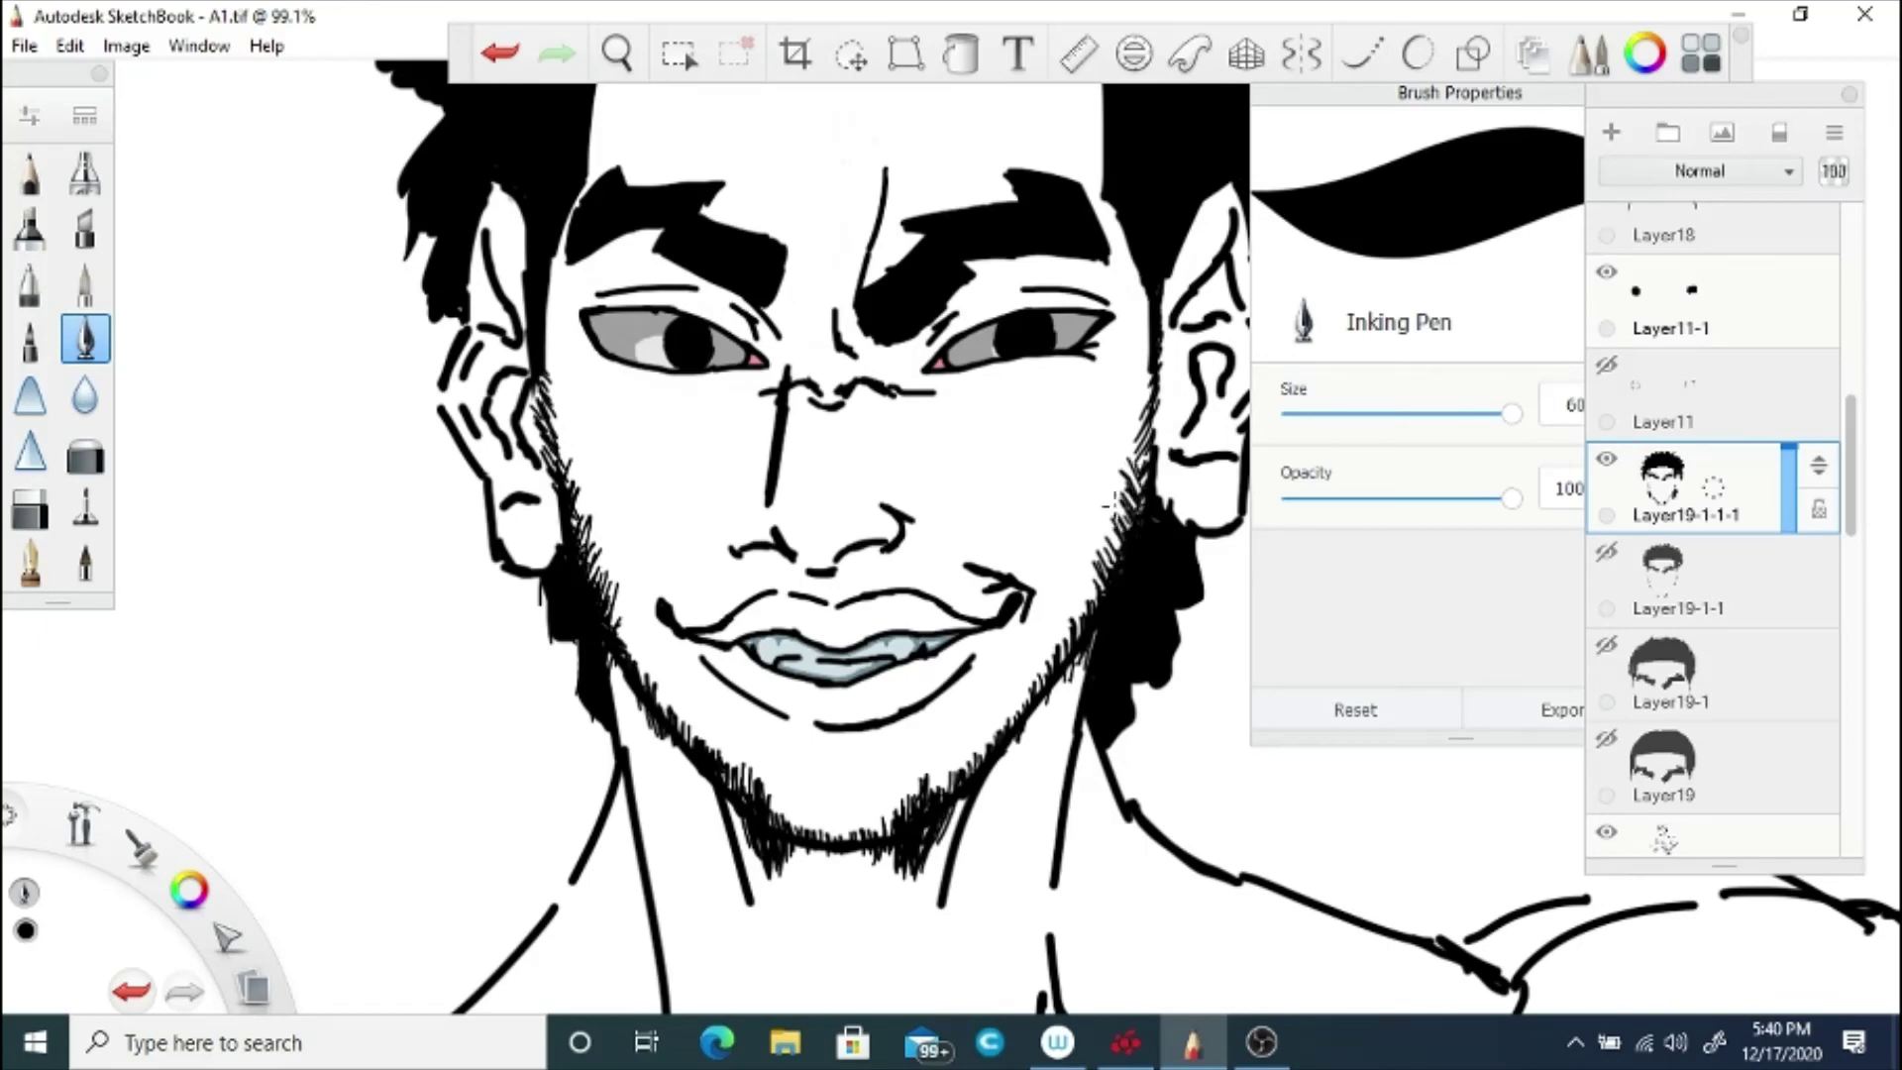
pyautogui.moveTo(559, 492); pyautogui.dragTo(557, 575)
# Step: Lower Layer19-1-1-1's opacity to 63 and draw a short hair strand over each side of the forehead
pyautogui.click(618, 60)
pyautogui.moveTo(852, 559); pyautogui.dragTo(787, 600)
pyautogui.moveTo(1789, 451); pyautogui.dragTo(1791, 483)
pyautogui.moveTo(888, 397)
pyautogui.mouseDown()
pyautogui.moveTo(900, 470)
pyautogui.moveTo(868, 493)
pyautogui.mouseUp()
pyautogui.moveTo(844, 407); pyautogui.dragTo(869, 497)
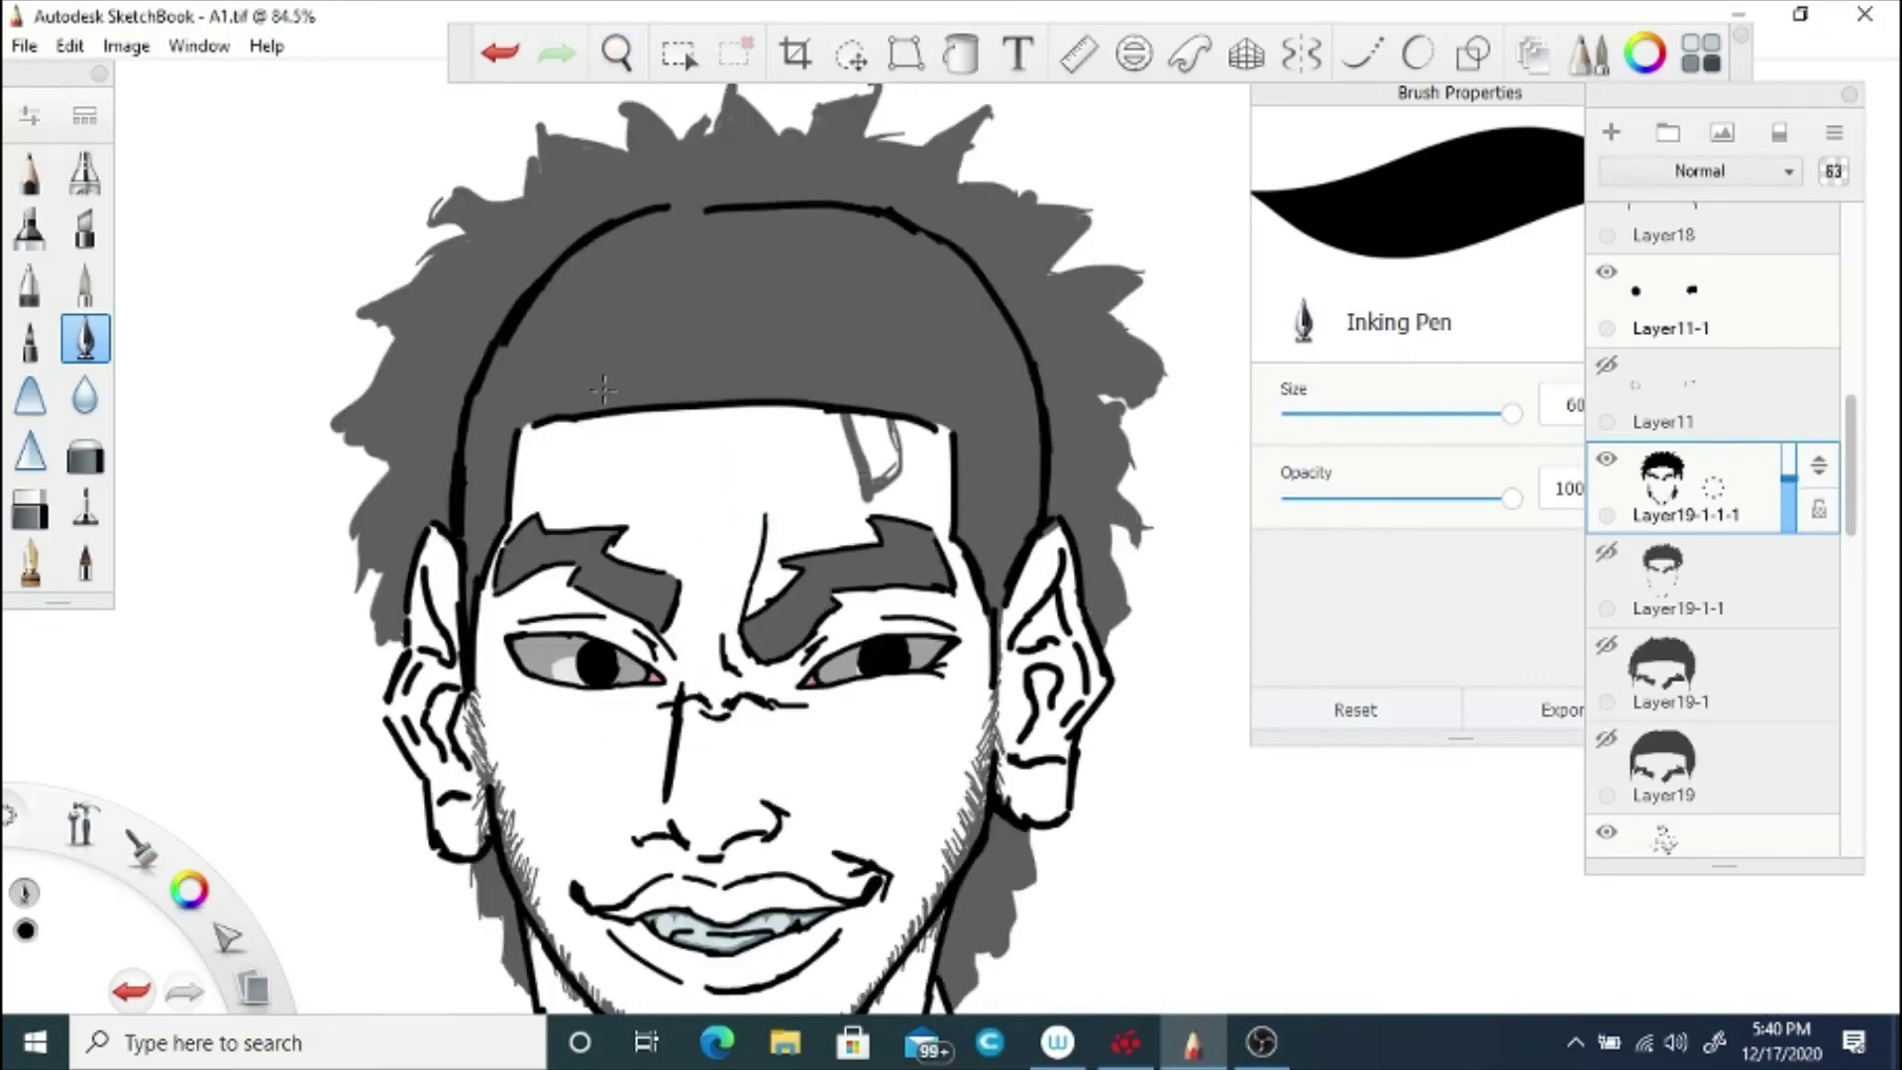
pyautogui.moveTo(612, 408); pyautogui.dragTo(594, 480)
pyautogui.moveTo(597, 471)
pyautogui.mouseDown()
pyautogui.moveTo(650, 424)
pyautogui.moveTo(624, 471)
pyautogui.mouseUp()
pyautogui.moveTo(616, 414); pyautogui.dragTo(604, 478)
pyautogui.moveTo(876, 445); pyautogui.dragTo(857, 413)
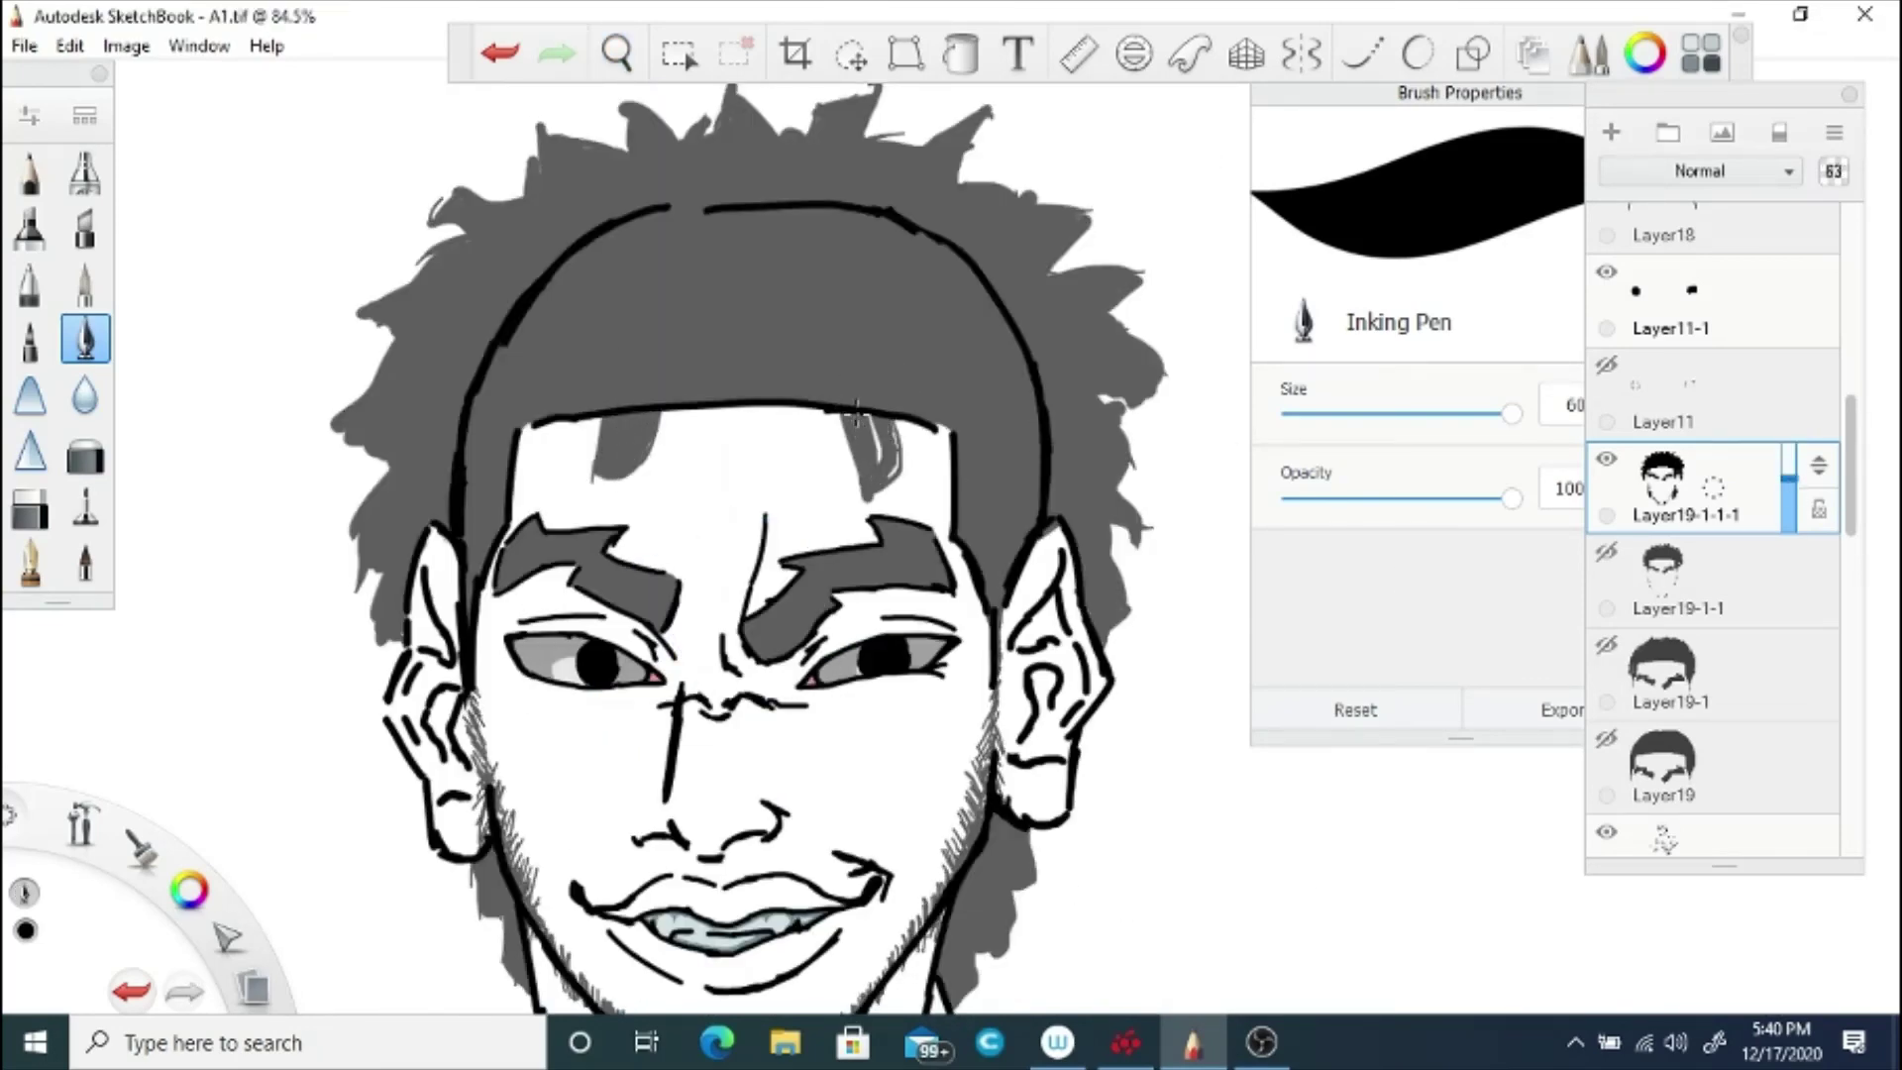
# Step: Draw sideburn hair in front of both ears and return the layer's opacity to 100
pyautogui.moveTo(966, 585); pyautogui.dragTo(990, 634)
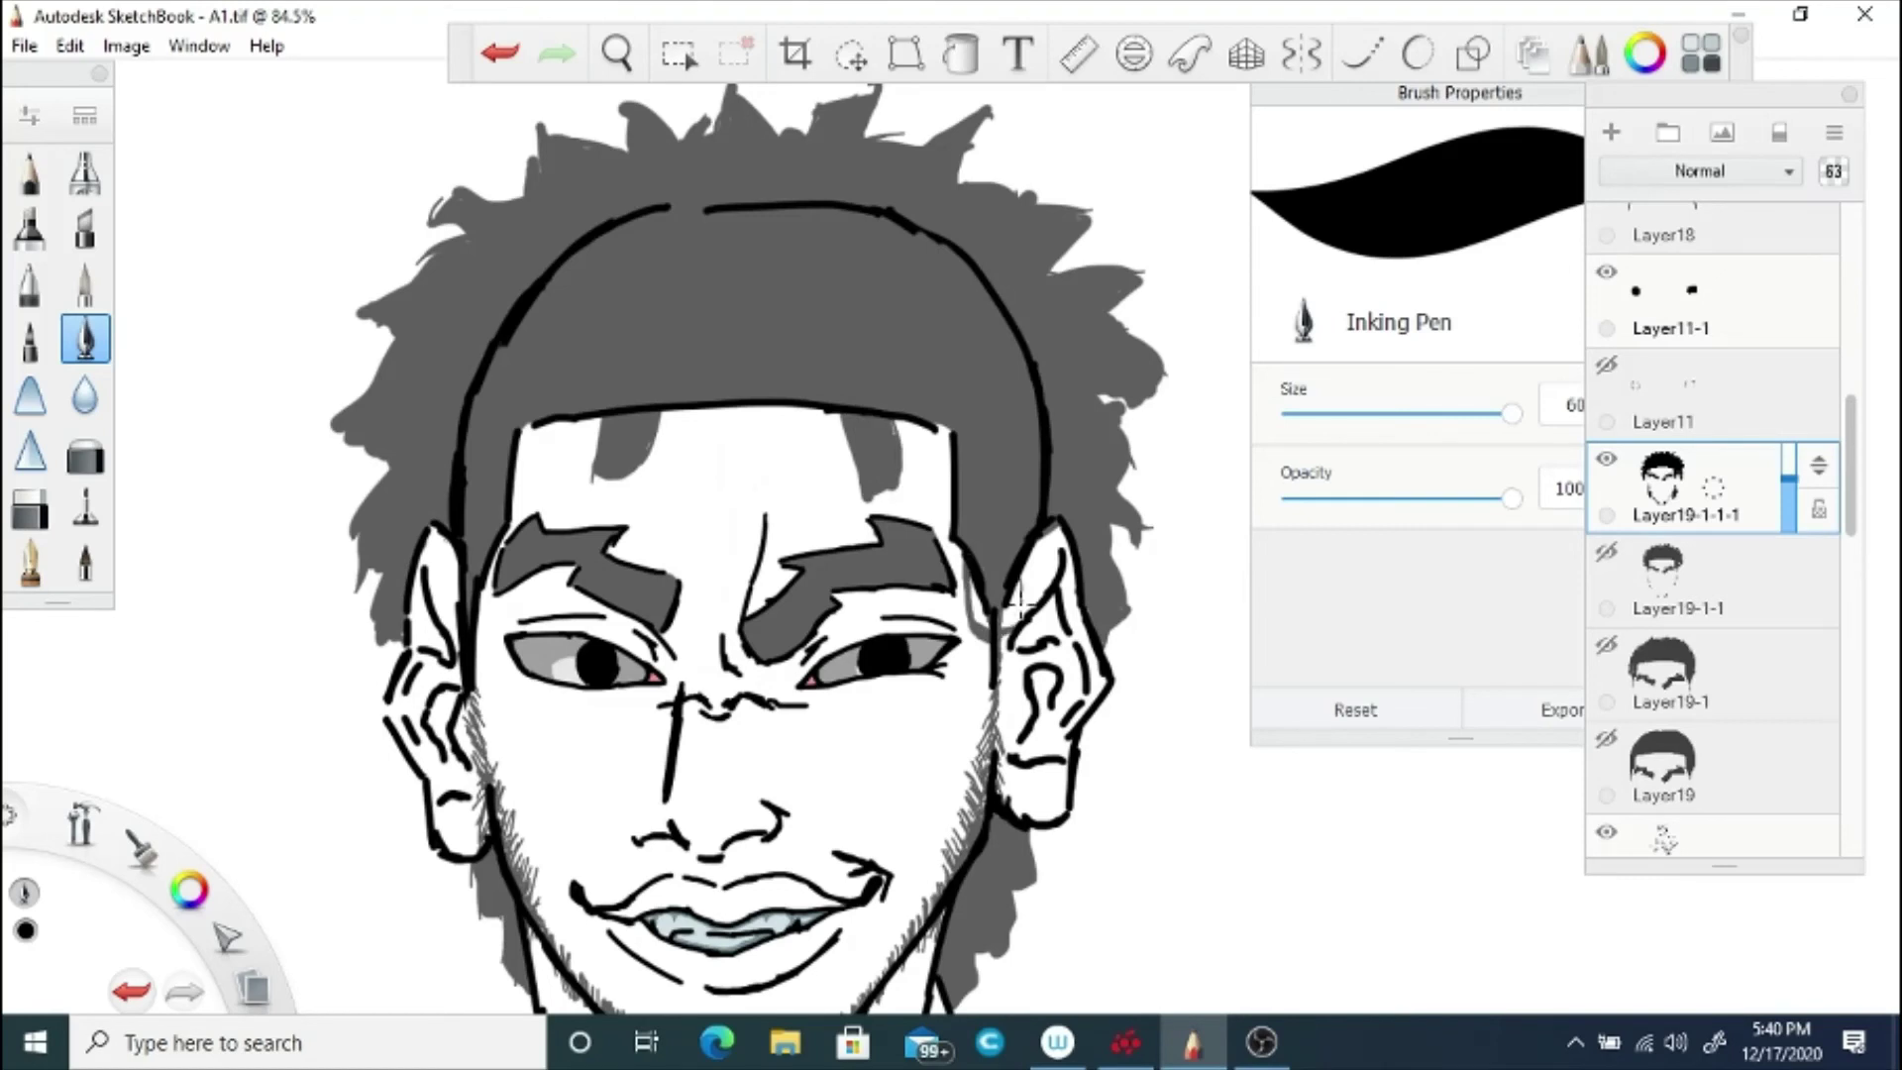
pyautogui.moveTo(487, 626)
pyautogui.mouseDown()
pyautogui.moveTo(464, 673)
pyautogui.moveTo(484, 633)
pyautogui.mouseUp()
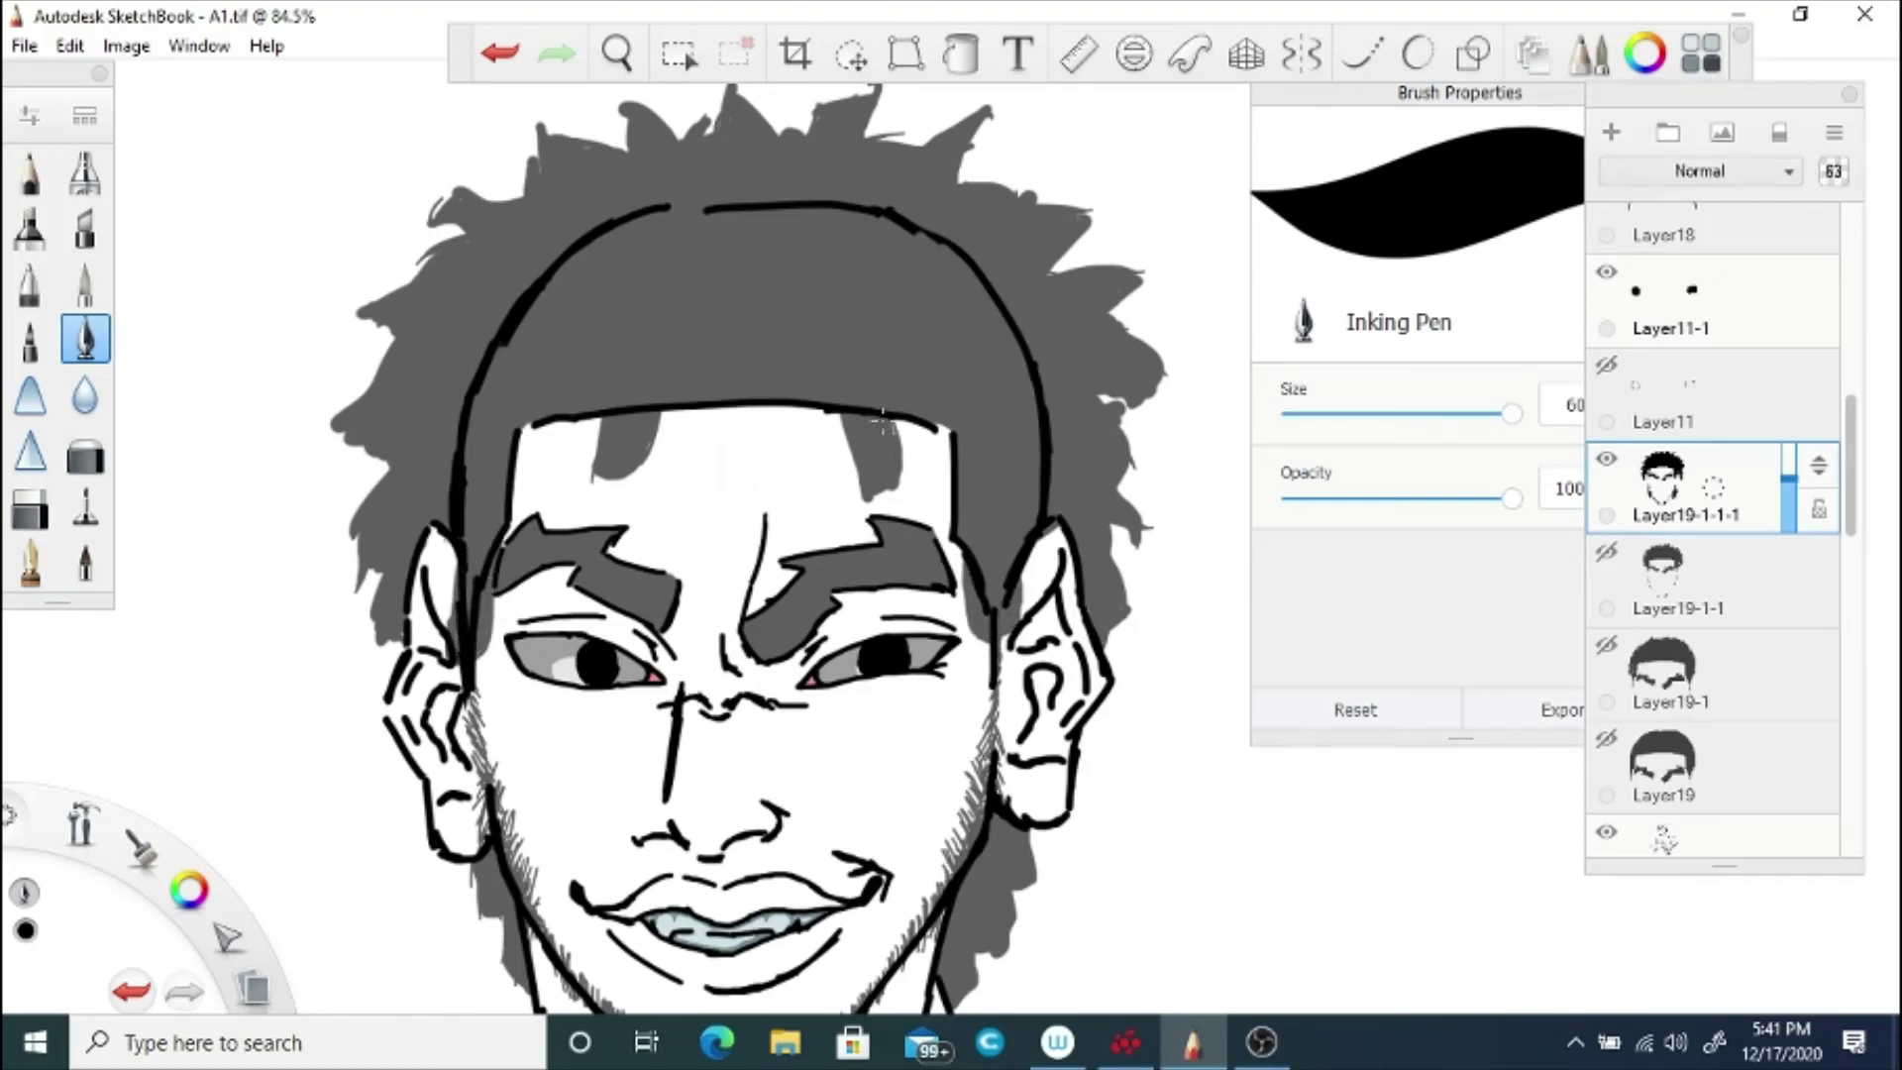
pyautogui.press('space')
pyautogui.moveTo(659, 456); pyautogui.dragTo(604, 653)
pyautogui.moveTo(1788, 481); pyautogui.dragTo(1792, 416)
# Step: Compare the hairstyles on Layer19, Layer19-1, Layer19-1-1 and Layer19-1-1-1 by showing them in turn
pyautogui.press('space')
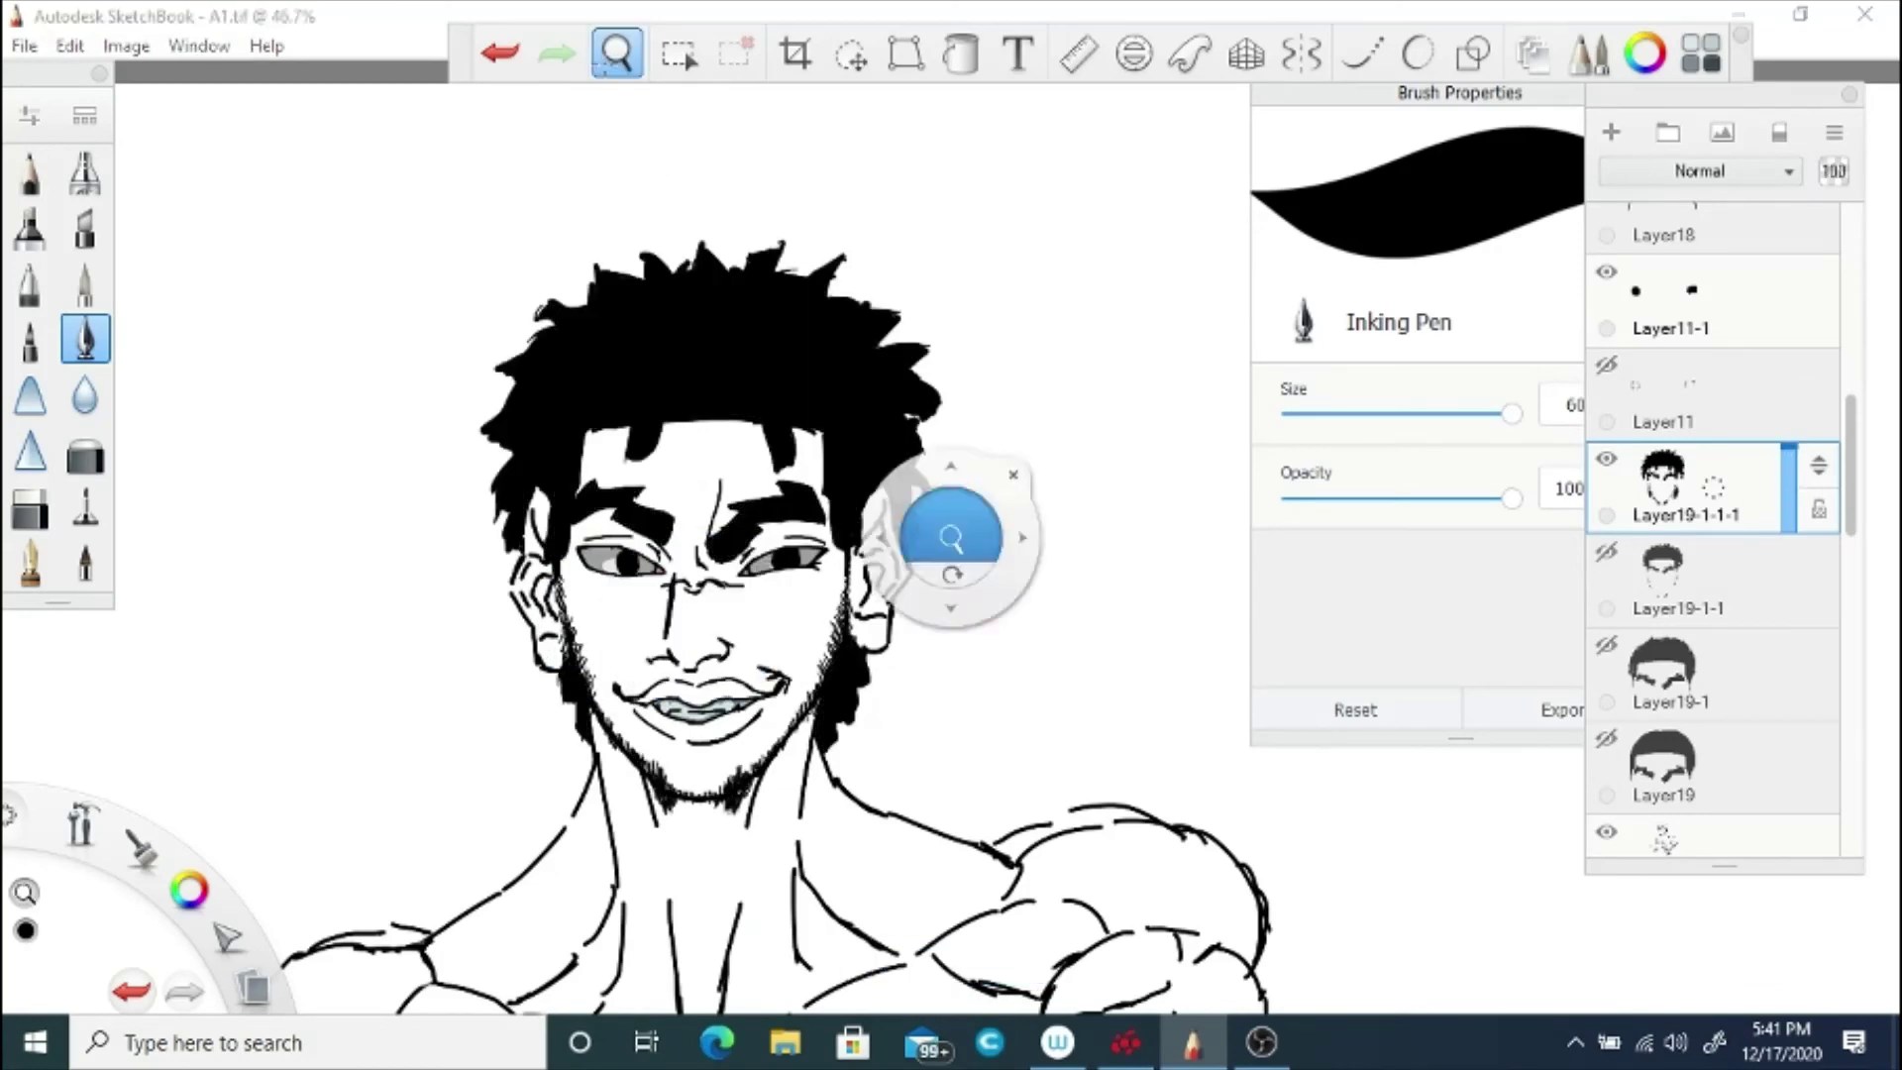
pyautogui.moveTo(952, 540); pyautogui.dragTo(901, 663)
pyautogui.moveTo(940, 636); pyautogui.dragTo(940, 540)
pyautogui.click(1605, 458)
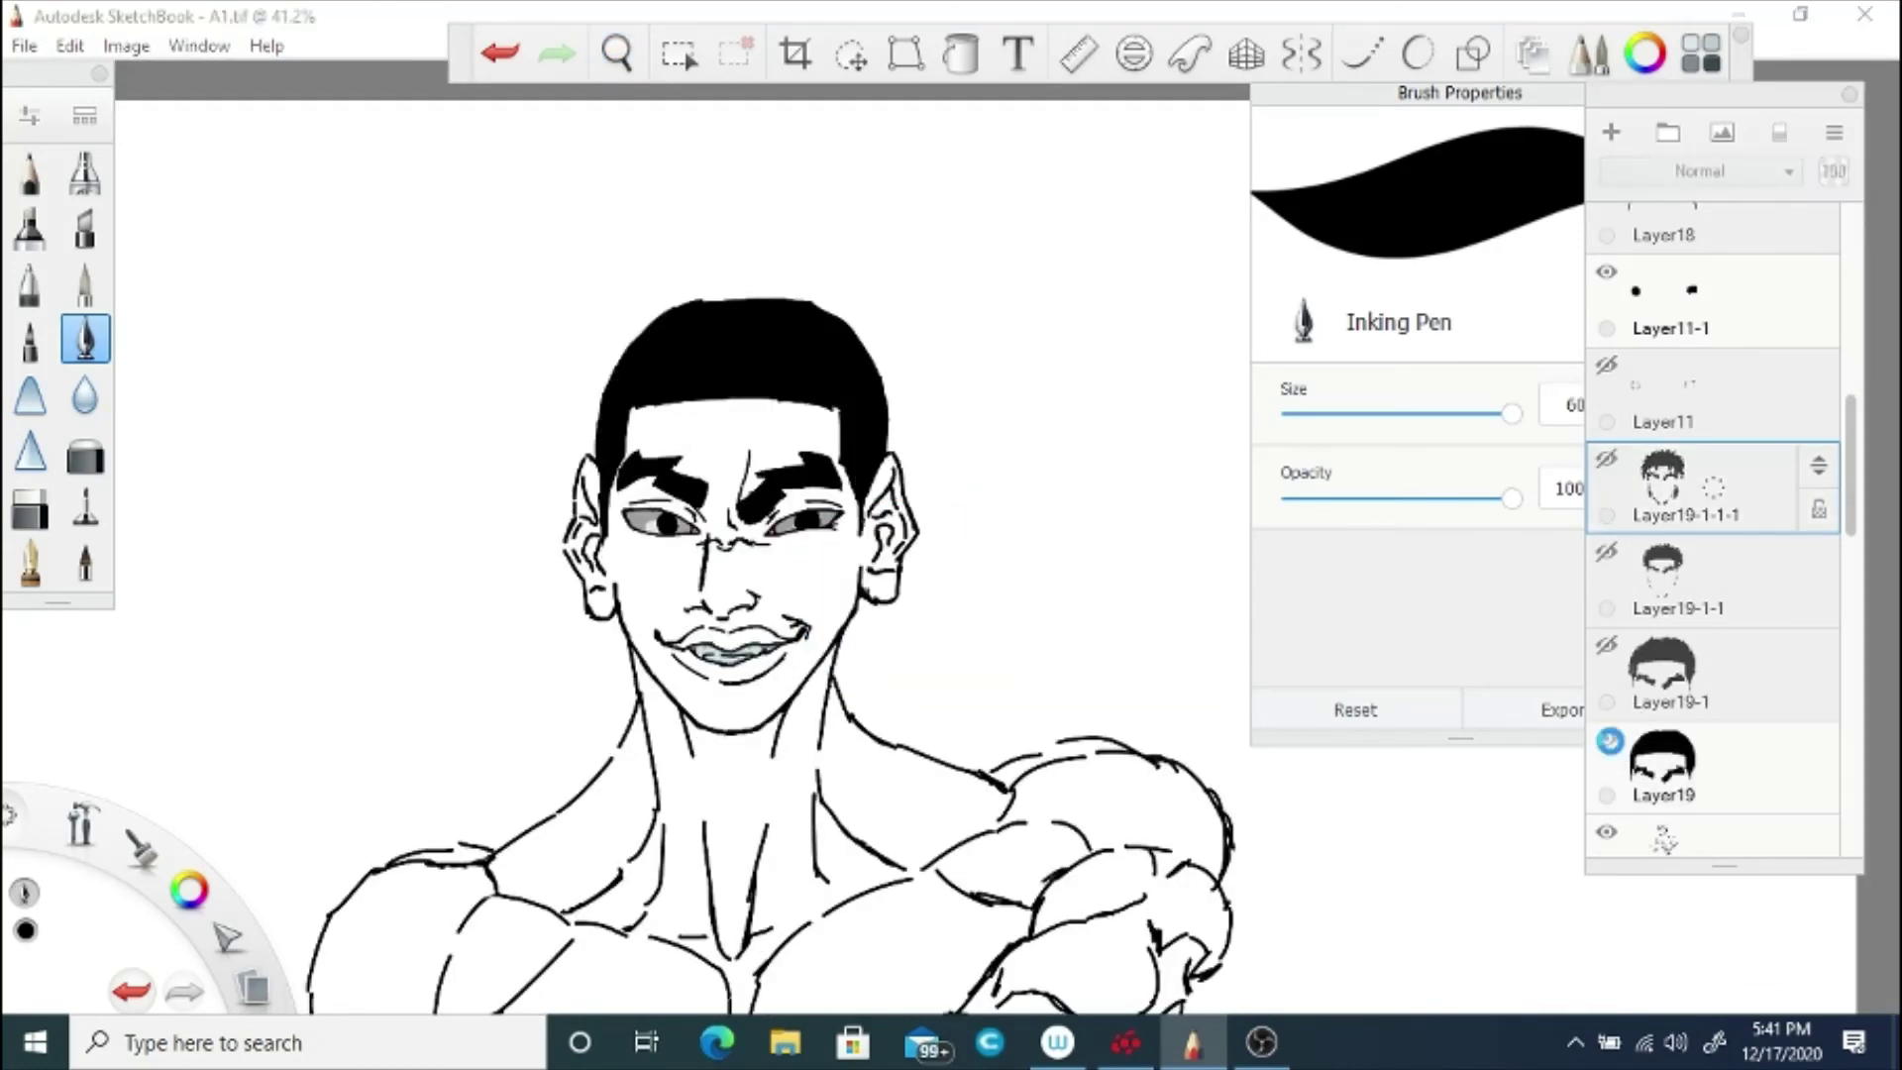
pyautogui.click(1605, 645)
pyautogui.click(1605, 645)
pyautogui.click(1606, 552)
pyautogui.click(1605, 551)
pyautogui.click(1606, 458)
# Step: Duplicate Layer19-1-1-1, hide the original and lower the copy's opacity to 52
pyautogui.moveTo(1703, 486); pyautogui.dragTo(1647, 420)
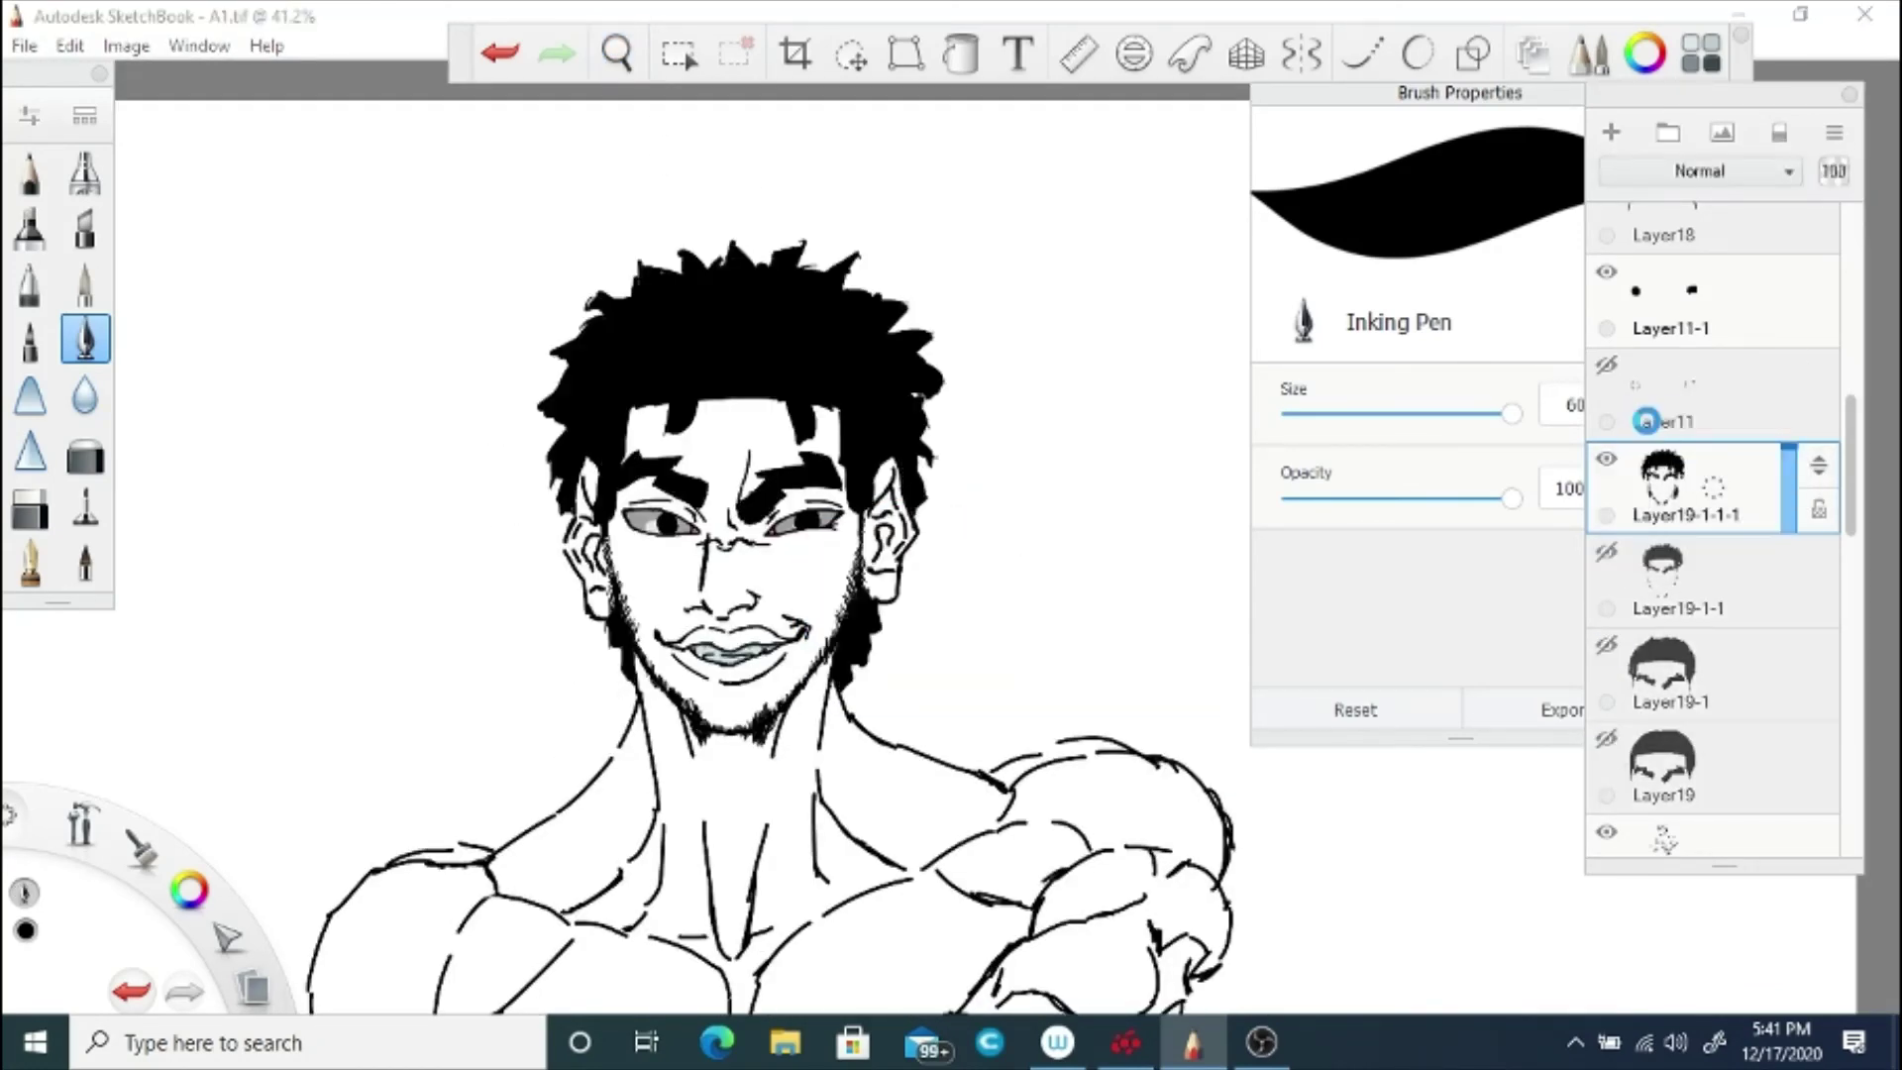
pyautogui.click(1605, 552)
pyautogui.moveTo(1788, 450); pyautogui.dragTo(1787, 487)
# Step: Draw long tapering hair strands from behind the ears down both sides of the neck on the new copy
pyautogui.click(624, 62)
pyautogui.moveTo(952, 529); pyautogui.dragTo(841, 486)
pyautogui.moveTo(906, 461); pyautogui.dragTo(933, 621)
pyautogui.click(929, 596)
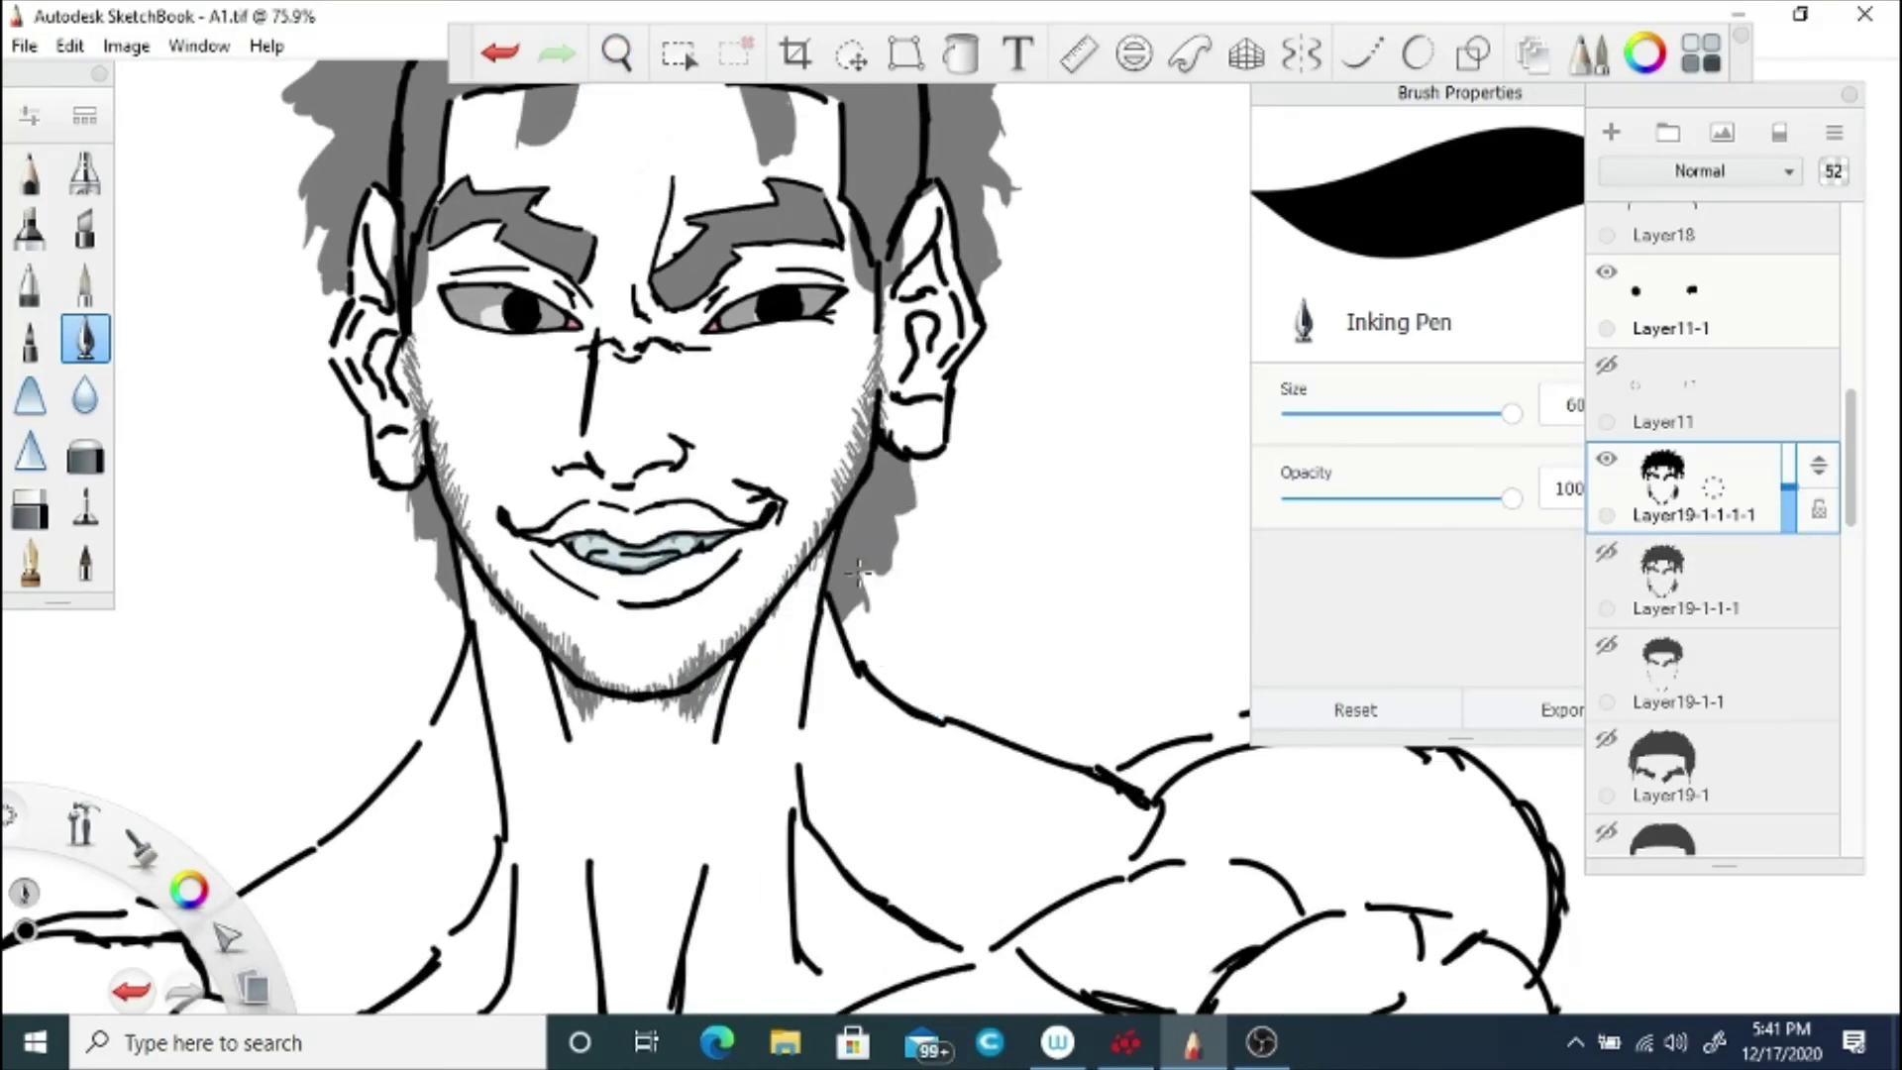
pyautogui.moveTo(858, 571)
pyautogui.mouseDown()
pyautogui.moveTo(871, 766)
pyautogui.moveTo(846, 614)
pyautogui.moveTo(874, 734)
pyautogui.mouseUp()
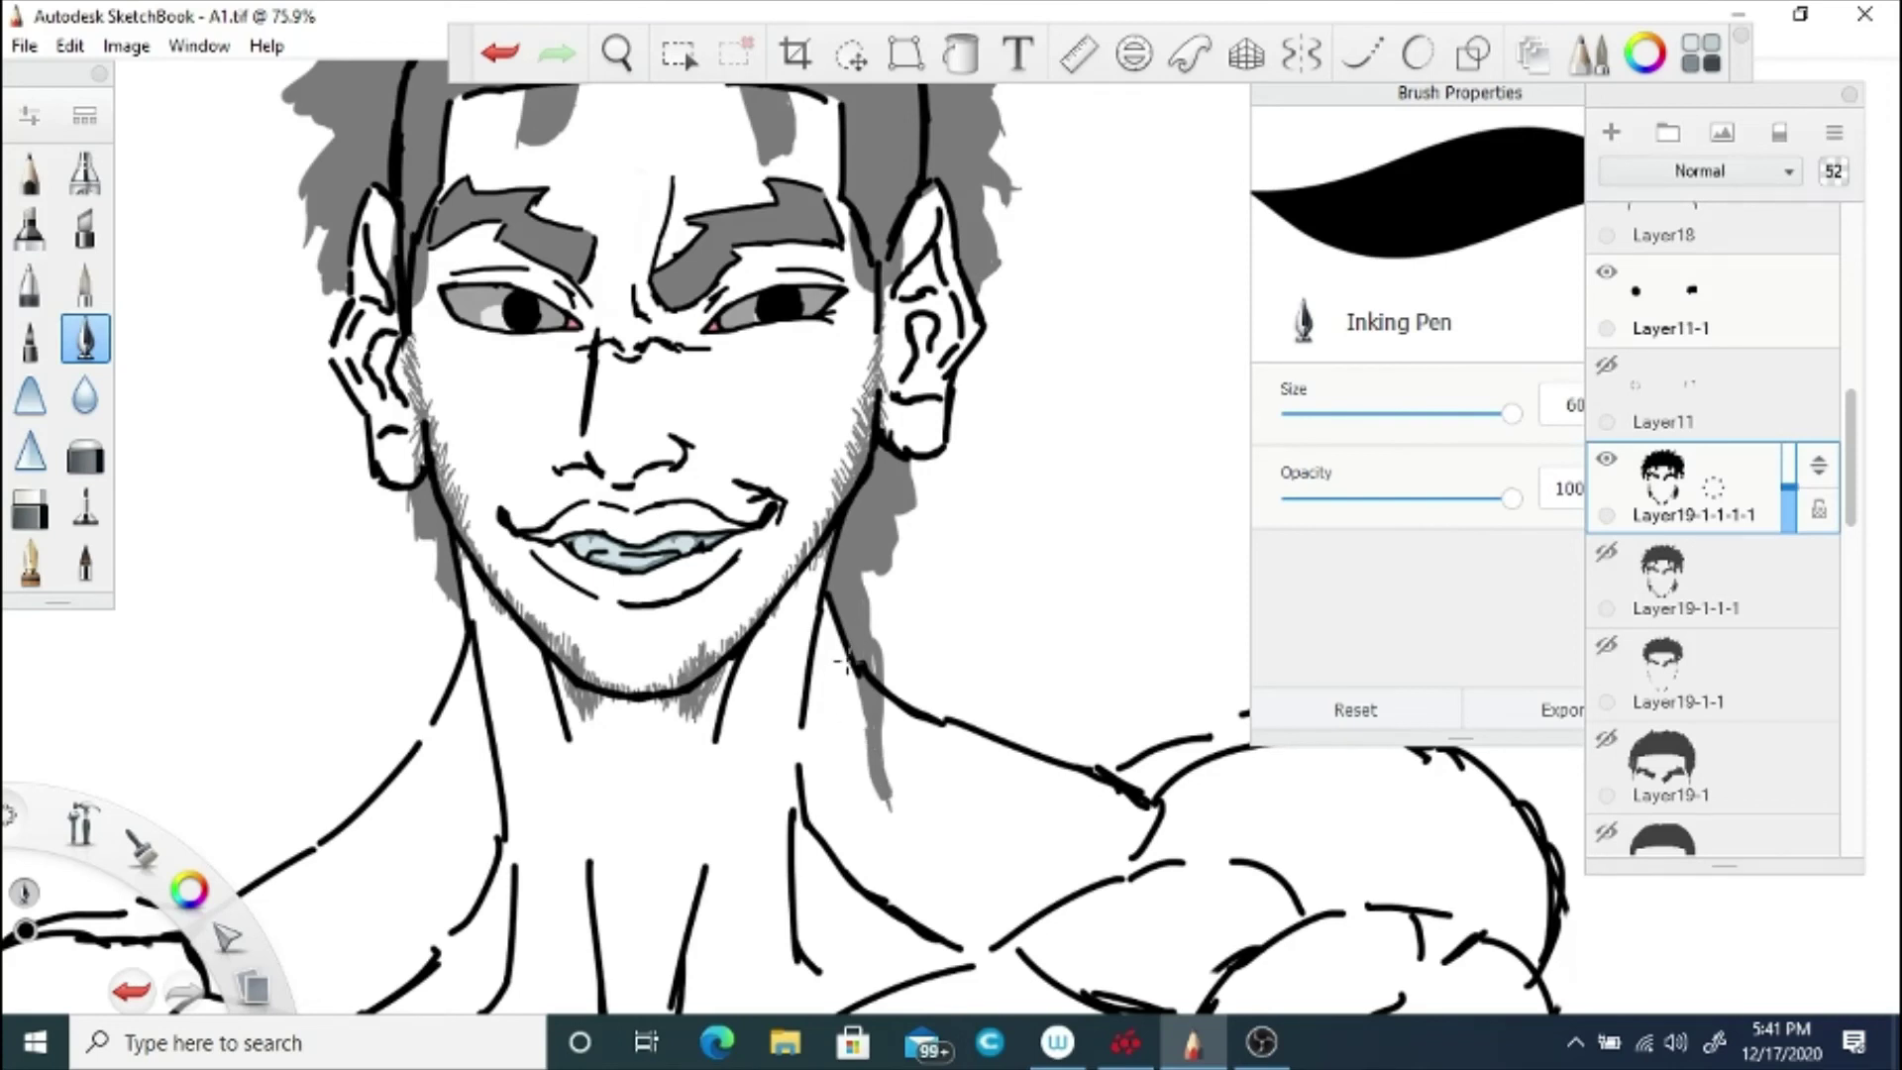
pyautogui.moveTo(847, 661)
pyautogui.mouseDown()
pyautogui.moveTo(881, 555)
pyautogui.moveTo(859, 573)
pyautogui.moveTo(887, 594)
pyautogui.moveTo(906, 678)
pyautogui.moveTo(892, 634)
pyautogui.mouseUp()
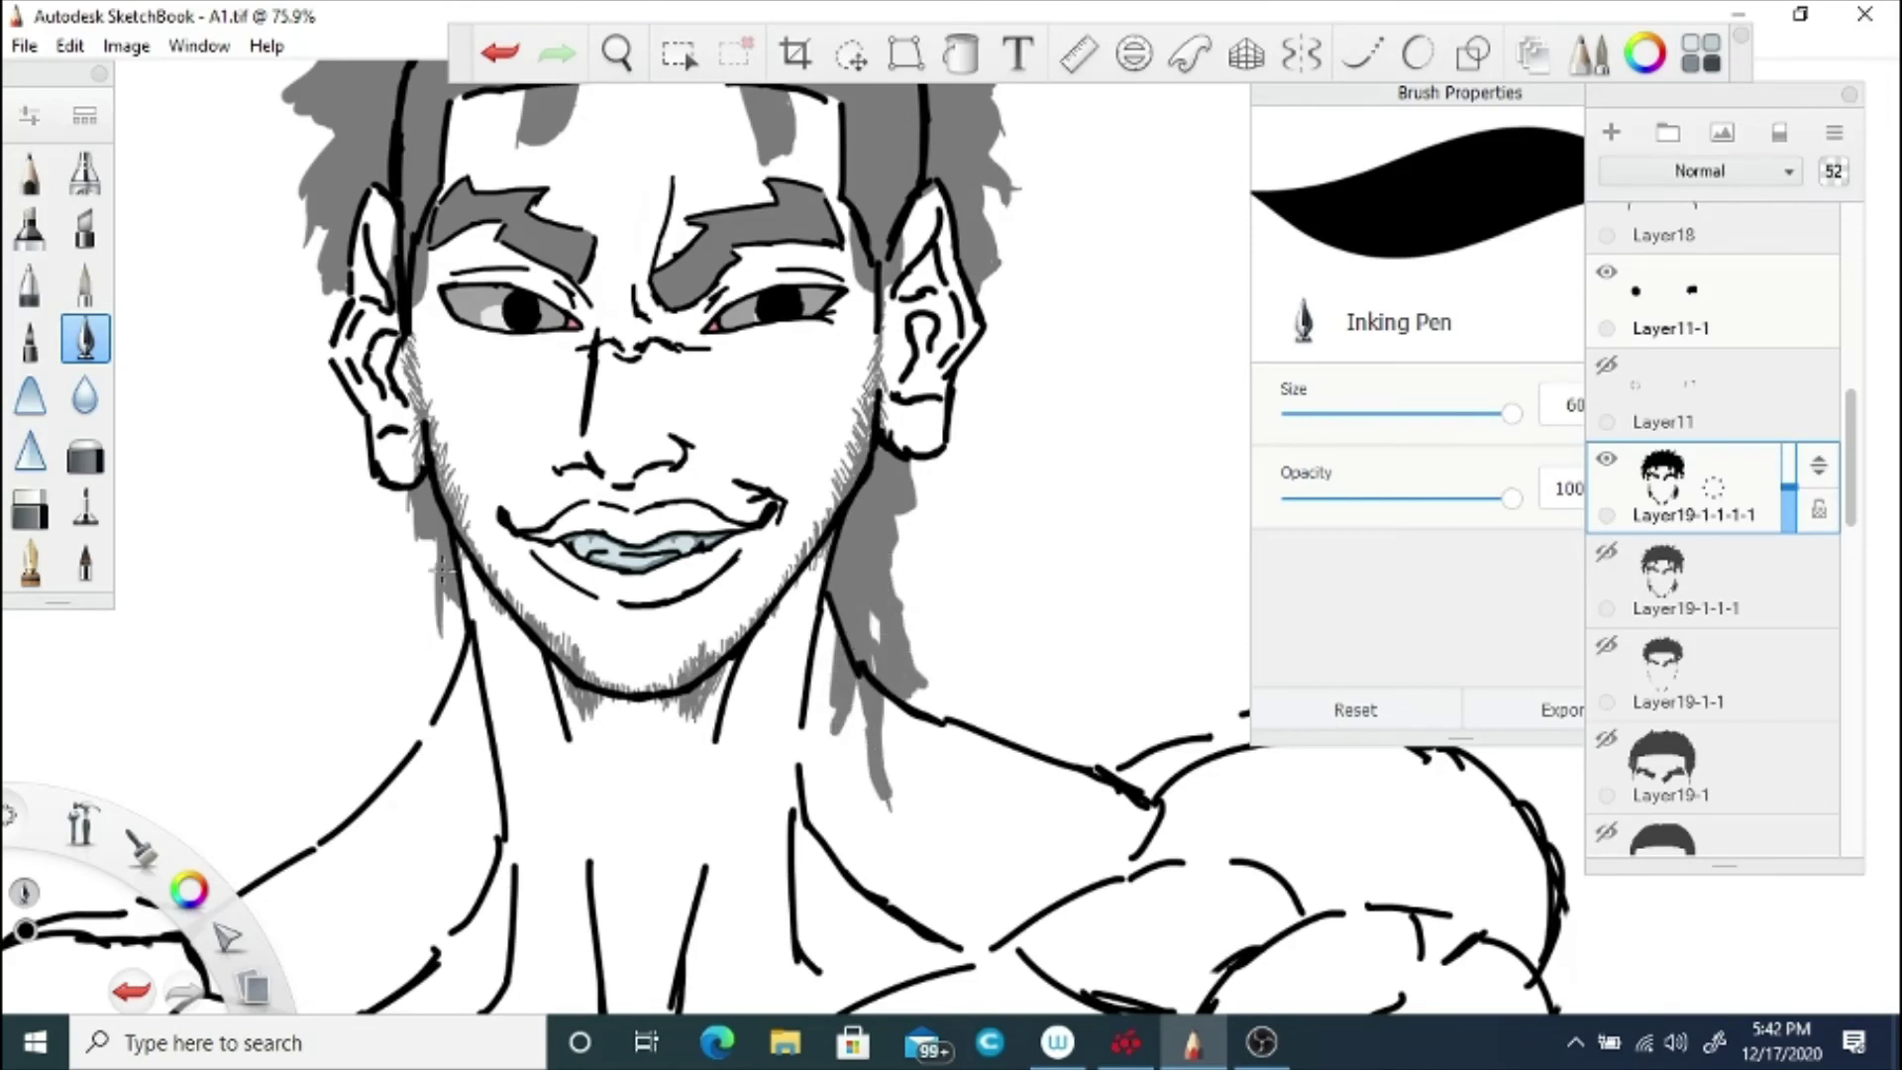
pyautogui.moveTo(443, 570)
pyautogui.mouseDown()
pyautogui.moveTo(471, 643)
pyautogui.moveTo(443, 628)
pyautogui.moveTo(439, 729)
pyautogui.mouseUp()
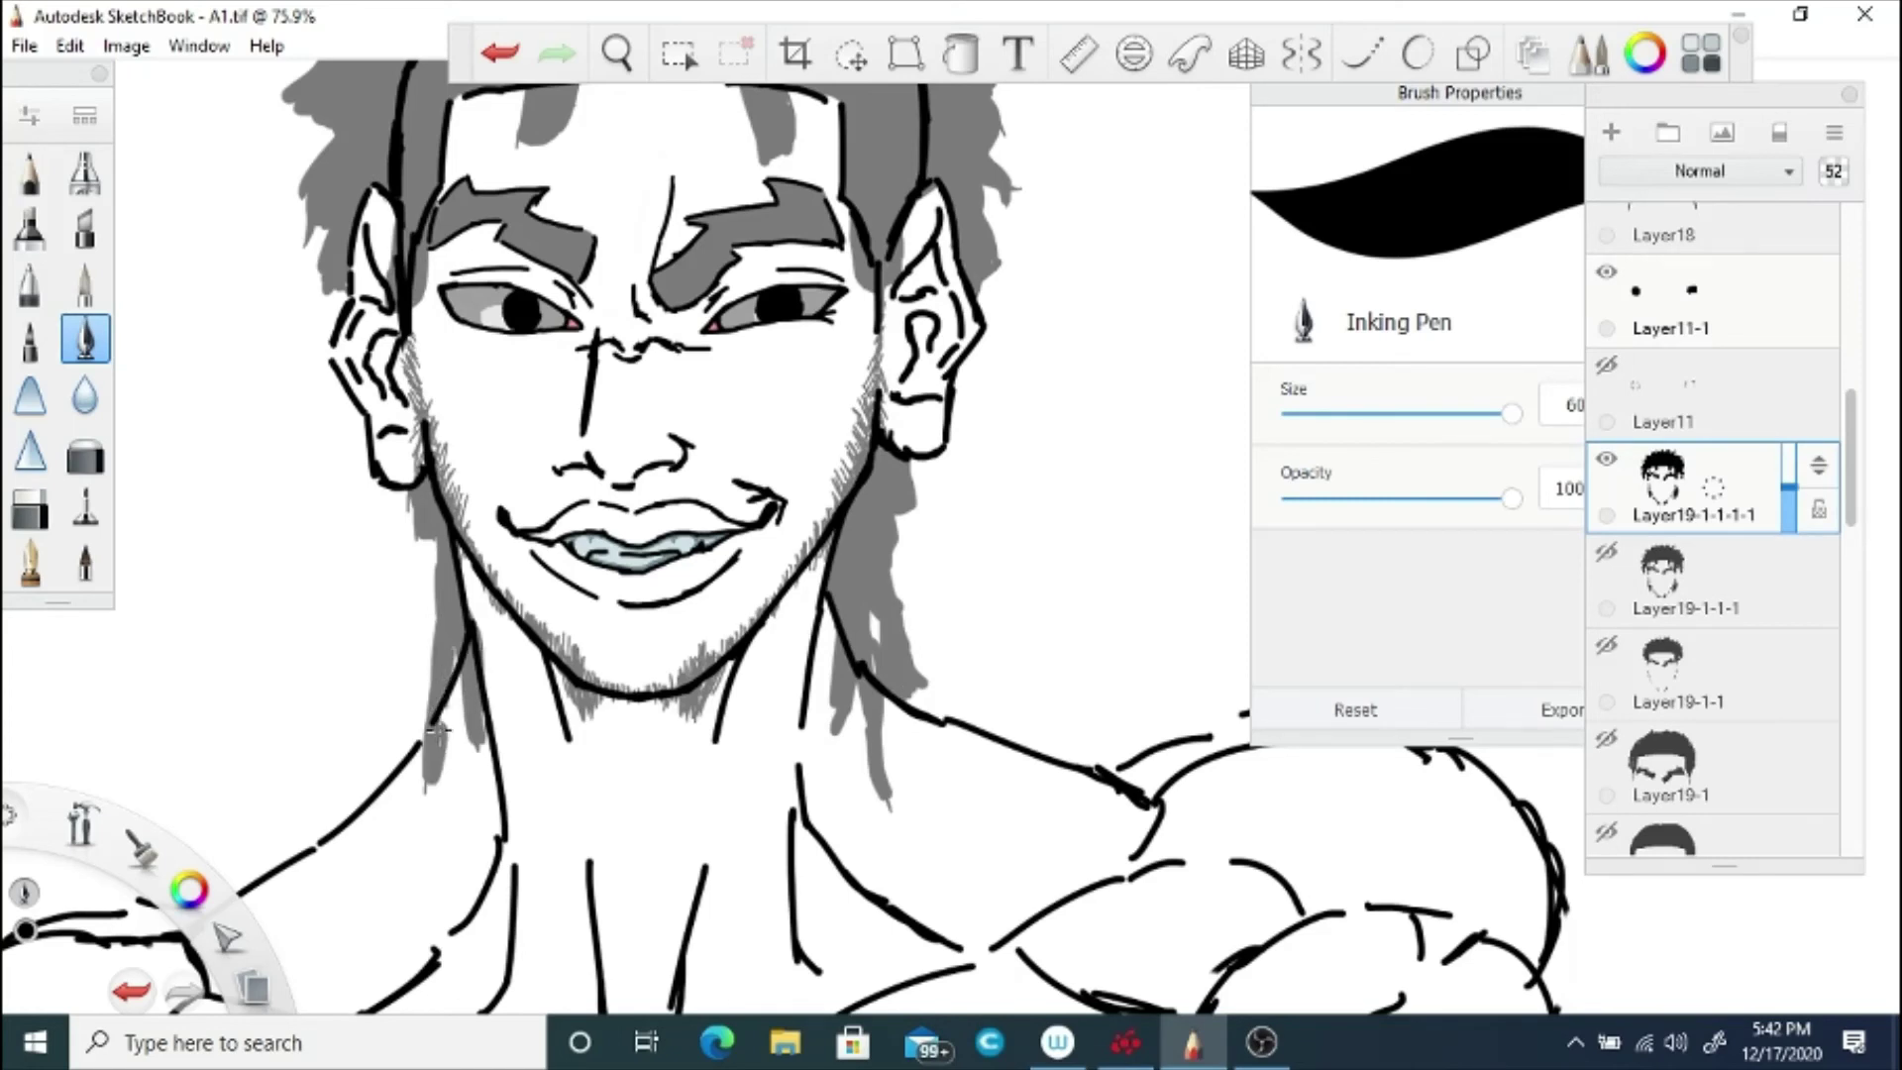
pyautogui.moveTo(407, 499)
pyautogui.mouseDown()
pyautogui.moveTo(424, 613)
pyautogui.moveTo(409, 546)
pyautogui.mouseUp()
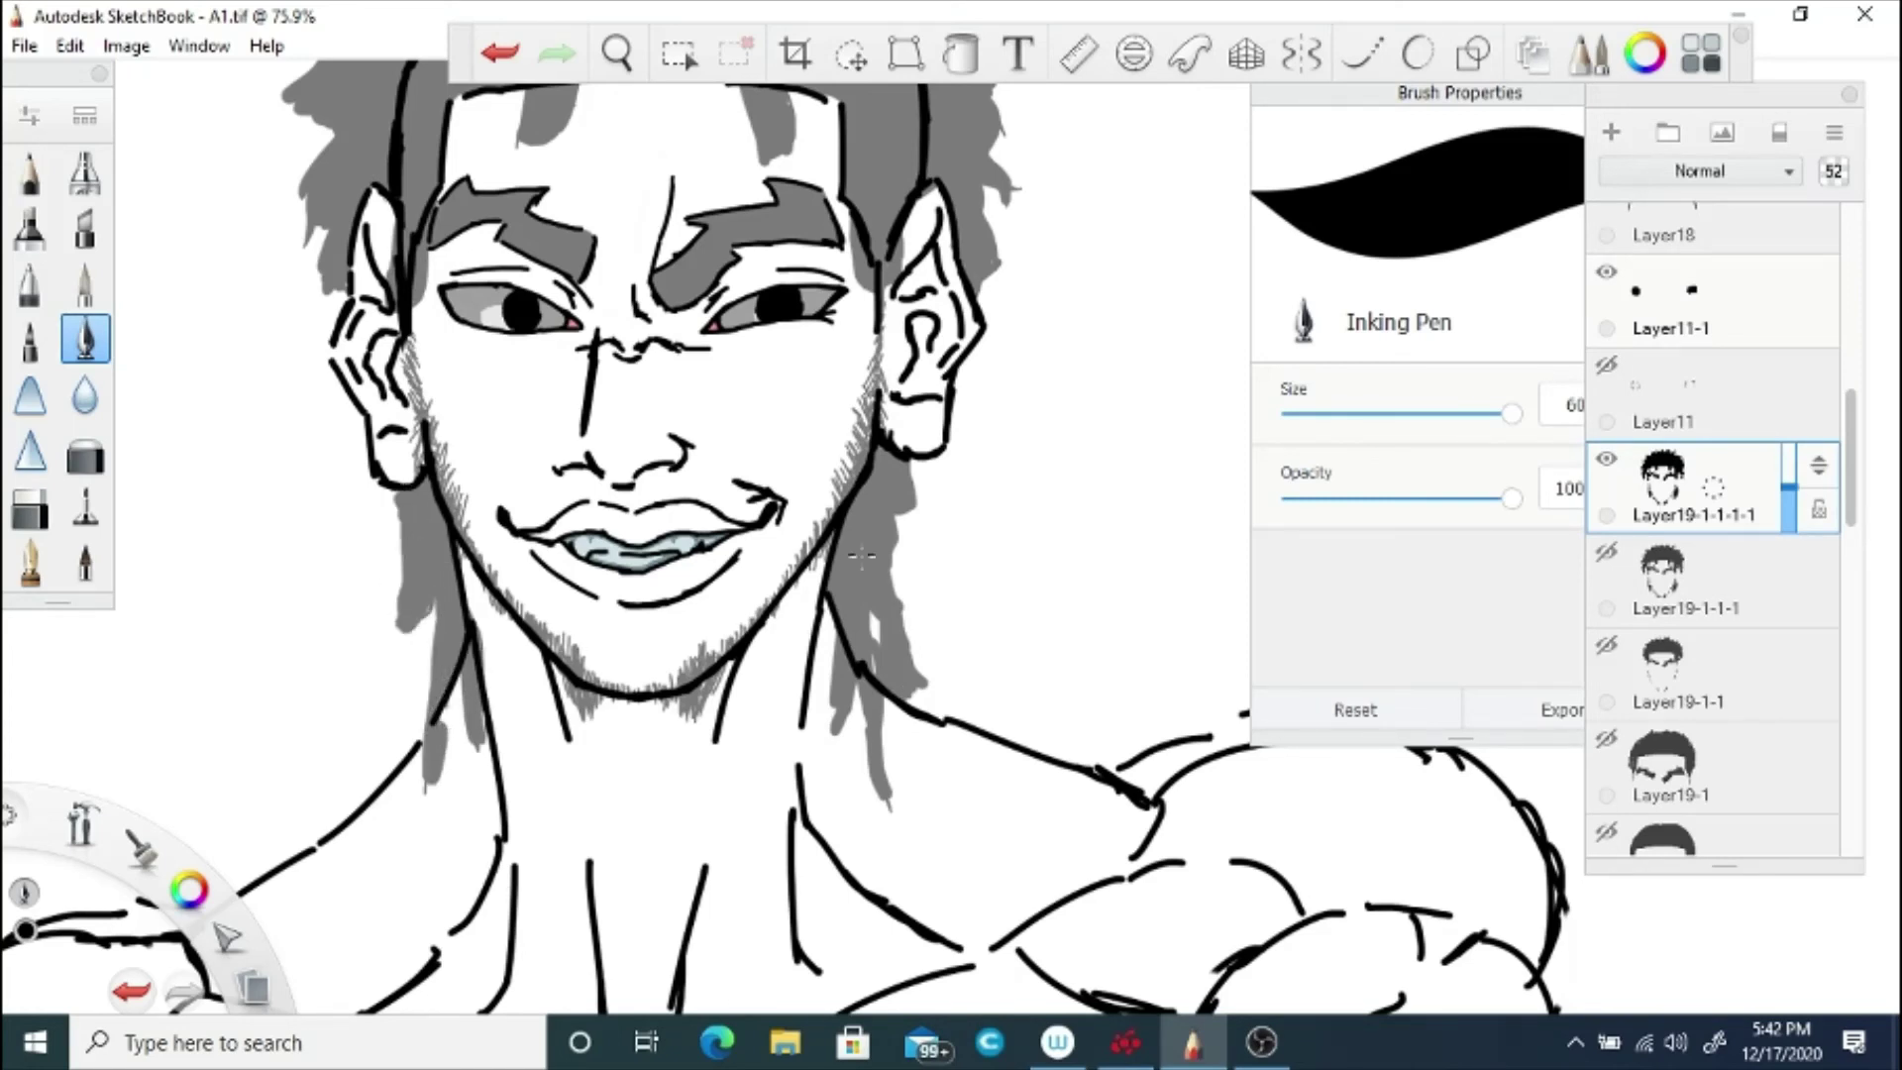
pyautogui.moveTo(909, 461)
pyautogui.mouseDown()
pyautogui.moveTo(921, 564)
pyautogui.moveTo(916, 456)
pyautogui.moveTo(932, 462)
pyautogui.mouseUp()
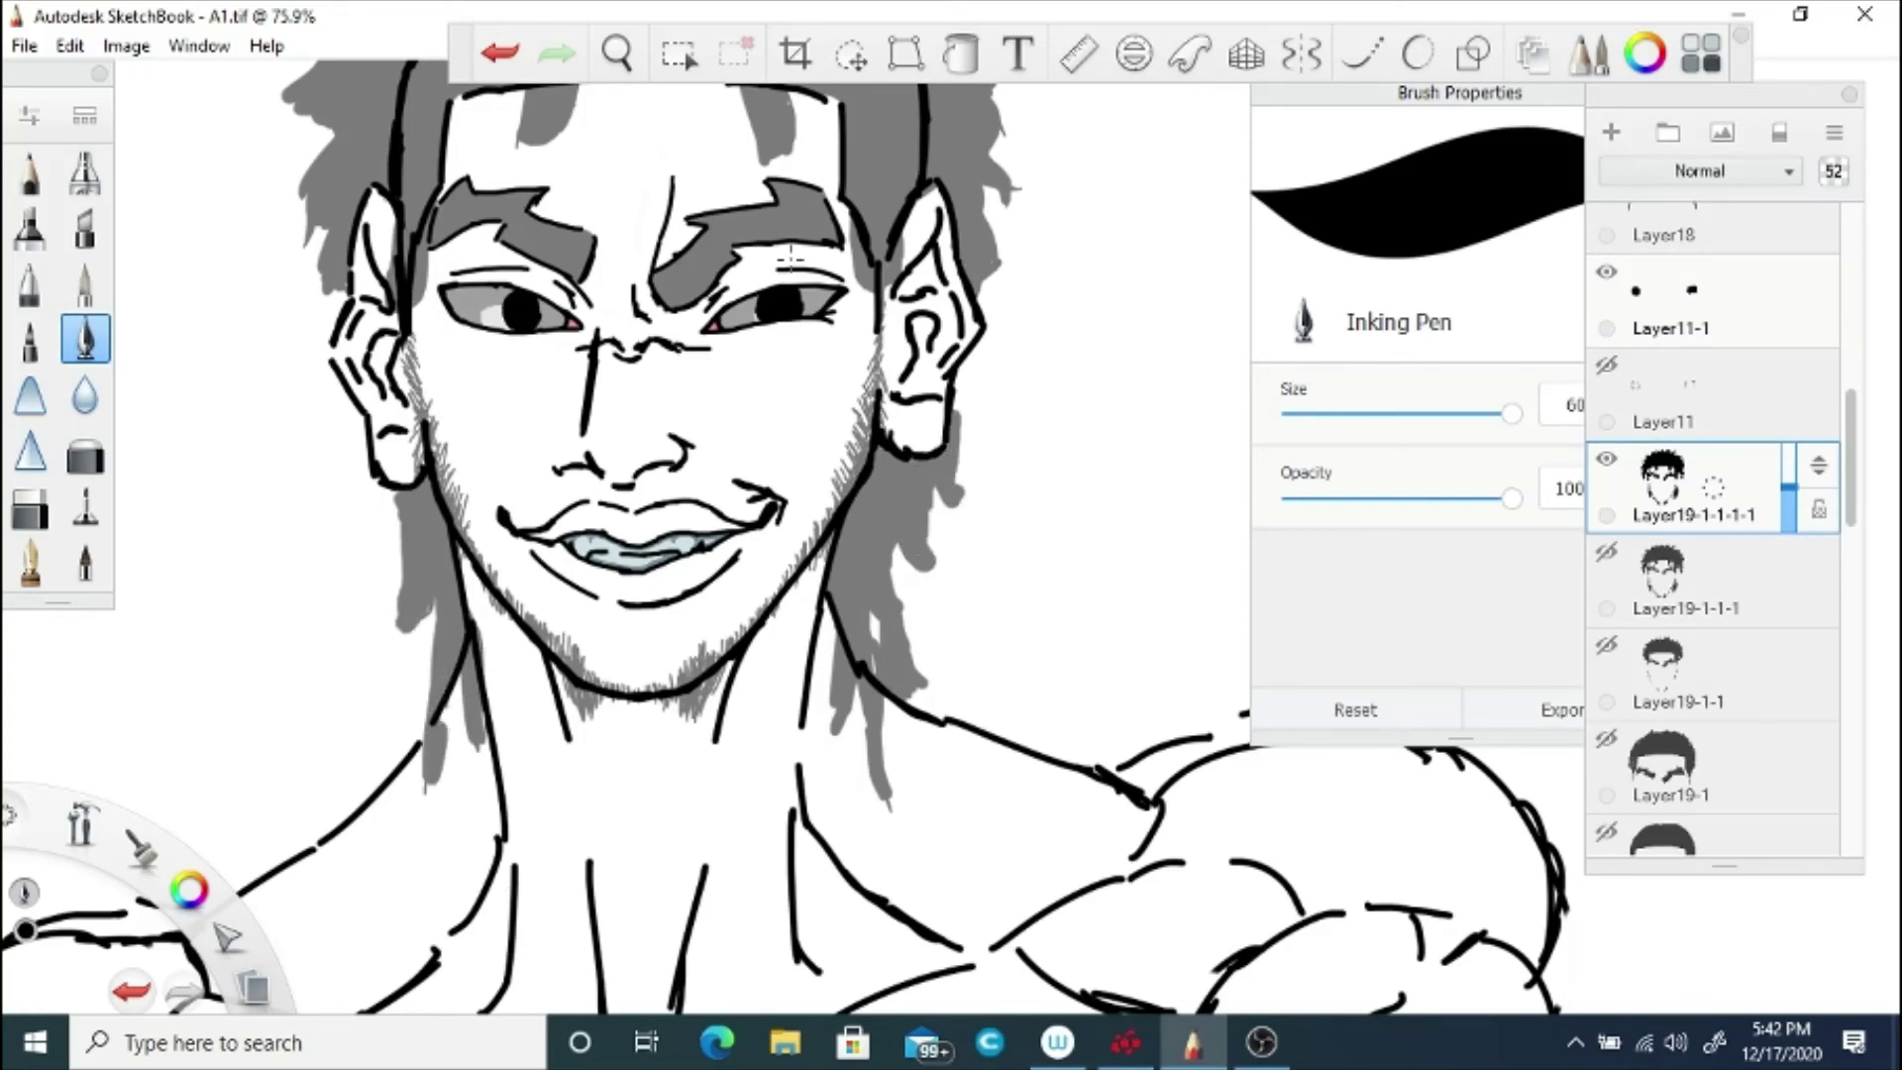
# Step: Widen the long hair outward with more strands beside and below both ears
pyautogui.moveTo(994, 256)
pyautogui.mouseDown()
pyautogui.moveTo(965, 451)
pyautogui.moveTo(1002, 357)
pyautogui.moveTo(1026, 411)
pyautogui.moveTo(975, 438)
pyautogui.mouseUp()
pyautogui.moveTo(965, 486); pyautogui.dragTo(933, 599)
pyautogui.click(617, 53)
pyautogui.moveTo(520, 554); pyautogui.dragTo(782, 590)
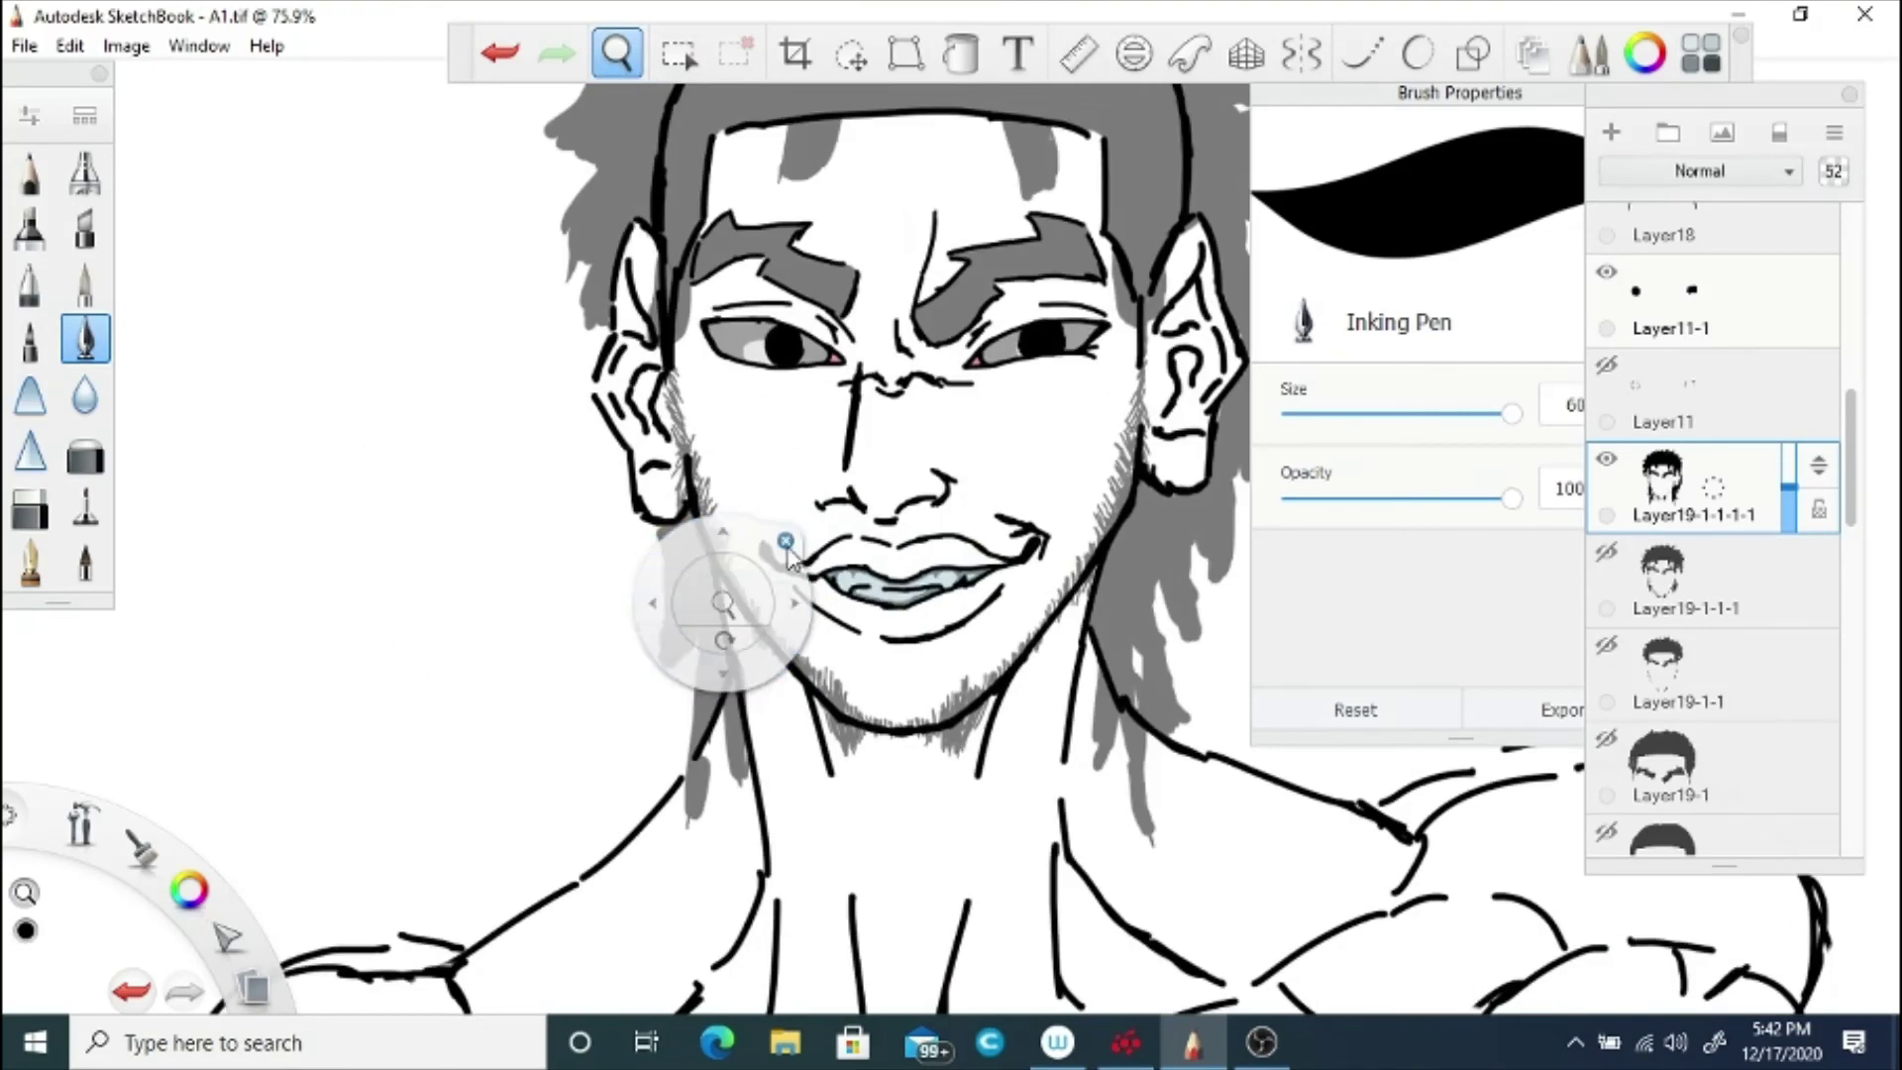
pyautogui.moveTo(630, 480); pyautogui.dragTo(634, 624)
pyautogui.moveTo(654, 545); pyautogui.dragTo(662, 607)
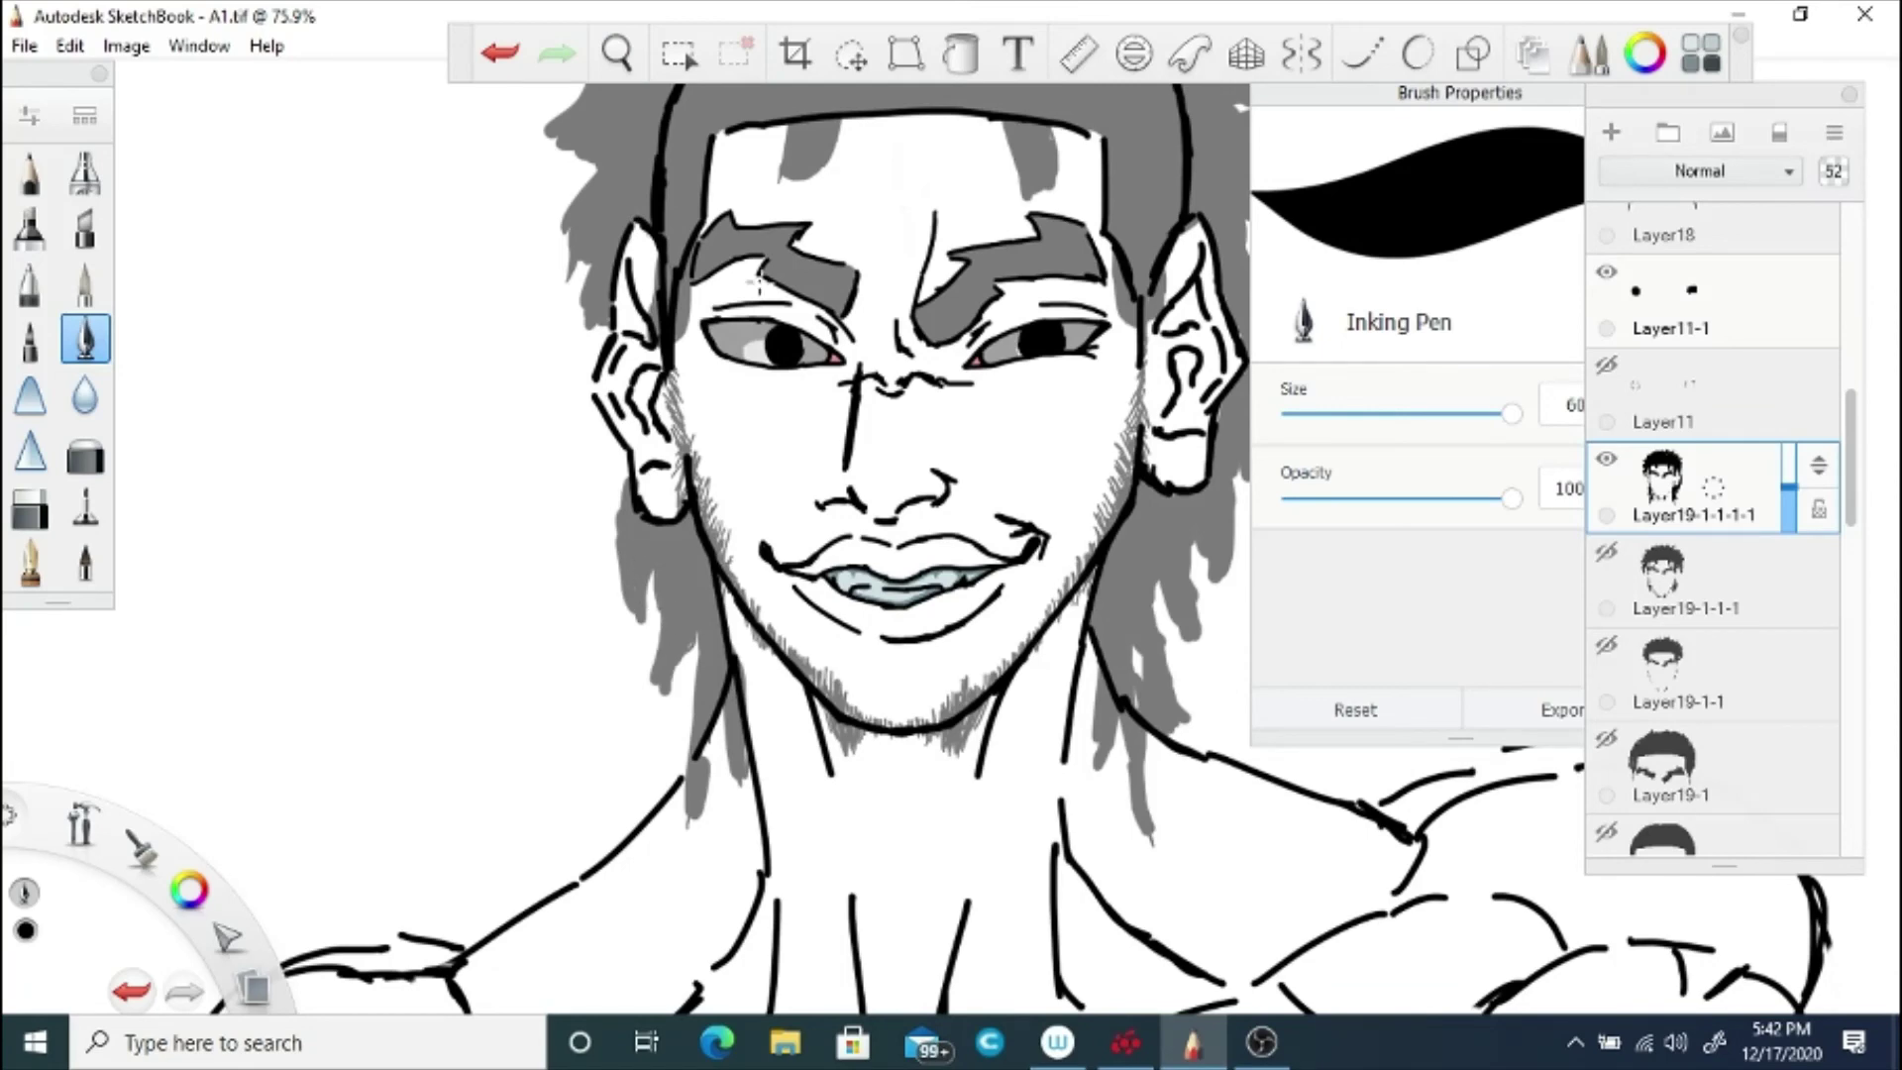
# Step: Extend the two forehead strands down across the eyebrows to the eyes
pyautogui.press('space')
pyautogui.moveTo(783, 420); pyautogui.dragTo(703, 533)
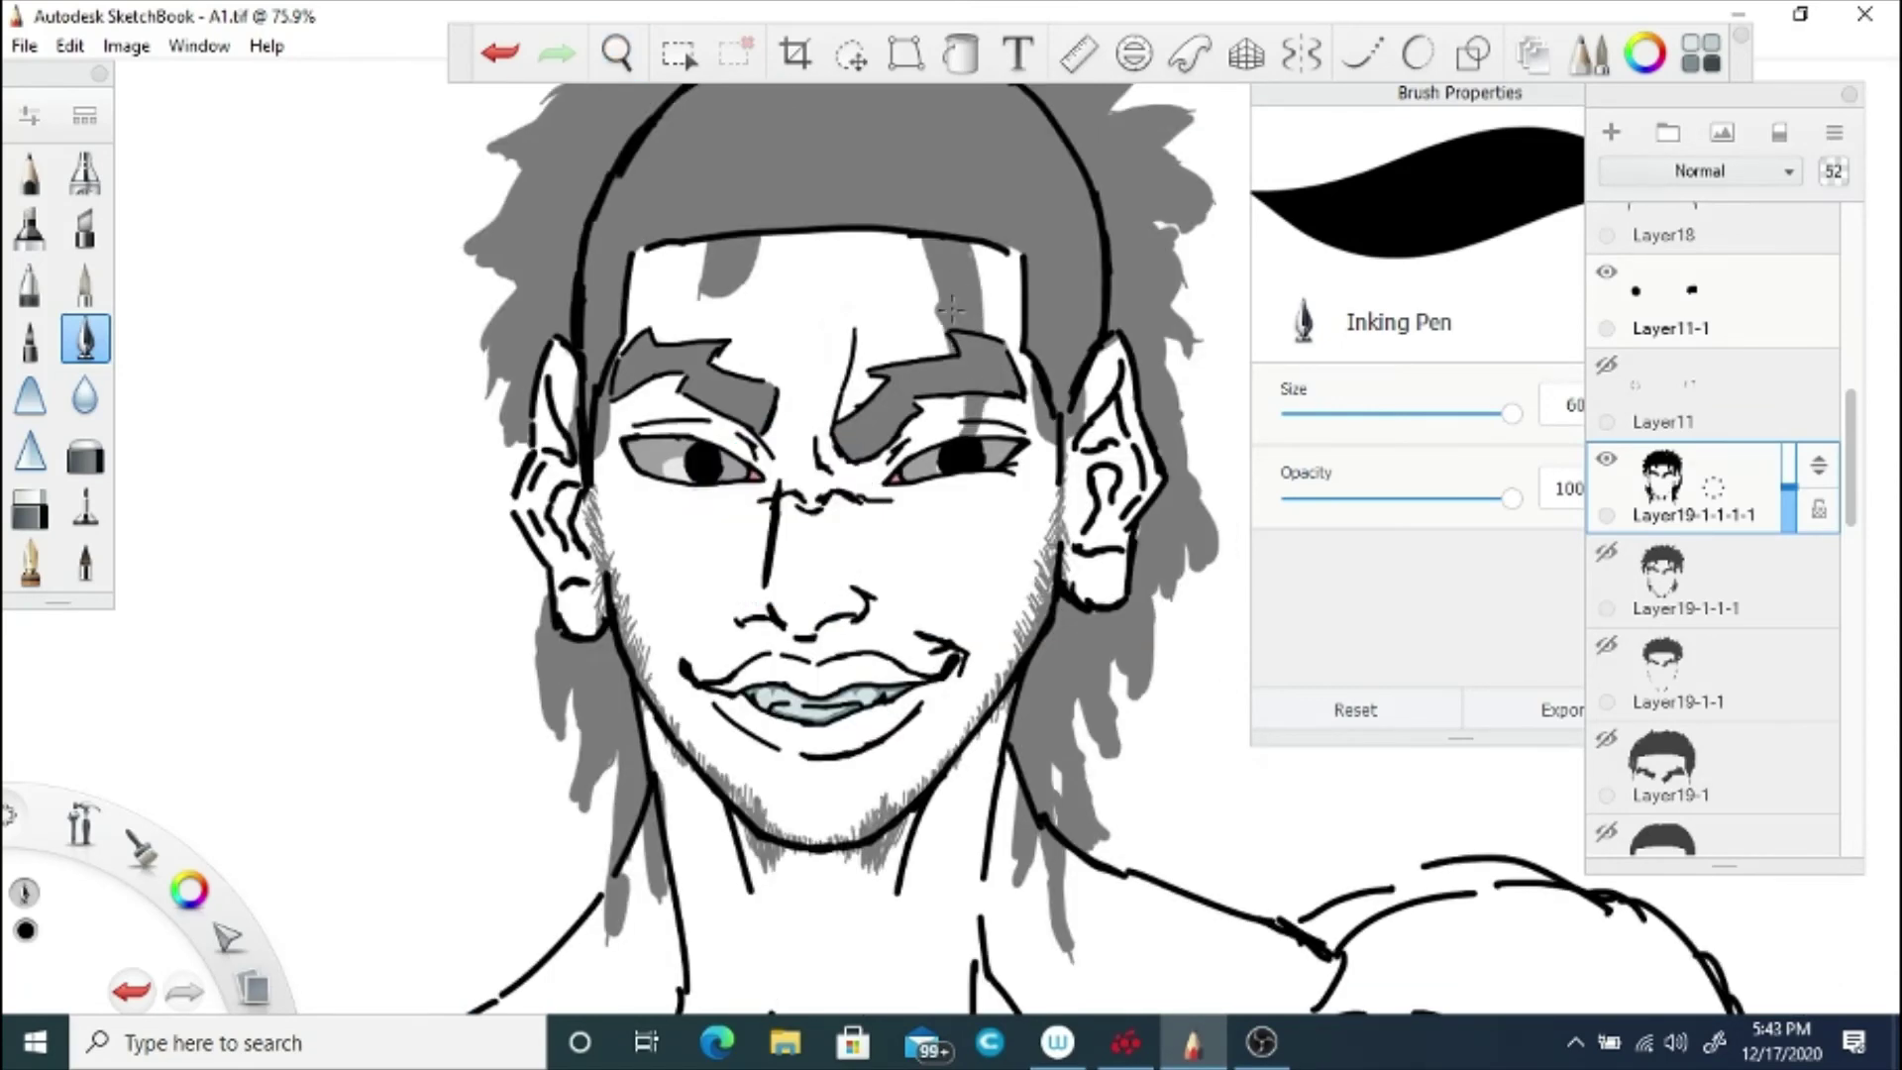
pyautogui.moveTo(949, 307); pyautogui.dragTo(985, 420)
pyautogui.moveTo(705, 273); pyautogui.dragTo(709, 384)
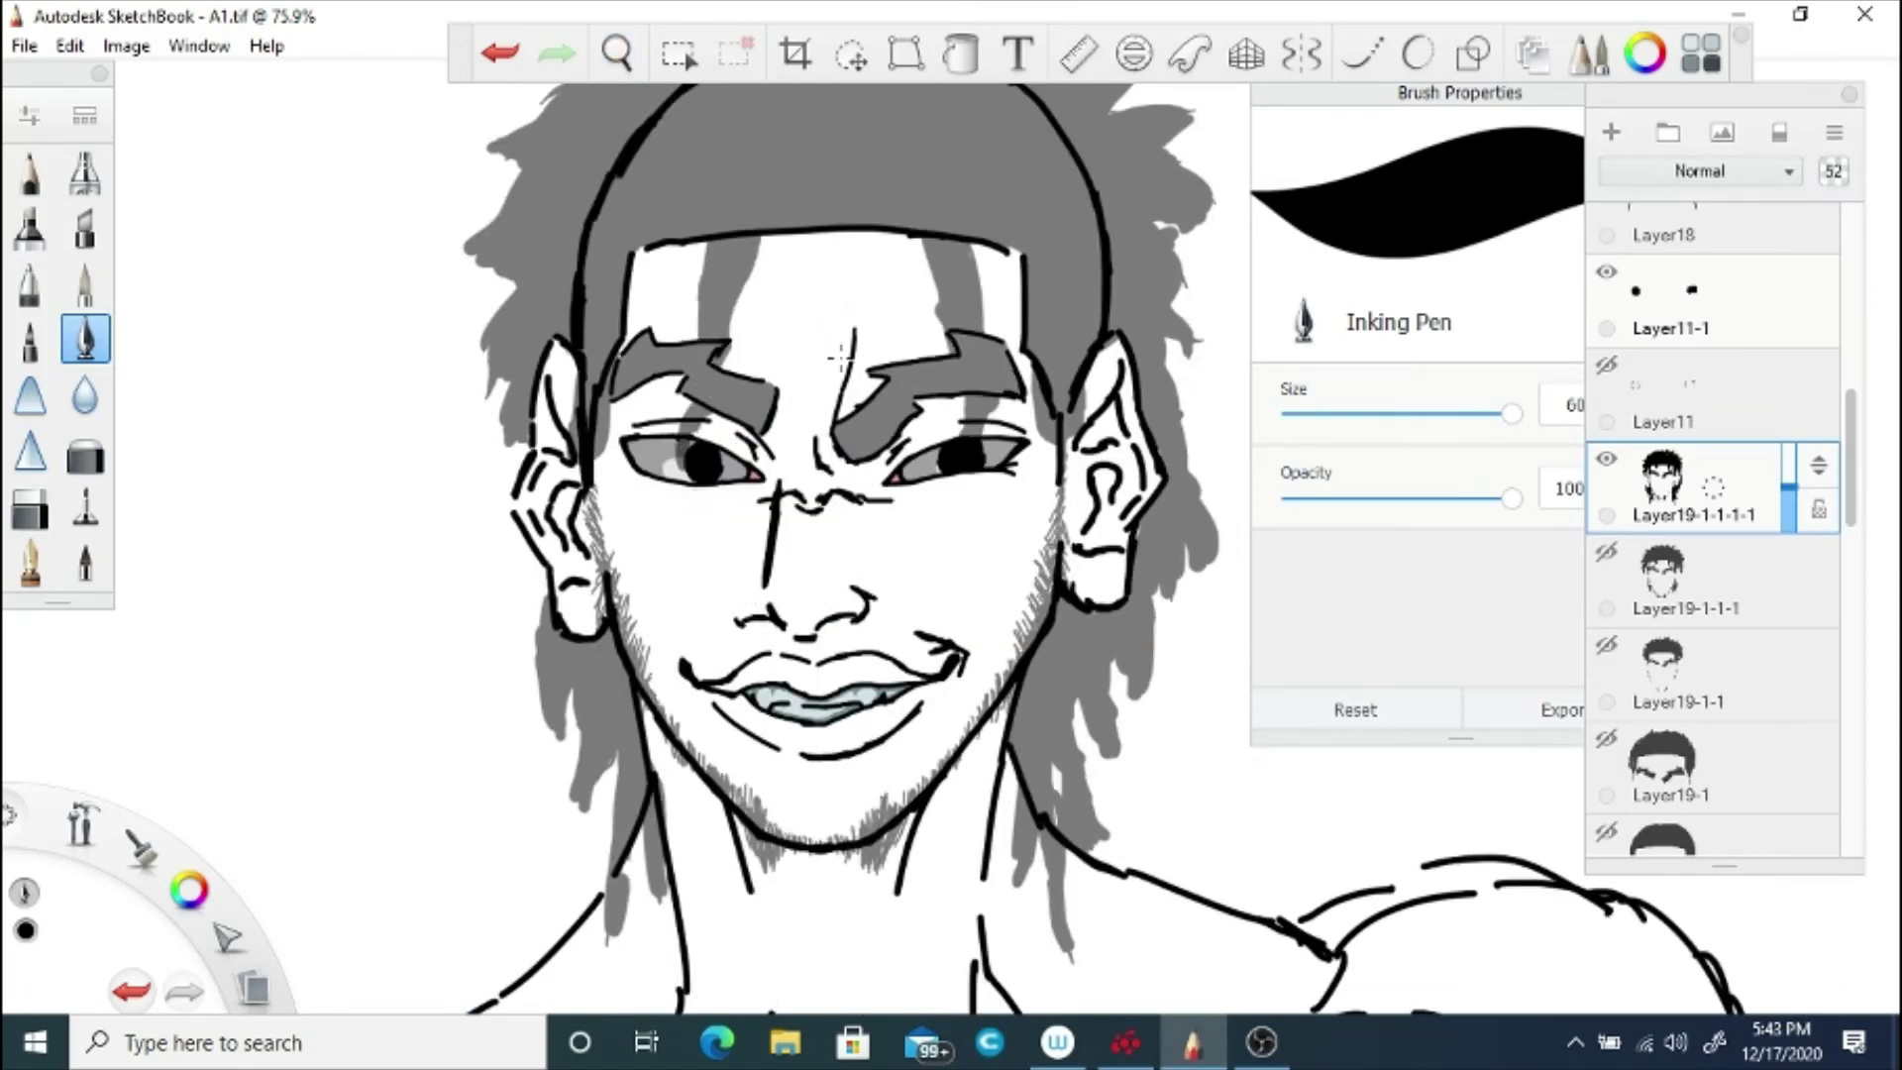
# Step: Draw longer sideburn strands down both sides of the face and over the inner edges of the ears
pyautogui.moveTo(1046, 427); pyautogui.dragTo(1045, 539)
pyautogui.moveTo(1068, 432); pyautogui.dragTo(1075, 523)
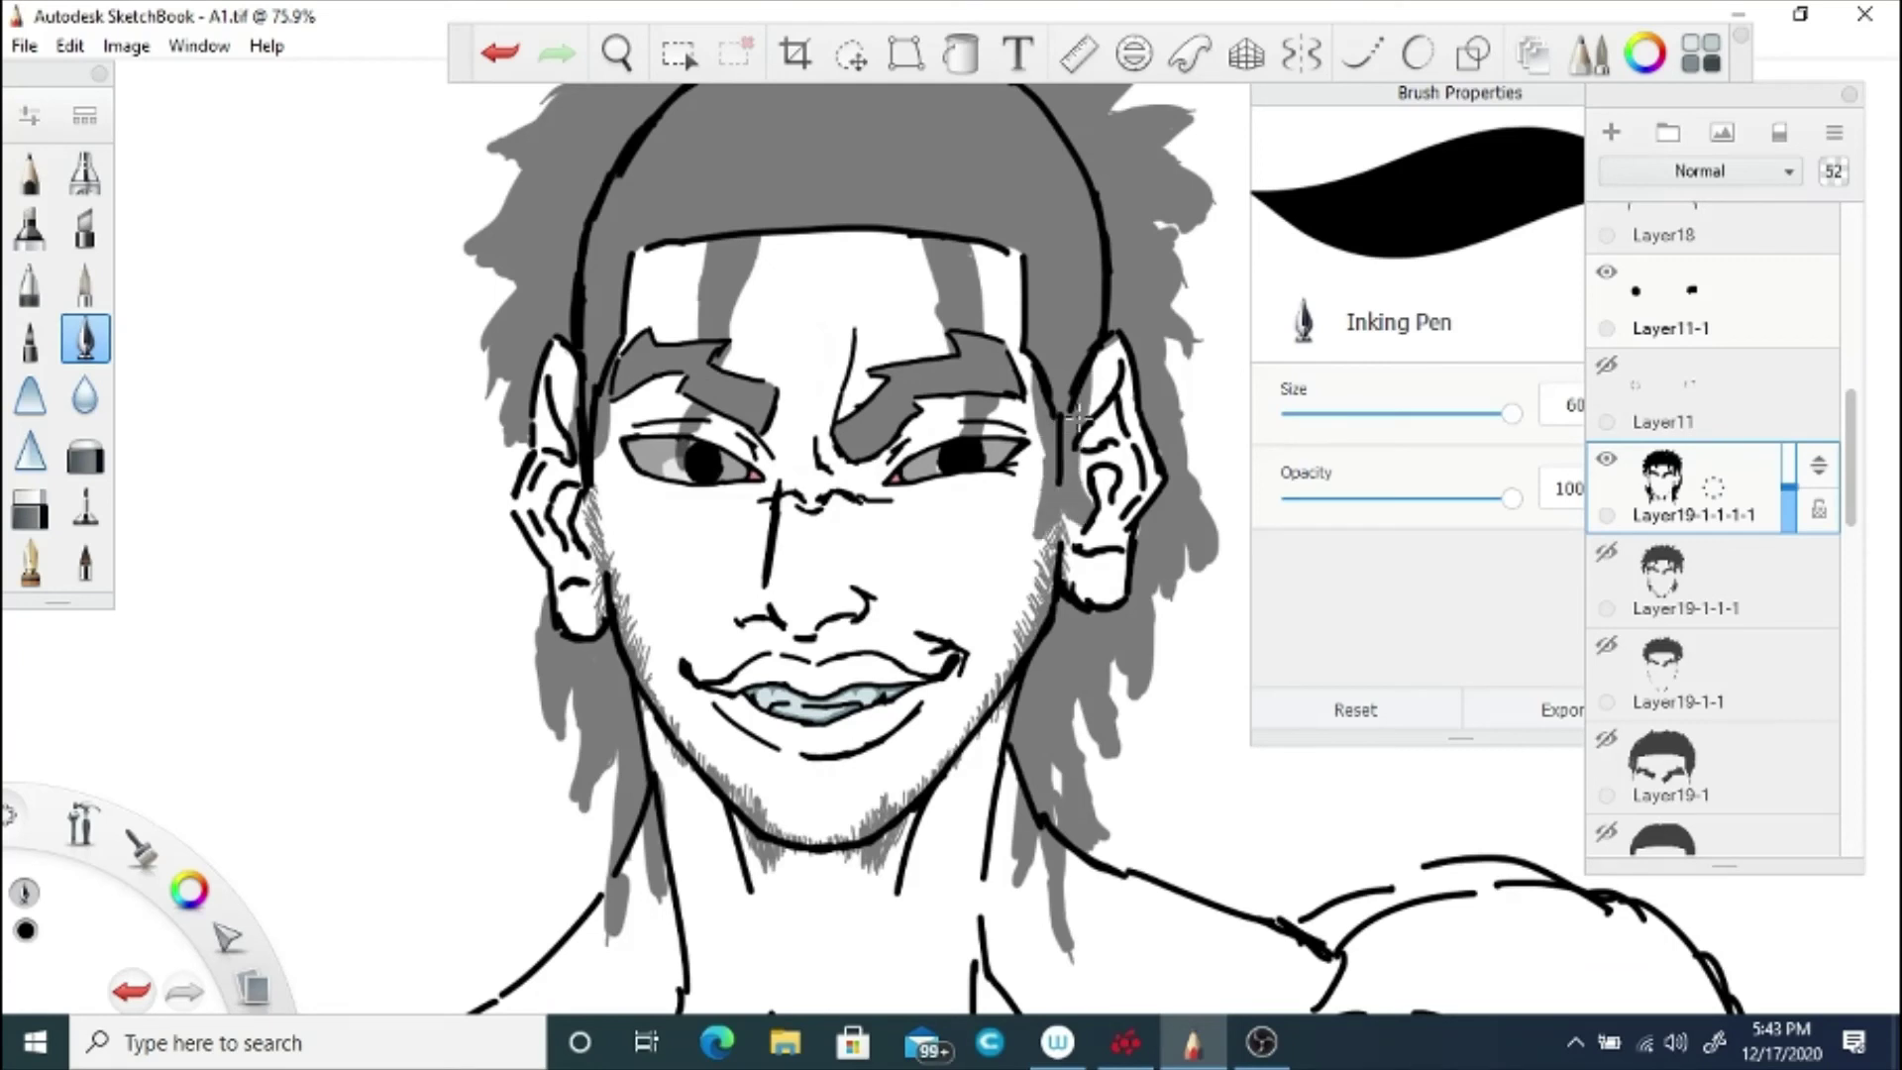
pyautogui.moveTo(1093, 367); pyautogui.dragTo(1077, 426)
pyautogui.moveTo(1046, 466); pyautogui.dragTo(1032, 563)
pyautogui.moveTo(598, 442); pyautogui.dragTo(613, 554)
pyautogui.moveTo(612, 404); pyautogui.dragTo(610, 550)
pyautogui.moveTo(575, 448); pyautogui.dragTo(560, 534)
pyautogui.moveTo(585, 466); pyautogui.dragTo(579, 527)
pyautogui.moveTo(567, 408); pyautogui.dragTo(563, 374)
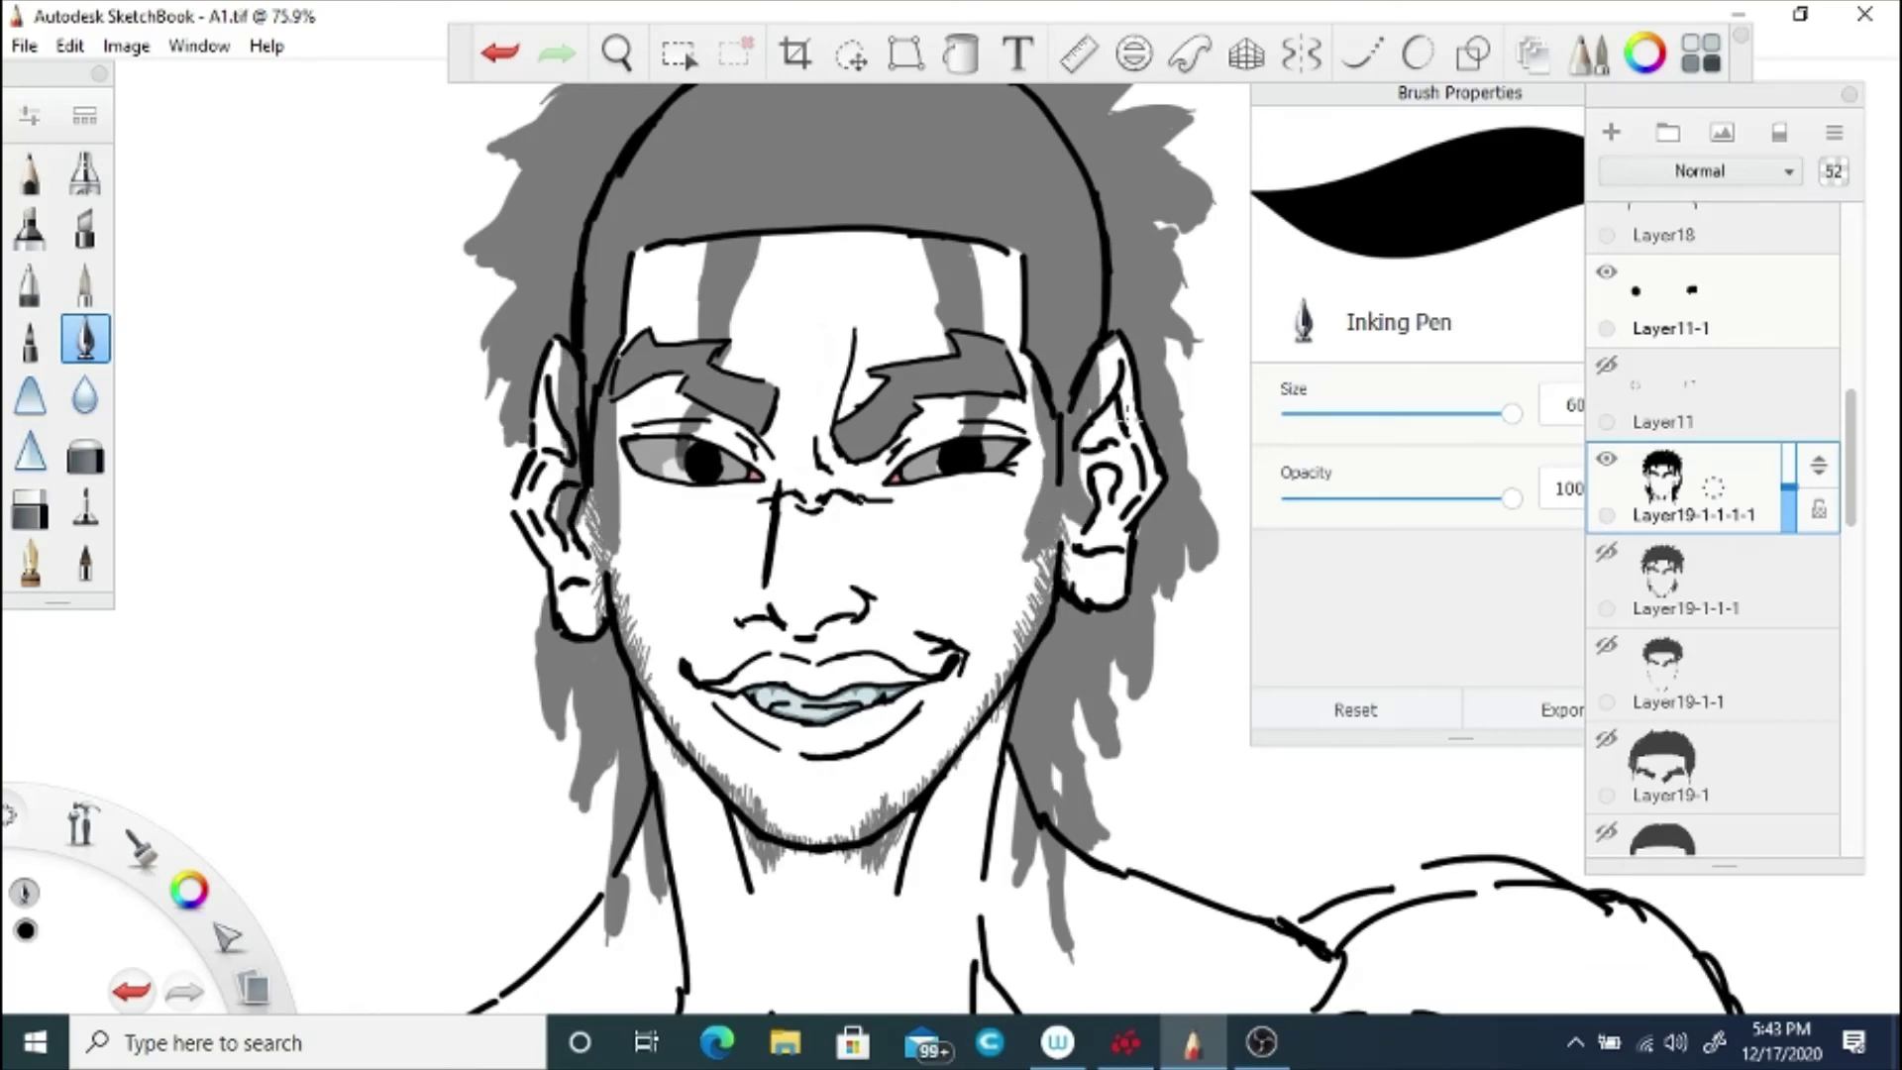
# Step: Widen the left side of the hair outward with more strands above and beside the ear
pyautogui.press('space')
pyautogui.moveTo(704, 455); pyautogui.dragTo(764, 565)
pyautogui.moveTo(1004, 432)
pyautogui.mouseDown()
pyautogui.moveTo(1022, 479)
pyautogui.moveTo(1009, 551)
pyautogui.moveTo(1026, 438)
pyautogui.mouseUp()
pyautogui.moveTo(547, 517); pyautogui.dragTo(542, 631)
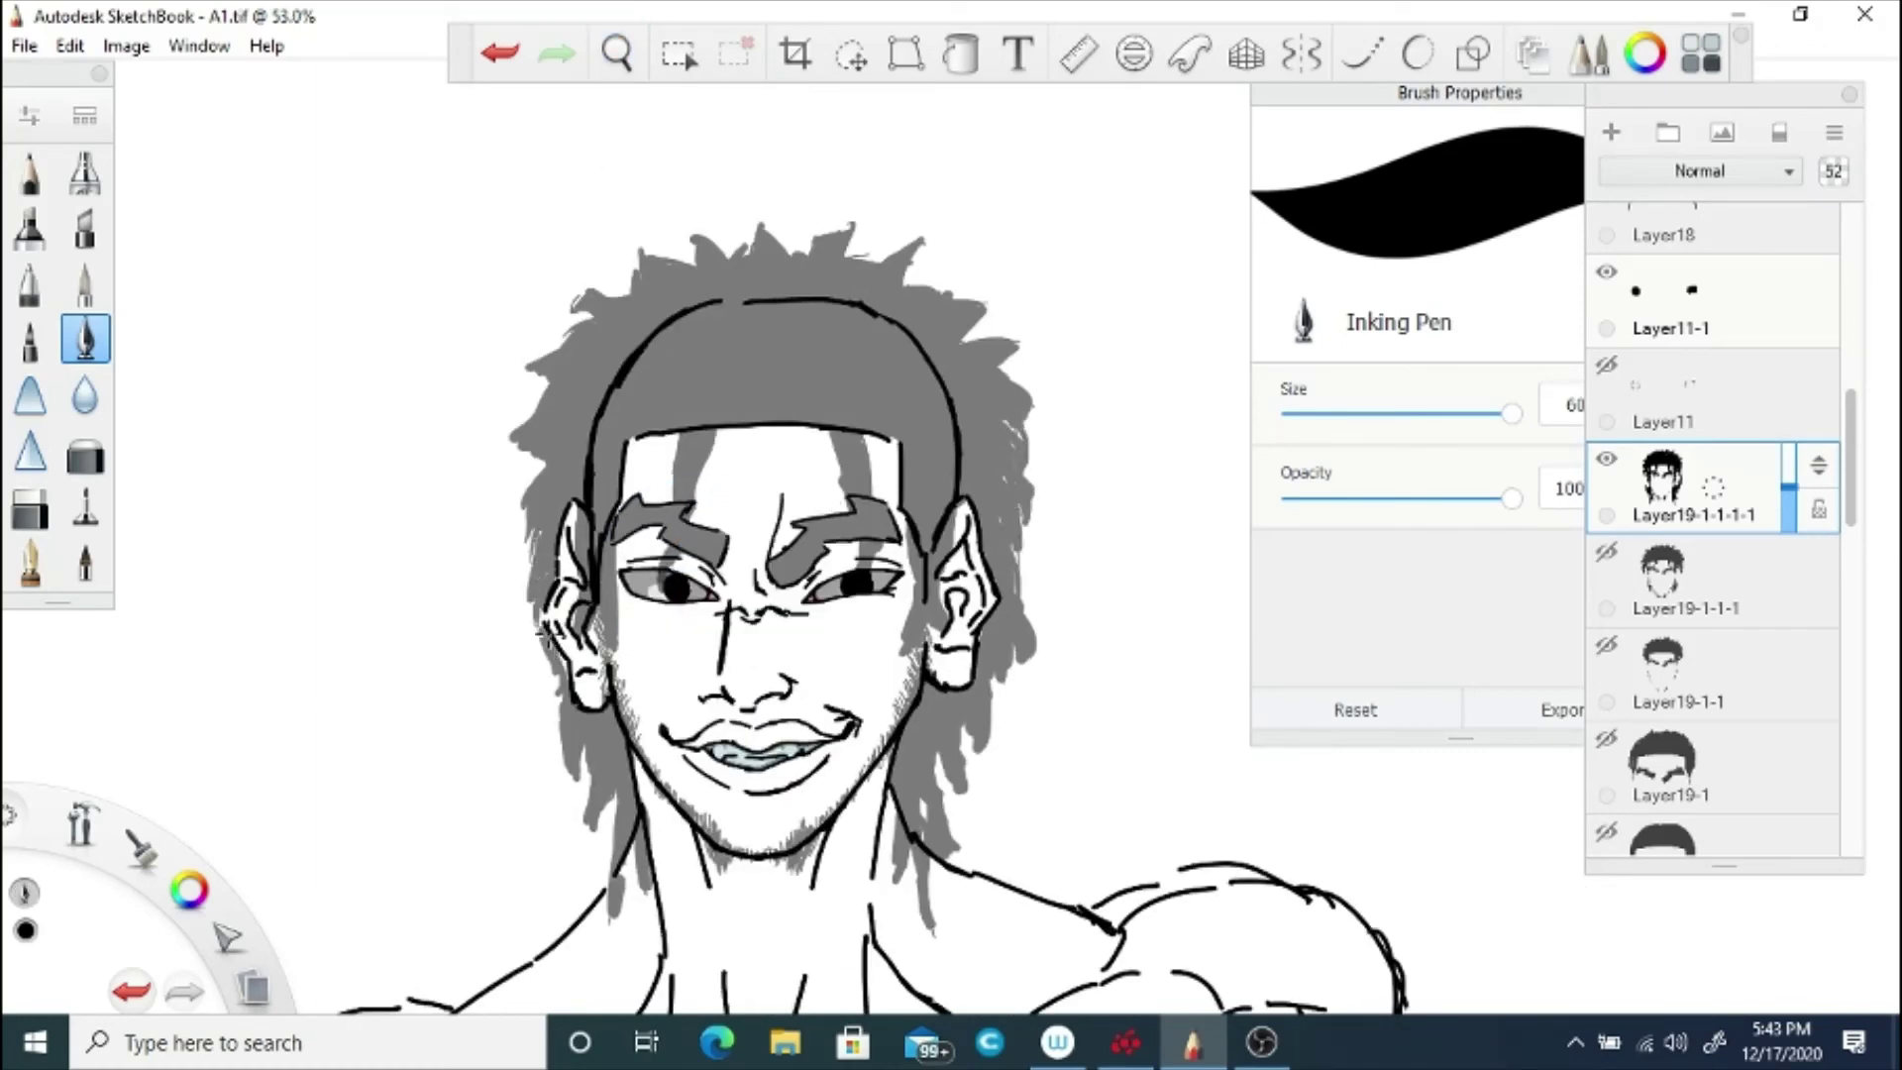
pyautogui.moveTo(521, 424)
pyautogui.mouseDown()
pyautogui.moveTo(501, 519)
pyautogui.moveTo(524, 568)
pyautogui.mouseUp()
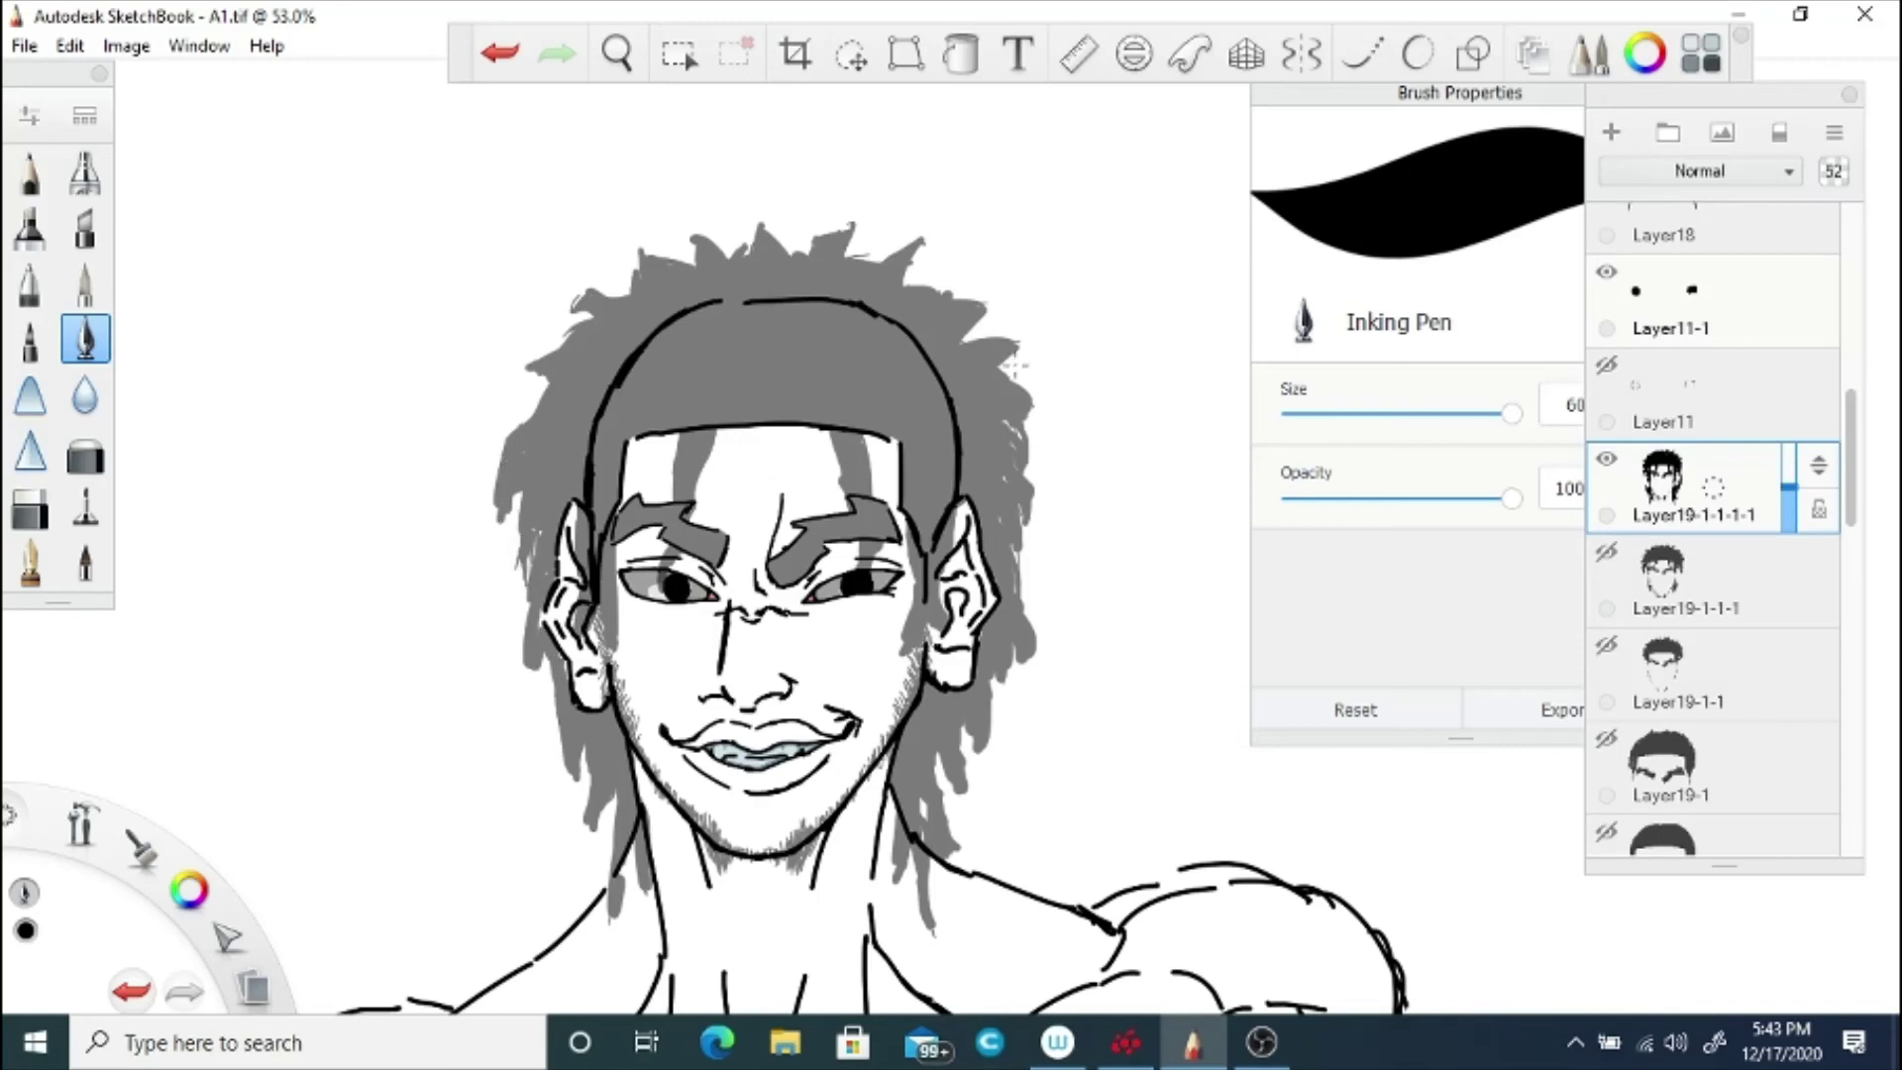
# Step: Round out the hair's spiky outline by filling the gaps around the upper right and left of the head
pyautogui.moveTo(1006, 343); pyautogui.dragTo(1036, 398)
pyautogui.click(509, 56)
pyautogui.click(502, 56)
pyautogui.moveTo(957, 319); pyautogui.dragTo(986, 334)
pyautogui.moveTo(906, 247); pyautogui.dragTo(951, 289)
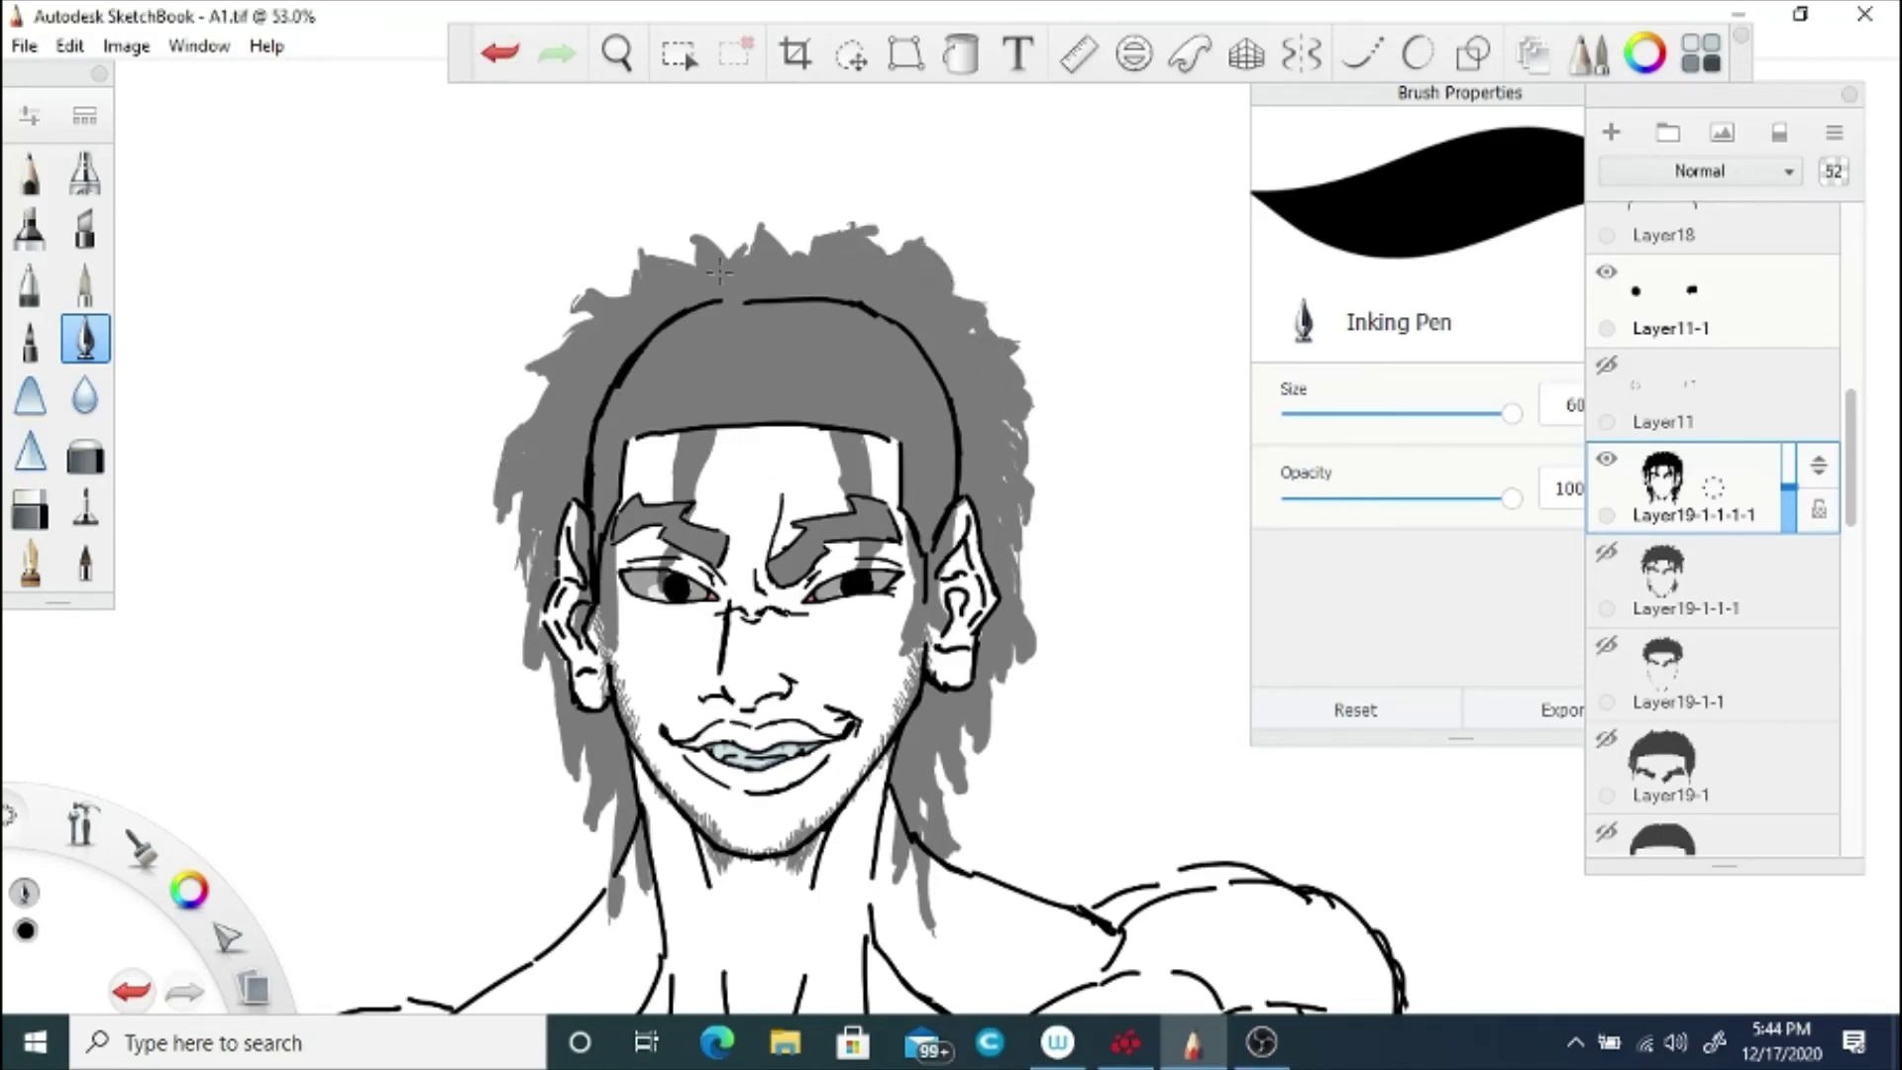
pyautogui.moveTo(624, 282)
pyautogui.mouseDown()
pyautogui.moveTo(570, 331)
pyautogui.moveTo(530, 426)
pyautogui.mouseUp()
pyautogui.moveTo(569, 332); pyautogui.dragTo(513, 426)
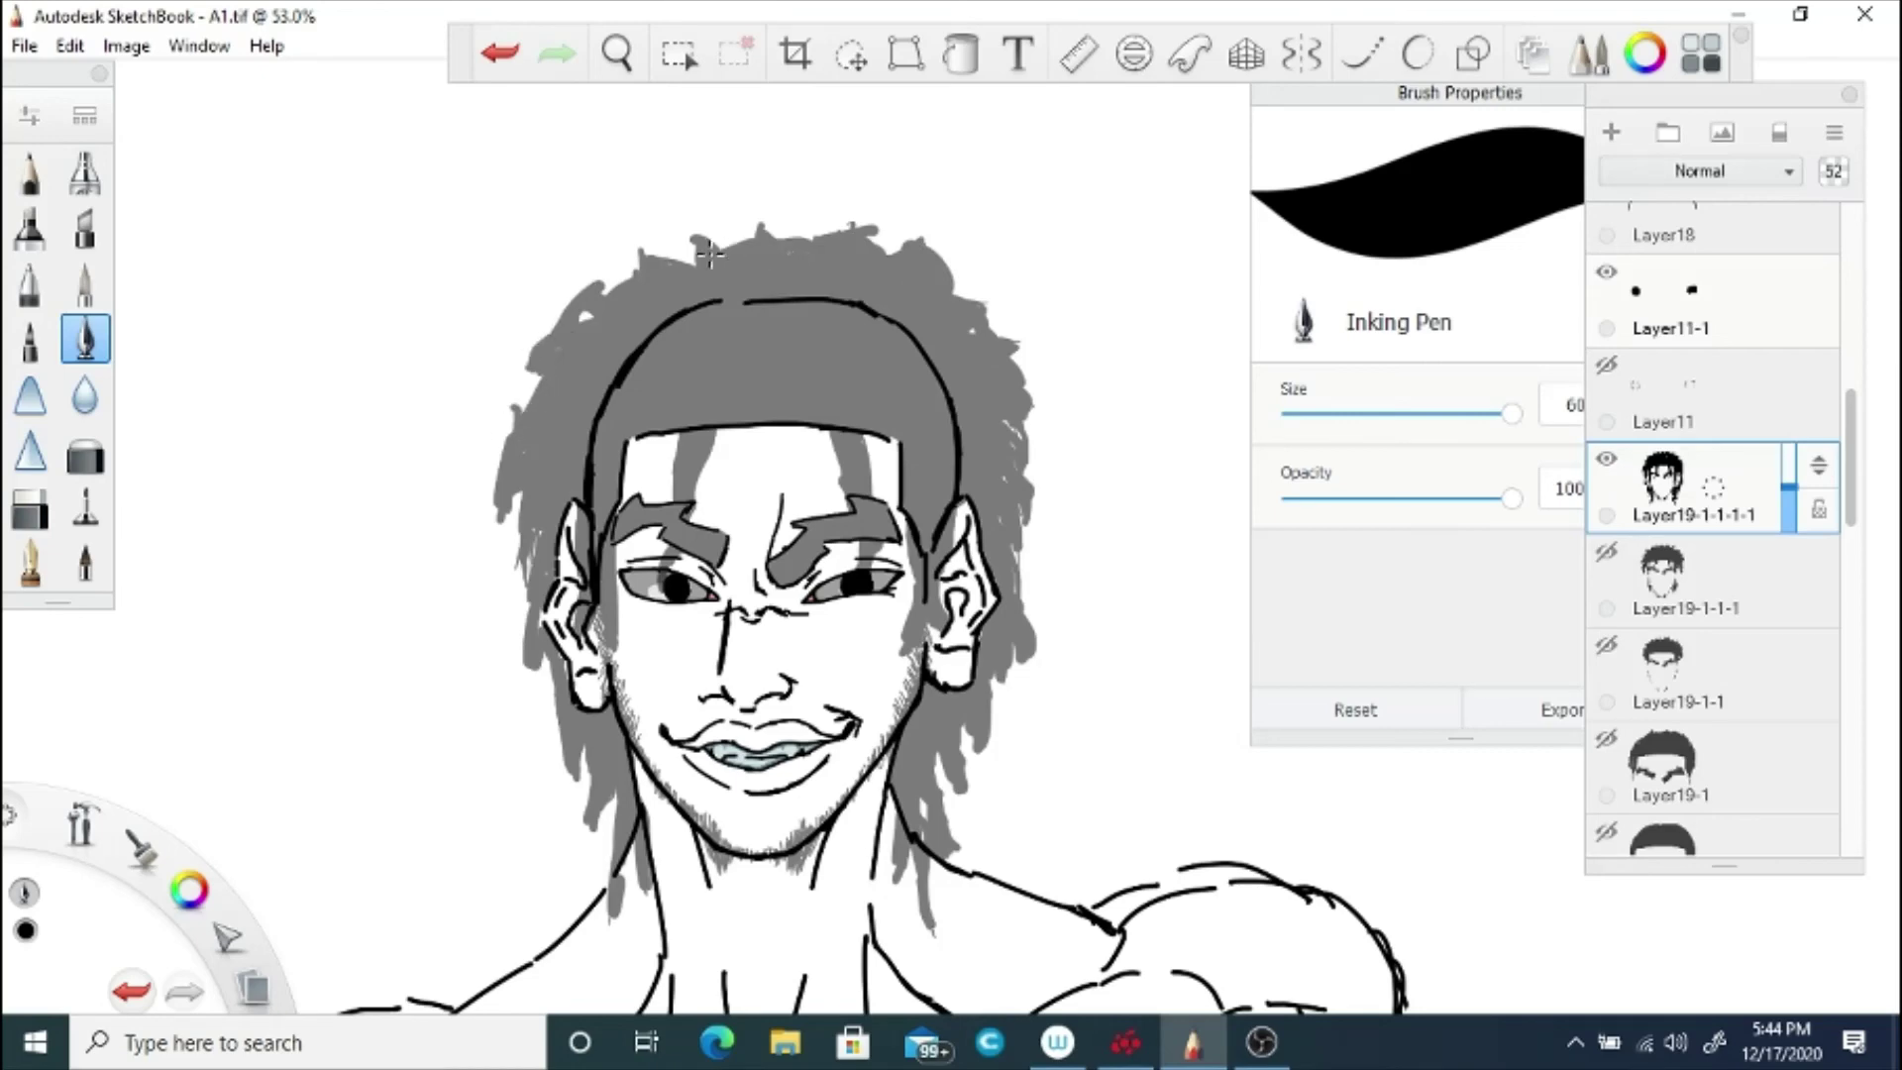
# Step: Raise the hair layer's opacity to 100% to check the solid hairstyle against the whole figure
pyautogui.click(616, 52)
pyautogui.moveTo(668, 584); pyautogui.dragTo(745, 561)
pyautogui.moveTo(1788, 486); pyautogui.dragTo(1793, 416)
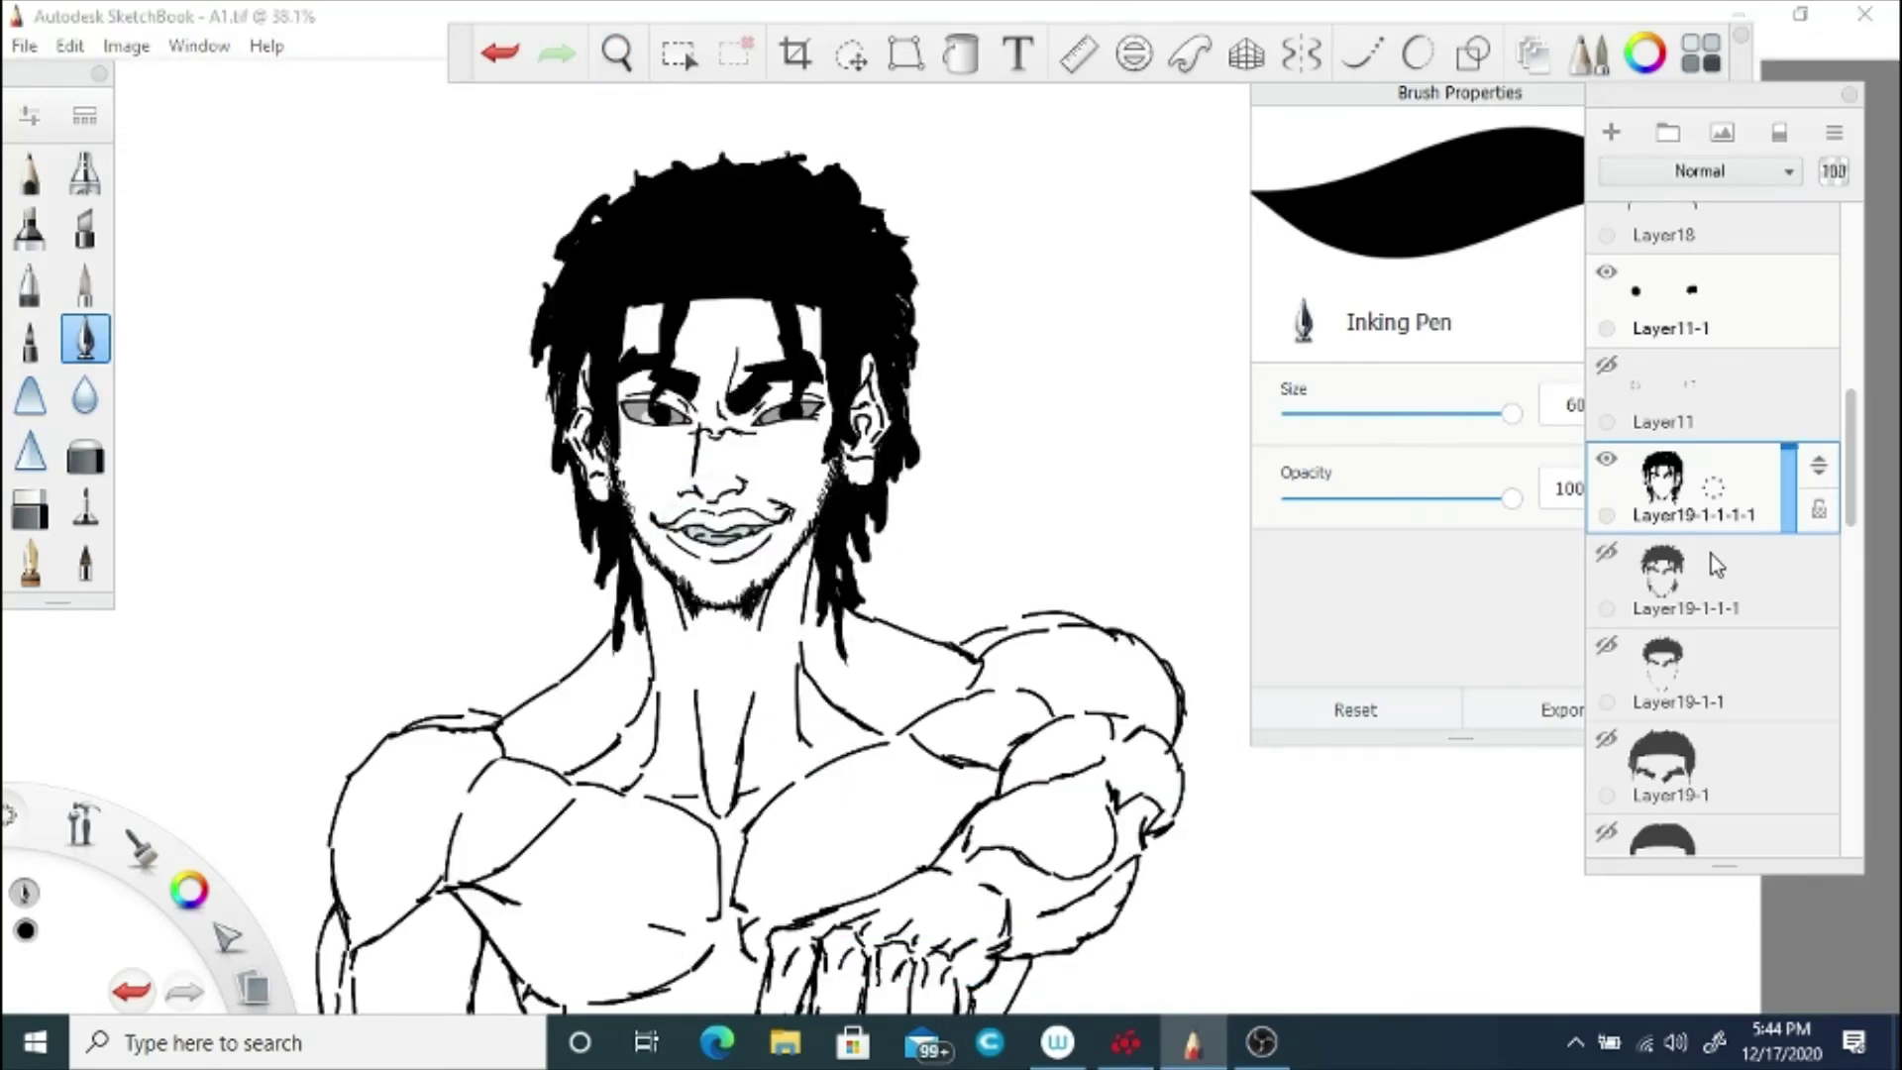
# Step: Fade the hair layer to 47% opacity and draw more beard hairs below the chin and up the right jaw
pyautogui.click(1788, 494)
pyautogui.press('space')
pyautogui.moveTo(616, 685); pyautogui.dragTo(744, 627)
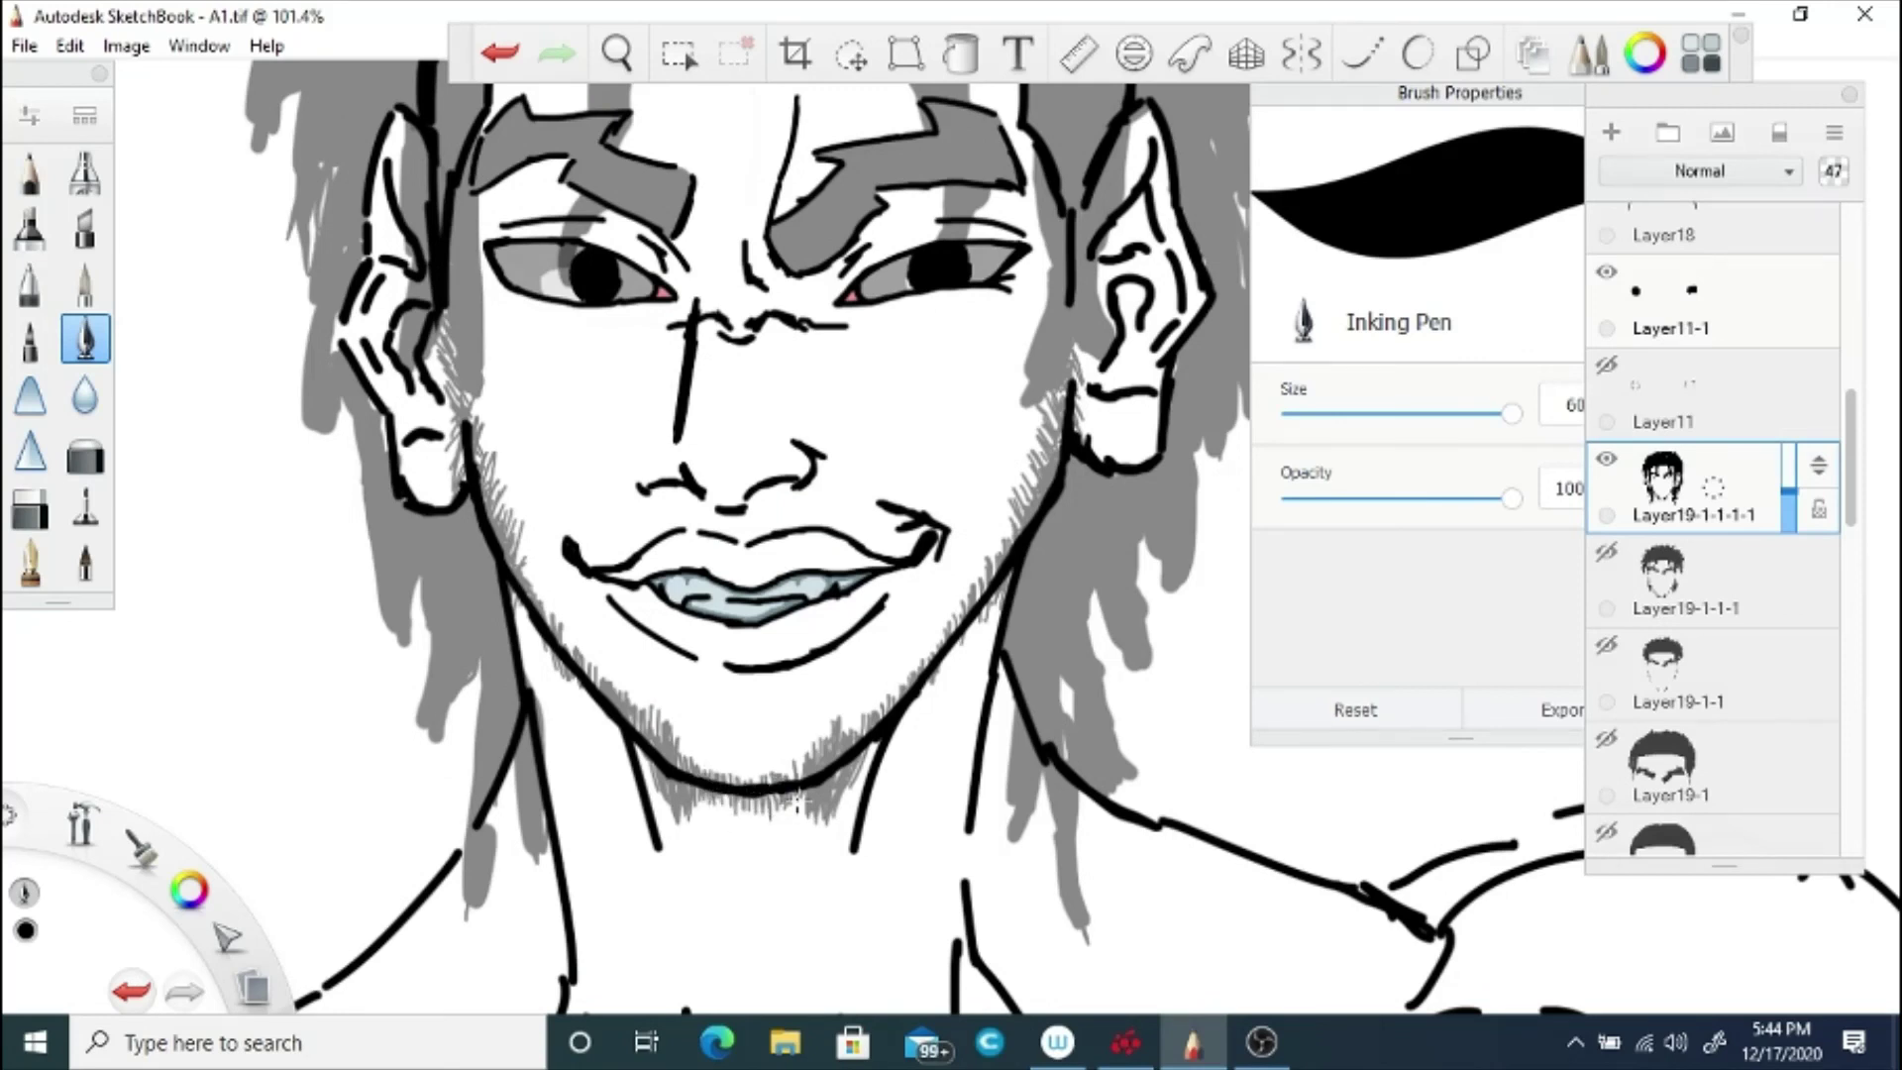
pyautogui.moveTo(795, 804)
pyautogui.mouseDown()
pyautogui.moveTo(848, 832)
pyautogui.moveTo(871, 780)
pyautogui.mouseUp()
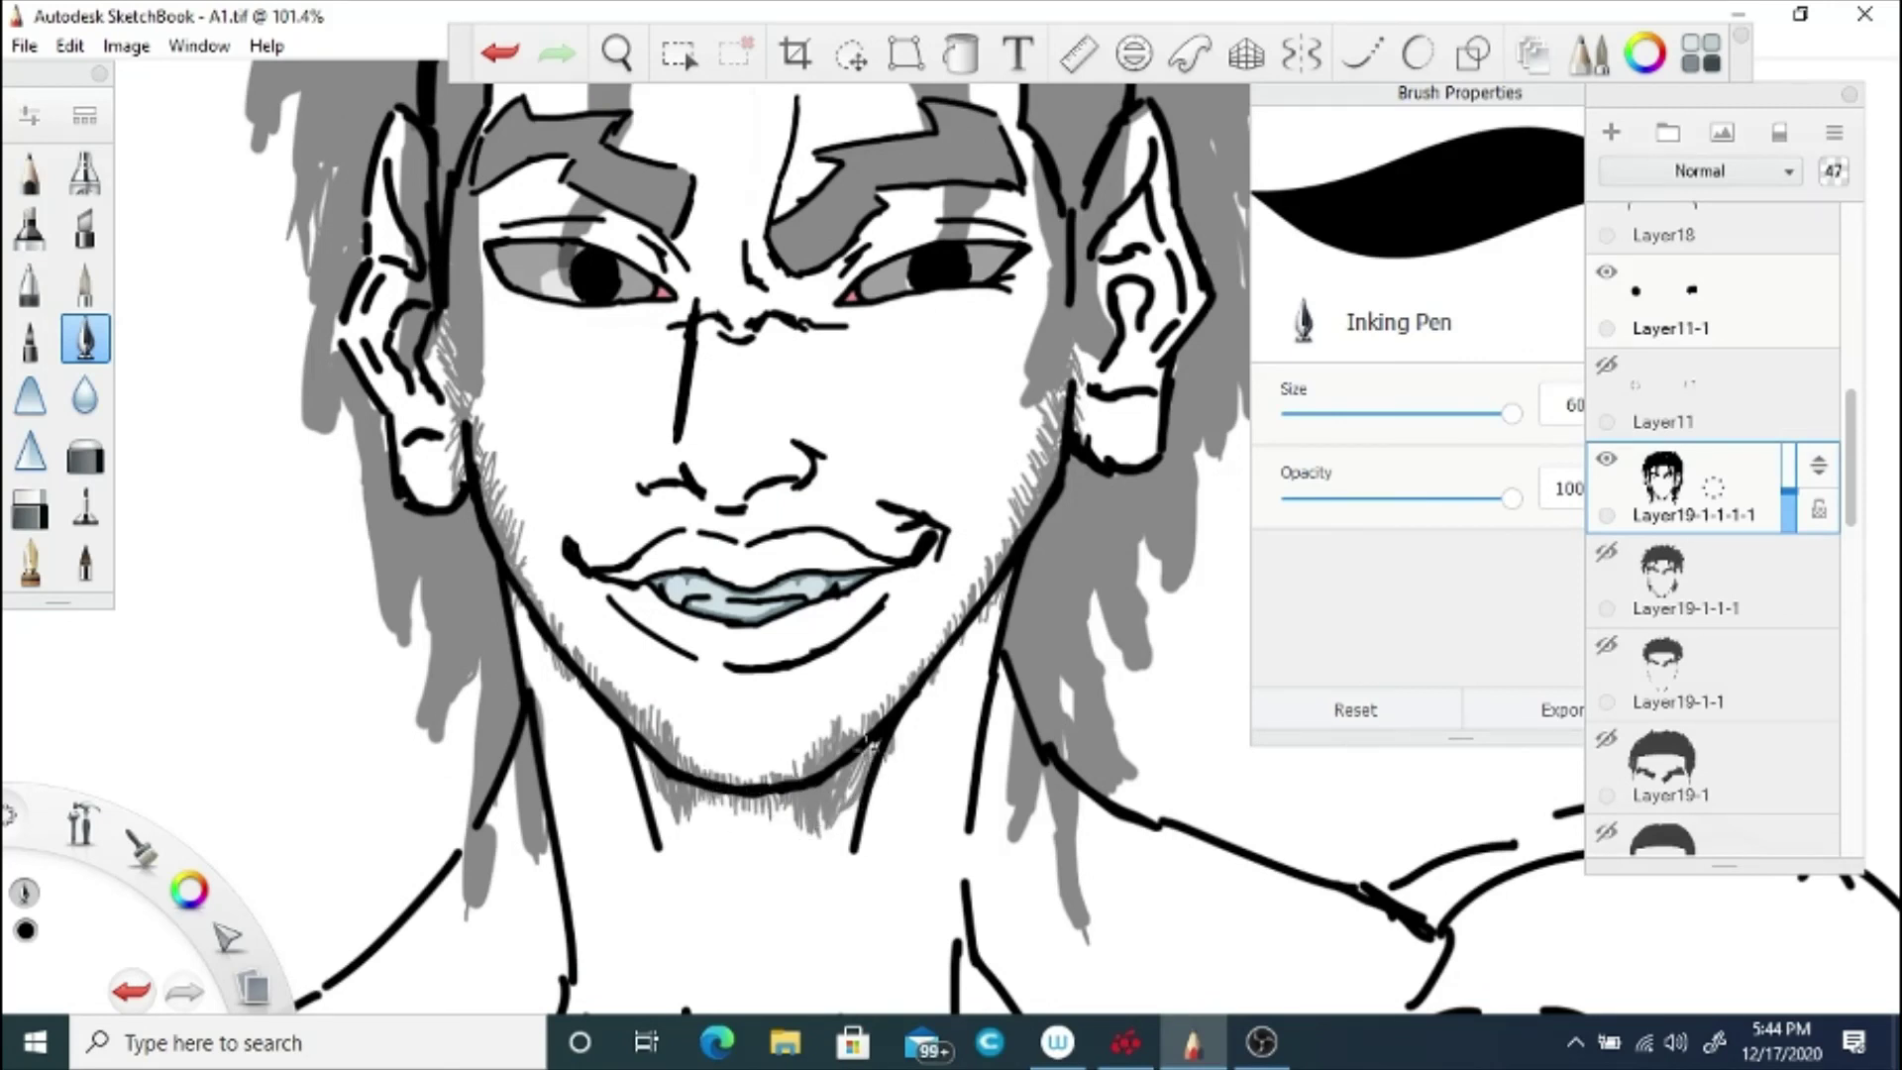
pyautogui.moveTo(922, 676); pyautogui.dragTo(998, 611)
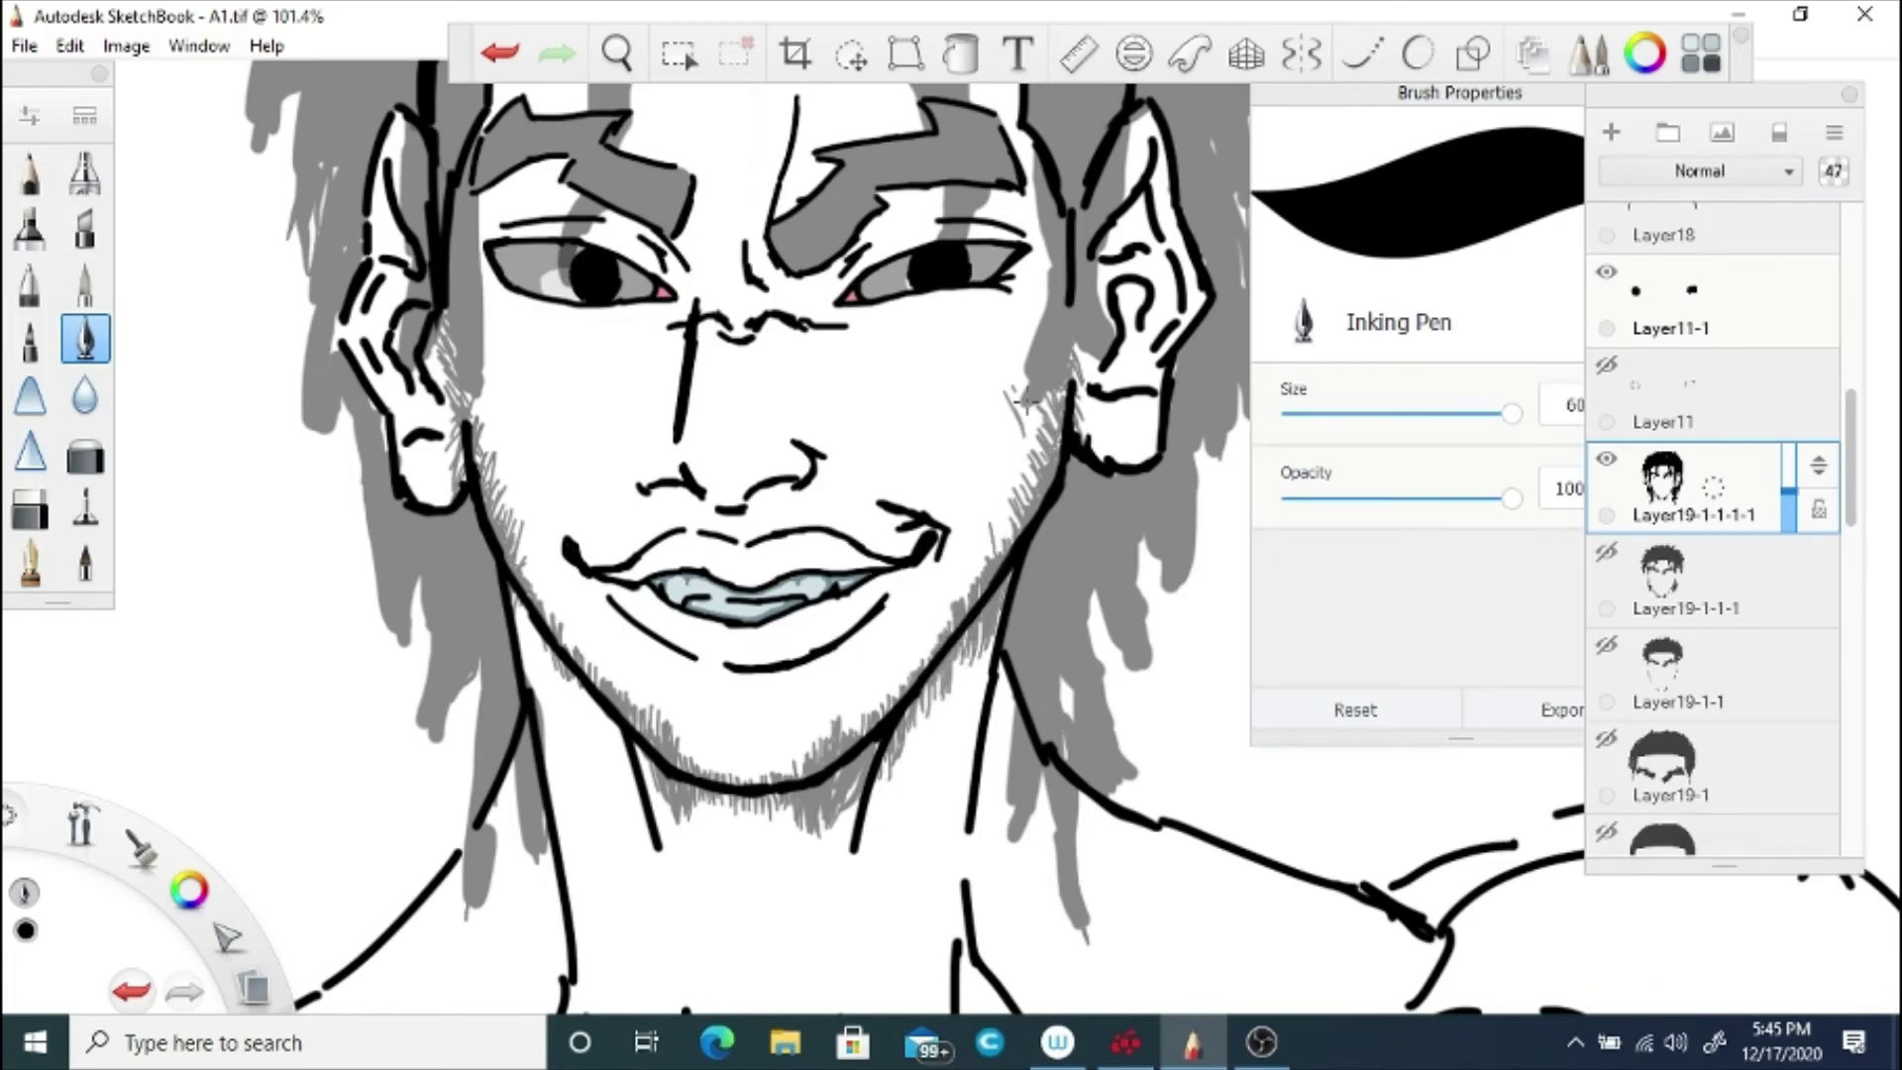
# Step: Extend the beard with fine stubble strokes up both cheeks and along the left jawline
pyautogui.moveTo(1023, 400)
pyautogui.mouseDown()
pyautogui.moveTo(988, 480)
pyautogui.moveTo(1013, 481)
pyautogui.mouseUp()
pyautogui.moveTo(980, 397)
pyautogui.mouseDown()
pyautogui.moveTo(966, 604)
pyautogui.moveTo(923, 674)
pyautogui.mouseUp()
pyautogui.moveTo(503, 397)
pyautogui.mouseDown()
pyautogui.moveTo(522, 606)
pyautogui.moveTo(570, 711)
pyautogui.moveTo(657, 779)
pyautogui.moveTo(771, 783)
pyautogui.mouseUp()
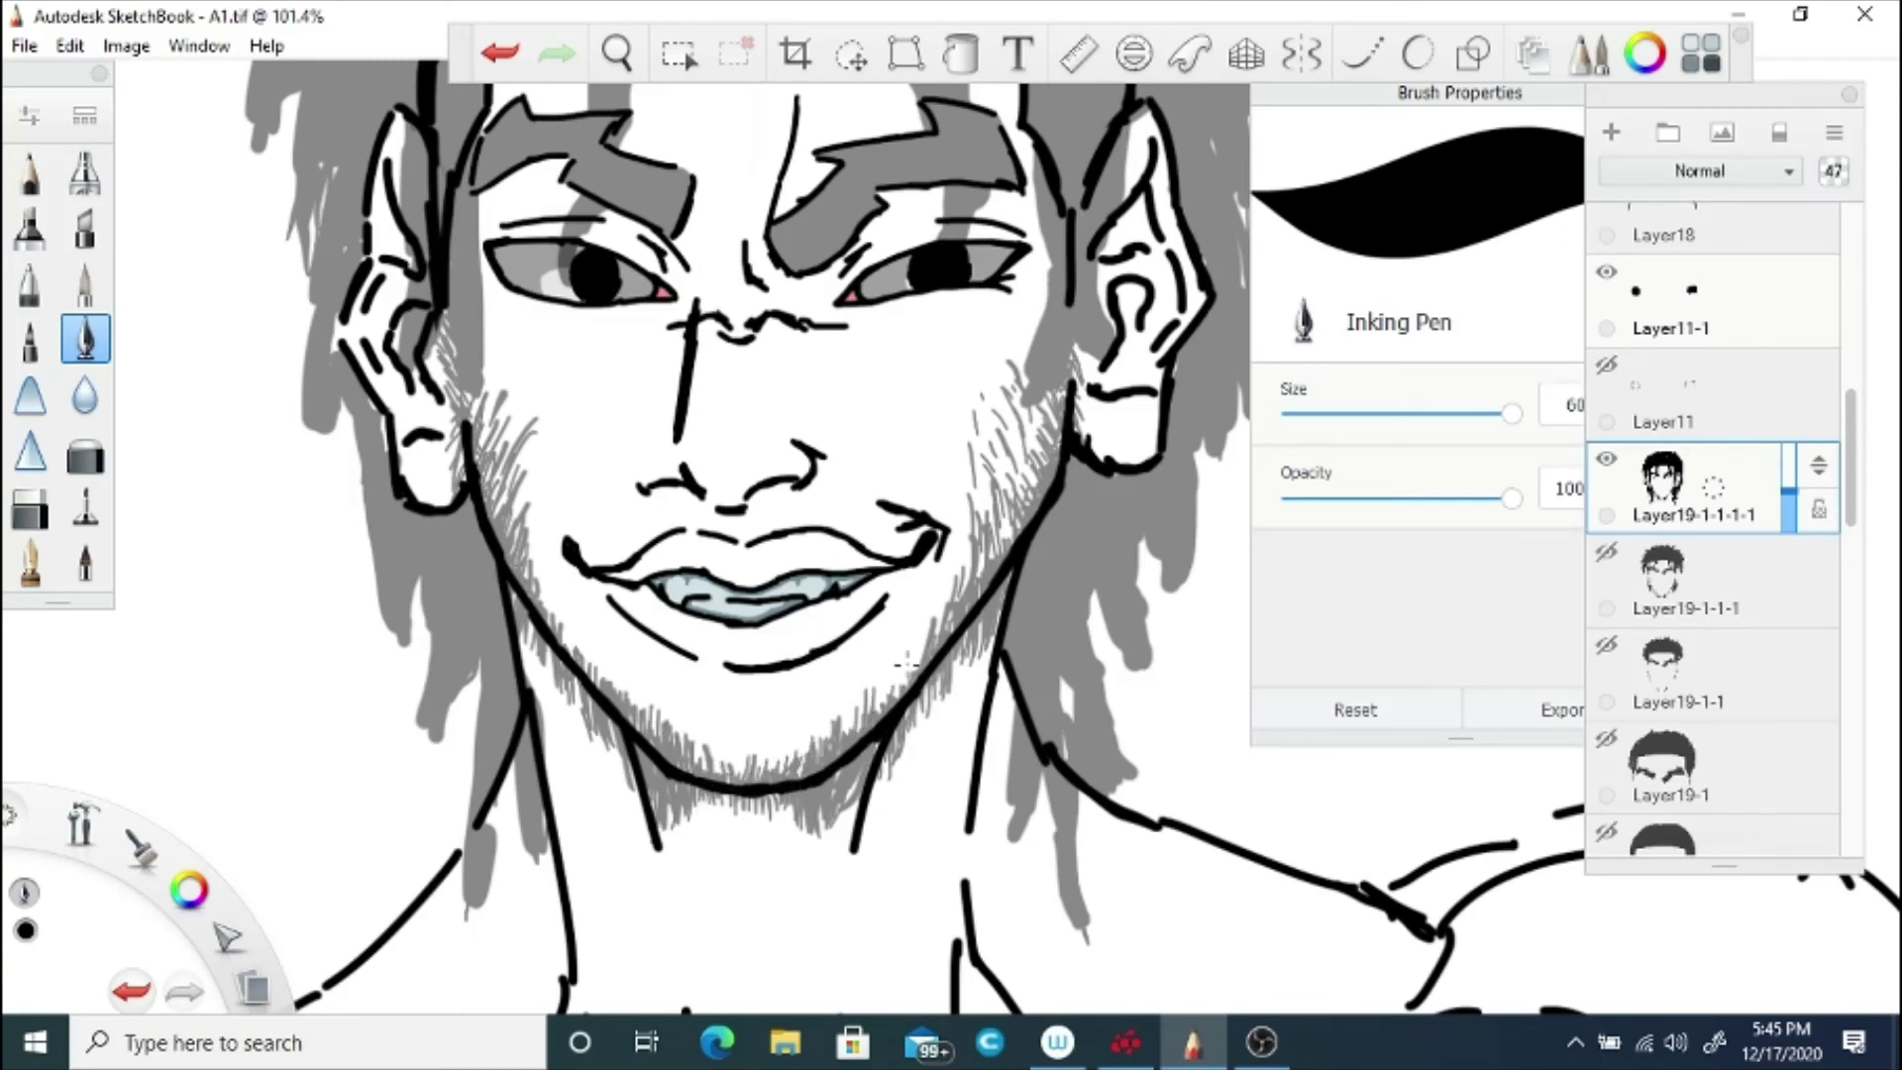
pyautogui.moveTo(566, 659); pyautogui.dragTo(597, 685)
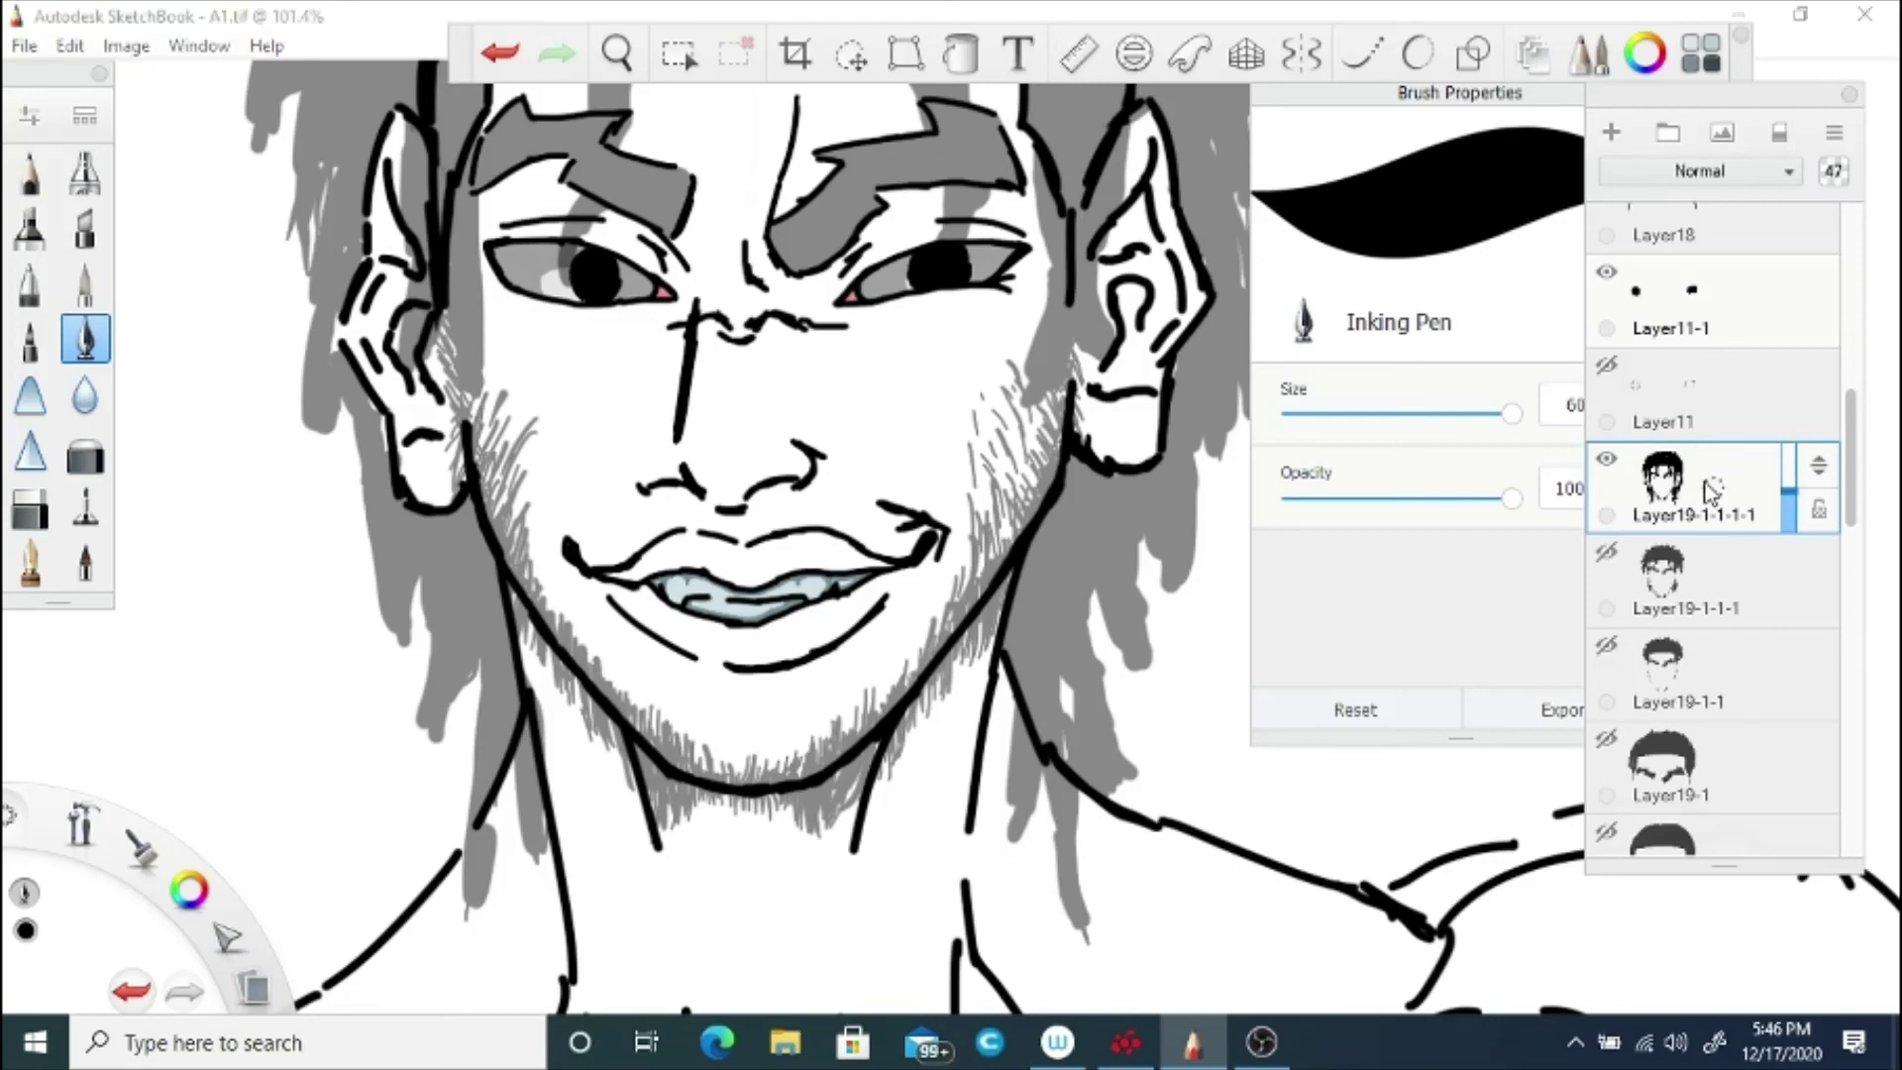
# Step: Draw a thin mustache of short slanted hairs on both sides above the upper lip on a new layer
pyautogui.moveTo(1705, 483); pyautogui.dragTo(1692, 399)
pyautogui.press('space')
pyautogui.moveTo(948, 538)
pyautogui.mouseDown()
pyautogui.moveTo(837, 607)
pyautogui.moveTo(894, 585)
pyautogui.moveTo(969, 607)
pyautogui.moveTo(1022, 597)
pyautogui.mouseUp()
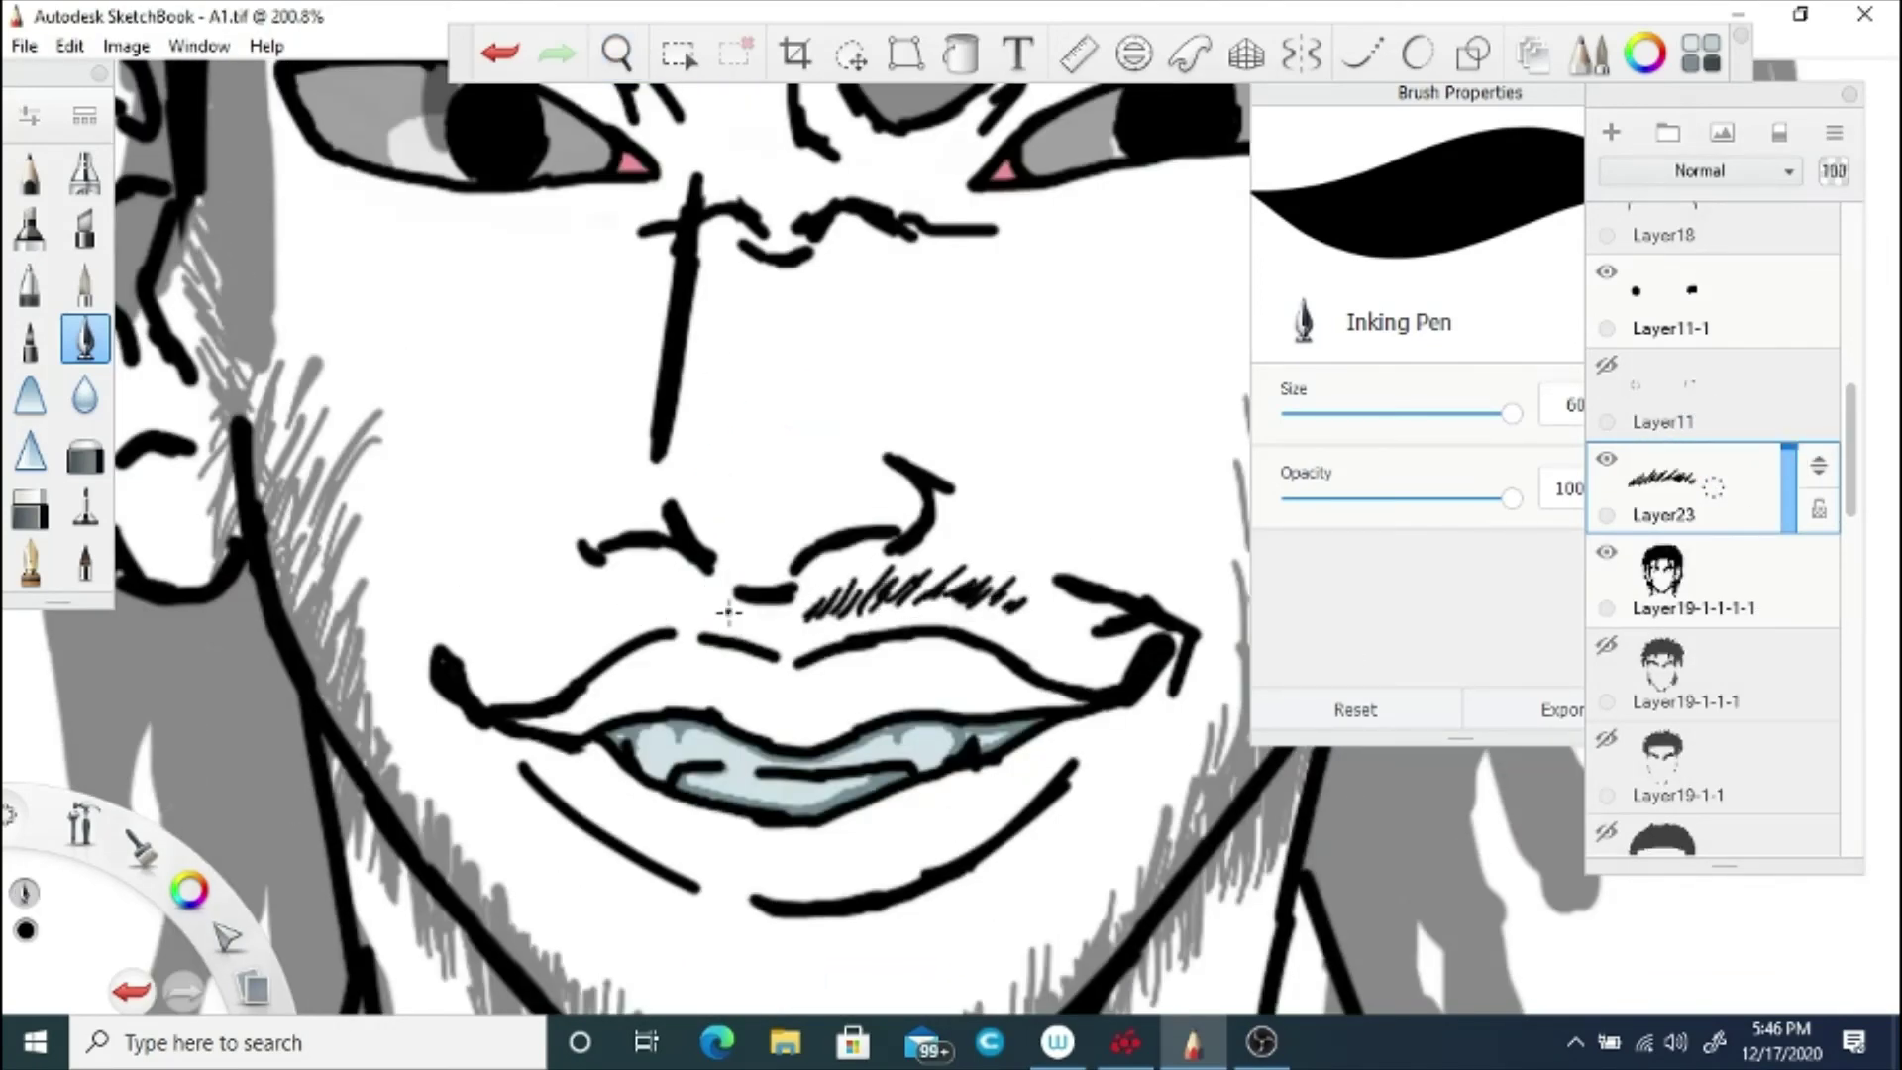
pyautogui.moveTo(730, 614)
pyautogui.mouseDown()
pyautogui.moveTo(679, 578)
pyautogui.moveTo(540, 639)
pyautogui.mouseUp()
# Step: Set the opacity of the long-hair layer below the mustache layer to 100%
pyautogui.press('space')
pyautogui.moveTo(655, 273); pyautogui.dragTo(578, 649)
pyautogui.moveTo(634, 580); pyautogui.dragTo(662, 526)
pyautogui.click(1697, 582)
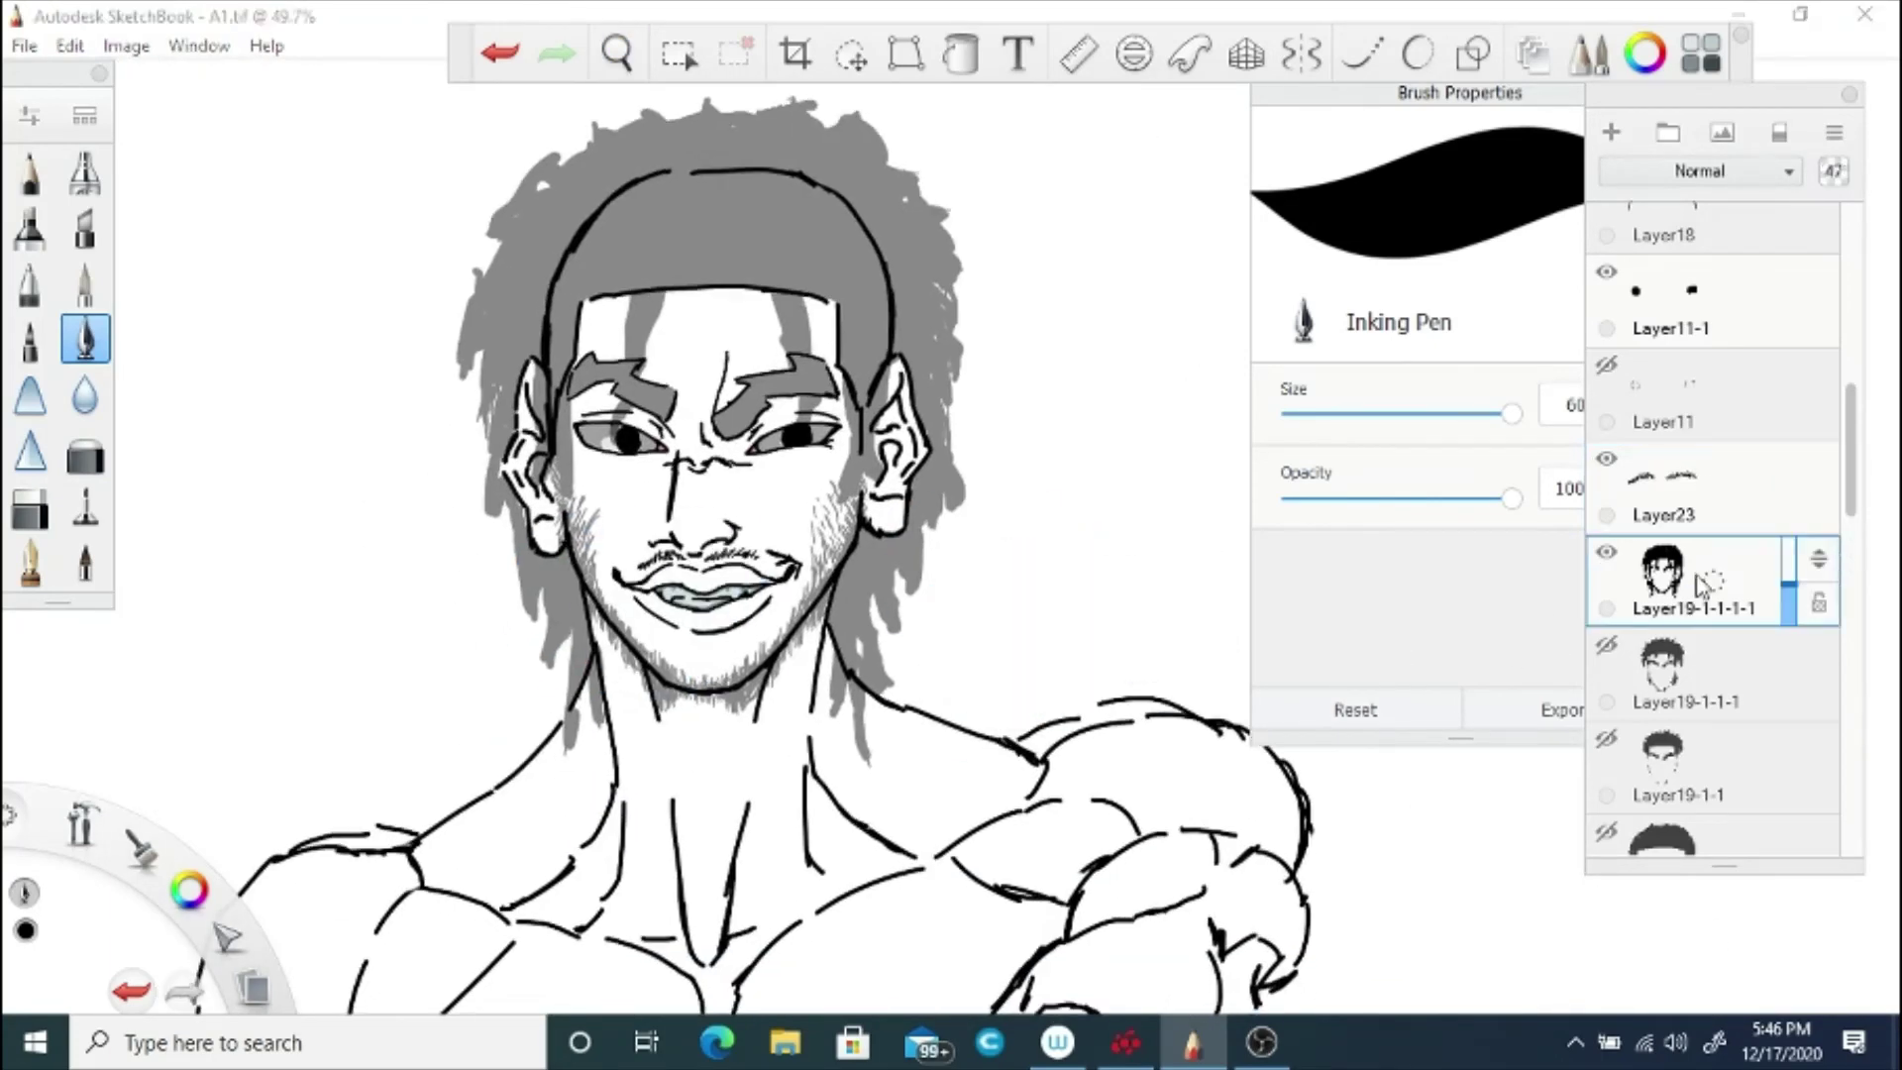
pyautogui.moveTo(1787, 585); pyautogui.dragTo(1784, 489)
pyautogui.press('space')
pyautogui.moveTo(661, 607); pyautogui.dragTo(605, 773)
pyautogui.click(500, 54)
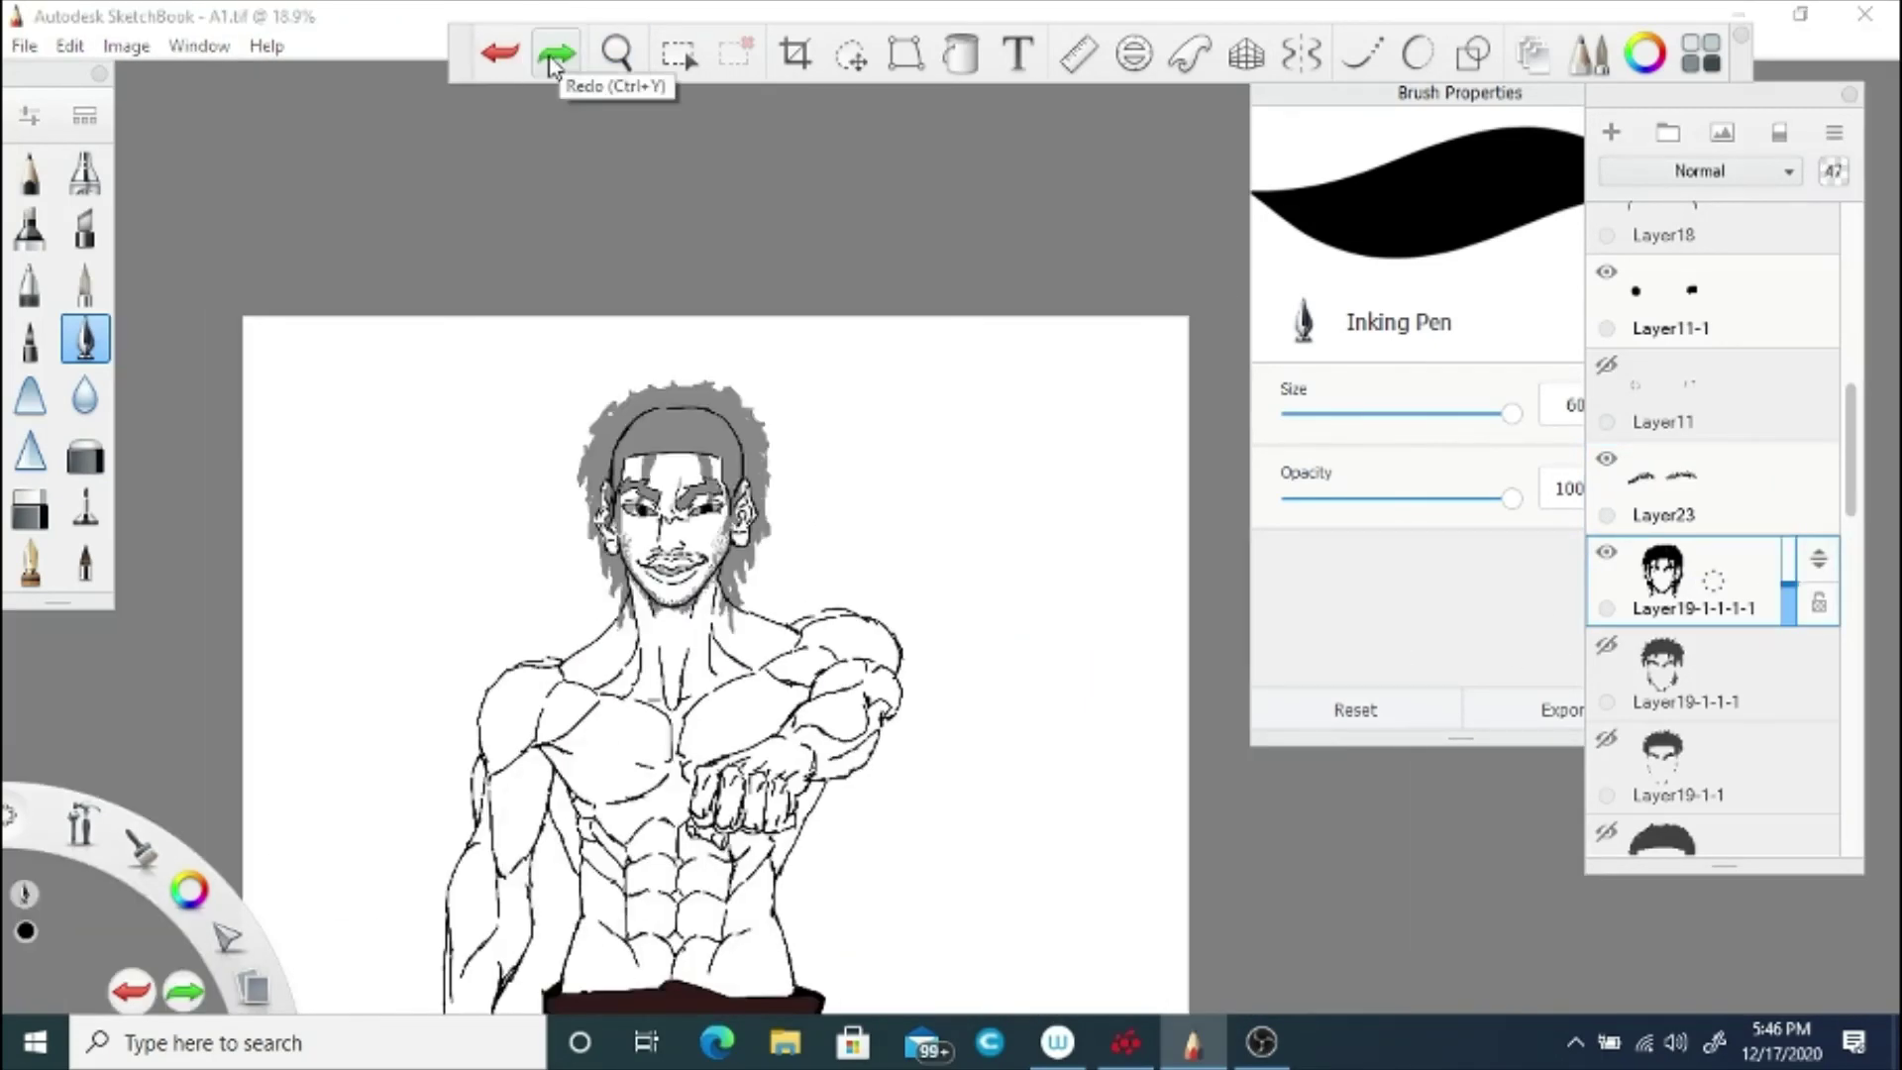
pyautogui.click(555, 55)
# Step: Add short pointed strands hanging from the hairline on both sides of the forehead
pyautogui.press('space')
pyautogui.moveTo(666, 581); pyautogui.dragTo(926, 128)
pyautogui.moveTo(926, 128); pyautogui.dragTo(955, 545)
pyautogui.moveTo(905, 420); pyautogui.dragTo(901, 505)
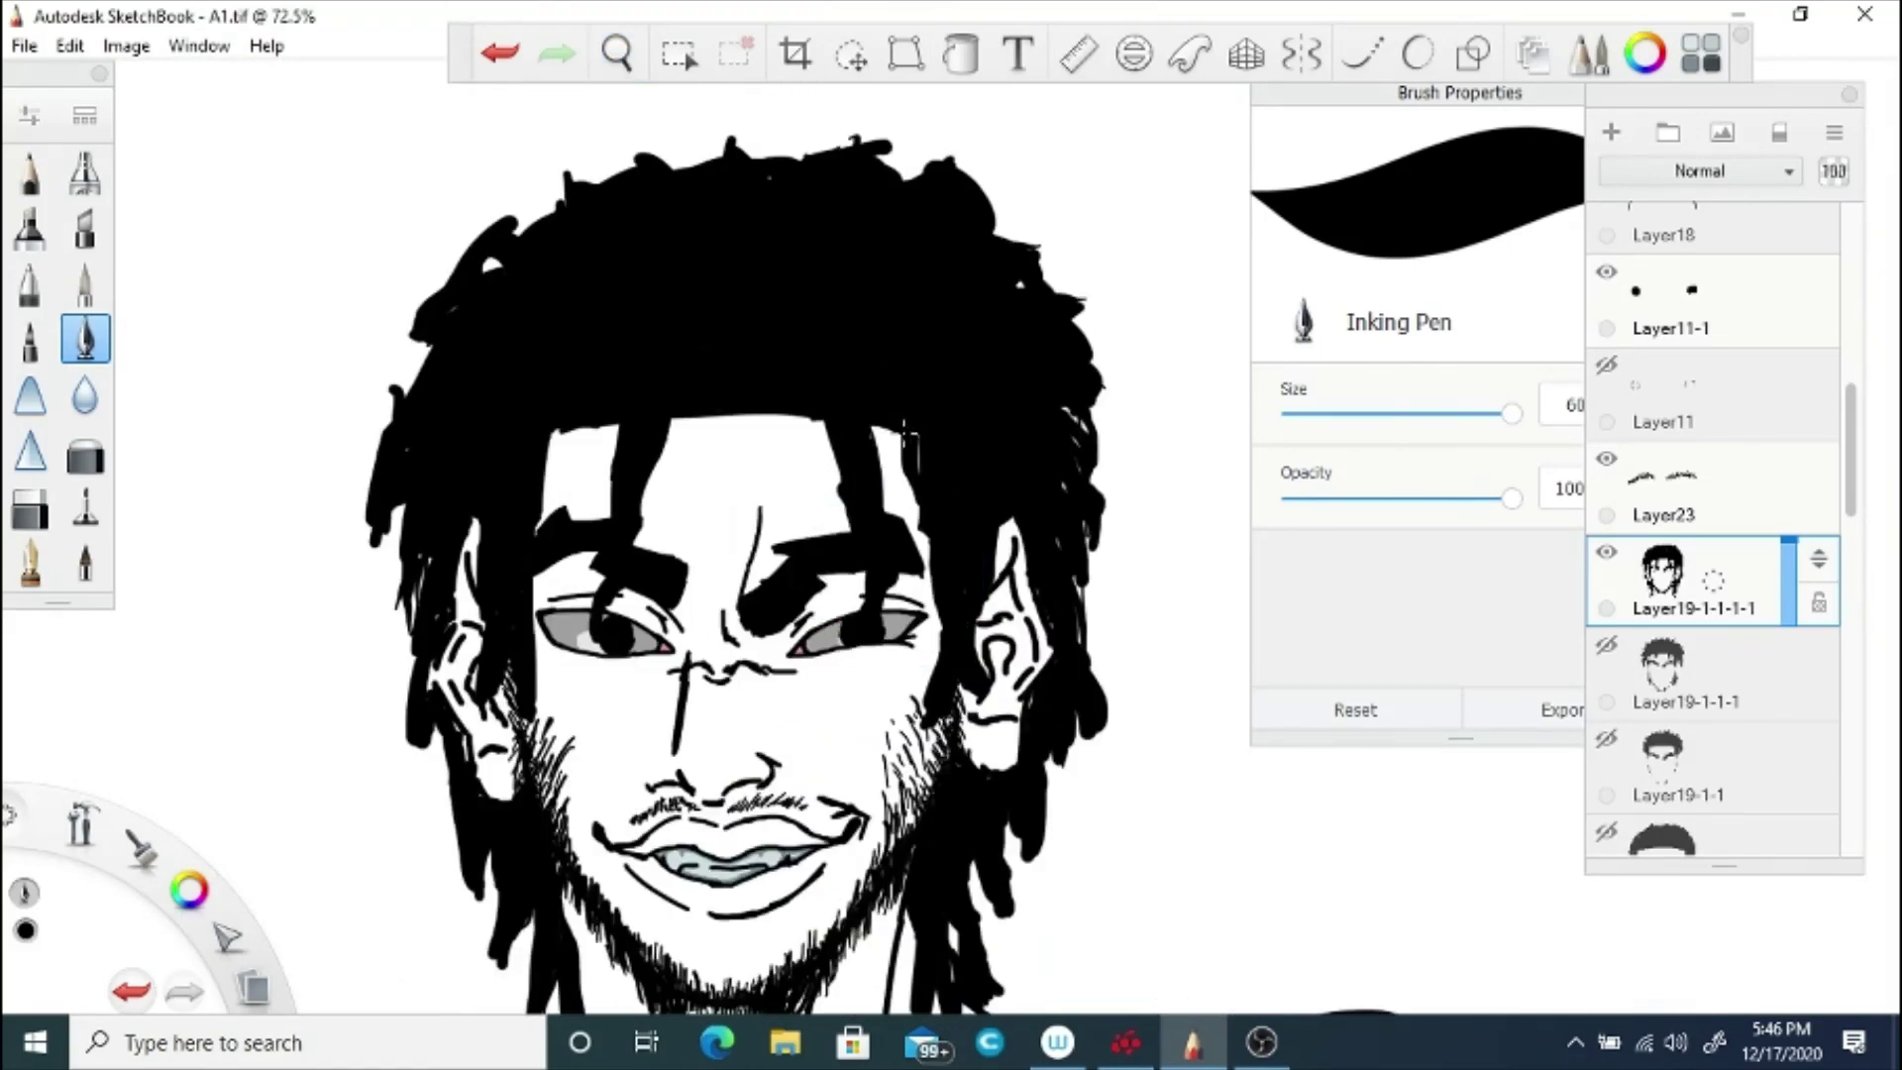
pyautogui.moveTo(808, 416)
pyautogui.mouseDown()
pyautogui.moveTo(817, 490)
pyautogui.moveTo(810, 420)
pyautogui.mouseUp()
pyautogui.moveTo(589, 414)
pyautogui.mouseDown()
pyautogui.moveTo(584, 470)
pyautogui.moveTo(585, 433)
pyautogui.mouseUp()
# Step: Frame the head and shoulders and save the drawing
pyautogui.click(616, 52)
pyautogui.moveTo(678, 315)
pyautogui.mouseDown()
pyautogui.moveTo(824, 649)
pyautogui.moveTo(824, 559)
pyautogui.moveTo(729, 715)
pyautogui.moveTo(797, 693)
pyautogui.mouseUp()
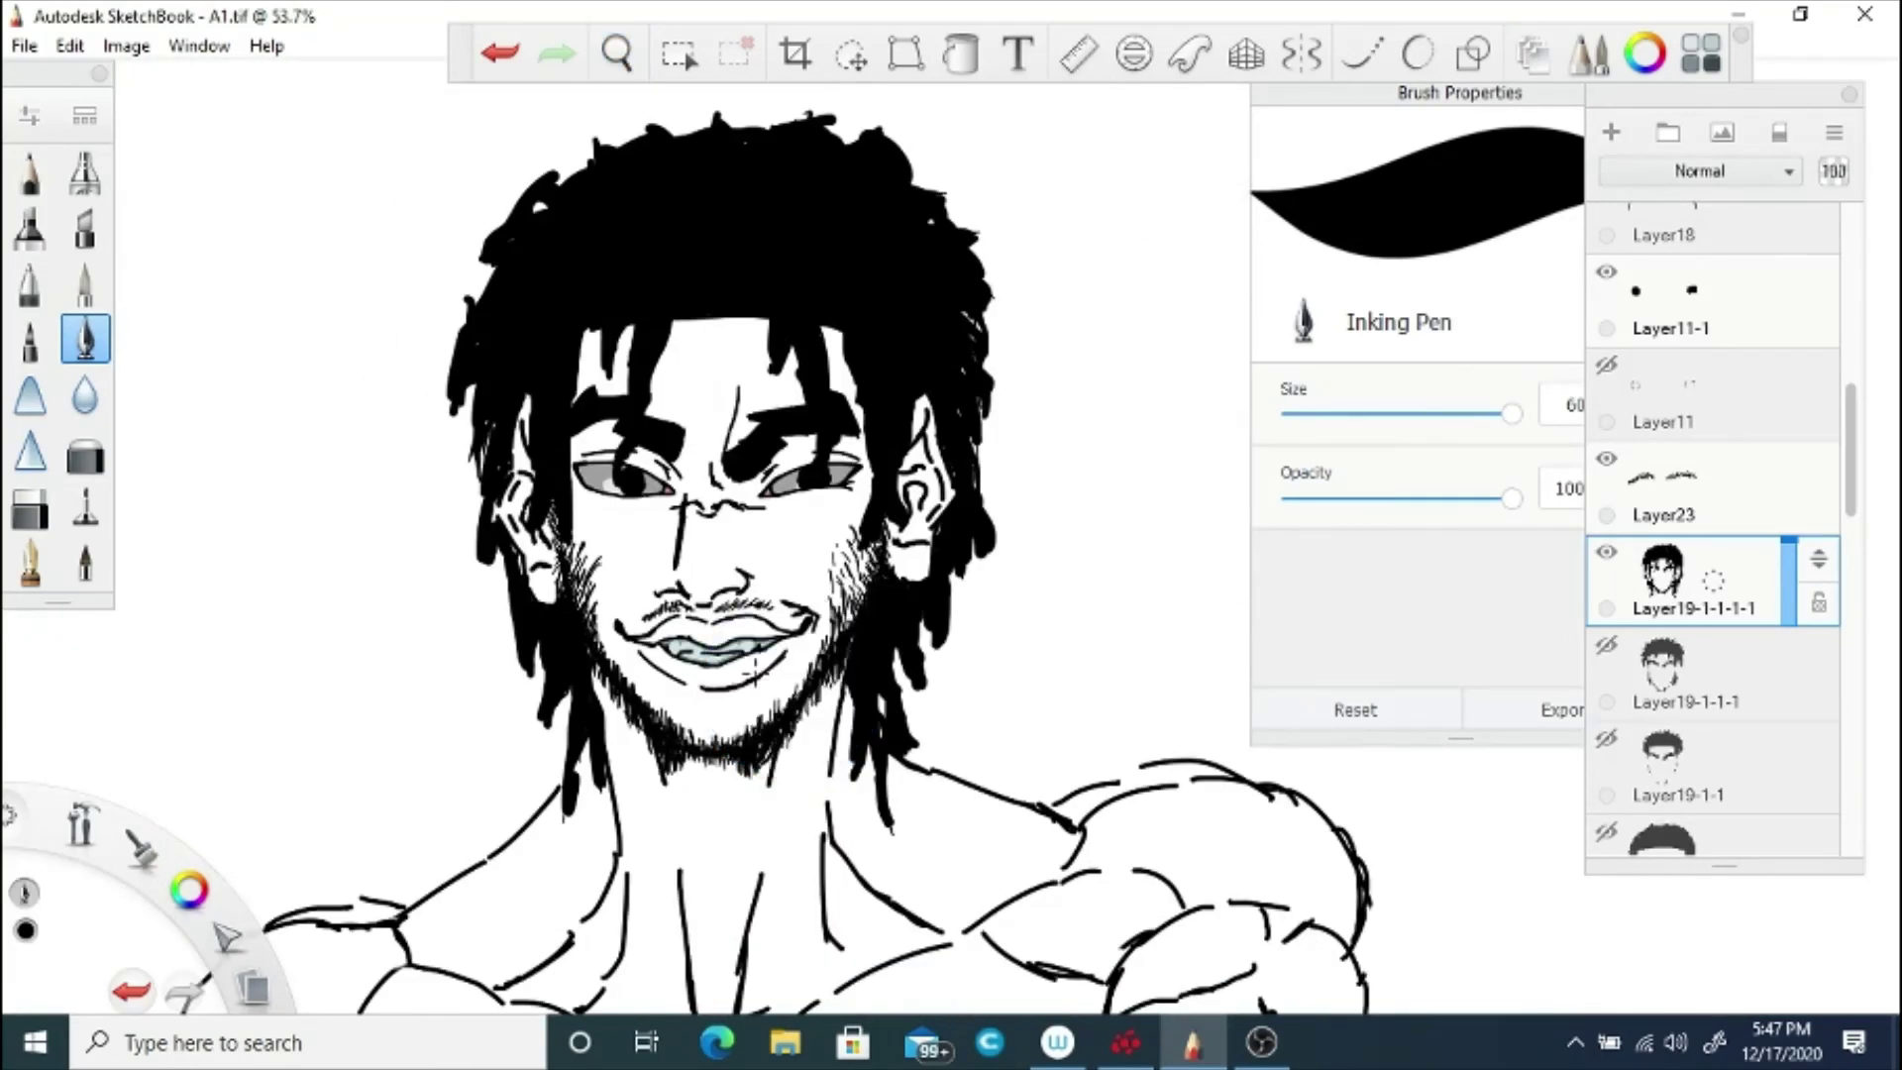
pyautogui.hotkey('ctrl', 's')
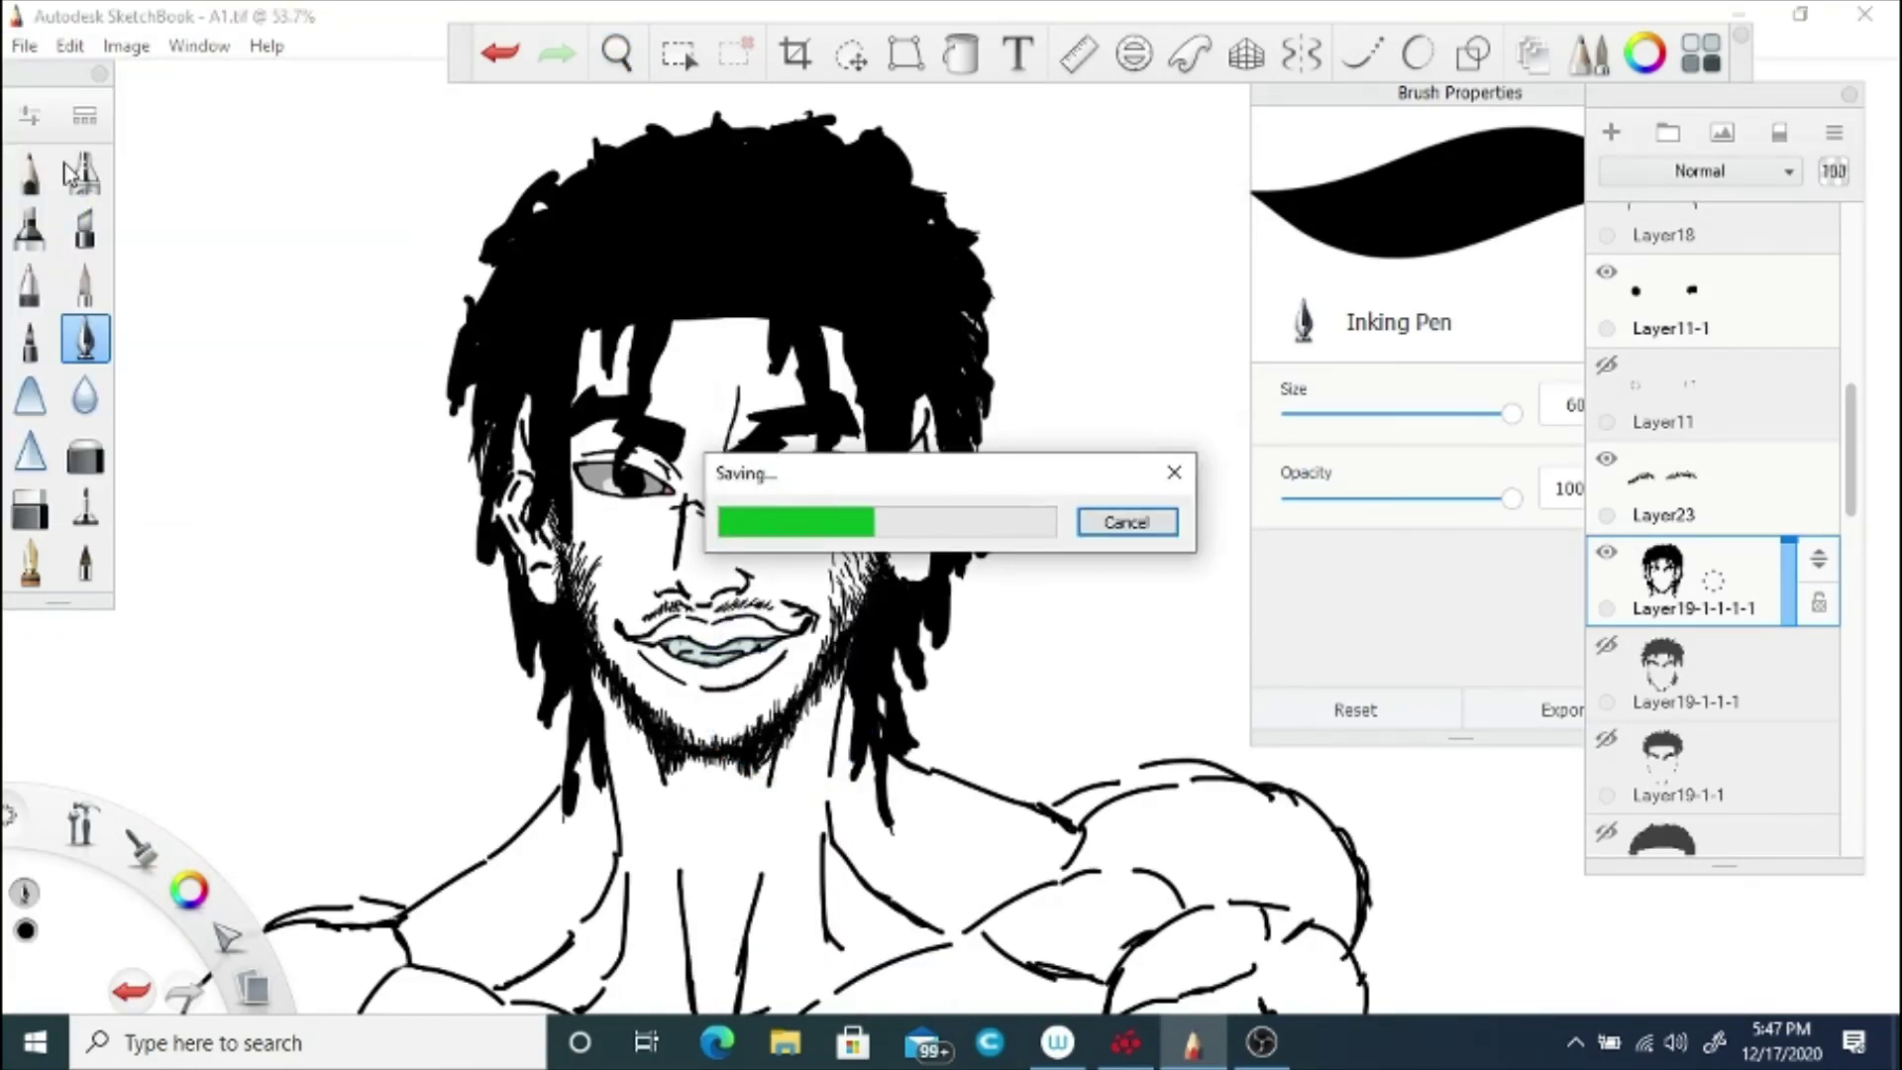
# Step: Duplicate the long-hair layer and hide the original beneath the copy
pyautogui.moveTo(1714, 582); pyautogui.dragTo(1650, 503)
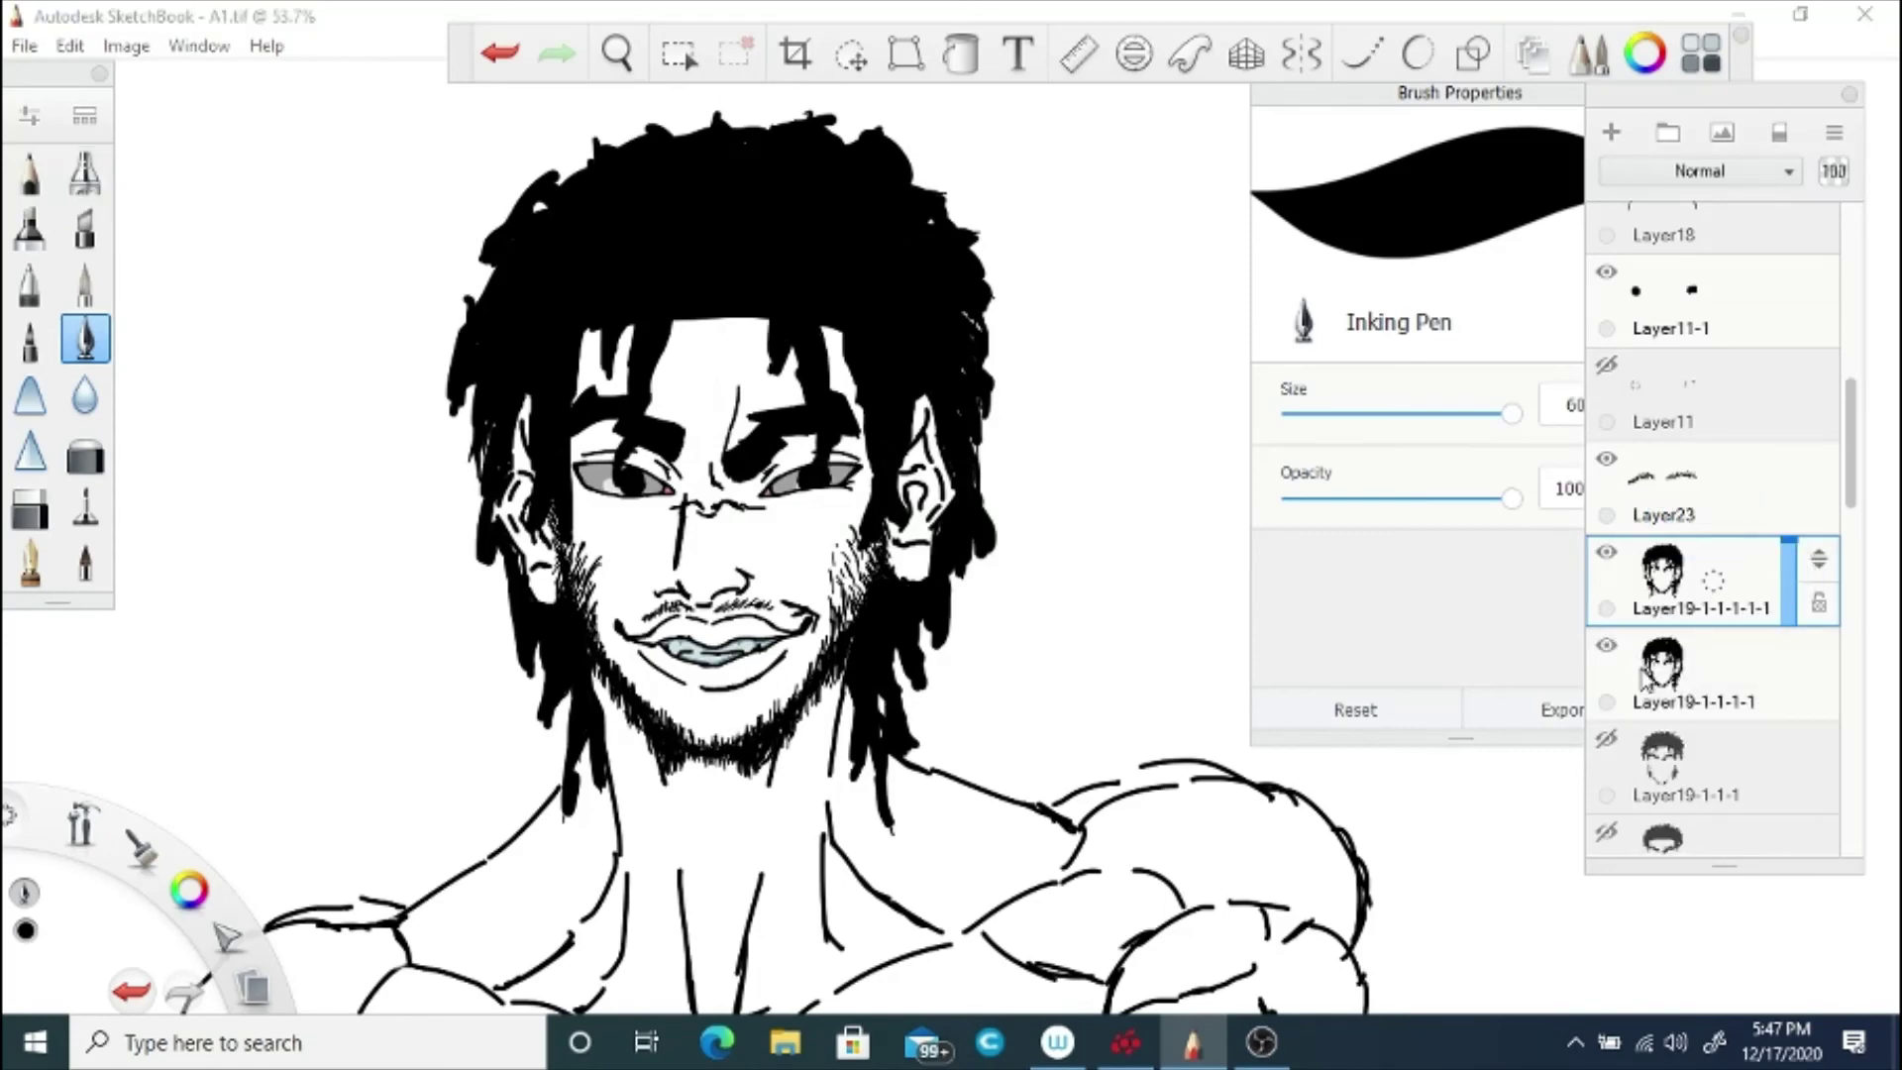
pyautogui.click(1606, 644)
pyautogui.click(1606, 646)
pyautogui.click(1606, 646)
# Step: Fade the copied hair layer to 44% opacity and lengthen the hair on both sides of the neck to the shoulders
pyautogui.click(1787, 586)
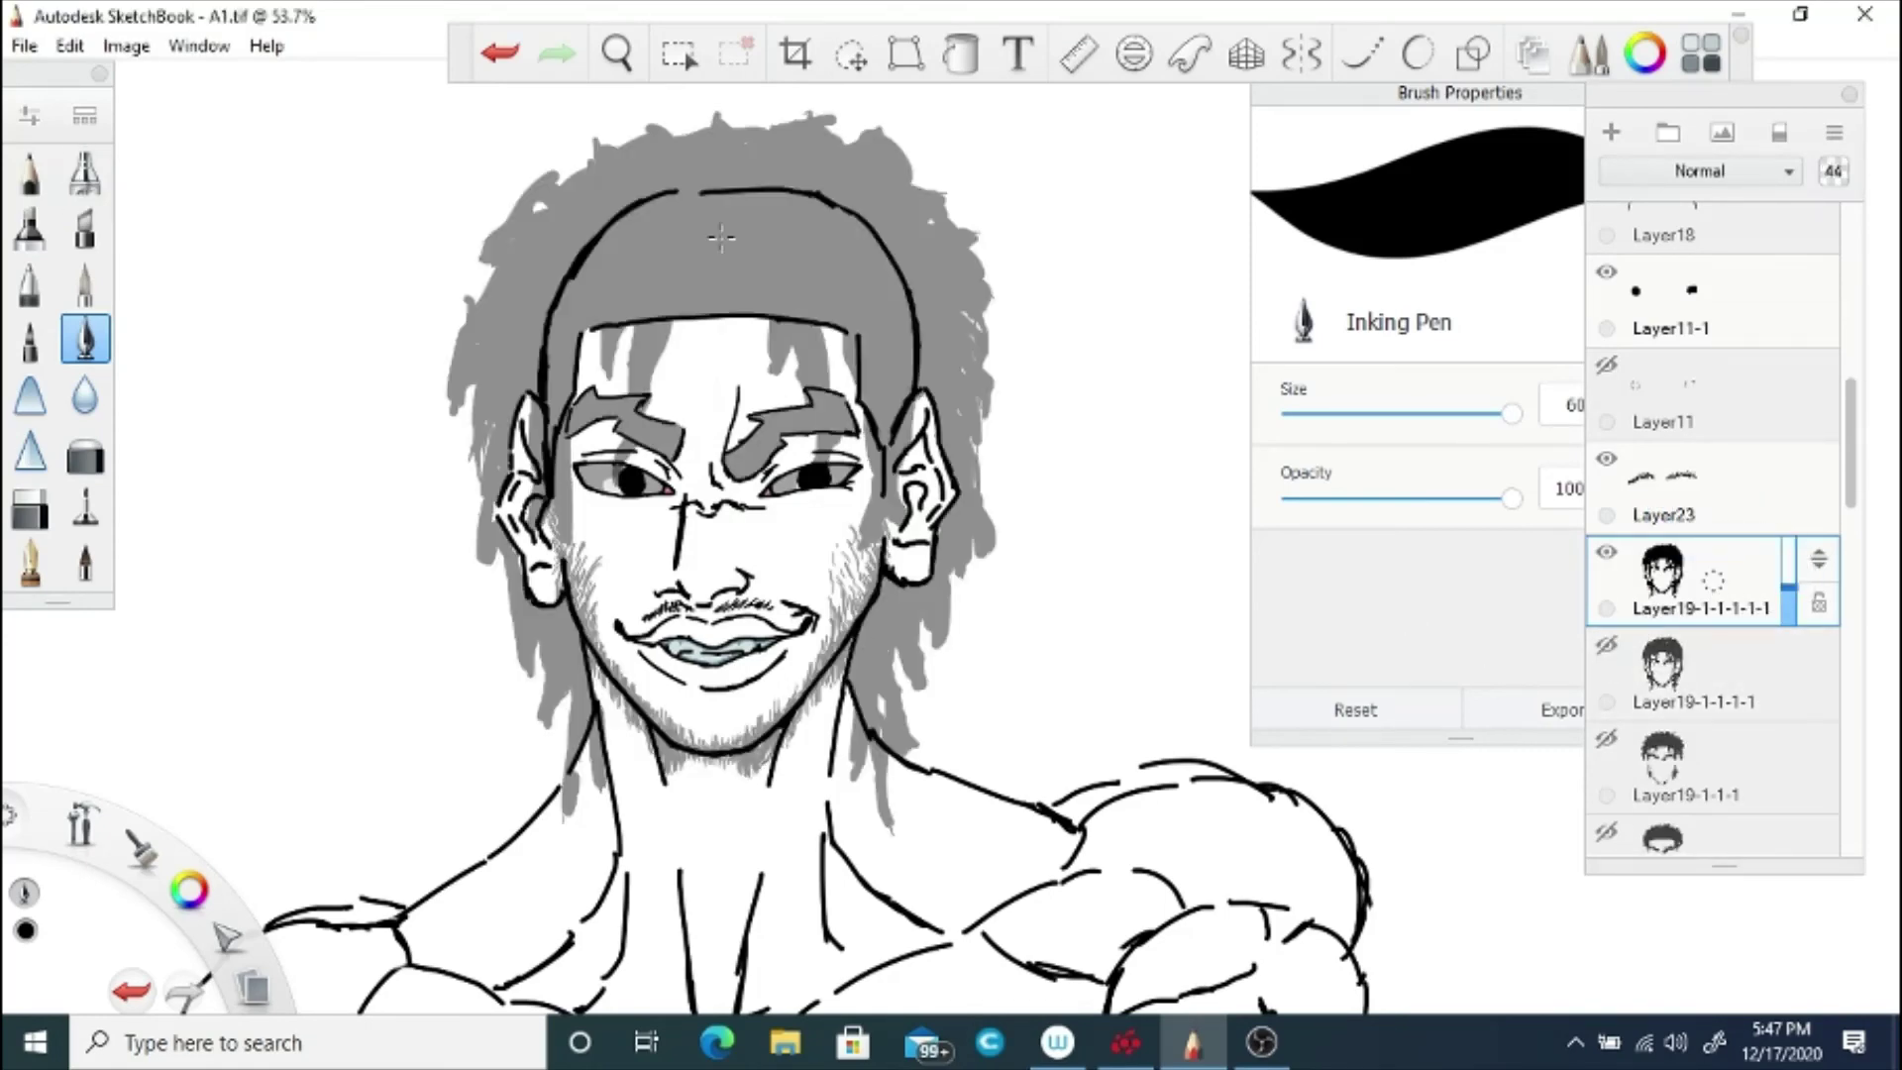
pyautogui.press('space')
pyautogui.moveTo(733, 539); pyautogui.dragTo(777, 661)
pyautogui.click(867, 567)
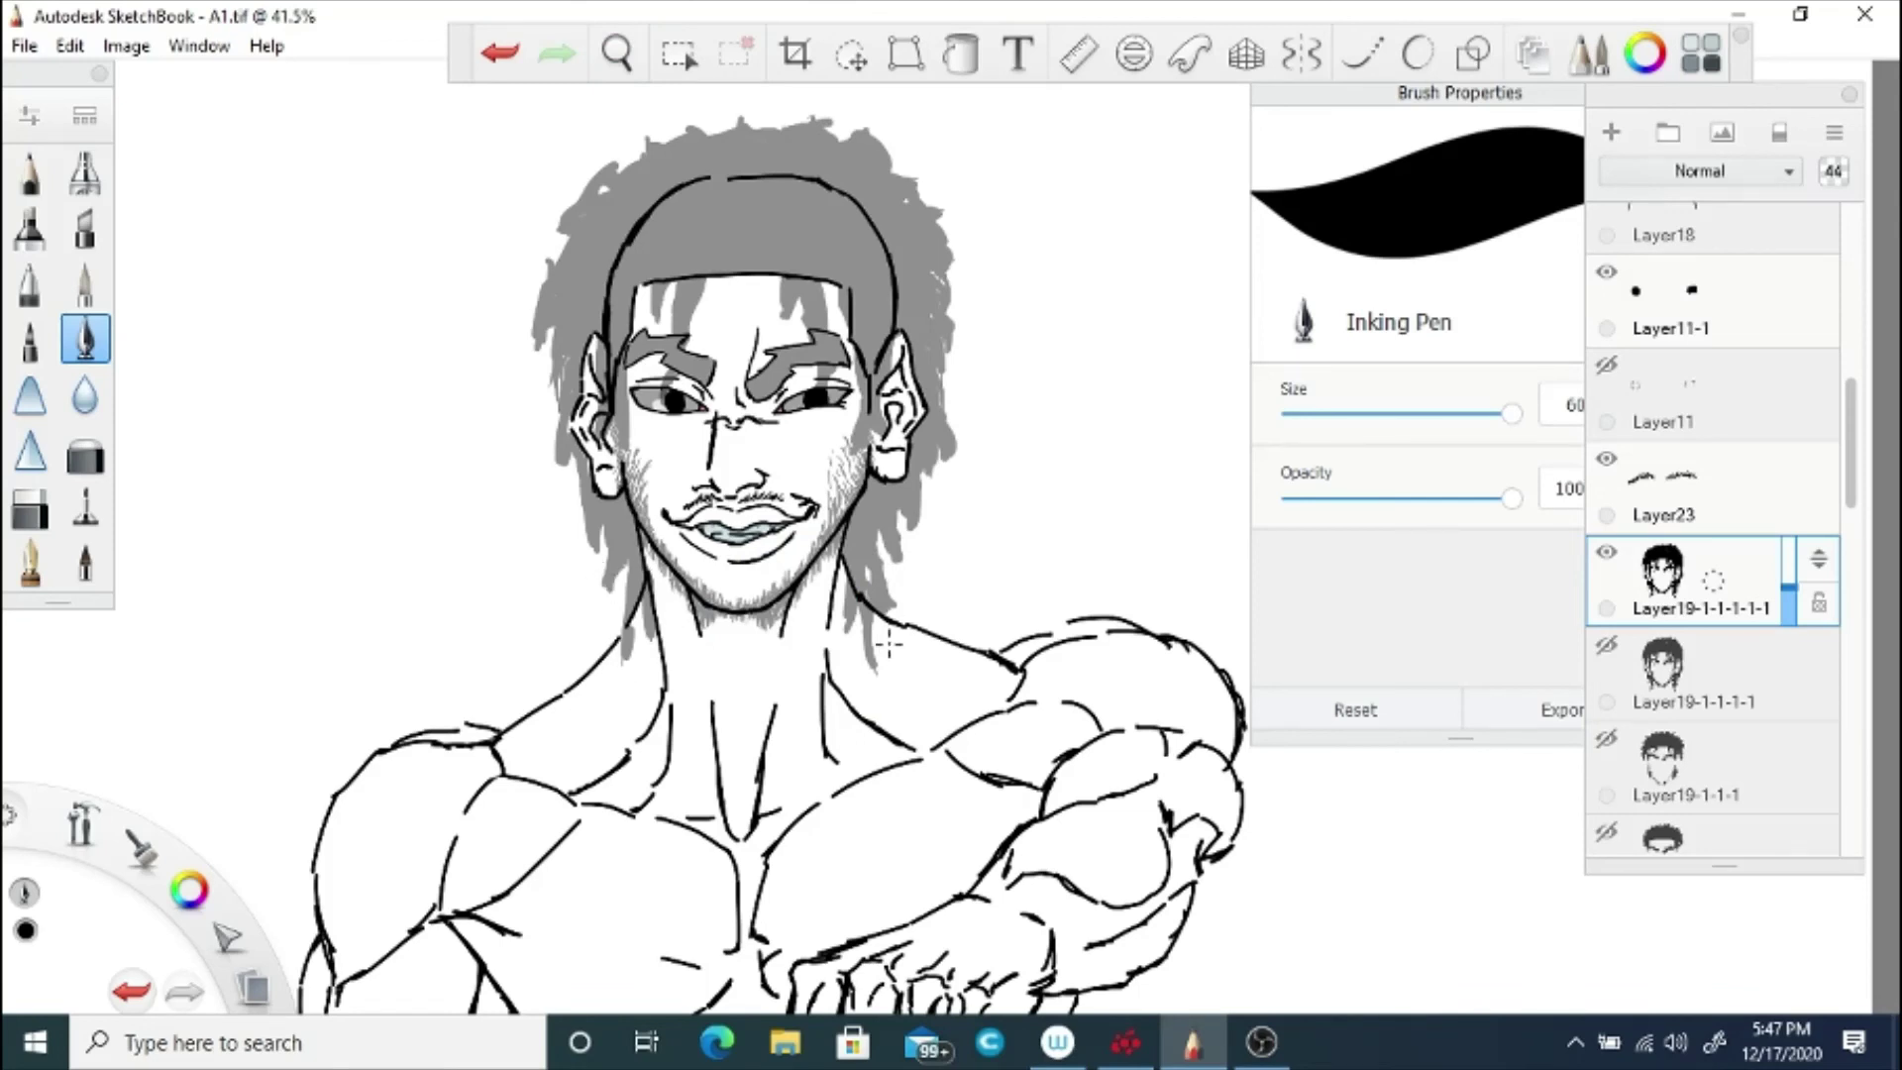
pyautogui.moveTo(886, 558); pyautogui.dragTo(913, 624)
pyautogui.moveTo(910, 527); pyautogui.dragTo(925, 630)
pyautogui.moveTo(935, 435)
pyautogui.mouseDown()
pyautogui.moveTo(927, 559)
pyautogui.moveTo(951, 641)
pyautogui.mouseUp()
pyautogui.moveTo(923, 563); pyautogui.dragTo(966, 638)
pyautogui.moveTo(601, 546); pyautogui.dragTo(586, 671)
pyautogui.moveTo(600, 592); pyautogui.dragTo(561, 694)
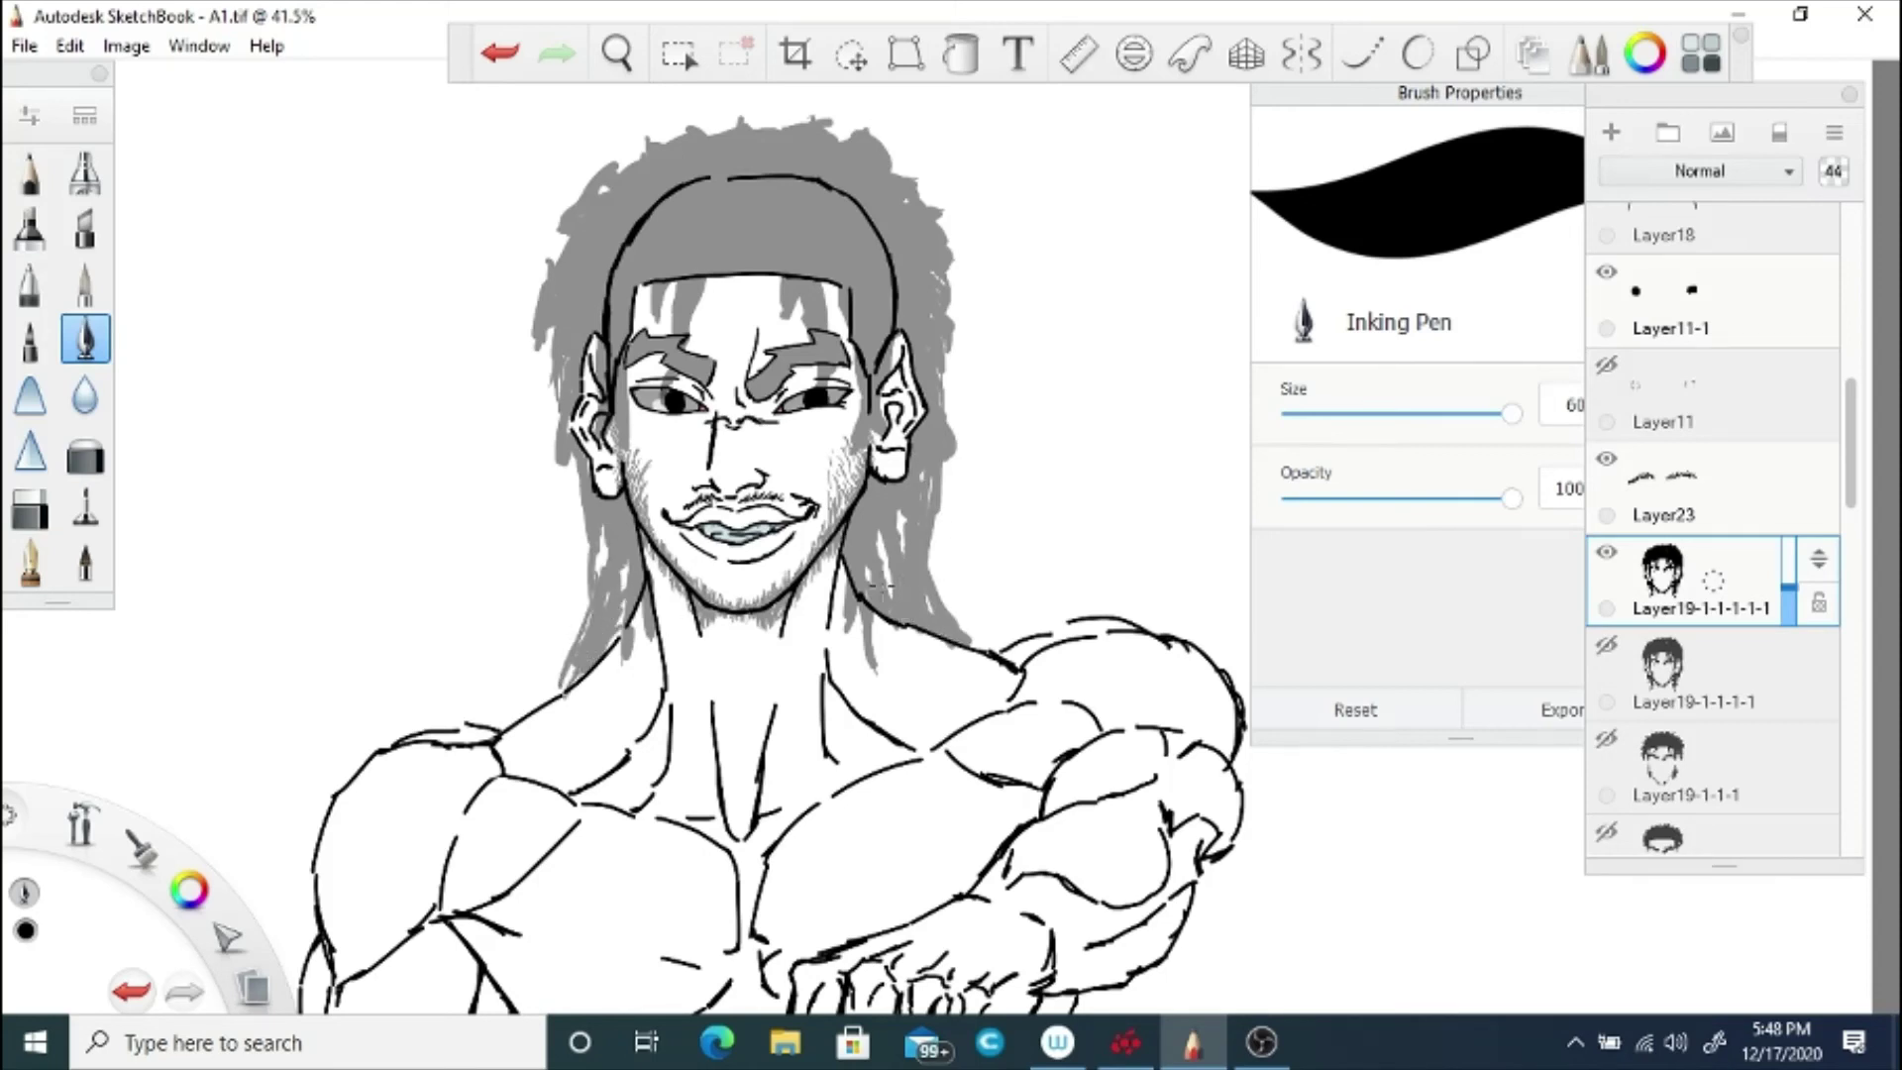
# Step: Draw long thin locks from both sides of the neck down over the collarbones to the upper chest
pyautogui.moveTo(624, 659)
pyautogui.mouseDown()
pyautogui.moveTo(607, 881)
pyautogui.moveTo(629, 734)
pyautogui.mouseUp()
pyautogui.moveTo(658, 606); pyautogui.dragTo(639, 729)
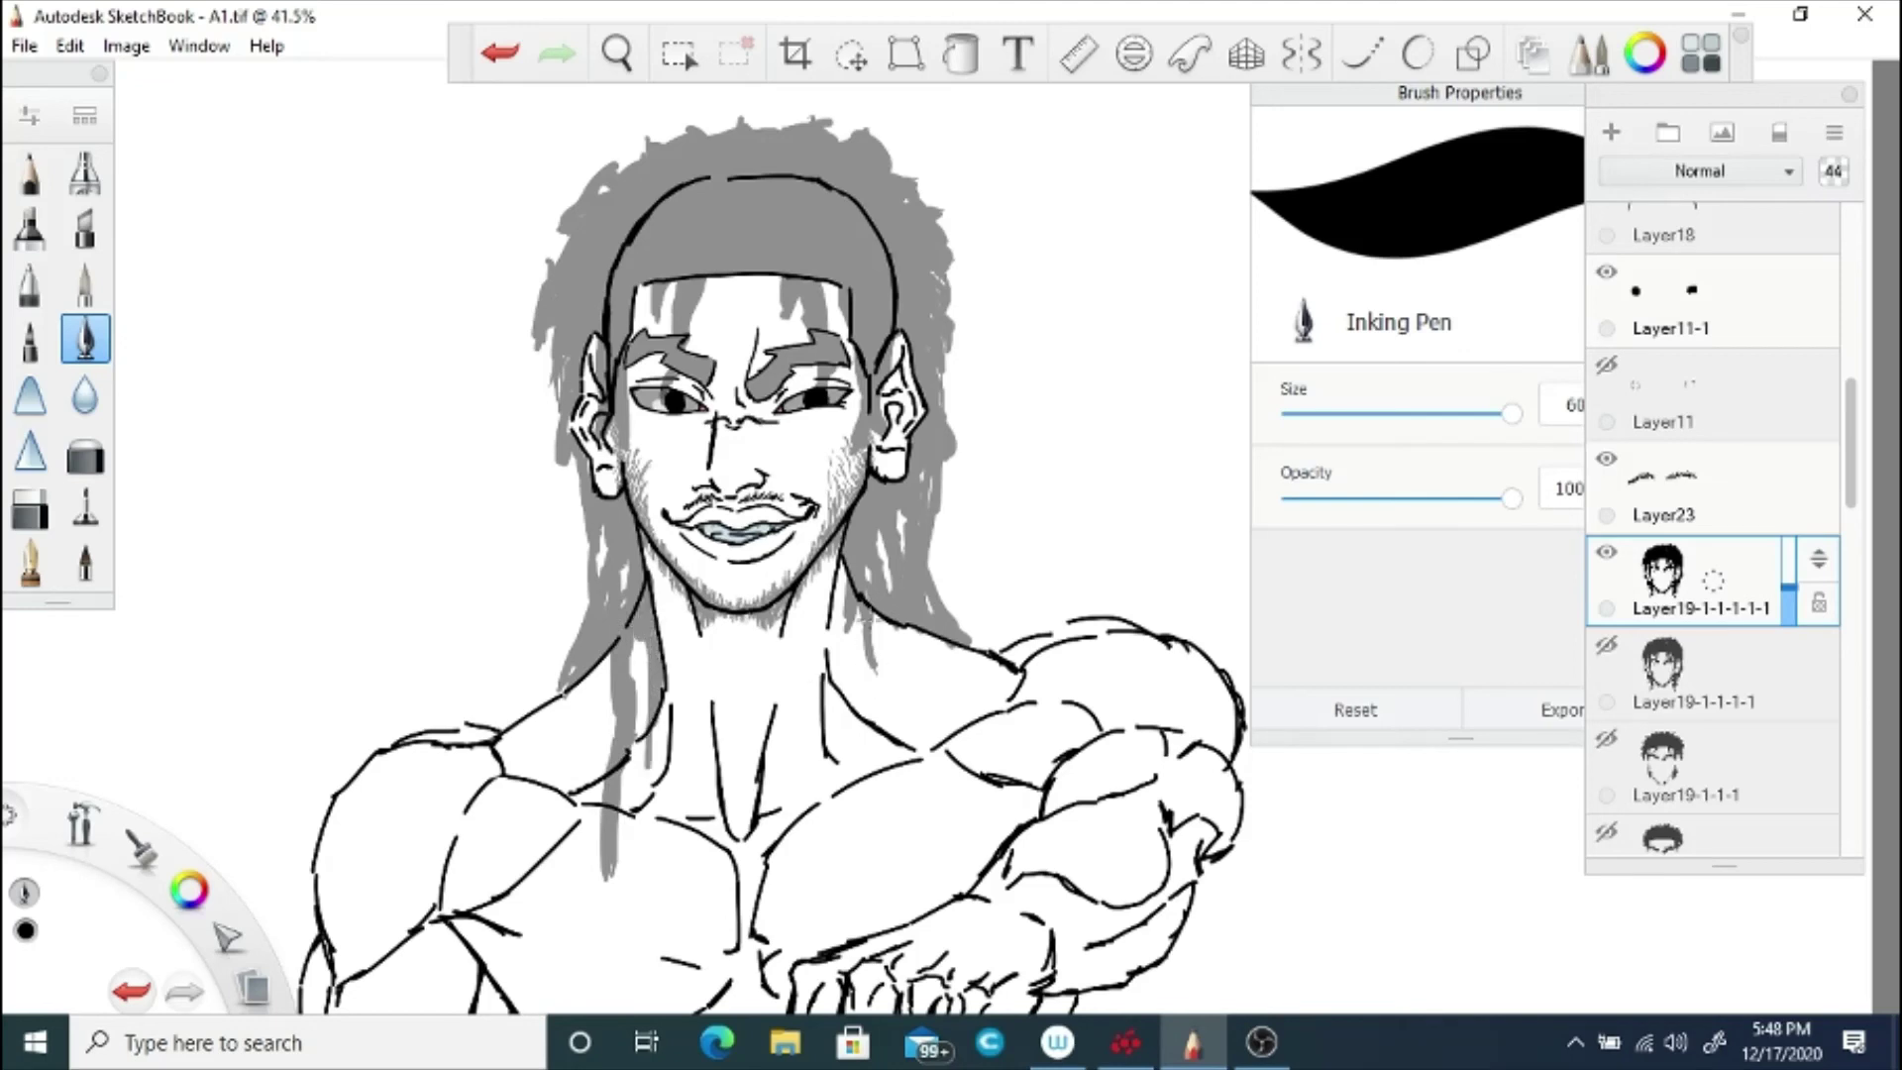
pyautogui.moveTo(854, 644); pyautogui.dragTo(887, 850)
pyautogui.moveTo(907, 620)
pyautogui.mouseDown()
pyautogui.moveTo(909, 709)
pyautogui.moveTo(909, 646)
pyautogui.mouseUp()
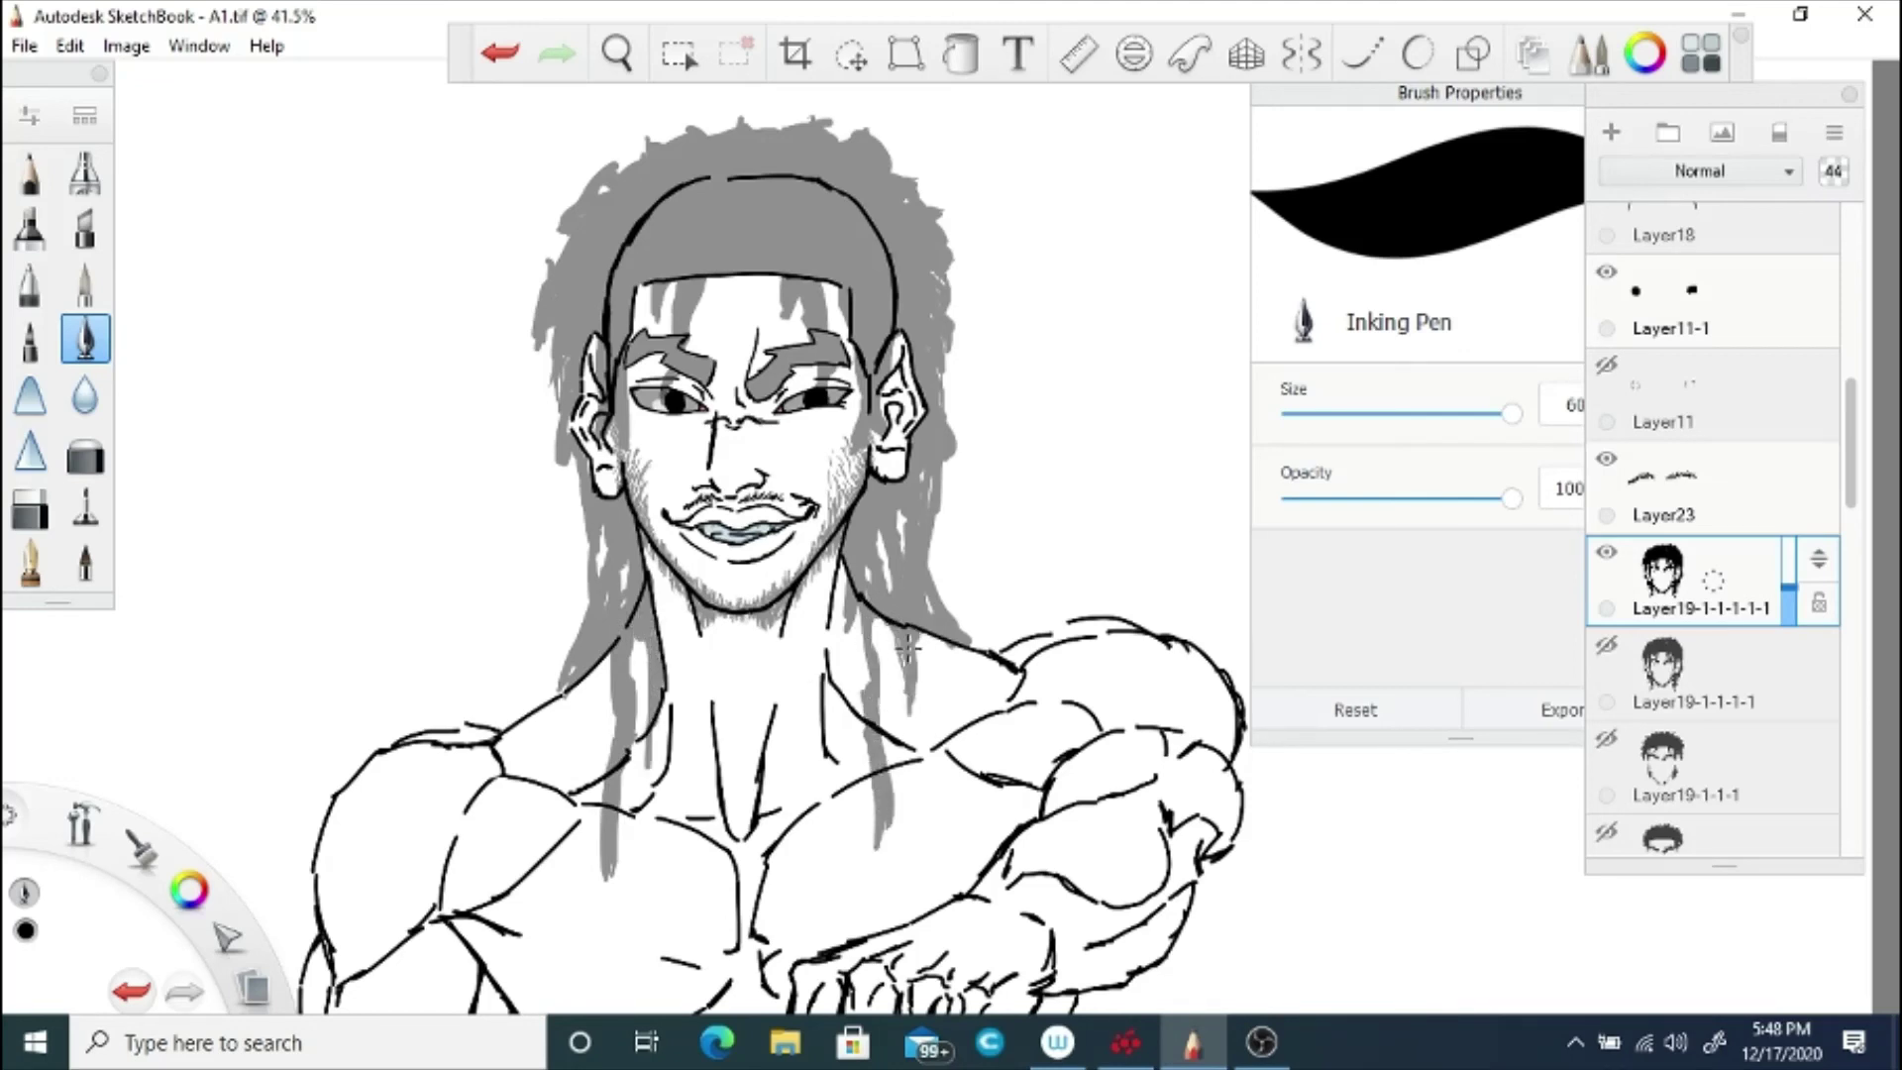
# Step: Thicken the right side of the hair from beside the ear down to the shoulder
pyautogui.press('e')
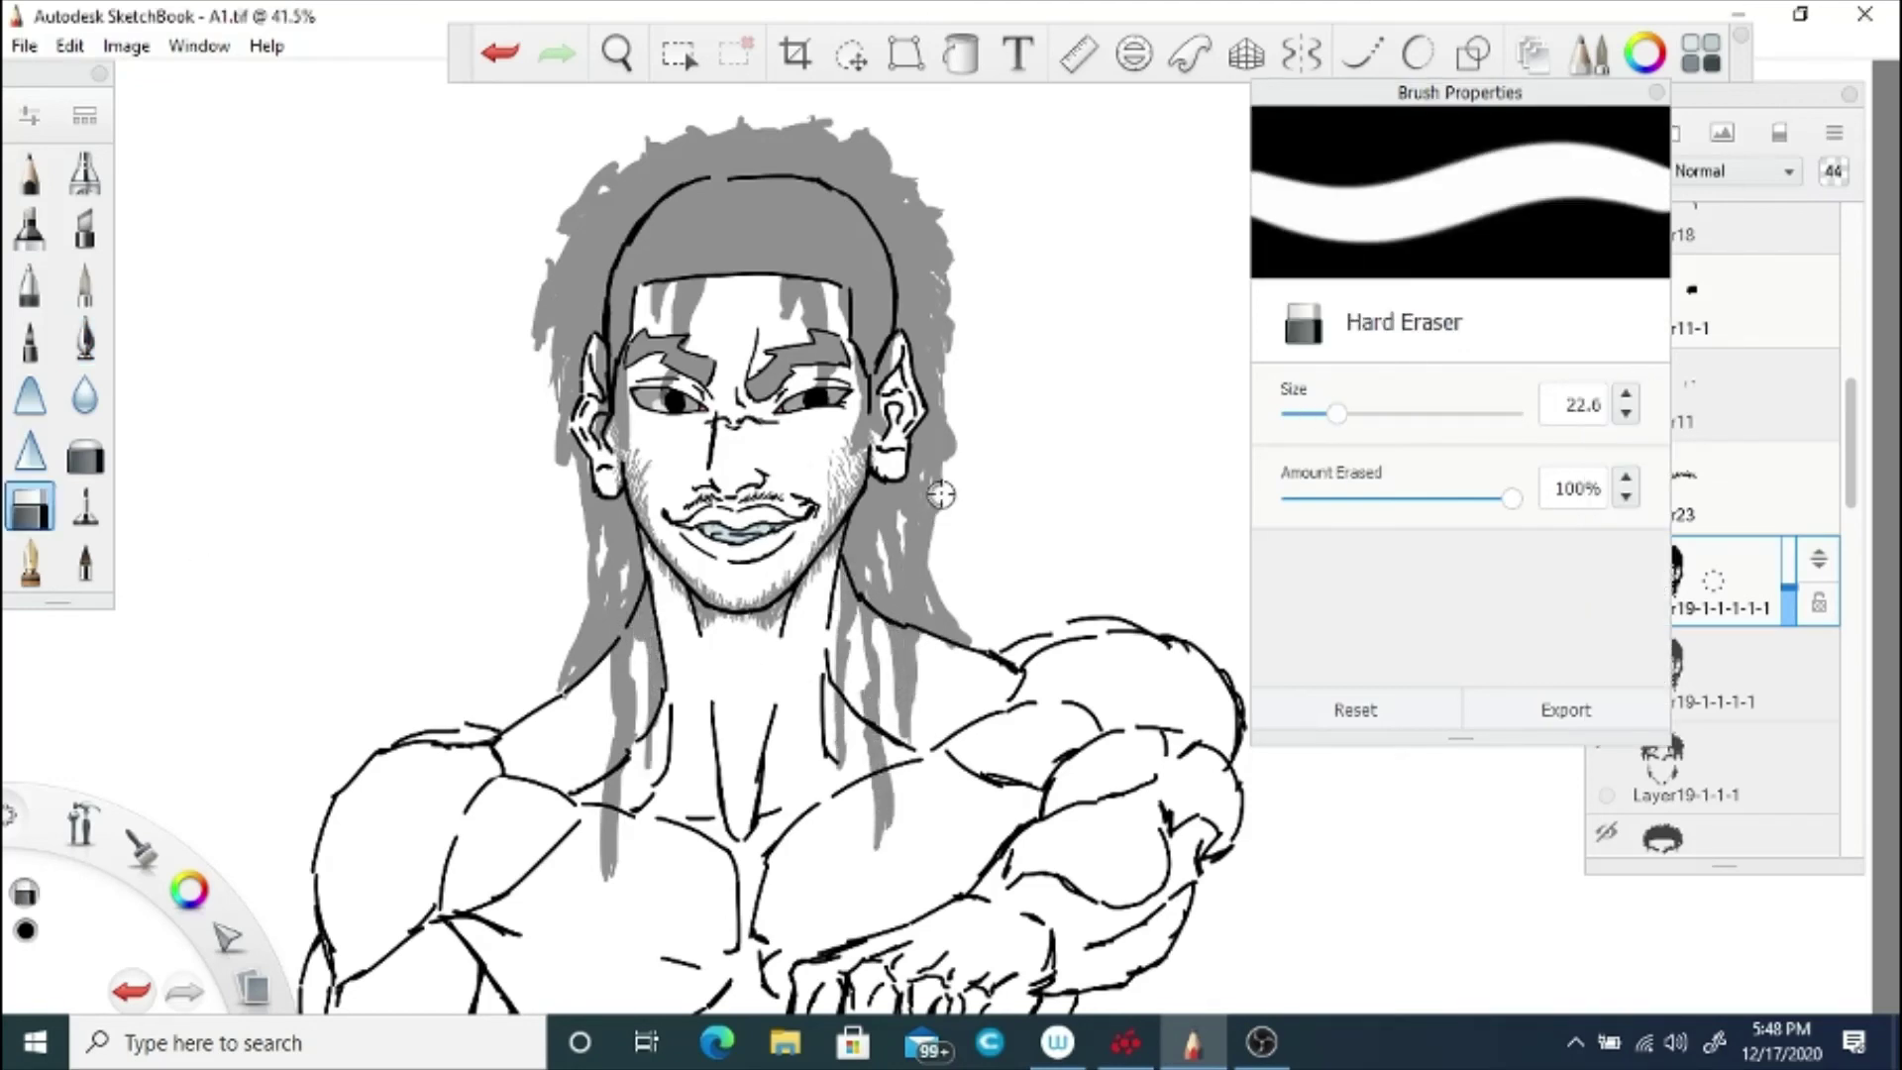
pyautogui.press('e')
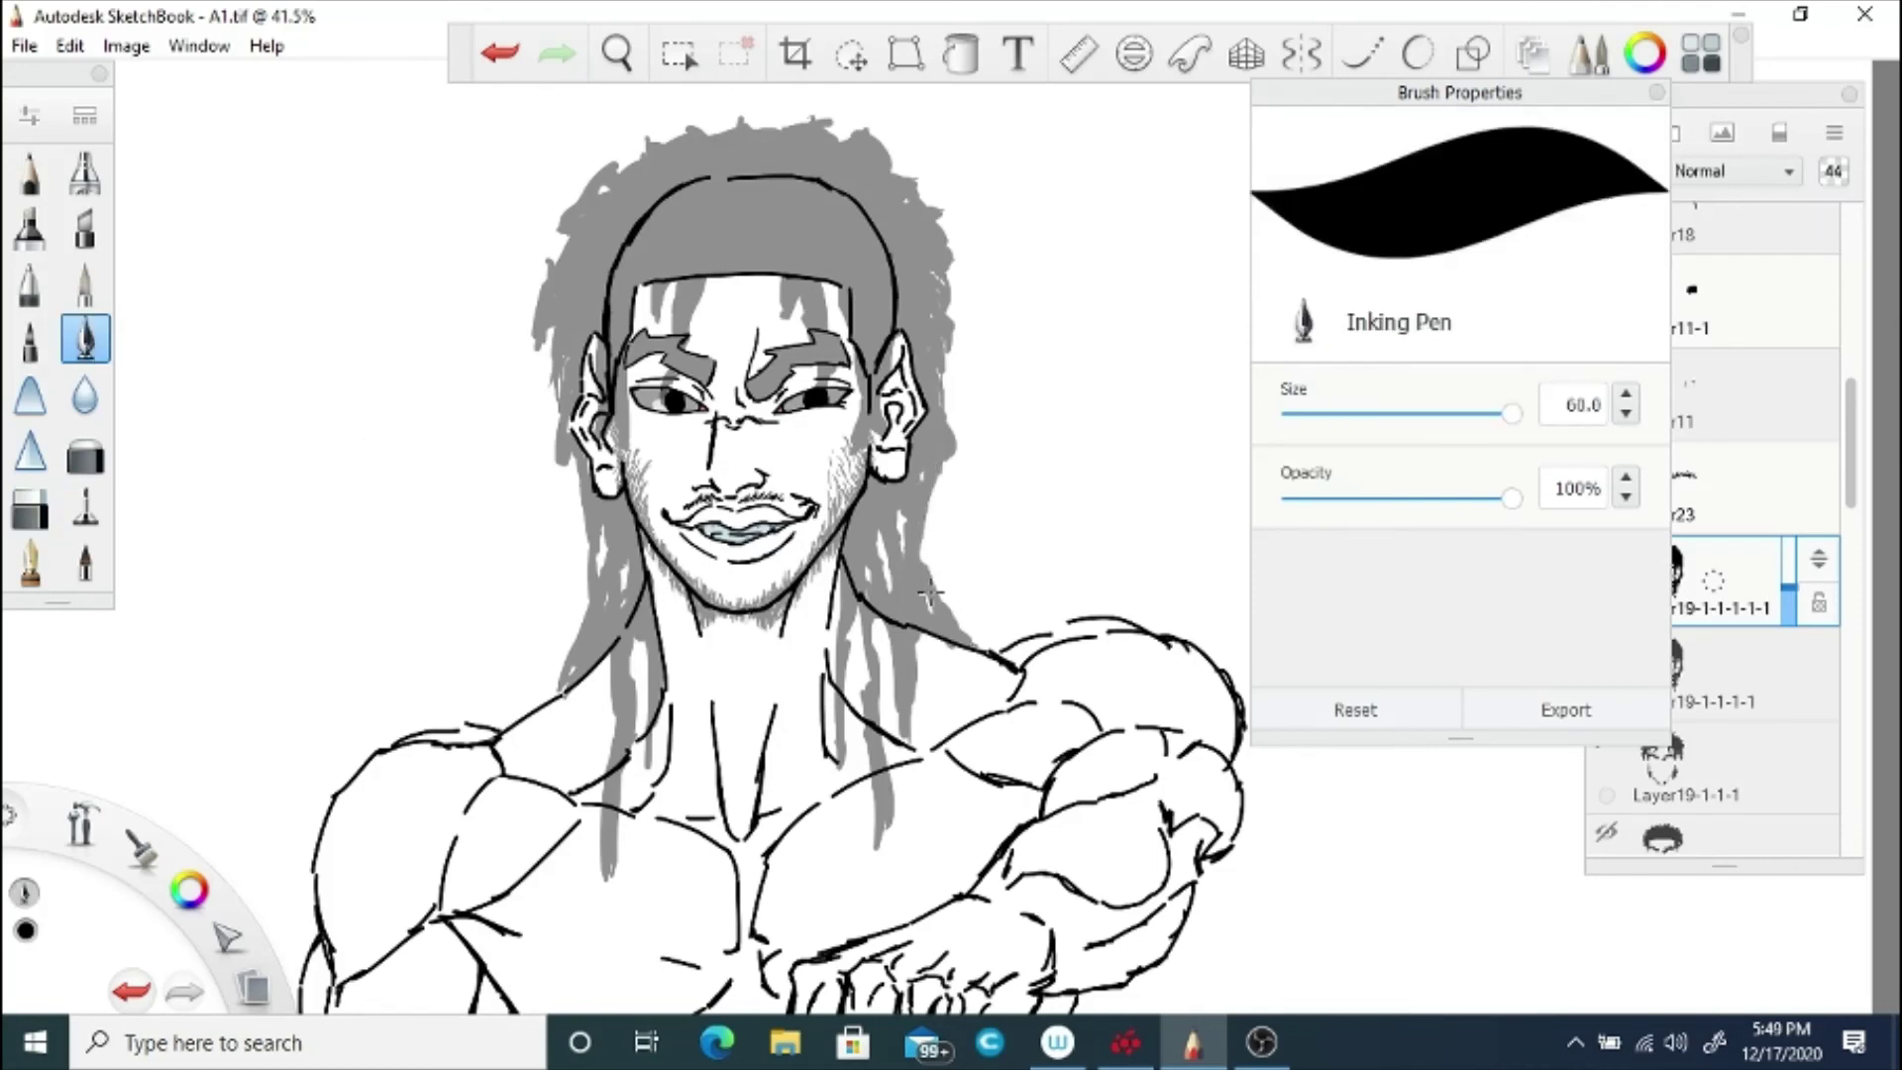
pyautogui.moveTo(913, 517); pyautogui.dragTo(934, 577)
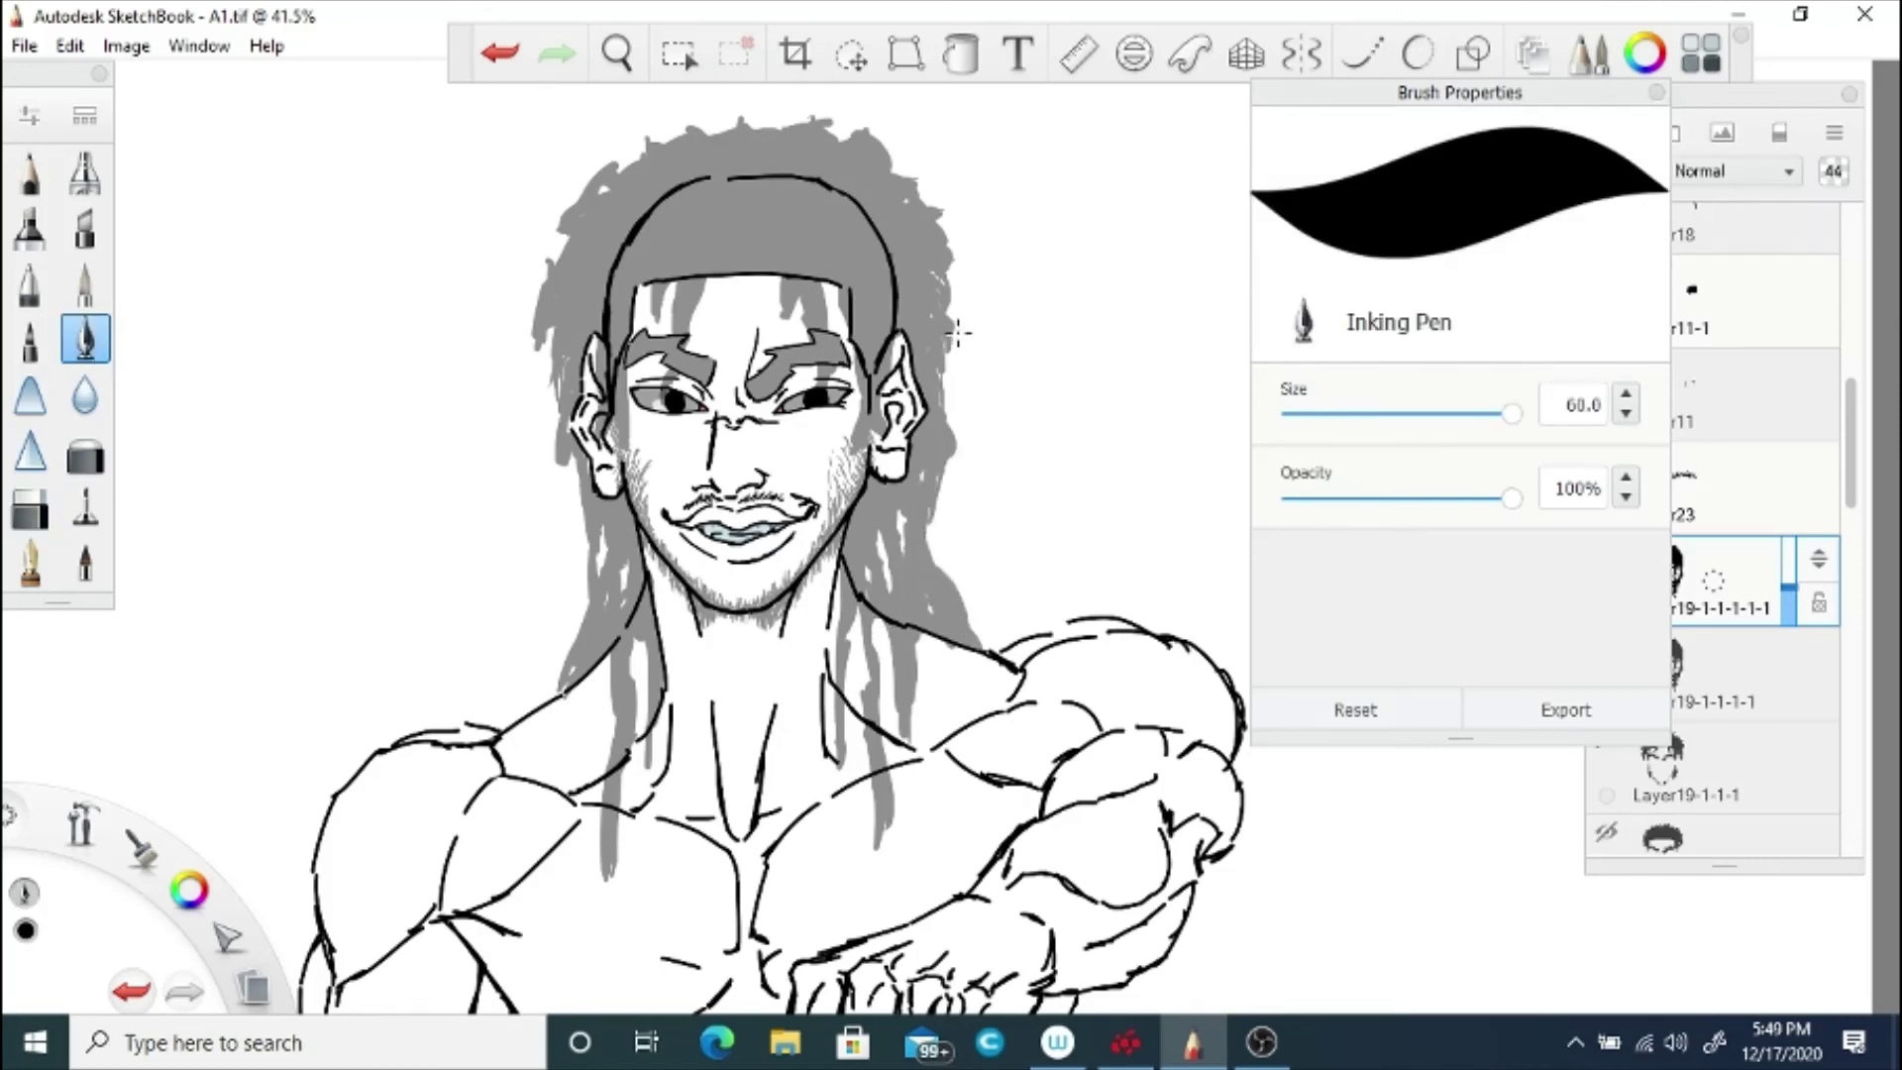
pyautogui.moveTo(958, 333)
pyautogui.mouseDown()
pyautogui.moveTo(949, 495)
pyautogui.moveTo(958, 406)
pyautogui.moveTo(916, 193)
pyautogui.mouseUp()
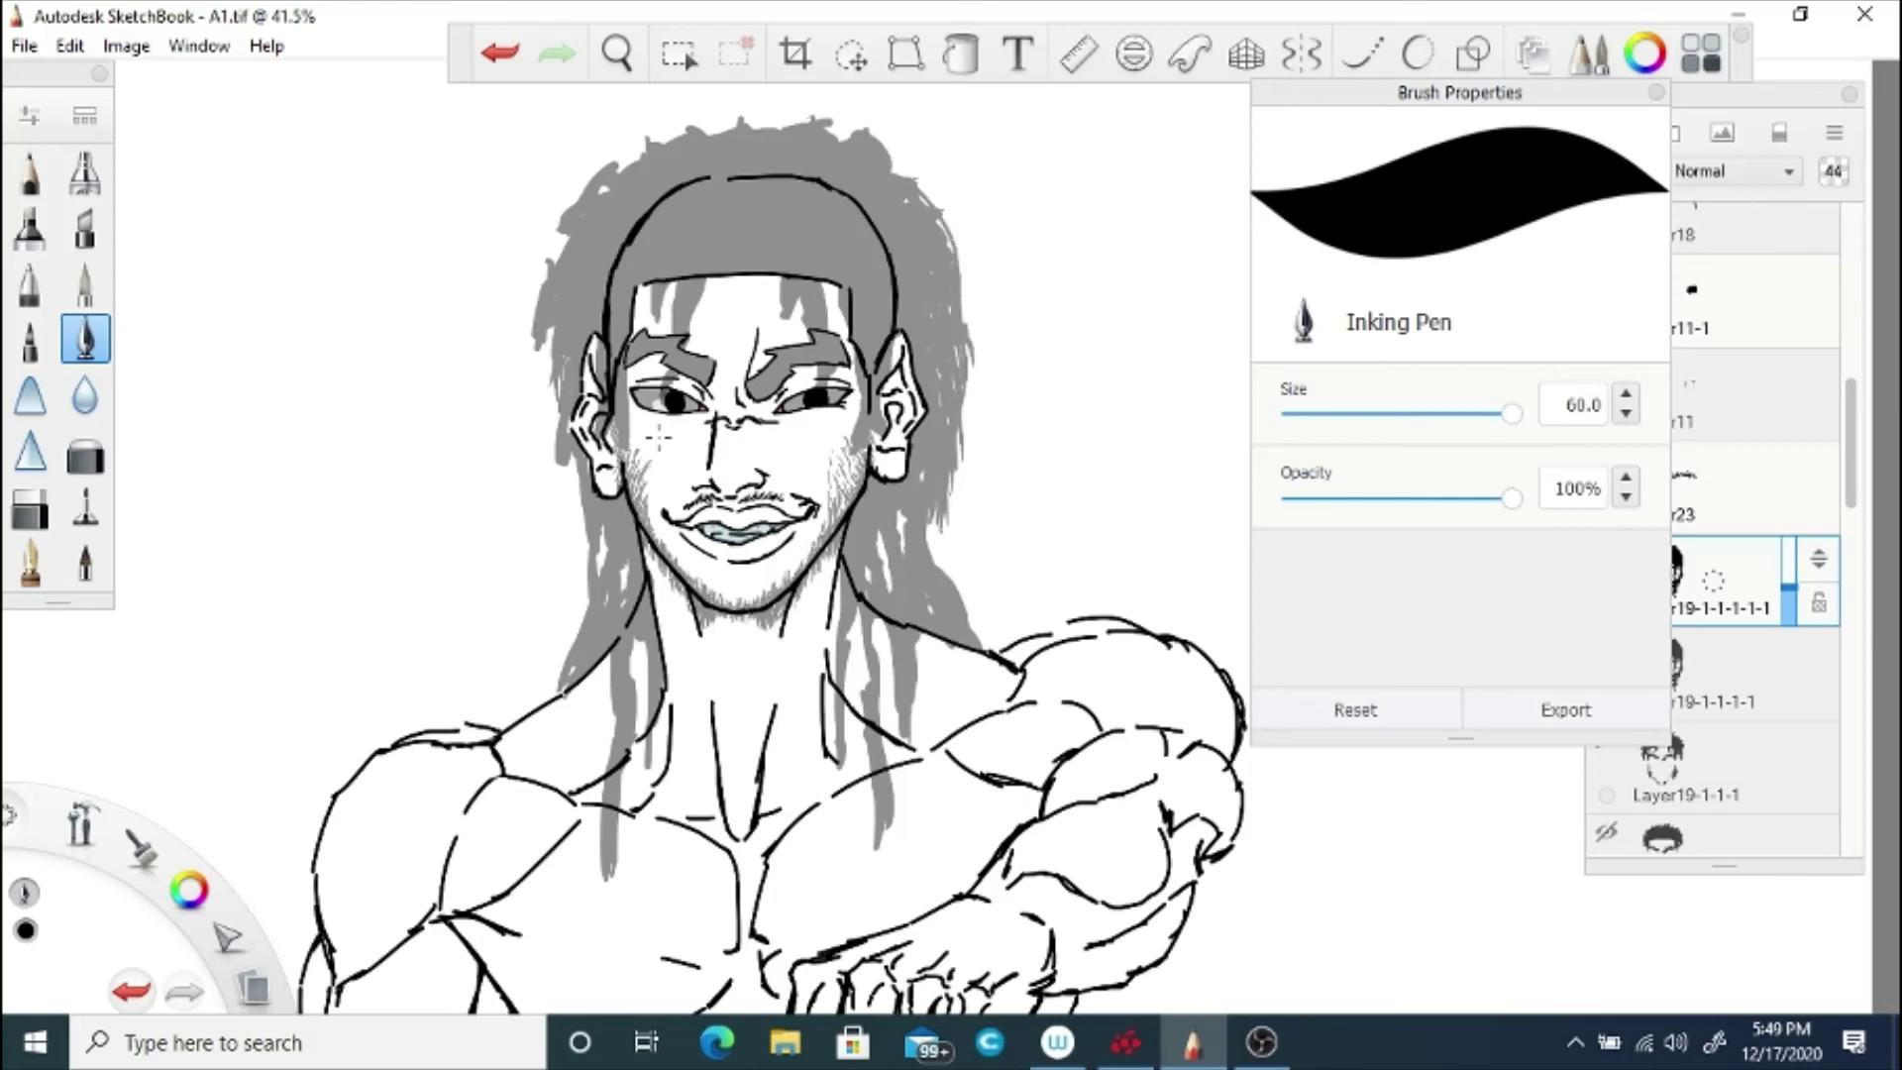
pyautogui.click(508, 54)
pyautogui.click(509, 55)
pyautogui.moveTo(955, 334); pyautogui.dragTo(932, 500)
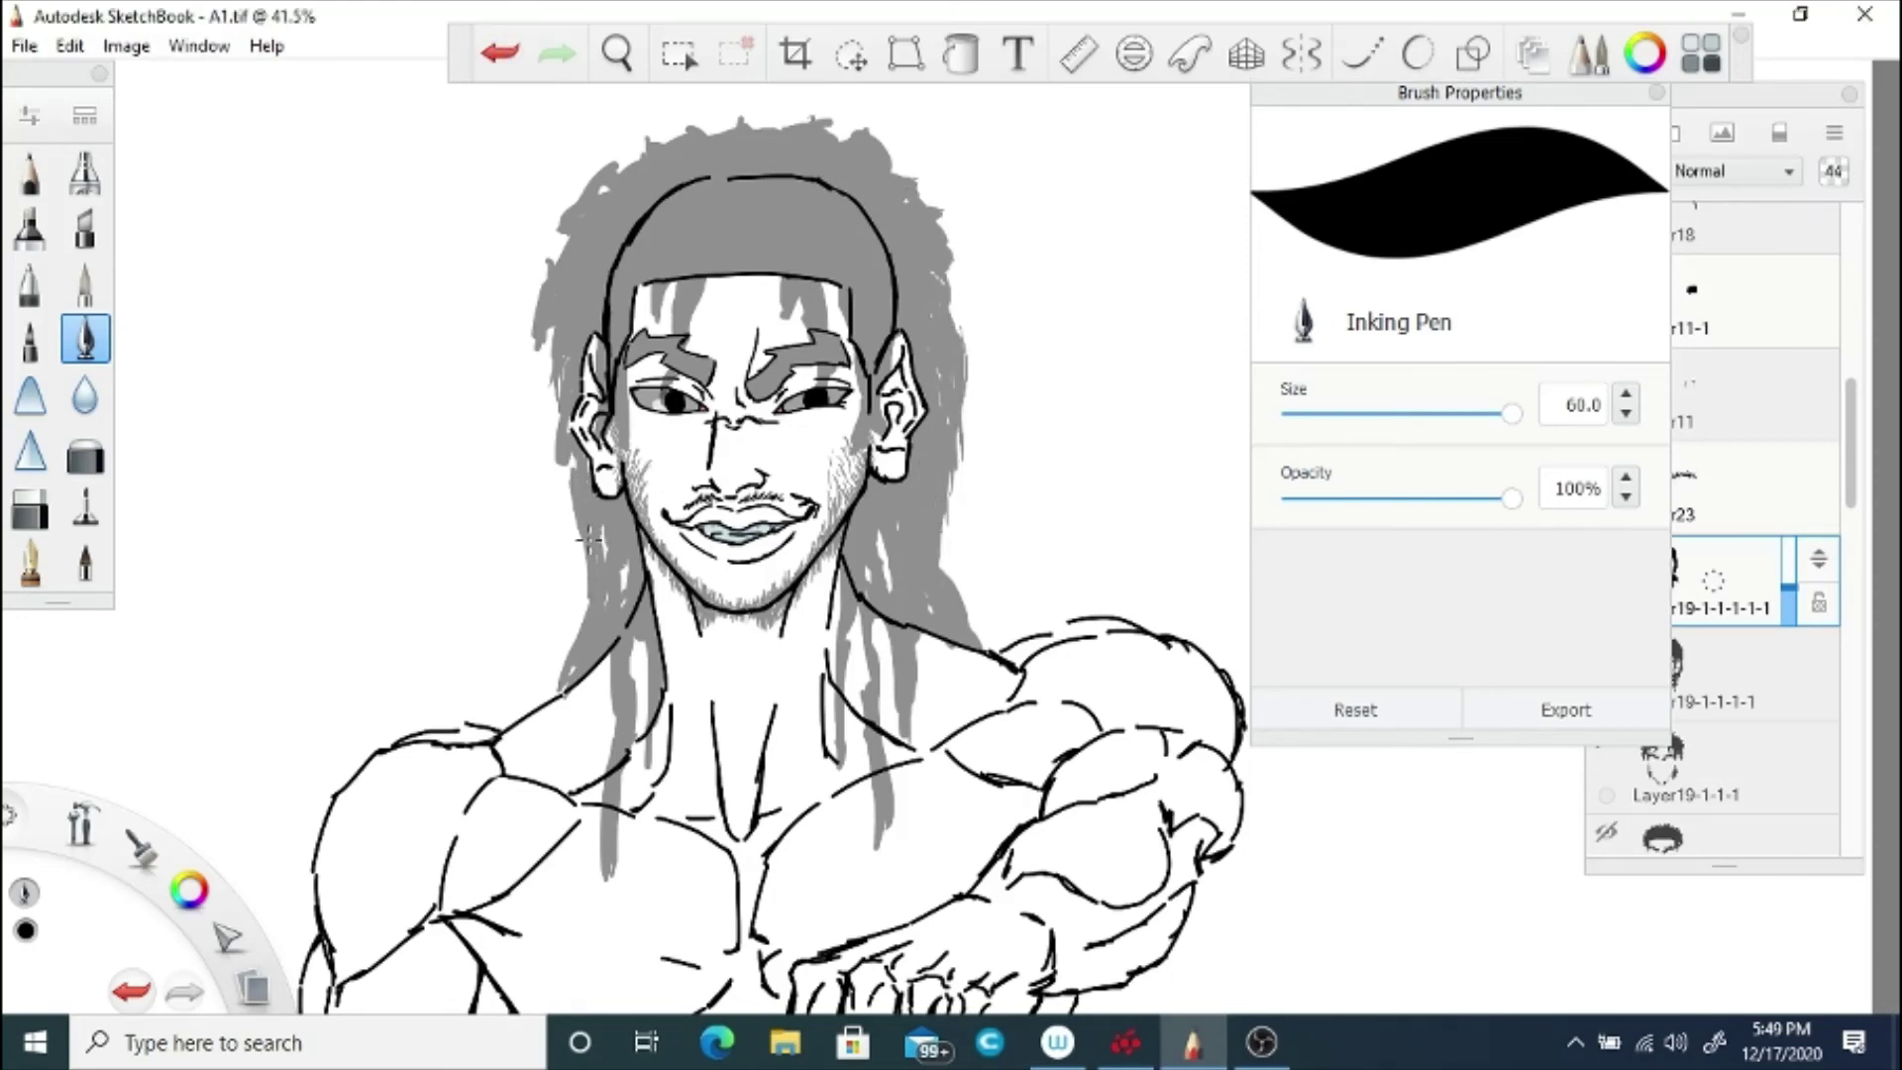
# Step: Draw long strands from the forehead down across both eyes and cheeks to mouth level
pyautogui.scroll(2, 580, 659)
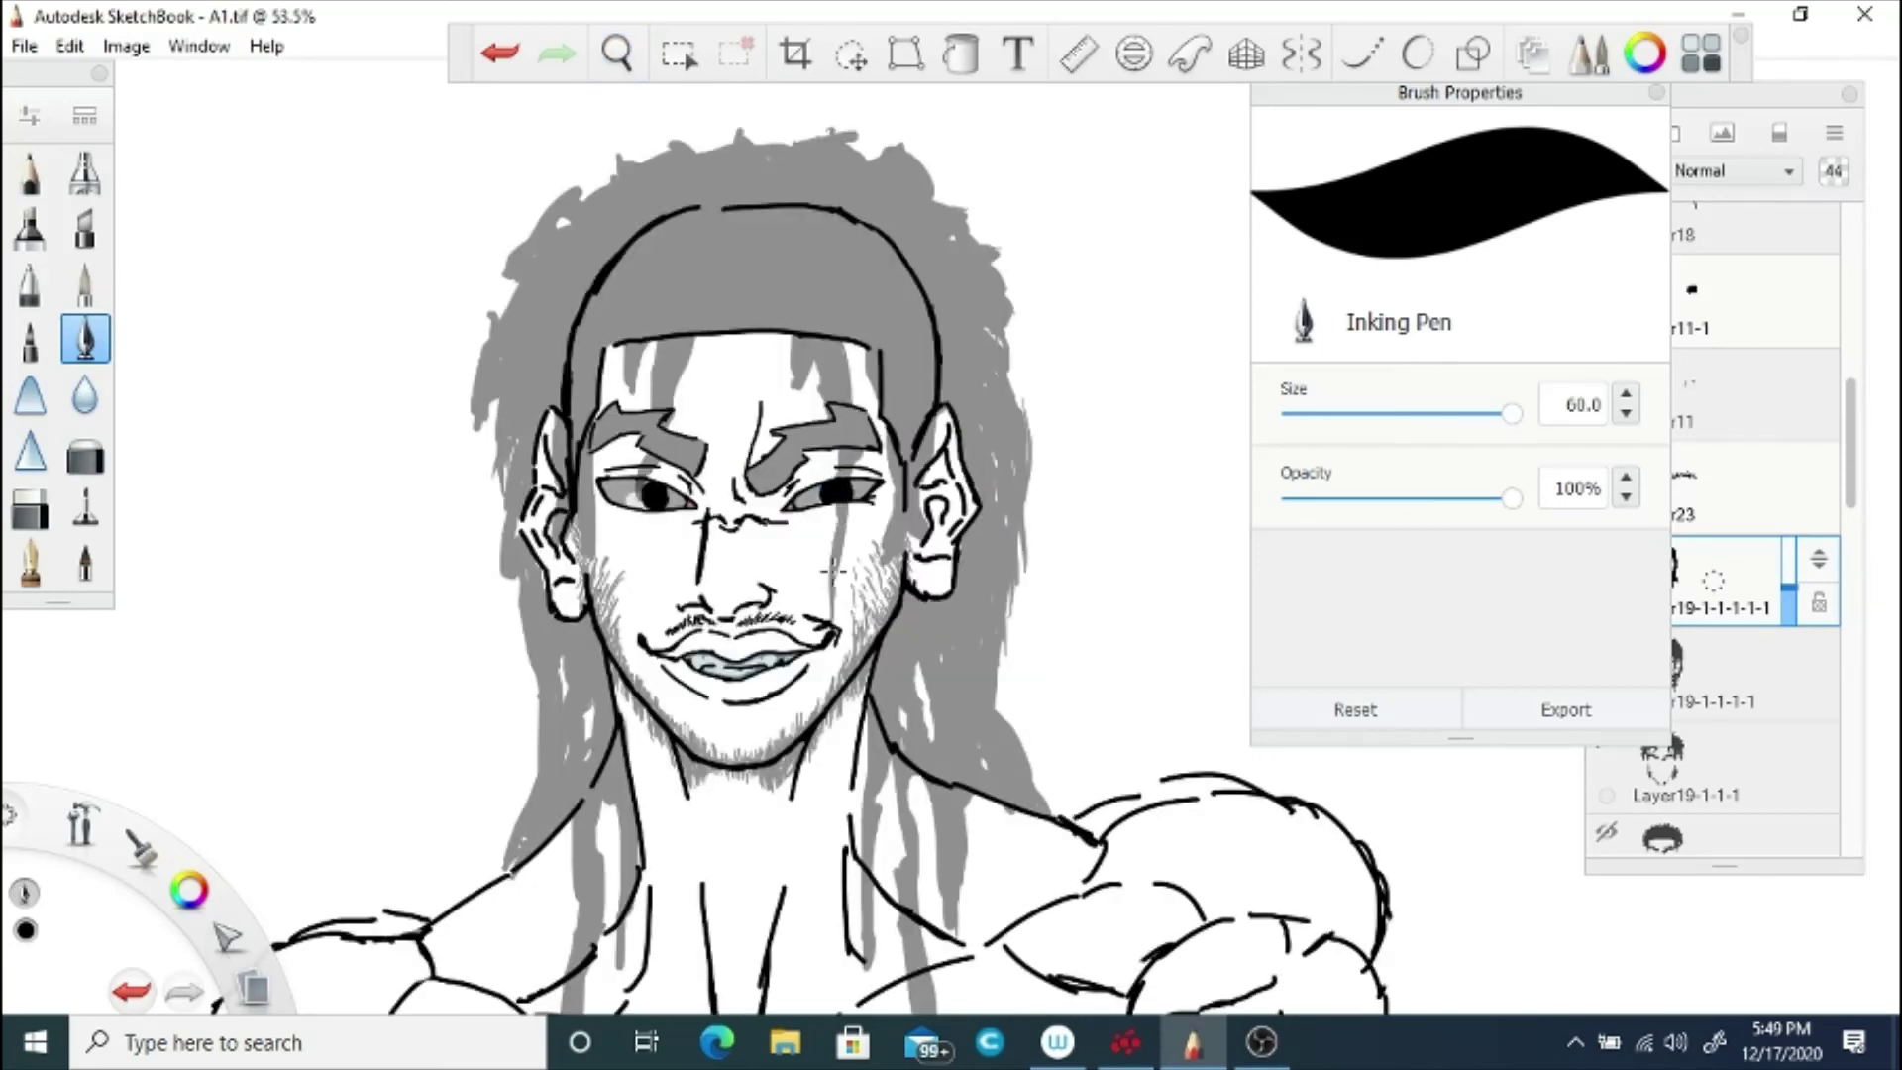
pyautogui.moveTo(921, 522); pyautogui.dragTo(910, 592)
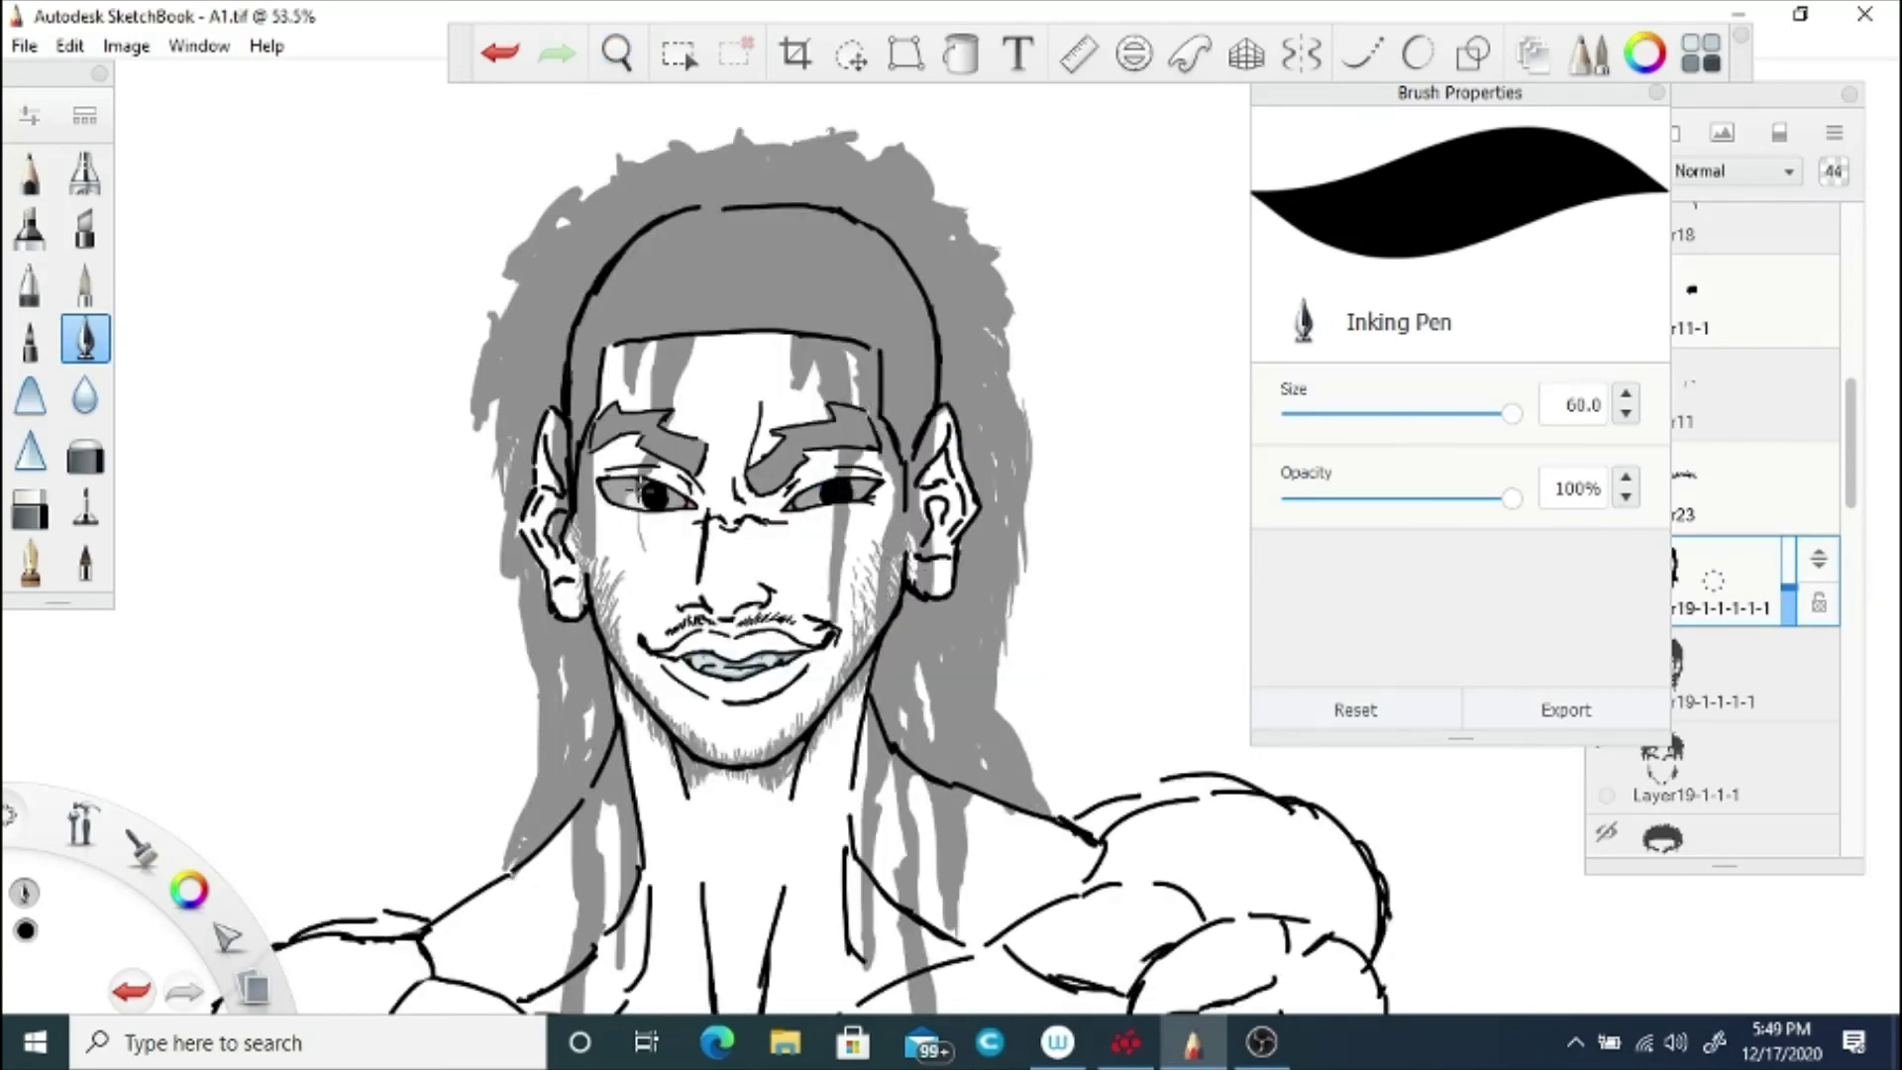
pyautogui.moveTo(639, 487); pyautogui.dragTo(662, 623)
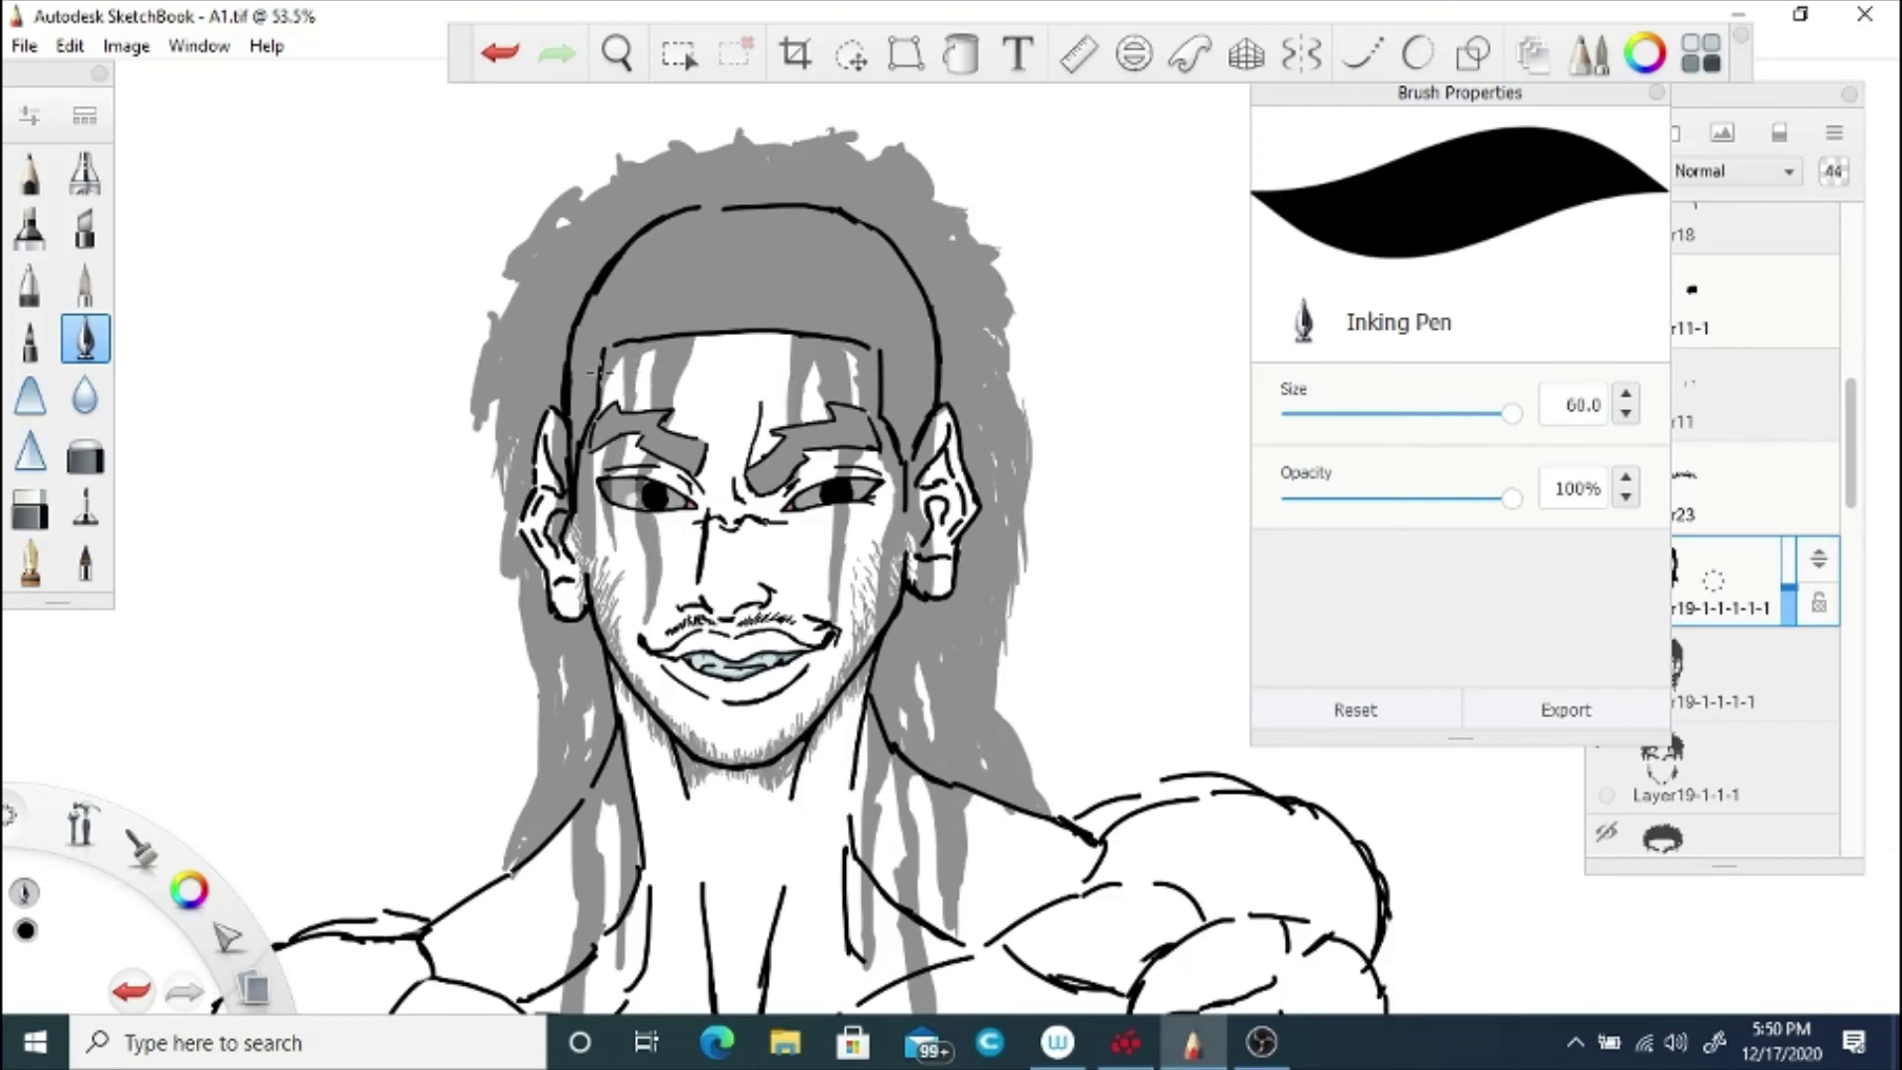
# Step: Set the hair copy's opacity to 100% and add strands hanging down the middle of the forehead to the nose
pyautogui.click(1727, 546)
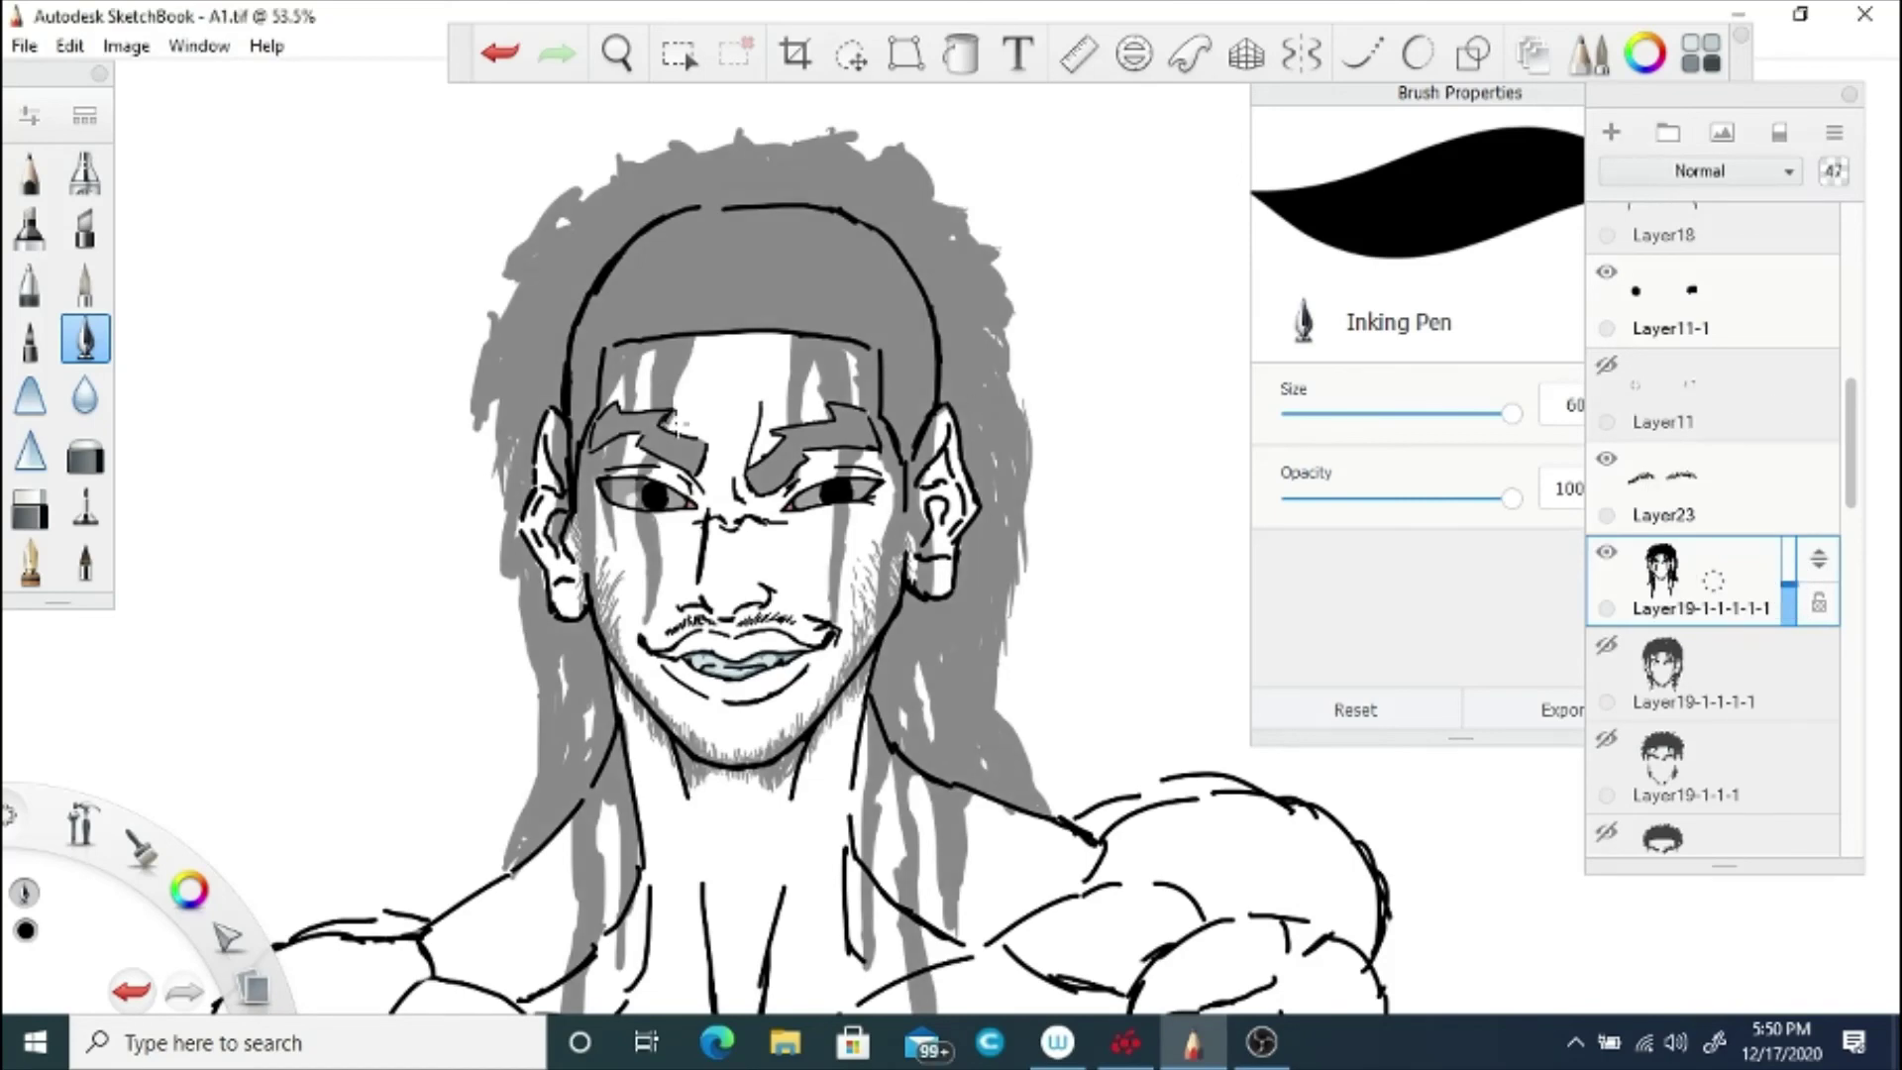
pyautogui.moveTo(1788, 589); pyautogui.dragTo(1784, 468)
pyautogui.scroll(-3, 666, 609)
pyautogui.scroll(5, 861, 436)
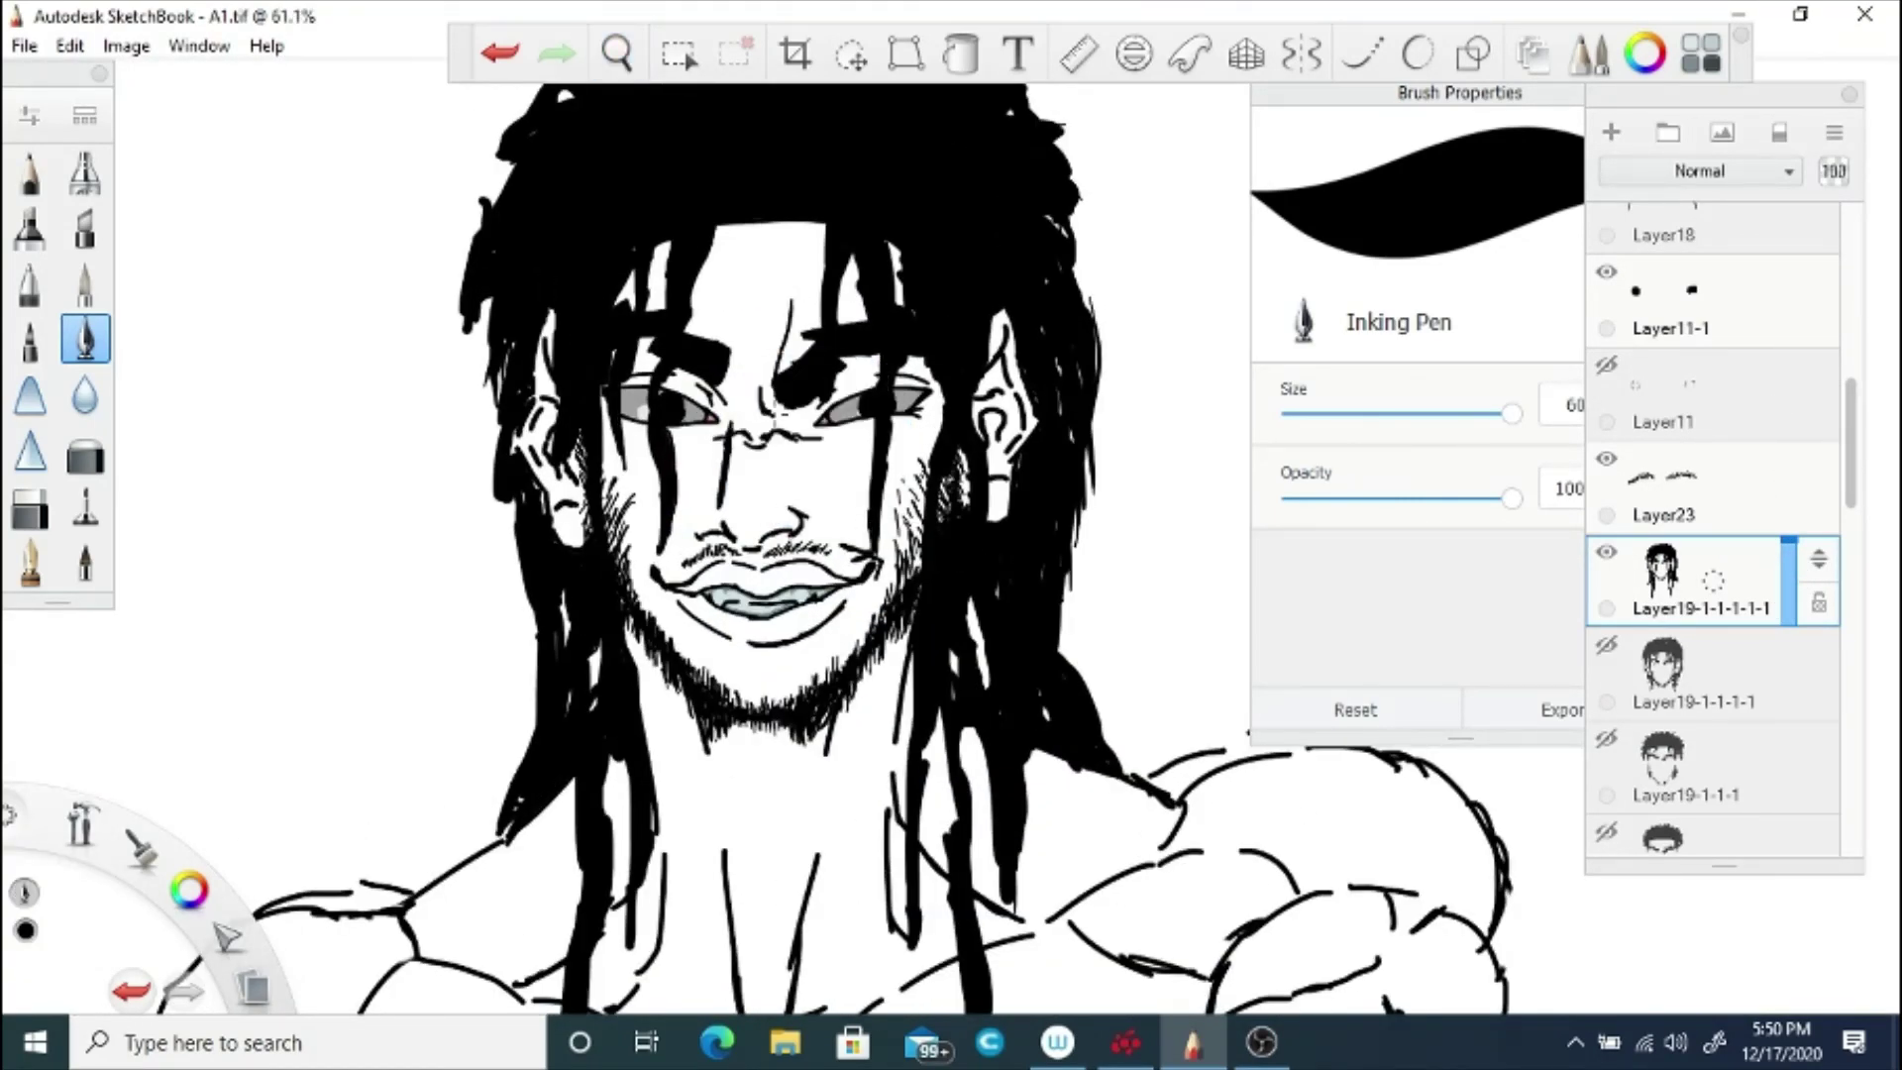
pyautogui.moveTo(783, 216)
pyautogui.mouseDown()
pyautogui.moveTo(769, 481)
pyautogui.moveTo(769, 386)
pyautogui.mouseUp()
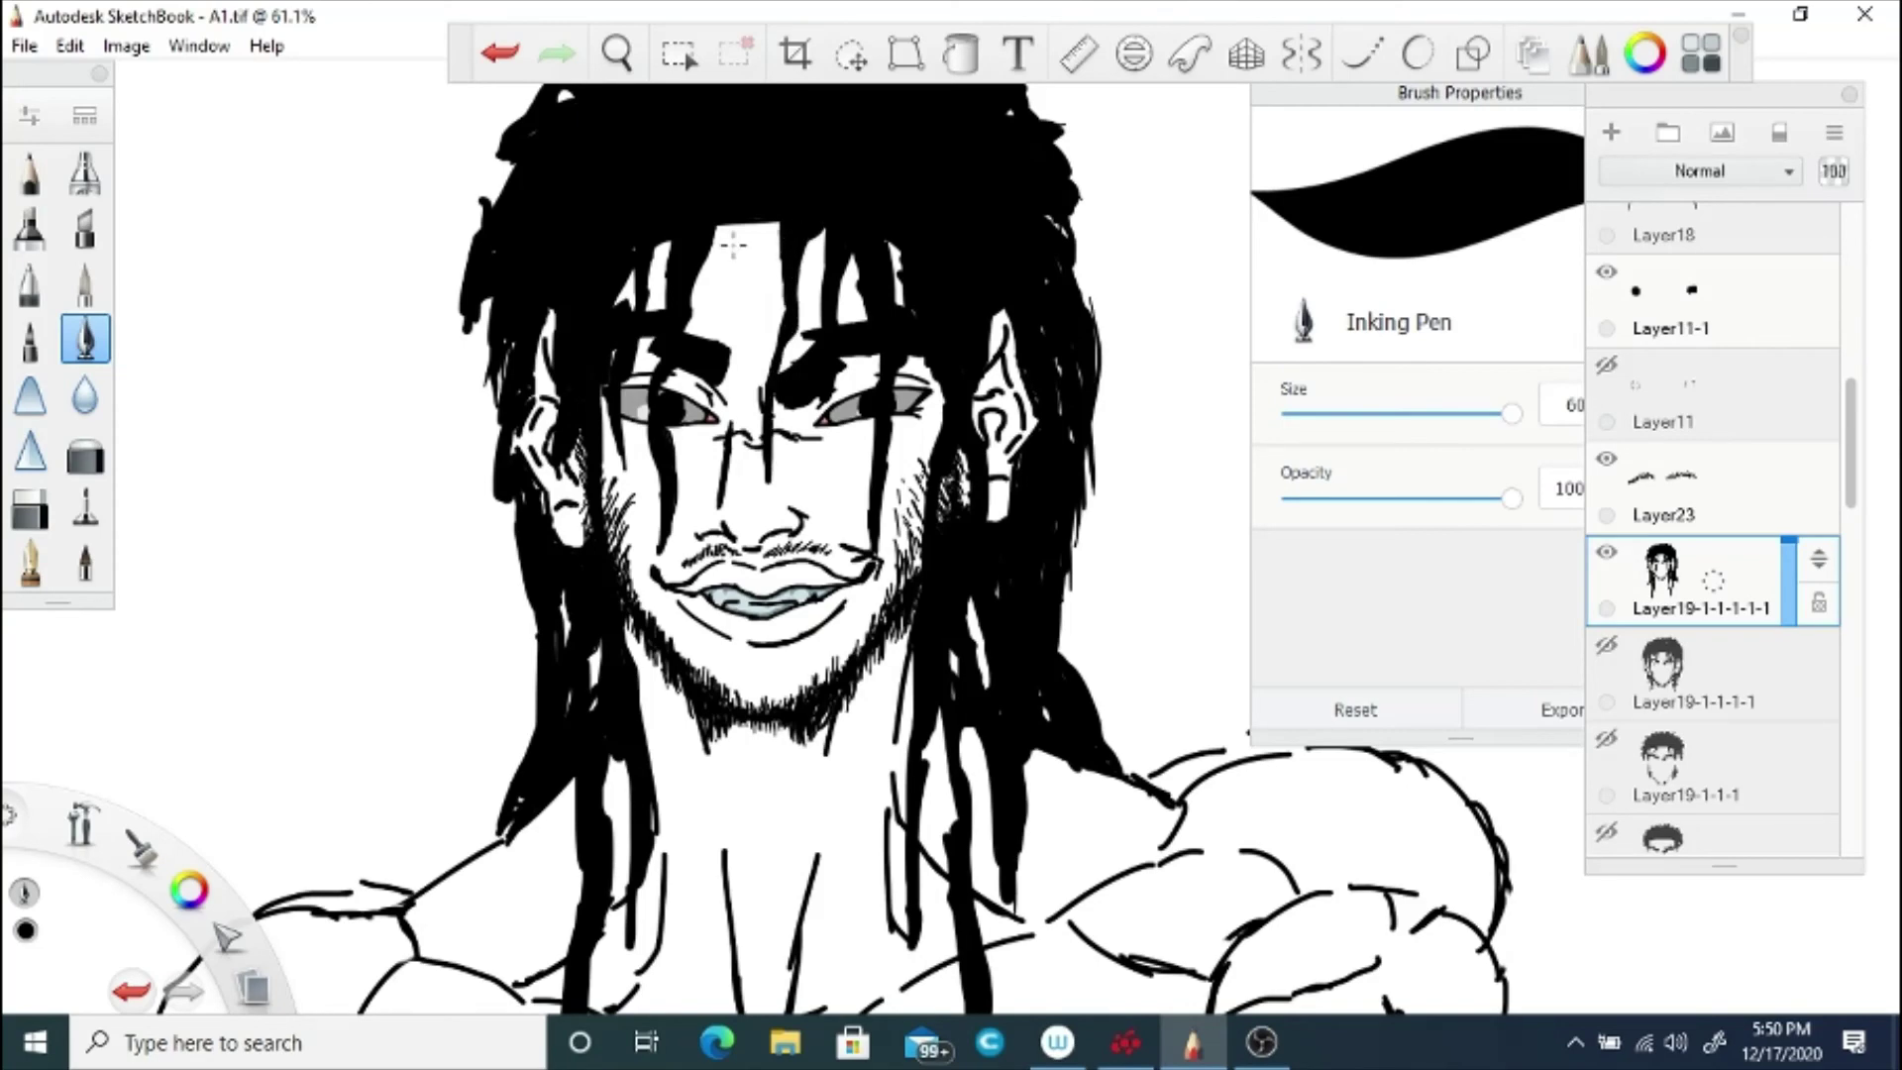
pyautogui.moveTo(778, 234); pyautogui.dragTo(785, 314)
pyautogui.moveTo(743, 228); pyautogui.dragTo(730, 510)
# Step: Show the red skin color on Layer9 and the body shading layers, and check the new hairstyle over them
pyautogui.press('space')
pyautogui.moveTo(705, 444); pyautogui.dragTo(738, 589)
pyautogui.click(1850, 646)
pyautogui.click(1850, 646)
pyautogui.click(1607, 645)
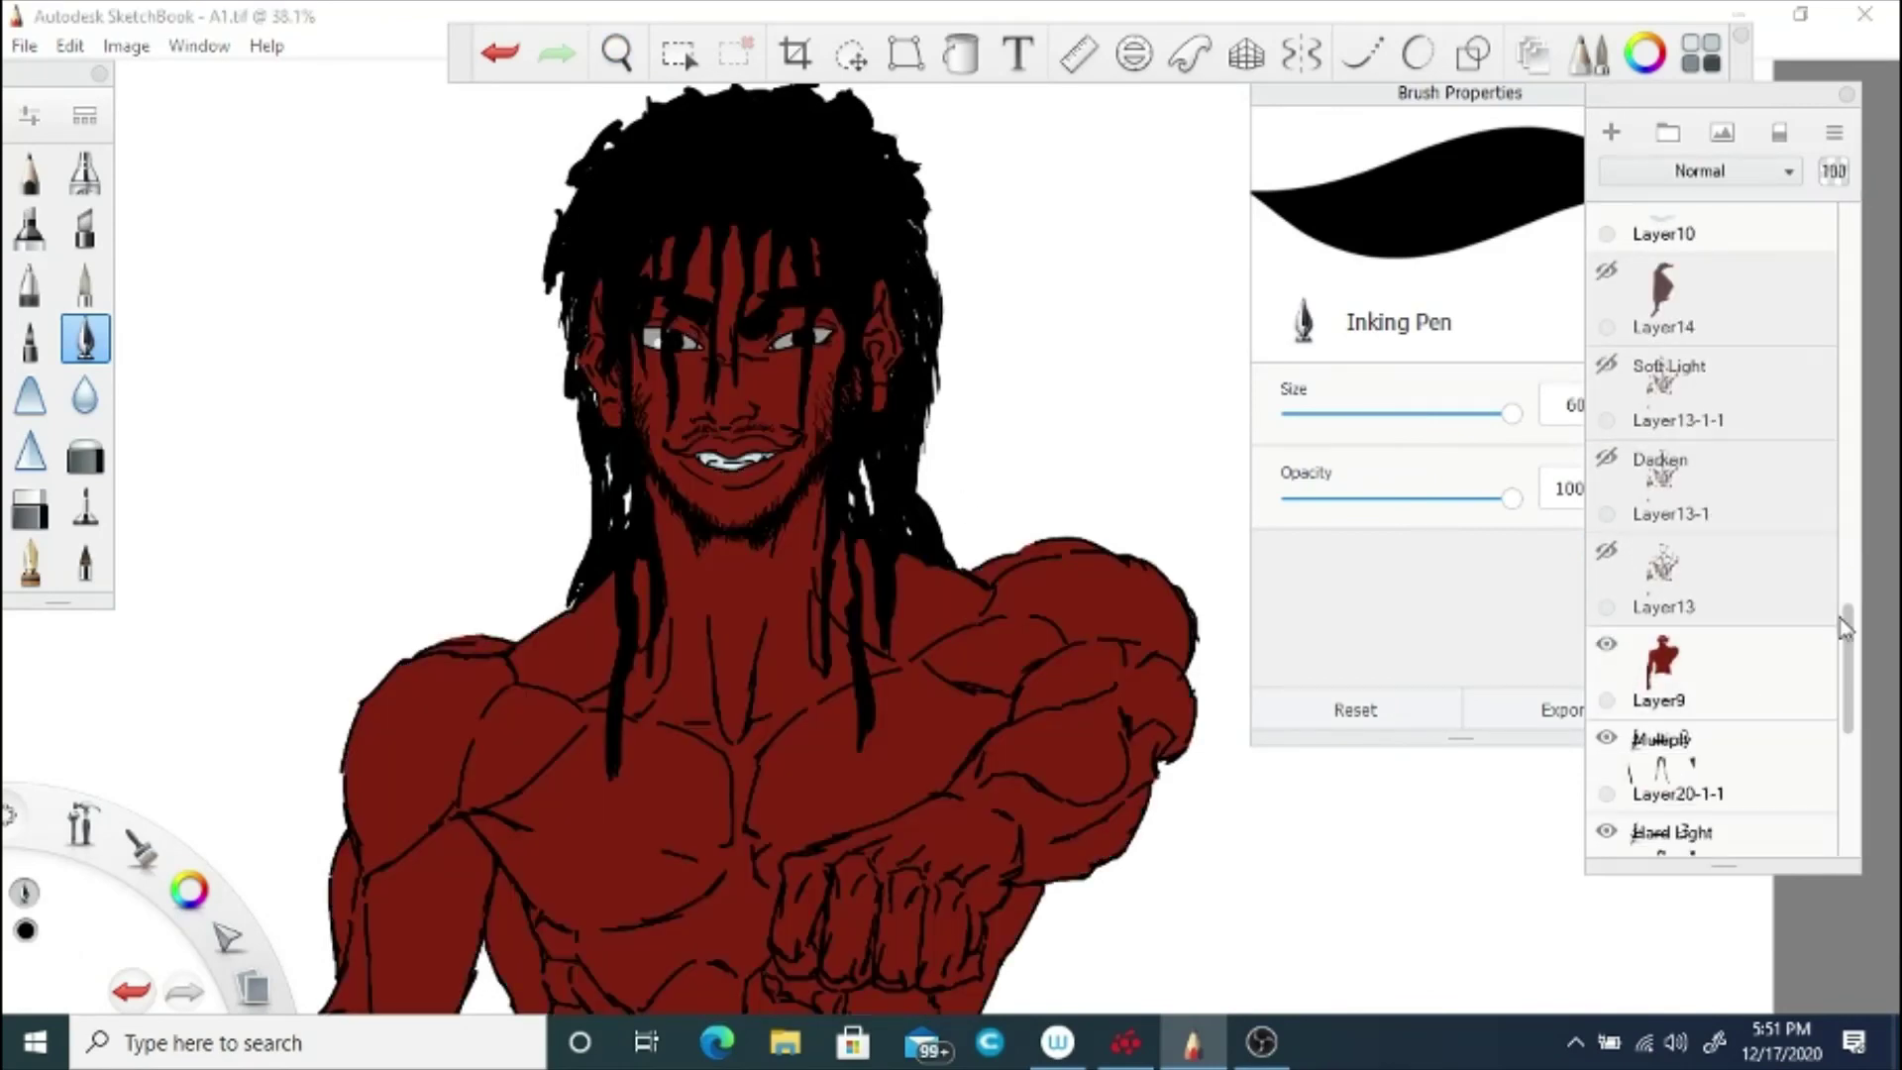
pyautogui.scroll(3, 1683, 595)
pyautogui.click(1606, 671)
pyautogui.click(1605, 763)
pyautogui.click(616, 51)
pyautogui.moveTo(951, 538); pyautogui.dragTo(798, 594)
pyautogui.click(1014, 476)
pyautogui.moveTo(1854, 510); pyautogui.dragTo(1850, 429)
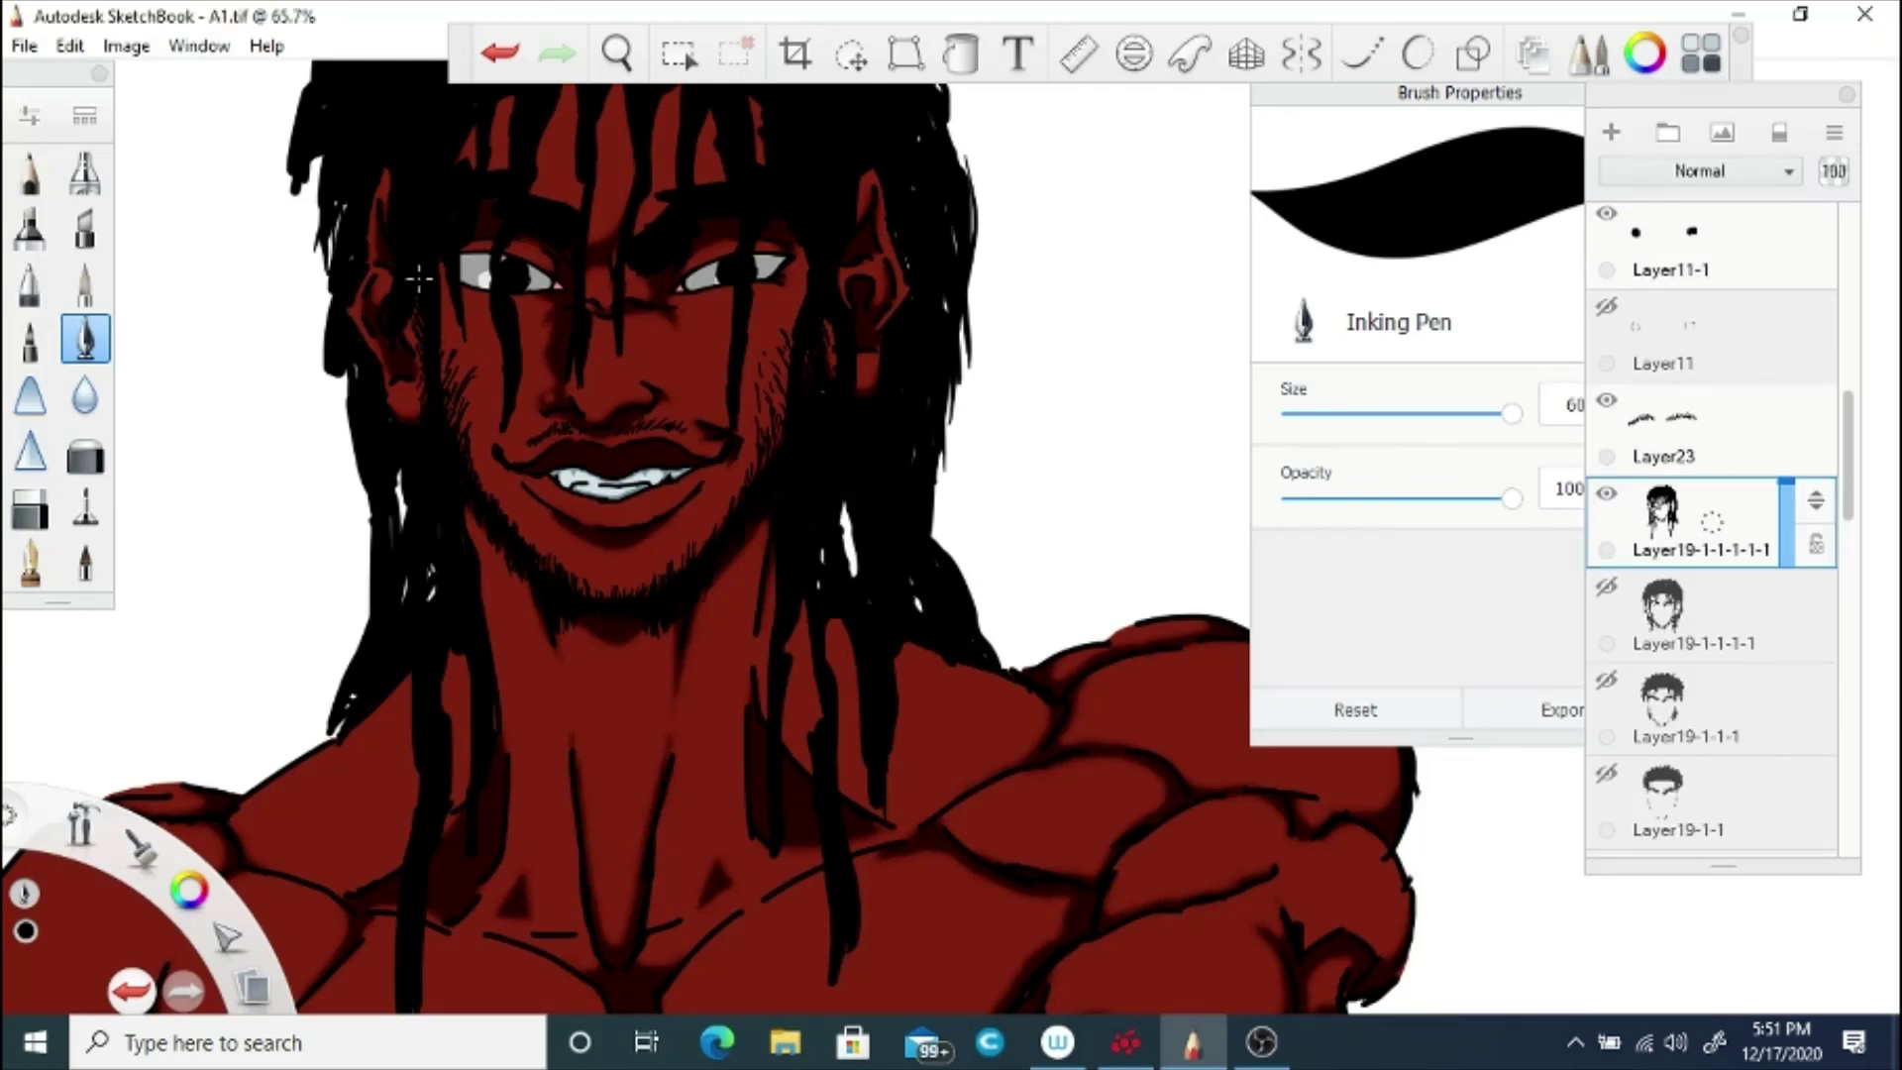
# Step: Set the hair copy's opacity to 42% and hide the red skin color and the body shading layers
pyautogui.press('space')
pyautogui.moveTo(618, 426); pyautogui.dragTo(911, 554)
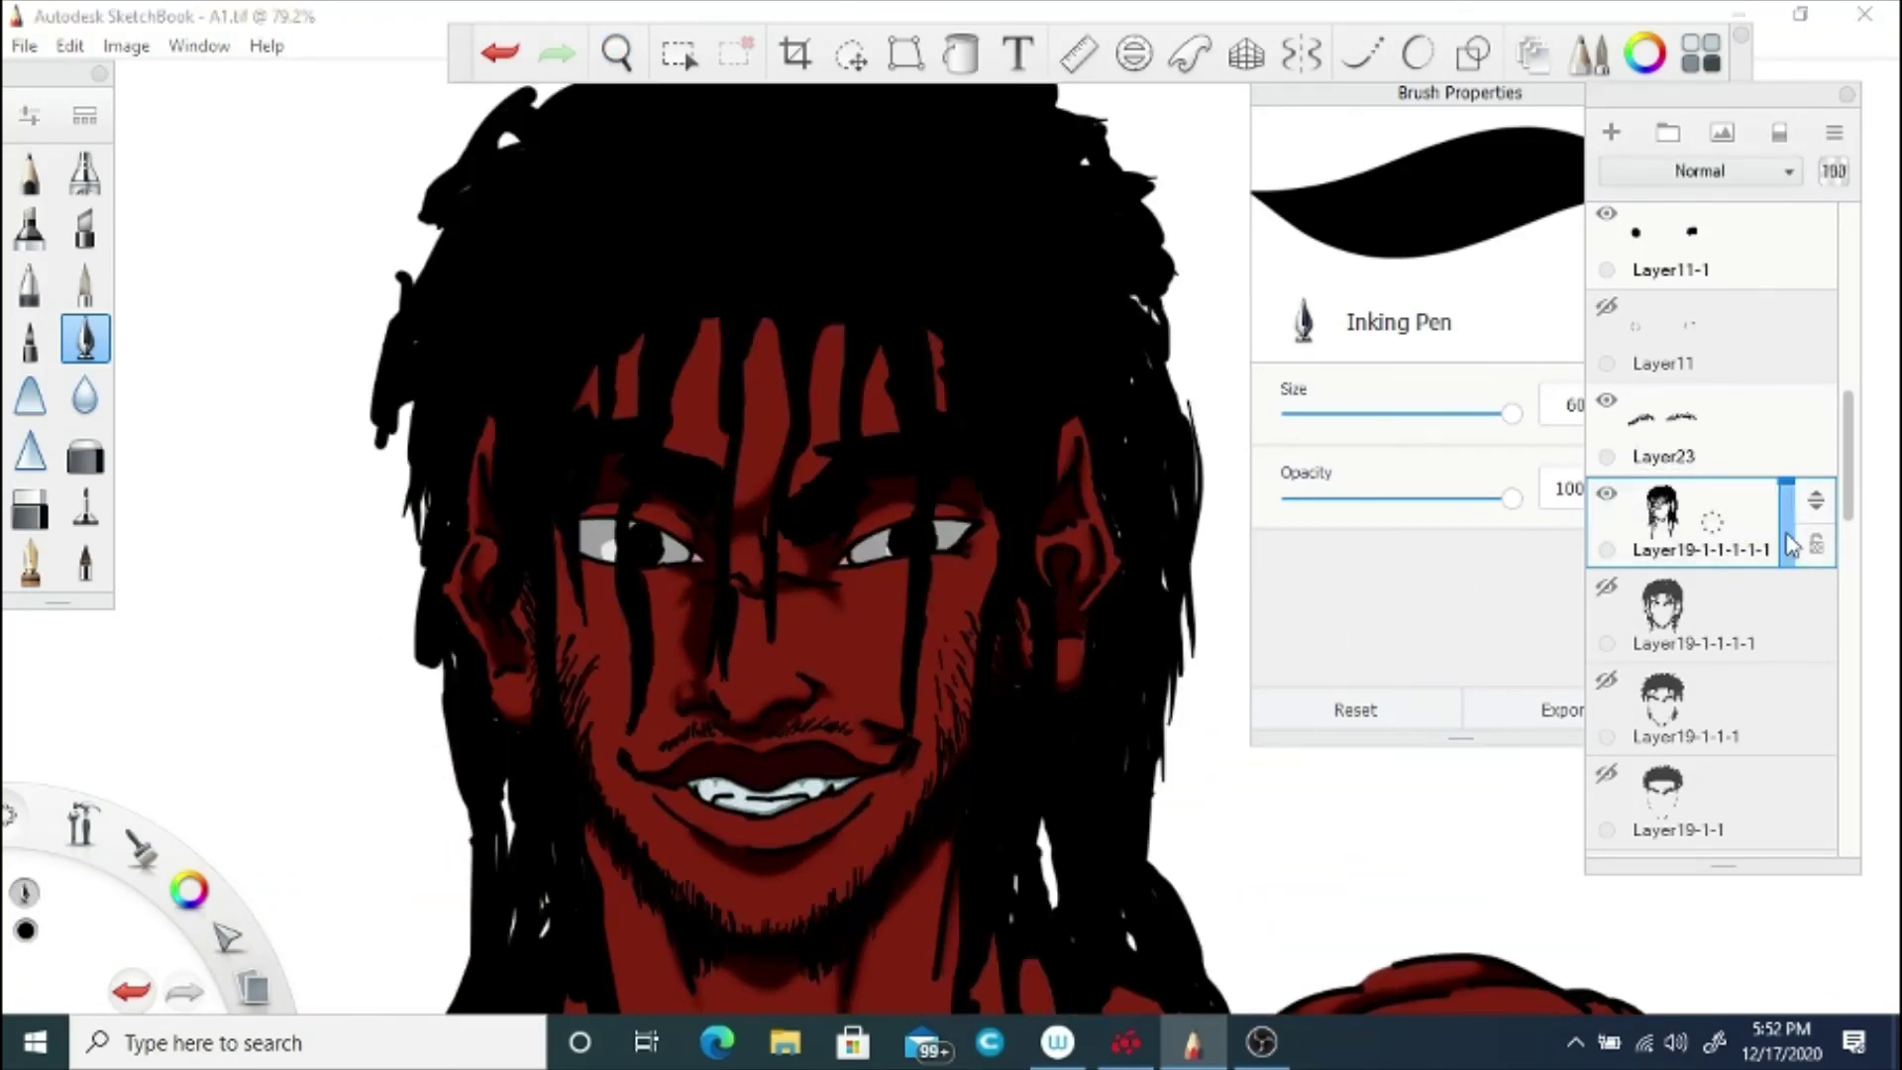
pyautogui.click(1606, 493)
pyautogui.moveTo(1846, 495); pyautogui.dragTo(1845, 678)
pyautogui.click(1607, 523)
pyautogui.click(1607, 617)
pyautogui.click(1607, 803)
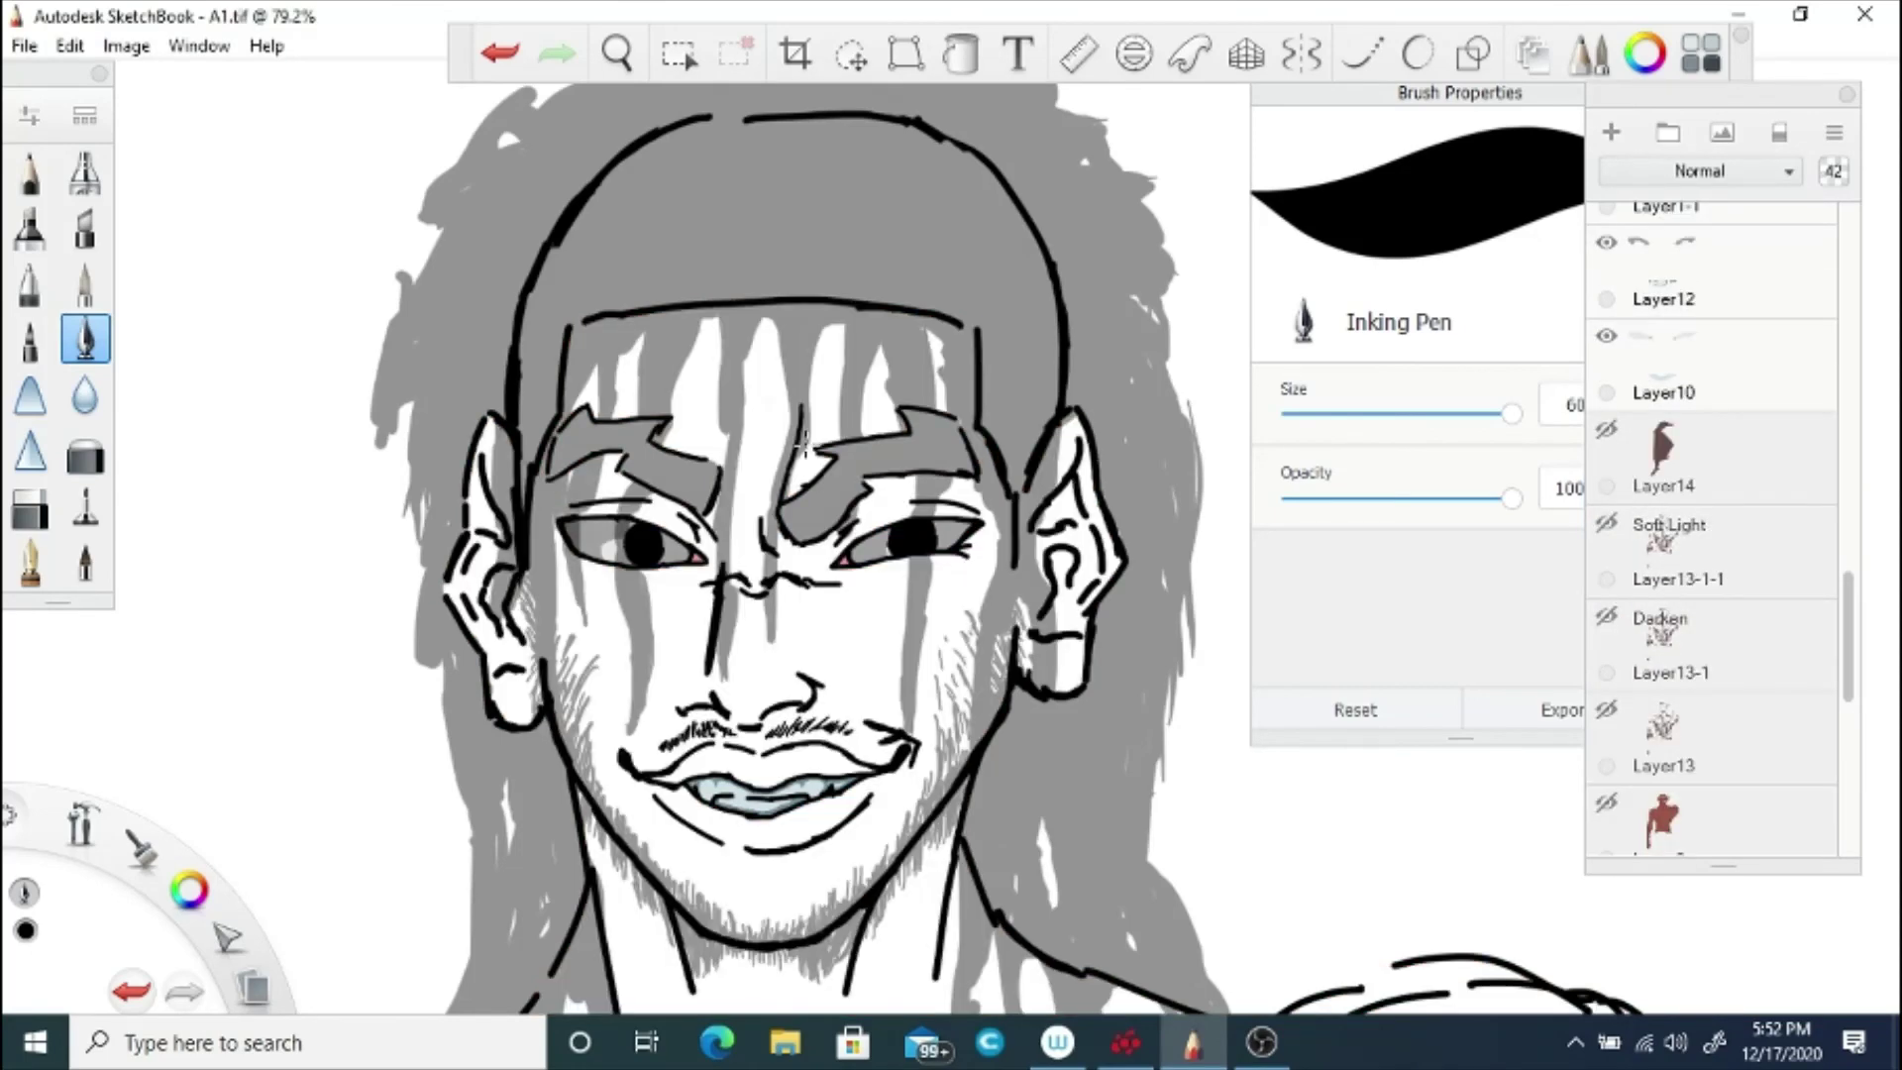
# Step: Draw short beard hairs below the chin and a pointed tuft in the middle of the chin
pyautogui.press('space')
pyautogui.moveTo(738, 899); pyautogui.dragTo(738, 628)
pyautogui.moveTo(726, 696); pyautogui.dragTo(940, 660)
pyautogui.moveTo(1846, 614); pyautogui.dragTo(1847, 450)
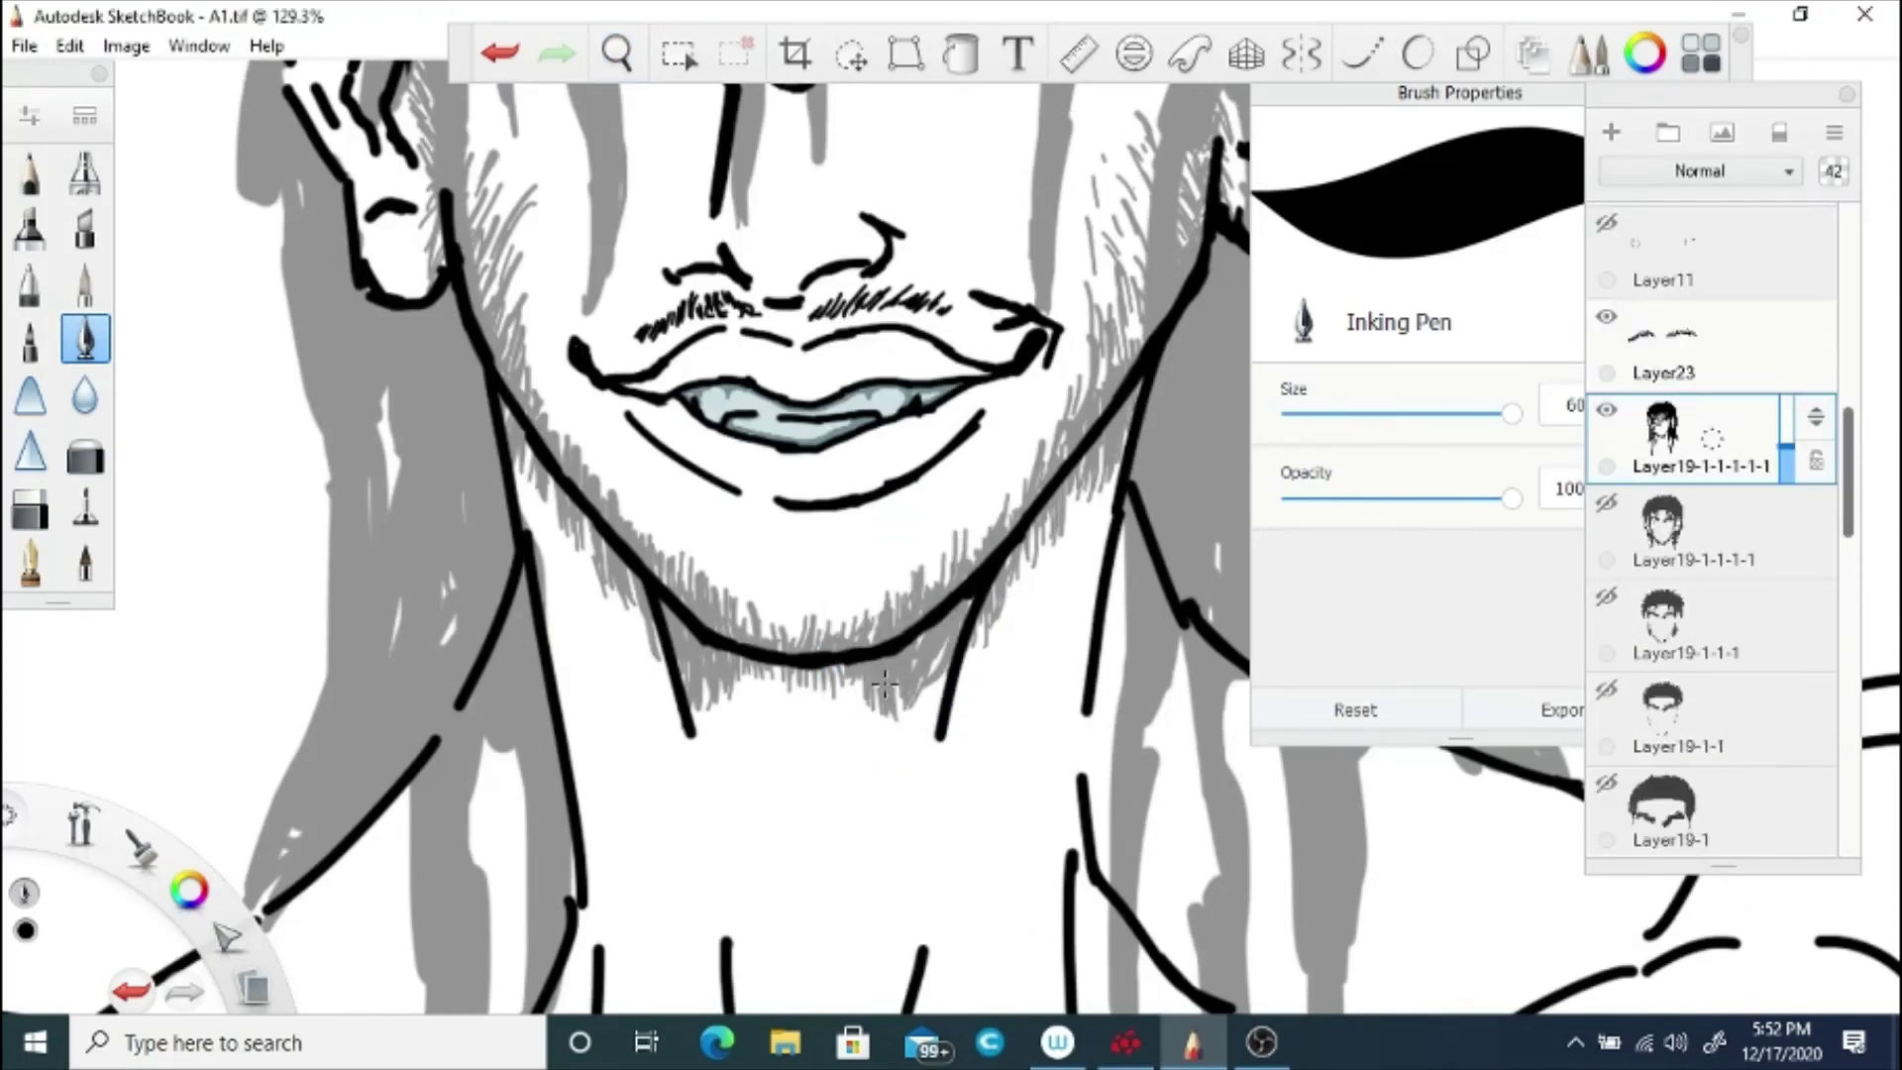
pyautogui.moveTo(882, 676); pyautogui.dragTo(931, 662)
pyautogui.moveTo(694, 673)
pyautogui.mouseDown()
pyautogui.moveTo(744, 624)
pyautogui.moveTo(791, 638)
pyautogui.moveTo(804, 563)
pyautogui.mouseUp()
pyautogui.moveTo(807, 648); pyautogui.dragTo(817, 570)
pyautogui.moveTo(842, 733); pyautogui.dragTo(879, 646)
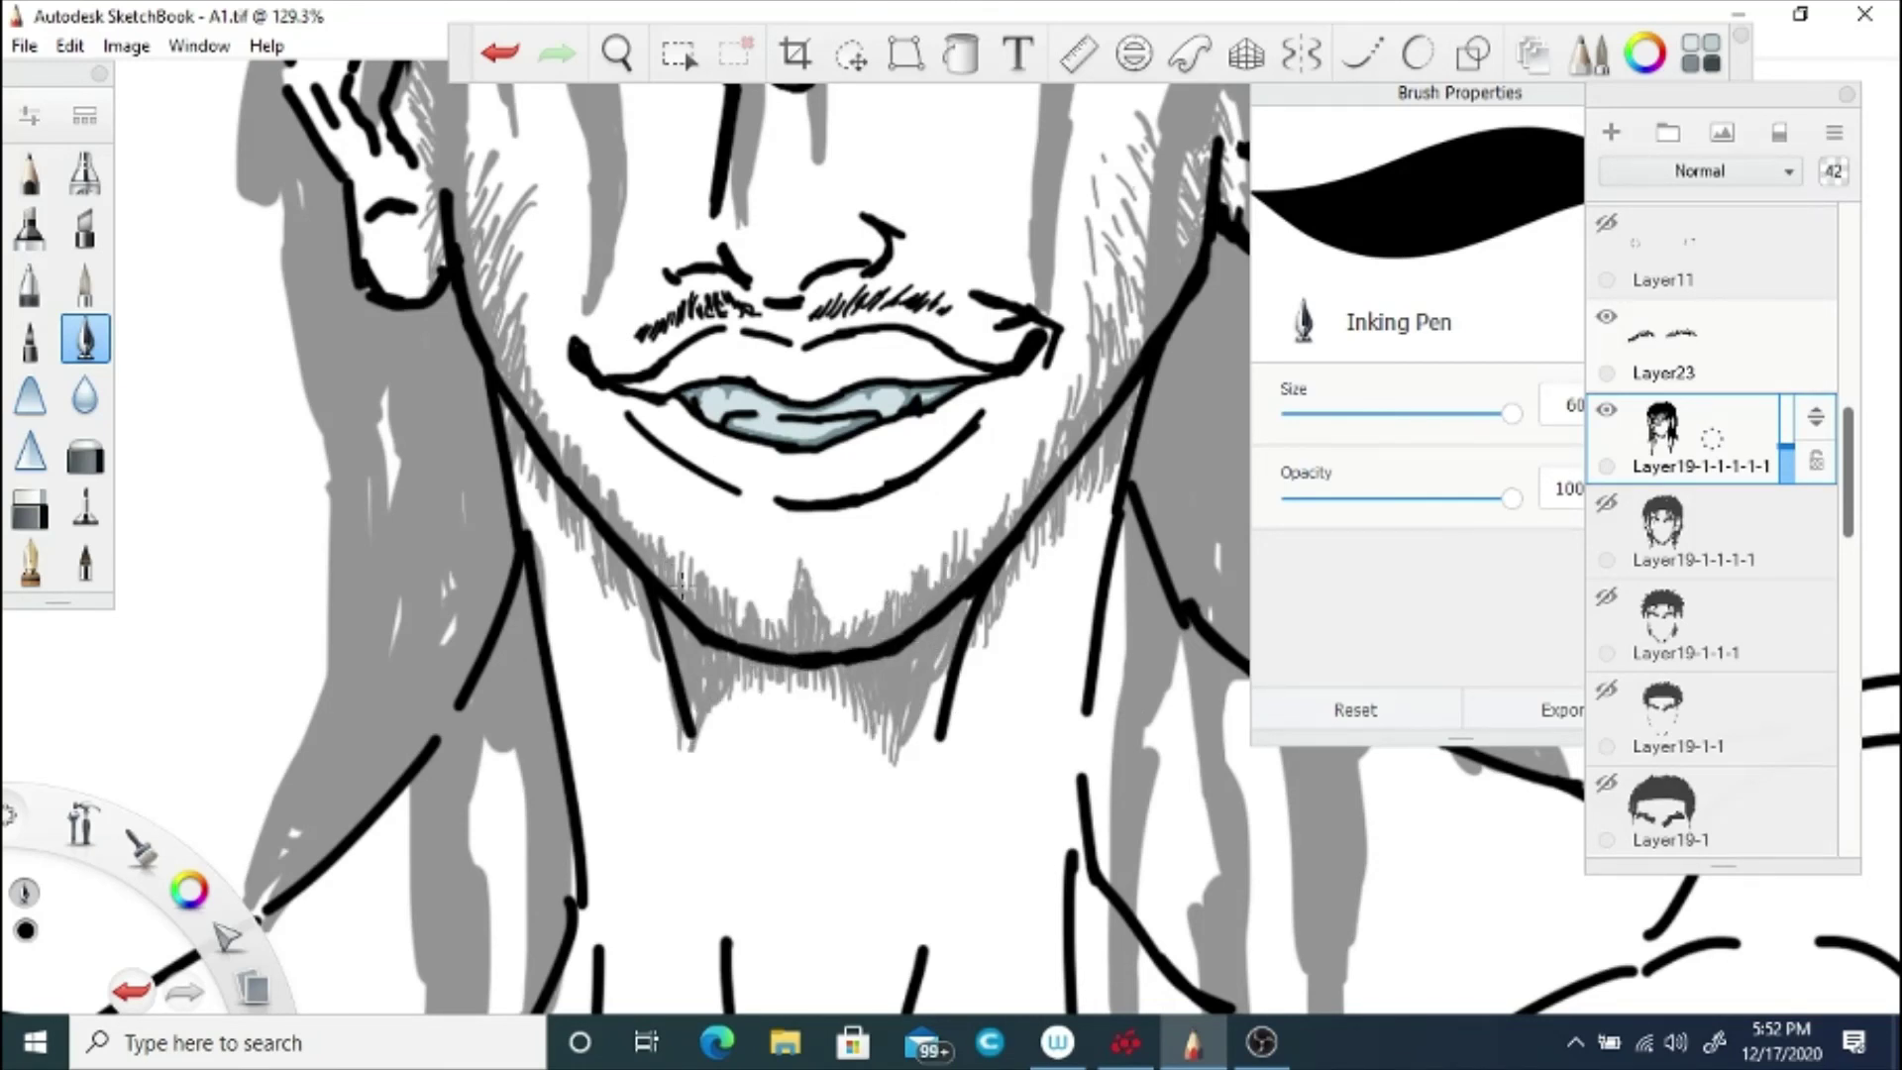
pyautogui.moveTo(743, 701); pyautogui.dragTo(788, 661)
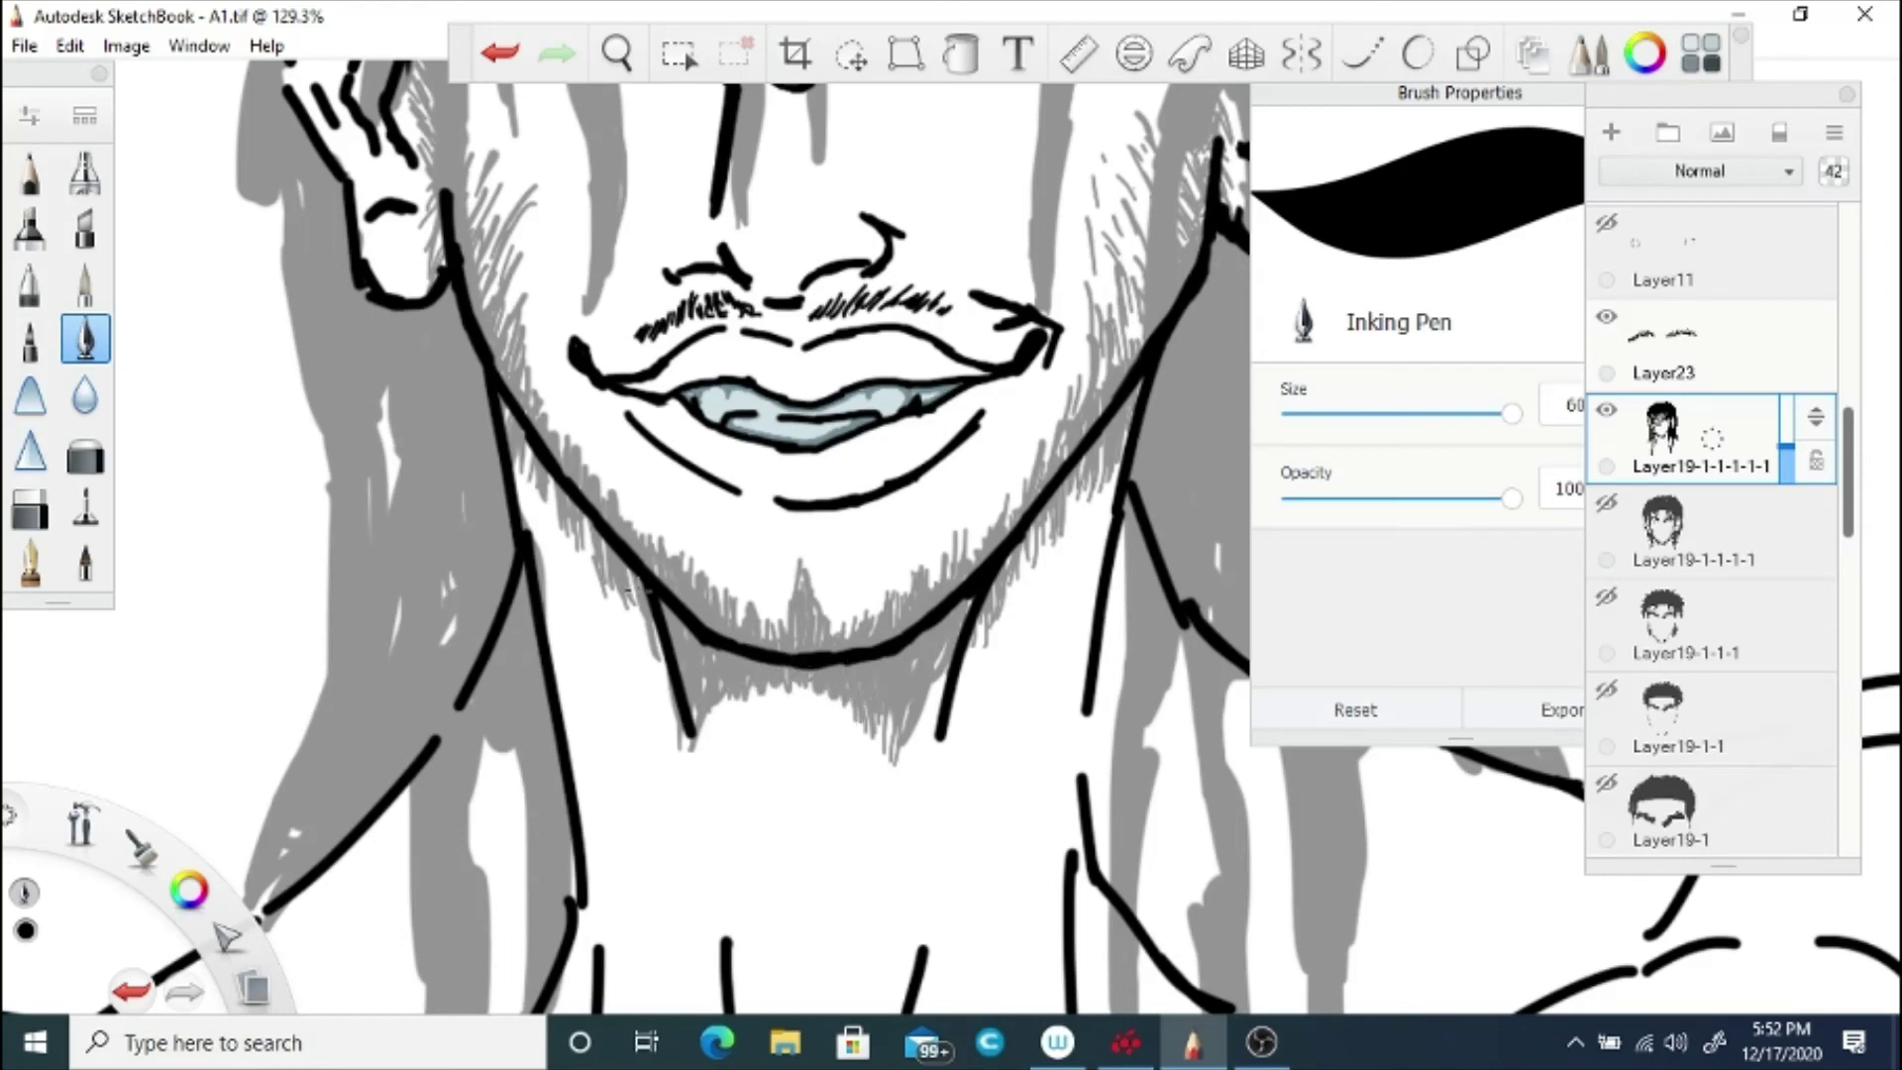
# Step: Thicken the beard along both sides of the jaw and up the cheek on the face's right side
pyautogui.moveTo(638, 591); pyautogui.dragTo(649, 634)
pyautogui.moveTo(591, 559); pyautogui.dragTo(581, 517)
pyautogui.moveTo(999, 589); pyautogui.dragTo(1082, 436)
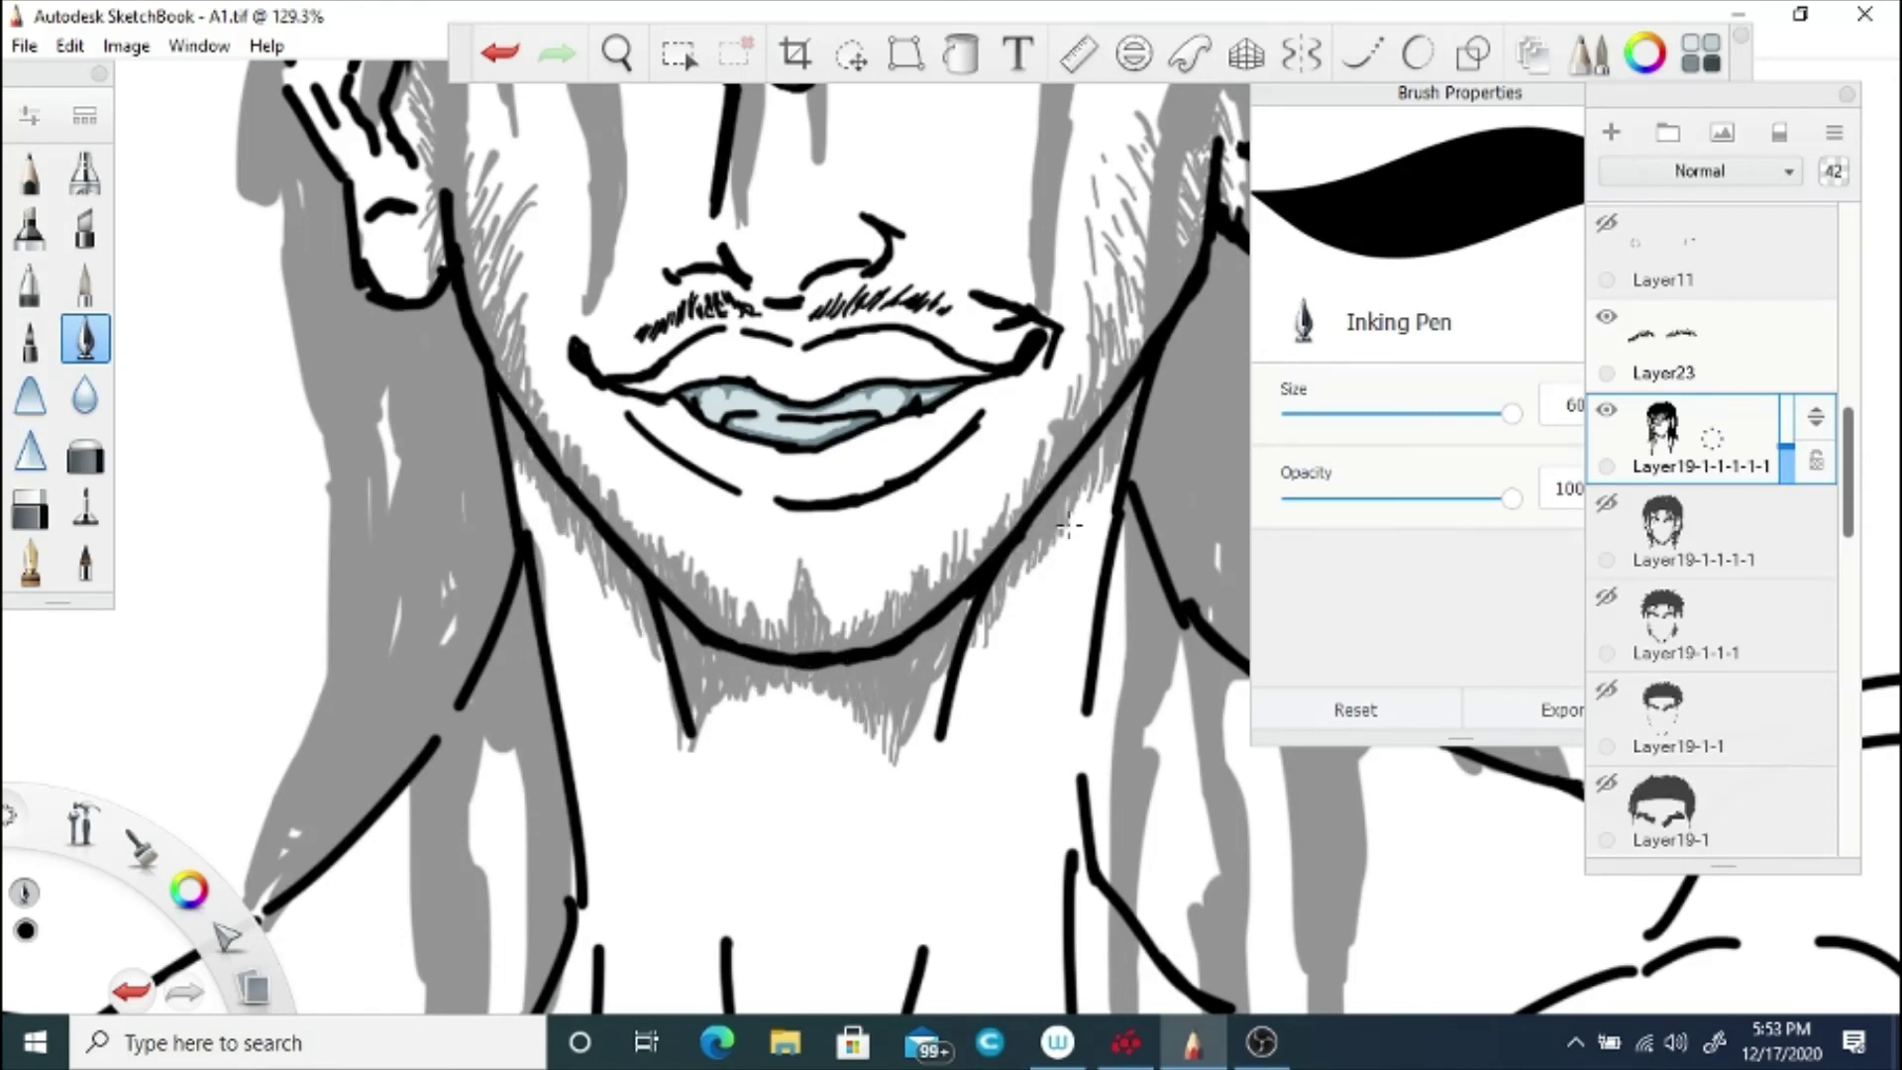
pyautogui.moveTo(1098, 525)
pyautogui.mouseDown()
pyautogui.moveTo(1134, 406)
pyautogui.moveTo(1125, 259)
pyautogui.mouseUp()
pyautogui.moveTo(1141, 297); pyautogui.dragTo(1128, 208)
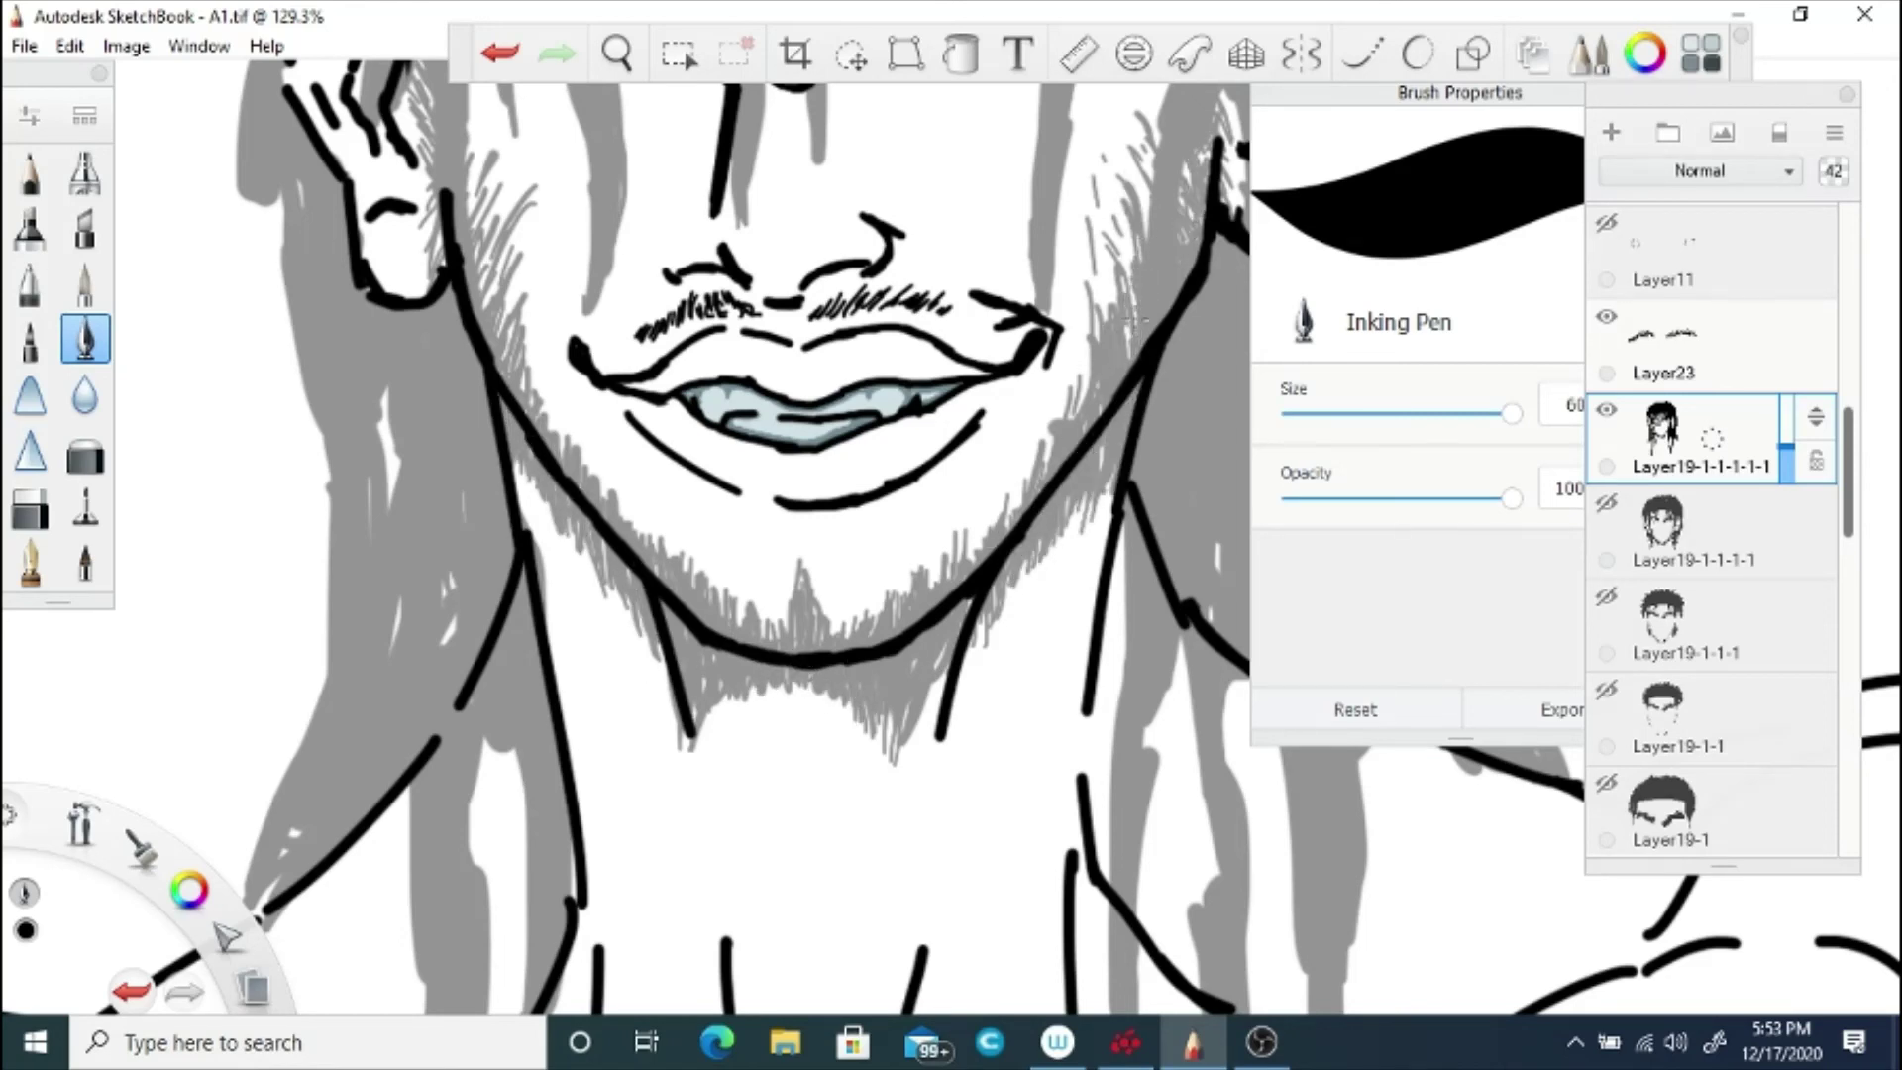
pyautogui.moveTo(1106, 319); pyautogui.dragTo(1091, 246)
pyautogui.moveTo(1131, 258); pyautogui.dragTo(1114, 206)
pyautogui.moveTo(1075, 412); pyautogui.dragTo(1087, 346)
pyautogui.moveTo(1037, 488); pyautogui.dragTo(1052, 418)
# Step: Add denser beard and sideburn hairs on the face's left cheek, up to beside the ear
pyautogui.moveTo(495, 233); pyautogui.dragTo(530, 167)
pyautogui.moveTo(510, 256)
pyautogui.mouseDown()
pyautogui.moveTo(545, 193)
pyautogui.moveTo(507, 194)
pyautogui.mouseUp()
pyautogui.moveTo(507, 305); pyautogui.dragTo(540, 238)
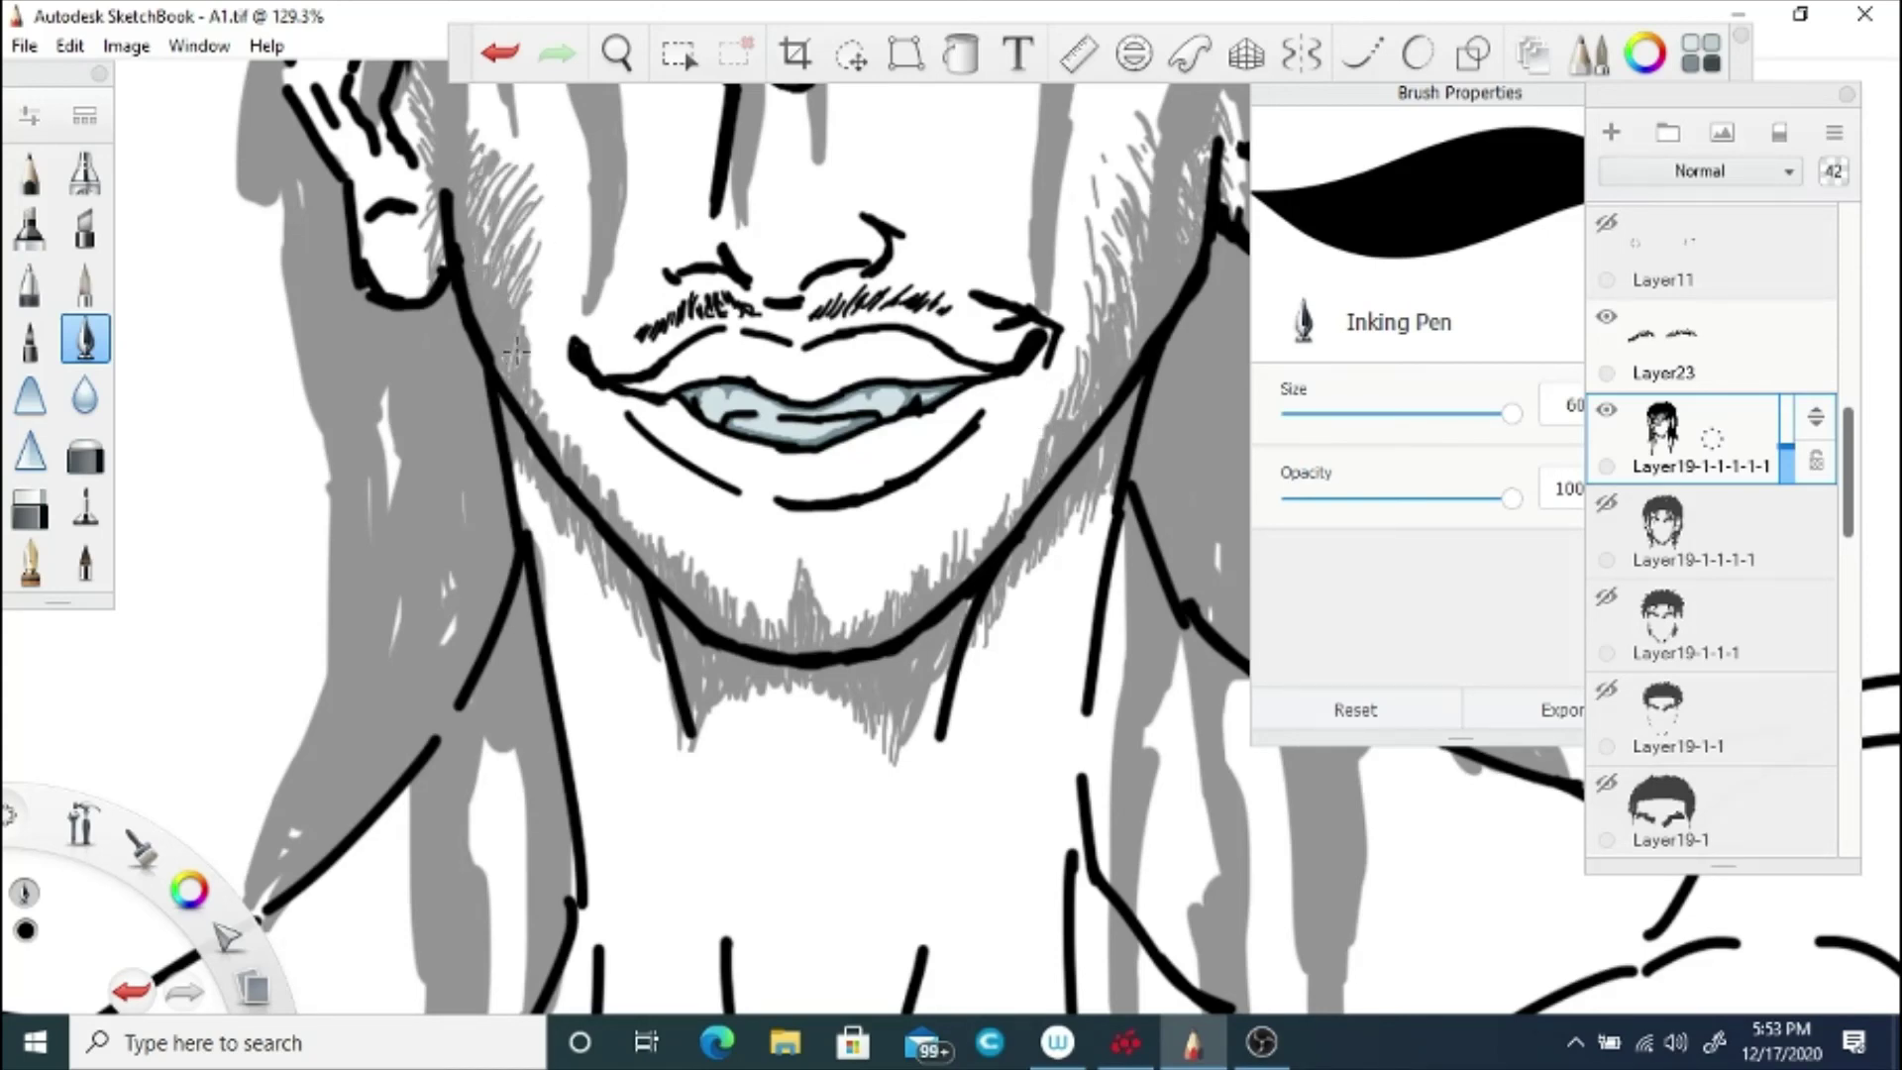
pyautogui.press('space')
pyautogui.moveTo(676, 311)
pyautogui.mouseDown()
pyautogui.moveTo(630, 615)
pyautogui.moveTo(629, 520)
pyautogui.mouseUp()
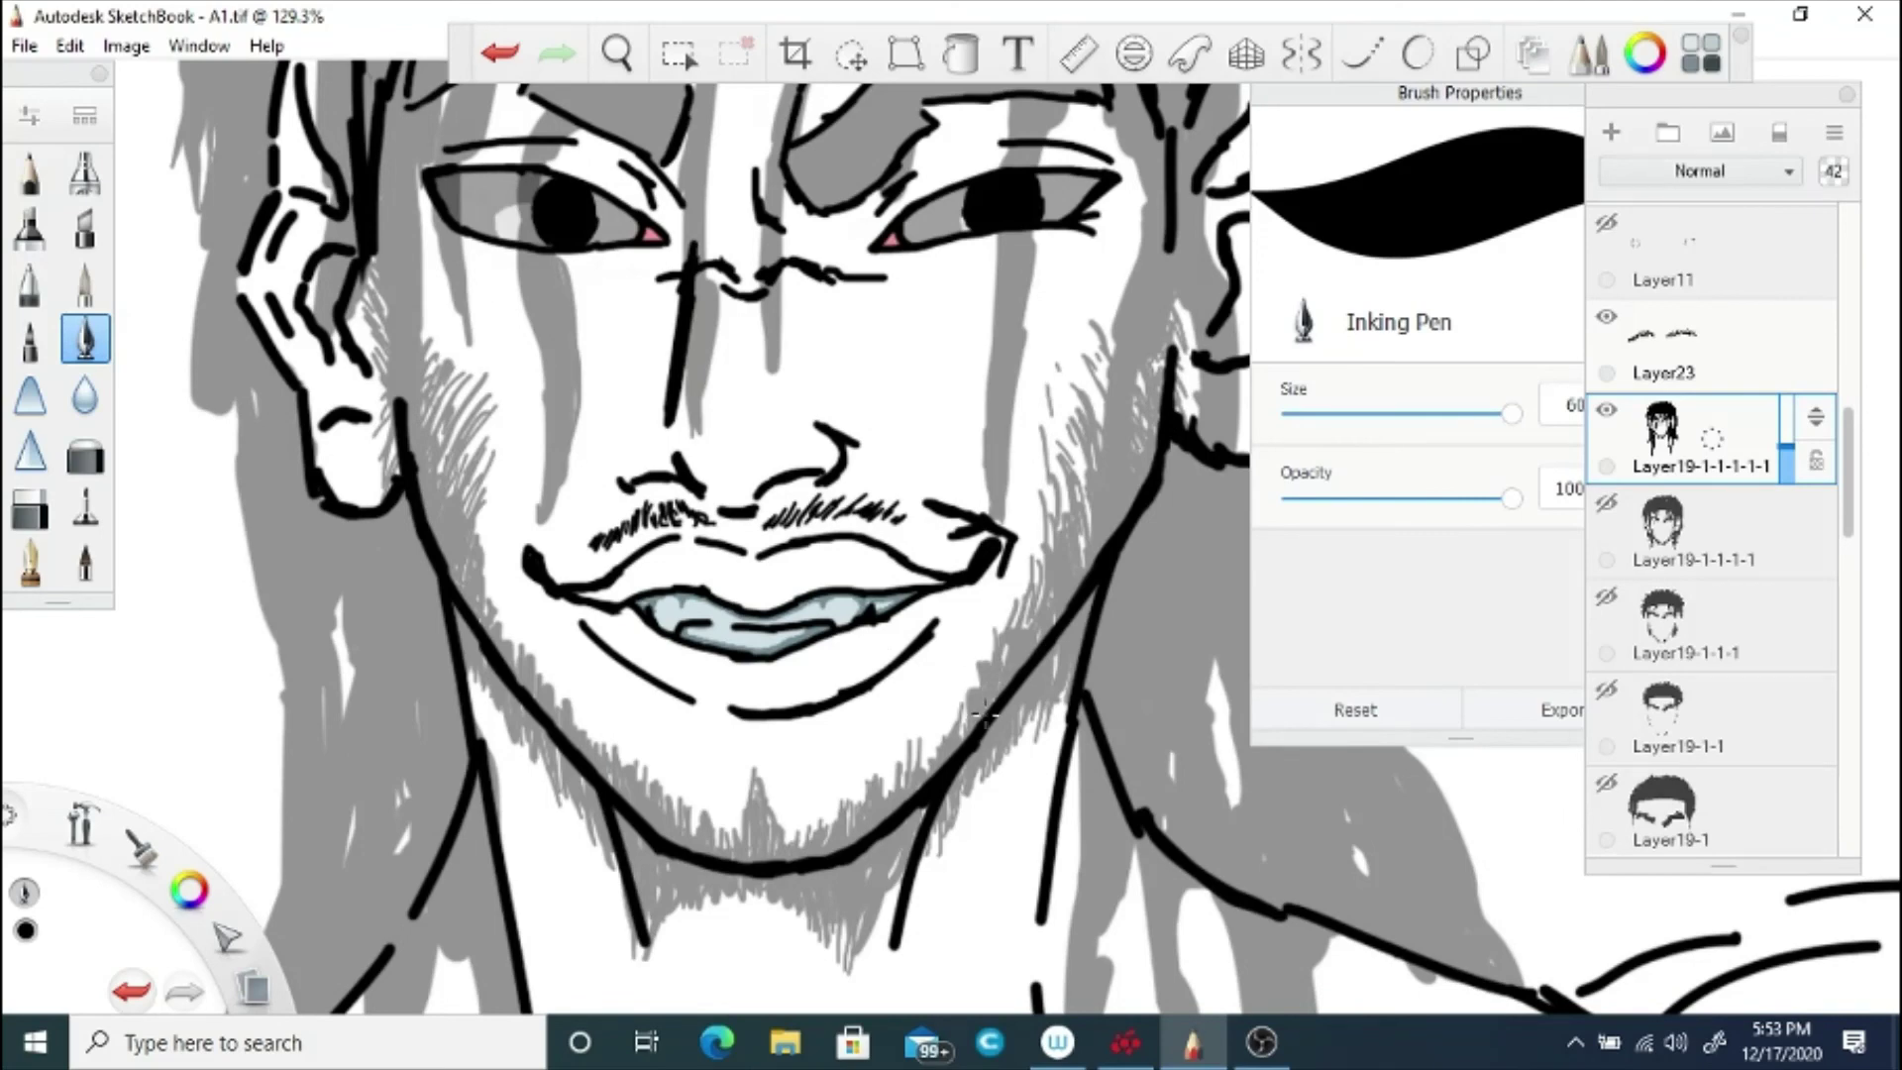
pyautogui.press('space')
pyautogui.moveTo(778, 338); pyautogui.dragTo(781, 455)
pyautogui.click(501, 54)
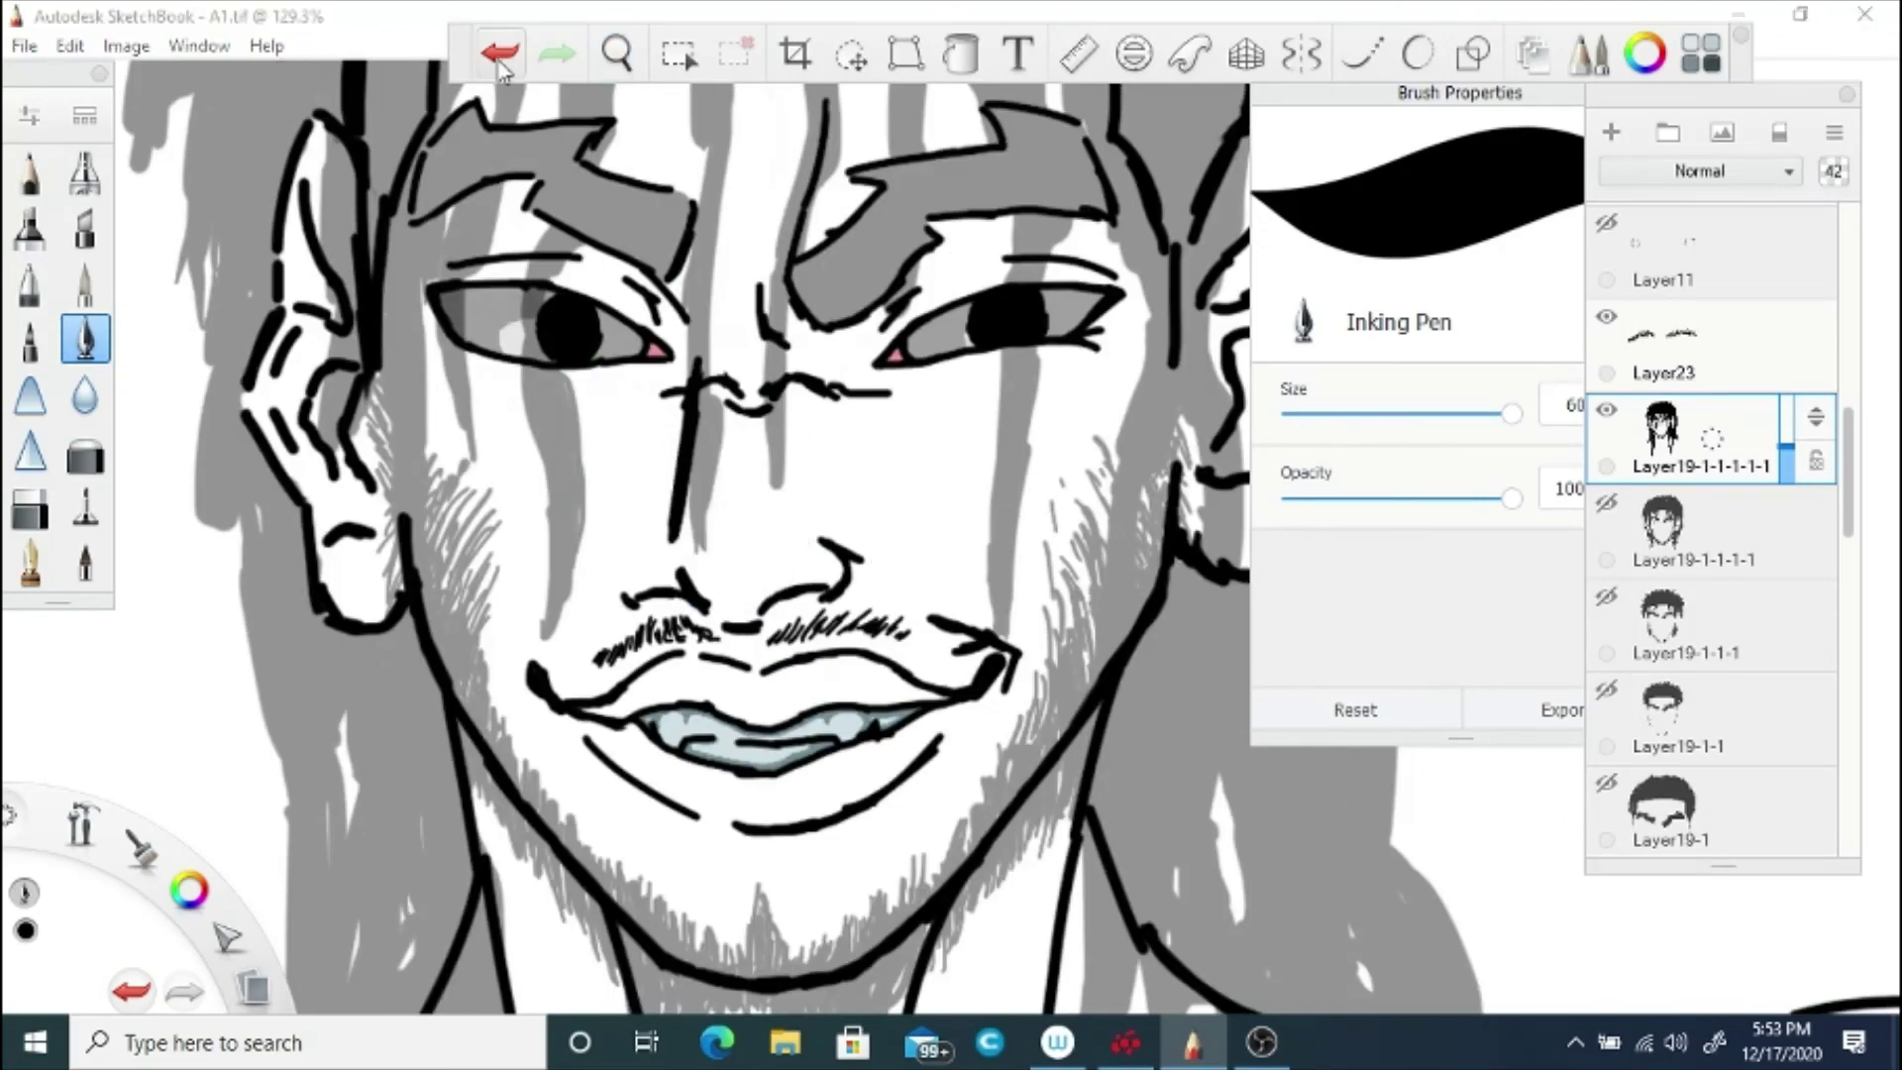
pyautogui.moveTo(475, 555); pyautogui.dragTo(494, 510)
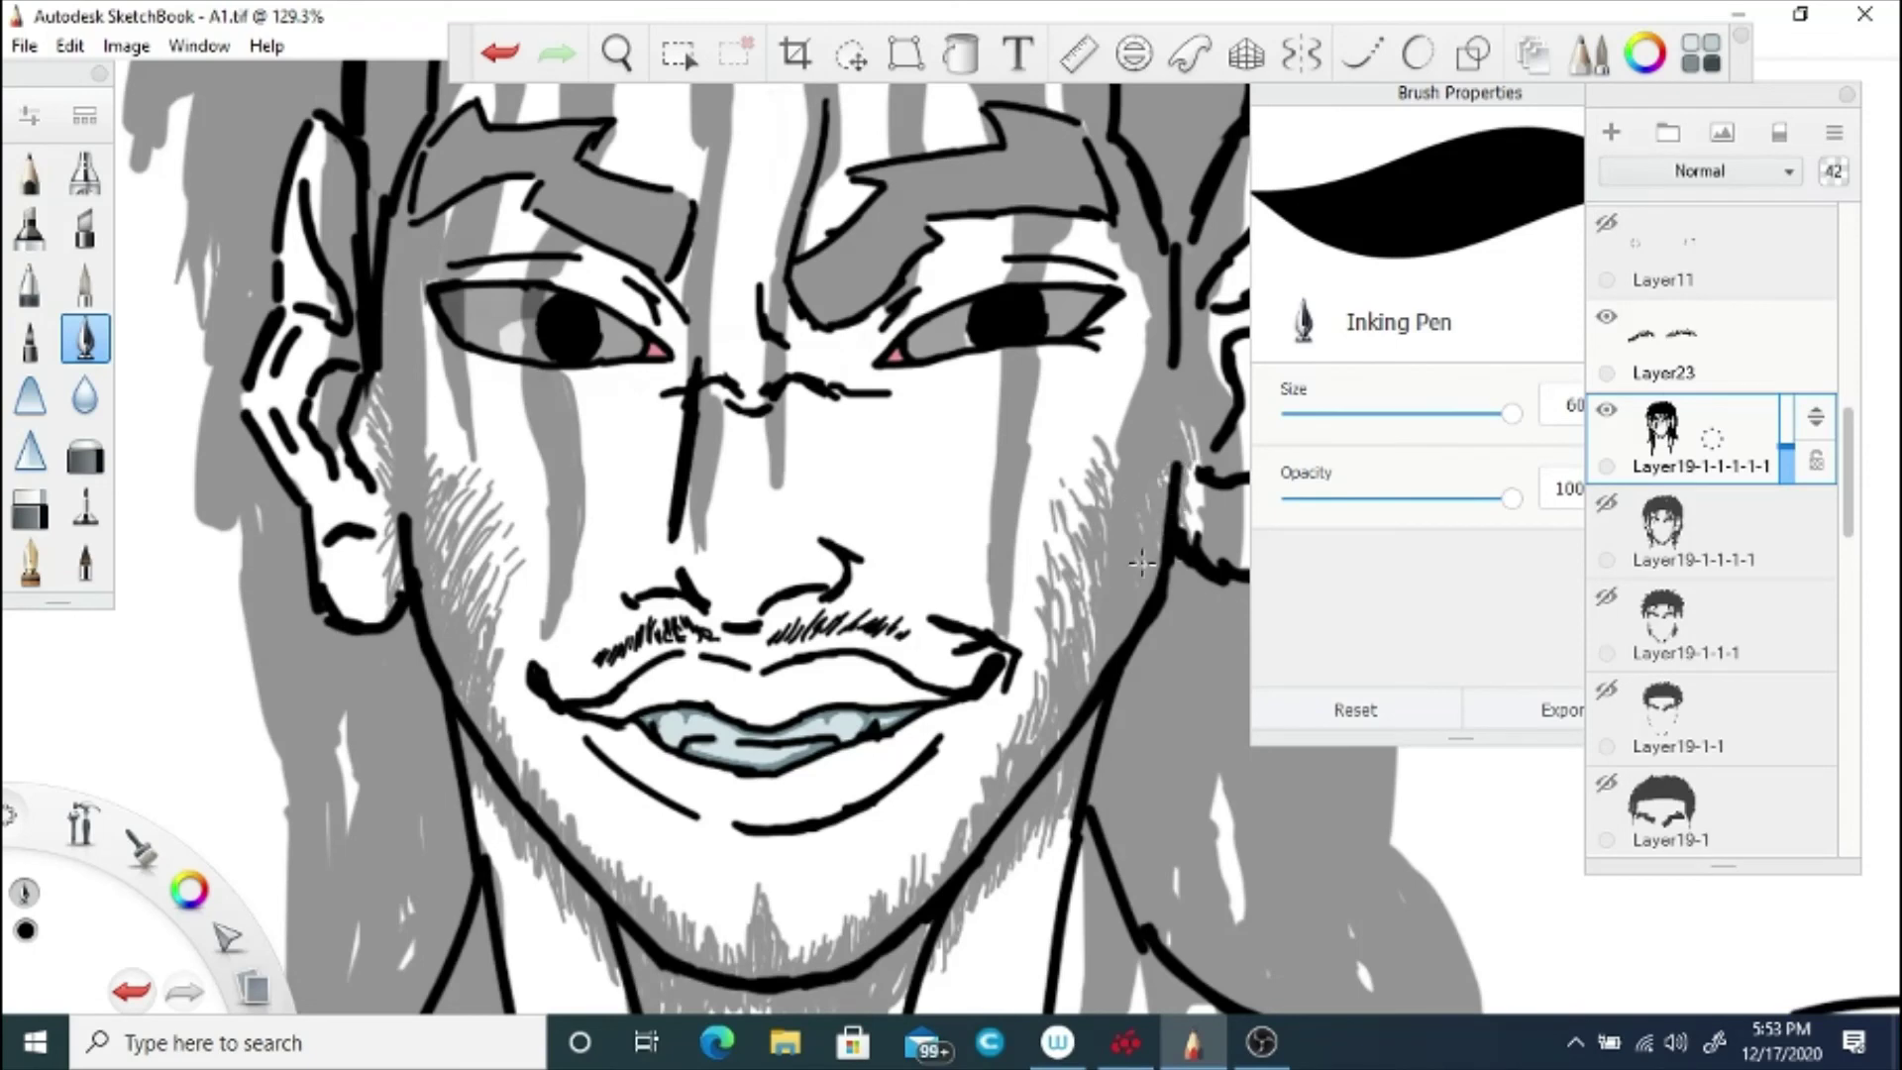
pyautogui.moveTo(390, 640); pyautogui.dragTo(387, 428)
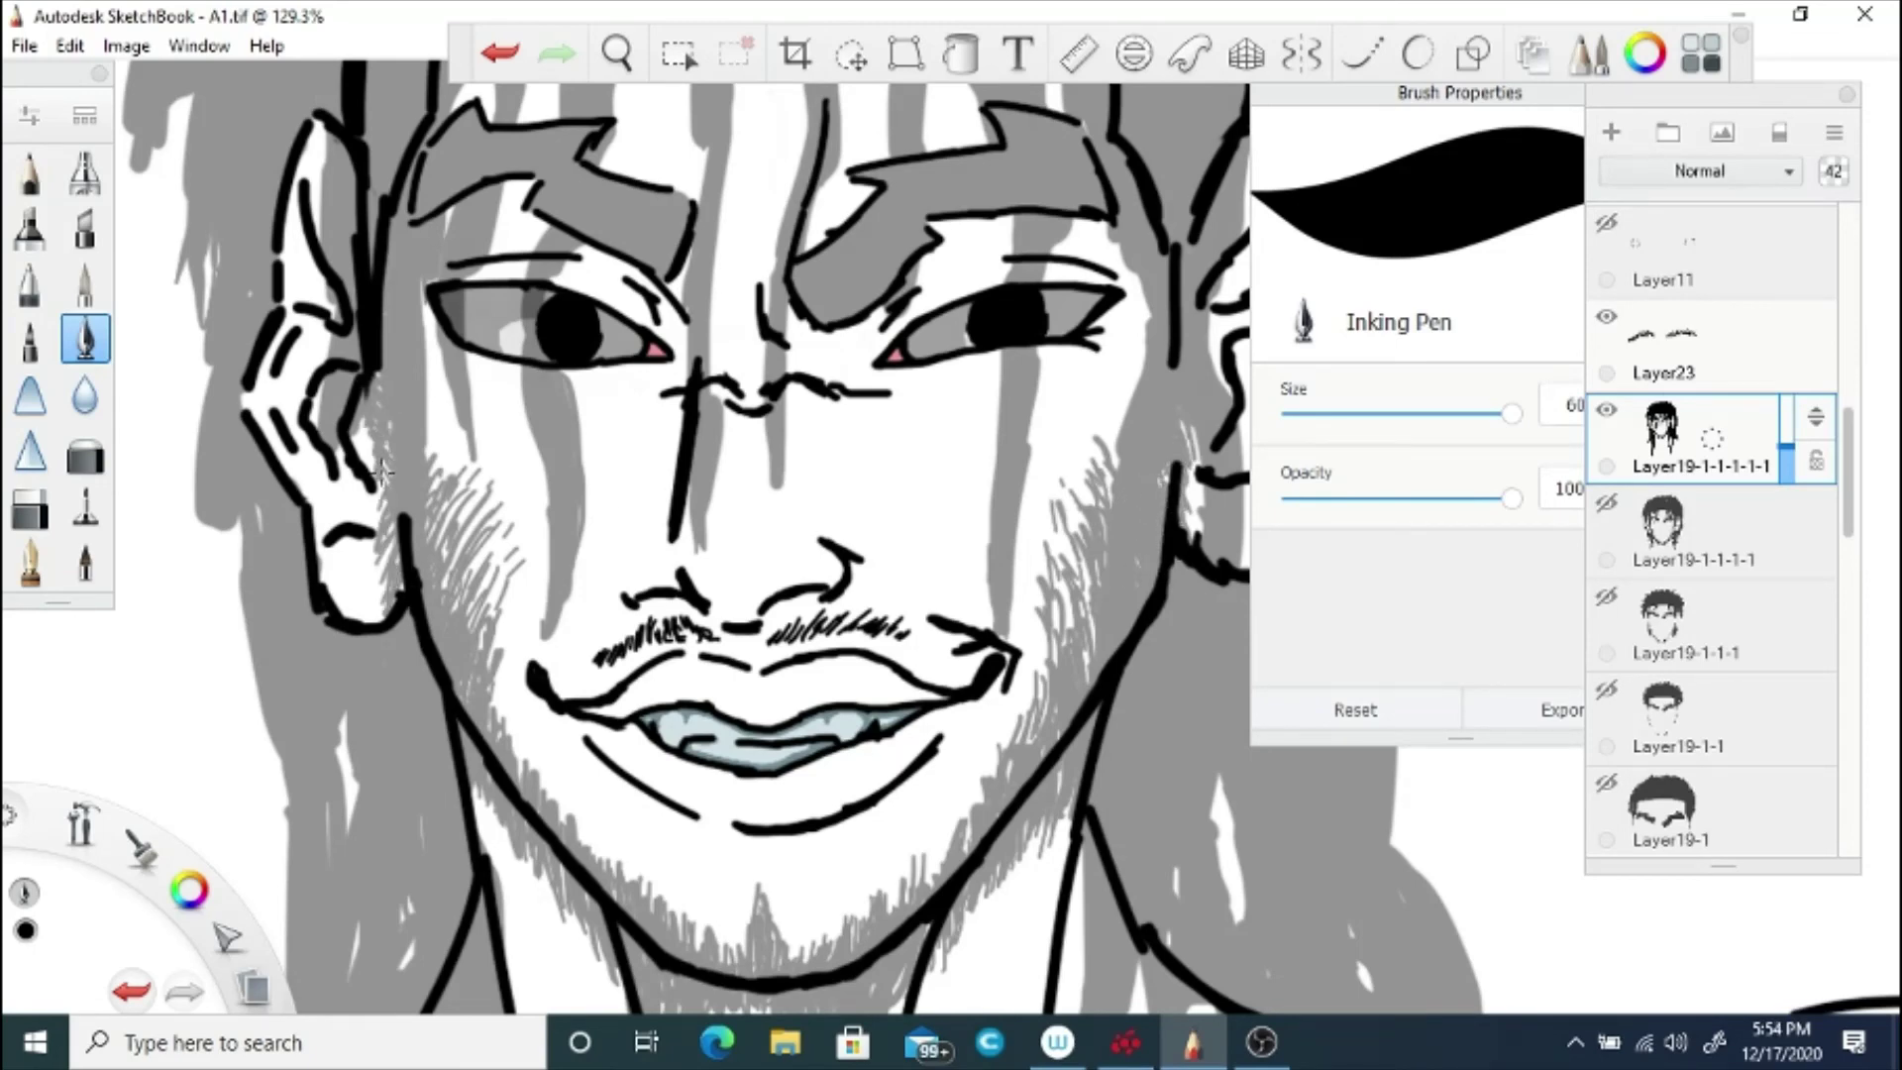
# Step: Set the hair copy's opacity to 100% and duplicate the mustache layer, Layer23
pyautogui.press('space')
pyautogui.moveTo(645, 234)
pyautogui.mouseDown()
pyautogui.moveTo(806, 679)
pyautogui.moveTo(615, 607)
pyautogui.moveTo(505, 535)
pyautogui.mouseUp()
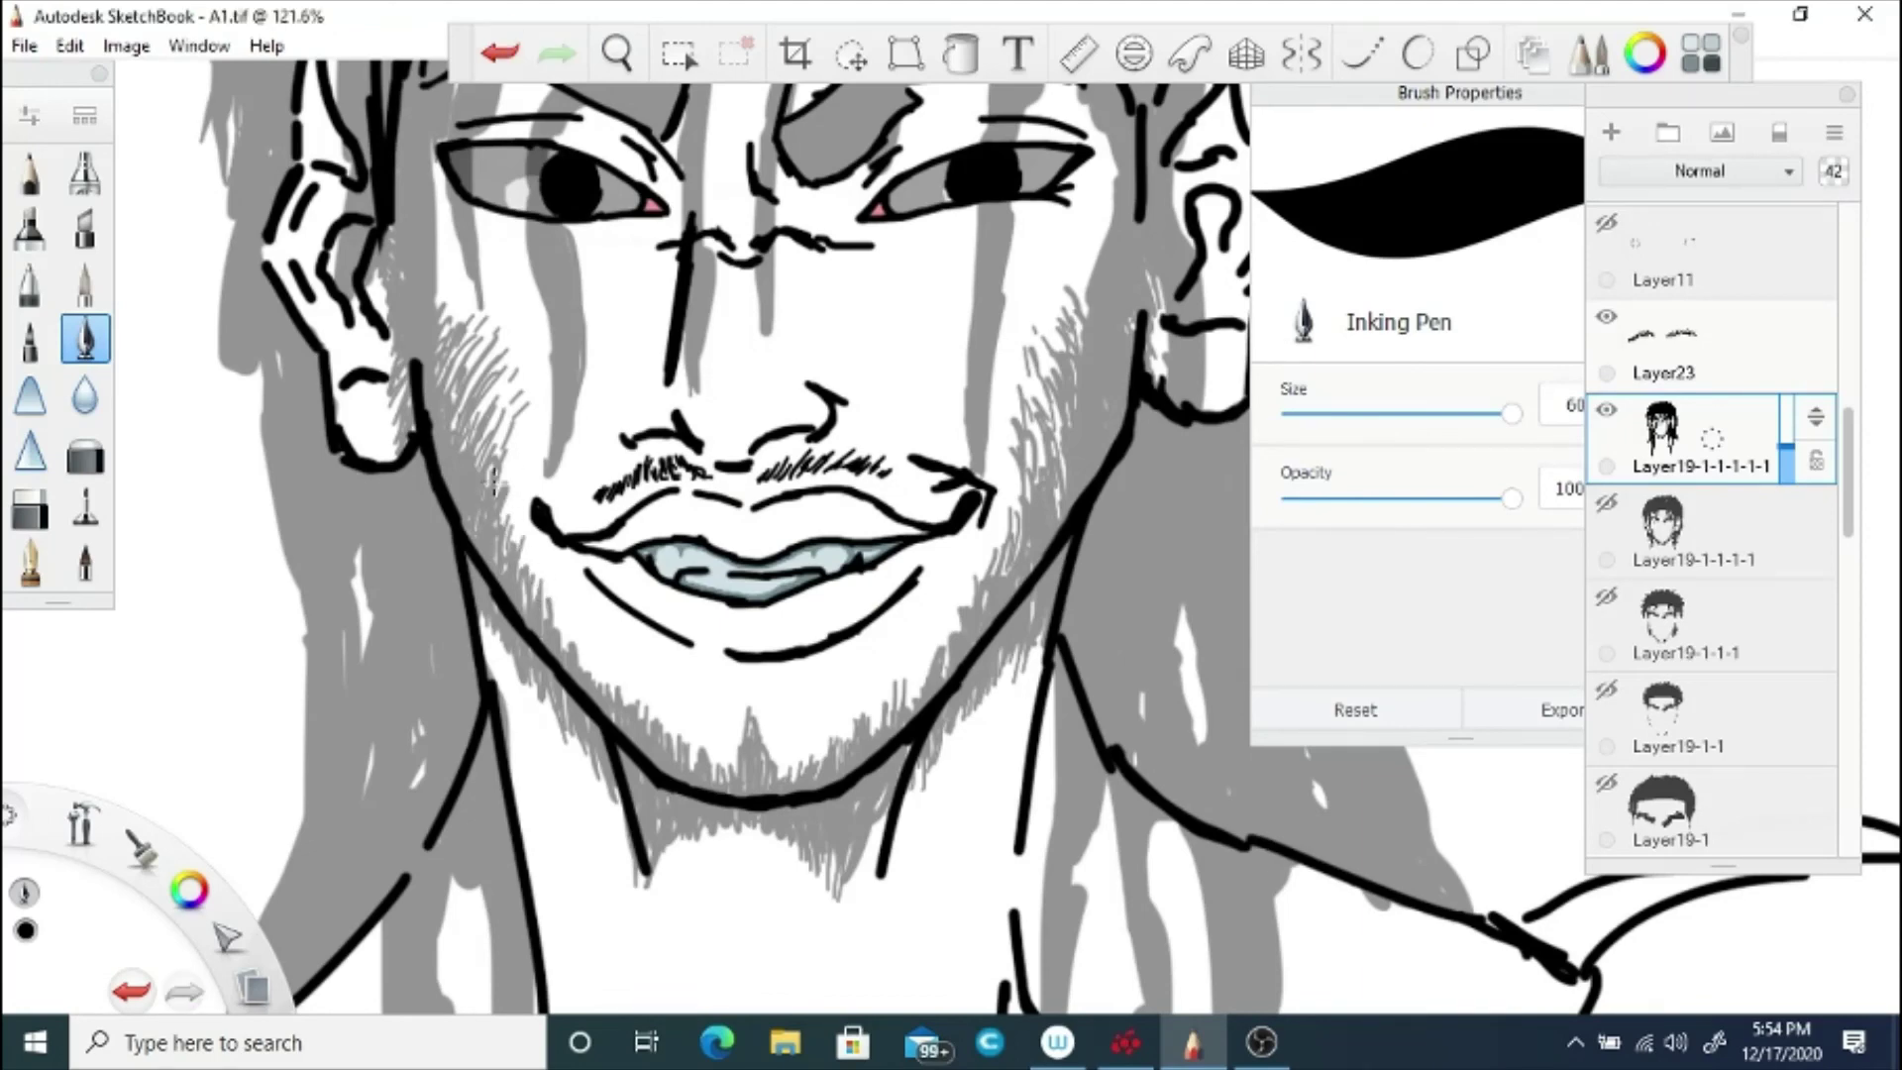
pyautogui.moveTo(1786, 450); pyautogui.dragTo(1785, 394)
pyautogui.press('space')
pyautogui.moveTo(665, 634); pyautogui.dragTo(917, 640)
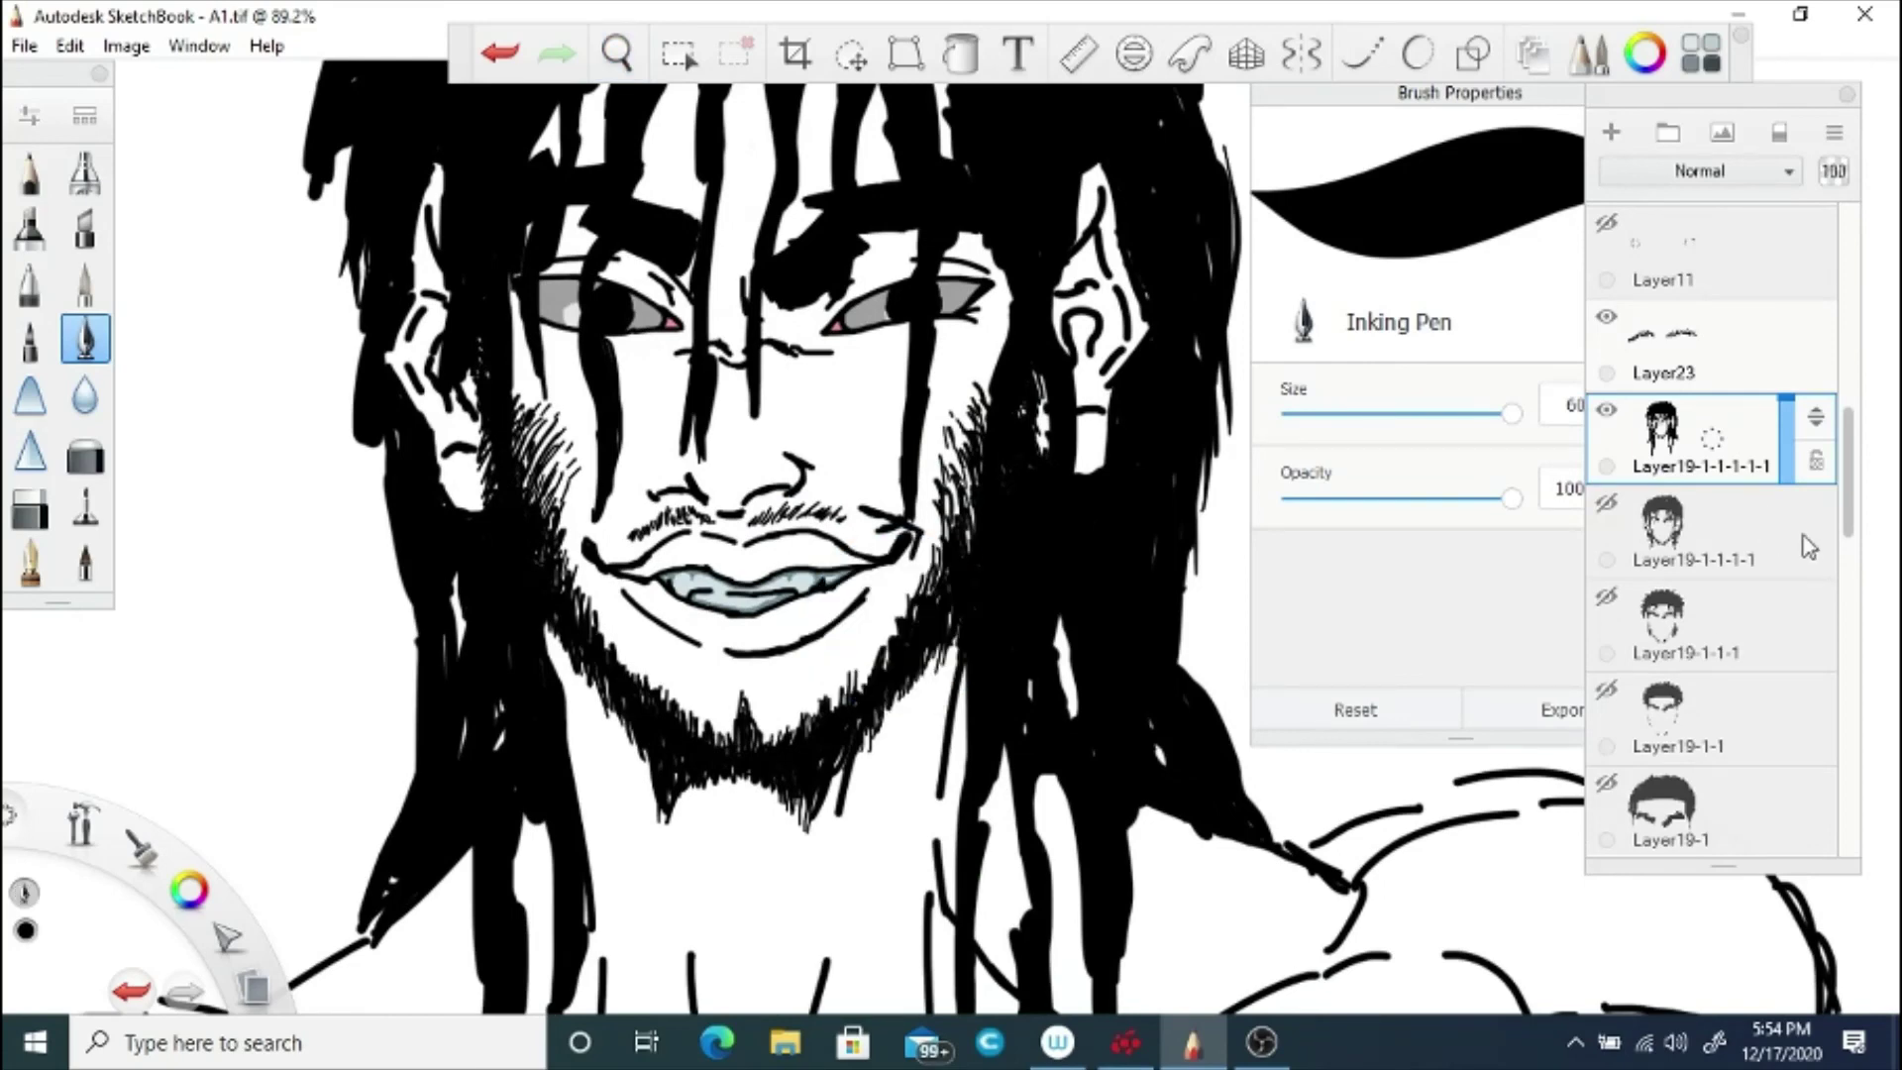
pyautogui.moveTo(1848, 510); pyautogui.dragTo(1848, 453)
pyautogui.click(1706, 626)
pyautogui.moveTo(1705, 626); pyautogui.dragTo(1659, 569)
# Step: Thicken both halves of the mustache on Layer23-1 with short slanted hairs above the upper lip
pyautogui.press('space')
pyautogui.moveTo(735, 647); pyautogui.dragTo(903, 615)
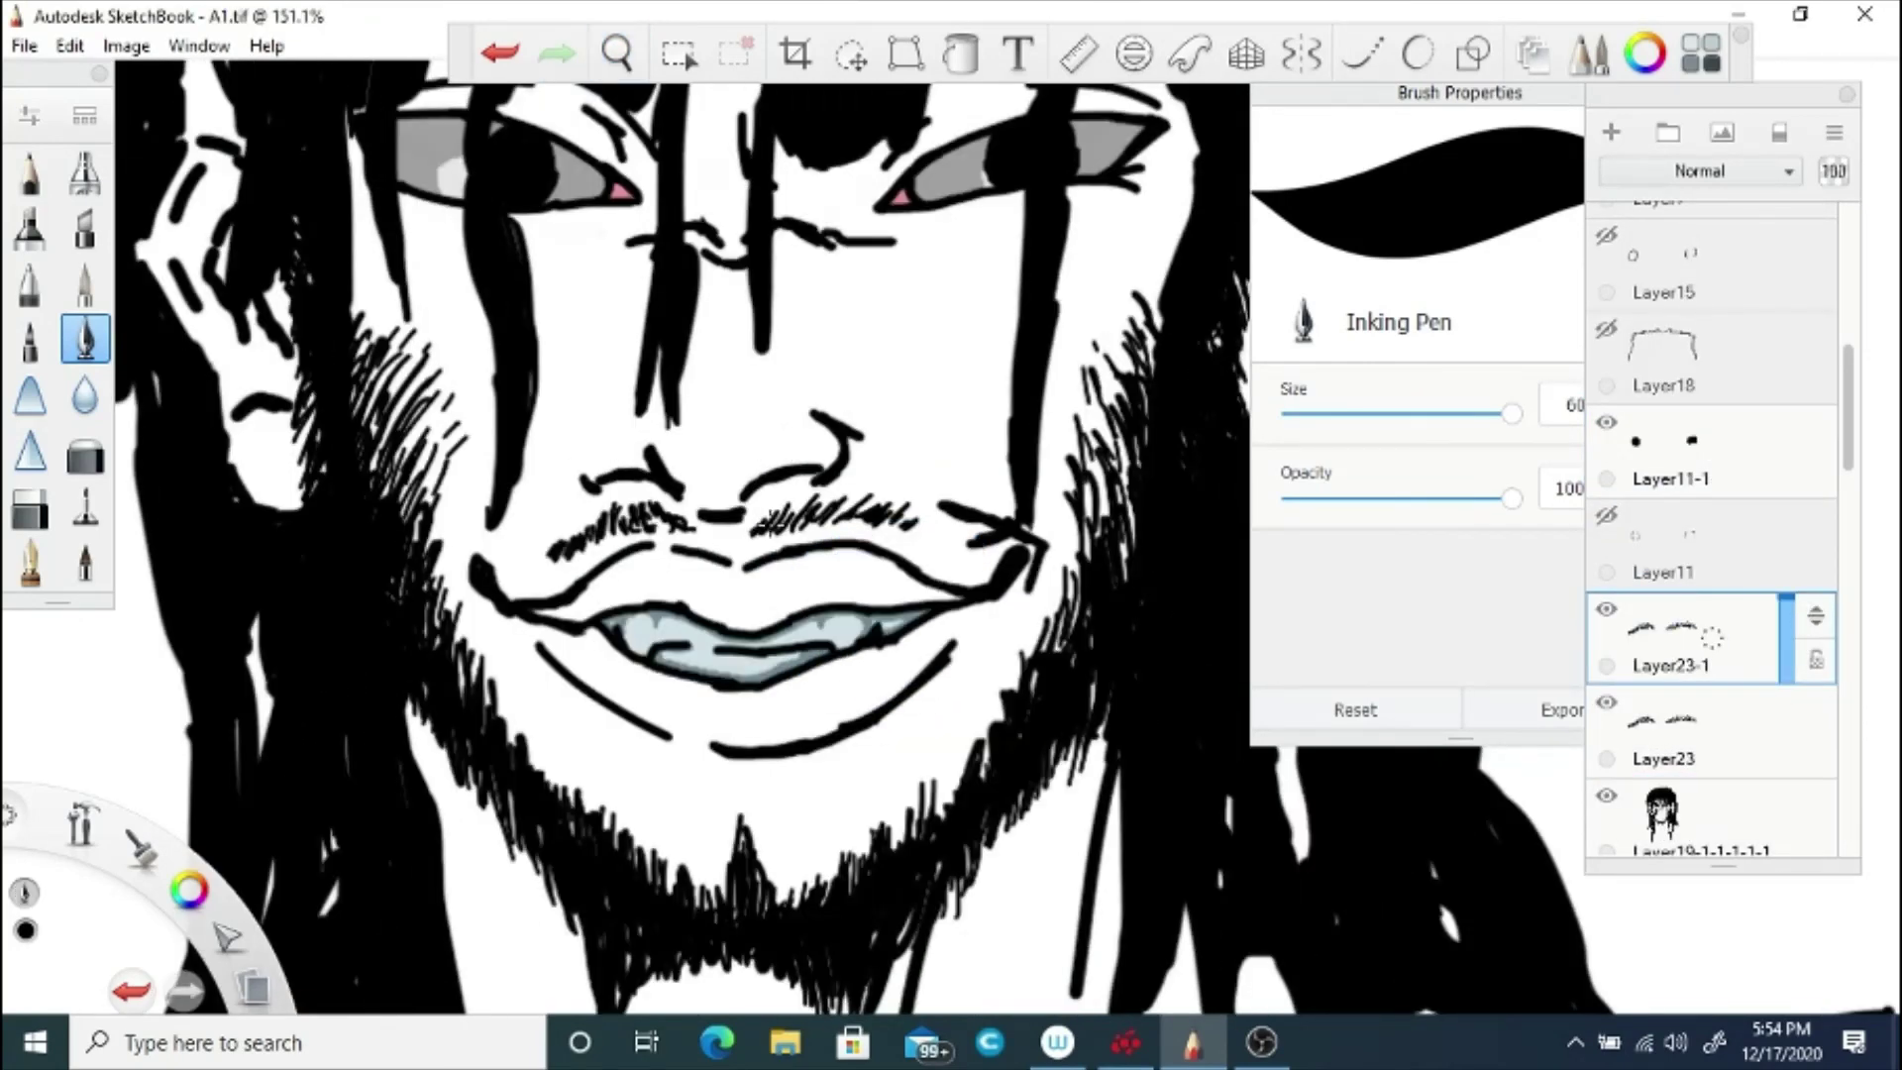
pyautogui.moveTo(810, 533); pyautogui.dragTo(863, 481)
pyautogui.moveTo(844, 527); pyautogui.dragTo(878, 484)
pyautogui.moveTo(783, 552); pyautogui.dragTo(809, 527)
pyautogui.moveTo(807, 551)
pyautogui.mouseDown()
pyautogui.moveTo(900, 480)
pyautogui.moveTo(935, 498)
pyautogui.mouseUp()
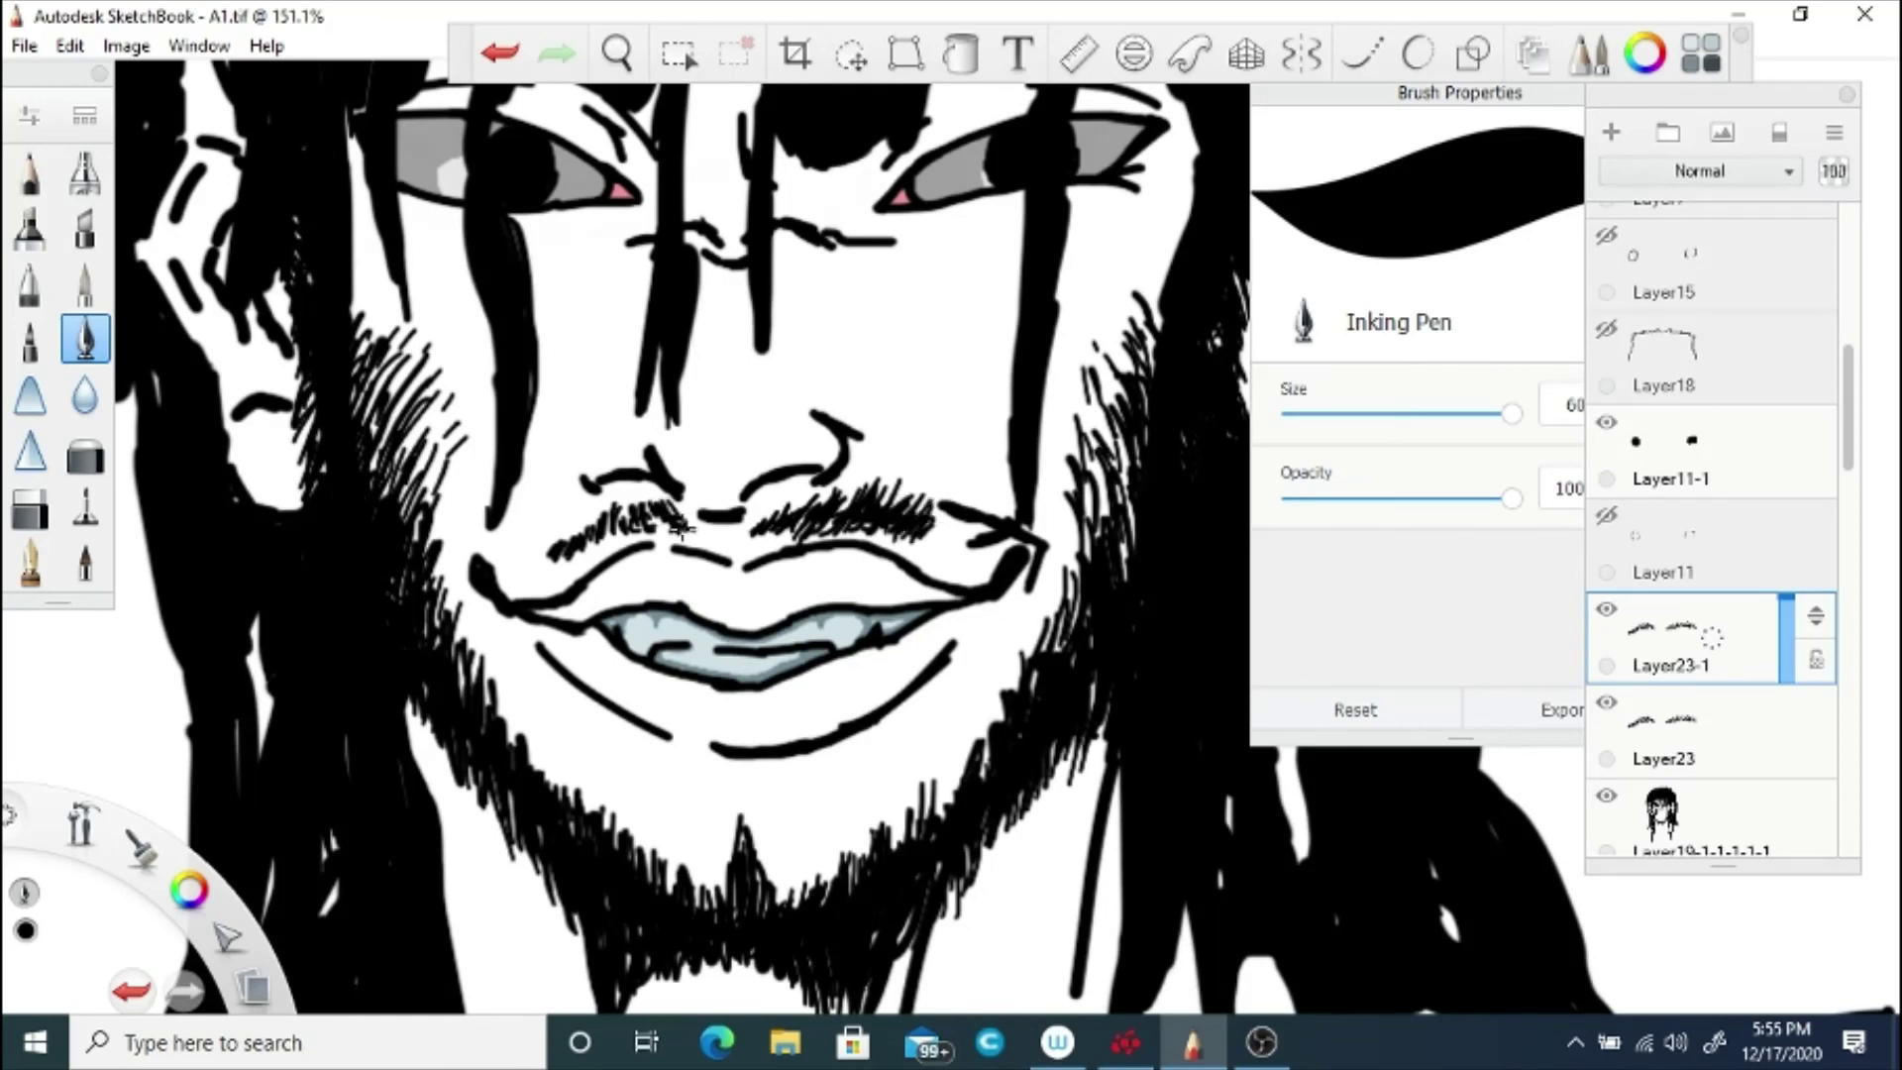
pyautogui.moveTo(602, 547); pyautogui.dragTo(632, 488)
pyautogui.moveTo(594, 550)
pyautogui.mouseDown()
pyautogui.moveTo(555, 508)
pyautogui.moveTo(605, 496)
pyautogui.mouseUp()
pyautogui.moveTo(557, 555); pyautogui.dragTo(590, 510)
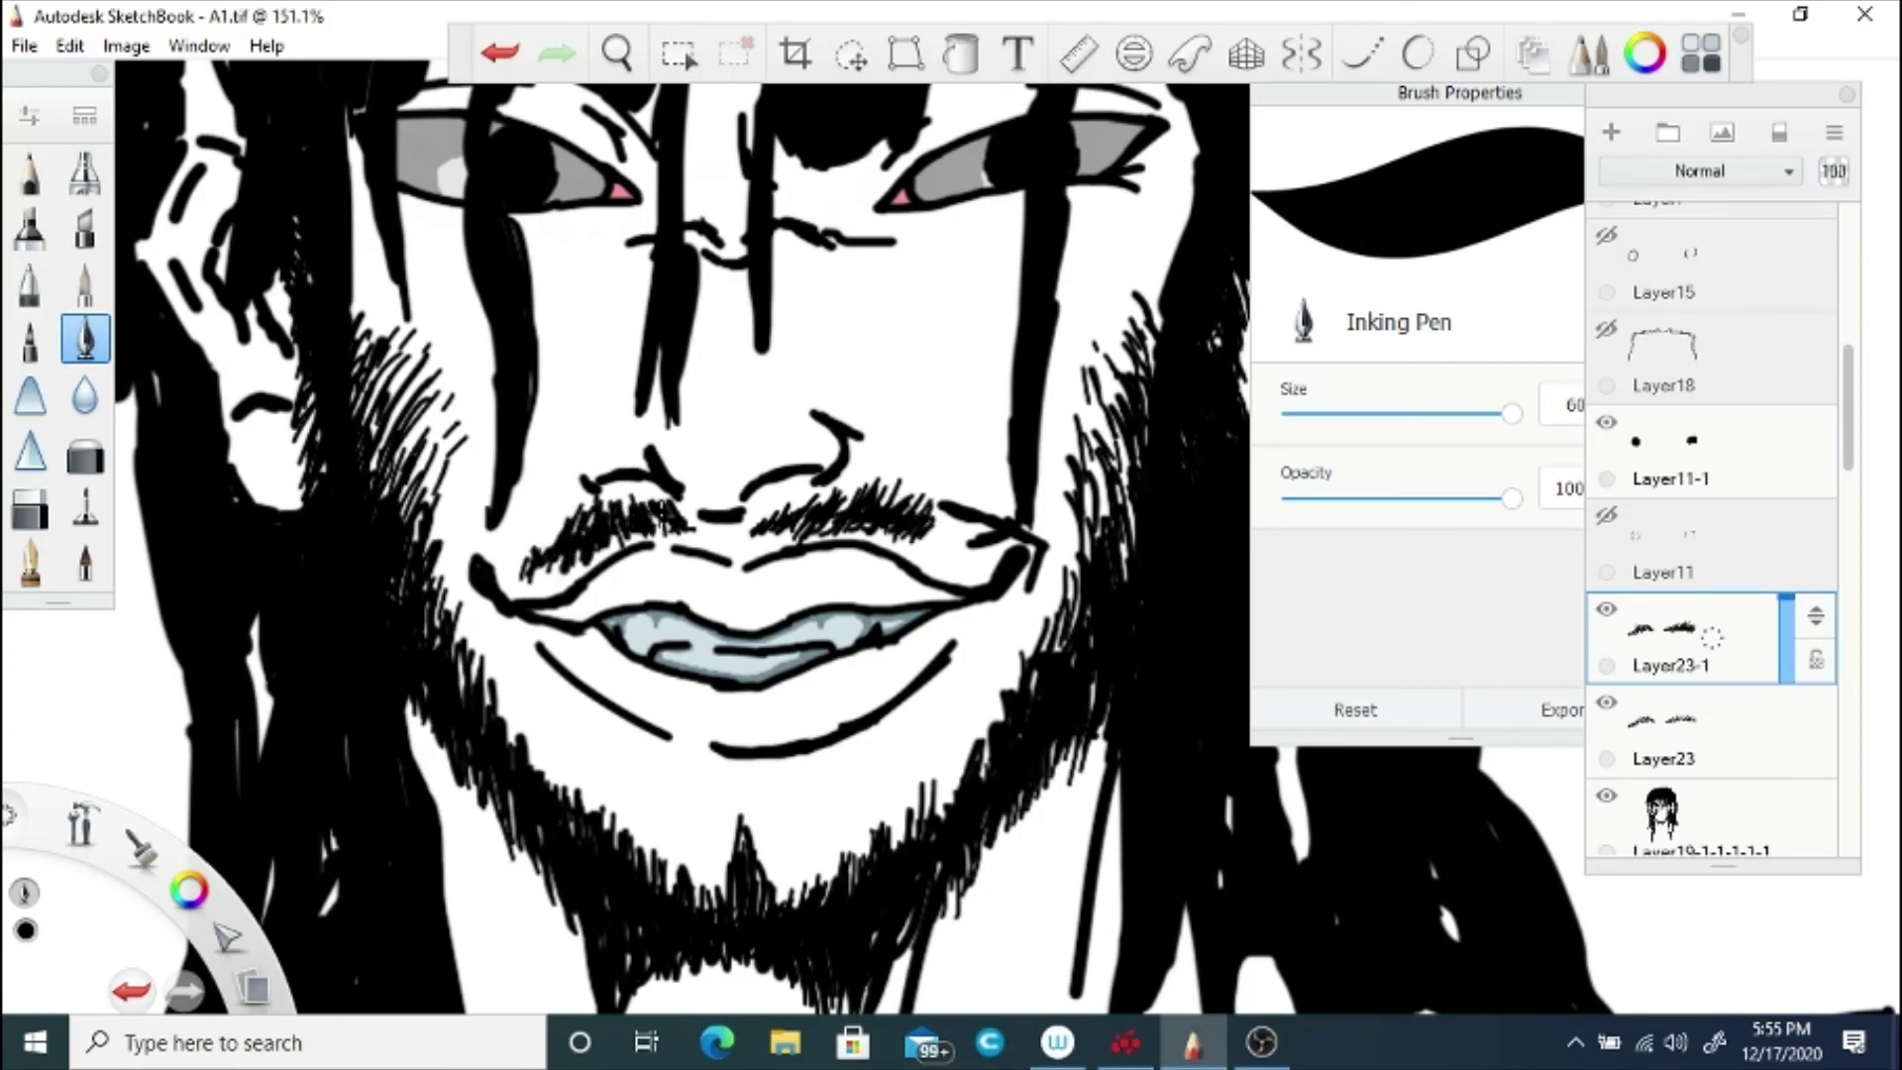
# Step: Fill in the mustache beneath the nose and lengthen its ends toward both corners of the mouth
pyautogui.moveTo(772, 542); pyautogui.dragTo(827, 474)
pyautogui.moveTo(801, 514); pyautogui.dragTo(850, 483)
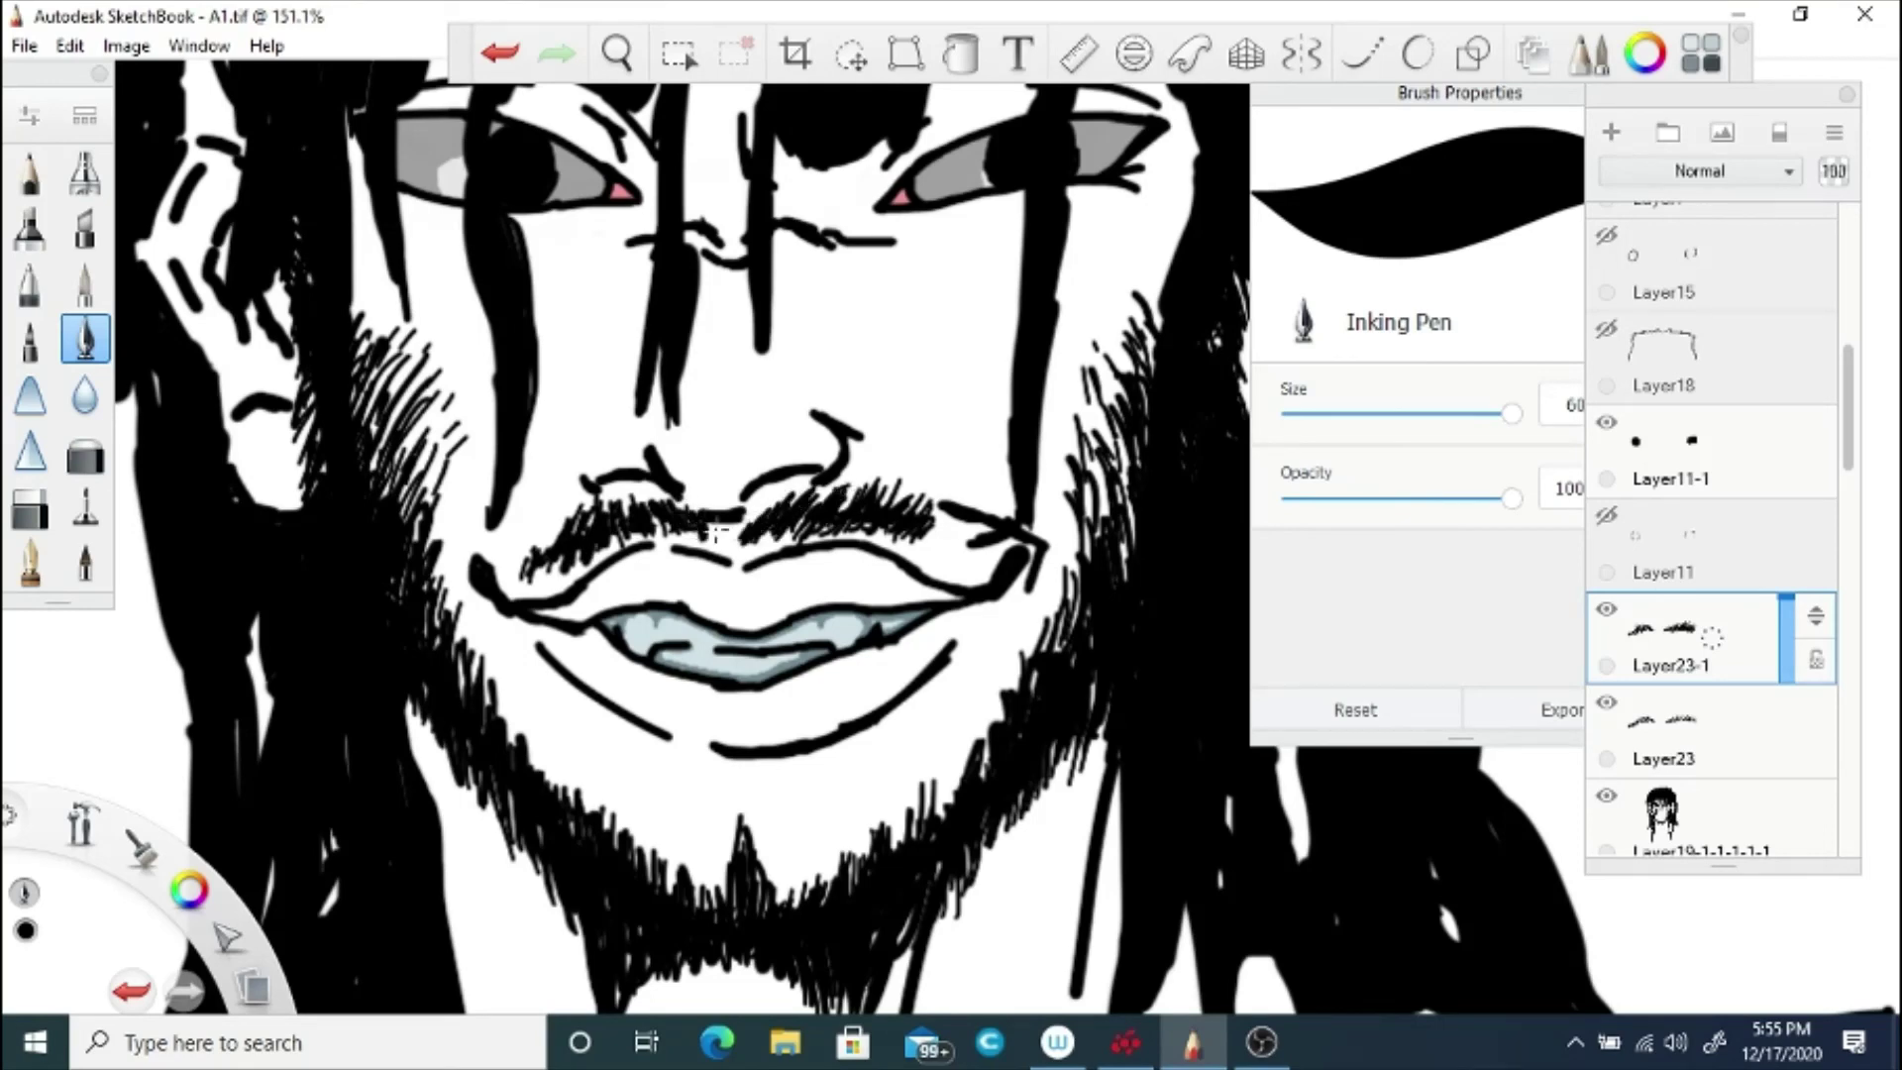
pyautogui.moveTo(943, 524)
pyautogui.mouseDown()
pyautogui.moveTo(953, 551)
pyautogui.moveTo(793, 694)
pyautogui.moveTo(823, 390)
pyautogui.moveTo(947, 826)
pyautogui.mouseUp()
pyautogui.press('space')
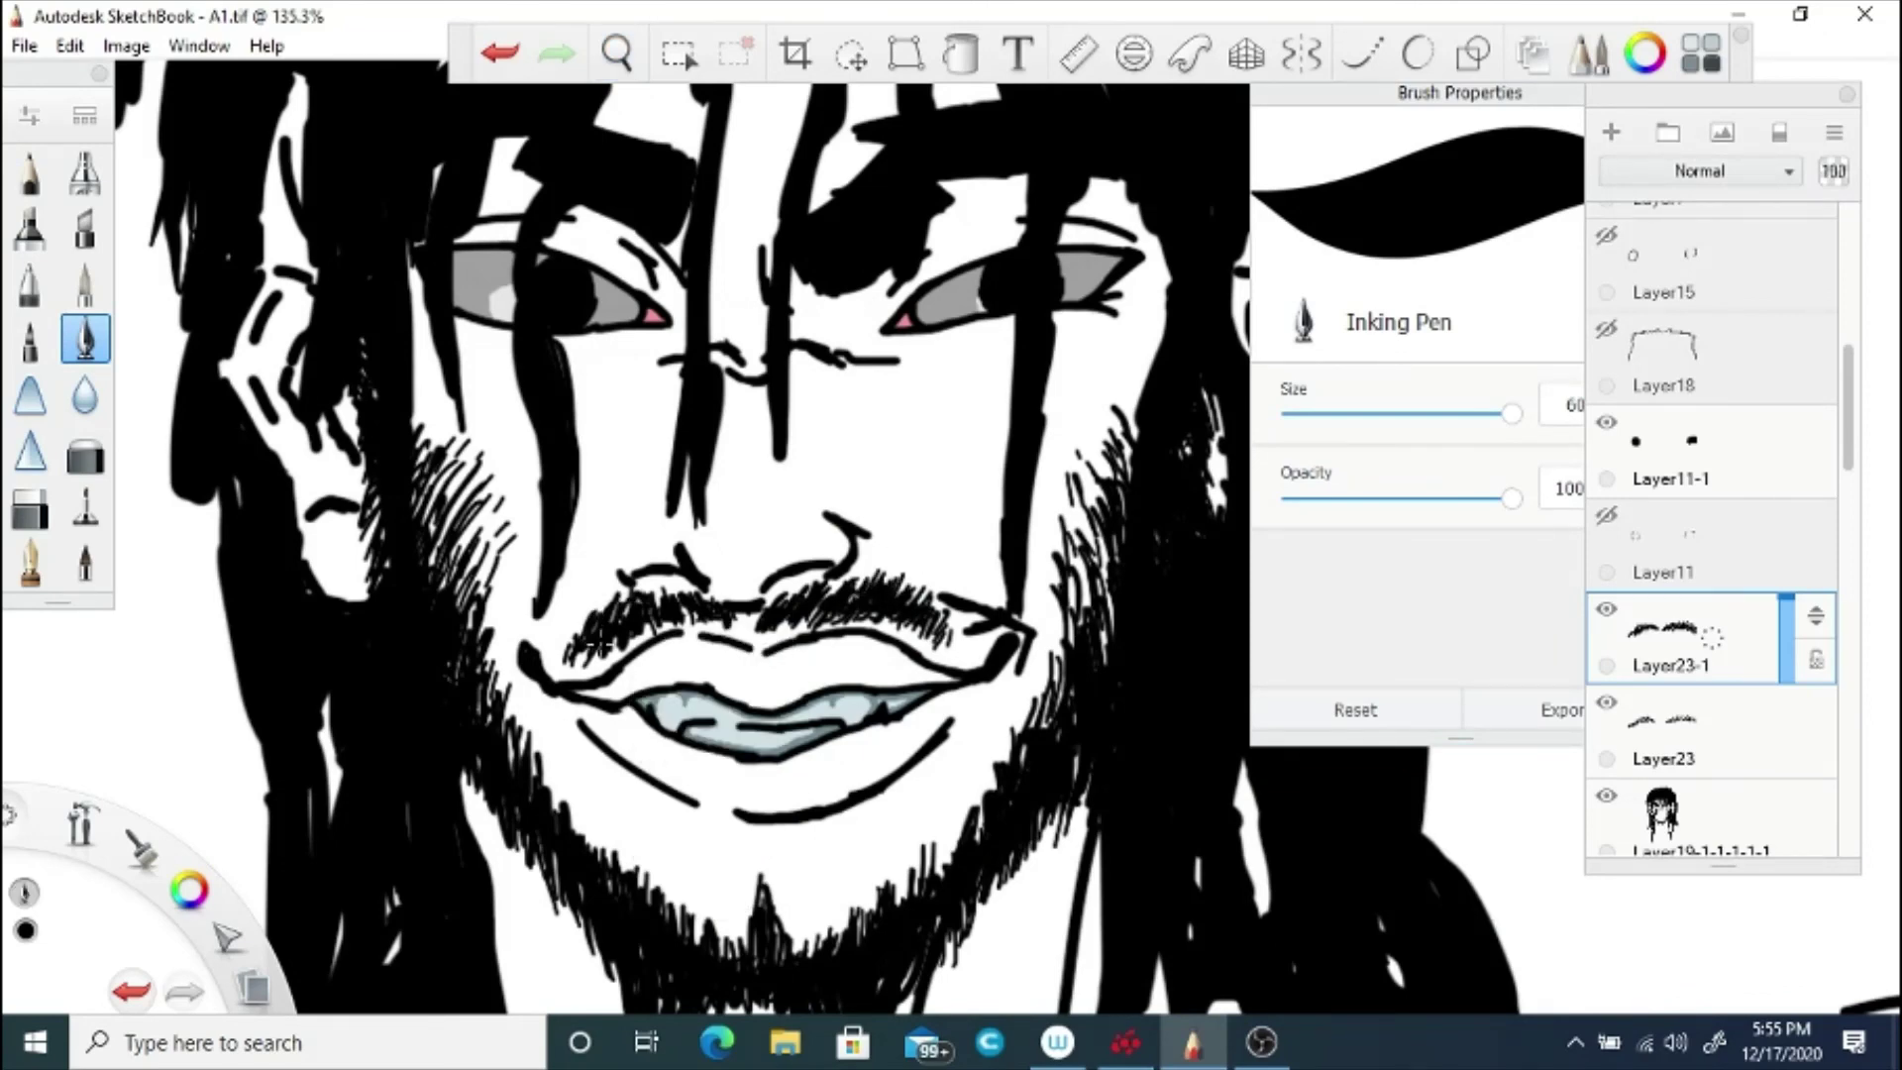
pyautogui.press('space')
pyautogui.moveTo(946, 639)
pyautogui.mouseDown()
pyautogui.moveTo(958, 661)
pyautogui.moveTo(711, 721)
pyautogui.moveTo(747, 728)
pyautogui.moveTo(884, 629)
pyautogui.moveTo(852, 746)
pyautogui.moveTo(789, 594)
pyautogui.moveTo(837, 530)
pyautogui.mouseUp()
pyautogui.click(30, 508)
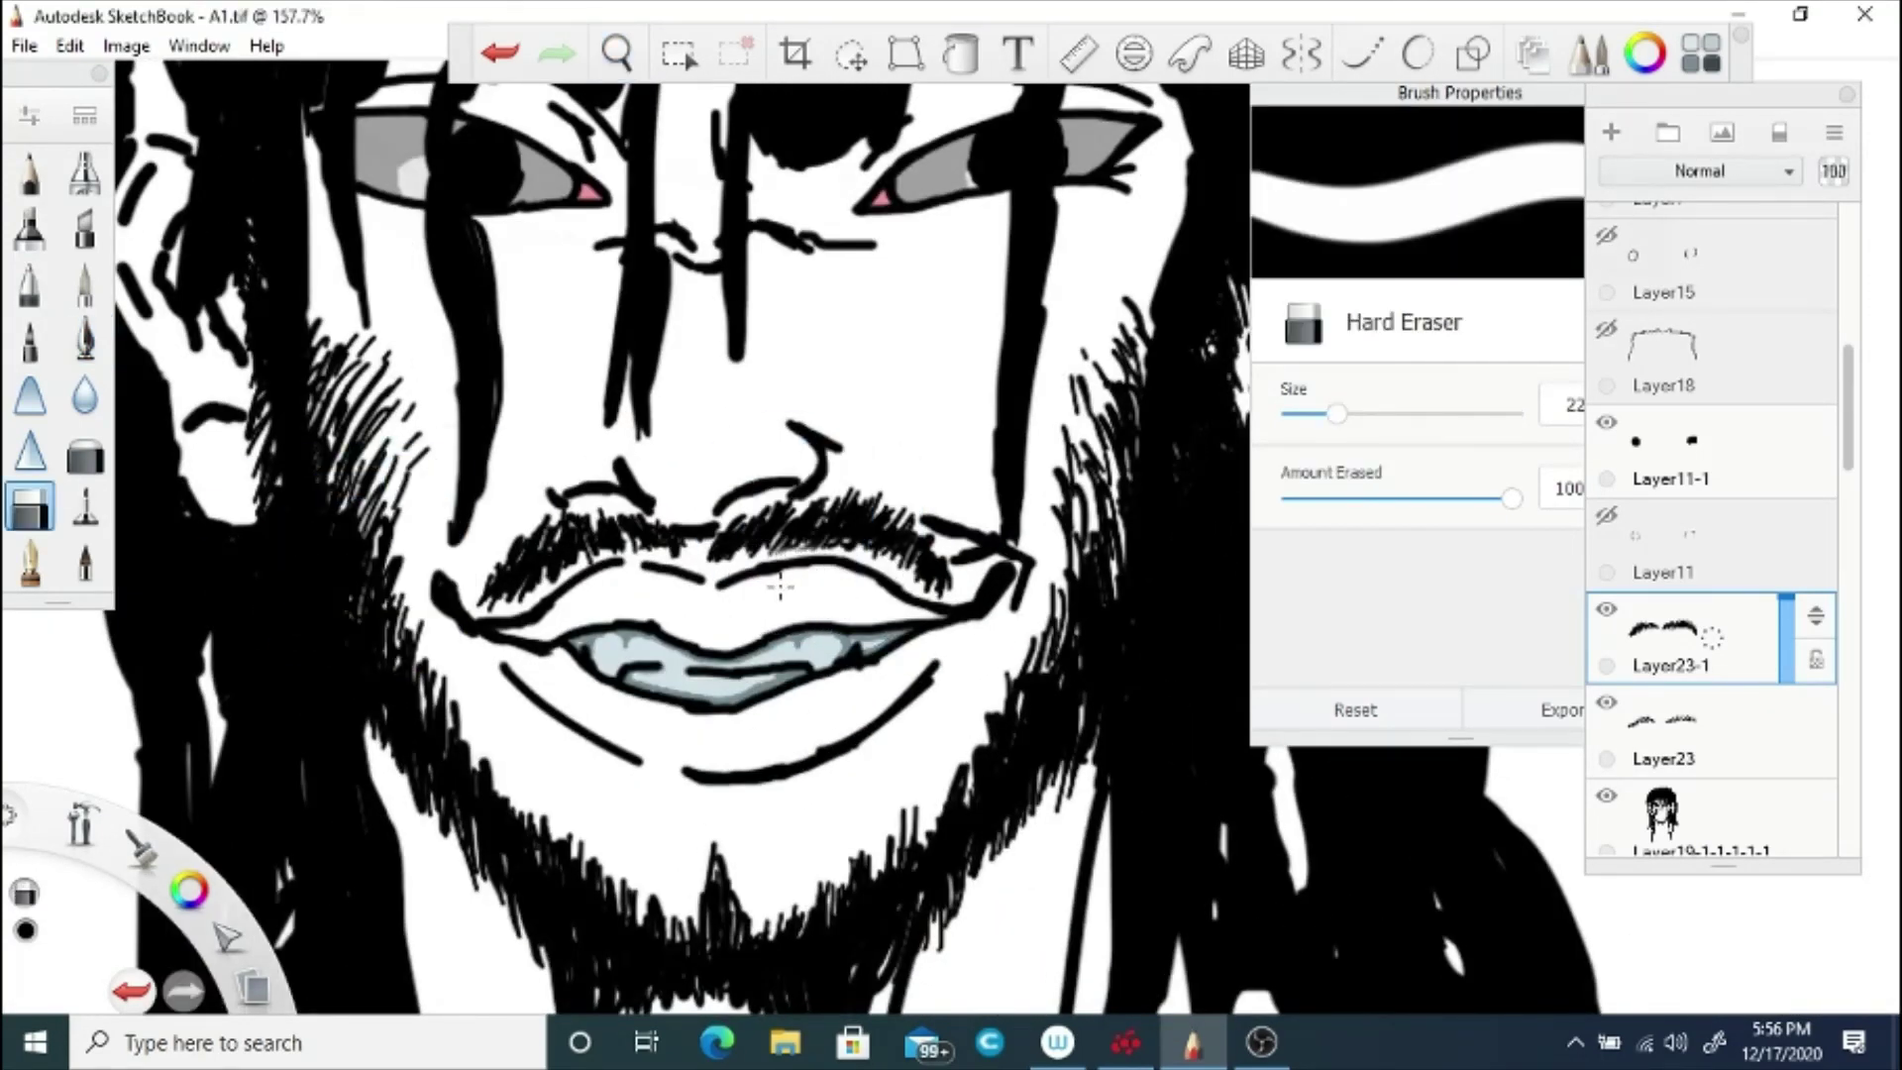
pyautogui.press('e')
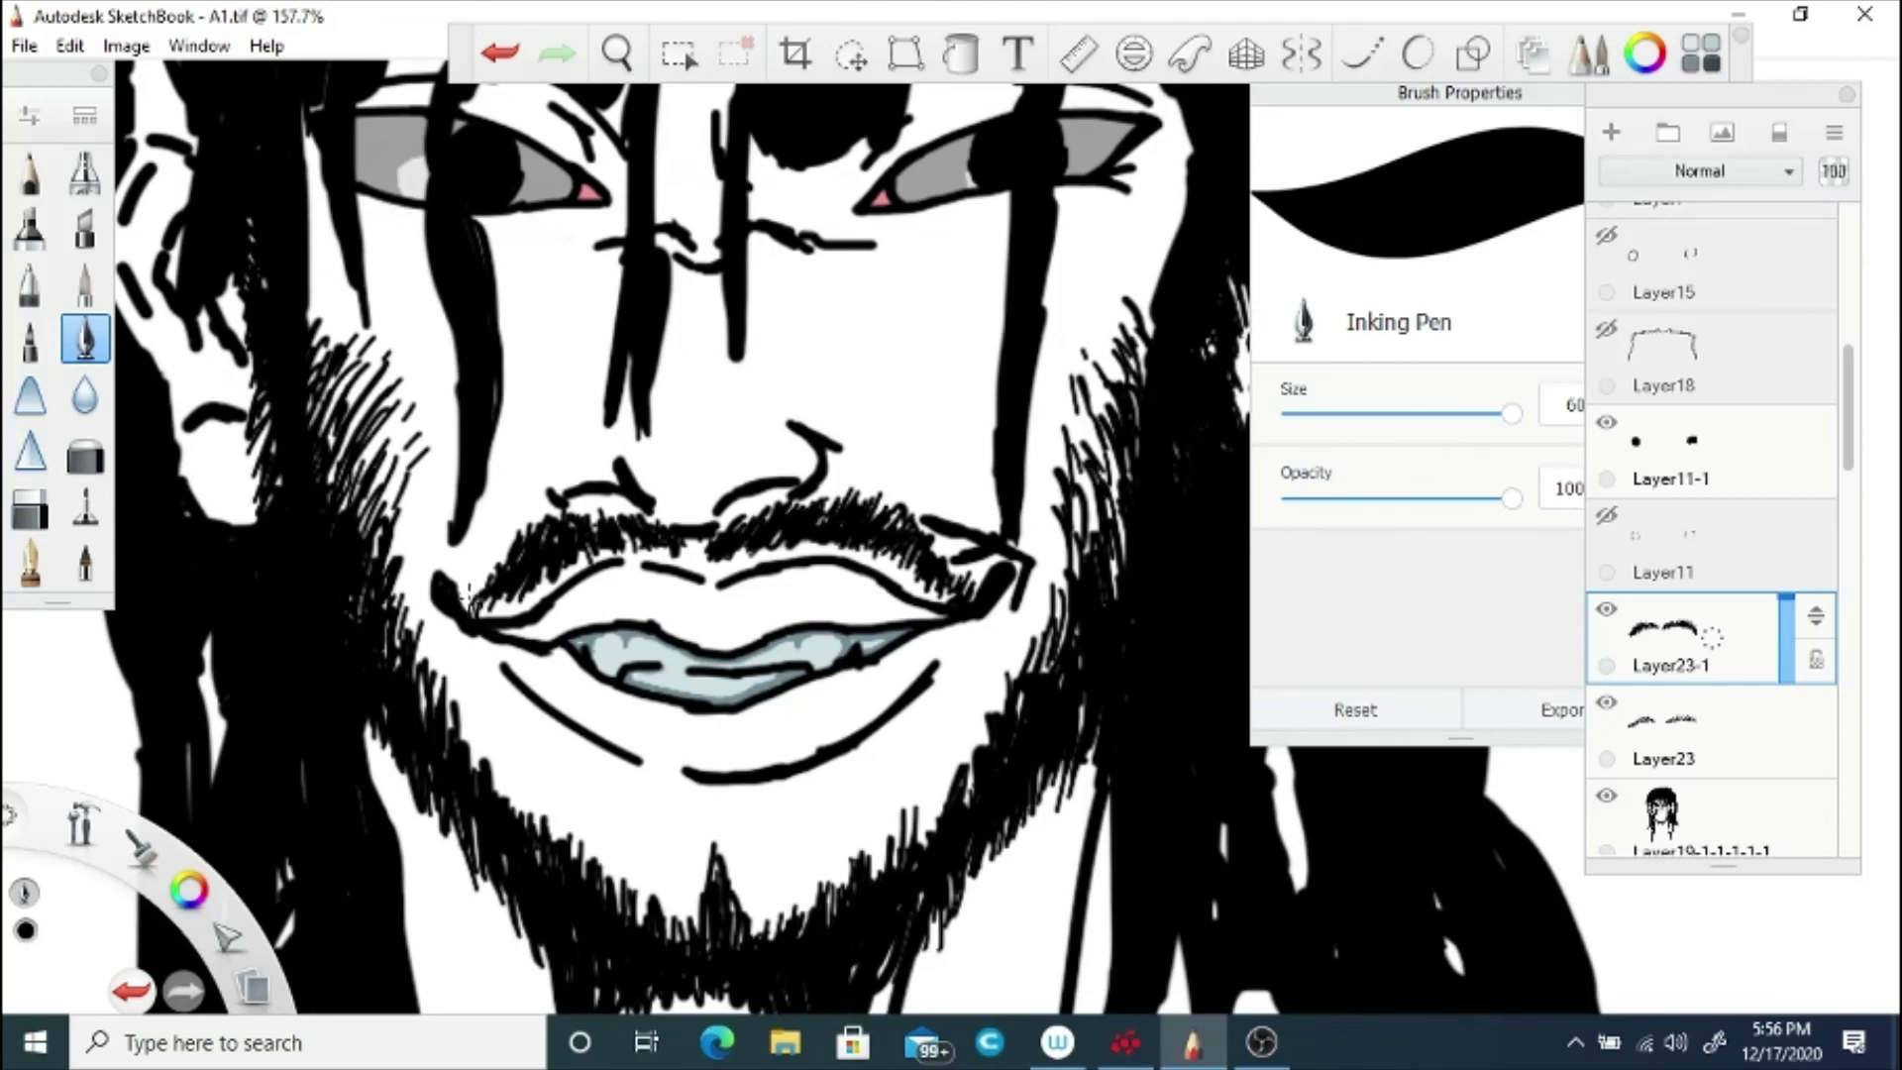
# Step: Add a new layer above Layer23-1 and draw an unbroken mustache between the nose and upper lip
pyautogui.press('space')
pyautogui.moveTo(696, 426); pyautogui.dragTo(614, 837)
pyautogui.moveTo(722, 806); pyautogui.dragTo(634, 891)
pyautogui.moveTo(694, 634); pyautogui.dragTo(911, 372)
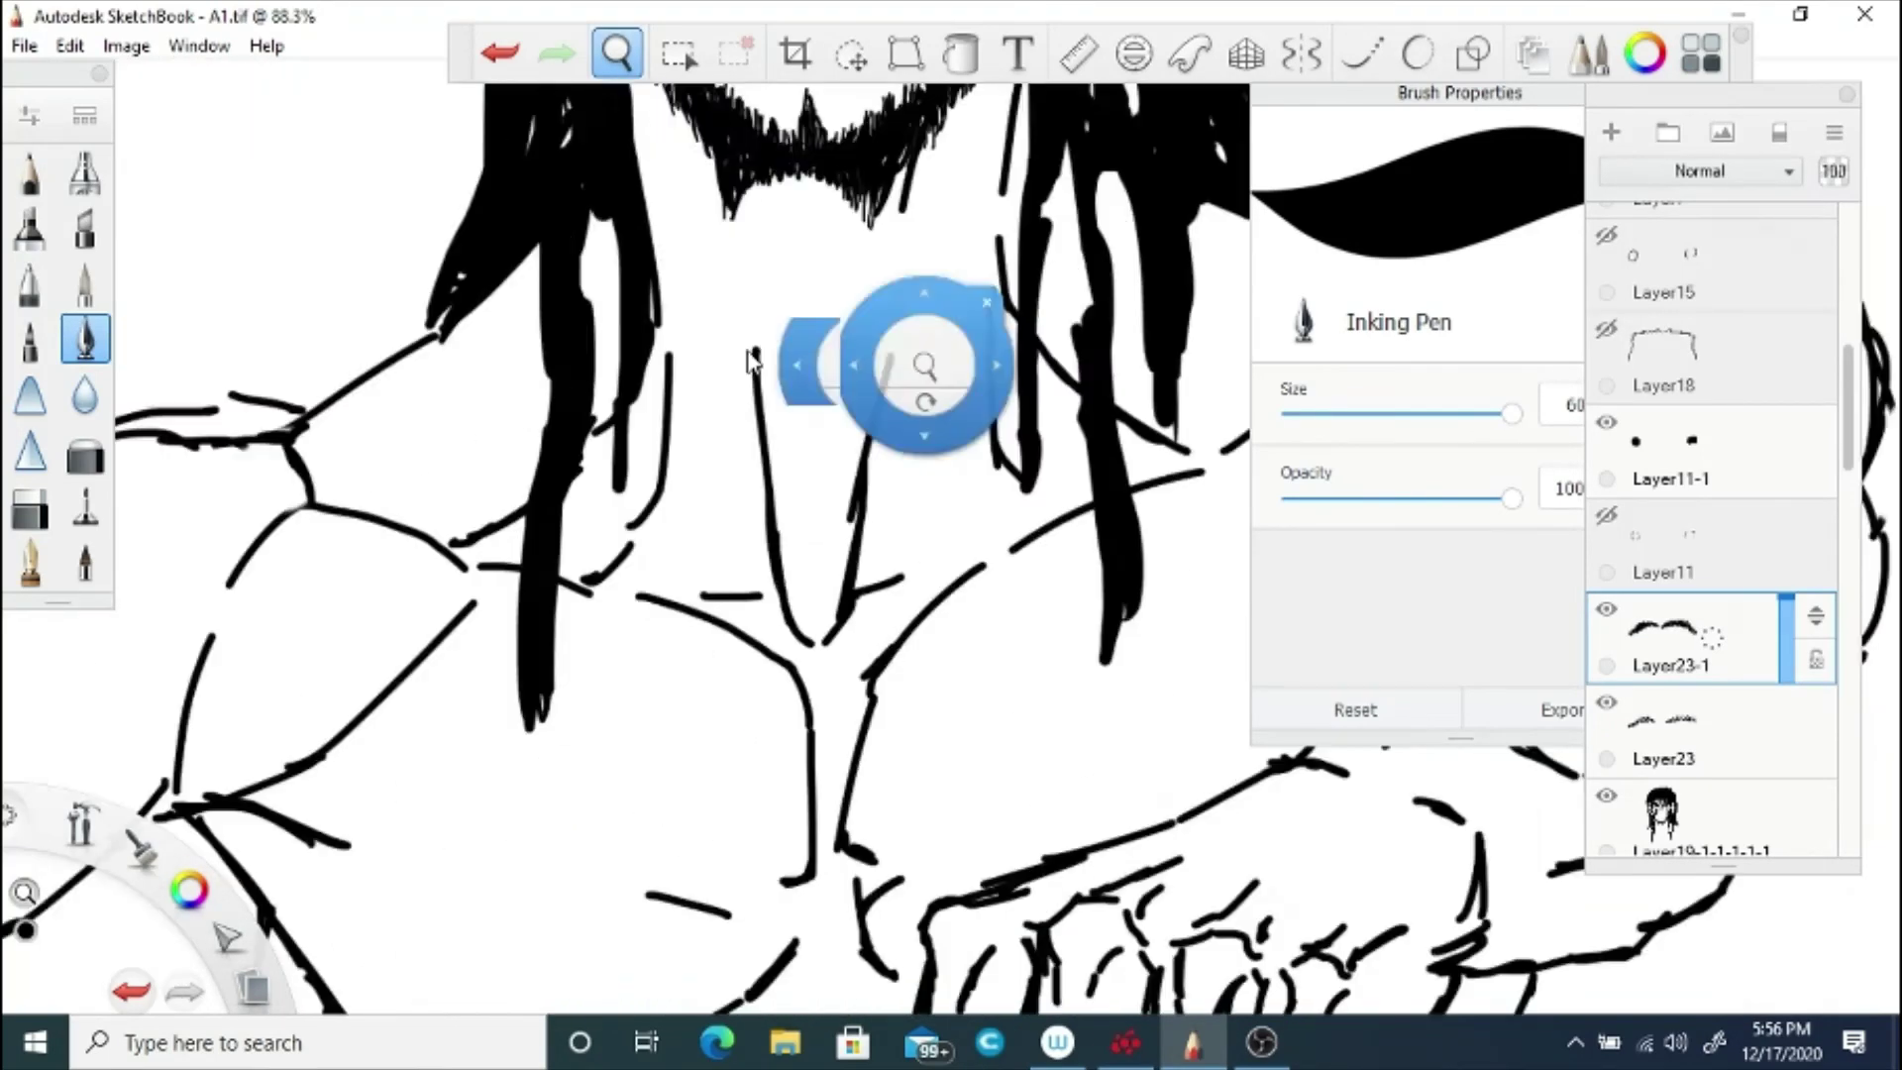
pyautogui.moveTo(756, 361); pyautogui.dragTo(911, 543)
pyautogui.moveTo(1723, 642); pyautogui.dragTo(1724, 594)
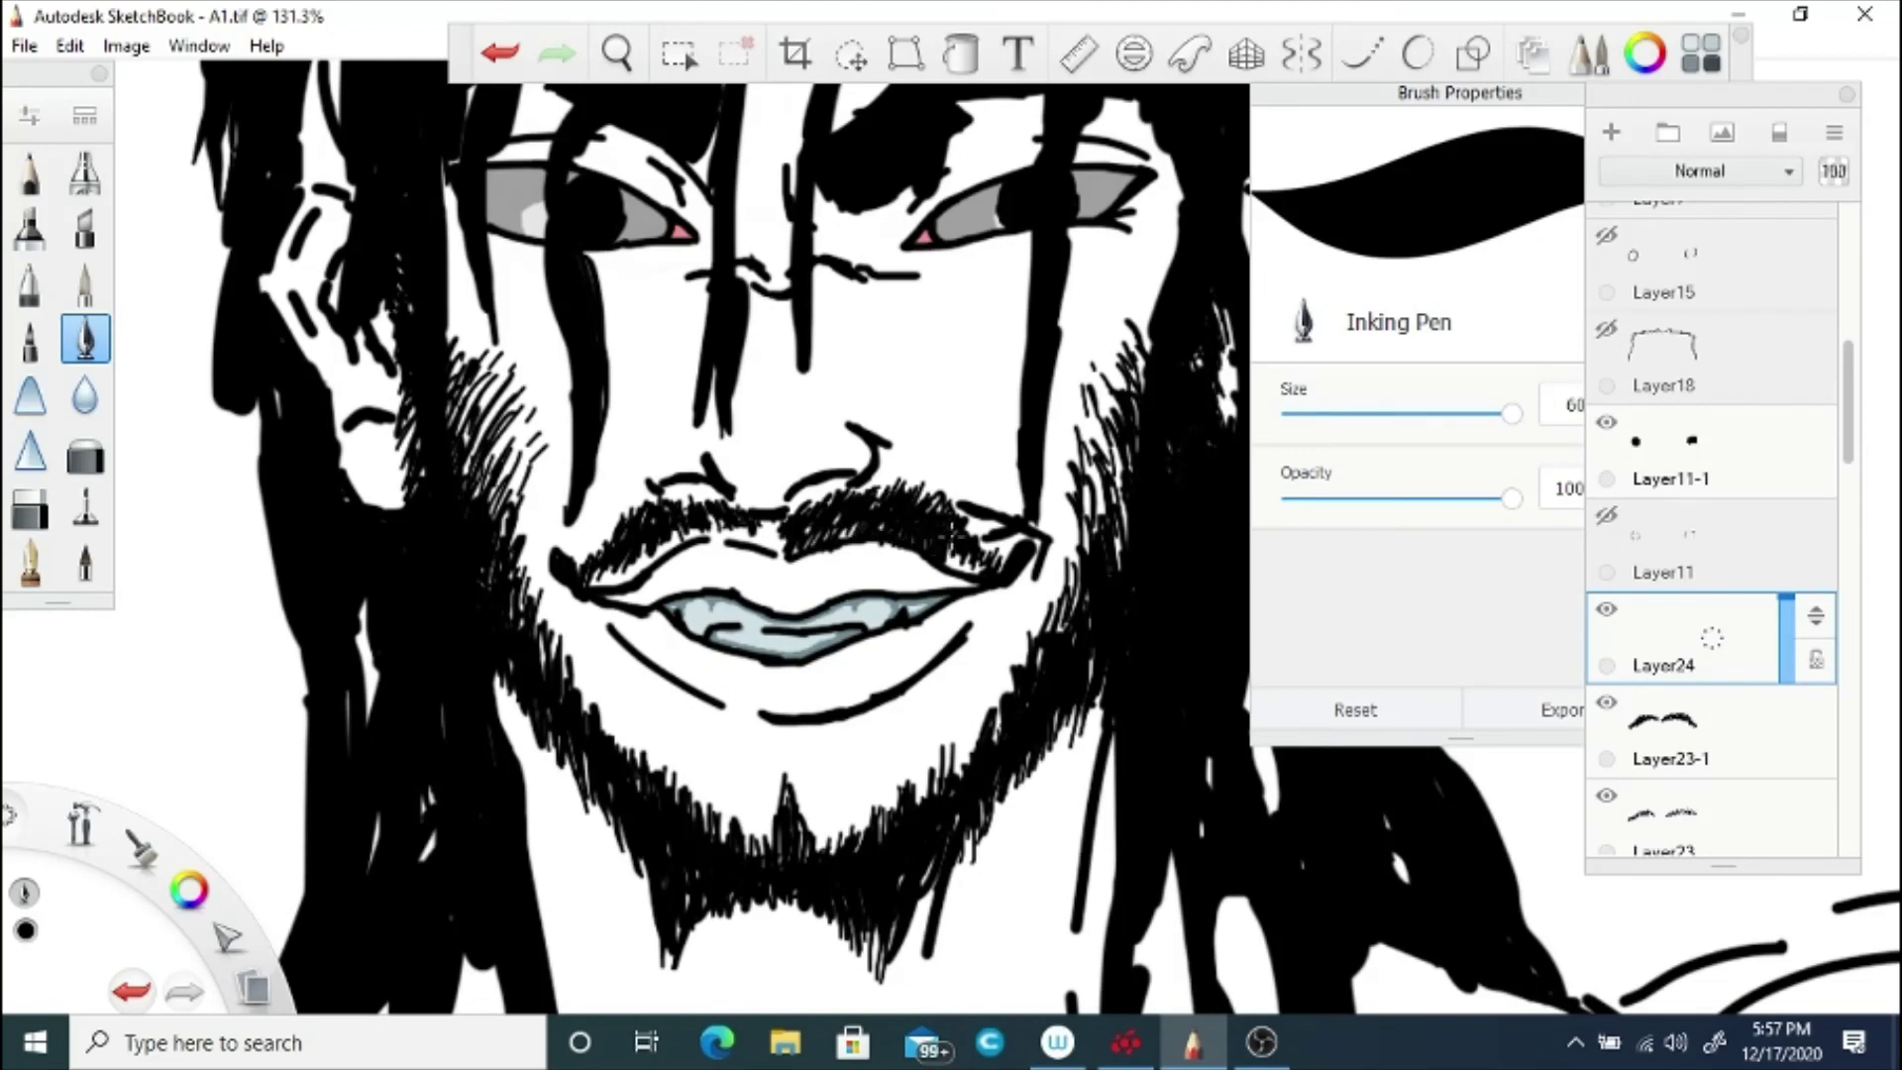
pyautogui.moveTo(690, 527); pyautogui.dragTo(639, 580)
pyautogui.moveTo(634, 556); pyautogui.dragTo(594, 584)
# Step: Show the red skin color on Layer9 and the body shading layers to check the new mustache
pyautogui.click(616, 52)
pyautogui.moveTo(950, 540); pyautogui.dragTo(1119, 832)
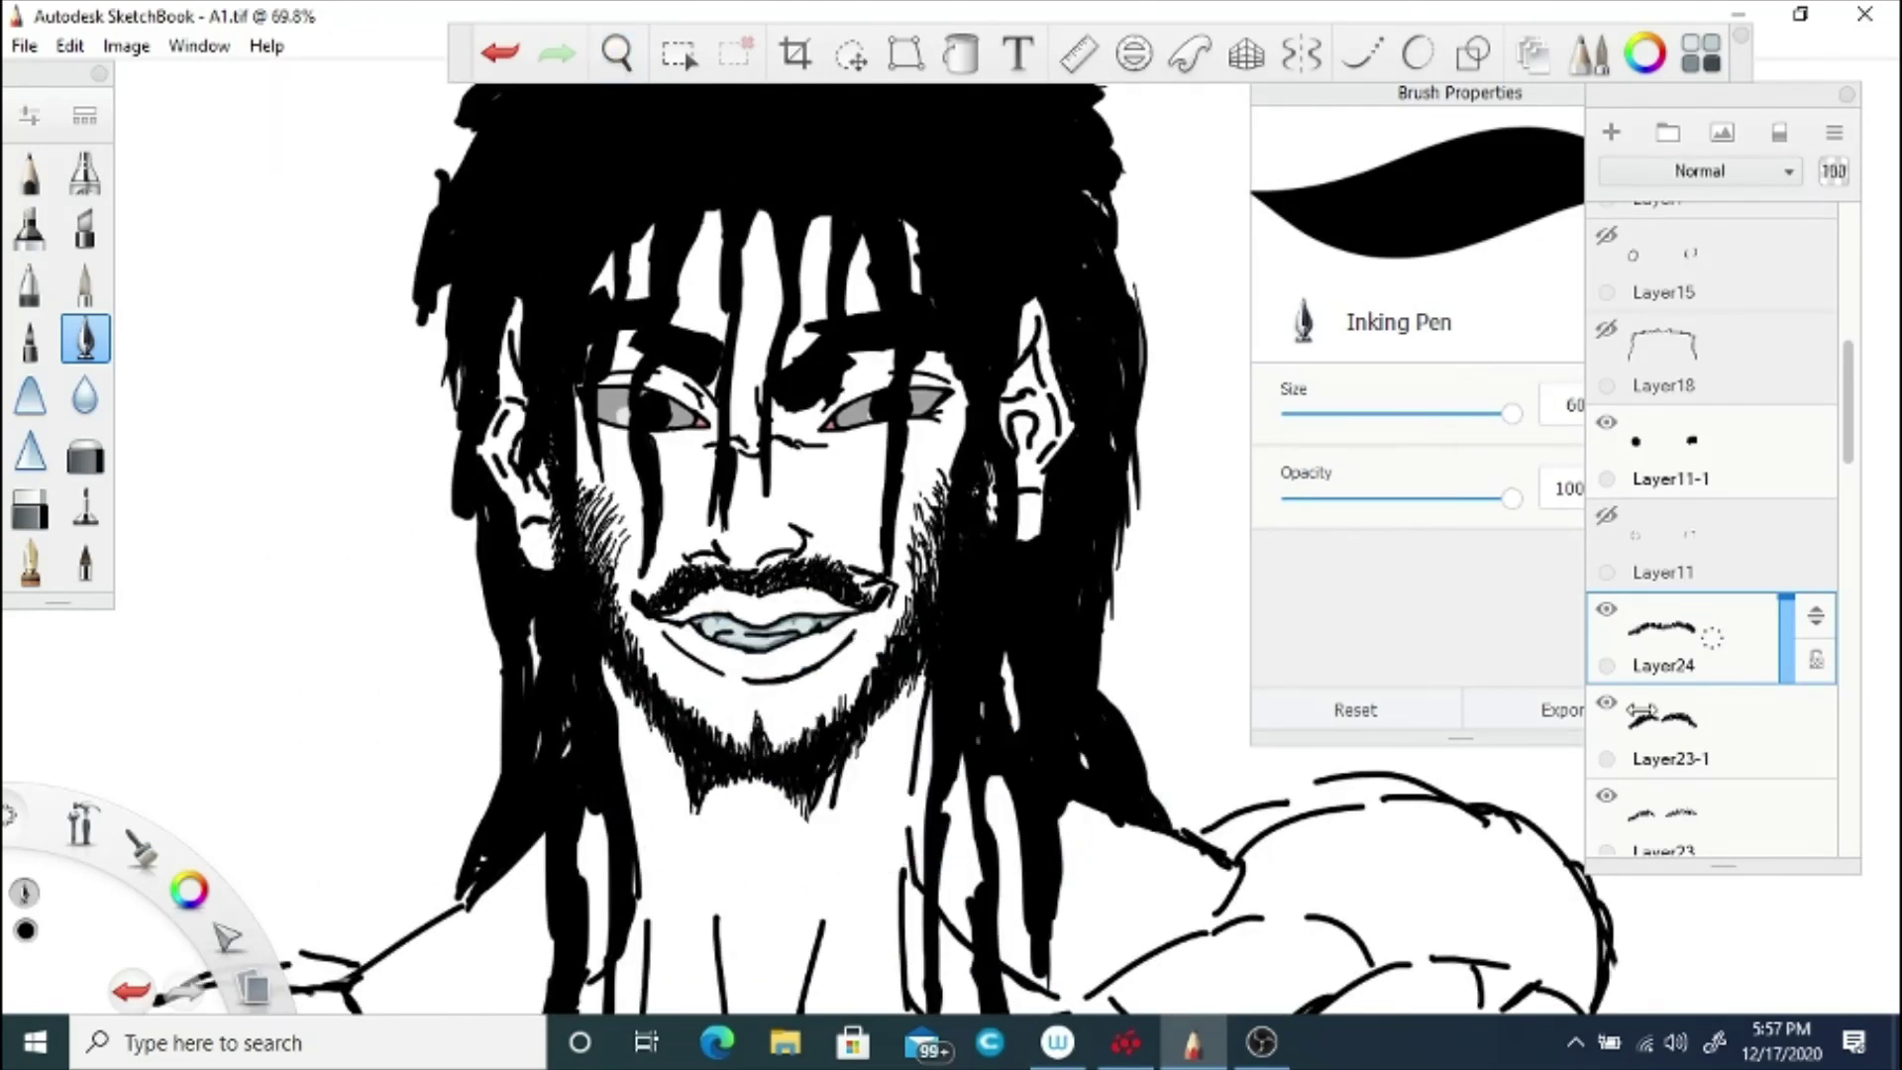
pyautogui.scroll(-5, 1713, 495)
pyautogui.click(1605, 611)
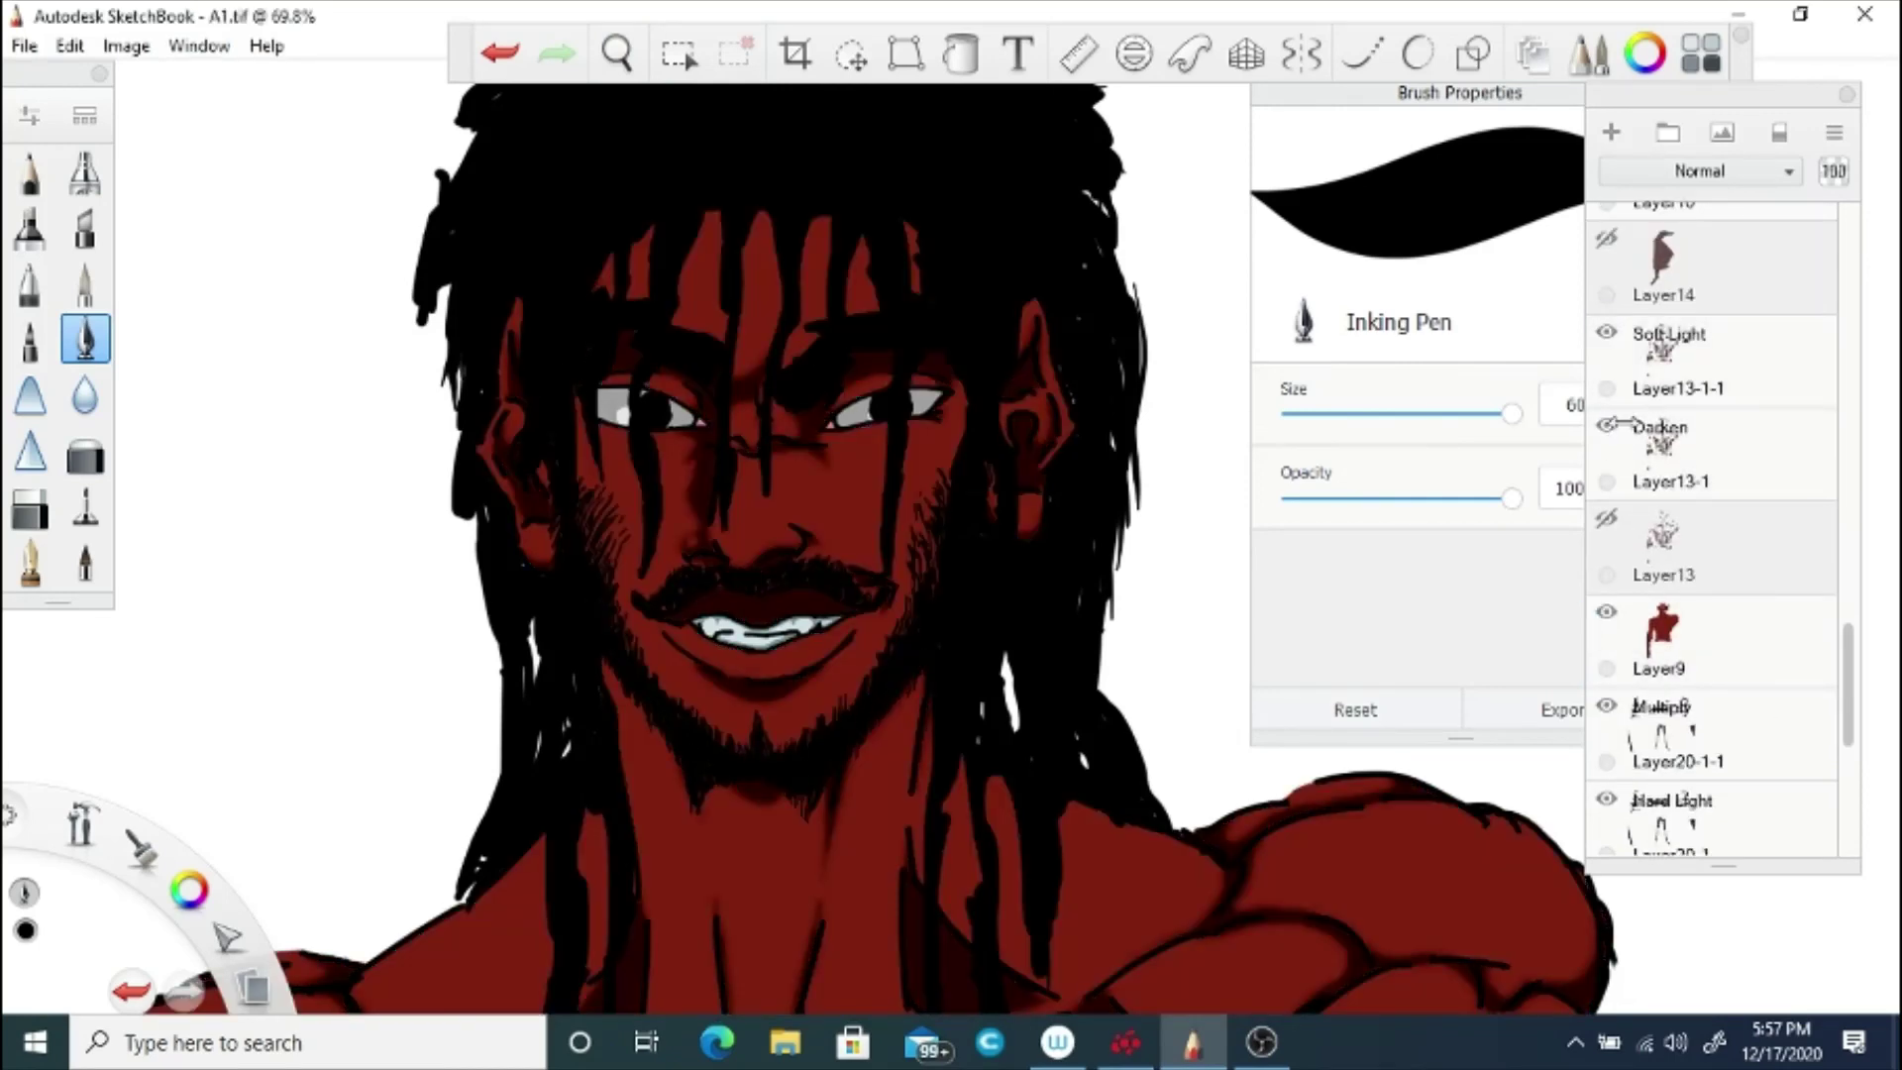
# Step: Try several blending modes on the shading layer Layer13-1, including Multiply, and set it to Overlay
pyautogui.click(1684, 455)
pyautogui.click(1699, 171)
pyautogui.click(1680, 241)
pyautogui.click(1699, 172)
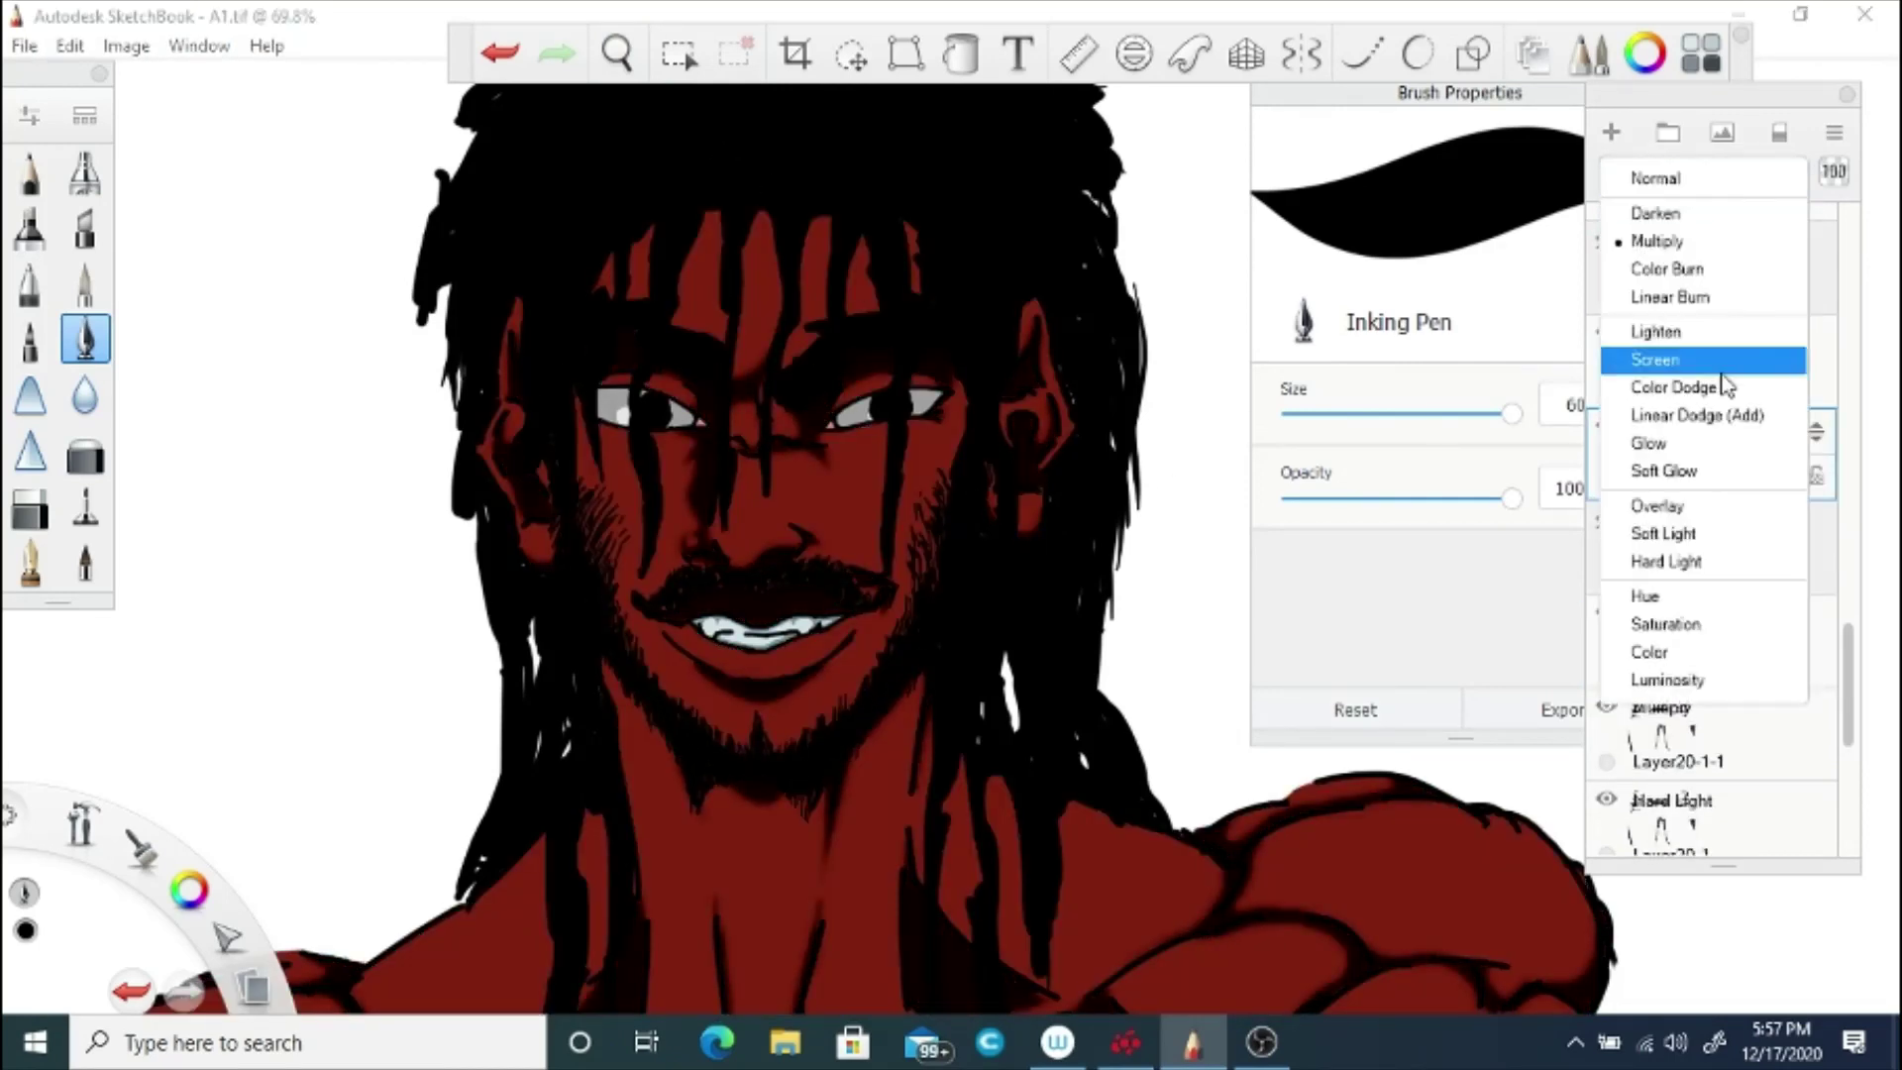
pyautogui.click(1688, 443)
pyautogui.click(1688, 171)
pyautogui.click(1682, 471)
pyautogui.click(1689, 171)
pyautogui.click(1672, 505)
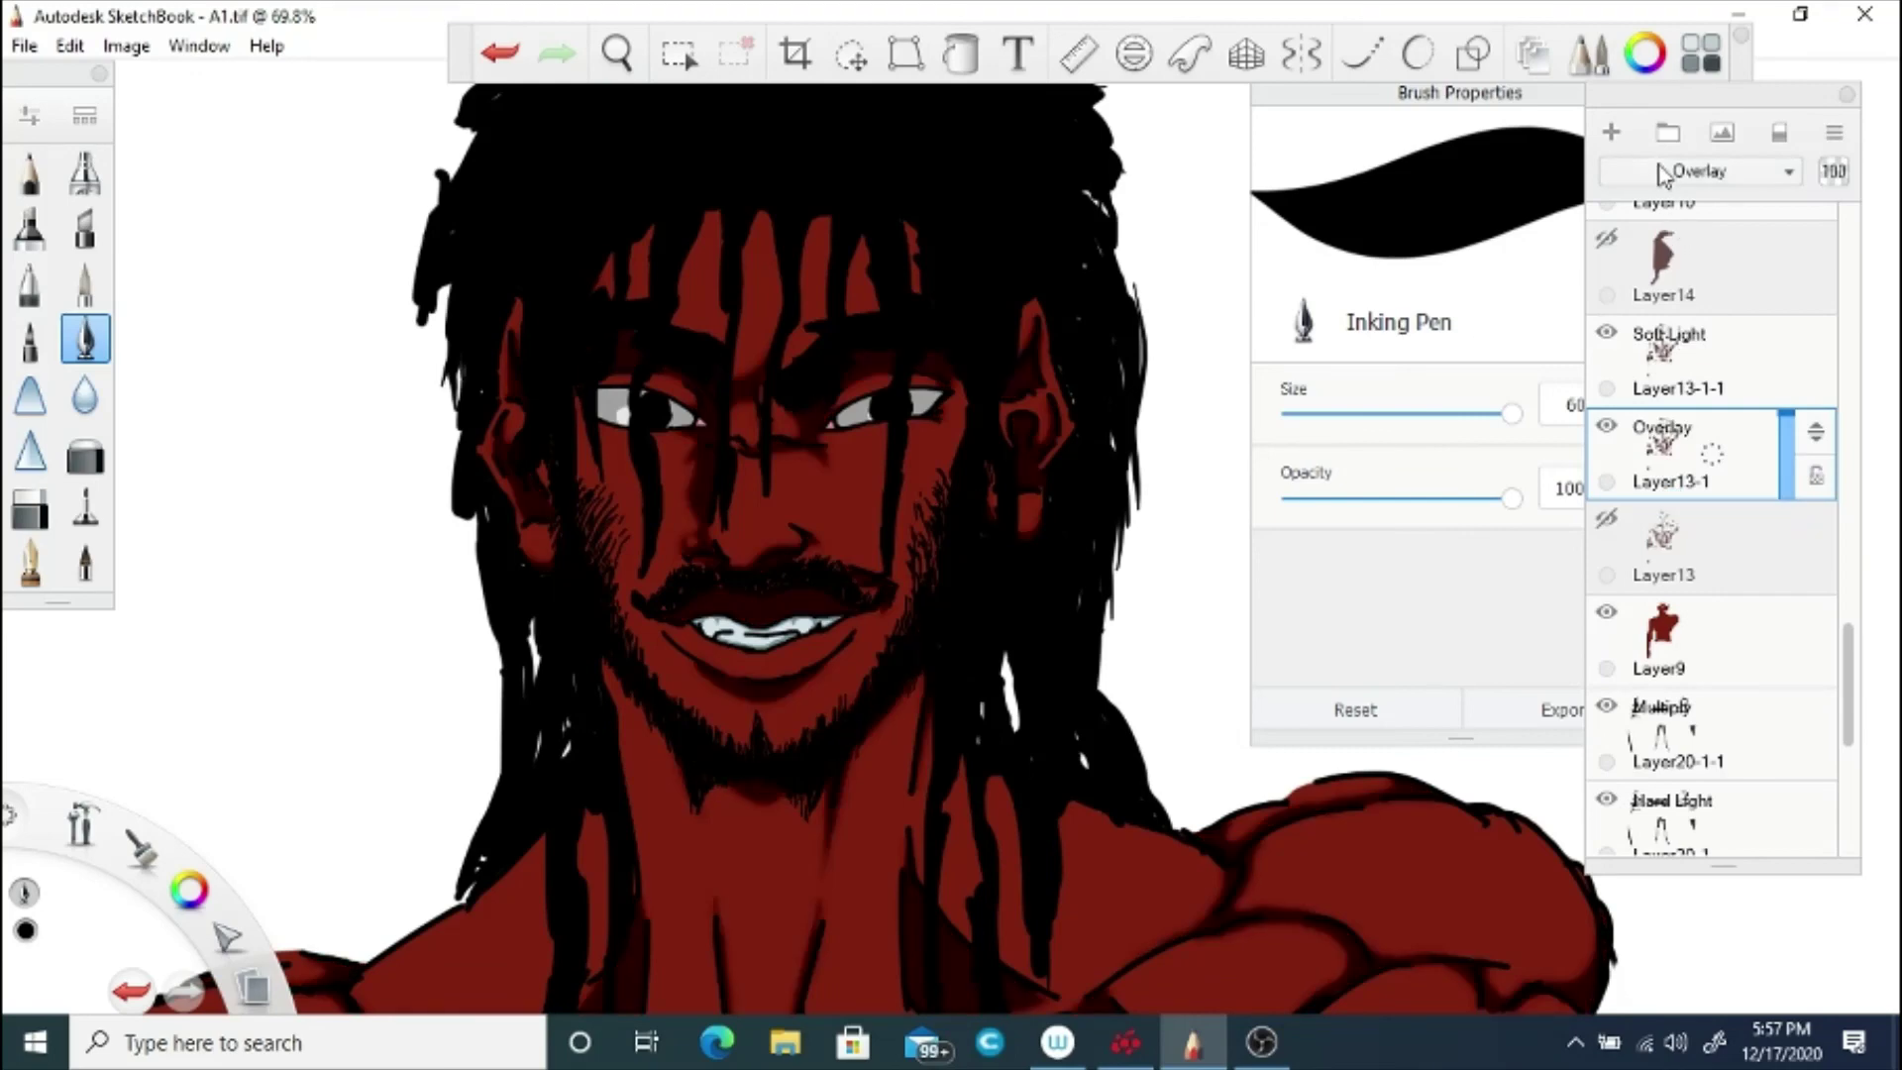
pyautogui.press('Down')
pyautogui.press('Down')
pyautogui.click(1689, 507)
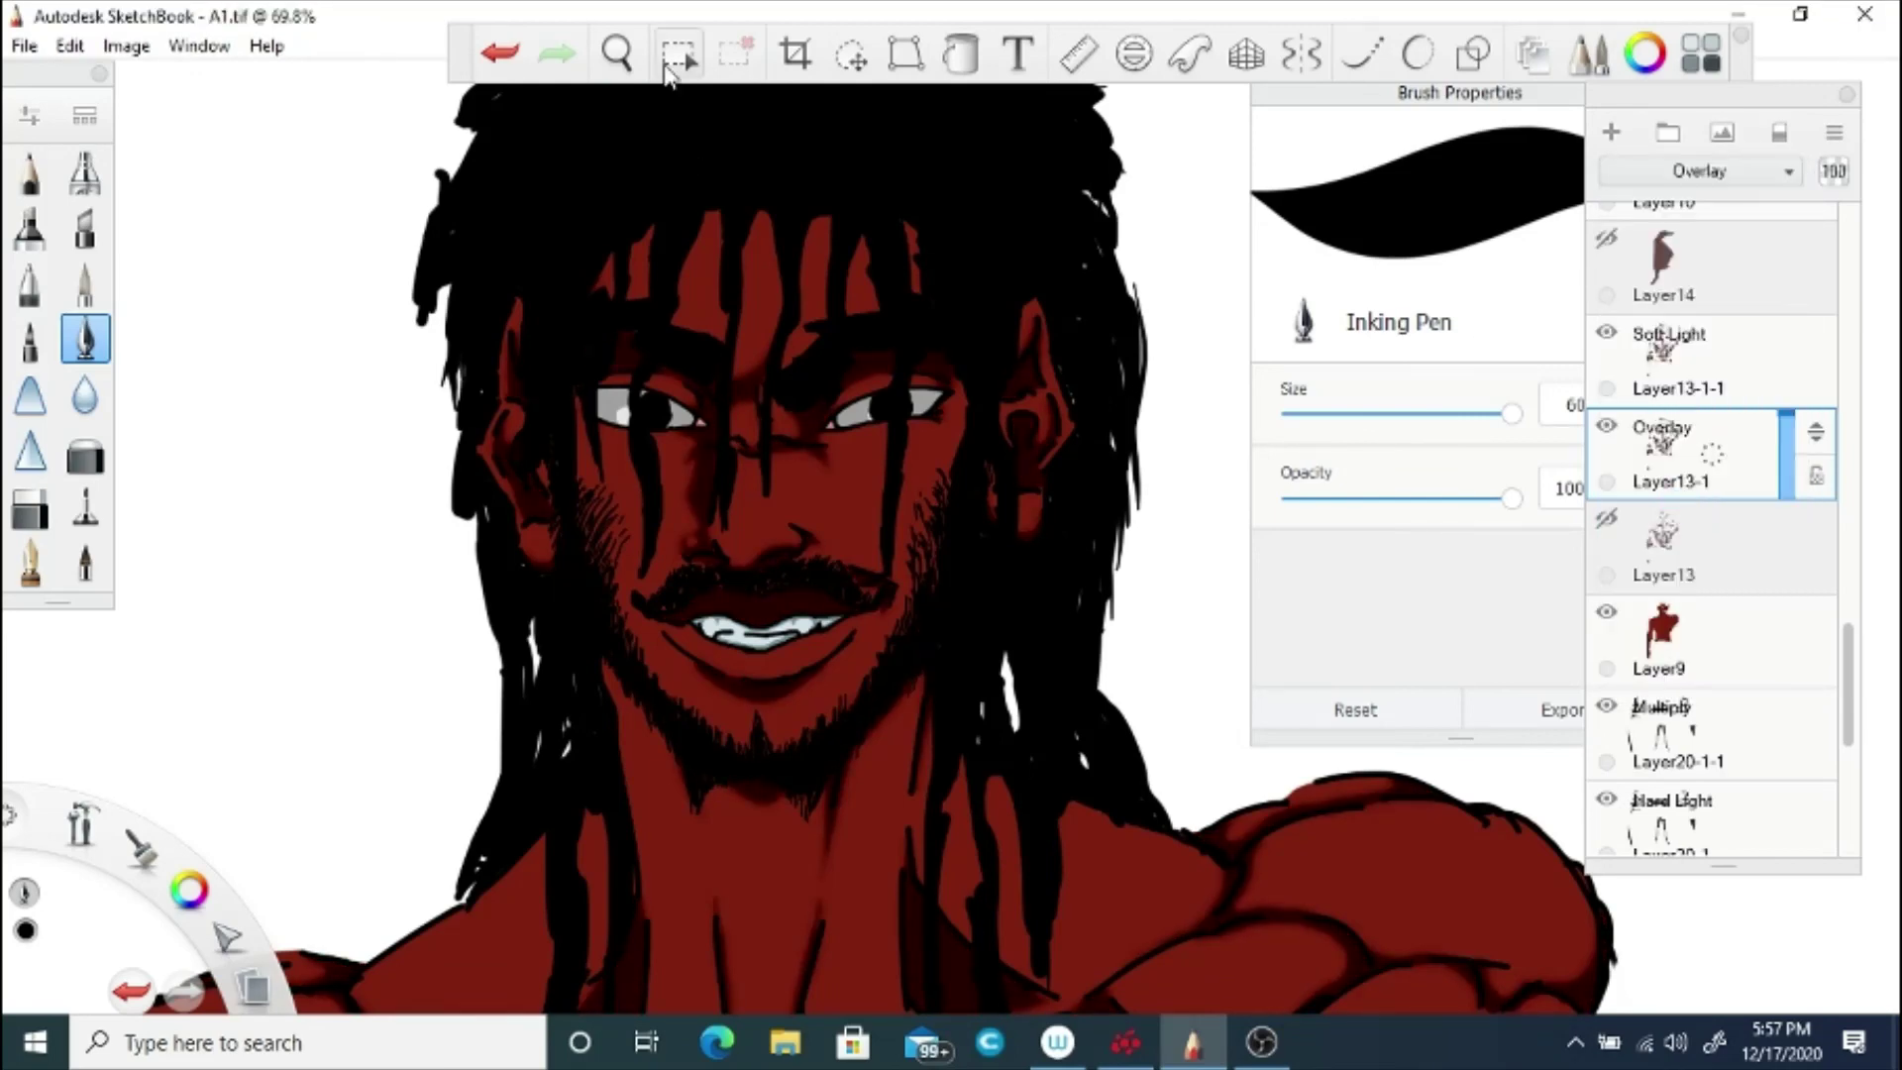
# Step: Check the shaded face with the new beard and save the drawing
pyautogui.click(617, 54)
pyautogui.moveTo(812, 626); pyautogui.dragTo(772, 742)
pyautogui.moveTo(819, 812); pyautogui.dragTo(785, 788)
pyautogui.moveTo(737, 712); pyautogui.dragTo(968, 682)
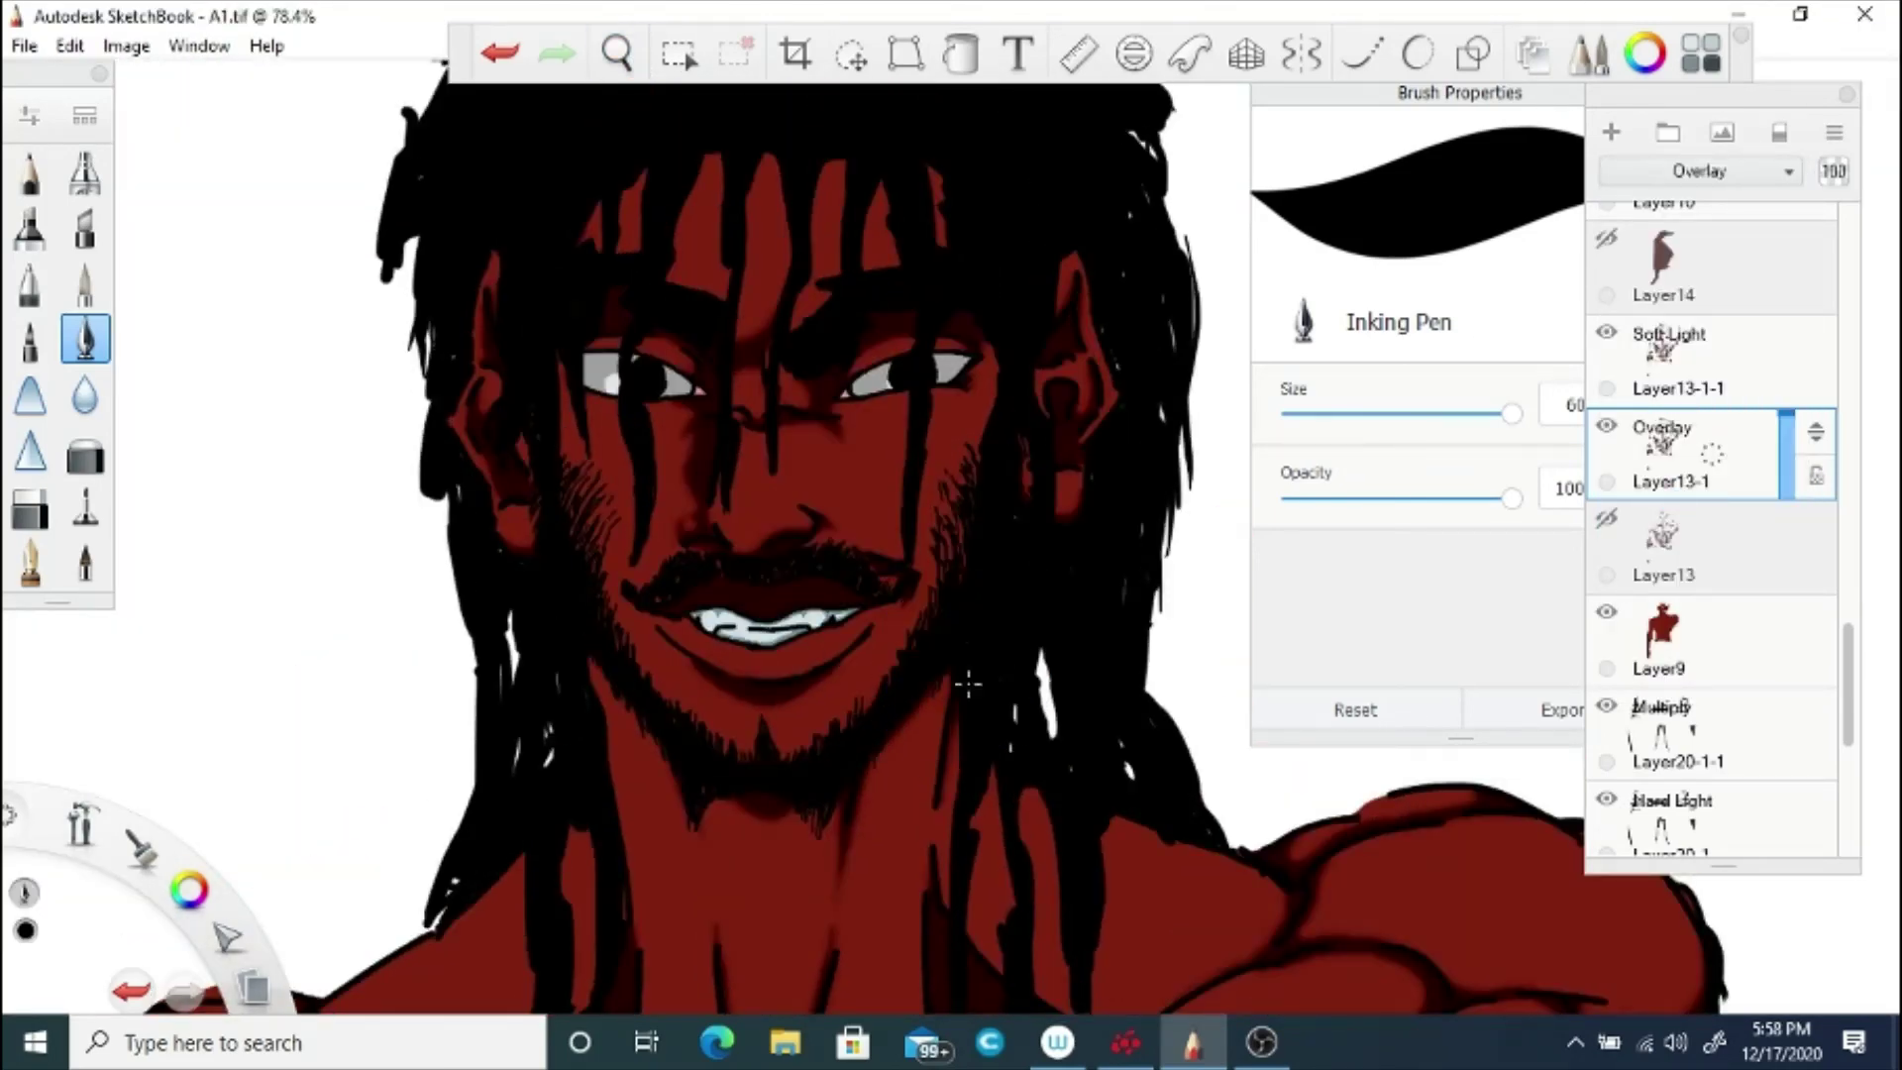
pyautogui.click(23, 46)
pyautogui.click(49, 203)
# Step: Hide Layer24, select Layer23-1, and fill the middle of its mustache with denser hairs under the nose
pyautogui.moveTo(1848, 688); pyautogui.dragTo(1844, 399)
pyautogui.click(1610, 502)
pyautogui.click(617, 54)
pyautogui.moveTo(672, 611); pyautogui.dragTo(888, 622)
pyautogui.click(949, 564)
pyautogui.click(1690, 607)
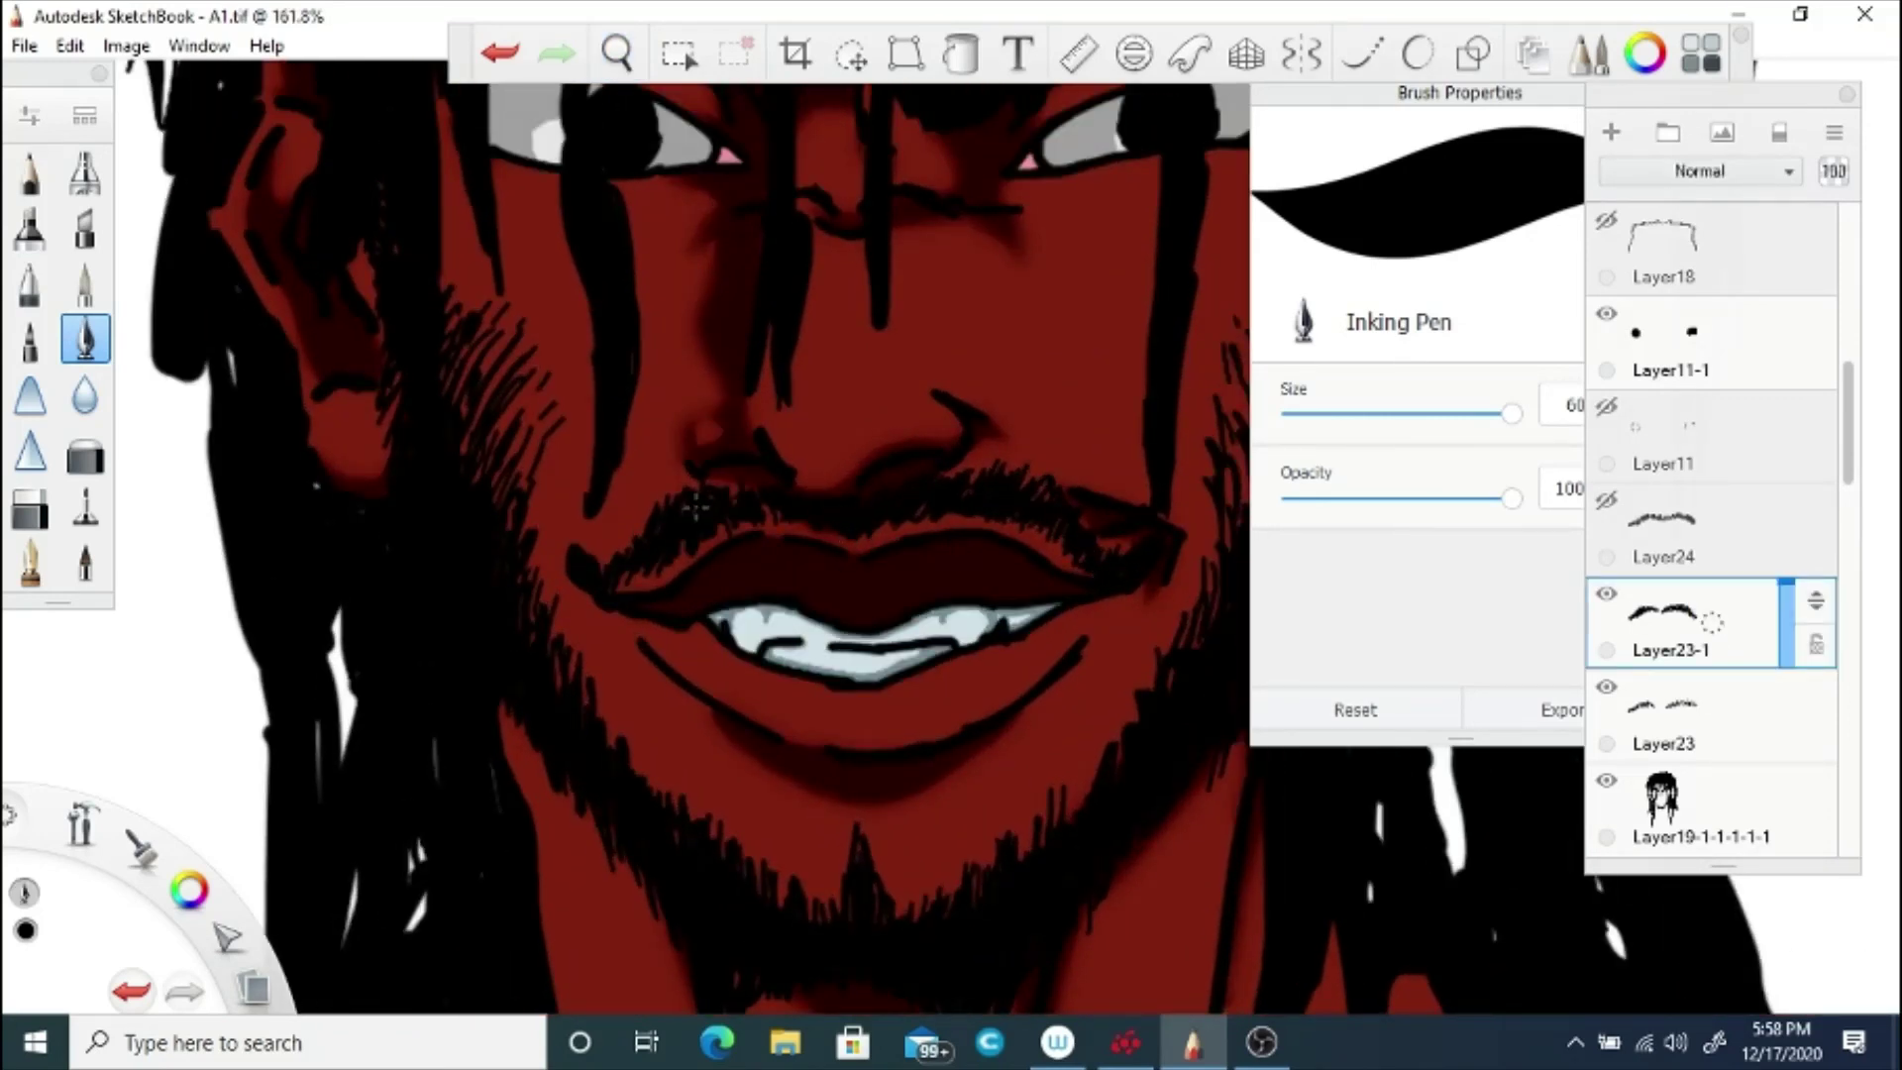
pyautogui.click(617, 53)
pyautogui.moveTo(683, 456); pyautogui.dragTo(685, 628)
pyautogui.moveTo(906, 589); pyautogui.dragTo(926, 505)
pyautogui.click(919, 541)
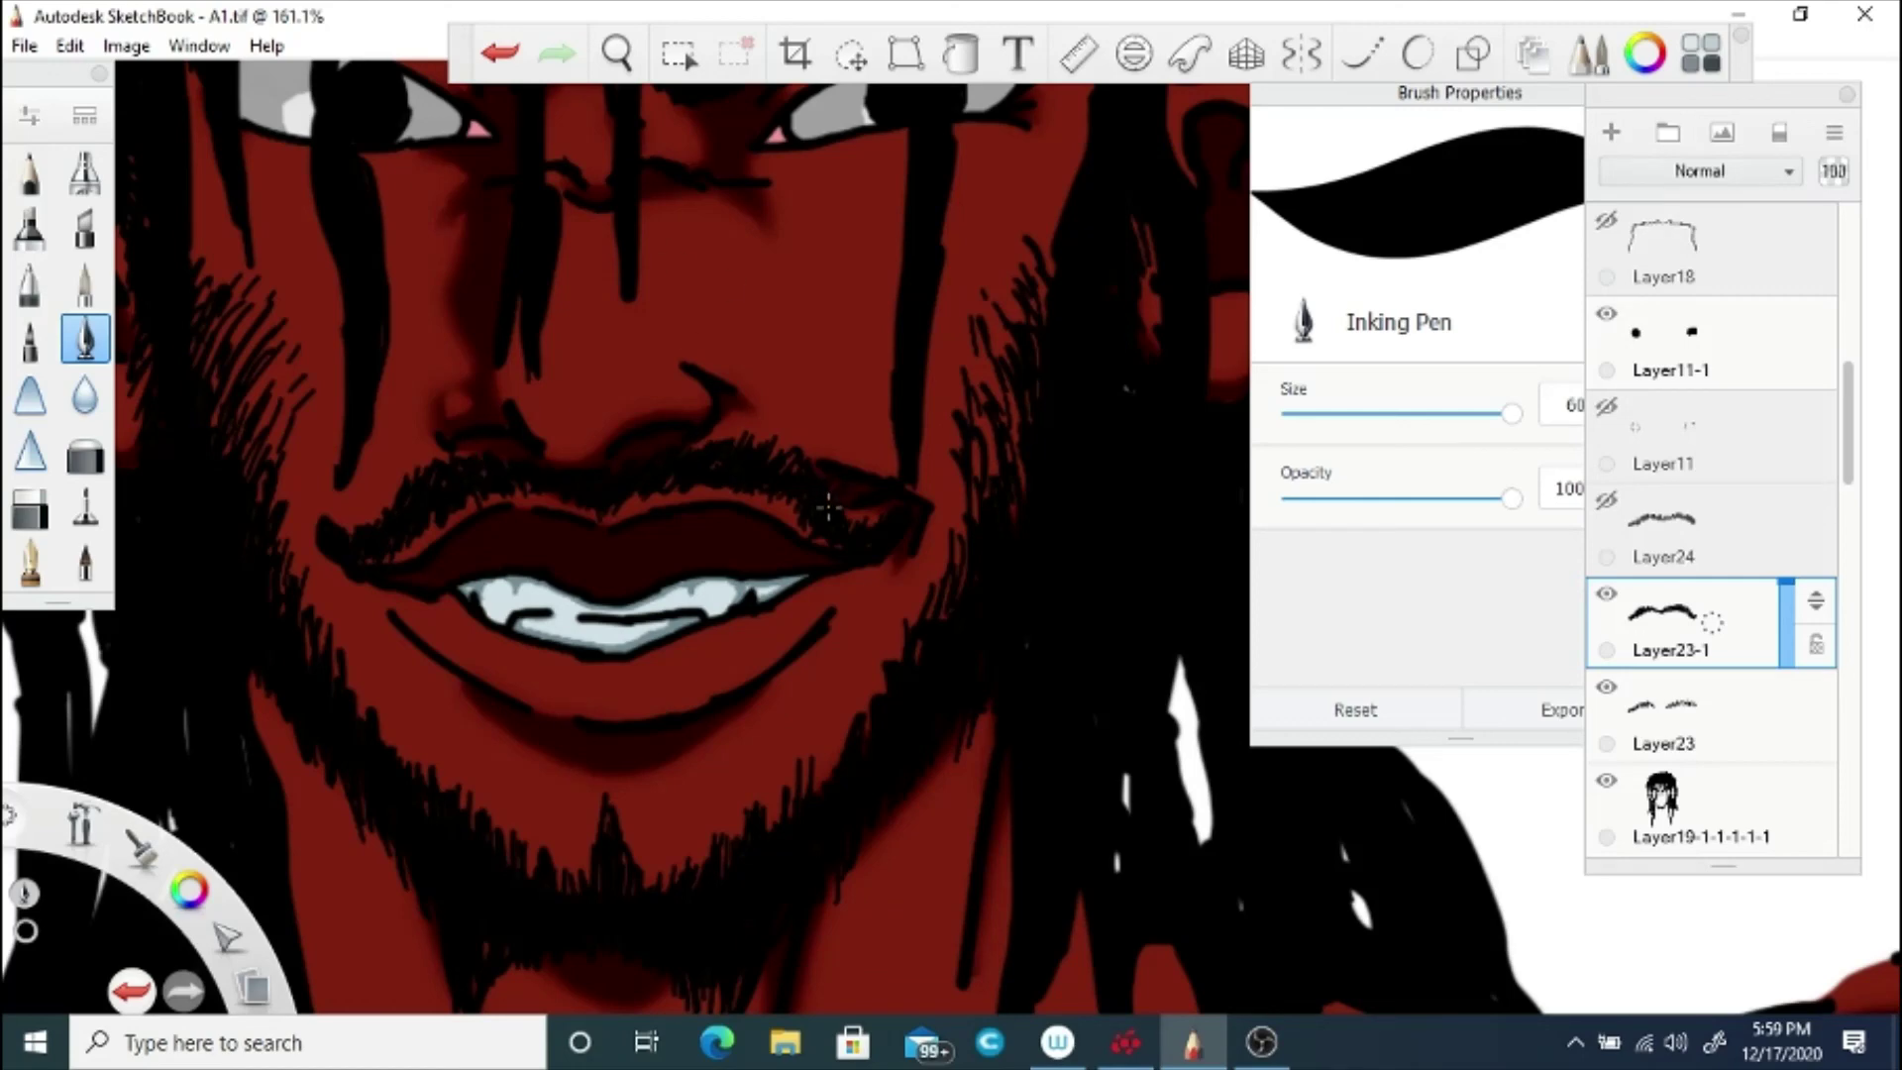
# Step: Clean up the mustache's lower edge along the upper lip and check it against the whole face
pyautogui.click(617, 53)
pyautogui.moveTo(588, 446); pyautogui.dragTo(594, 569)
pyautogui.moveTo(925, 763); pyautogui.dragTo(1095, 901)
pyautogui.click(781, 405)
pyautogui.moveTo(739, 429); pyautogui.dragTo(728, 597)
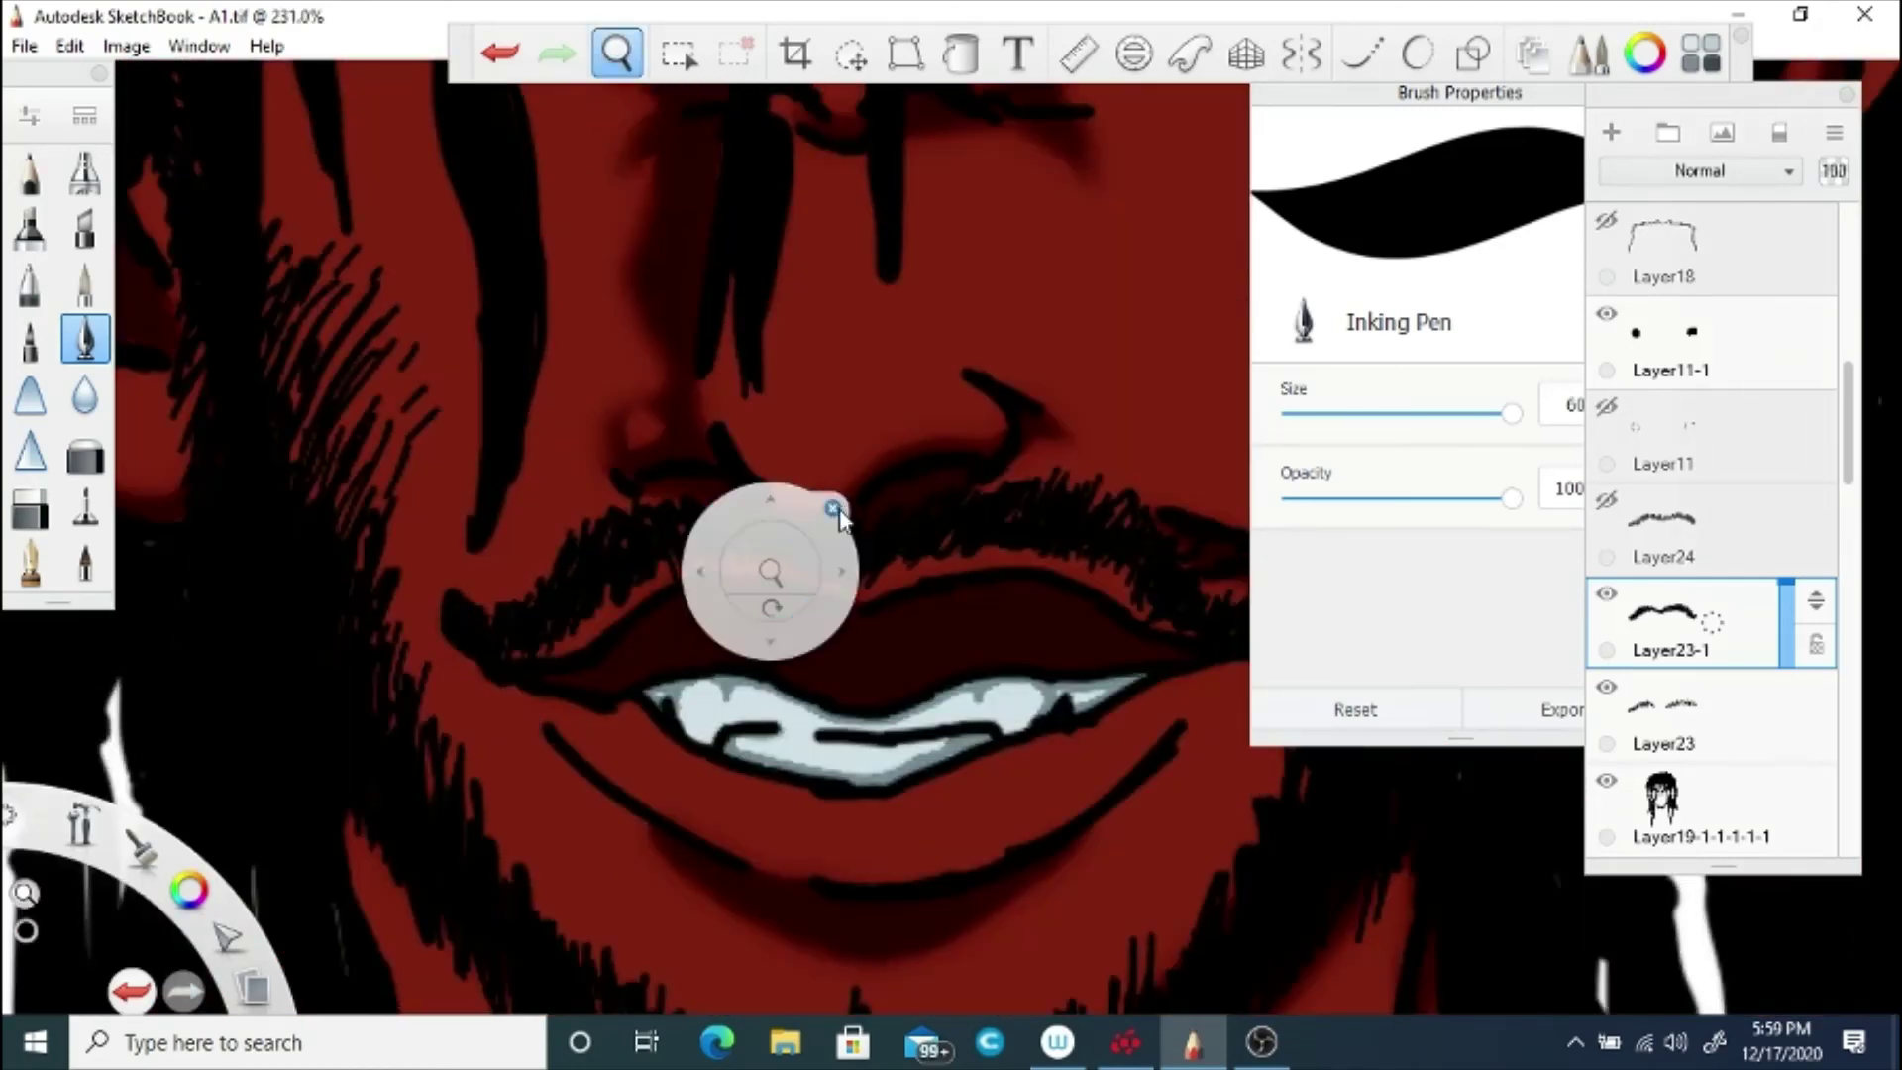
pyautogui.click(834, 510)
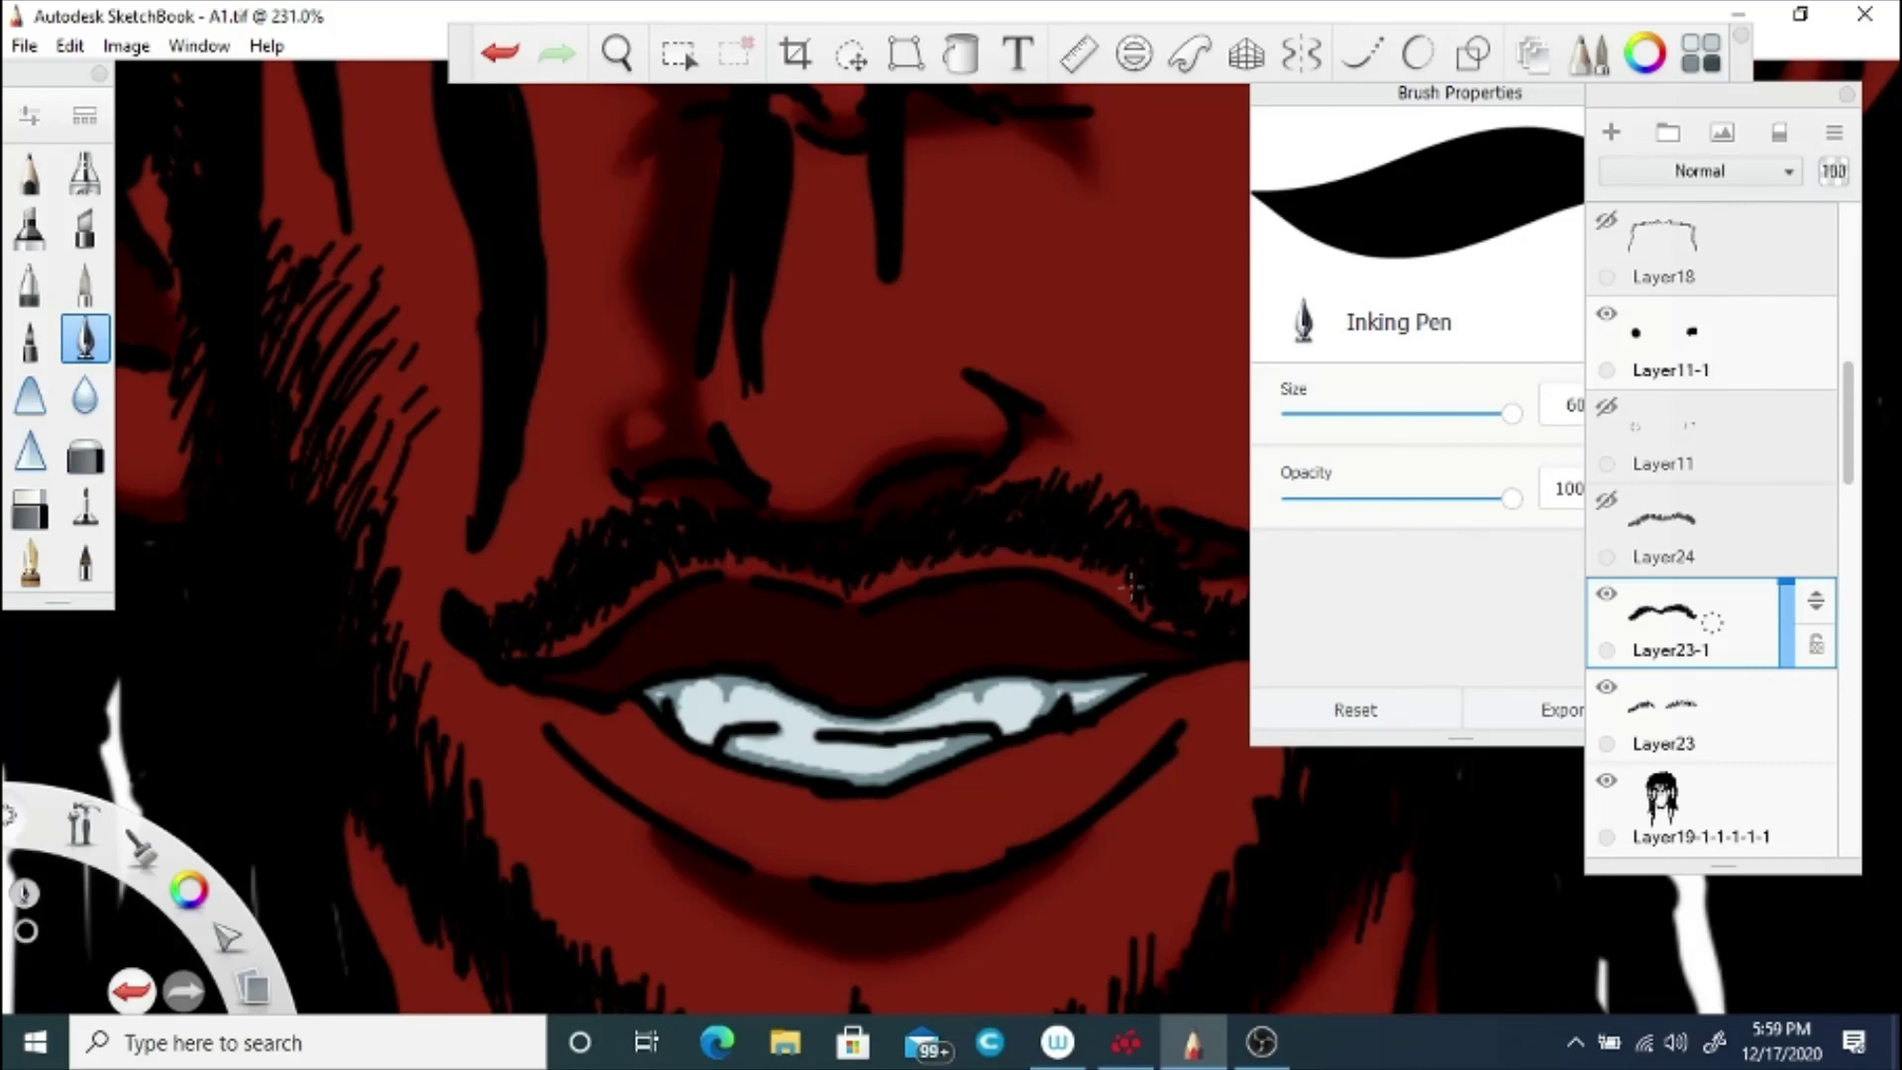
pyautogui.click(617, 53)
pyautogui.moveTo(599, 464); pyautogui.dragTo(551, 550)
pyautogui.moveTo(540, 619); pyautogui.dragTo(520, 738)
pyautogui.click(948, 614)
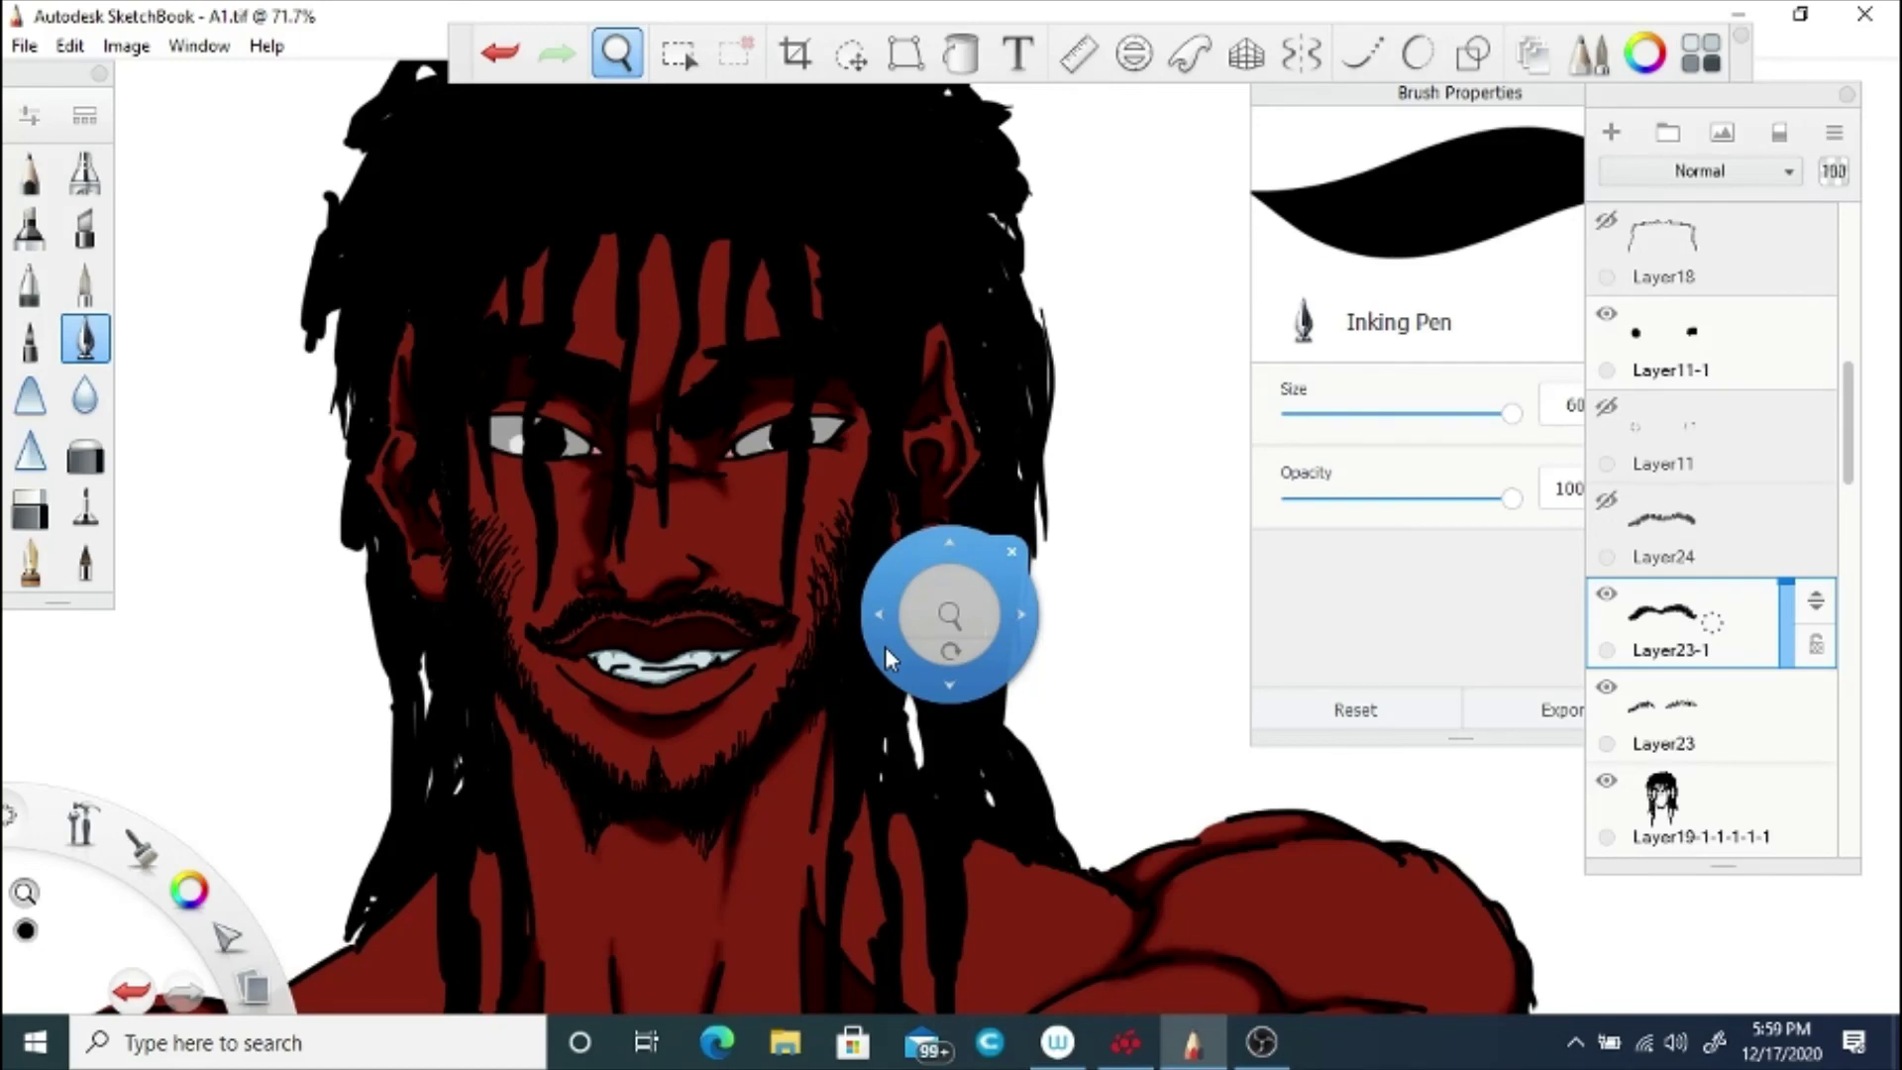
pyautogui.moveTo(884, 646)
pyautogui.mouseDown()
pyautogui.moveTo(615, 850)
pyautogui.moveTo(772, 906)
pyautogui.moveTo(713, 546)
pyautogui.moveTo(850, 518)
pyautogui.moveTo(896, 545)
pyautogui.mouseUp()
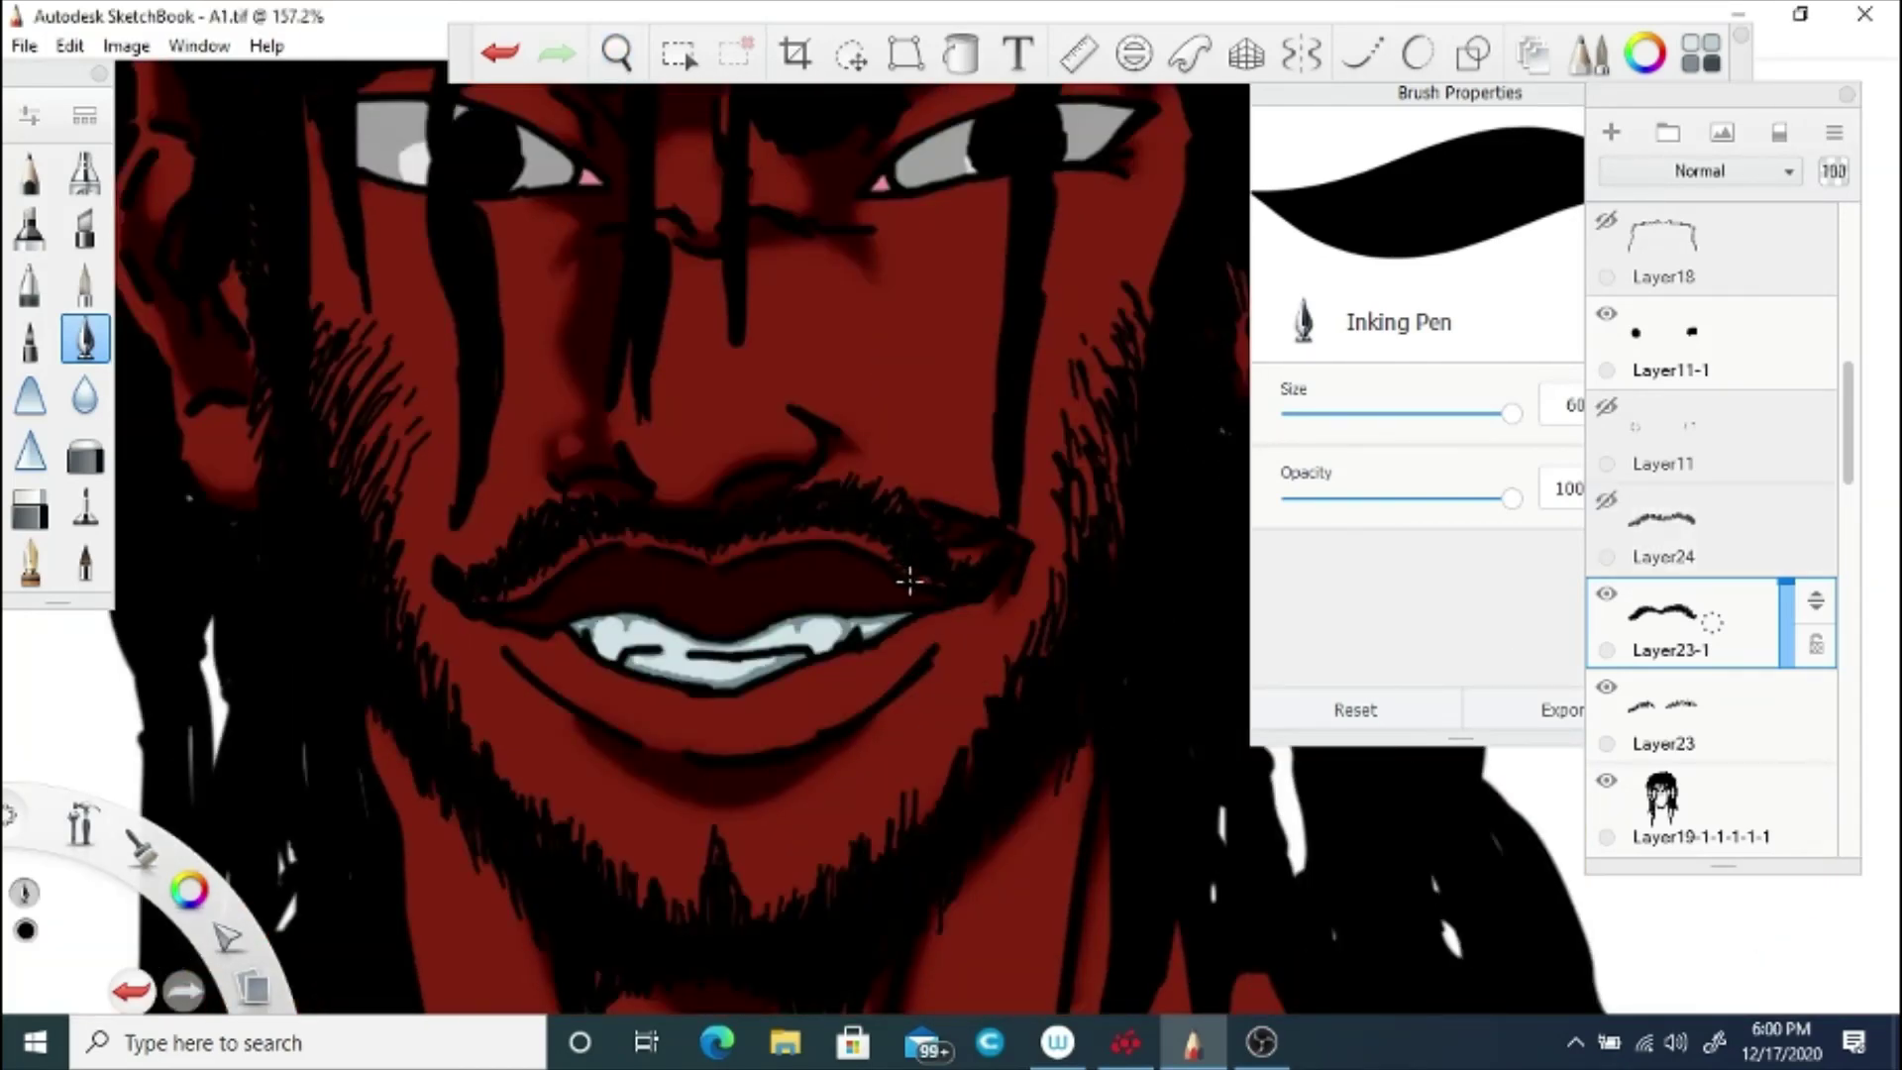
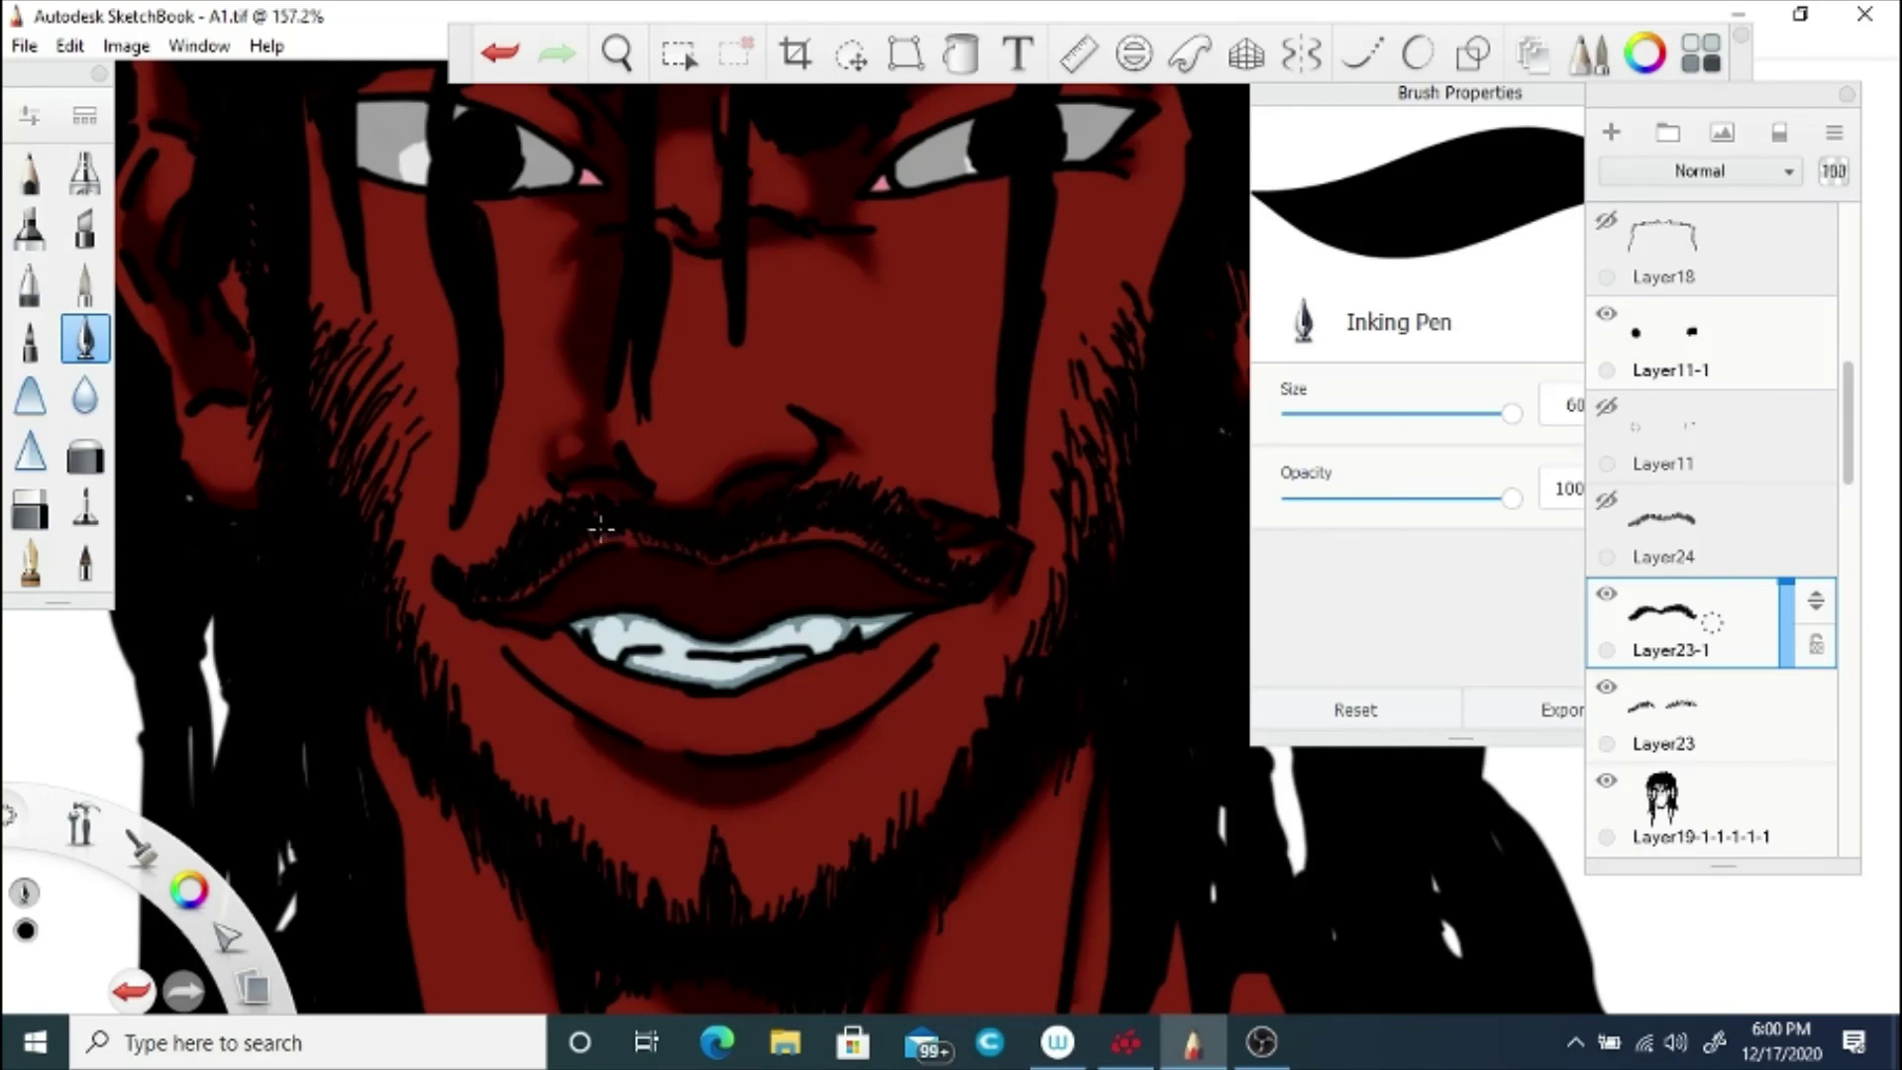
# Step: Check the finished mustache over the whole colored figure and save the drawing
pyautogui.press('space')
pyautogui.moveTo(545, 512)
pyautogui.mouseDown()
pyautogui.moveTo(768, 449)
pyautogui.moveTo(752, 620)
pyautogui.moveTo(761, 327)
pyautogui.moveTo(595, 772)
pyautogui.mouseUp()
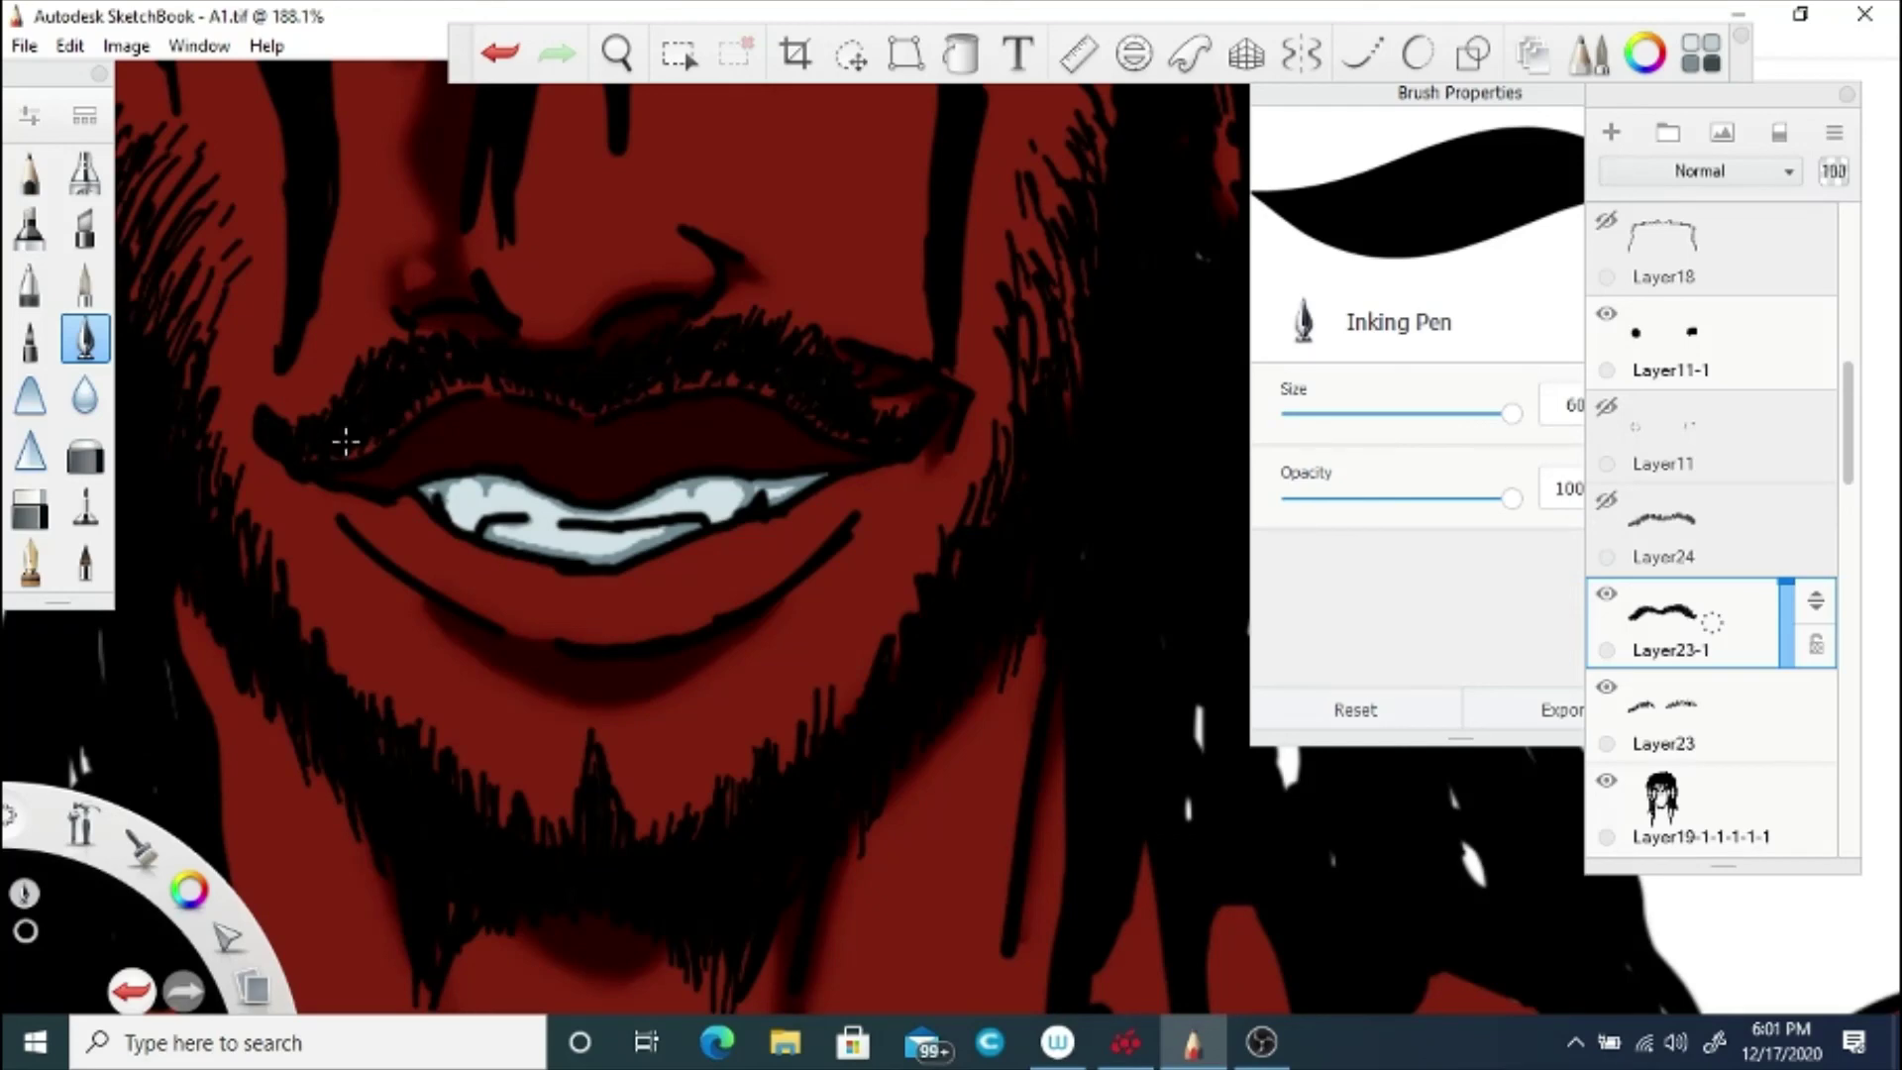
pyautogui.press('space')
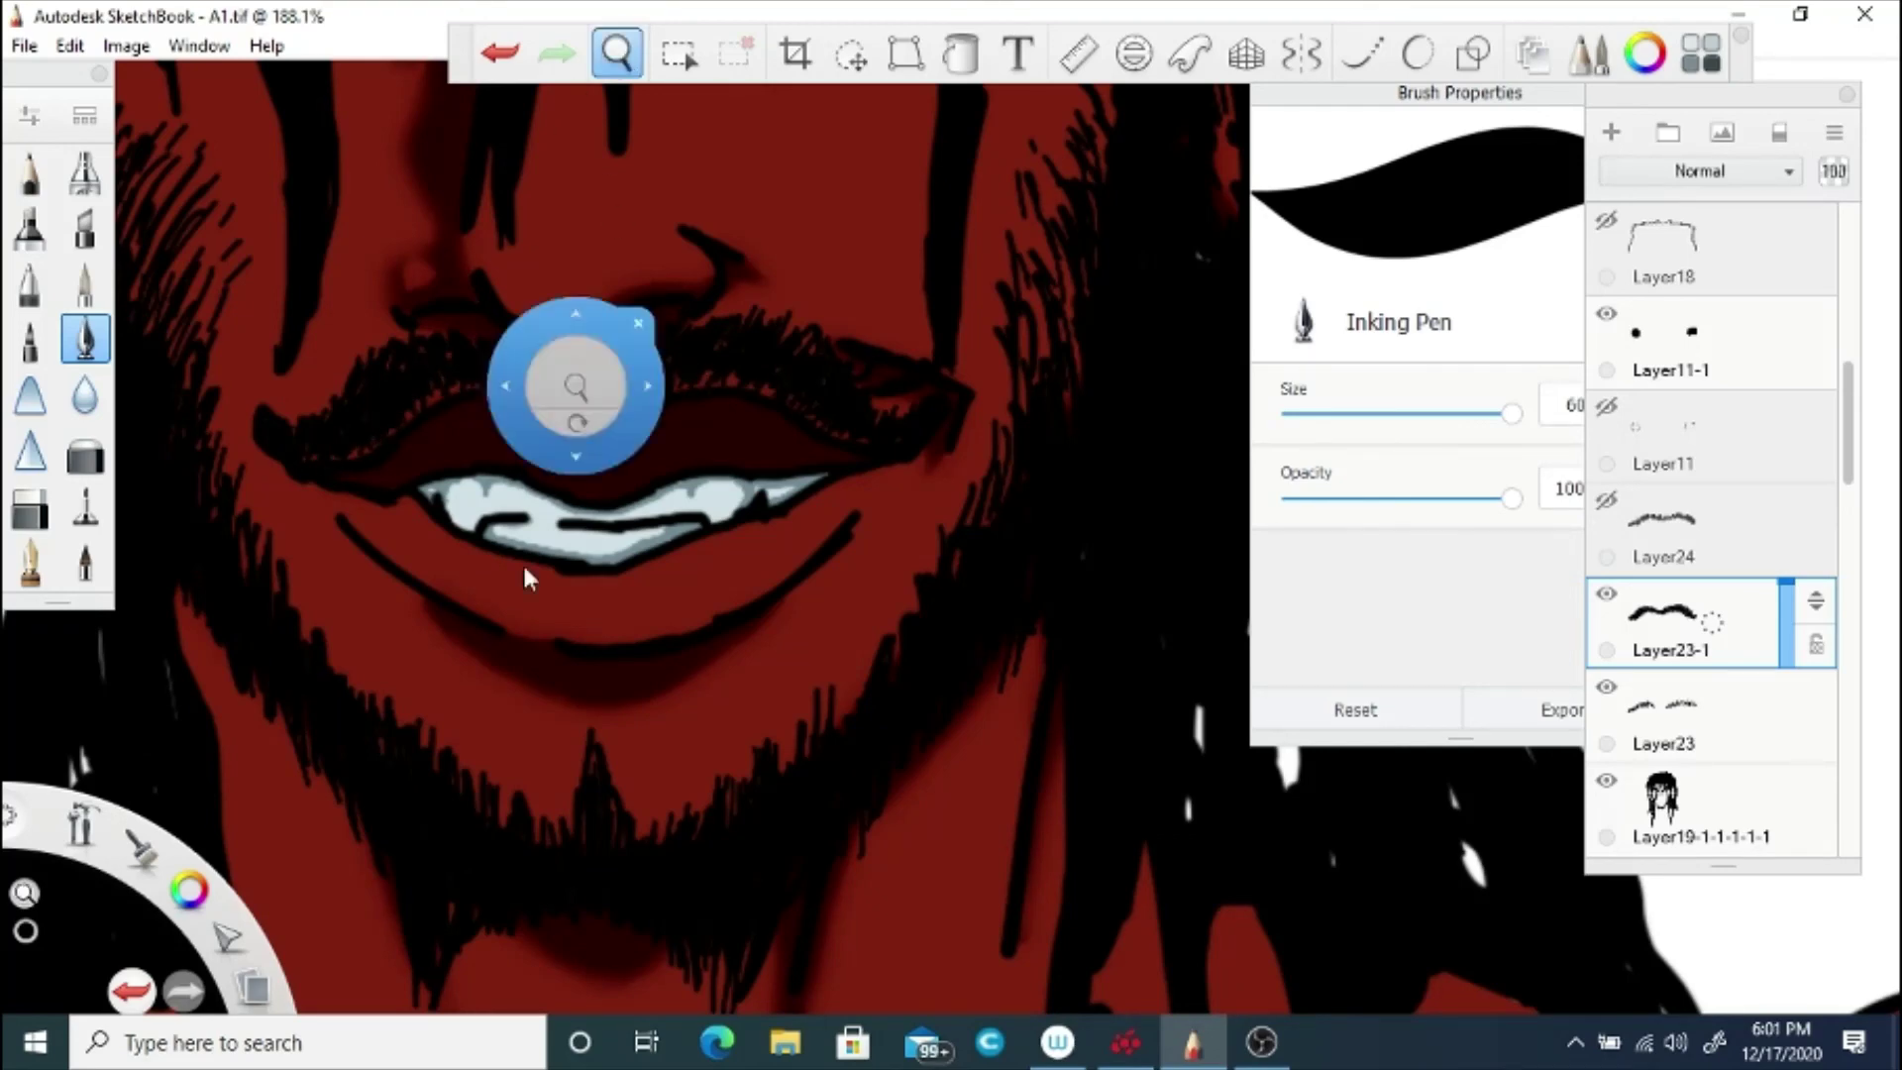
pyautogui.moveTo(523, 567); pyautogui.dragTo(624, 634)
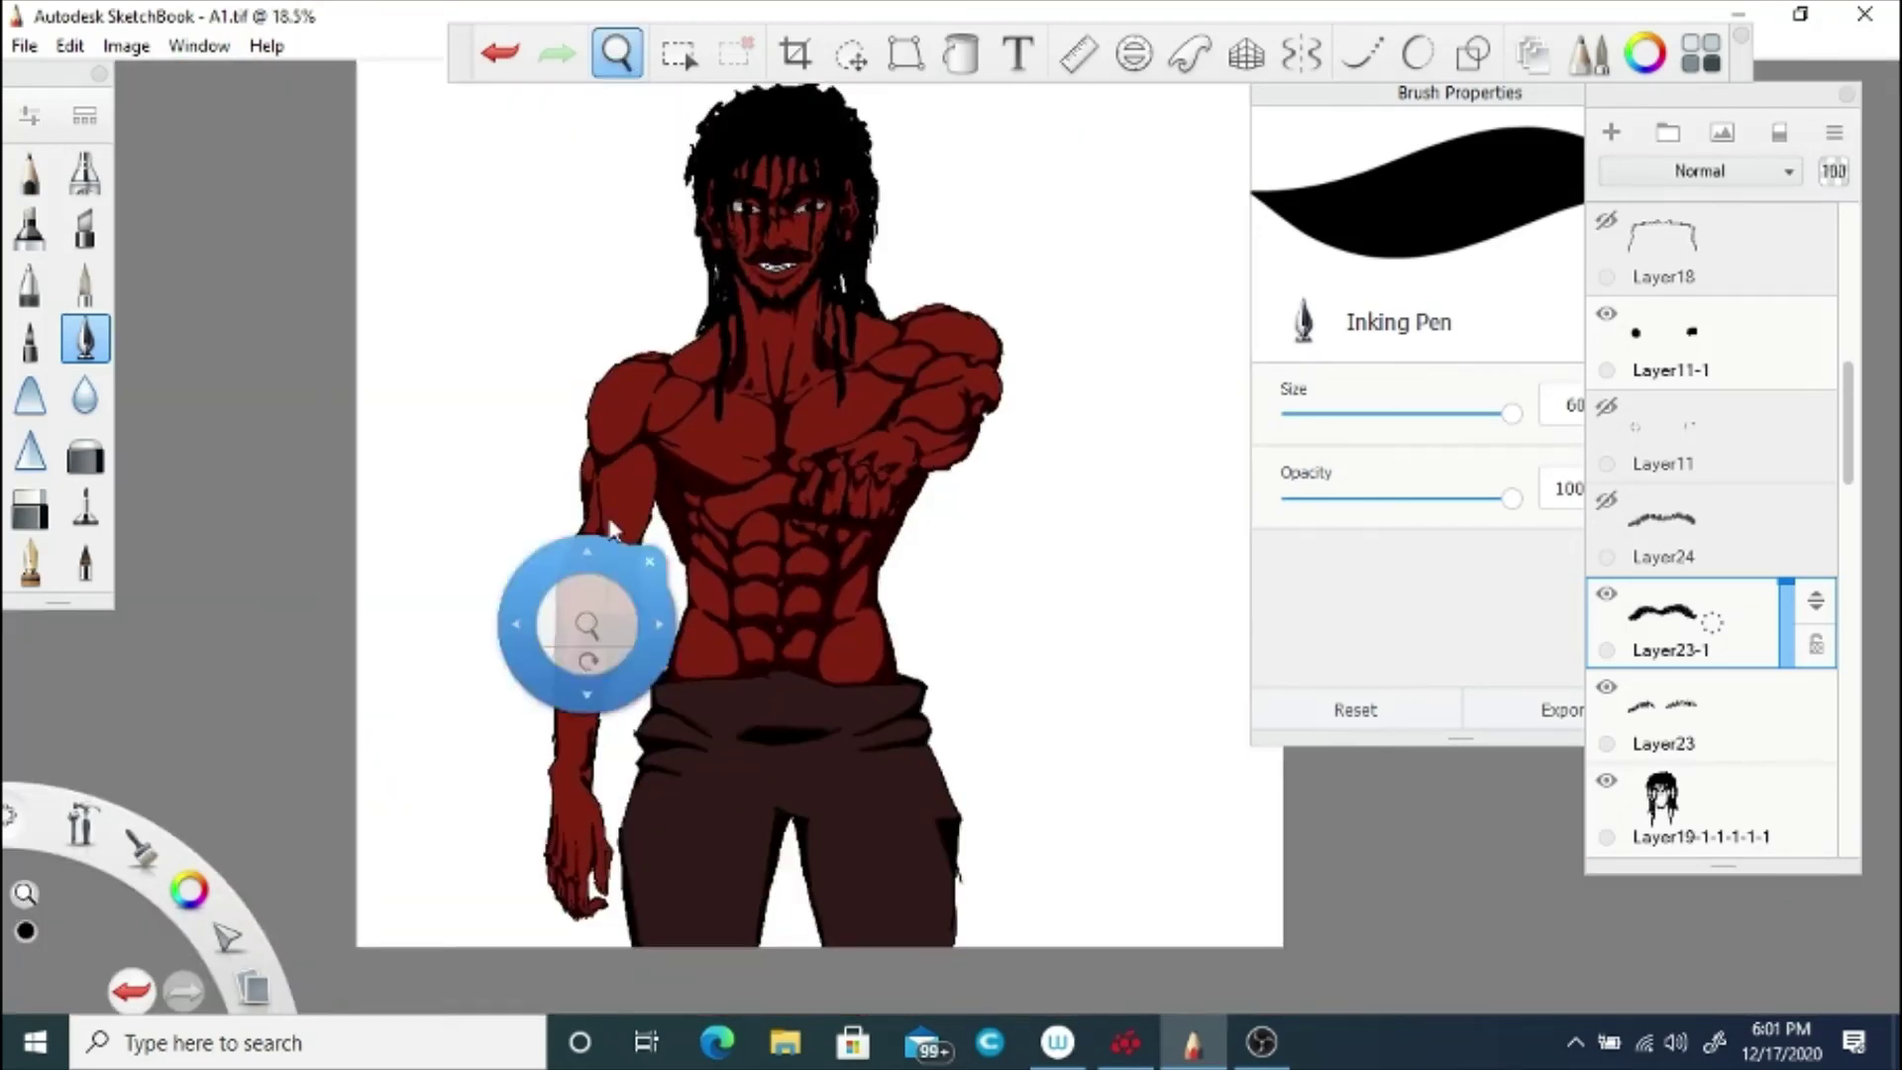
pyautogui.moveTo(611, 539); pyautogui.dragTo(499, 696)
pyautogui.click(26, 46)
pyautogui.click(73, 206)
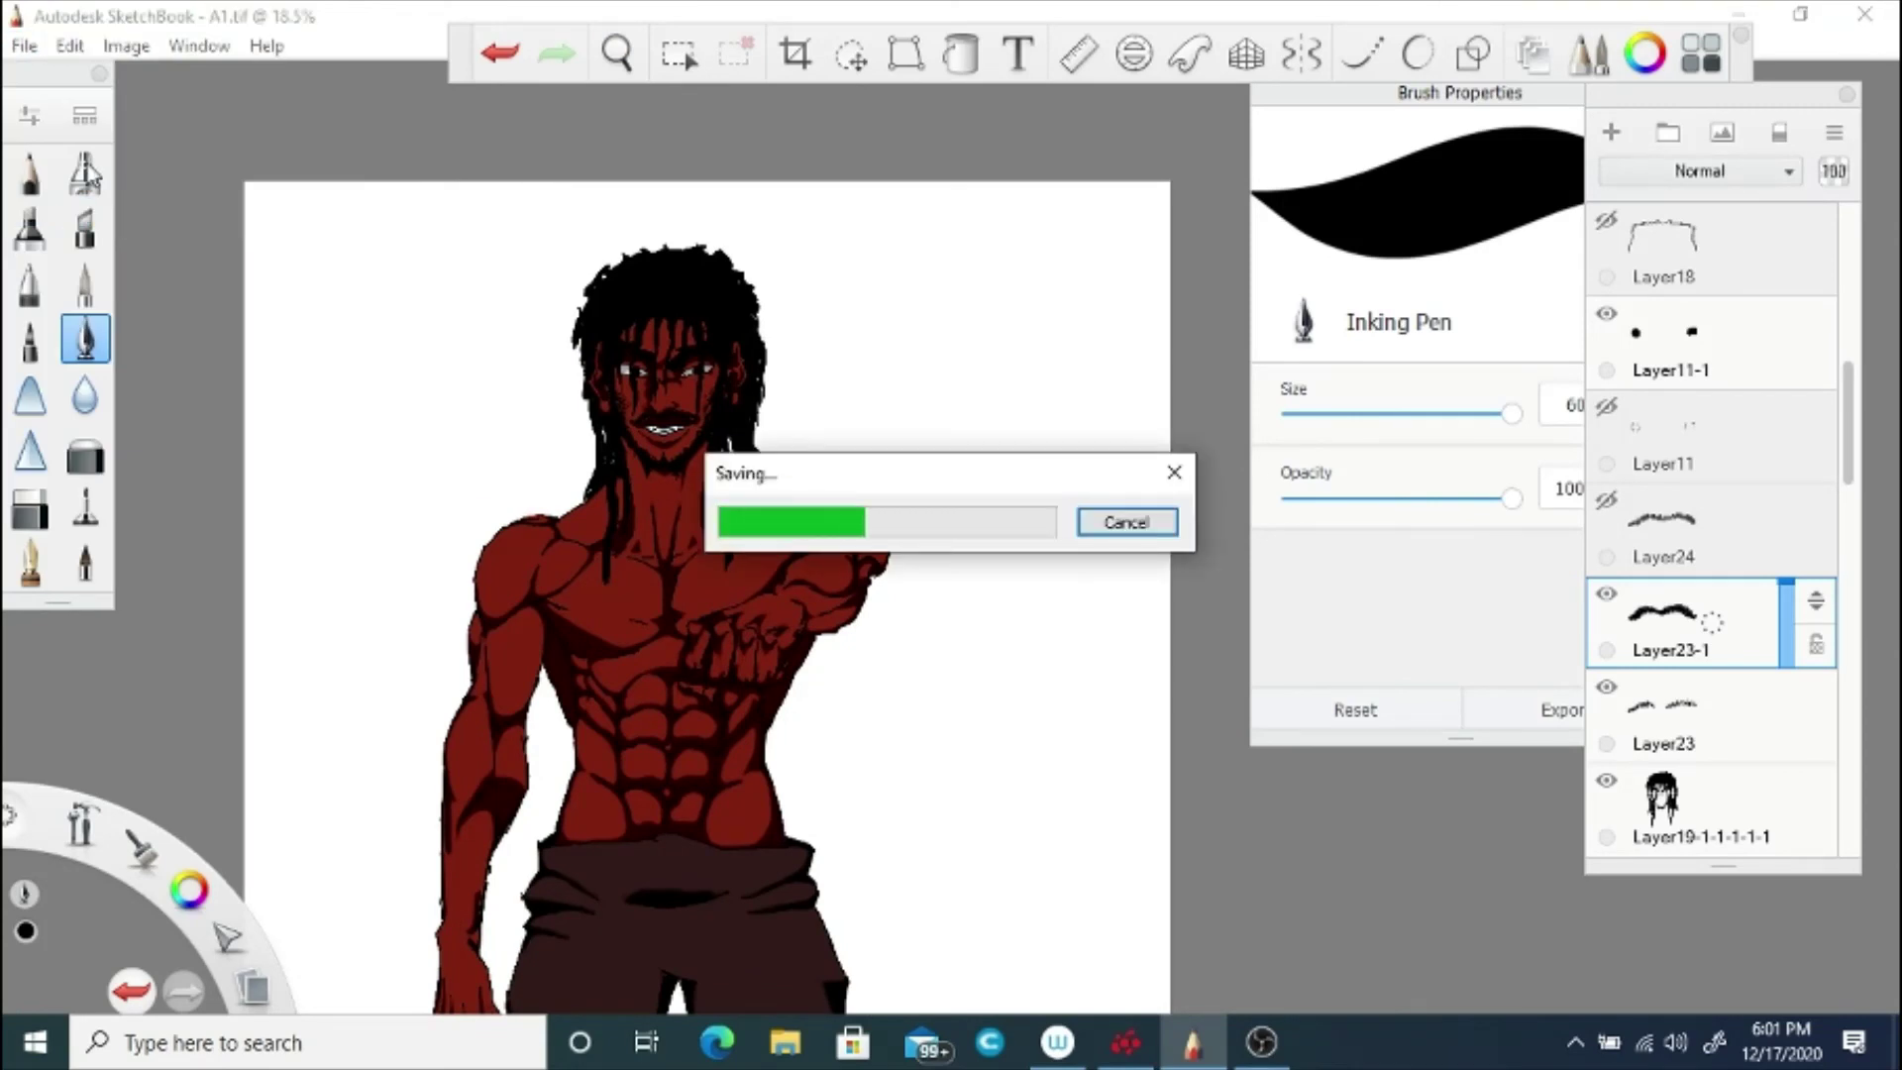
# Step: Hide the Layer23-1 and Layer23 mustaches and compare the hairstyle layers one by one, from the longest down to Layer19
pyautogui.click(1606, 594)
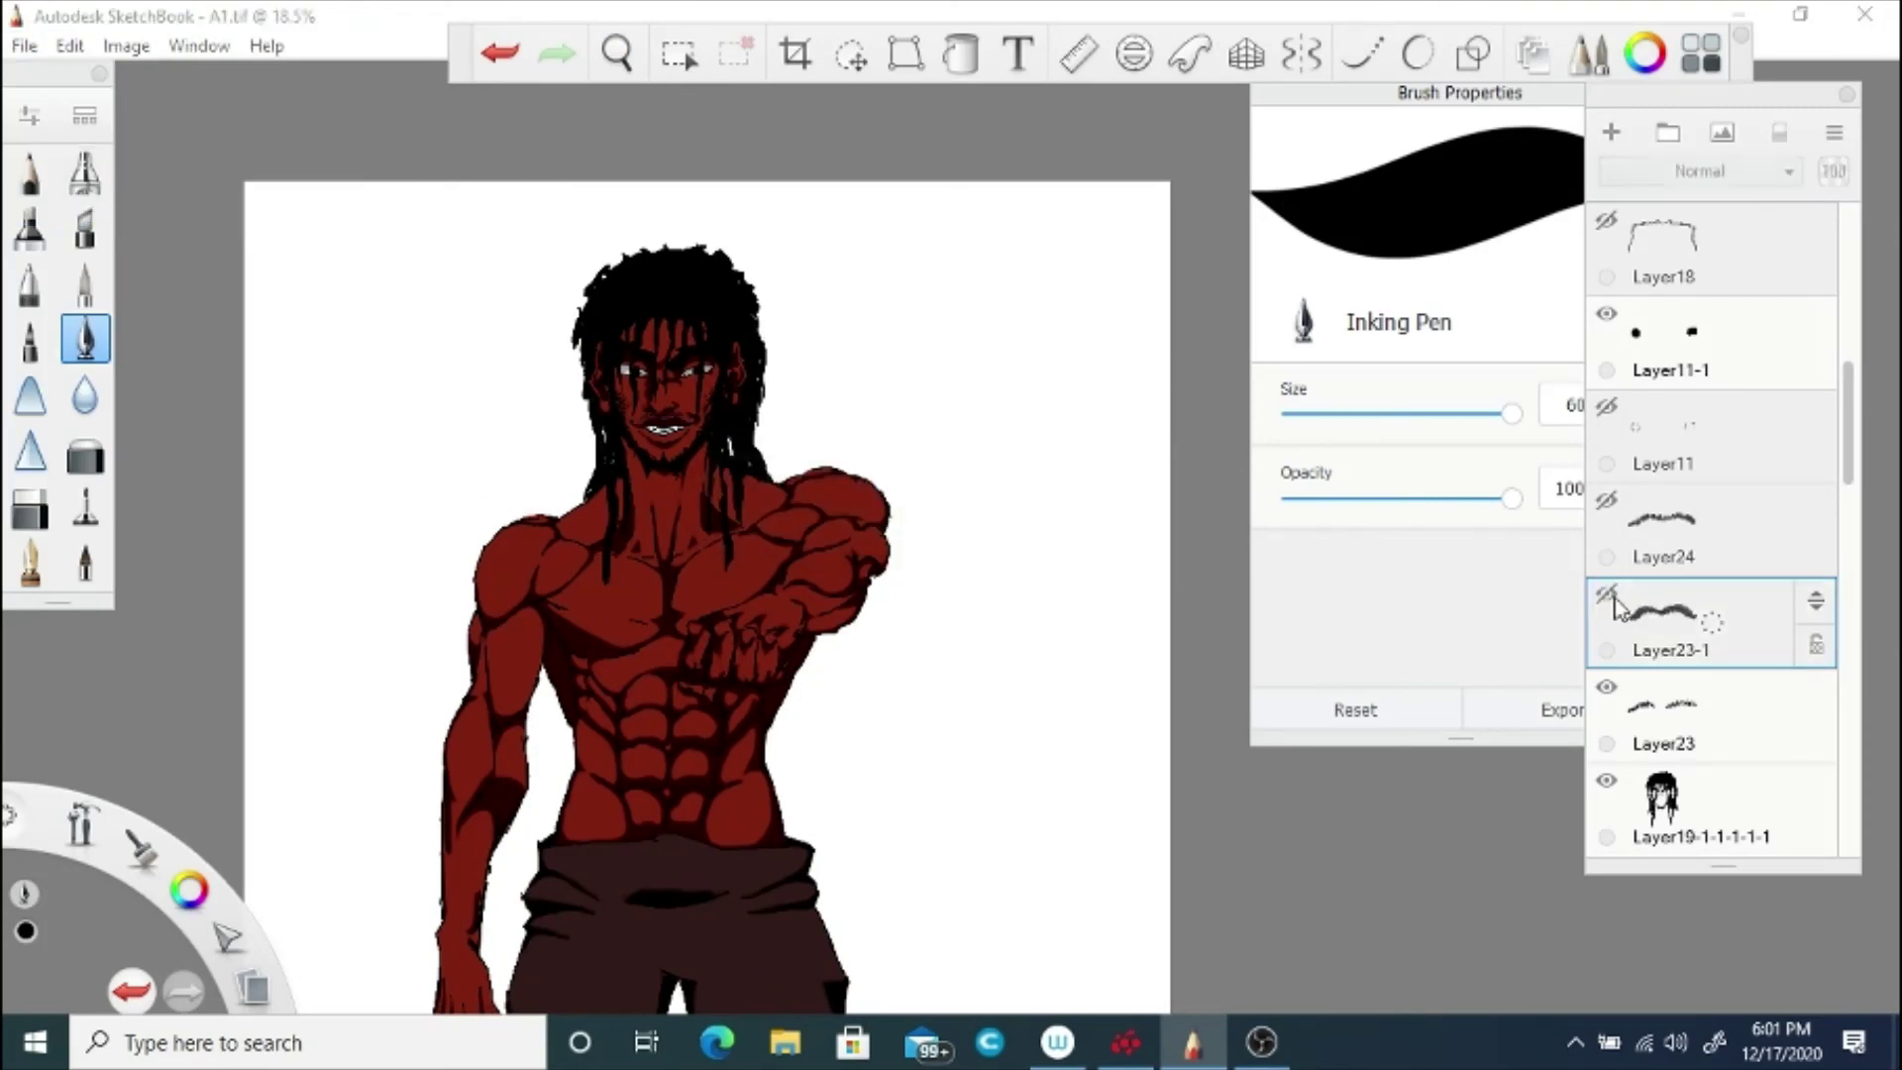
pyautogui.scroll(-5, 1743, 495)
pyautogui.click(1606, 282)
pyautogui.click(1606, 377)
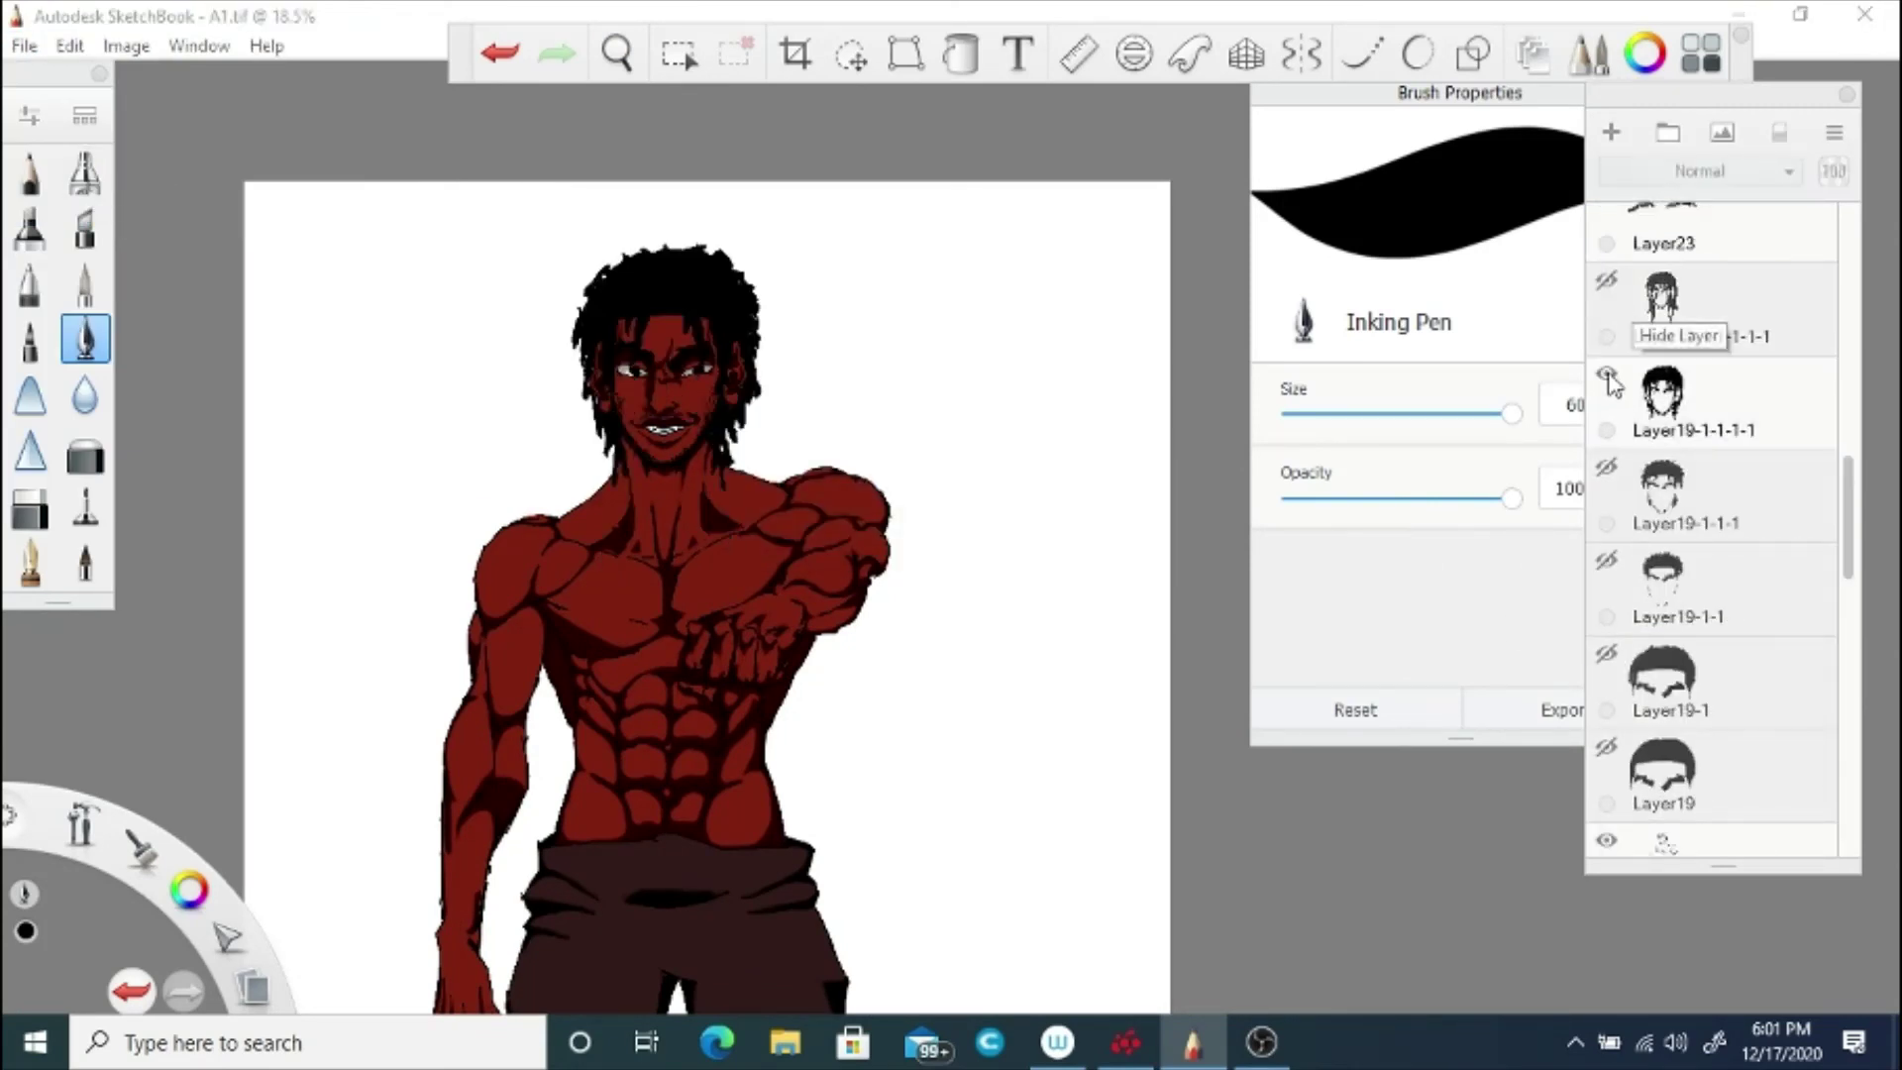
pyautogui.click(1605, 376)
pyautogui.click(1606, 468)
pyautogui.click(1605, 467)
pyautogui.click(1605, 562)
pyautogui.click(1605, 562)
pyautogui.click(1606, 652)
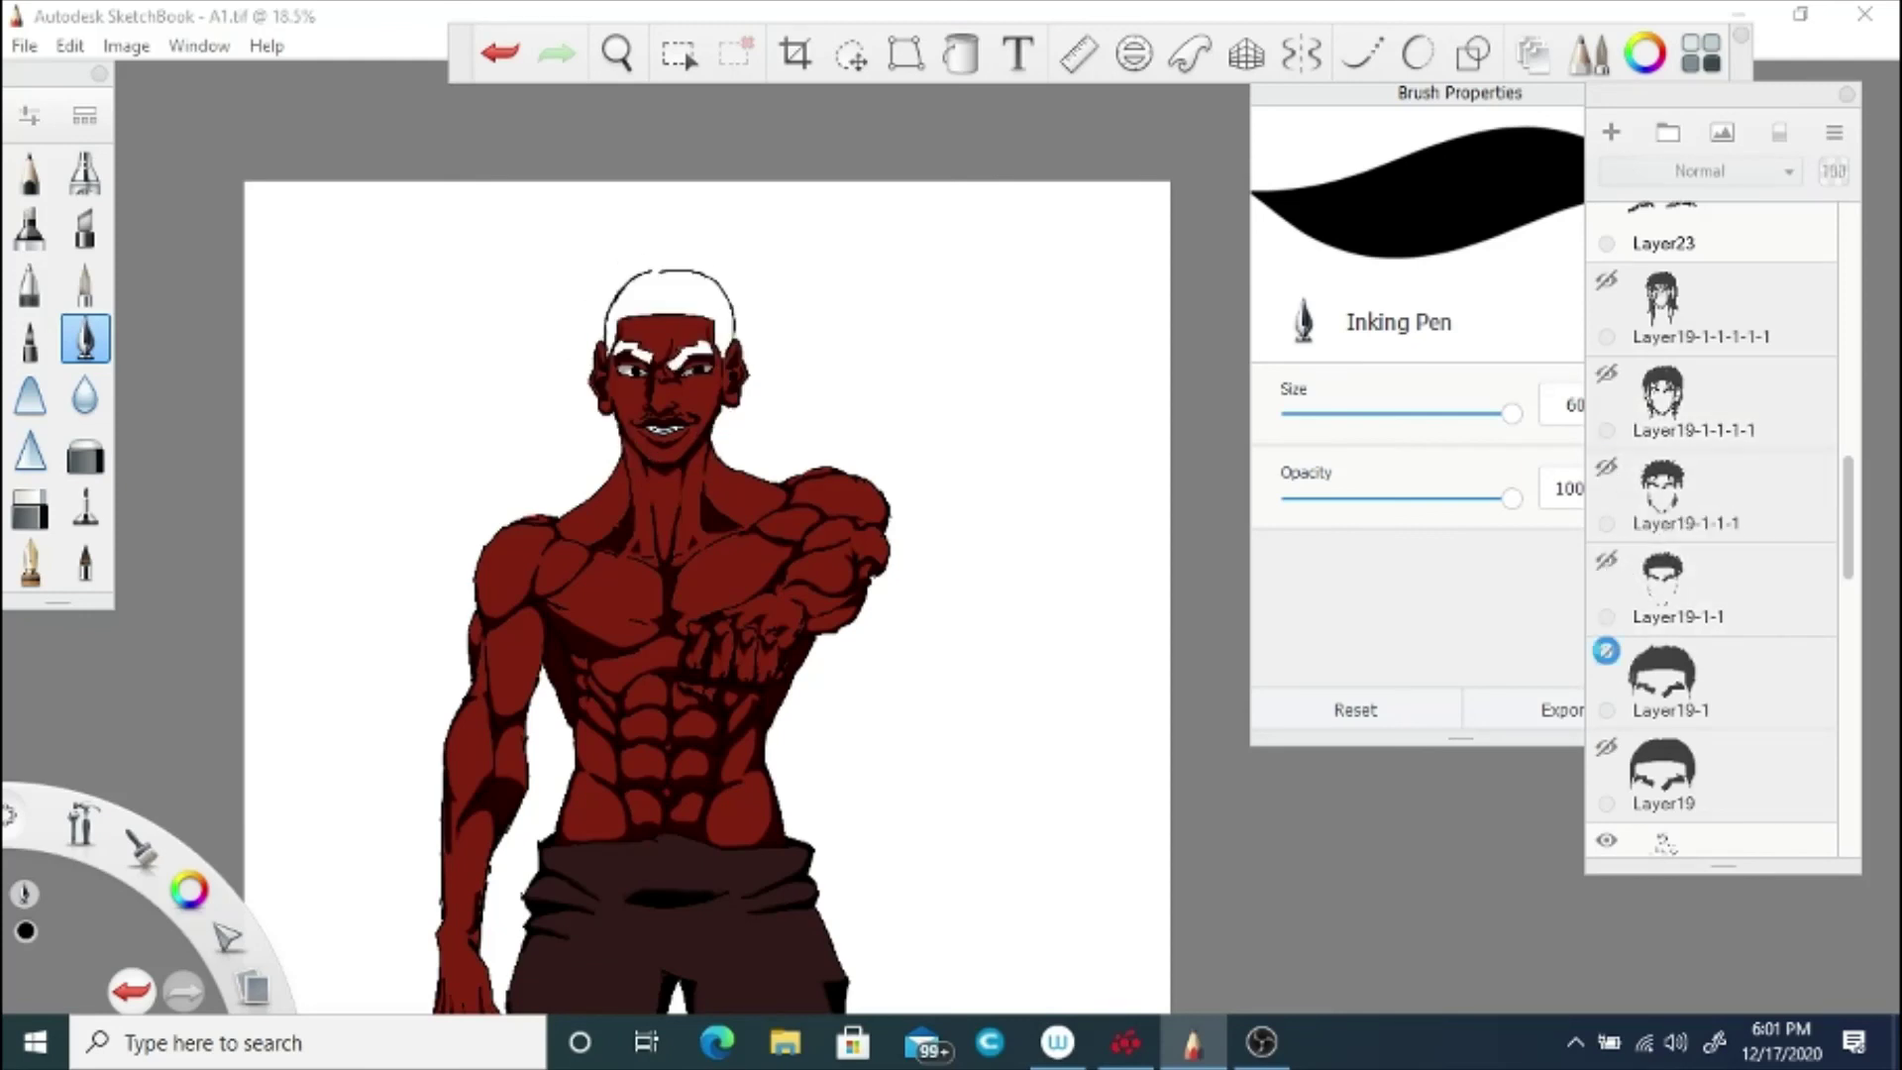
pyautogui.click(1606, 746)
pyautogui.scroll(5, 1605, 693)
pyautogui.click(1604, 613)
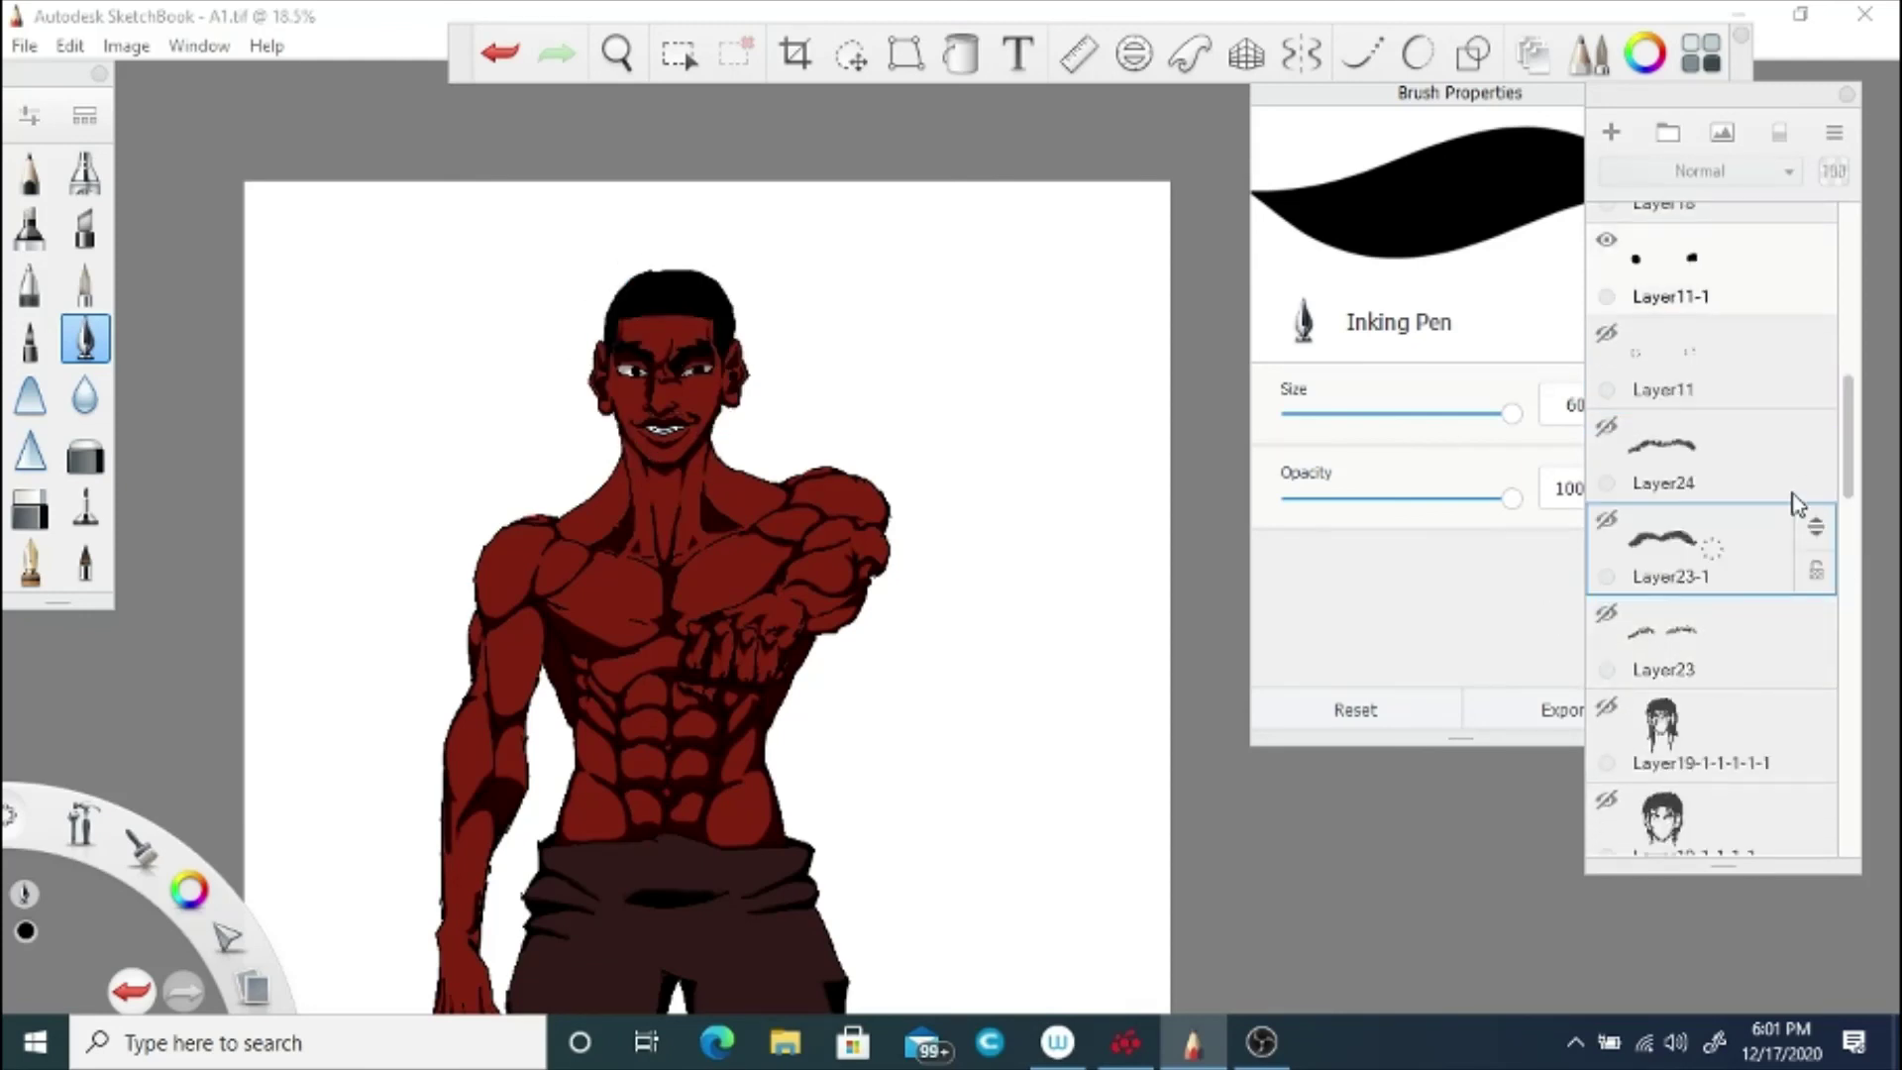
# Step: Preview the hairstyle layers back up to the longest one, Layer19-1-1-1-1-1, and show the Layer23-1 and Layer23 mustaches again
pyautogui.moveTo(1849, 474); pyautogui.dragTo(1862, 540)
pyautogui.click(1606, 590)
pyautogui.click(1606, 675)
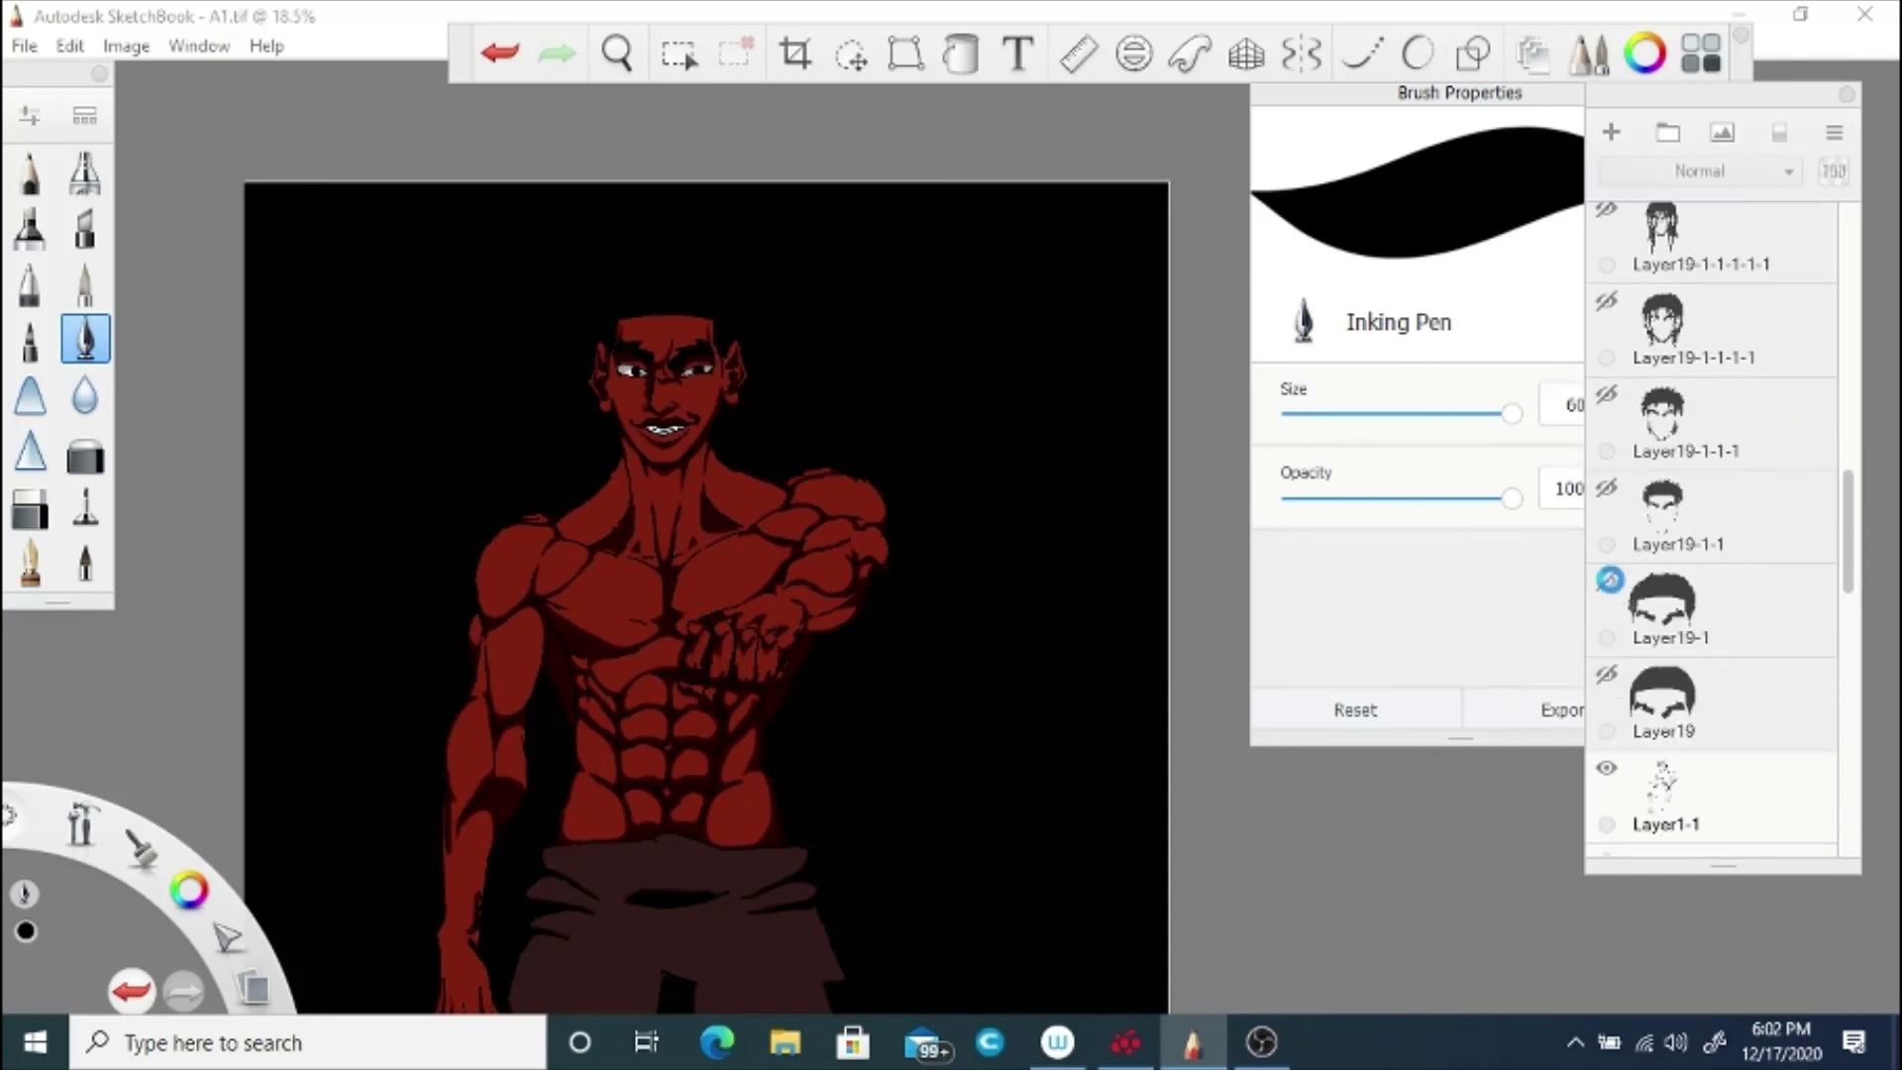
pyautogui.click(1605, 209)
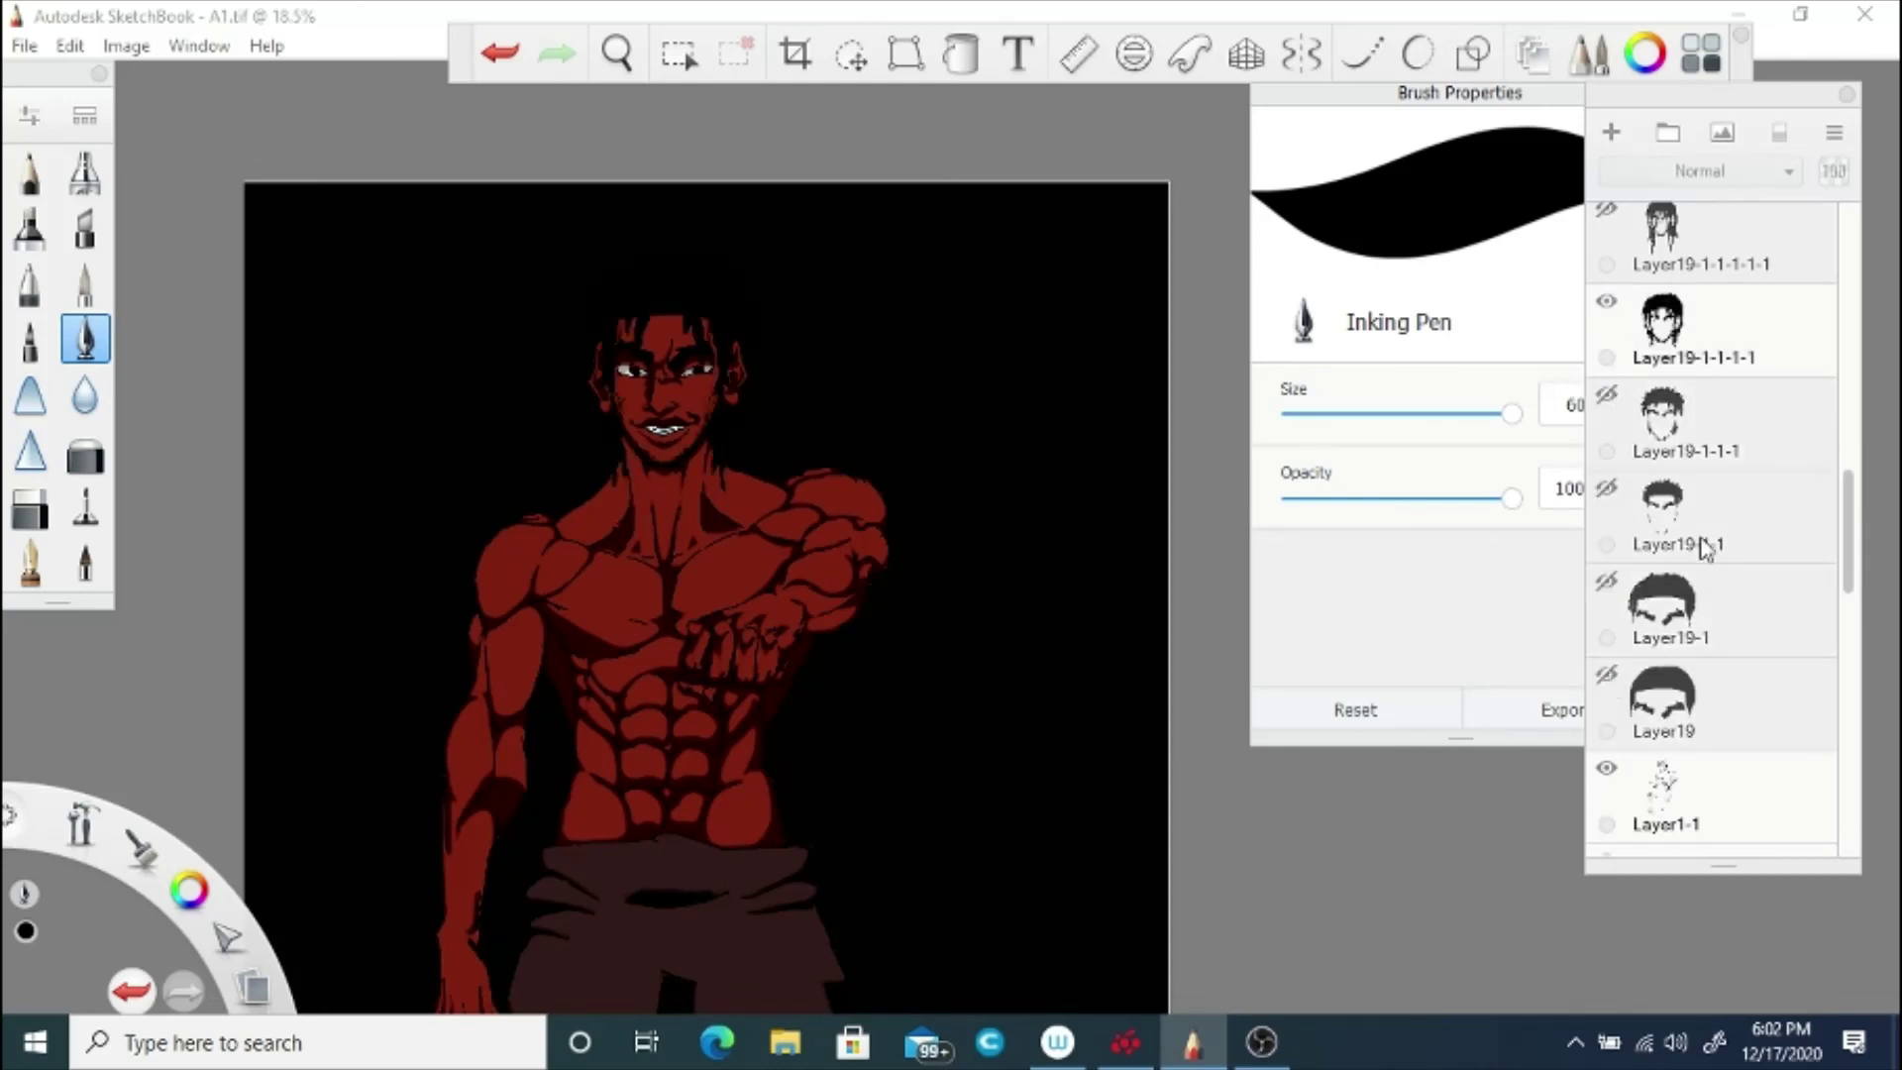
pyautogui.scroll(4, 1855, 565)
pyautogui.click(1605, 387)
pyautogui.click(1605, 481)
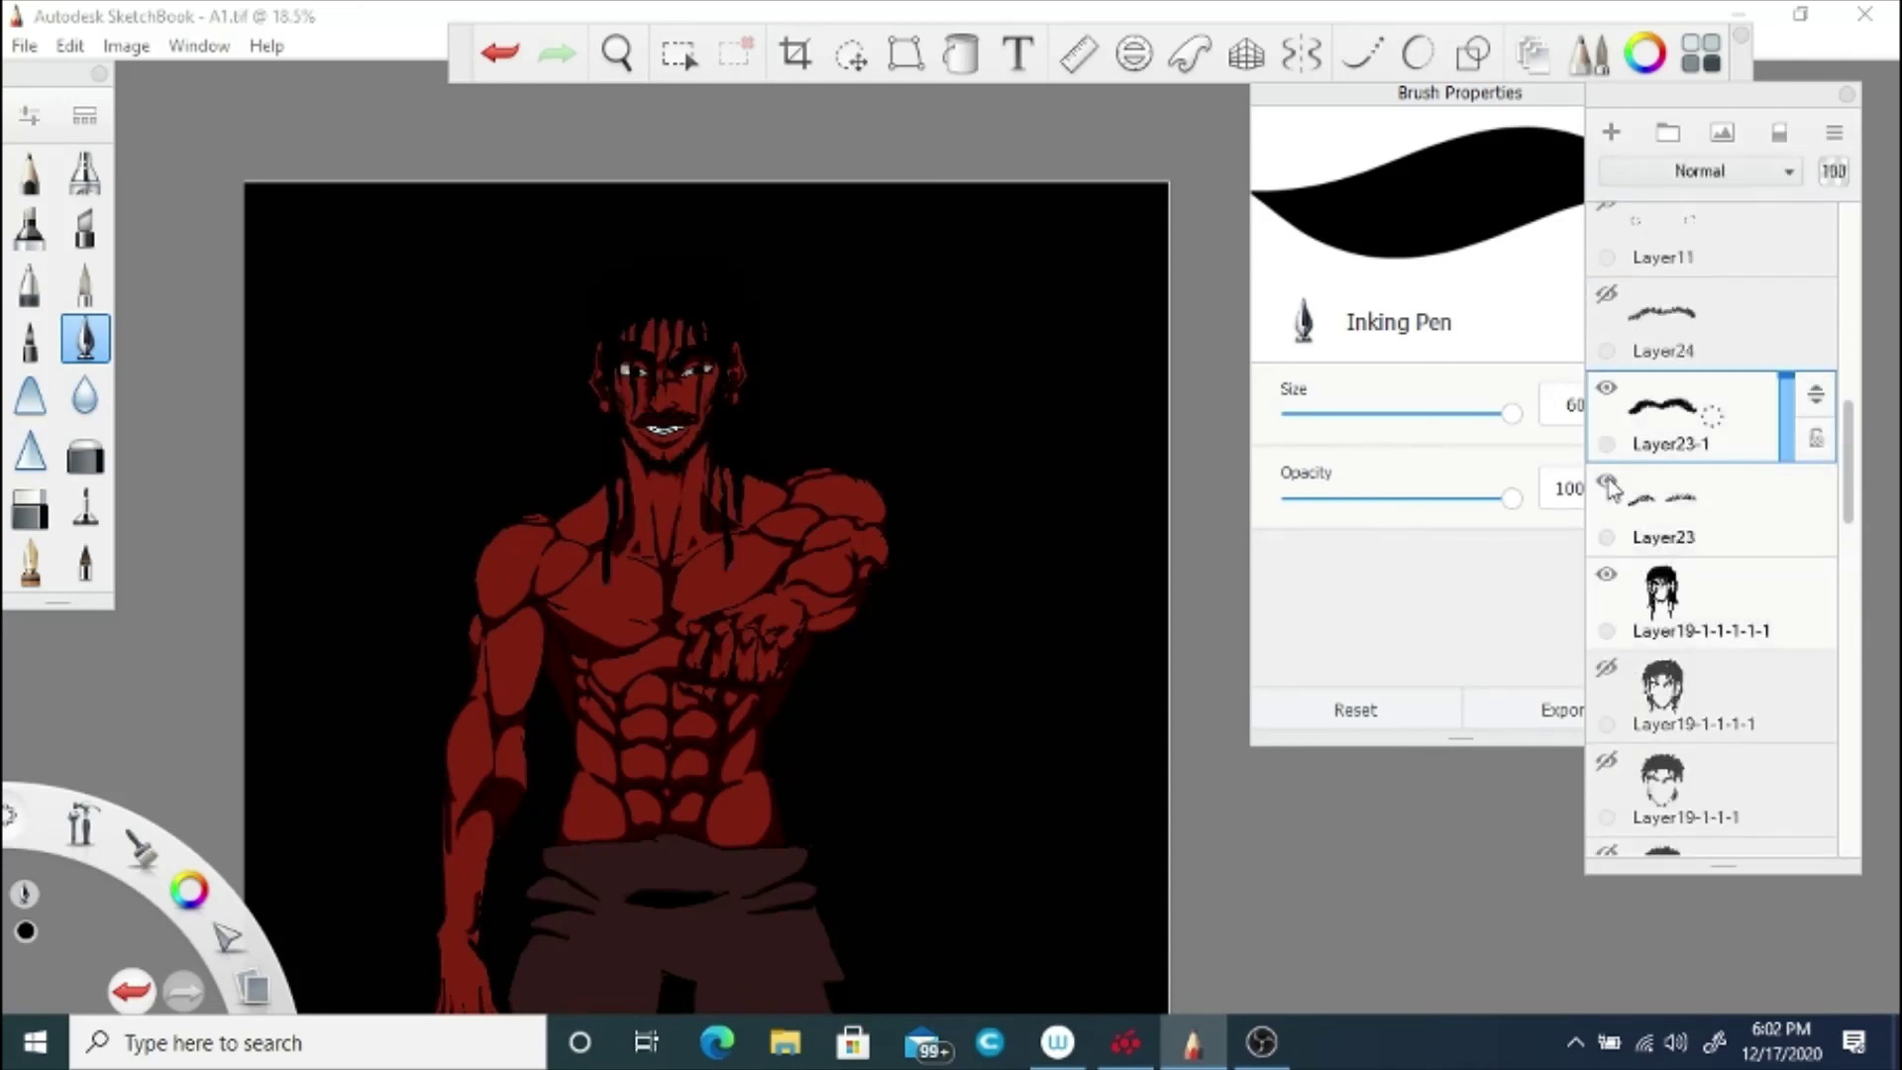
pyautogui.press('space')
pyautogui.moveTo(596, 454); pyautogui.dragTo(1416, 606)
pyautogui.scroll(5, 1840, 515)
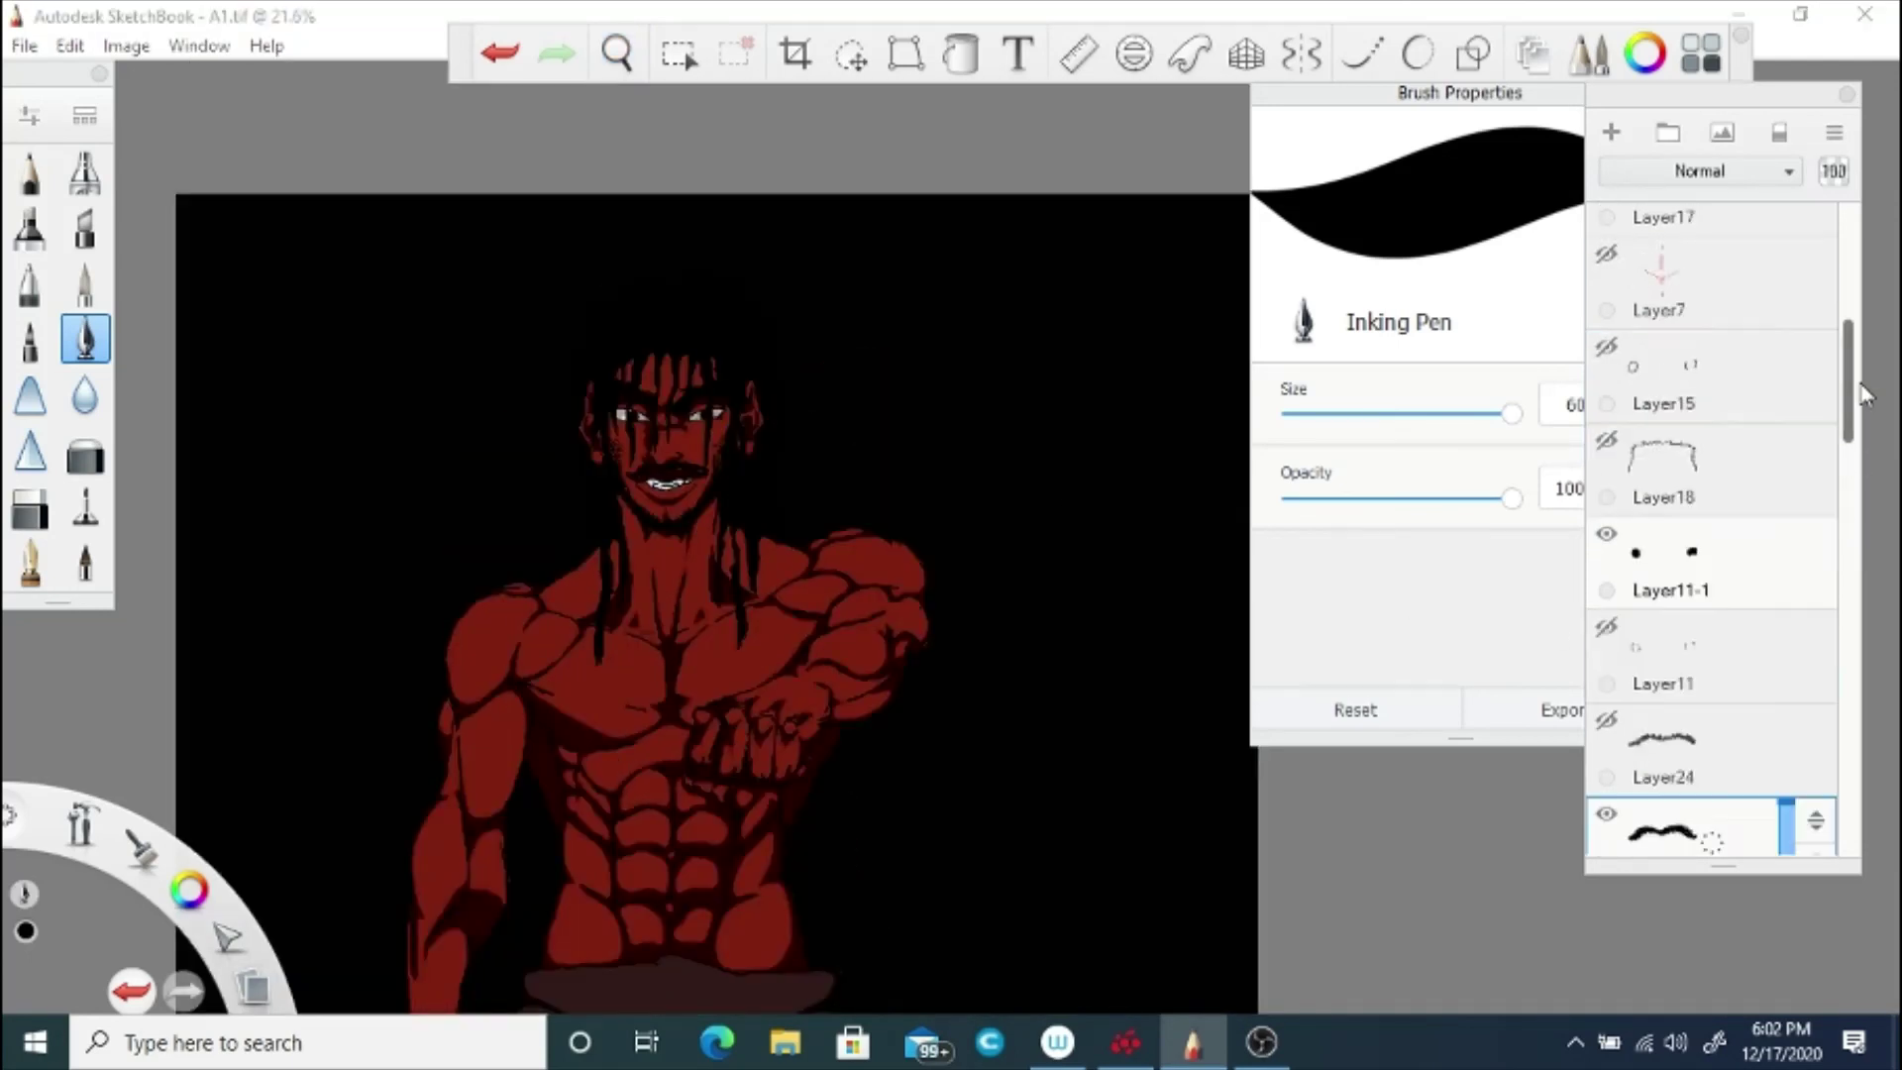
pyautogui.click(1774, 581)
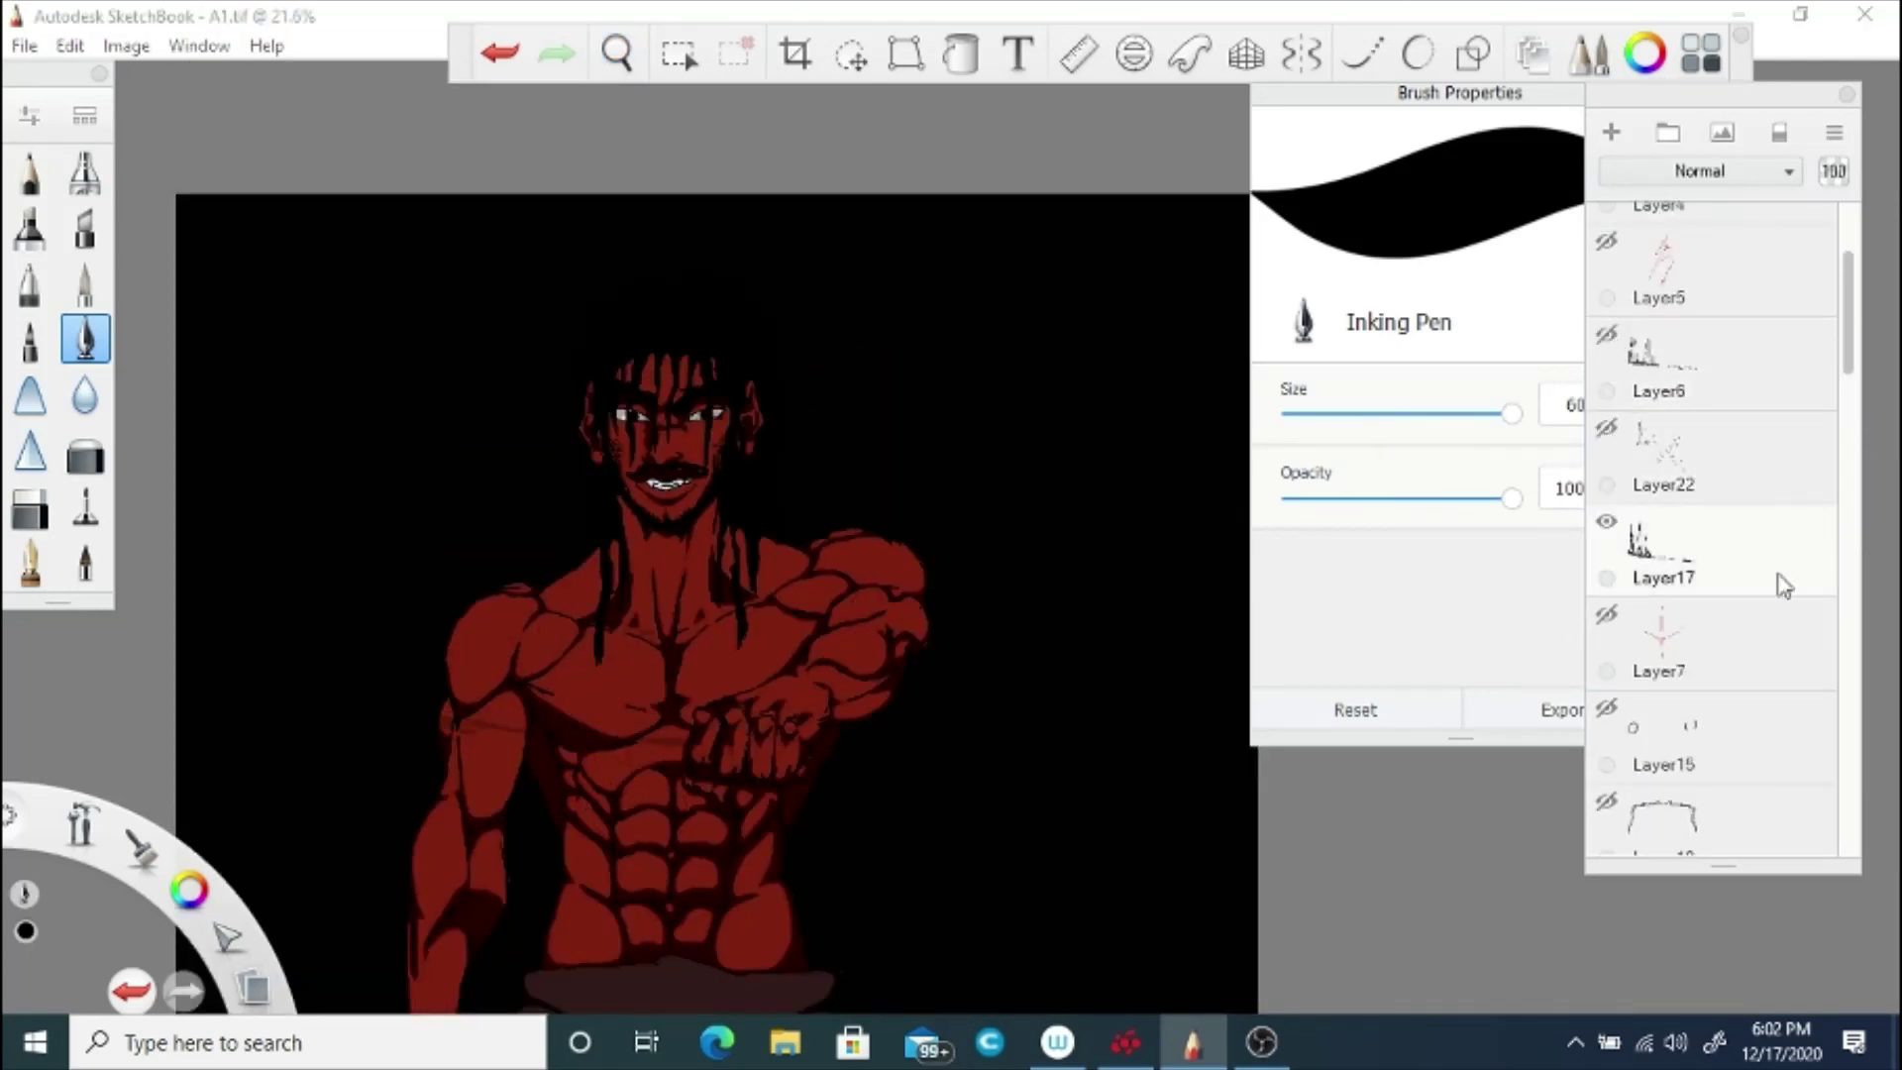
pyautogui.scroll(-6, 1823, 594)
pyautogui.moveTo(1827, 605); pyautogui.dragTo(1832, 780)
pyautogui.click(1607, 842)
pyautogui.click(1261, 1042)
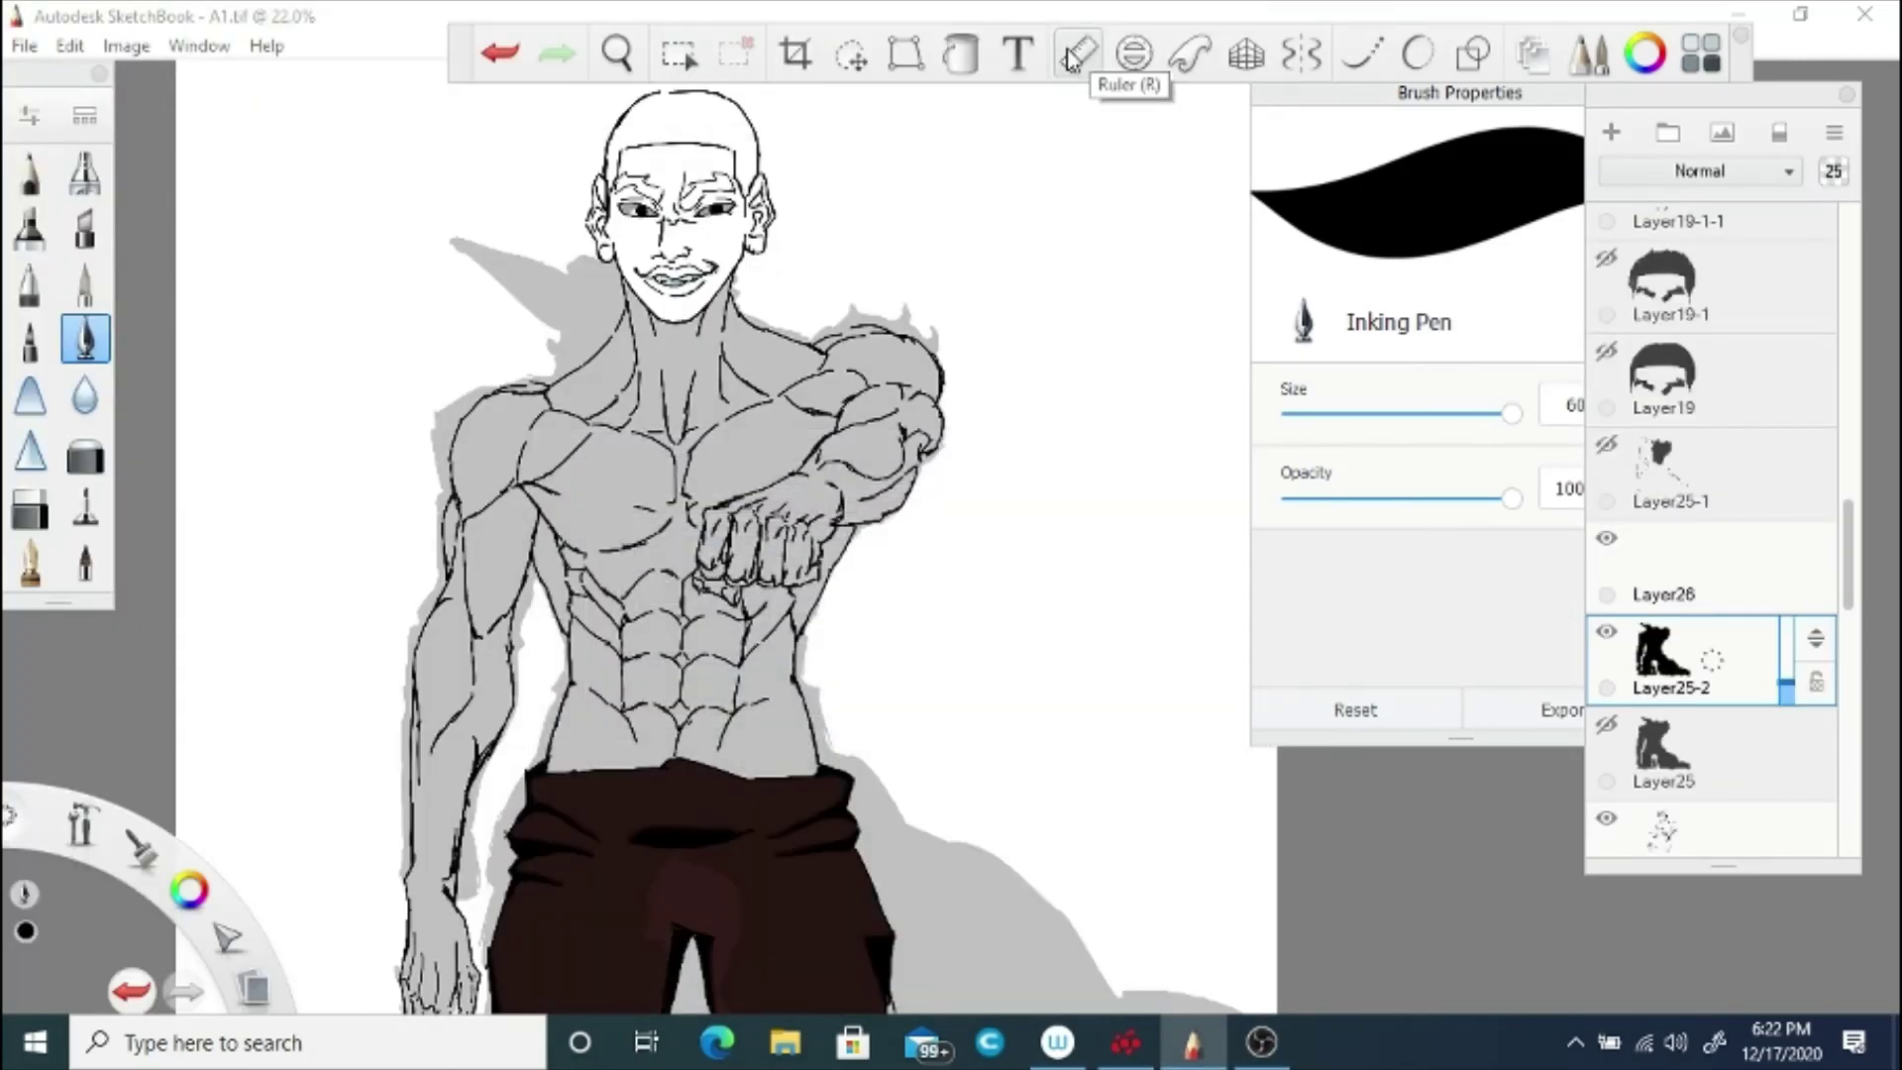
# Step: Show Layer25-1 and, on Layer26, trace the coat's pointed collar and front opening edge in white with the Inking Pen
pyautogui.click(1719, 476)
pyautogui.click(1607, 445)
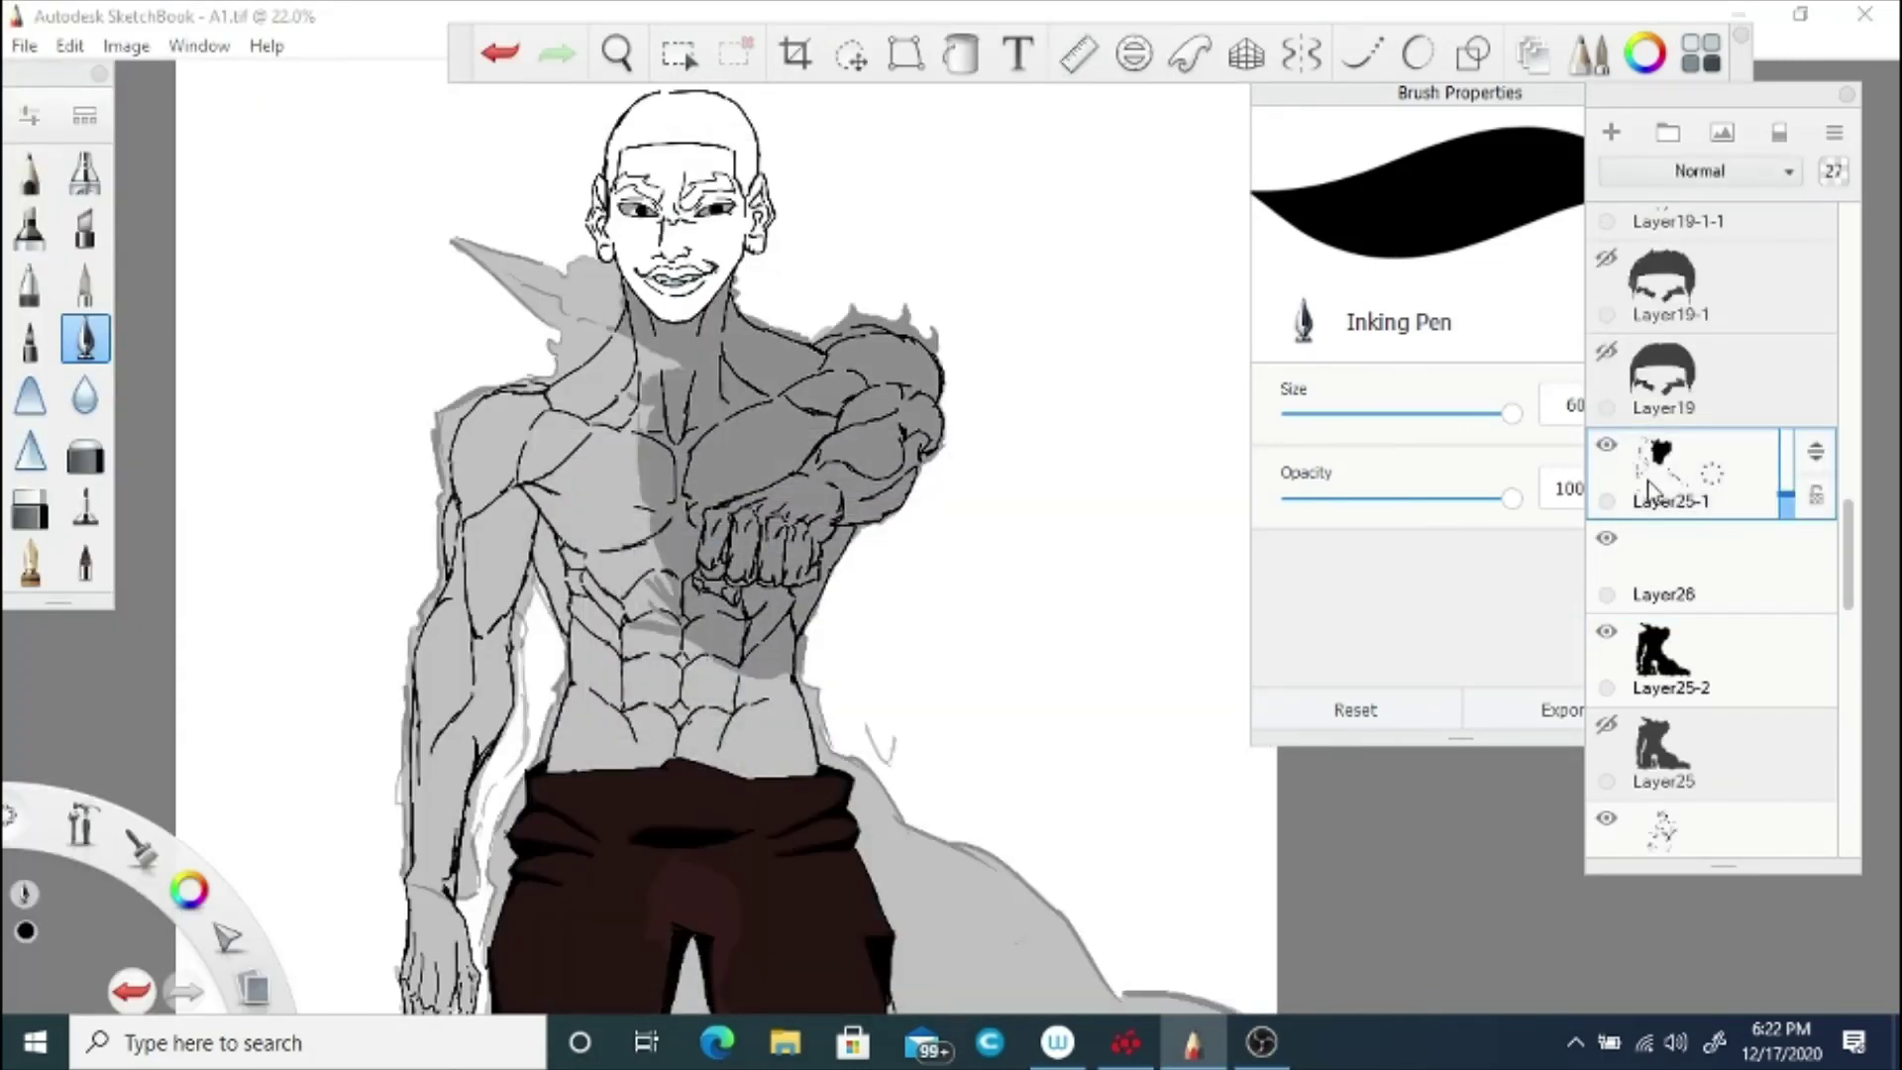
pyautogui.click(1702, 565)
pyautogui.click(617, 53)
pyautogui.moveTo(853, 582); pyautogui.dragTo(922, 518)
pyautogui.click(921, 518)
pyautogui.moveTo(188, 885); pyautogui.dragTo(181, 804)
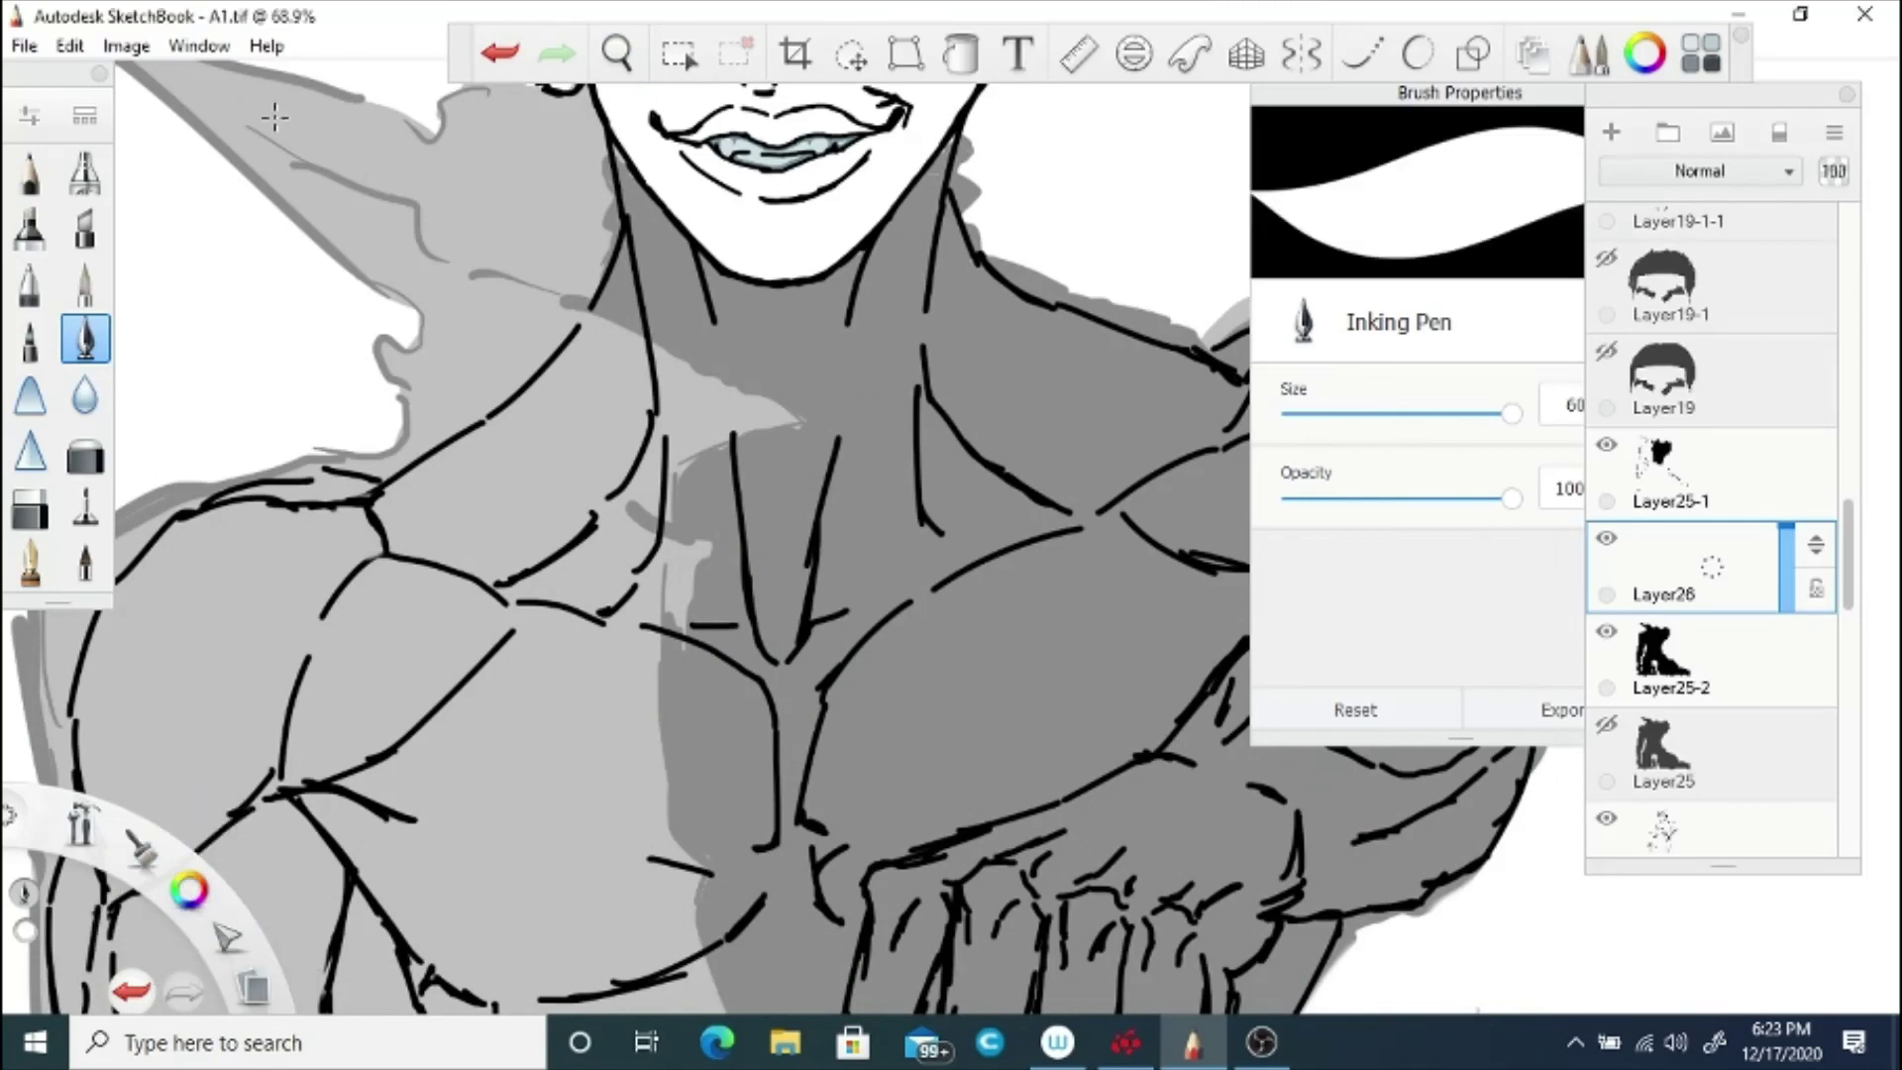
pyautogui.moveTo(241, 114)
pyautogui.mouseDown()
pyautogui.moveTo(777, 436)
pyautogui.moveTo(700, 585)
pyautogui.moveTo(658, 767)
pyautogui.moveTo(706, 979)
pyautogui.mouseUp()
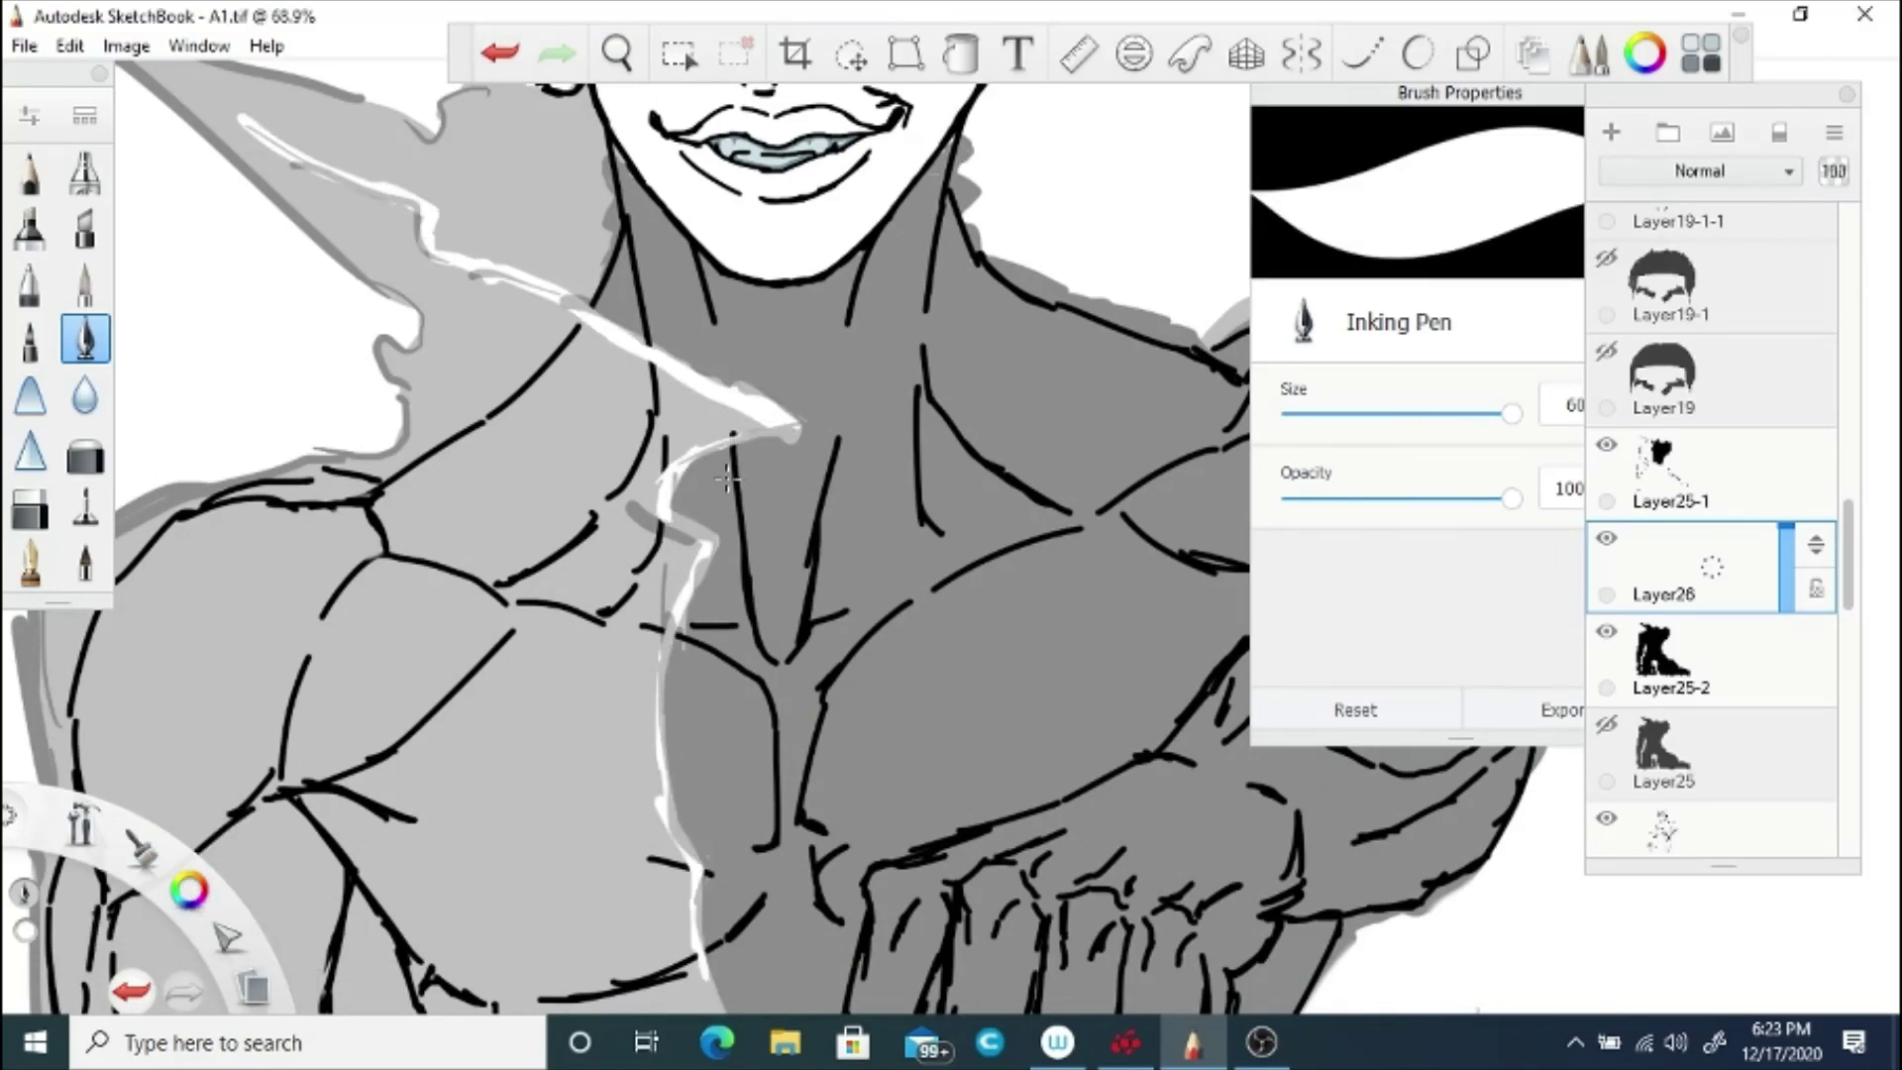
# Step: Draw white fold lines converging at the waist and trace the closing edge across the hip on Layer26
pyautogui.moveTo(686, 855)
pyautogui.mouseDown()
pyautogui.moveTo(680, 411)
pyautogui.moveTo(767, 699)
pyautogui.mouseUp()
pyautogui.moveTo(549, 551); pyautogui.dragTo(761, 695)
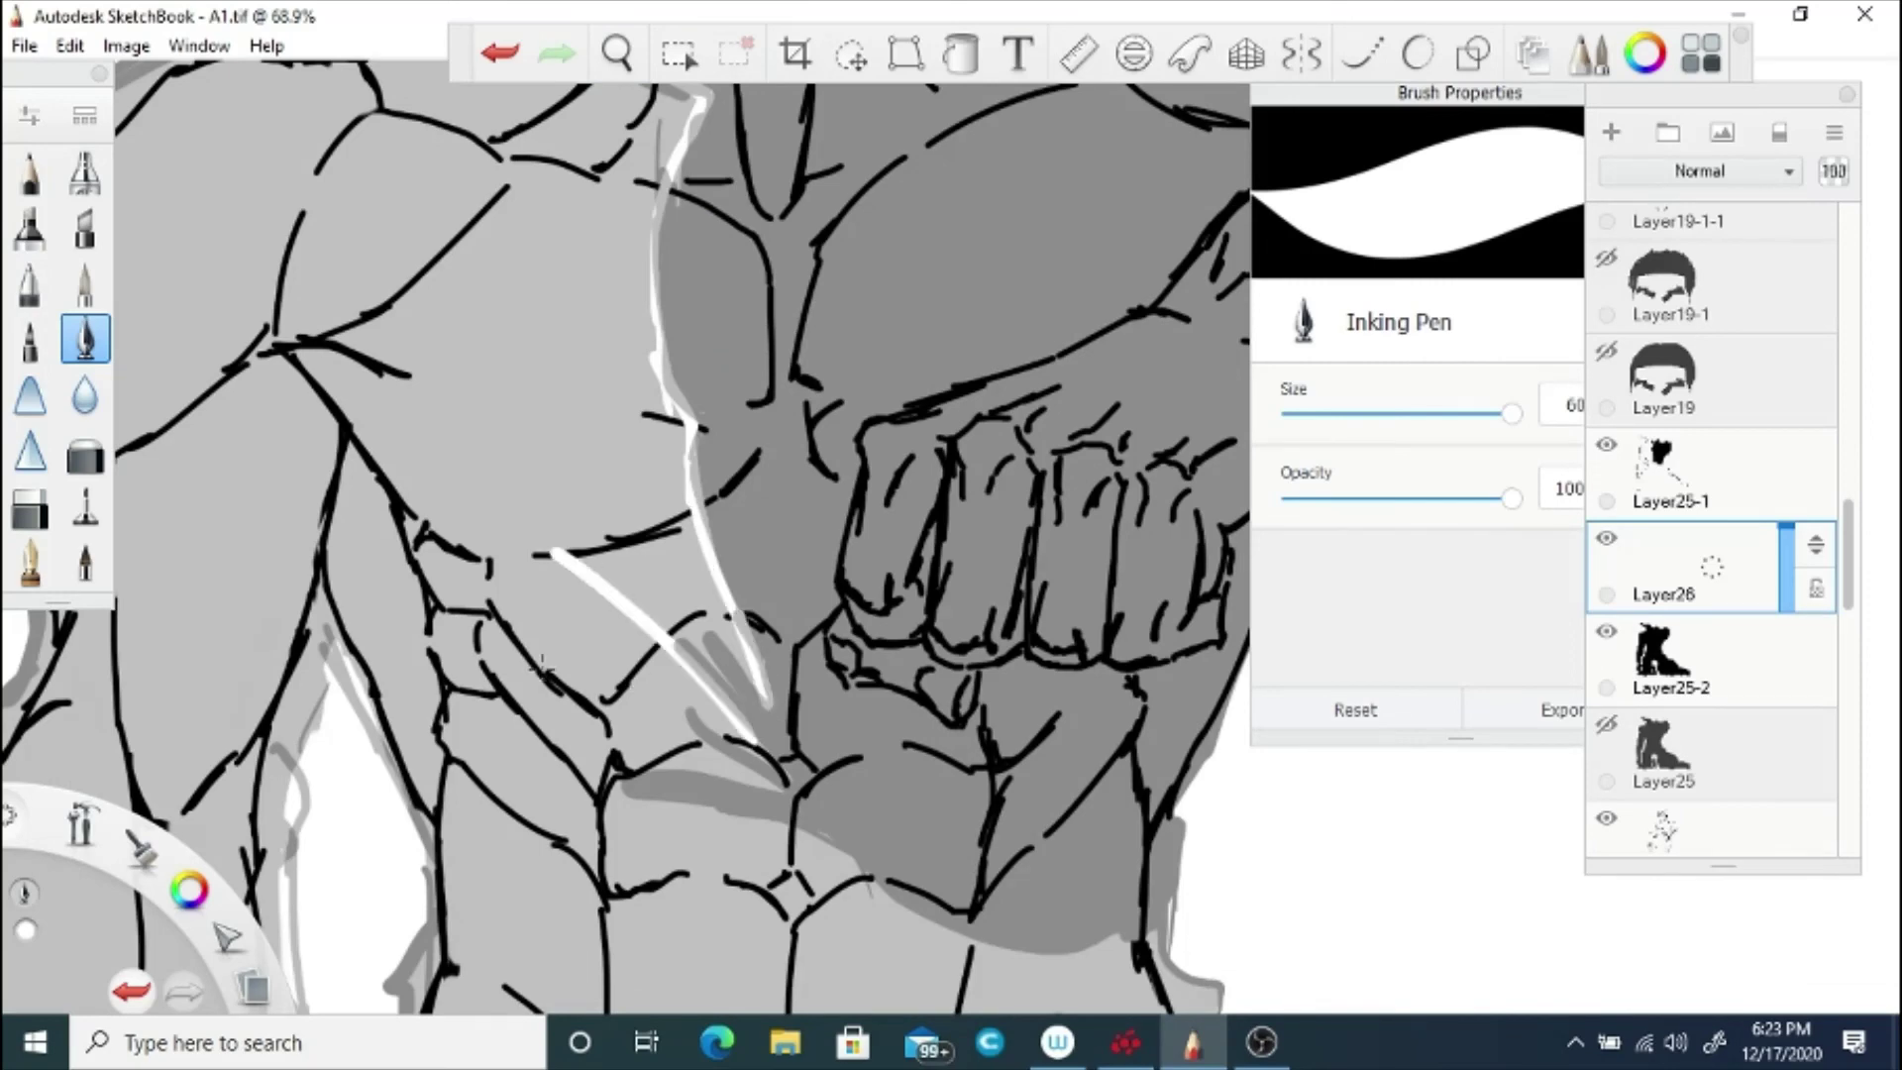
pyautogui.moveTo(446, 768); pyautogui.dragTo(798, 820)
pyautogui.moveTo(739, 715); pyautogui.dragTo(781, 793)
pyautogui.moveTo(493, 922)
pyautogui.mouseDown()
pyautogui.moveTo(842, 903)
pyautogui.moveTo(921, 926)
pyautogui.mouseUp()
pyautogui.moveTo(777, 777)
pyautogui.mouseDown()
pyautogui.moveTo(877, 892)
pyautogui.moveTo(1004, 953)
pyautogui.moveTo(1139, 884)
pyautogui.moveTo(1165, 814)
pyautogui.mouseUp()
pyautogui.moveTo(1166, 814)
pyautogui.mouseDown()
pyautogui.moveTo(1115, 910)
pyautogui.moveTo(942, 923)
pyautogui.mouseUp()
pyautogui.press('space')
pyautogui.moveTo(660, 307); pyautogui.dragTo(652, 586)
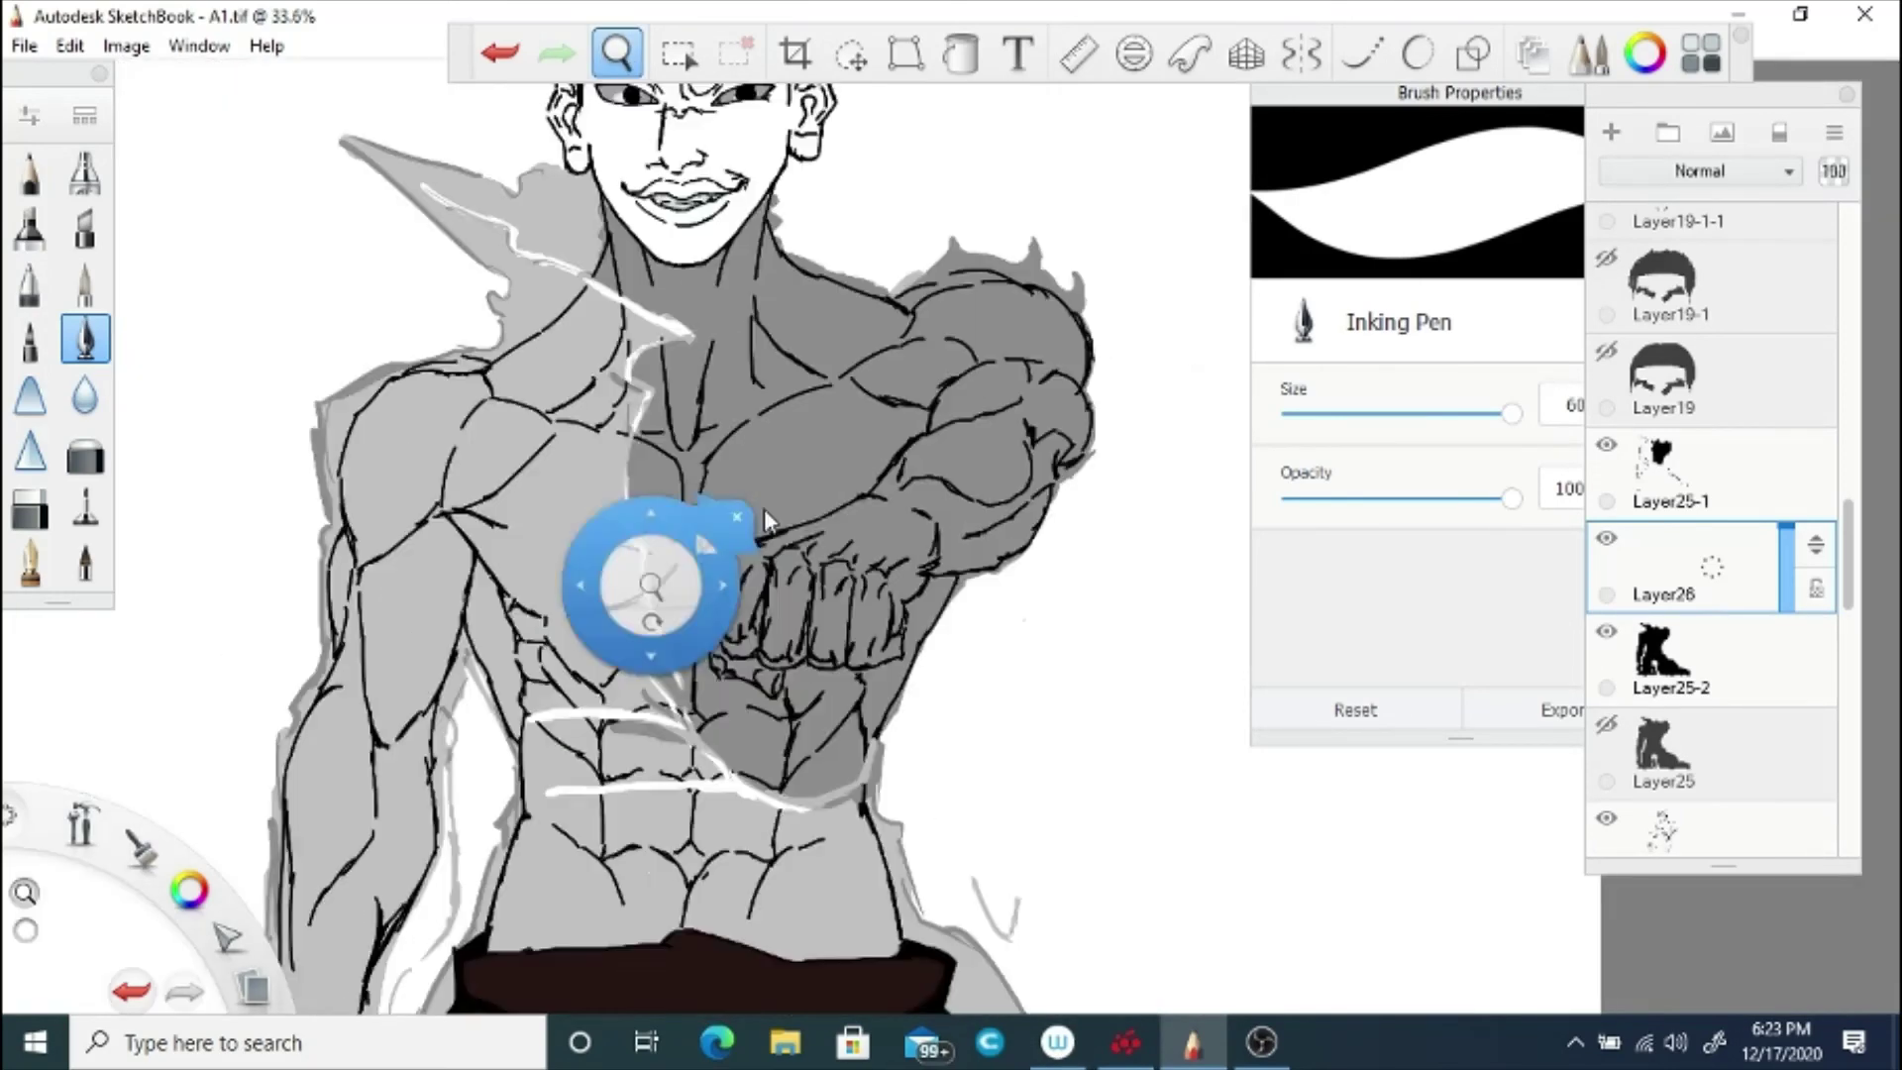
pyautogui.moveTo(665, 791); pyautogui.dragTo(536, 852)
pyautogui.moveTo(661, 854); pyautogui.dragTo(828, 816)
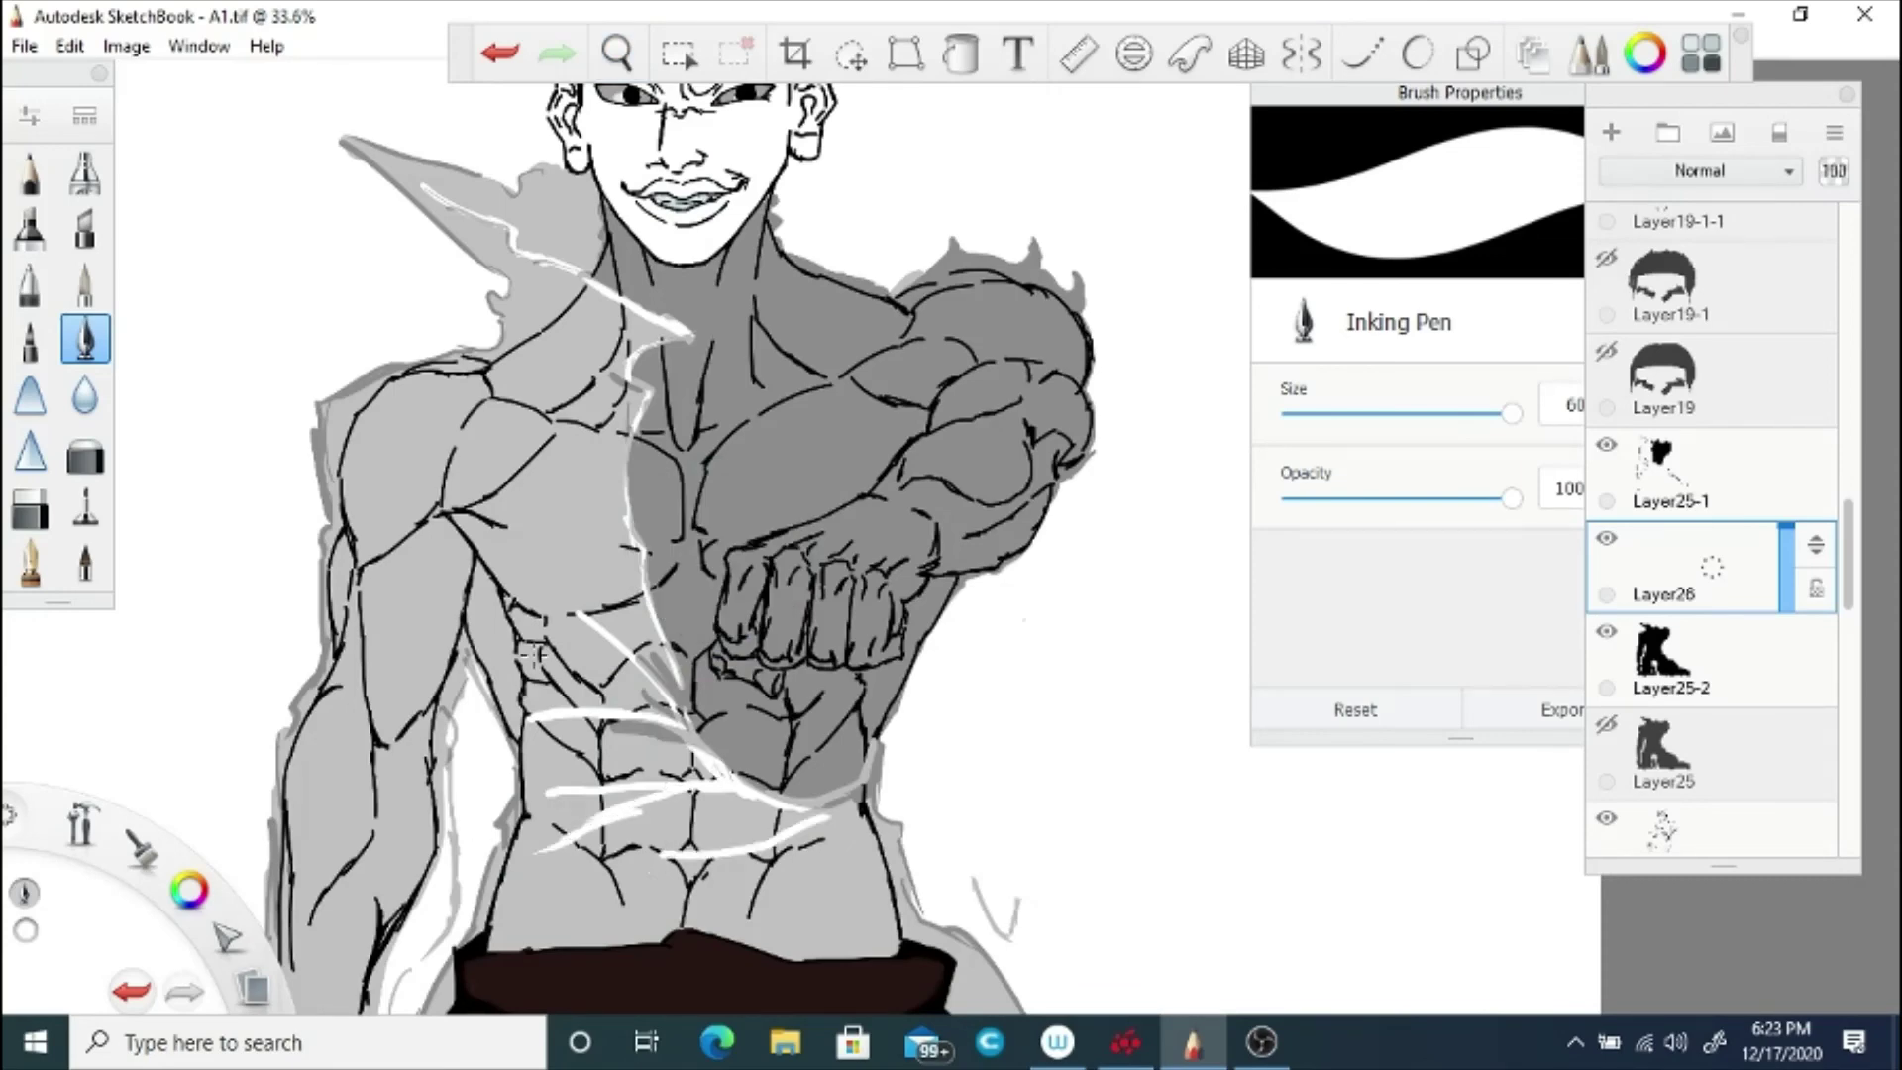
# Step: Raise the black coat silhouette on Layer25-2 to 100 opacity and hide Layer25-1
pyautogui.click(1698, 658)
pyautogui.moveTo(1785, 683); pyautogui.dragTo(1785, 620)
pyautogui.press('space')
pyautogui.click(793, 436)
pyautogui.click(1605, 445)
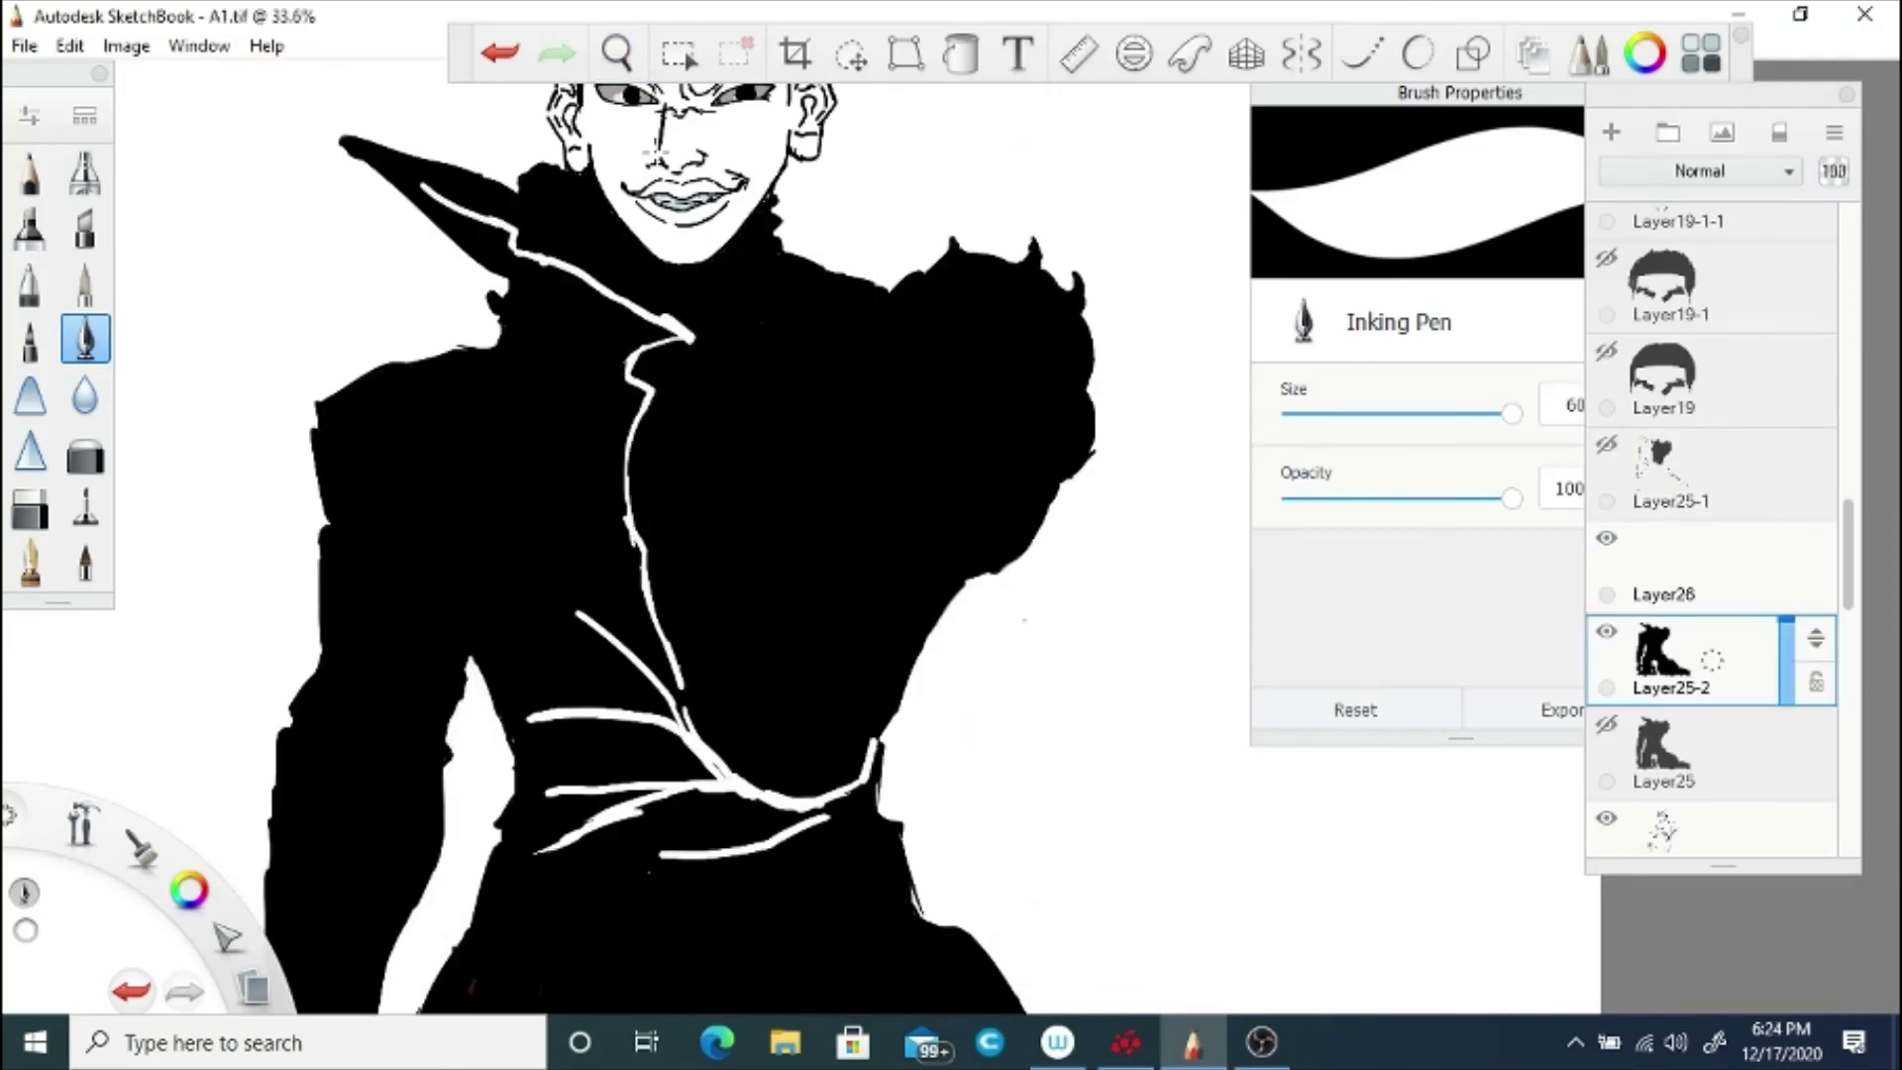
# Step: Try drawing thin white creases on the collar, shoulder and upper sleeve directly on Layer25-2
pyautogui.press('space')
pyautogui.moveTo(585, 527); pyautogui.dragTo(648, 723)
pyautogui.click(713, 663)
pyautogui.moveTo(601, 431); pyautogui.dragTo(495, 398)
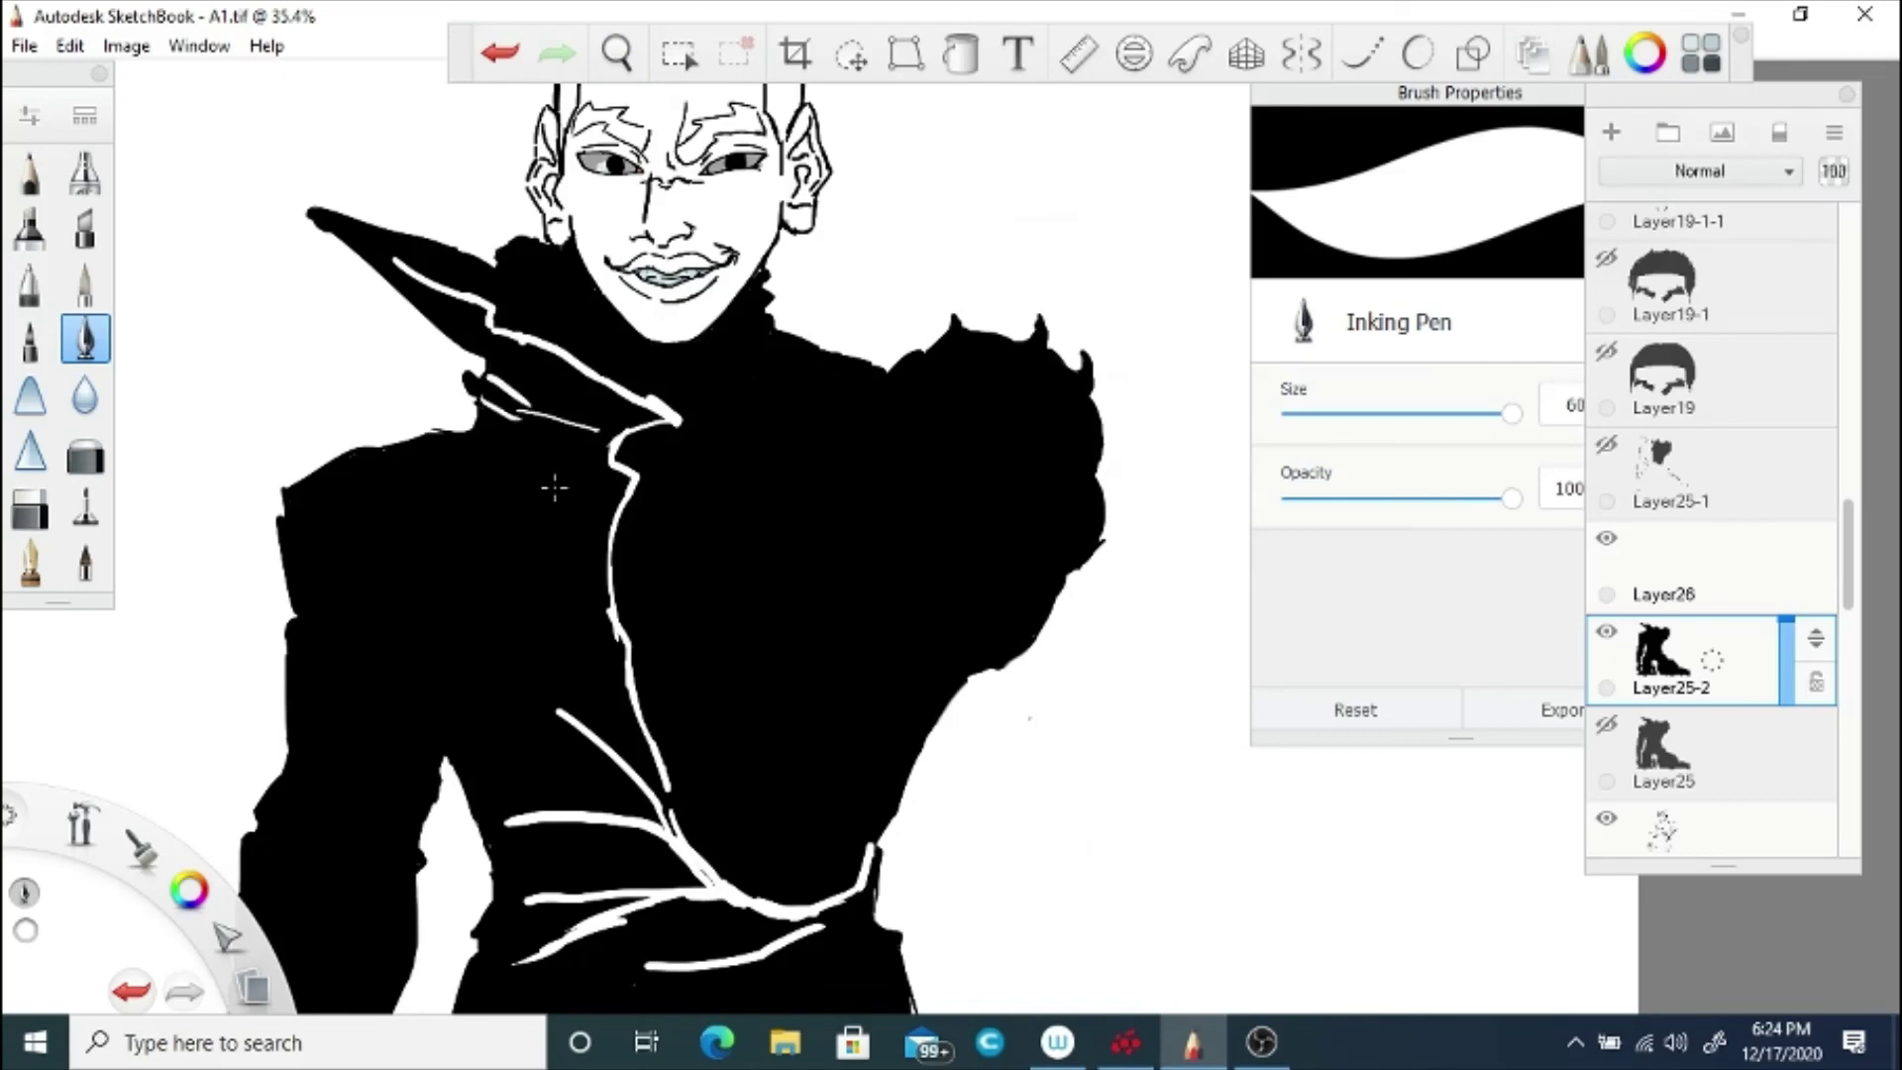
pyautogui.moveTo(392, 460); pyautogui.dragTo(448, 571)
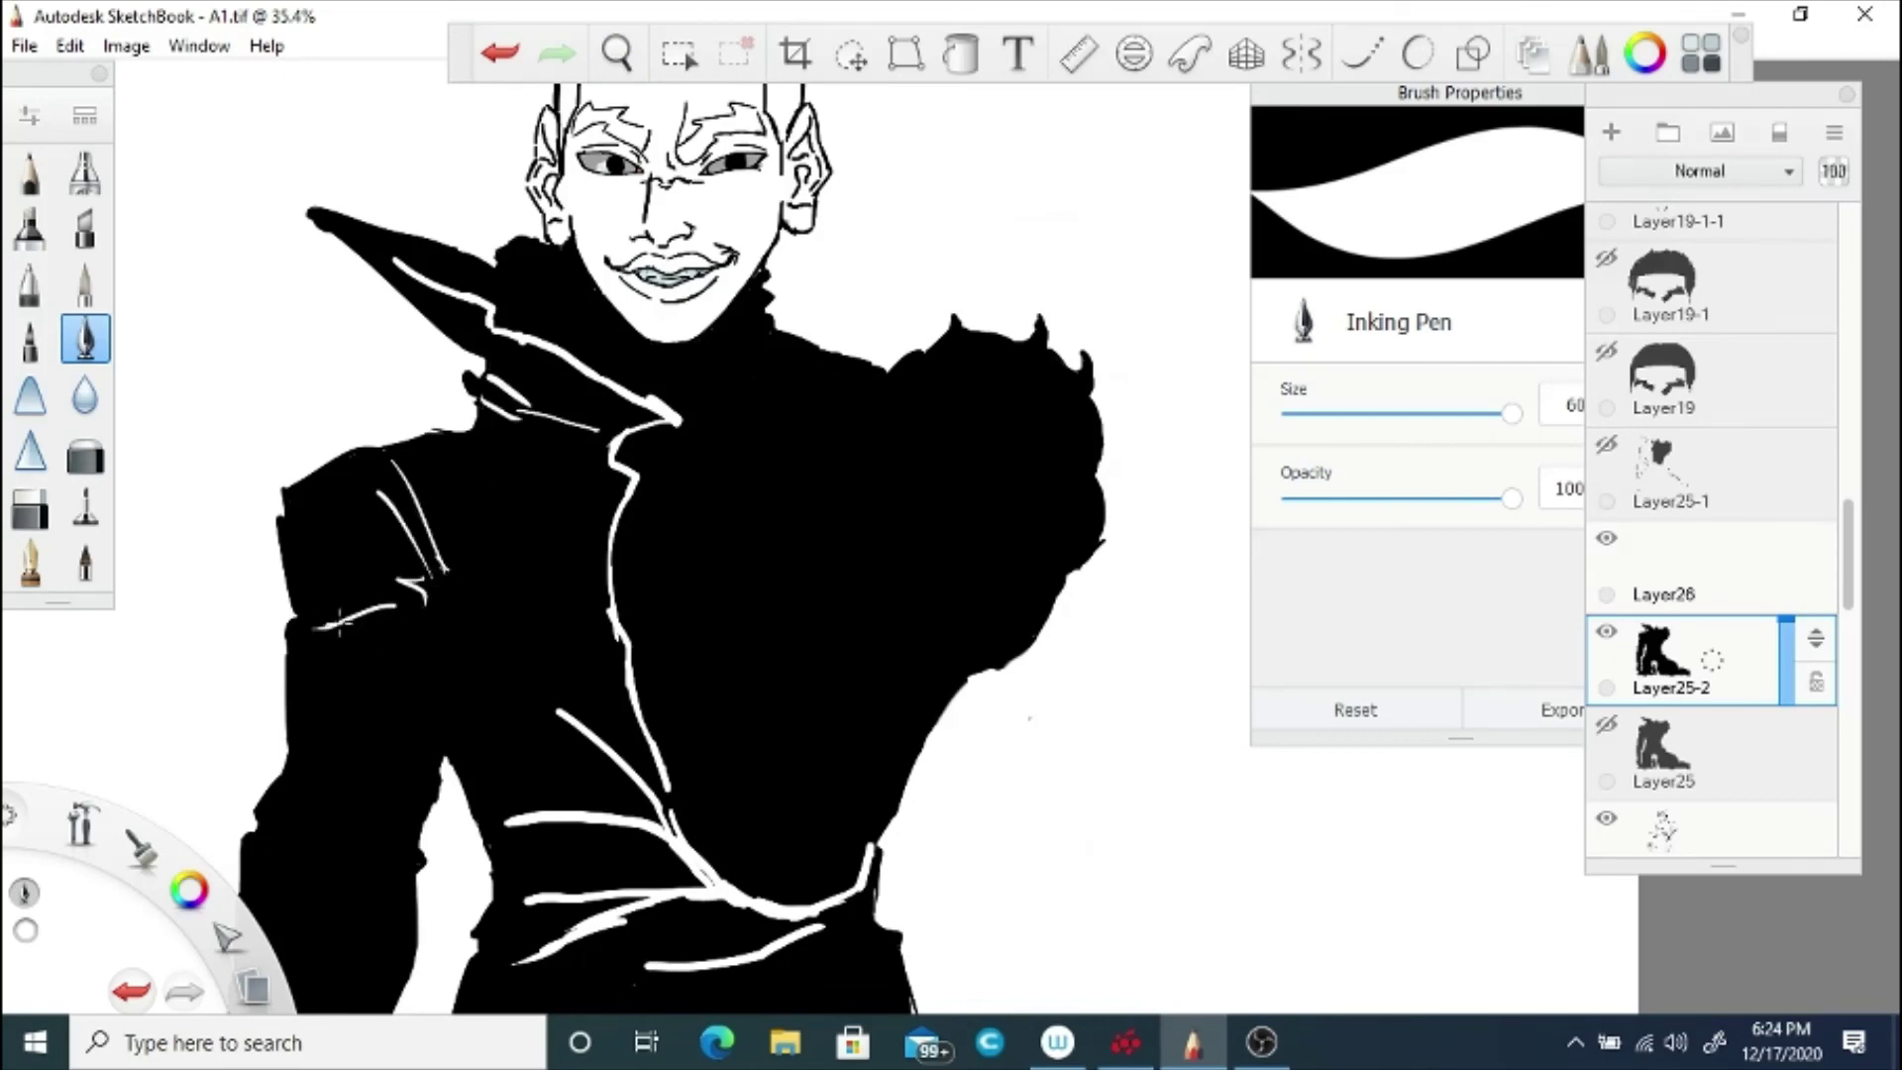
pyautogui.moveTo(340, 622); pyautogui.dragTo(381, 642)
pyautogui.moveTo(283, 812)
pyautogui.mouseDown()
pyautogui.moveTo(387, 852)
pyautogui.moveTo(289, 842)
pyautogui.mouseUp()
# Step: Try adding more white creases around the shoulder and elbow on Layer25-2 and check the coat
pyautogui.click(618, 55)
pyautogui.moveTo(558, 753); pyautogui.dragTo(642, 467)
pyautogui.click(517, 297)
pyautogui.moveTo(512, 287); pyautogui.dragTo(523, 330)
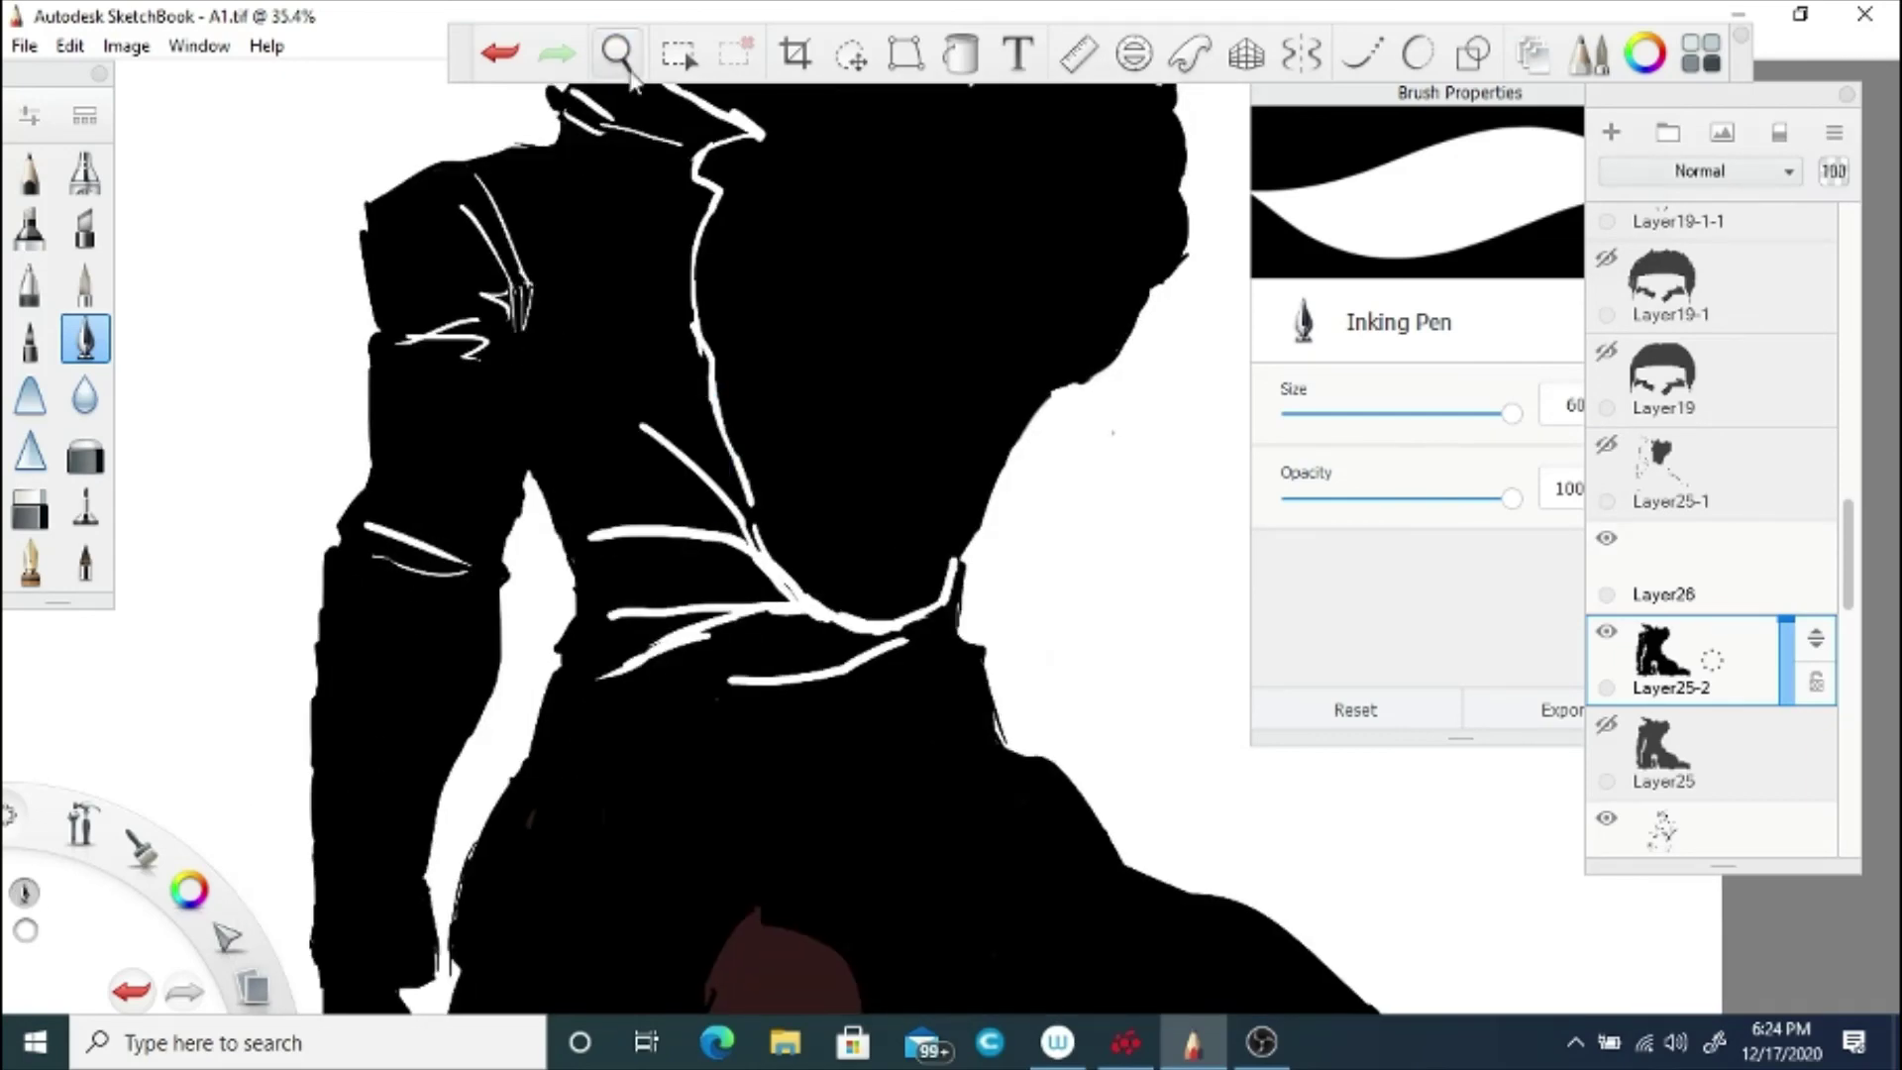
pyautogui.click(618, 56)
pyautogui.moveTo(585, 931); pyautogui.dragTo(728, 656)
pyautogui.click(1506, 856)
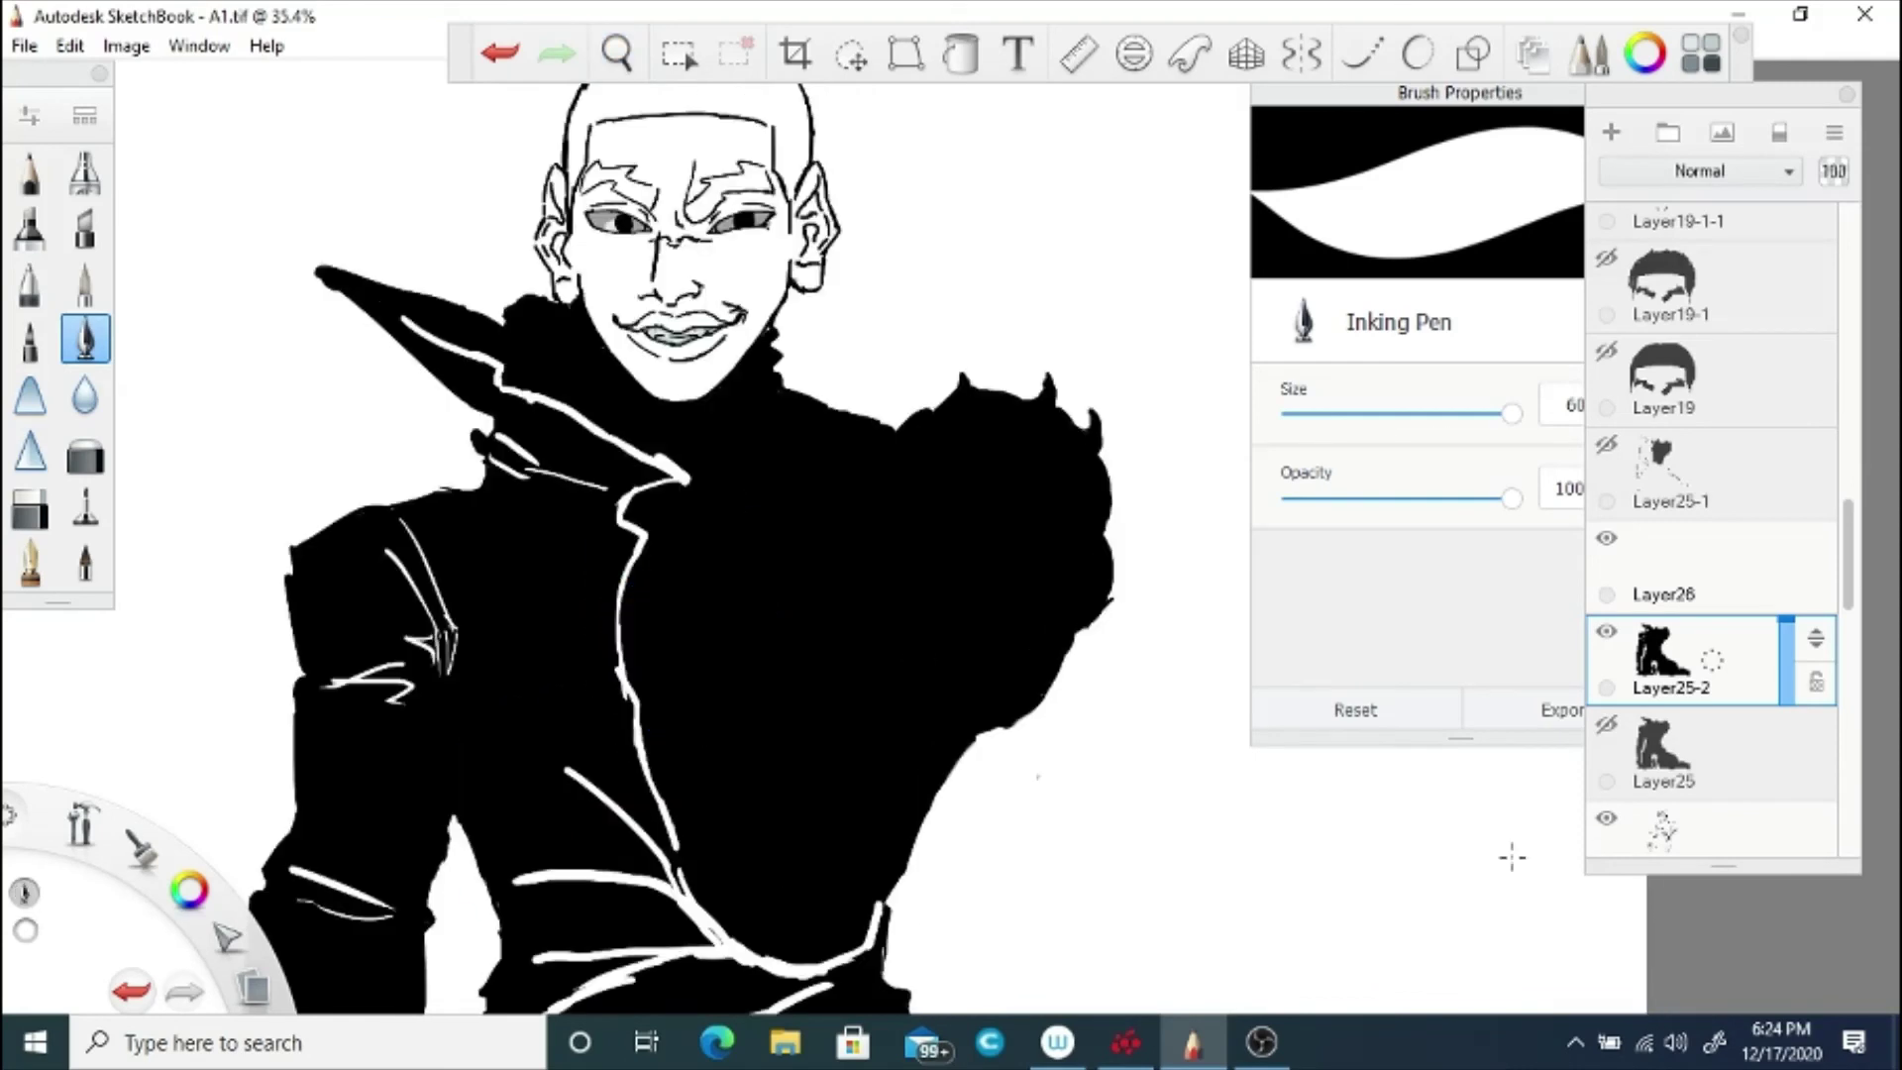
# Step: Undo the white creases drawn on Layer25-2
pyautogui.click(502, 55)
pyautogui.click(502, 55)
pyautogui.click(502, 56)
pyautogui.click(502, 62)
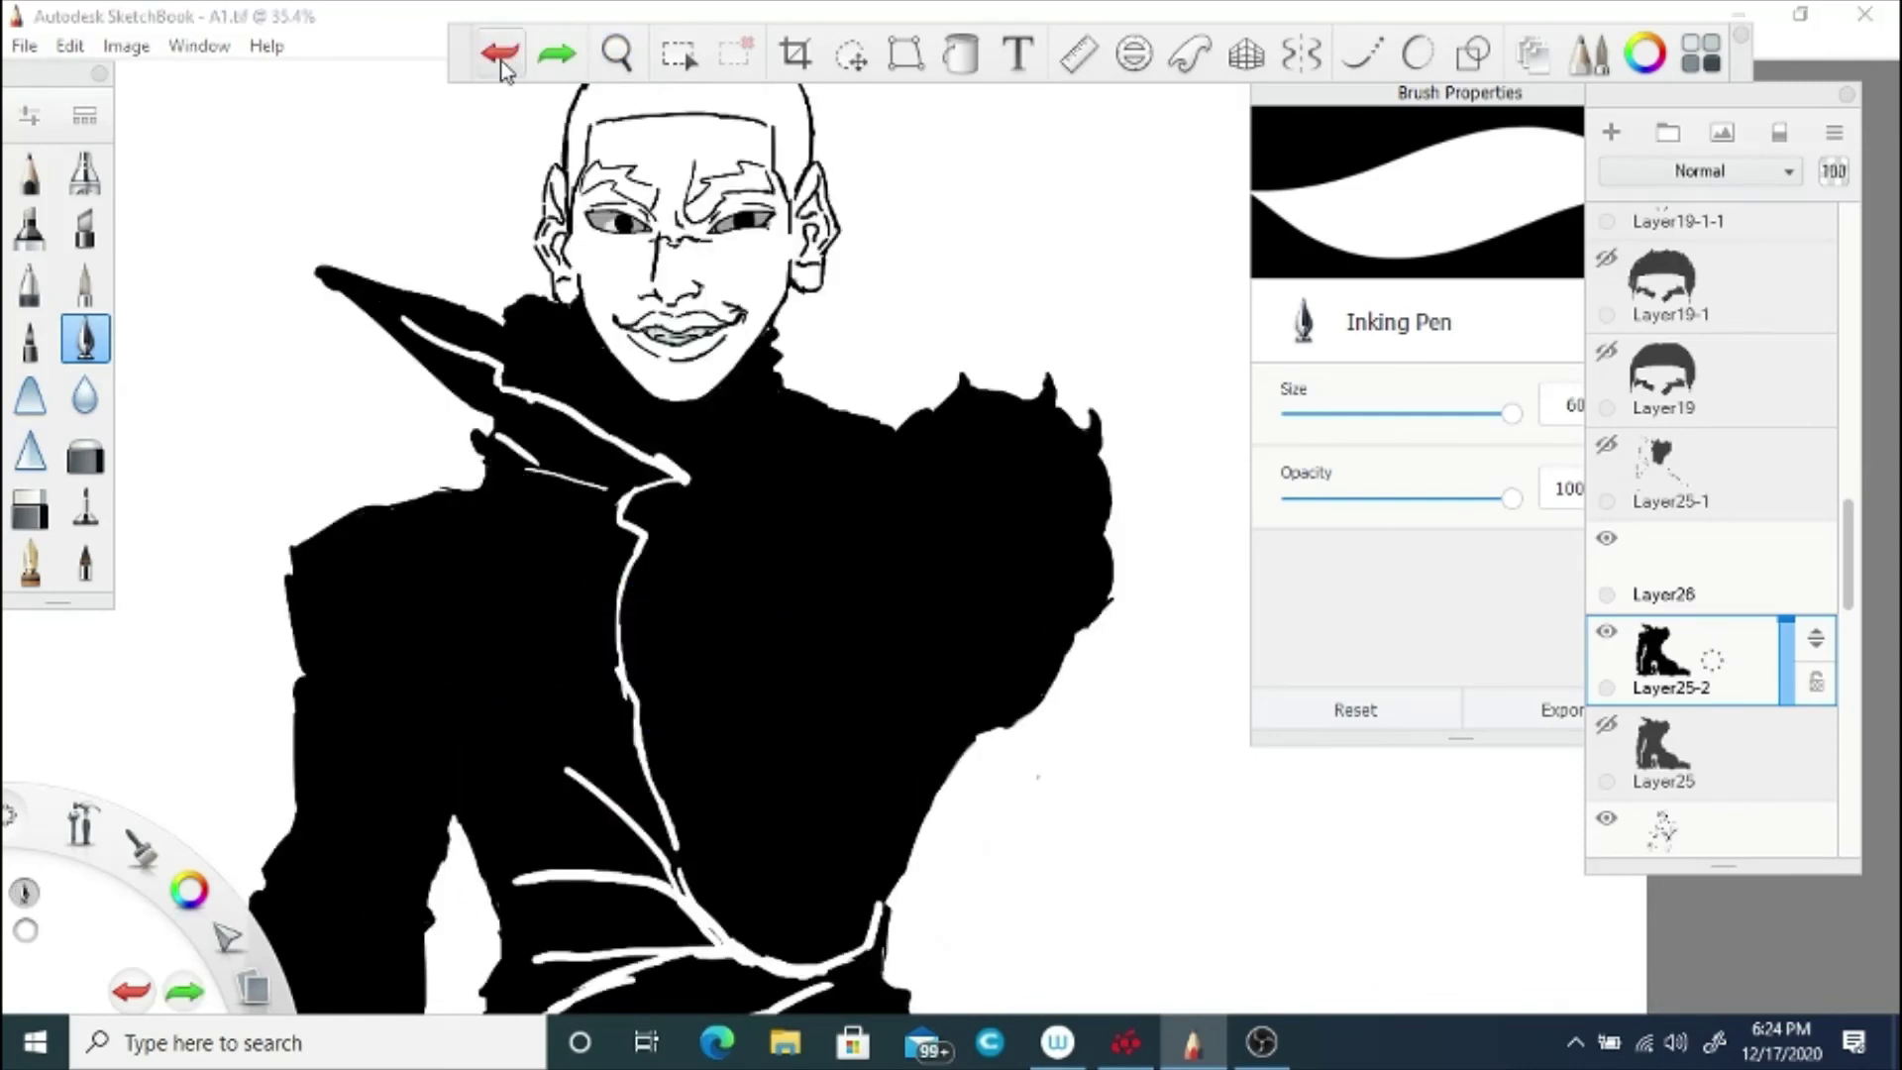
pyautogui.click(506, 64)
pyautogui.click(508, 63)
# Step: On Layer26, draw white creases below the collar, on the chest, around the shoulder and across the upper sleeve
pyautogui.click(1610, 636)
pyautogui.click(1606, 630)
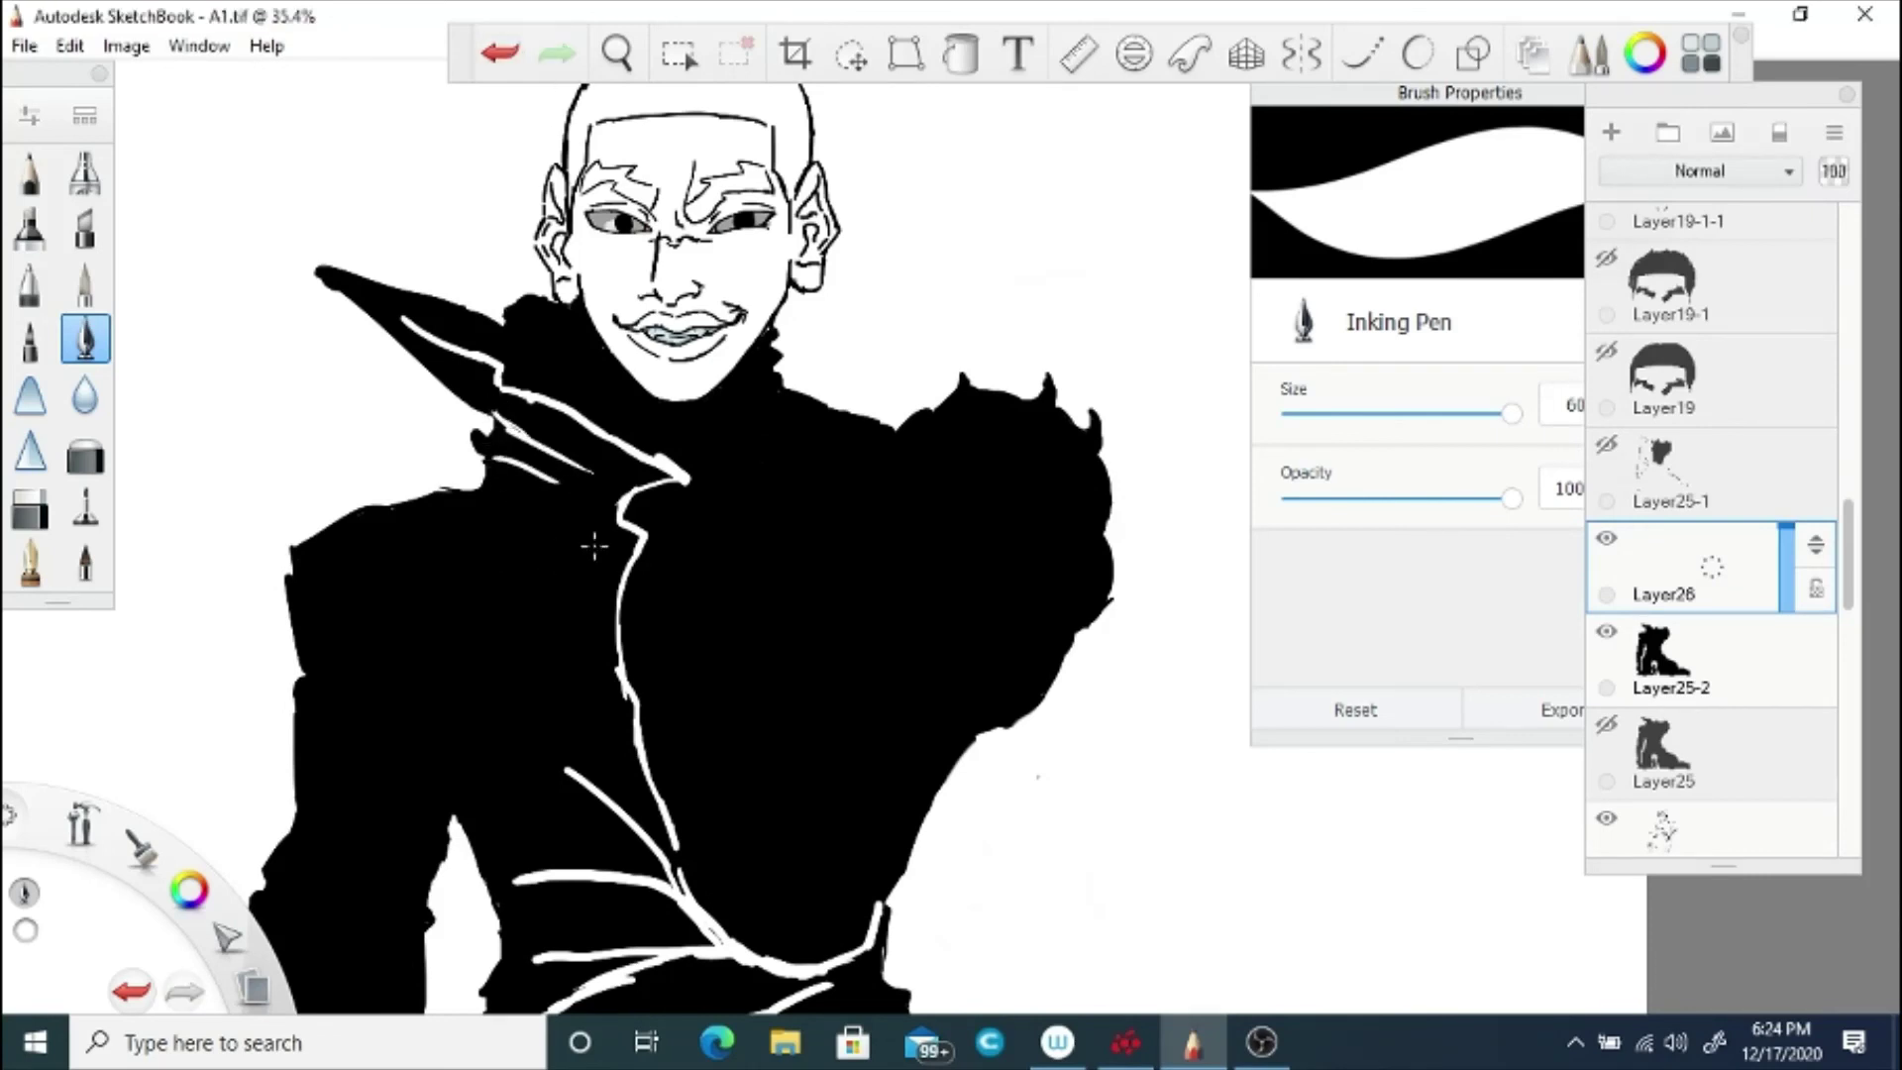
pyautogui.moveTo(615, 534); pyautogui.dragTo(521, 545)
pyautogui.moveTo(604, 572); pyautogui.dragTo(514, 562)
pyautogui.moveTo(394, 601); pyautogui.dragTo(452, 634)
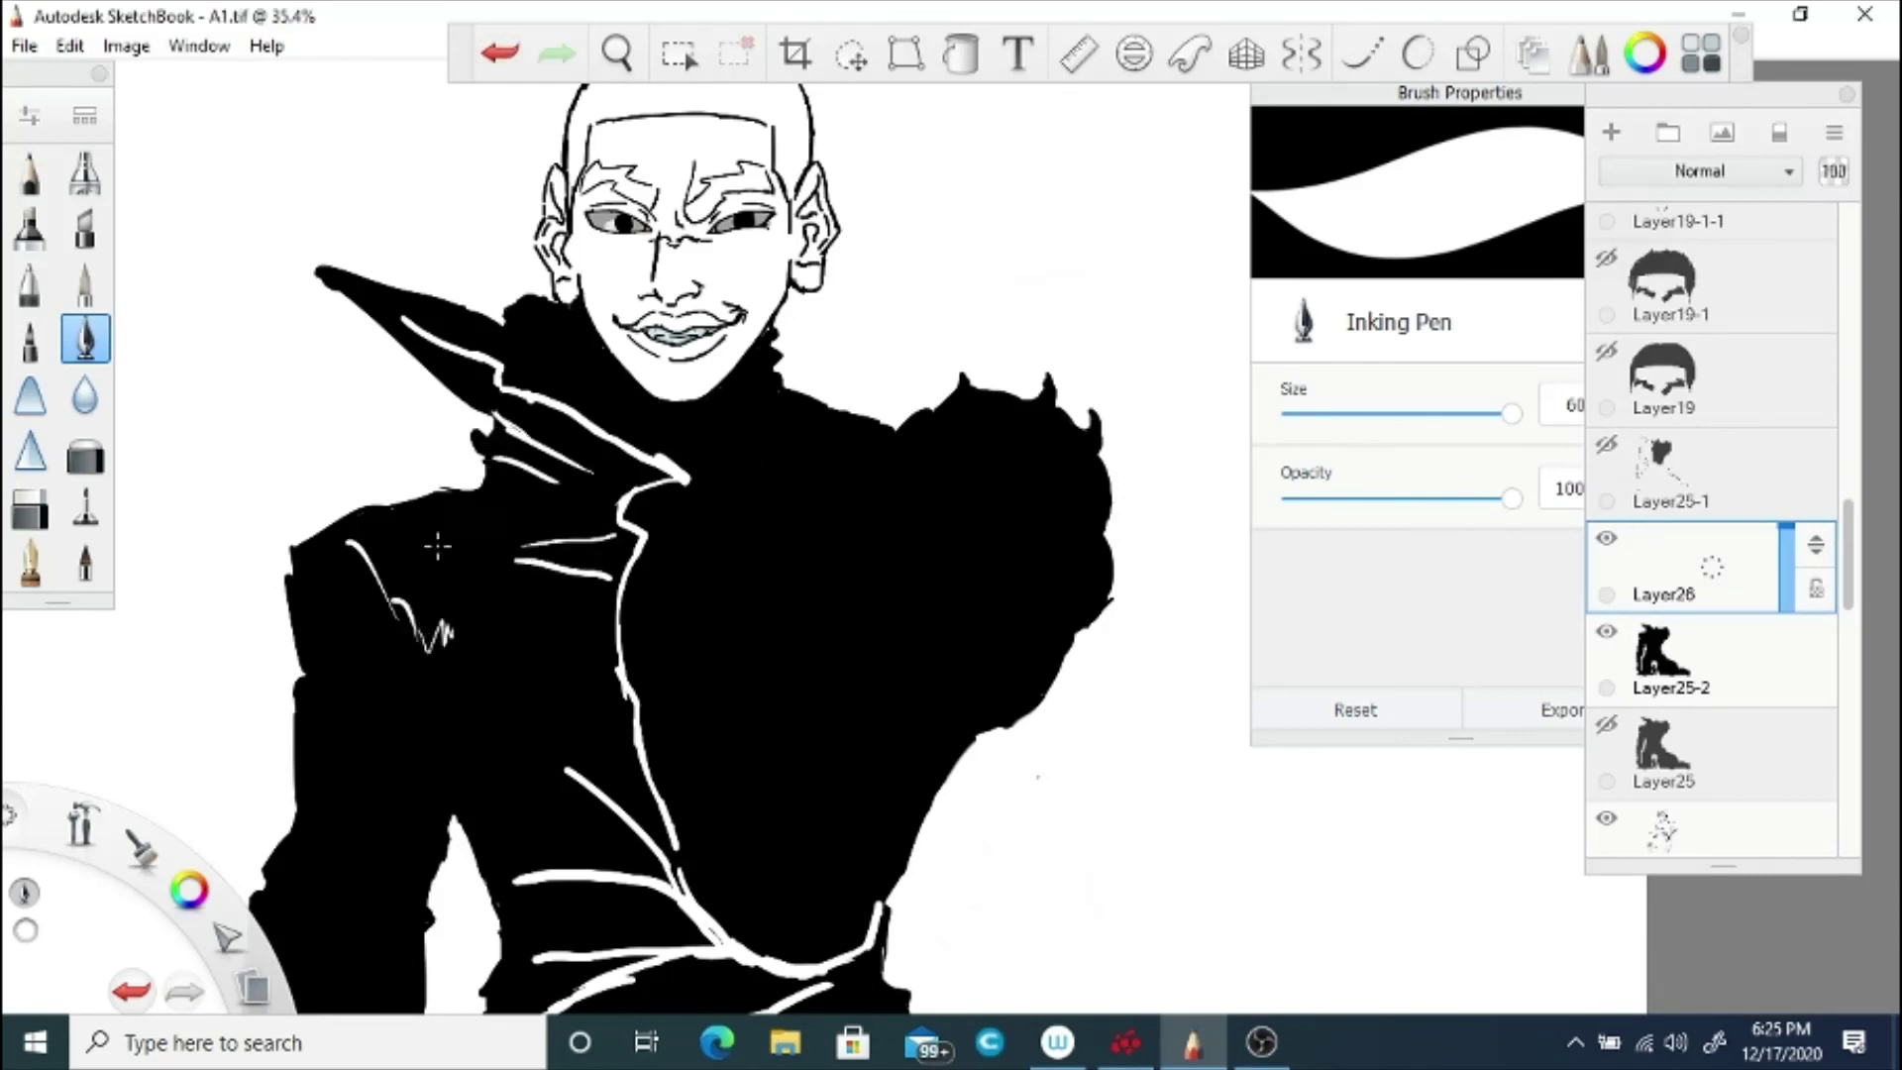
pyautogui.moveTo(429, 524); pyautogui.dragTo(453, 650)
pyautogui.moveTo(425, 669)
pyautogui.mouseDown()
pyautogui.moveTo(323, 688)
pyautogui.moveTo(355, 671)
pyautogui.mouseUp()
# Step: Add white creases around the sleeve's elbow, thicken the folds at the waist and add lines below it
pyautogui.press('space')
pyautogui.moveTo(367, 926)
pyautogui.mouseDown()
pyautogui.moveTo(565, 617)
pyautogui.moveTo(441, 623)
pyautogui.mouseUp()
pyautogui.moveTo(461, 572); pyautogui.dragTo(510, 604)
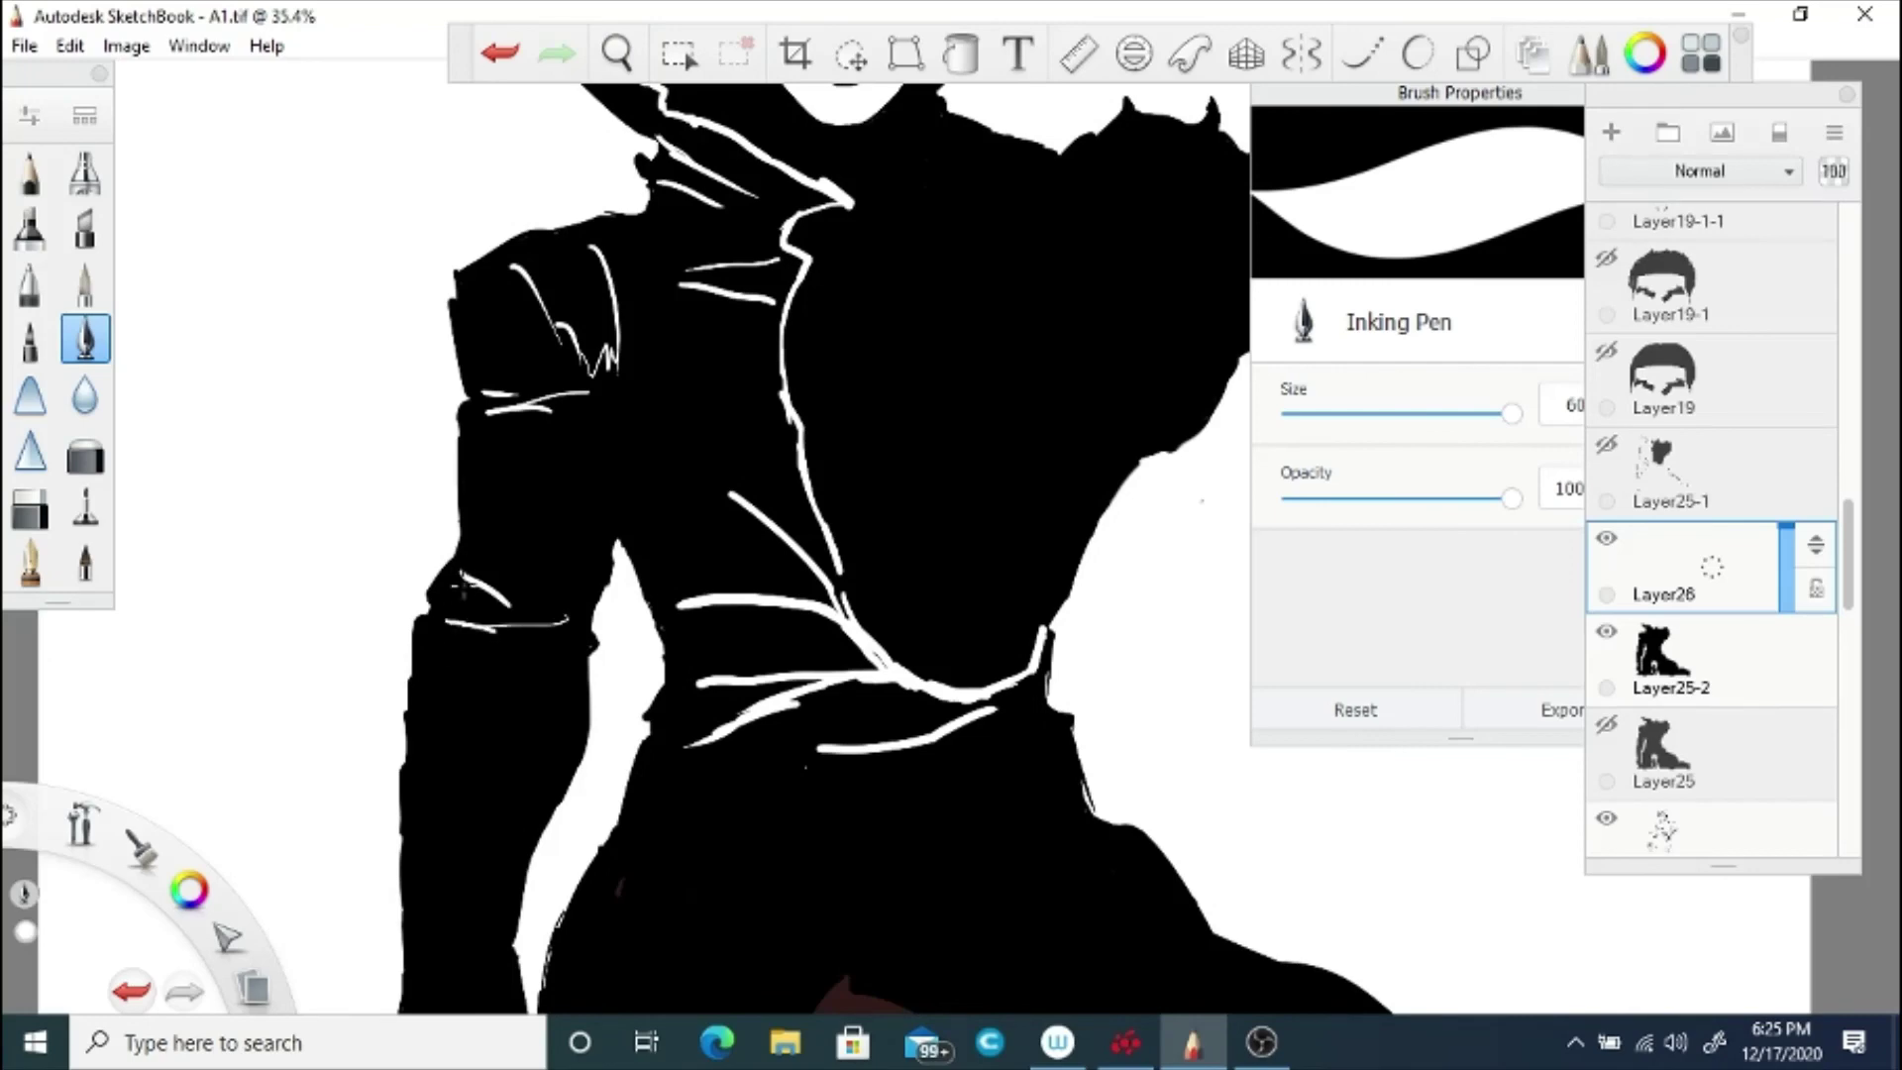
pyautogui.moveTo(426, 652); pyautogui.dragTo(457, 654)
pyautogui.moveTo(515, 630); pyautogui.dragTo(579, 652)
pyautogui.moveTo(832, 681); pyautogui.dragTo(998, 701)
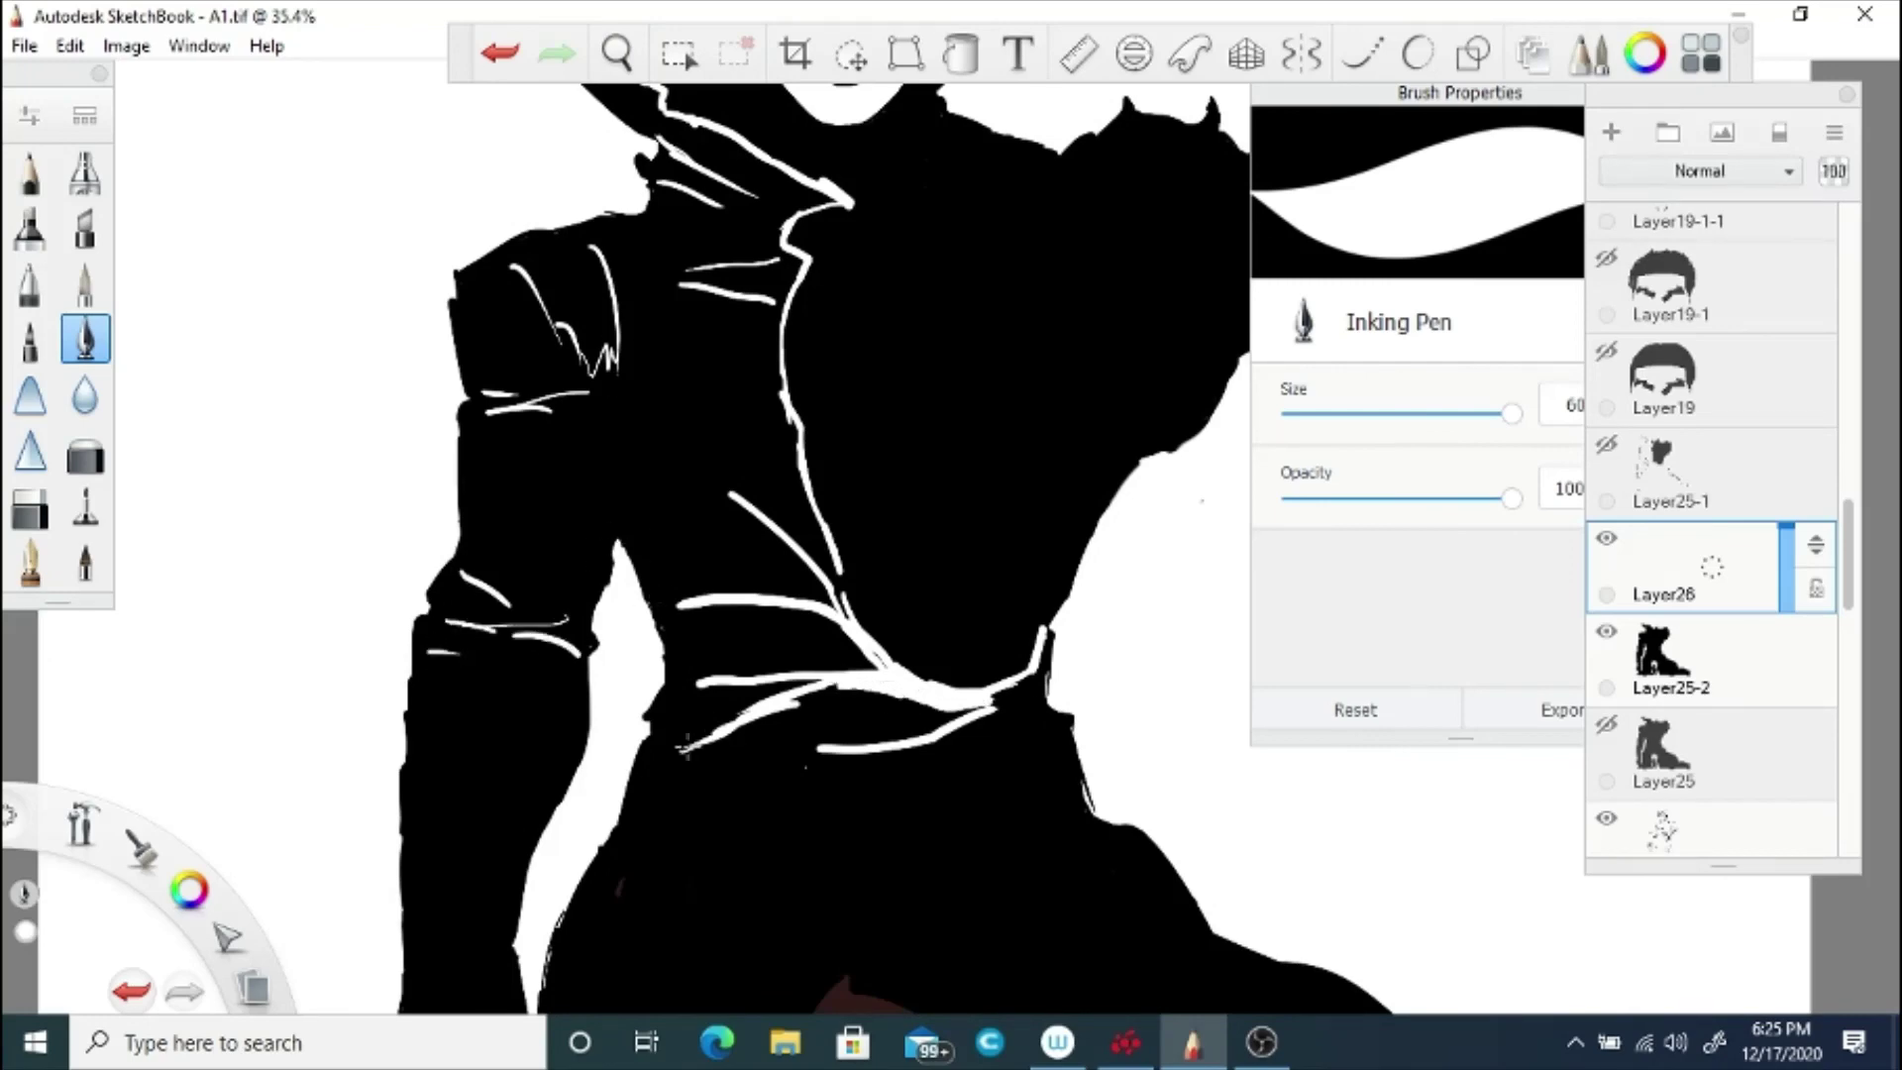
pyautogui.moveTo(654, 812); pyautogui.dragTo(763, 829)
pyautogui.moveTo(952, 838); pyautogui.dragTo(1059, 825)
# Step: Lower the opacity of Layer25-2 so the body lines show through and add a new layer above Layer26
pyautogui.press('space')
pyautogui.moveTo(576, 760)
pyautogui.mouseDown()
pyautogui.moveTo(658, 795)
pyautogui.moveTo(666, 639)
pyautogui.moveTo(823, 492)
pyautogui.moveTo(763, 592)
pyautogui.mouseUp()
pyautogui.click(1768, 663)
pyautogui.click(1786, 668)
pyautogui.click(1704, 571)
pyautogui.press('space')
pyautogui.moveTo(643, 475); pyautogui.dragTo(1037, 386)
pyautogui.moveTo(1037, 387)
pyautogui.mouseDown()
pyautogui.moveTo(904, 514)
pyautogui.moveTo(896, 584)
pyautogui.mouseUp()
pyautogui.moveTo(1711, 567); pyautogui.dragTo(1711, 504)
# Step: Draw white high-neck collar lines around the neck under the chin, undoing the stray first strokes
pyautogui.hotkey('ctrl', 'z')
pyautogui.moveTo(734, 383)
pyautogui.mouseDown()
pyautogui.moveTo(772, 355)
pyautogui.moveTo(722, 388)
pyautogui.mouseUp()
pyautogui.hotkey('ctrl', 'z')
pyautogui.moveTo(786, 400); pyautogui.dragTo(674, 455)
pyautogui.moveTo(792, 460)
pyautogui.mouseDown()
pyautogui.moveTo(668, 513)
pyautogui.moveTo(515, 511)
pyautogui.mouseUp()
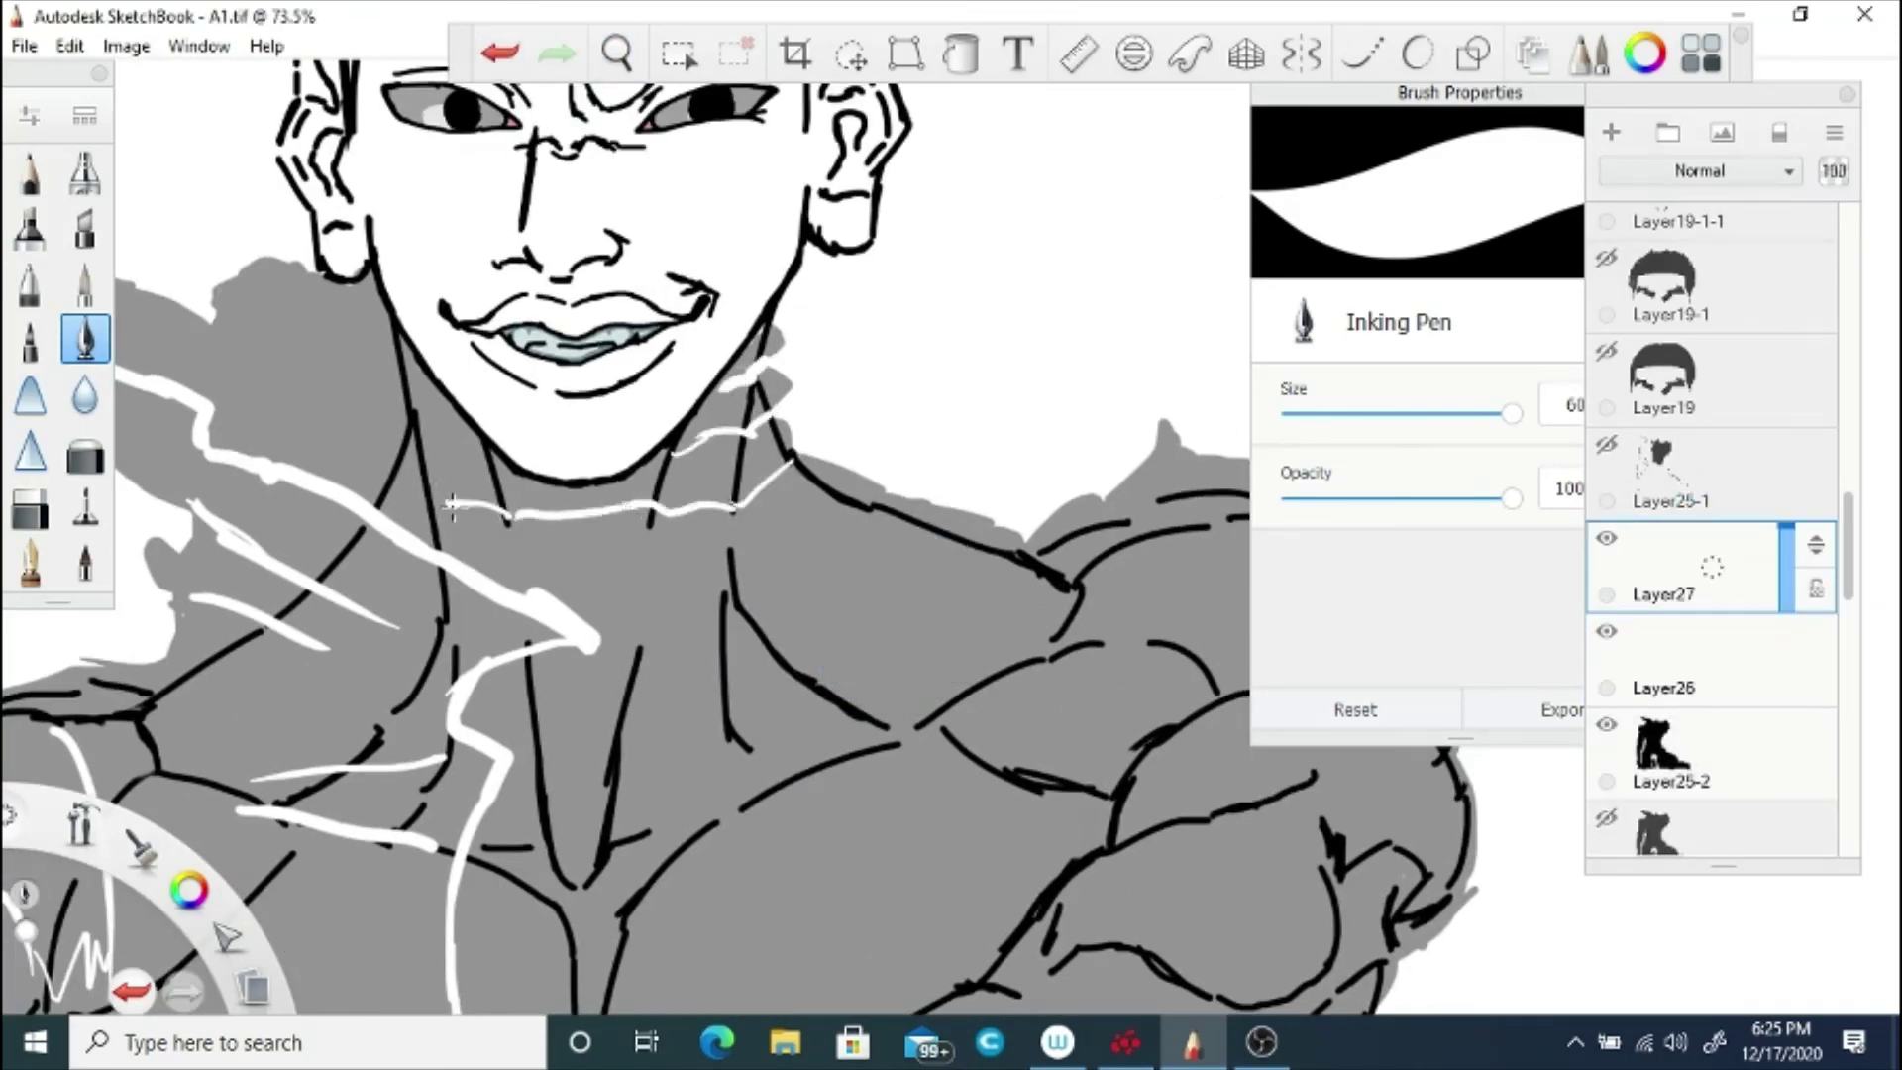
pyautogui.moveTo(470, 451); pyautogui.dragTo(413, 434)
# Step: Draw white garment lines from the collar point across the collarbone and up to the far shoulder
pyautogui.moveTo(887, 495); pyautogui.dragTo(820, 573)
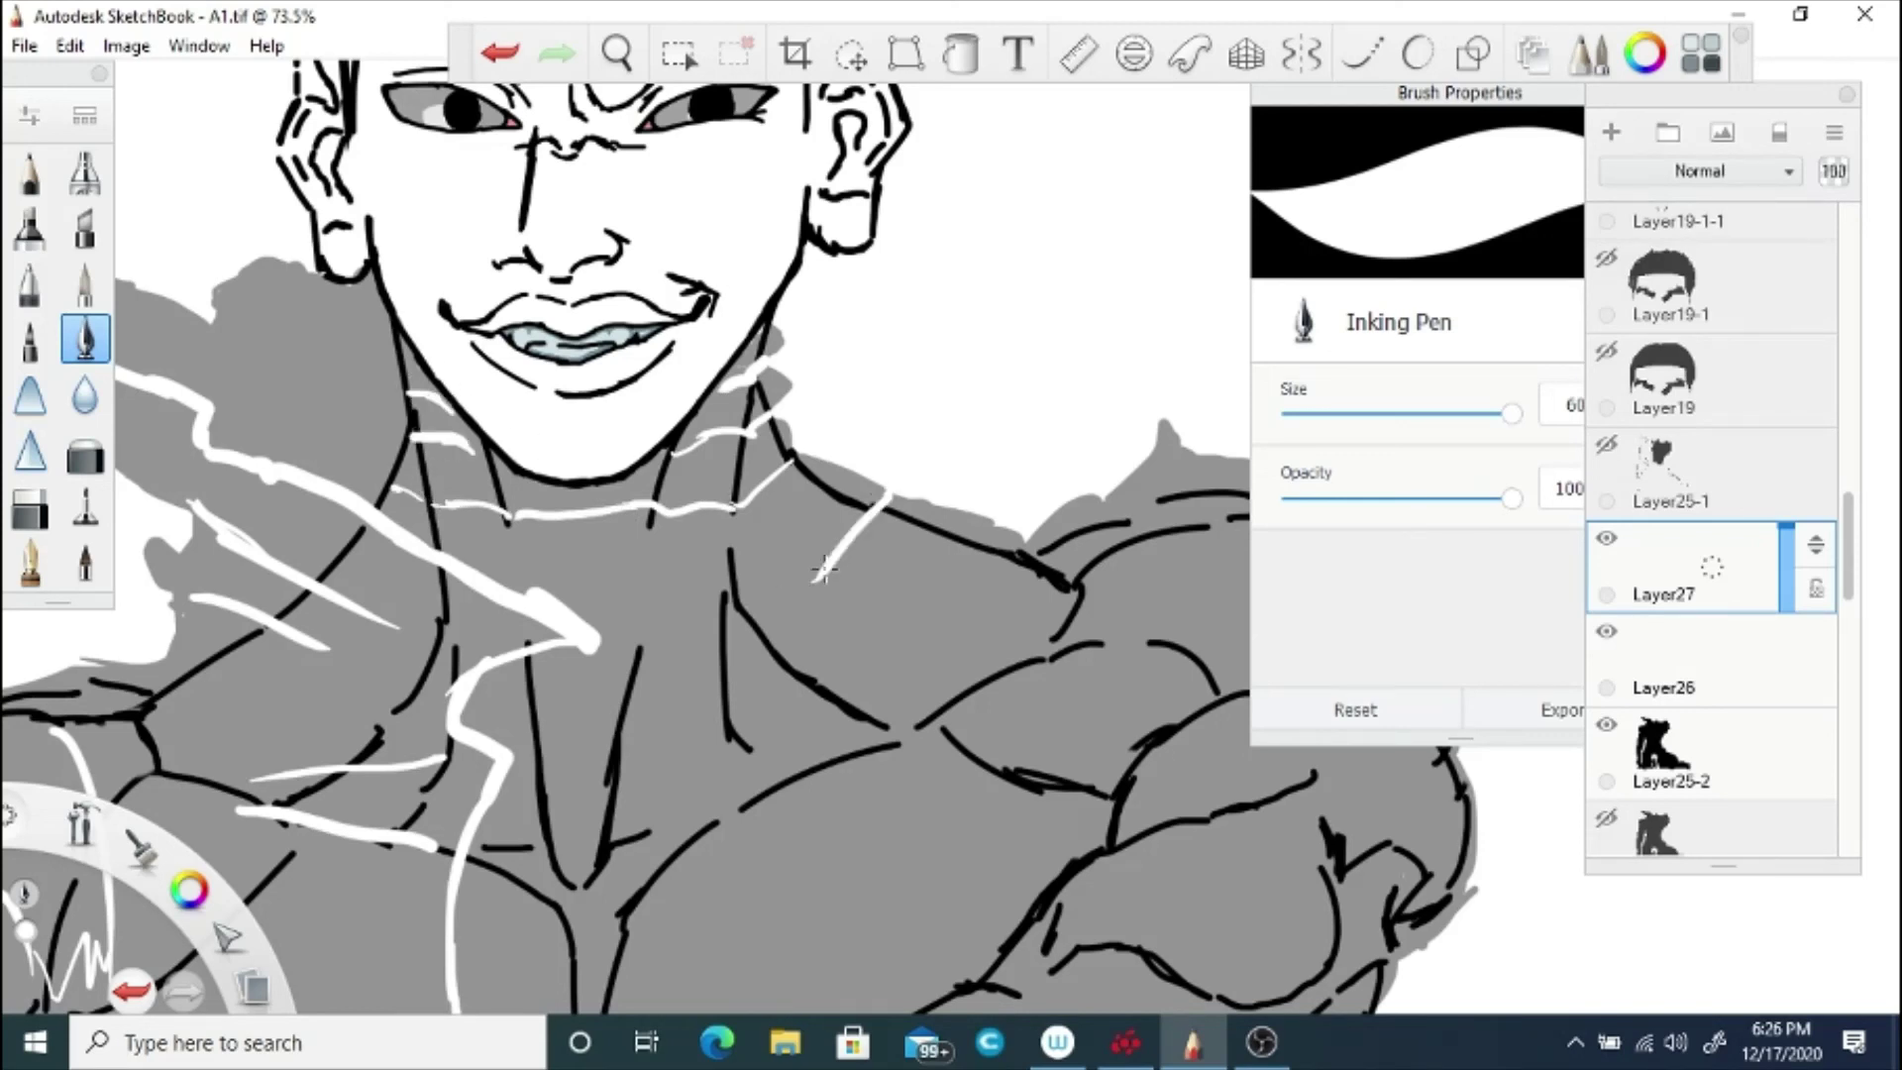
pyautogui.moveTo(699, 624); pyautogui.dragTo(602, 616)
pyautogui.moveTo(1004, 536); pyautogui.dragTo(878, 697)
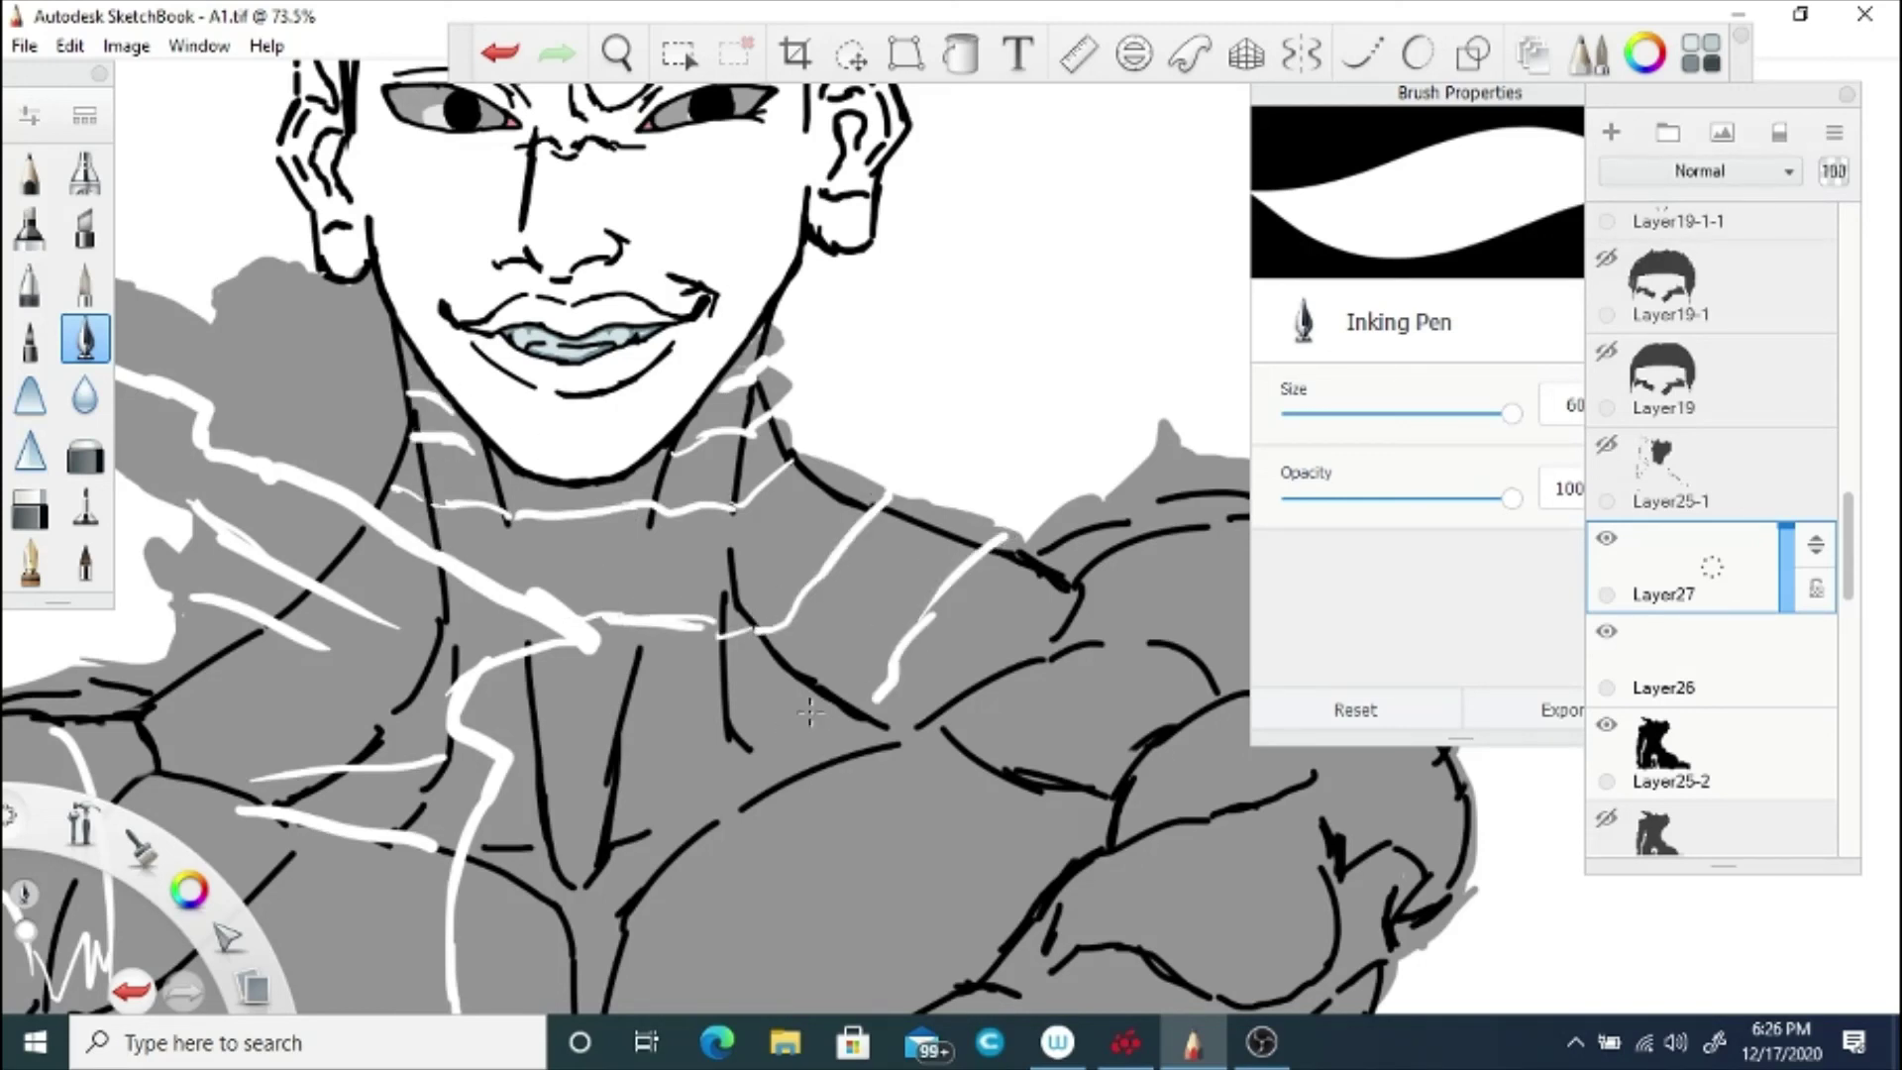
pyautogui.moveTo(720, 783)
pyautogui.mouseDown()
pyautogui.moveTo(547, 853)
pyautogui.moveTo(608, 833)
pyautogui.moveTo(494, 840)
pyautogui.moveTo(674, 824)
pyautogui.mouseUp()
pyautogui.moveTo(1027, 550)
pyautogui.mouseDown()
pyautogui.moveTo(1068, 629)
pyautogui.moveTo(1056, 647)
pyautogui.moveTo(907, 725)
pyautogui.moveTo(969, 740)
pyautogui.mouseUp()
# Step: Outline the garment's inner edge along the sternum and fill the far chest with diagonal white fold lines
pyautogui.press('space')
pyautogui.moveTo(619, 641); pyautogui.dragTo(670, 352)
pyautogui.moveTo(721, 572)
pyautogui.mouseDown()
pyautogui.moveTo(669, 658)
pyautogui.moveTo(651, 767)
pyautogui.moveTo(683, 872)
pyautogui.mouseUp()
pyautogui.moveTo(663, 734); pyautogui.dragTo(839, 656)
pyautogui.moveTo(868, 645); pyautogui.dragTo(1109, 550)
pyautogui.moveTo(683, 644); pyautogui.dragTo(1037, 495)
pyautogui.moveTo(685, 799); pyautogui.dragTo(1027, 636)
pyautogui.moveTo(830, 489); pyautogui.dragTo(965, 448)
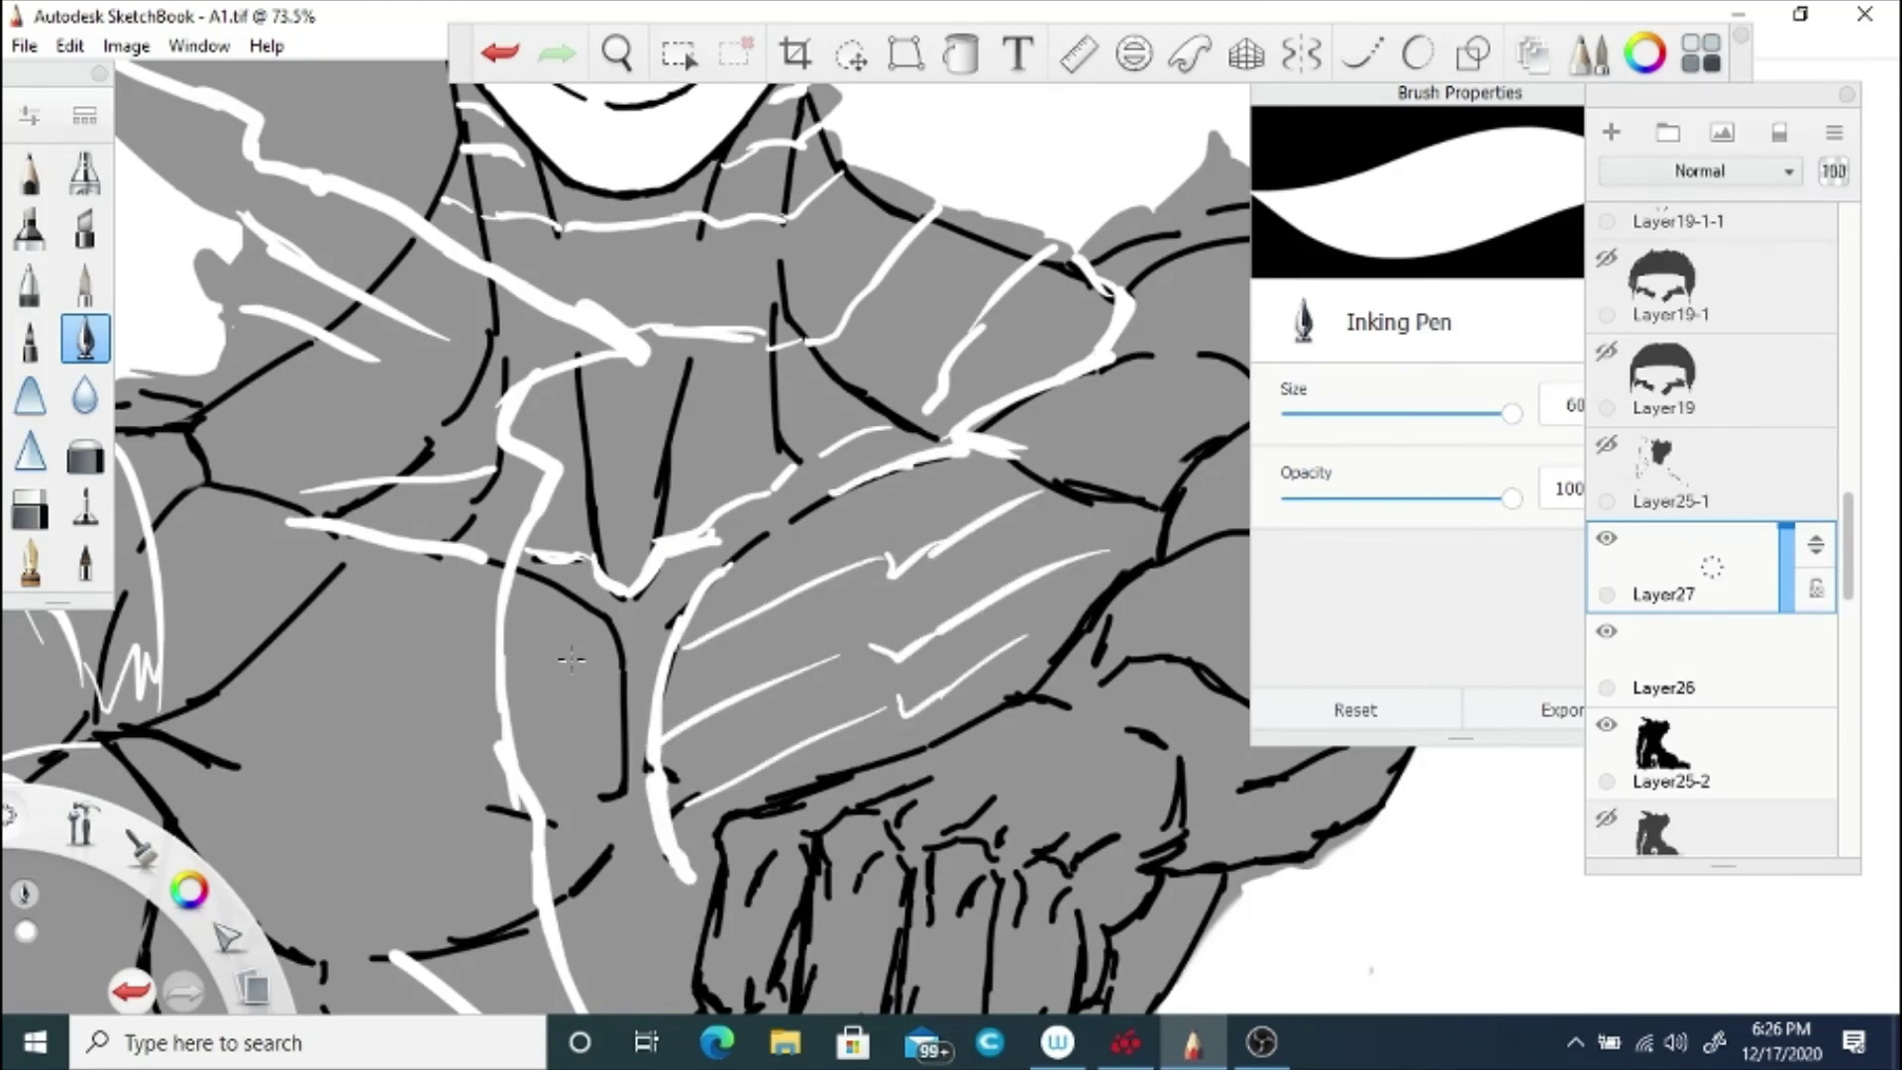
# Step: Outline the narrow panel beside the sternum in white and fill it with short curved fold lines
pyautogui.moveTo(530, 569)
pyautogui.mouseDown()
pyautogui.moveTo(585, 600)
pyautogui.moveTo(619, 683)
pyautogui.moveTo(578, 886)
pyautogui.mouseUp()
pyautogui.moveTo(525, 786); pyautogui.dragTo(600, 826)
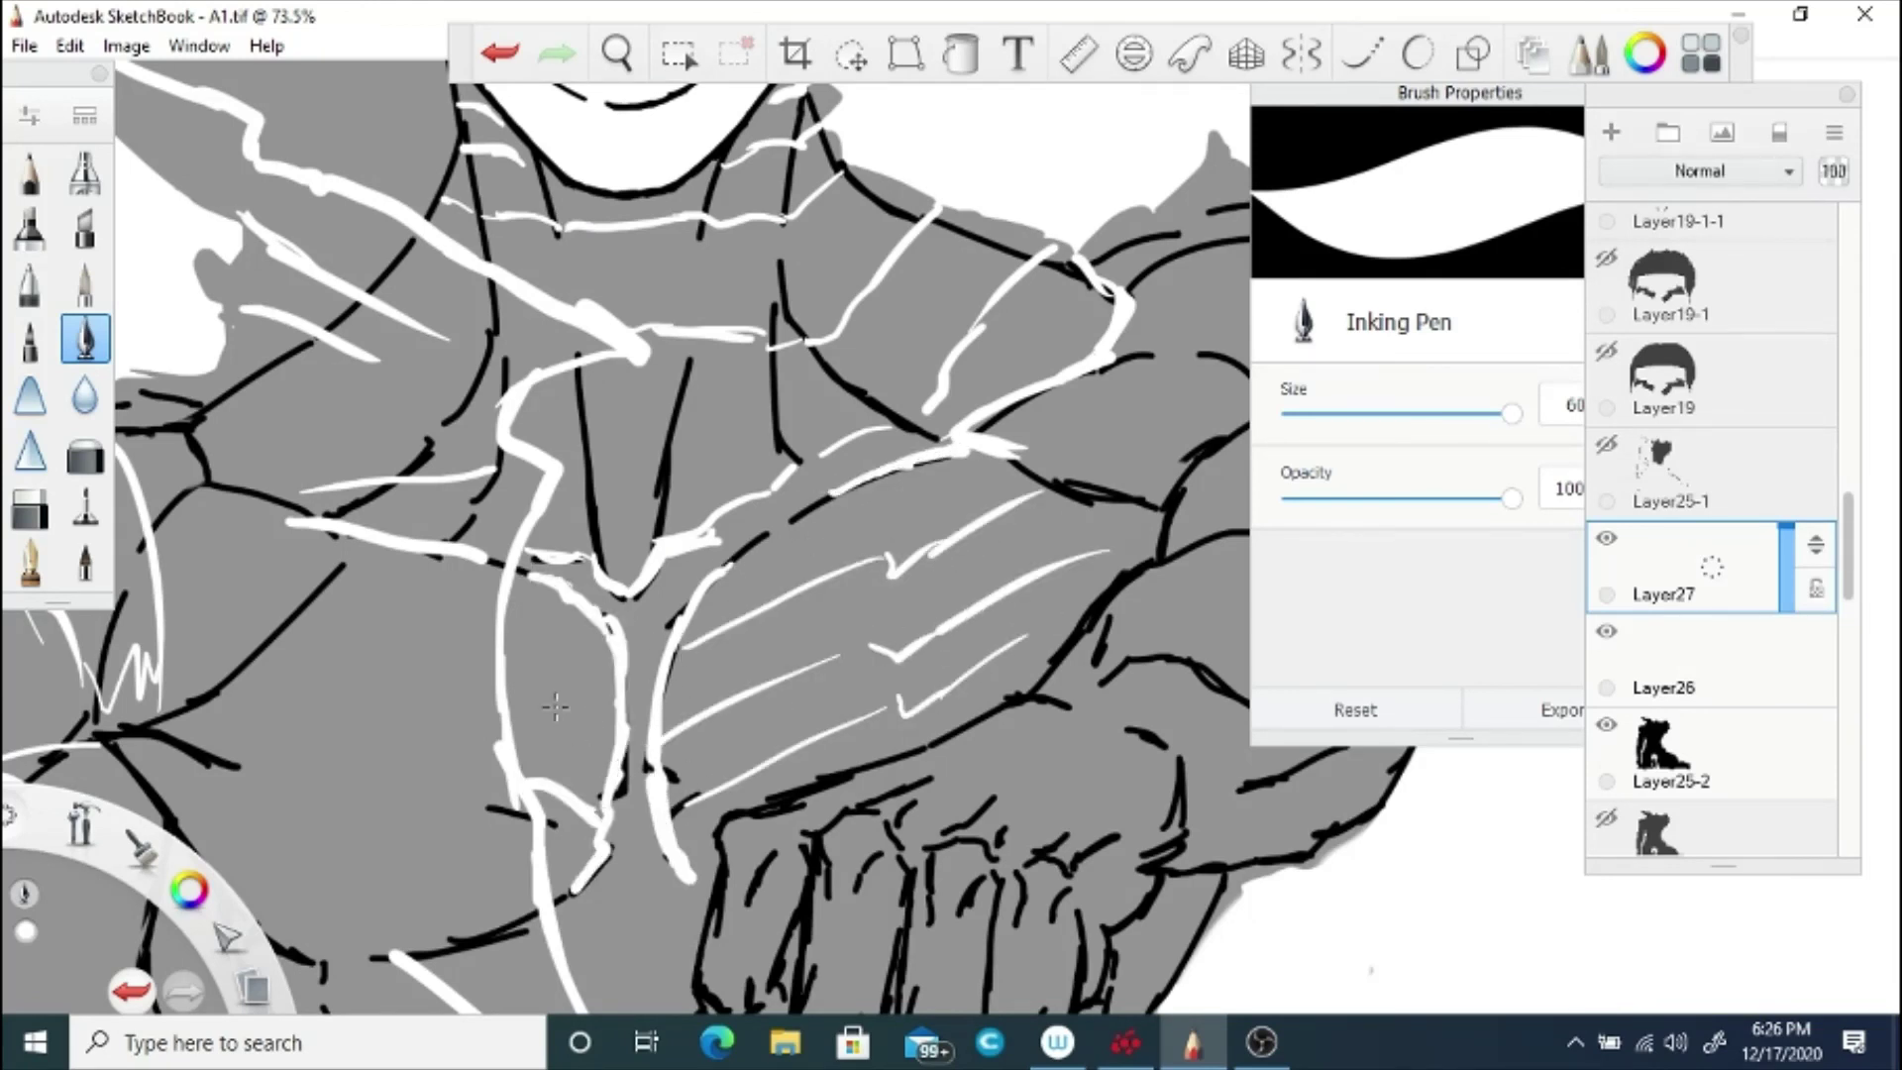
pyautogui.moveTo(525, 701); pyautogui.dragTo(618, 754)
pyautogui.moveTo(510, 616); pyautogui.dragTo(605, 694)
# Step: Draw white fold lines across the upper abdomen and beneath the raised fist, undoing the first stray curves
pyautogui.click(629, 62)
pyautogui.moveTo(617, 555)
pyautogui.mouseDown()
pyautogui.moveTo(555, 674)
pyautogui.moveTo(595, 595)
pyautogui.mouseUp()
pyautogui.moveTo(617, 632); pyautogui.dragTo(675, 259)
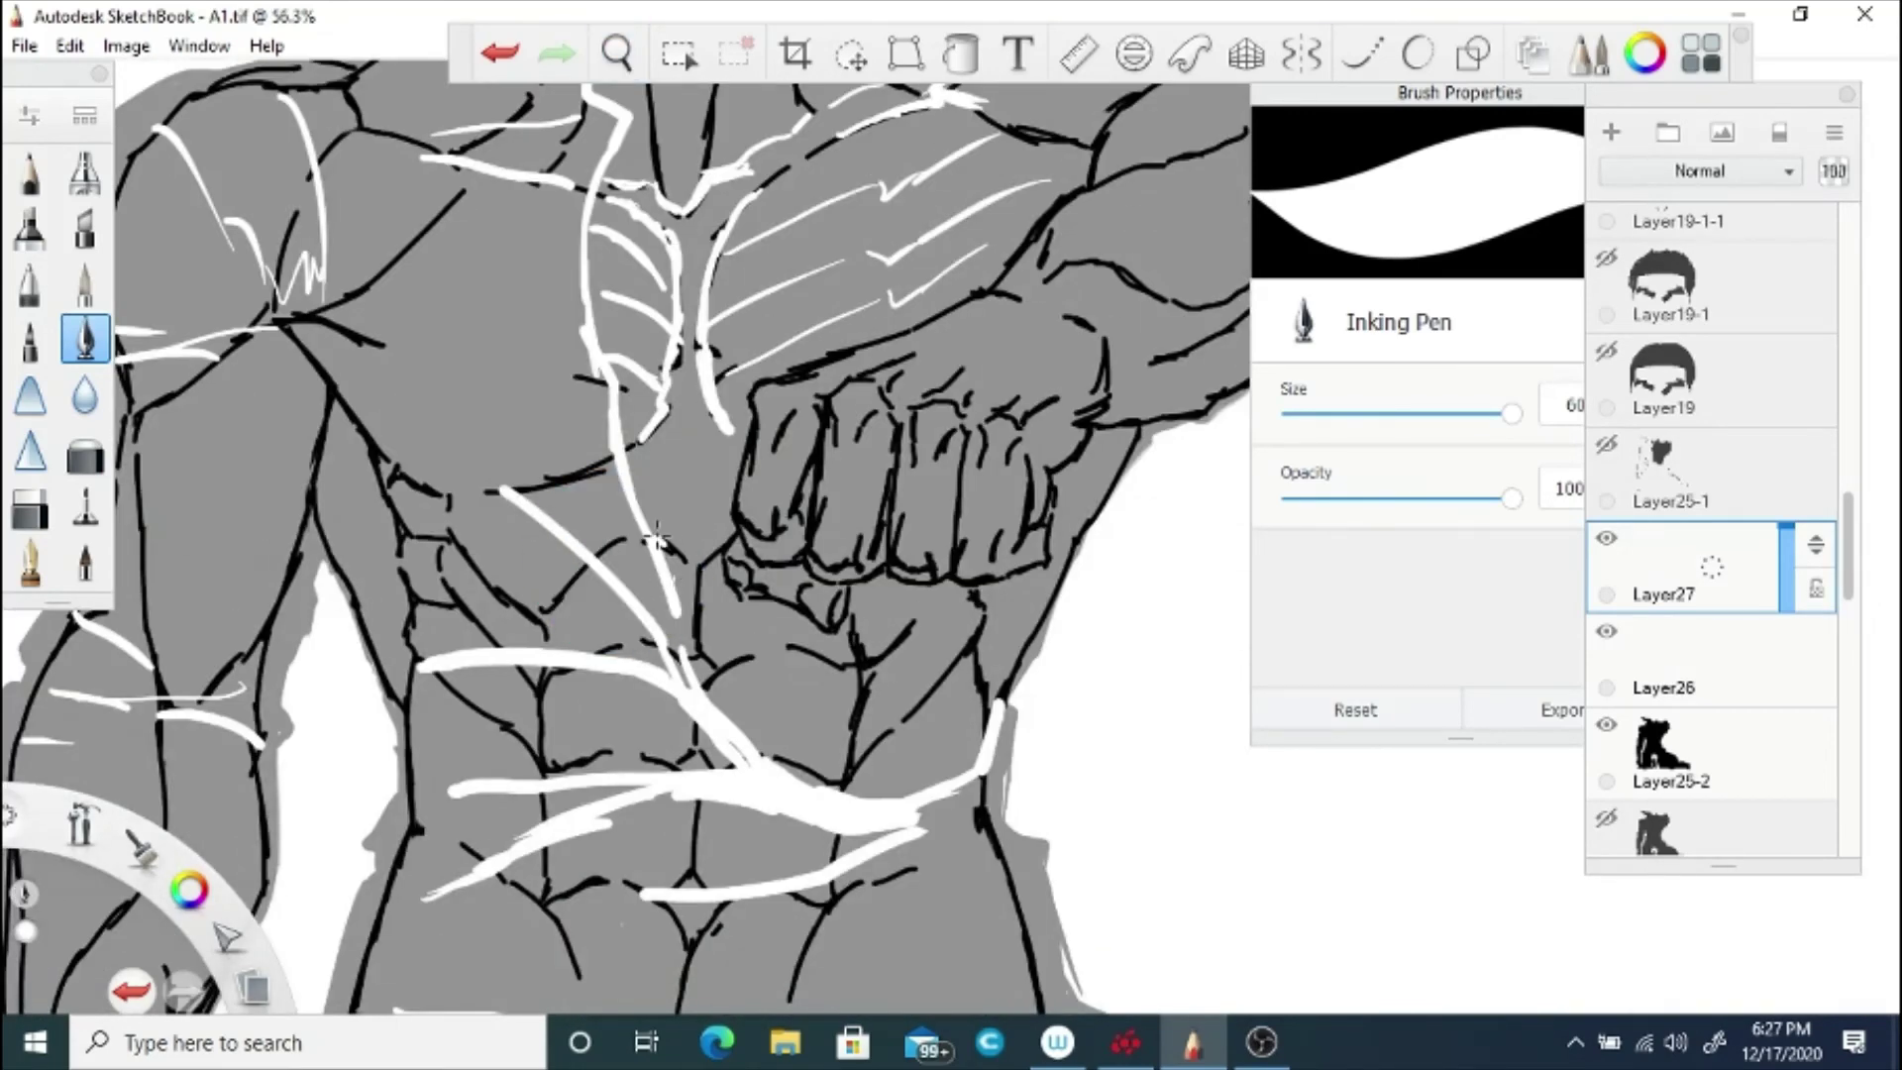
pyautogui.moveTo(771, 677)
pyautogui.mouseDown()
pyautogui.moveTo(830, 700)
pyautogui.moveTo(939, 667)
pyautogui.mouseUp()
pyautogui.hotkey('ctrl', 'z')
pyautogui.moveTo(767, 662); pyautogui.dragTo(965, 630)
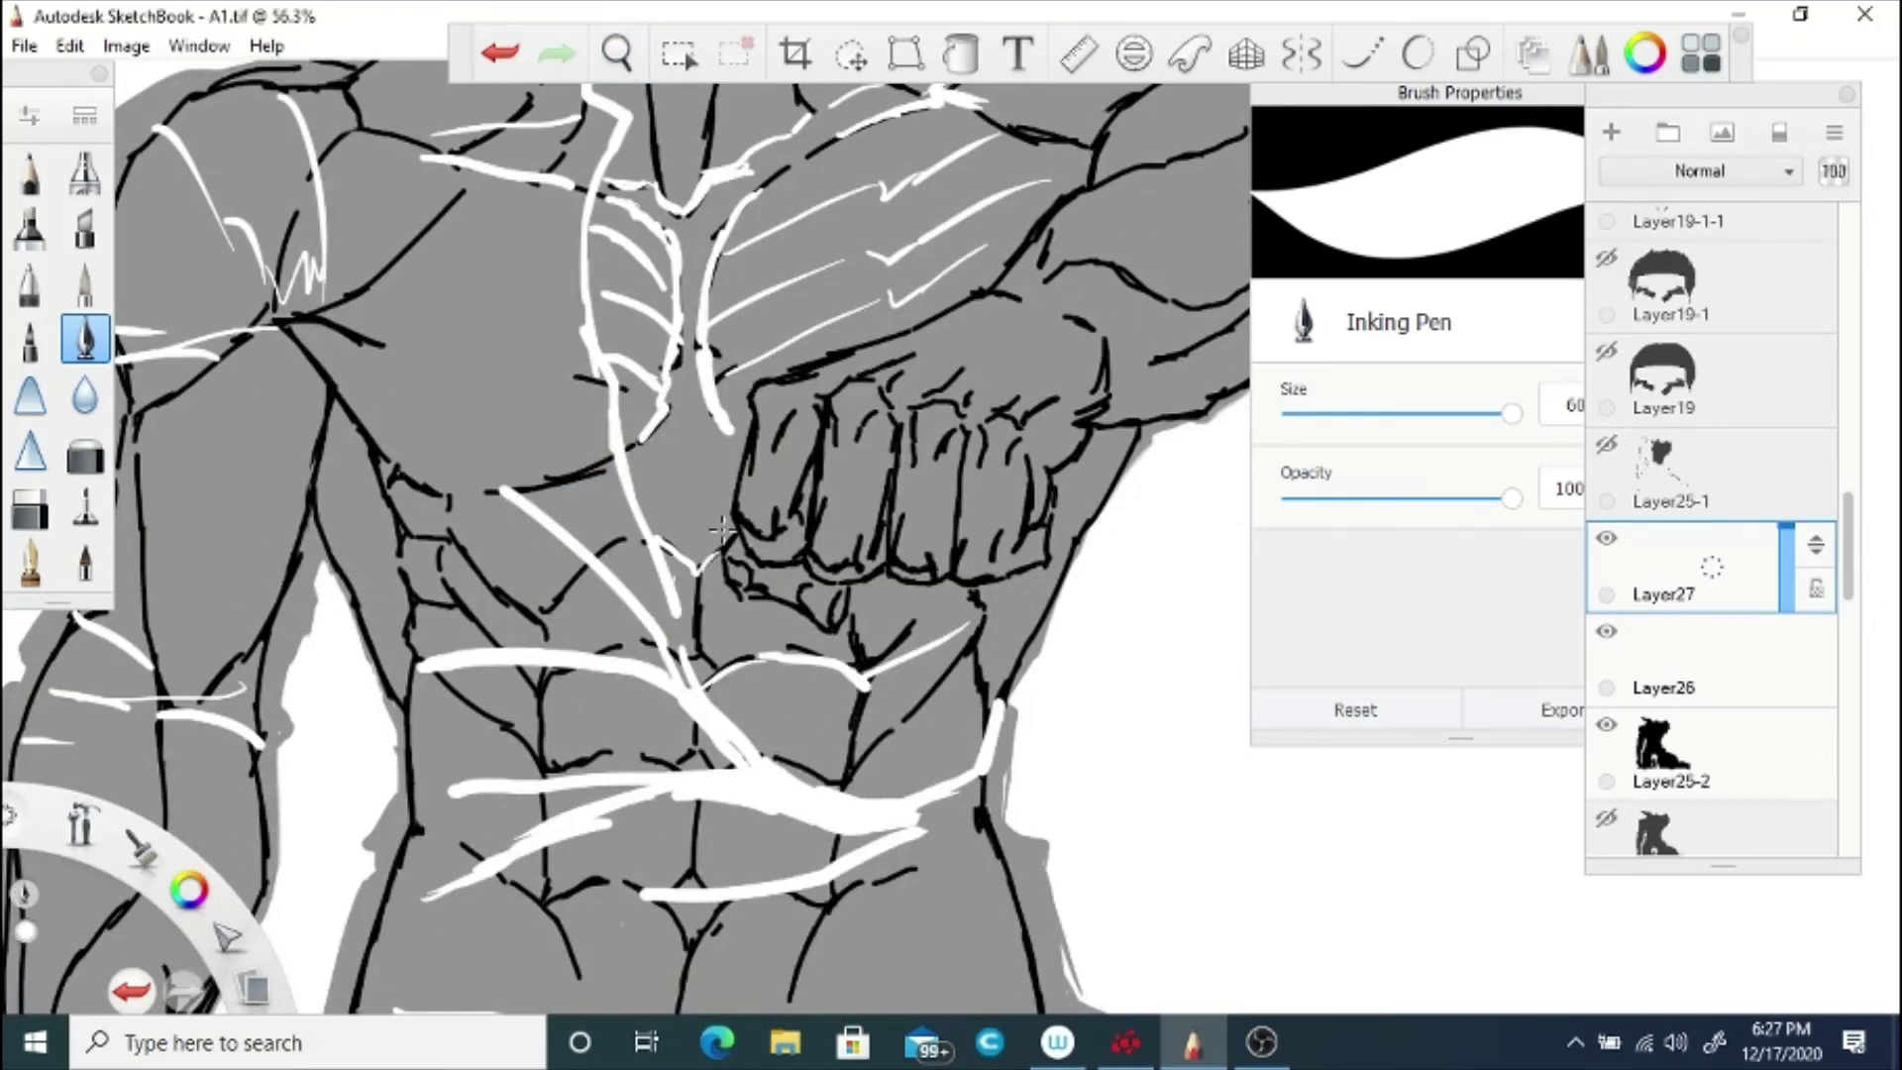
pyautogui.hotkey('ctrl', 'z')
pyautogui.moveTo(782, 661)
pyautogui.mouseDown()
pyautogui.moveTo(979, 627)
pyautogui.moveTo(840, 774)
pyautogui.moveTo(876, 746)
pyautogui.mouseUp()
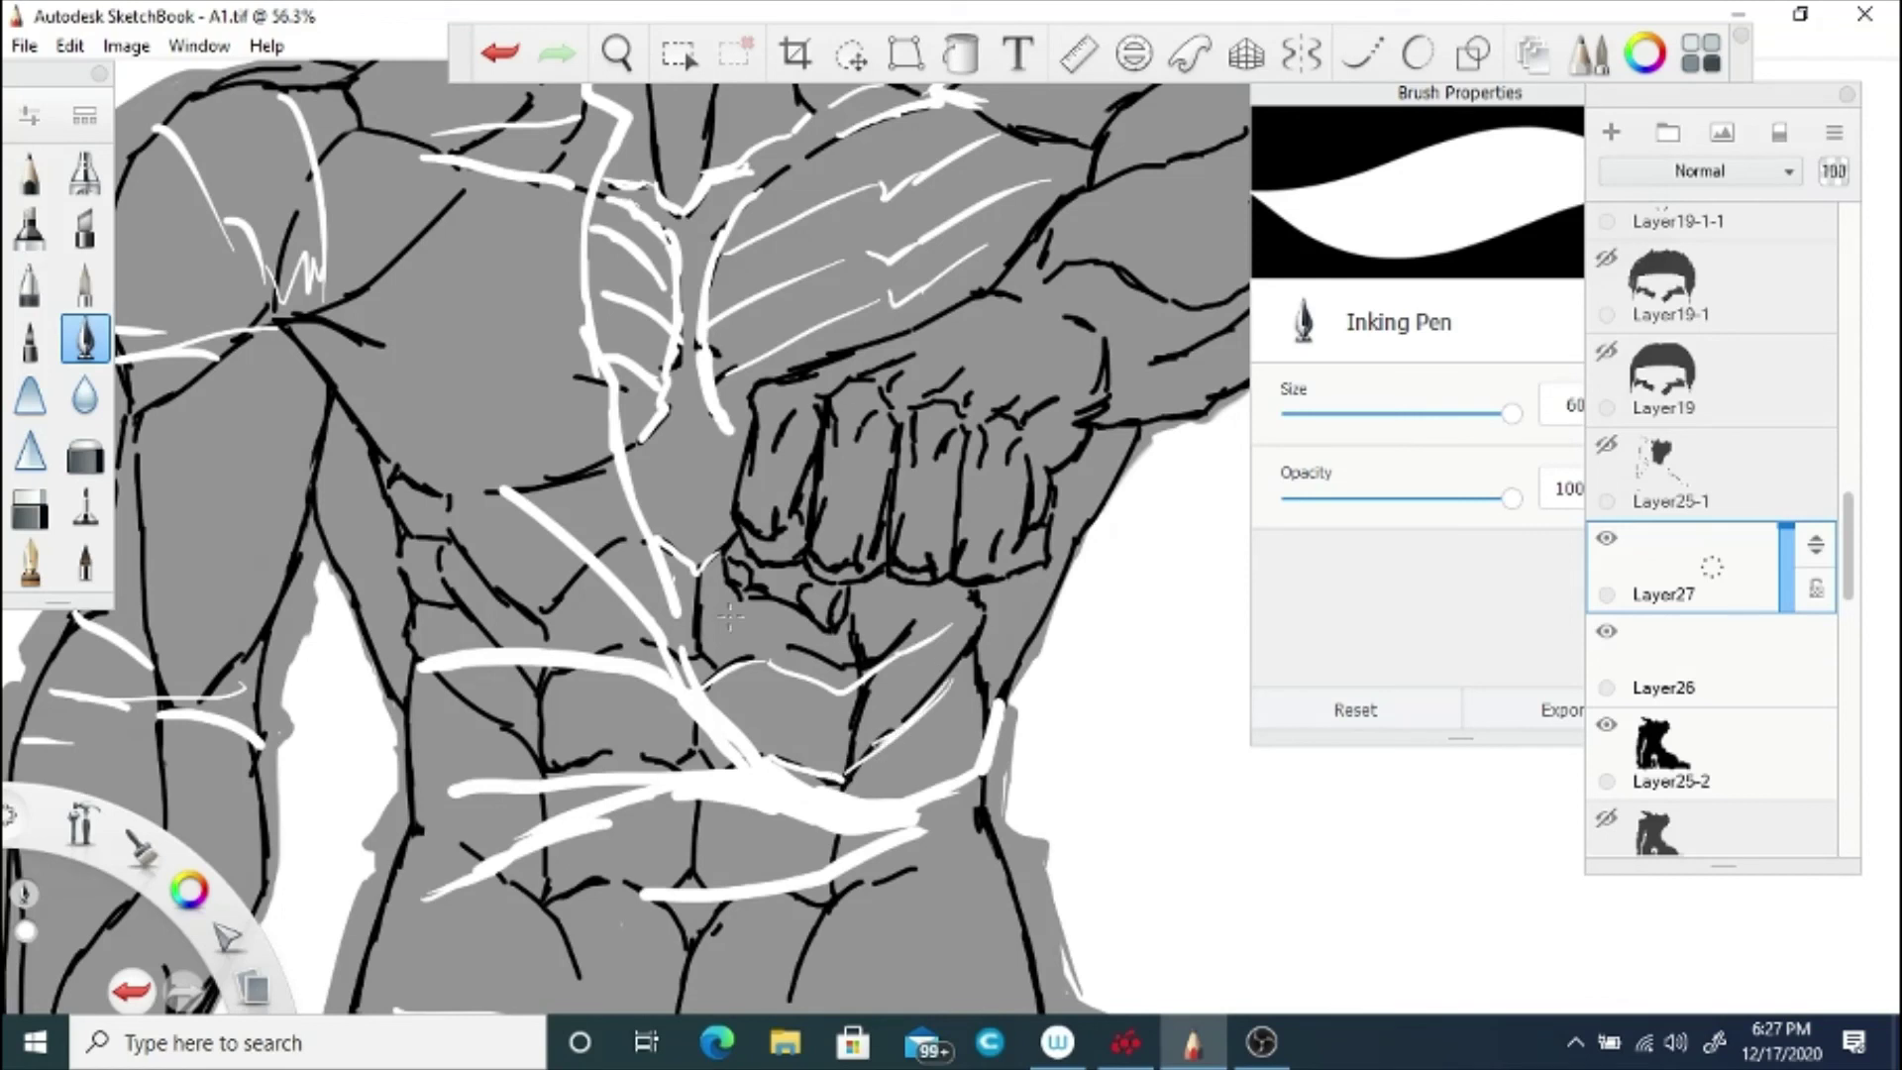
pyautogui.moveTo(711, 662); pyautogui.dragTo(700, 609)
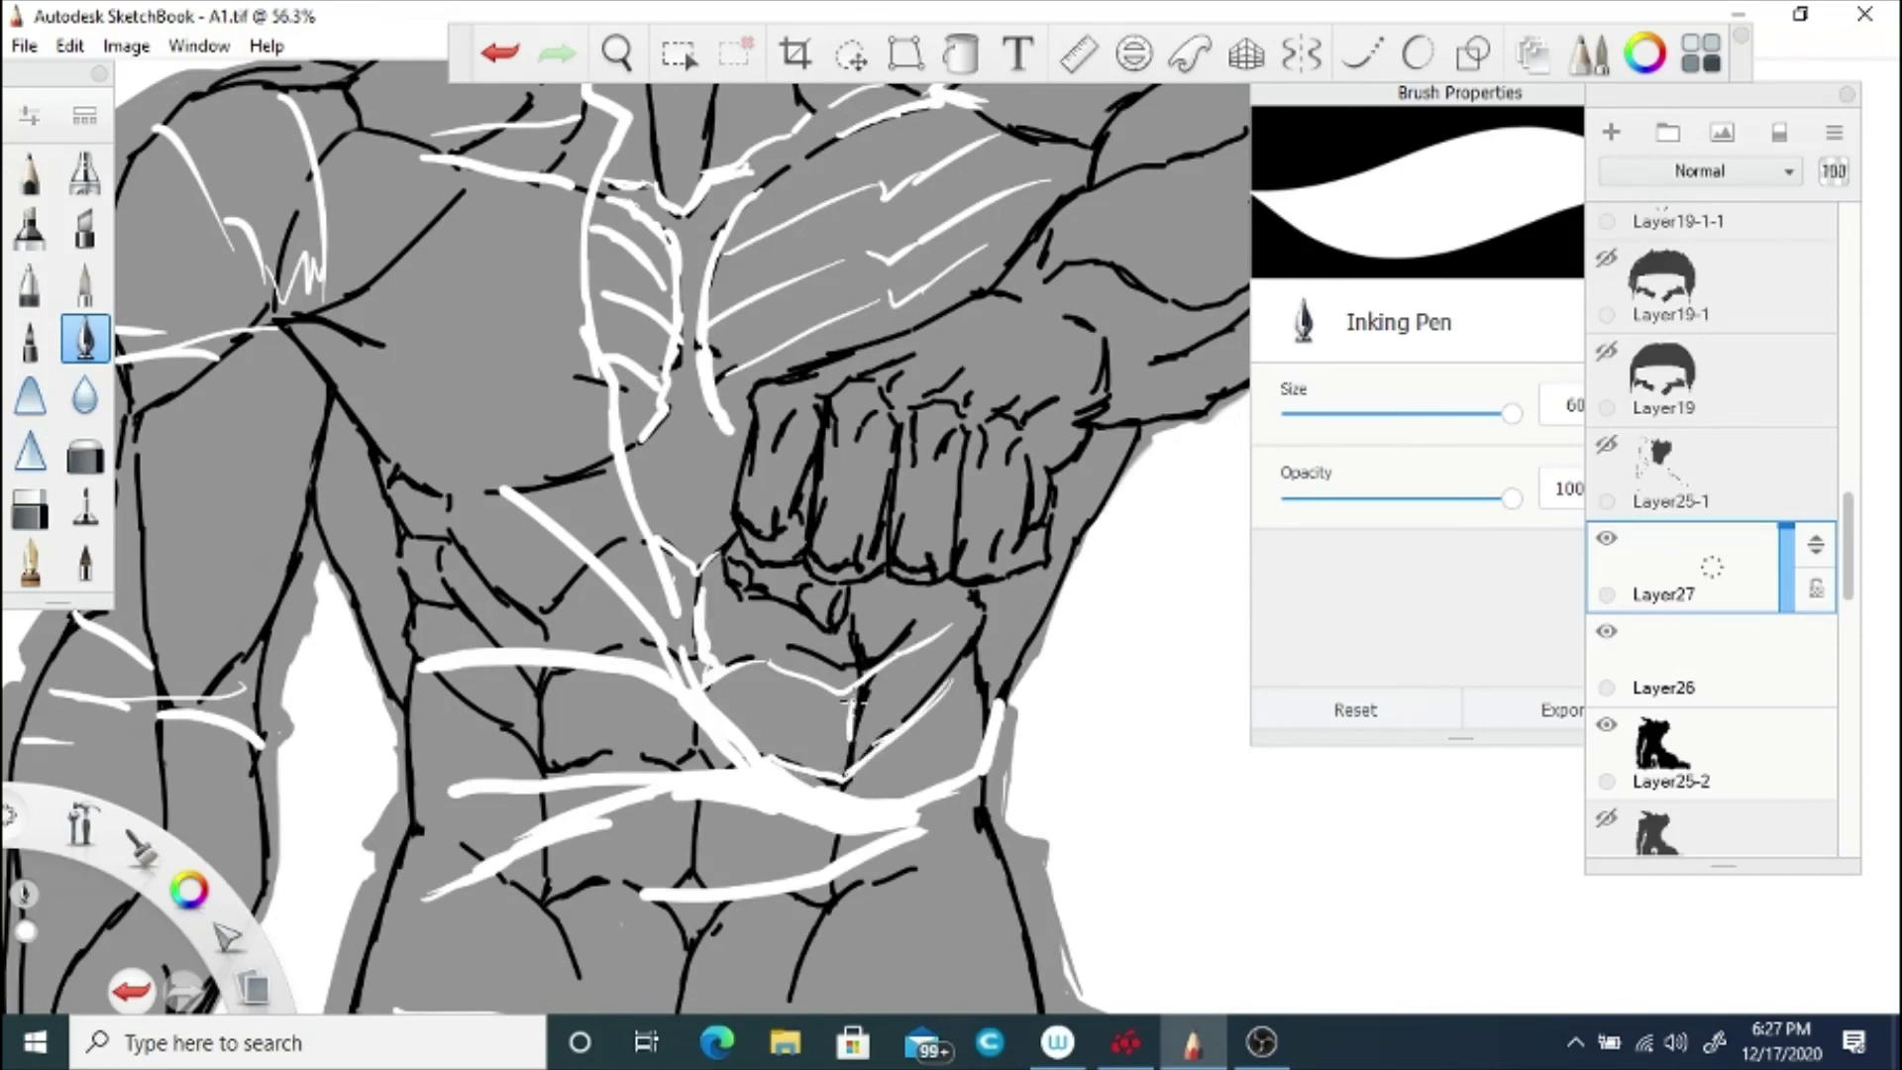
pyautogui.moveTo(738, 577); pyautogui.dragTo(707, 540)
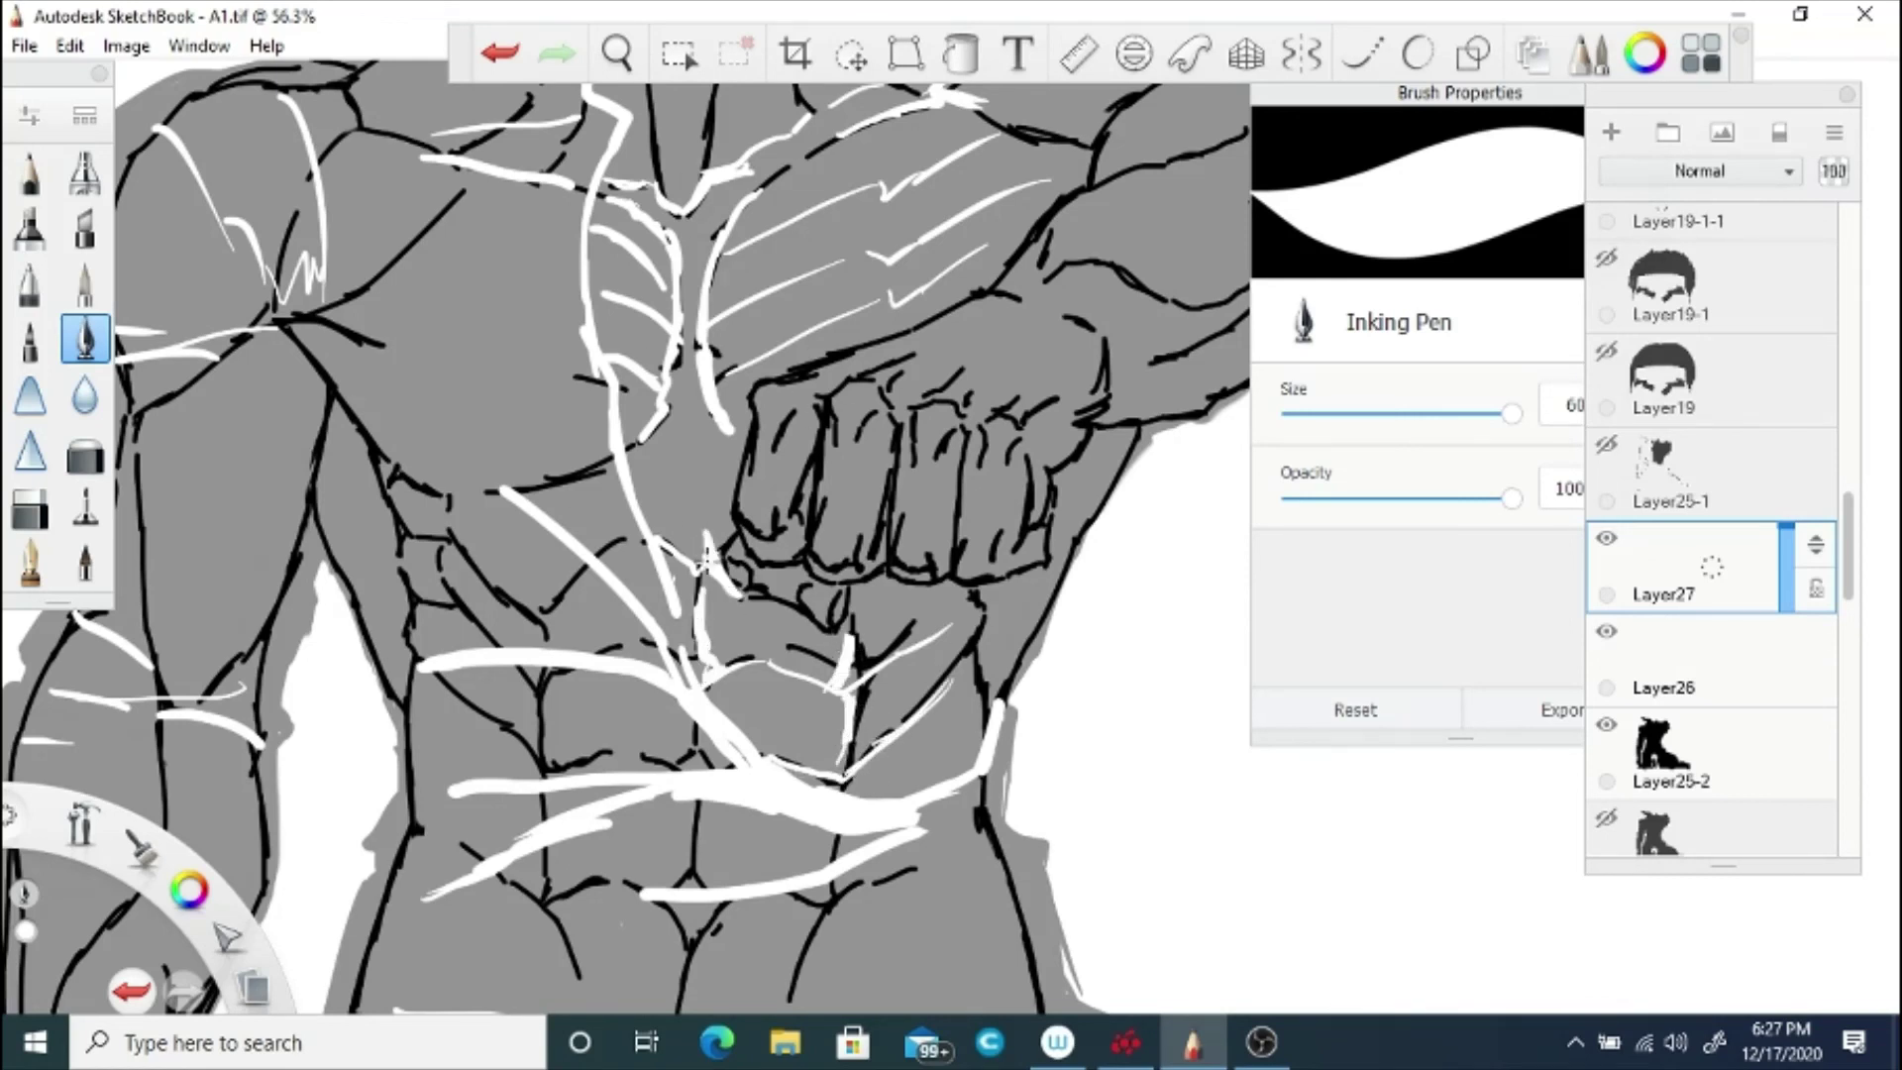
pyautogui.moveTo(762, 598); pyautogui.dragTo(844, 651)
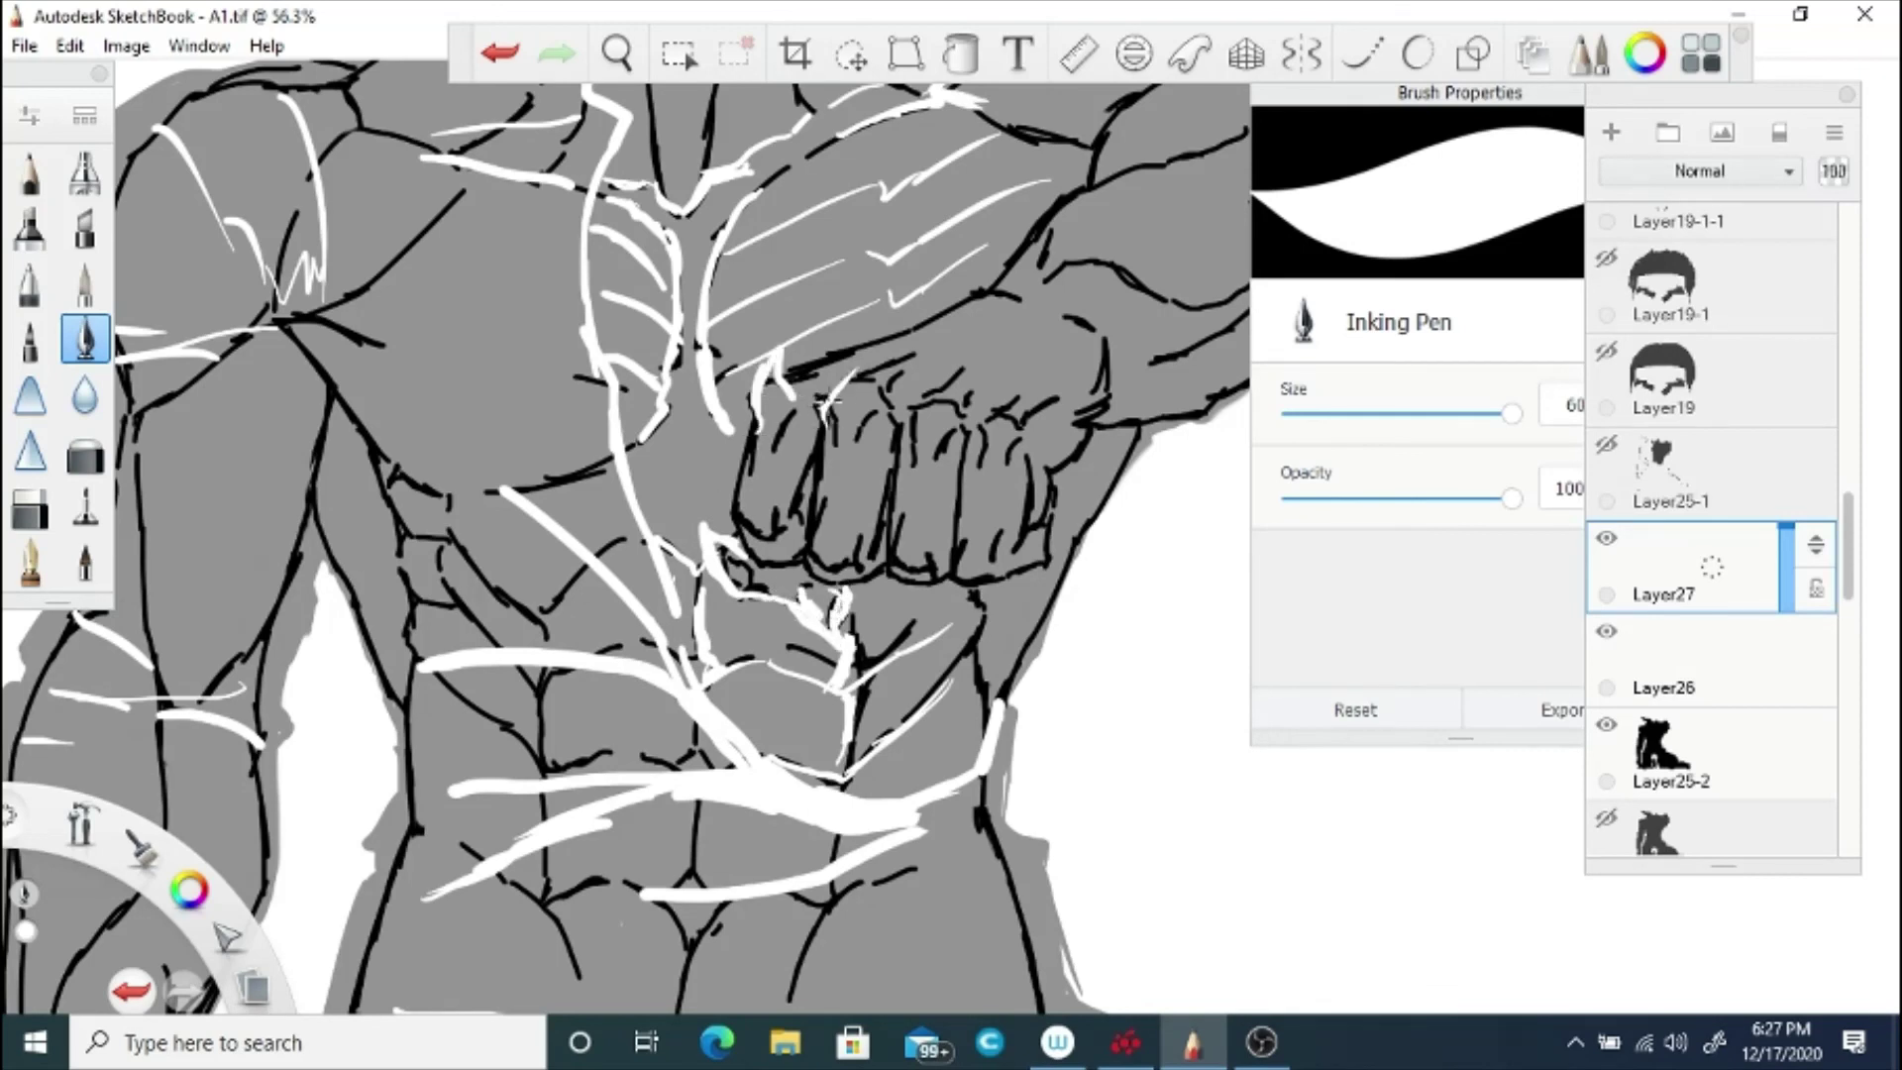
# Step: Trace the raised fist in white with pointed knuckles, finger divisions, a cross line and the thumb-side edge
pyautogui.moveTo(829, 400)
pyautogui.mouseDown()
pyautogui.moveTo(874, 373)
pyautogui.moveTo(909, 412)
pyautogui.moveTo(936, 376)
pyautogui.mouseUp()
pyautogui.moveTo(975, 452); pyautogui.dragTo(1020, 383)
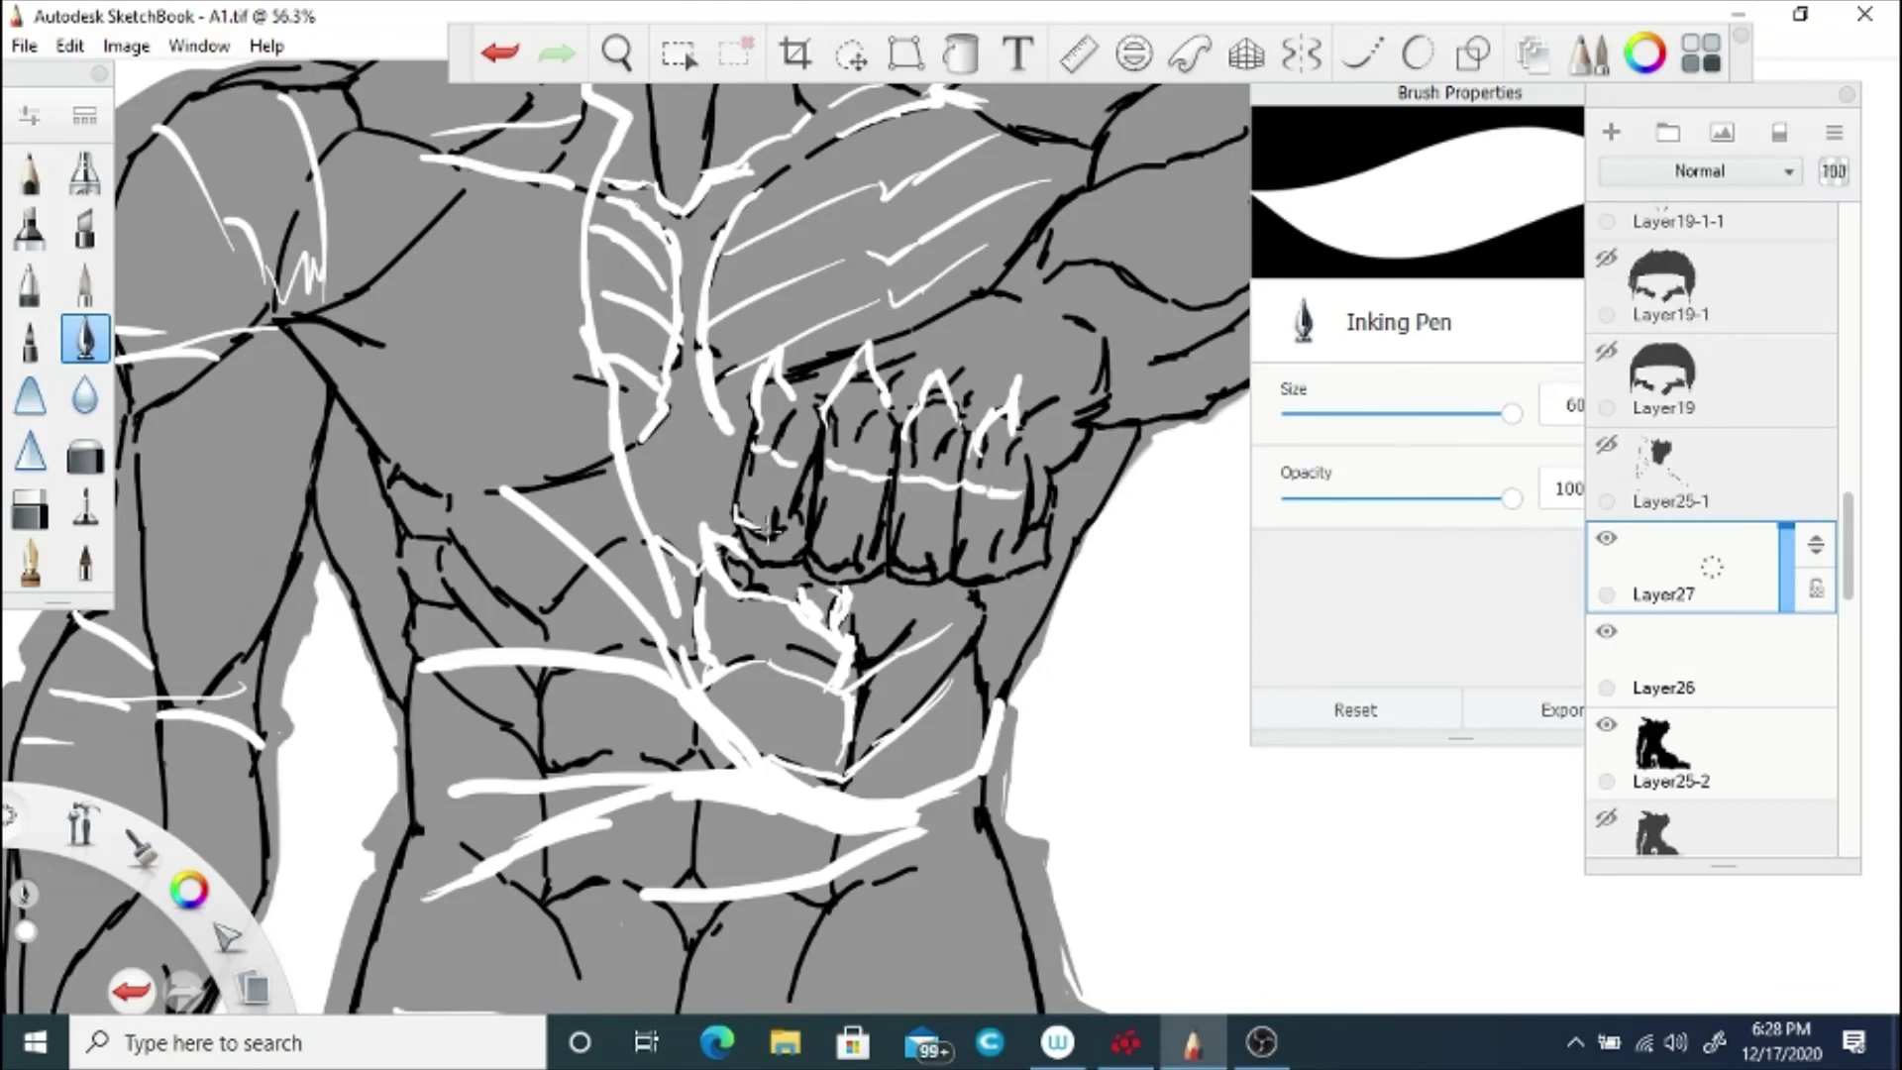
pyautogui.moveTo(1000, 575)
pyautogui.mouseDown()
pyautogui.moveTo(877, 582)
pyautogui.moveTo(738, 545)
pyautogui.mouseUp()
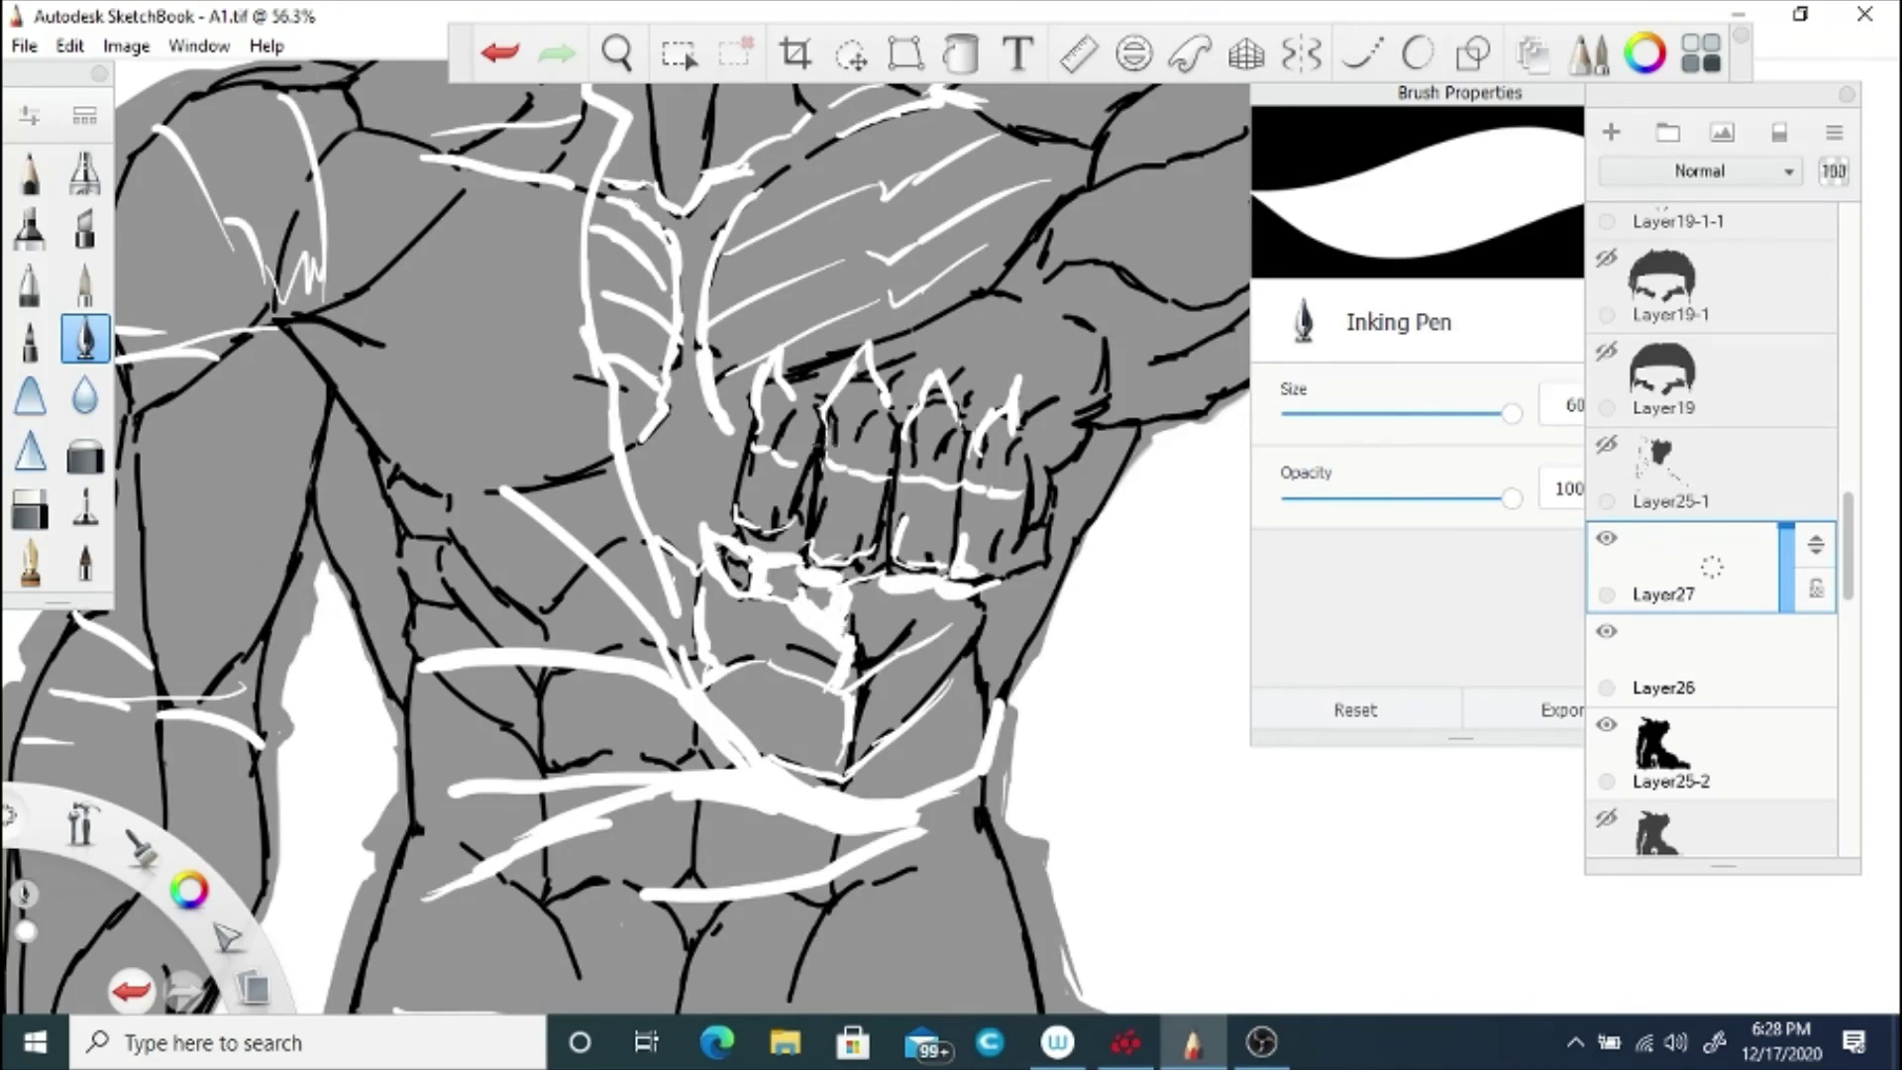
pyautogui.moveTo(827, 430); pyautogui.dragTo(814, 532)
pyautogui.moveTo(758, 418); pyautogui.dragTo(741, 521)
pyautogui.moveTo(897, 443); pyautogui.dragTo(890, 556)
pyautogui.moveTo(968, 424); pyautogui.dragTo(954, 556)
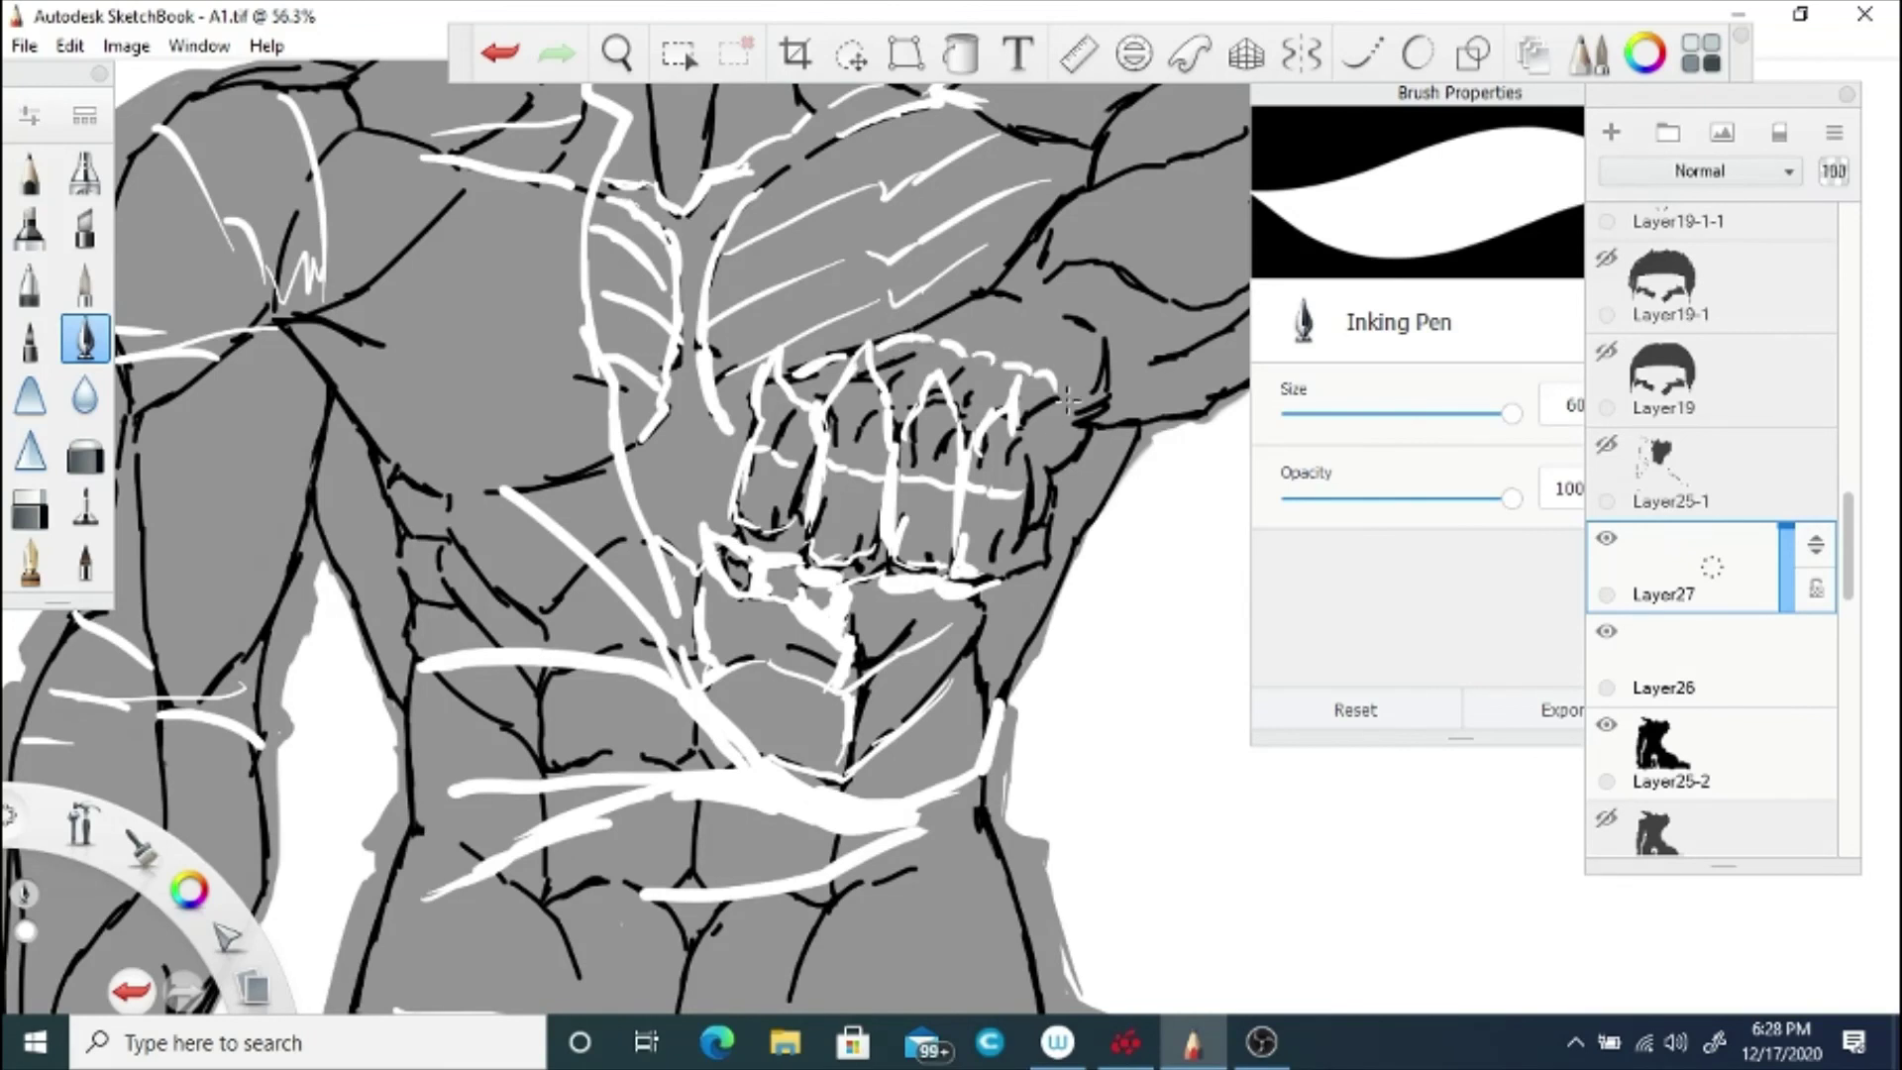
pyautogui.moveTo(921, 331)
pyautogui.mouseDown()
pyautogui.moveTo(1025, 287)
pyautogui.moveTo(1098, 426)
pyautogui.moveTo(1035, 538)
pyautogui.mouseUp()
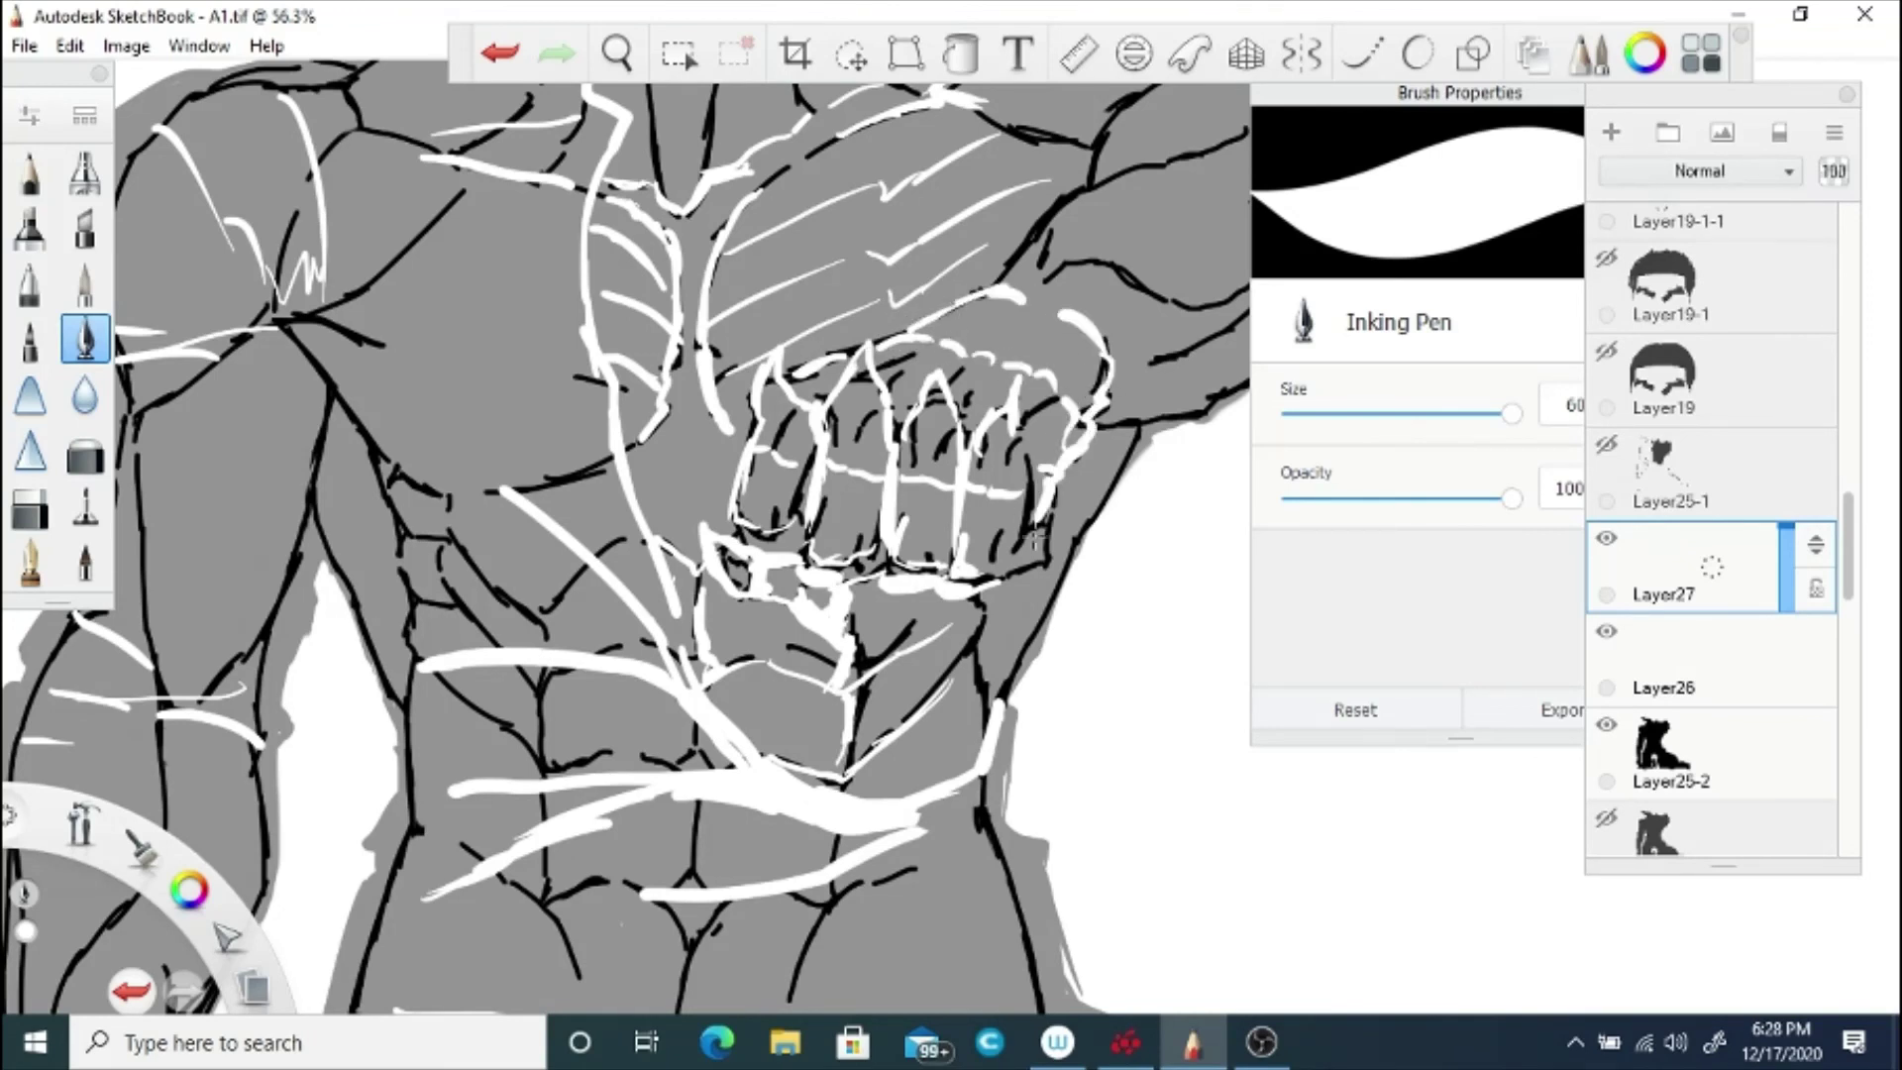
pyautogui.moveTo(1032, 458)
pyautogui.mouseDown()
pyautogui.moveTo(1037, 549)
pyautogui.moveTo(976, 572)
pyautogui.mouseUp()
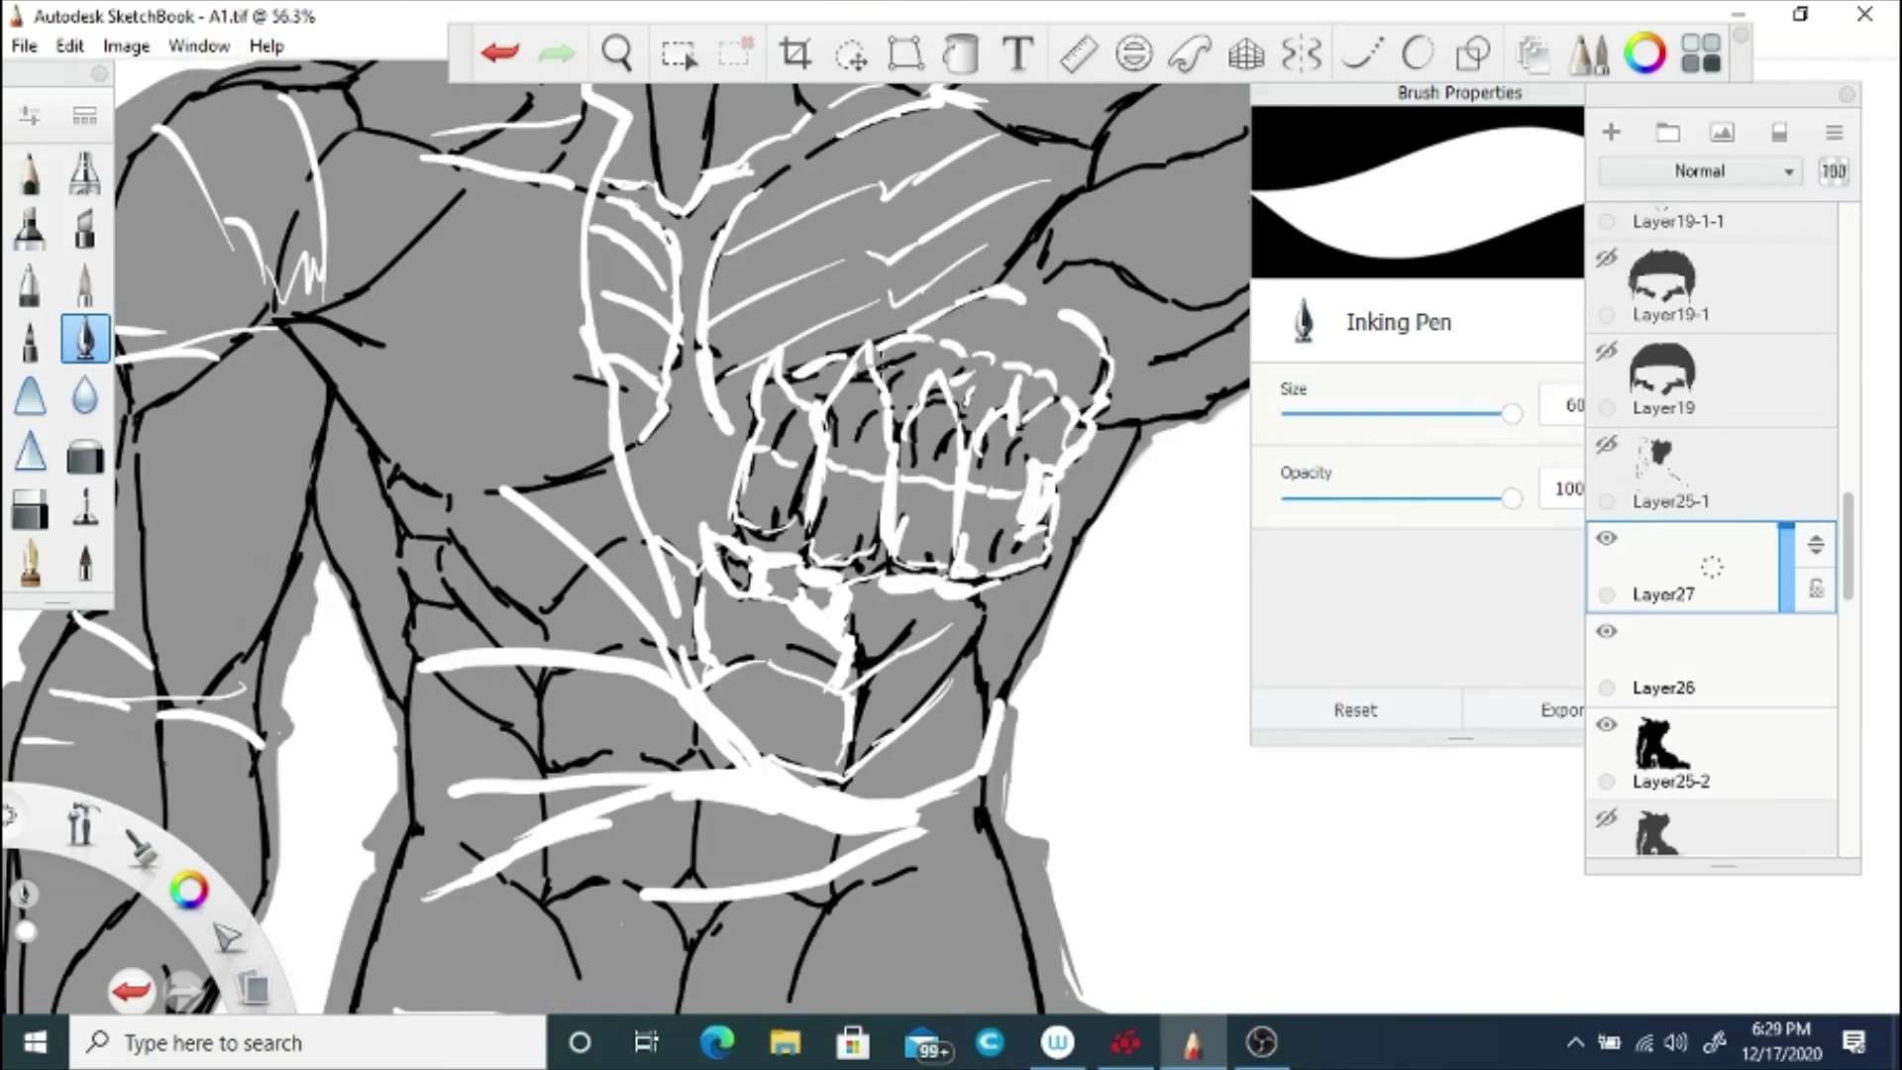
# Step: Check the coat with Layer25-2 at full opacity, lower that layer to 55 and return to Layer27
pyautogui.click(612, 41)
pyautogui.moveTo(639, 389); pyautogui.dragTo(603, 418)
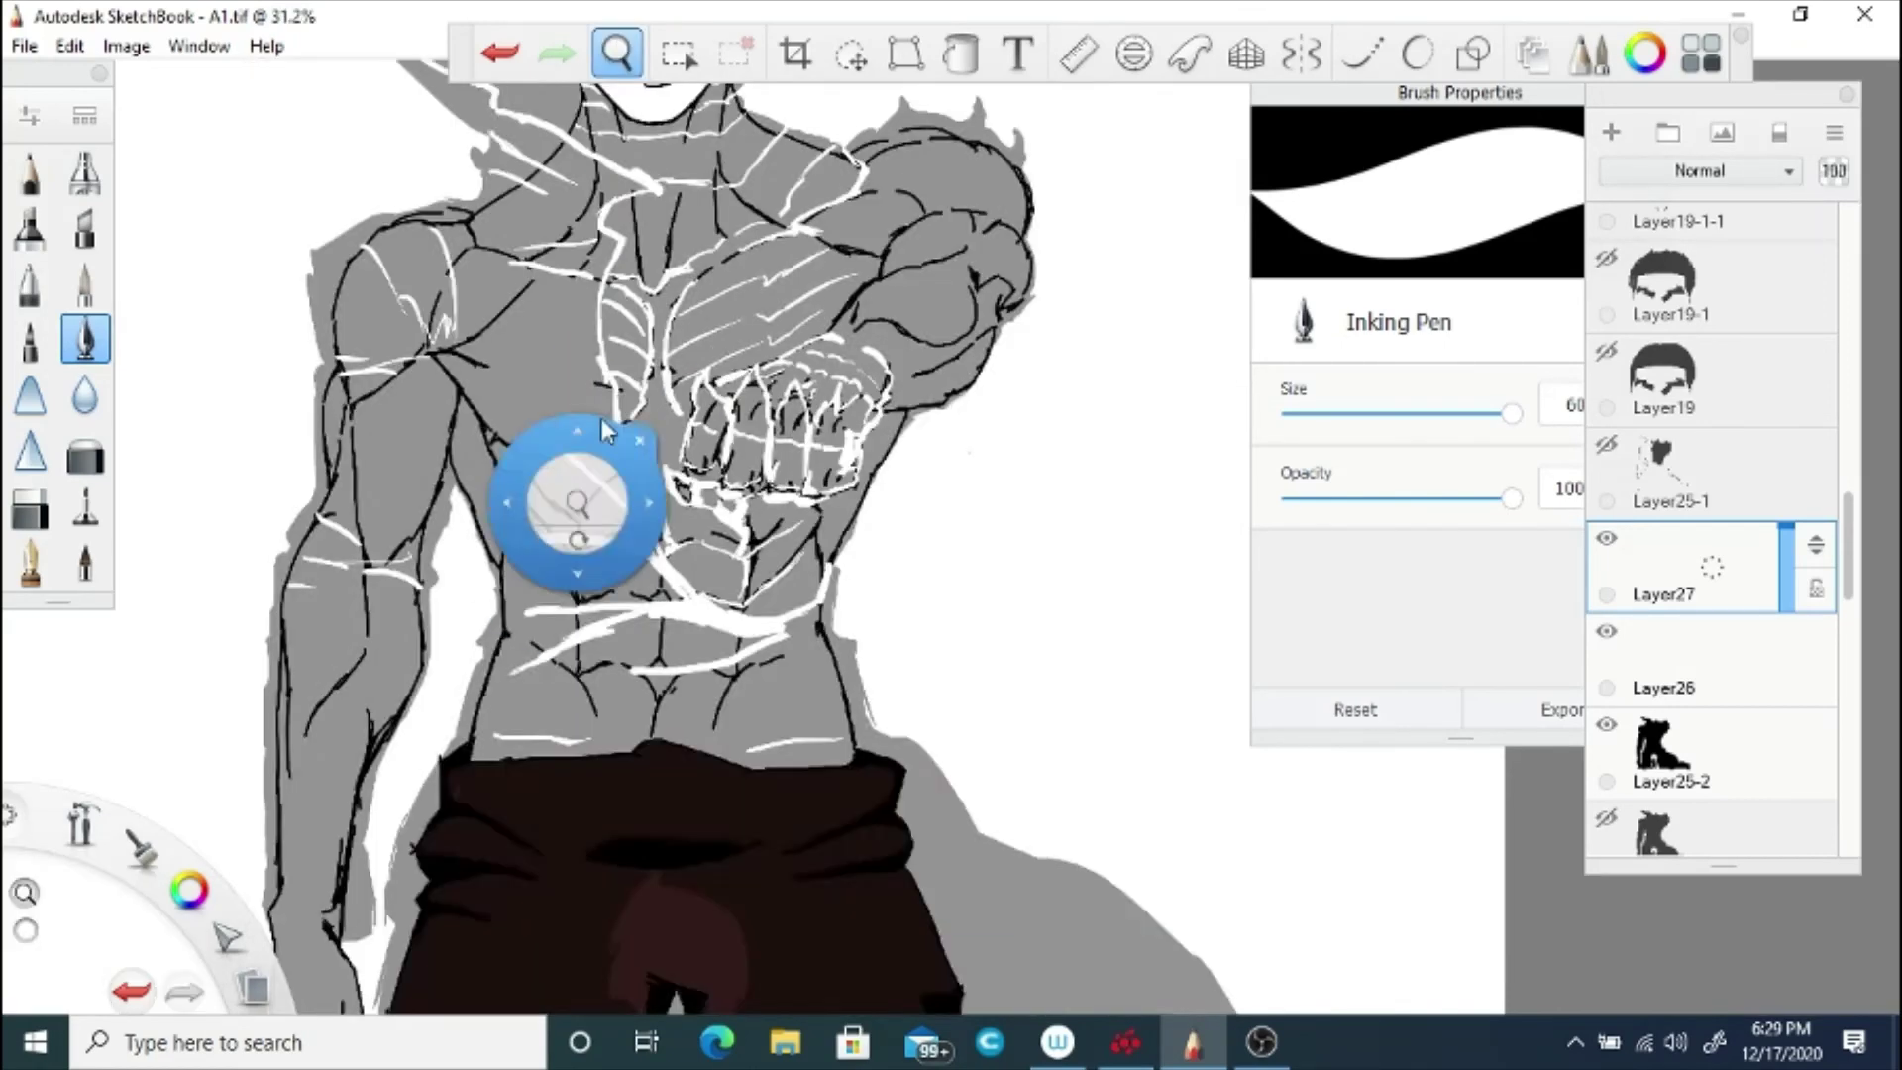
pyautogui.moveTo(584, 495); pyautogui.dragTo(557, 711)
pyautogui.click(1732, 738)
pyautogui.moveTo(1786, 764); pyautogui.dragTo(1801, 527)
pyautogui.click(617, 53)
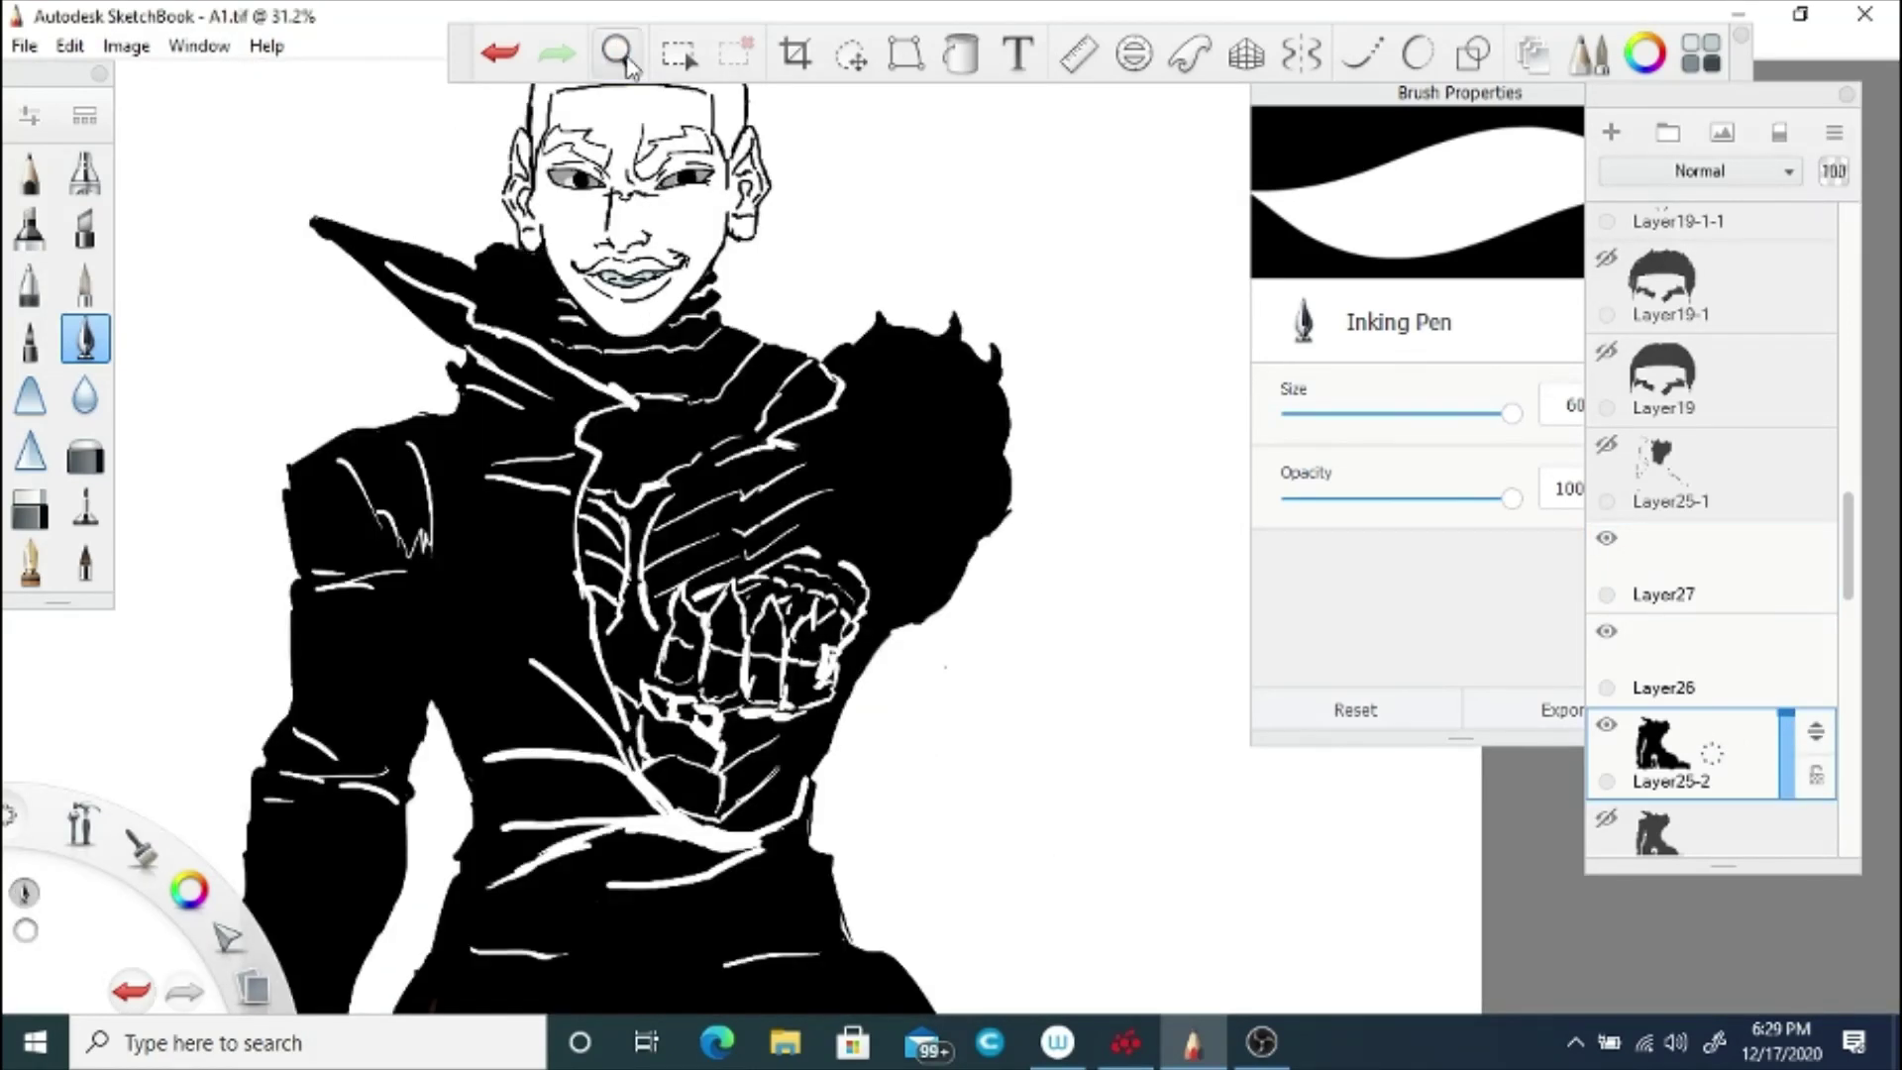
pyautogui.moveTo(891, 604); pyautogui.dragTo(912, 637)
pyautogui.click(1683, 566)
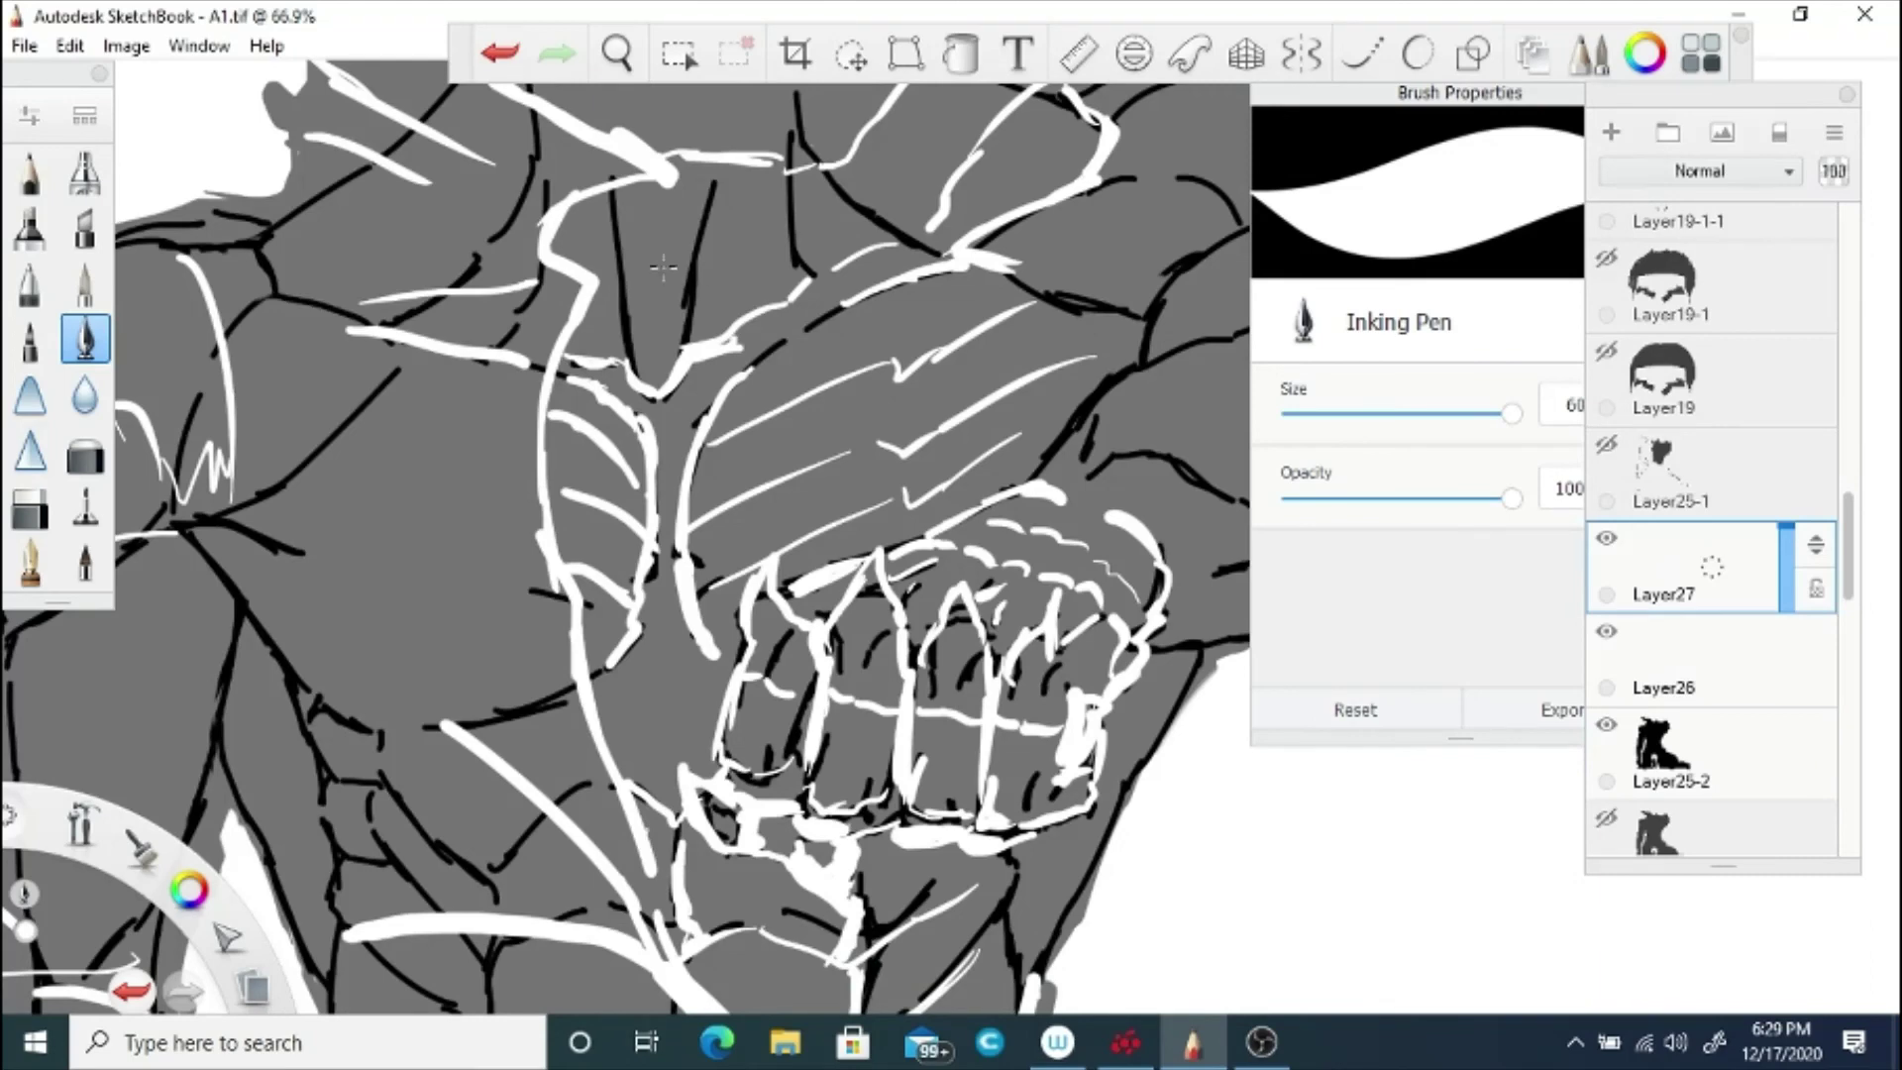
# Step: Outline the spiked shoulder and outer edge of the raised arm with jagged white lines
pyautogui.moveTo(849, 828); pyautogui.dragTo(912, 783)
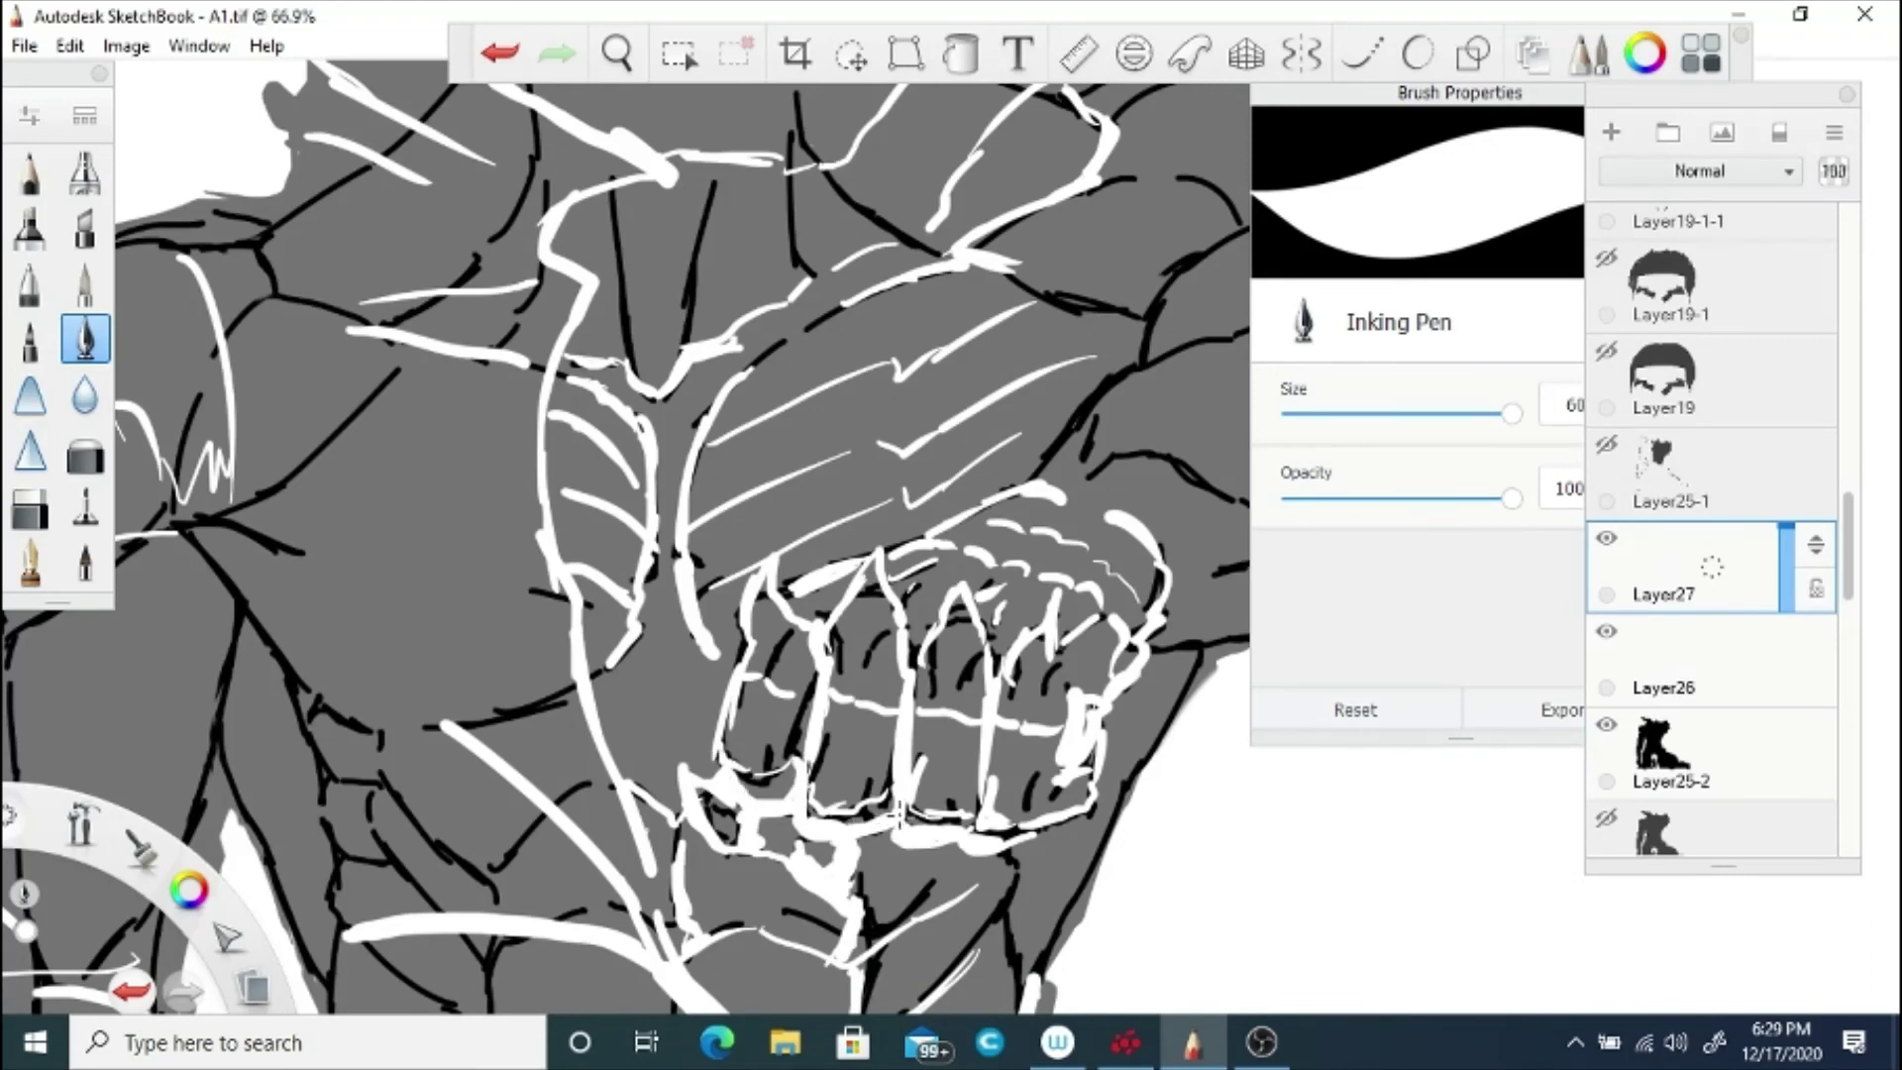
pyautogui.click(617, 53)
pyautogui.moveTo(853, 550)
pyautogui.mouseDown()
pyautogui.moveTo(447, 667)
pyautogui.moveTo(506, 974)
pyautogui.mouseUp()
pyautogui.moveTo(769, 481); pyautogui.dragTo(841, 498)
pyautogui.moveTo(860, 430)
pyautogui.mouseDown()
pyautogui.moveTo(846, 485)
pyautogui.moveTo(1006, 451)
pyautogui.moveTo(980, 490)
pyautogui.moveTo(1089, 535)
pyautogui.moveTo(1122, 840)
pyautogui.mouseUp()
pyautogui.moveTo(1025, 792)
pyautogui.mouseDown()
pyautogui.moveTo(1079, 807)
pyautogui.moveTo(1050, 876)
pyautogui.moveTo(1002, 822)
pyautogui.mouseUp()
pyautogui.moveTo(979, 646)
pyautogui.mouseDown()
pyautogui.moveTo(1040, 703)
pyautogui.moveTo(1018, 658)
pyautogui.mouseUp()
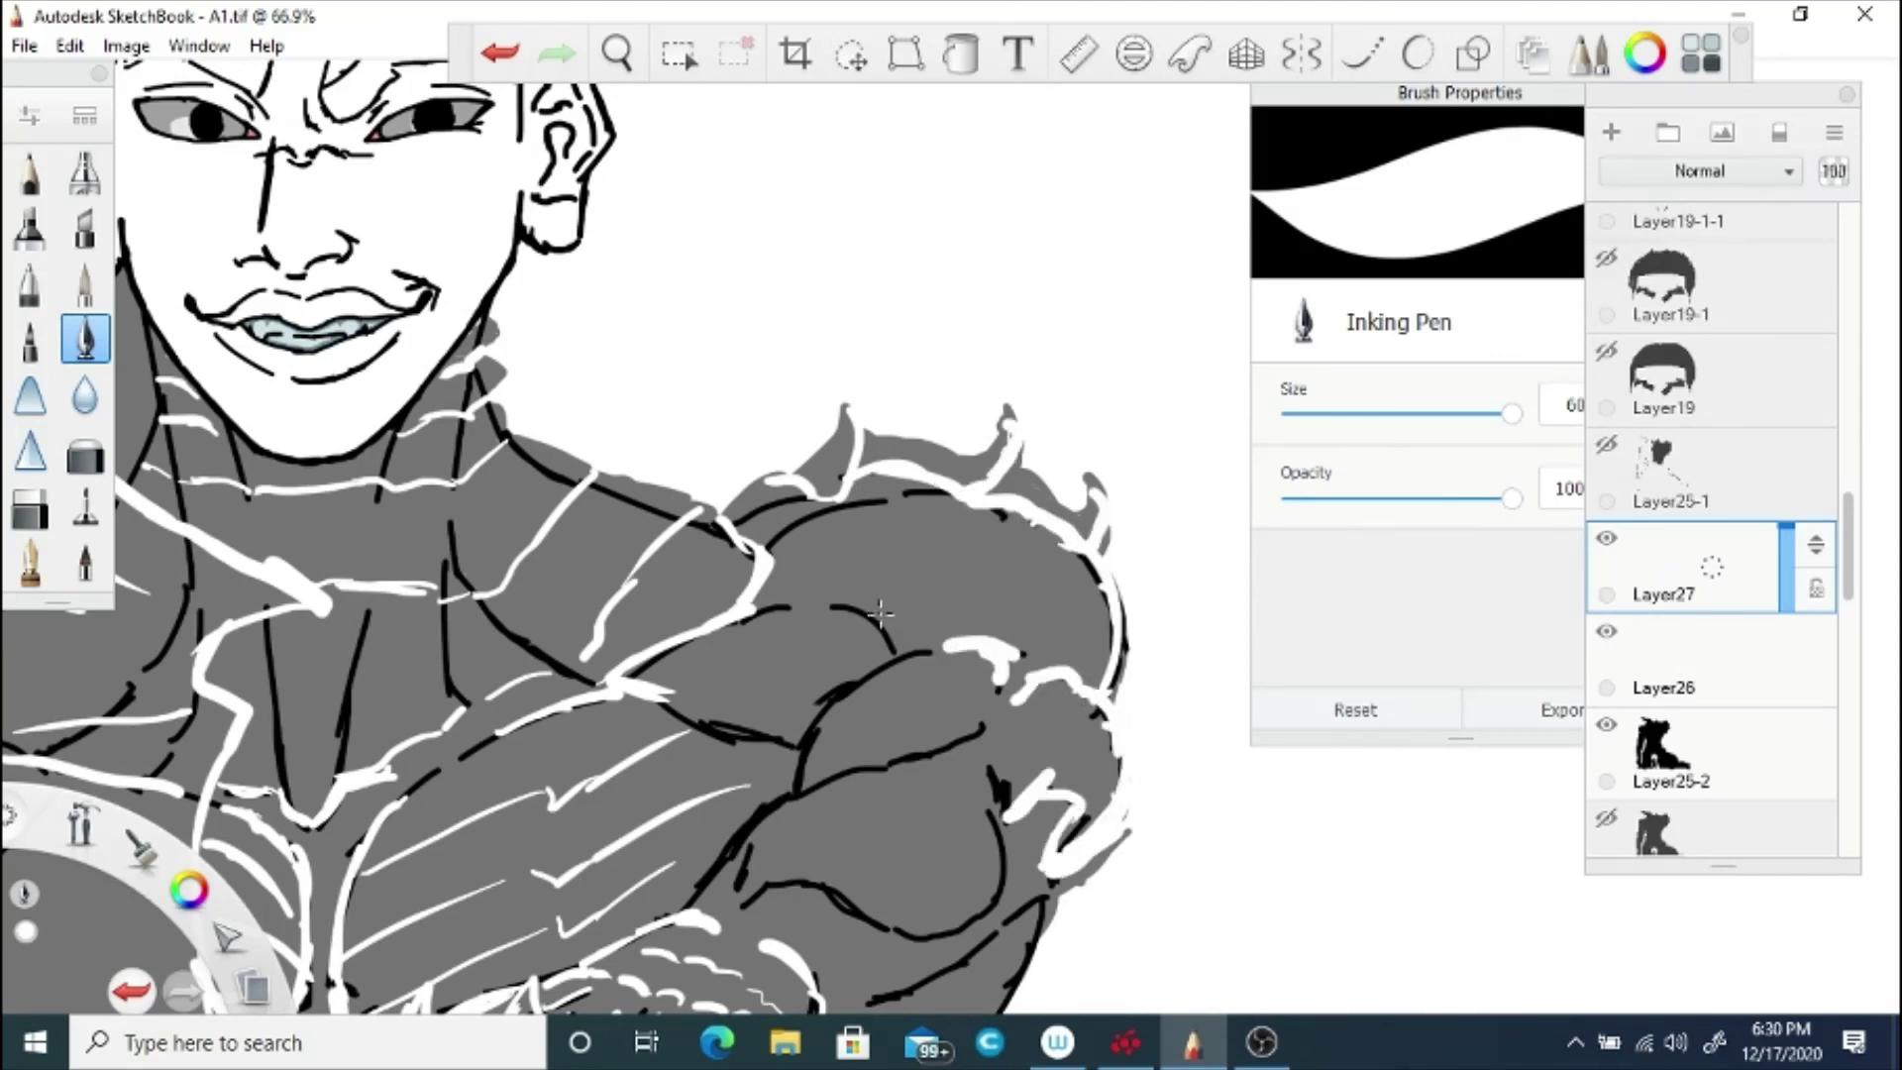
# Step: Draw white fold lines over the raised arm's shoulder and upper arm down to the elbow crease
pyautogui.moveTo(812, 596); pyautogui.dragTo(872, 639)
pyautogui.moveTo(914, 510)
pyautogui.mouseDown()
pyautogui.moveTo(735, 517)
pyautogui.moveTo(839, 586)
pyautogui.mouseUp()
pyautogui.moveTo(1003, 540)
pyautogui.mouseDown()
pyautogui.moveTo(883, 629)
pyautogui.moveTo(1092, 599)
pyautogui.mouseUp()
pyautogui.moveTo(740, 699); pyautogui.dragTo(811, 636)
pyautogui.moveTo(787, 721); pyautogui.dragTo(862, 663)
pyautogui.moveTo(634, 684); pyautogui.dragTo(782, 741)
pyautogui.moveTo(883, 654); pyautogui.dragTo(688, 906)
# Step: Add curved white contour and crease lines around the elbow and upper forearm of the raised arm
pyautogui.moveTo(754, 840); pyautogui.dragTo(745, 884)
pyautogui.moveTo(750, 904)
pyautogui.mouseDown()
pyautogui.moveTo(818, 882)
pyautogui.moveTo(937, 935)
pyautogui.mouseUp()
pyautogui.moveTo(988, 765)
pyautogui.mouseDown()
pyautogui.moveTo(1006, 824)
pyautogui.moveTo(959, 933)
pyautogui.mouseUp()
pyautogui.moveTo(1002, 877); pyautogui.dragTo(909, 936)
pyautogui.moveTo(892, 807); pyautogui.dragTo(916, 903)
pyautogui.moveTo(959, 790); pyautogui.dragTo(967, 881)
pyautogui.moveTo(933, 711); pyautogui.dragTo(810, 753)
# Step: Outline the underside of the raised forearm in white and fill it with short fold strokes toward the wrist
pyautogui.moveTo(687, 502); pyautogui.dragTo(672, 106)
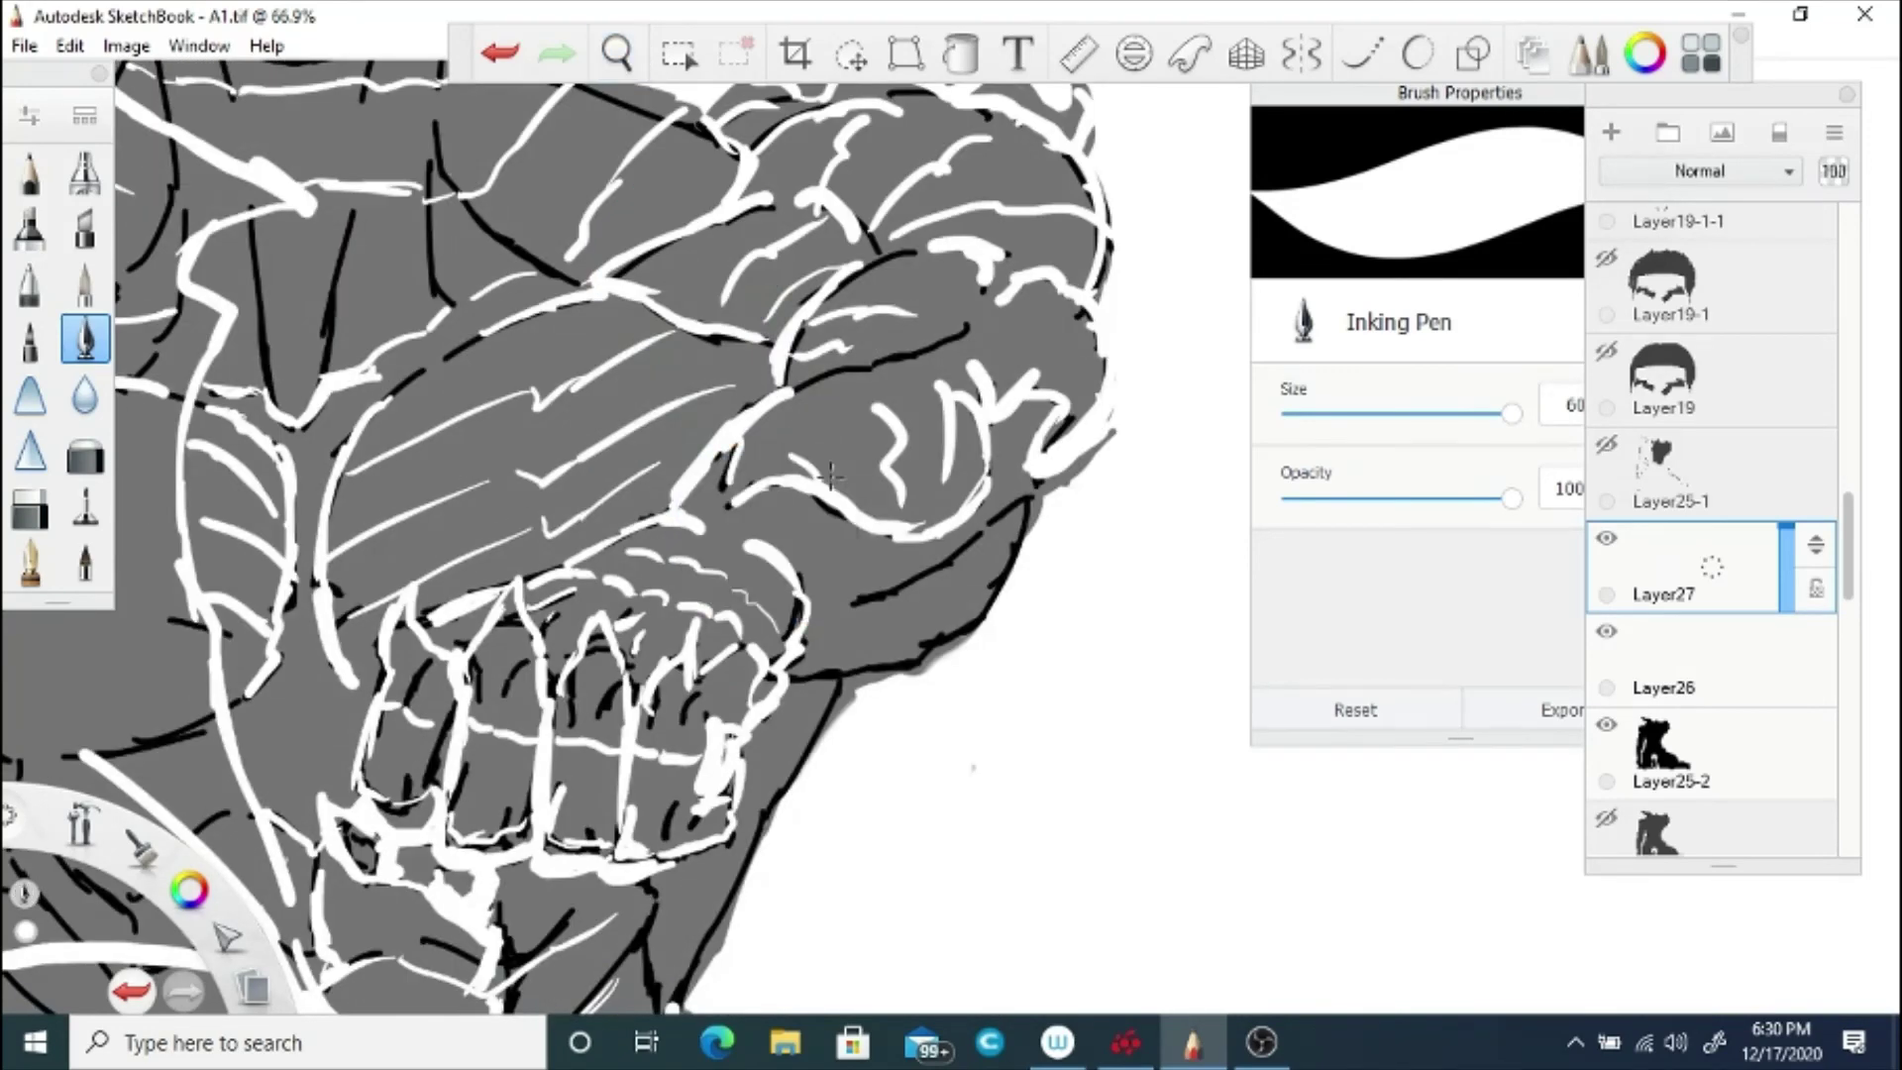
pyautogui.moveTo(1027, 511)
pyautogui.mouseDown()
pyautogui.moveTo(934, 646)
pyautogui.moveTo(805, 670)
pyautogui.mouseUp()
pyautogui.moveTo(888, 601); pyautogui.dragTo(898, 651)
pyautogui.moveTo(927, 574); pyautogui.dragTo(924, 635)
pyautogui.moveTo(953, 561); pyautogui.dragTo(967, 612)
pyautogui.moveTo(982, 545); pyautogui.dragTo(986, 583)
pyautogui.moveTo(1035, 486); pyautogui.dragTo(862, 599)
pyautogui.moveTo(885, 525)
pyautogui.mouseDown()
pyautogui.moveTo(888, 570)
pyautogui.moveTo(831, 600)
pyautogui.mouseUp()
pyautogui.moveTo(872, 538)
pyautogui.mouseDown()
pyautogui.moveTo(875, 568)
pyautogui.moveTo(835, 297)
pyautogui.moveTo(752, 622)
pyautogui.mouseUp()
pyautogui.moveTo(767, 437); pyautogui.dragTo(830, 404)
pyautogui.moveTo(839, 489)
pyautogui.mouseDown()
pyautogui.moveTo(884, 461)
pyautogui.moveTo(784, 513)
pyautogui.mouseUp()
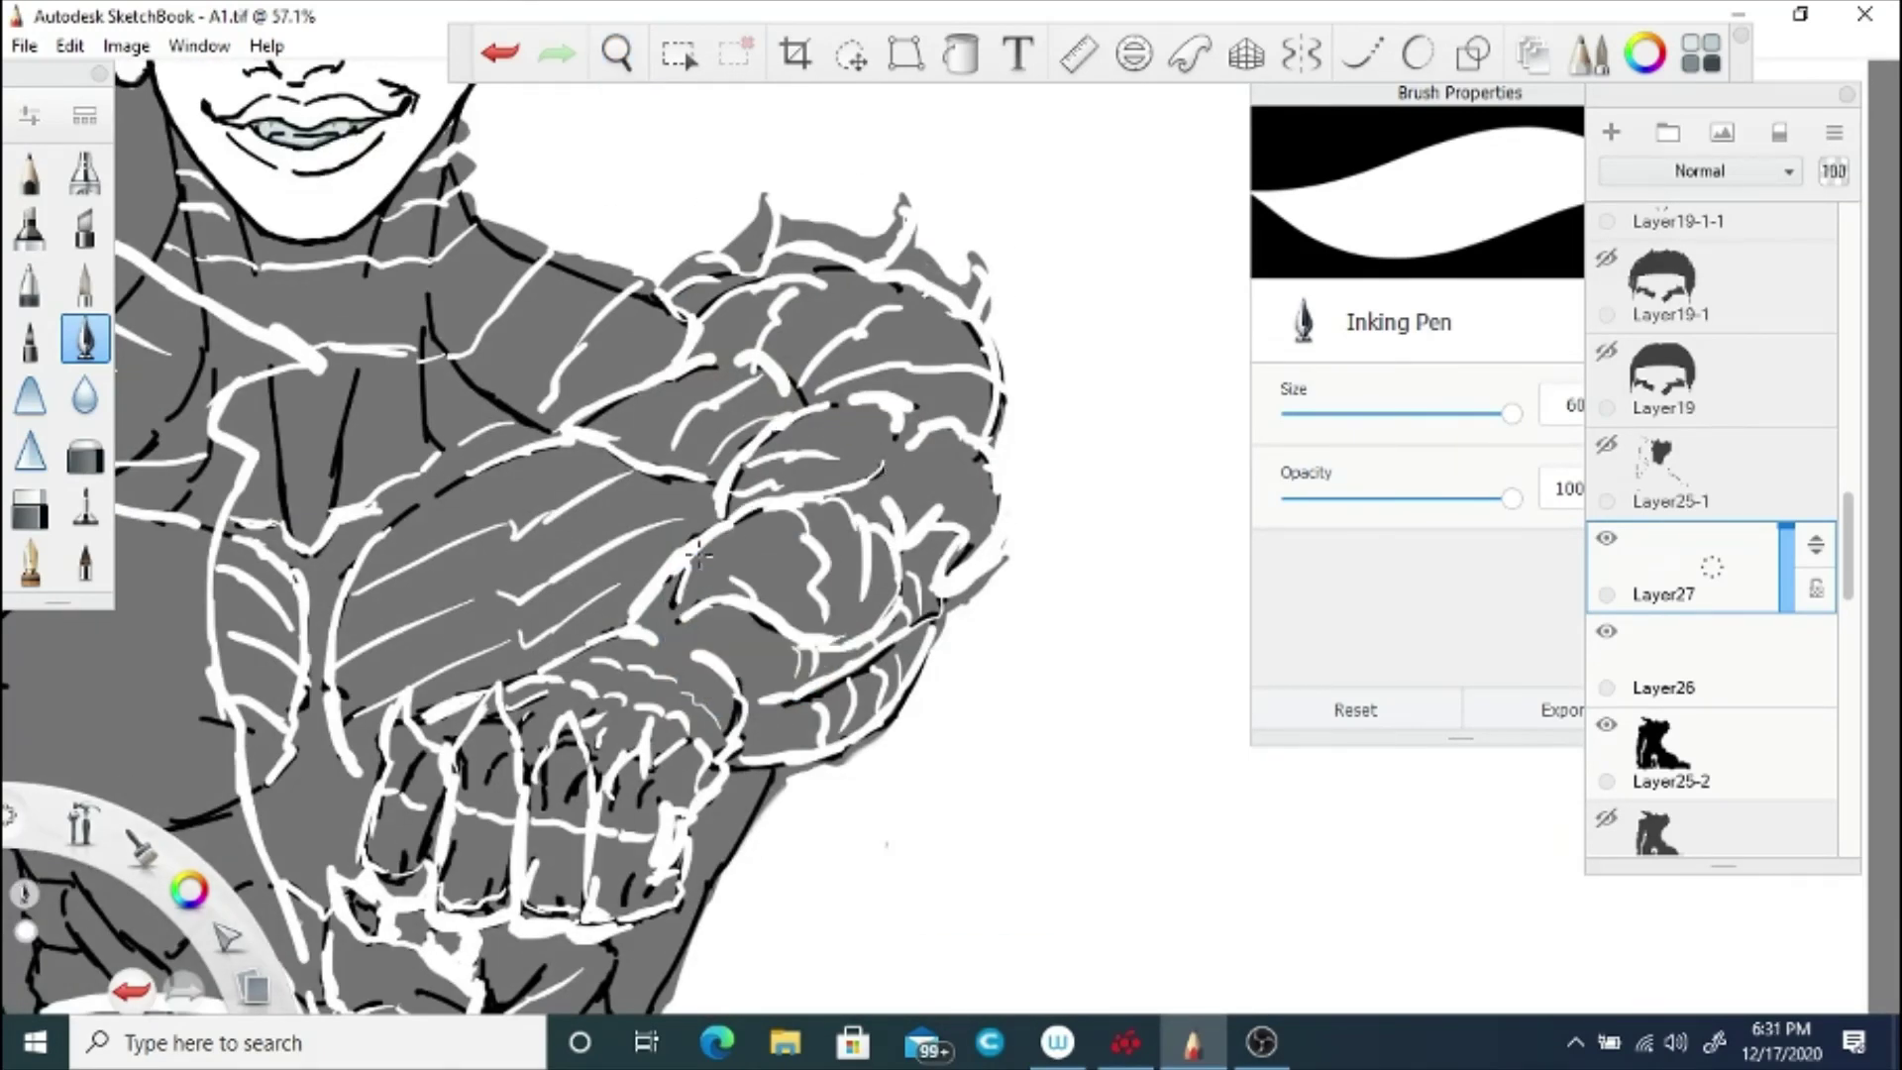
# Step: Restore Layer25-2 to full opacity so the coat is solid black
pyautogui.scroll(-5, 698, 557)
pyautogui.click(1743, 743)
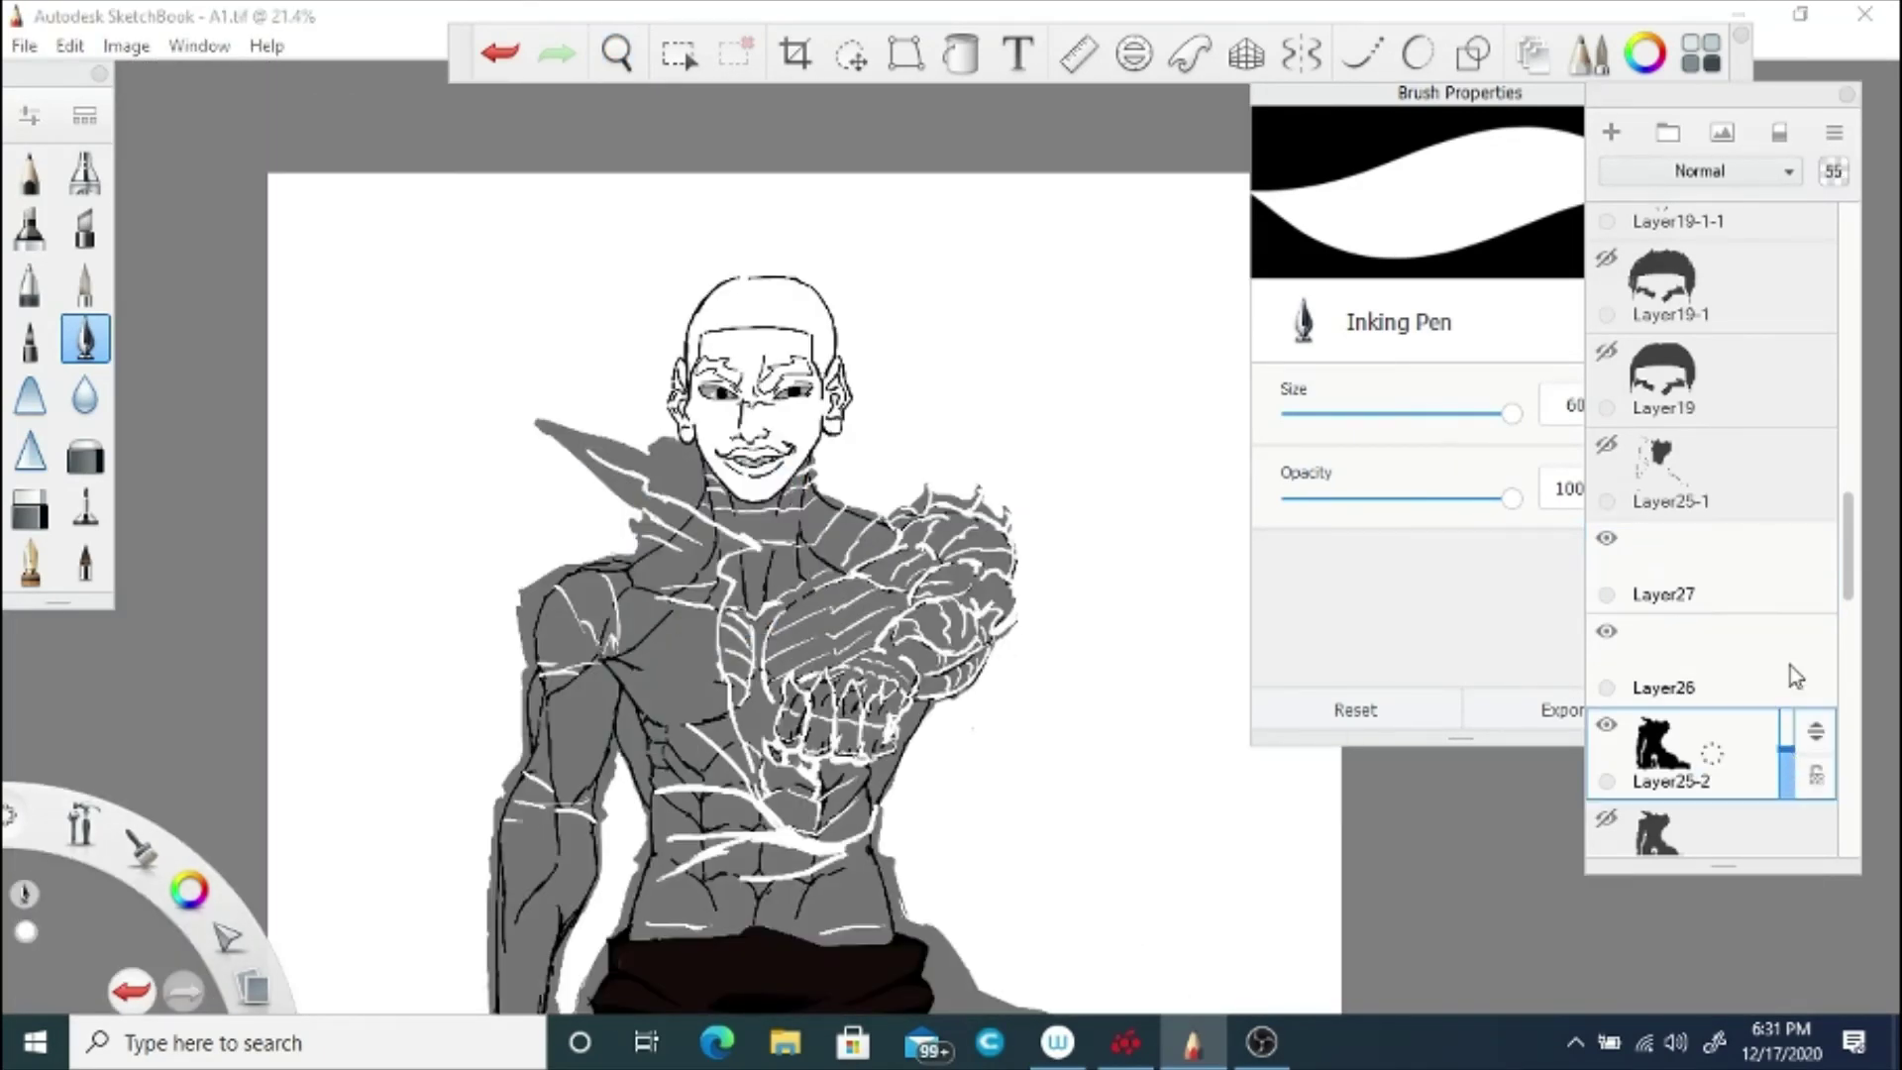
pyautogui.moveTo(1791, 676); pyautogui.dragTo(1789, 639)
# Step: Turn on the red skin and shading layers along with a dreadlock hairstyle layer
pyautogui.moveTo(1848, 545)
pyautogui.mouseDown()
pyautogui.moveTo(1797, 852)
pyautogui.moveTo(1850, 716)
pyautogui.moveTo(1870, 497)
pyautogui.mouseUp()
pyautogui.click(1607, 593)
pyautogui.click(1629, 624)
pyautogui.click(1606, 555)
pyautogui.click(1606, 372)
pyautogui.click(1607, 274)
pyautogui.click(1606, 322)
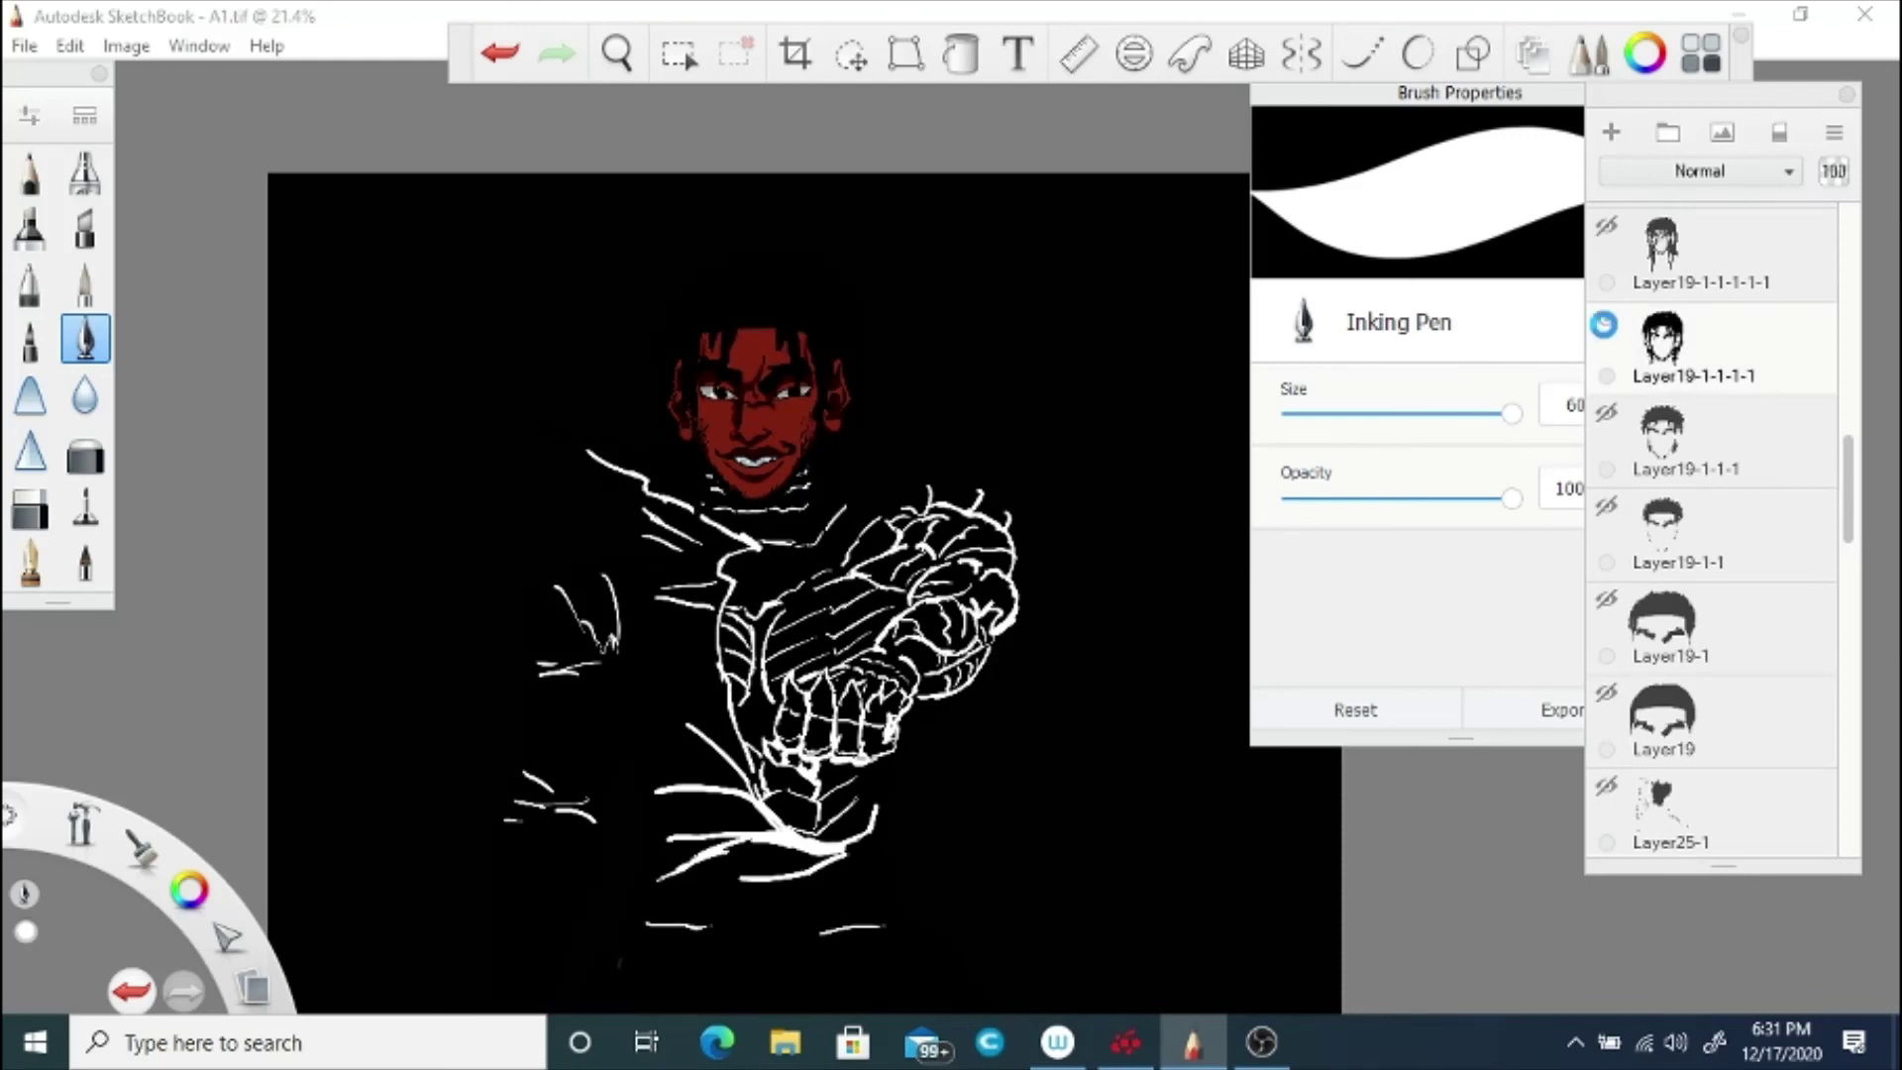
# Step: Swap to the longer dreadlock hairstyle, turn on a facial hair layer and hide the dark background Layer16
pyautogui.click(1606, 322)
pyautogui.click(1606, 228)
pyautogui.scroll(5, 1676, 374)
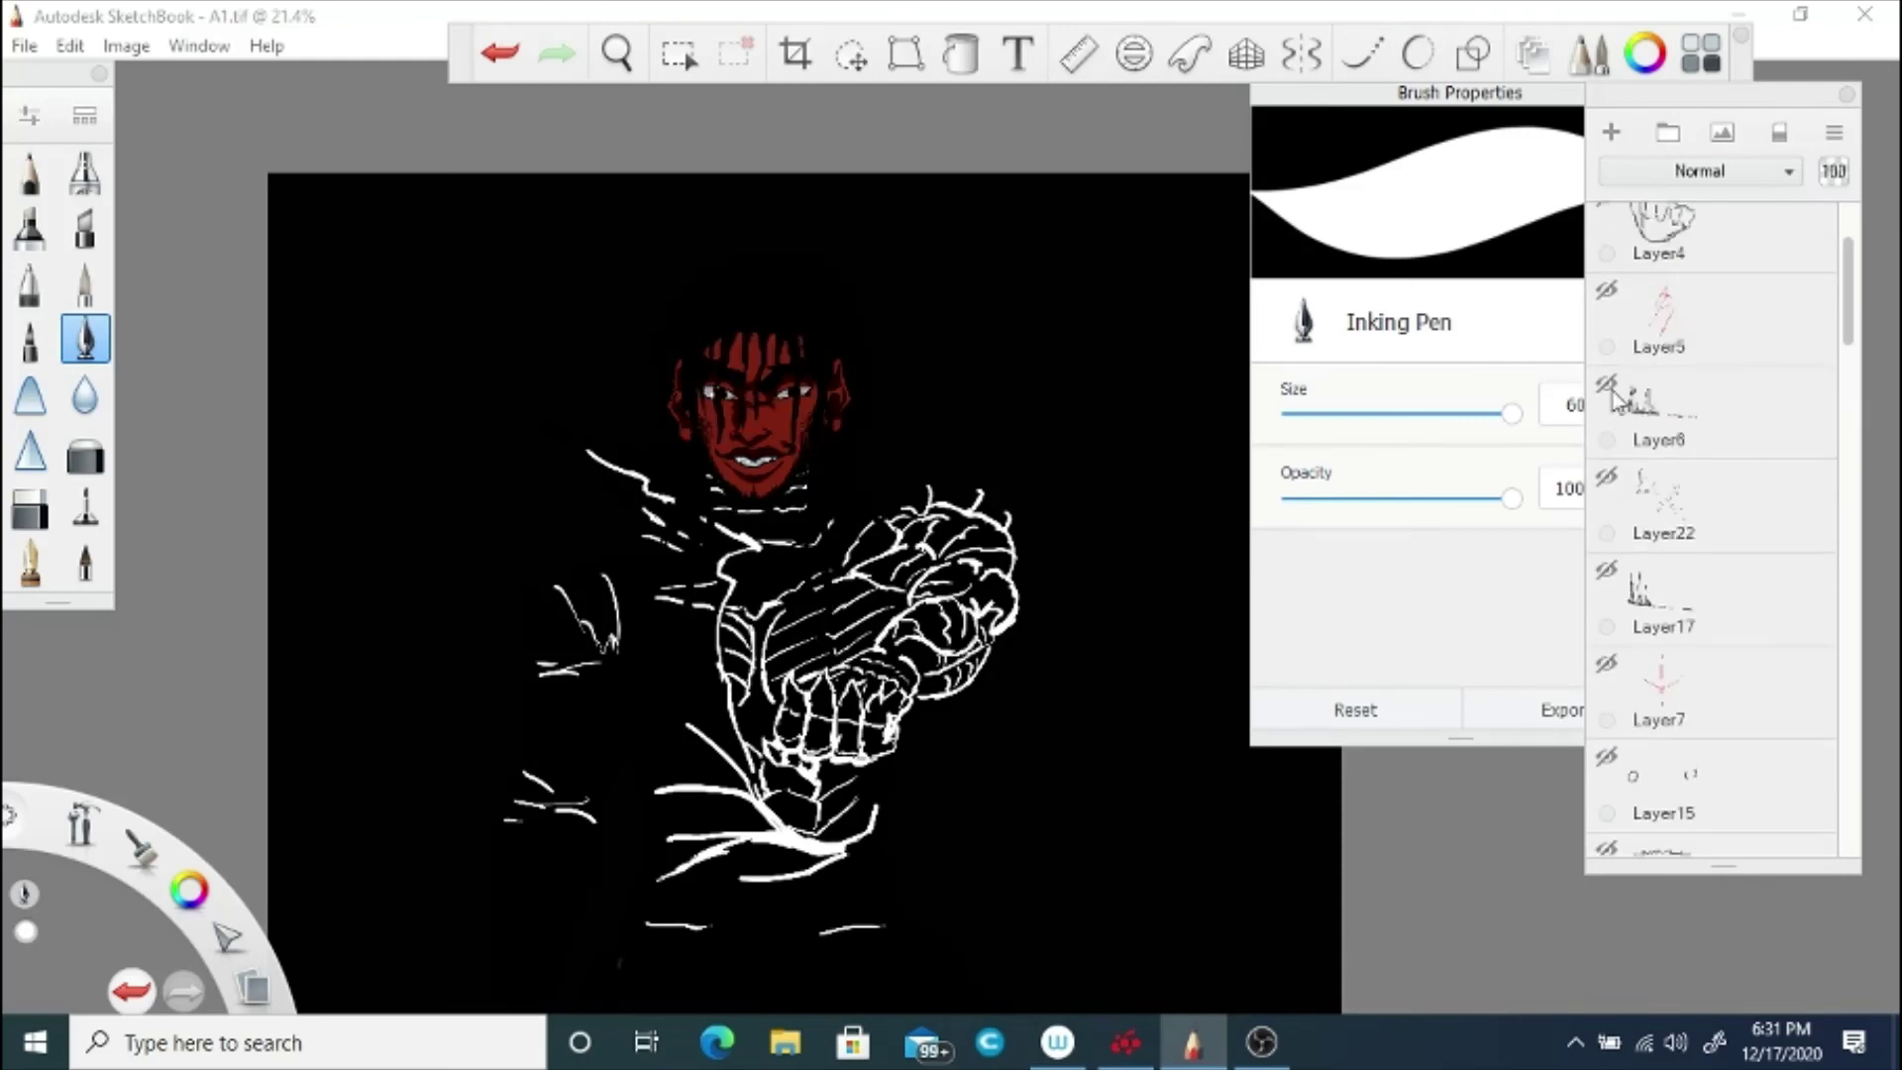
pyautogui.scroll(-5, 1831, 421)
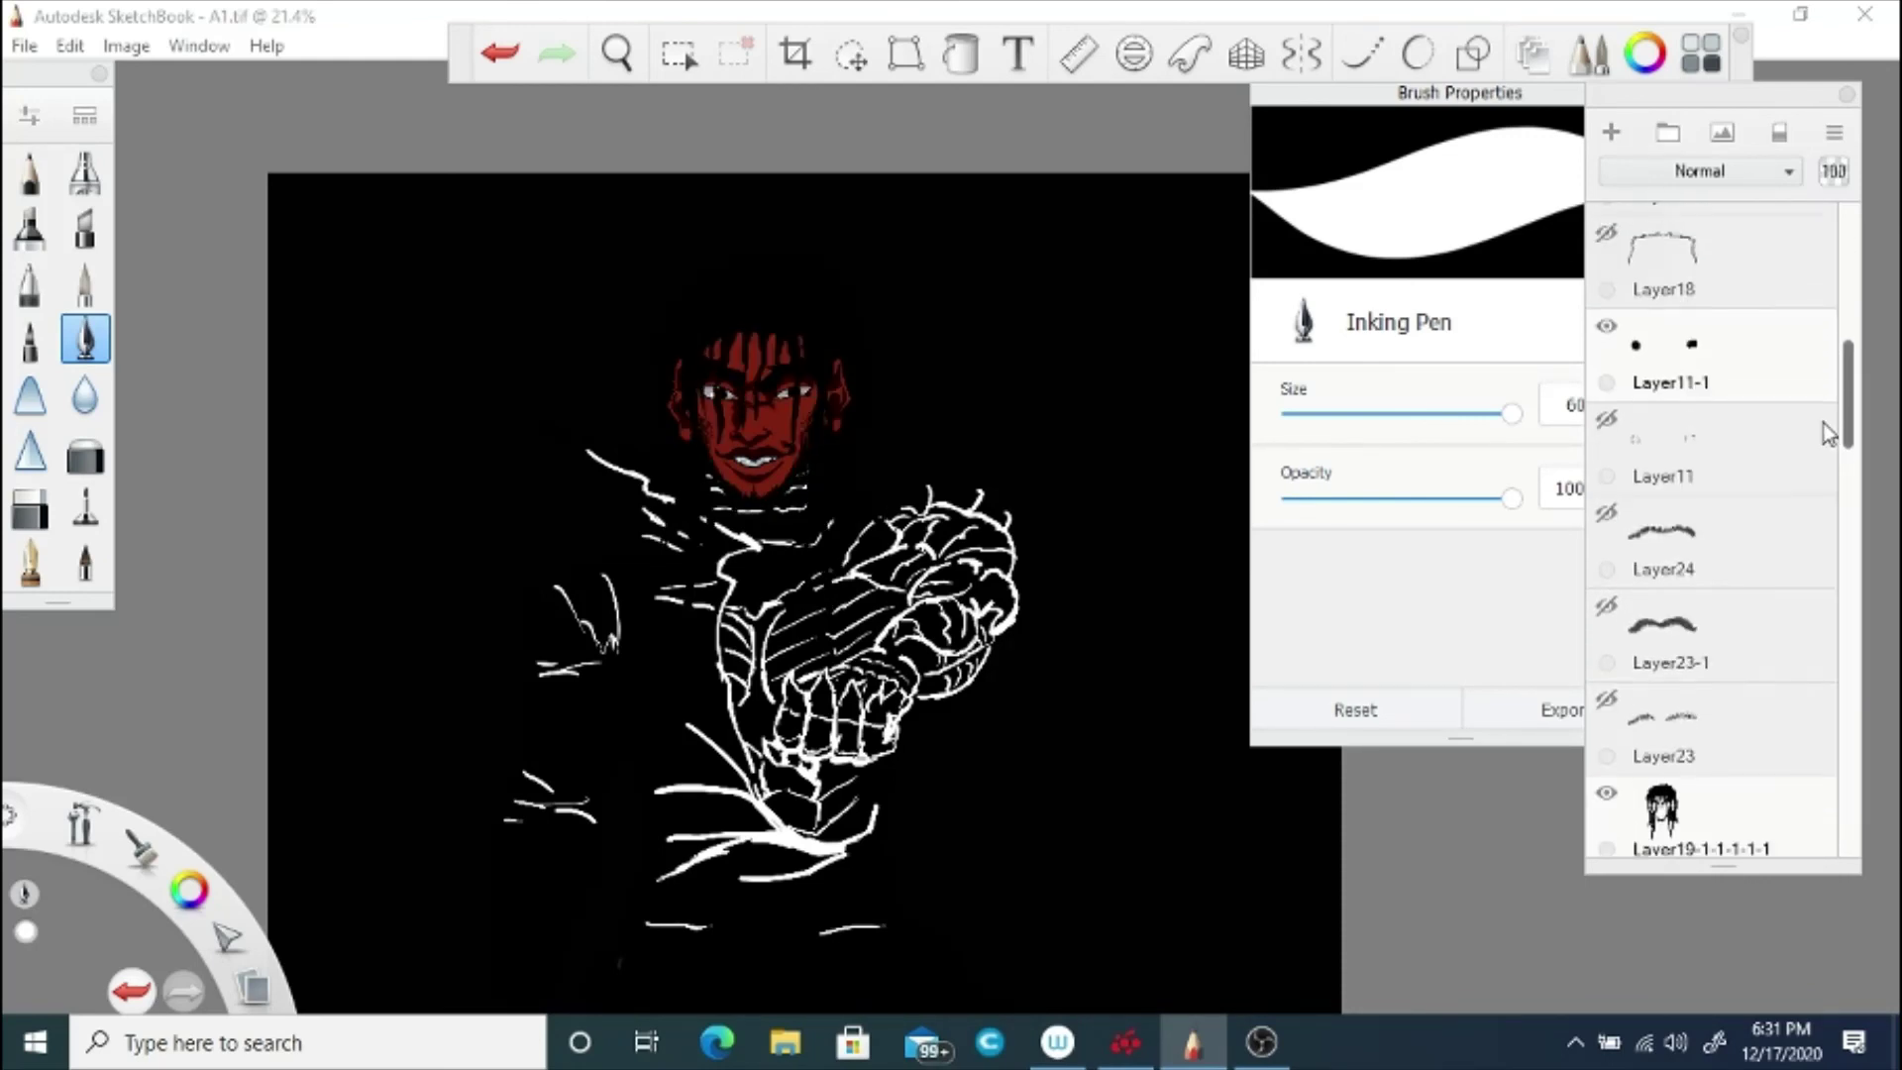
pyautogui.click(1607, 581)
pyautogui.moveTo(1855, 404); pyautogui.dragTo(1795, 864)
pyautogui.click(1606, 700)
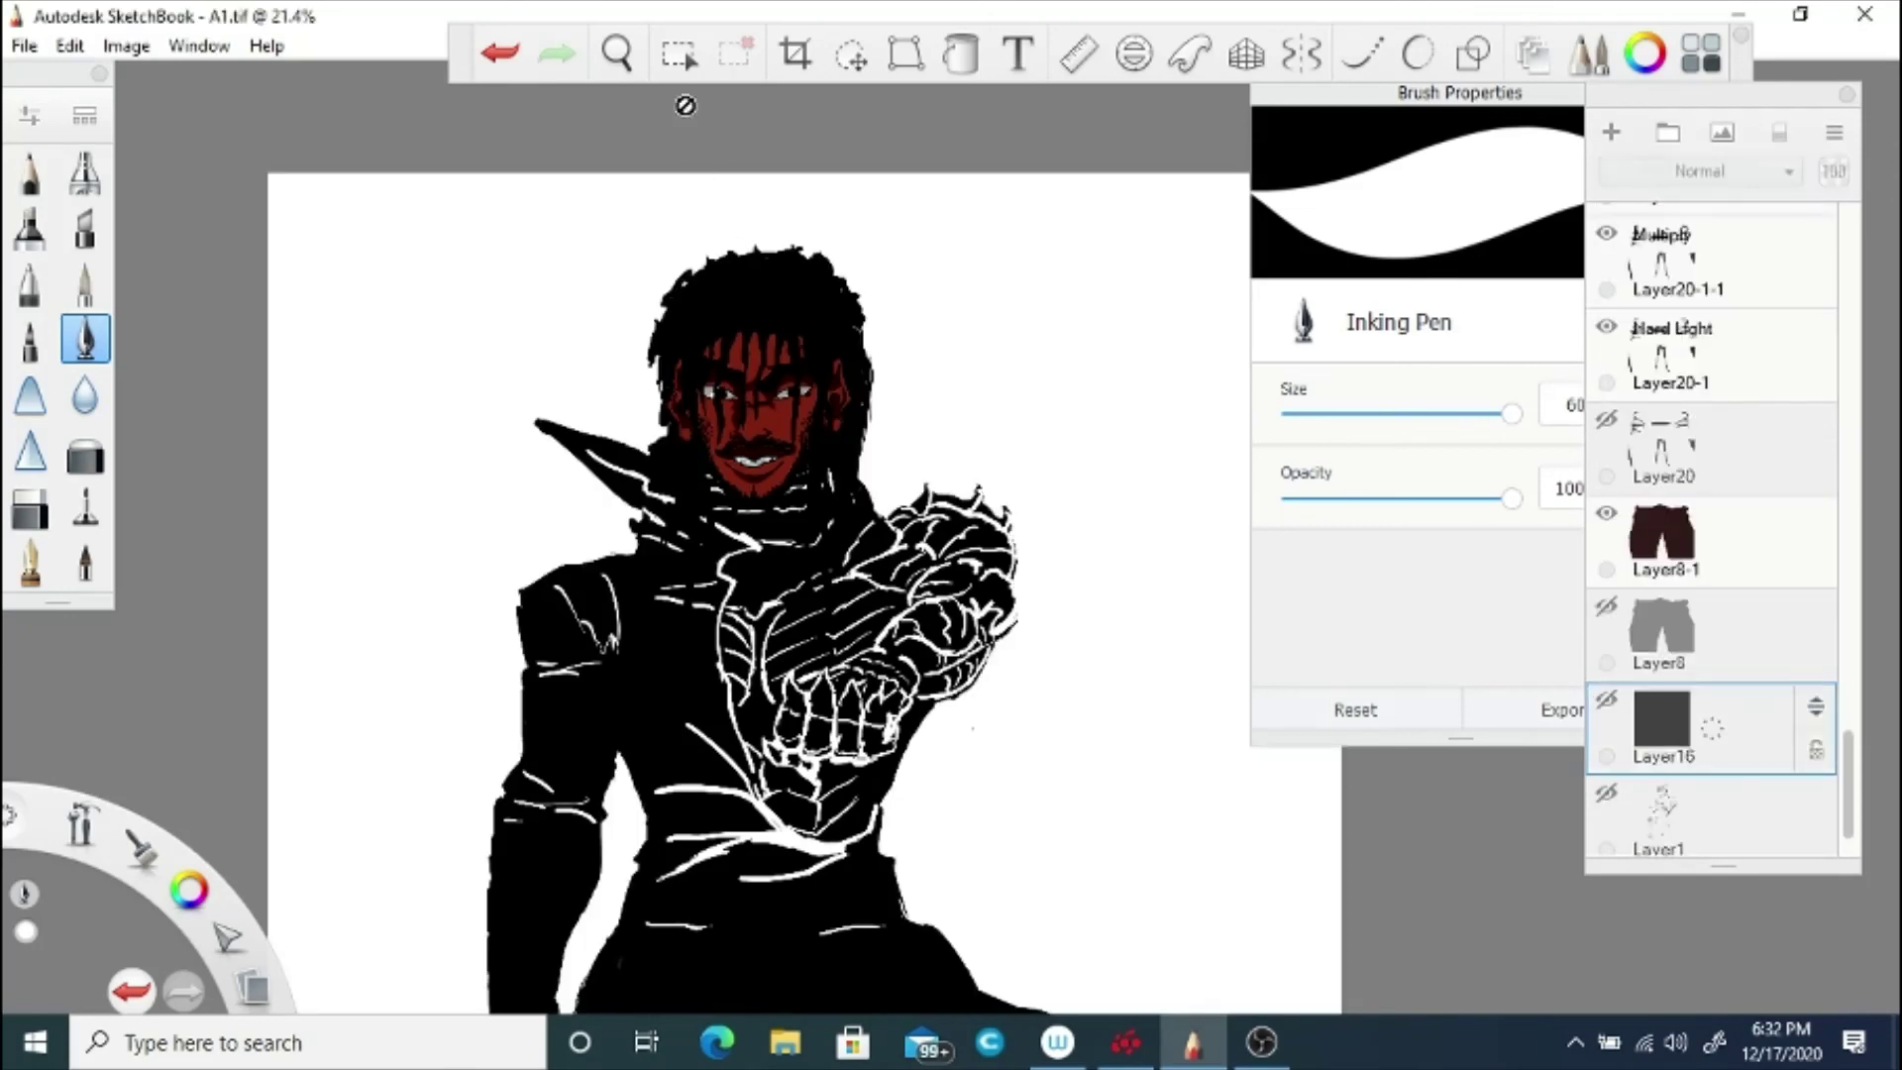
# Step: Lower the opacity of Layer25-2 and outline the lowered hand's fingers and knuckles in white on Layer27
pyautogui.click(616, 53)
pyautogui.moveTo(684, 445); pyautogui.dragTo(752, 505)
pyautogui.moveTo(1850, 776); pyautogui.dragTo(1866, 535)
pyautogui.click(1683, 743)
pyautogui.moveTo(198, 893); pyautogui.dragTo(307, 884)
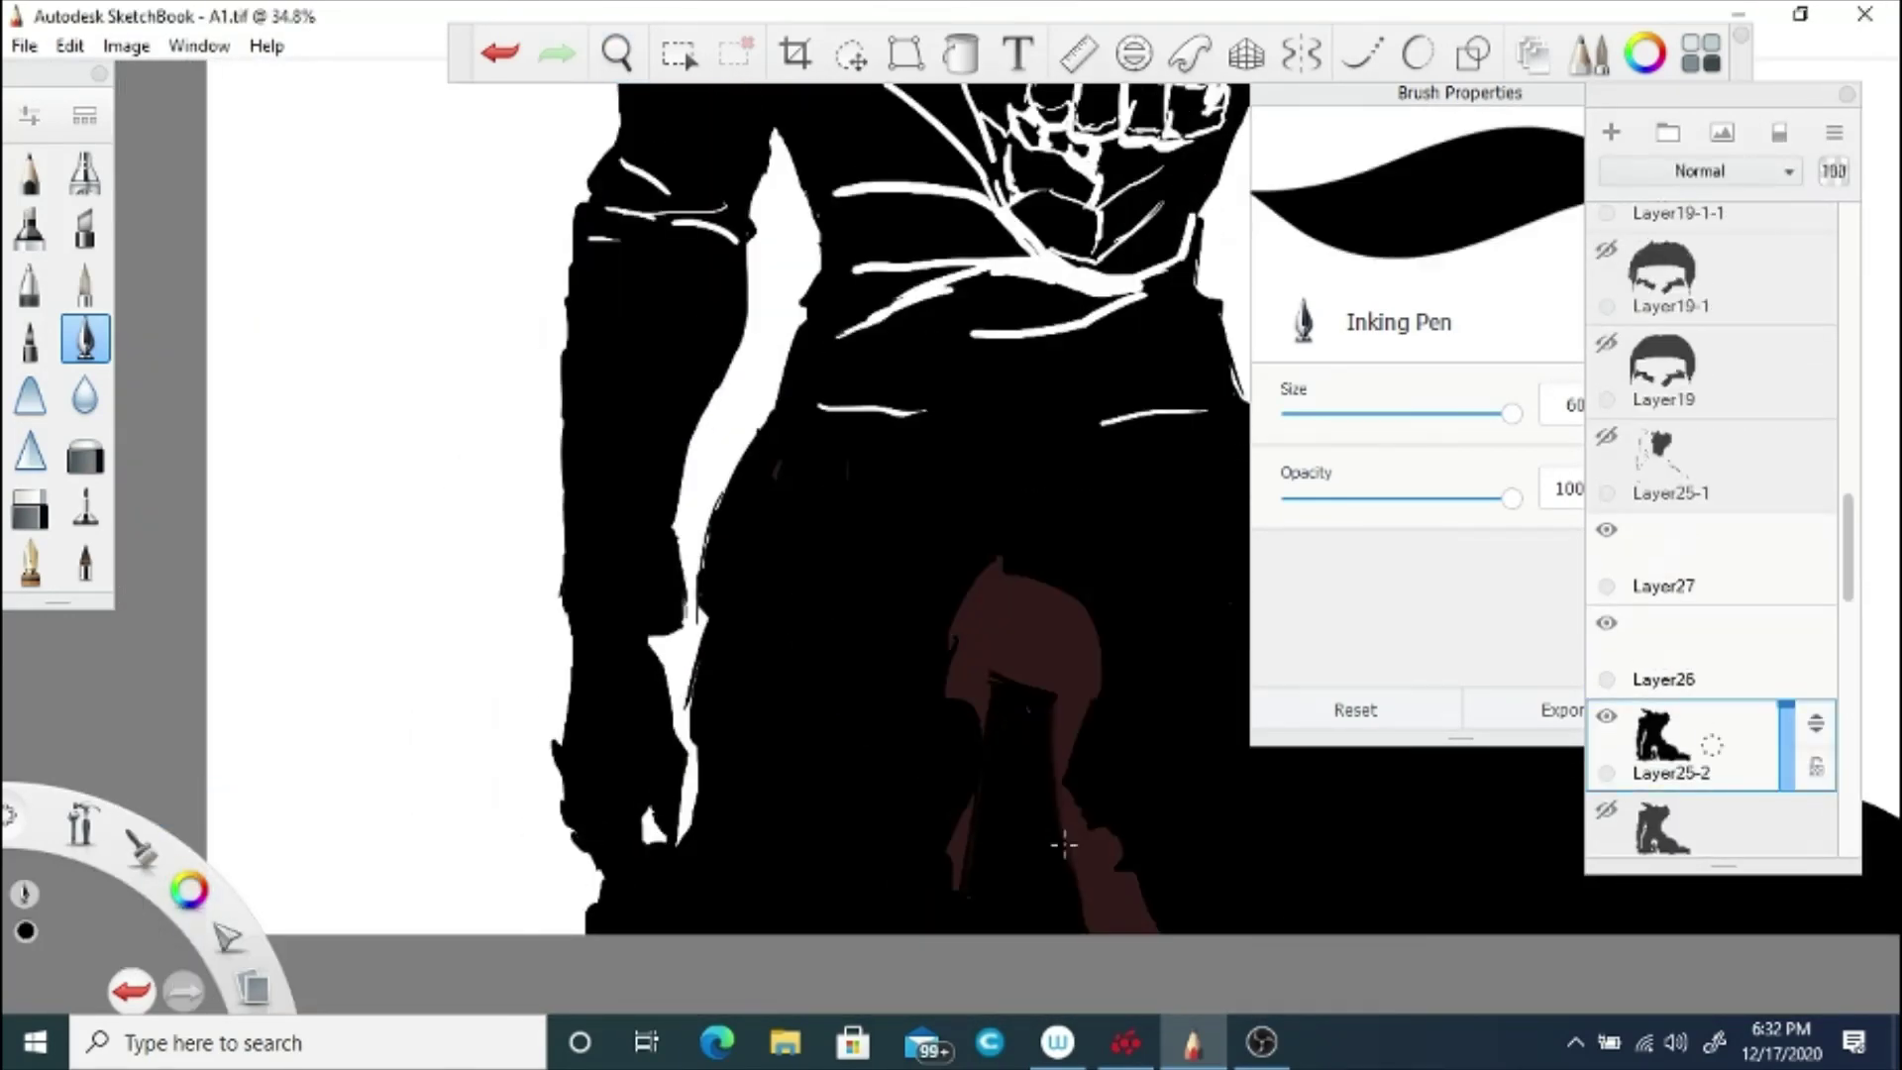
pyautogui.moveTo(1786, 706); pyautogui.dragTo(1786, 750)
pyautogui.click(1714, 552)
pyautogui.moveTo(189, 890); pyautogui.dragTo(273, 893)
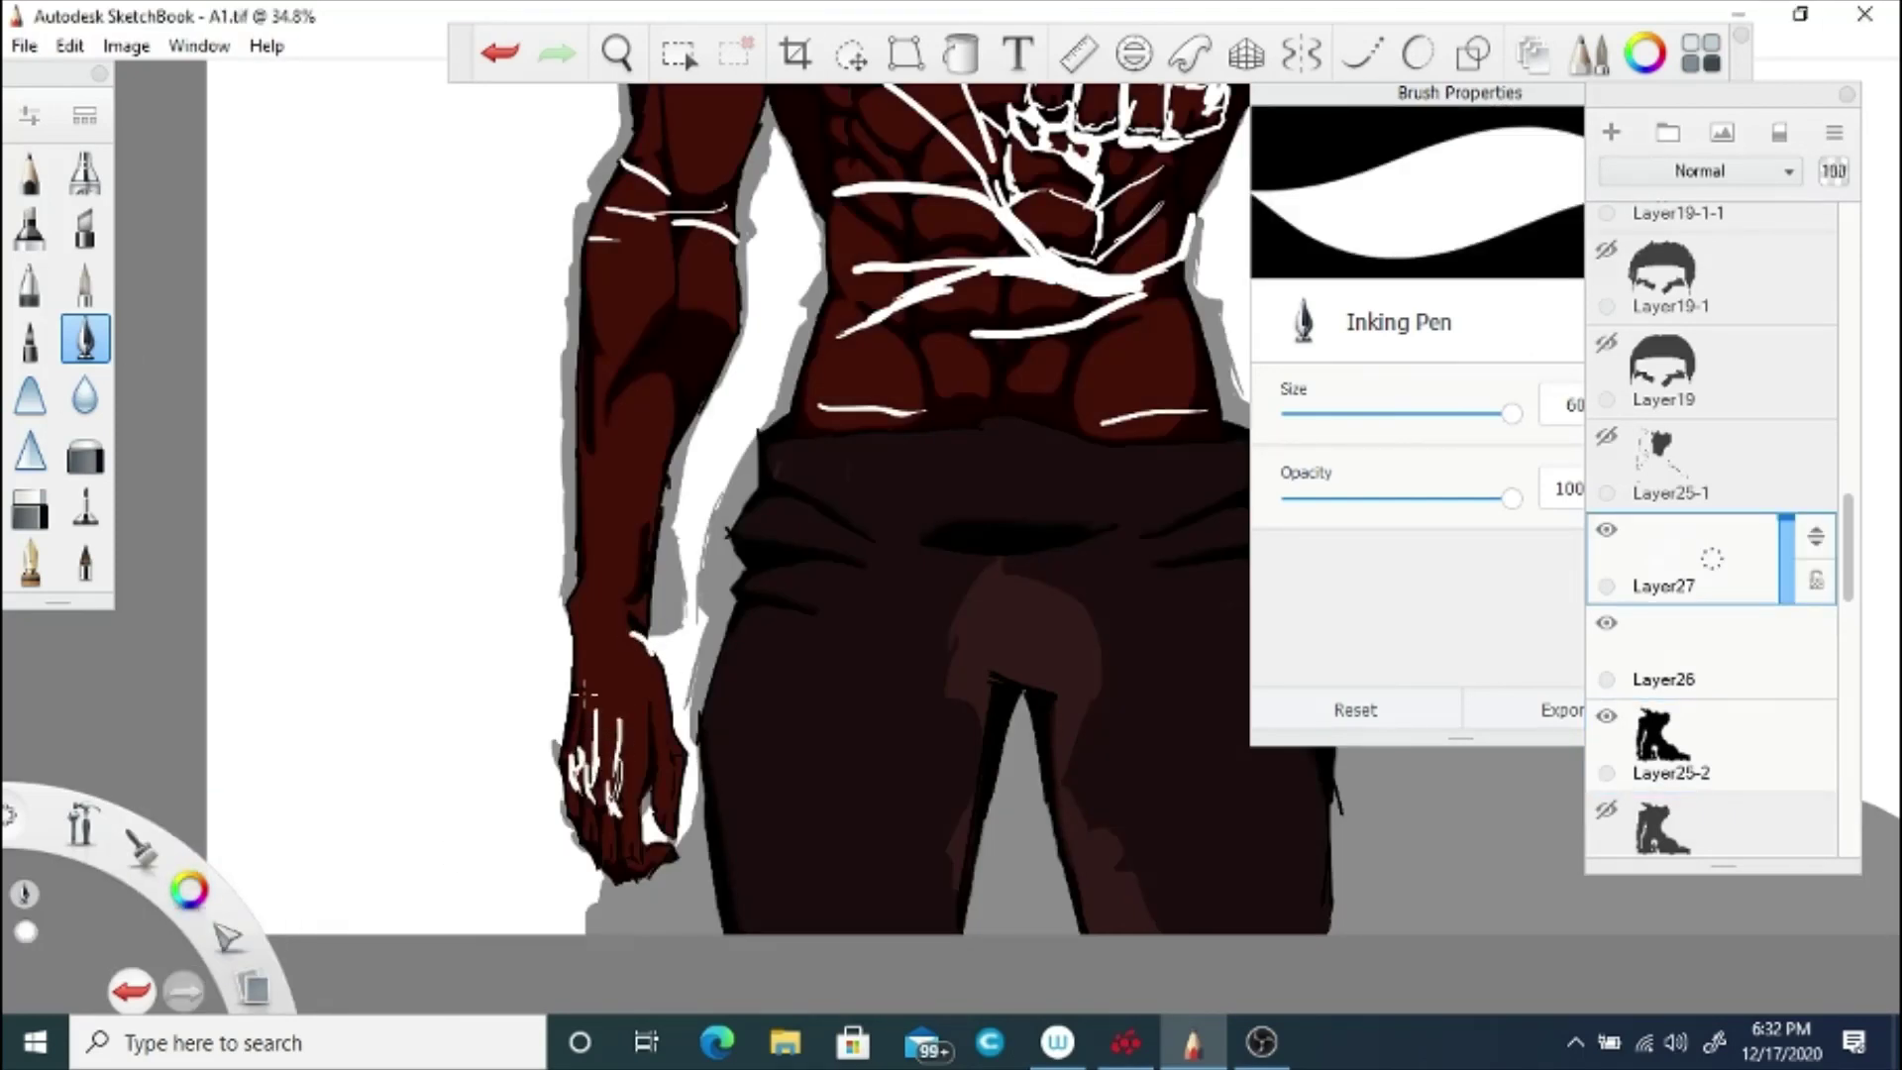
pyautogui.moveTo(585, 694); pyautogui.dragTo(586, 757)
pyautogui.moveTo(582, 733); pyautogui.dragTo(615, 748)
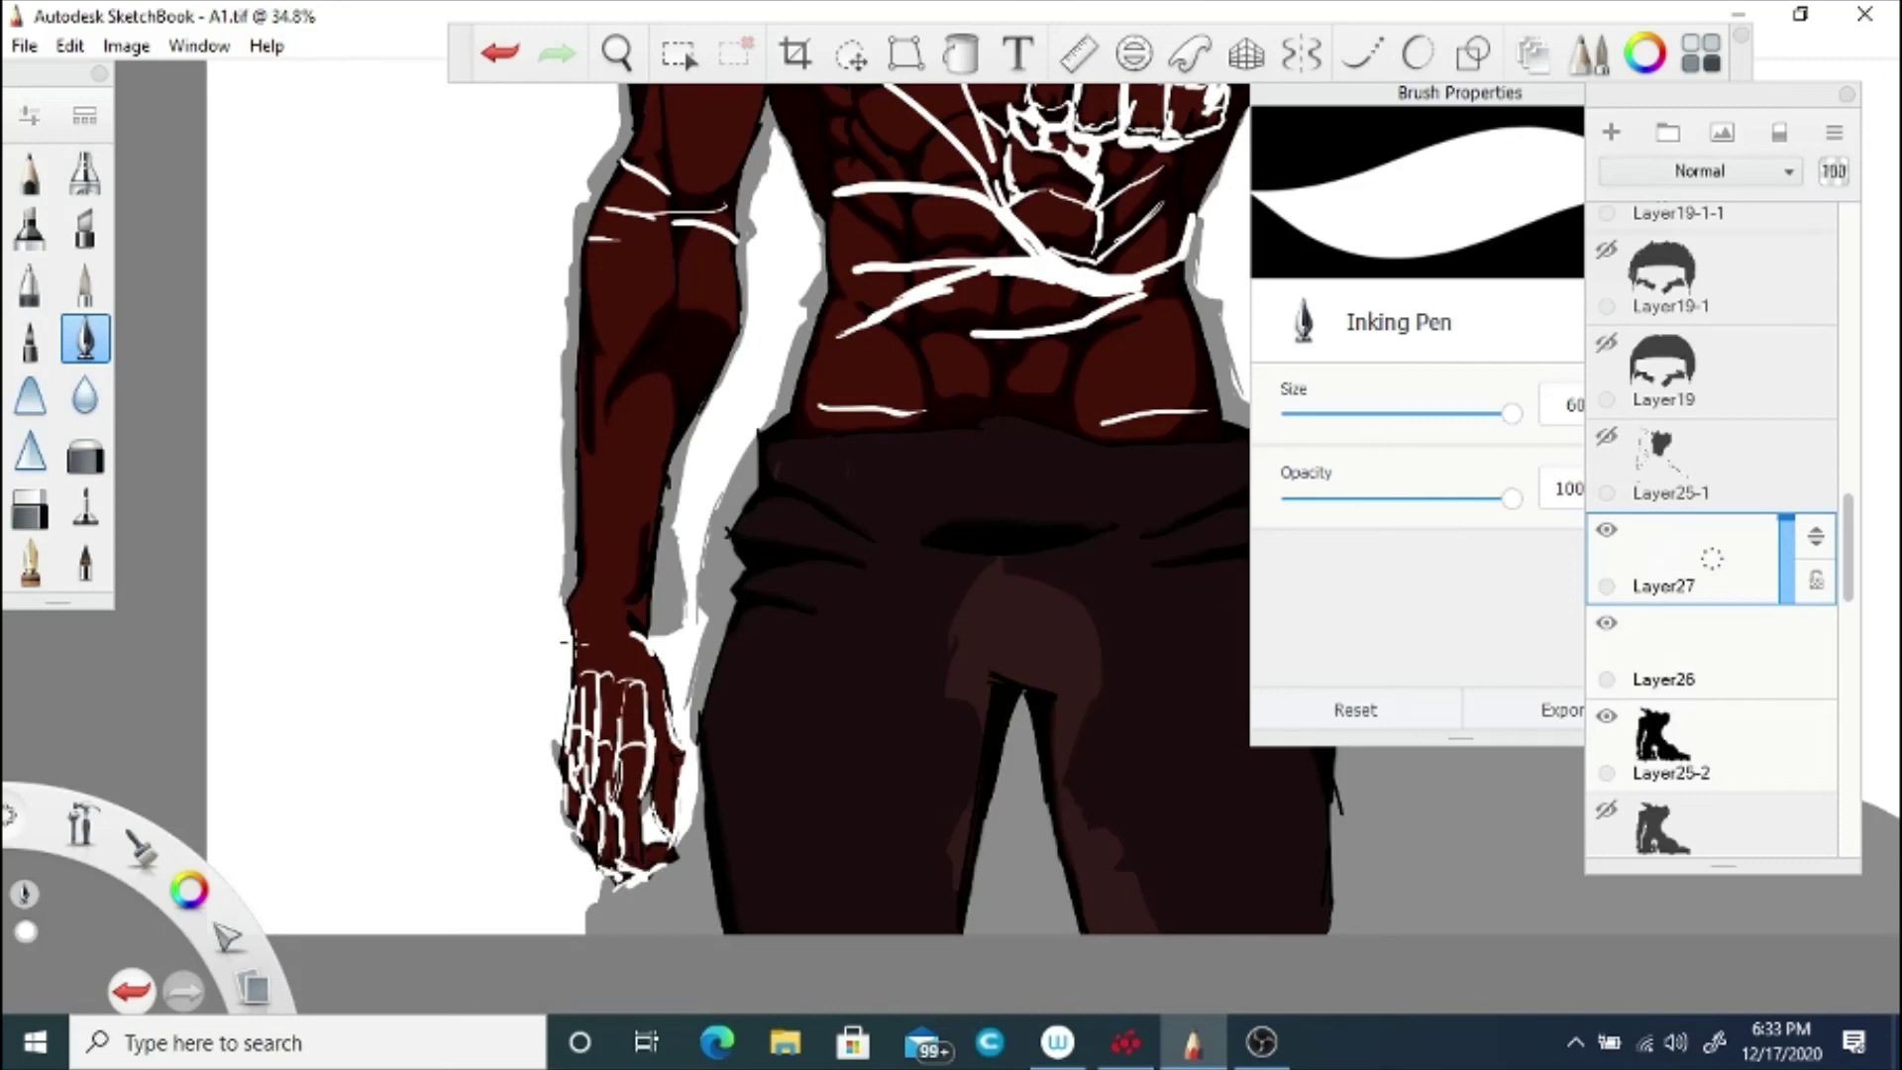
# Step: Restore Layer25-2 to full opacity and review the whole figure in the coat
pyautogui.click(1689, 746)
pyautogui.moveTo(1786, 751); pyautogui.dragTo(1770, 501)
pyautogui.press('space')
pyautogui.moveTo(634, 561); pyautogui.dragTo(584, 634)
pyautogui.moveTo(1213, 476); pyautogui.dragTo(1150, 700)
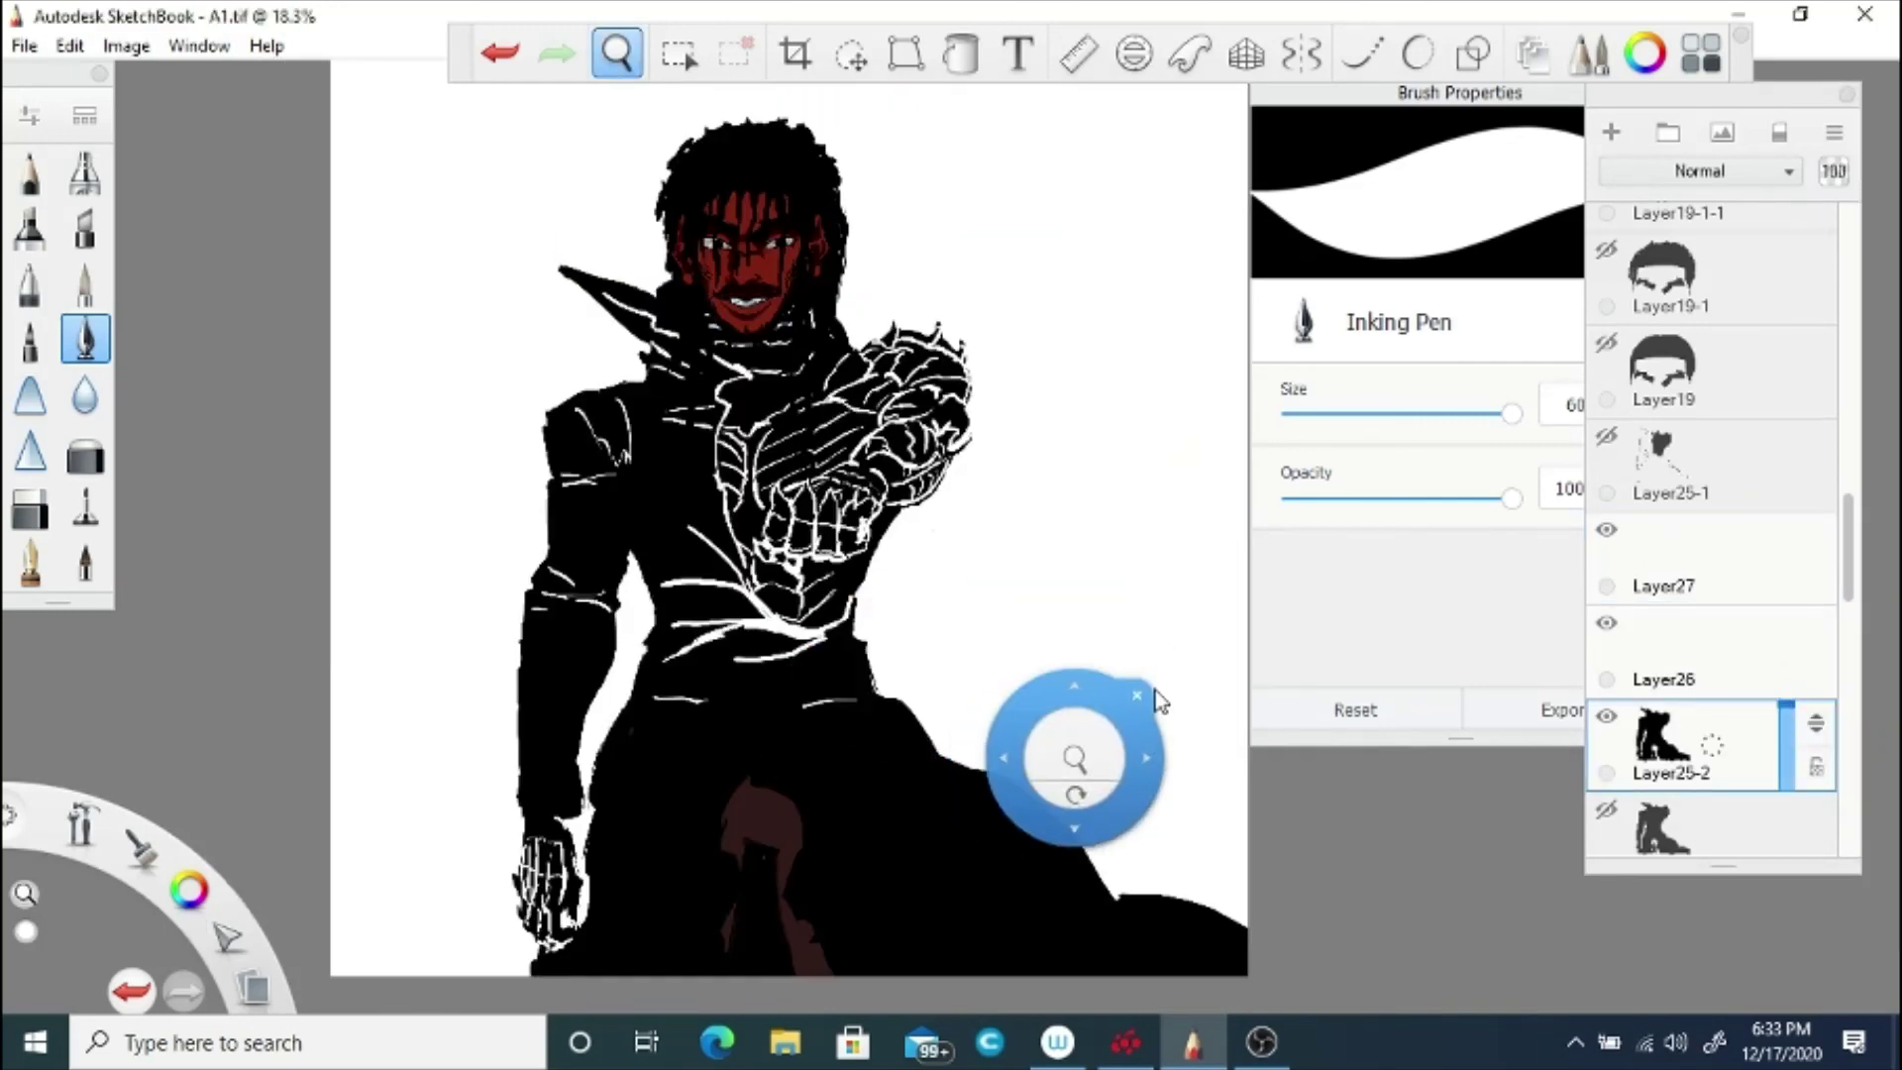
pyautogui.moveTo(792, 530); pyautogui.dragTo(793, 634)
# Step: Turn on Layer17 to show the tall spire sketch behind the figure
pyautogui.moveTo(1847, 563)
pyautogui.mouseDown()
pyautogui.moveTo(1847, 283)
pyautogui.moveTo(1835, 572)
pyautogui.mouseUp()
pyautogui.click(1606, 366)
pyautogui.scroll(10, 1783, 554)
pyautogui.click(1607, 486)
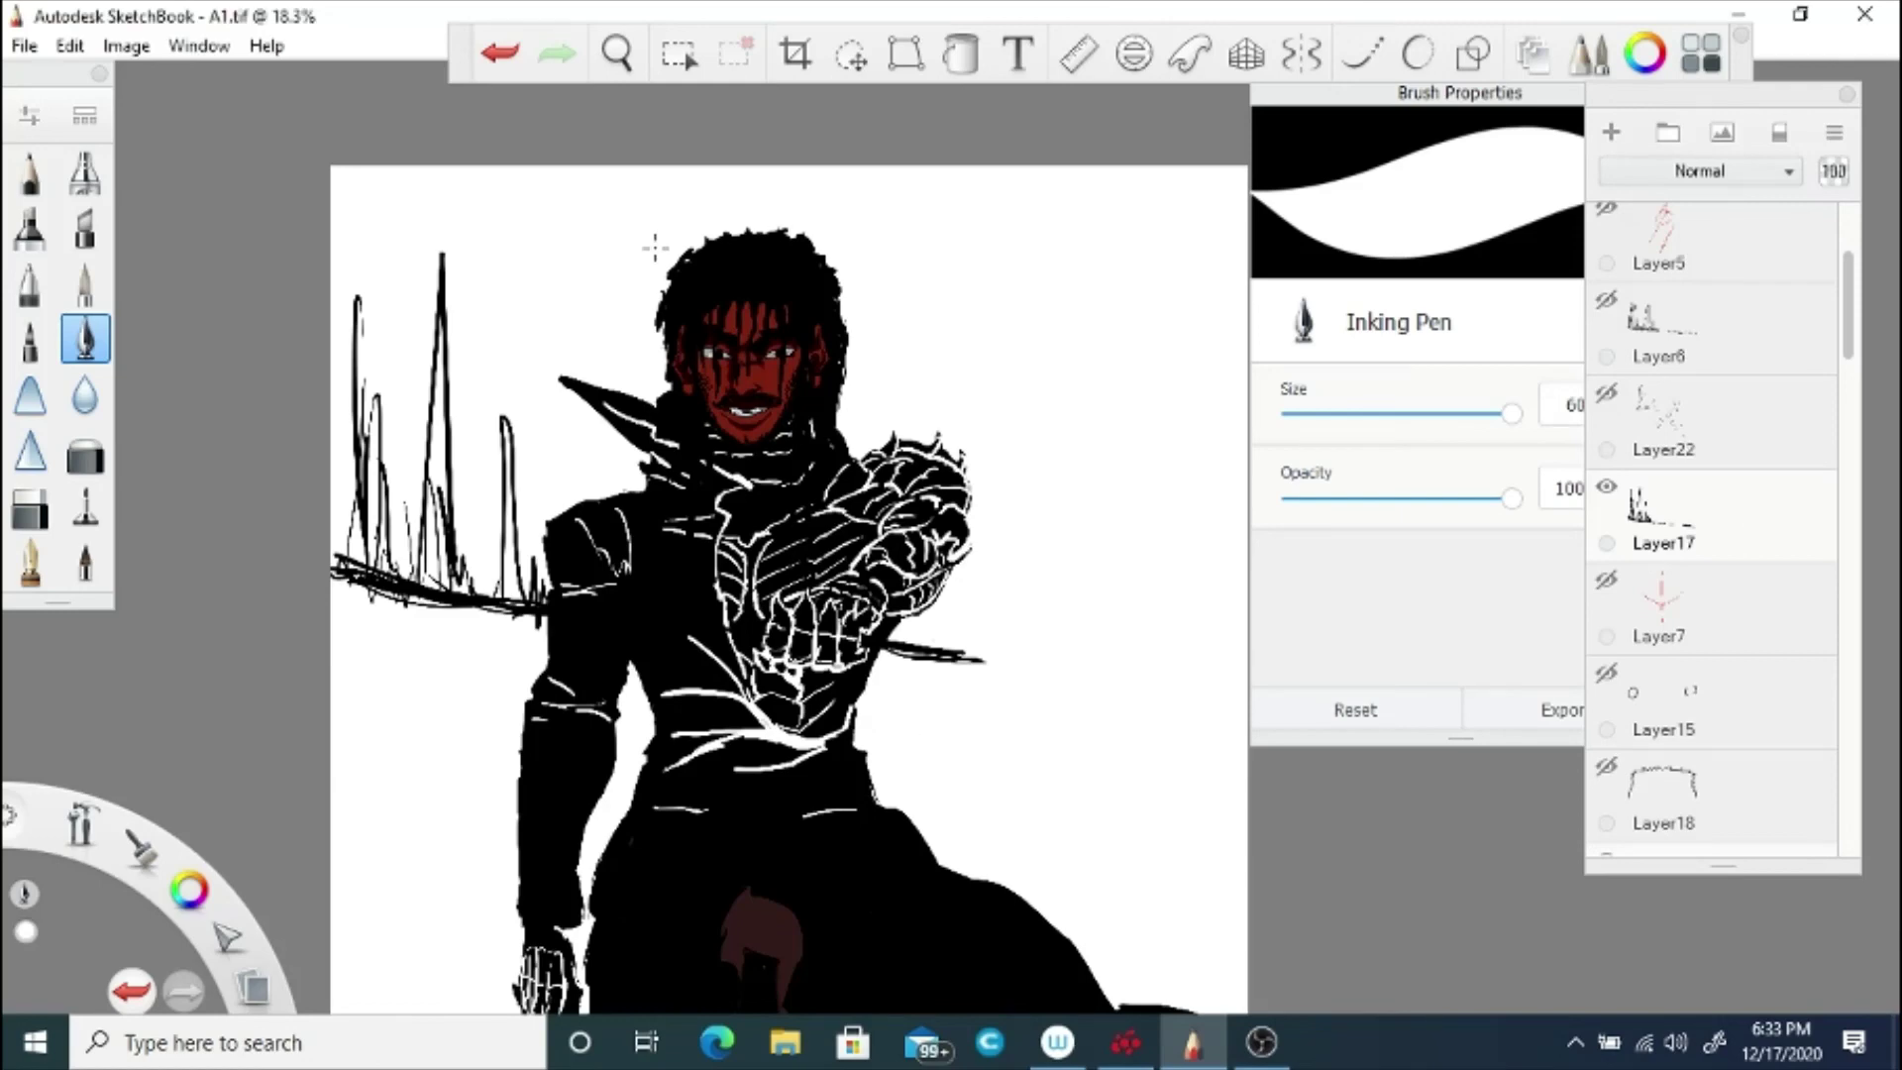
pyautogui.press('space')
pyautogui.moveTo(594, 540); pyautogui.dragTo(903, 734)
pyautogui.moveTo(820, 416); pyautogui.dragTo(827, 634)
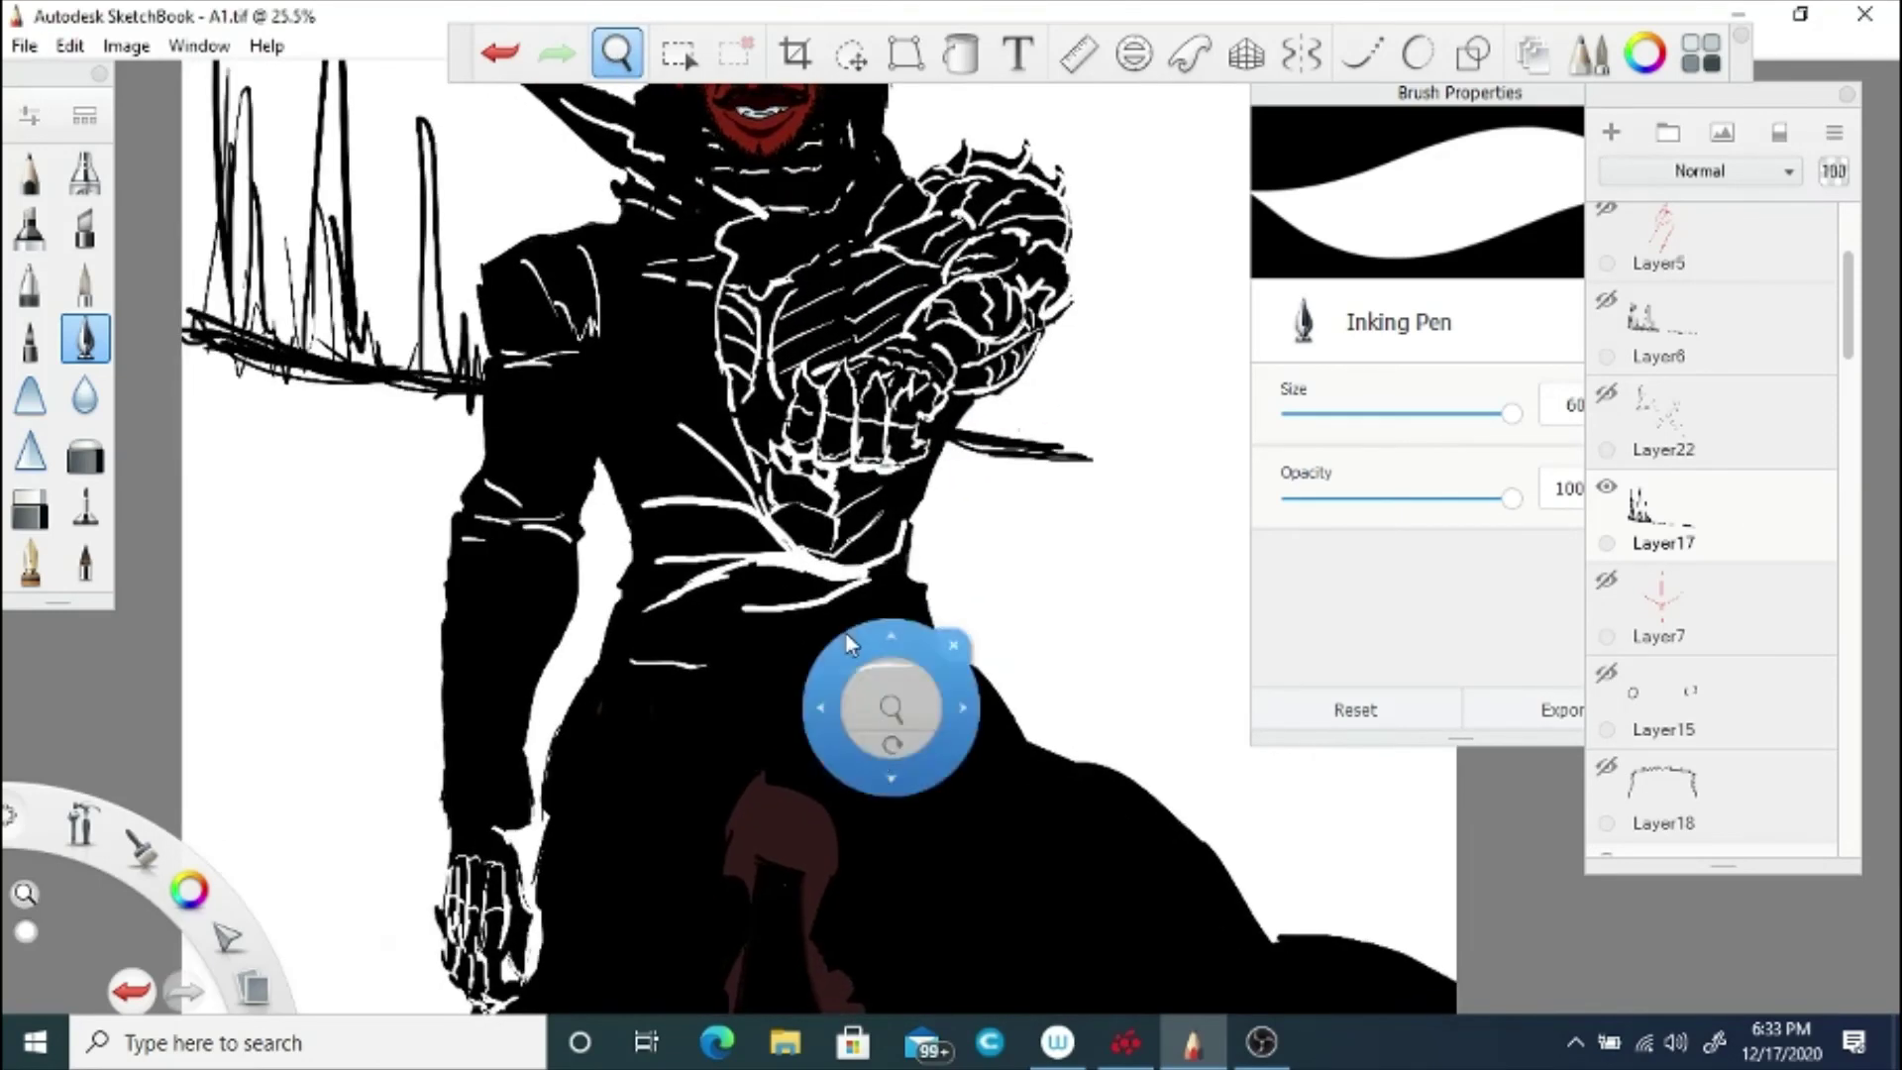
pyautogui.scroll(-10, 1821, 676)
pyautogui.scroll(5, 1820, 676)
pyautogui.click(1709, 411)
pyautogui.click(30, 508)
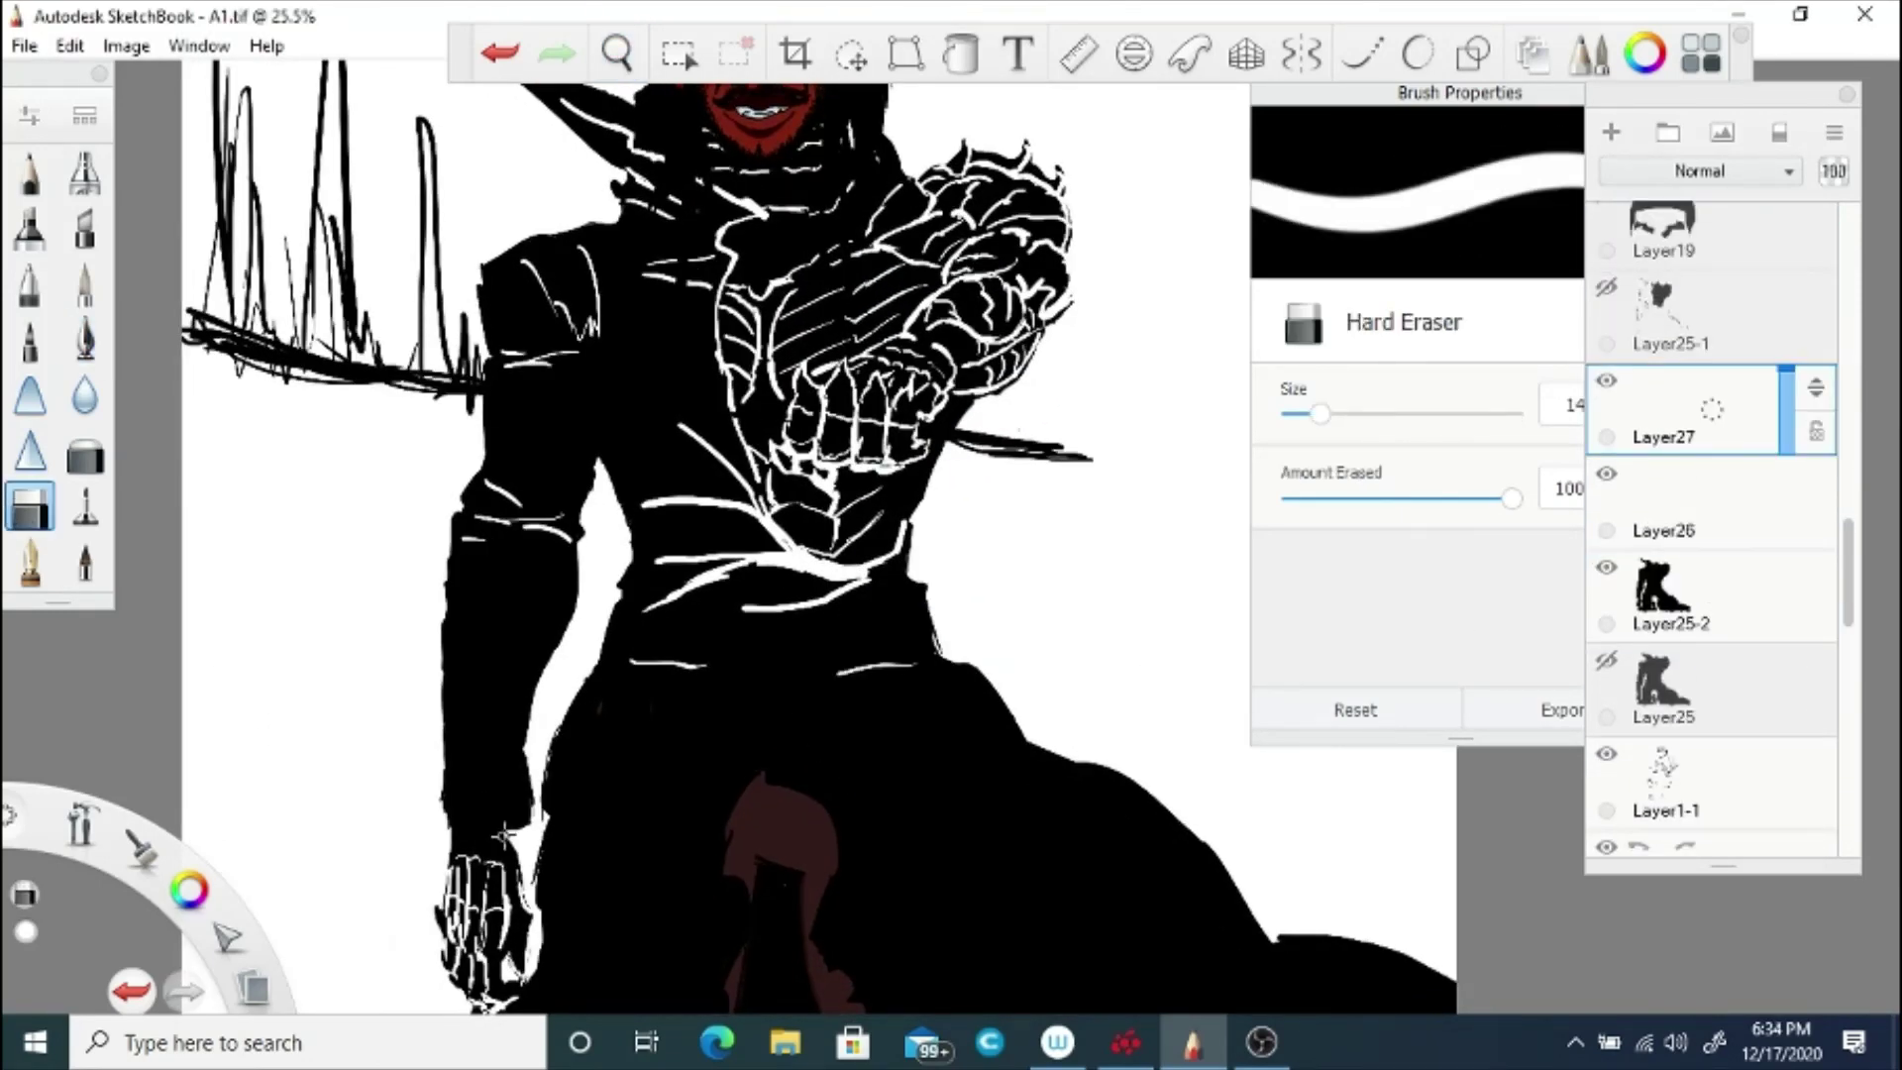
pyautogui.press('space')
pyautogui.moveTo(592, 648); pyautogui.dragTo(546, 878)
pyautogui.moveTo(1047, 733)
pyautogui.mouseDown()
pyautogui.moveTo(990, 653)
pyautogui.moveTo(926, 723)
pyautogui.mouseUp()
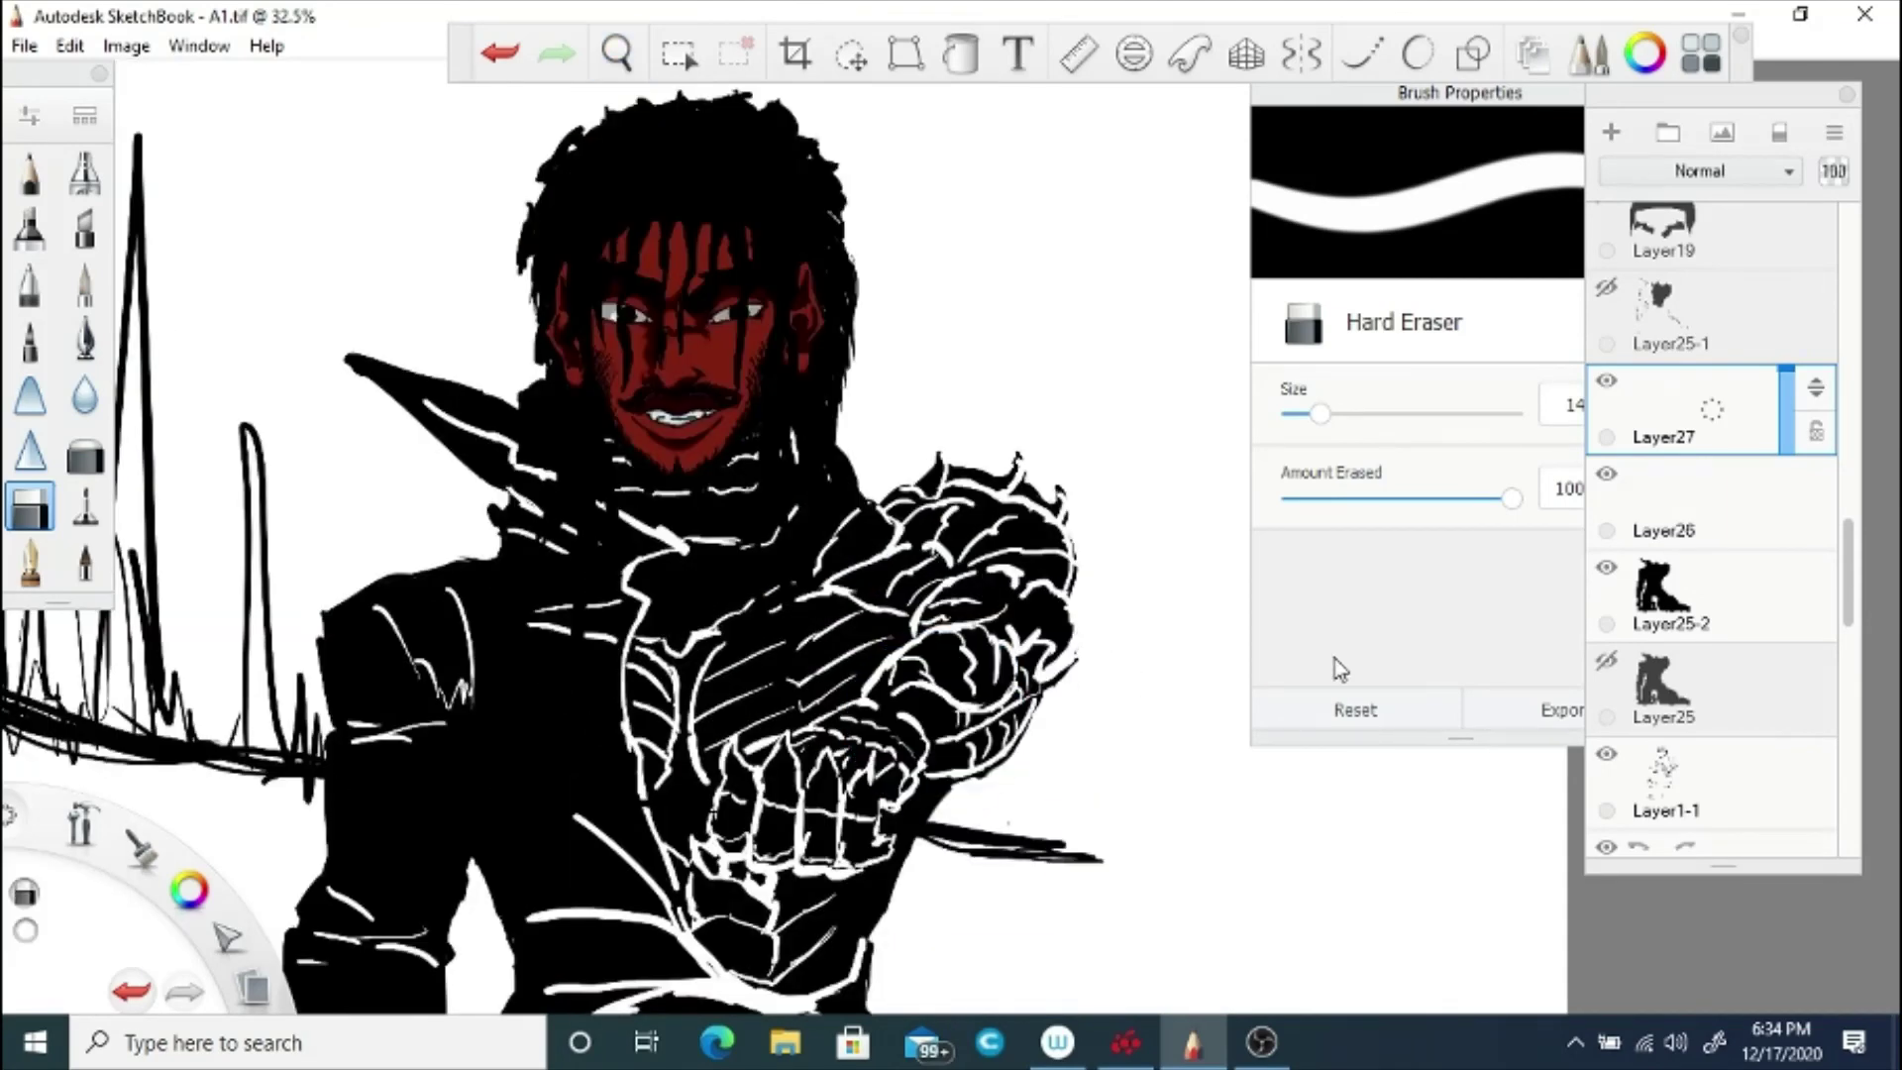
# Step: Lower the opacity of Layer25-2 to reveal the body and return to Layer27 with the Inking Pen
pyautogui.click(1715, 591)
pyautogui.moveTo(1786, 558); pyautogui.dragTo(1785, 606)
pyautogui.click(1709, 409)
pyautogui.press('e')
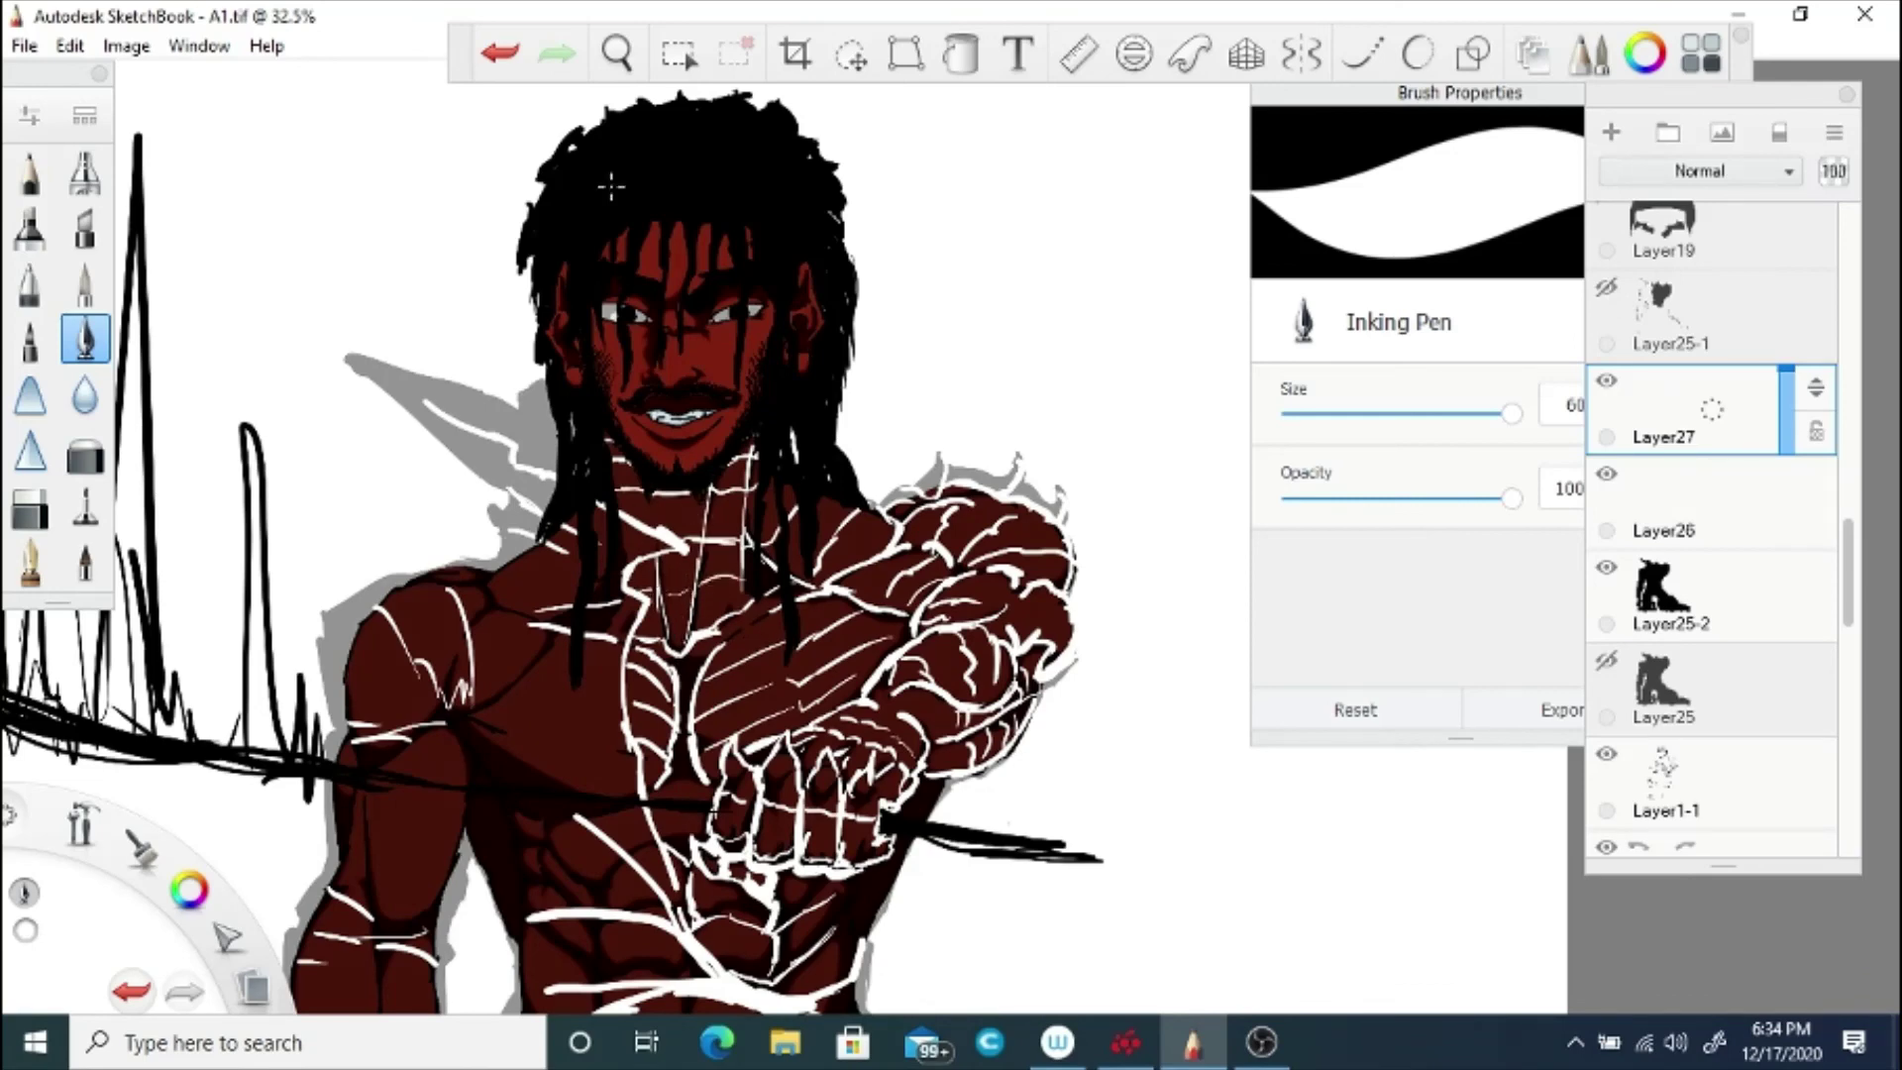
pyautogui.press('space')
pyautogui.moveTo(822, 839); pyautogui.dragTo(778, 566)
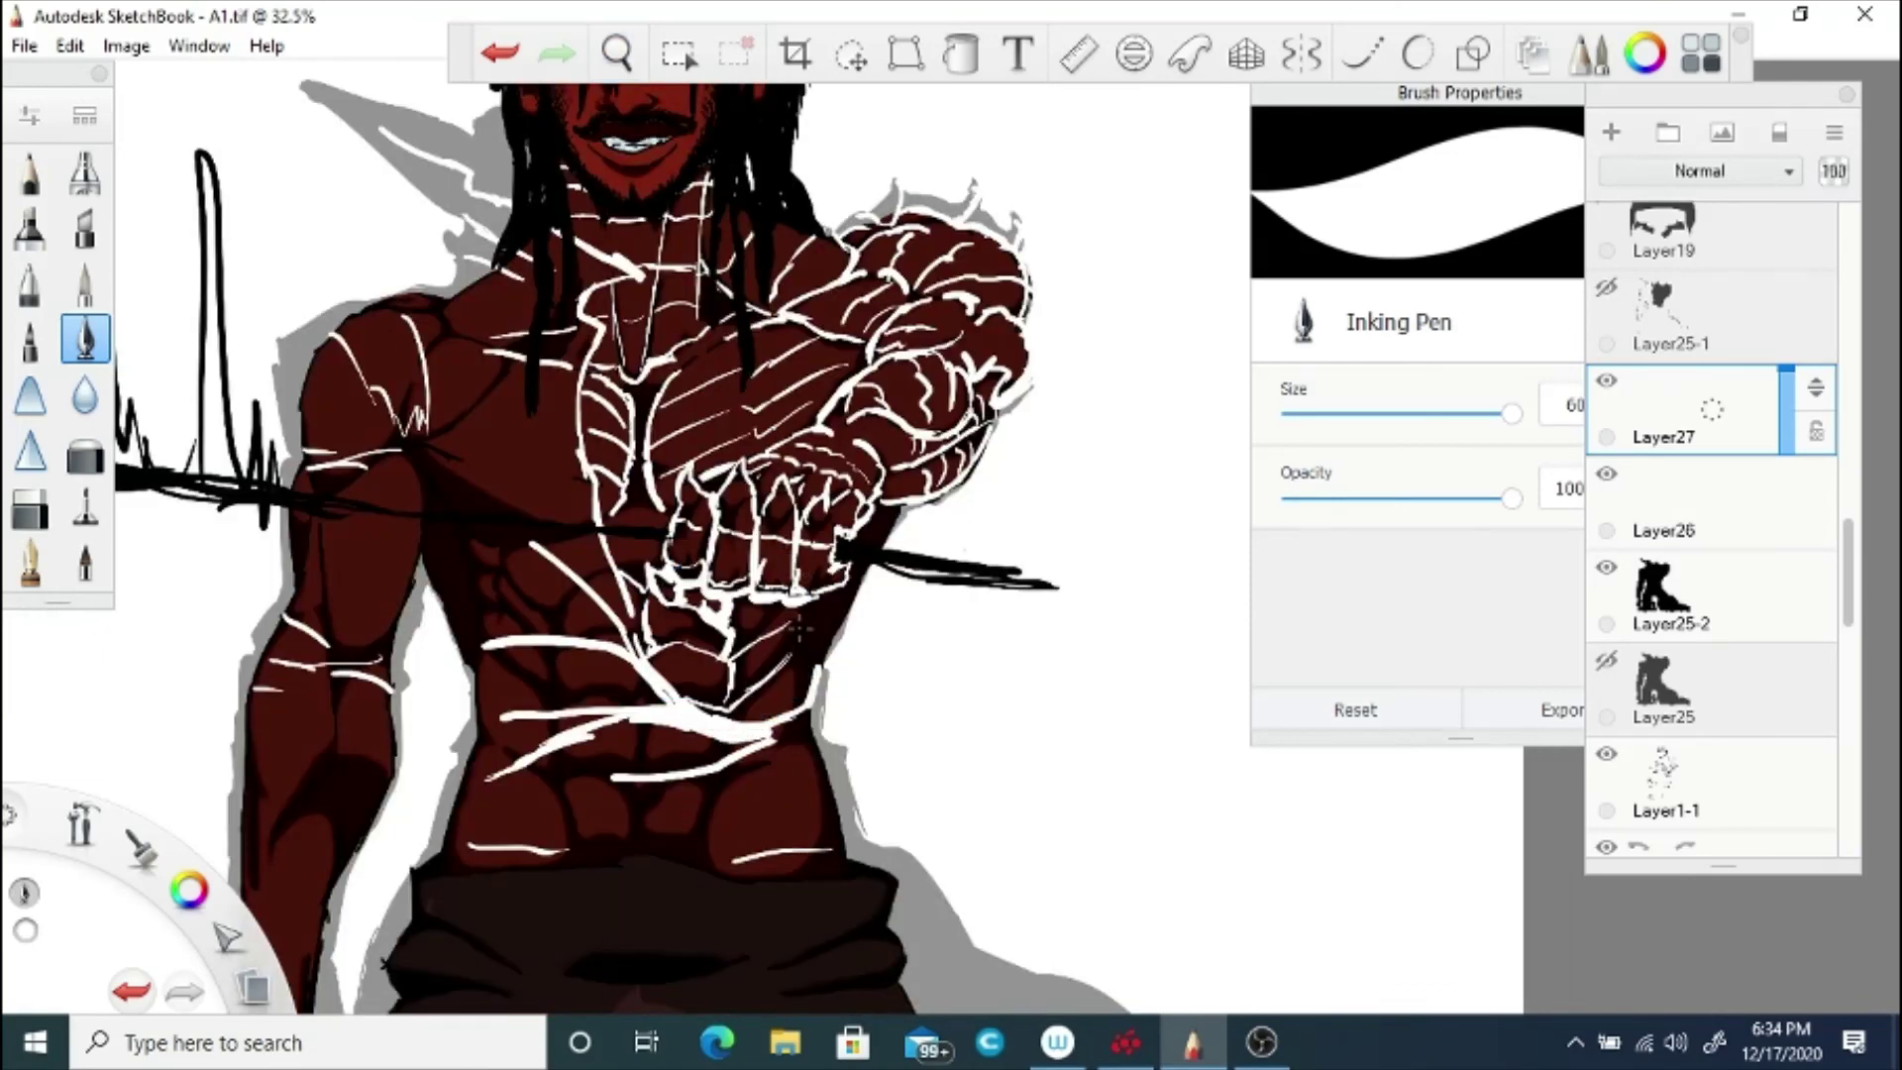
pyautogui.click(604, 50)
pyautogui.moveTo(603, 429); pyautogui.dragTo(627, 417)
pyautogui.moveTo(696, 370); pyautogui.dragTo(709, 501)
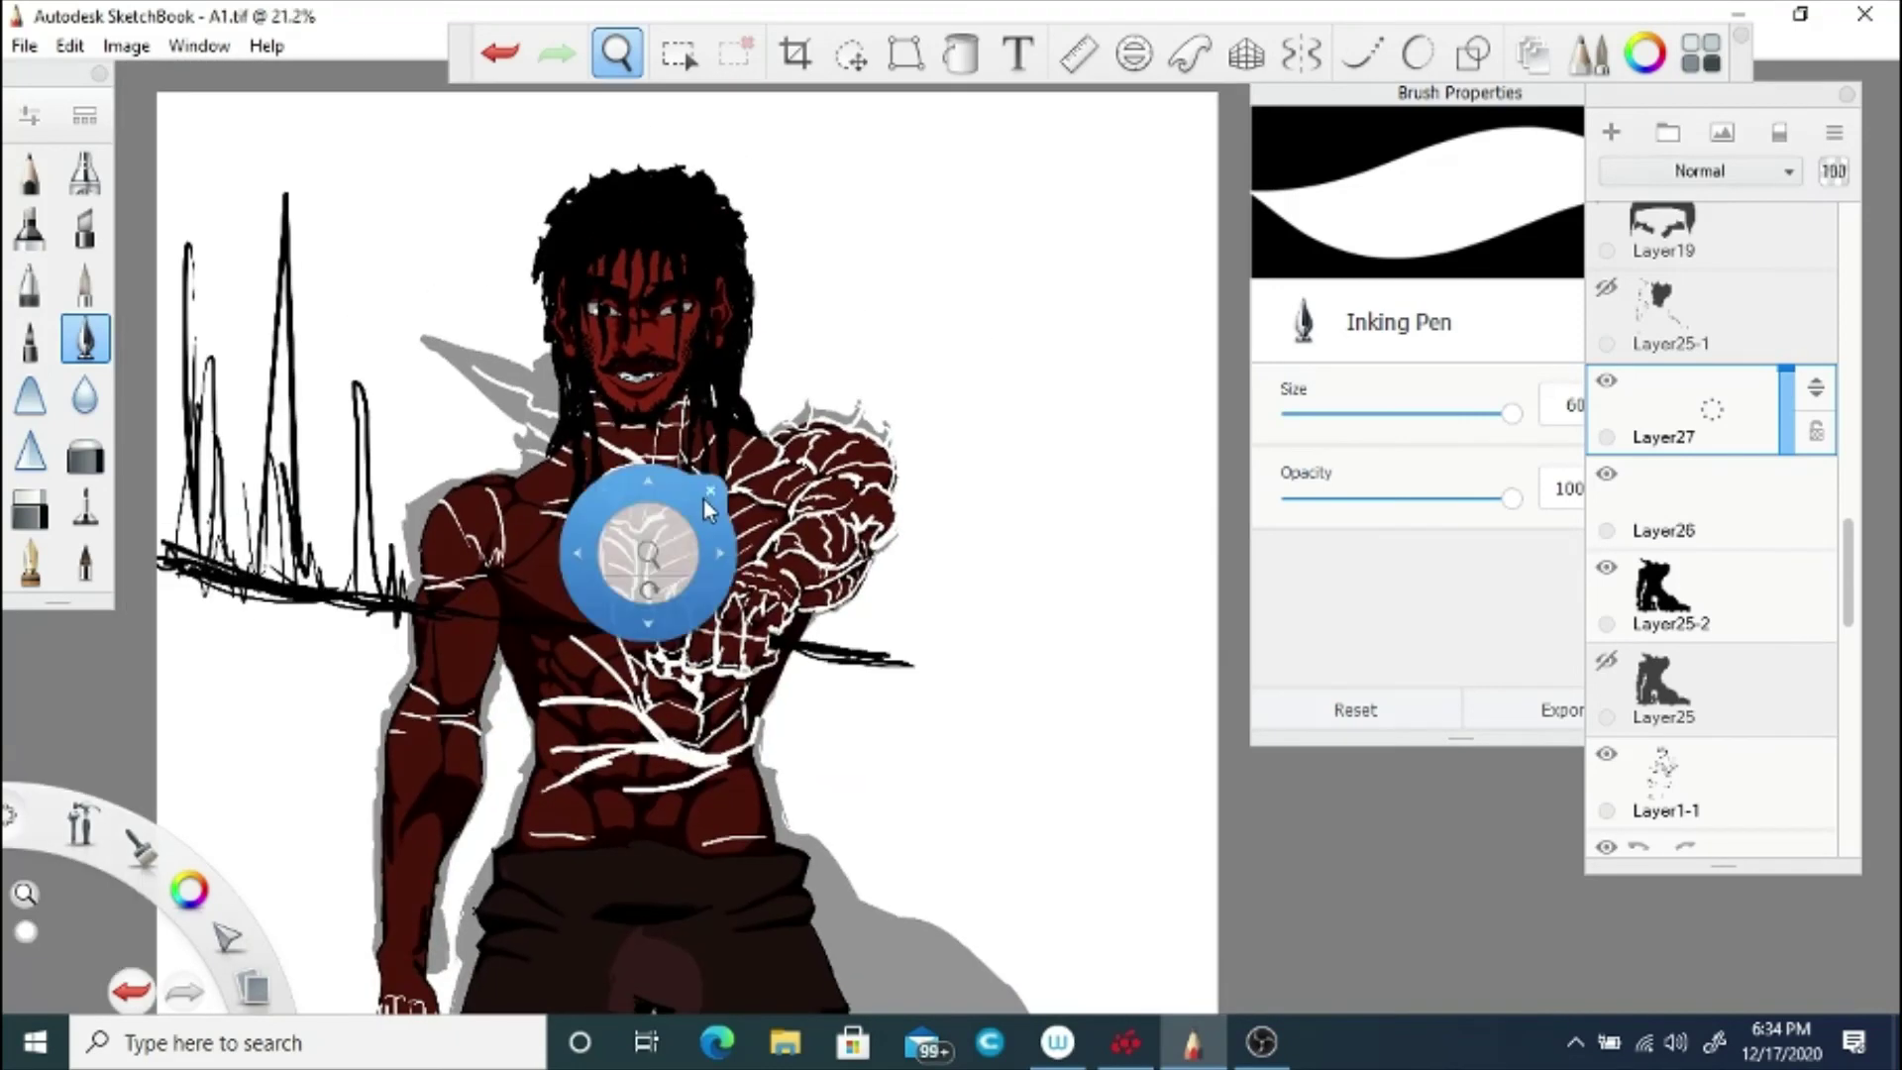
# Step: Restore Layer25-2 to full opacity and save the drawing
pyautogui.click(1768, 598)
pyautogui.moveTo(1785, 599); pyautogui.dragTo(1773, 400)
pyautogui.click(24, 46)
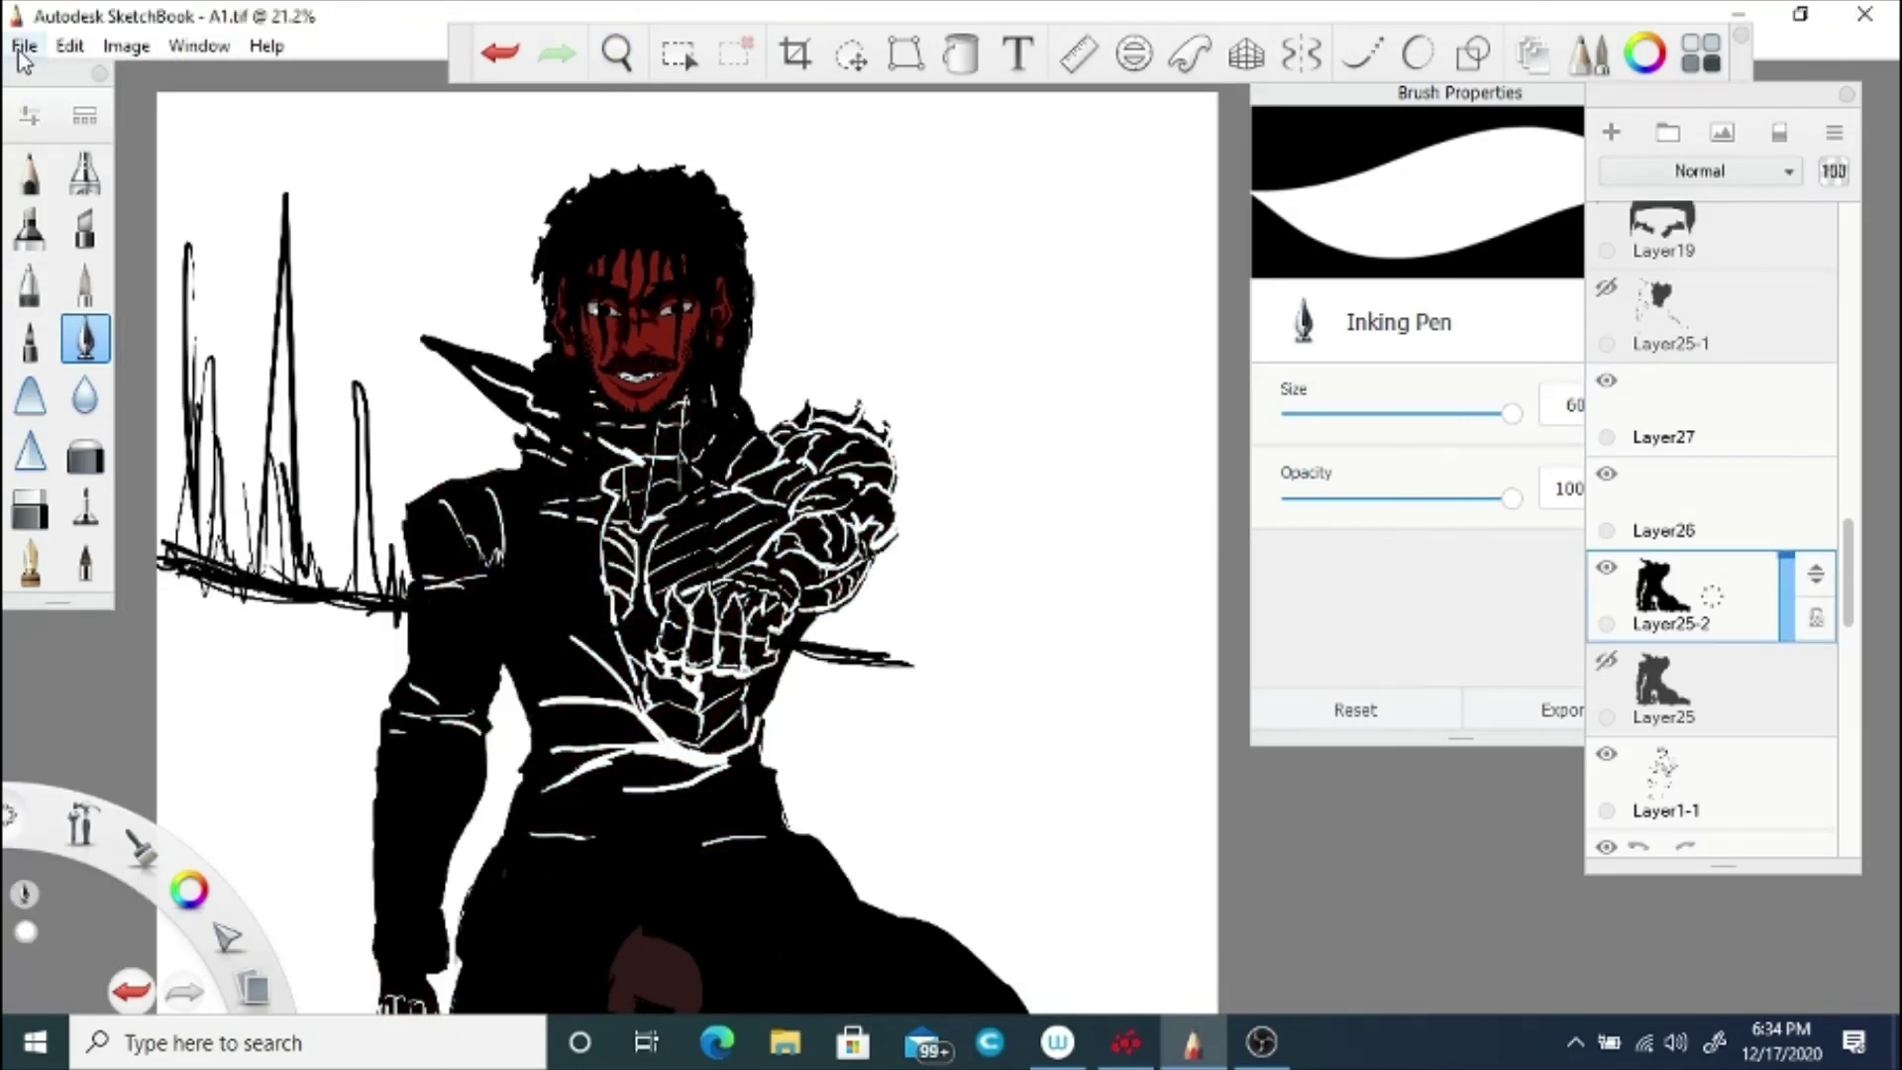
pyautogui.click(119, 122)
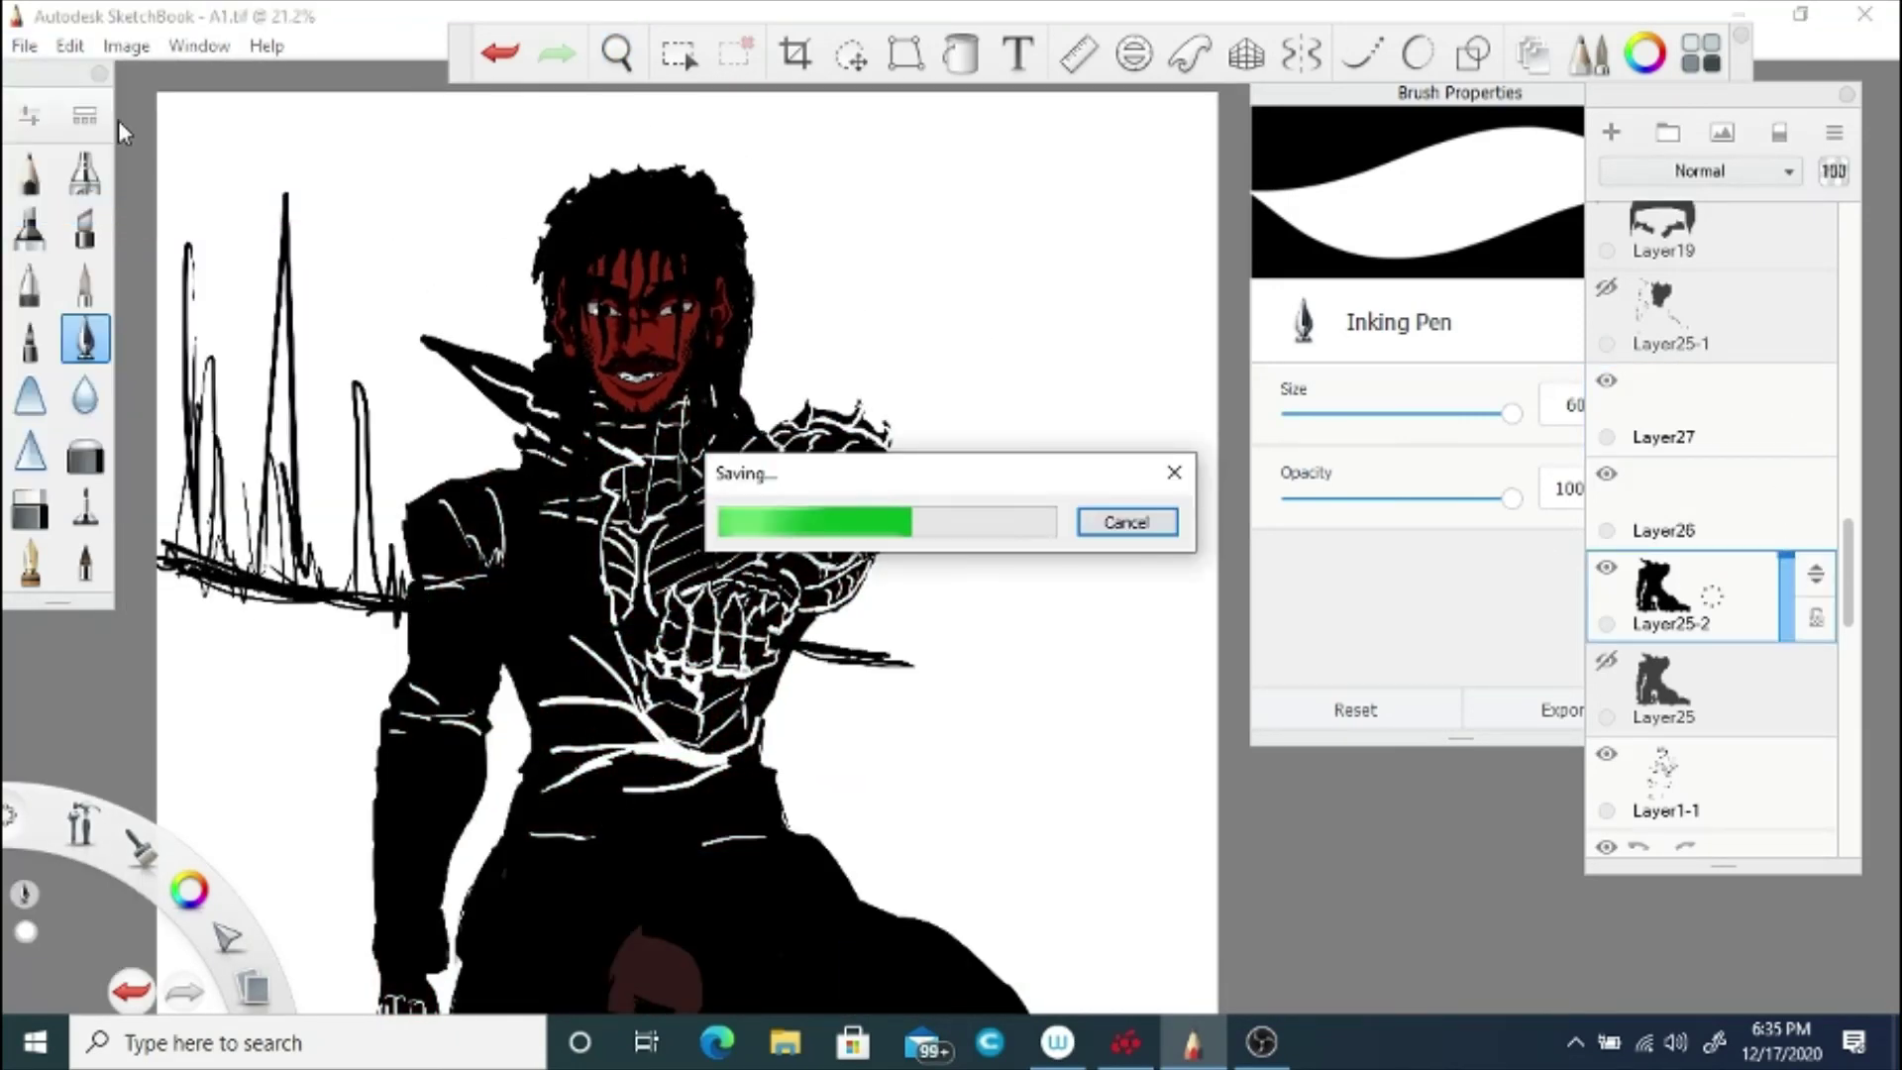
pyautogui.click(1606, 568)
pyautogui.click(1607, 568)
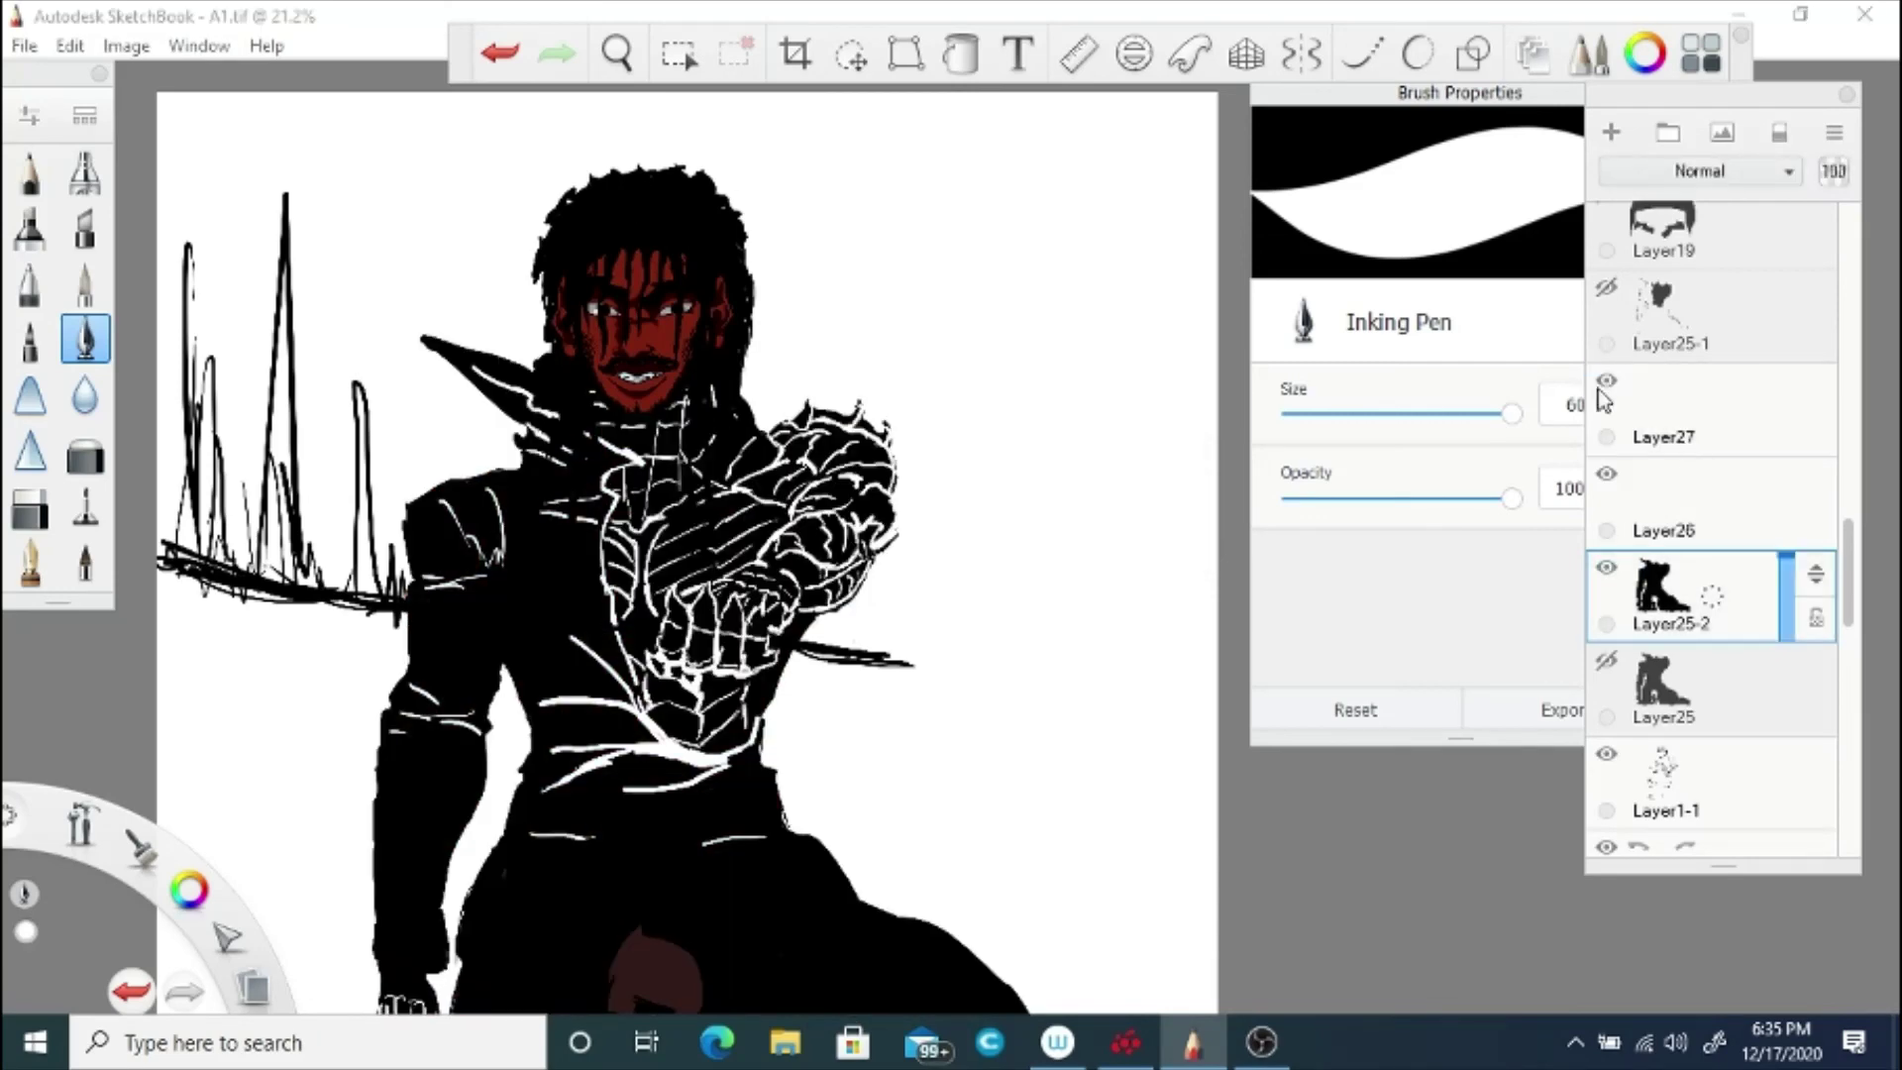
# Step: Examine the white line work of the clenched fist on Layer27 up close
pyautogui.click(1685, 404)
pyautogui.click(616, 52)
pyautogui.moveTo(681, 559); pyautogui.dragTo(939, 594)
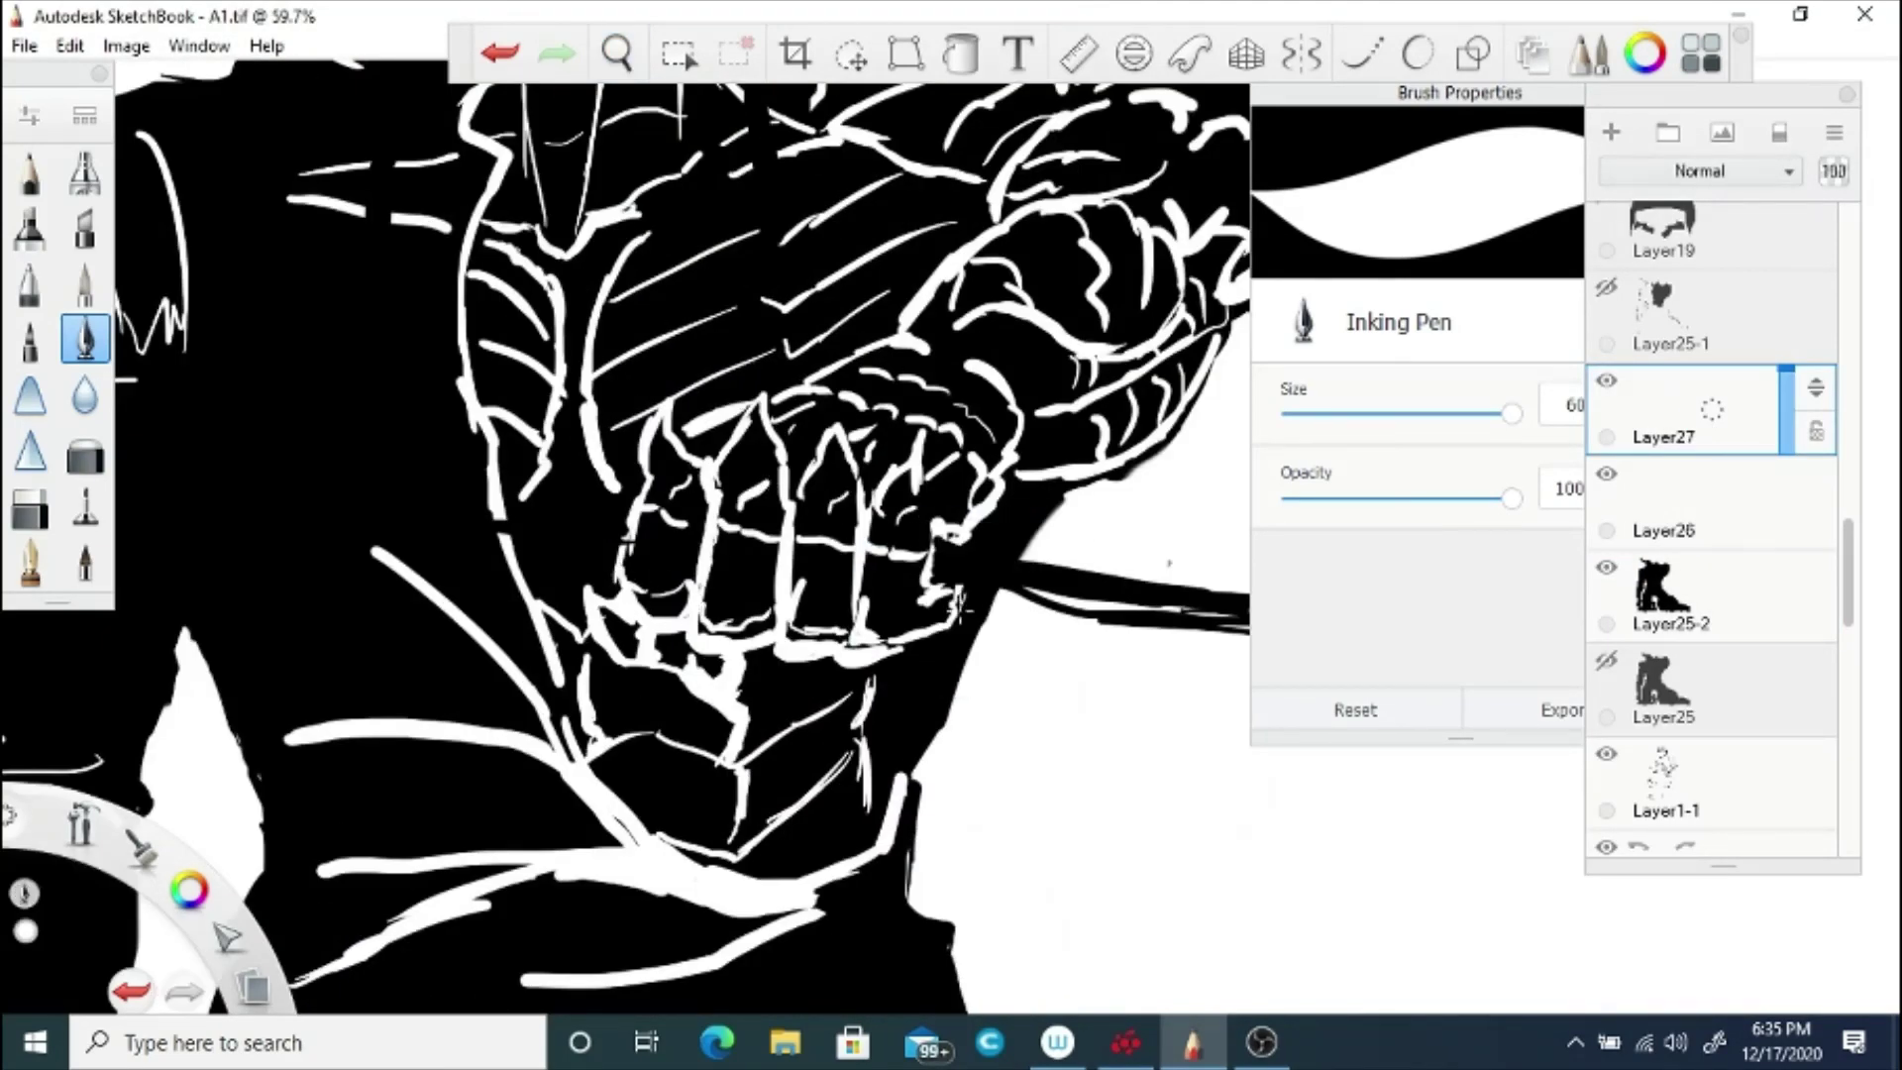
pyautogui.press('space')
pyautogui.moveTo(654, 540); pyautogui.dragTo(604, 493)
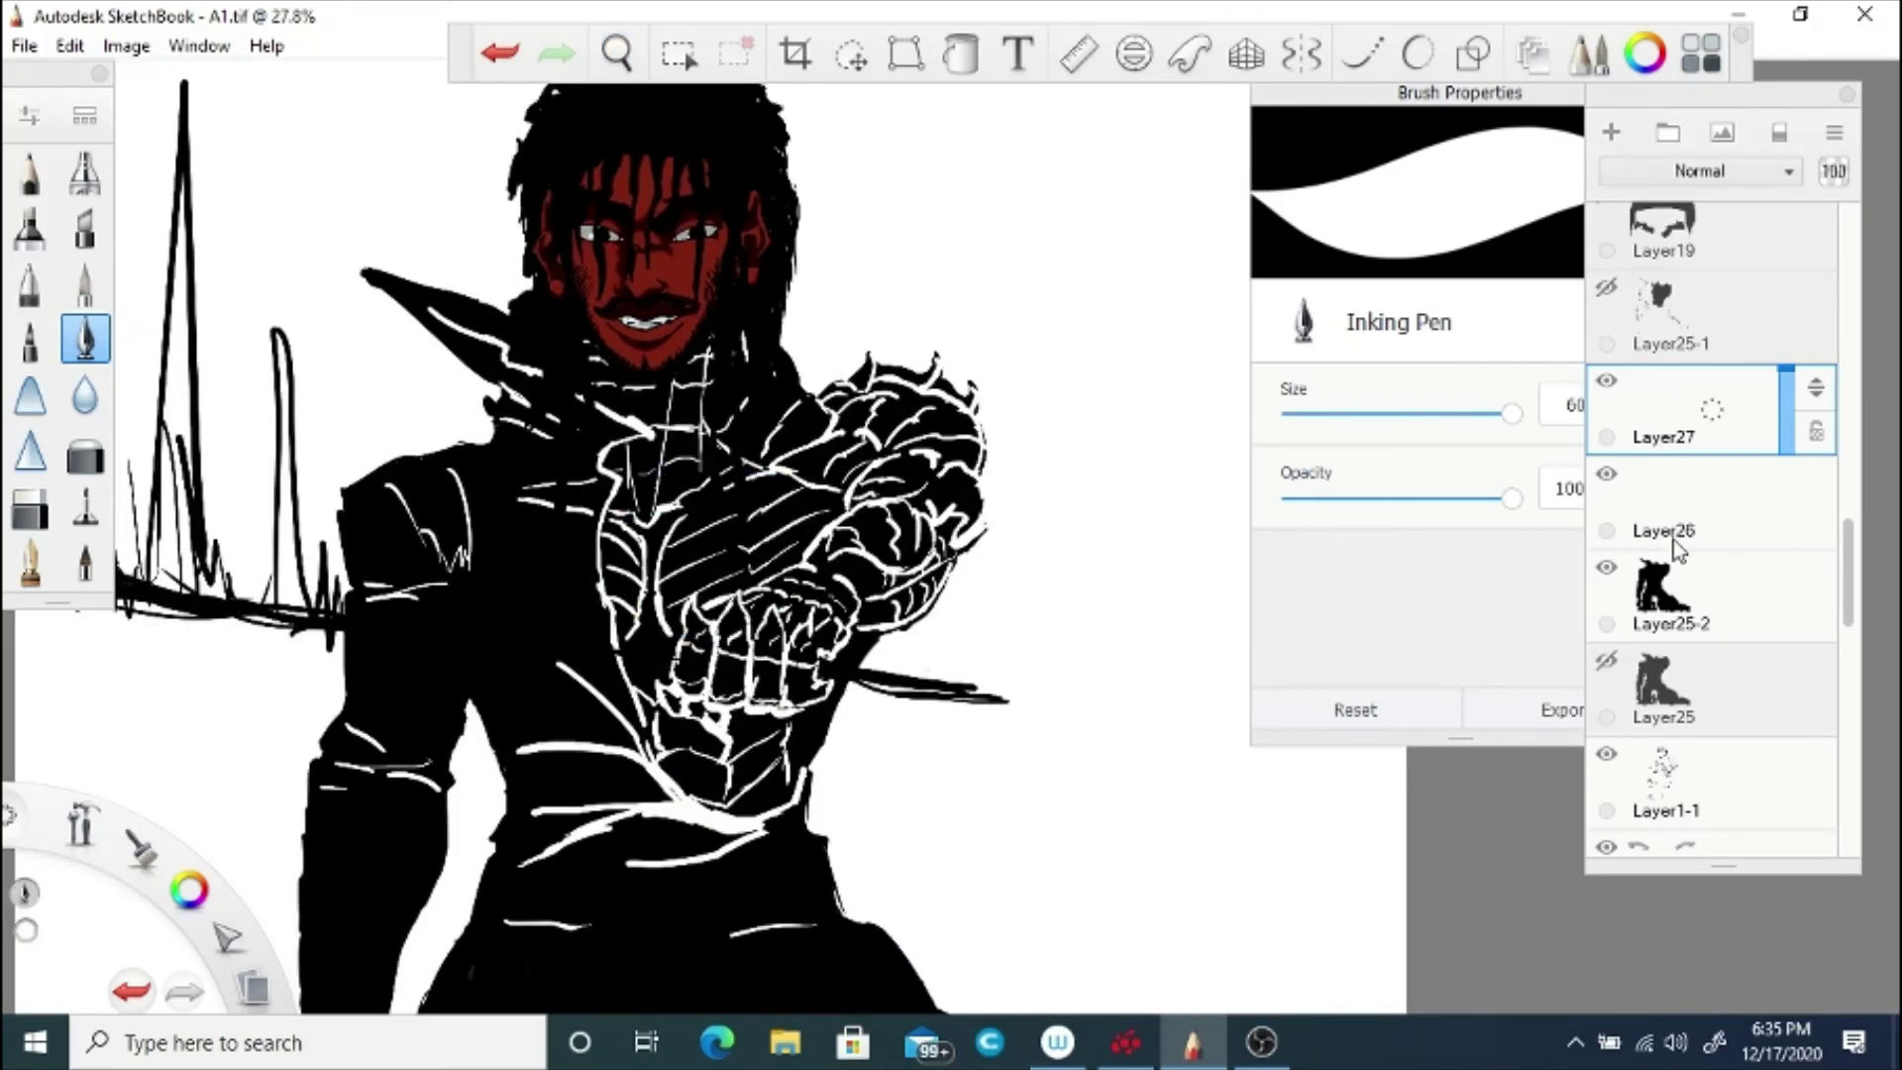
# Step: On Layer25-2, ink the raised shoulder's spikes in black and draw thin black wisps rising above the shoulder
pyautogui.click(1719, 574)
pyautogui.moveTo(206, 880); pyautogui.dragTo(254, 842)
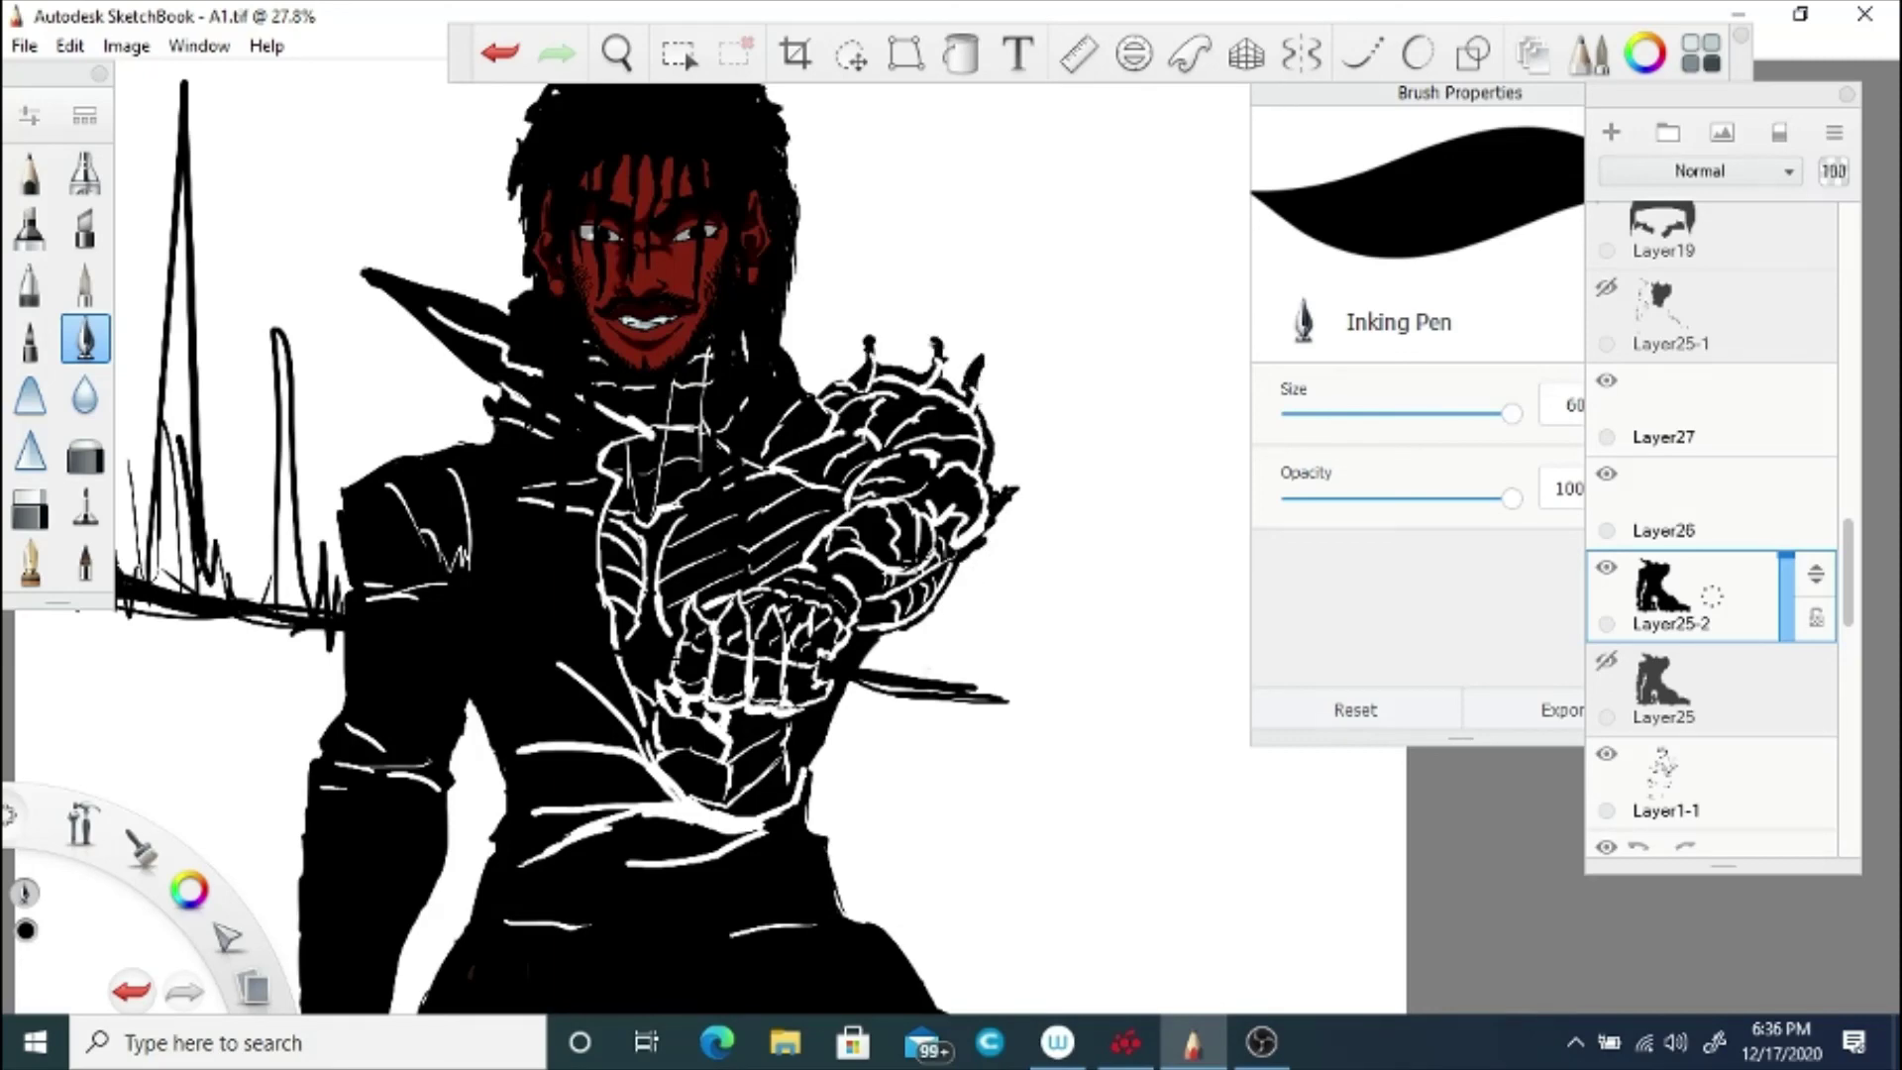
pyautogui.press('space')
pyautogui.moveTo(792, 338); pyautogui.dragTo(719, 511)
pyautogui.moveTo(796, 388); pyautogui.dragTo(787, 446)
pyautogui.moveTo(849, 311); pyautogui.dragTo(849, 440)
pyautogui.moveTo(960, 382); pyautogui.dragTo(888, 457)
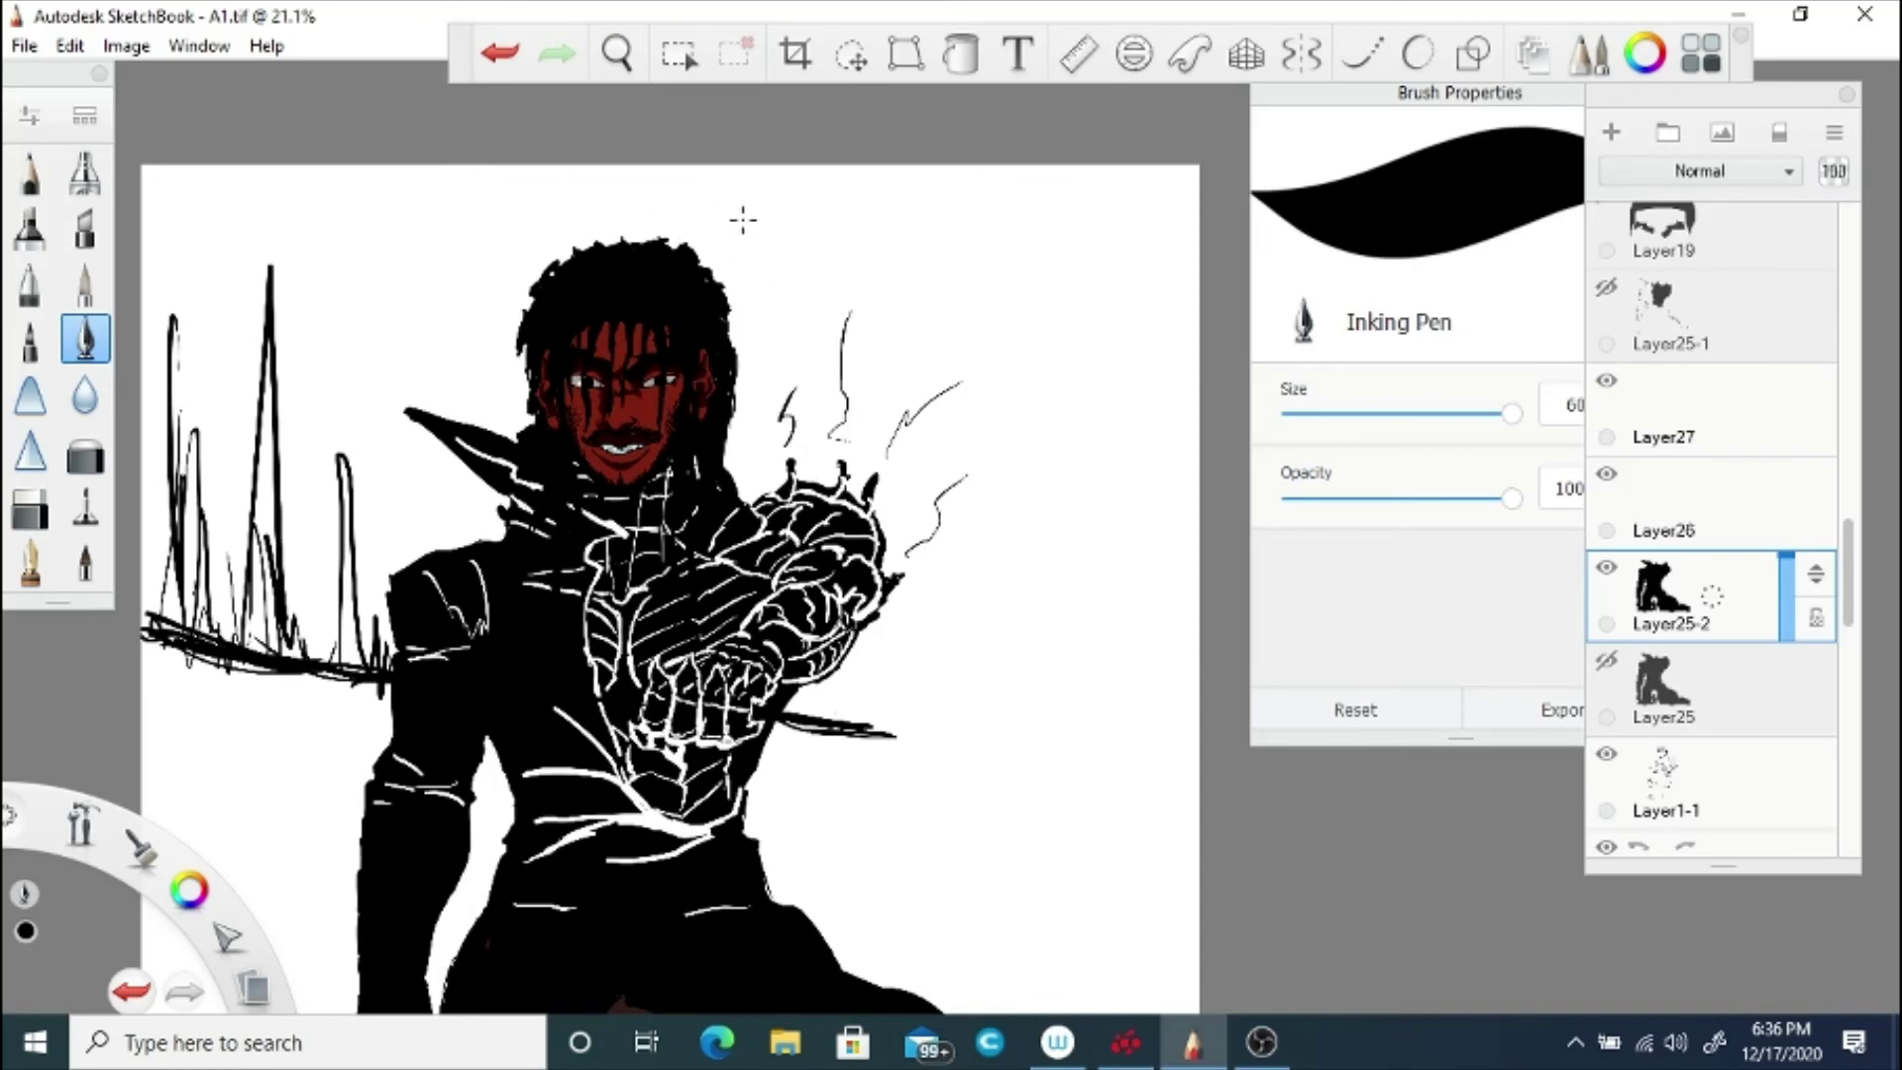
# Step: Try thin curved black strokes above and beside the hair on Layer25-2, and undo them
pyautogui.moveTo(721, 224); pyautogui.dragTo(741, 251)
pyautogui.moveTo(713, 209)
pyautogui.mouseDown()
pyautogui.moveTo(874, 251)
pyautogui.moveTo(782, 346)
pyautogui.mouseUp()
pyautogui.moveTo(743, 253); pyautogui.dragTo(821, 253)
pyautogui.click(501, 55)
pyautogui.click(501, 56)
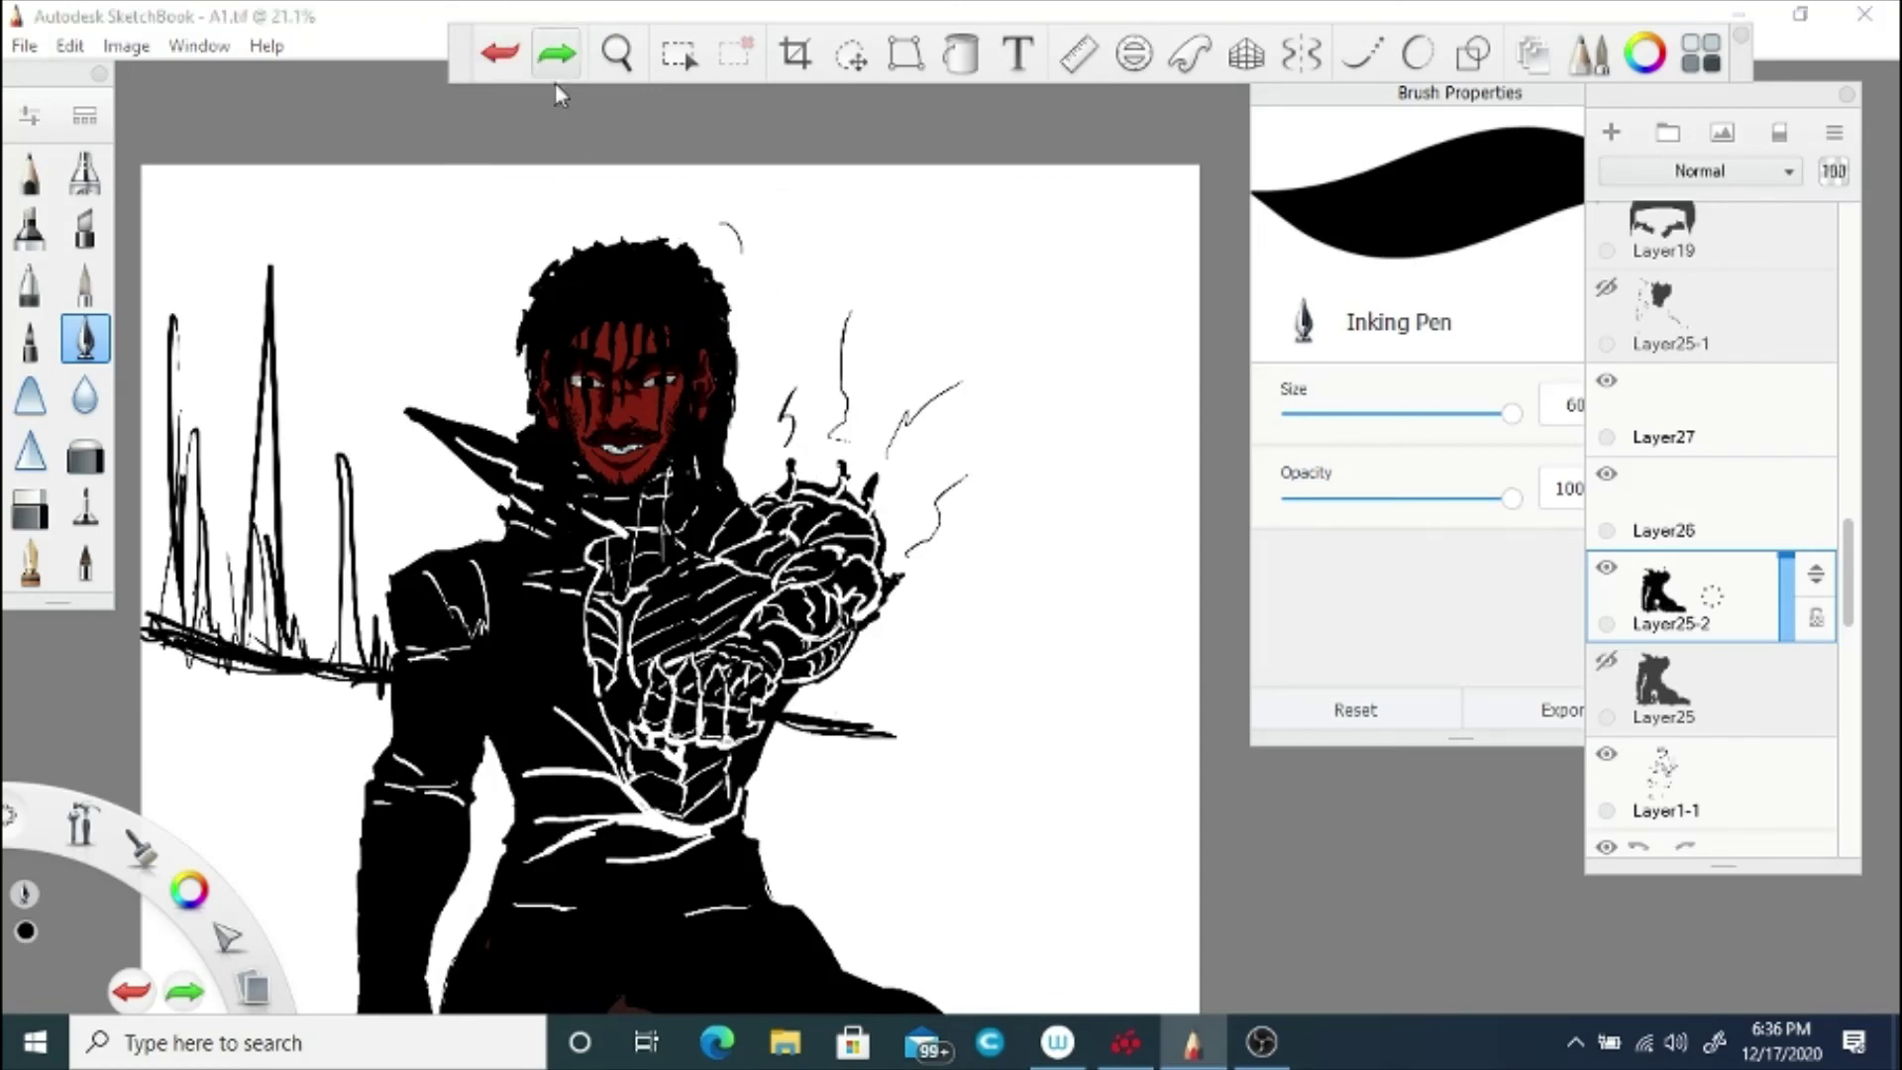
# Step: Save the drawing with the new shoulder spikes and wisps
pyautogui.click(24, 45)
pyautogui.click(40, 204)
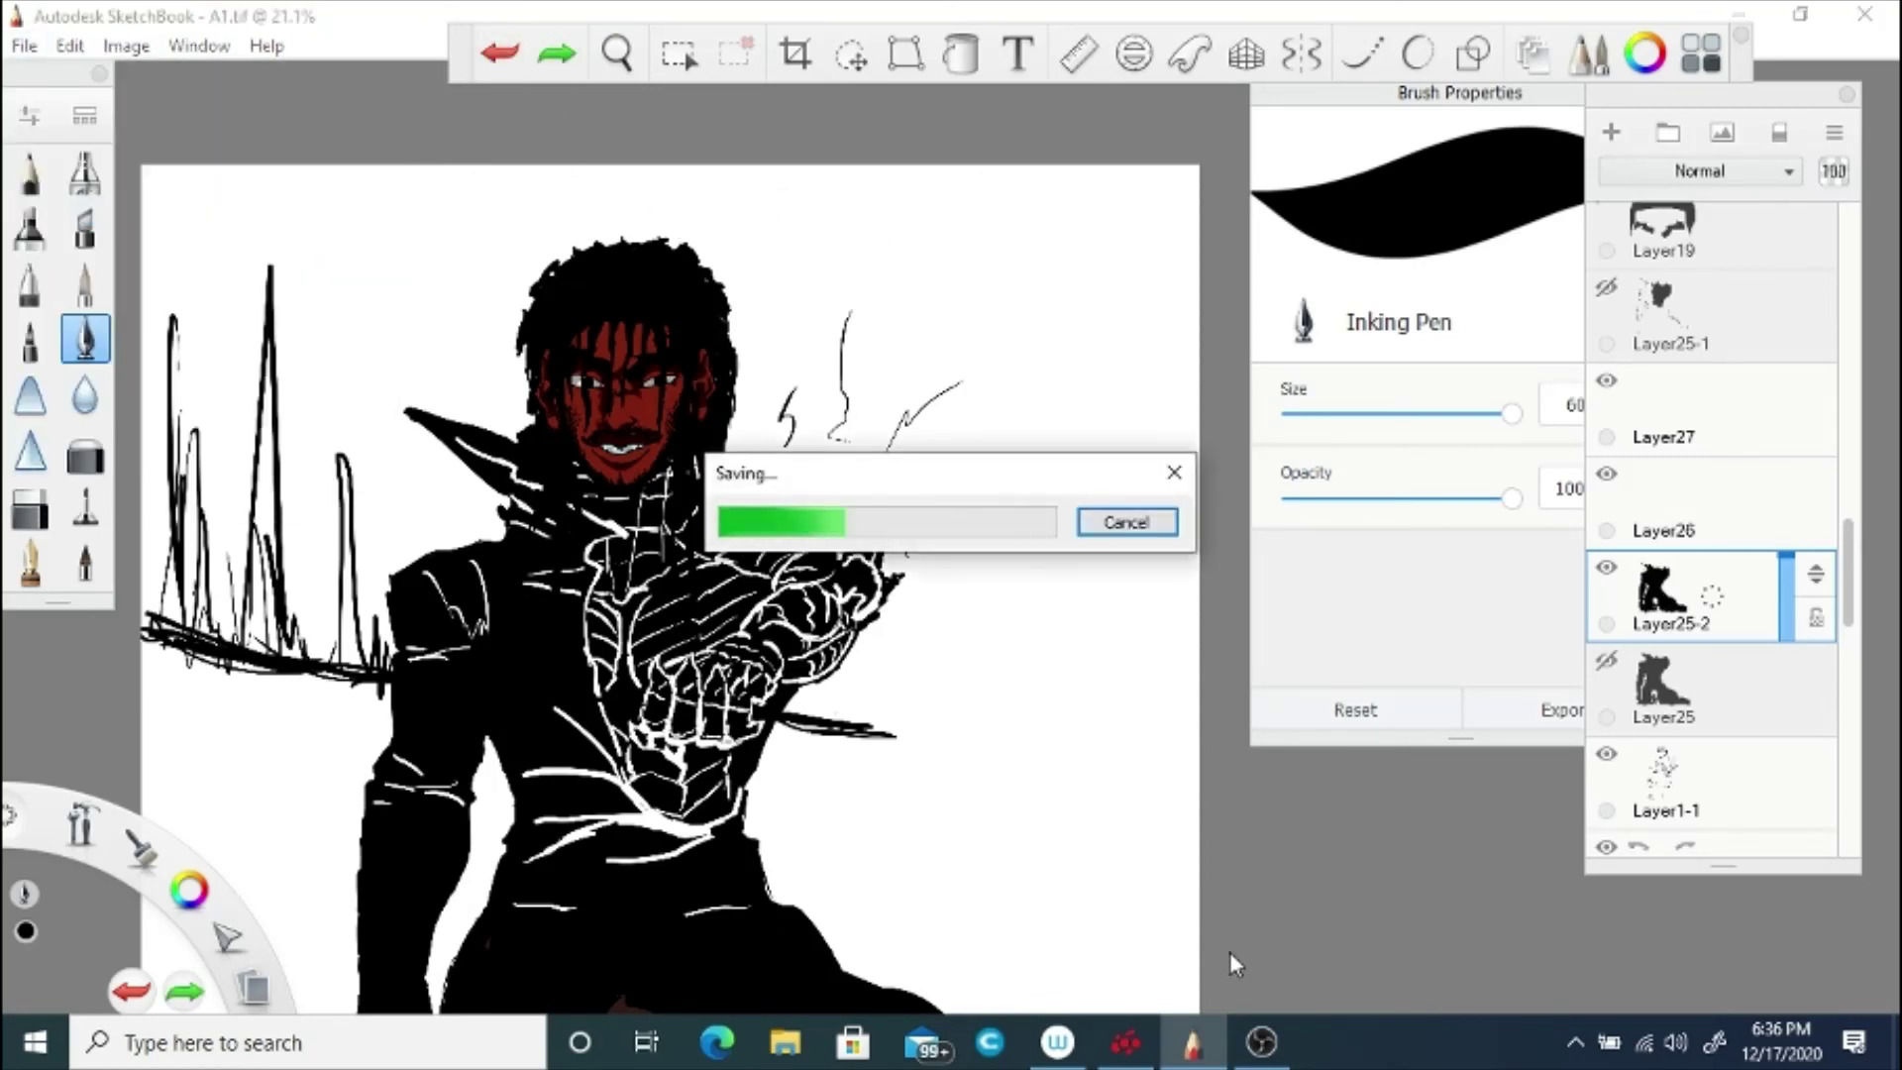